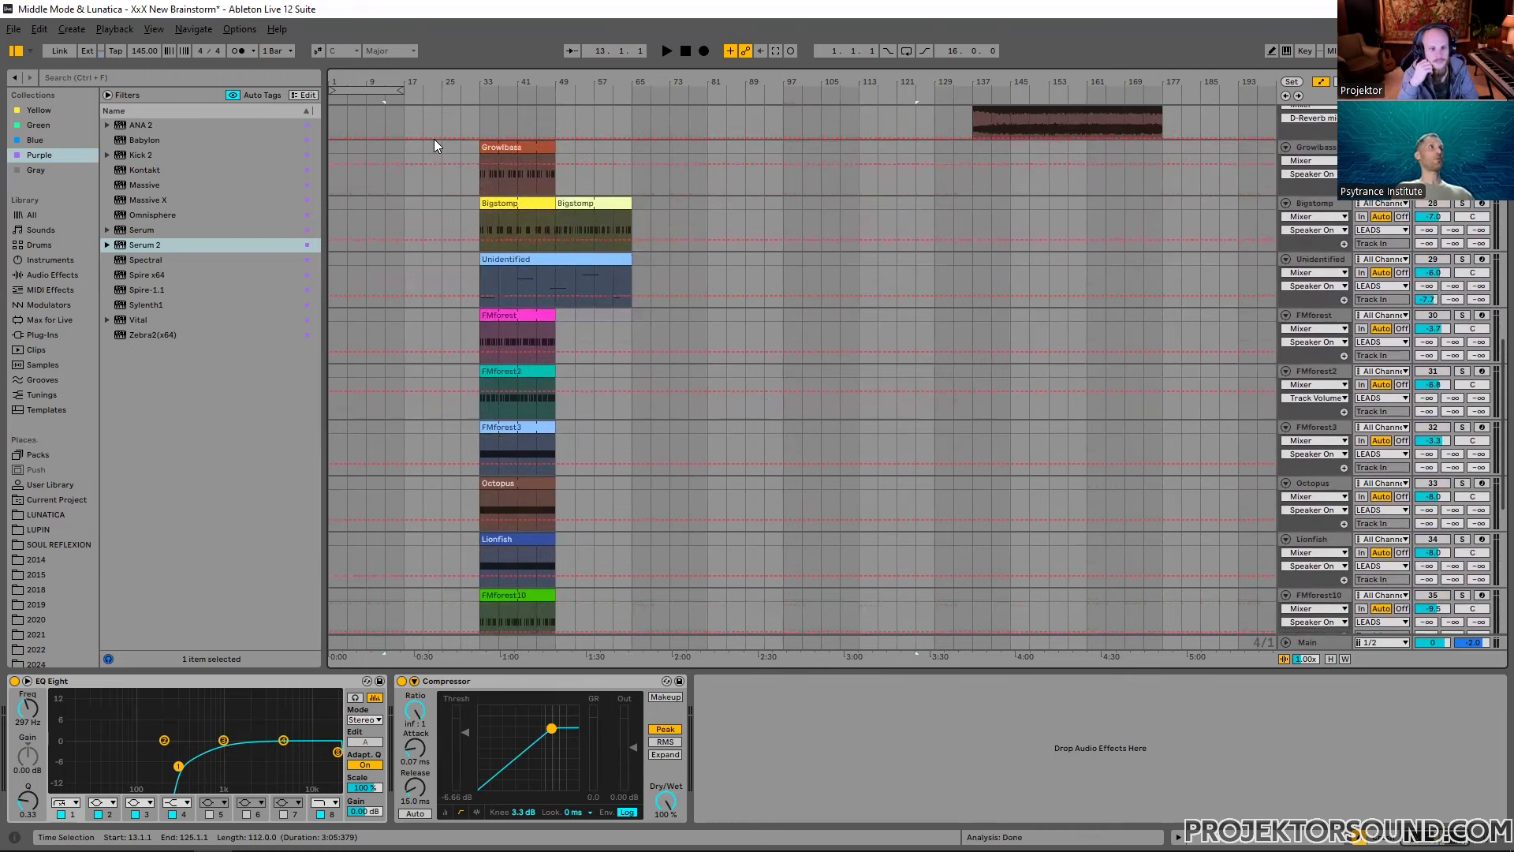
# Step: Look through the arrangement's lead tracks, from the audio stems at Cosma Melod down to the MIDI and FX tracks
pyautogui.moveTo(442, 146); pyautogui.dragTo(779, 536)
pyautogui.scroll(-5, 801, 206)
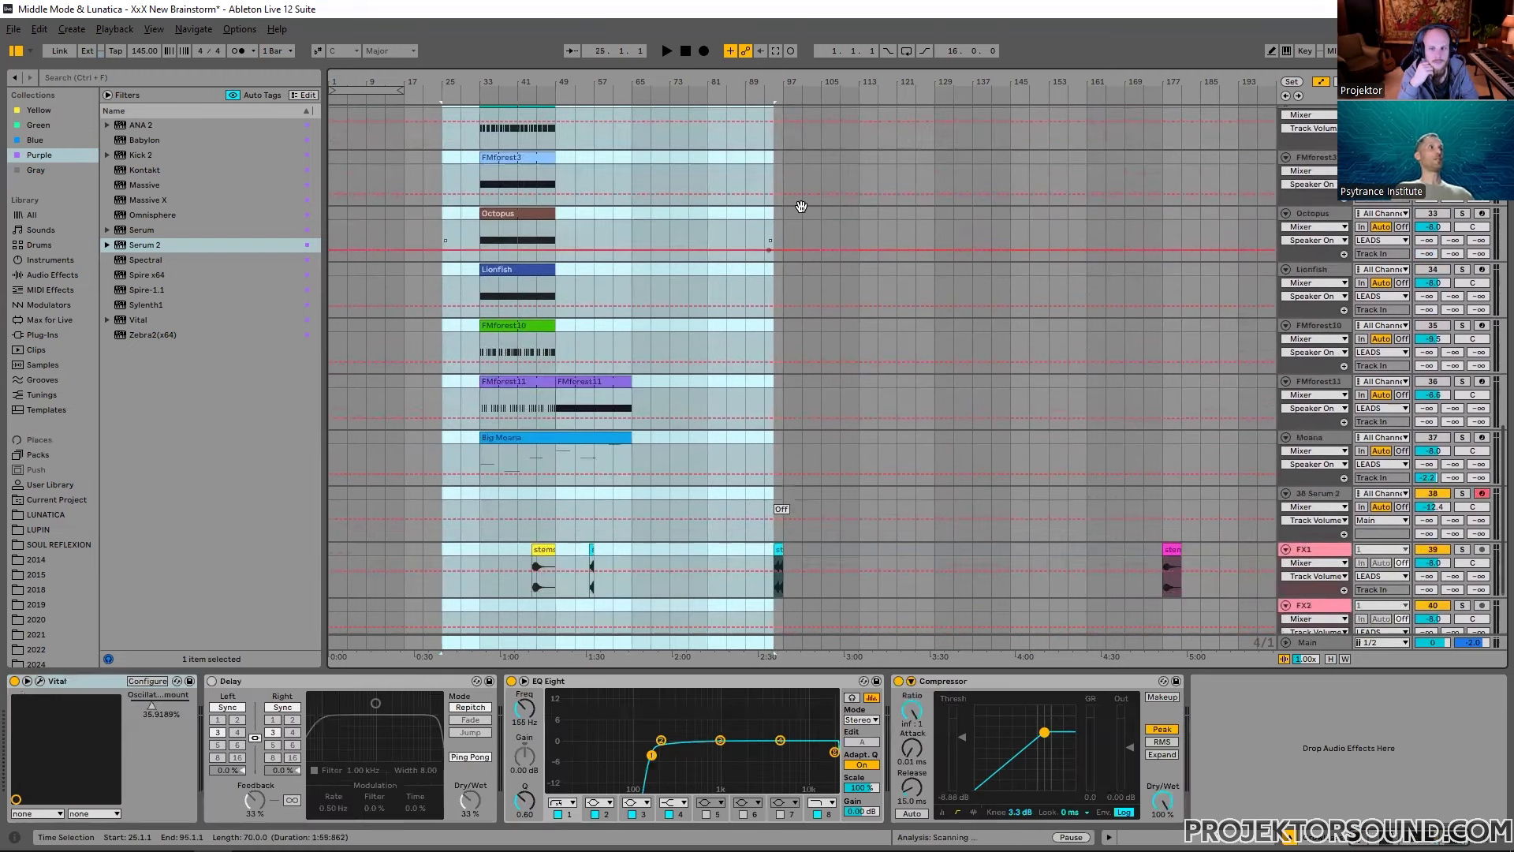
pyautogui.scroll(8, 827, 582)
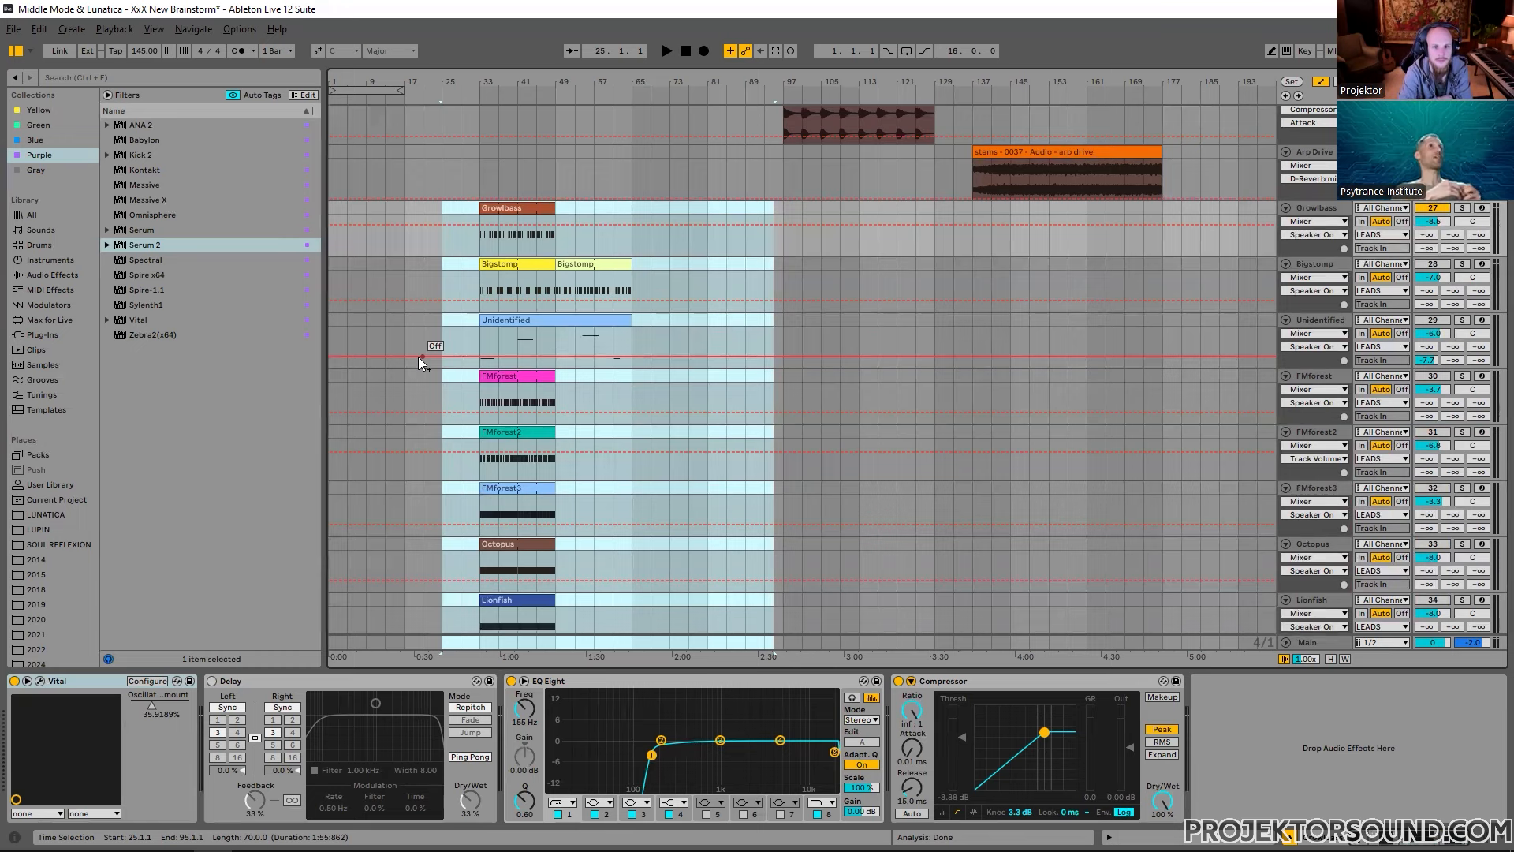
pyautogui.click(460, 343)
pyautogui.scroll(10, 506, 328)
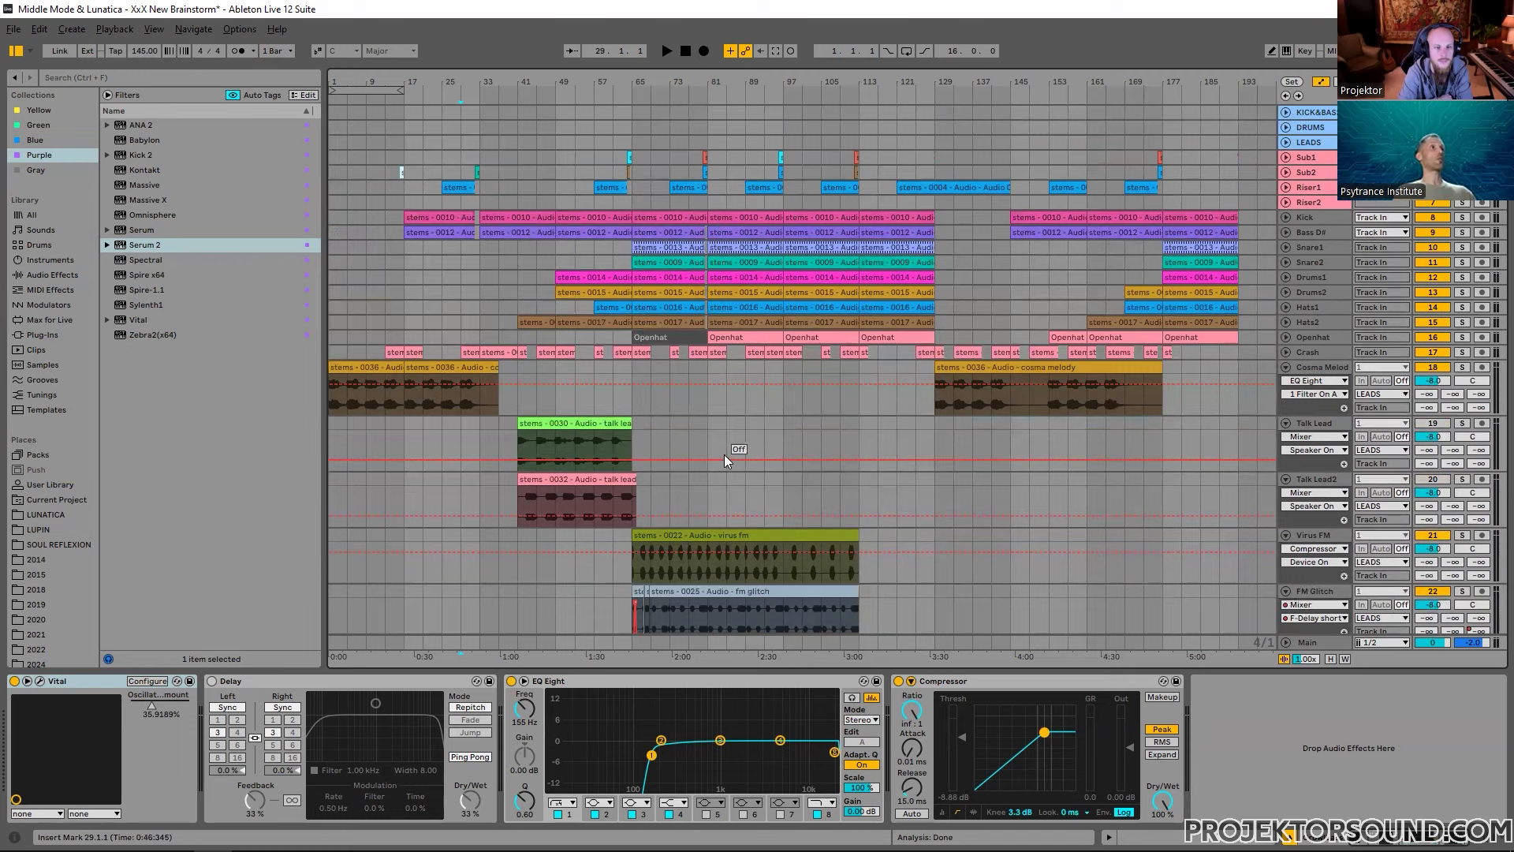
pyautogui.scroll(-8, 724, 454)
pyautogui.scroll(-2, 1191, 543)
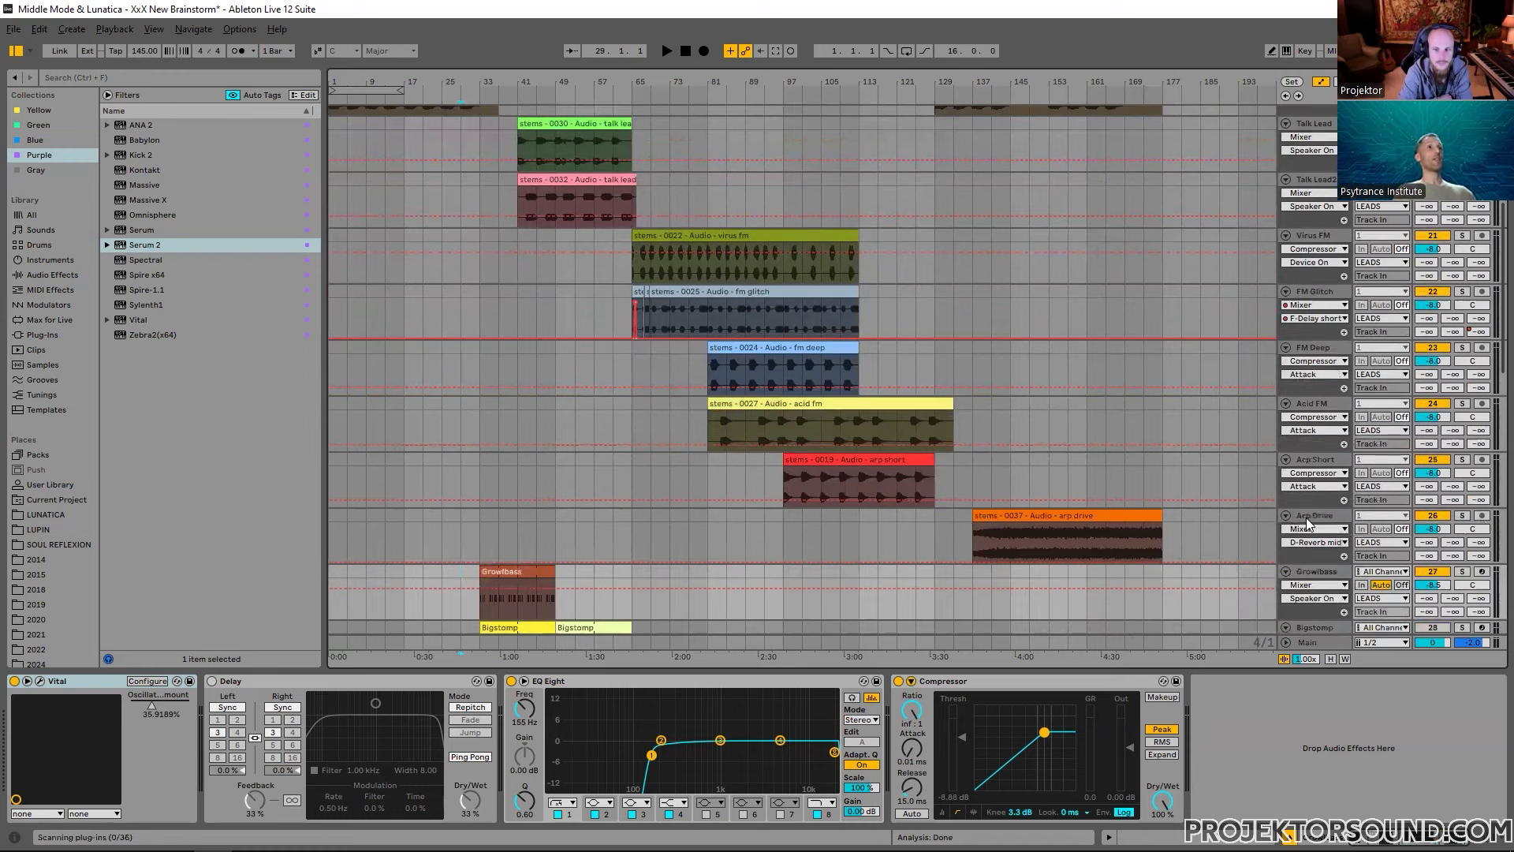
# Step: Collapse all the audio lead tracks from Cosma Melod to Arp Drive
pyautogui.click(1309, 515)
pyautogui.scroll(6, 1168, 473)
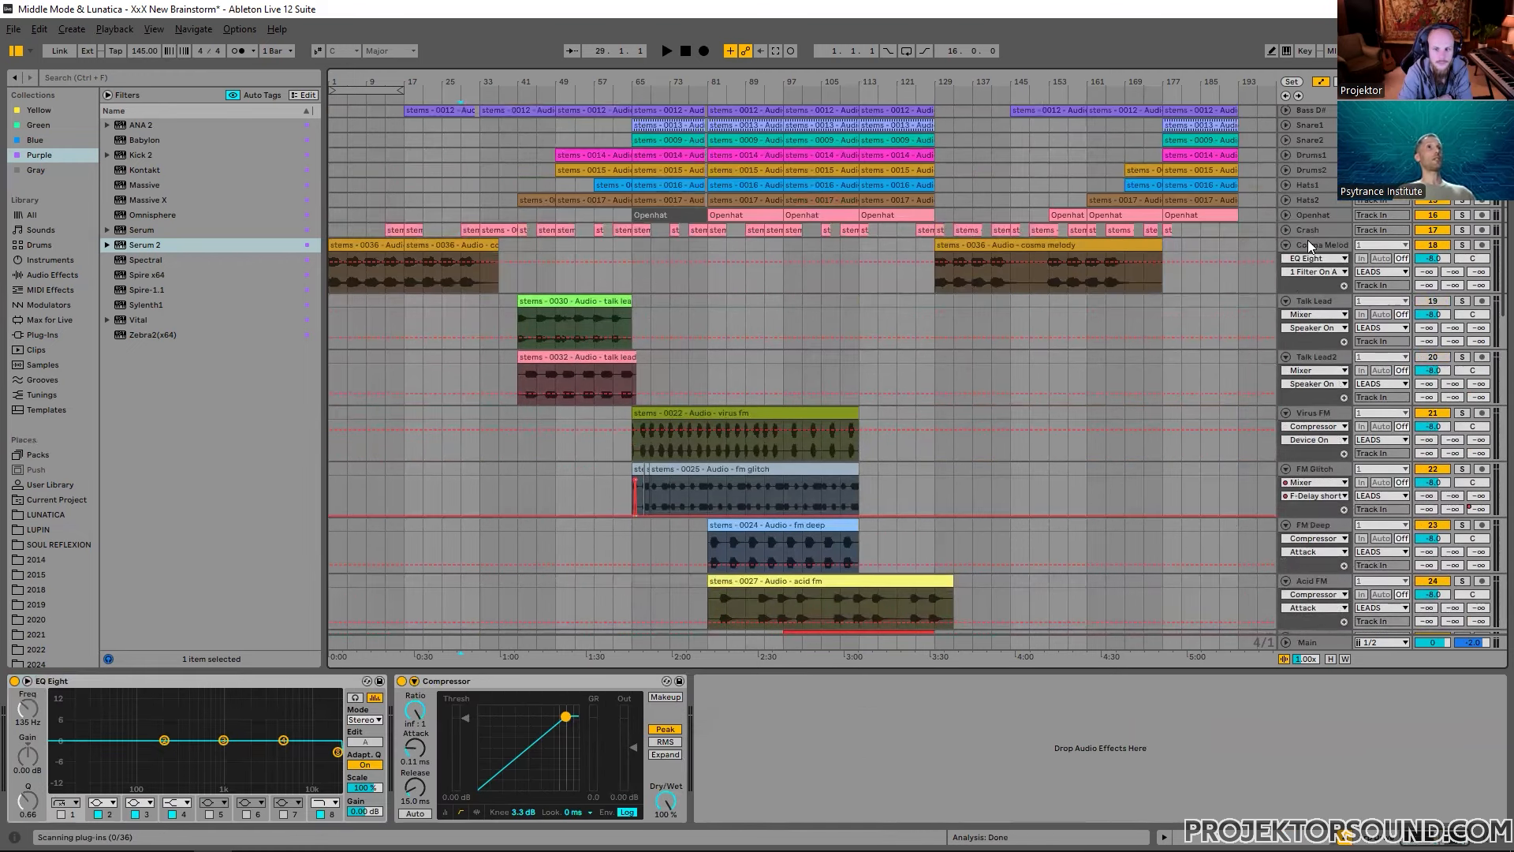
pyautogui.click(1309, 245)
pyautogui.keyDown('alt'); pyautogui.click(1287, 245); pyautogui.keyUp('alt')
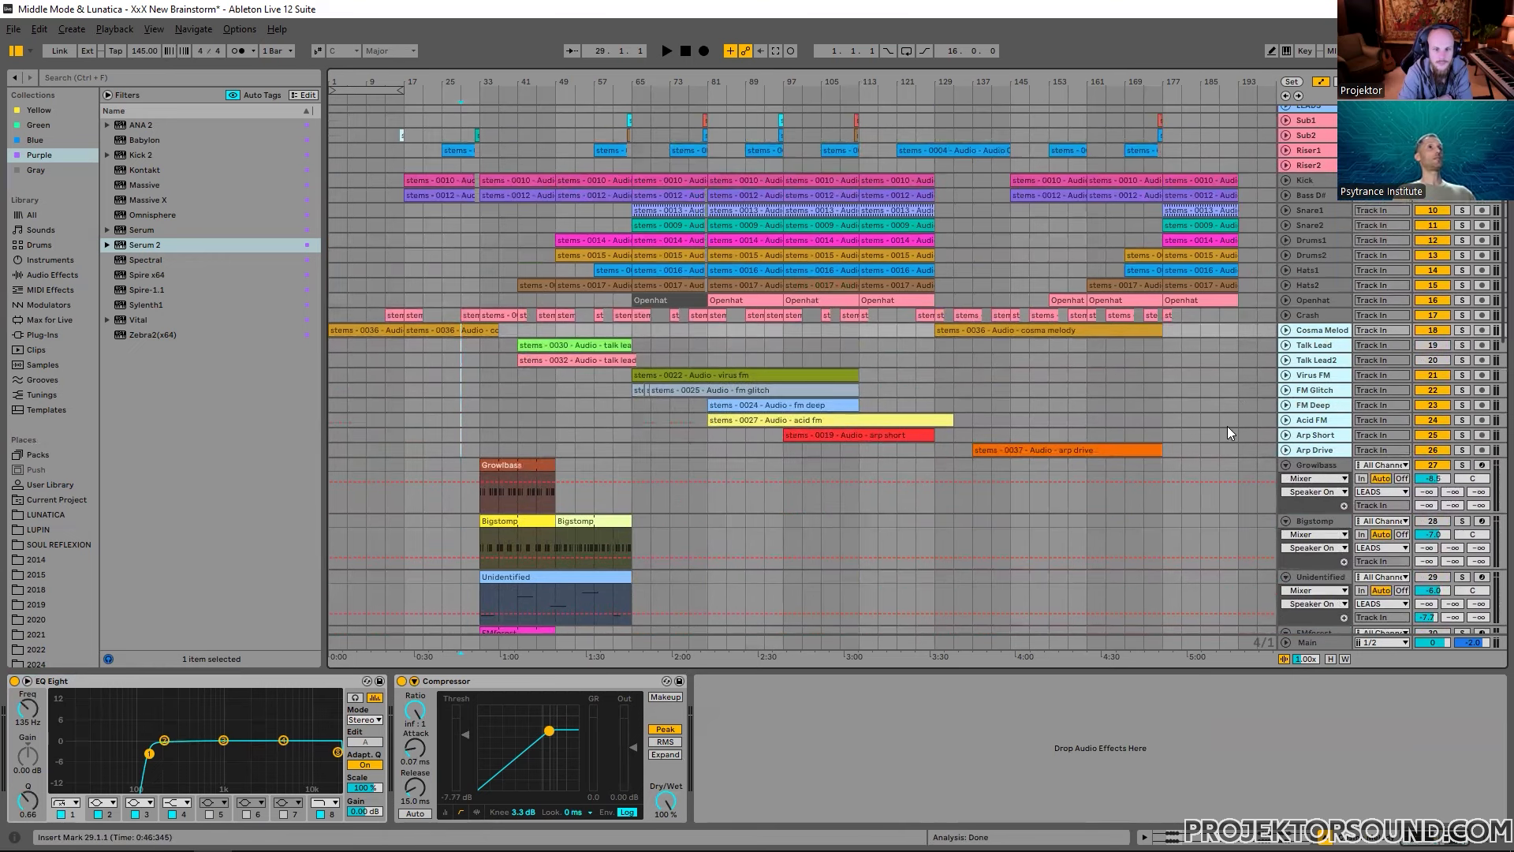
# Step: Highlight the stem clips across the whole arrangement down to Arp Drive, and clear the selection
pyautogui.moveTo(1257, 449); pyautogui.dragTo(388, 128)
pyautogui.scroll(-4, 629, 394)
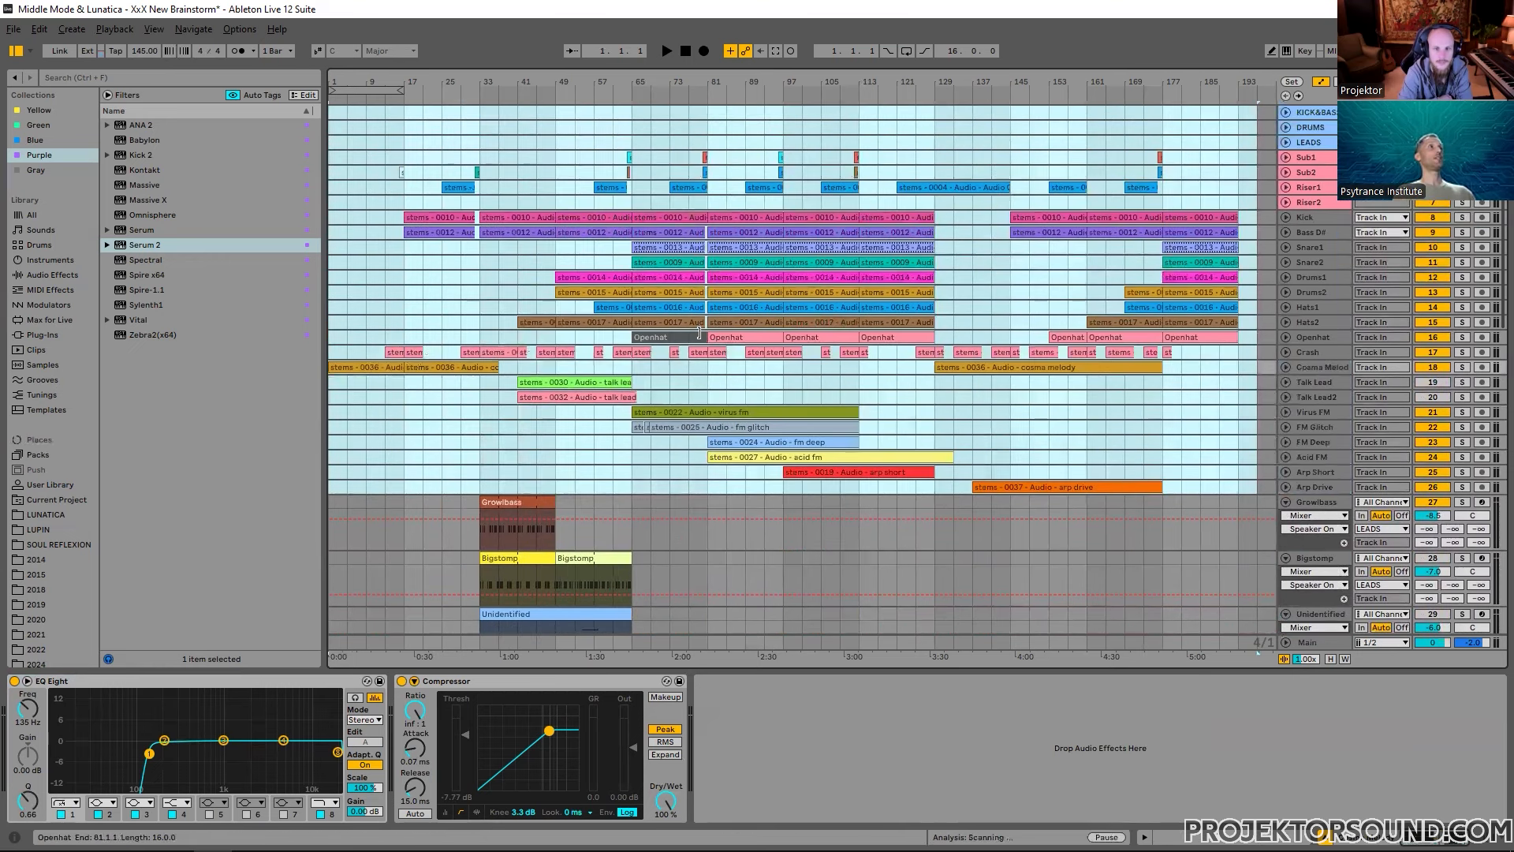
pyautogui.click(476, 411)
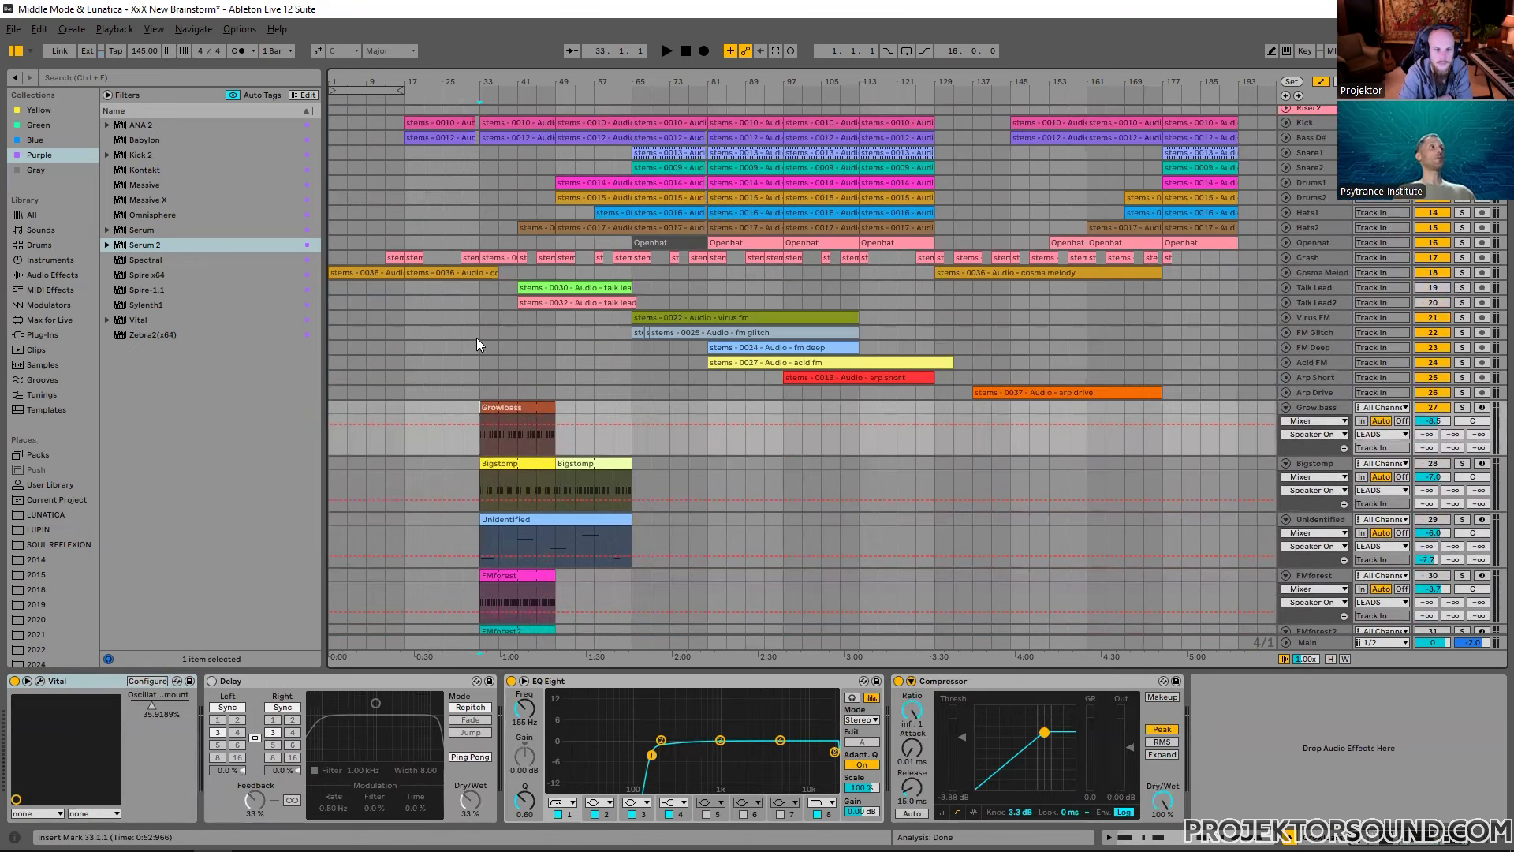
# Step: Highlight the MIDI lead clips from Growlbass to Moana over bars 29 to 69
pyautogui.moveTo(476, 406); pyautogui.dragTo(603, 549)
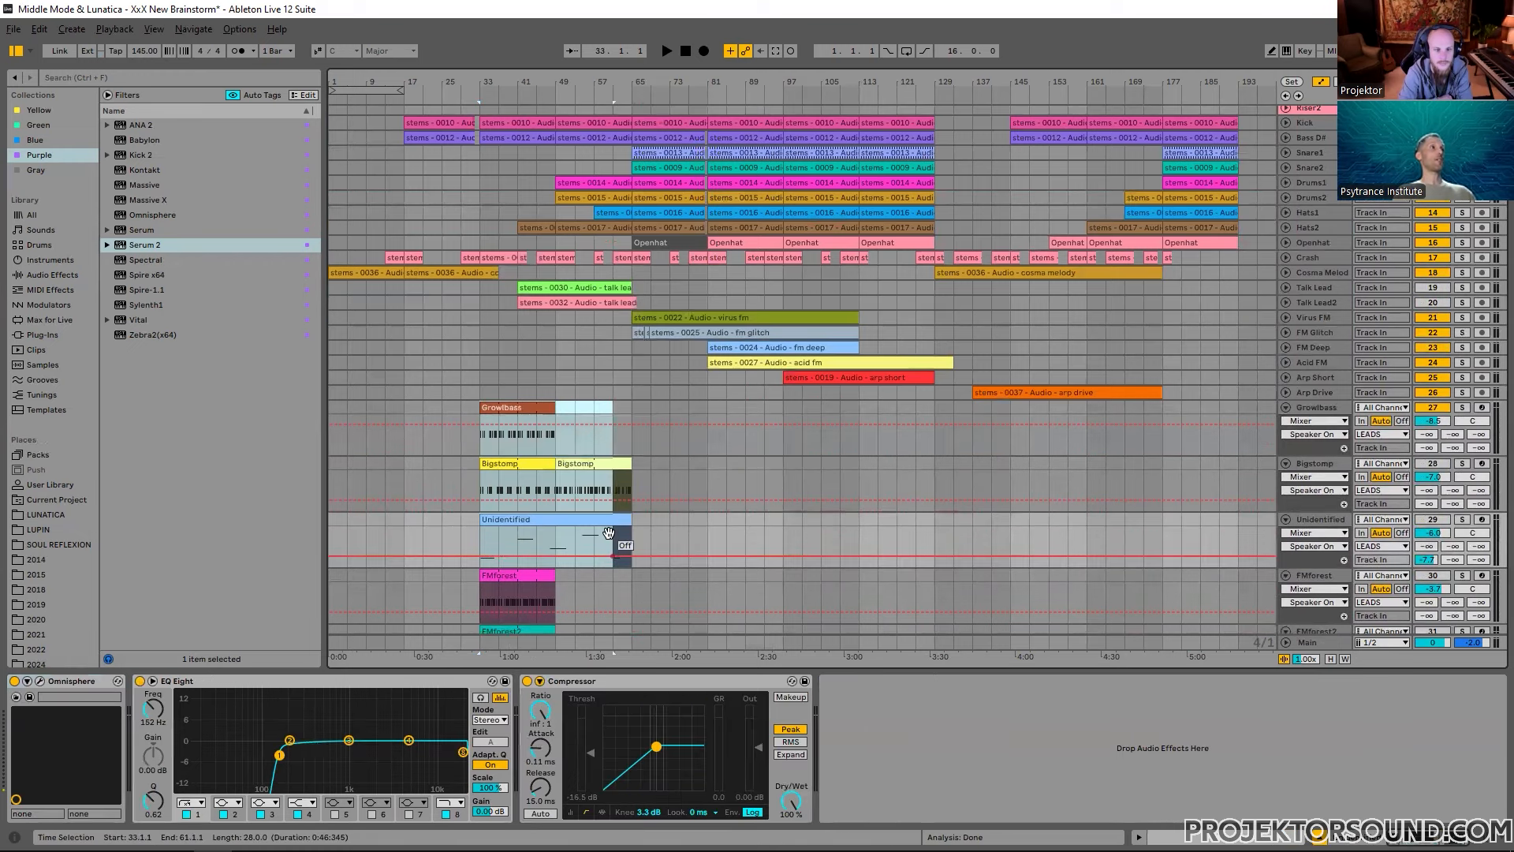
pyautogui.scroll(-5, 441, 275)
pyautogui.moveTo(462, 247); pyautogui.dragTo(462, 187)
pyautogui.scroll(-5, 643, 257)
pyautogui.click(658, 517)
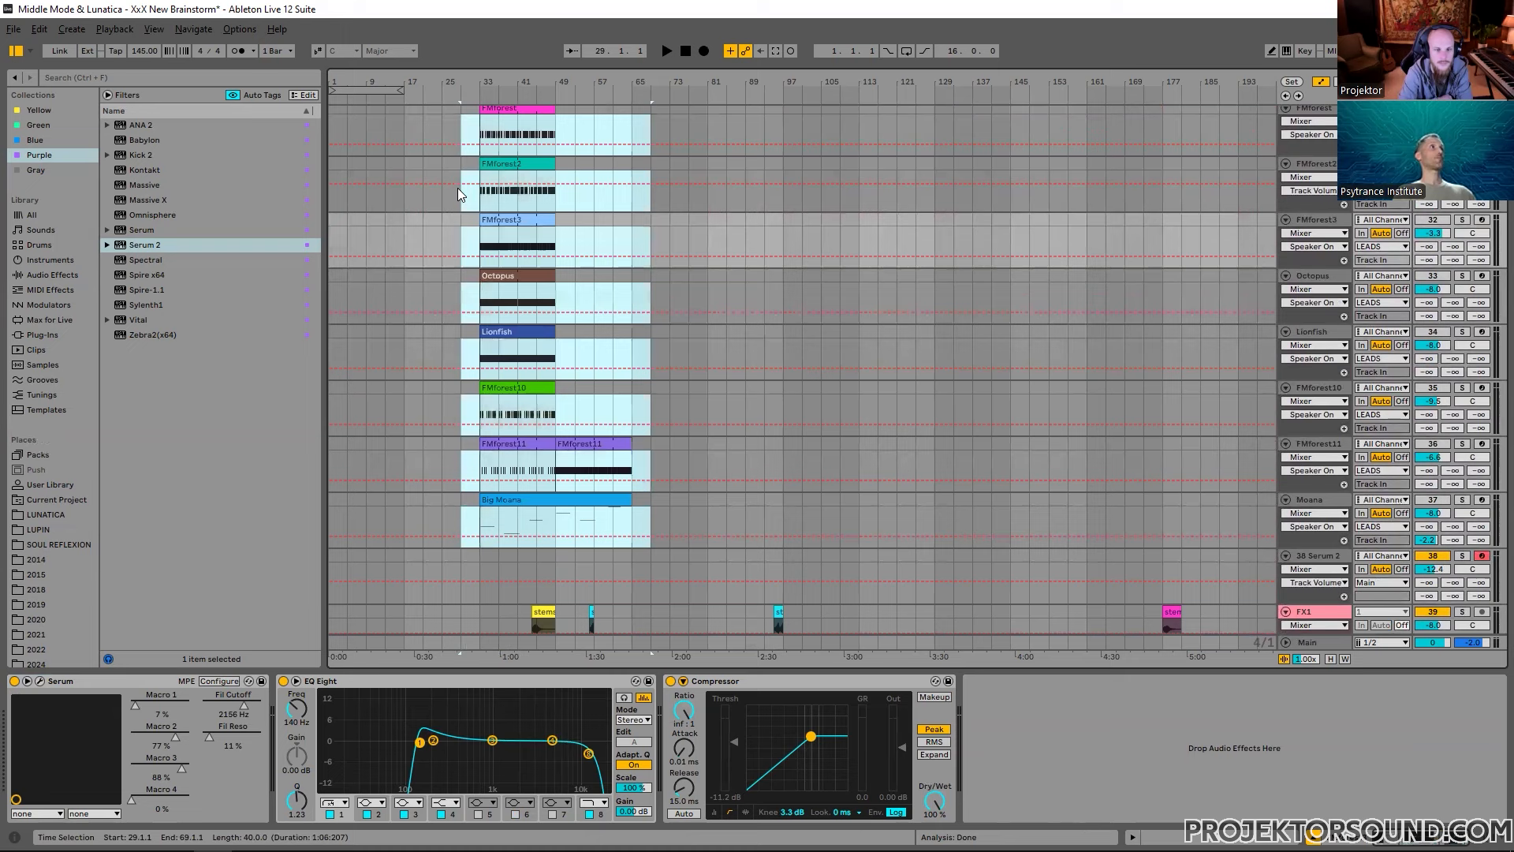
pyautogui.scroll(3, 495, 204)
pyautogui.scroll(1, 467, 175)
pyautogui.keyDown('shift'); pyautogui.click(462, 172); pyautogui.keyUp('shift')
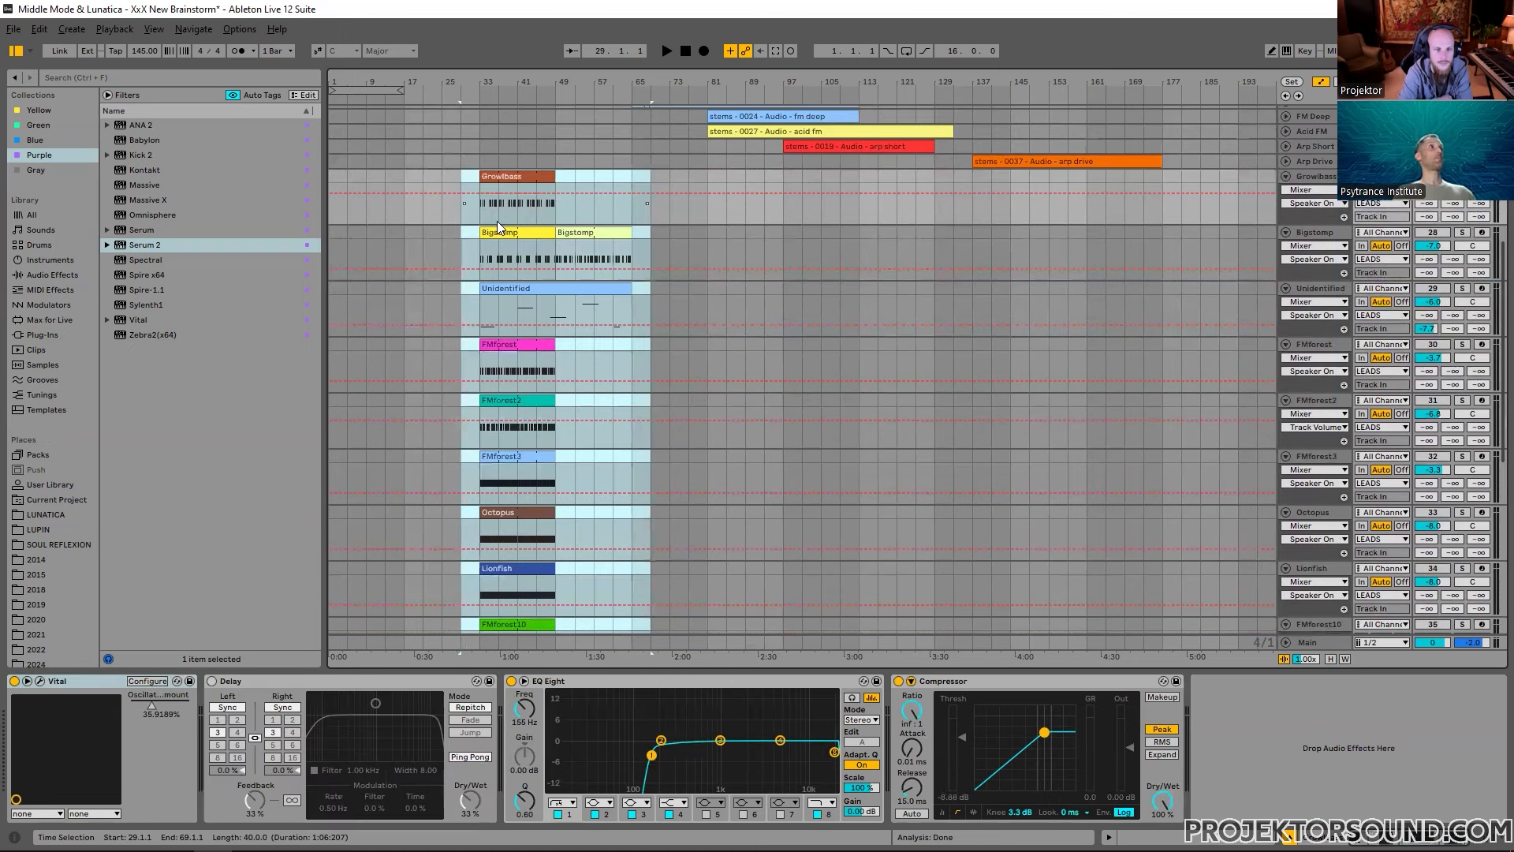
pyautogui.scroll(2, 513, 245)
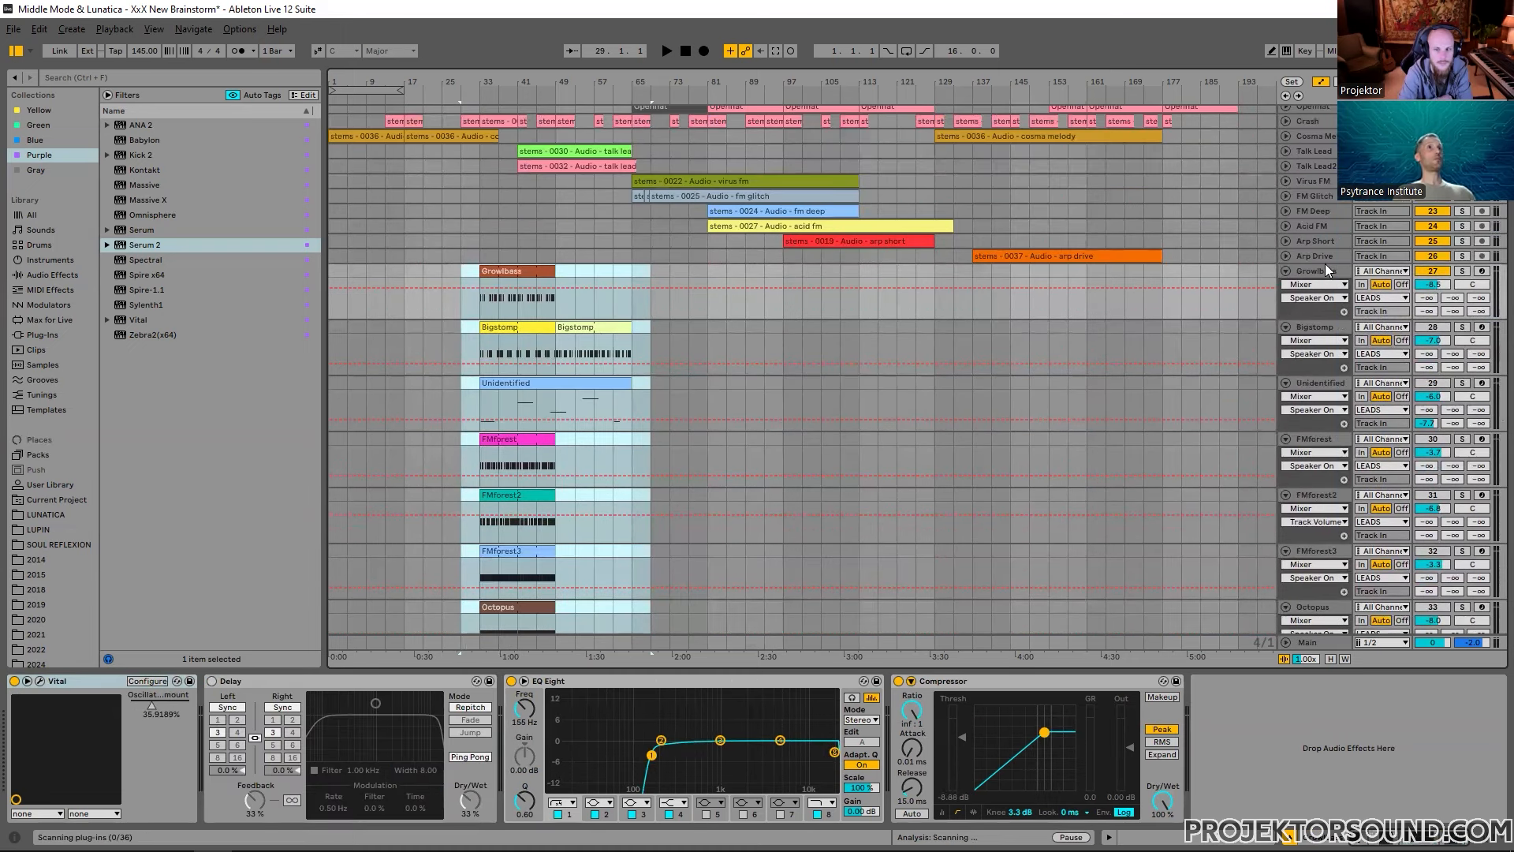
# Step: Delete the lead and FX tracks from Growlbass downward, keeping an empty MIDI track and the Reciever track
pyautogui.scroll(-1, 1313, 262)
pyautogui.scroll(-6, 1313, 315)
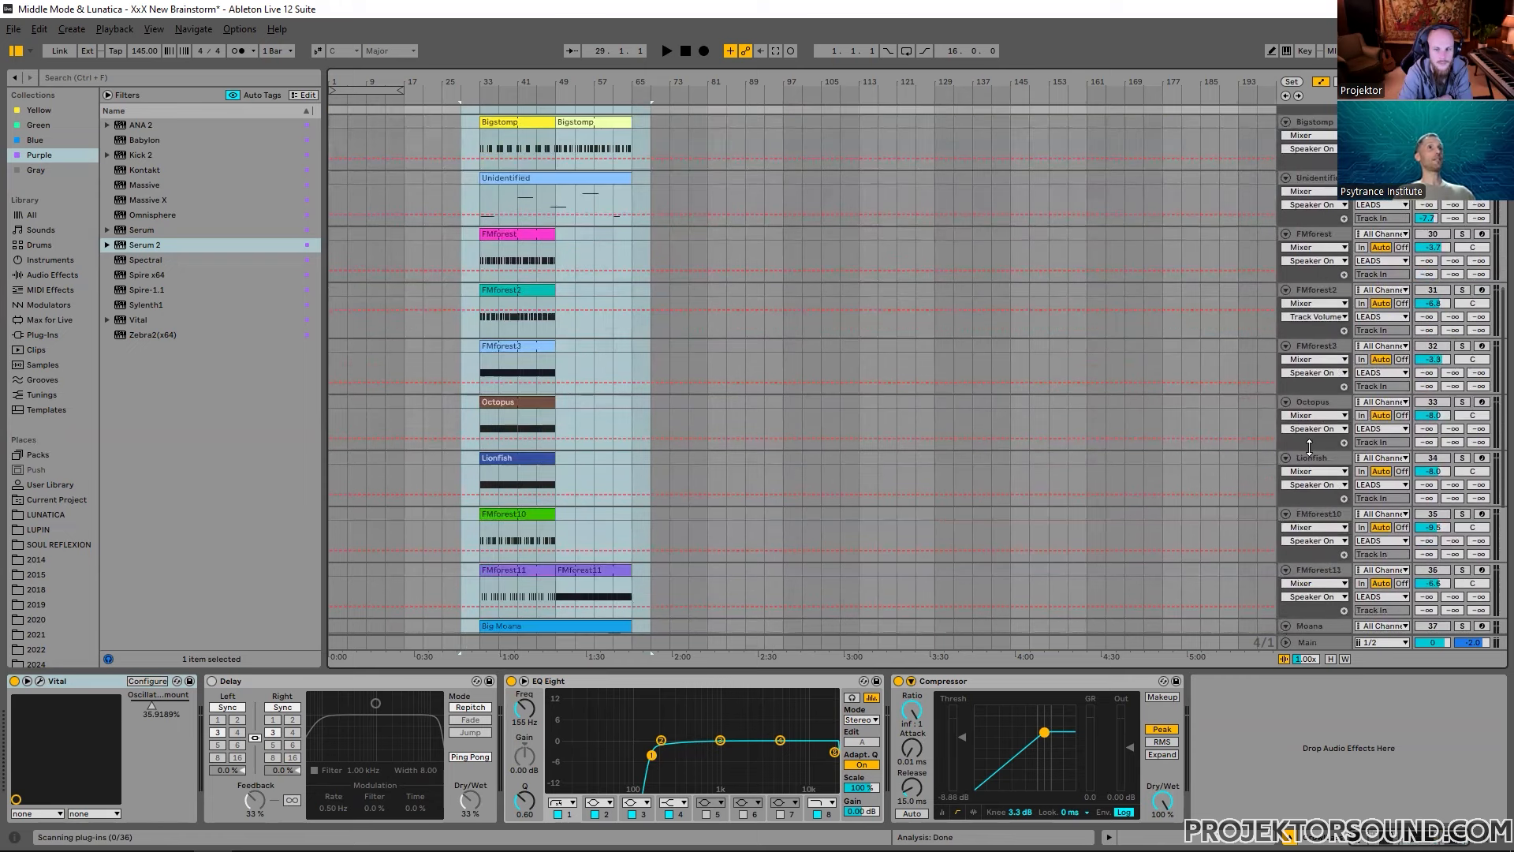
pyautogui.keyDown('shift'); pyautogui.click(1315, 454); pyautogui.keyUp('shift')
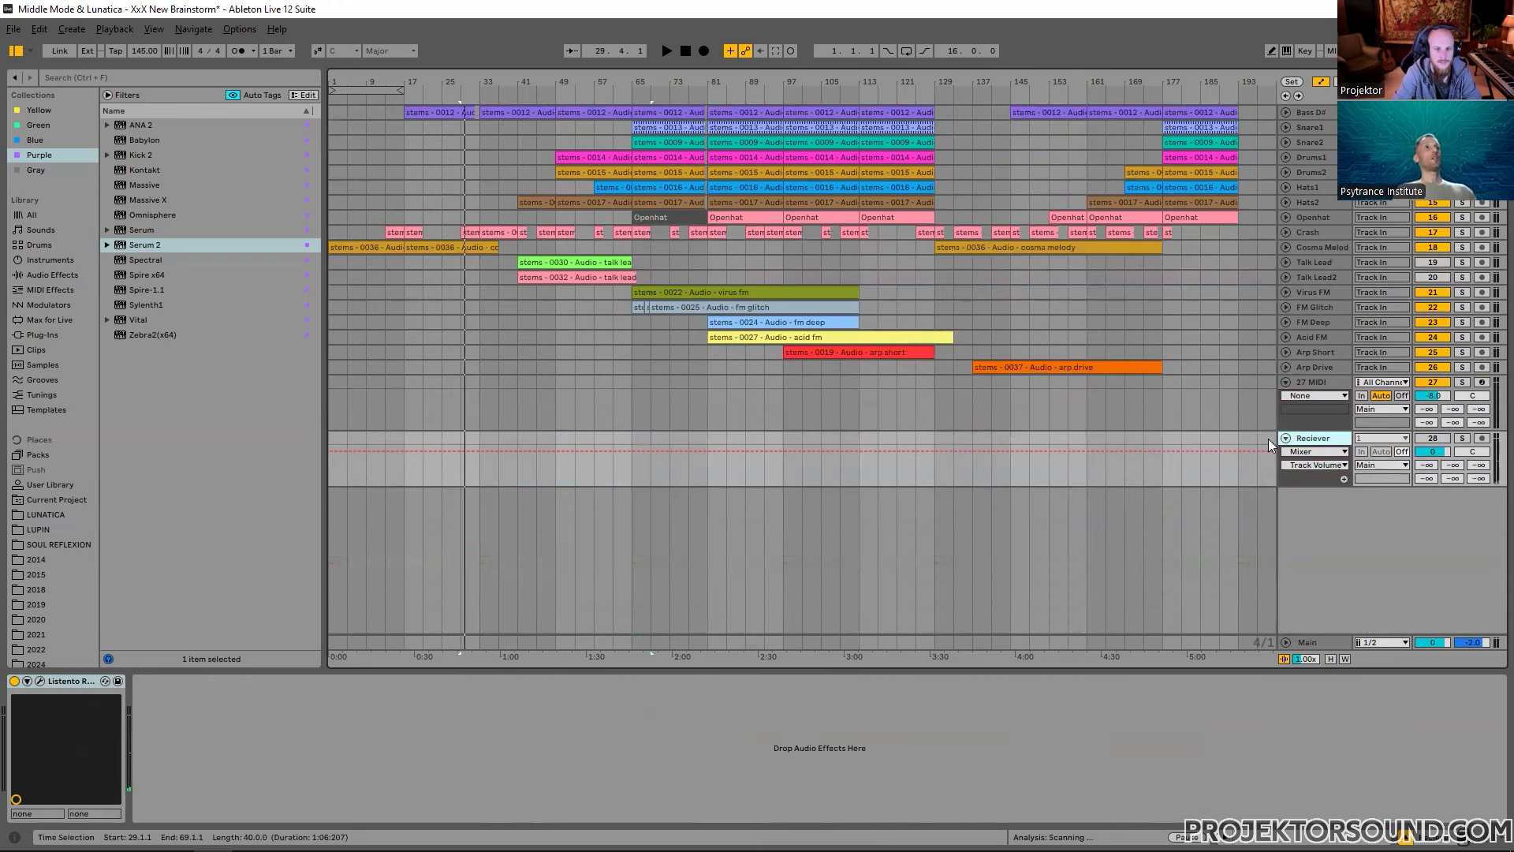
# Step: Load Serum 2 on the empty MIDI track with the preset 01 ARP - Electronz from the 2025 LUNATICA - Psytrance Flavours folder
pyautogui.click(1314, 384)
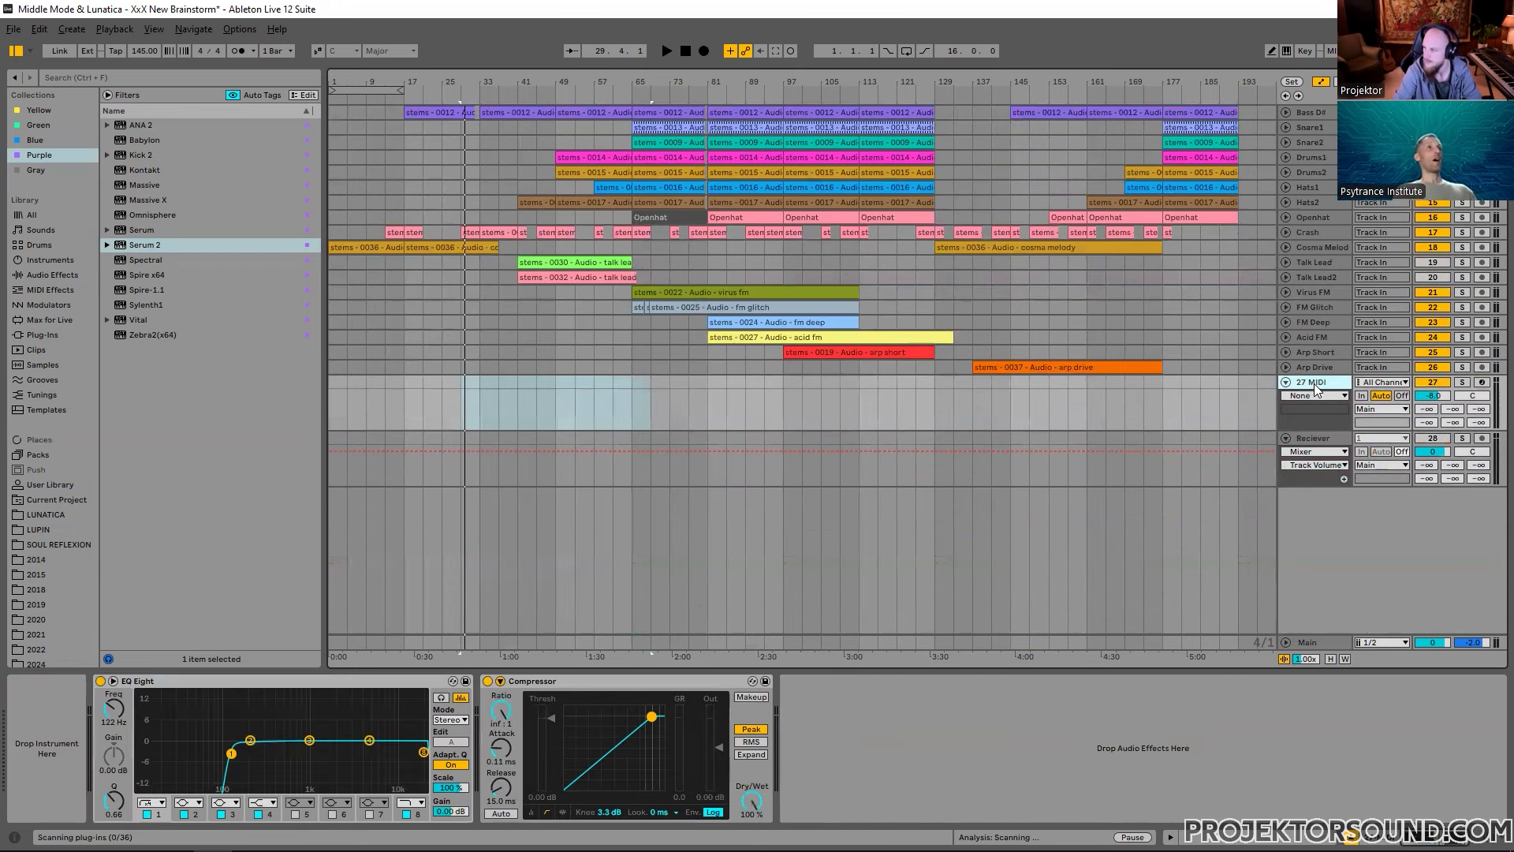
pyautogui.moveTo(146, 244); pyautogui.dragTo(42, 700)
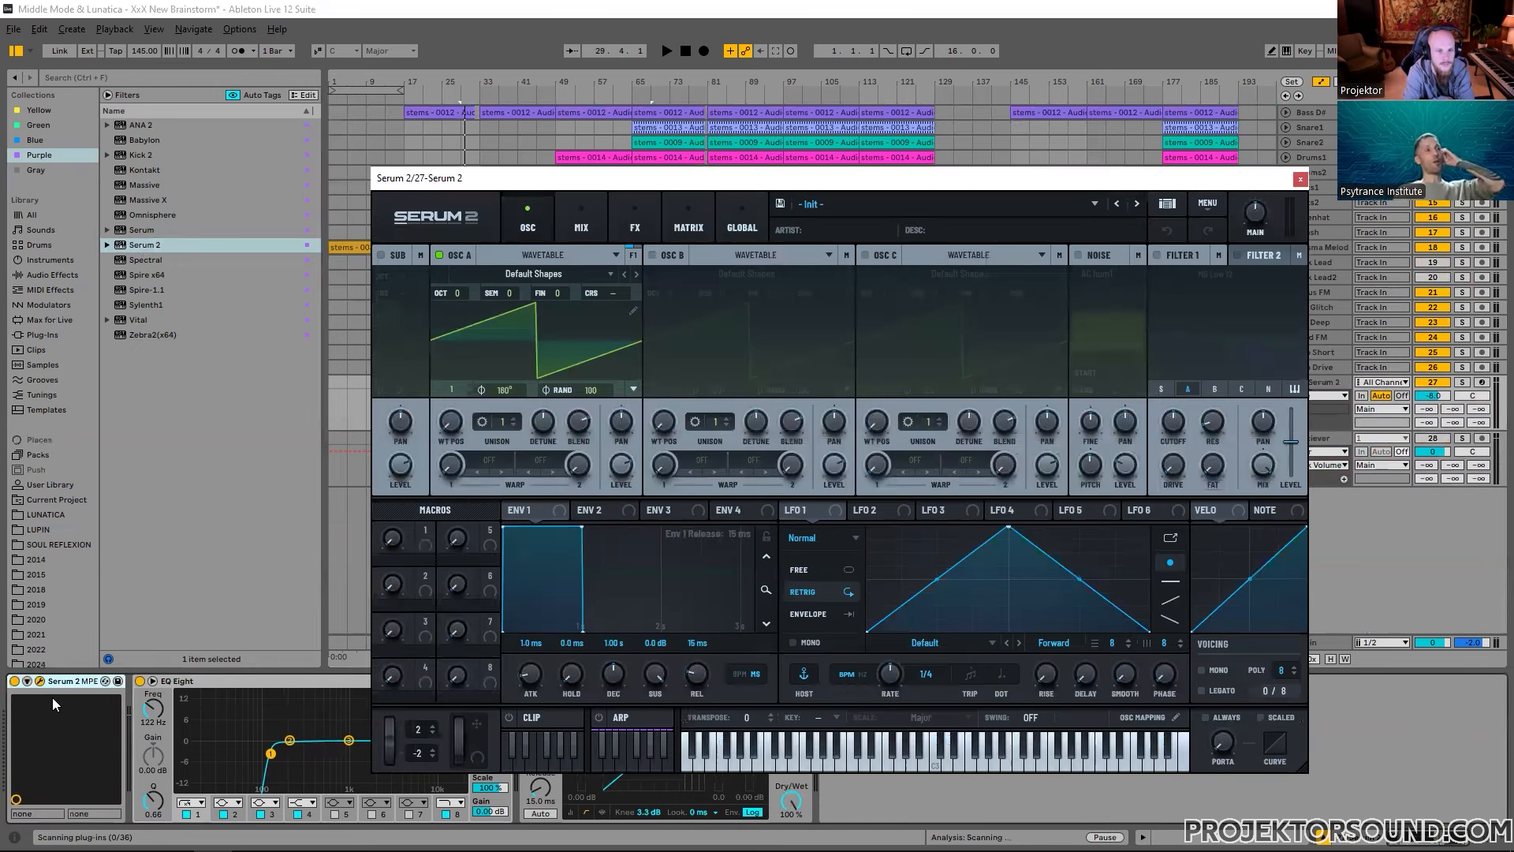
pyautogui.click(817, 203)
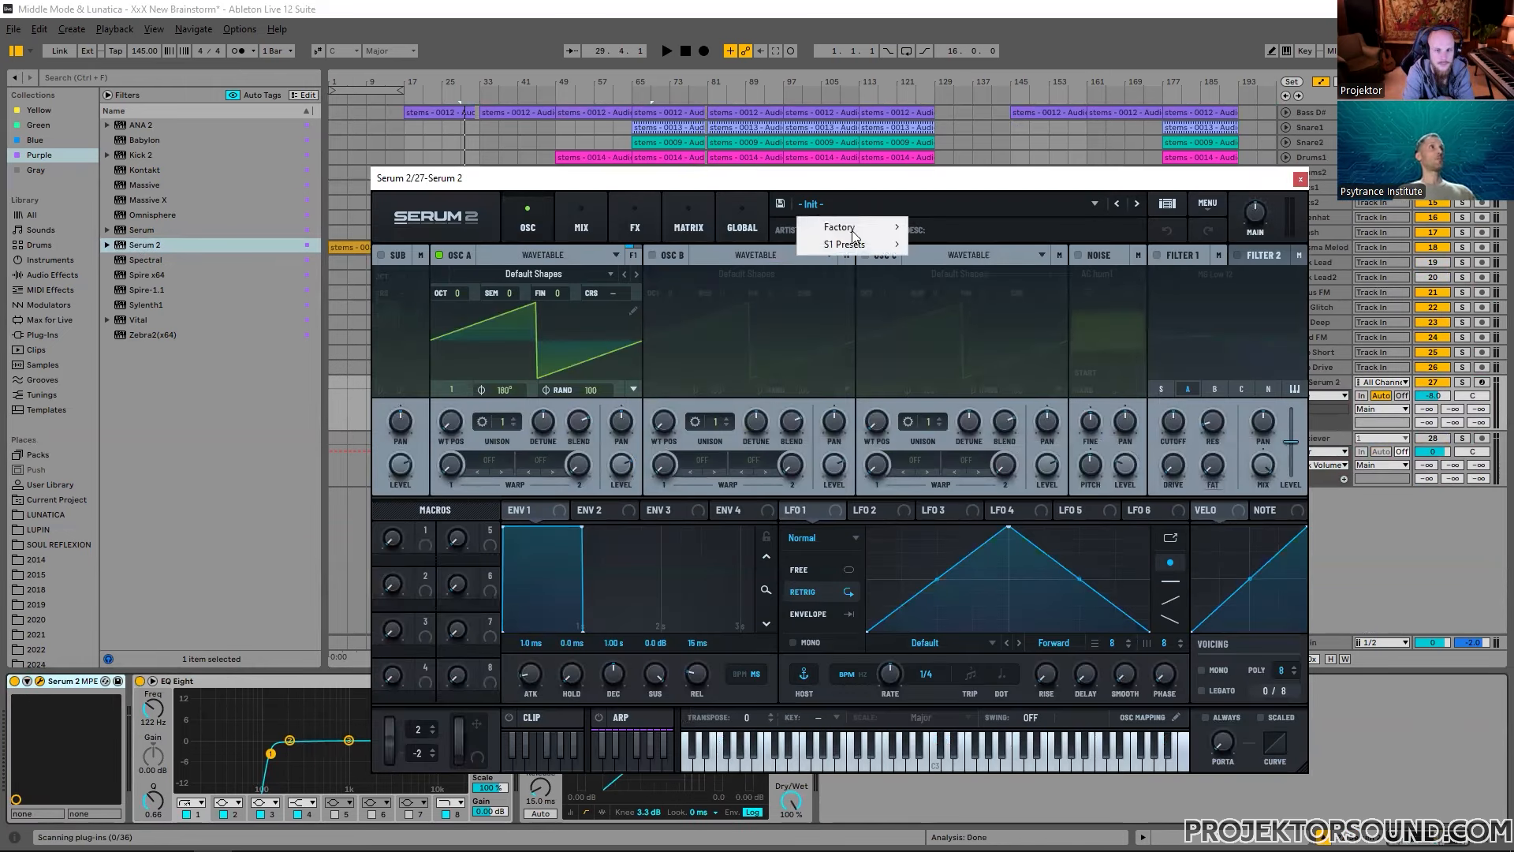
pyautogui.moveTo(871, 249)
pyautogui.moveTo(968, 335)
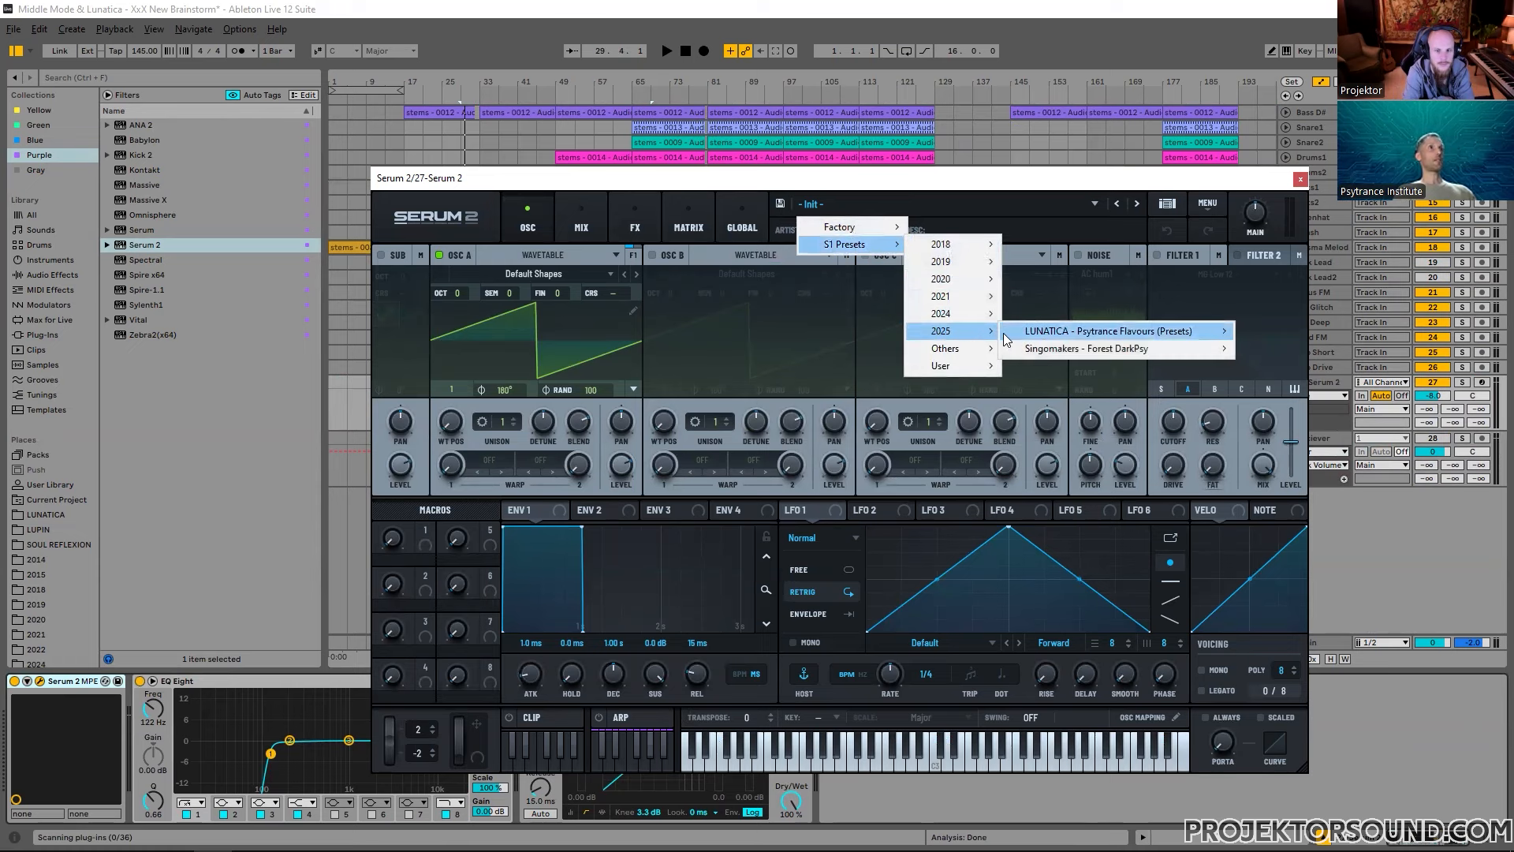
pyautogui.moveTo(1151, 336)
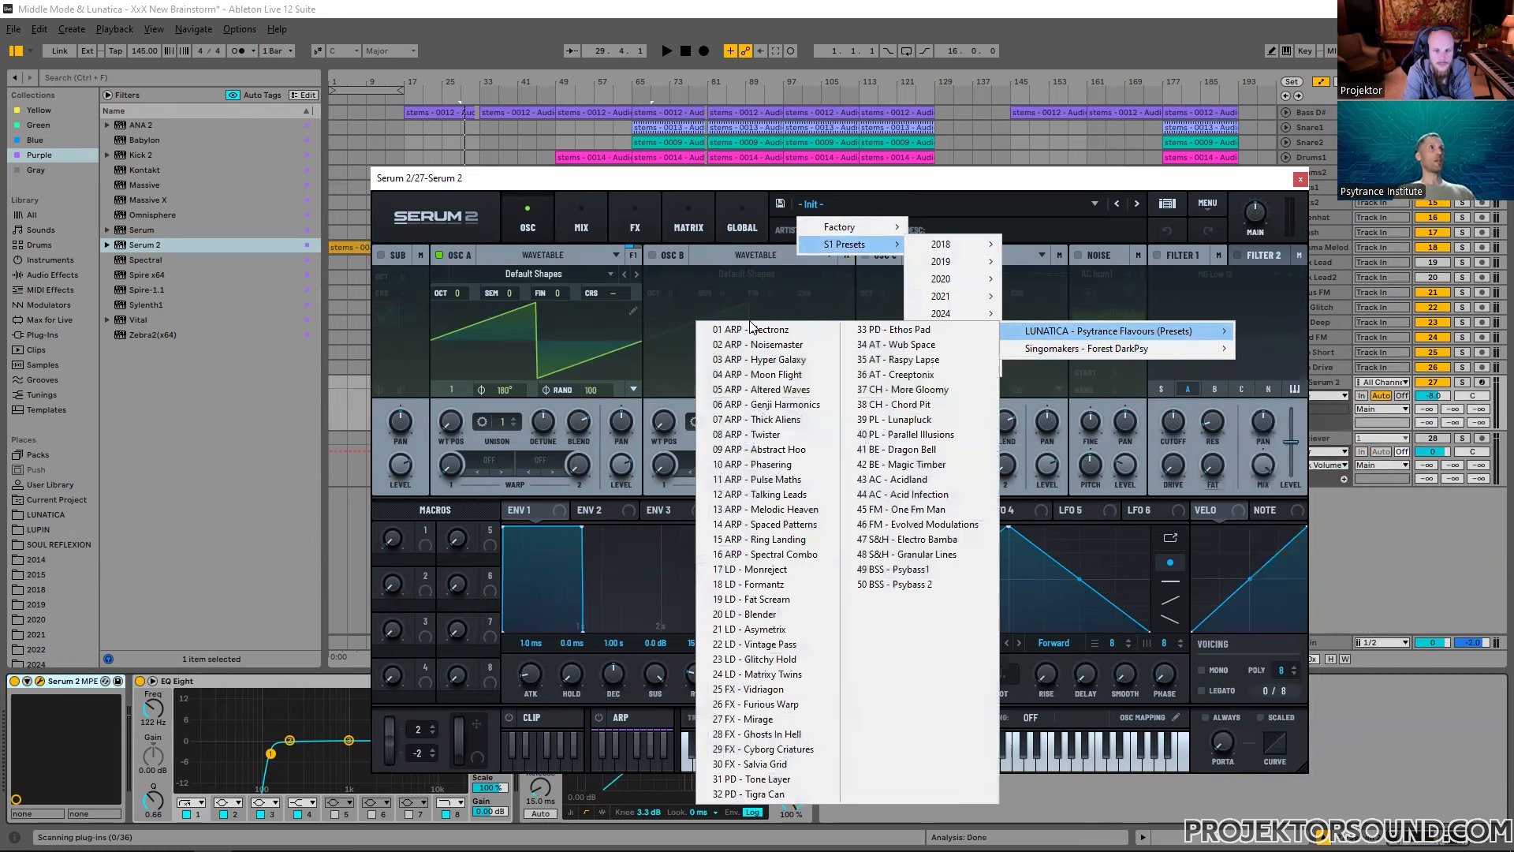
pyautogui.click(756, 327)
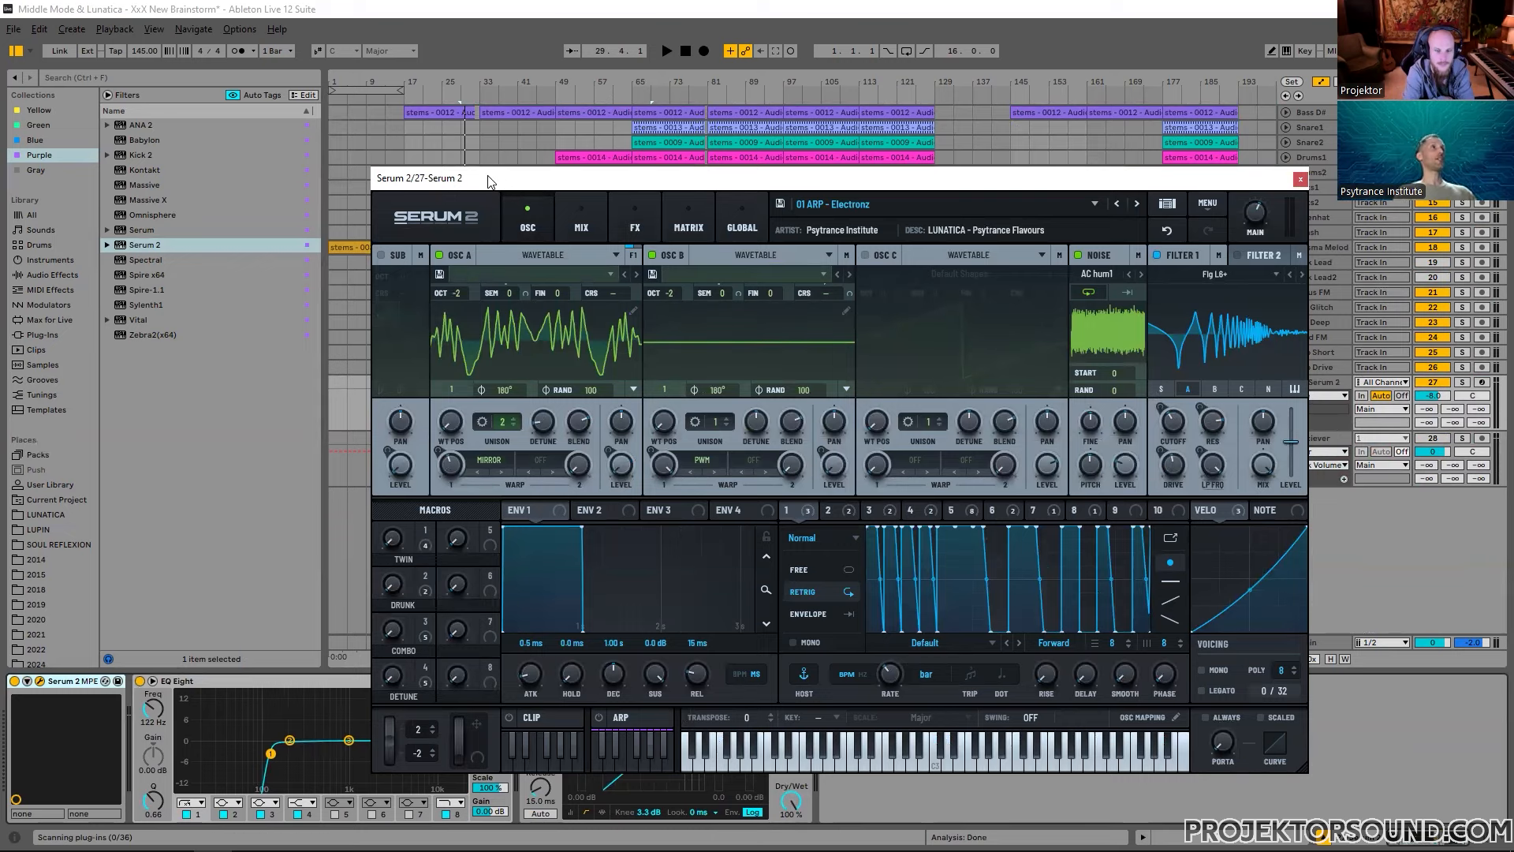
# Step: Move the Serum 2 window clear of the tracks and delete the audio lead tracks from Cosma Melod to Arp Drive
pyautogui.moveTo(489, 182); pyautogui.dragTo(497, 109)
pyautogui.moveTo(860, 110); pyautogui.dragTo(811, 610)
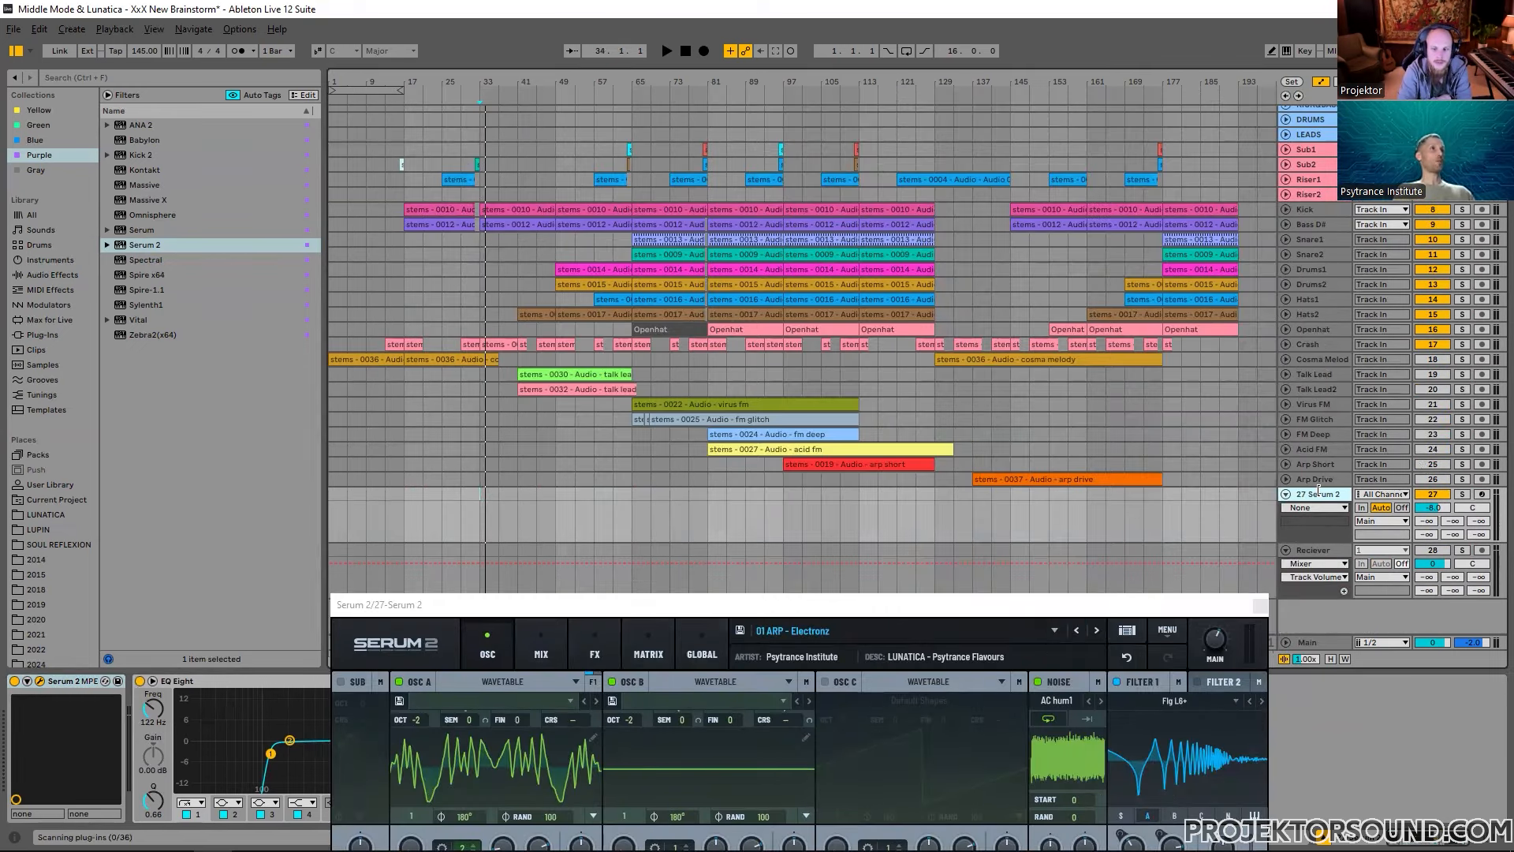
pyautogui.moveTo(1219, 483); pyautogui.dragTo(309, 349)
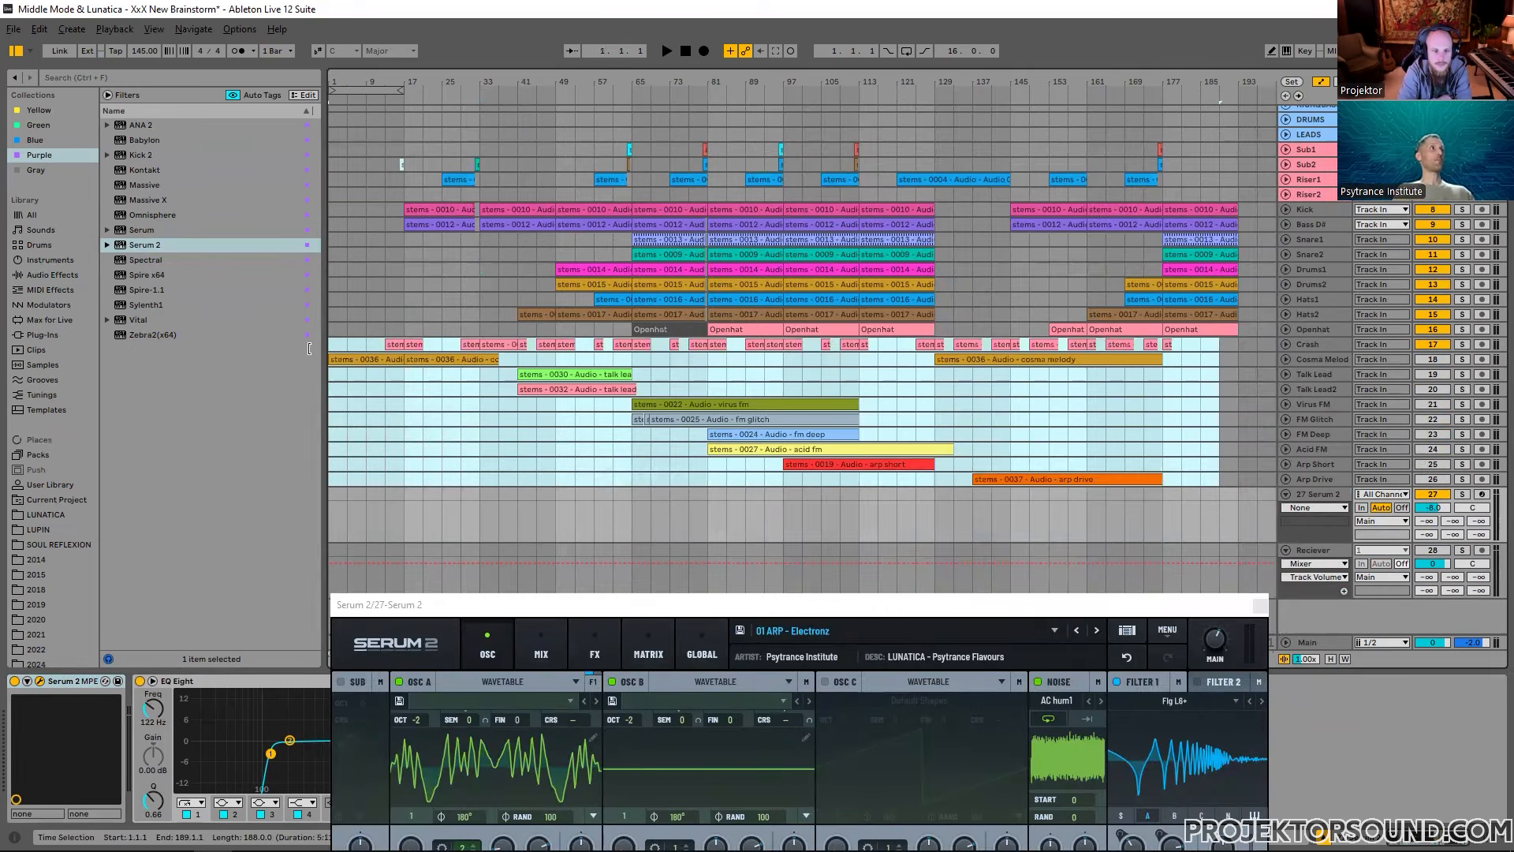
pyautogui.click(1312, 363)
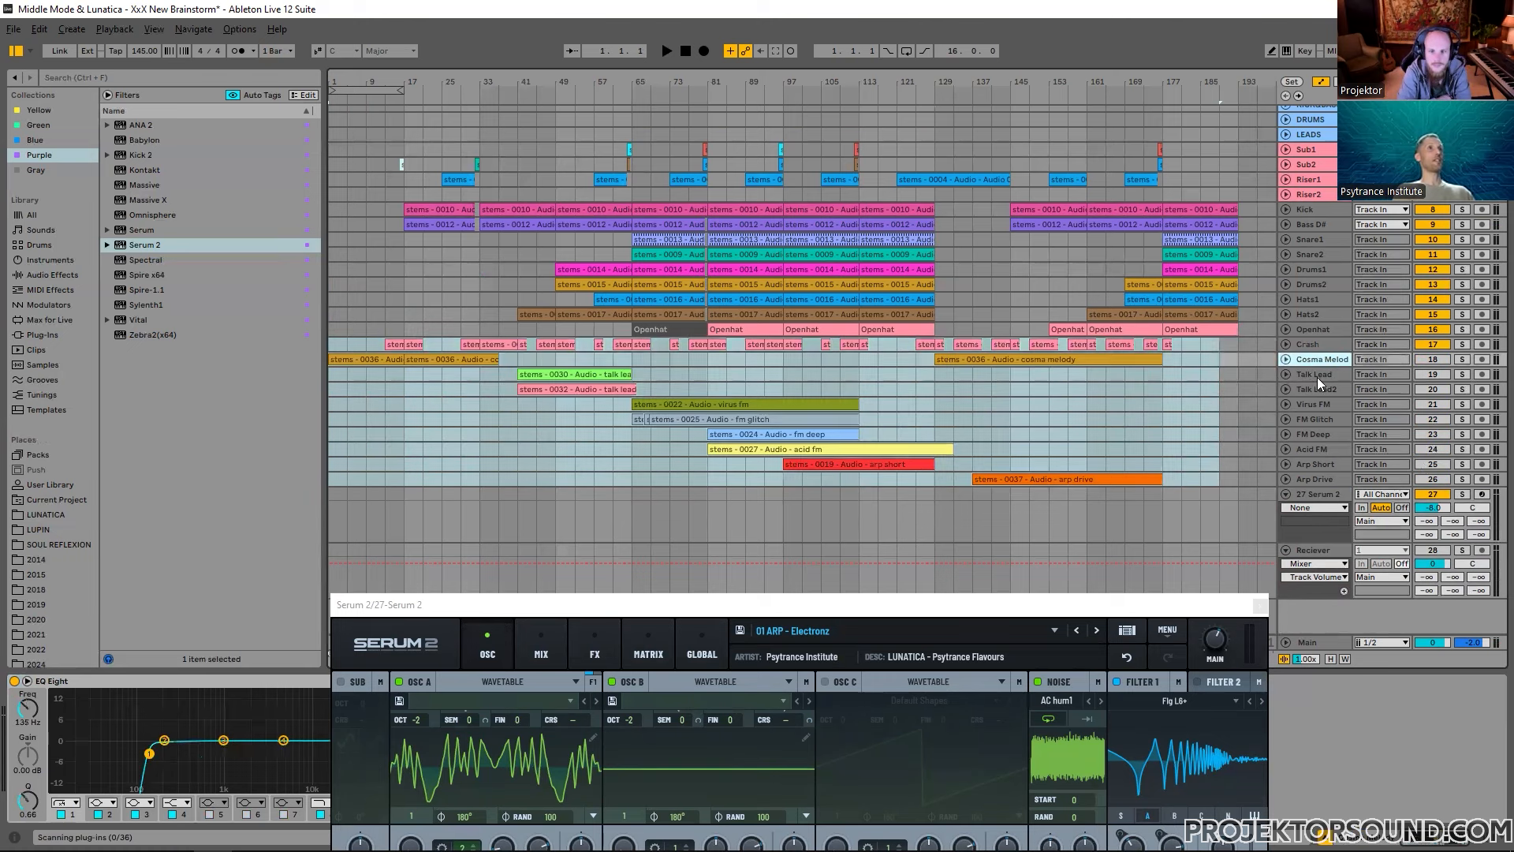
pyautogui.keyDown('shift'); pyautogui.click(1324, 478); pyautogui.keyUp('shift')
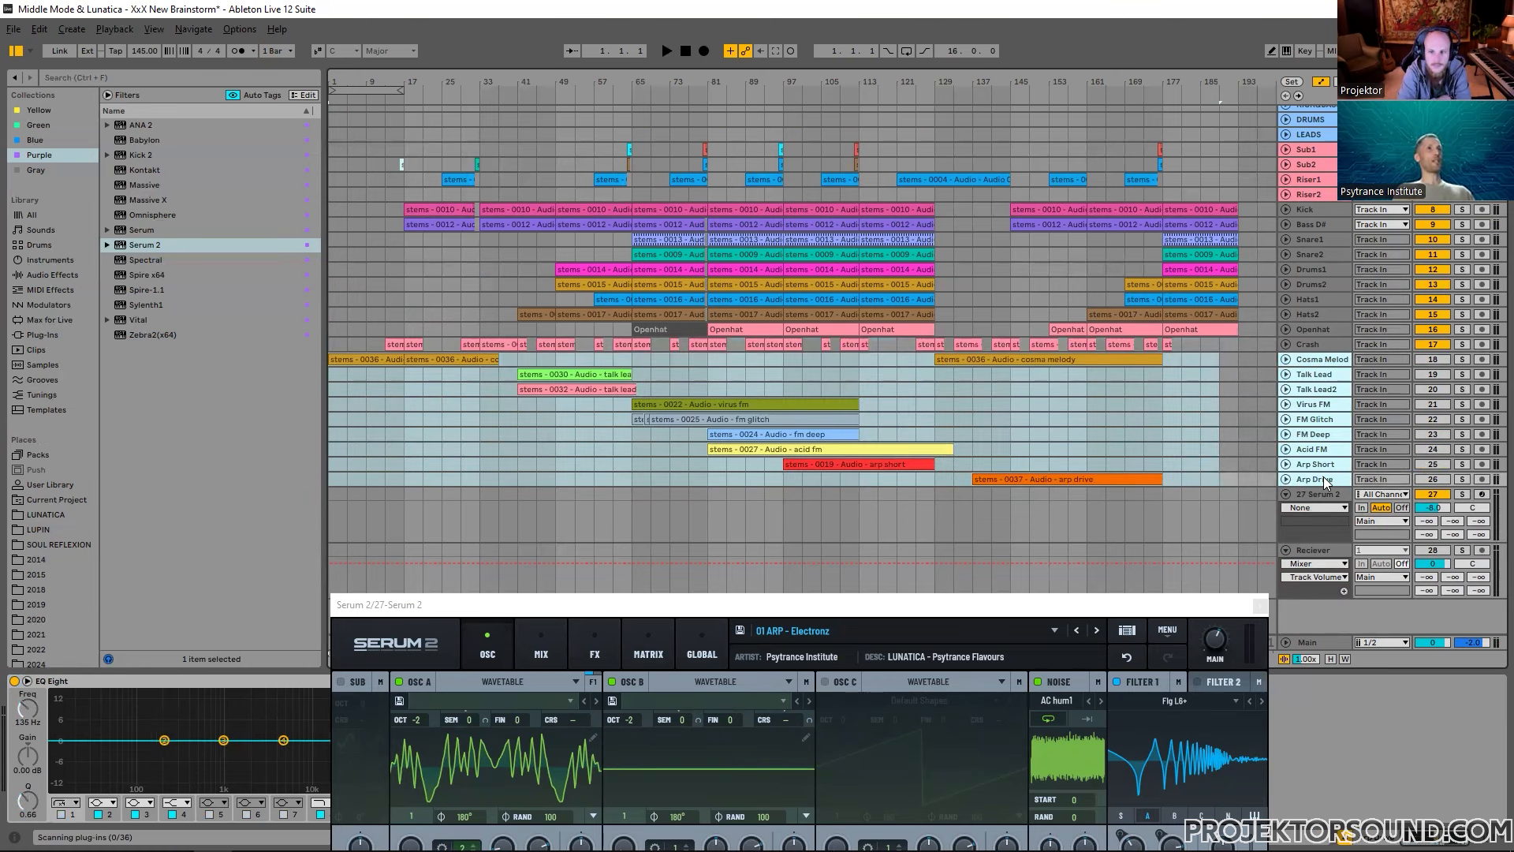
pyautogui.press('Delete')
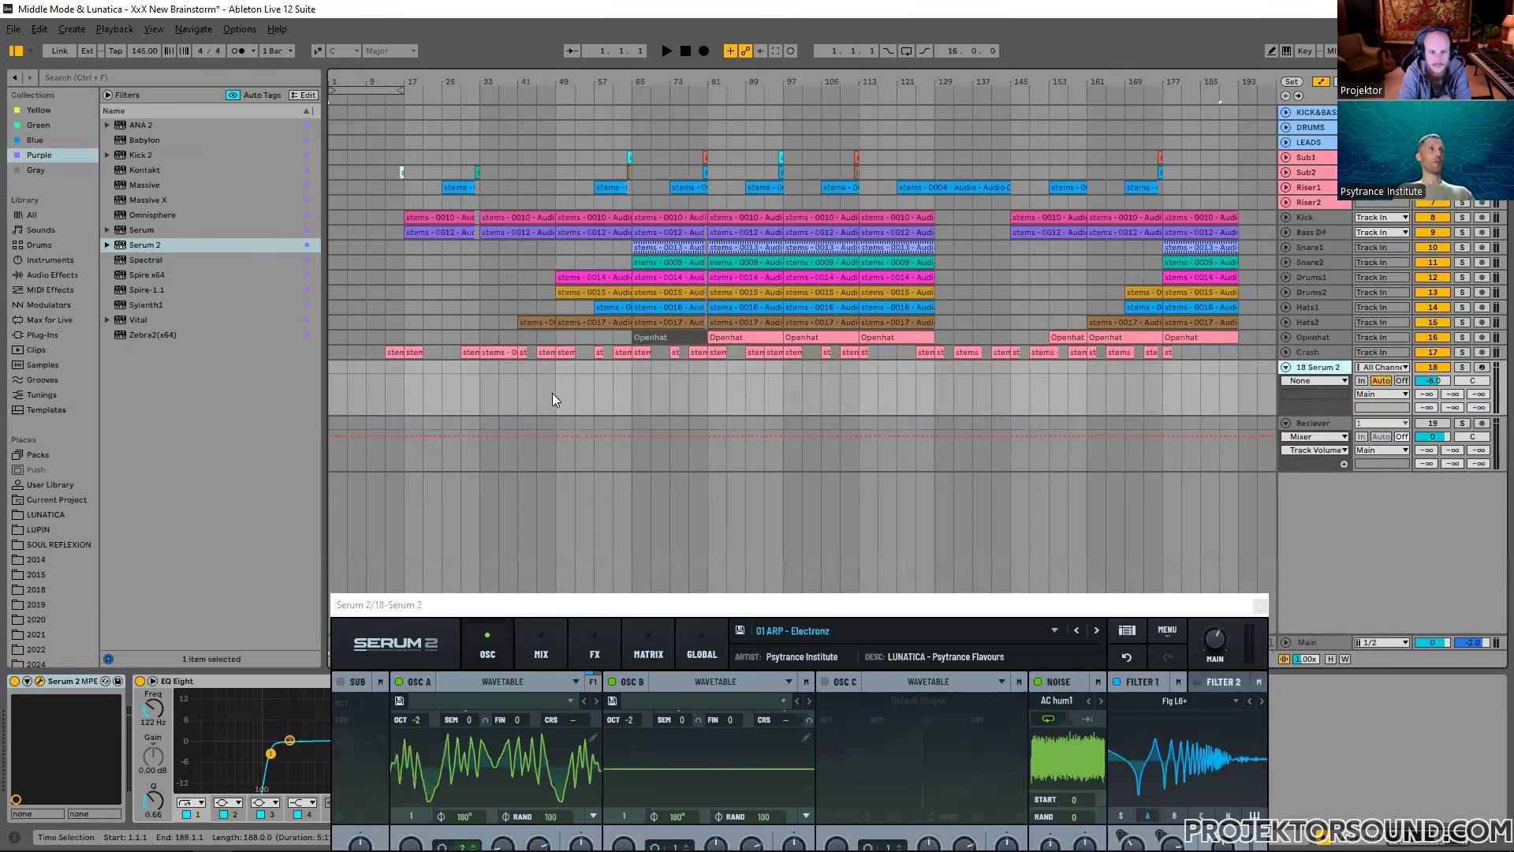
# Step: Highlight the remaining riser, kick, bass and drum clips from Riser1 to Crash across the arrangement
pyautogui.moveTo(370, 352); pyautogui.dragTo(1274, 184)
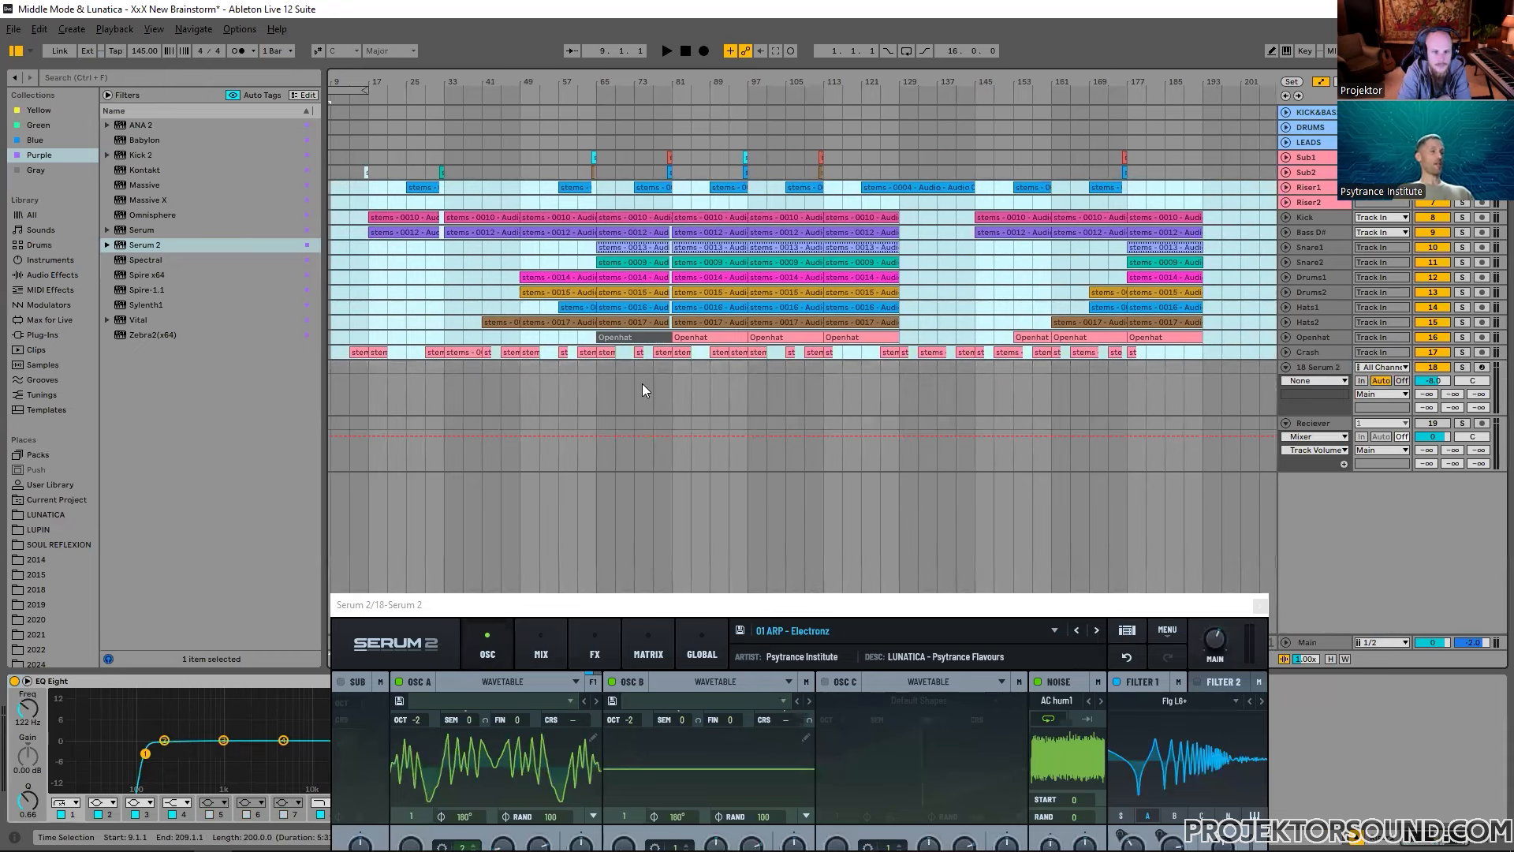
pyautogui.scroll(5, 1183, 395)
pyautogui.scroll(-4, 1183, 396)
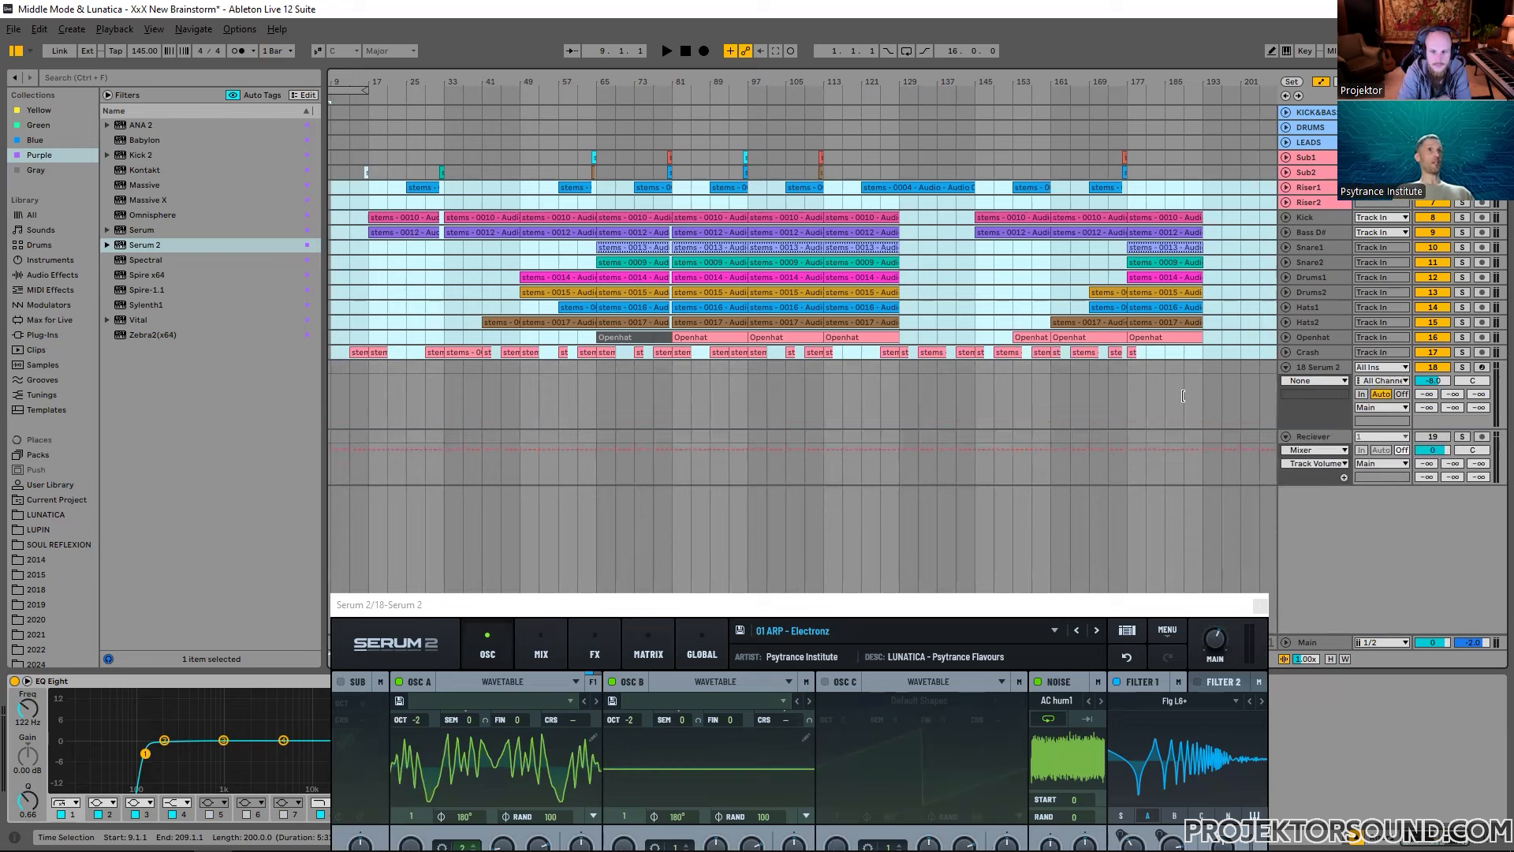
pyautogui.scroll(-1, 1183, 396)
pyautogui.hscroll(-1, 1182, 396)
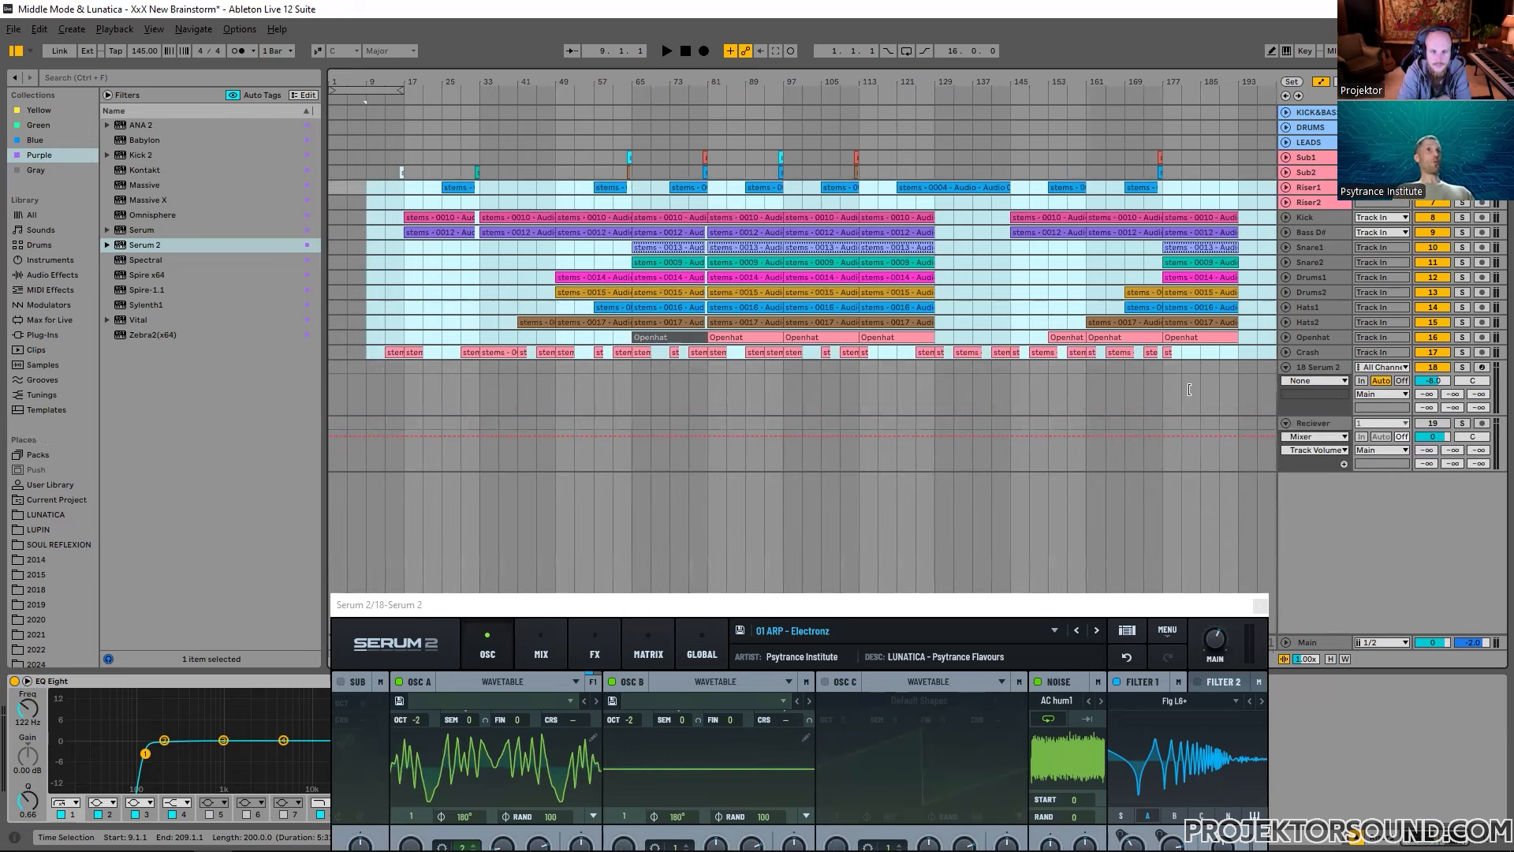
# Step: Look over the Electronz preset in the Serum 2 window and clear the window off the arrangement
pyautogui.click(1328, 368)
pyautogui.moveTo(784, 602); pyautogui.dragTo(809, 122)
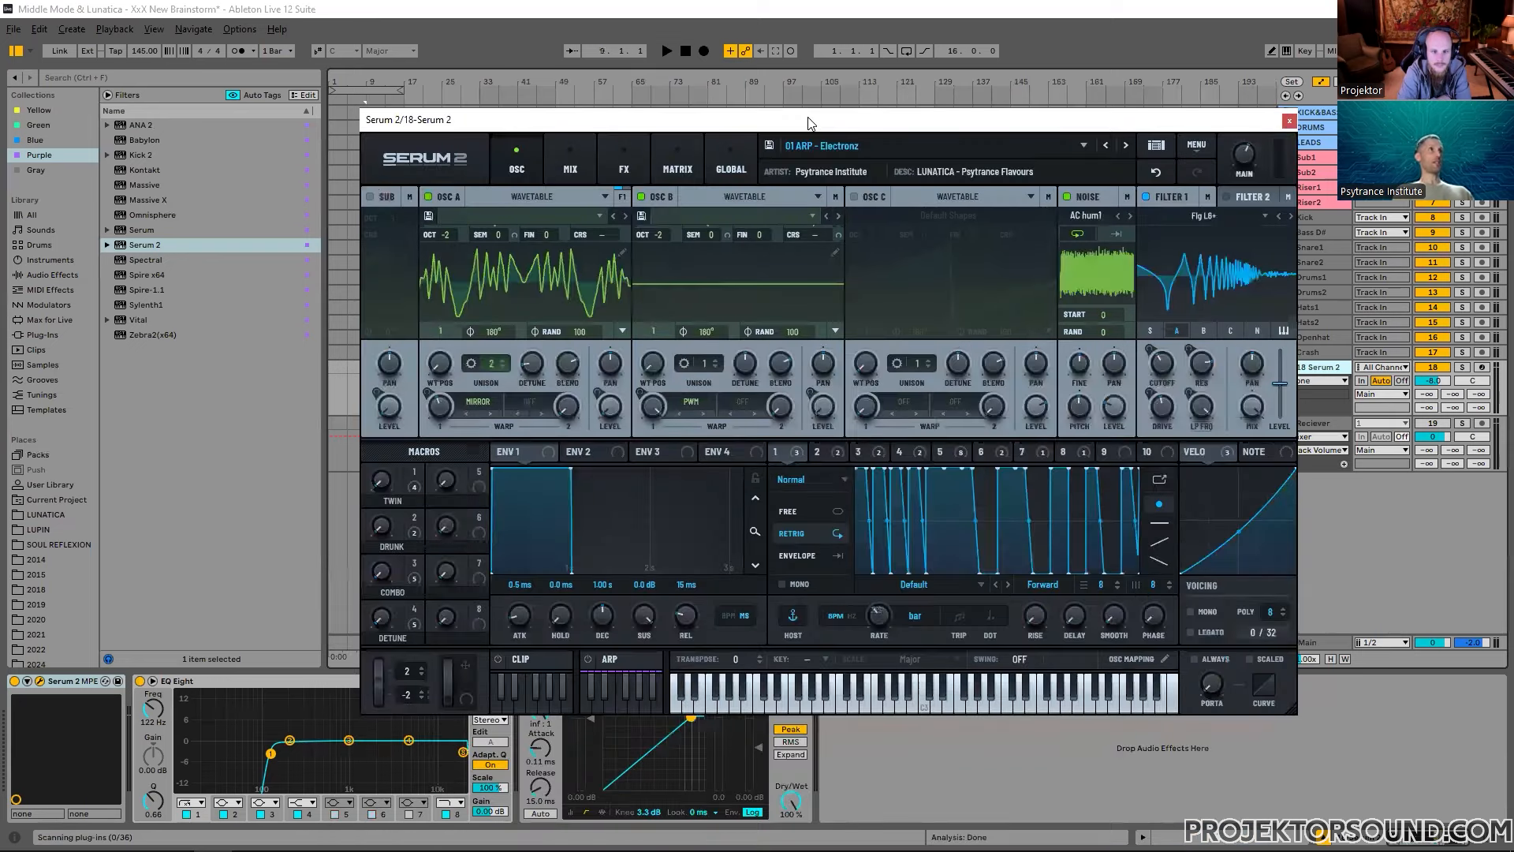
pyautogui.moveTo(651, 120); pyautogui.dragTo(466, 122)
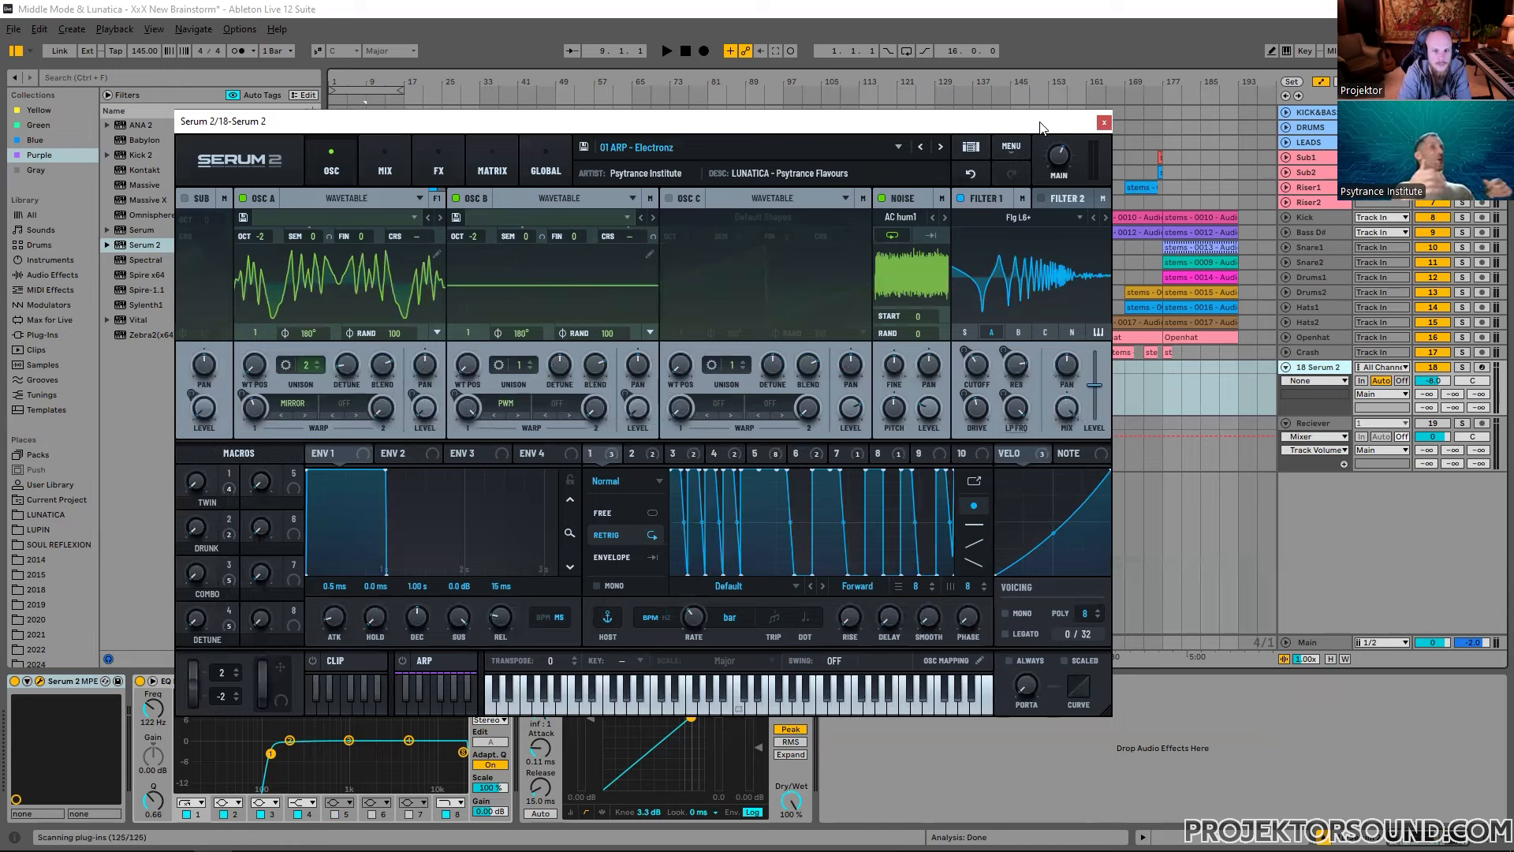
pyautogui.click(1104, 123)
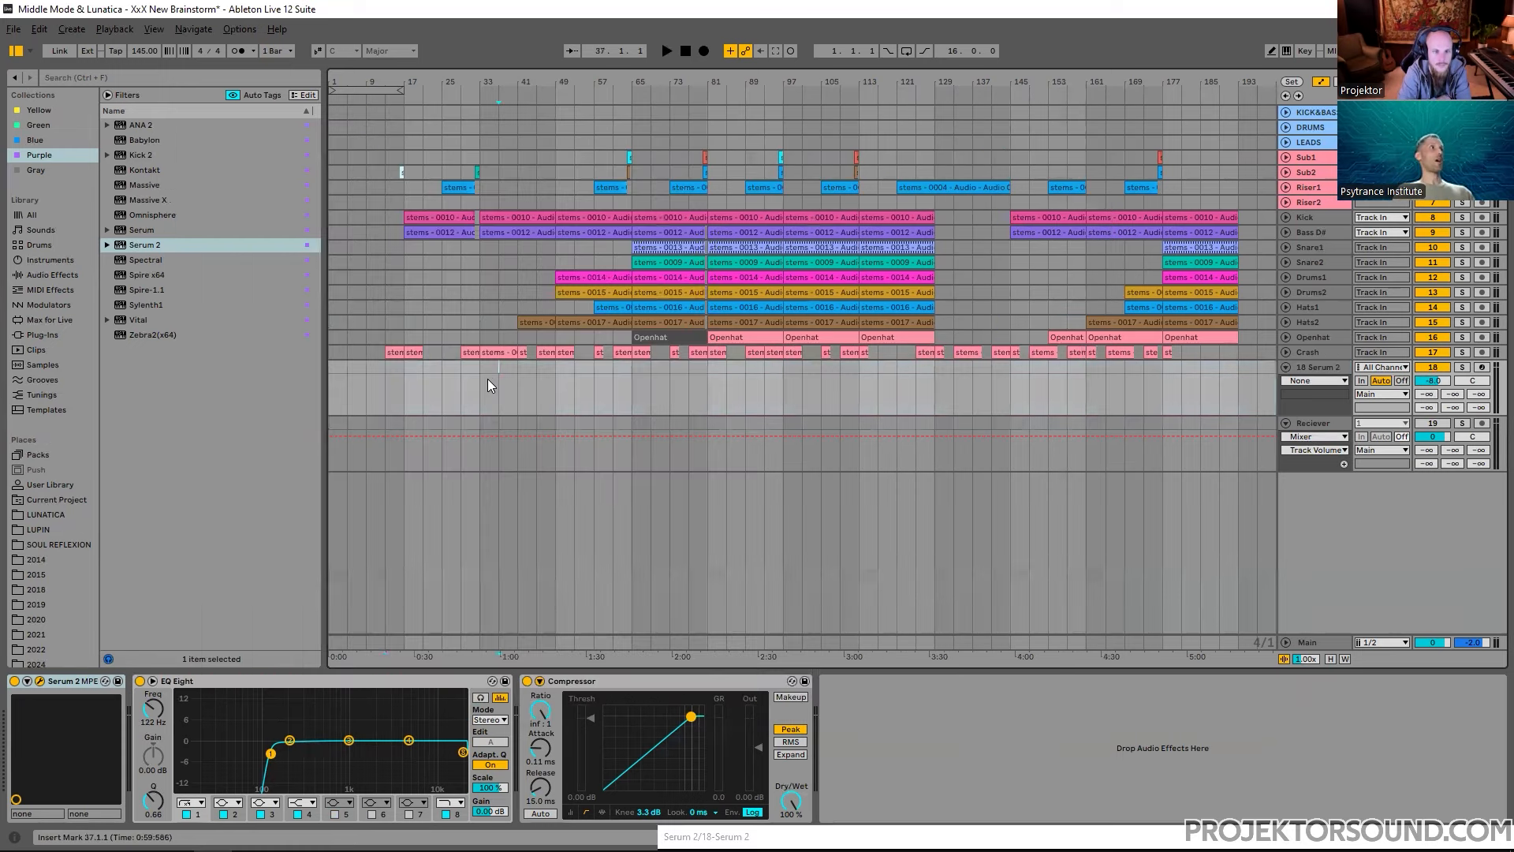
# Step: Select bars 33 to 49 on the Serum 2 track, bring the synth window back and play briefly from there
pyautogui.moveTo(484, 383); pyautogui.dragTo(588, 350)
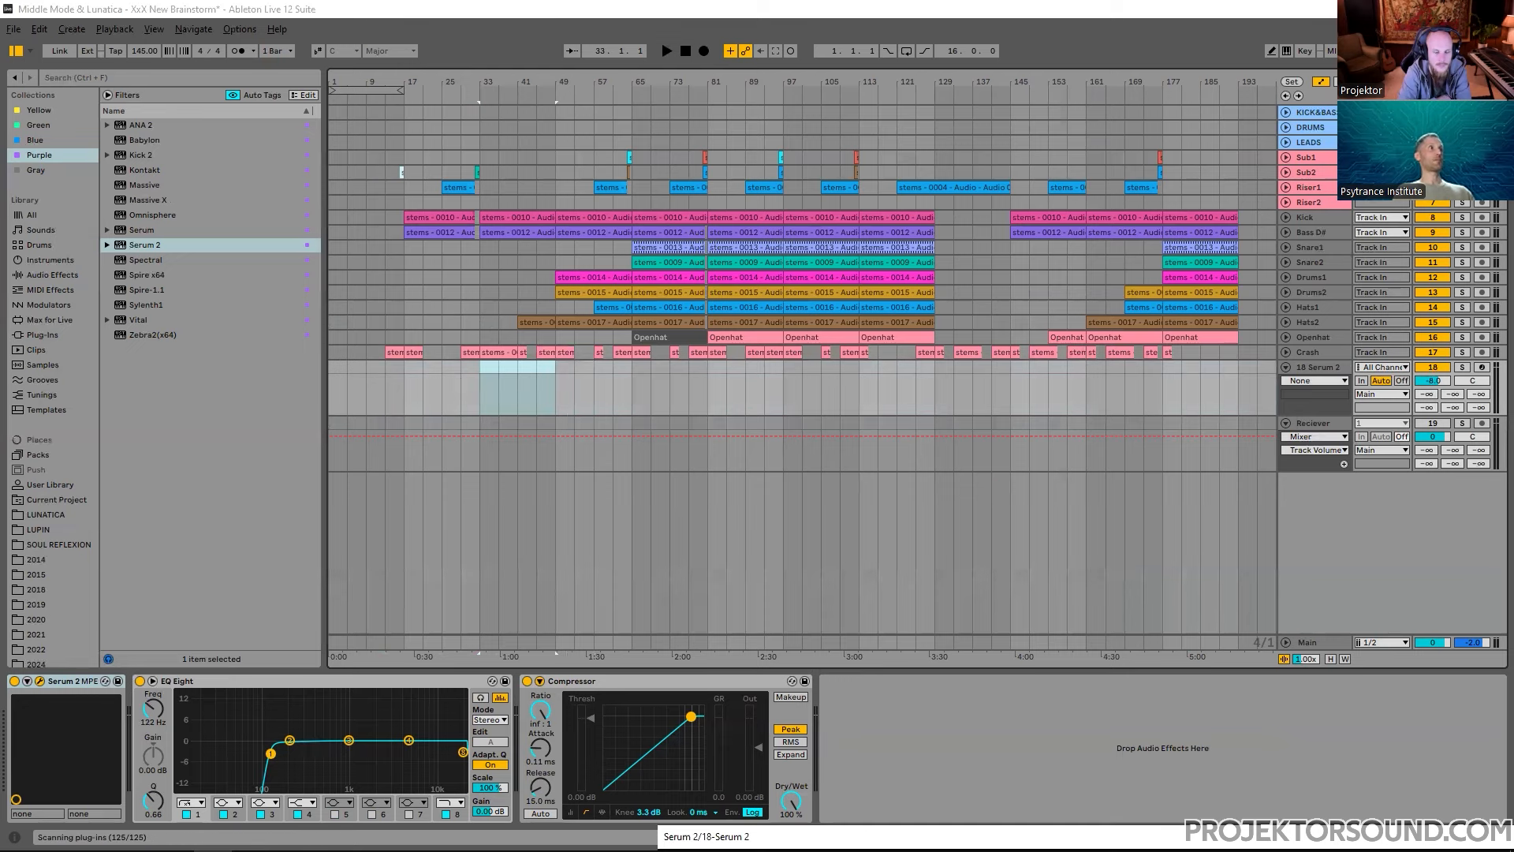
pyautogui.moveTo(1015, 838); pyautogui.dragTo(966, 123)
pyautogui.press('space')
pyautogui.press('space')
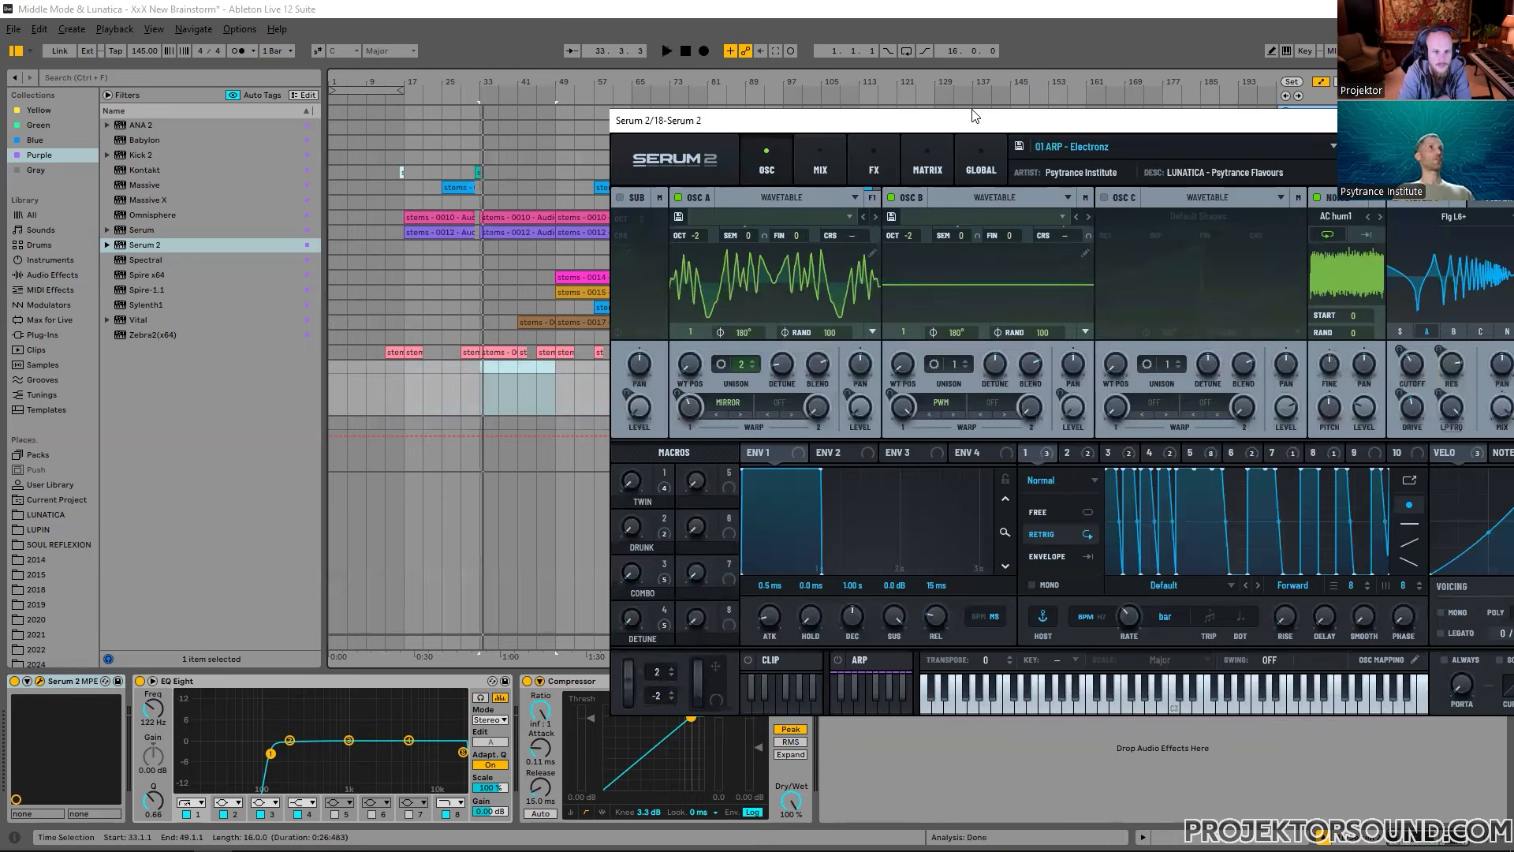
# Step: Arm the Serum 2 track for recording and route its output to the LEADS group
pyautogui.moveTo(1104, 120); pyautogui.dragTo(620, 106)
pyautogui.click(1486, 367)
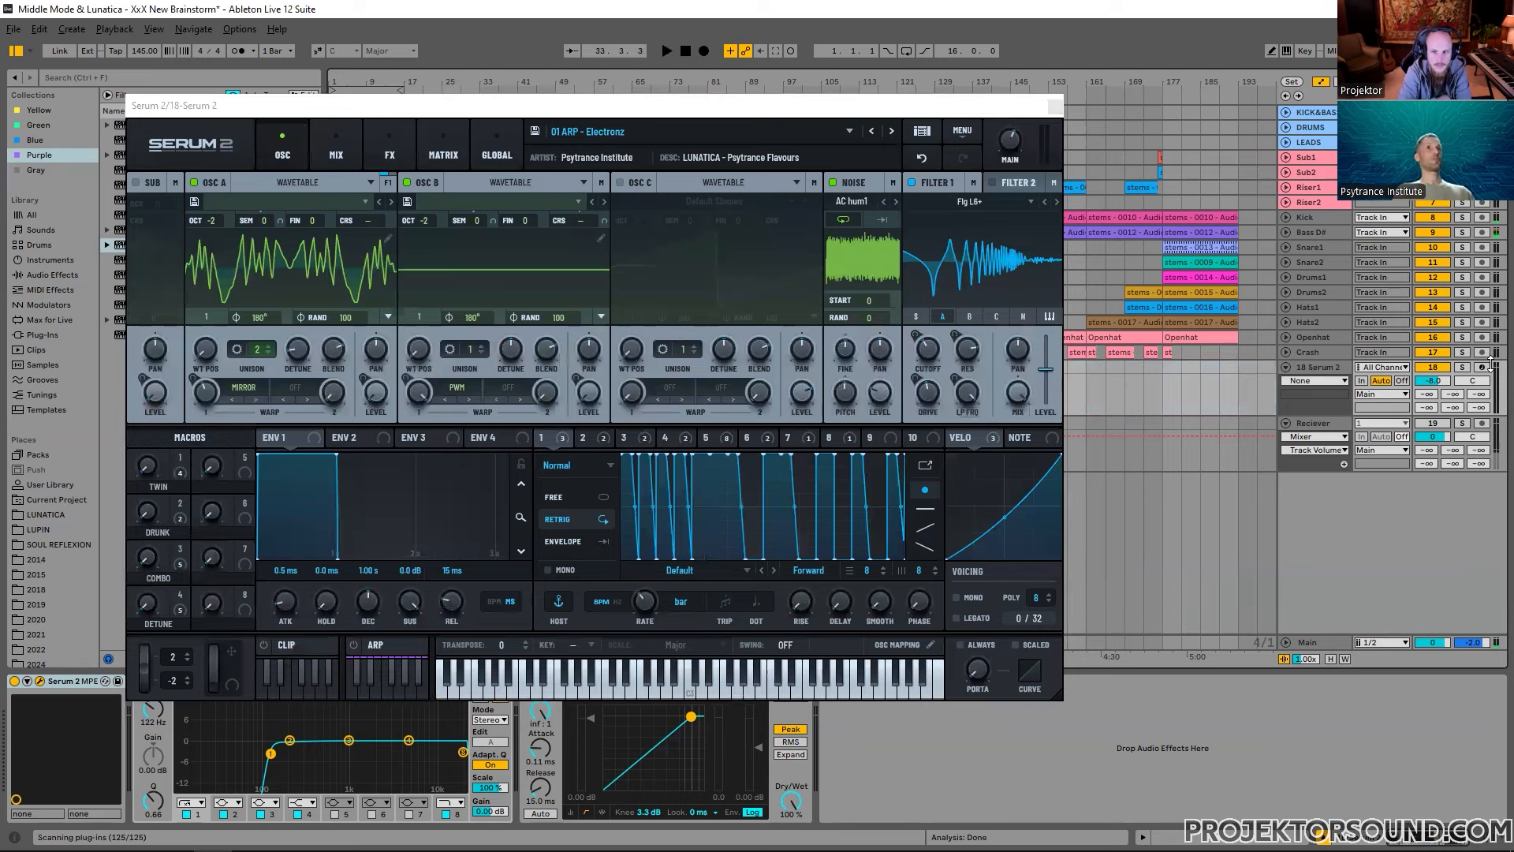
pyautogui.click(1382, 393)
pyautogui.click(1382, 465)
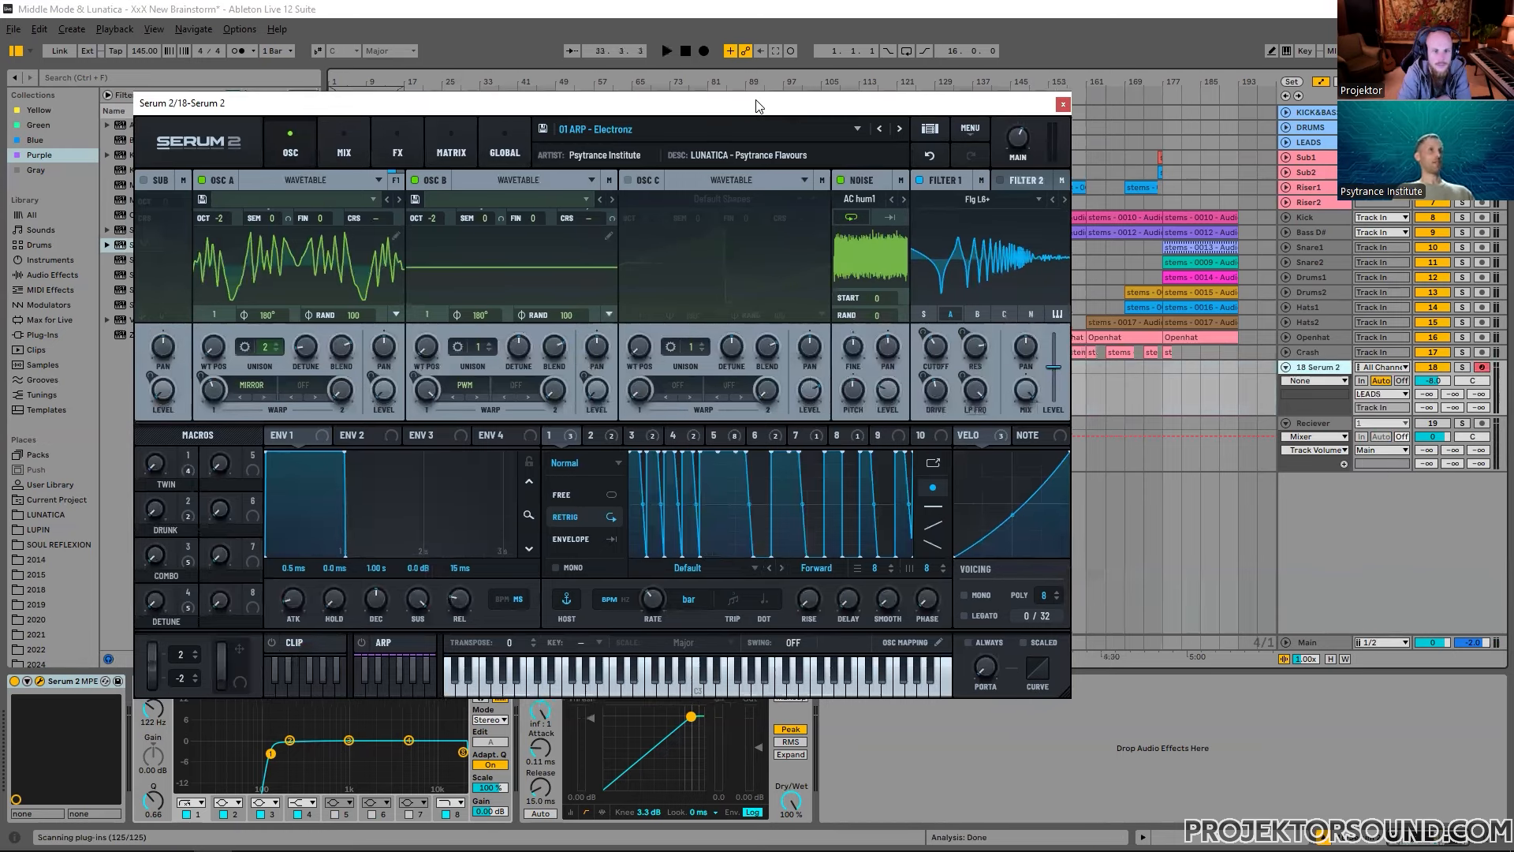
# Step: Move the Serum 2 window below the arrangement clips and play briefly from bar 33 on the Serum 2 track
pyautogui.moveTo(757, 101); pyautogui.dragTo(952, 81)
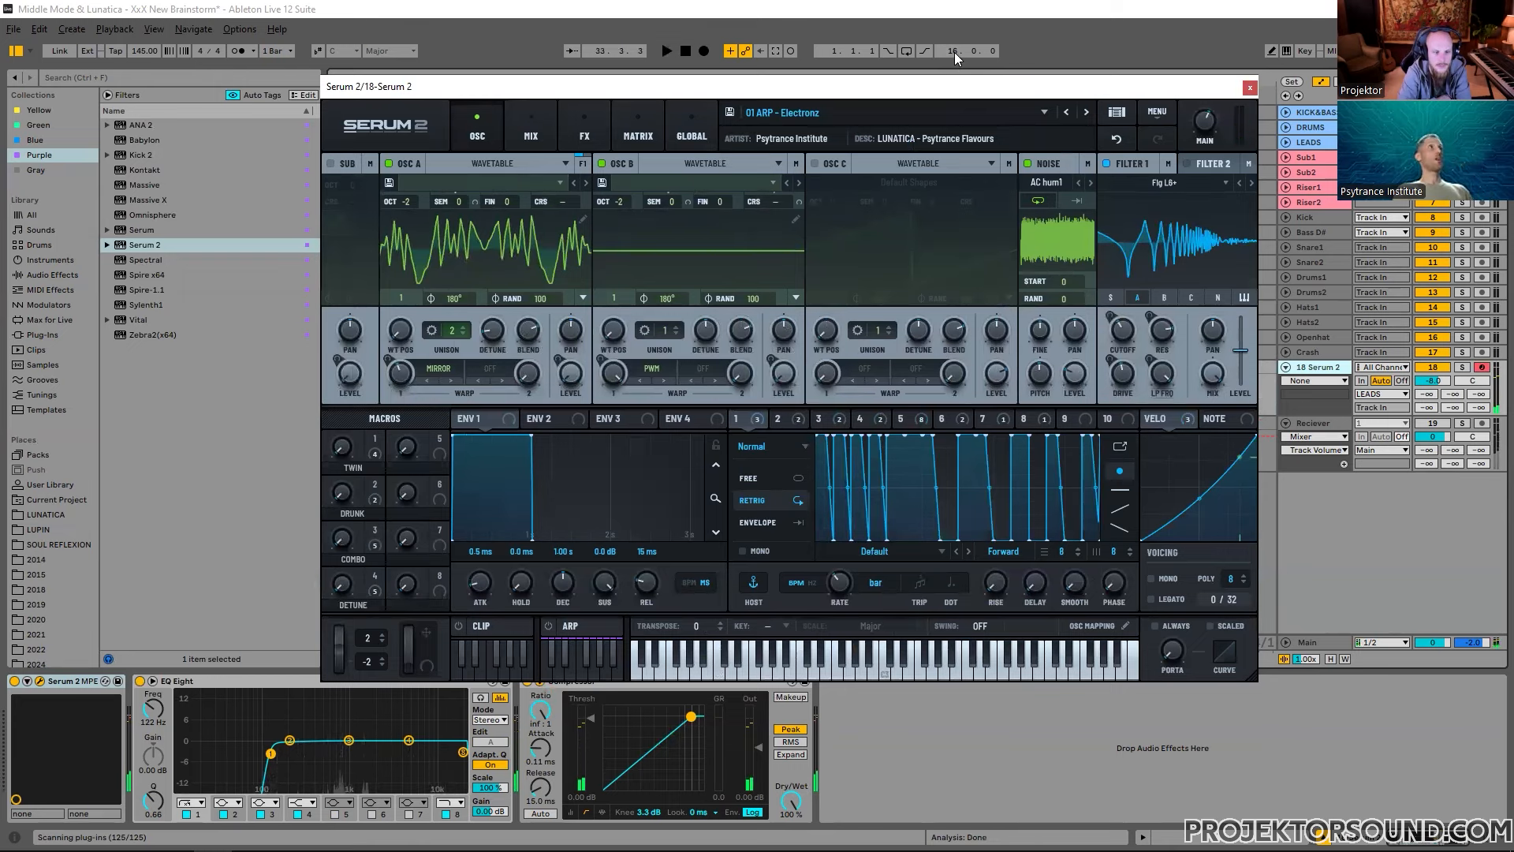
pyautogui.moveTo(857, 89); pyautogui.dragTo(1030, 409)
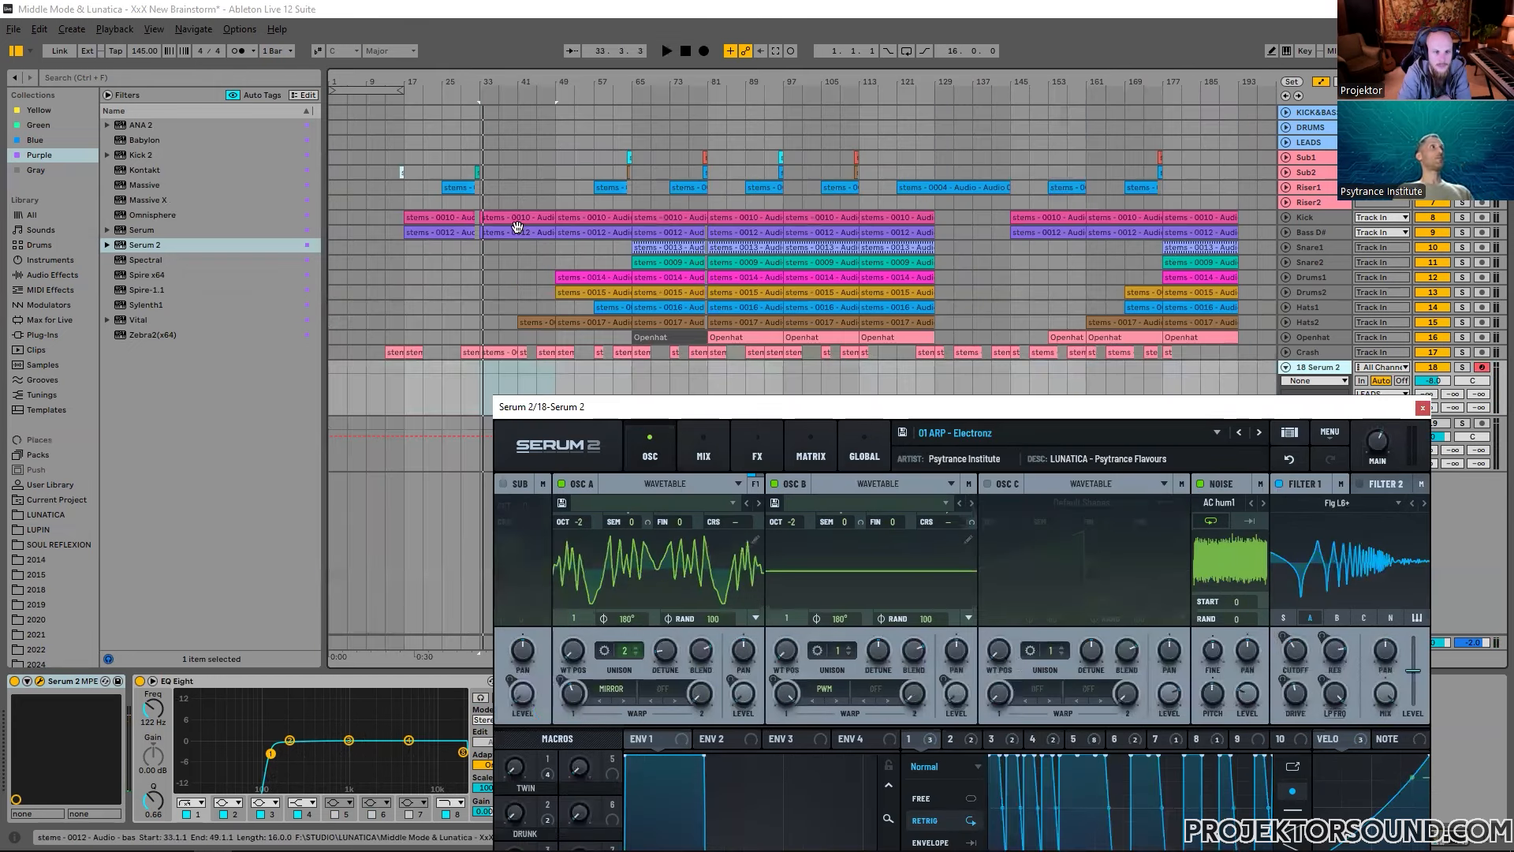
pyautogui.scroll(5, 513, 230)
pyautogui.scroll(-5, 502, 236)
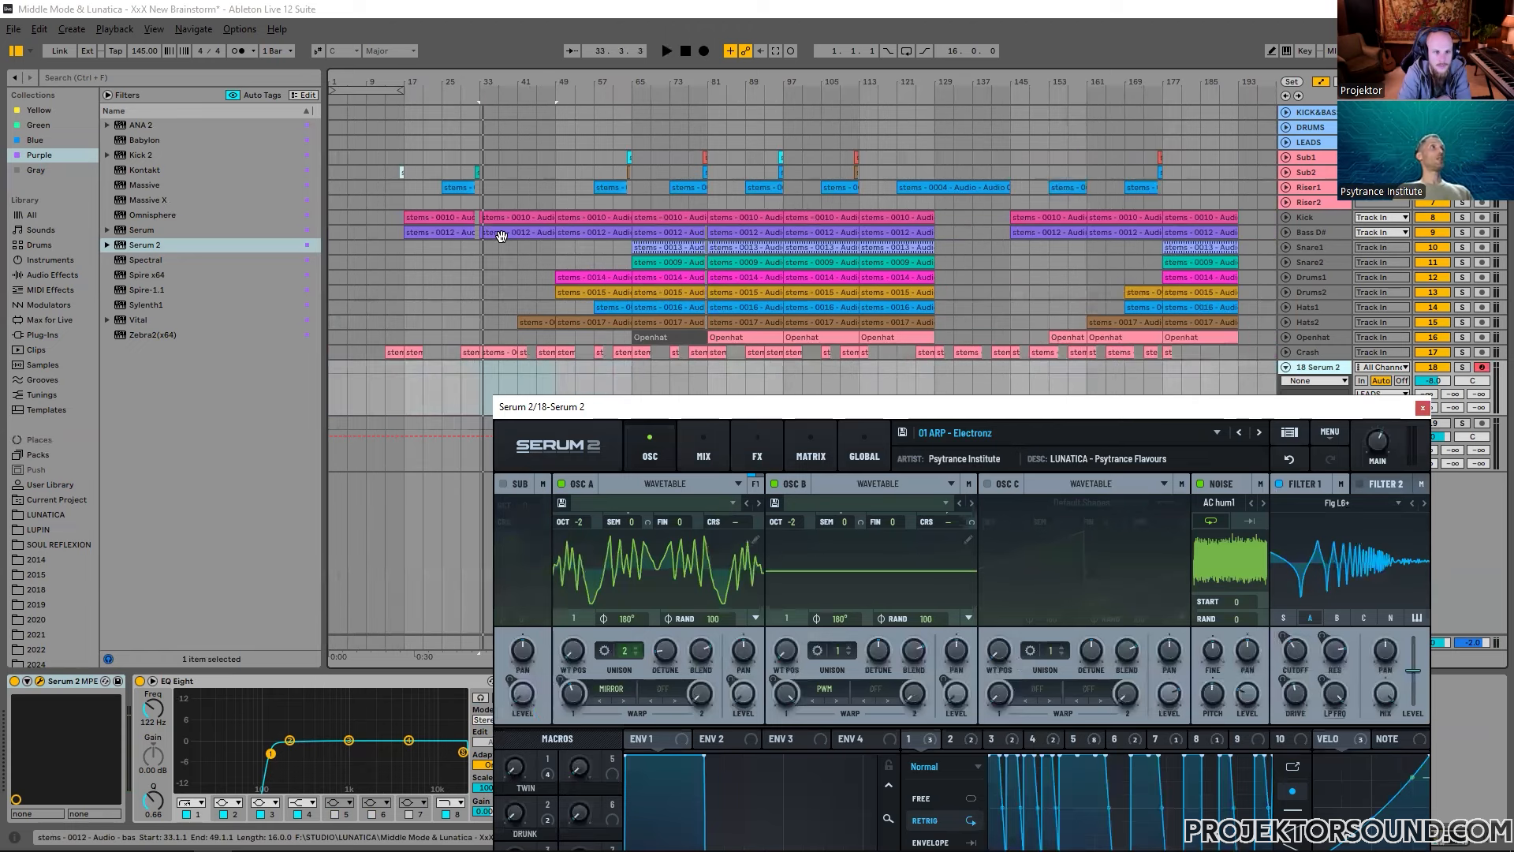
pyautogui.click(484, 368)
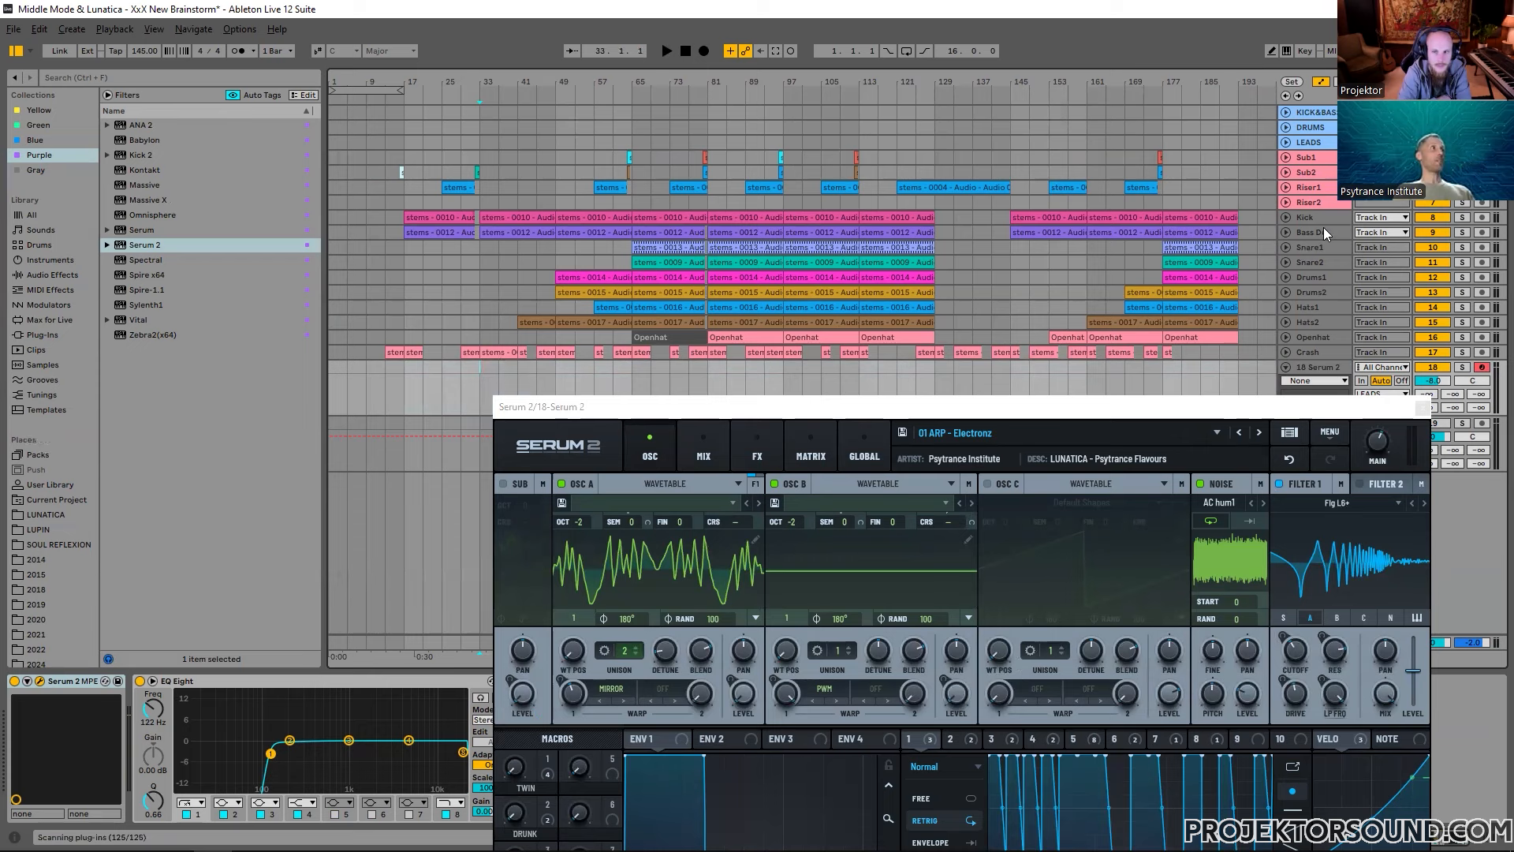
pyautogui.click(492, 371)
pyautogui.click(482, 371)
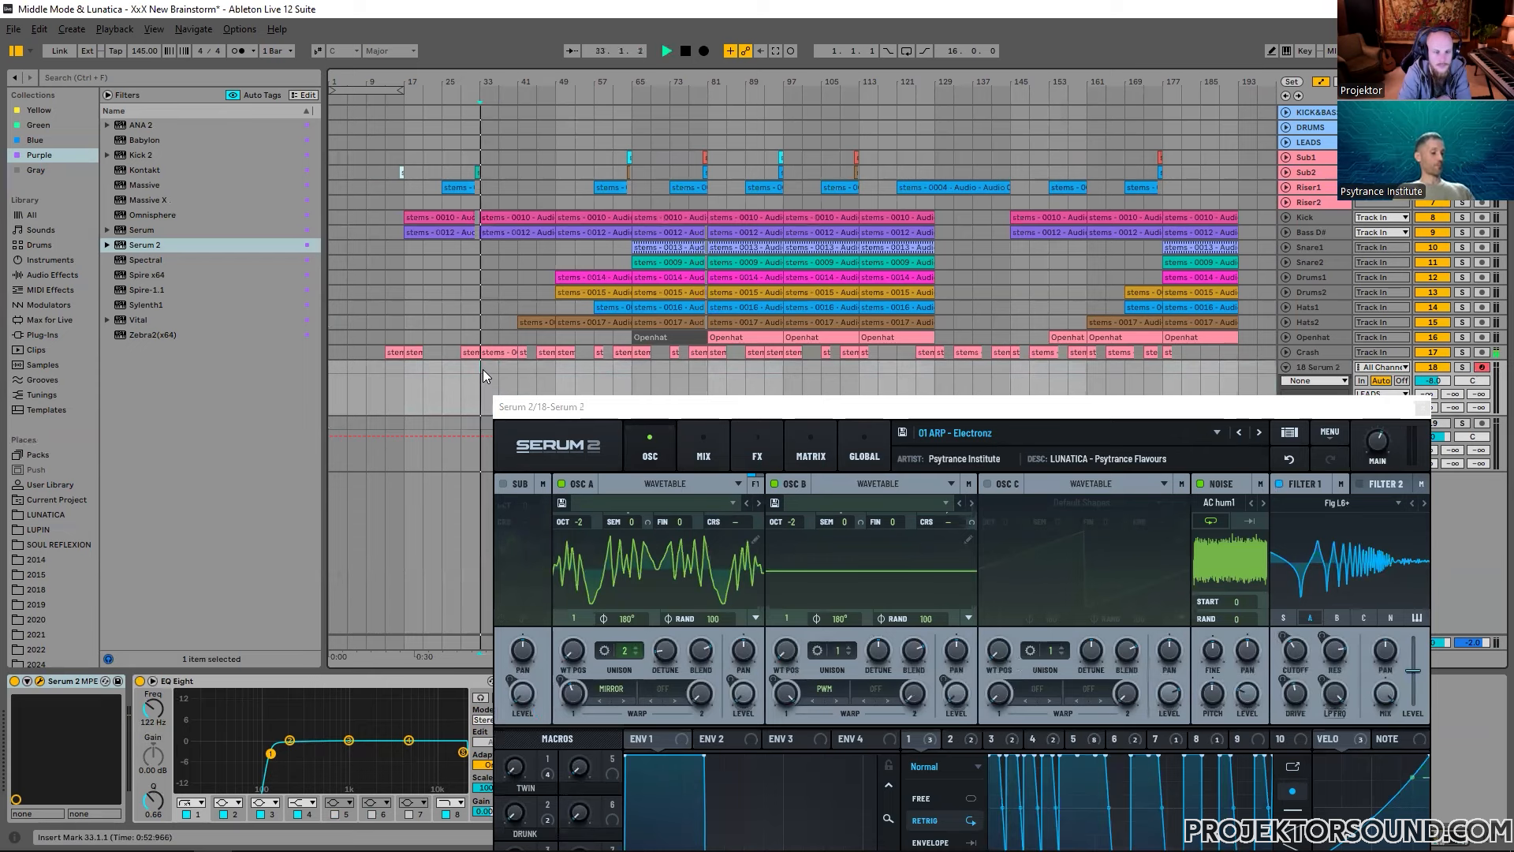
pyautogui.press('space')
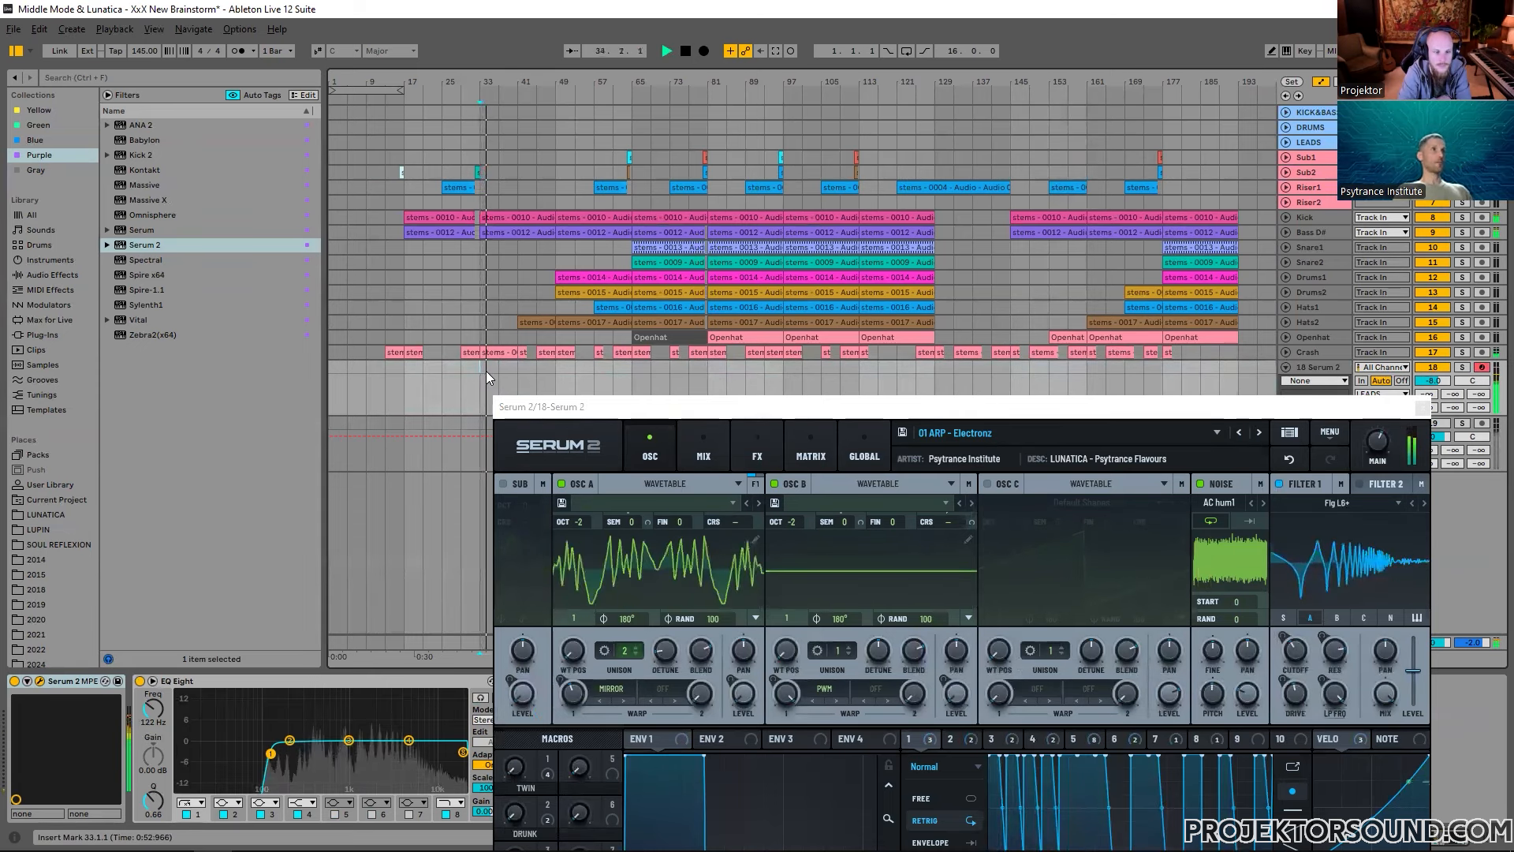
pyautogui.press('space')
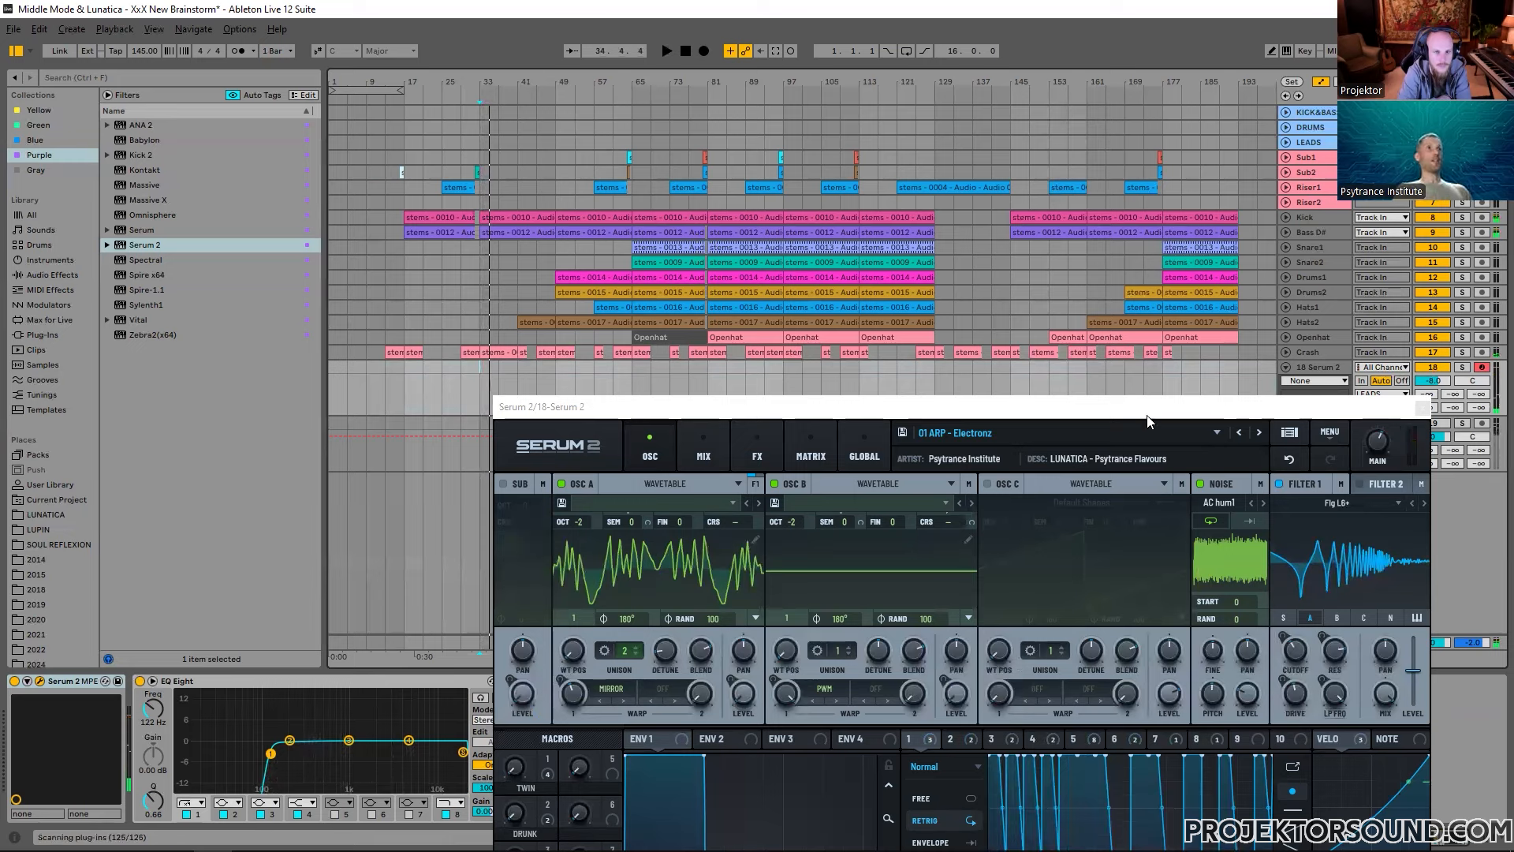
# Step: Look through the S1 Presets for 2025 in the LUNATICA - Psytrance Flavours bank, keeping the current preset
pyautogui.click(978, 437)
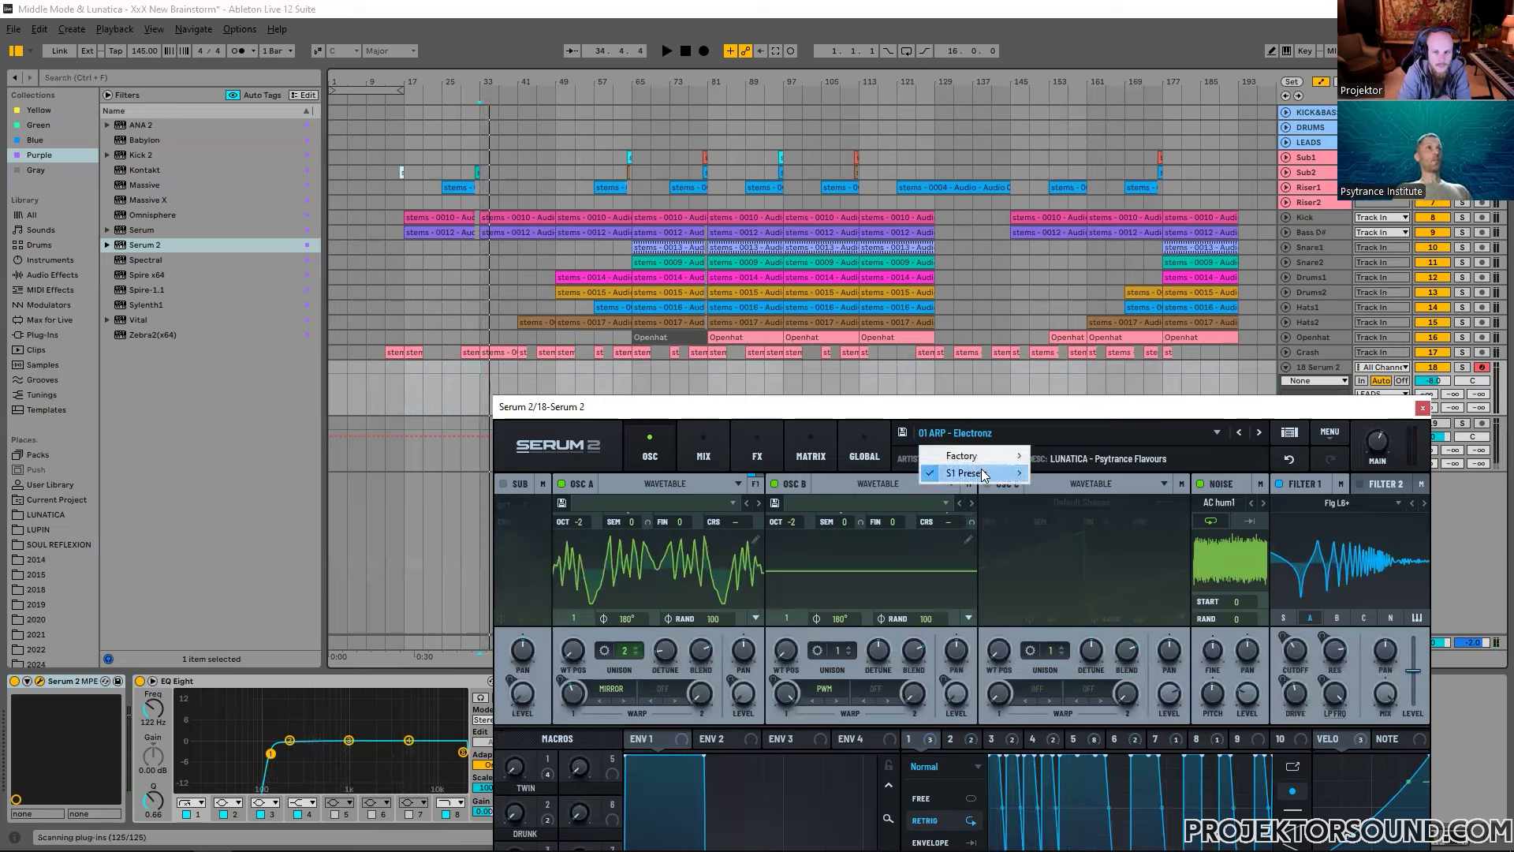
pyautogui.moveTo(984, 473)
pyautogui.moveTo(1098, 562)
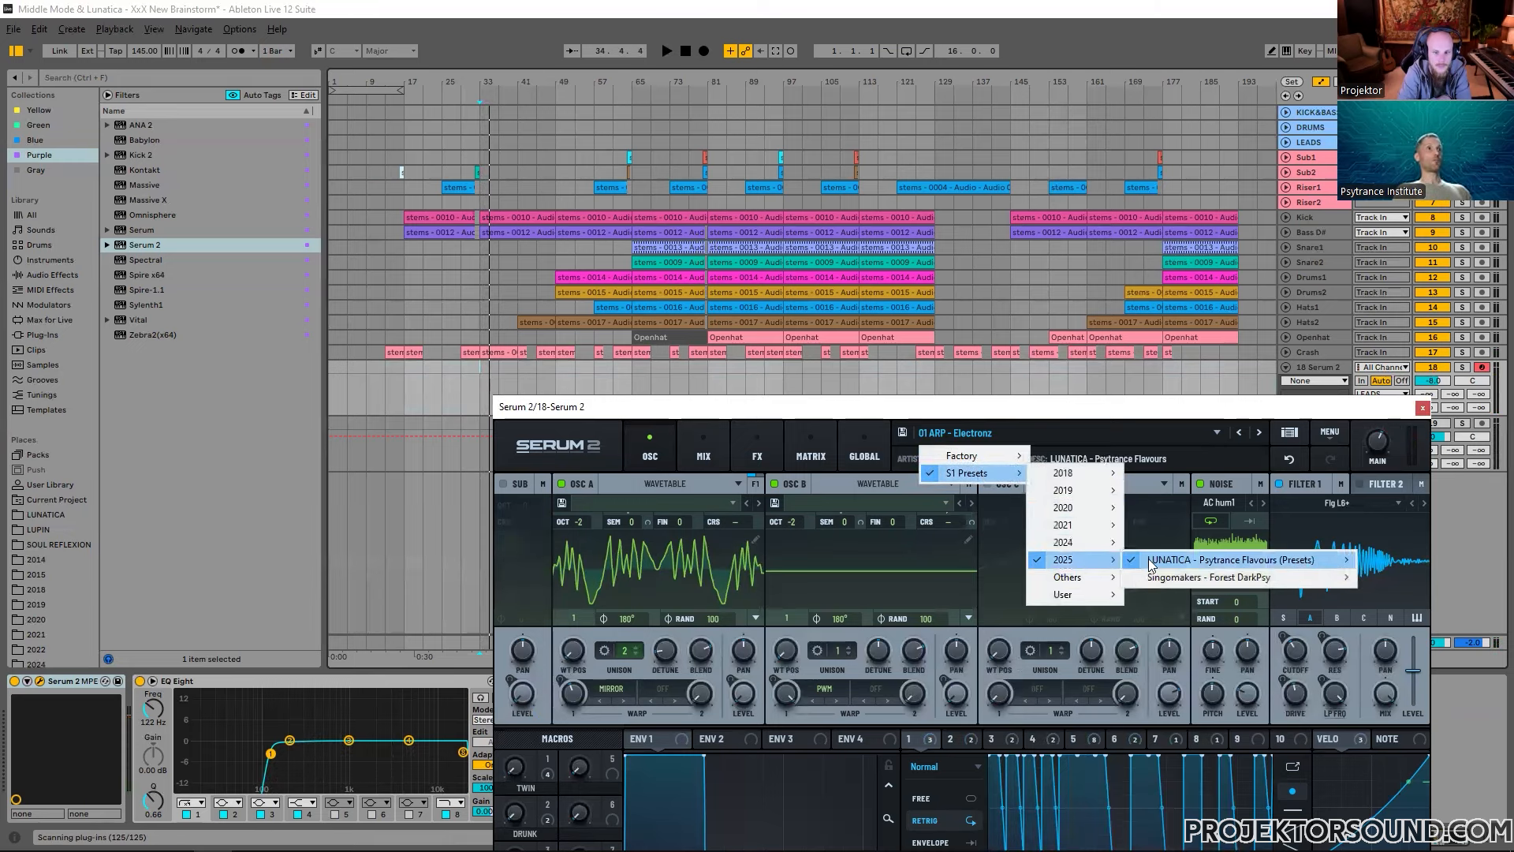
pyautogui.moveTo(1173, 561)
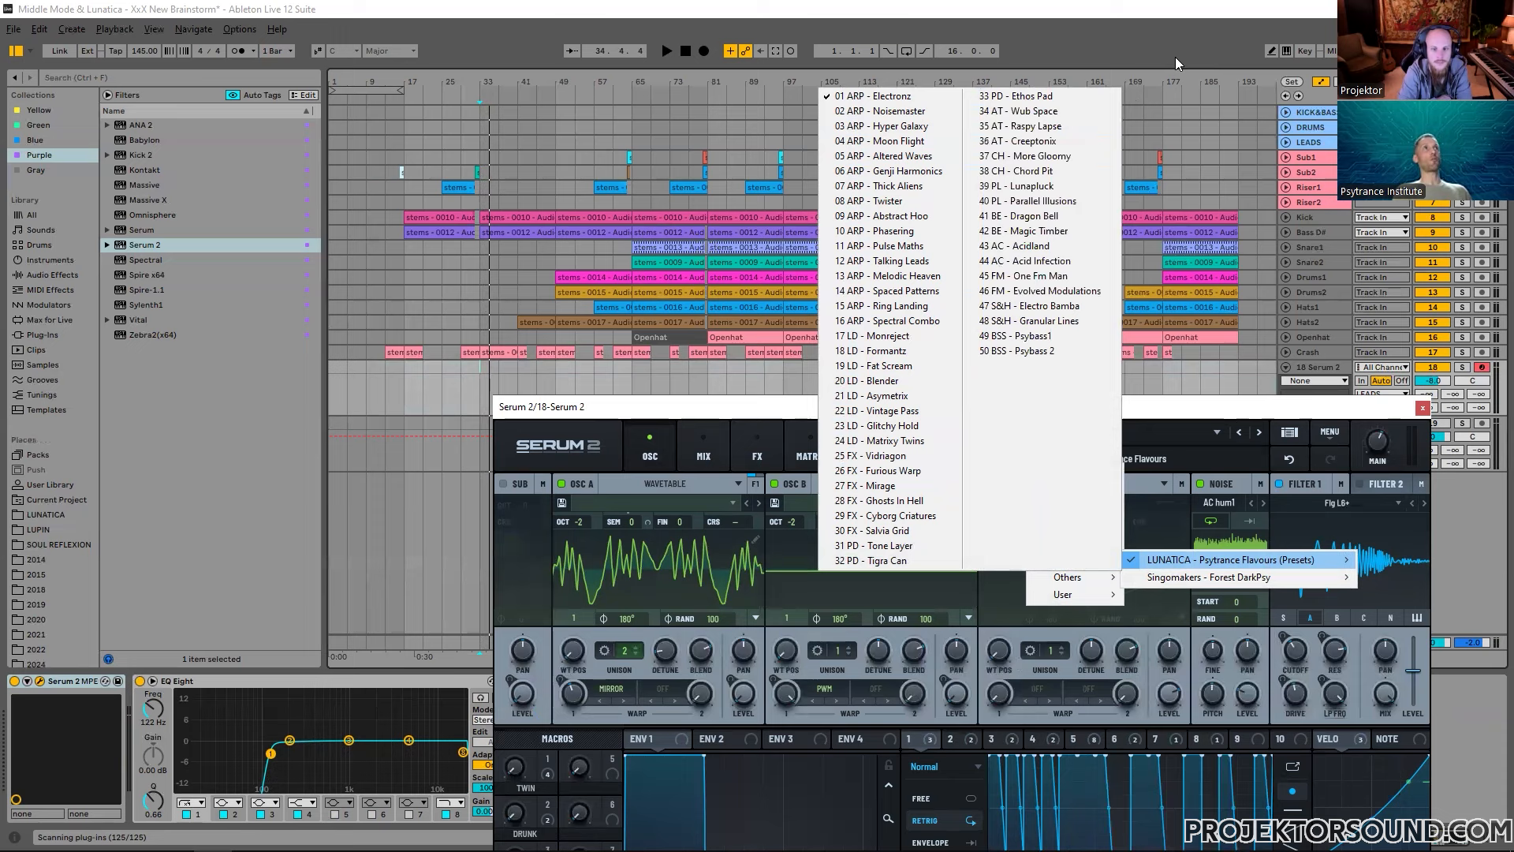
pyautogui.doubleClick(1202, 14)
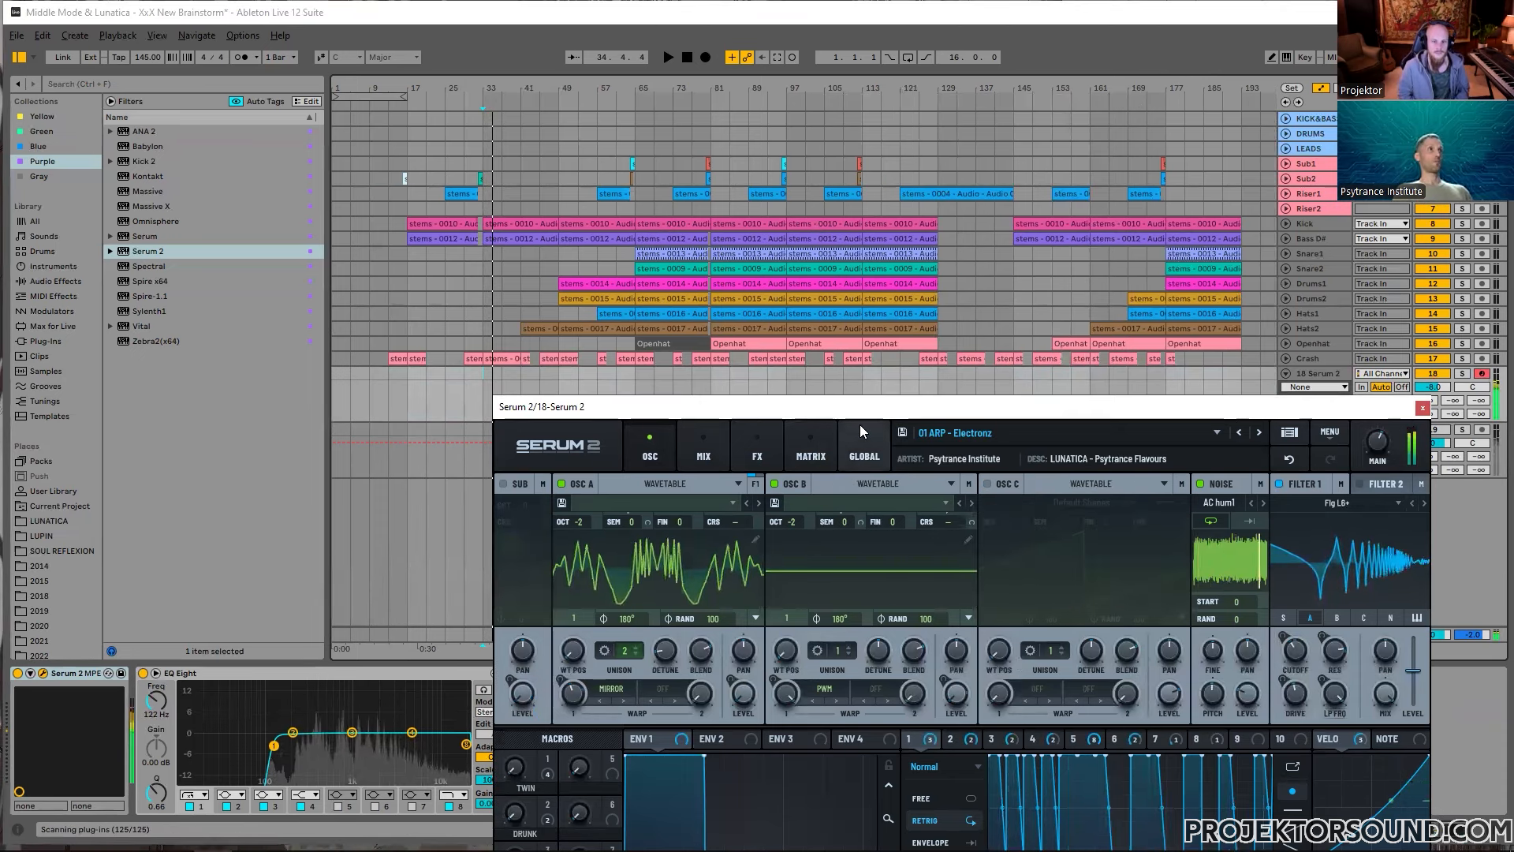
# Step: Raise the levels of oscillators A and B in Serum 2 and move its window clear of bar 33 on the track
pyautogui.moveTo(863, 407); pyautogui.dragTo(883, 350)
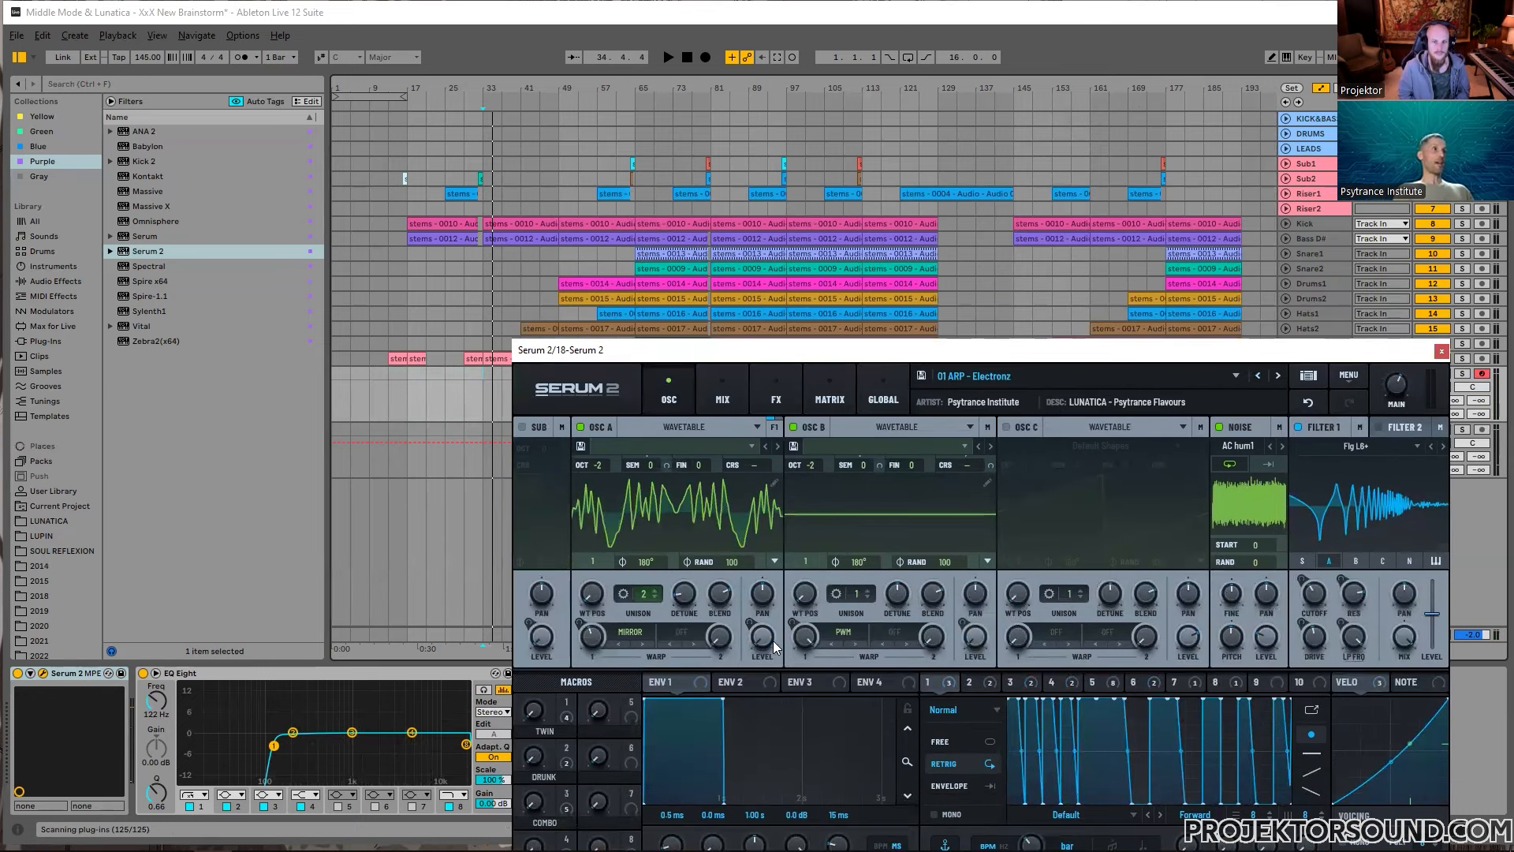
pyautogui.moveTo(771, 640); pyautogui.dragTo(802, 348)
pyautogui.moveTo(978, 636); pyautogui.dragTo(989, 343)
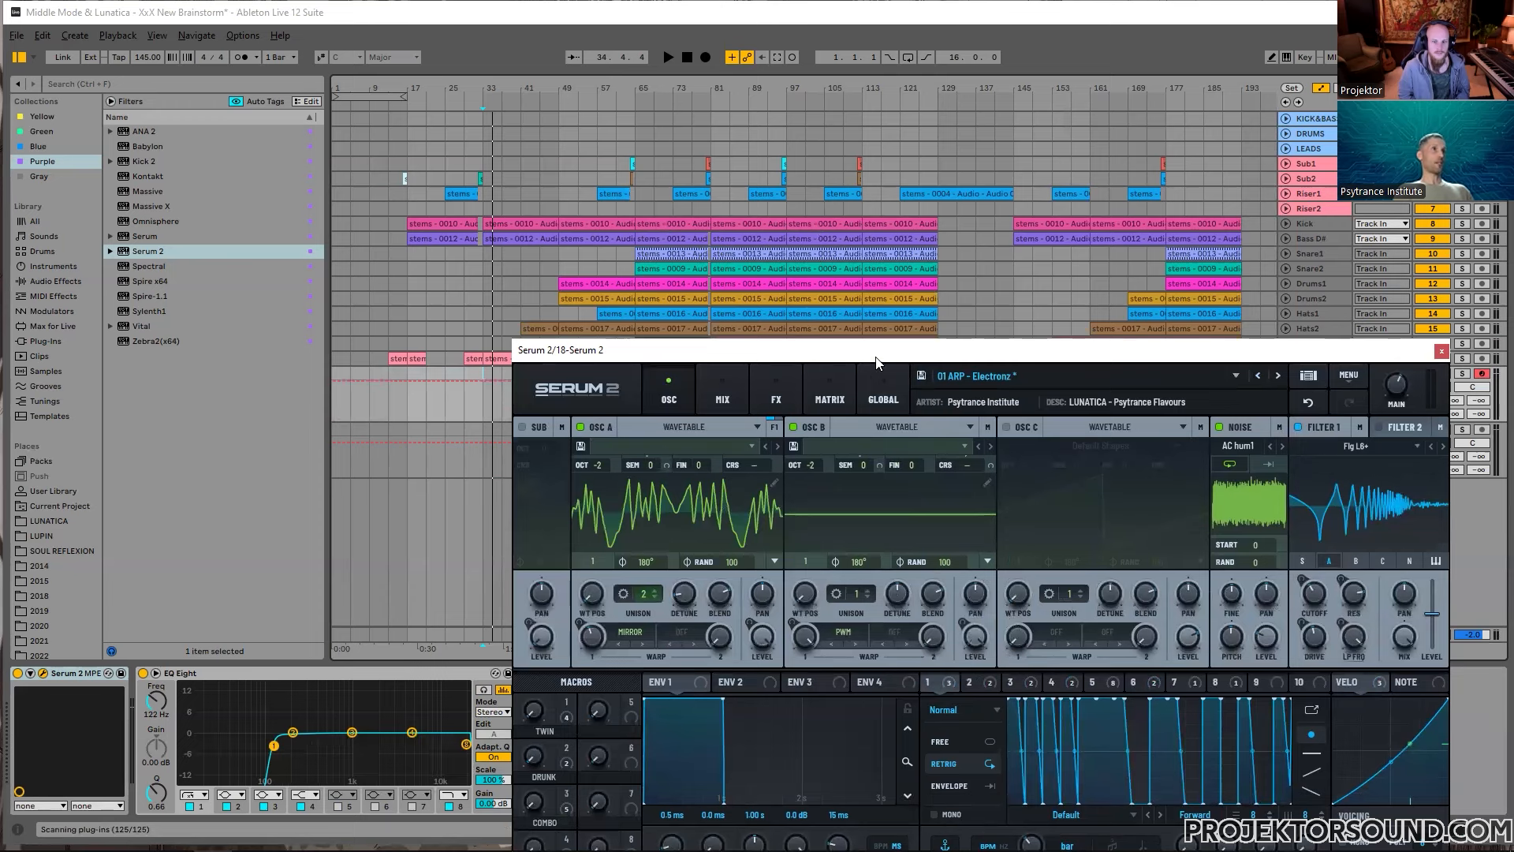
pyautogui.moveTo(842, 359); pyautogui.dragTo(847, 353)
pyautogui.moveTo(886, 194); pyautogui.dragTo(889, 196)
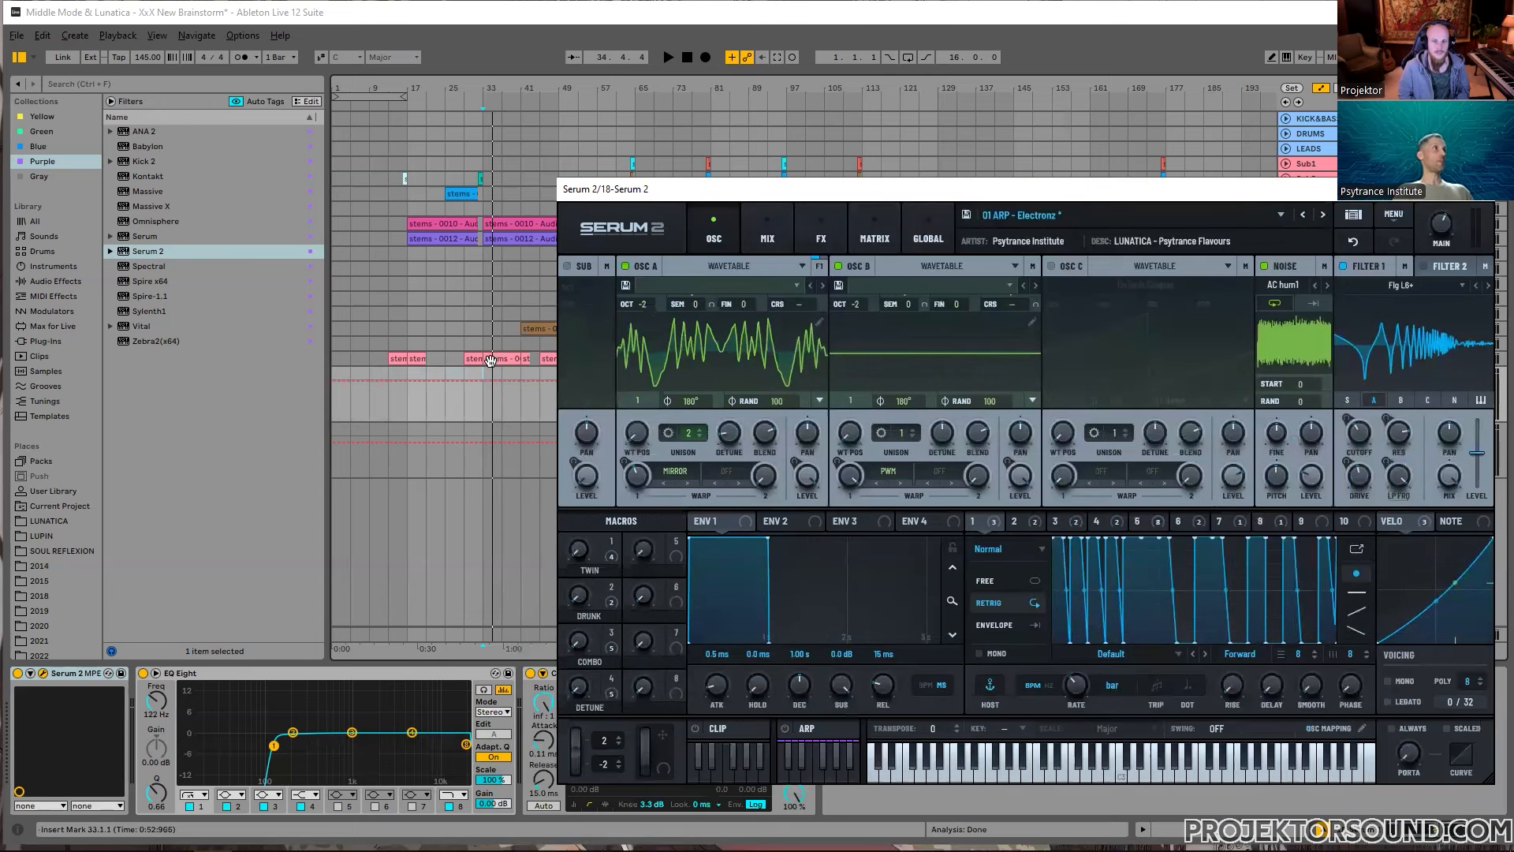
# Step: Record an eight-bar MIDI take on the Serum 2 track from bar 33 to bar 41
pyautogui.click(488, 369)
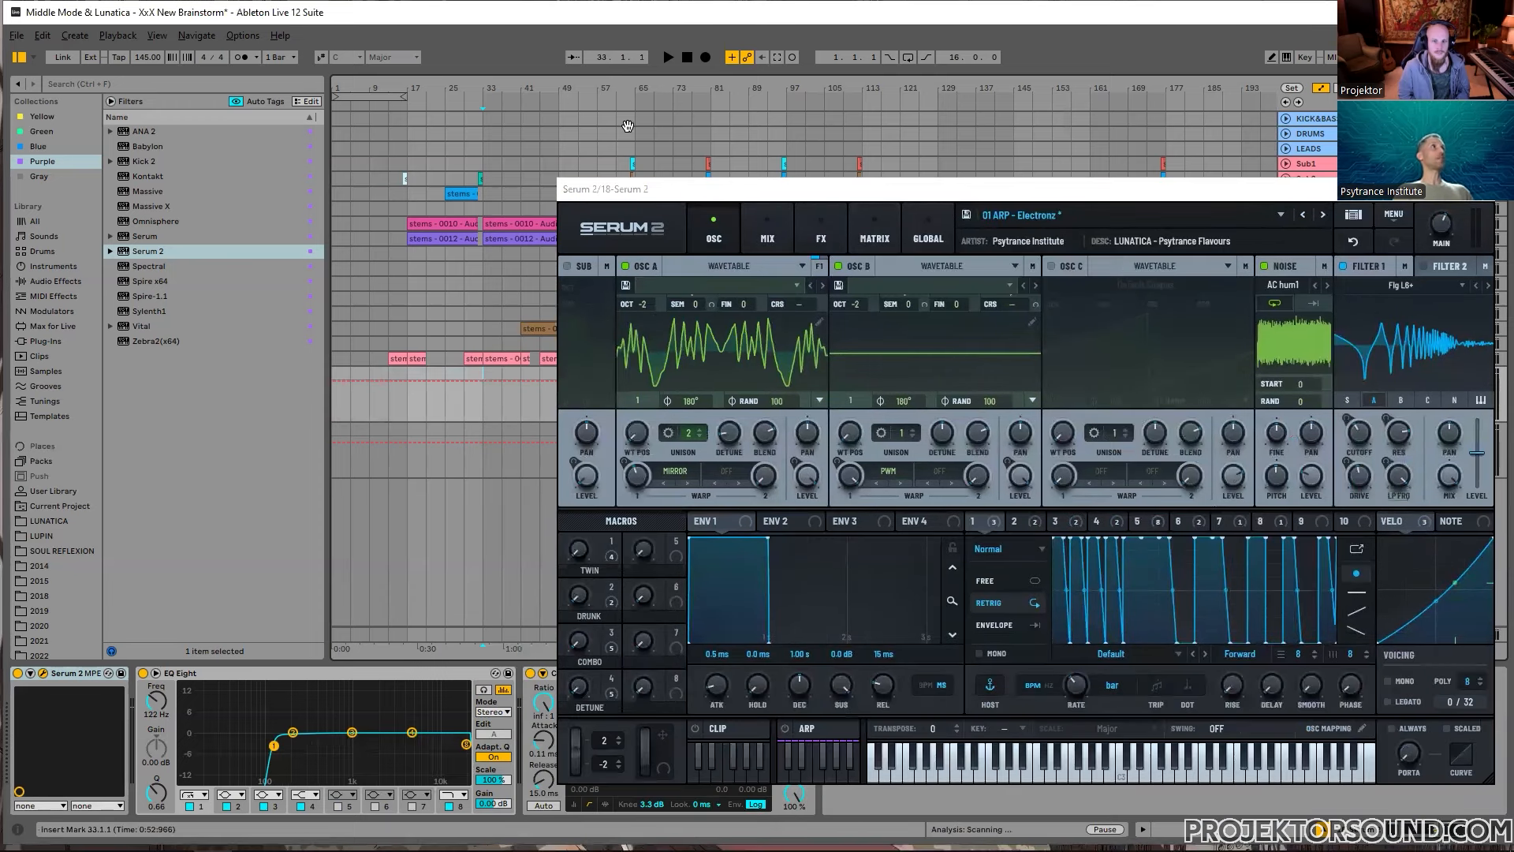
pyautogui.click(706, 59)
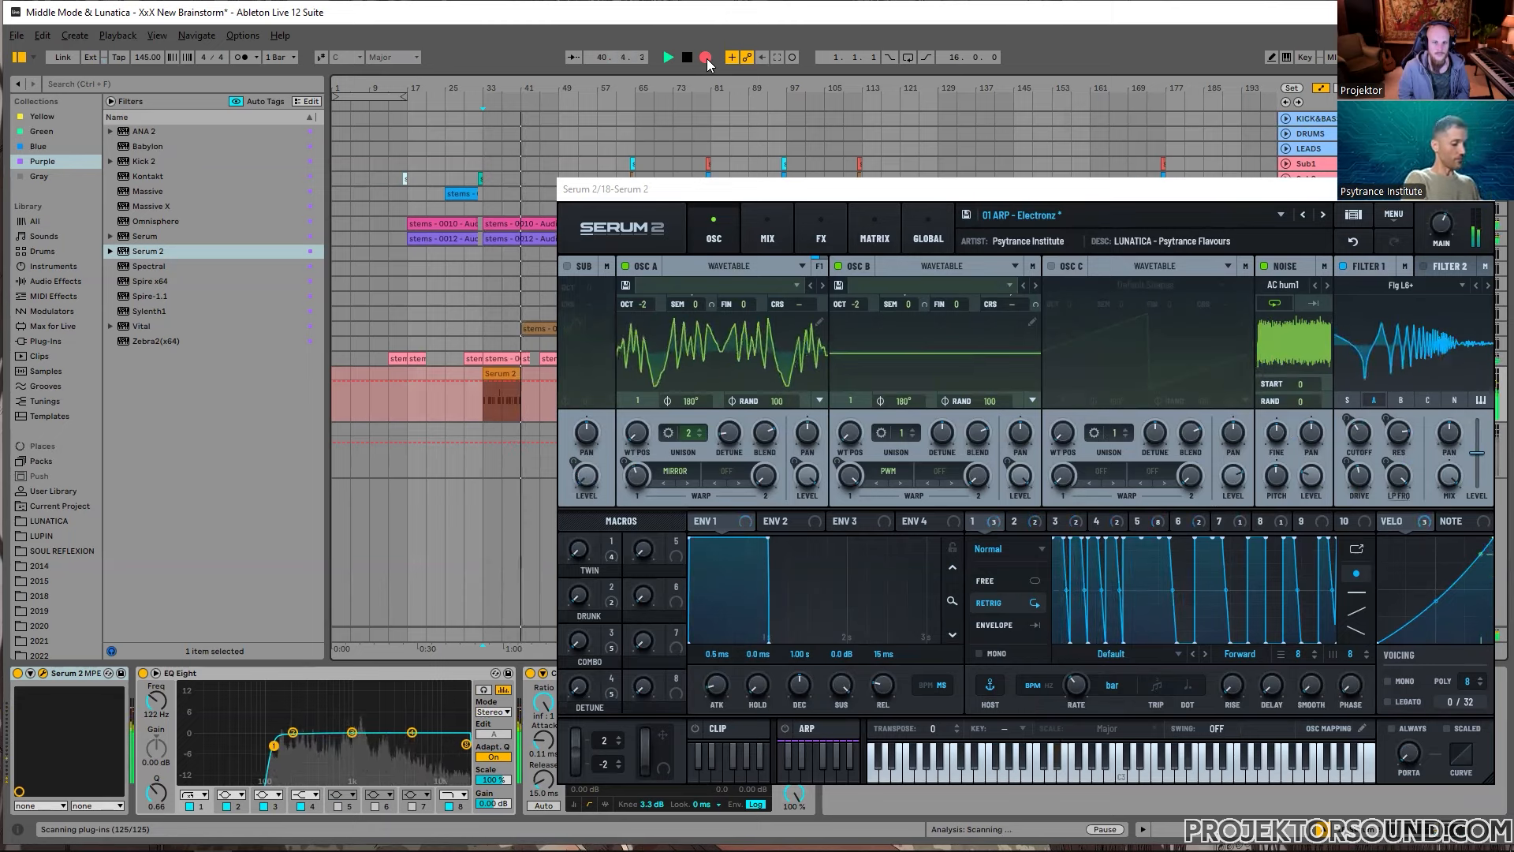
pyautogui.click(486, 407)
pyautogui.press('space')
pyautogui.click(486, 407)
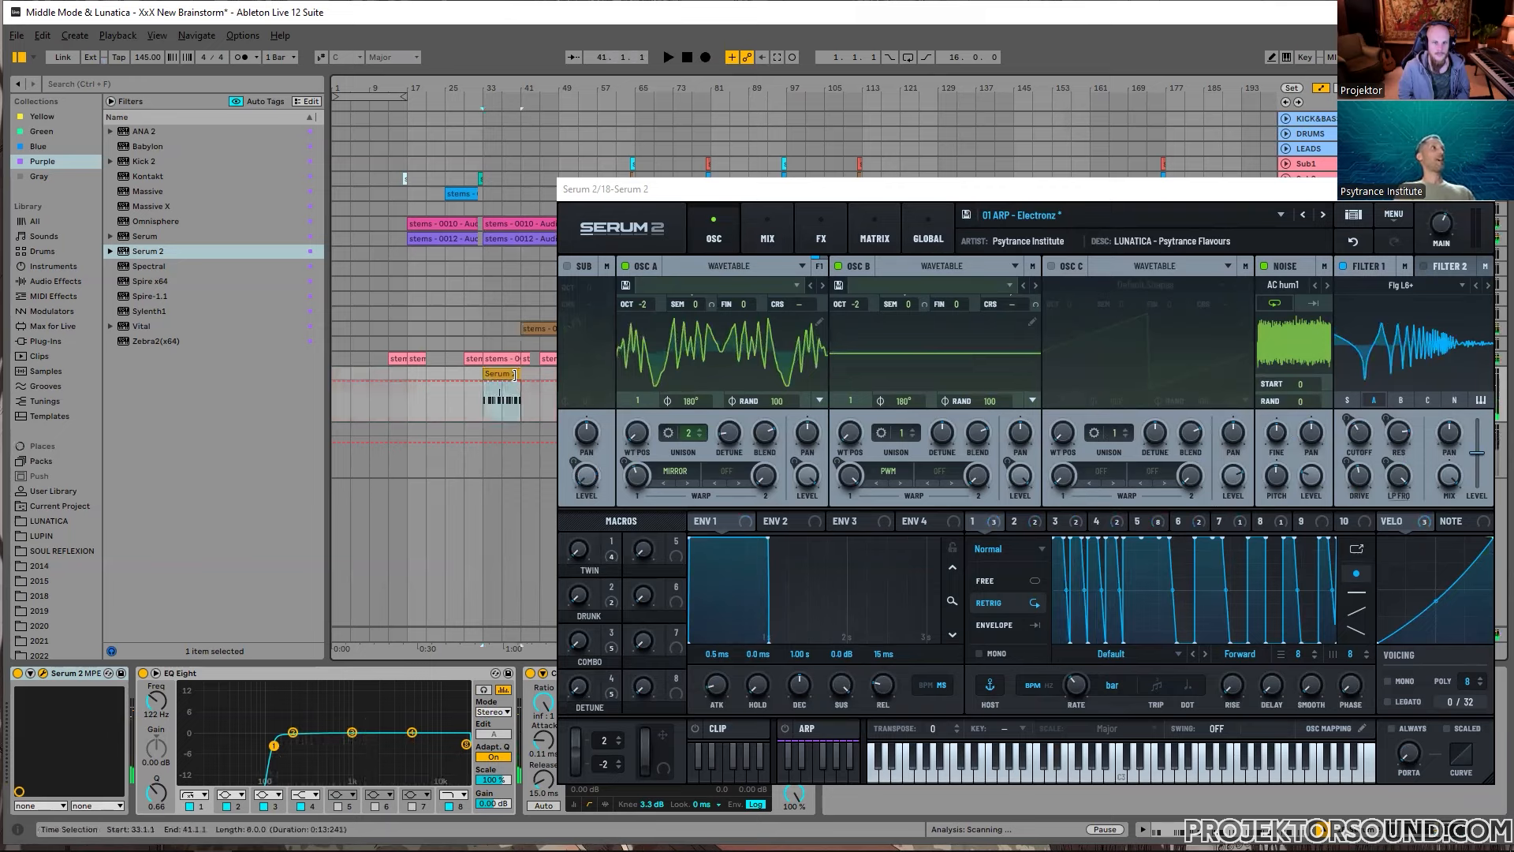
# Step: Open the recorded Serum 2 clip in the note editor and close the synth window
pyautogui.click(503, 391)
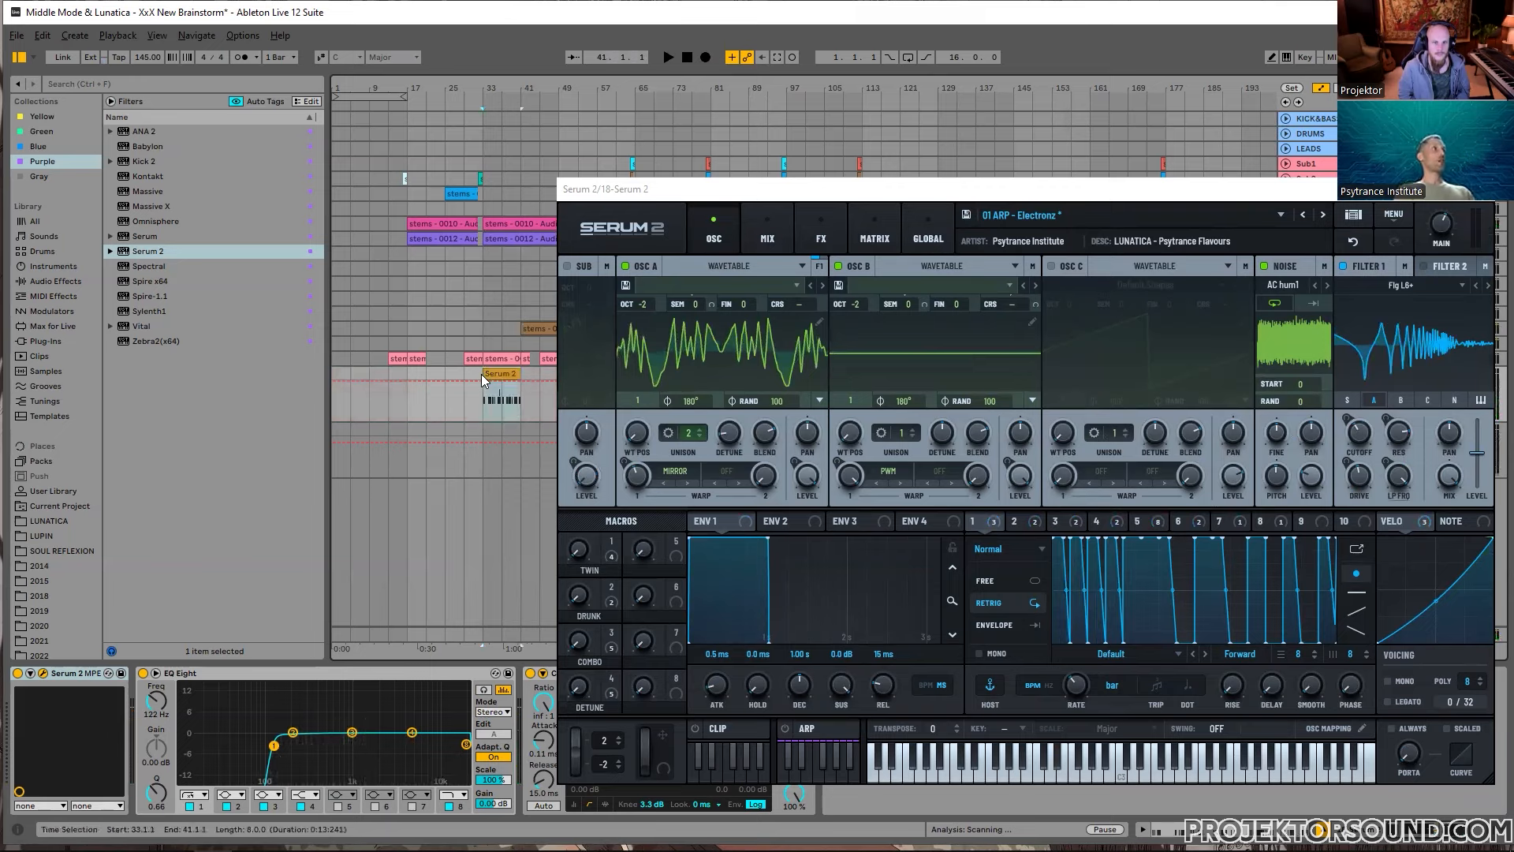
pyautogui.doubleClick(501, 372)
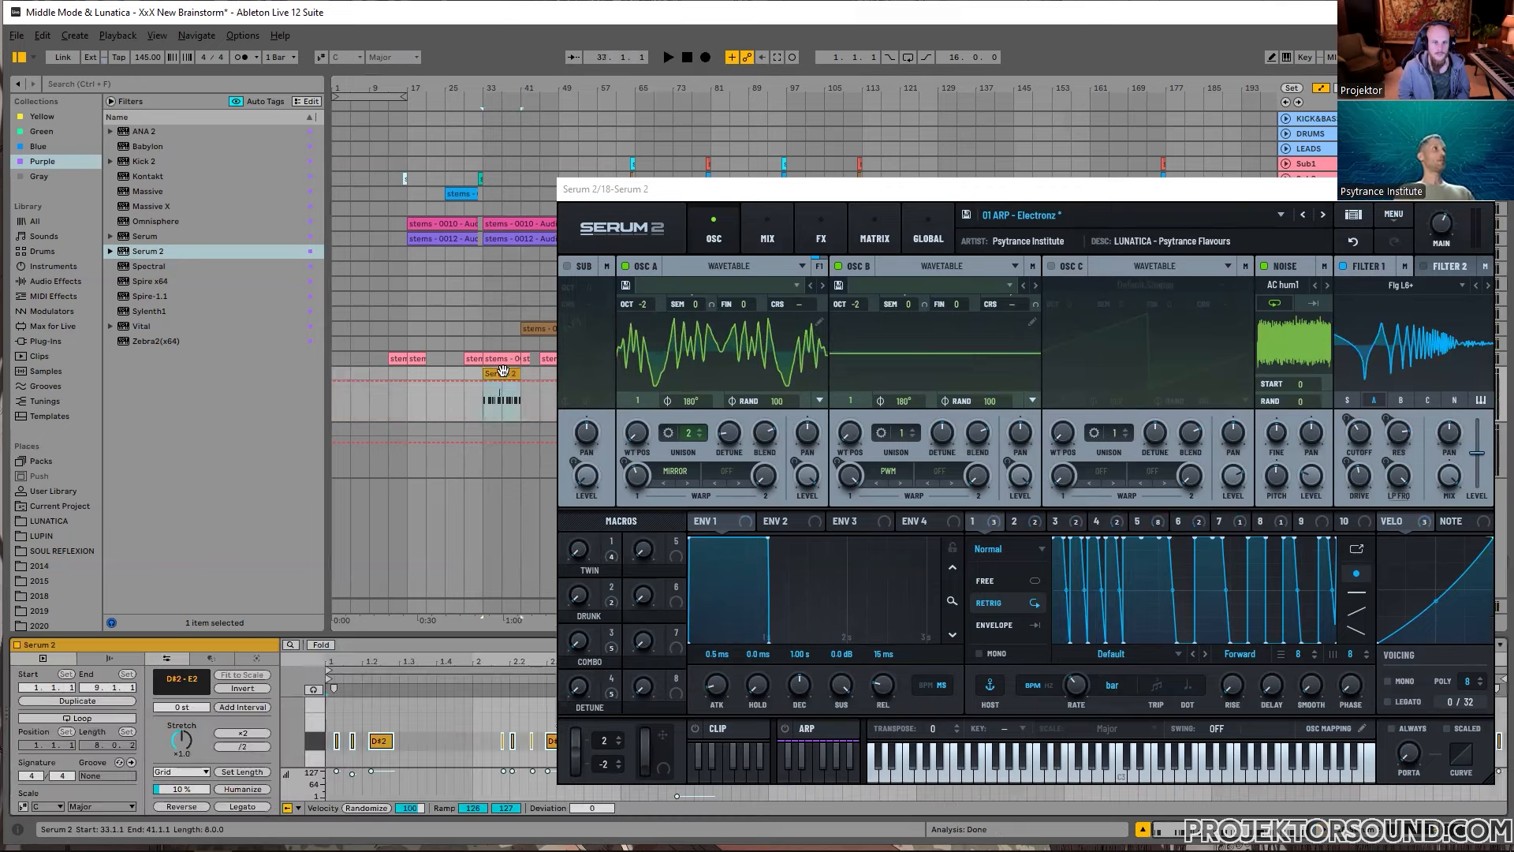
pyautogui.moveTo(1288, 188); pyautogui.dragTo(938, 140)
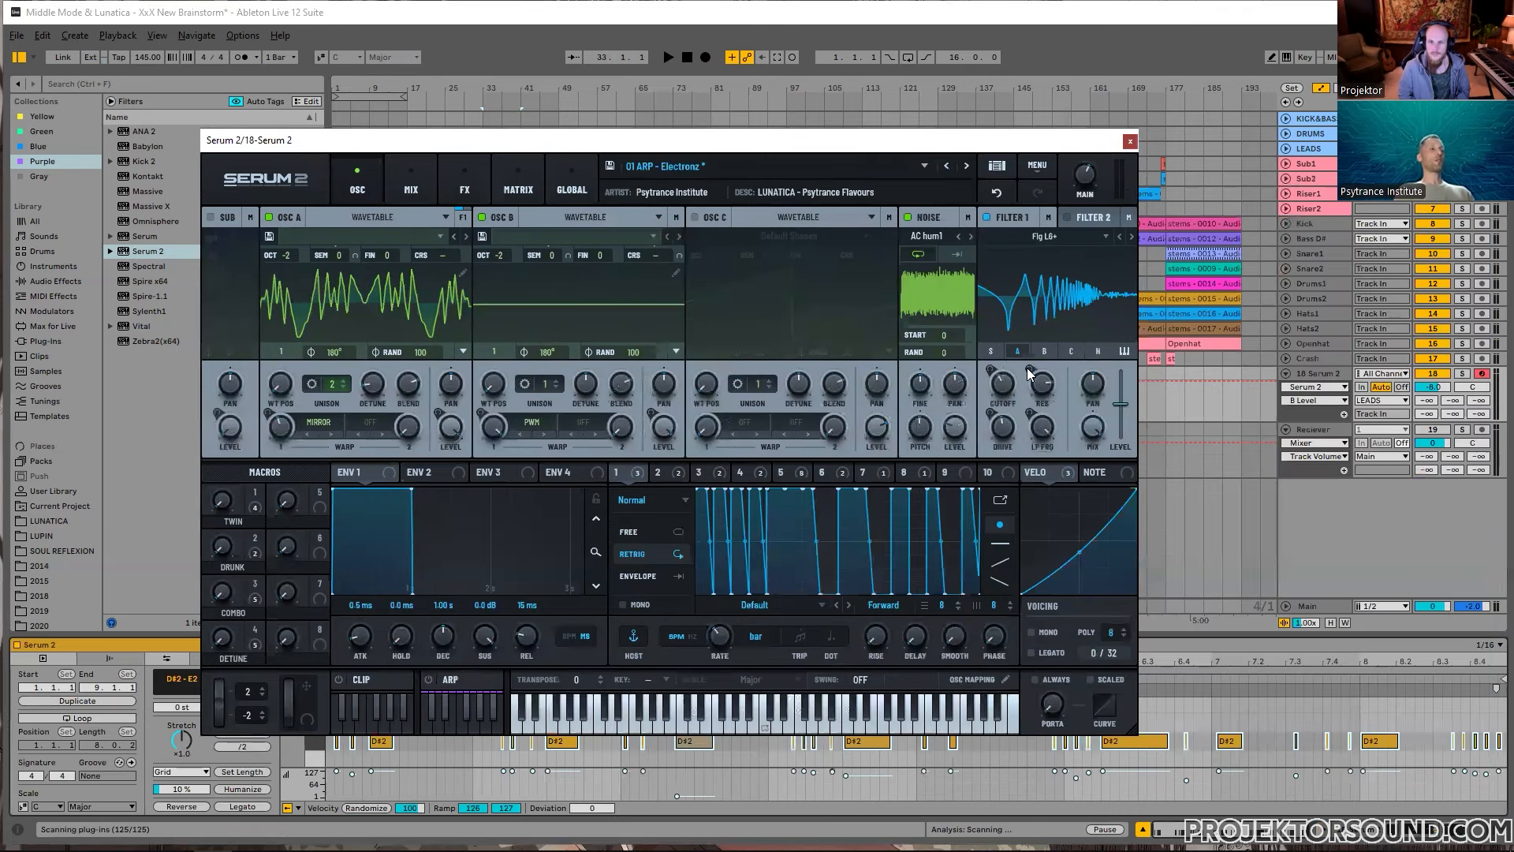
pyautogui.click(1130, 141)
pyautogui.moveTo(811, 723); pyautogui.dragTo(907, 721)
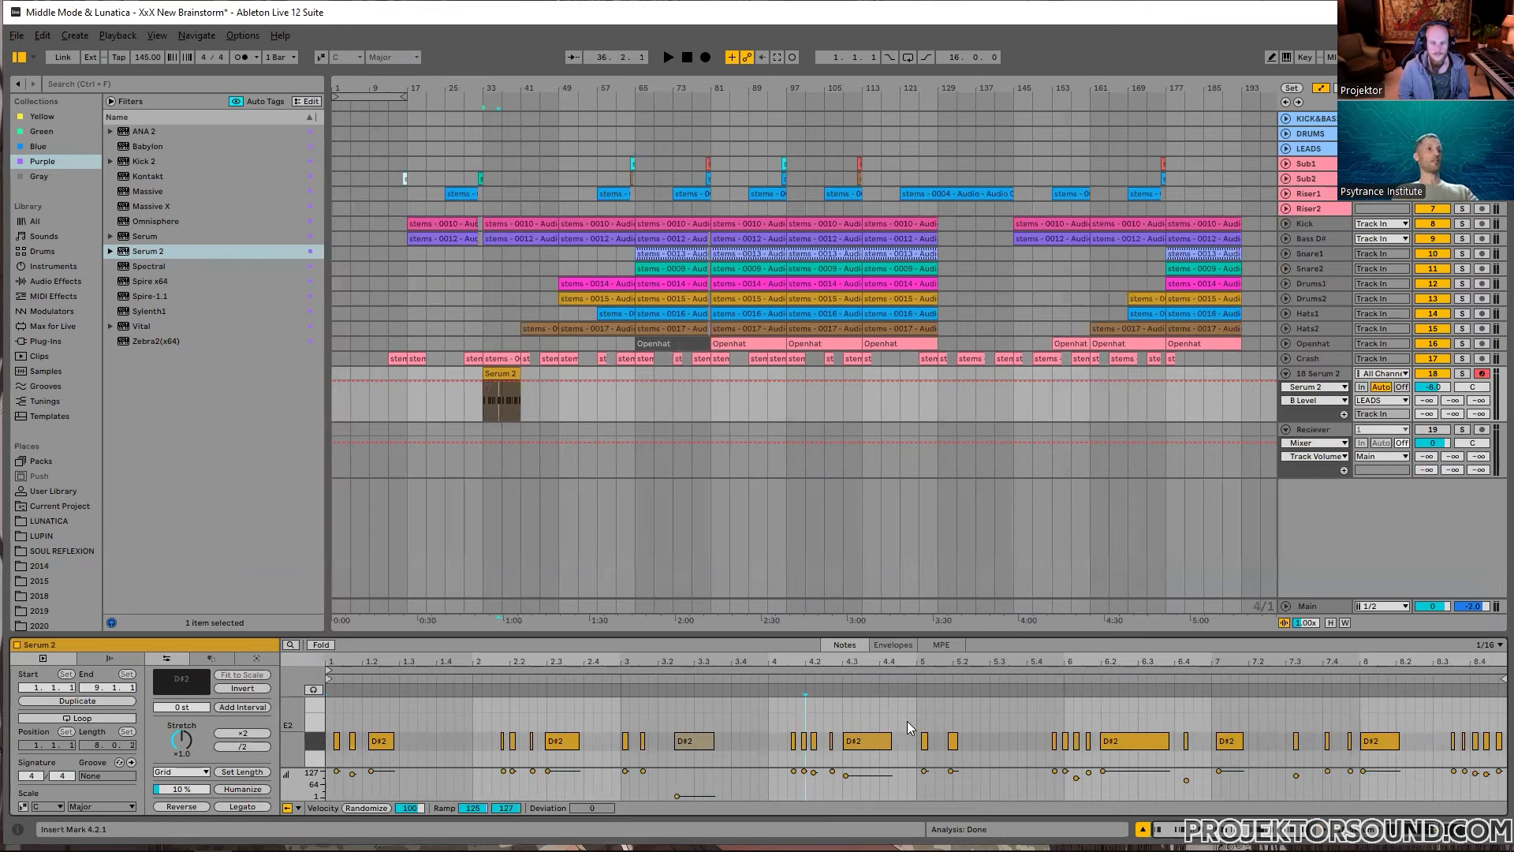
# Step: Shift all notes of the recorded clip earlier so the first starts at 1.1.1, and quantize them
pyautogui.hotkey('ctrl', 'a')
pyautogui.scroll(5, 339, 742)
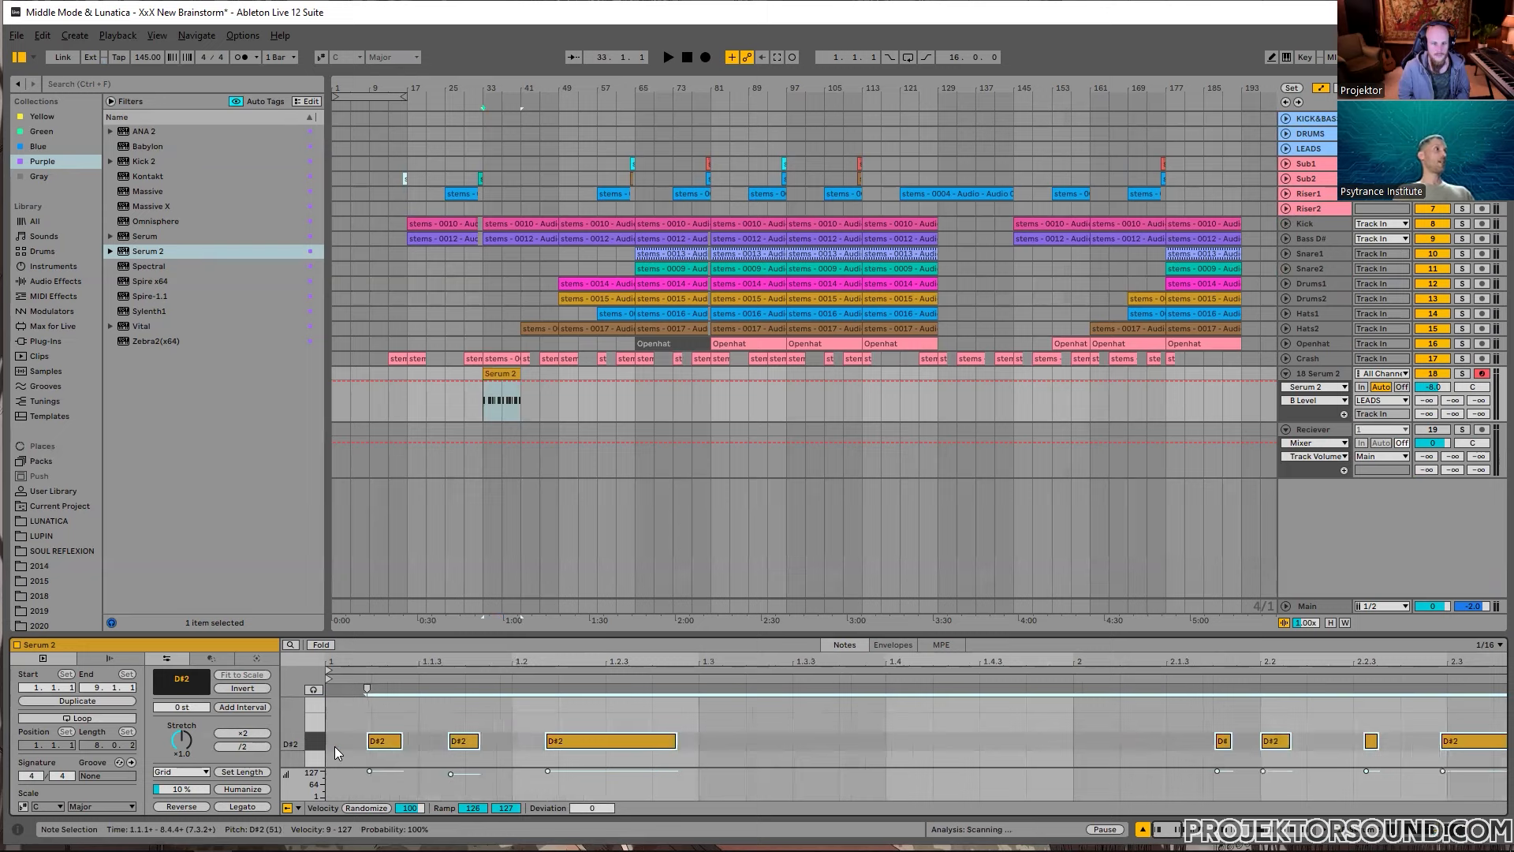
pyautogui.moveTo(378, 745); pyautogui.dragTo(344, 751)
pyautogui.scroll(-5, 418, 741)
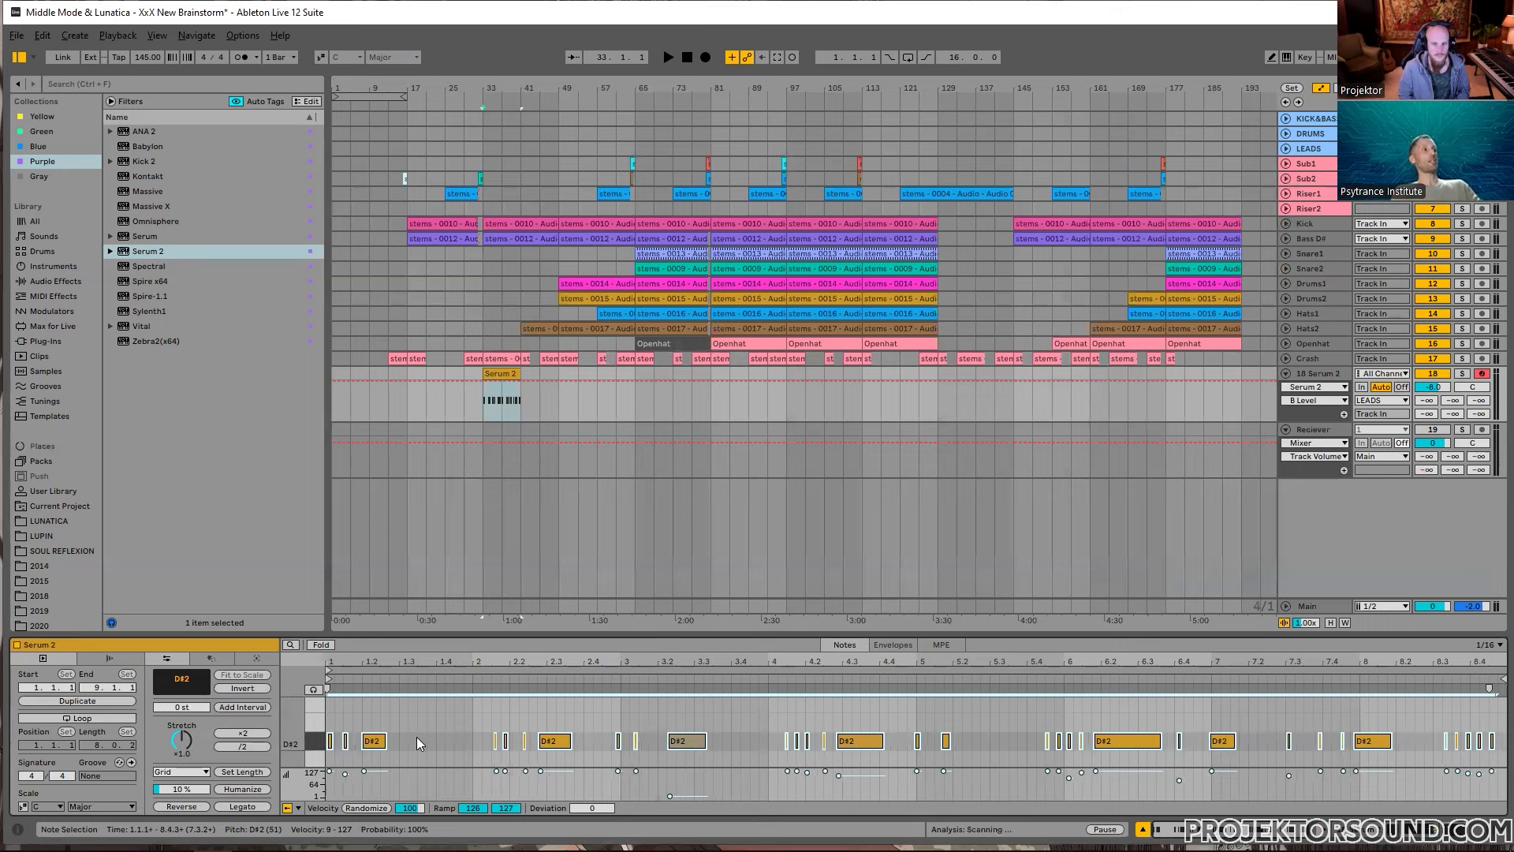
pyautogui.hotkey('ctrl', 'u')
# Step: Play from bar 33, turn on looping for the Serum 2 clip and extend it to bar 49
pyautogui.press('space')
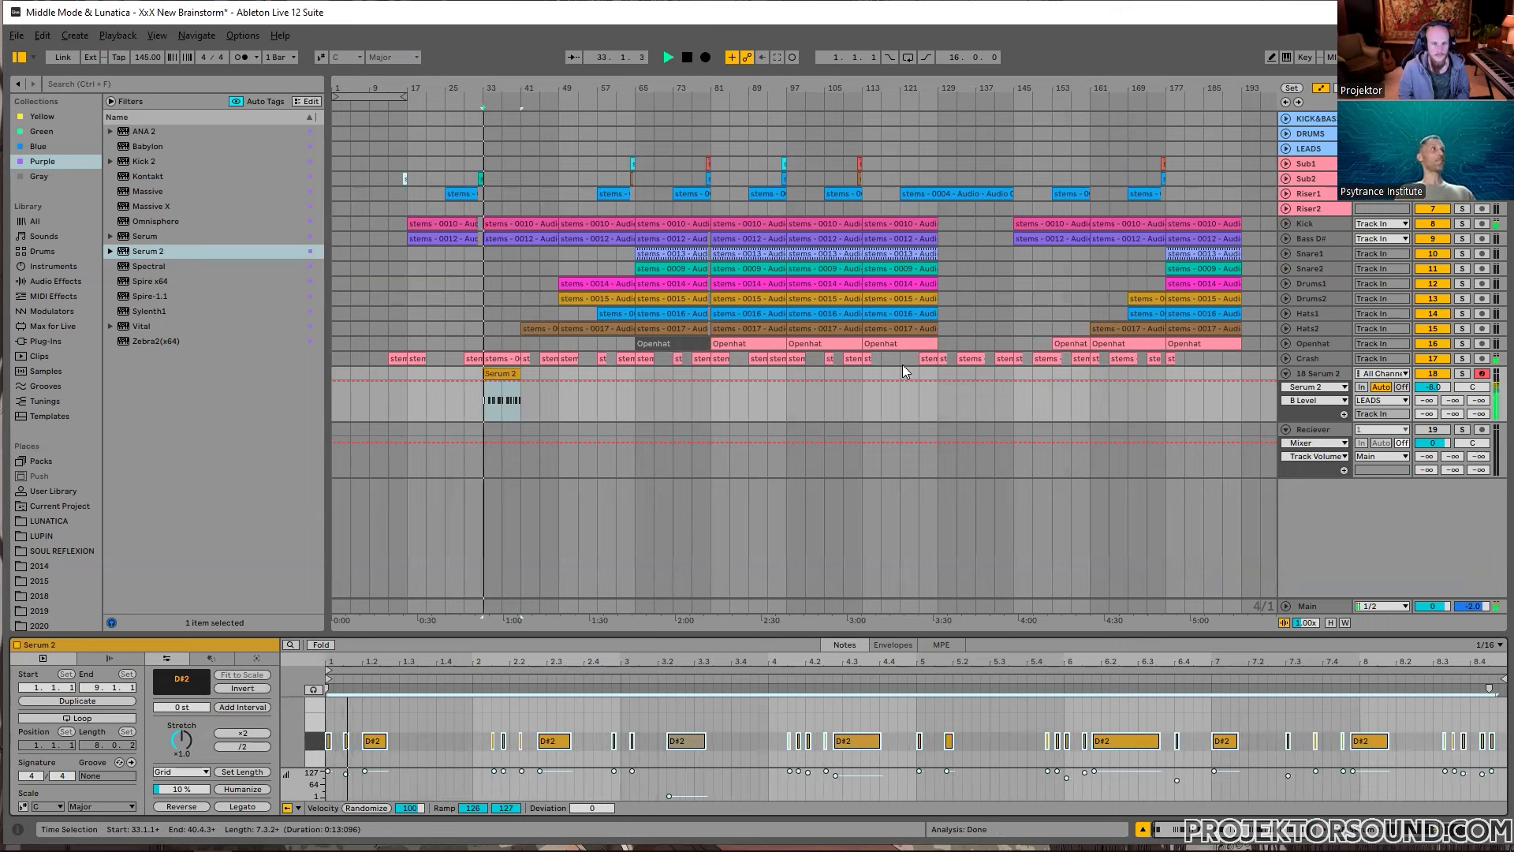
pyautogui.hotkey('ctrl', 'l')
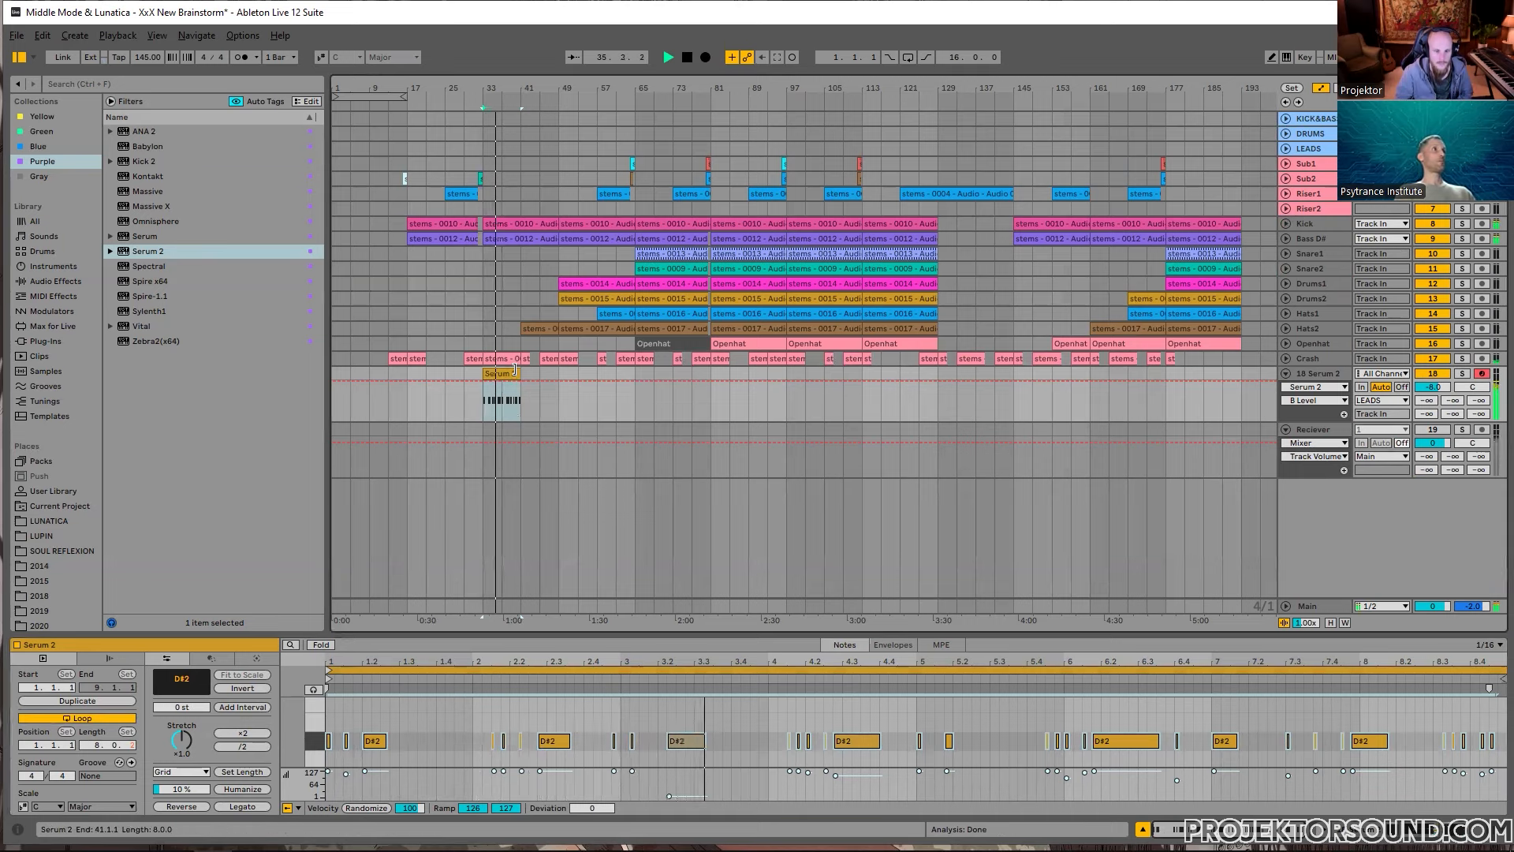
pyautogui.moveTo(521, 371); pyautogui.dragTo(558, 370)
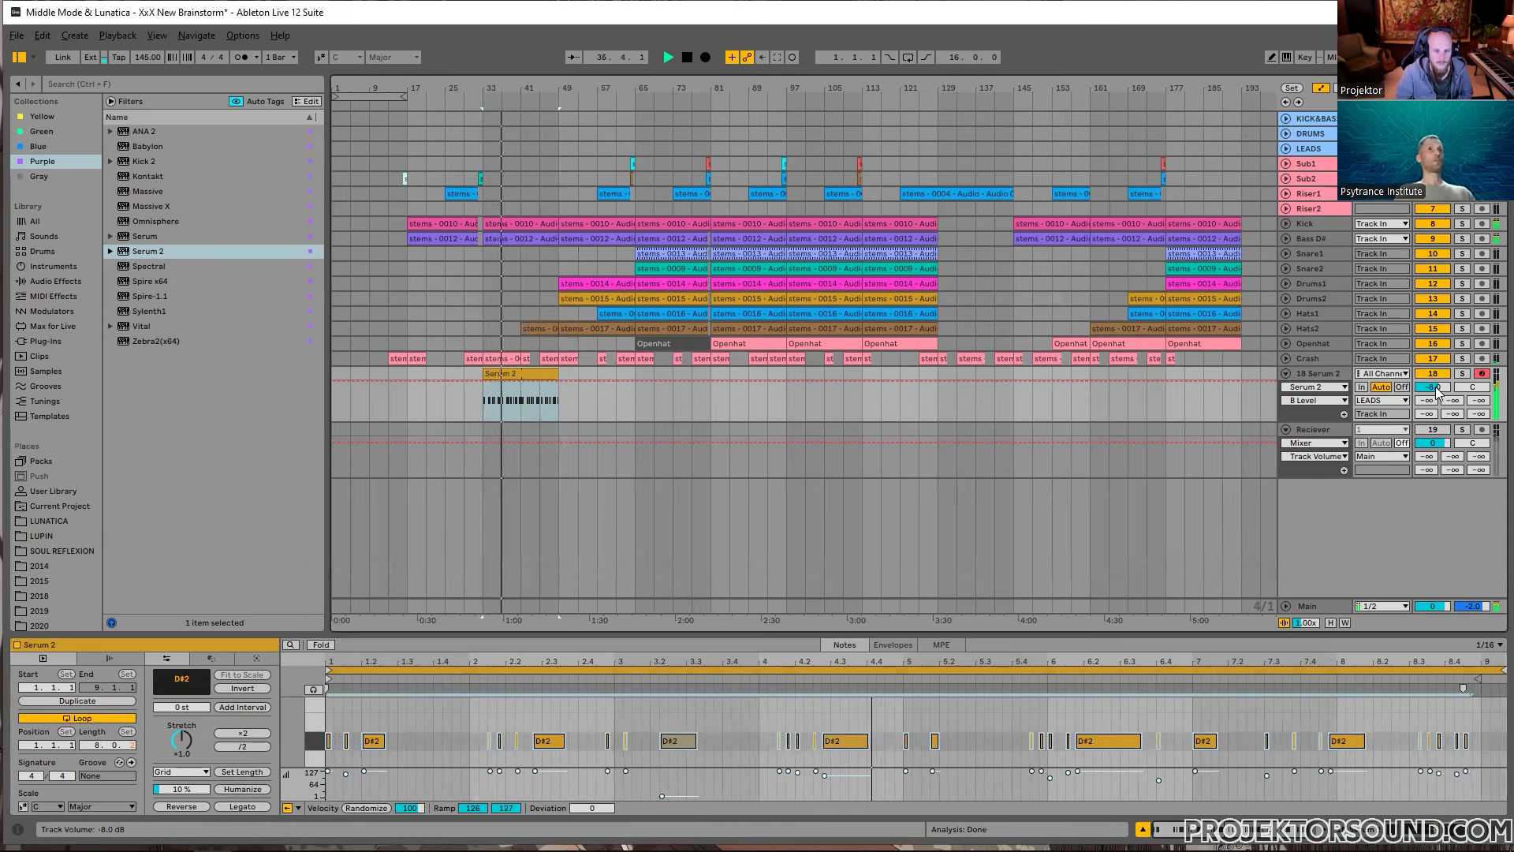
# Step: Lower the Serum 2 track volume to -10.9 dB and set the EQ Eight low-cut frequency to 141 Hz
pyautogui.moveTo(1434, 387); pyautogui.dragTo(1434, 398)
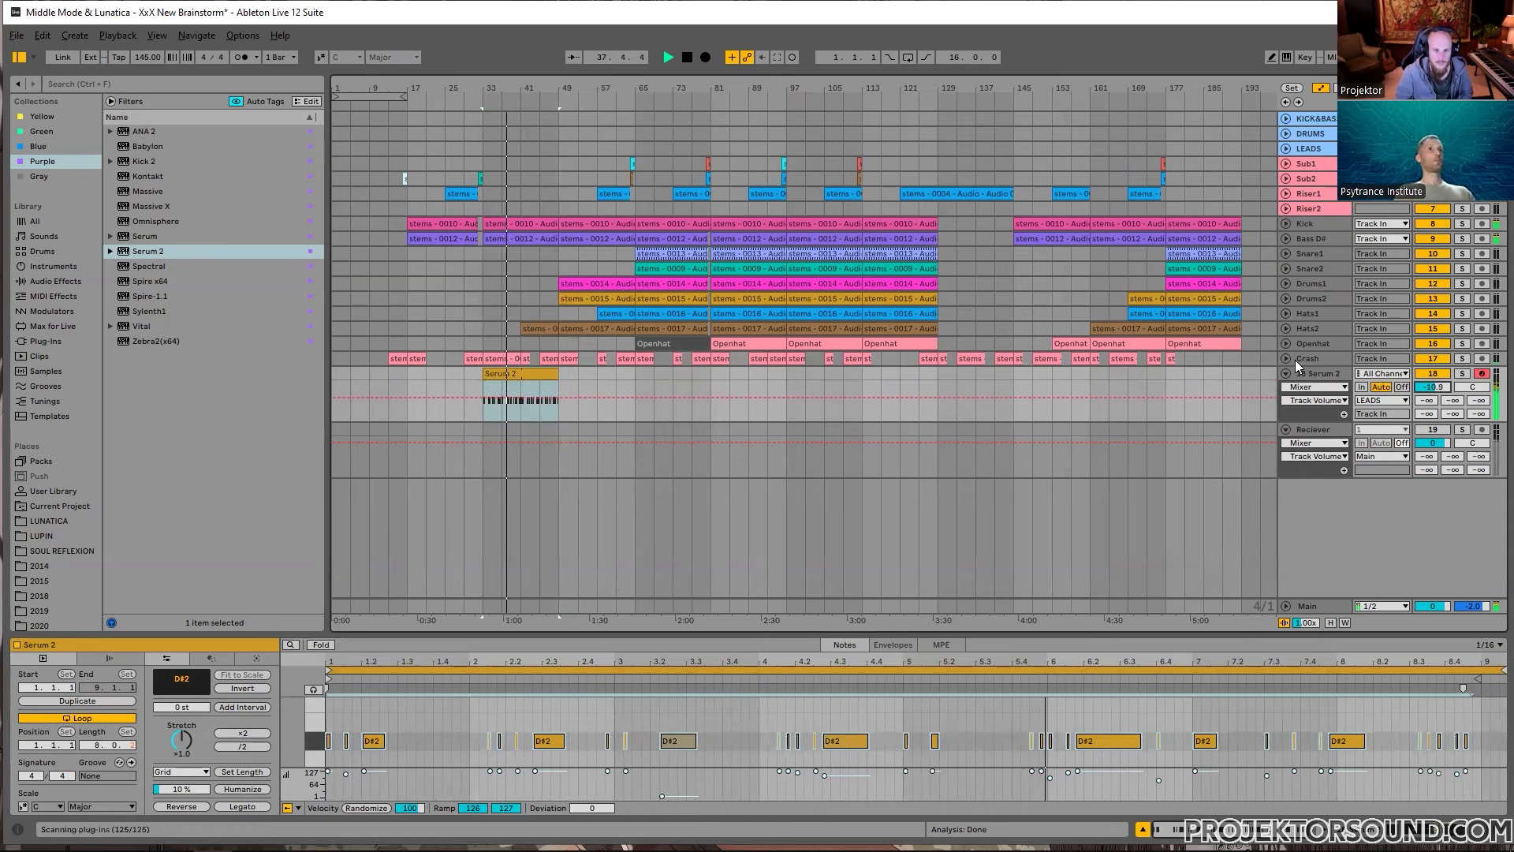
pyautogui.click(1317, 374)
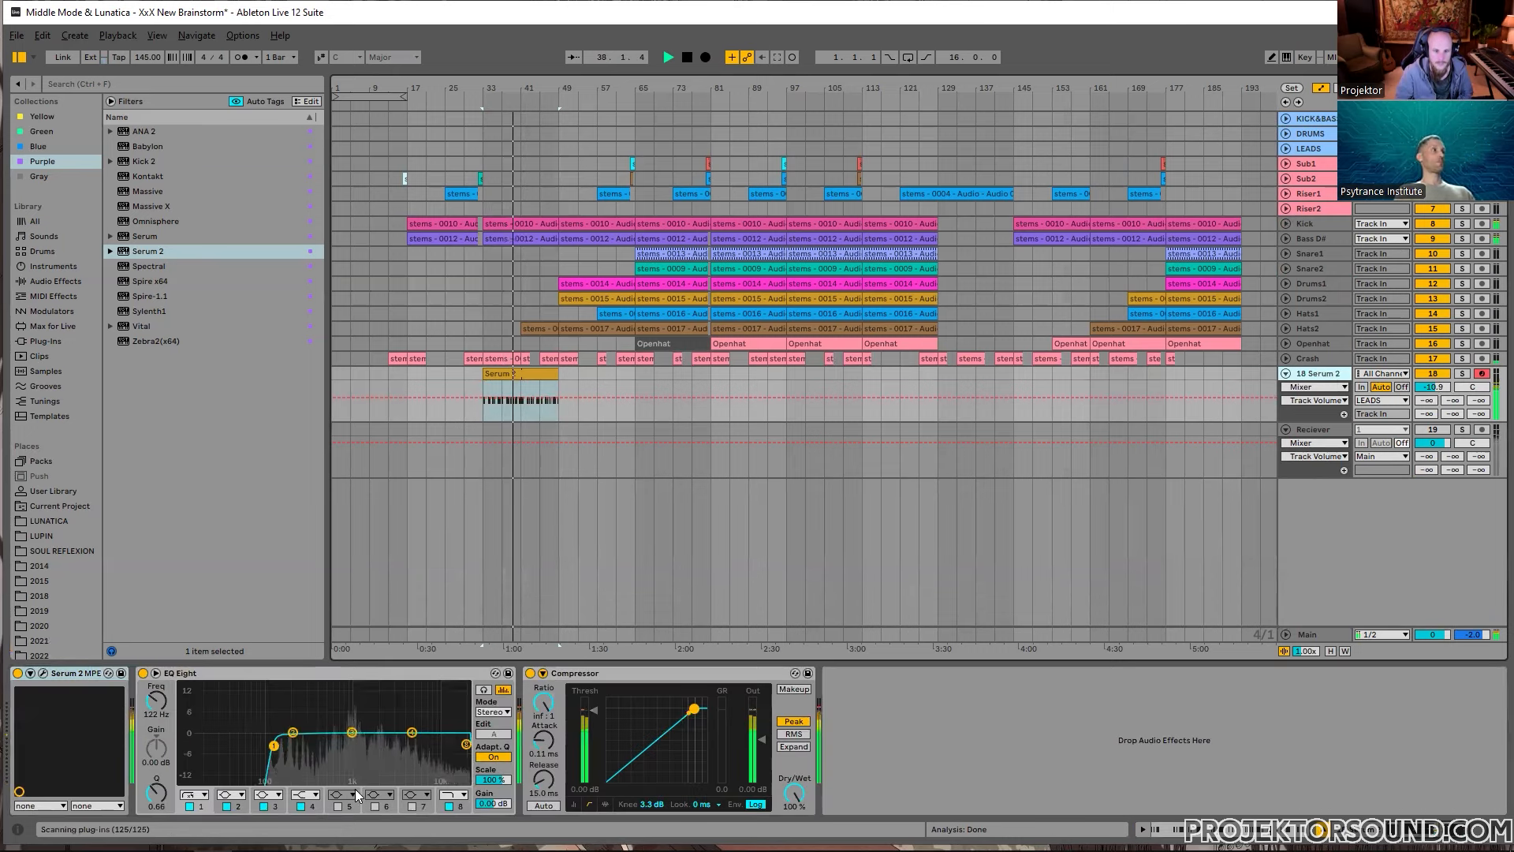
pyautogui.moveTo(274, 745)
pyautogui.mouseDown()
pyautogui.moveTo(232, 746)
pyautogui.moveTo(280, 746)
pyautogui.mouseUp()
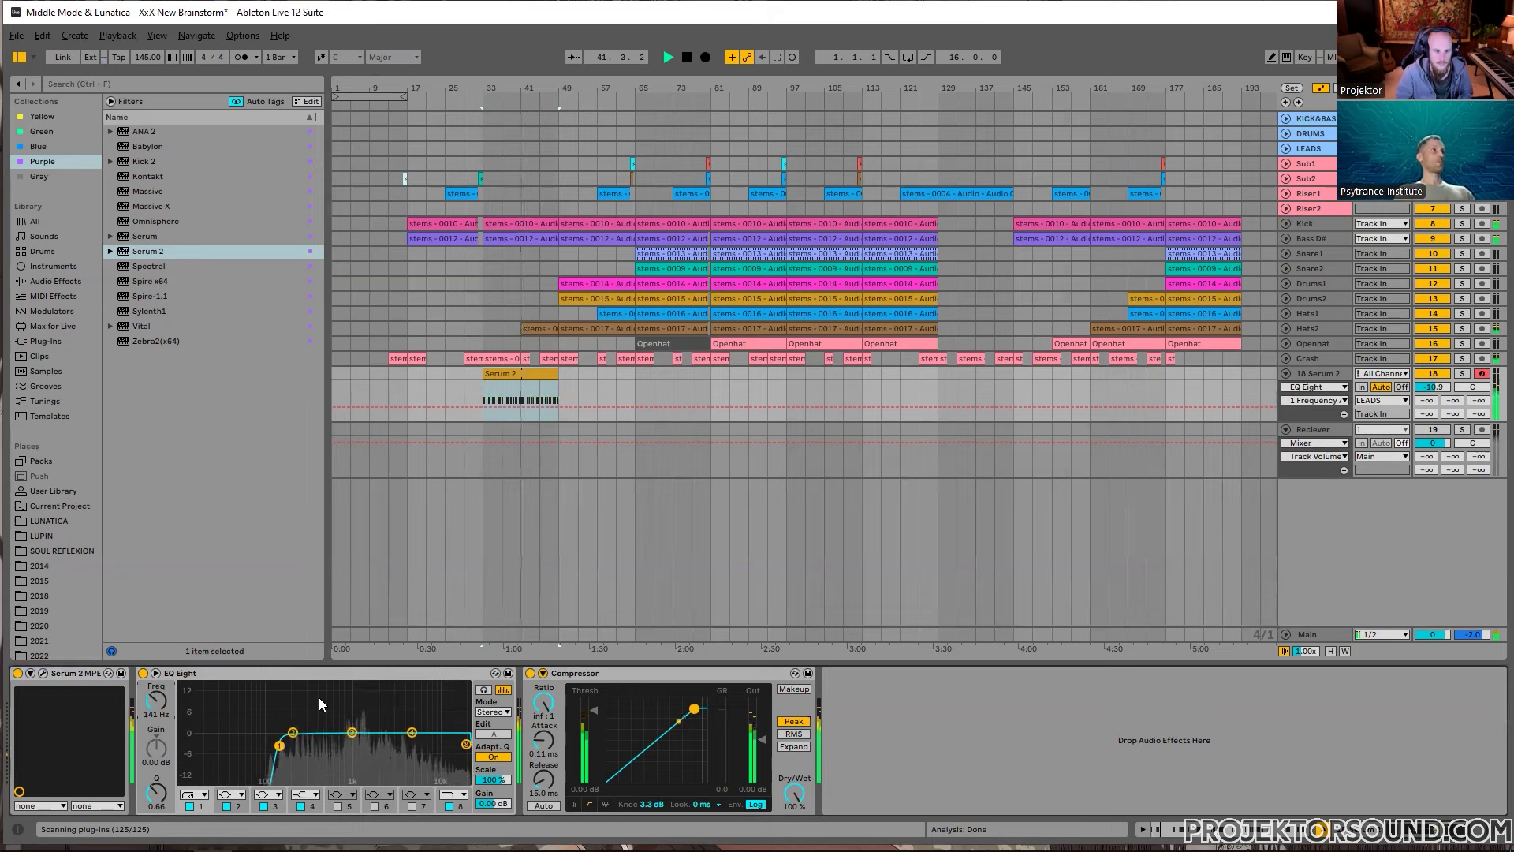
# Step: Set the Serum 2 track's Compressor to a threshold of -7.94 dB and an attack of 0.01 ms
pyautogui.moveTo(594, 710); pyautogui.dragTo(554, 759)
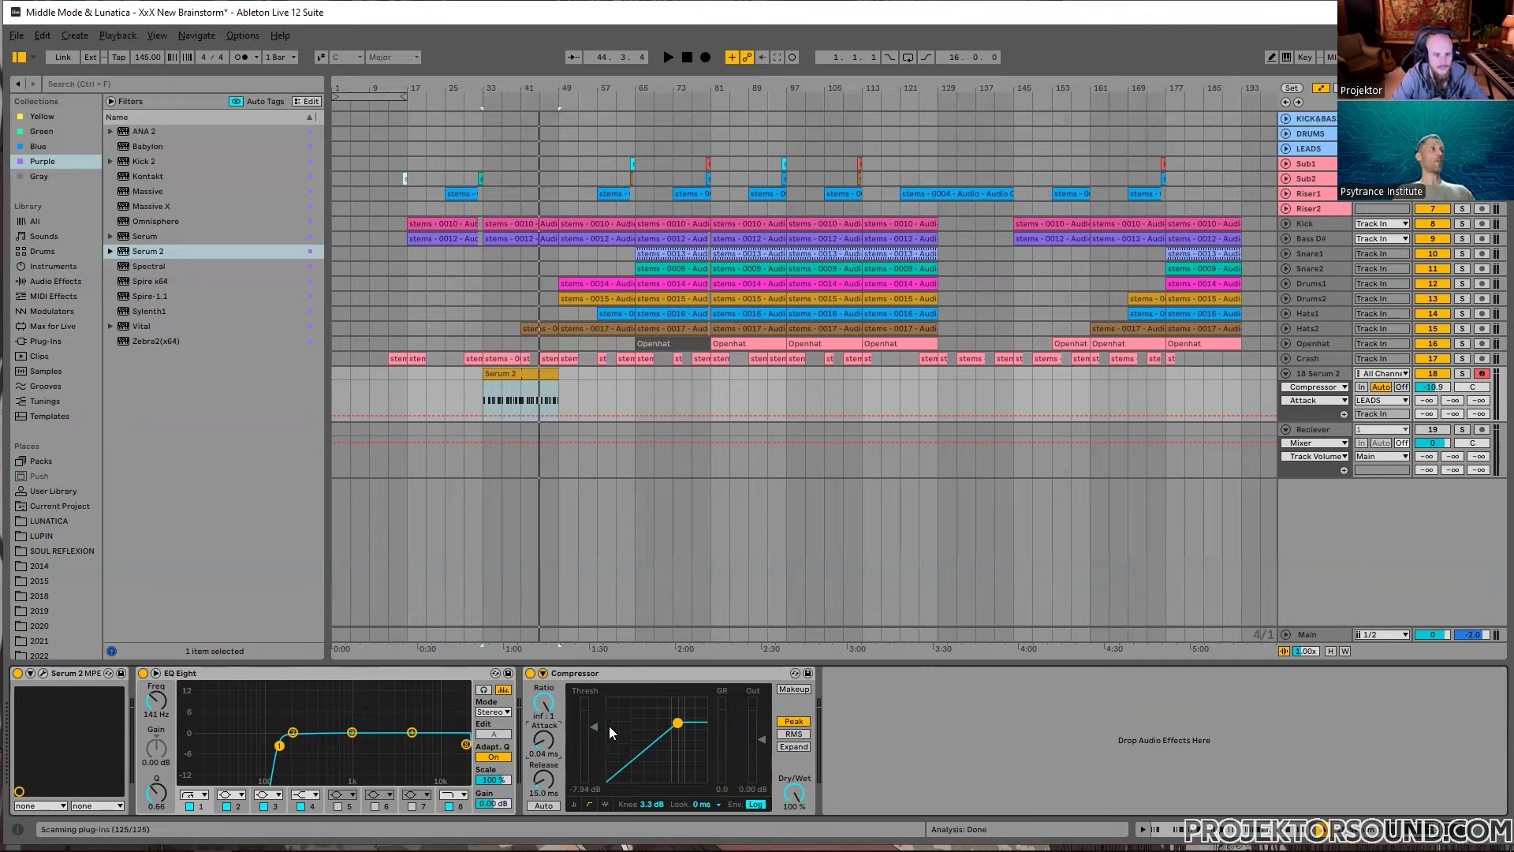
pyautogui.click(31, 674)
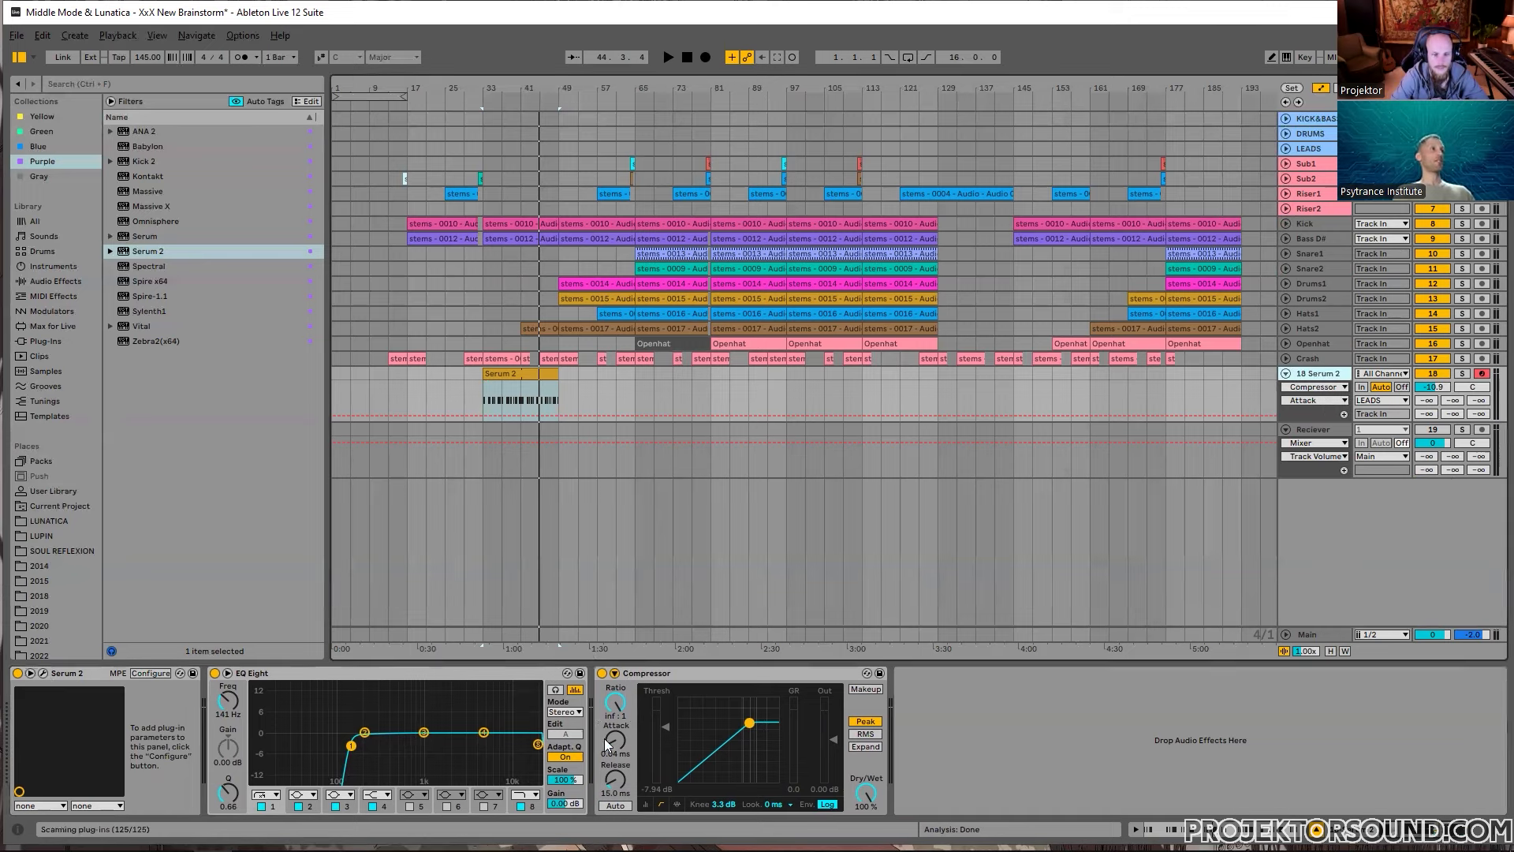
pyautogui.click(729, 677)
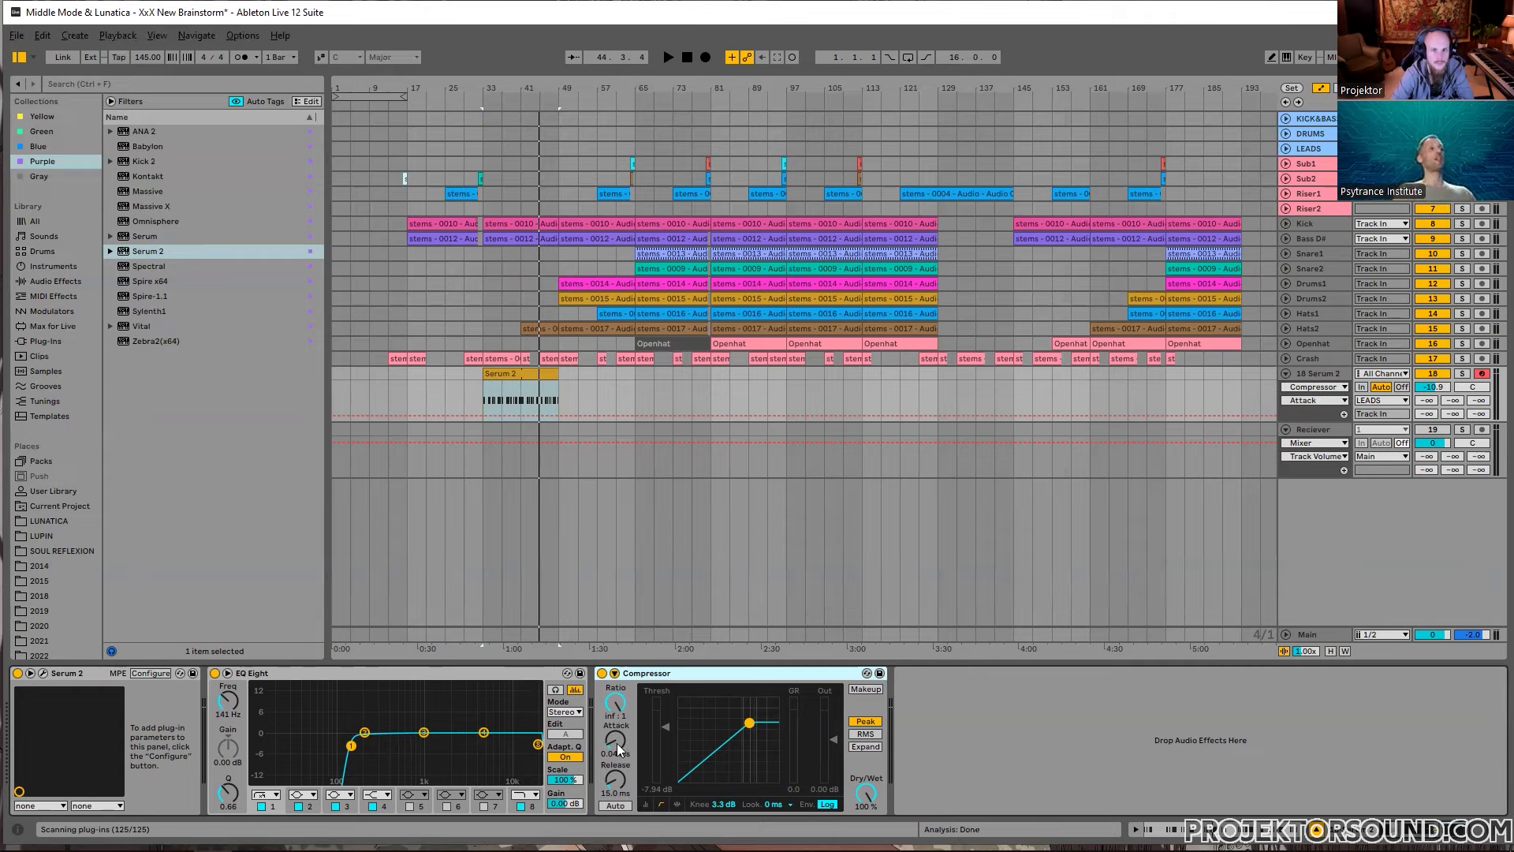
pyautogui.moveTo(619, 746); pyautogui.dragTo(618, 707)
pyautogui.moveTo(616, 781)
pyautogui.mouseDown()
pyautogui.moveTo(616, 741)
pyautogui.moveTo(616, 780)
pyautogui.mouseUp()
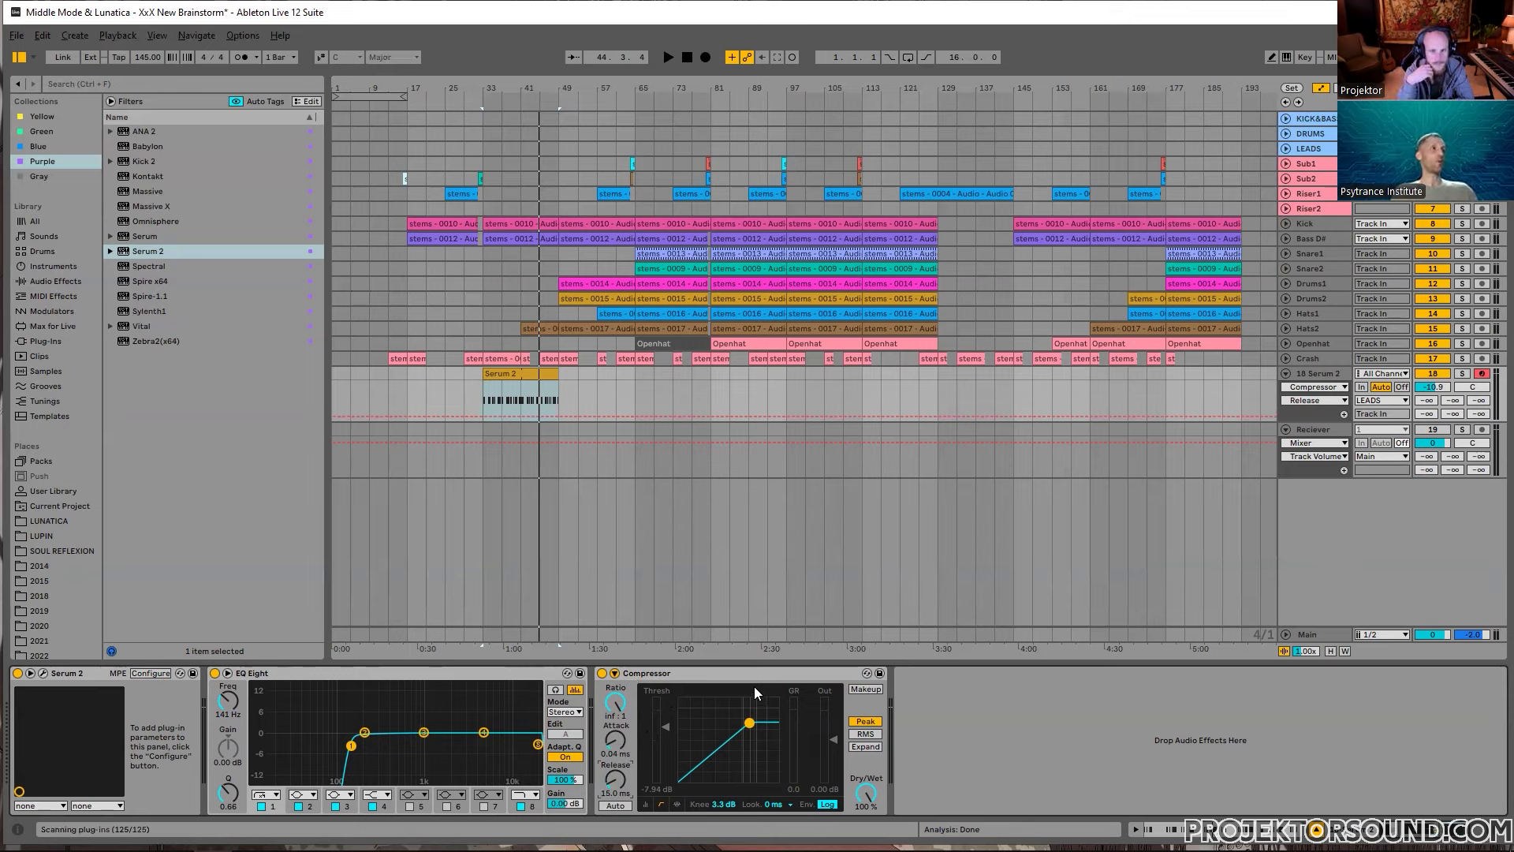
pyautogui.click(734, 677)
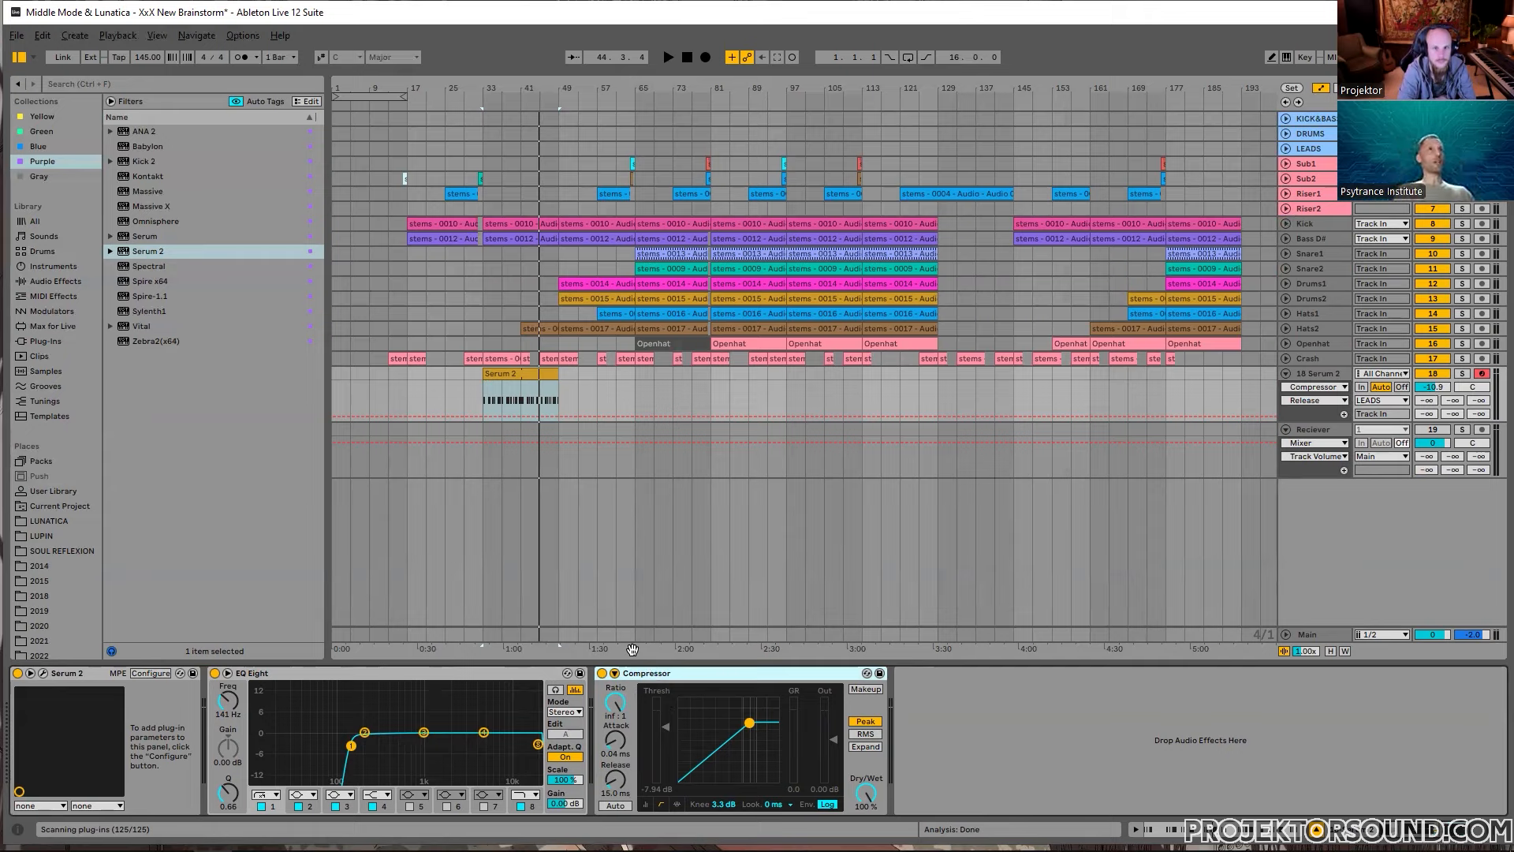
pyautogui.click(611, 743)
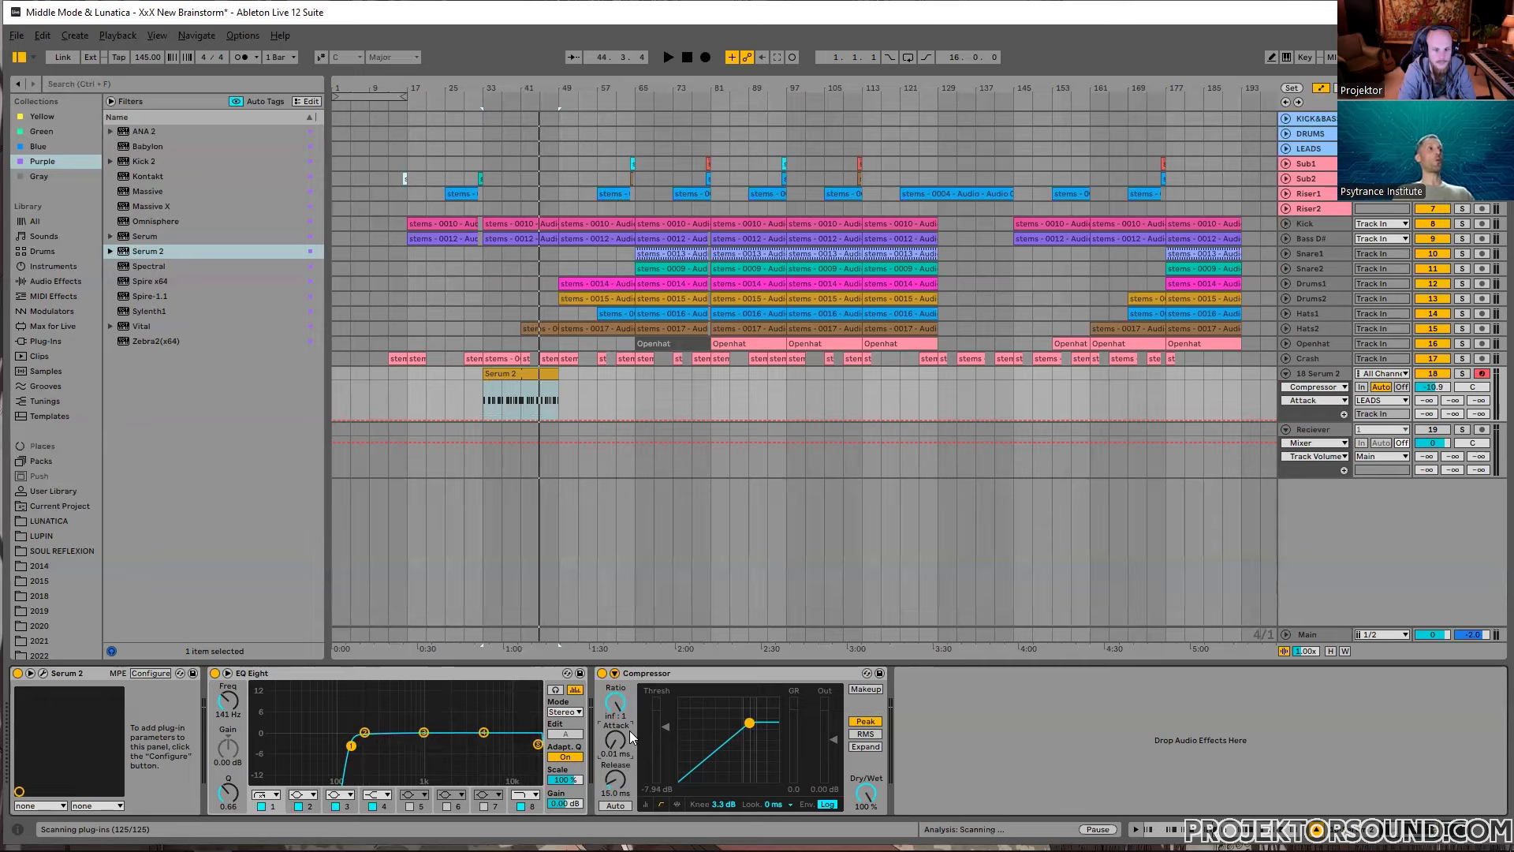
# Step: Undo the last Compressor change, and try the Multicompressor Helper1 rack on the Serum 2 track before deleting it
pyautogui.click(661, 792)
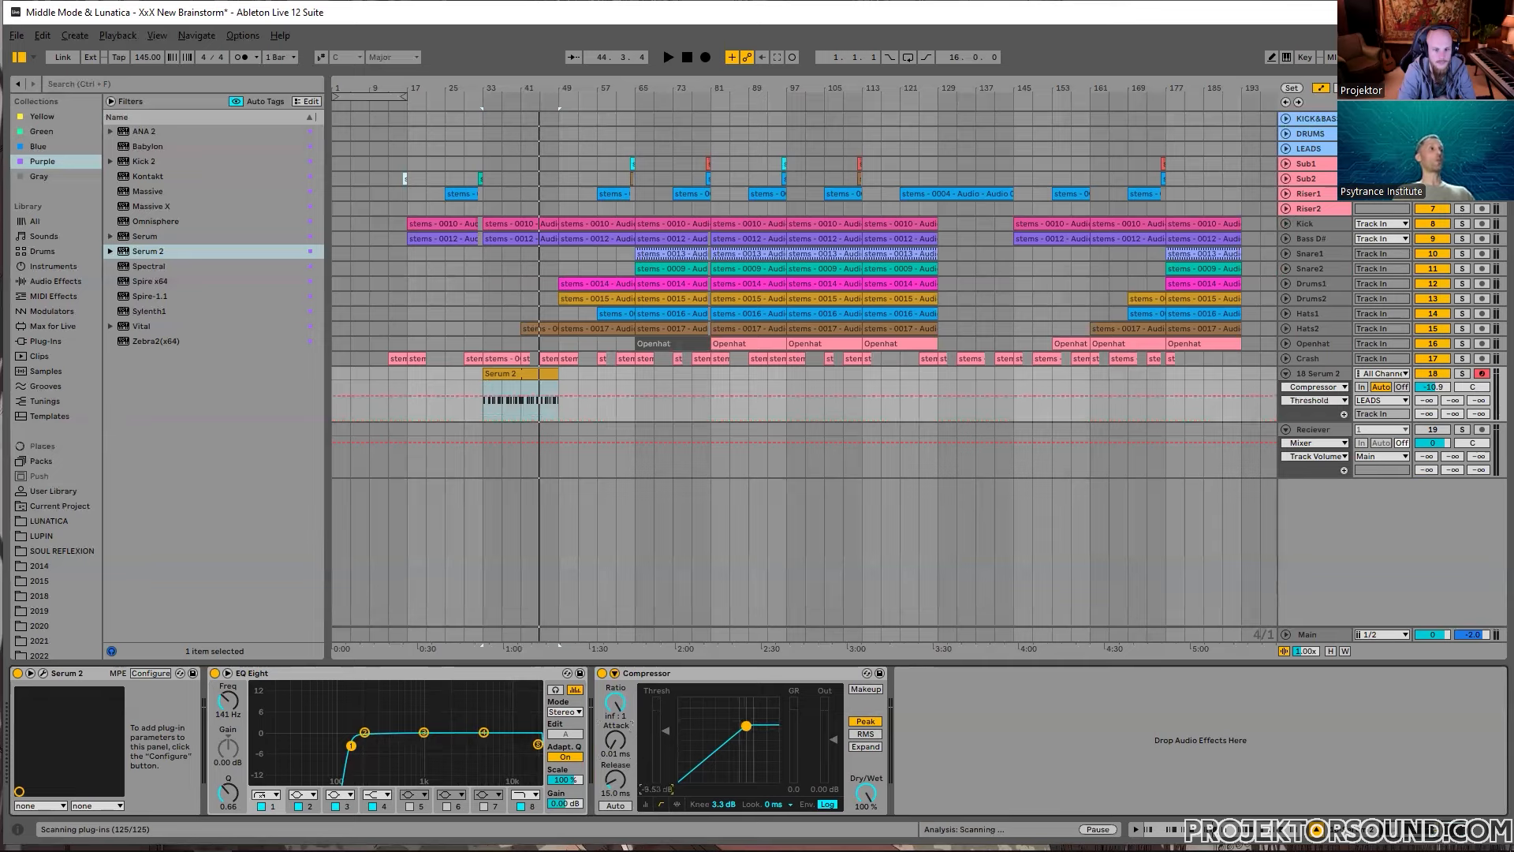
pyautogui.hotkey('ctrl', 'z')
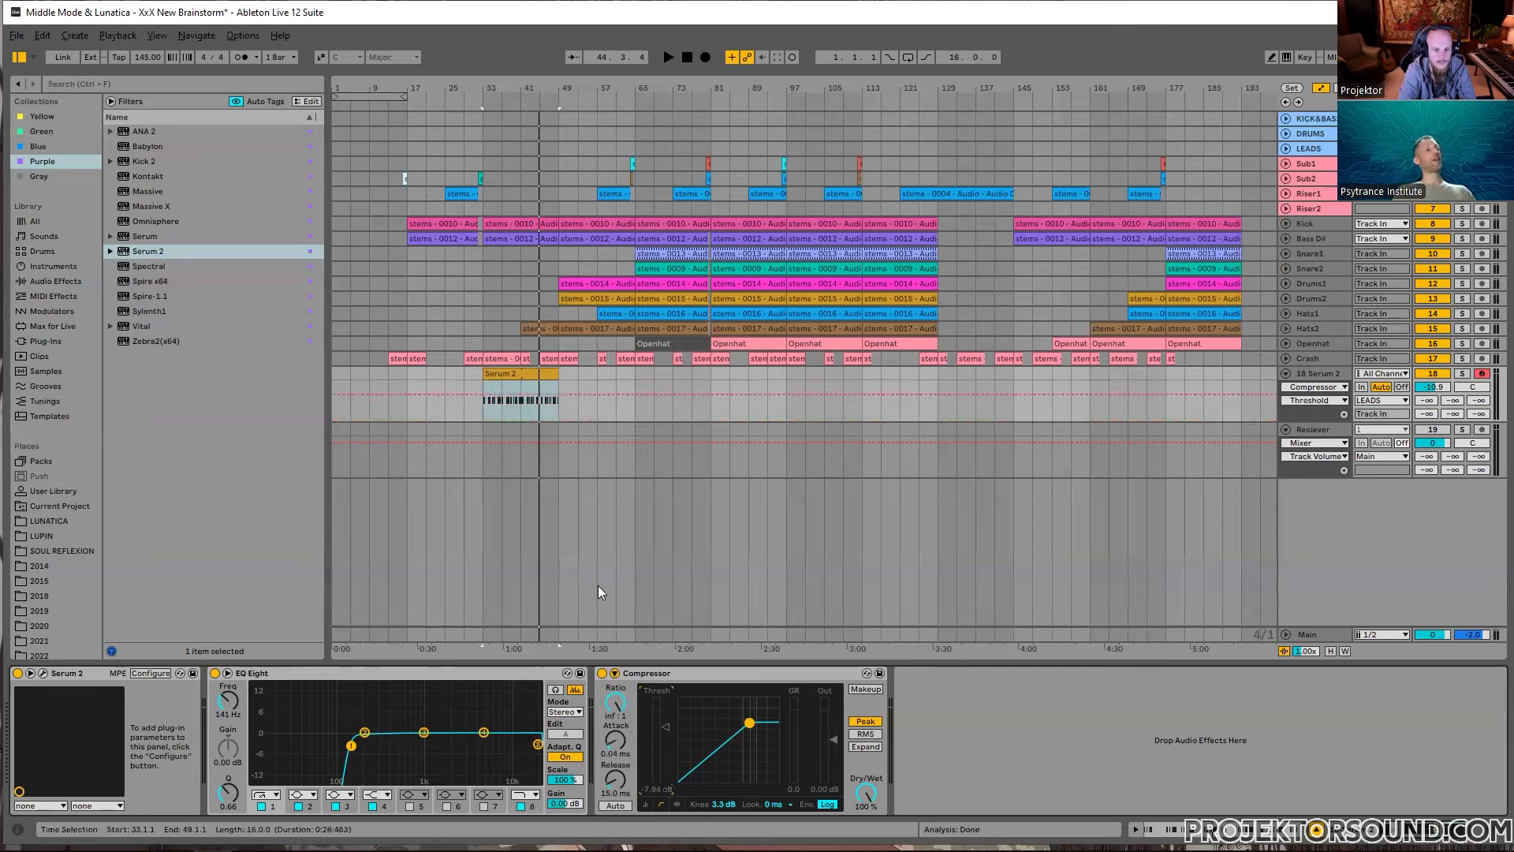
pyautogui.click(37, 131)
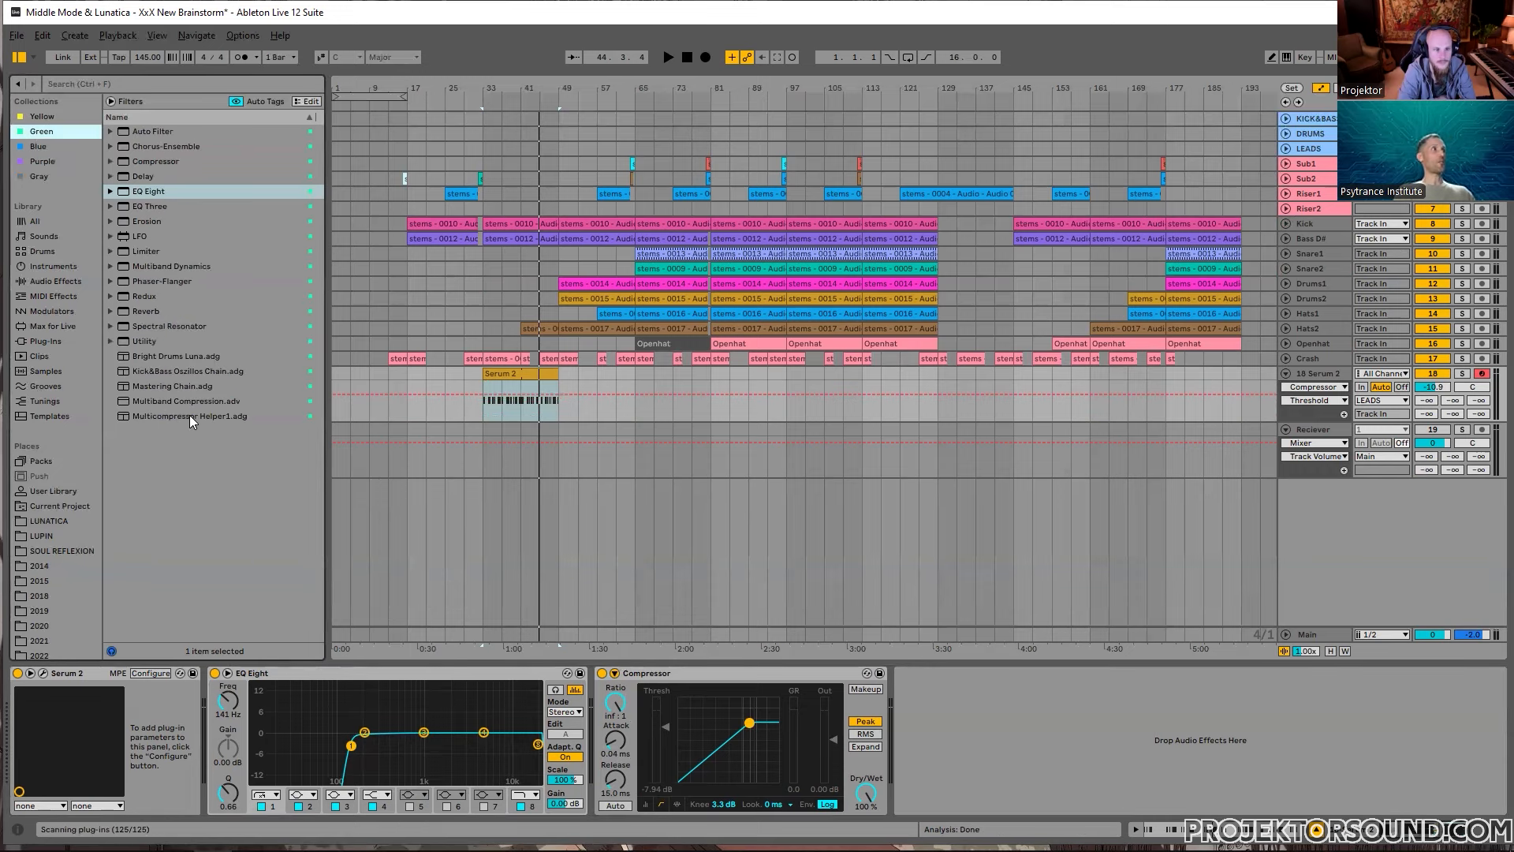
pyautogui.doubleClick(190, 416)
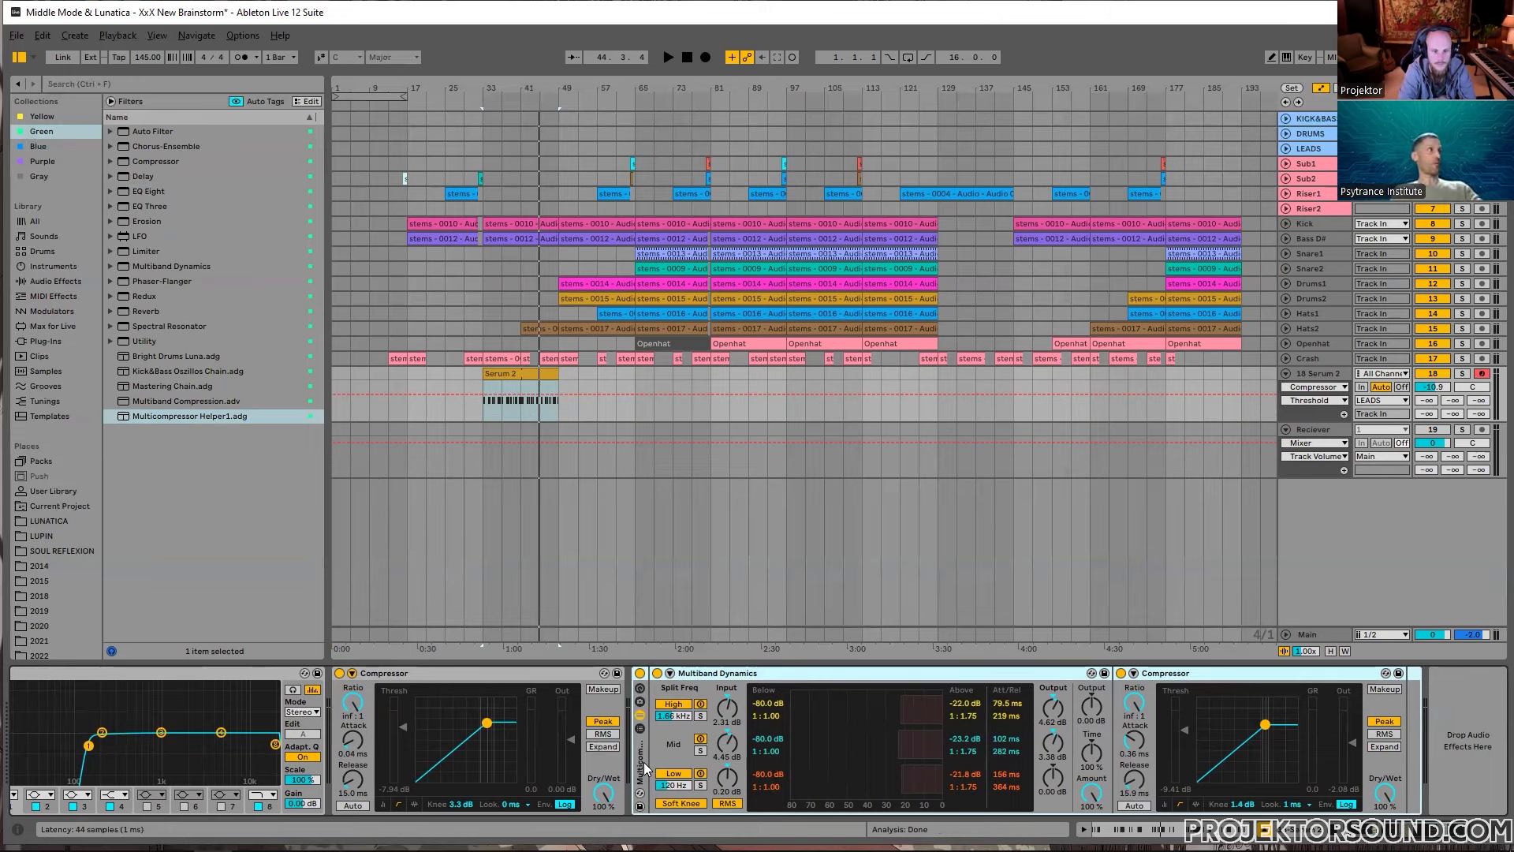
pyautogui.press('Delete')
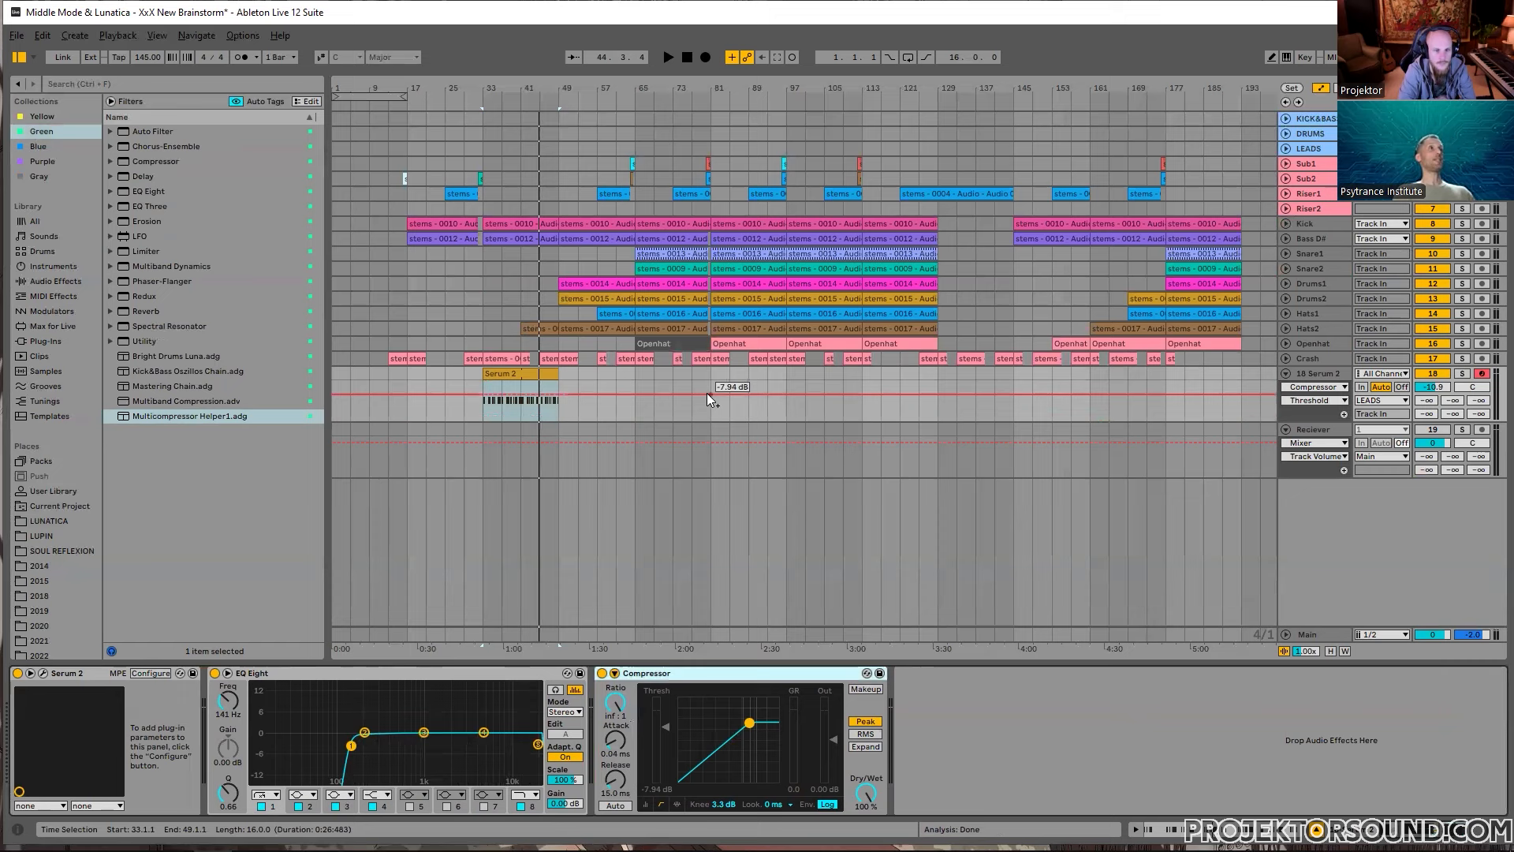
# Step: Trim the Serum 2 clip's loop end to make the loop exactly 8 bars long, and check its repeat at bar 41
pyautogui.click(505, 373)
pyautogui.doubleClick(505, 373)
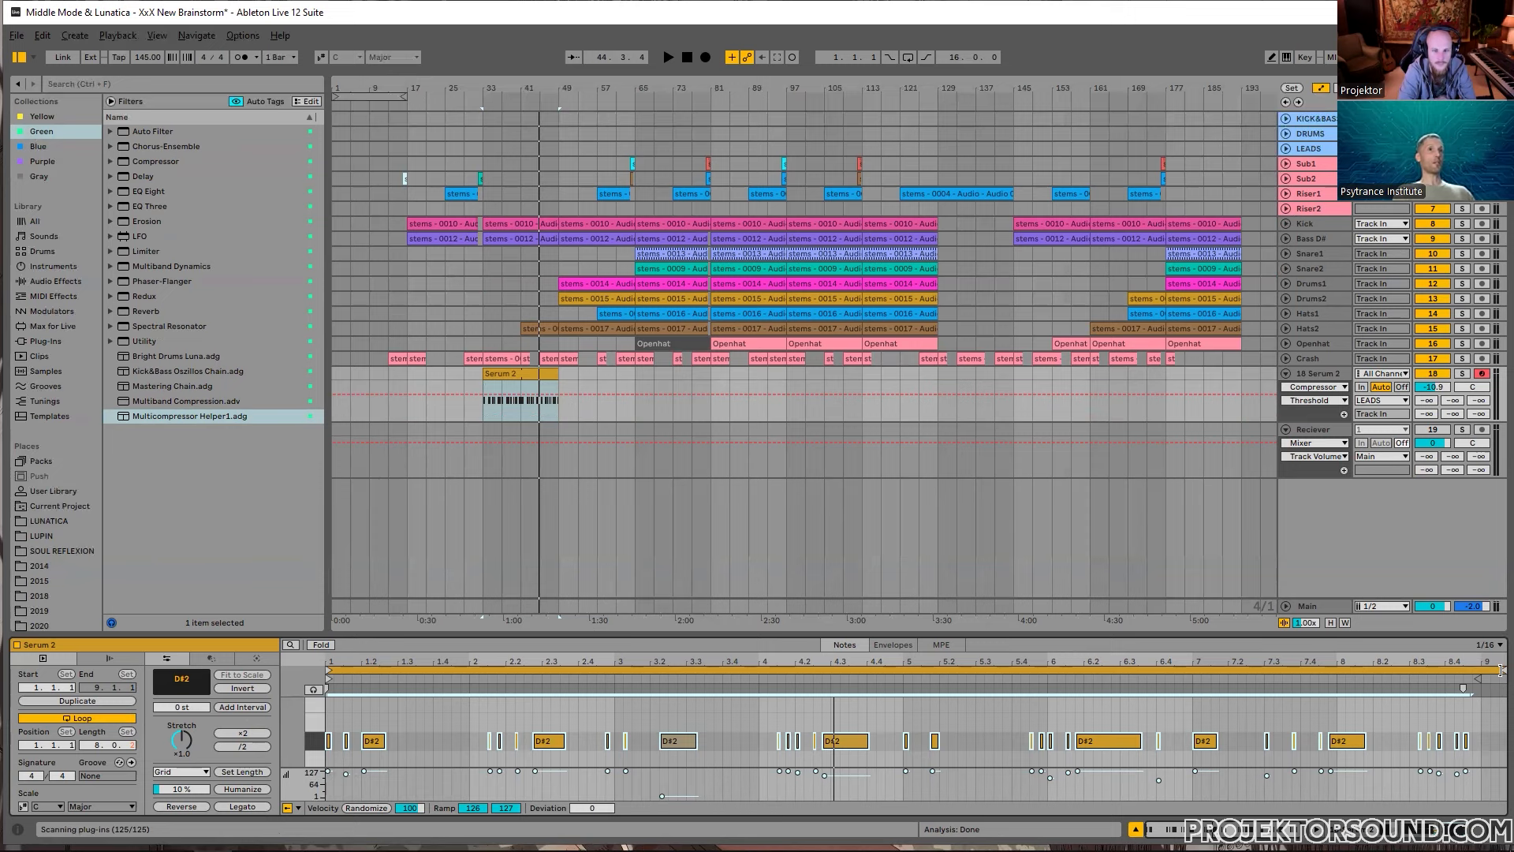
pyautogui.click(1501, 669)
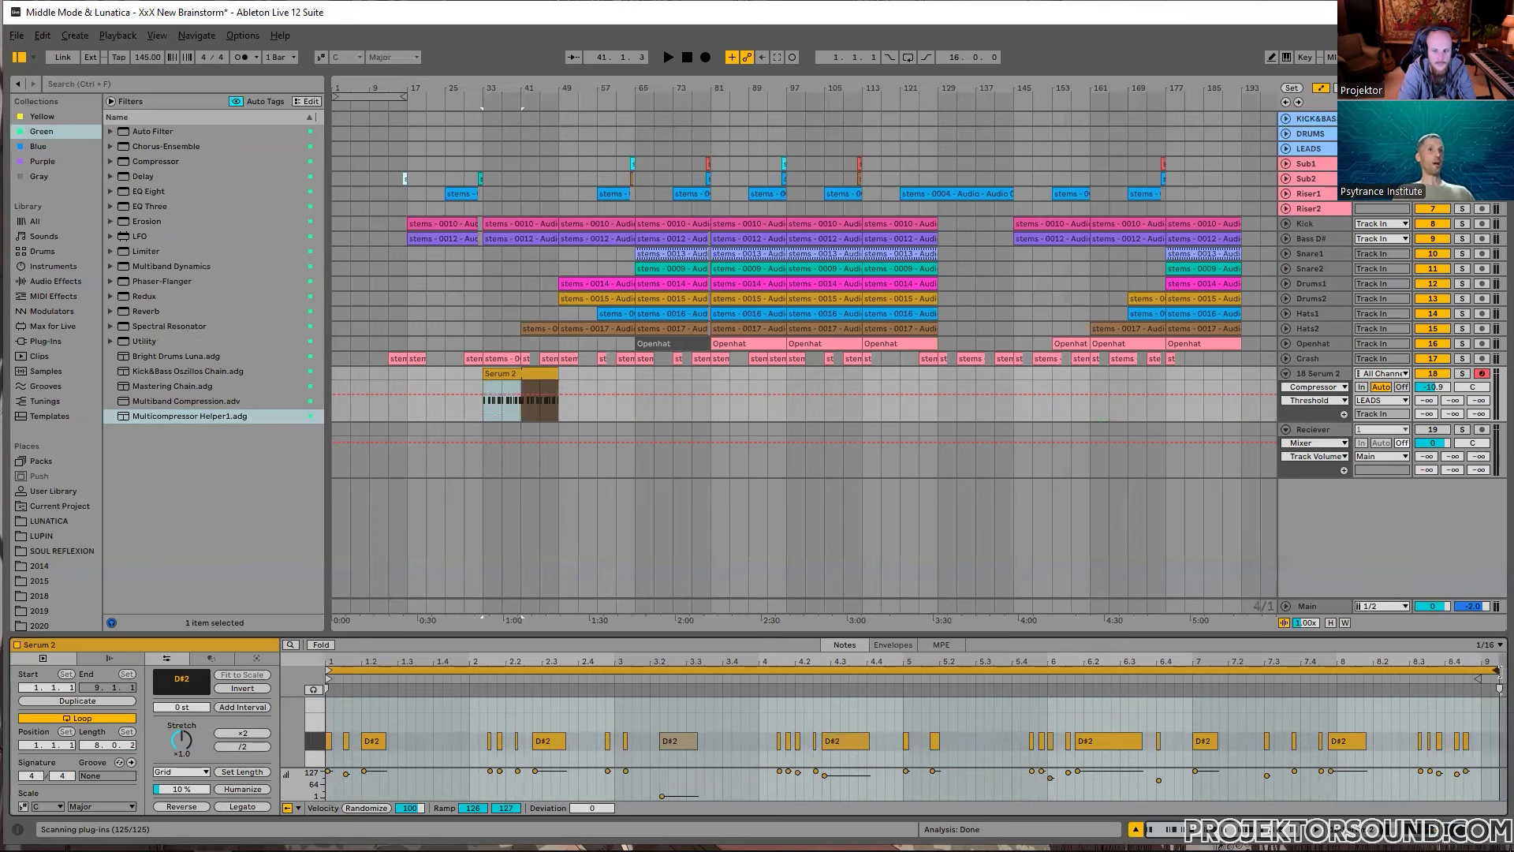
pyautogui.moveTo(1500, 669); pyautogui.dragTo(1481, 669)
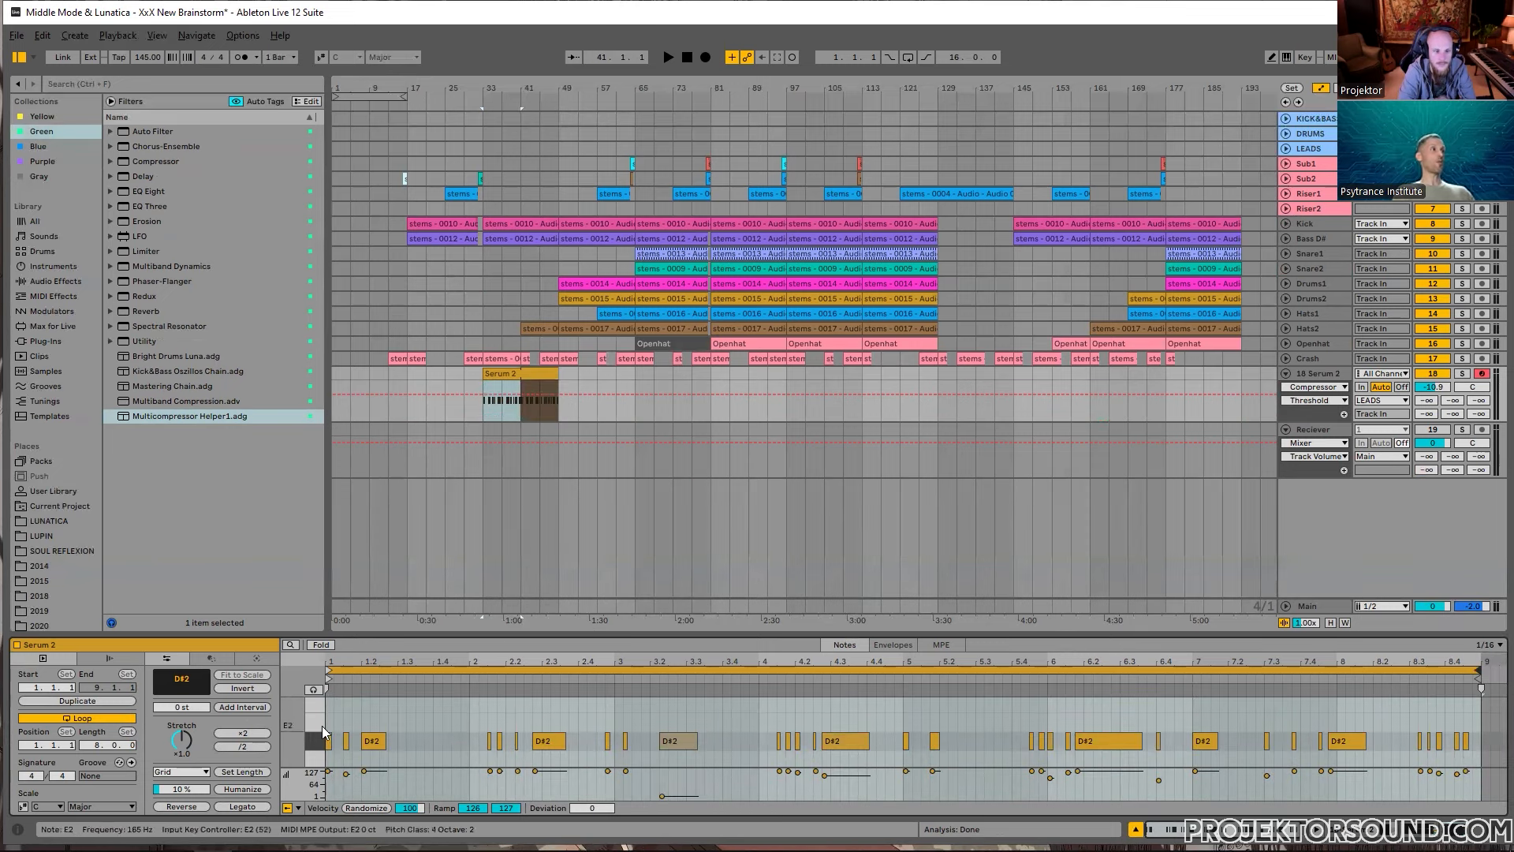
pyautogui.moveTo(311, 721); pyautogui.dragTo(314, 717)
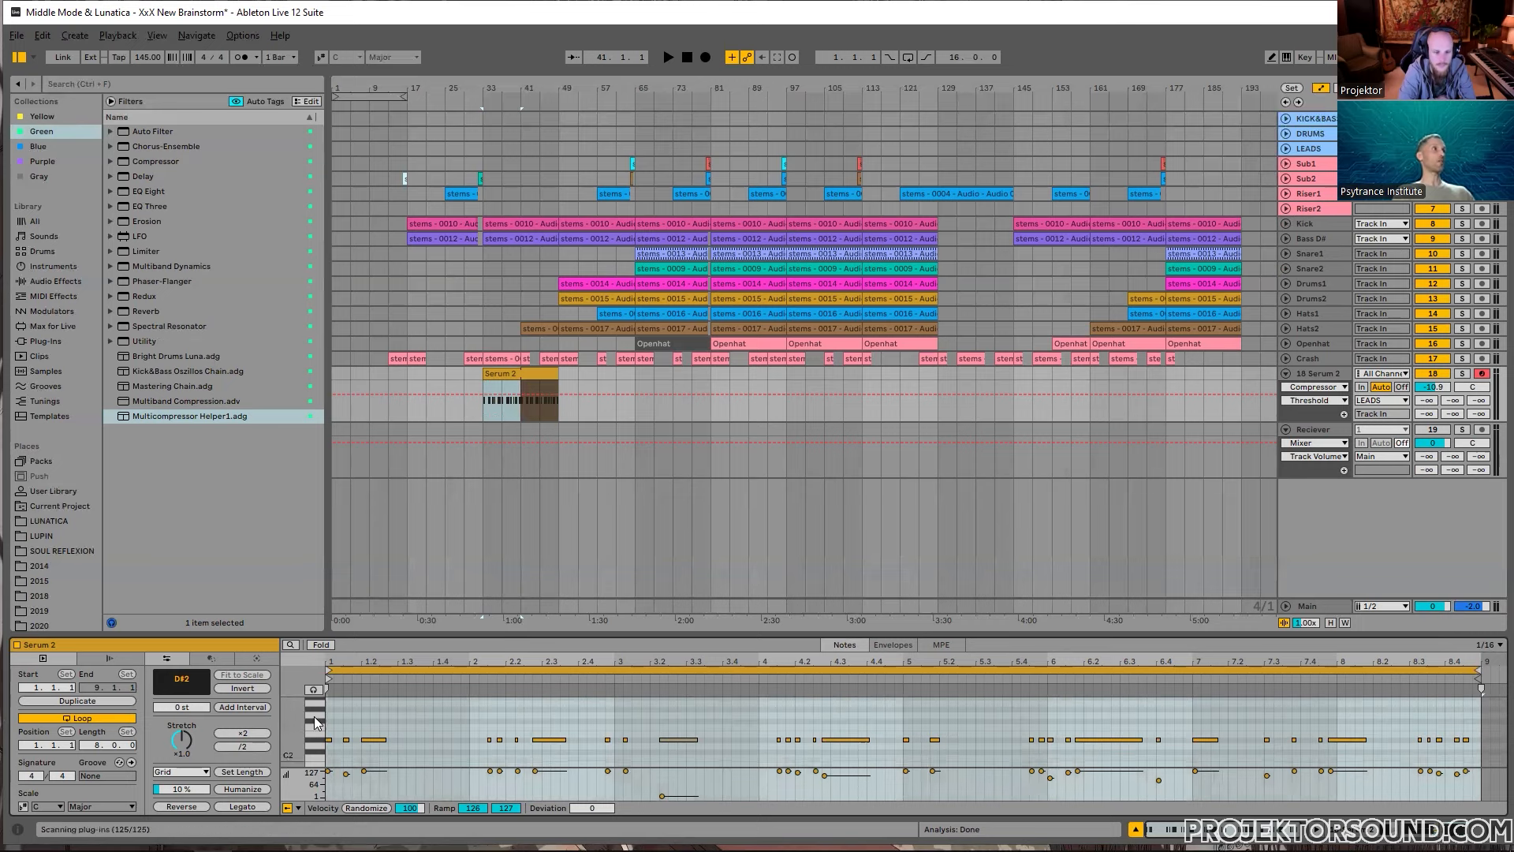
pyautogui.click(521, 412)
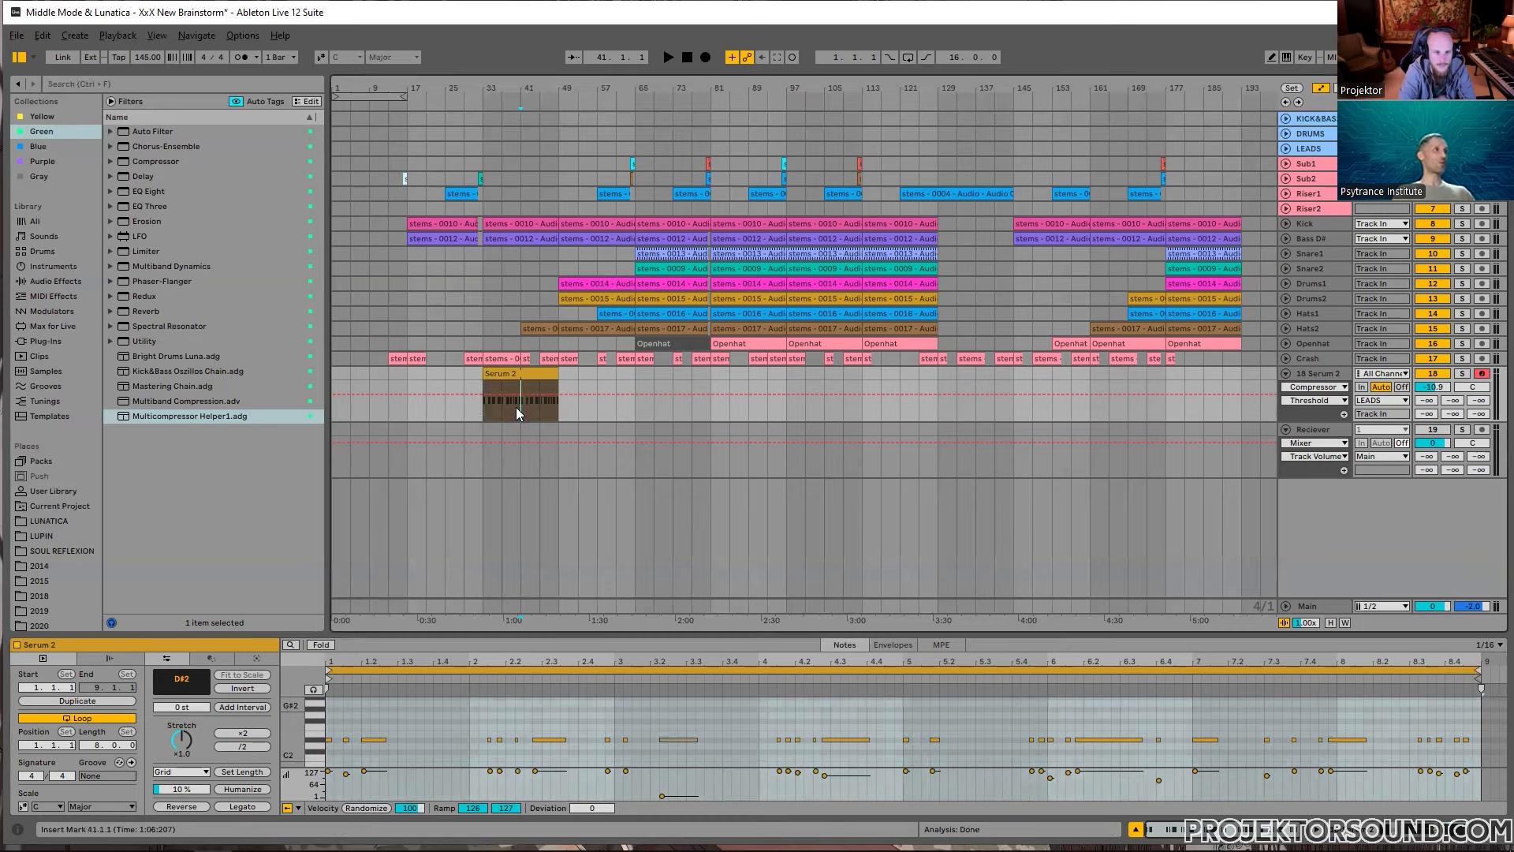
pyautogui.moveTo(518, 410); pyautogui.dragTo(524, 407)
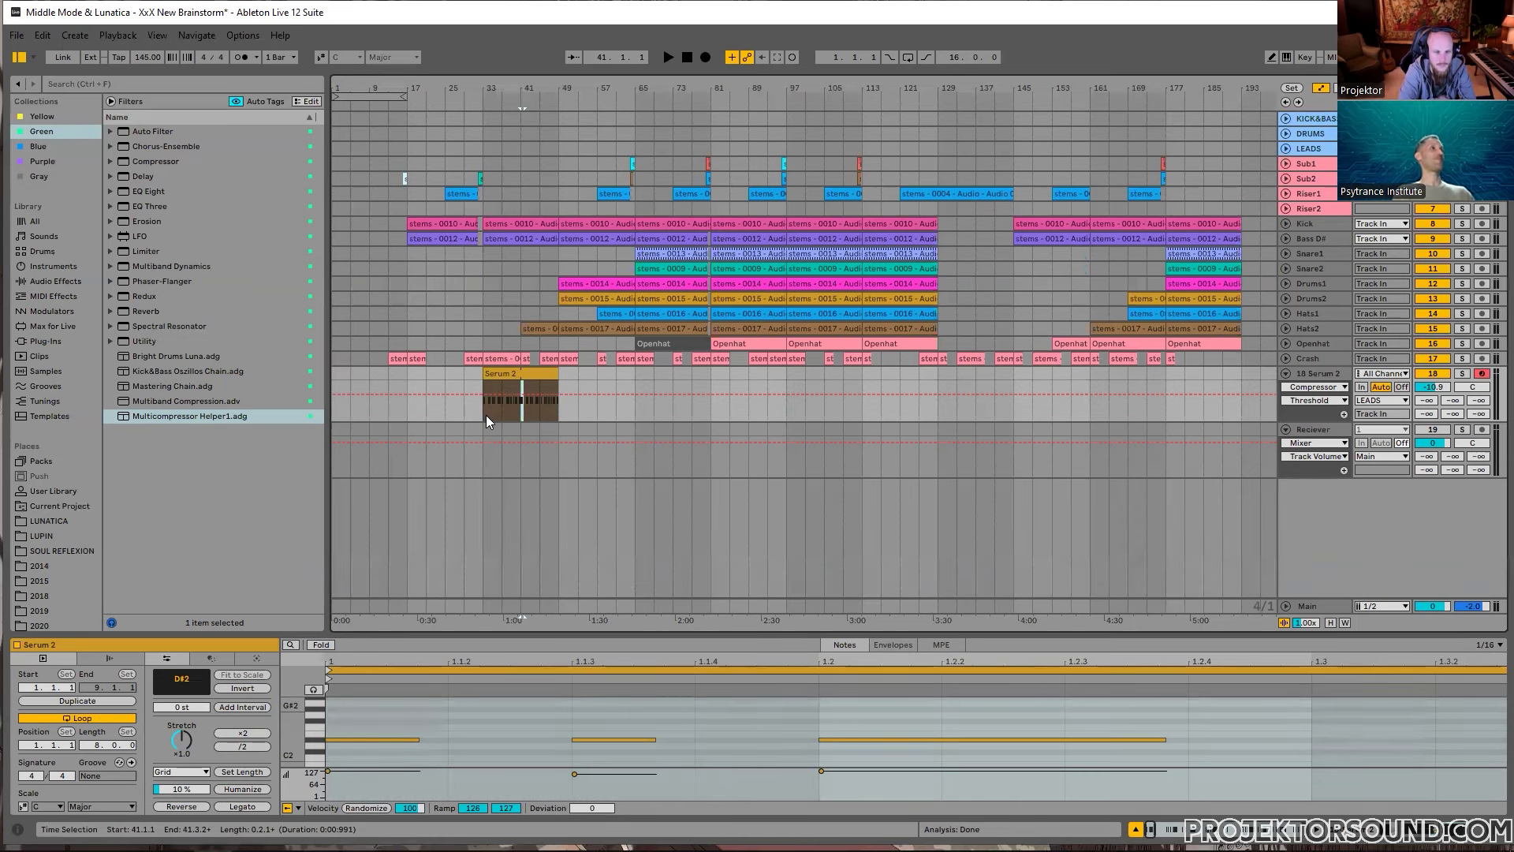
# Step: Play from bar 33 with SPAN showing the main output, and set the Serum 2 track volume to -10.0 dB
pyautogui.click(486, 415)
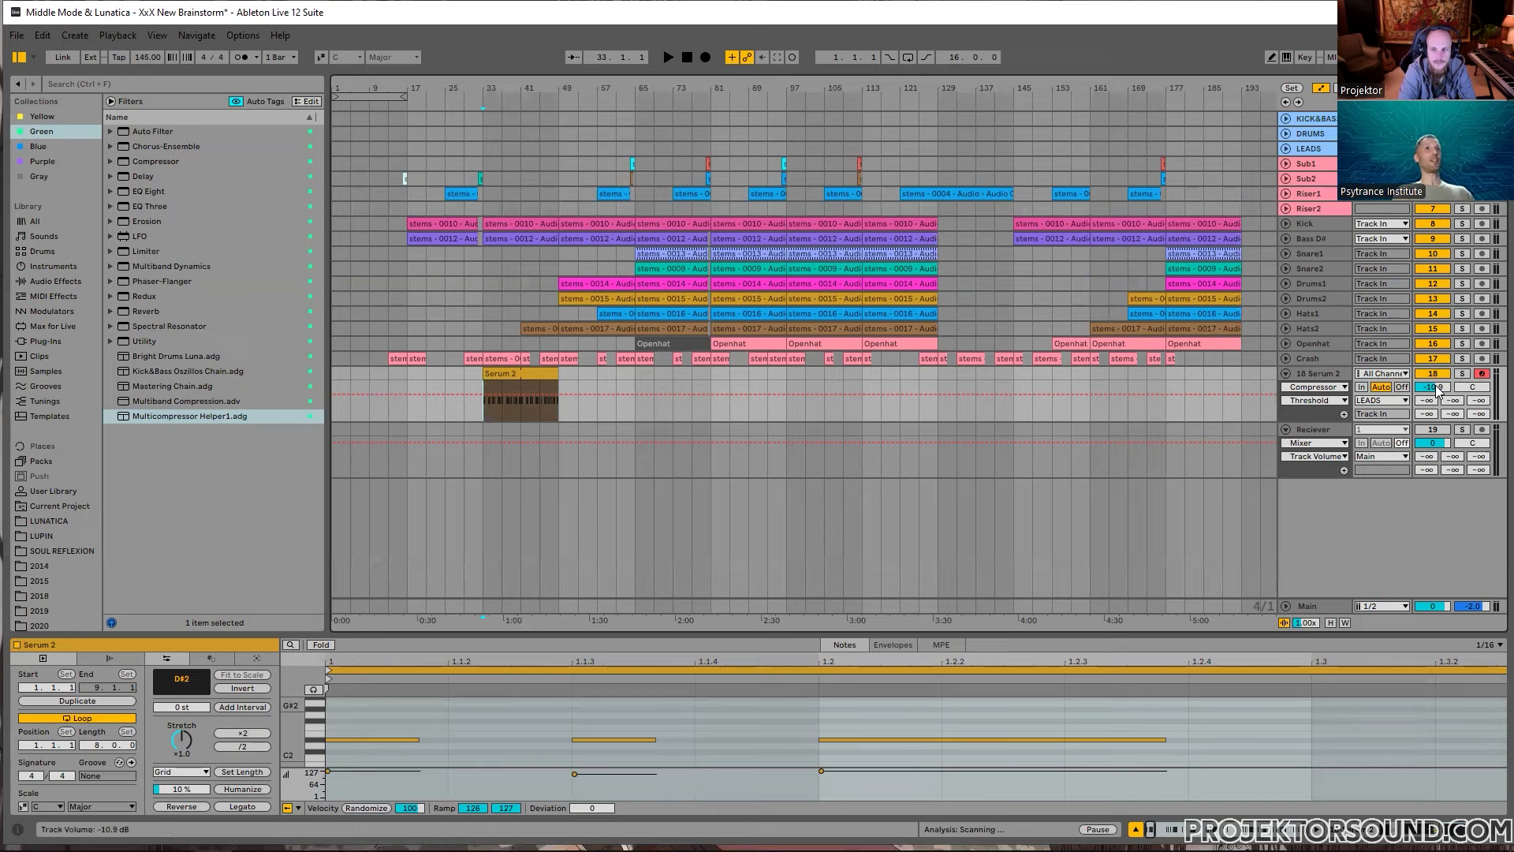
pyautogui.moveTo(1433, 387); pyautogui.dragTo(1432, 393)
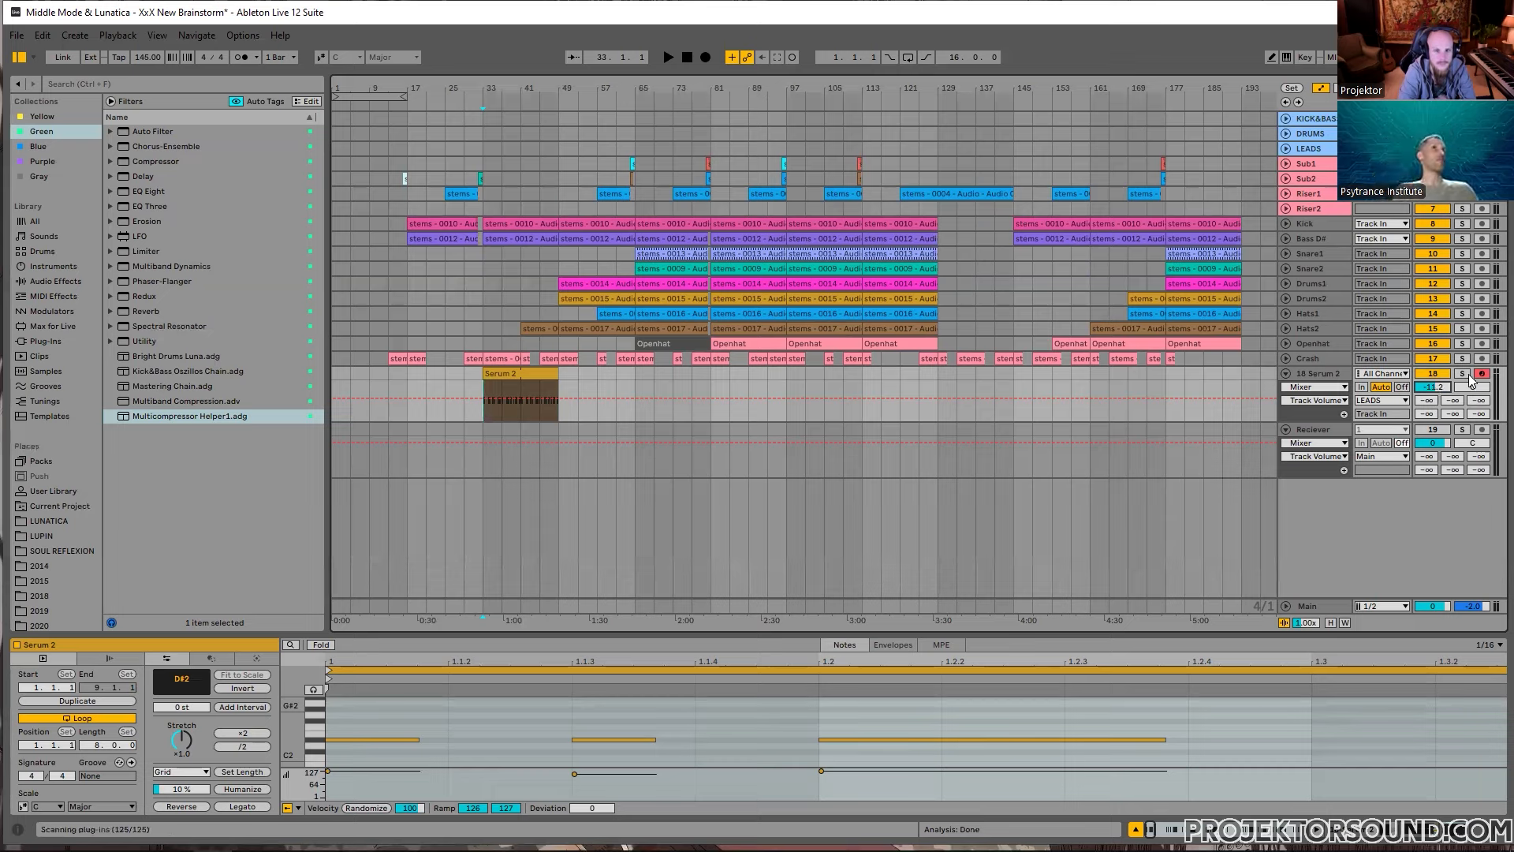
pyautogui.press('space')
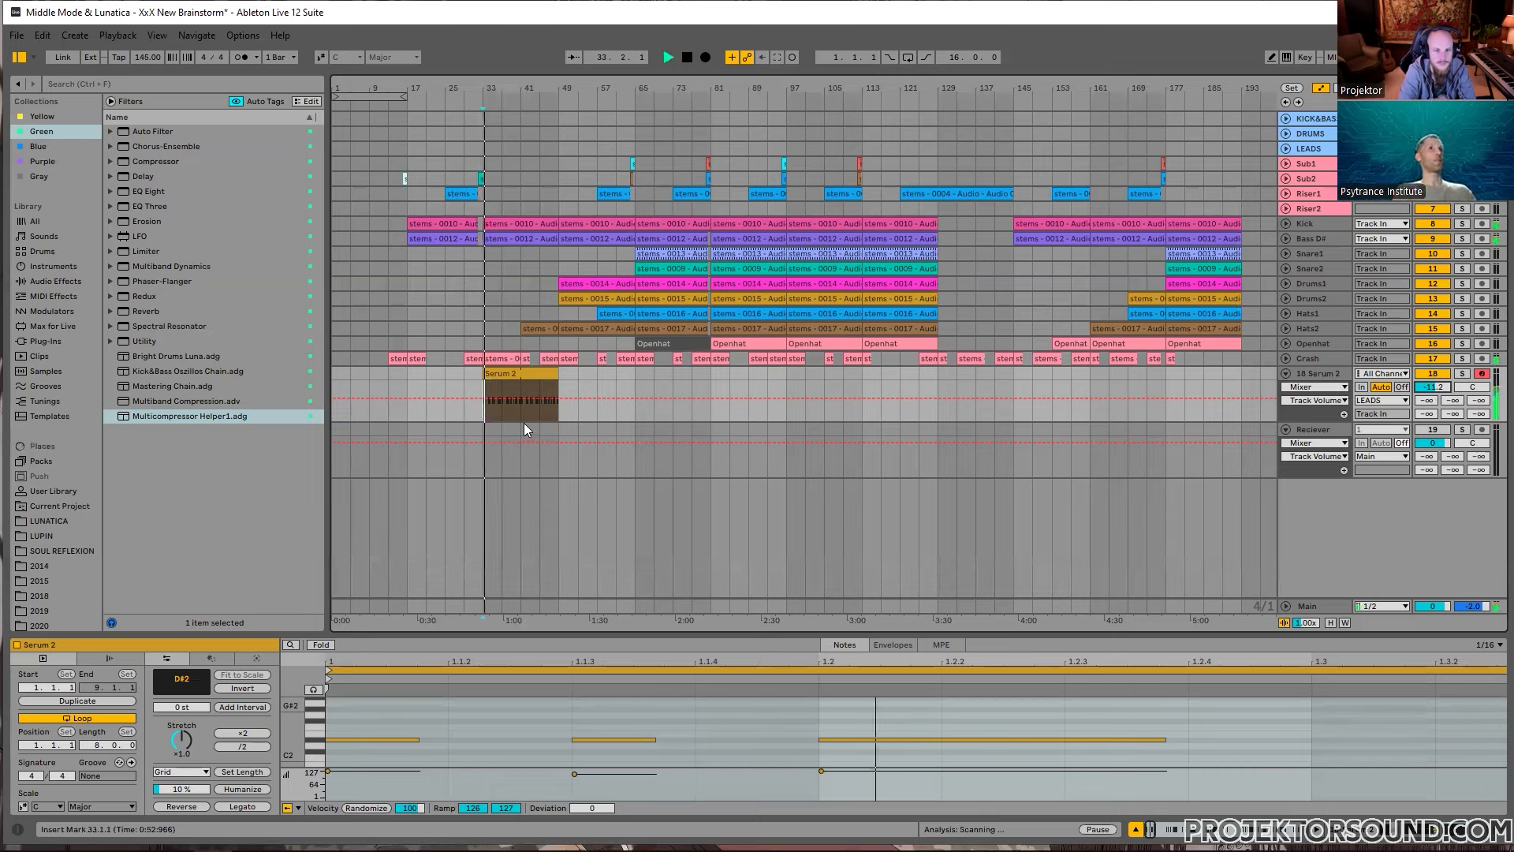
pyautogui.hotkey('ctrl', 'alt', 'p')
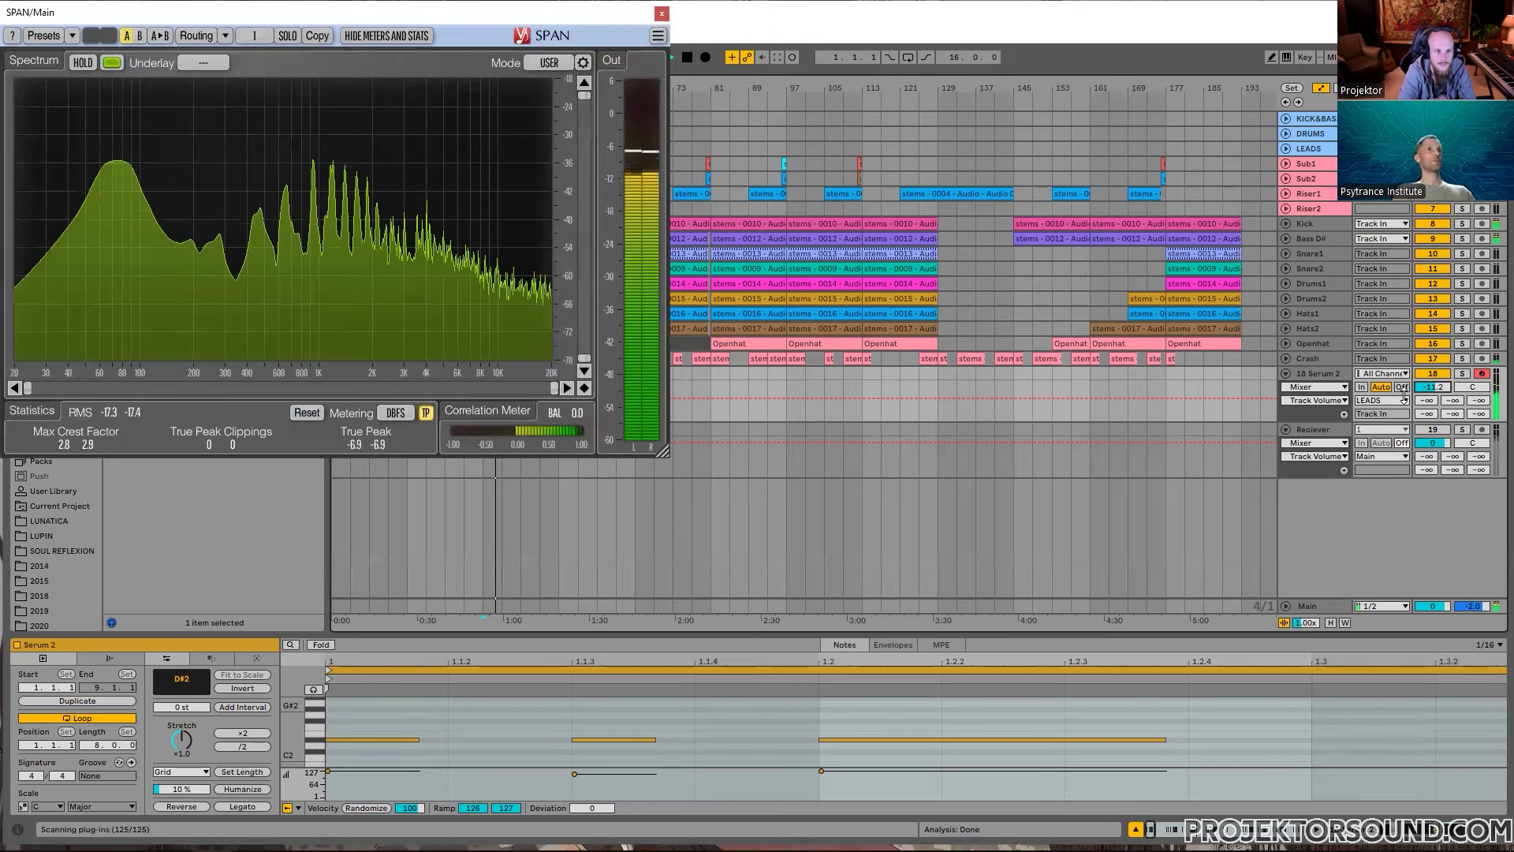
pyautogui.press('Tab')
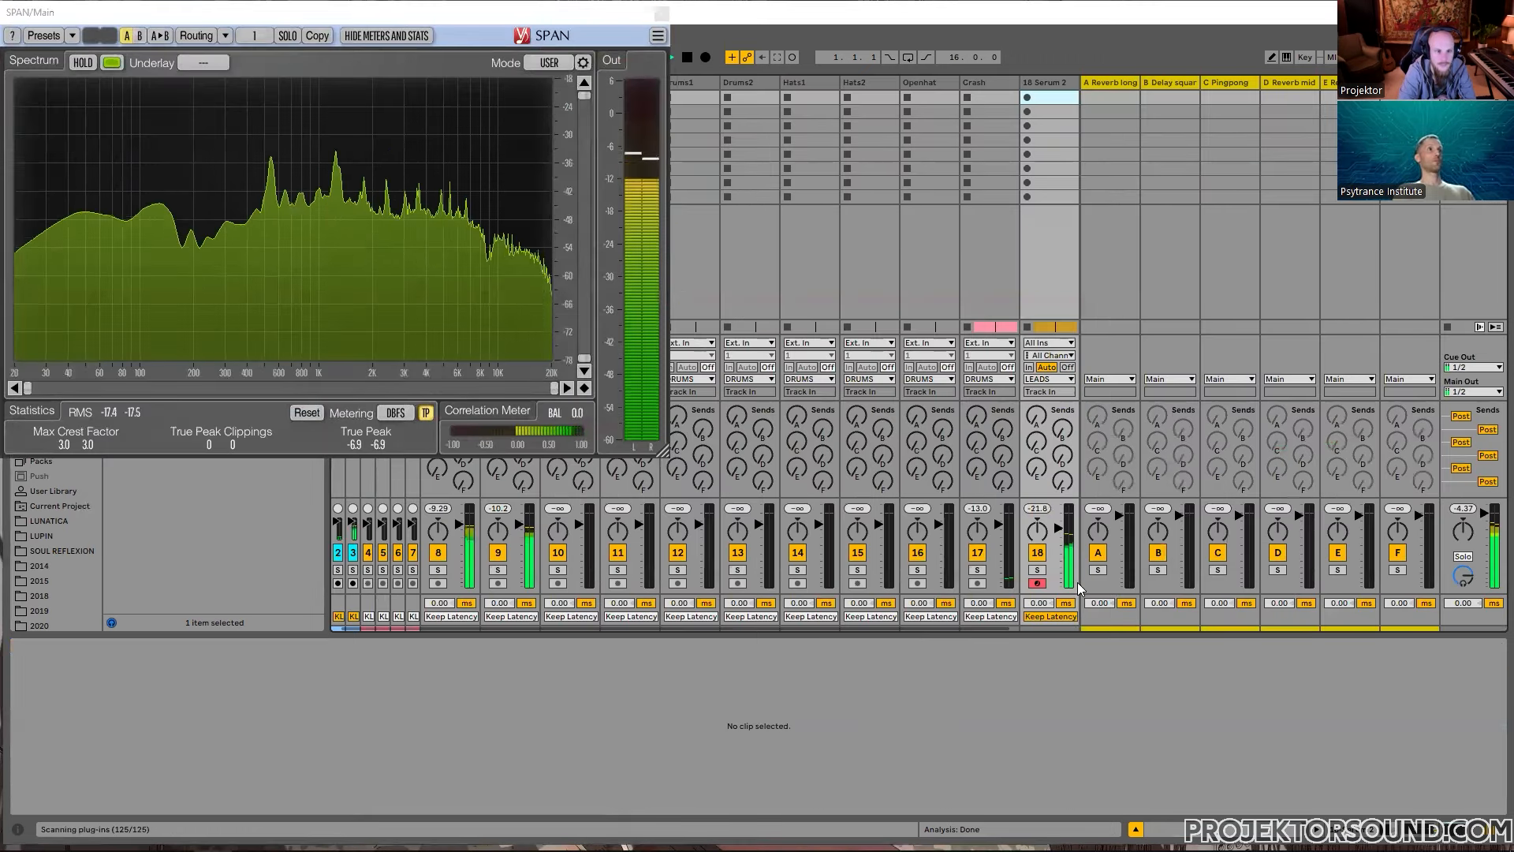
pyautogui.moveTo(1058, 529); pyautogui.dragTo(1061, 534)
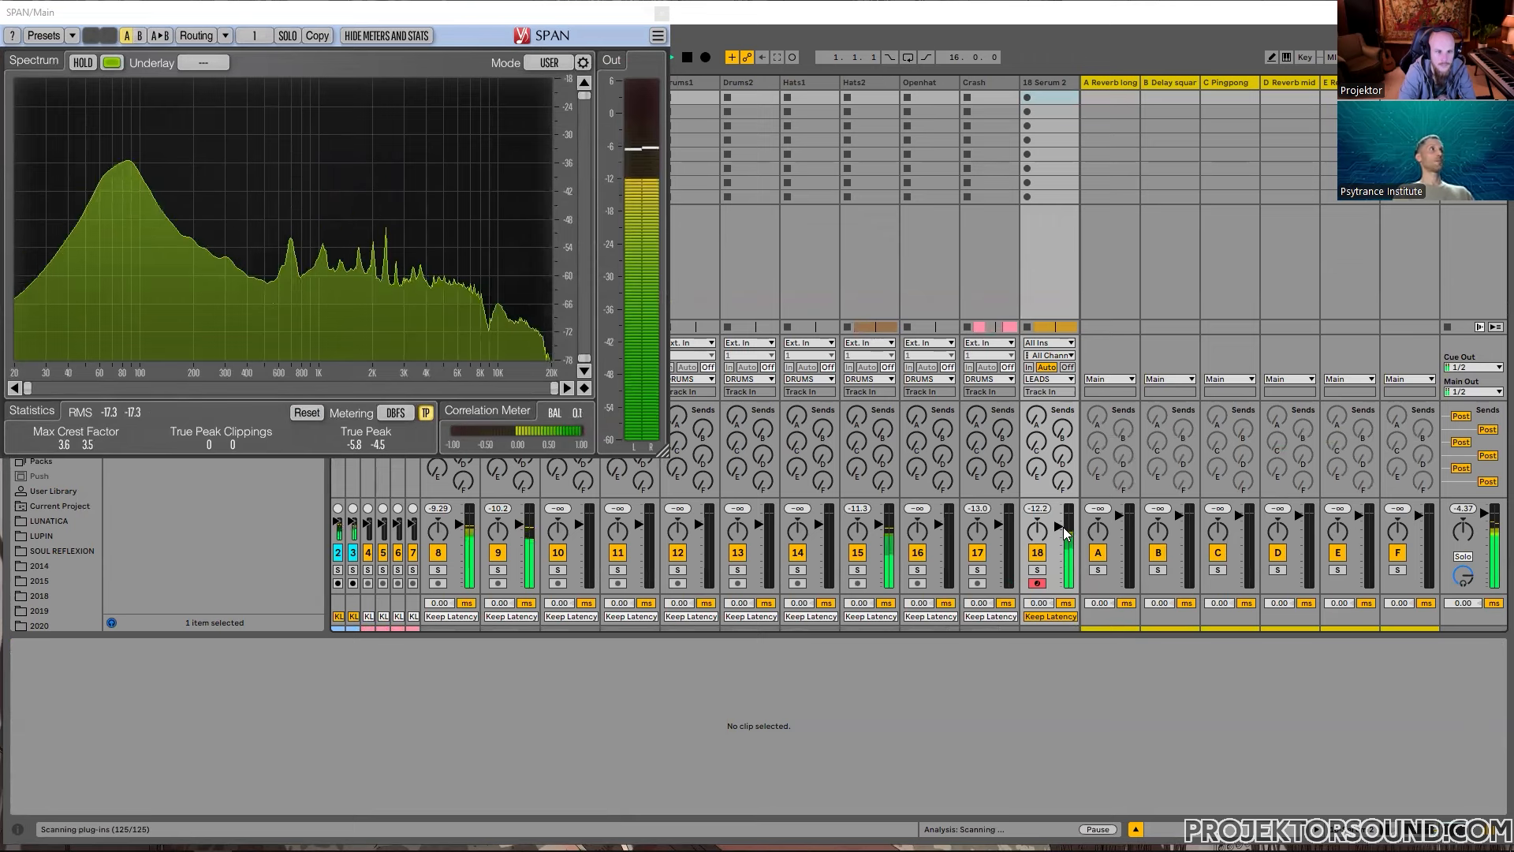
pyautogui.press('Tab')
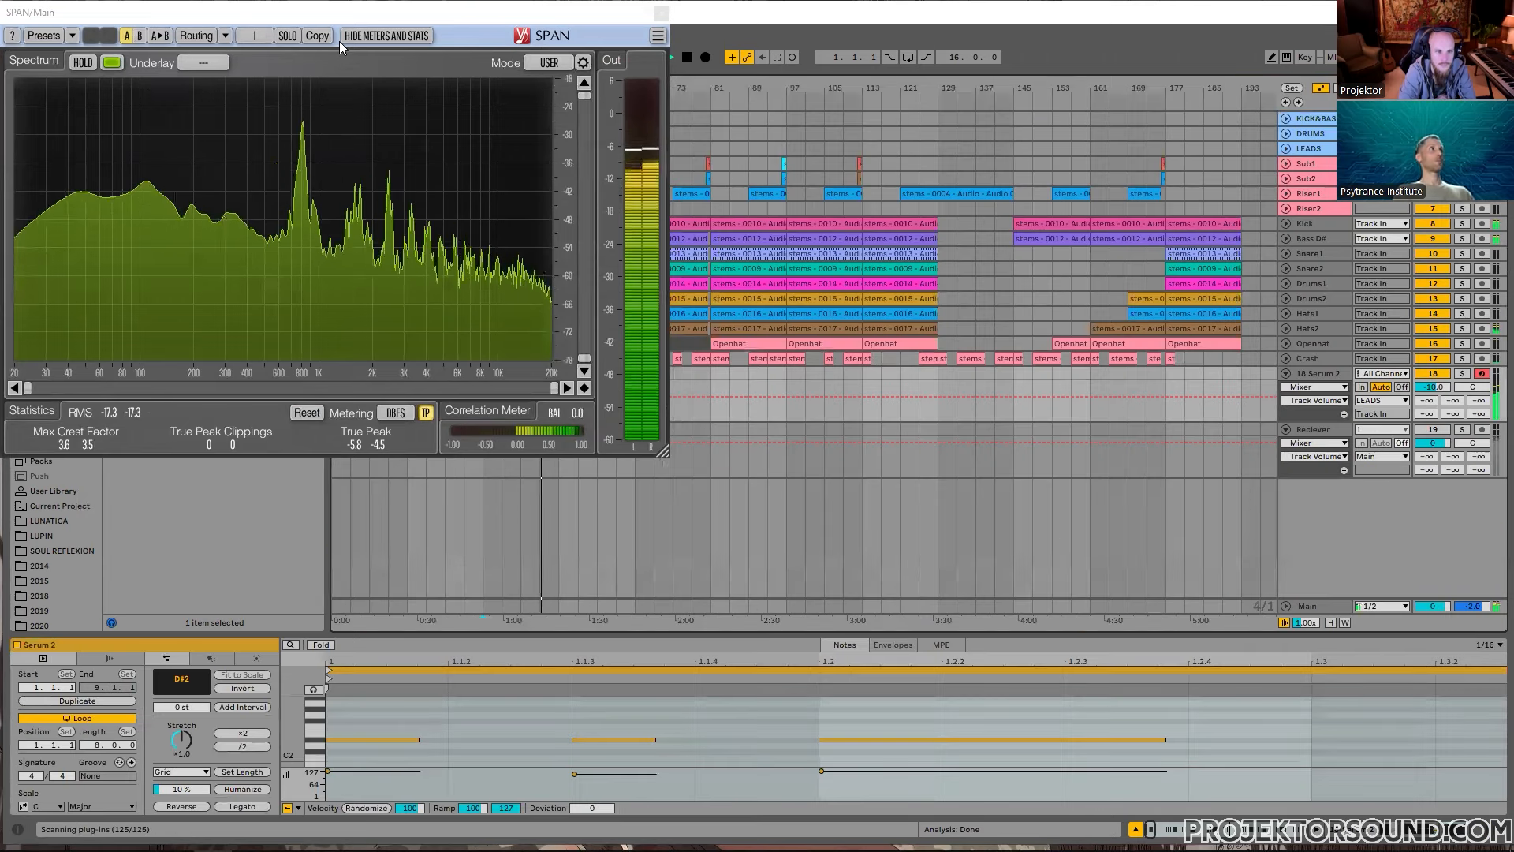
pyautogui.hotkey('ctrl', 'alt', 'p')
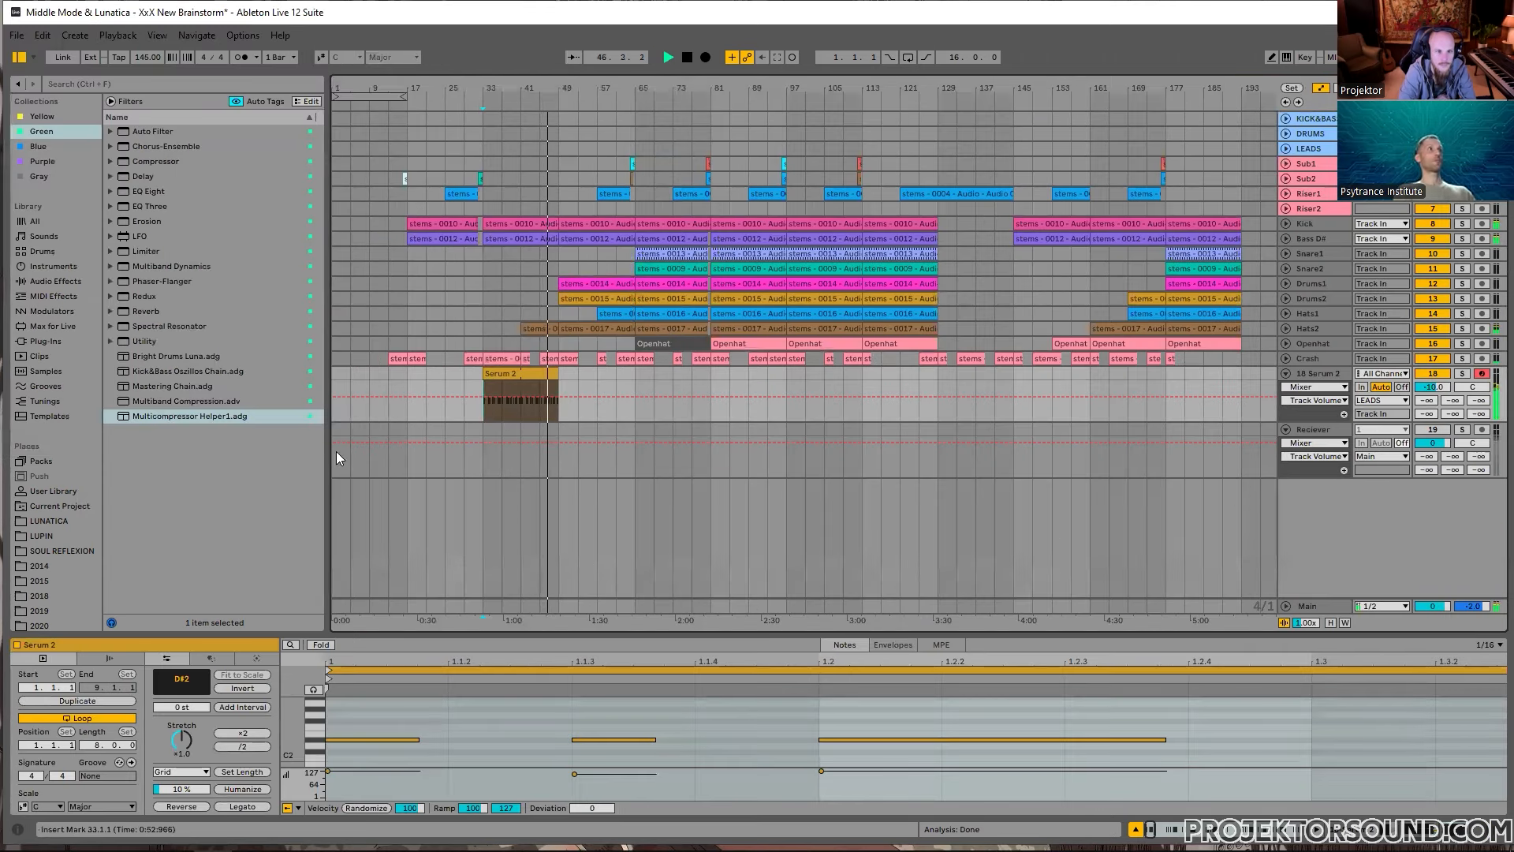
pyautogui.click(551, 376)
pyautogui.press('space')
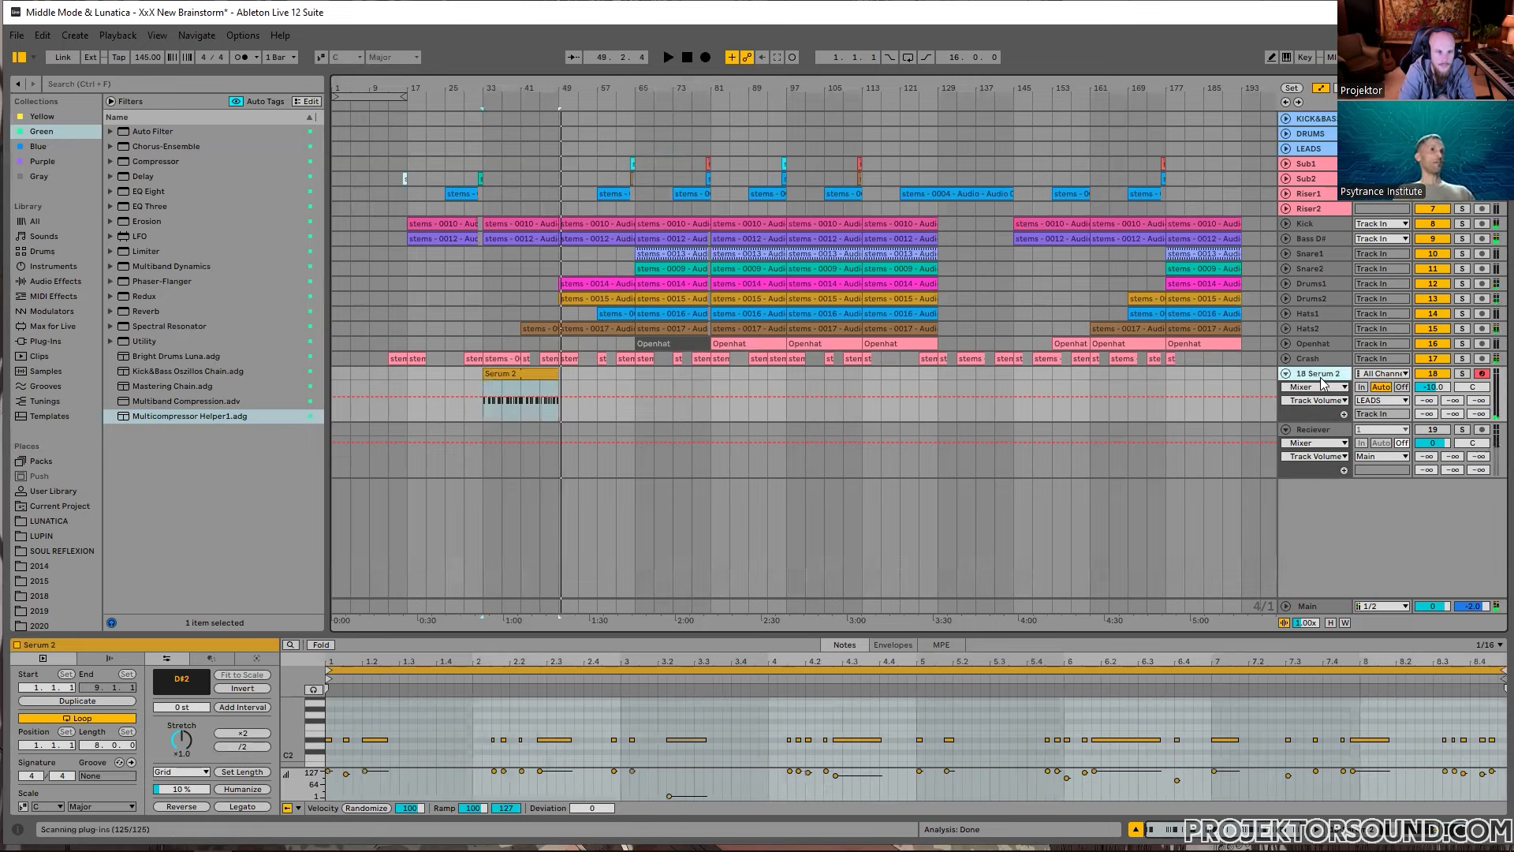
# Step: Add a MIDI track with another Serum 2 and load 02 ARP - Noisemaster from the LUNATICA - Psytrance Flavours presets
pyautogui.hotkey('ctrl', 'shift', 't')
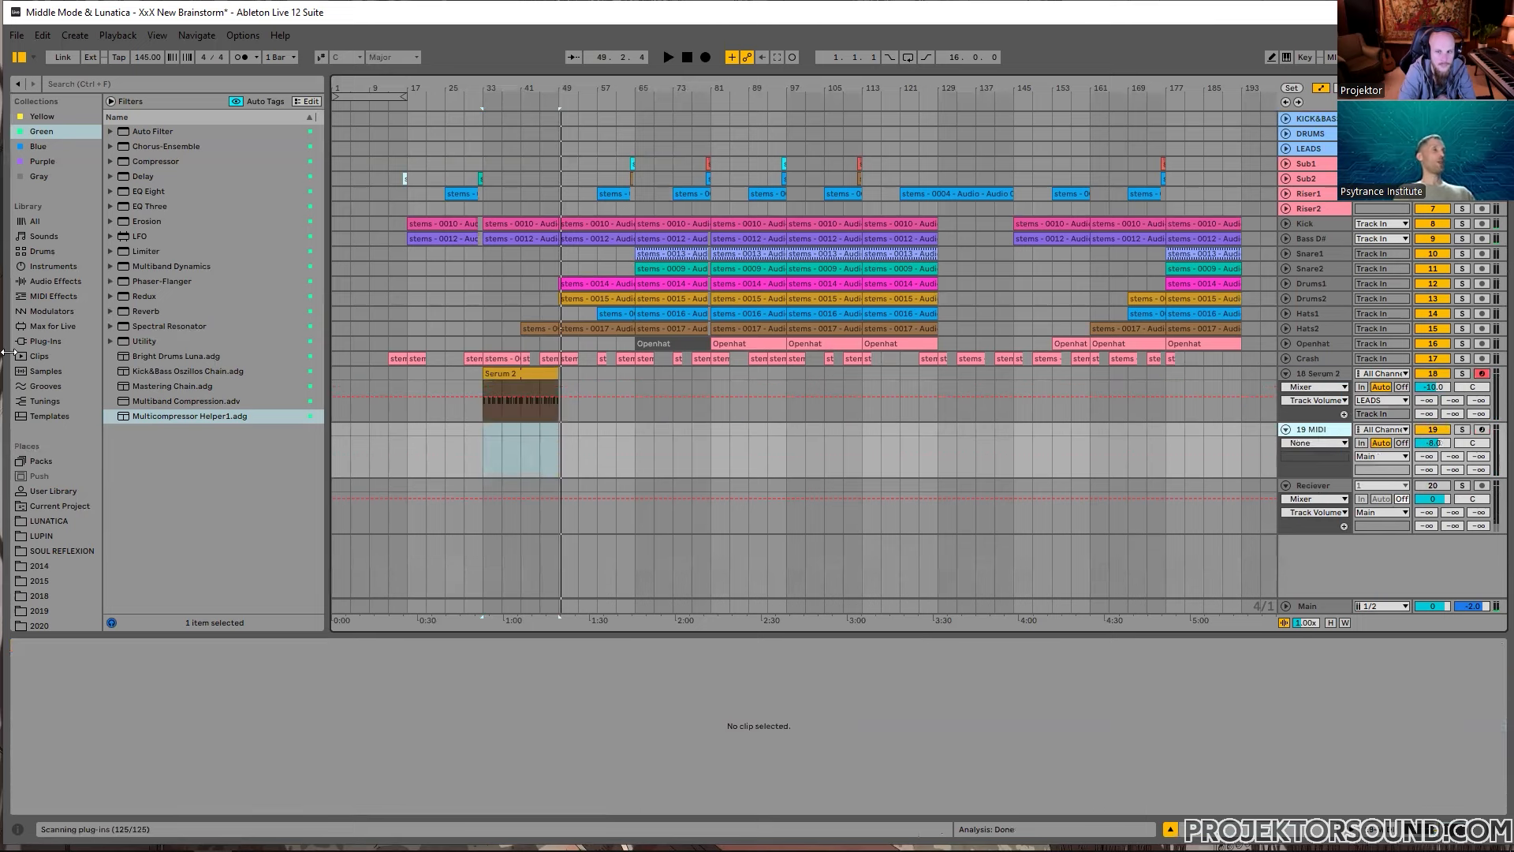
pyautogui.click(38, 146)
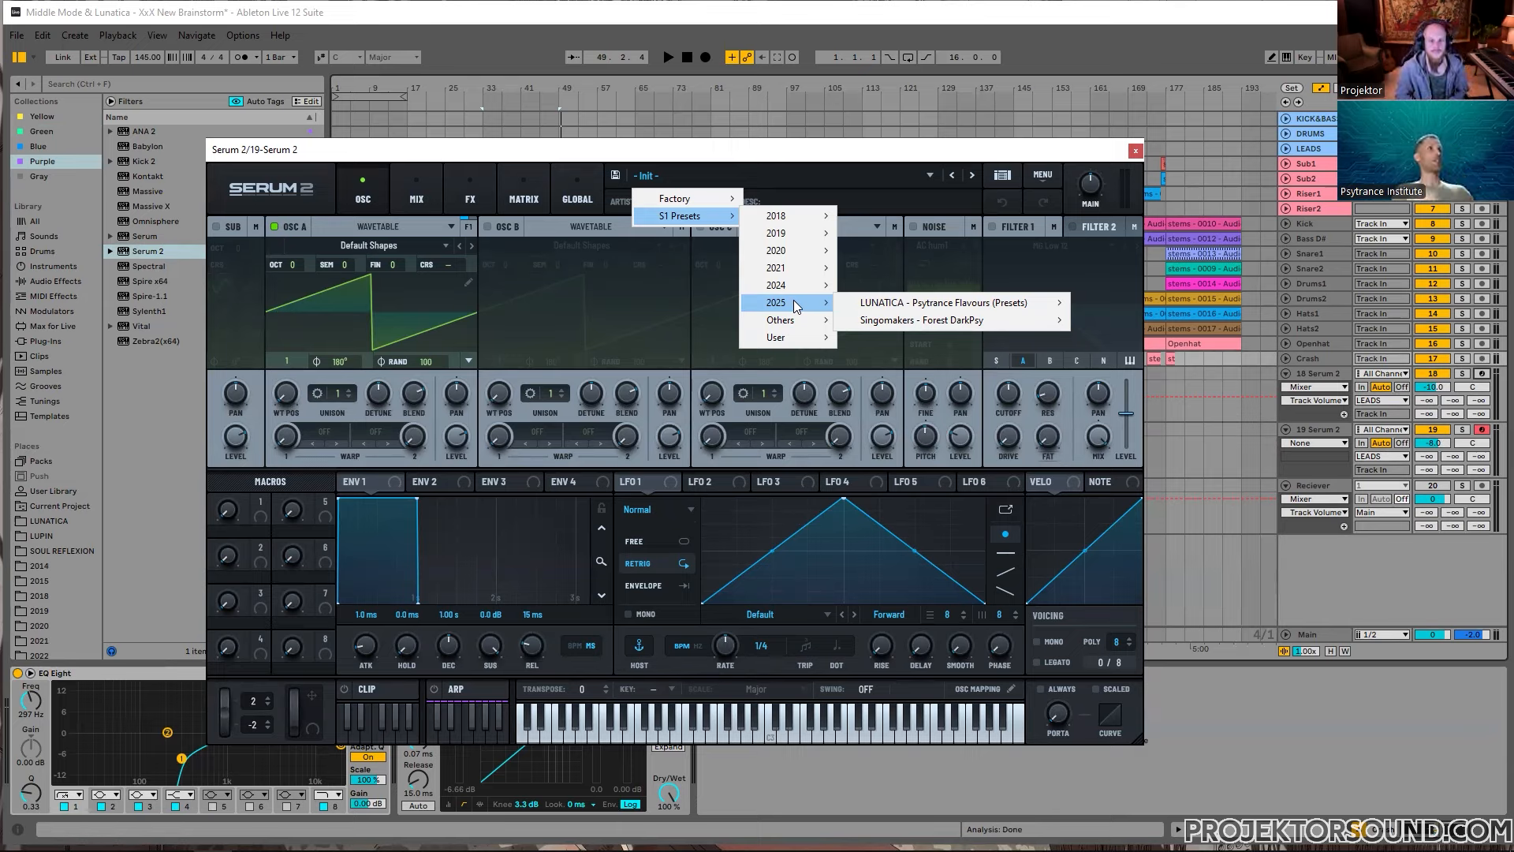
pyautogui.moveTo(885, 308)
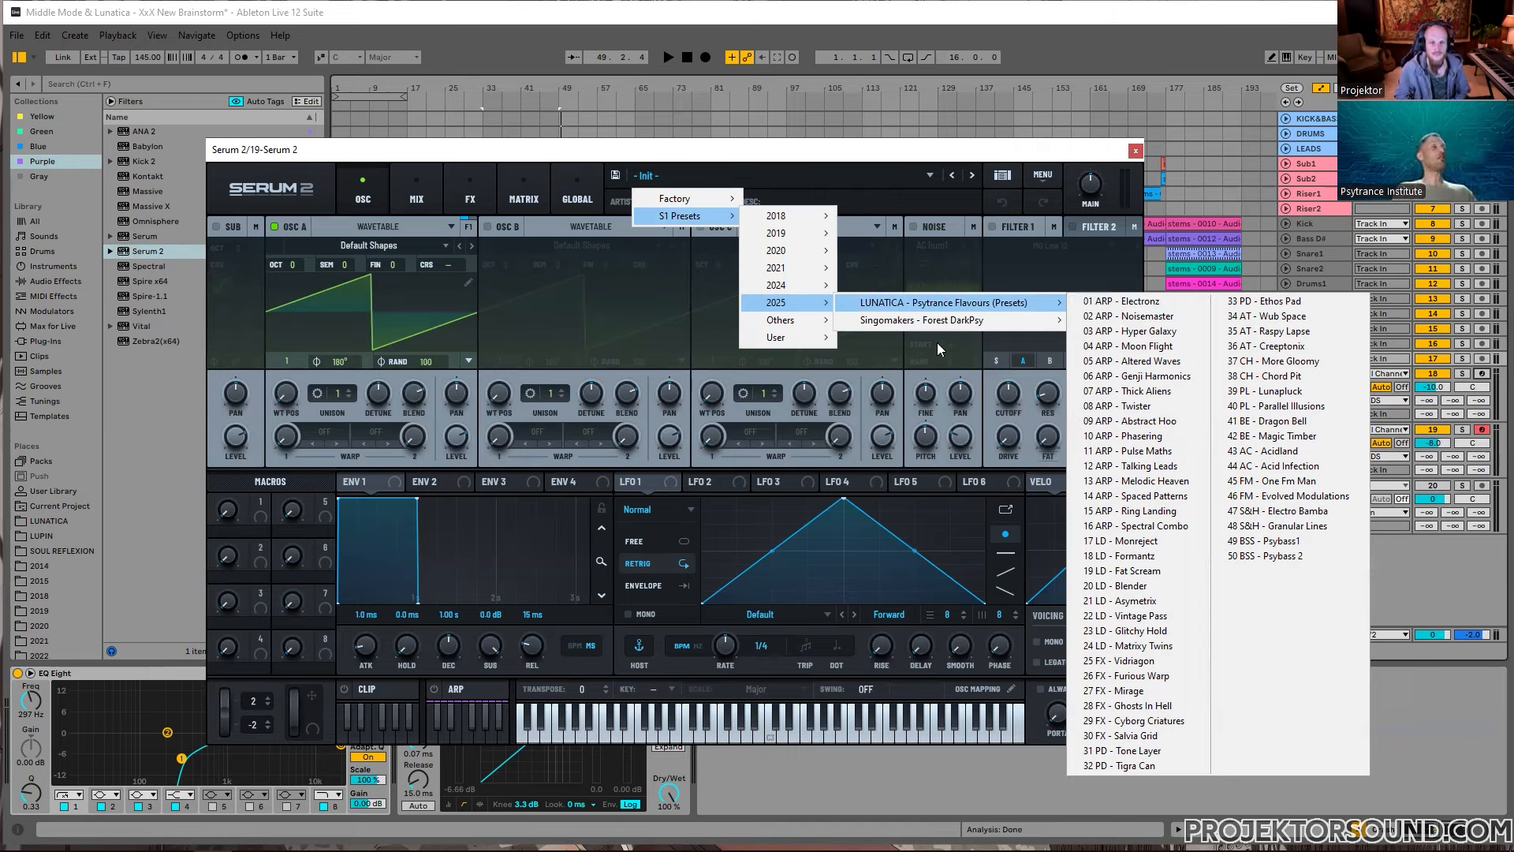
pyautogui.moveTo(814, 307)
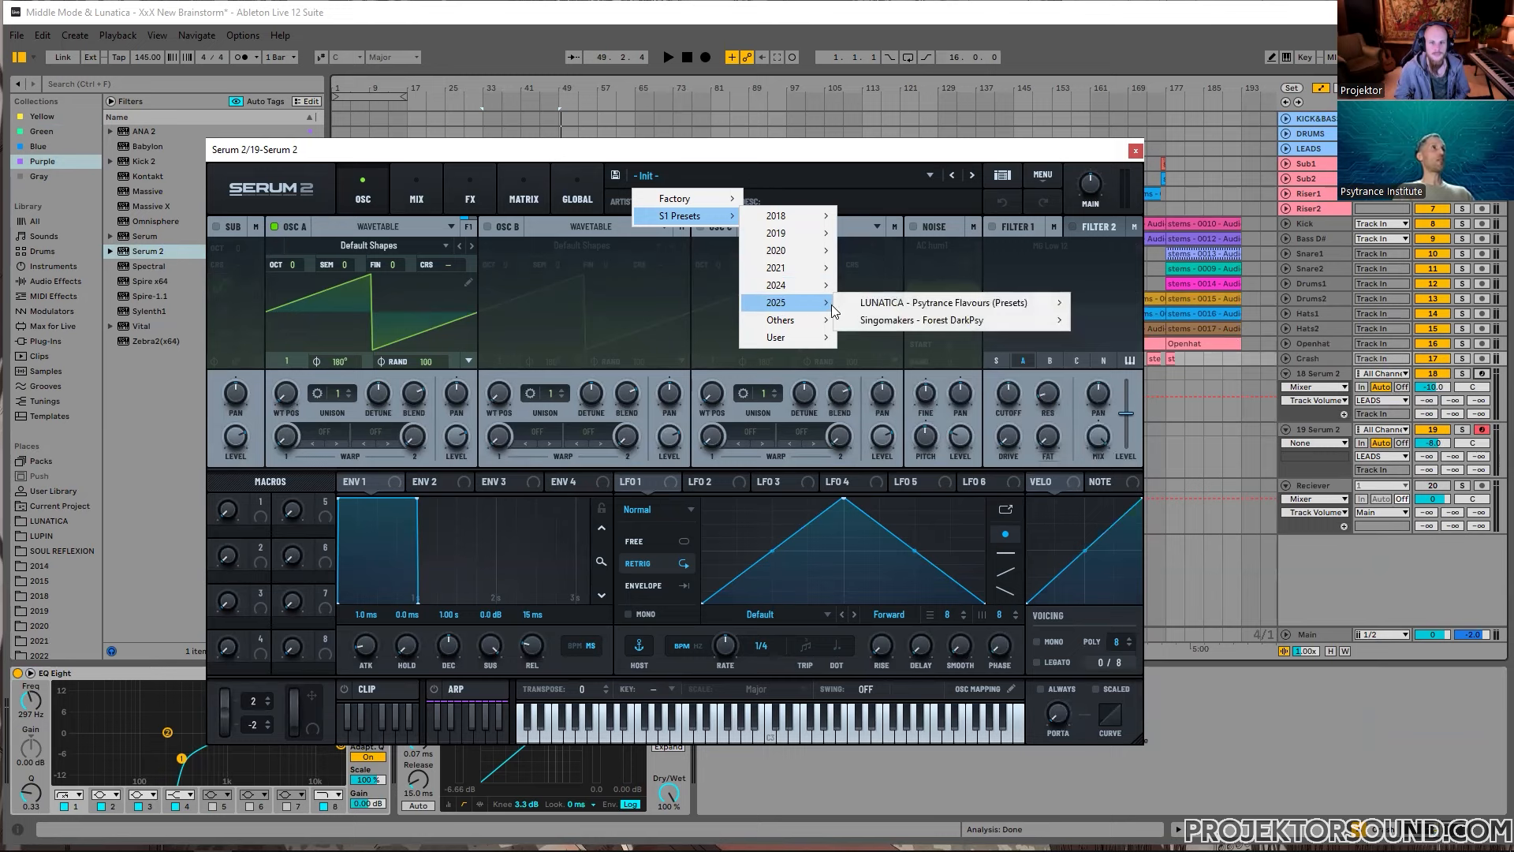
pyautogui.moveTo(974, 303)
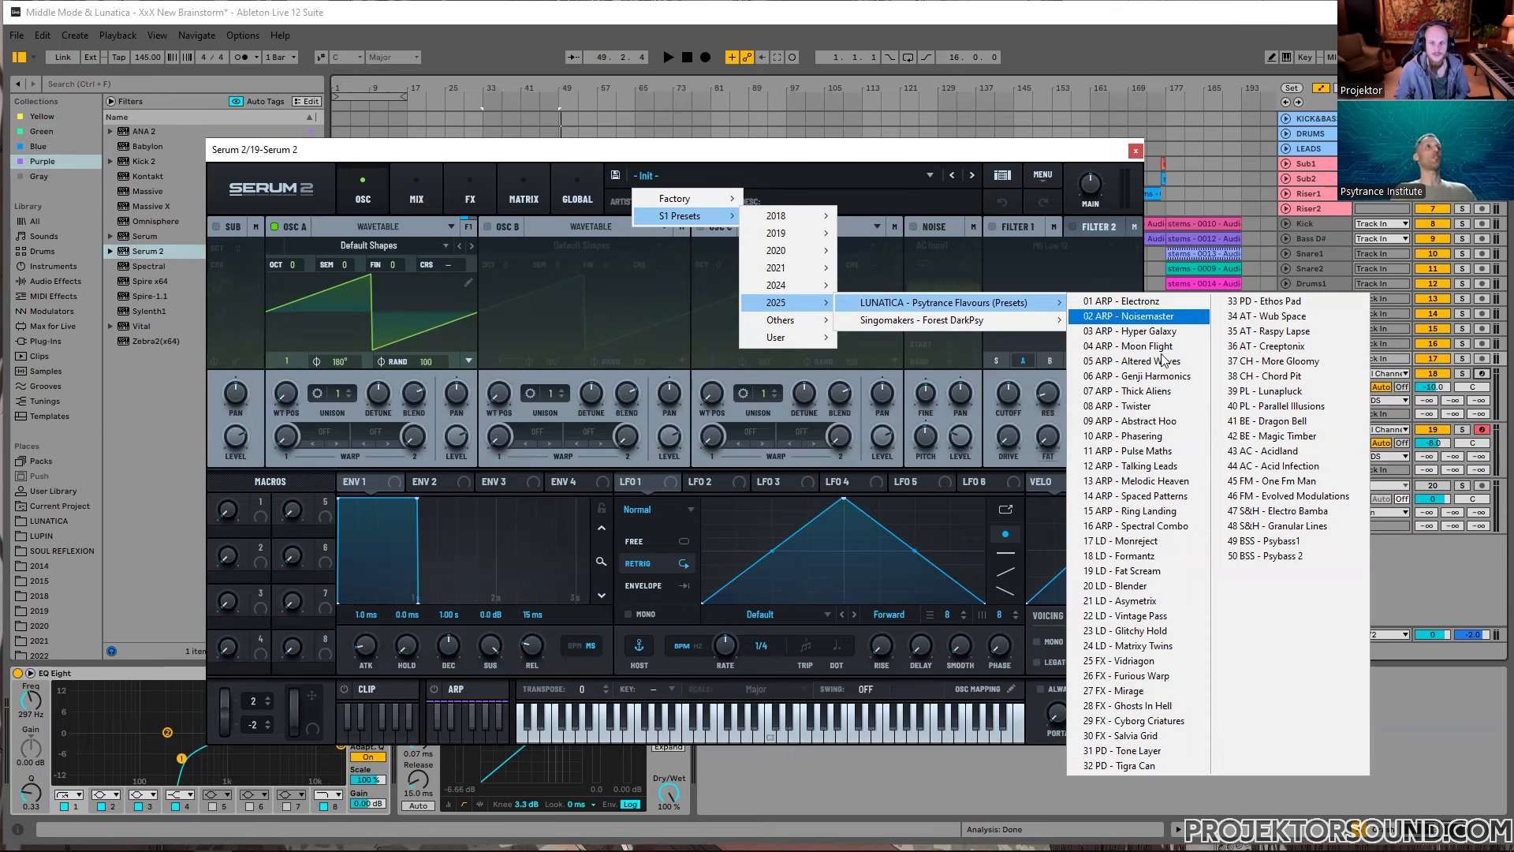
pyautogui.click(1144, 318)
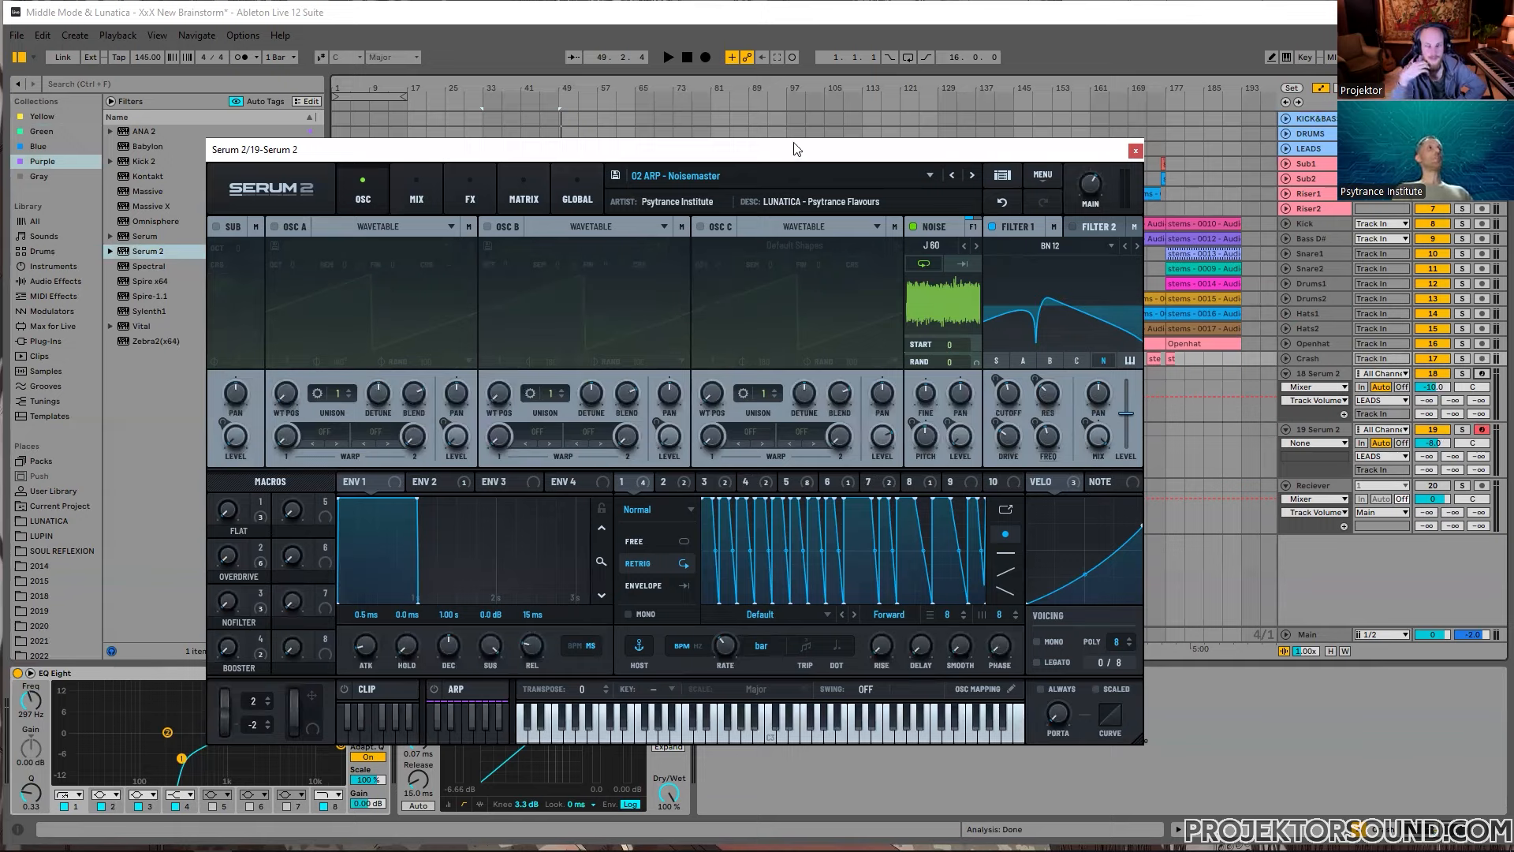
# Step: Reposition the Serum 2 window to expose the track mixer and lower the new track's volume to -12.6 dB
pyautogui.moveTo(793, 152); pyautogui.dragTo(1025, 710)
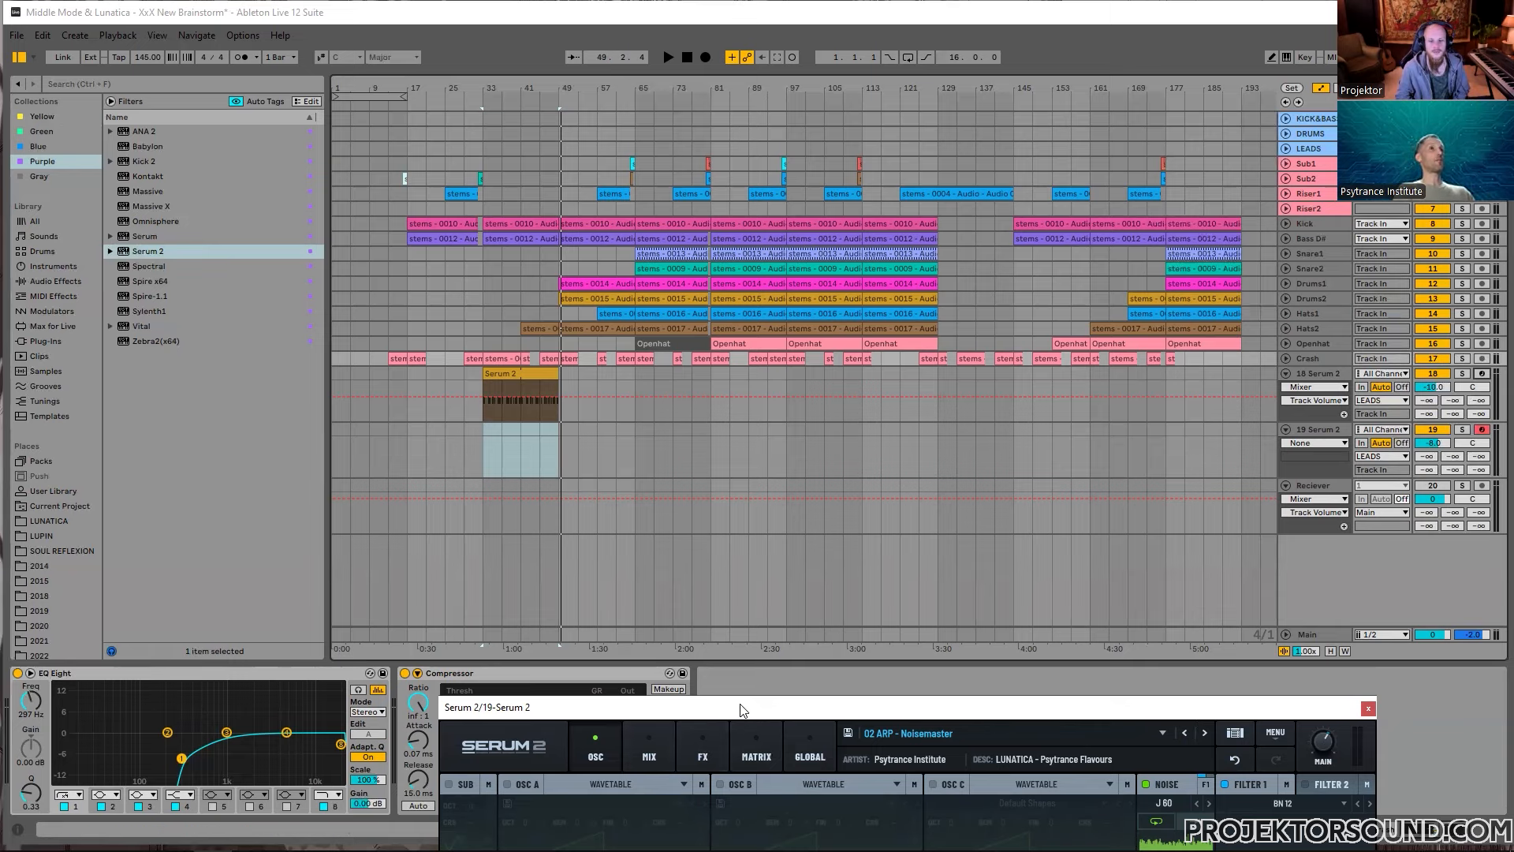
pyautogui.moveTo(742, 710); pyautogui.dragTo(762, 588)
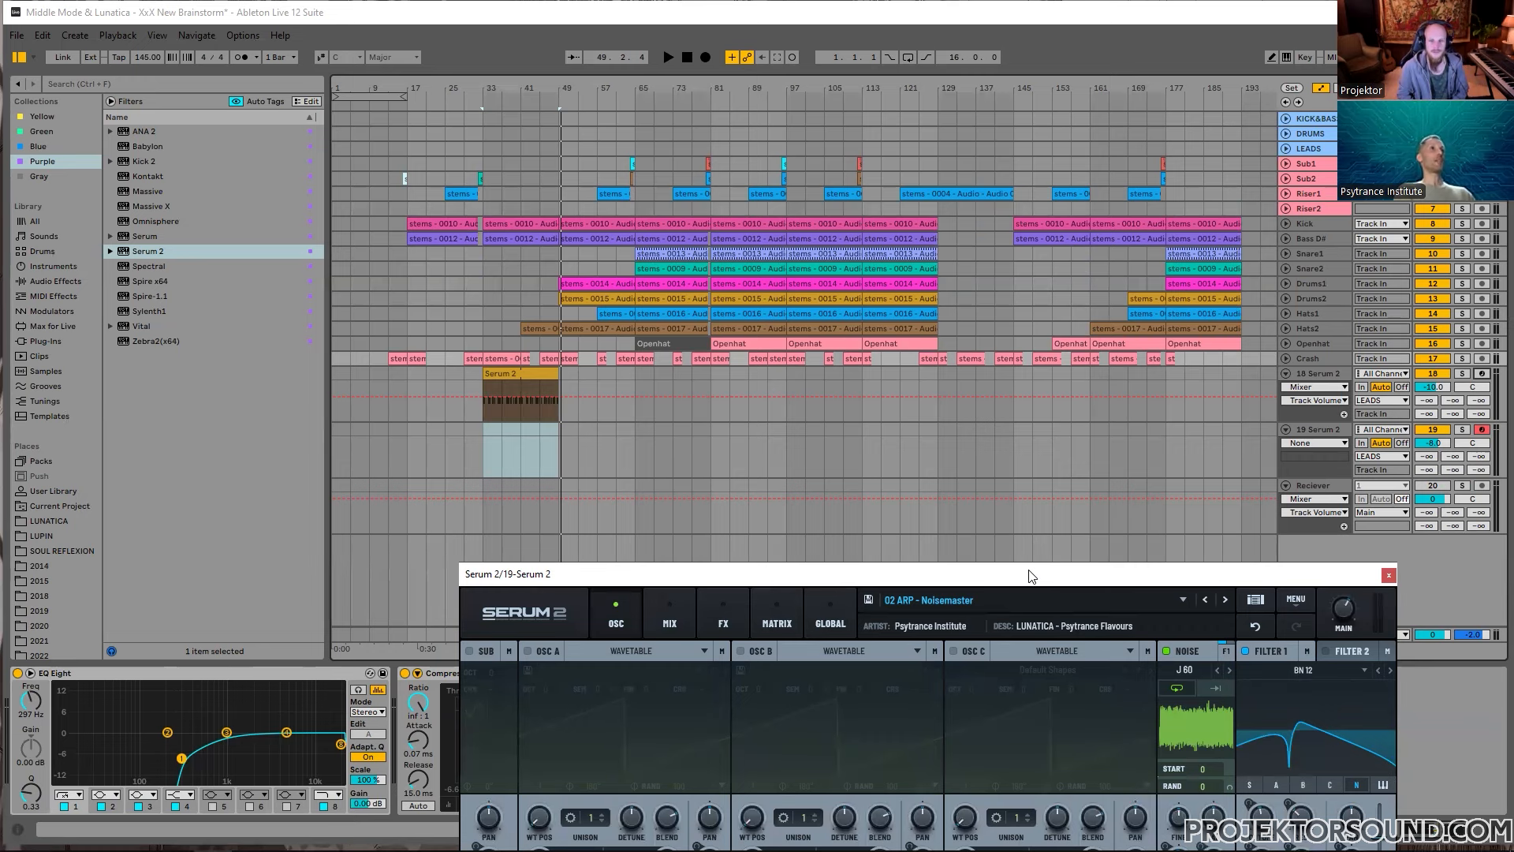
pyautogui.moveTo(1031, 576); pyautogui.dragTo(1044, 267)
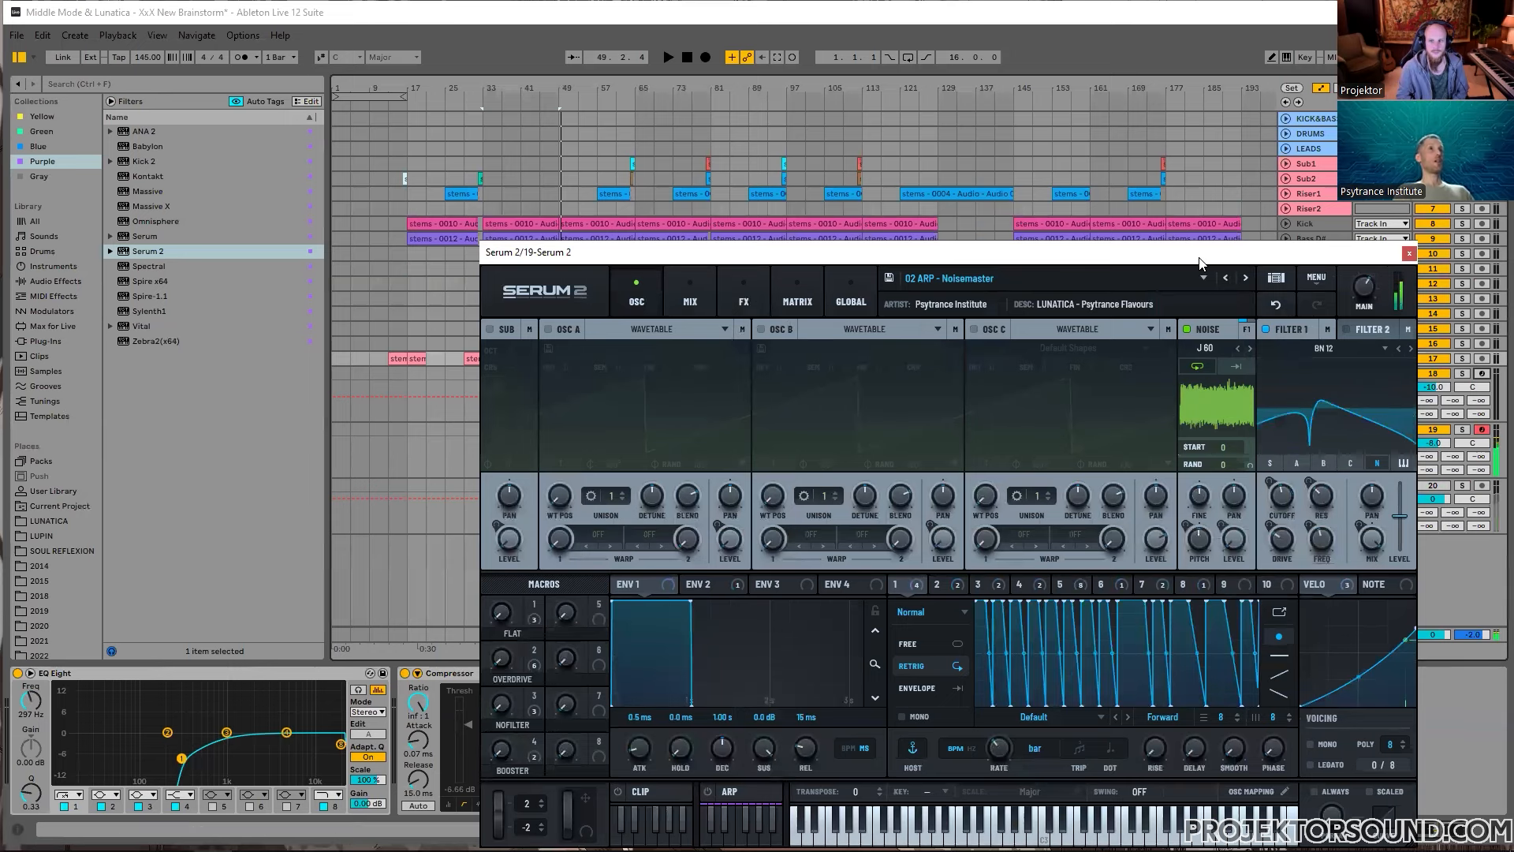
pyautogui.moveTo(1218, 253); pyautogui.dragTo(1059, 238)
pyautogui.moveTo(1437, 443); pyautogui.dragTo(1437, 453)
pyautogui.click(1064, 254)
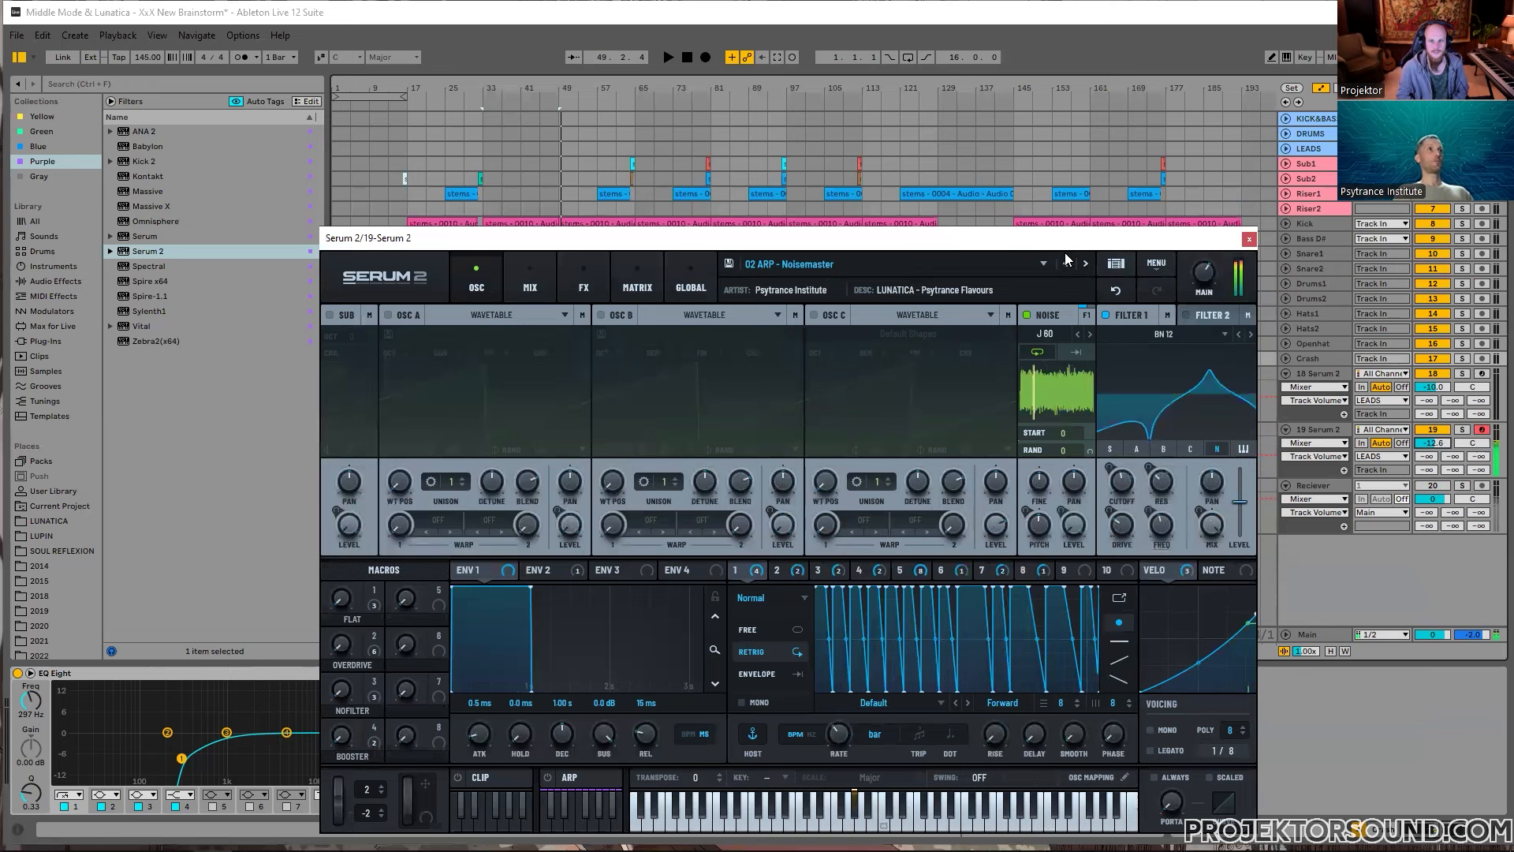
# Step: Switch the new Serum 2 to the preset 03 ARP - Hyper Galaxy and close its window
pyautogui.moveTo(1053, 237); pyautogui.dragTo(1092, 220)
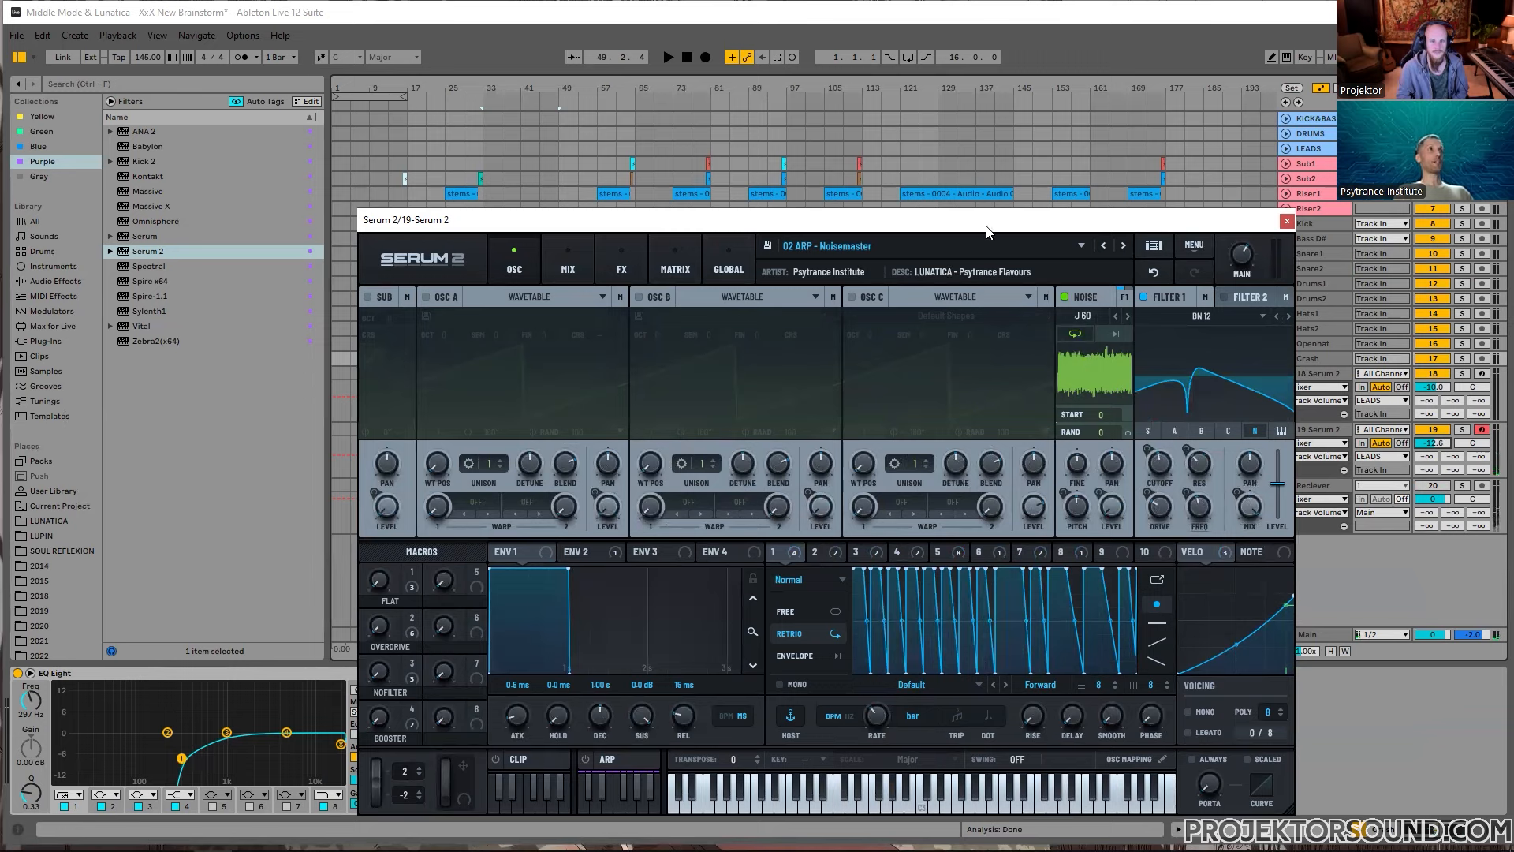
pyautogui.click(1123, 245)
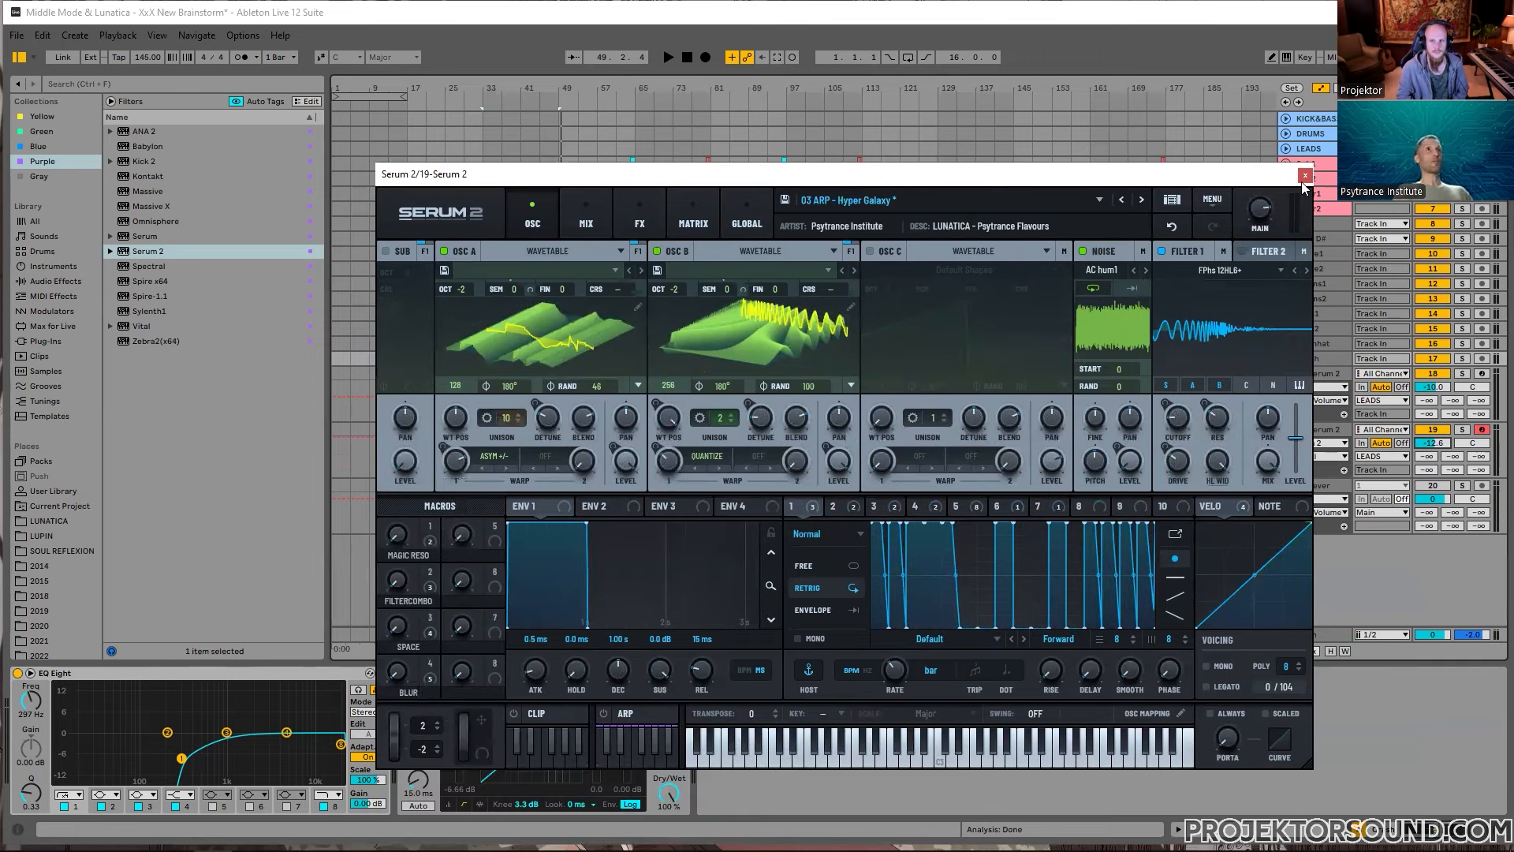
pyautogui.click(1287, 221)
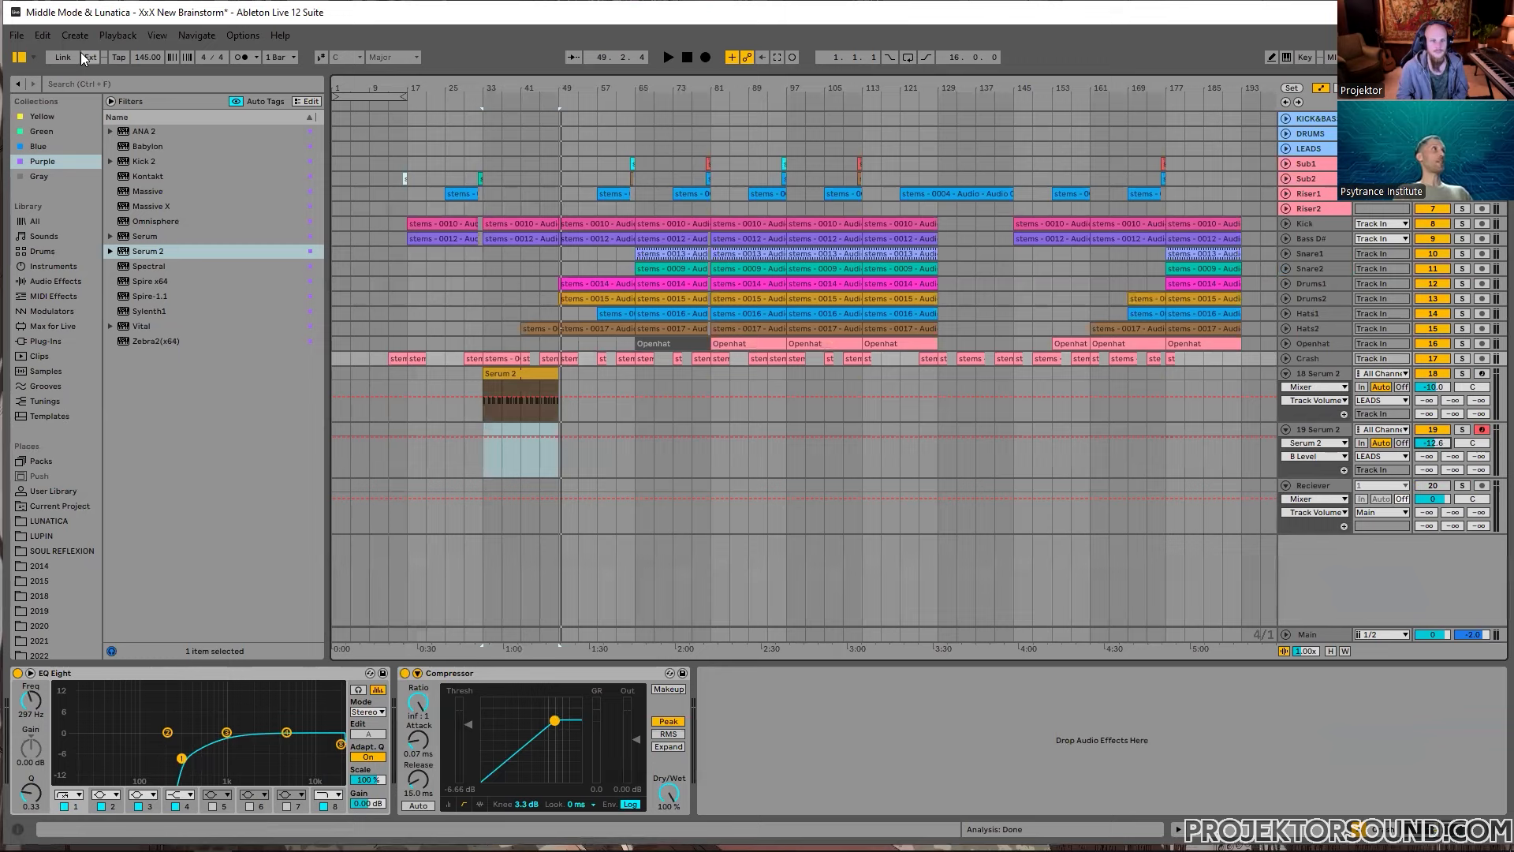
# Step: Lower the project tempo to 95 BPM and try a first recording from bar 33 on the second Serum 2 track
pyautogui.moveTo(142, 57); pyautogui.dragTo(142, 96)
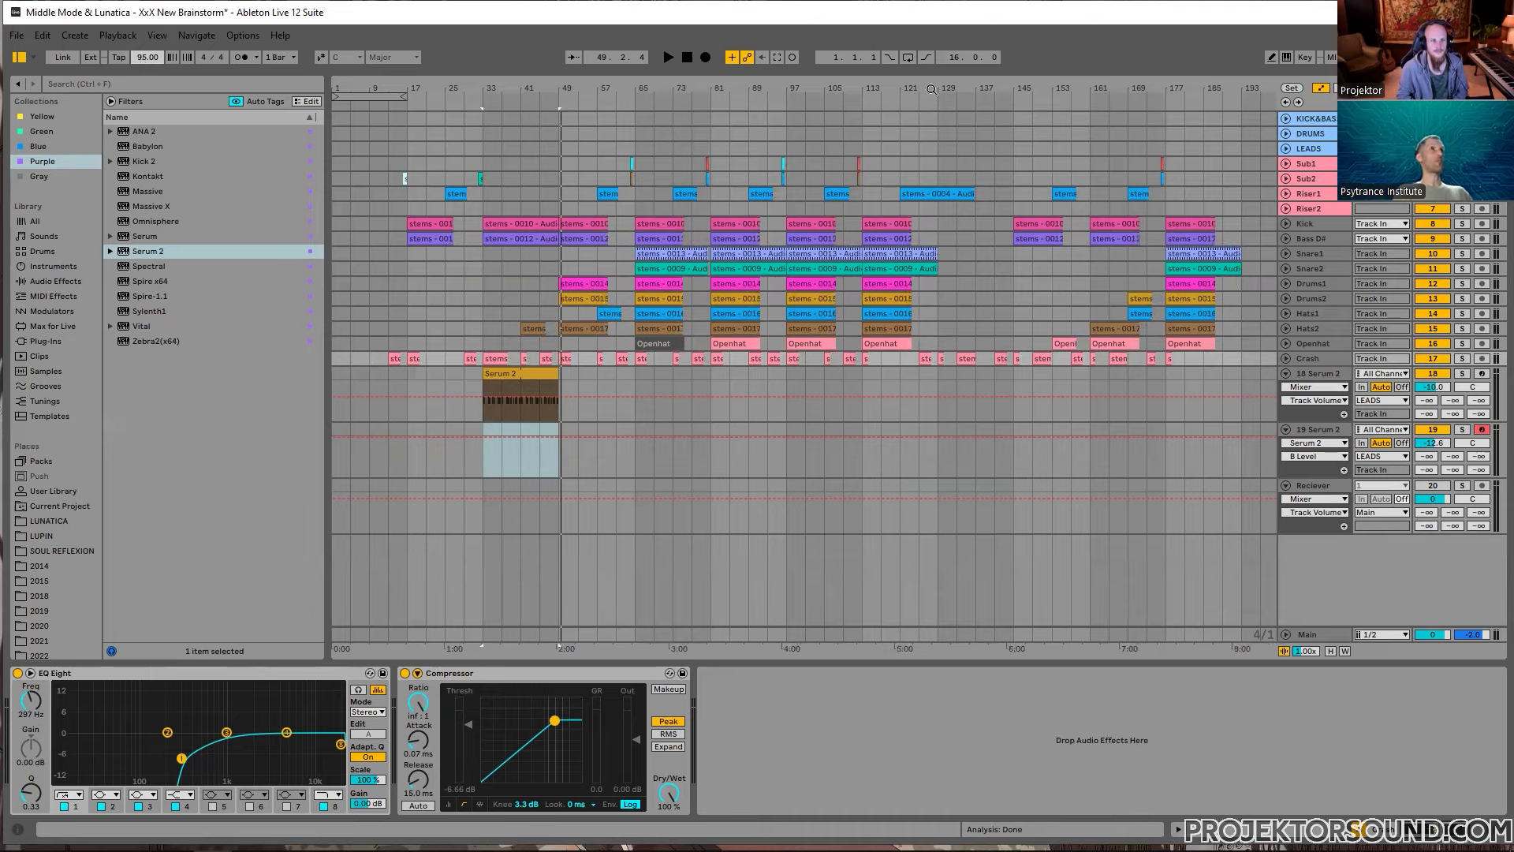
pyautogui.click(703, 57)
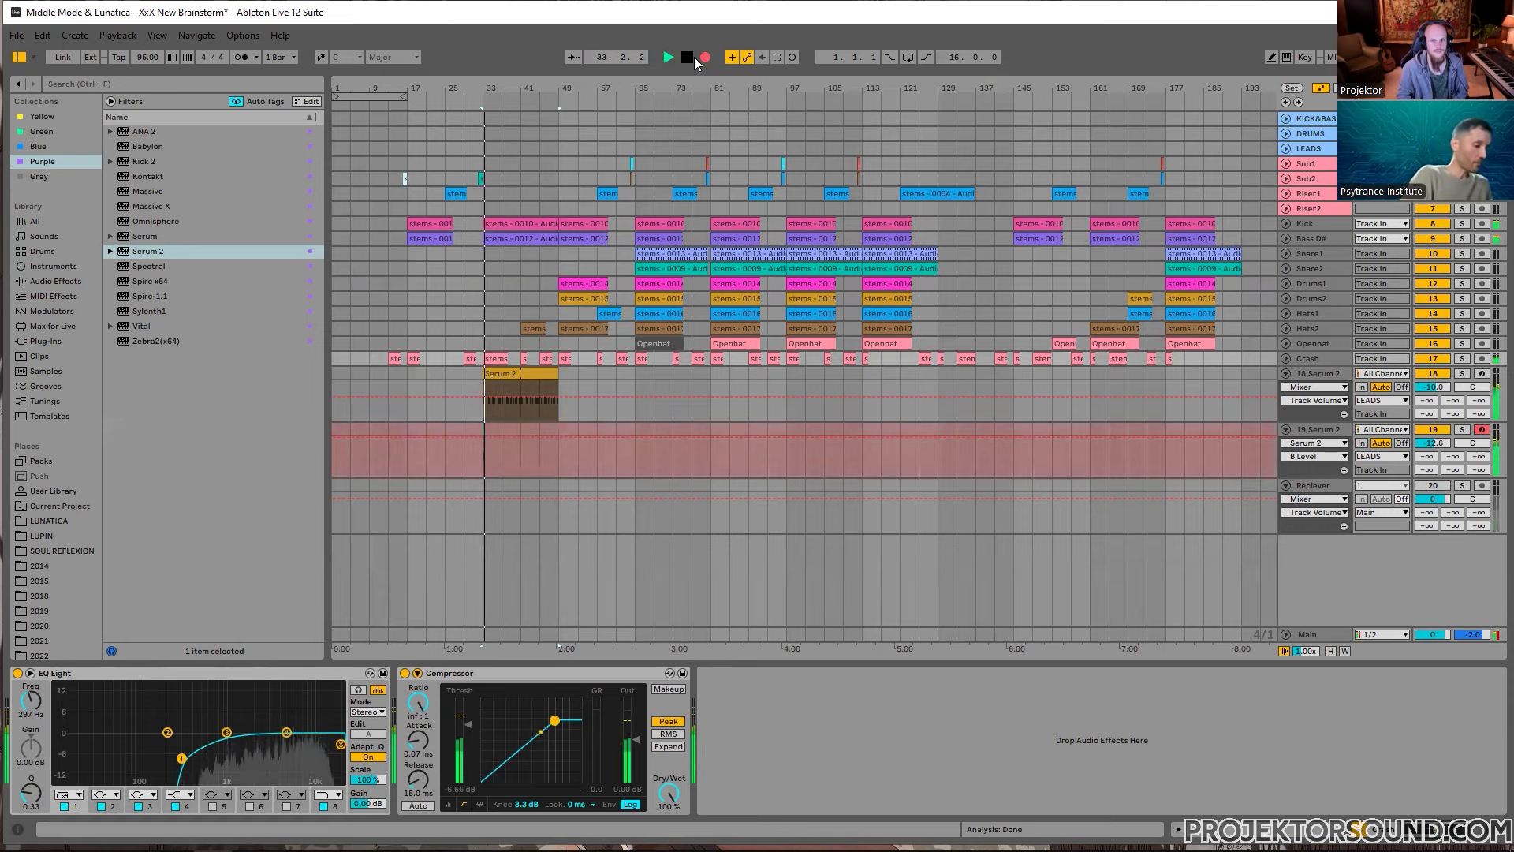
pyautogui.click(694, 57)
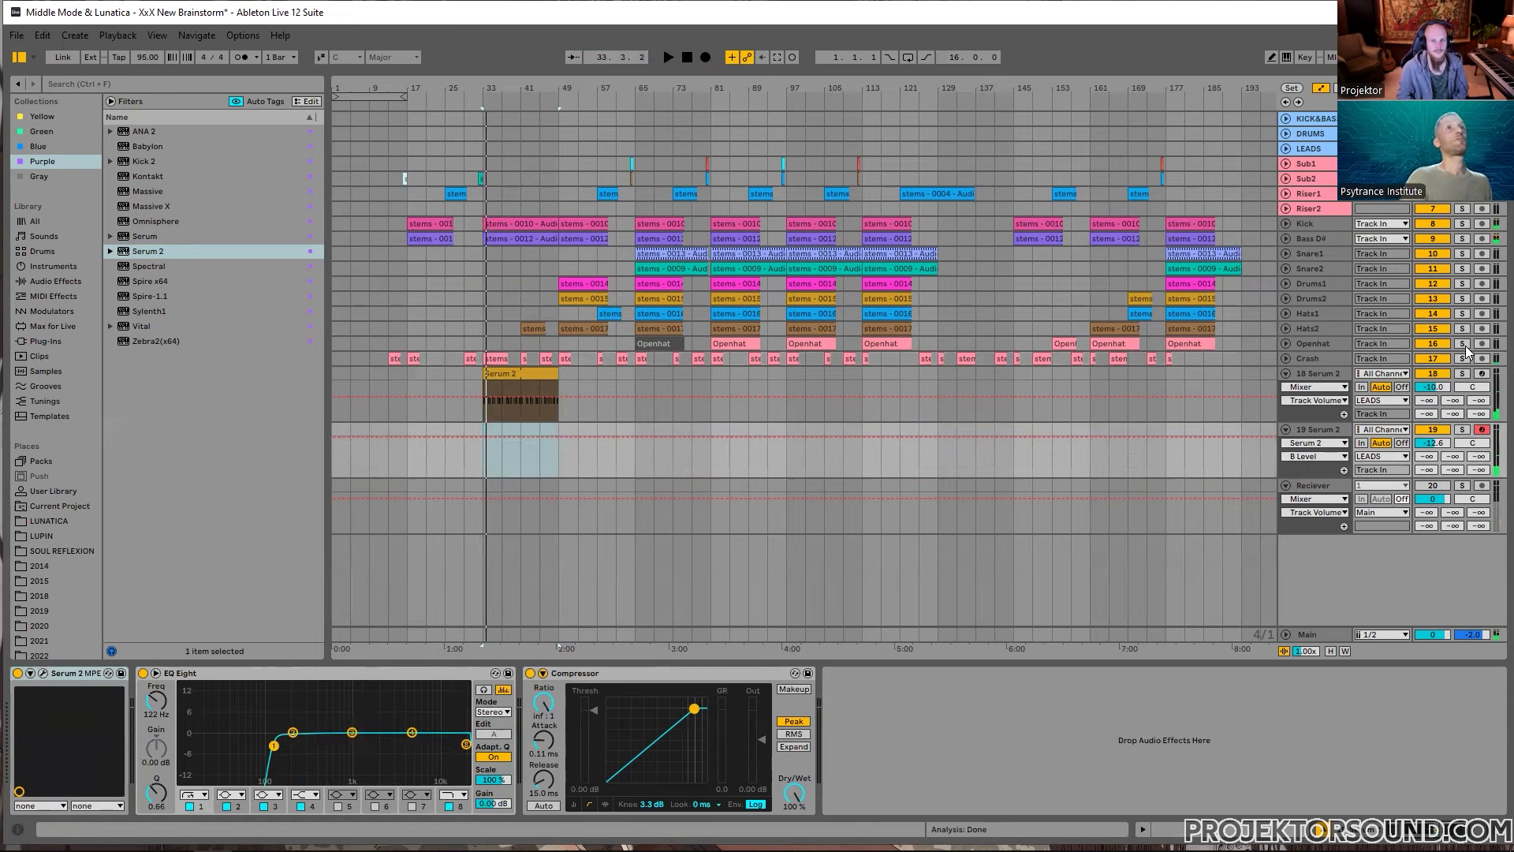
# Step: Mute the first Serum 2 track and record a clip on the second one from bar 33 to bar 41
pyautogui.click(1482, 373)
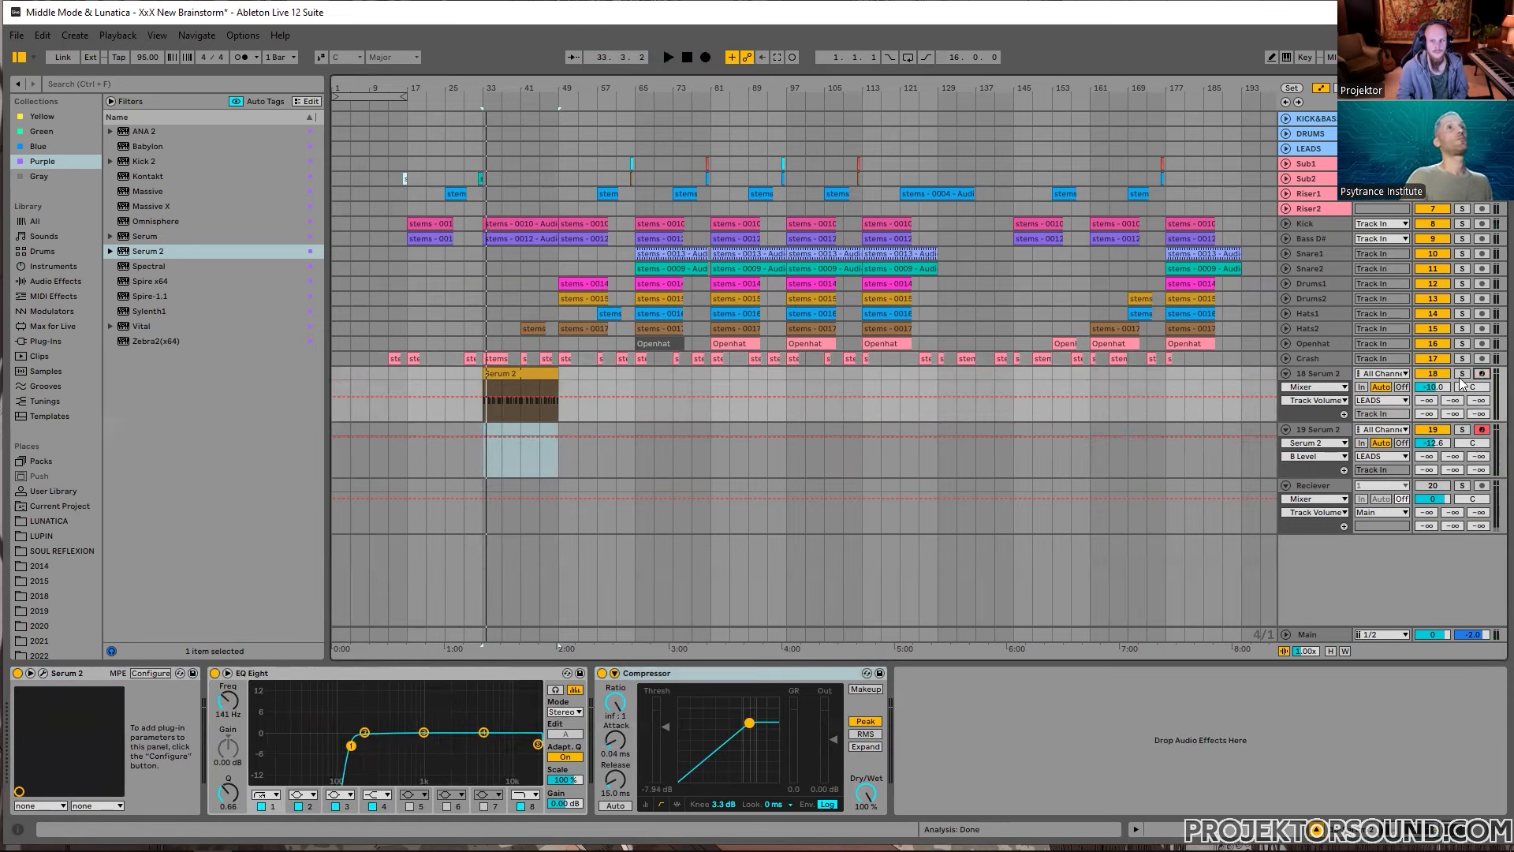
pyautogui.click(1432, 373)
pyautogui.click(479, 467)
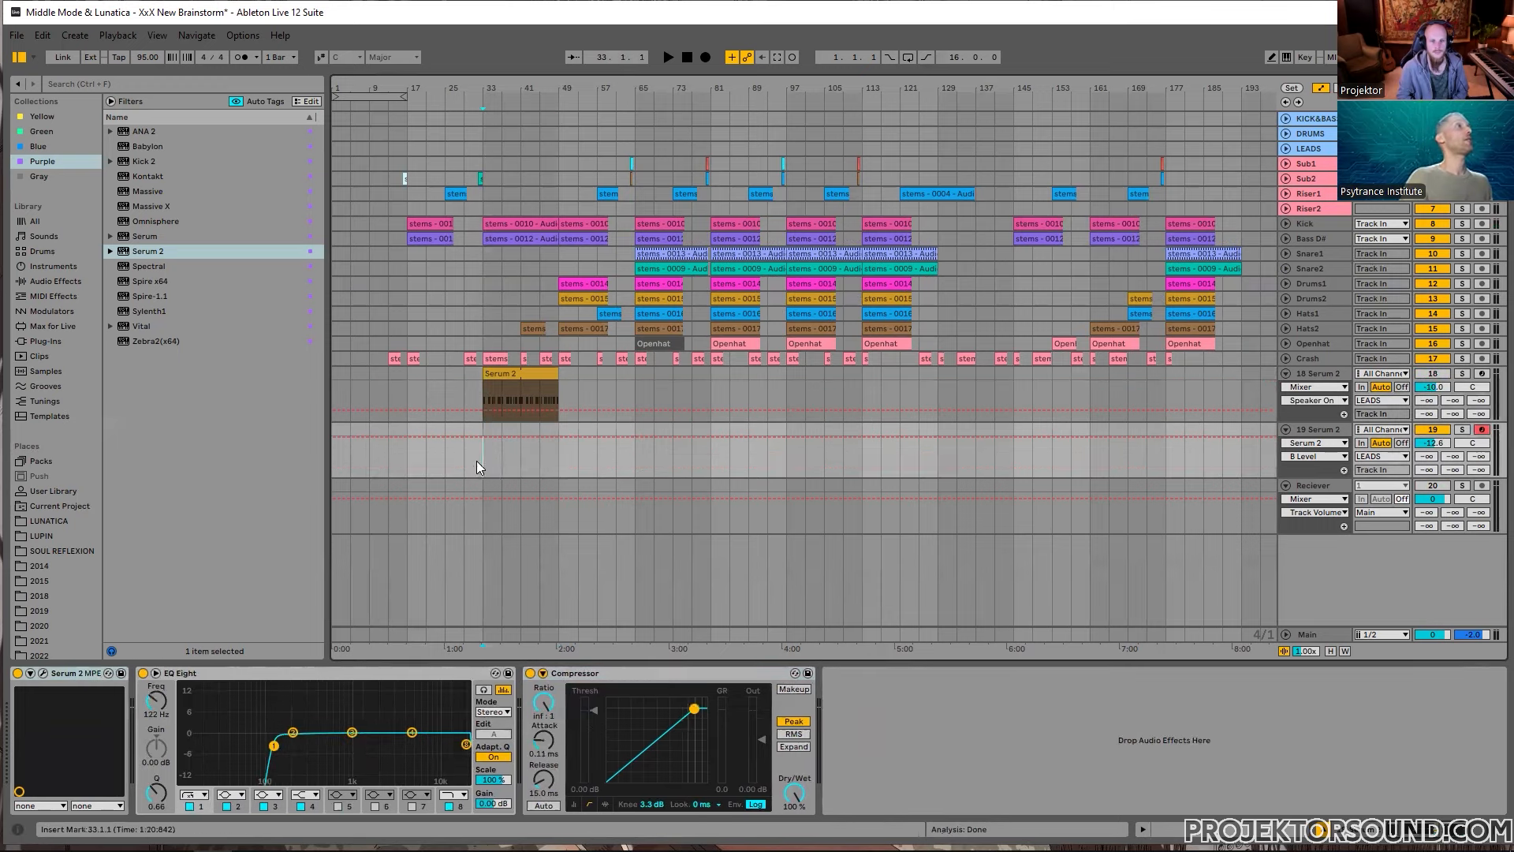
pyautogui.click(702, 60)
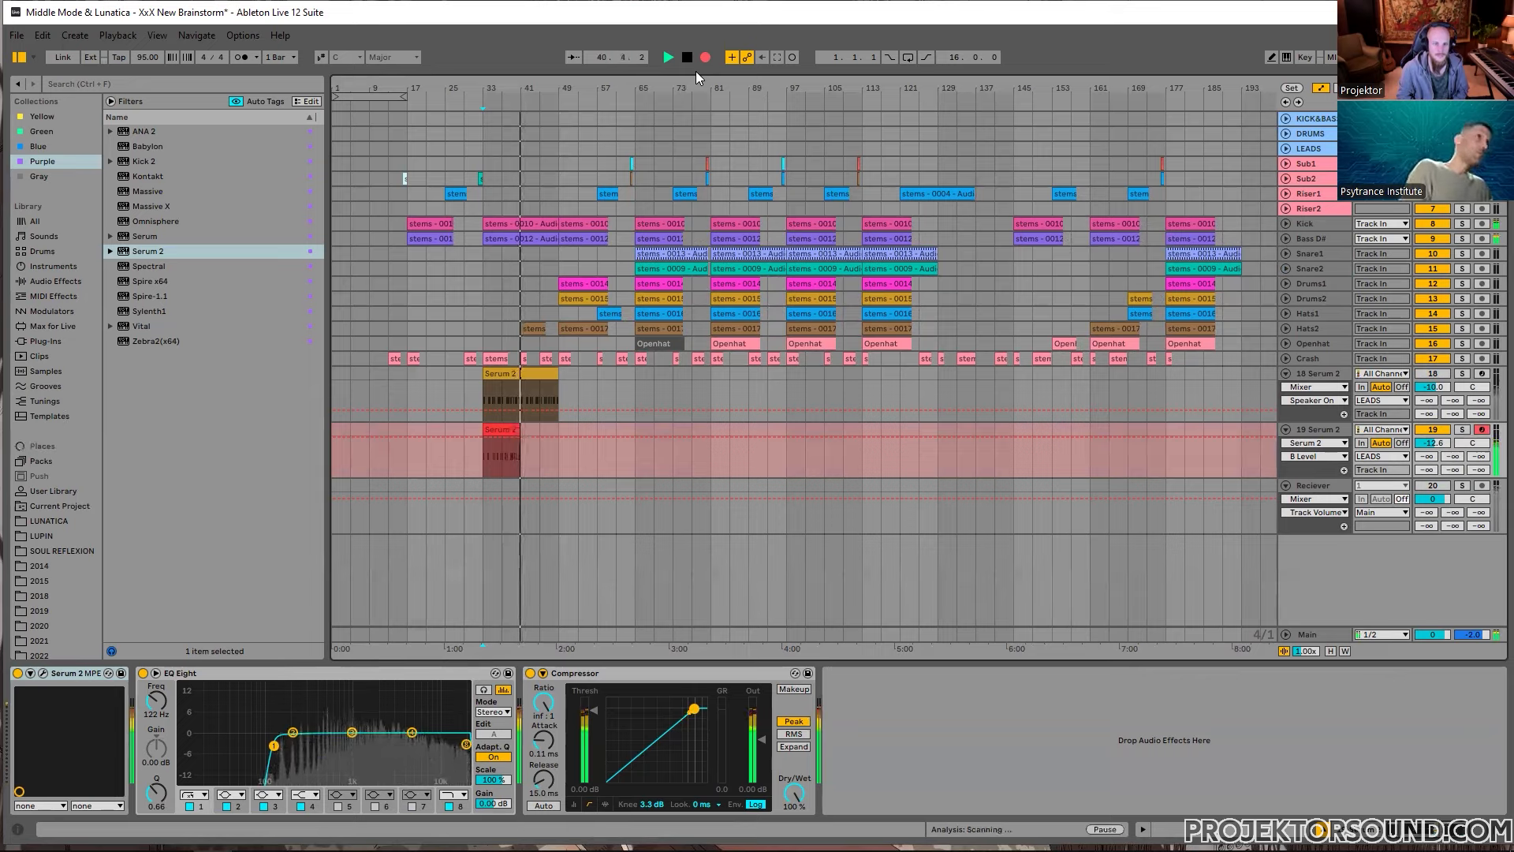
pyautogui.press('space')
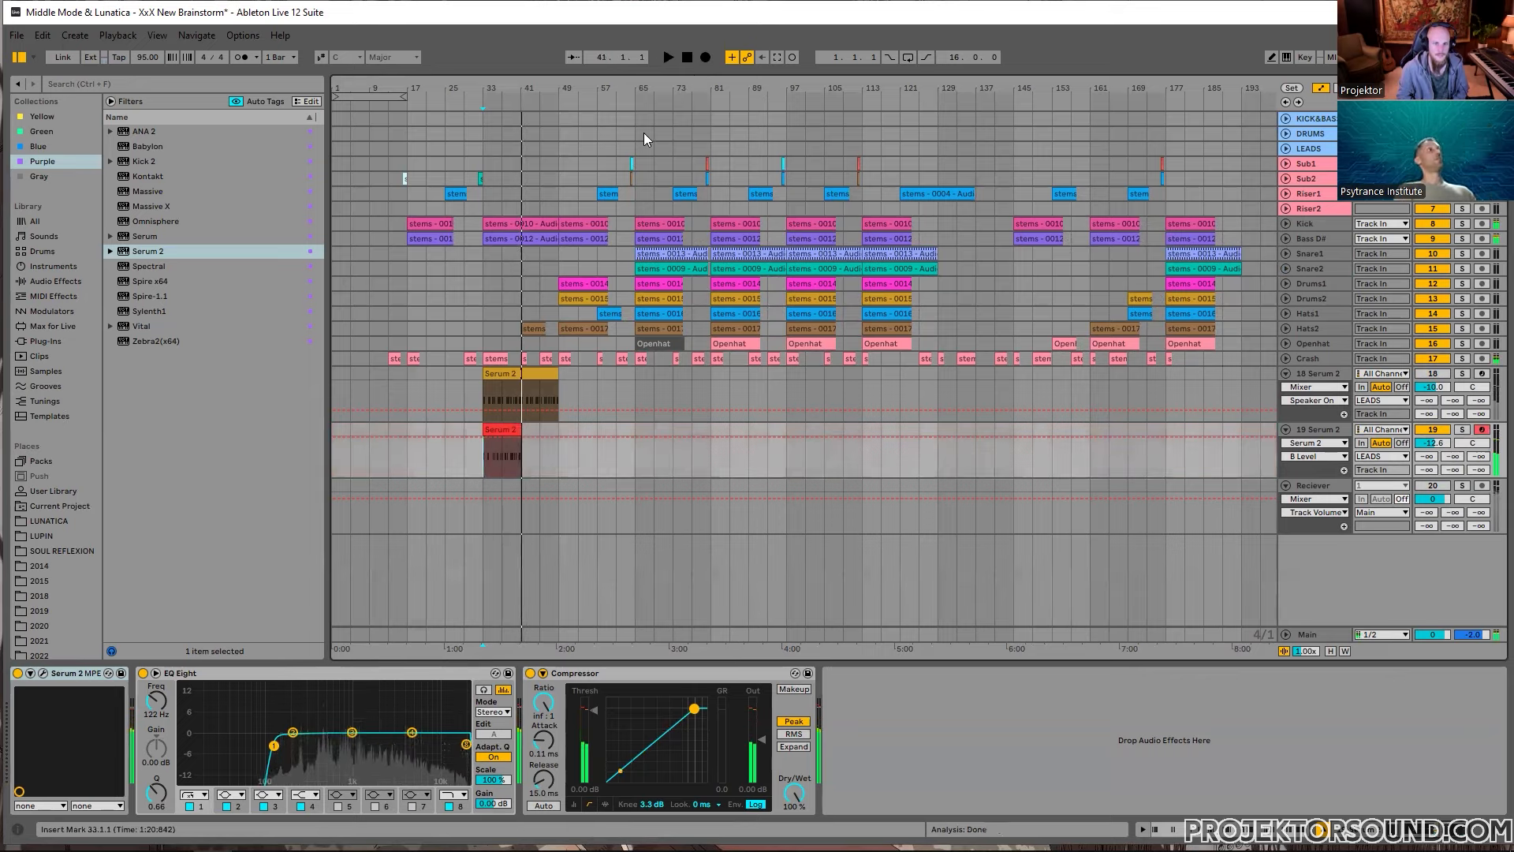
# Step: Remove the recorded clip from track 19, set the tempo to 145 BPM and paste the clip back at bar 33
pyautogui.click(487, 465)
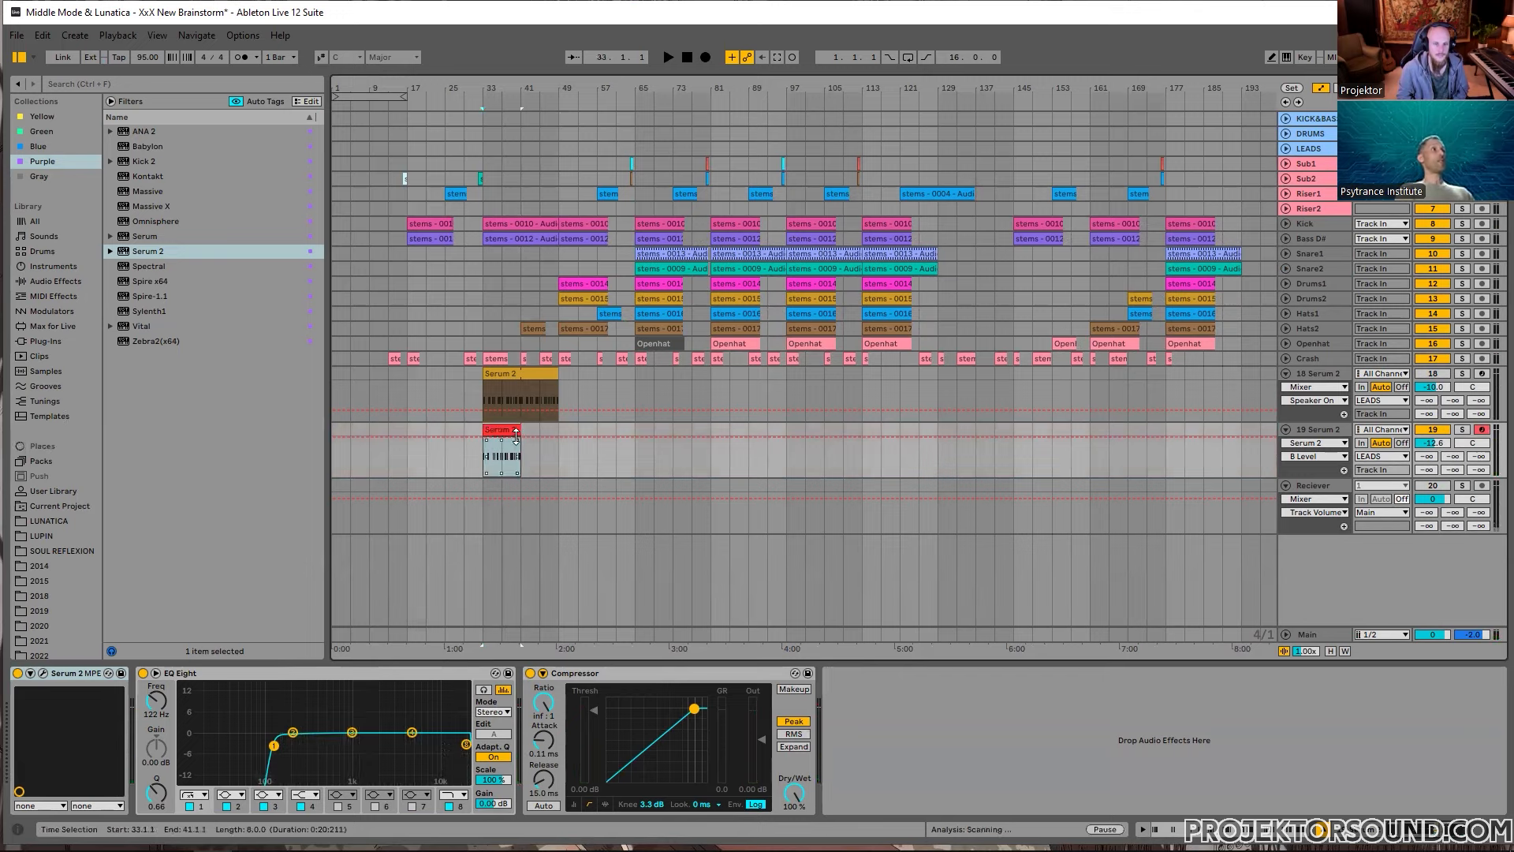
pyautogui.press('Delete')
pyautogui.click(147, 60)
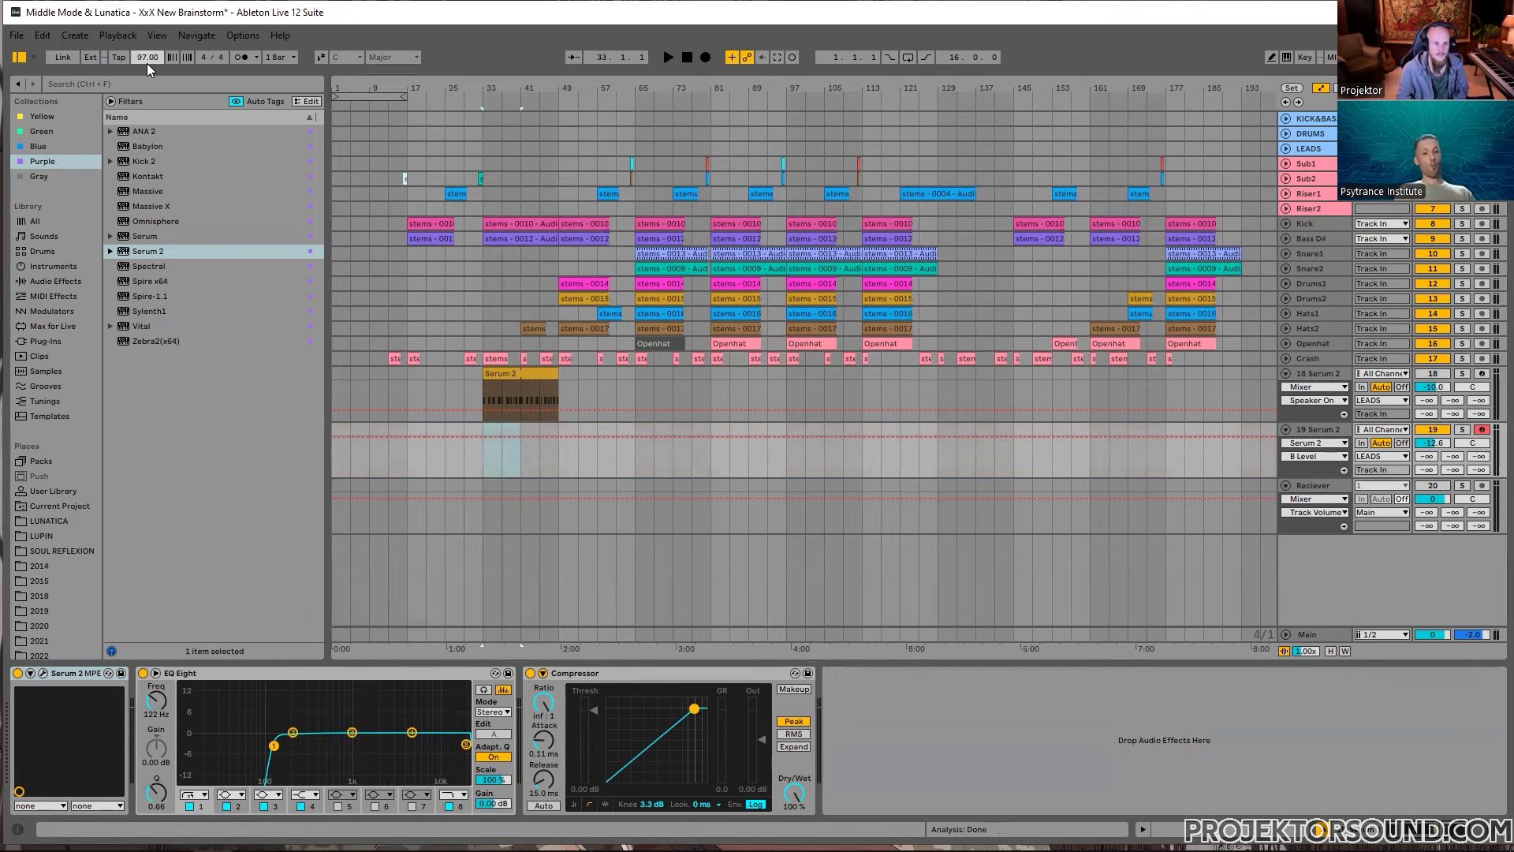
pyautogui.write('145')
pyautogui.press('Return')
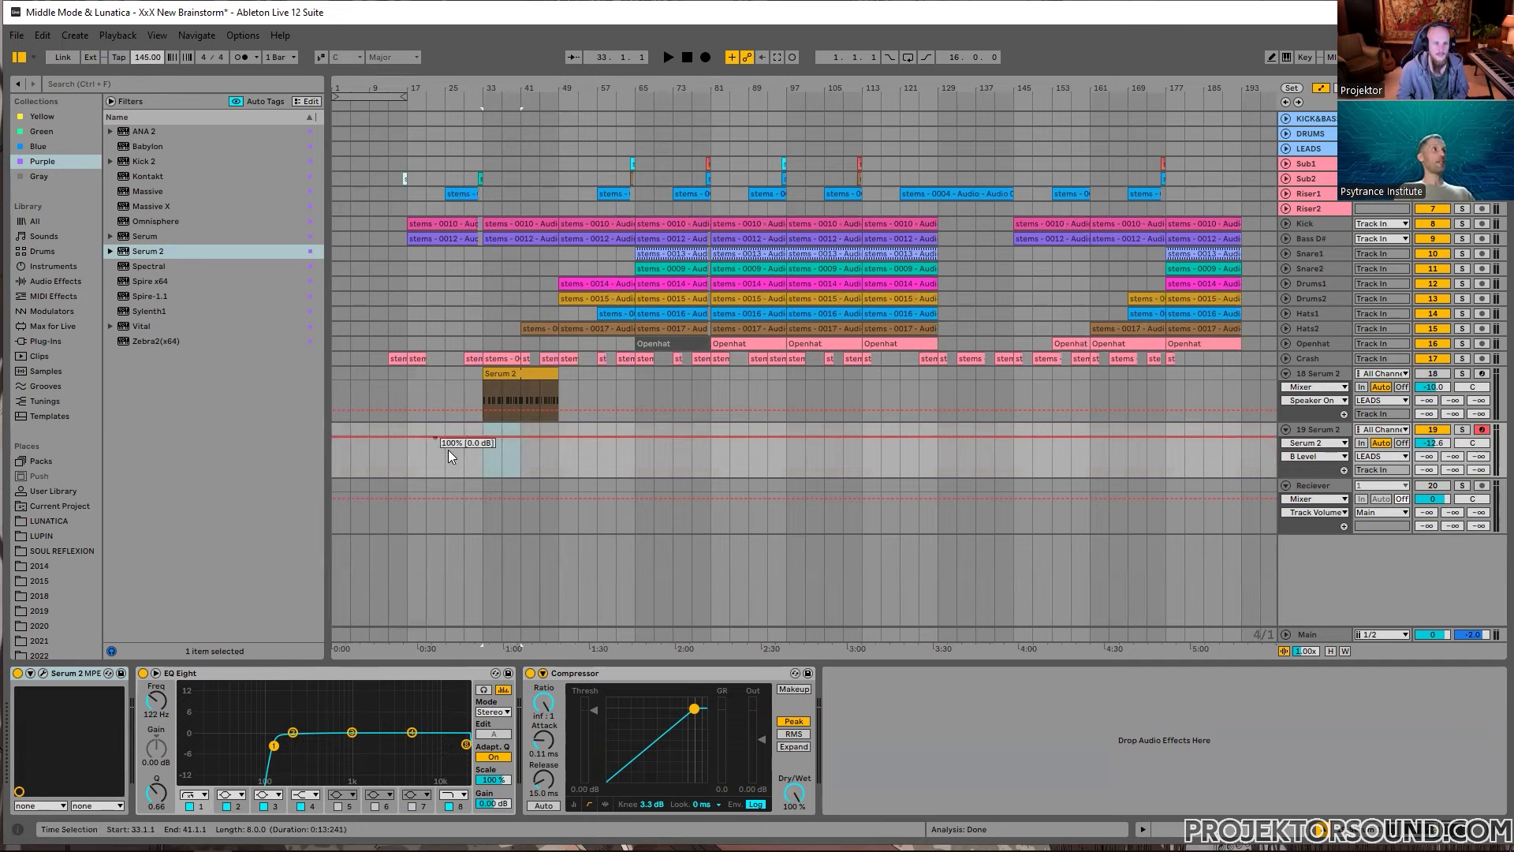
pyautogui.hotkey('ctrl', 'v')
# Step: Open the recorded clip on track 19, turn on its loop and select the looped range
pyautogui.doubleClick(517, 452)
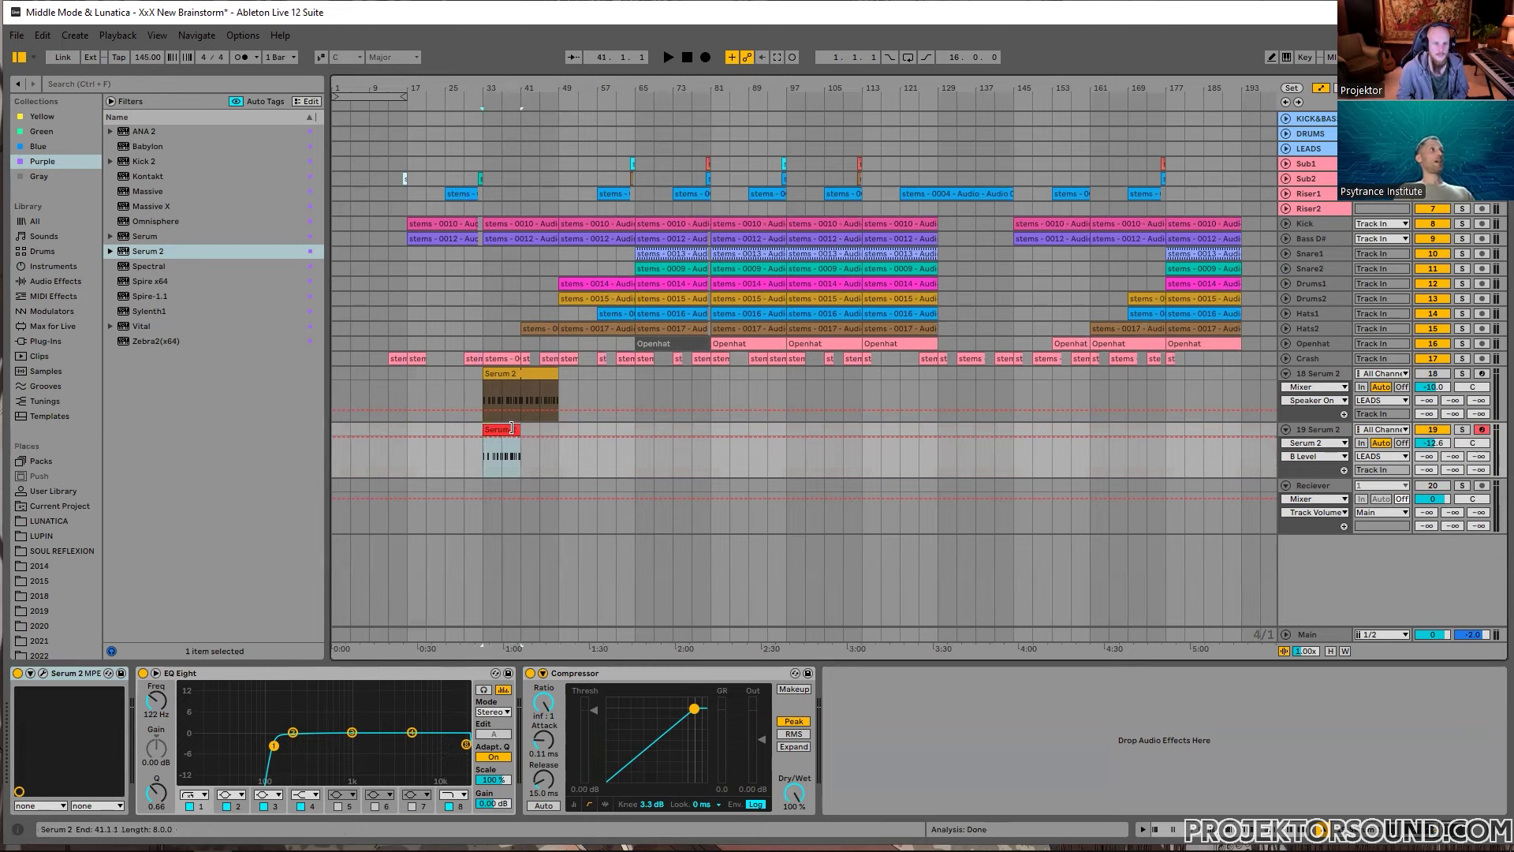
pyautogui.hotkey('ctrl', 'a')
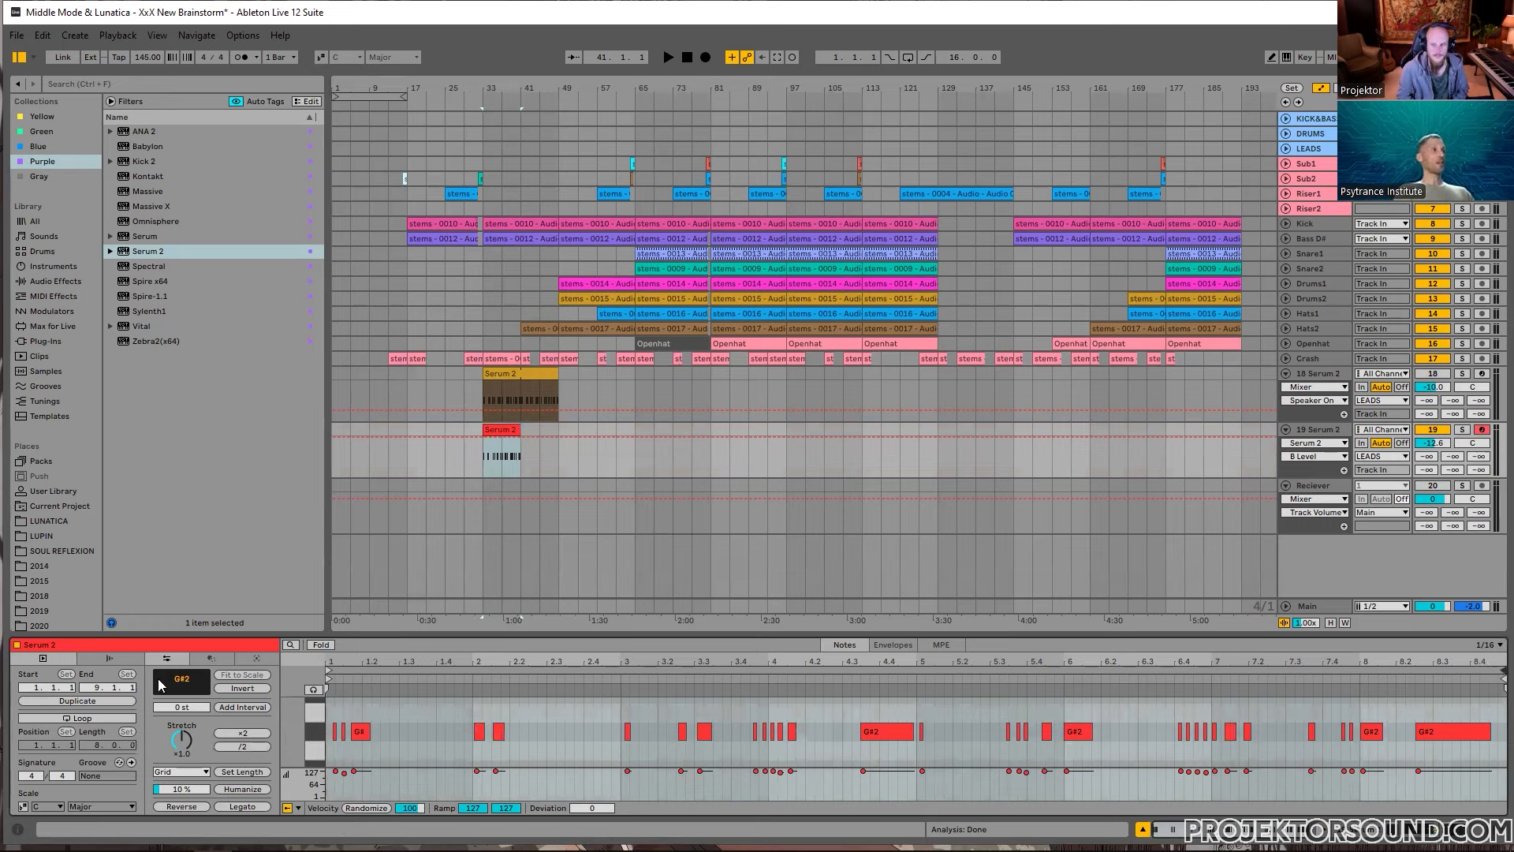
pyautogui.click(68, 719)
pyautogui.click(399, 734)
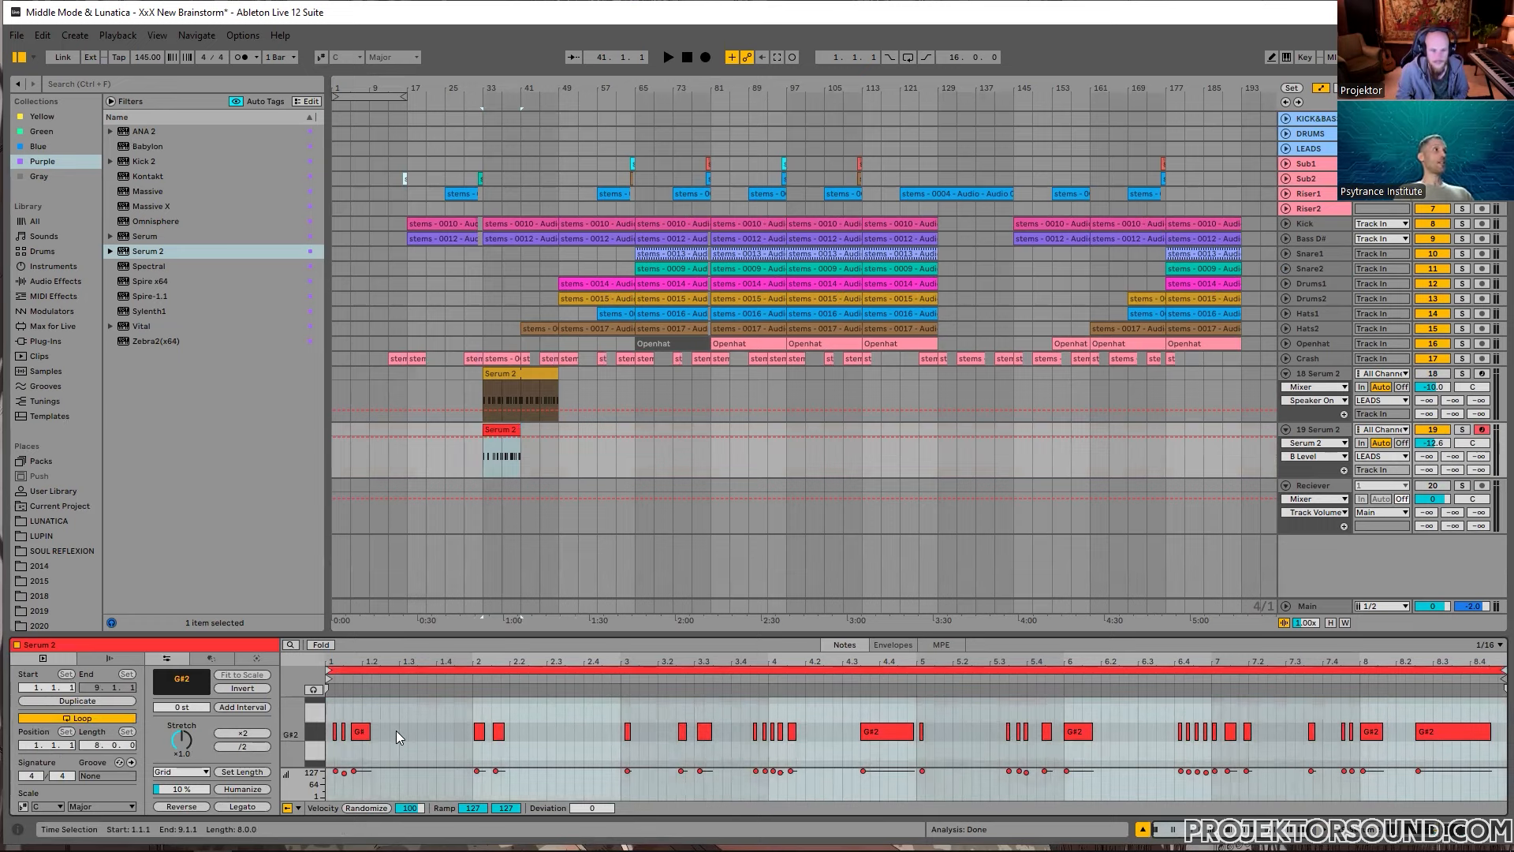
# Step: Shift all the clip's notes slightly earlier towards its start, quantize them and play the result
pyautogui.click(322, 740)
pyautogui.keyDown('ctrl'); pyautogui.scroll(4, 329, 740); pyautogui.keyUp('ctrl')
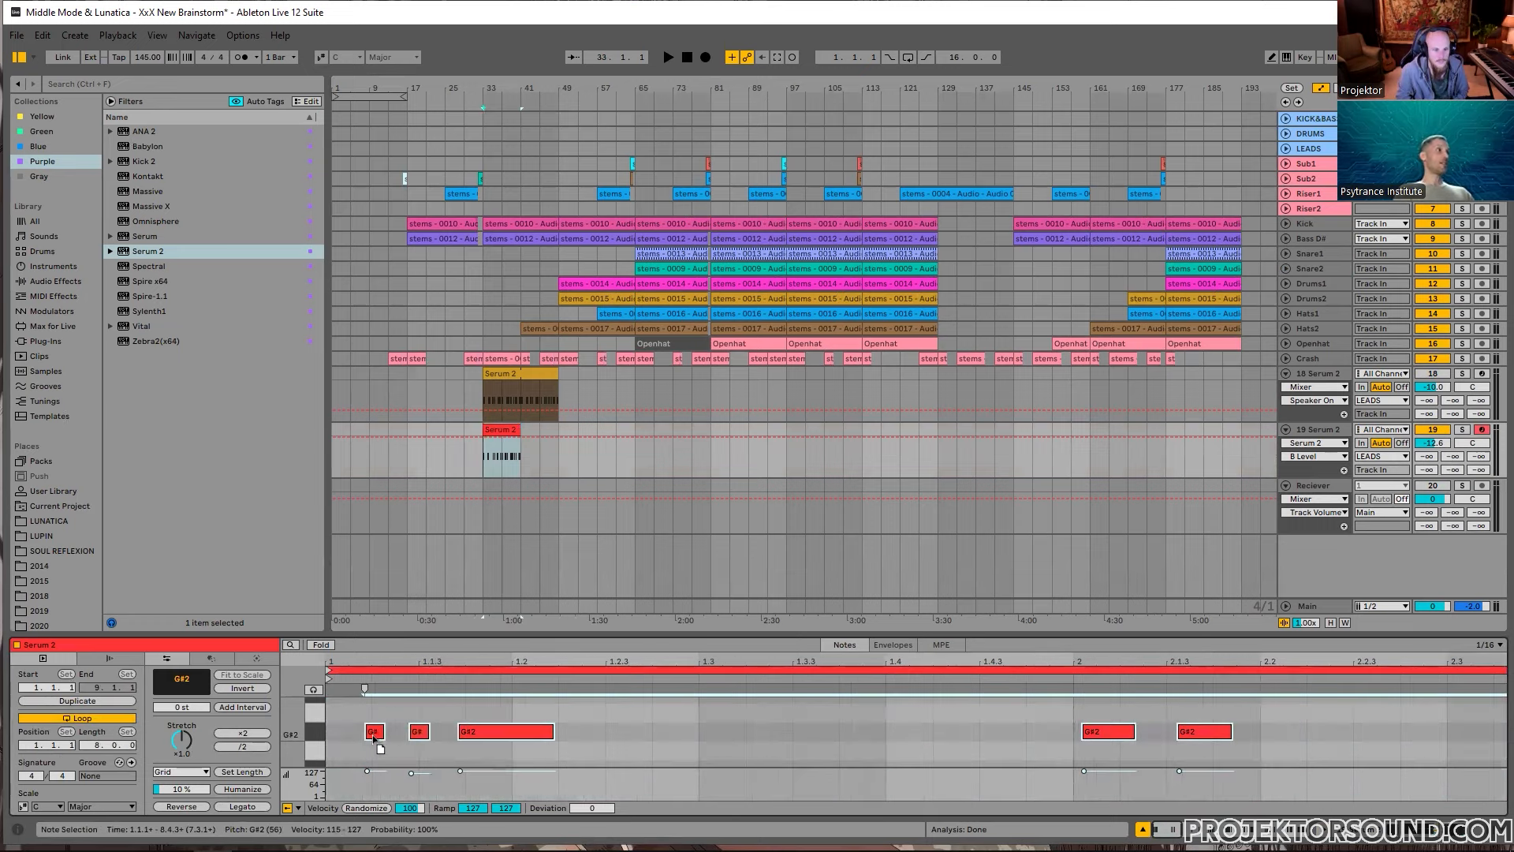
pyautogui.keyDown('ctrl'); pyautogui.scroll(-4, 374, 737); pyautogui.keyUp('ctrl')
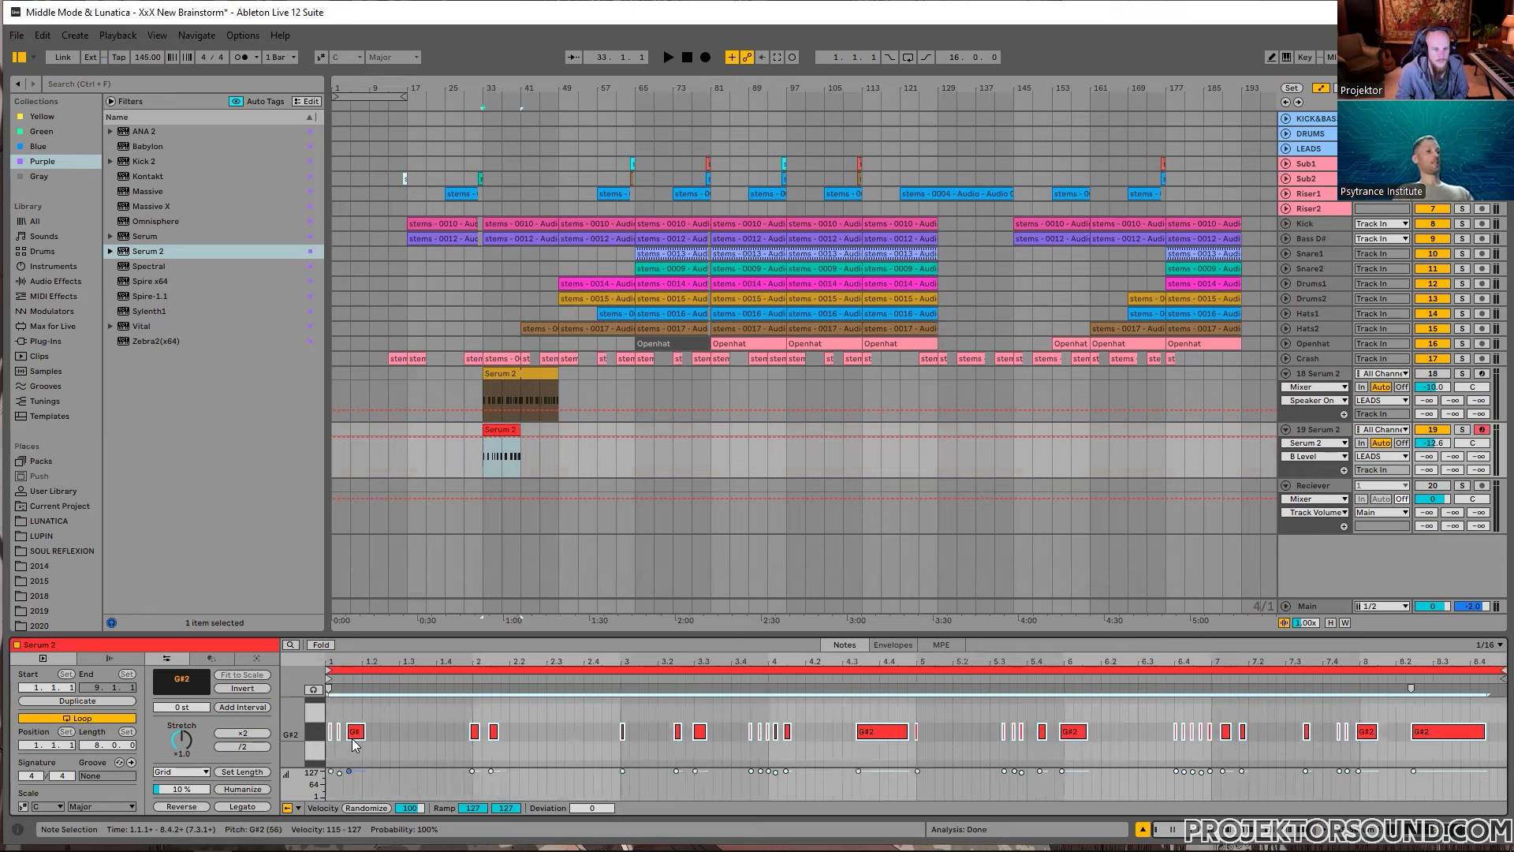
pyautogui.hotkey('ctrl', 'u')
pyautogui.press('space')
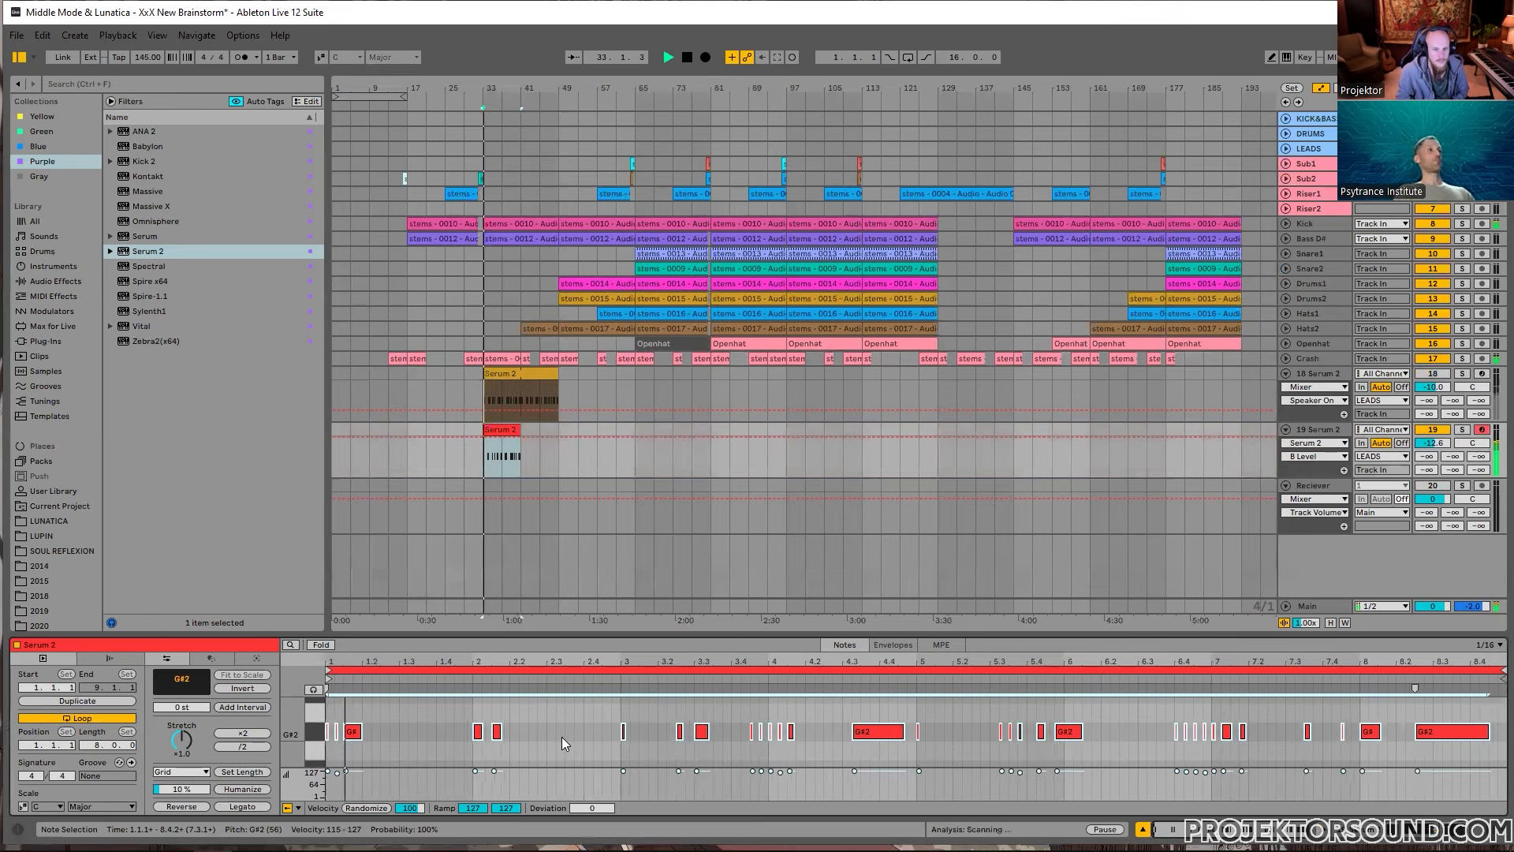
pyautogui.press('space')
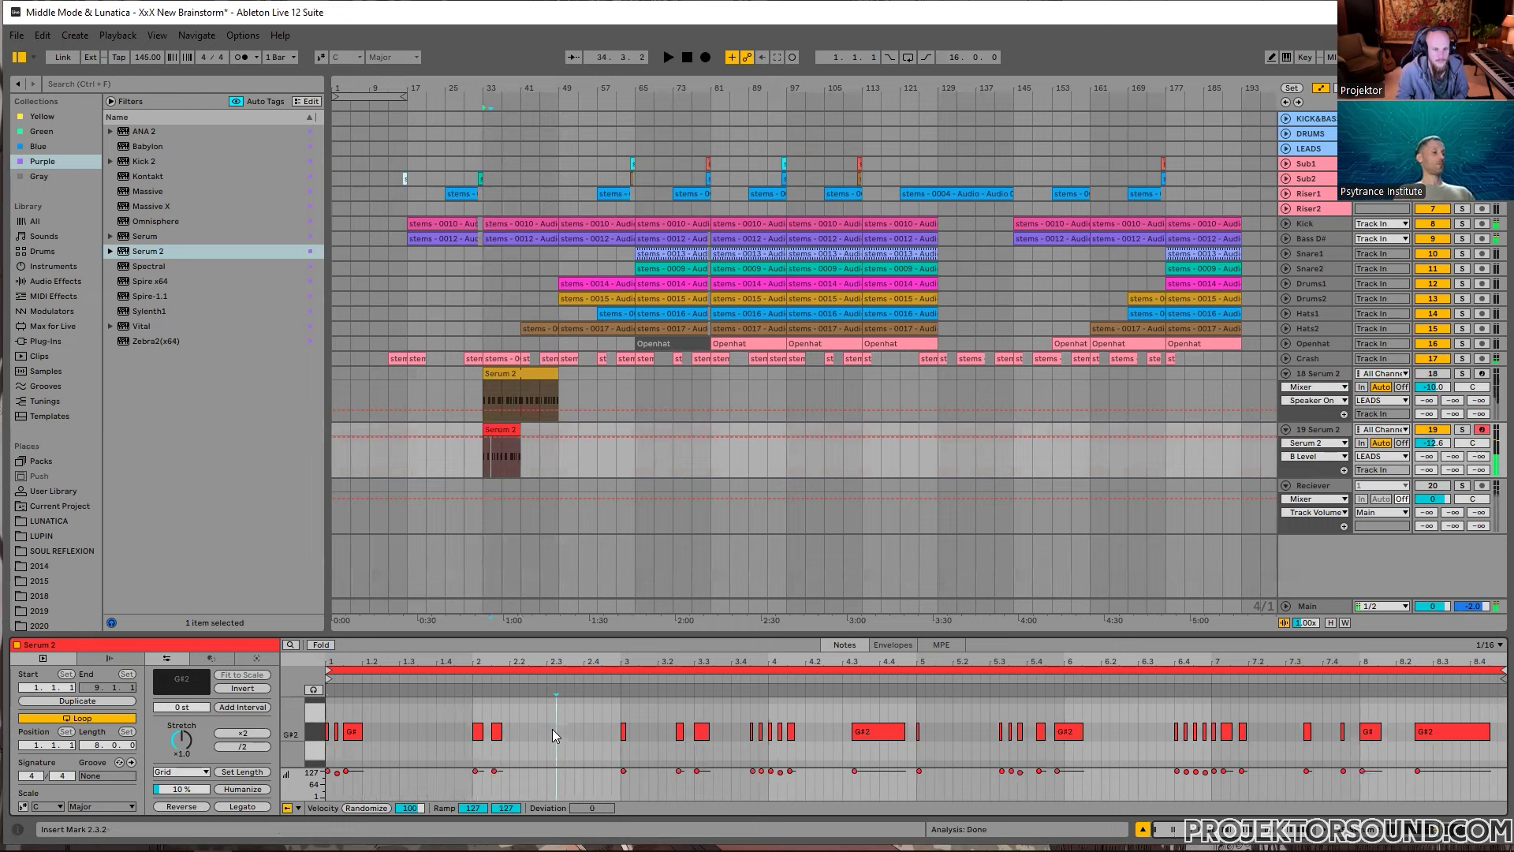
# Step: Transpose all the clip's notes down six semitones to D2 and listen to them against the stems
pyautogui.press('Down')
pyautogui.press('Down')
pyautogui.press('Down')
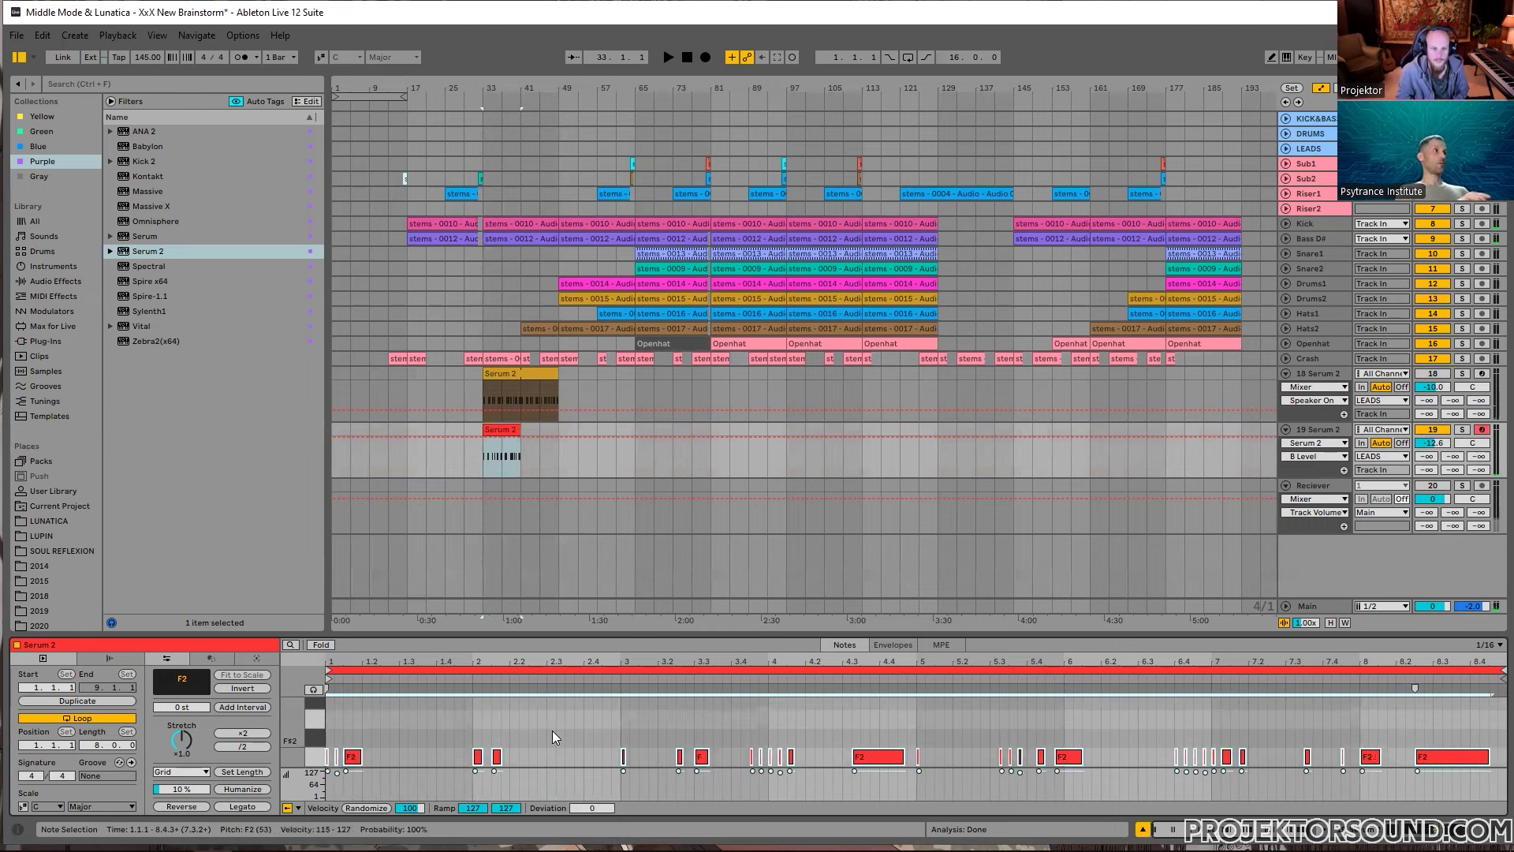
pyautogui.press('Down')
pyautogui.press('Down')
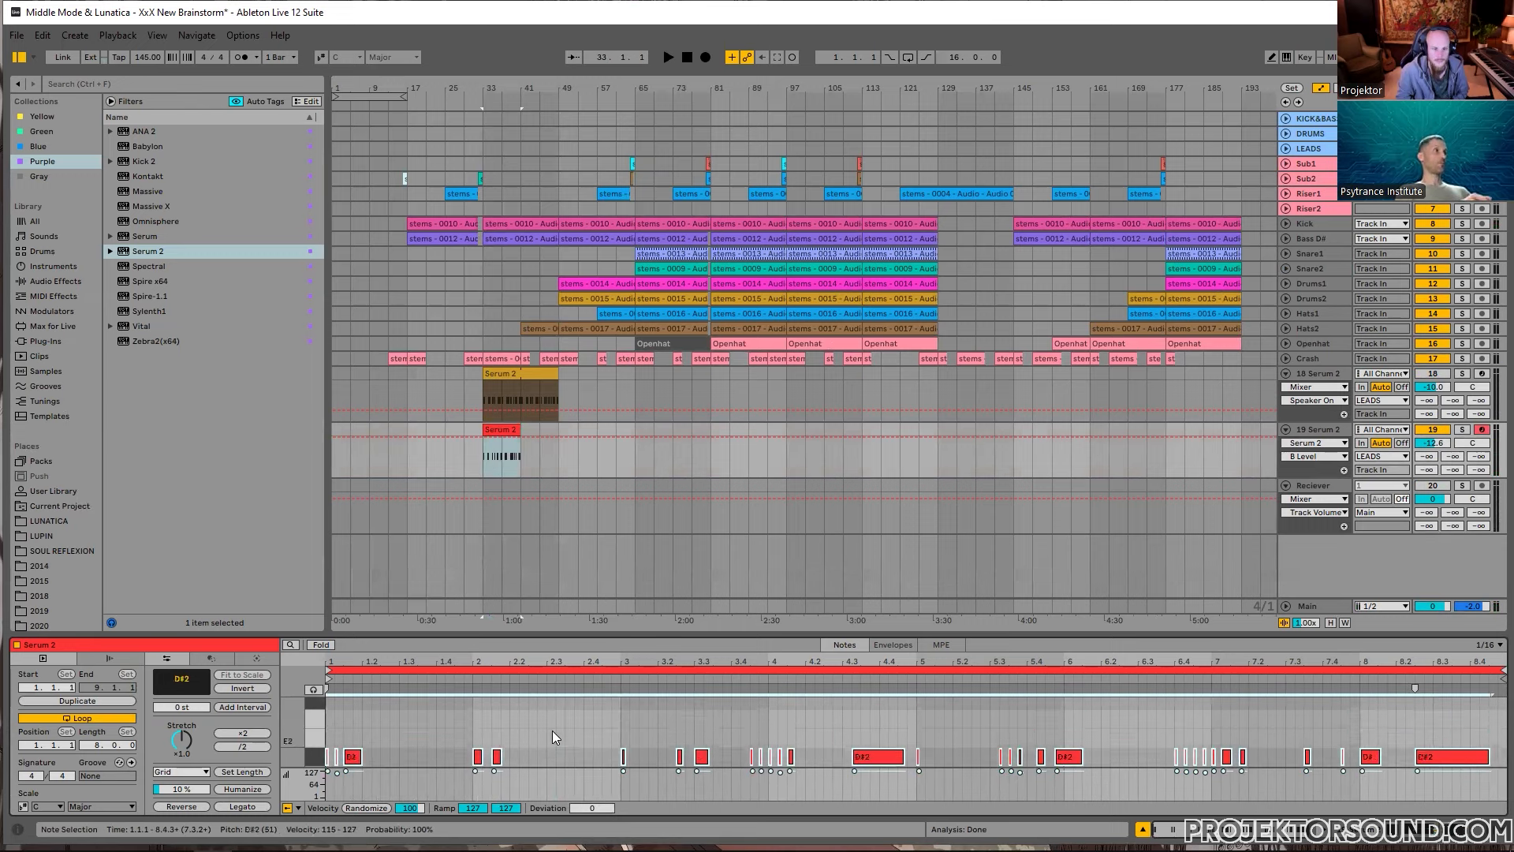
pyautogui.press('Down')
pyautogui.press('space')
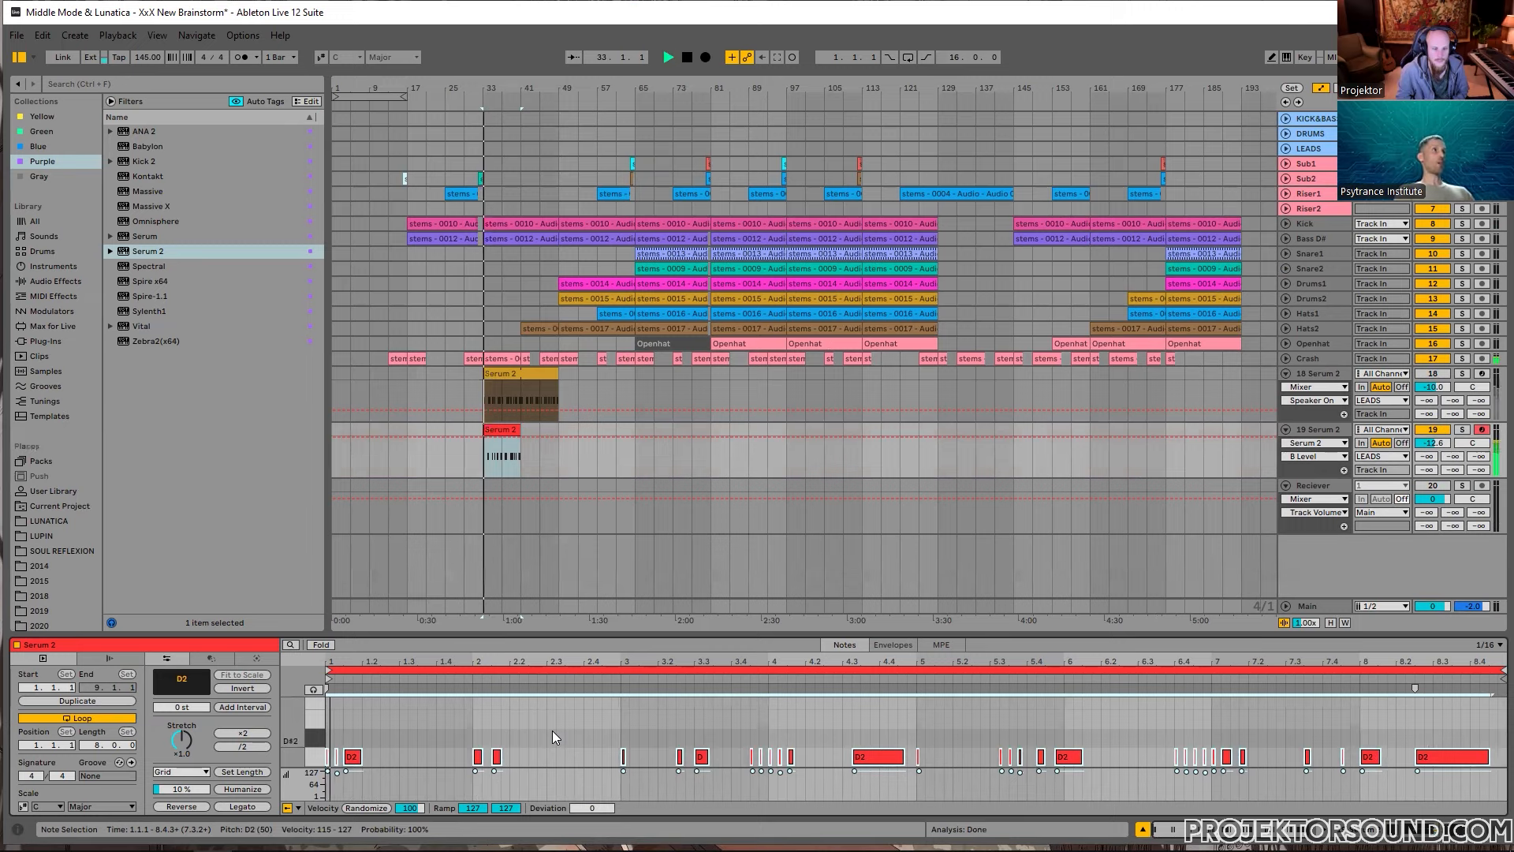
pyautogui.press('space')
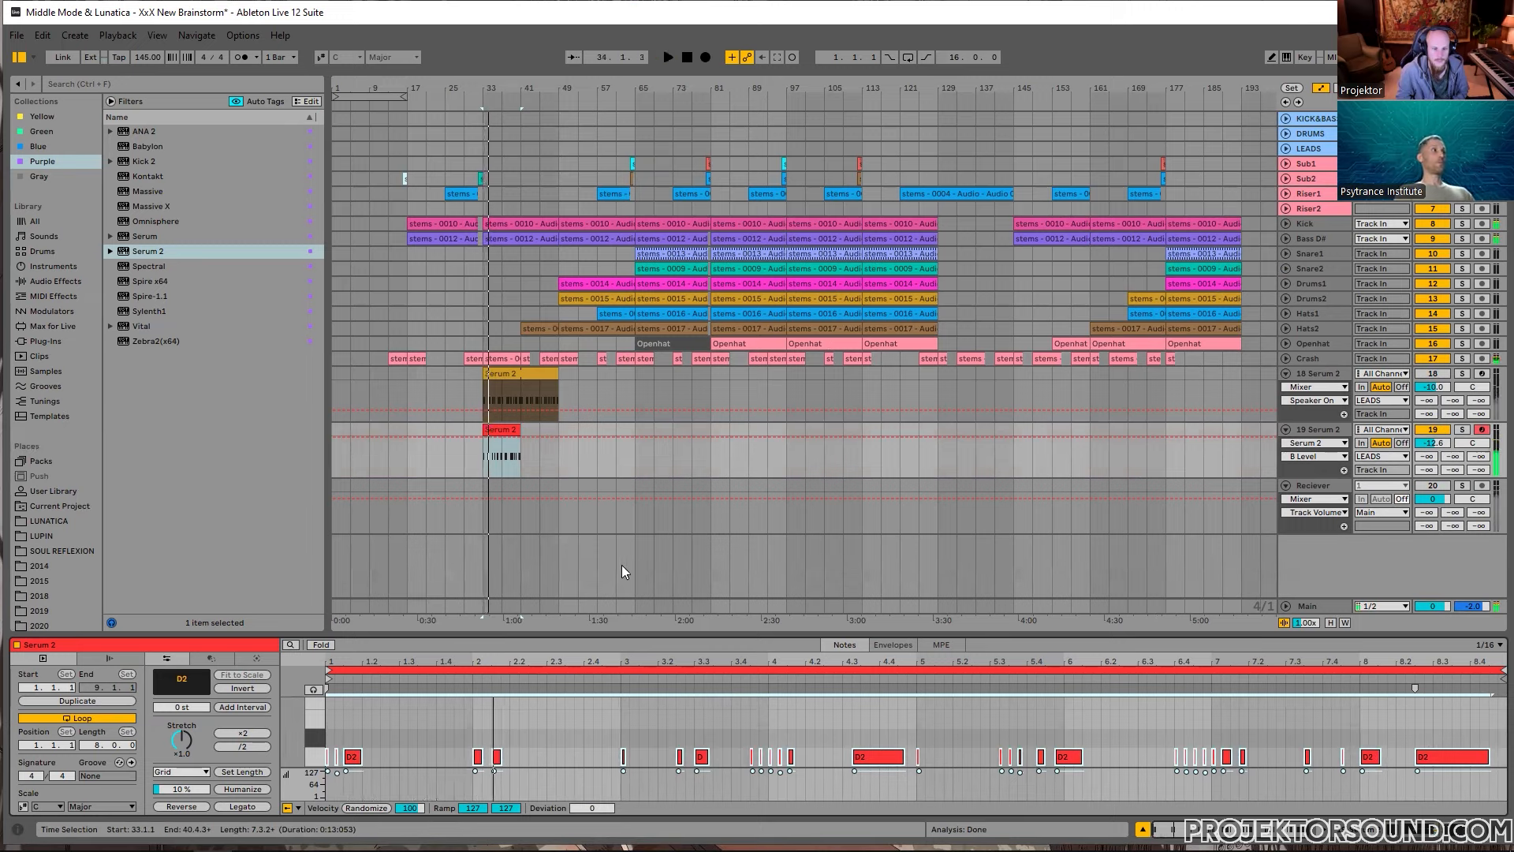
# Step: Try raising the clip's notes step by step to F#2 and on to G#2
pyautogui.press('Up')
pyautogui.press('Up')
pyautogui.press('Down')
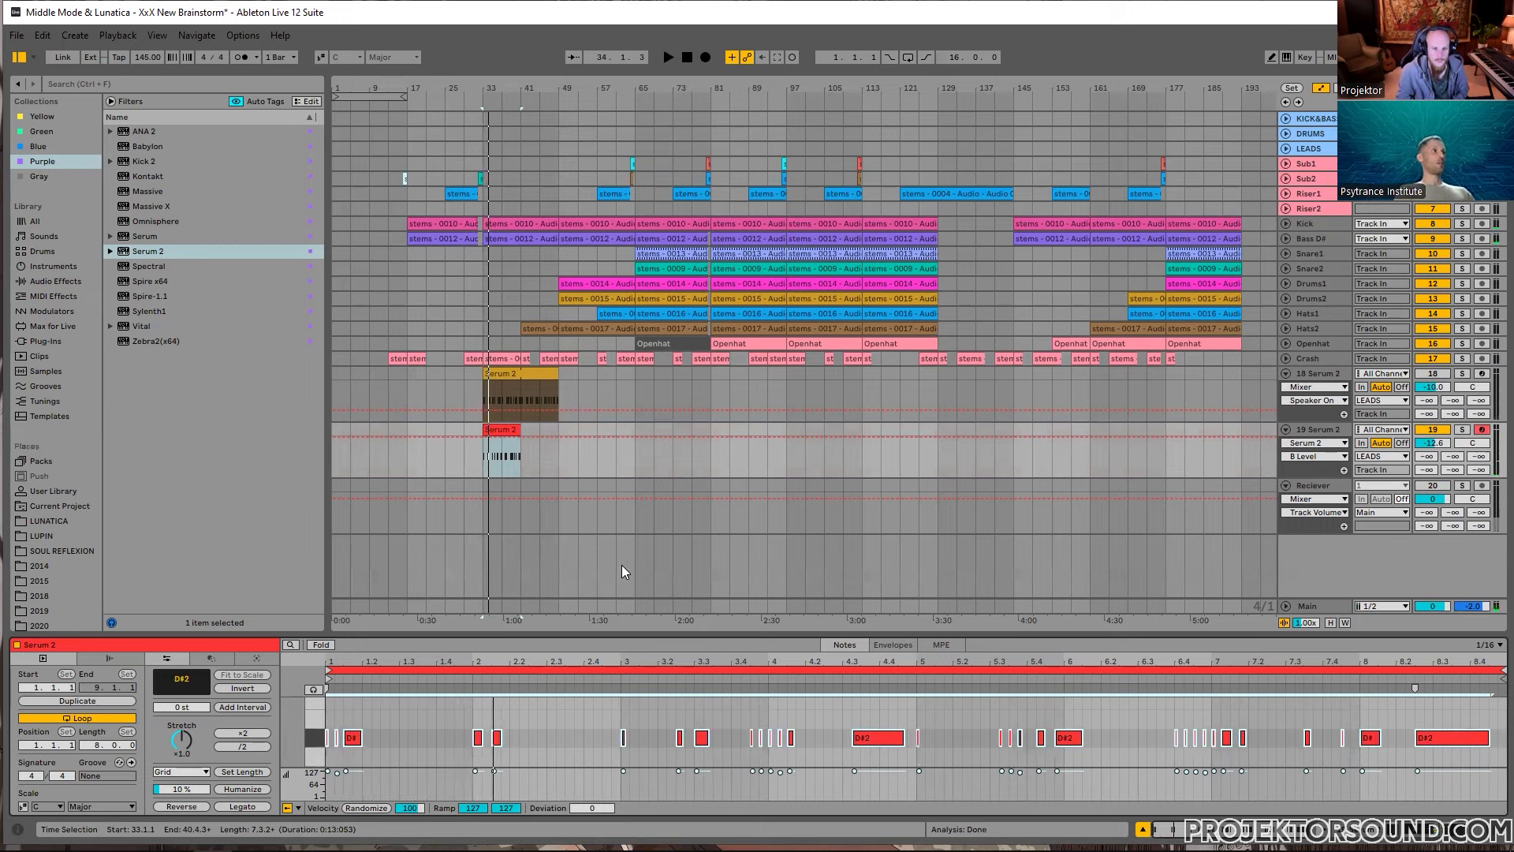
pyautogui.press('Up')
pyautogui.press('Up')
pyautogui.press('Up')
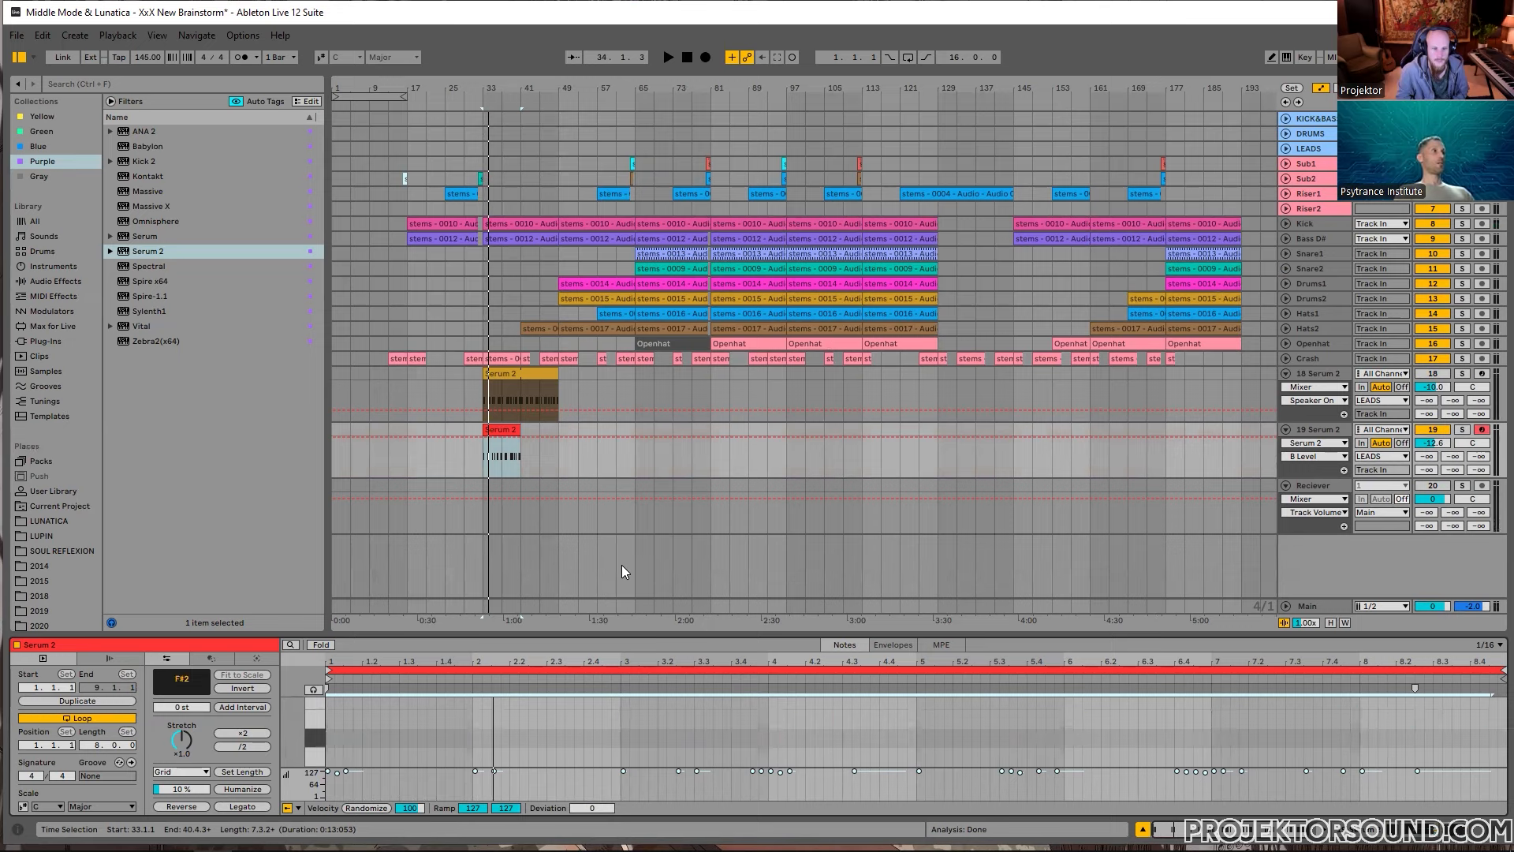
pyautogui.scroll(2, 607, 733)
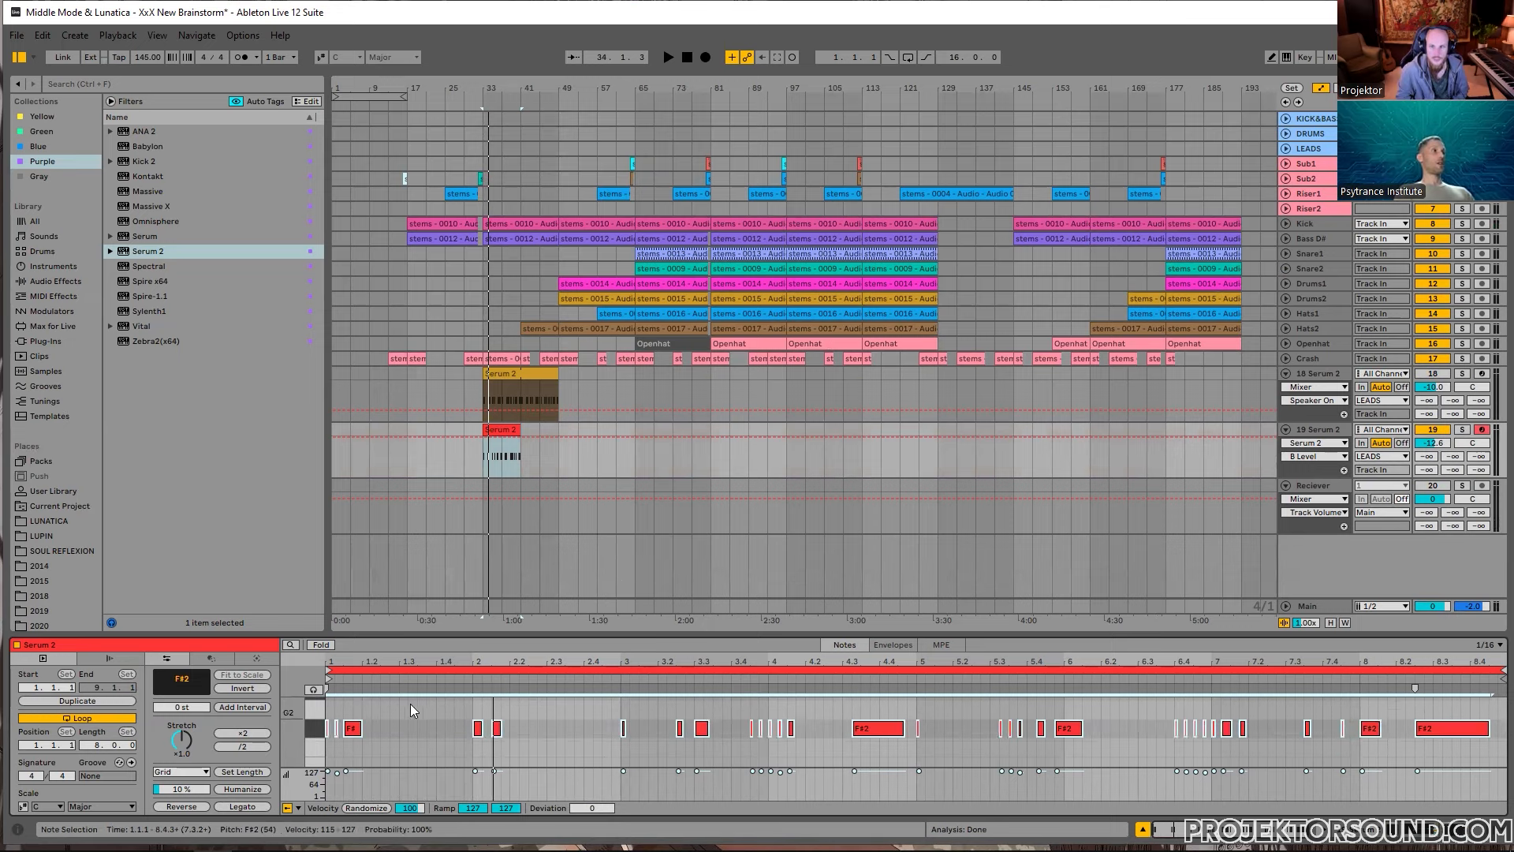
pyautogui.moveTo(292, 730); pyautogui.dragTo(236, 730)
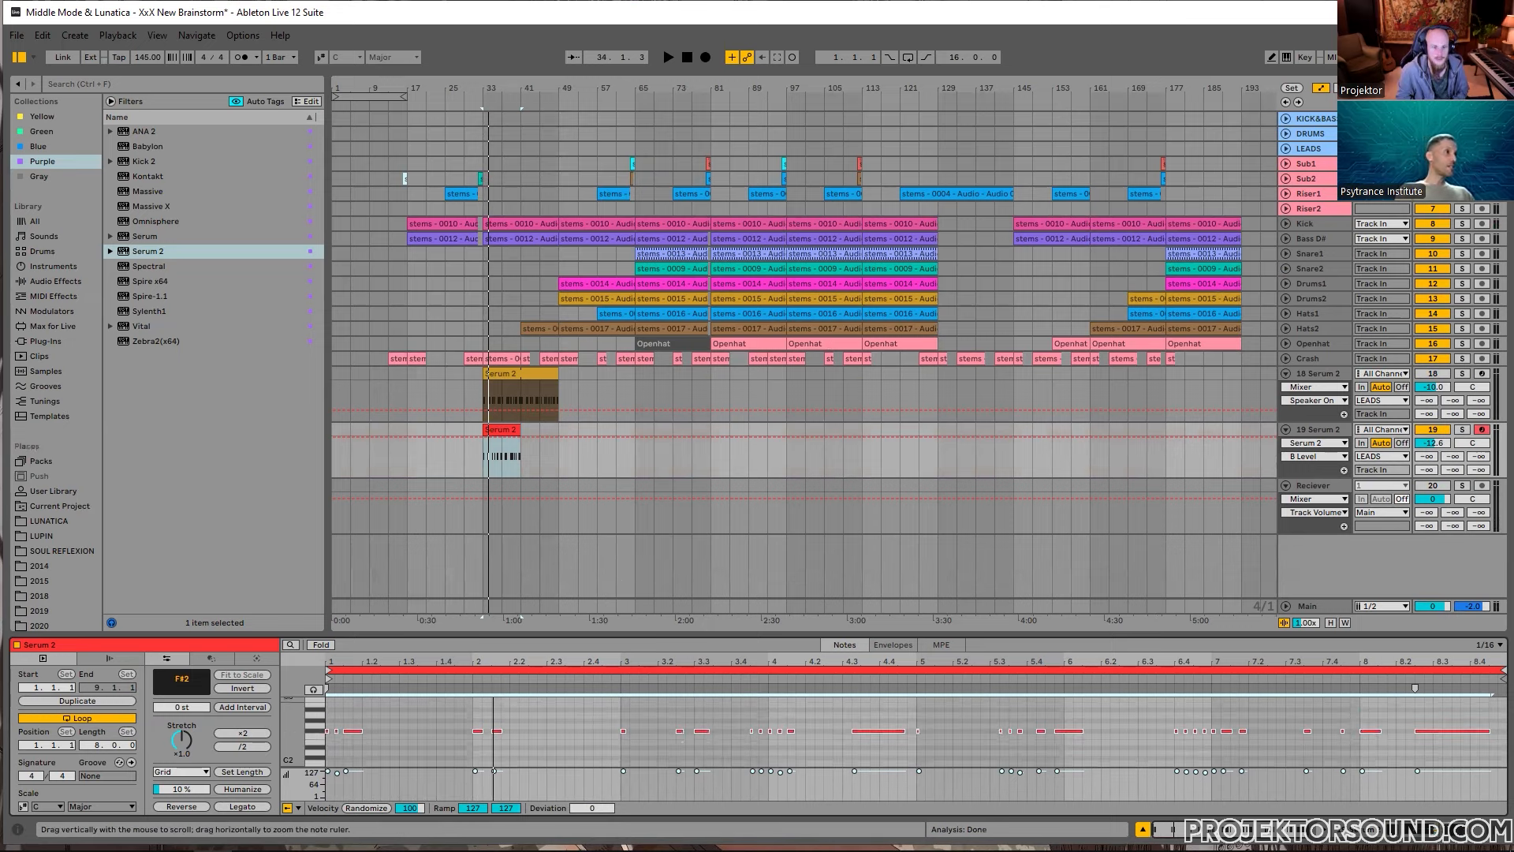
pyautogui.press('Up')
pyautogui.press('Up')
pyautogui.scroll(3, 399, 725)
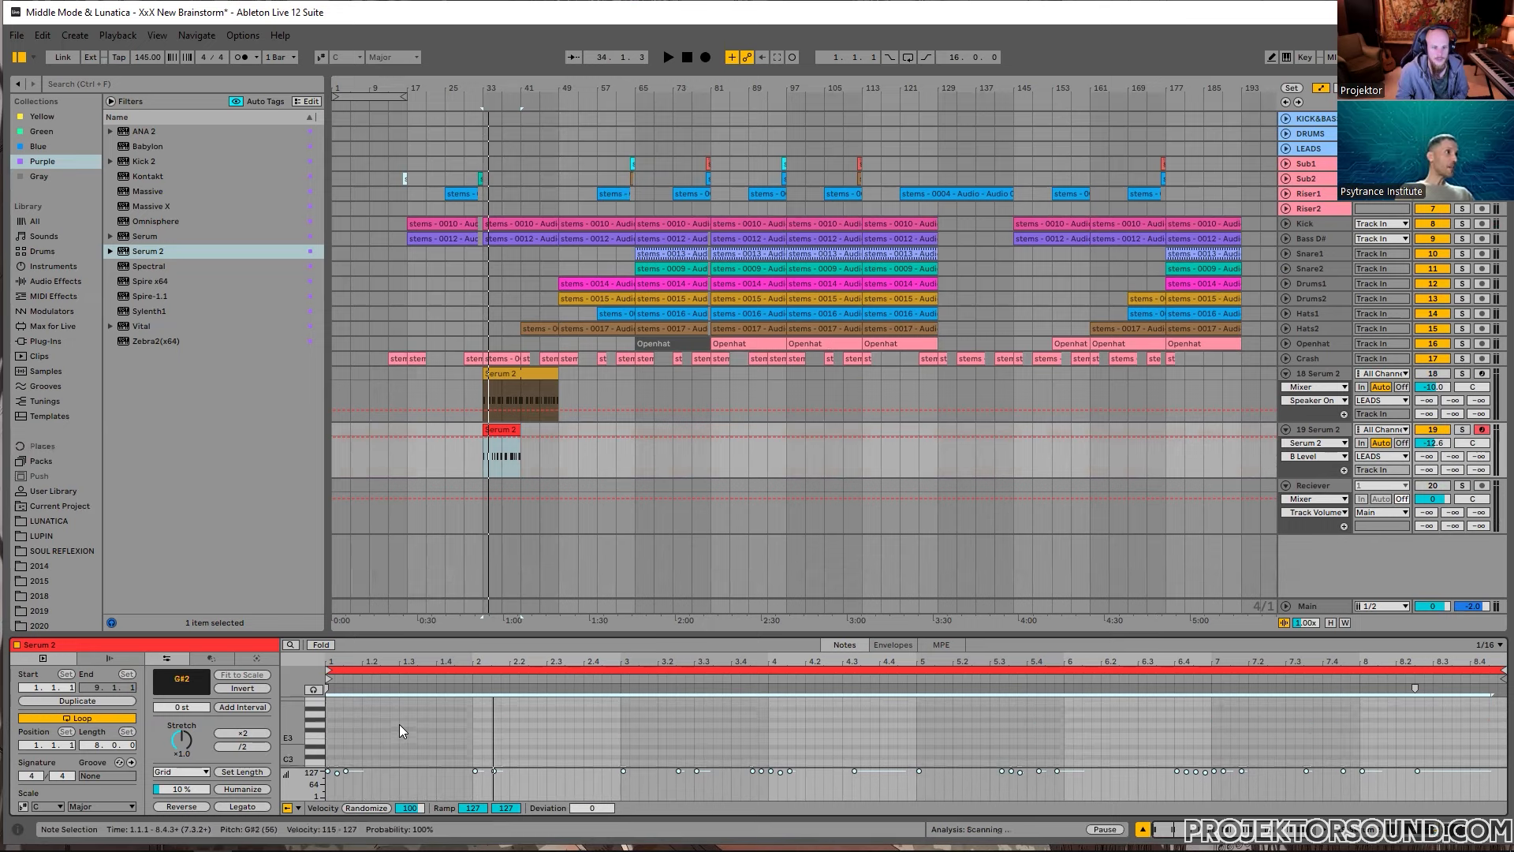
pyautogui.scroll(-2, 399, 724)
# Step: Step through the edit history to restore the notes at D2, and raise them to D#2 during playback
pyautogui.hotkey('ctrl', 'z')
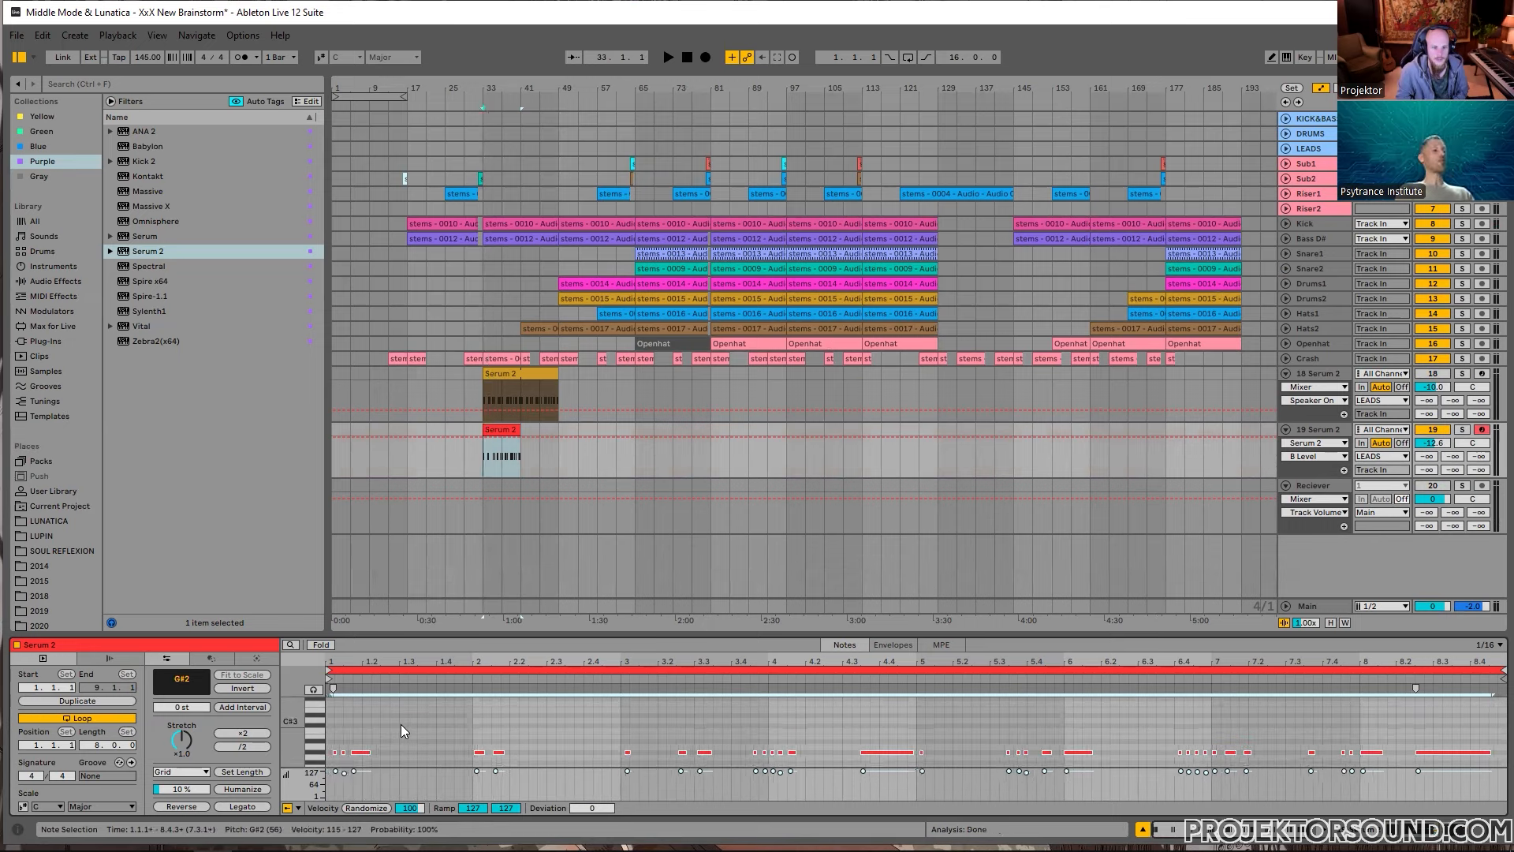
pyautogui.hotkey('ctrl', 'z')
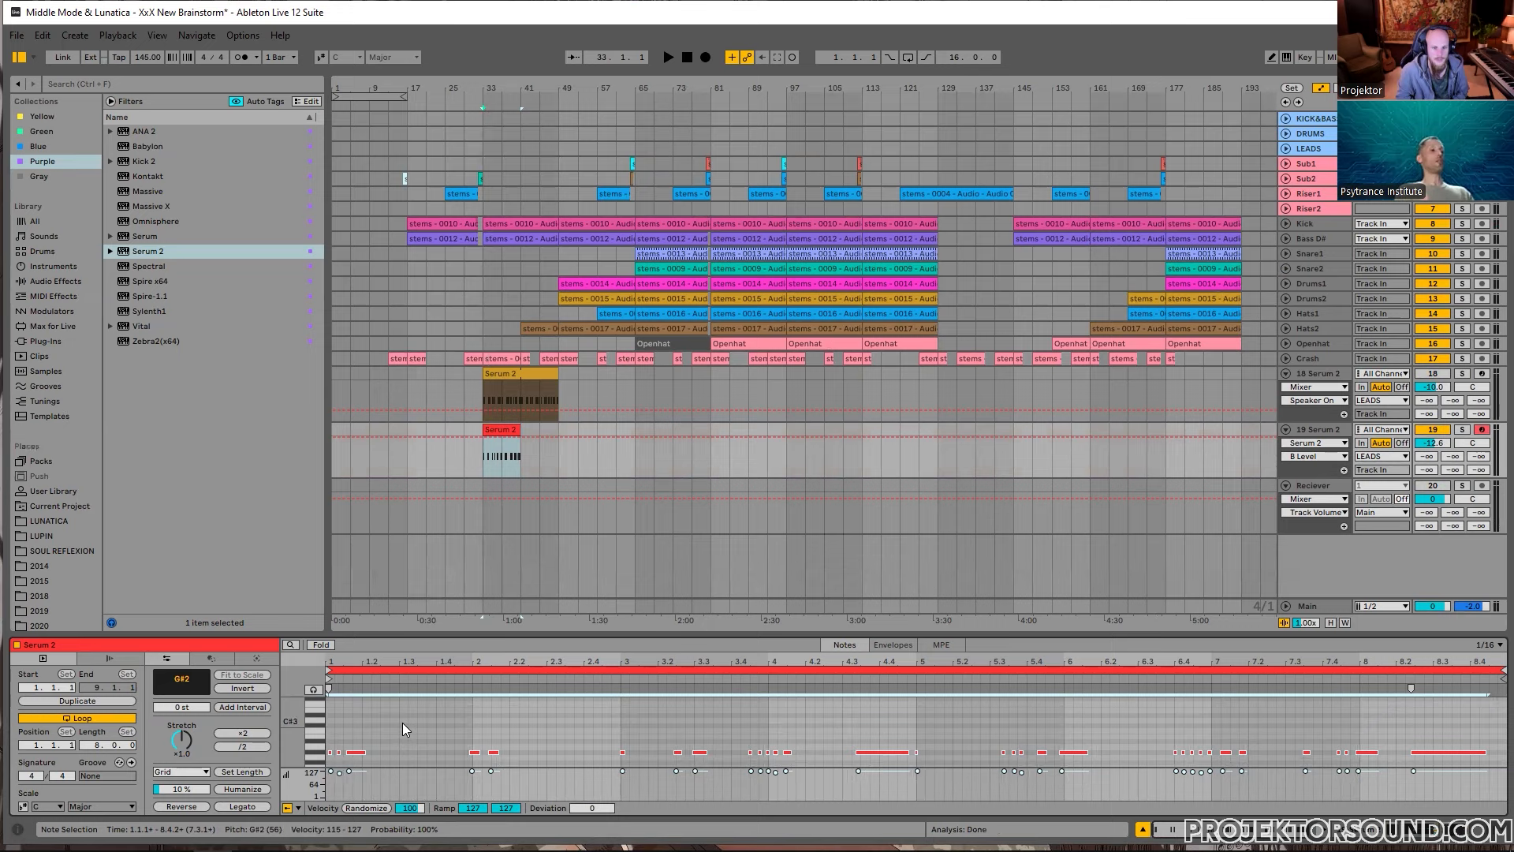
pyautogui.hotkey('ctrl', 'z')
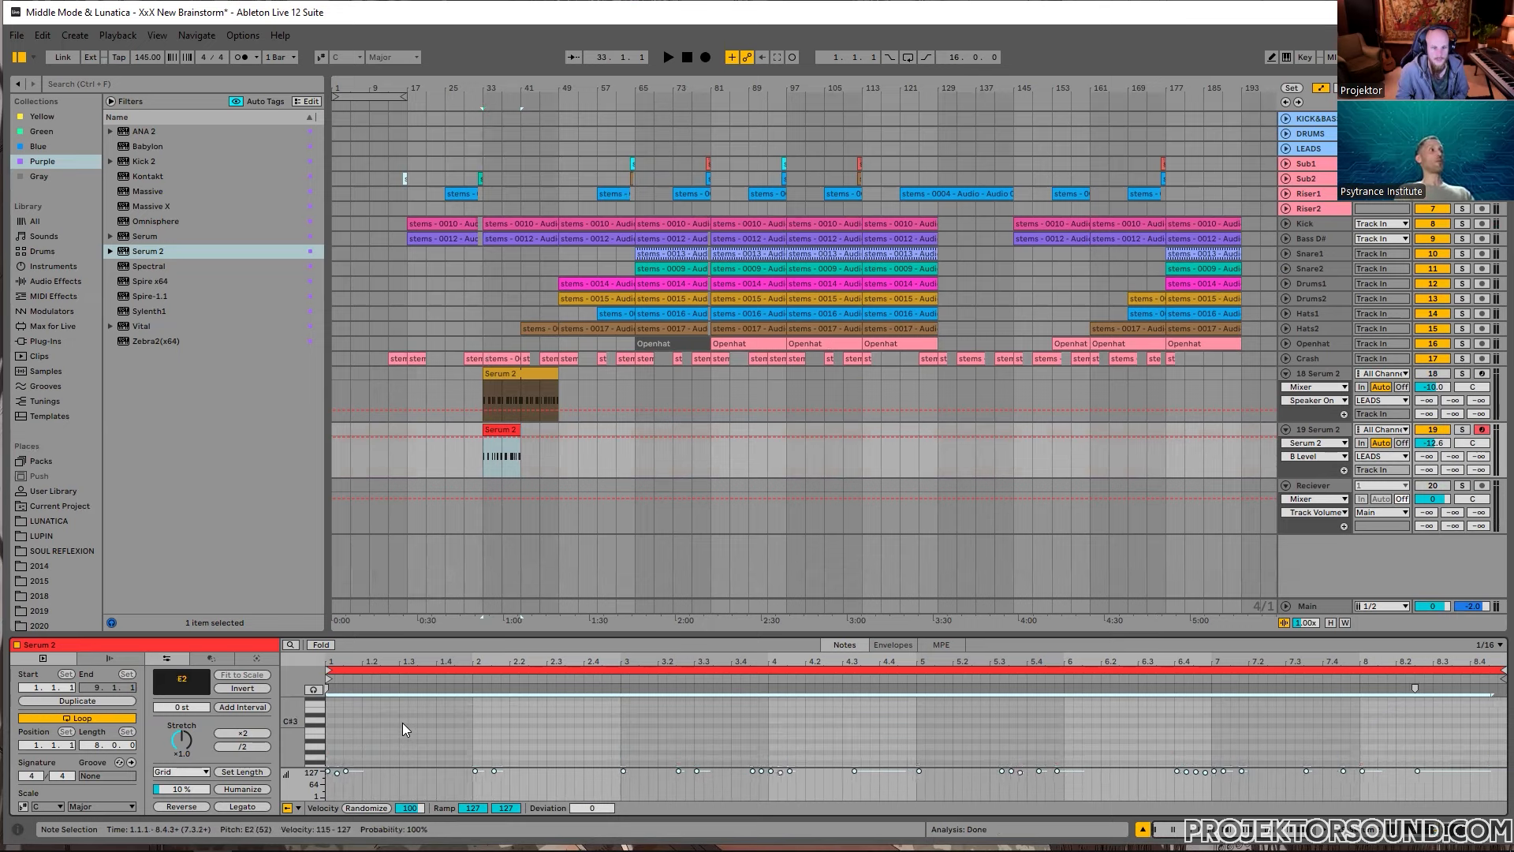
pyautogui.press('space')
pyautogui.scroll(-3, 445, 753)
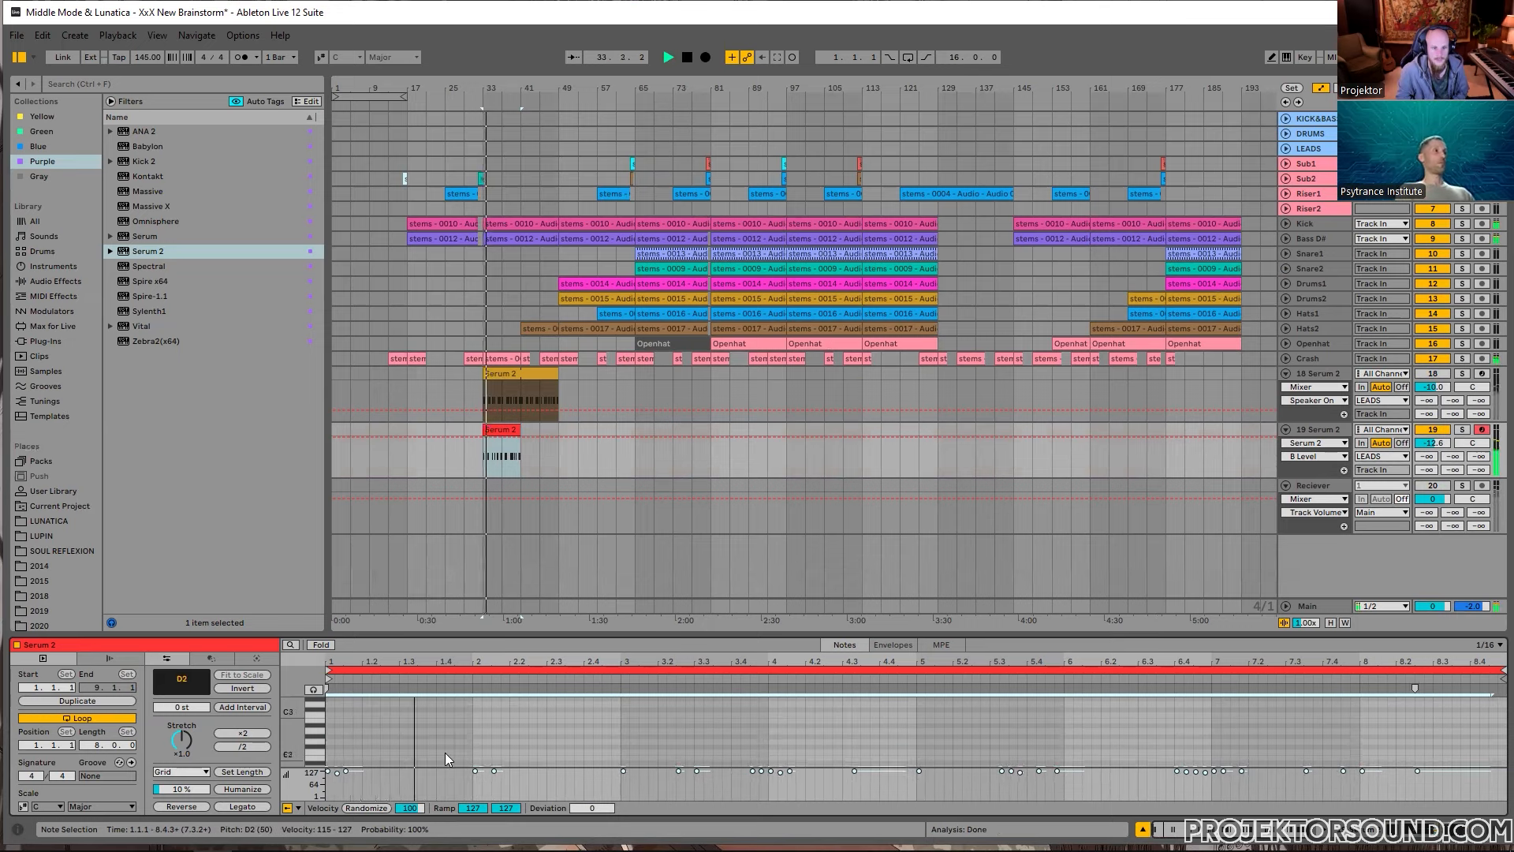
pyautogui.press('Up')
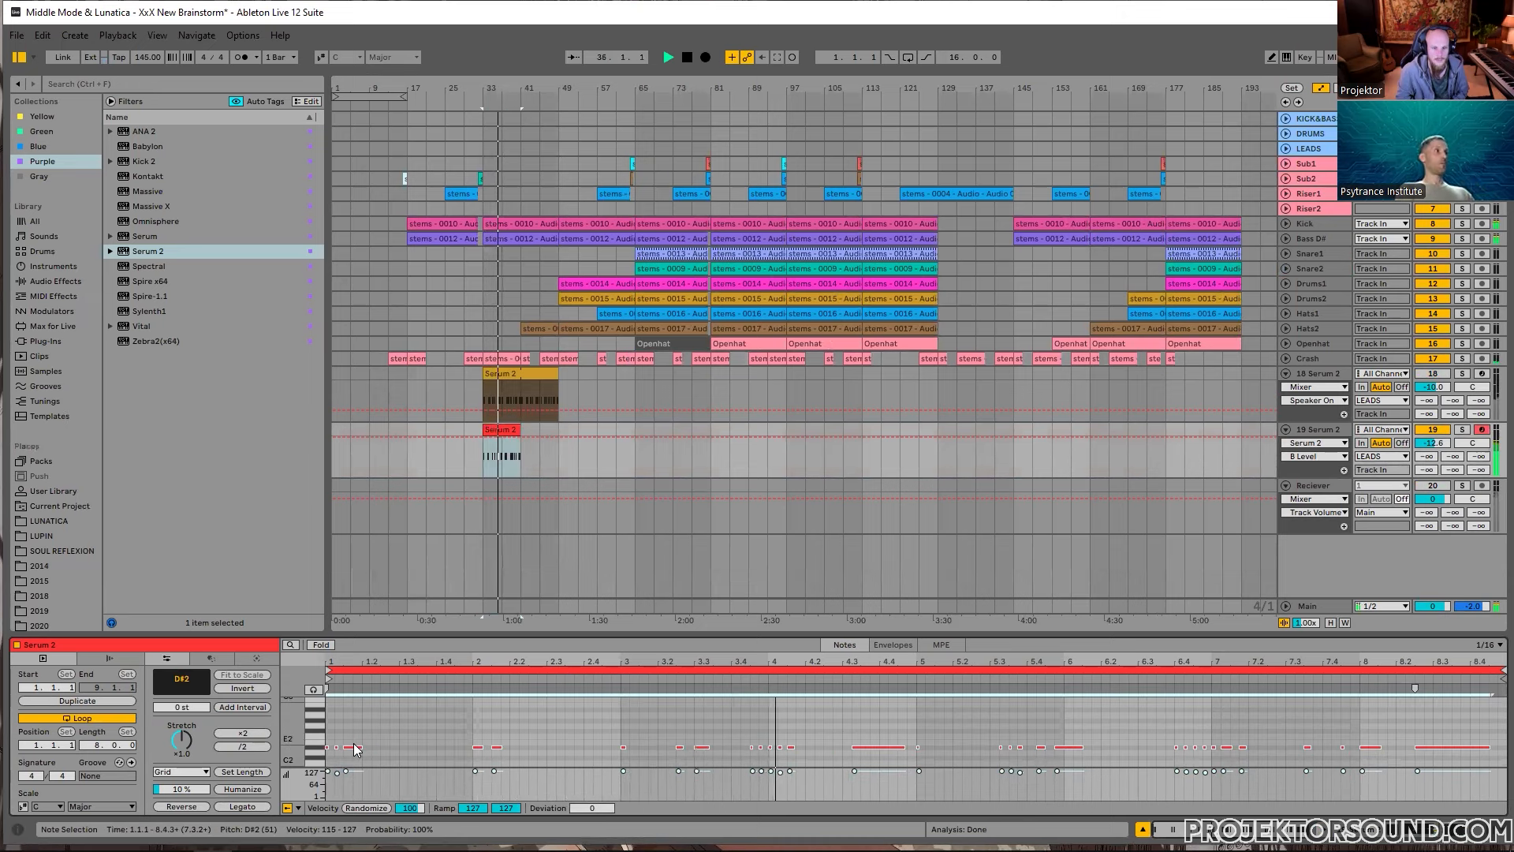
pyautogui.moveTo(292, 740); pyautogui.dragTo(260, 740)
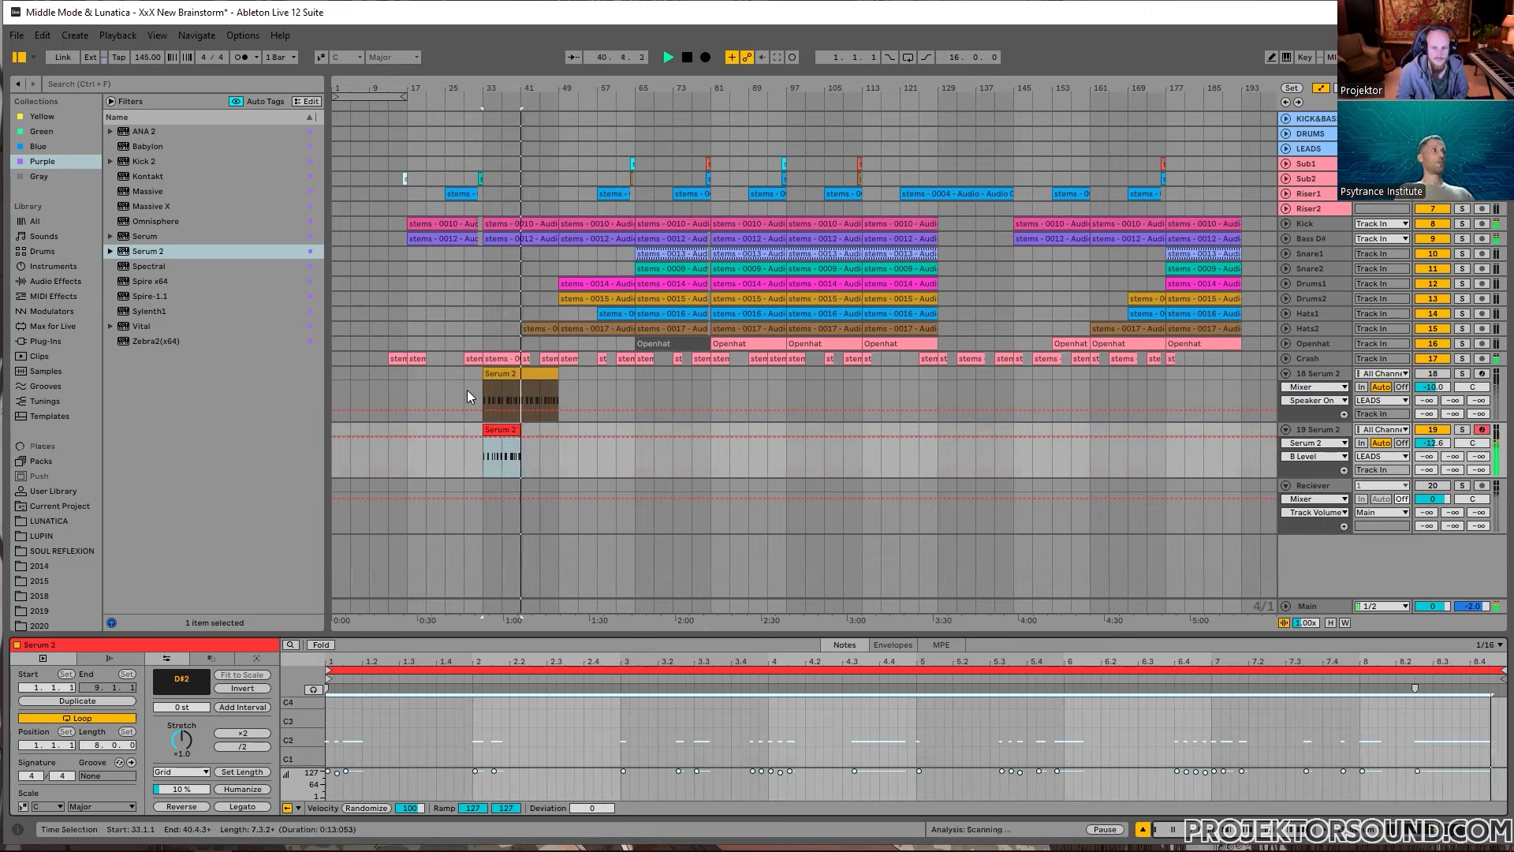
# Step: Extend the looped clip on track 19 to bar 49 and colour it bright green
pyautogui.click(512, 435)
pyautogui.hotkey('ctrl', 'z')
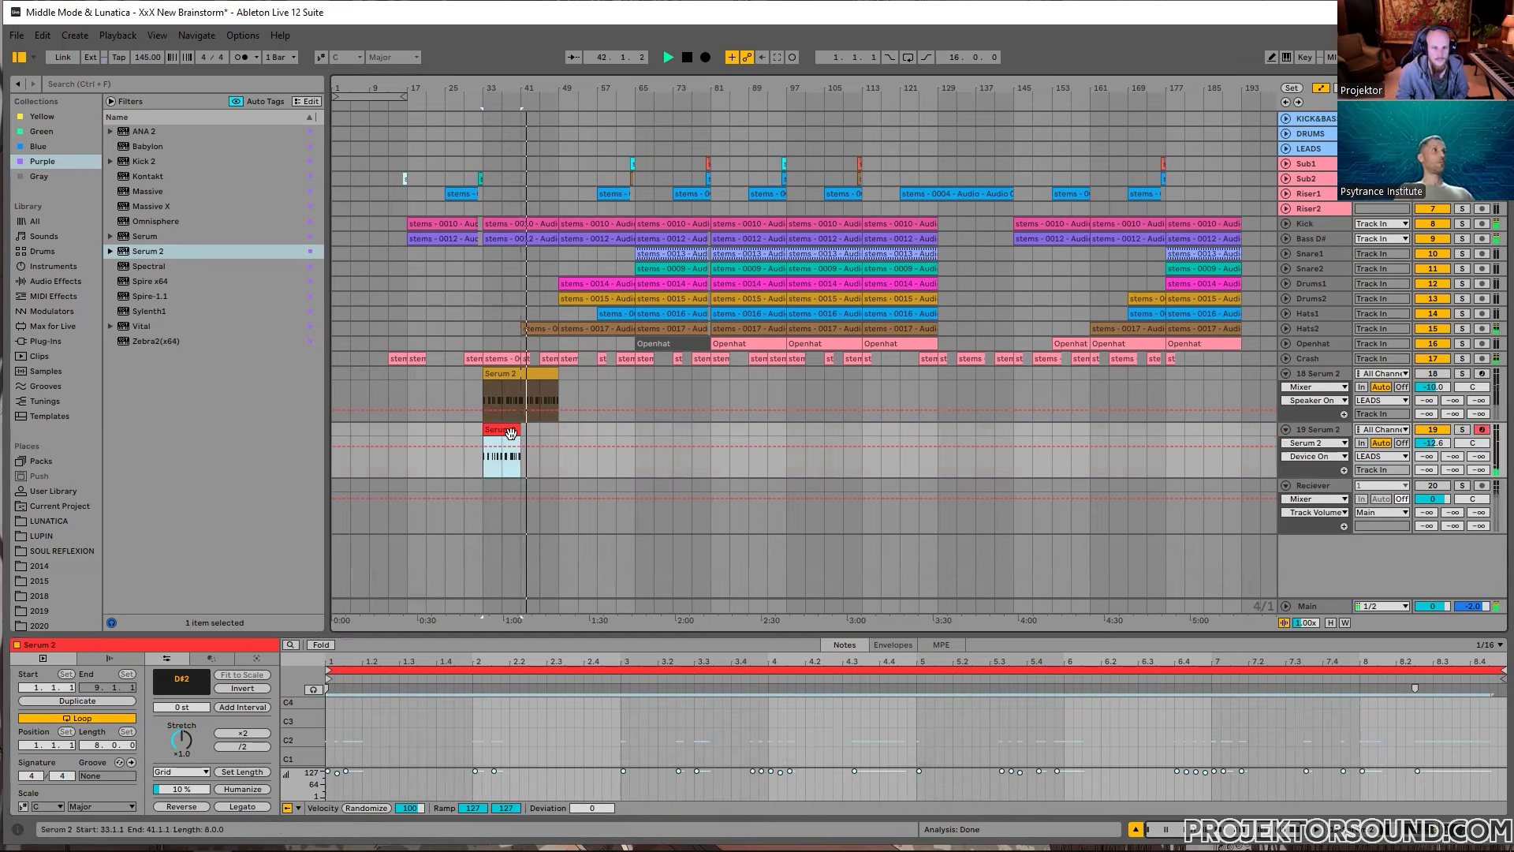
pyautogui.press('space')
pyautogui.press('space')
pyautogui.moveTo(520, 429); pyautogui.dragTo(558, 429)
pyautogui.rightClick(550, 430)
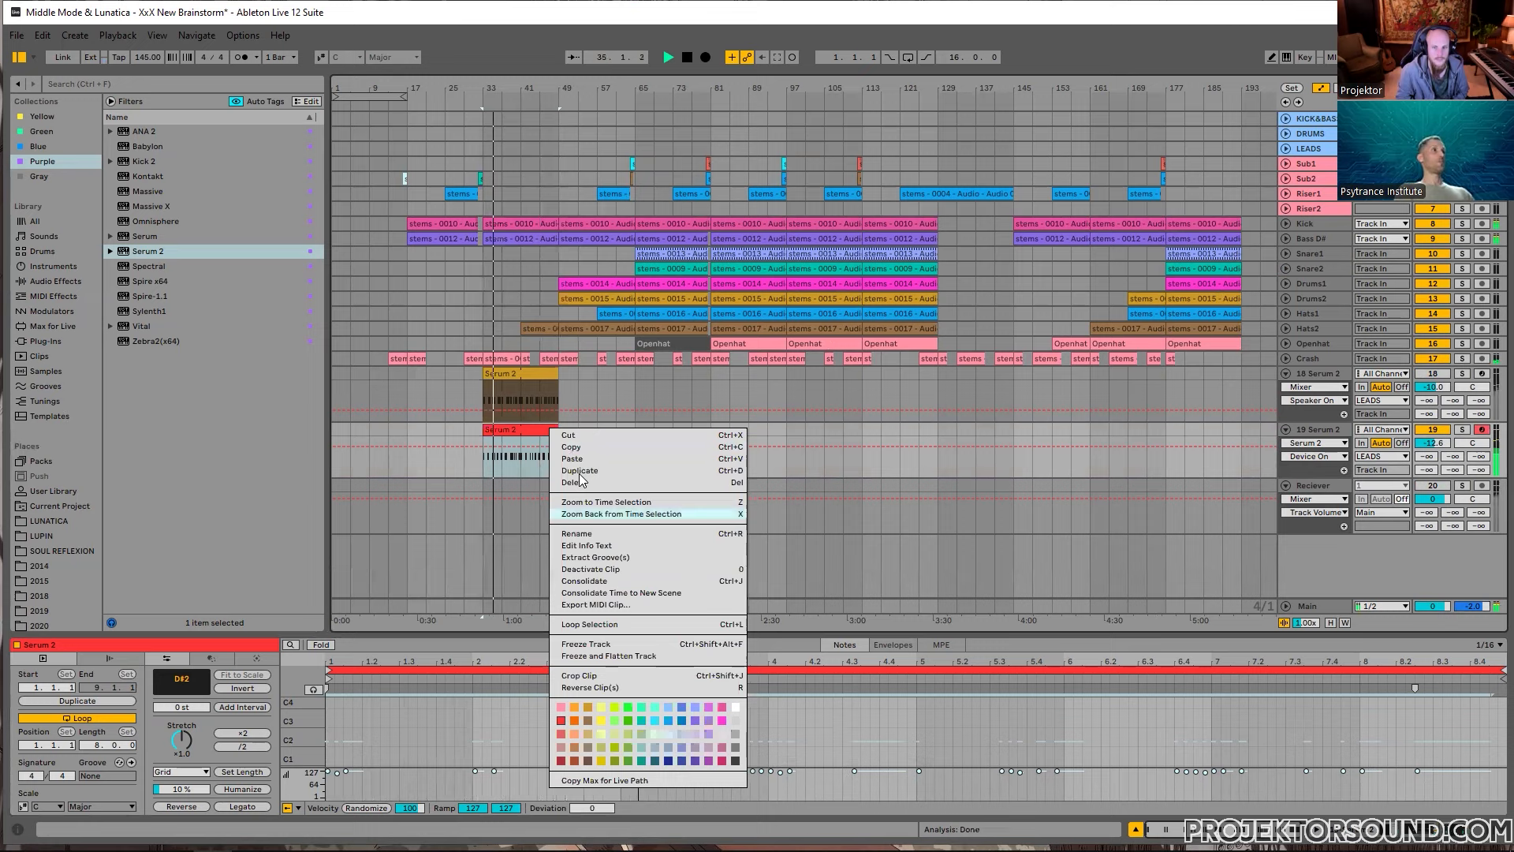
pyautogui.click(634, 704)
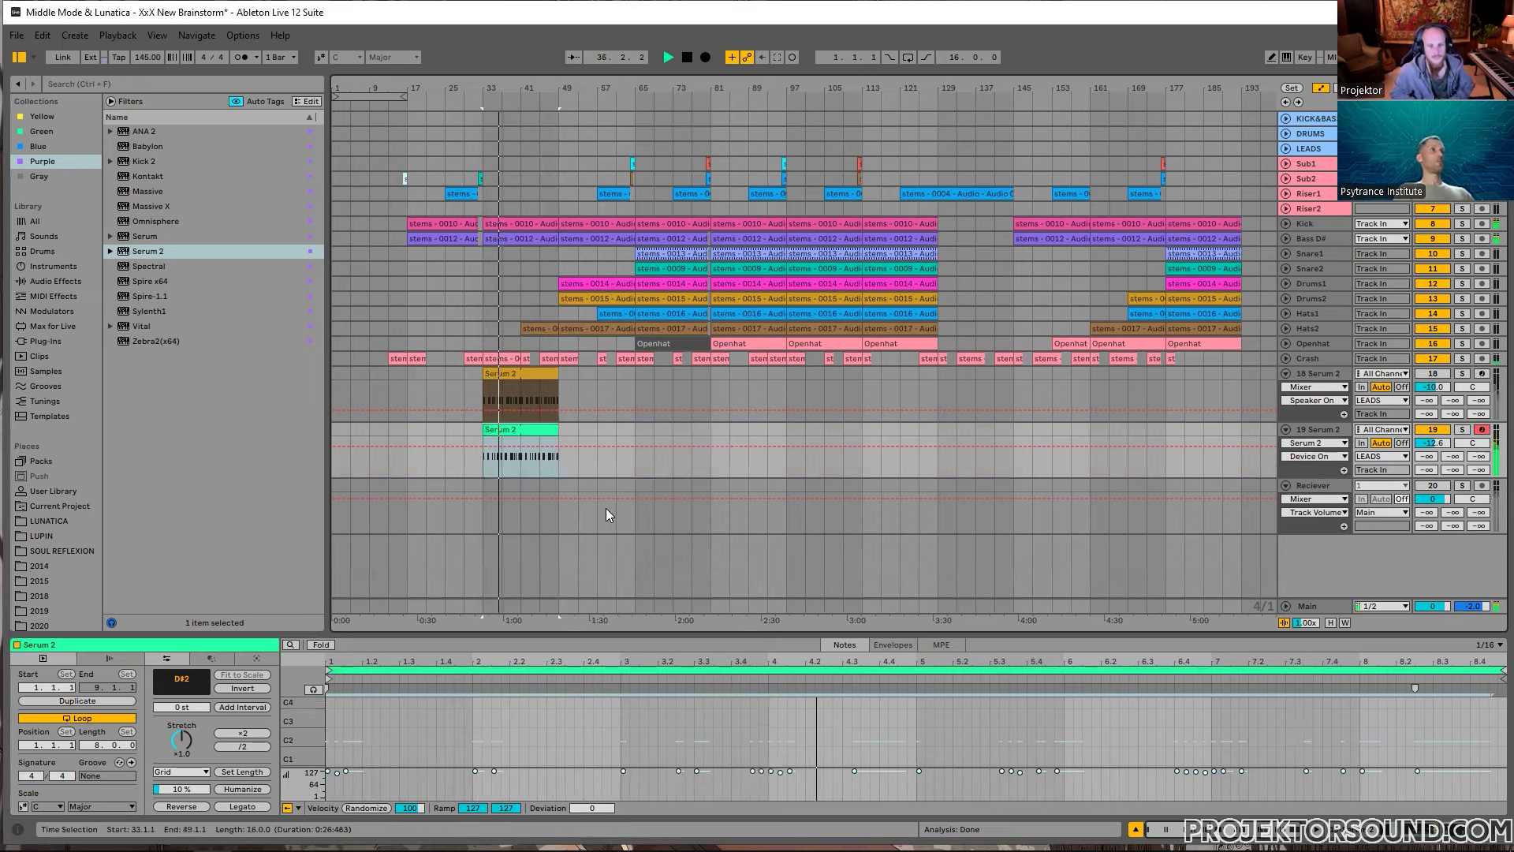
# Step: On track 19, set the EQ Eight low cut to 138 Hz with Q 0.59, the Compressor attack to 0.05 ms and threshold to about -6 dB
pyautogui.click(1330, 437)
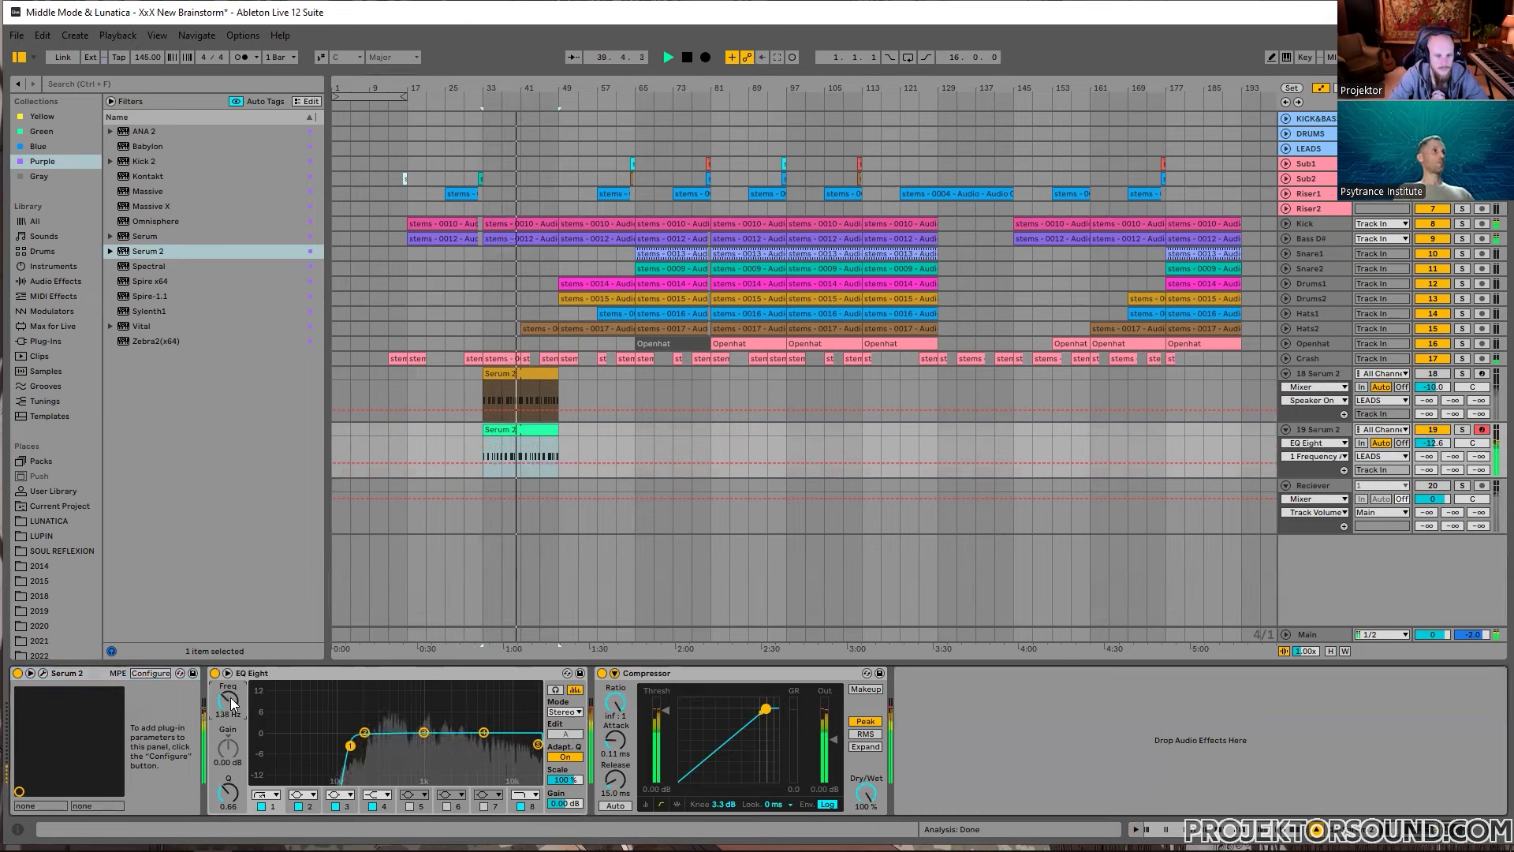
pyautogui.moveTo(665, 712)
pyautogui.mouseDown()
pyautogui.moveTo(619, 748)
pyautogui.moveTo(665, 722)
pyautogui.mouseUp()
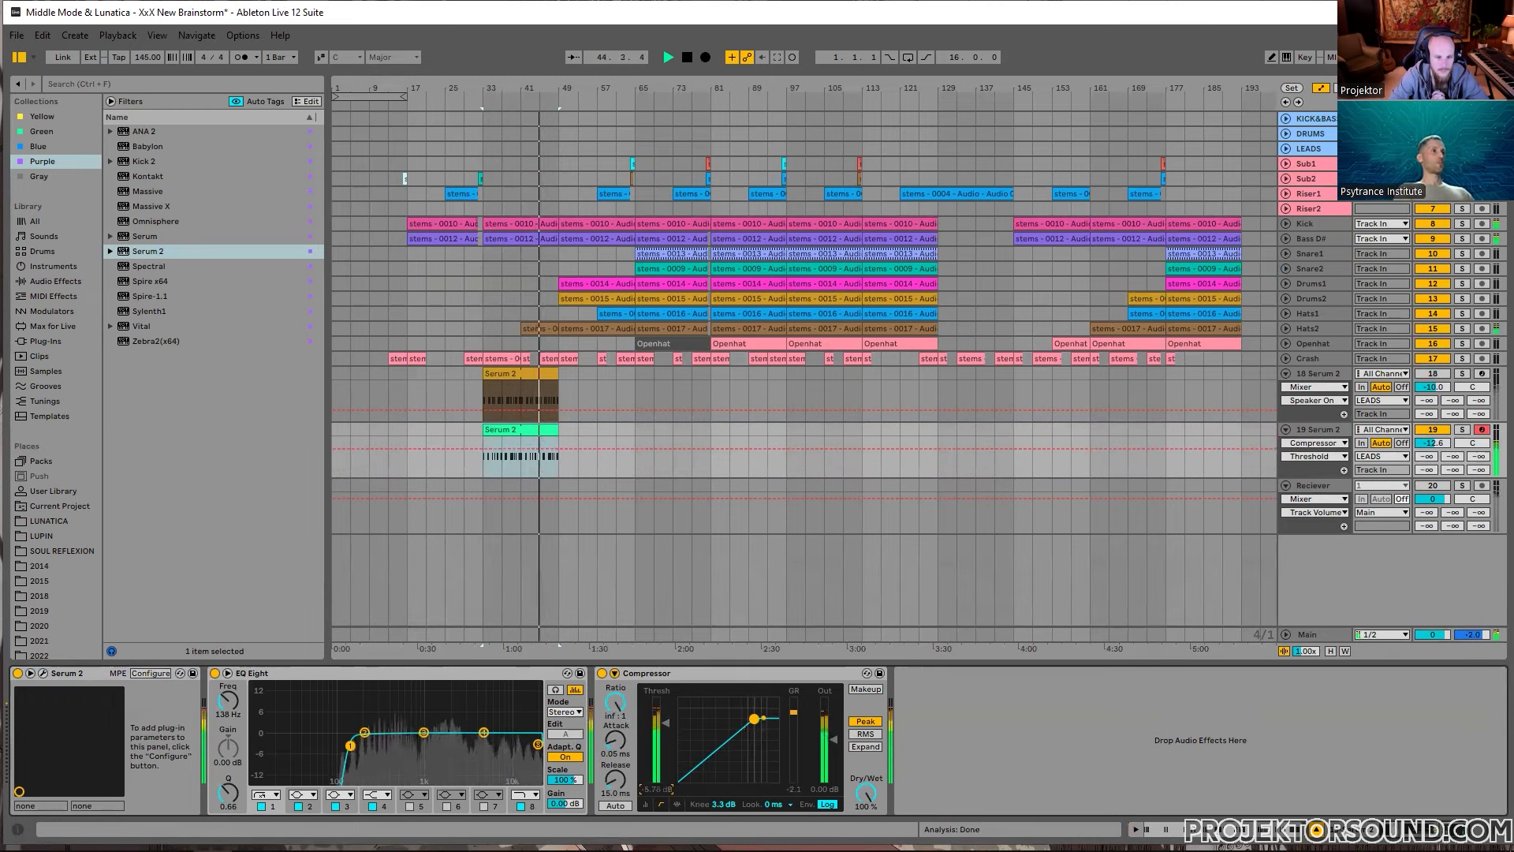
pyautogui.moveTo(665, 790); pyautogui.dragTo(665, 794)
pyautogui.moveTo(228, 792); pyautogui.dragTo(228, 798)
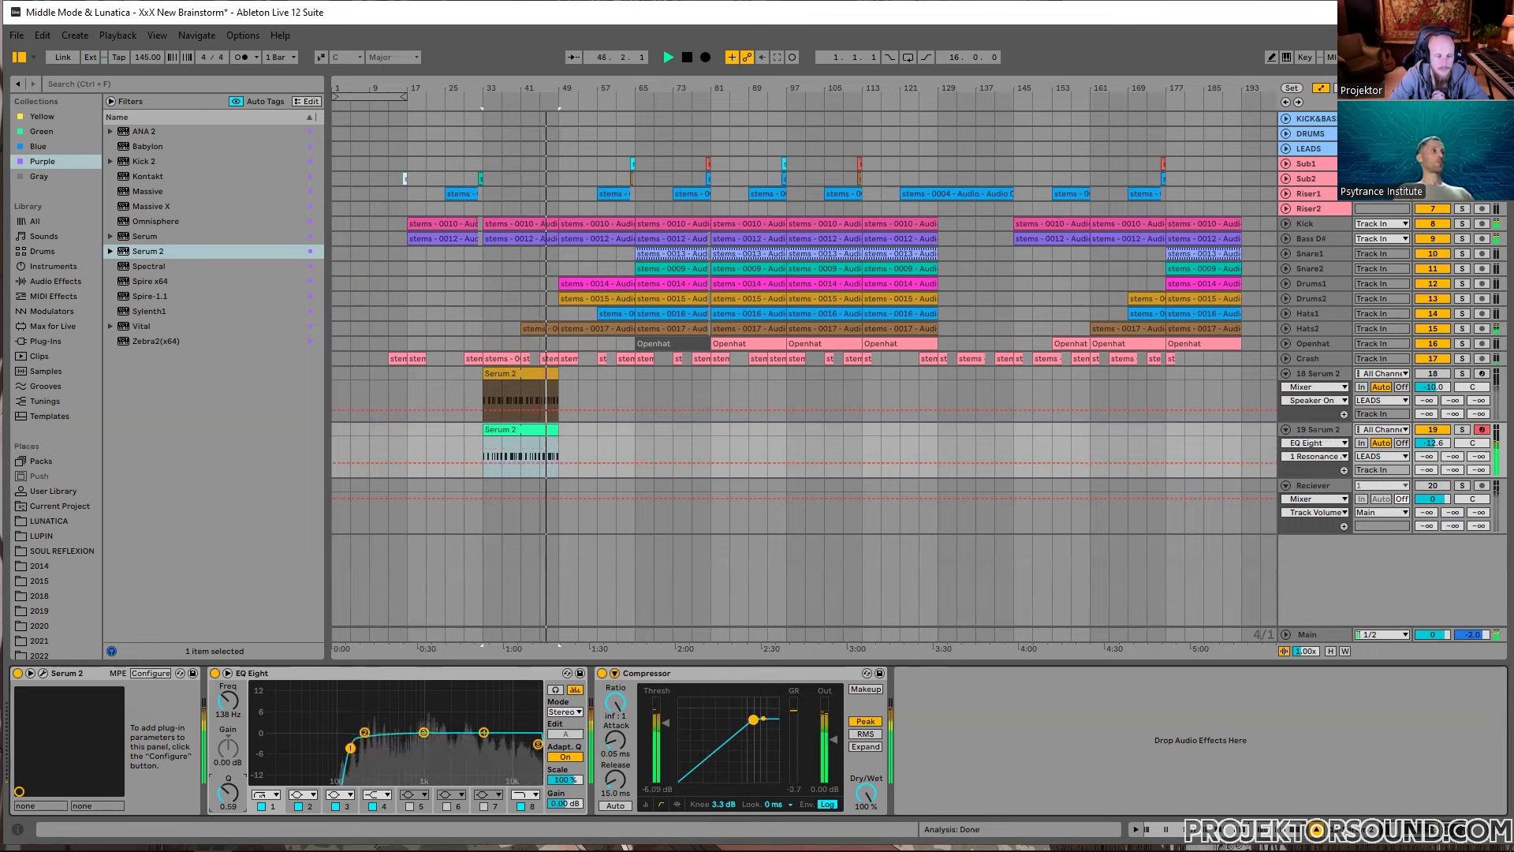
# Step: Set track 19's volume to -12.8 dB, stop playback and select its green Serum 2 clip
pyautogui.click(1432, 443)
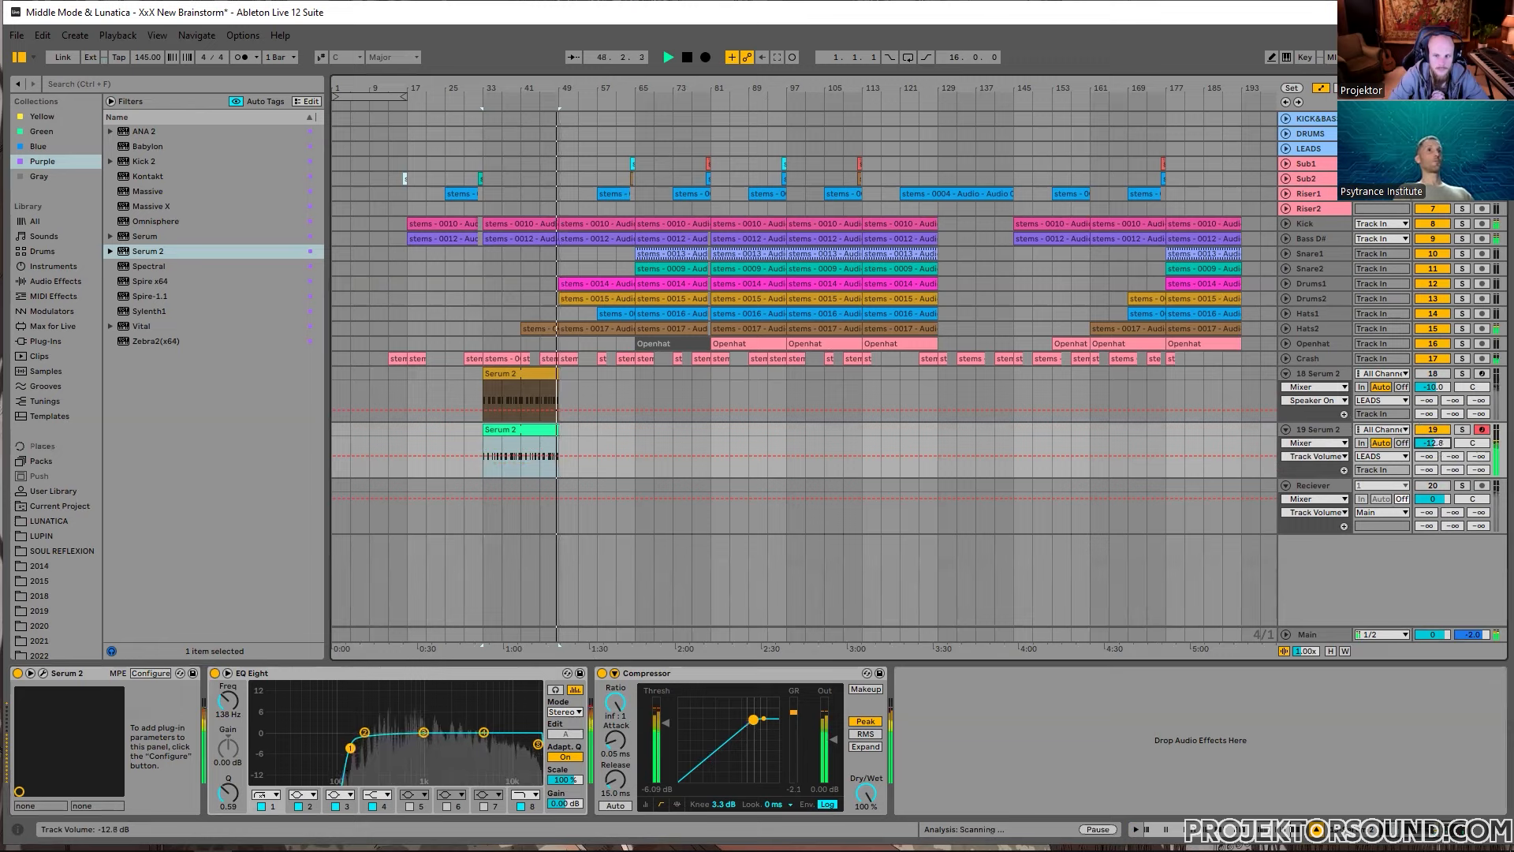
pyautogui.moveTo(1432, 443); pyautogui.dragTo(1432, 445)
pyautogui.press('space')
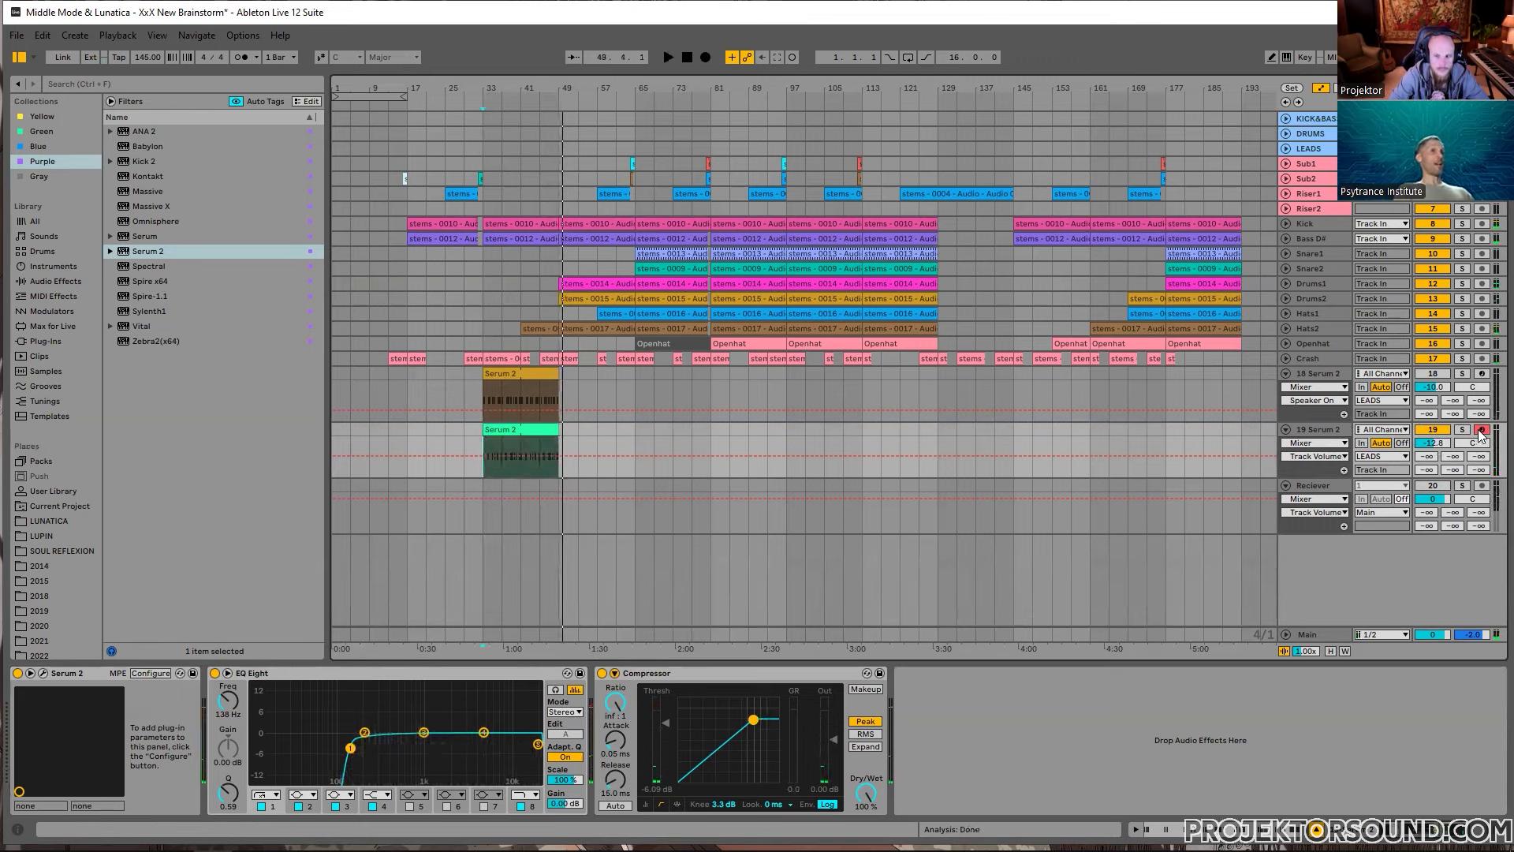
pyautogui.click(520, 430)
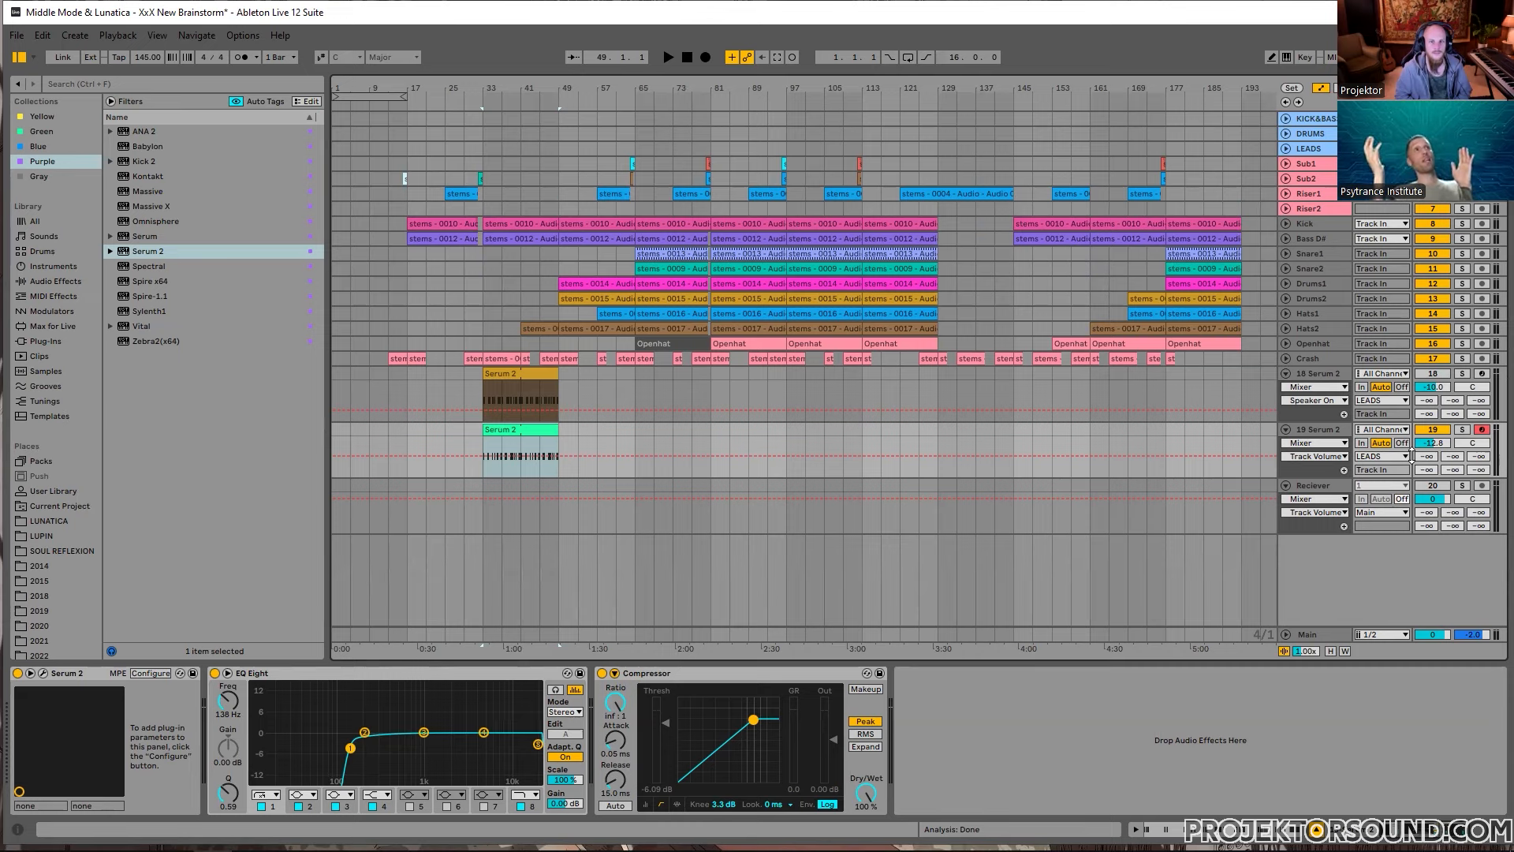
# Step: Open and close the SPAN analyzer, and insert a new MIDI track directly below track 19
pyautogui.hotkey('ctrl', 'alt', 'p')
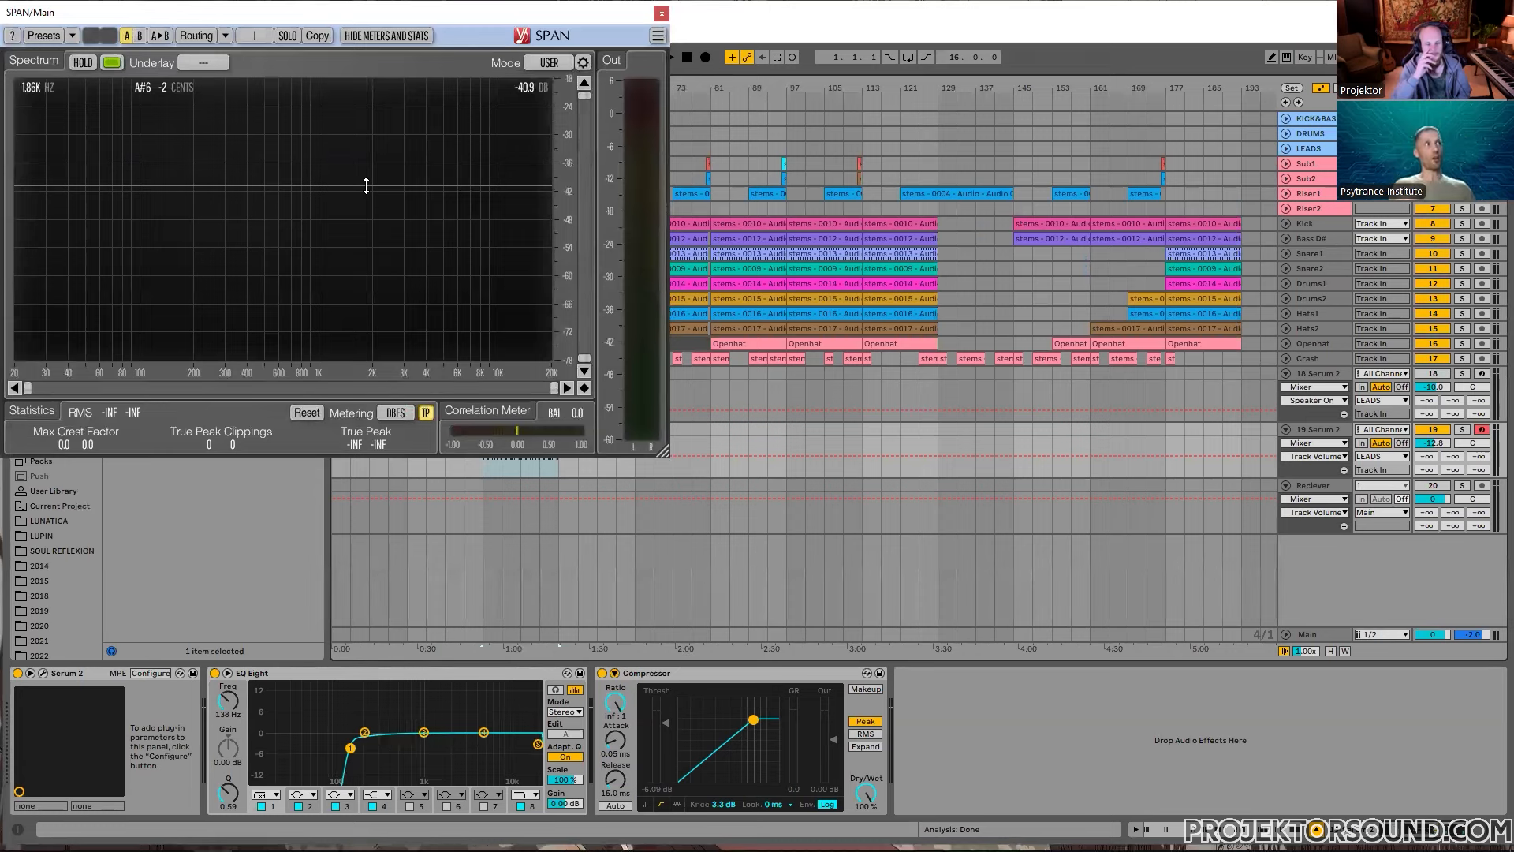
pyautogui.click(662, 13)
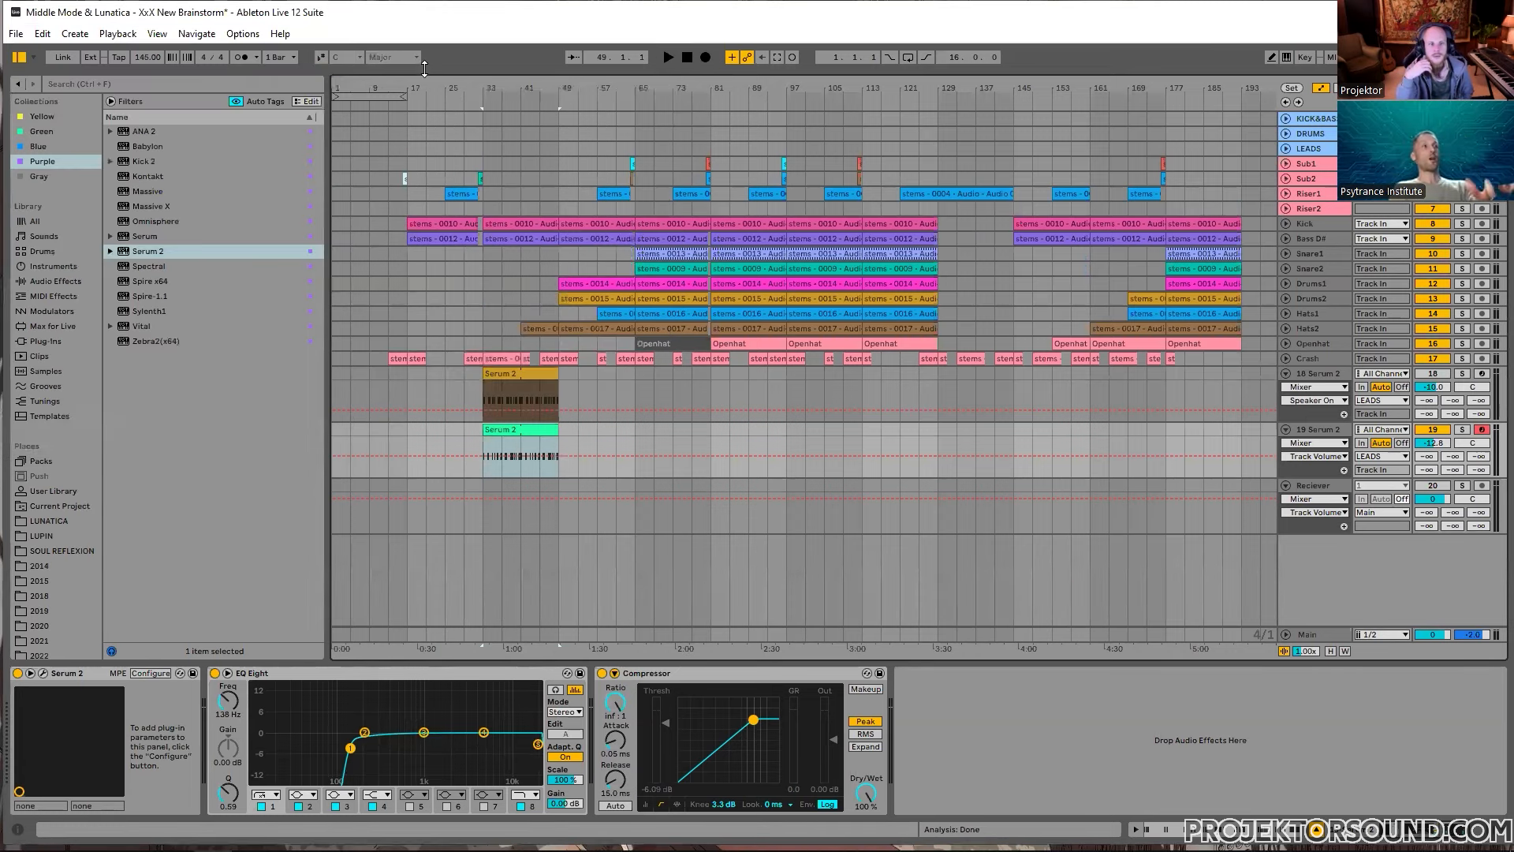
pyautogui.click(1306, 431)
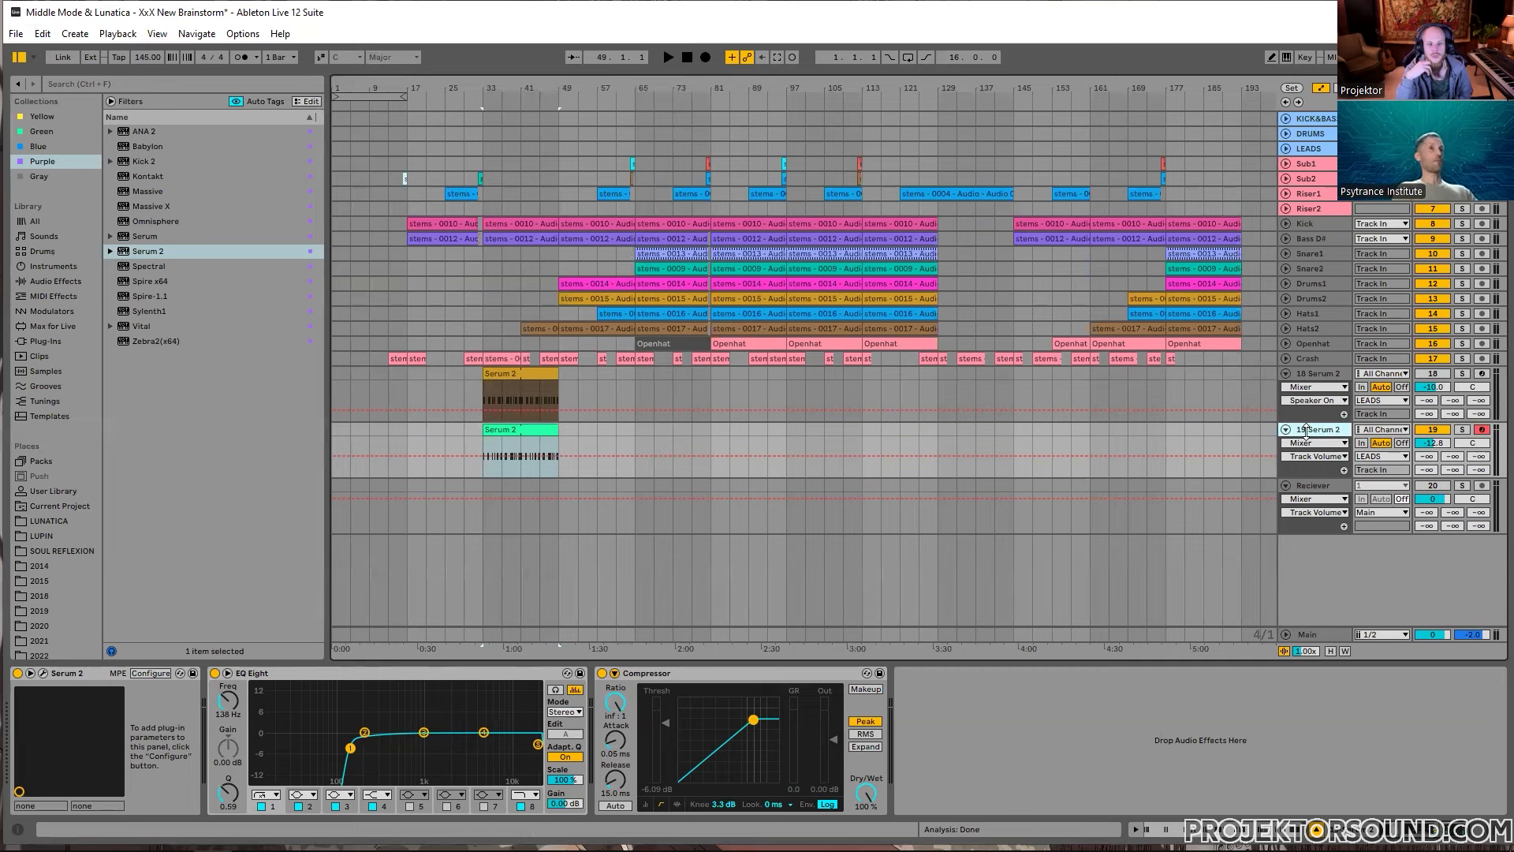
pyautogui.hotkey('ctrl', 'shift', 't')
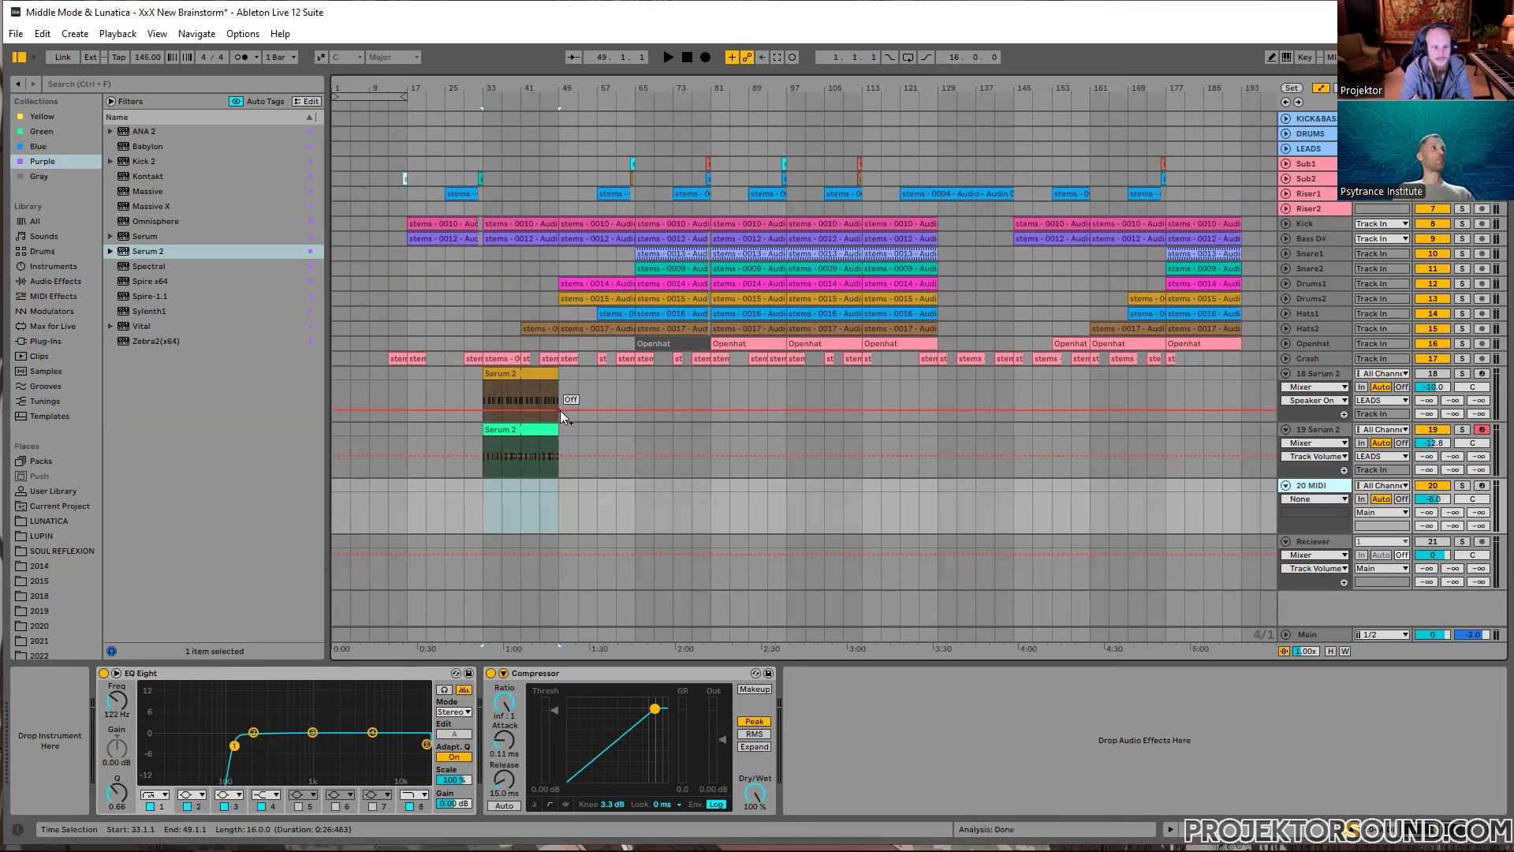
# Step: Try all notes of track 19's clip one octave higher at D#3 during playback, and bring them back down to D#2
pyautogui.click(503, 427)
pyautogui.doubleClick(502, 427)
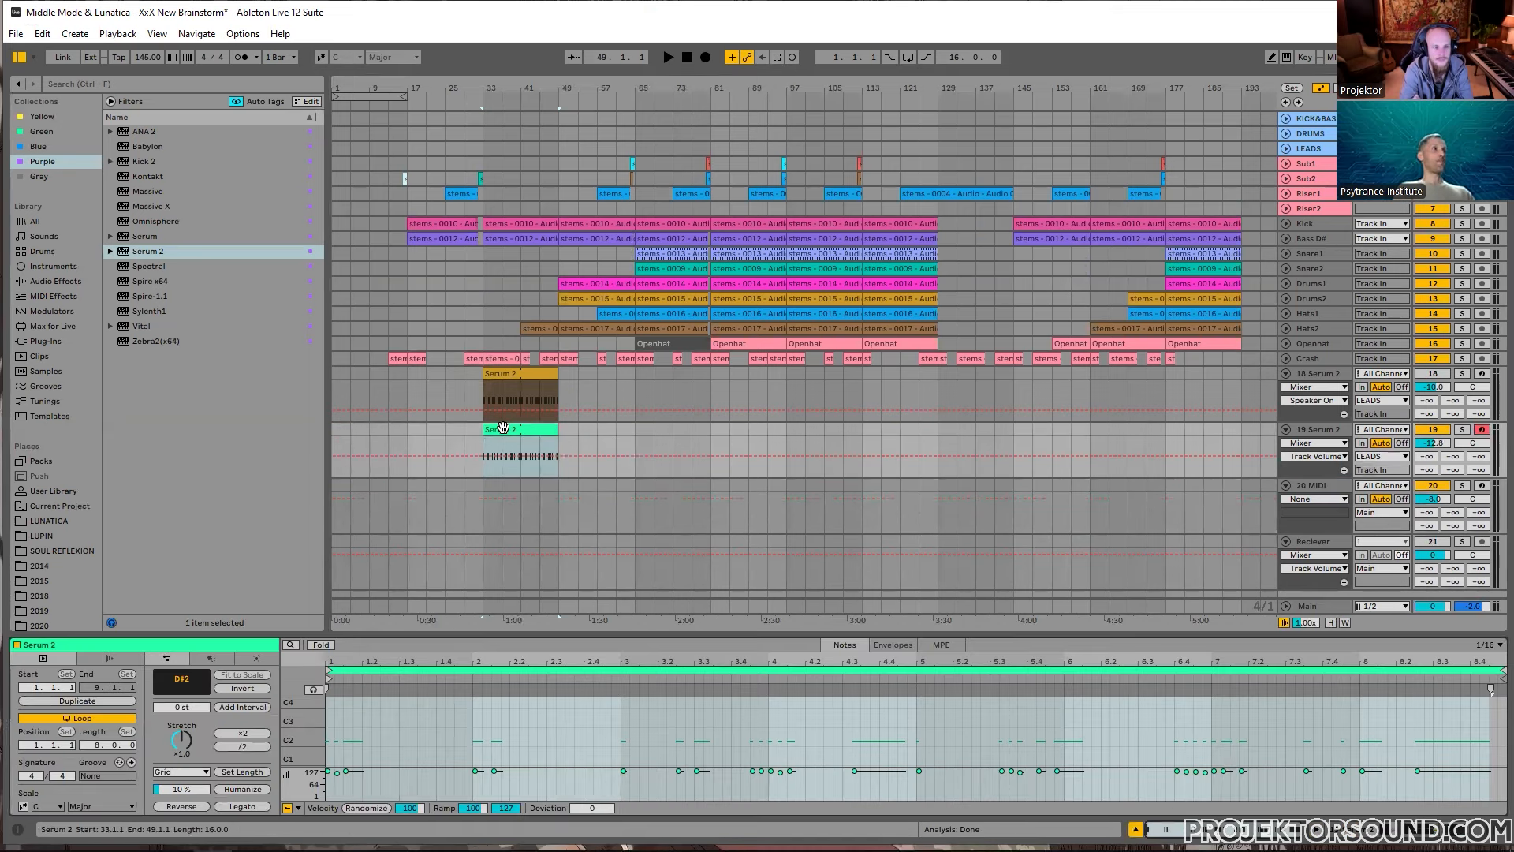
pyautogui.hotkey('ctrl', 'a')
pyautogui.hotkey('shift', 'Up')
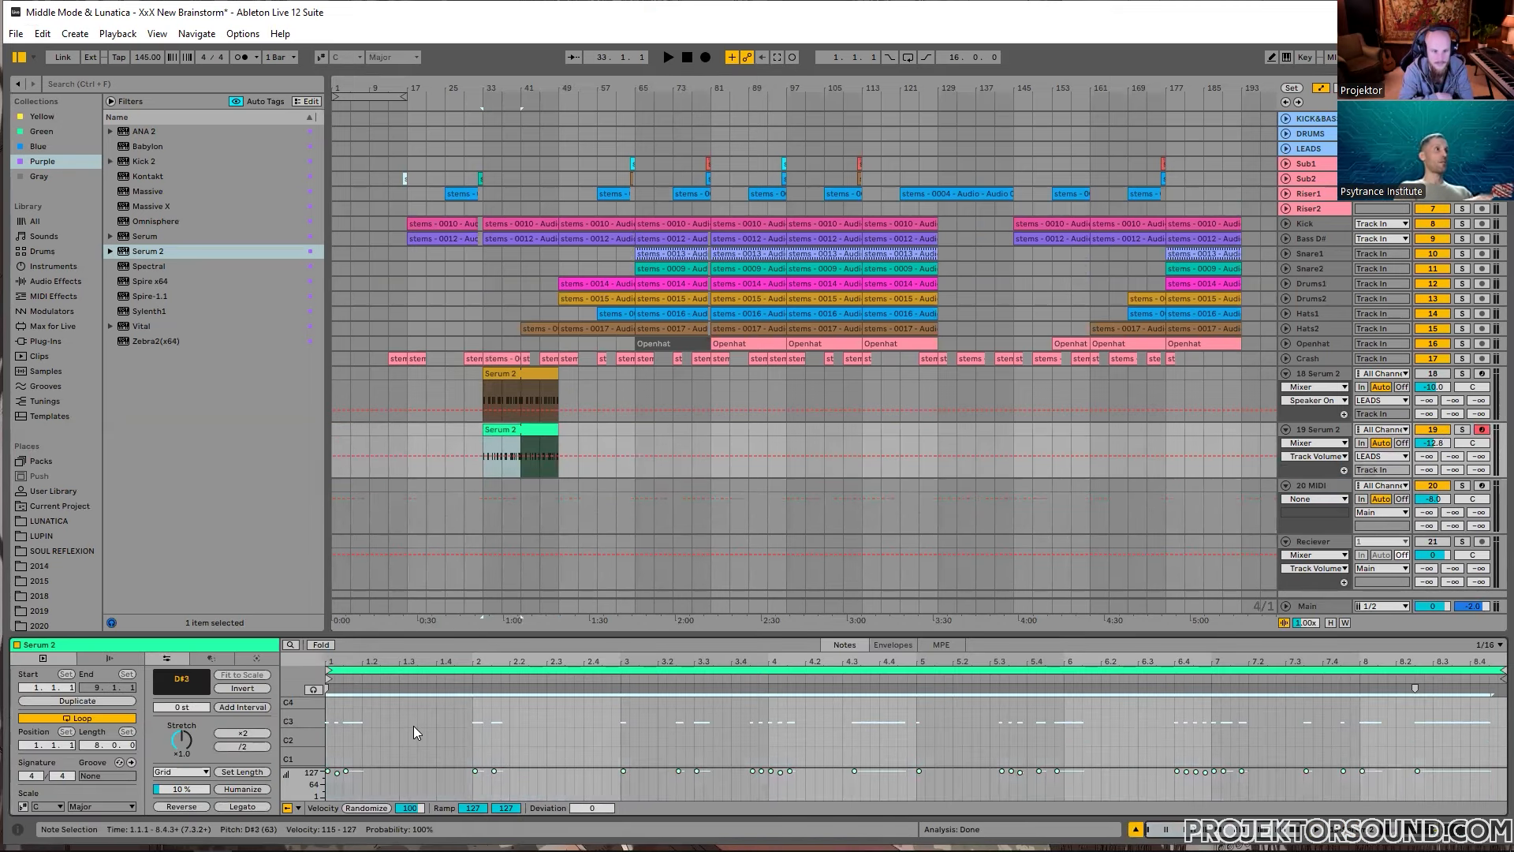
pyautogui.press('space')
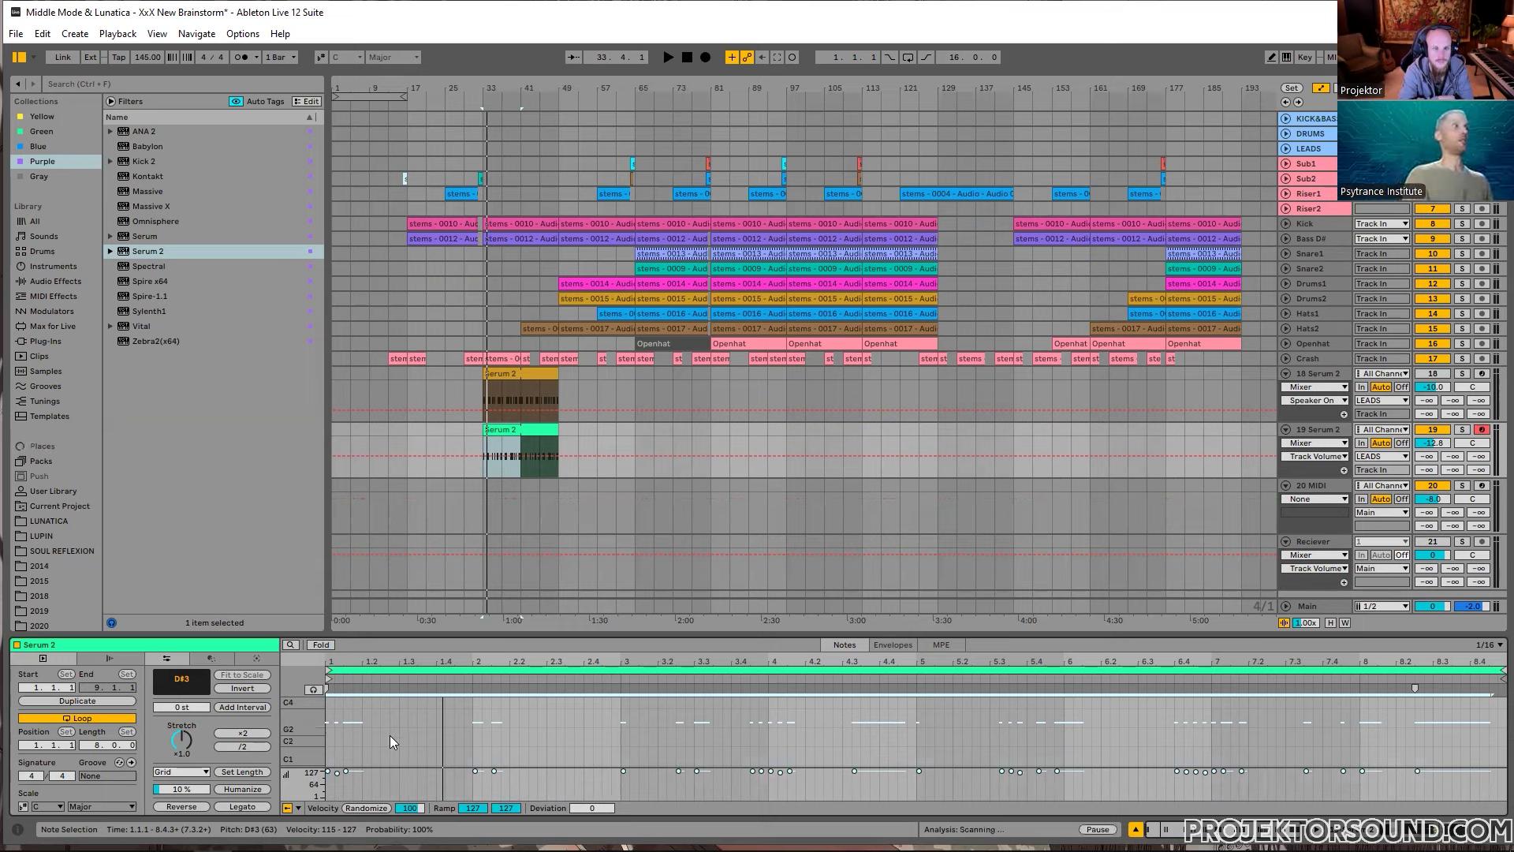
pyautogui.click(356, 722)
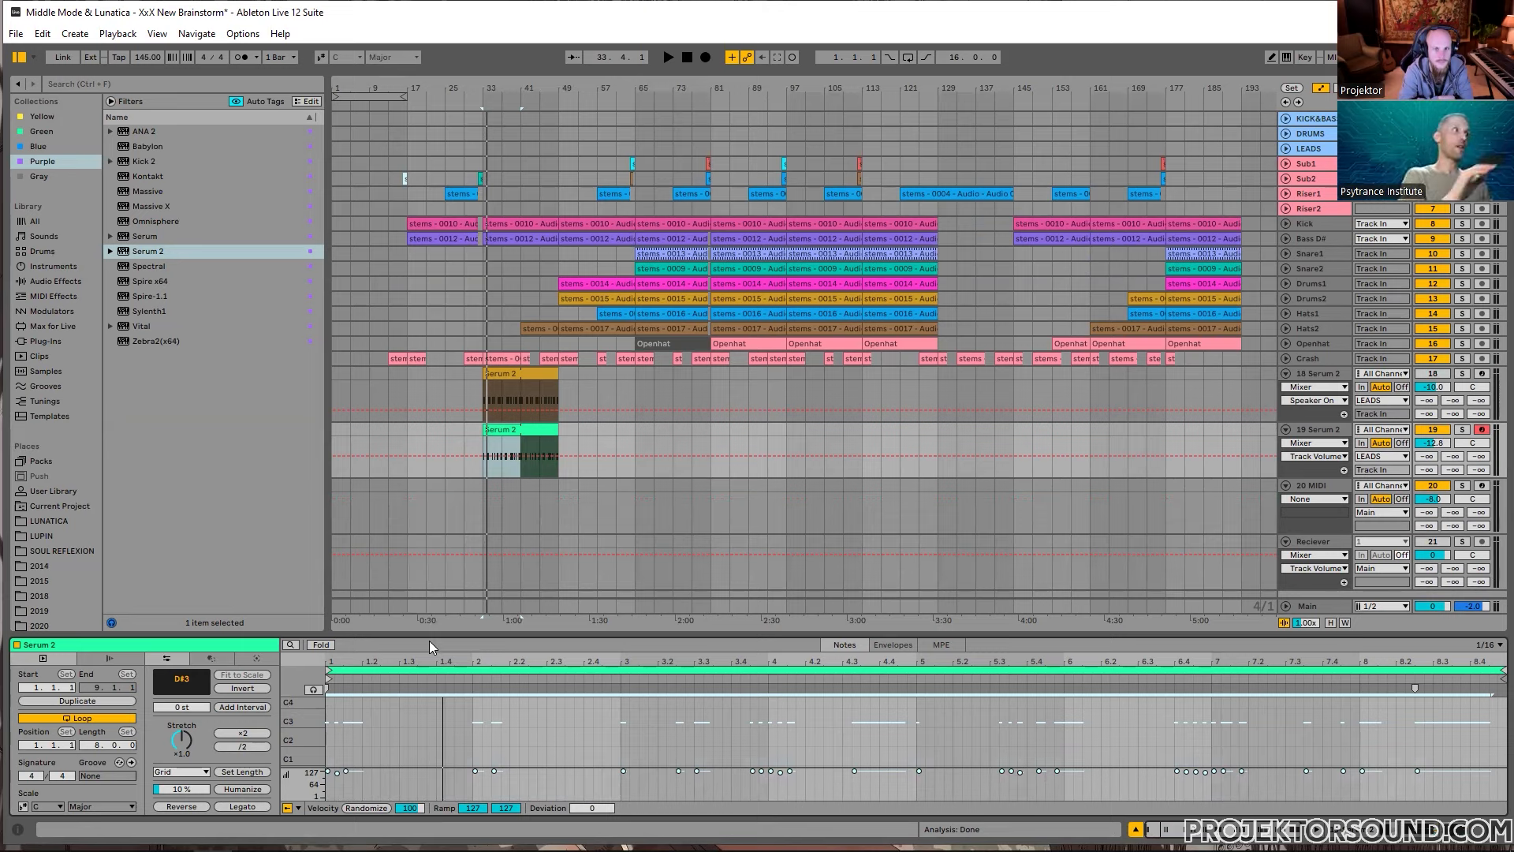
pyautogui.press('space')
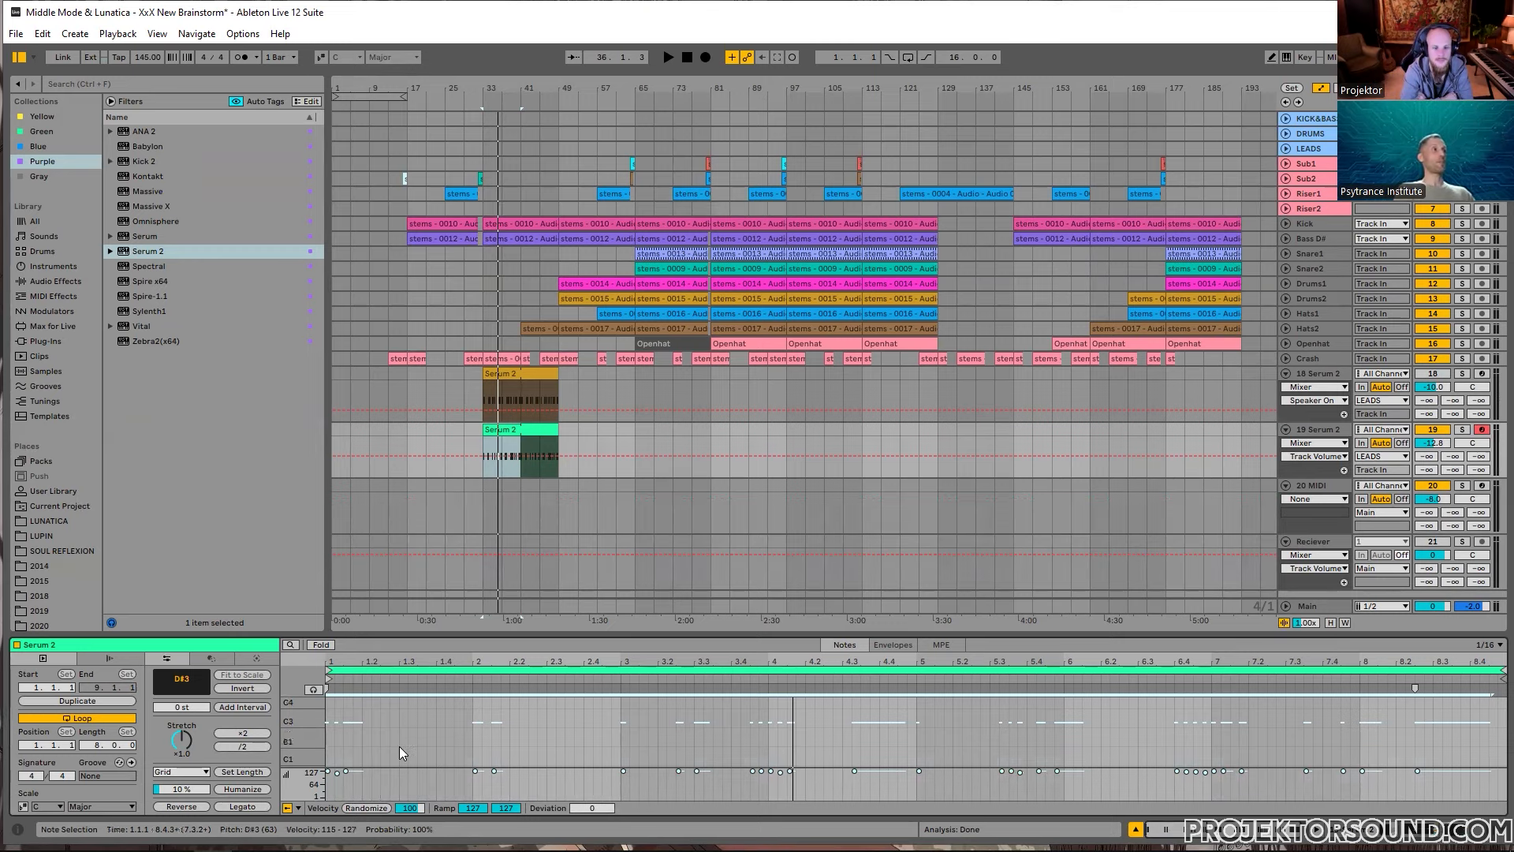
pyautogui.hotkey('shift', 'Down')
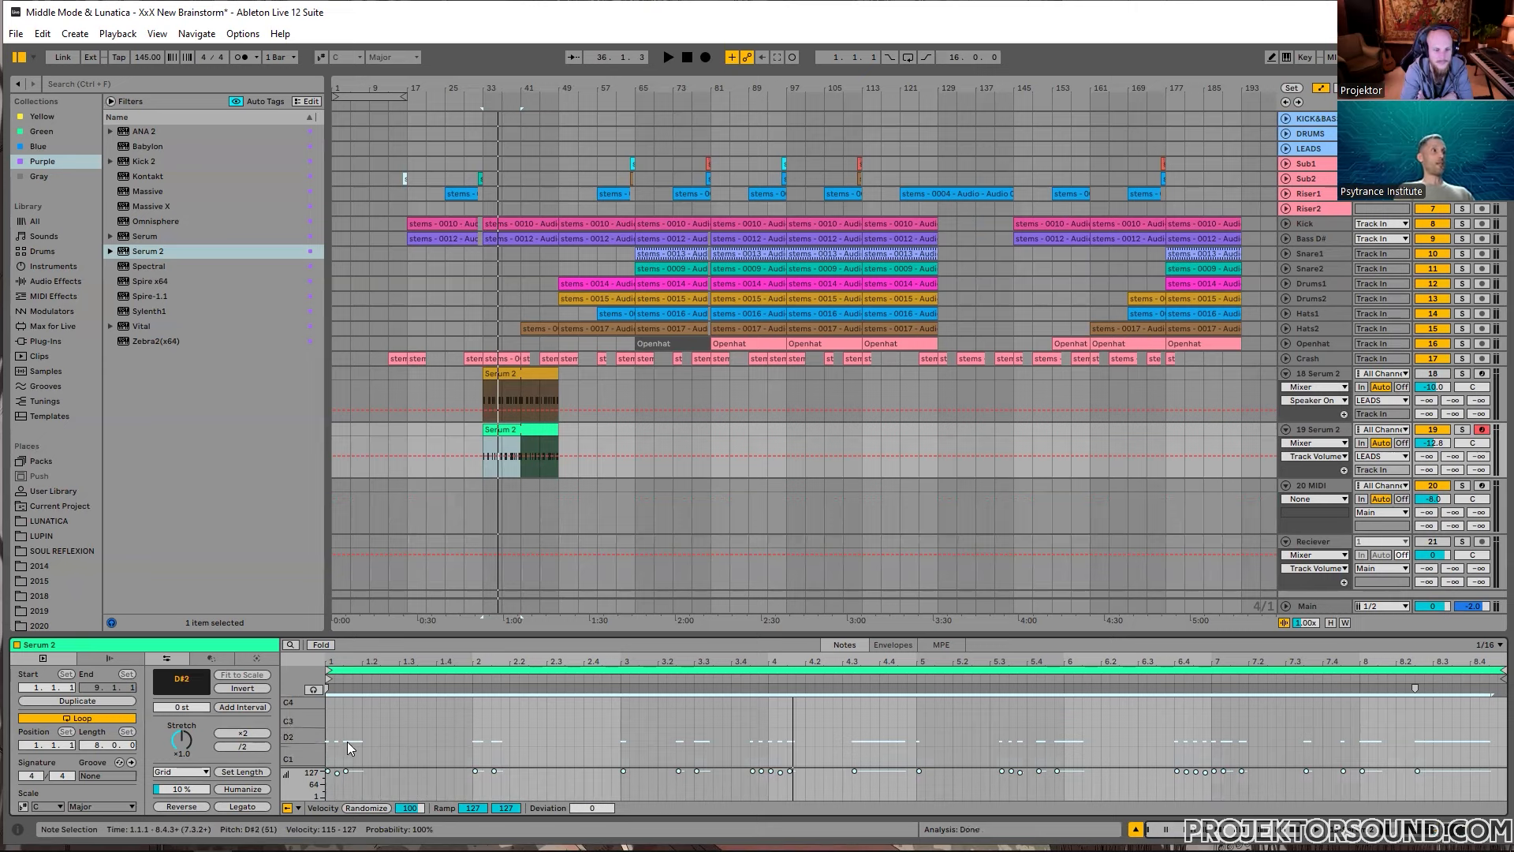
# Step: Audition all the clip's notes one octave lower at D#1, return them to D#2 and play the part again for comparison
pyautogui.click(407, 732)
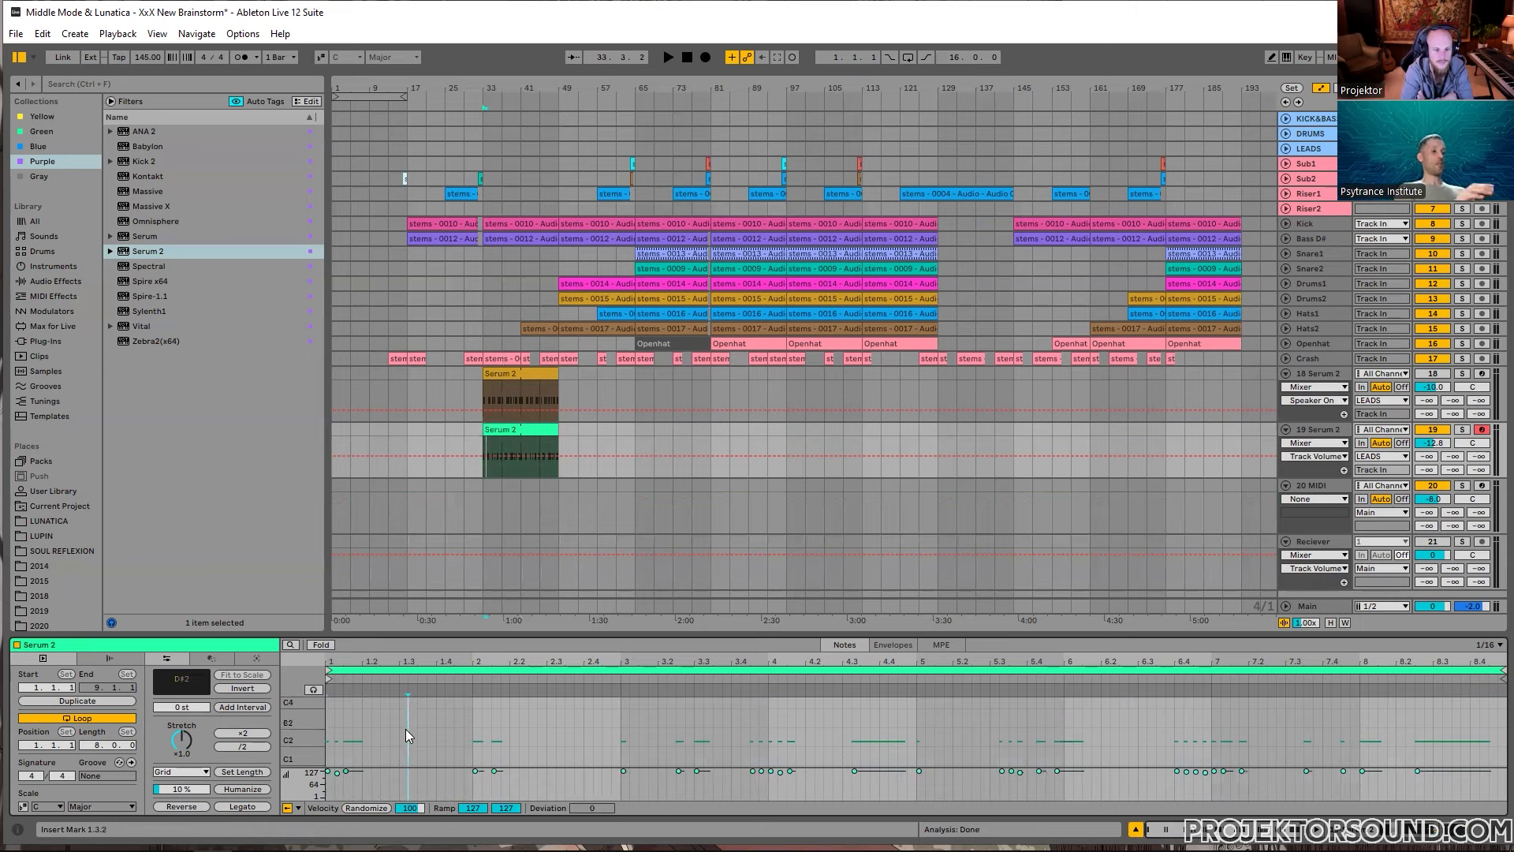
pyautogui.hotkey('ctrl', 'a')
pyautogui.hotkey('shift', 'Down')
pyautogui.press('space')
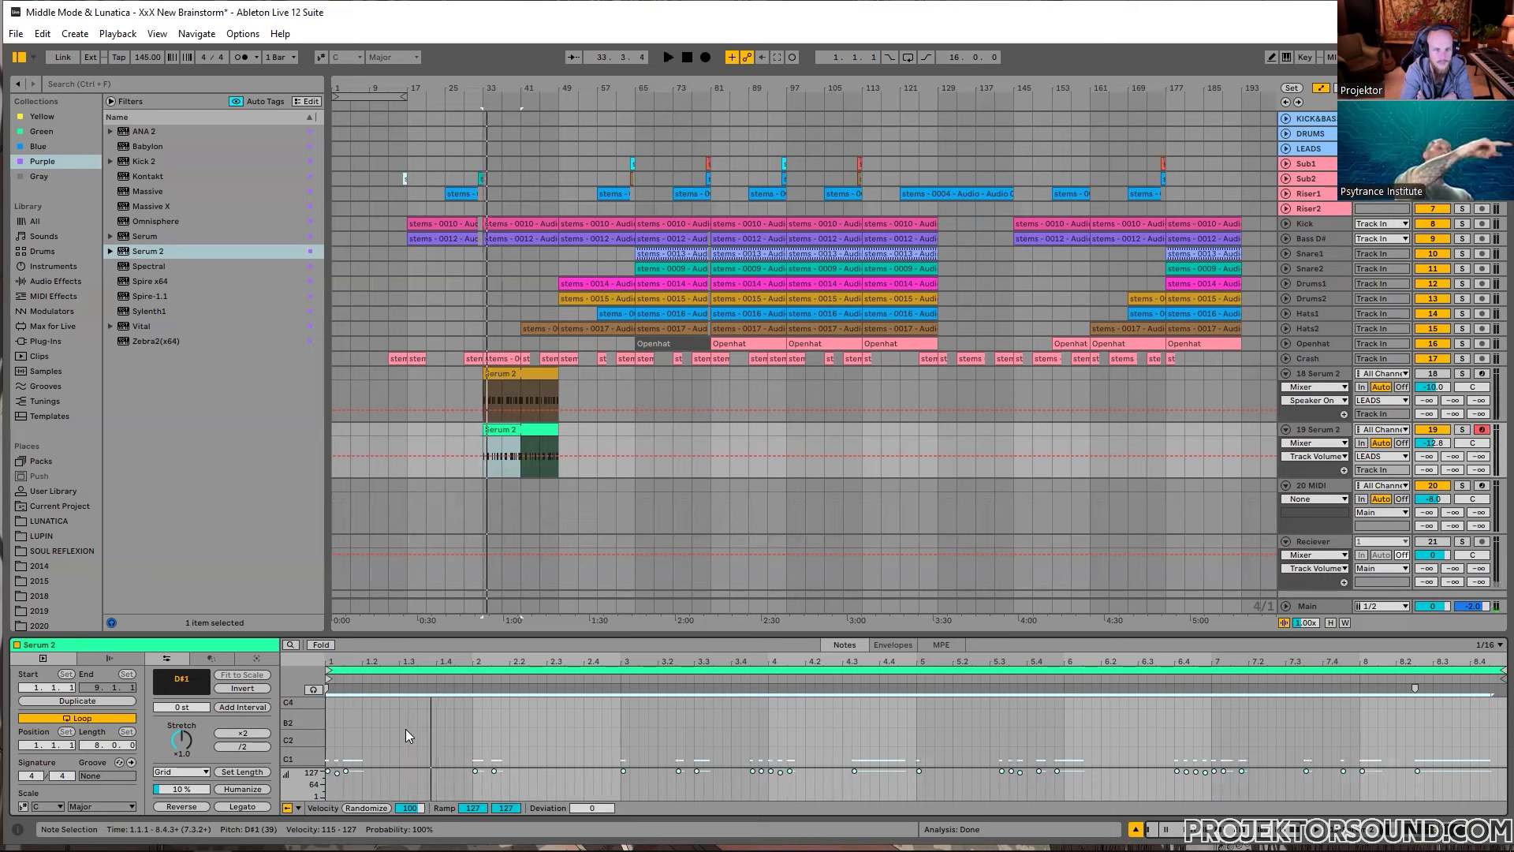
pyautogui.hotkey('shift', 'Up')
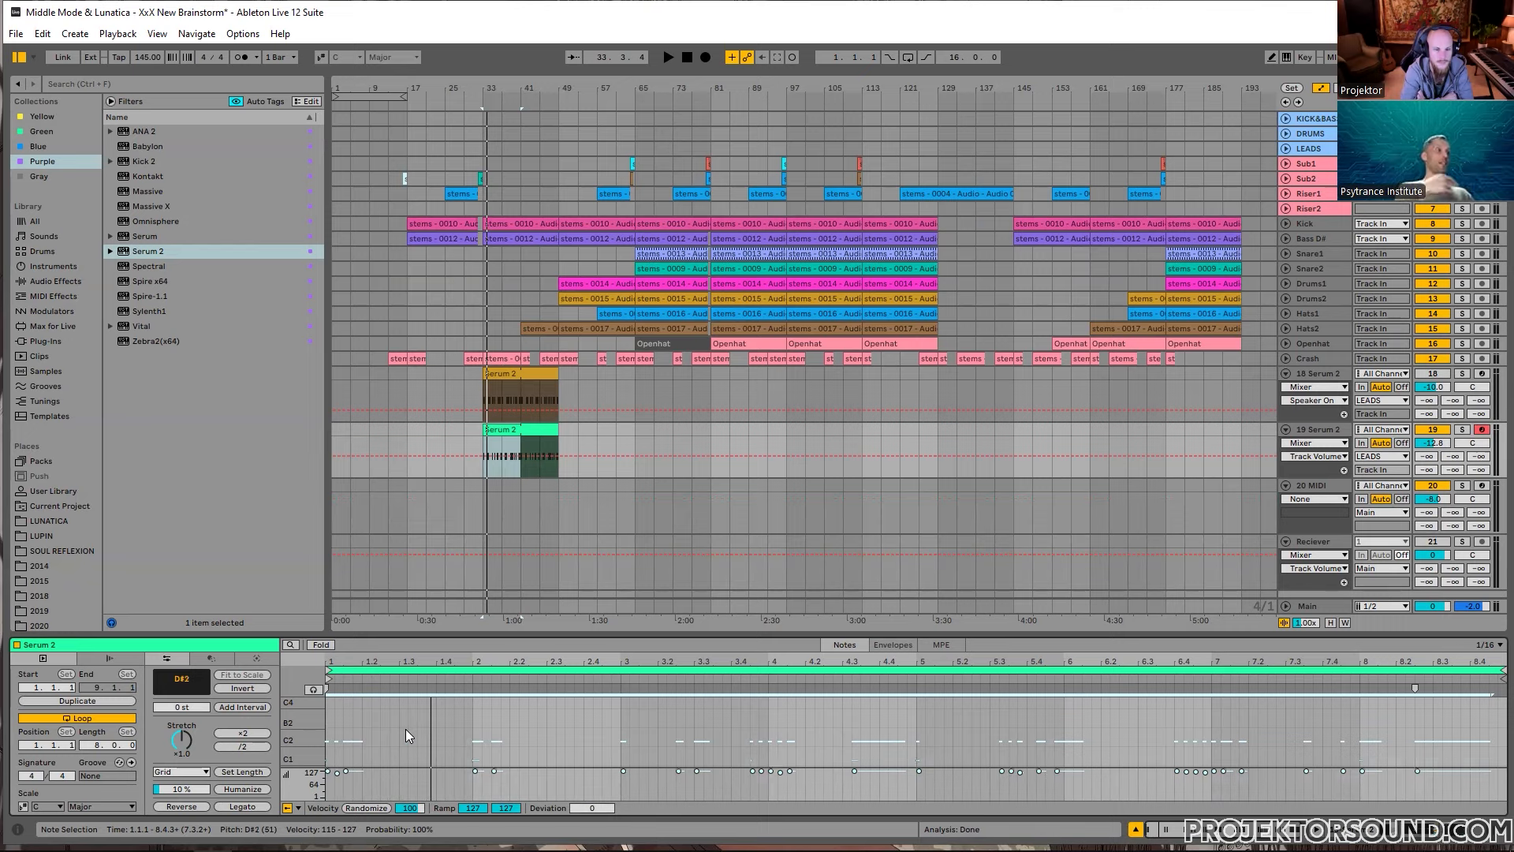
pyautogui.press('space')
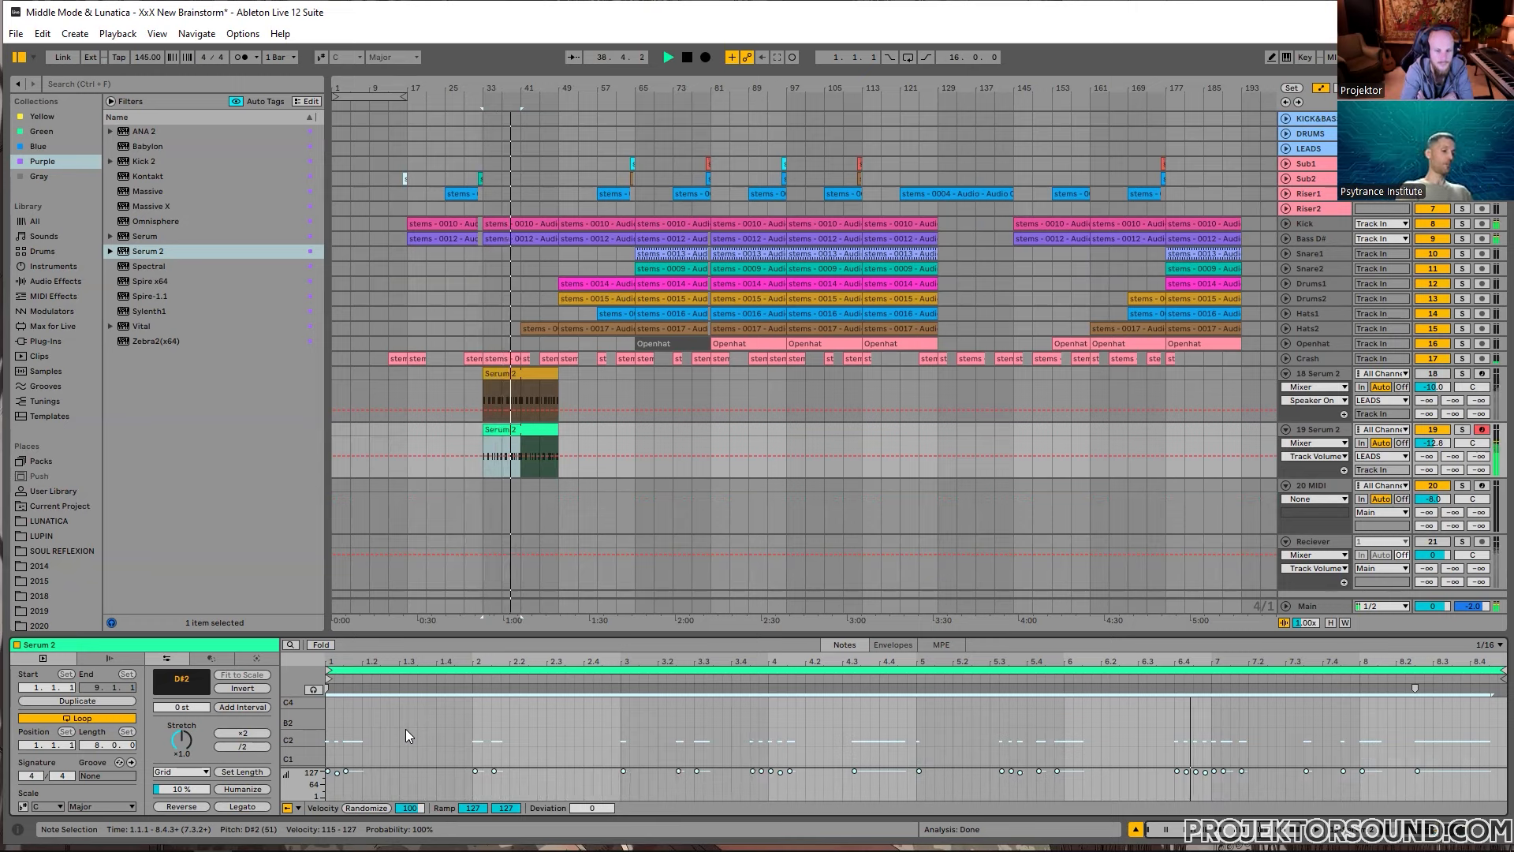
pyautogui.press('space')
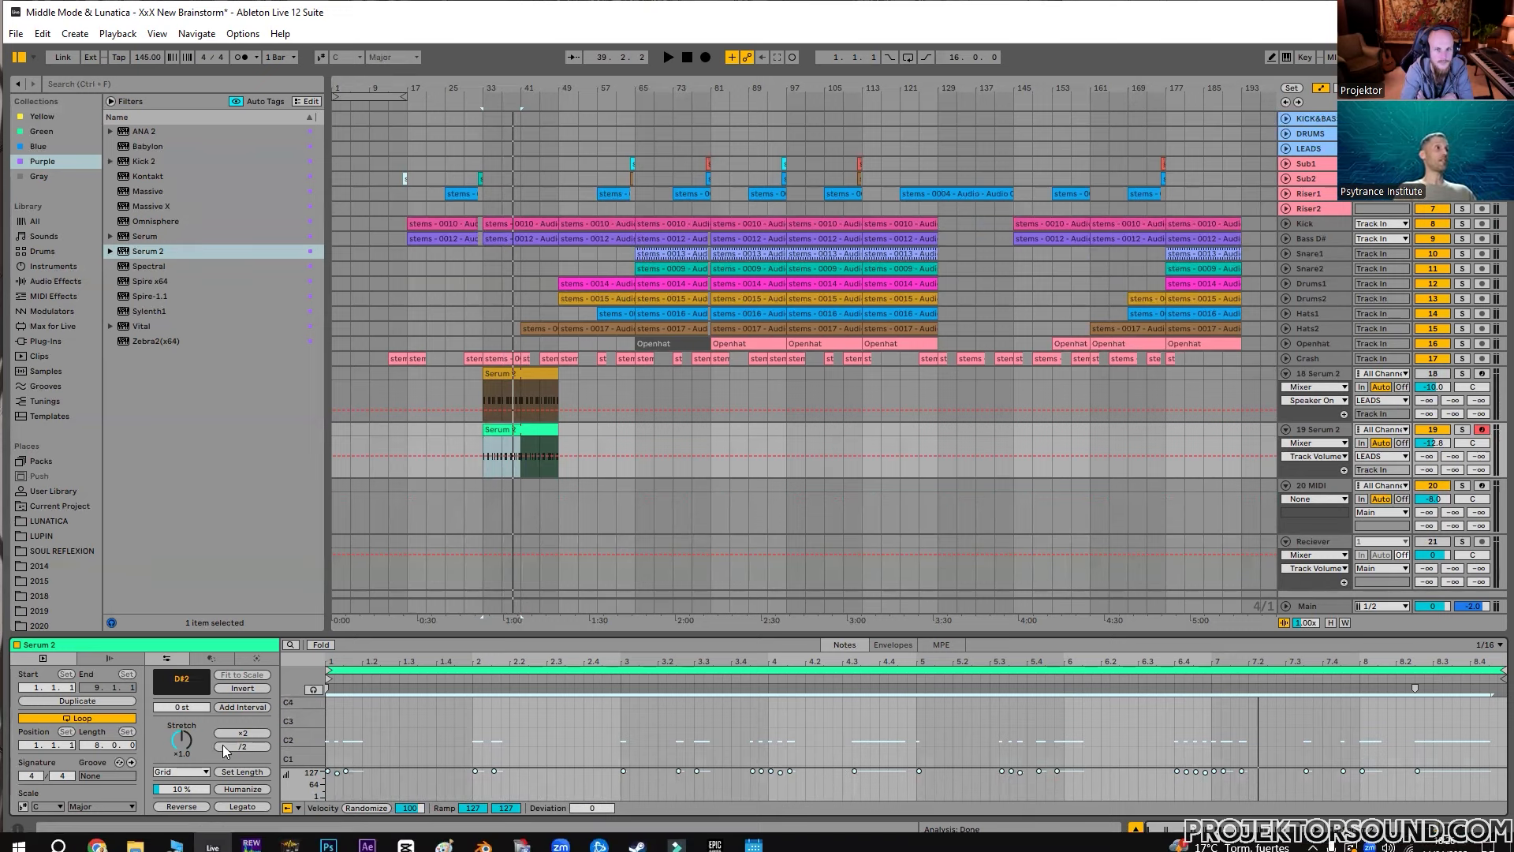
# Step: Lower all the notes to D#1 once more, listen to them, and undo the last two changes
pyautogui.click(418, 737)
pyautogui.hotkey('ctrl', 'a')
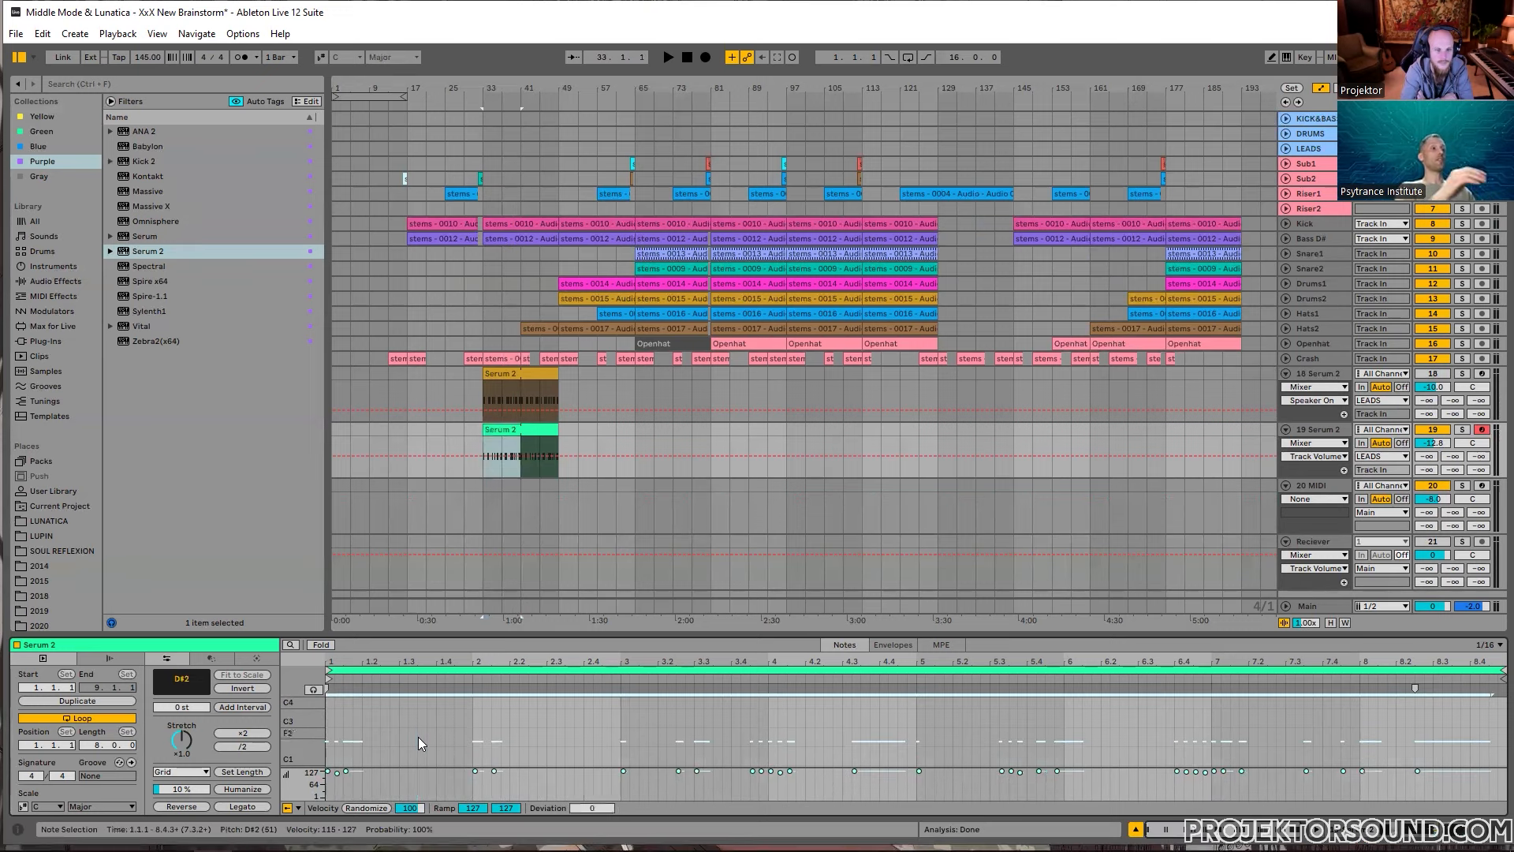
pyautogui.hotkey('shift', 'Down')
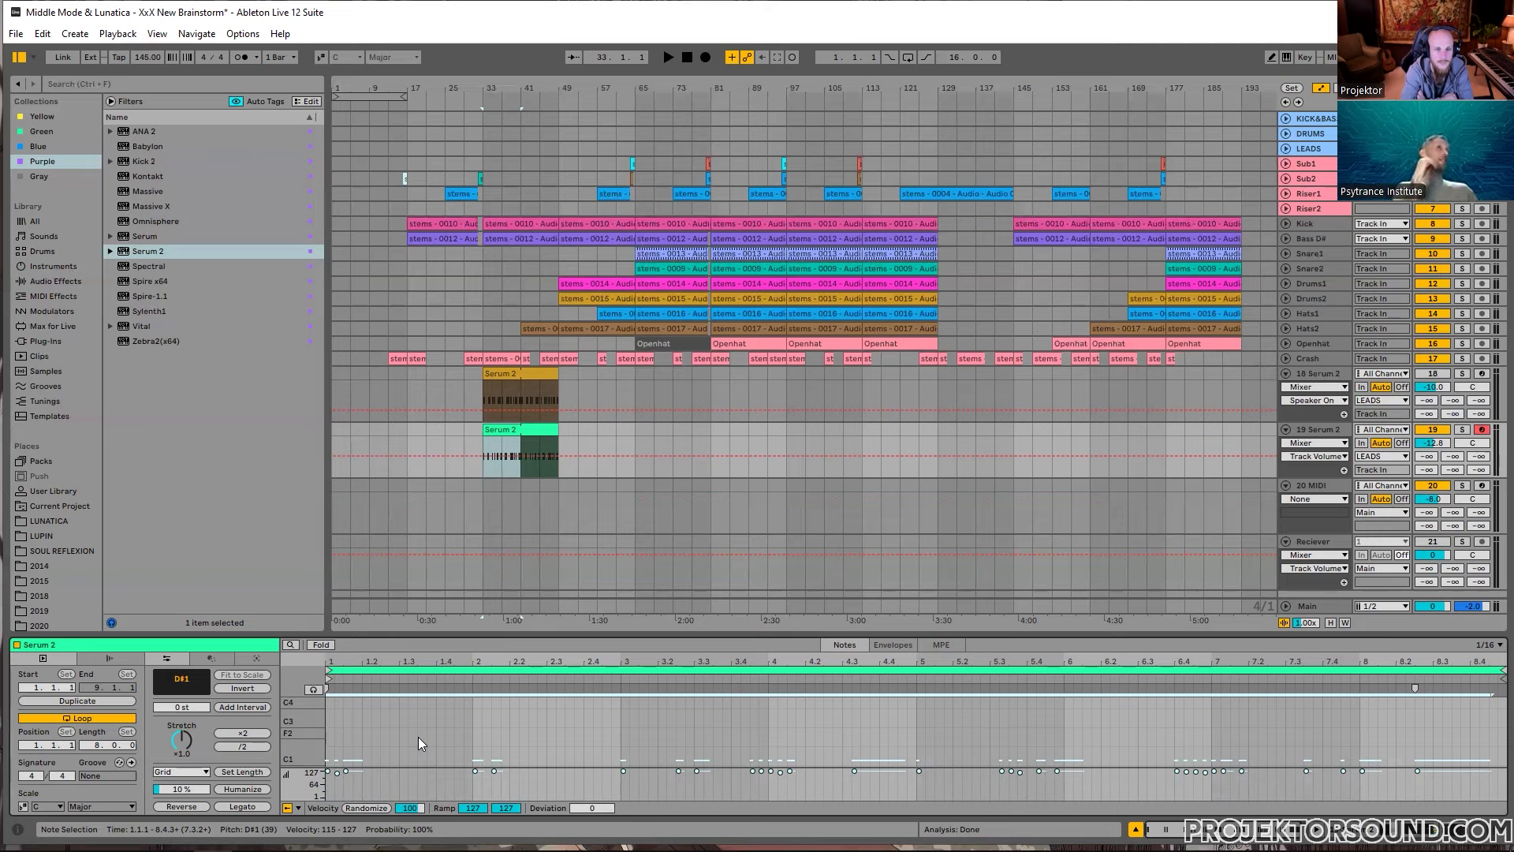
pyautogui.press('space')
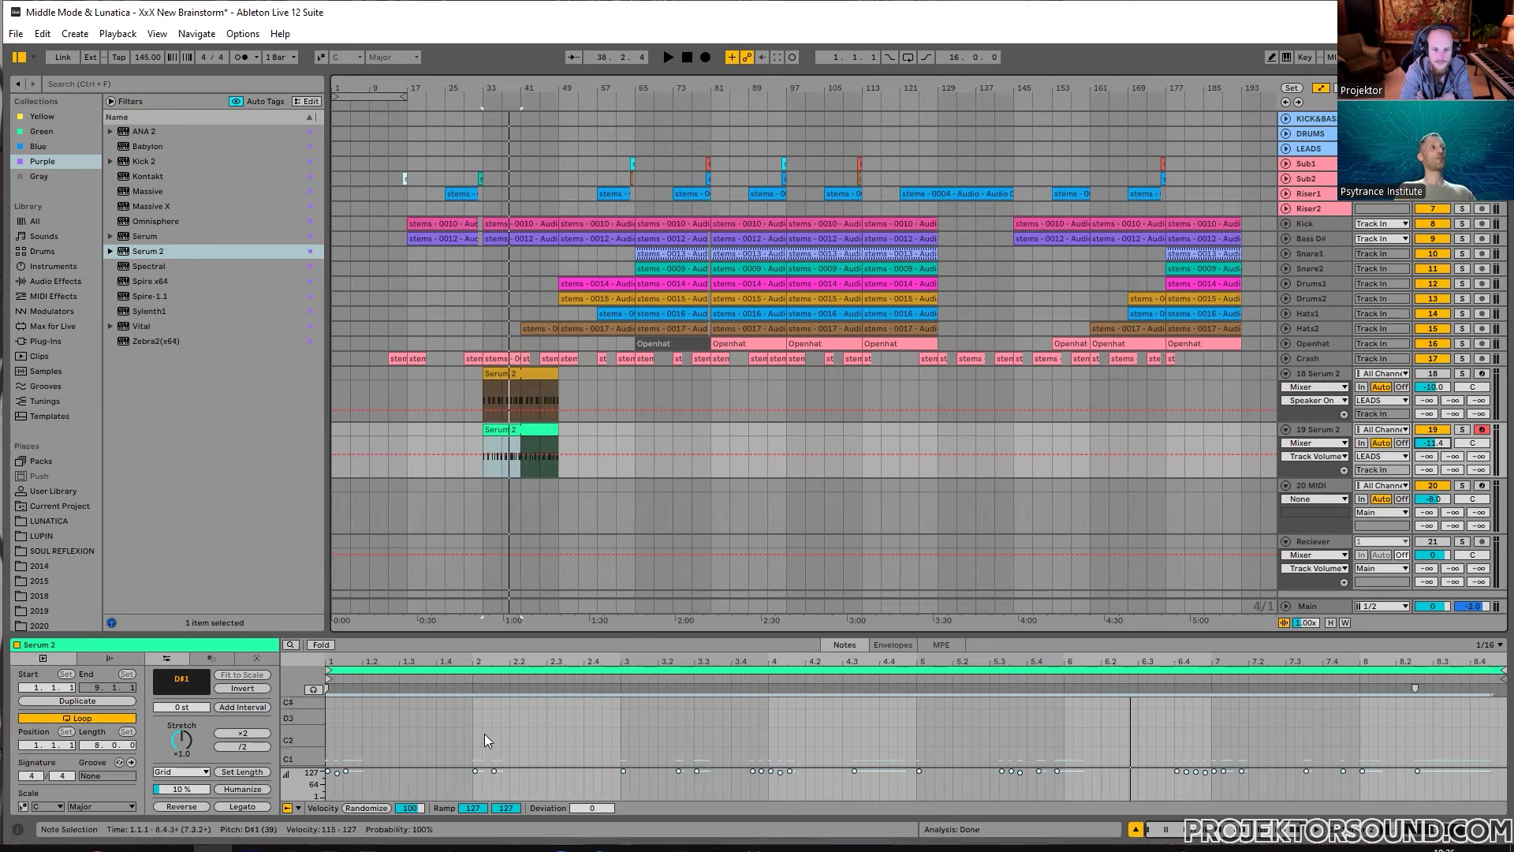
pyautogui.click(462, 740)
pyautogui.hotkey('ctrl', 'z')
pyautogui.hotkey('ctrl', 'z')
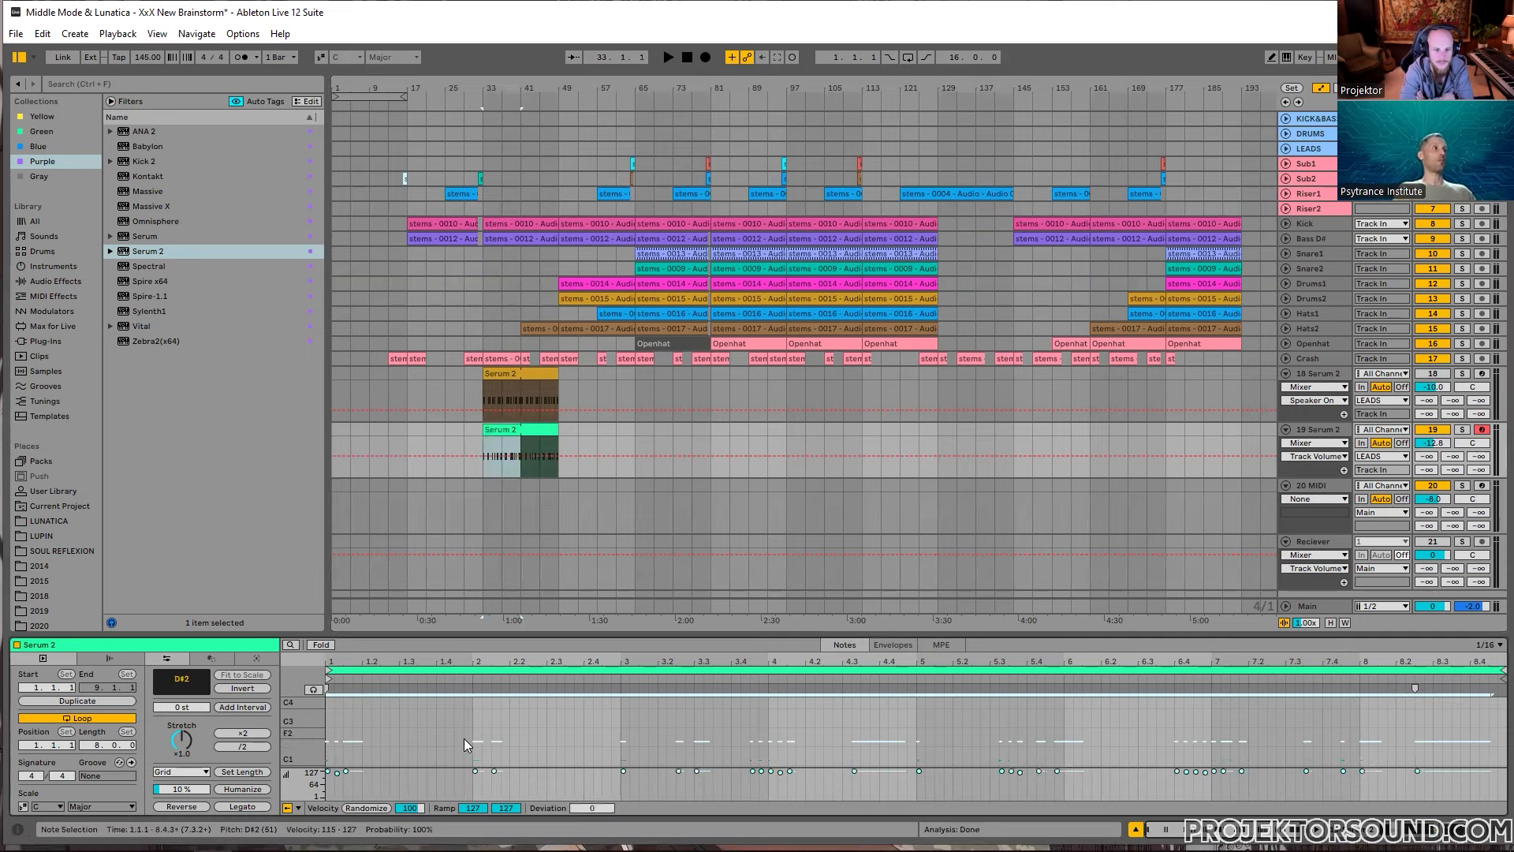
# Step: Route the new MIDI track 20's output to the LEADS group and arm it for recording instead of track 19
pyautogui.click(330, 718)
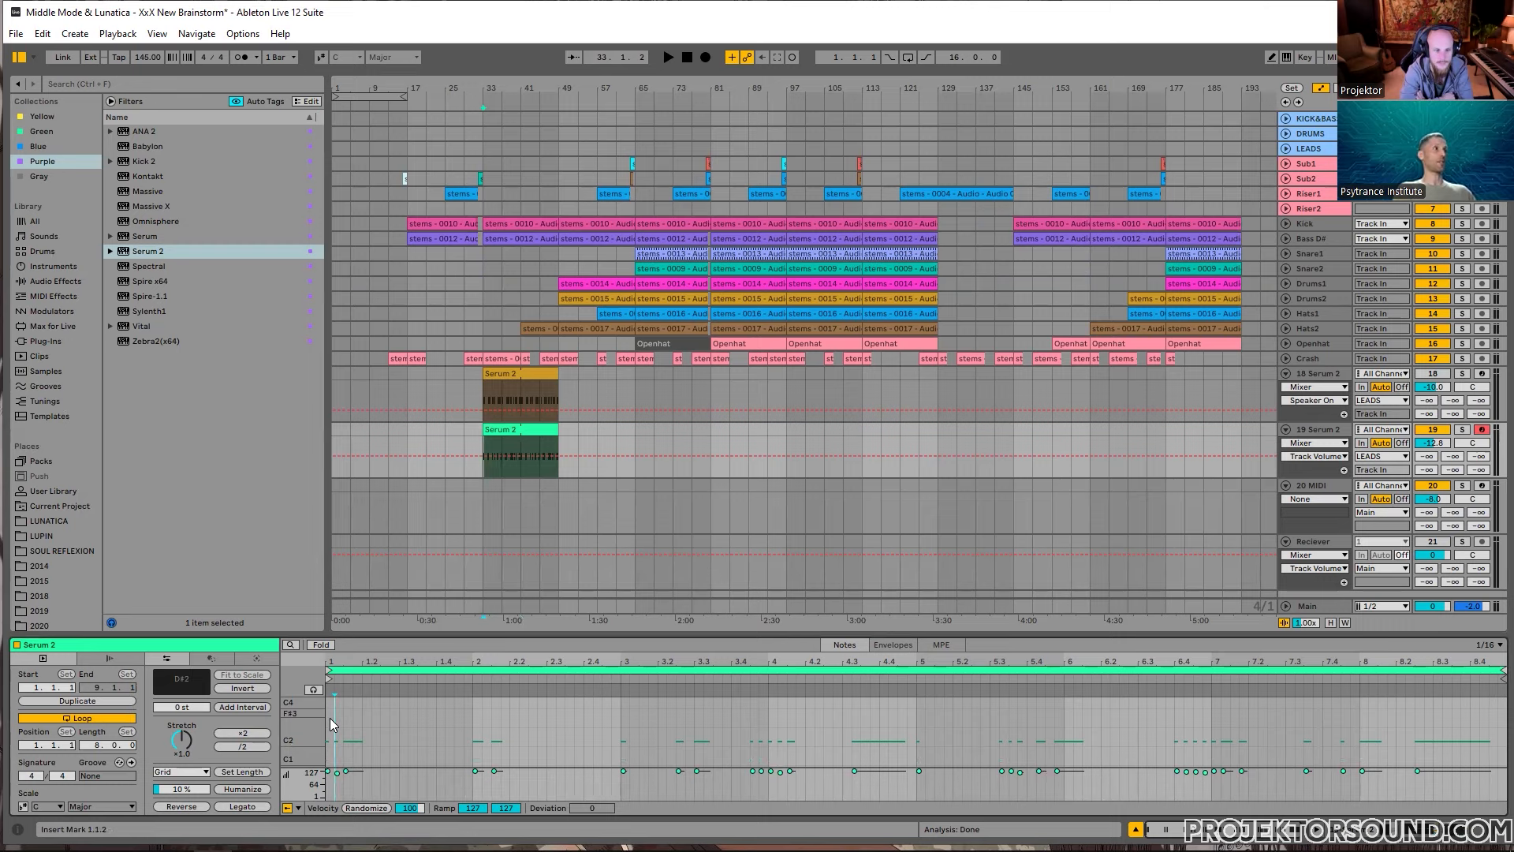
pyautogui.click(328, 725)
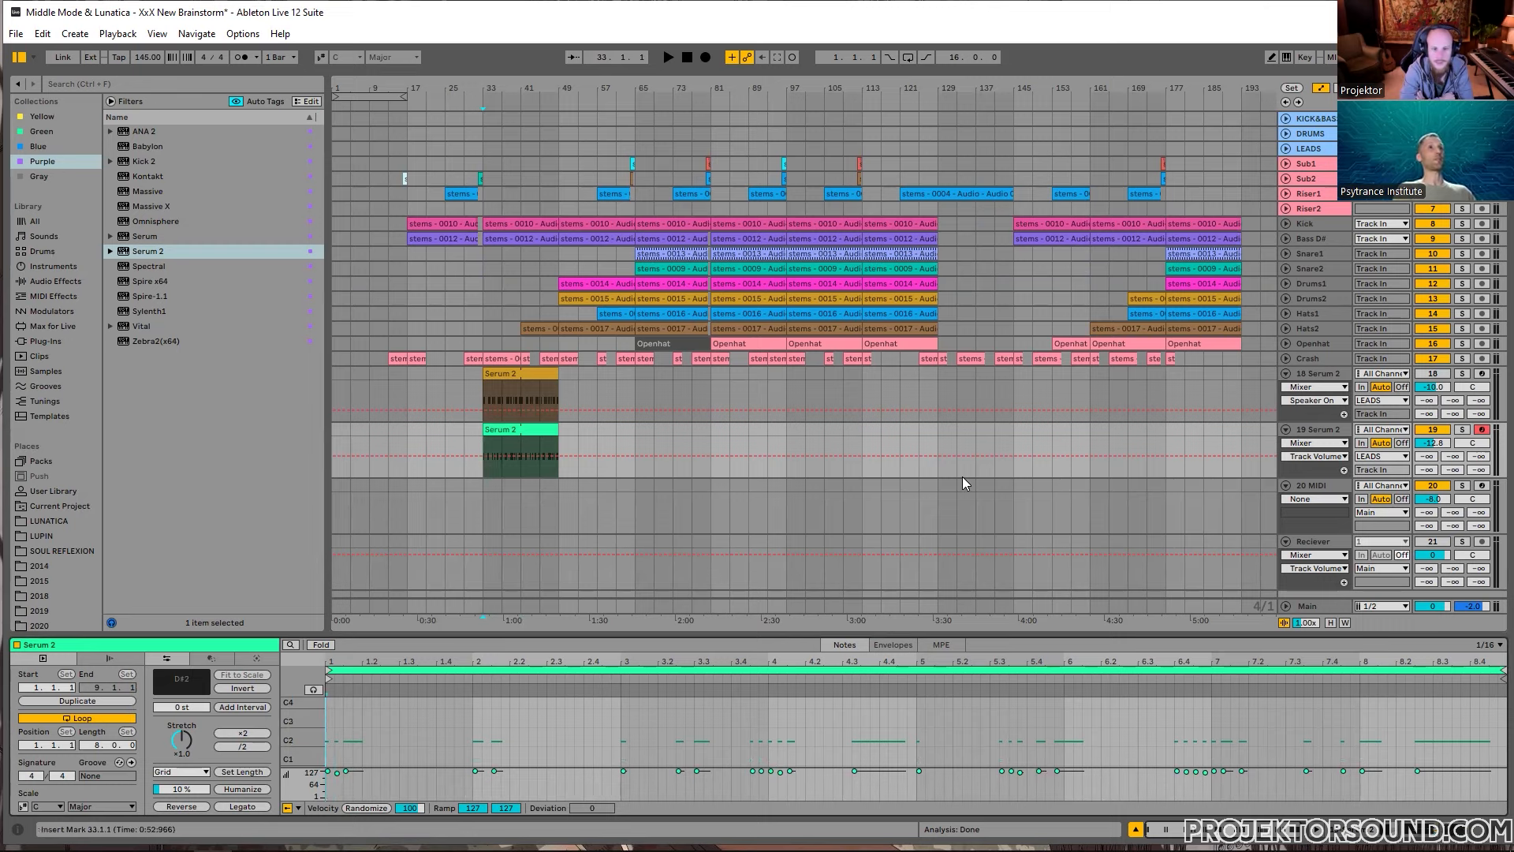
pyautogui.scroll(-1, 962, 476)
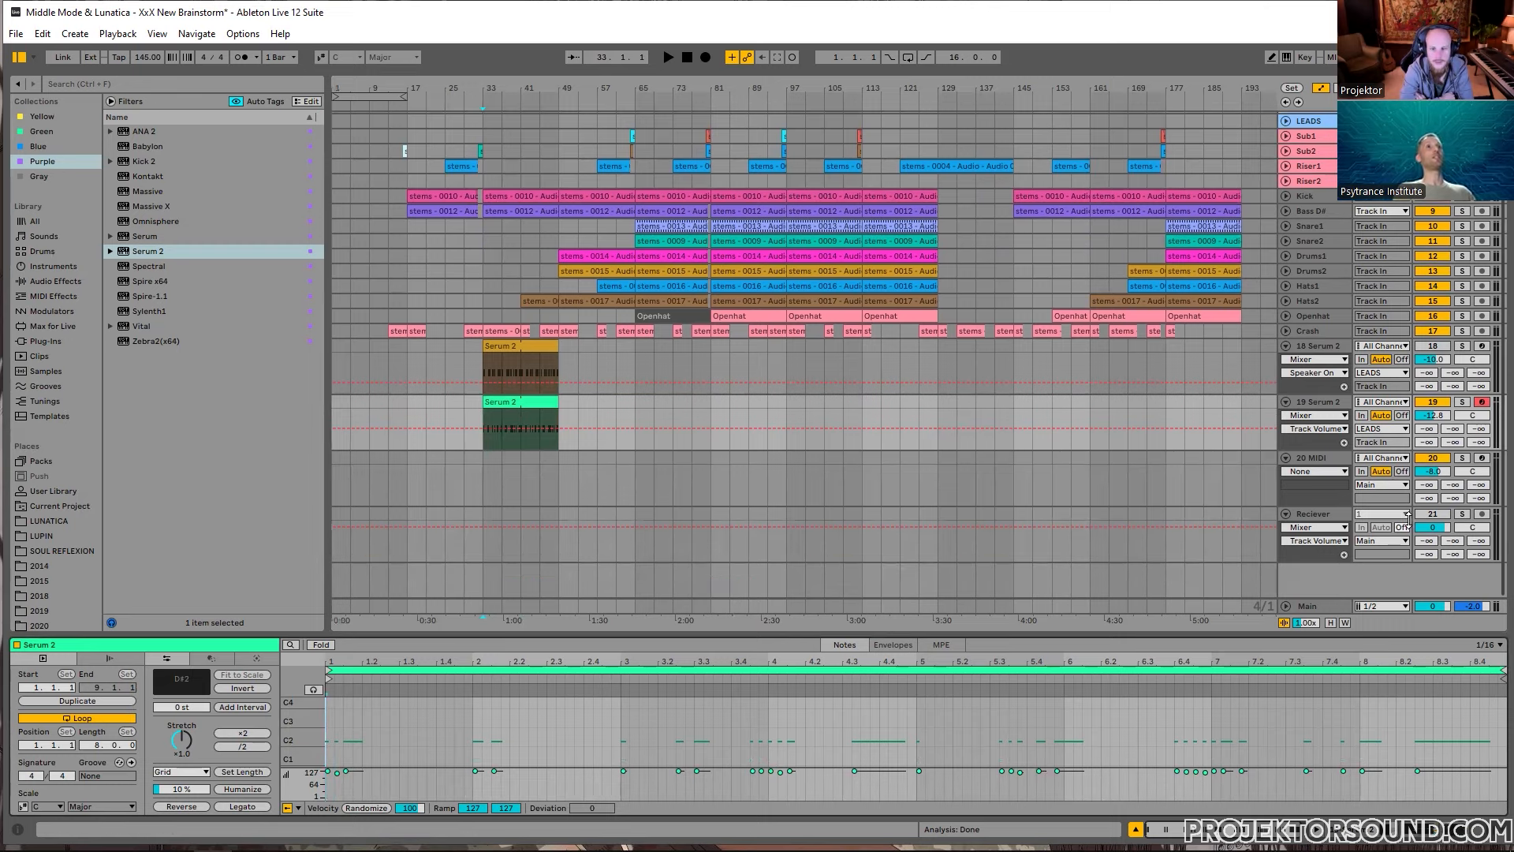
pyautogui.click(1328, 463)
pyautogui.click(1381, 485)
pyautogui.click(1380, 559)
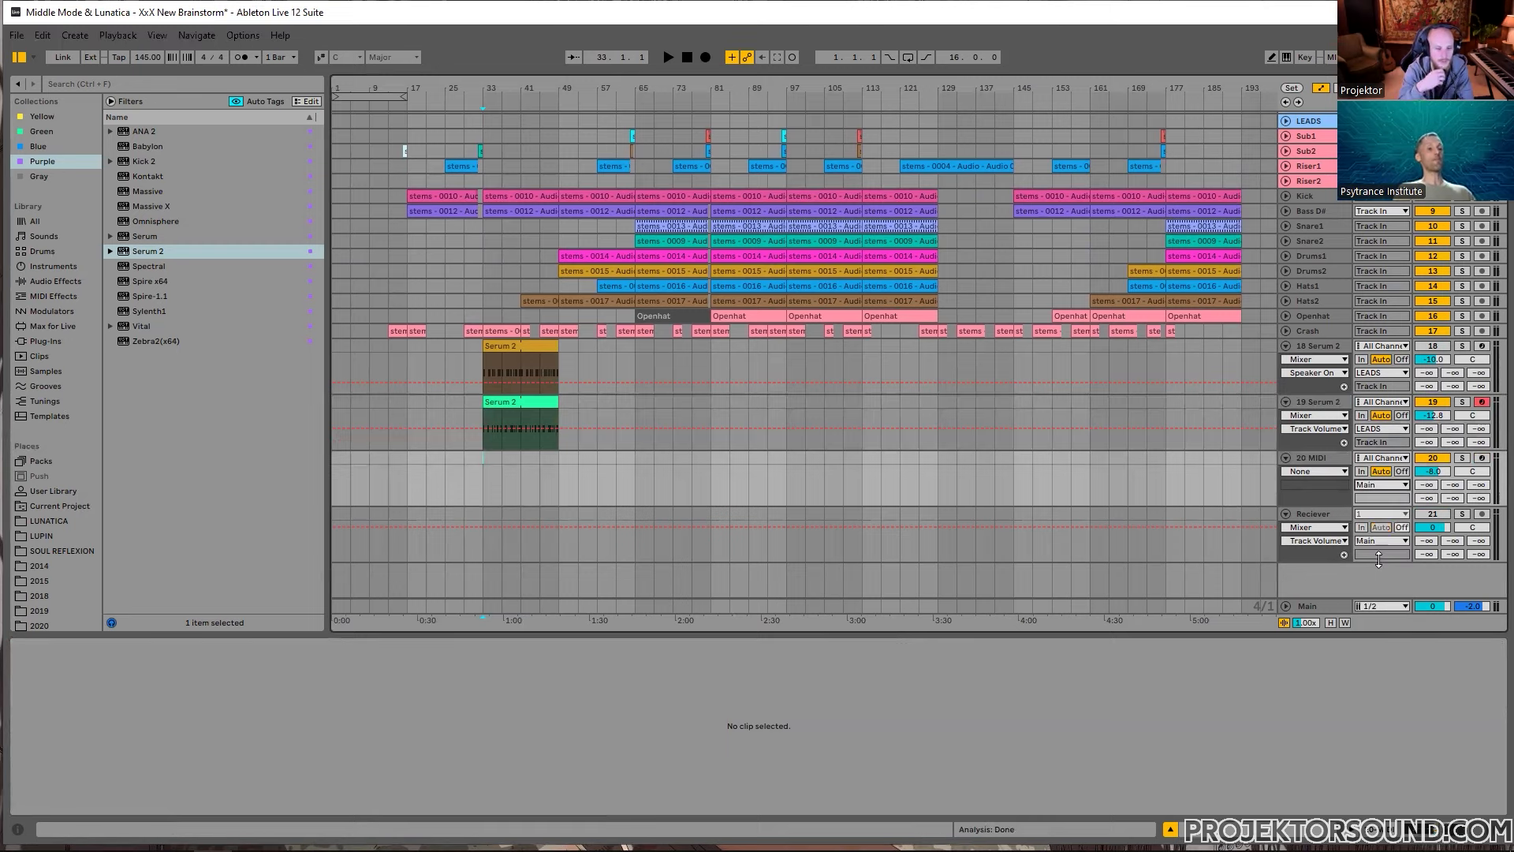
pyautogui.click(1483, 401)
pyautogui.click(1481, 458)
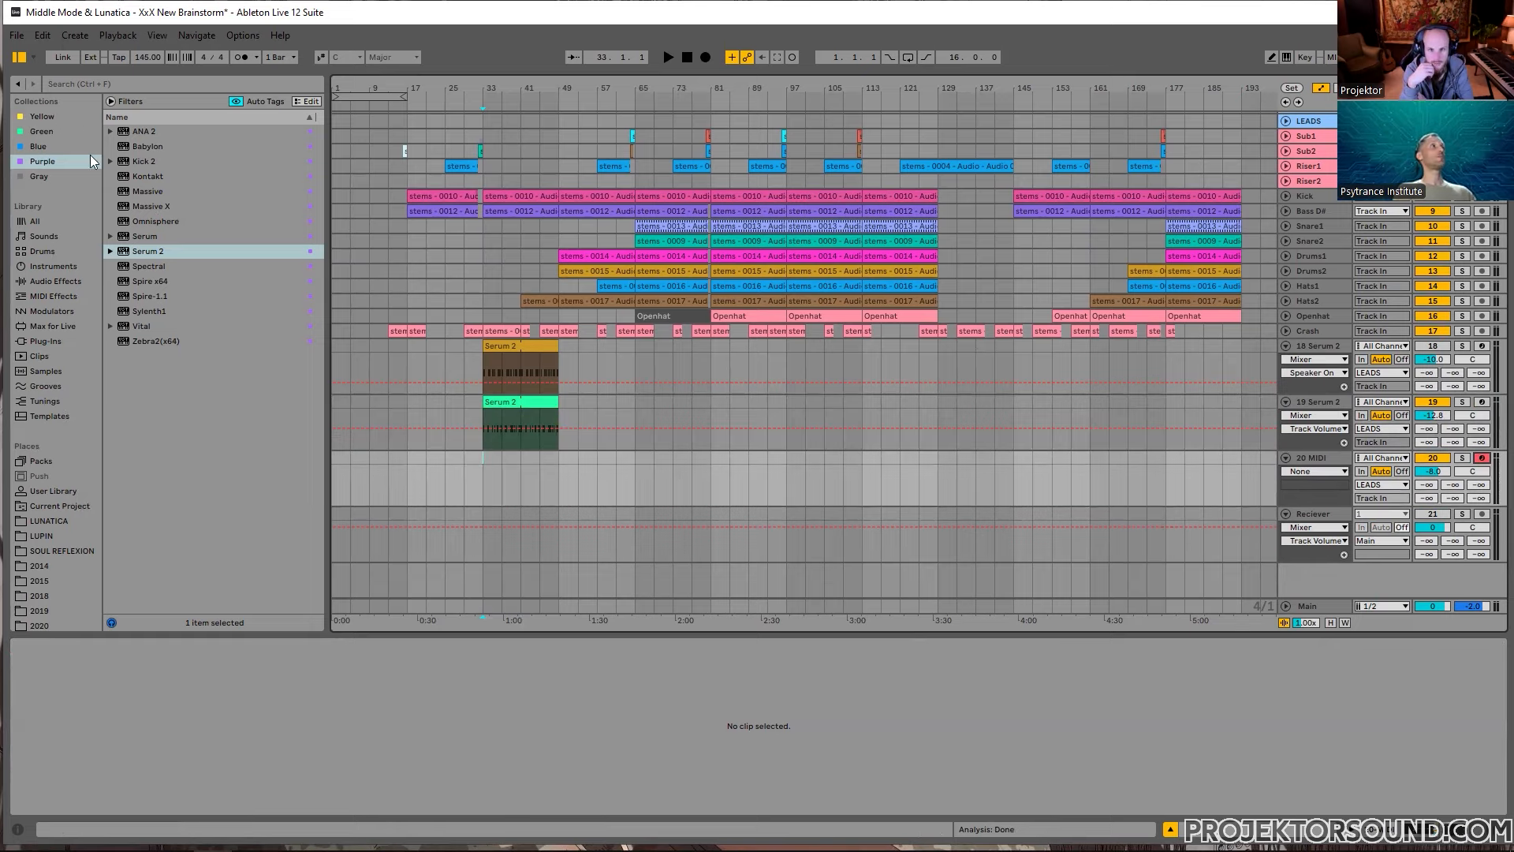
# Step: Open the Serum 2 instrument on track 19 to check which arp preset it uses, and close it
pyautogui.click(484, 415)
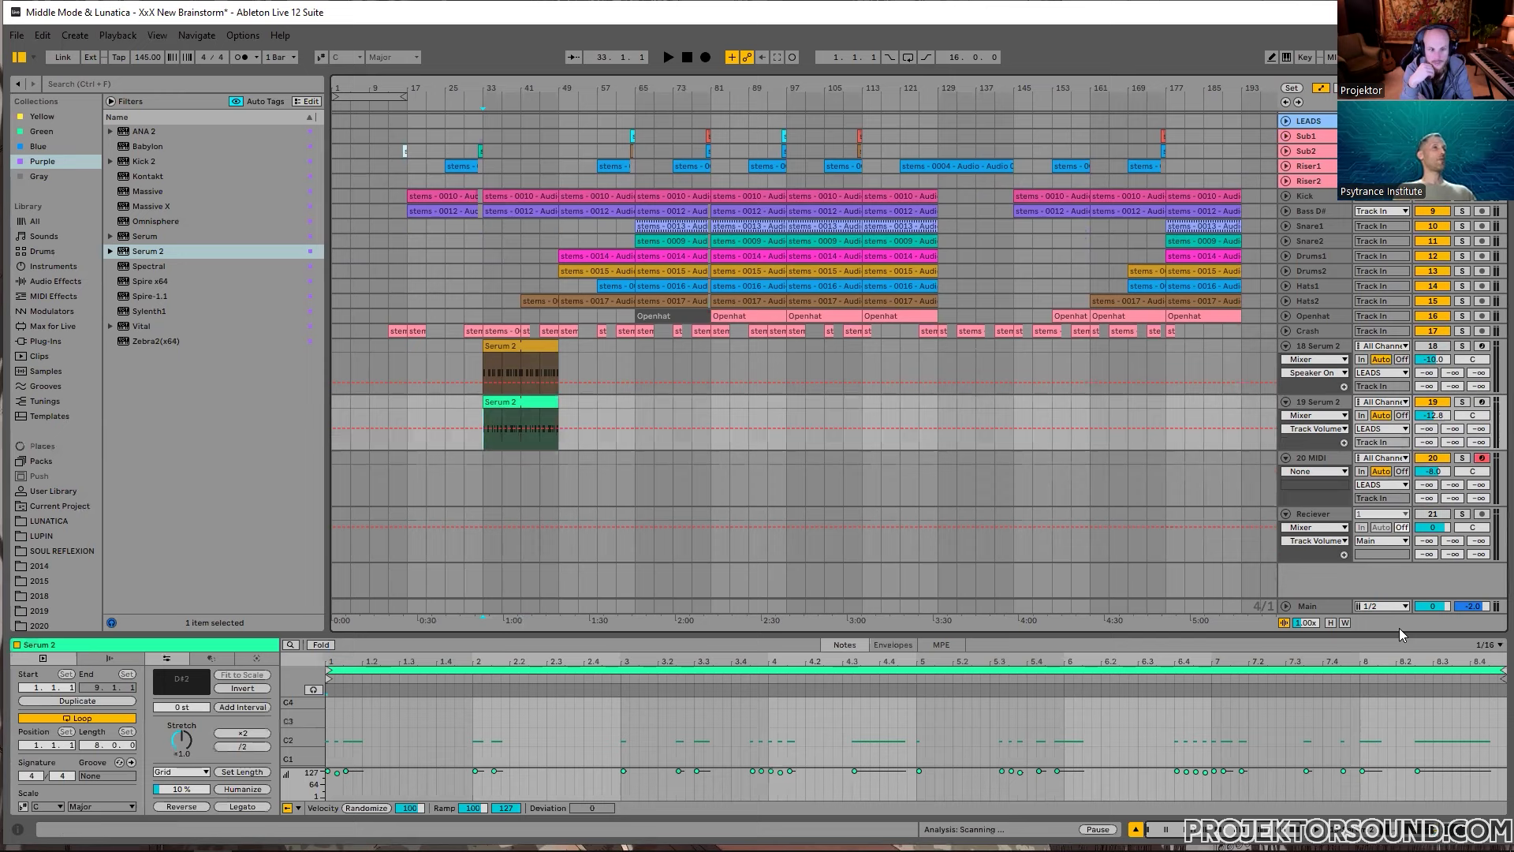
pyautogui.doubleClick(1306, 406)
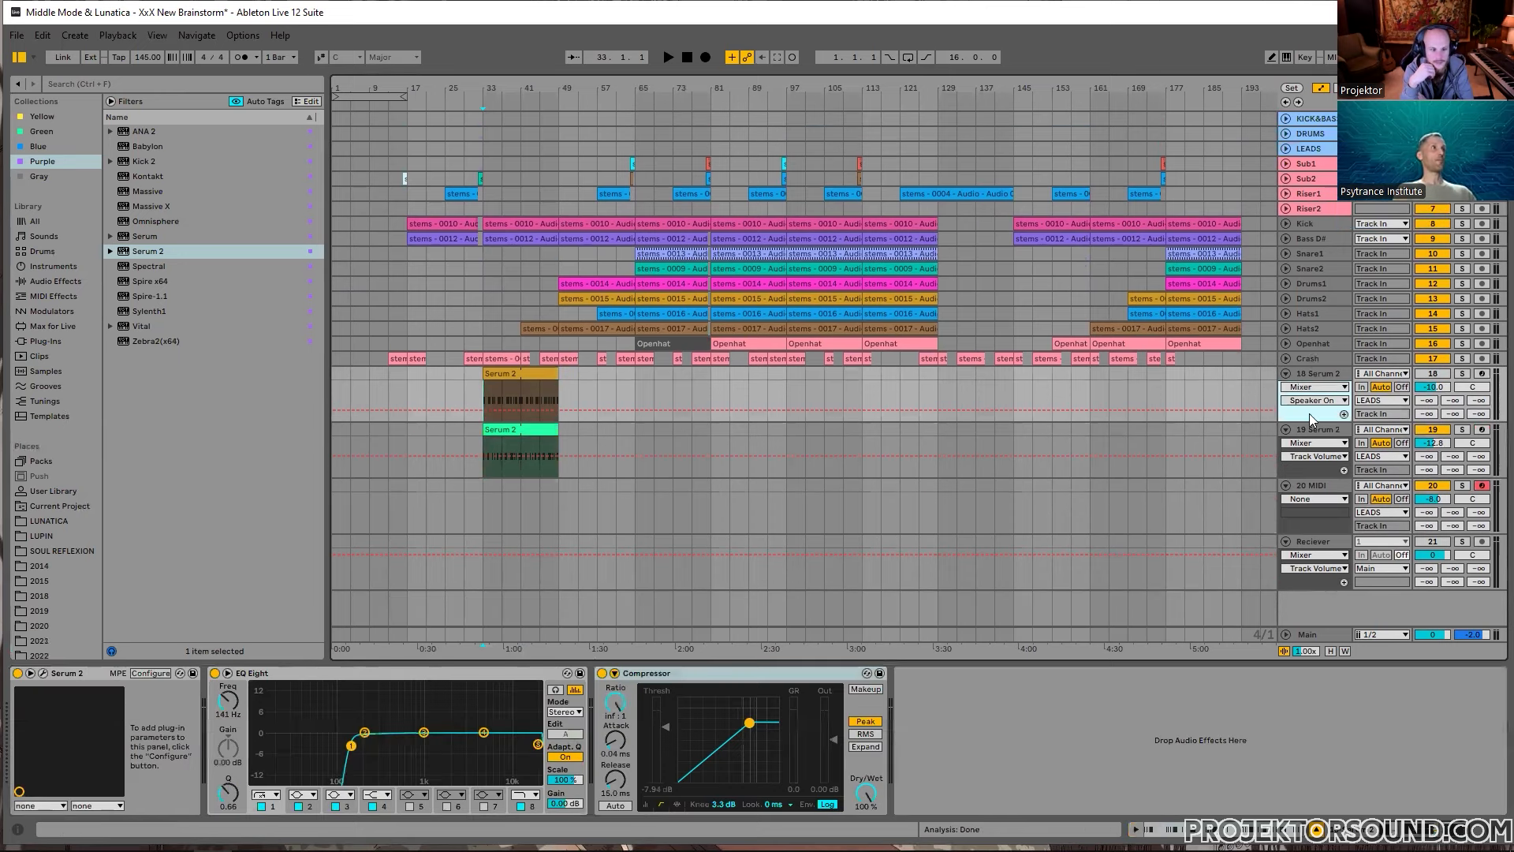
pyautogui.click(1312, 428)
pyautogui.click(45, 674)
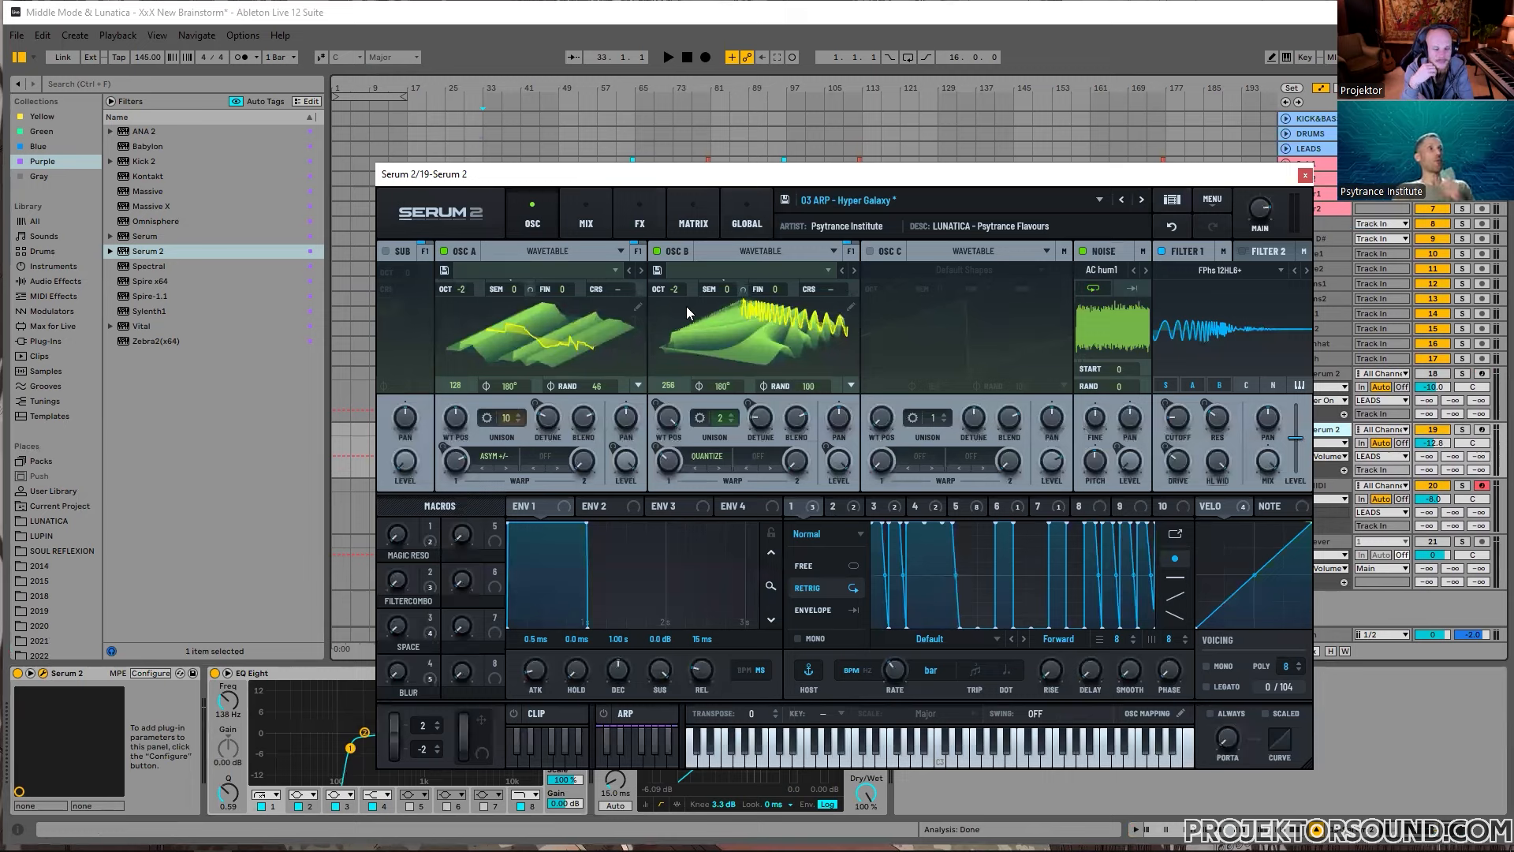
pyautogui.click(1307, 177)
# Step: Load the Serum 2 instrument with its effects from the Purple collection onto track 20, with the position set at bar 33
pyautogui.click(510, 455)
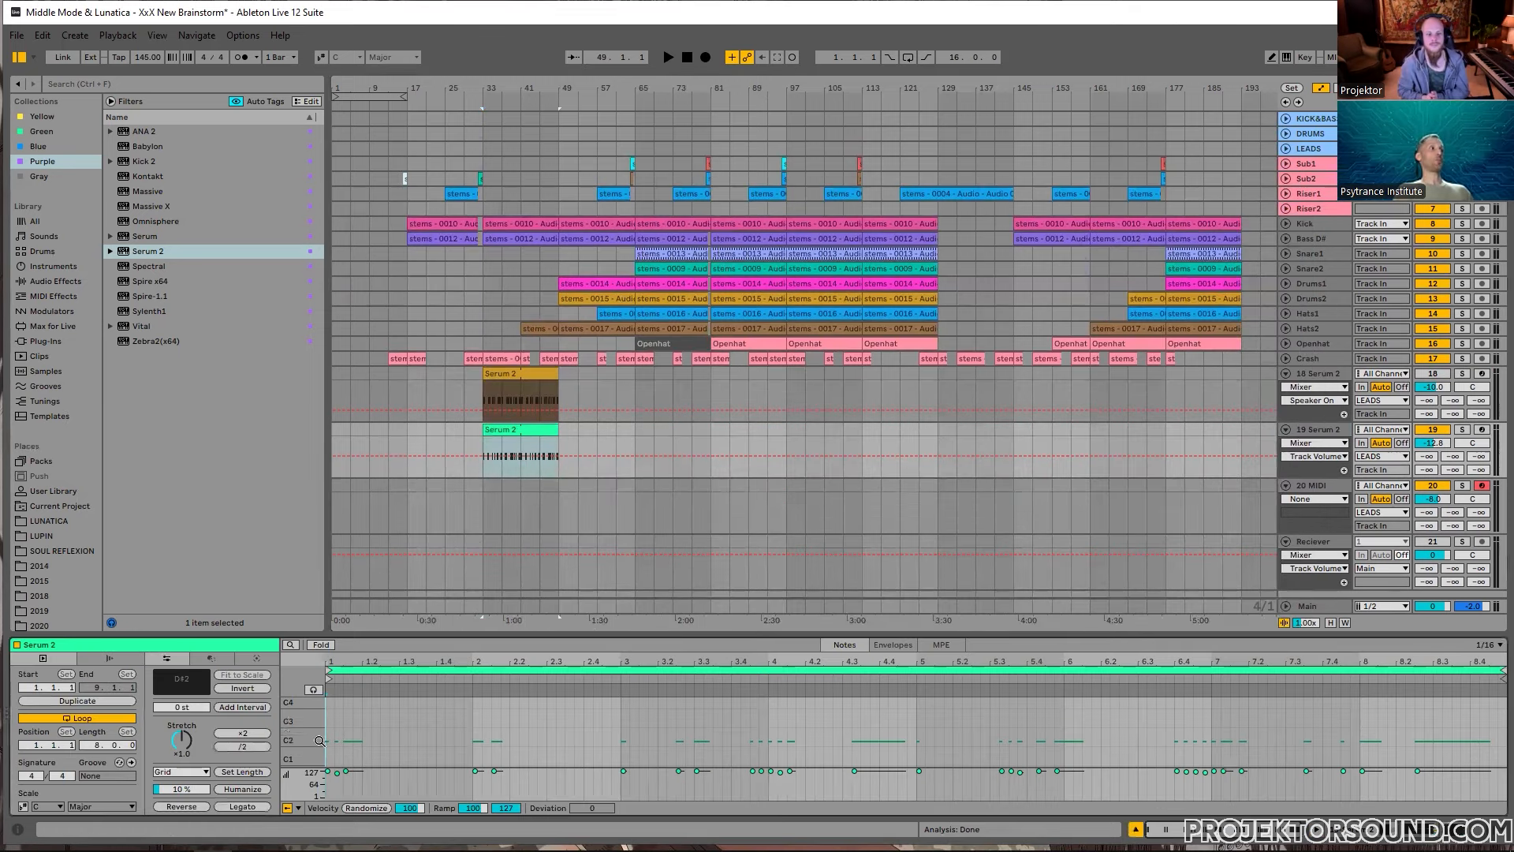
pyautogui.click(483, 494)
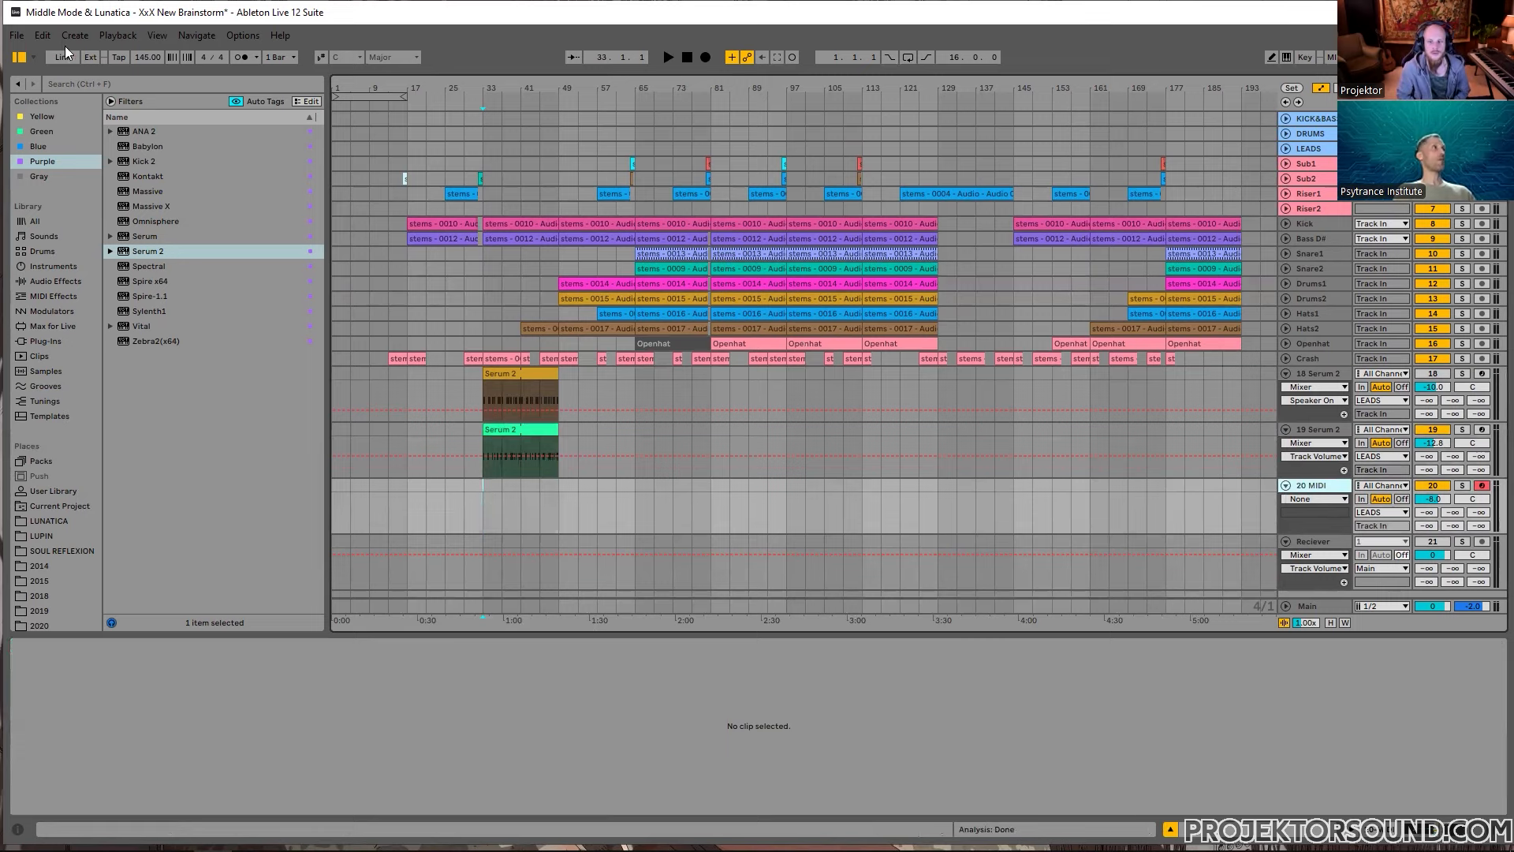
pyautogui.click(51, 164)
pyautogui.moveTo(150, 251); pyautogui.dragTo(500, 496)
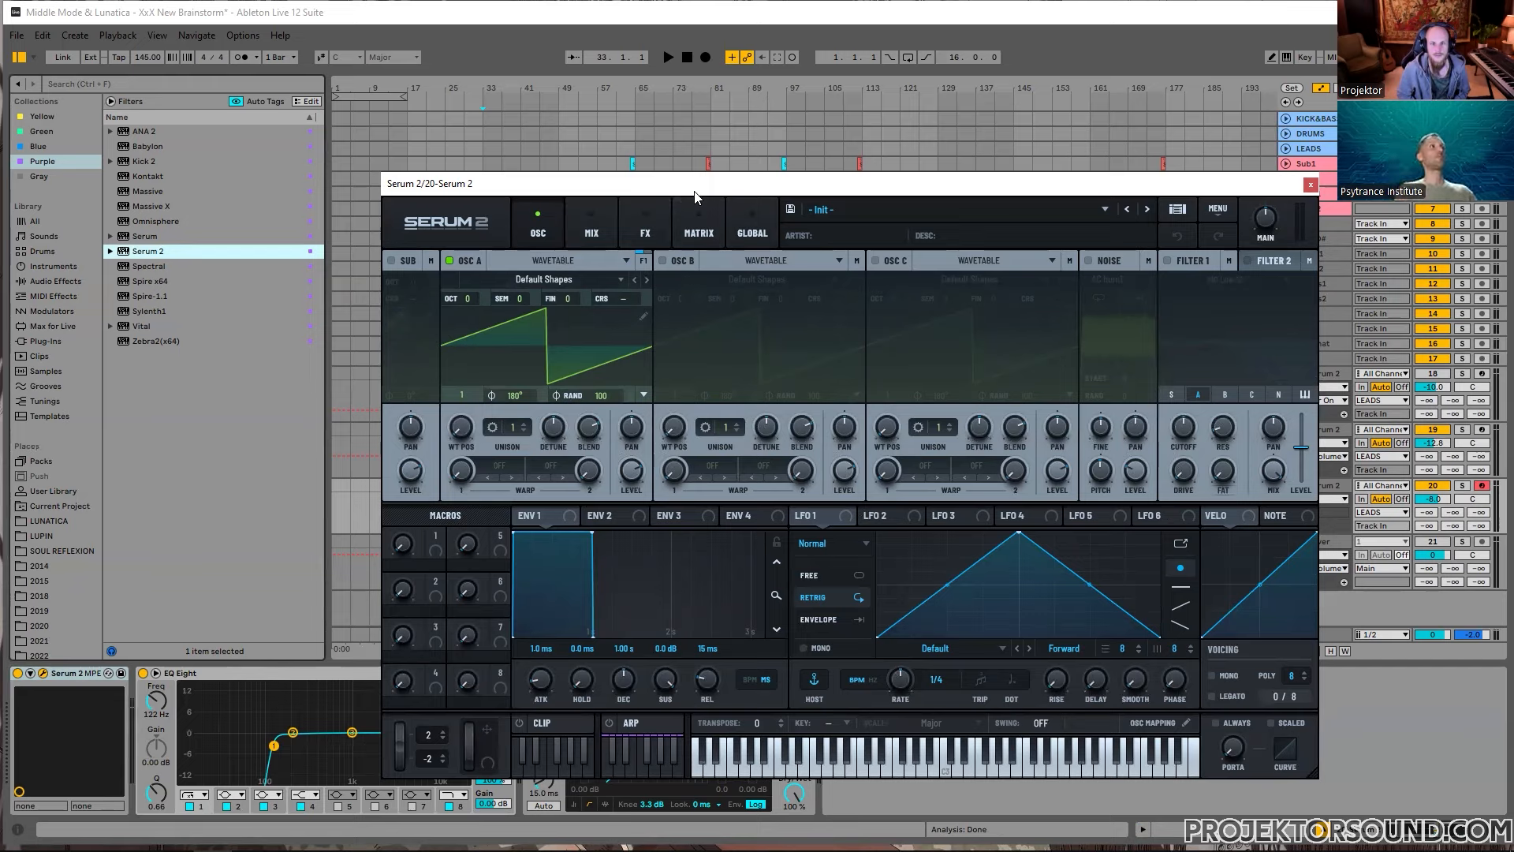
# Step: Load the 04 ARP - Moon Flight preset from the 2025 LUNATICA - Psytrance Flavours presets into track 20's Serum 2
pyautogui.click(824, 210)
pyautogui.moveTo(888, 251)
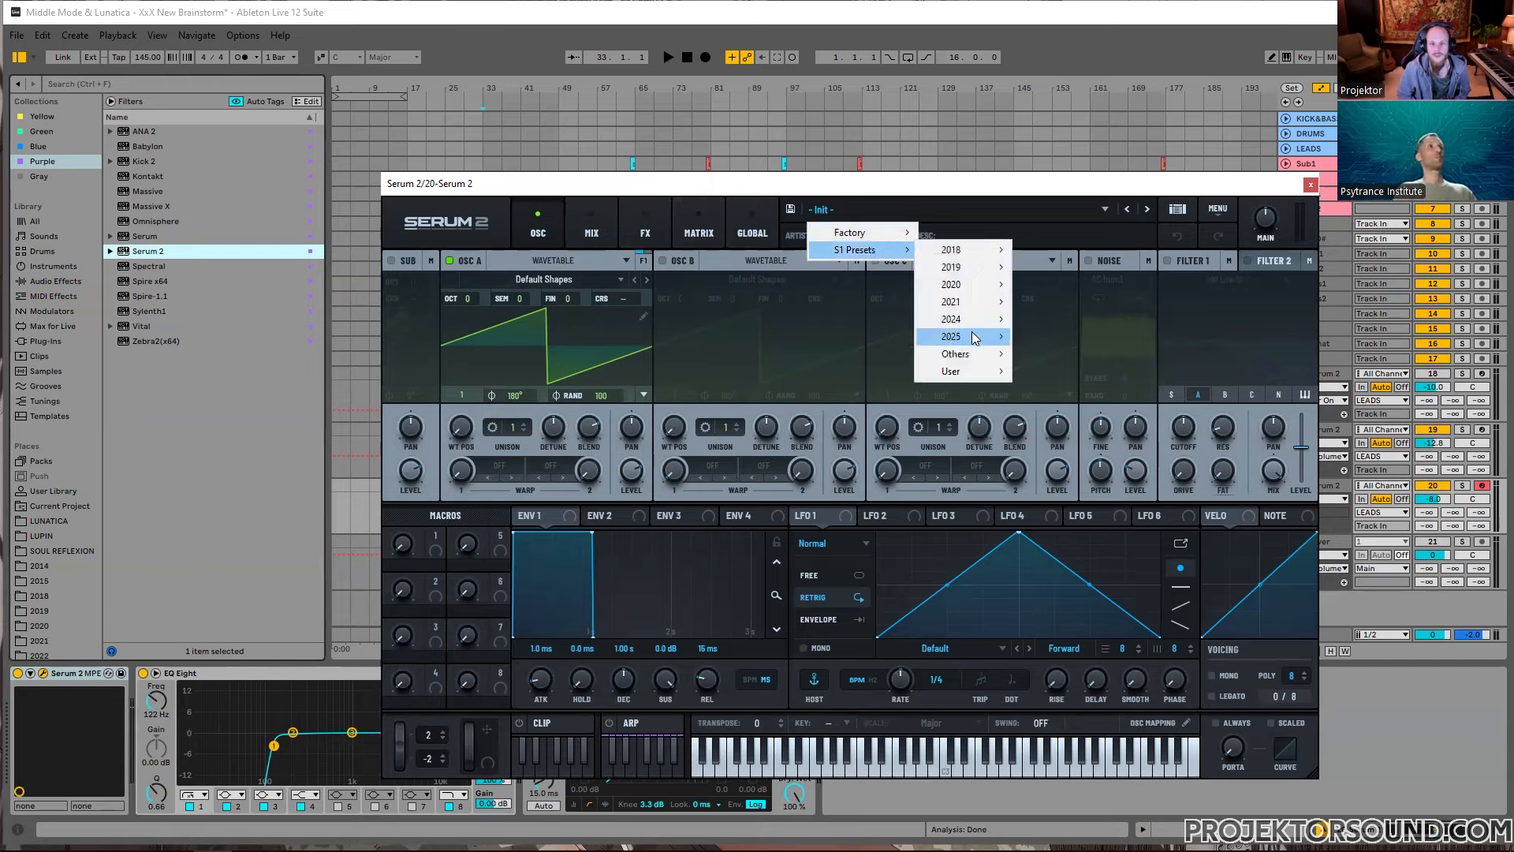
pyautogui.moveTo(976, 337)
pyautogui.moveTo(1083, 338)
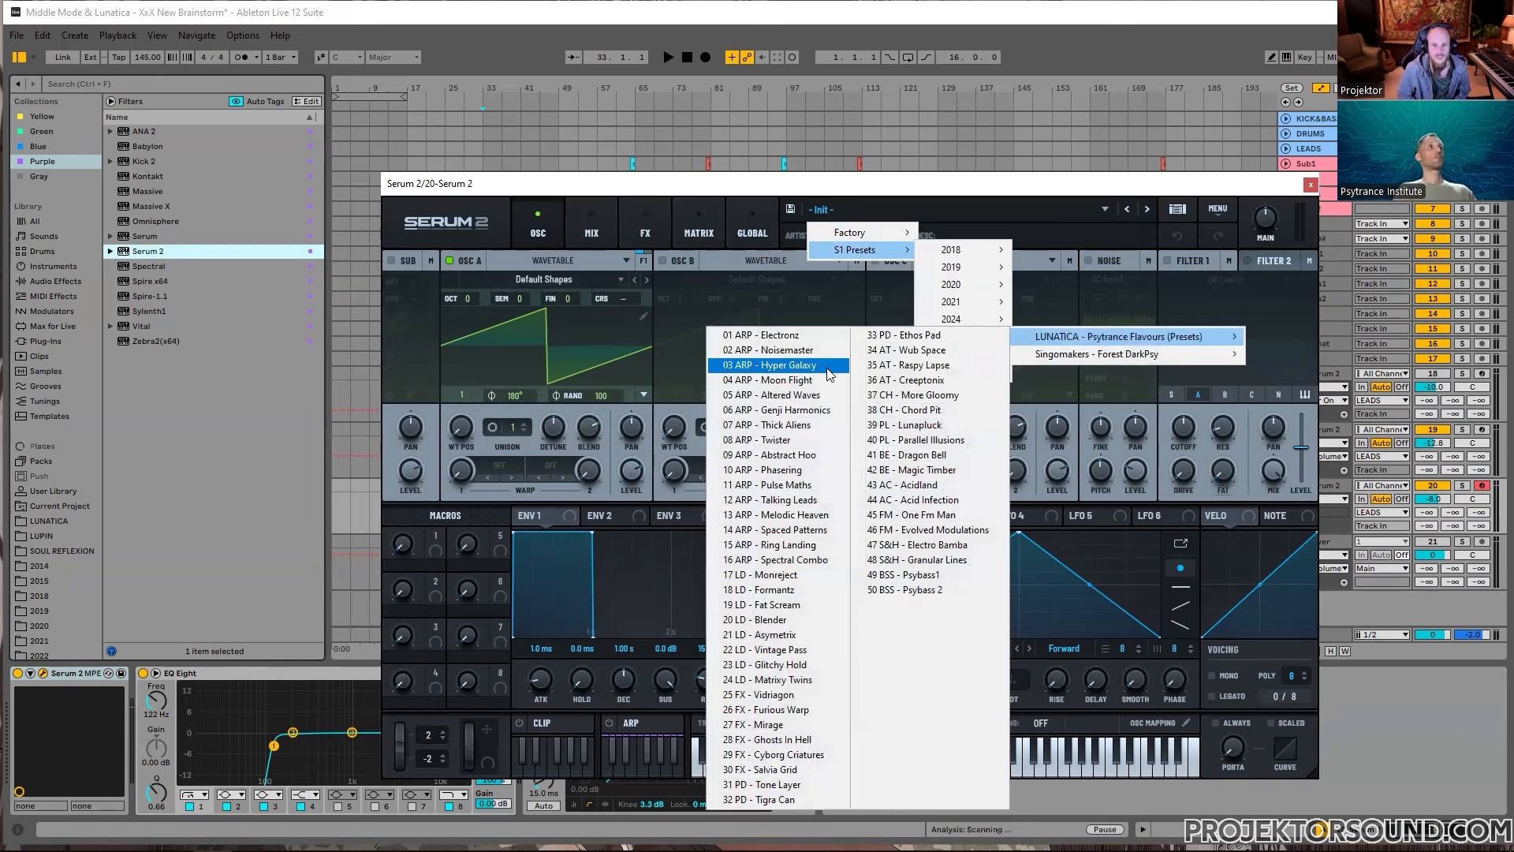
pyautogui.click(810, 381)
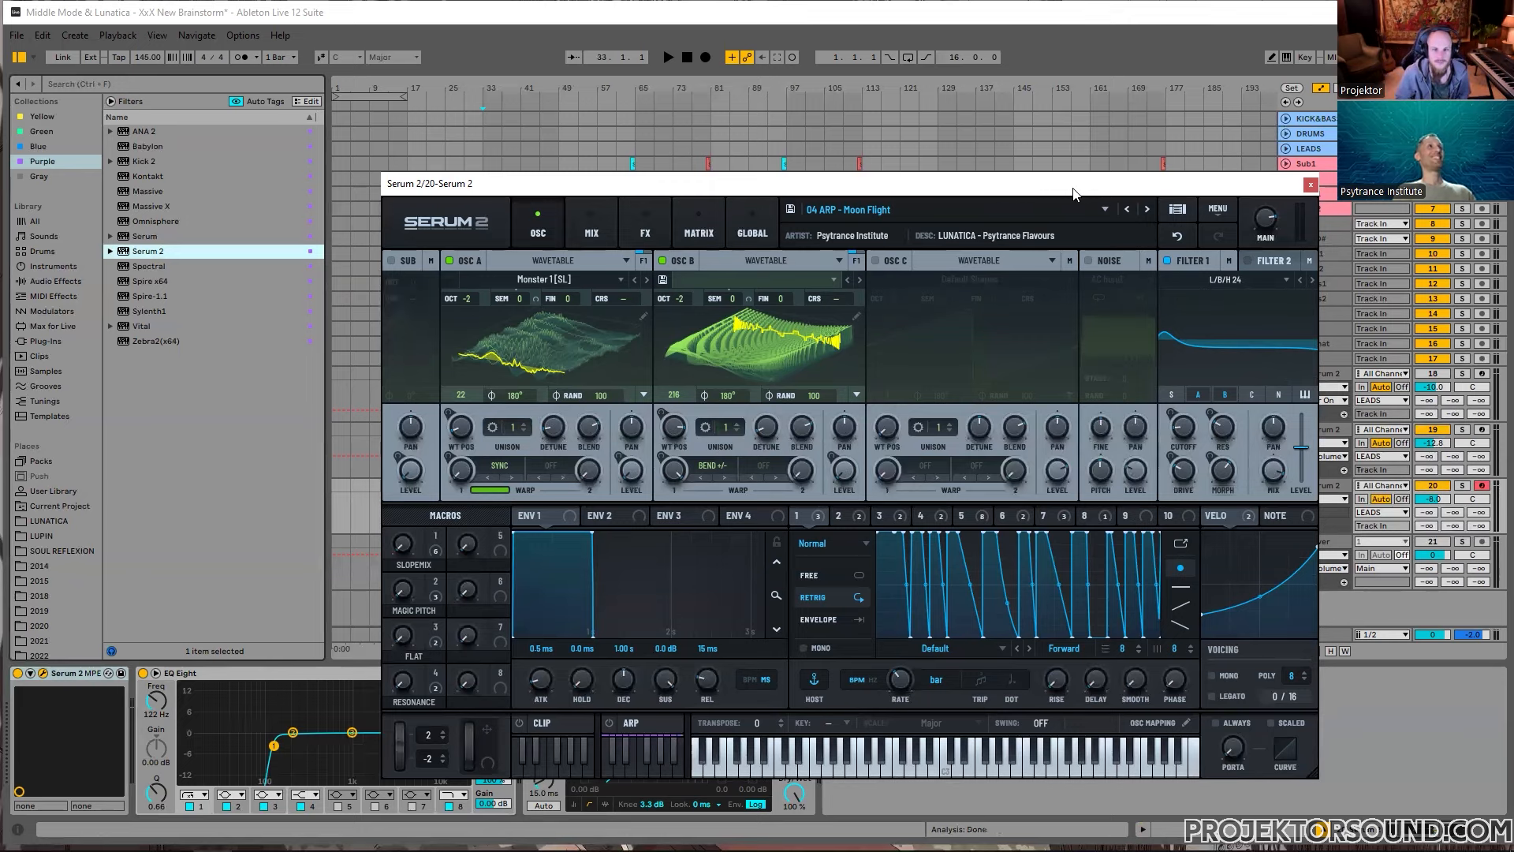
# Step: Reposition the Serum 2 window, compare the 03 ARP - Hyper Galaxy preset and return to 04 ARP - Moon Flight
pyautogui.moveTo(1080, 193); pyautogui.dragTo(1086, 108)
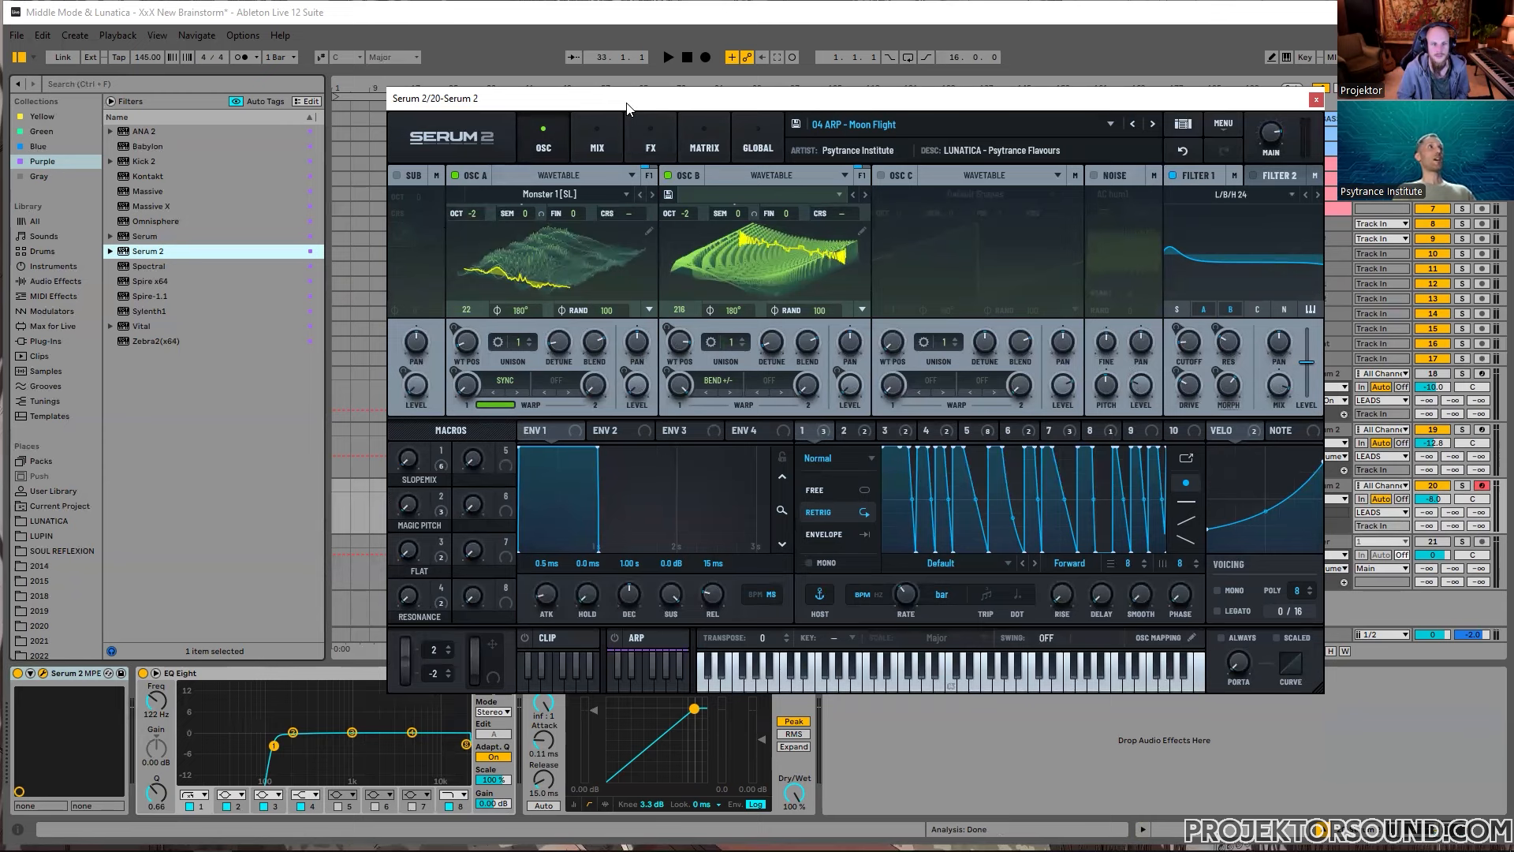
pyautogui.moveTo(628, 109); pyautogui.dragTo(805, 175)
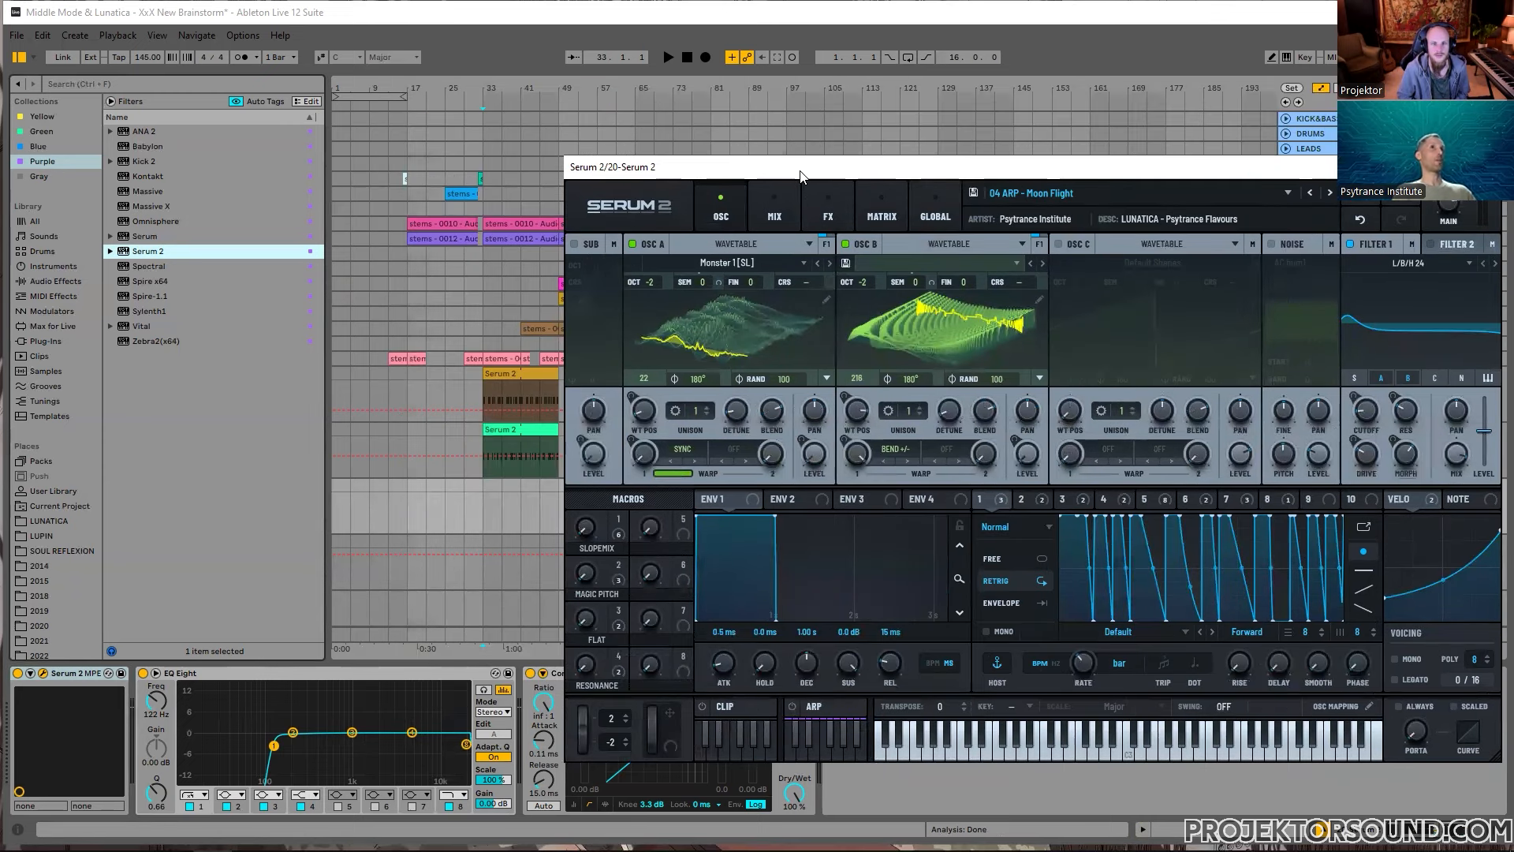
pyautogui.moveTo(801, 177); pyautogui.dragTo(733, 126)
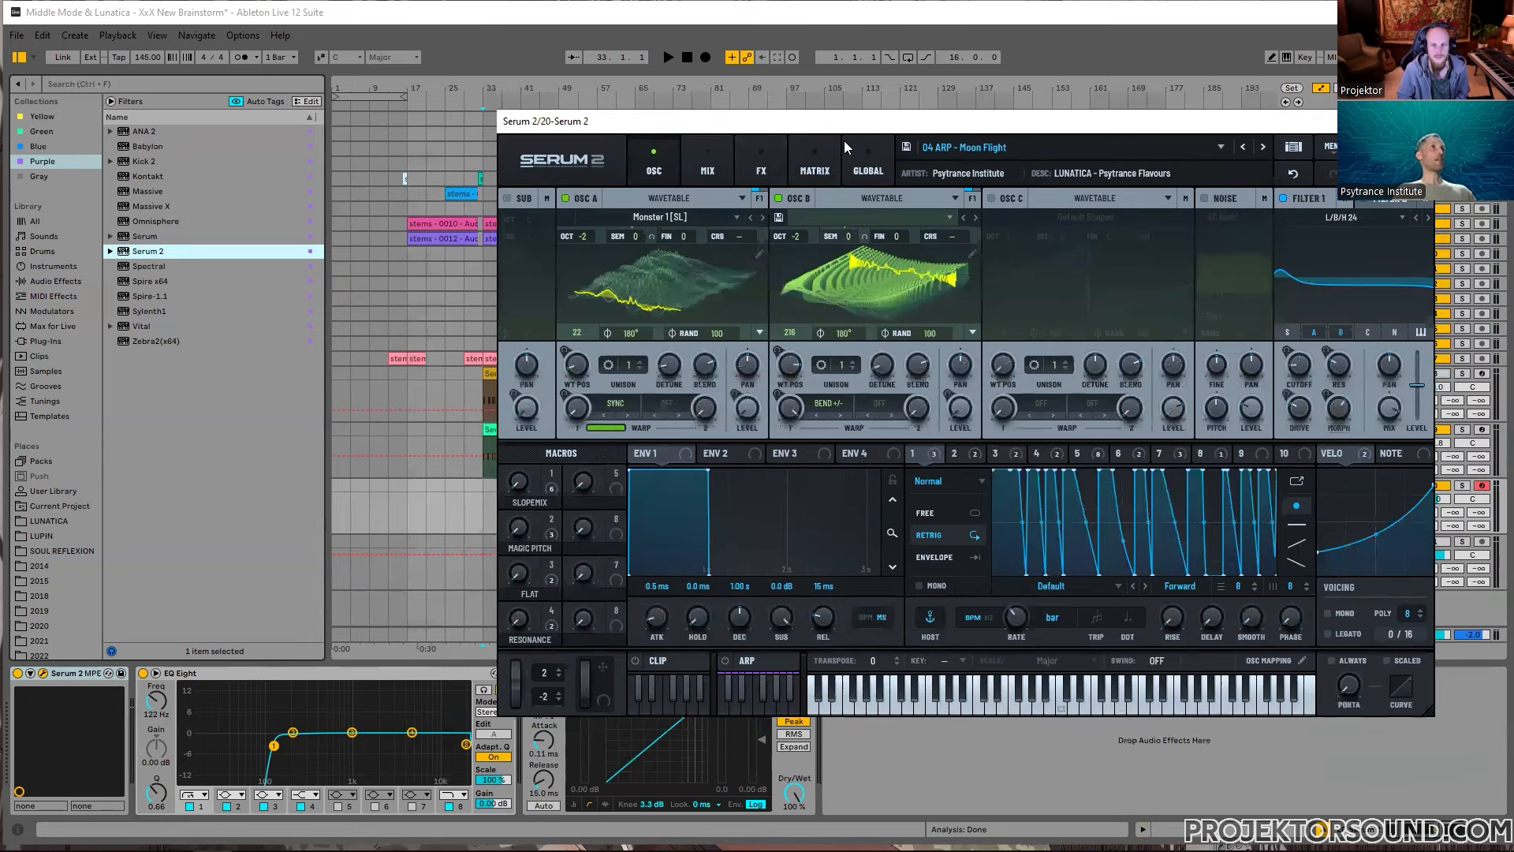
pyautogui.click(1240, 147)
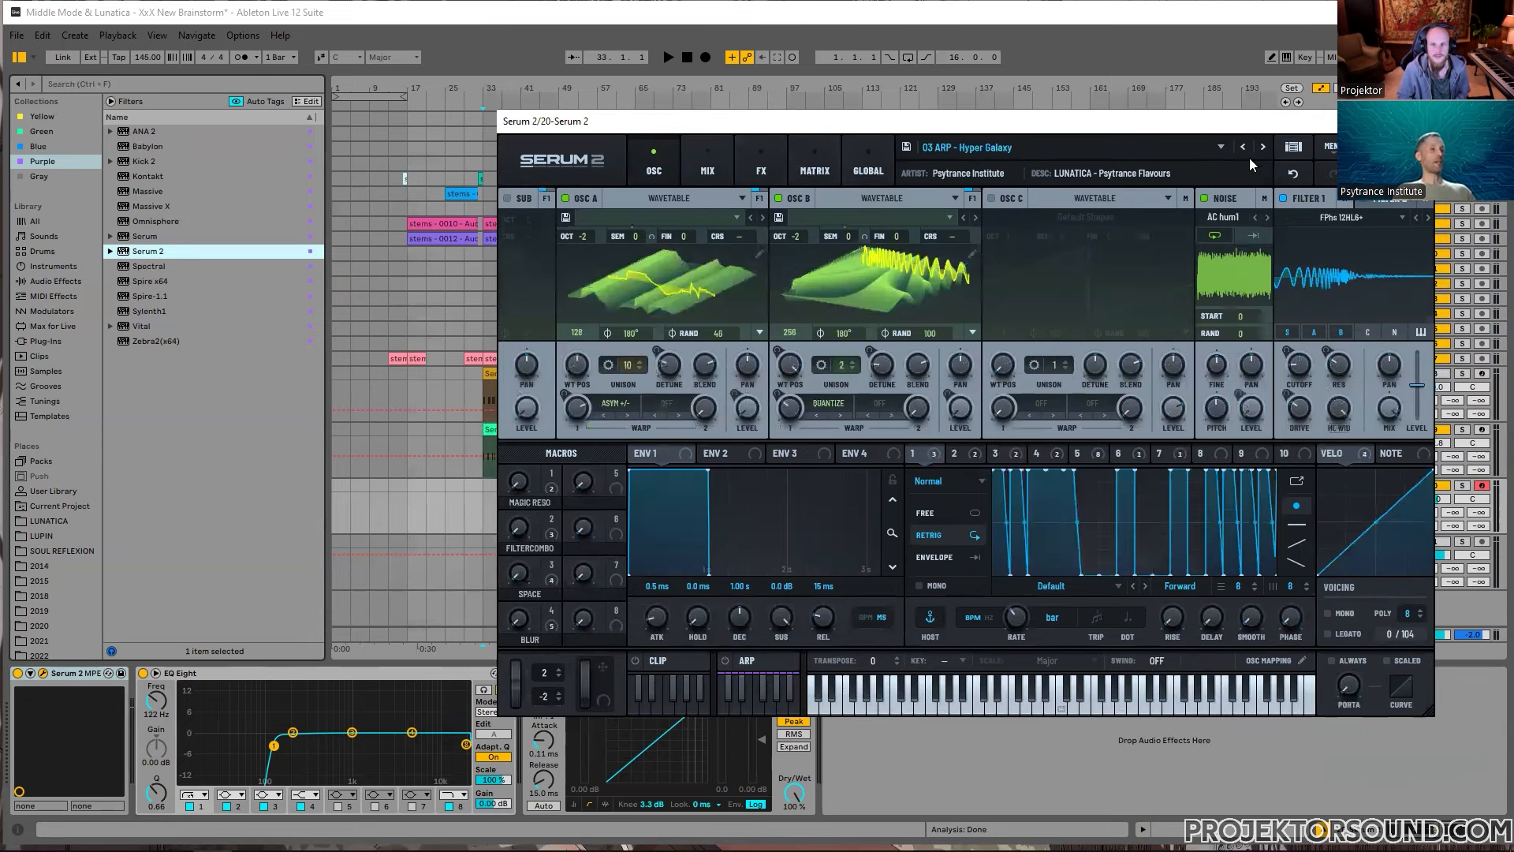
pyautogui.moveTo(1032, 131); pyautogui.dragTo(803, 101)
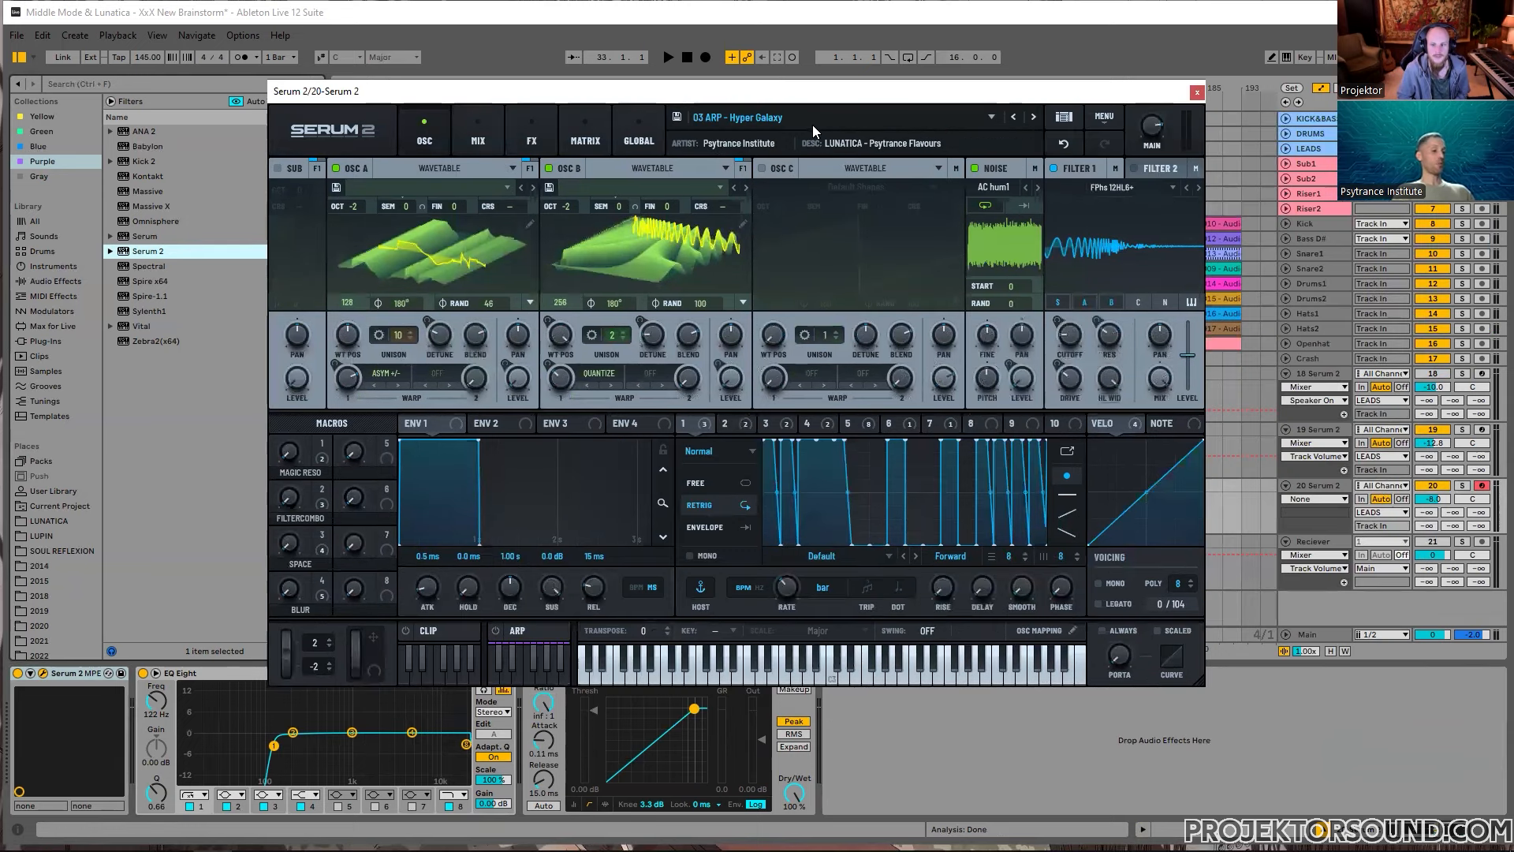
pyautogui.click(1033, 116)
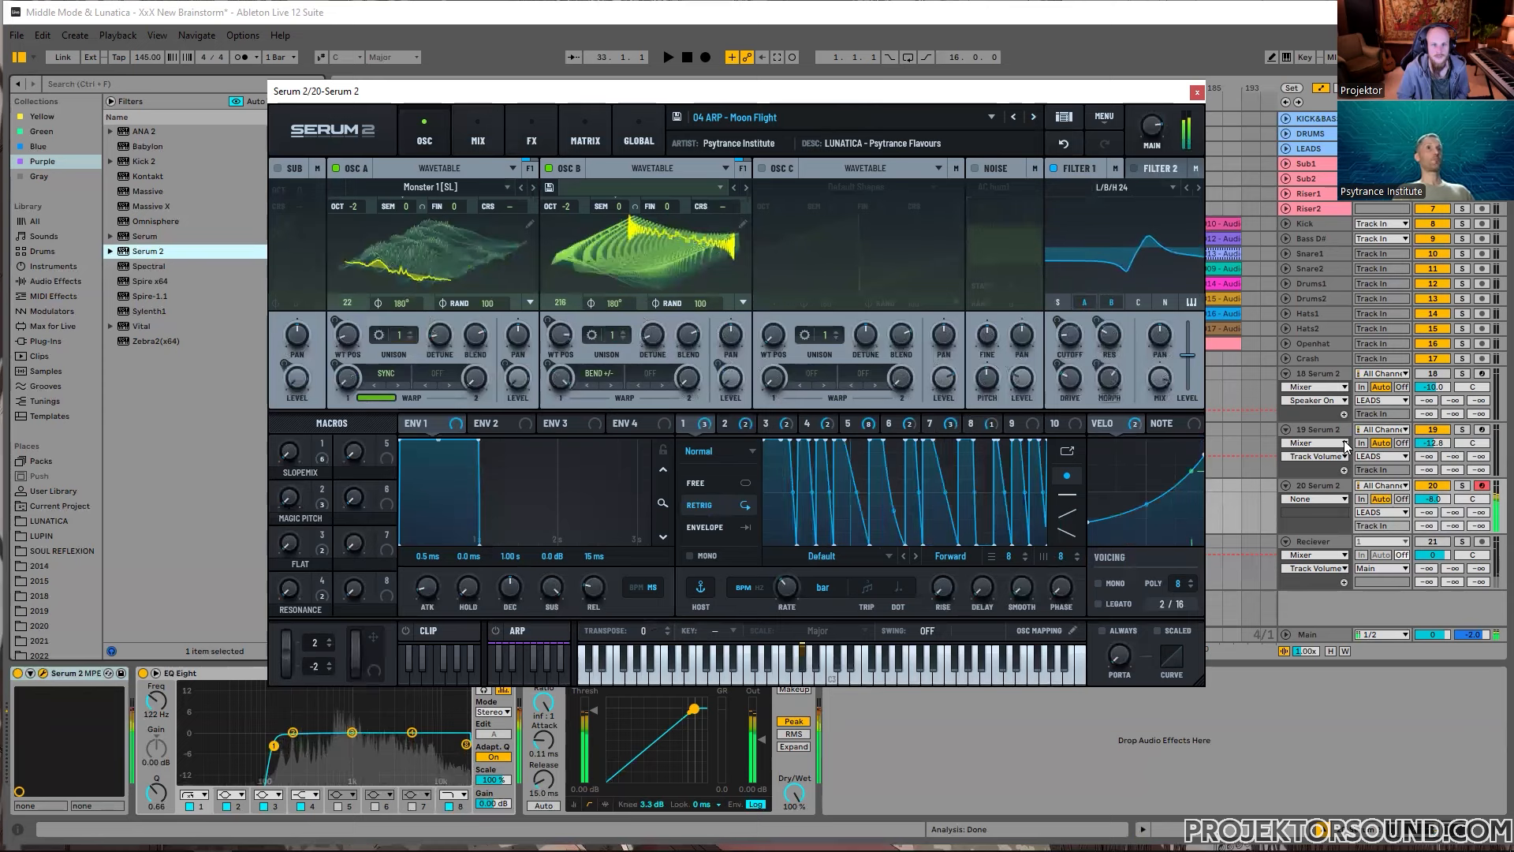
# Step: Lower track 20's volume to -11.3 dB and close the Serum 2 window
pyautogui.moveTo(1431, 499); pyautogui.dragTo(1432, 514)
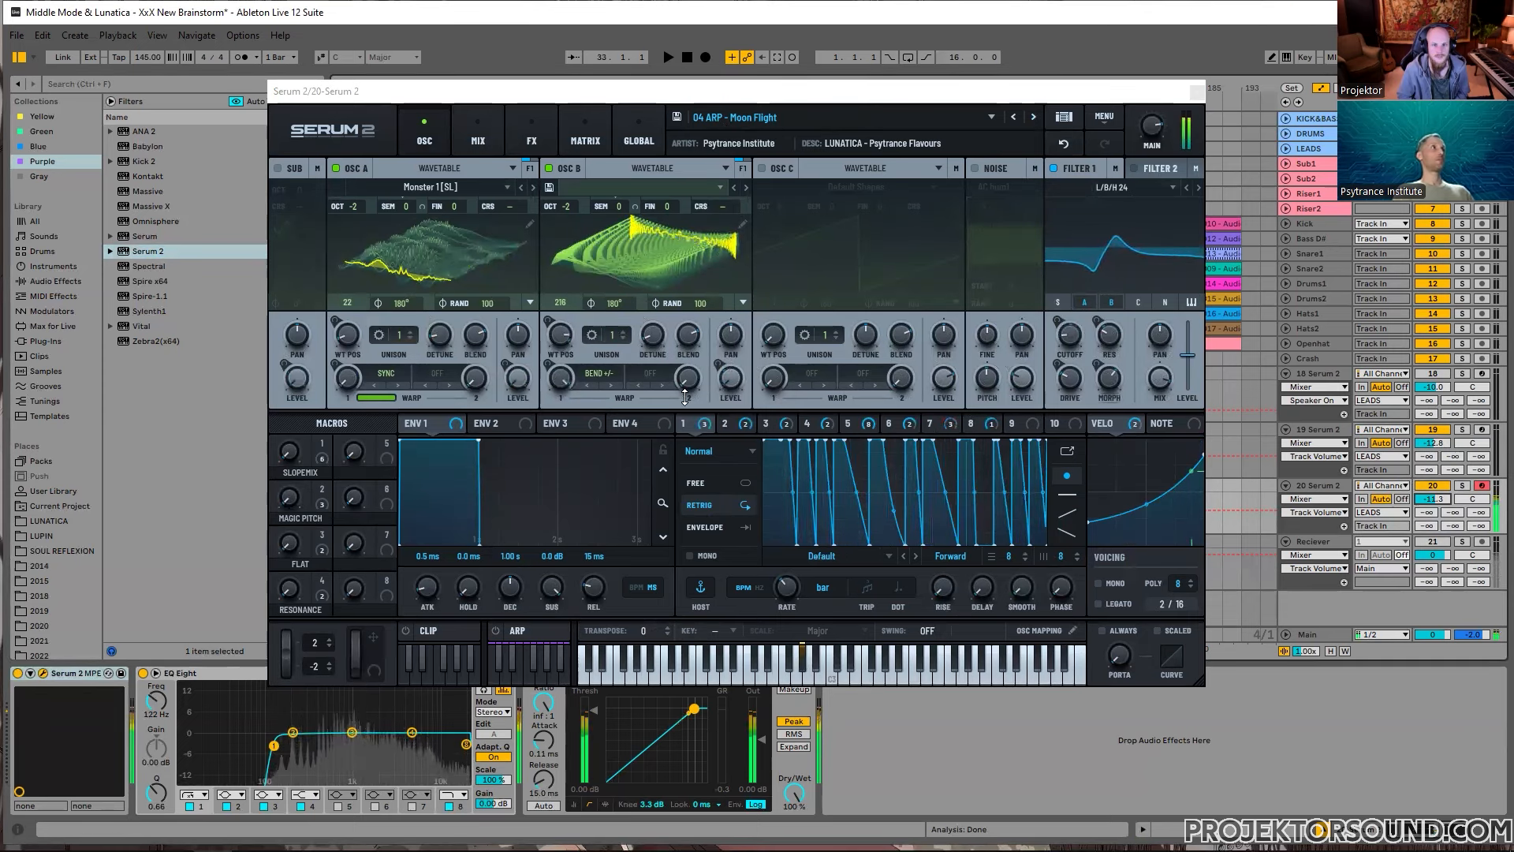
pyautogui.click(1196, 91)
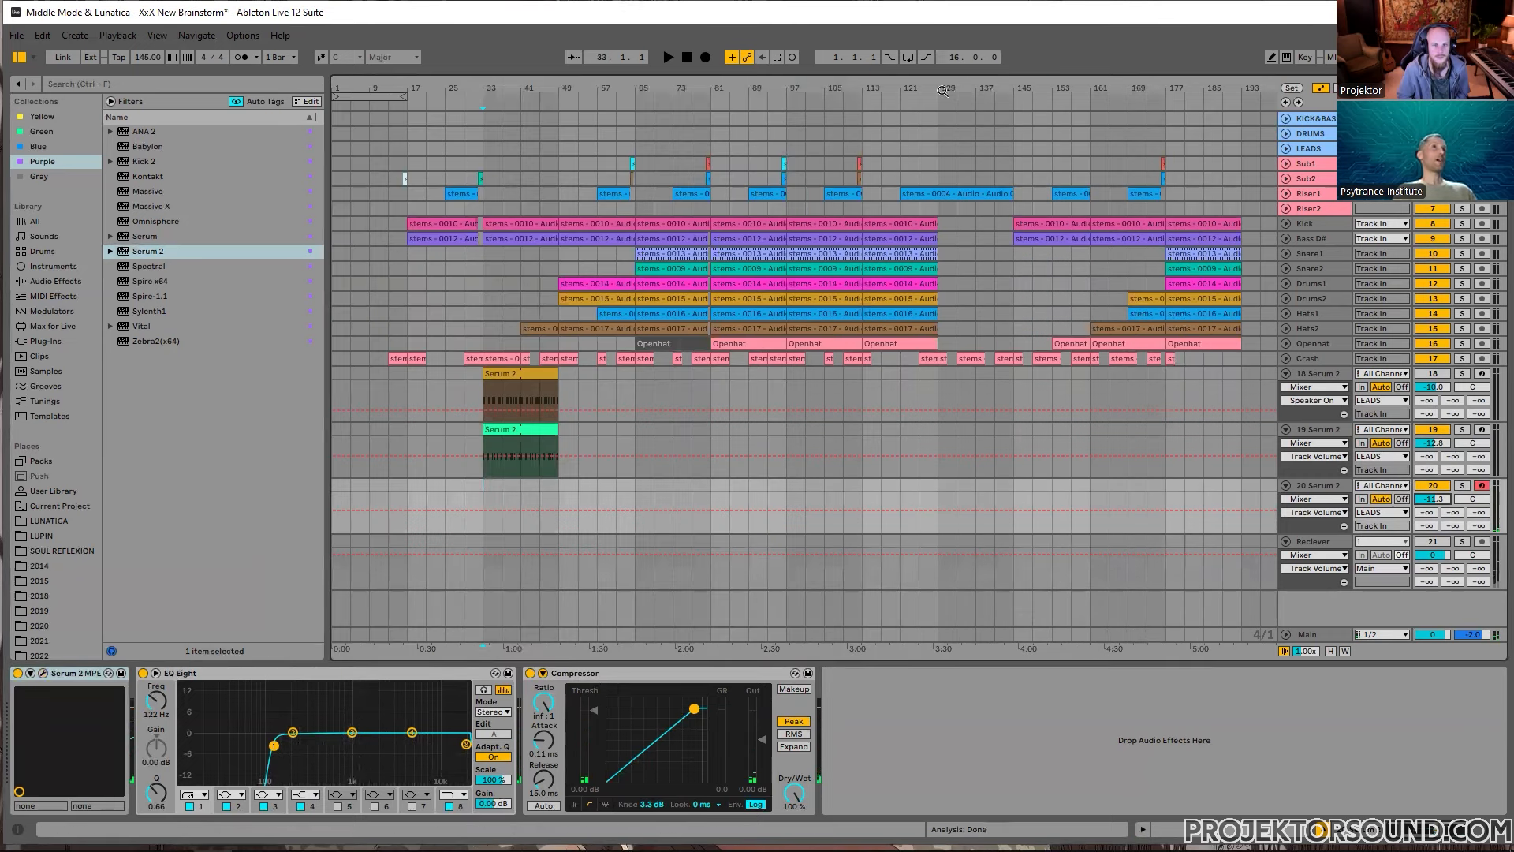
# Step: Slow the project tempo to 97 BPM for recording and set the start position at bar 33 on track 20
pyautogui.click(481, 493)
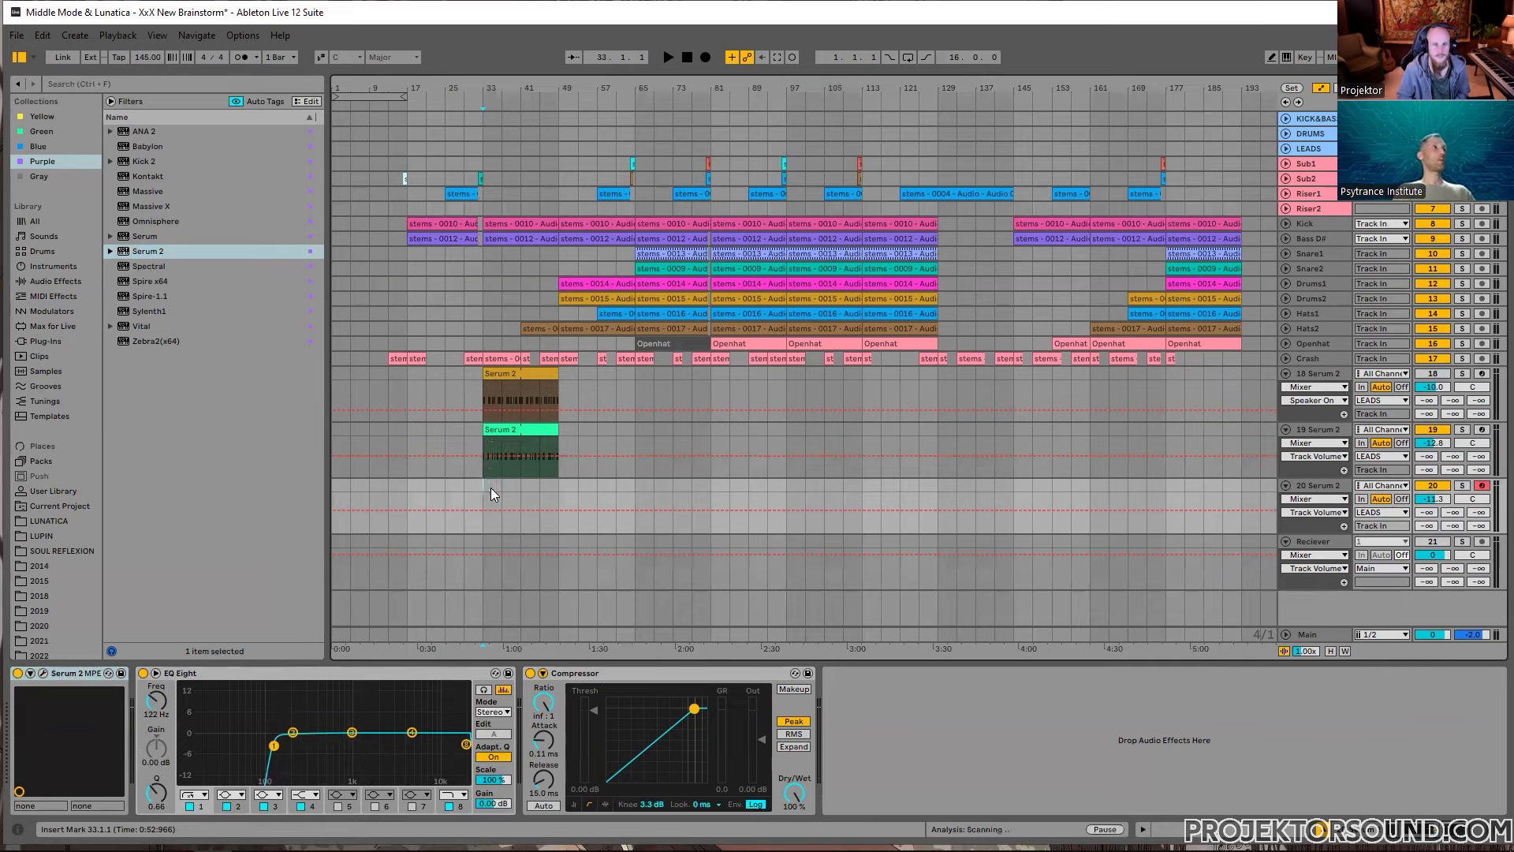
pyautogui.click(706, 58)
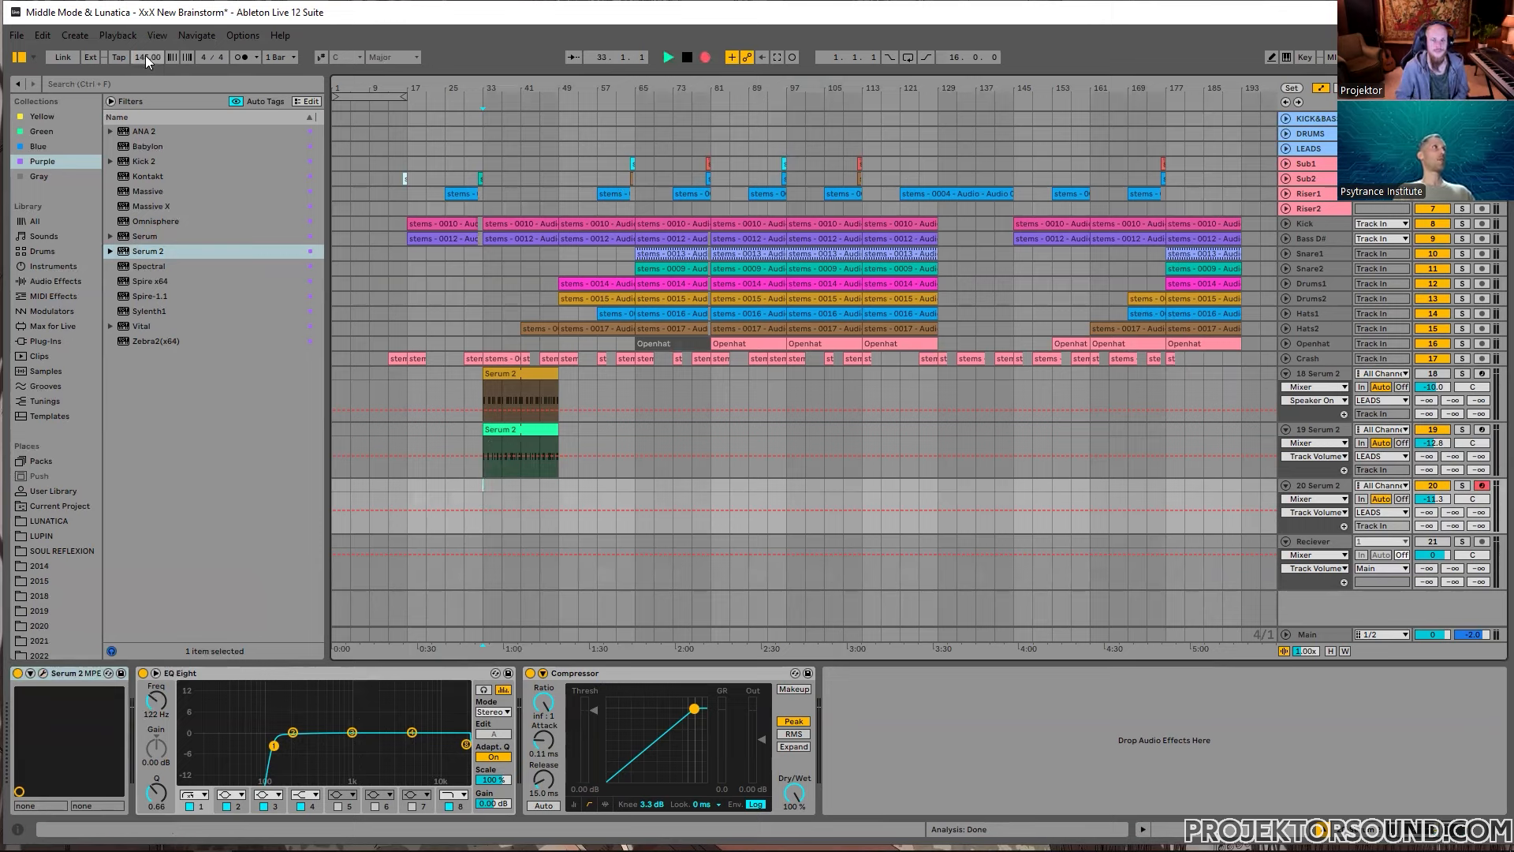
pyautogui.moveTo(145, 57); pyautogui.dragTo(145, 94)
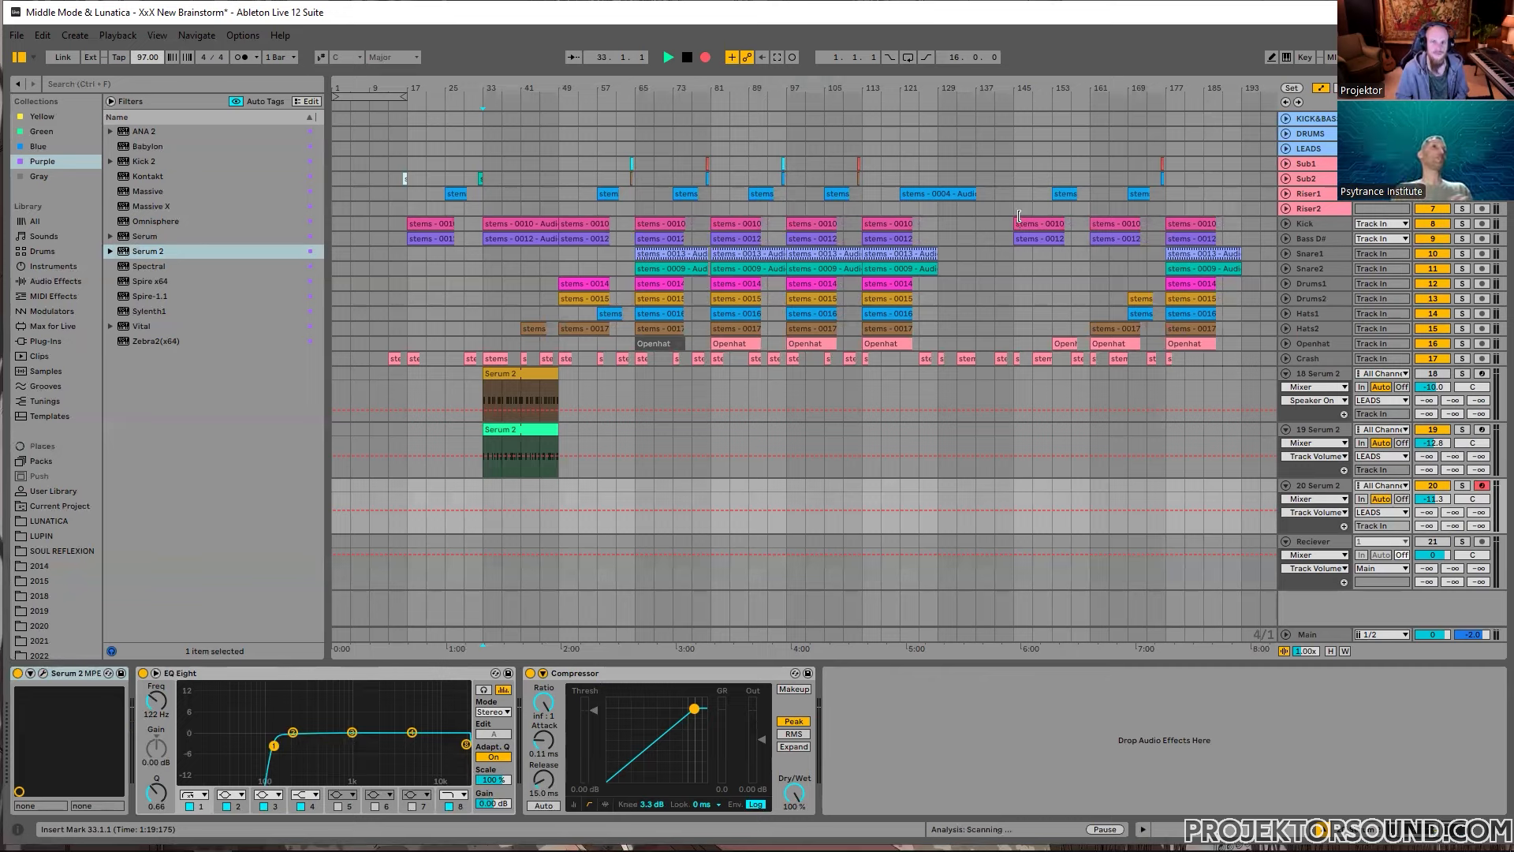
pyautogui.click(491, 493)
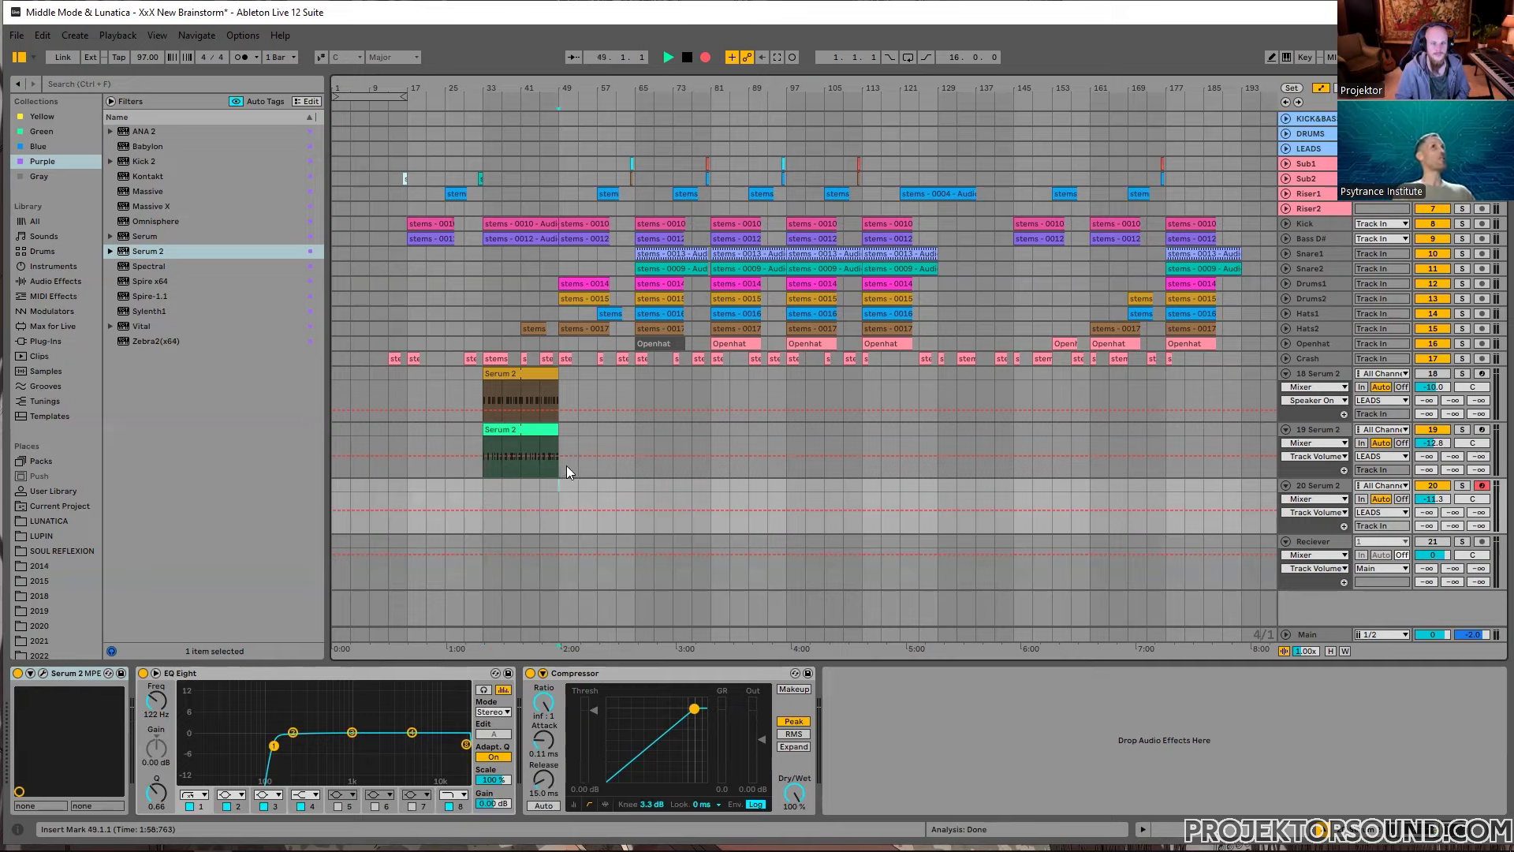
pyautogui.click(481, 486)
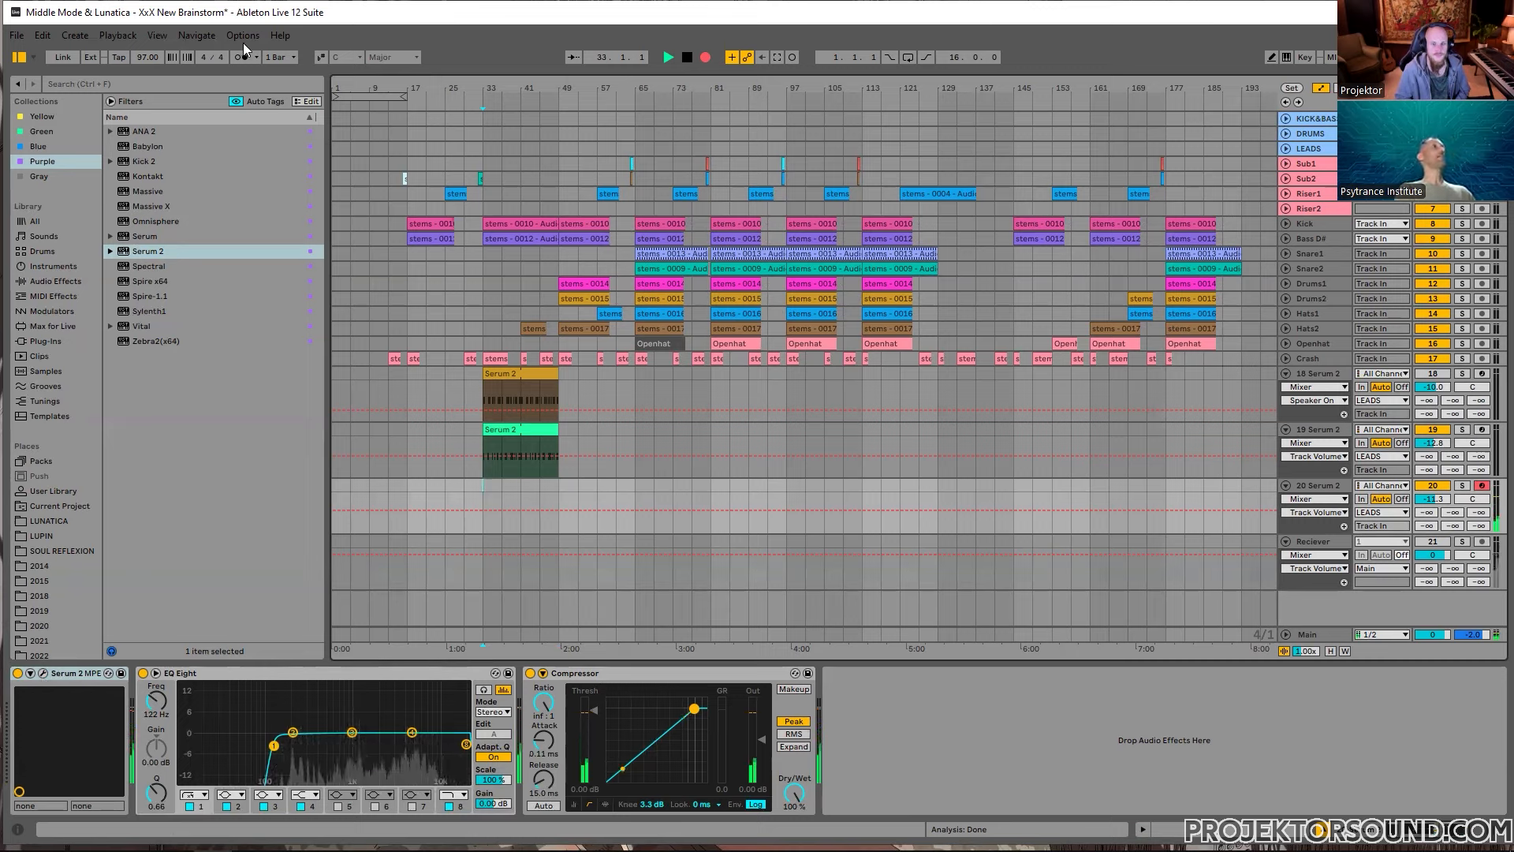
# Step: Abandon a short first take, mute track 19, and record a new part on track 20 from bar 33 to past bar 41
pyautogui.press('F9')
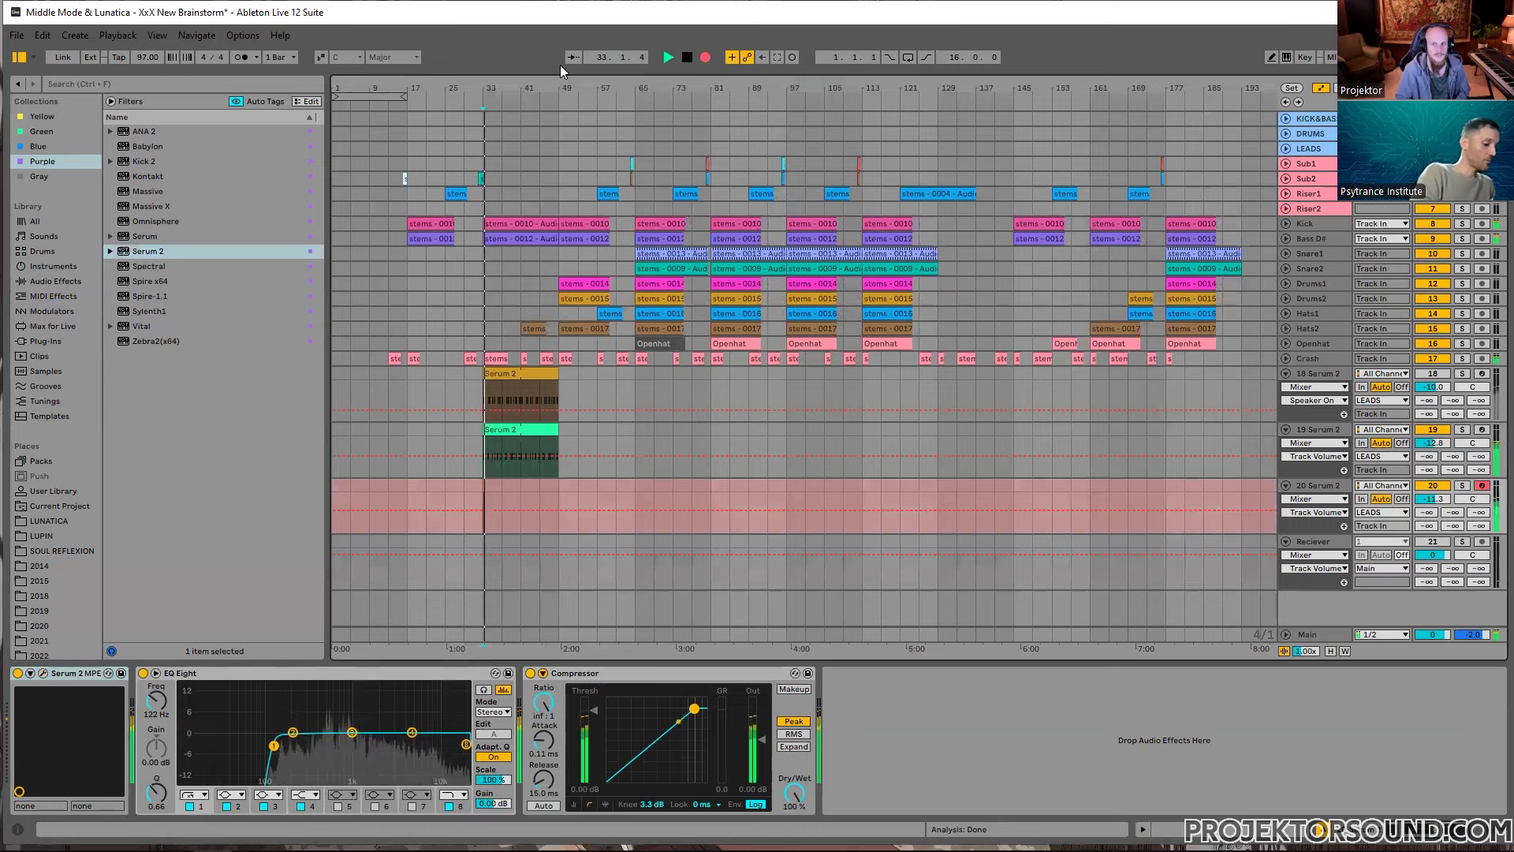
pyautogui.press('space')
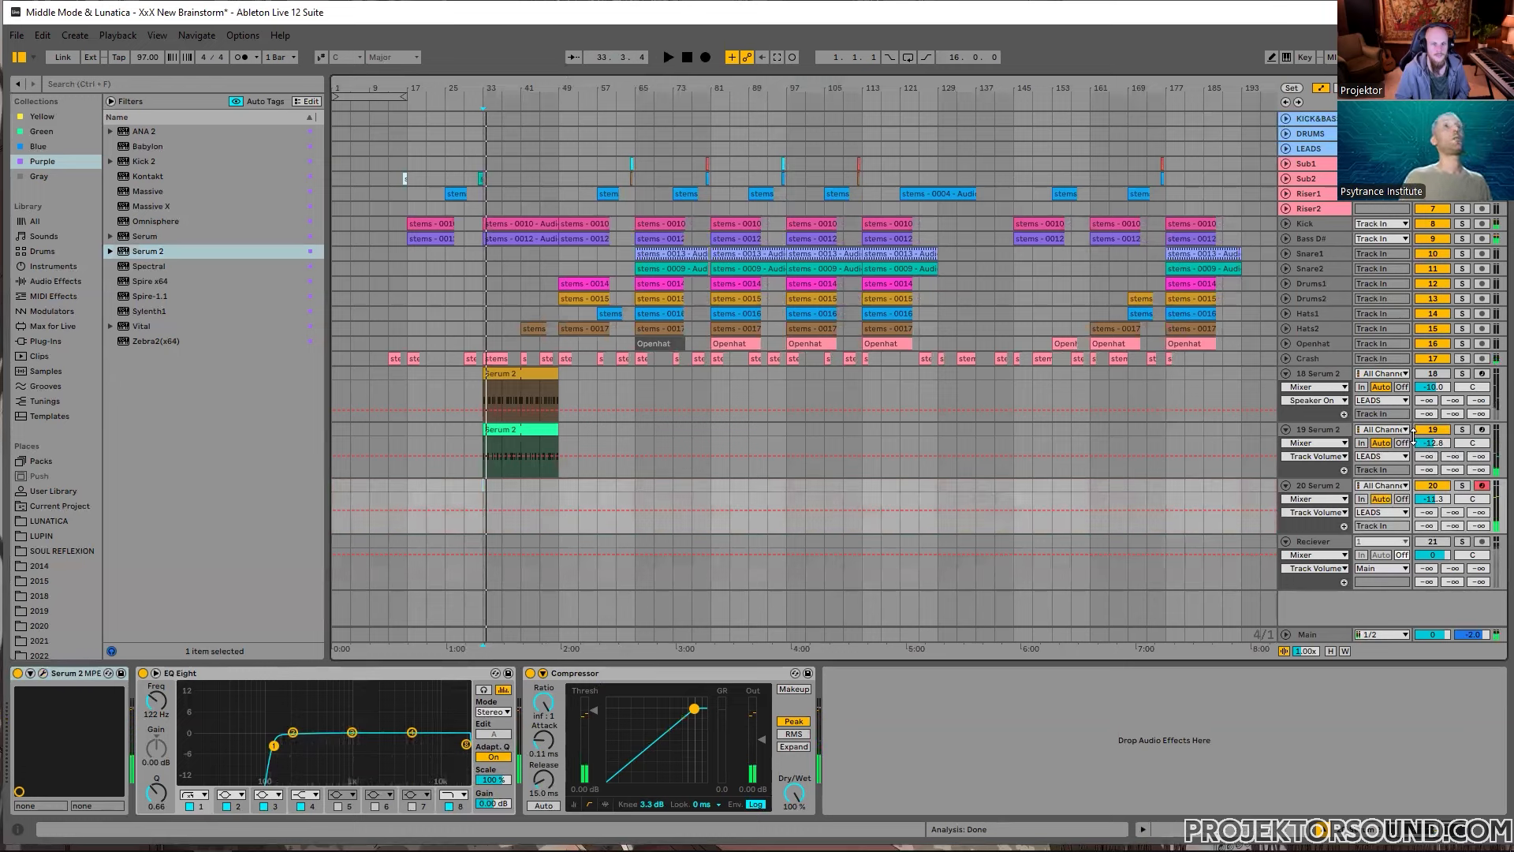
pyautogui.click(1439, 432)
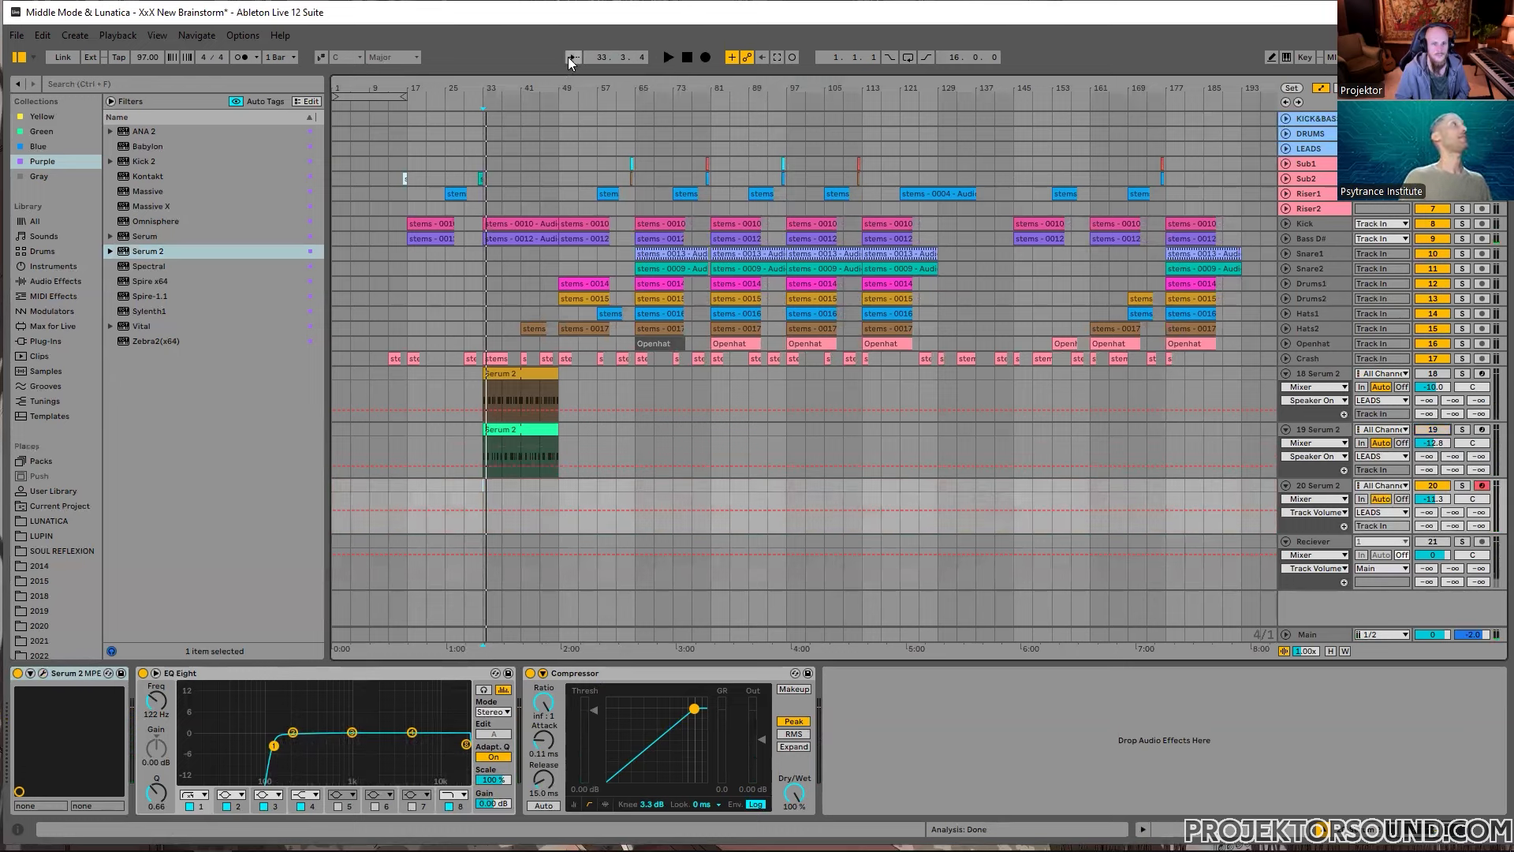
pyautogui.click(705, 59)
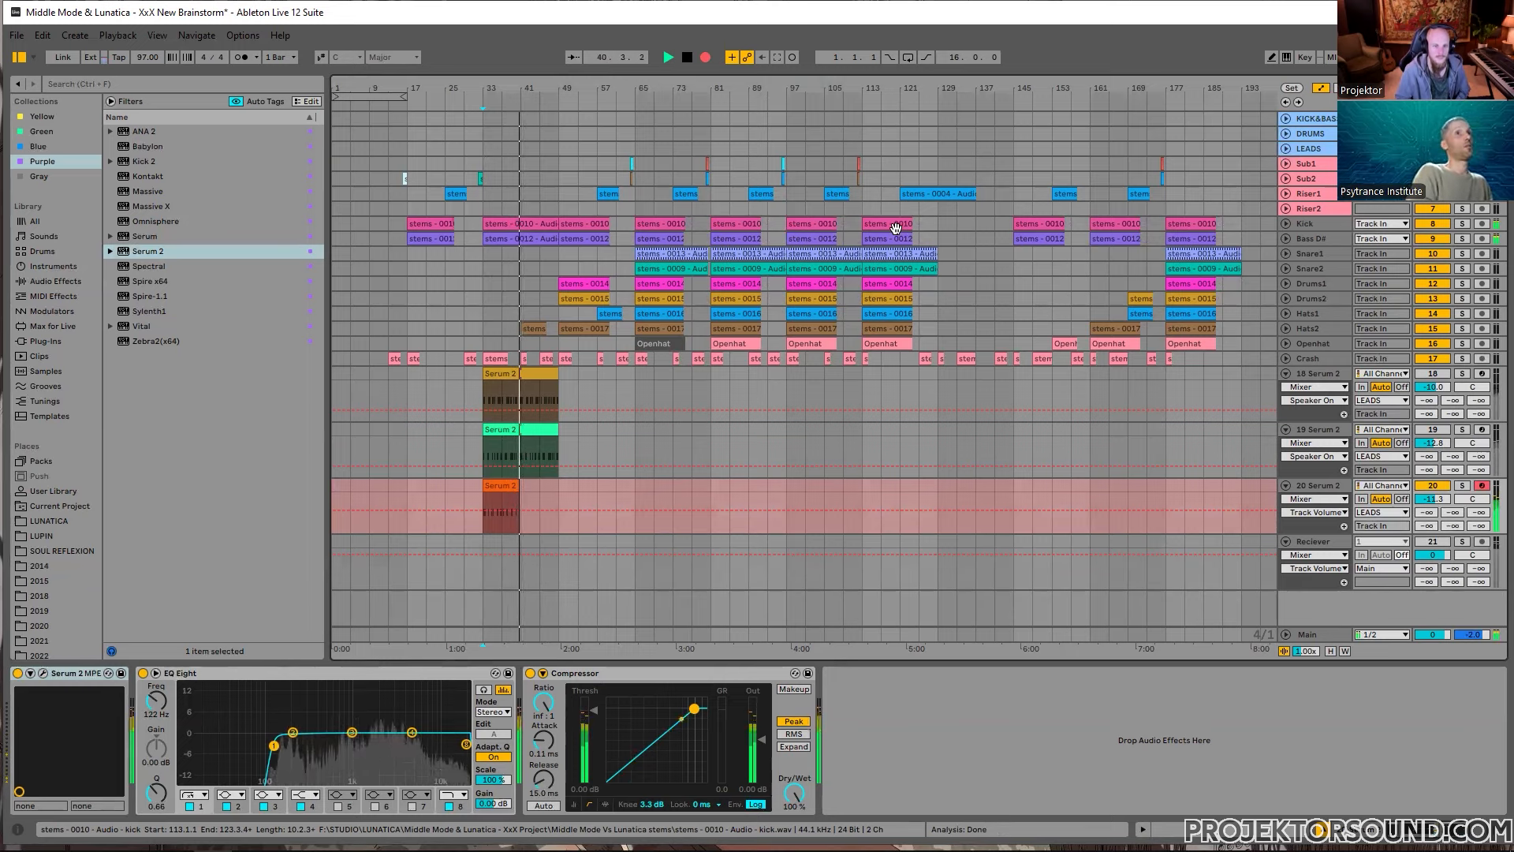
pyautogui.press('space')
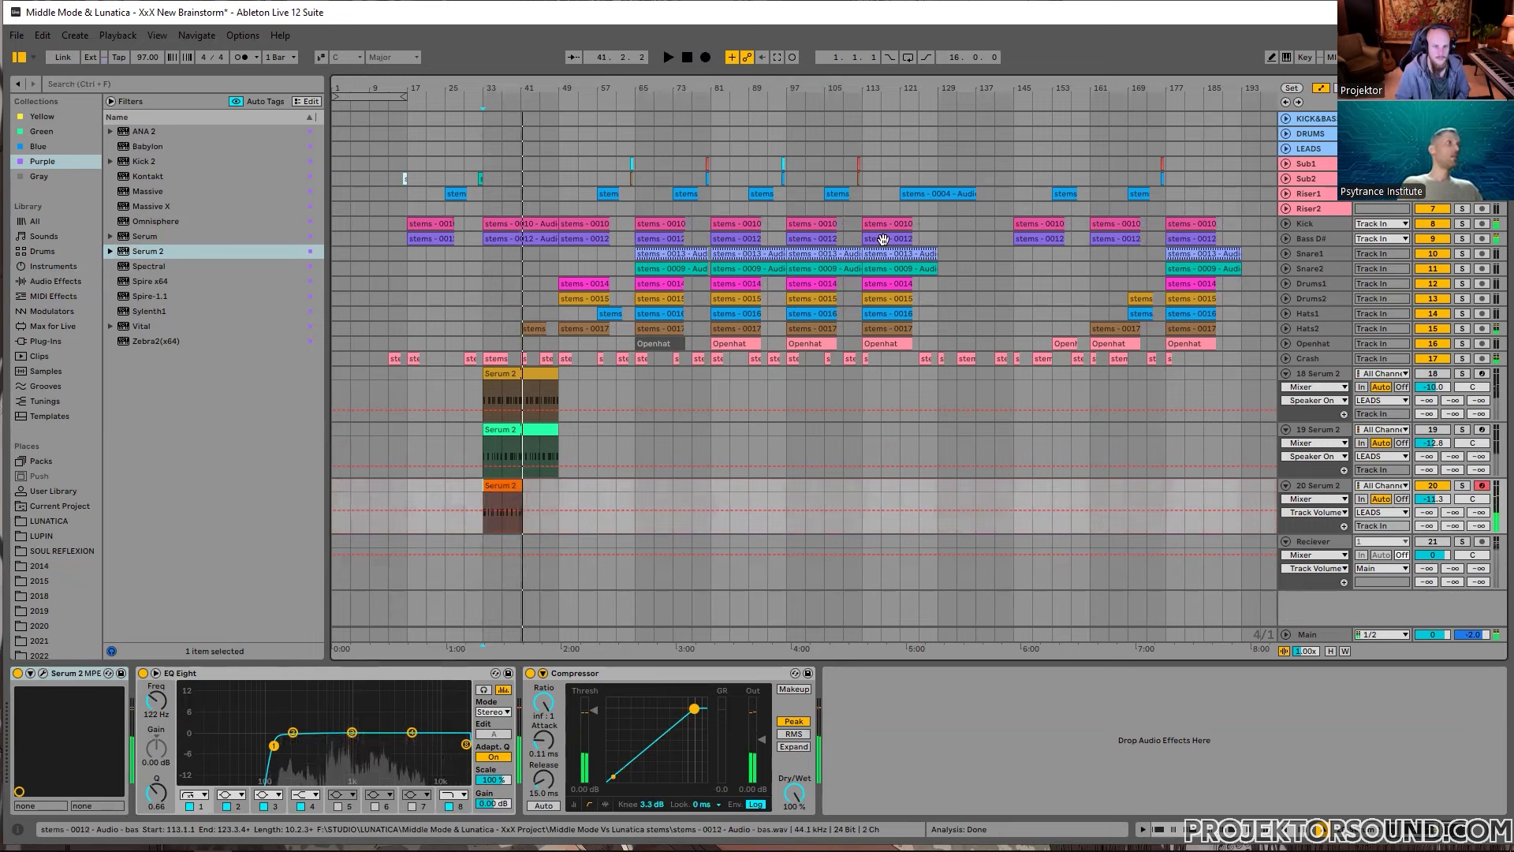
# Step: Cut bars 33 to 41 of the recorded clip, restore the tempo to 145 BPM, and paste them back at bar 33
pyautogui.moveTo(486, 524); pyautogui.dragTo(517, 495)
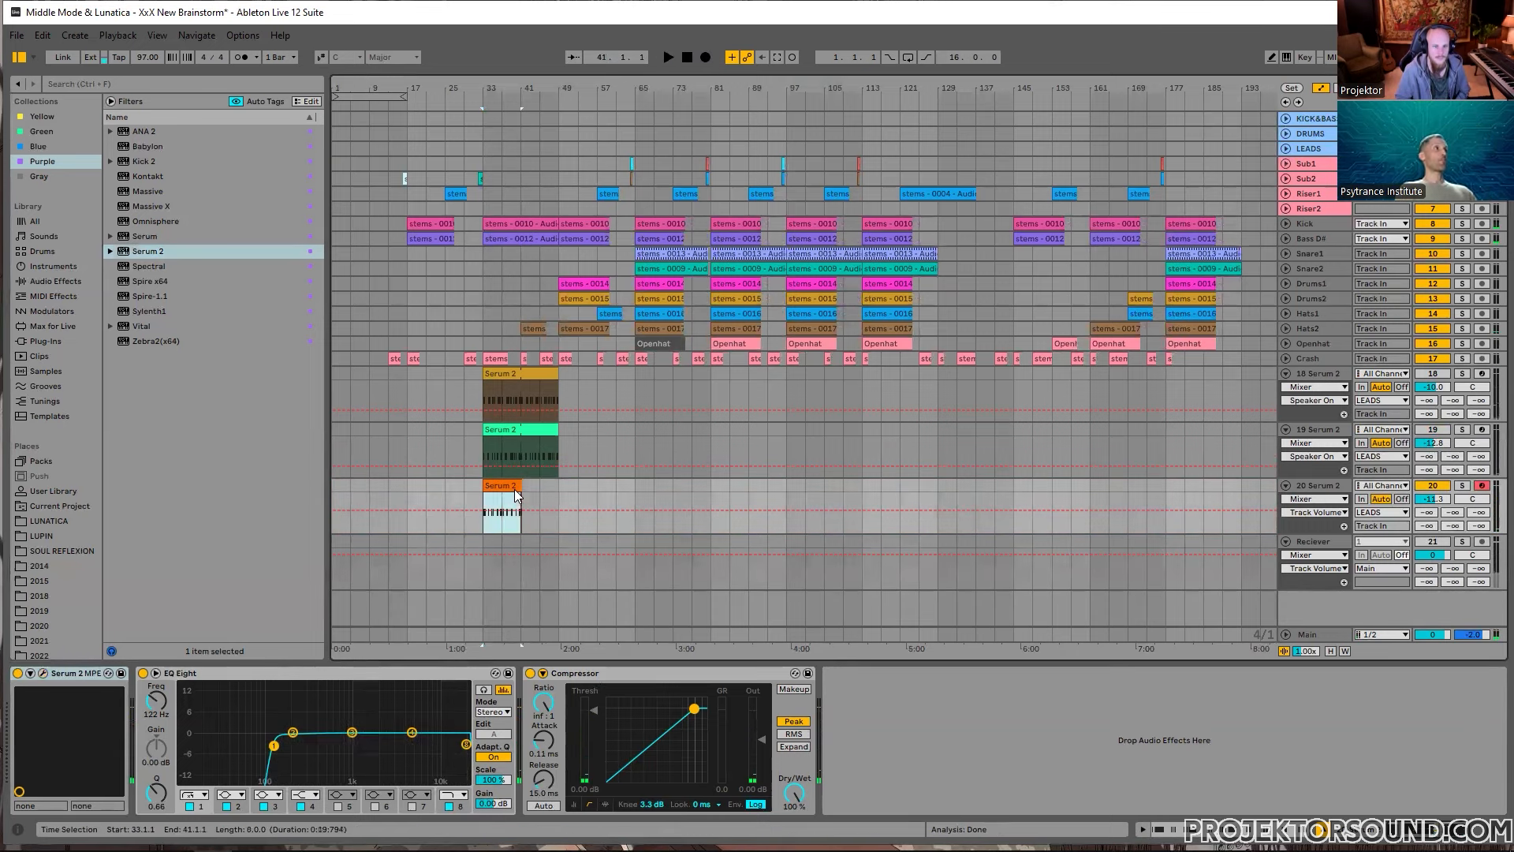
pyautogui.press('Delete')
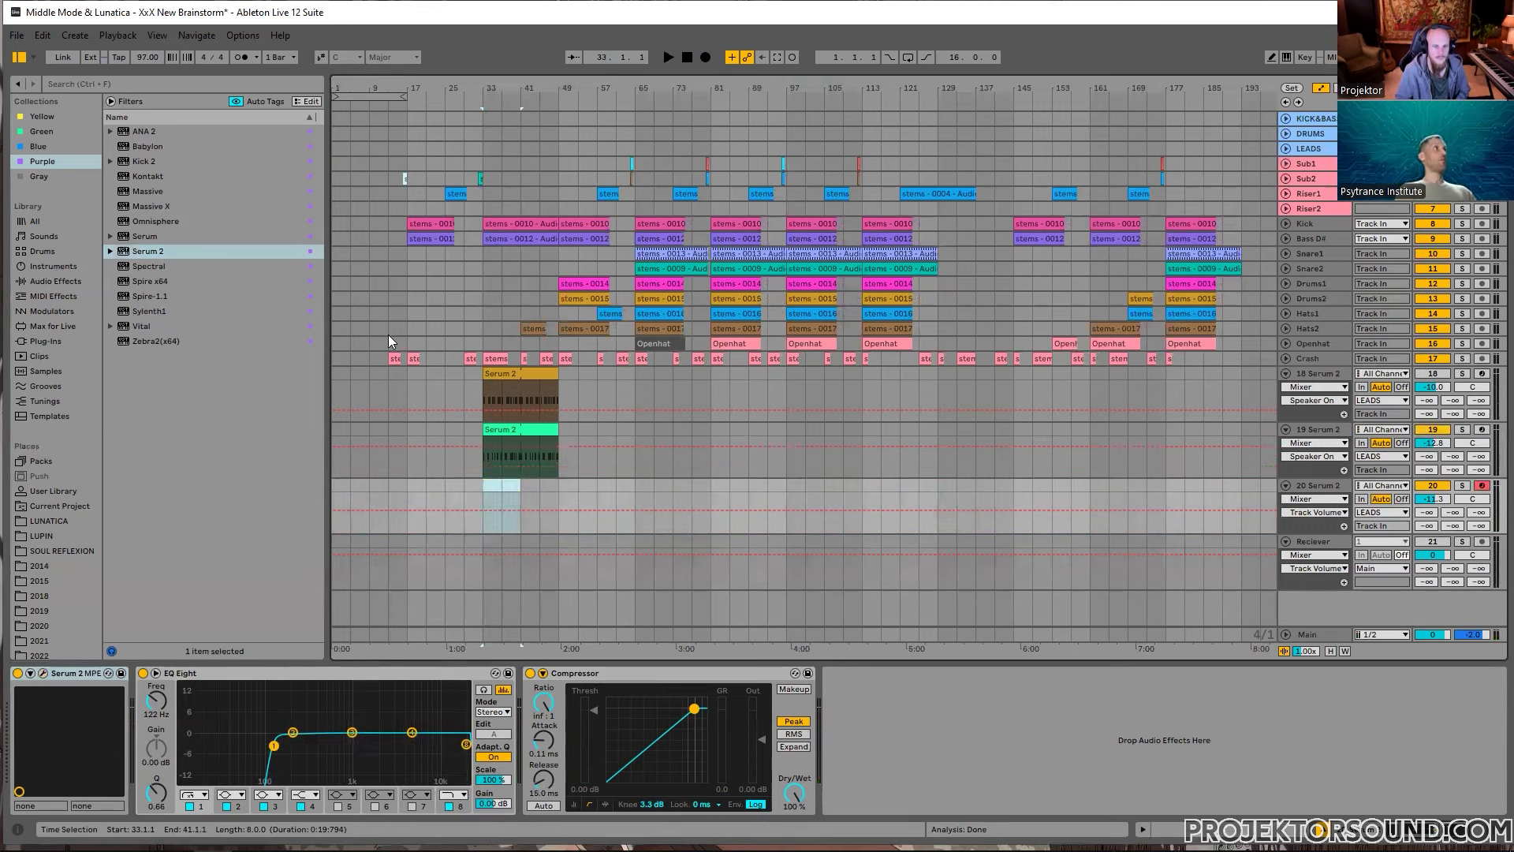
pyautogui.click(485, 483)
pyautogui.hotkey('ctrl', 'v')
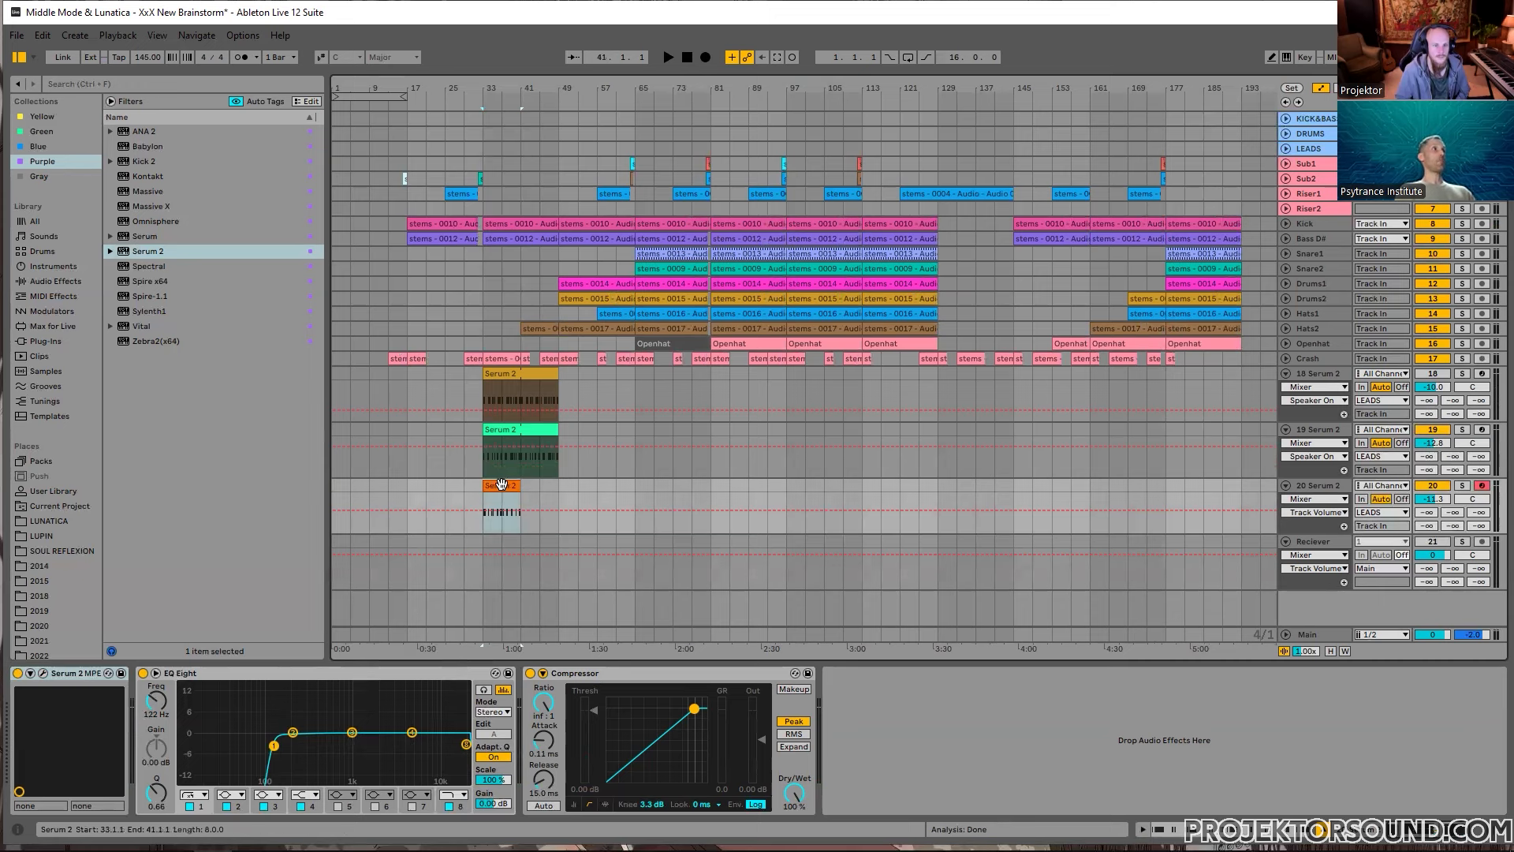
# Step: Quantize all the D#2 notes in track 20's new clip and play the result
pyautogui.doubleClick(502, 482)
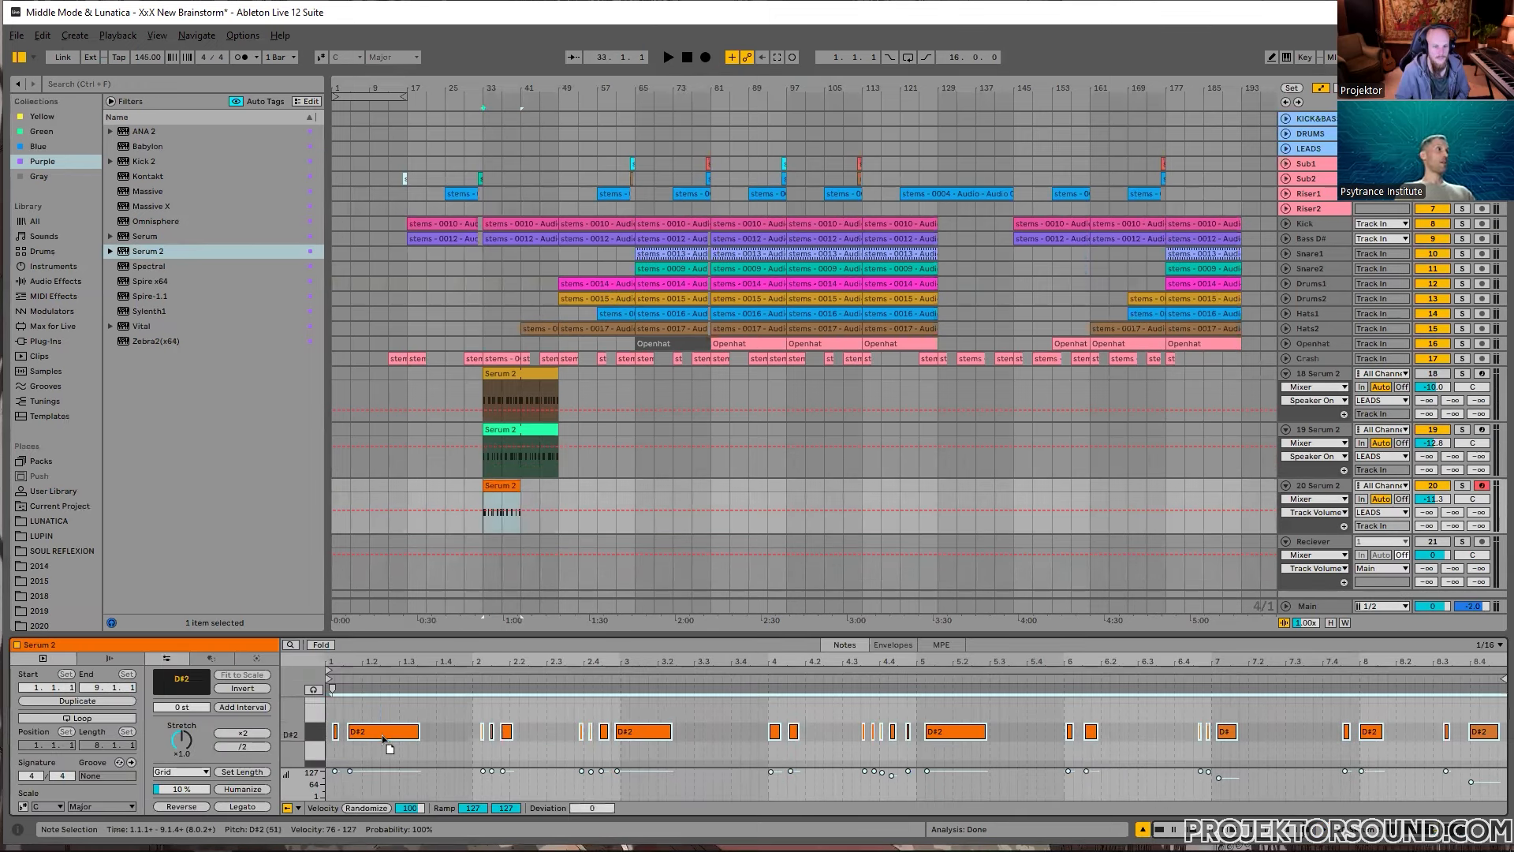
pyautogui.hotkey('ctrl', 'u')
pyautogui.press('space')
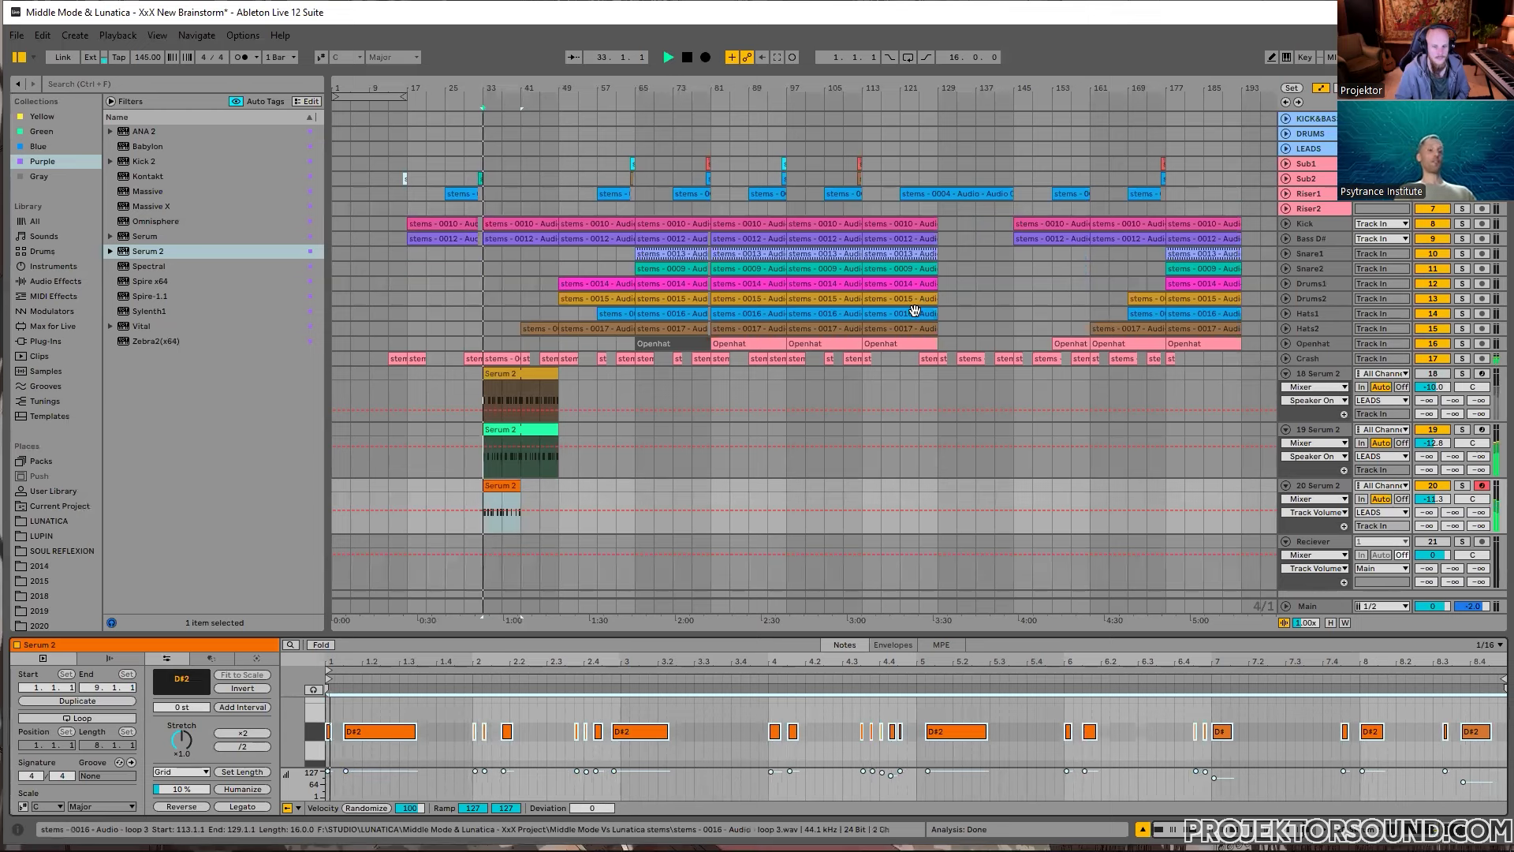
# Step: Turn on looping for track 20's clip and extend it to bar 49 during playback
pyautogui.click(111, 718)
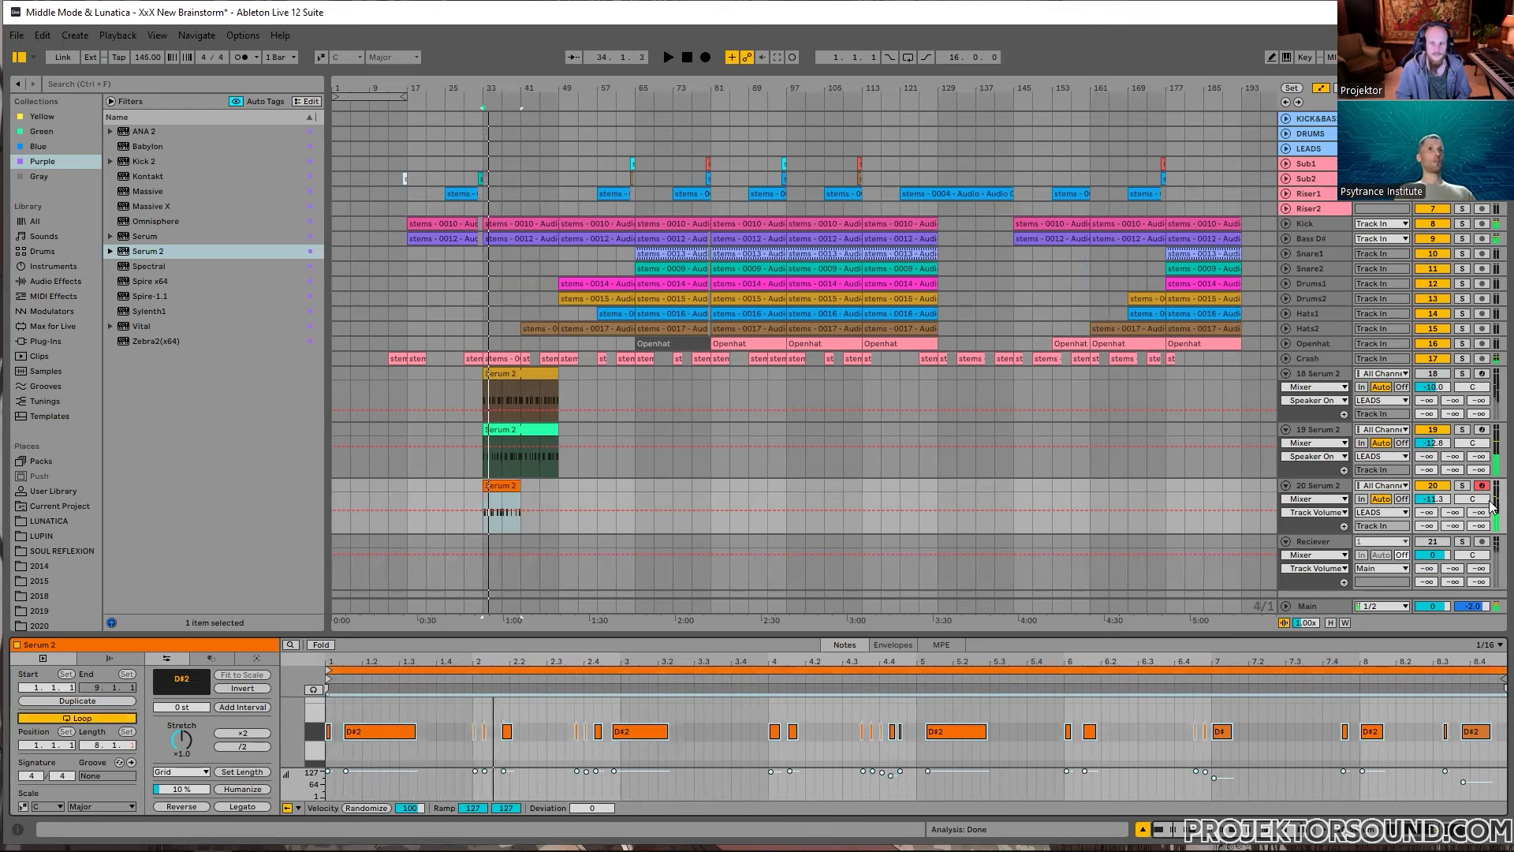
pyautogui.press('space')
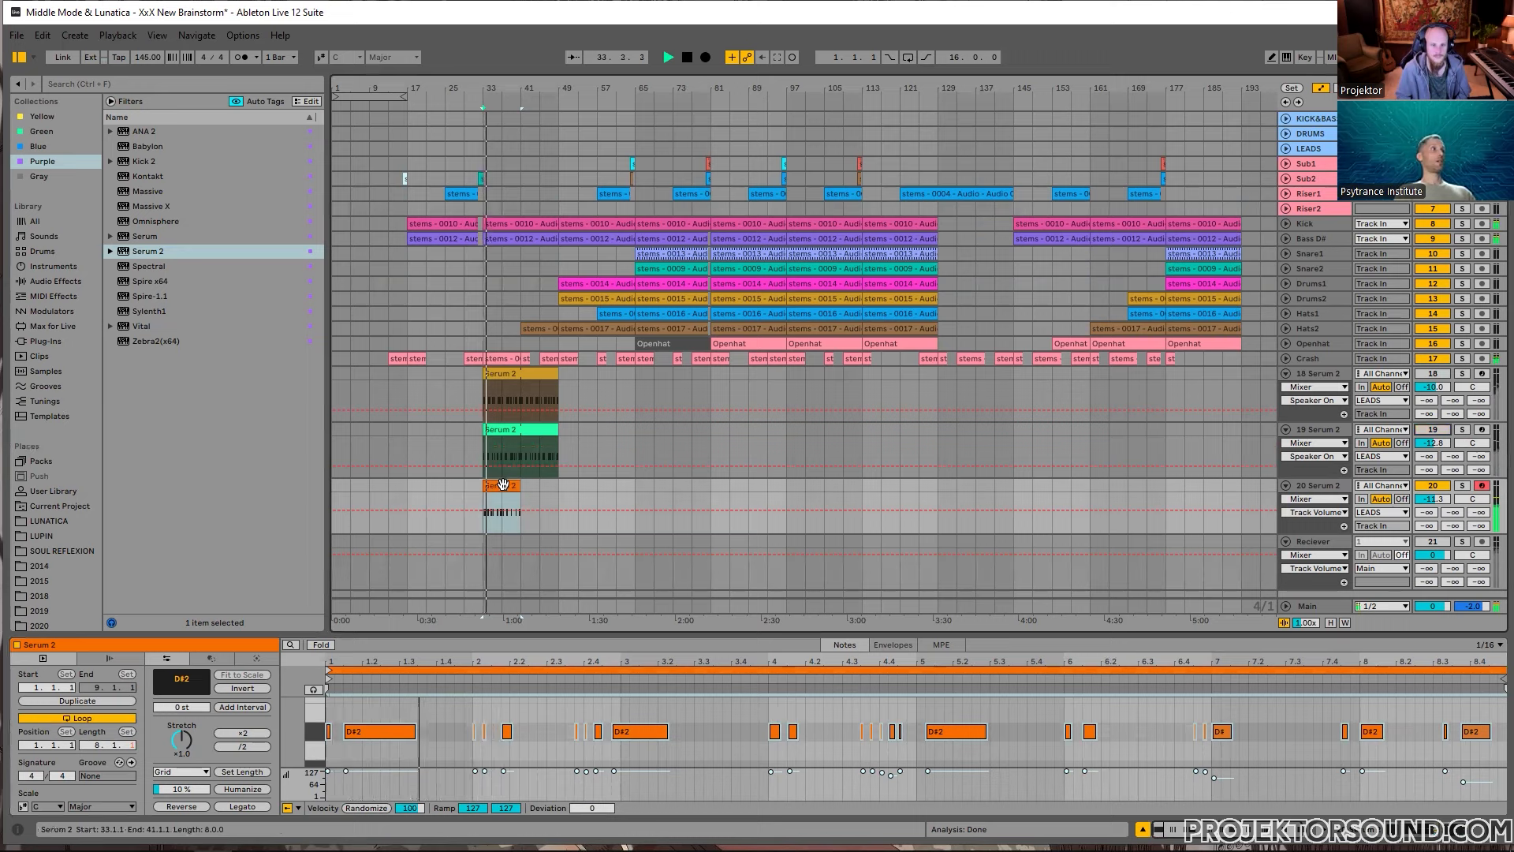
pyautogui.moveTo(521, 500); pyautogui.dragTo(558, 500)
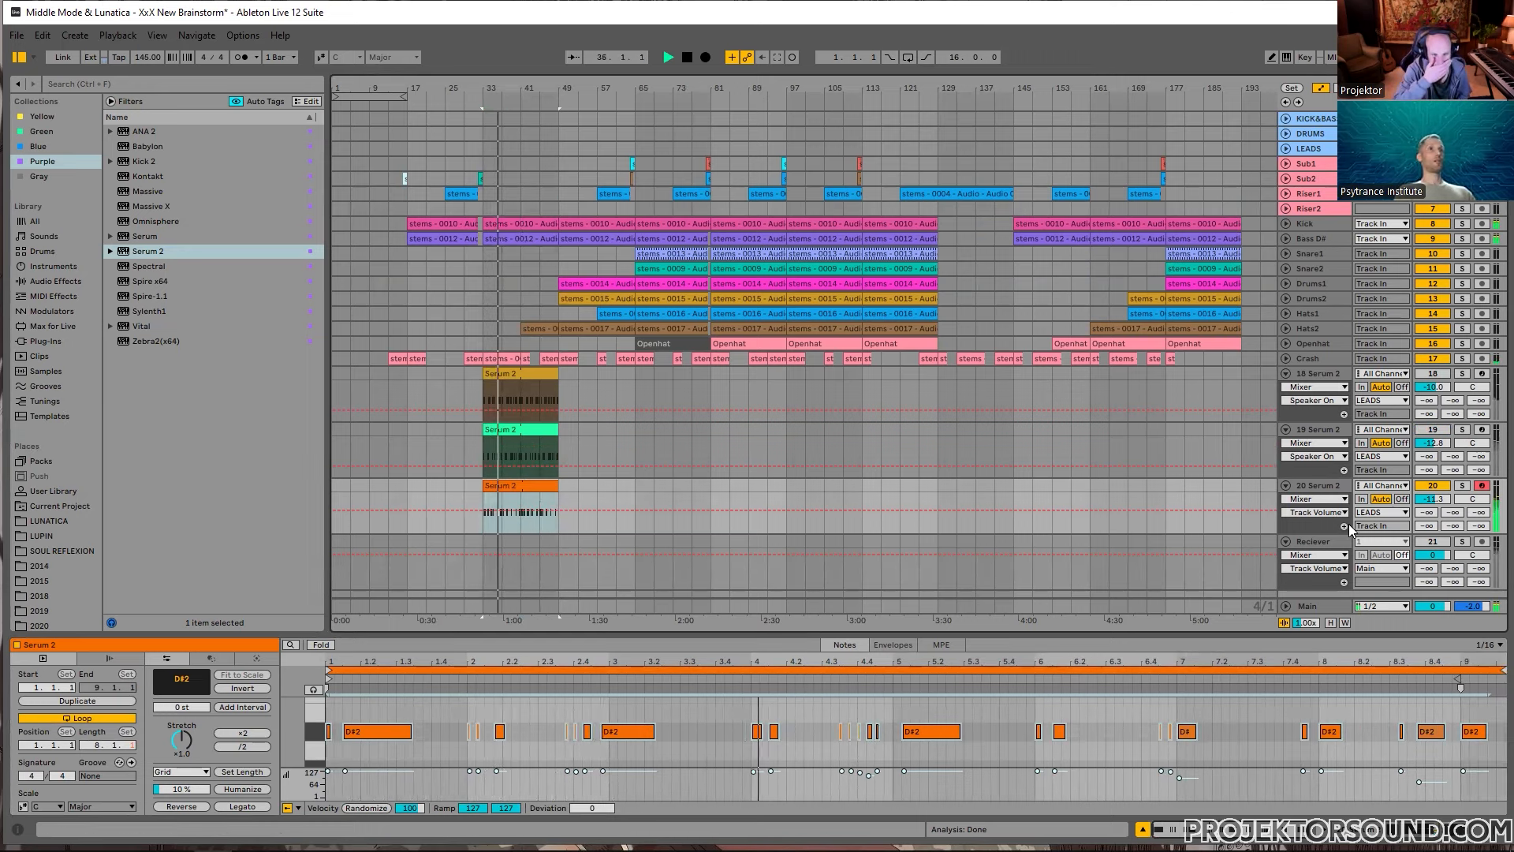
# Step: Raise the low-cut frequency of track 20's EQ Eight to 132 Hz and expand the Serum 2 device
pyautogui.click(1316, 485)
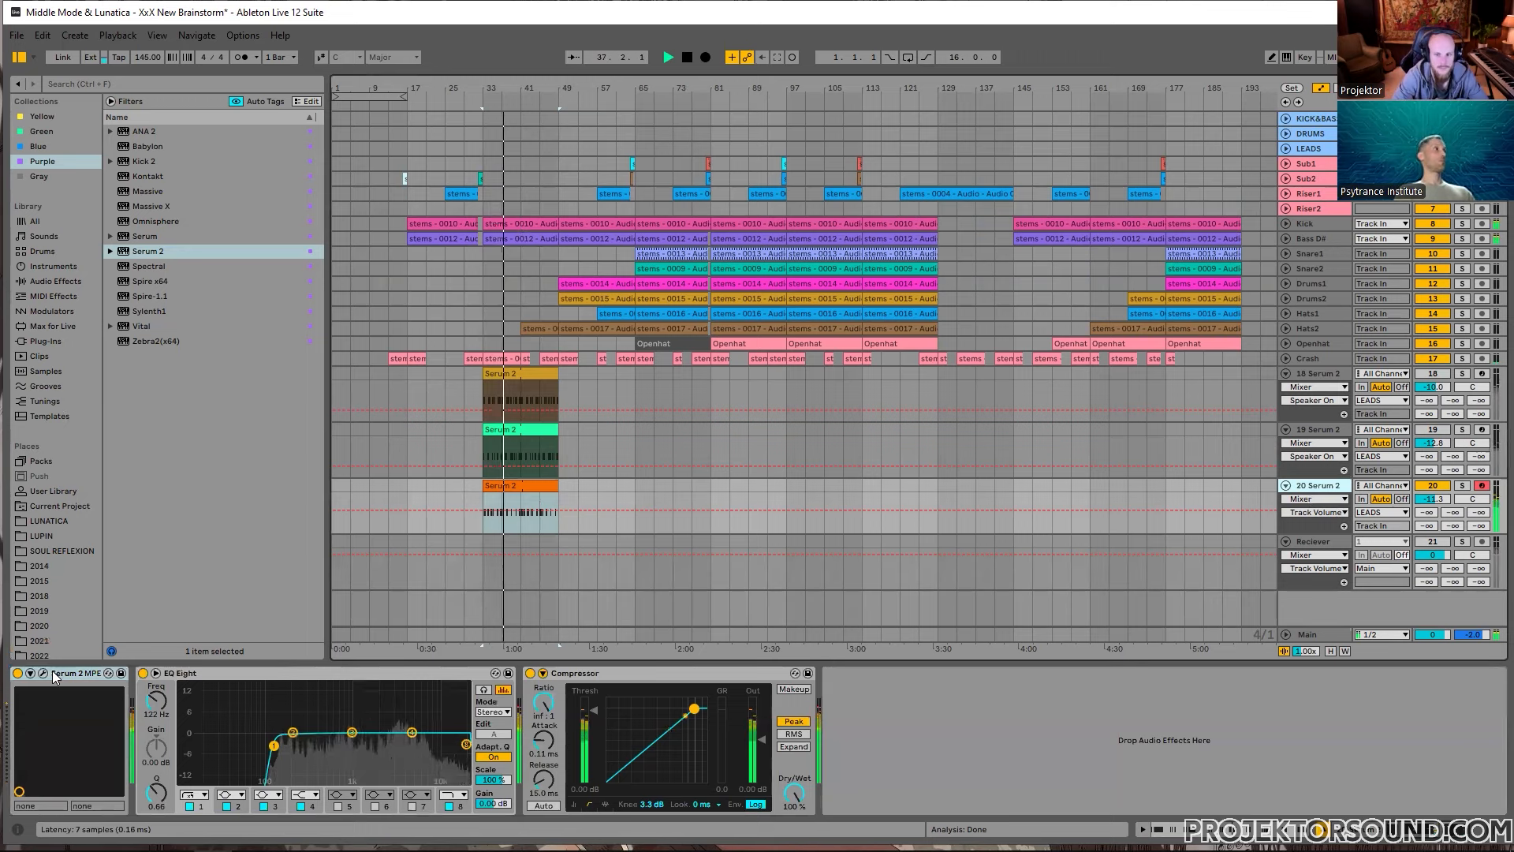
pyautogui.moveTo(273, 745); pyautogui.dragTo(277, 745)
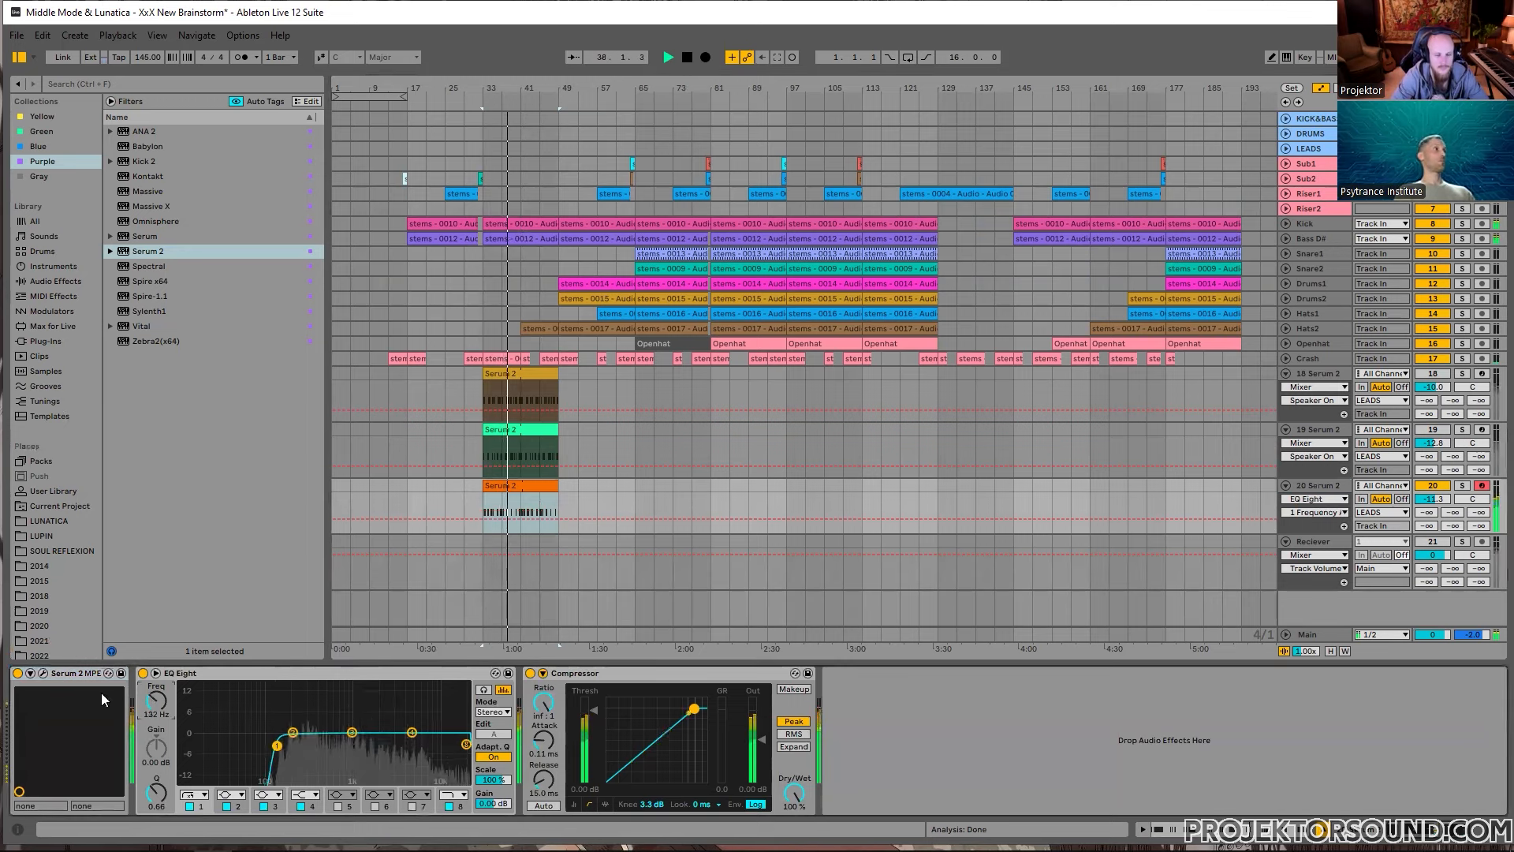
pyautogui.click(32, 673)
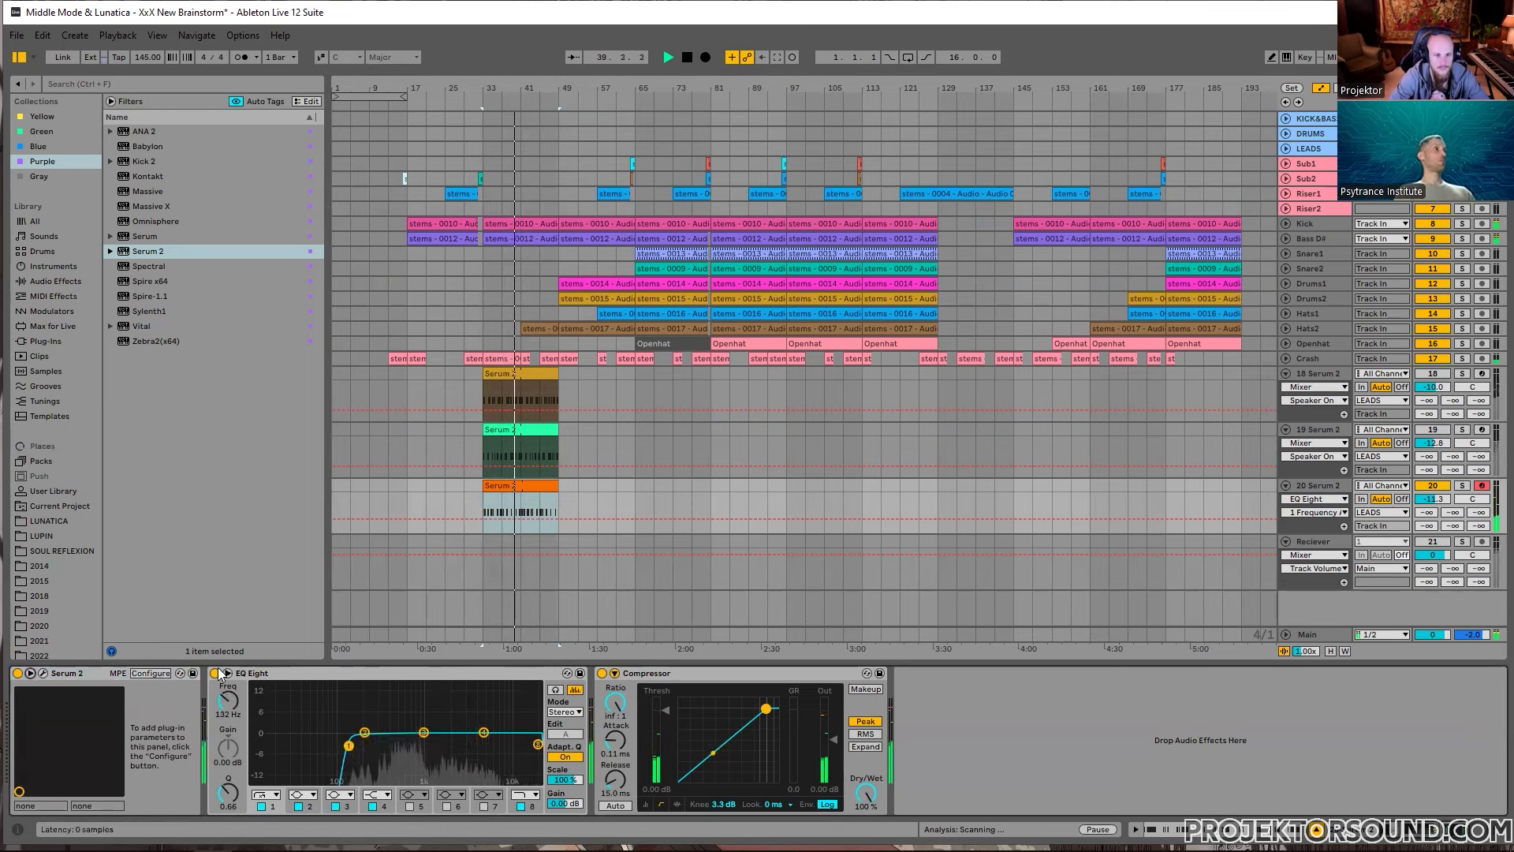
# Step: On track 20, raise the EQ Eight low cut to 148 Hz and lower the Compressor's threshold to -6.52 dB and attack to 0.03 ms
pyautogui.moveTo(228, 700); pyautogui.dragTo(227, 696)
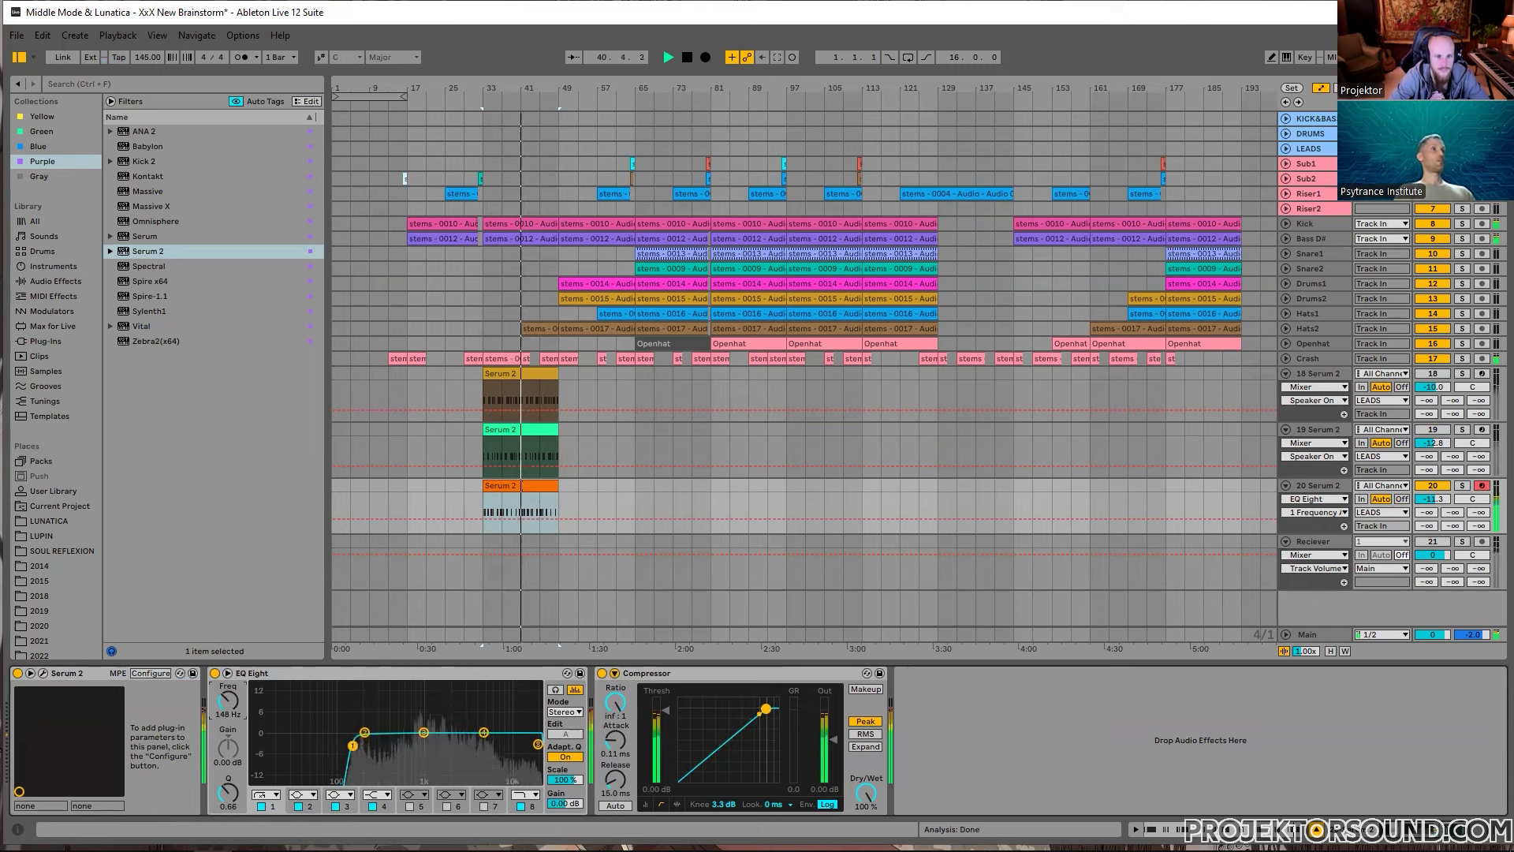
pyautogui.moveTo(666, 711); pyautogui.dragTo(615, 752)
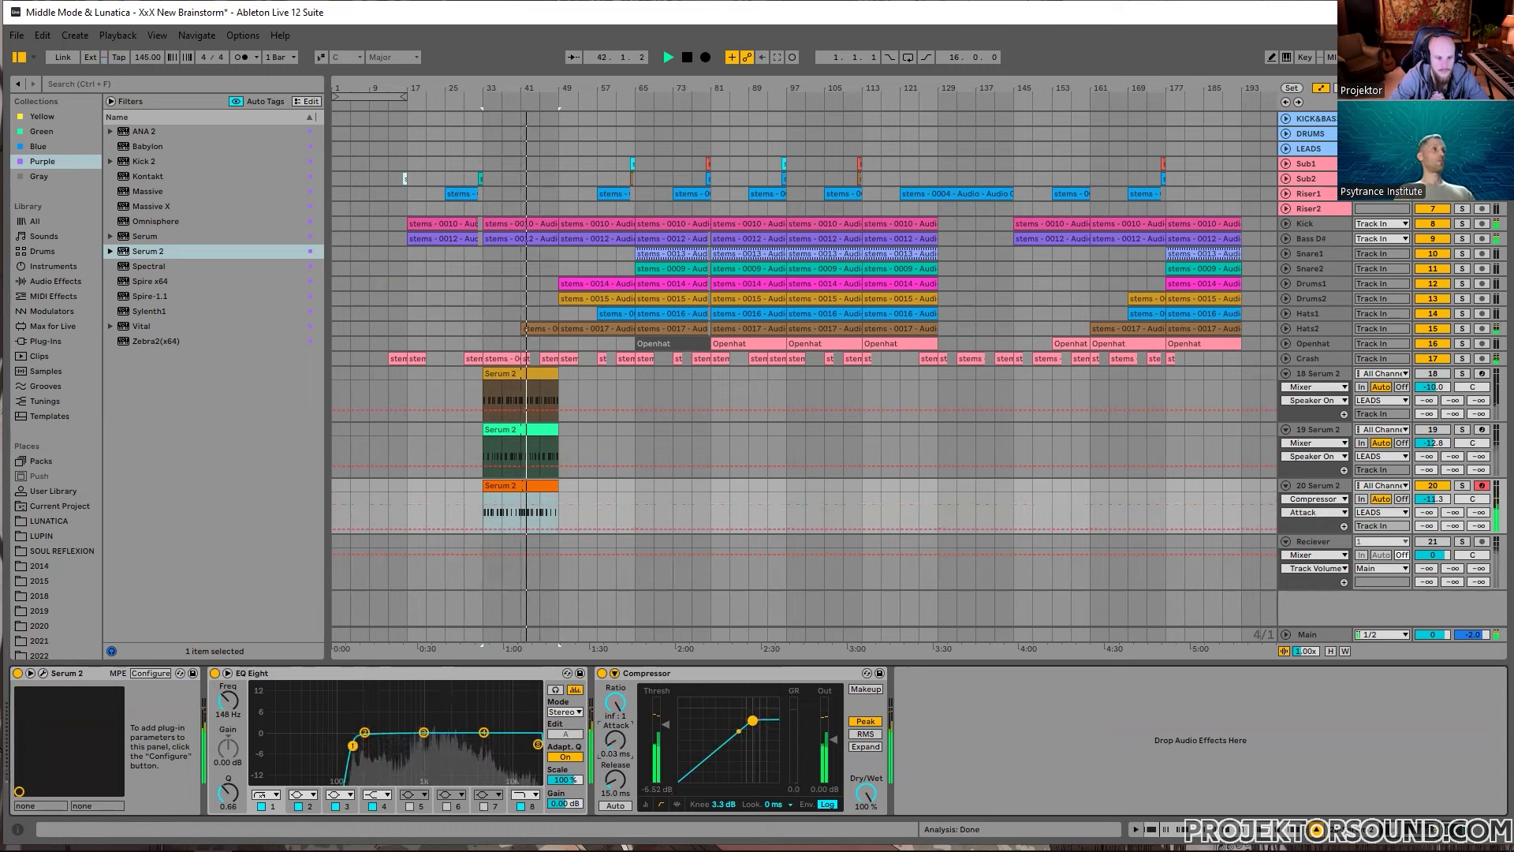
# Step: Shorten the loop of track 20's clip to 8 bars, ending at bar 9, and delete the D#2 note past its end
pyautogui.doubleClick(529, 486)
pyautogui.press('space')
pyautogui.press('space')
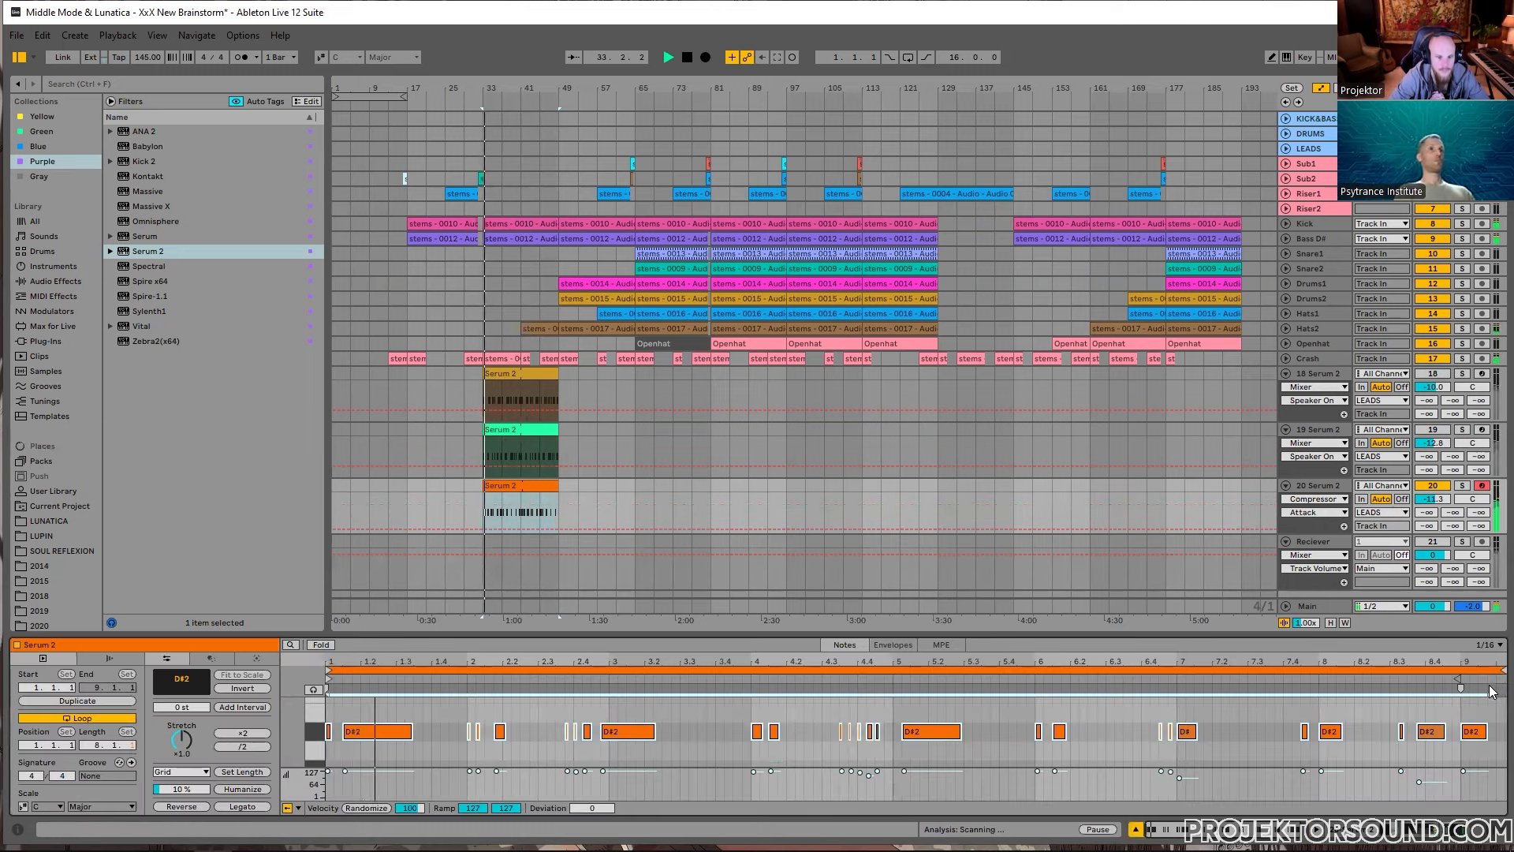
pyautogui.moveTo(1504, 670); pyautogui.dragTo(1462, 671)
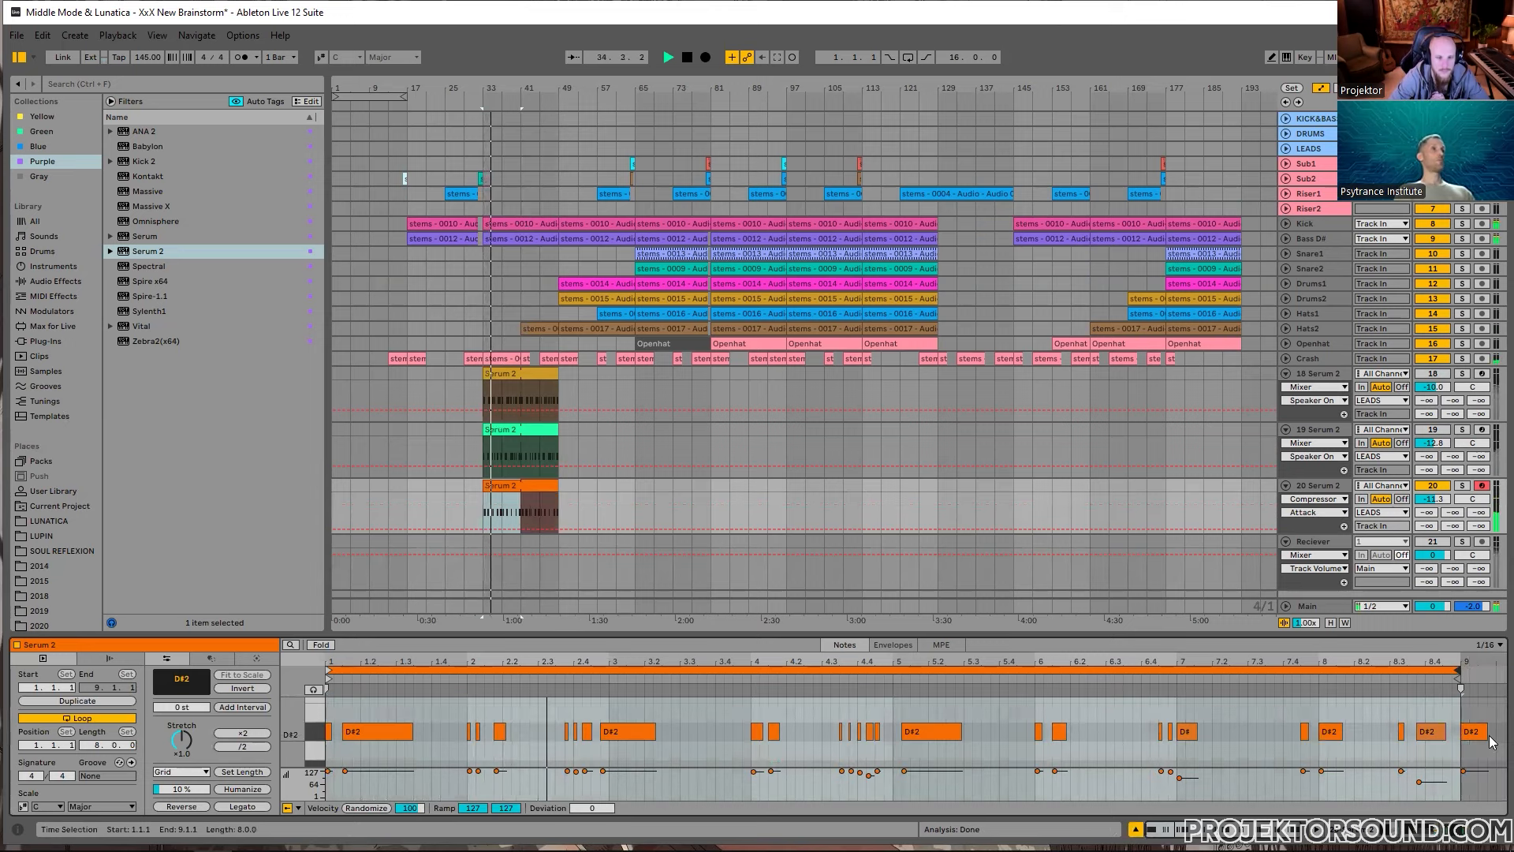
pyautogui.moveTo(1492, 744); pyautogui.dragTo(1473, 727)
pyautogui.press('Delete')
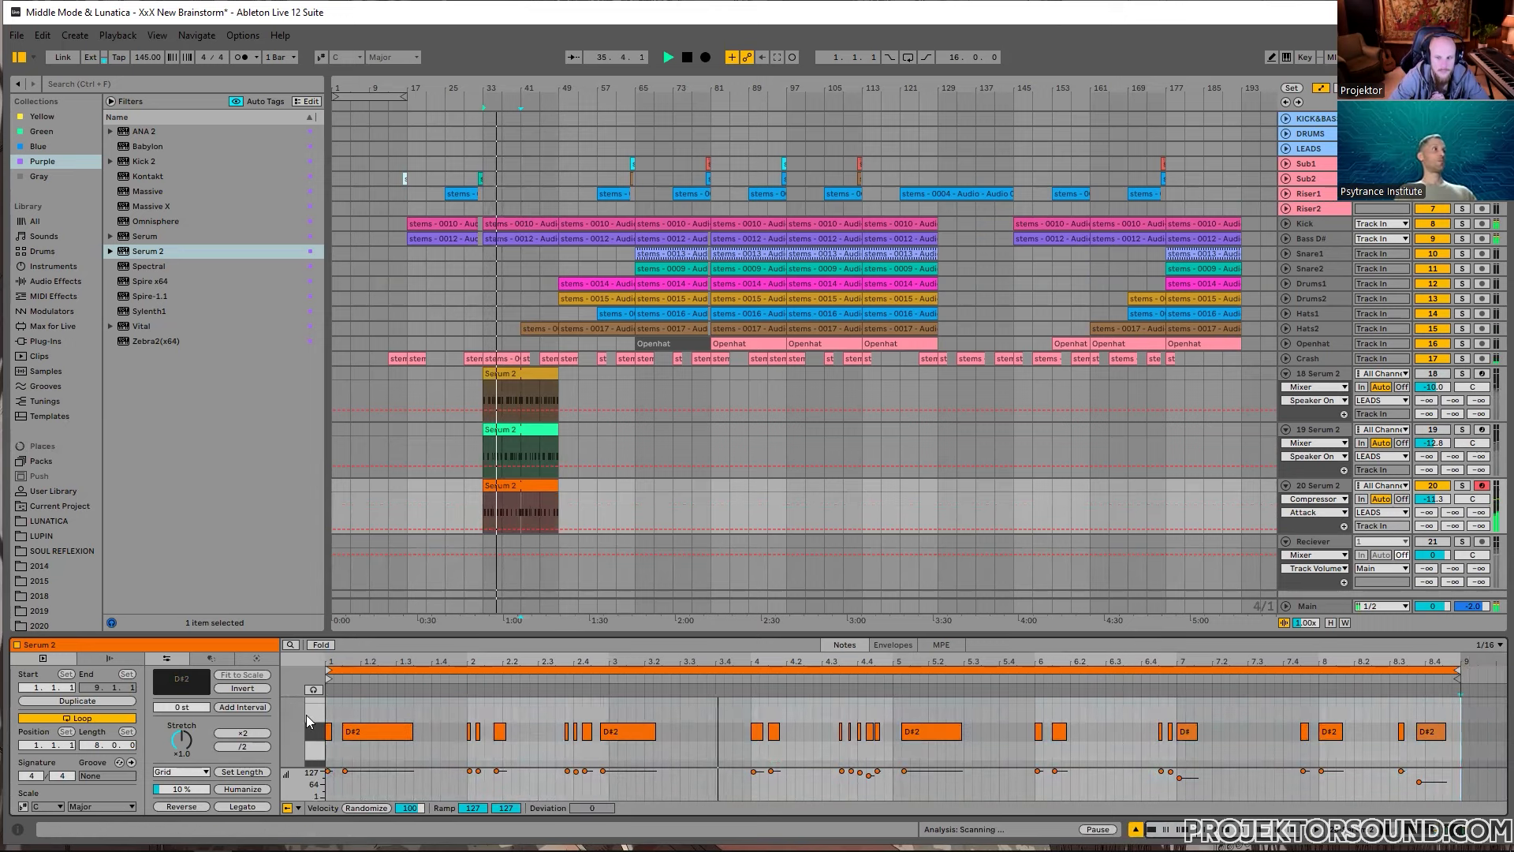
# Step: Move the long D#2 note just after bar 5 back to start exactly at 5.1.1 and play the arrangement from bar 33
pyautogui.click(332, 705)
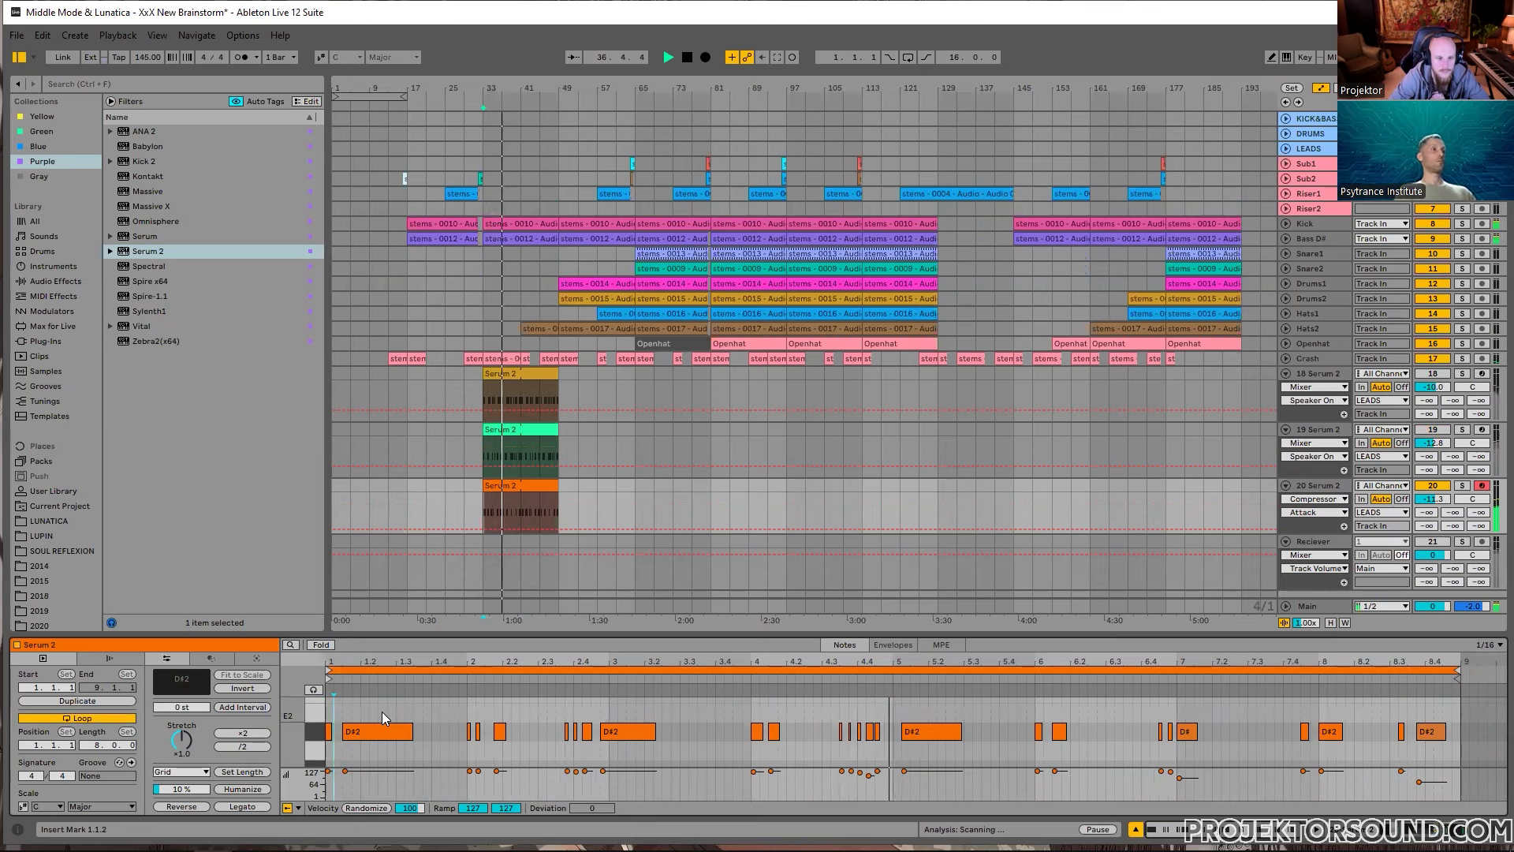
pyautogui.click(483, 503)
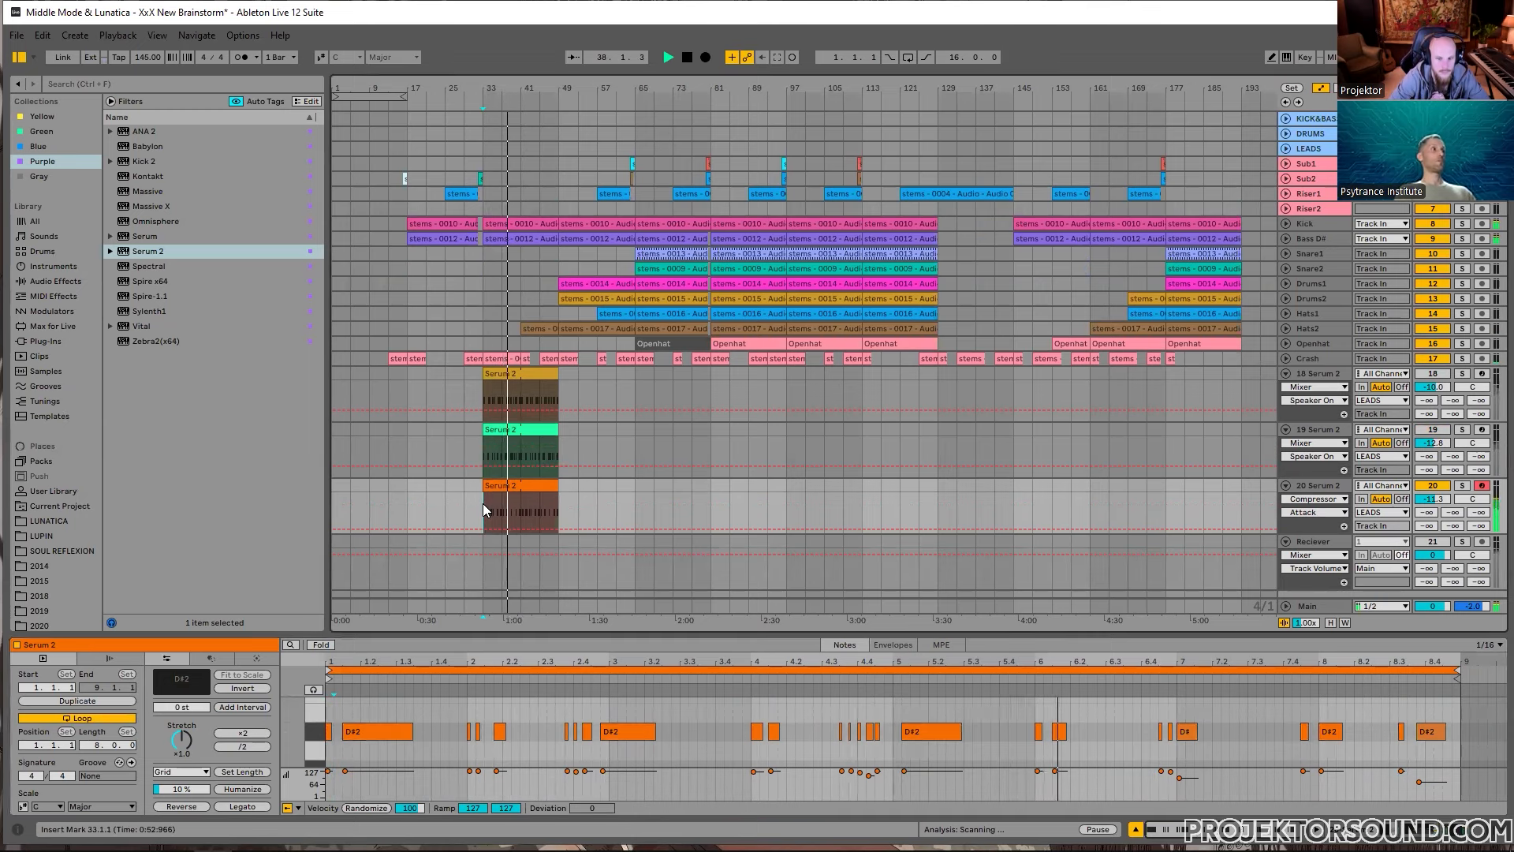
pyautogui.click(931, 743)
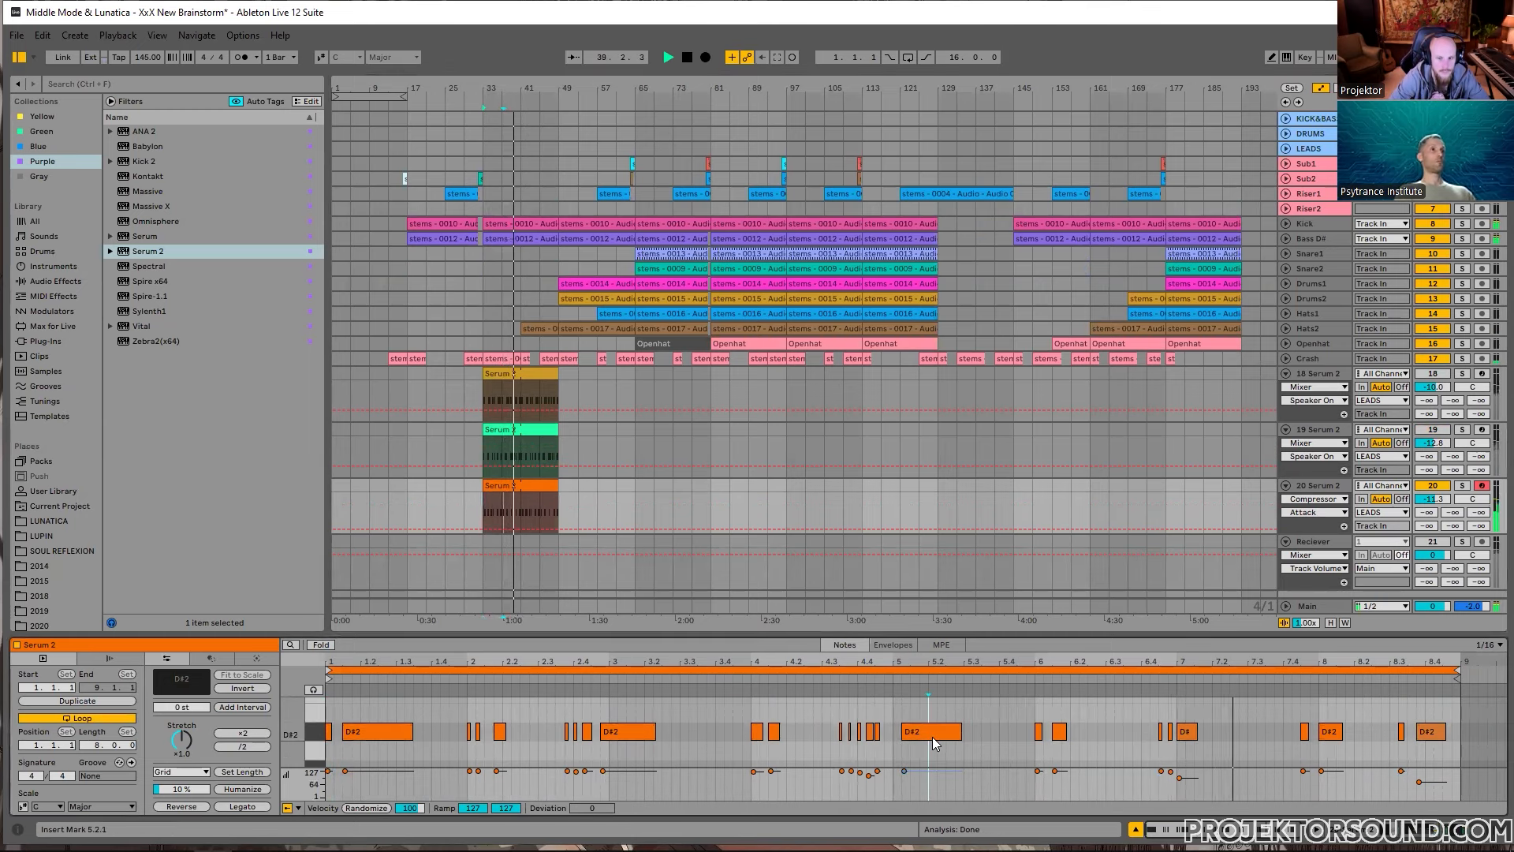
pyautogui.press('space')
pyautogui.moveTo(935, 744); pyautogui.dragTo(917, 739)
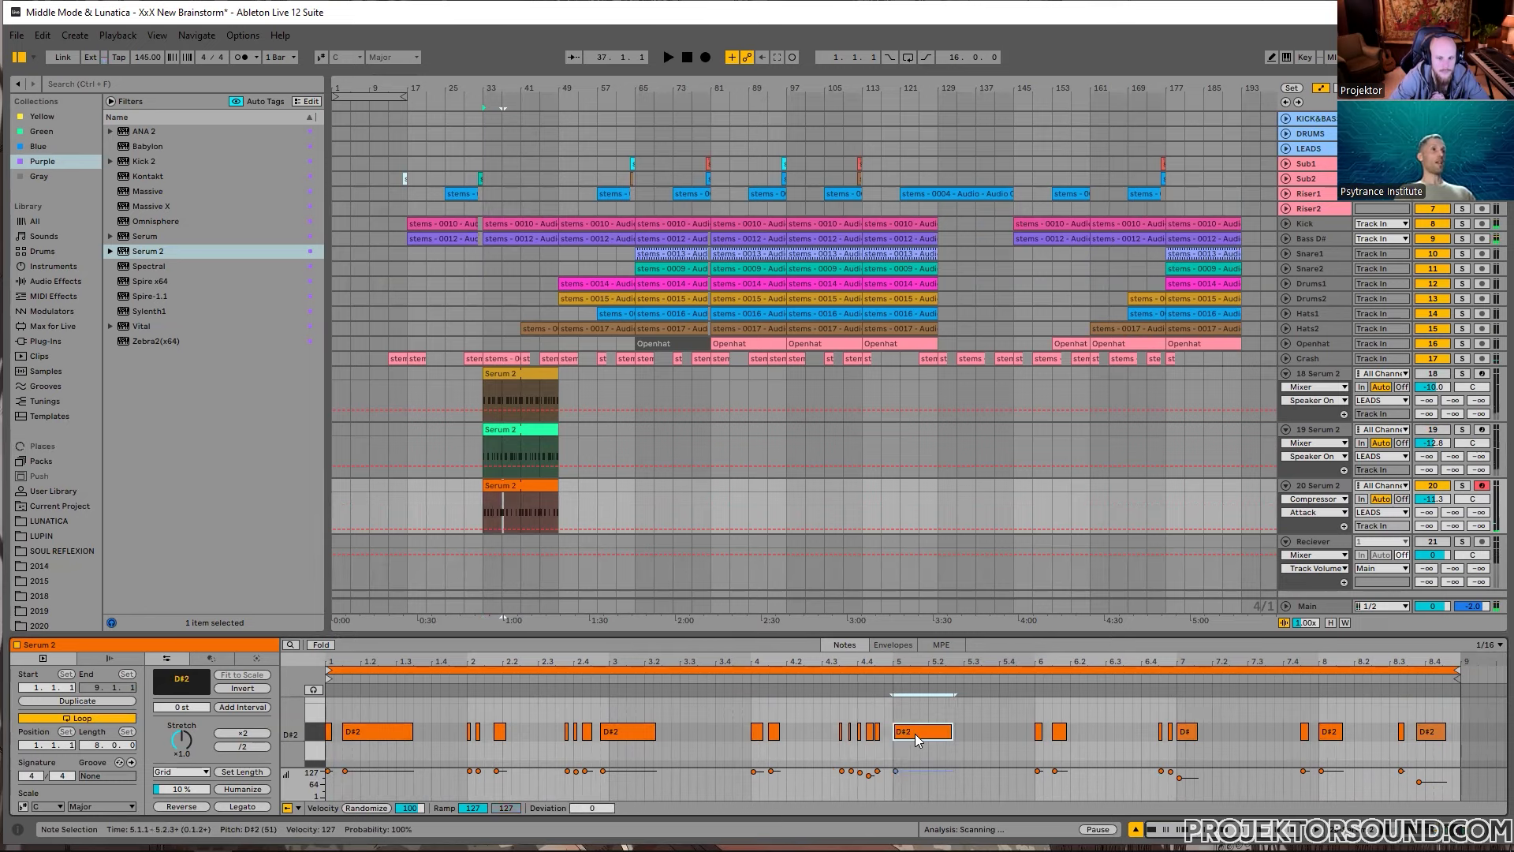
pyautogui.press('space')
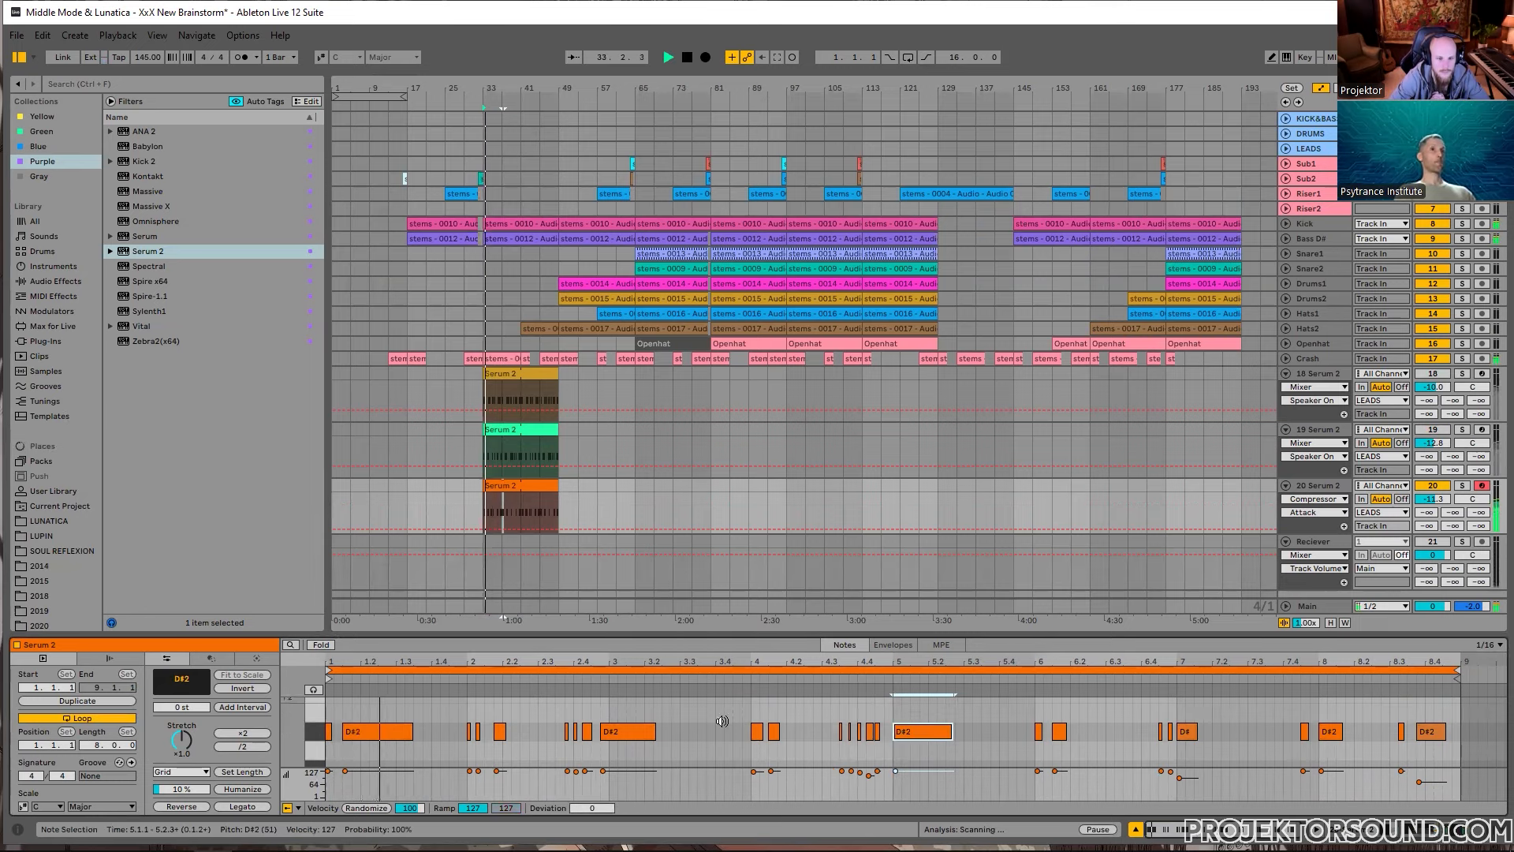
# Step: Set track 20's volume to -9.0 dB during playback while checking the main output in SPAN, then close SPAN and stop
pyautogui.click(1315, 485)
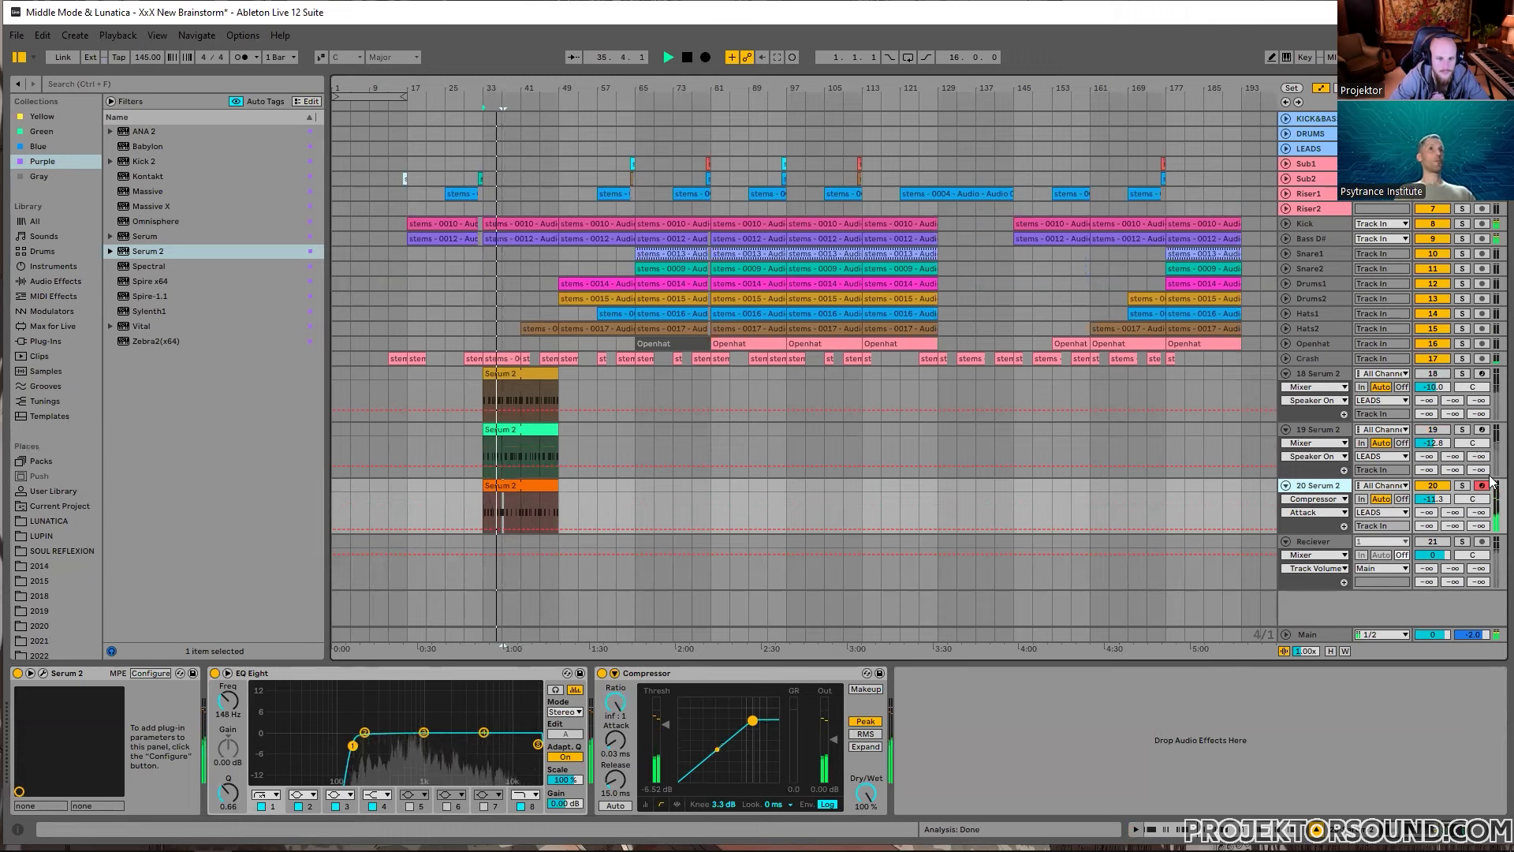
pyautogui.moveTo(1443, 500); pyautogui.dragTo(1443, 496)
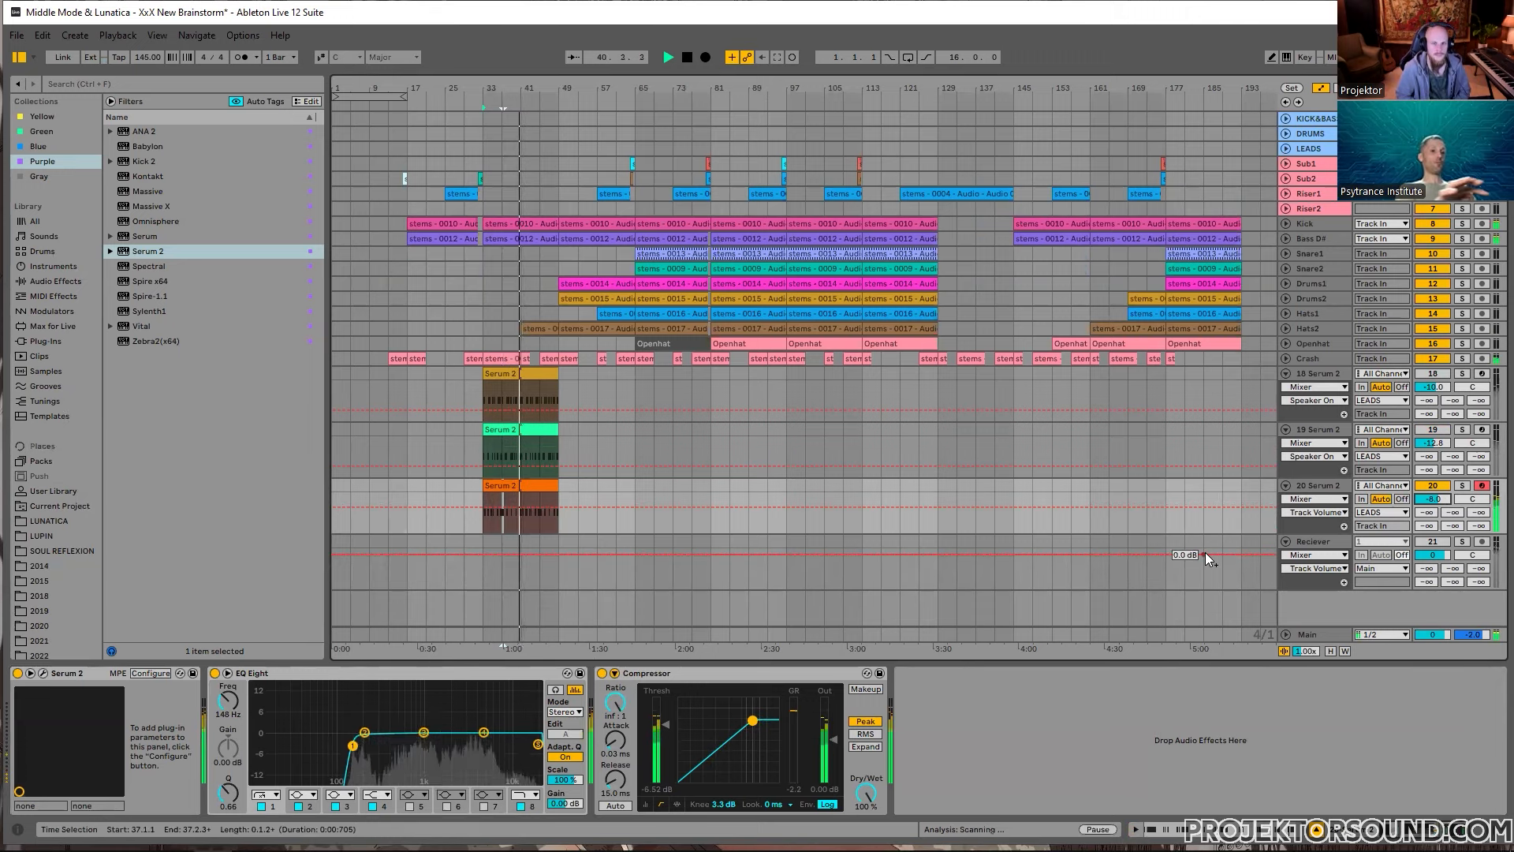
pyautogui.hotkey('ctrl', 'alt', 'p')
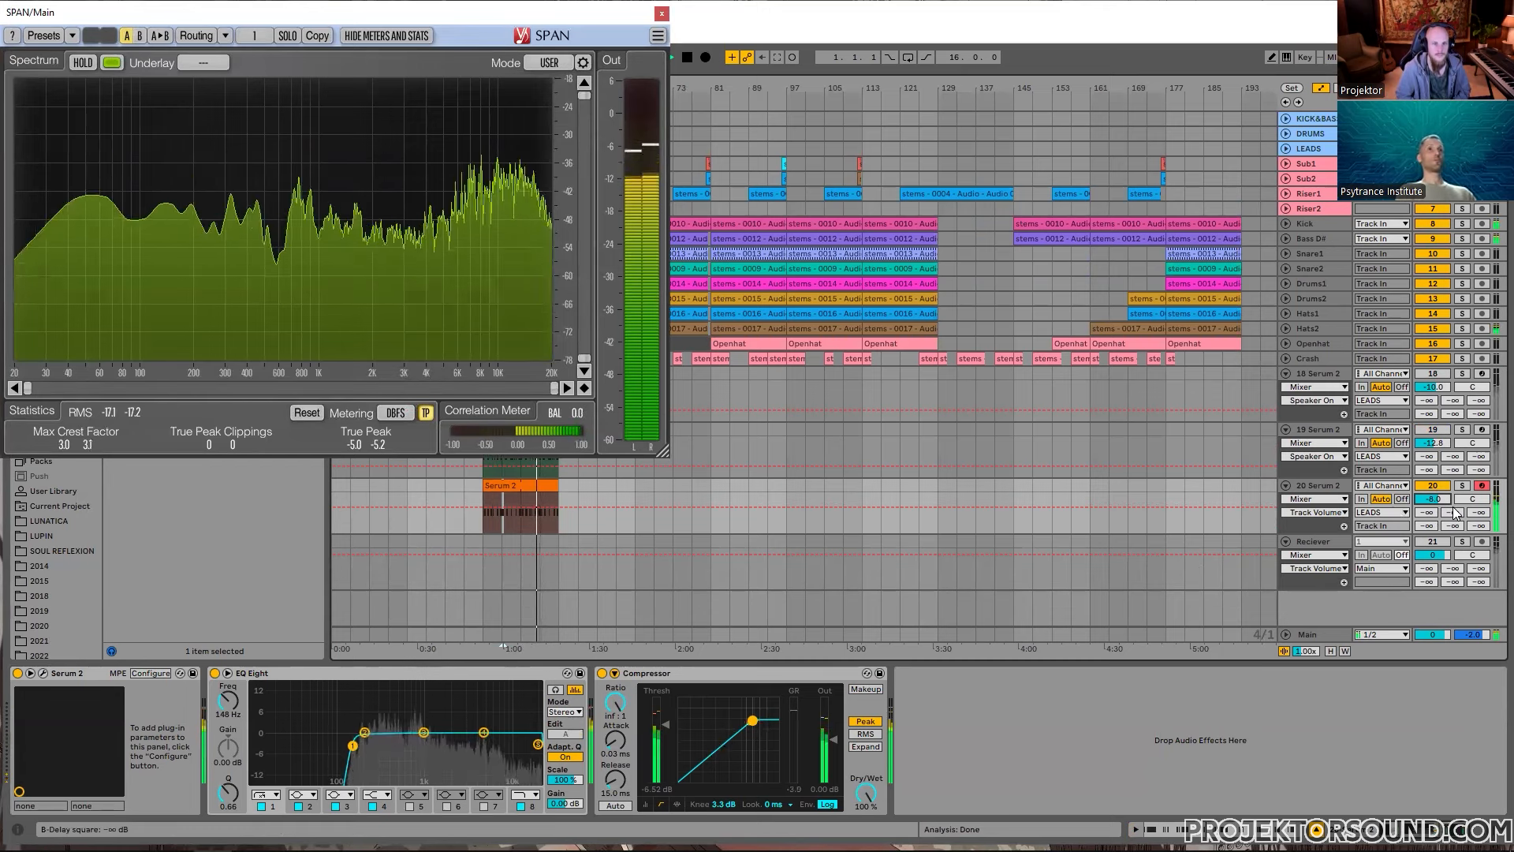
pyautogui.moveTo(1433, 499); pyautogui.dragTo(1434, 502)
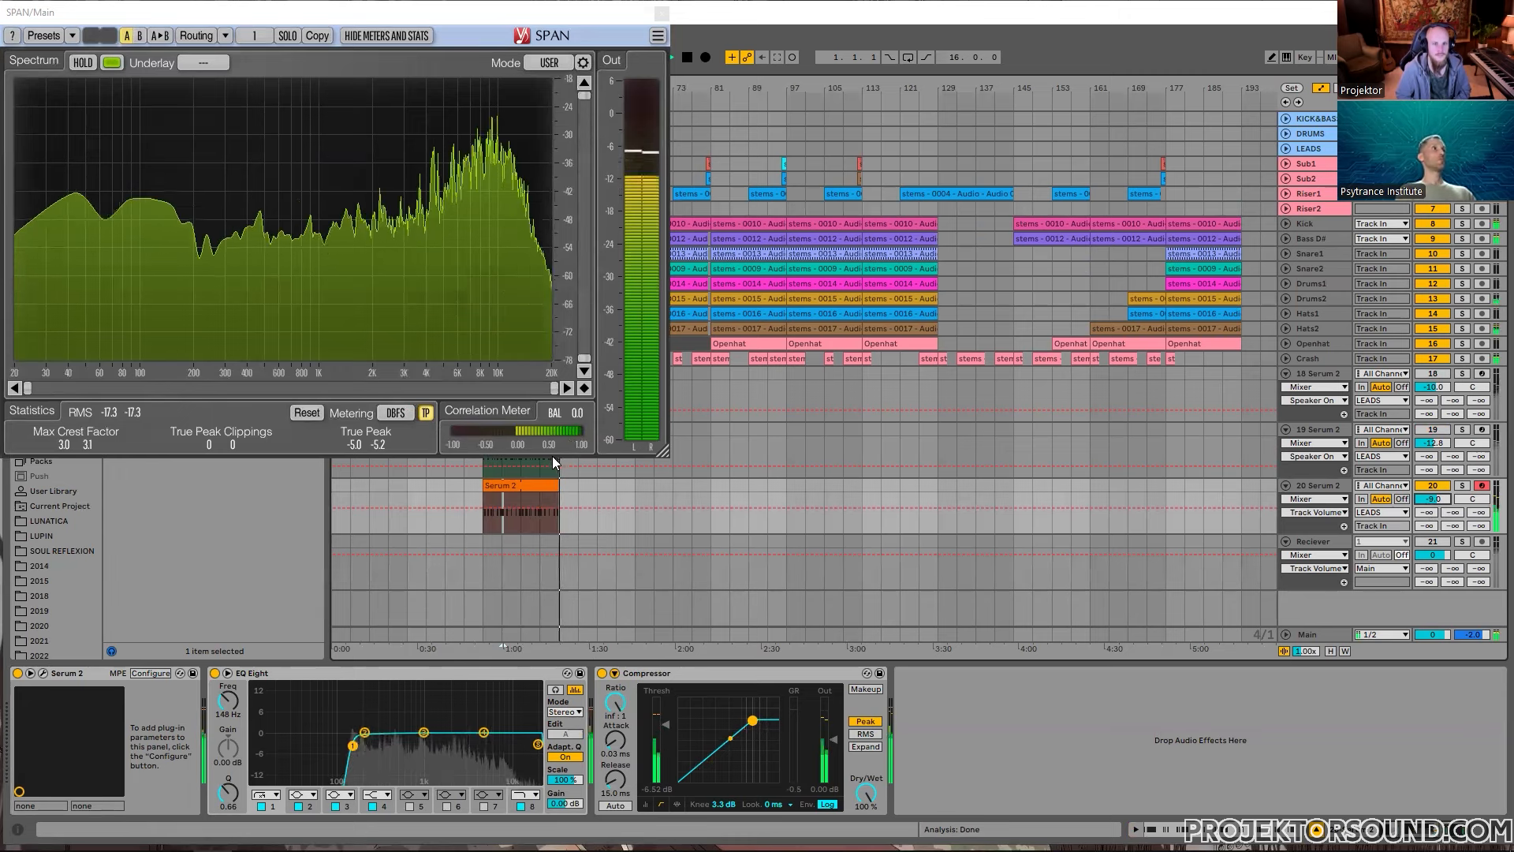
pyautogui.click(524, 500)
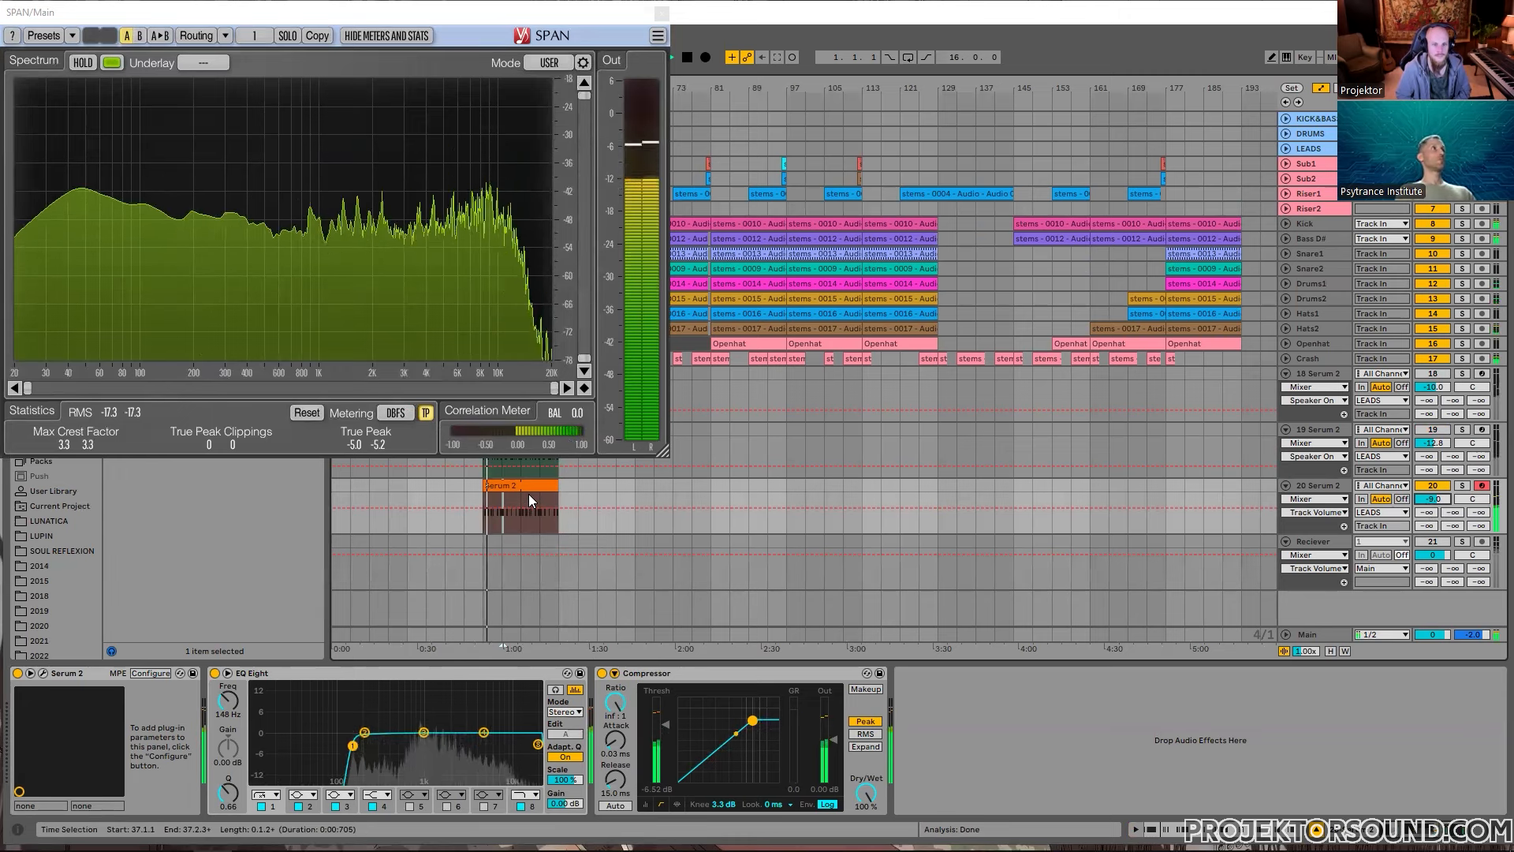
pyautogui.click(661, 13)
pyautogui.press('space')
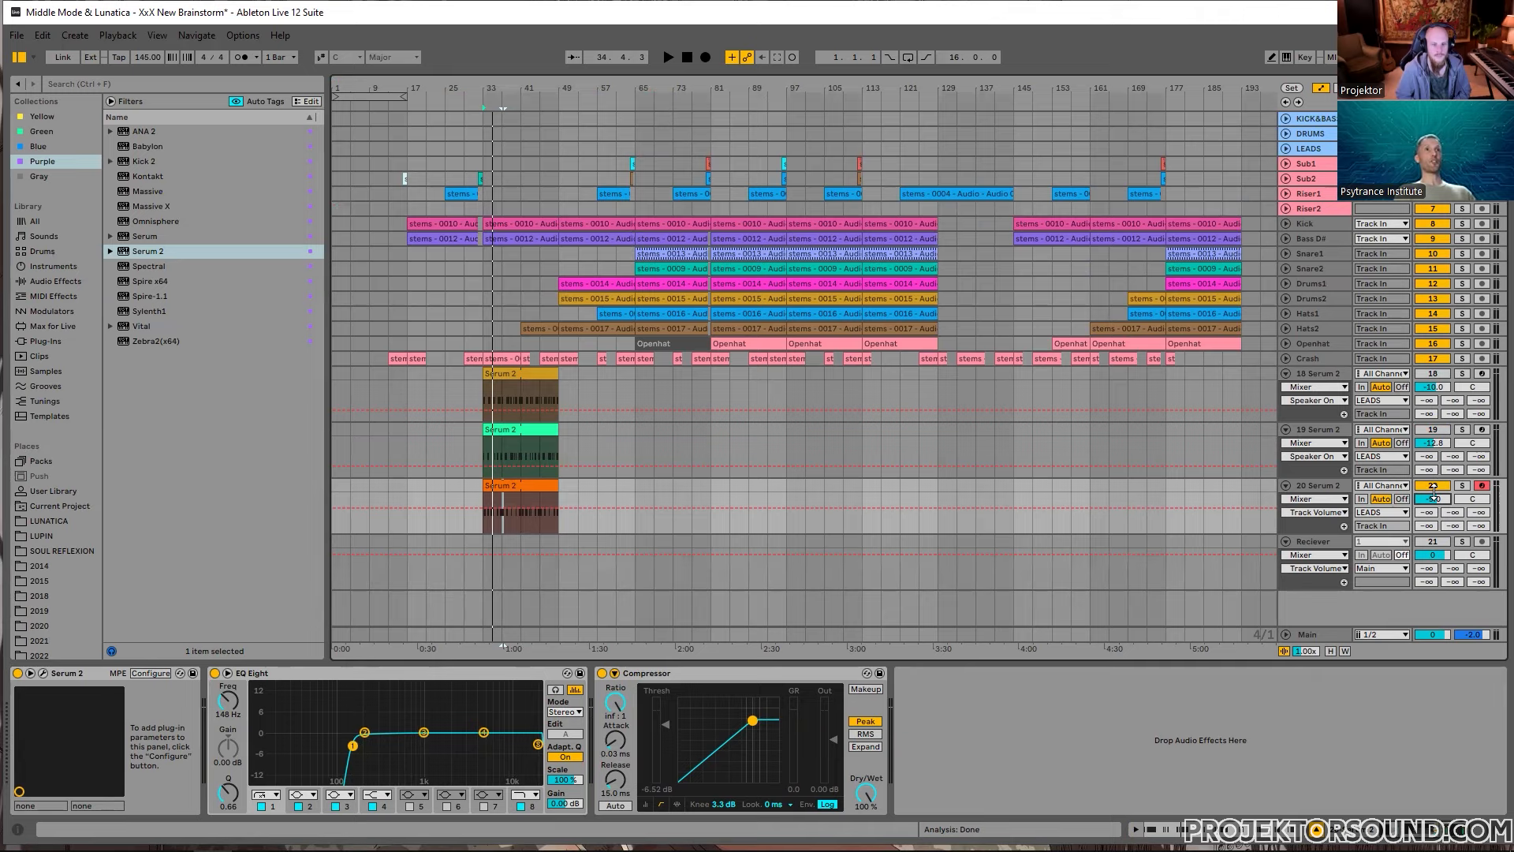
pyautogui.moveTo(1433, 493); pyautogui.dragTo(1436, 506)
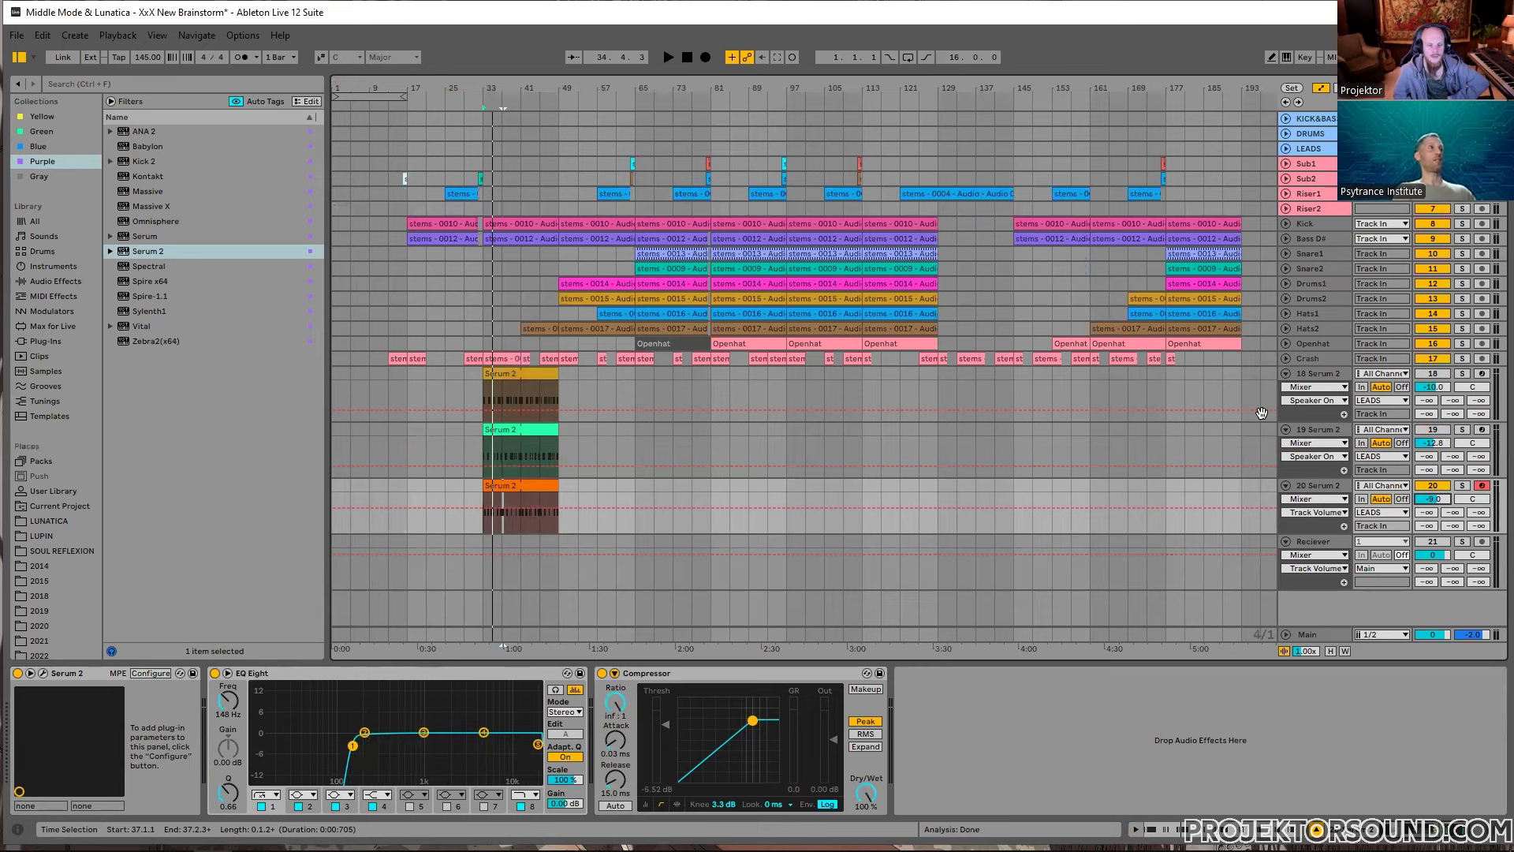
# Step: Mute track 20 and place the insert marker at bar 33
pyautogui.click(1434, 485)
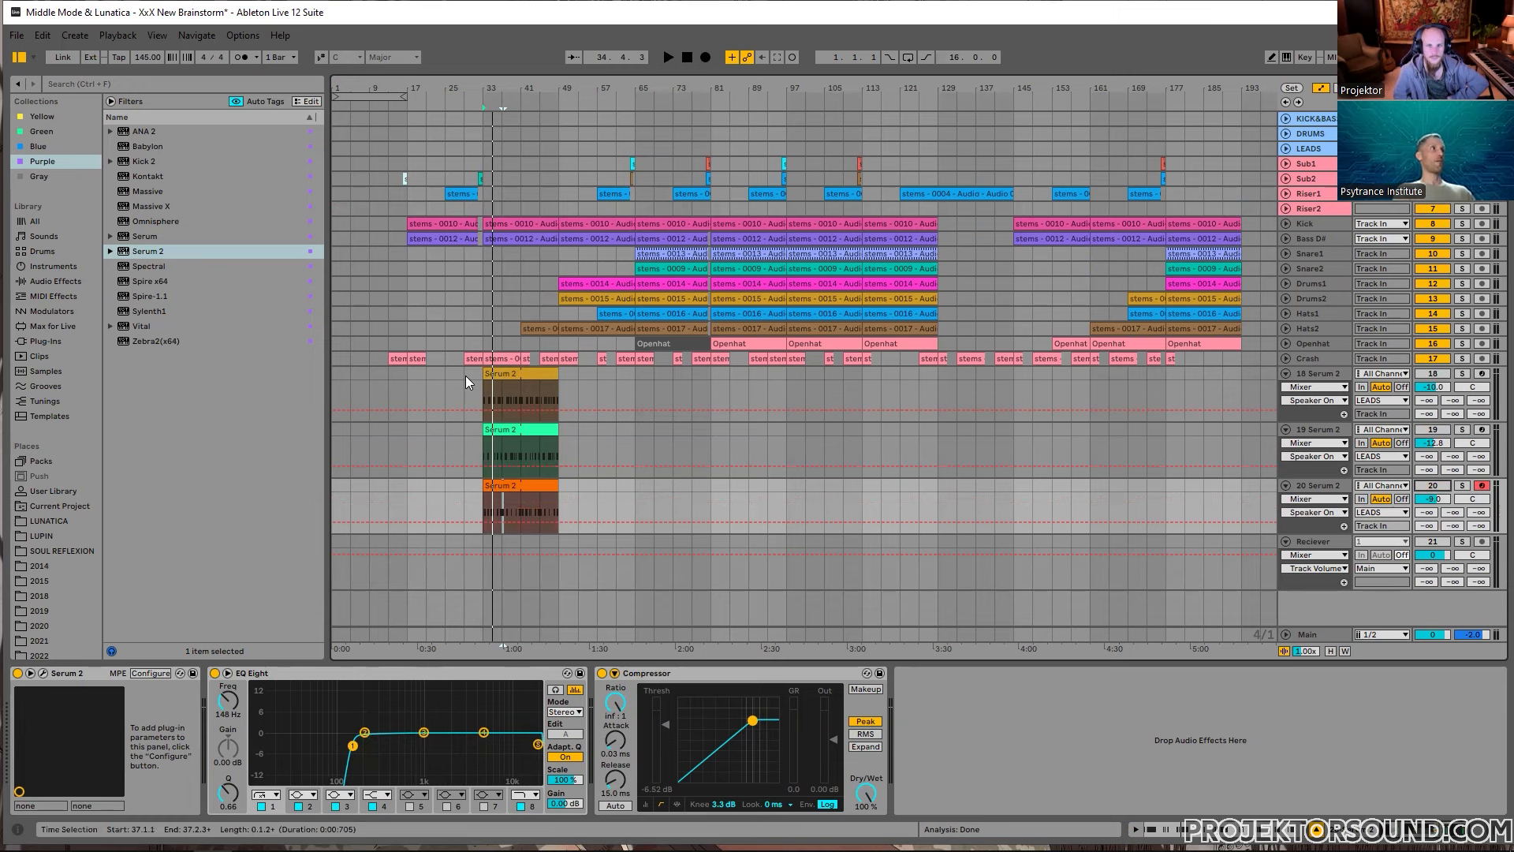
pyautogui.moveTo(465, 375); pyautogui.dragTo(614, 563)
pyautogui.click(648, 448)
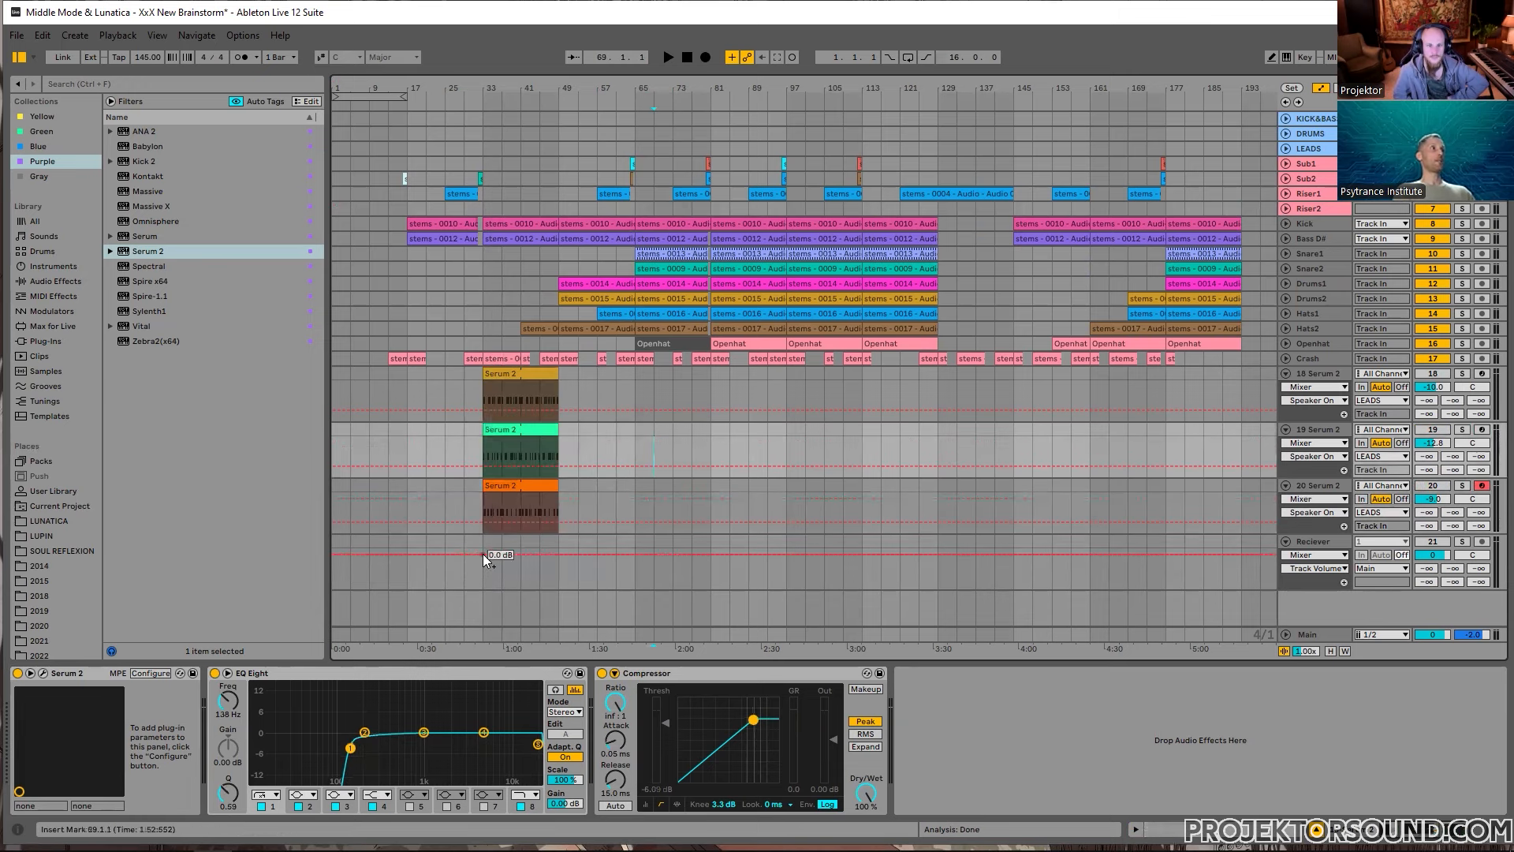
pyautogui.click(484, 552)
# Step: Insert a new MIDI track below track 20, disarm track 20, and route the new track's output to LEADS
pyautogui.click(1325, 487)
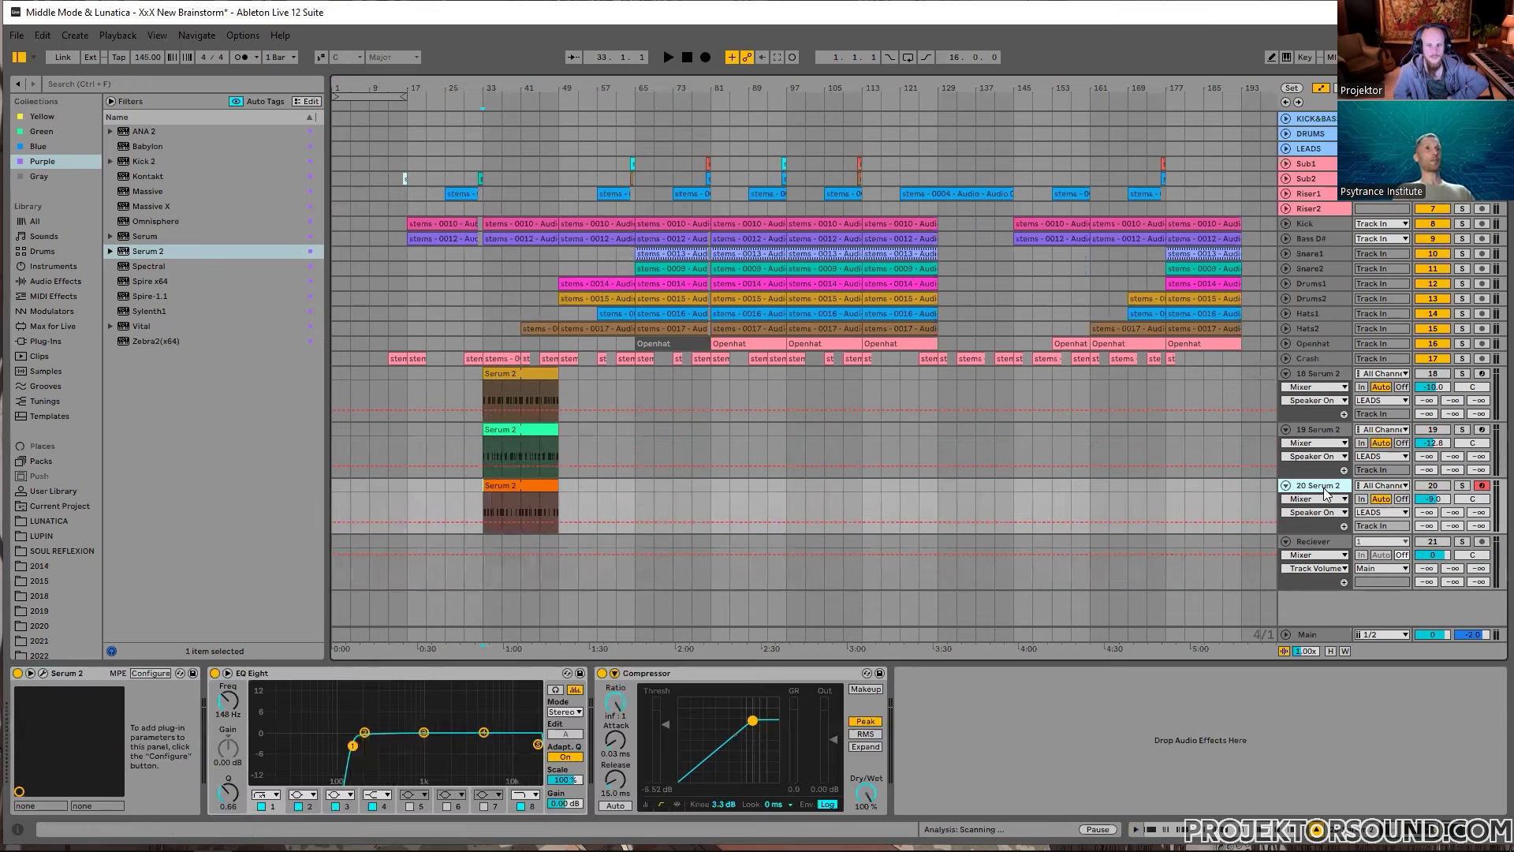
pyautogui.hotkey('ctrl', 'shift', 't')
pyautogui.click(1481, 486)
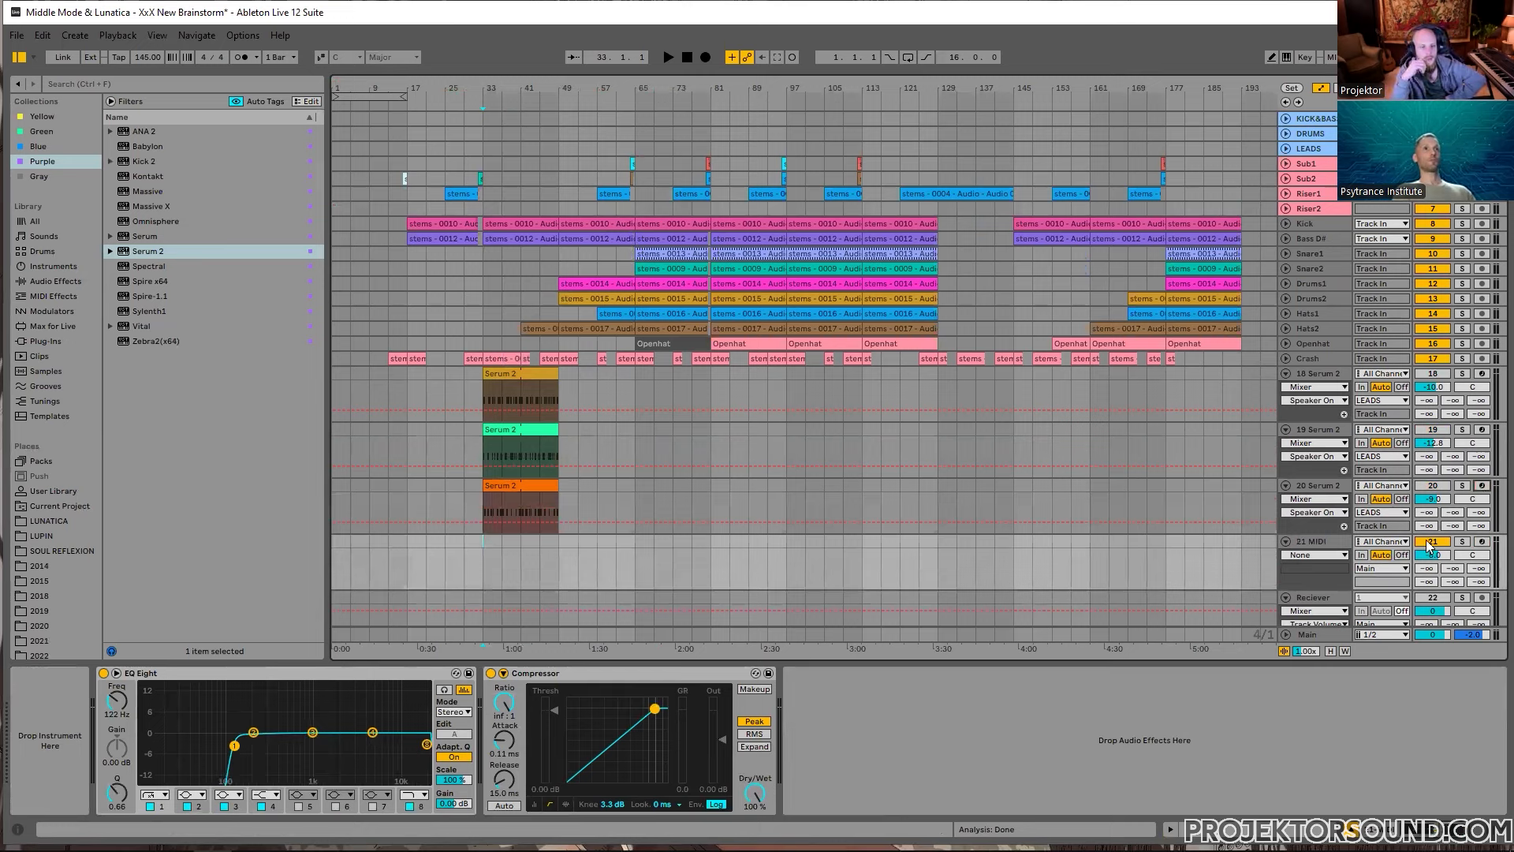
pyautogui.click(1382, 568)
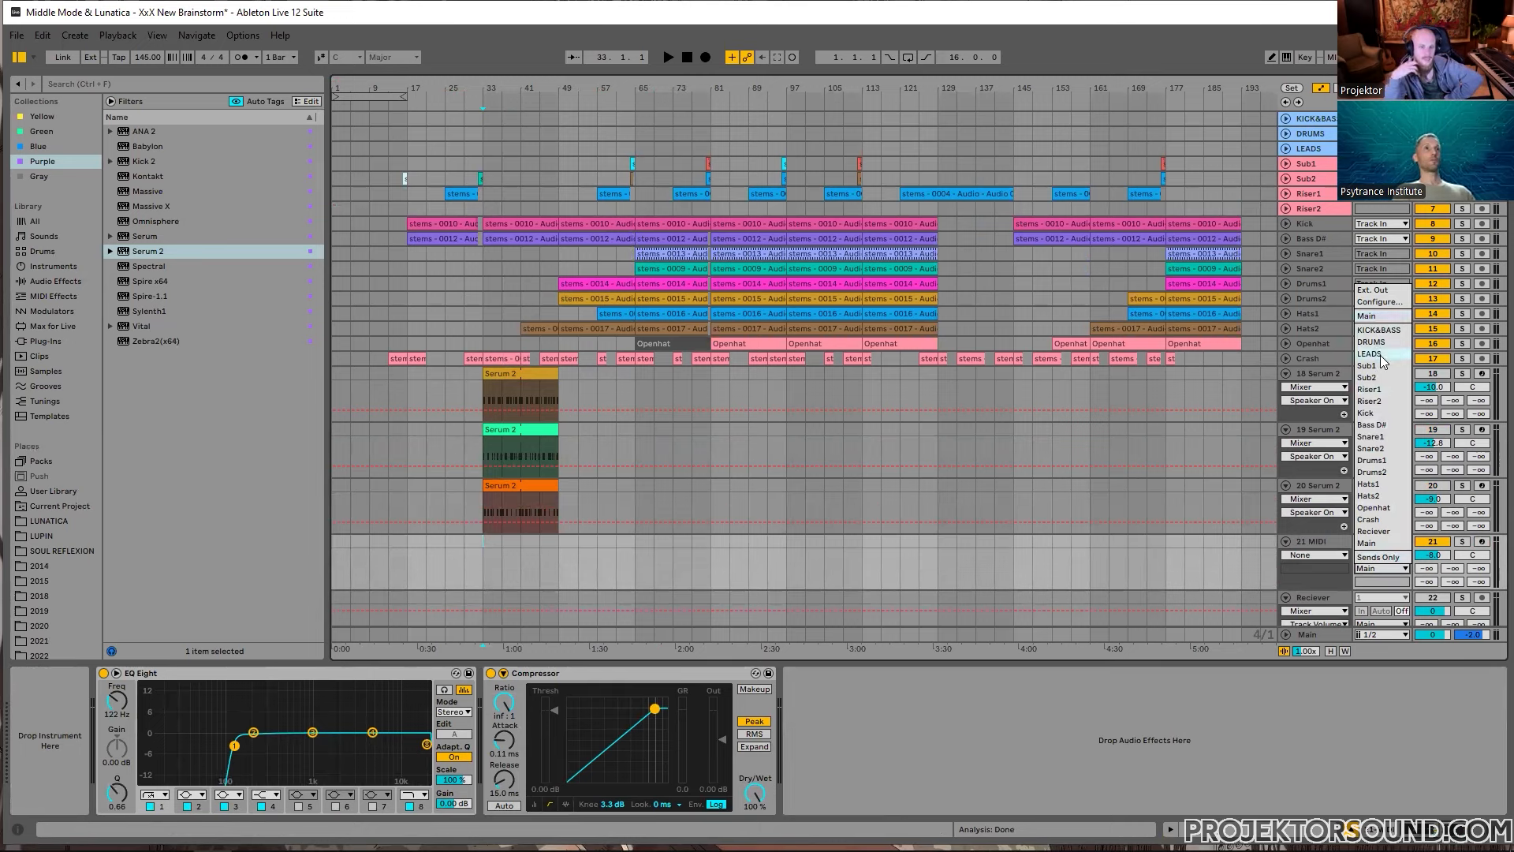
pyautogui.click(1369, 354)
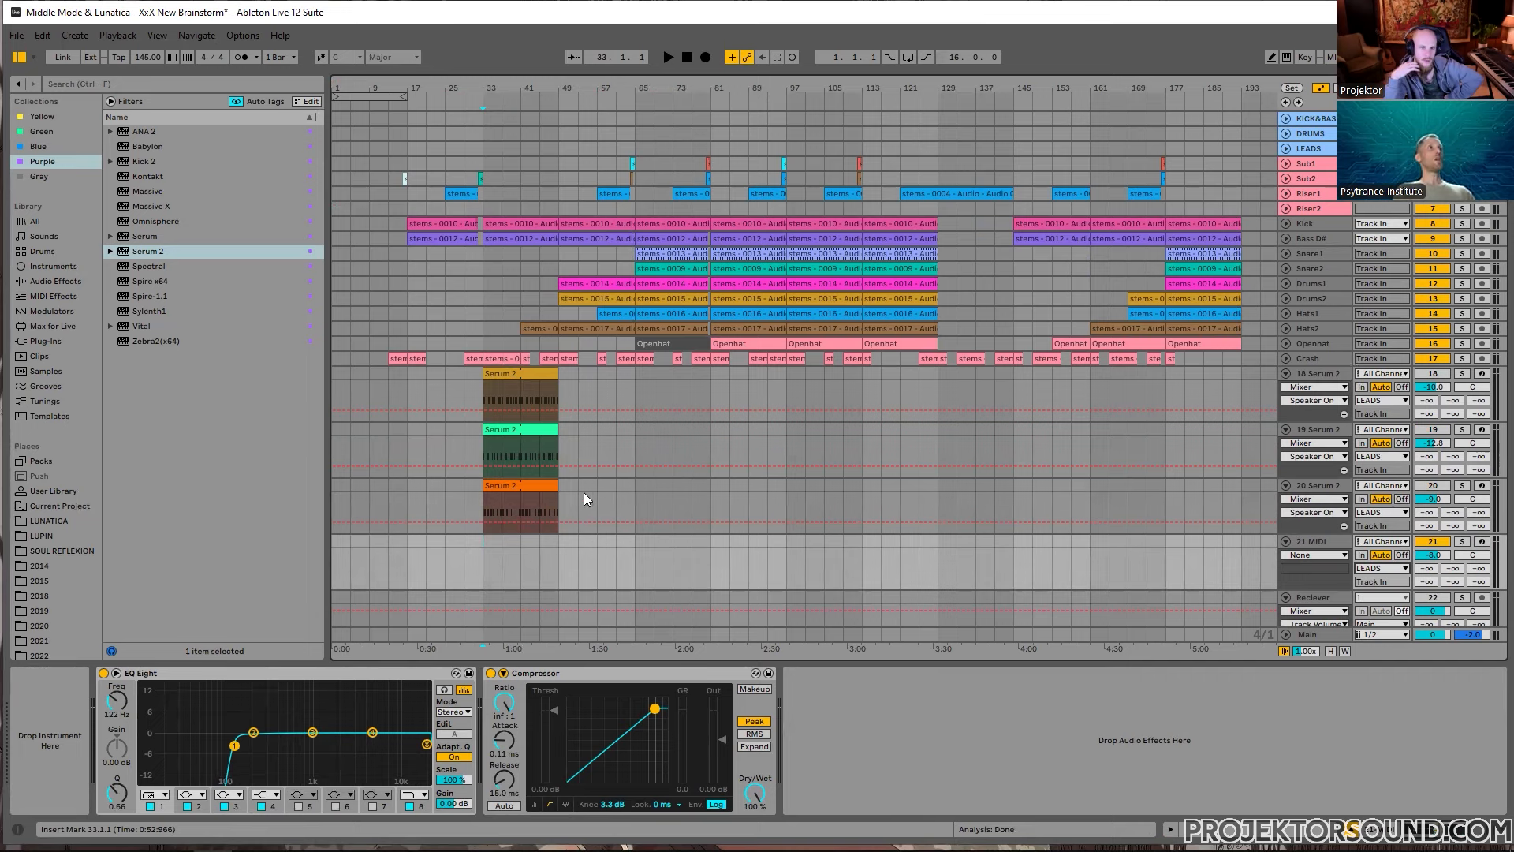
pyautogui.moveTo(579, 371); pyautogui.dragTo(464, 529)
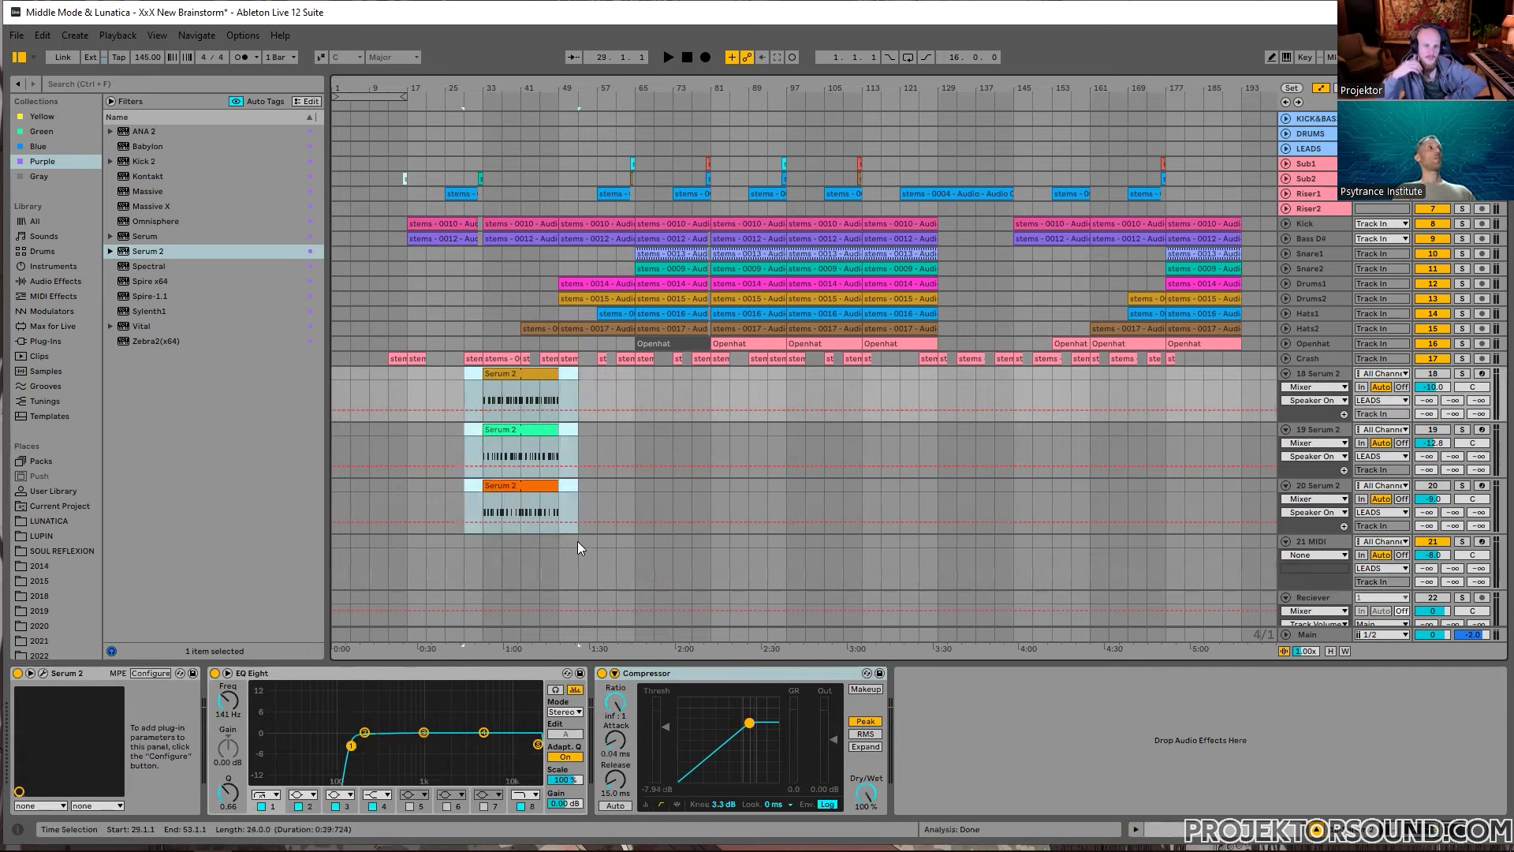
pyautogui.moveTo(580, 486); pyautogui.dragTo(452, 374)
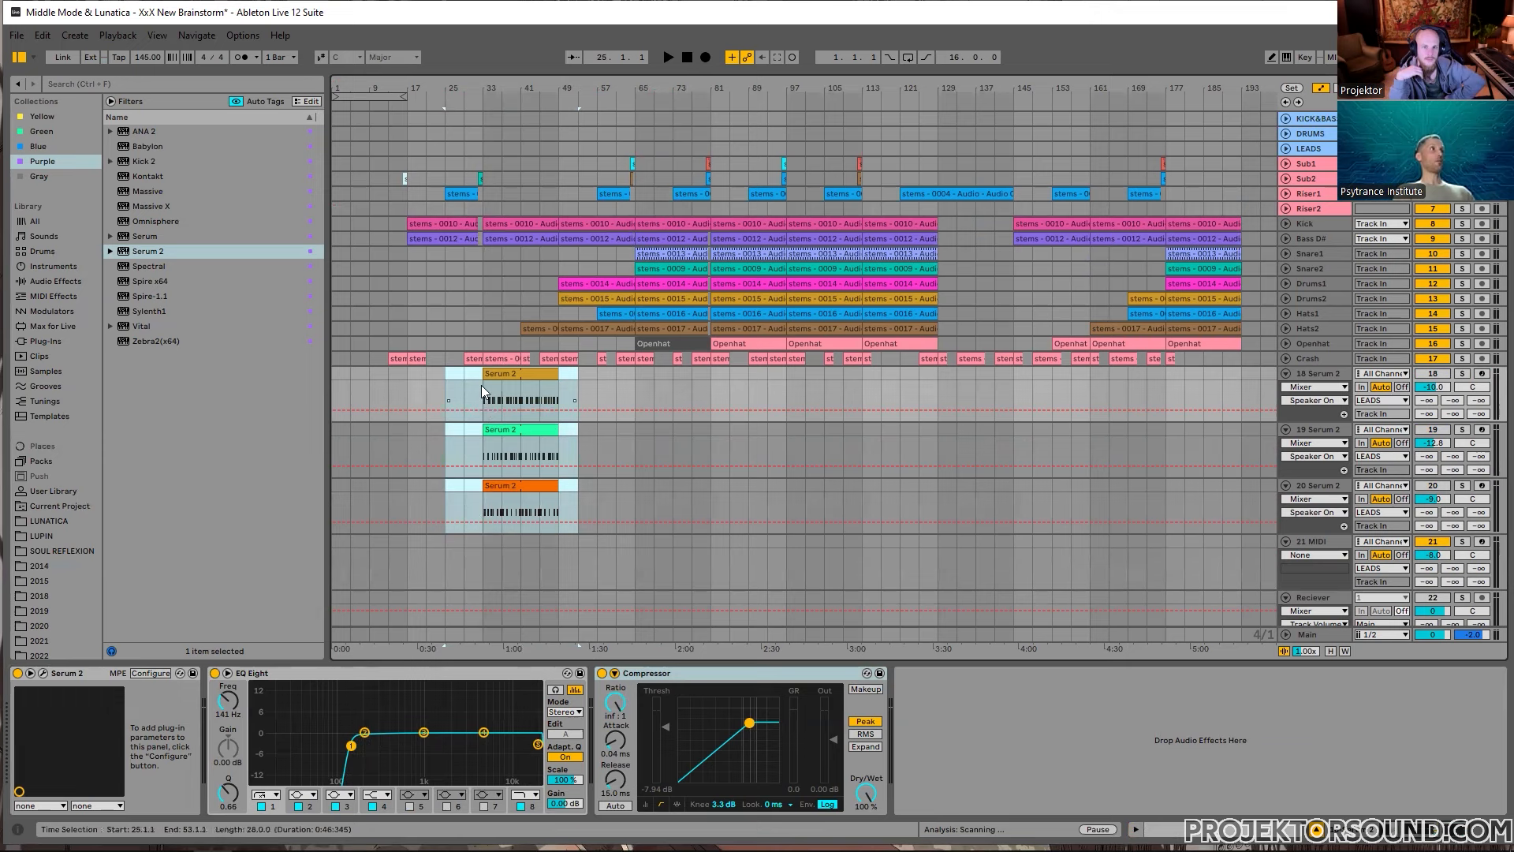
pyautogui.moveTo(463, 377); pyautogui.dragTo(593, 574)
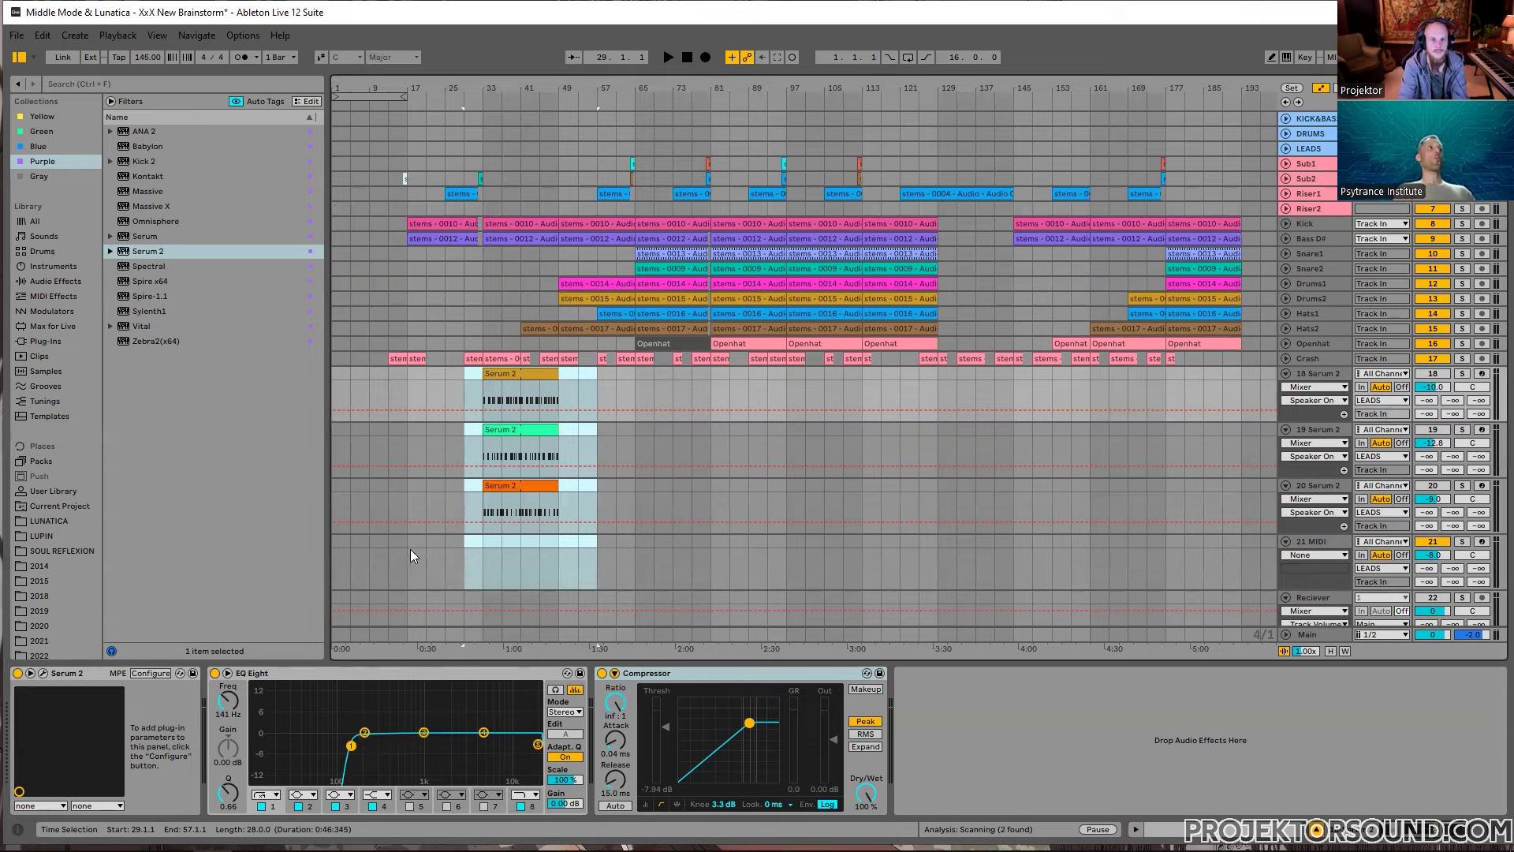
pyautogui.scroll(-2, 458, 529)
pyautogui.scroll(-1, 521, 473)
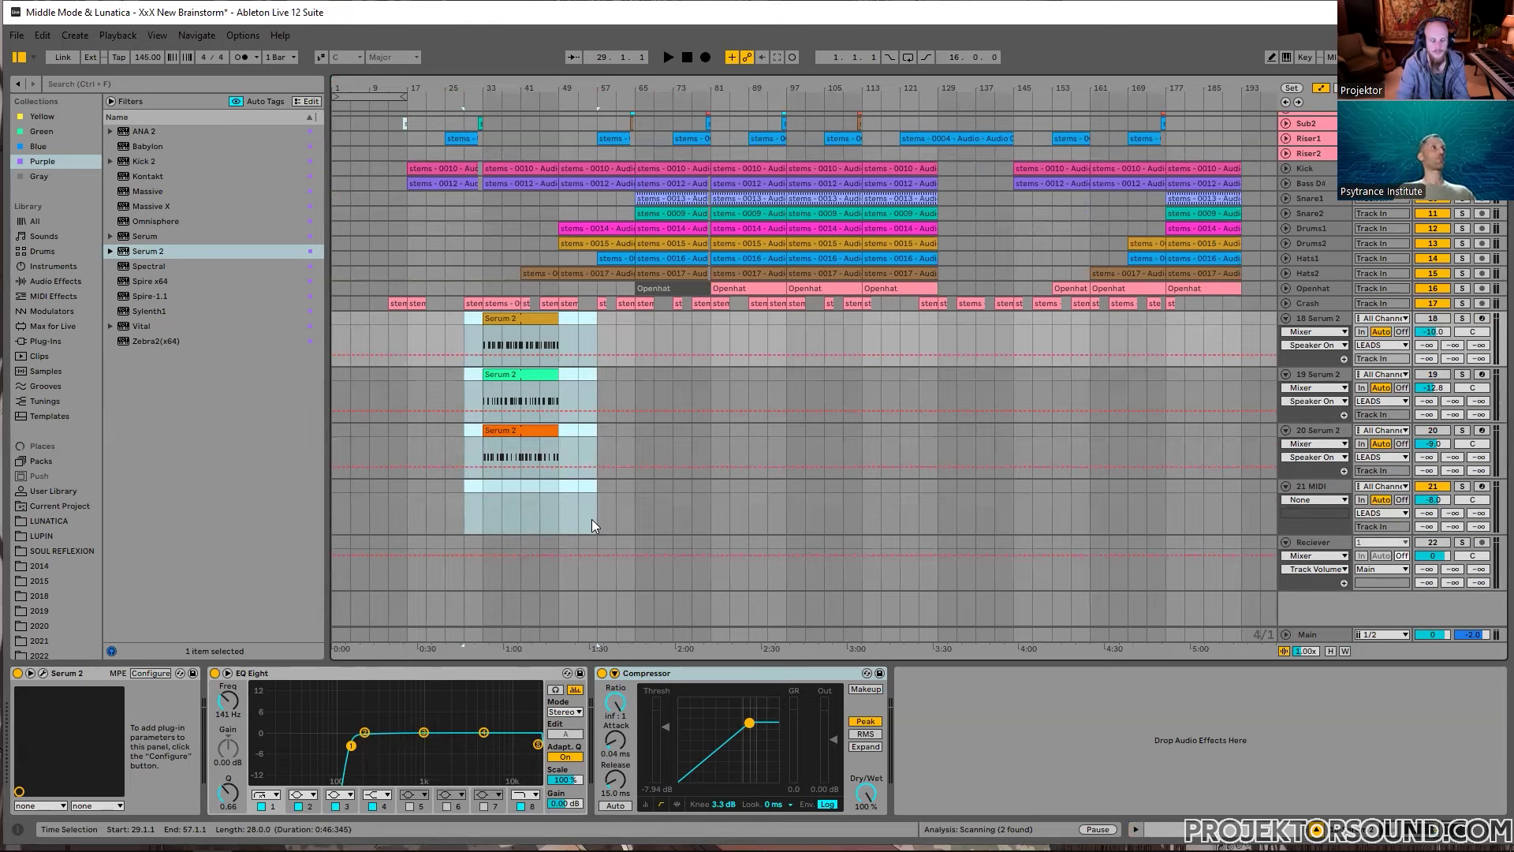
# Step: Set the insert marker at bar 33 on track 21 and load Serum 2 there with the 05 ARP - Altered Waves preset
pyautogui.click(482, 497)
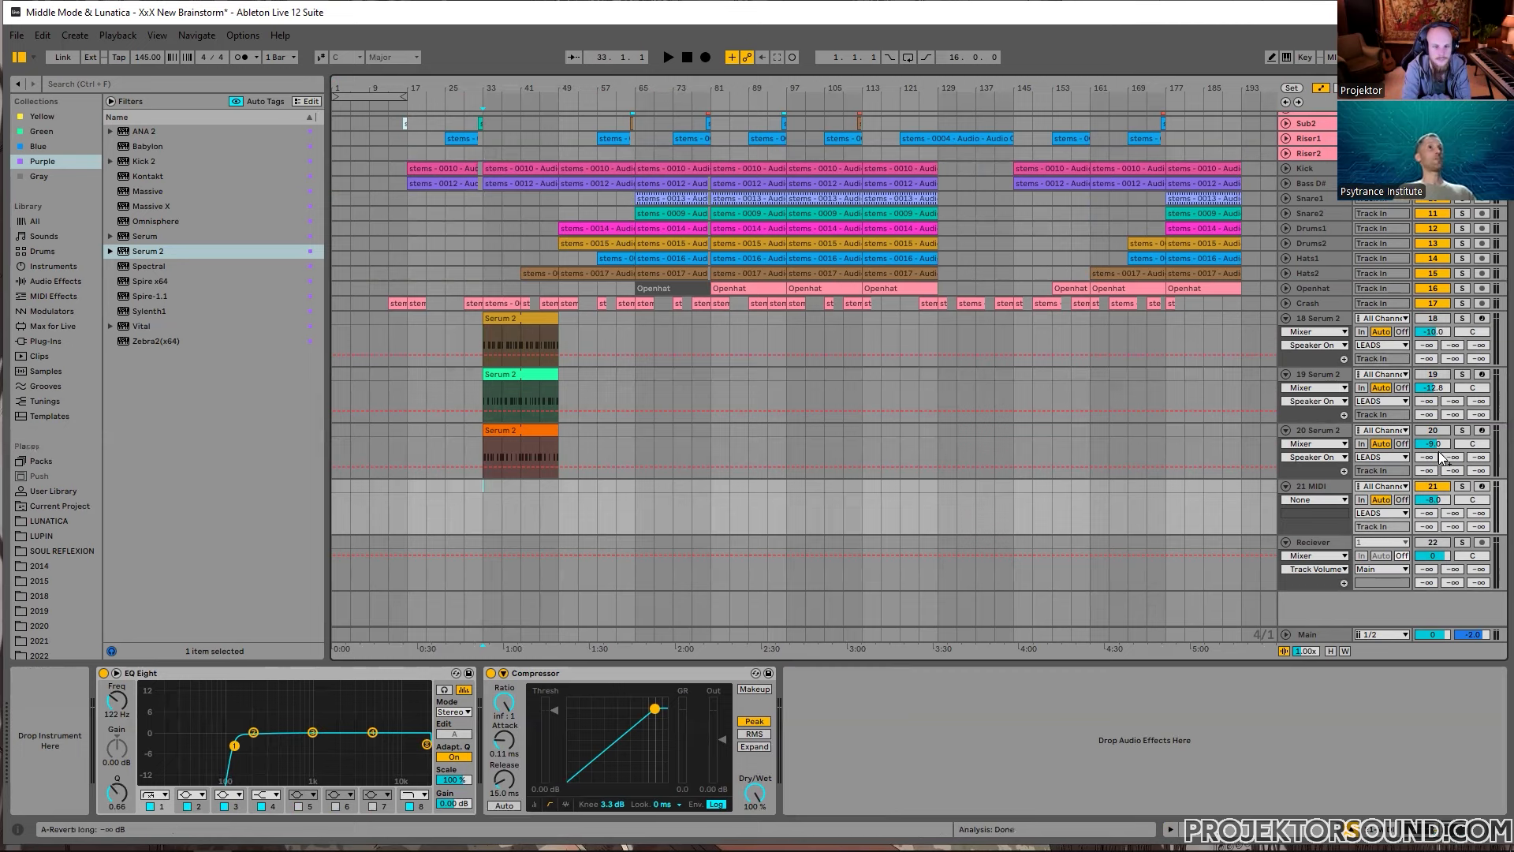
pyautogui.click(1307, 471)
pyautogui.click(1326, 489)
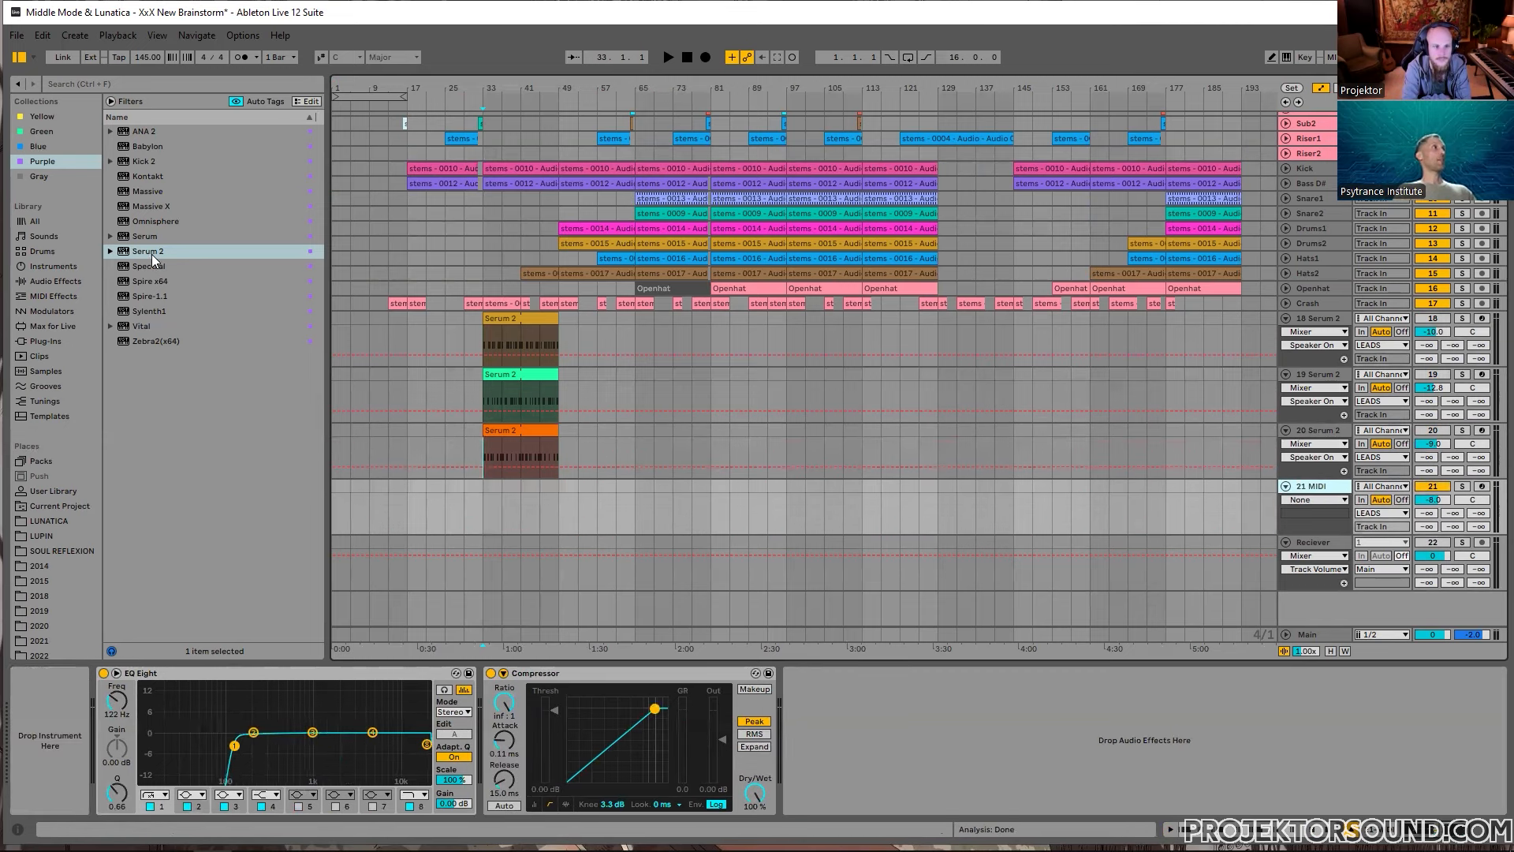
pyautogui.doubleClick(150, 252)
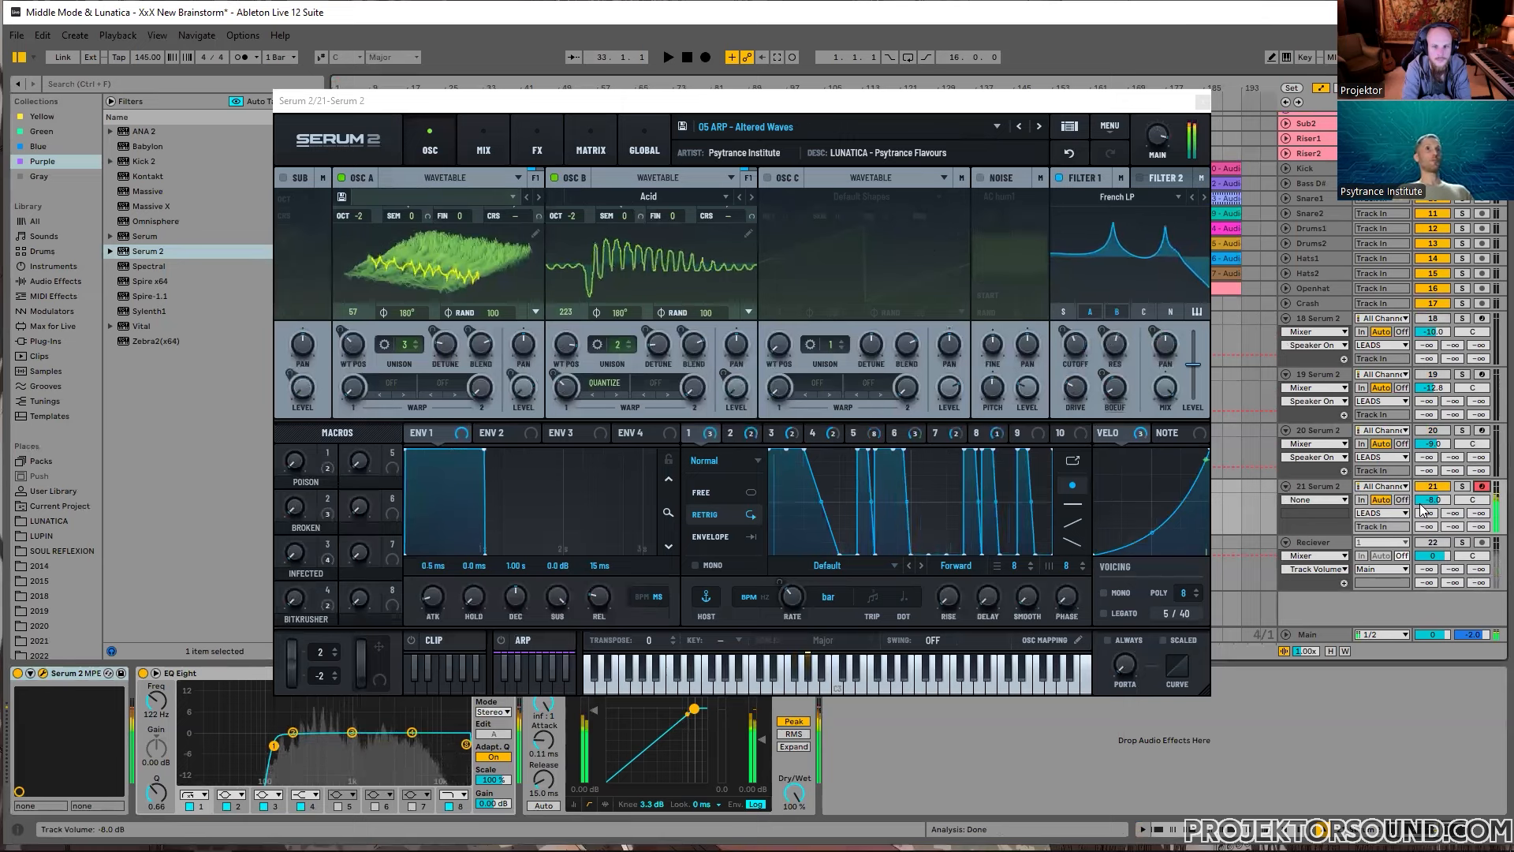
# Step: Set track 21's volume to -15.4 dB and adjust the levels of oscillators A and B in Serum 2
pyautogui.moveTo(1422, 509)
pyautogui.mouseDown()
pyautogui.moveTo(1422, 540)
pyautogui.moveTo(1432, 506)
pyautogui.mouseUp()
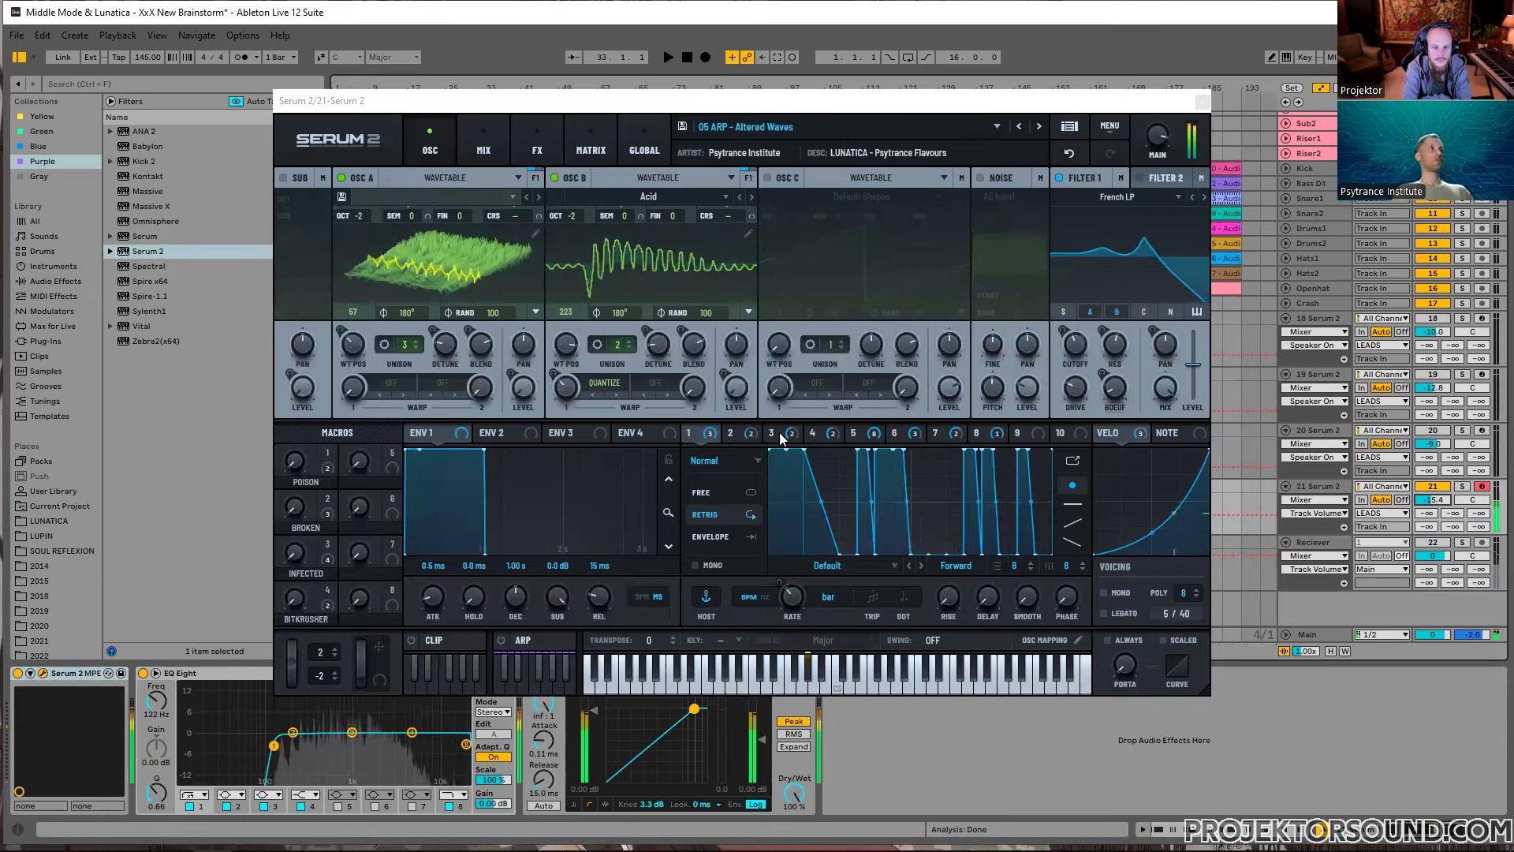
pyautogui.moveTo(525, 387); pyautogui.dragTo(643, 142)
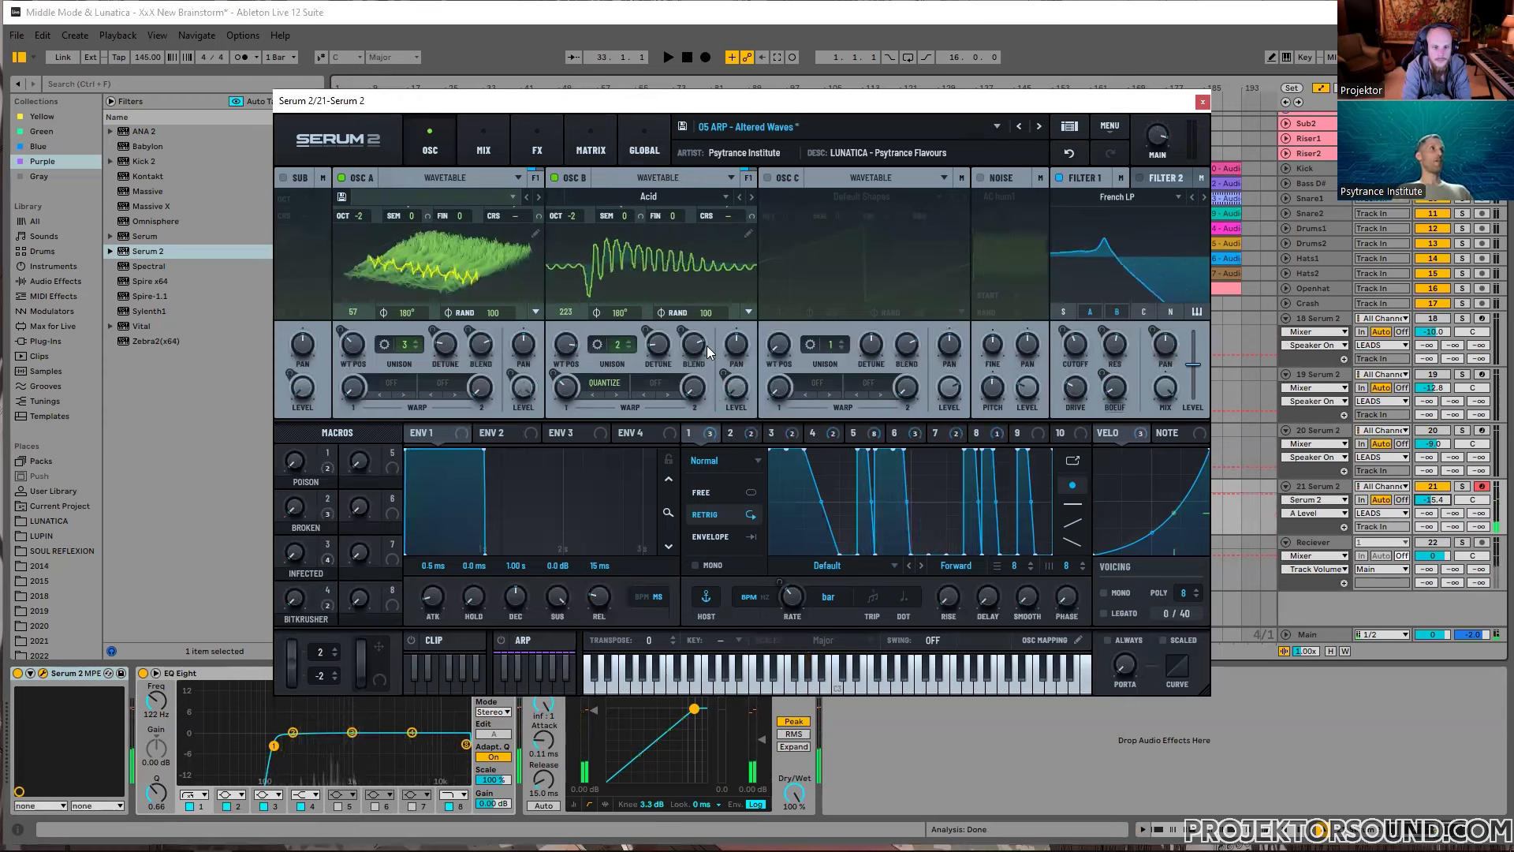
pyautogui.moveTo(737, 387); pyautogui.dragTo(767, 72)
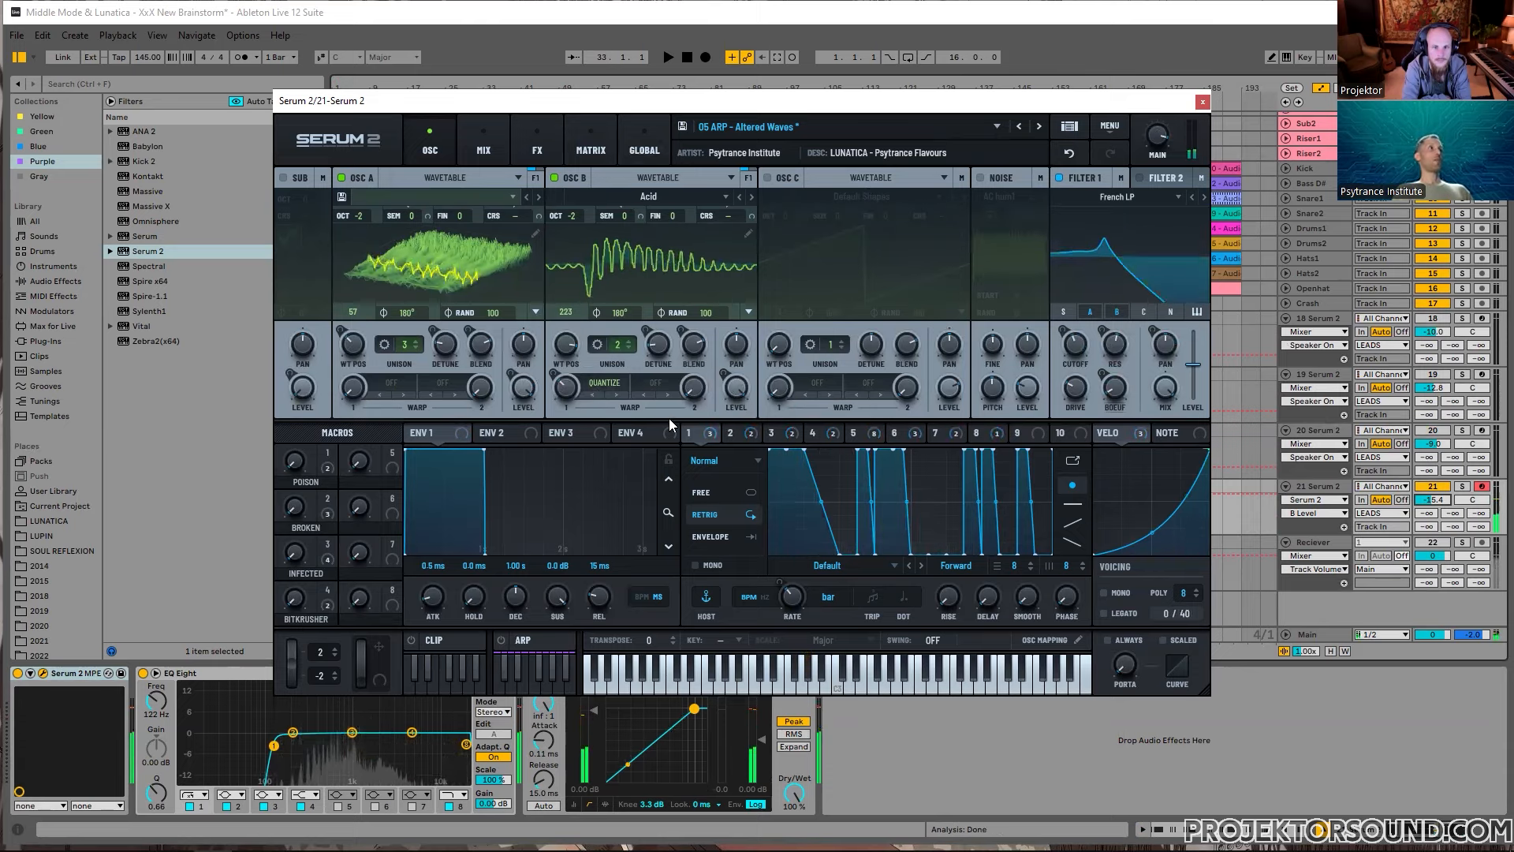
# Step: Close the Serum 2 window and record a new MIDI part on track 21 from bar 33 to about bar 41
pyautogui.click(1202, 101)
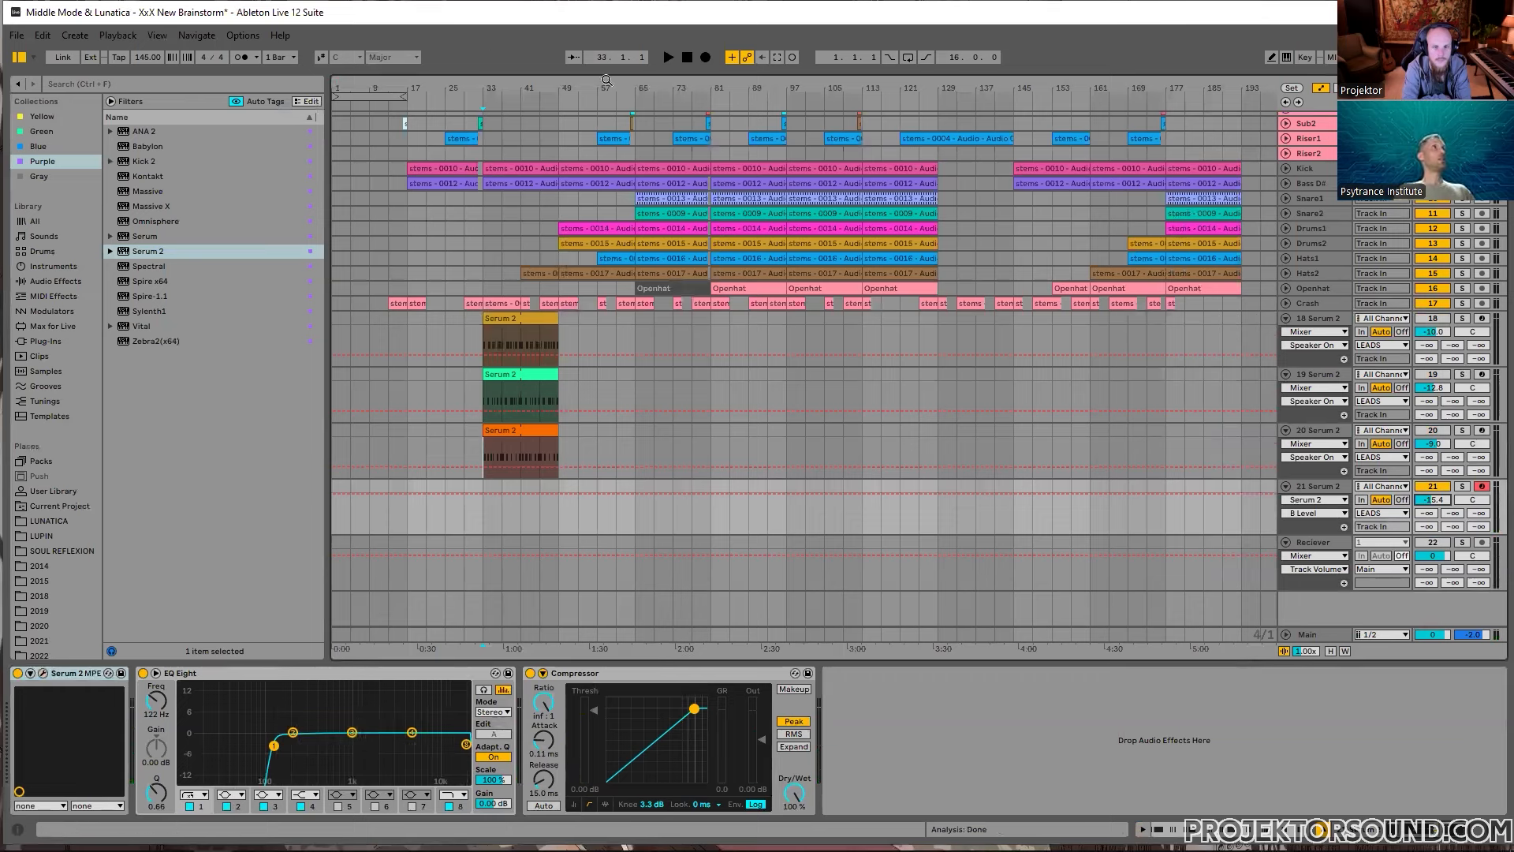
pyautogui.click(707, 59)
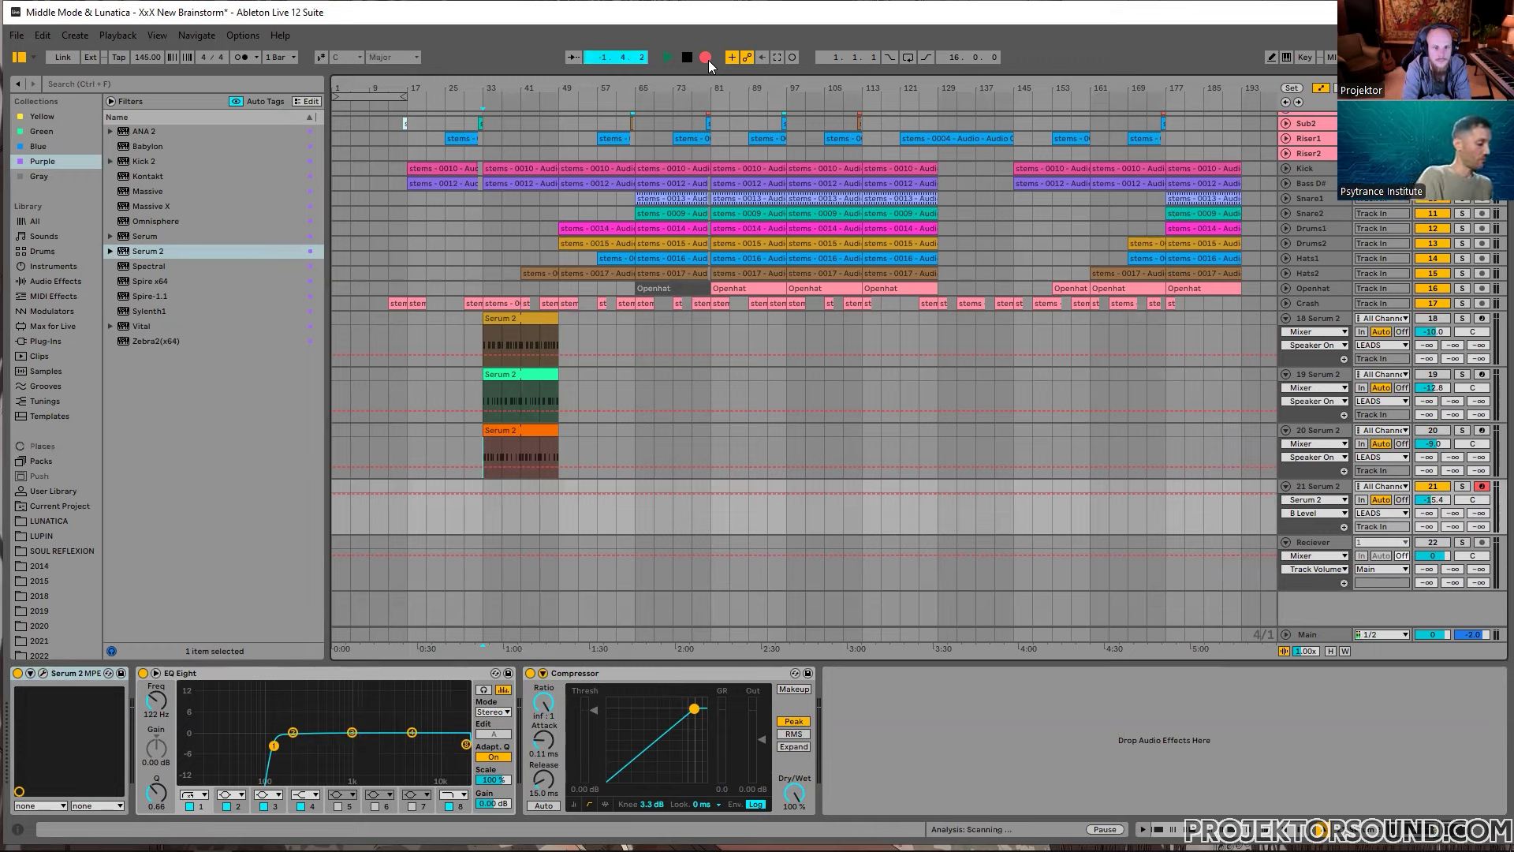
pyautogui.press('space')
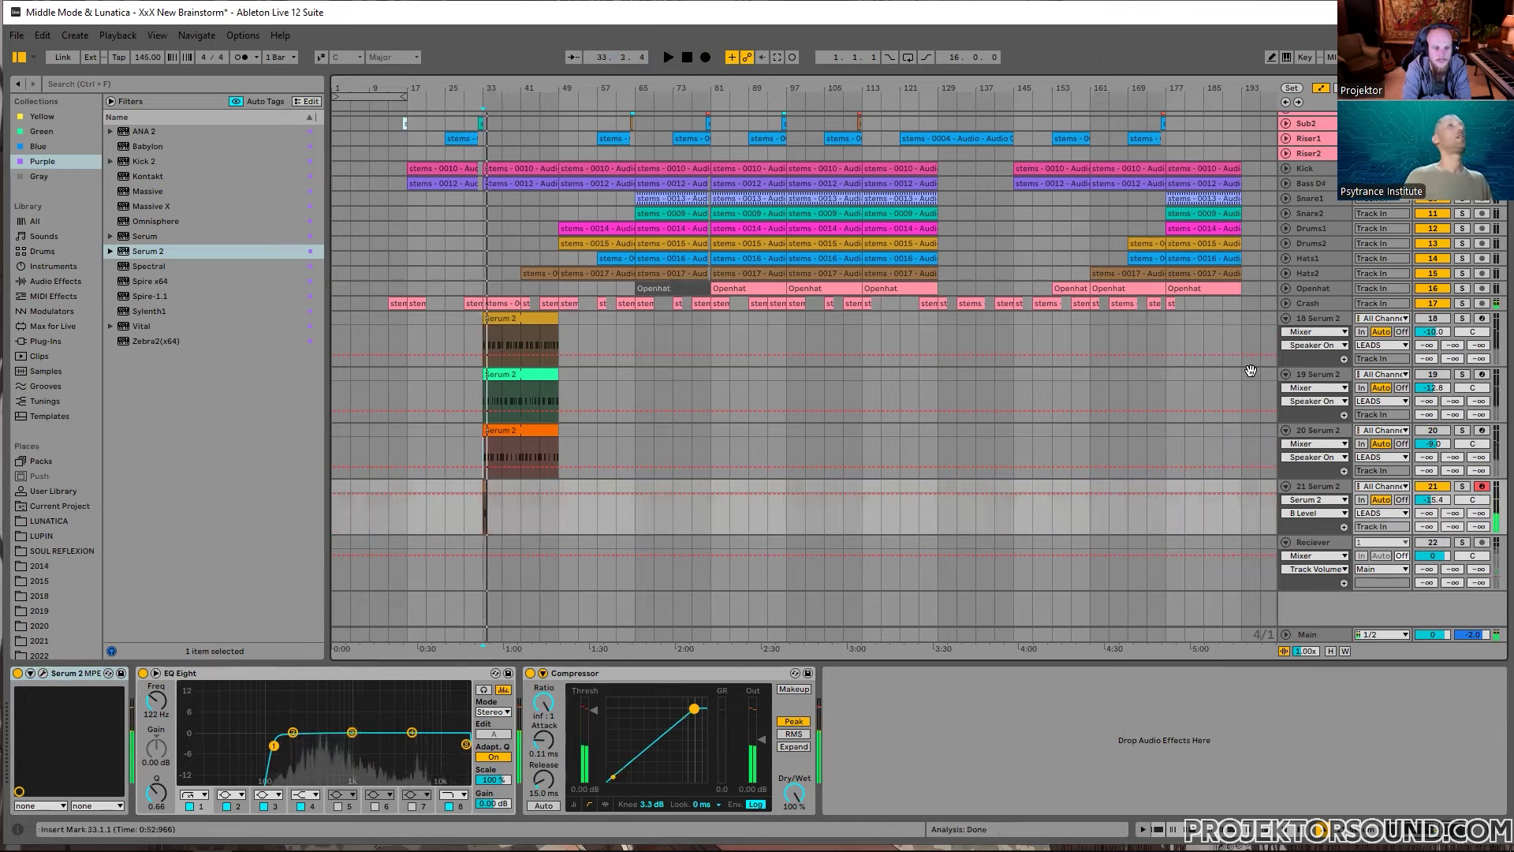
pyautogui.click(706, 59)
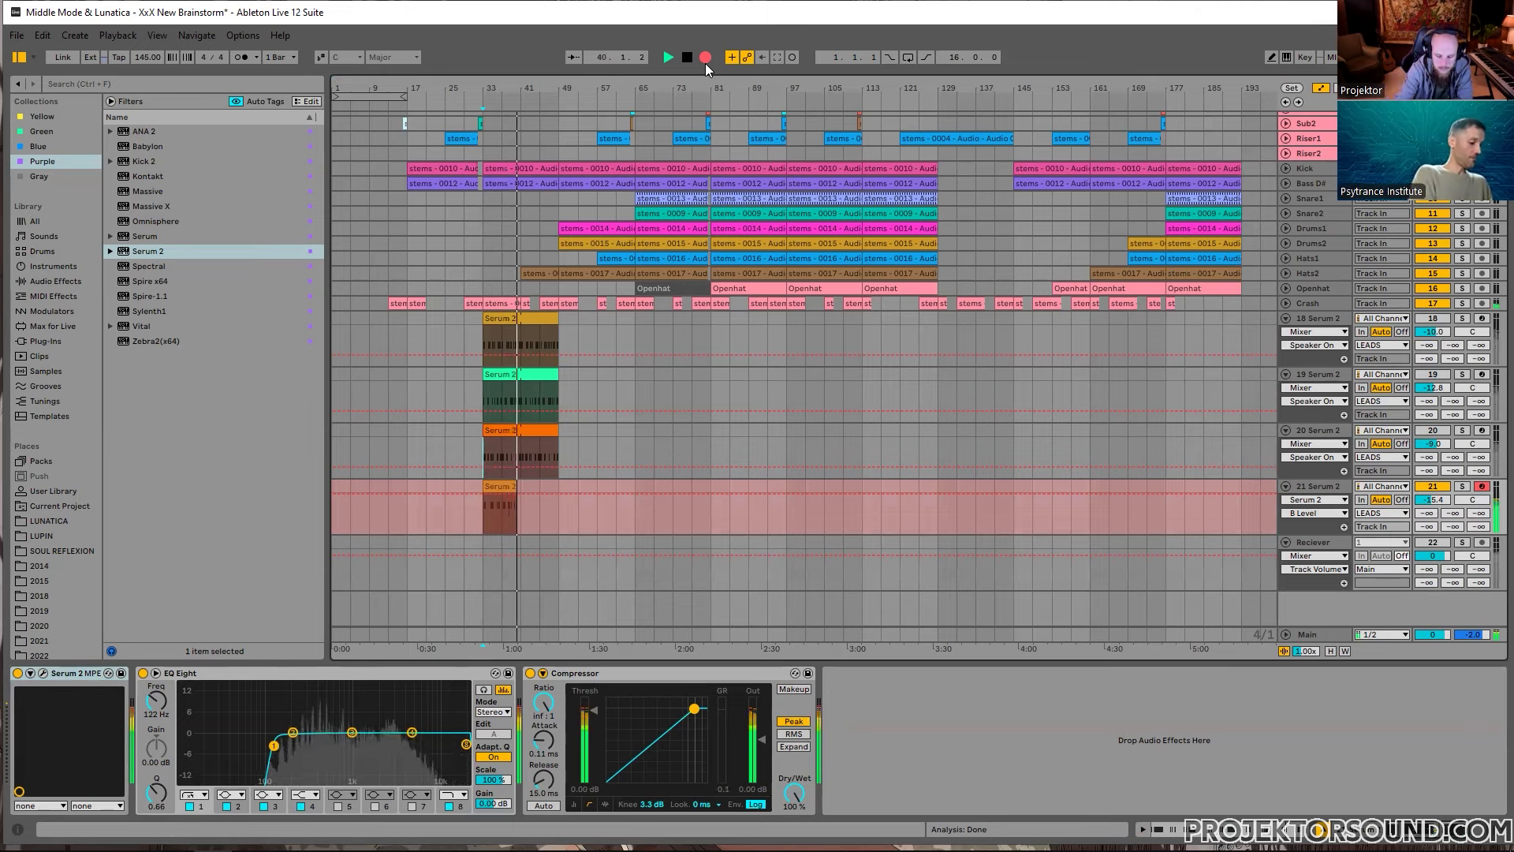
pyautogui.press('space')
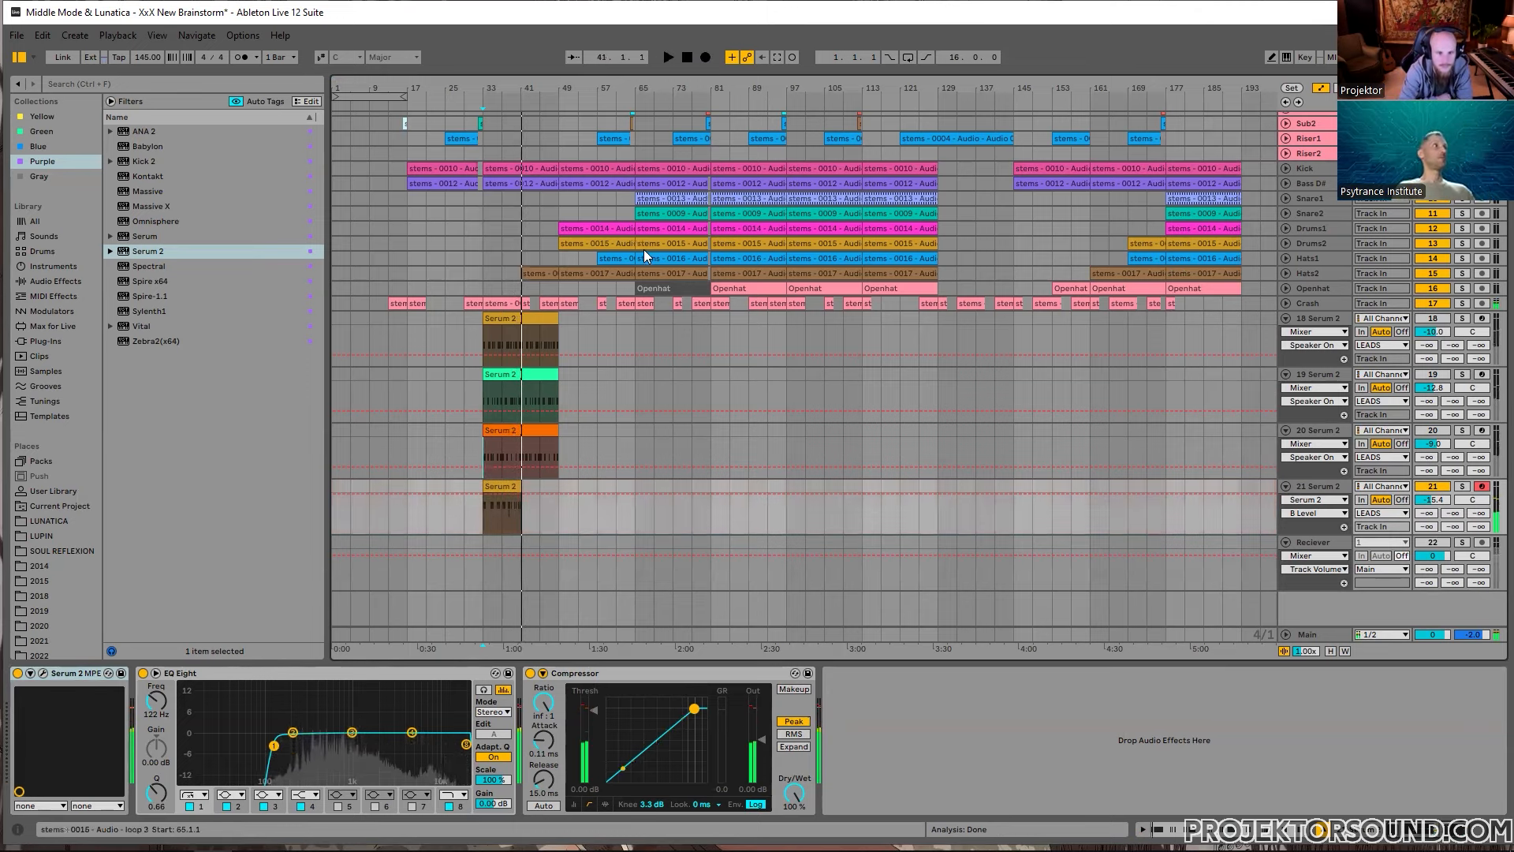
# Step: Select the recorded clip on track 21, undo its accidental deletion, and open it for note editing
pyautogui.click(482, 513)
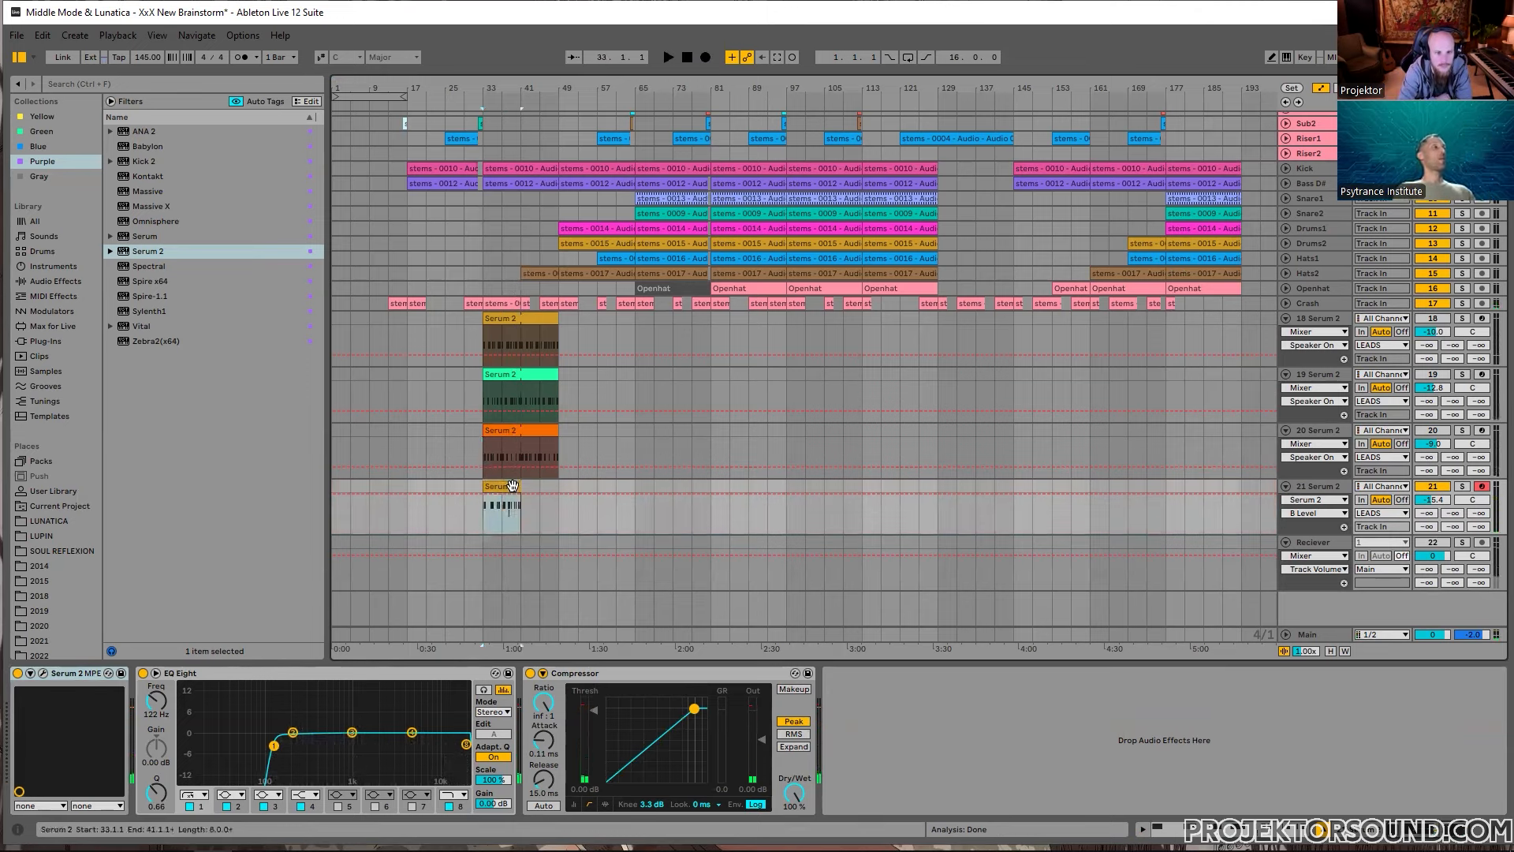
pyautogui.press('Delete')
pyautogui.hotkey('ctrl', 'z')
pyautogui.doubleClick(502, 485)
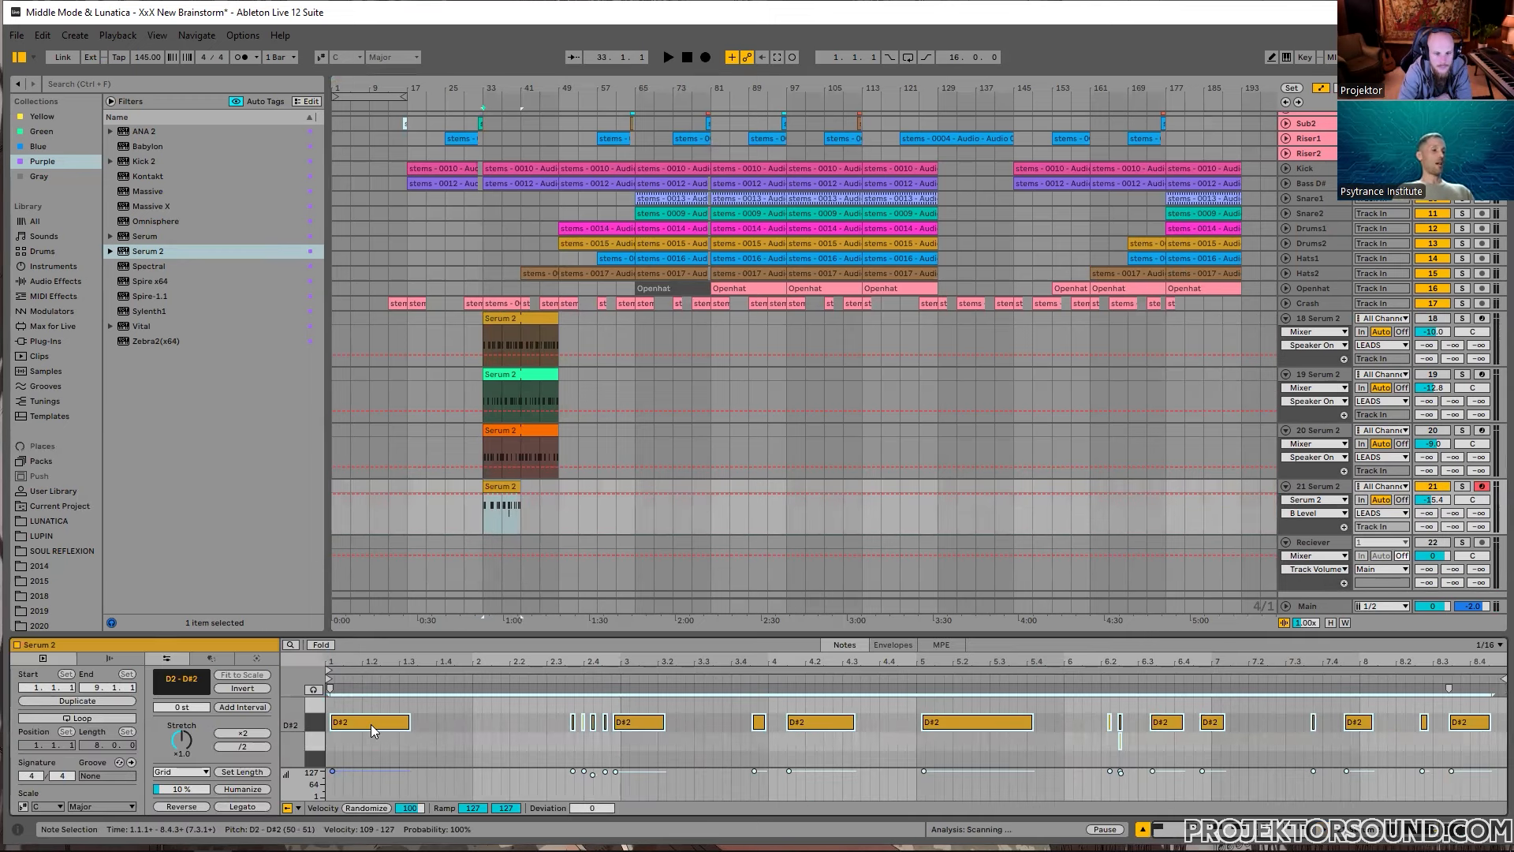
# Step: Try shifting all the clip's notes earlier to its start, return them to their recorded position, then quantize them and undo the quantization
pyautogui.scroll(5, 331, 729)
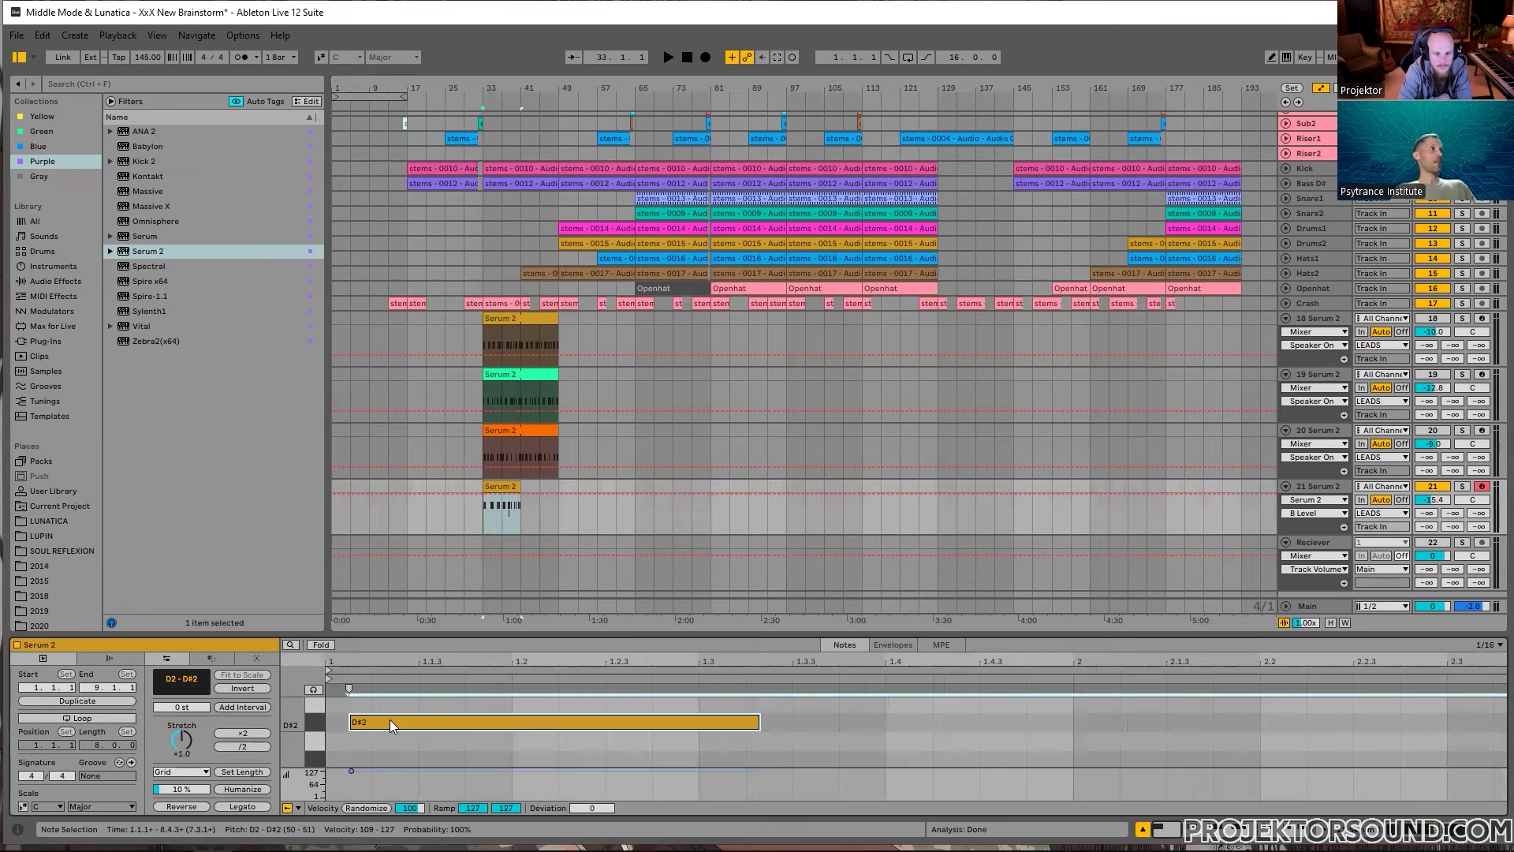
pyautogui.moveTo(388, 721); pyautogui.dragTo(360, 721)
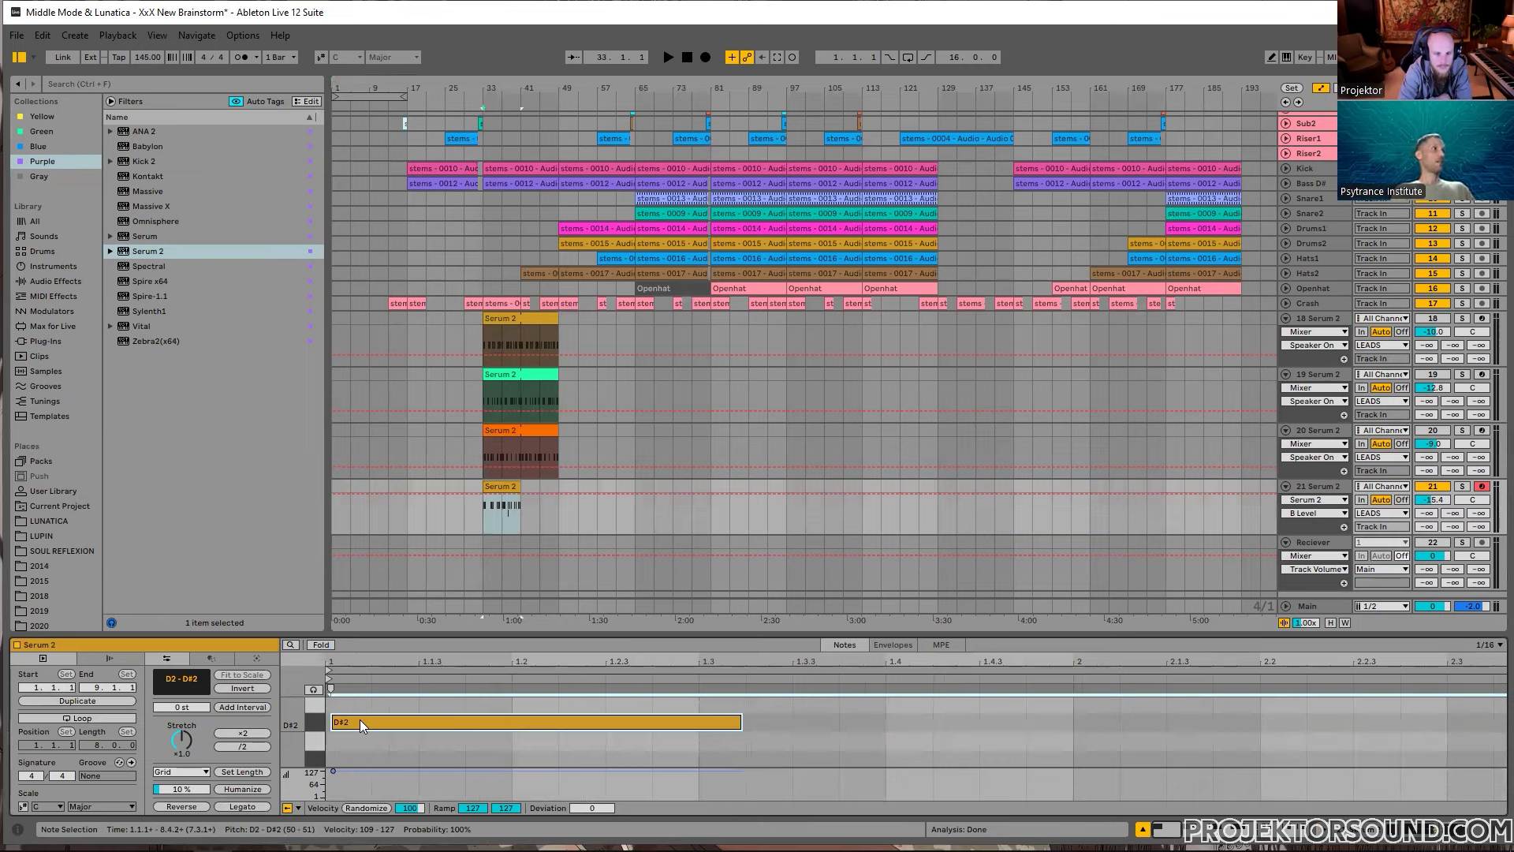
pyautogui.scroll(-5, 359, 719)
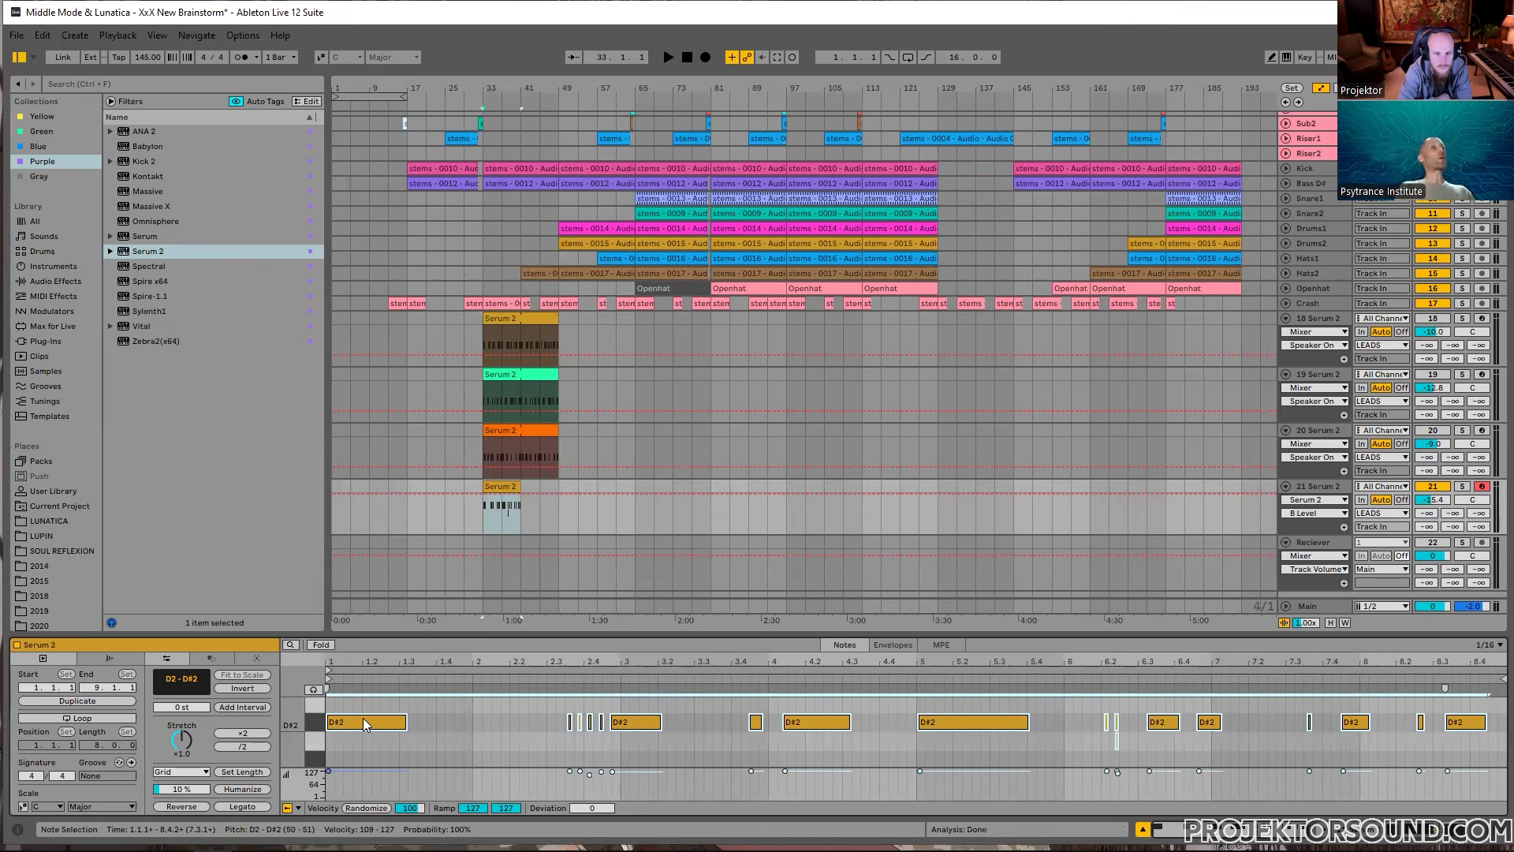
pyautogui.hotkey('alt', 'Right')
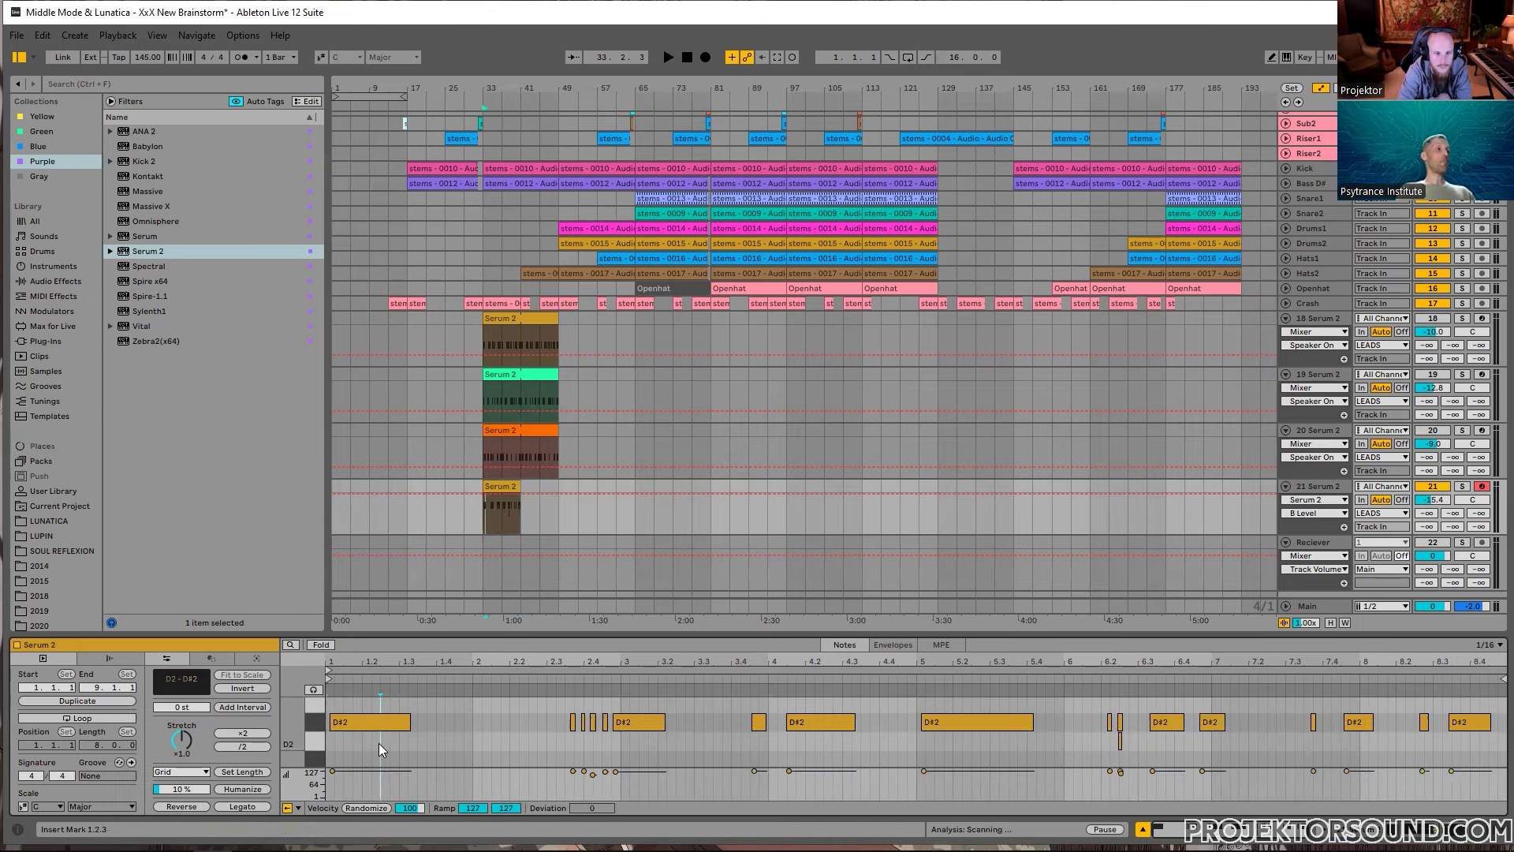
pyautogui.scroll(5, 342, 724)
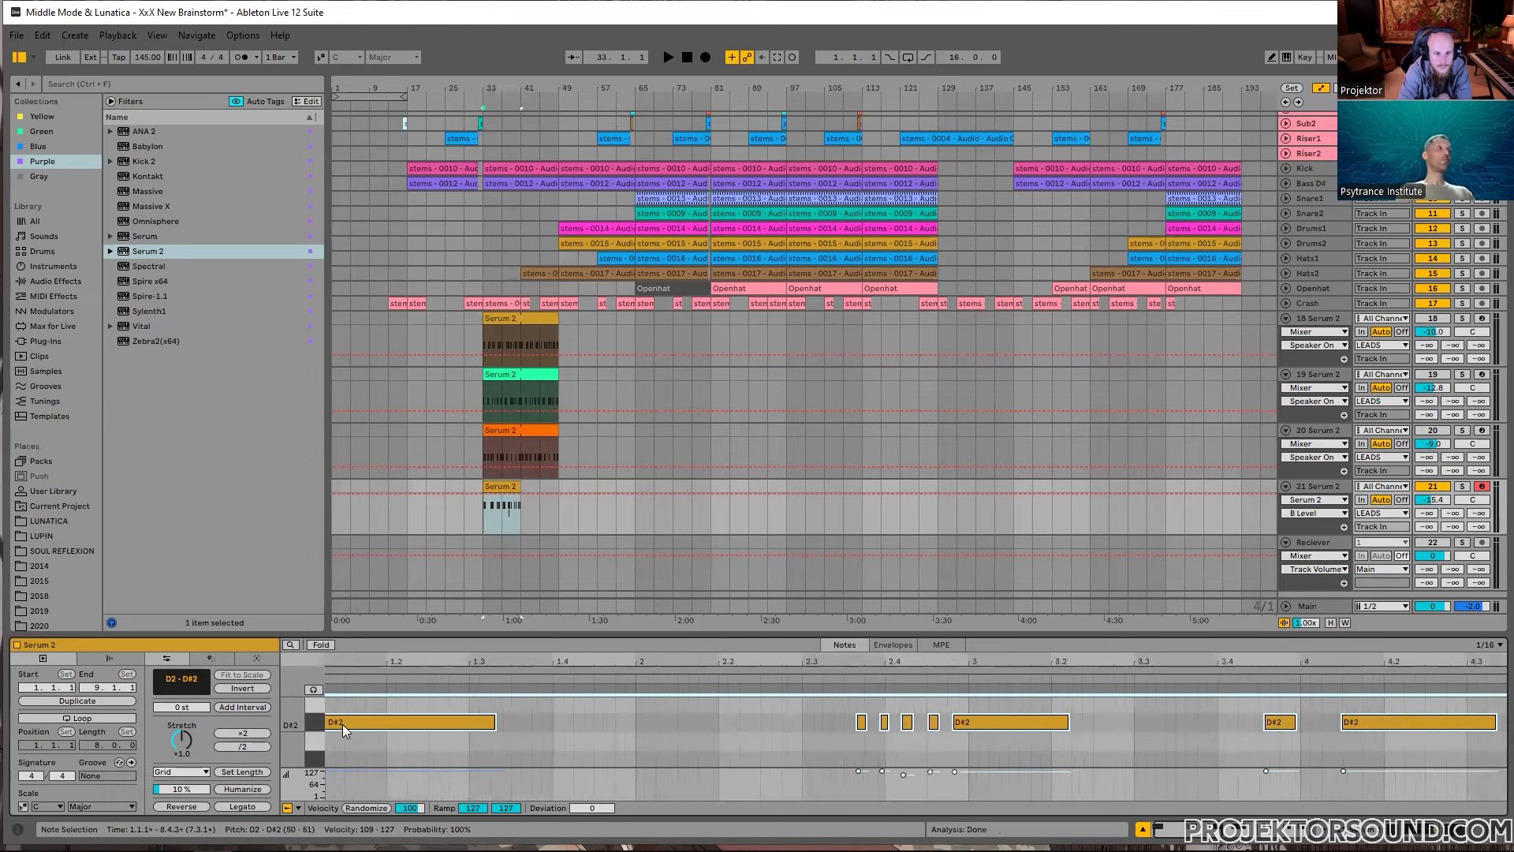
pyautogui.moveTo(343, 706); pyautogui.dragTo(437, 728)
pyautogui.press('z')
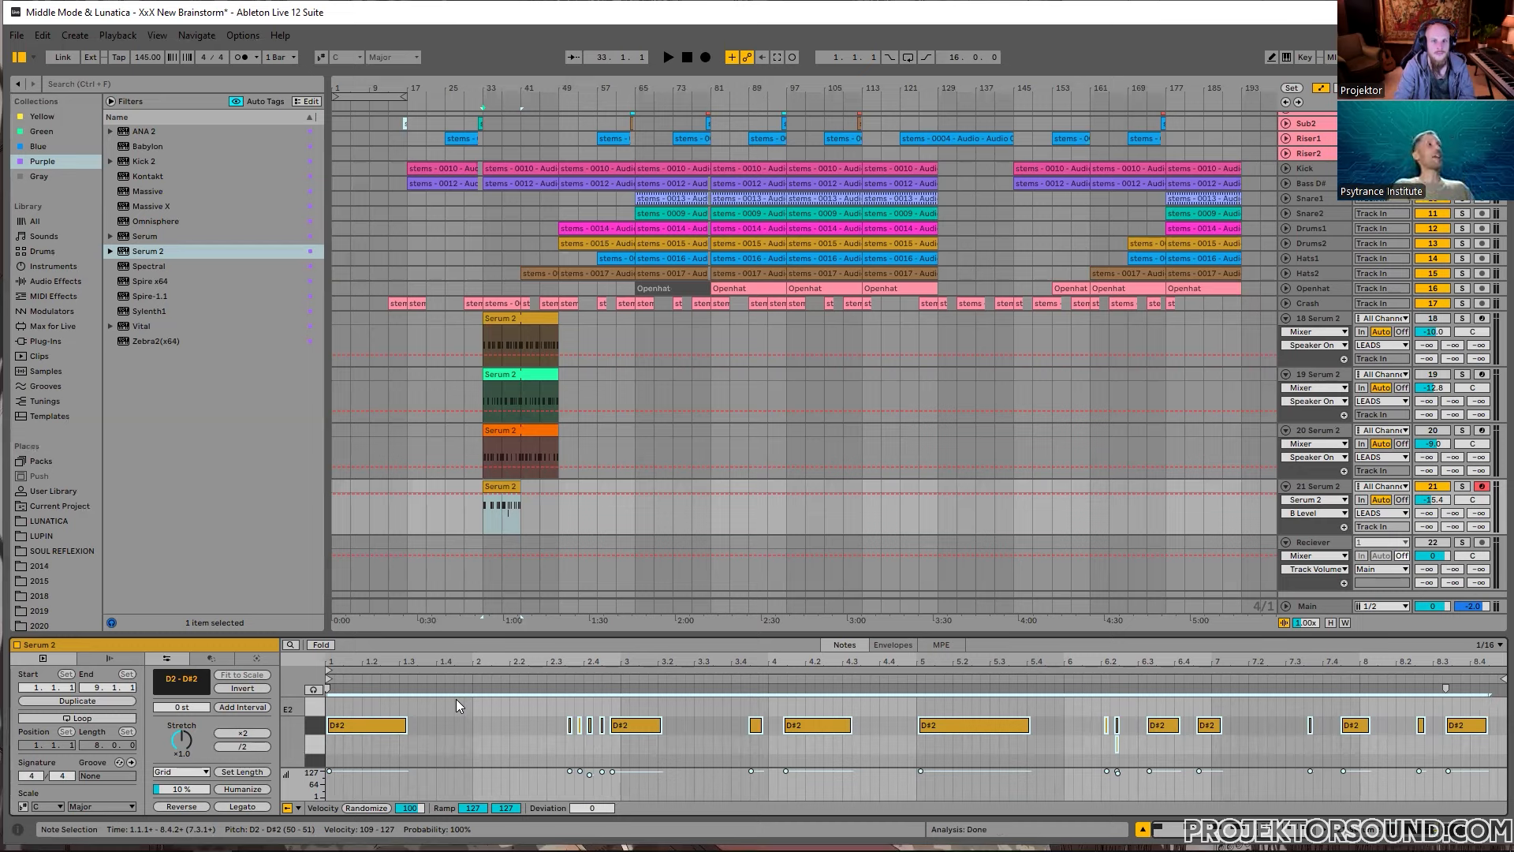
pyautogui.hotkey('alt', 'Right')
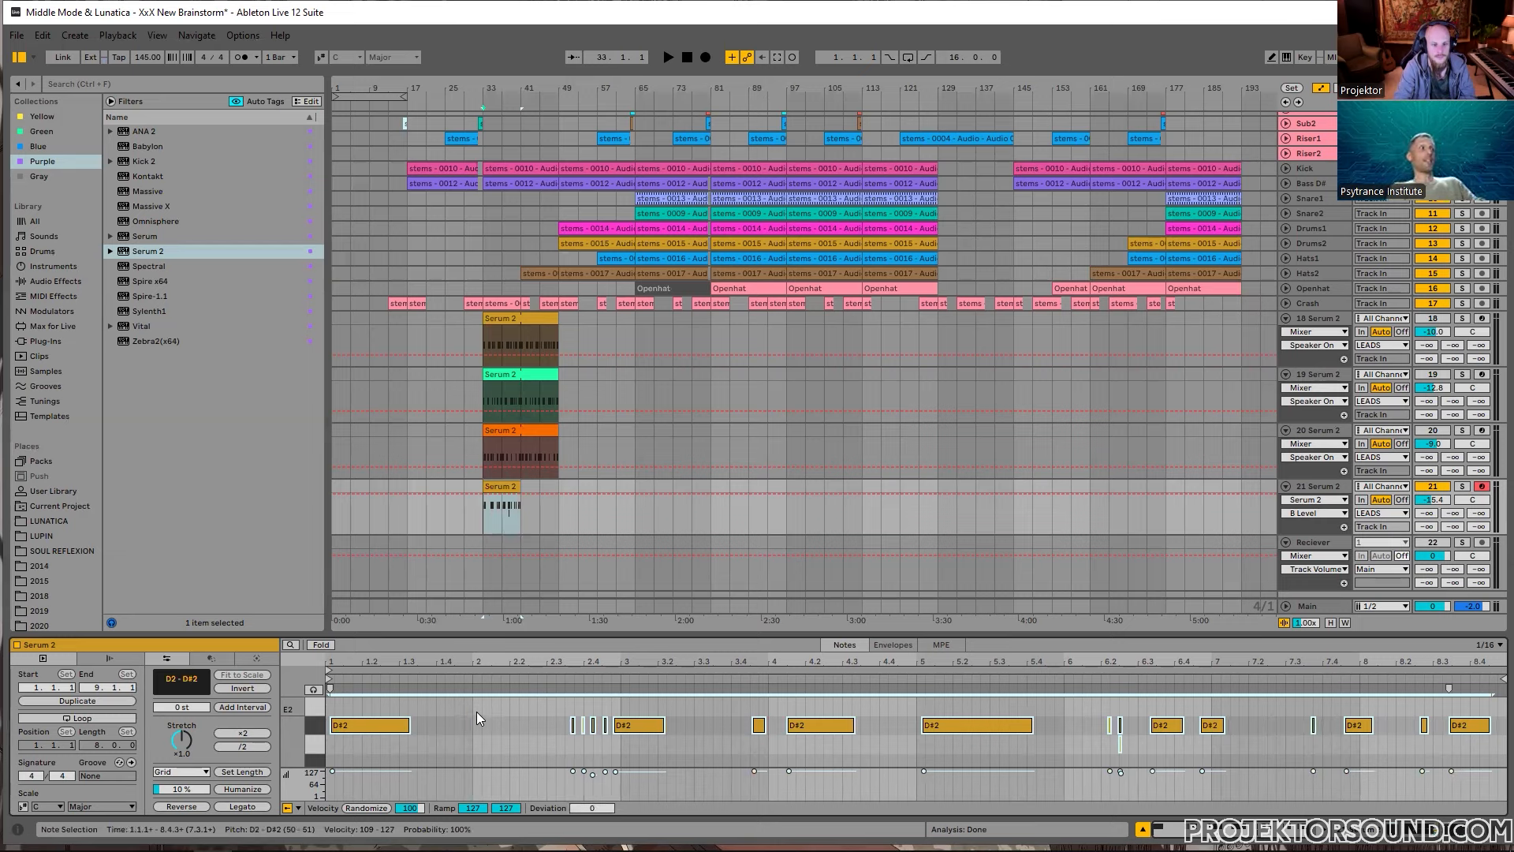
pyautogui.hotkey('ctrl', 'u')
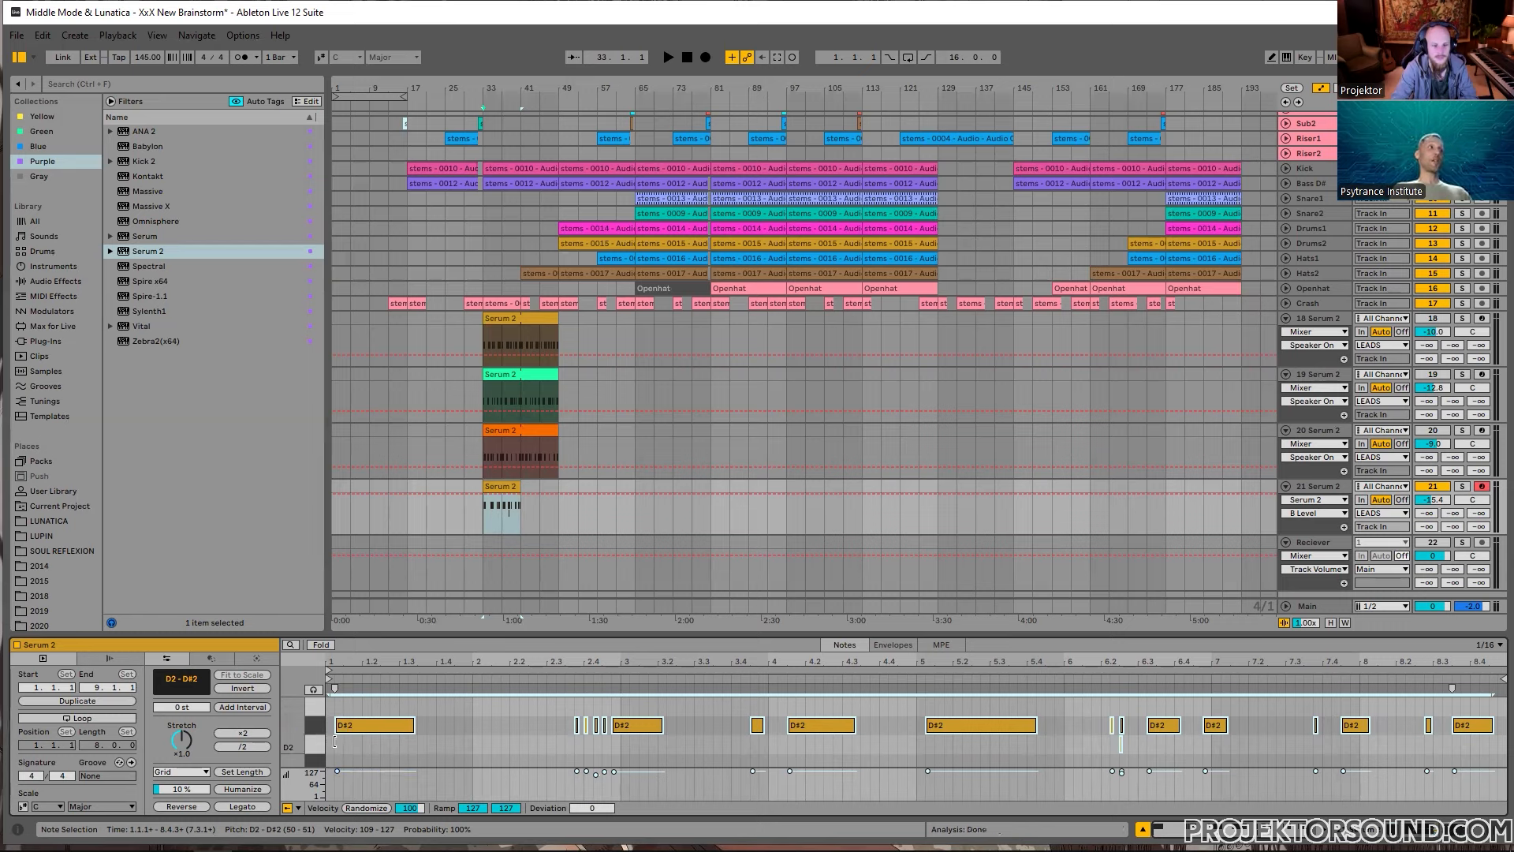
pyautogui.hotkey('ctrl', 'z')
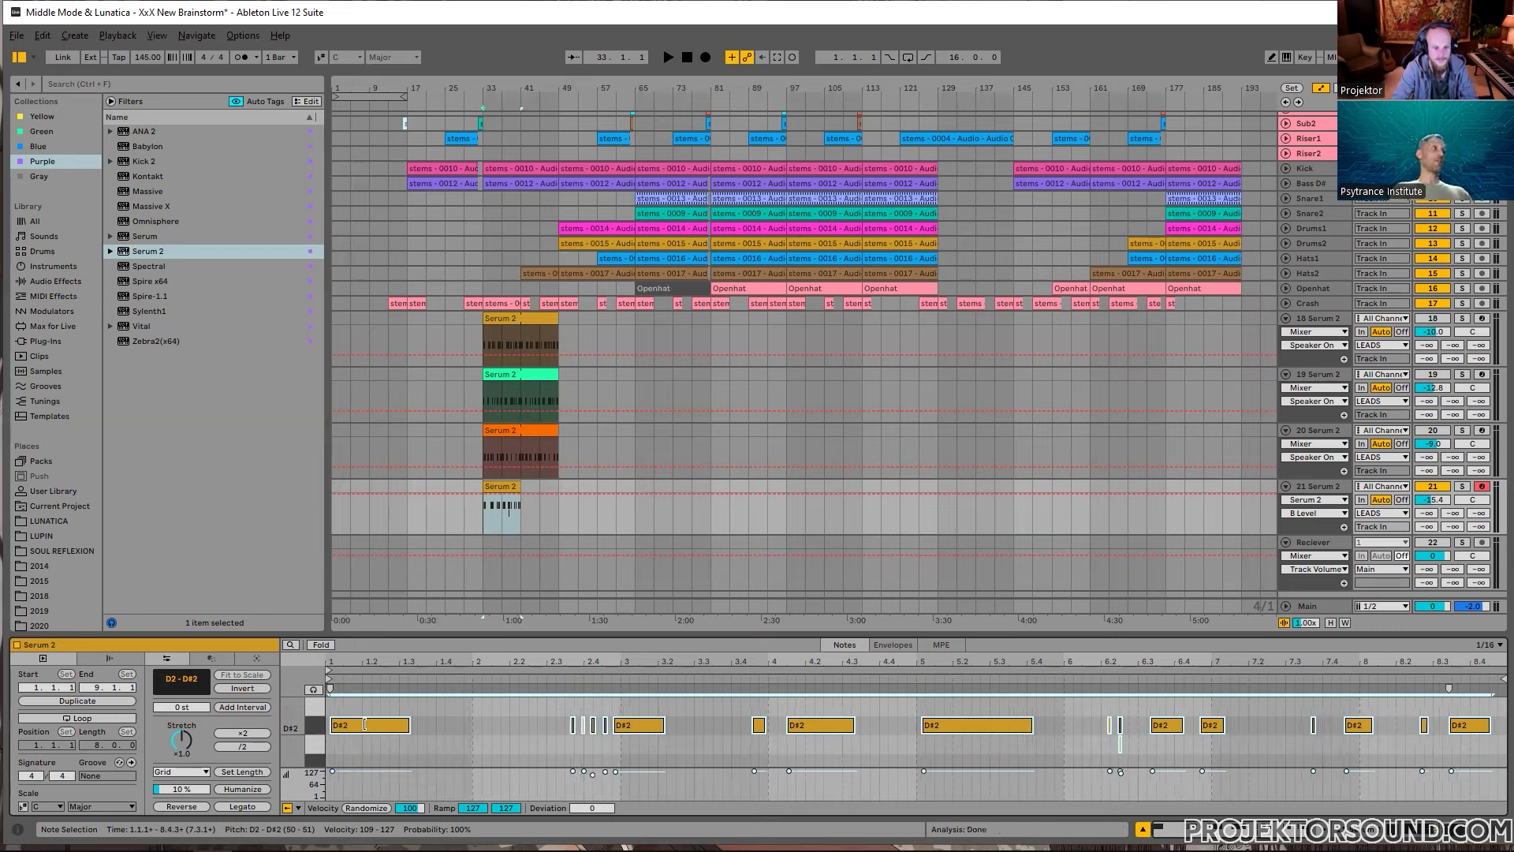
# Step: Move all the clip's notes slightly earlier and quantize them to the grid so the first note starts at bar 1
pyautogui.moveTo(364, 724); pyautogui.dragTo(362, 725)
pyautogui.hotkey('ctrl', 'u')
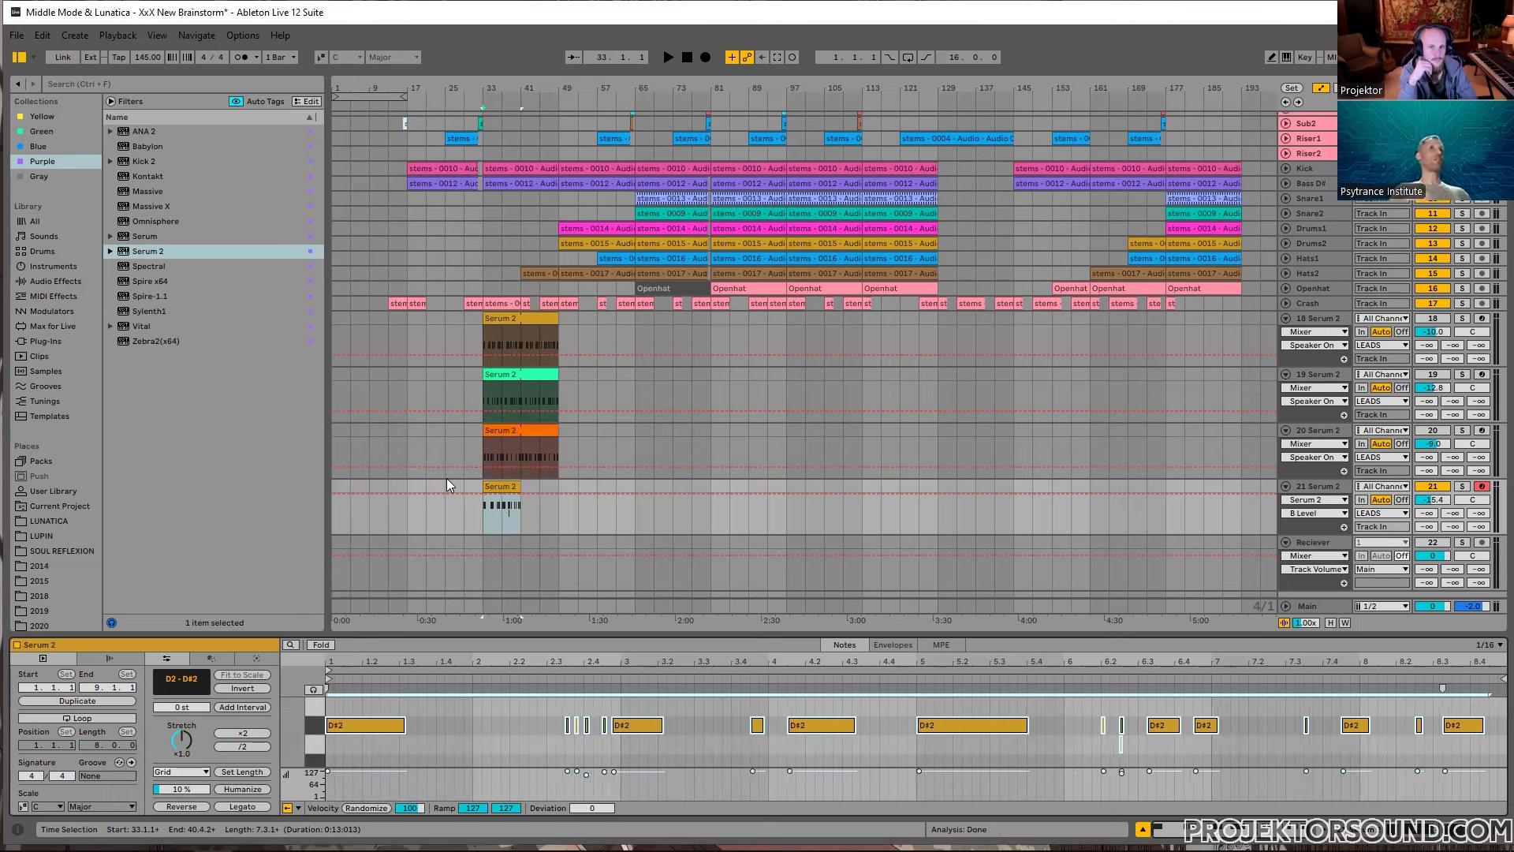
pyautogui.moveTo(287, 735); pyautogui.dragTo(274, 736)
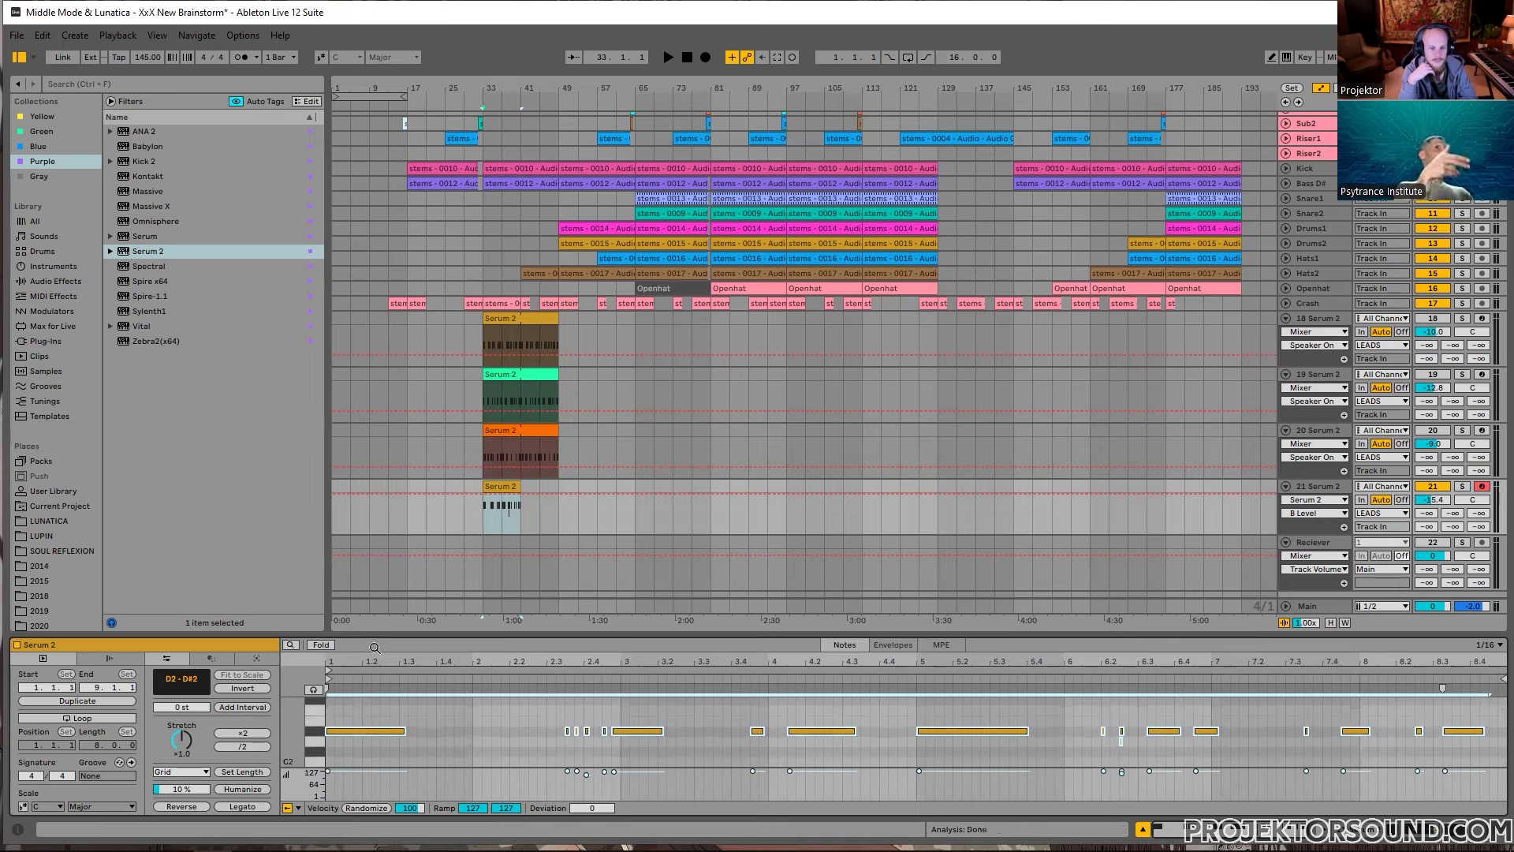
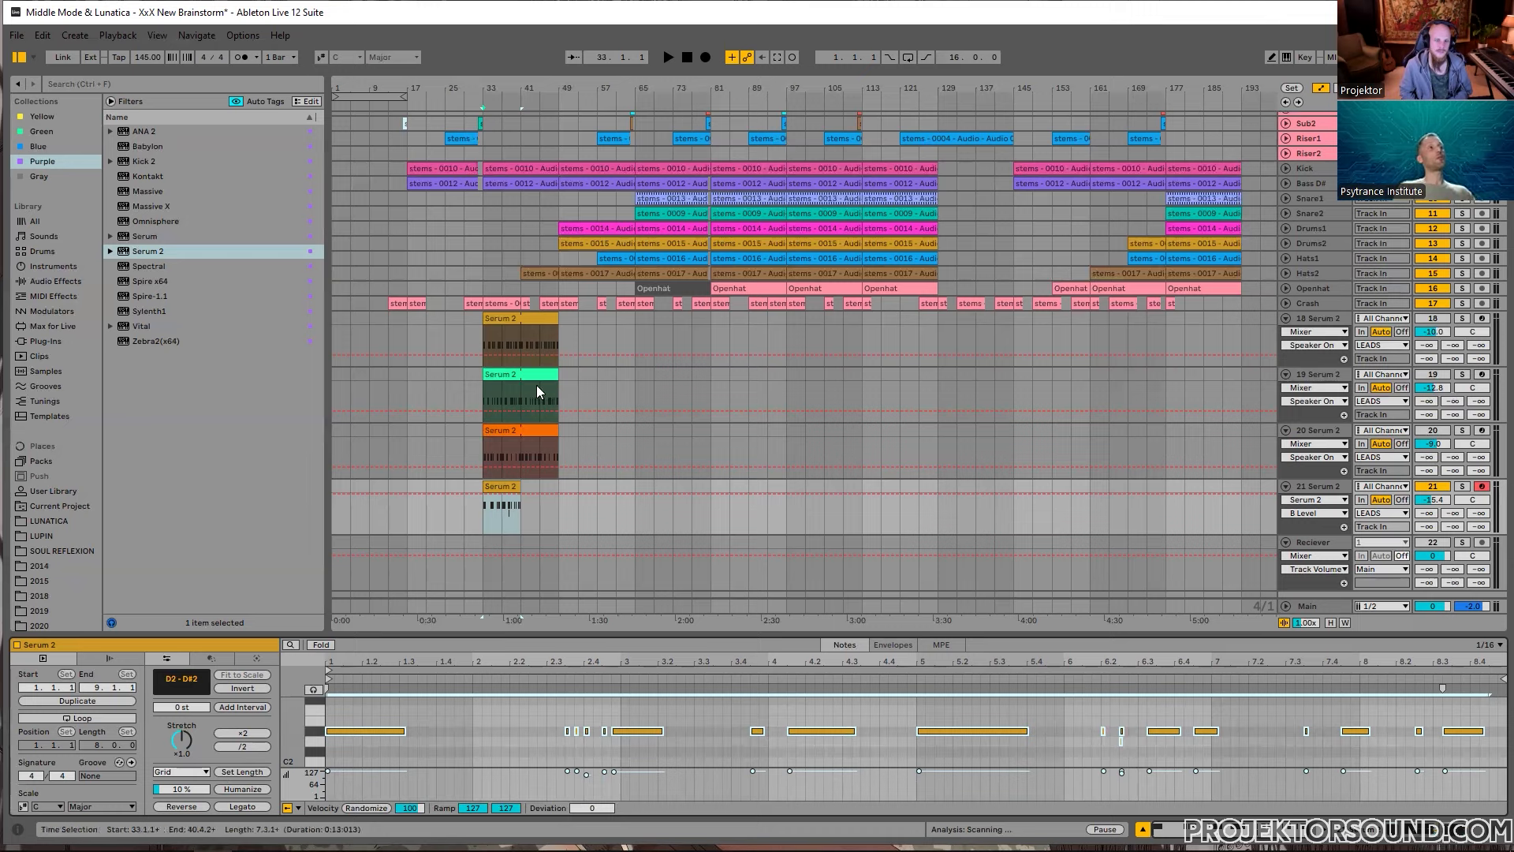
pyautogui.click(487, 523)
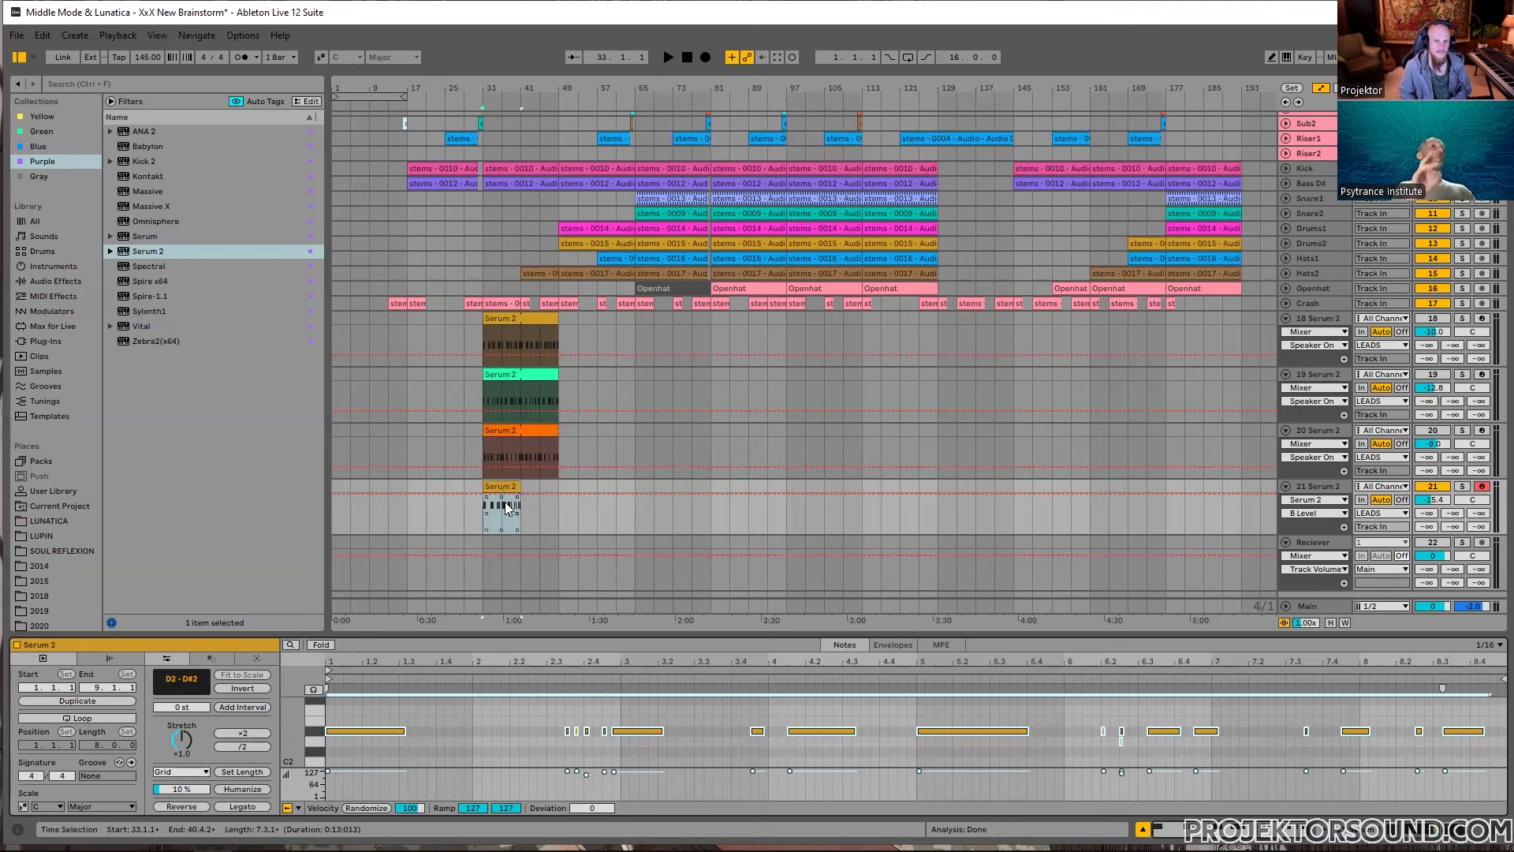
pyautogui.click(507, 511)
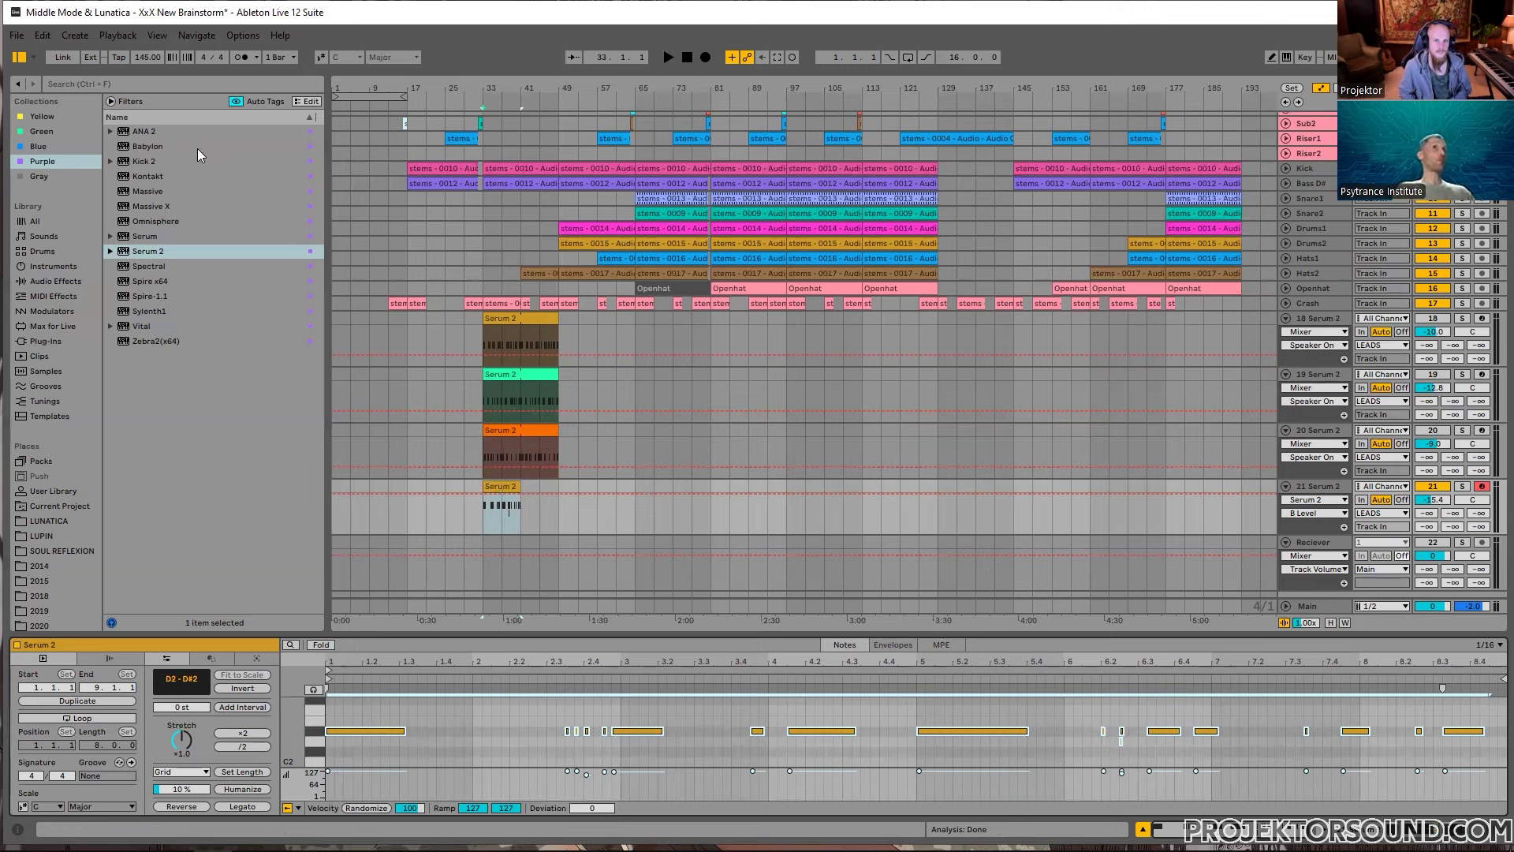
pyautogui.click(495, 516)
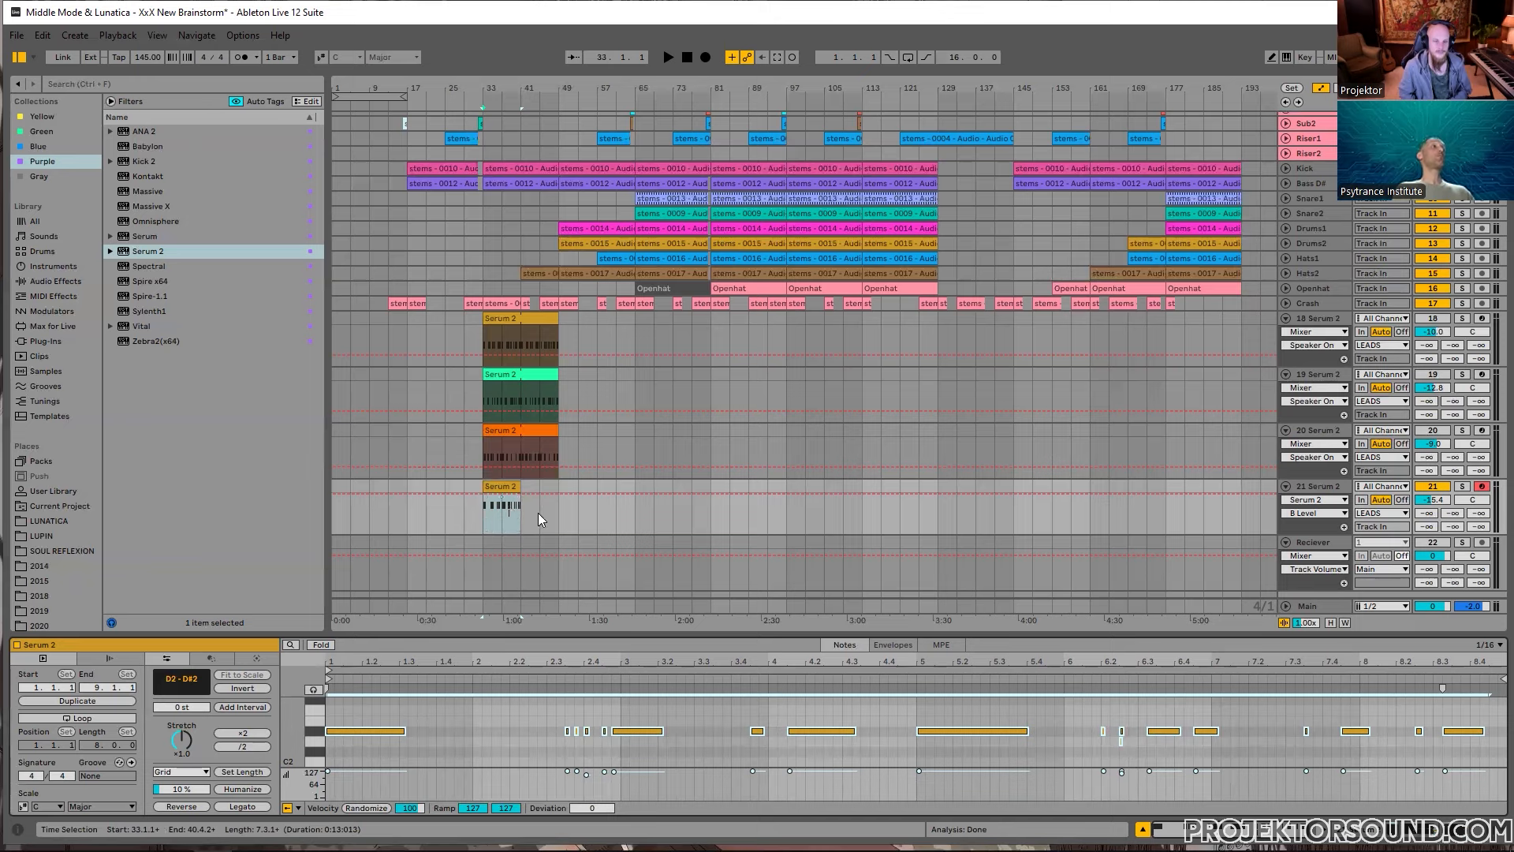
pyautogui.click(562, 512)
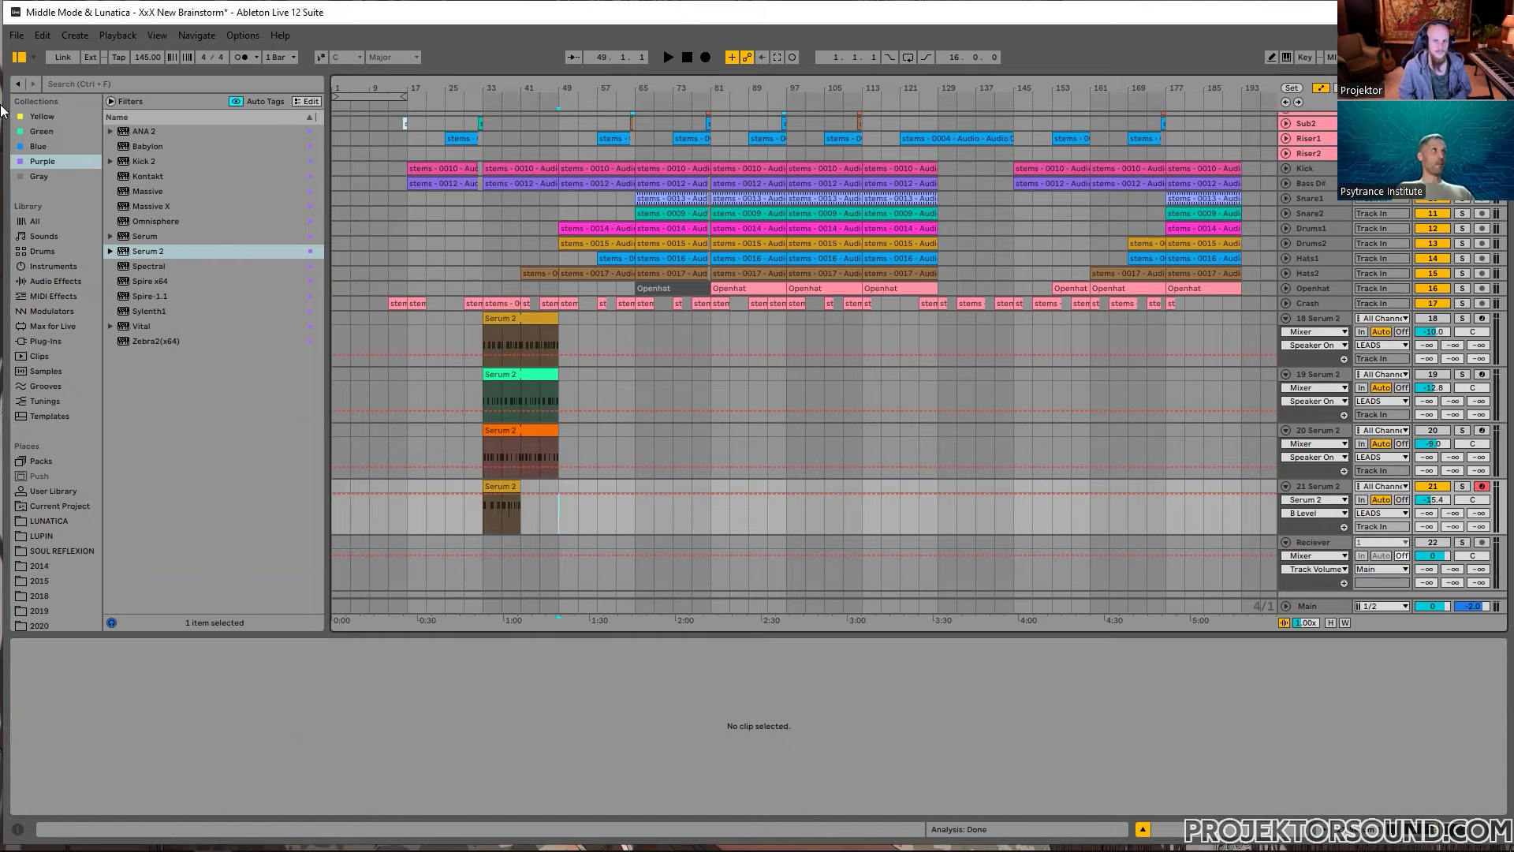
pyautogui.moveTo(557, 521); pyautogui.dragTo(592, 527)
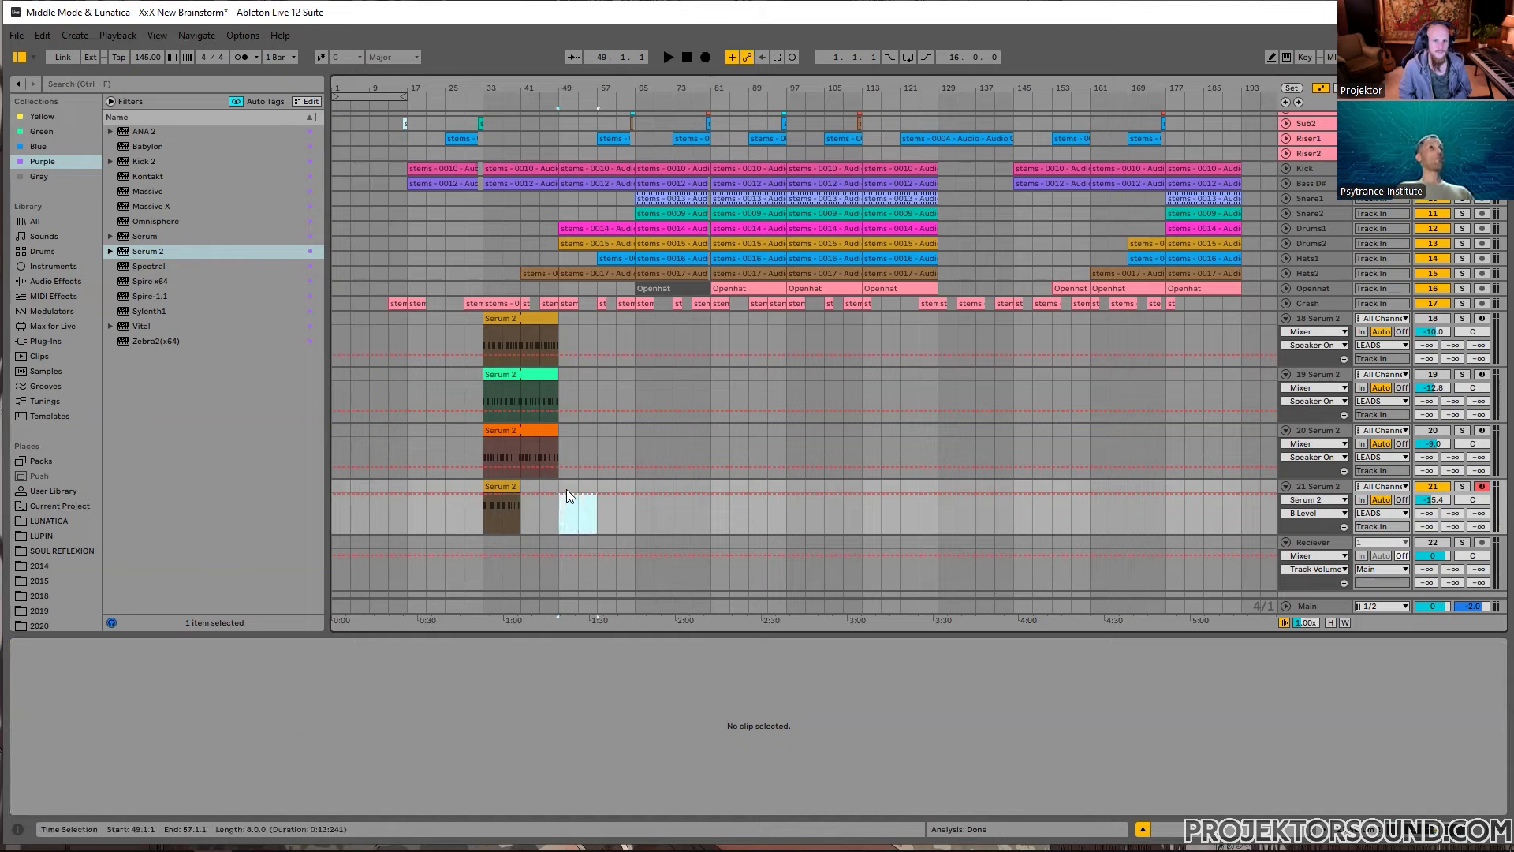
pyautogui.keyDown('ctrl'); pyautogui.scroll(3, 569, 494); pyautogui.keyUp('ctrl')
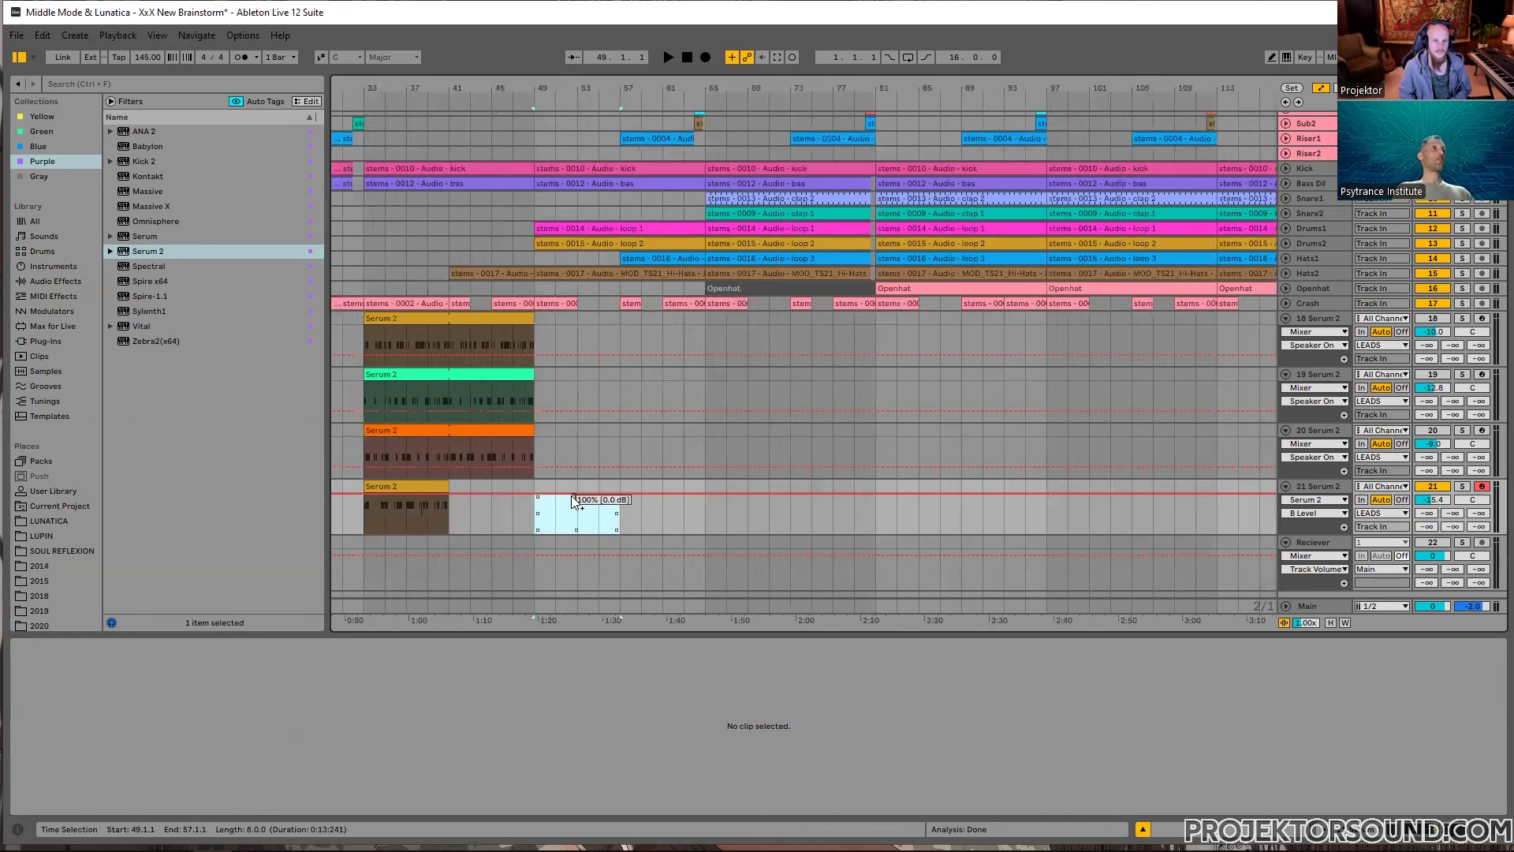
pyautogui.moveTo(625, 513); pyautogui.dragTo(641, 515)
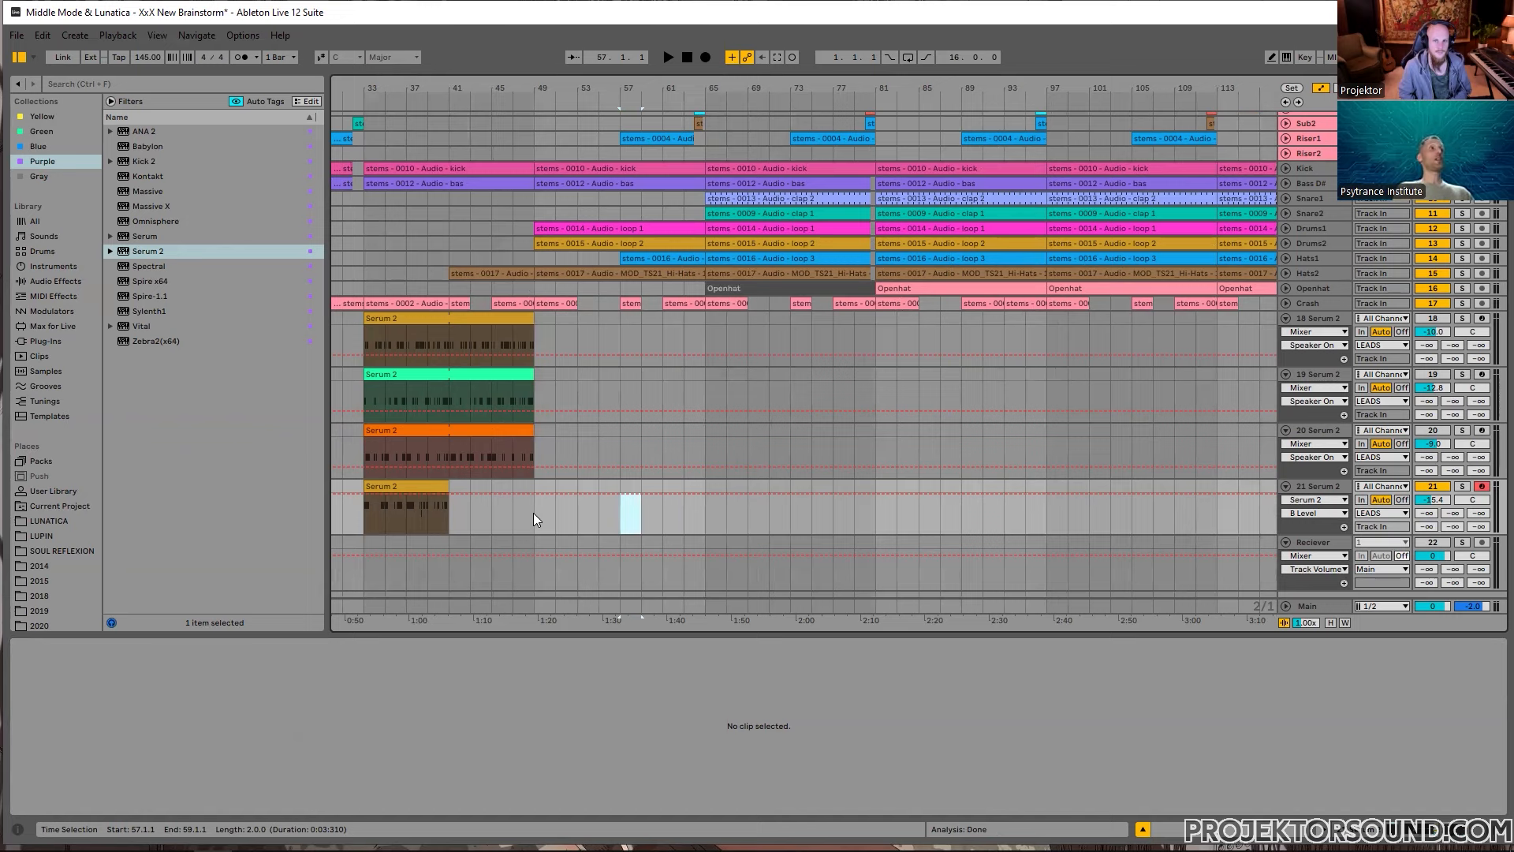
pyautogui.scroll(-3, 533, 512)
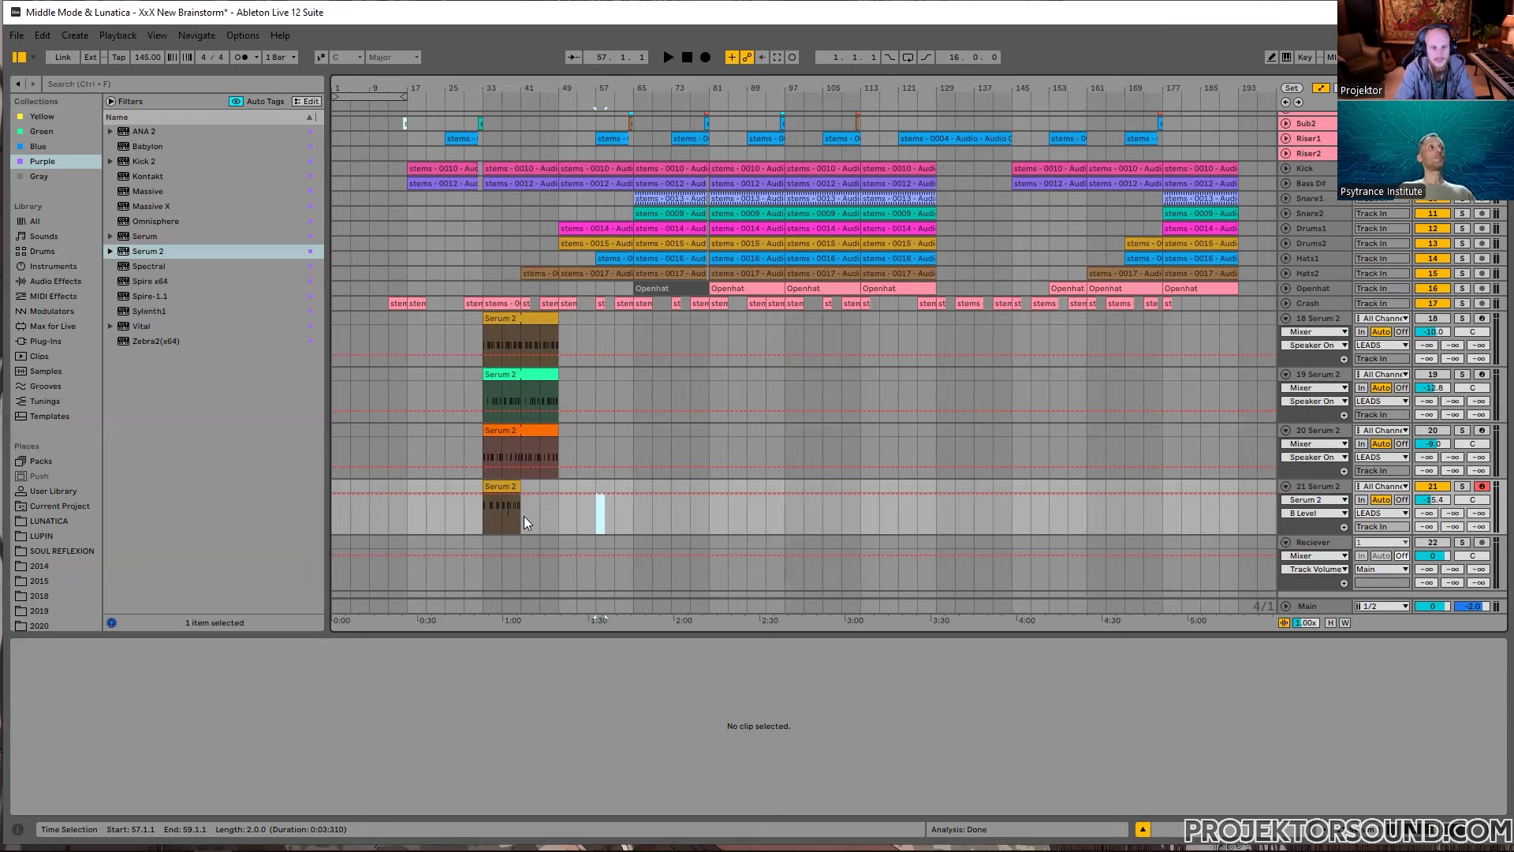
# Step: Open the track 21 clip and delete the stray D2 note near 6.2, keeping only the D#2 notes
pyautogui.scroll(-1, 523, 516)
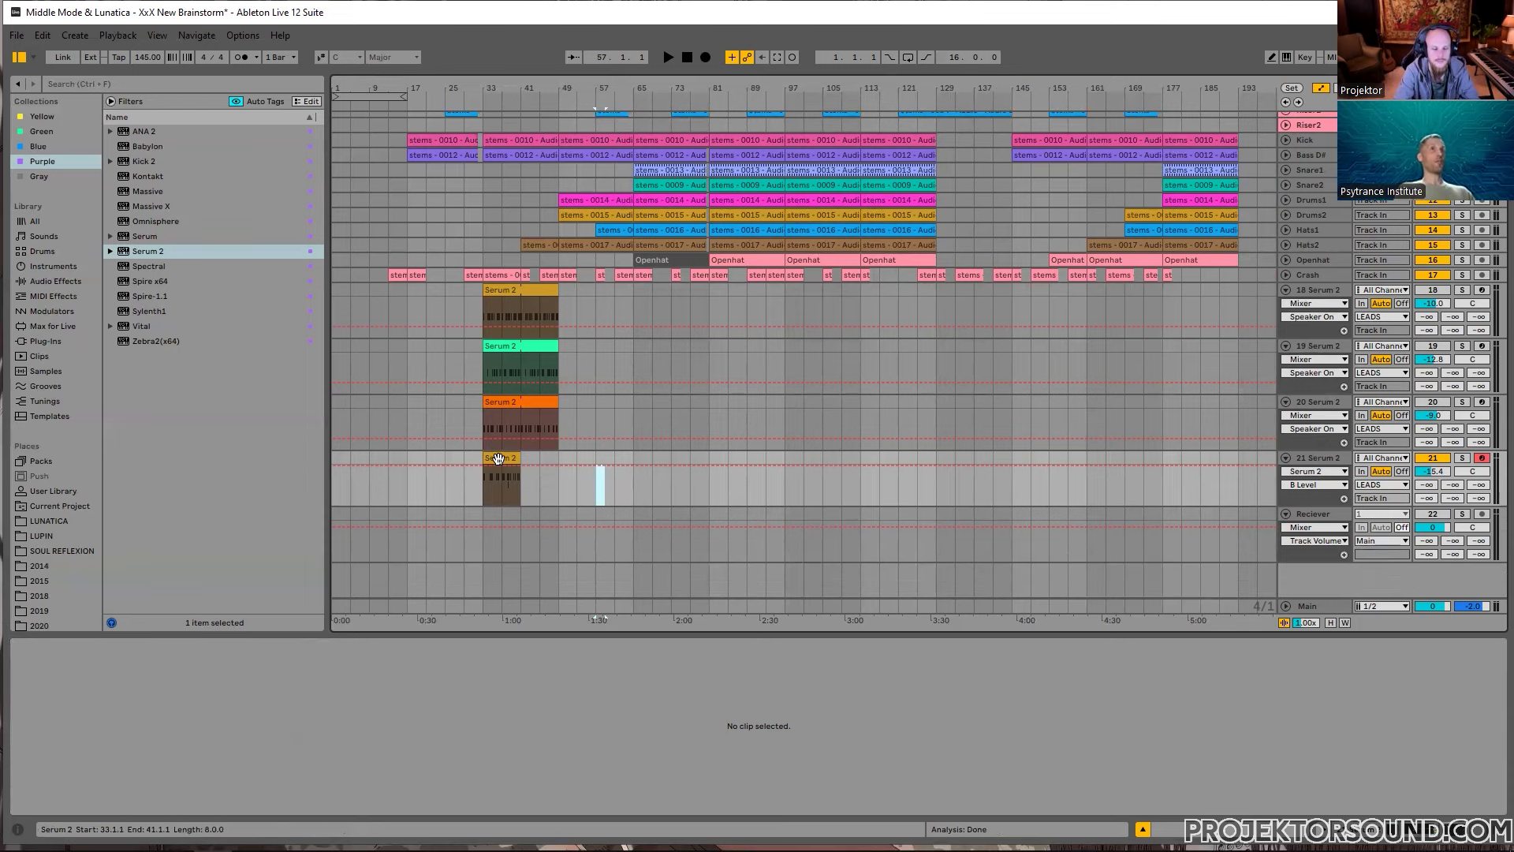
pyautogui.click(497, 458)
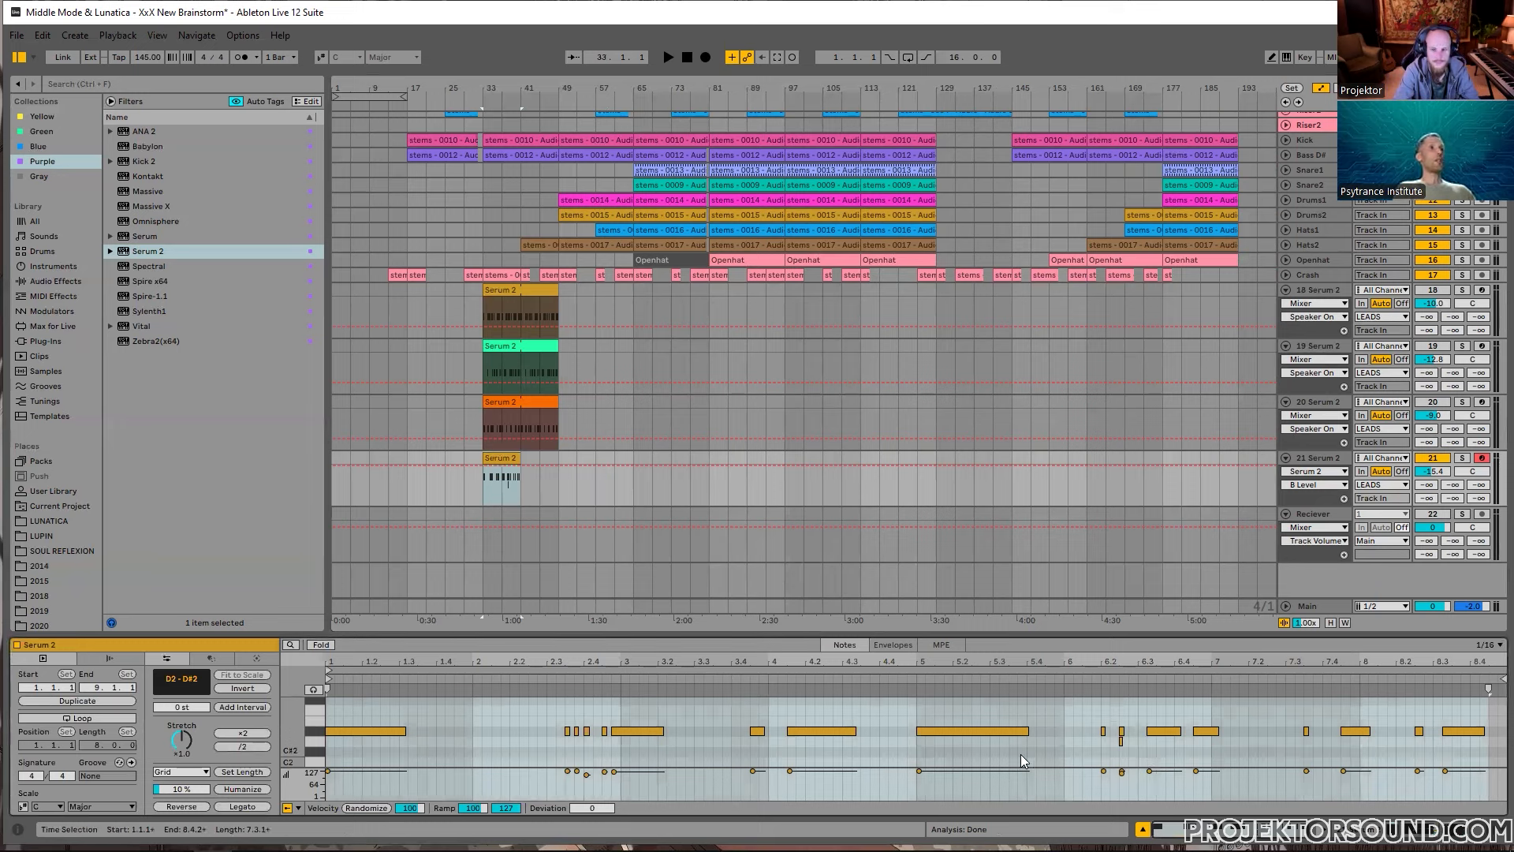
pyautogui.click(1110, 738)
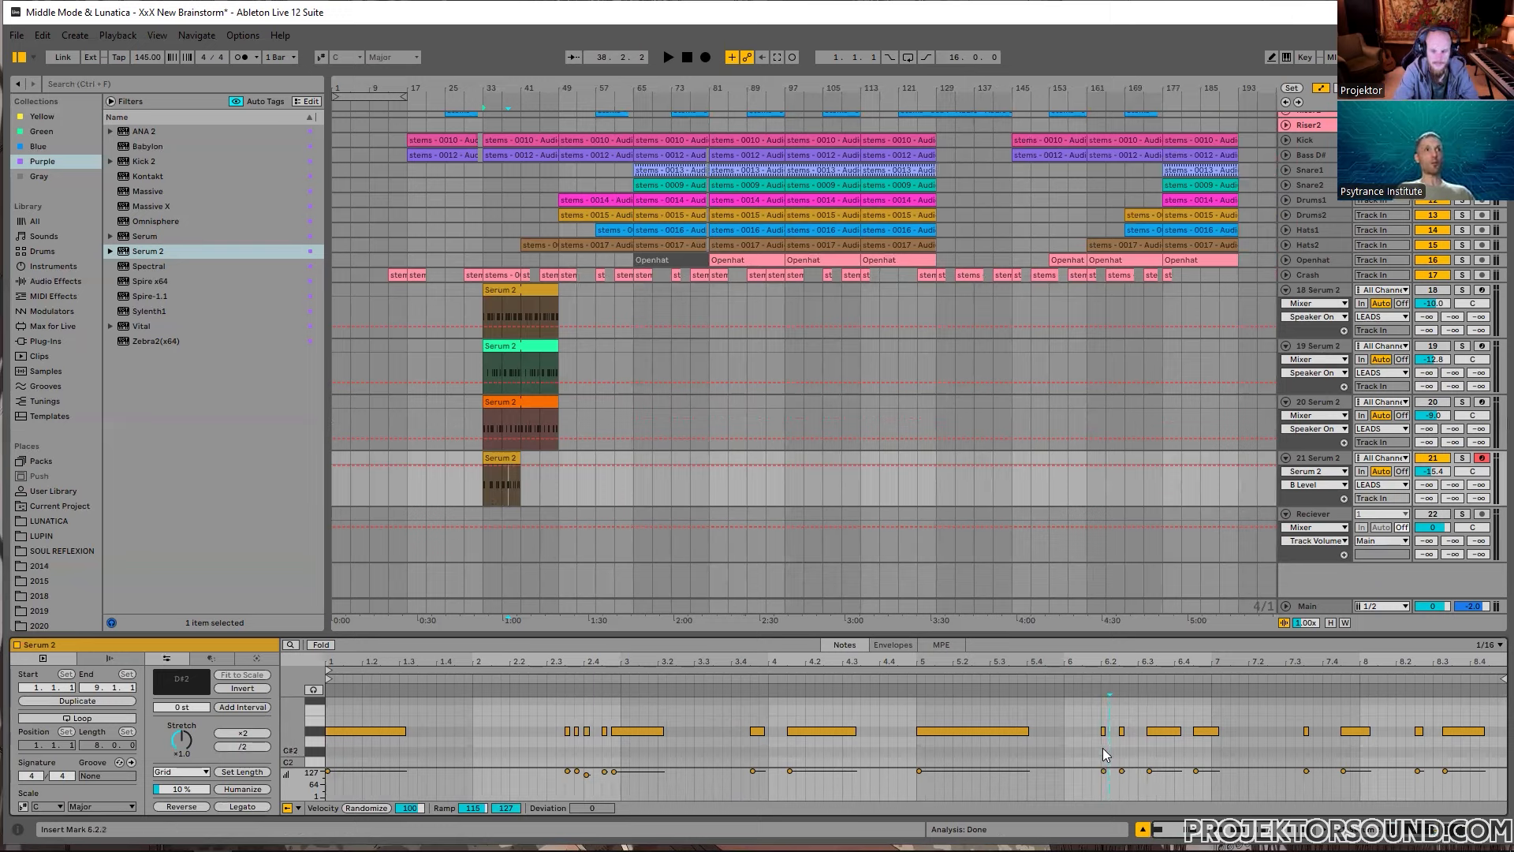
# Step: Play from bar 33, turn on an 8-bar loop for the track 21 clip, and extend the clip to bar 65
pyautogui.press('space')
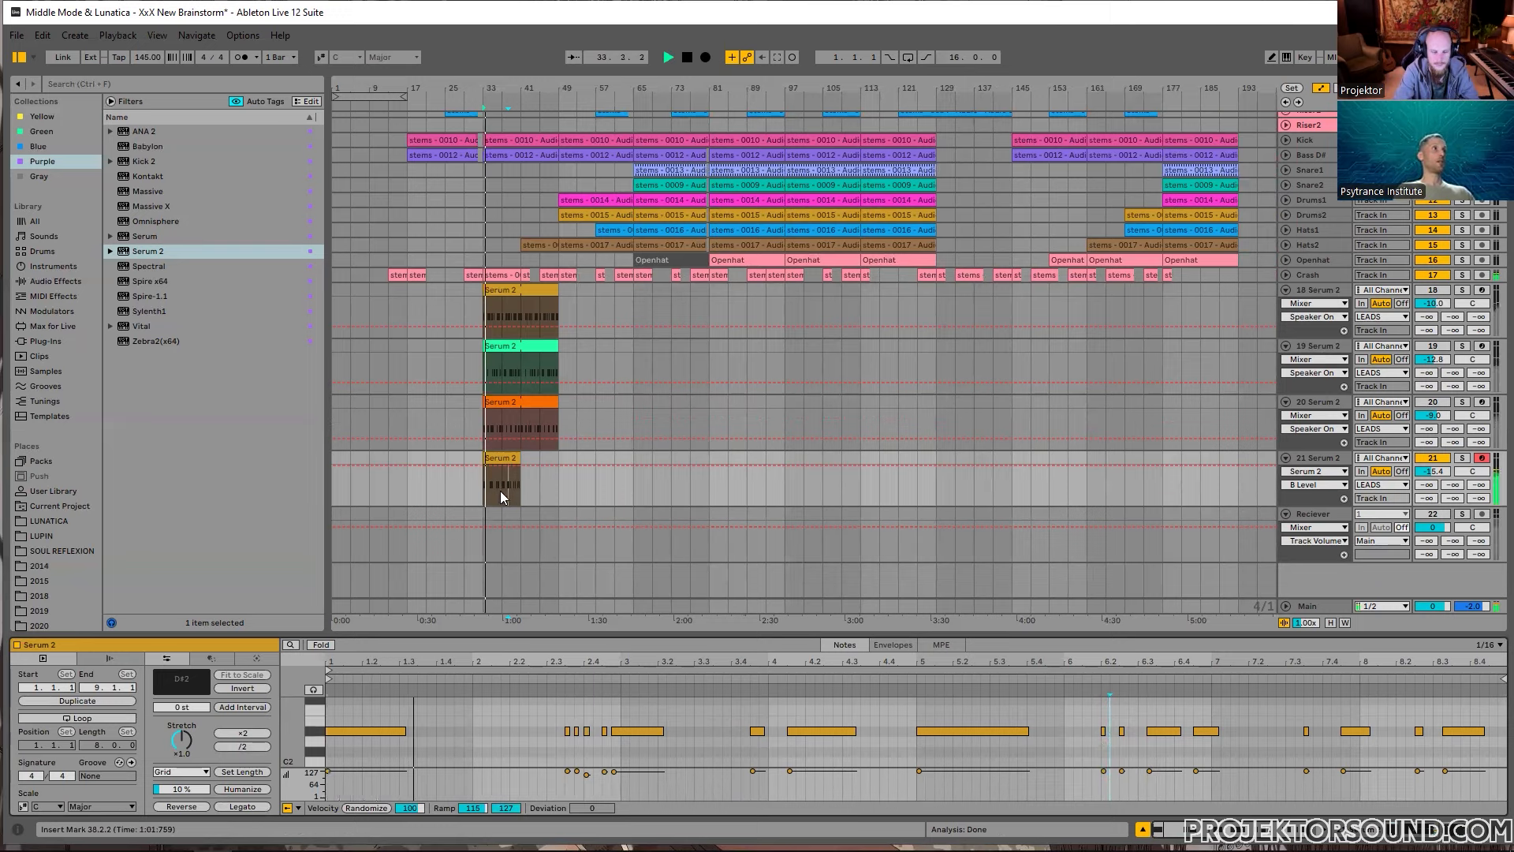
pyautogui.hotkey('ctrl', 'l')
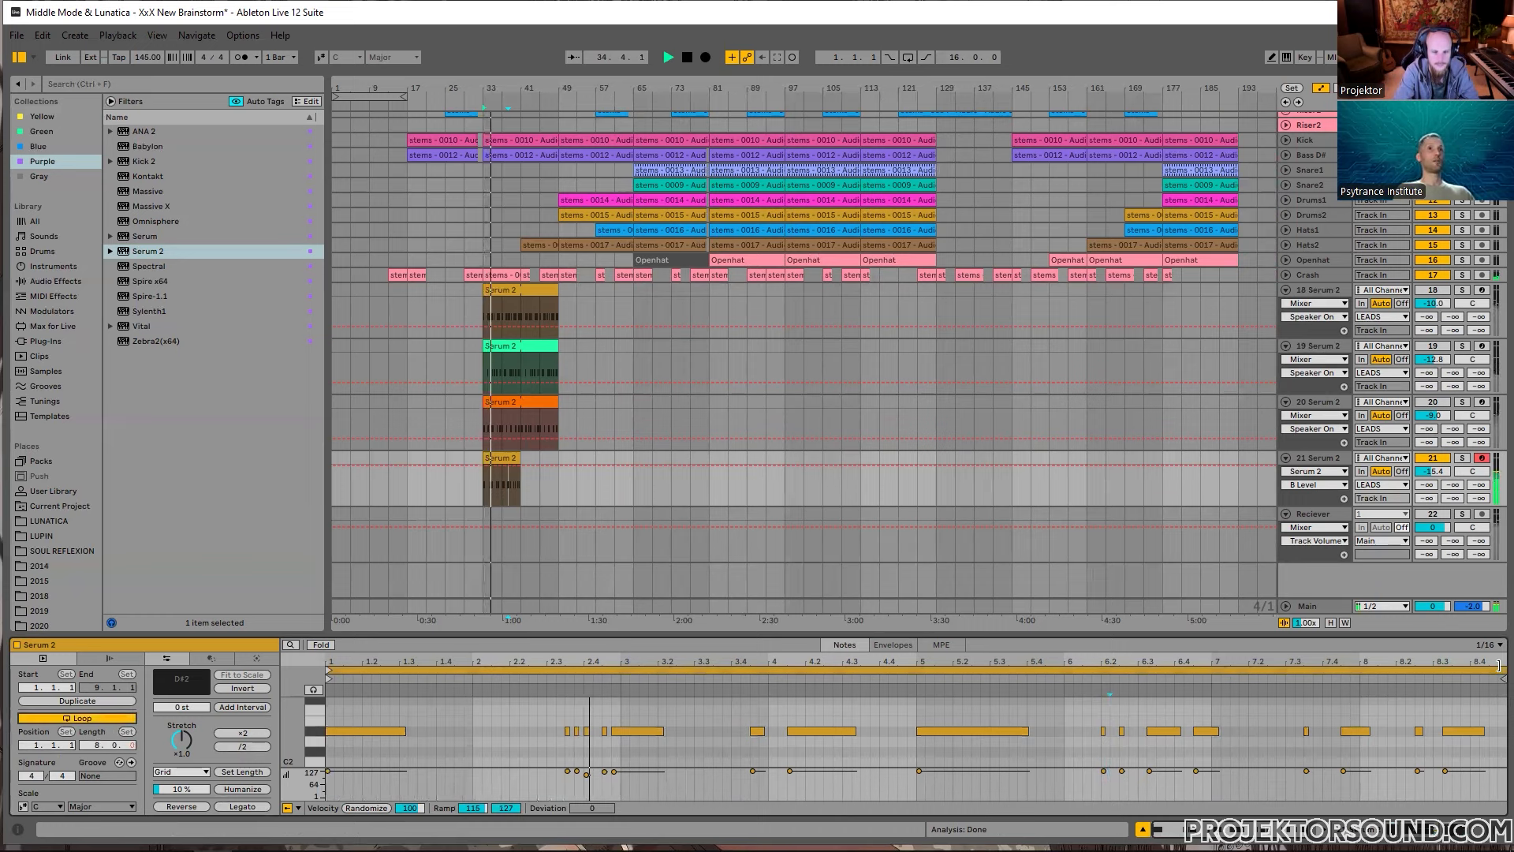
pyautogui.moveTo(1499, 668); pyautogui.dragTo(1453, 669)
pyautogui.scroll(8, 749, 757)
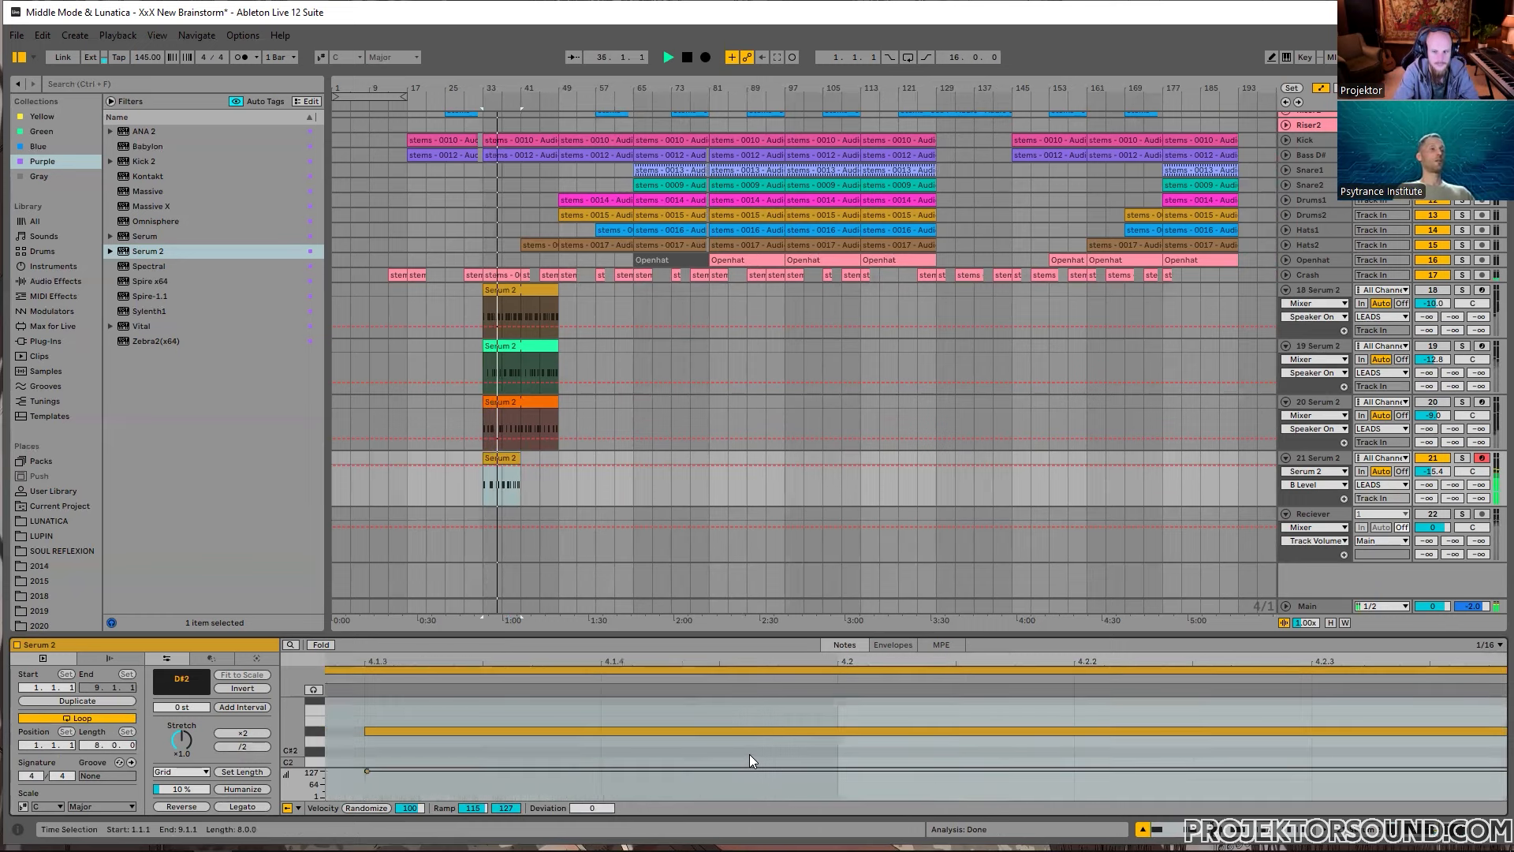
pyautogui.scroll(-8, 749, 754)
pyautogui.click(333, 702)
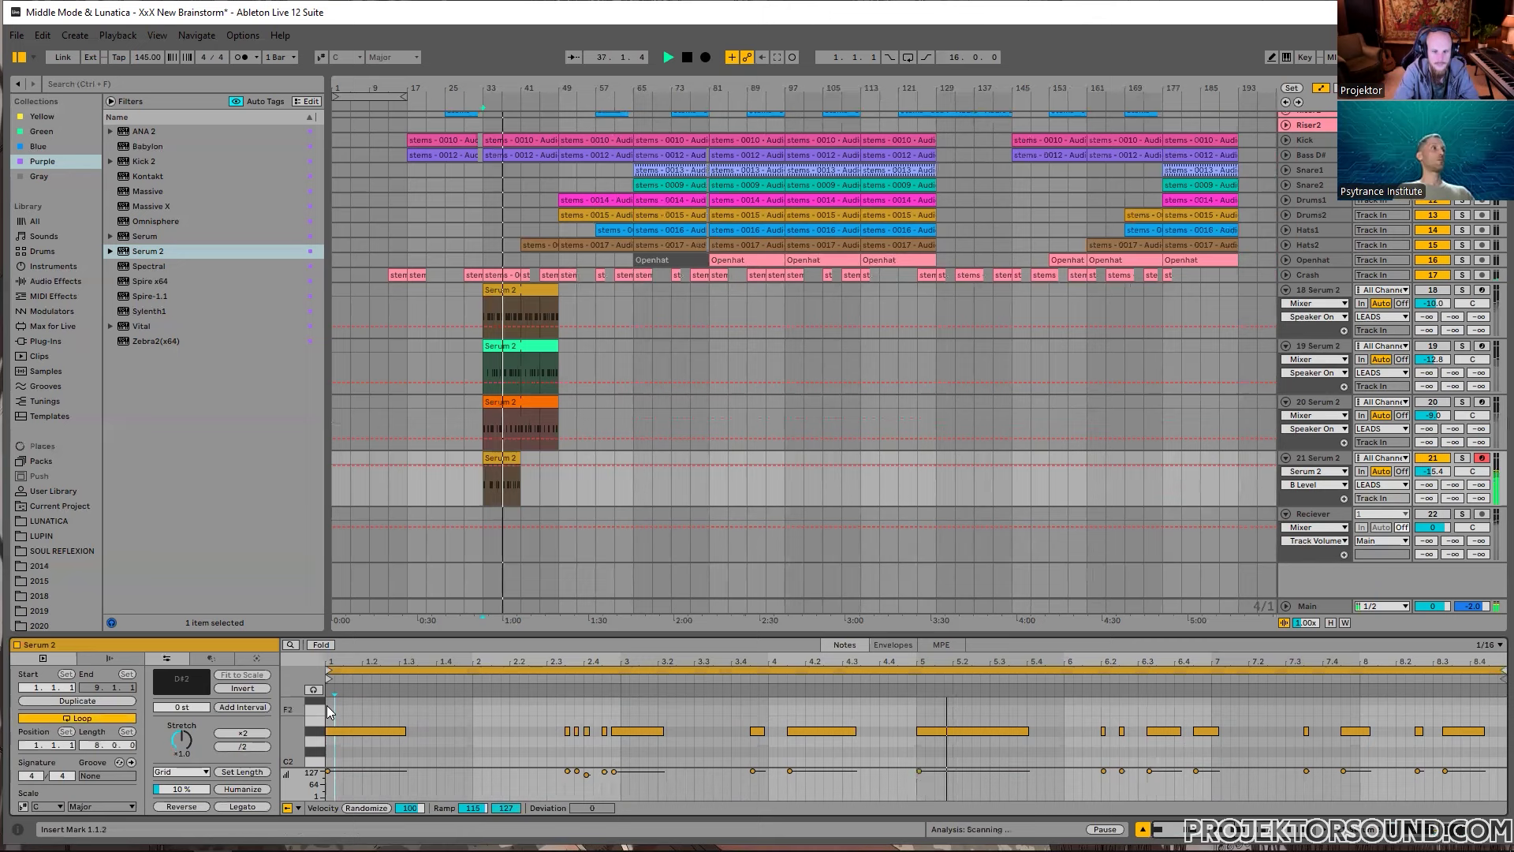
pyautogui.moveTo(520, 458); pyautogui.dragTo(634, 459)
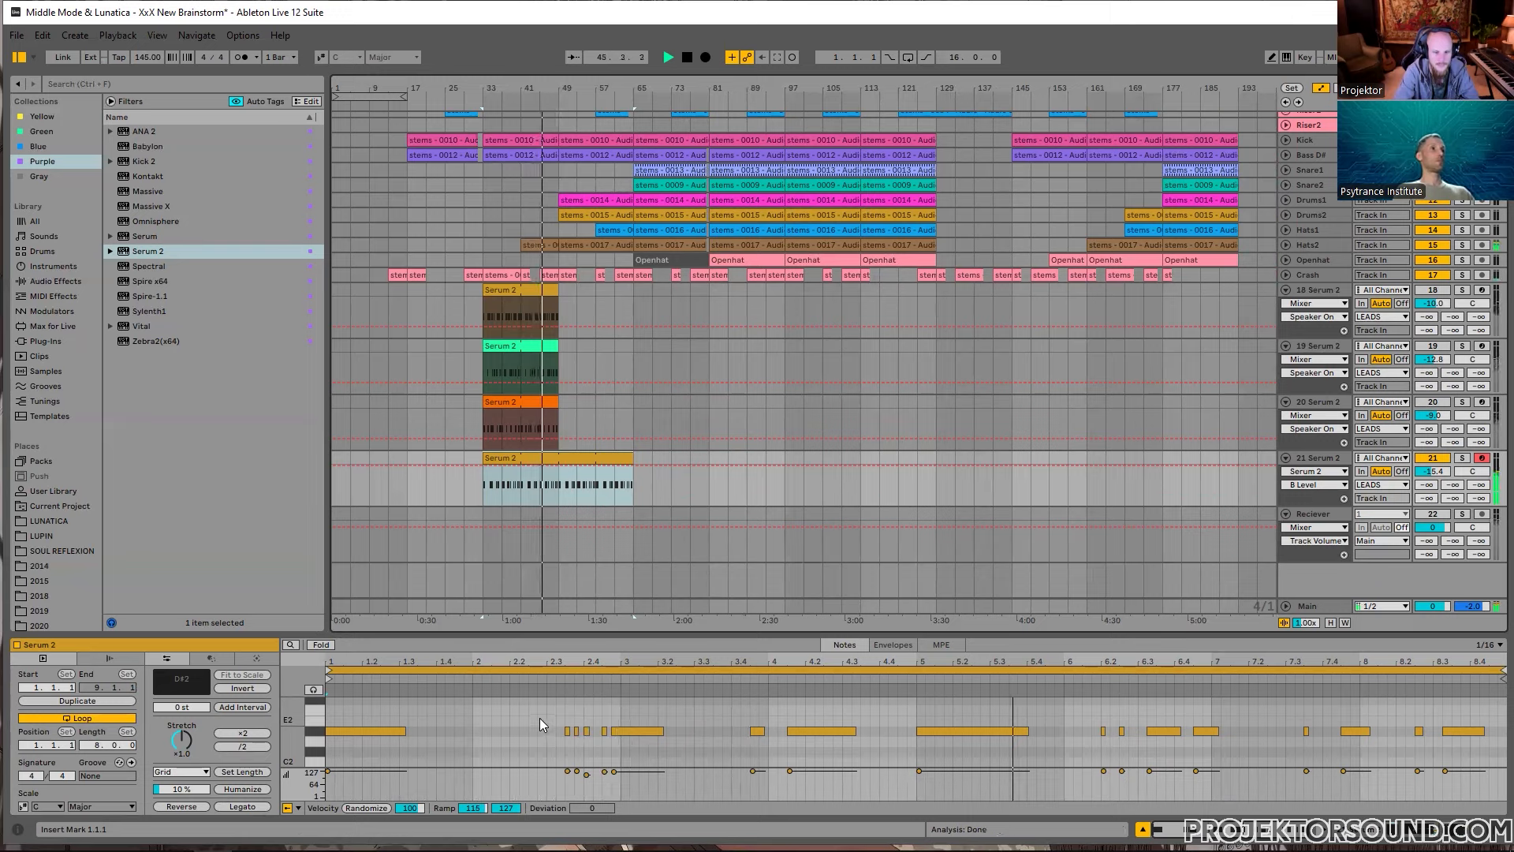
# Step: Stop playback, select the D#2 notes from 6.2 to 6.4 and set the insert mark at 2.2 in the clip
pyautogui.click(996, 731)
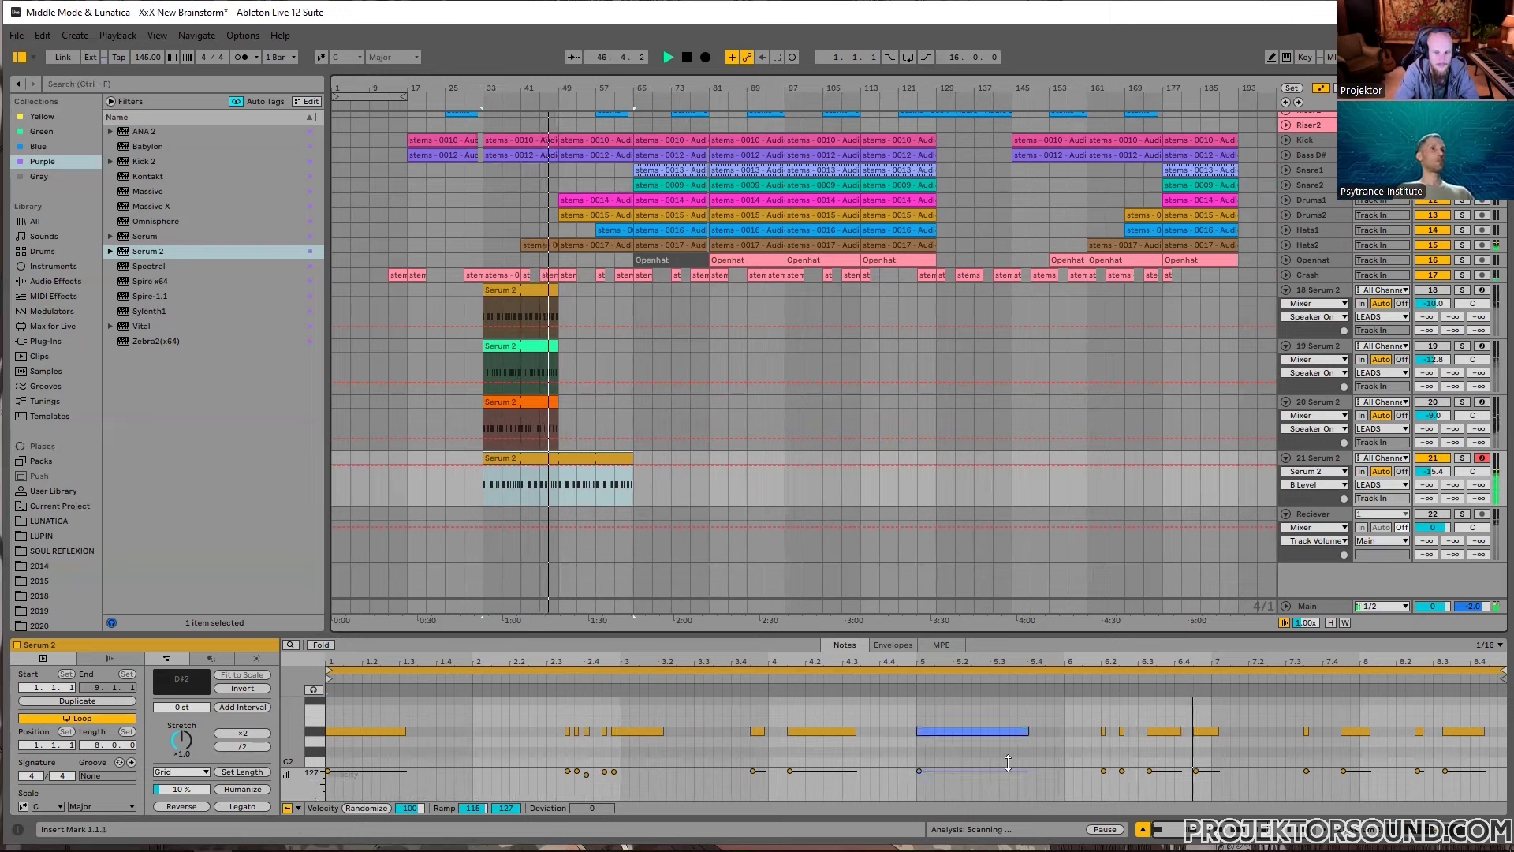
pyautogui.moveTo(1101, 716); pyautogui.dragTo(1183, 750)
pyautogui.press('space')
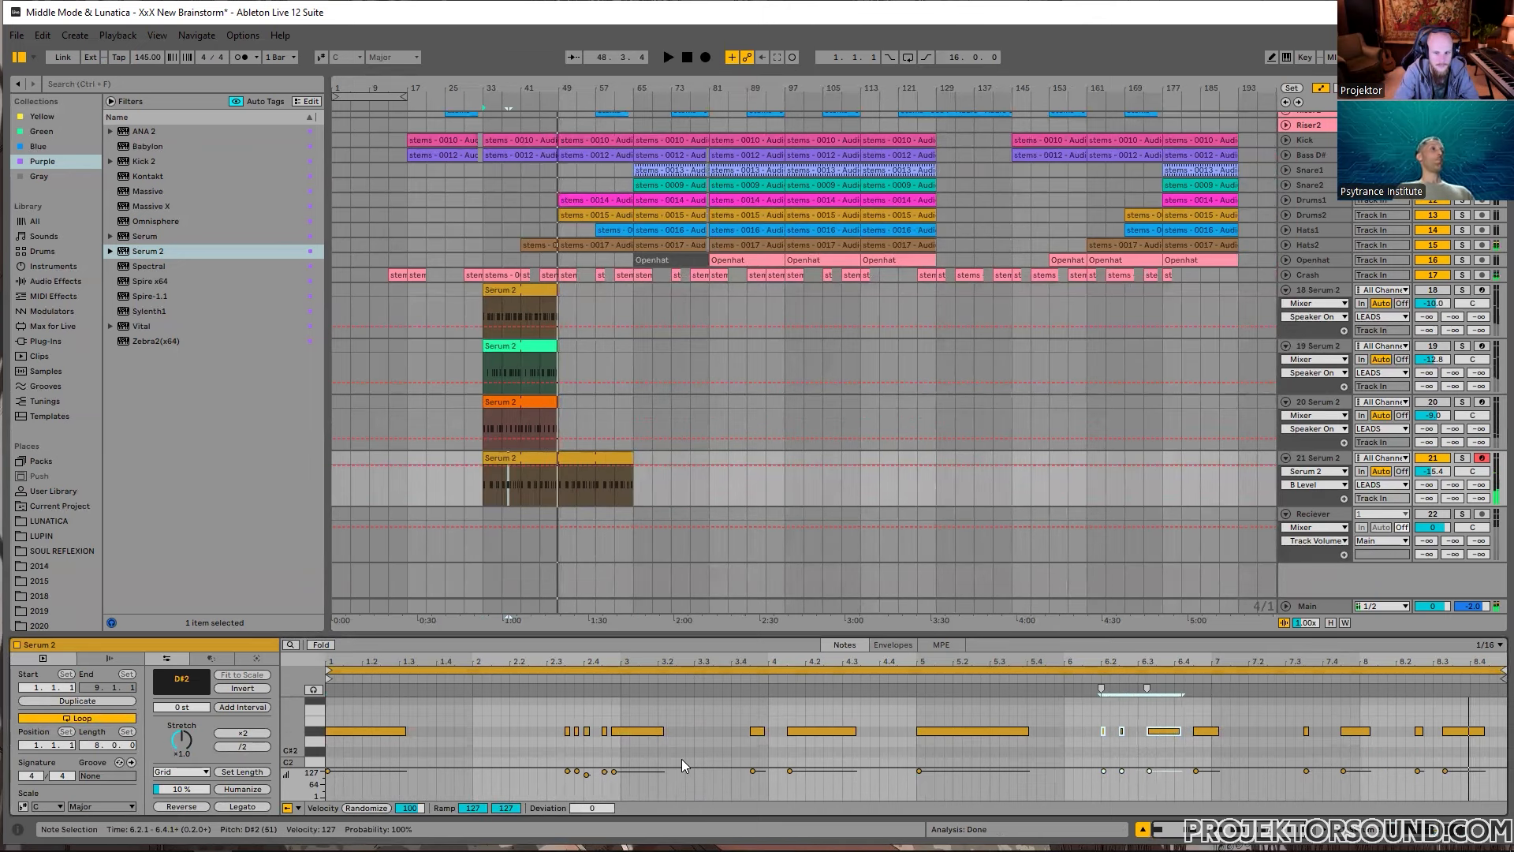
pyautogui.click(492, 732)
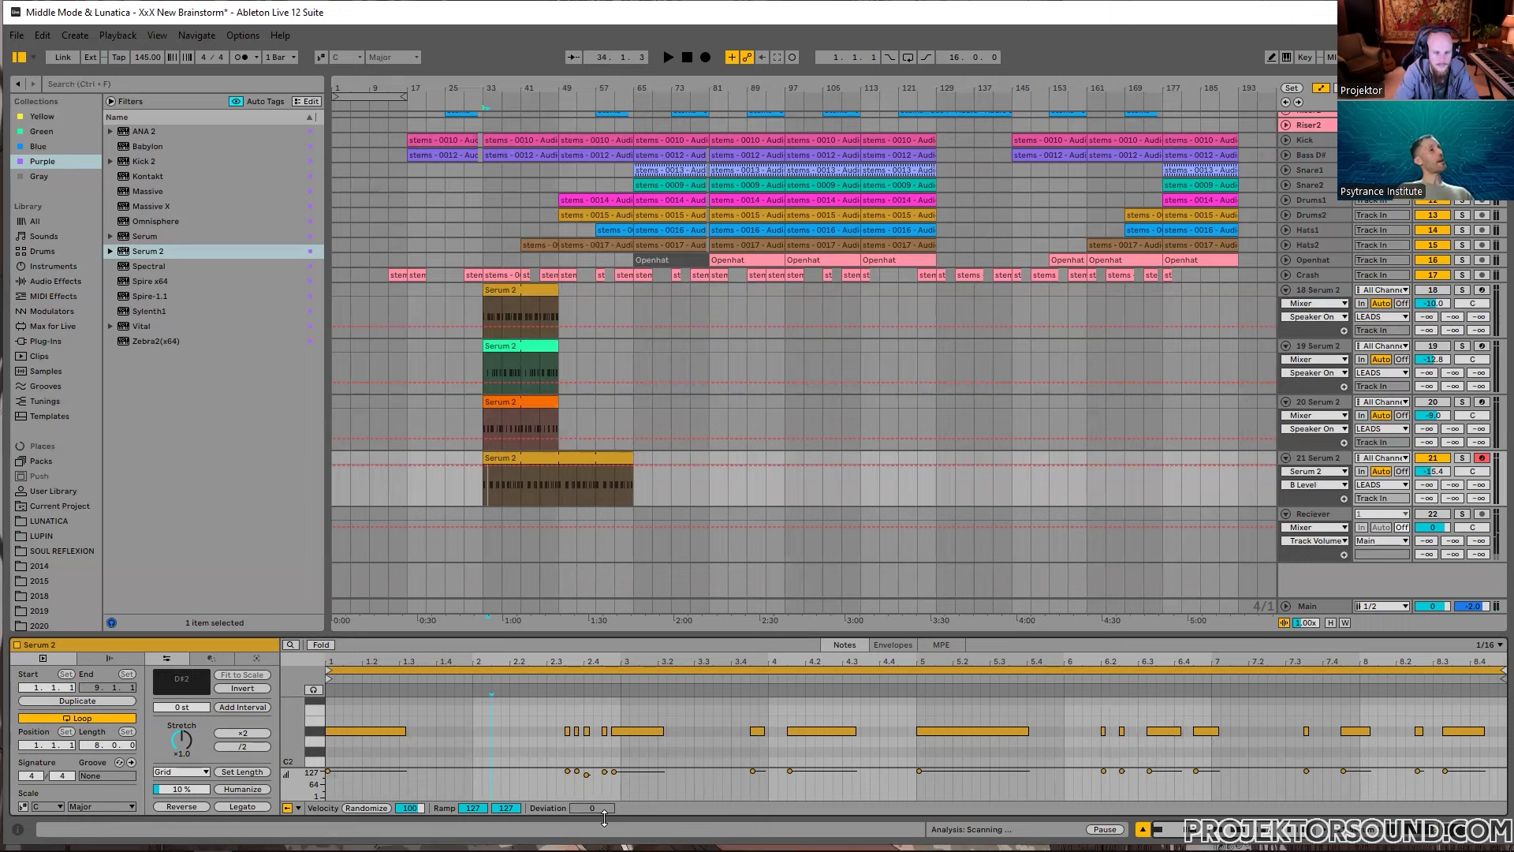
pyautogui.click(511, 732)
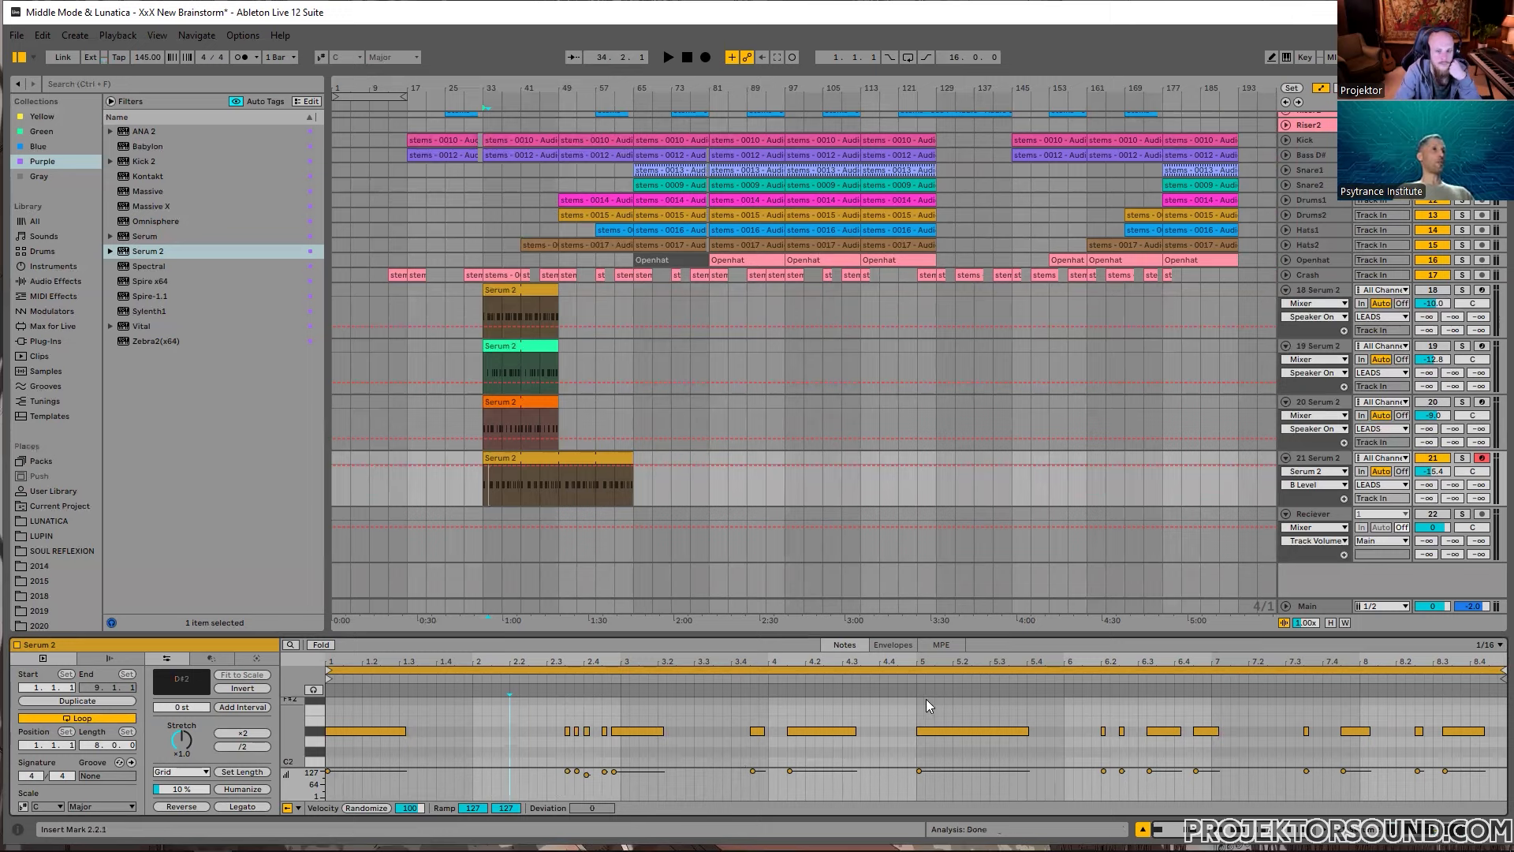
# Step: Compare the D#2 note pattern from bar 5 to 7 with the pattern in the clip's first two bars
pyautogui.moveTo(920, 698); pyautogui.dragTo(1223, 699)
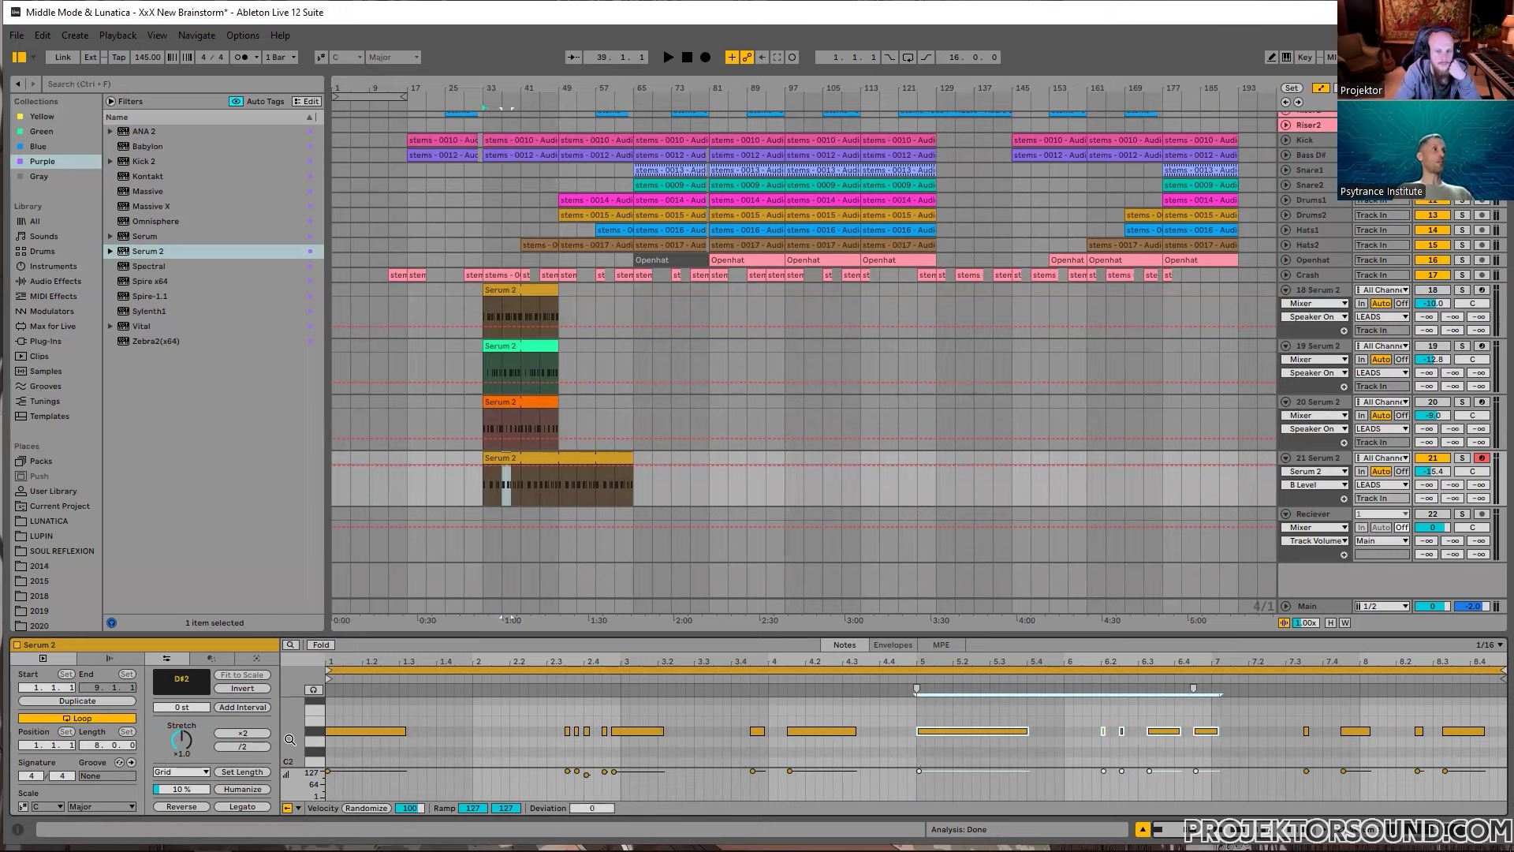
pyautogui.moveTo(328, 700); pyautogui.dragTo(626, 782)
pyautogui.moveTo(916, 695); pyautogui.dragTo(1223, 697)
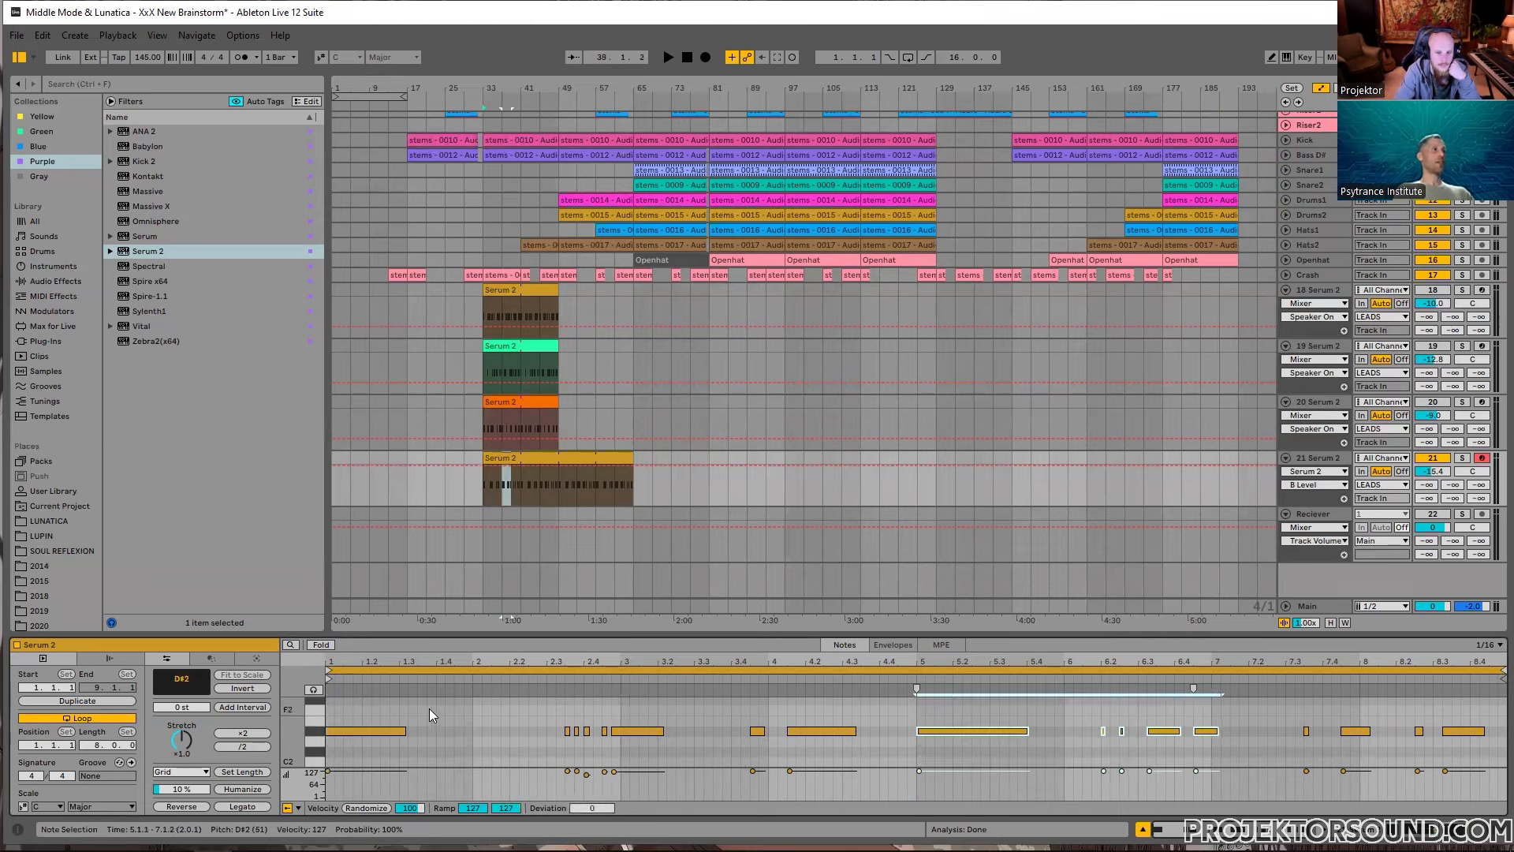
pyautogui.moveTo(413, 714); pyautogui.dragTo(565, 763)
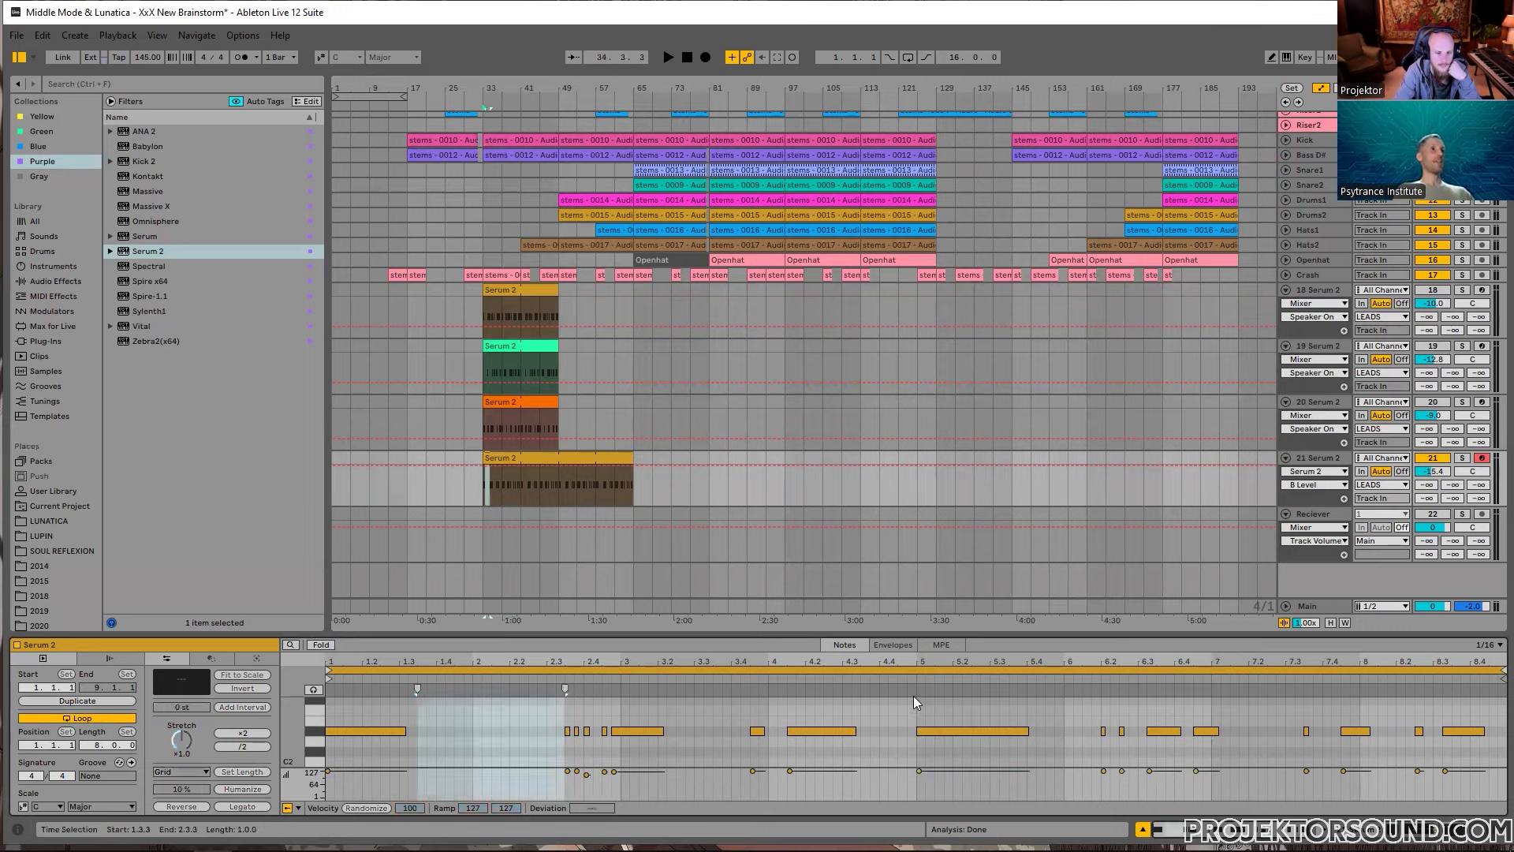
pyautogui.scroll(1, 506, 719)
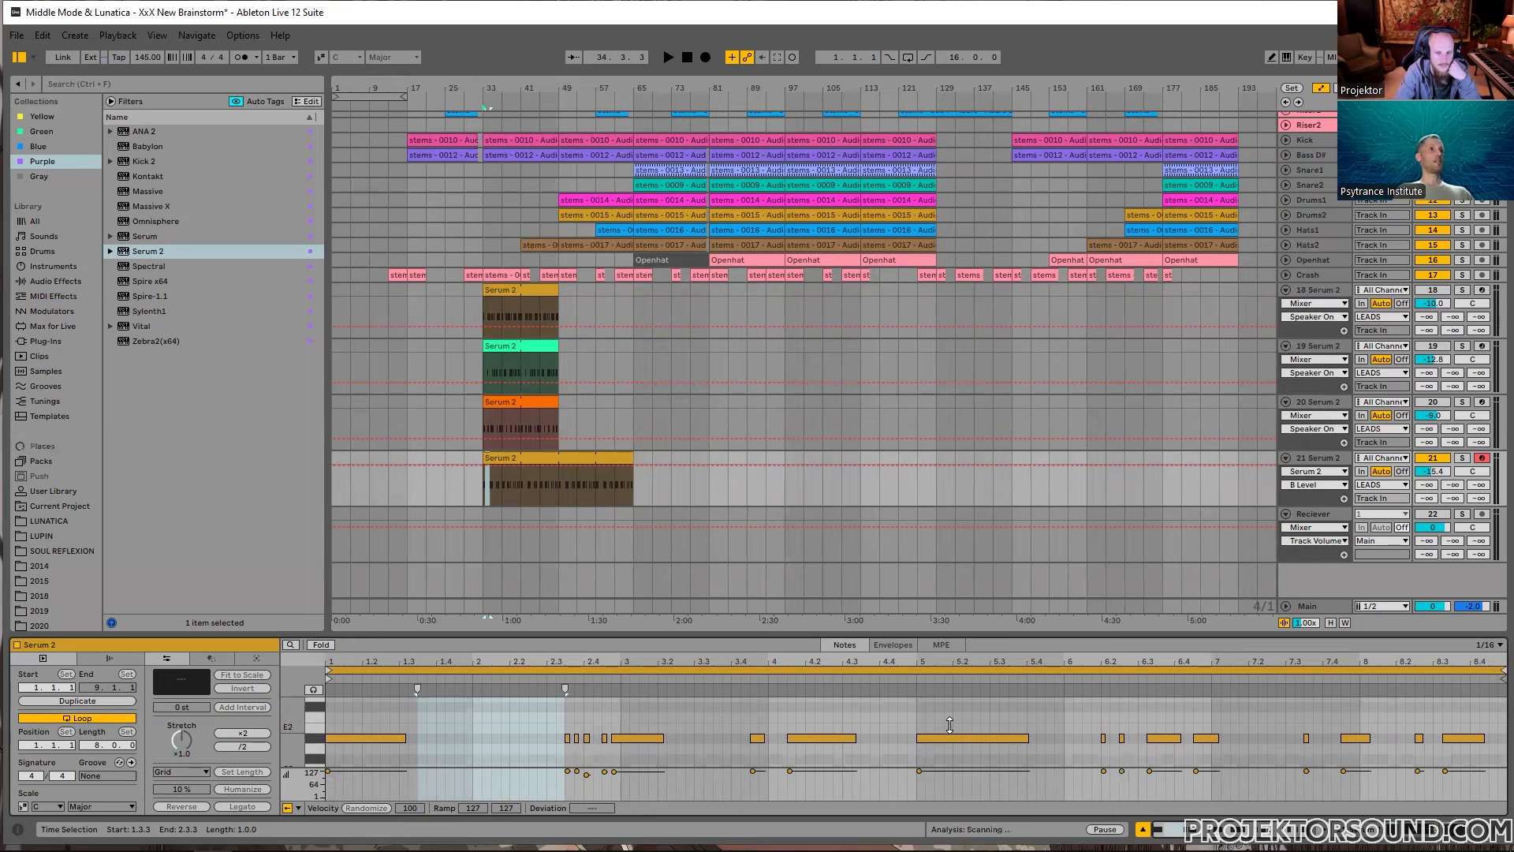
# Step: Copy the three D#2 notes starting at 6.2 to position 2.2 and play the clip from its start
pyautogui.moveTo(1033, 719); pyautogui.dragTo(1216, 754)
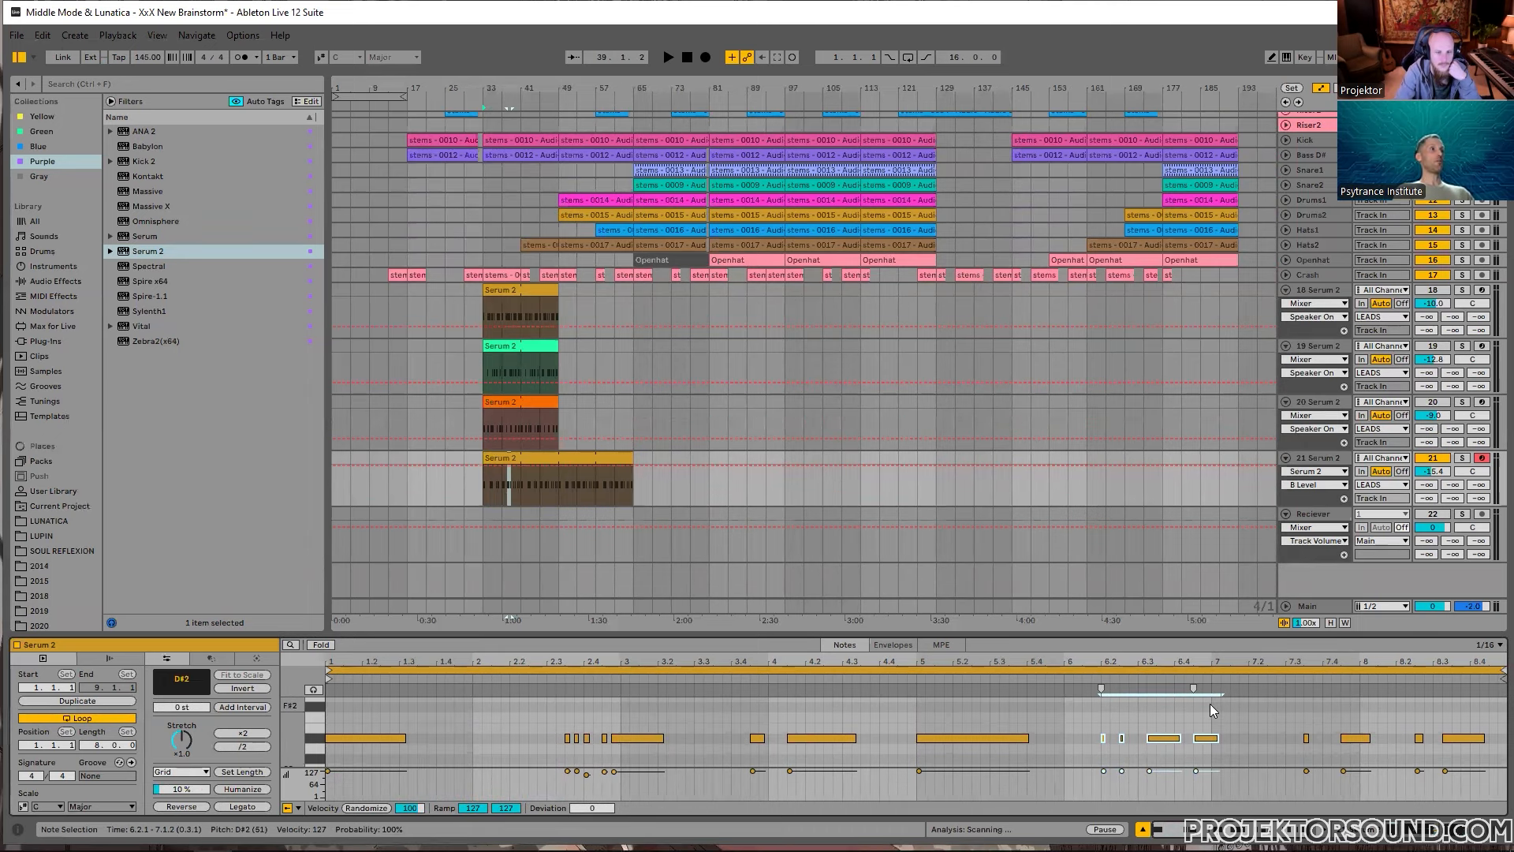
pyautogui.scroll(-2, 1020, 731)
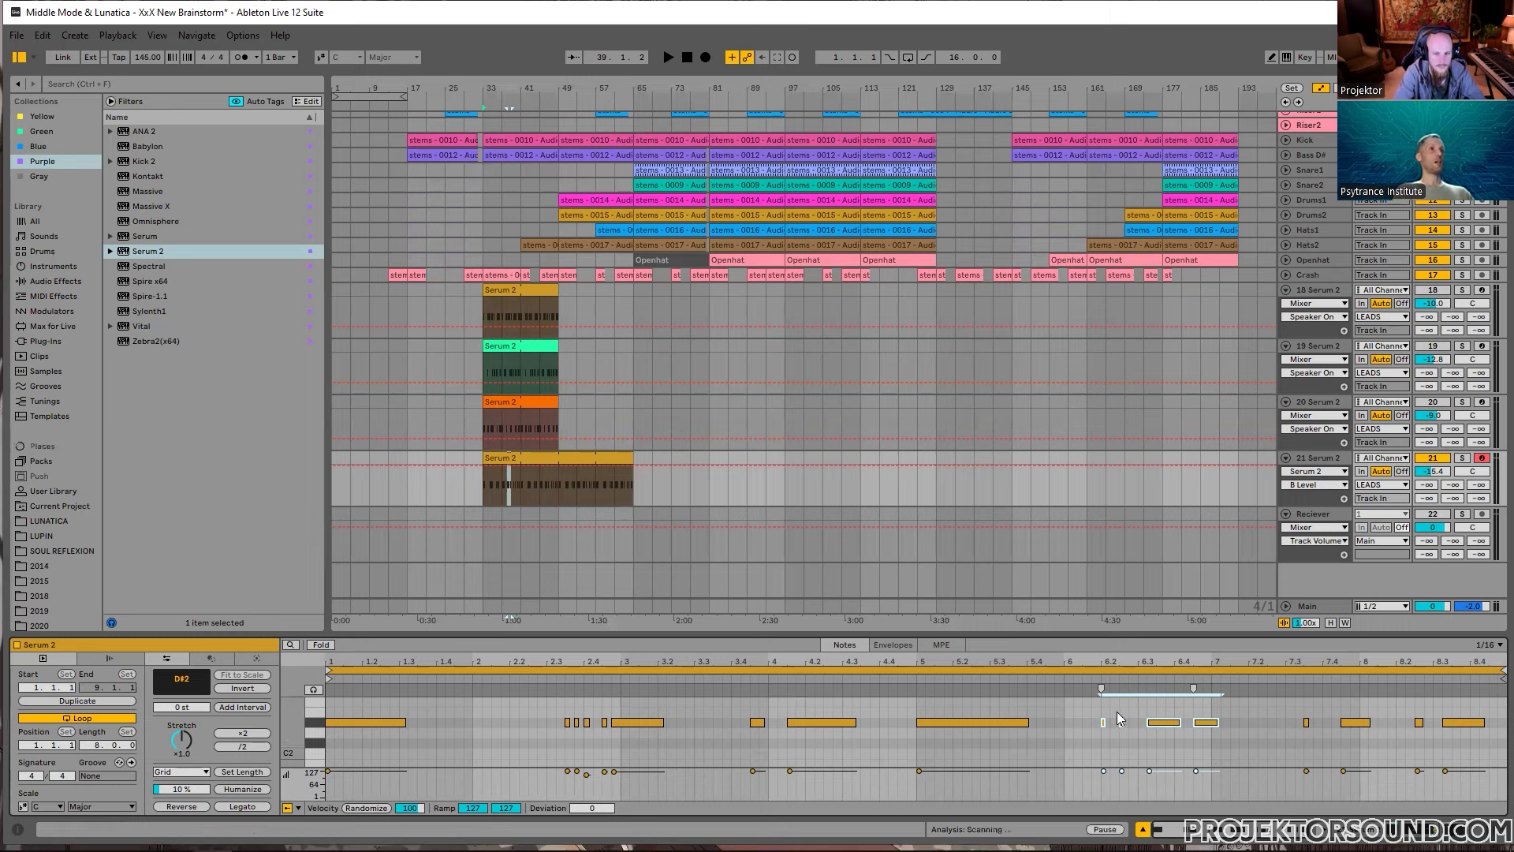
pyautogui.click(506, 722)
pyautogui.hotkey('ctrl', 'v')
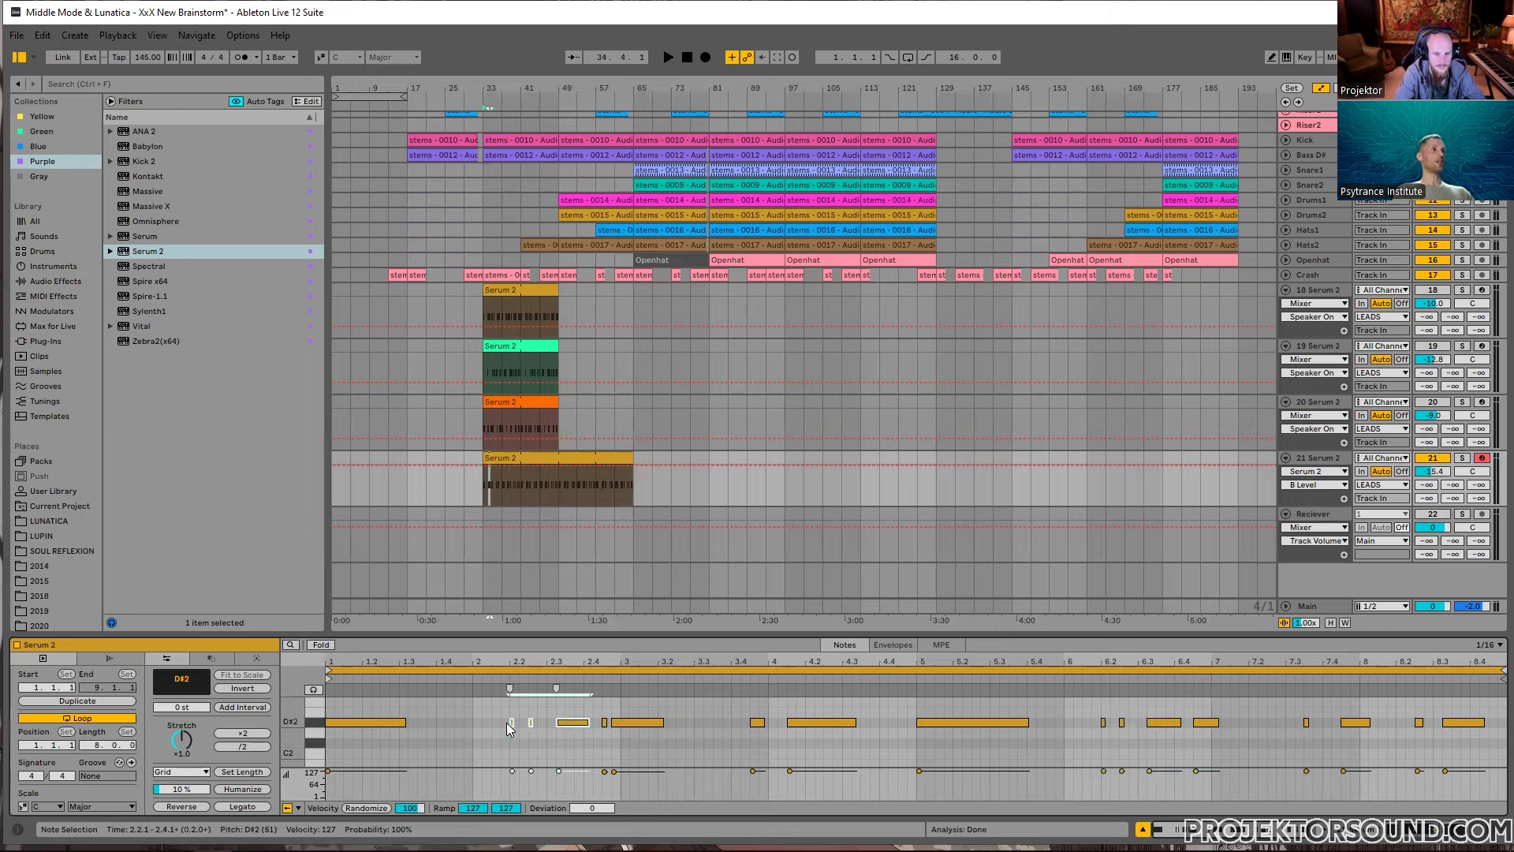
pyautogui.click(332, 751)
pyautogui.press('space')
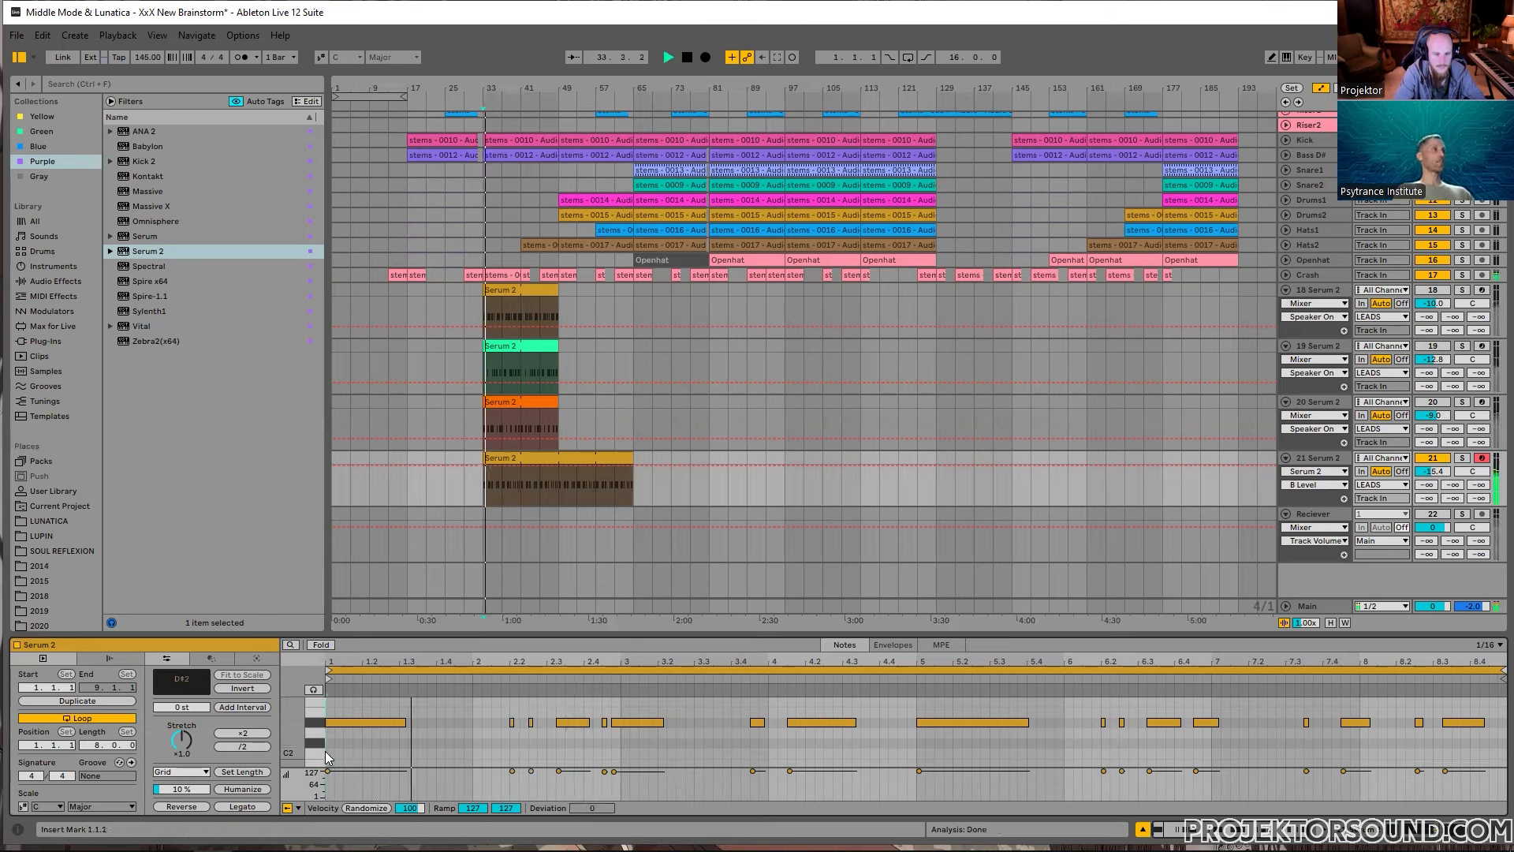
# Step: Lower track 21's EQ Eight low cut to 147 Hz and set its Compressor to a -4.35 dB threshold and 0.04 ms attack
pyautogui.click(1324, 461)
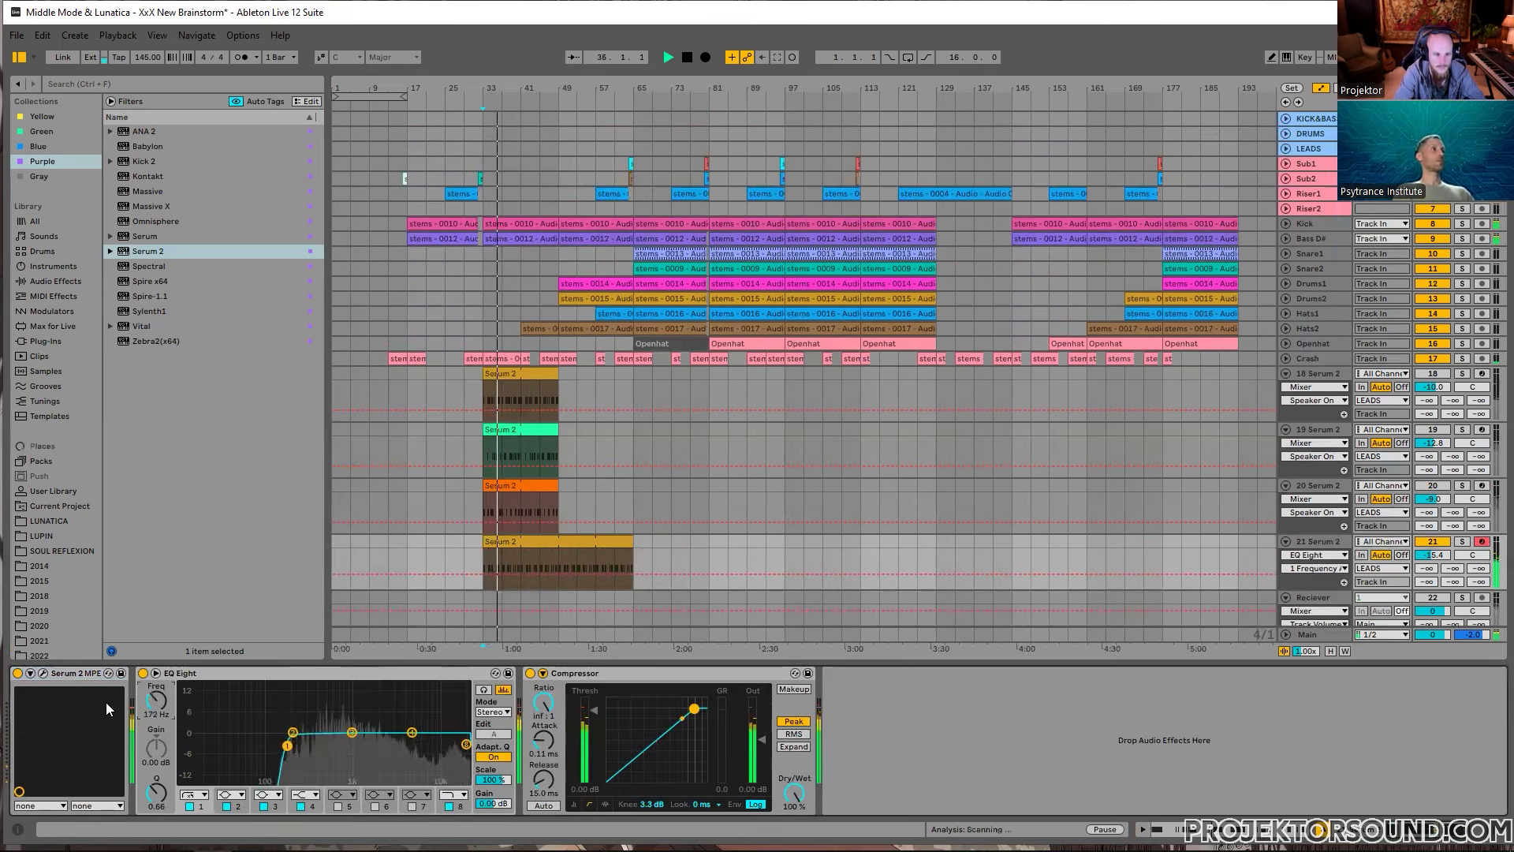
pyautogui.moveTo(164, 704); pyautogui.dragTo(164, 710)
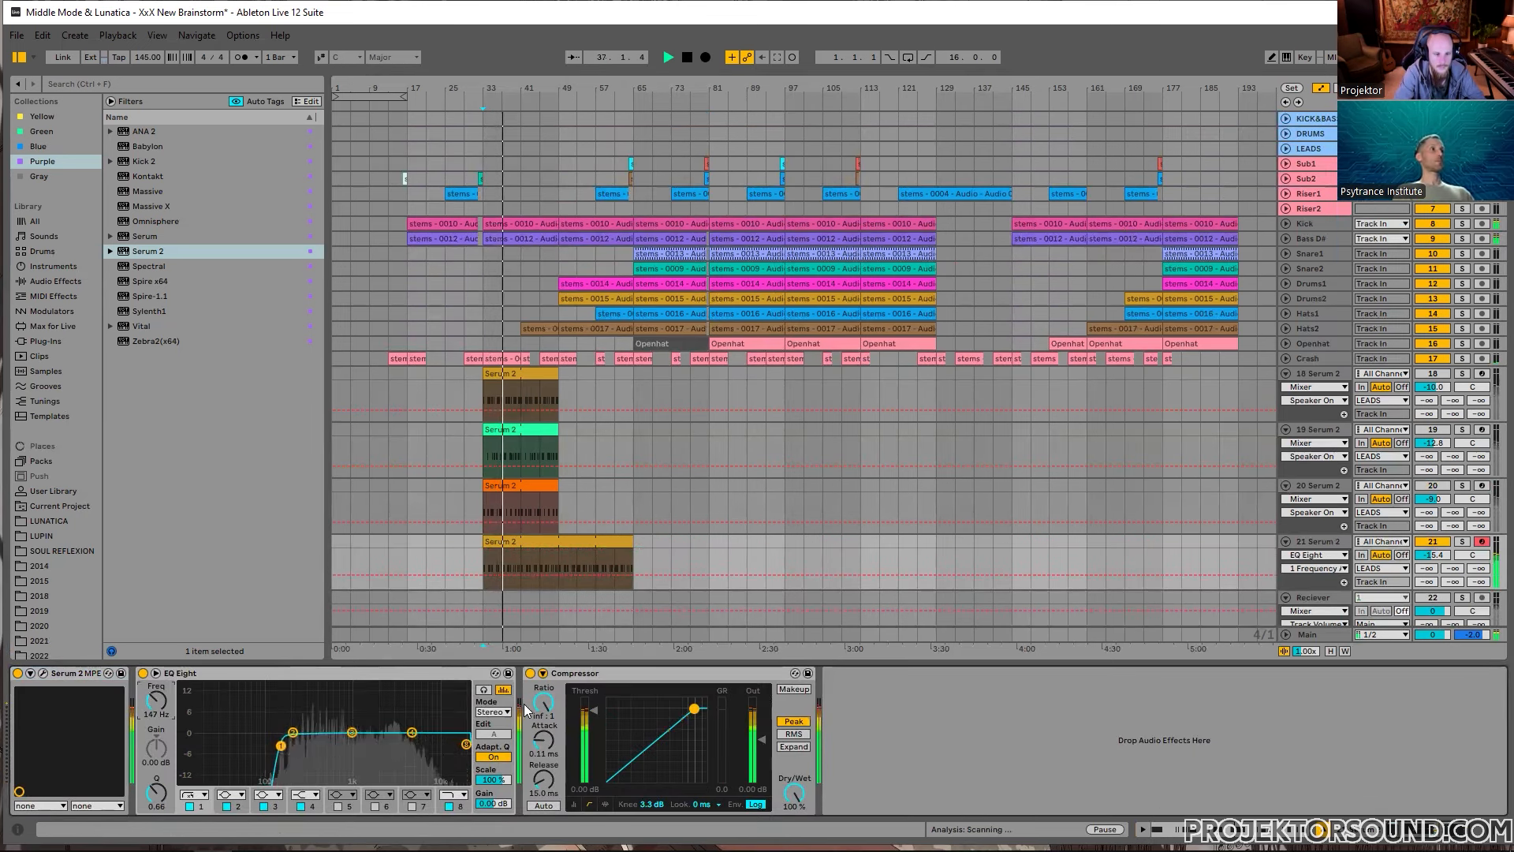
pyautogui.moveTo(694, 708); pyautogui.dragTo(681, 720)
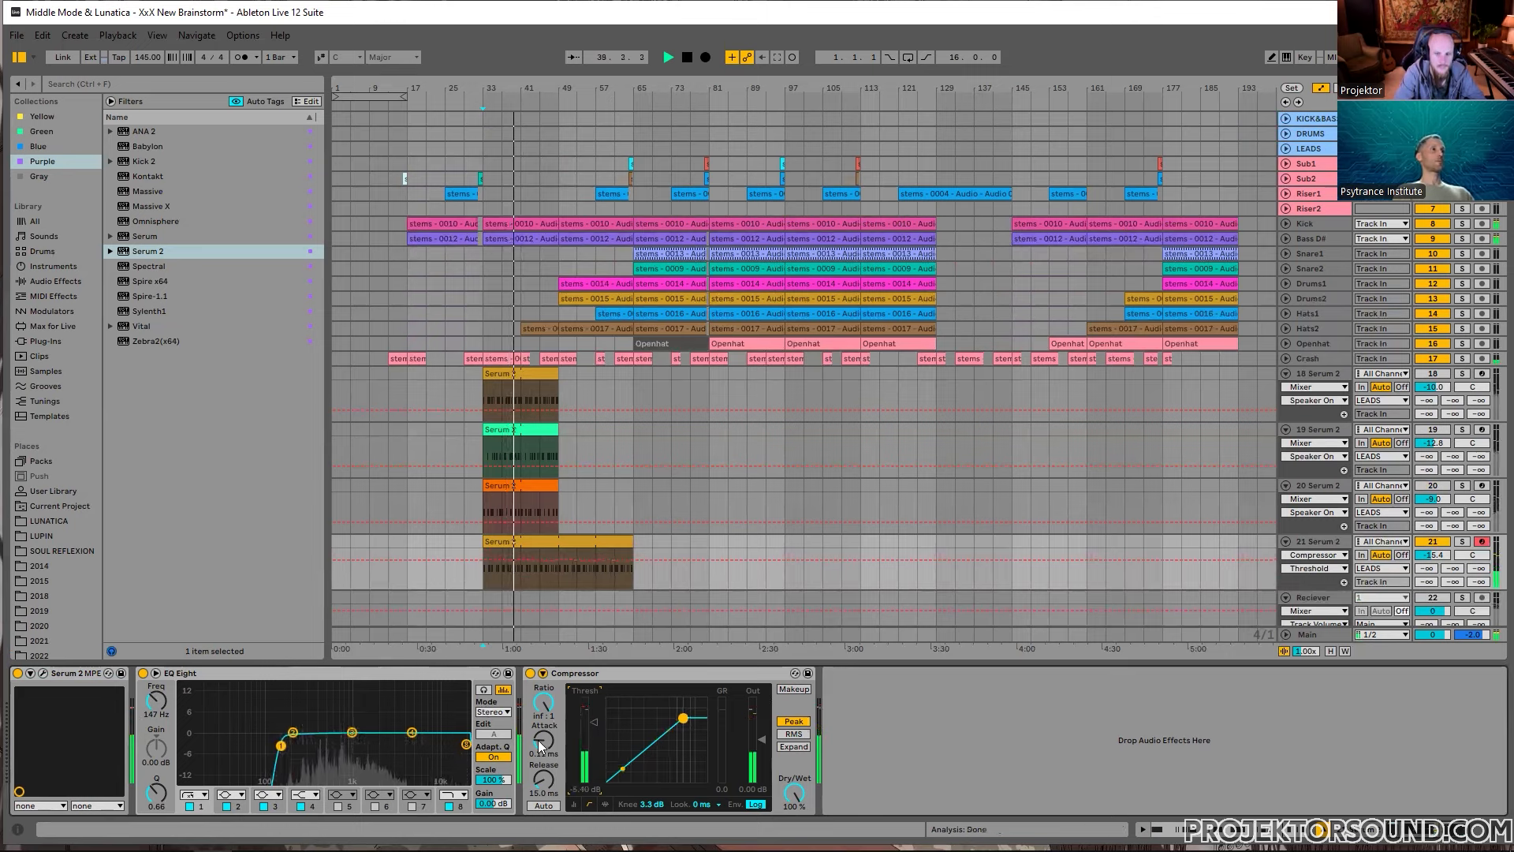
pyautogui.moveTo(544, 740); pyautogui.dragTo(593, 731)
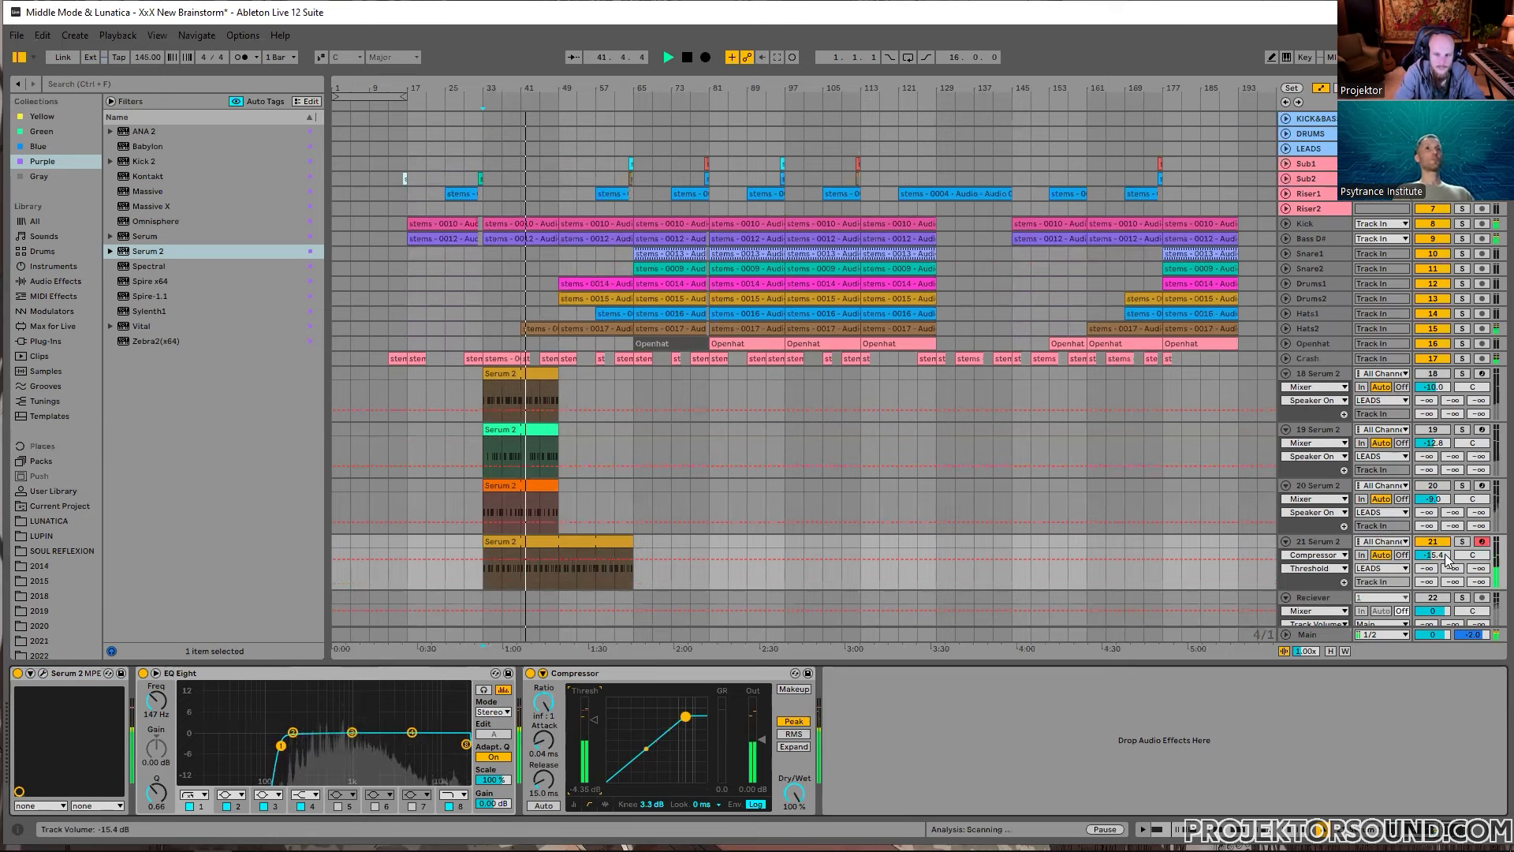
# Step: Set track 21's volume to -13.7 dB while checking the mixer levels and the main output in SPAN, and stop playback
pyautogui.moveTo(1434, 555); pyautogui.dragTo(1434, 546)
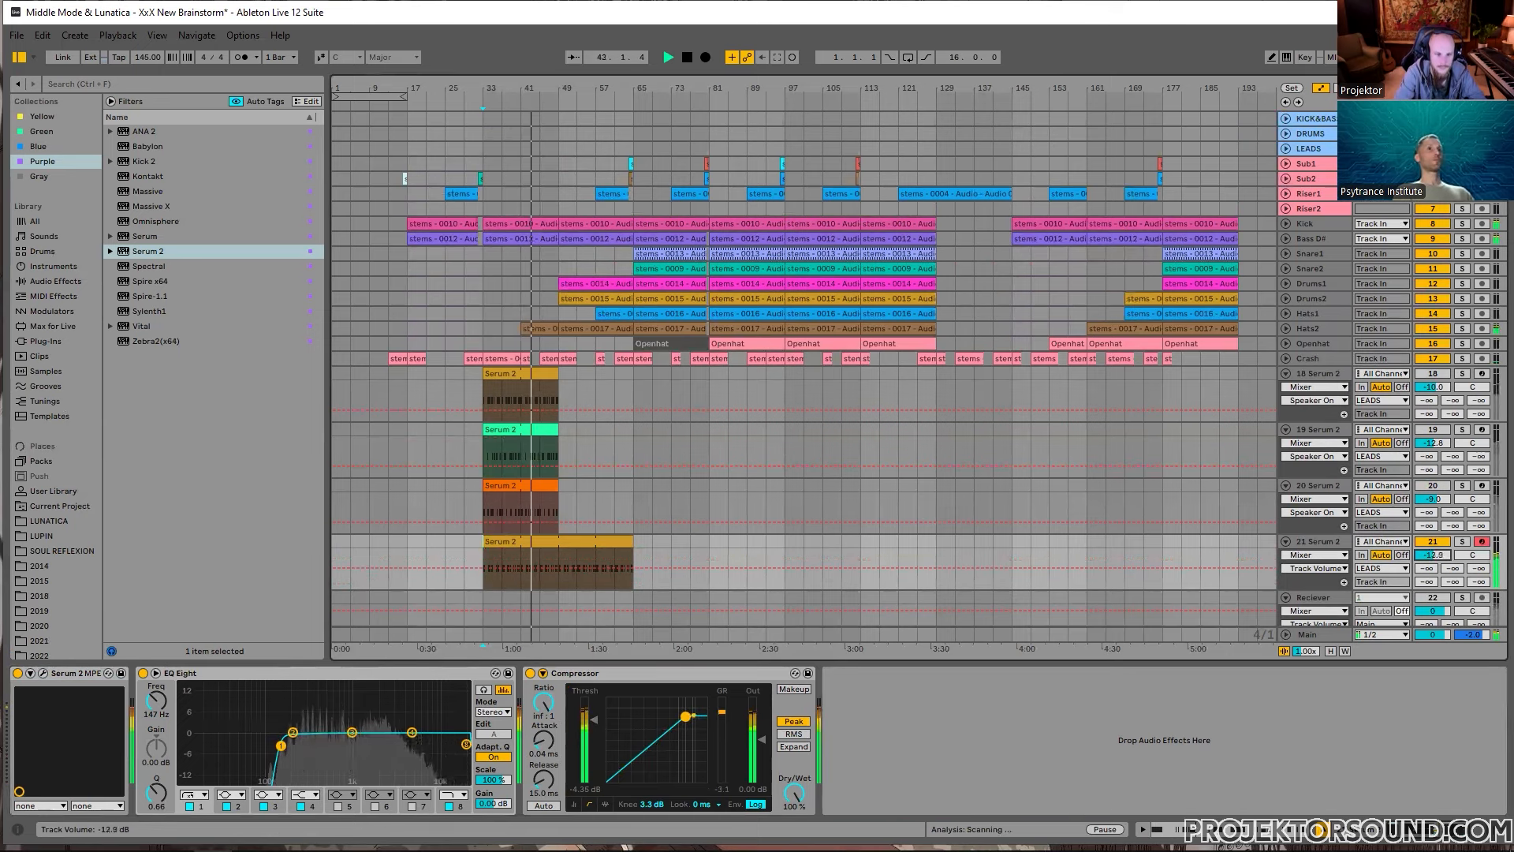
pyautogui.press('Tab')
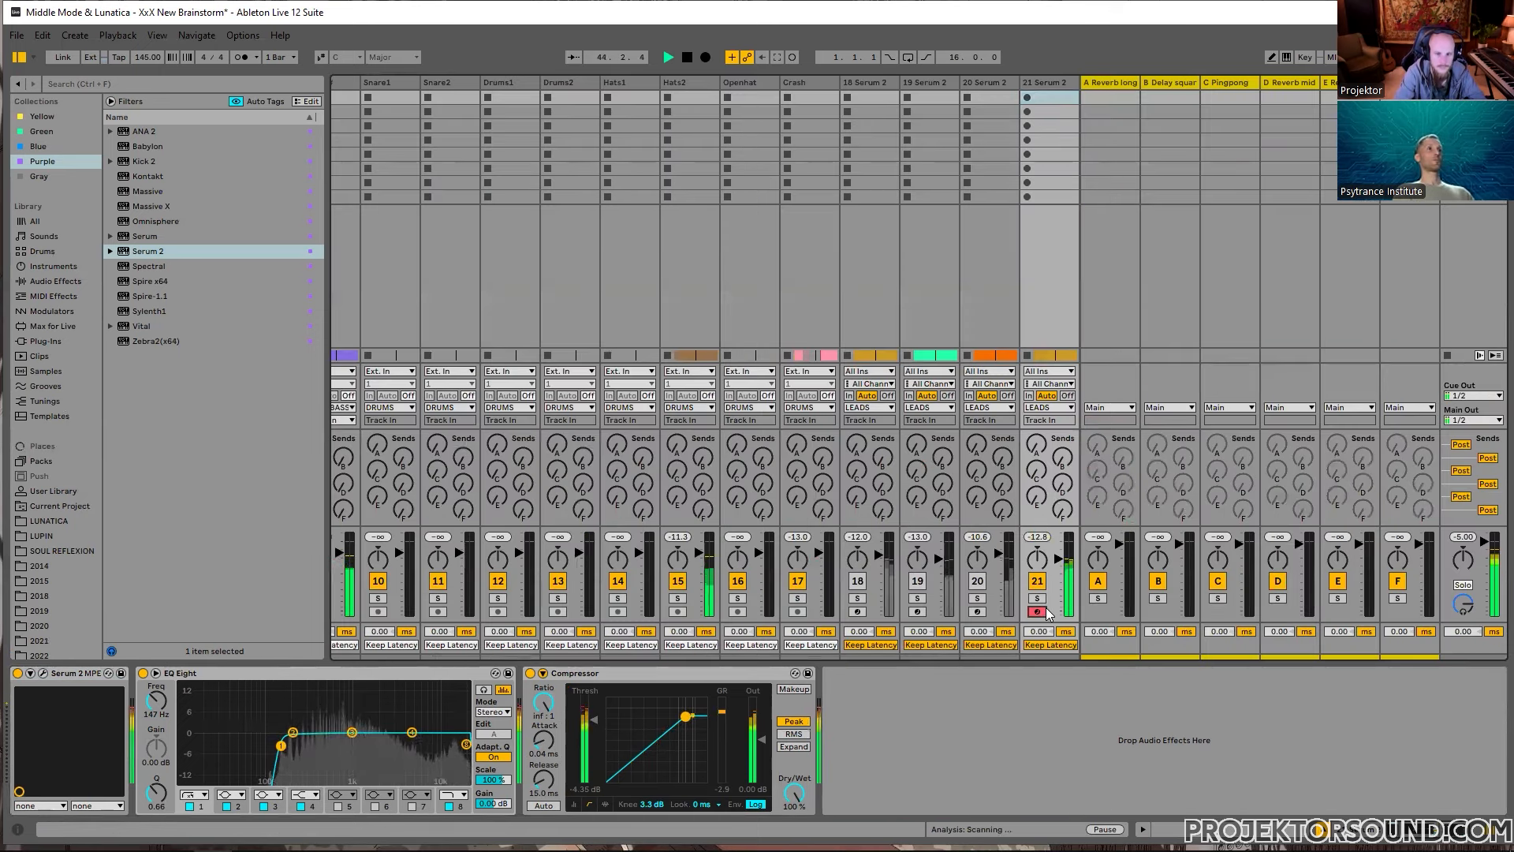
pyautogui.press('Tab')
pyautogui.hotkey('ctrl', 'alt', 'p')
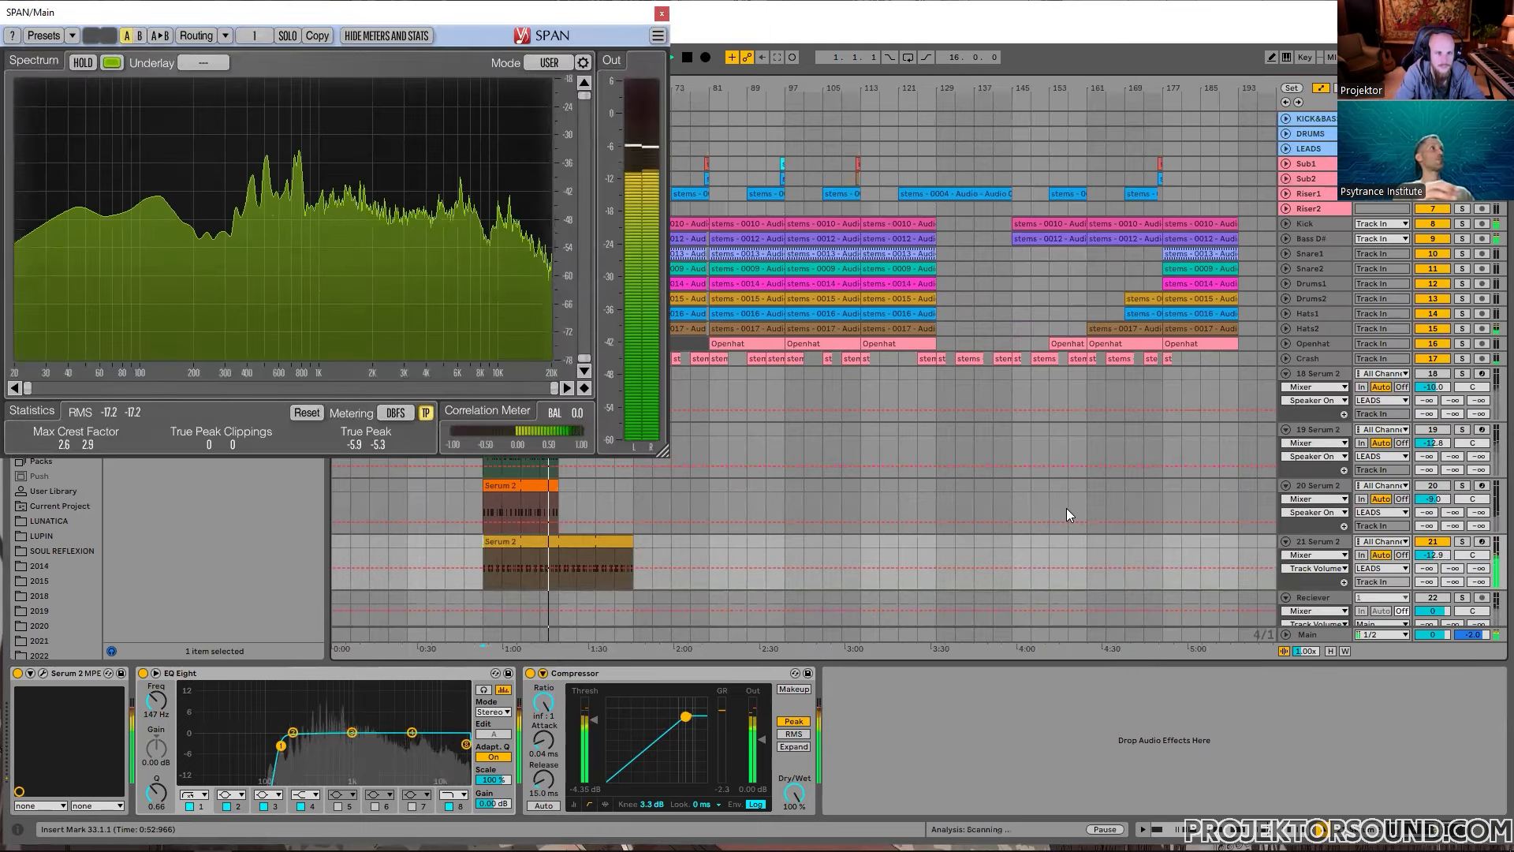
pyautogui.click(1432, 555)
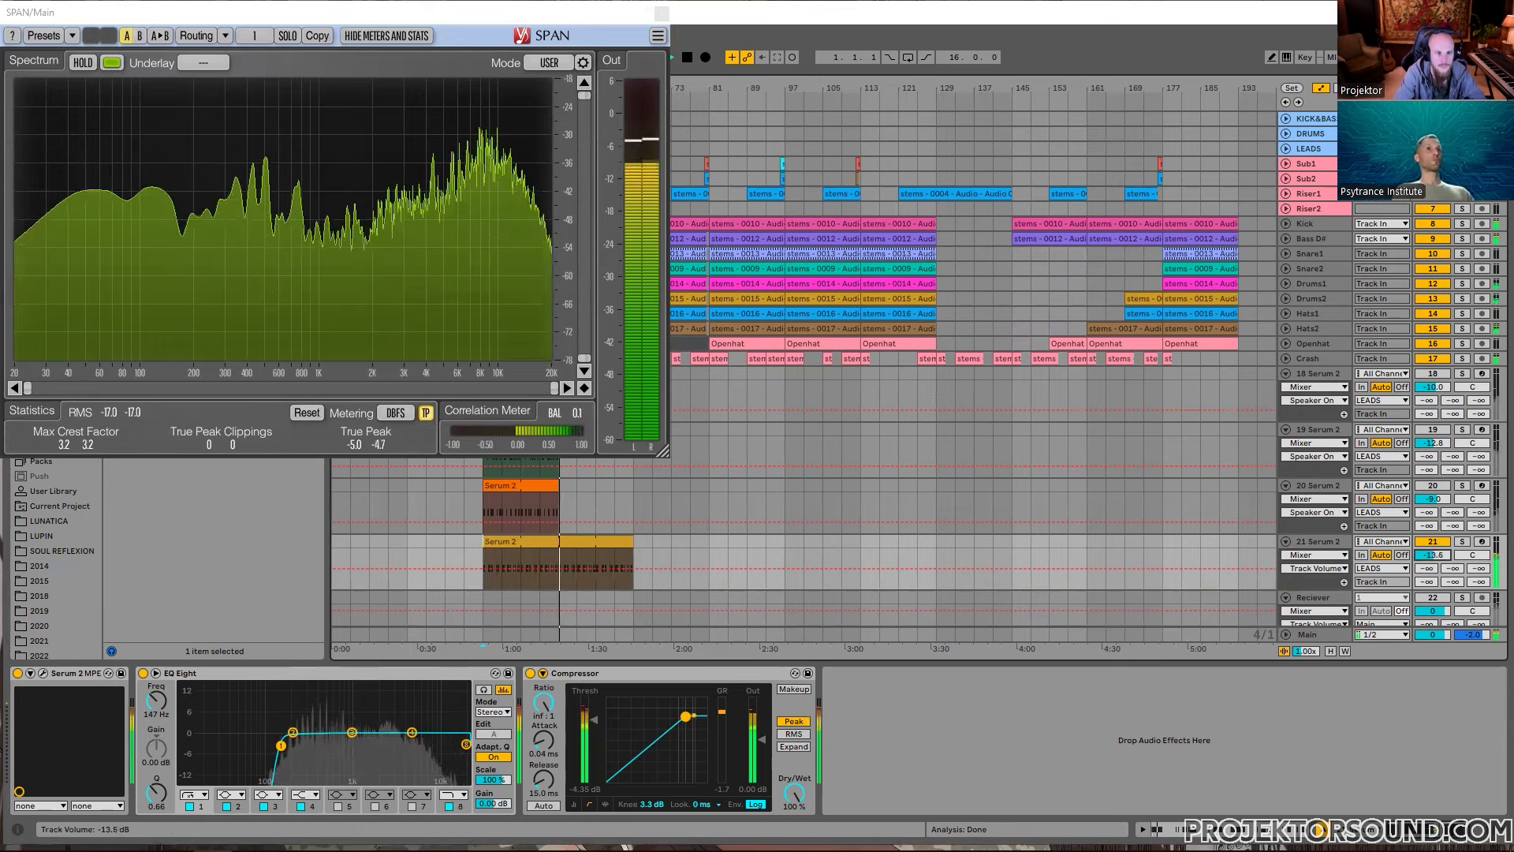
pyautogui.moveTo(1432, 555); pyautogui.dragTo(1432, 562)
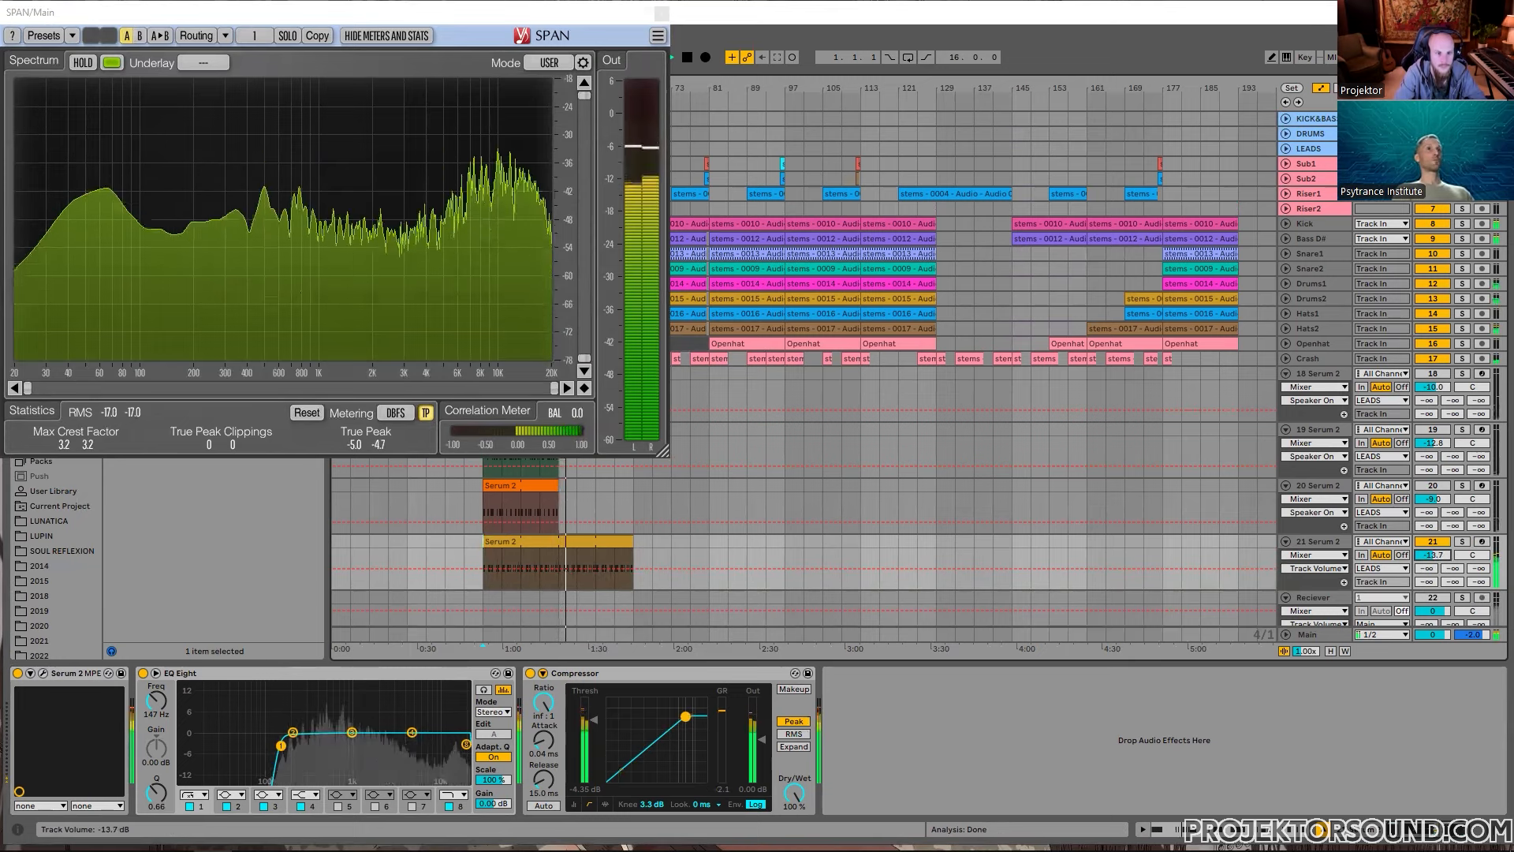
pyautogui.press('space')
pyautogui.hotkey('ctrl', 'alt', 'p')
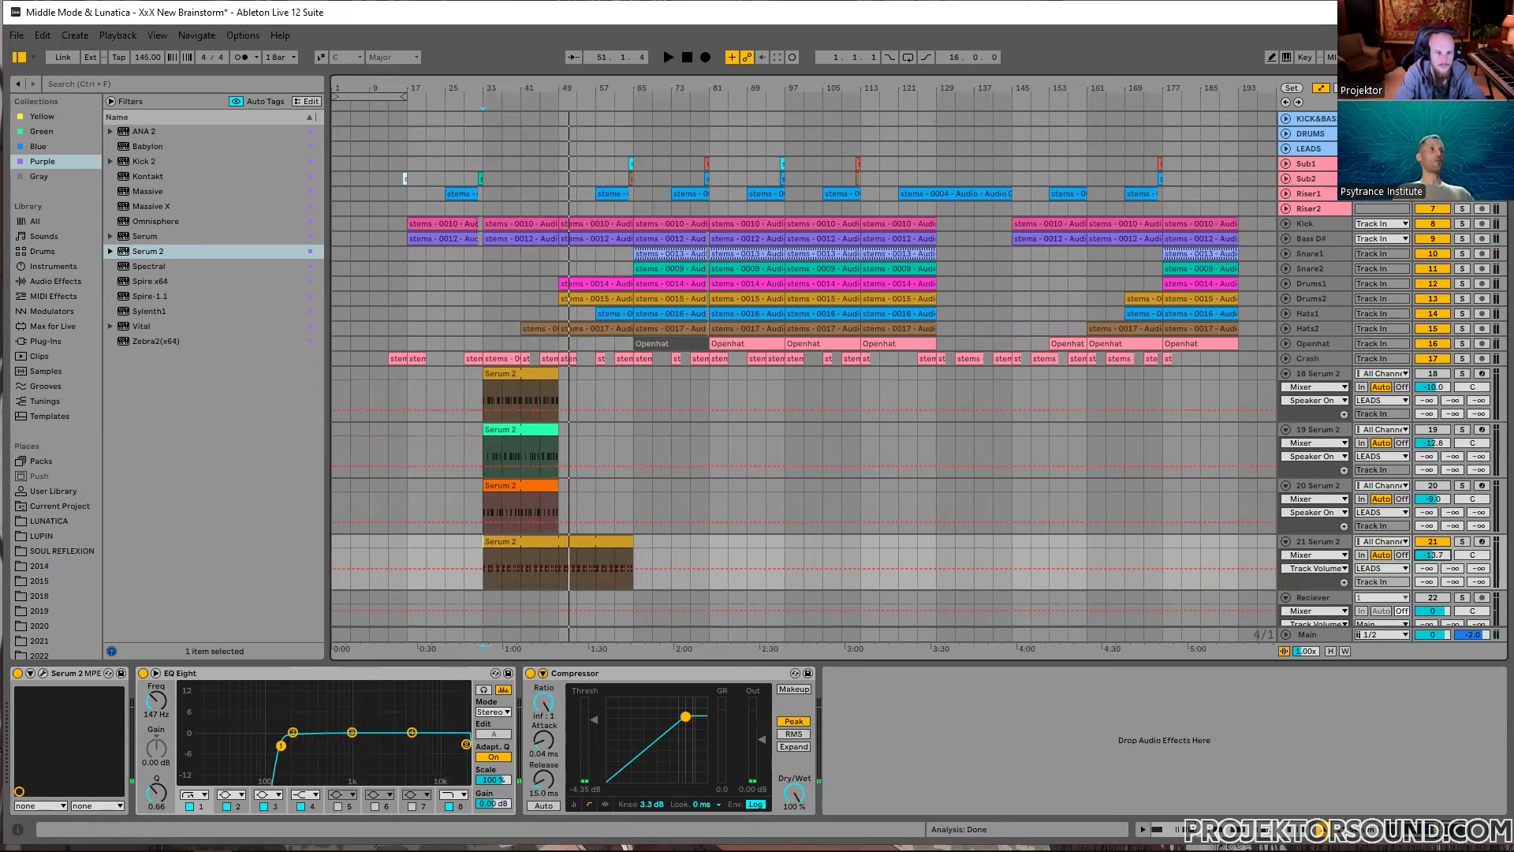
# Step: Shorten the track 21 clip to end at bar 49 and insert a new MIDI track with Serum 2 below it
pyautogui.scroll(-2, 805, 433)
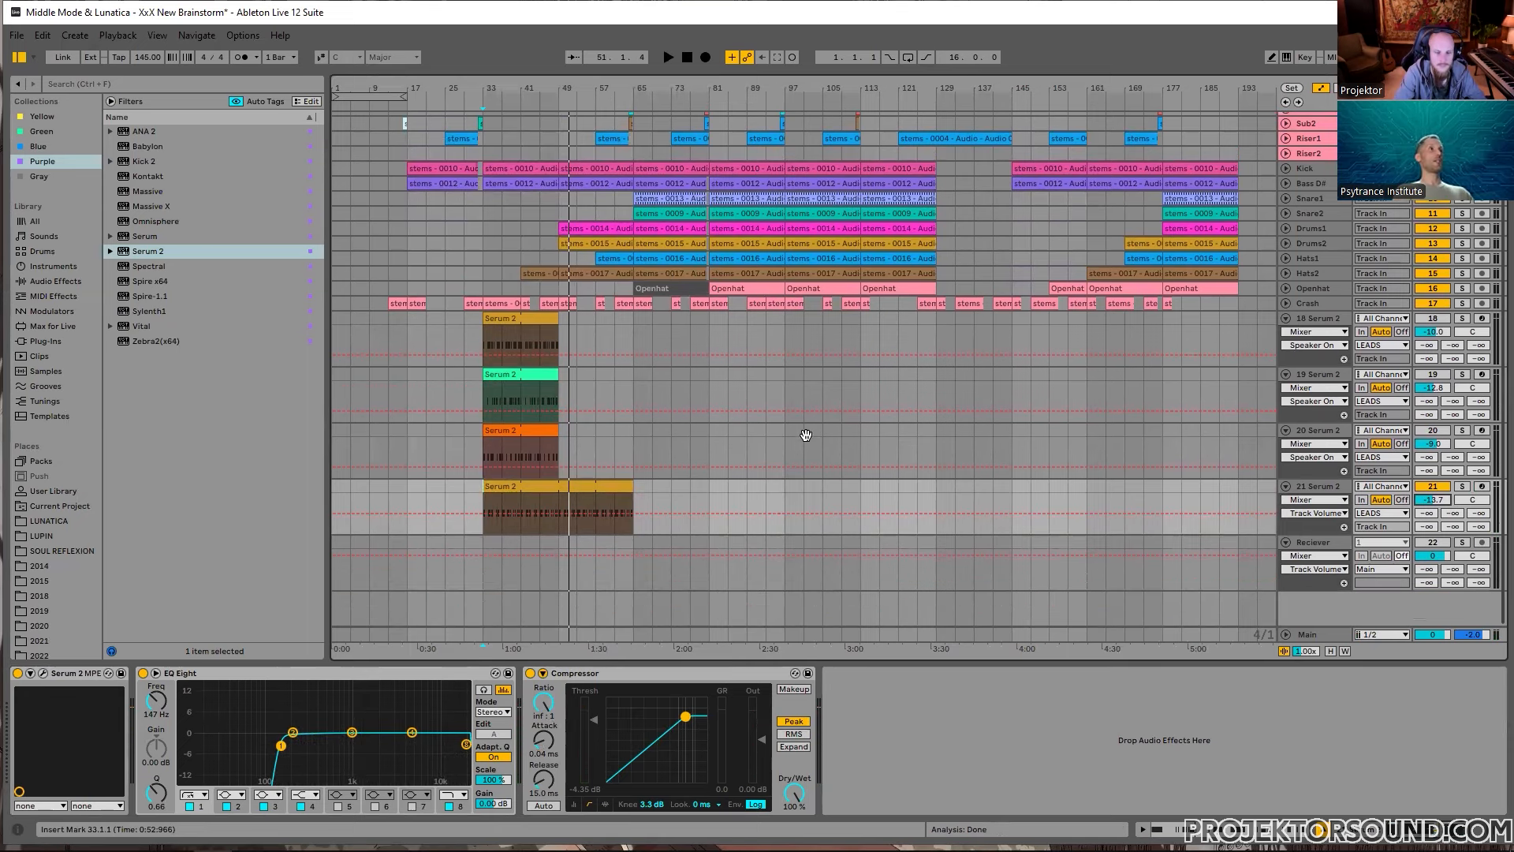
pyautogui.moveTo(633, 505); pyautogui.dragTo(558, 505)
pyautogui.click(1313, 489)
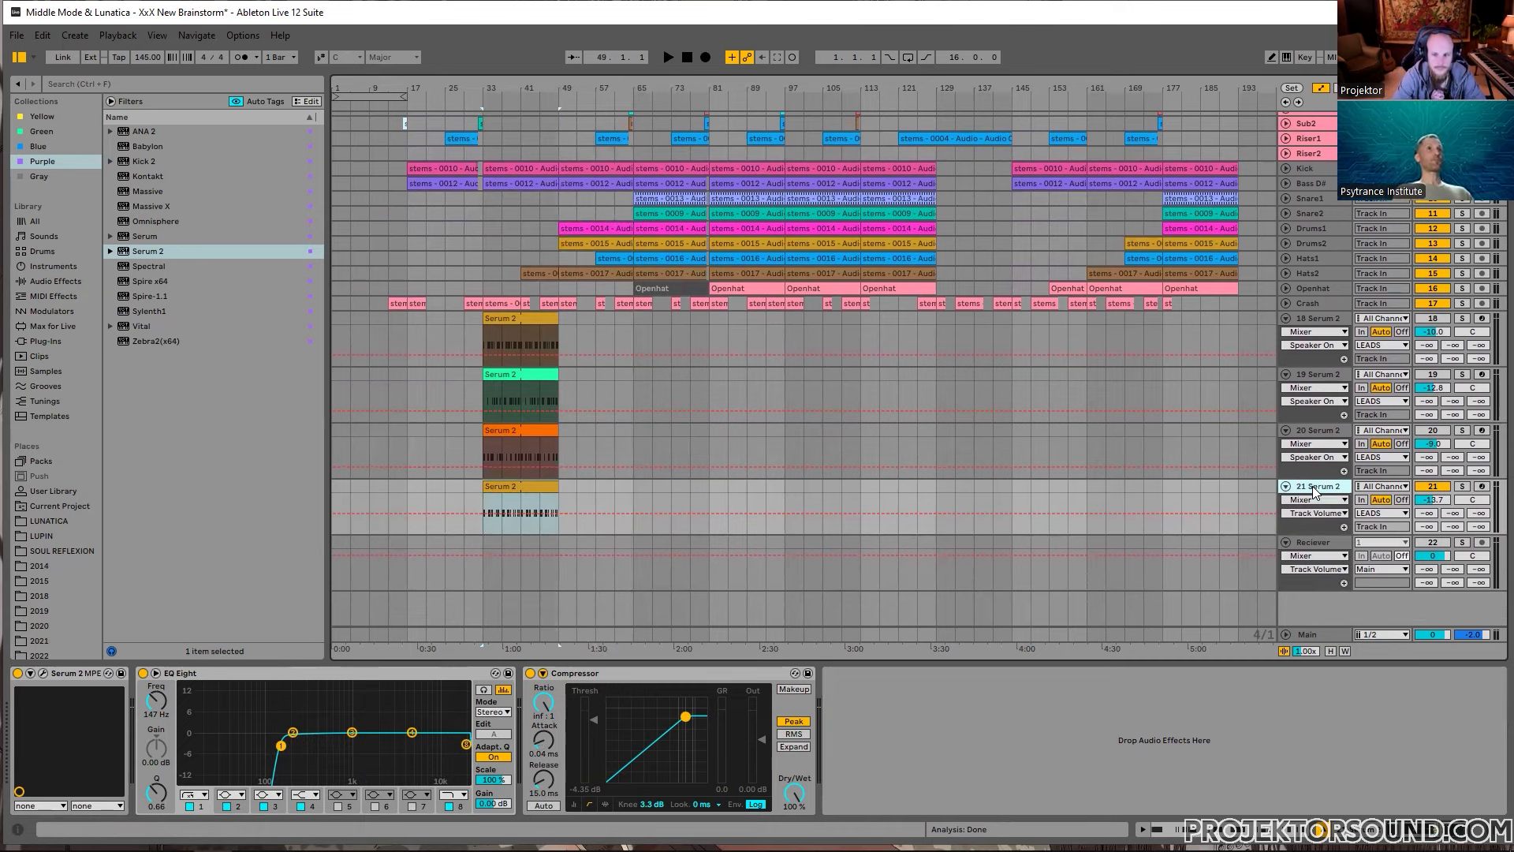
pyautogui.hotkey('ctrl', 'shift', 't')
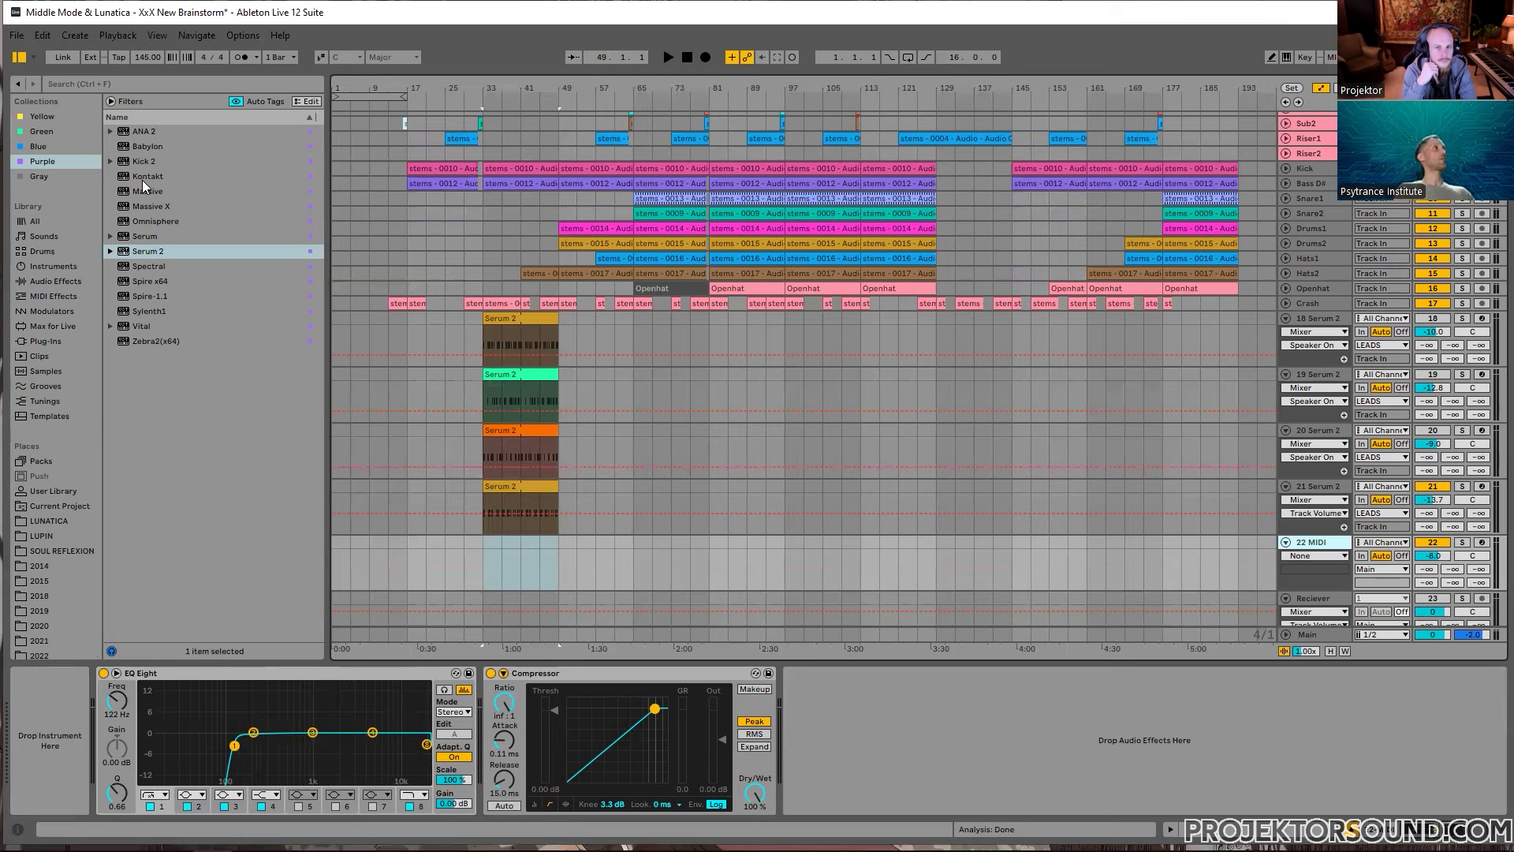
pyautogui.press('Return')
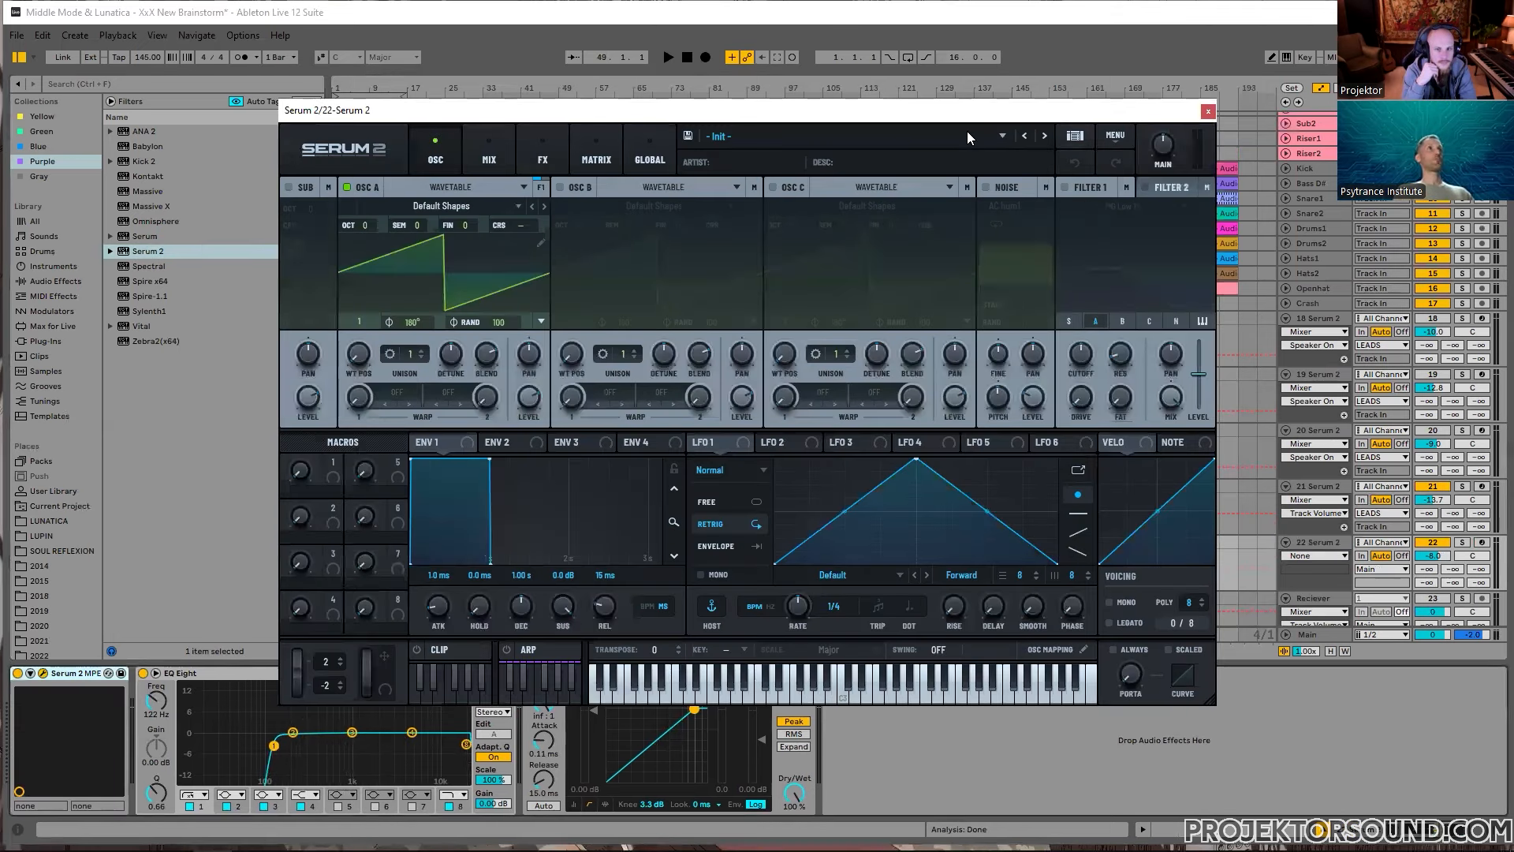
# Step: Load the preset 31 PD - Tone Layer from LUNATICA - Psytrance Flavours into Serum 2 and arm track 22
pyautogui.click(968, 138)
pyautogui.moveTo(757, 176)
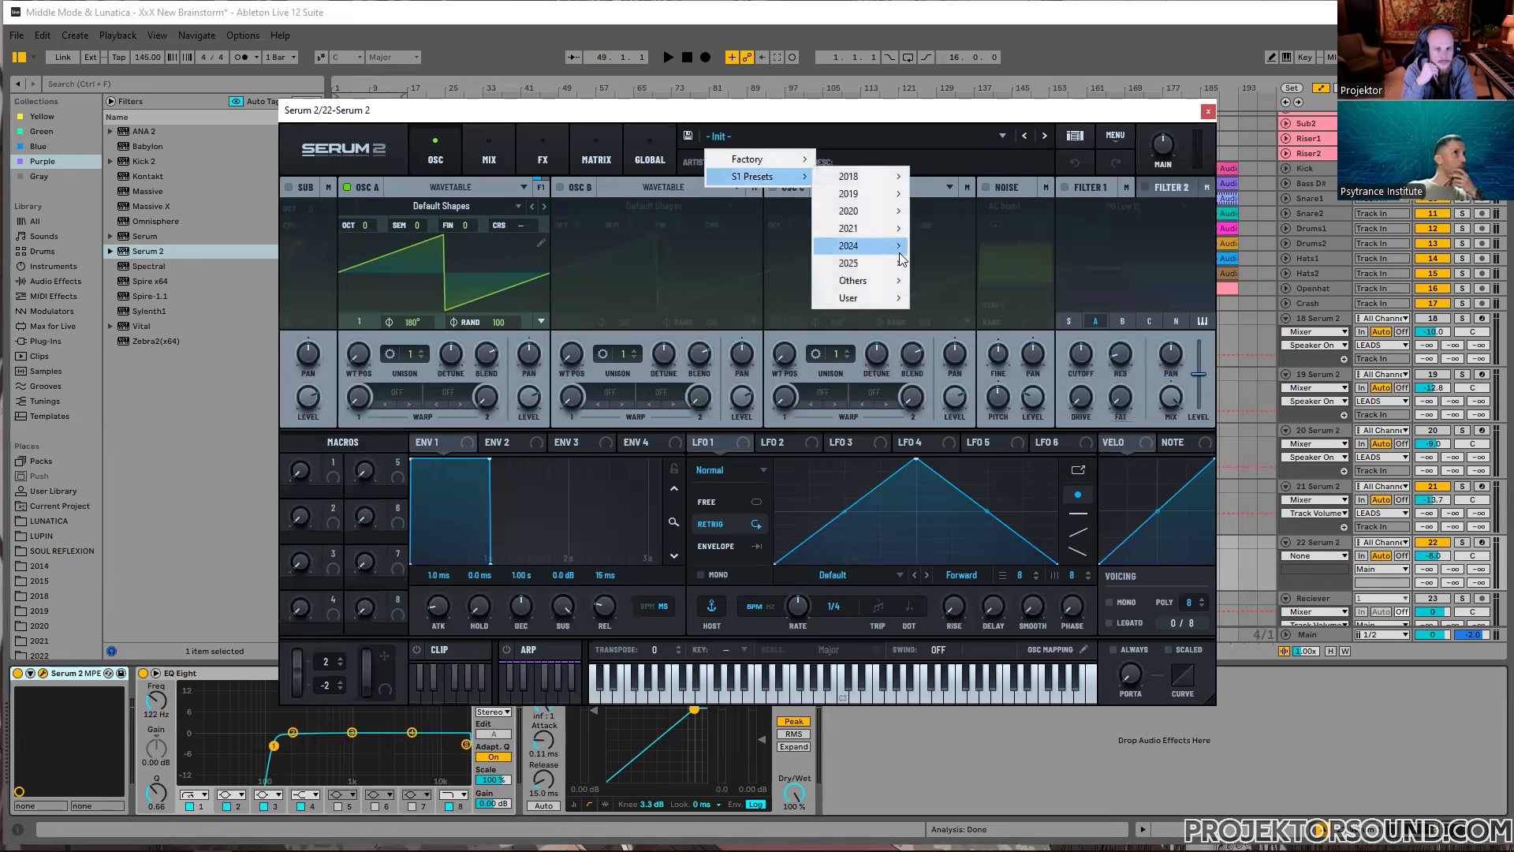
pyautogui.moveTo(895, 262)
pyautogui.moveTo(1018, 280)
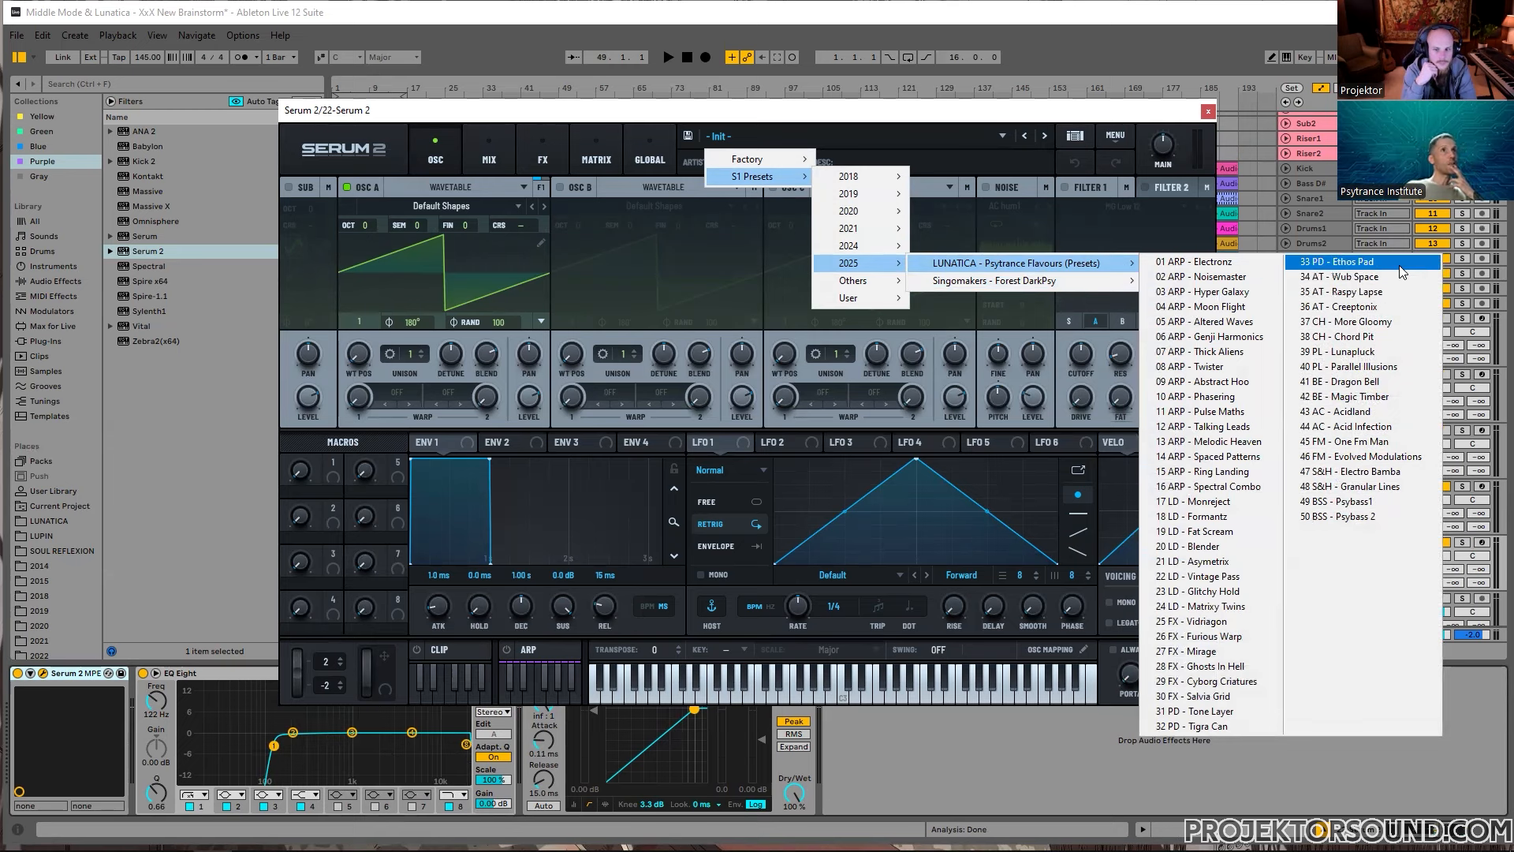
pyautogui.click(1191, 711)
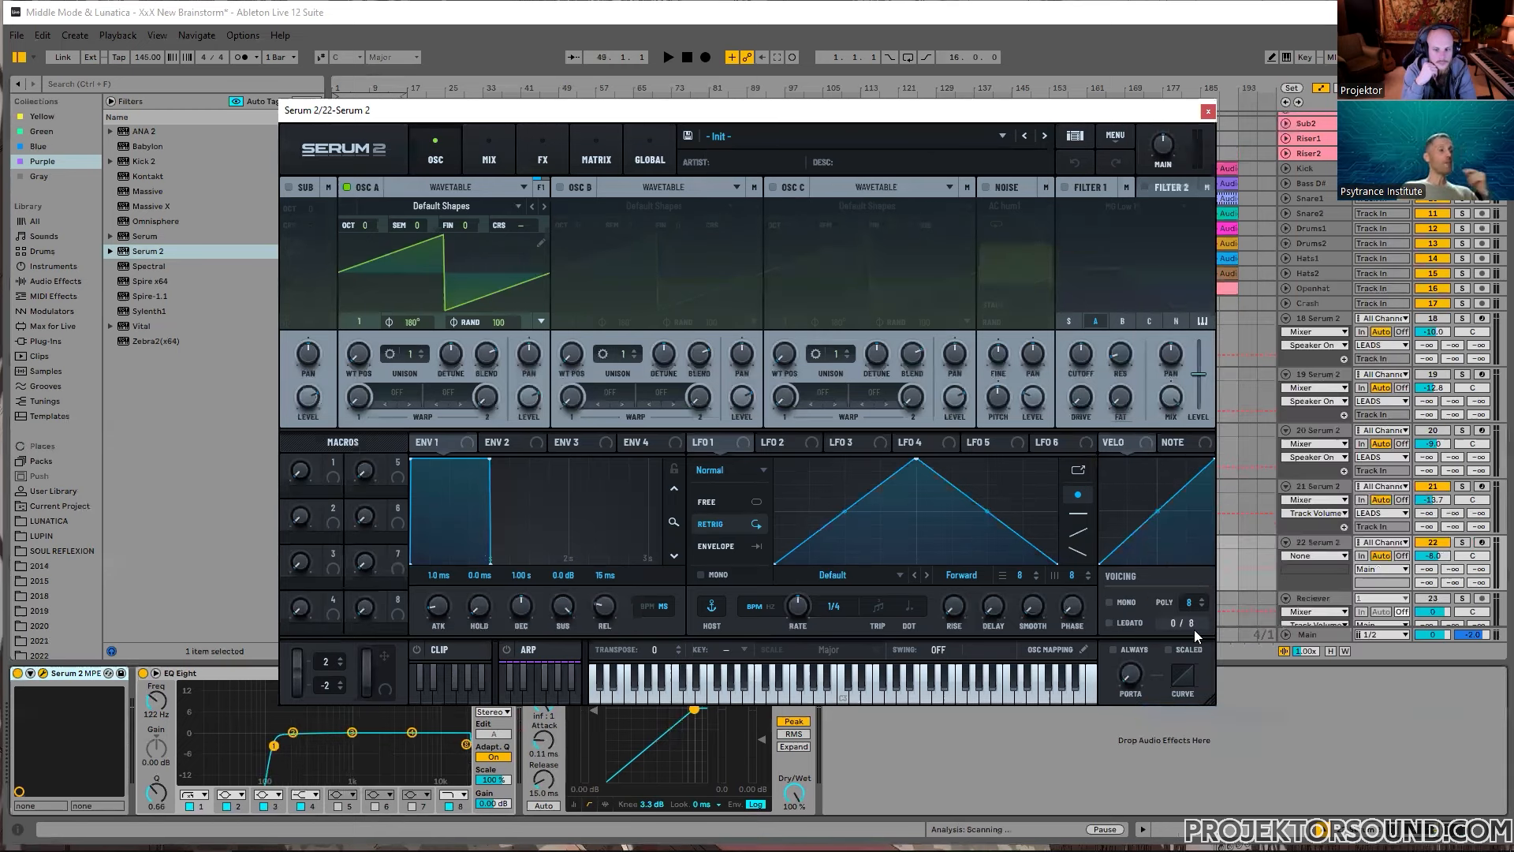
pyautogui.click(1482, 543)
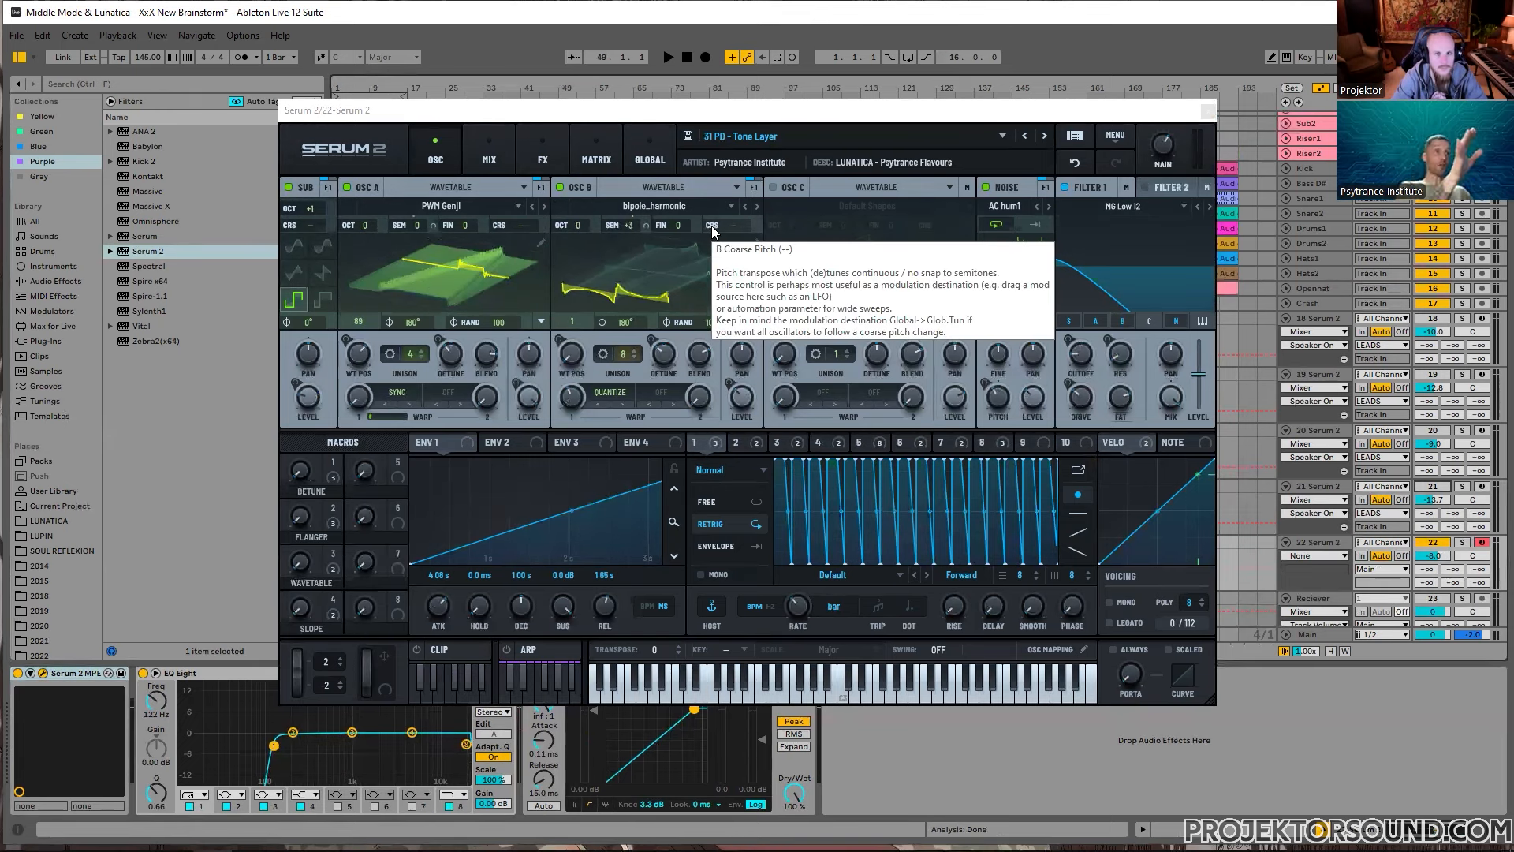
# Step: Audition the pad over the arrangement, close the Serum 2 window and record a pad part on track 22 from bar 33 to about bar 65
pyautogui.press('space')
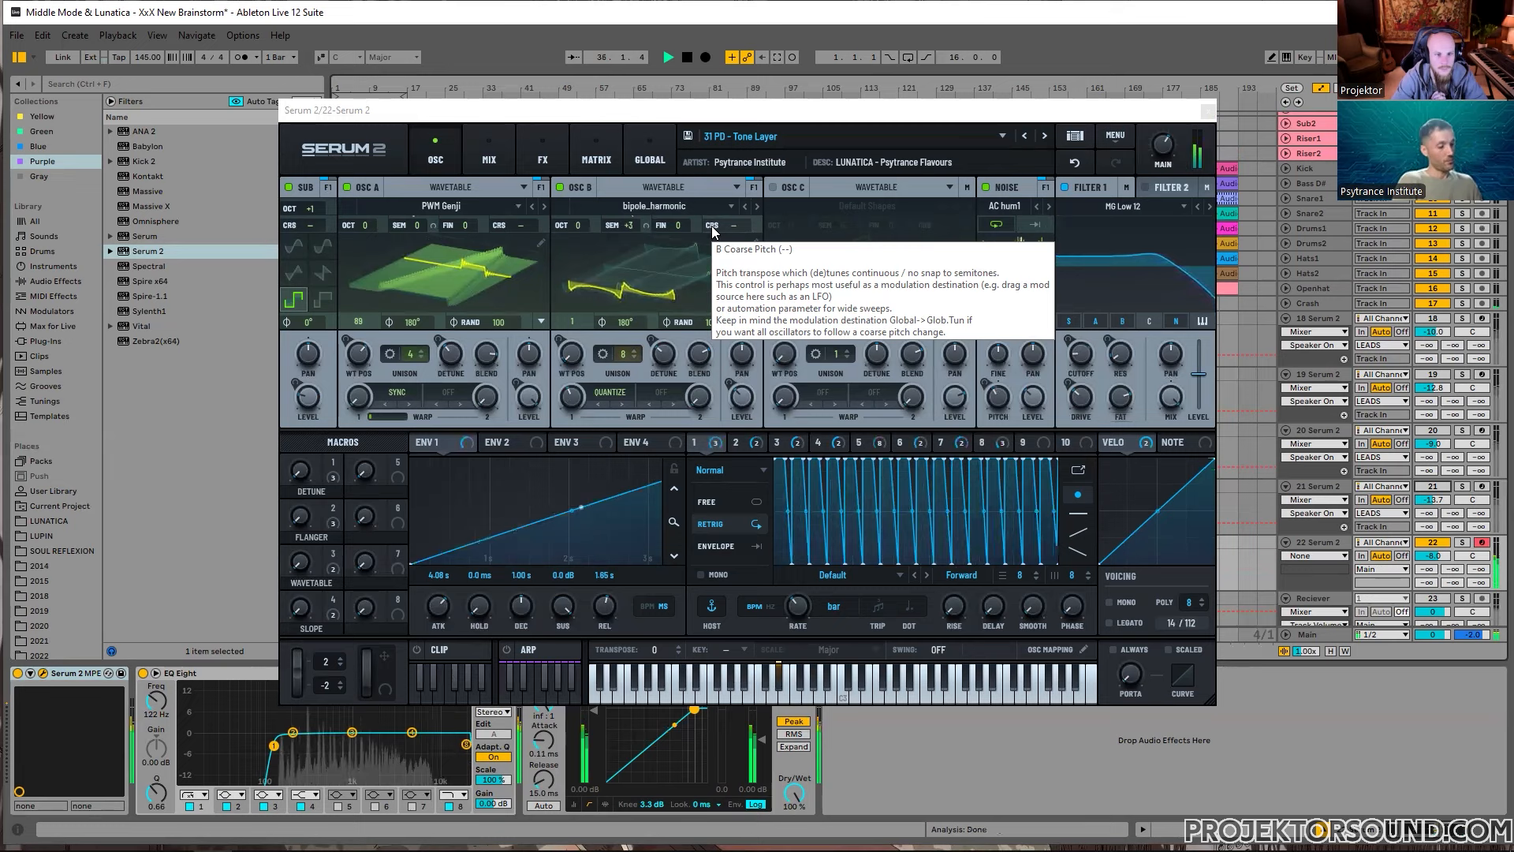
pyautogui.press('space')
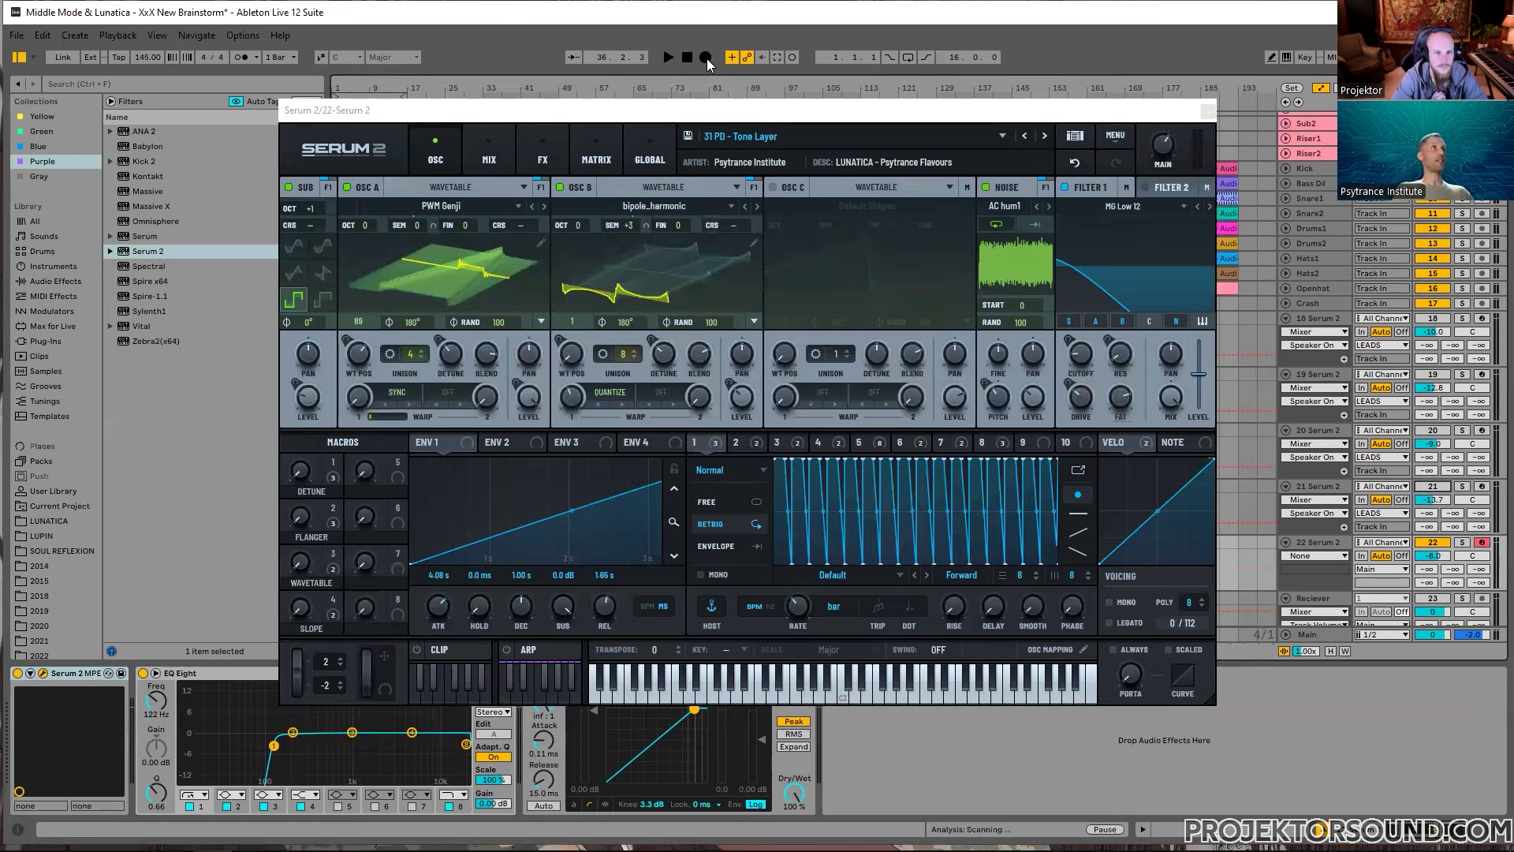
pyautogui.click(1207, 110)
pyautogui.click(705, 58)
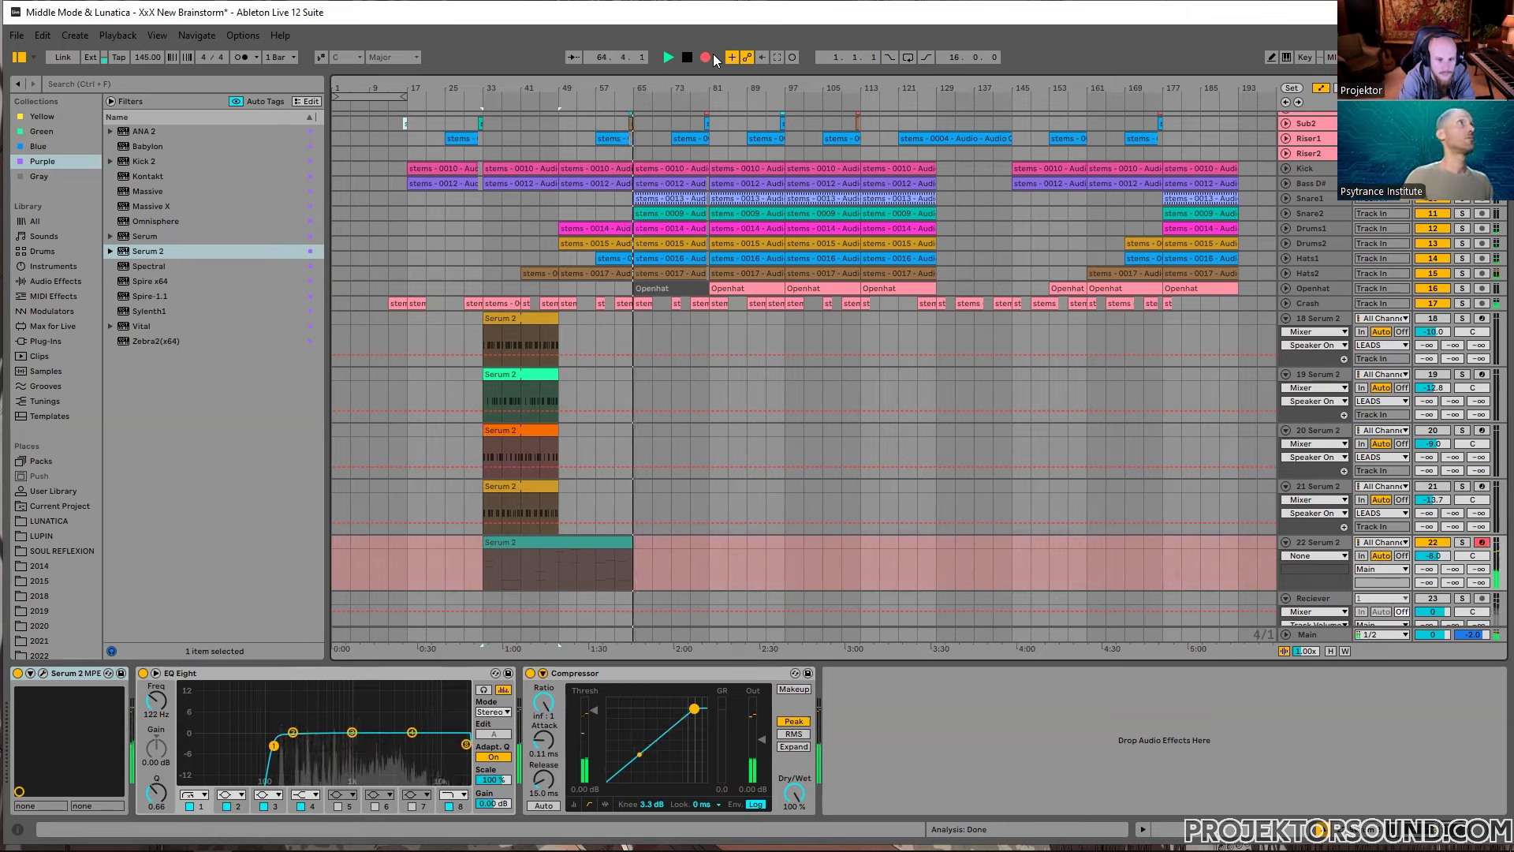
pyautogui.click(705, 58)
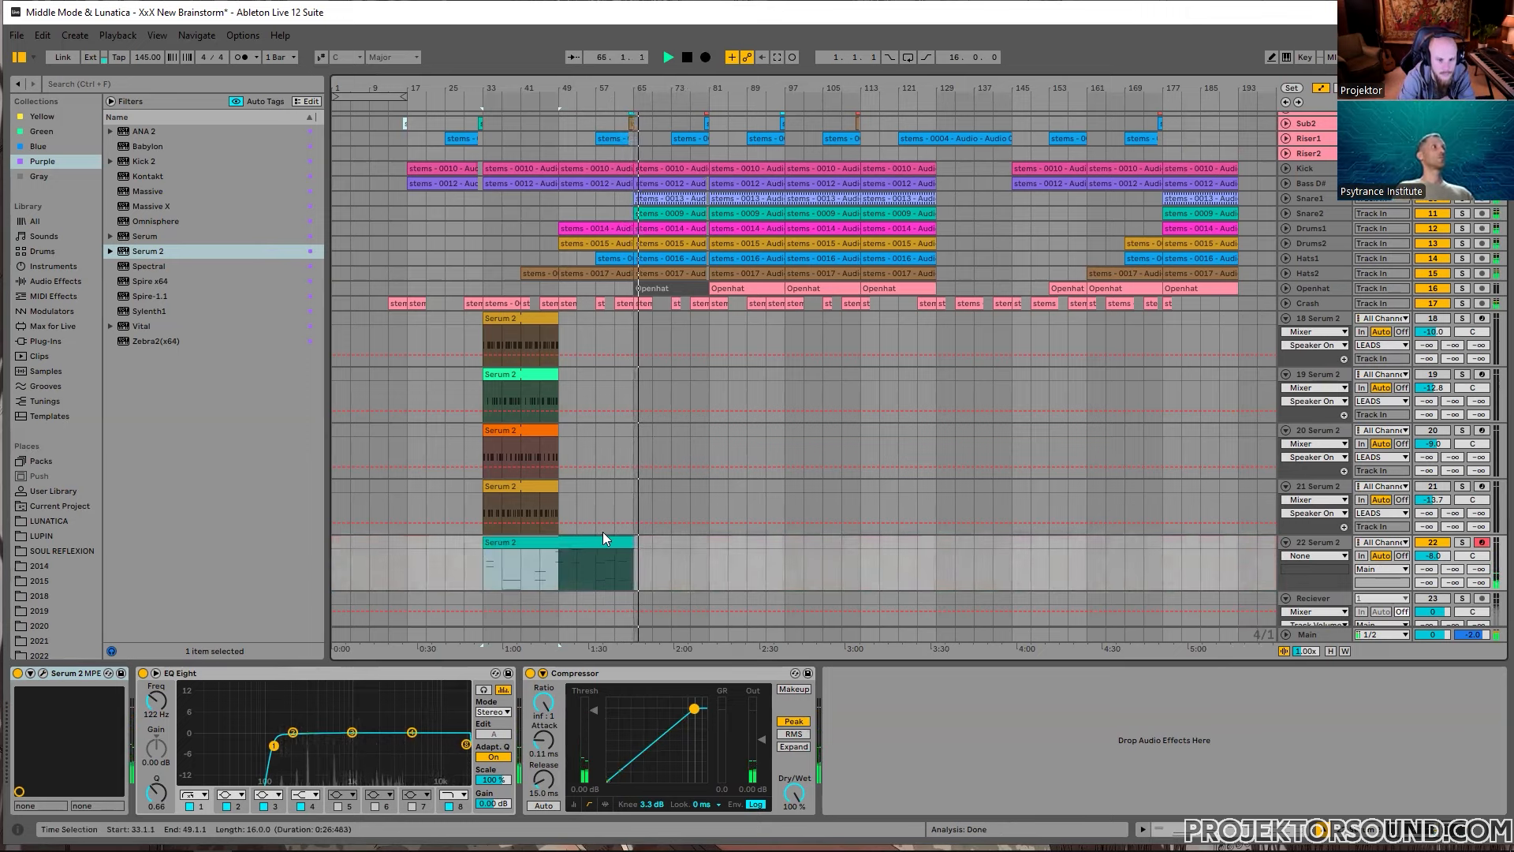
# Step: Play the recorded Serum 2 clip on track 22 from its start at bar 33
pyautogui.press('space')
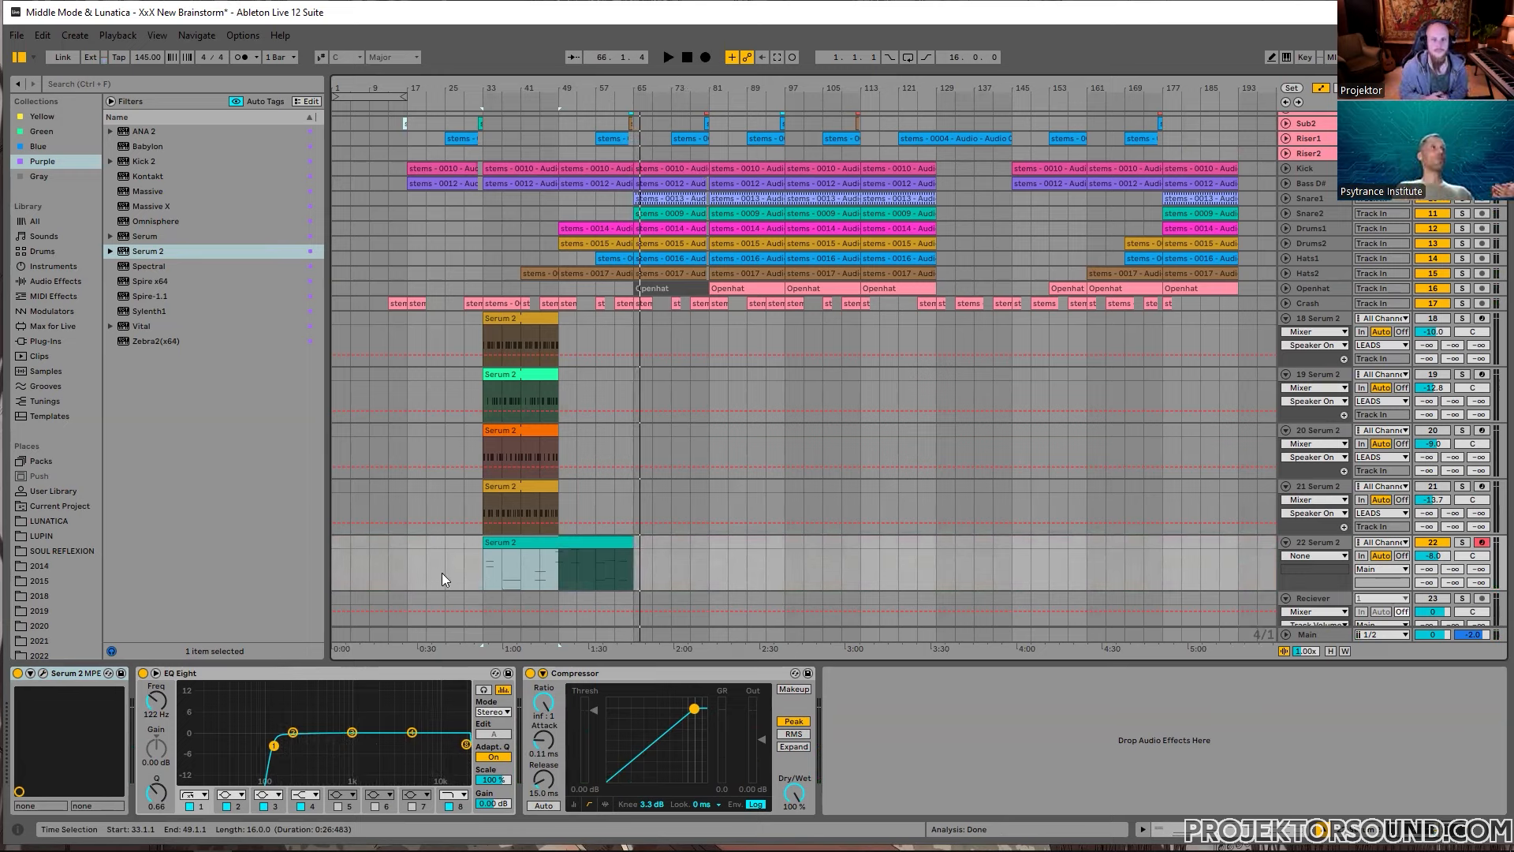
pyautogui.click(563, 563)
pyautogui.click(632, 563)
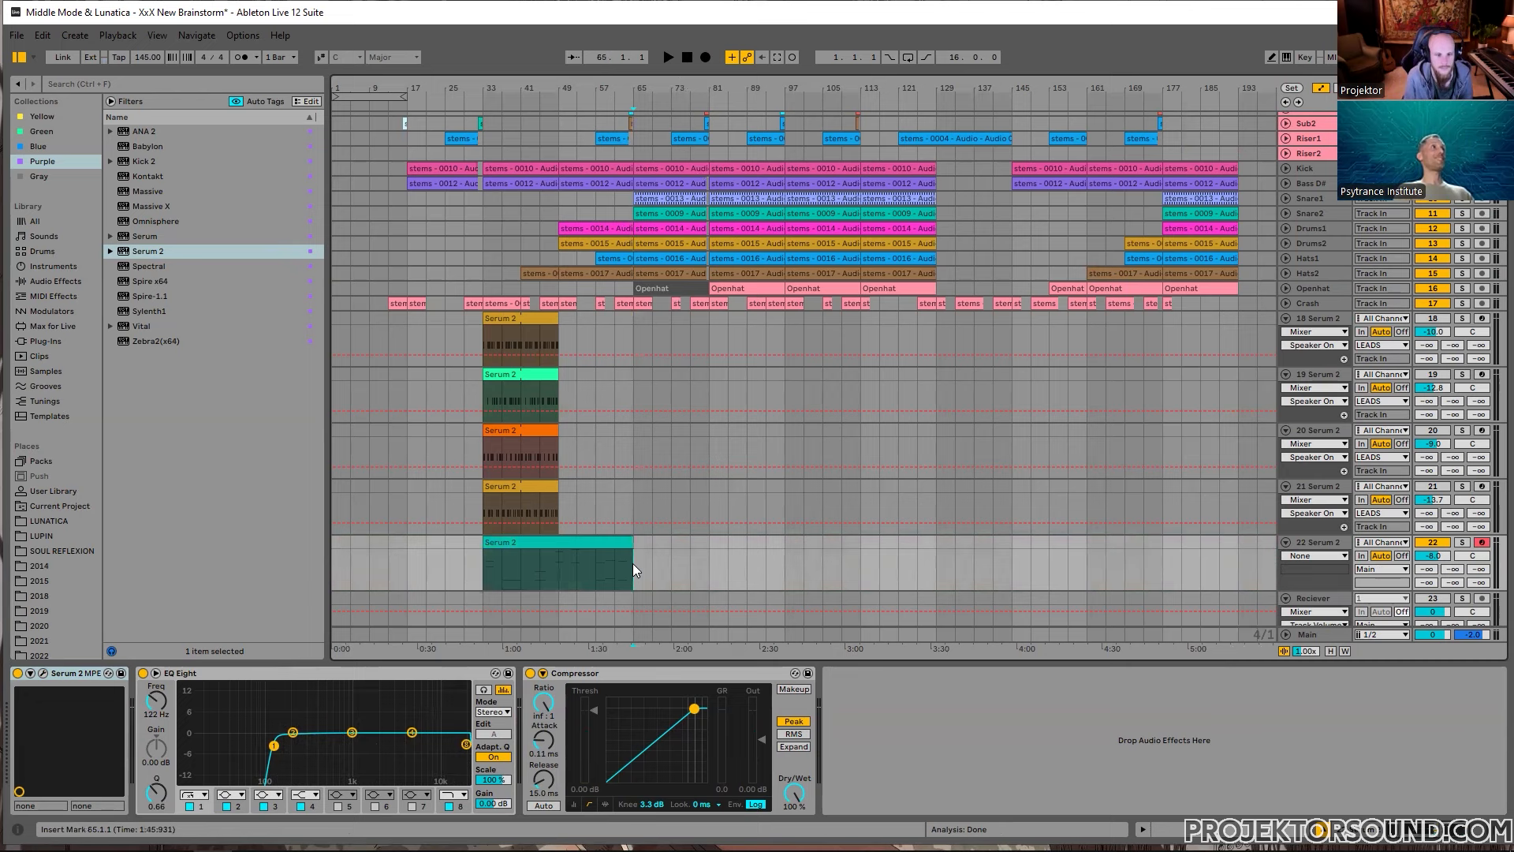
pyautogui.scroll(3, 528, 568)
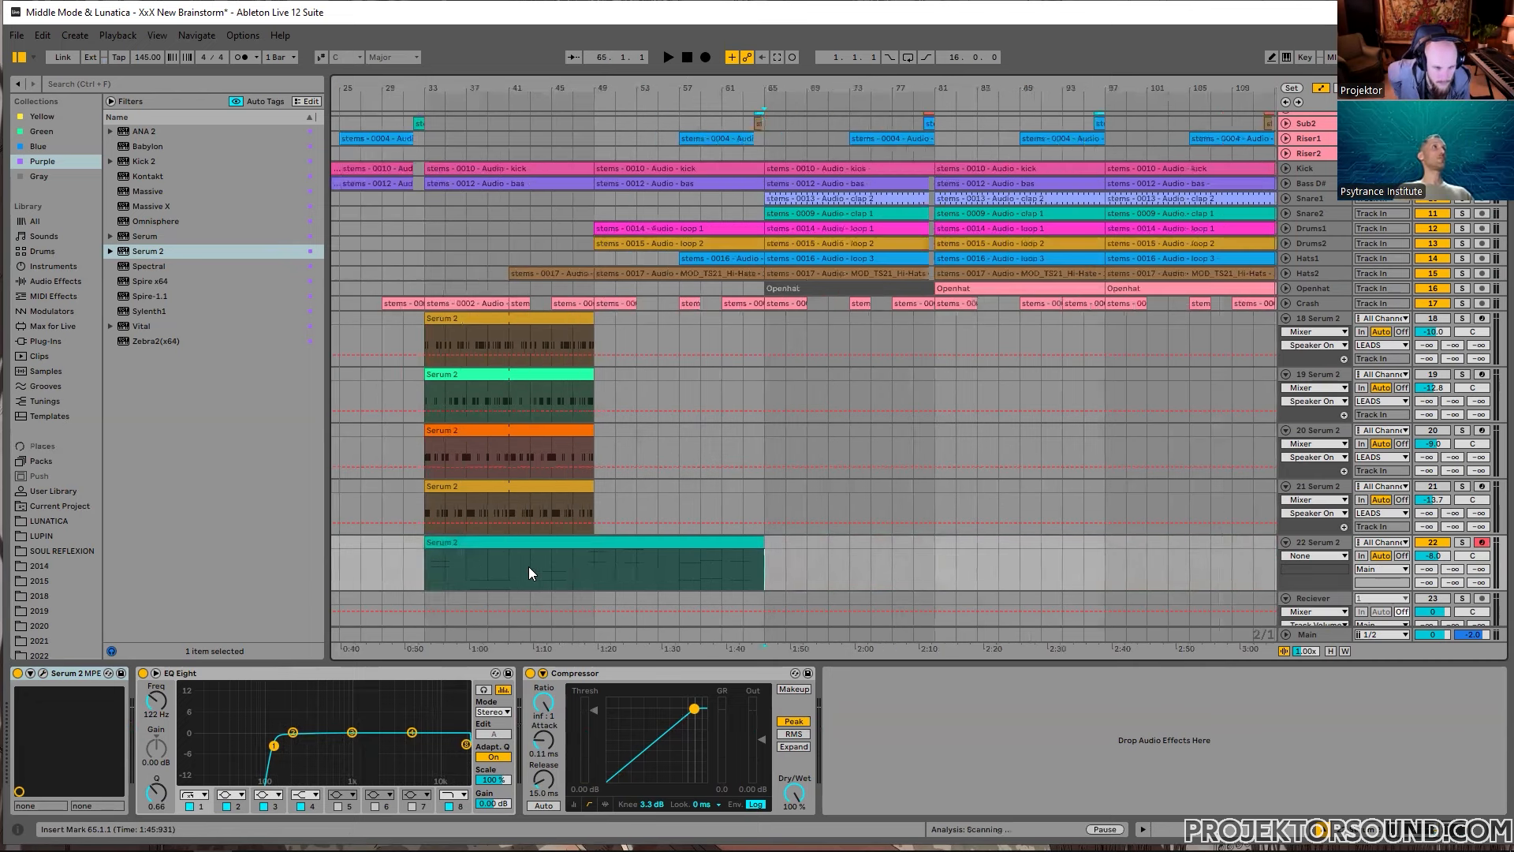
pyautogui.scroll(-3, 528, 568)
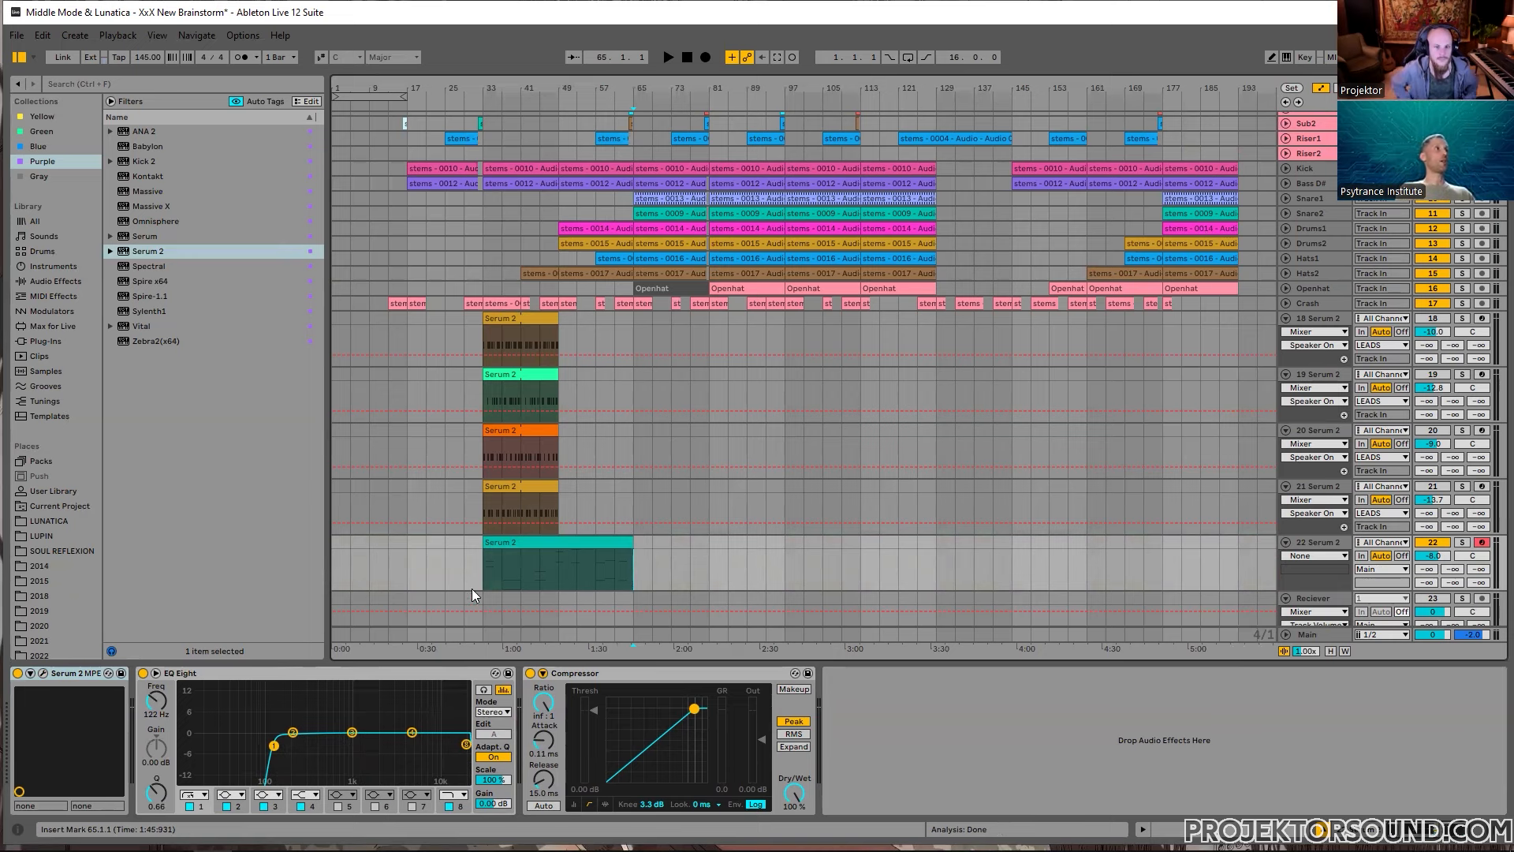
pyautogui.click(484, 564)
pyautogui.keyDown('ctrl'); pyautogui.scroll(3, 495, 559); pyautogui.keyUp('ctrl')
pyautogui.press('space')
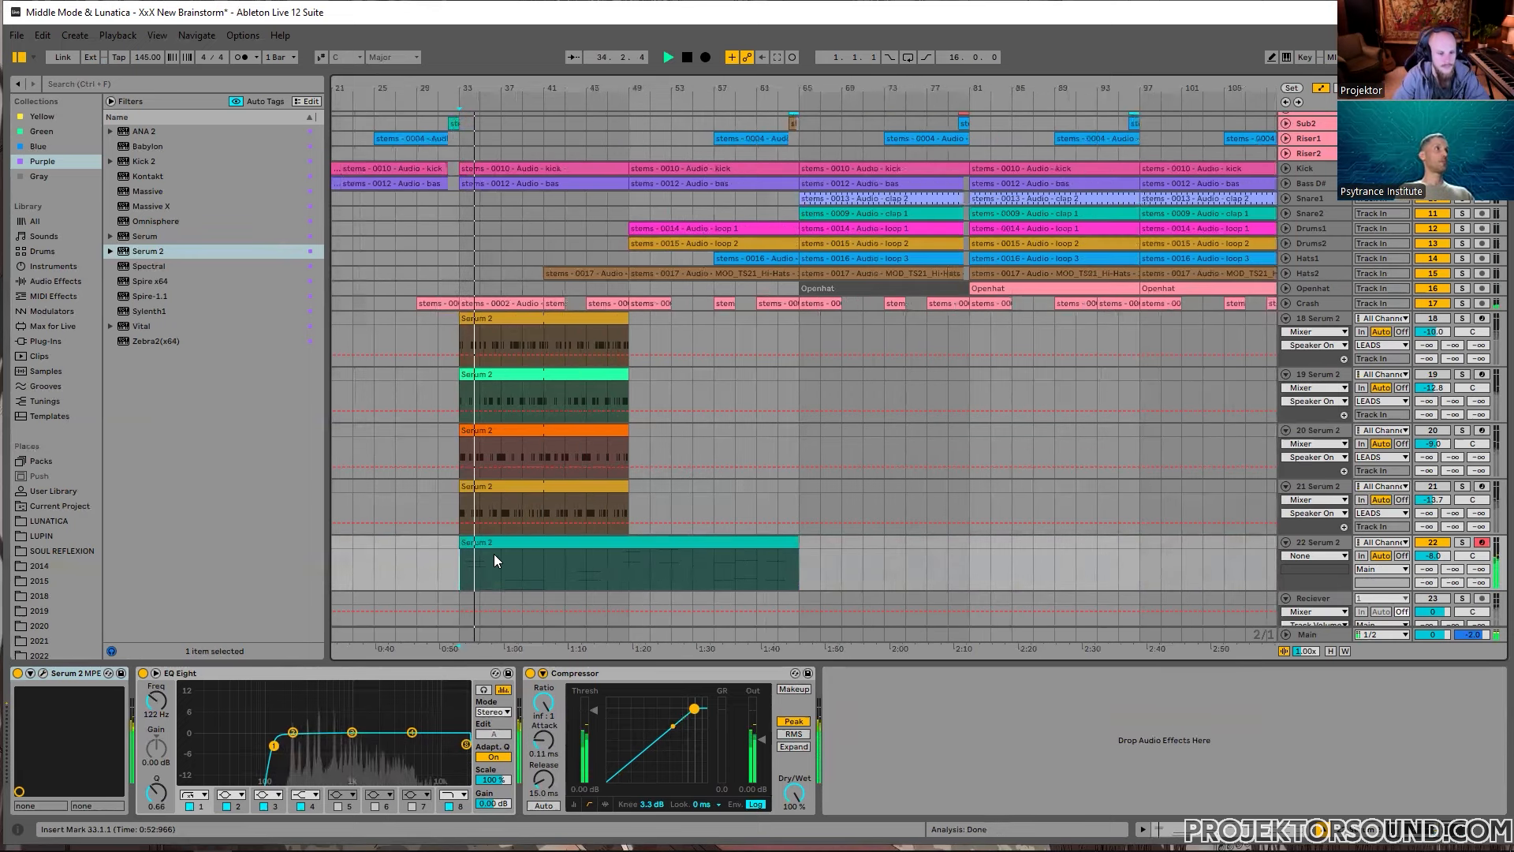
pyautogui.click(502, 560)
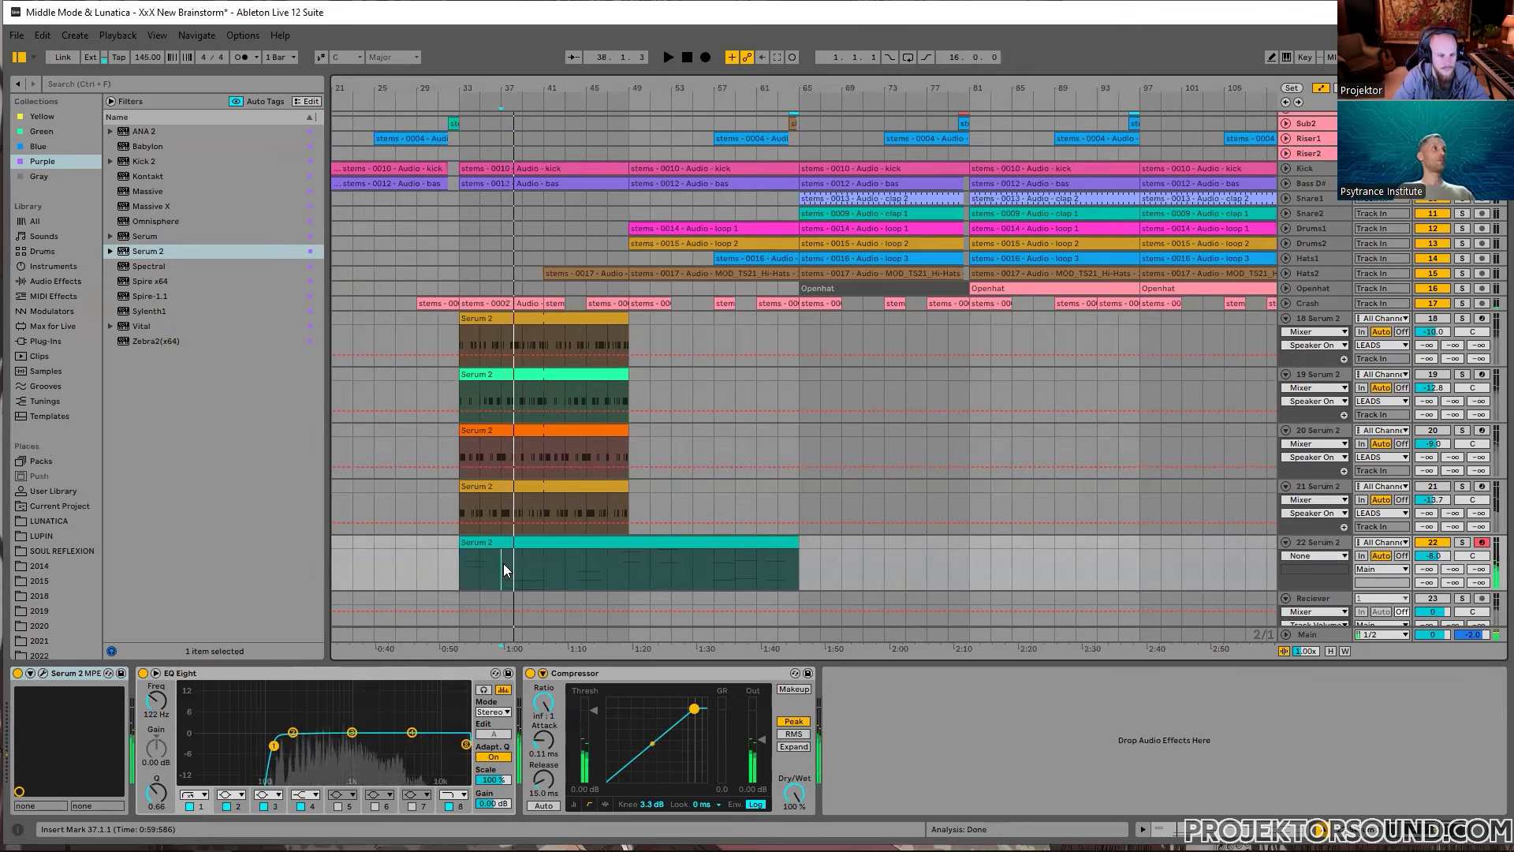
pyautogui.press('space')
# Step: Open the track 22 clip's notes for editing and select the chord starting at clip bar 5
pyautogui.click(535, 541)
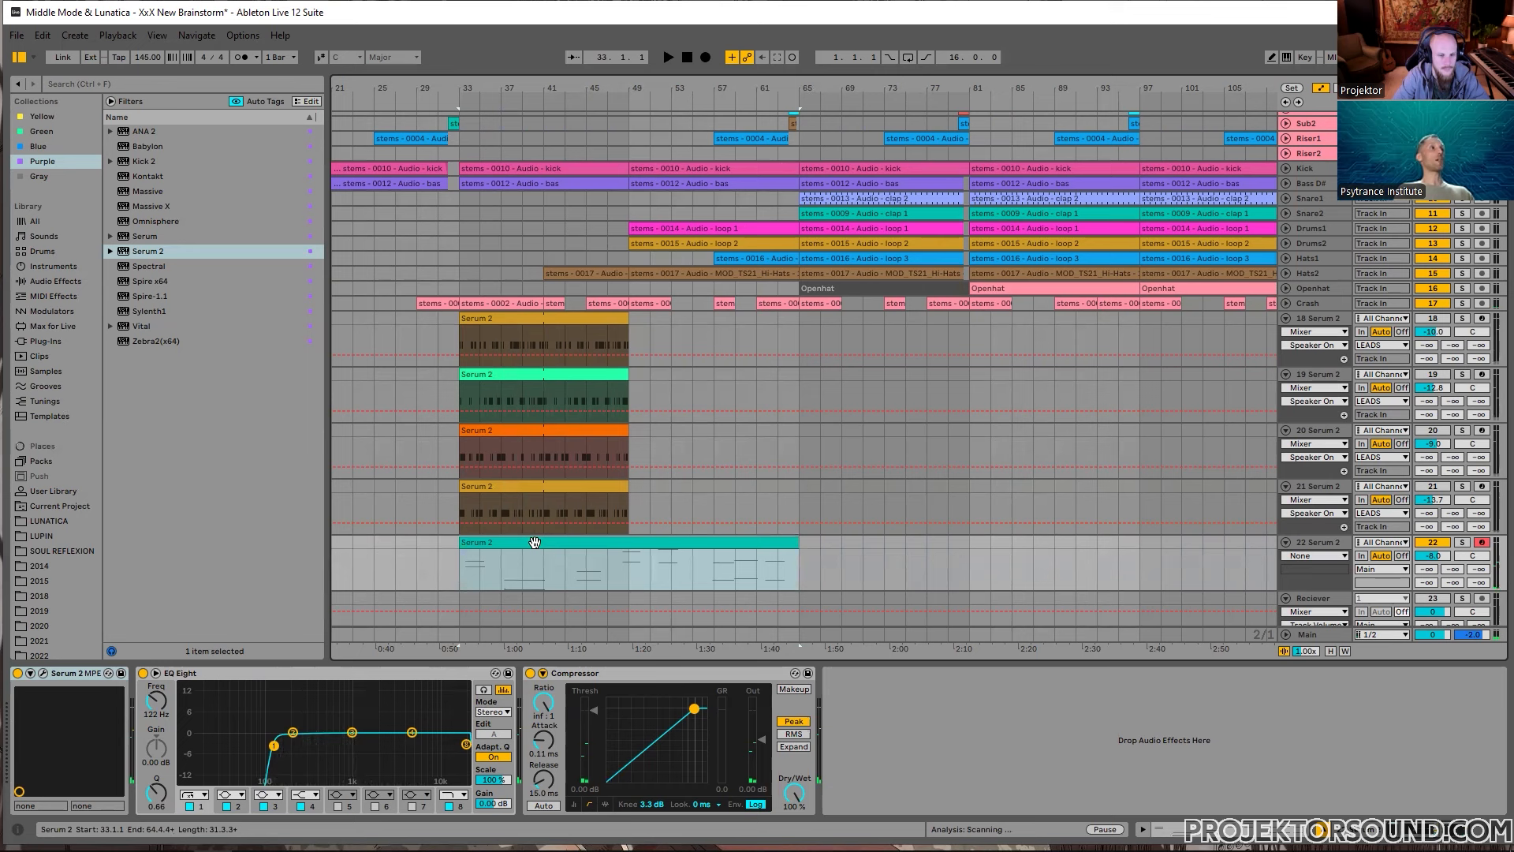
pyautogui.doubleClick(534, 542)
pyautogui.click(478, 726)
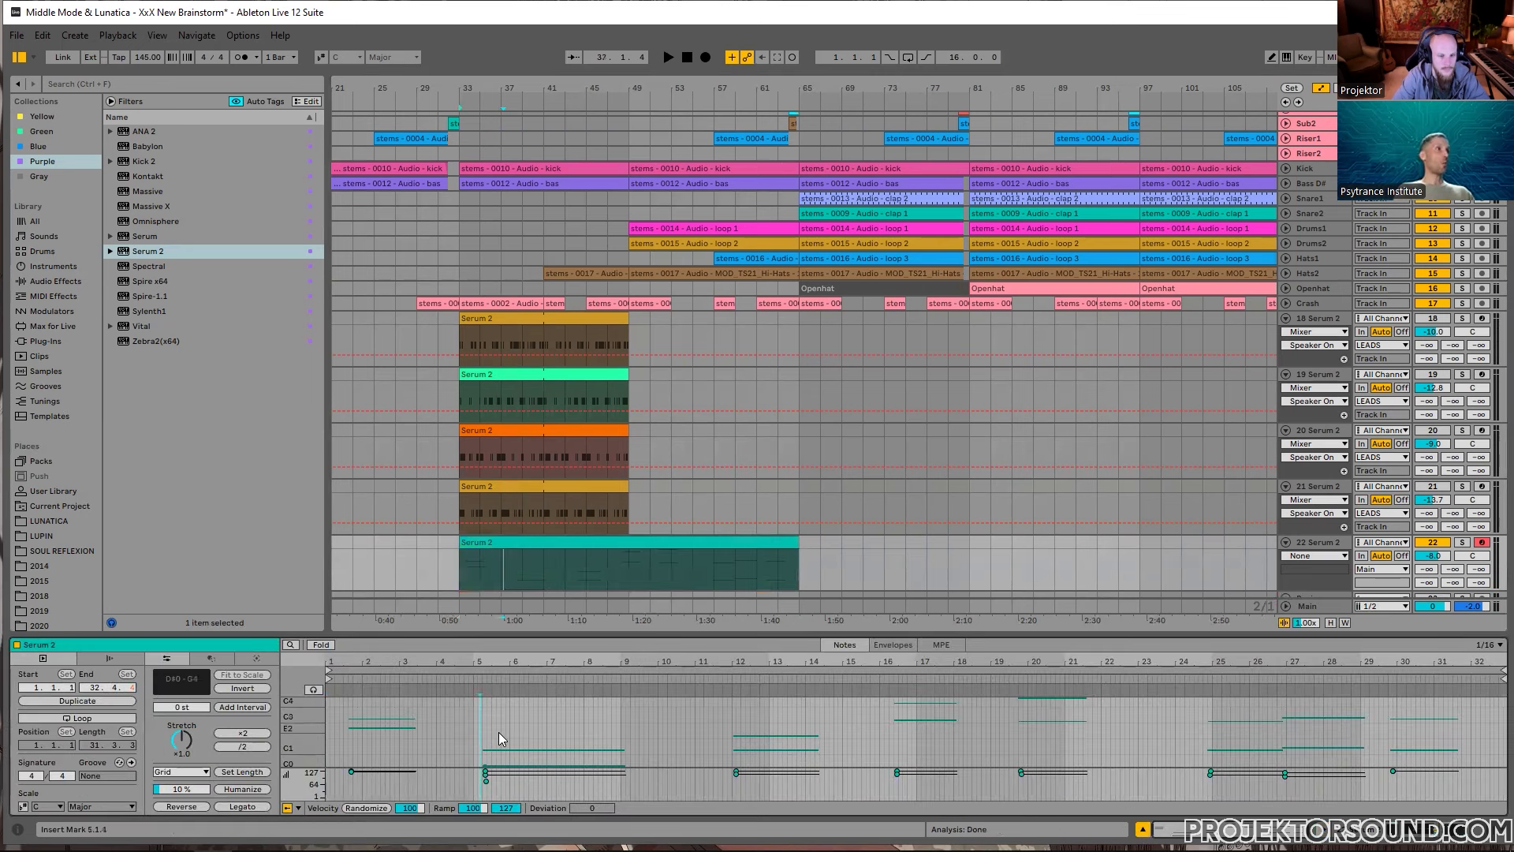
pyautogui.moveTo(499, 732); pyautogui.dragTo(523, 796)
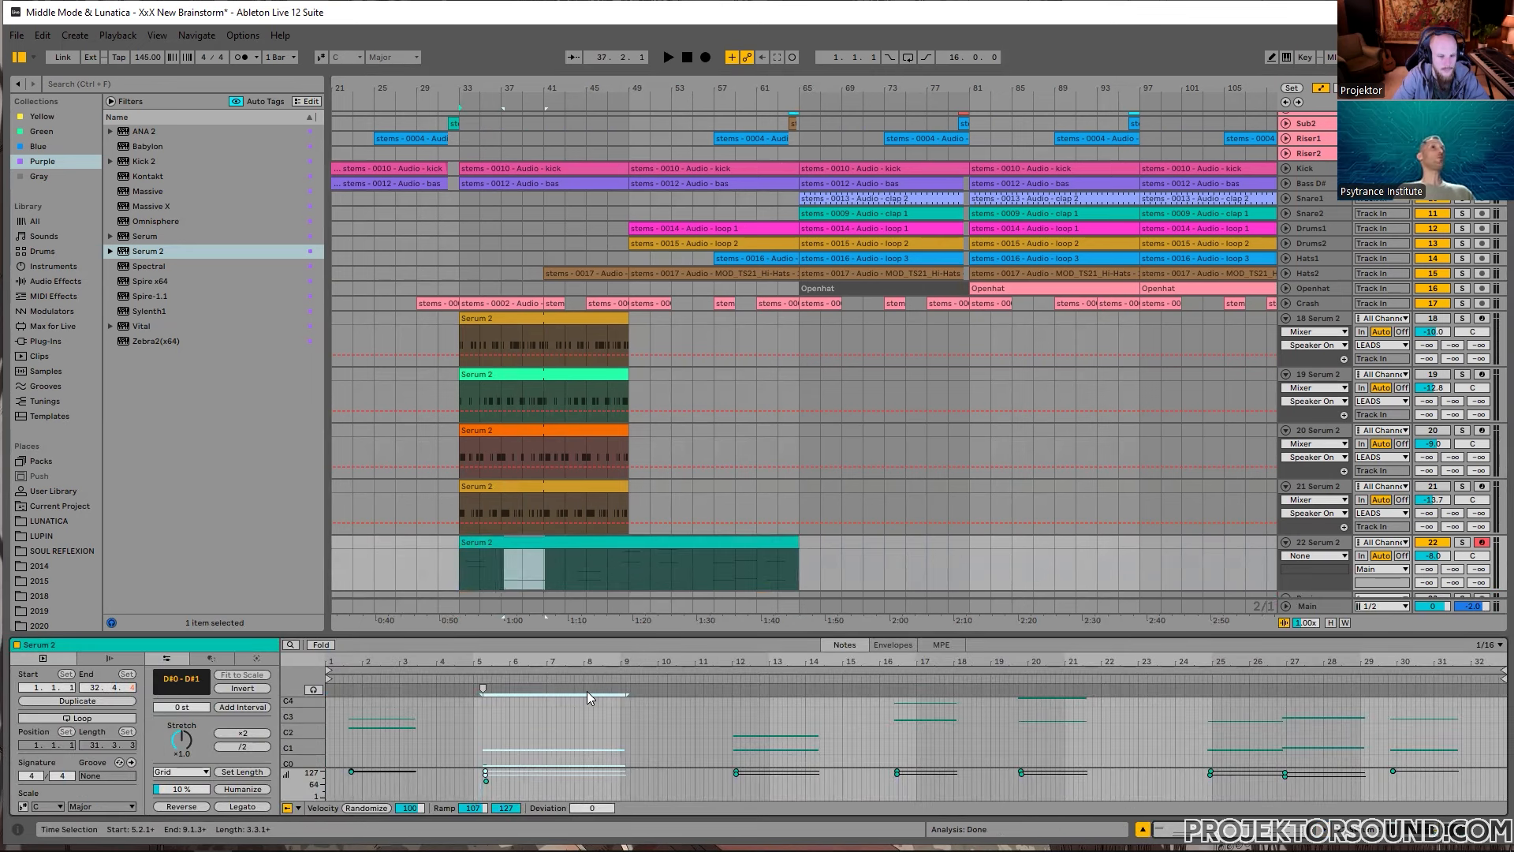
pyautogui.click(519, 726)
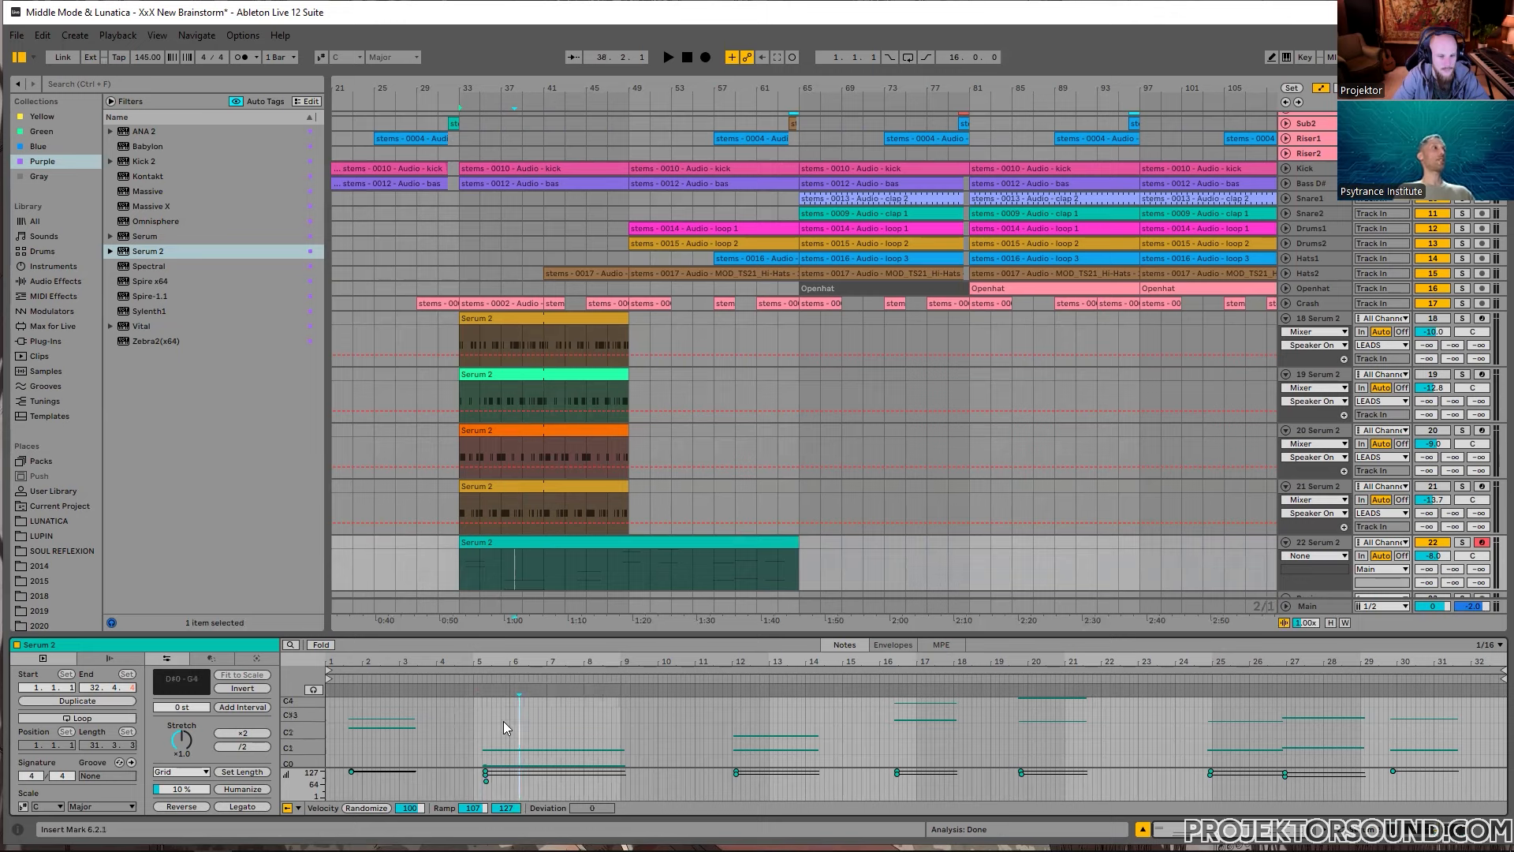
pyautogui.moveTo(470, 714); pyautogui.dragTo(635, 809)
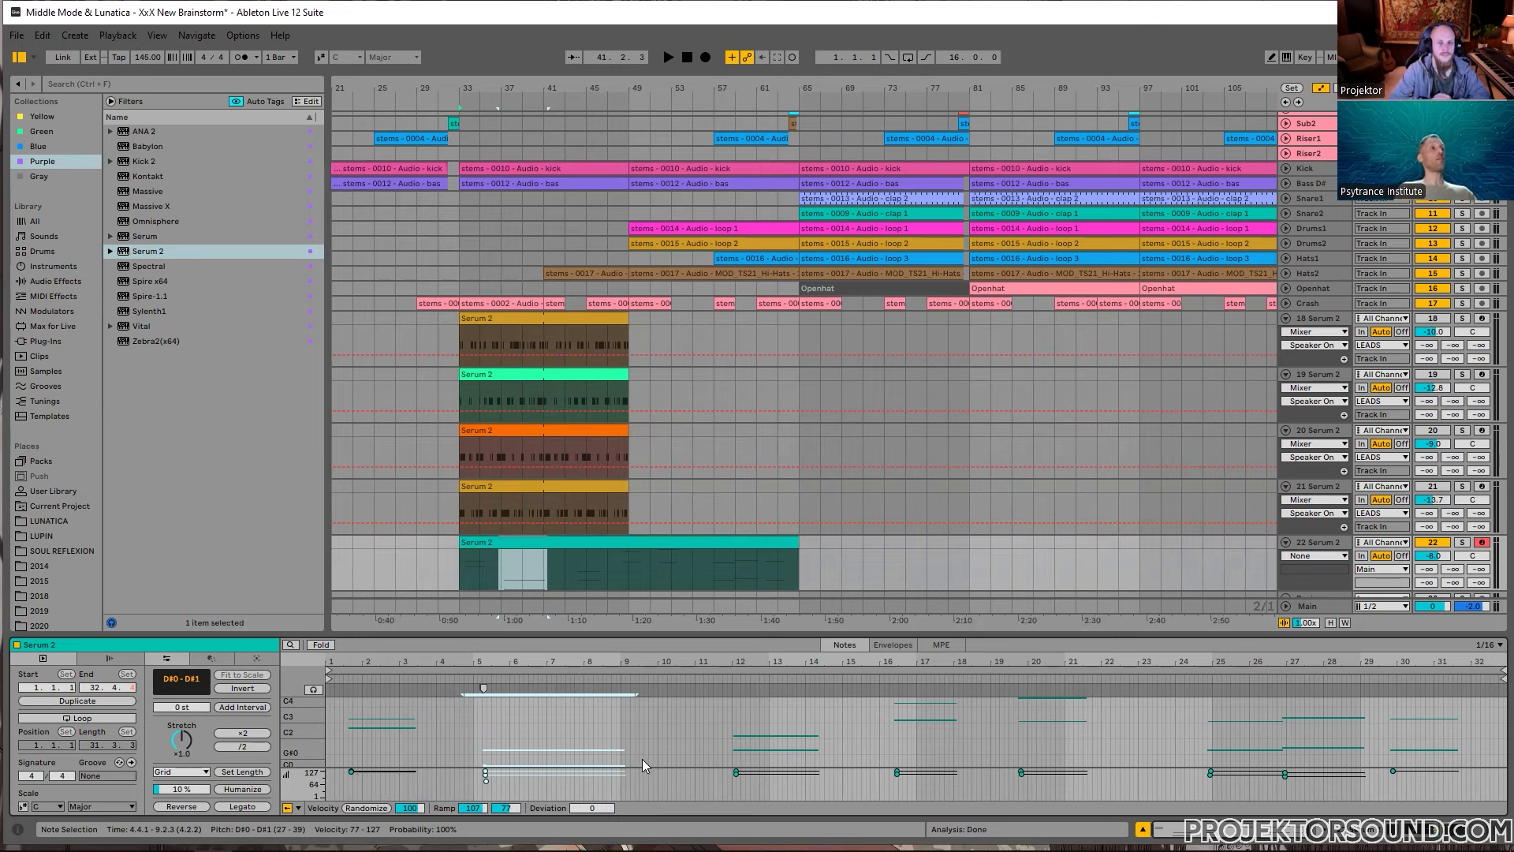
# Step: Raise the lower note of the chord at clip bar 12 to F2 while auditioning it
pyautogui.click(573, 562)
pyautogui.press('space')
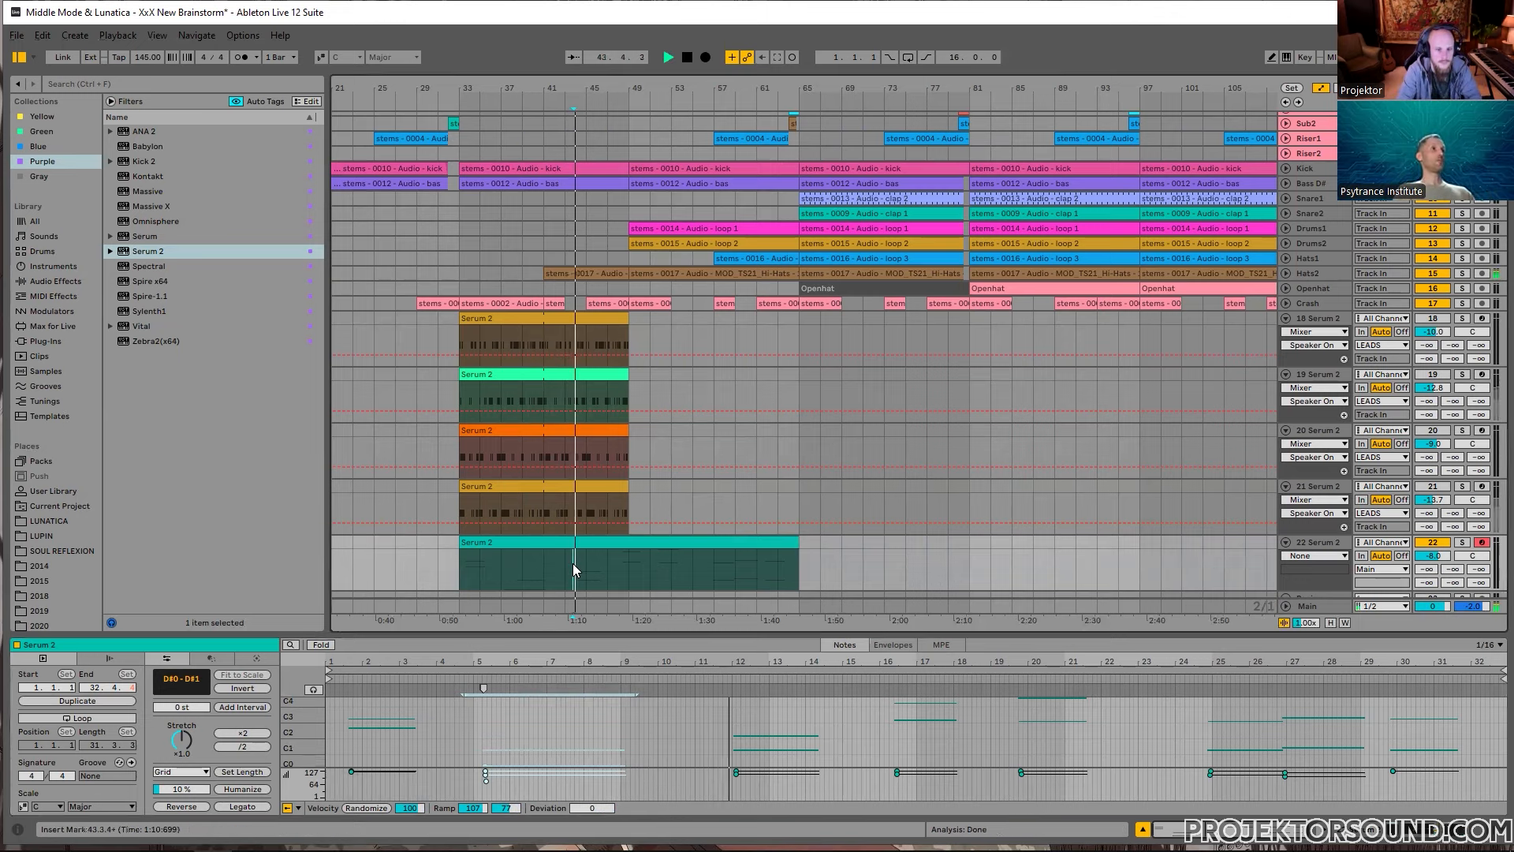
pyautogui.click(761, 746)
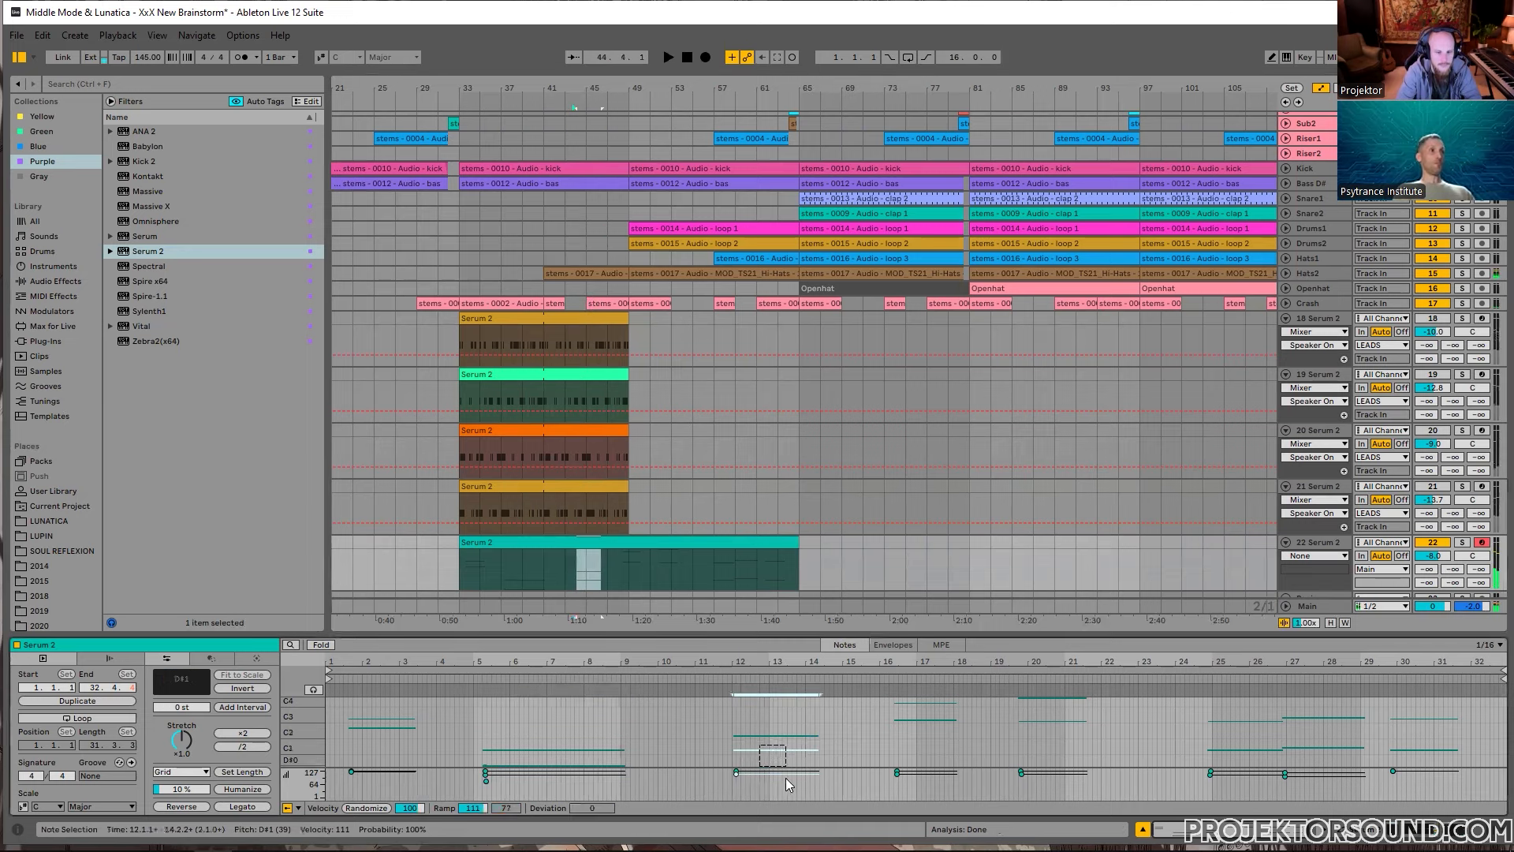
pyautogui.press('space')
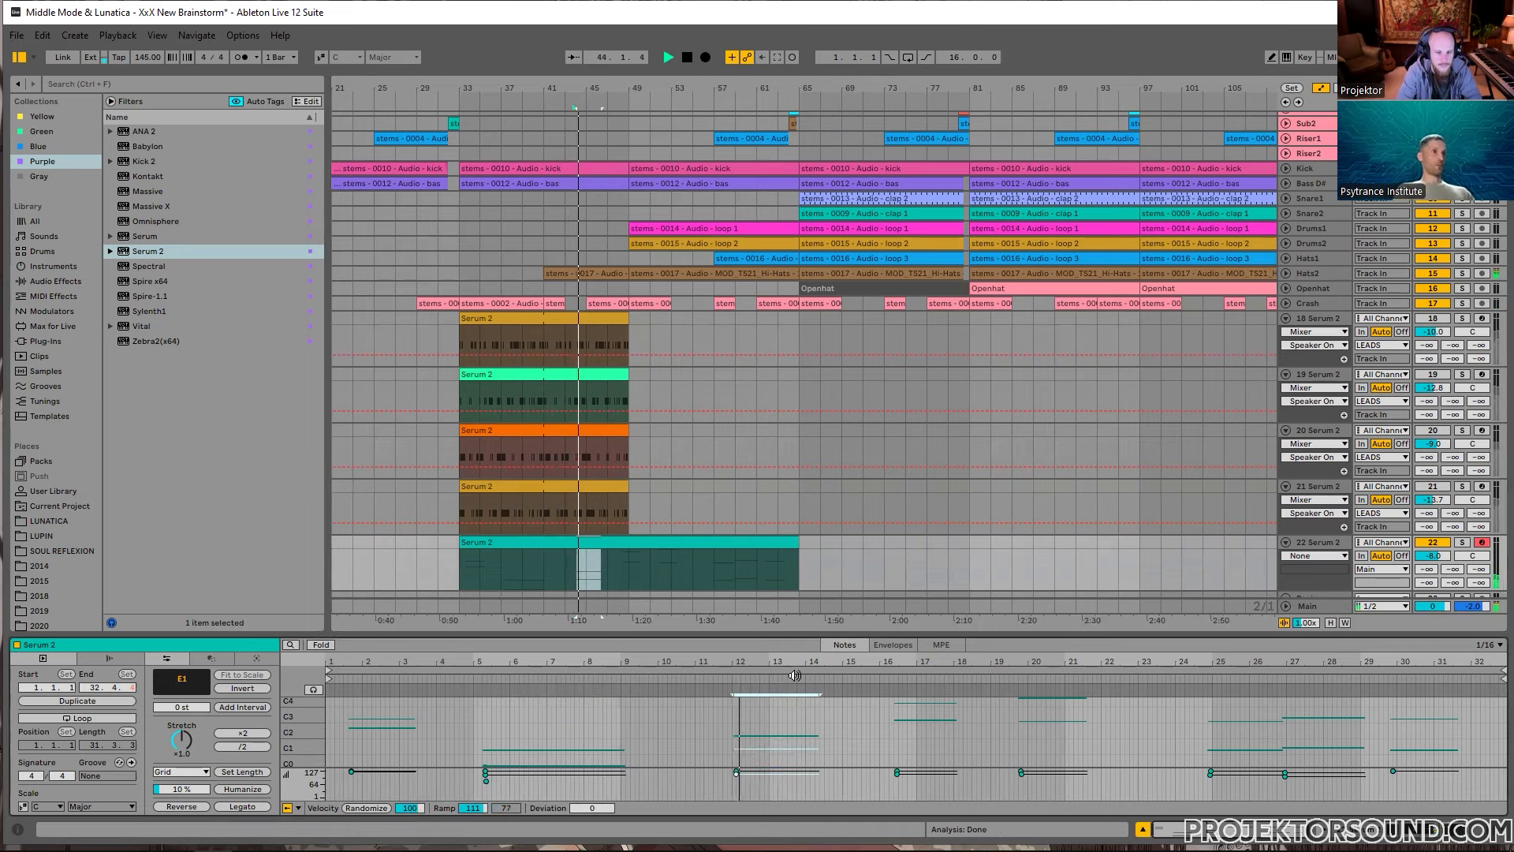
pyautogui.press('space')
pyautogui.press('Down')
pyautogui.hotkey('shift', 'Up')
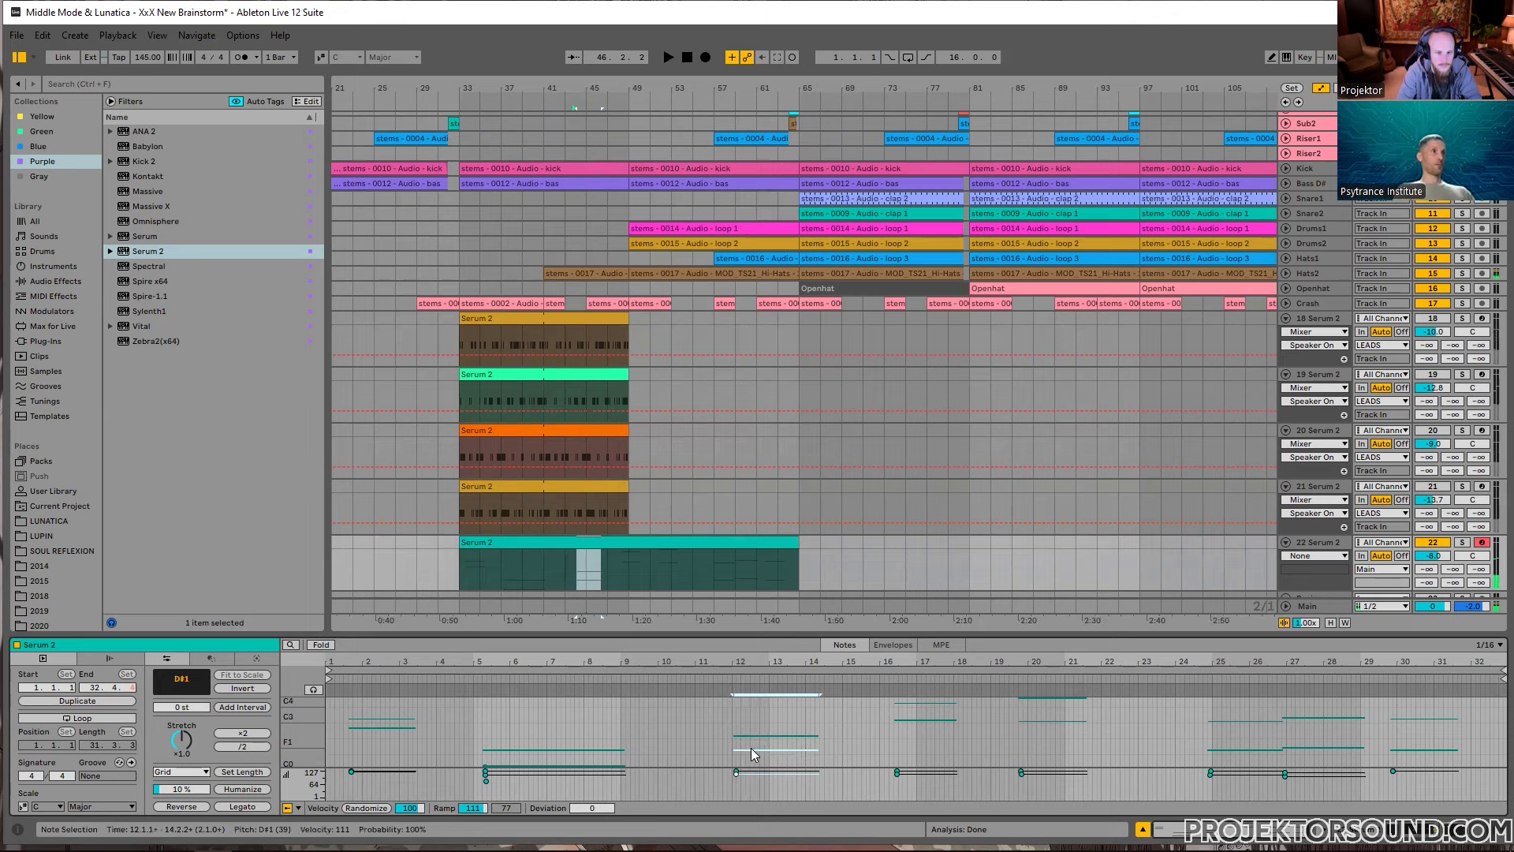
pyautogui.press('space')
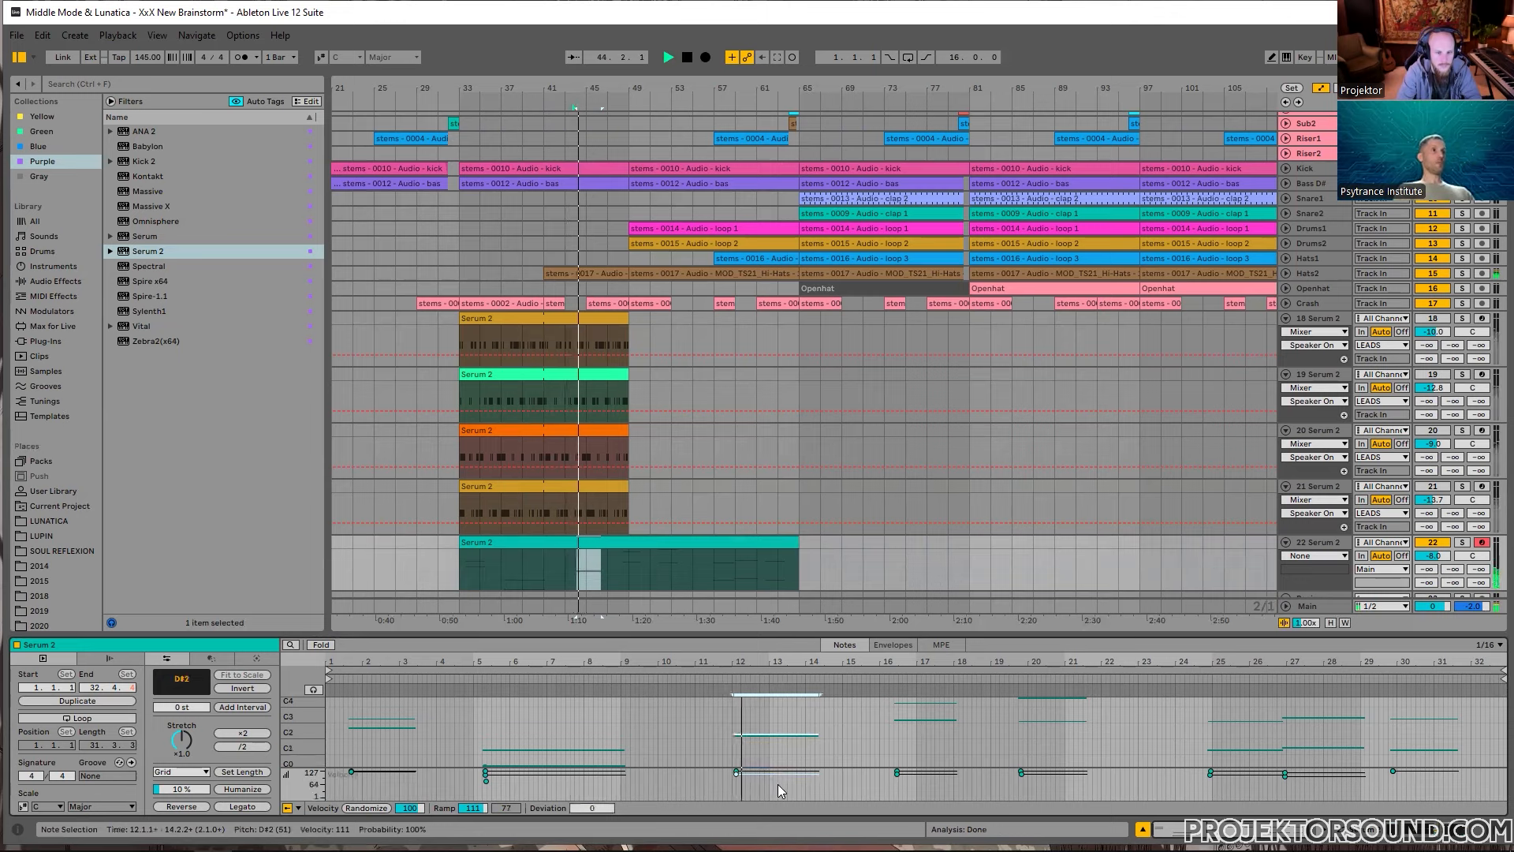
pyautogui.press('Up')
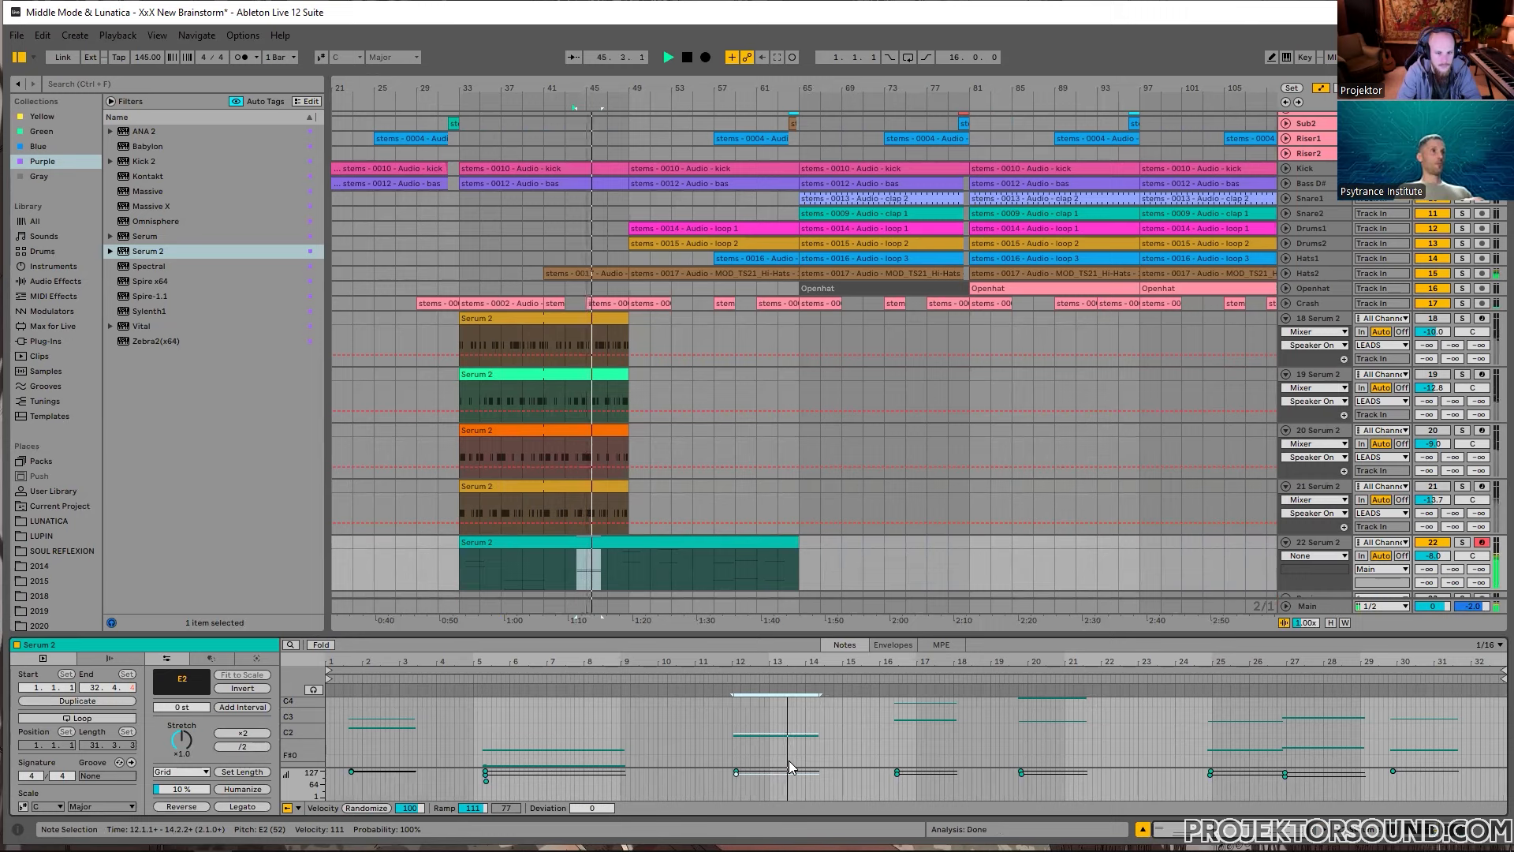
pyautogui.press('Up')
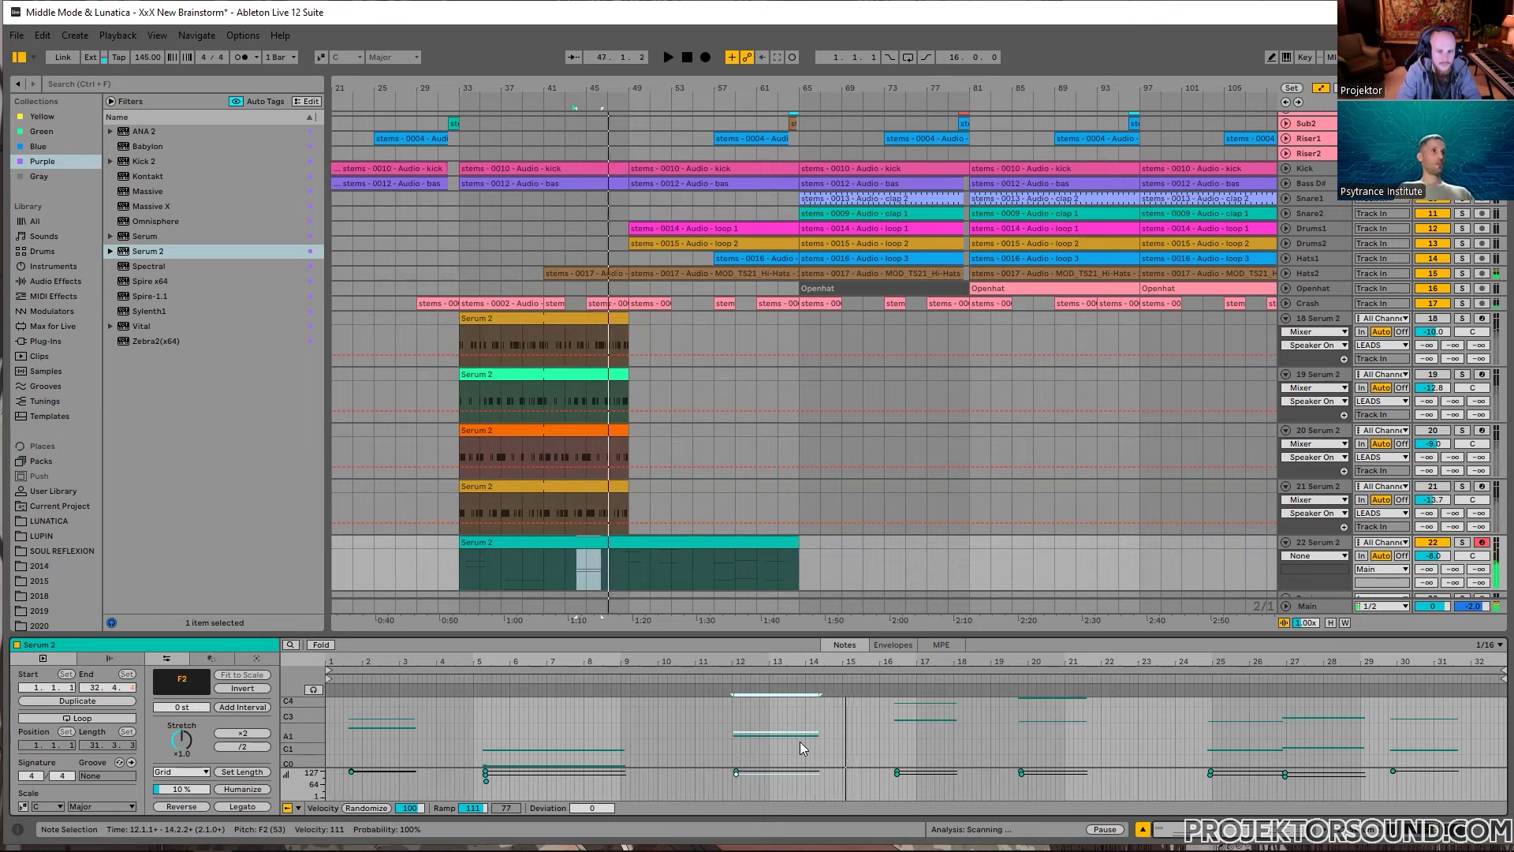
# Step: Lower the other note of the clip bar 12 chord to B1 while auditioning it
pyautogui.press('space')
pyautogui.click(785, 736)
pyautogui.press('Down')
pyautogui.press('space')
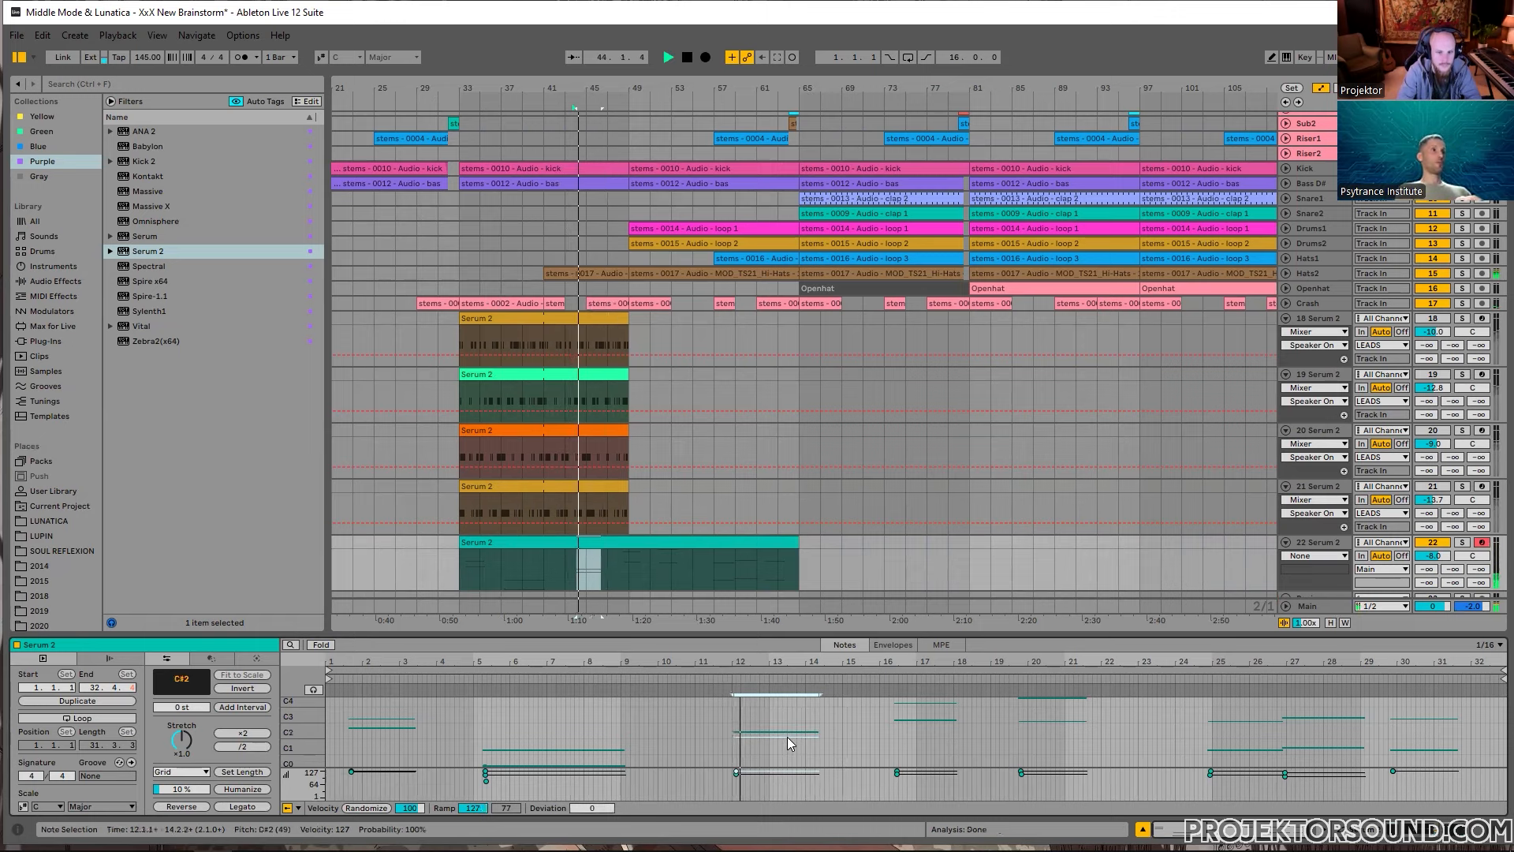
pyautogui.press('Down')
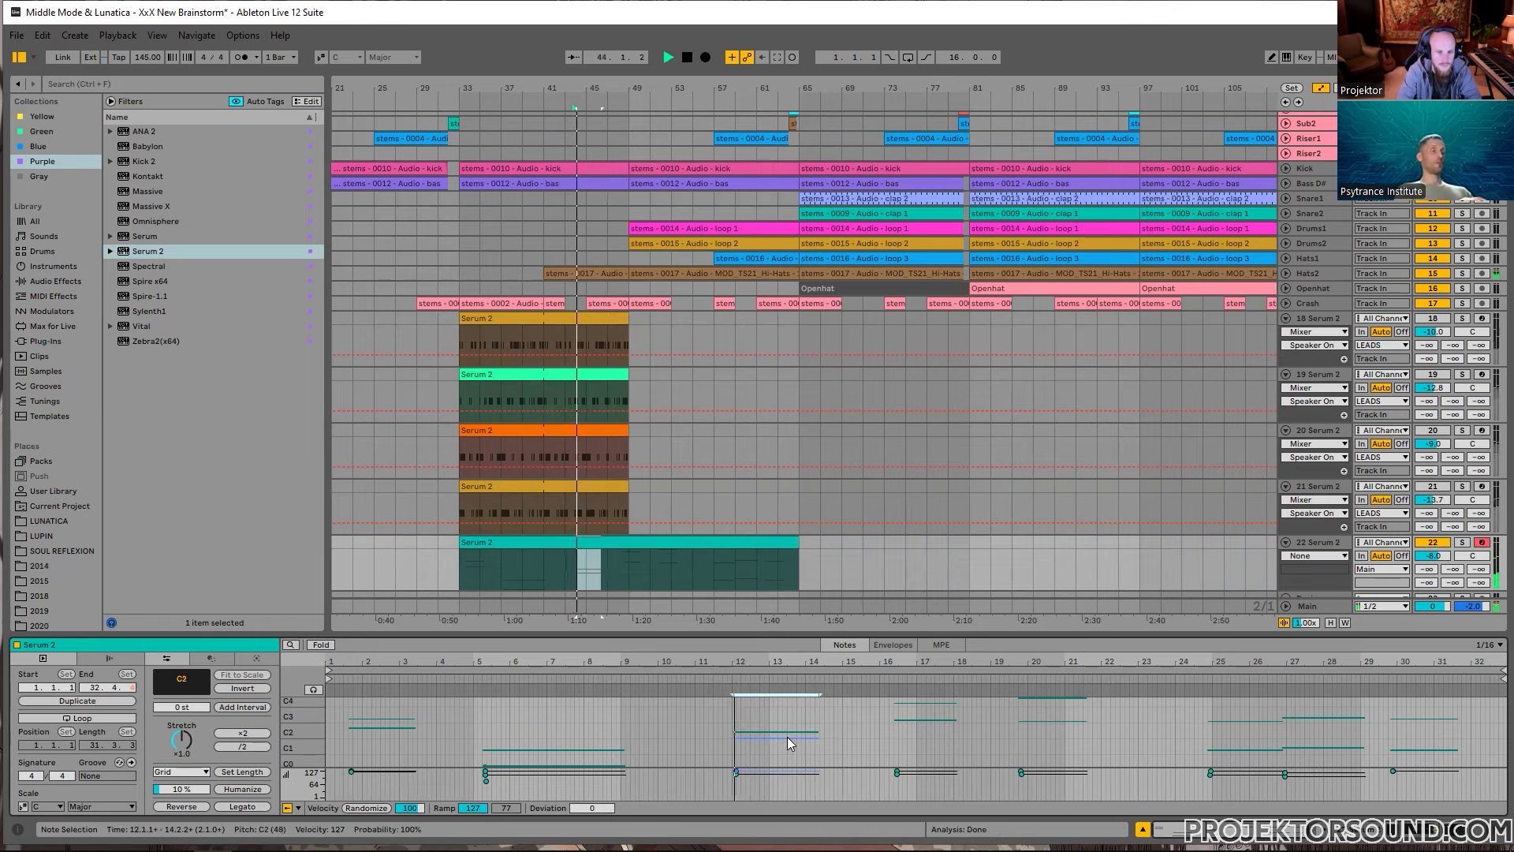
pyautogui.press('Down')
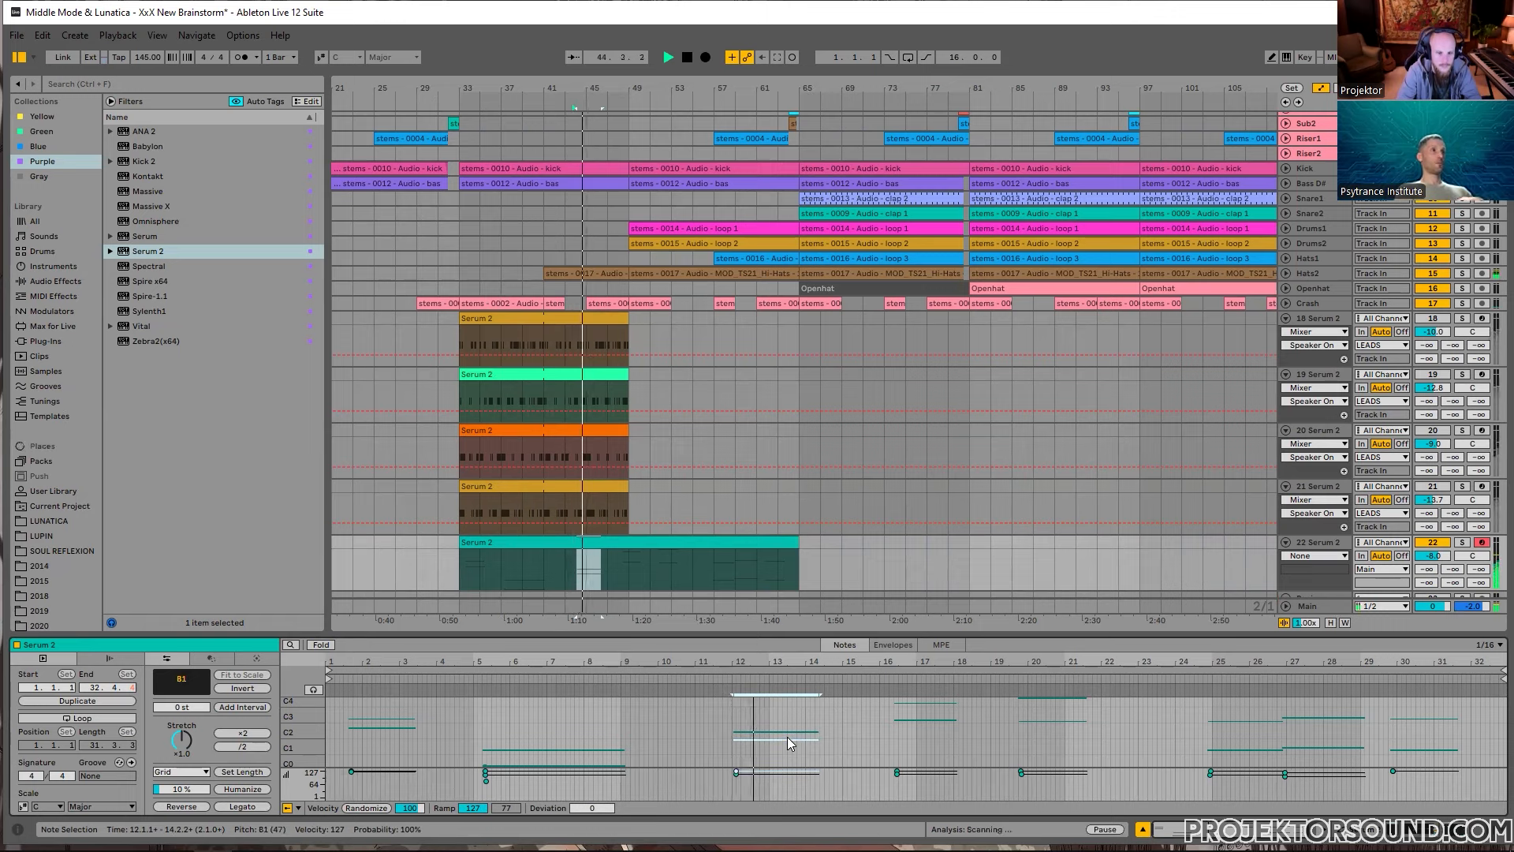
pyautogui.press('space')
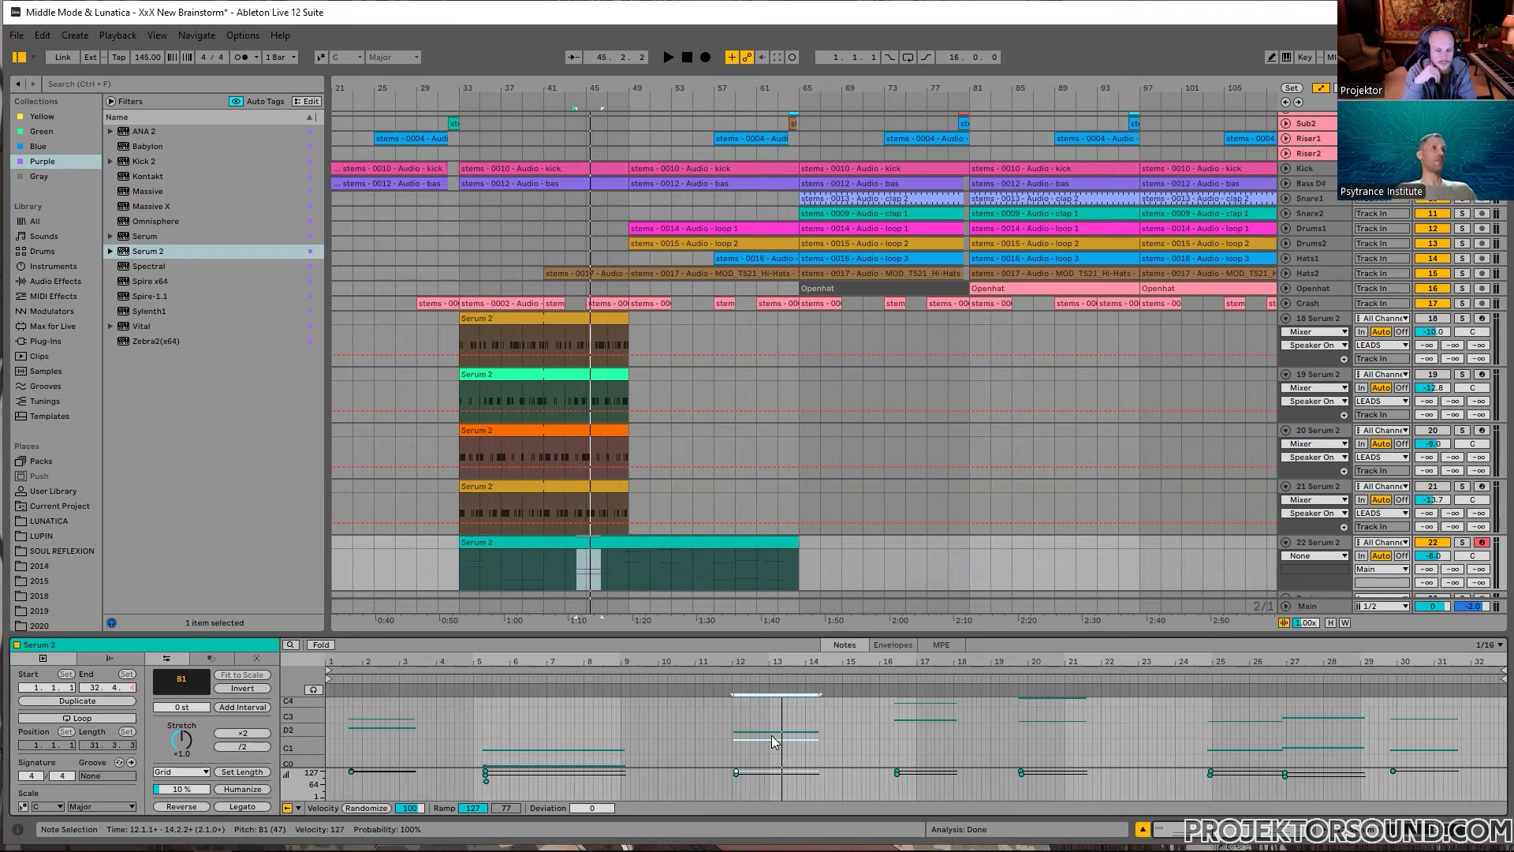
# Step: Listen to the following chords of the track 22 clip, playing from around song bars 48 and 51
pyautogui.moveTo(729, 717); pyautogui.dragTo(820, 762)
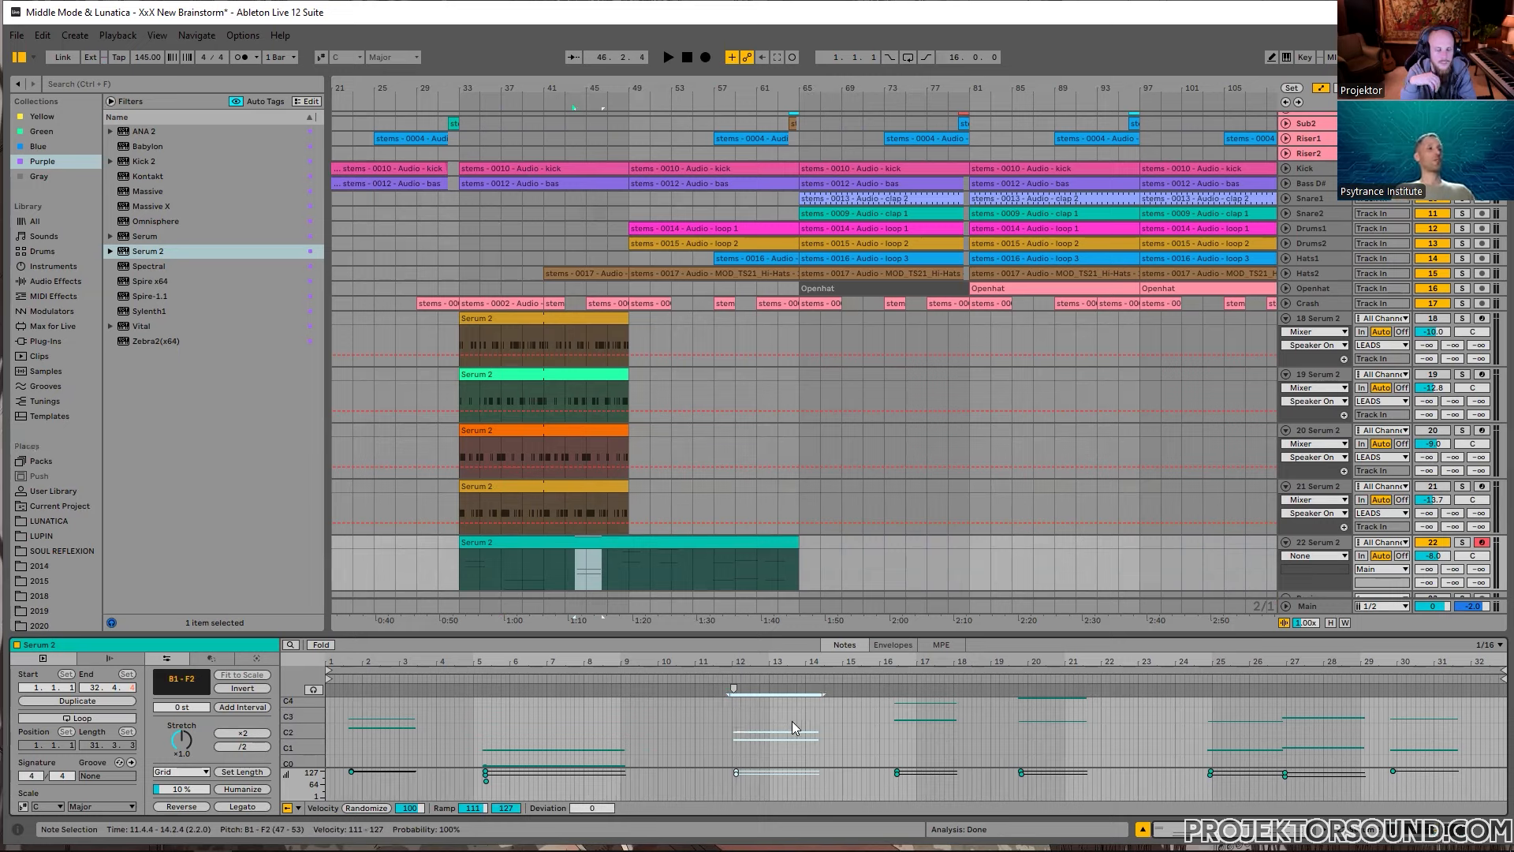
pyautogui.click(886, 740)
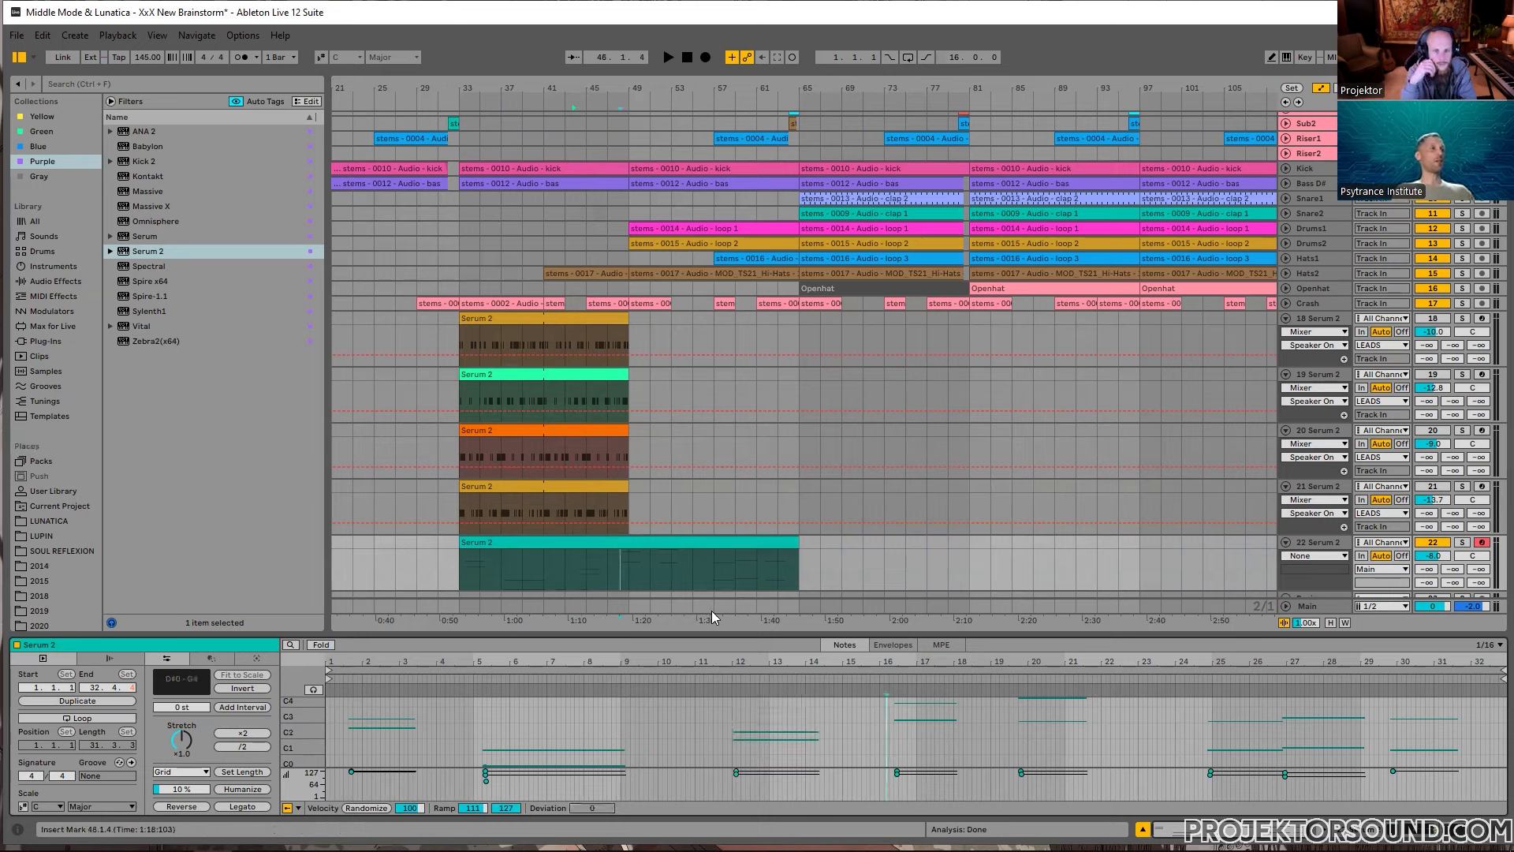
pyautogui.click(618, 569)
pyautogui.press('space')
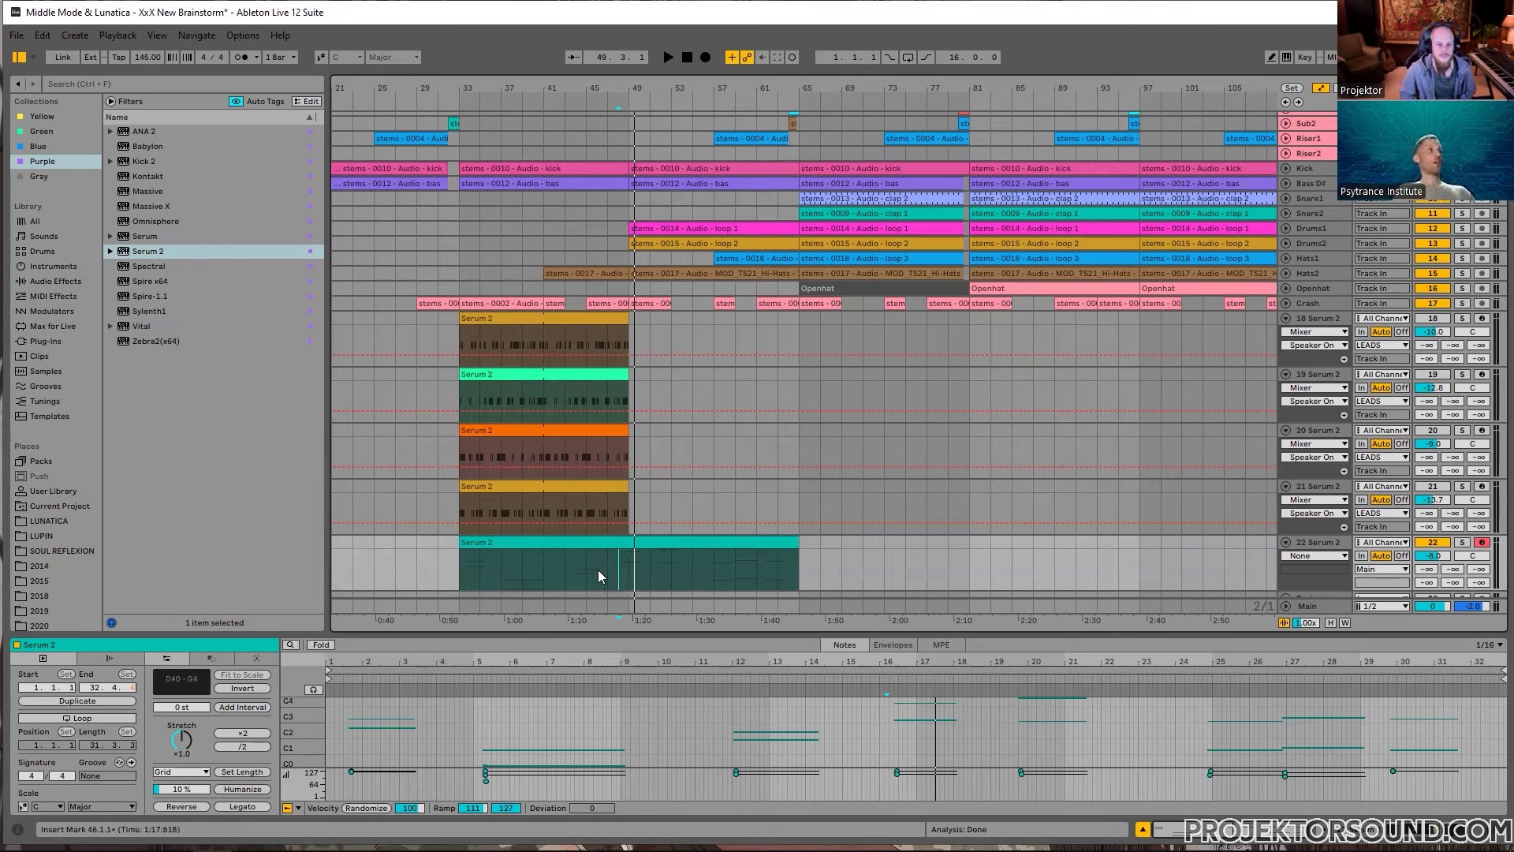
pyautogui.click(621, 559)
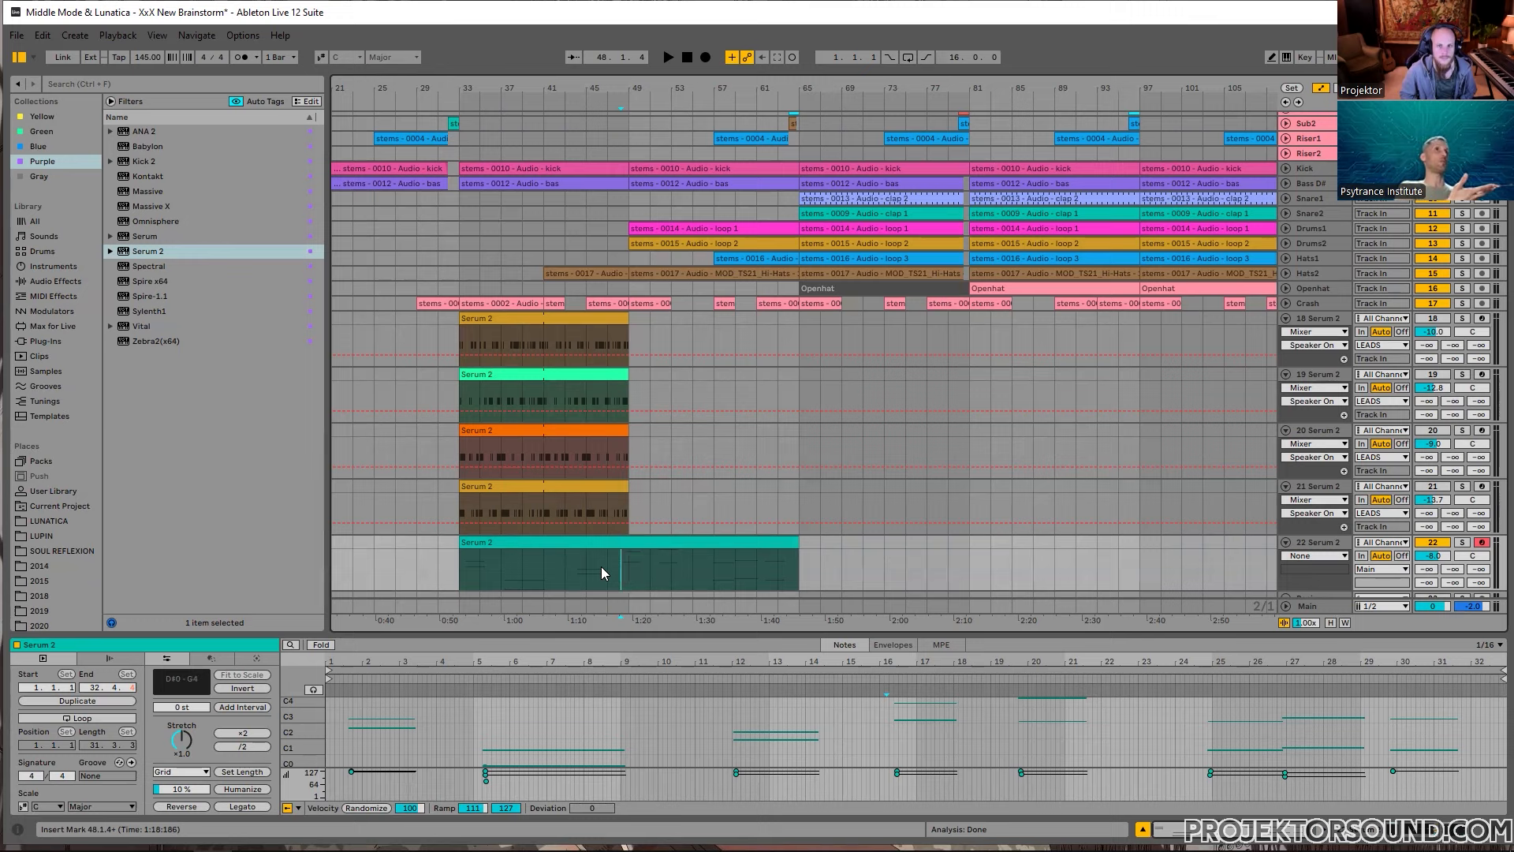
pyautogui.press('space')
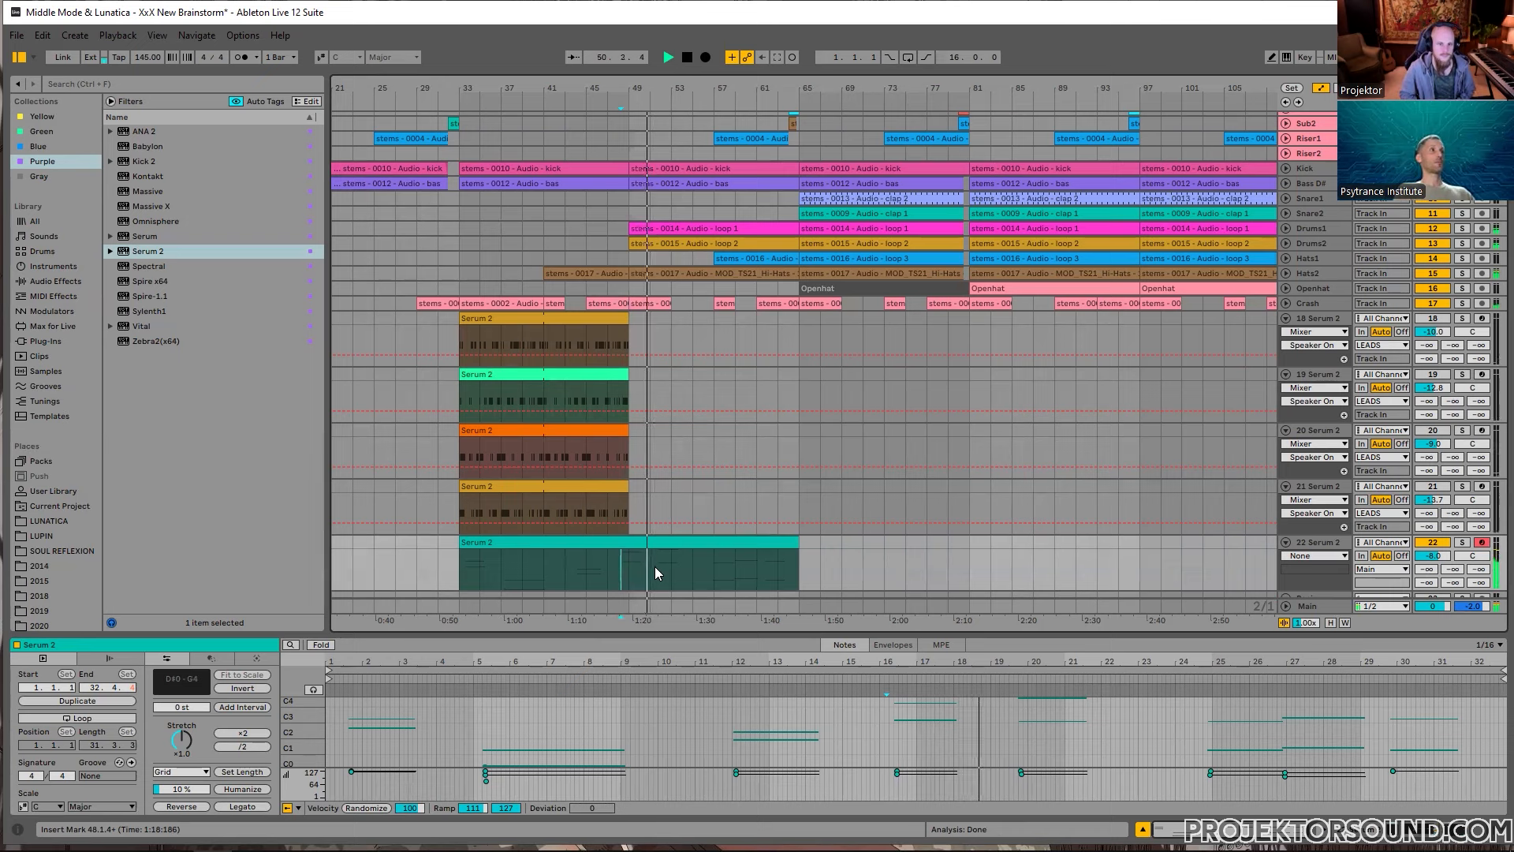
pyautogui.press('space')
pyautogui.click(655, 566)
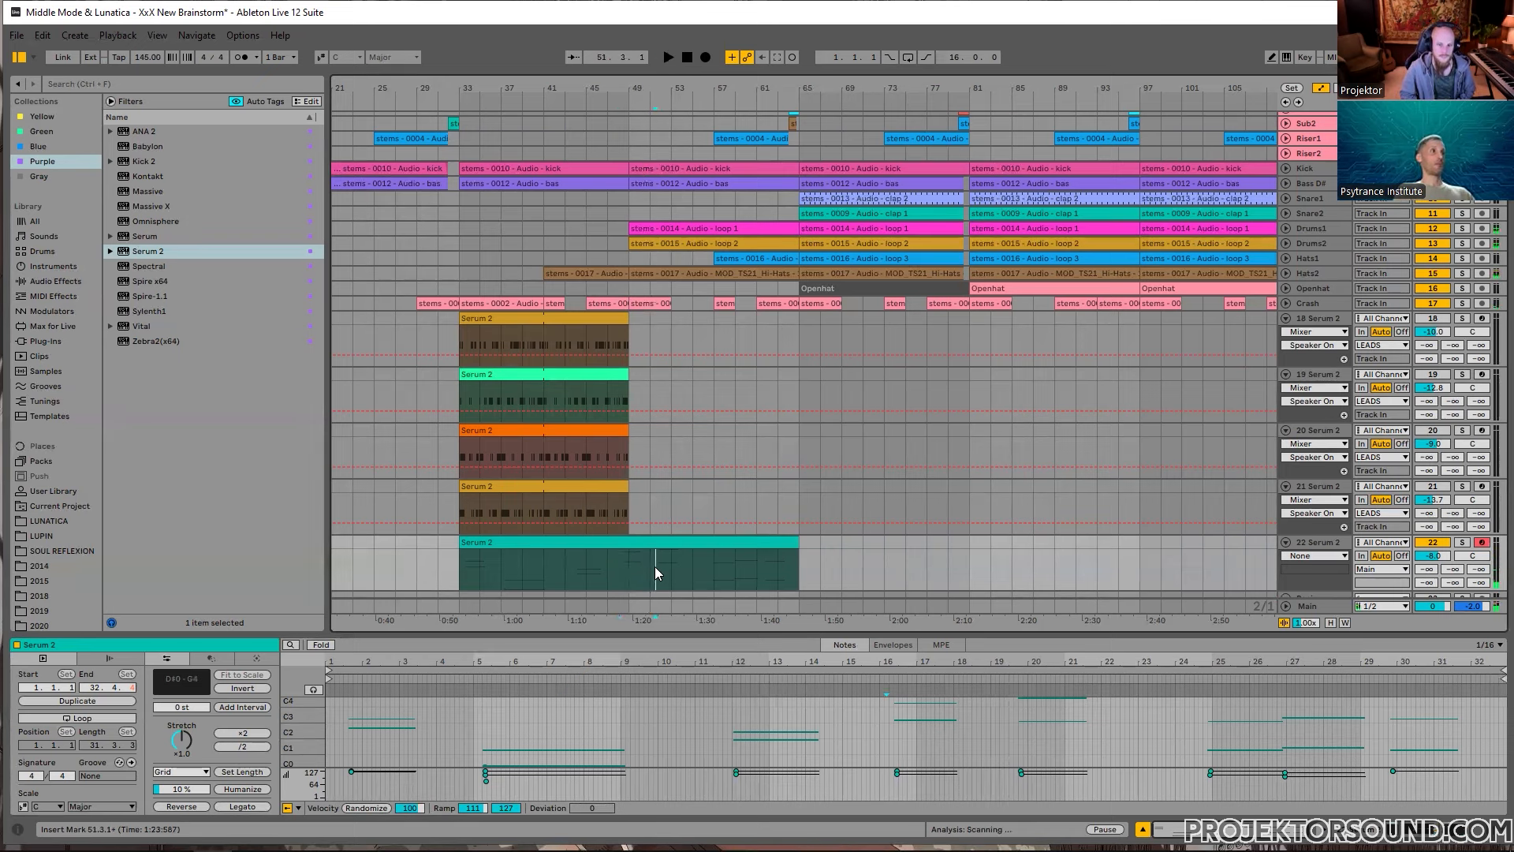
pyautogui.press('space')
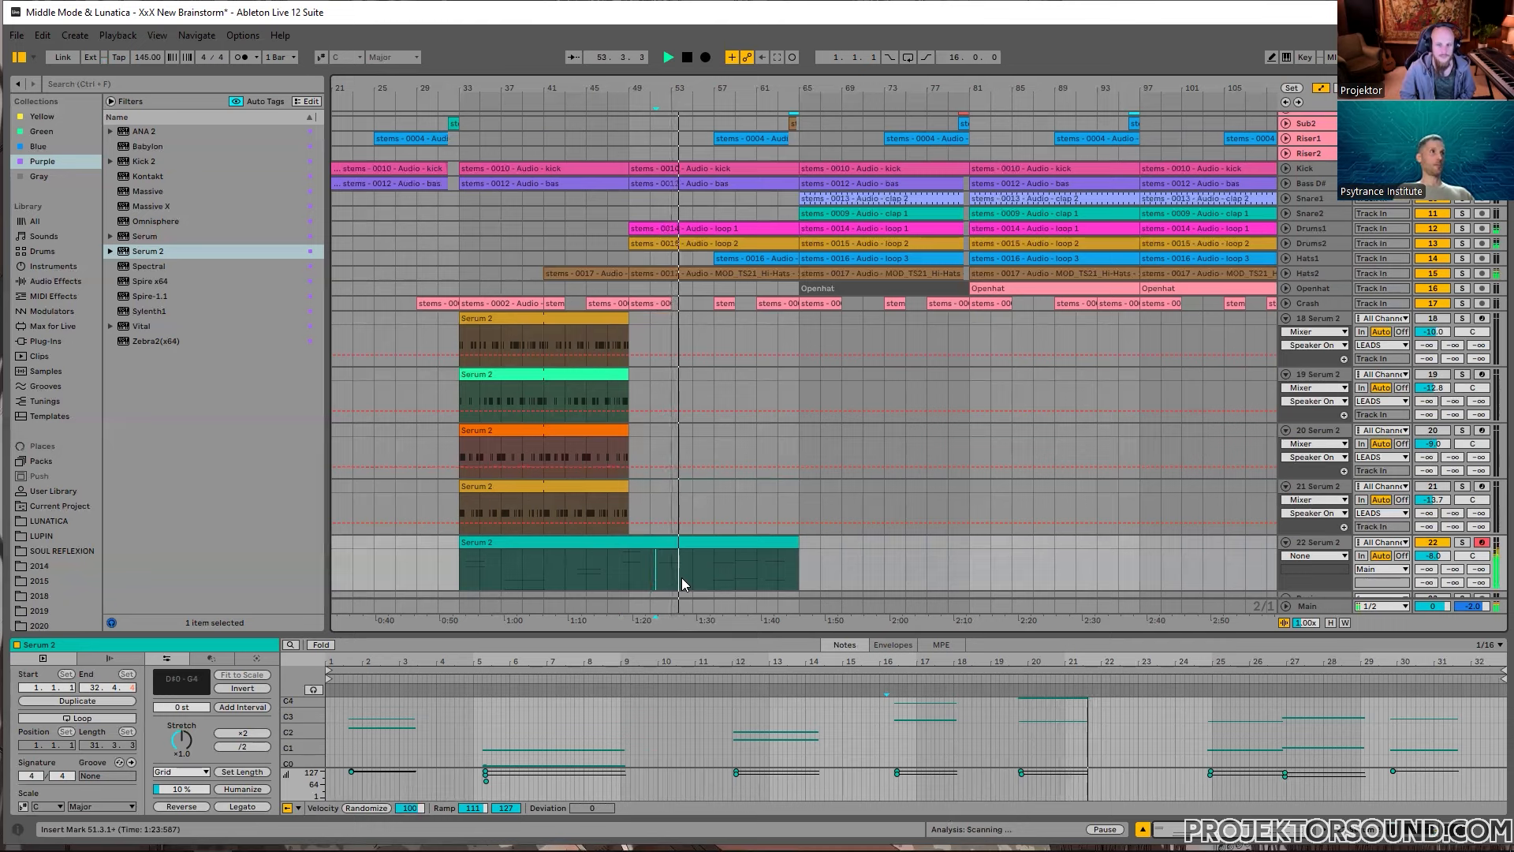
pyautogui.press('space')
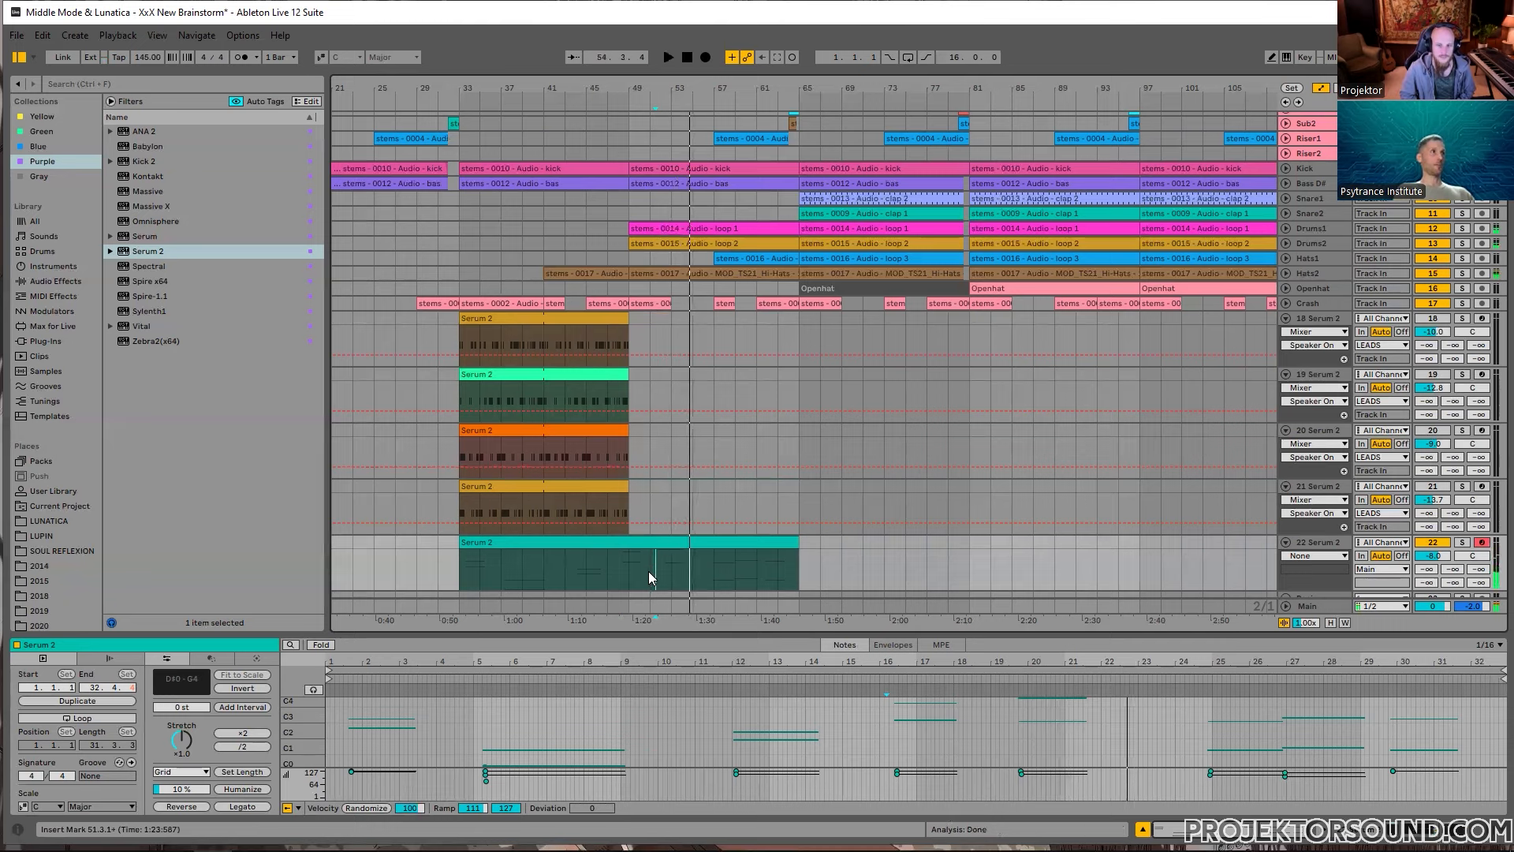
# Step: Audition the clip from song bar 56 and delete the chord starting near clip bar 27
pyautogui.click(709, 567)
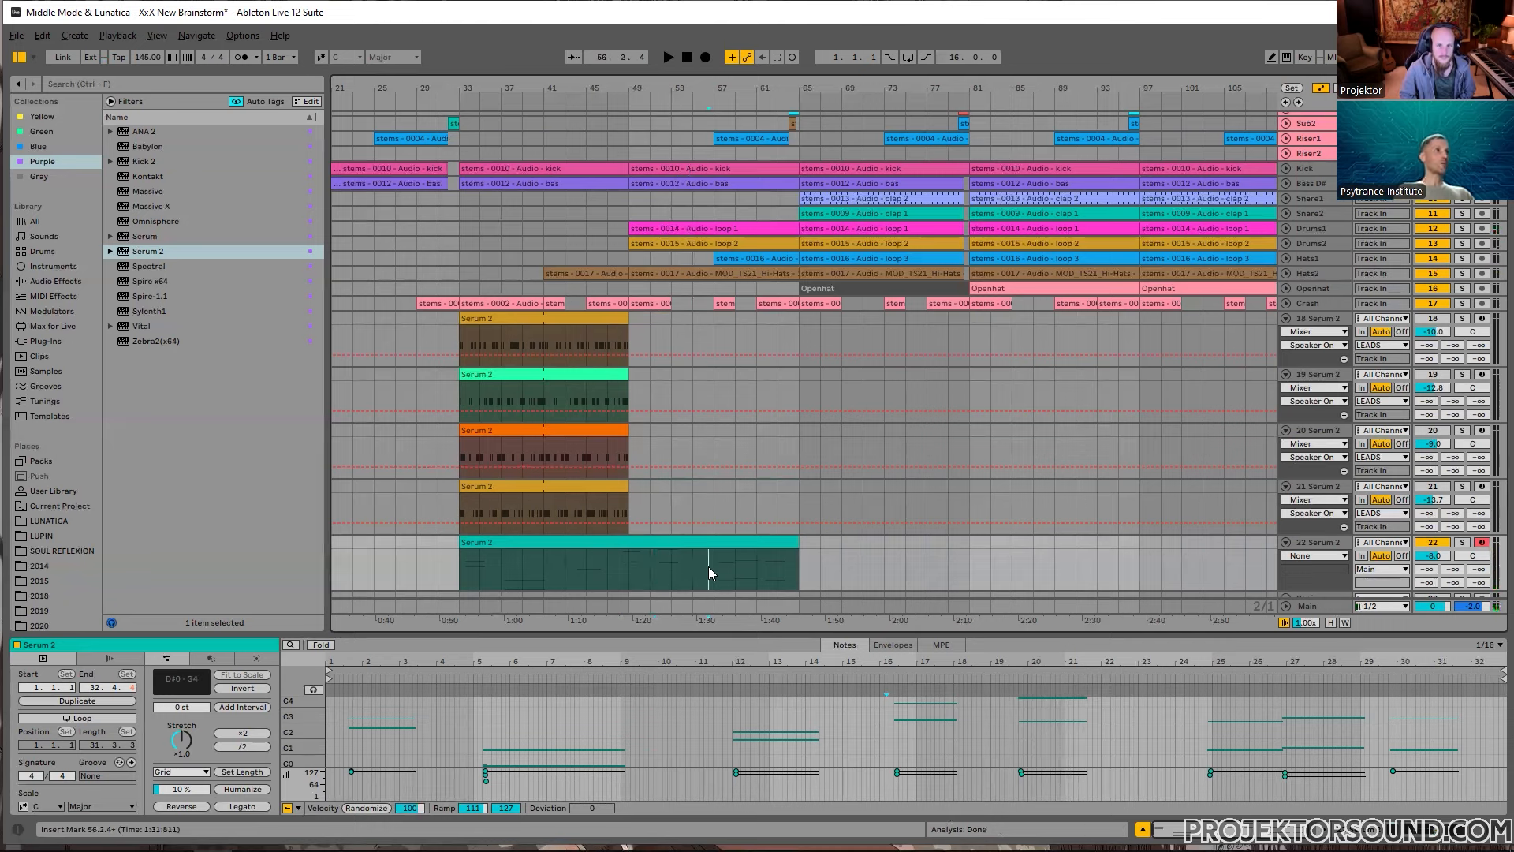
pyautogui.press('space')
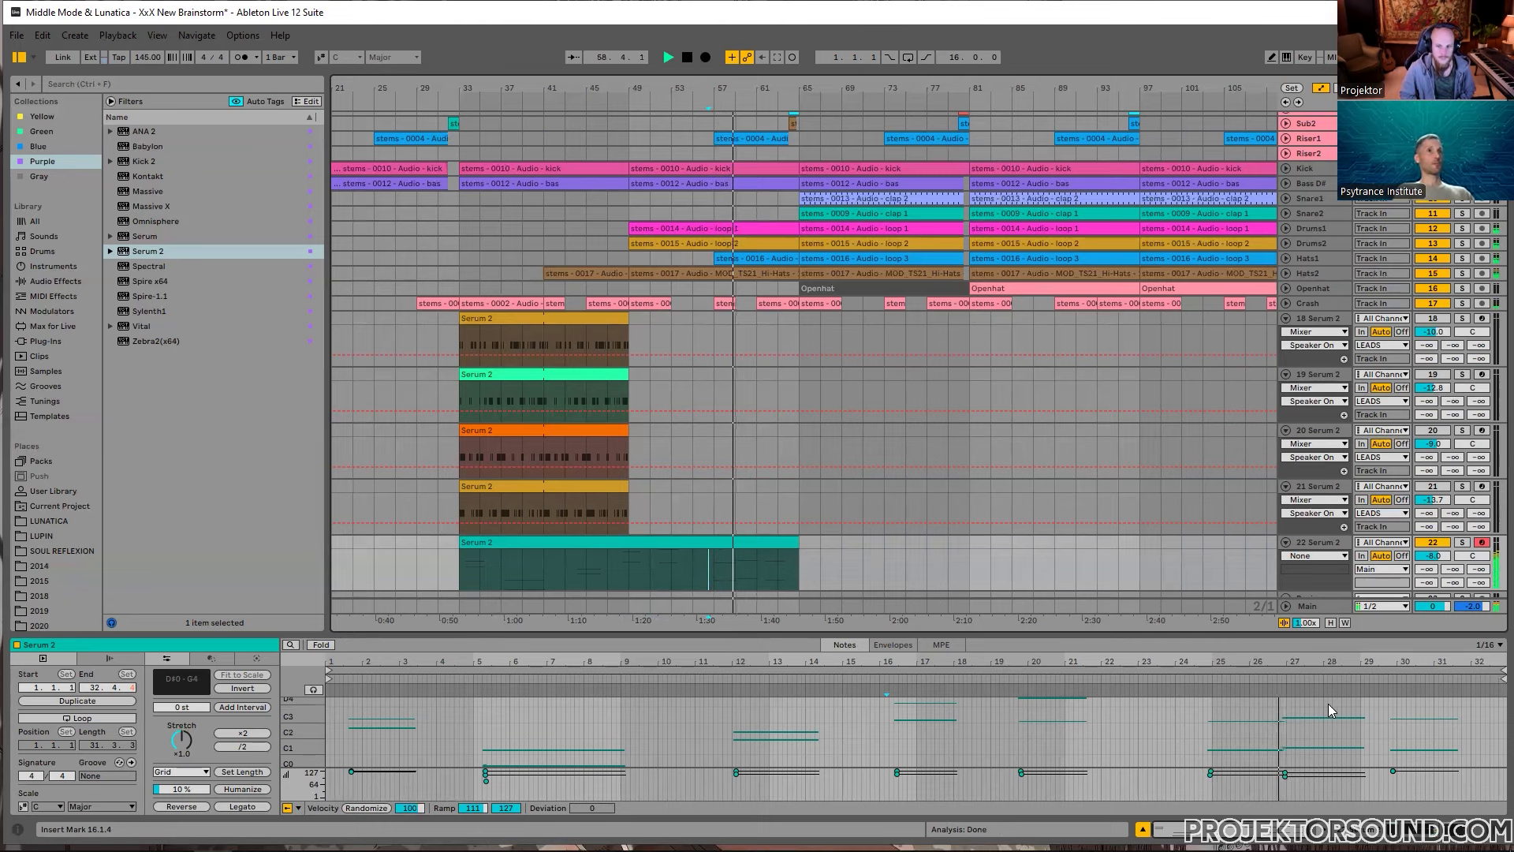
pyautogui.moveTo(1328, 703); pyautogui.dragTo(1336, 799)
pyautogui.press('space')
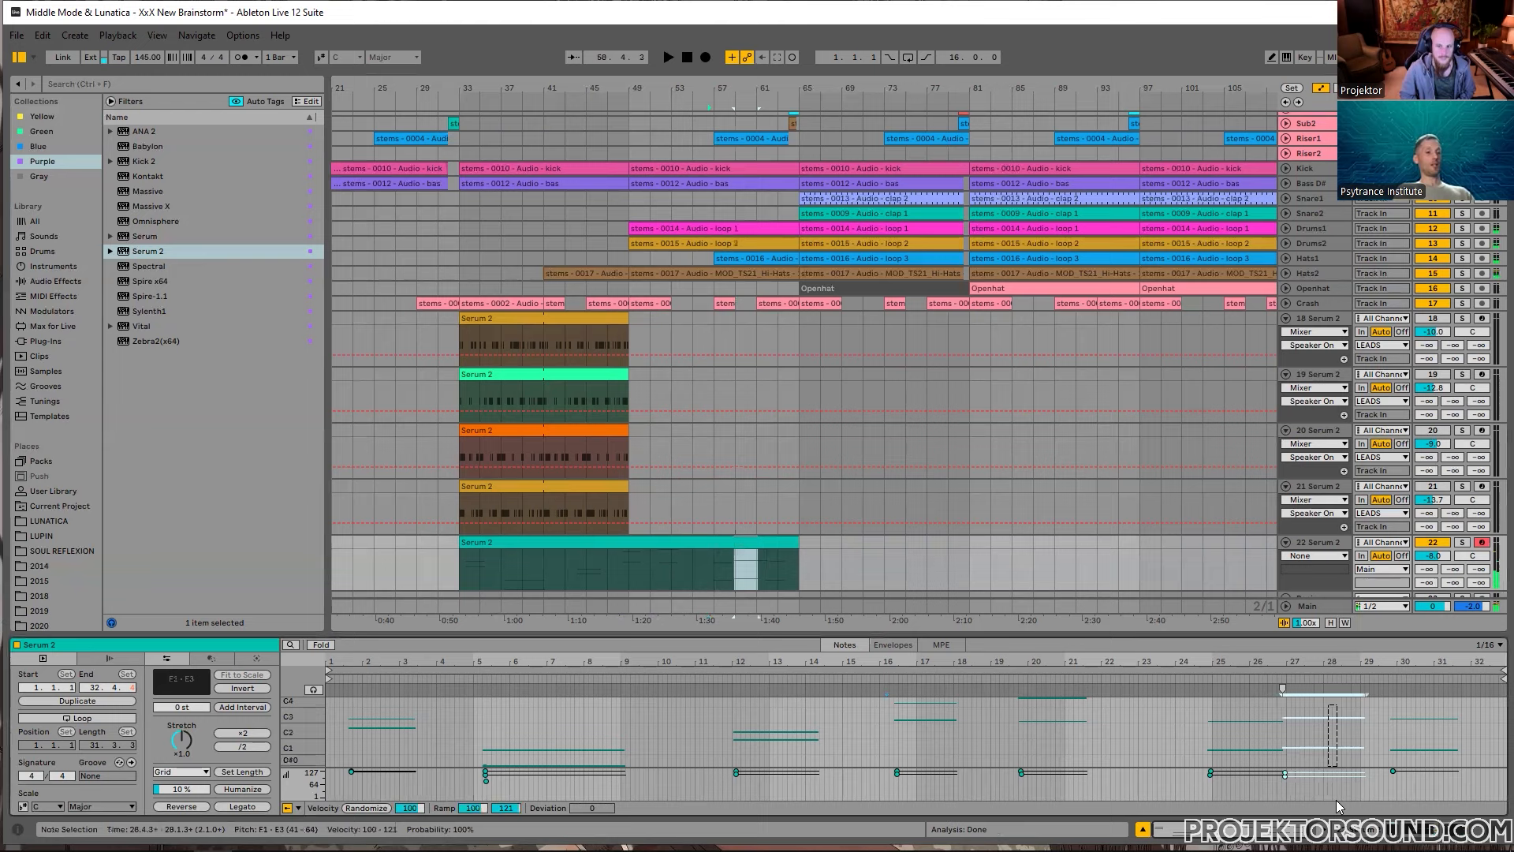
pyautogui.press('Delete')
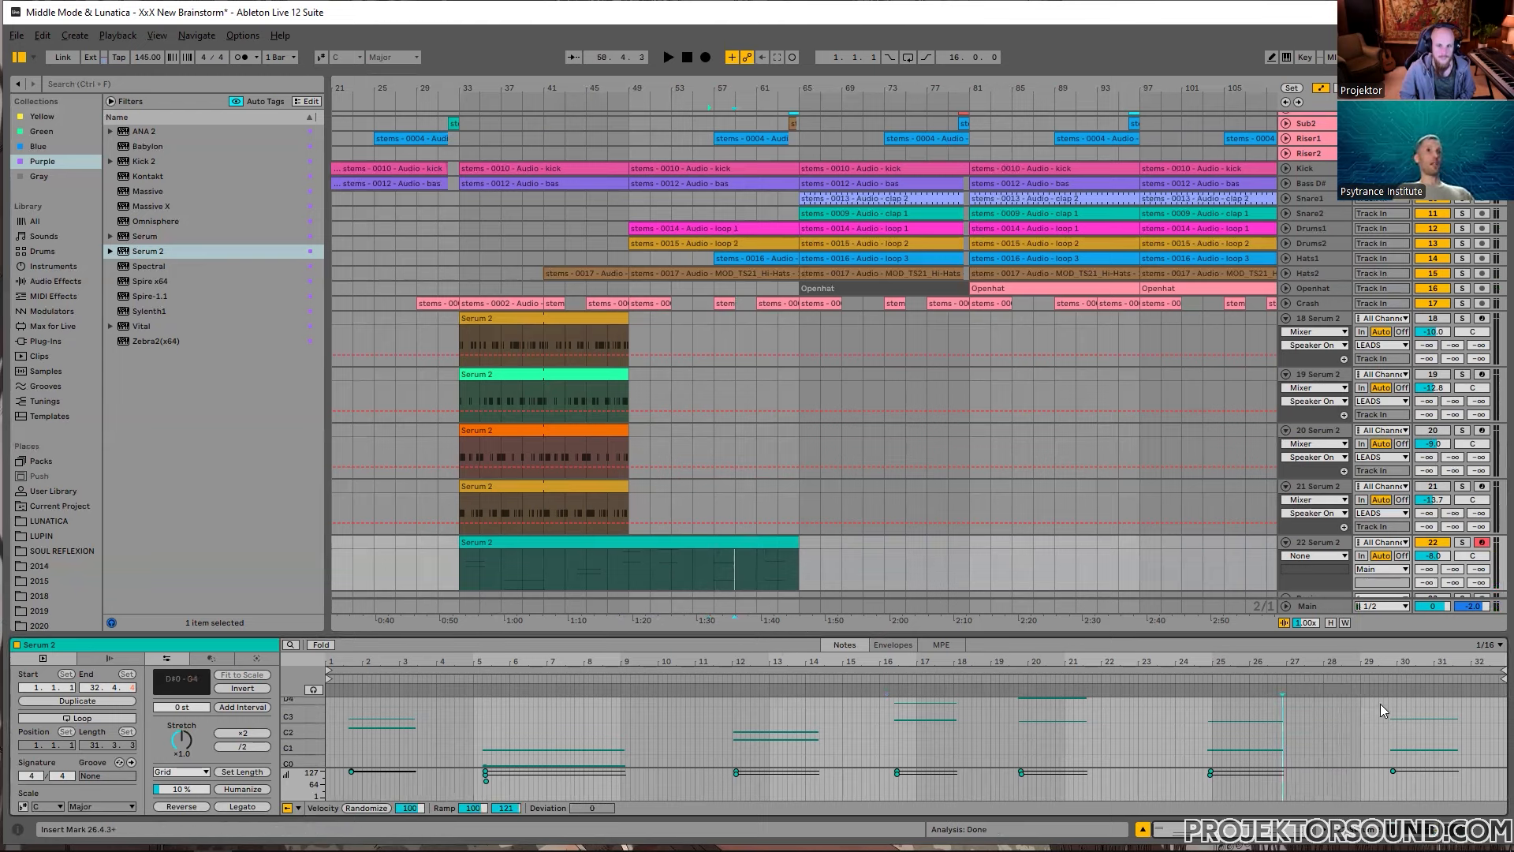
# Step: Listen to the last chord of the track 22 Serum 2 clip, playing from song bar 61
pyautogui.click(1388, 698)
pyautogui.press('space')
pyautogui.press('space')
pyautogui.click(758, 568)
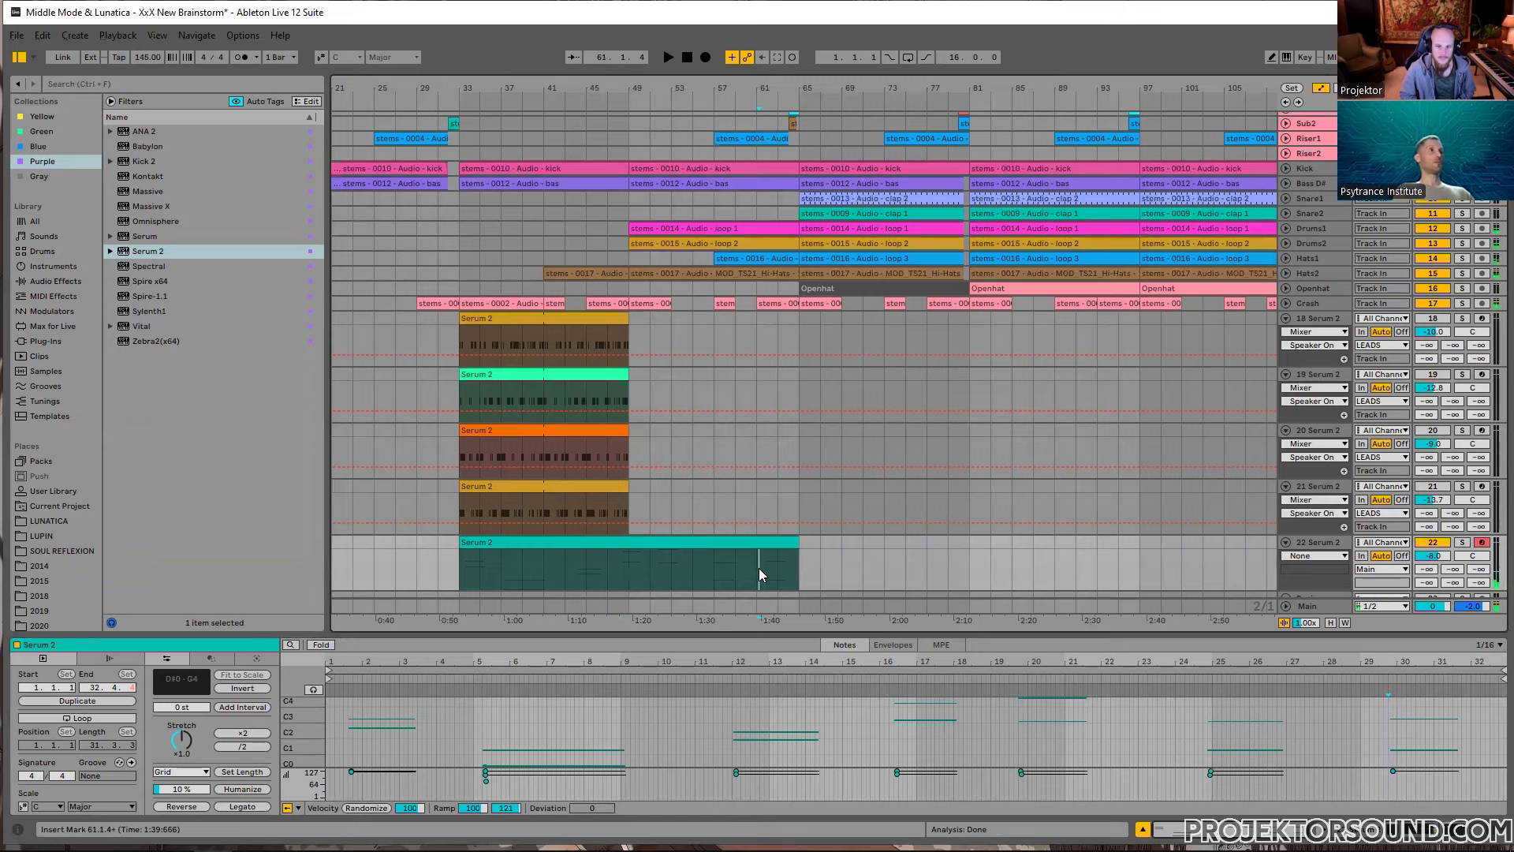
pyautogui.press('space')
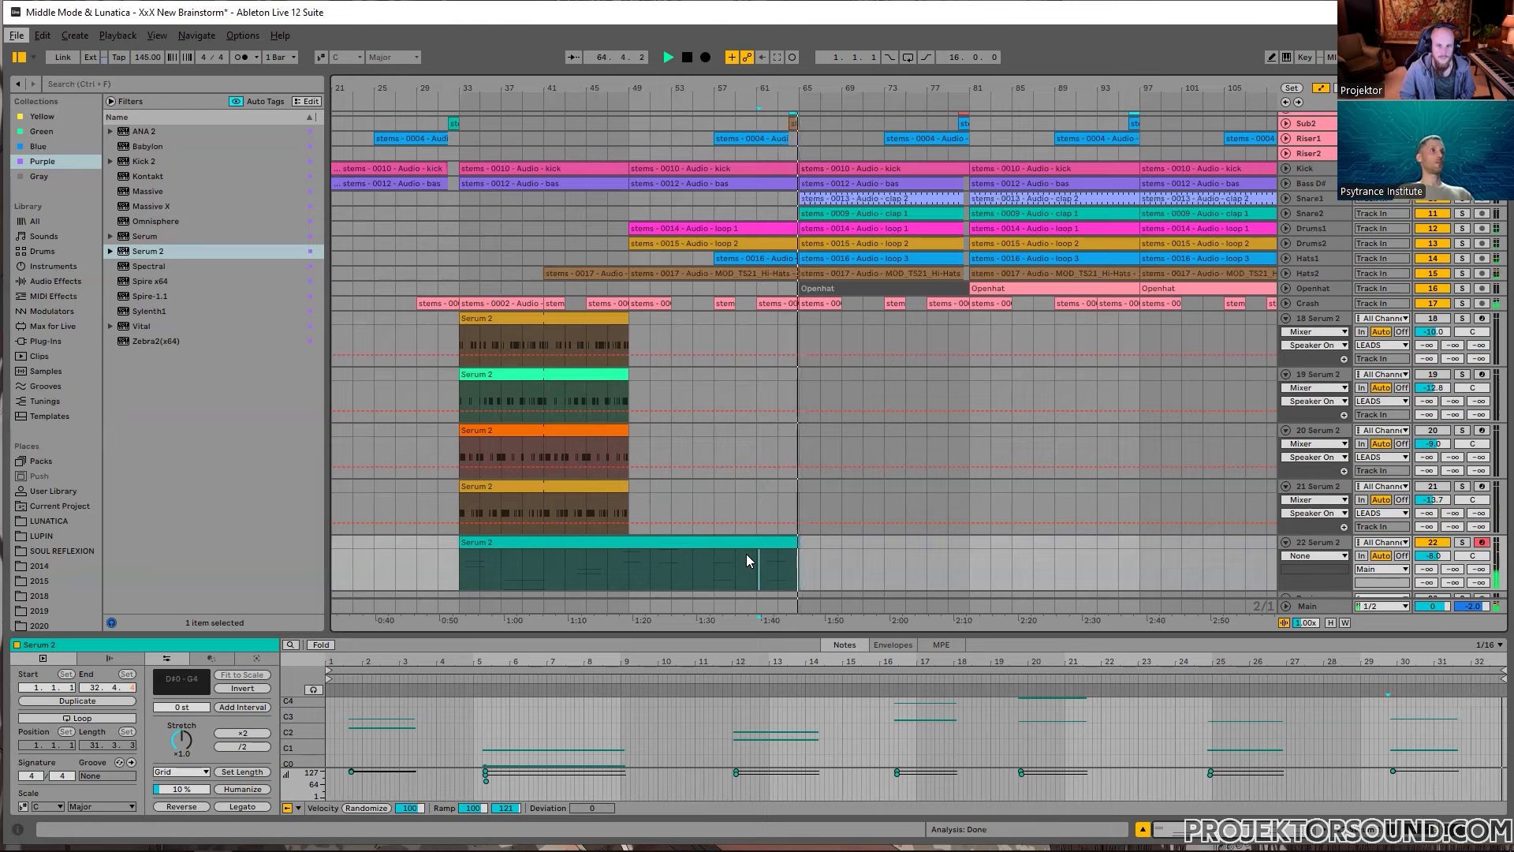
pyautogui.click(462, 572)
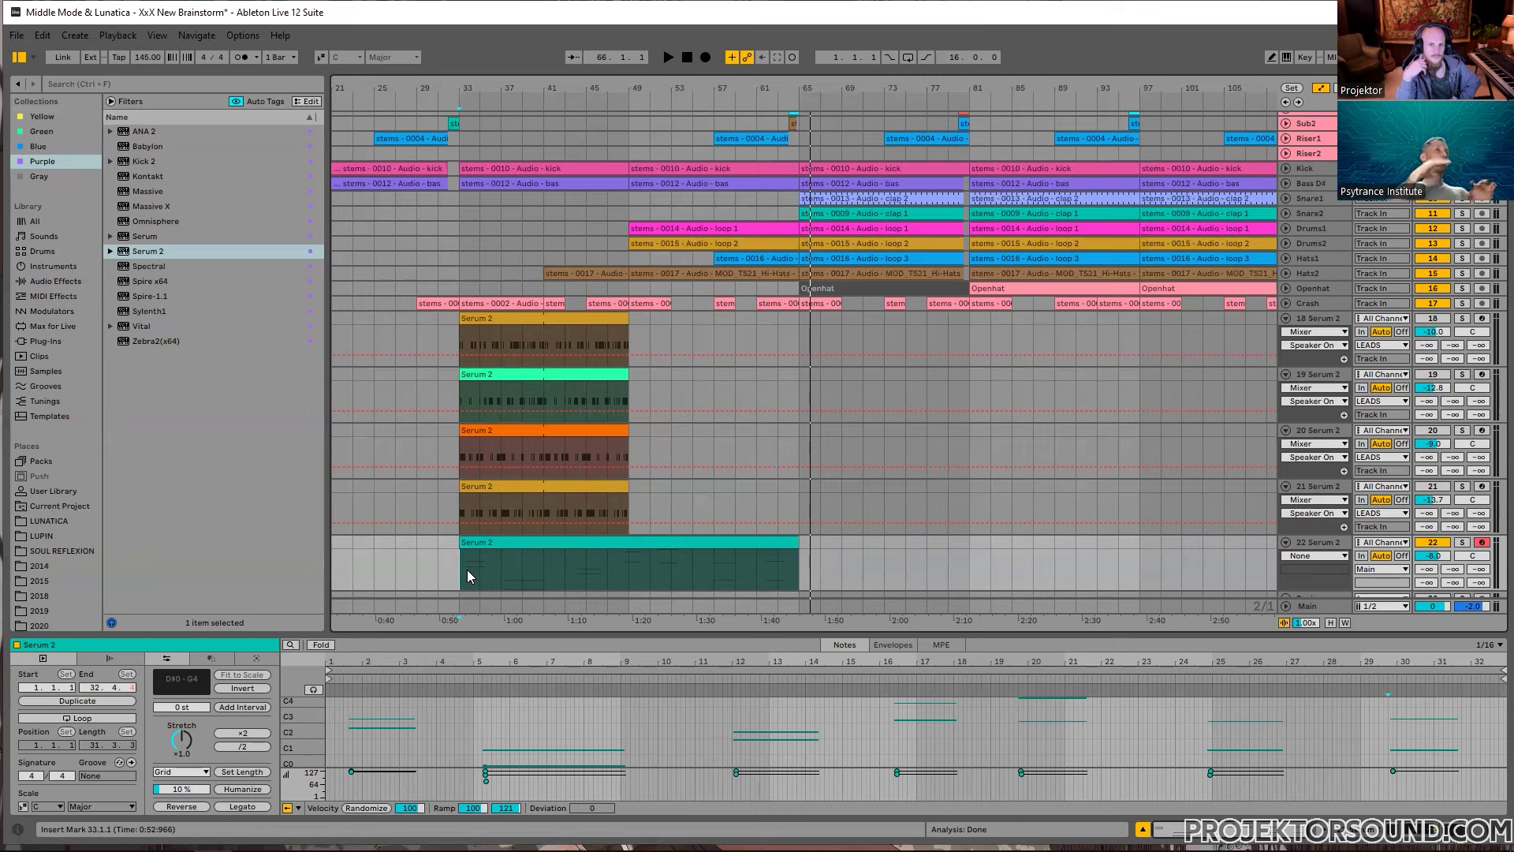
# Step: Try moving the whole track 22 chord clip to song bar 81, and undo the move
pyautogui.moveTo(467, 569); pyautogui.dragTo(796, 562)
pyautogui.click(793, 544)
pyautogui.scroll(-1, 781, 546)
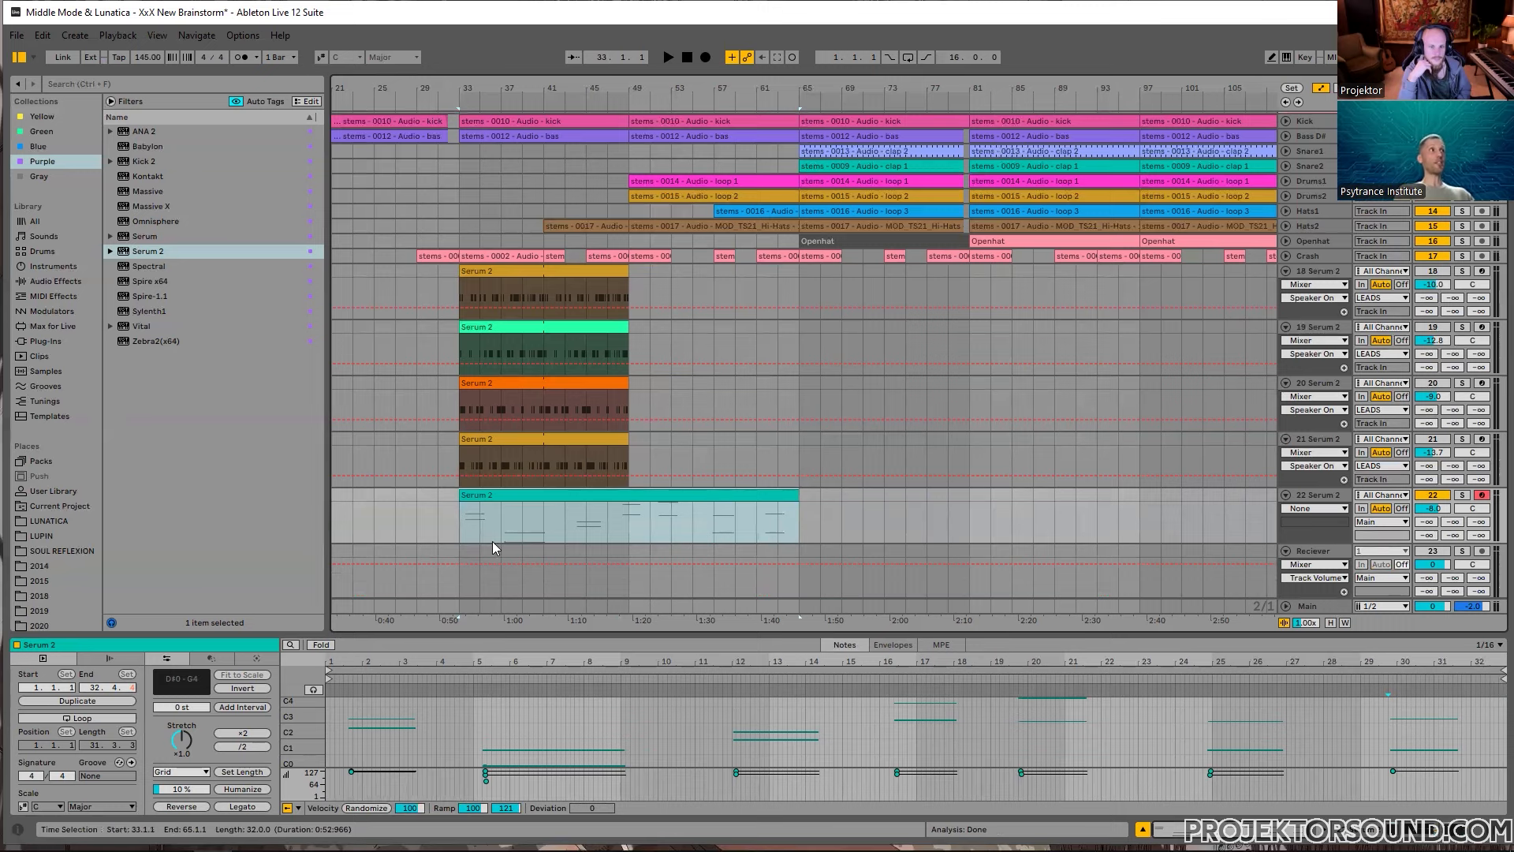
pyautogui.click(458, 525)
pyautogui.scroll(-1, 465, 513)
pyautogui.click(498, 457)
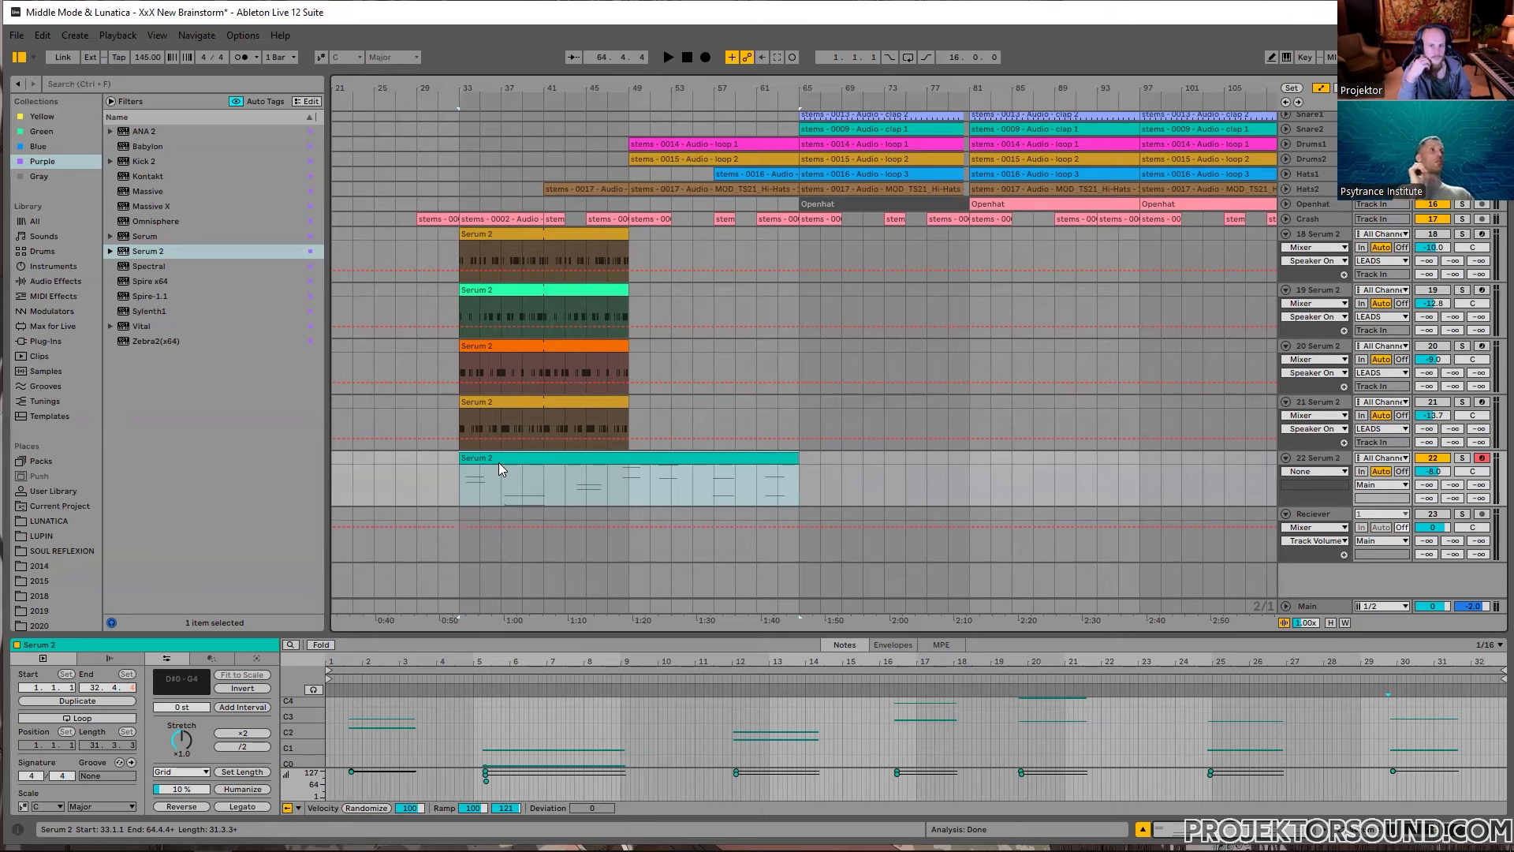
pyautogui.click(459, 478)
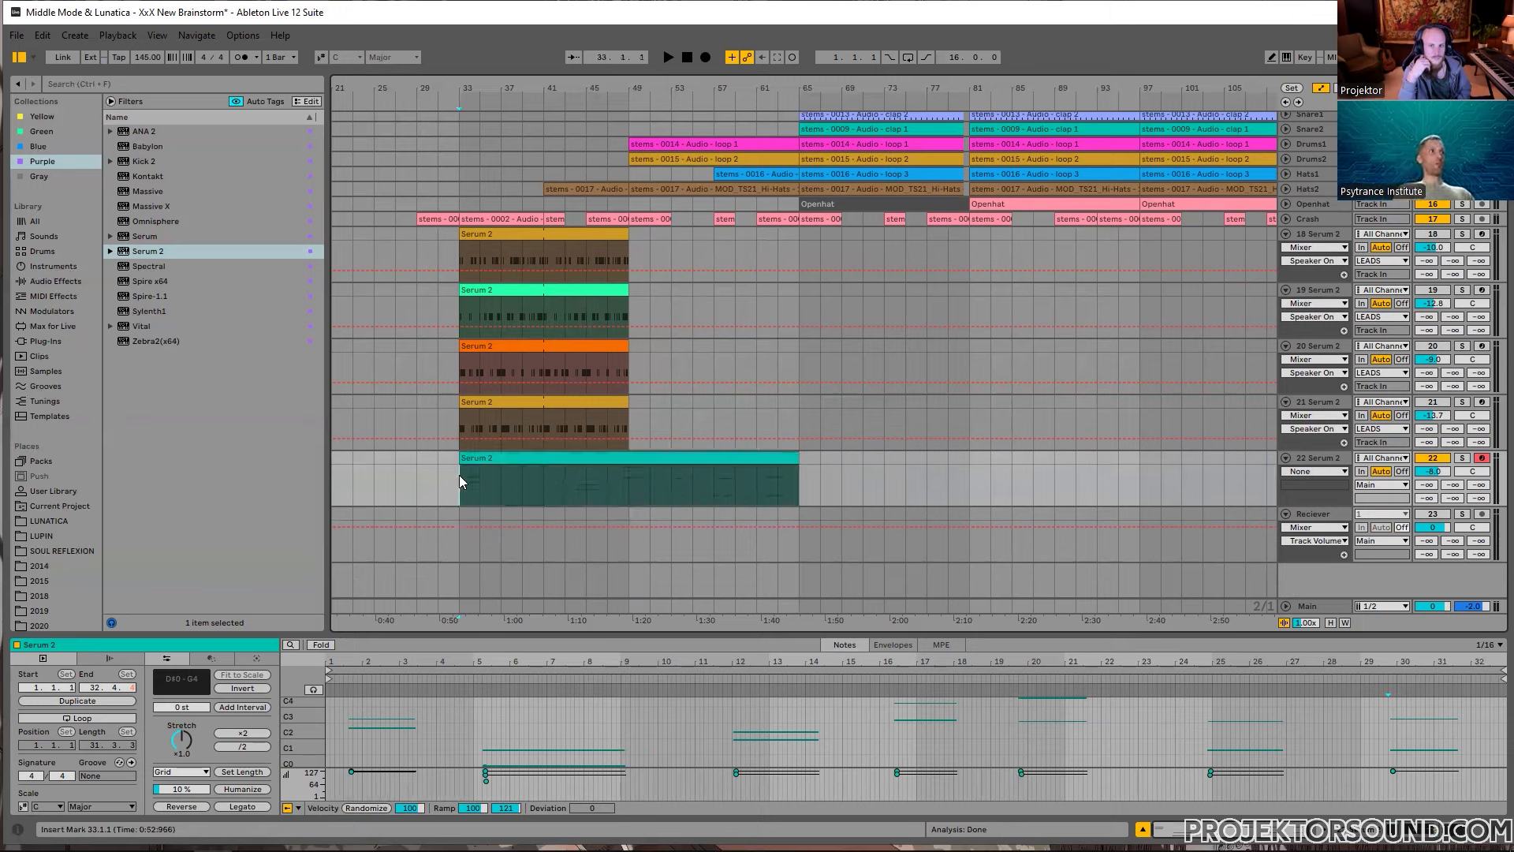
pyautogui.click(503, 459)
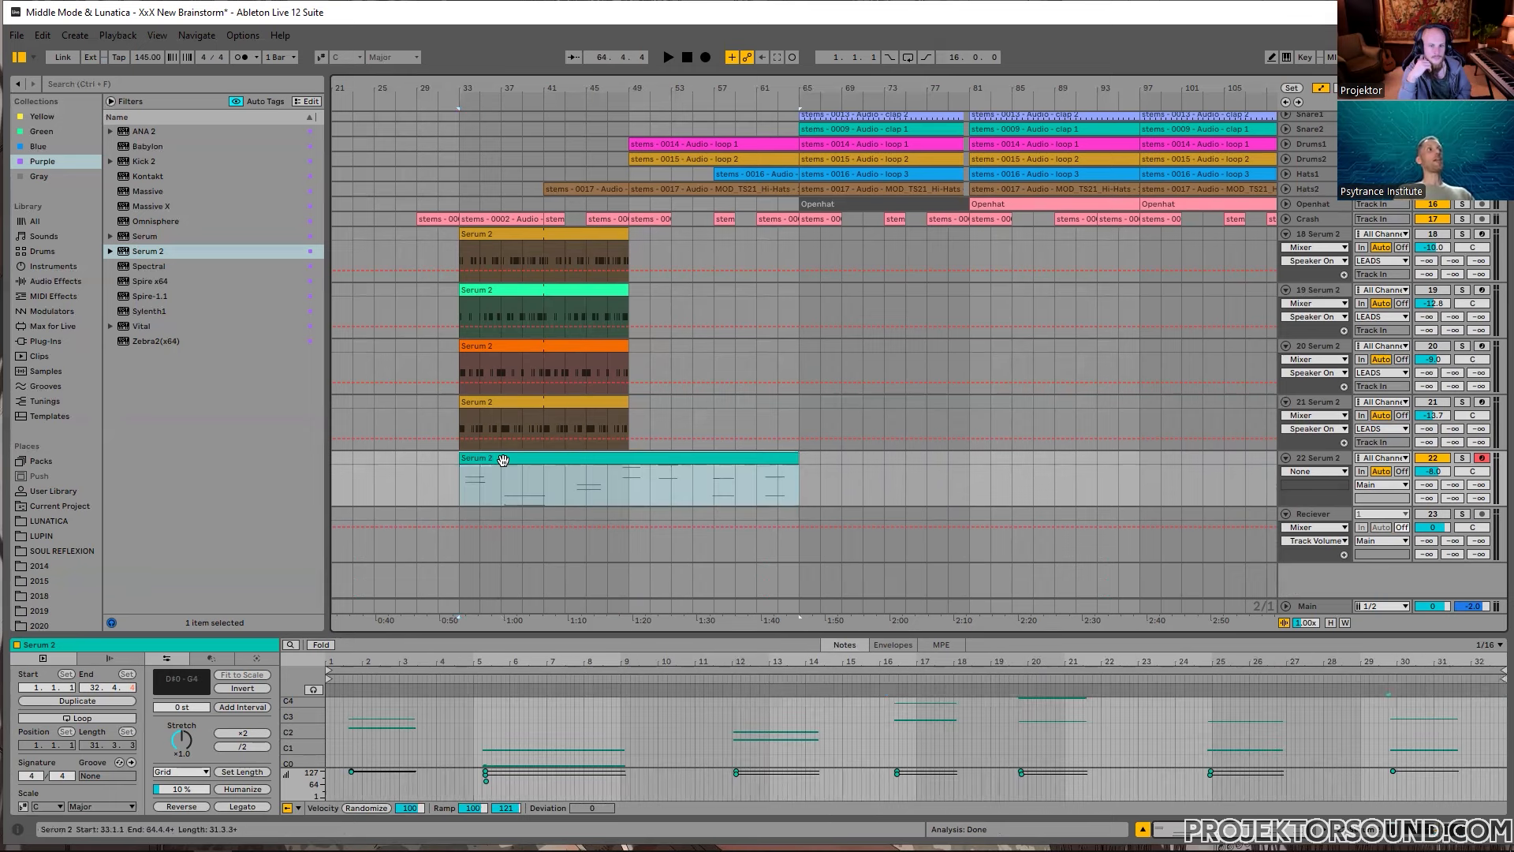
pyautogui.scroll(-3, 529, 461)
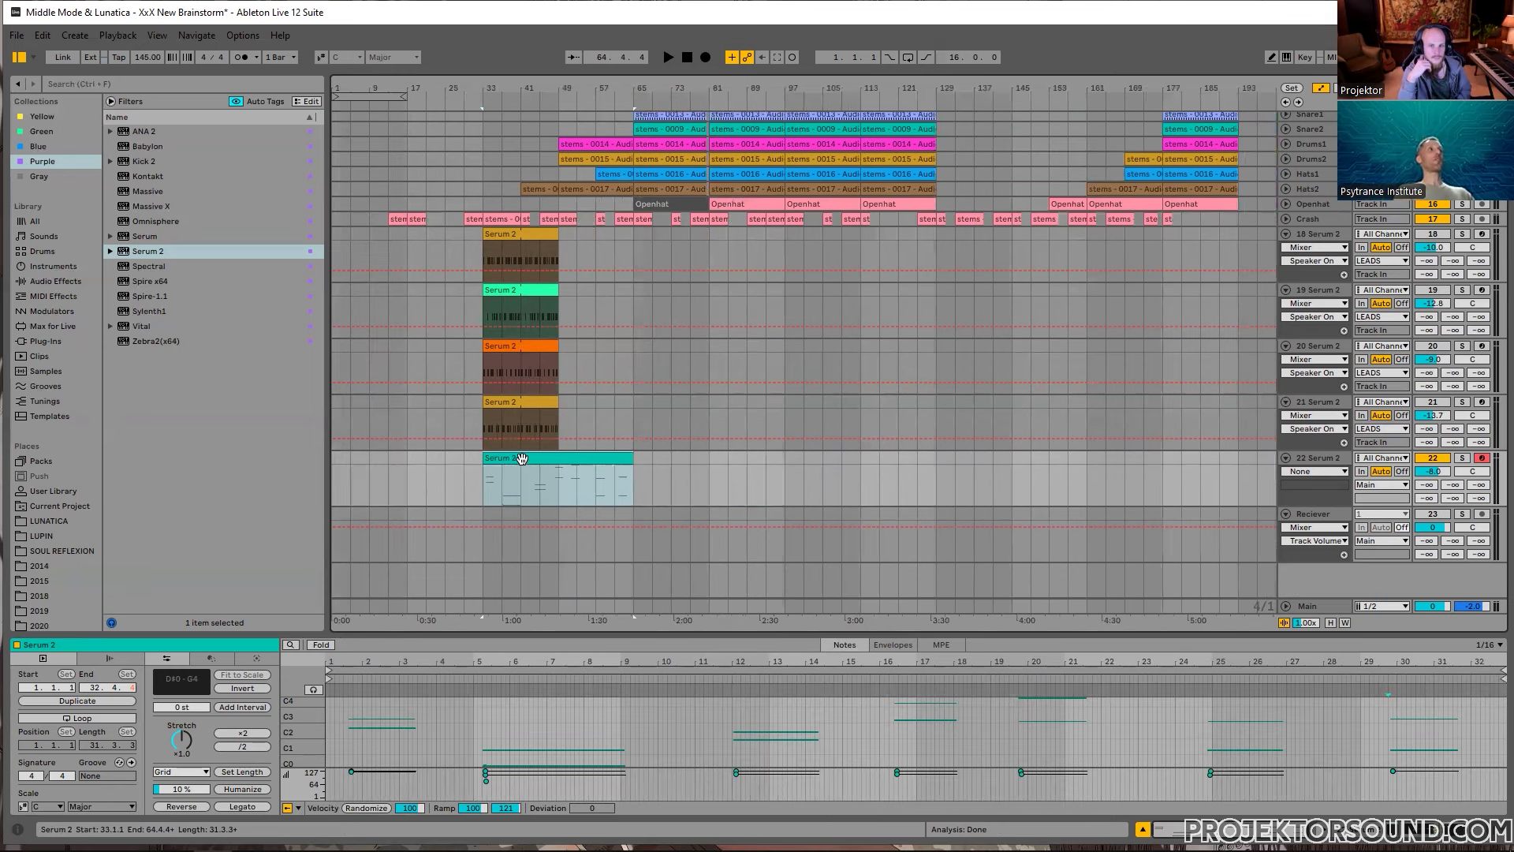
pyautogui.moveTo(521, 458); pyautogui.dragTo(749, 478)
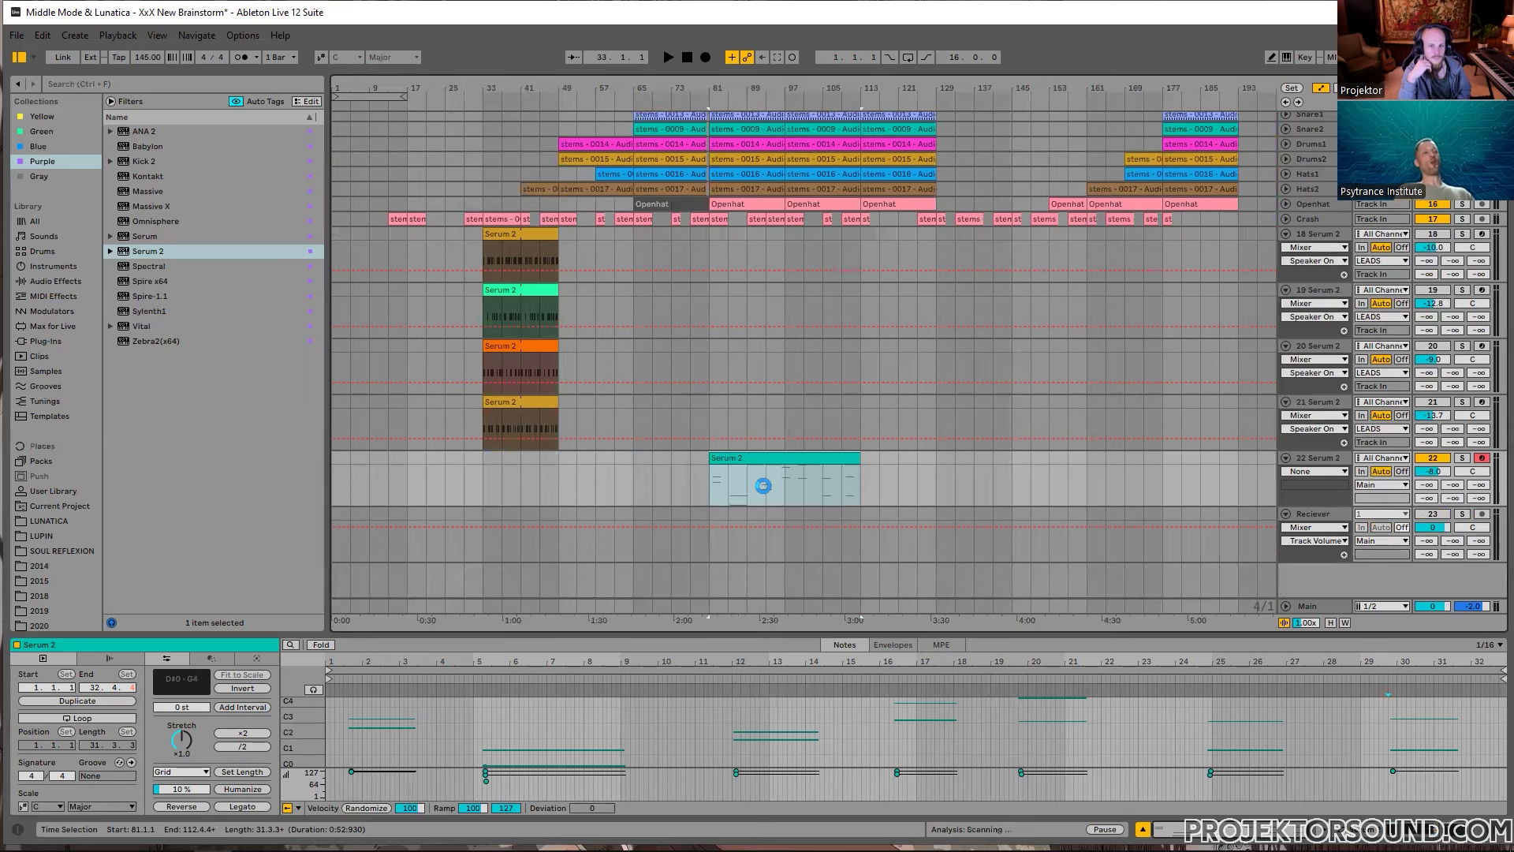
pyautogui.hotkey('ctrl', 'z')
# Step: Move the track 22 chord clip to song bar 177 and paste a copy of its first four bars at bar 33
pyautogui.click(484, 468)
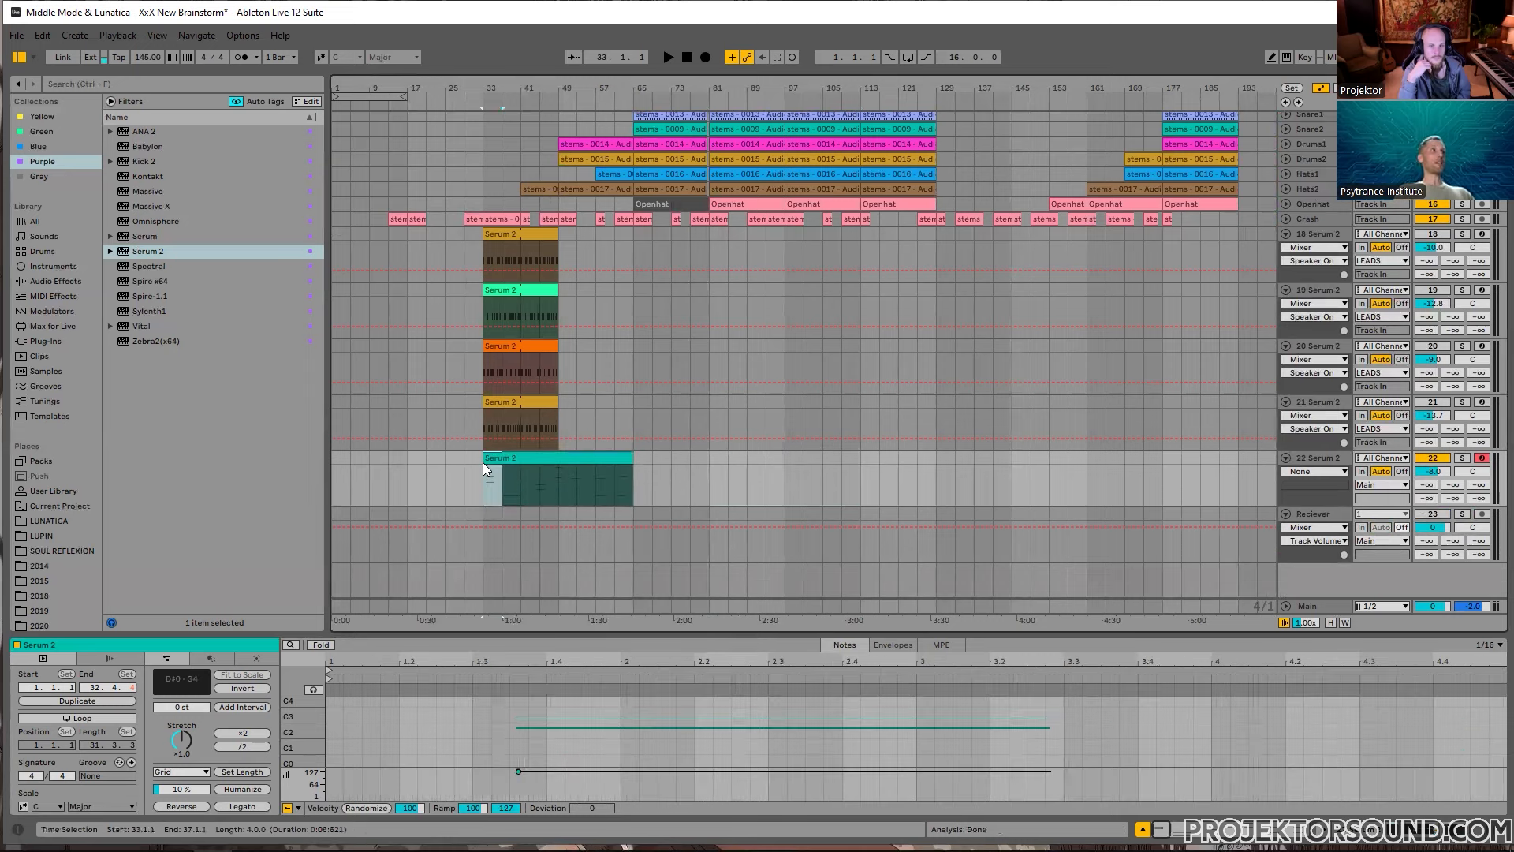
pyautogui.moveTo(536, 456); pyautogui.dragTo(1196, 495)
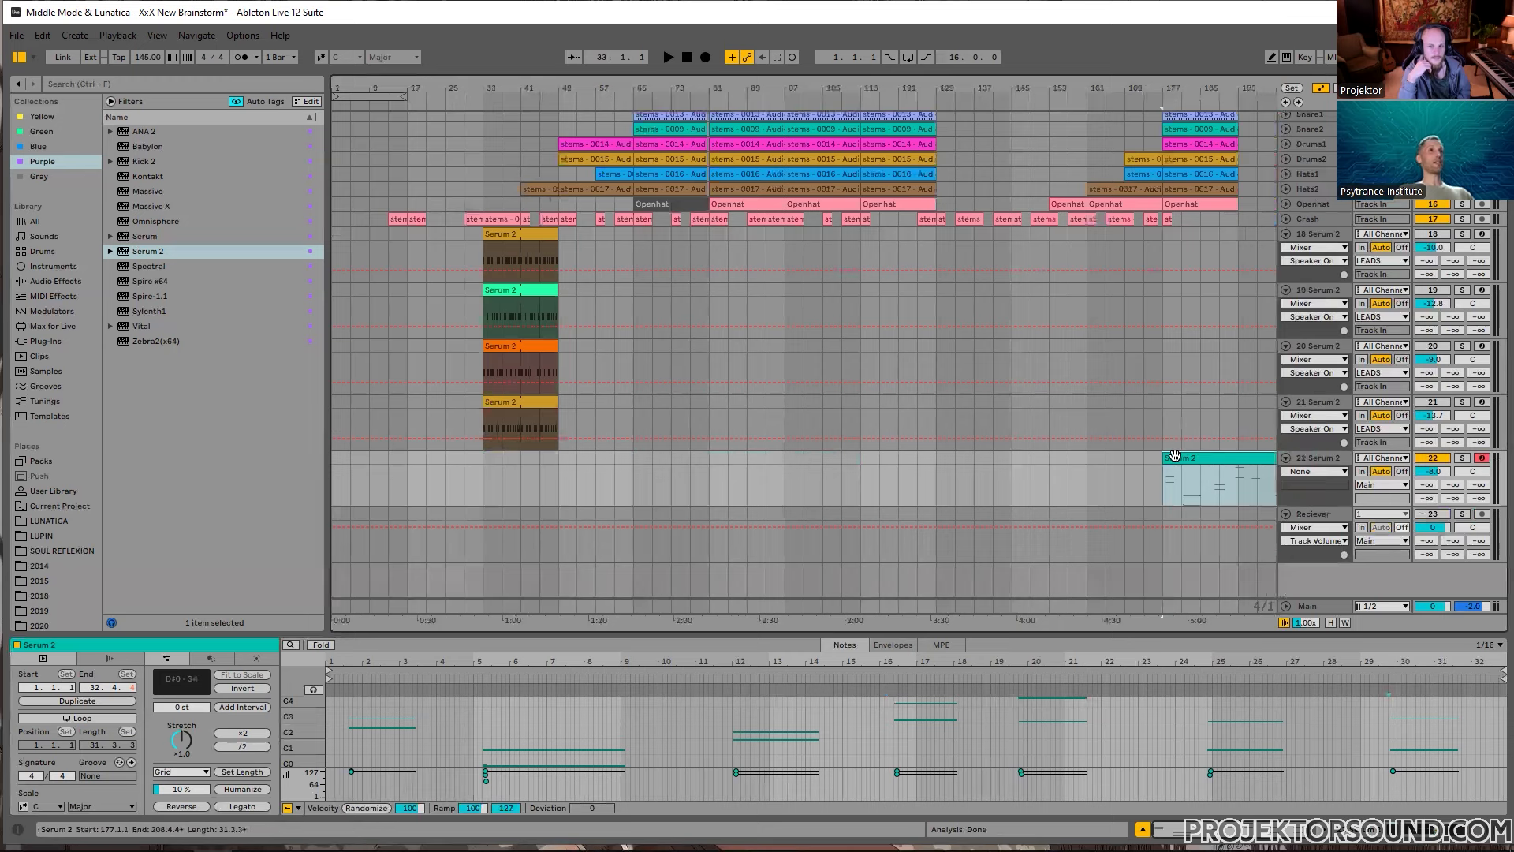
pyautogui.moveTo(1181, 484); pyautogui.dragTo(1169, 462)
pyautogui.scroll(-1, 1168, 472)
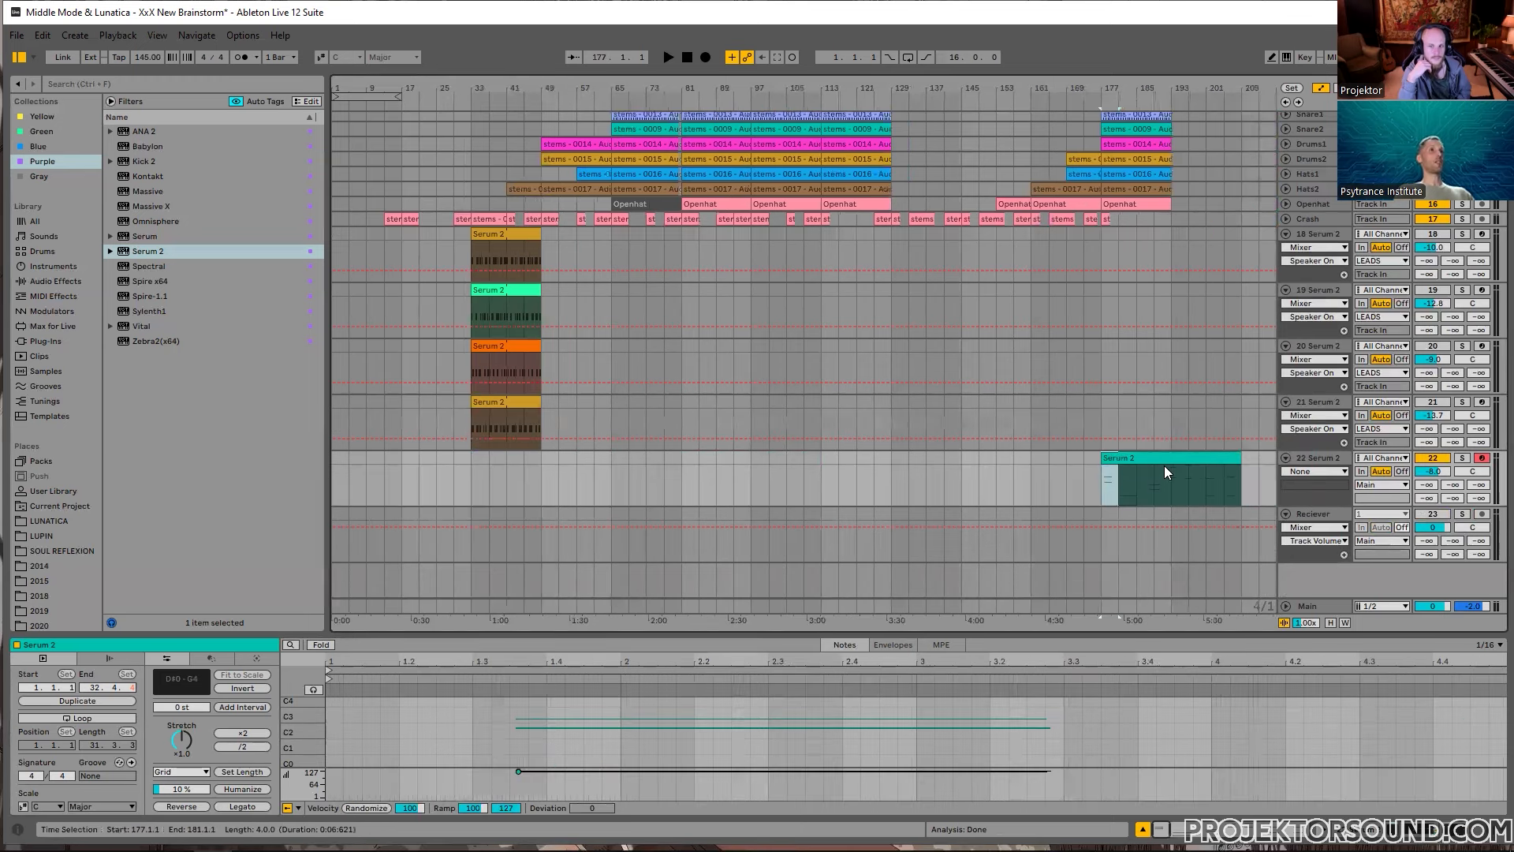
pyautogui.click(473, 459)
pyautogui.scroll(4, 473, 233)
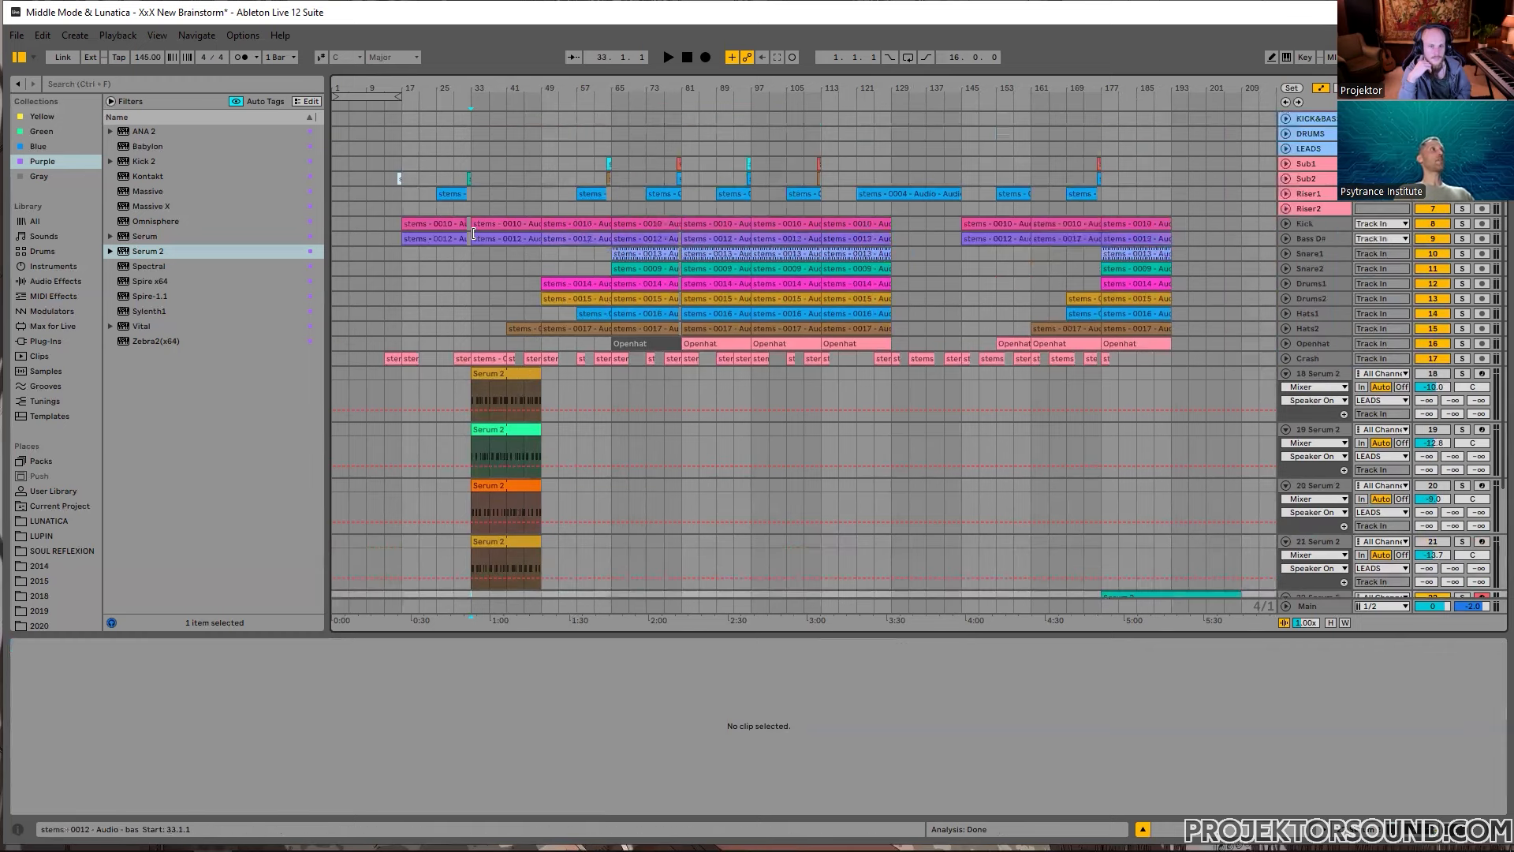
pyautogui.scroll(-4, 555, 169)
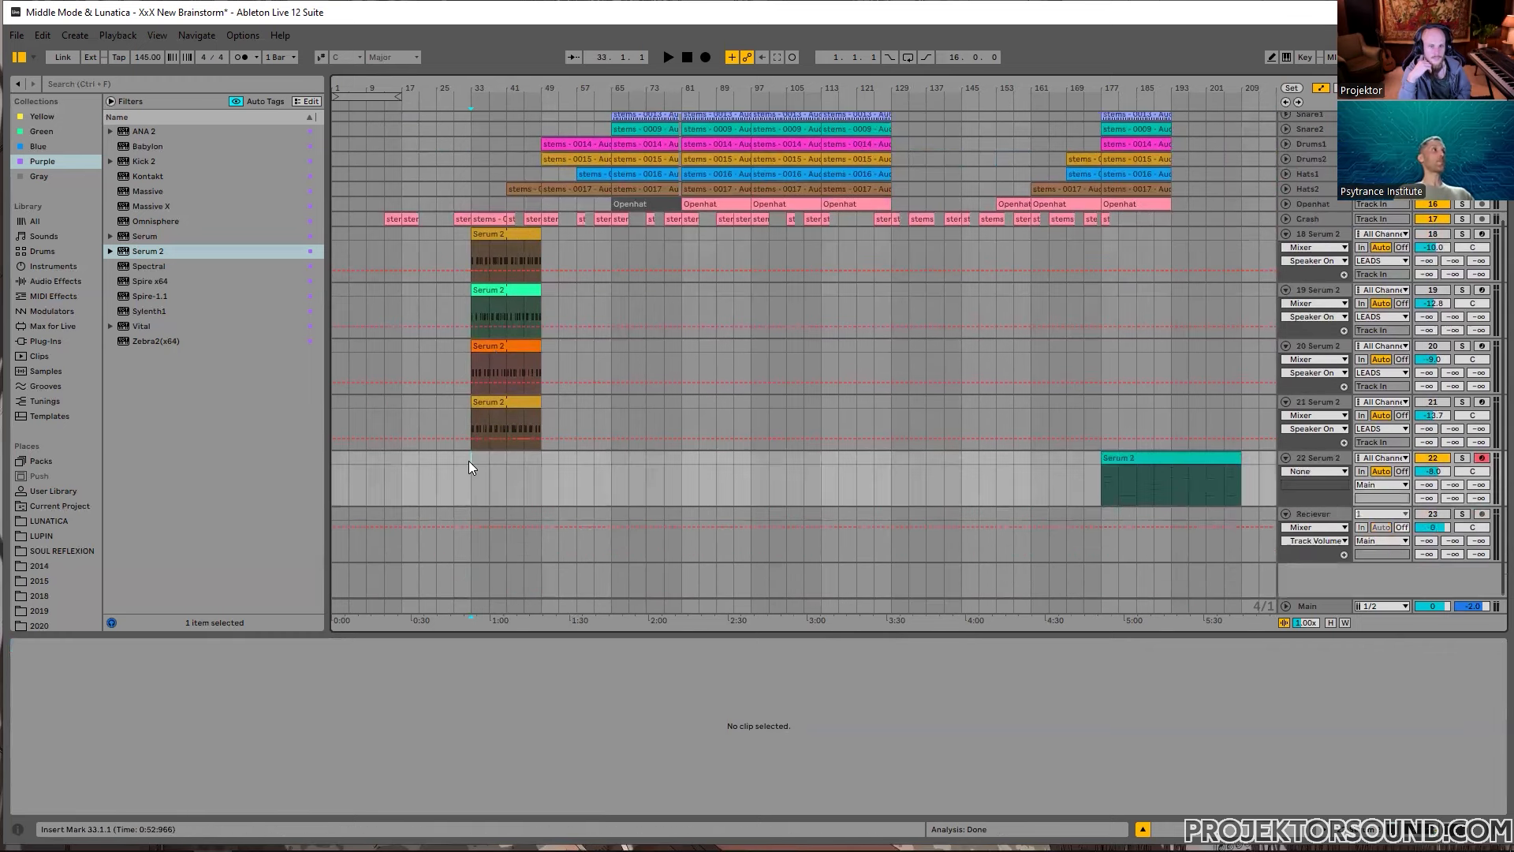
pyautogui.hotkey('ctrl', 'v')
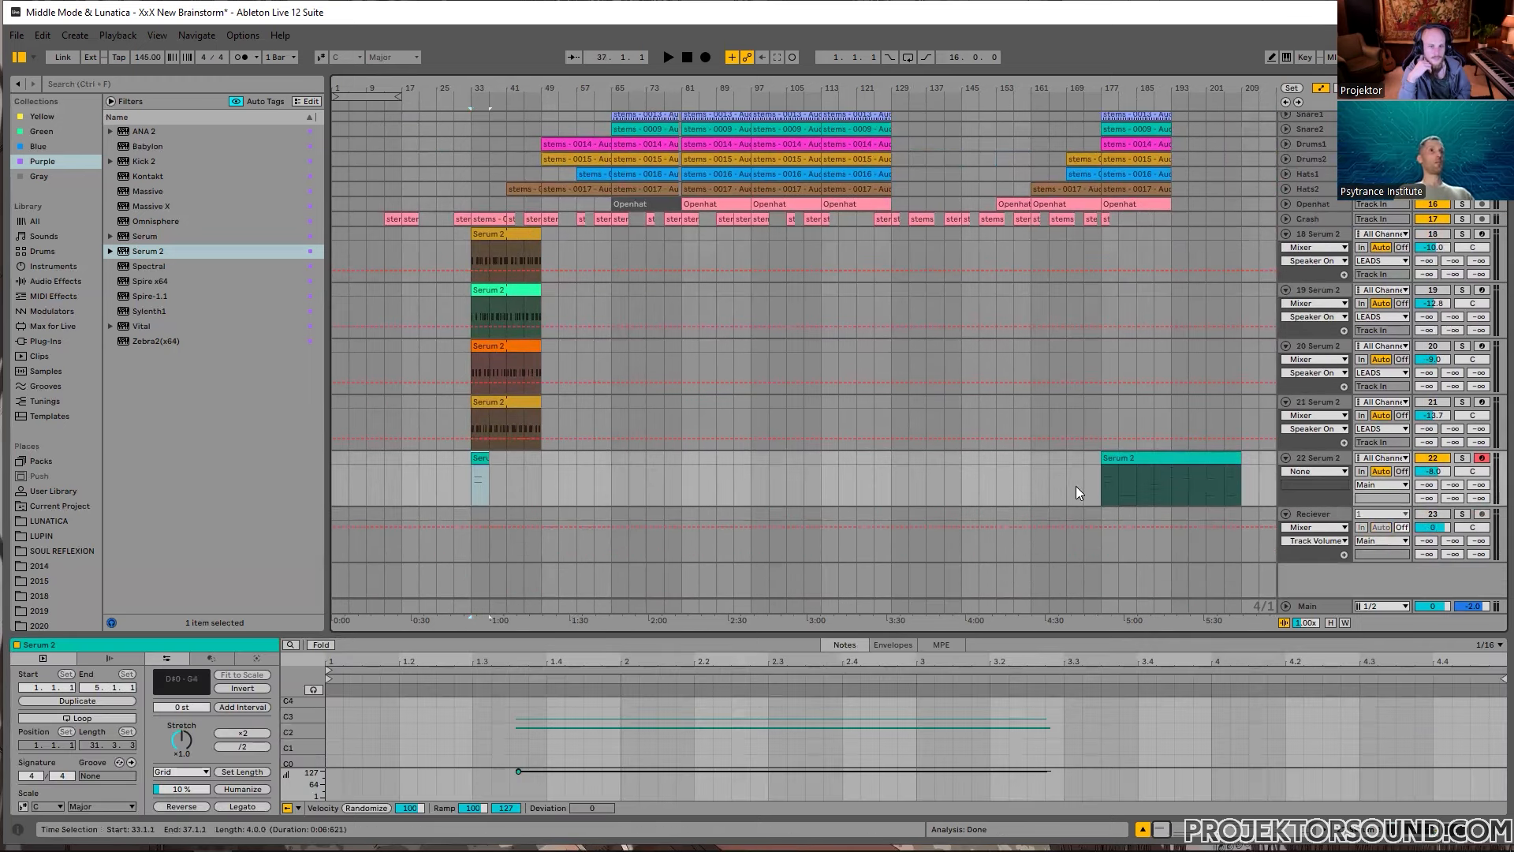
# Step: Copy the chord section at song bars 181 to 185 of track 22 and paste it at bar 41
pyautogui.click(1121, 486)
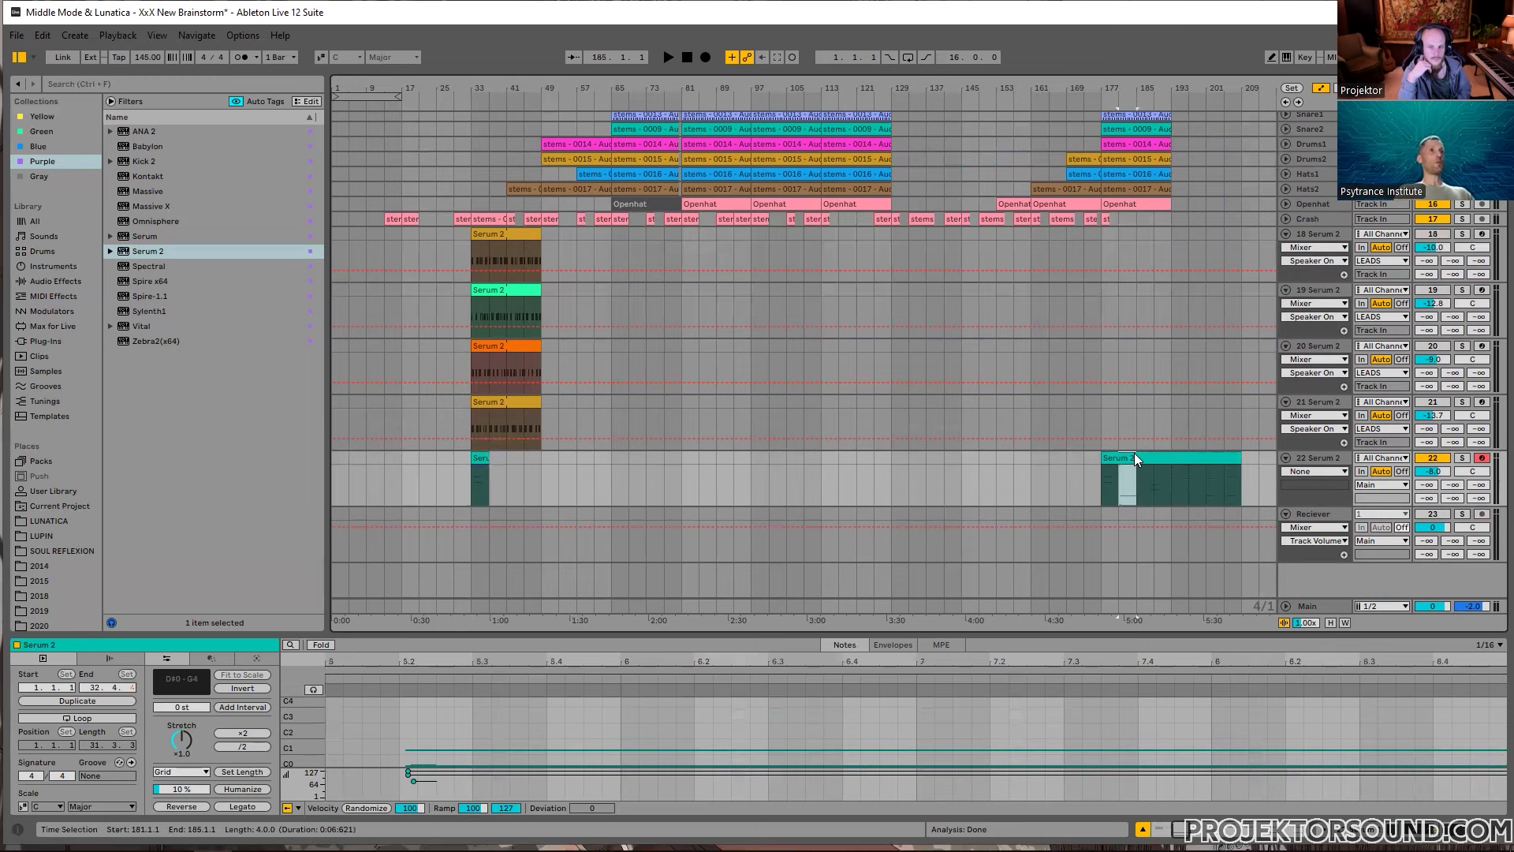
pyautogui.click(516, 456)
pyautogui.hotkey('ctrl', 'v')
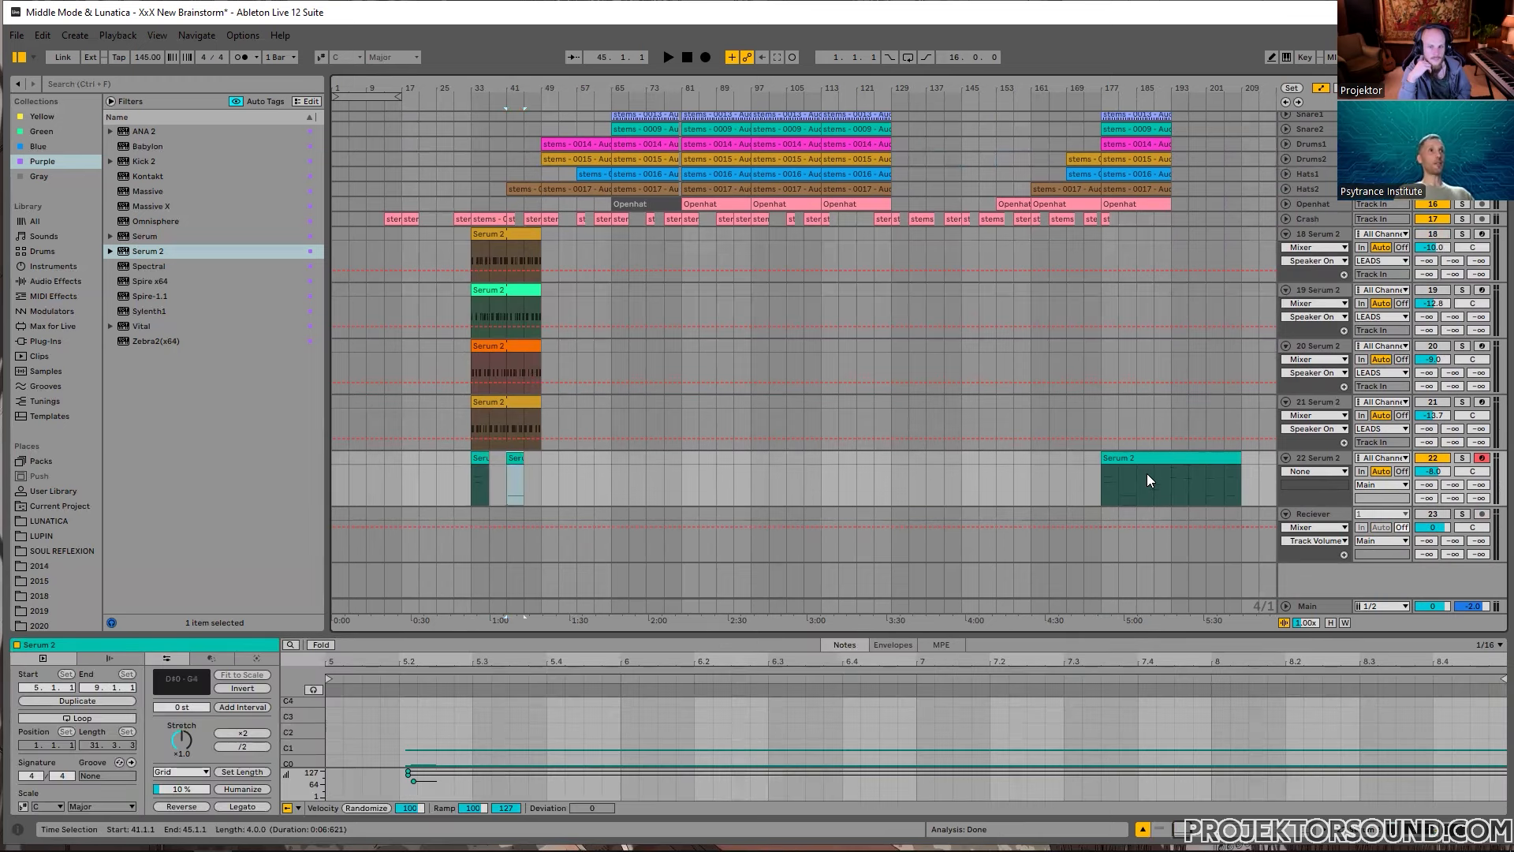
# Step: Copy the four-bar chord section starting at song bar 187 on track 22 and paste it at bar 49
pyautogui.scroll(3, 1147, 472)
pyautogui.moveTo(1132, 478); pyautogui.dragTo(1170, 458)
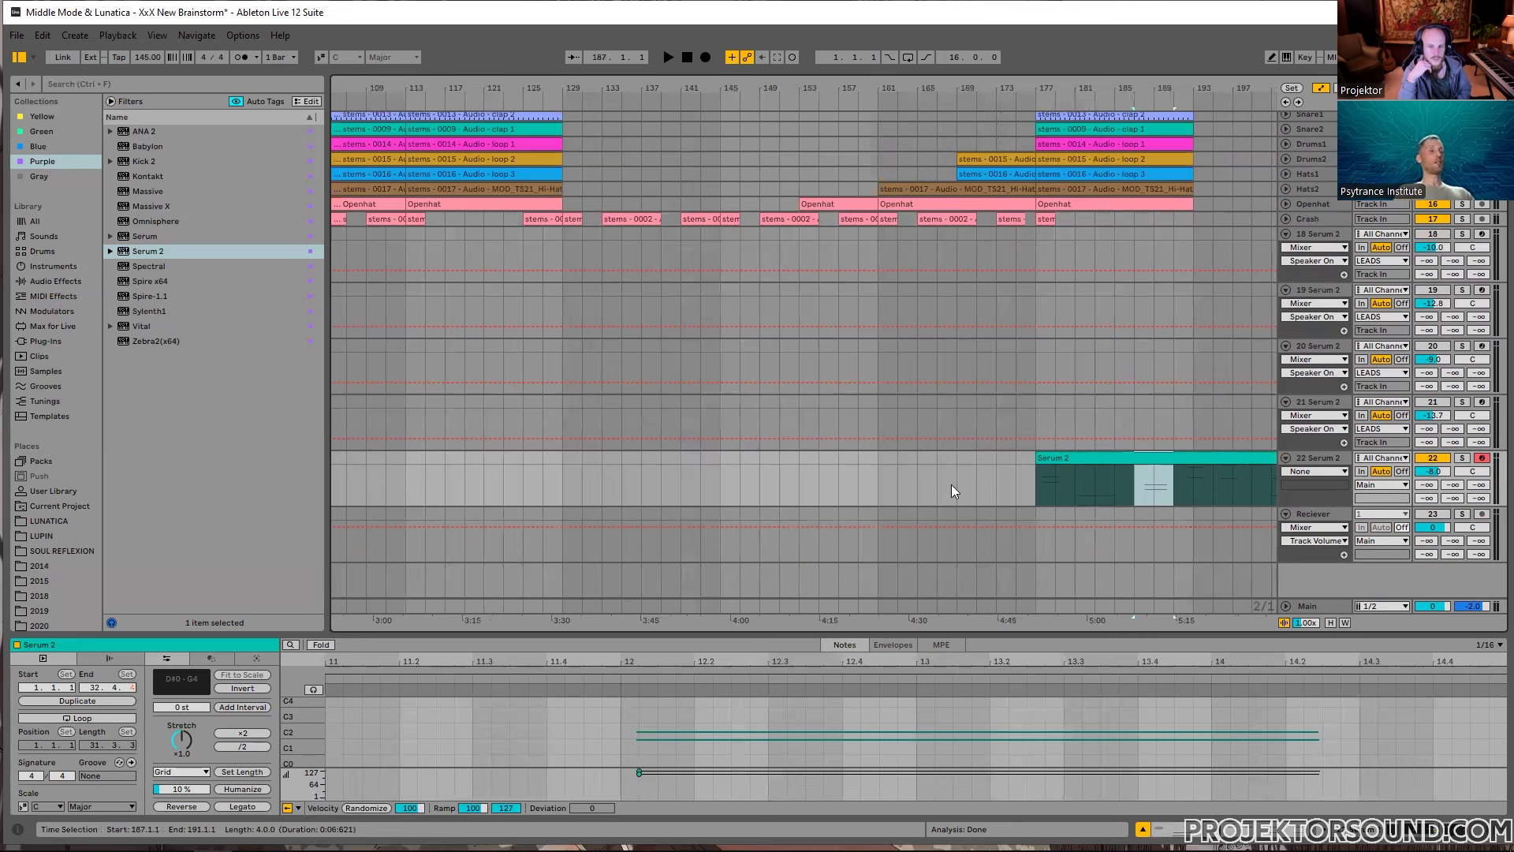
pyautogui.hotkey('ctrl', 'c')
pyautogui.scroll(-3, 951, 484)
pyautogui.click(544, 463)
pyautogui.hotkey('ctrl', 'v')
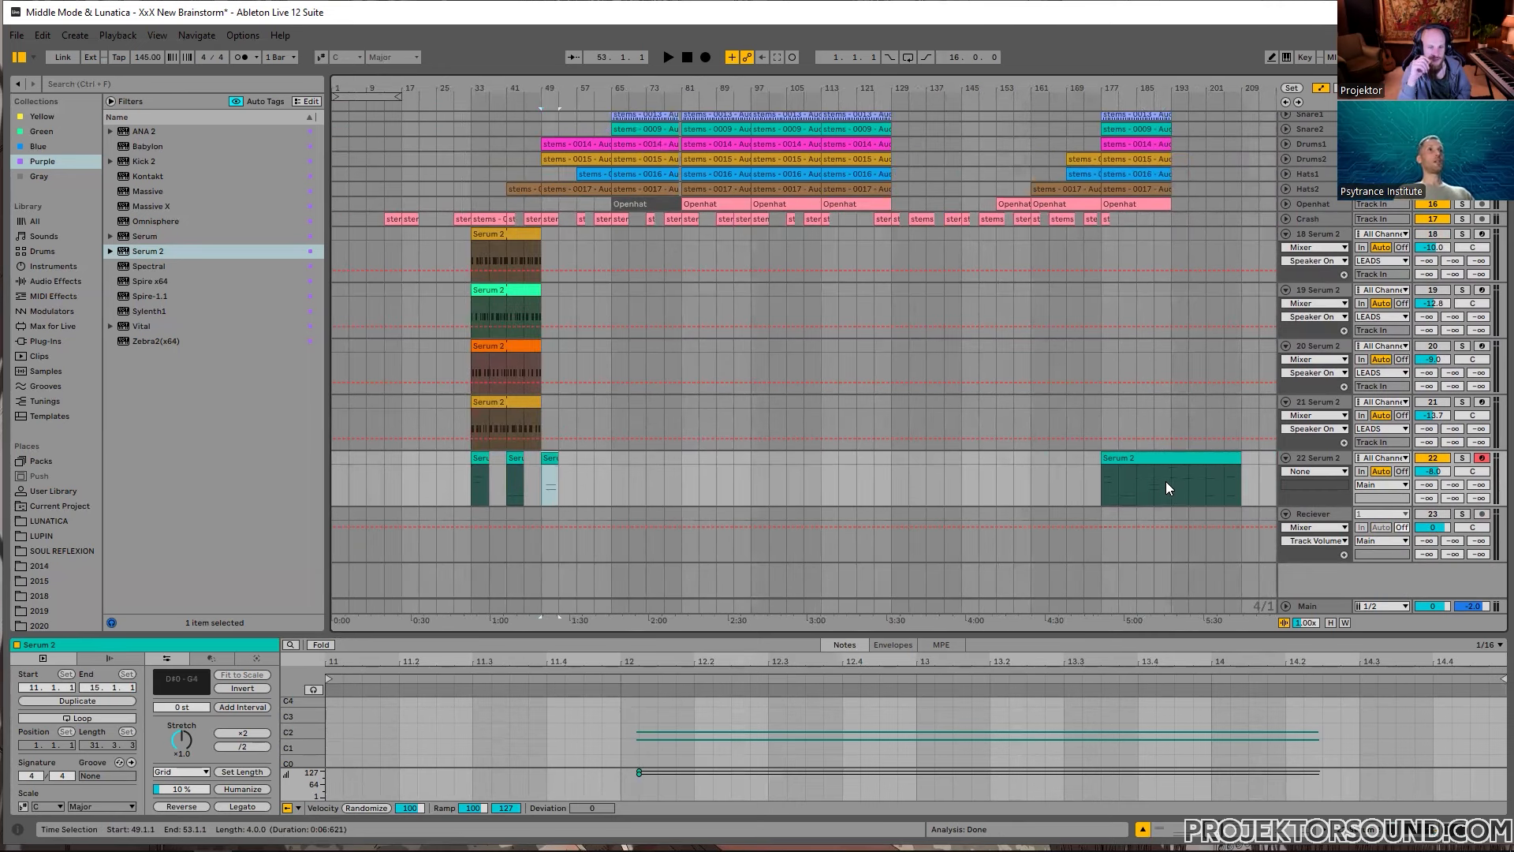
# Step: Copy the three-bar chord section starting at song bar 192 on track 22 and paste it at bar 57
pyautogui.scroll(5, 1169, 477)
pyautogui.click(1176, 478)
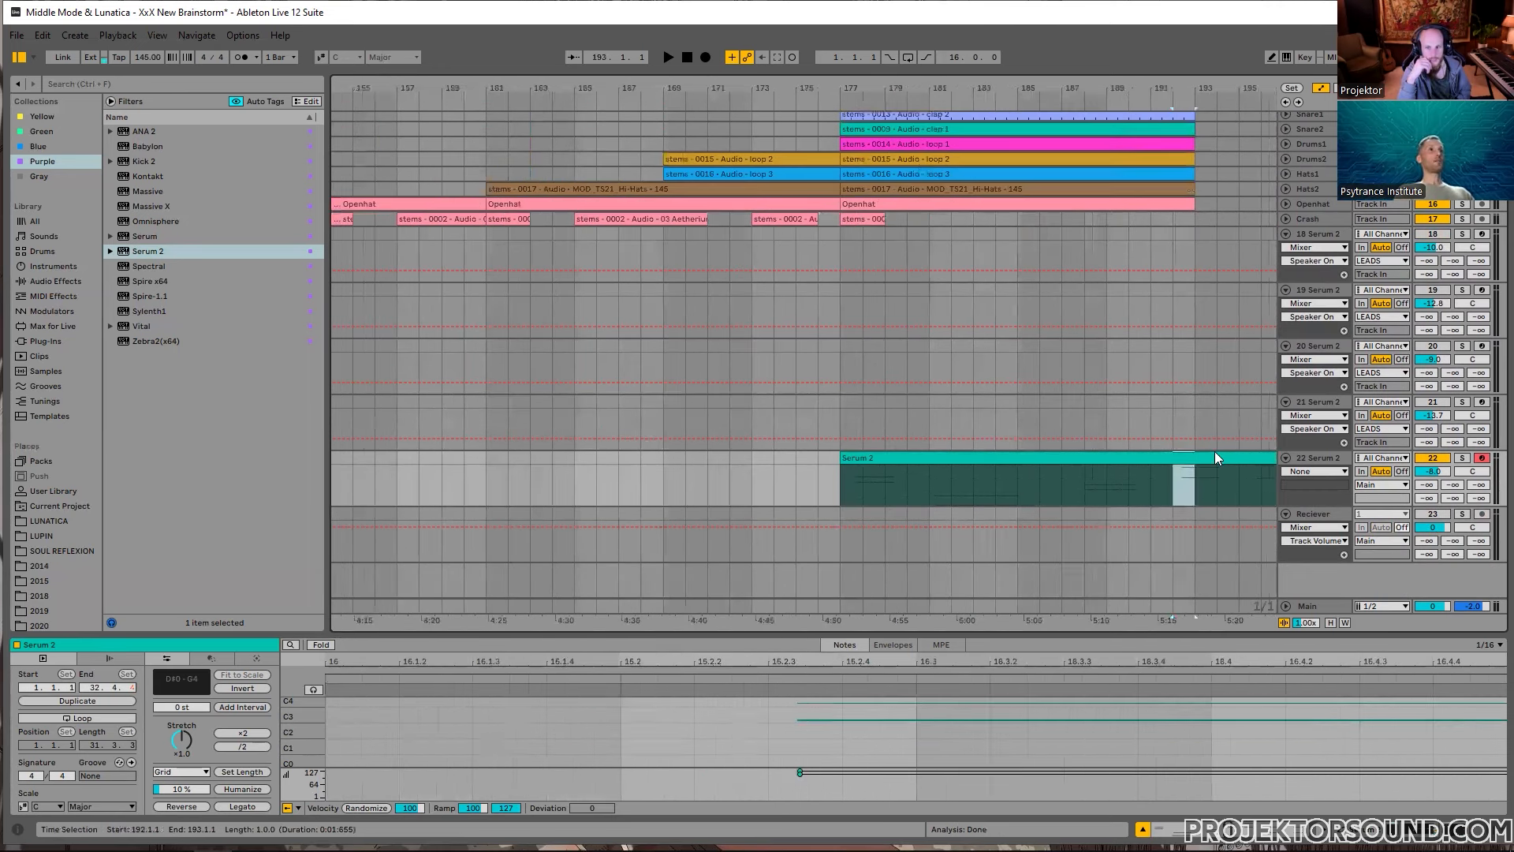
pyautogui.moveTo(1215, 451); pyautogui.dragTo(1233, 455)
pyautogui.scroll(-5, 1126, 471)
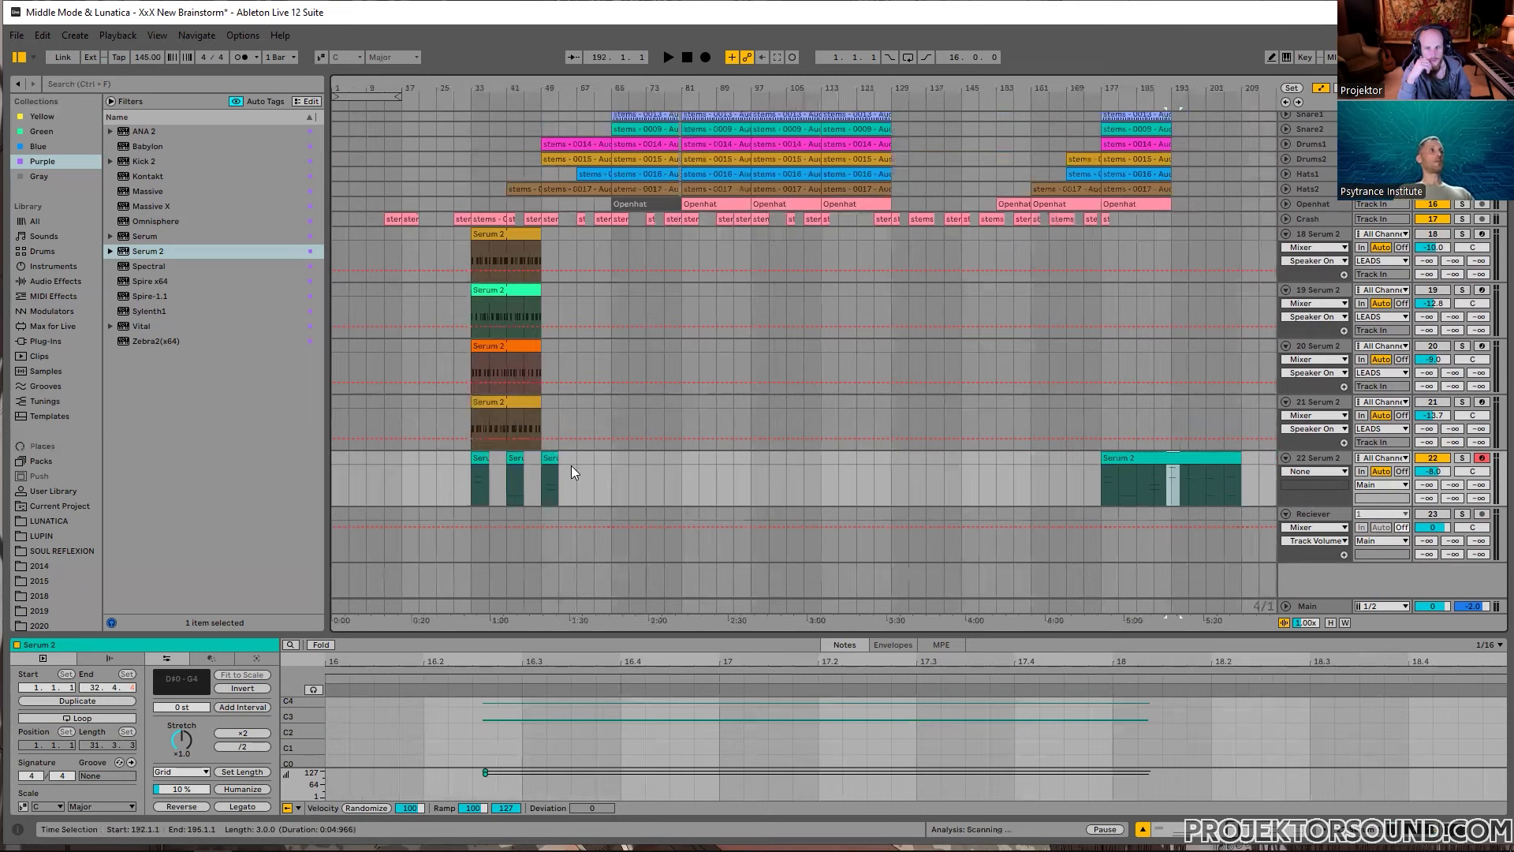
pyautogui.hotkey('ctrl', 'c')
pyautogui.click(572, 466)
pyautogui.hotkey('ctrl', 'v')
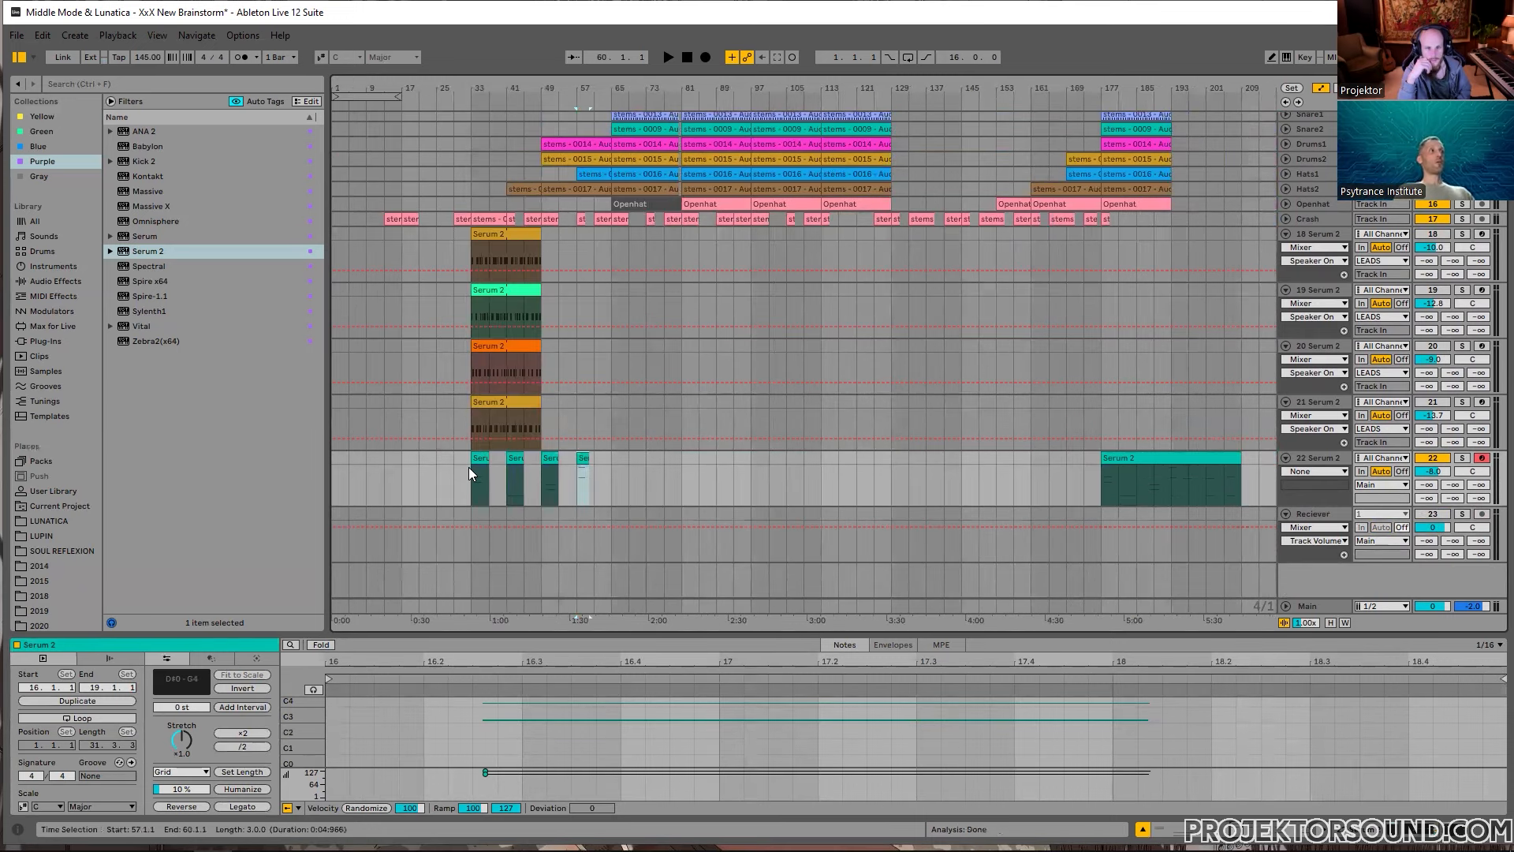
# Step: Shorten the first chord fragment on track 22 to three bars and move it to start at bar 32
pyautogui.click(511, 459)
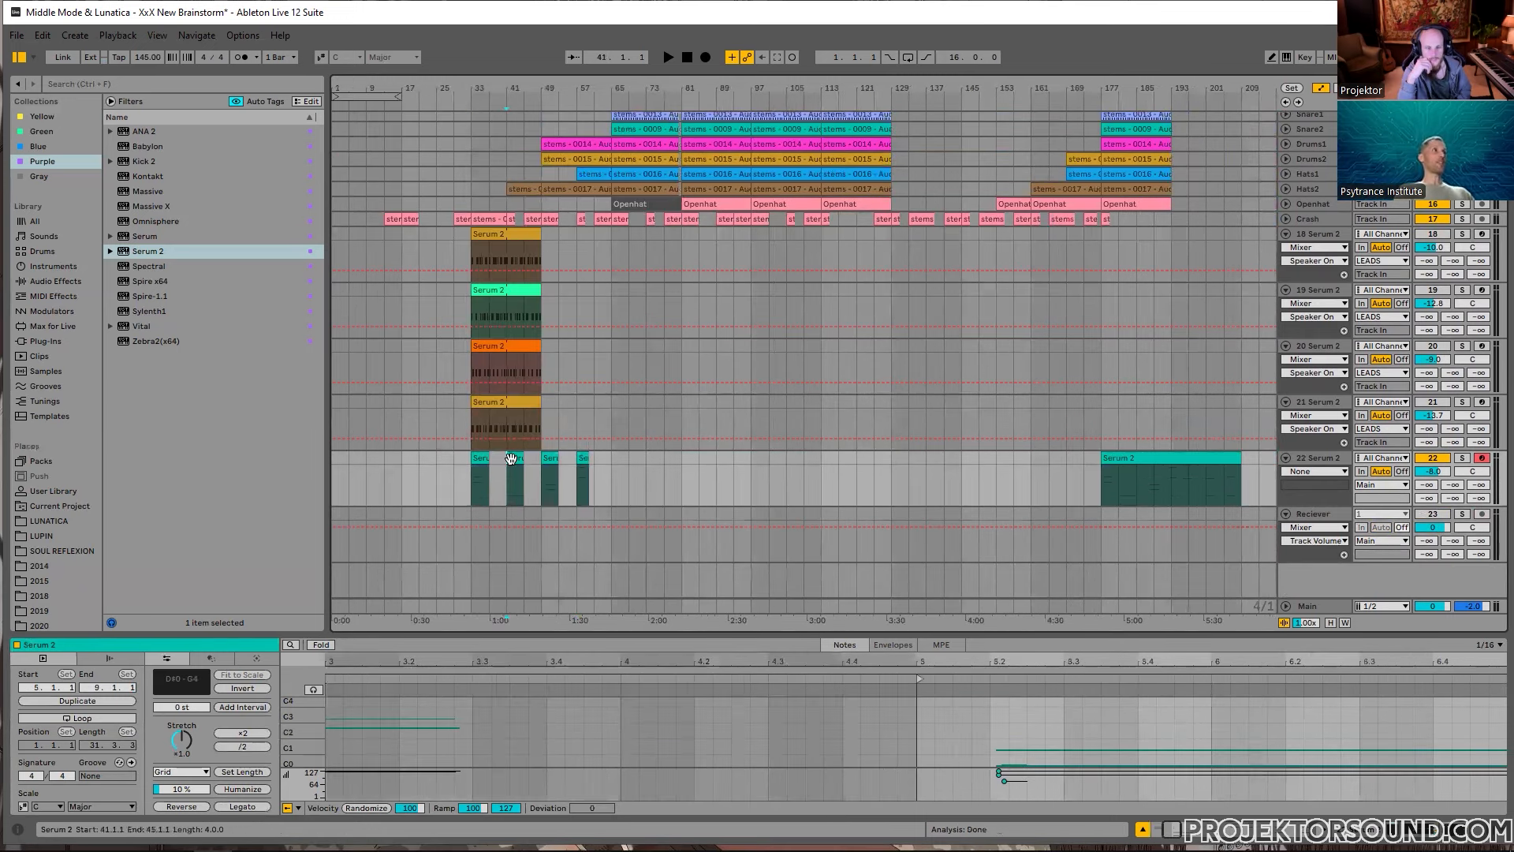
pyautogui.click(549, 458)
pyautogui.click(580, 459)
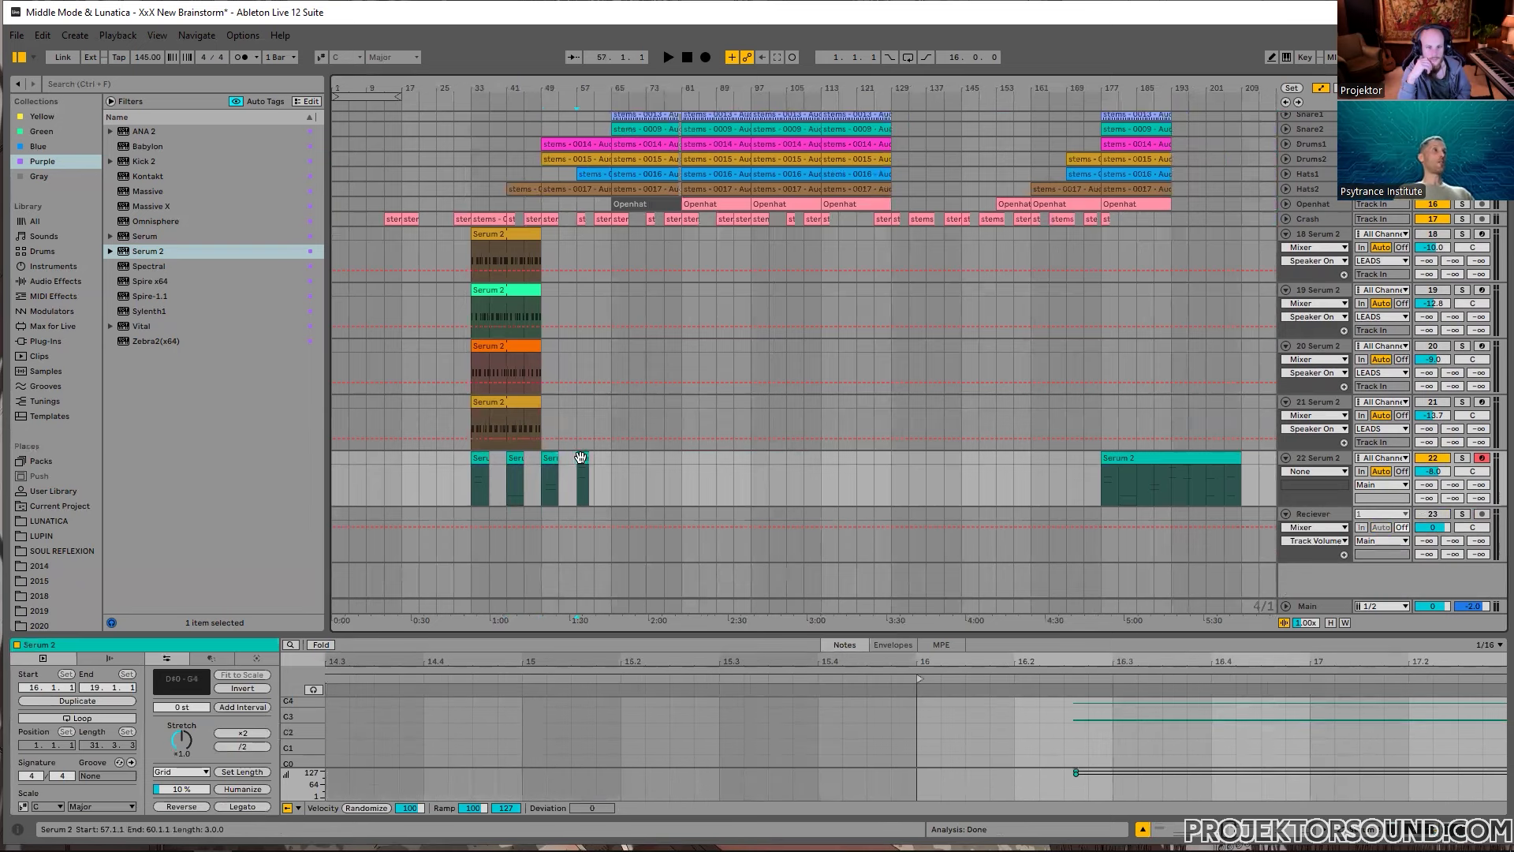
pyautogui.scroll(5, 484, 473)
pyautogui.click(462, 459)
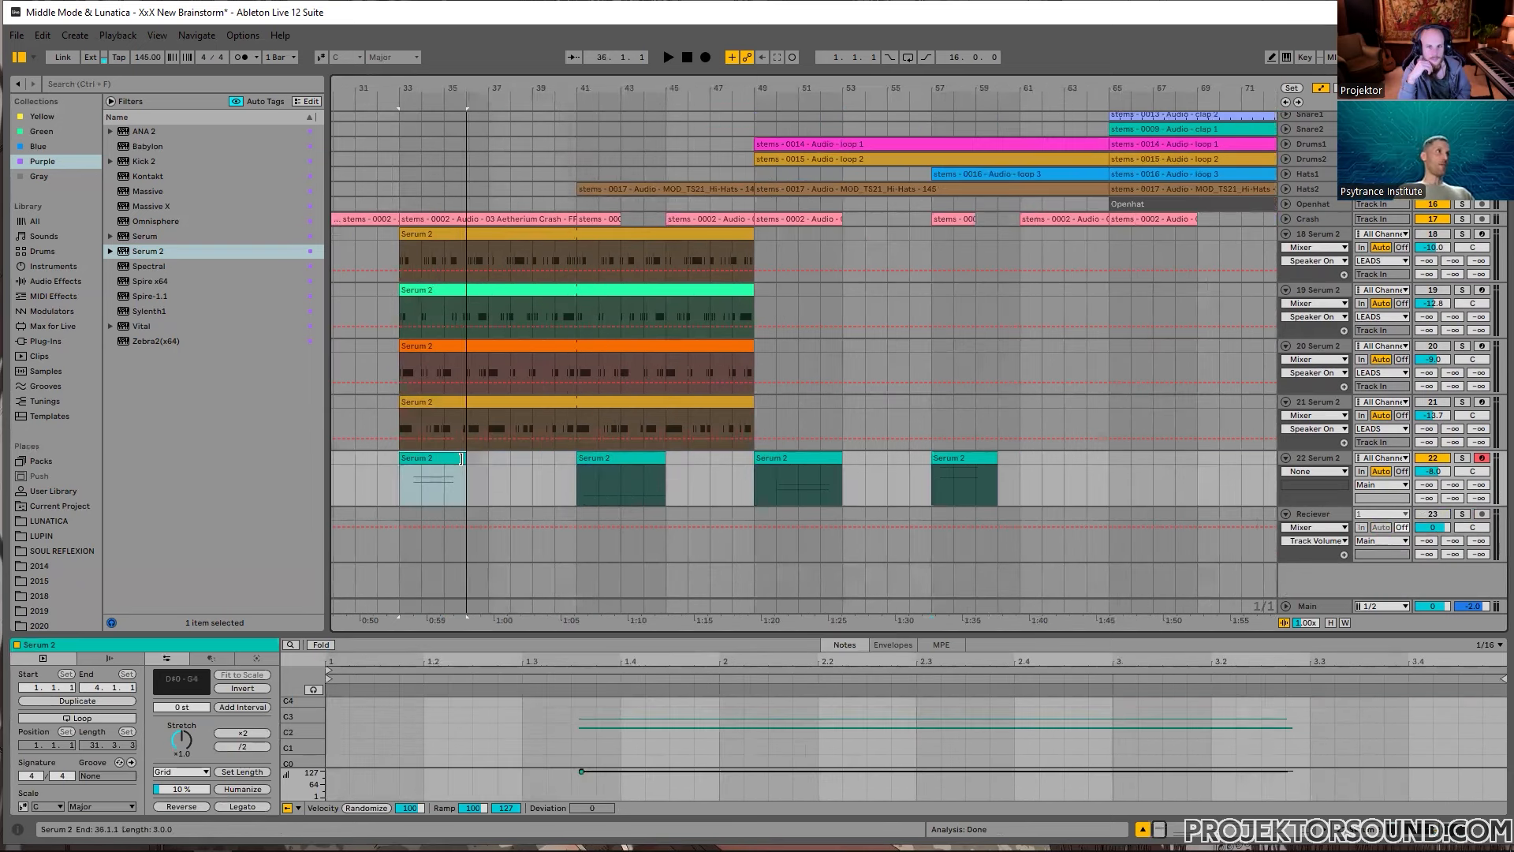
pyautogui.moveTo(435, 459); pyautogui.dragTo(413, 458)
# Step: Move the second chord fragment to start at bar 38 and the third to start at bar 45
pyautogui.click(600, 458)
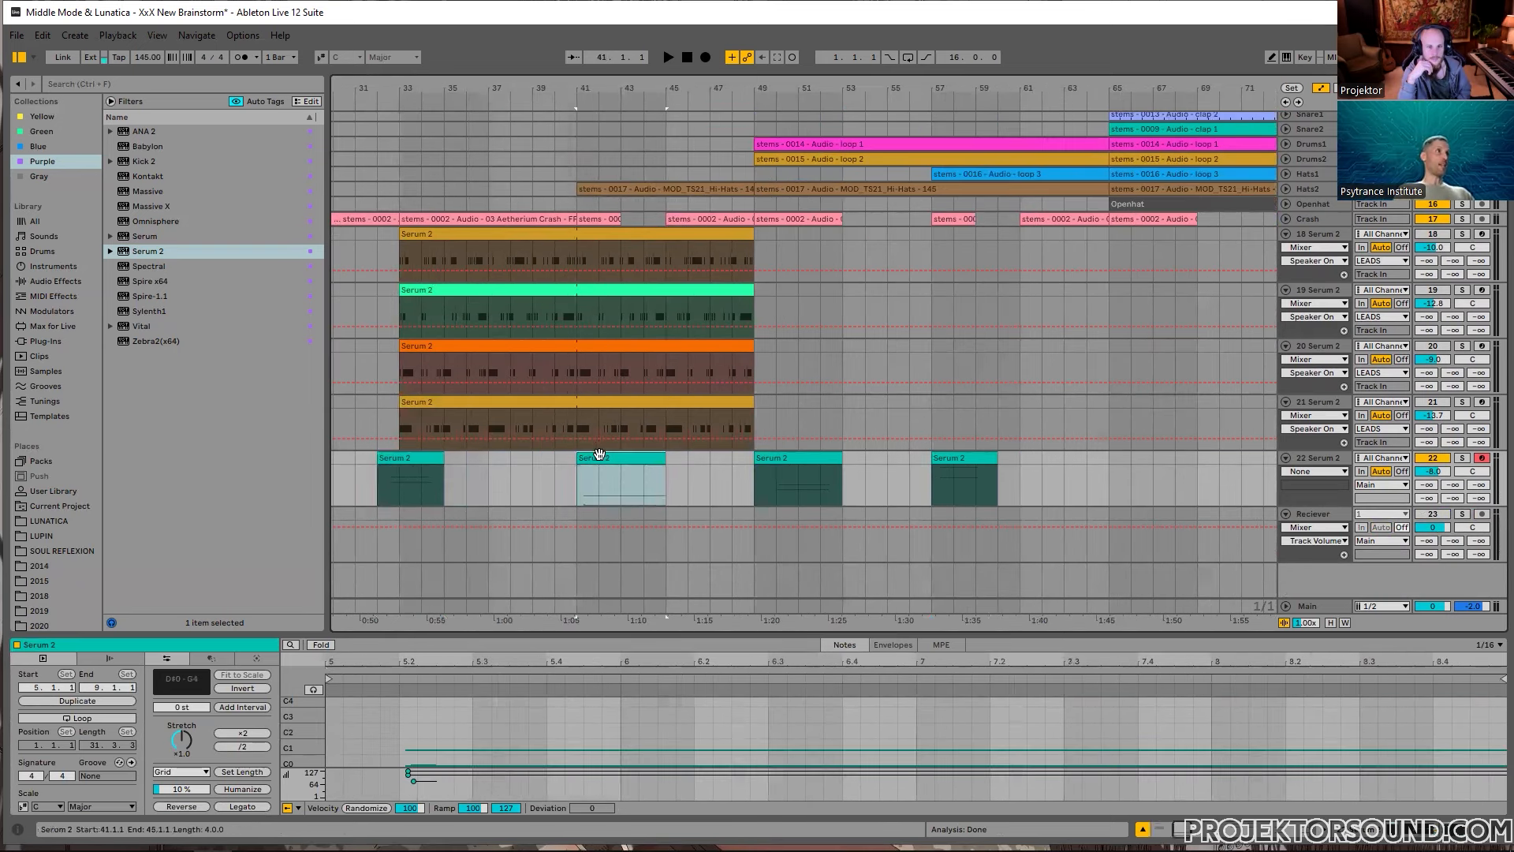
pyautogui.moveTo(600, 455); pyautogui.dragTo(534, 454)
pyautogui.moveTo(770, 456); pyautogui.dragTo(683, 458)
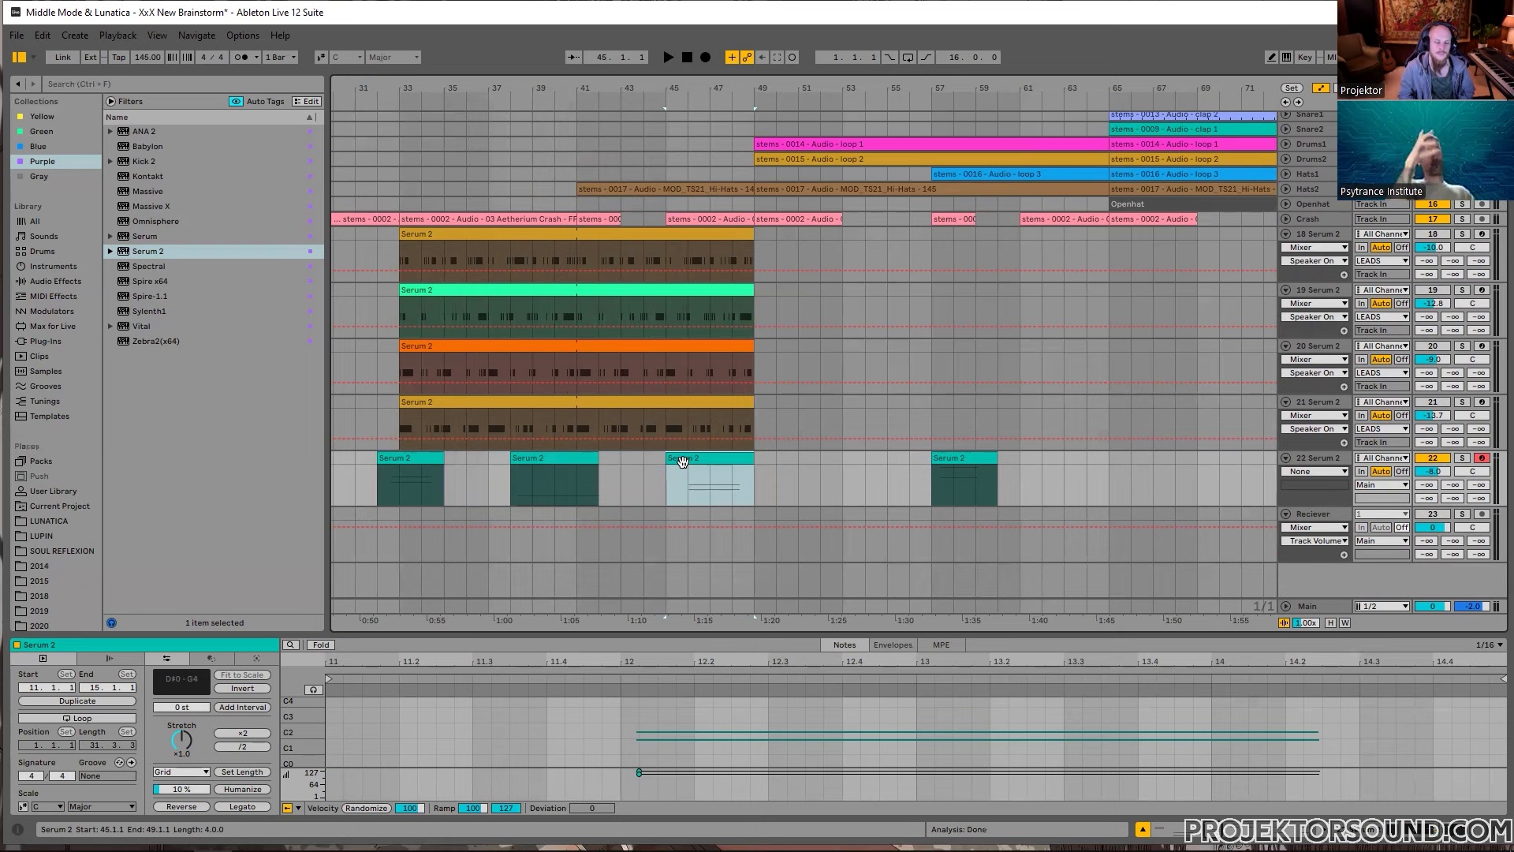
# Step: Undo the chord fragment edits on track 22 back to the single full-length clip at bar 33
pyautogui.hotkey('ctrl', 'z')
pyautogui.scroll(-5, 700, 483)
pyautogui.hotkey('ctrl', 'z')
pyautogui.hotkey('ctrl', 'z')
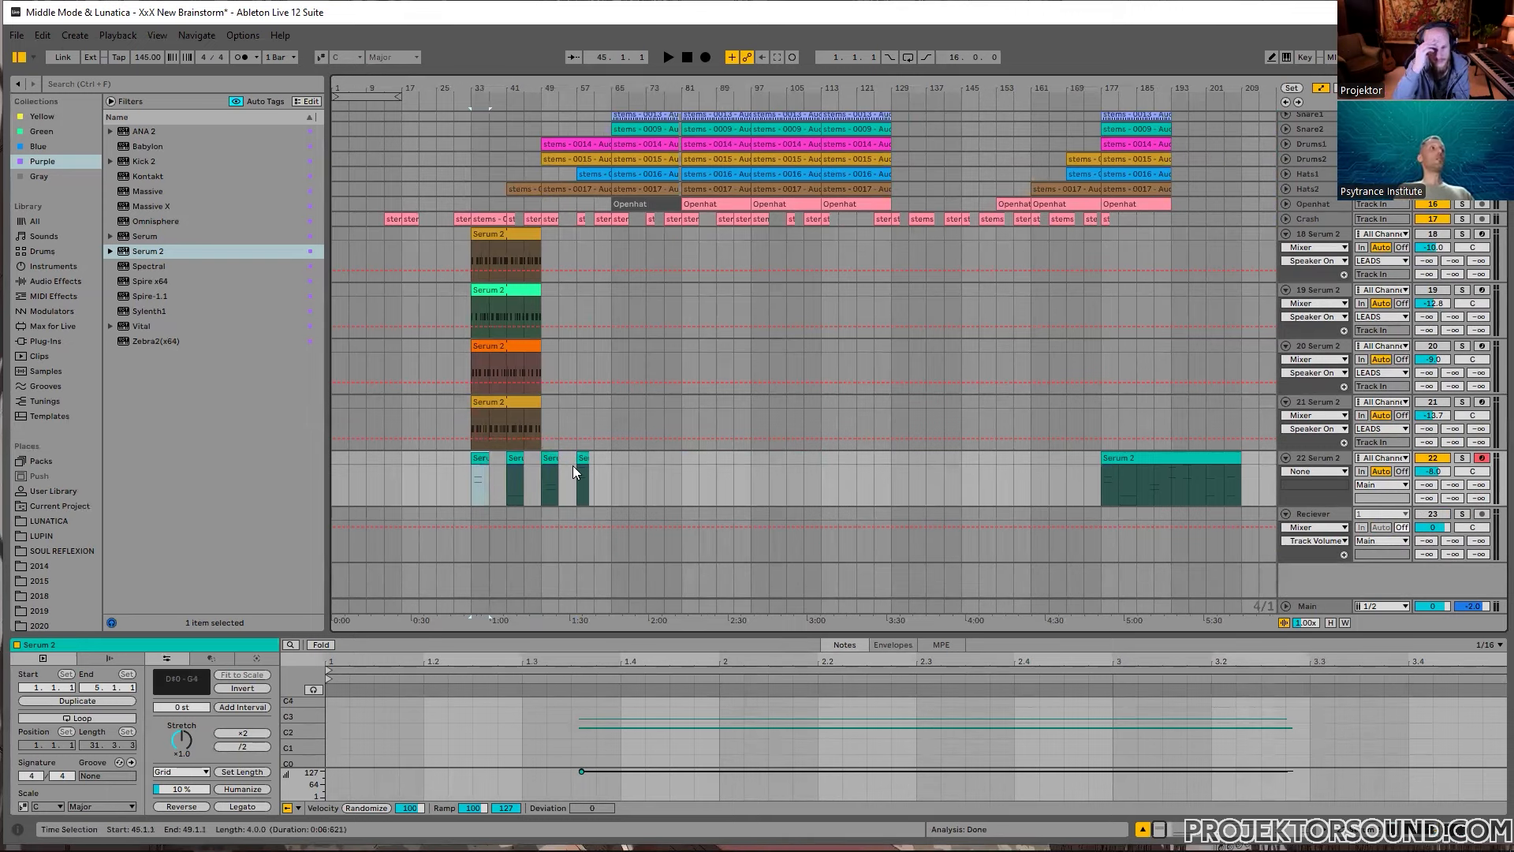
pyautogui.press('Delete')
pyautogui.hotkey('ctrl', 'z')
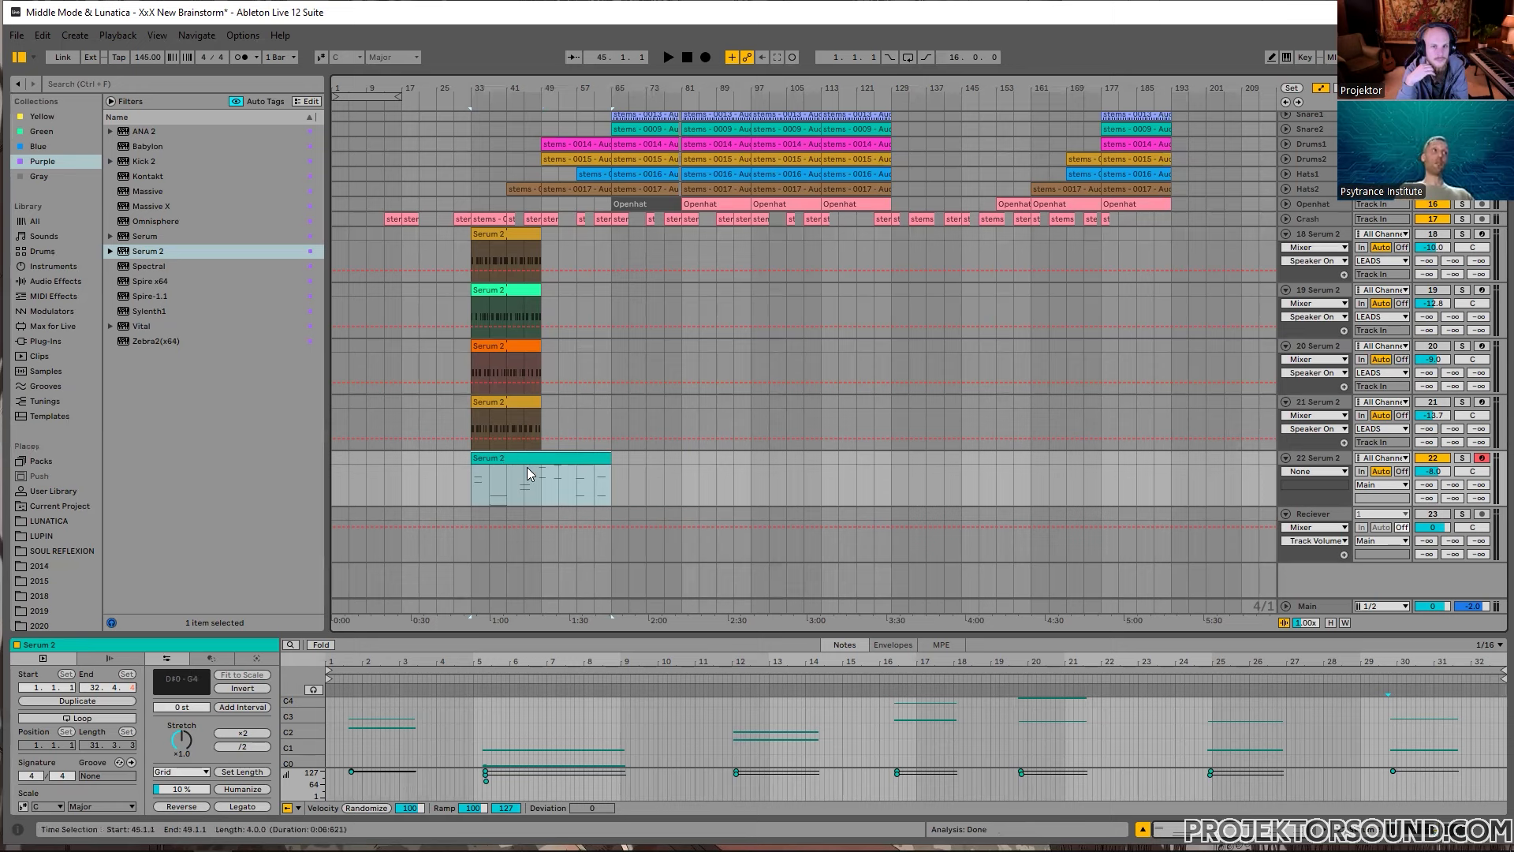
# Step: Try moving the full chord clip on track 22 to song bar 65, and undo the move
pyautogui.moveTo(509, 461); pyautogui.dragTo(659, 482)
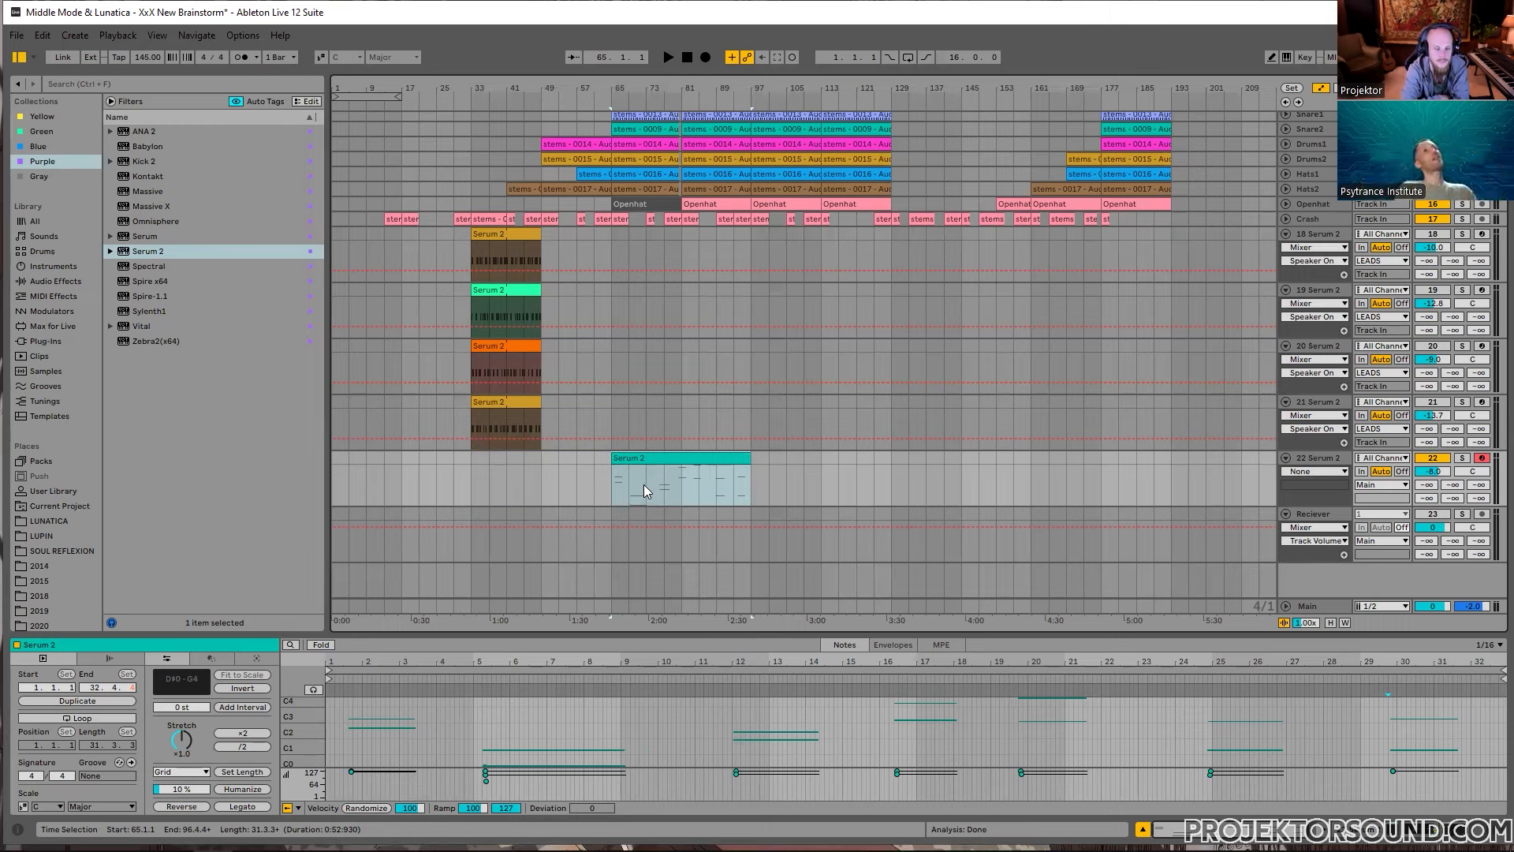
pyautogui.hotkey('ctrl', 'z')
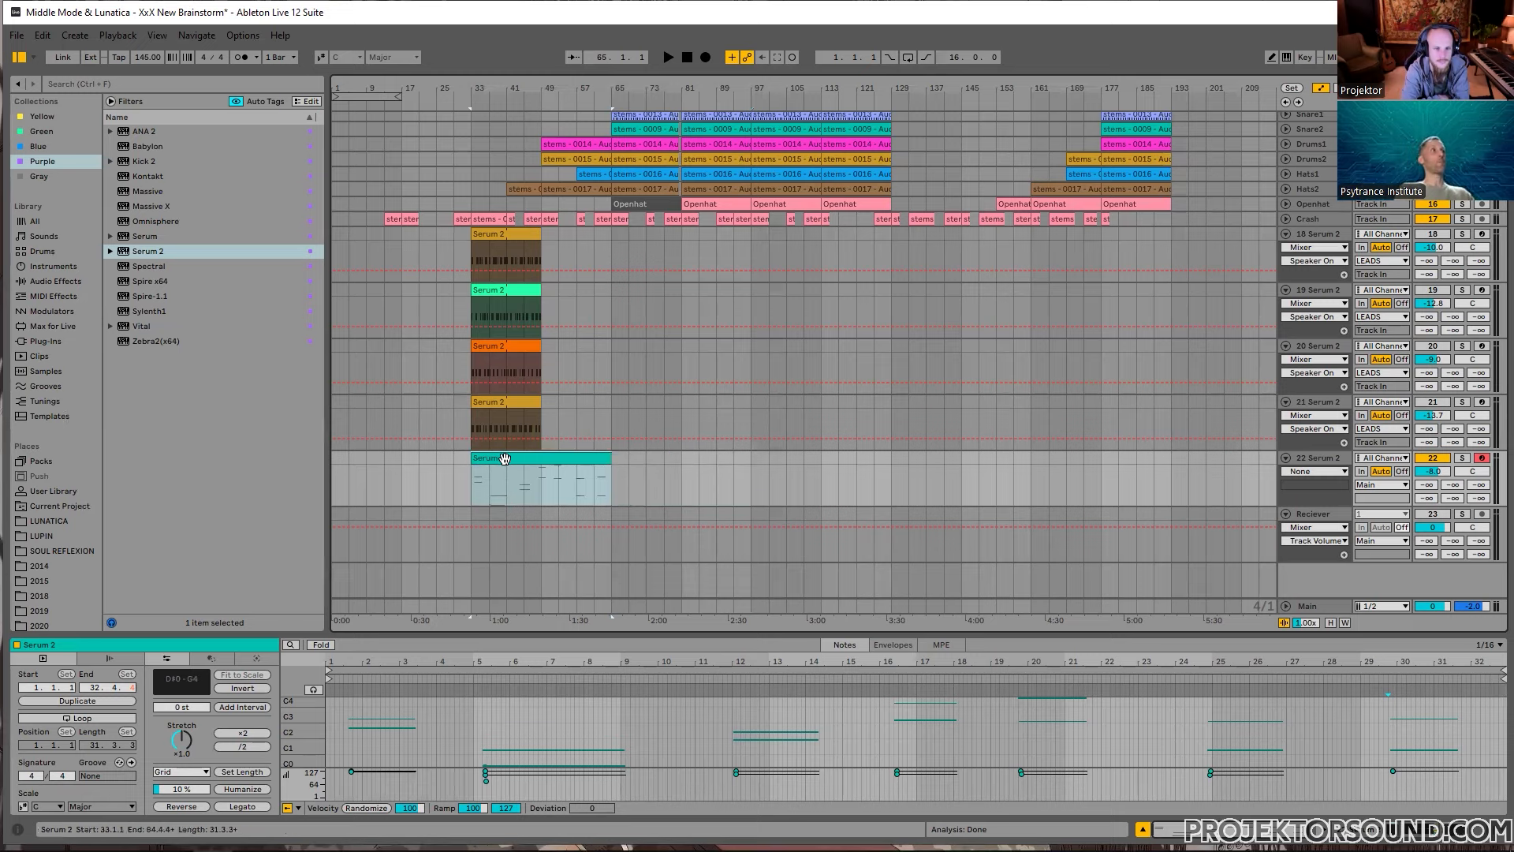
# Step: Insert a new MIDI track below track 22 and load the Serum 2 instrument onto it
pyautogui.click(1324, 462)
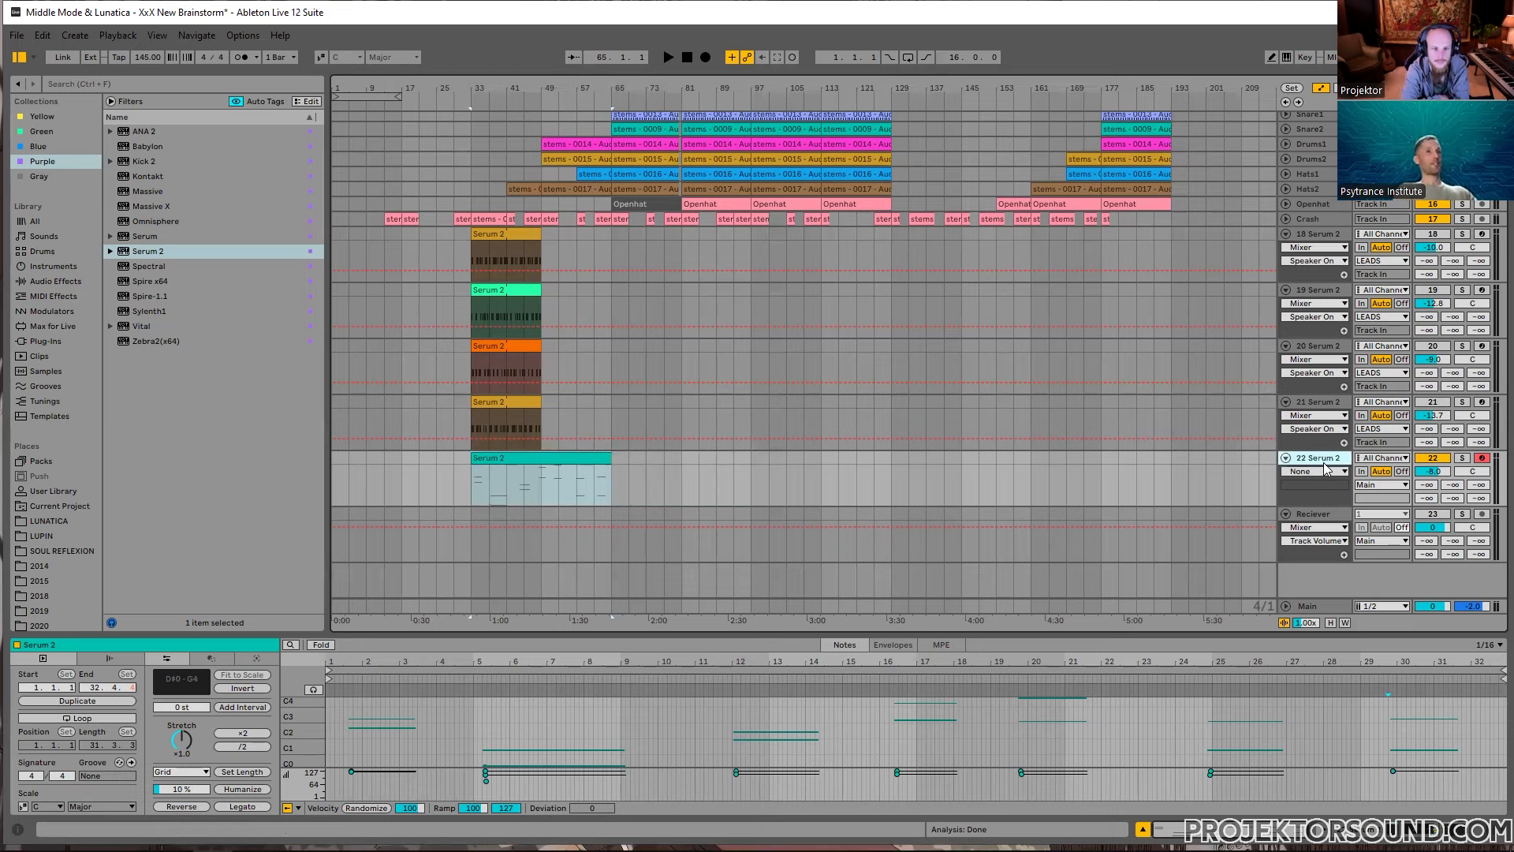
pyautogui.hotkey('ctrl', 'shift', 't')
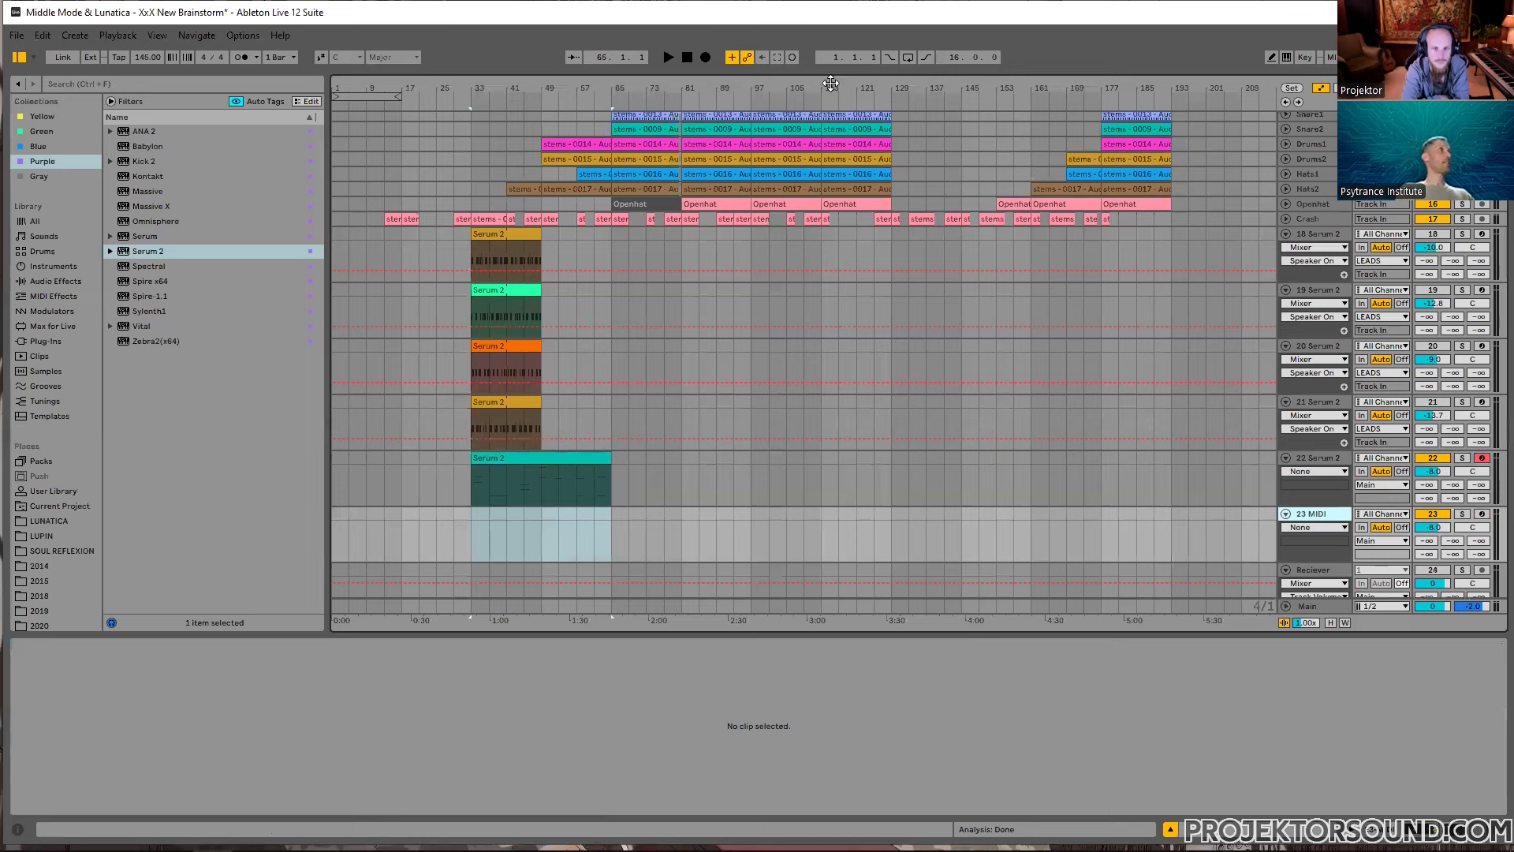
pyautogui.moveTo(147, 252); pyautogui.dragTo(1310, 511)
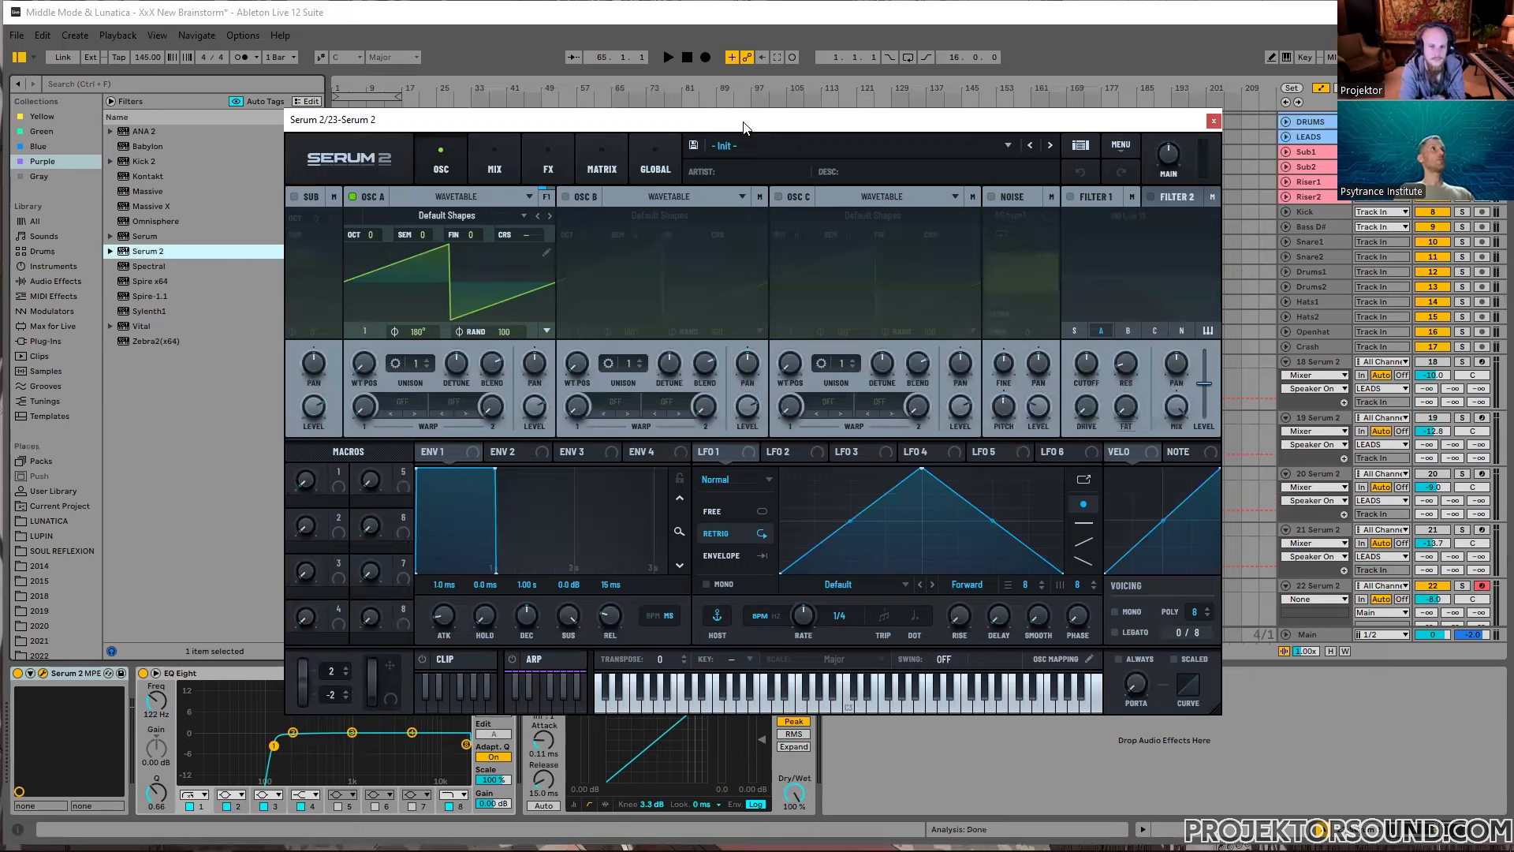
# Step: Load the preset 25 FX - Vidriagon from the 2025 LUNATICA - Psytrance Flavours set of the S1 presets in the new Serum 2
pyautogui.click(748, 167)
pyautogui.moveTo(908, 436)
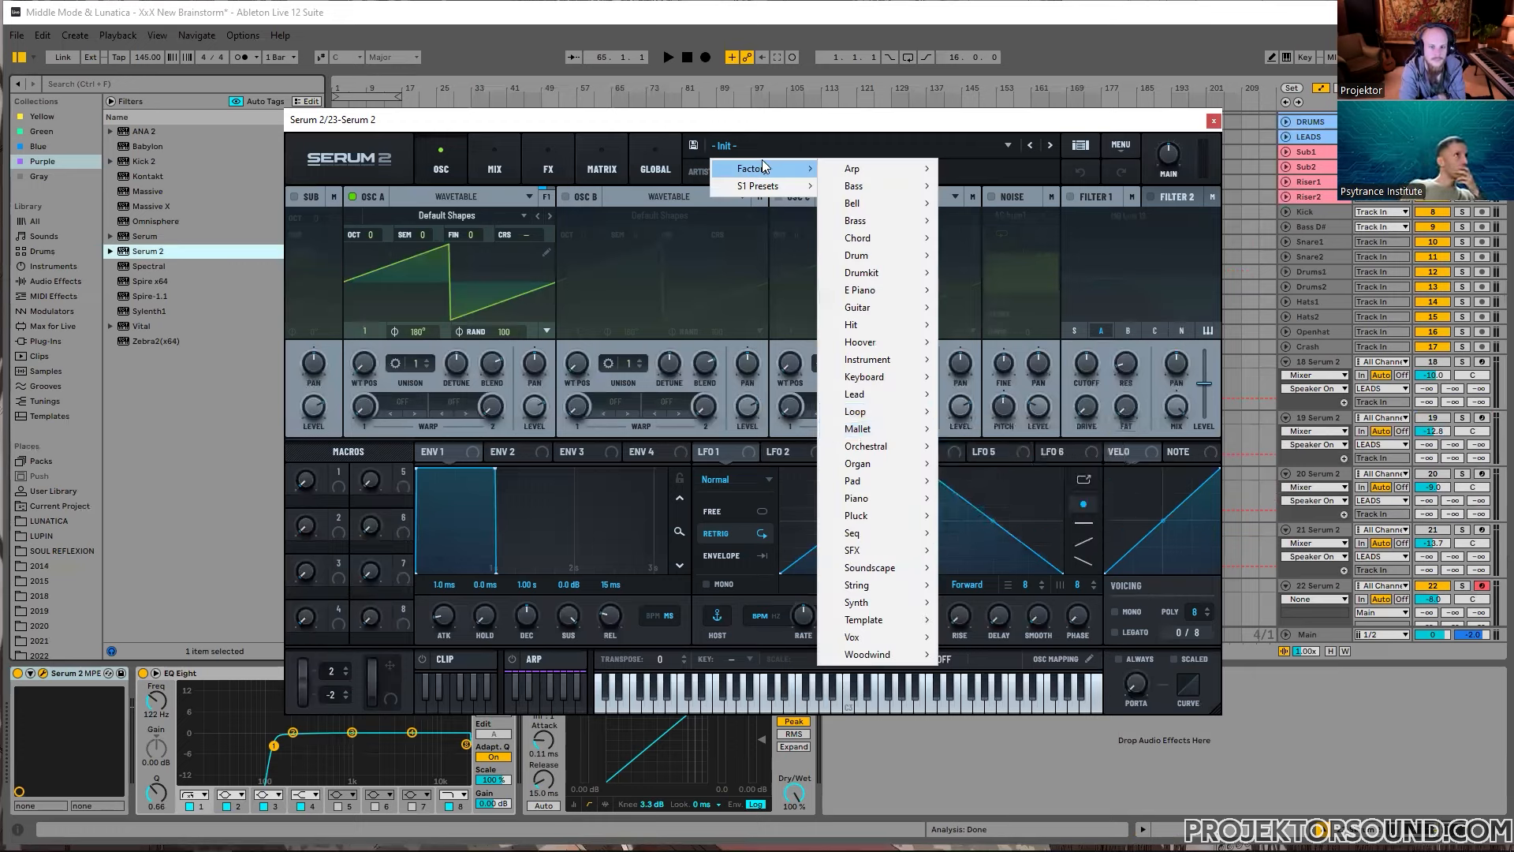
pyautogui.moveTo(774, 186)
pyautogui.moveTo(876, 273)
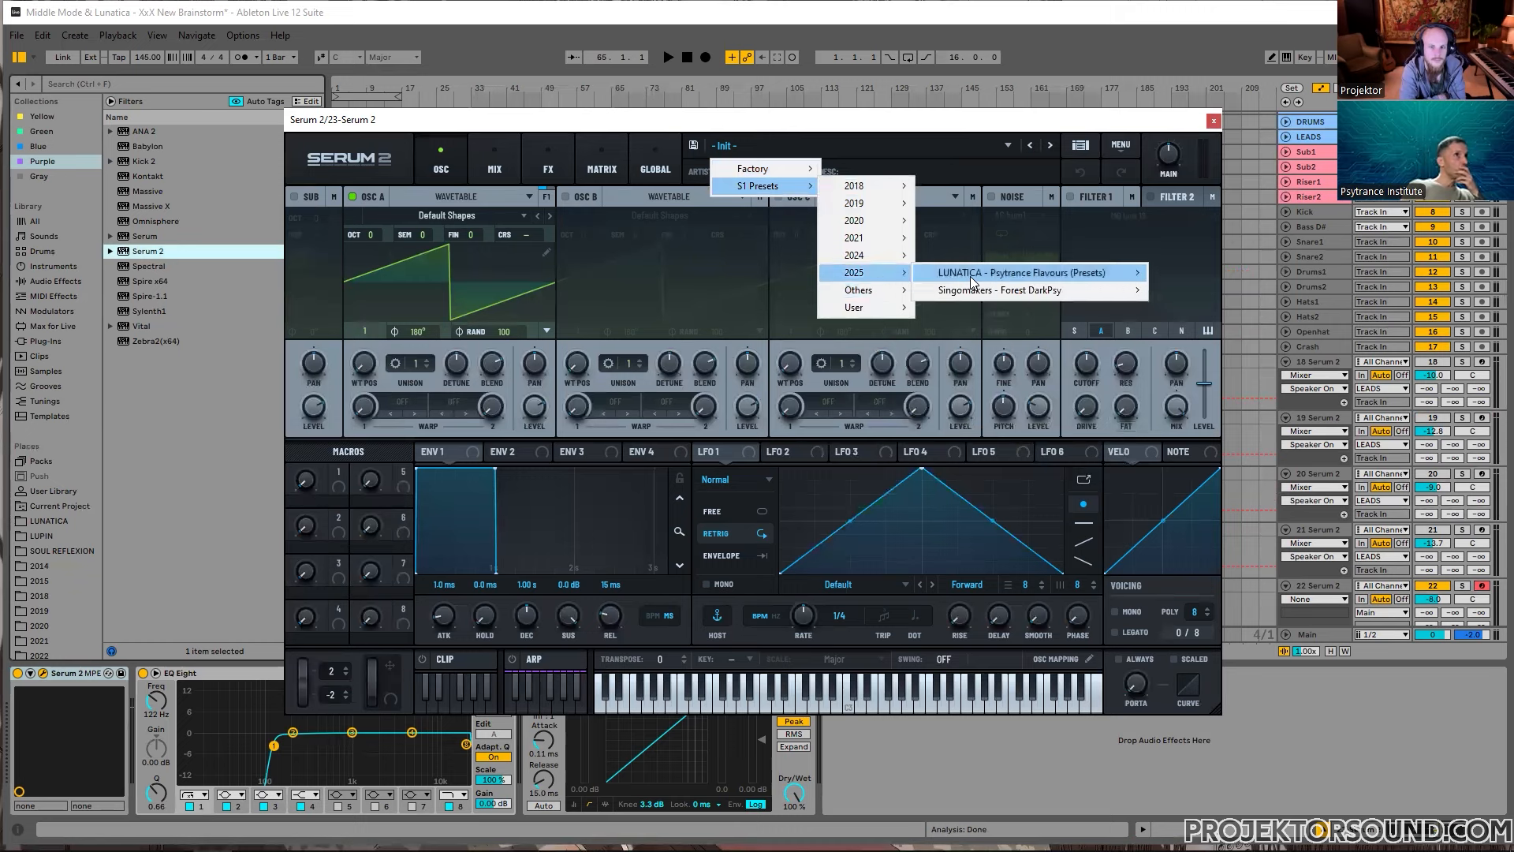
pyautogui.moveTo(1077, 276)
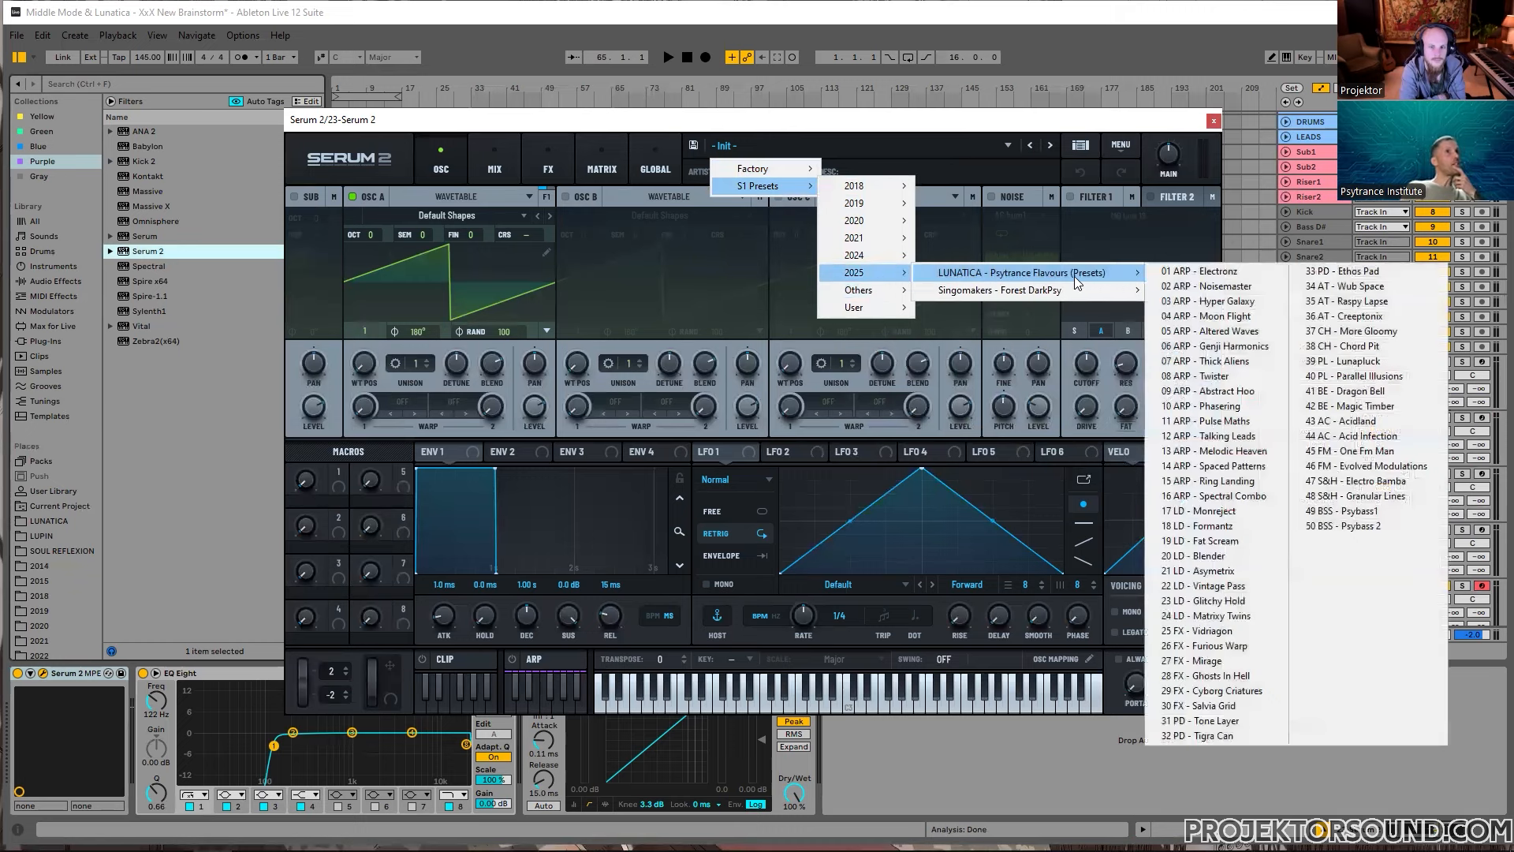
pyautogui.click(1228, 636)
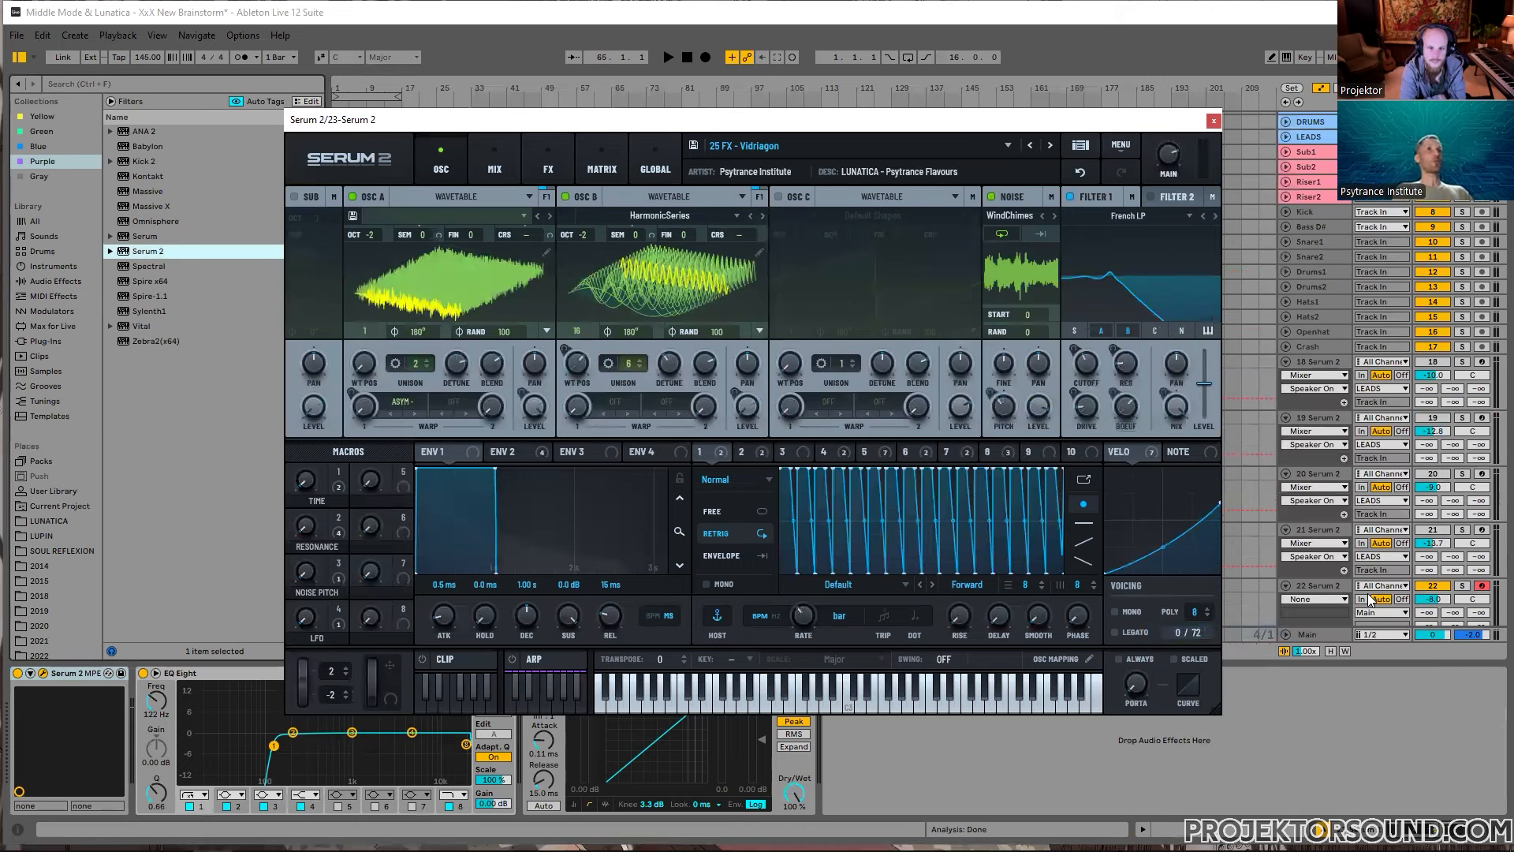
# Step: Disarm track 22 and arm the new Serum 2 track 23 for recording
pyautogui.moveTo(1053, 122); pyautogui.dragTo(1086, 69)
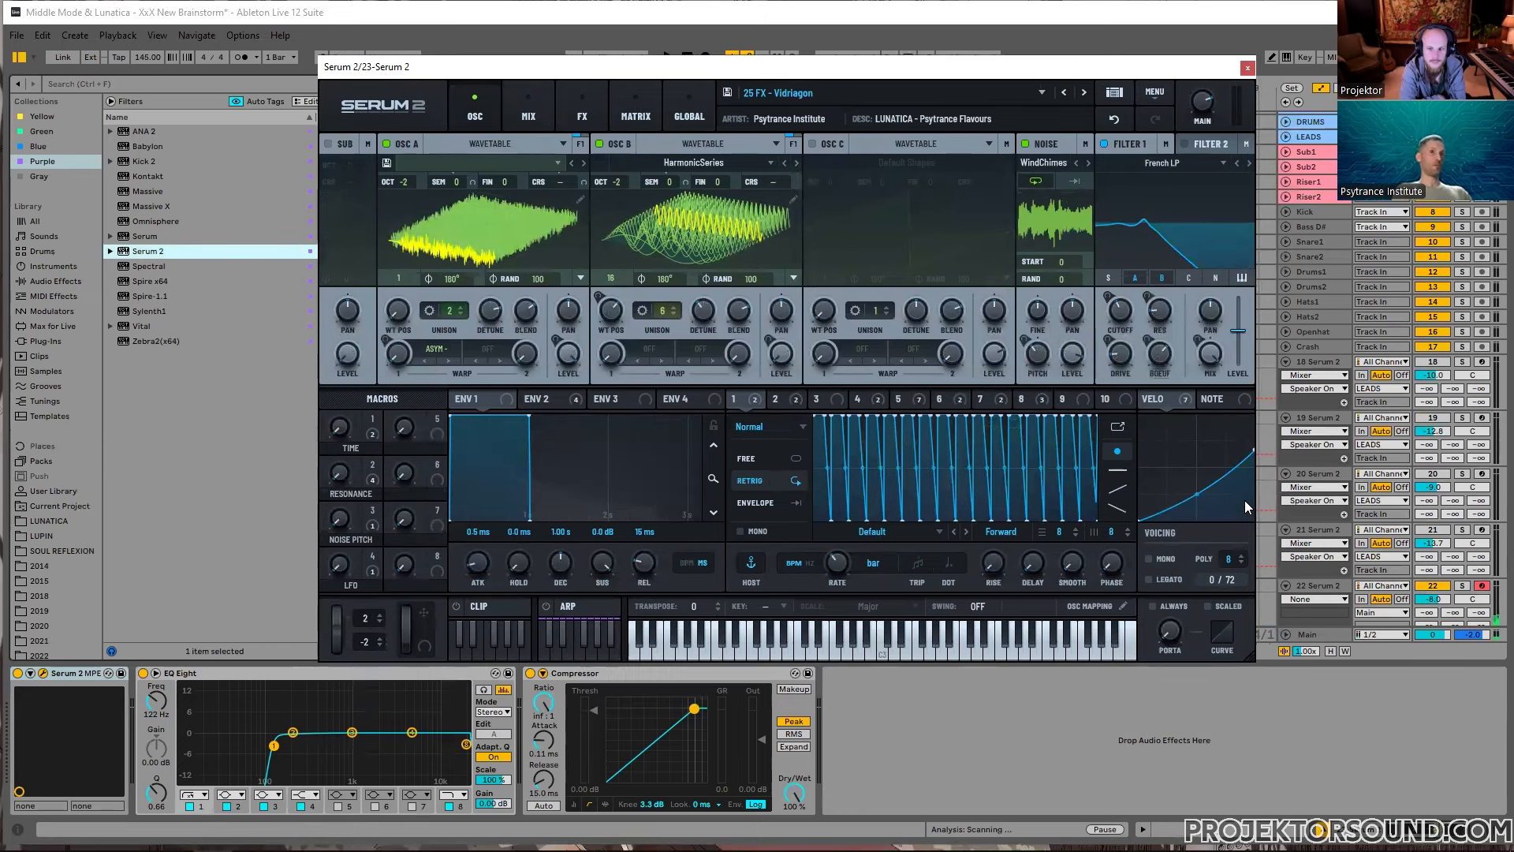
pyautogui.click(1484, 588)
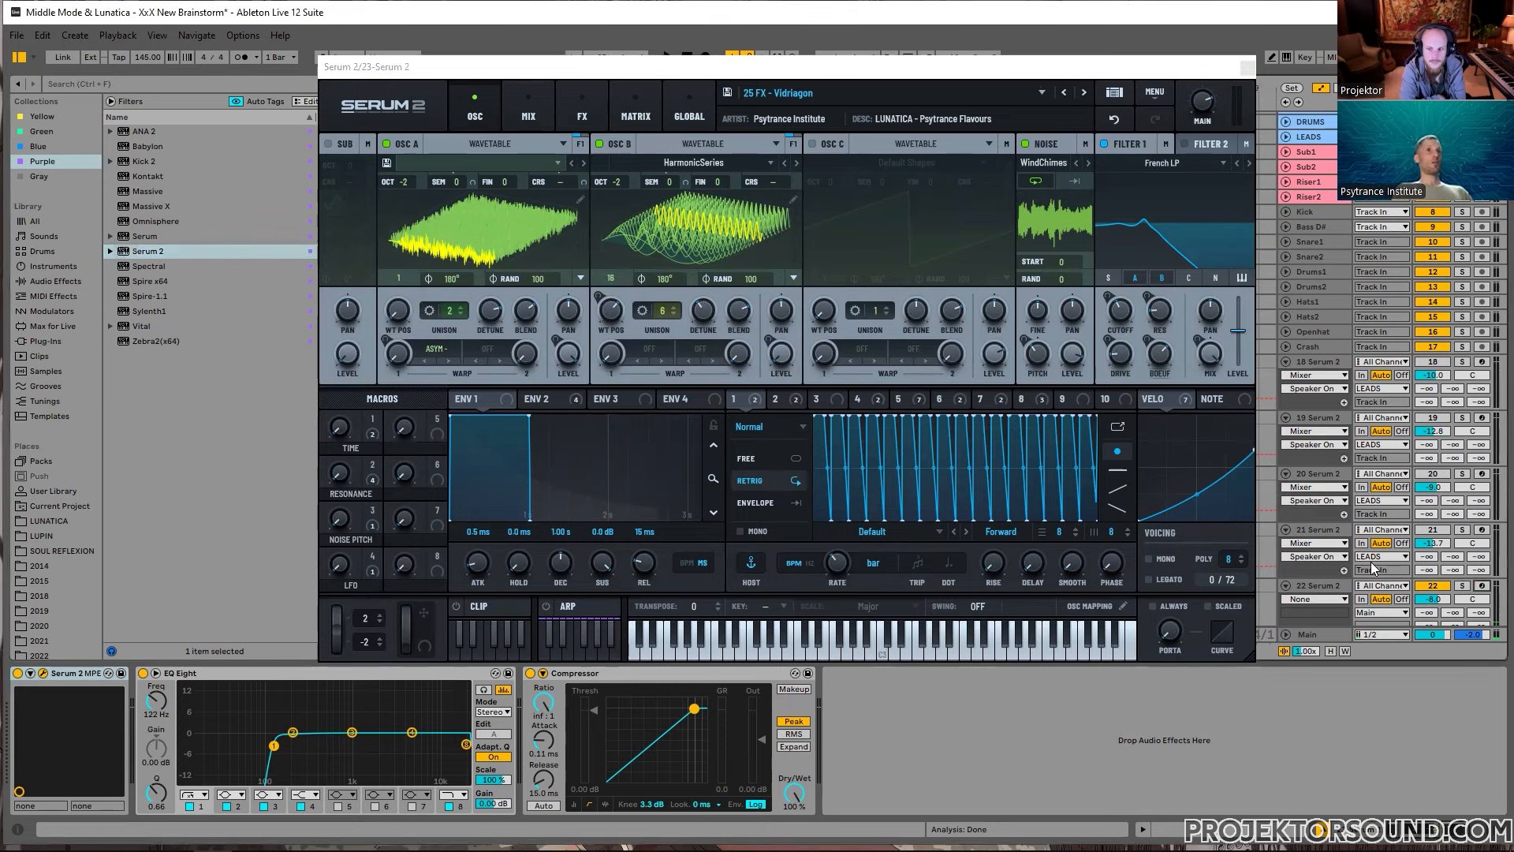
pyautogui.scroll(-5, 1297, 511)
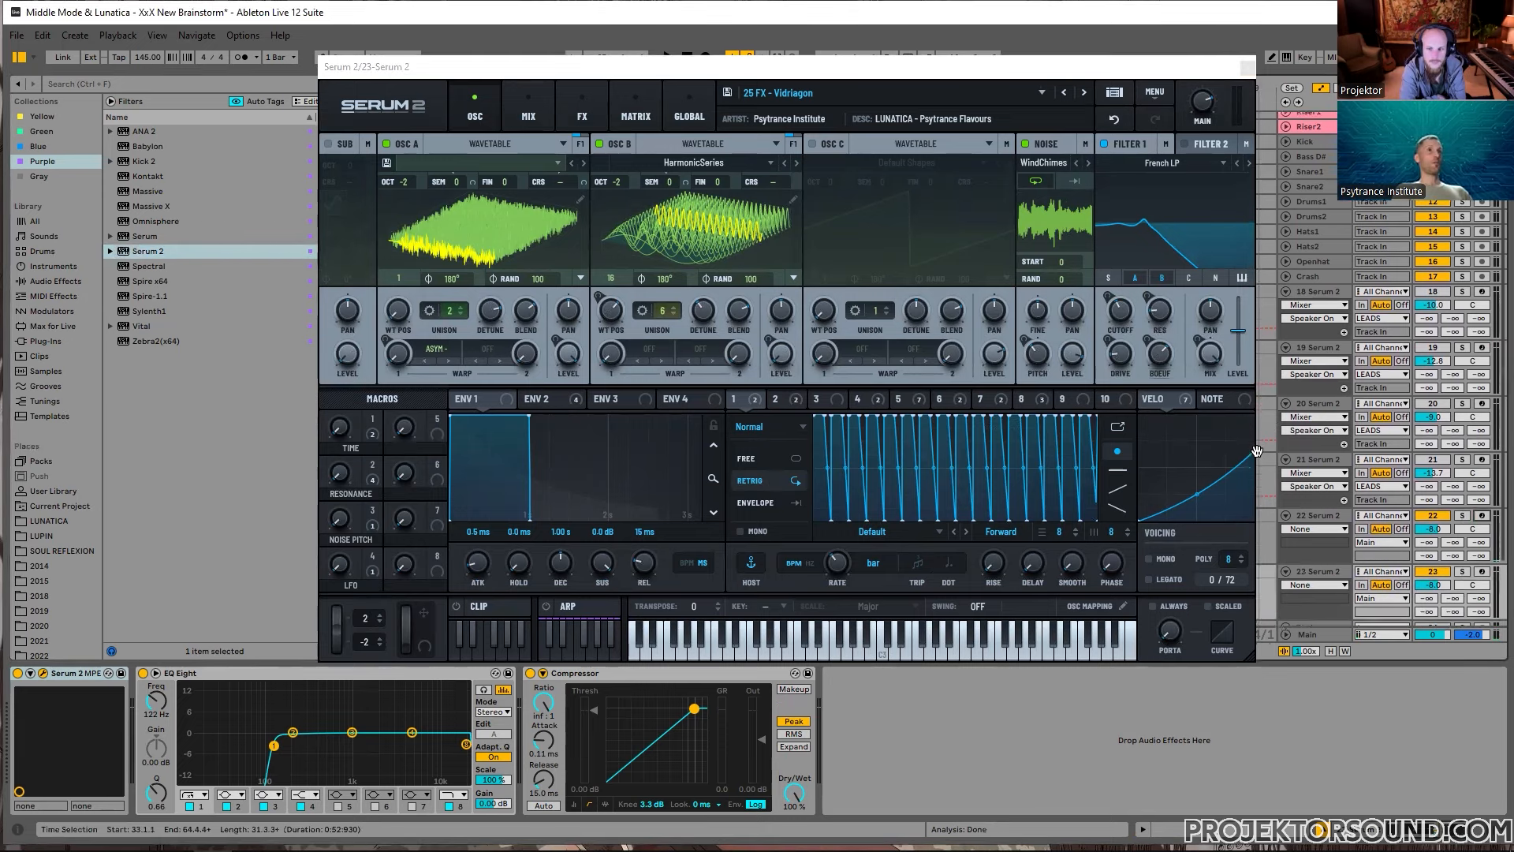
pyautogui.click(1327, 487)
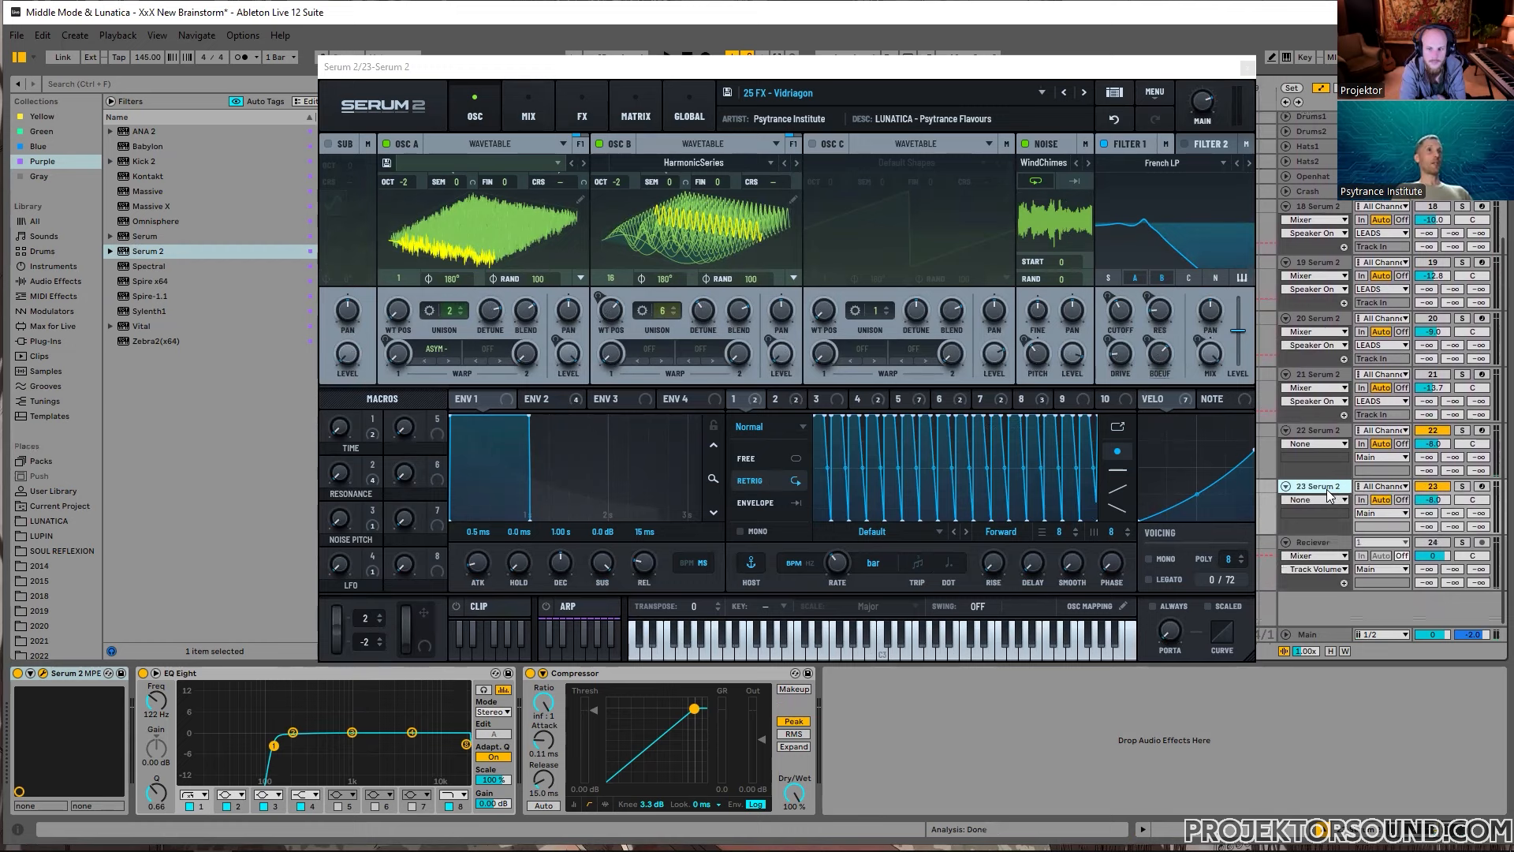
pyautogui.click(1482, 486)
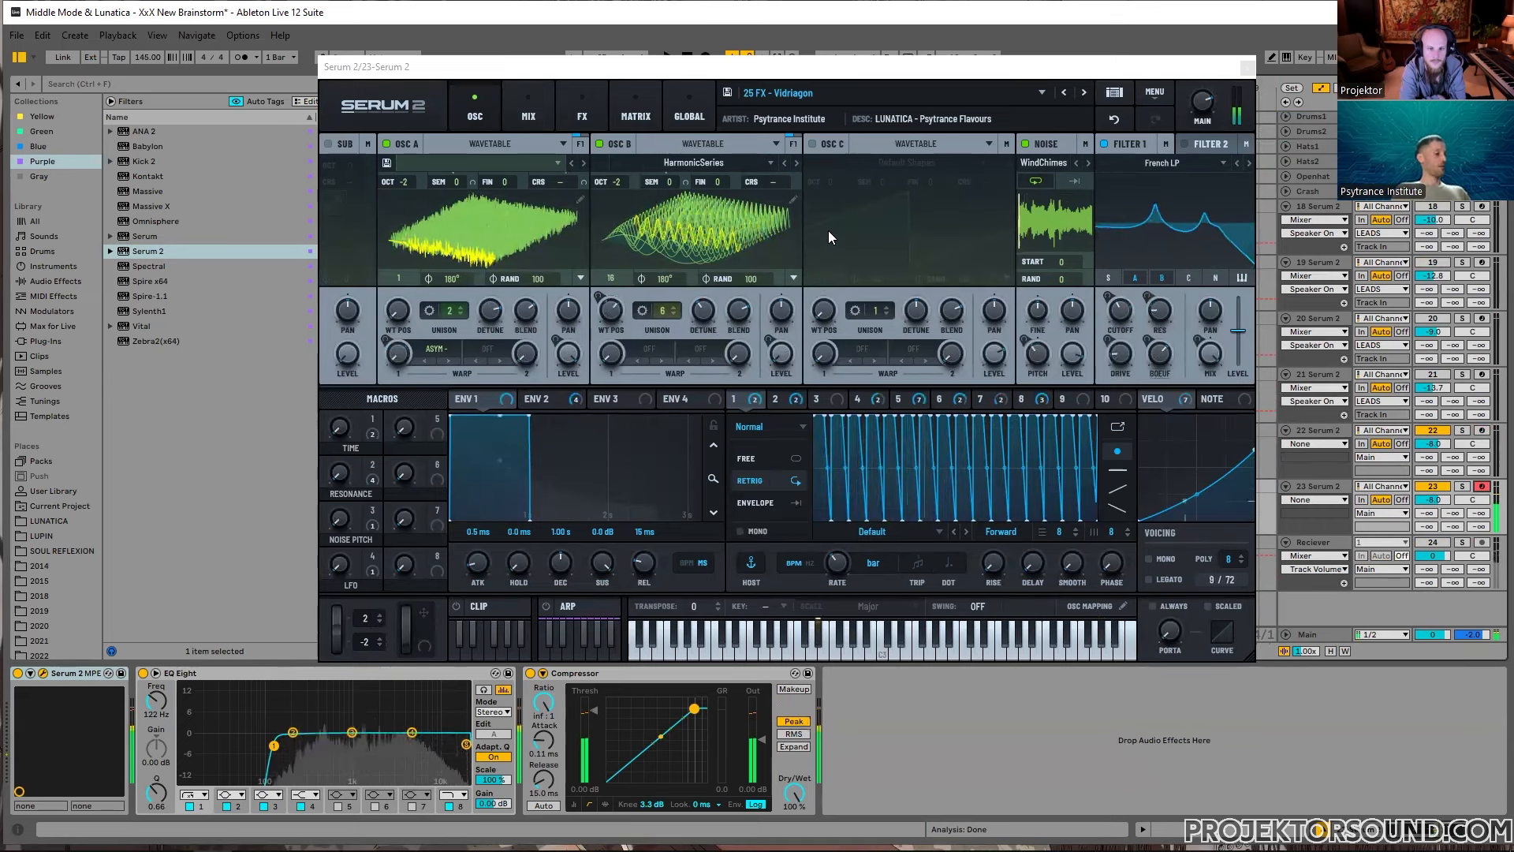
# Step: Switch Serum 2 on track 23 to the next preset, 26 FX - Furious Warp, and close its window
pyautogui.click(1080, 94)
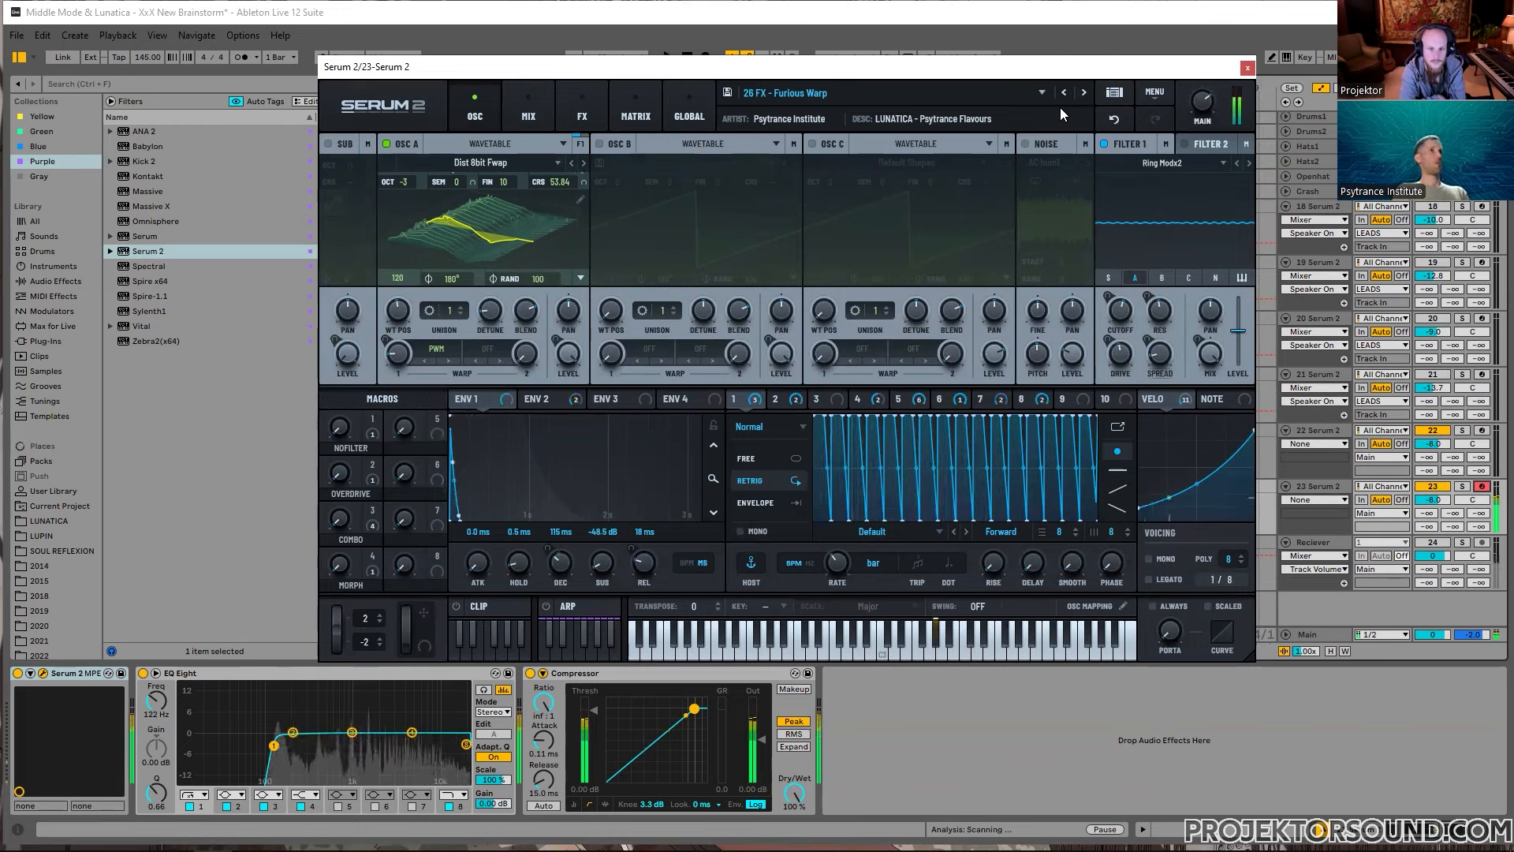
pyautogui.click(1246, 69)
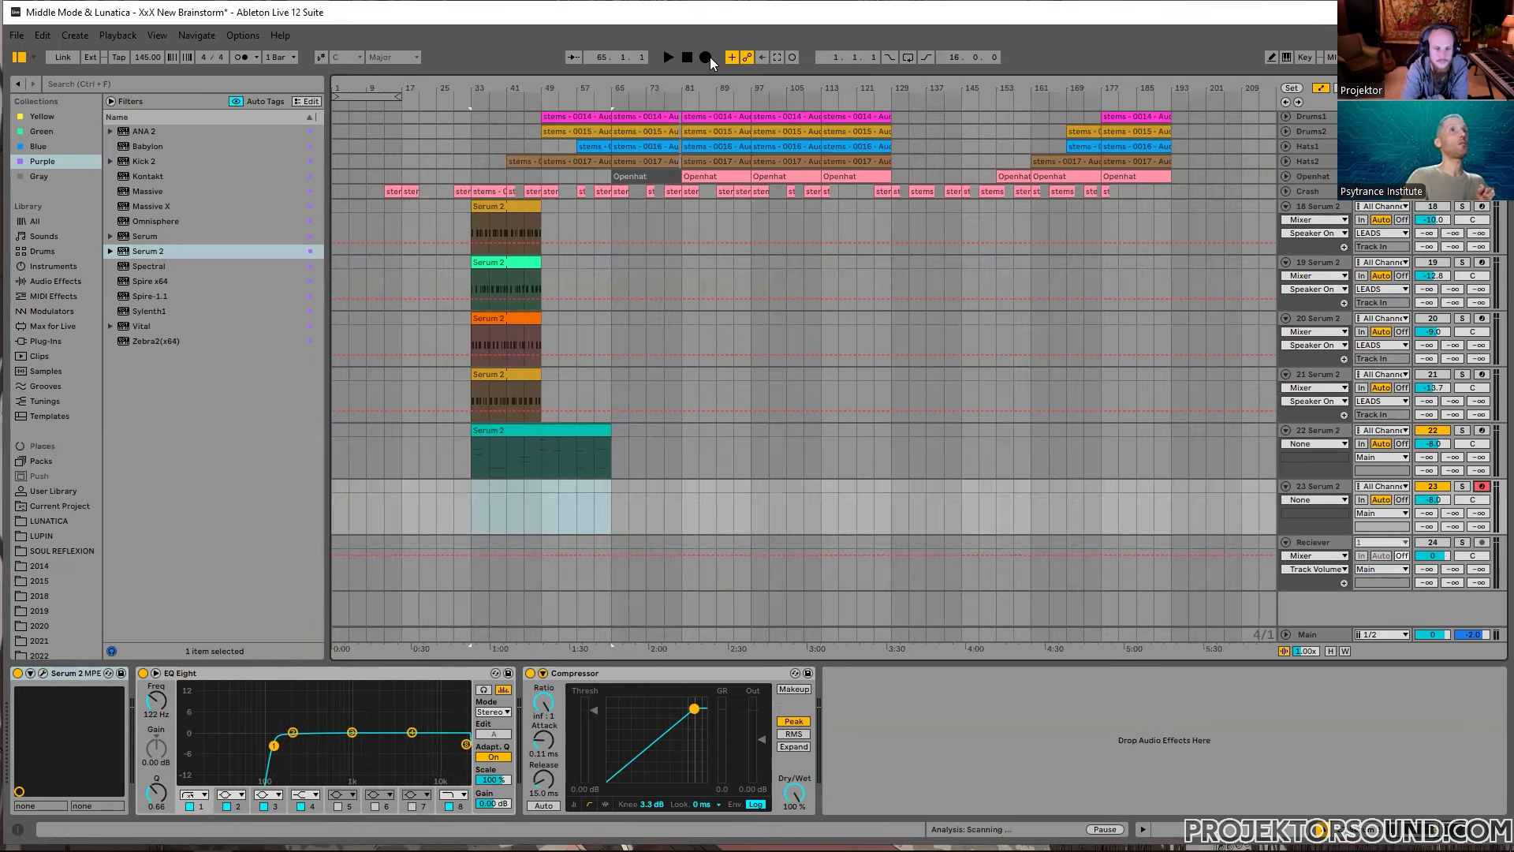
# Step: Record a MIDI take on track 23 from bar 33 to just past bar 65
pyautogui.click(455, 492)
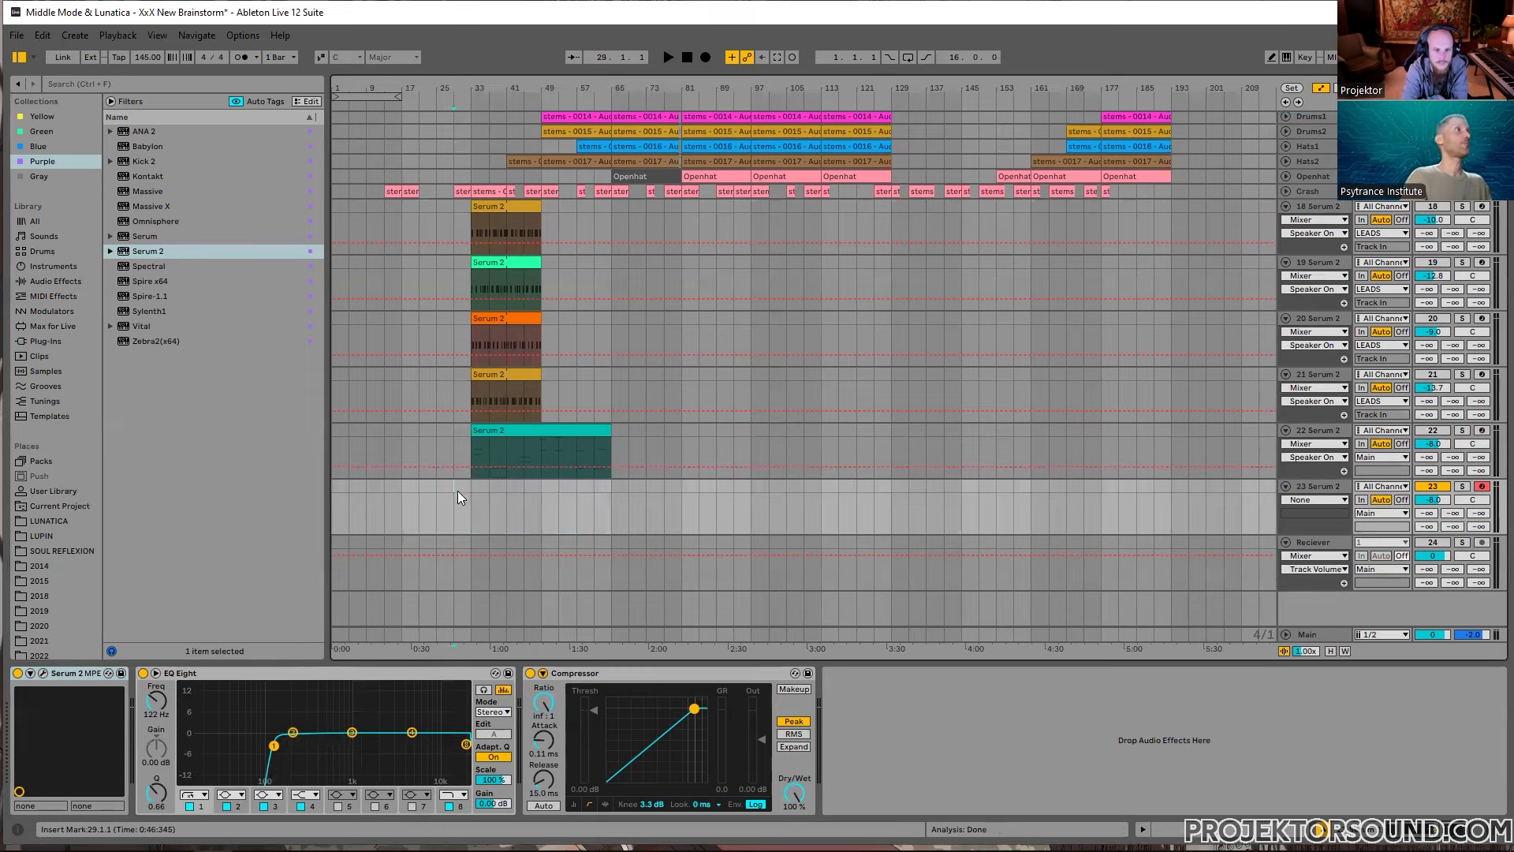
pyautogui.click(473, 493)
pyautogui.moveTo(474, 494); pyautogui.dragTo(533, 505)
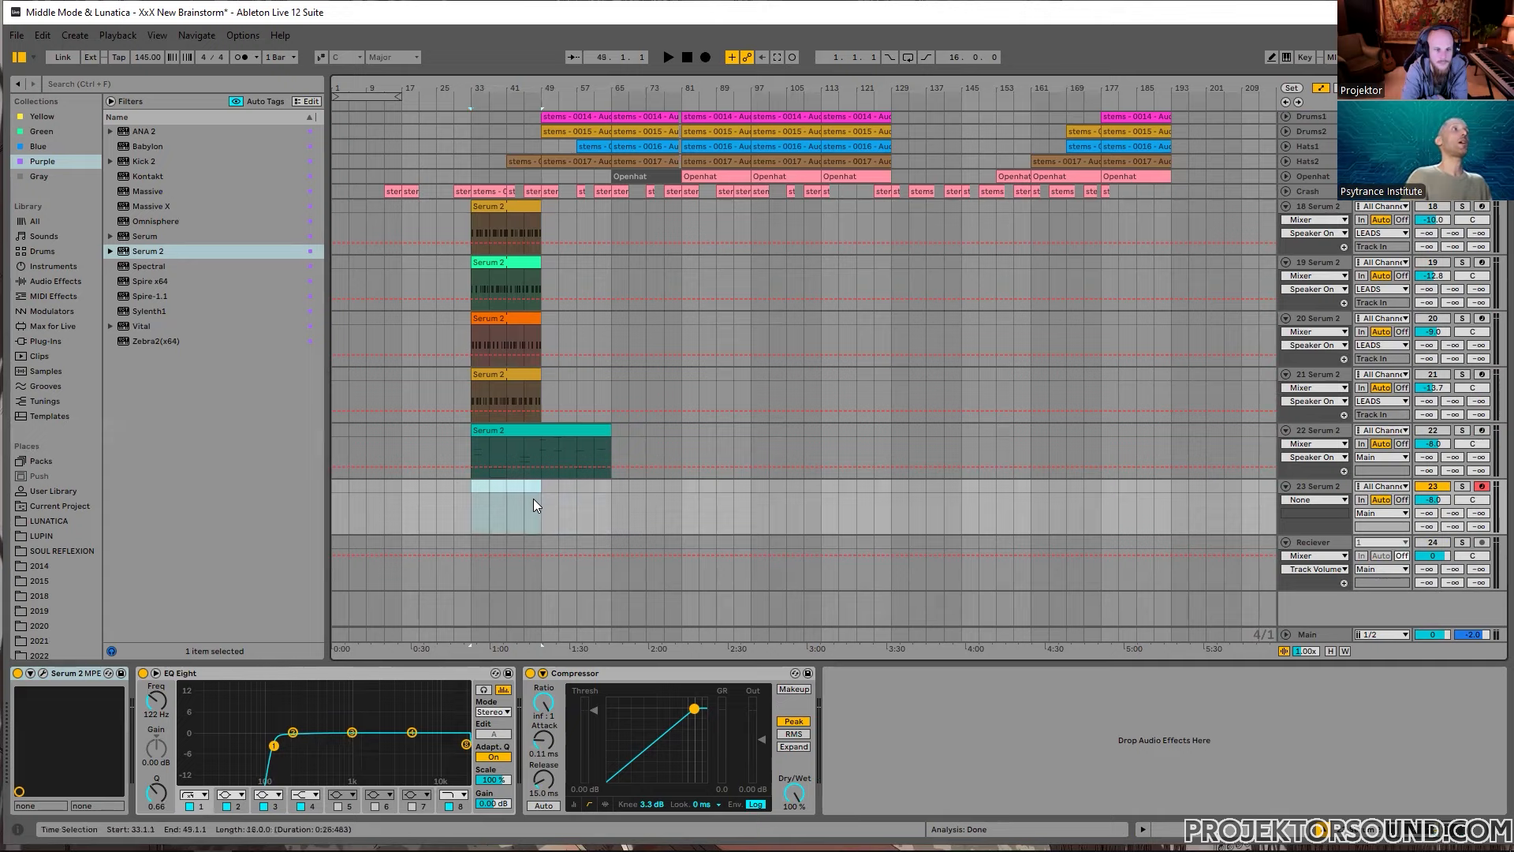
pyautogui.moveTo(474, 487); pyautogui.dragTo(544, 502)
pyautogui.click(476, 492)
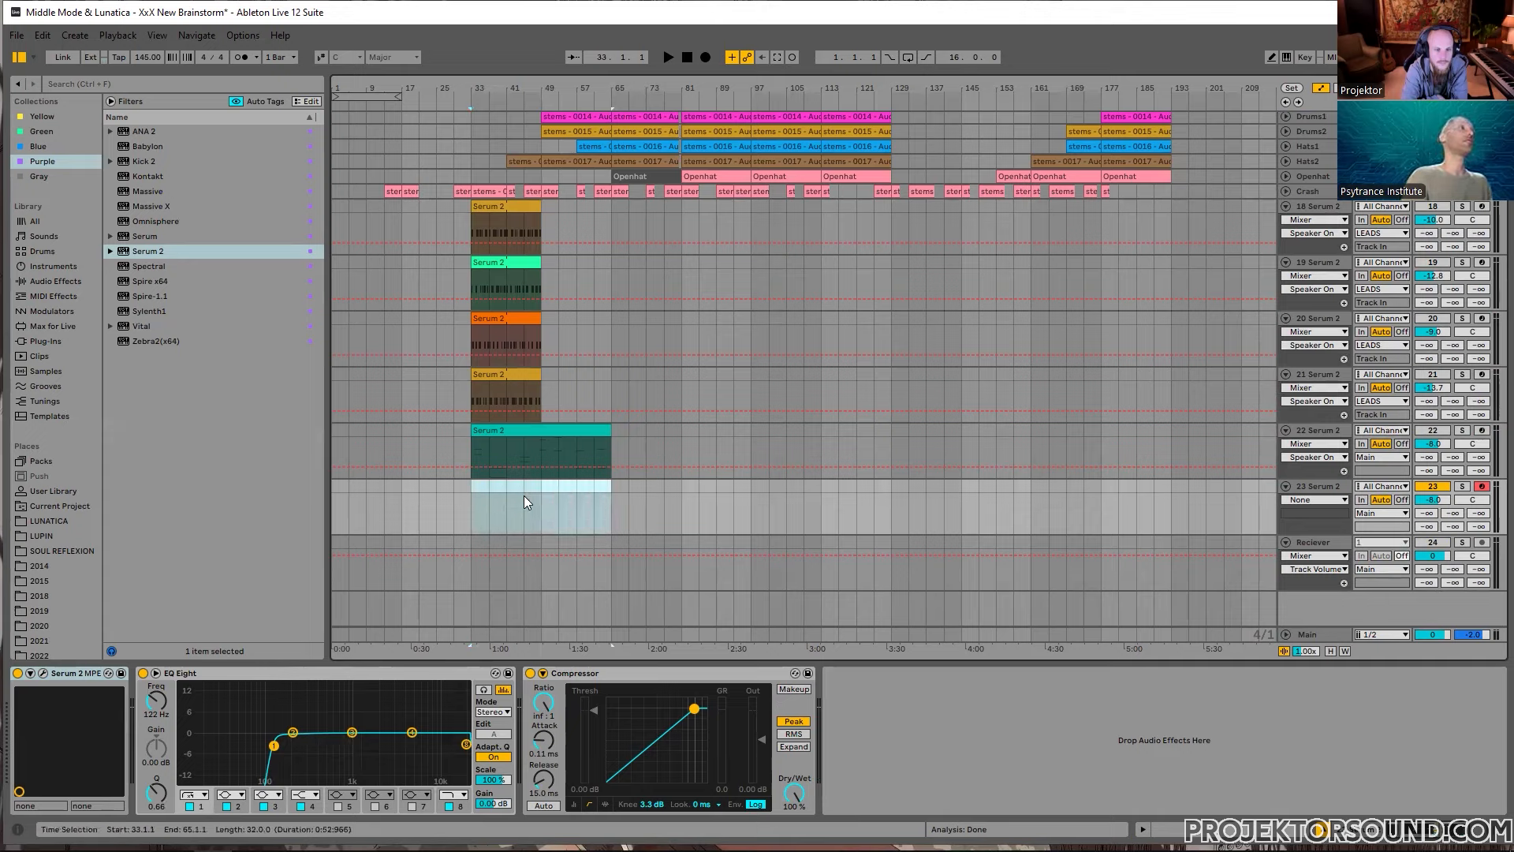
pyautogui.moveTo(476, 488); pyautogui.dragTo(534, 498)
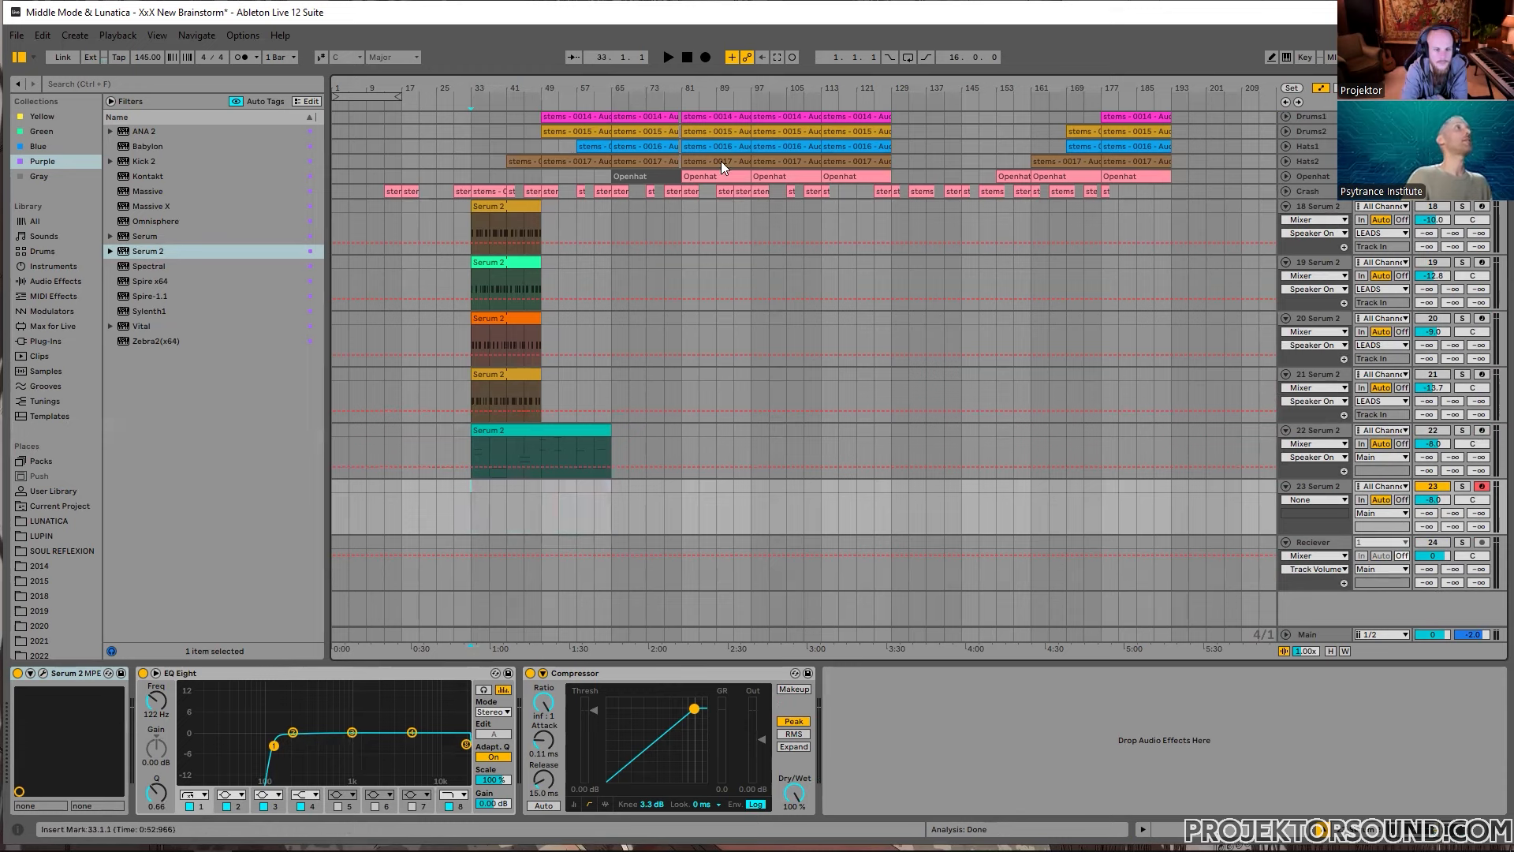
pyautogui.click(705, 57)
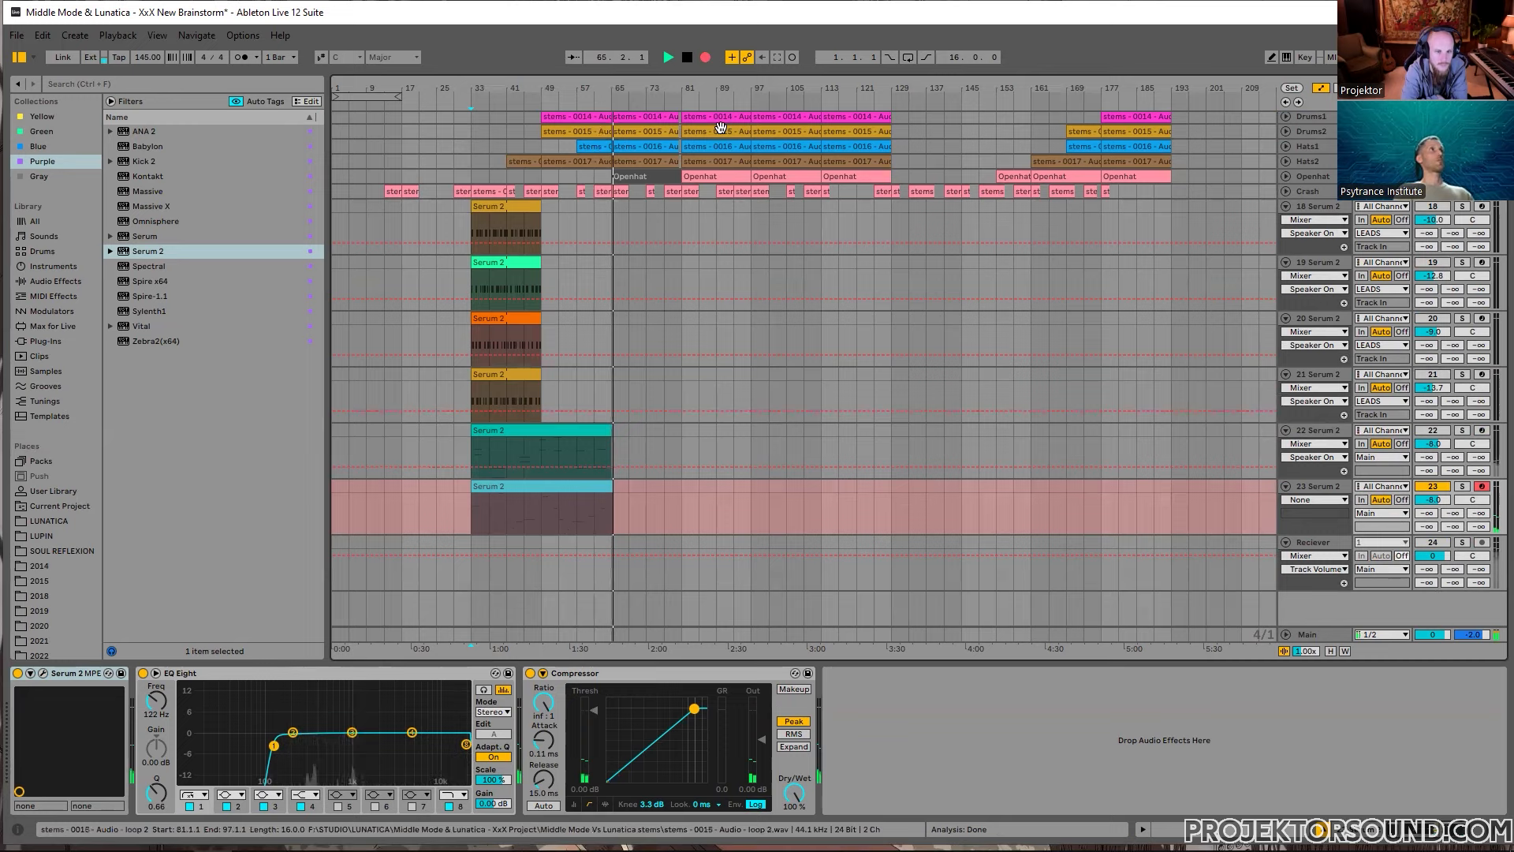
pyautogui.press('space')
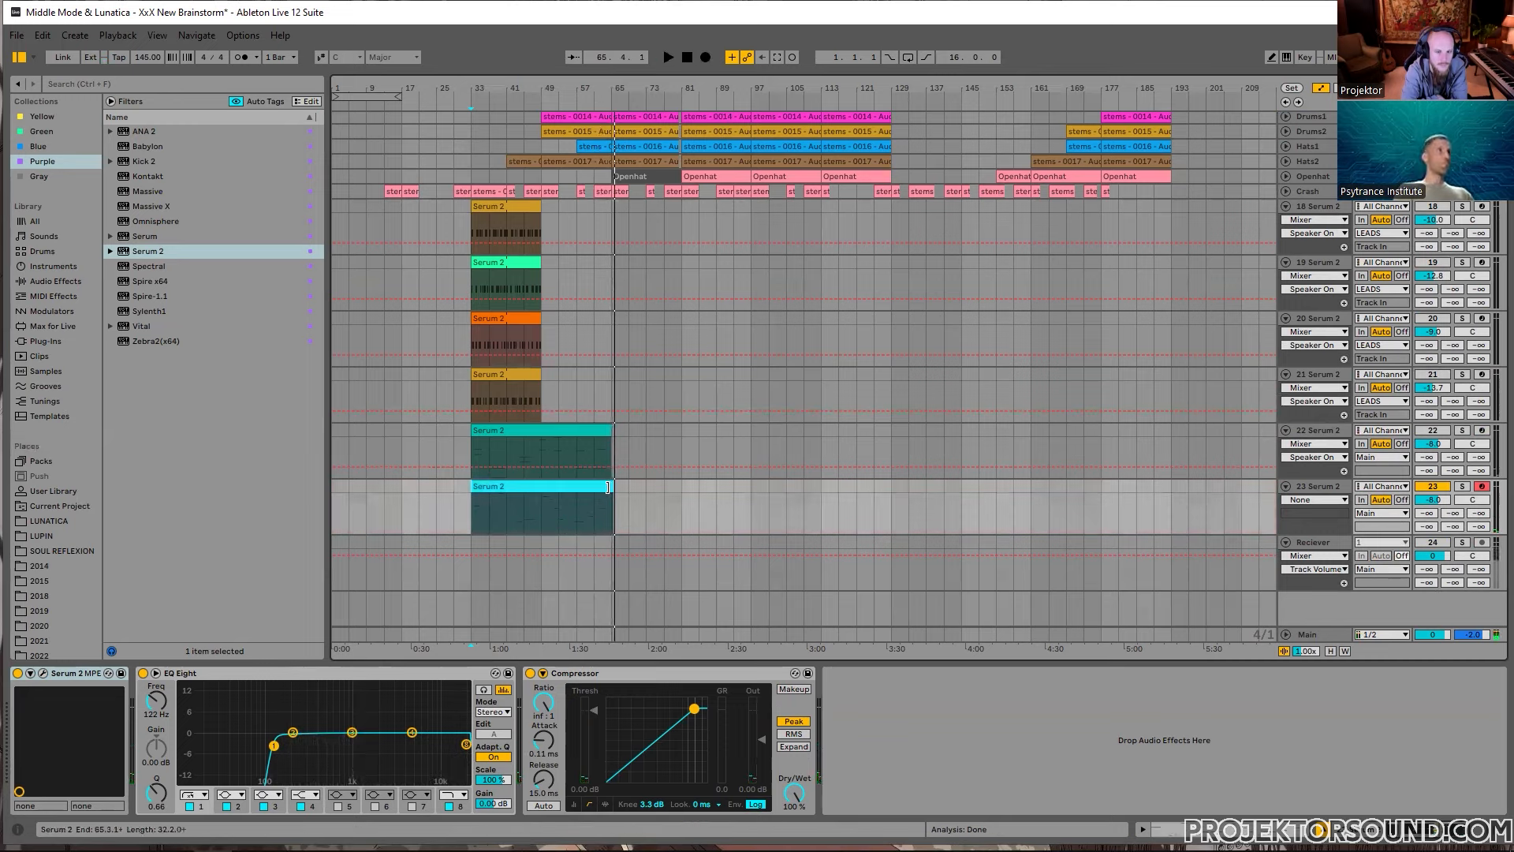
# Step: Trim the recorded clip on track 23 to end at bar 65 and open its notes
pyautogui.click(548, 511)
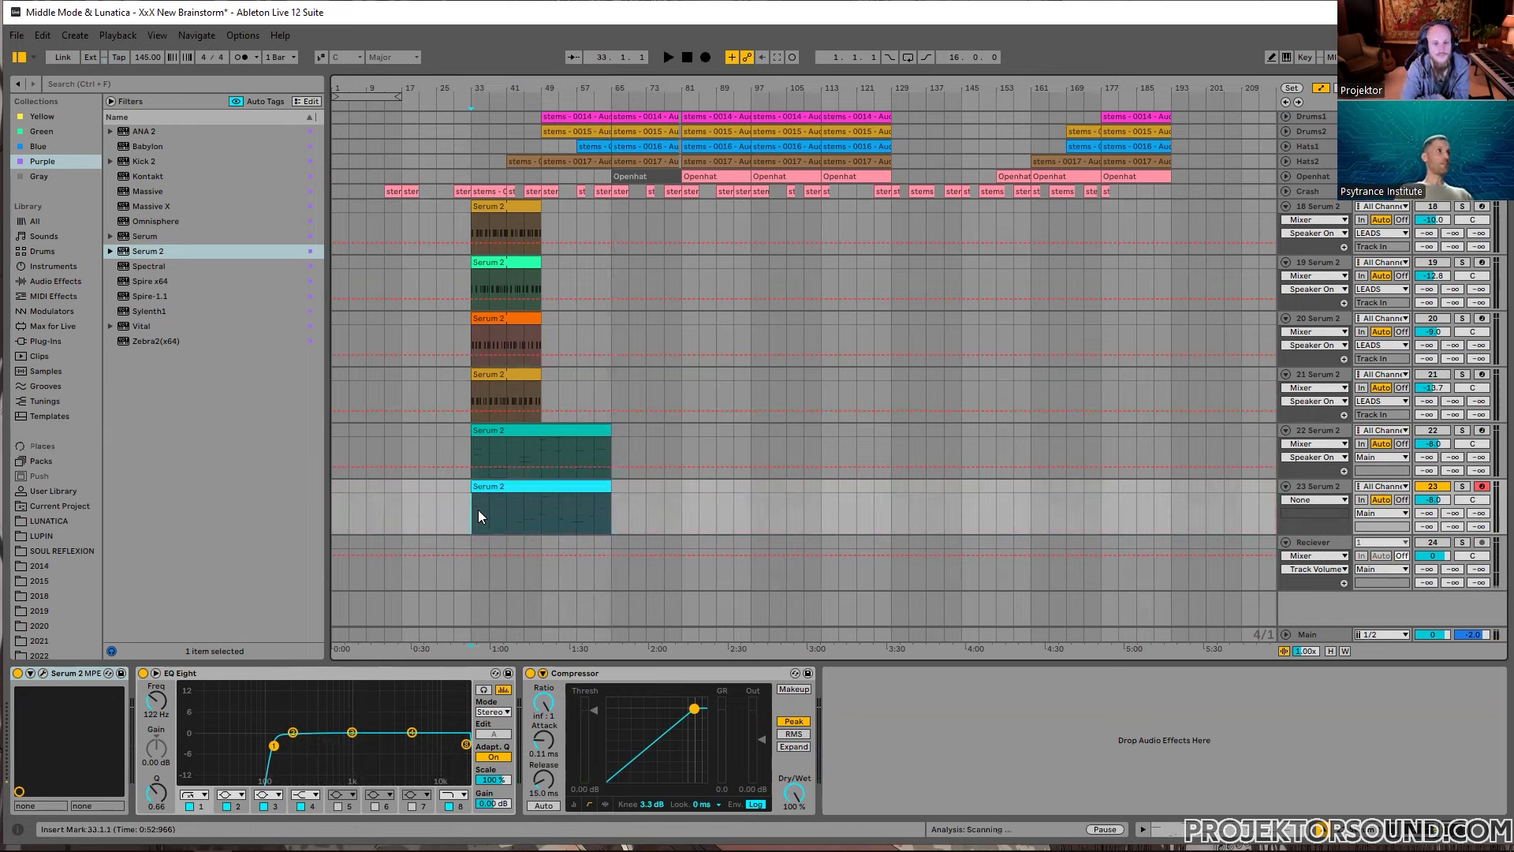
pyautogui.click(490, 487)
pyautogui.doubleClick(490, 487)
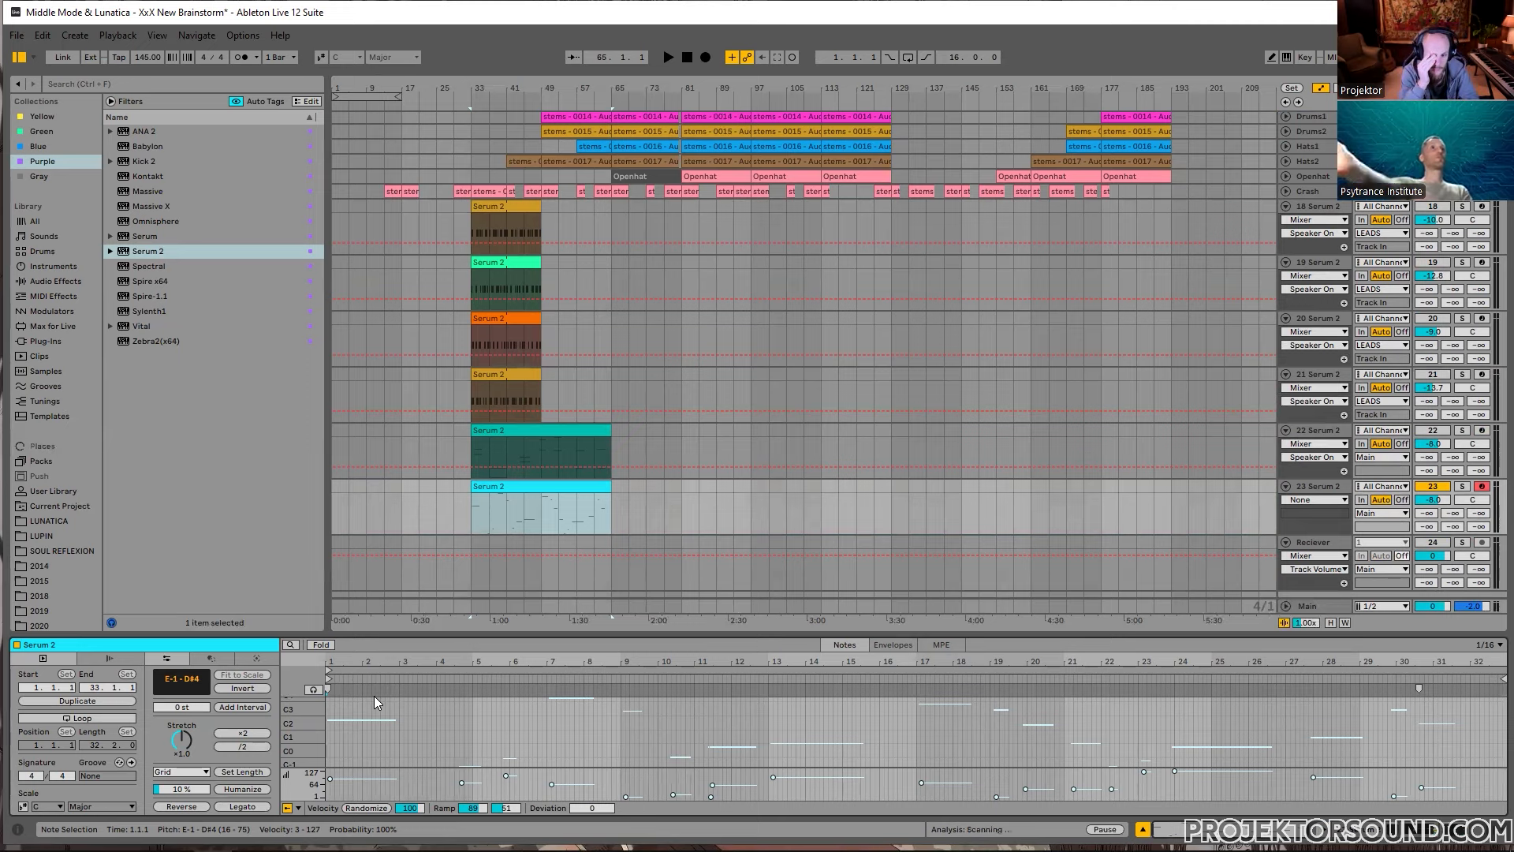
# Step: Examine the modulation matrix and the velocity source's destinations in Serum 2 on track 23
pyautogui.doubleClick(1314, 487)
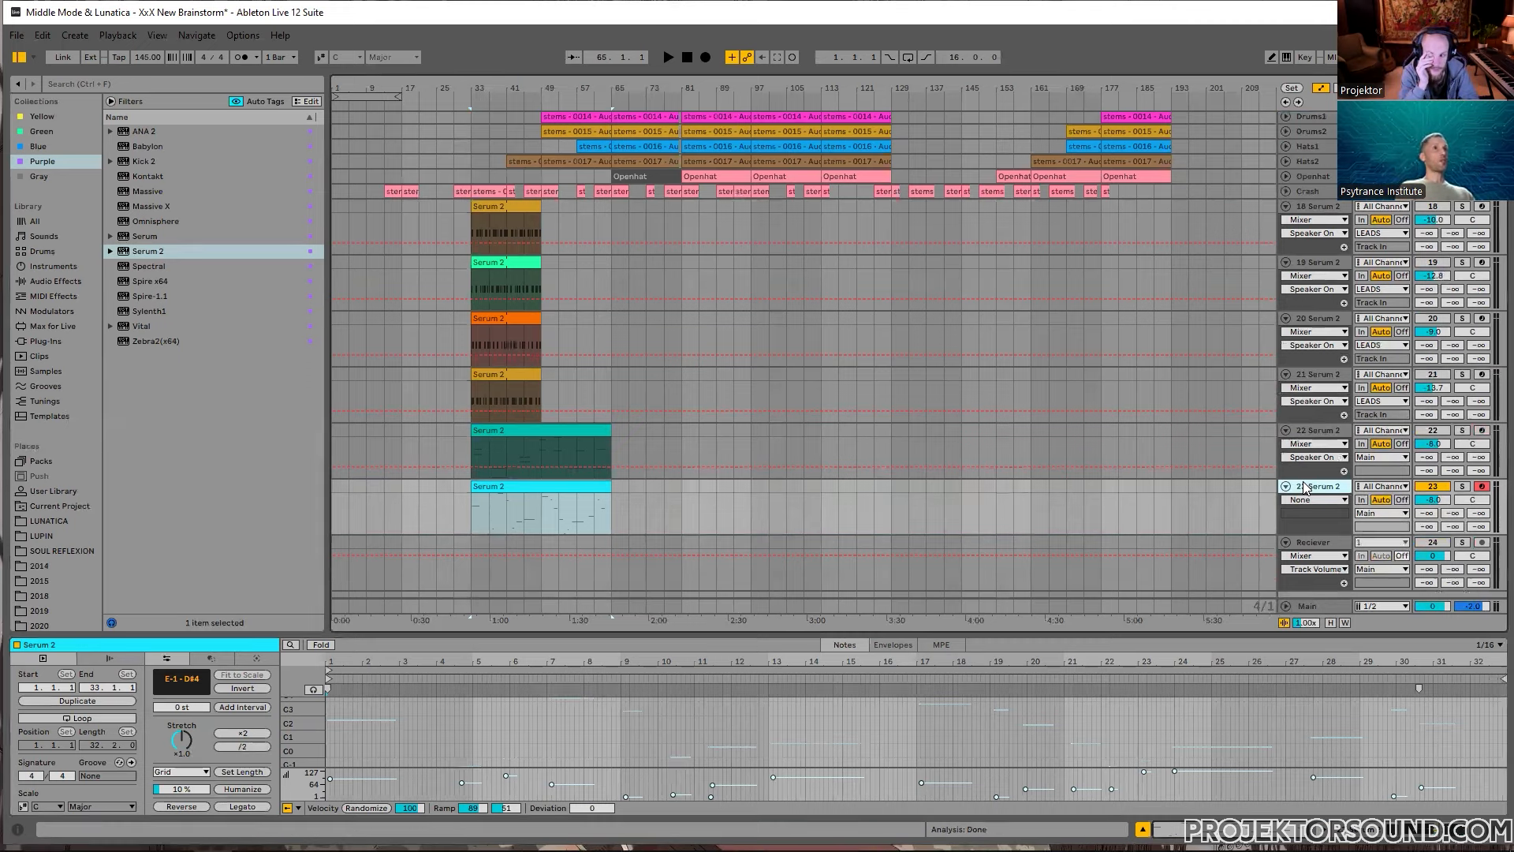
pyautogui.scroll(-2, 659, 558)
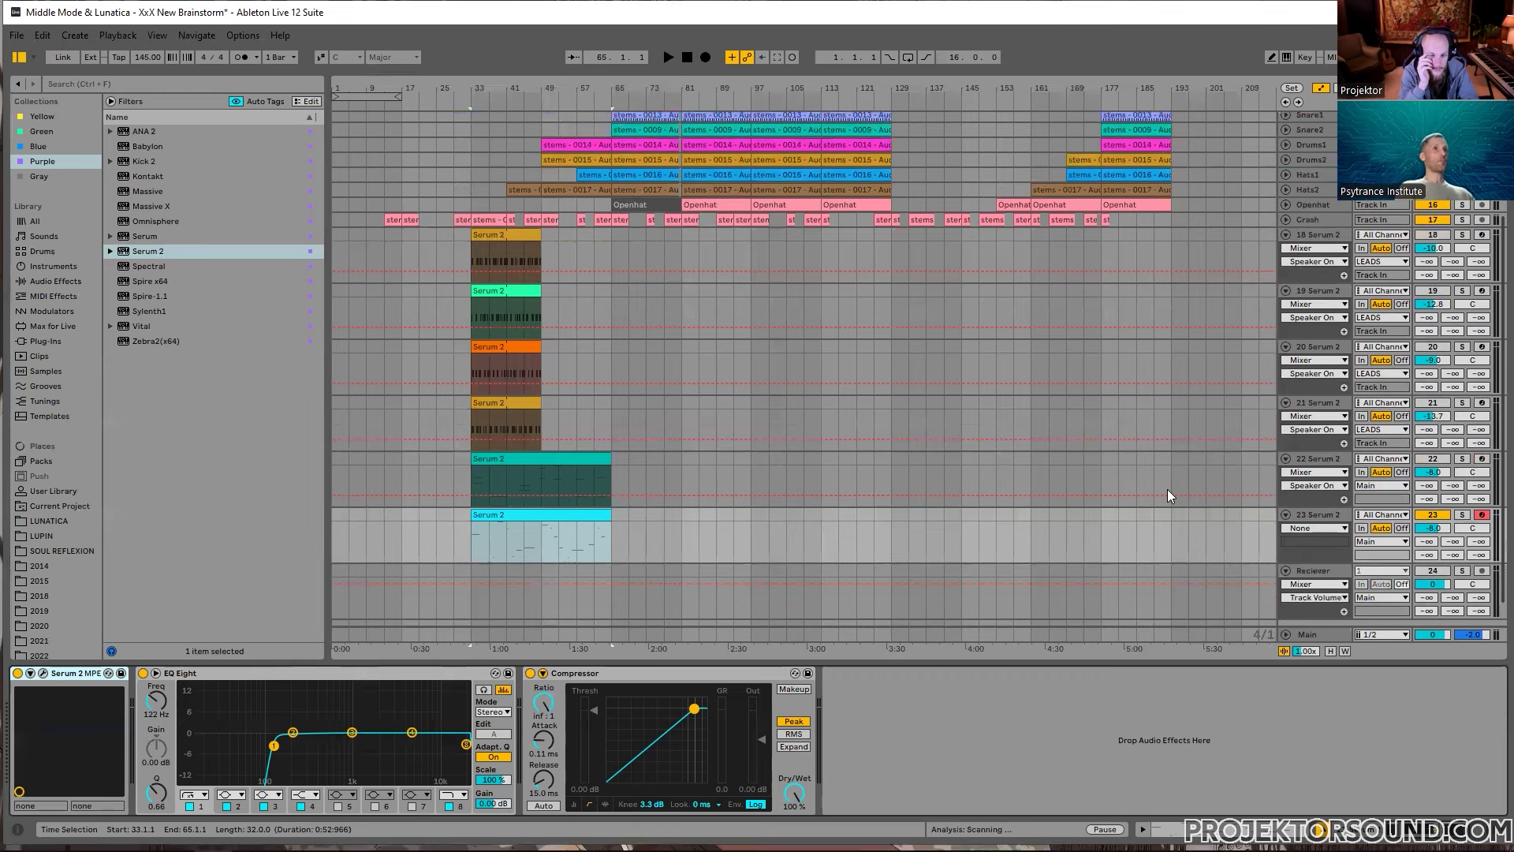
pyautogui.click(38, 674)
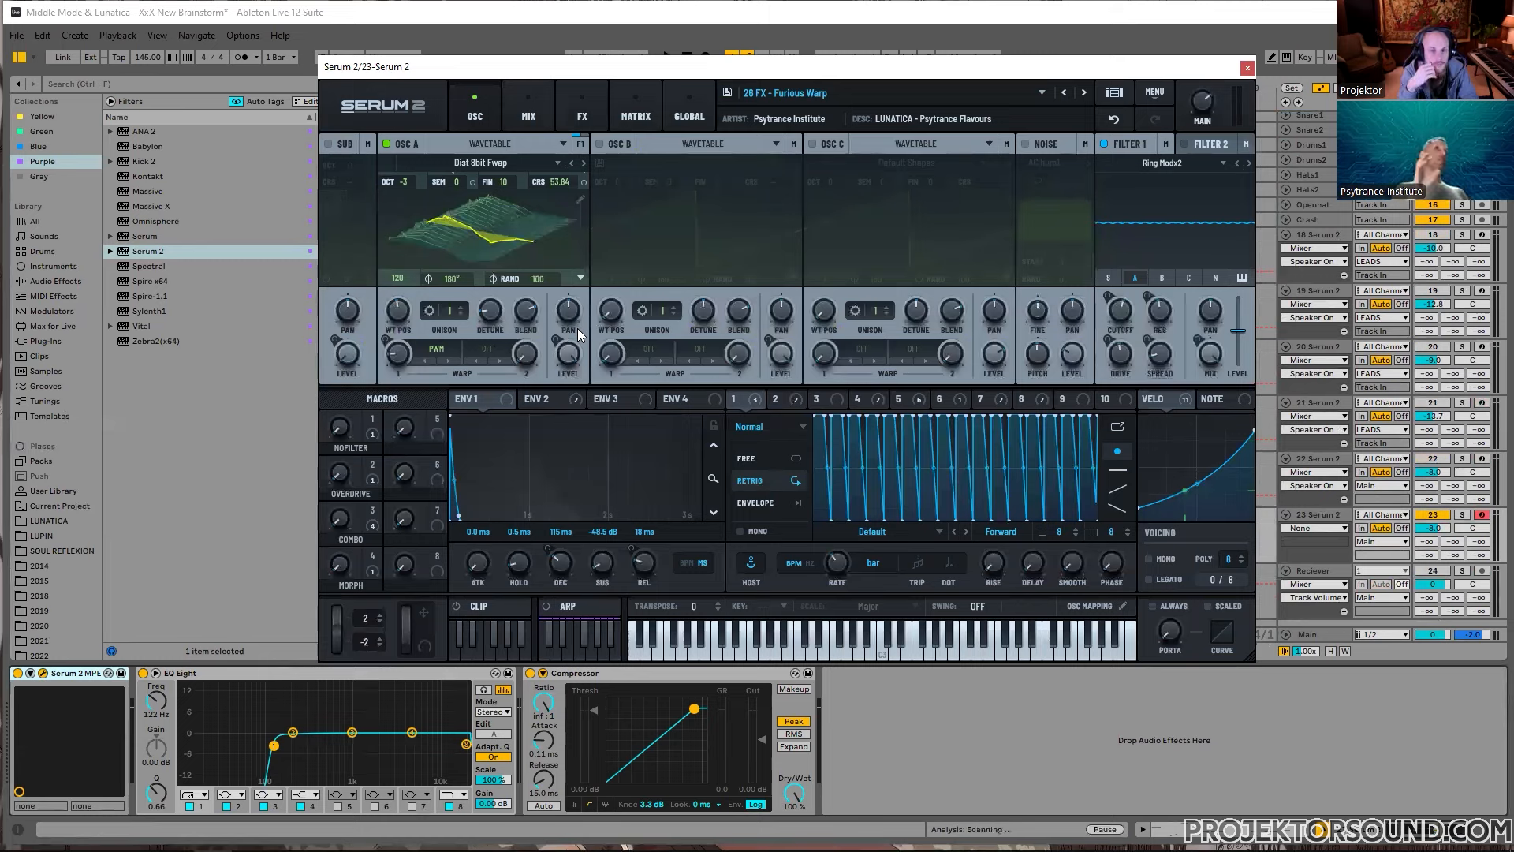
pyautogui.click(645, 122)
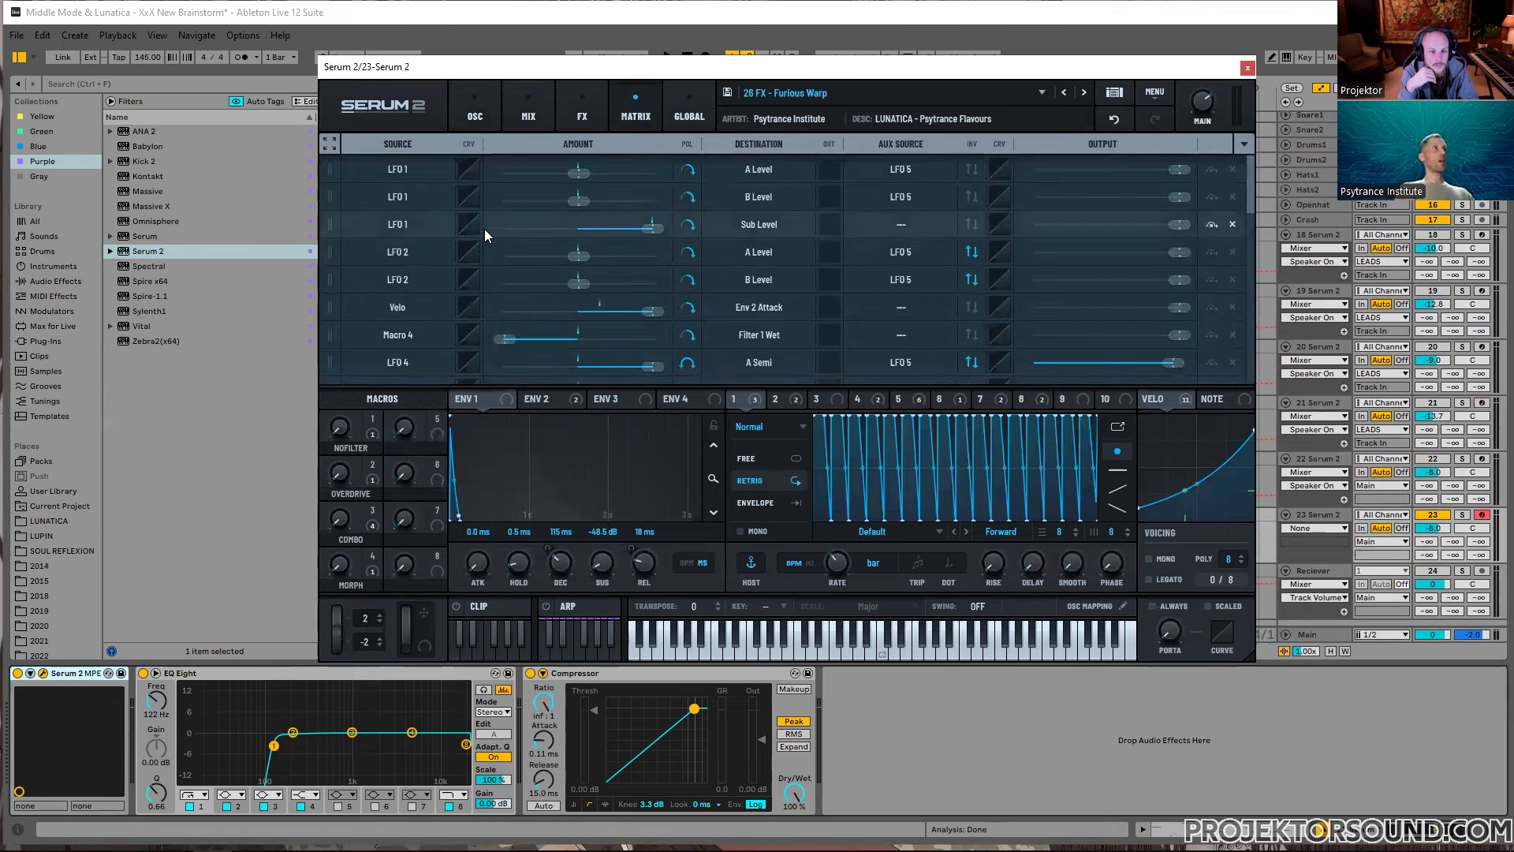
pyautogui.click(475, 112)
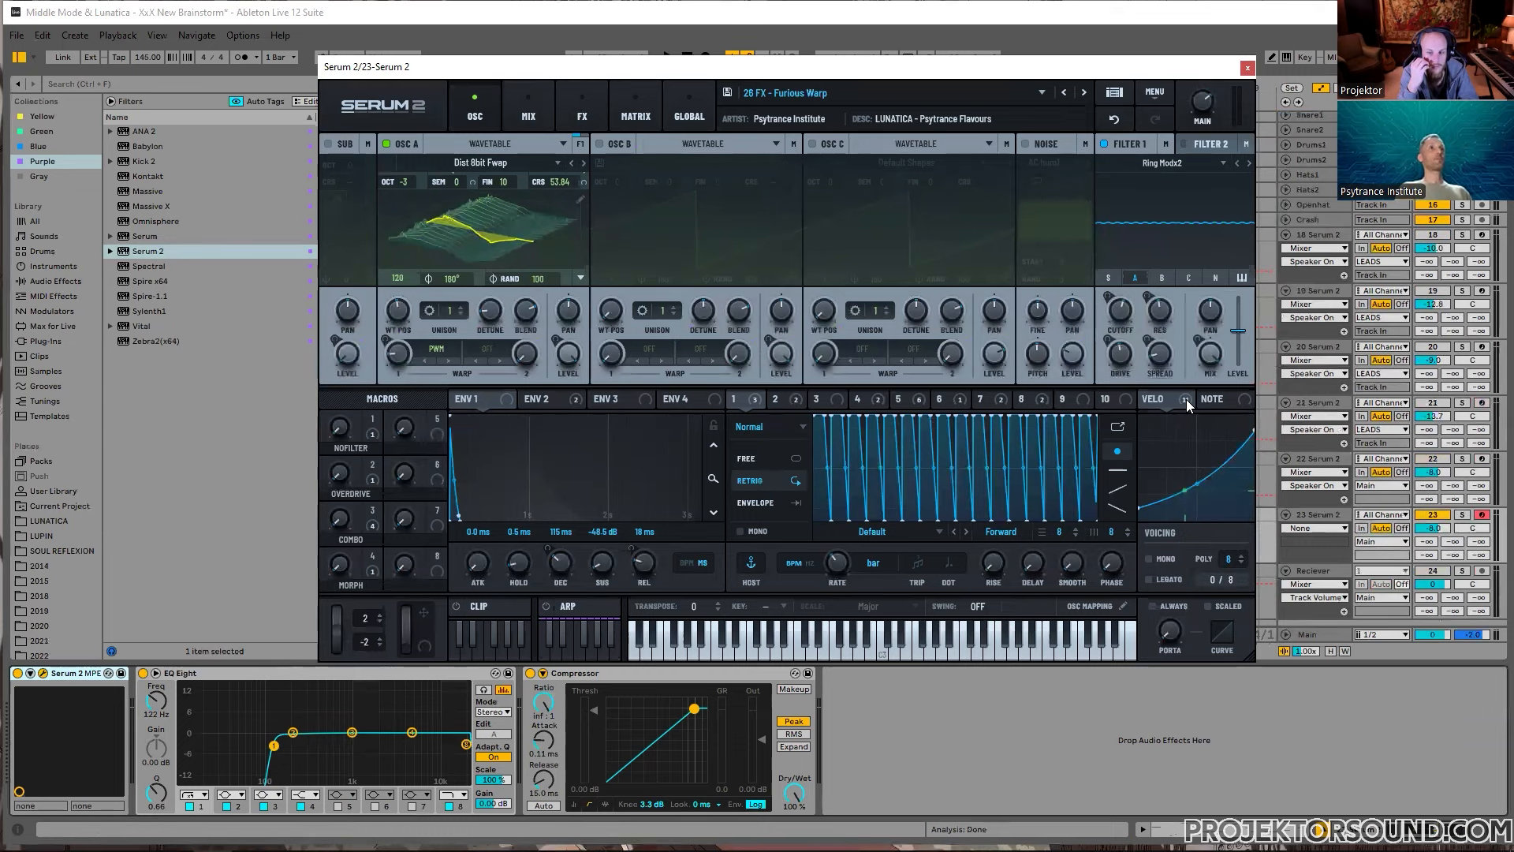
pyautogui.moveTo(1186, 399)
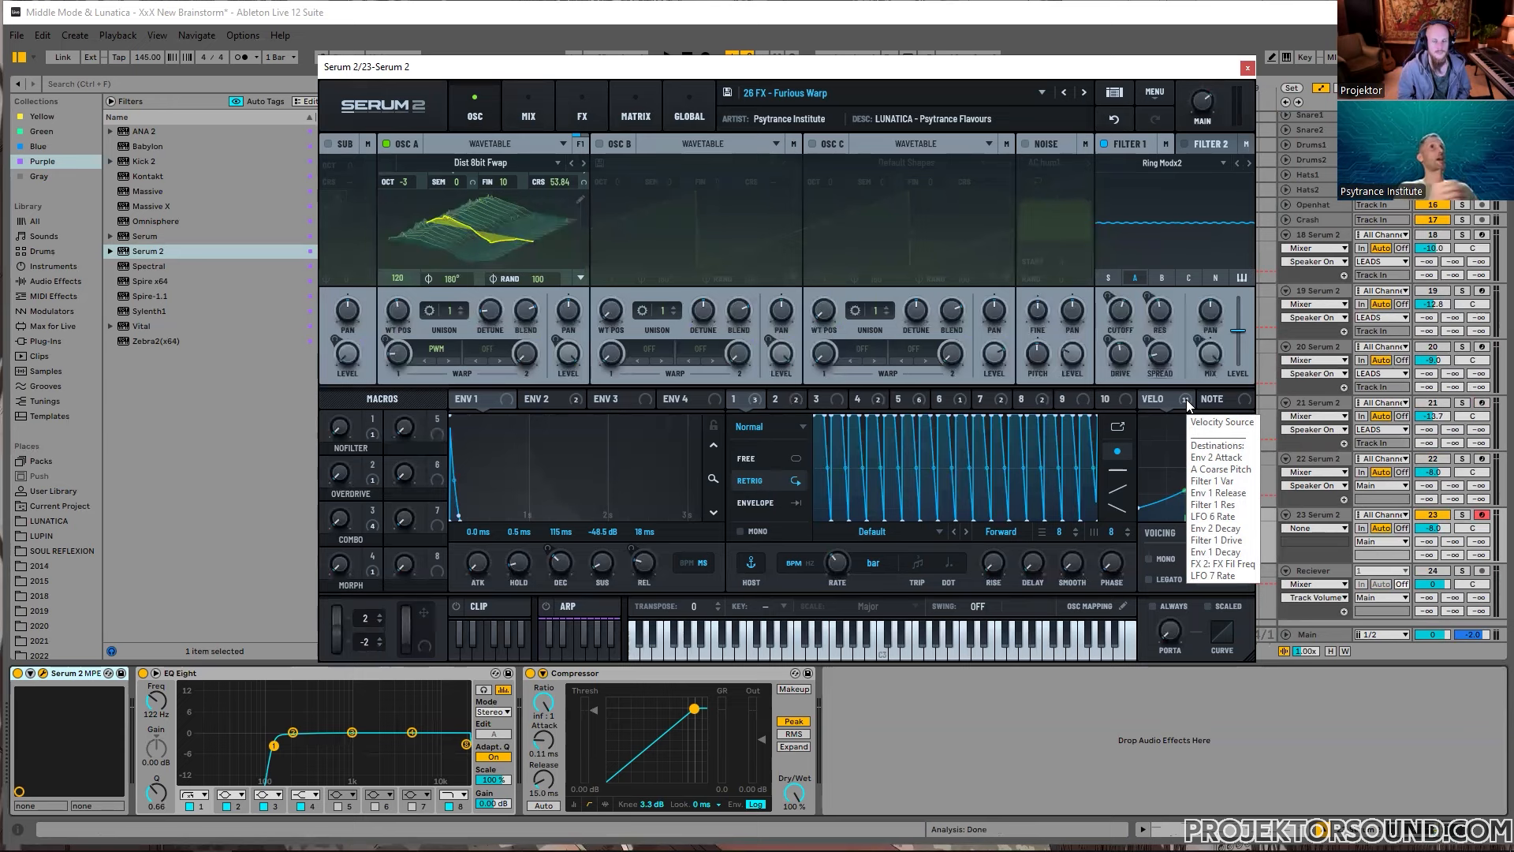
pyautogui.click(1248, 68)
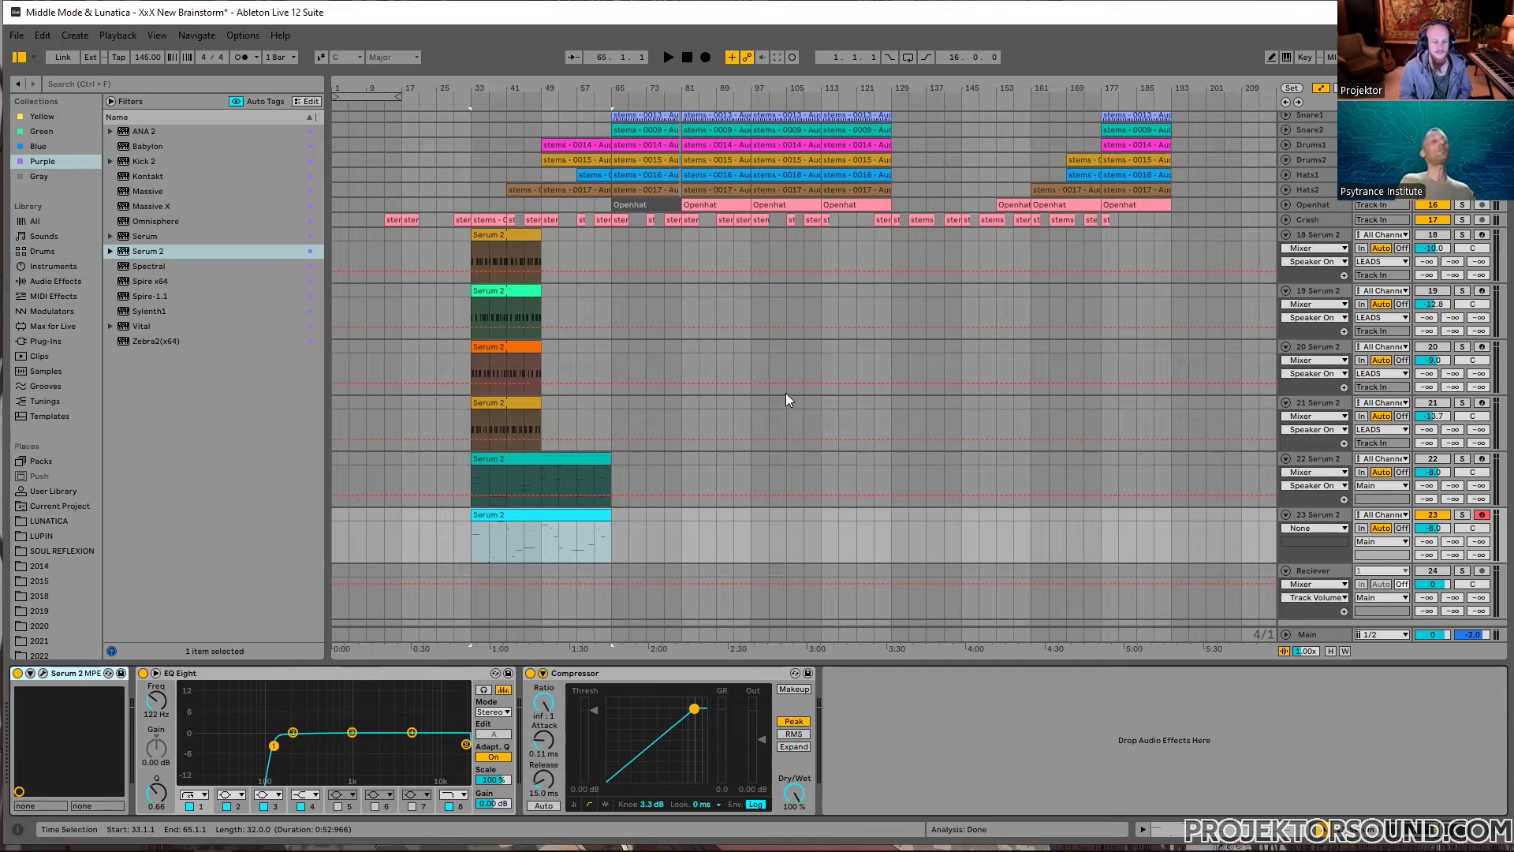
# Step: Play the recorded clip on track 23 from bar 33 and lower the track volume to -10.8 dB
pyautogui.scroll(-1, 784, 454)
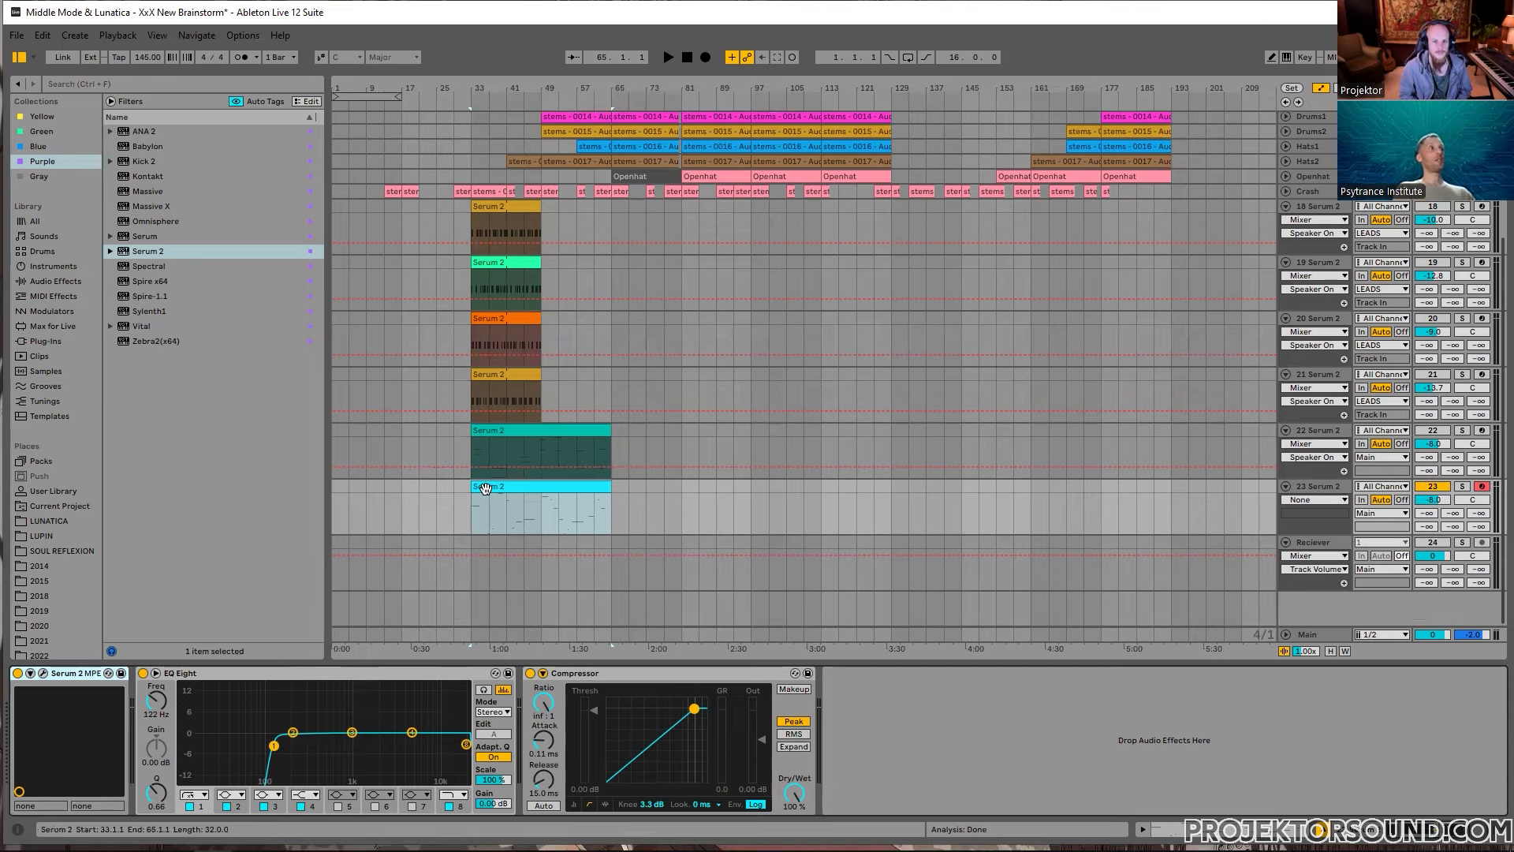
pyautogui.scroll(3, 486, 488)
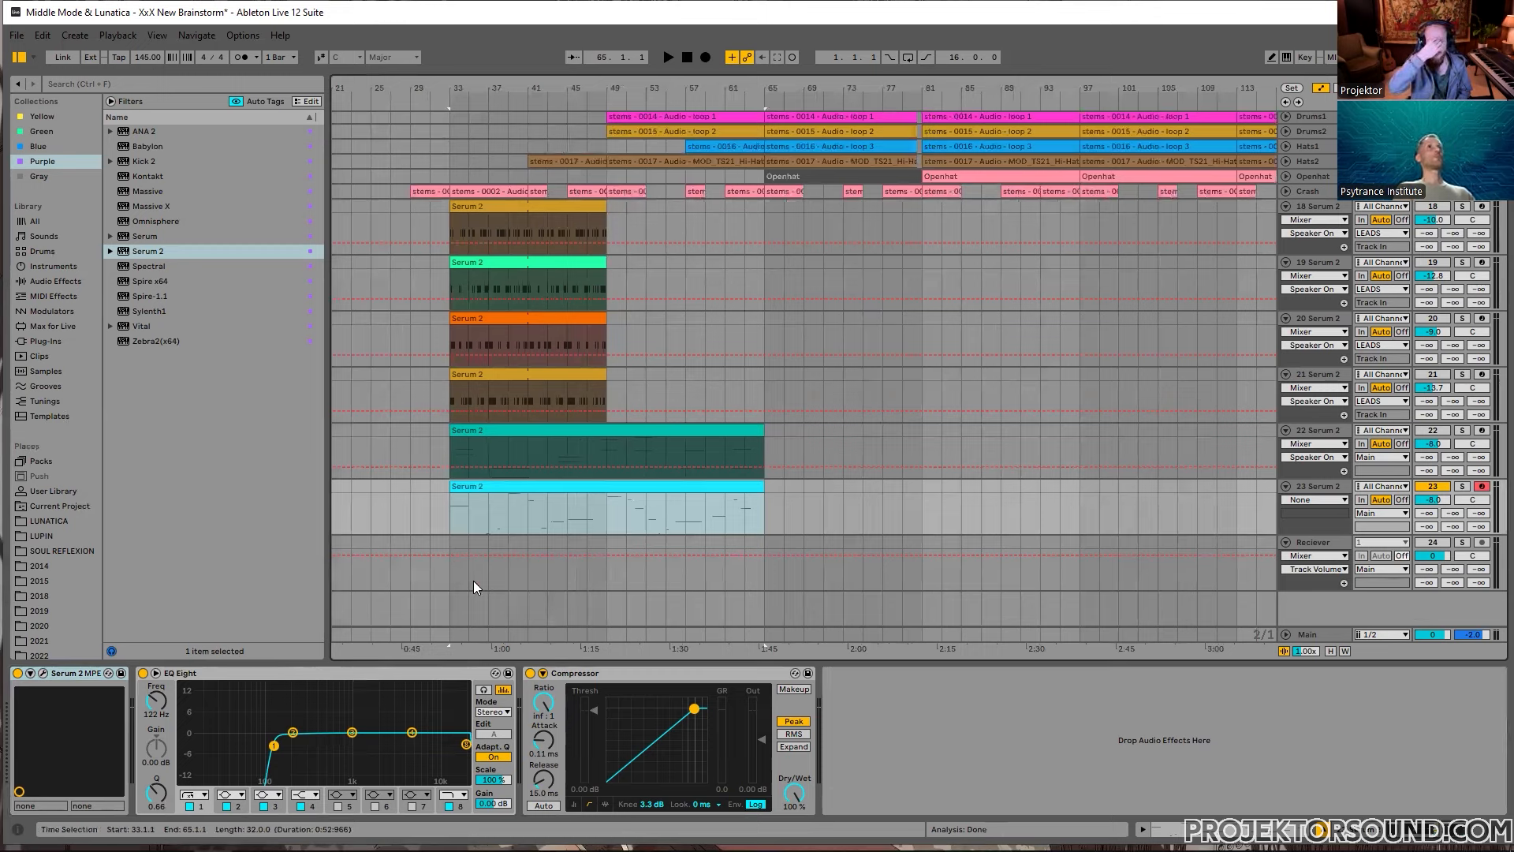
pyautogui.click(455, 516)
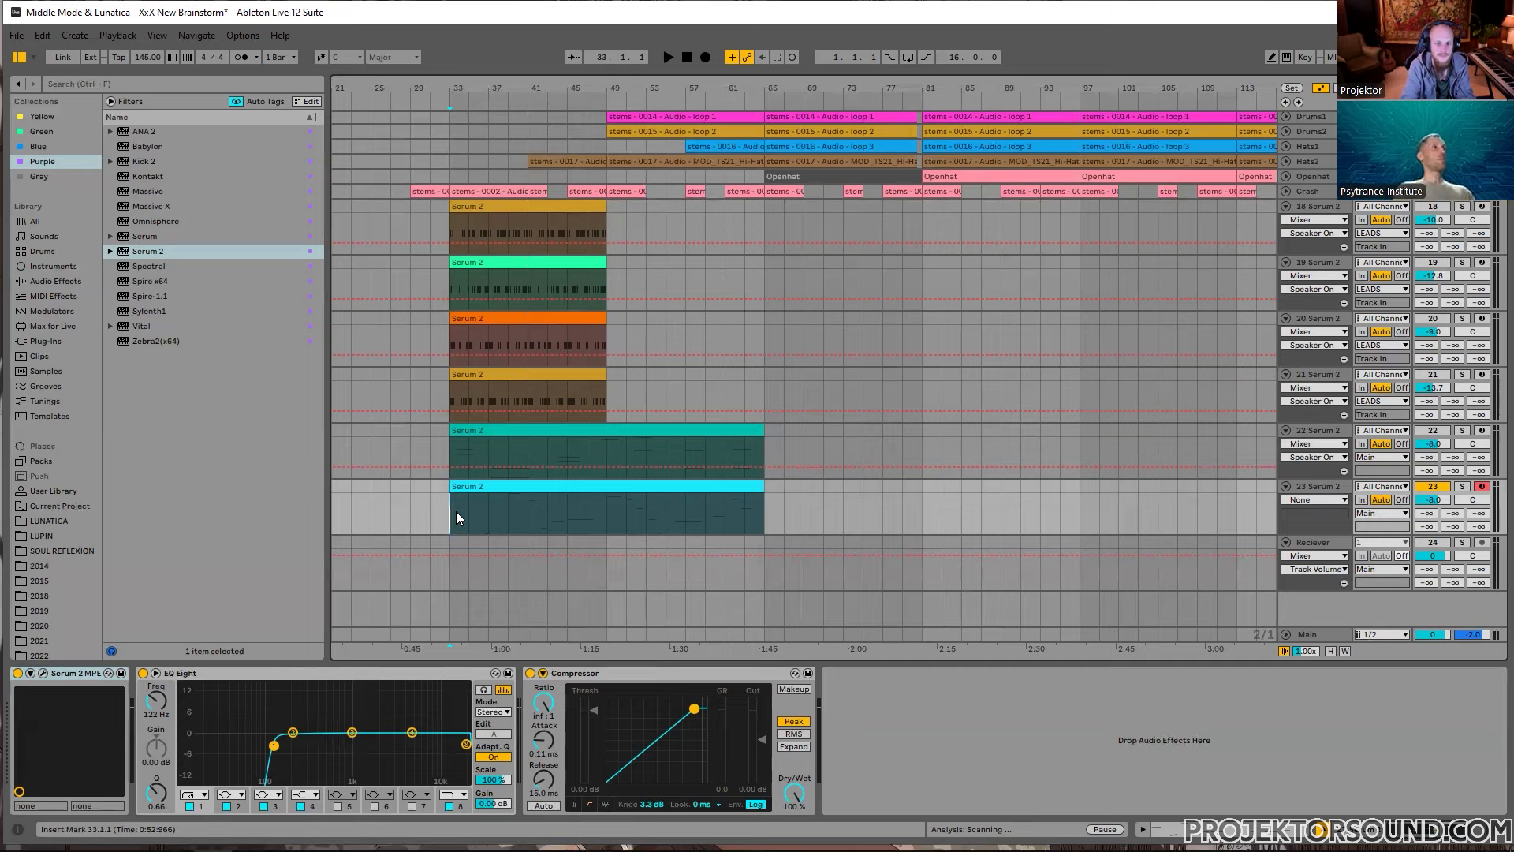
pyautogui.press('space')
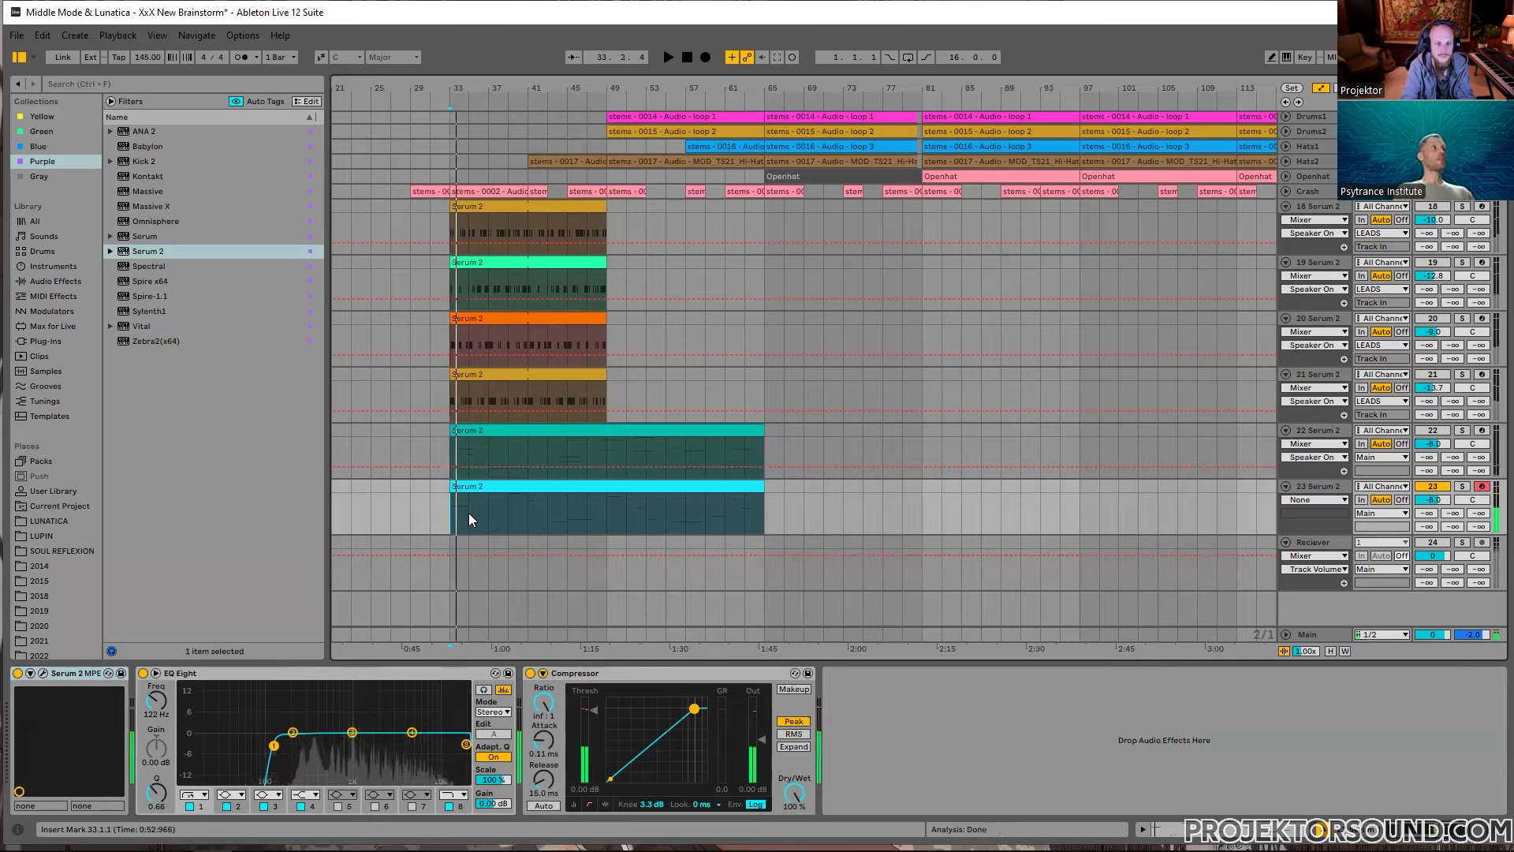
pyautogui.moveTo(1439, 502); pyautogui.dragTo(1439, 517)
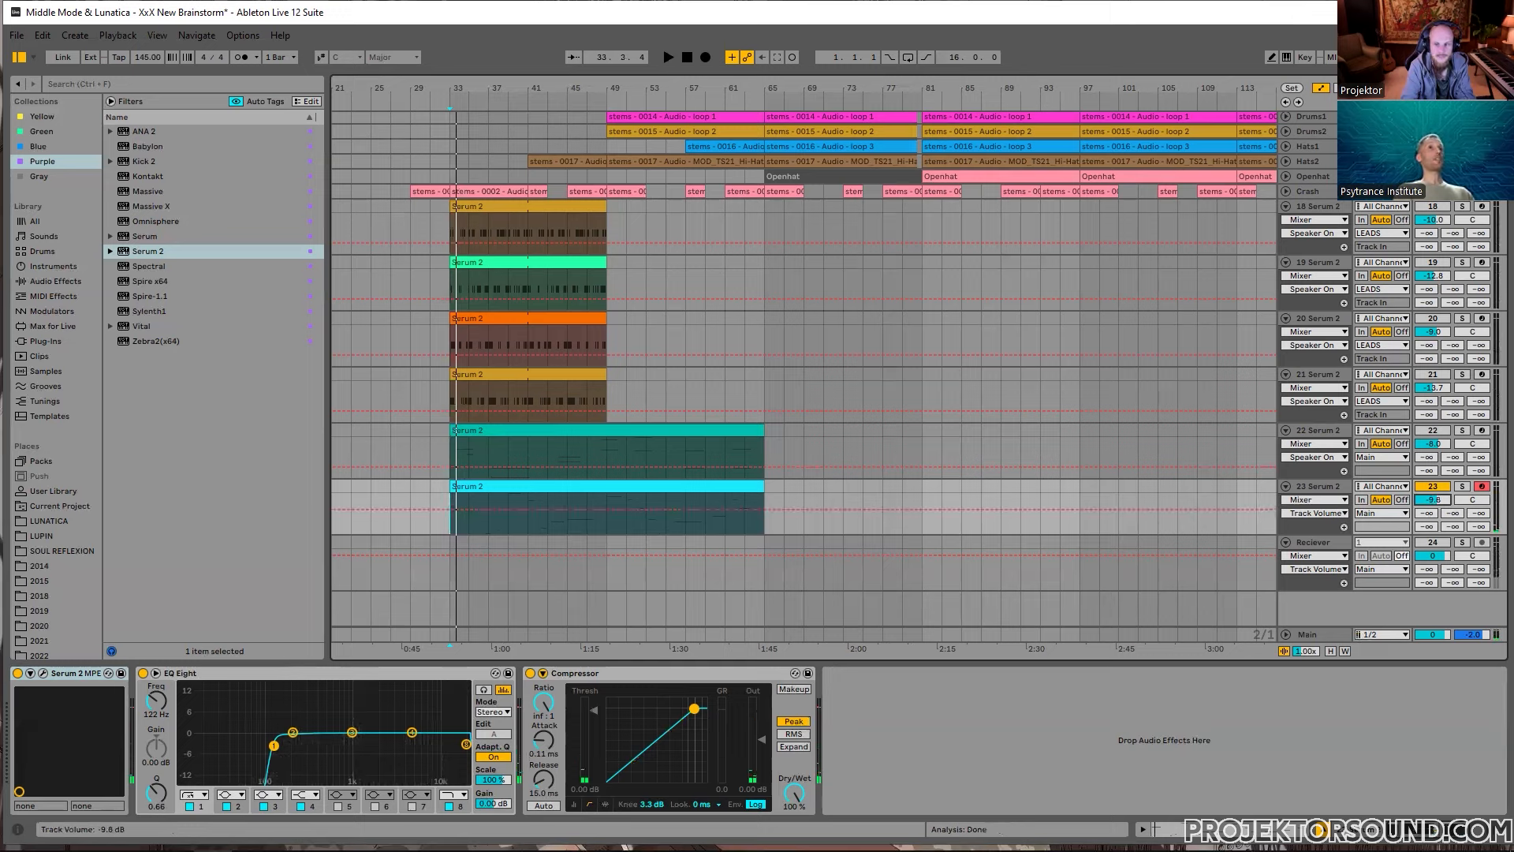
# Step: Set track 23's Compressor to a threshold of -6.45 dB, an attack of 0.06 ms and a release of 19.5 ms
pyautogui.moveTo(594, 711); pyautogui.dragTo(594, 716)
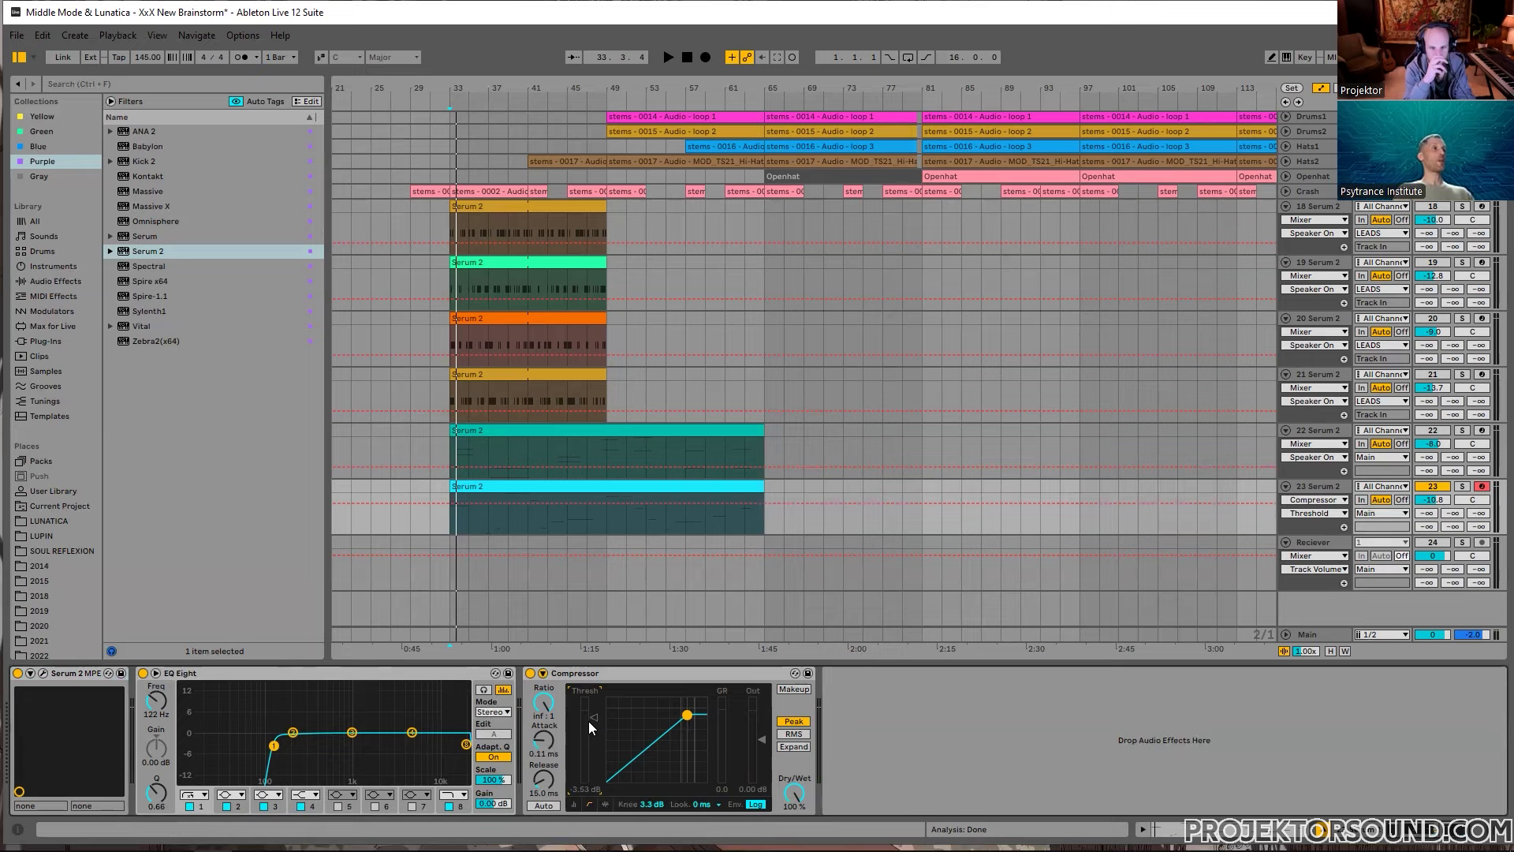
pyautogui.moveTo(593, 718); pyautogui.dragTo(594, 724)
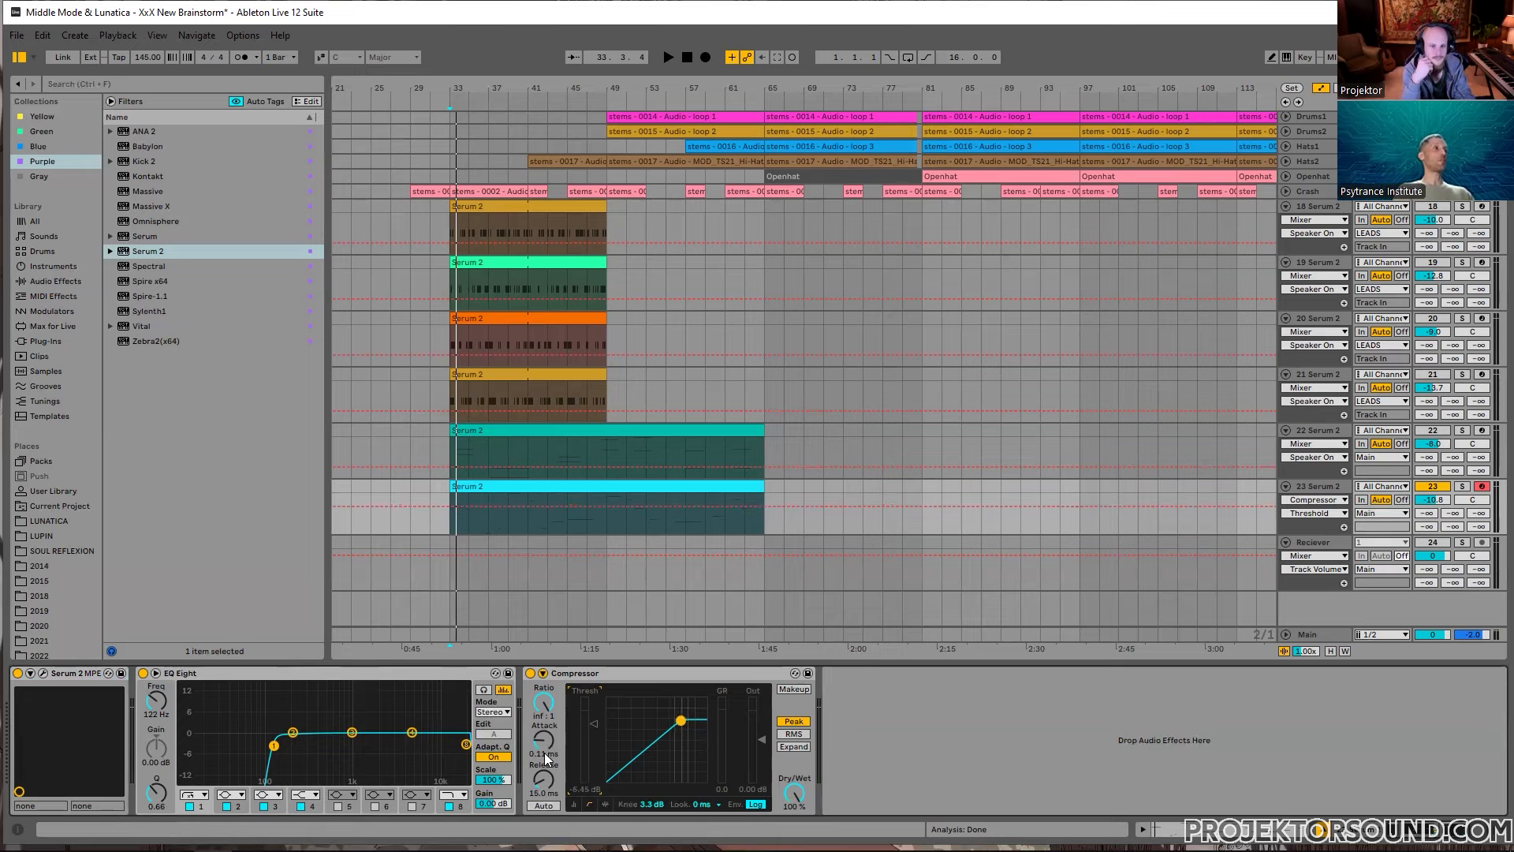
pyautogui.click(545, 754)
pyautogui.moveTo(548, 783); pyautogui.dragTo(551, 781)
# Step: Raise the low-cut frequency of track 23's EQ Eight to about 163 Hz and play the clip
pyautogui.moveTo(156, 701); pyautogui.dragTo(157, 701)
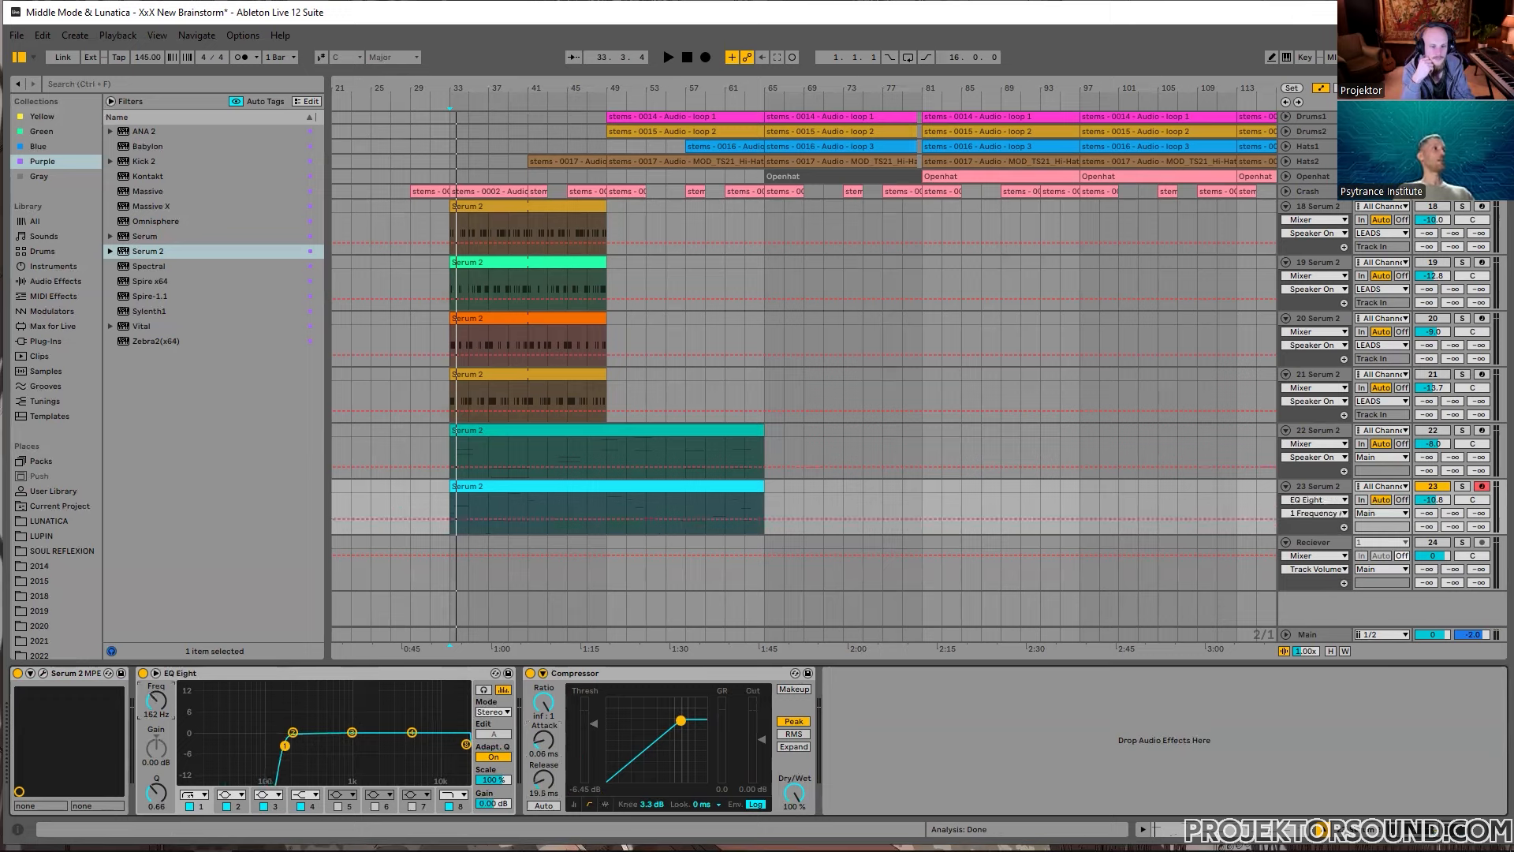
pyautogui.press('space')
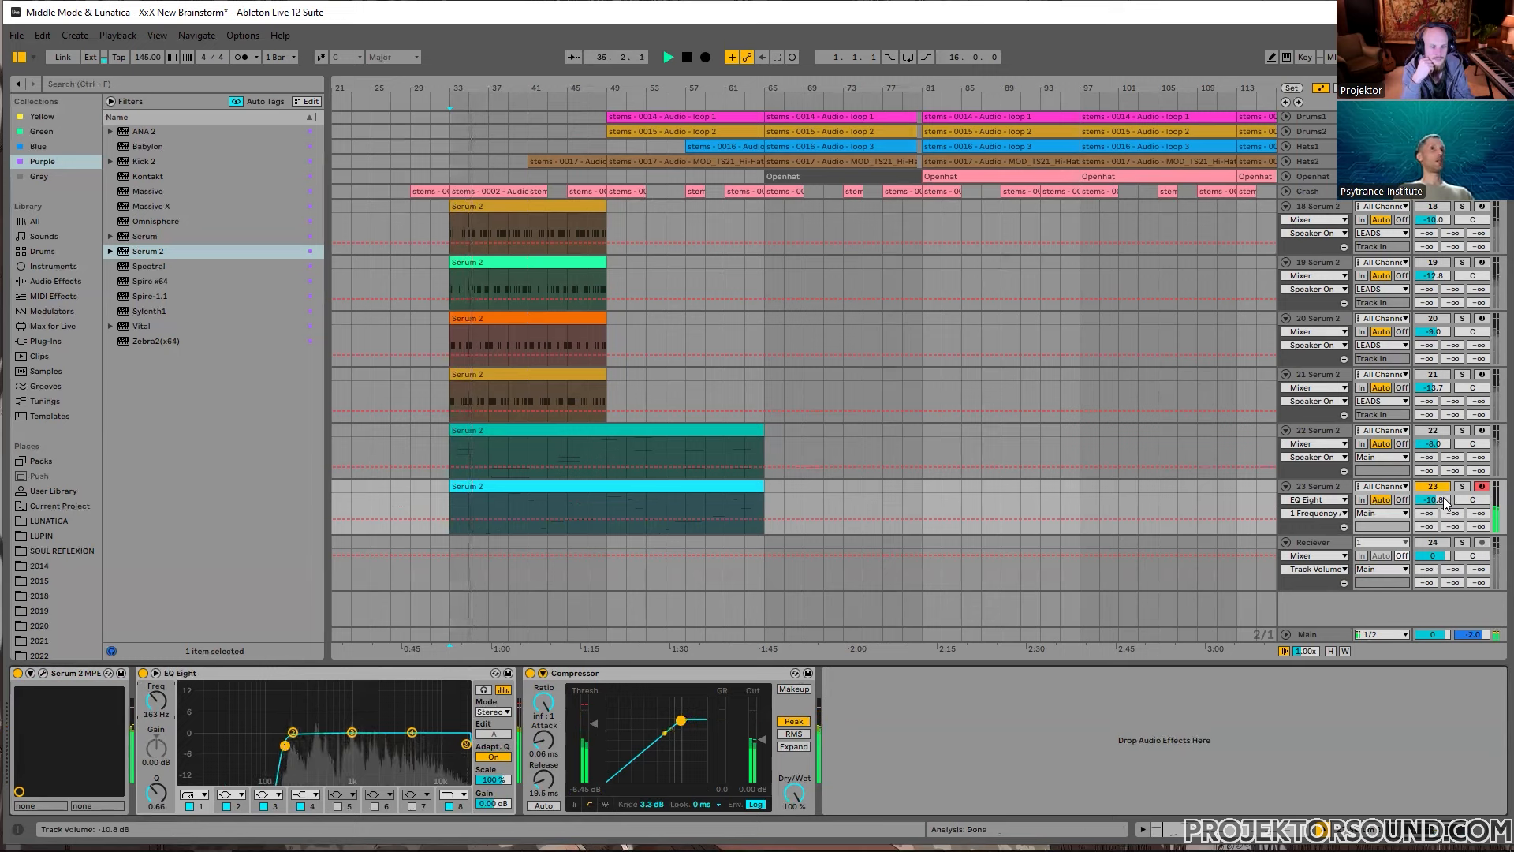
# Step: Raise track 23's volume to -10.5 dB while the recorded clip plays
pyautogui.moveTo(1445, 502); pyautogui.dragTo(1445, 500)
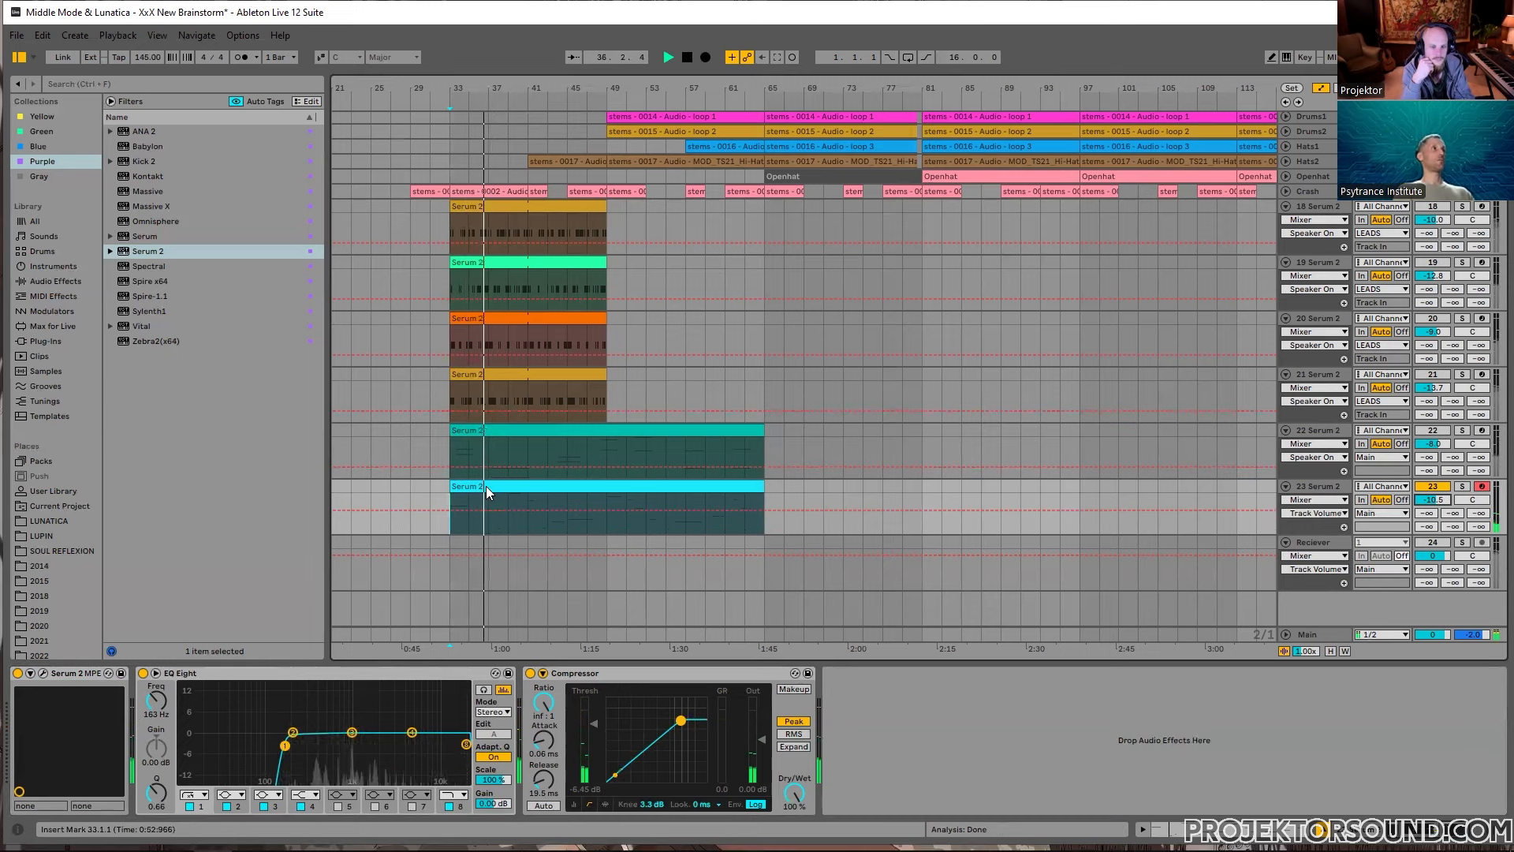
pyautogui.scroll(2, 466, 517)
pyautogui.scroll(-2, 467, 517)
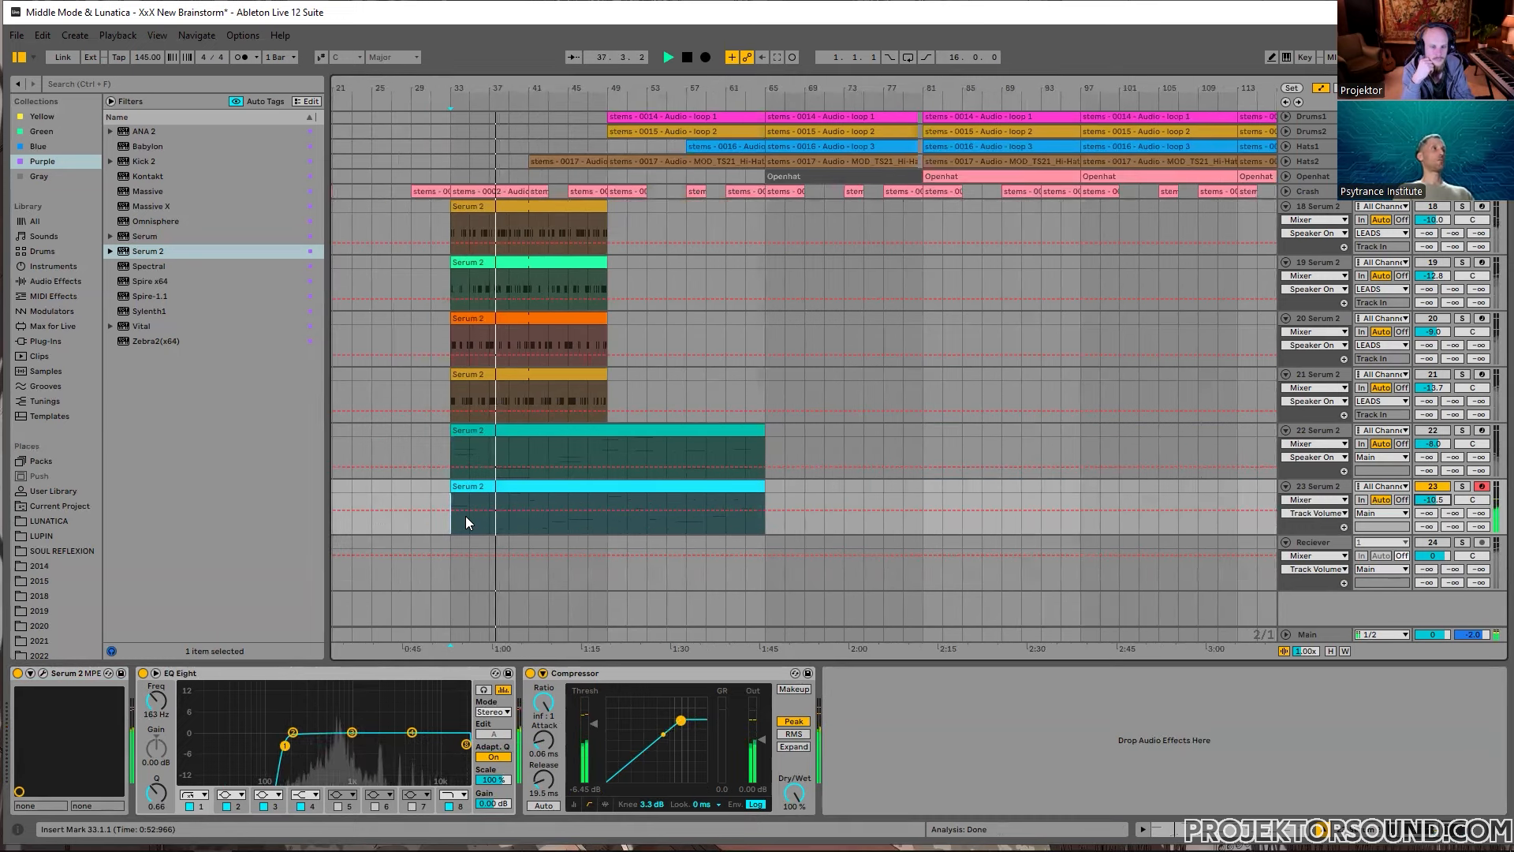
pyautogui.press('Tab')
pyautogui.press('Tab')
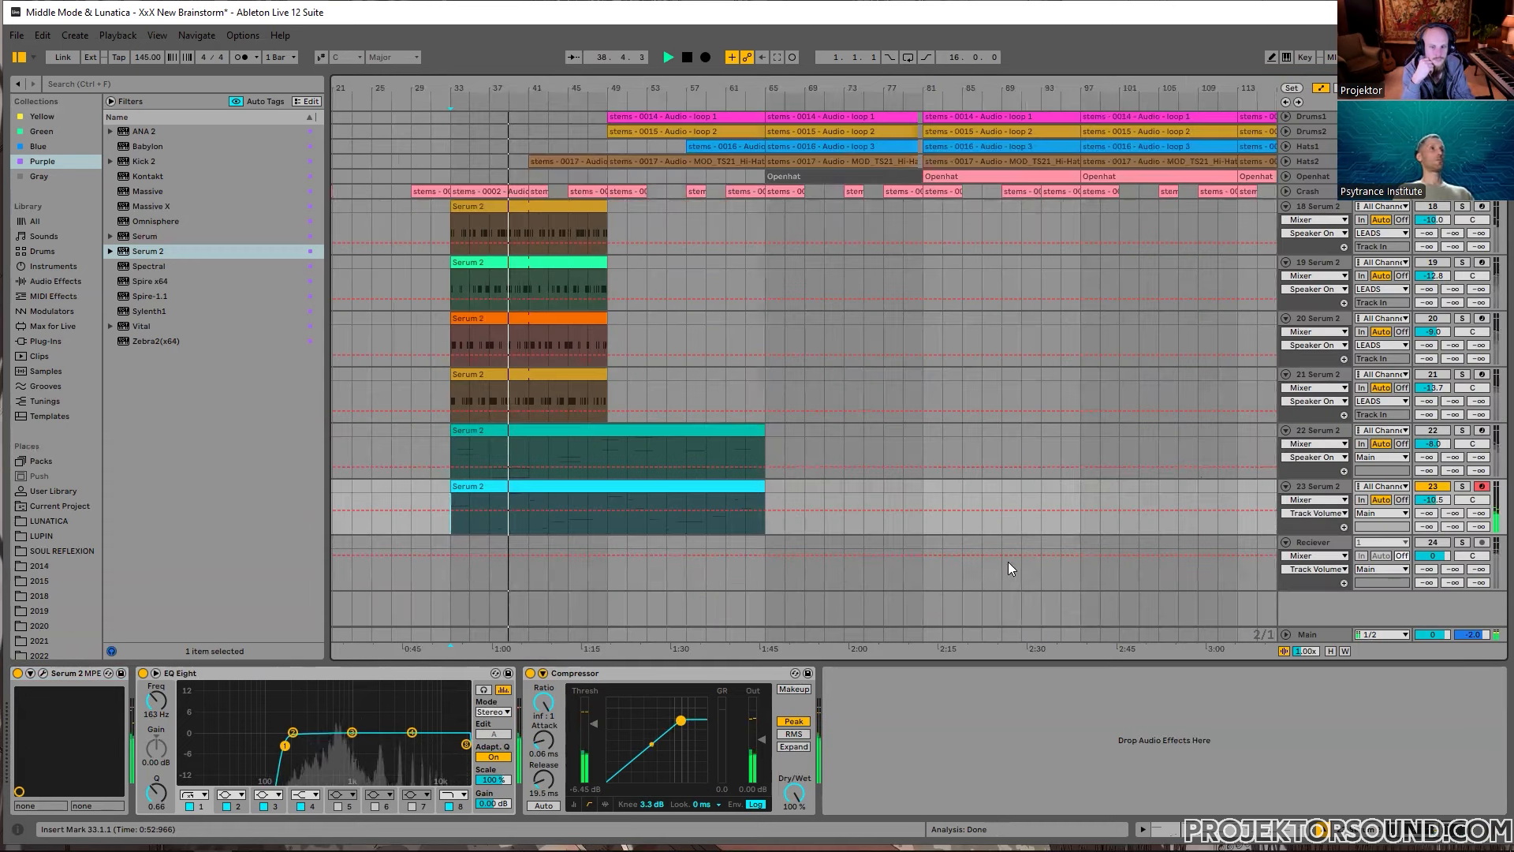
# Step: Open the SPAN analyzer on the main track, check the spectrum during playback and stop playback
pyautogui.hotkey('ctrl', 'alt', 'p')
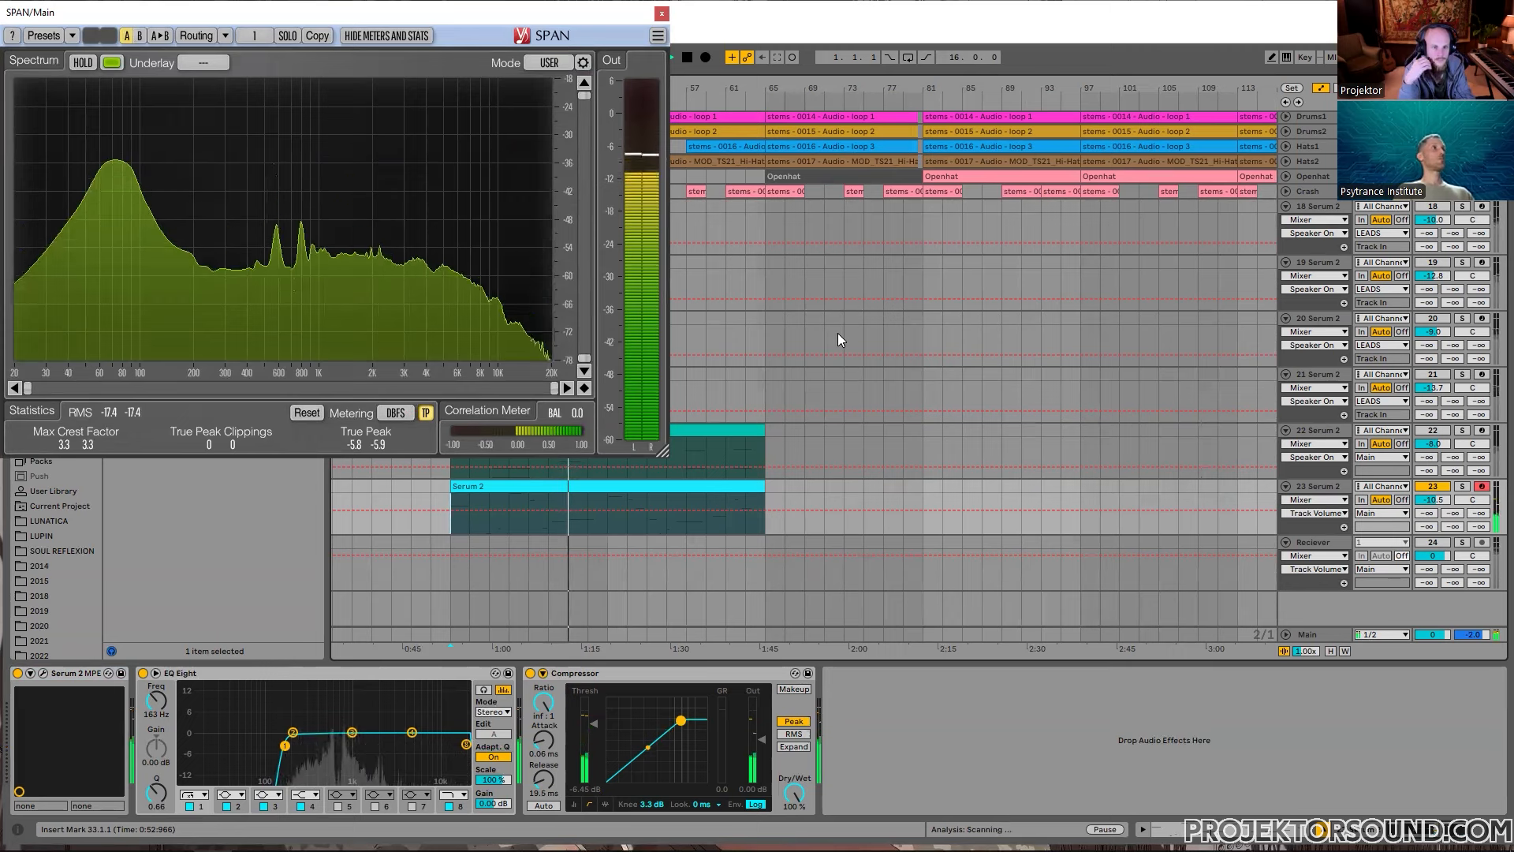
pyautogui.press('Tab')
pyautogui.press('Tab')
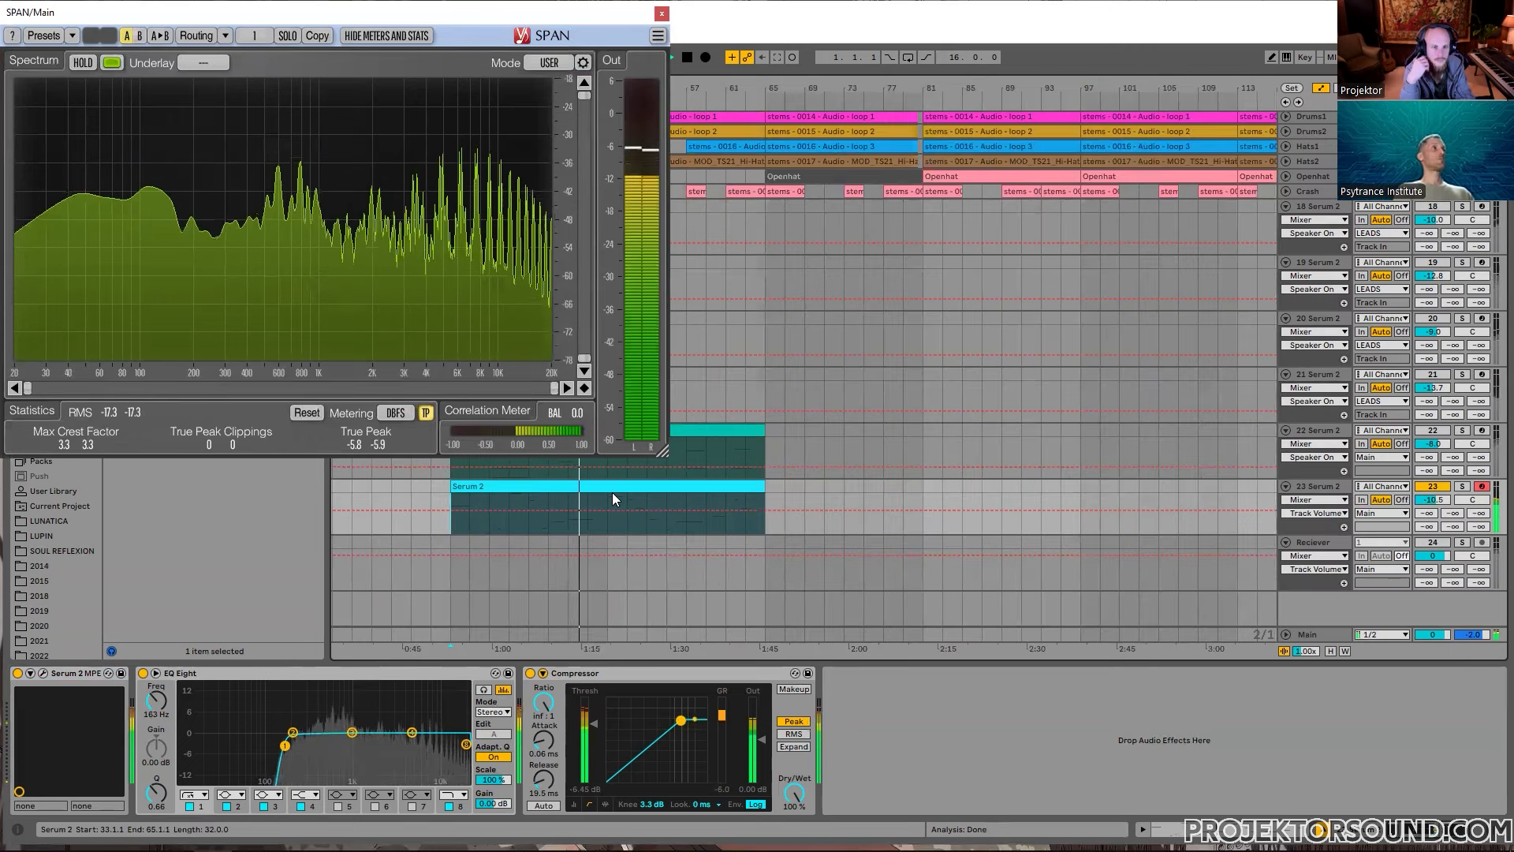
pyautogui.click(589, 485)
pyautogui.press('space')
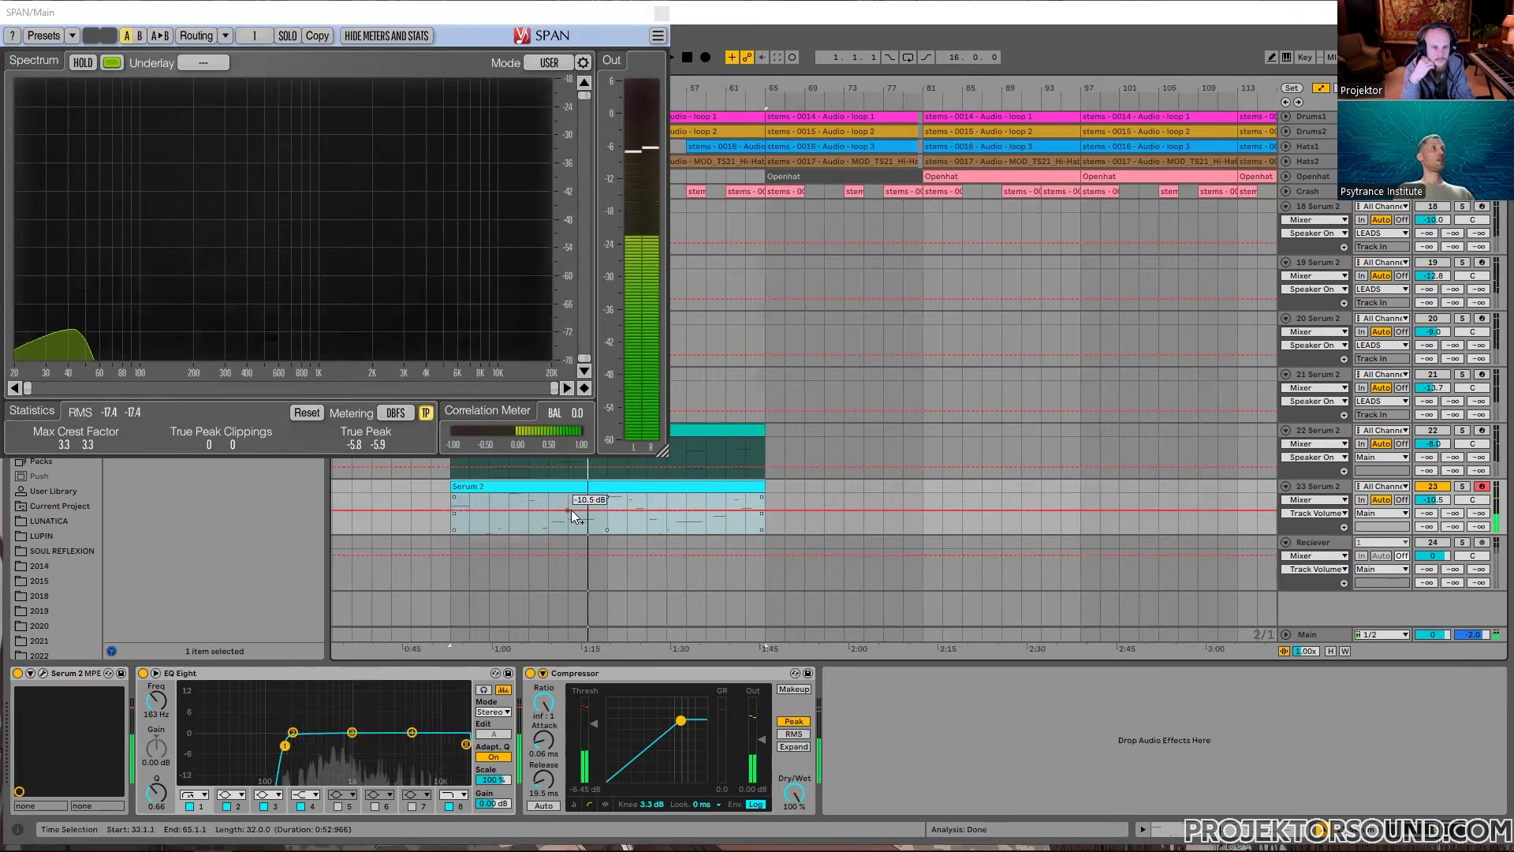
# Step: Open track 23's clip notes and delete the very short A0 note at 11.2.3
pyautogui.doubleClick(584, 486)
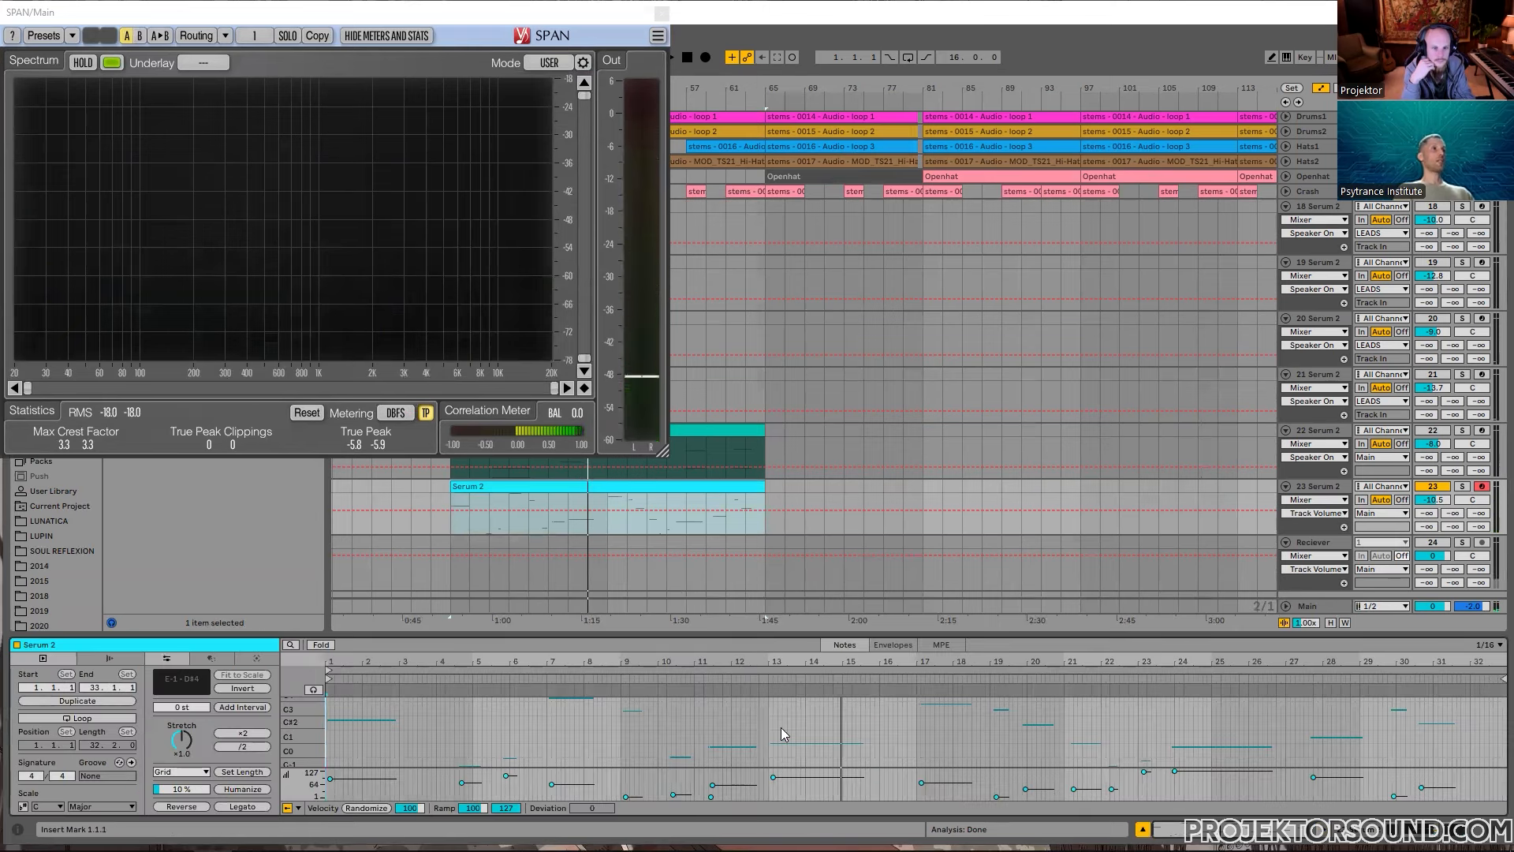
pyautogui.click(746, 730)
pyautogui.scroll(5, 708, 733)
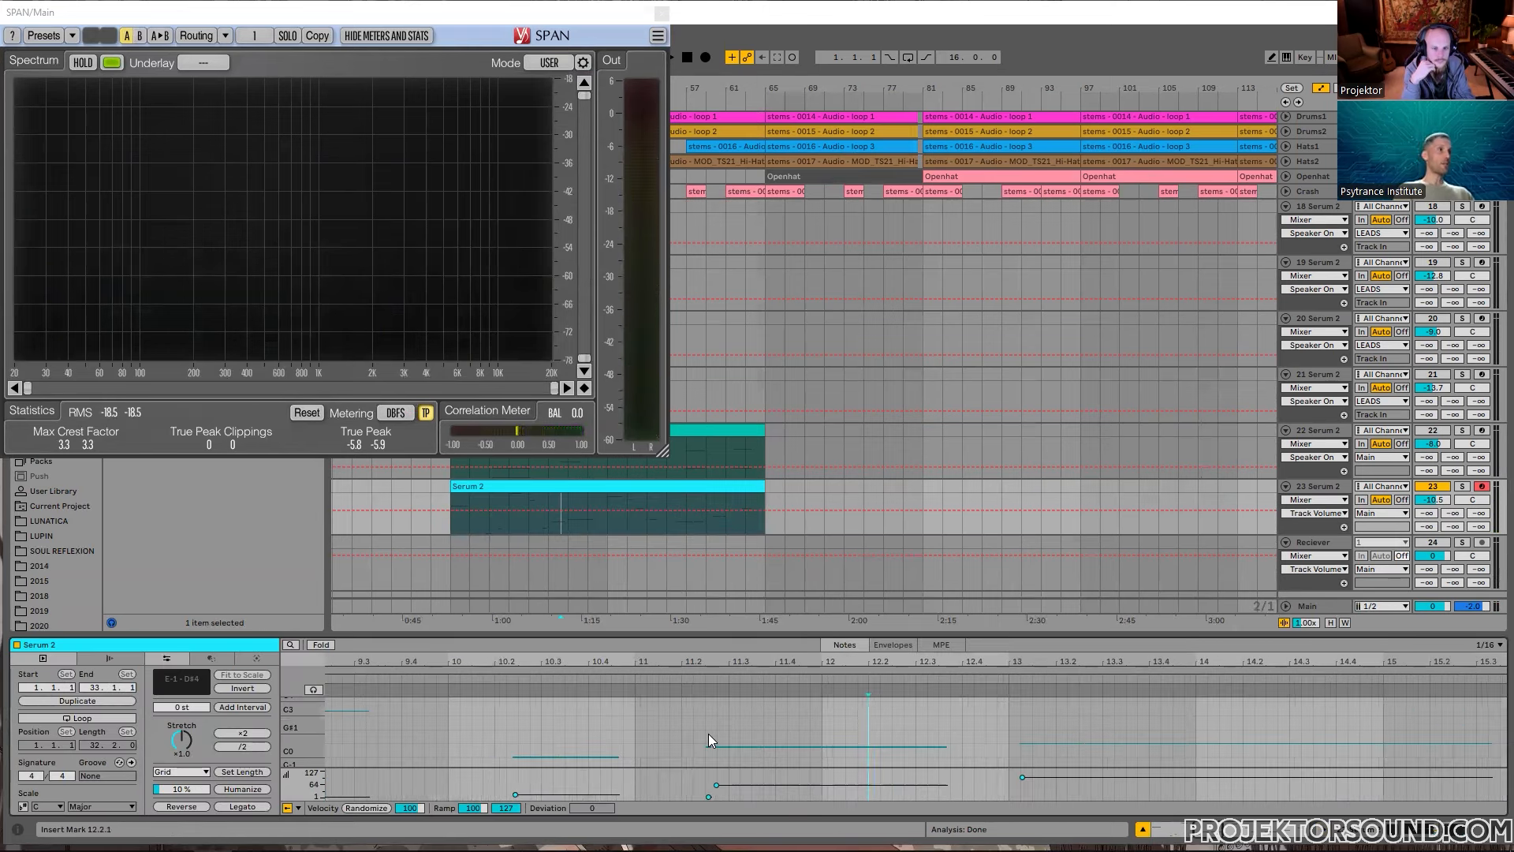
pyautogui.scroll(5, 708, 733)
pyautogui.click(708, 733)
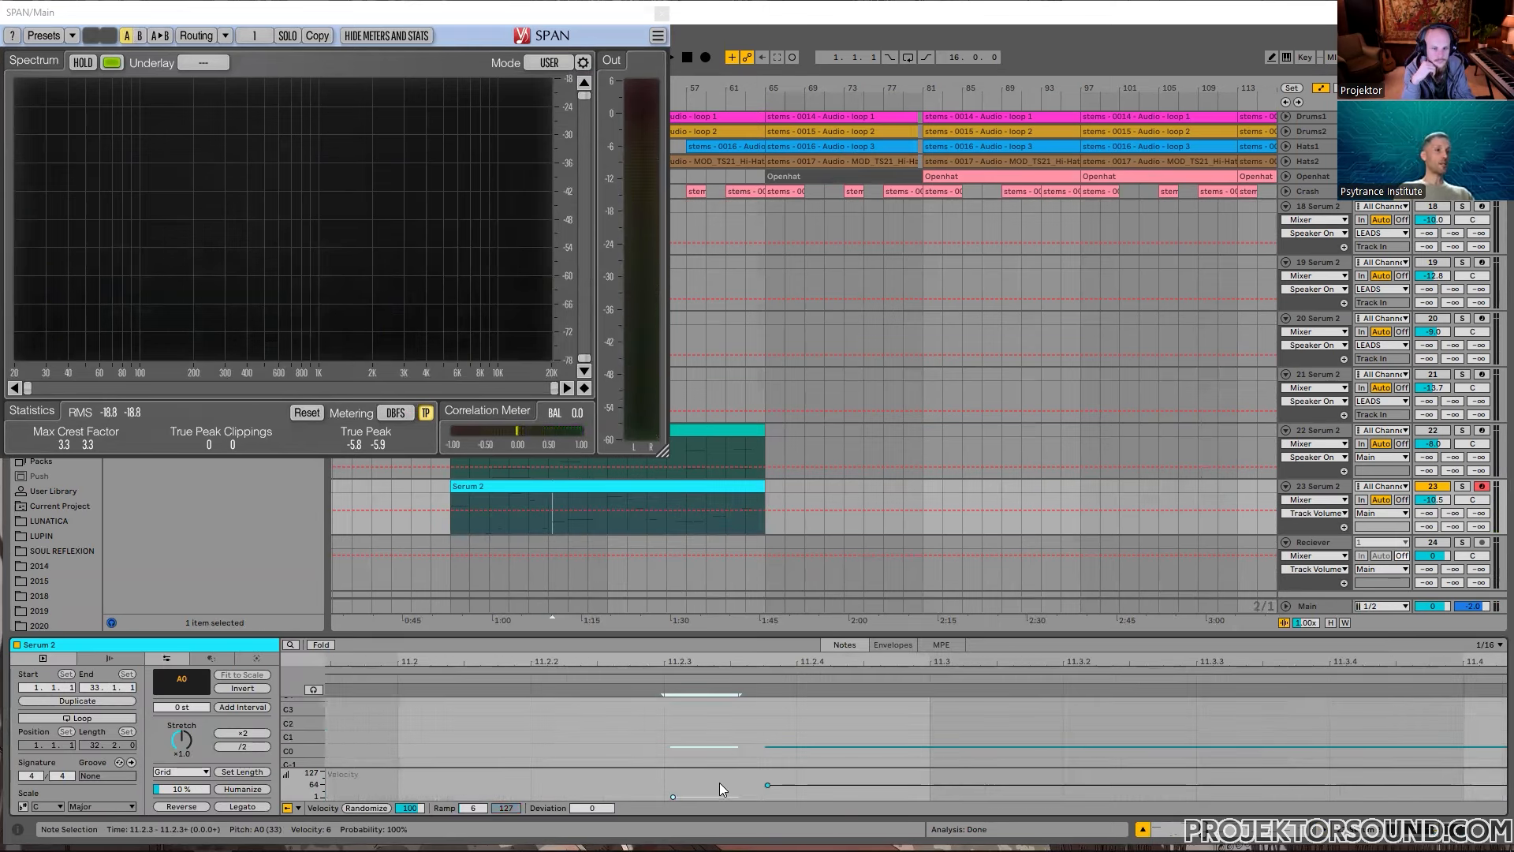
pyautogui.scroll(-10, 732, 729)
pyautogui.click(720, 728)
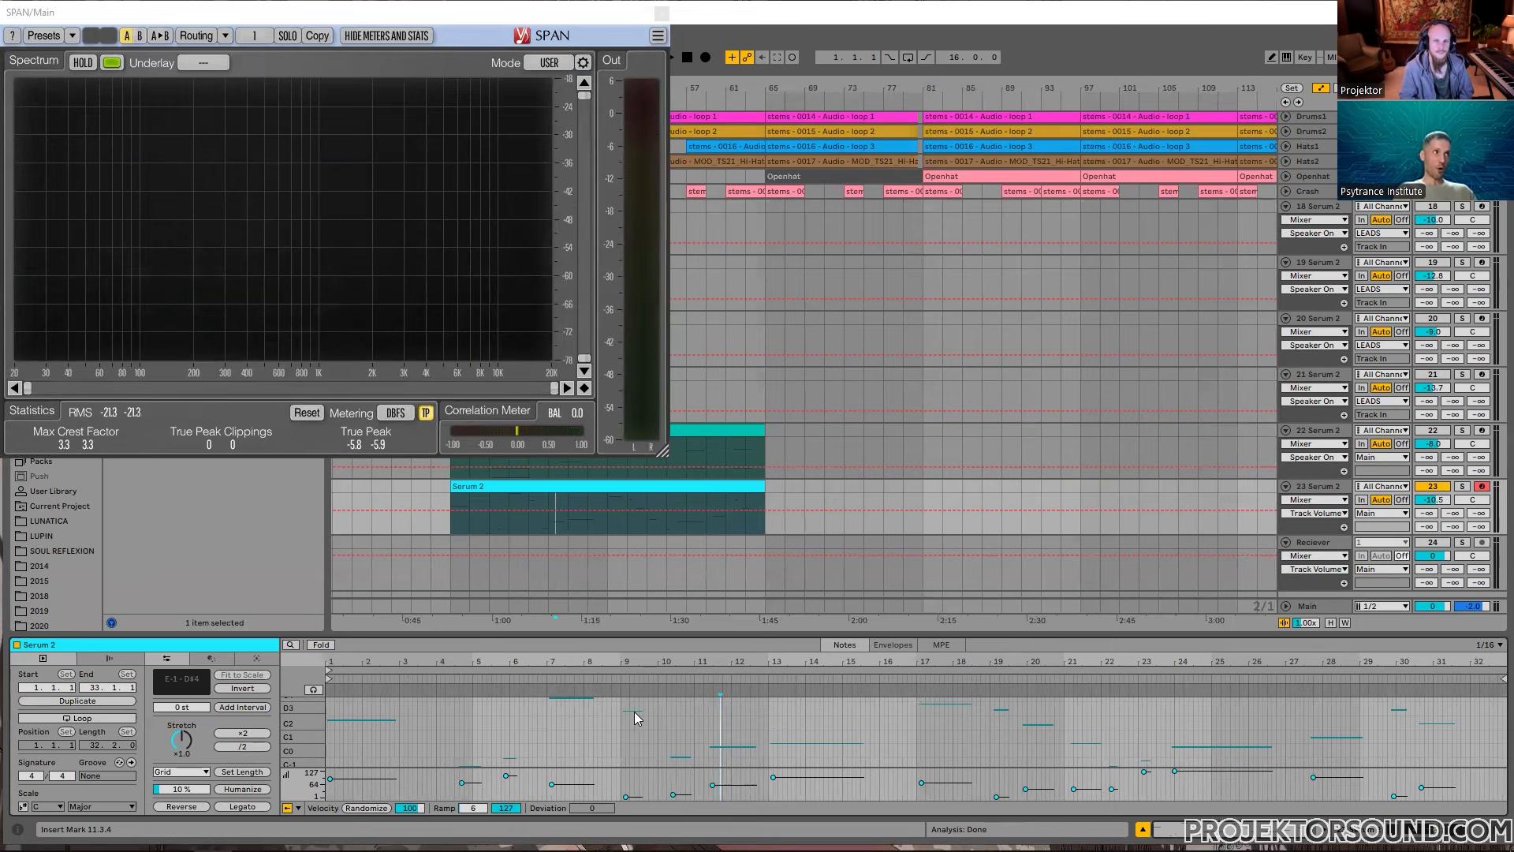
# Step: Check the low notes around clip bars 10 to 13 on track 23 by playing the arrangement from bar 43
pyautogui.click(680, 756)
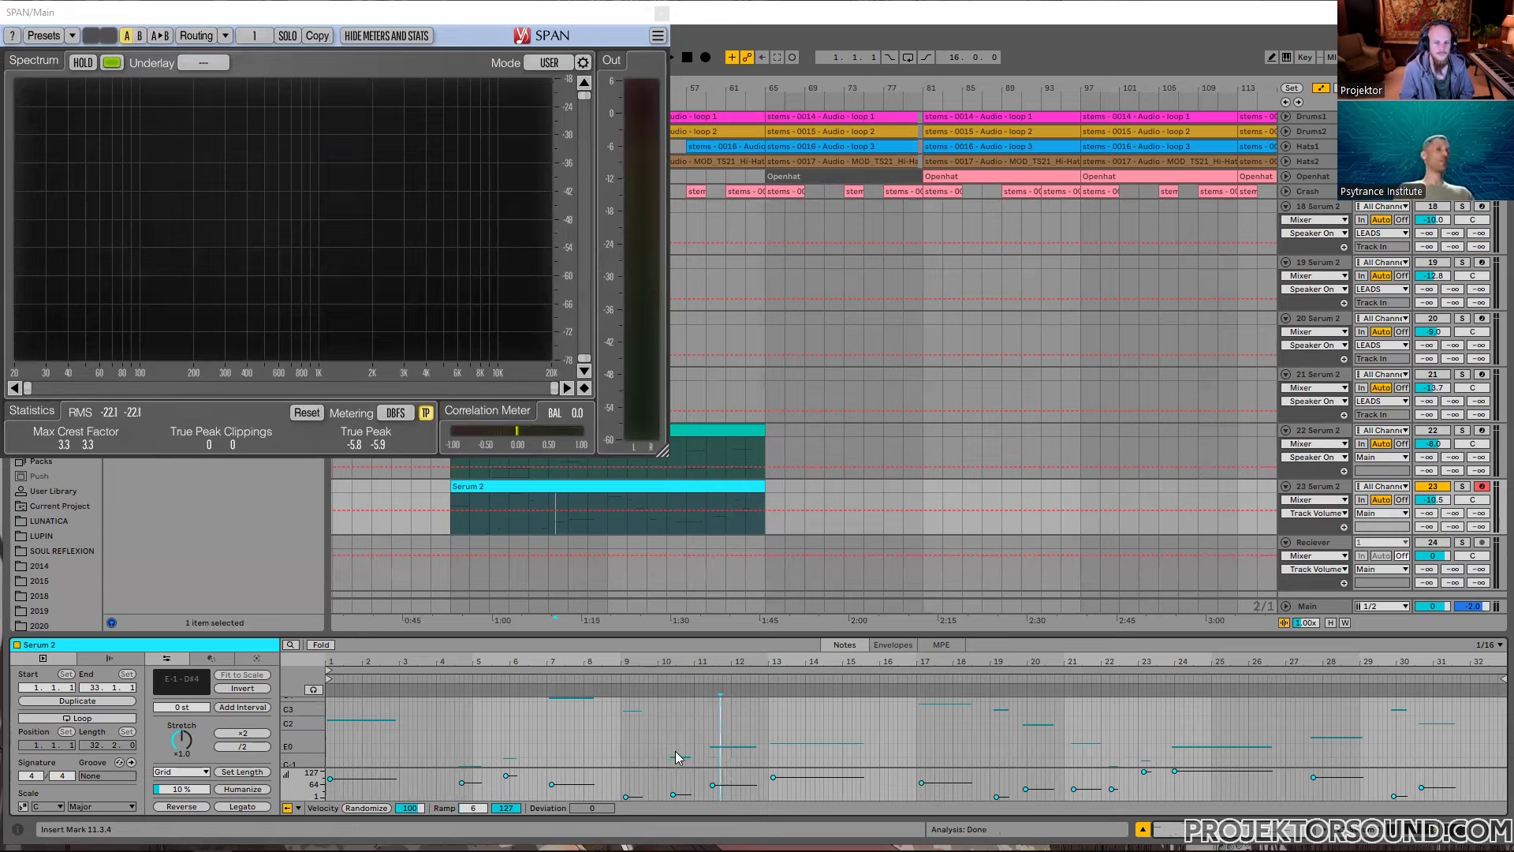
pyautogui.click(709, 738)
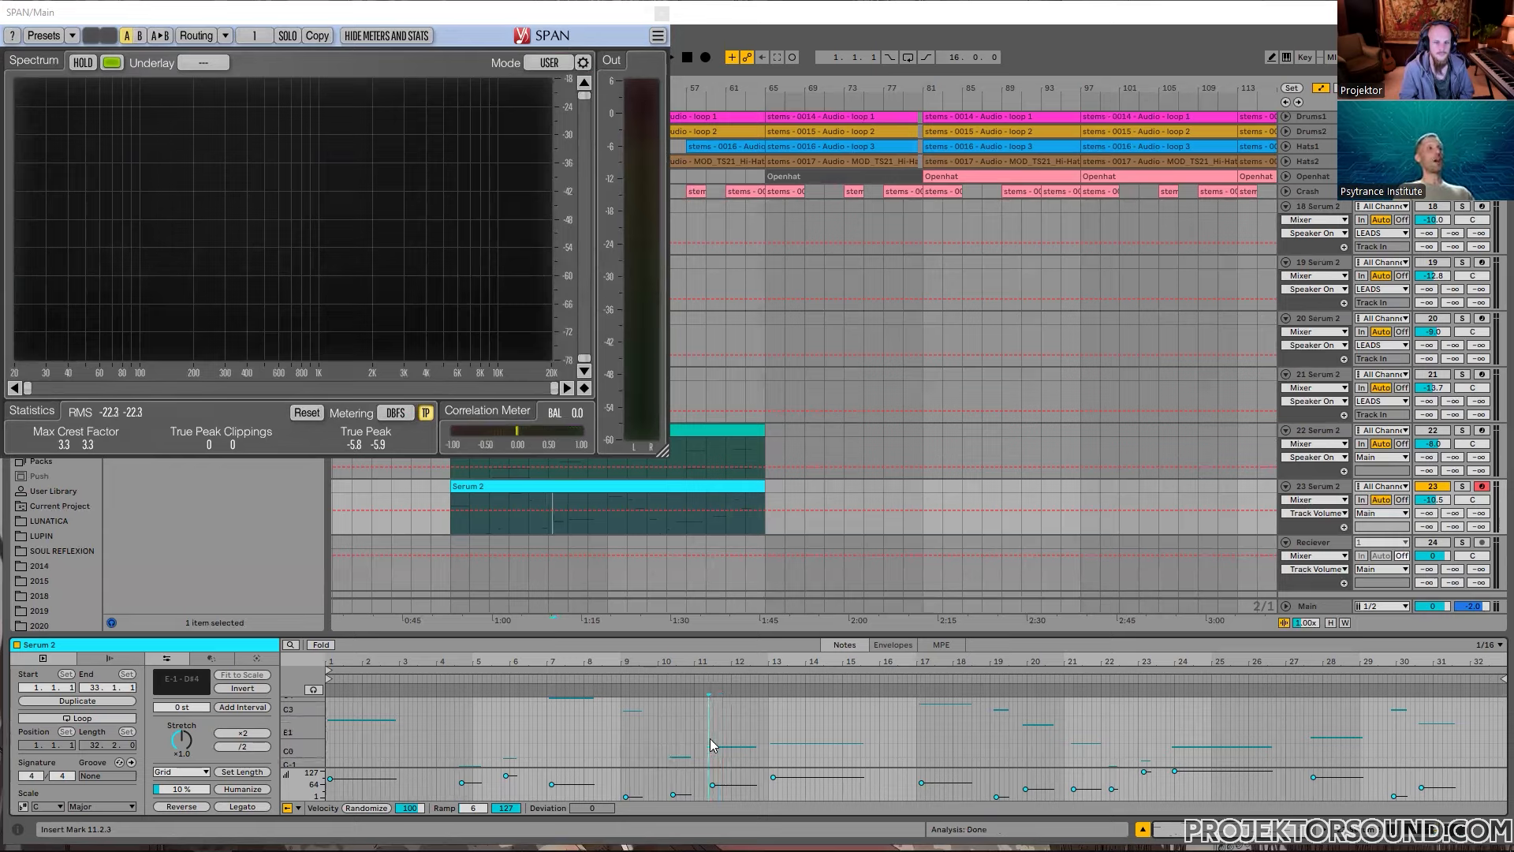
pyautogui.click(552, 520)
pyautogui.press('space')
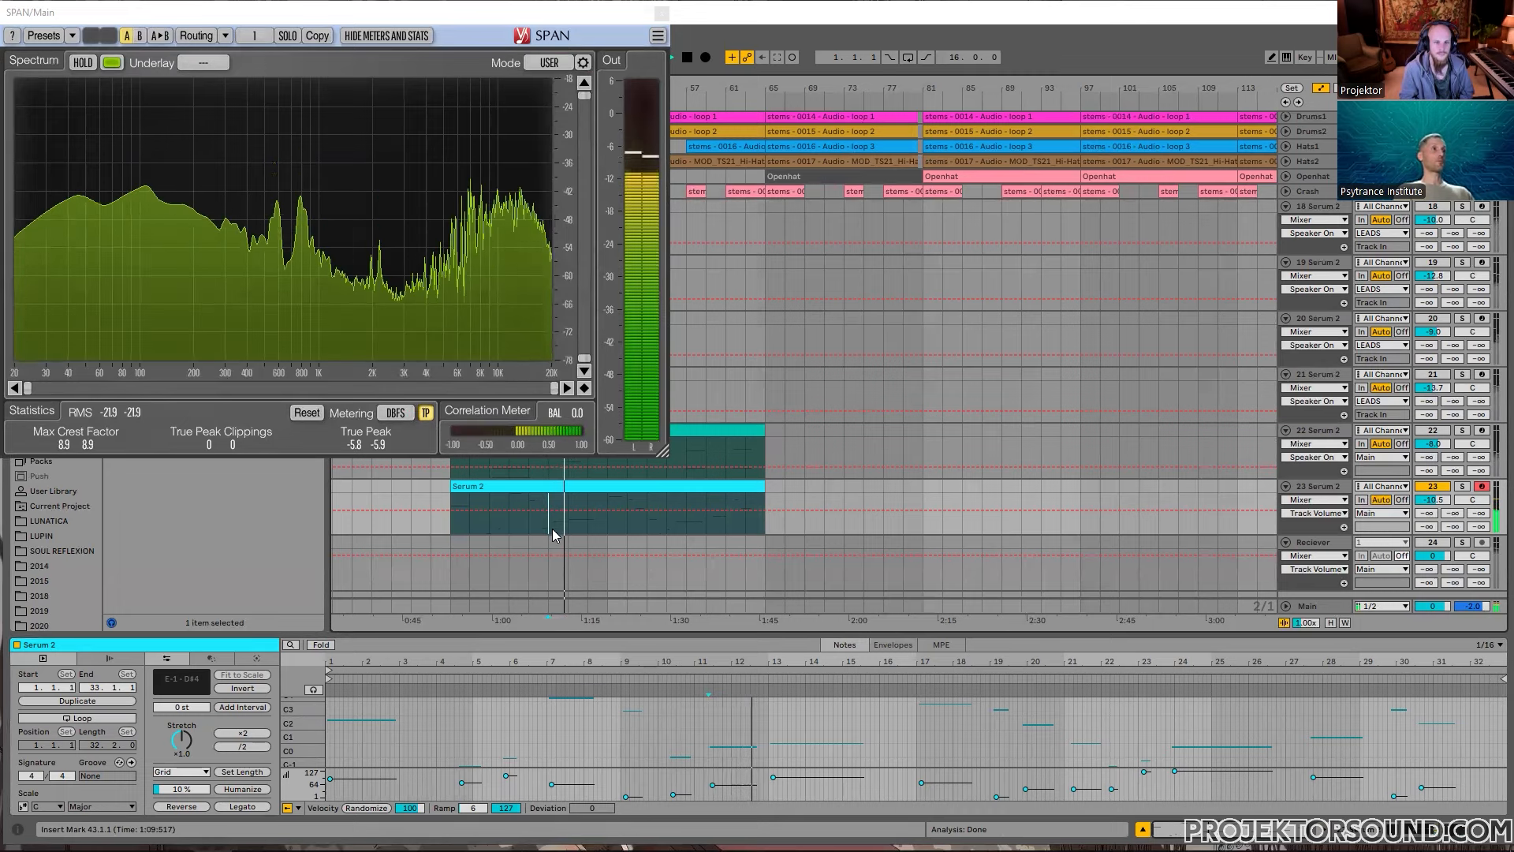
pyautogui.press('space')
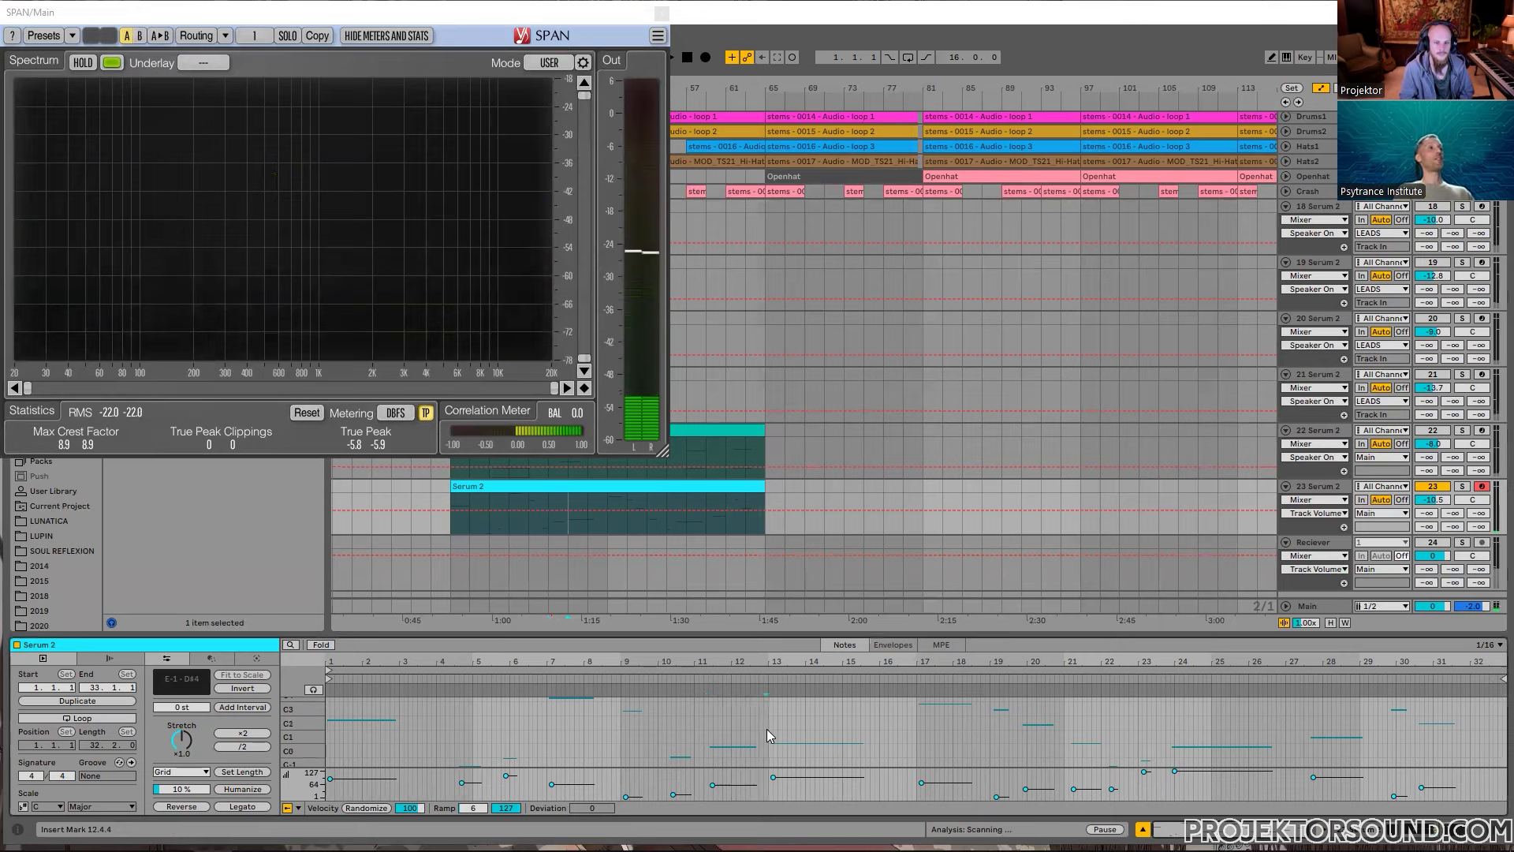
# Step: Transpose the long C1 note at clip bar 13 on track 23 up two octaves to C3 and play it back
pyautogui.moveTo(767, 729); pyautogui.dragTo(864, 768)
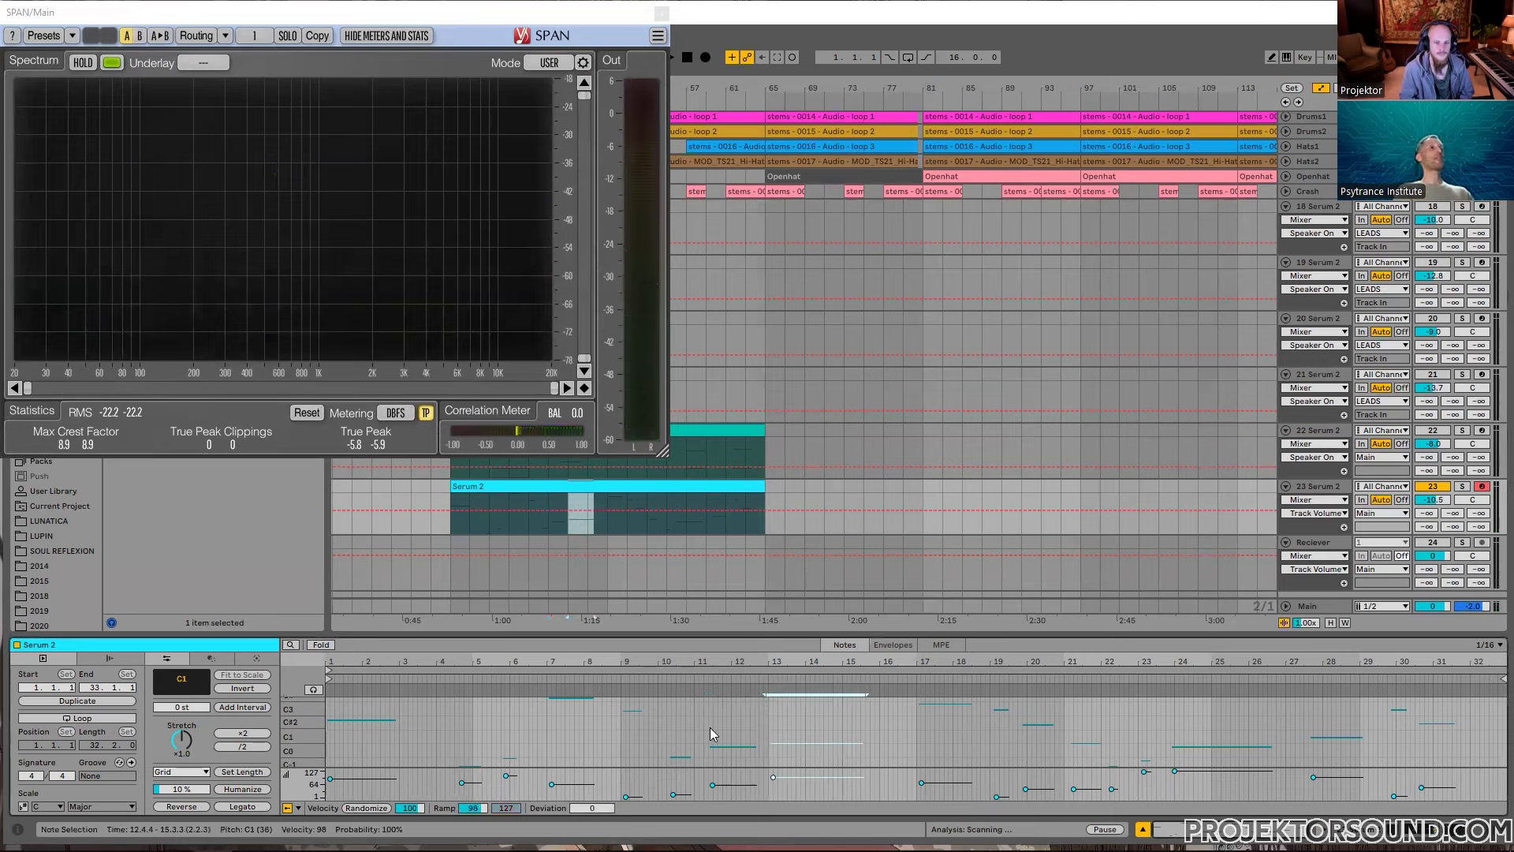
pyautogui.click(726, 746)
pyautogui.click(579, 524)
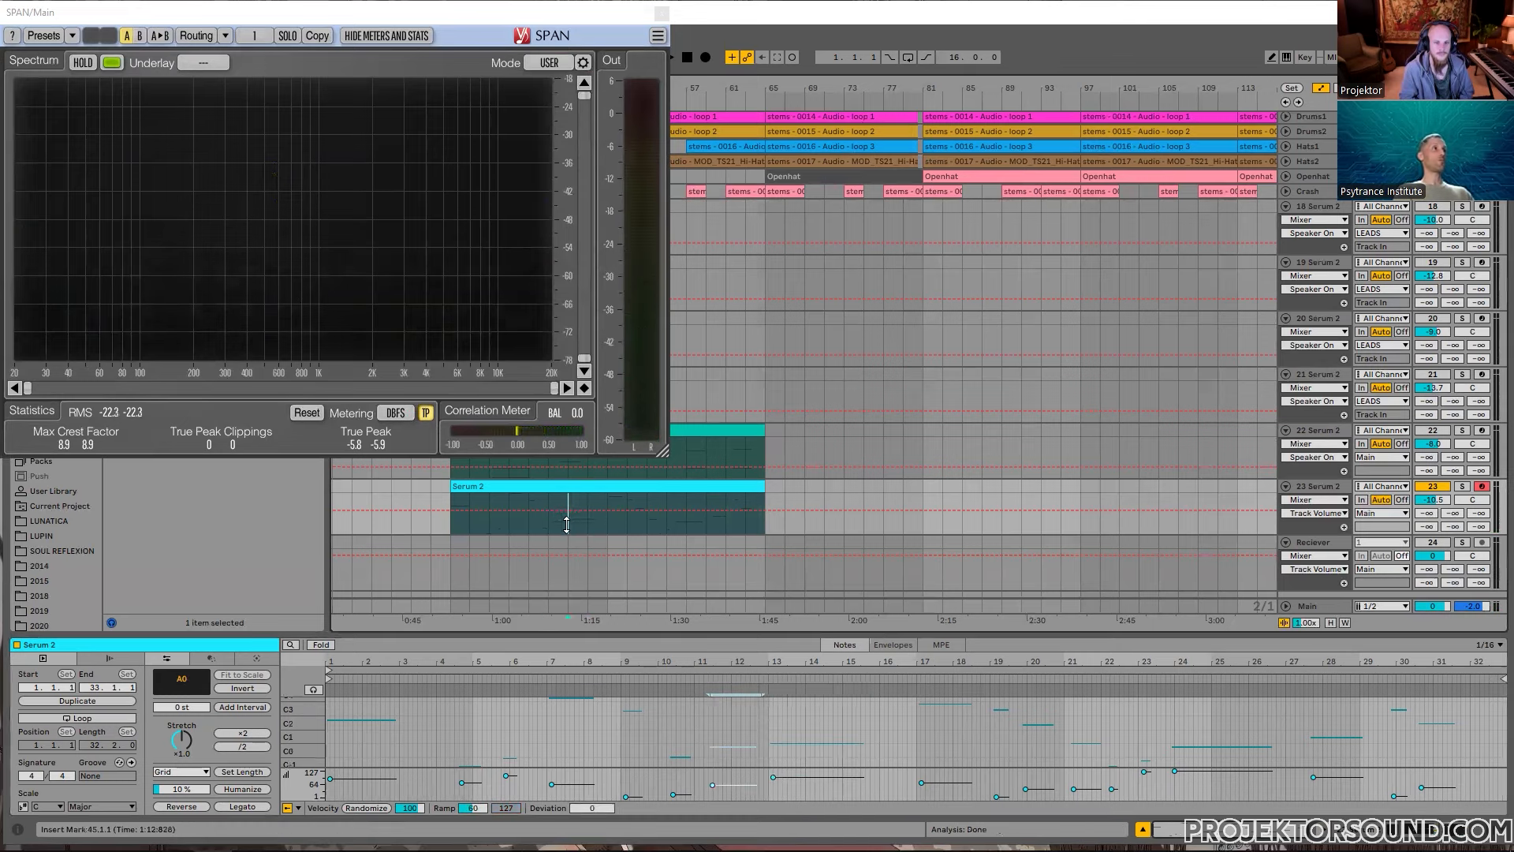
pyautogui.click(825, 742)
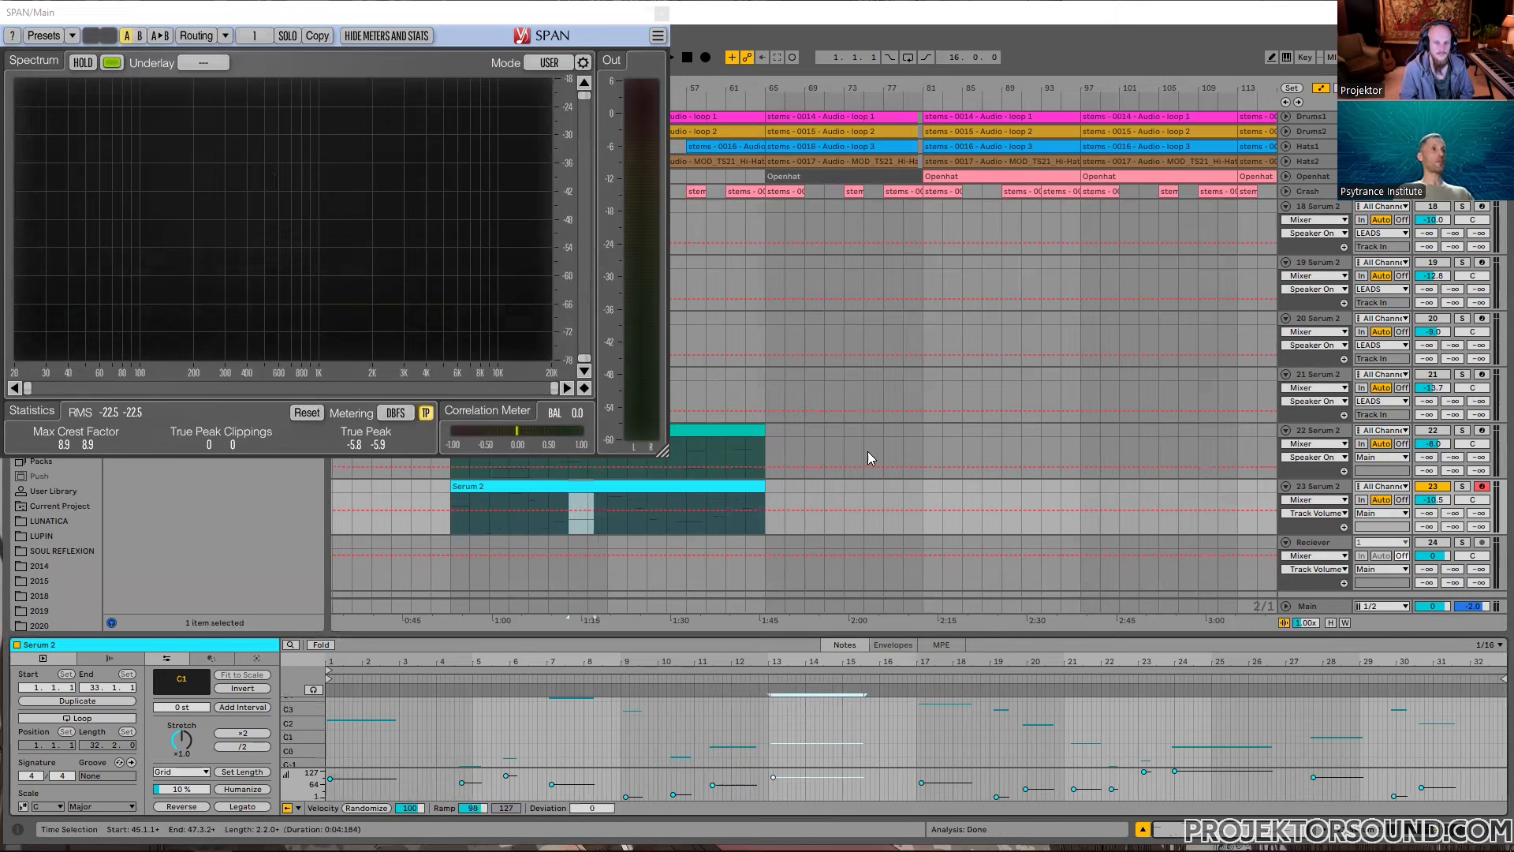
pyautogui.hotkey('shift', 'Up')
pyautogui.hotkey('shift', 'Up')
pyautogui.press('space')
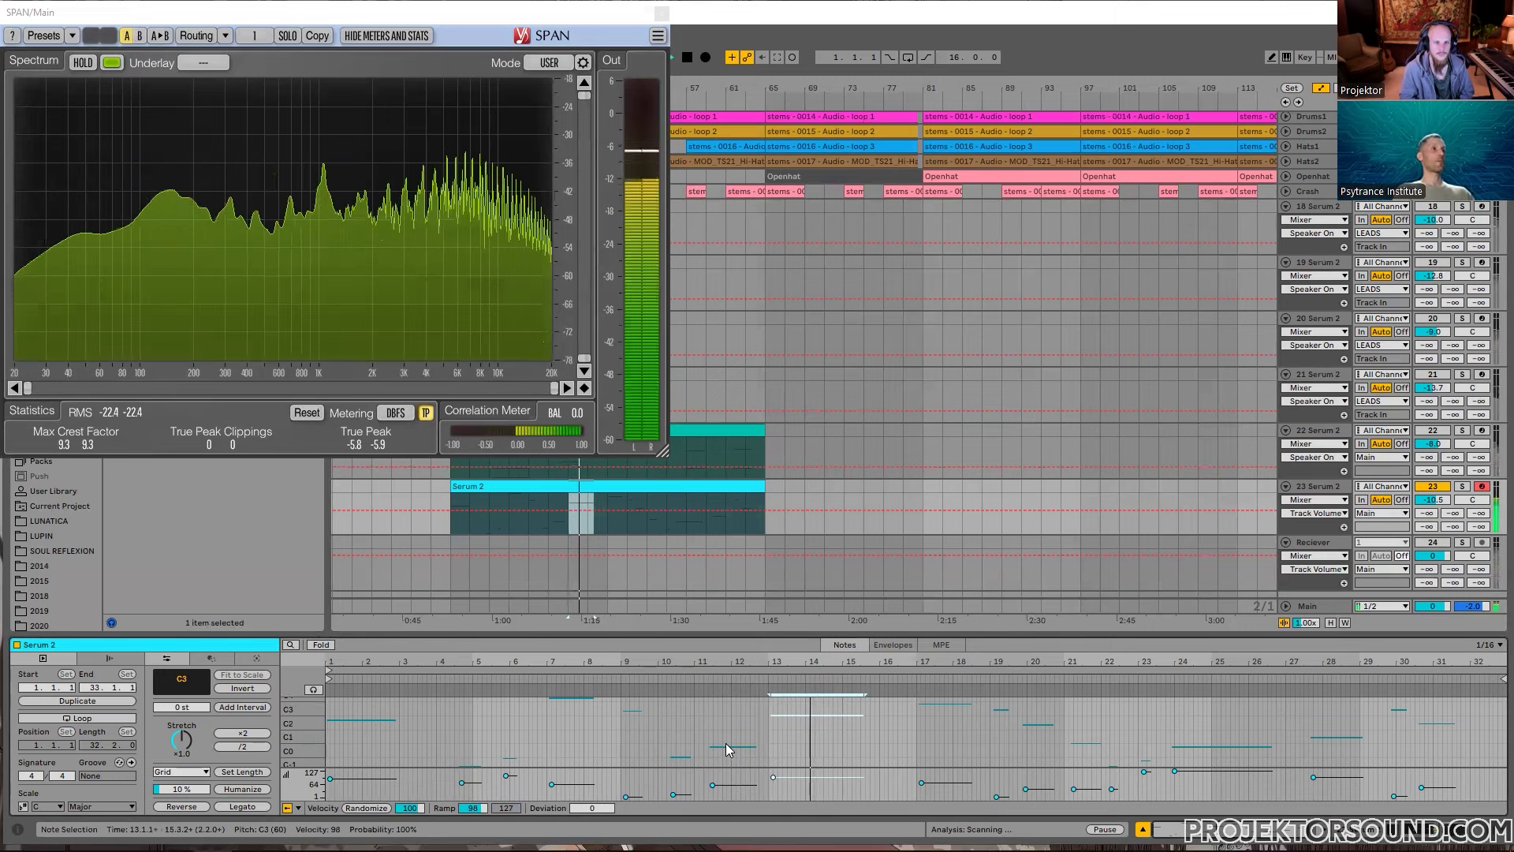
pyautogui.press('space')
# Step: Expose the NOFILTER, OVERDRIVE, COMBO and MORPH macros of track 23's Serum 2 as configured device parameters and close the plug-in window
pyautogui.doubleClick(1338, 488)
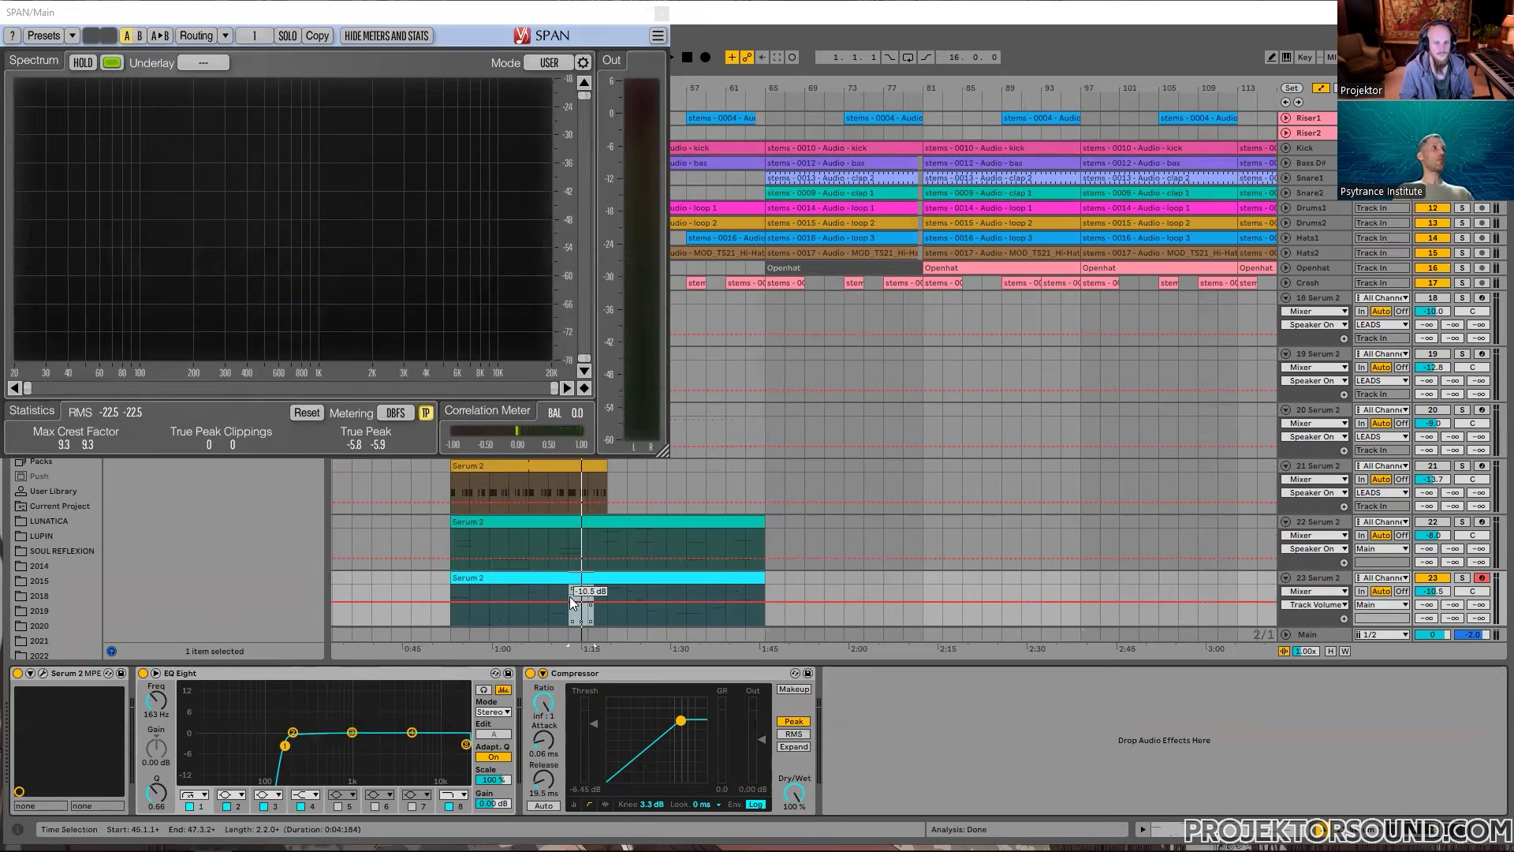
pyautogui.scroll(3, 569, 594)
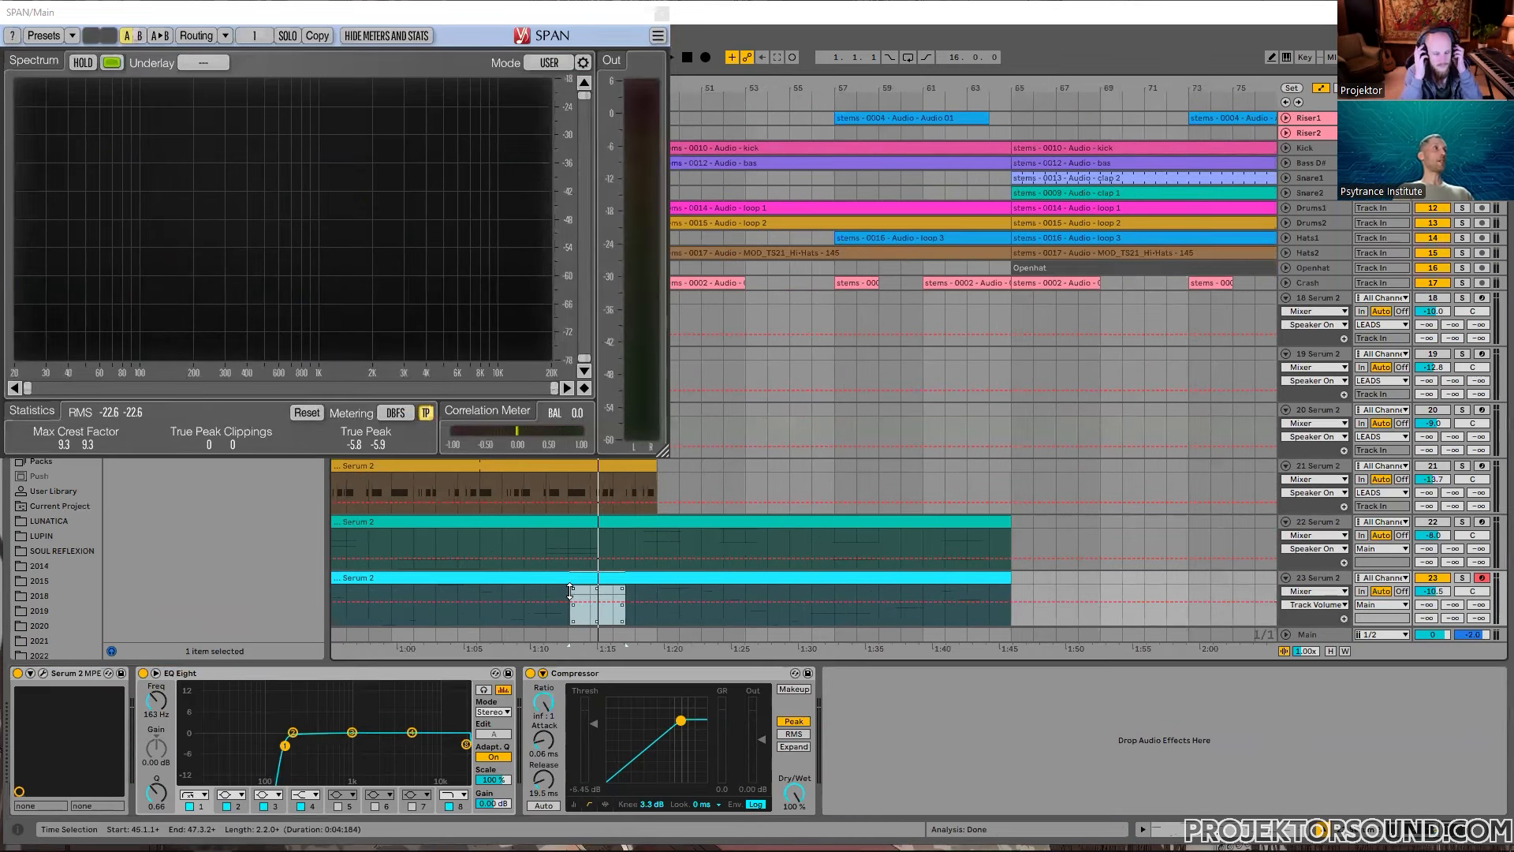
pyautogui.click(560, 592)
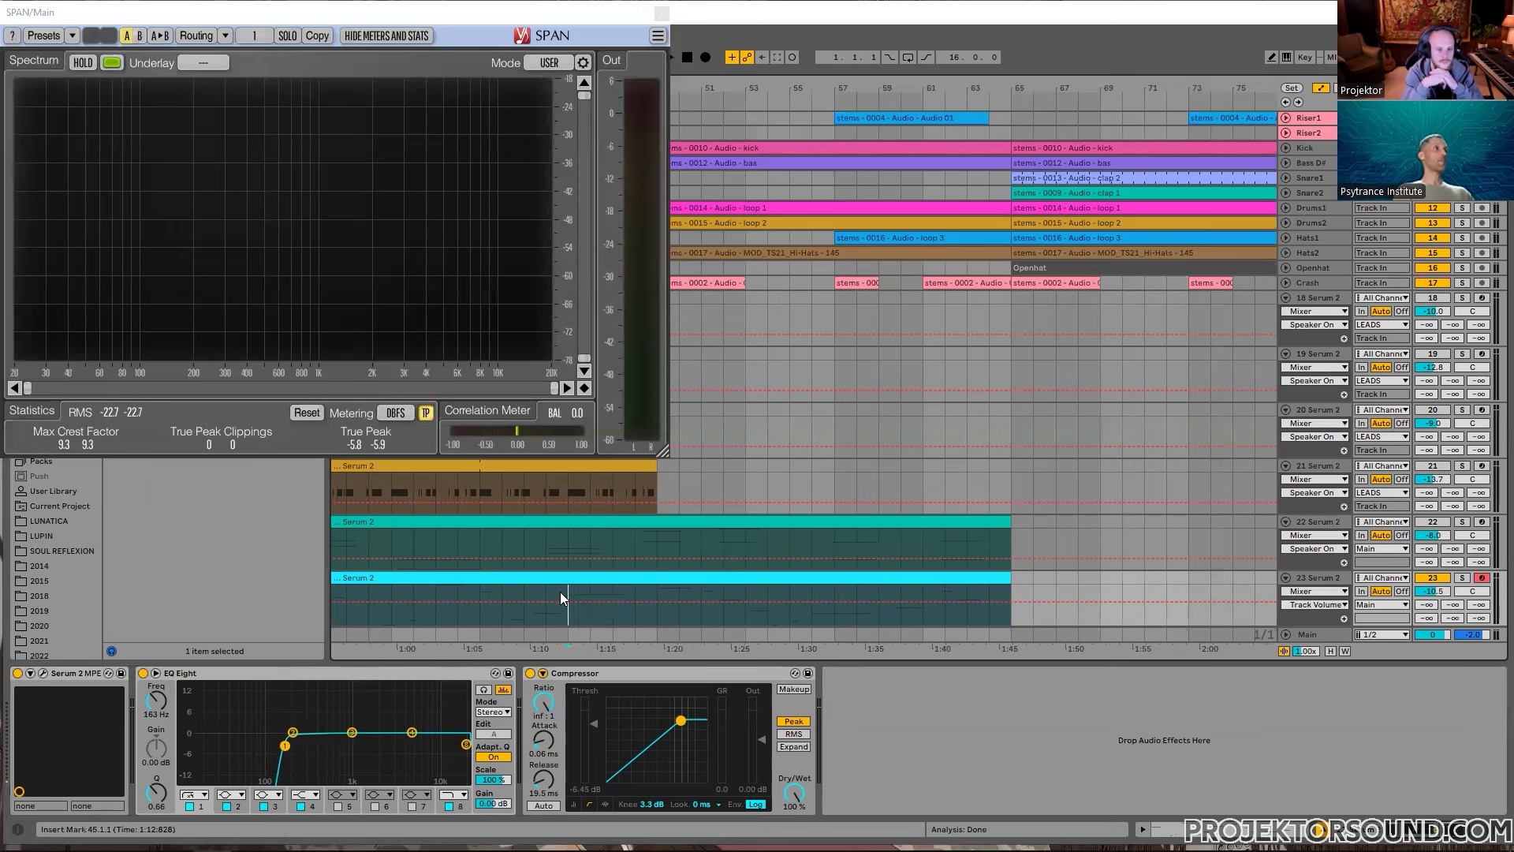
pyautogui.click(30, 674)
pyautogui.click(151, 672)
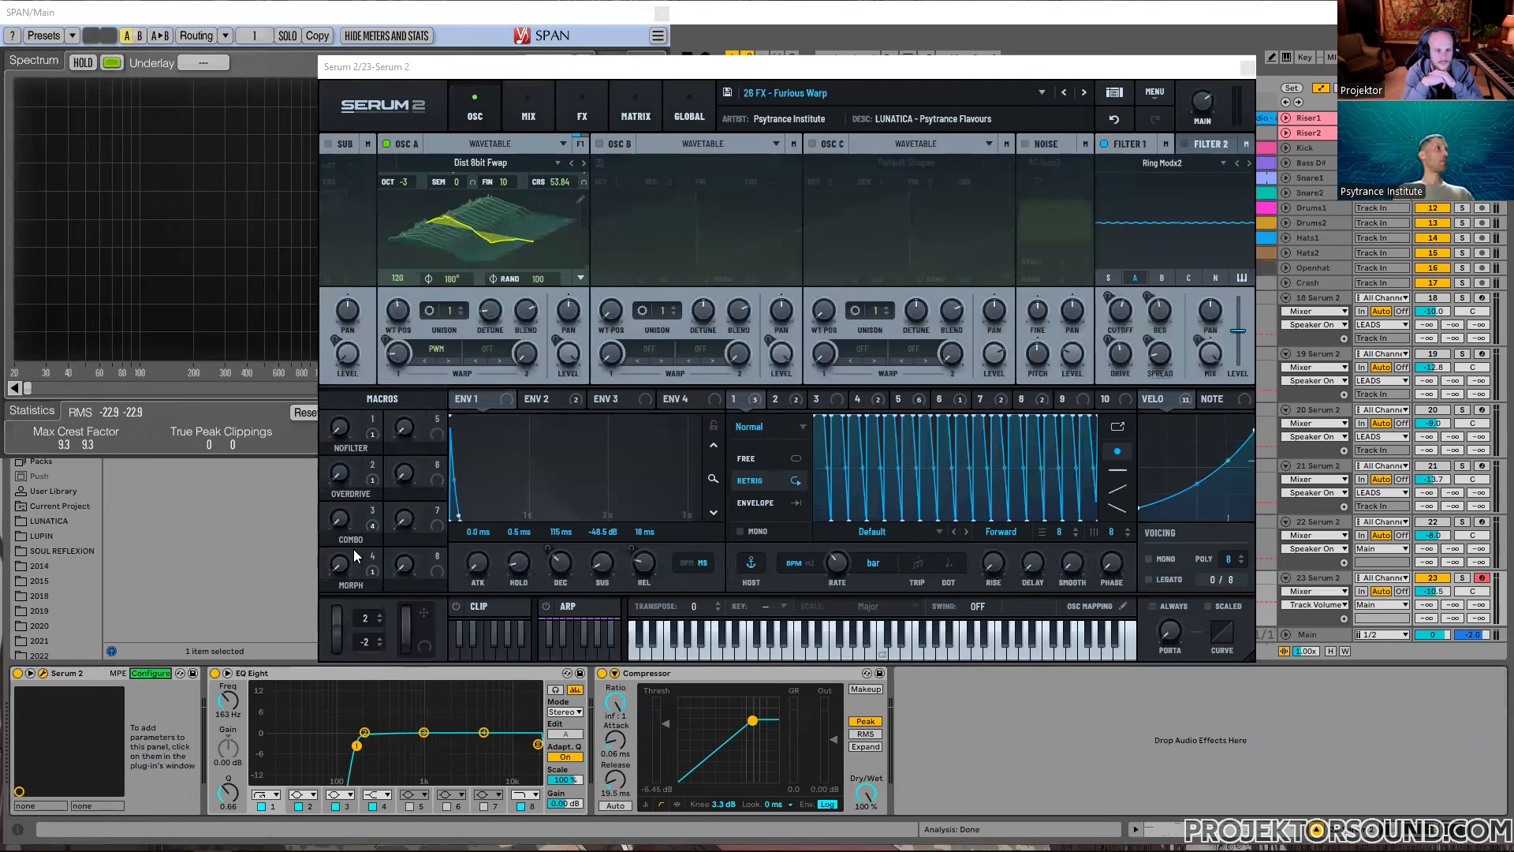
pyautogui.click(340, 427)
pyautogui.click(339, 472)
pyautogui.click(340, 518)
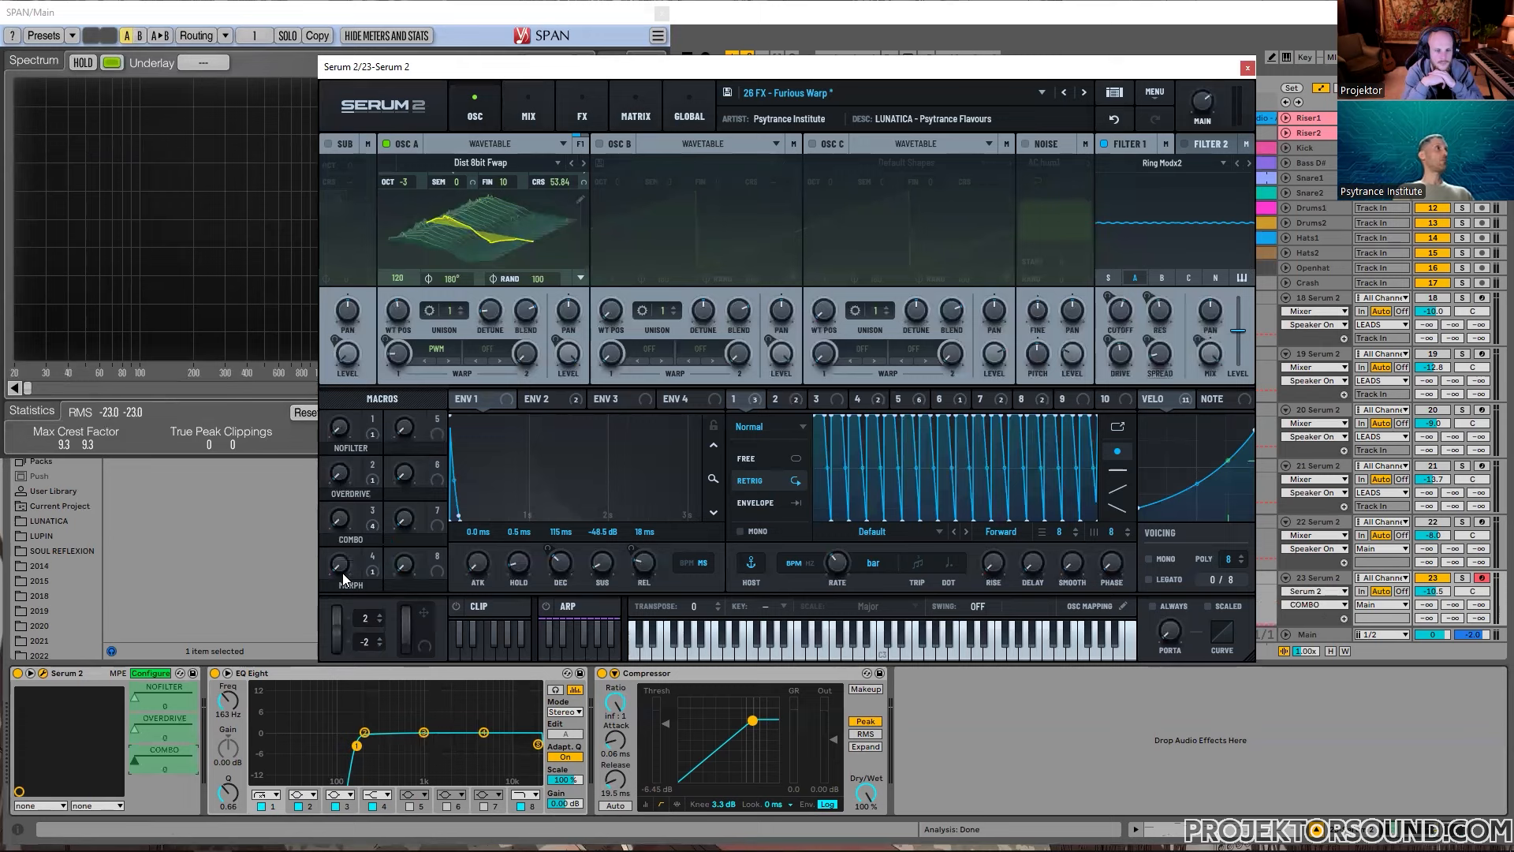
pyautogui.click(340, 564)
pyautogui.click(140, 674)
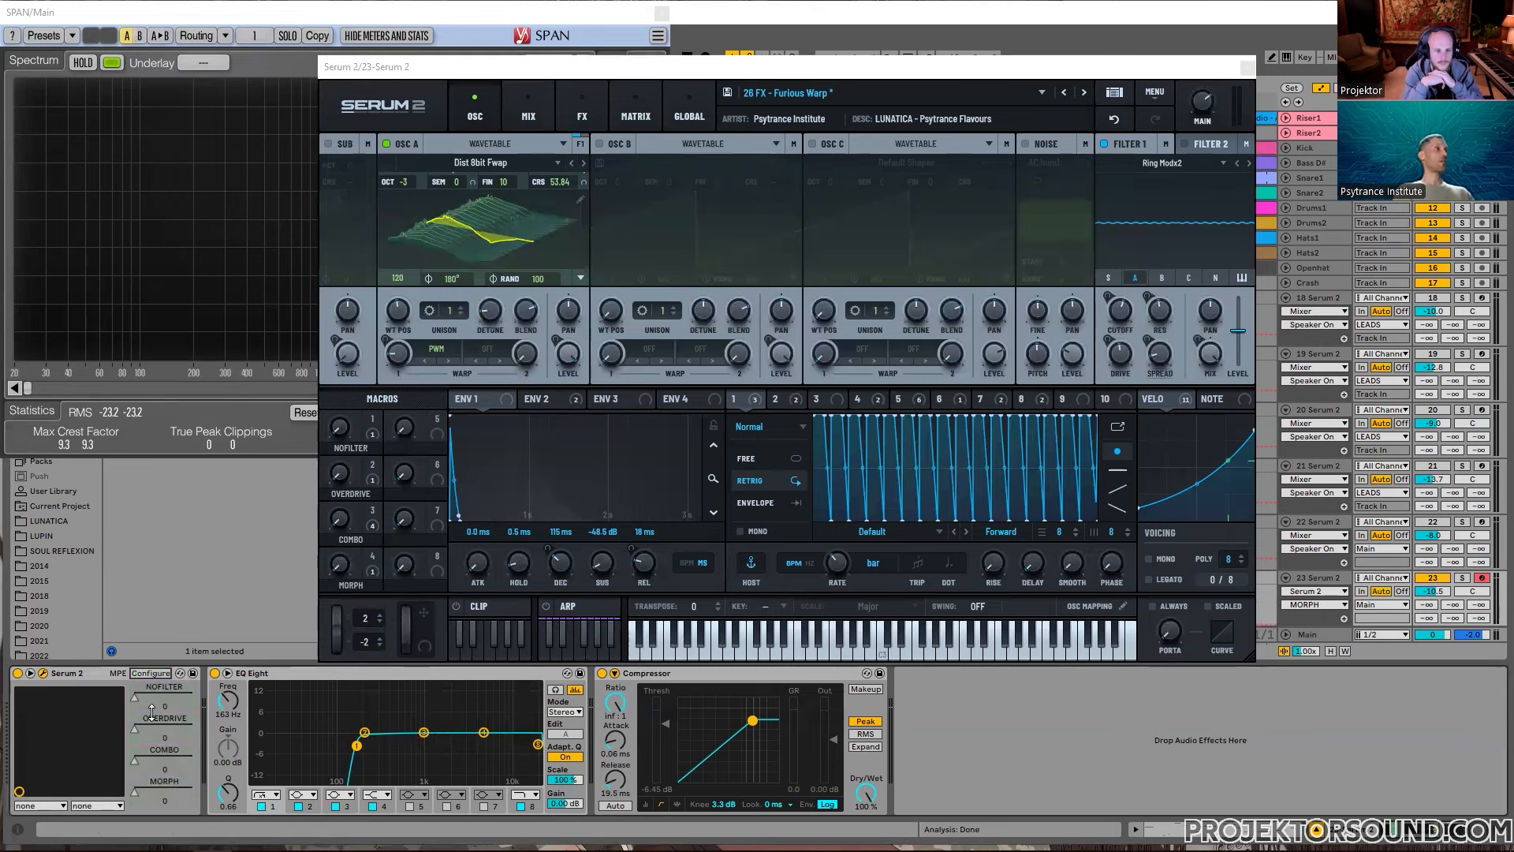
pyautogui.click(1248, 67)
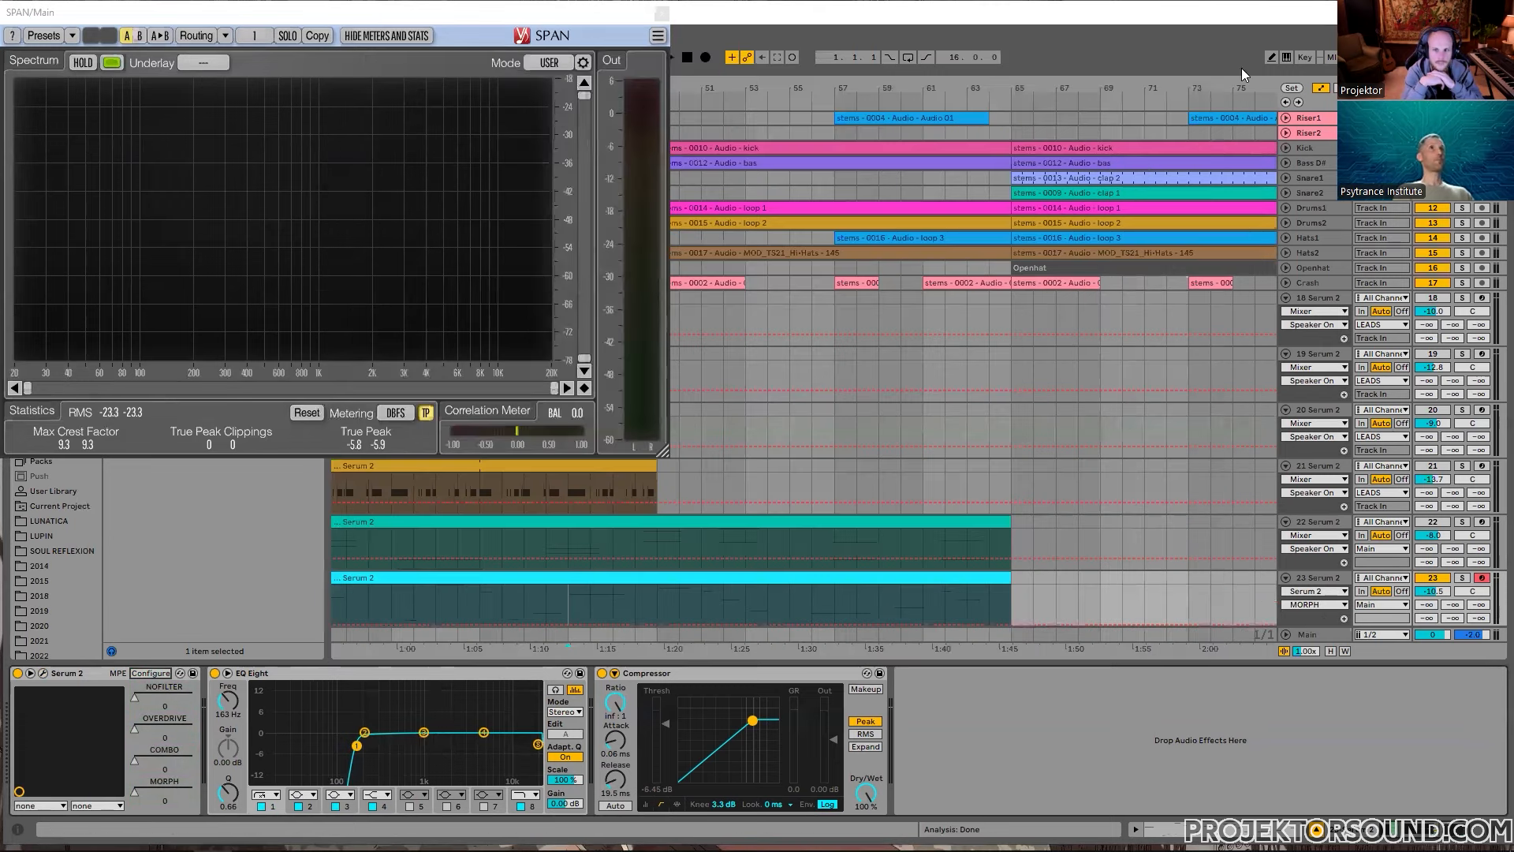
# Step: Audition the NOFILTER, OVERDRIVE and COMBO macros on track 23 while playing from bar 45
pyautogui.press('space')
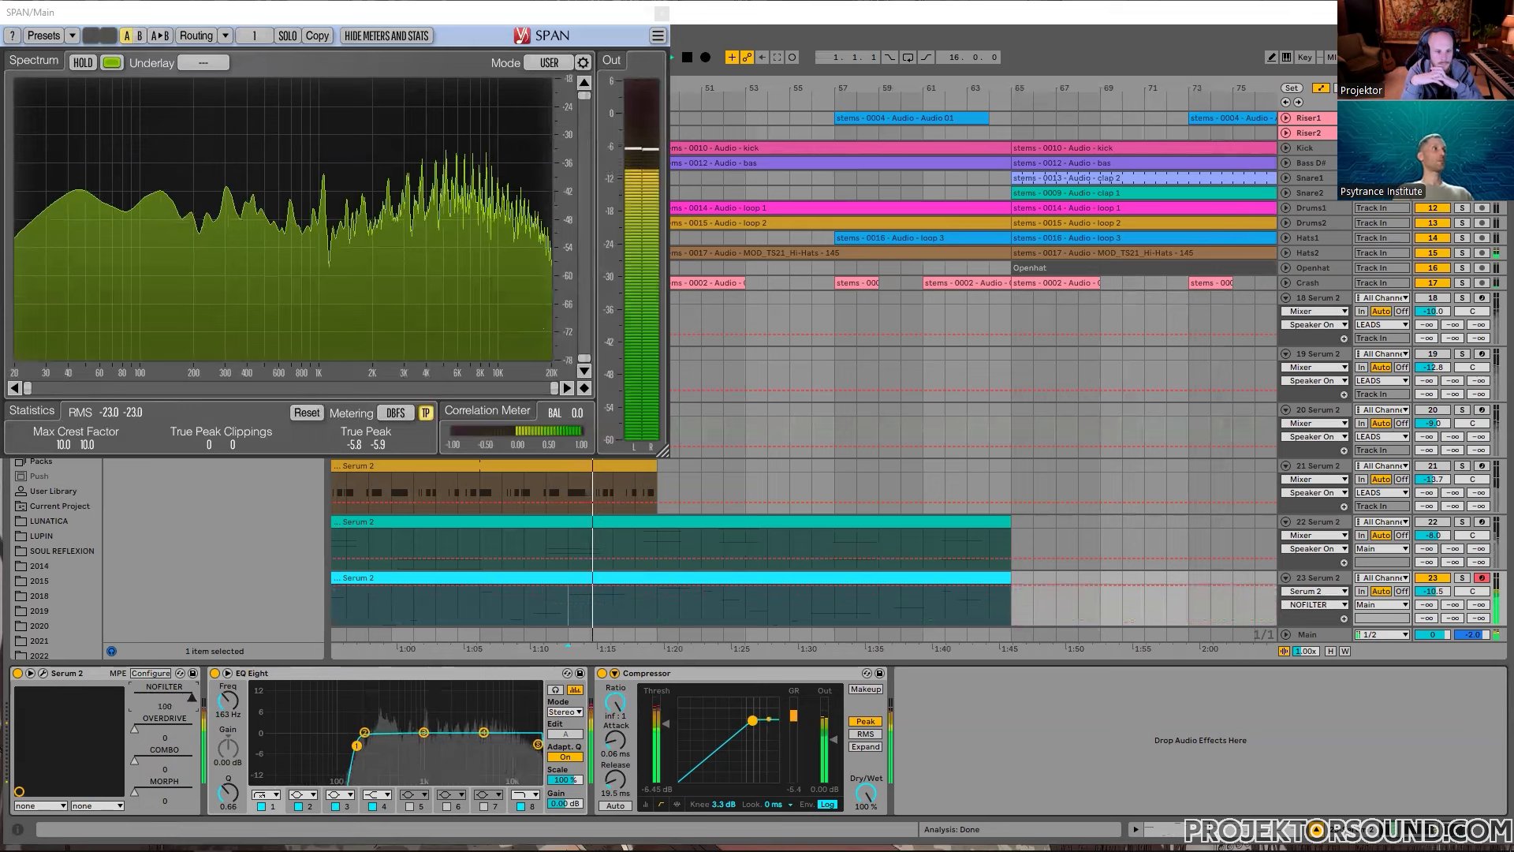
pyautogui.press('space')
pyautogui.press('space')
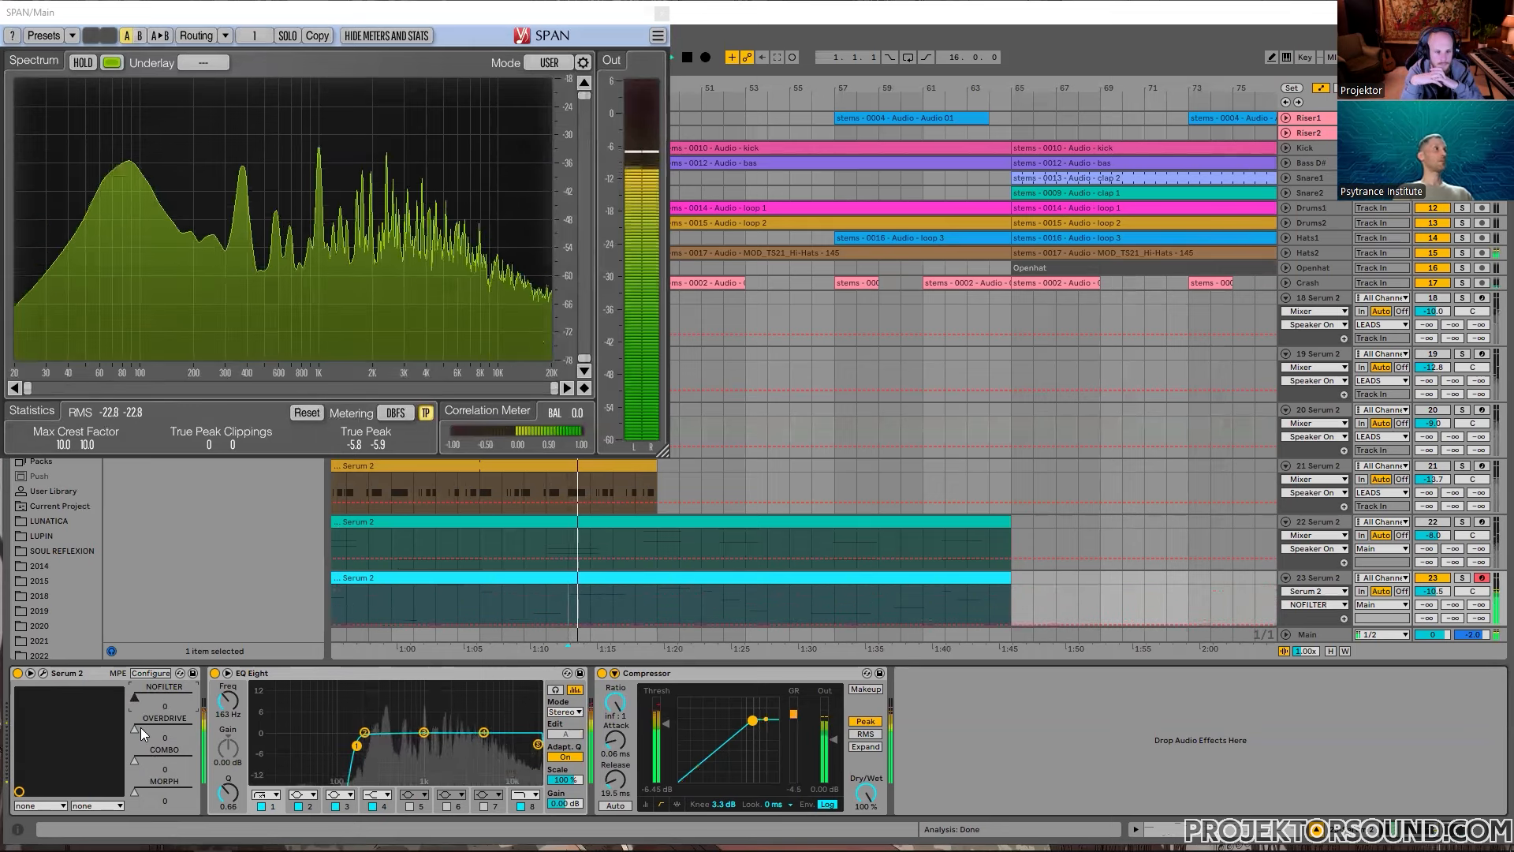
pyautogui.click(141, 727)
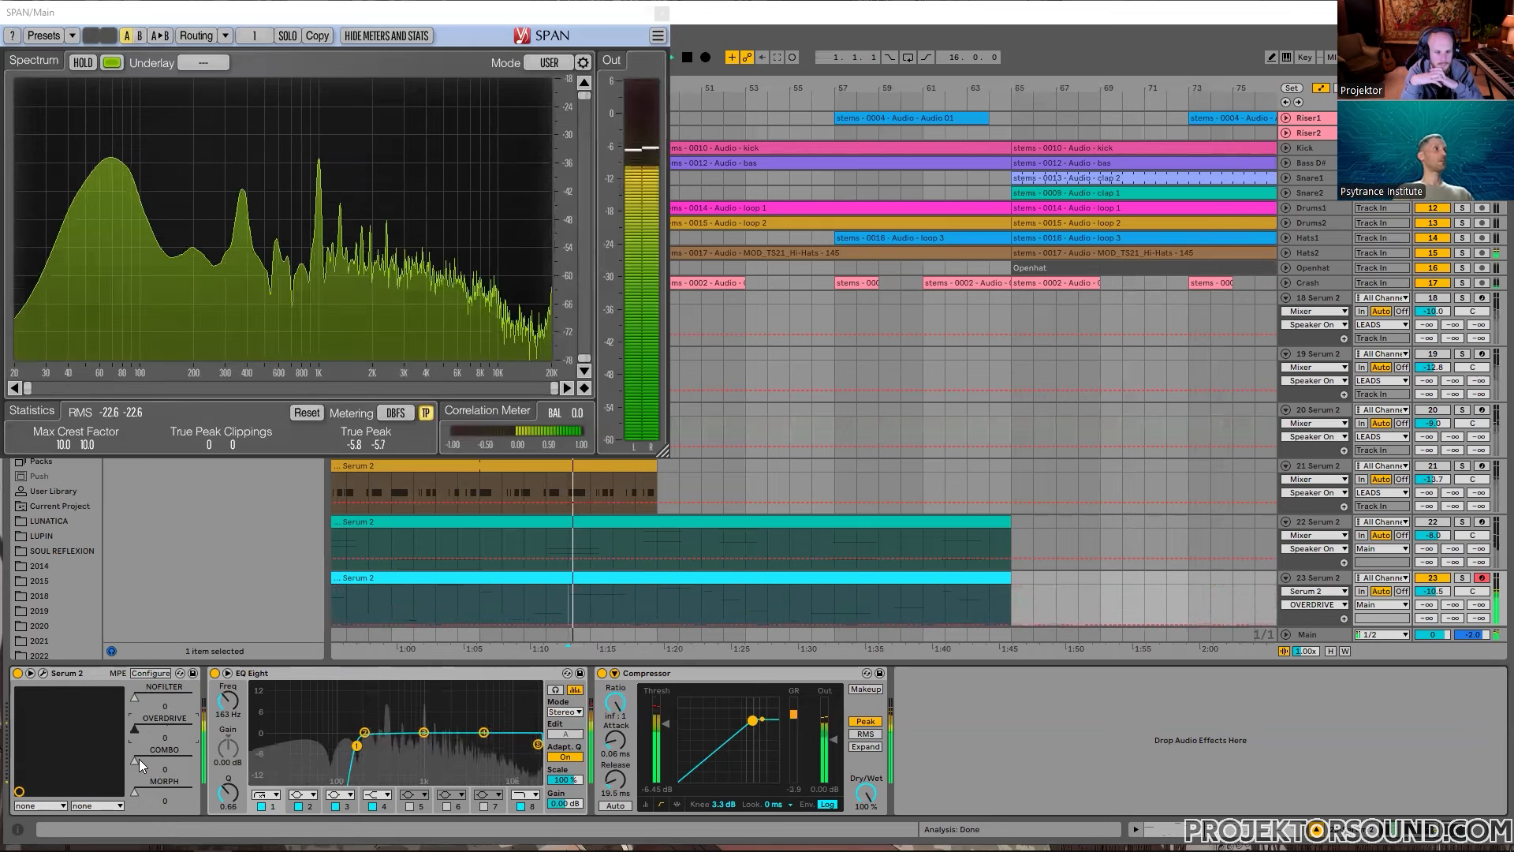
pyautogui.moveTo(139, 759)
pyautogui.mouseDown()
pyautogui.moveTo(191, 759)
pyautogui.moveTo(130, 763)
pyautogui.mouseUp()
pyautogui.press('space')
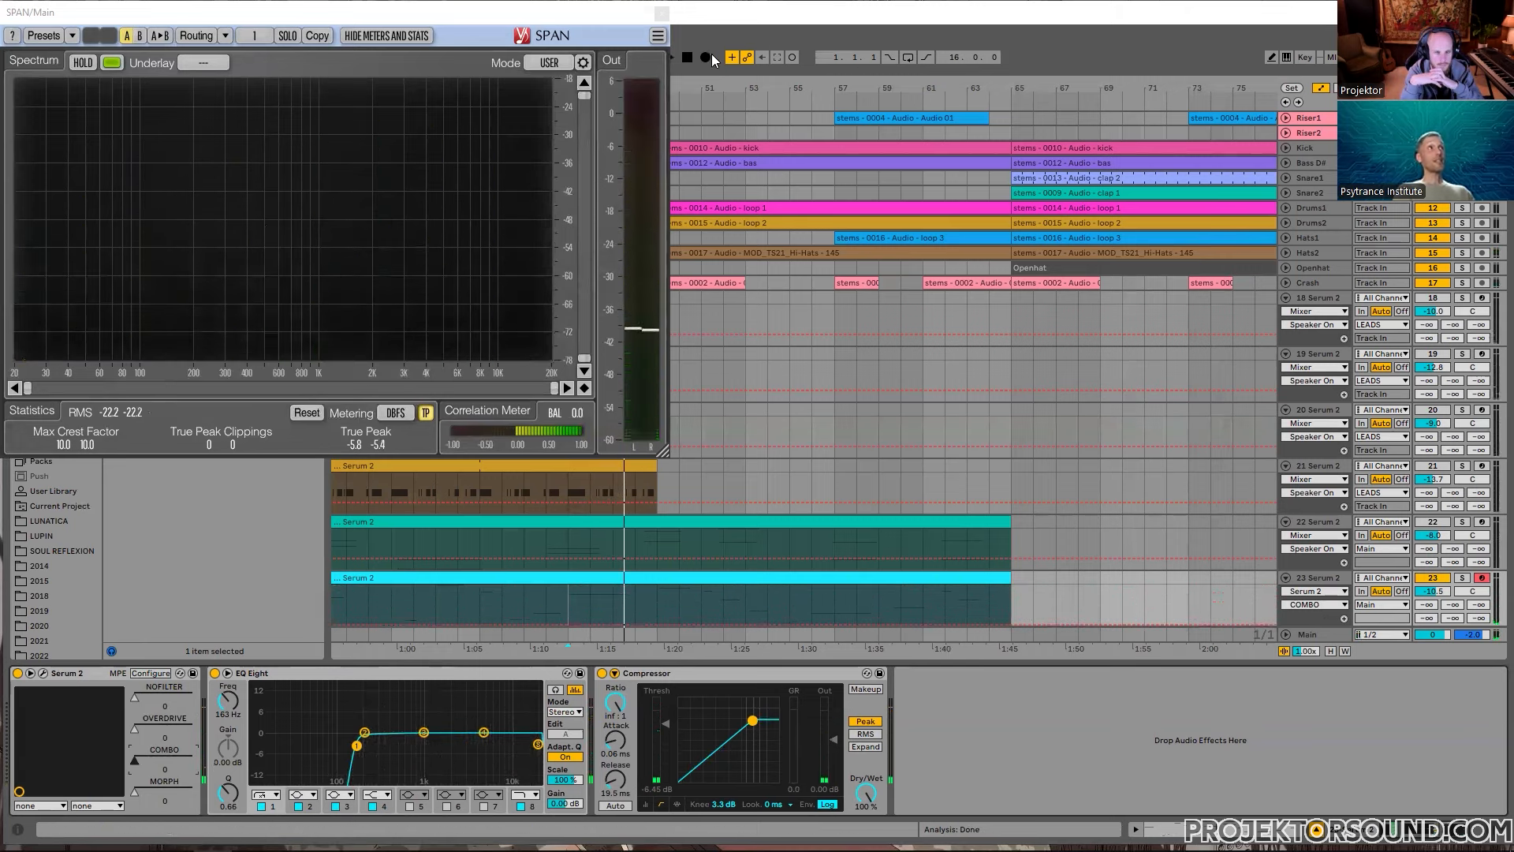
# Step: Try two recorded takes of COMBO macro automation on track 23 starting at bar 45
pyautogui.press('F9')
pyautogui.moveTo(148, 760)
pyautogui.mouseDown()
pyautogui.moveTo(192, 759)
pyautogui.moveTo(135, 760)
pyautogui.mouseUp()
pyautogui.press('space')
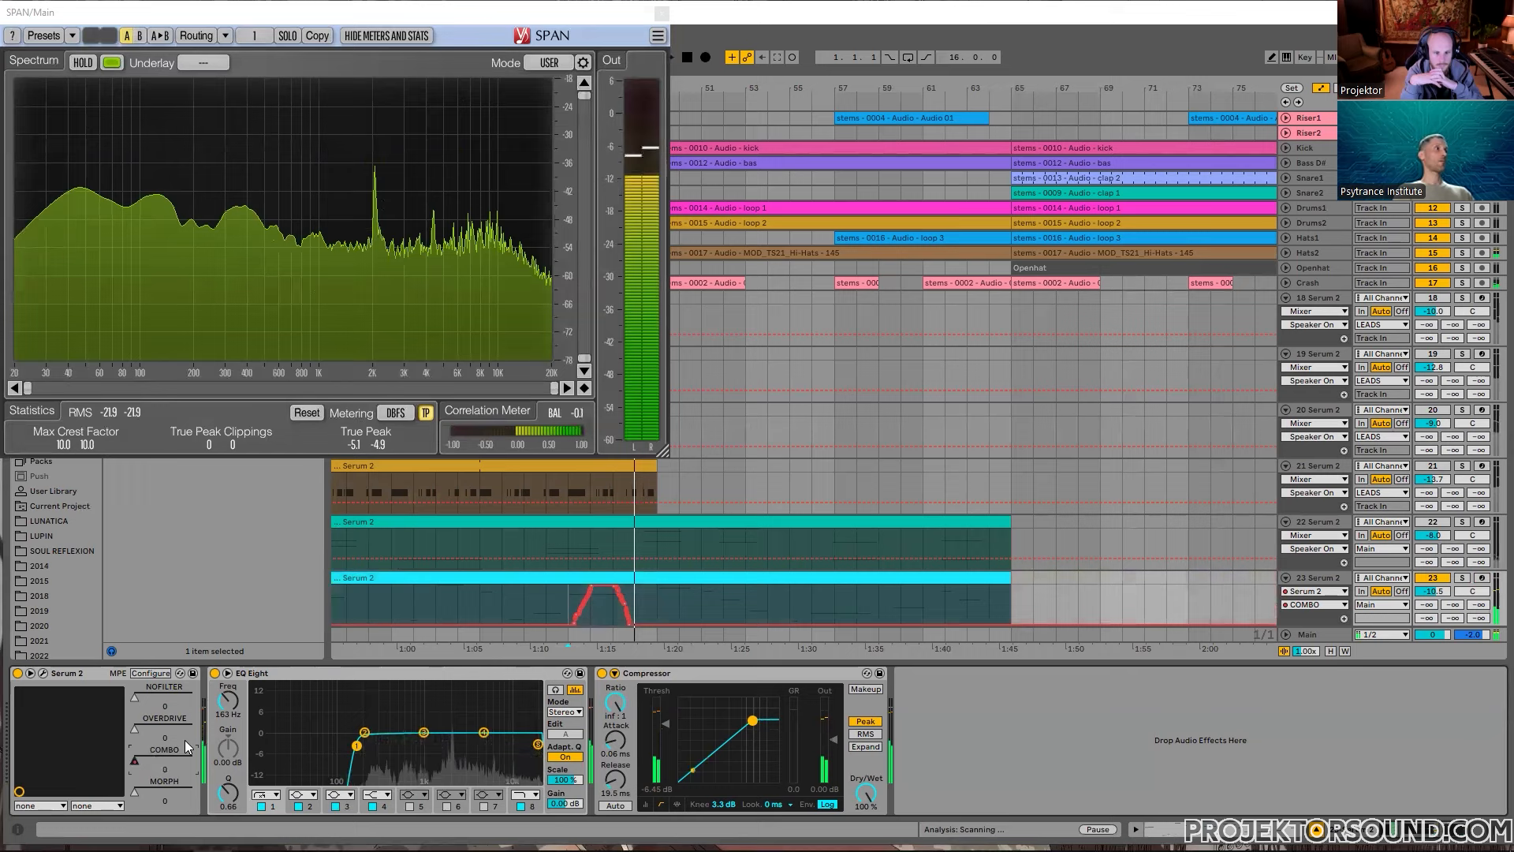
pyautogui.click(705, 57)
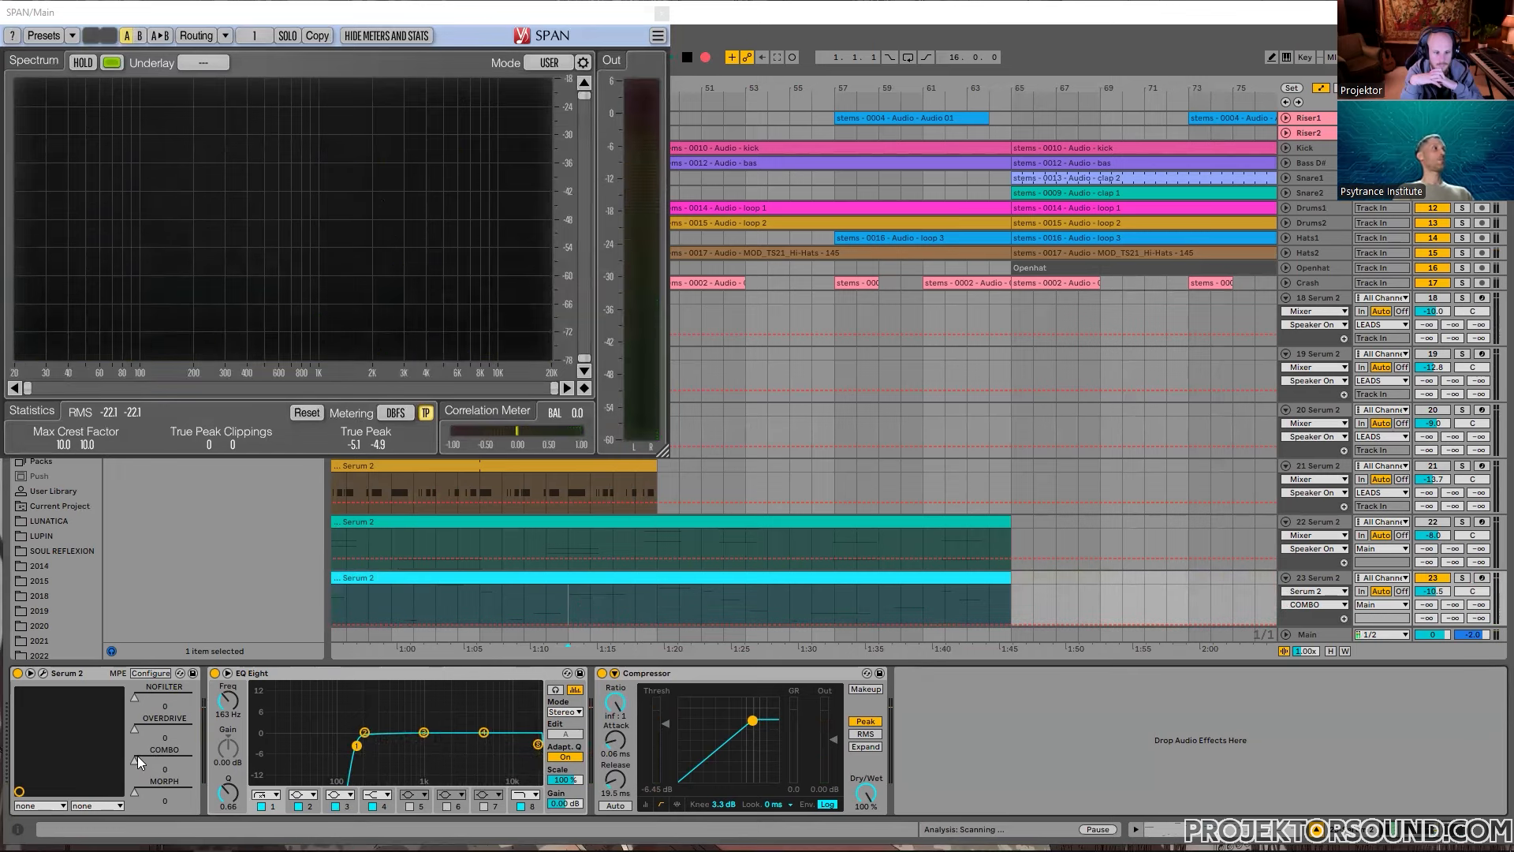
pyautogui.moveTo(135, 761); pyautogui.dragTo(166, 761)
pyautogui.press('space')
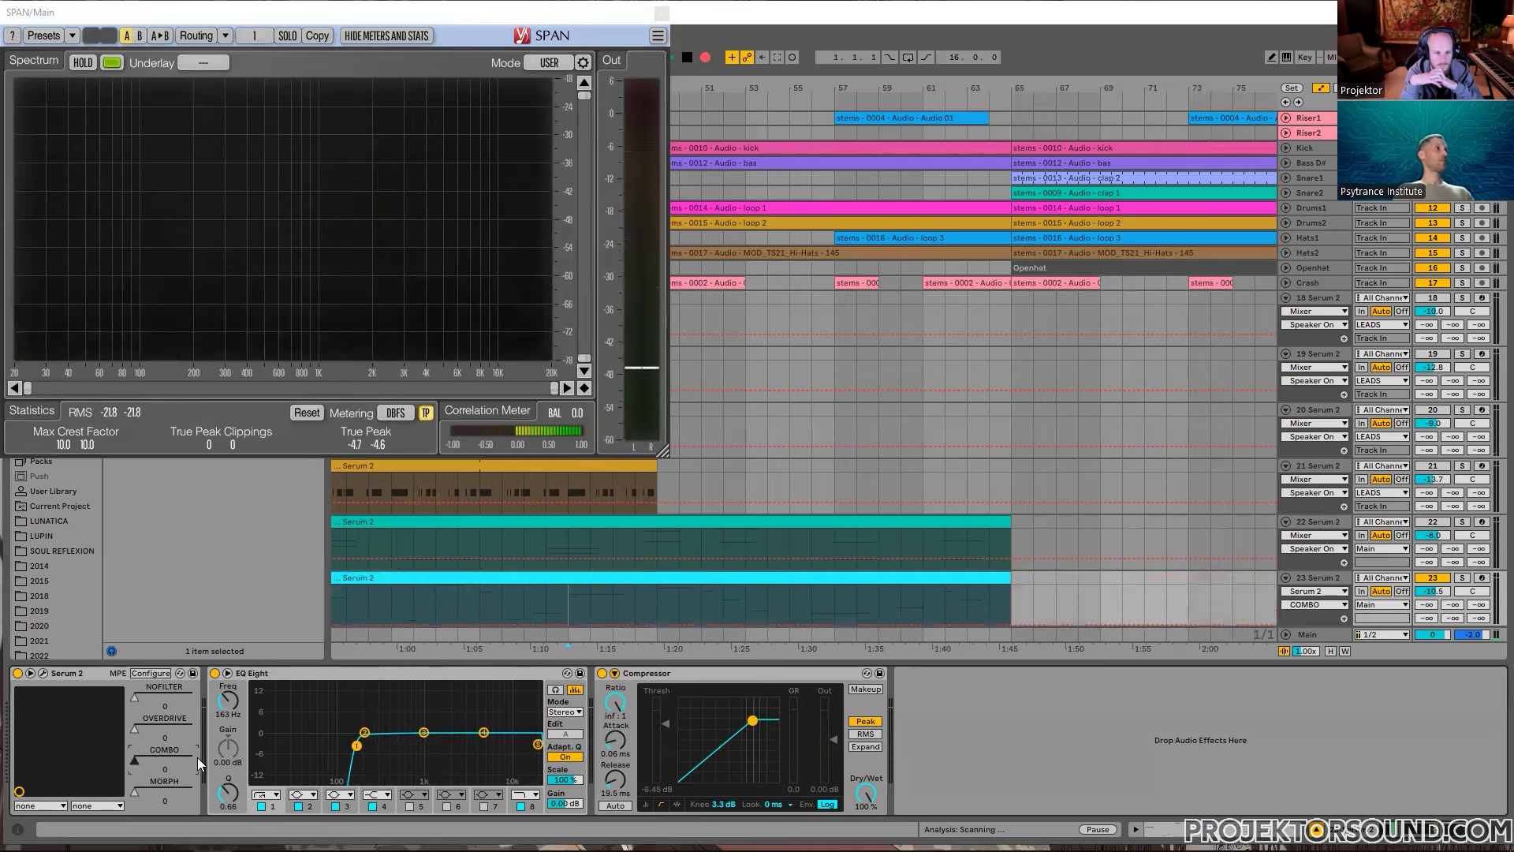
# Step: Record a rise and fall of the COMBO macro as automation on track 23 from bar 45
pyautogui.press('space')
pyautogui.moveTo(134, 761)
pyautogui.mouseDown()
pyautogui.moveTo(175, 760)
pyautogui.moveTo(134, 761)
pyautogui.mouseUp()
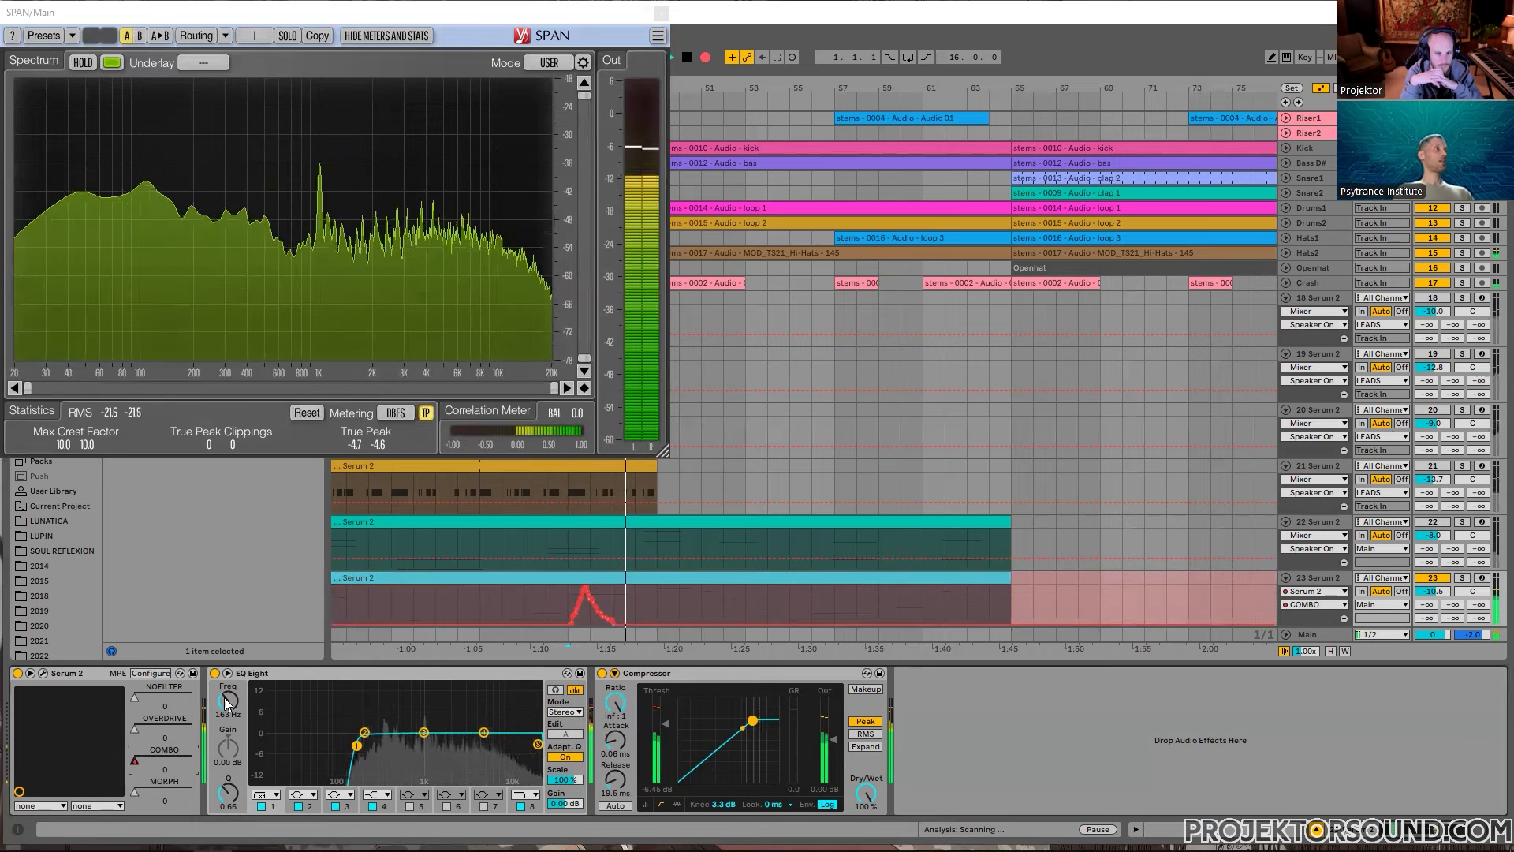
pyautogui.press('space')
# Step: Reshape track 23's COMBO automation after bar 46, extending the peak into a plateau and smoothing its fall, and check it in playback
pyautogui.scroll(5, 590, 599)
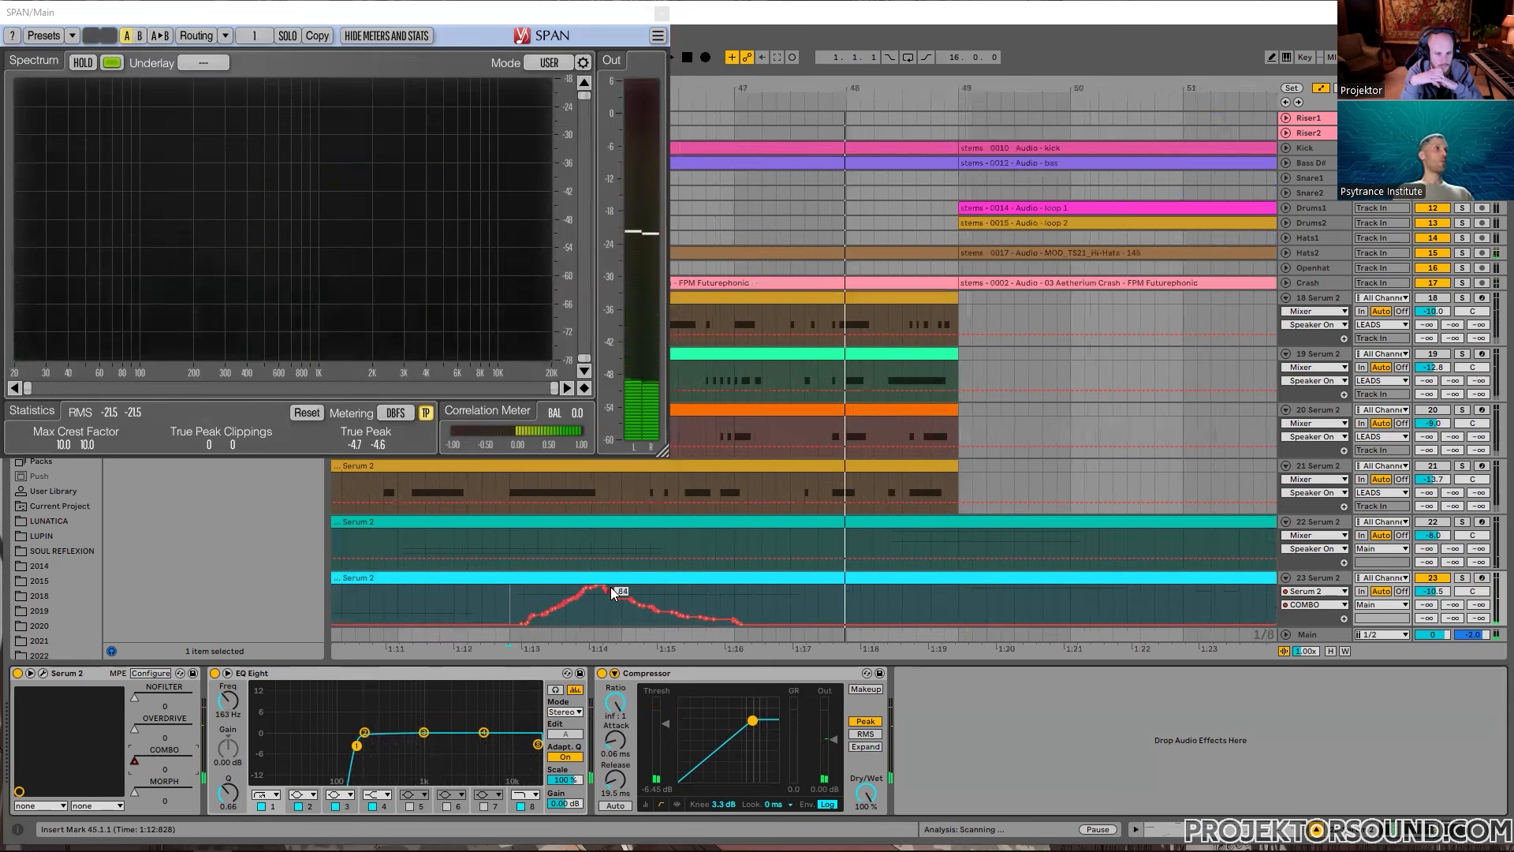
pyautogui.moveTo(606, 586); pyautogui.dragTo(649, 588)
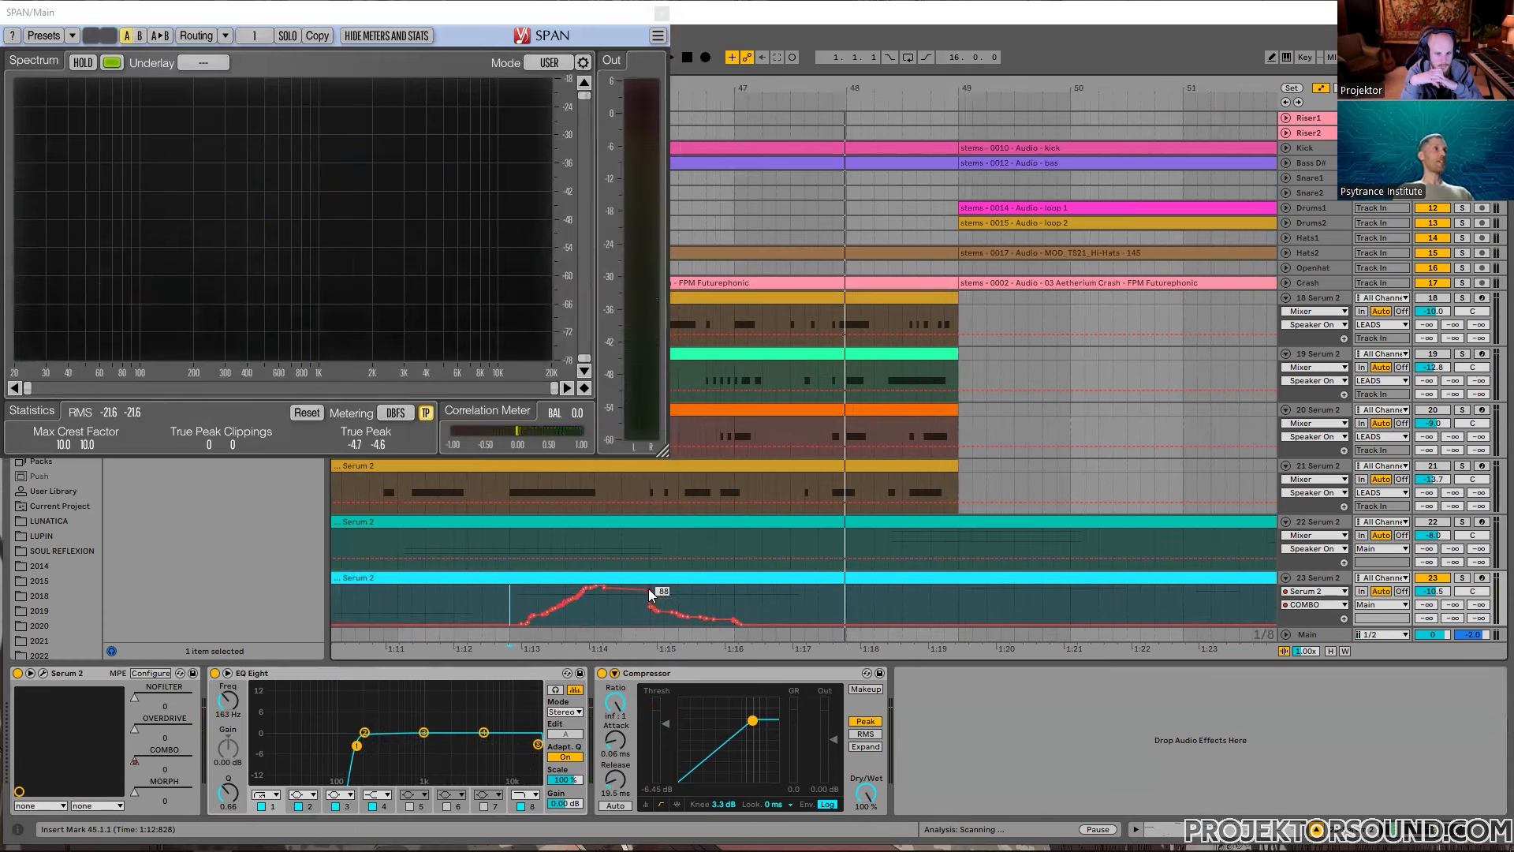
pyautogui.press('space')
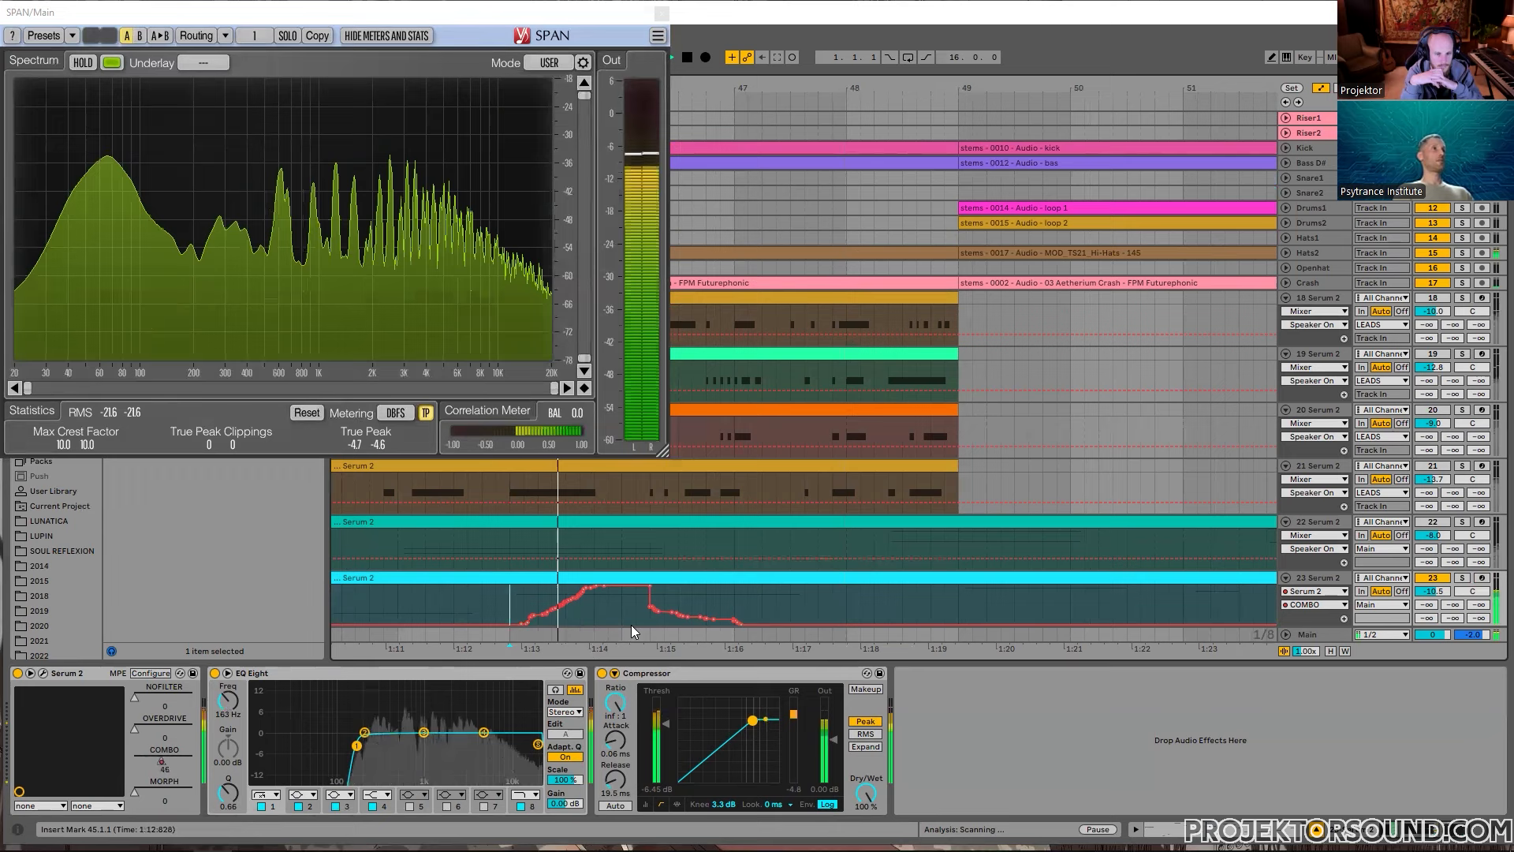
pyautogui.moveTo(650, 607); pyautogui.dragTo(686, 612)
pyautogui.click(685, 618)
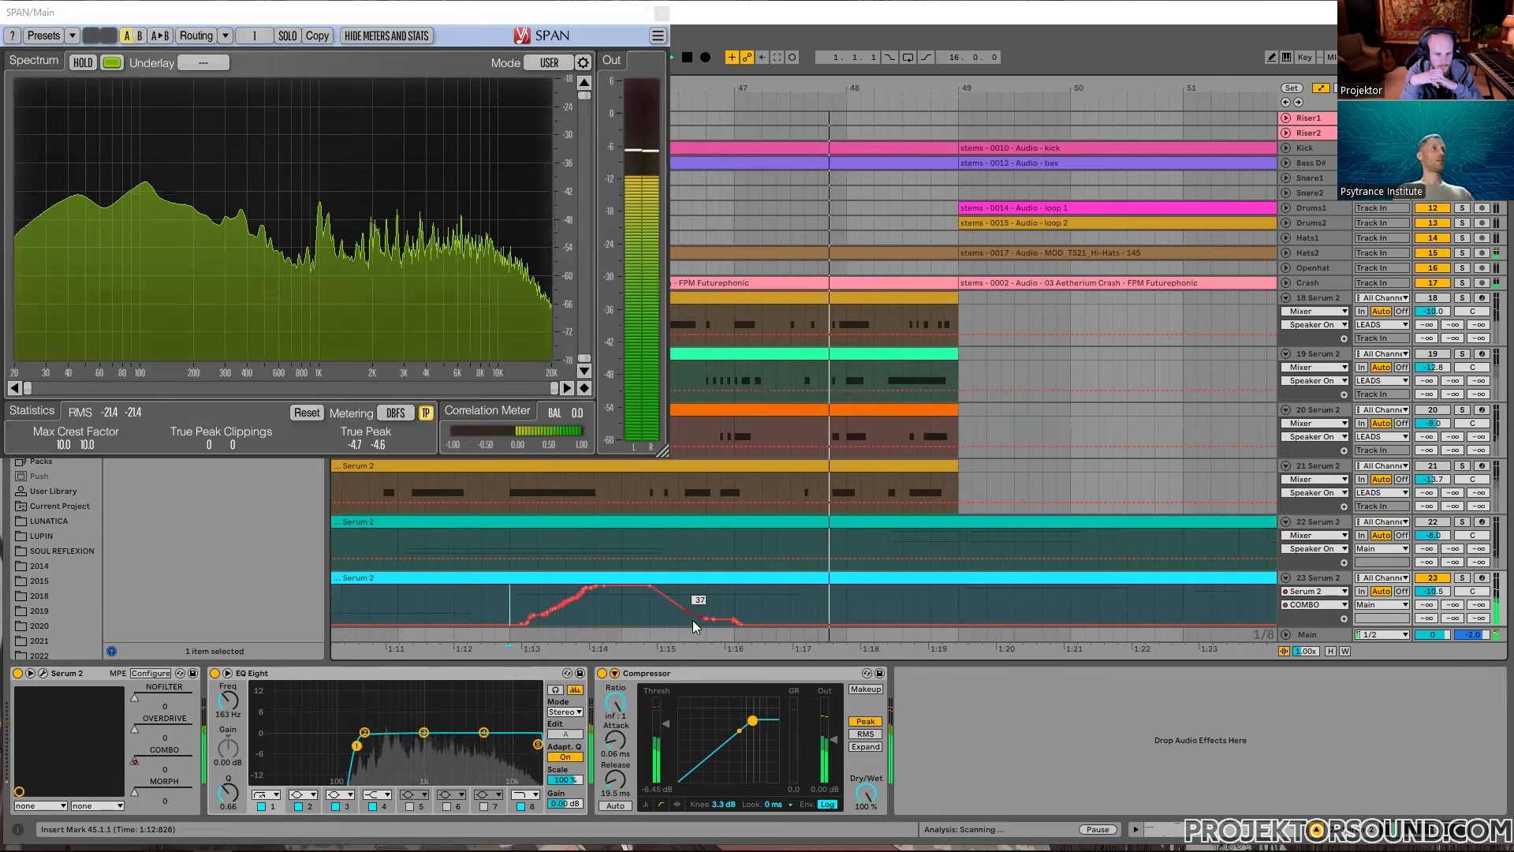
pyautogui.scroll(-3, 692, 620)
pyautogui.press('space')
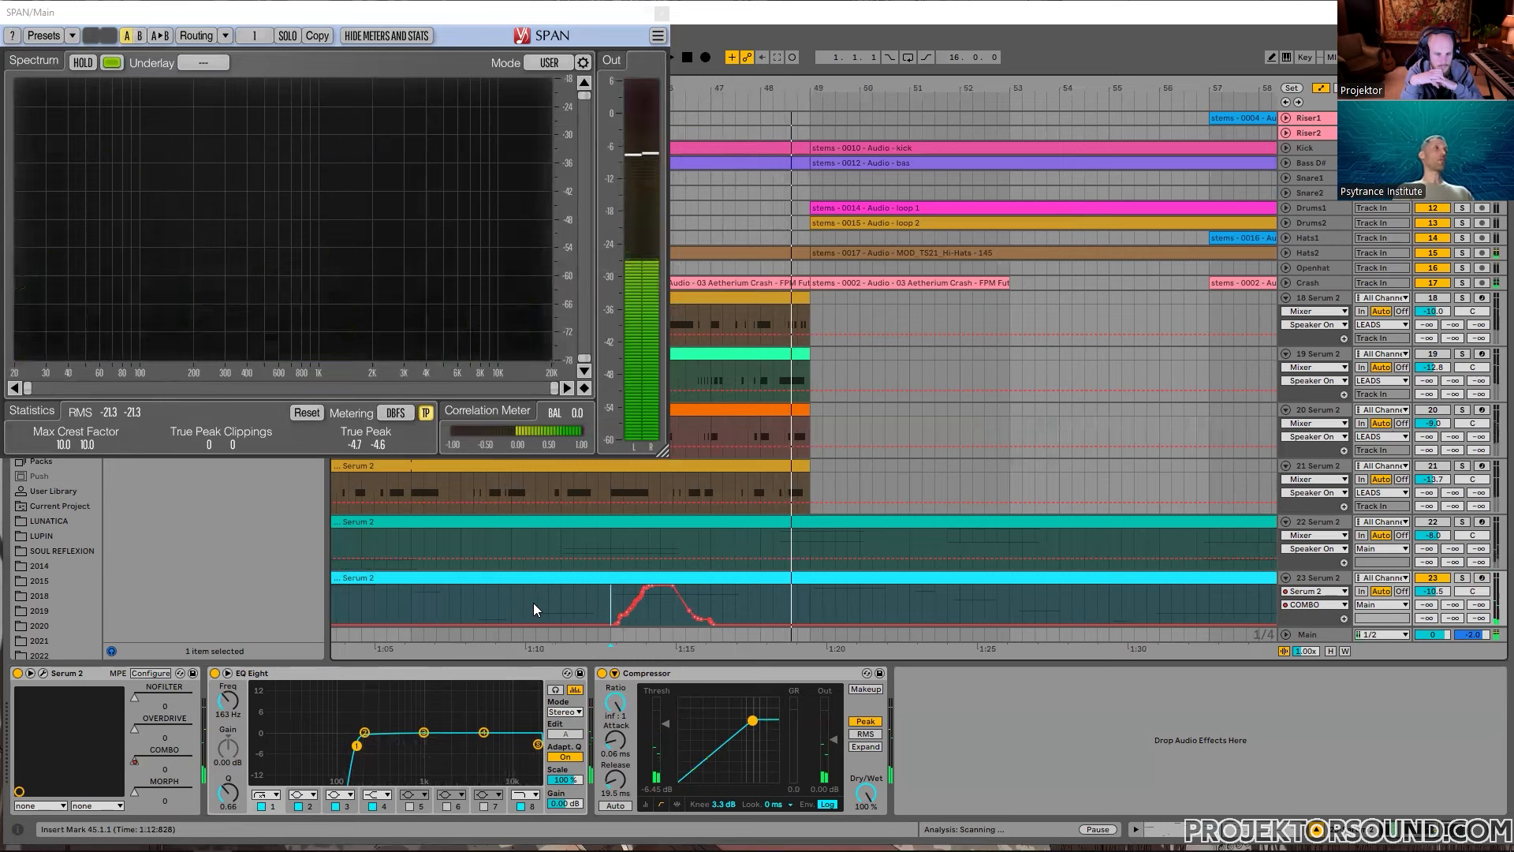
# Step: Review the COMBO automation rise and fall on track 23, and listen to the arrangement from bar 48.3 onward
pyautogui.moveTo(525, 599); pyautogui.dragTo(744, 598)
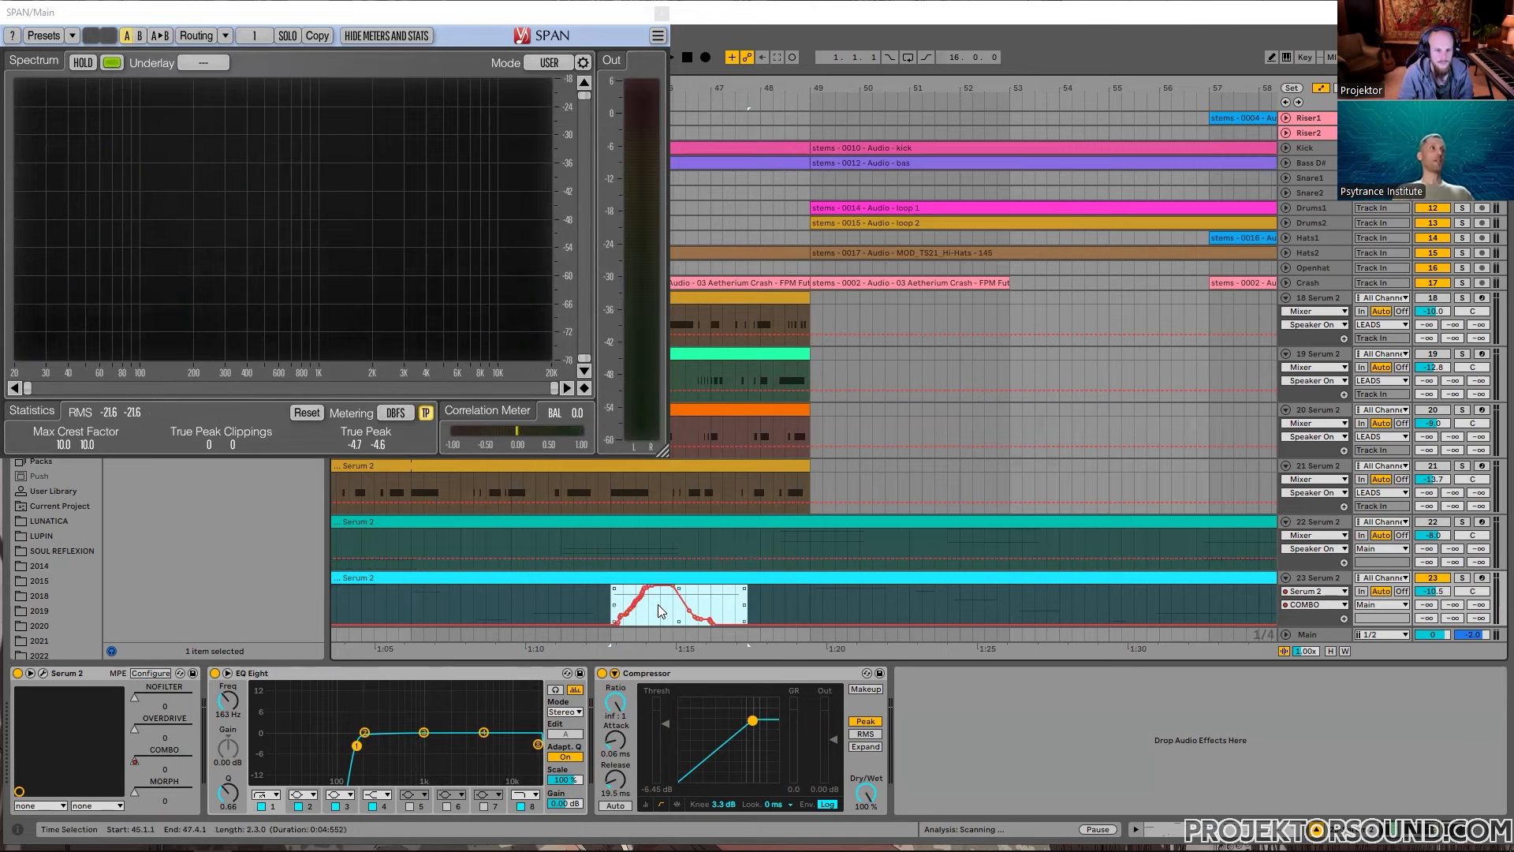
pyautogui.scroll(-4, 657, 604)
pyautogui.scroll(-1, 703, 604)
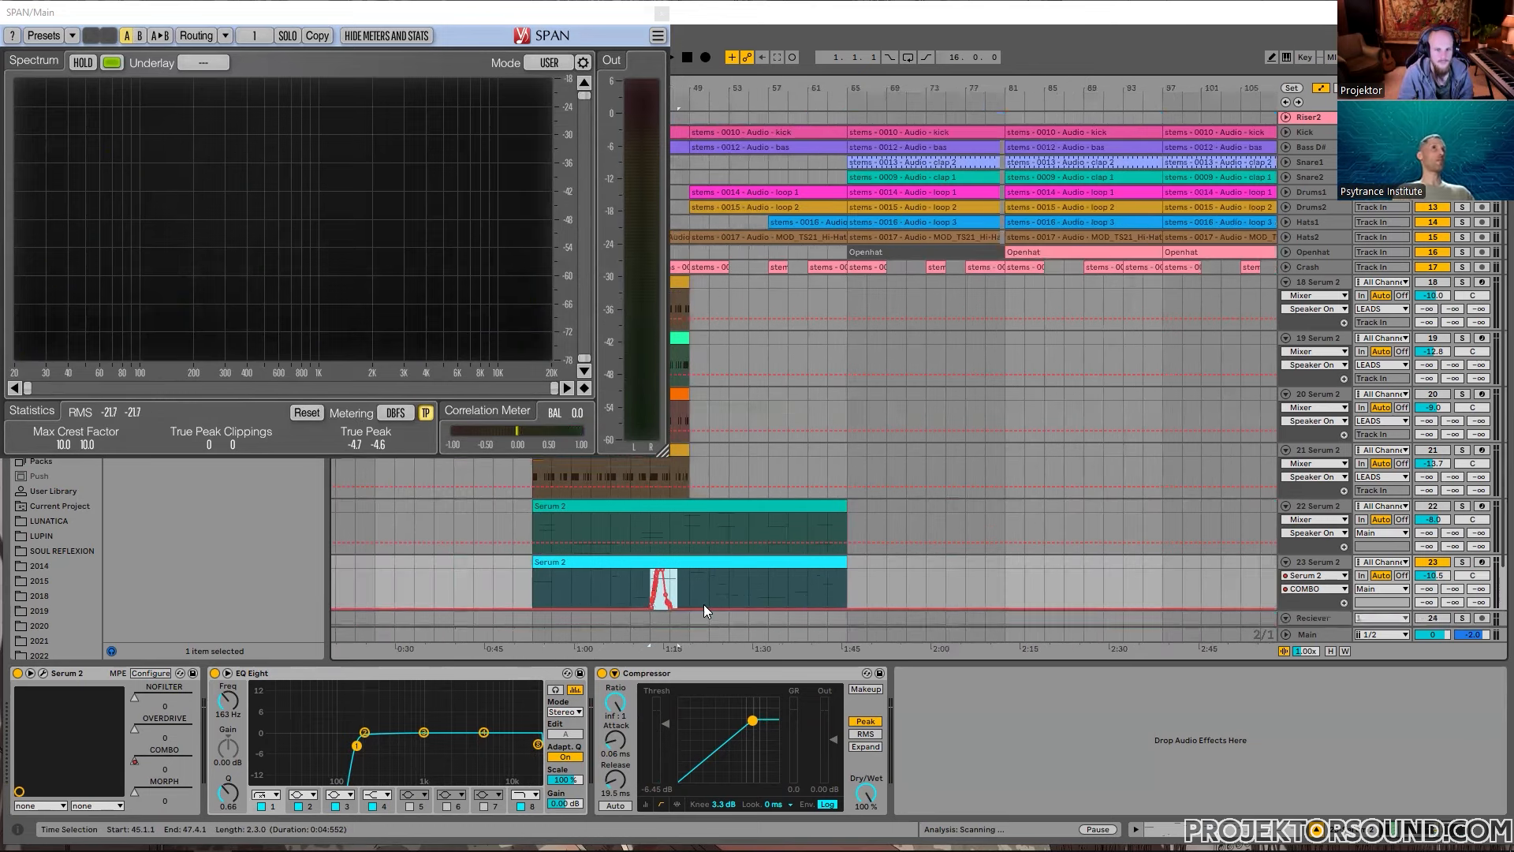
pyautogui.scroll(-1, 703, 604)
pyautogui.scroll(4, 649, 598)
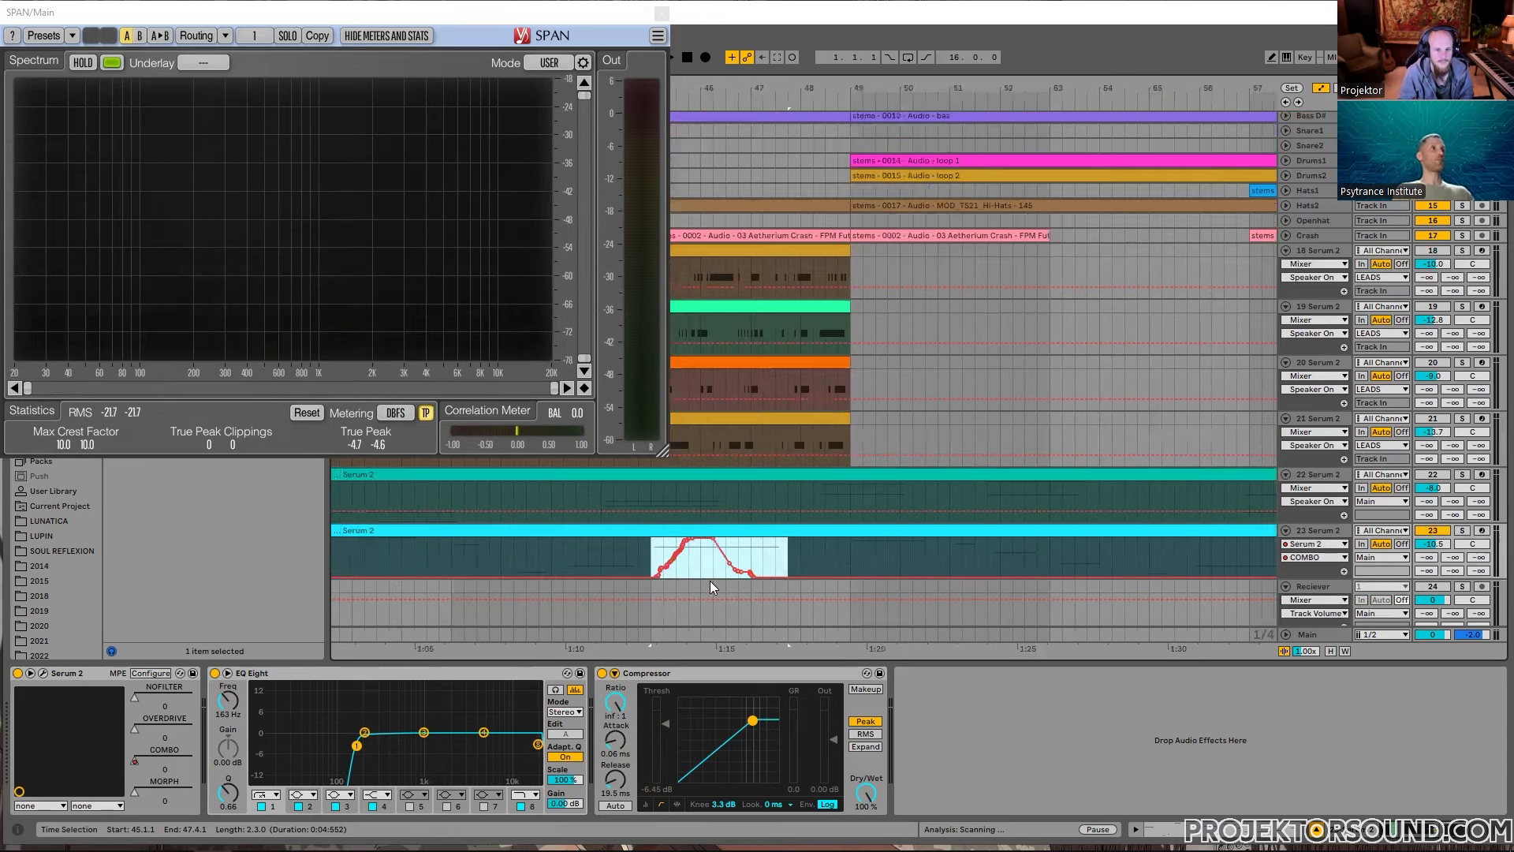
pyautogui.click(792, 544)
pyautogui.click(823, 548)
pyautogui.press('space')
pyautogui.scroll(-6, 828, 556)
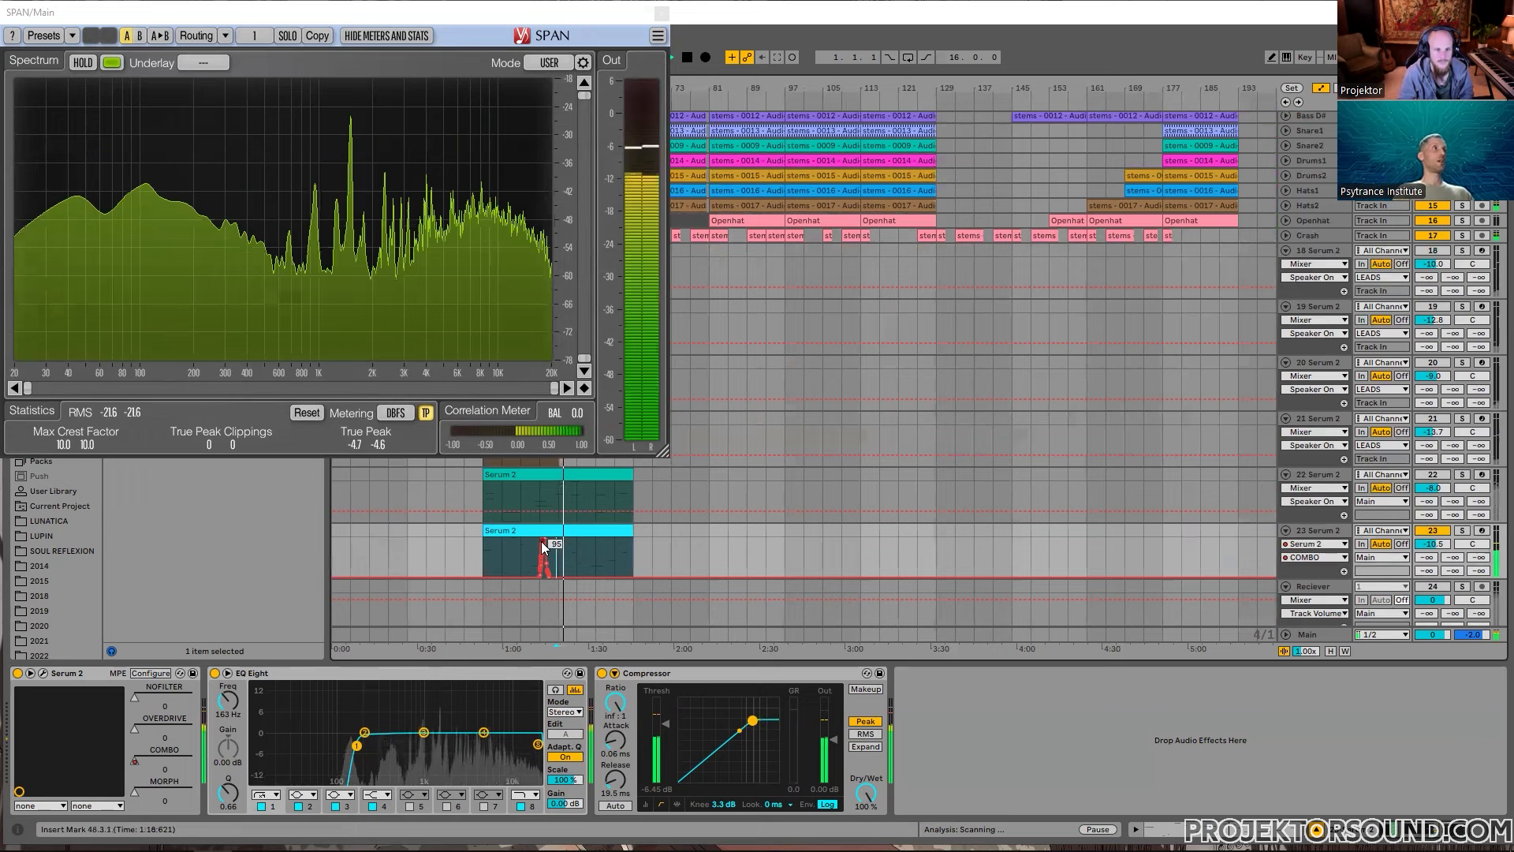
pyautogui.scroll(4, 541, 541)
pyautogui.scroll(-2, 547, 541)
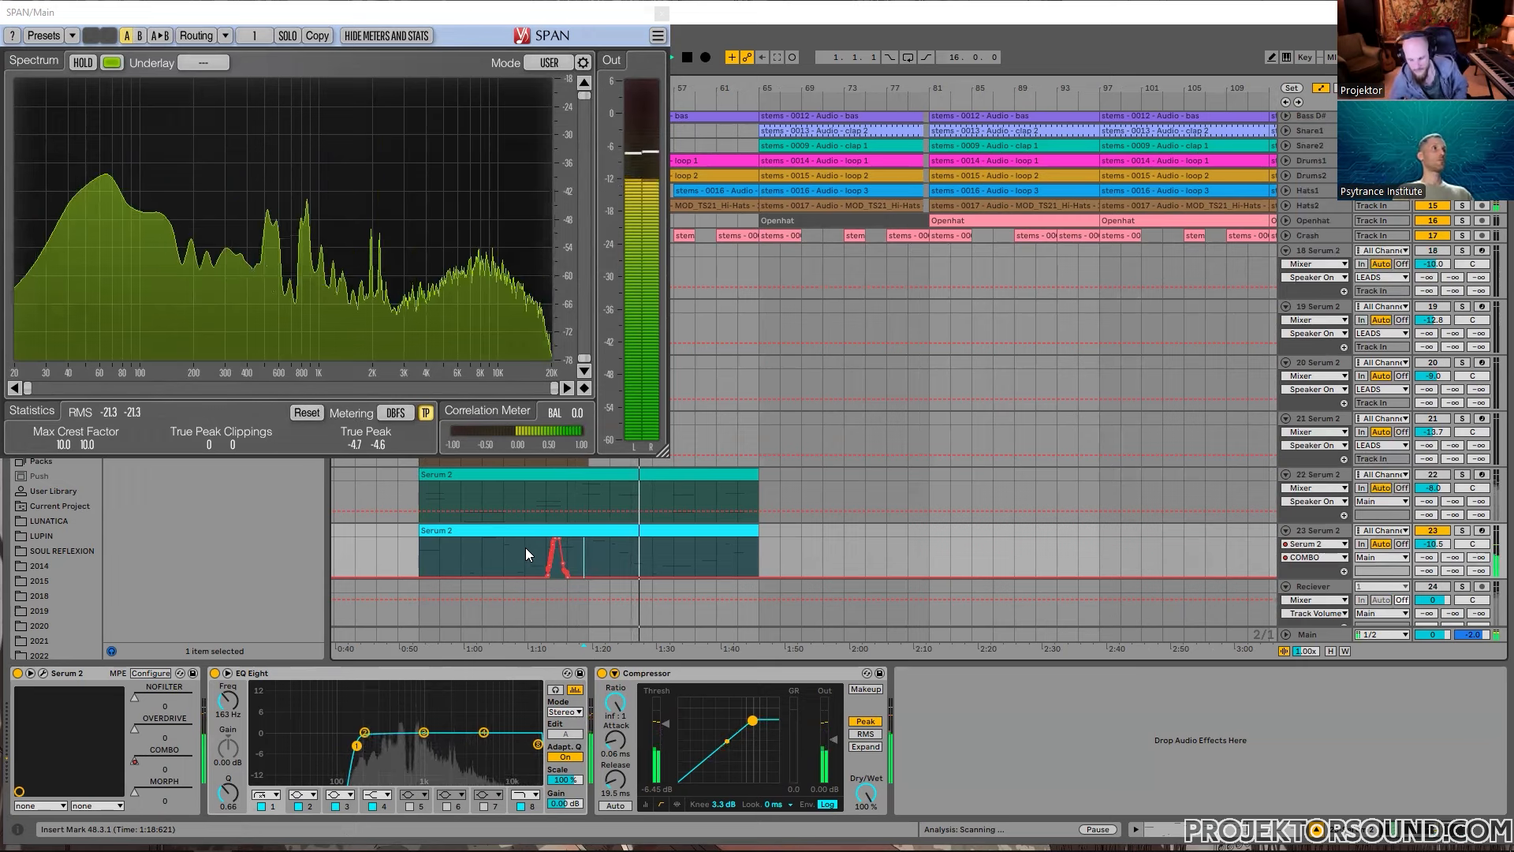
pyautogui.scroll(2, 664, 563)
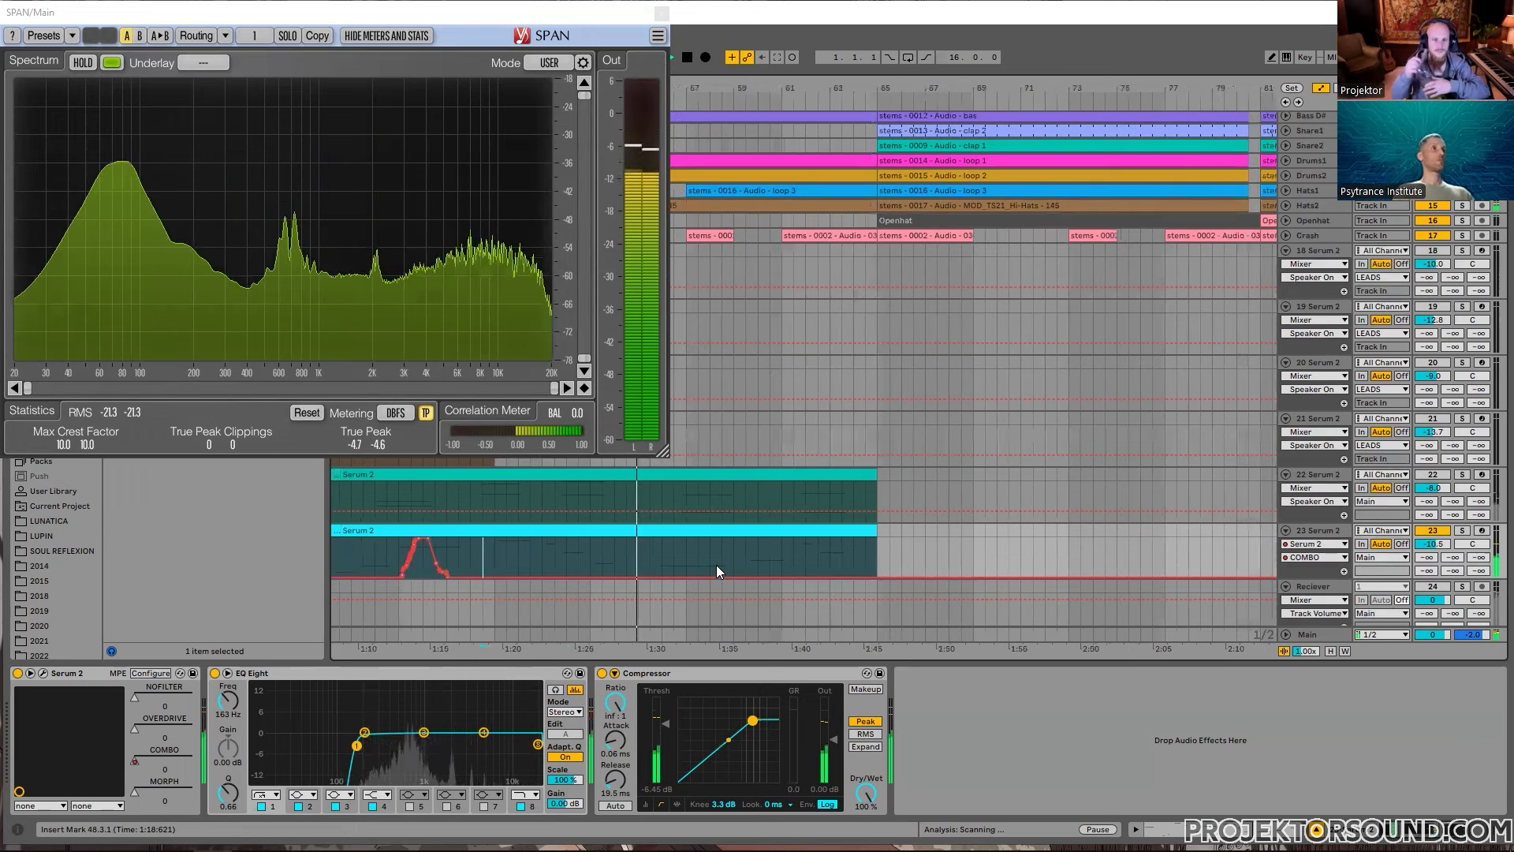
# Step: Audition the MORPH macro on track 23 while playing from bar 48.3
pyautogui.moveTo(133, 791)
pyautogui.mouseDown()
pyautogui.moveTo(173, 791)
pyautogui.moveTo(134, 791)
pyautogui.mouseUp()
pyautogui.press('space')
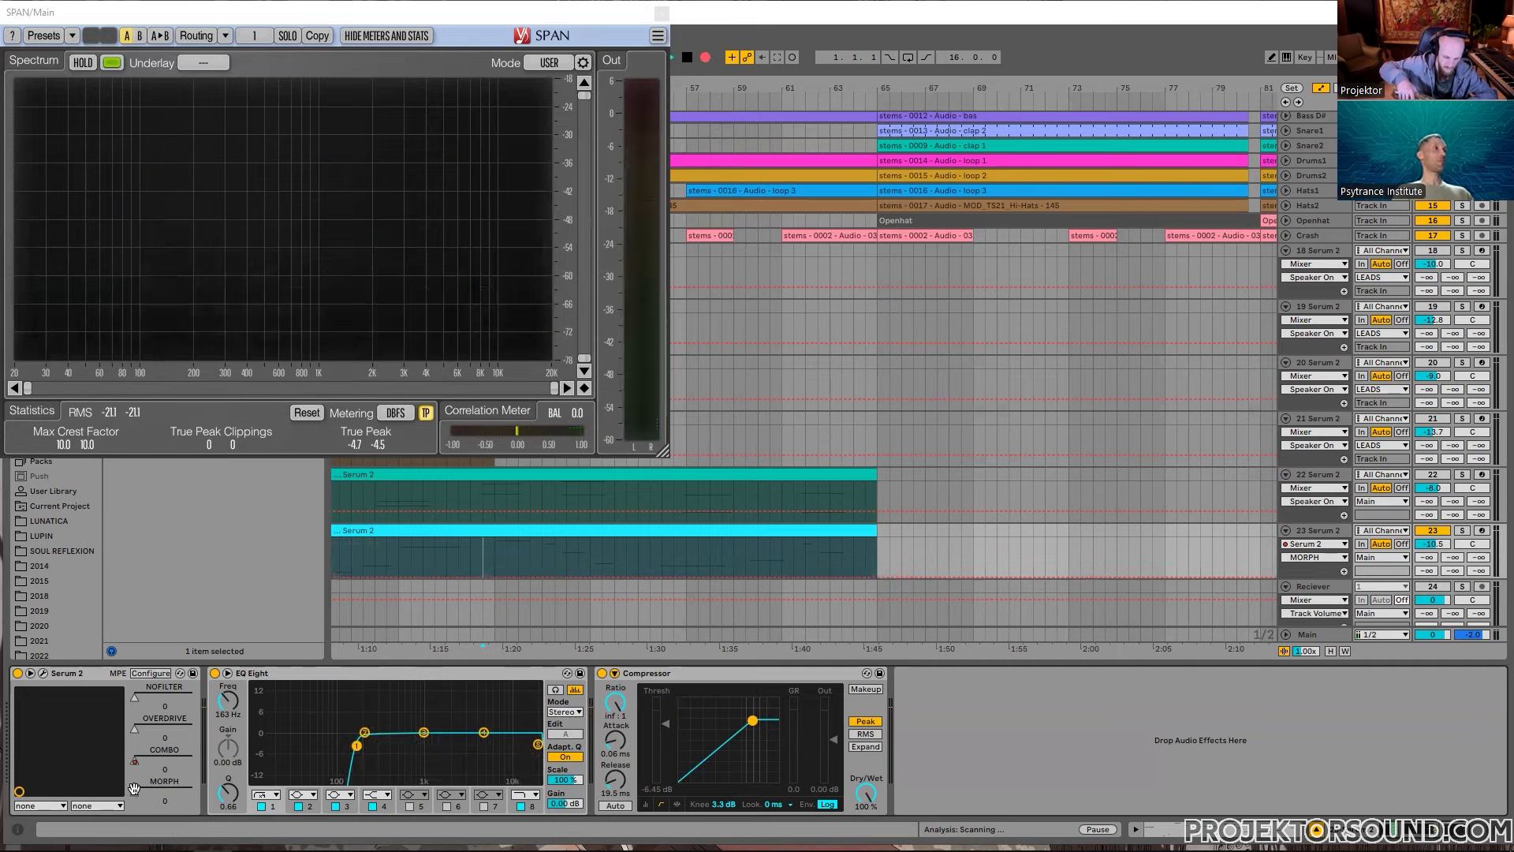
pyautogui.press('space')
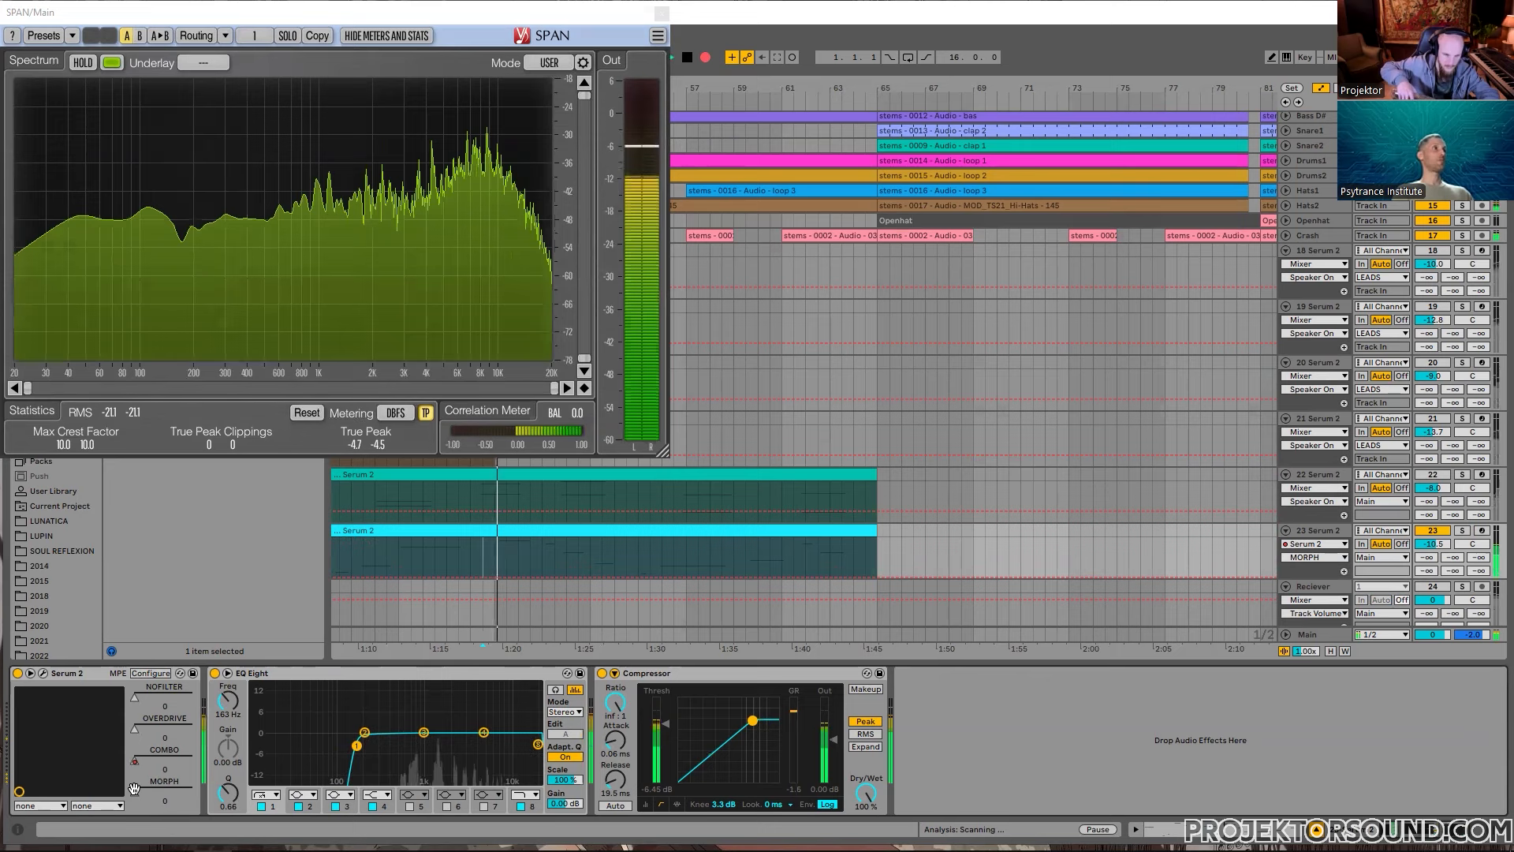
pyautogui.press('space')
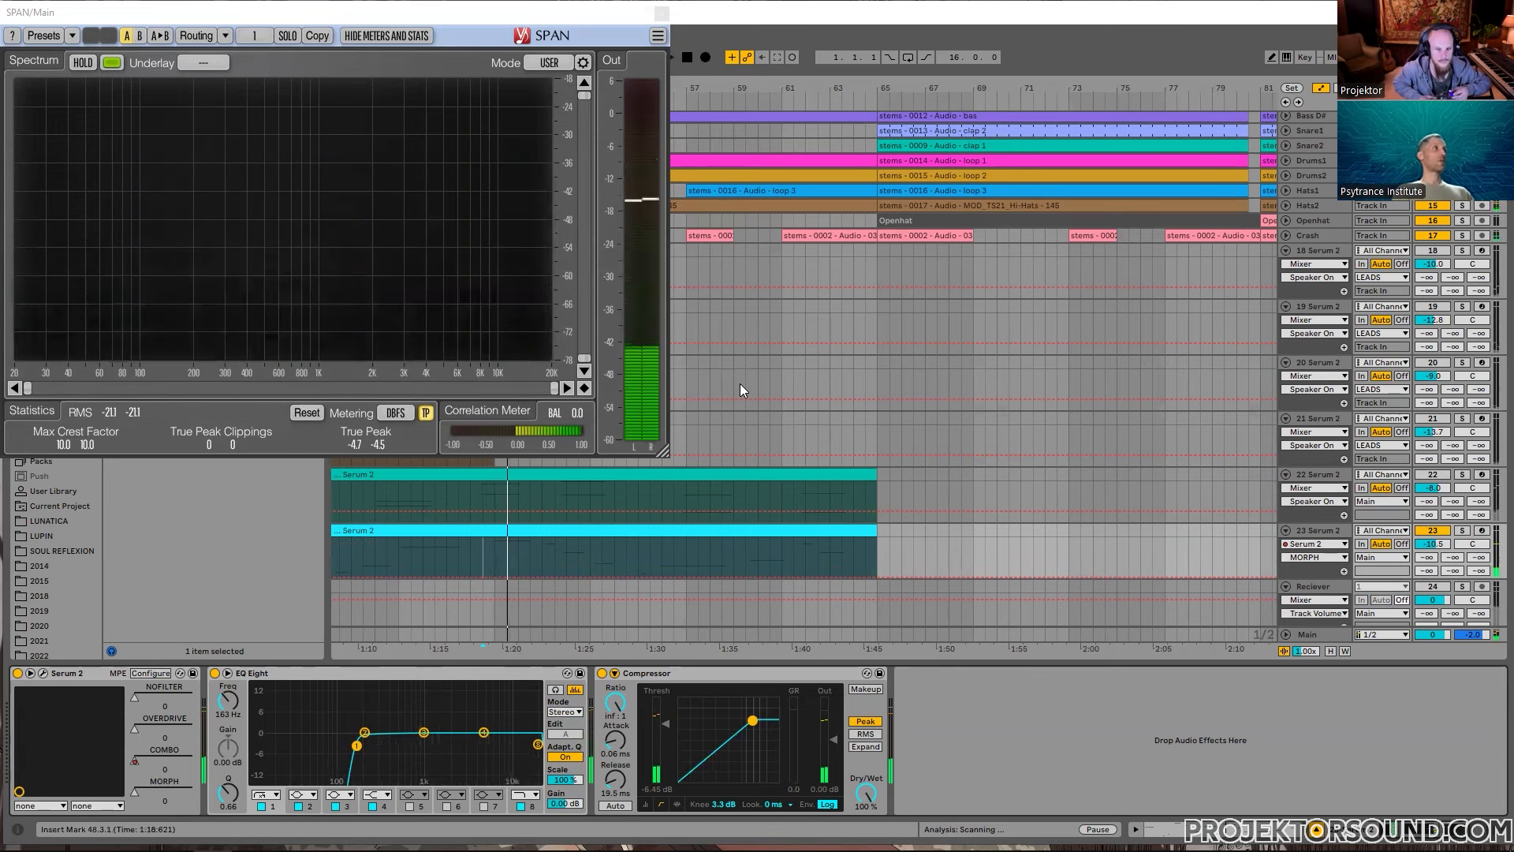
# Step: Record a rise and fall of the MORPH macro as automation on track 23, starting playback from bar 55.3
pyautogui.click(651, 550)
pyautogui.click(706, 58)
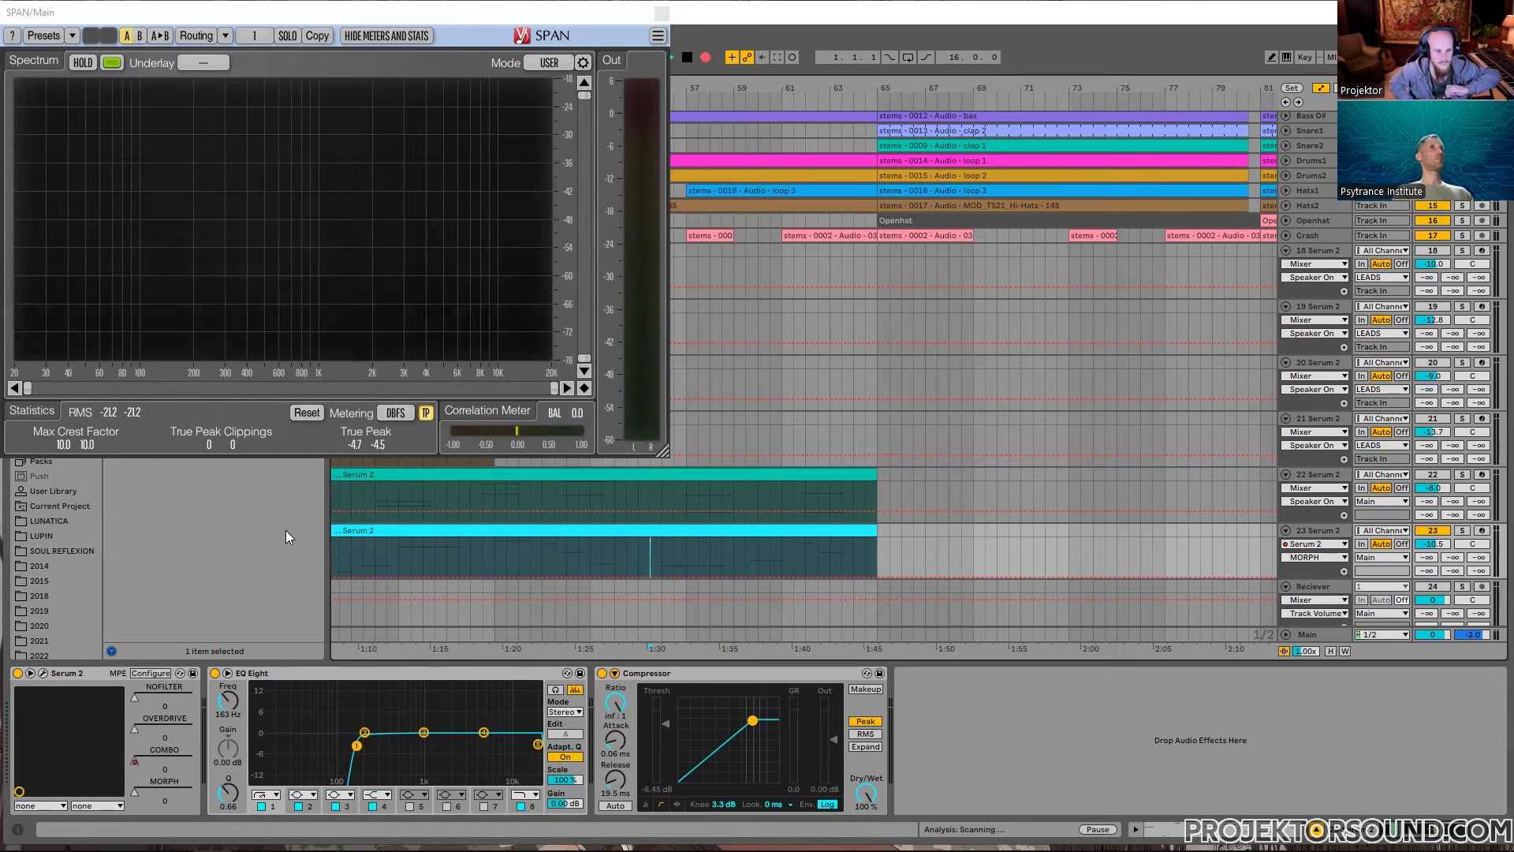
pyautogui.press('space')
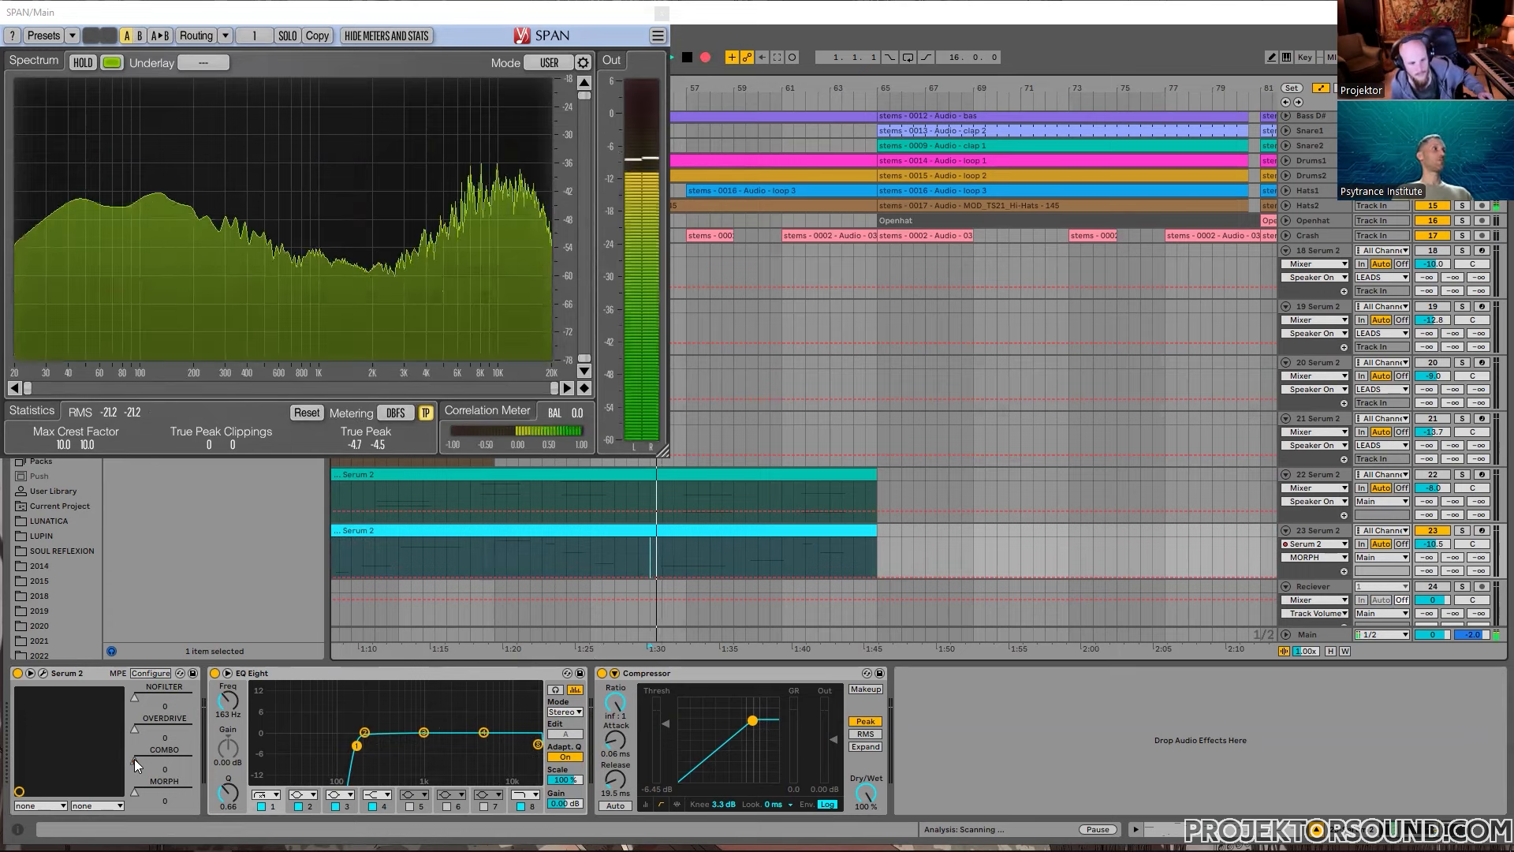
pyautogui.moveTo(134, 792); pyautogui.dragTo(96, 784)
pyautogui.press('space')
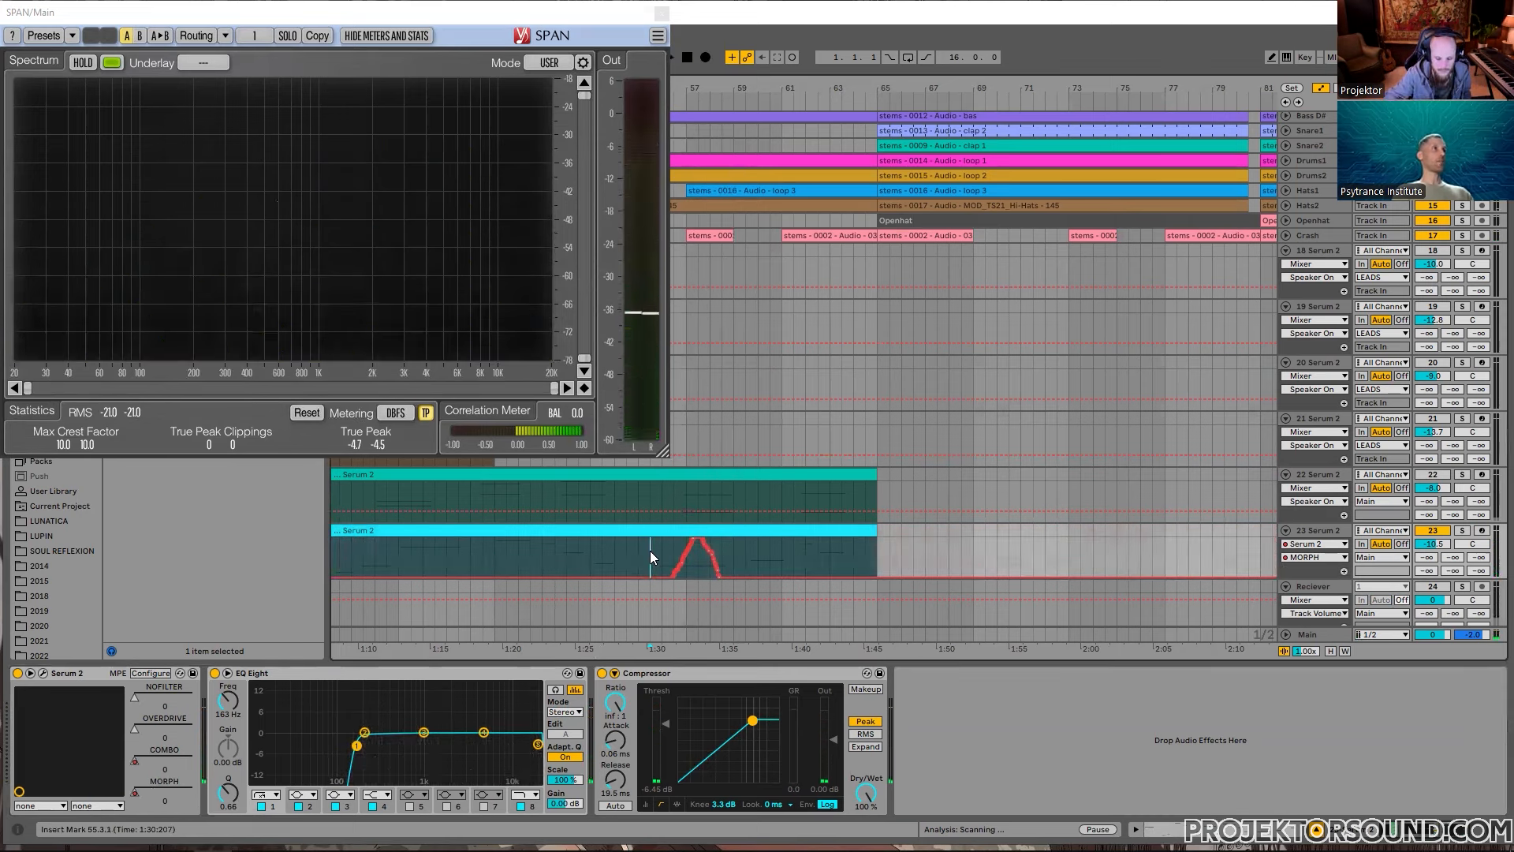
# Step: Listen to the recorded MORPH automation on track 23 from bar 55.3, hiding the SPAN analyzer window during playback
pyautogui.press('space')
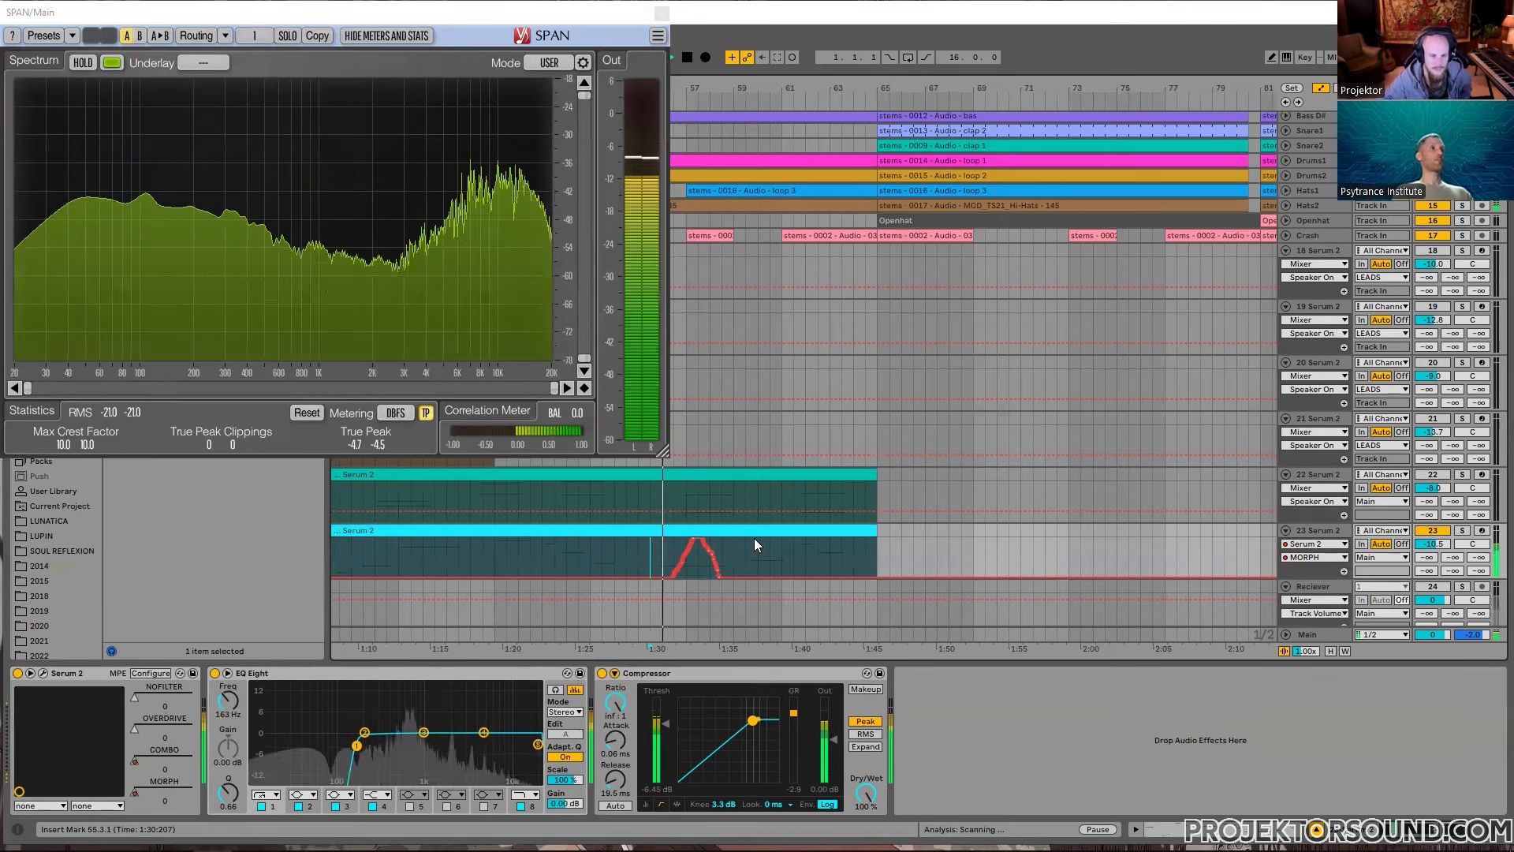
pyautogui.scroll(-5, 575, 544)
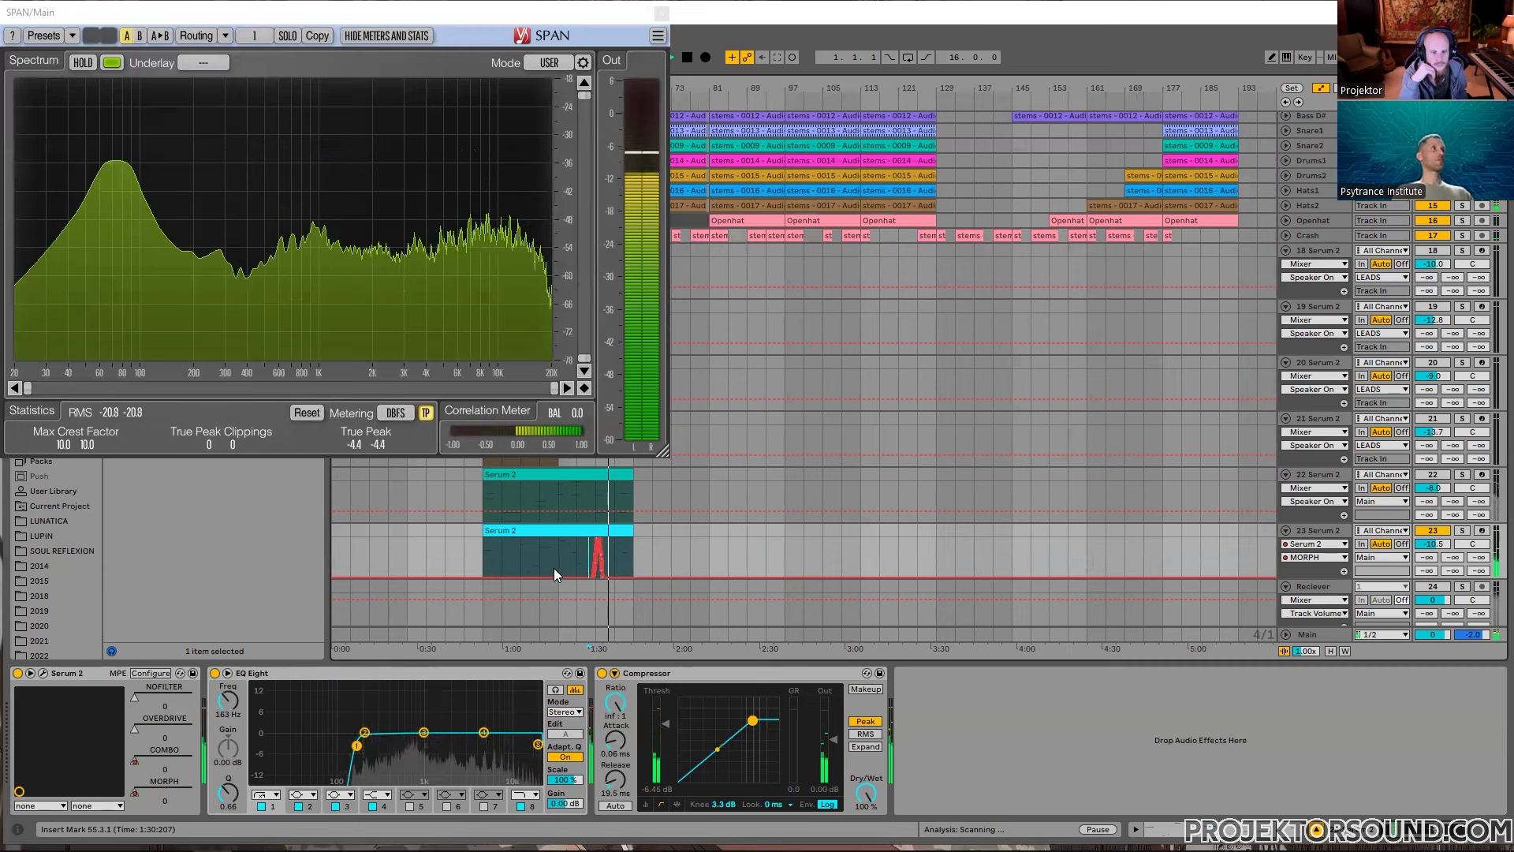
pyautogui.hotkey('ctrl', 'alt', 'p')
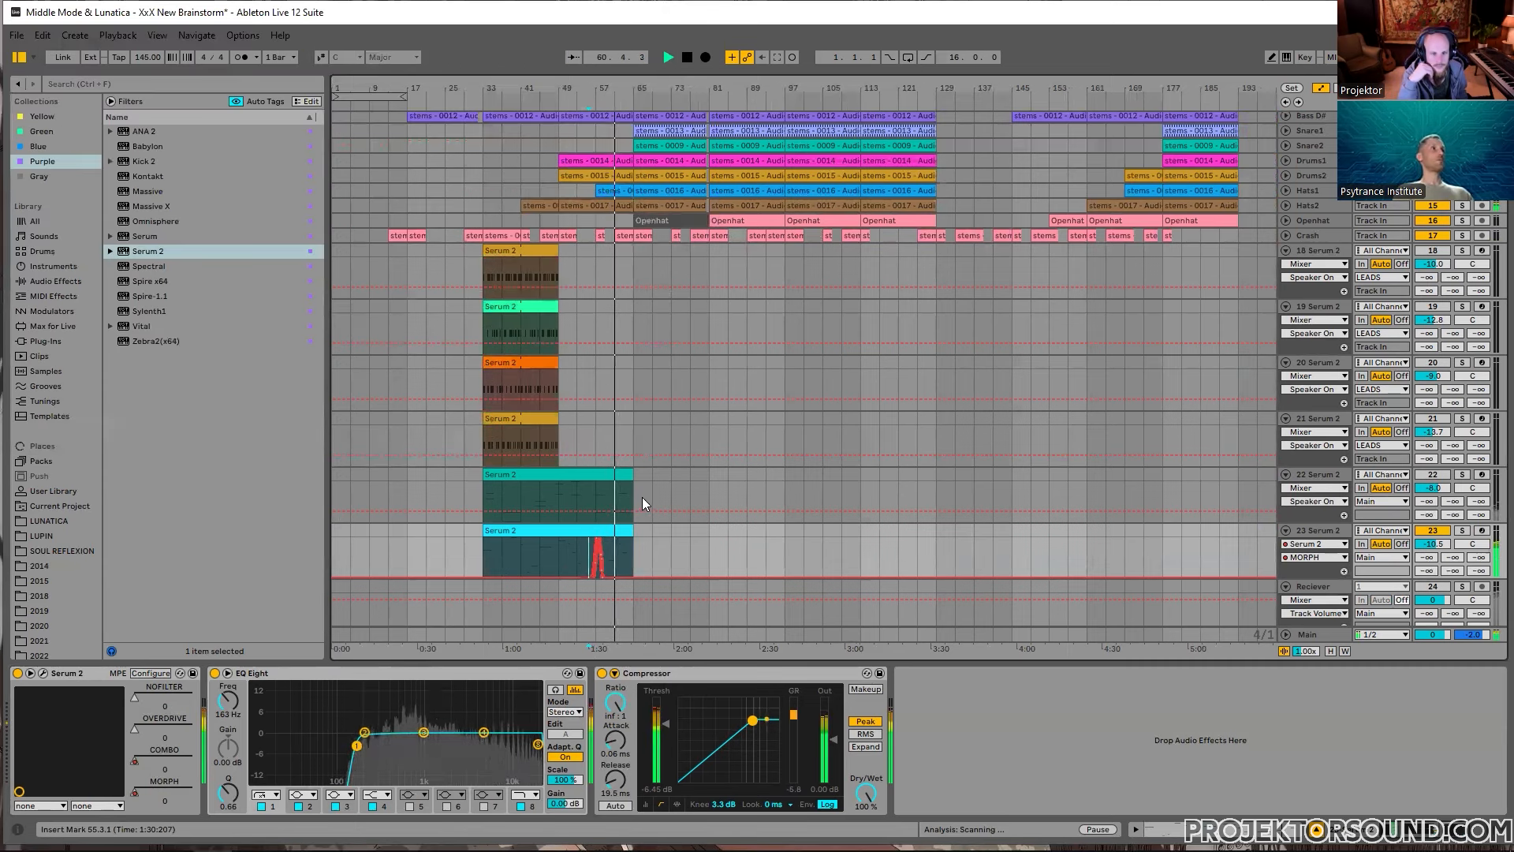
pyautogui.moveTo(644, 499); pyautogui.dragTo(658, 427)
pyautogui.scroll(2, 601, 501)
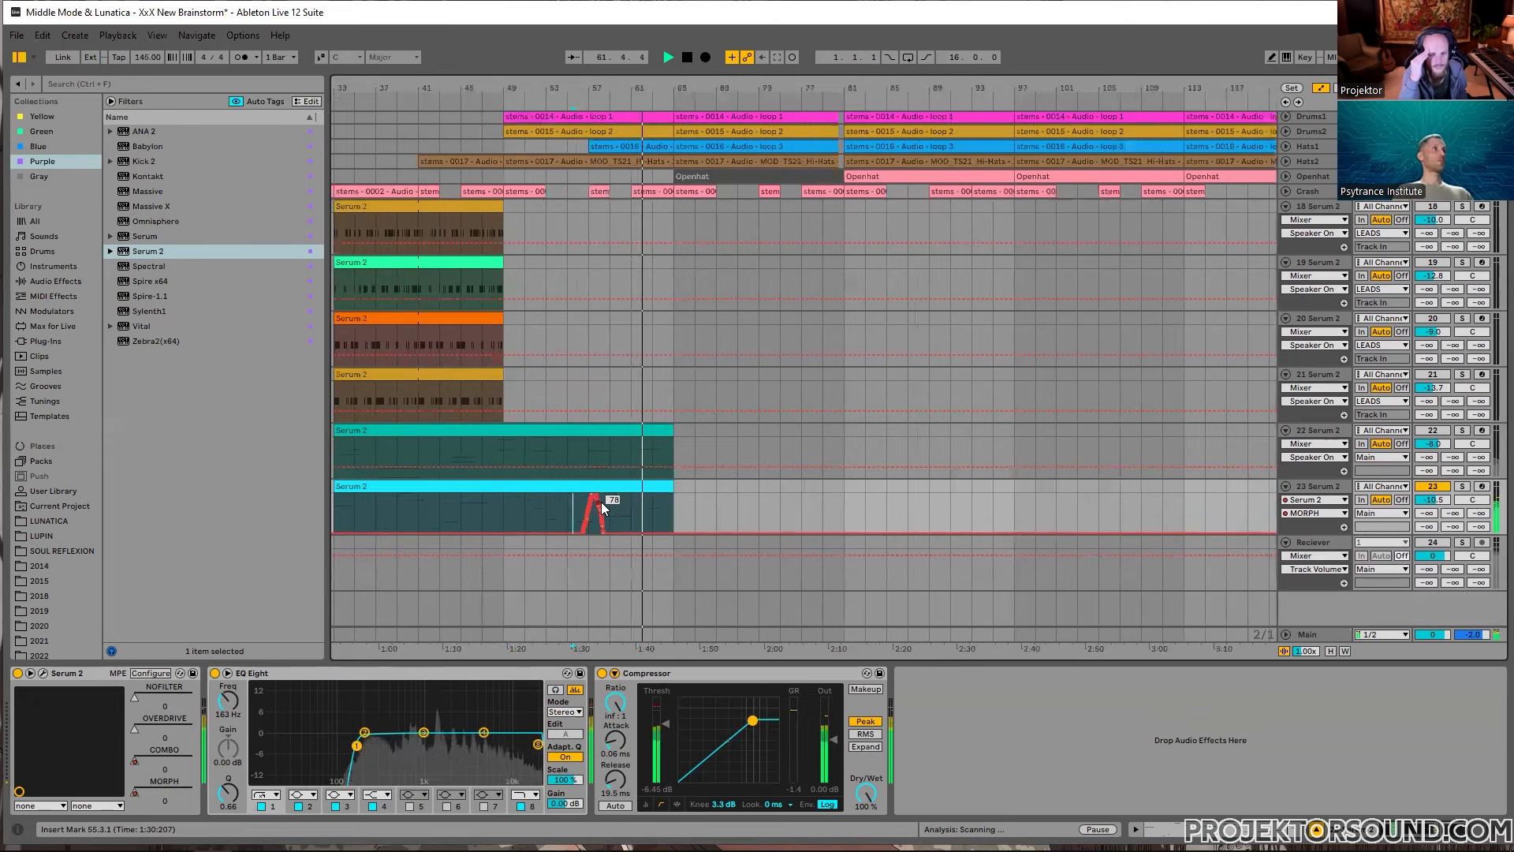
pyautogui.moveTo(784, 494); pyautogui.dragTo(991, 493)
pyautogui.scroll(2, 761, 500)
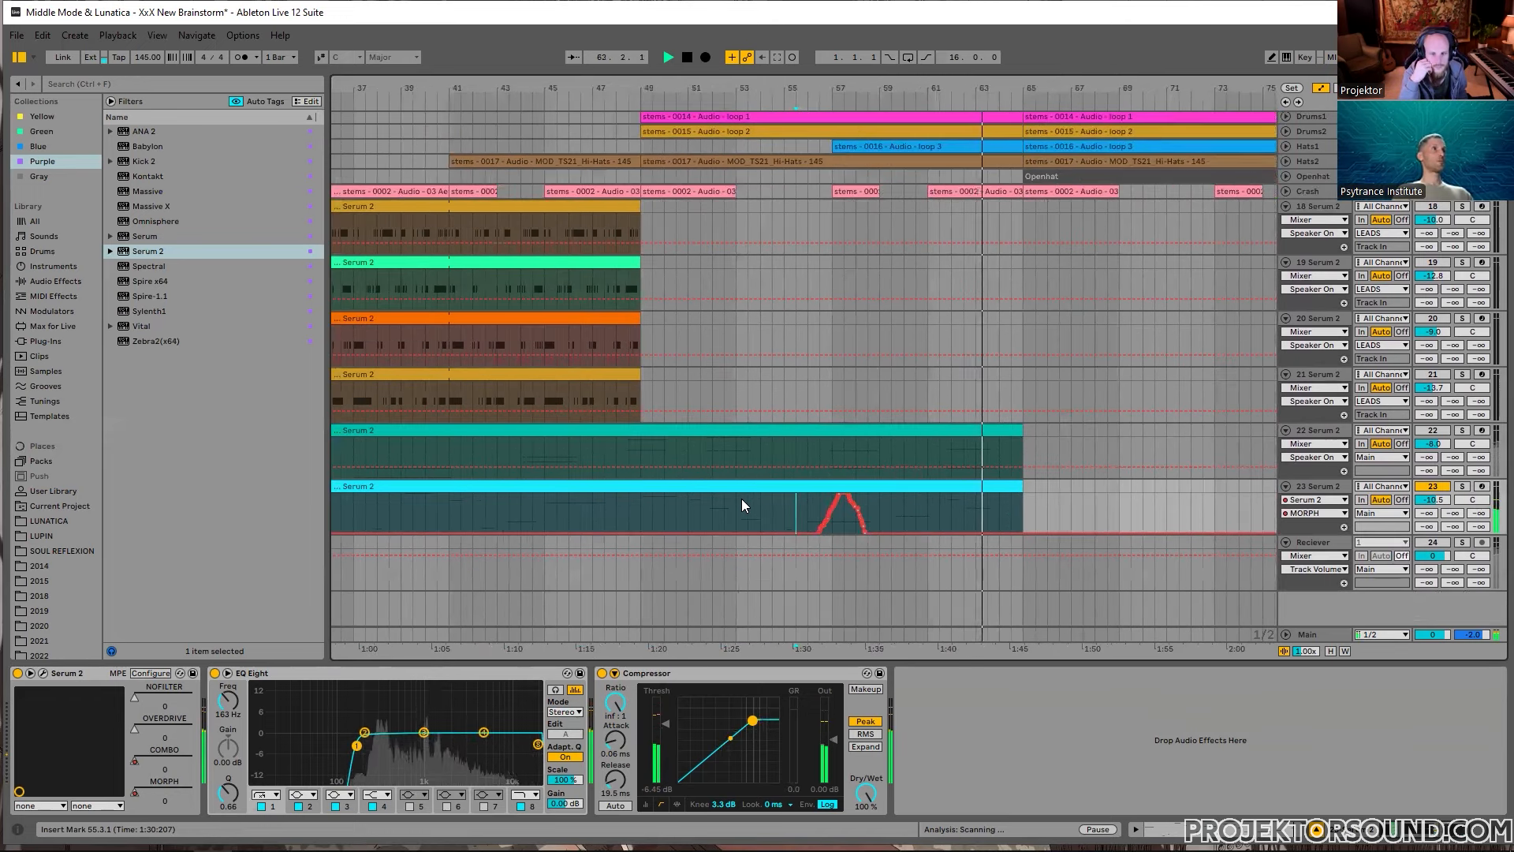
pyautogui.scroll(-2, 741, 499)
pyautogui.scroll(3, 618, 514)
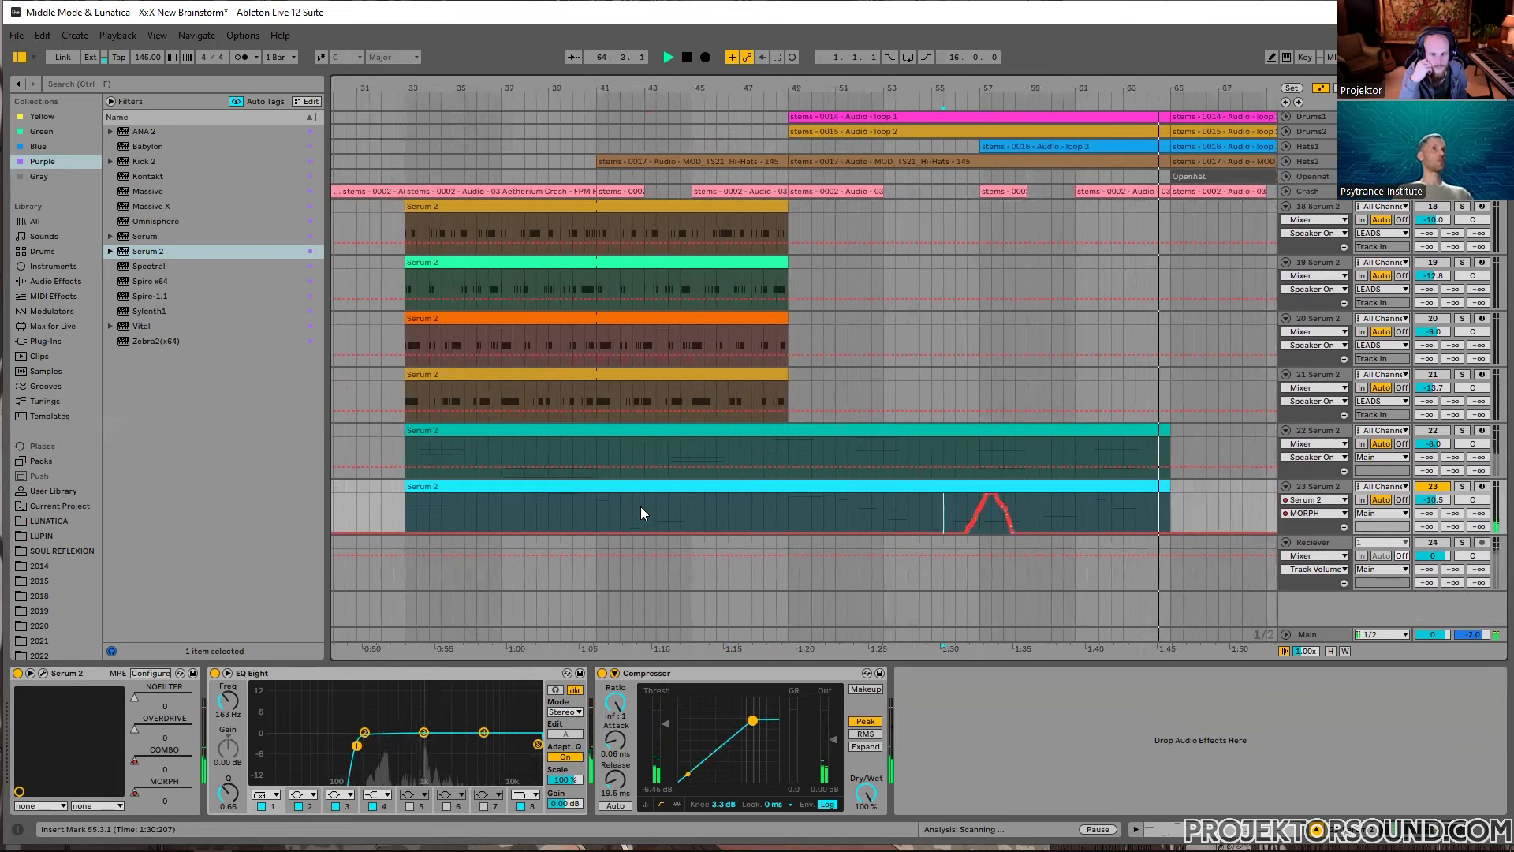
pyautogui.scroll(-5, 640, 506)
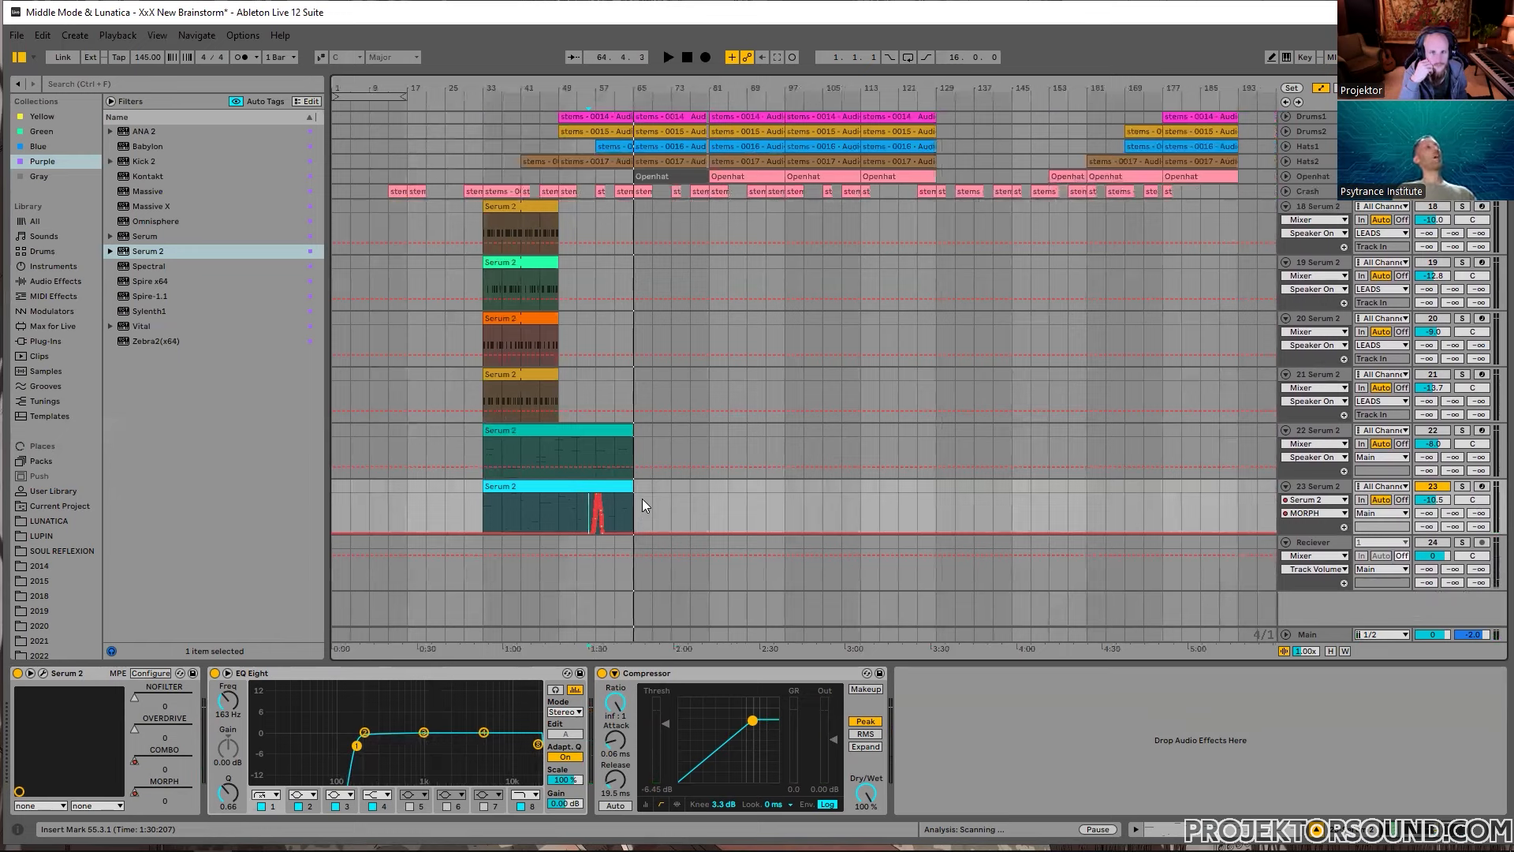
pyautogui.click(598, 431)
pyautogui.click(549, 488)
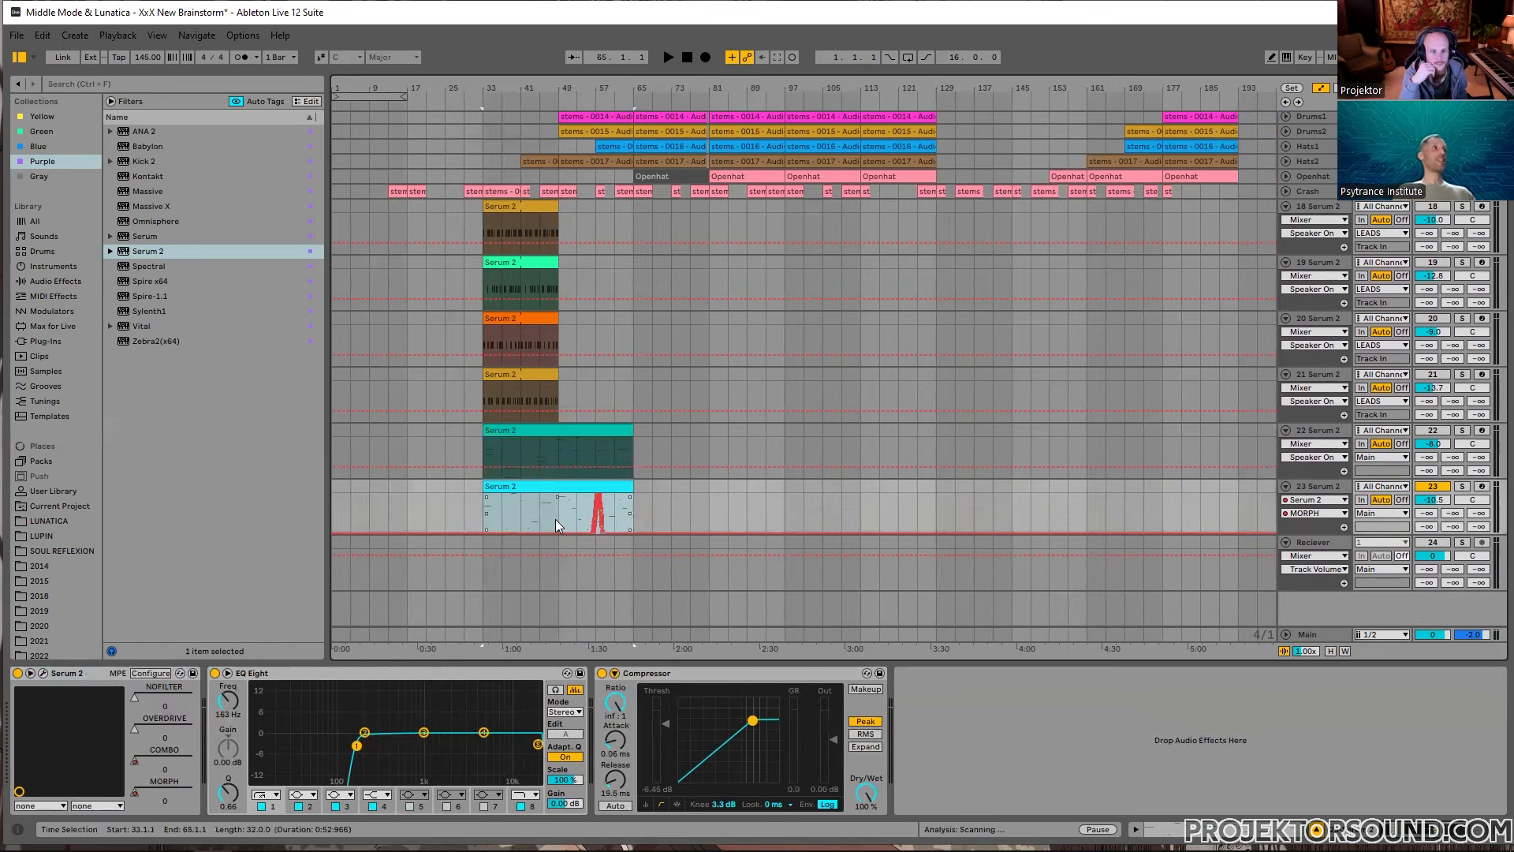
pyautogui.moveTo(556, 519); pyautogui.dragTo(488, 505)
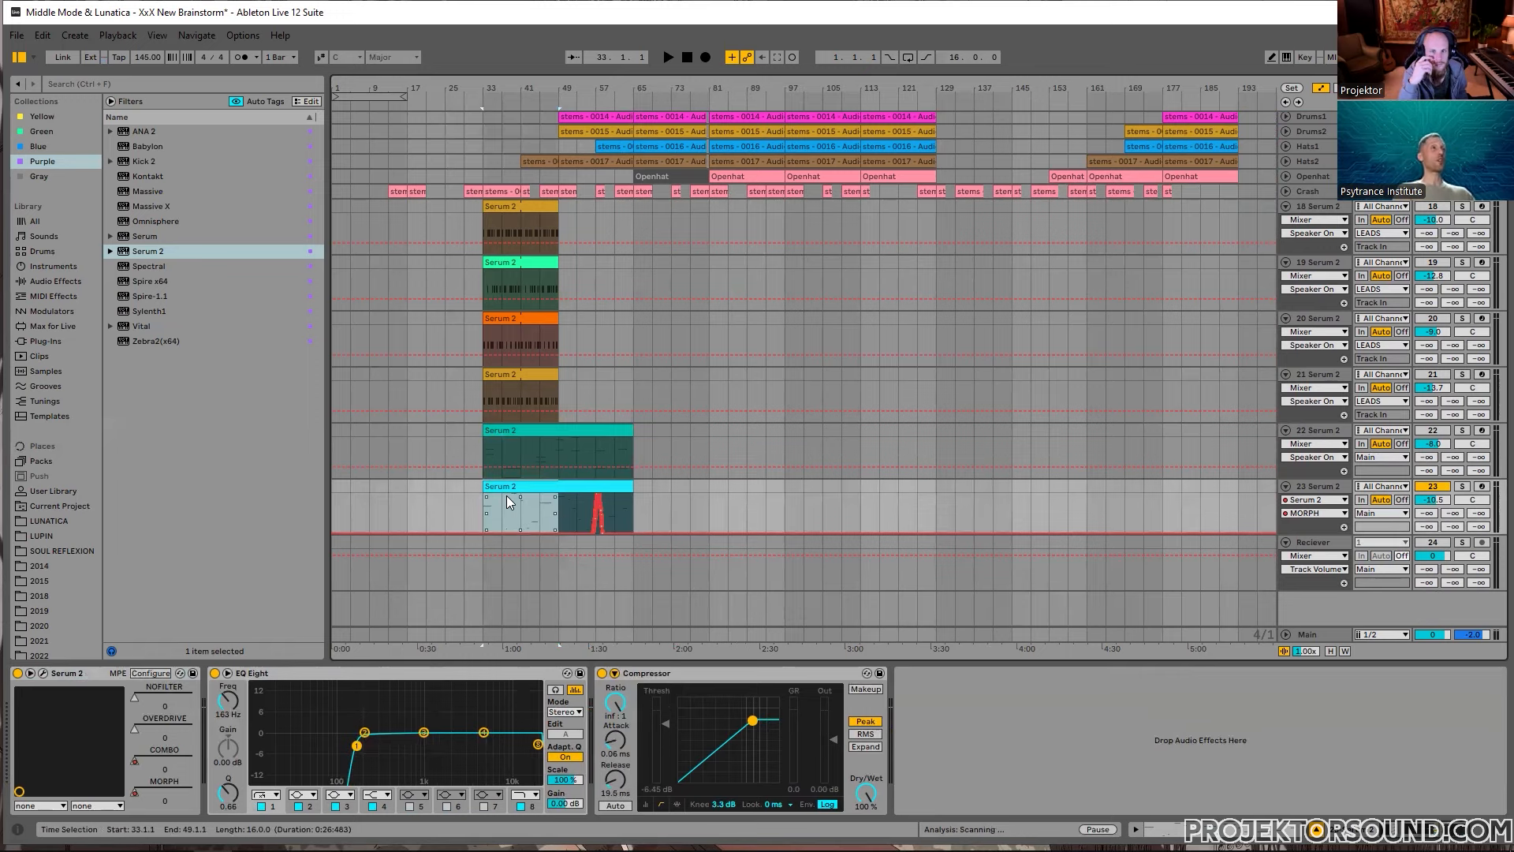
pyautogui.press('z')
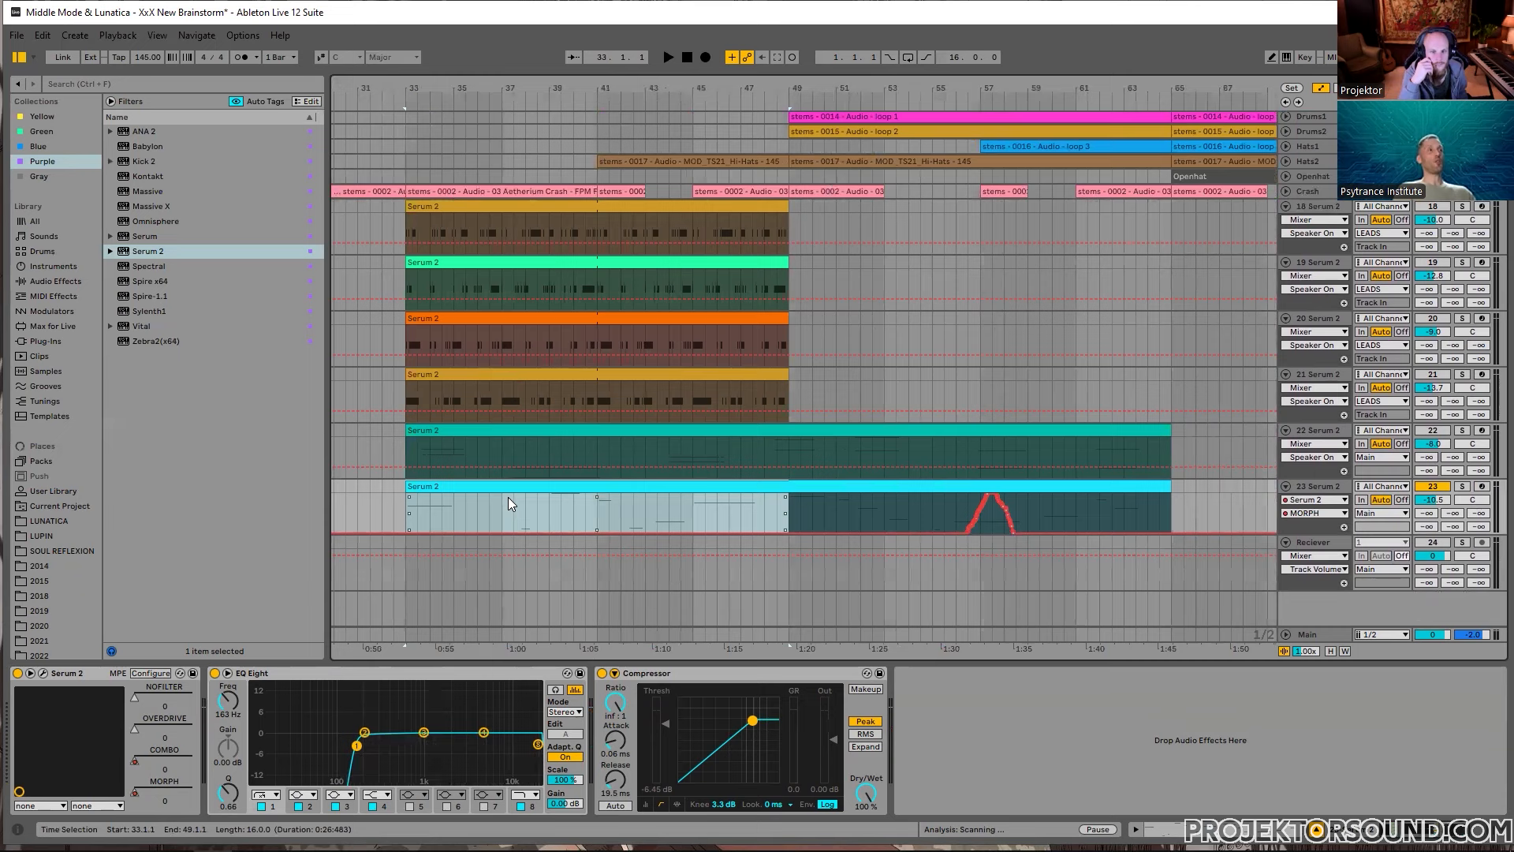
pyautogui.scroll(-2, 500, 503)
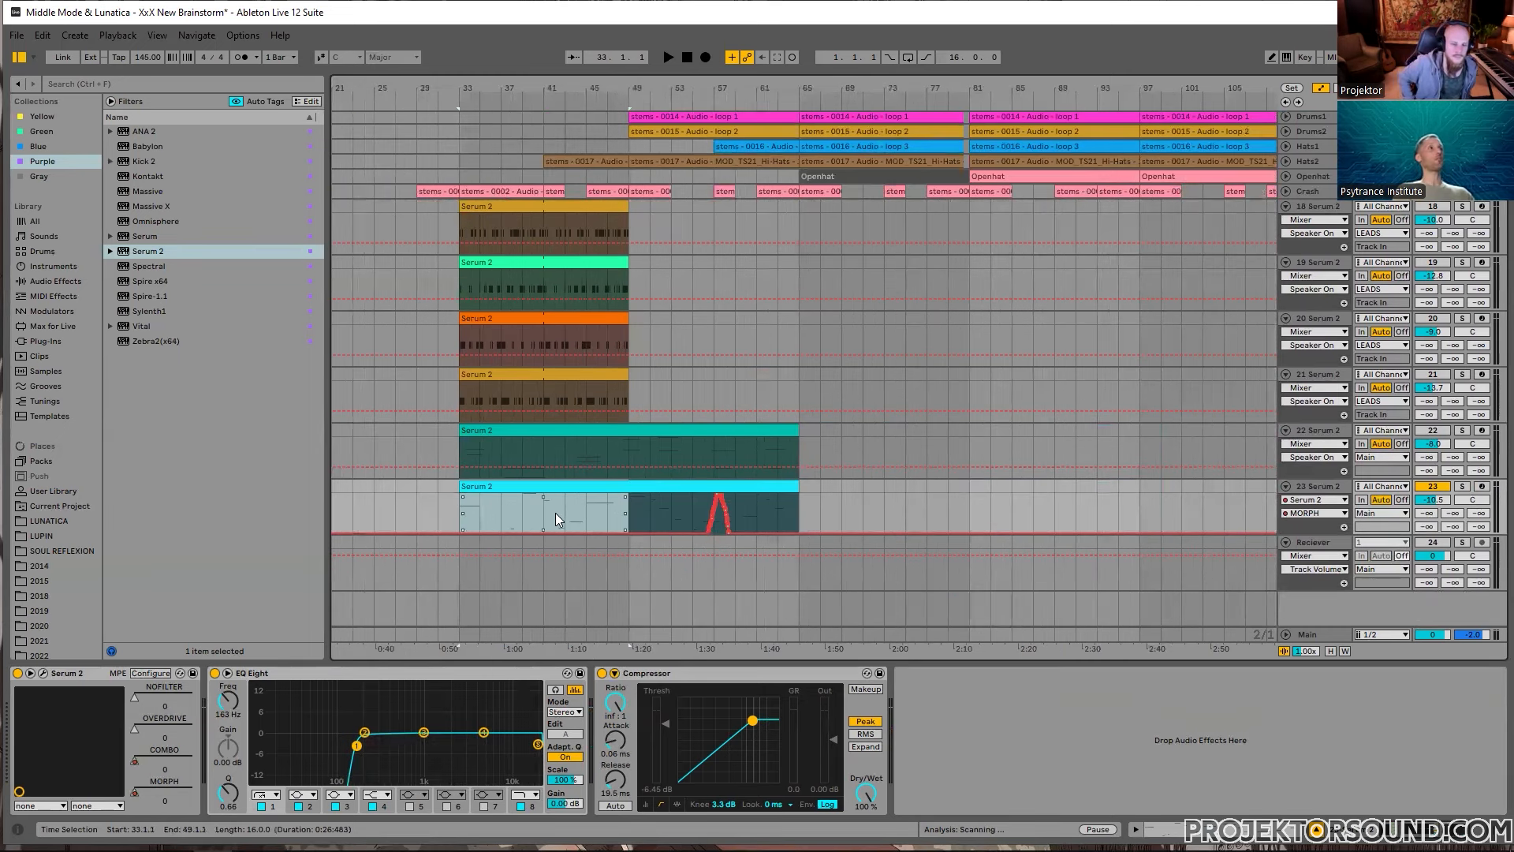
pyautogui.click(461, 506)
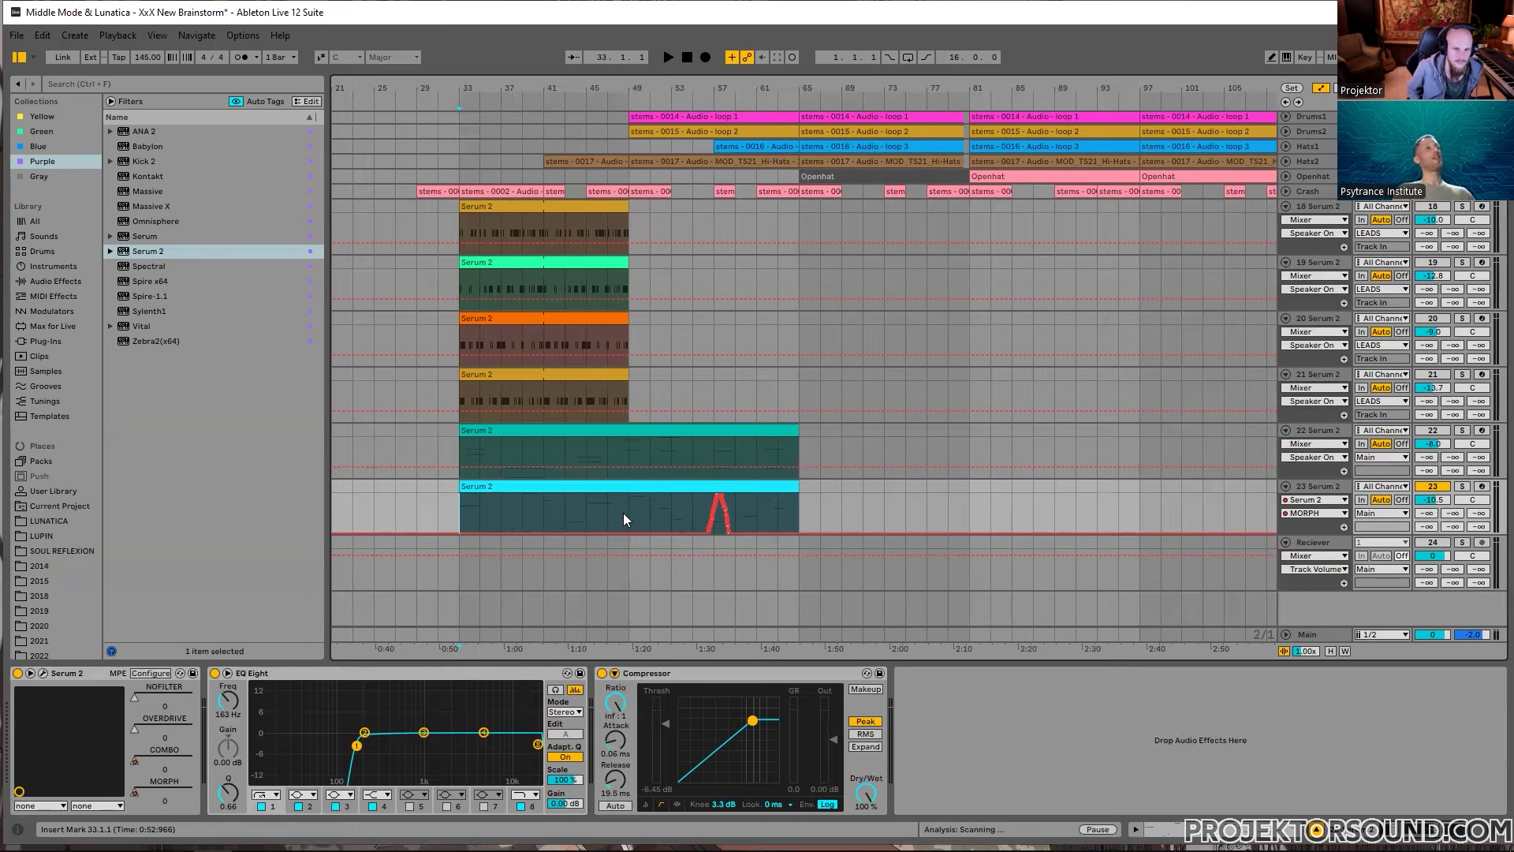
pyautogui.press('x')
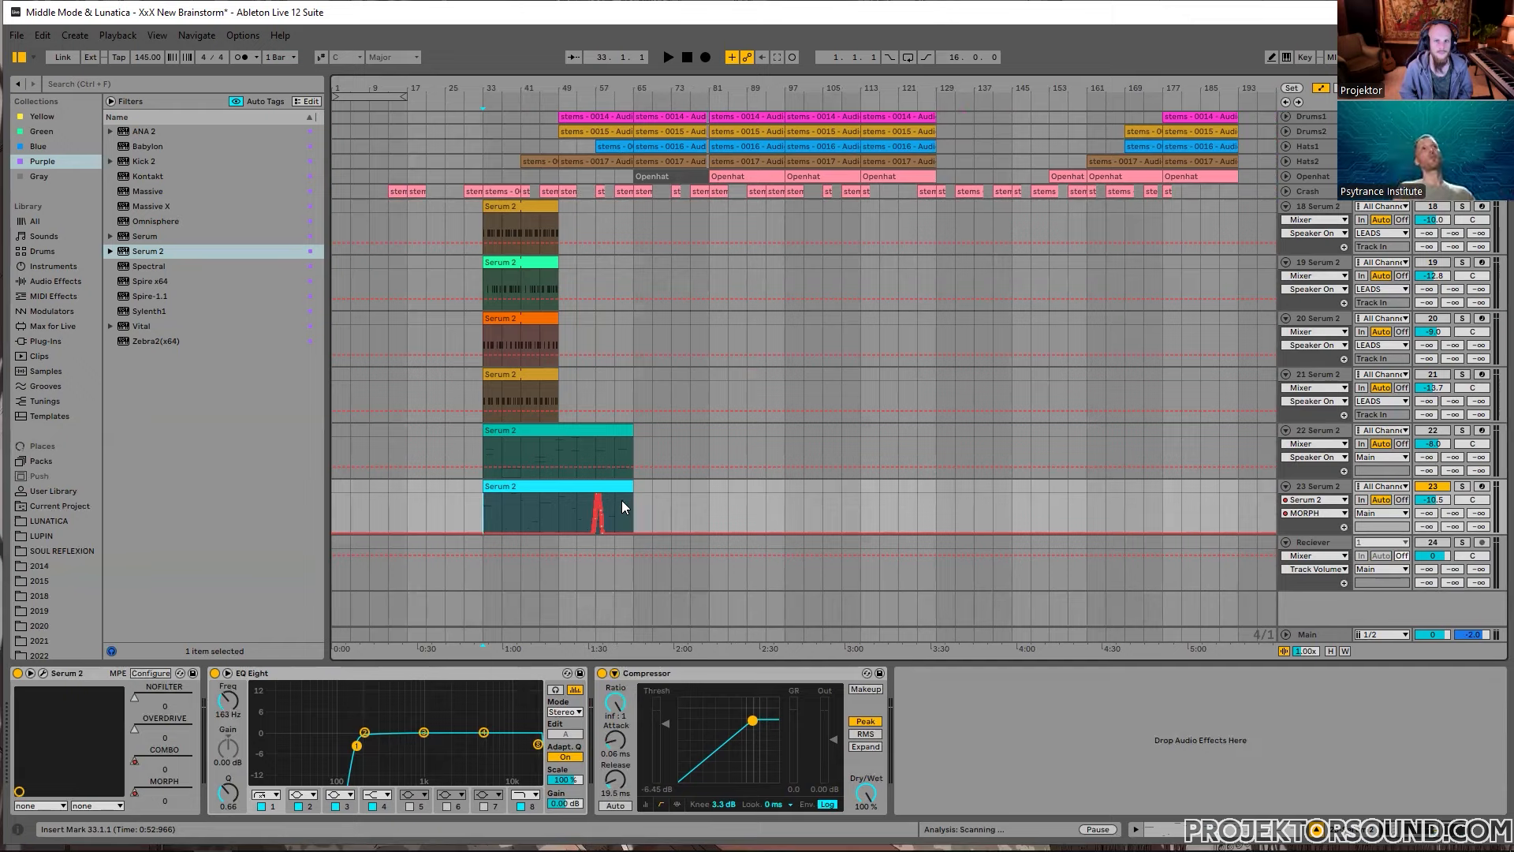
# Step: Insert a new MIDI track directly below track 23 and load Serum 2 on it
pyautogui.click(1332, 488)
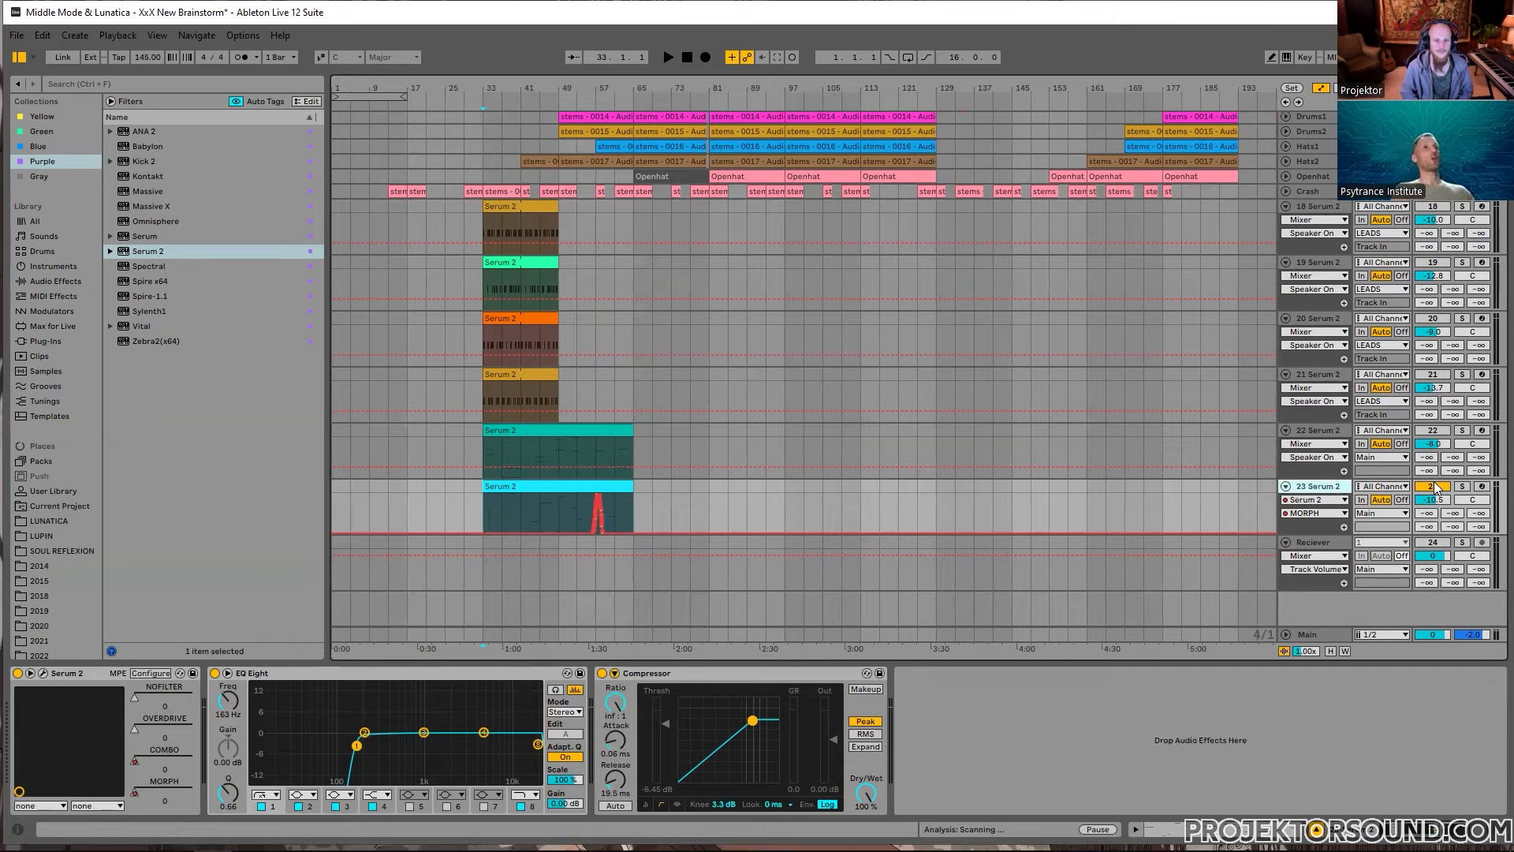
pyautogui.hotkey('ctrl', 'shift', 't')
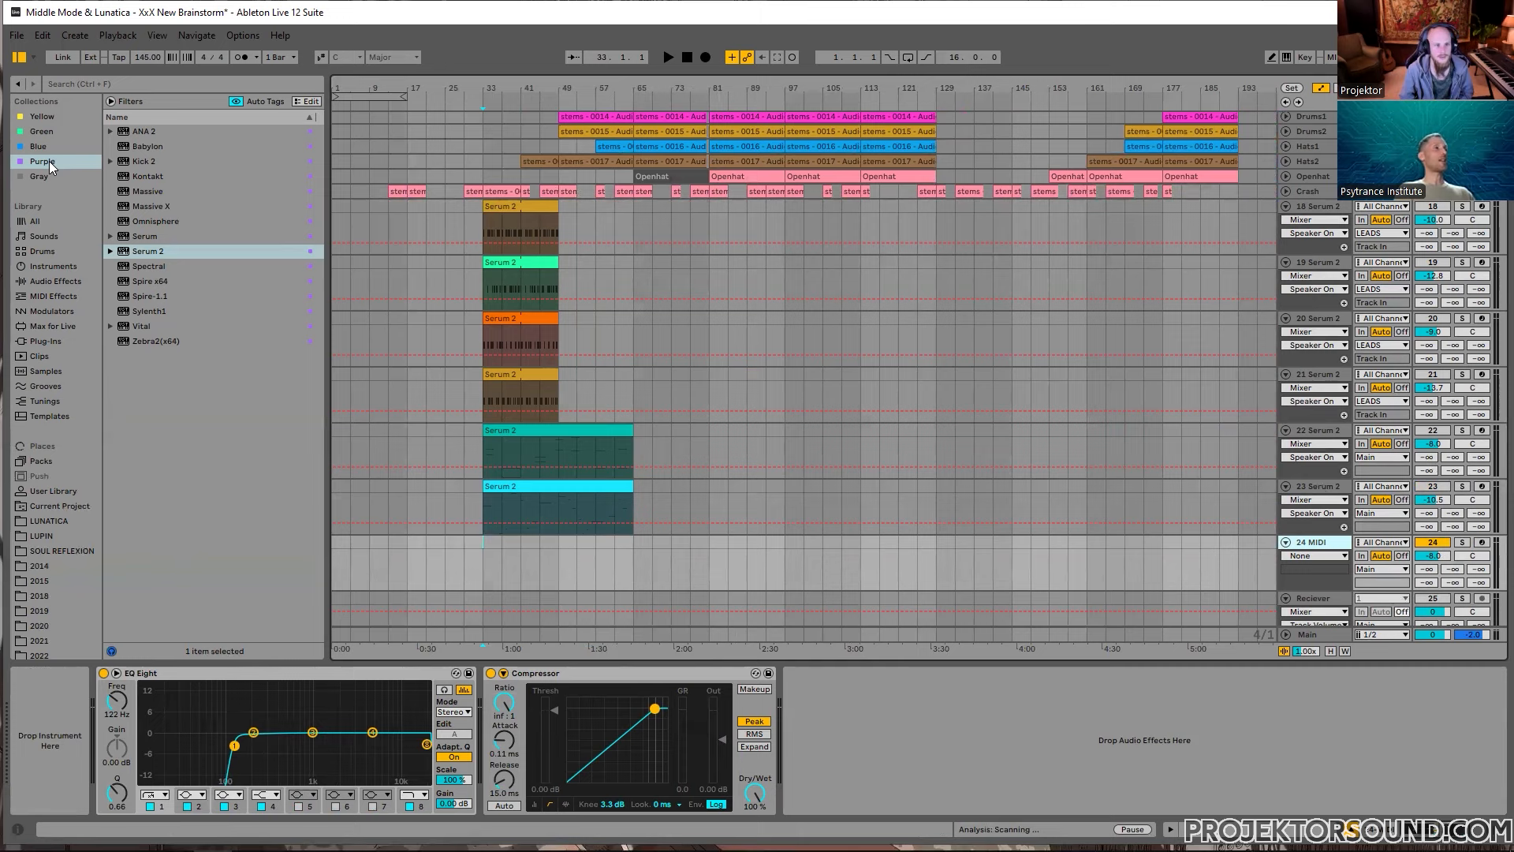
pyautogui.doubleClick(160, 252)
# Step: Load the preset 06 ARP - Genji Harmonics from the LUNATICA - Psytrance Flavours soundset into track 24's Serum 2, moving its window clear of the track controls
pyautogui.click(828, 193)
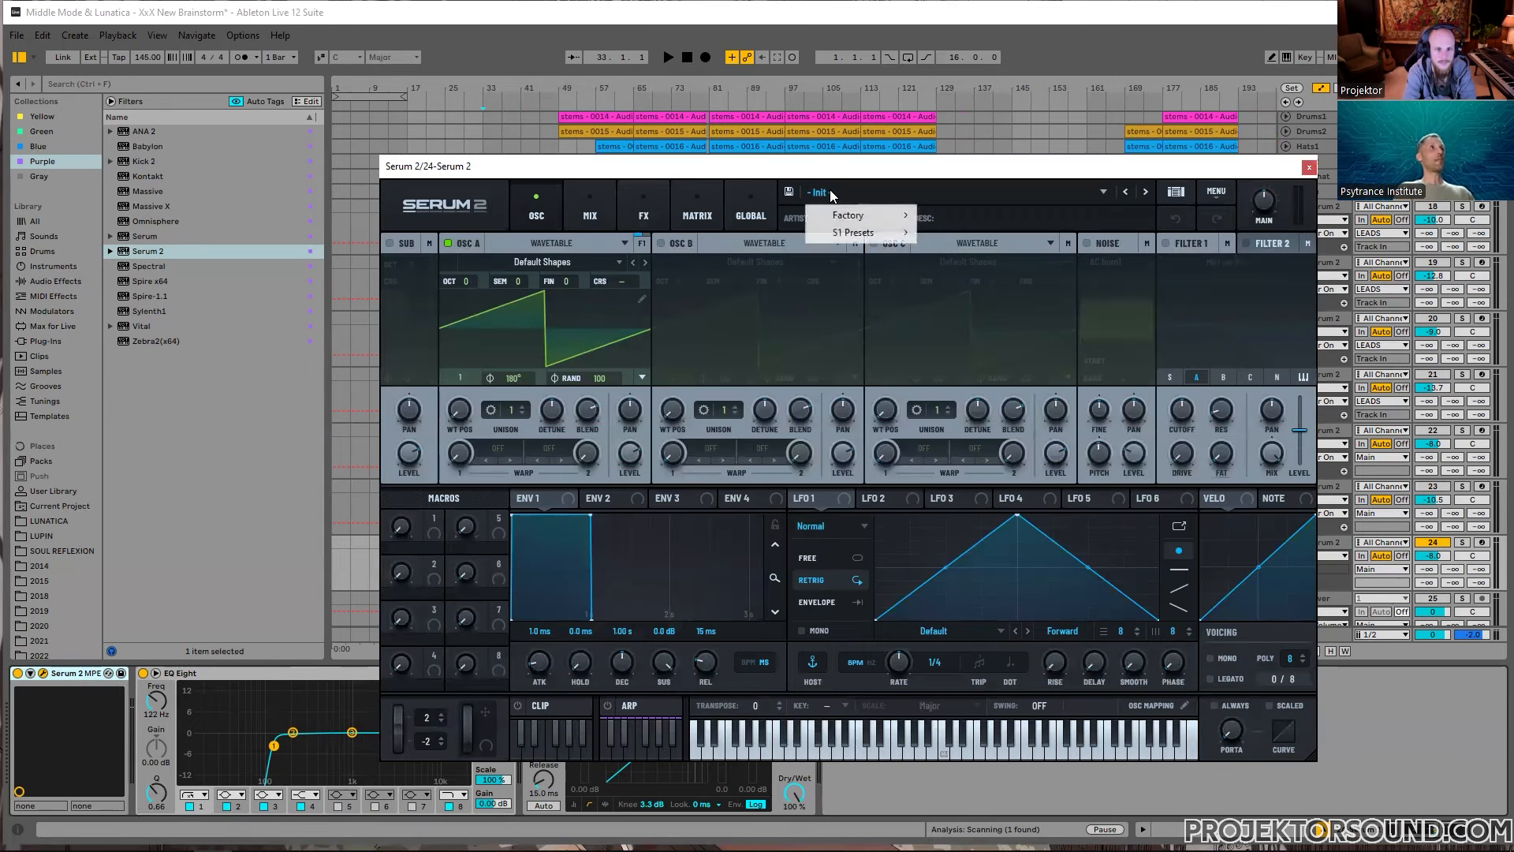
pyautogui.moveTo(872, 235)
pyautogui.moveTo(973, 322)
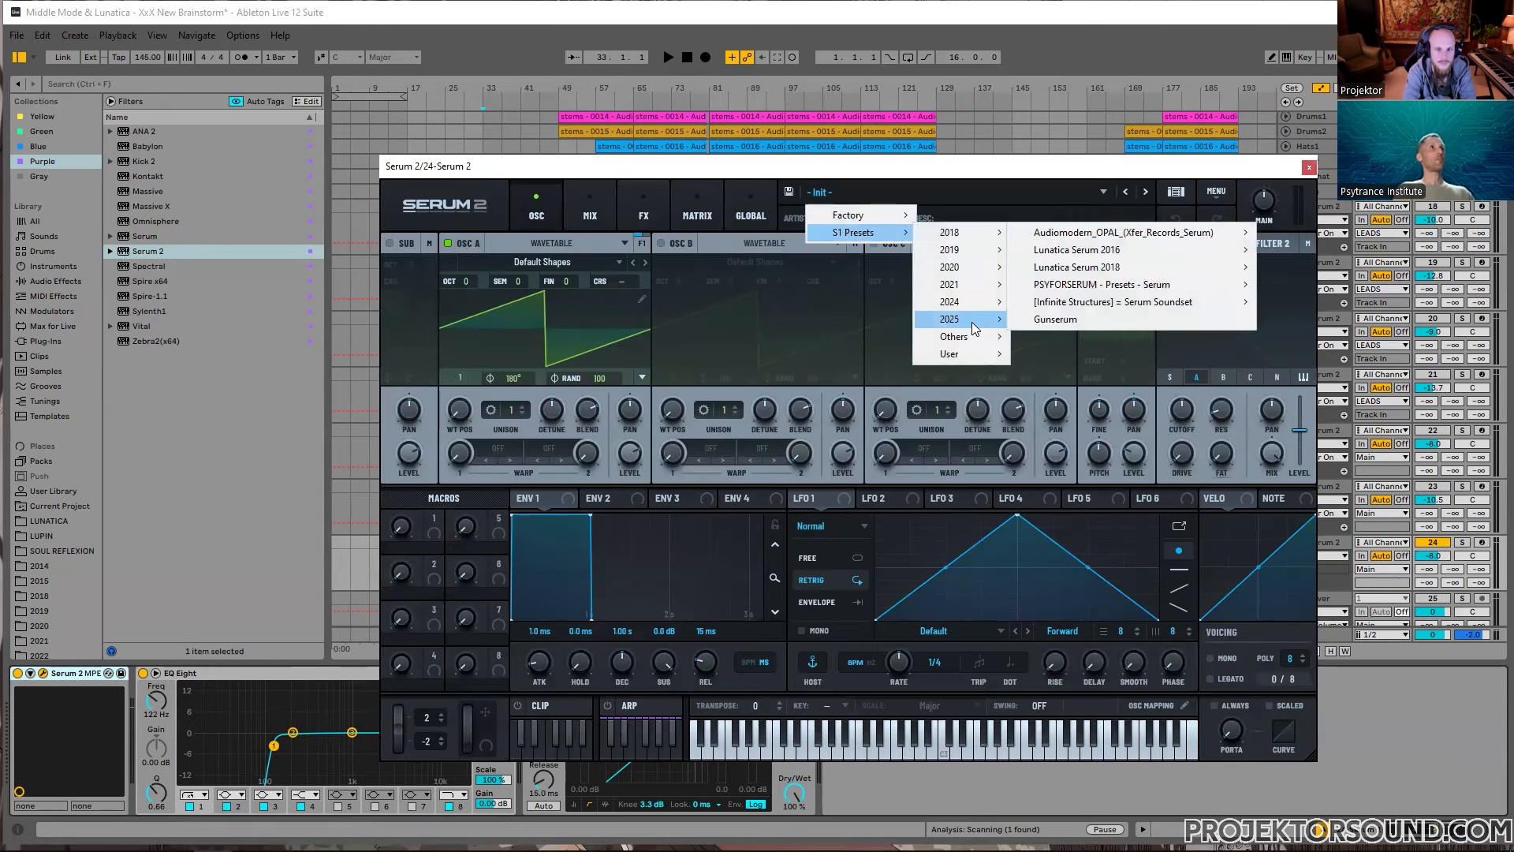
pyautogui.moveTo(1061, 325)
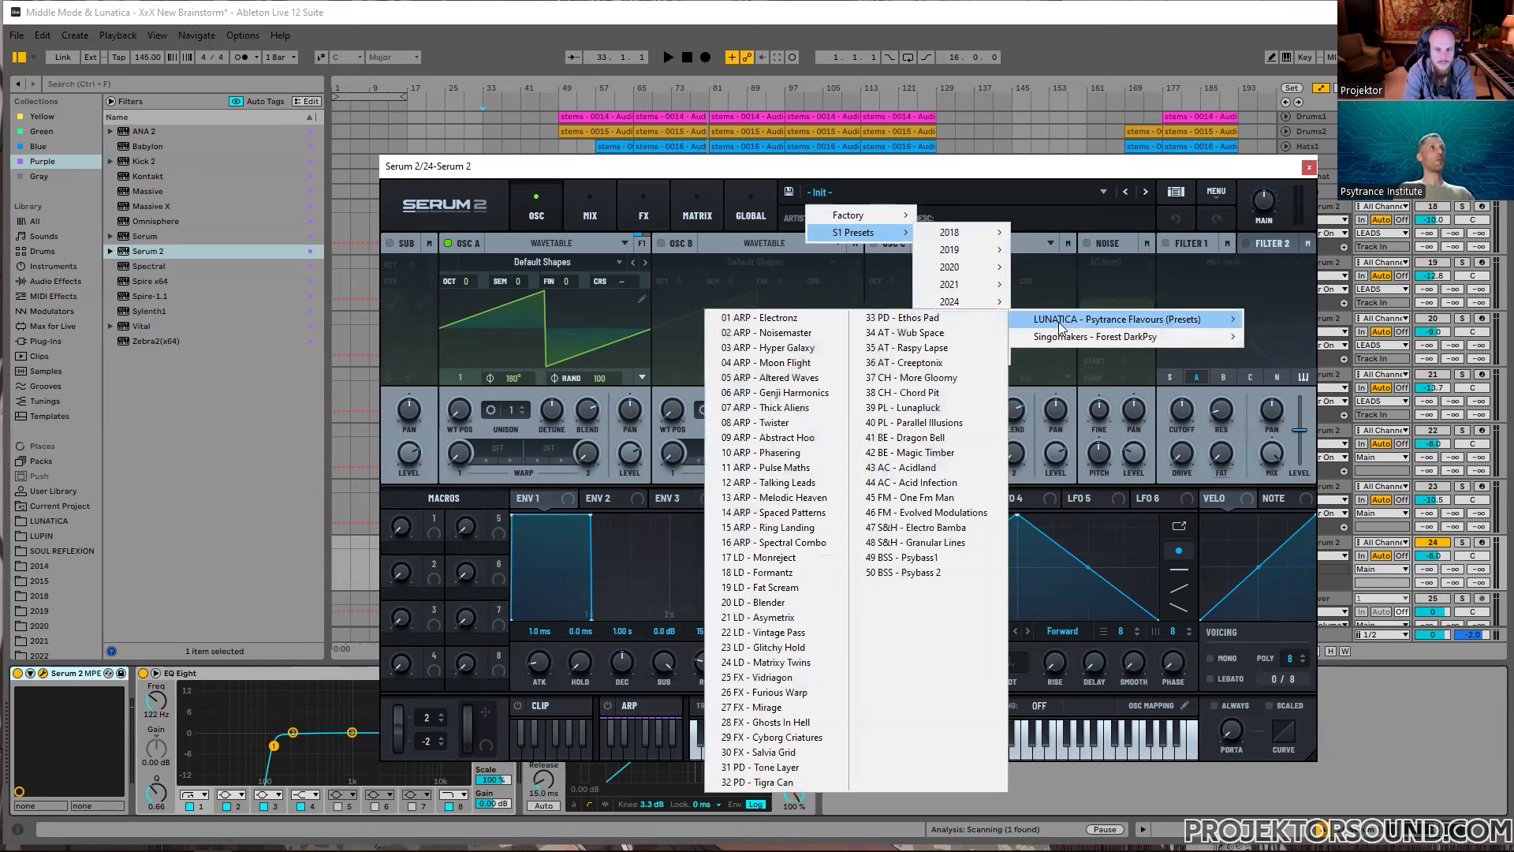
pyautogui.click(825, 394)
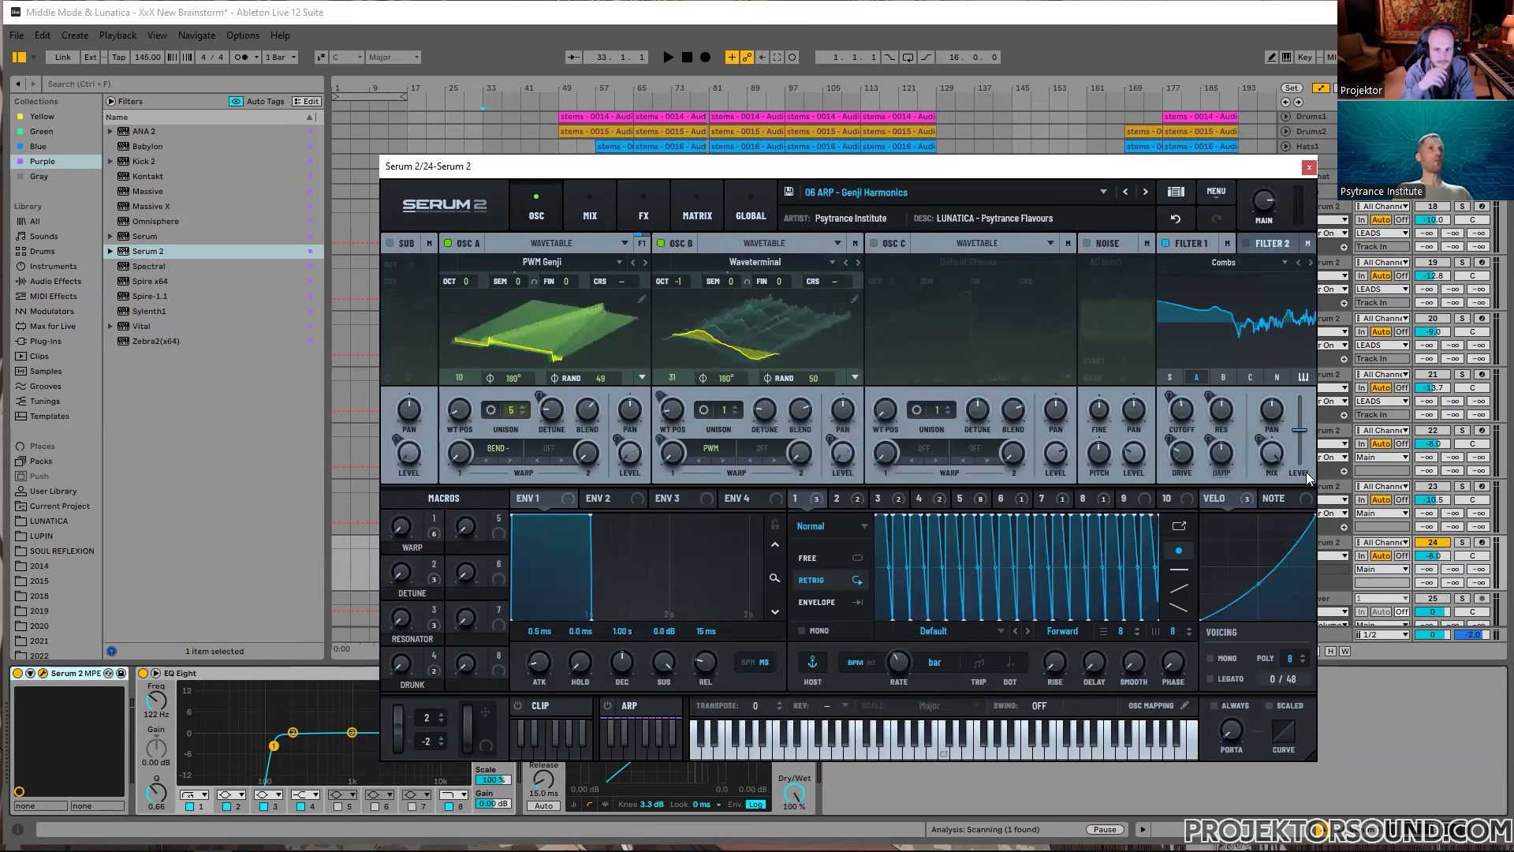
pyautogui.moveTo(1220, 173); pyautogui.dragTo(840, 100)
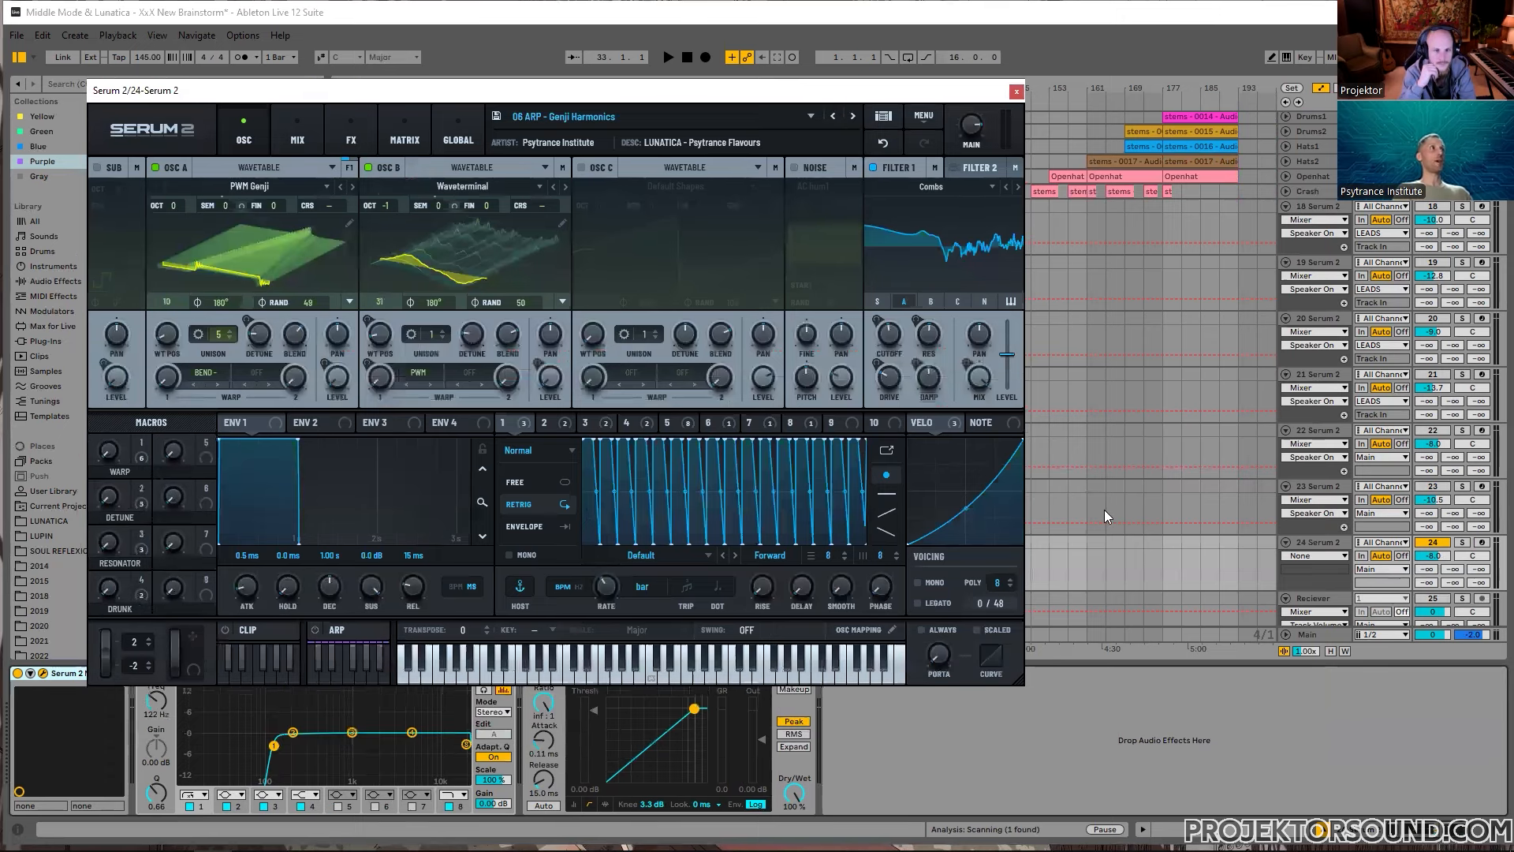
pyautogui.moveTo(511, 87); pyautogui.dragTo(578, 107)
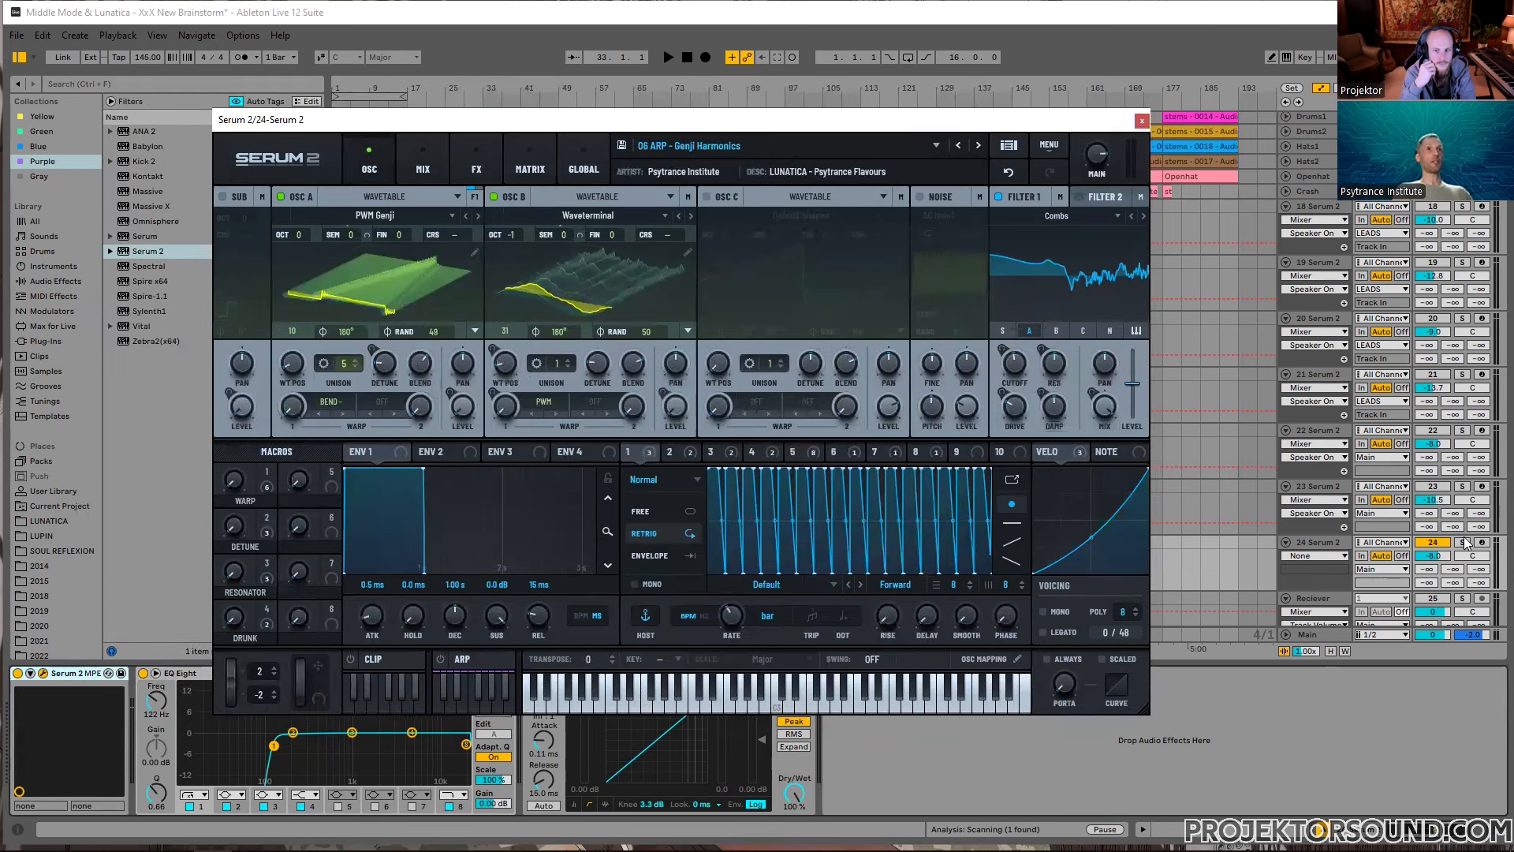
# Step: Arm track 24 for recording and route the output of tracks 22 to 24 to LEADS, leaving only track 24 selected
pyautogui.click(1466, 543)
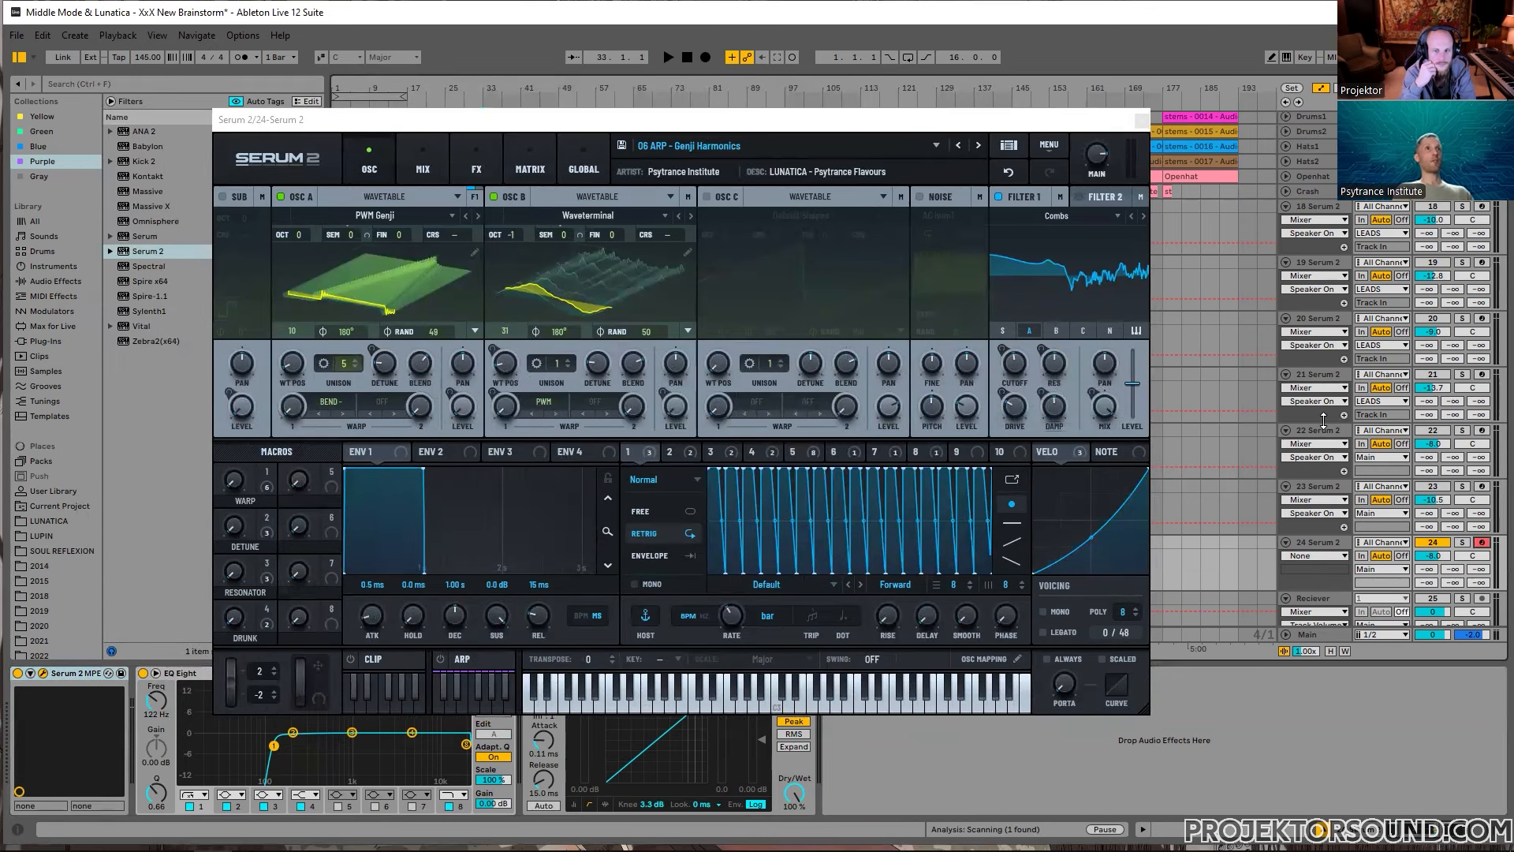
pyautogui.click(1331, 434)
pyautogui.keyDown('shift'); pyautogui.click(1325, 545); pyautogui.keyUp('shift')
pyautogui.click(1382, 569)
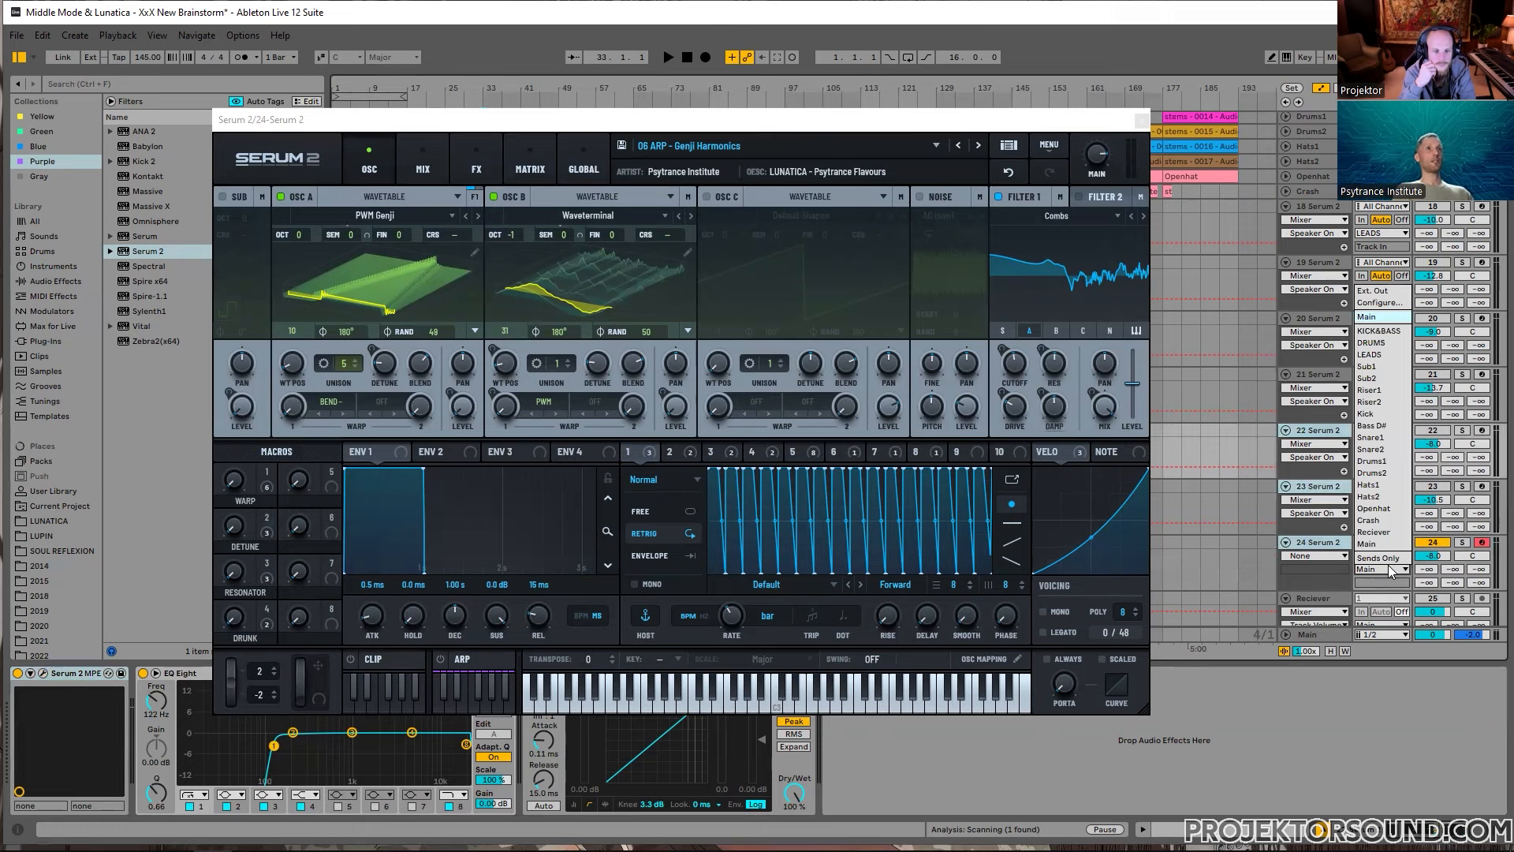
pyautogui.click(1379, 356)
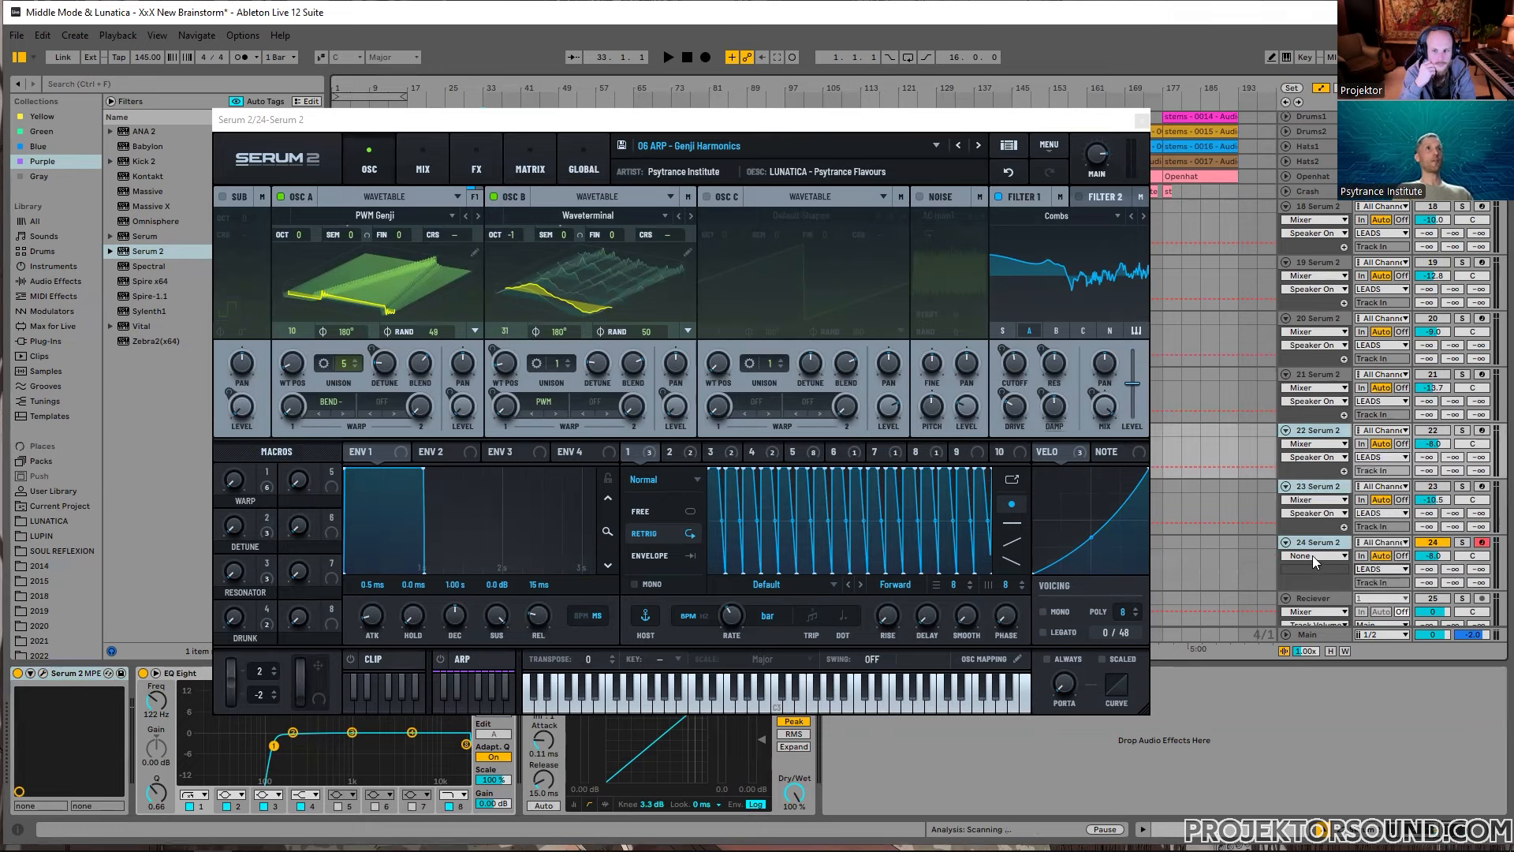
pyautogui.click(1318, 545)
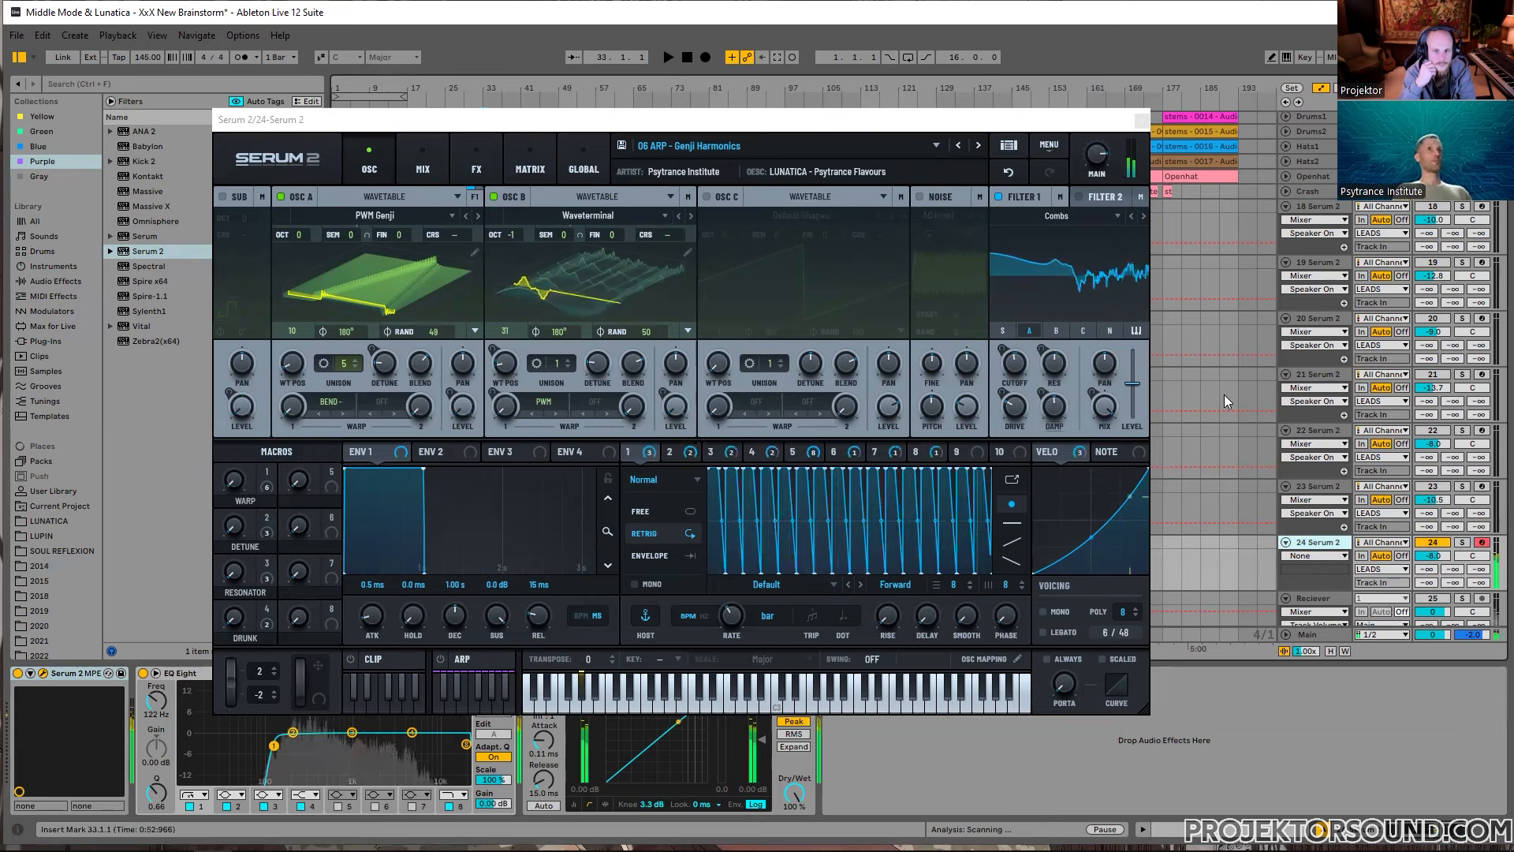
# Step: Audition the neighbouring arp presets on track 24, including Altered Waves and Thick Aliens, and load 08 ARP - Twister
pyautogui.moveTo(1048, 398)
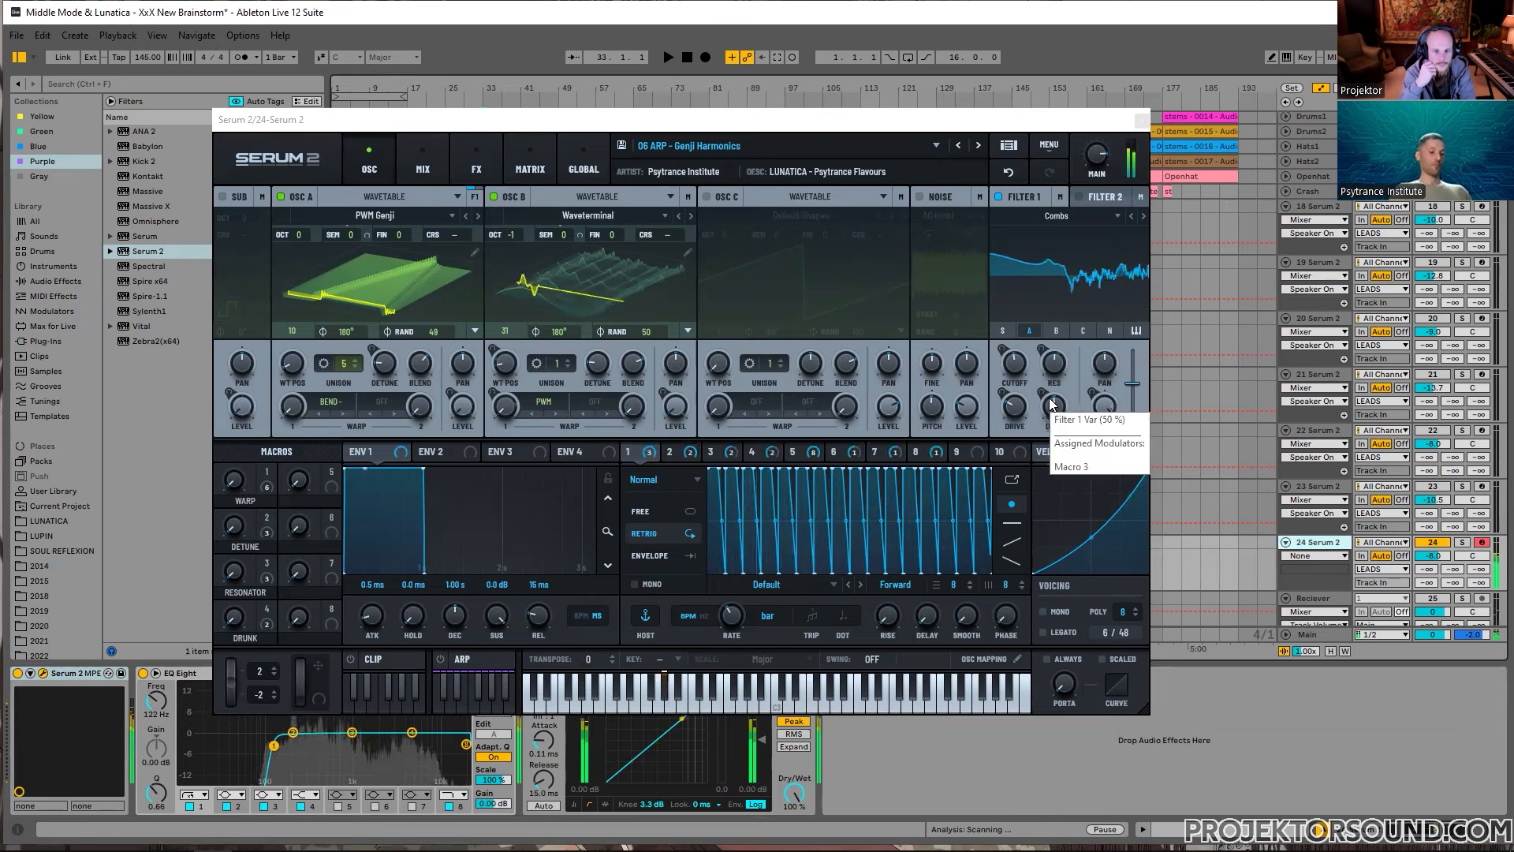
pyautogui.click(957, 146)
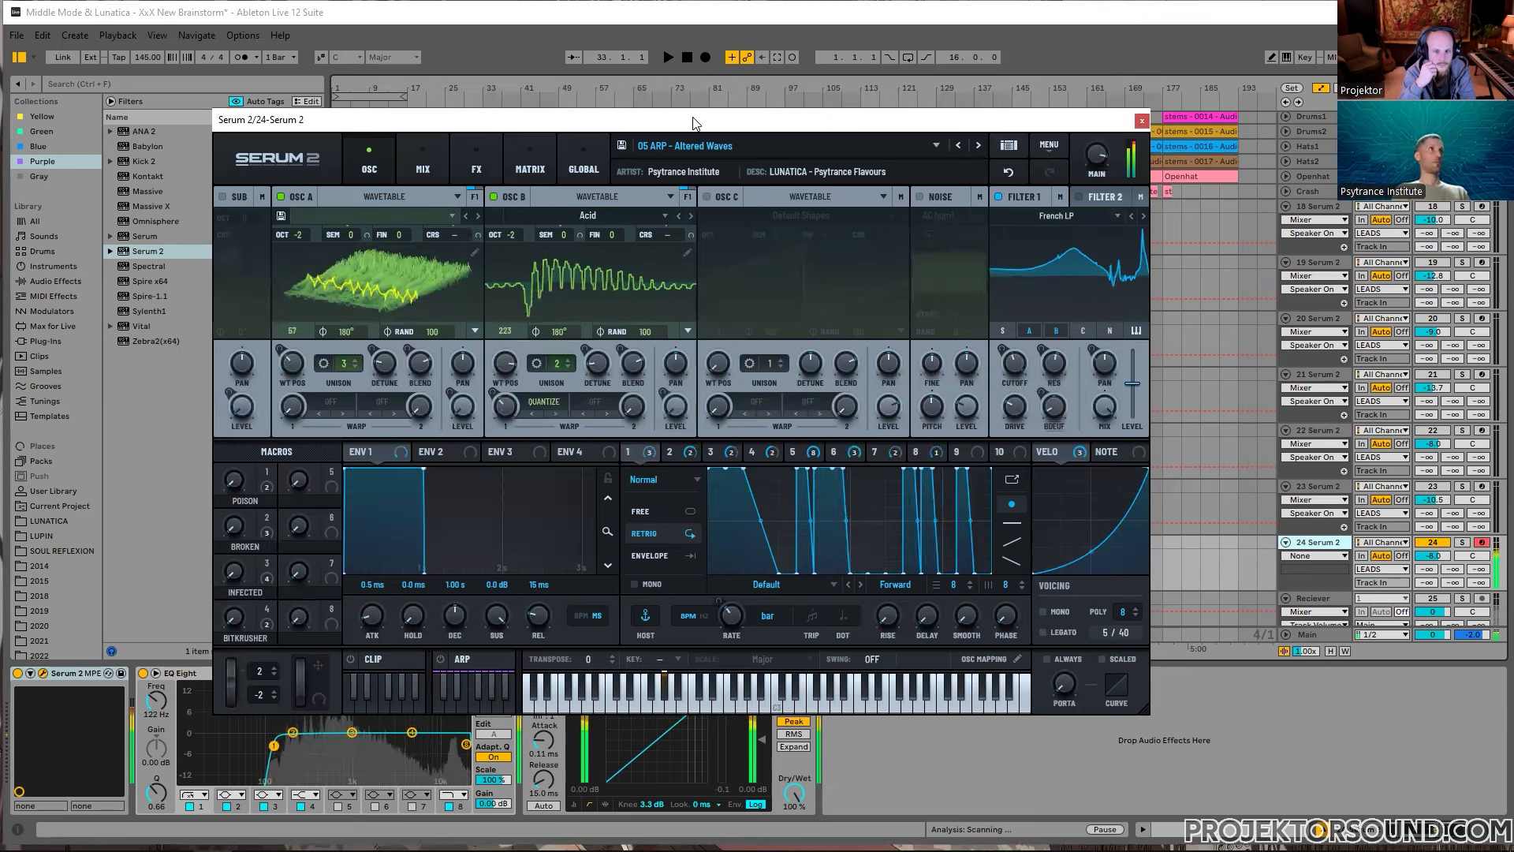
pyautogui.click(979, 146)
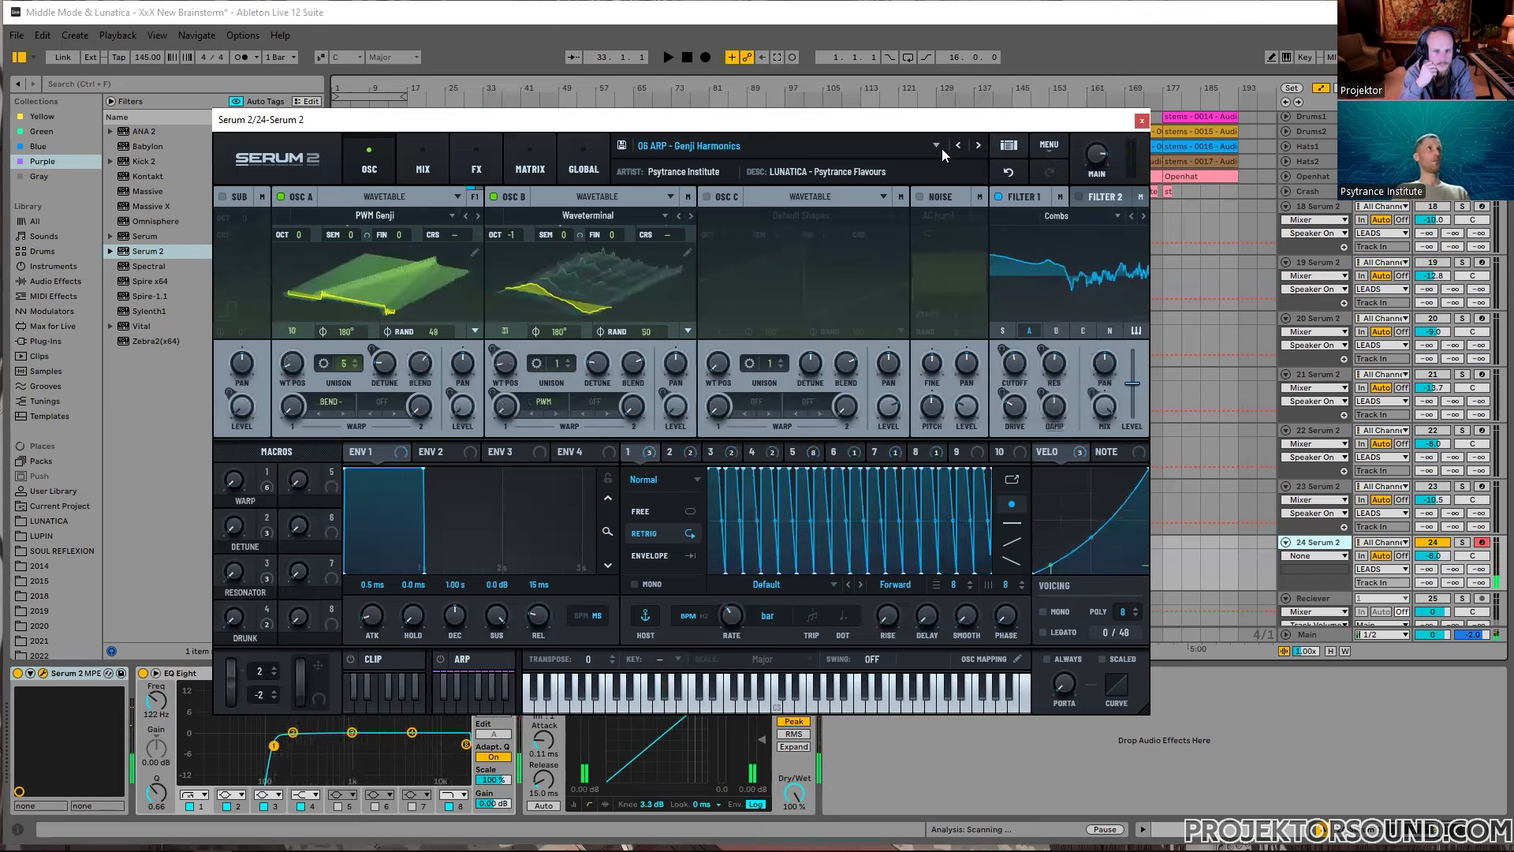
pyautogui.click(959, 147)
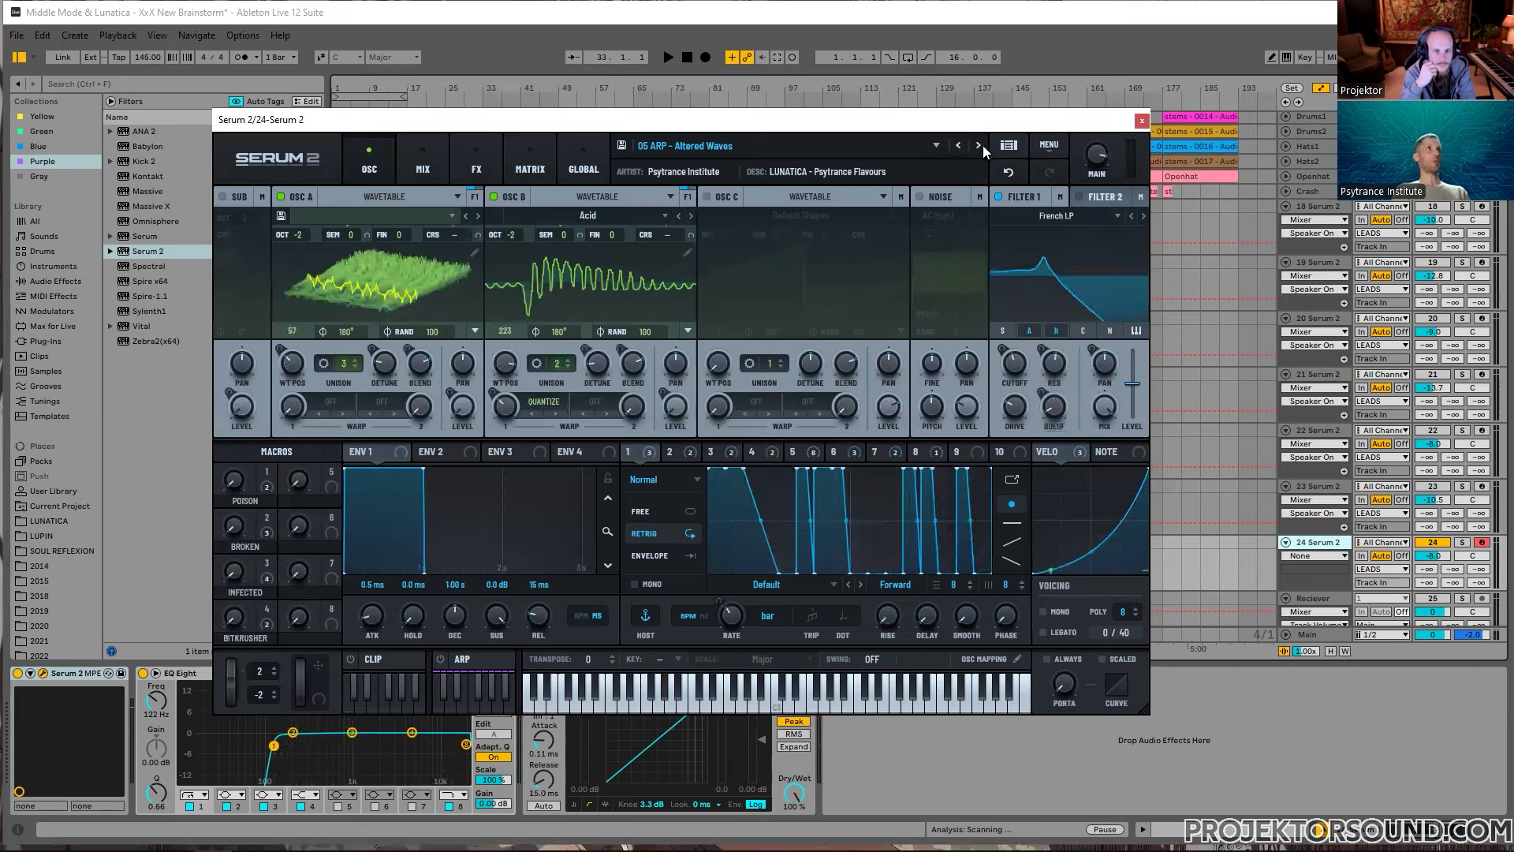
pyautogui.click(979, 146)
pyautogui.click(978, 146)
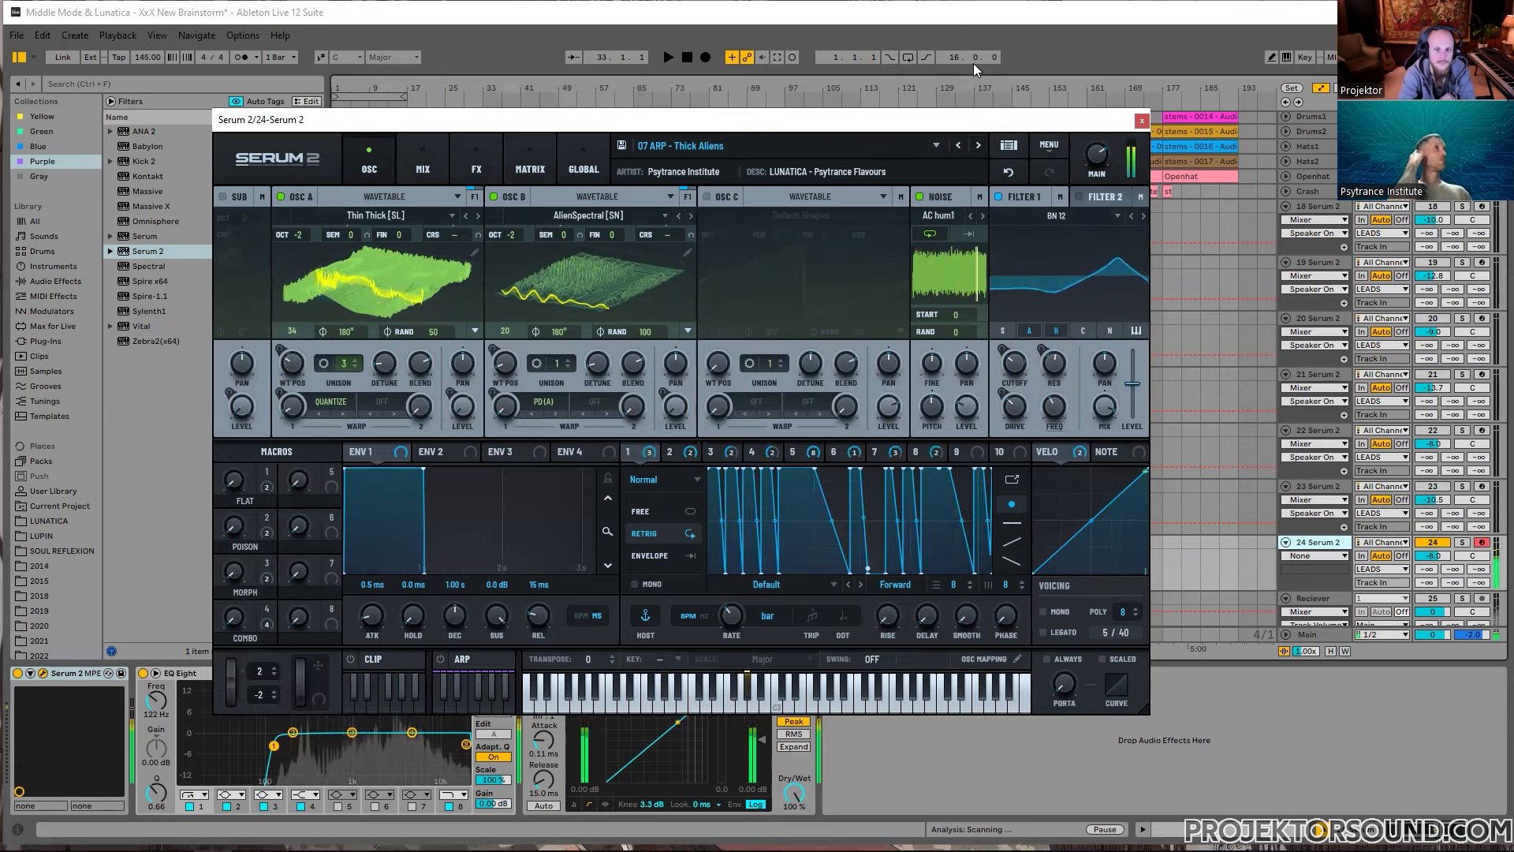
pyautogui.click(978, 146)
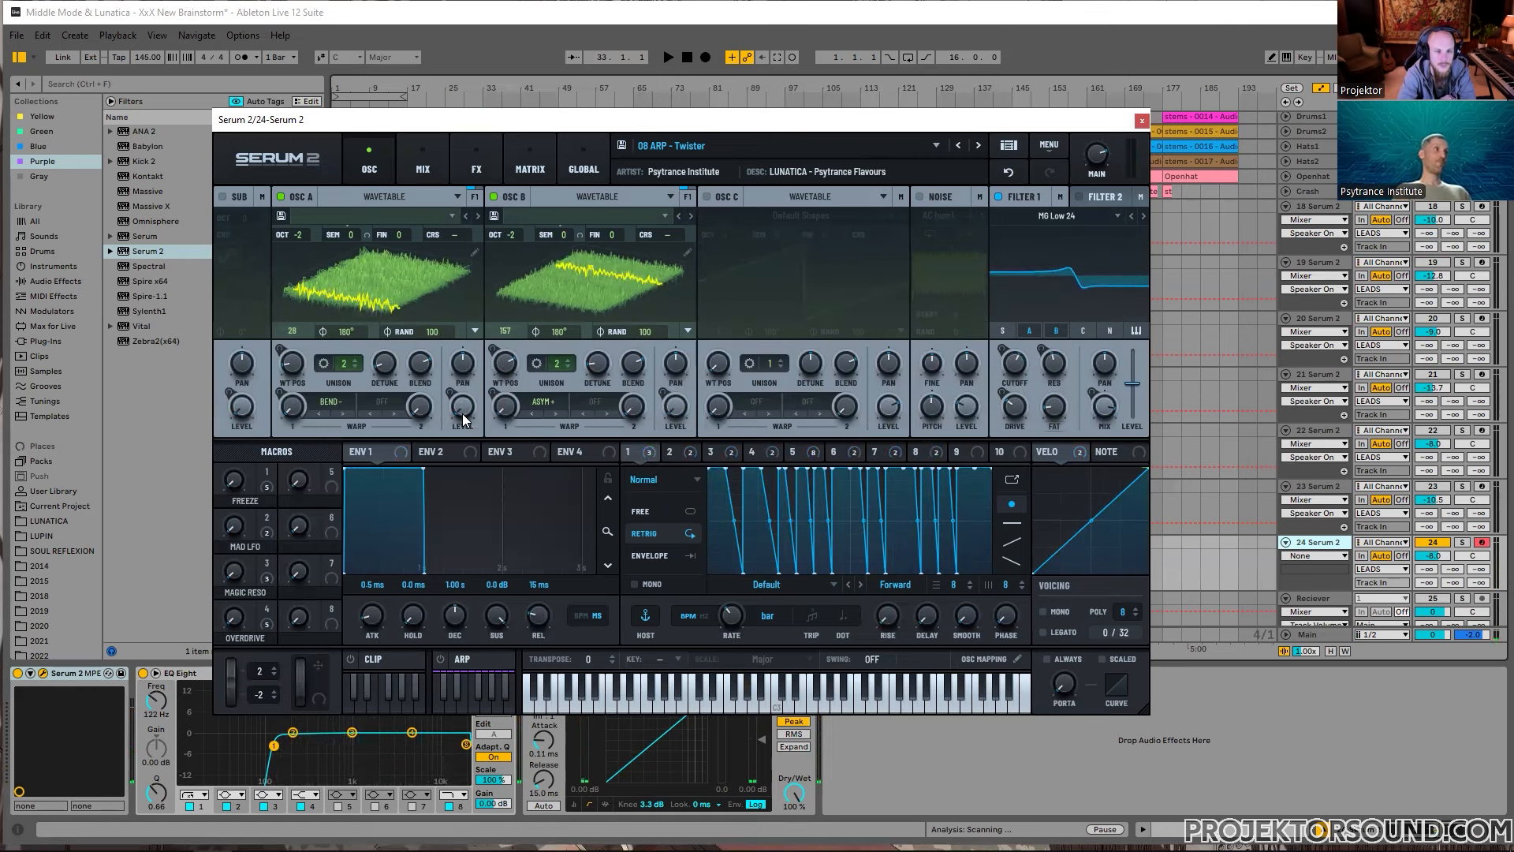
# Step: Try oscillator A's second warp amount and oscillator B's level on the Twister preset, and close the Serum 2 window
pyautogui.moveTo(462, 413)
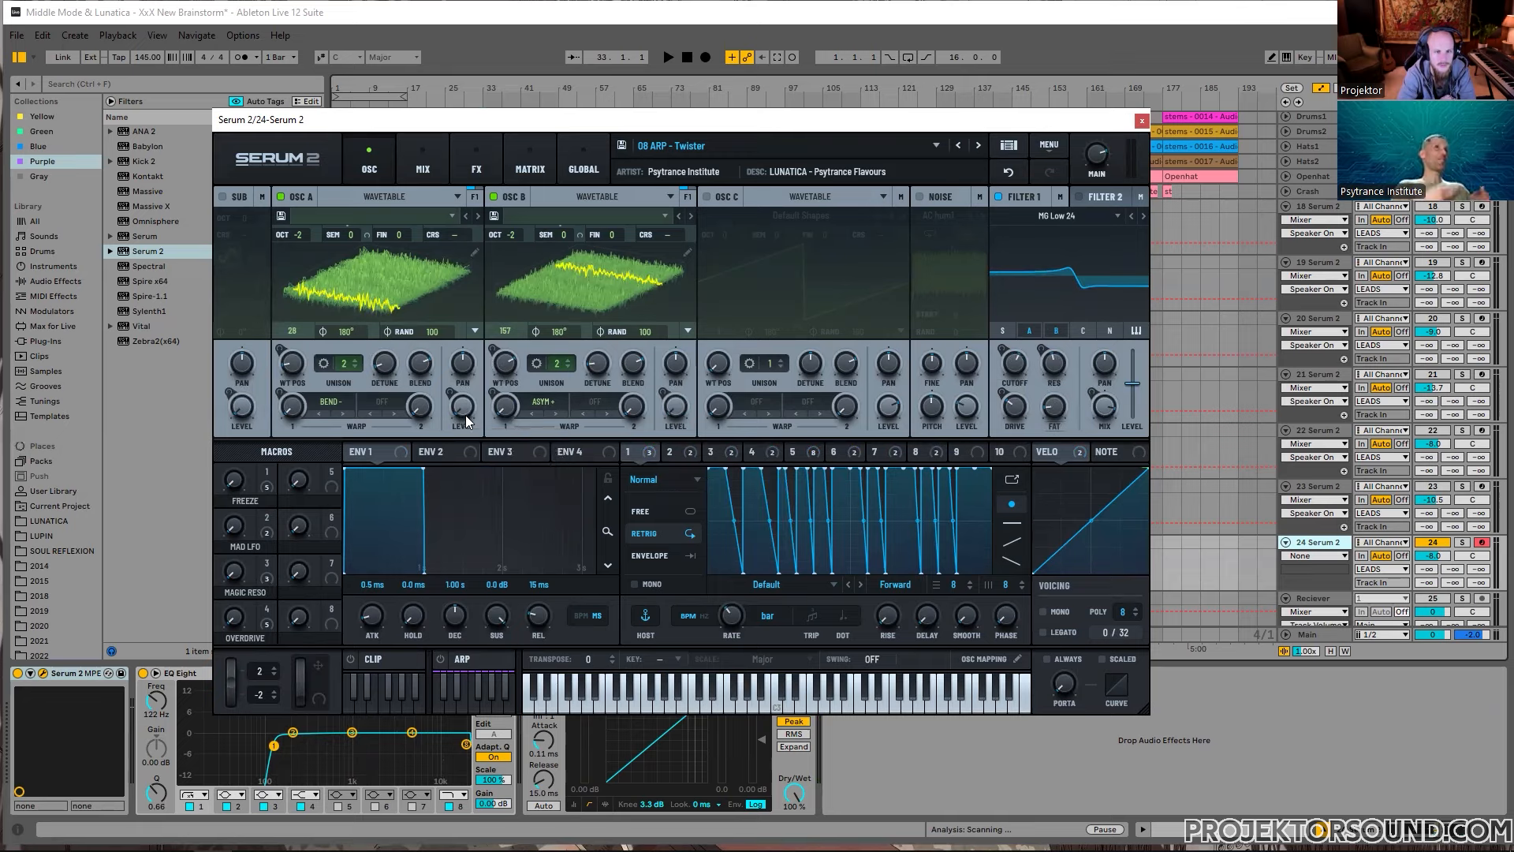
pyautogui.click(423, 410)
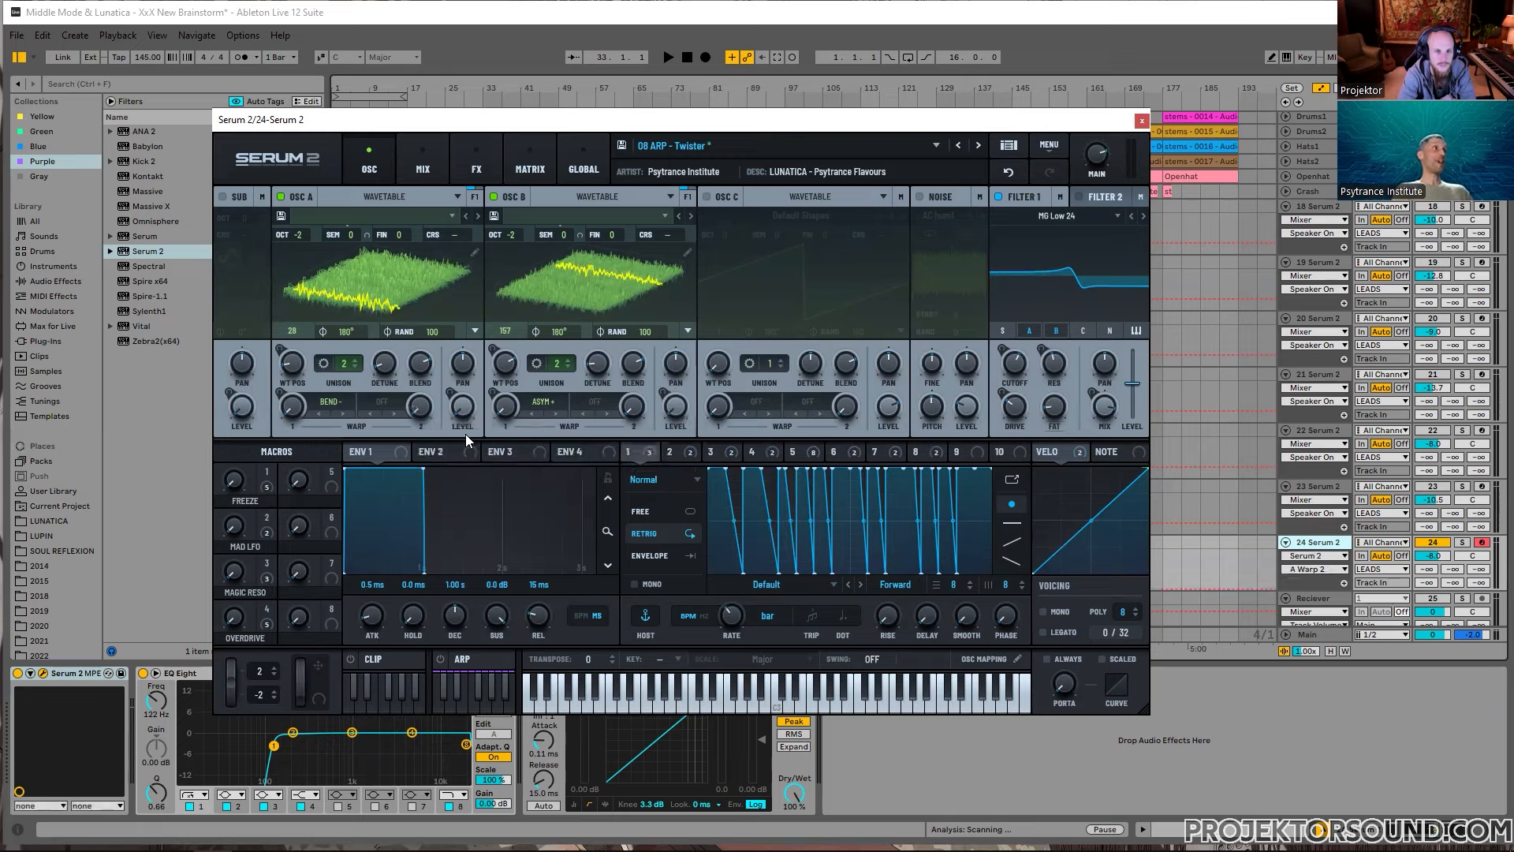
pyautogui.click(675, 406)
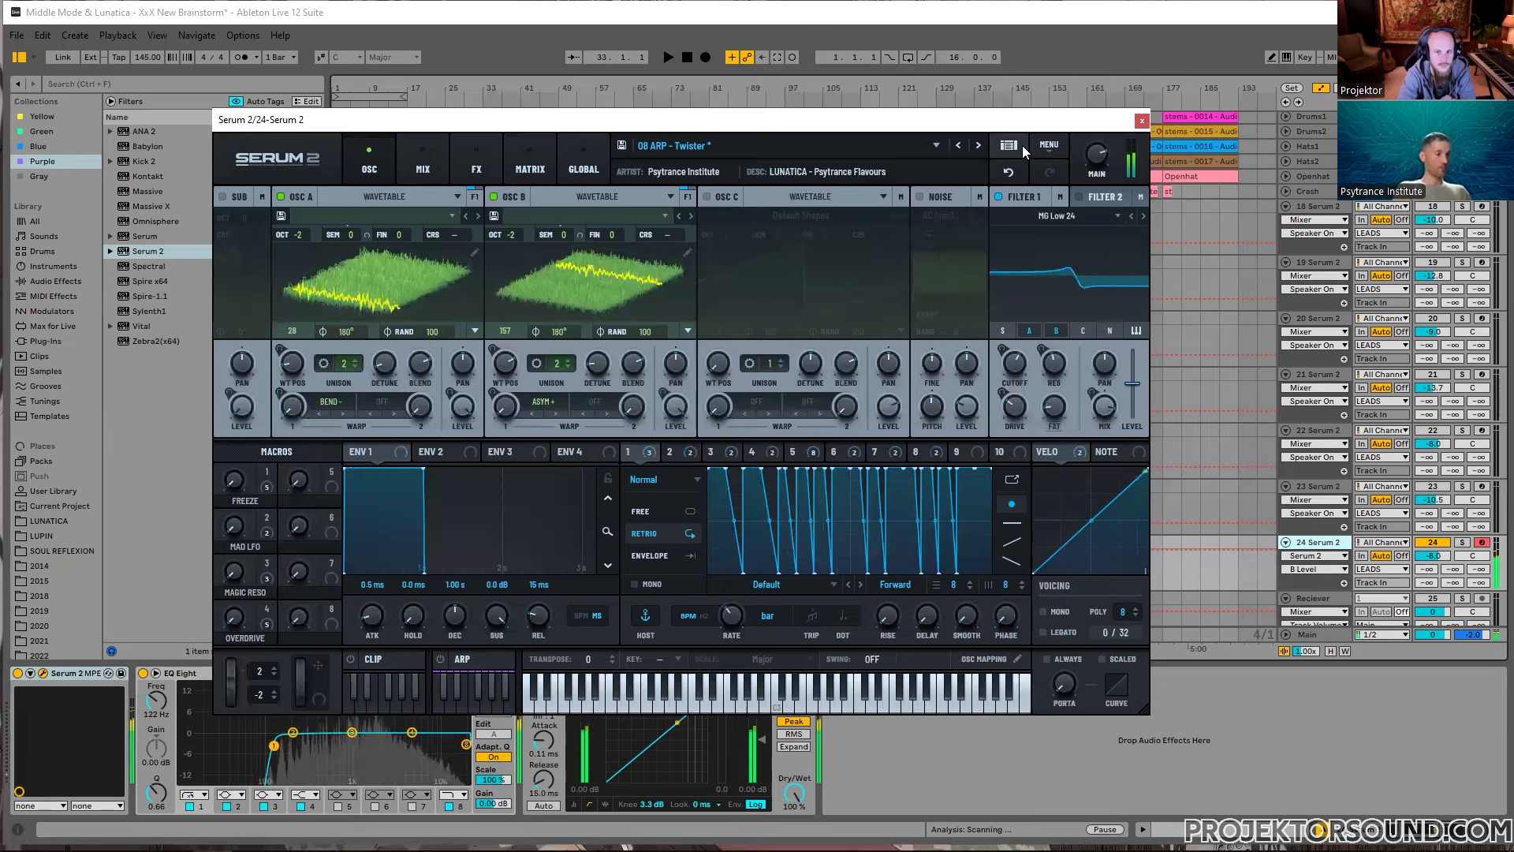
pyautogui.click(1141, 119)
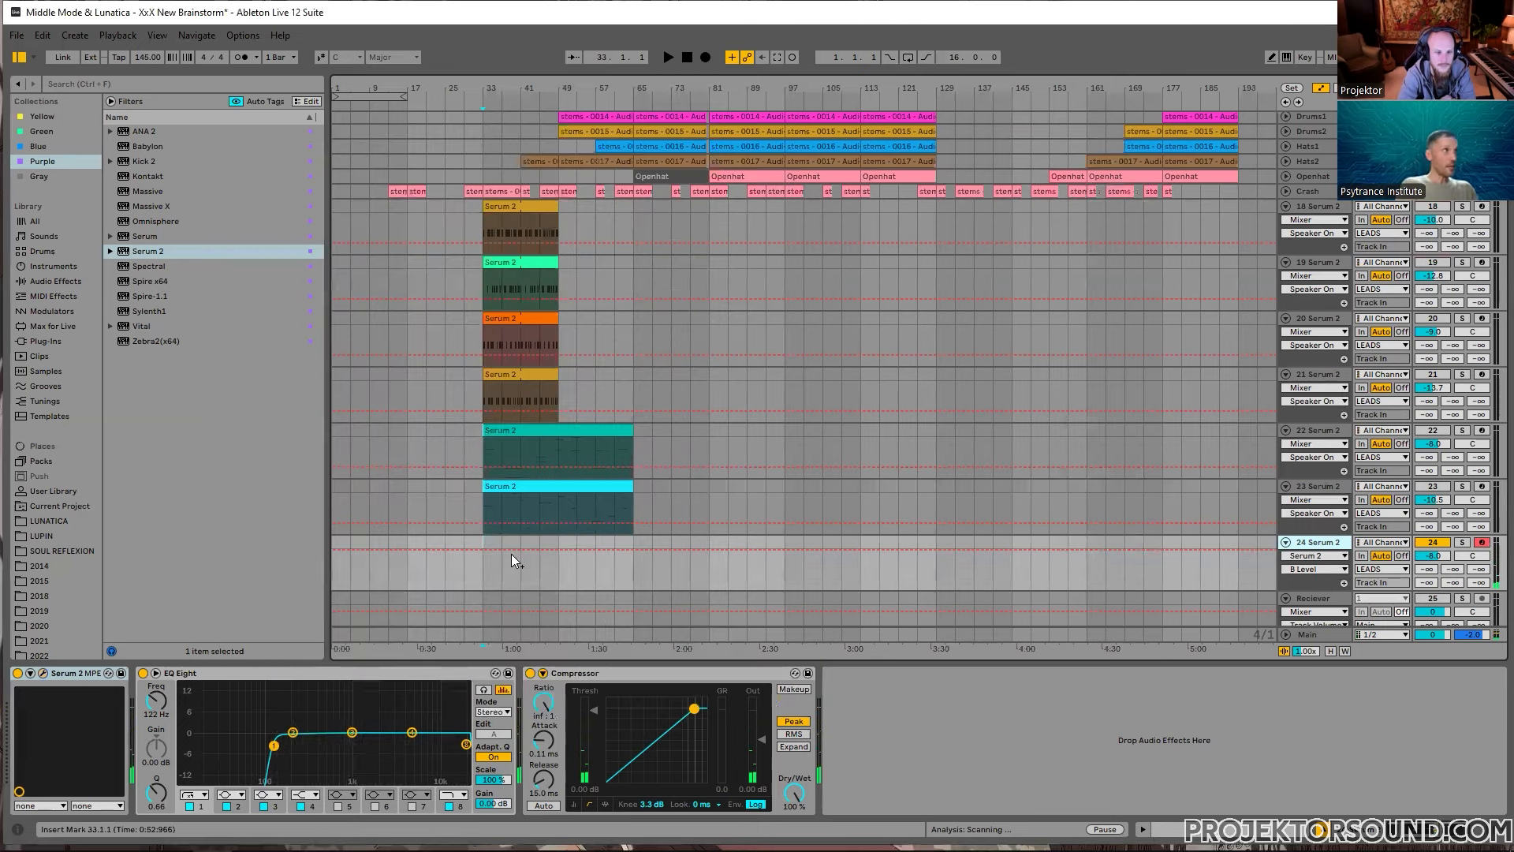
# Step: Create a one-bar looped MIDI clip at bar 33 on track 24 and extend it to bar 49
pyautogui.scroll(5, 489, 535)
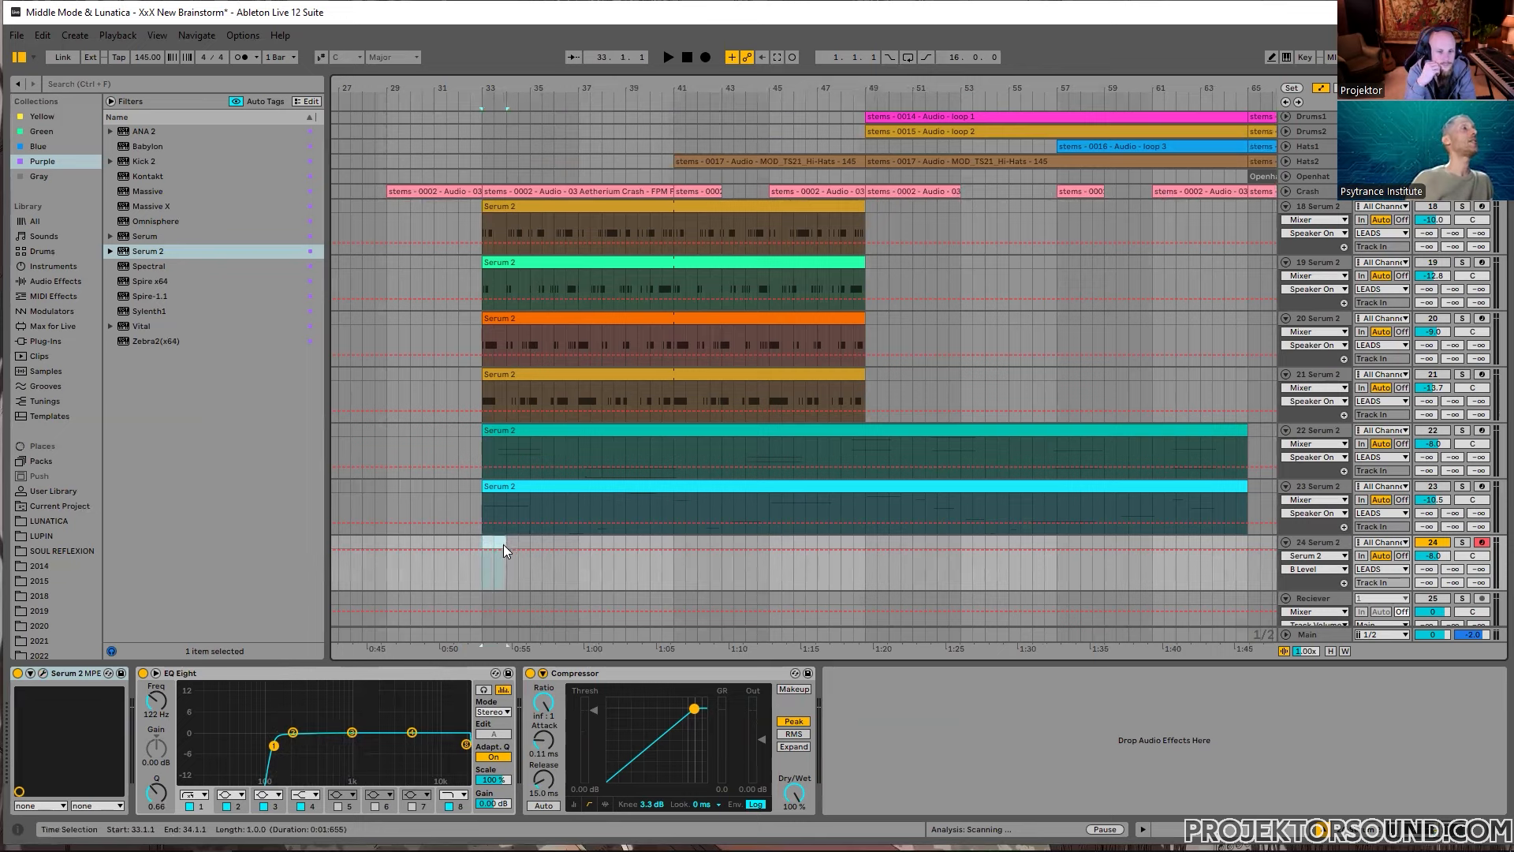
pyautogui.hotkey('ctrl', 'shift', 'm')
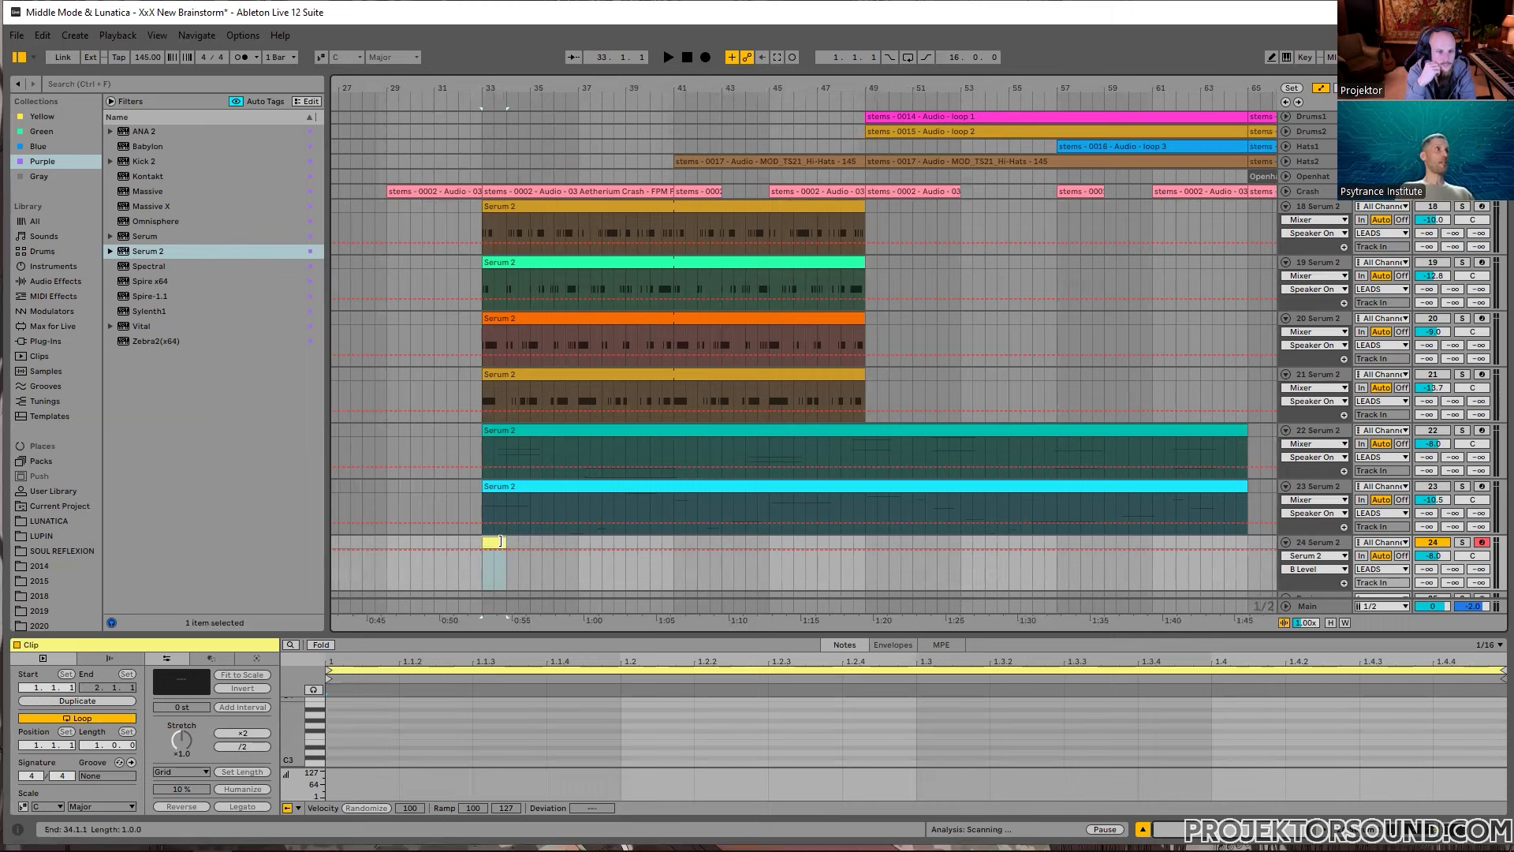
pyautogui.moveTo(502, 543); pyautogui.dragTo(865, 568)
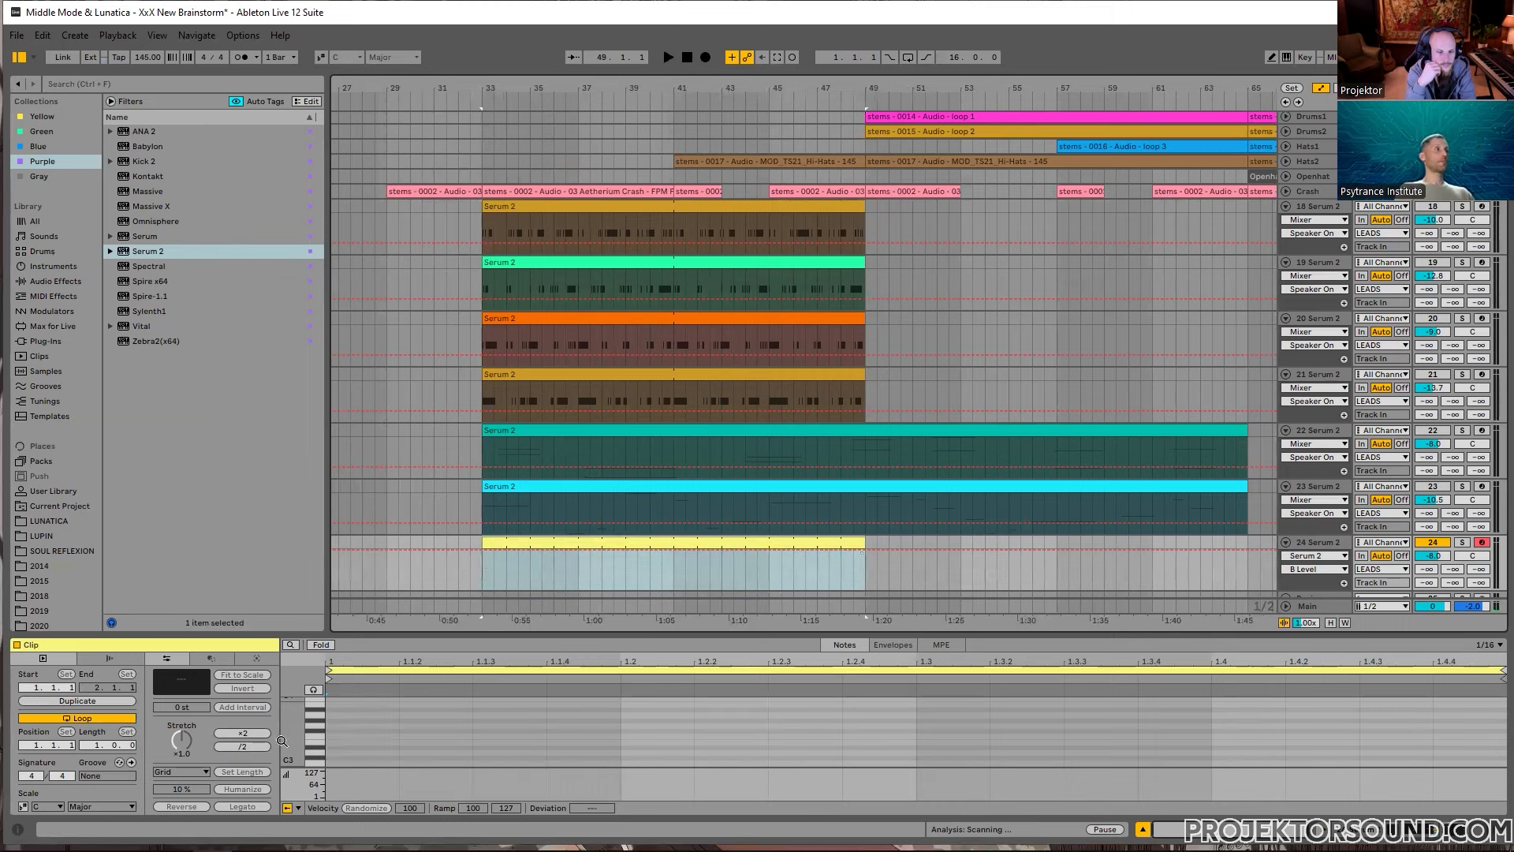
# Step: Add a D#2 sixteenth note at the start of track 24's clip and shorten it slightly
pyautogui.moveTo(297, 742); pyautogui.dragTo(290, 693)
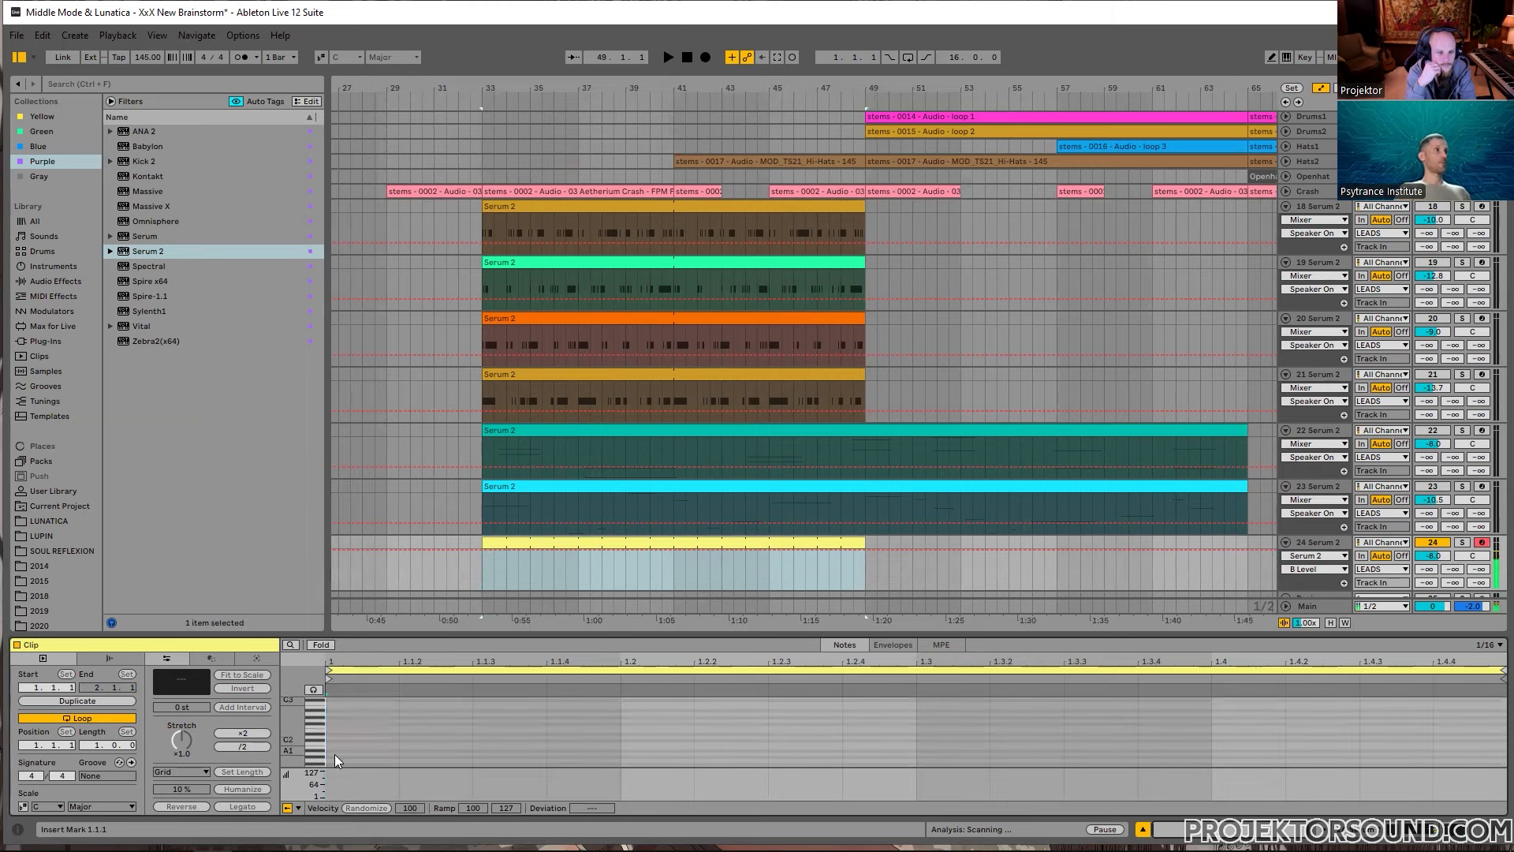
pyautogui.doubleClick(347, 733)
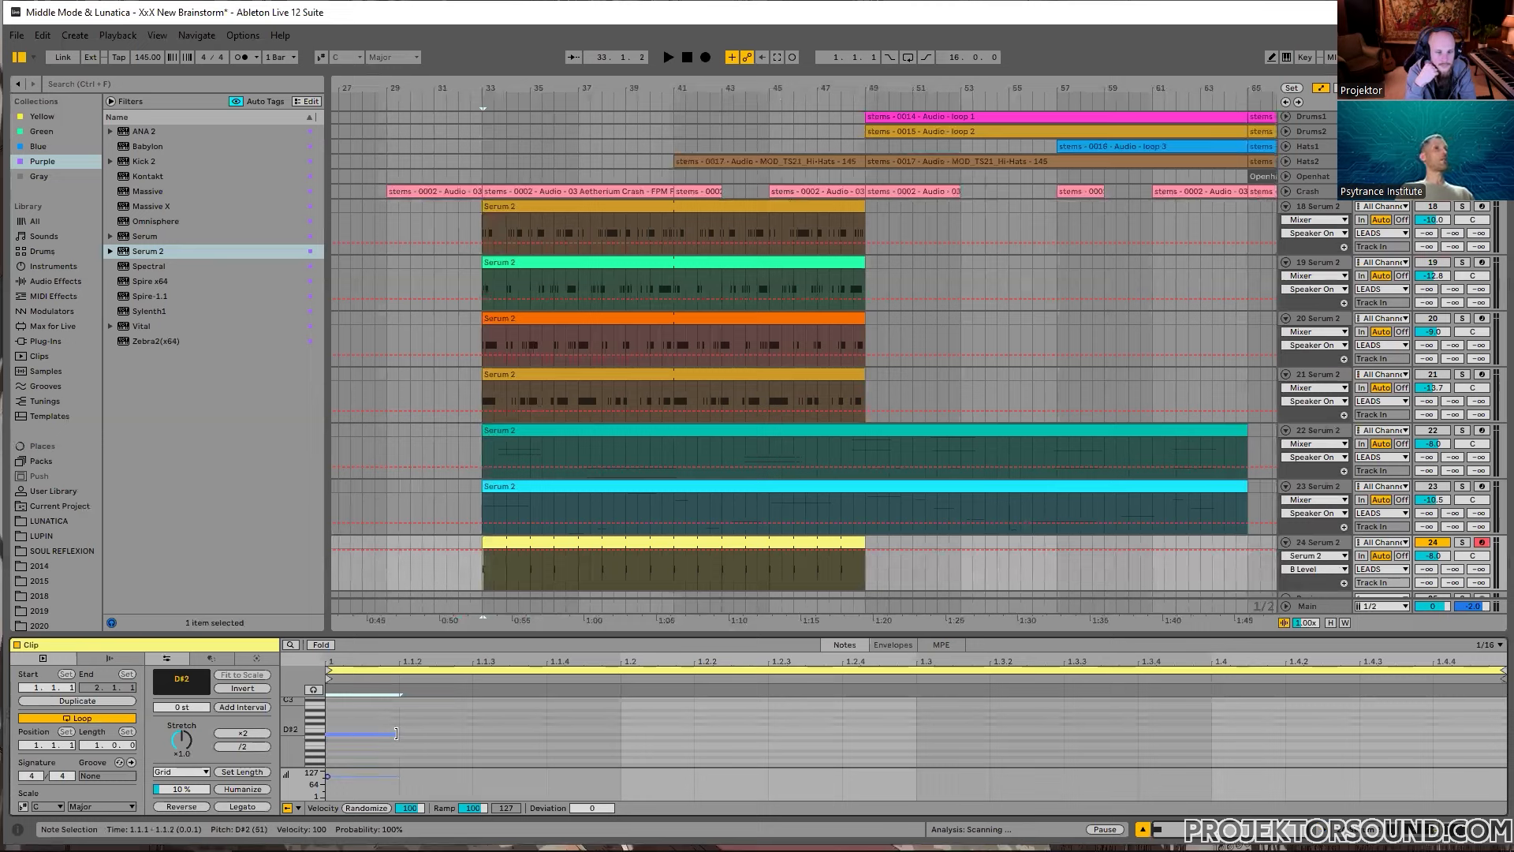
pyautogui.moveTo(389, 734); pyautogui.dragTo(372, 743)
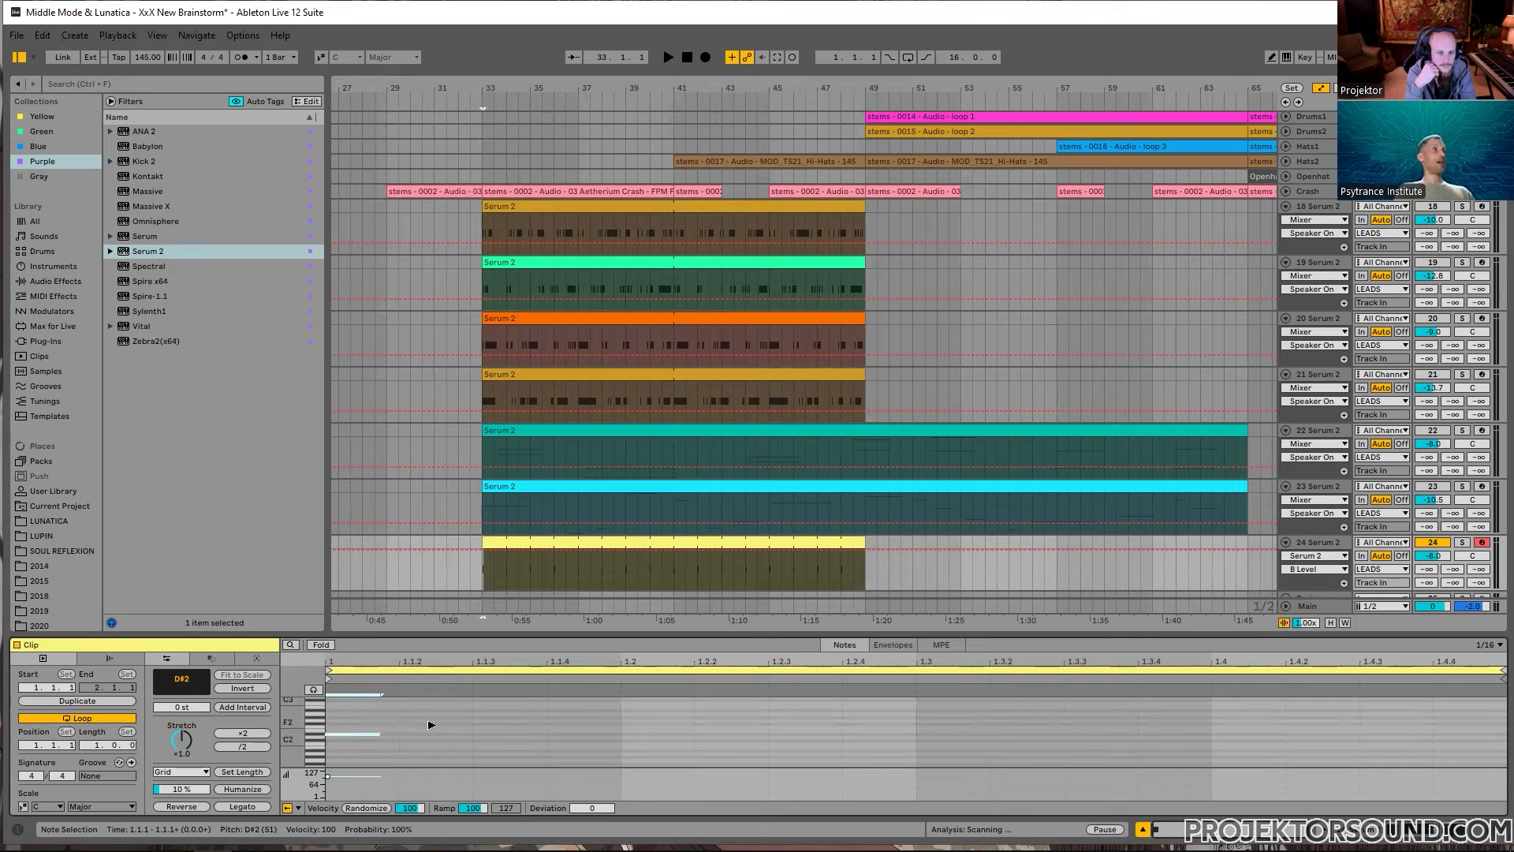
# Step: Duplicate the D#2 note to fill the one-bar loop with a note on every sixteenth
pyautogui.hotkey('ctrl', 'd')
pyautogui.hotkey('ctrl', 'd')
pyautogui.hotkey('ctrl', 'd')
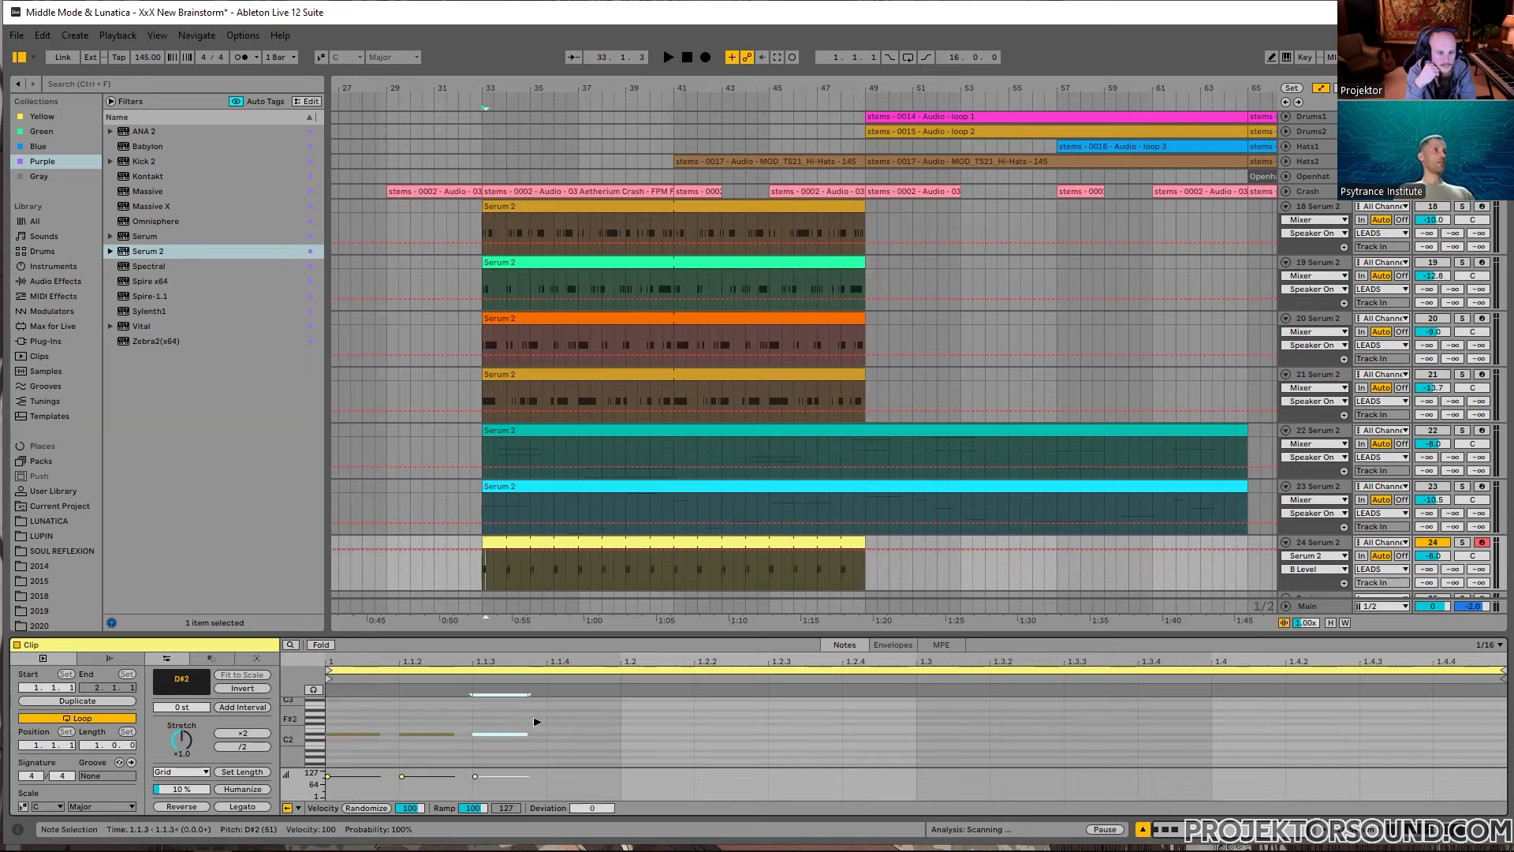
pyautogui.hotkey('ctrl', 'a')
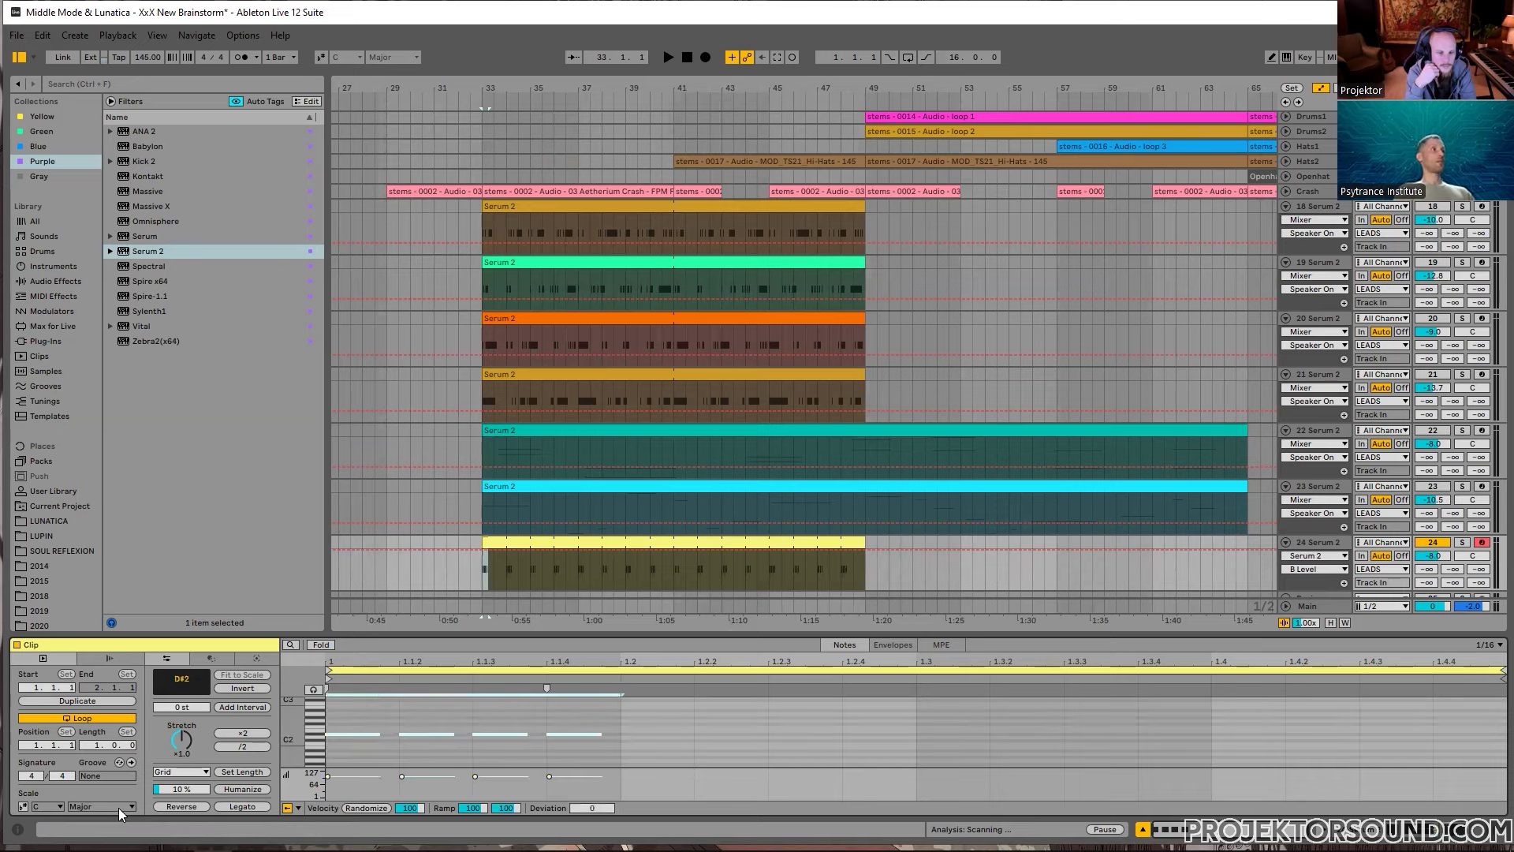
pyautogui.hotkey('ctrl', 'd')
pyautogui.hotkey('ctrl', 'd')
pyautogui.click(337, 716)
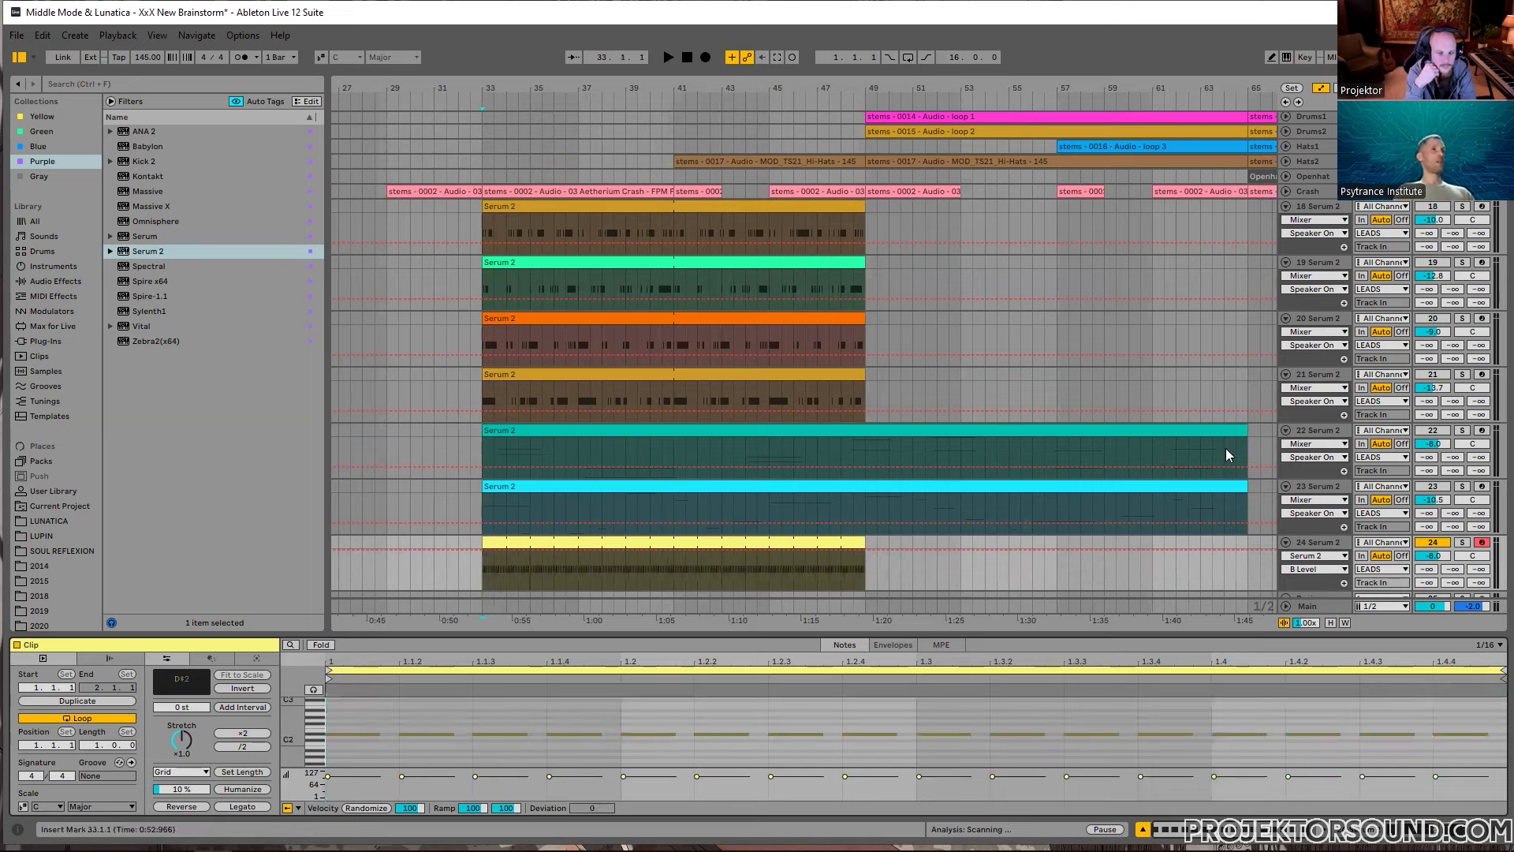
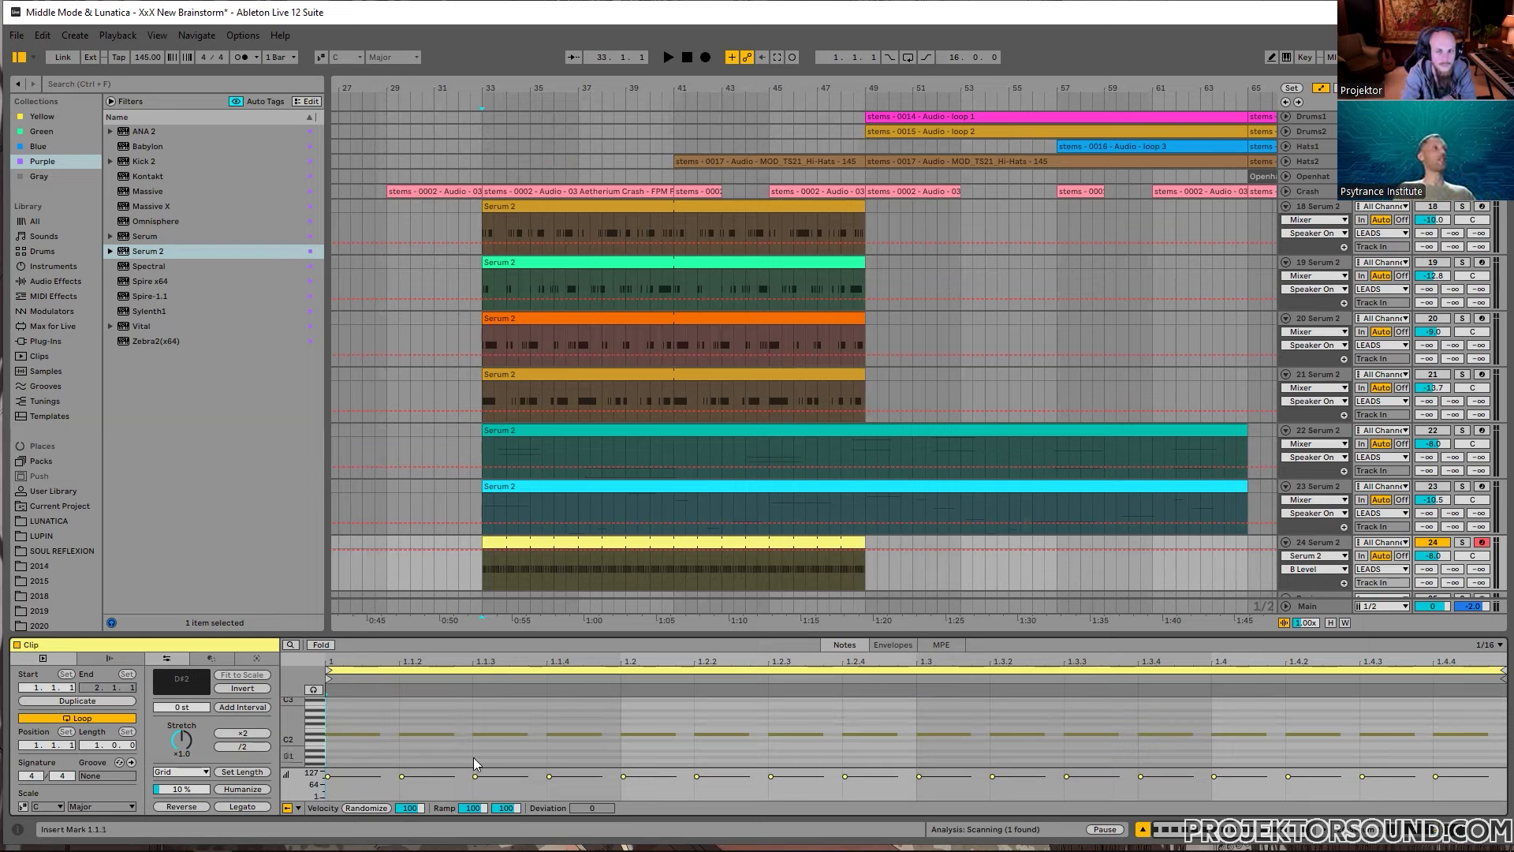
# Step: Play the arp pattern briefly from bar 33 and lower track 24's volume
pyautogui.press('space')
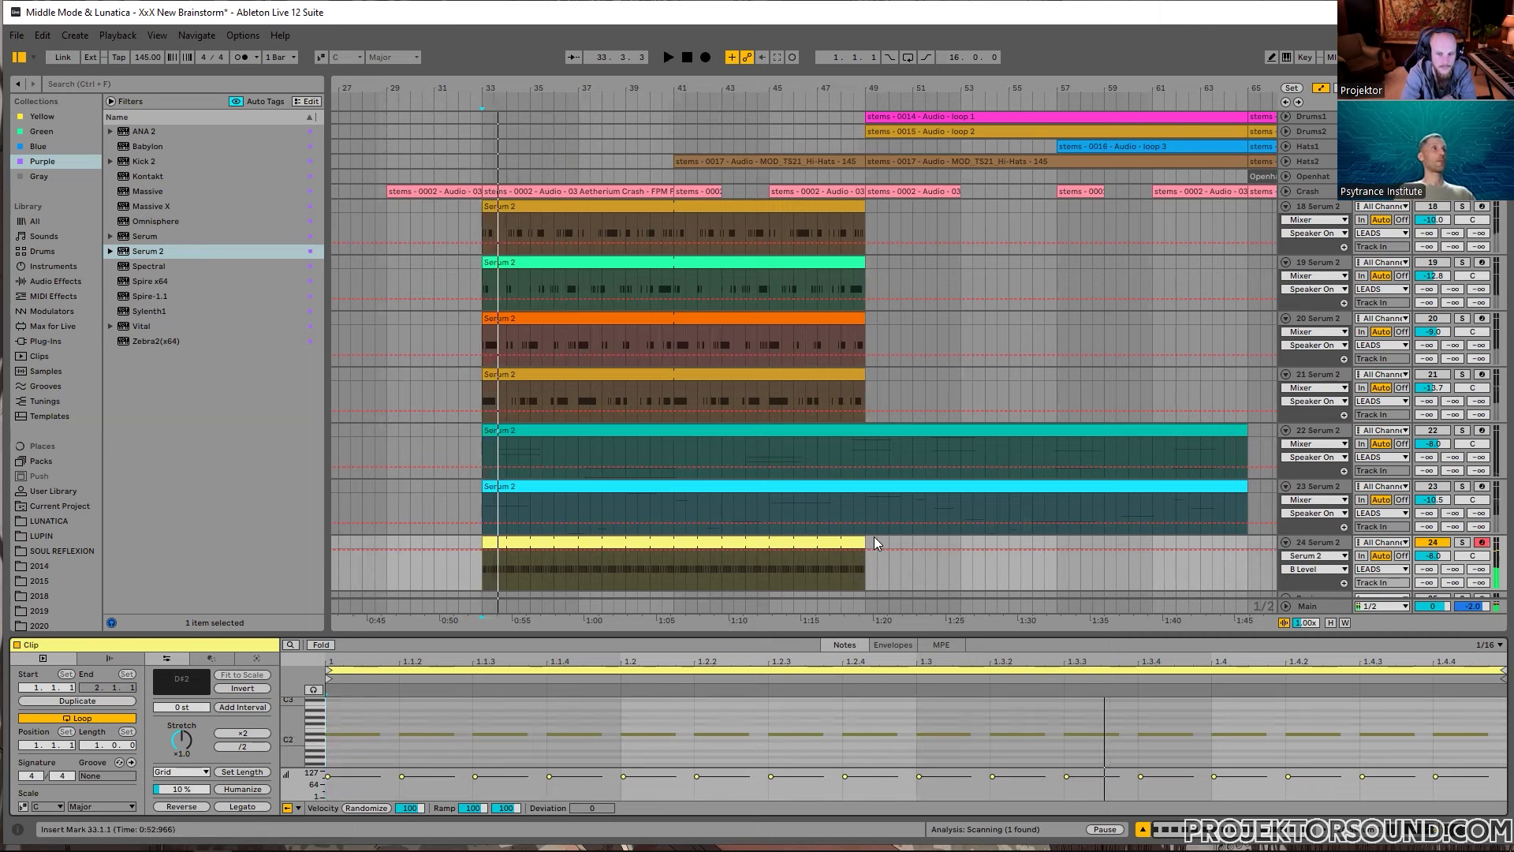
pyautogui.scroll(-1, 875, 543)
pyautogui.moveTo(1440, 525); pyautogui.dragTo(1440, 536)
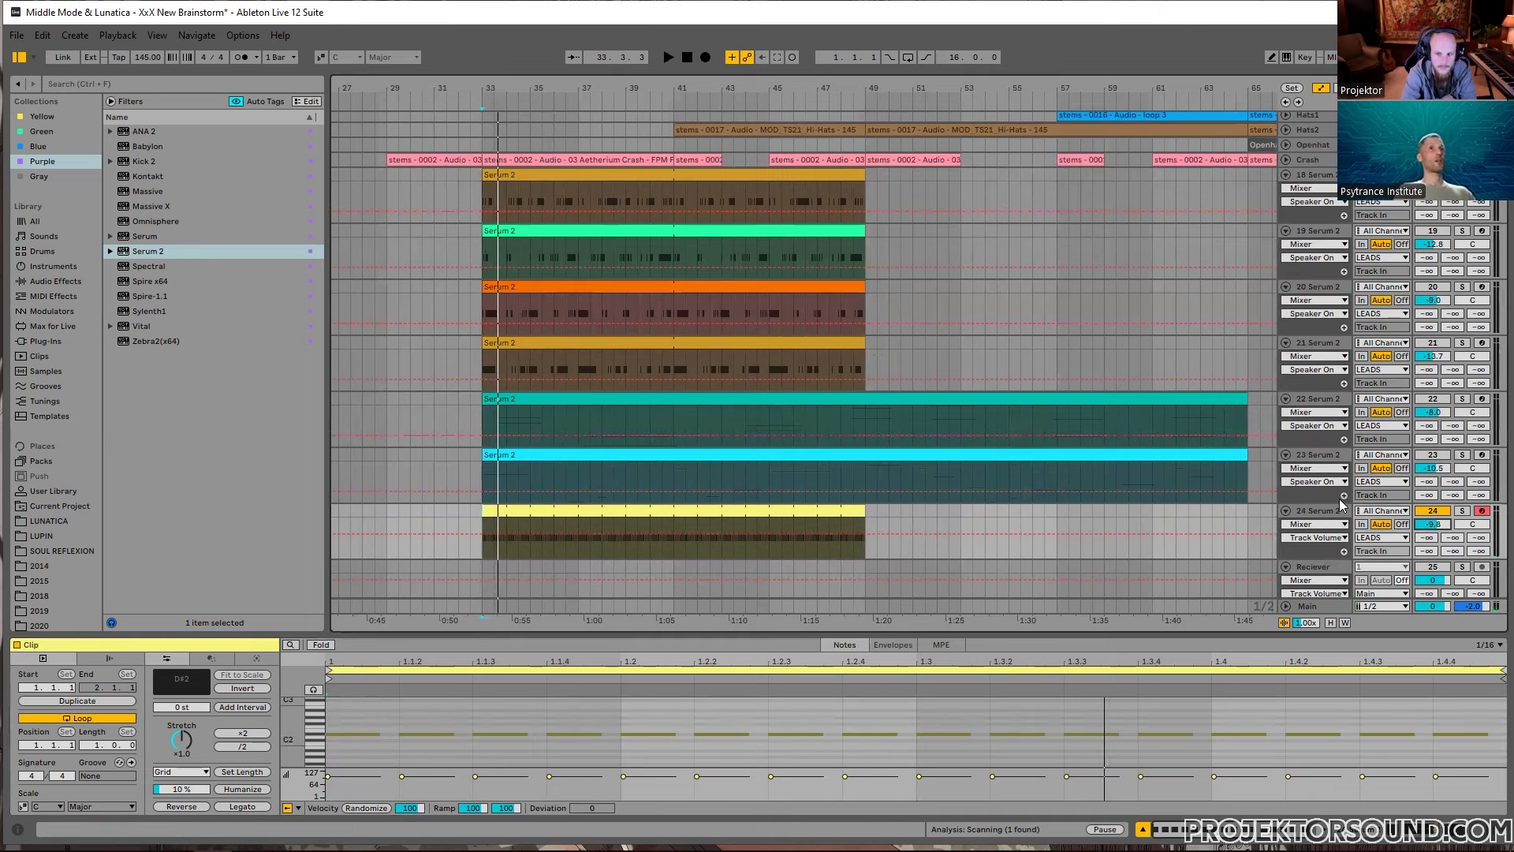
# Step: Raise track 24's EQ Eight low-cut frequency to 135 Hz, lower the Compressor threshold, set its attack to 0.05 ms, and resume playback
pyautogui.doubleClick(1312, 511)
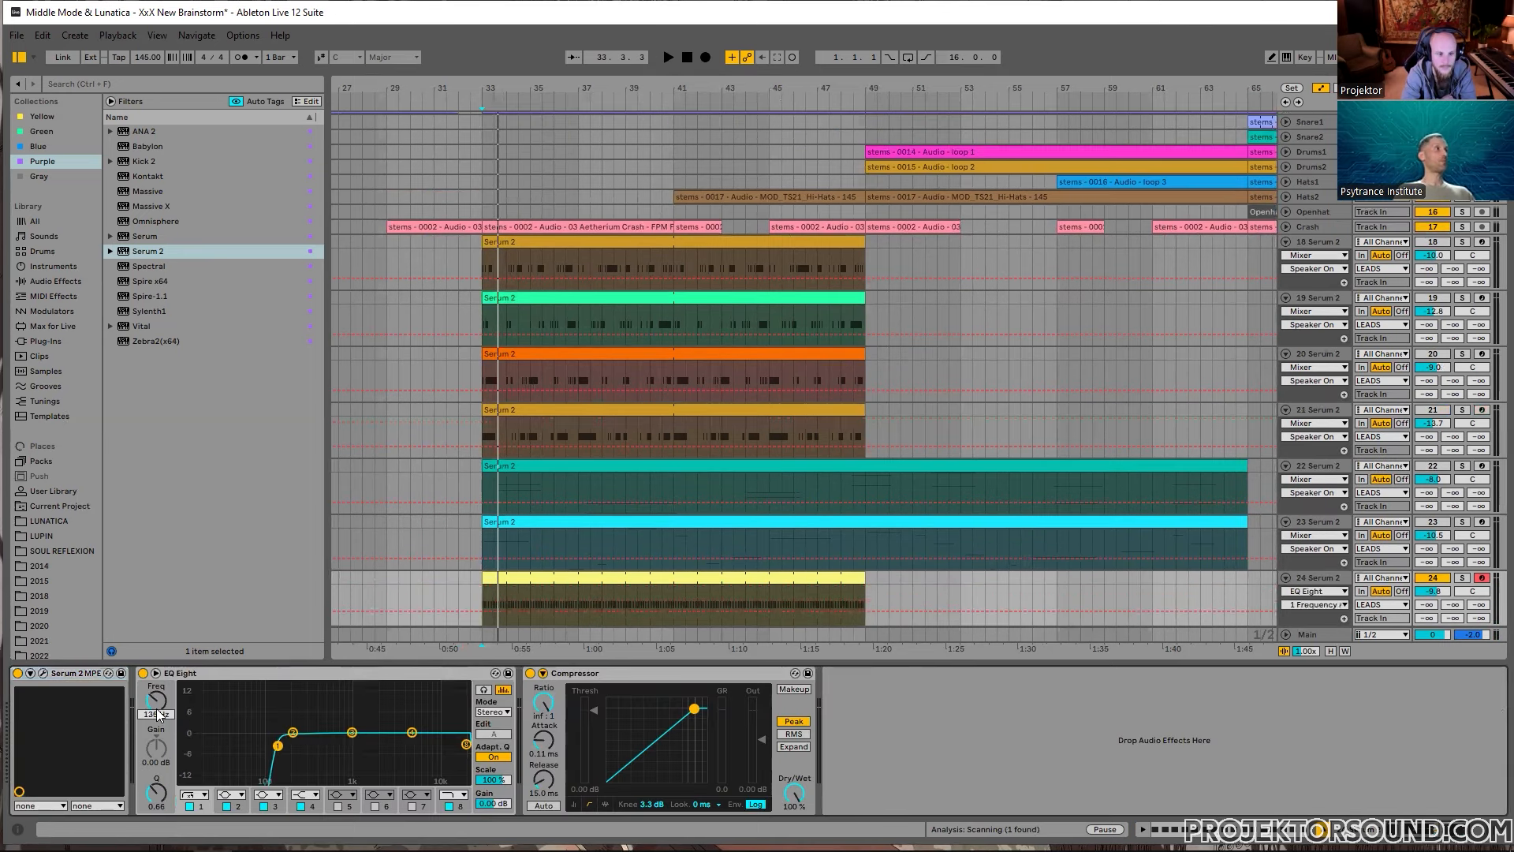
pyautogui.moveTo(643, 702); pyautogui.dragTo(642, 713)
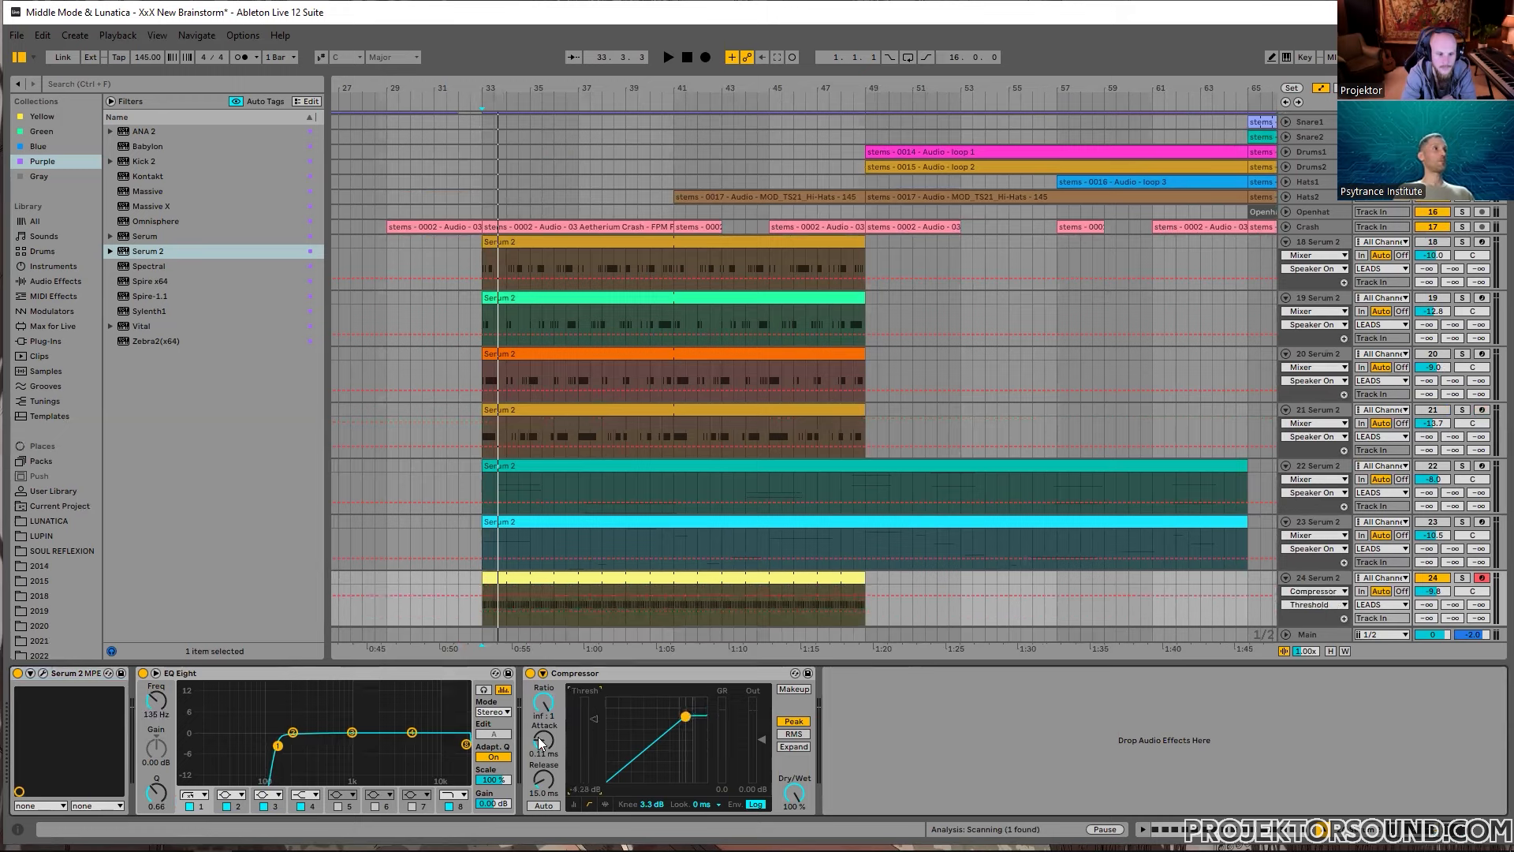
pyautogui.press('space')
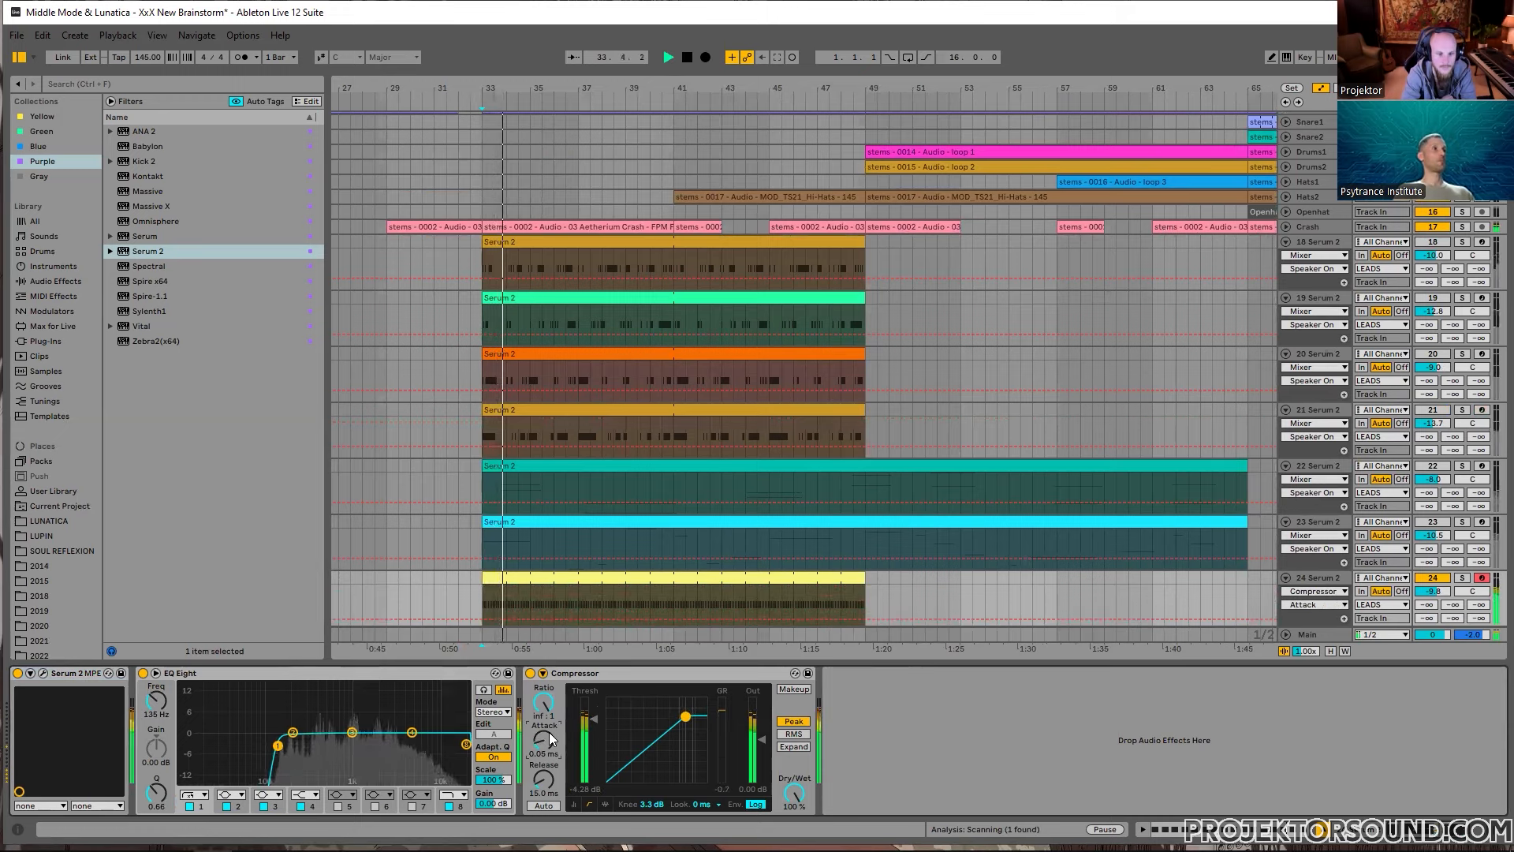
# Step: Lower the Compressor threshold on track 24 to about -6.6 dB
pyautogui.moveTo(578, 735)
pyautogui.mouseDown()
pyautogui.moveTo(622, 747)
pyautogui.moveTo(594, 721)
pyautogui.mouseUp()
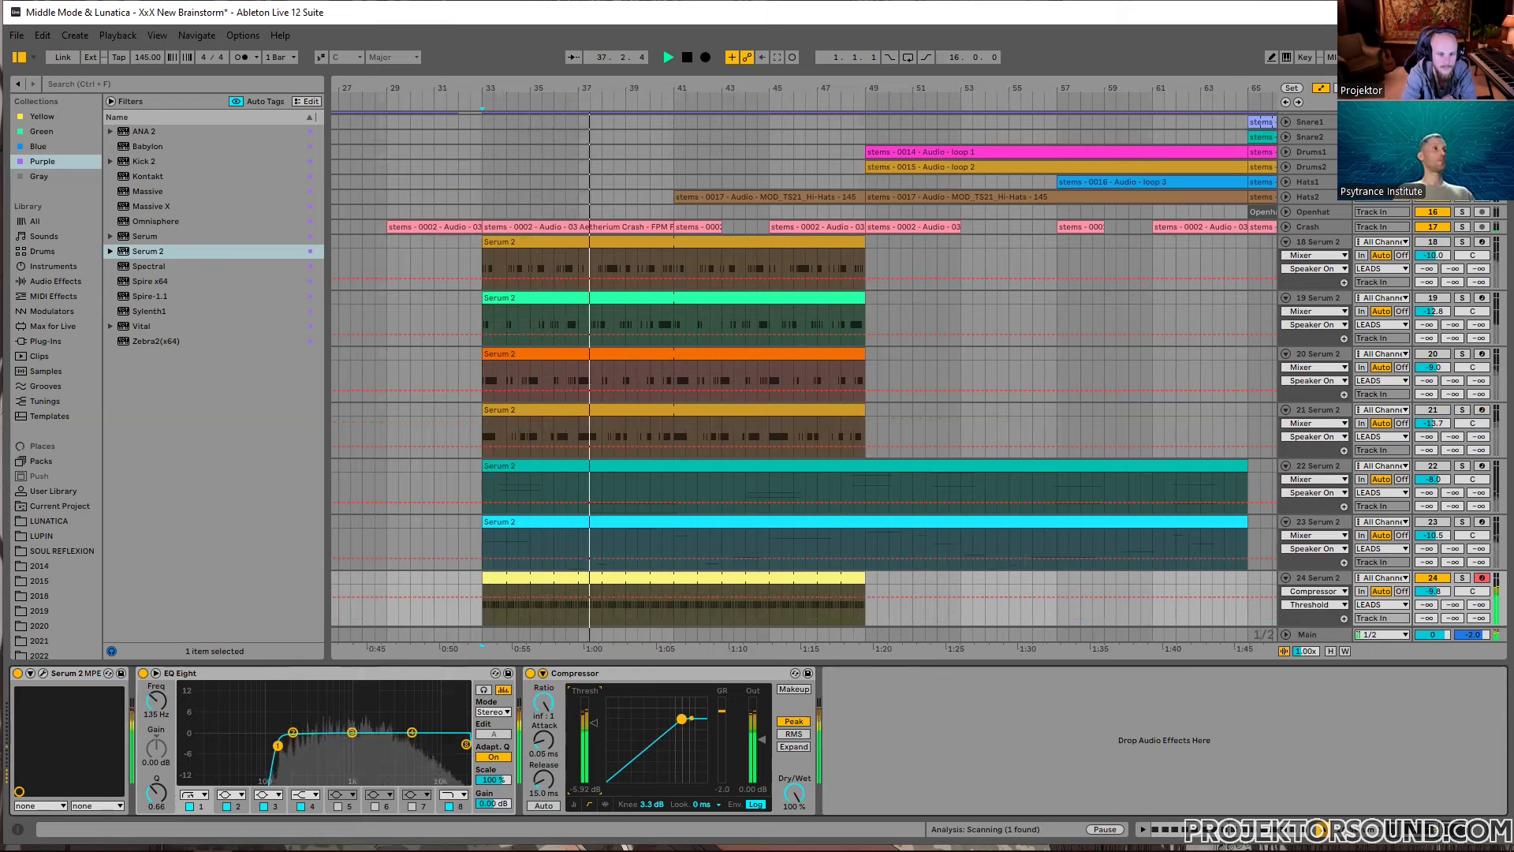
pyautogui.moveTo(595, 723); pyautogui.dragTo(596, 724)
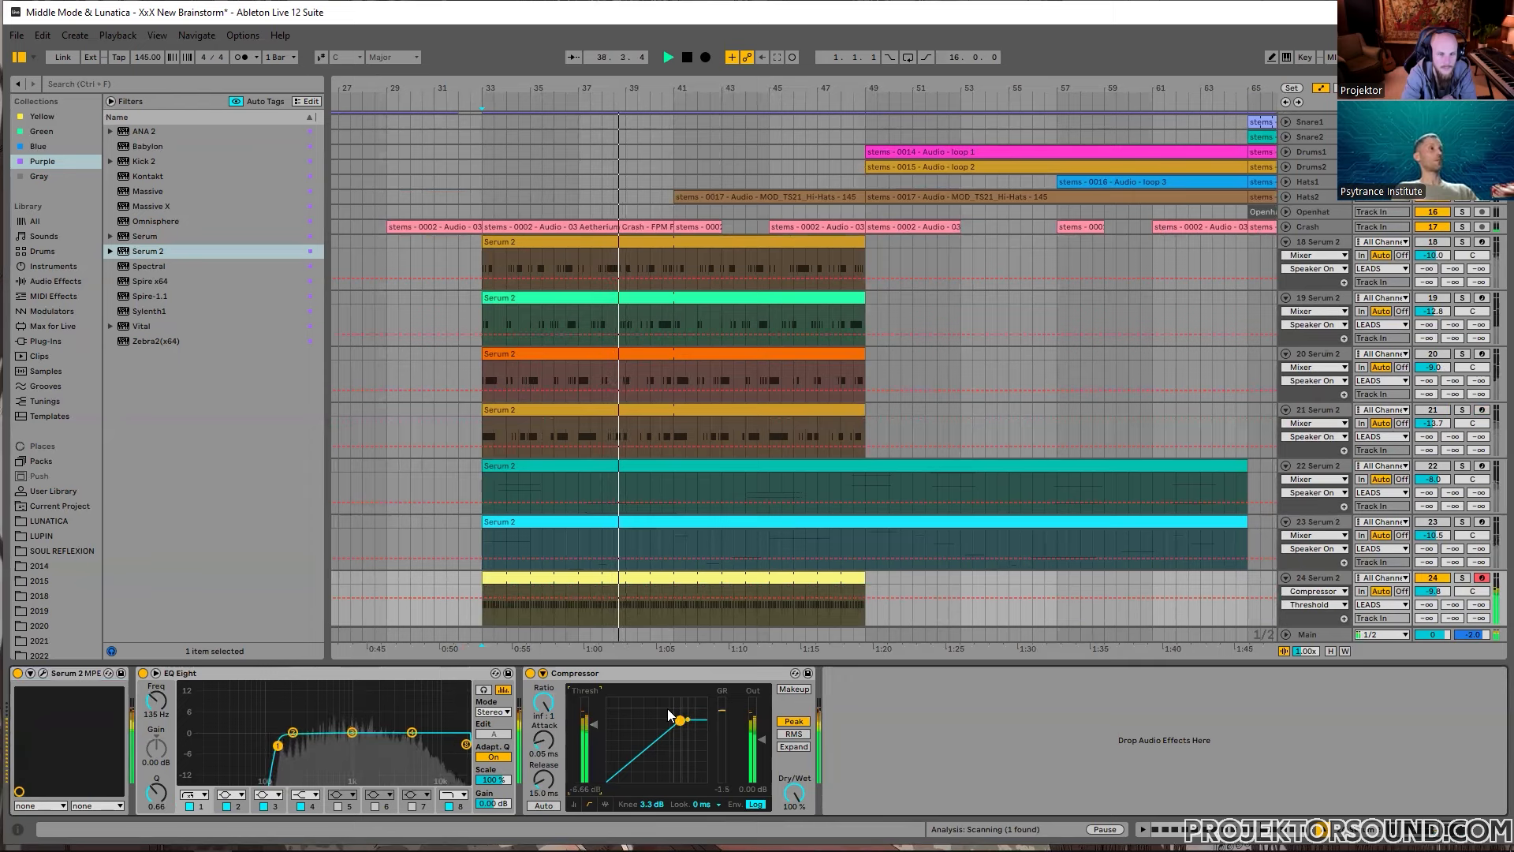
# Step: Open track 24's clip and lengthen the first D#2 note so it also covers the second sixteenth, then play from bar 33
pyautogui.scroll(-3, 883, 587)
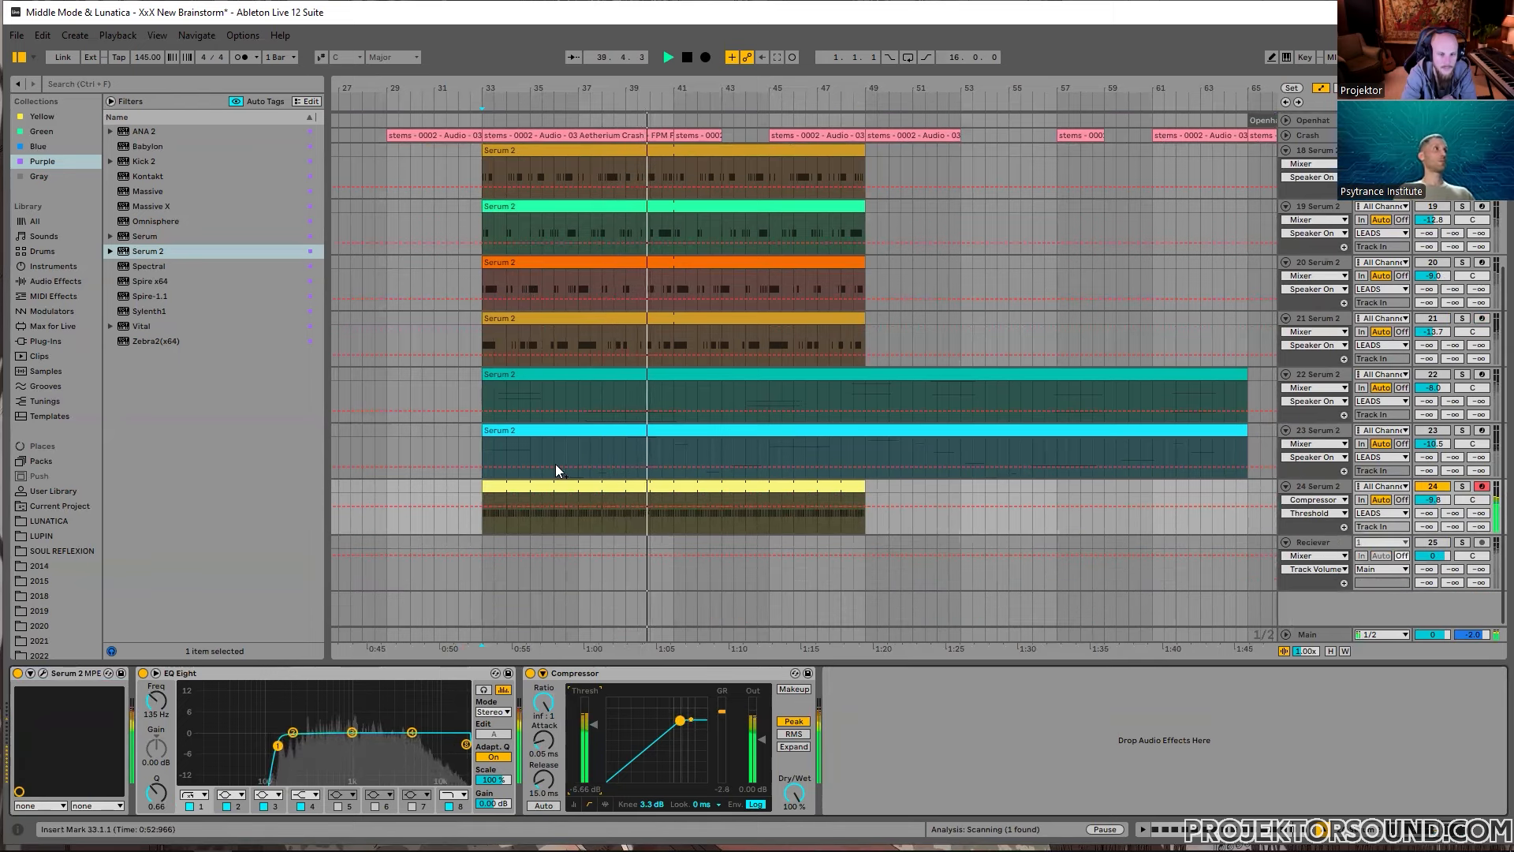
pyautogui.click(522, 483)
pyautogui.doubleClick(522, 482)
pyautogui.click(331, 716)
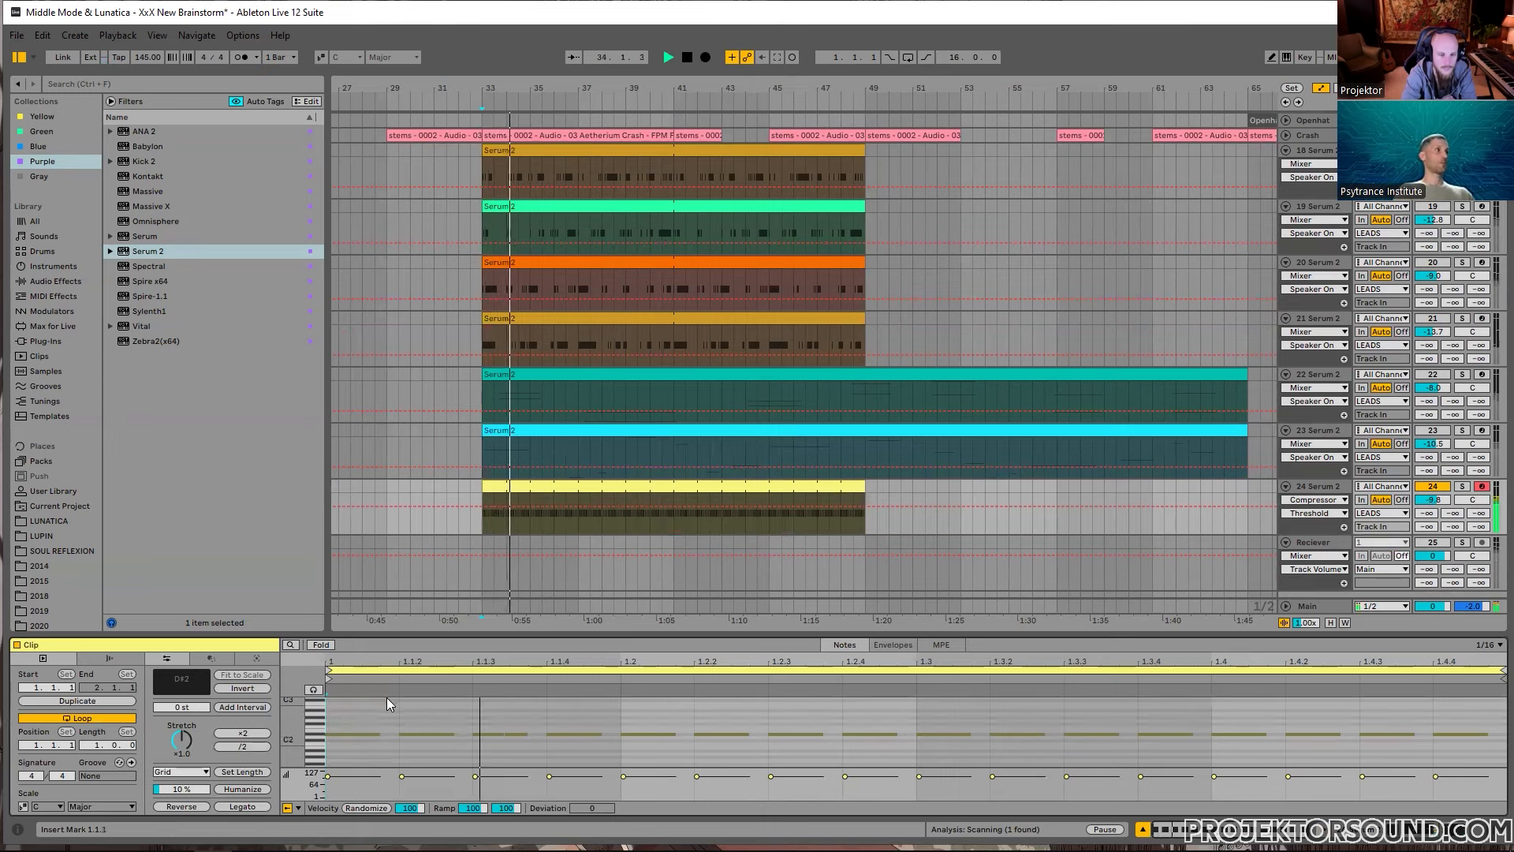
pyautogui.press('space')
pyautogui.press('space')
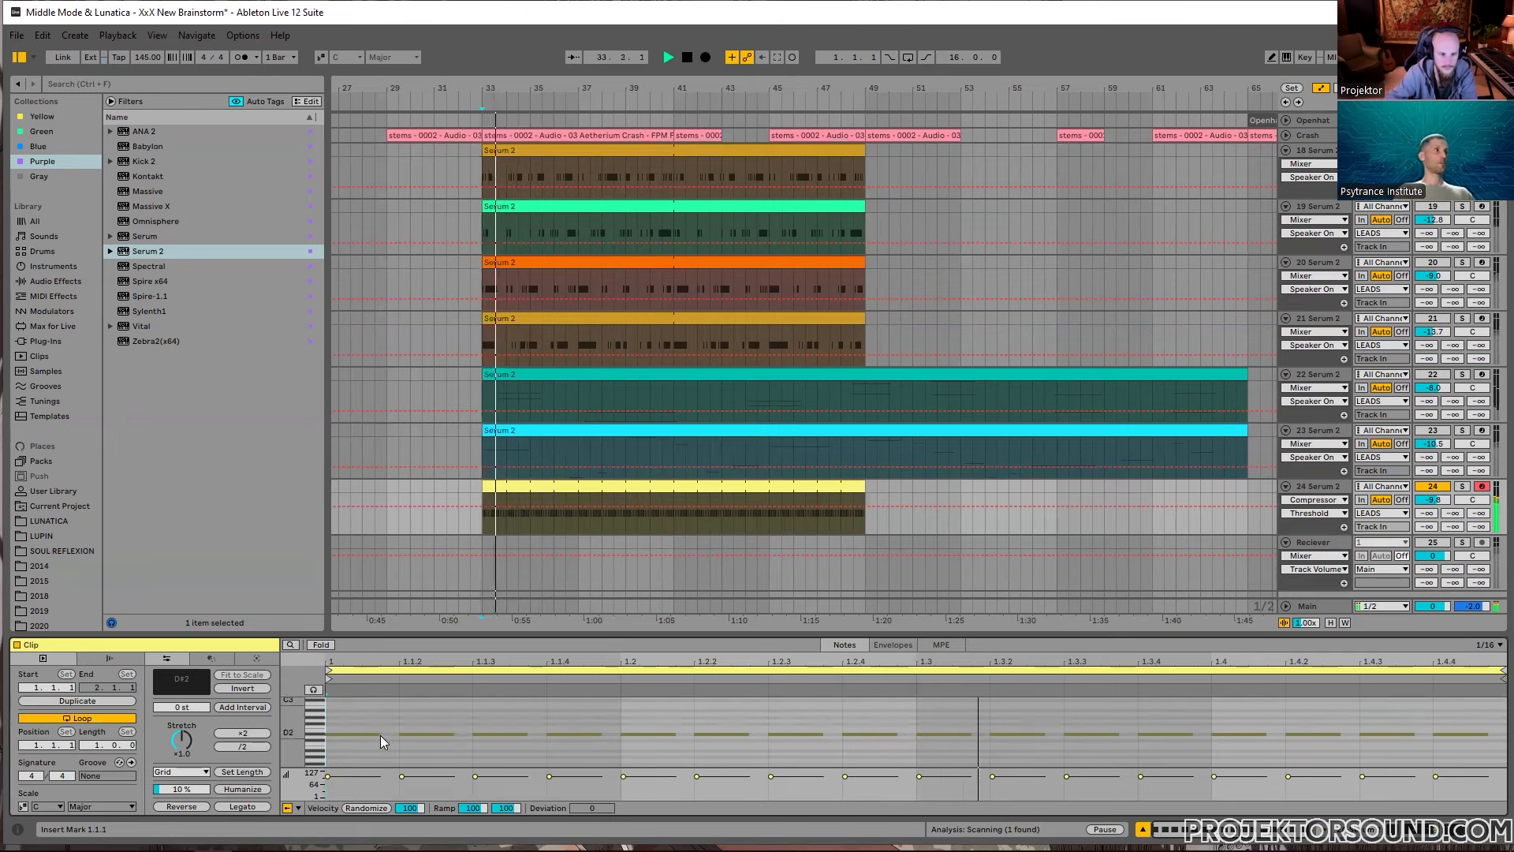
pyautogui.press('space')
pyautogui.click(379, 732)
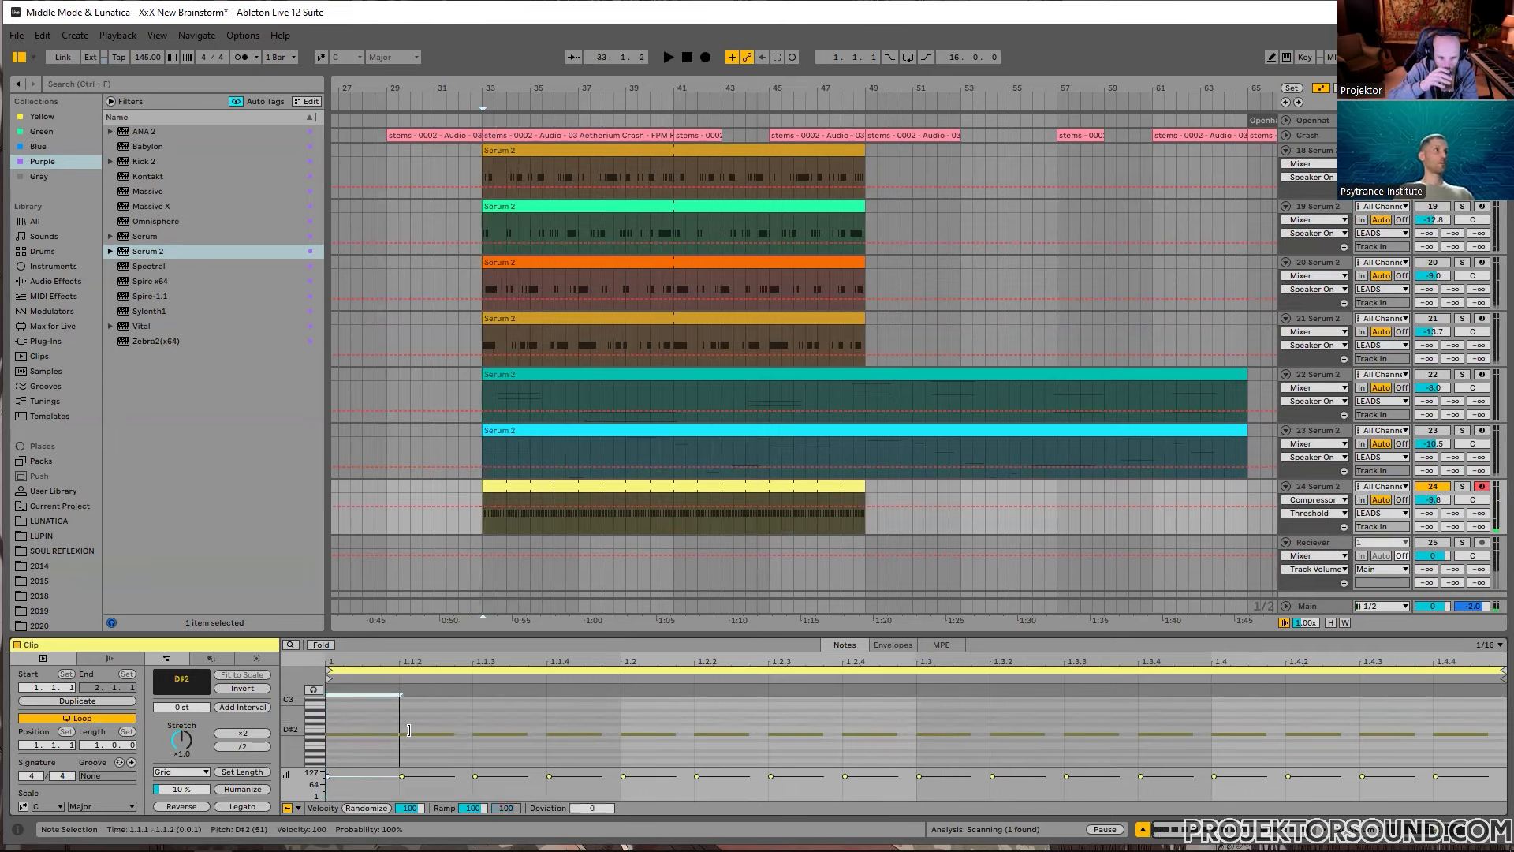
pyautogui.press('space')
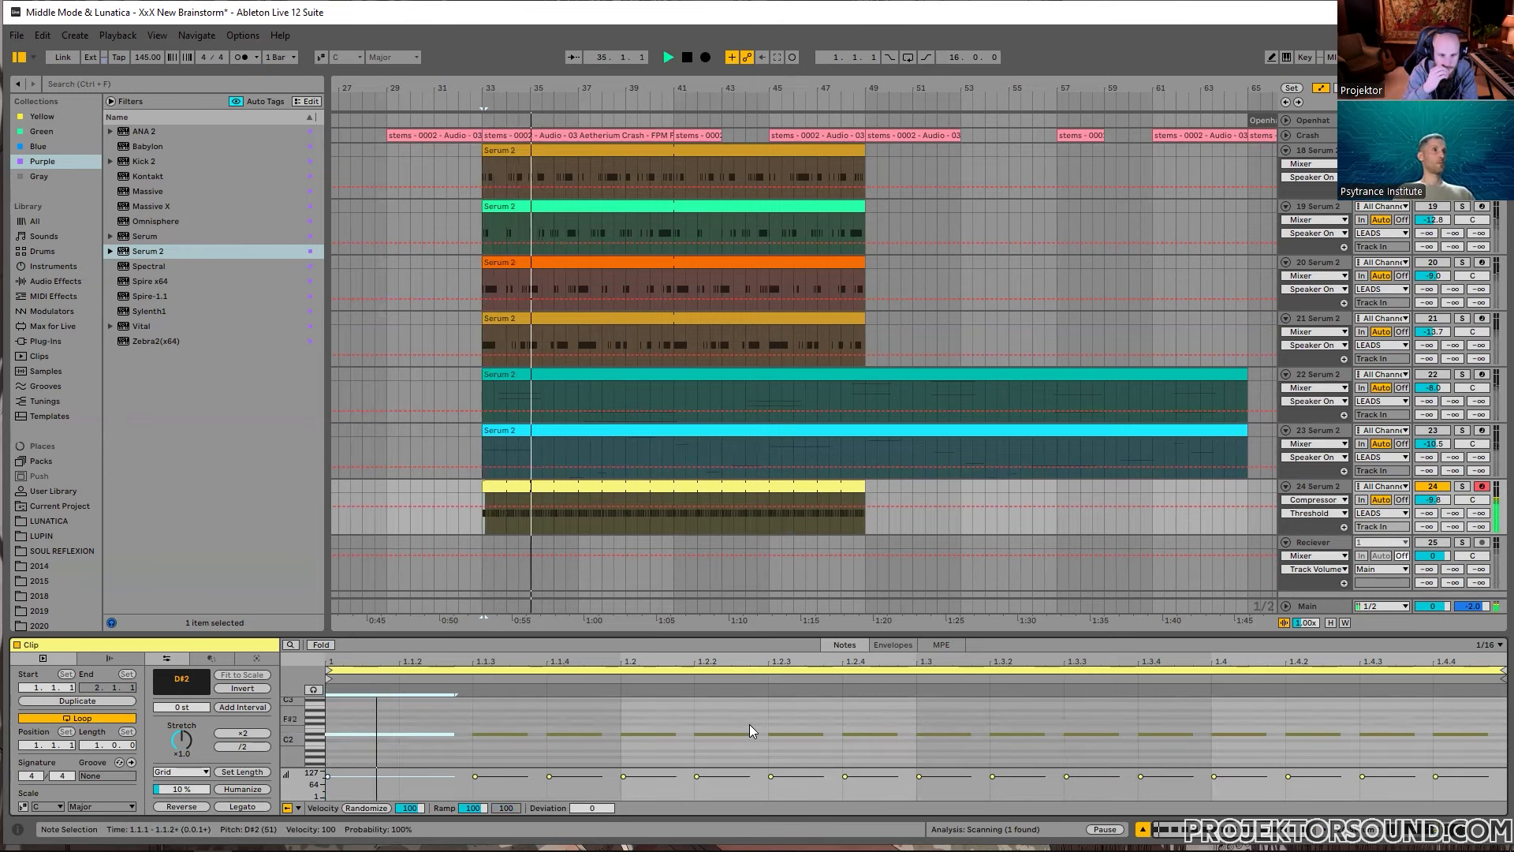
# Step: Lengthen the D#2 notes at 1.2.3 and 1.3.1 to full sixteenths and extend the one at 1.4.3 to the bar's end
pyautogui.moveTo(820, 730); pyautogui.dragTo(907, 727)
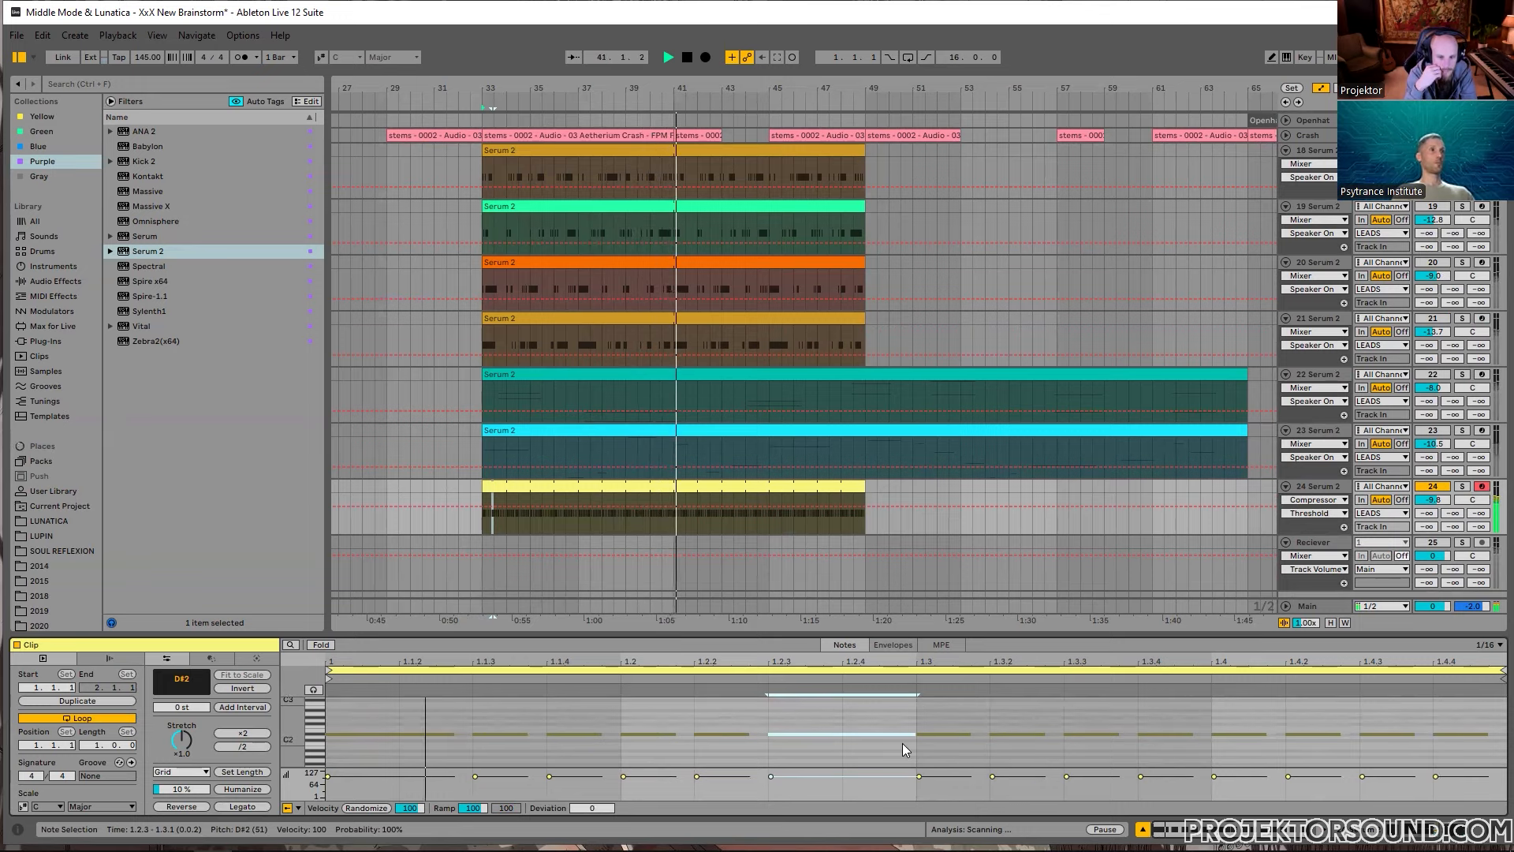
pyautogui.hotkey('ctrl', 'z')
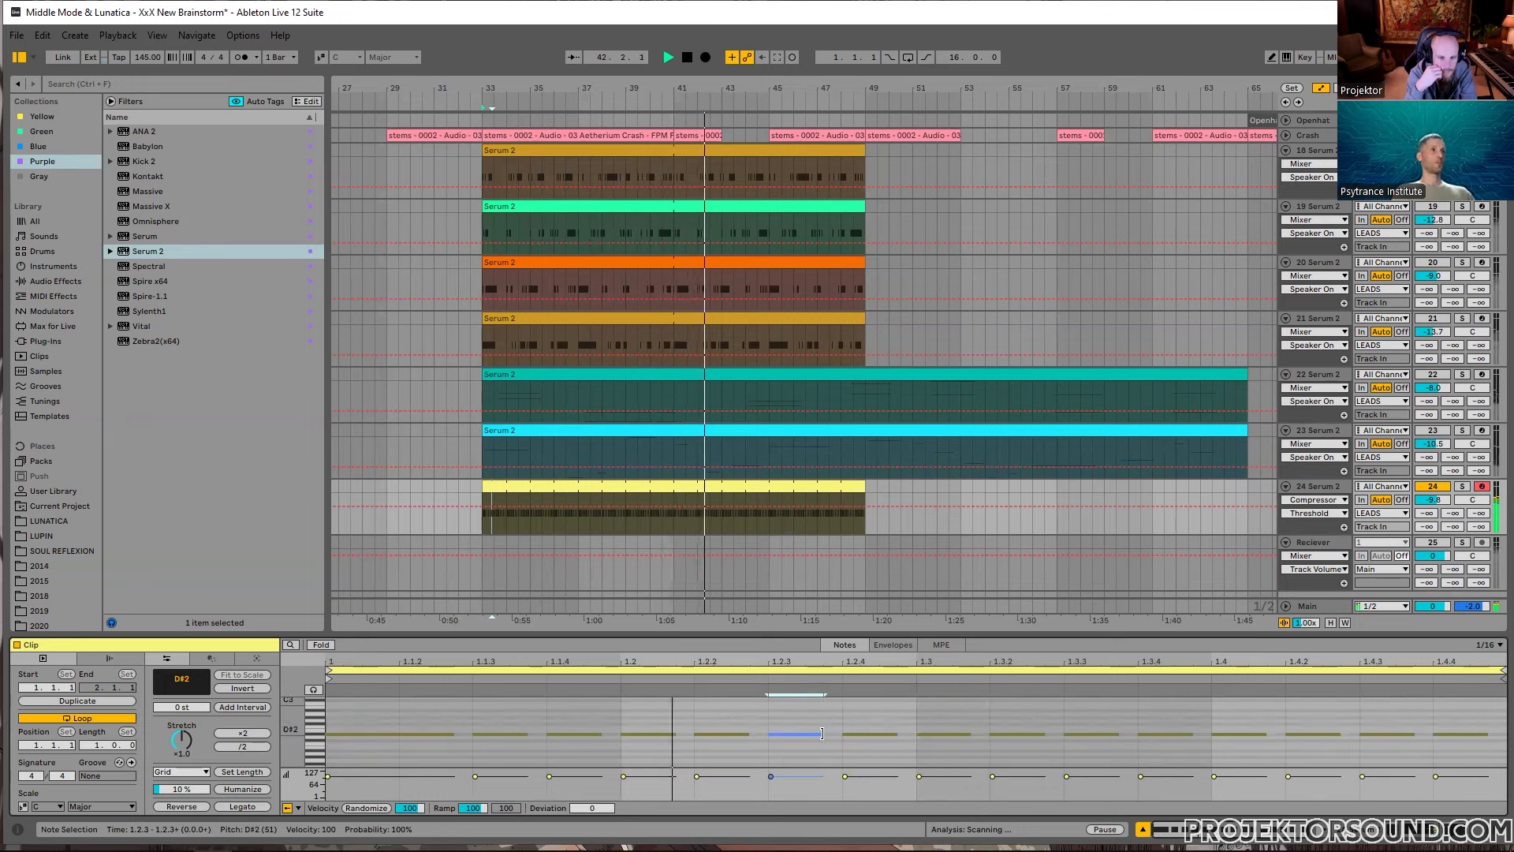
pyautogui.moveTo(824, 733); pyautogui.dragTo(843, 732)
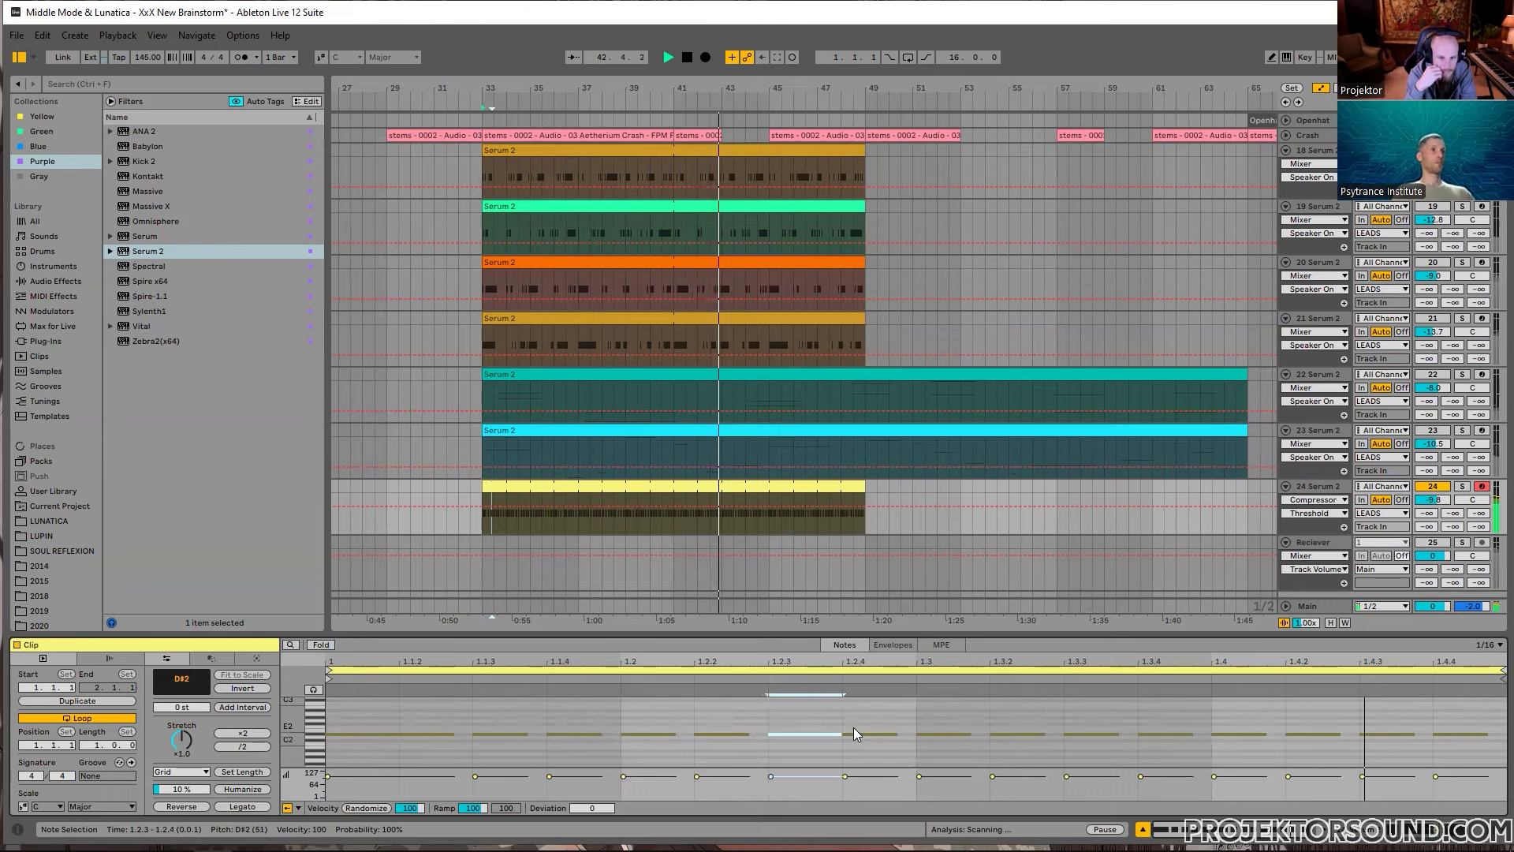
pyautogui.click(968, 733)
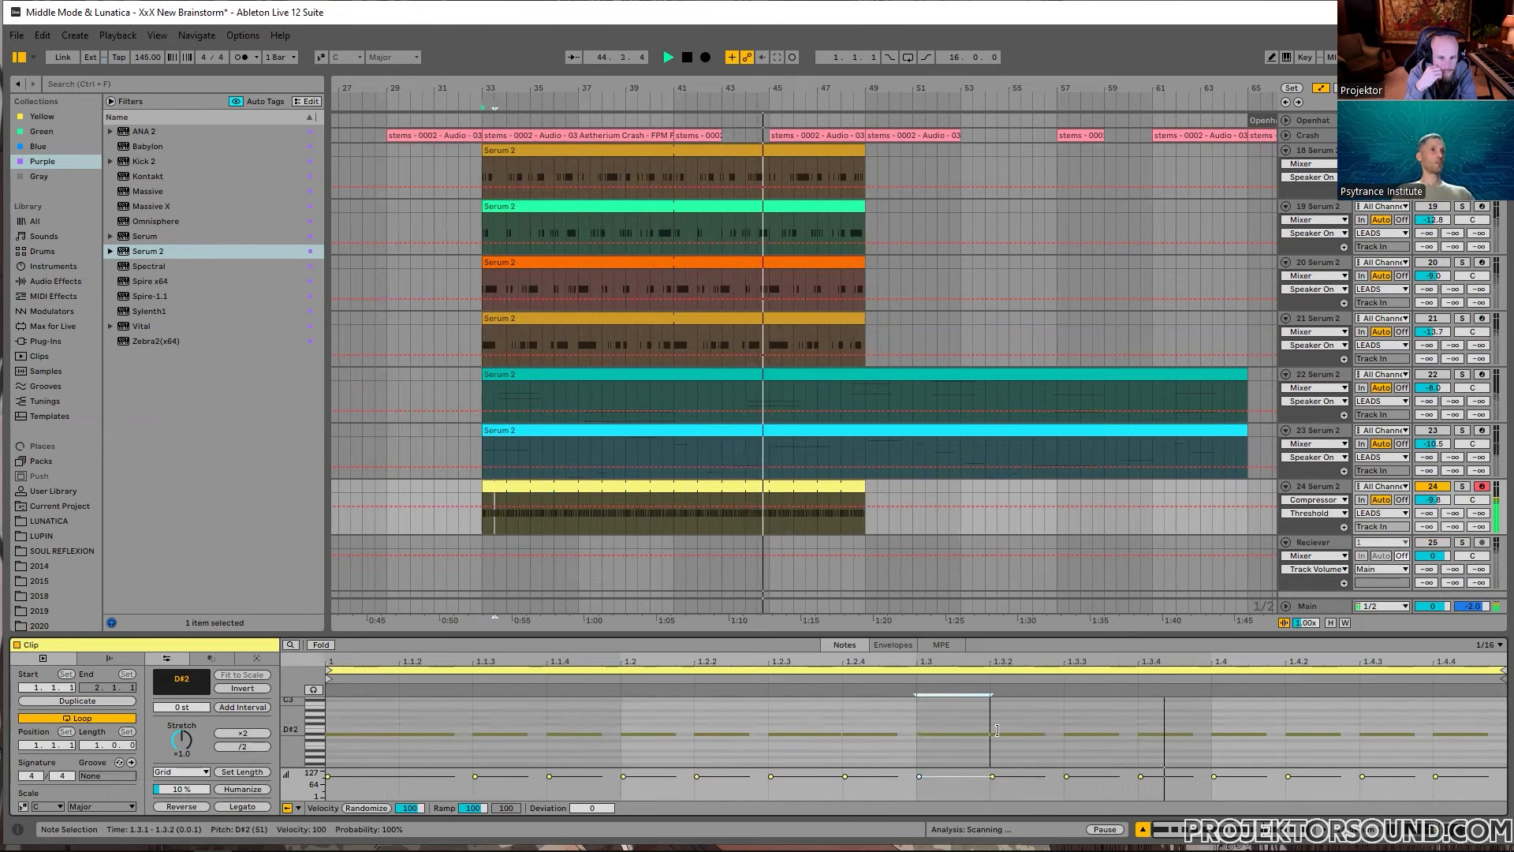
pyautogui.moveTo(972, 733); pyautogui.dragTo(991, 733)
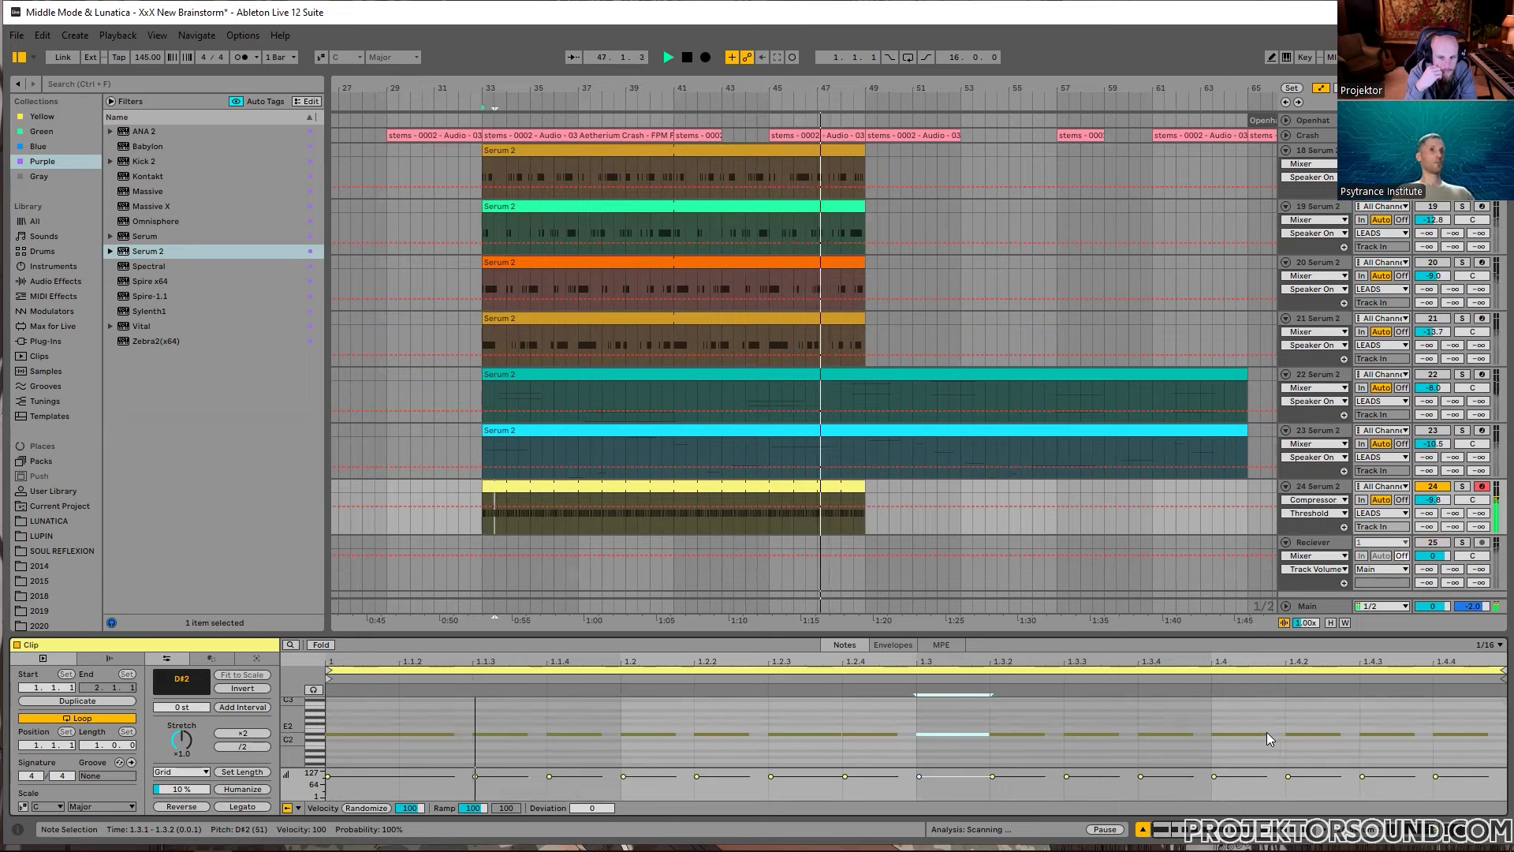
pyautogui.click(1377, 733)
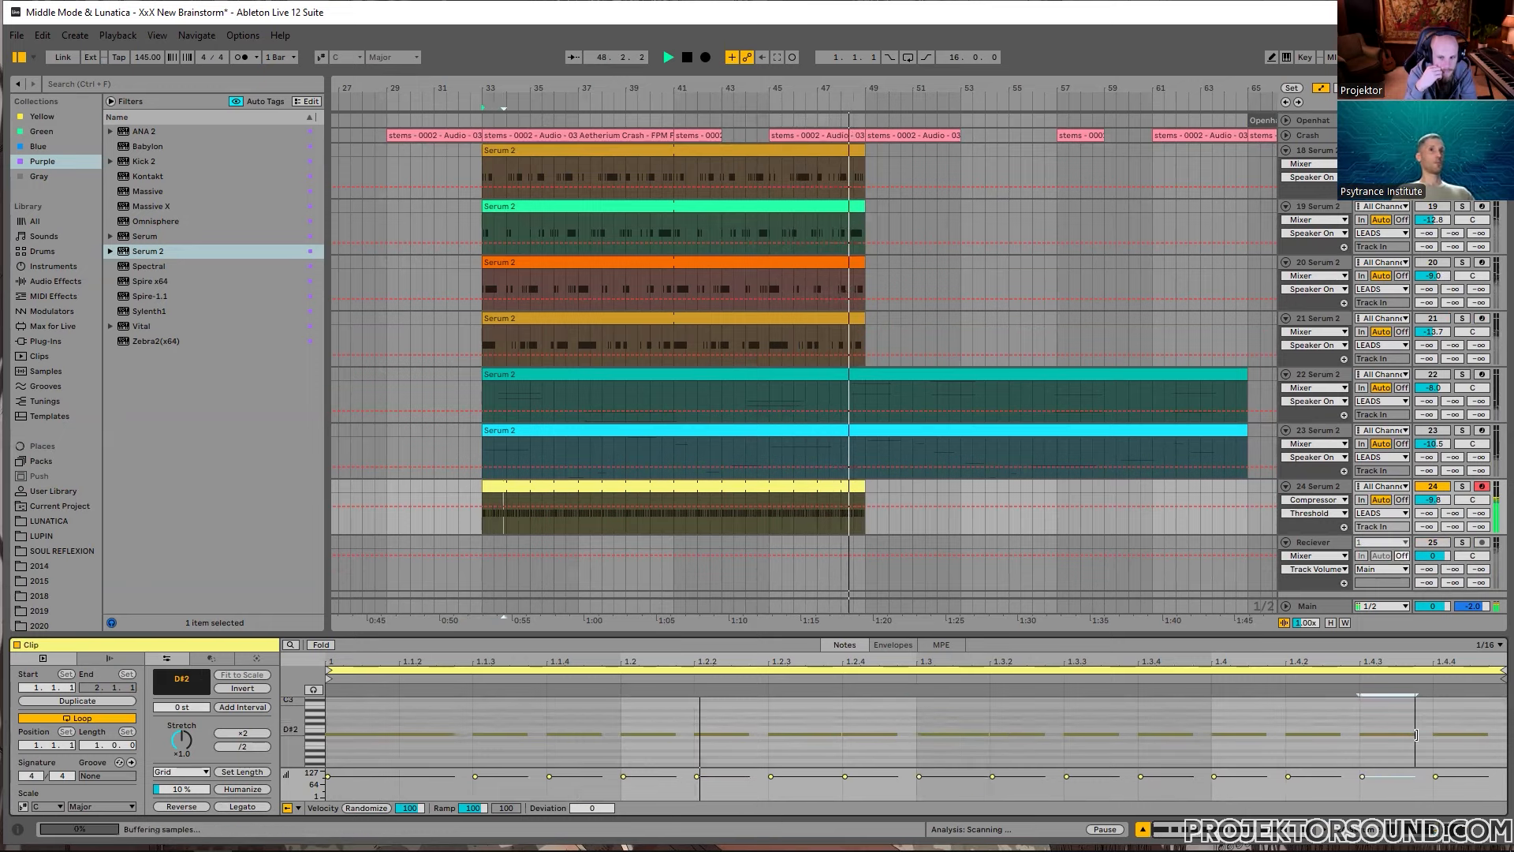
pyautogui.moveTo(1414, 733); pyautogui.dragTo(1500, 731)
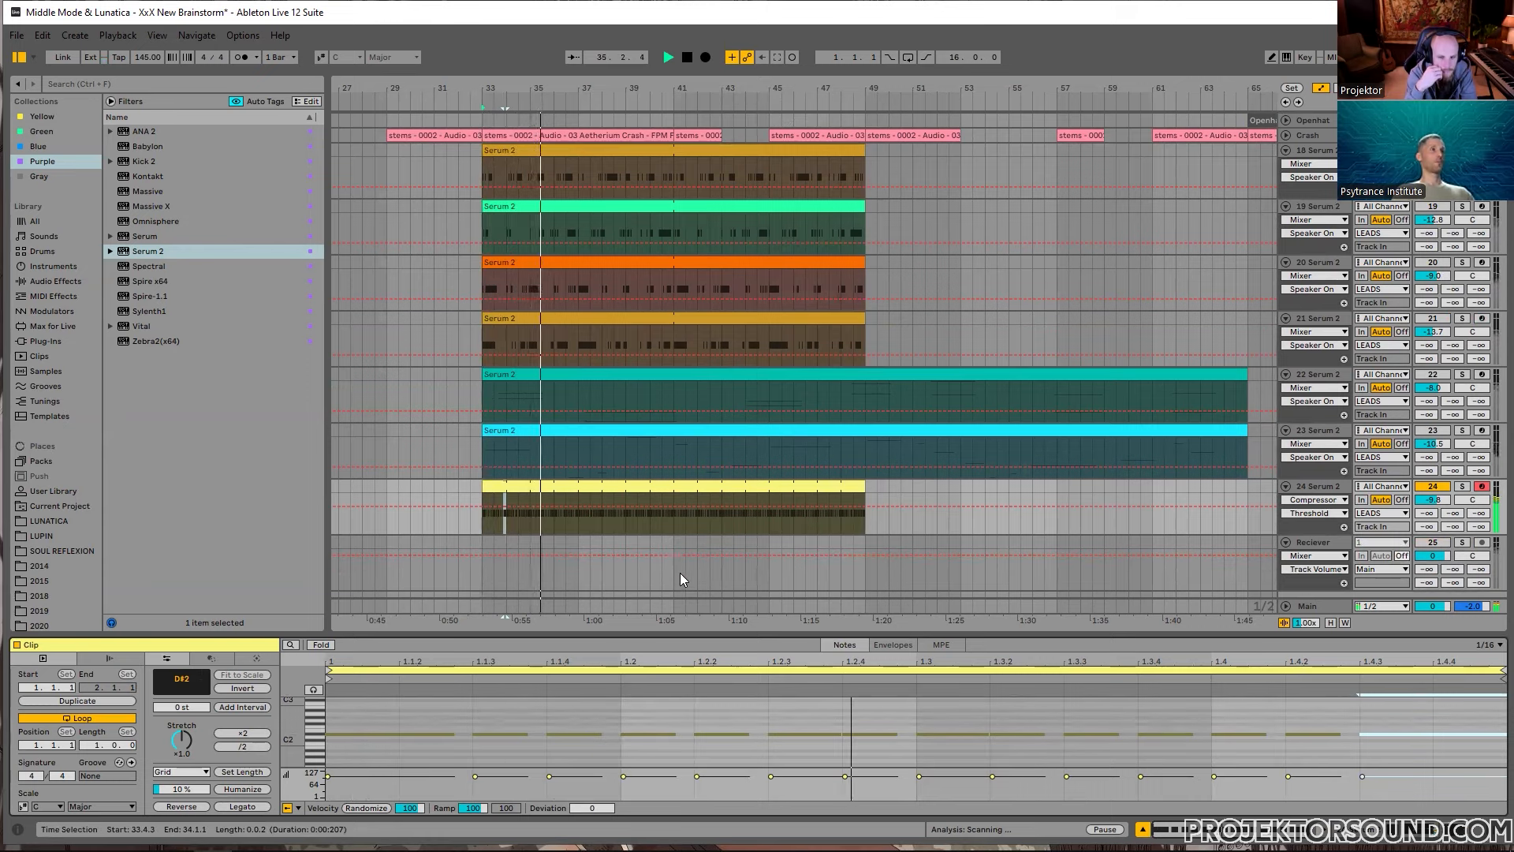
# Step: Expose the FREEZE, MAD LFO, MAGIC RESO and OVERDRIVE macros of track 24's Serum 2 as configured device parameters
pyautogui.doubleClick(1328, 485)
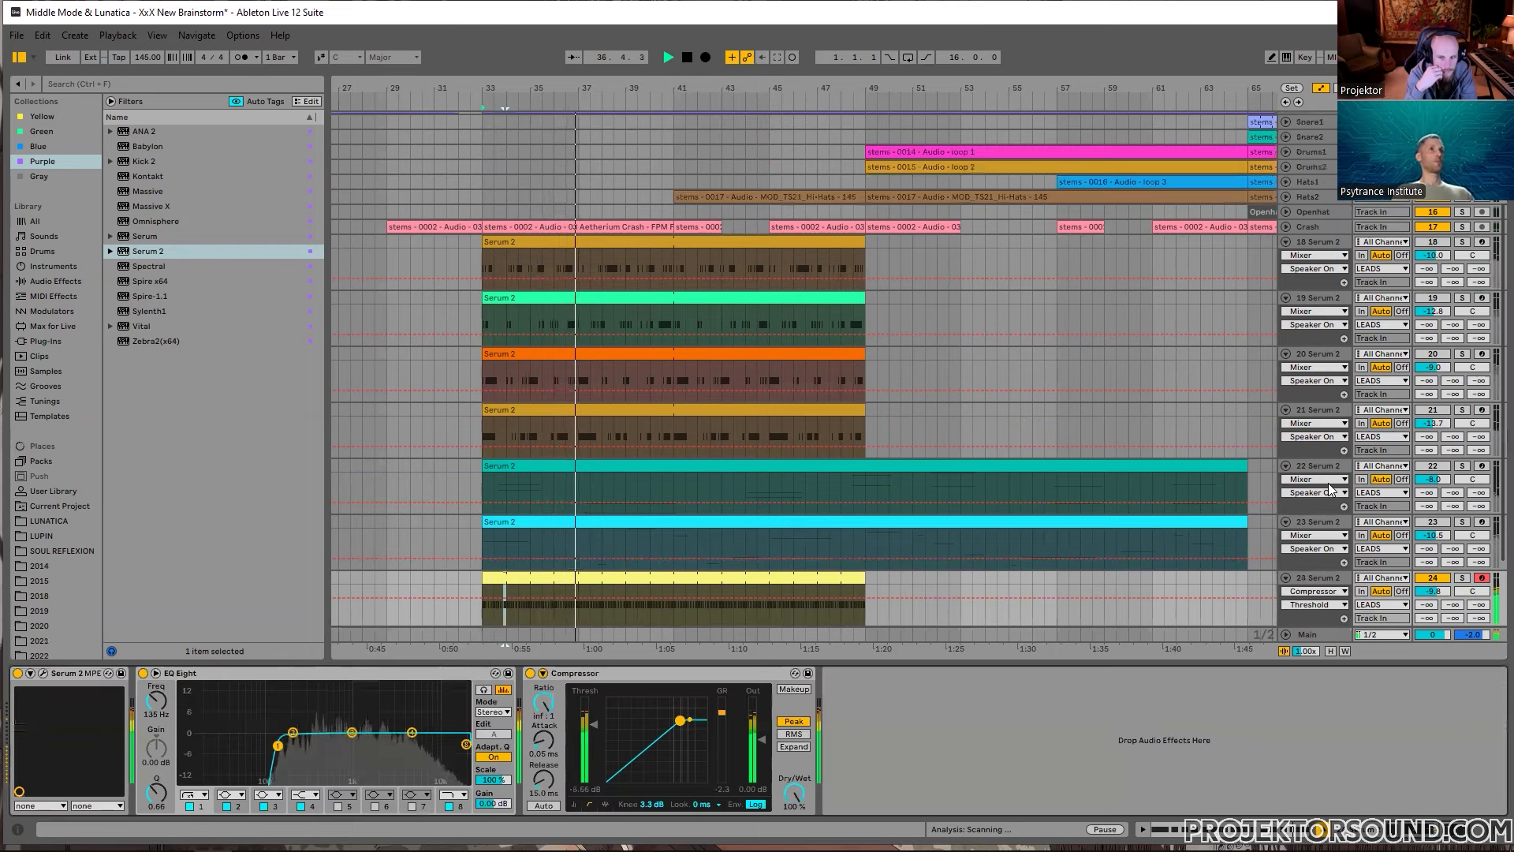
pyautogui.click(29, 675)
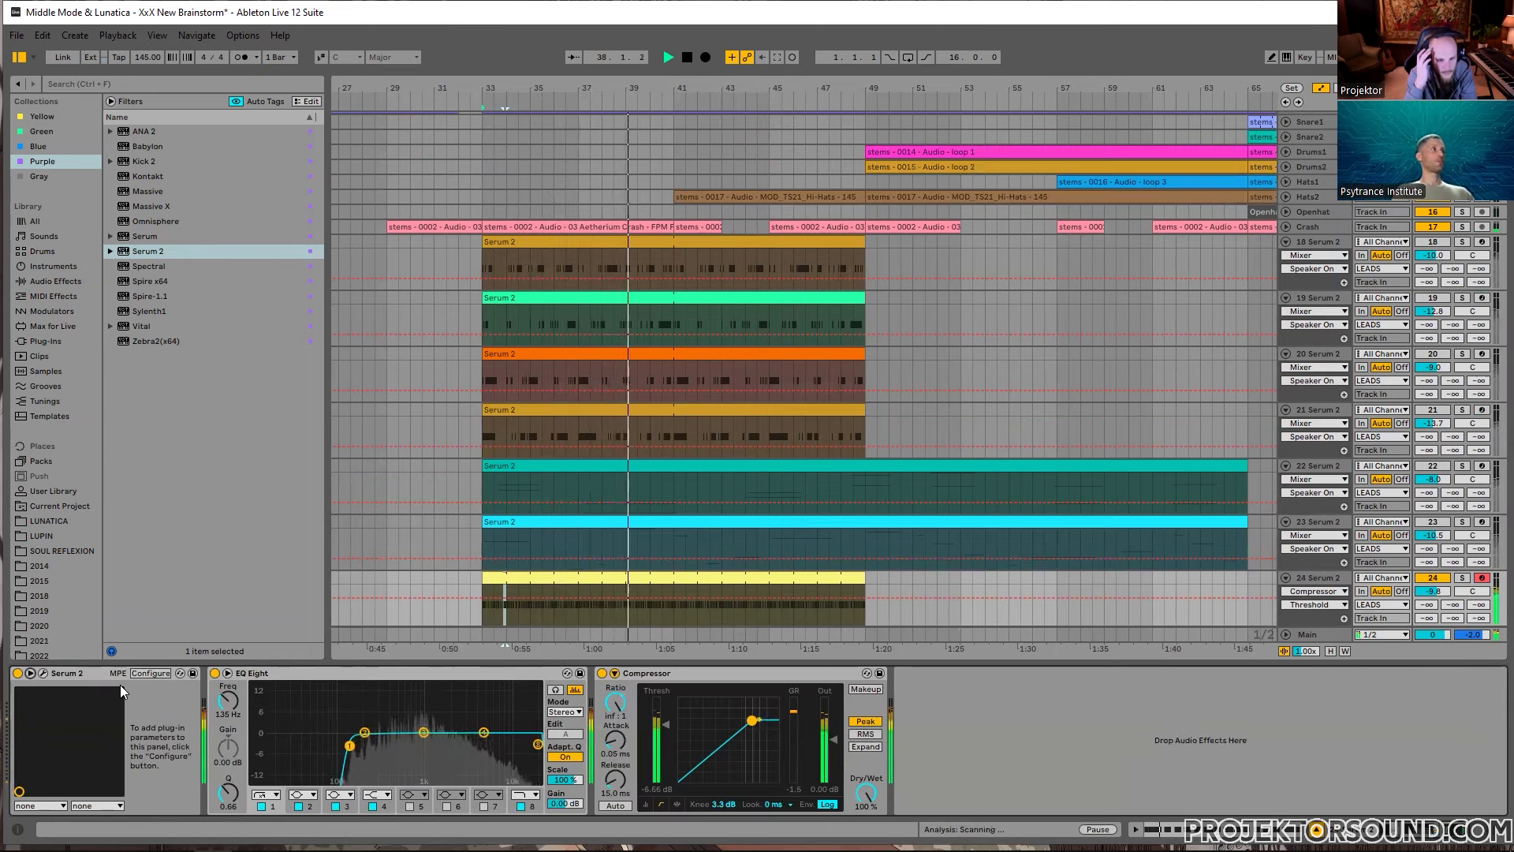
pyautogui.click(41, 673)
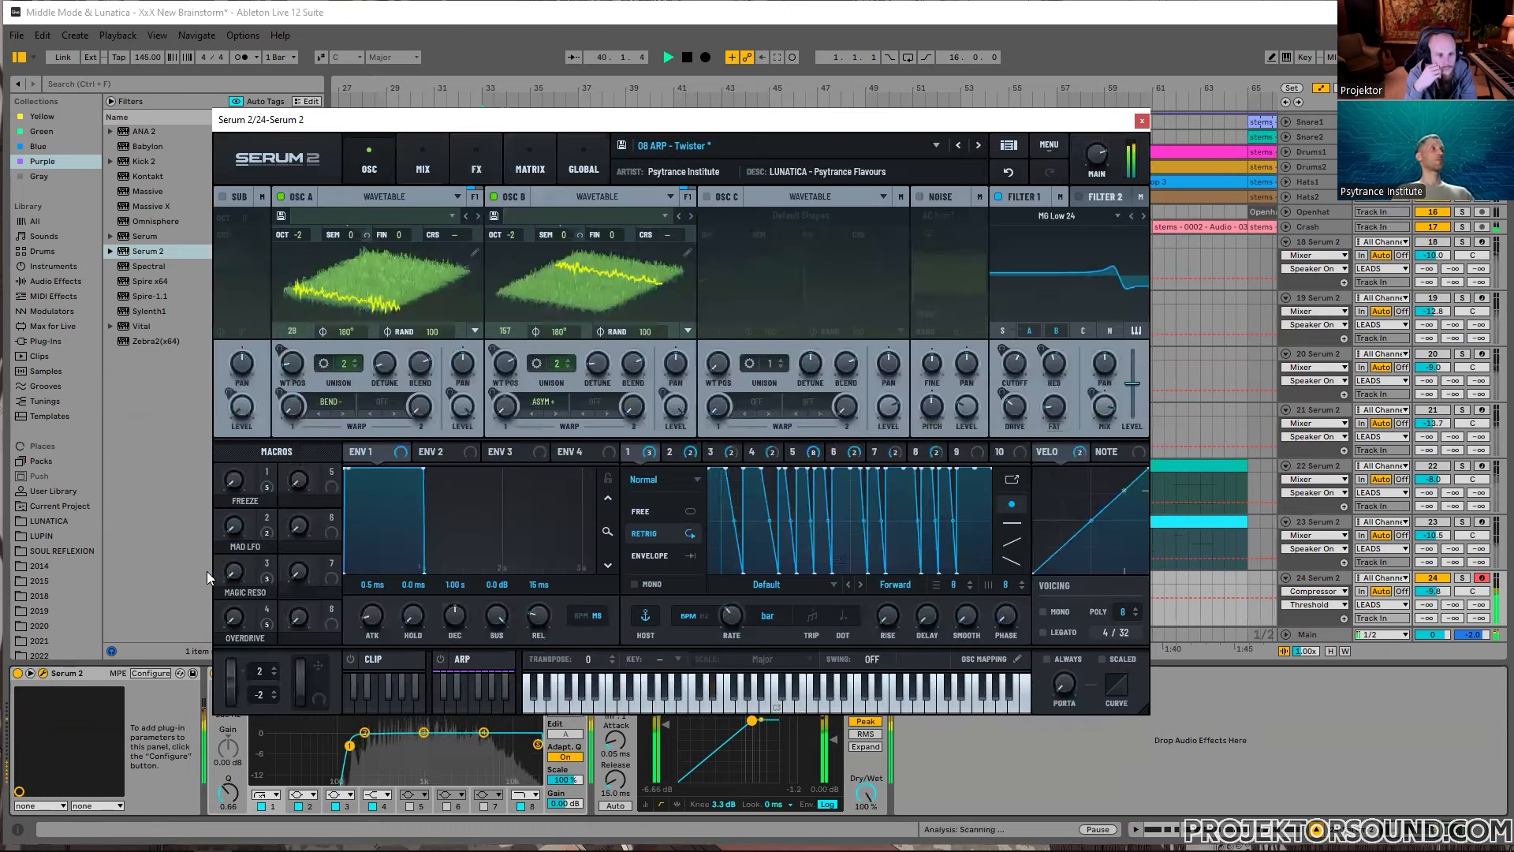
pyautogui.click(232, 476)
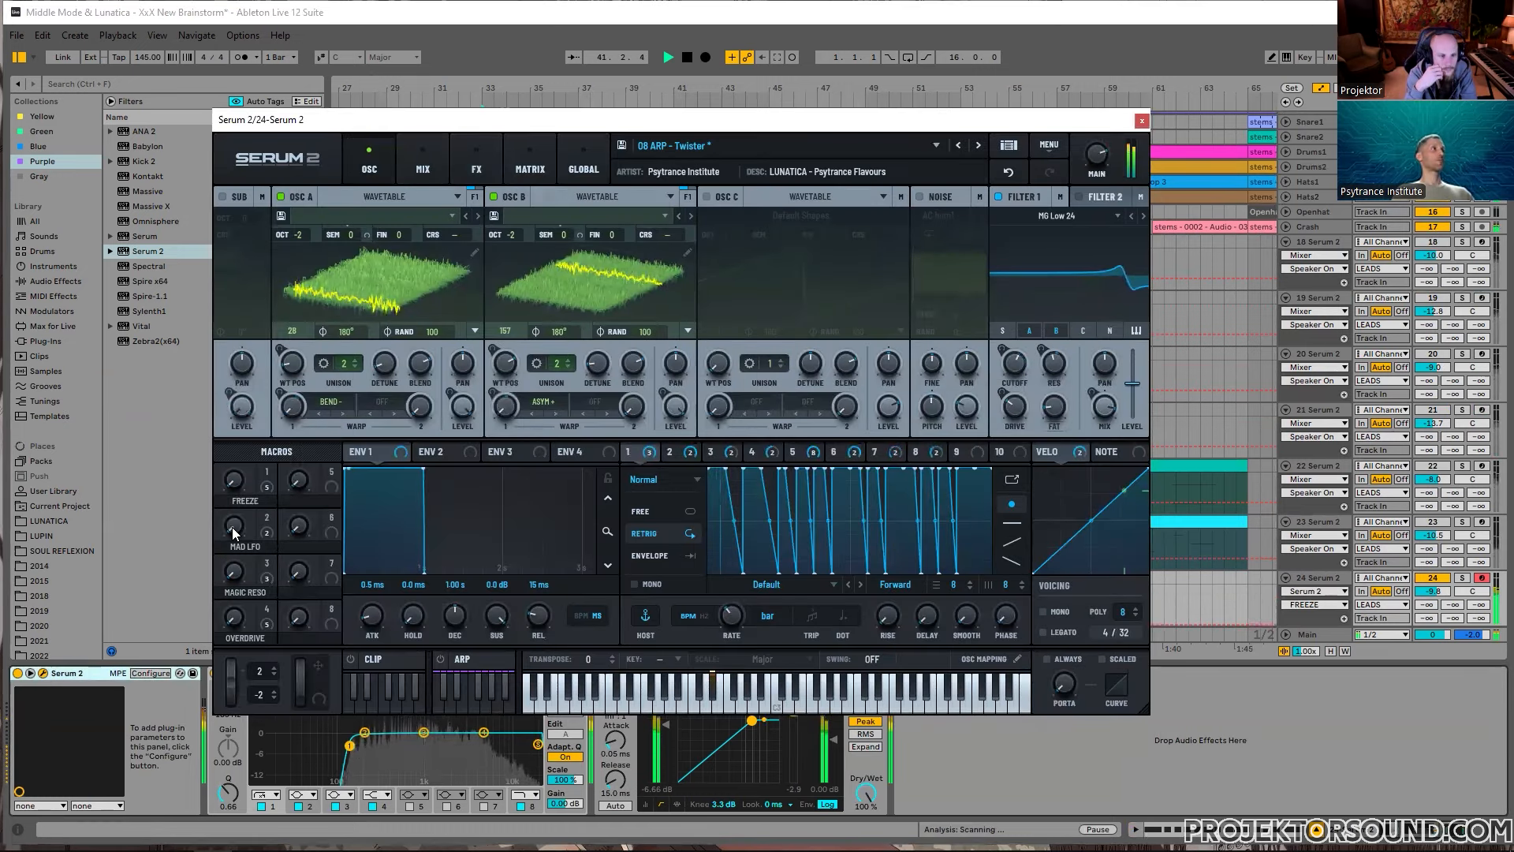
pyautogui.click(170, 672)
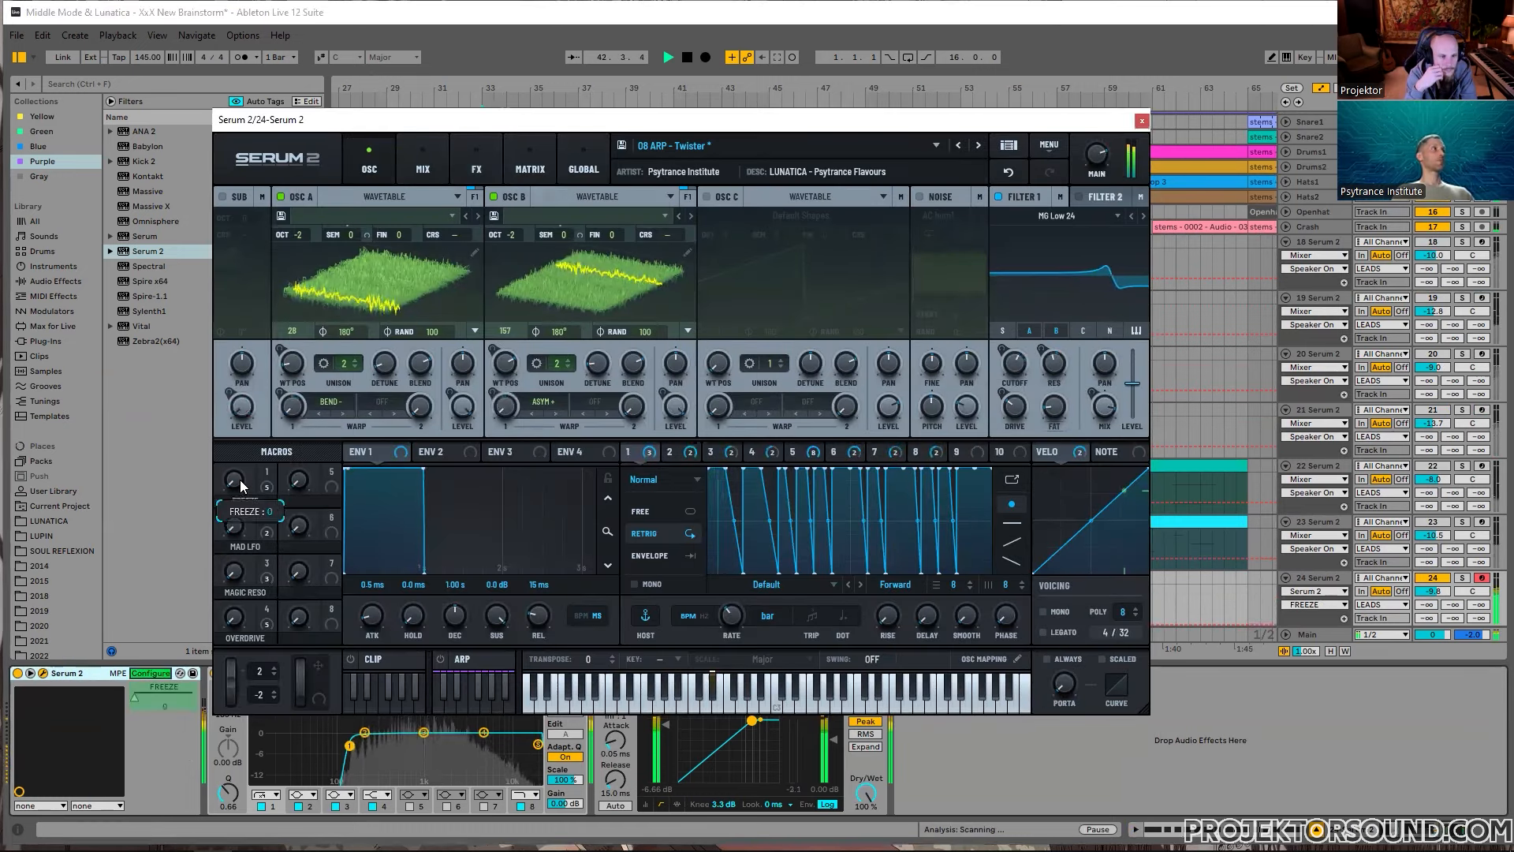
pyautogui.click(233, 479)
pyautogui.click(234, 526)
pyautogui.click(235, 572)
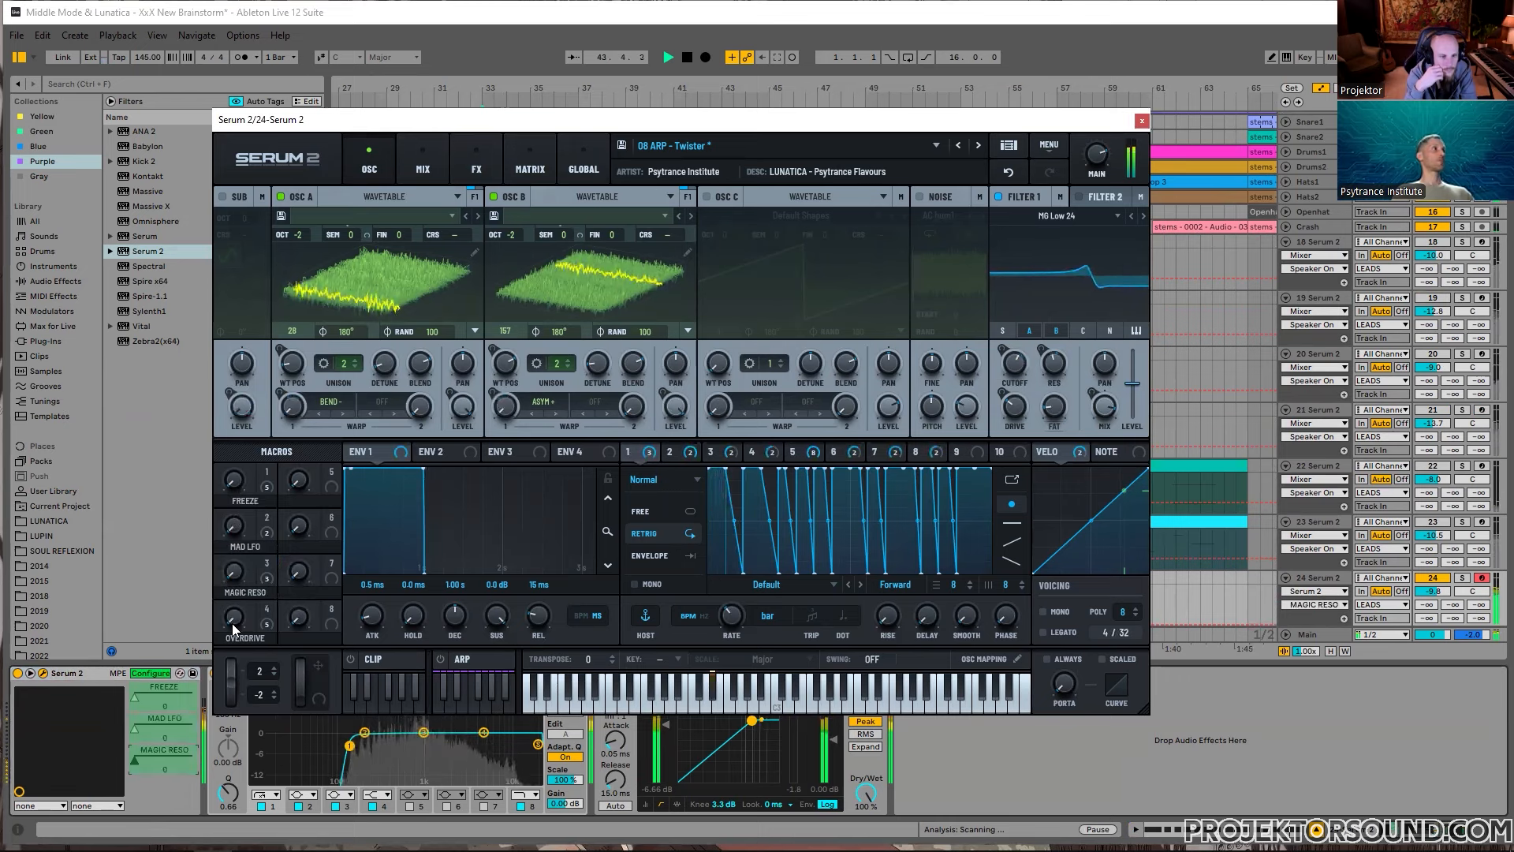
pyautogui.click(233, 625)
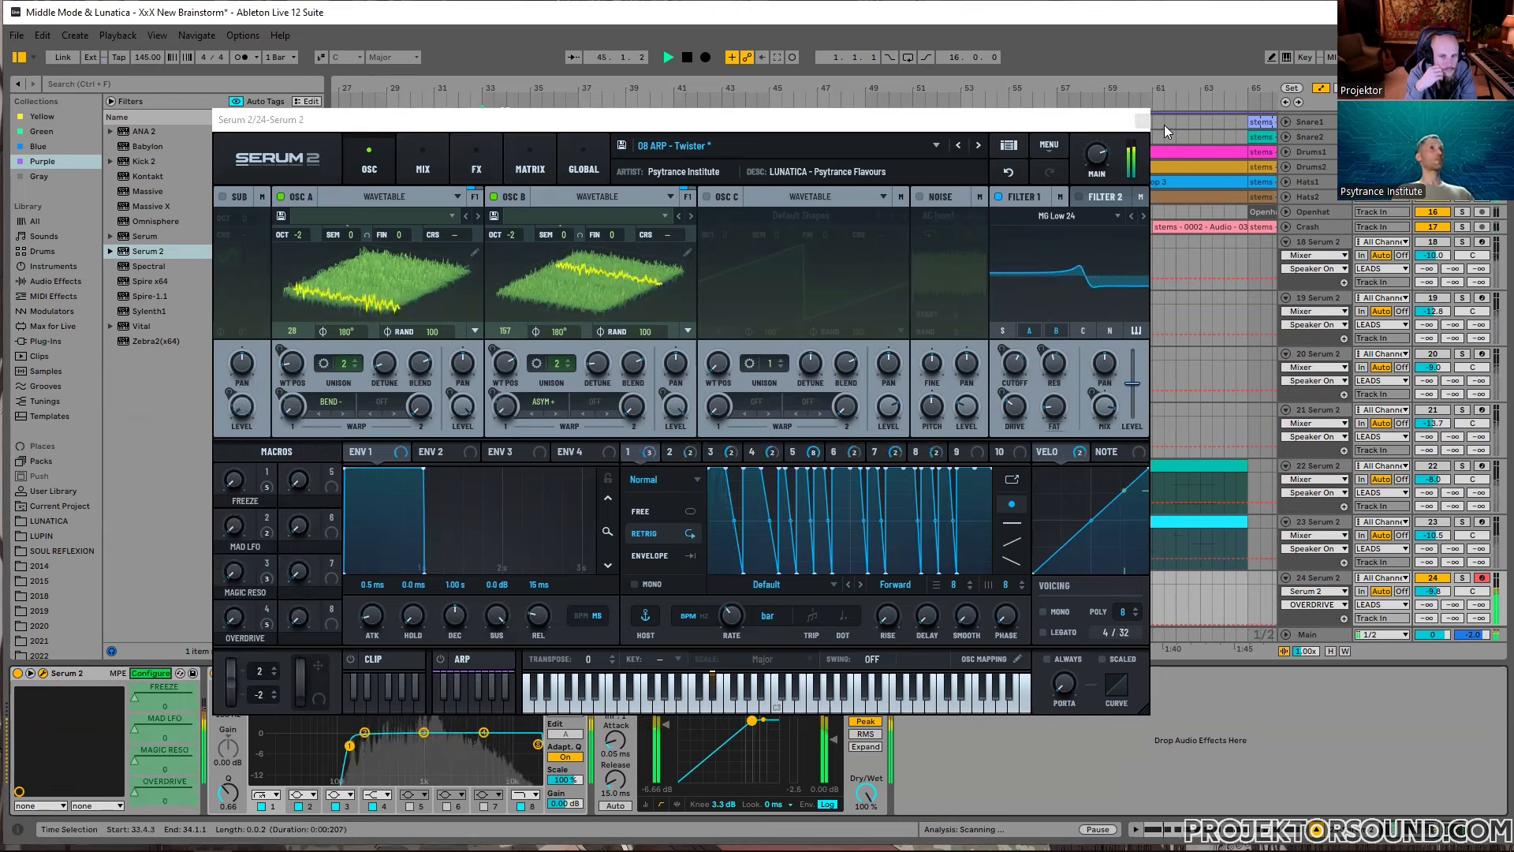
pyautogui.click(146, 673)
pyautogui.click(148, 675)
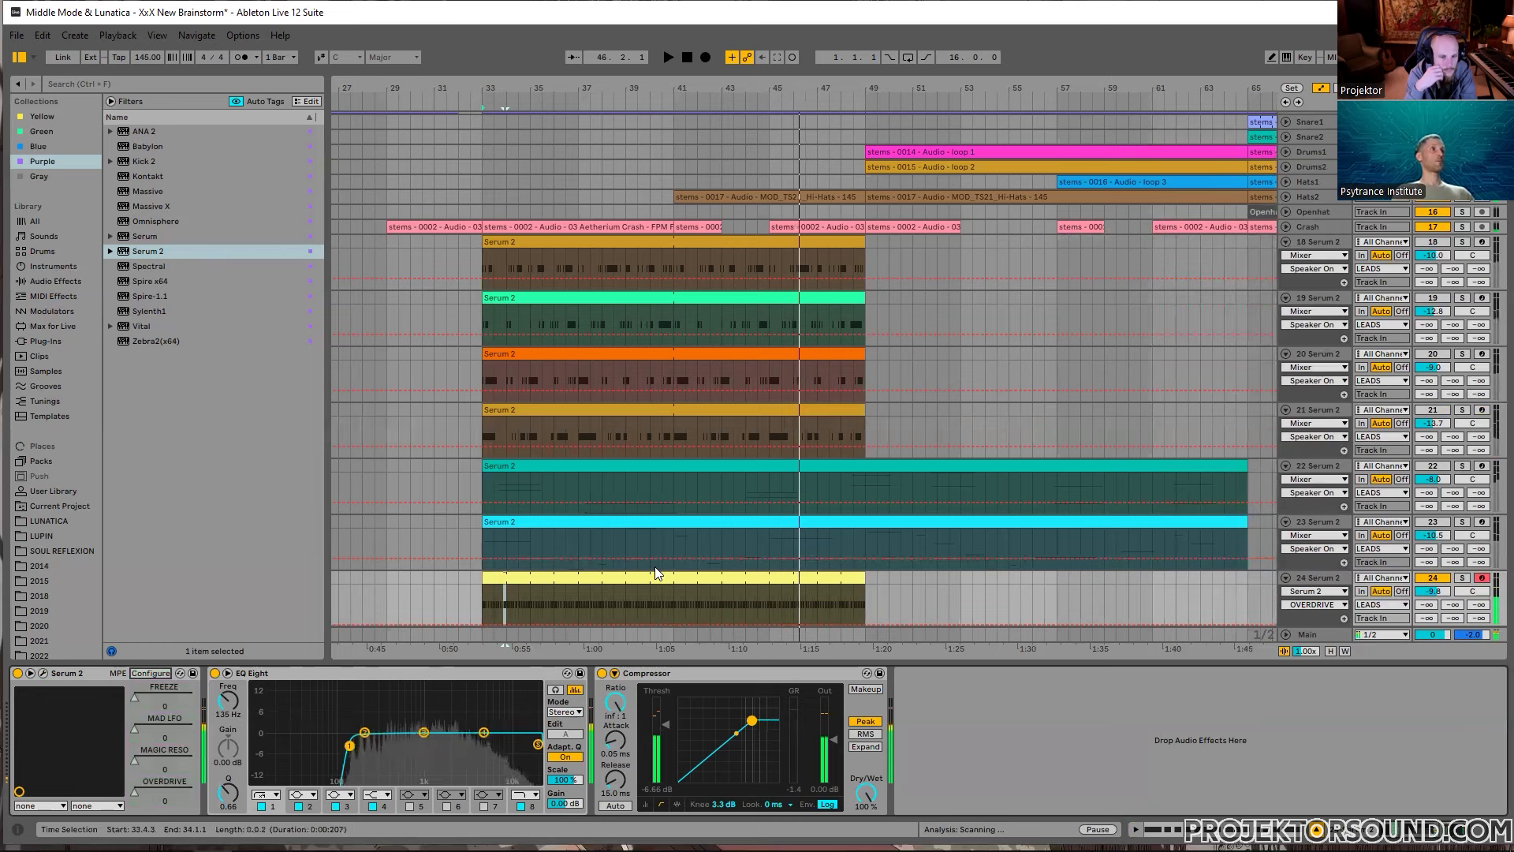
# Step: Stop playback and consolidate the first two bars of track 24's pattern, from 33.1.1 to 35.1.1, into one clip
pyautogui.press('space')
pyautogui.doubleClick(632, 577)
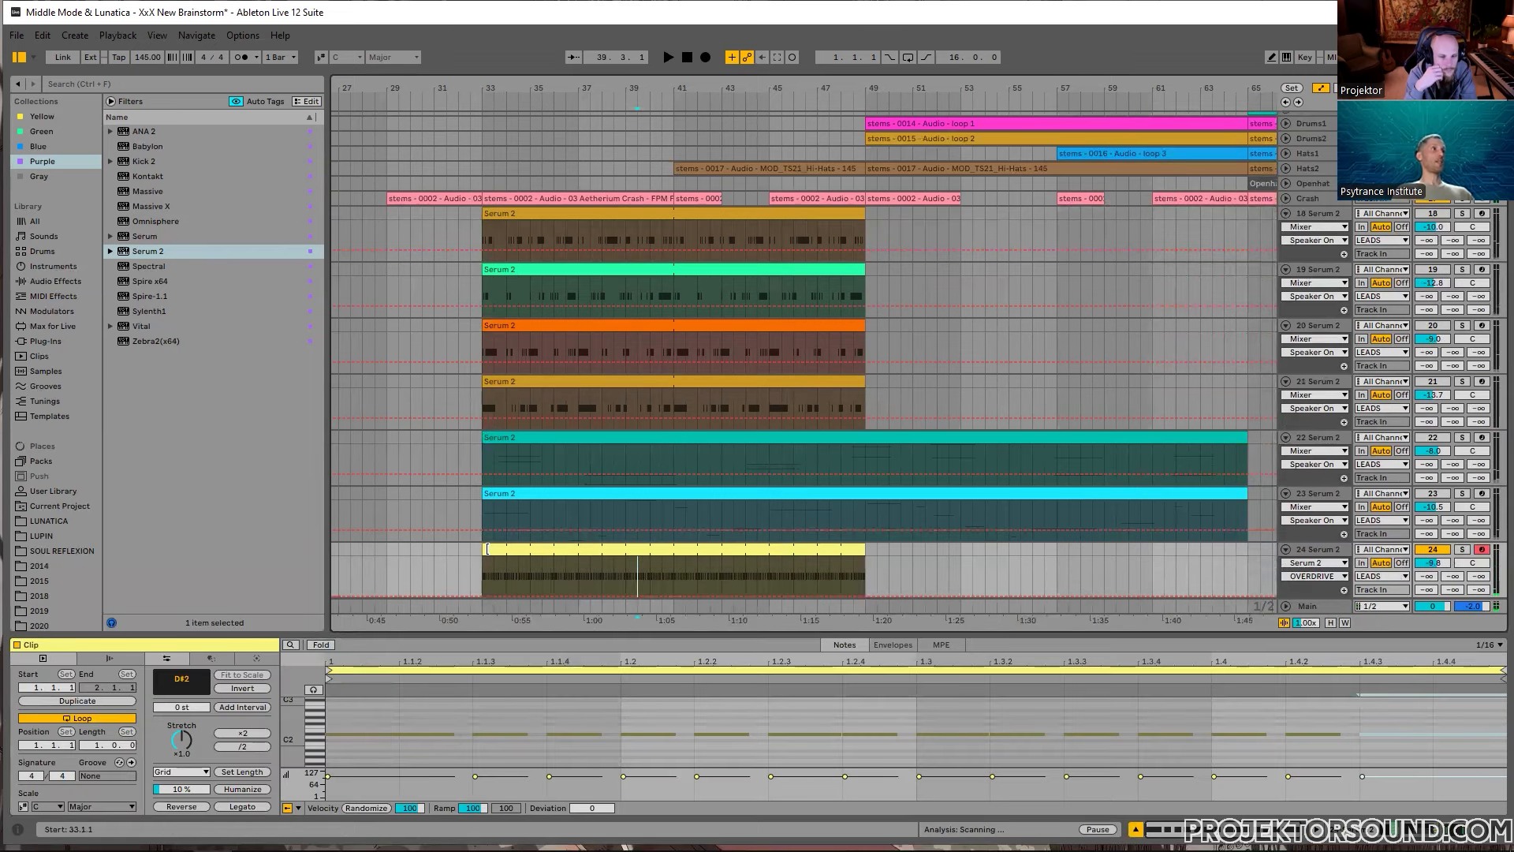
pyautogui.click(487, 550)
pyautogui.click(486, 569)
pyautogui.press('+')
pyautogui.press('space')
pyautogui.press('+')
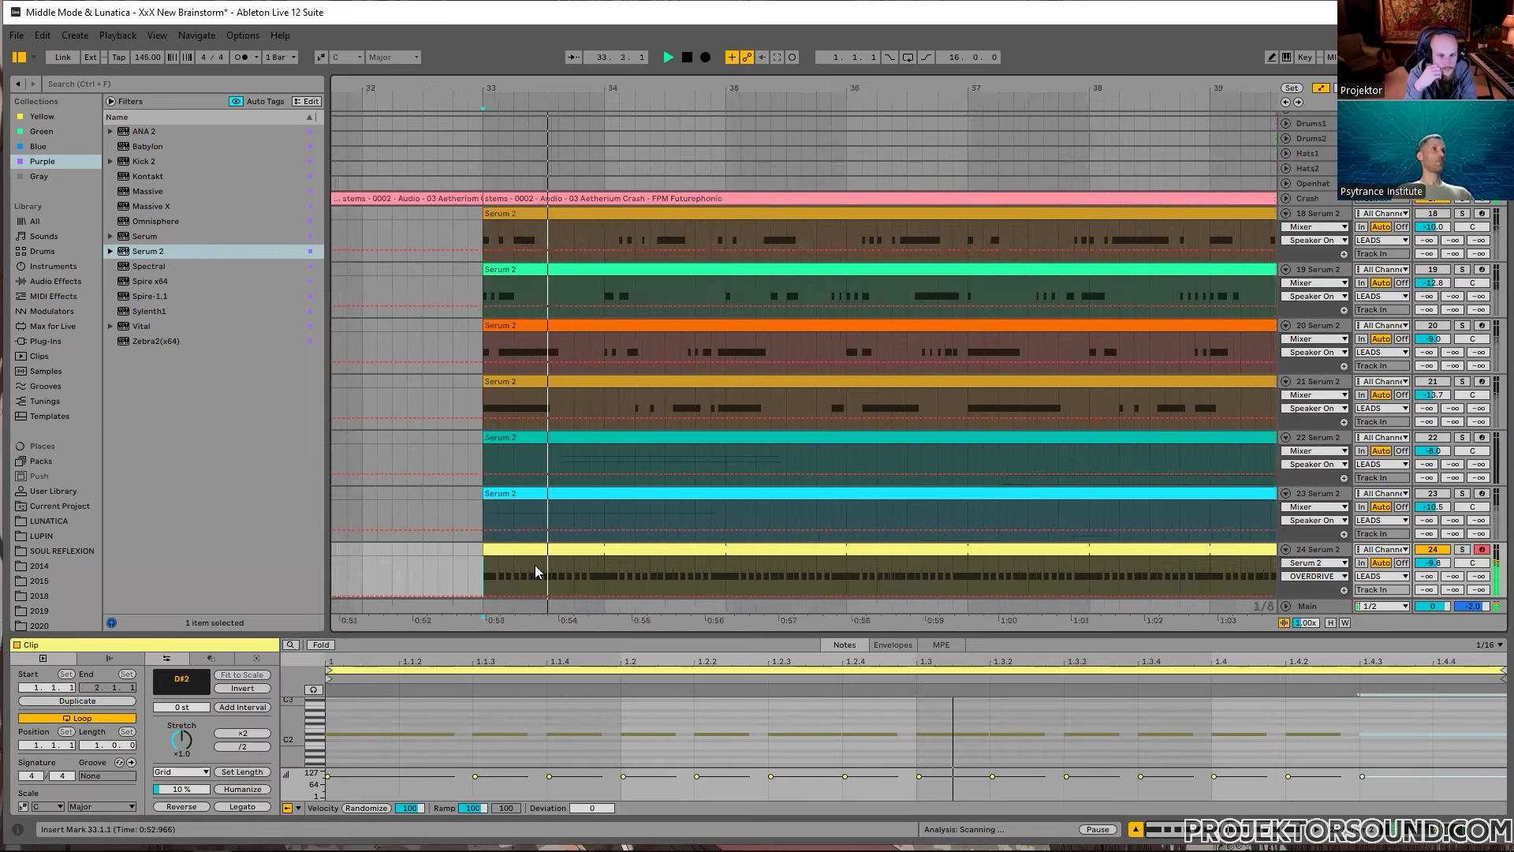
pyautogui.press('-')
pyautogui.press('space')
pyautogui.moveTo(620, 566); pyautogui.dragTo(491, 550)
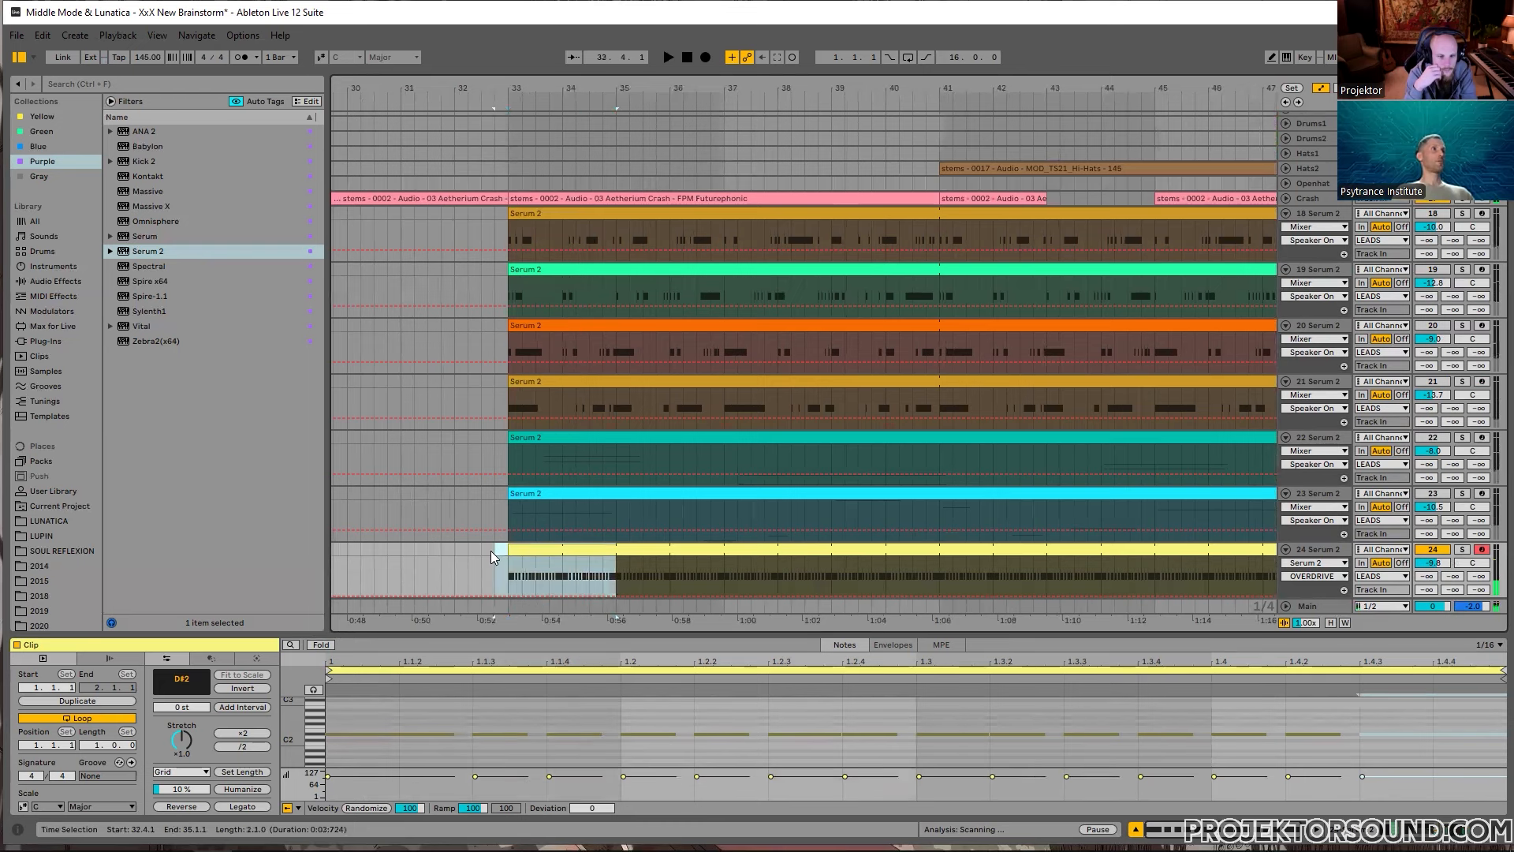
pyautogui.hotkey('ctrl', 'e')
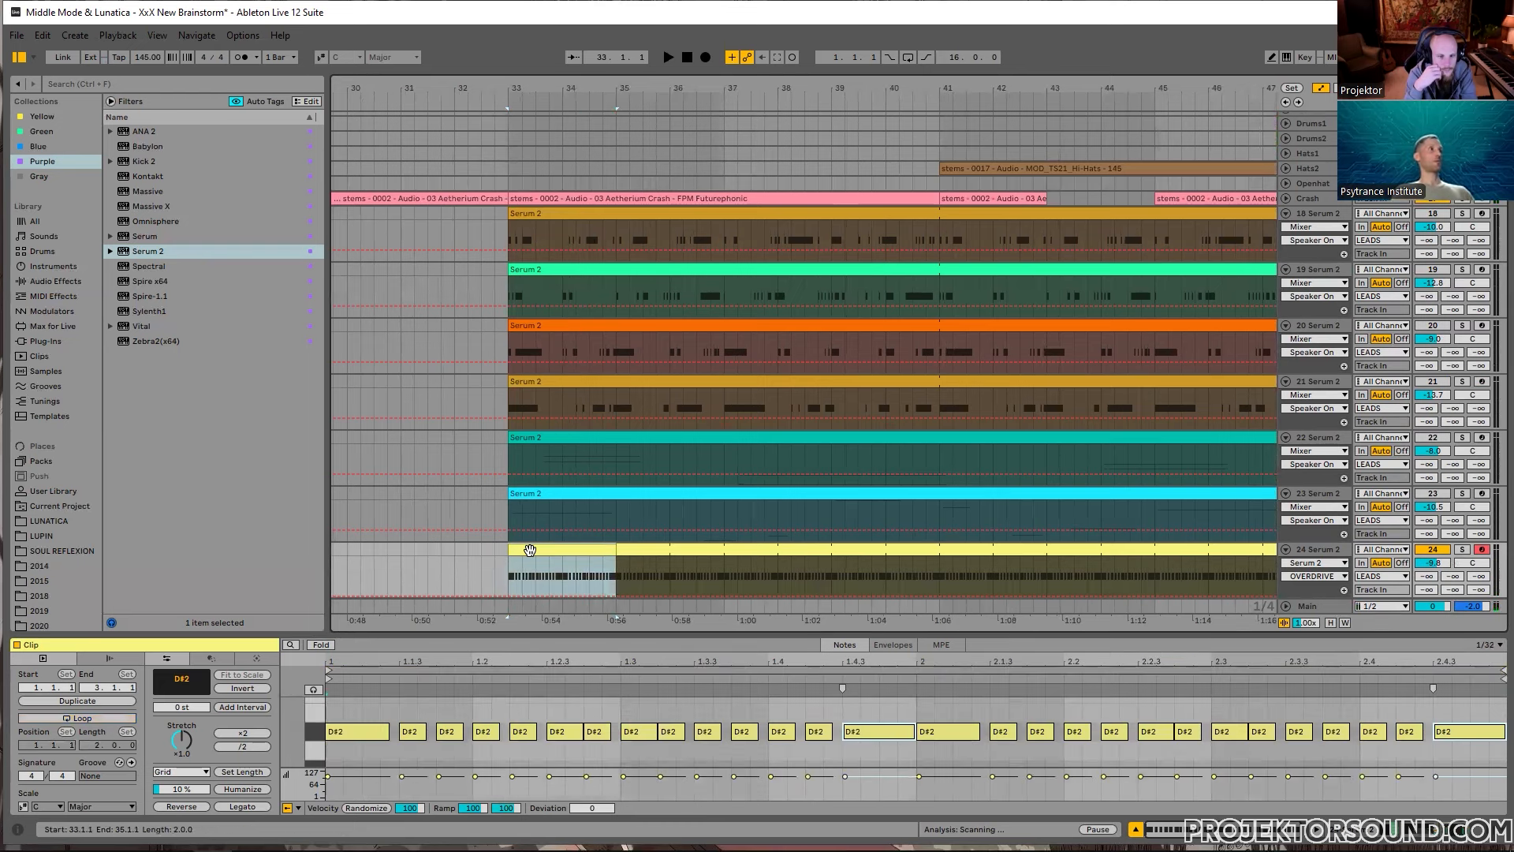
# Step: Extend the two-bar clip on track 24 to bar 49, turn on its loop, and start playback
pyautogui.press('-')
pyautogui.moveTo(572, 549); pyautogui.dragTo(907, 550)
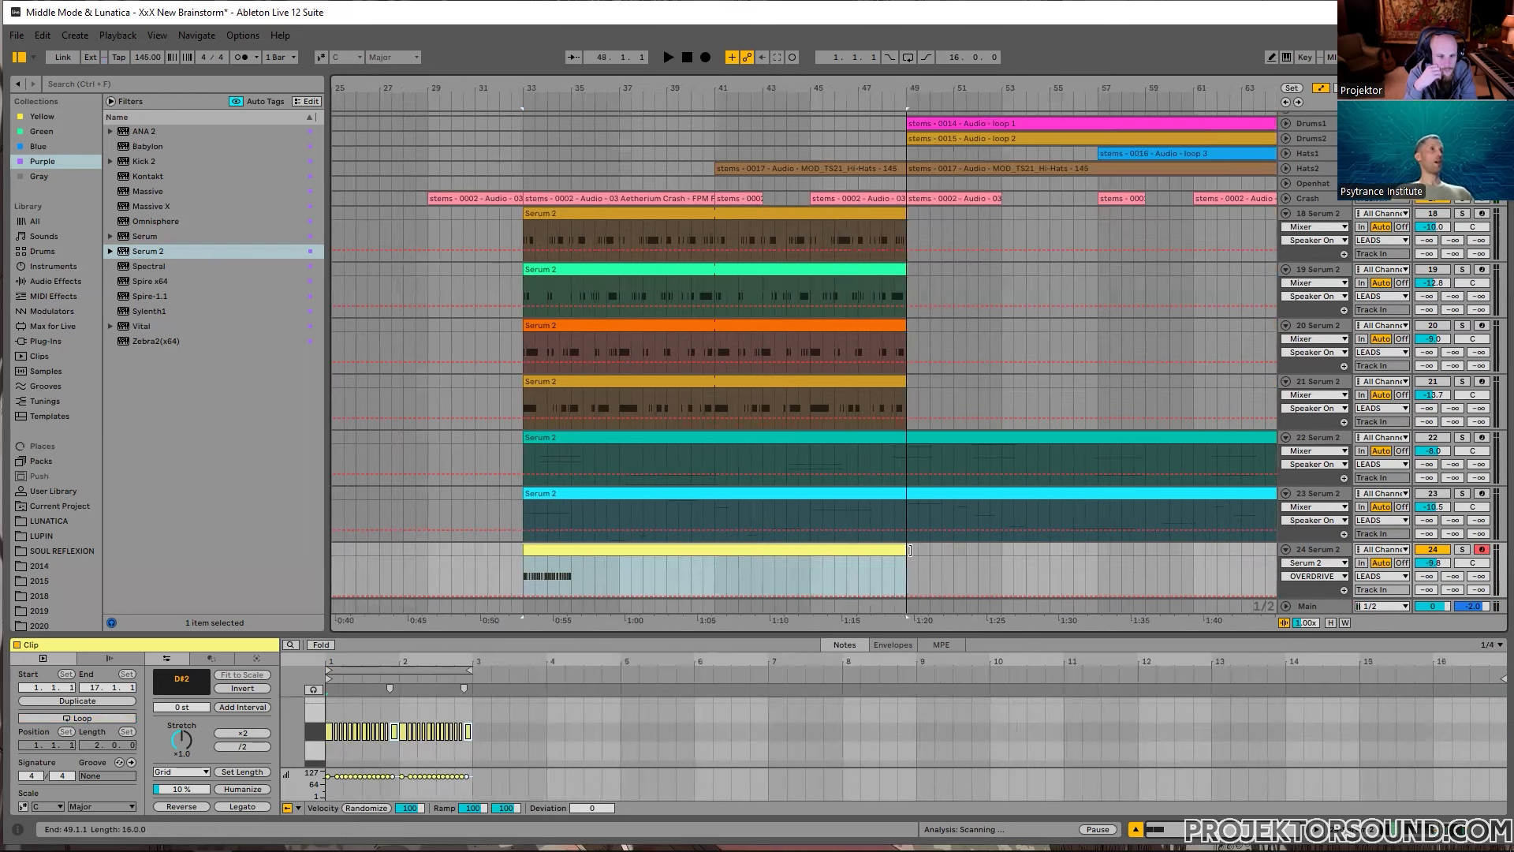
pyautogui.click(68, 717)
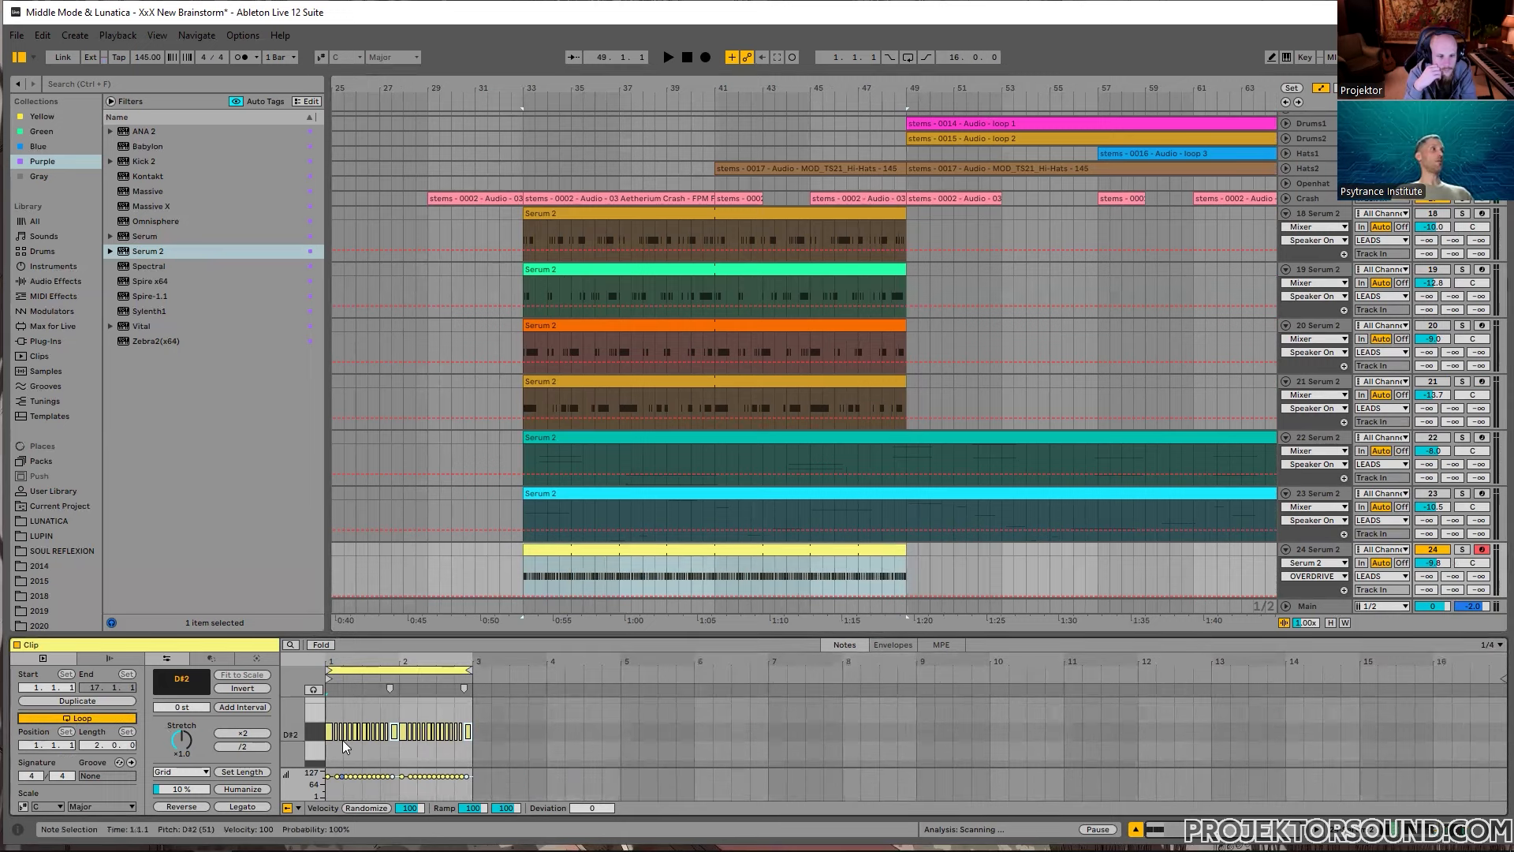
pyautogui.press('+')
pyautogui.press('+')
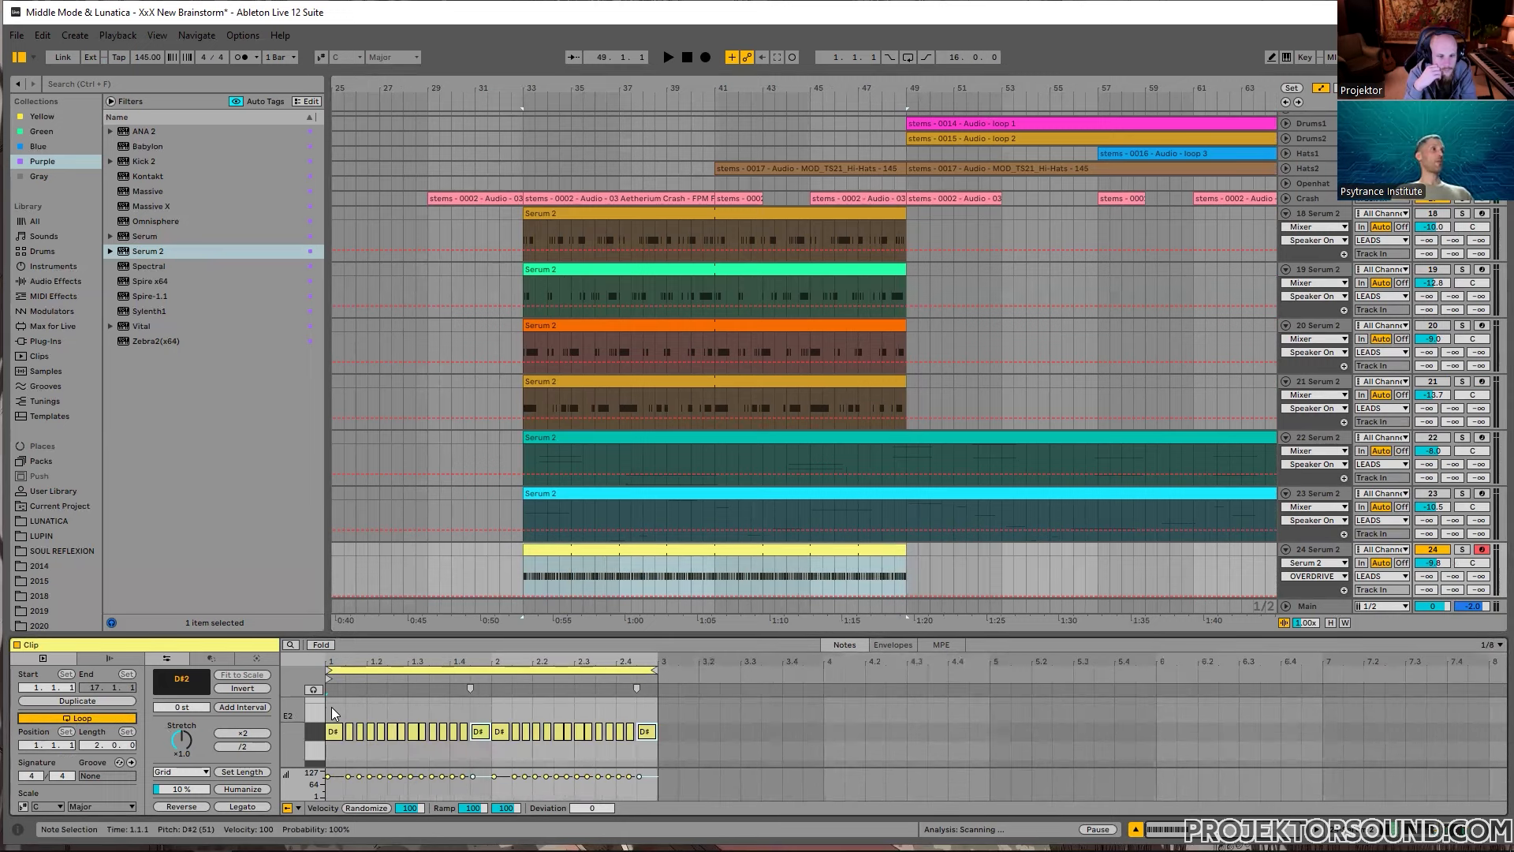
pyautogui.press('space')
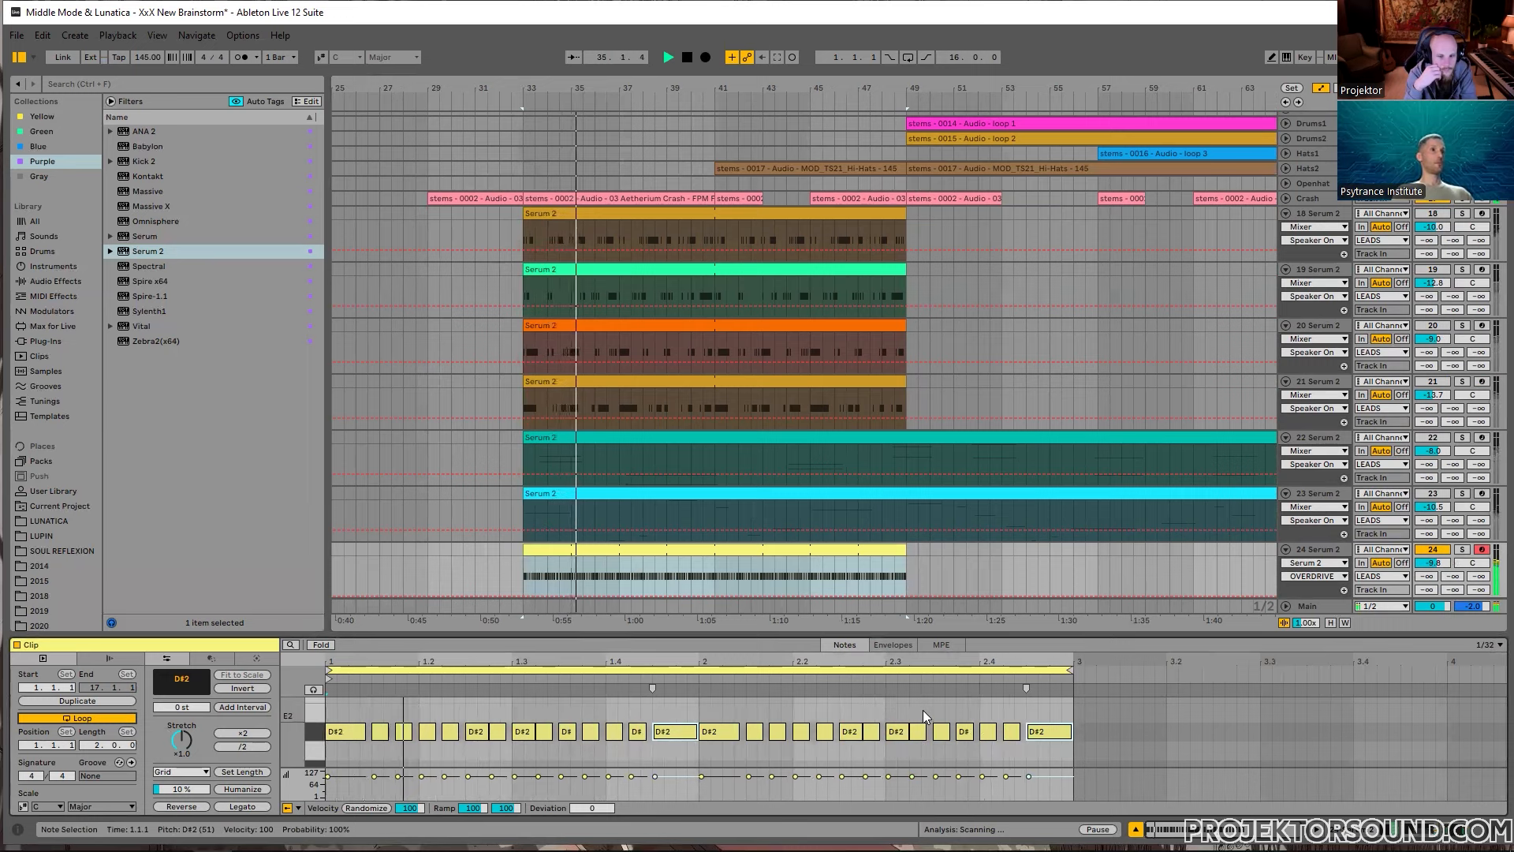
pyautogui.click(898, 705)
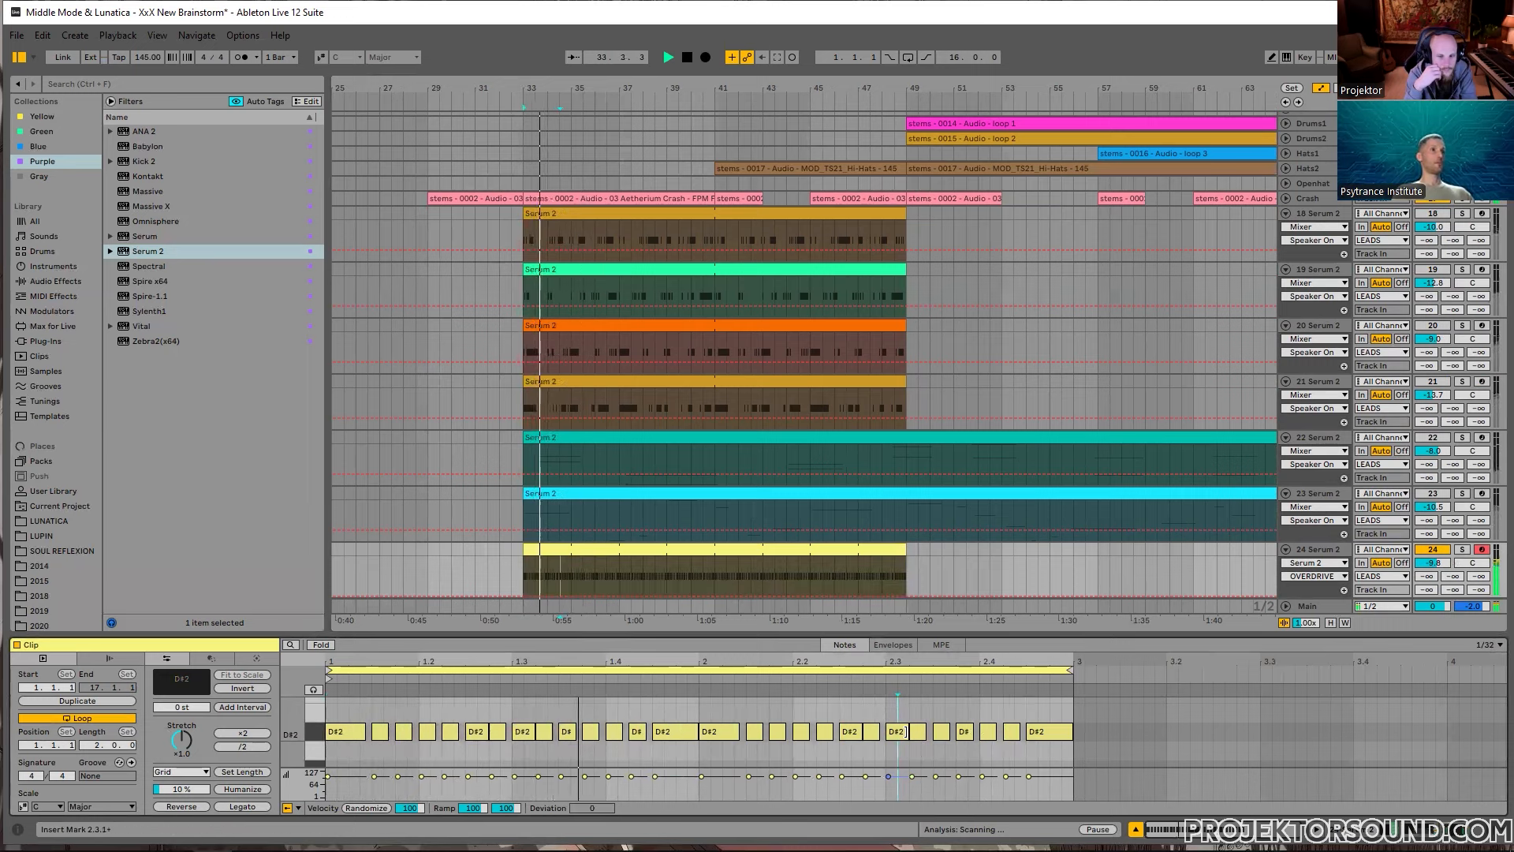
pyautogui.moveTo(906, 731); pyautogui.dragTo(955, 731)
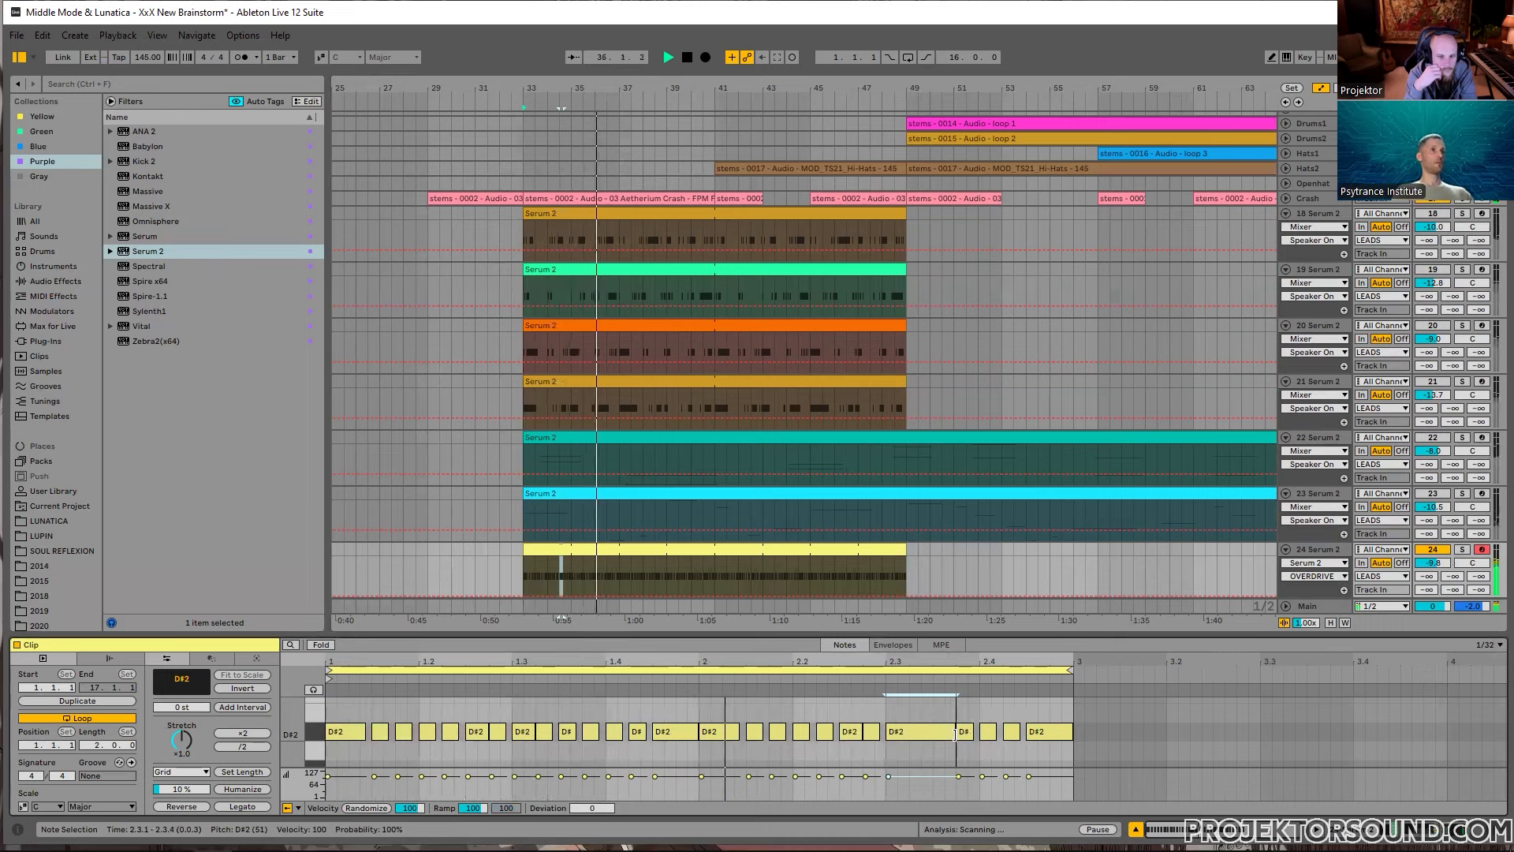
pyautogui.hotkey('ctrl', 'z')
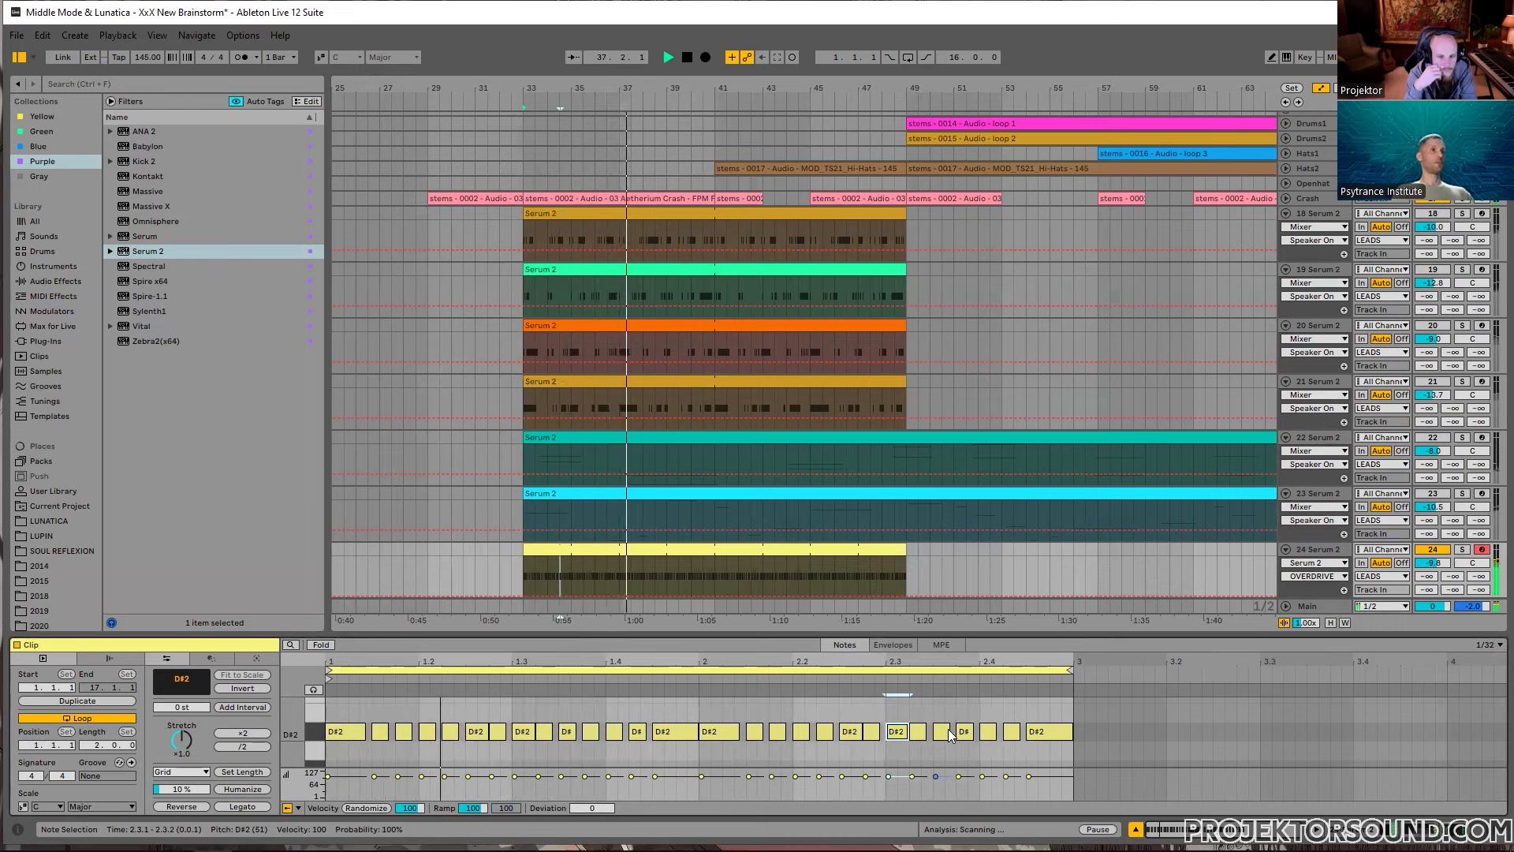
# Step: Lengthen the D#2 notes at 2.1.4 and 2.4.1 in track 24's clip to full sixteenths
pyautogui.click(783, 731)
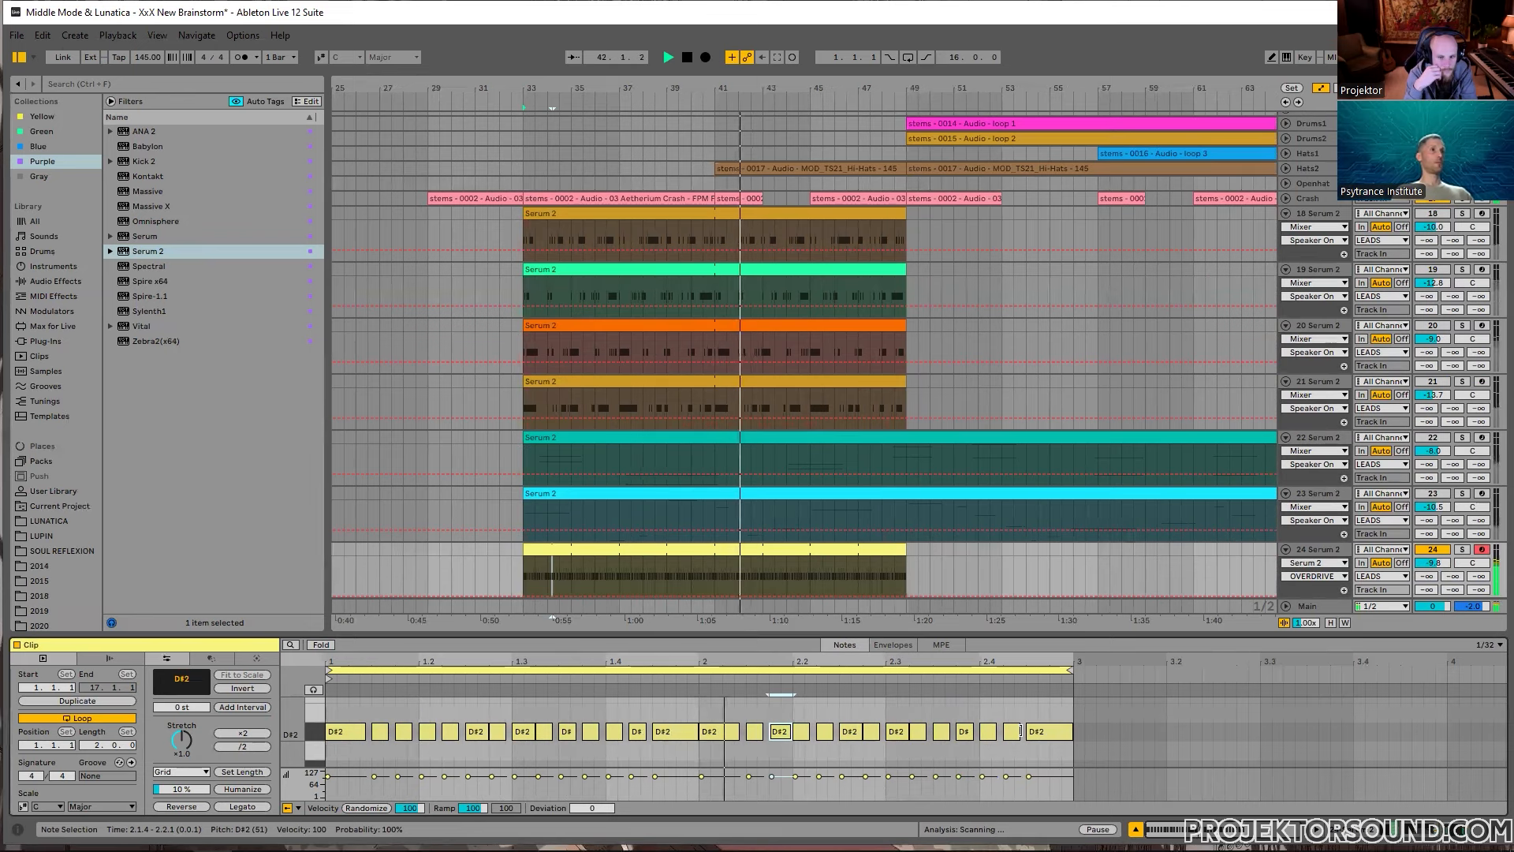
pyautogui.moveTo(993, 733); pyautogui.dragTo(1003, 736)
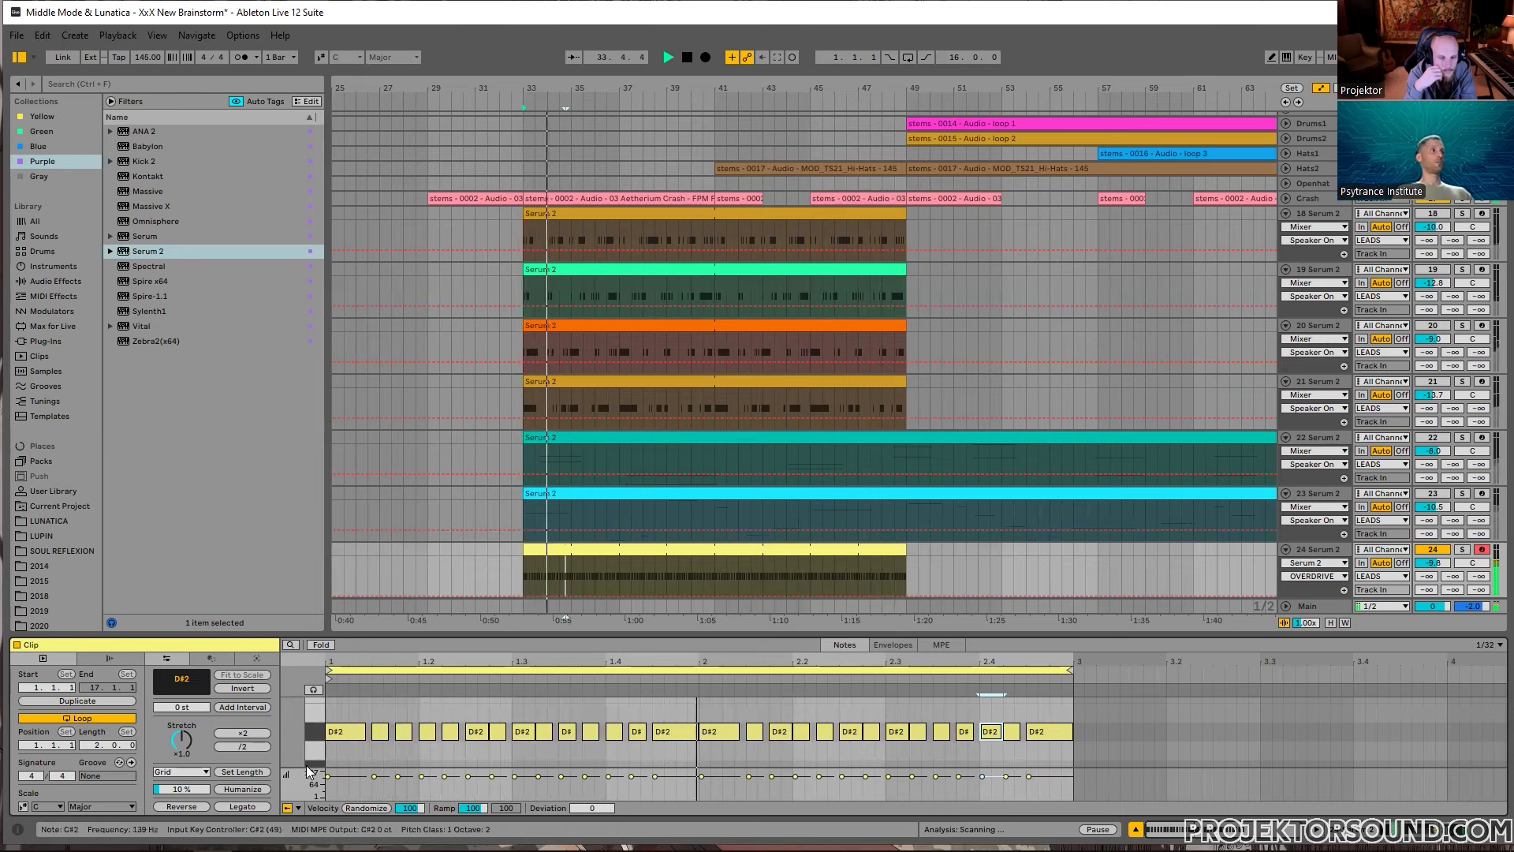
# Step: Check track 24's level in the session mixer against the other Serum 2 leads and return to the arrangement
pyautogui.moveTo(304, 746); pyautogui.dragTo(299, 749)
pyautogui.press('Tab')
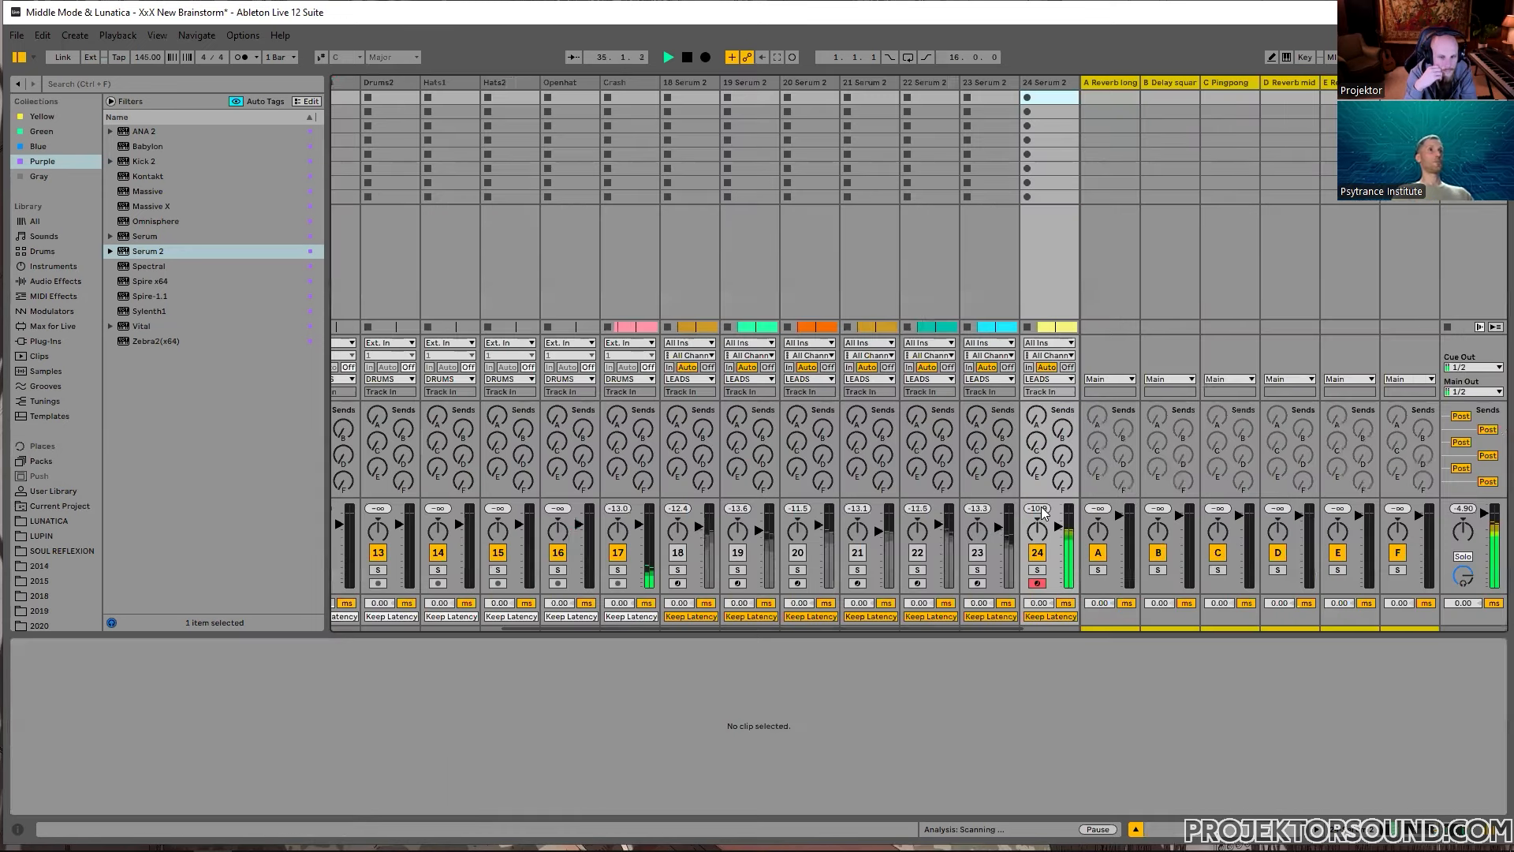
pyautogui.press('Tab')
pyautogui.press('Tab')
pyautogui.press('Tab')
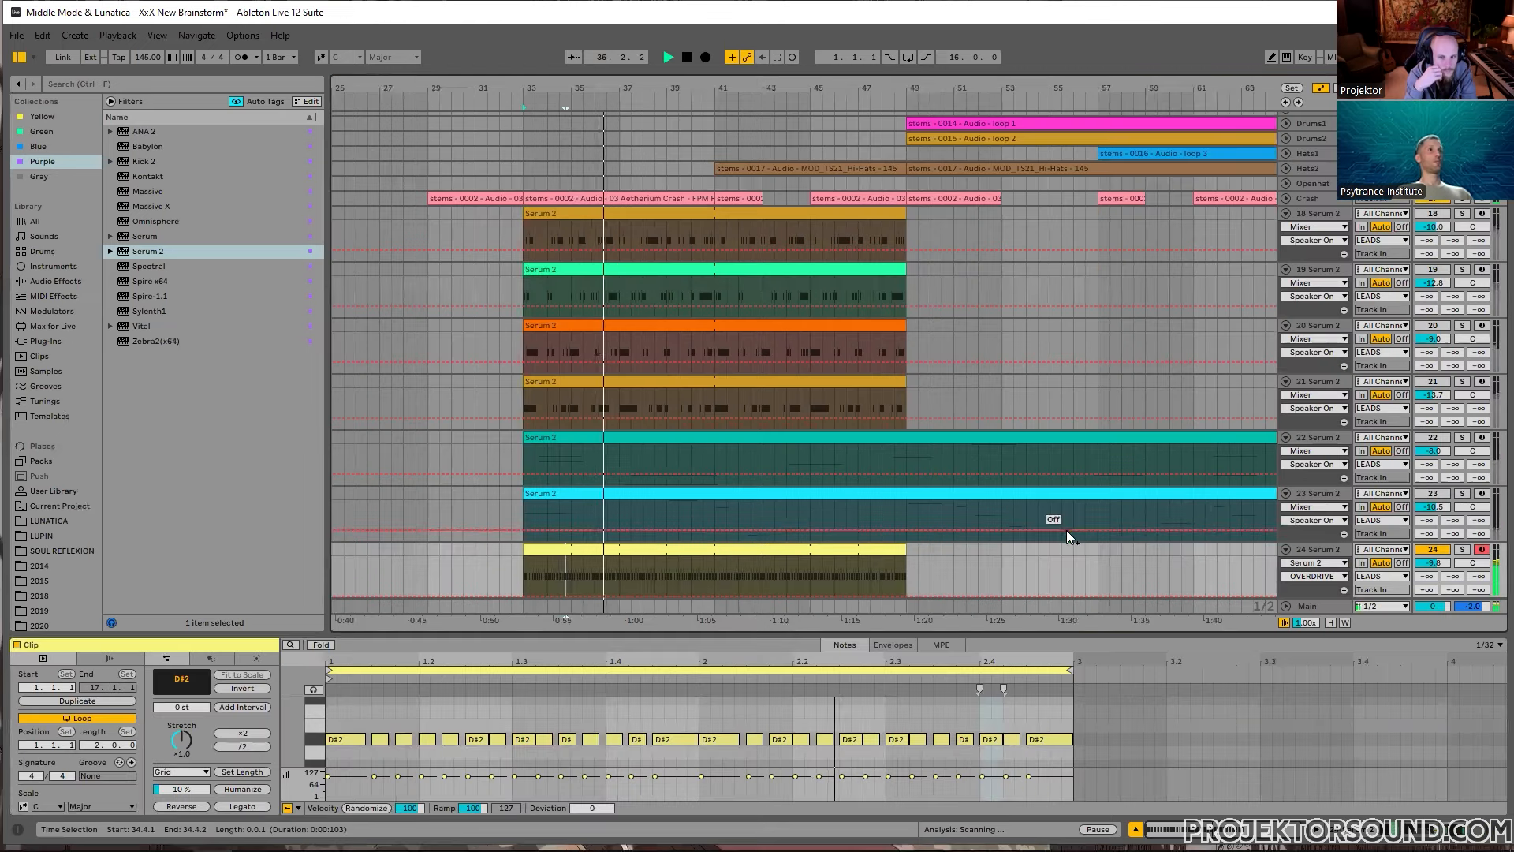
# Step: Set the attack of the Compressor on track 23 to 0.03 ms
pyautogui.click(1303, 550)
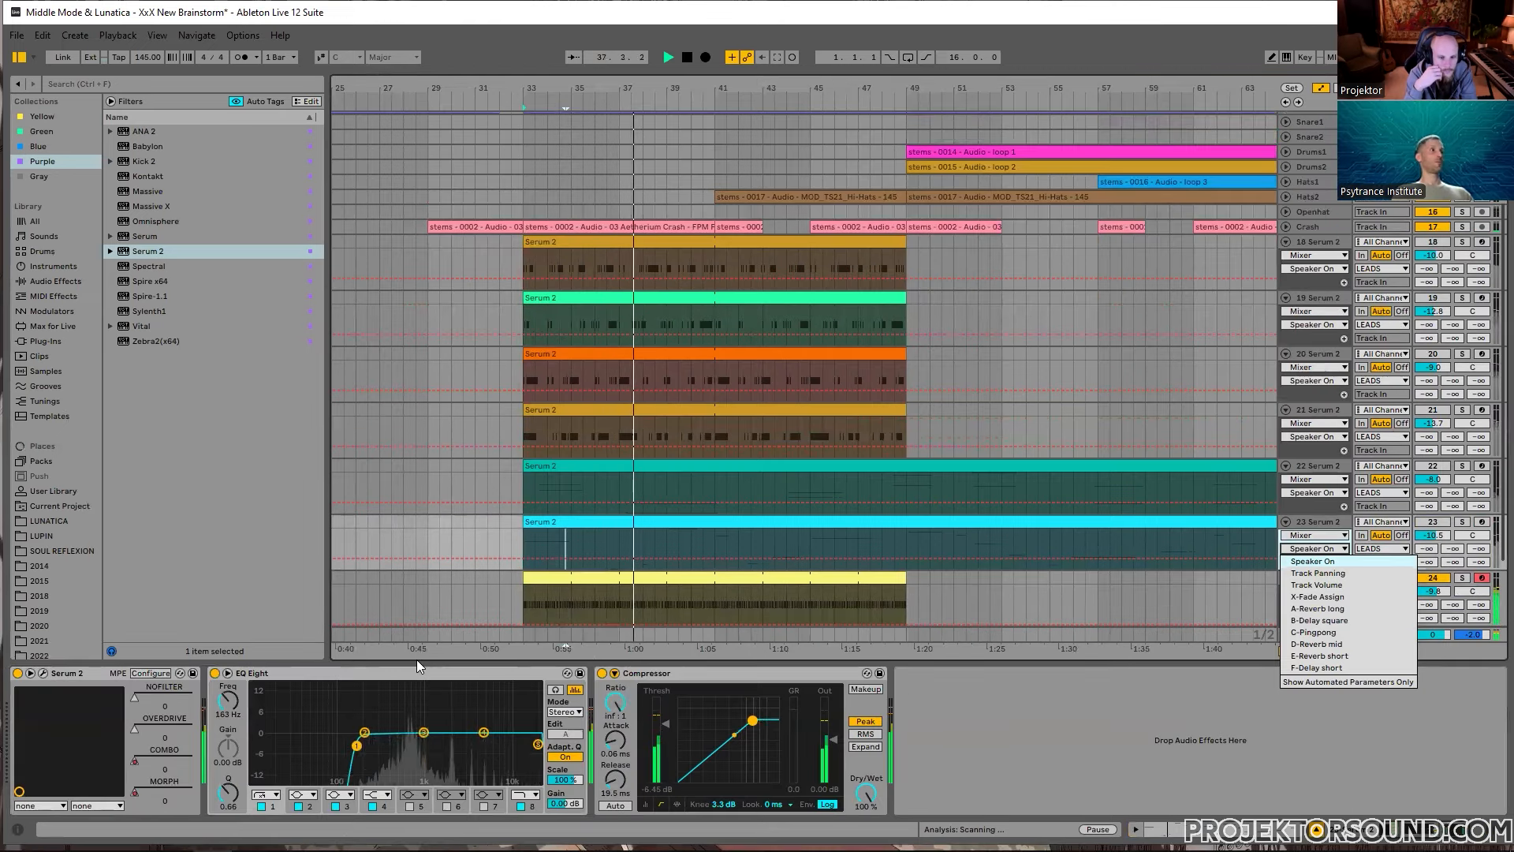
pyautogui.click(436, 674)
pyautogui.hotkey('ctrl', 'alt', 'p')
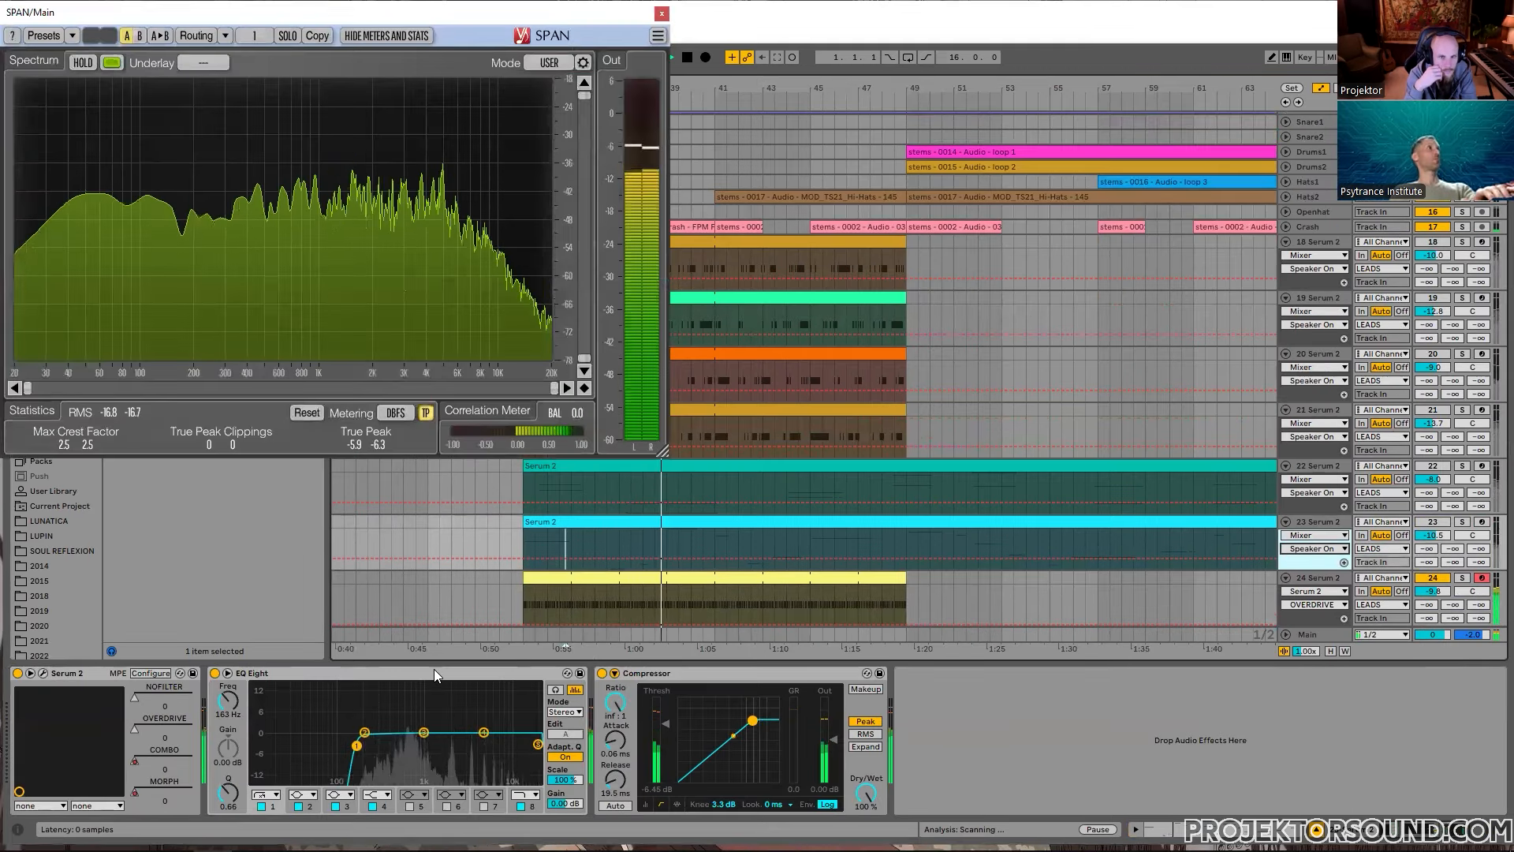
pyautogui.hotkey('ctrl', 'alt', 'p')
pyautogui.click(616, 737)
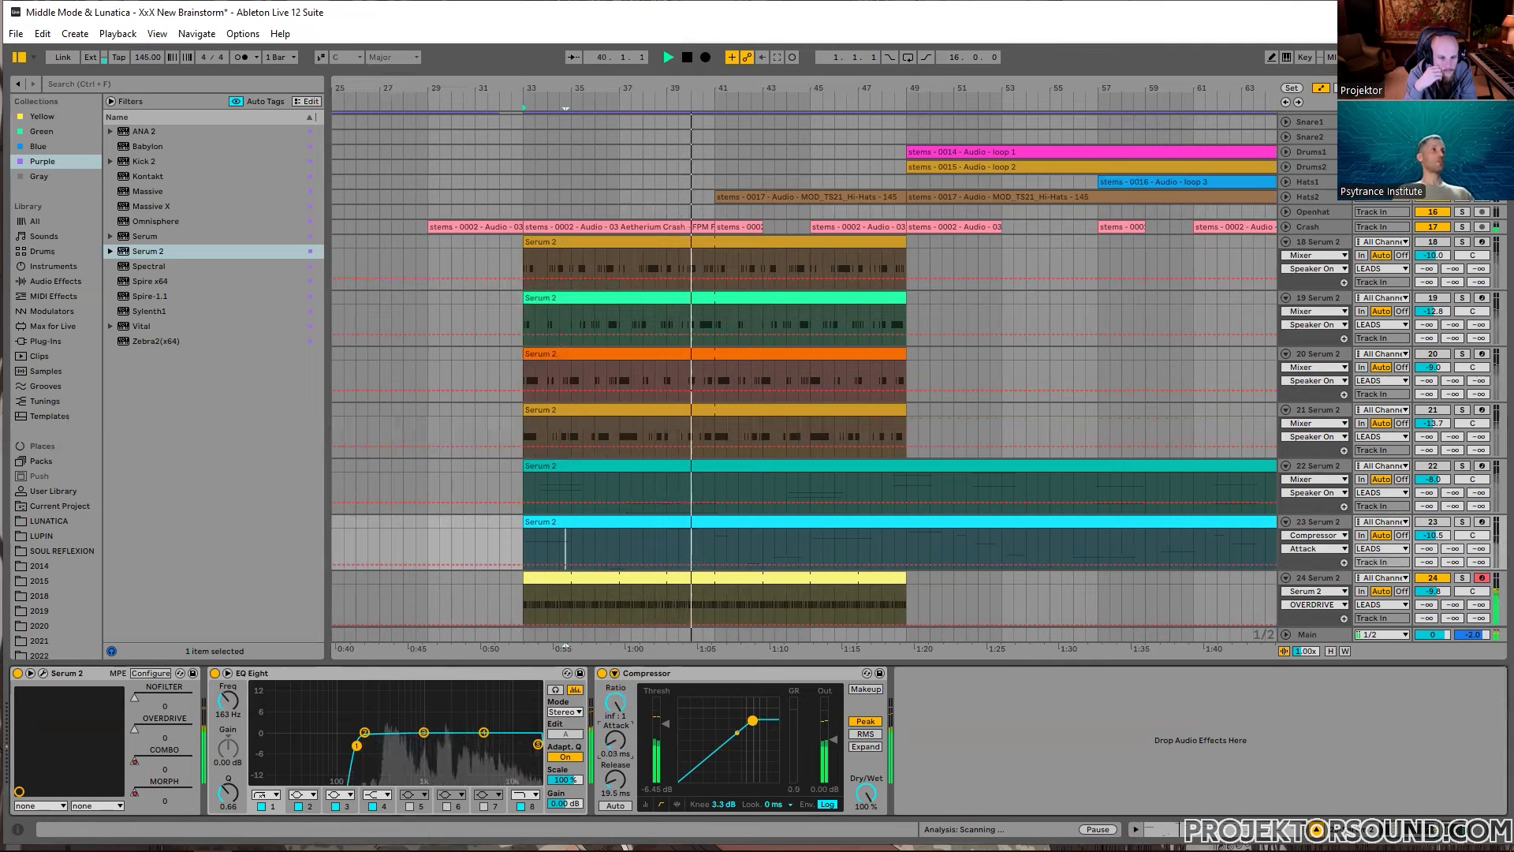
# Step: On track 24, set the Compressor's attack to 0.03 ms and the Q of EQ Eight's first band to 0.54
pyautogui.click(534, 598)
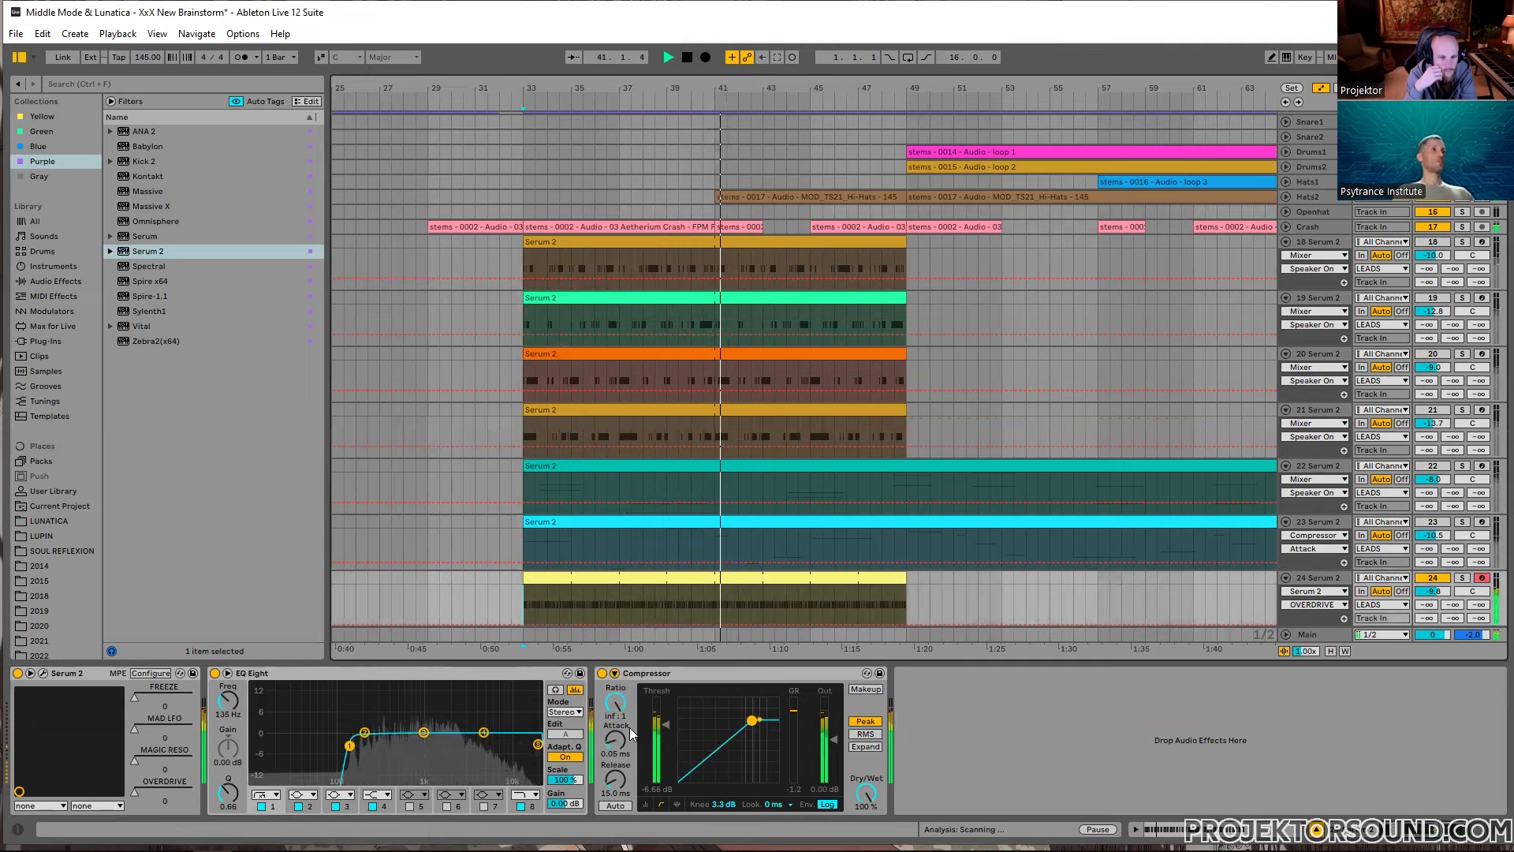
pyautogui.click(616, 739)
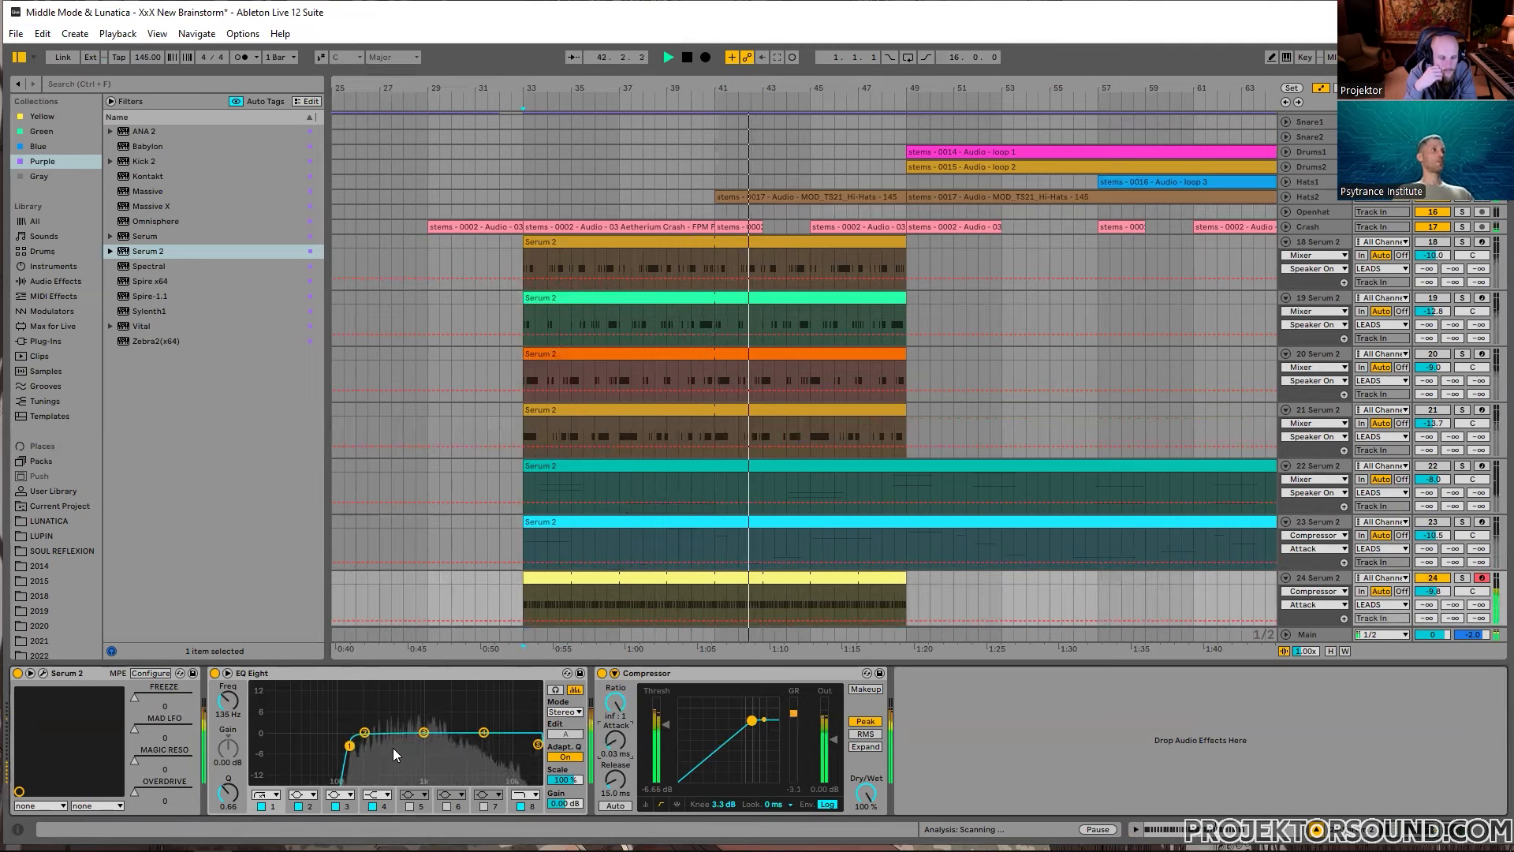
pyautogui.moveTo(228, 793); pyautogui.dragTo(228, 802)
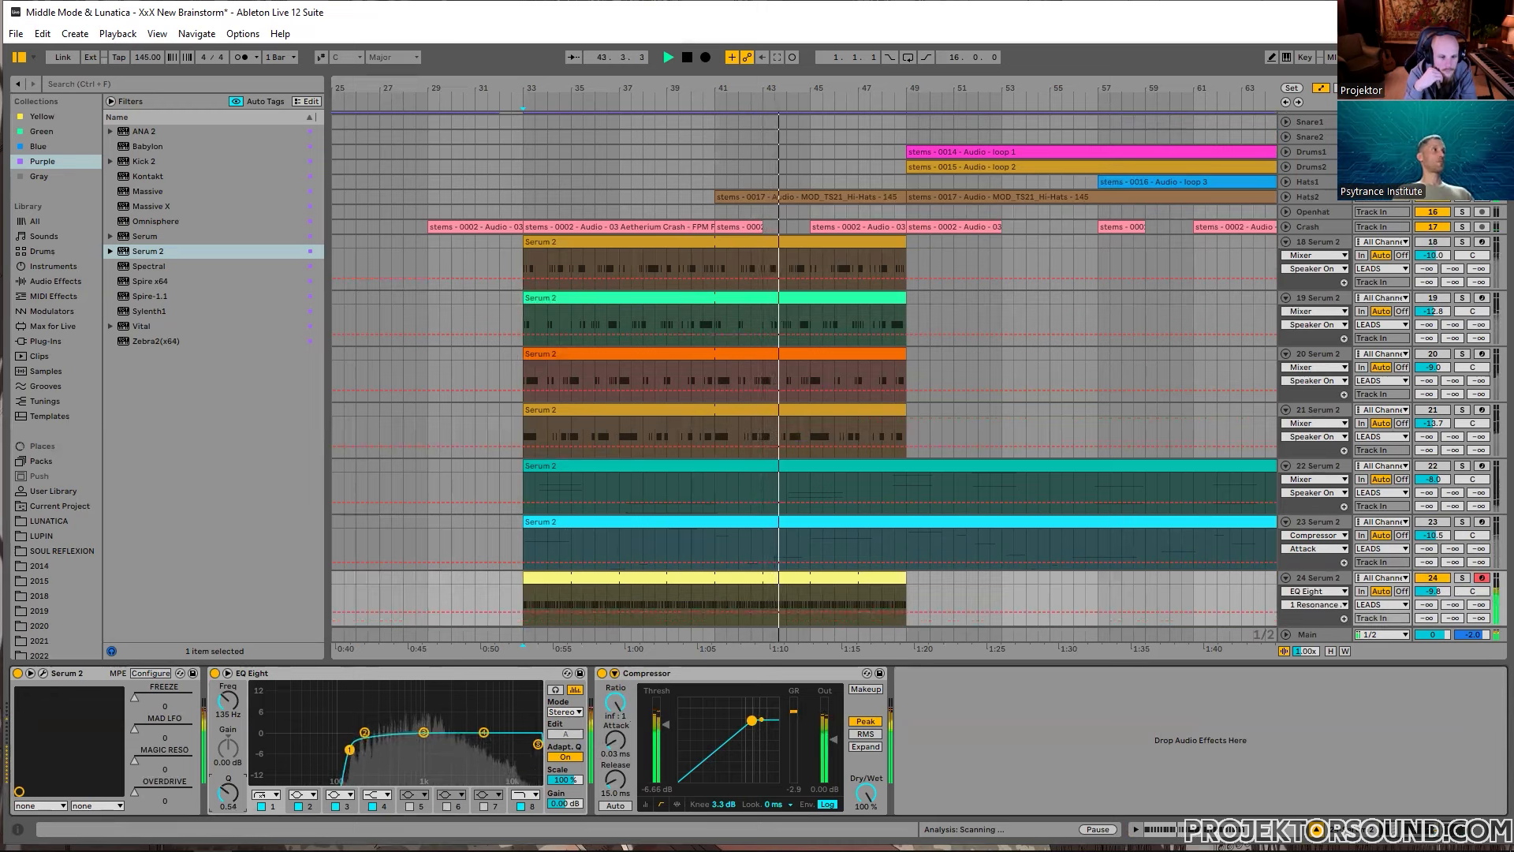
# Step: Stop playback and consolidate the first four bars of track 24's looped clip, from 33.1.1 to 37.1.1
pyautogui.scroll(-1, 495, 594)
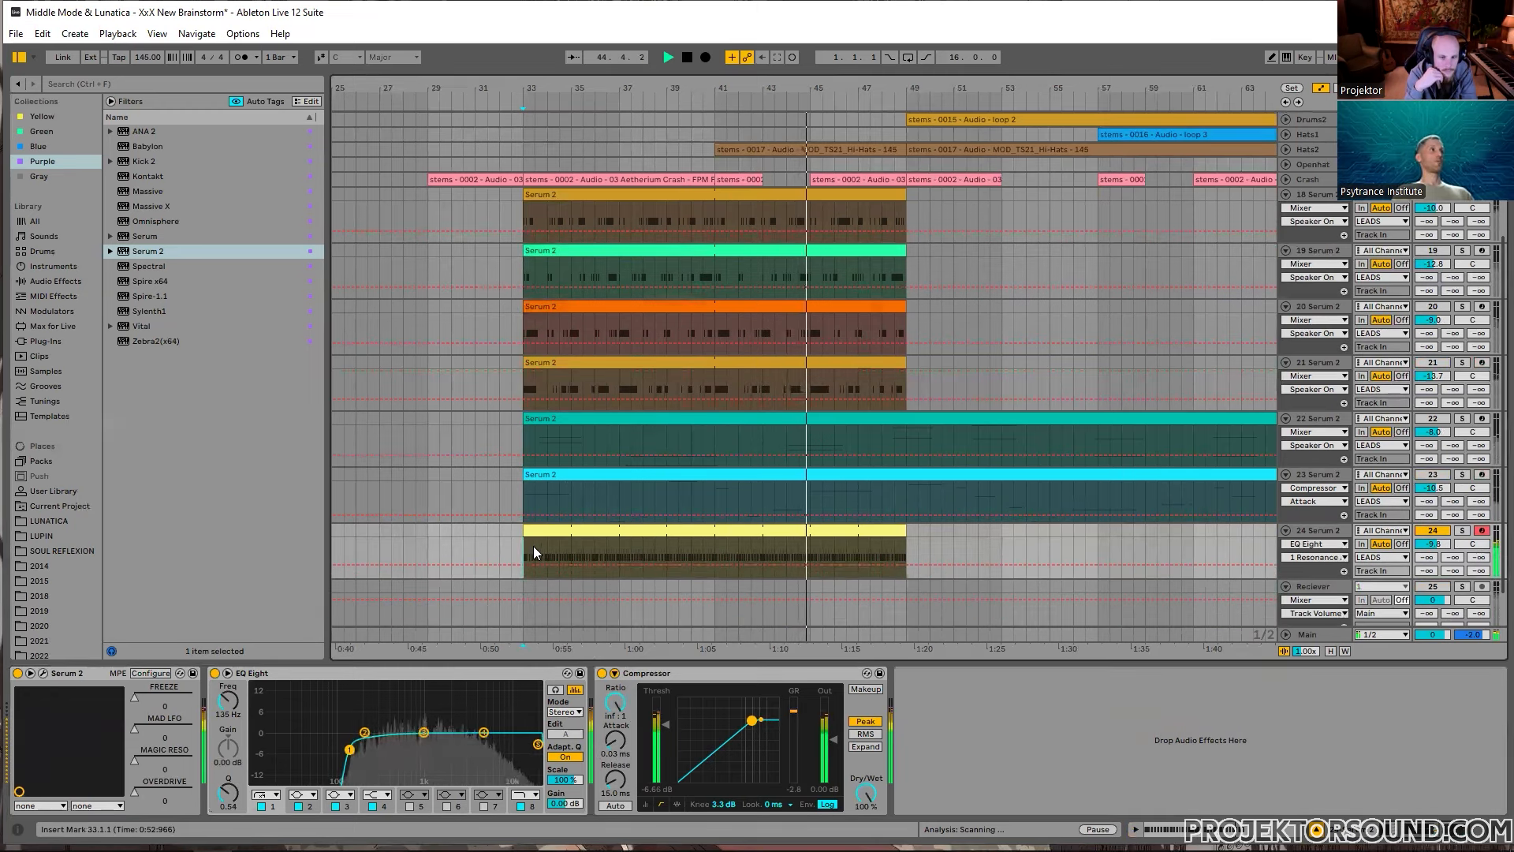
pyautogui.click(542, 533)
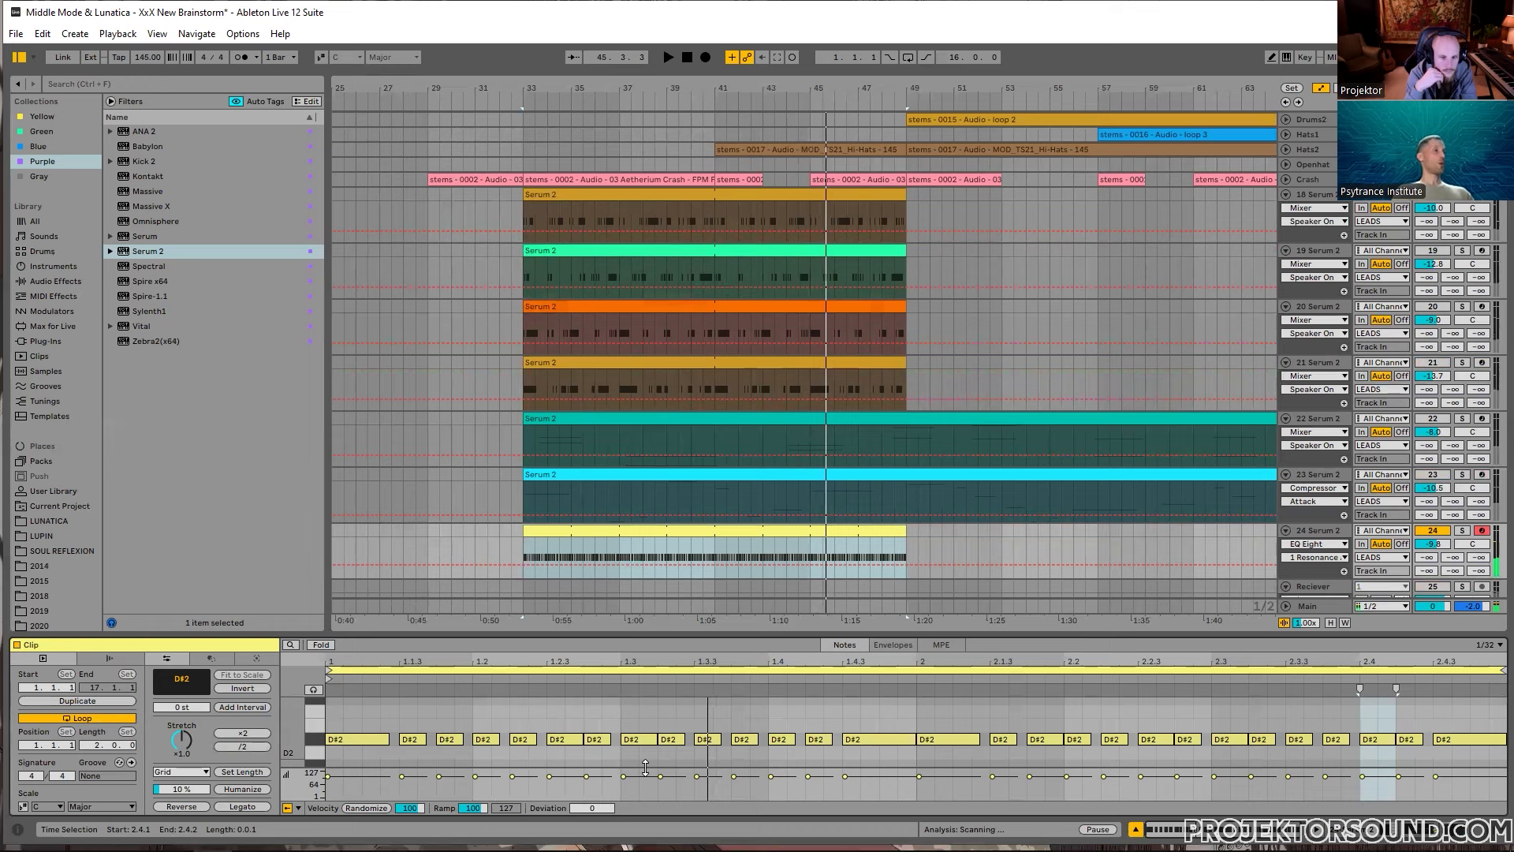
pyautogui.press('space')
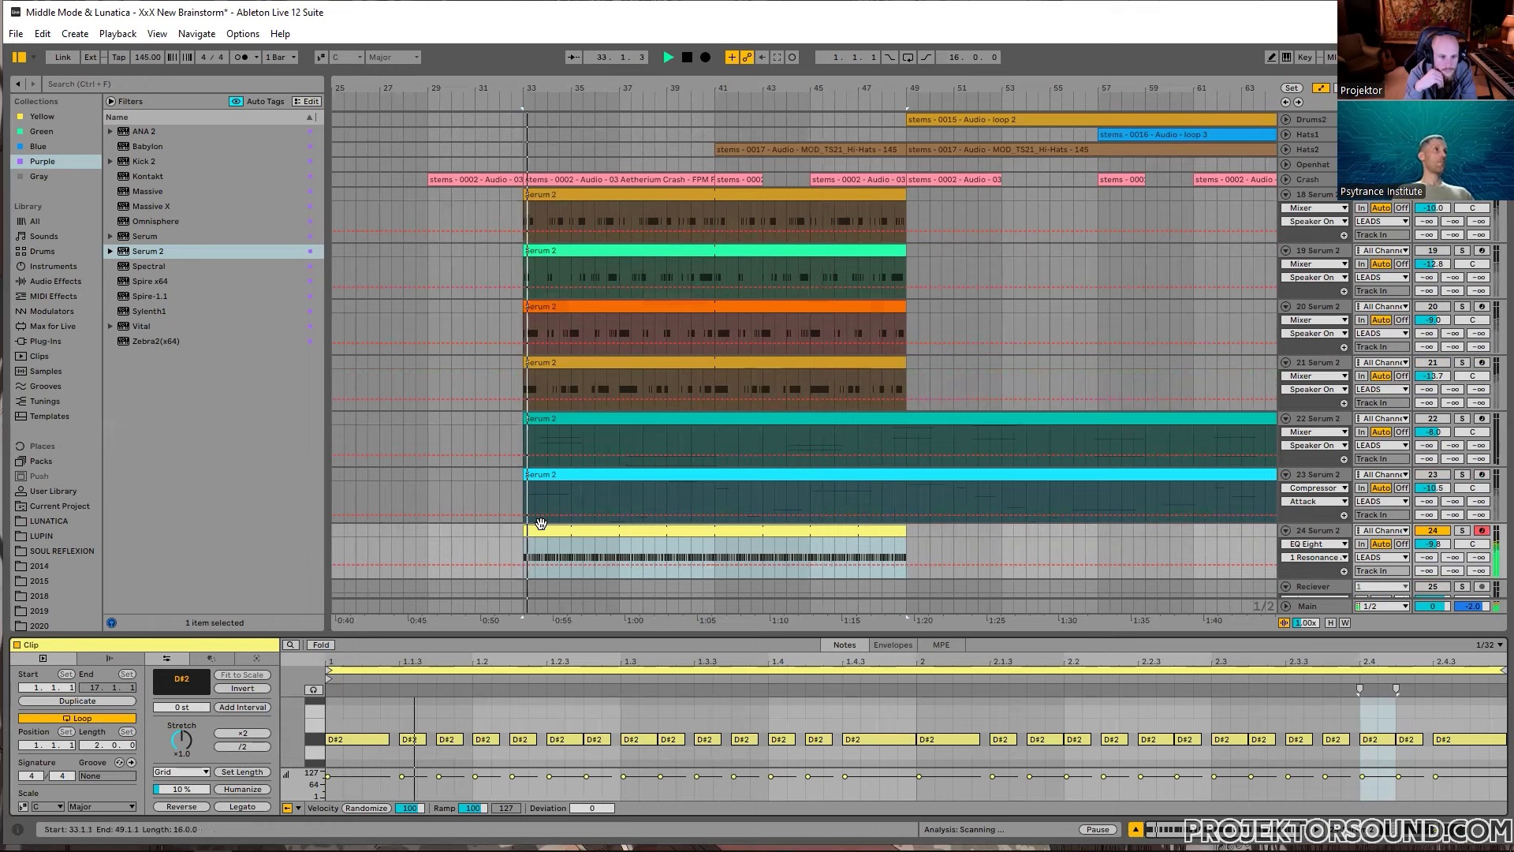
pyautogui.scroll(5, 542, 523)
pyautogui.moveTo(666, 547); pyautogui.dragTo(413, 522)
pyautogui.moveTo(909, 545); pyautogui.dragTo(418, 522)
pyautogui.press('space')
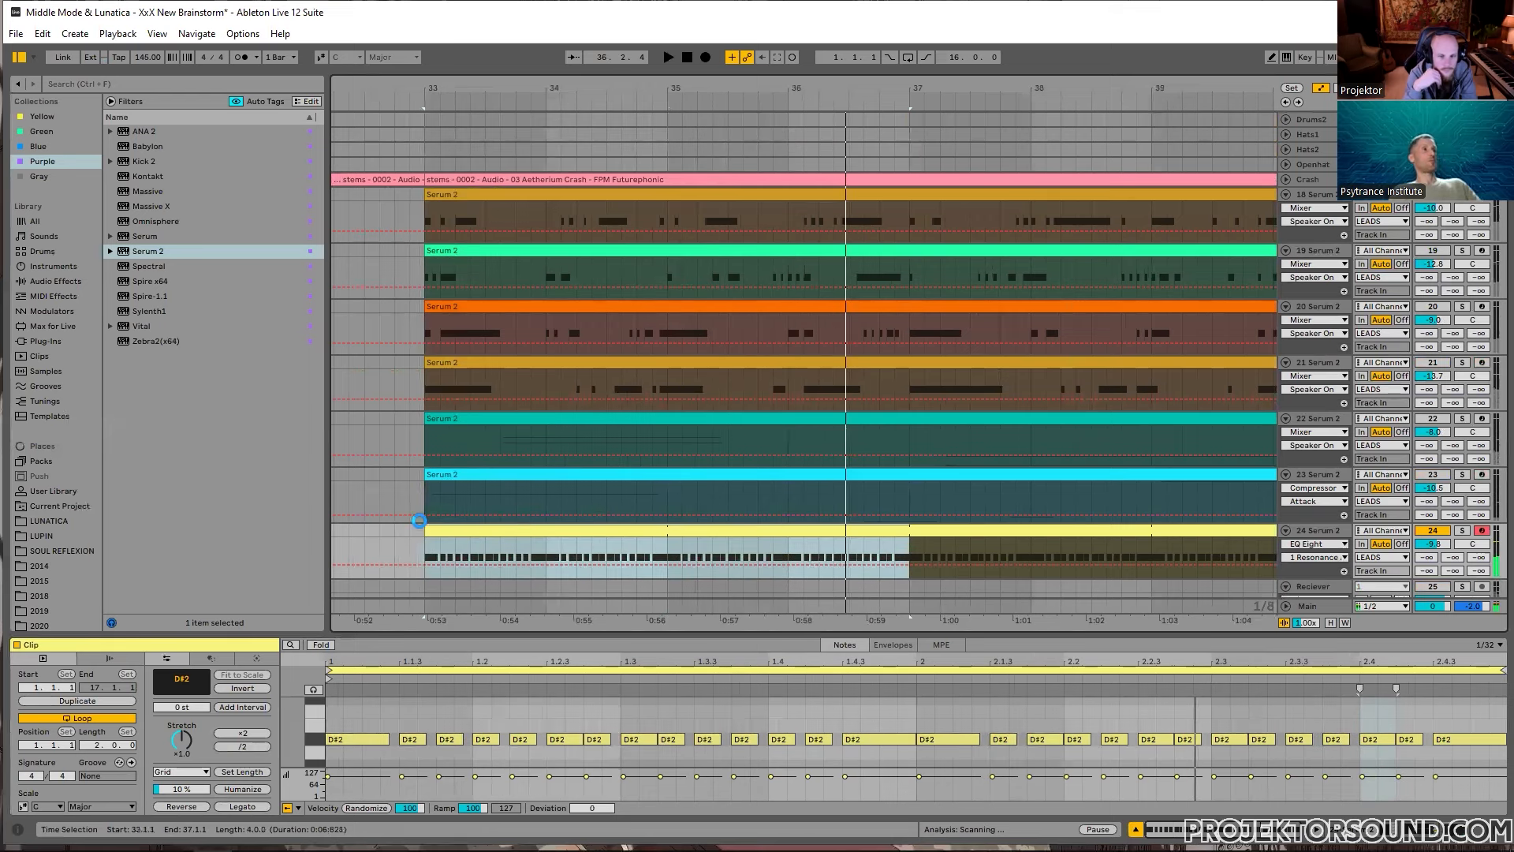
pyautogui.hotkey('ctrl', 'j')
pyautogui.scroll(-5, 659, 523)
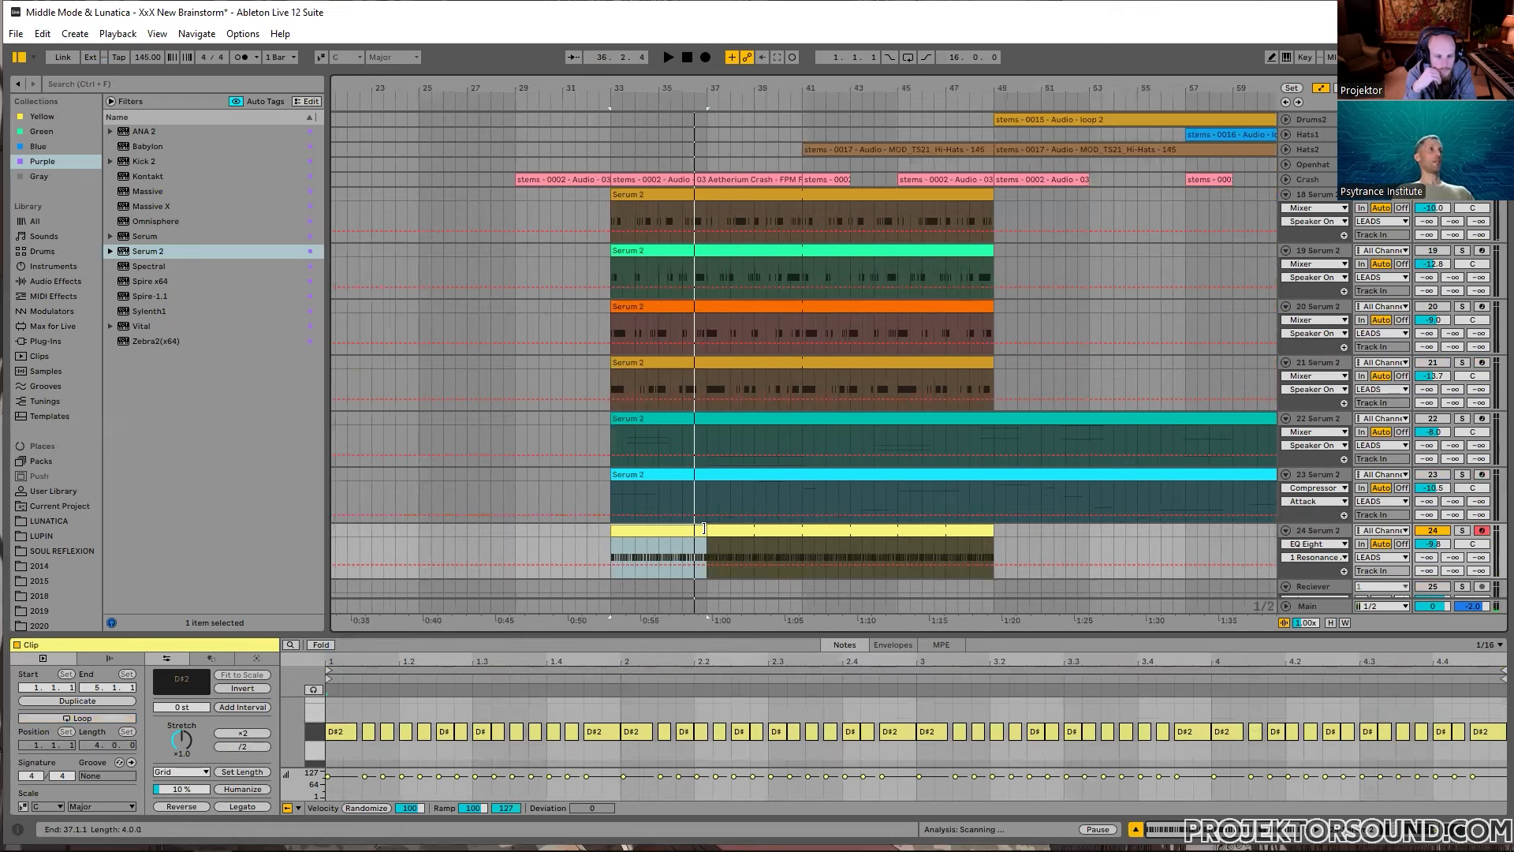
# Step: Extend track 24's four-bar clip to bar 49, turn on its loop, and start playback
pyautogui.moveTo(705, 528); pyautogui.dragTo(992, 535)
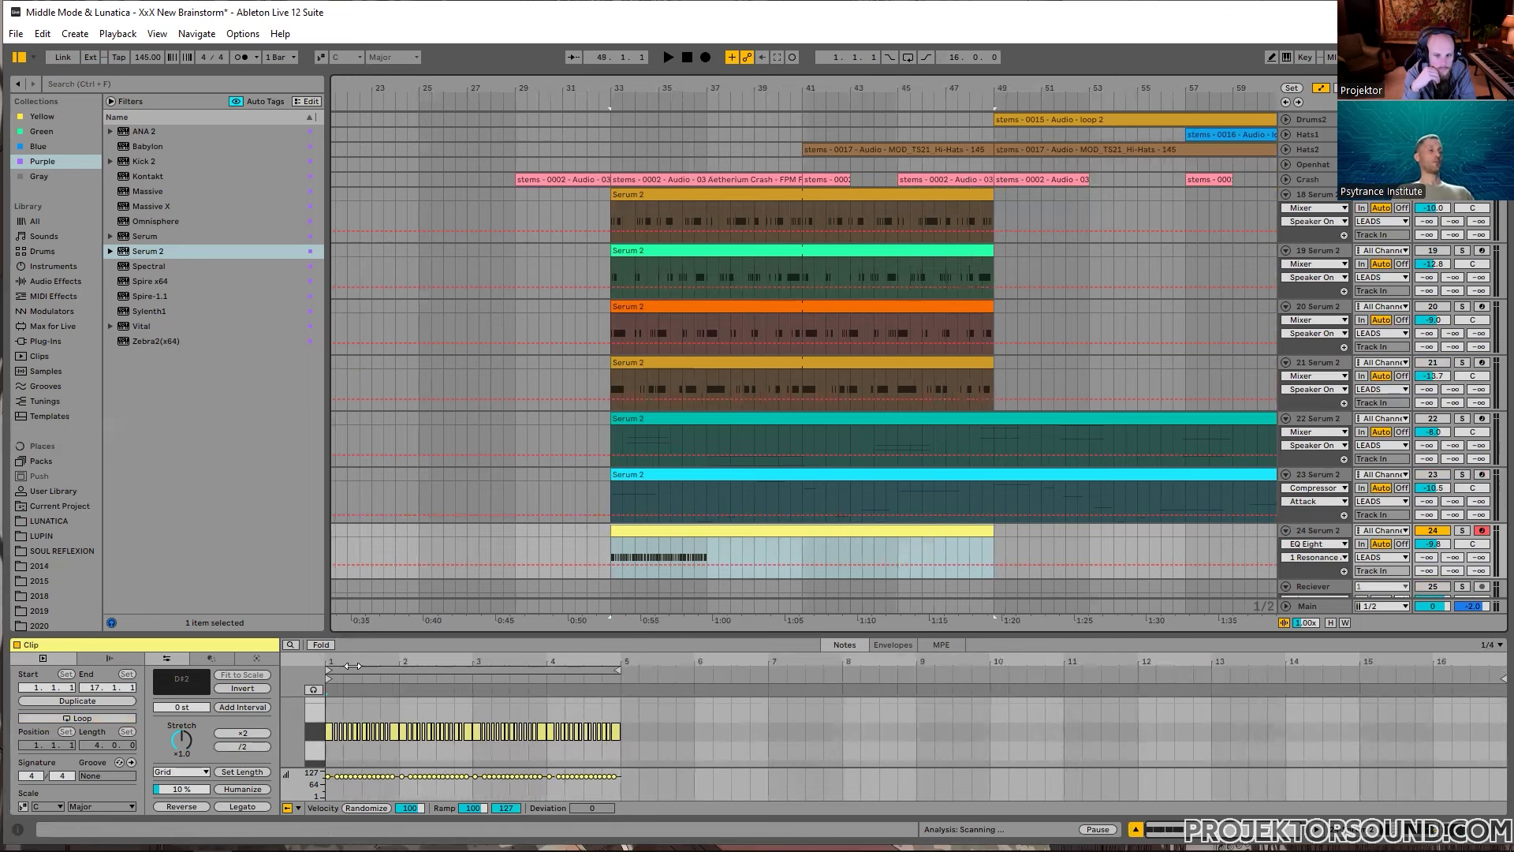
pyautogui.click(65, 719)
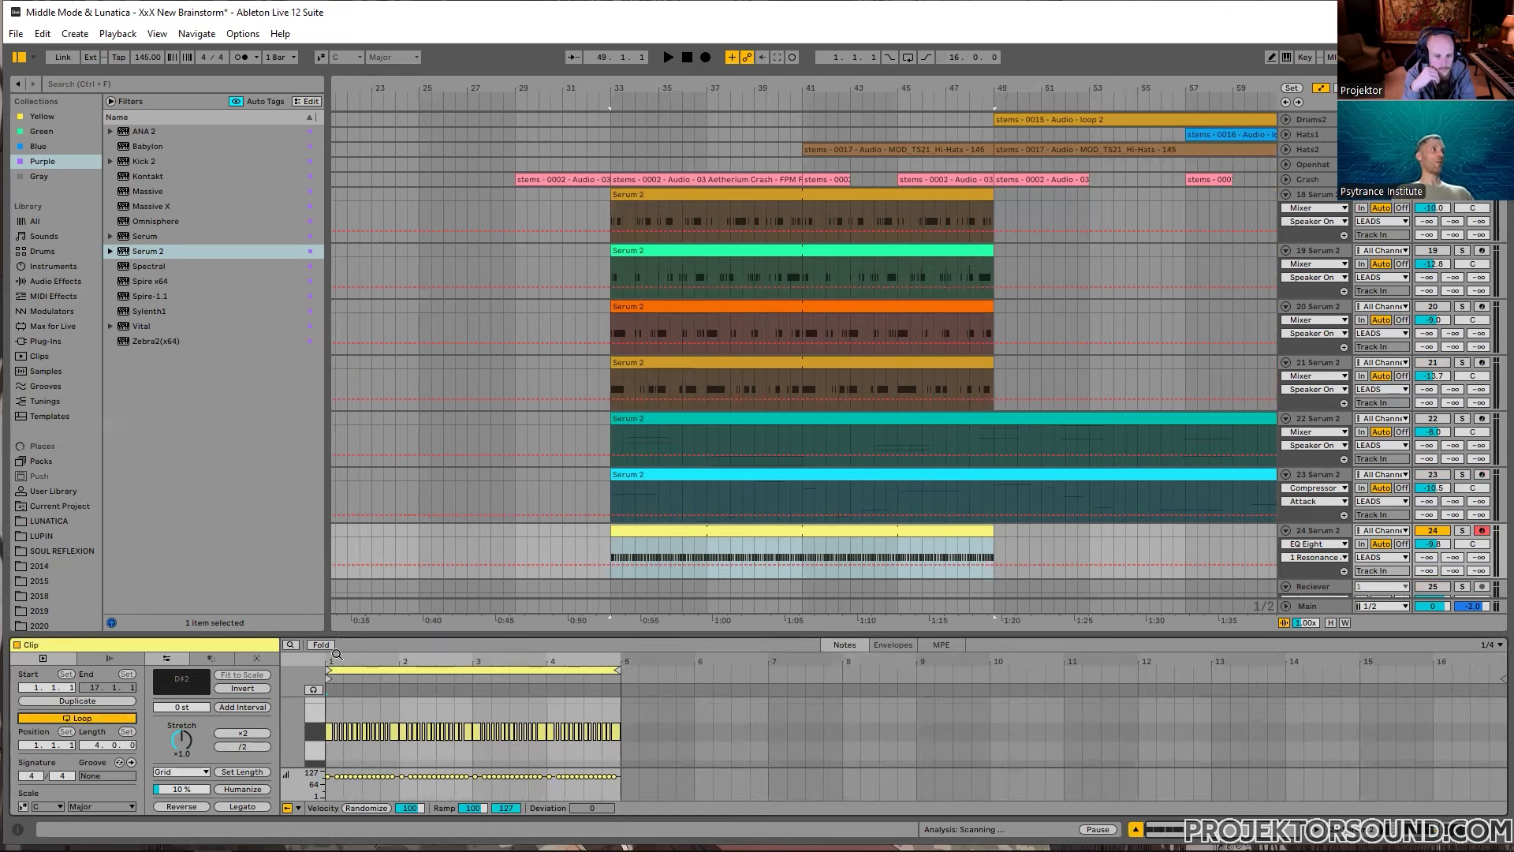
pyautogui.moveTo(337, 654); pyautogui.dragTo(655, 800)
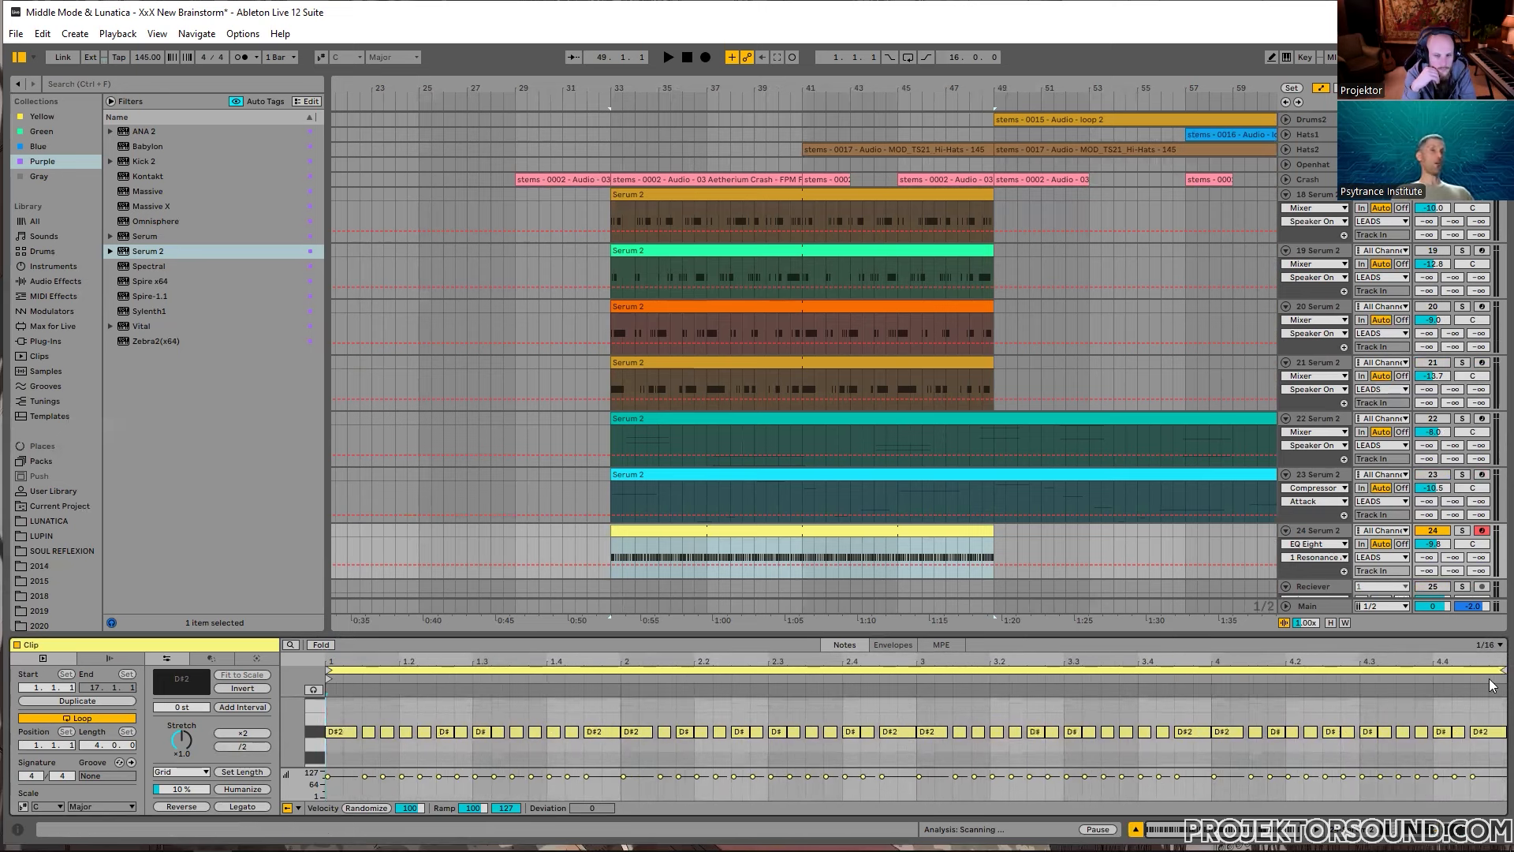
pyautogui.press('space')
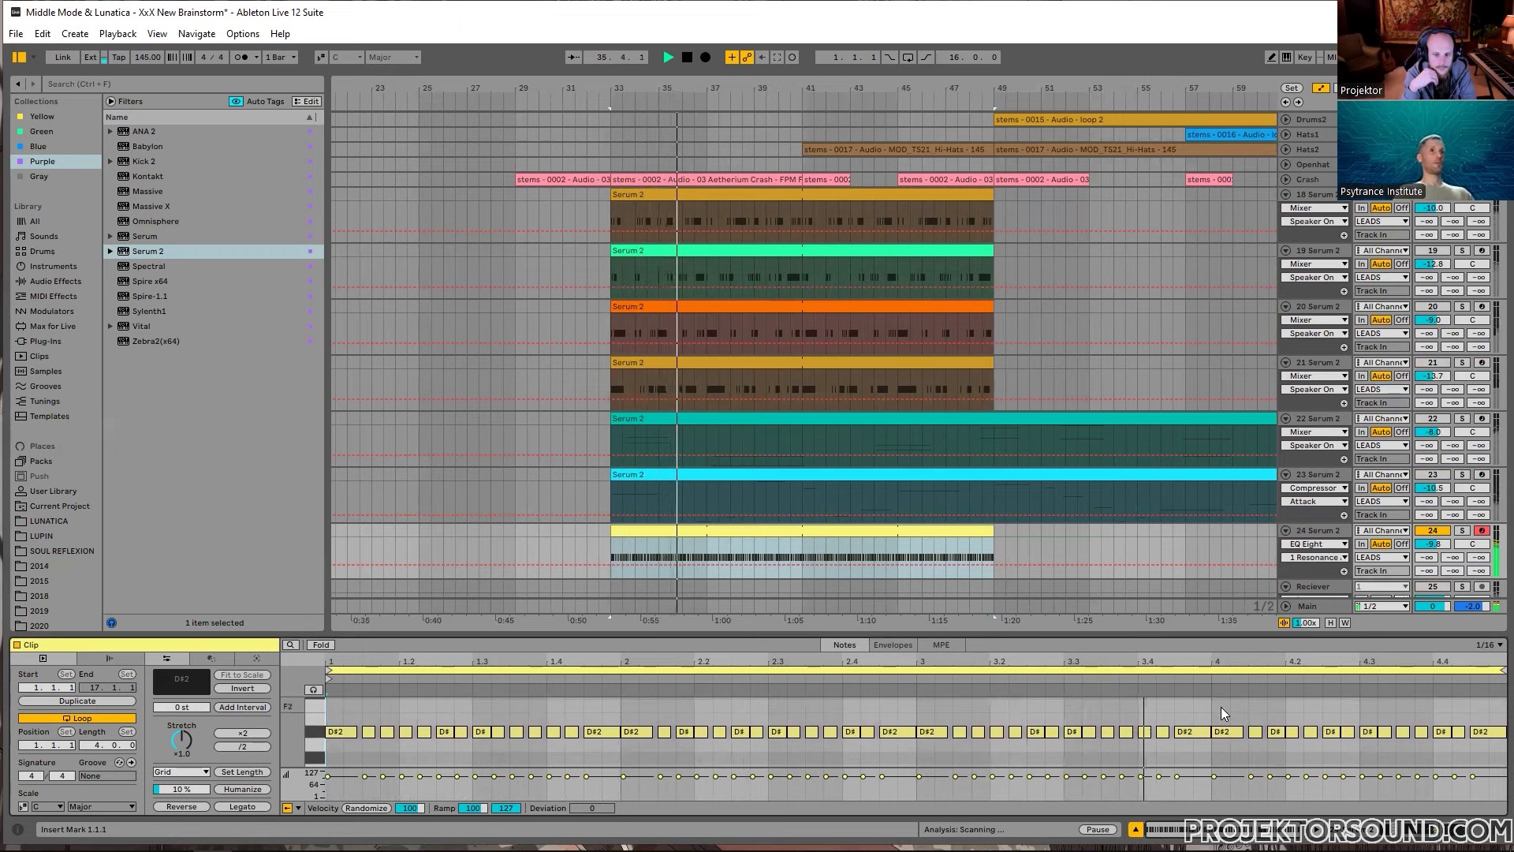
# Step: Lengthen the D#2 note at 4.3.1 to three sixteenths and the one at 4.4.1 to two sixteenths in track 24's clip
pyautogui.press('space')
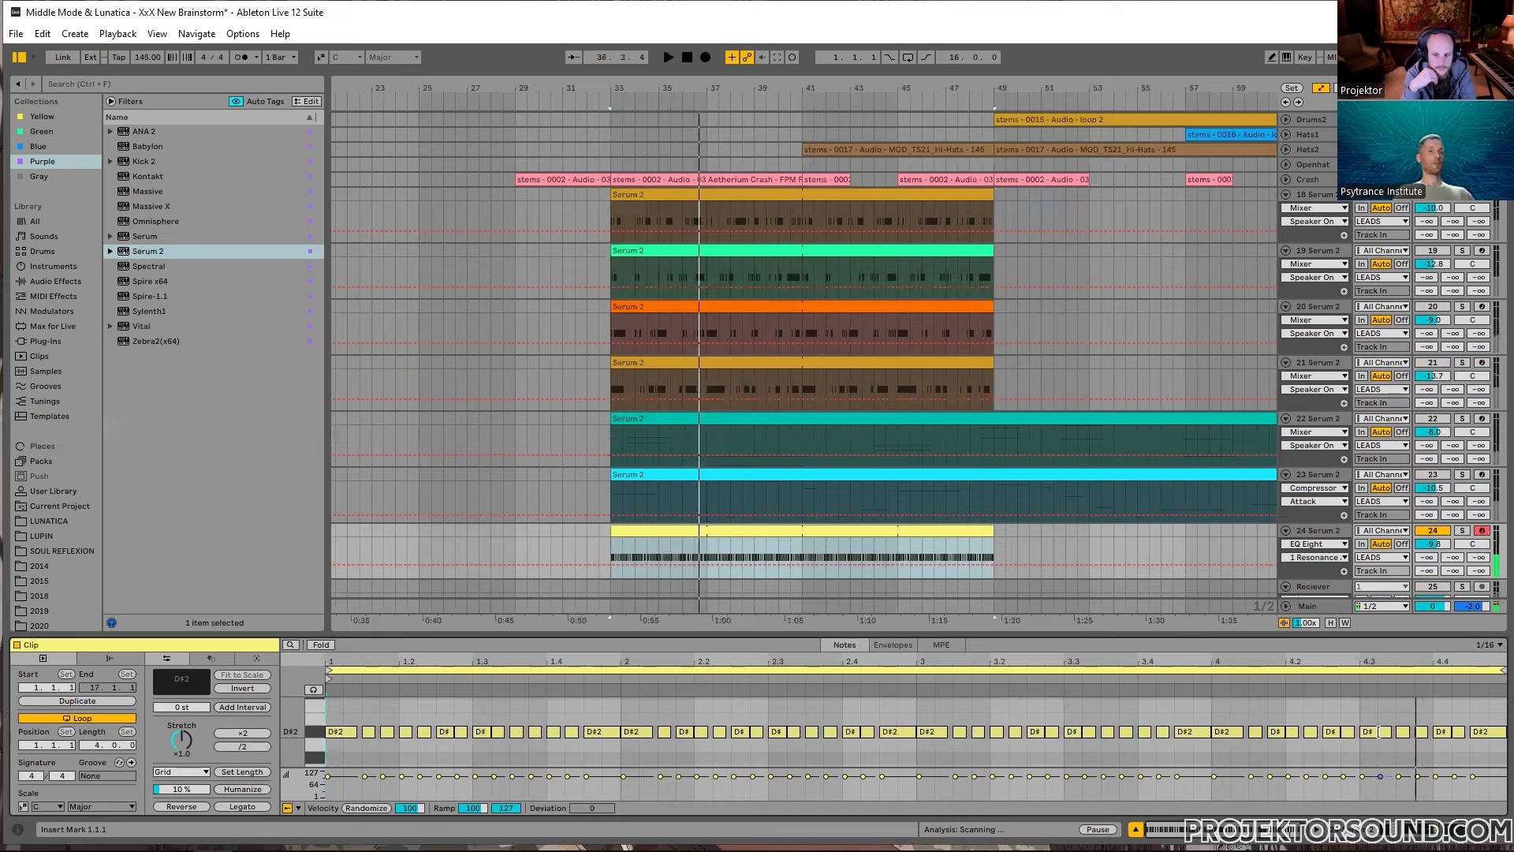
pyautogui.click(1380, 732)
pyautogui.press('space')
pyautogui.moveTo(1375, 732); pyautogui.dragTo(1414, 732)
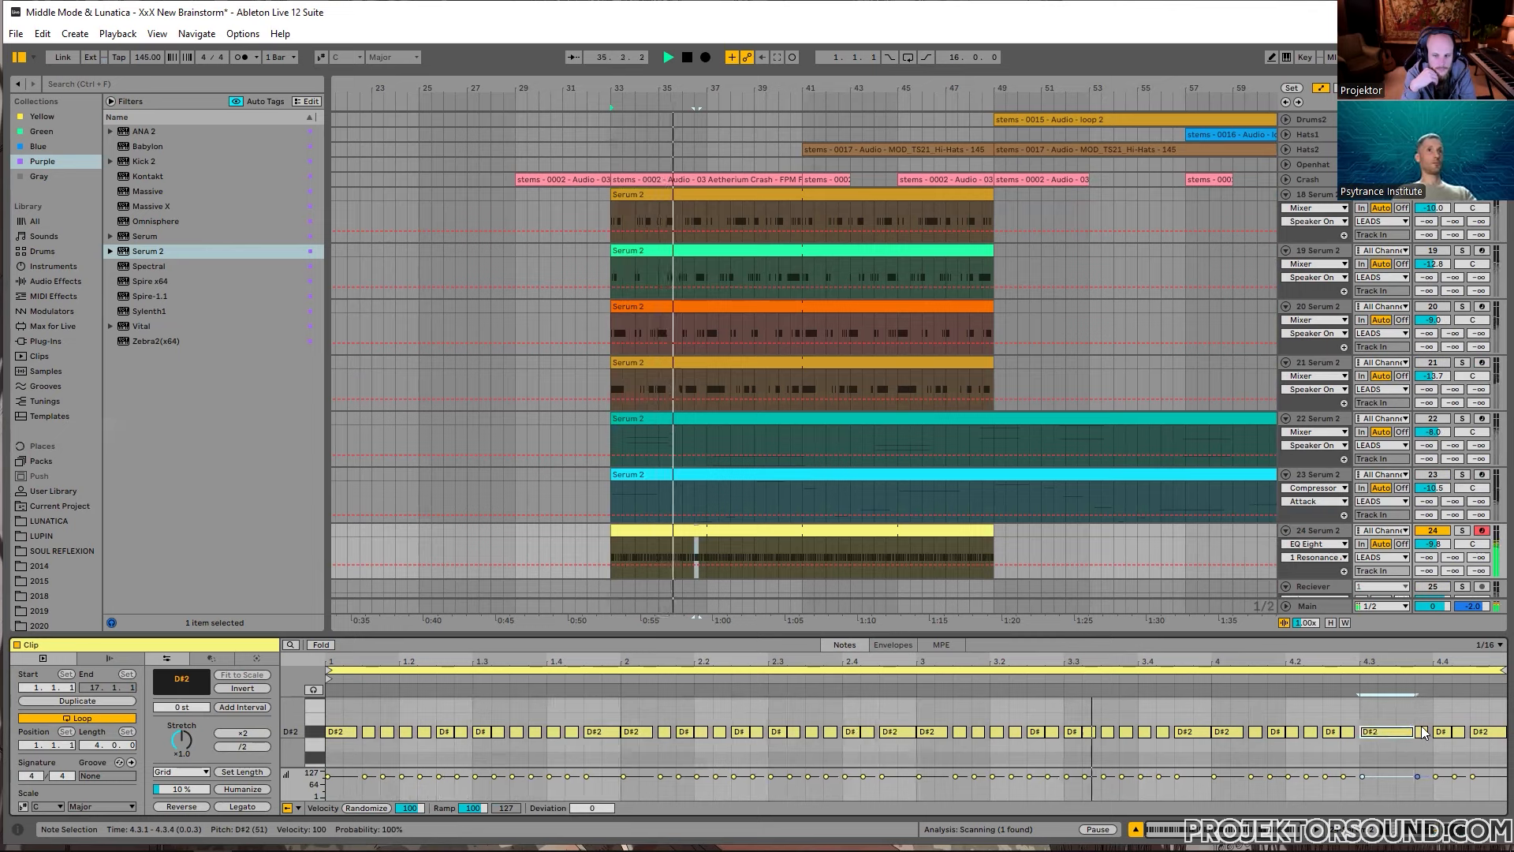
pyautogui.moveTo(1448, 731)
pyautogui.mouseDown()
pyautogui.moveTo(1489, 732)
pyautogui.moveTo(1473, 733)
pyautogui.mouseUp()
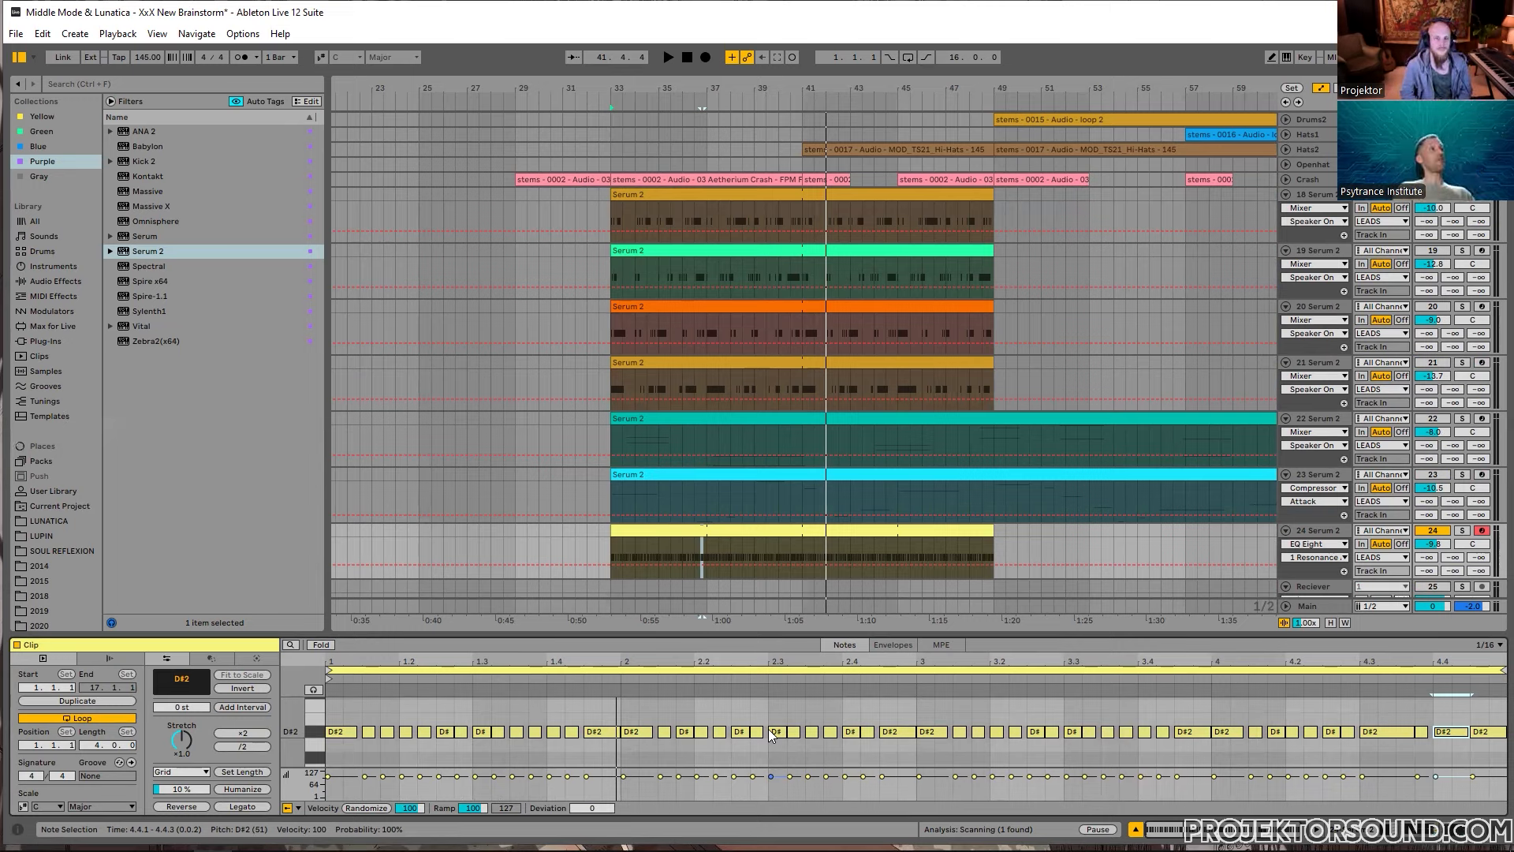
# Step: Open track 24's Serum 2 window and move it down so the clip's notes are uncovered
pyautogui.moveTo(292, 735); pyautogui.dragTo(272, 735)
pyautogui.click(326, 719)
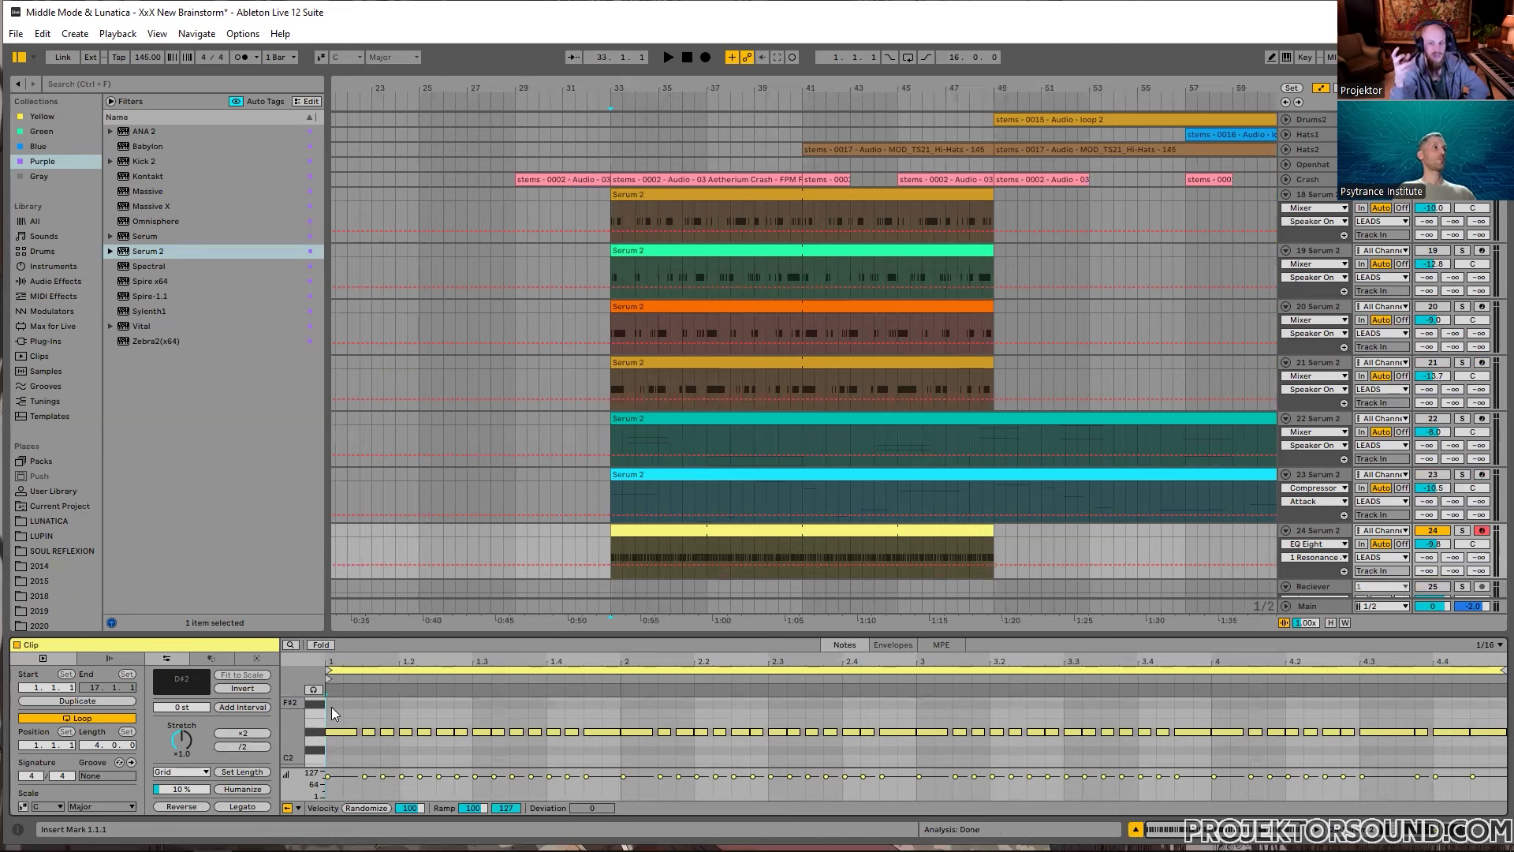
pyautogui.scroll(-2, 1183, 504)
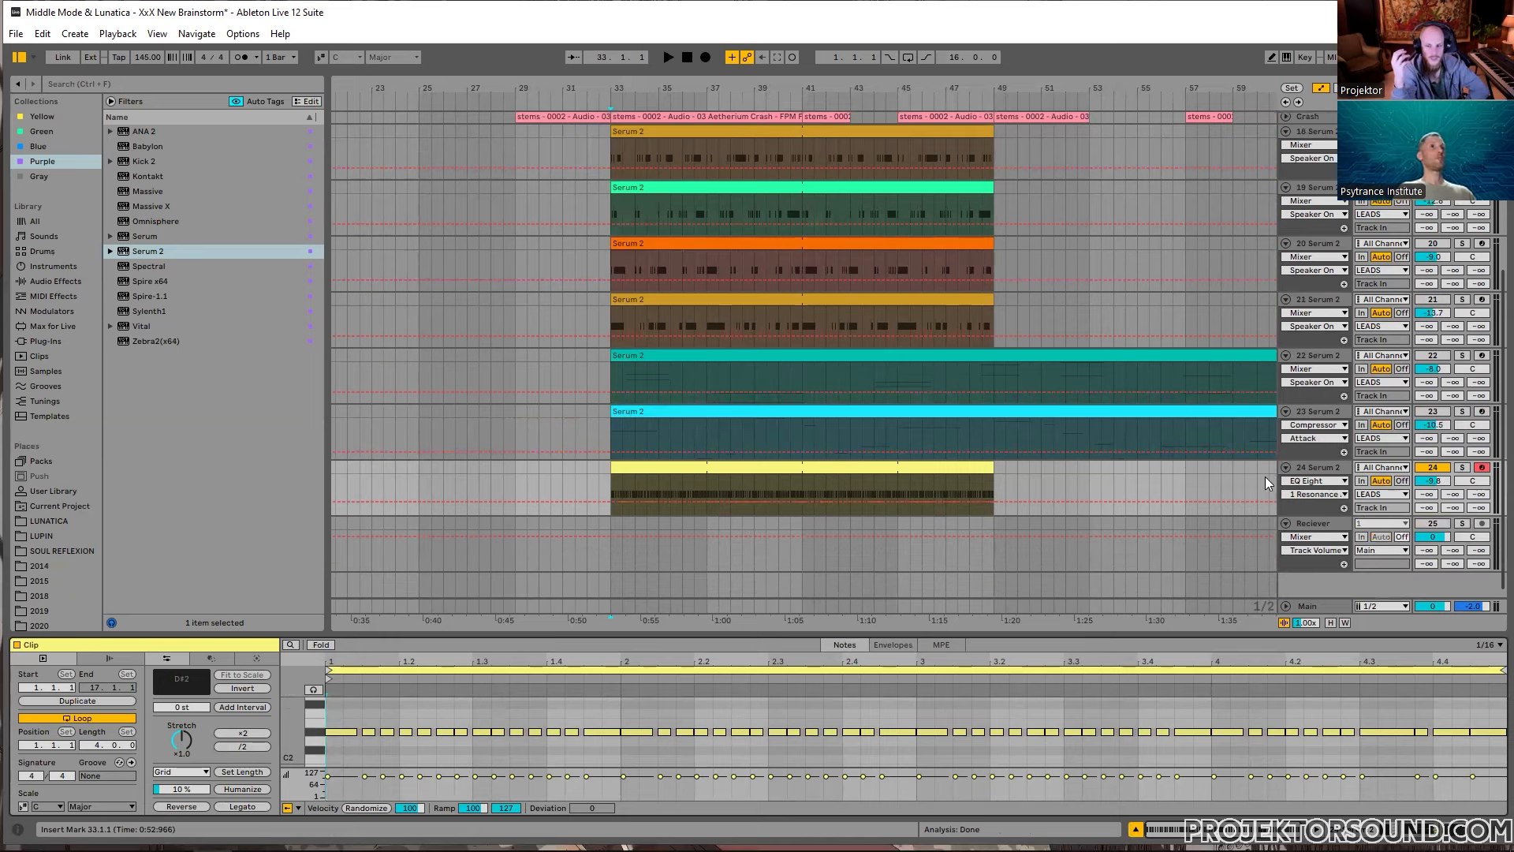
pyautogui.click(1322, 474)
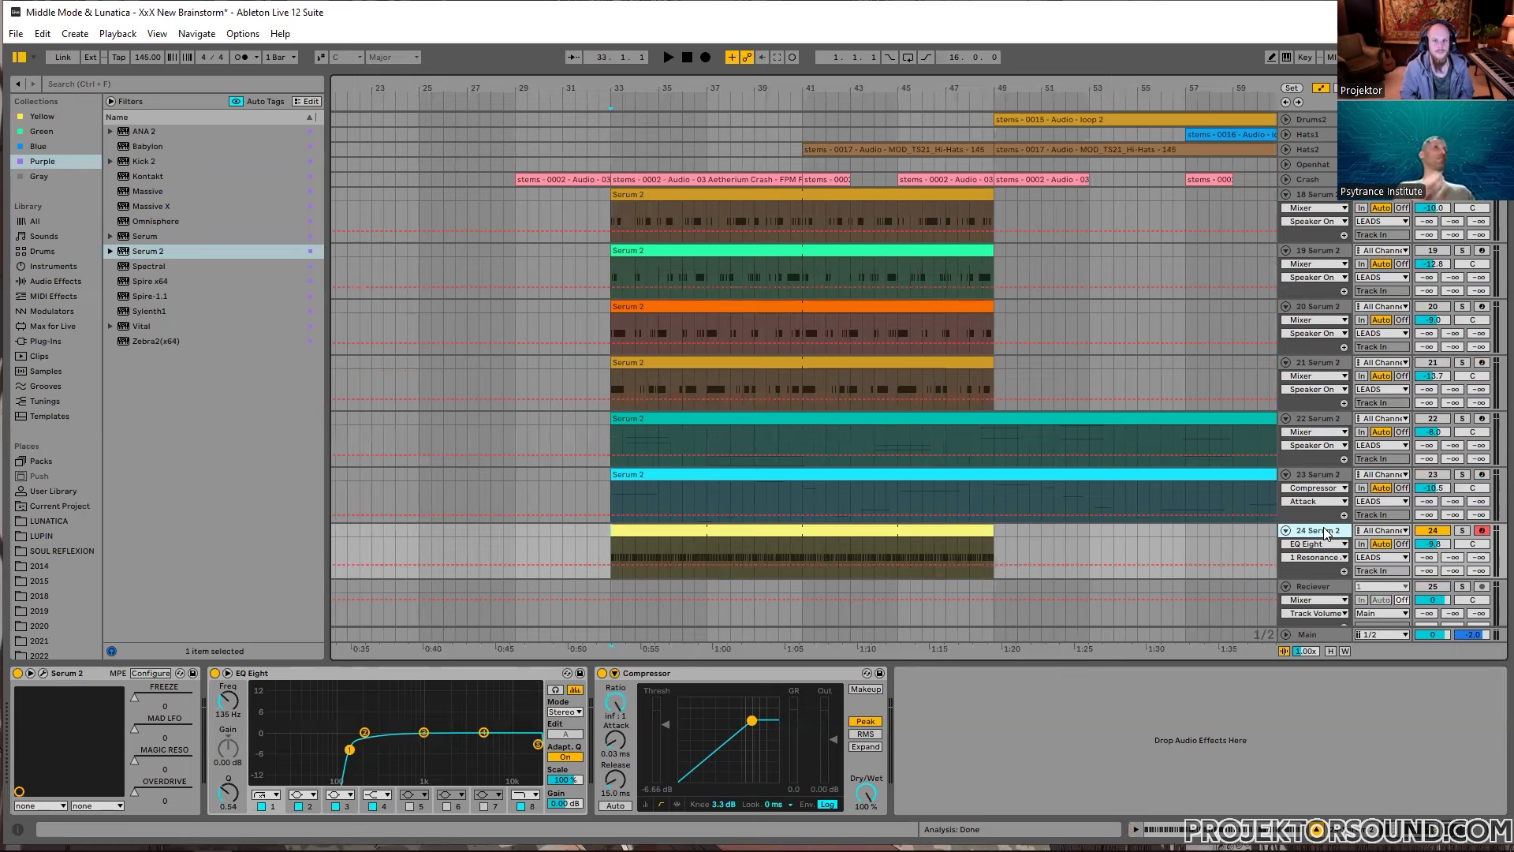
pyautogui.click(42, 672)
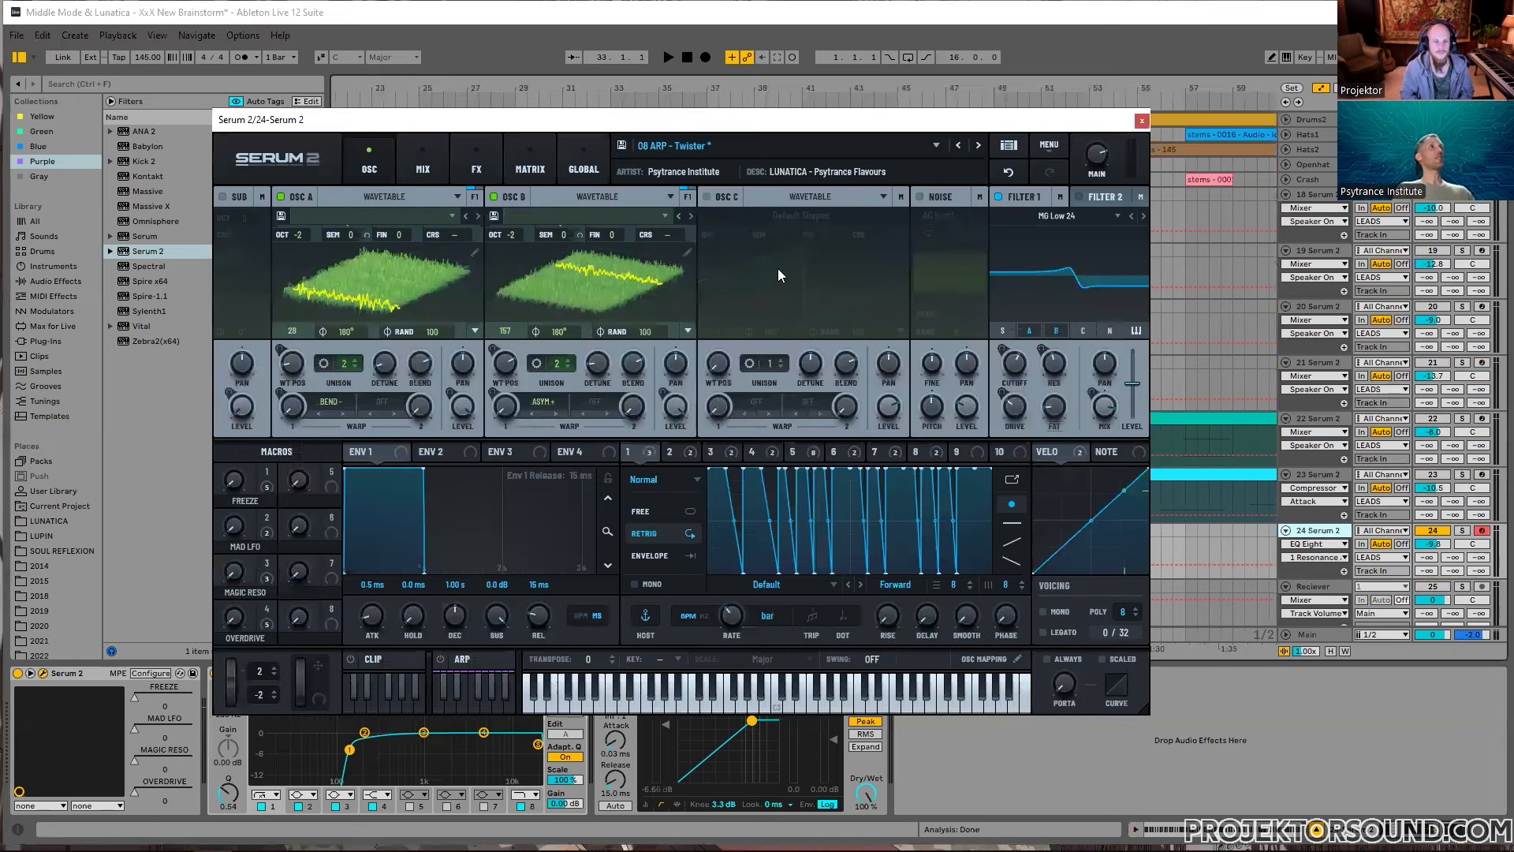
pyautogui.moveTo(798, 129); pyautogui.dragTo(857, 728)
pyautogui.doubleClick(809, 530)
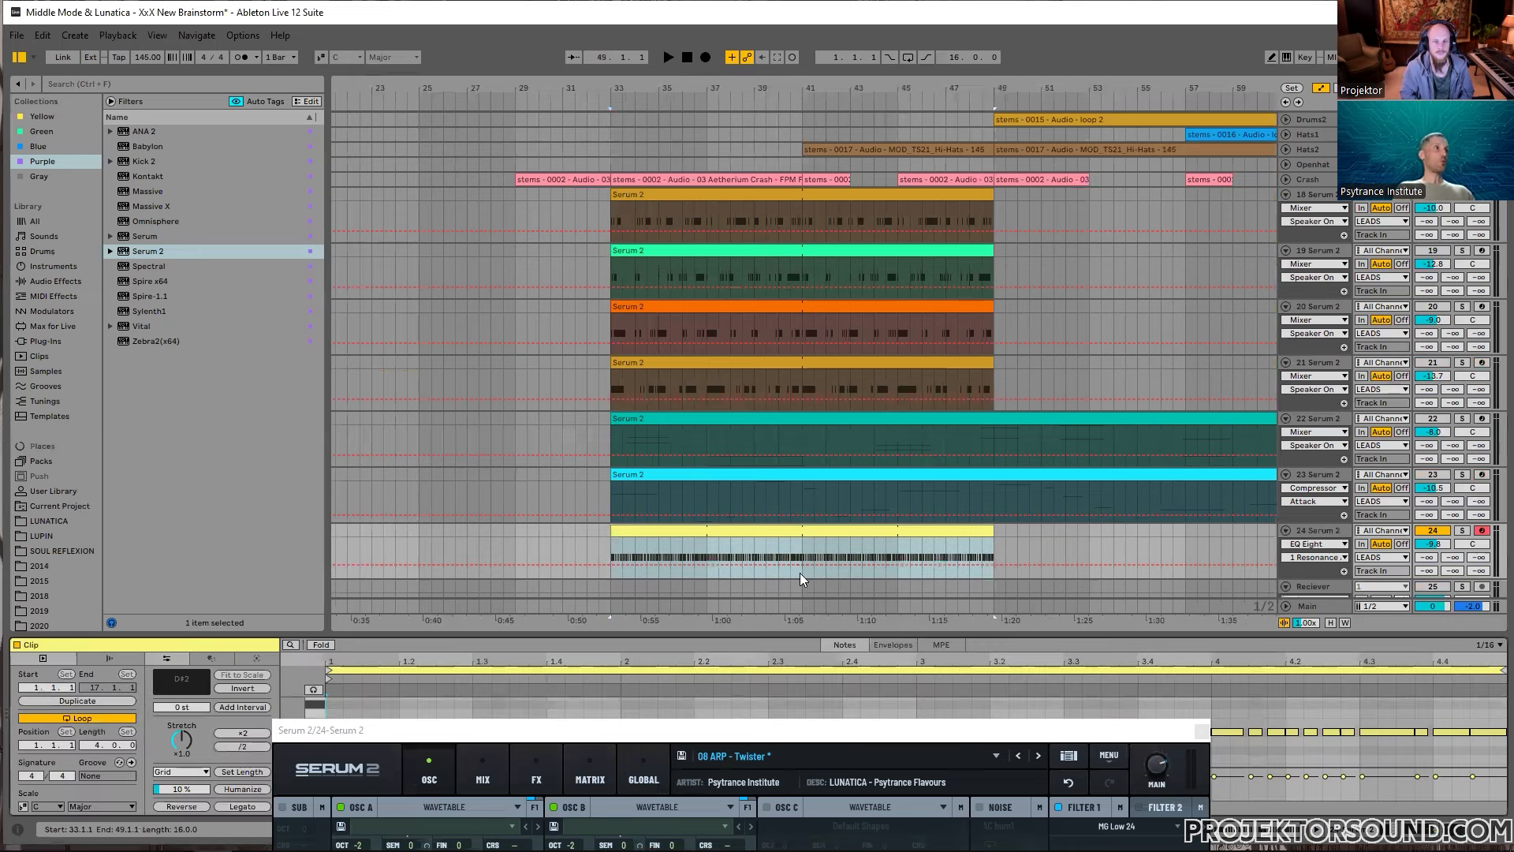
pyautogui.moveTo(748, 740); pyautogui.dragTo(777, 830)
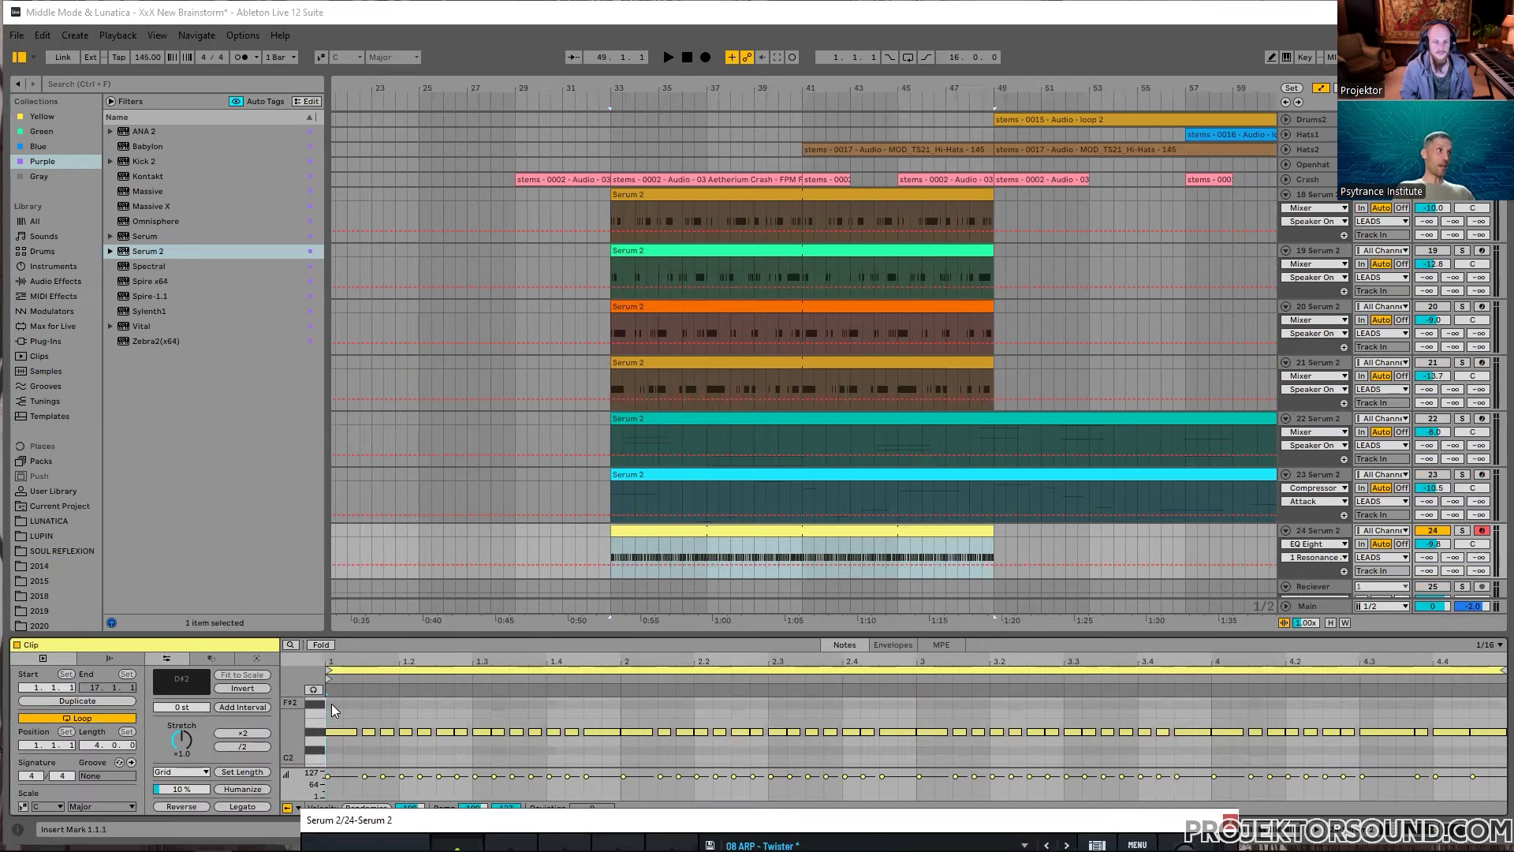
# Step: Set the insert marker at 1.1.1 in track 24's clip and move the Serum 2 window above the note editor
pyautogui.moveTo(331, 710); pyautogui.dragTo(1502, 712)
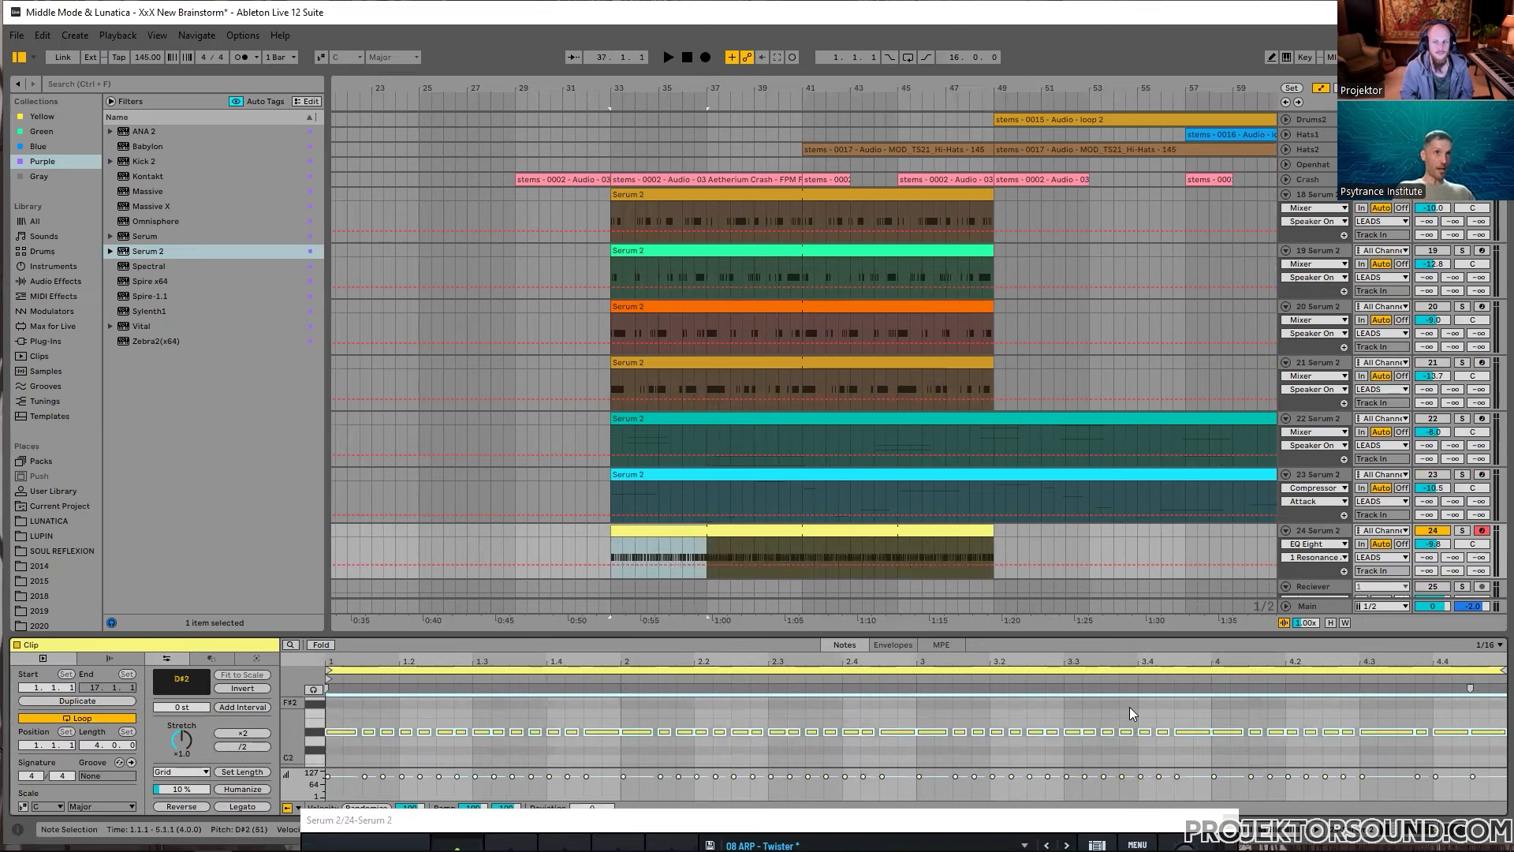
pyautogui.click(335, 753)
pyautogui.click(454, 823)
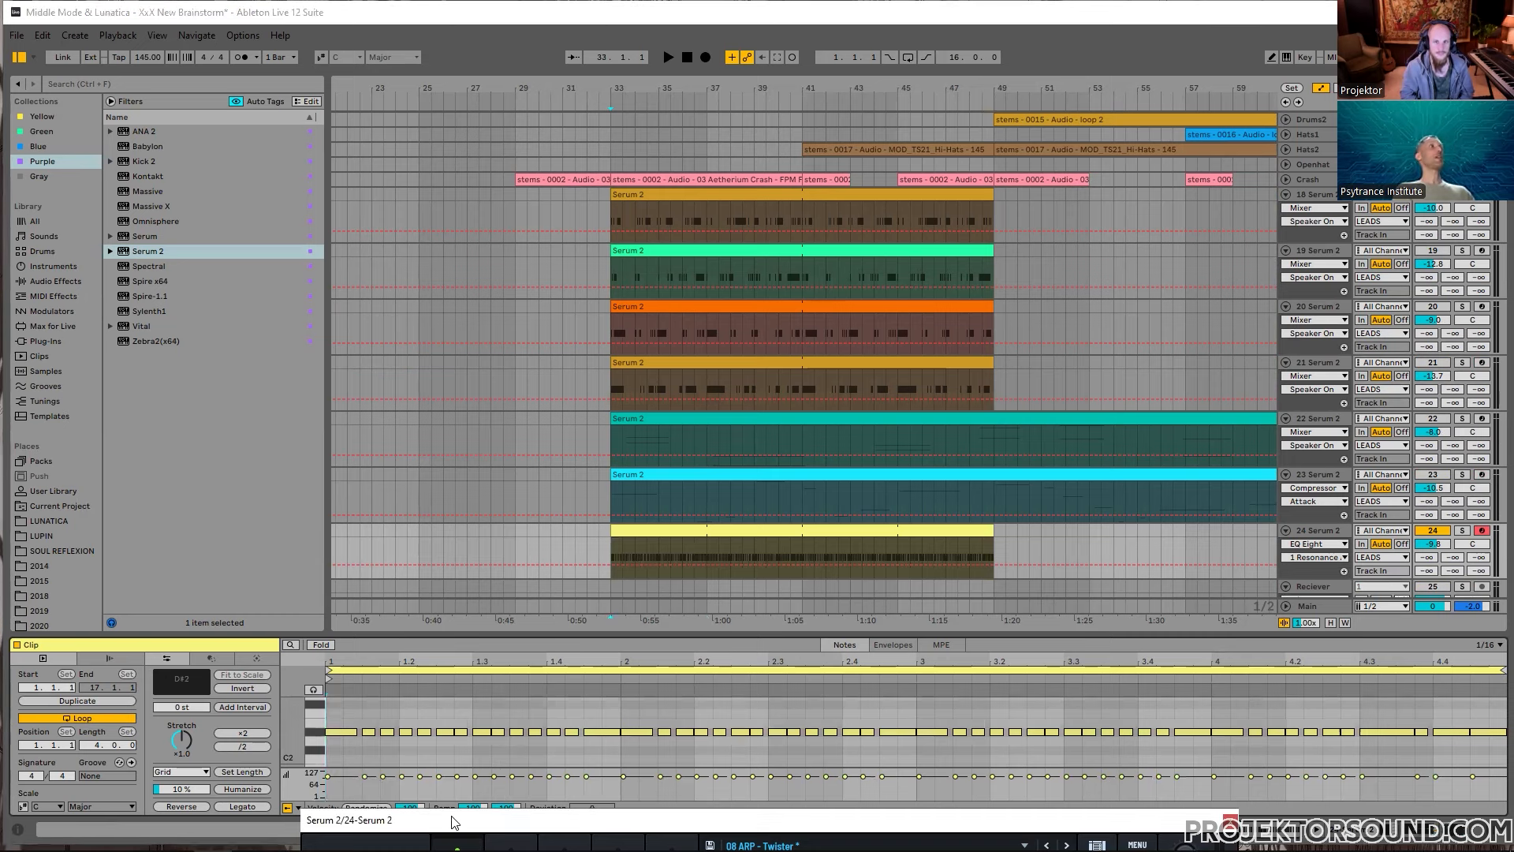
pyautogui.moveTo(454, 822); pyautogui.dragTo(194, 48)
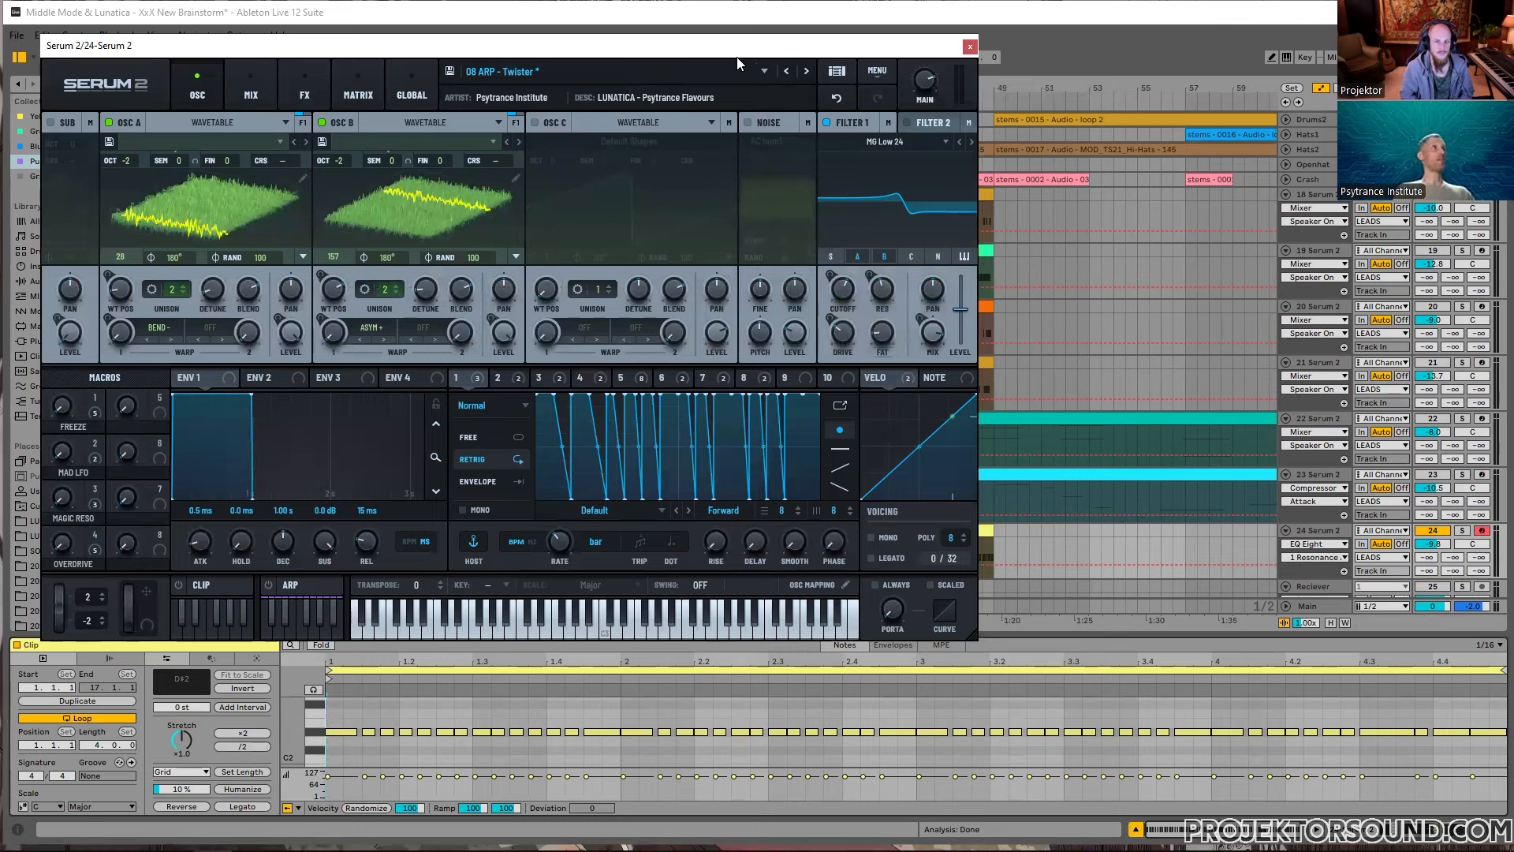
# Step: Start playback, audition the 07 ARP - Thick Aliens preset in track 24's Serum 2, and raise oscillator B's level
pyautogui.press('space')
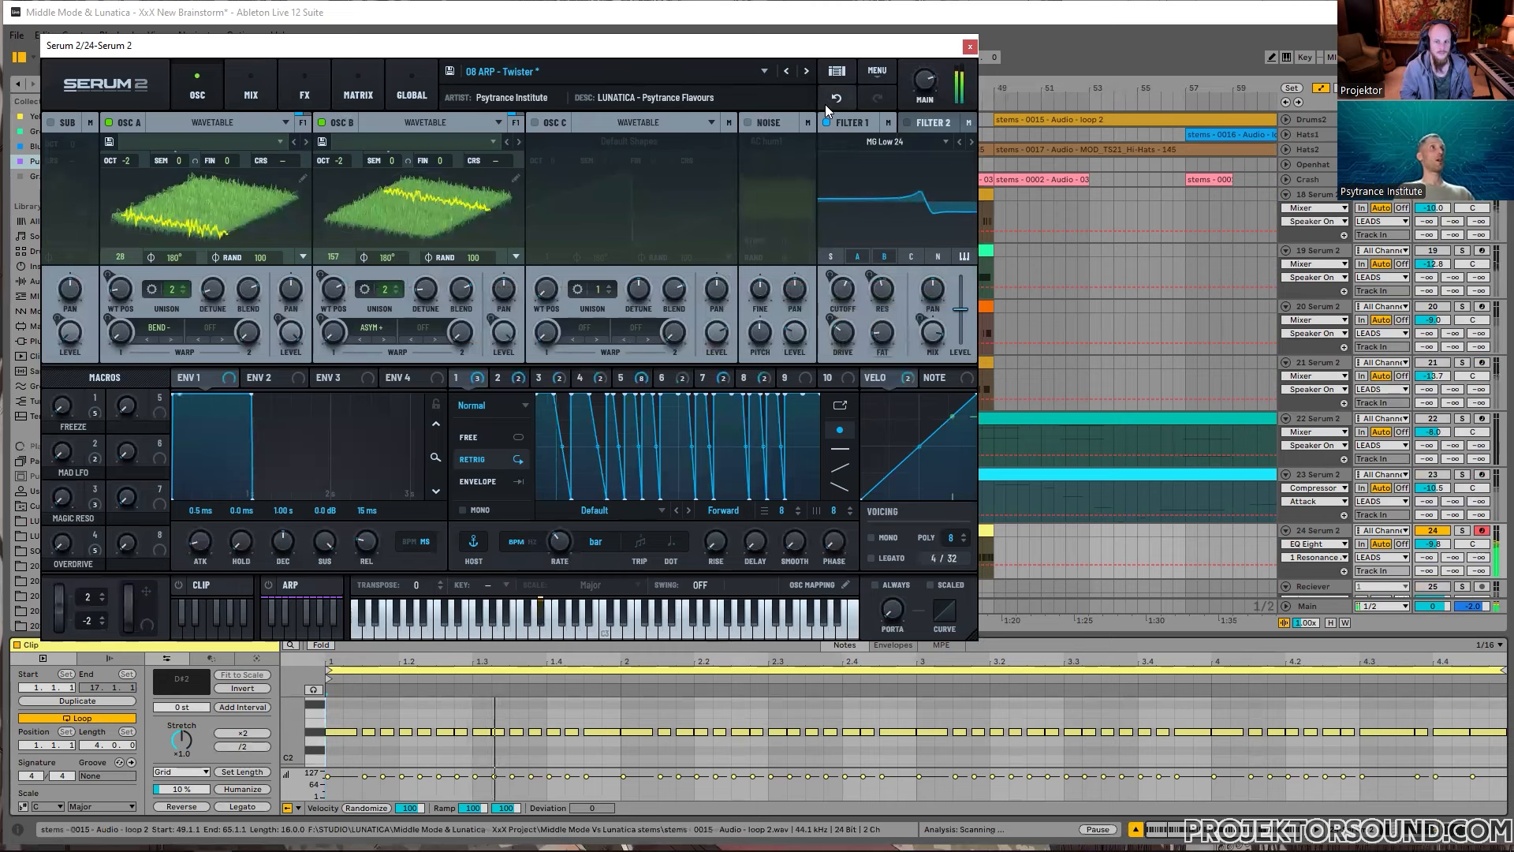
pyautogui.moveTo(308, 57); pyautogui.dragTo(309, 119)
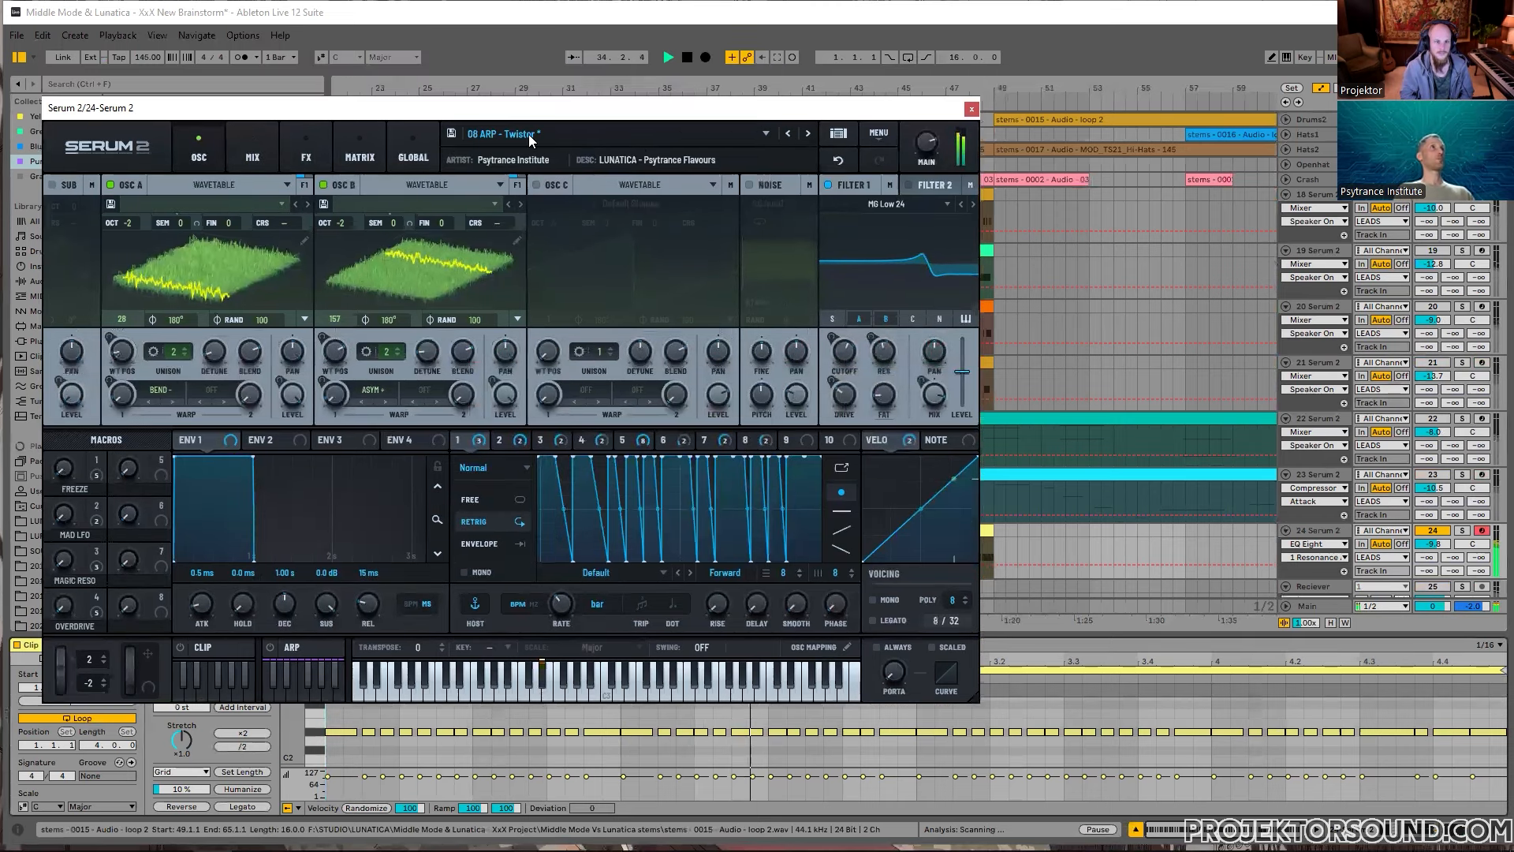
pyautogui.click(788, 133)
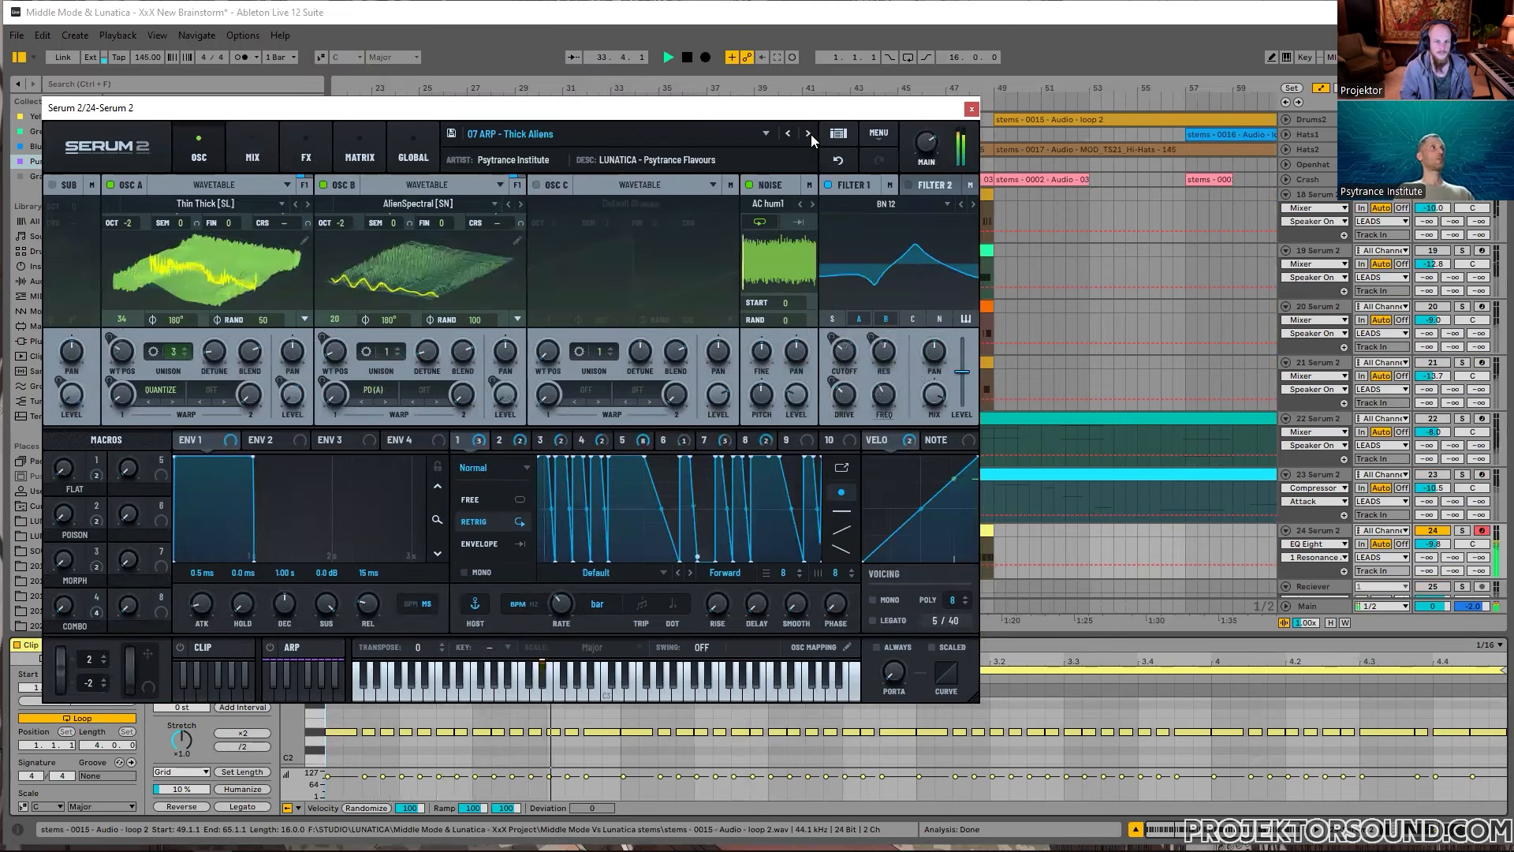
pyautogui.moveTo(503, 396); pyautogui.dragTo(585, 79)
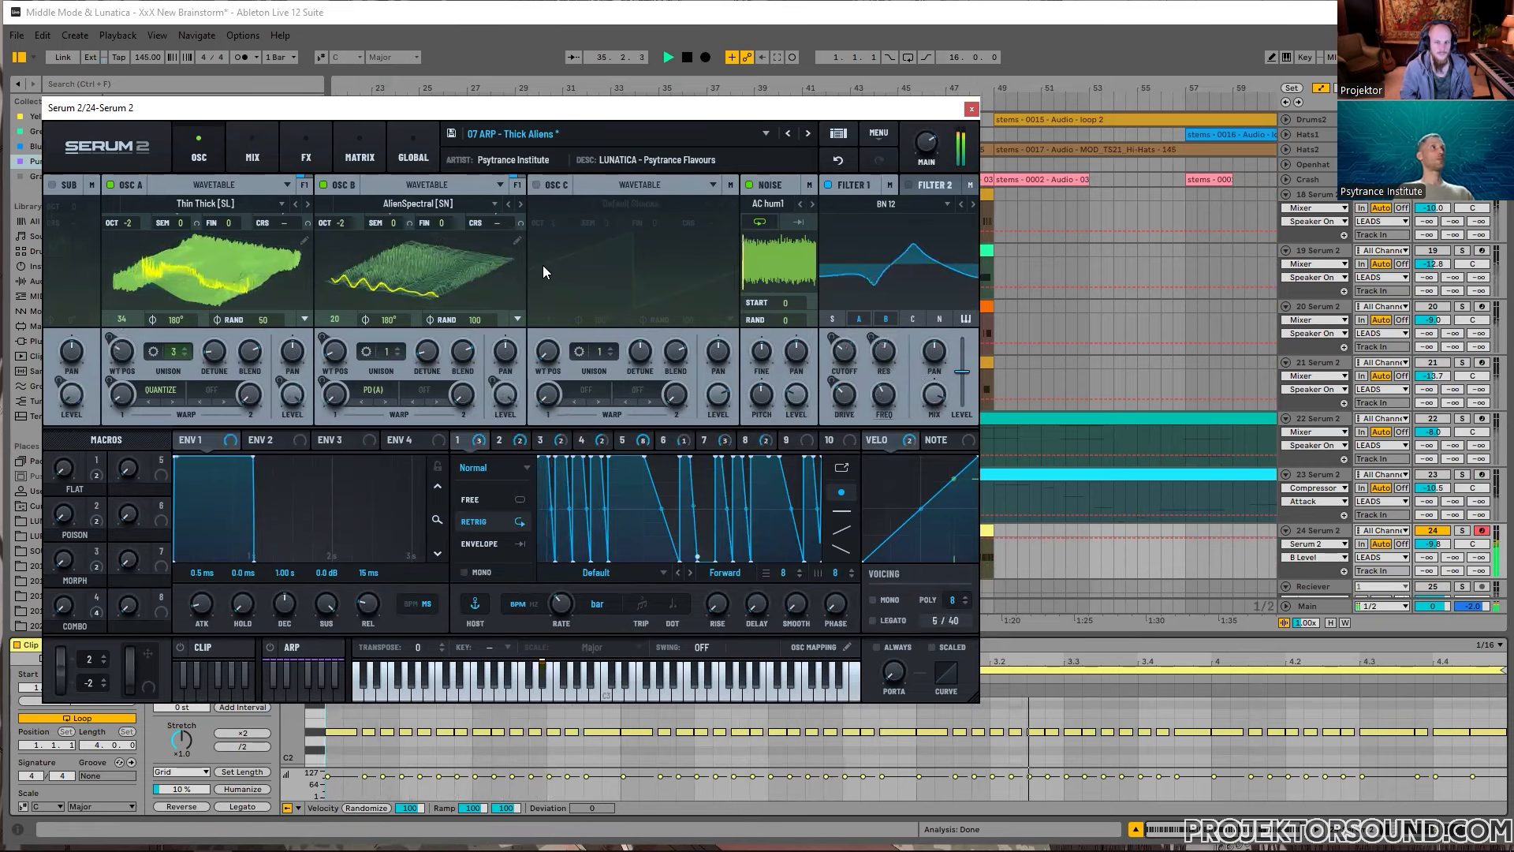
# Step: Load the 09 ARP - Abstract Hoo preset, set oscillator A's level to 100%, and adjust oscillator B's level for playback
pyautogui.click(810, 134)
pyautogui.click(810, 134)
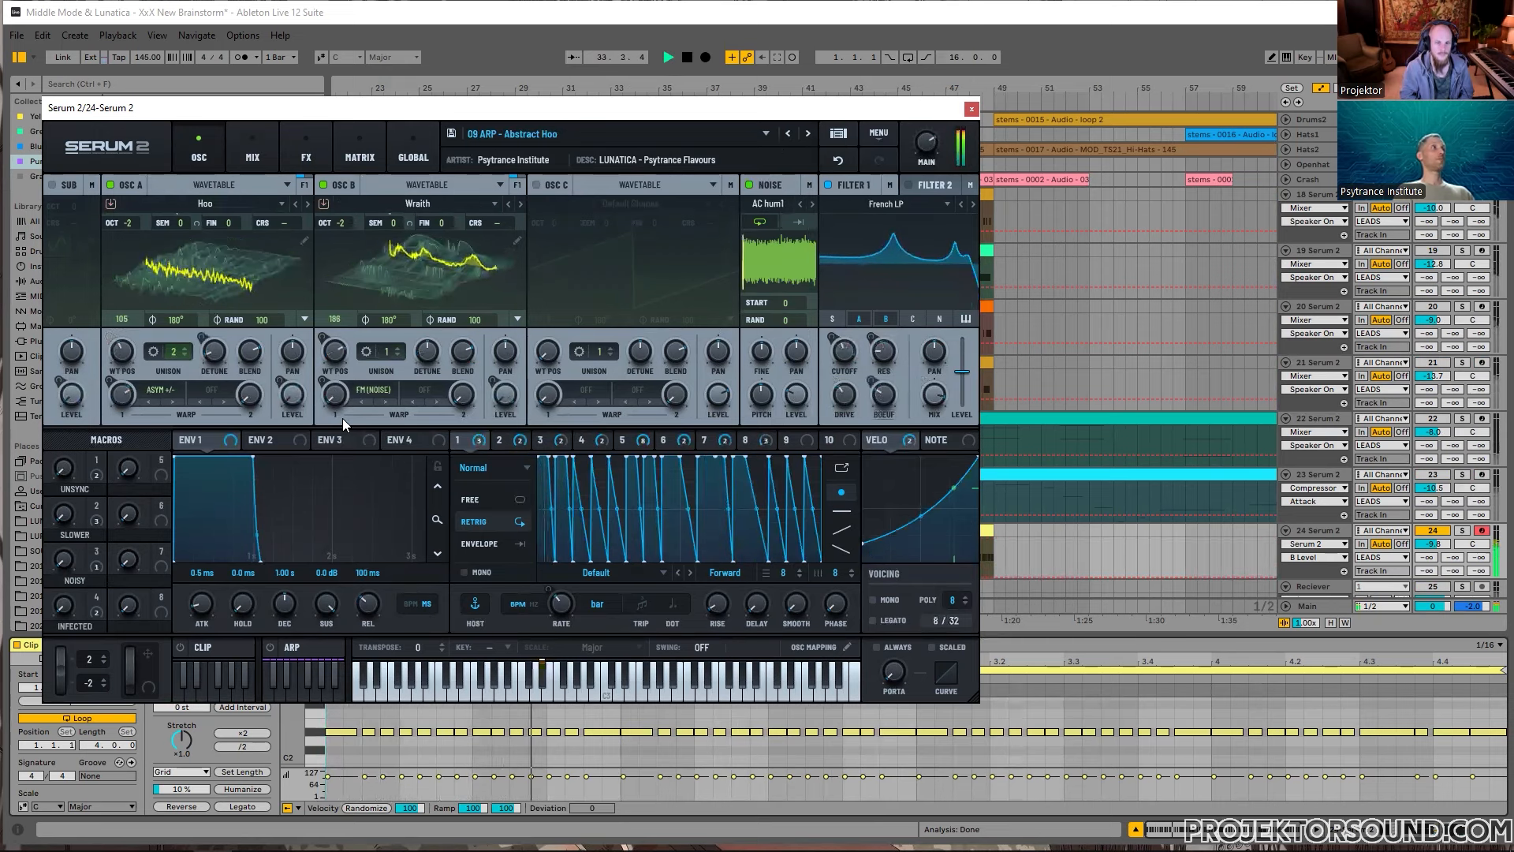
pyautogui.press('space')
pyautogui.click(291, 402)
pyautogui.click(505, 395)
pyautogui.press('space')
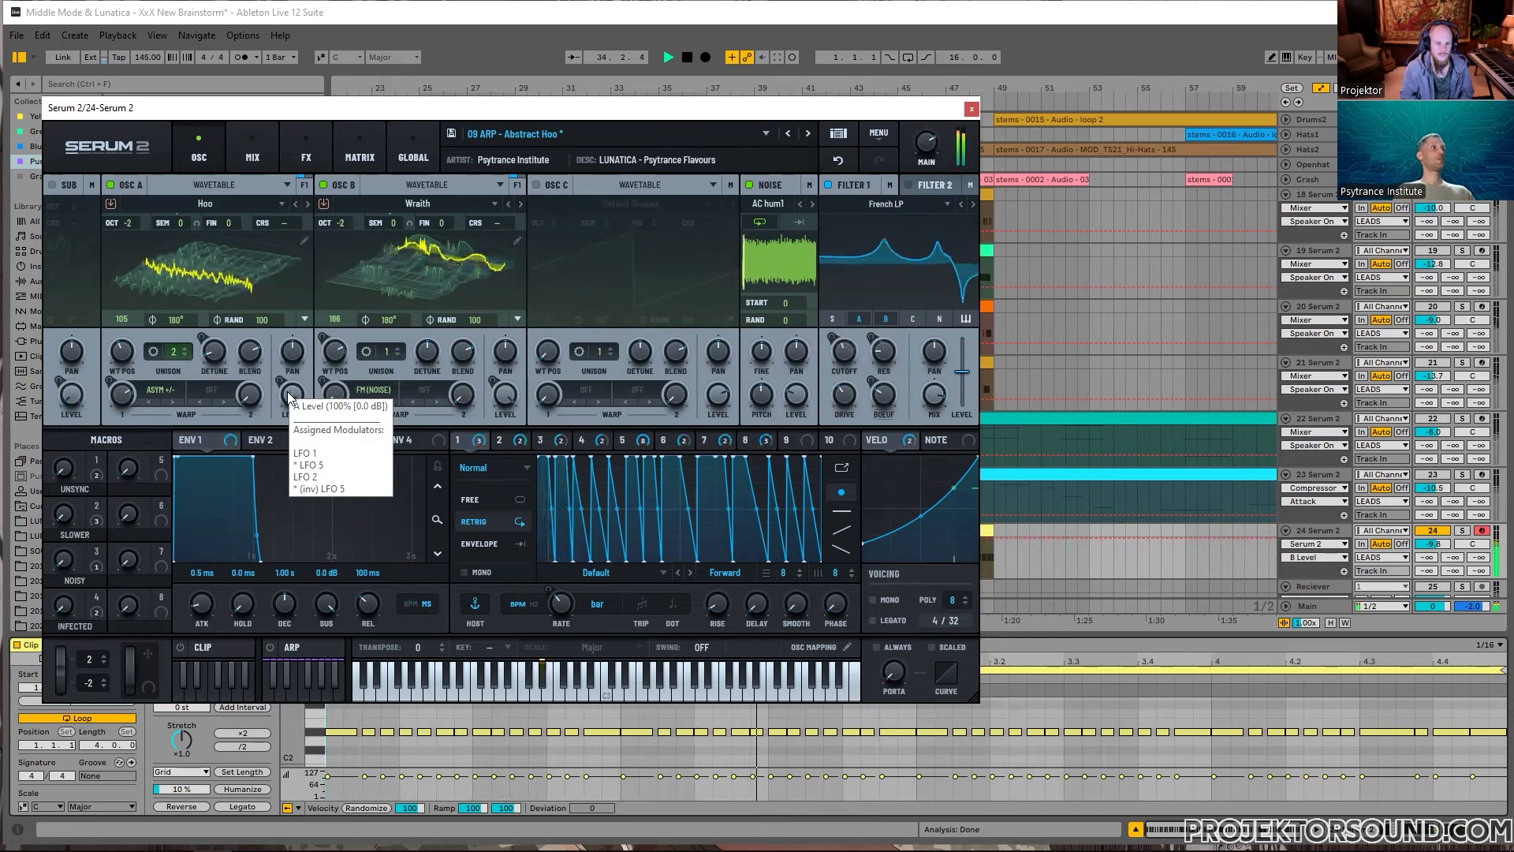
# Step: Select all notes in track 24's clip, replay the arp, and load the 08 ARP - Twister preset in its Serum 2
pyautogui.press('space')
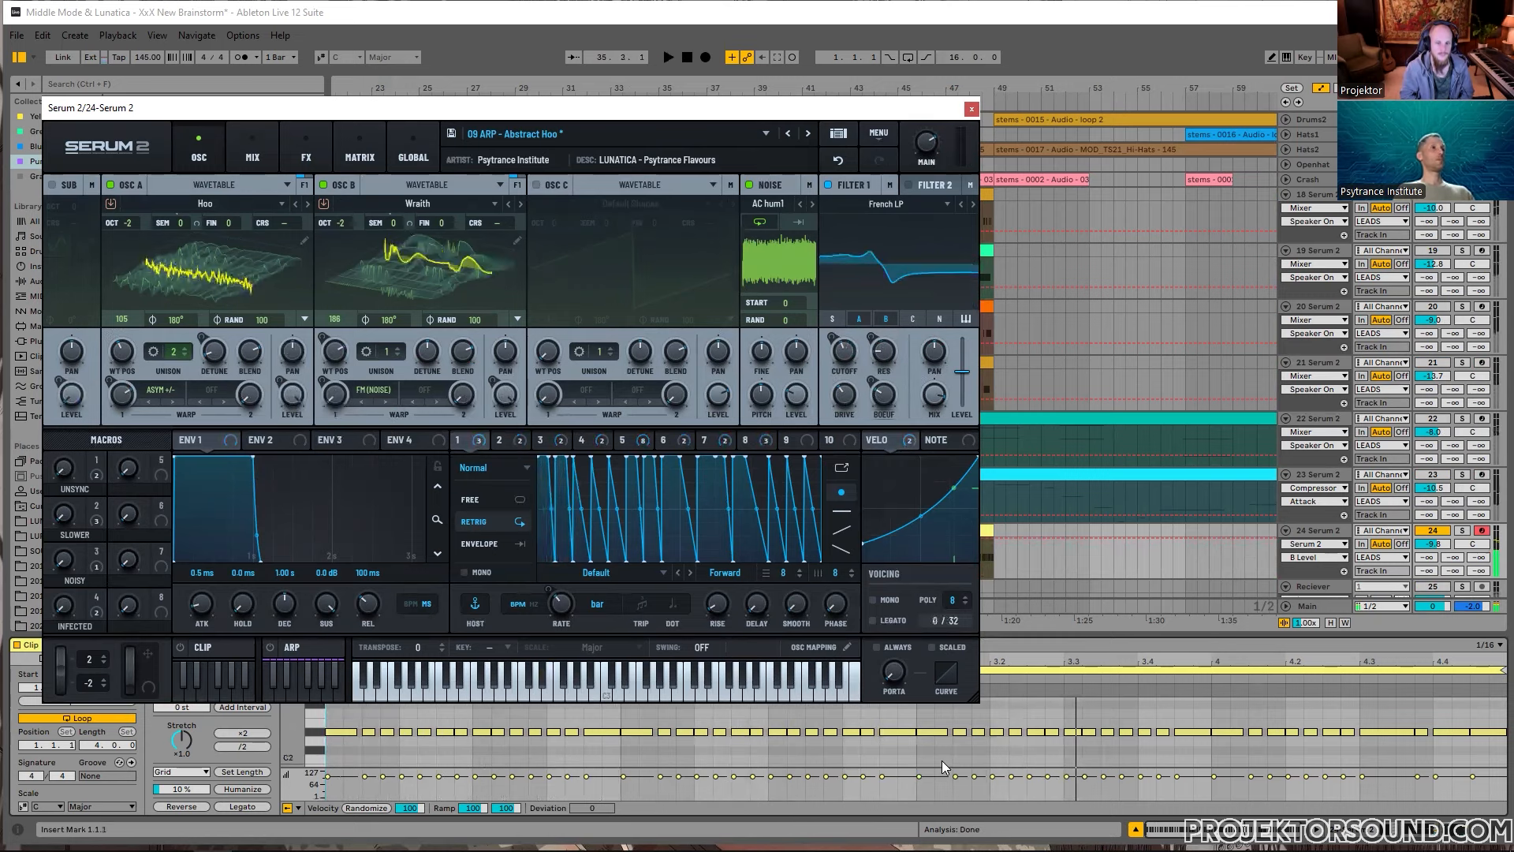
pyautogui.click(952, 751)
pyautogui.hotkey('ctrl', 'a')
pyautogui.press('space')
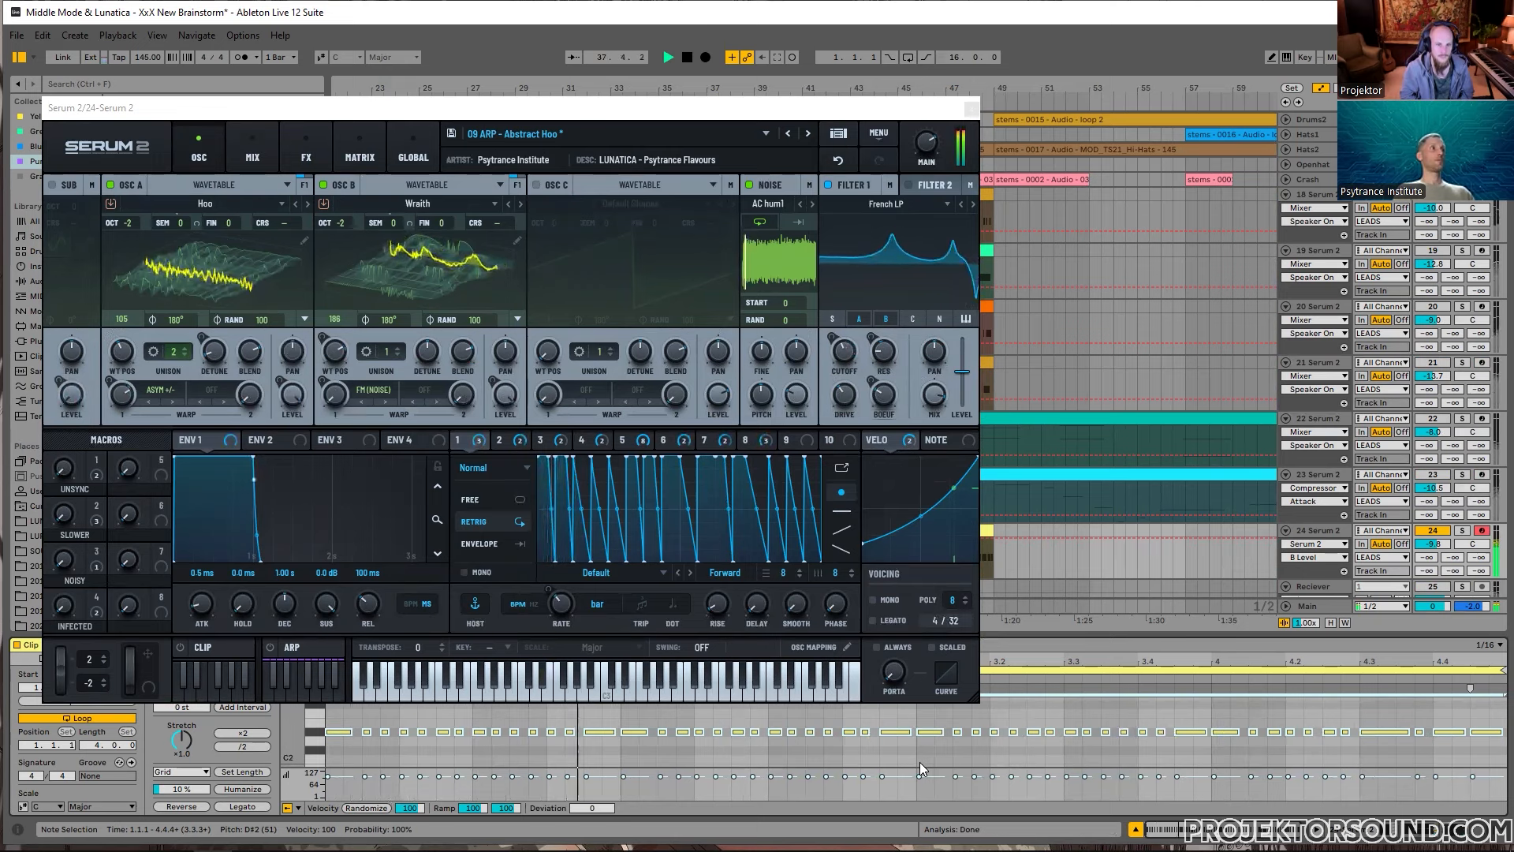
pyautogui.press('space')
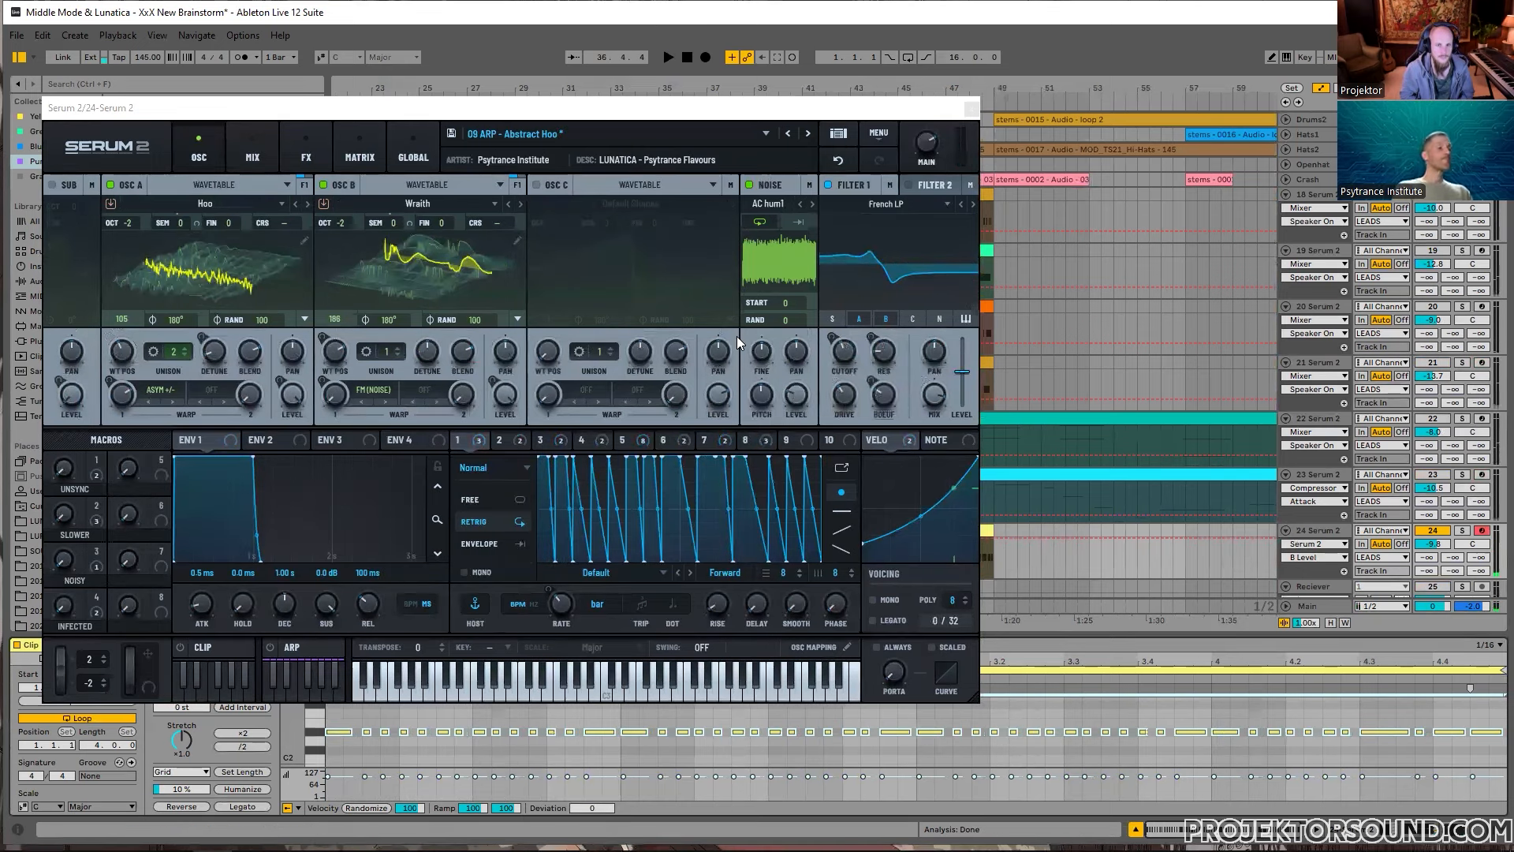
pyautogui.click(788, 137)
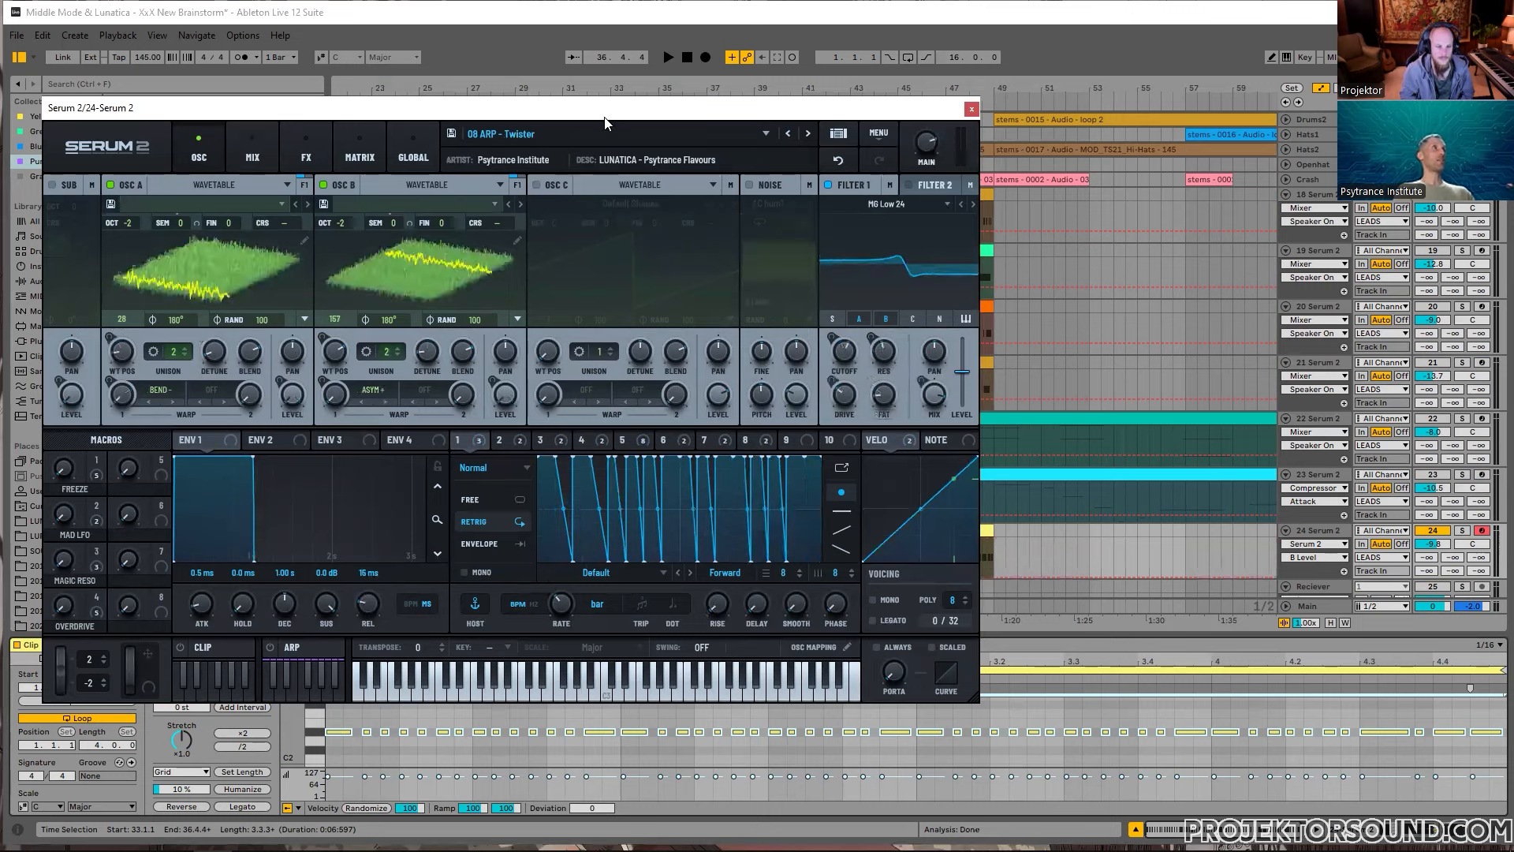
# Step: Quantize all the D#2 notes in track 24's clip and audition the arp with the Twister preset
pyautogui.press('space')
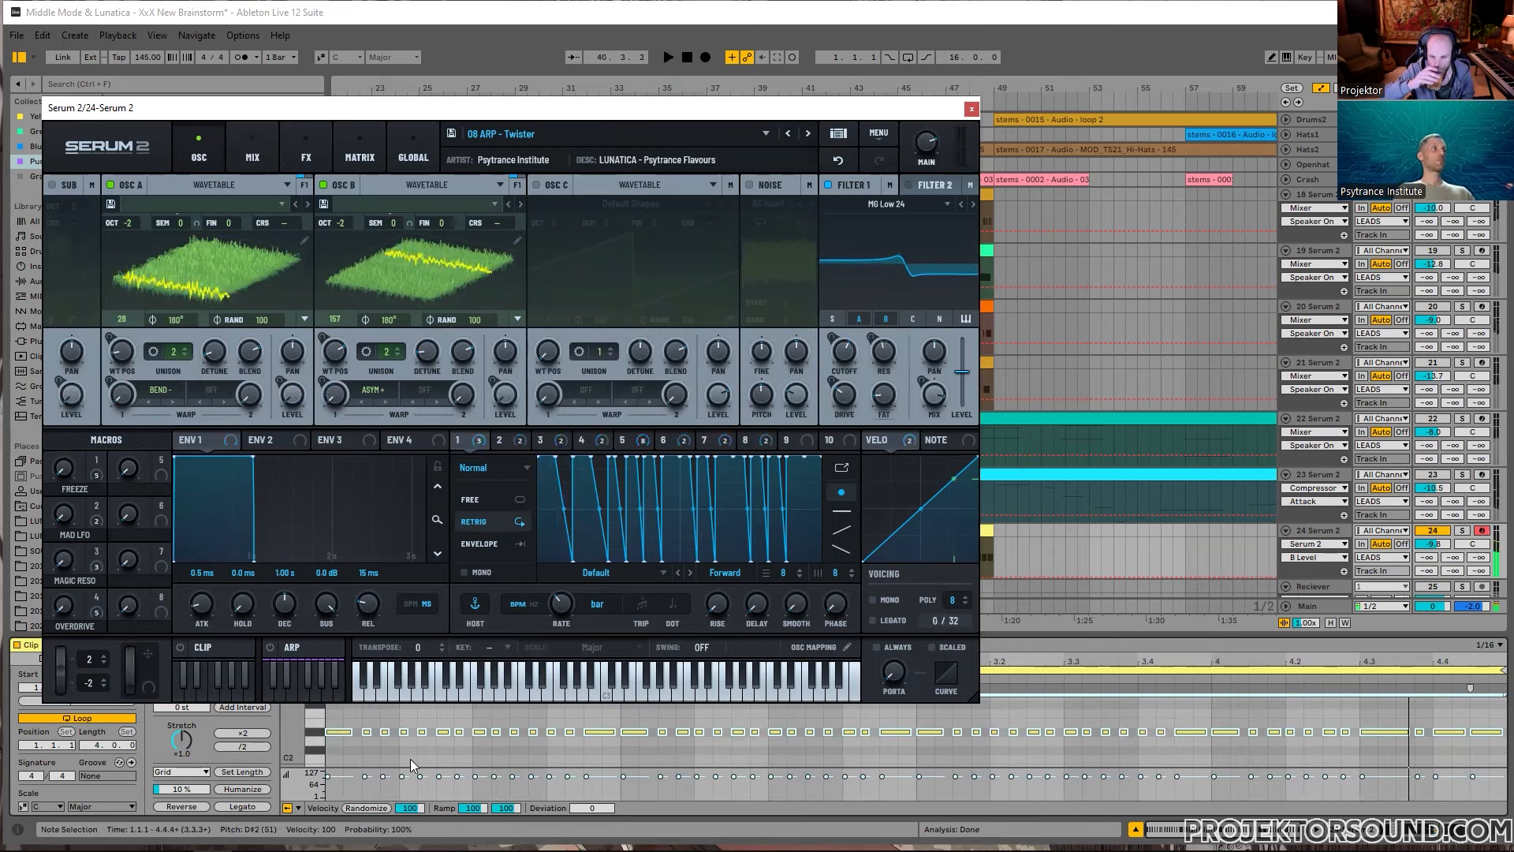
pyautogui.click(355, 748)
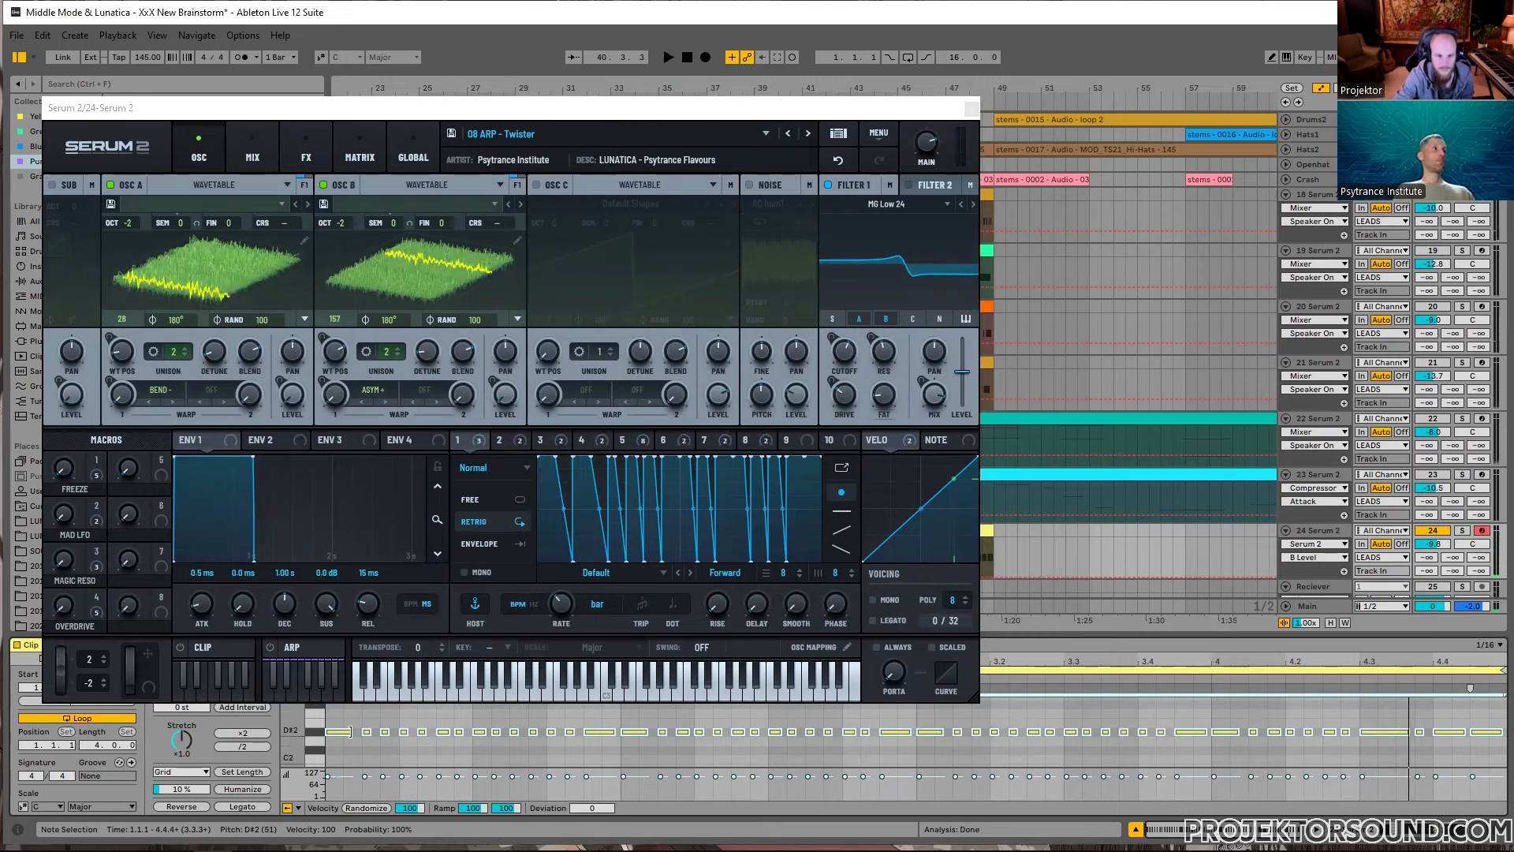
pyautogui.press('space')
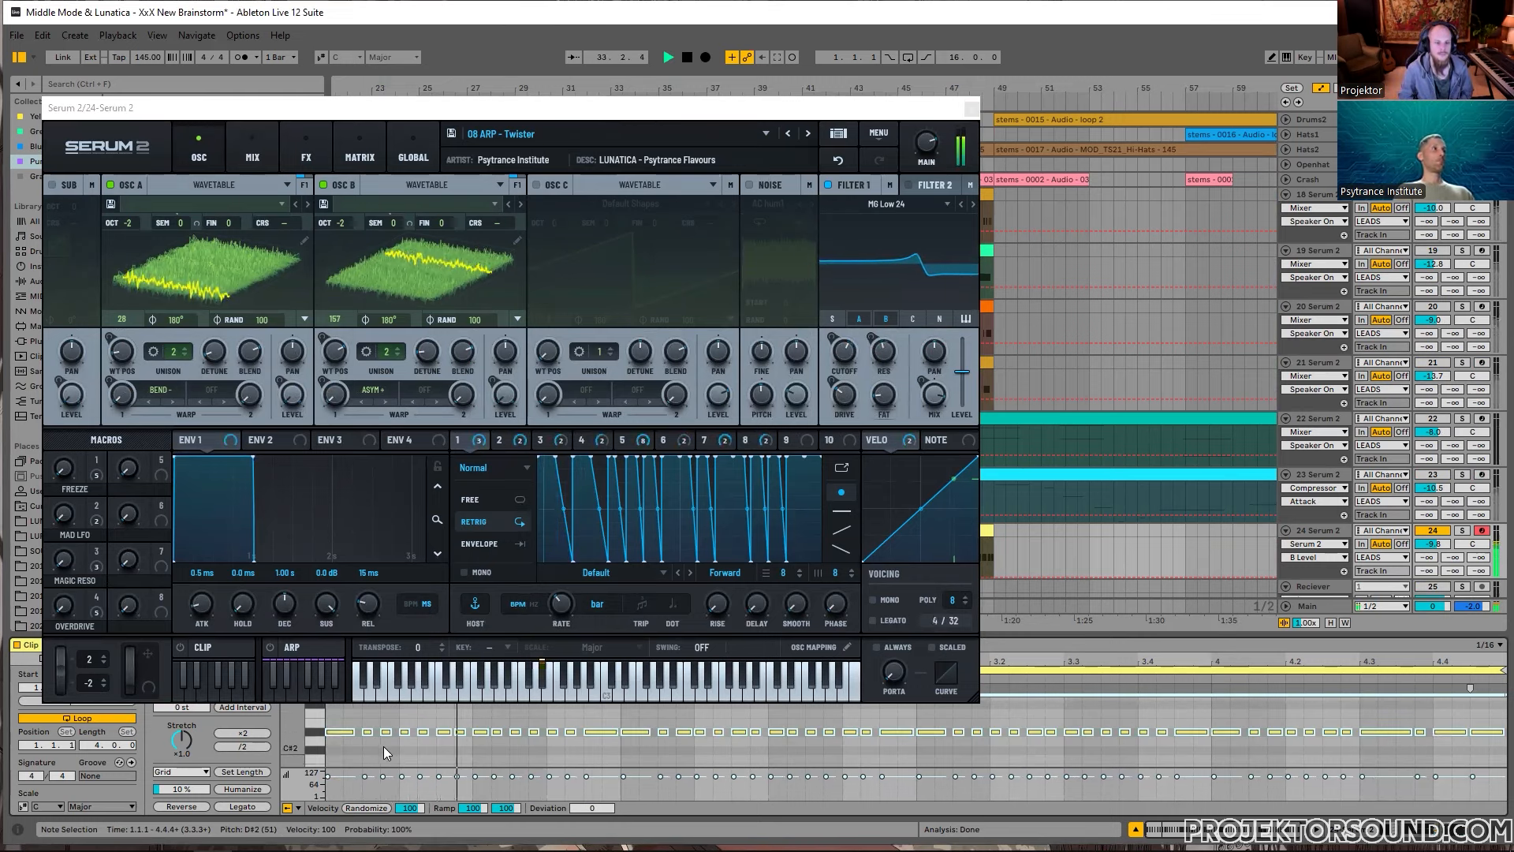
pyautogui.click(614, 757)
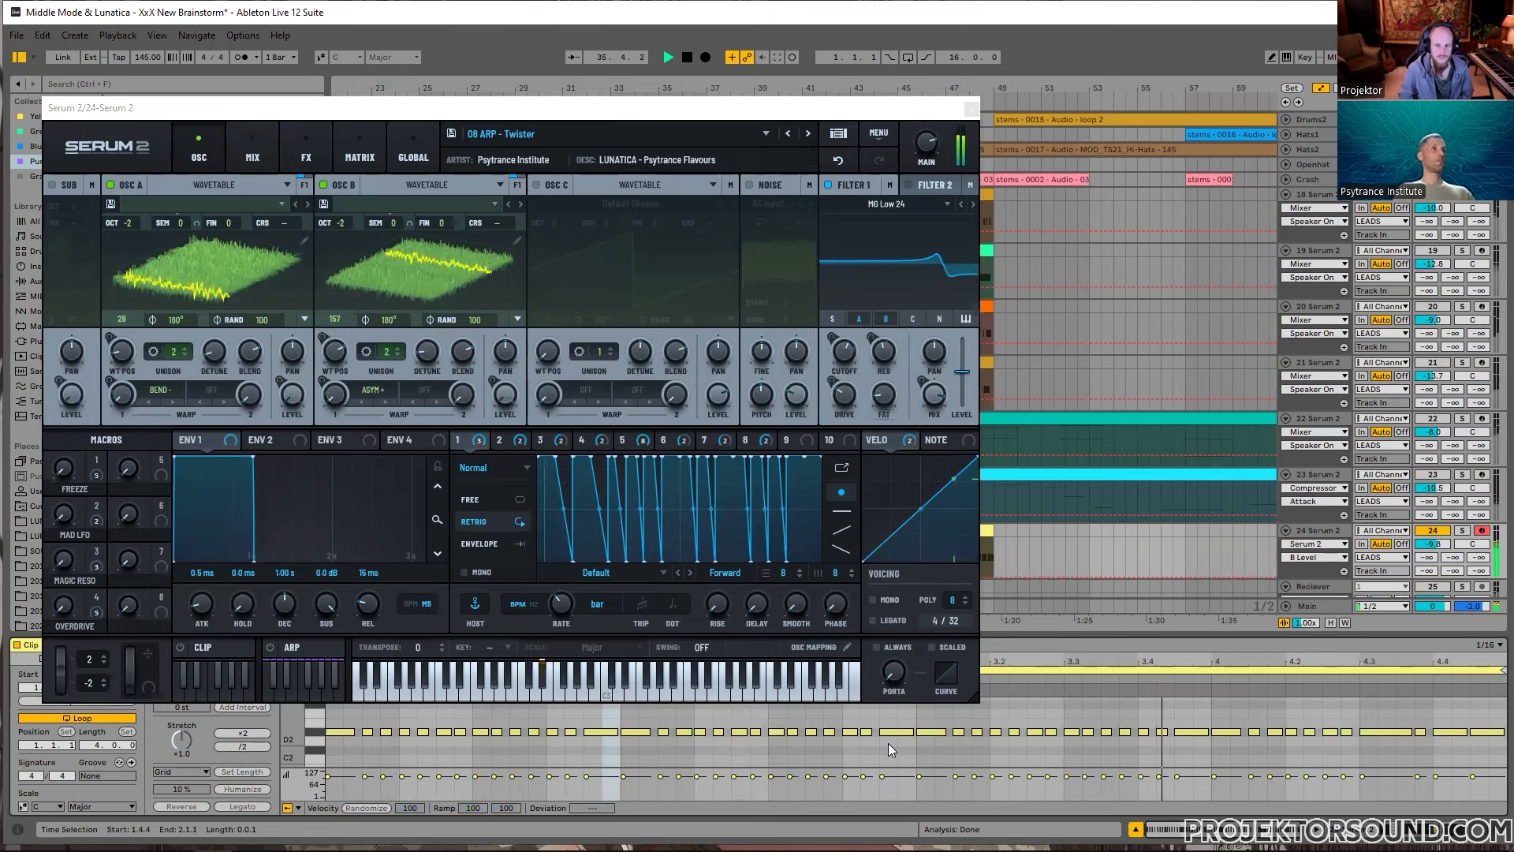
pyautogui.press('space')
pyautogui.hotkey('ctrl', 'a')
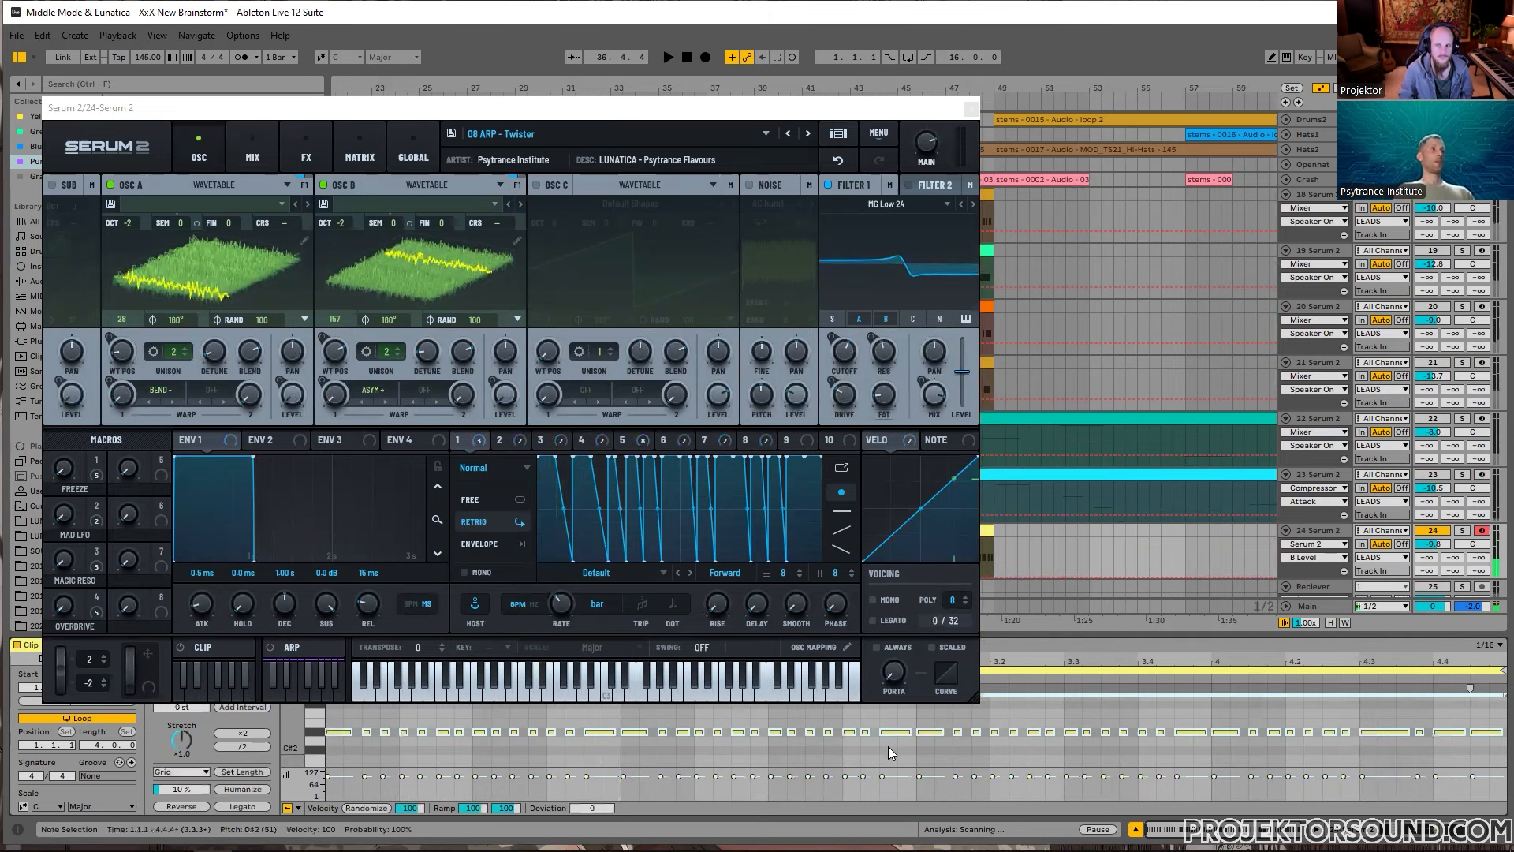
pyautogui.hotkey('ctrl', 'u')
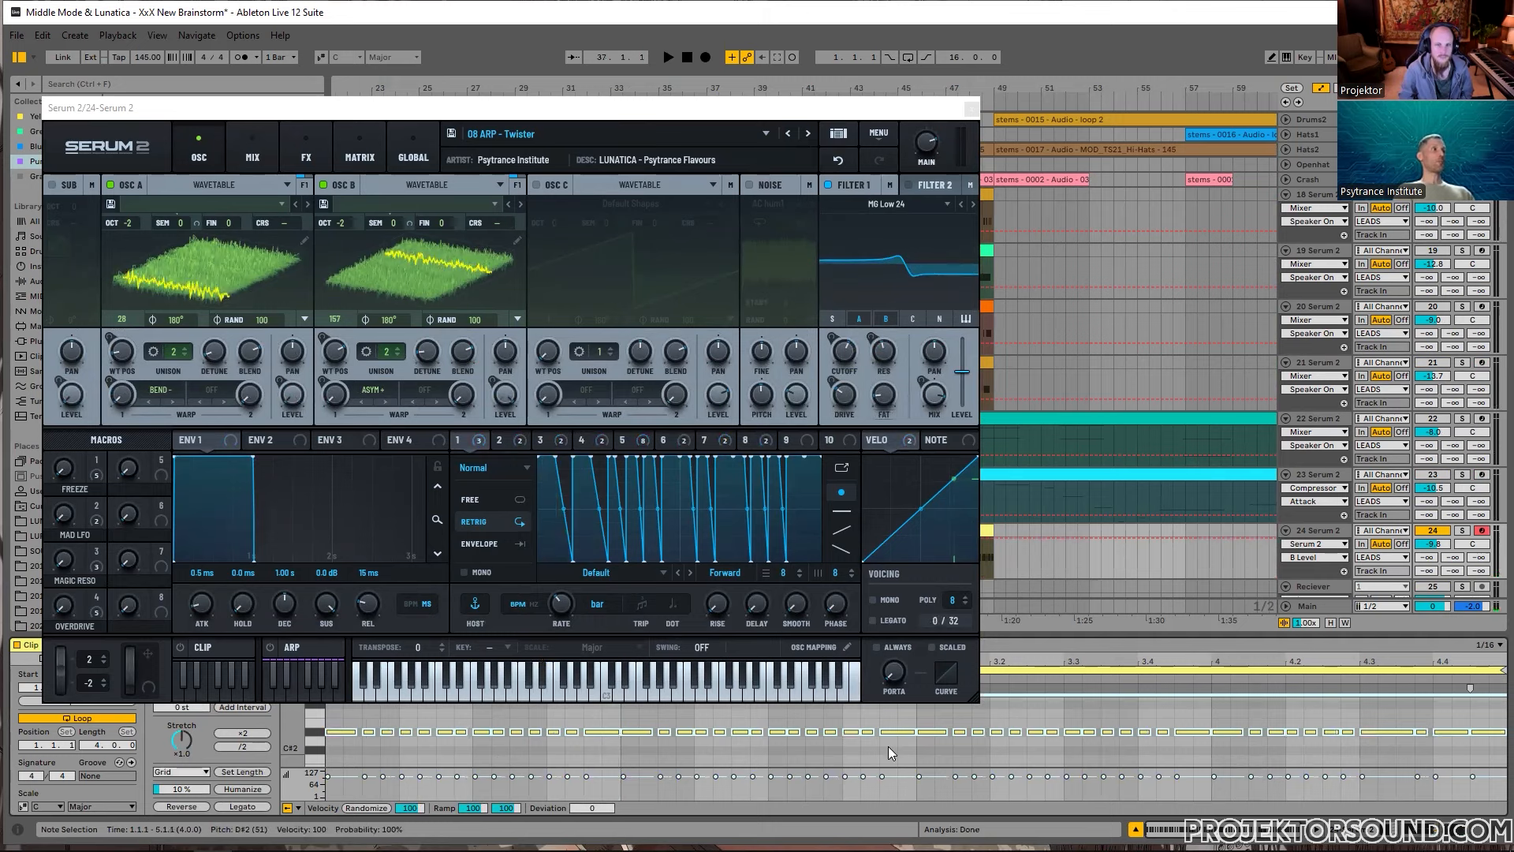
pyautogui.press('space')
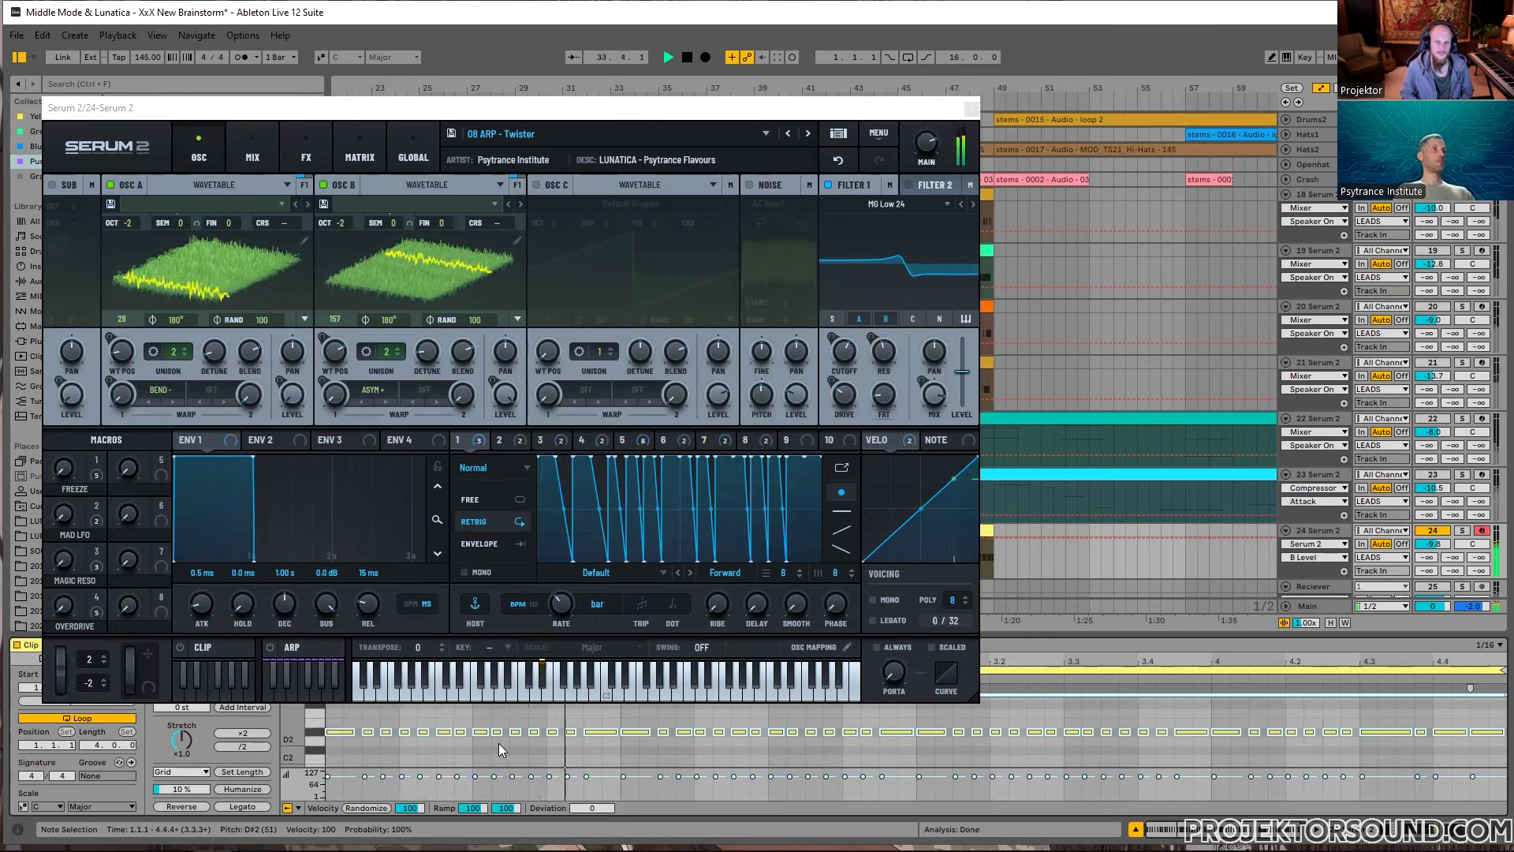
pyautogui.click(545, 757)
pyautogui.press('space')
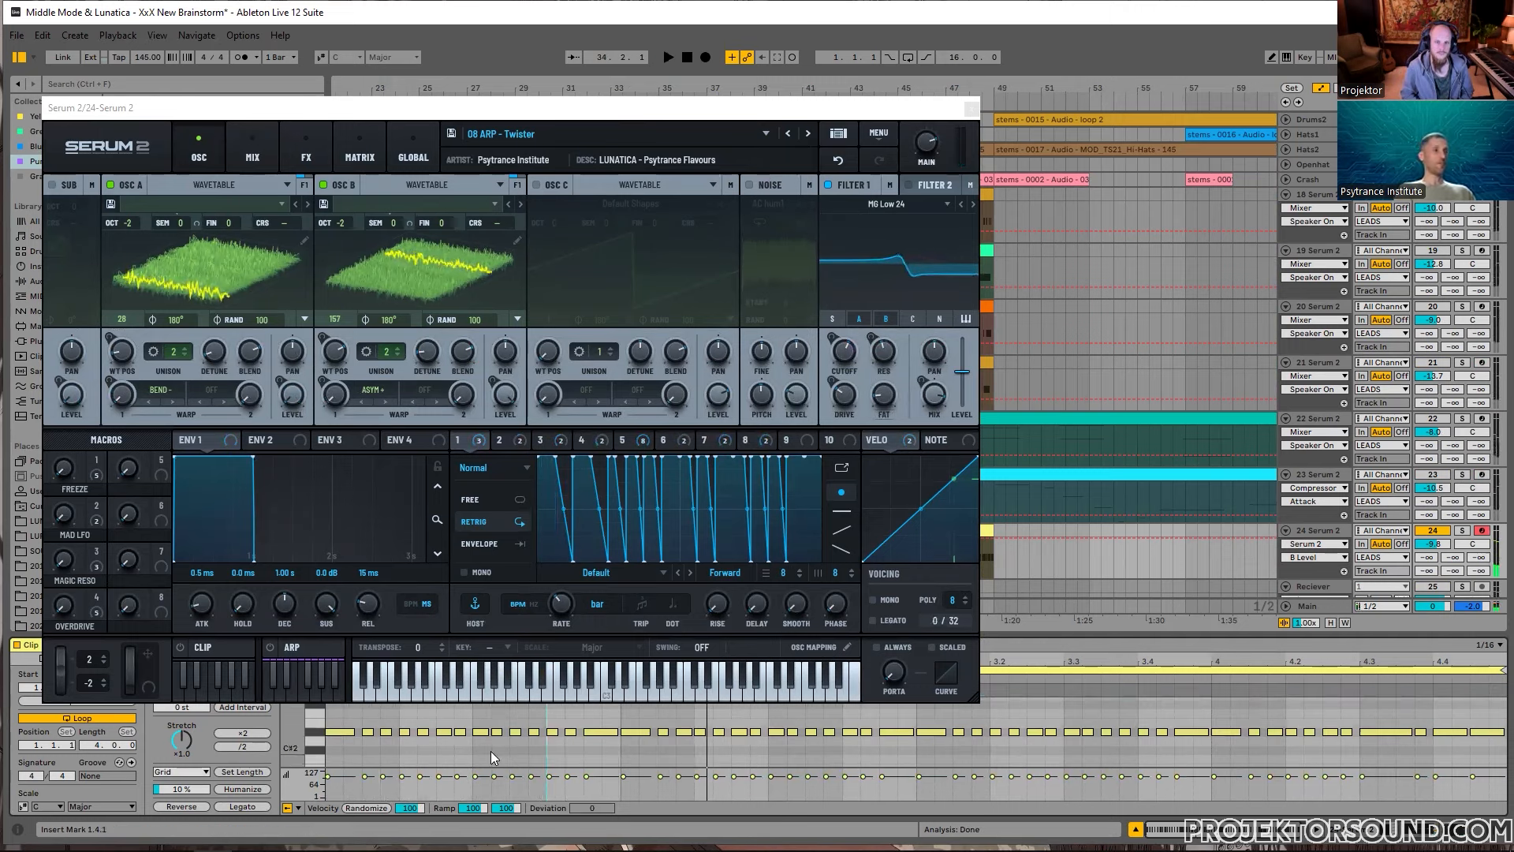
# Step: Extend the notes at 1.4.3, 2.4.3 and 3.4.3 to the following bar lines, and the note at 4.3.1 to 4.3.4
pyautogui.click(615, 733)
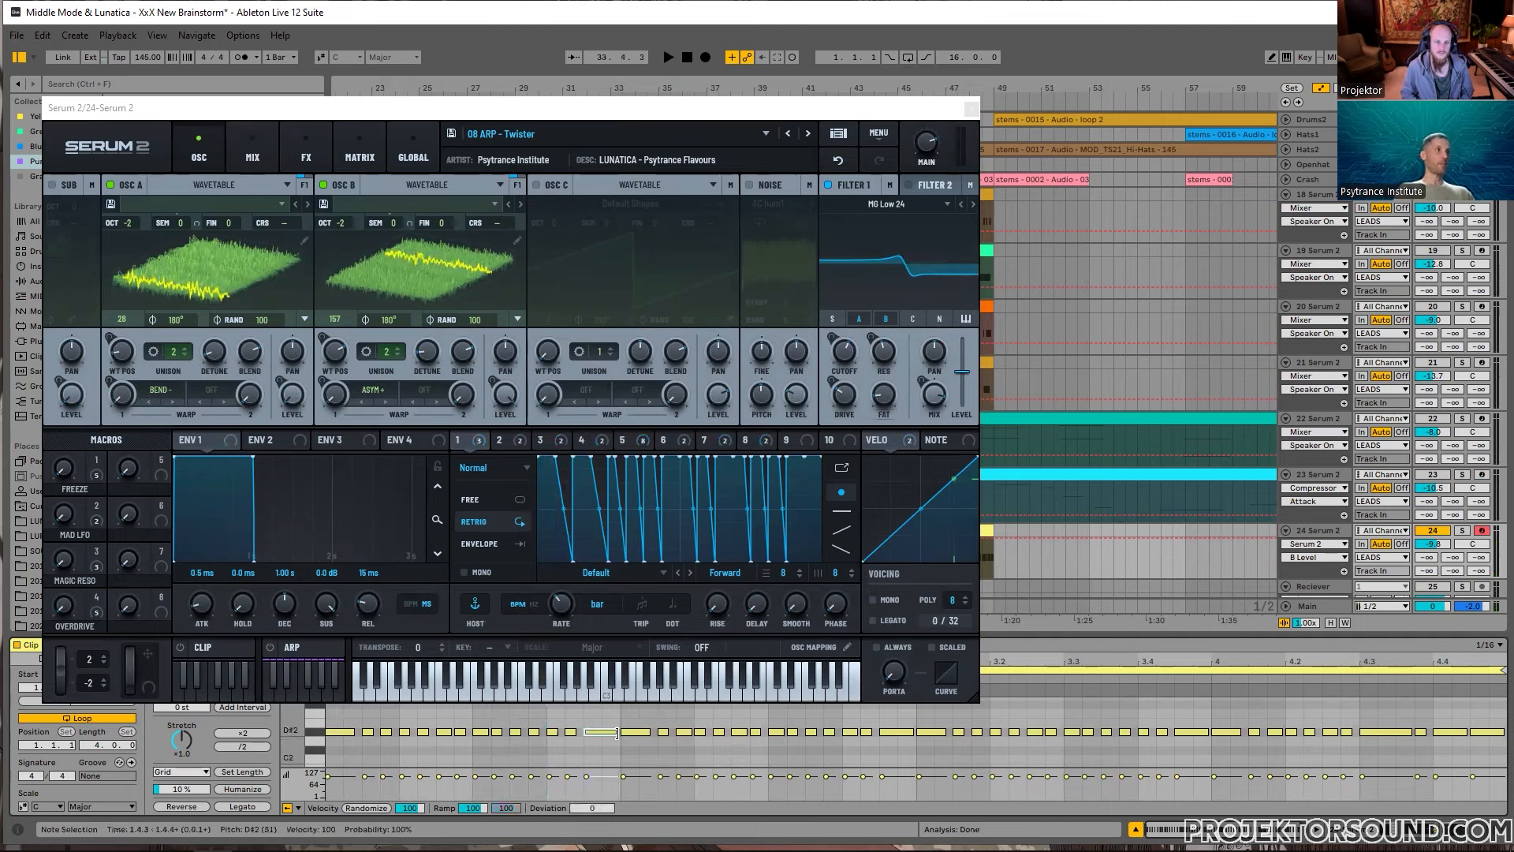
pyautogui.moveTo(618, 732); pyautogui.dragTo(637, 733)
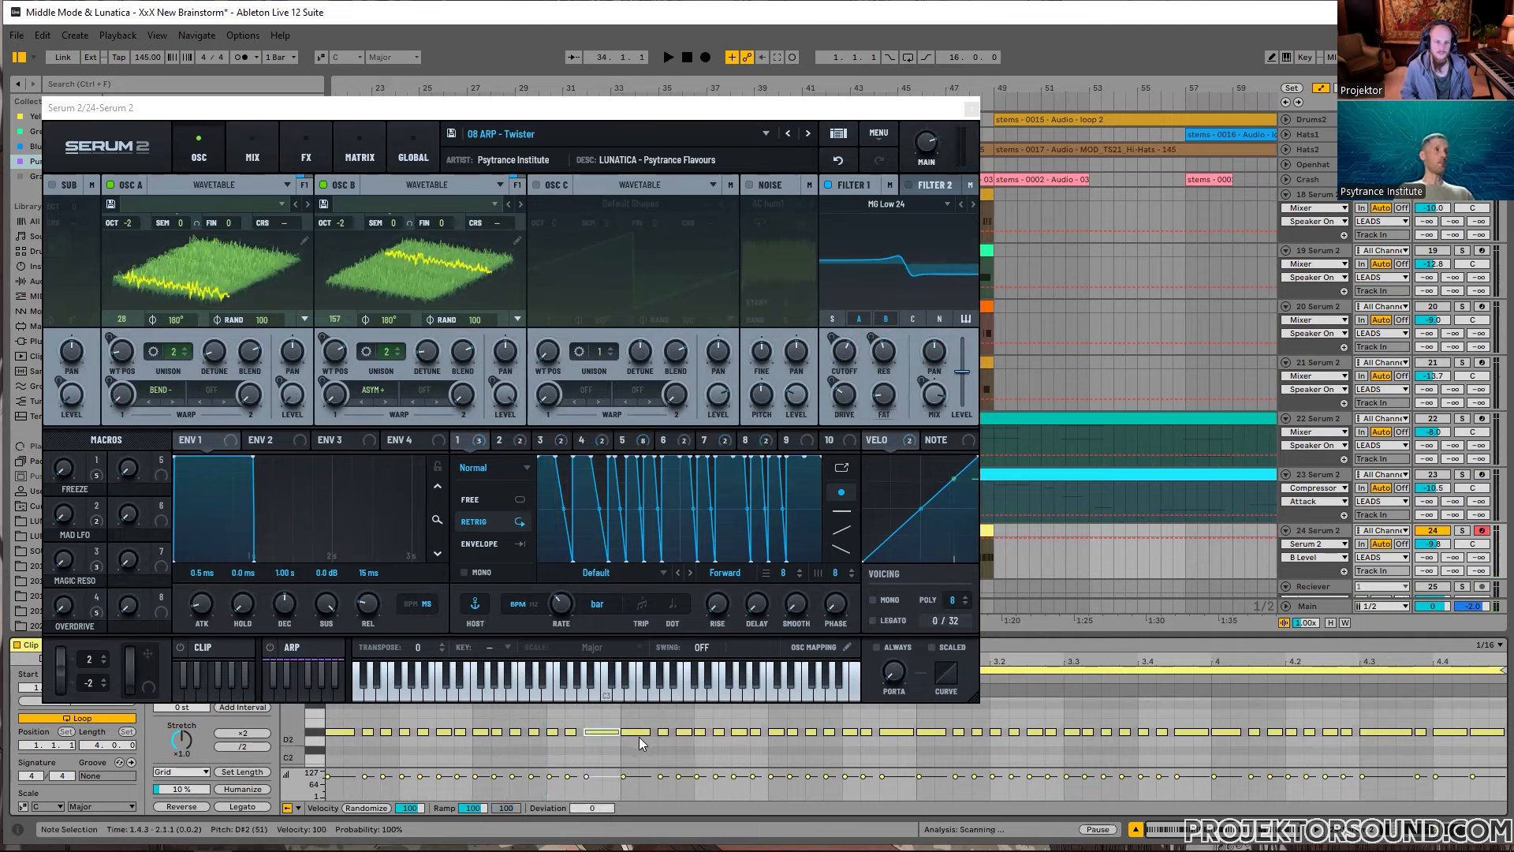
pyautogui.click(905, 733)
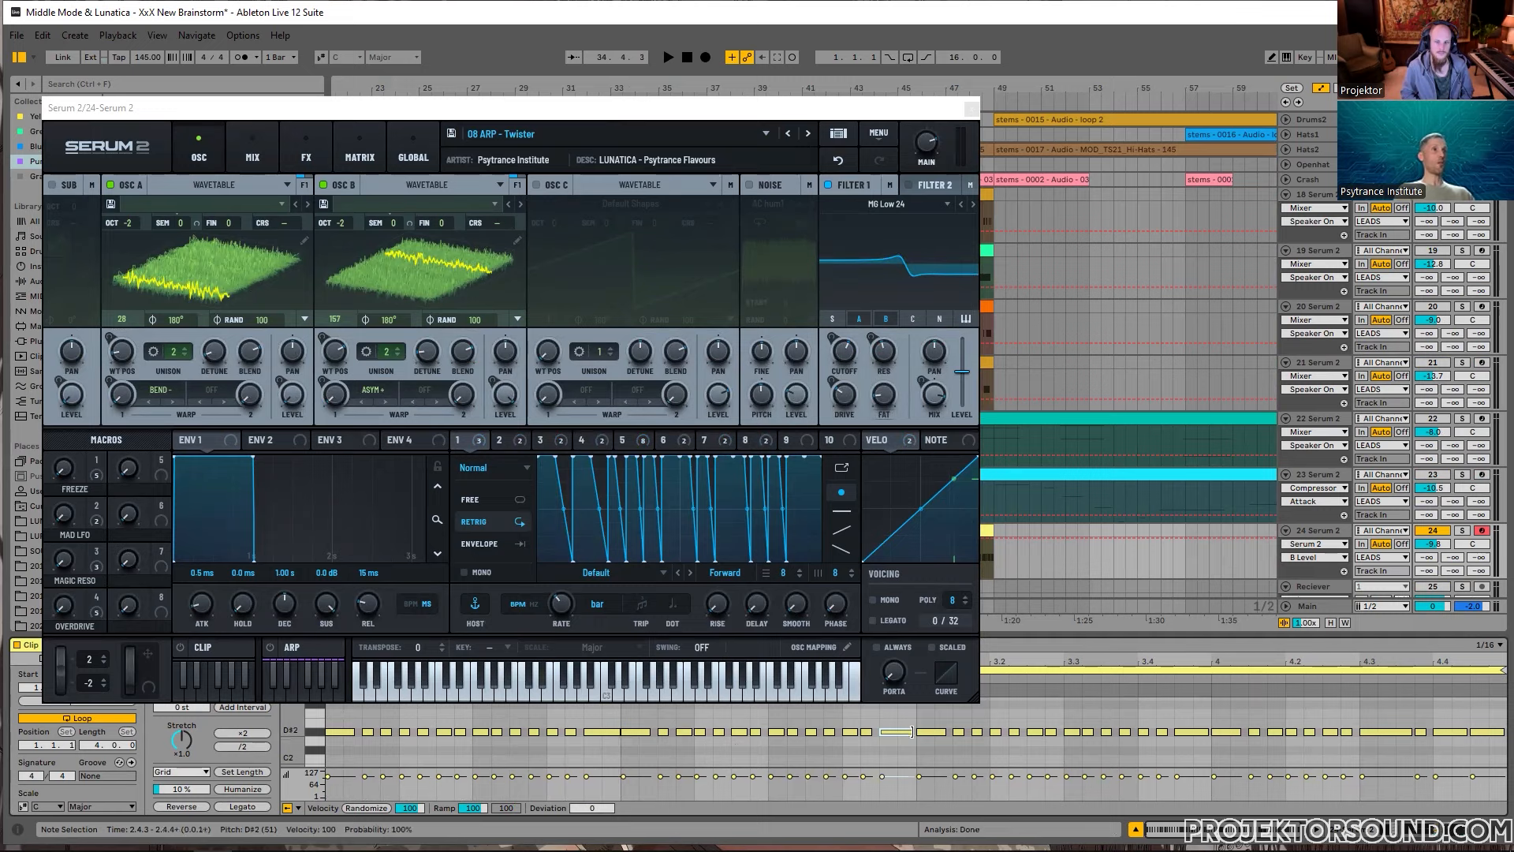
pyautogui.click(1205, 731)
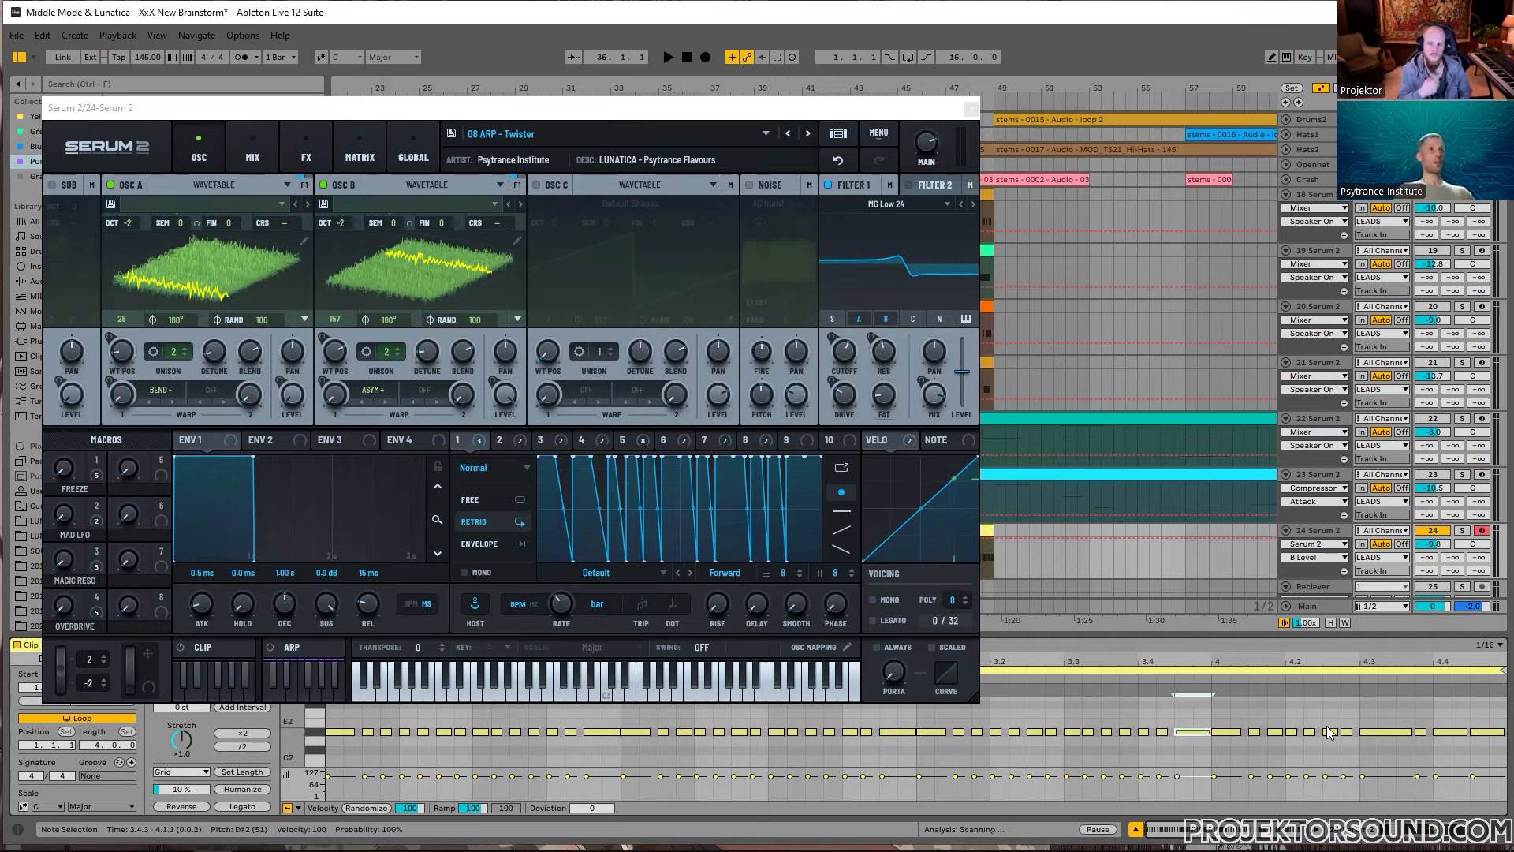
pyautogui.click(1396, 732)
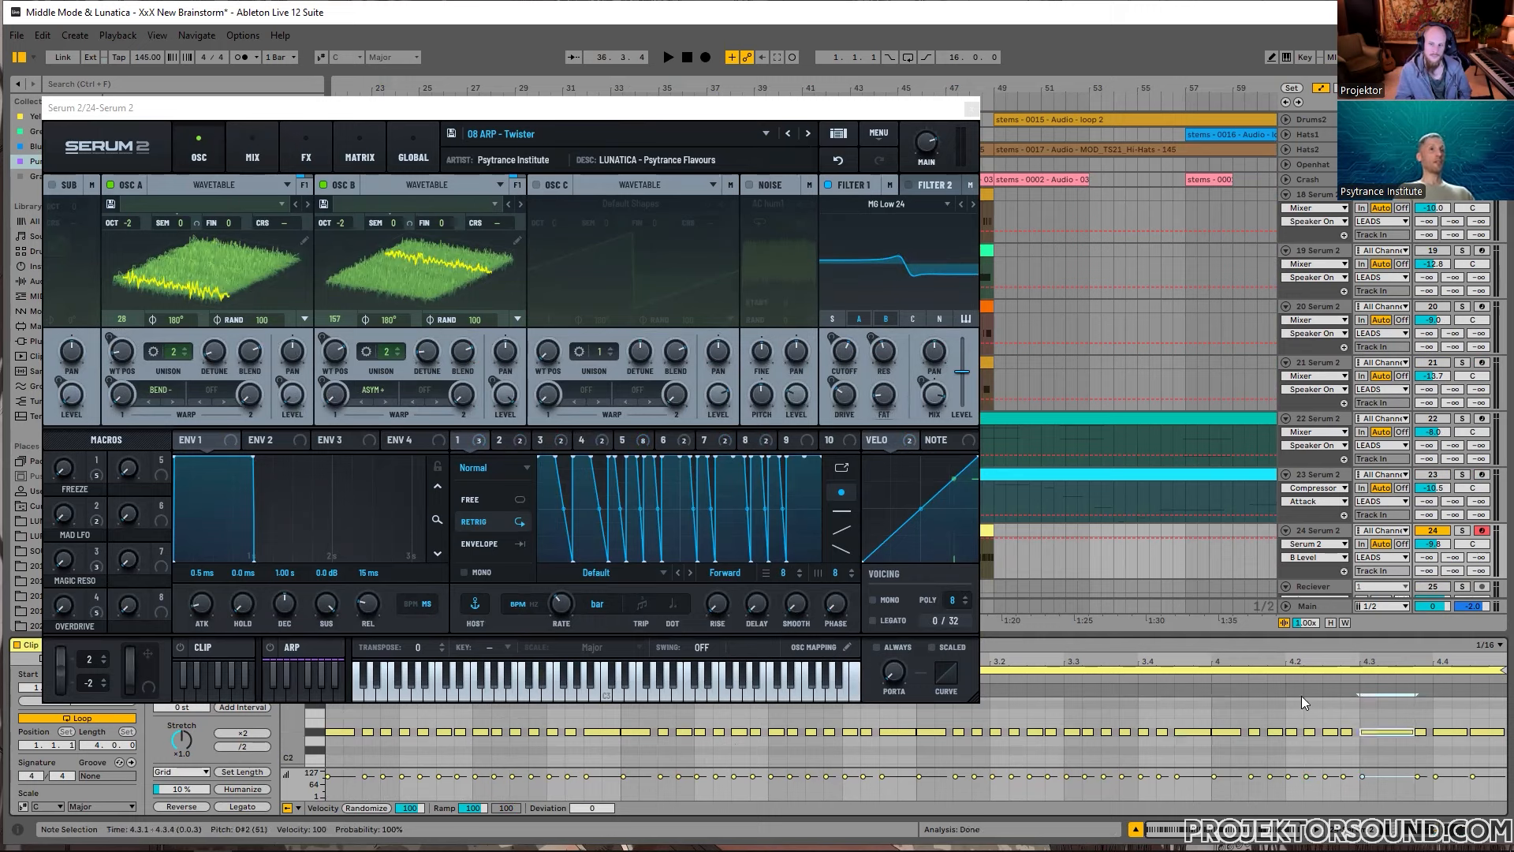
# Step: Play the edited arp with the other tracks, closing track 24's Serum 2 window and showing the track's device chain
pyautogui.press('space')
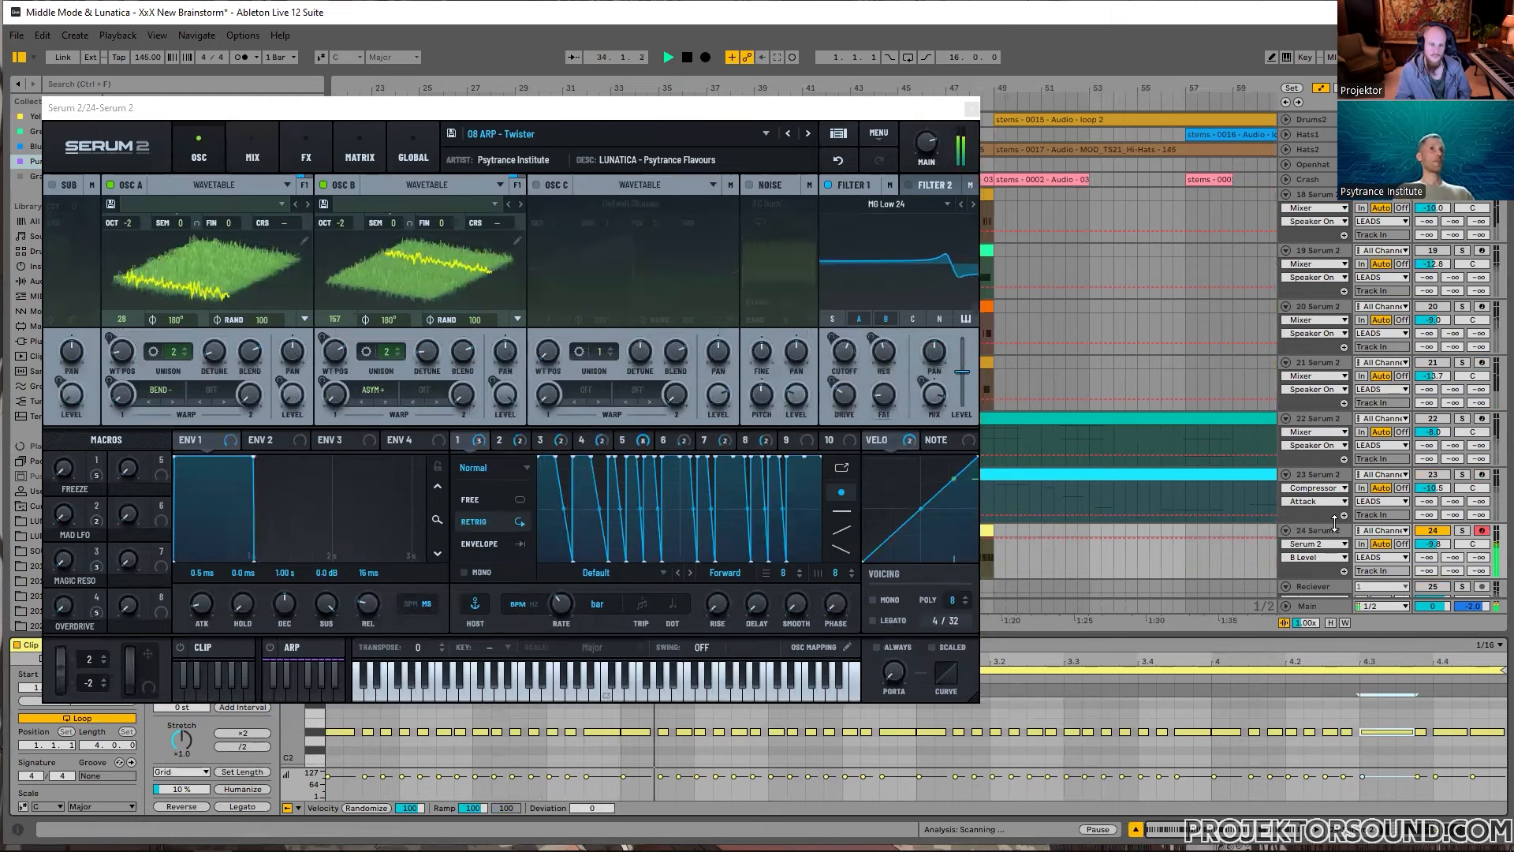
pyautogui.click(973, 109)
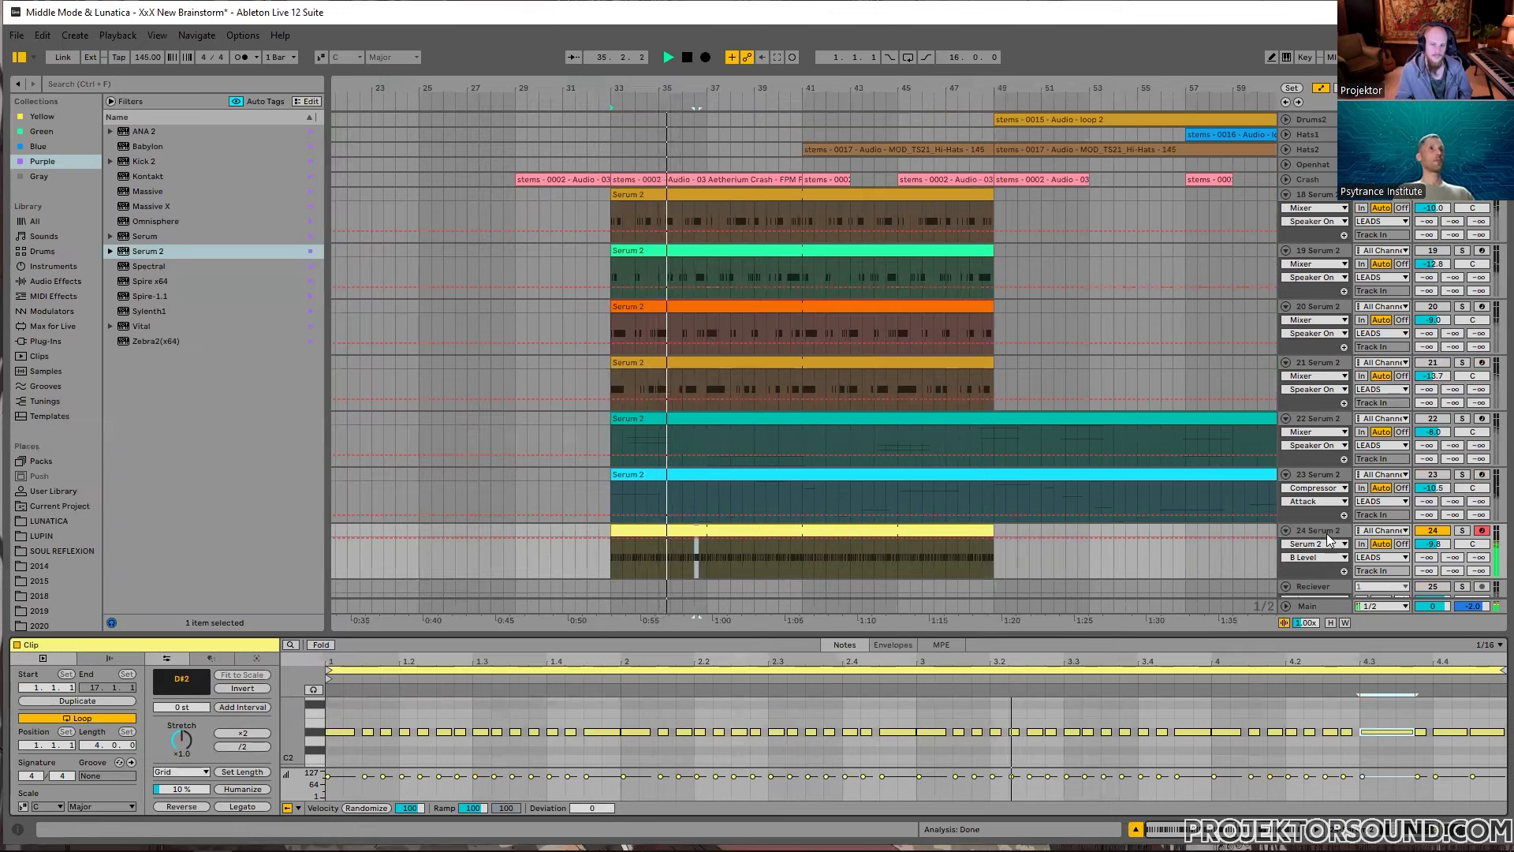
pyautogui.press('Tab')
pyautogui.doubleClick(1045, 83)
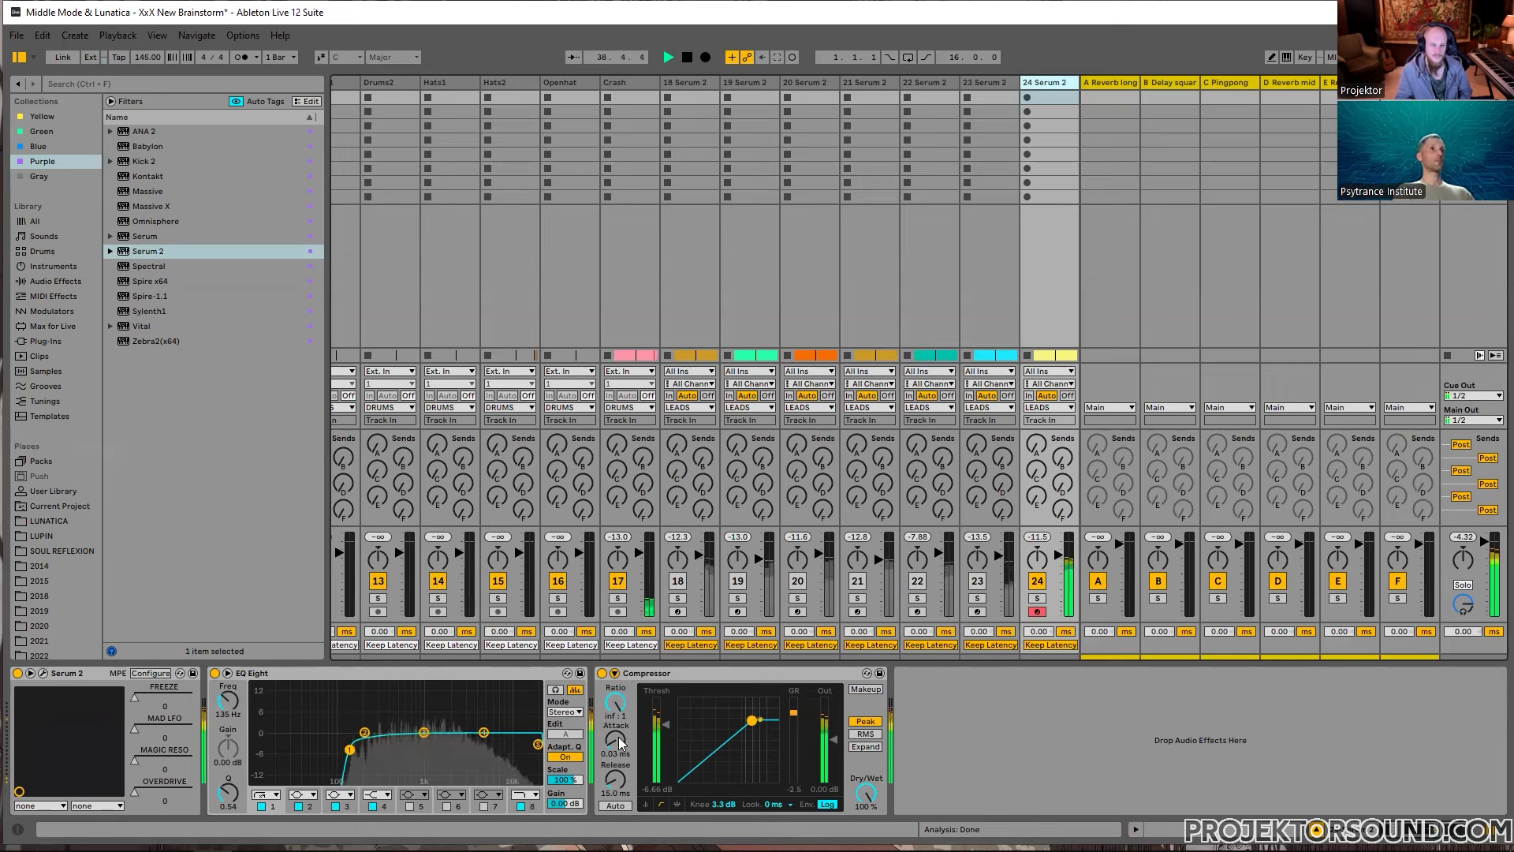
pyautogui.press('Tab')
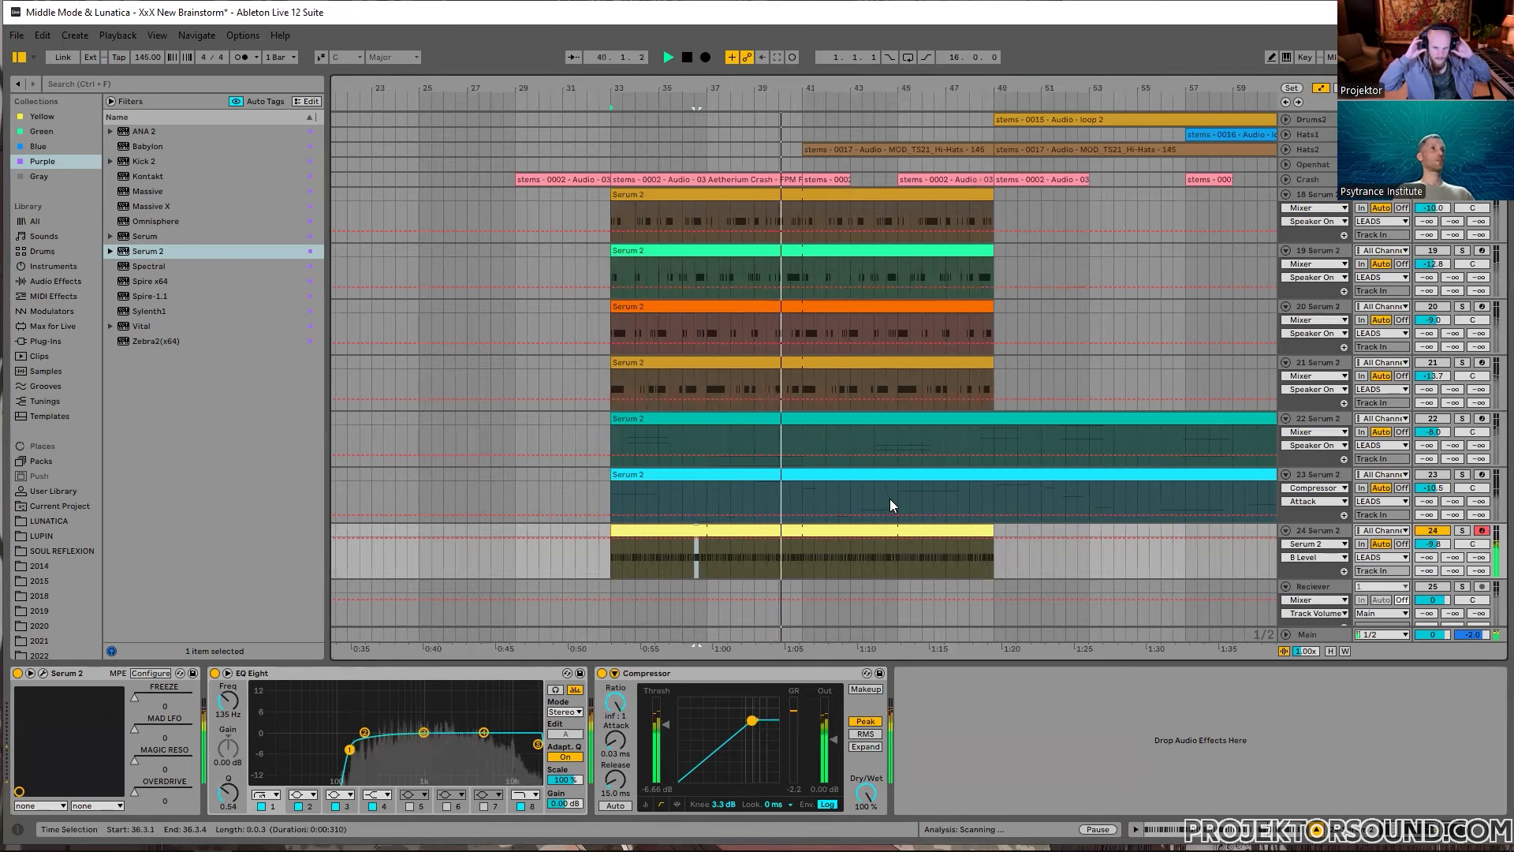
pyautogui.press('Tab')
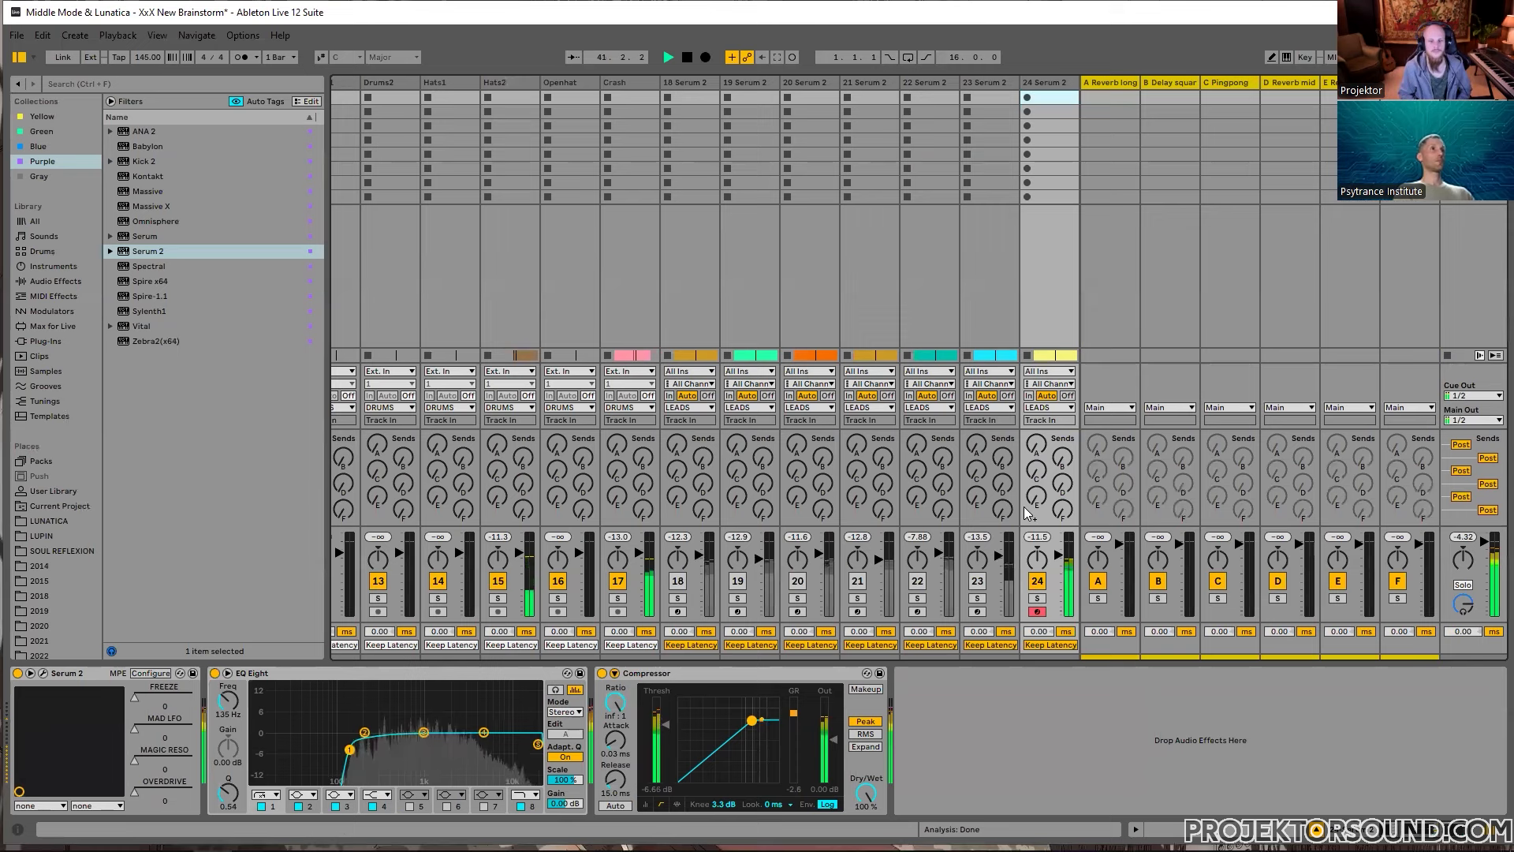
pyautogui.press('Tab')
pyautogui.press('space')
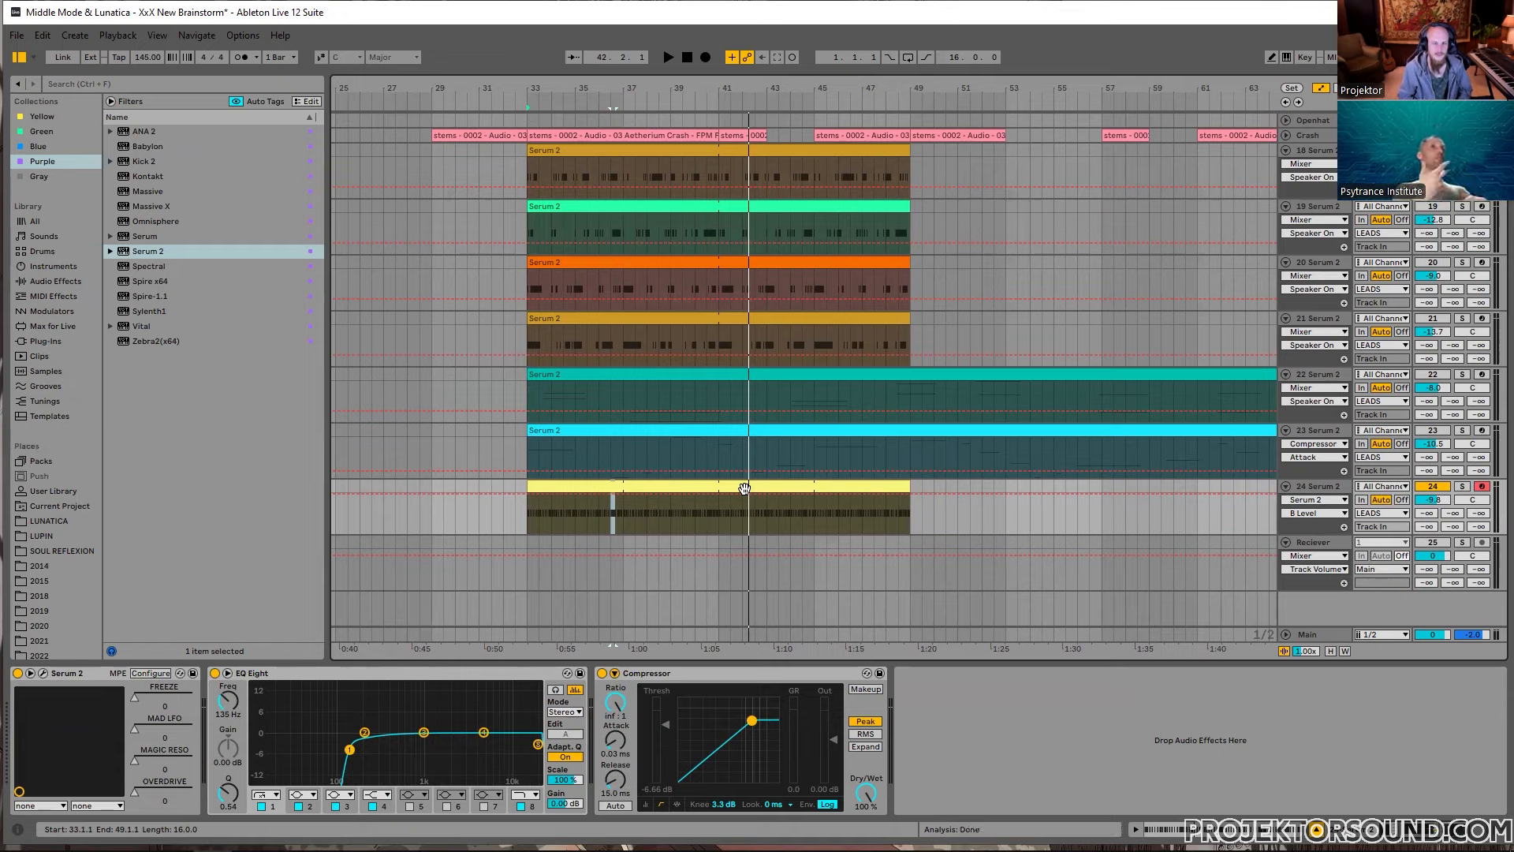
# Step: Insert a new MIDI track below track 24 and load Serum 2 on it
pyautogui.scroll(-3, 821, 537)
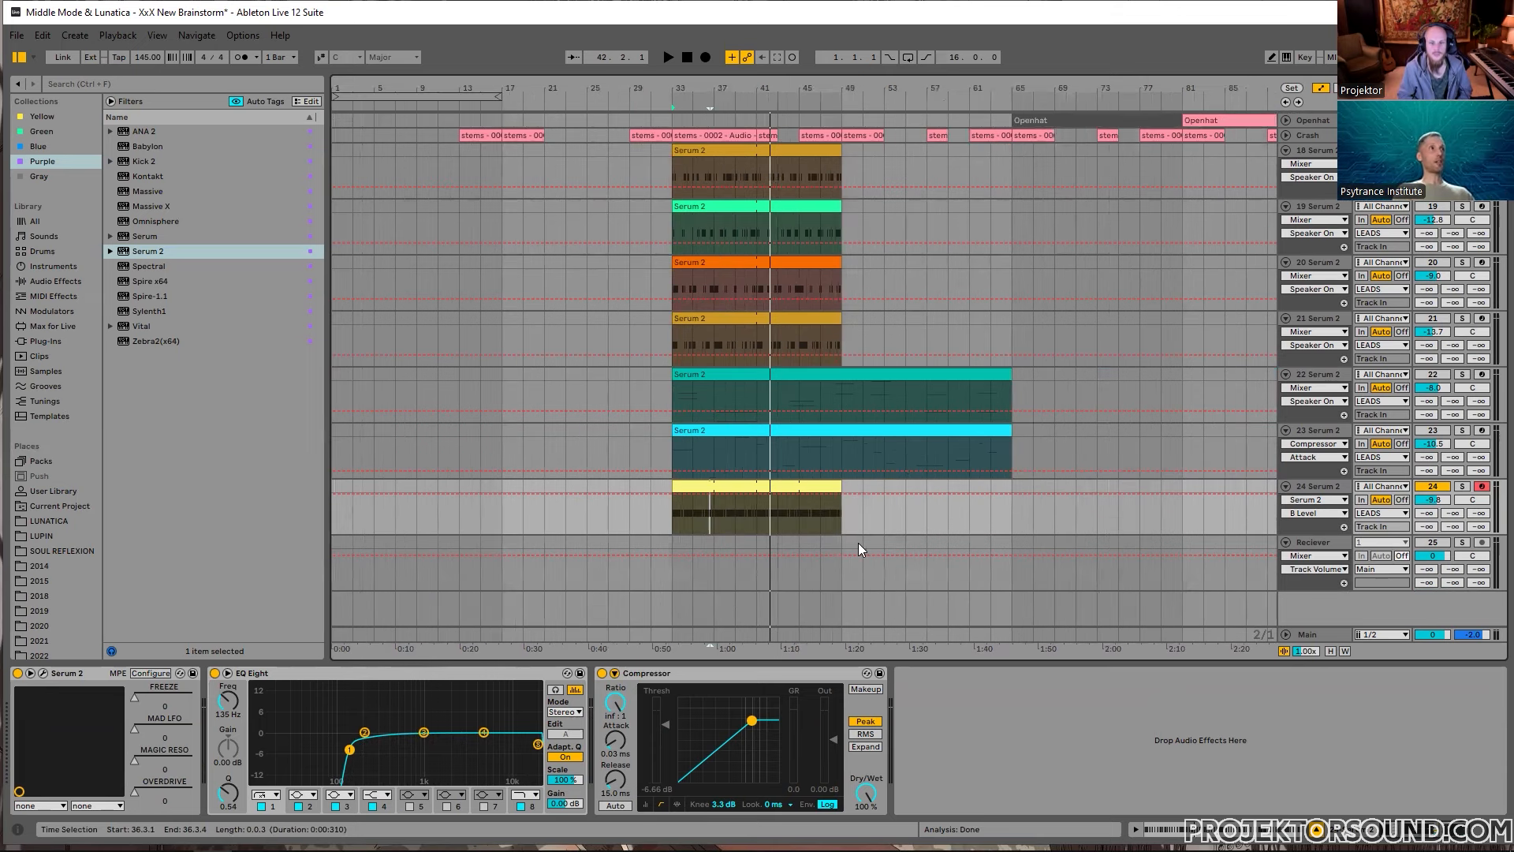
pyautogui.hscroll(2, 860, 543)
pyautogui.click(1318, 429)
pyautogui.click(1333, 486)
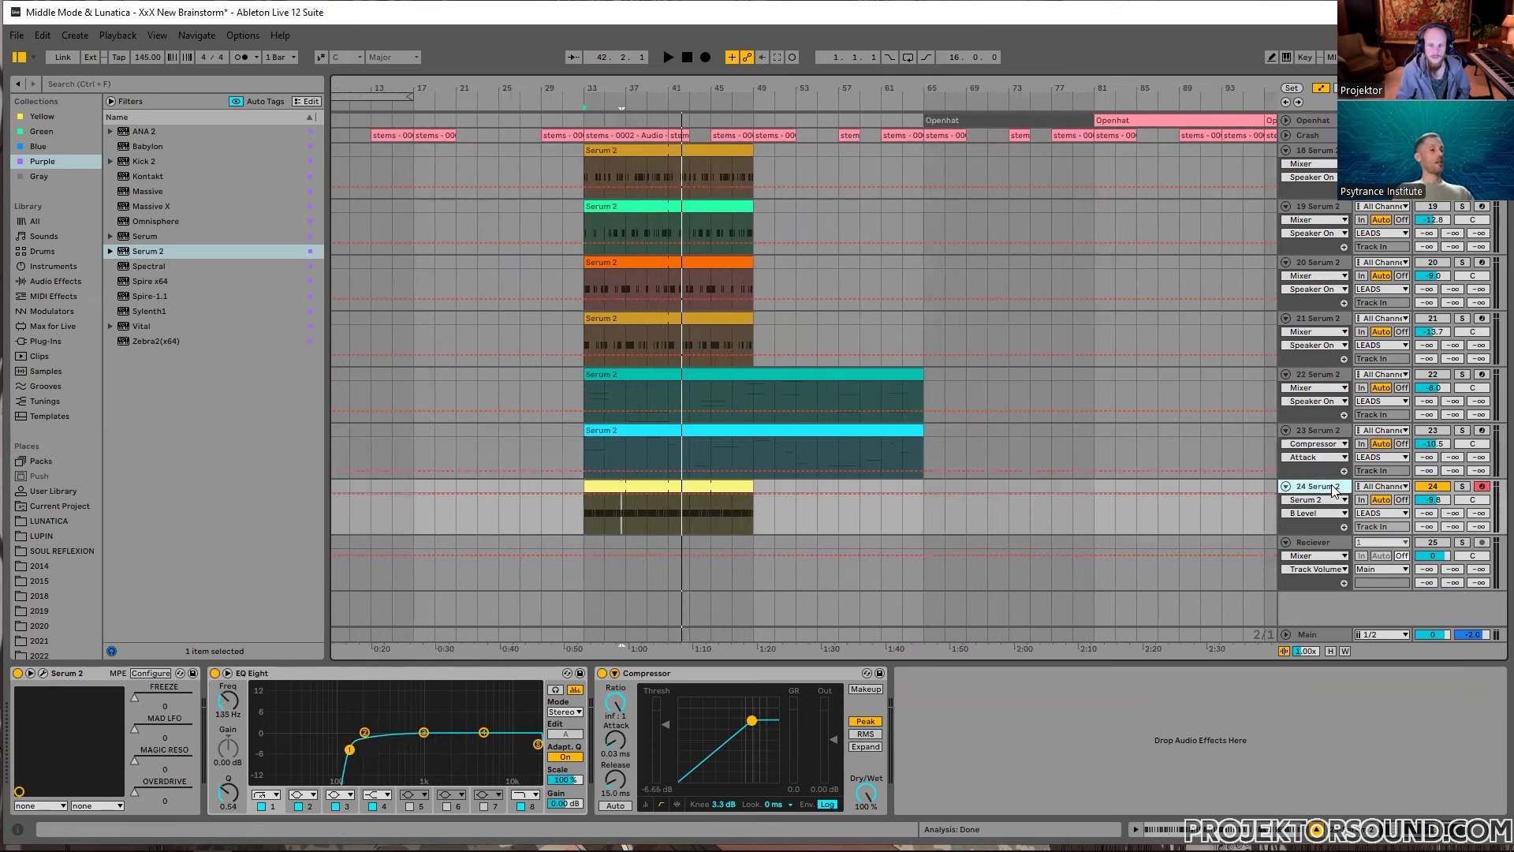
pyautogui.hotkey('ctrl', 'shift', 't')
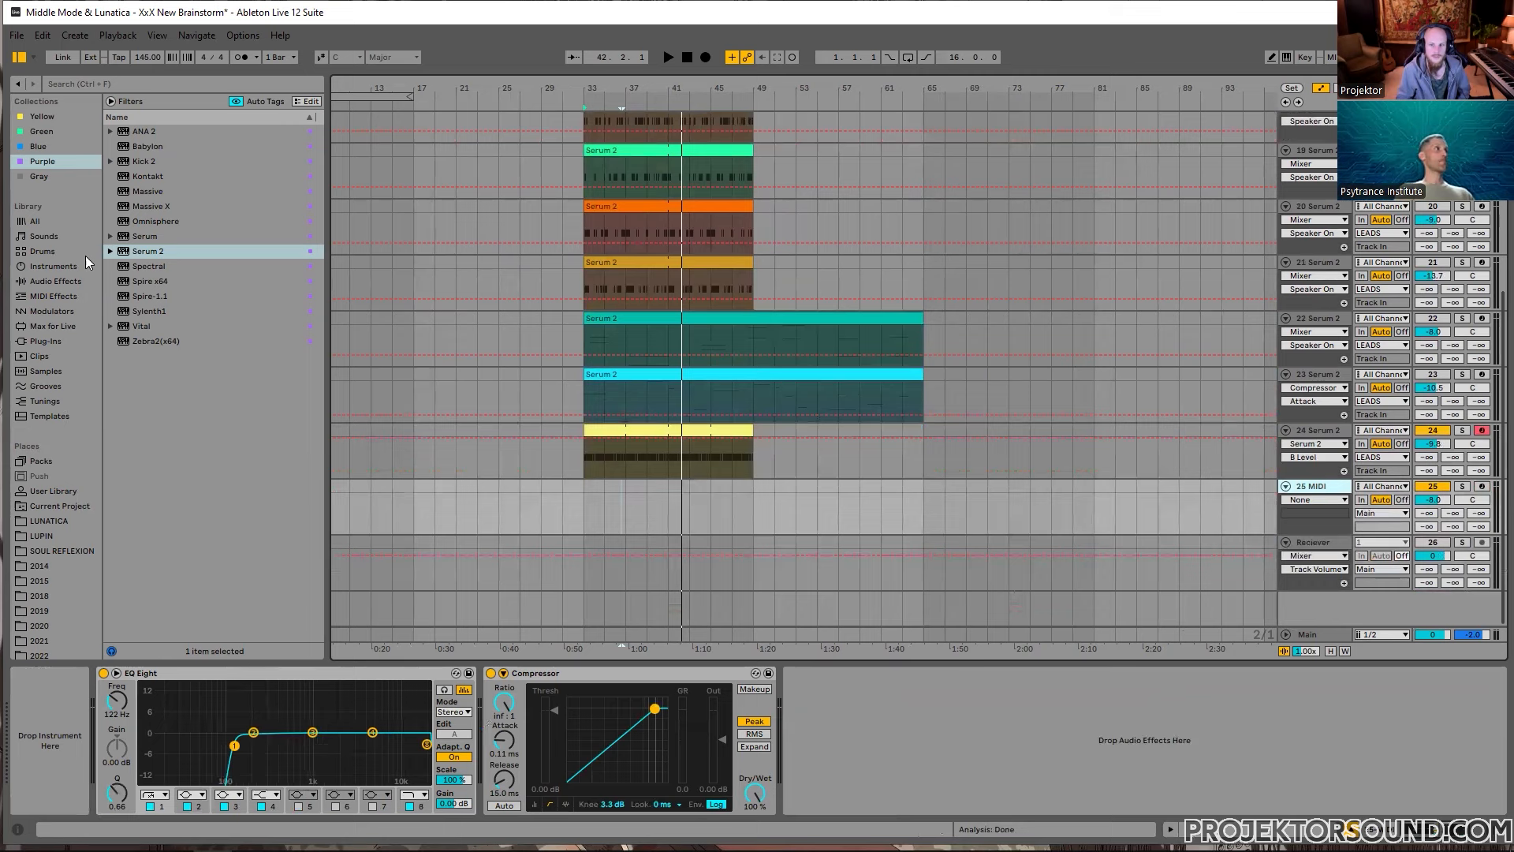
pyautogui.moveTo(155, 258); pyautogui.dragTo(52, 730)
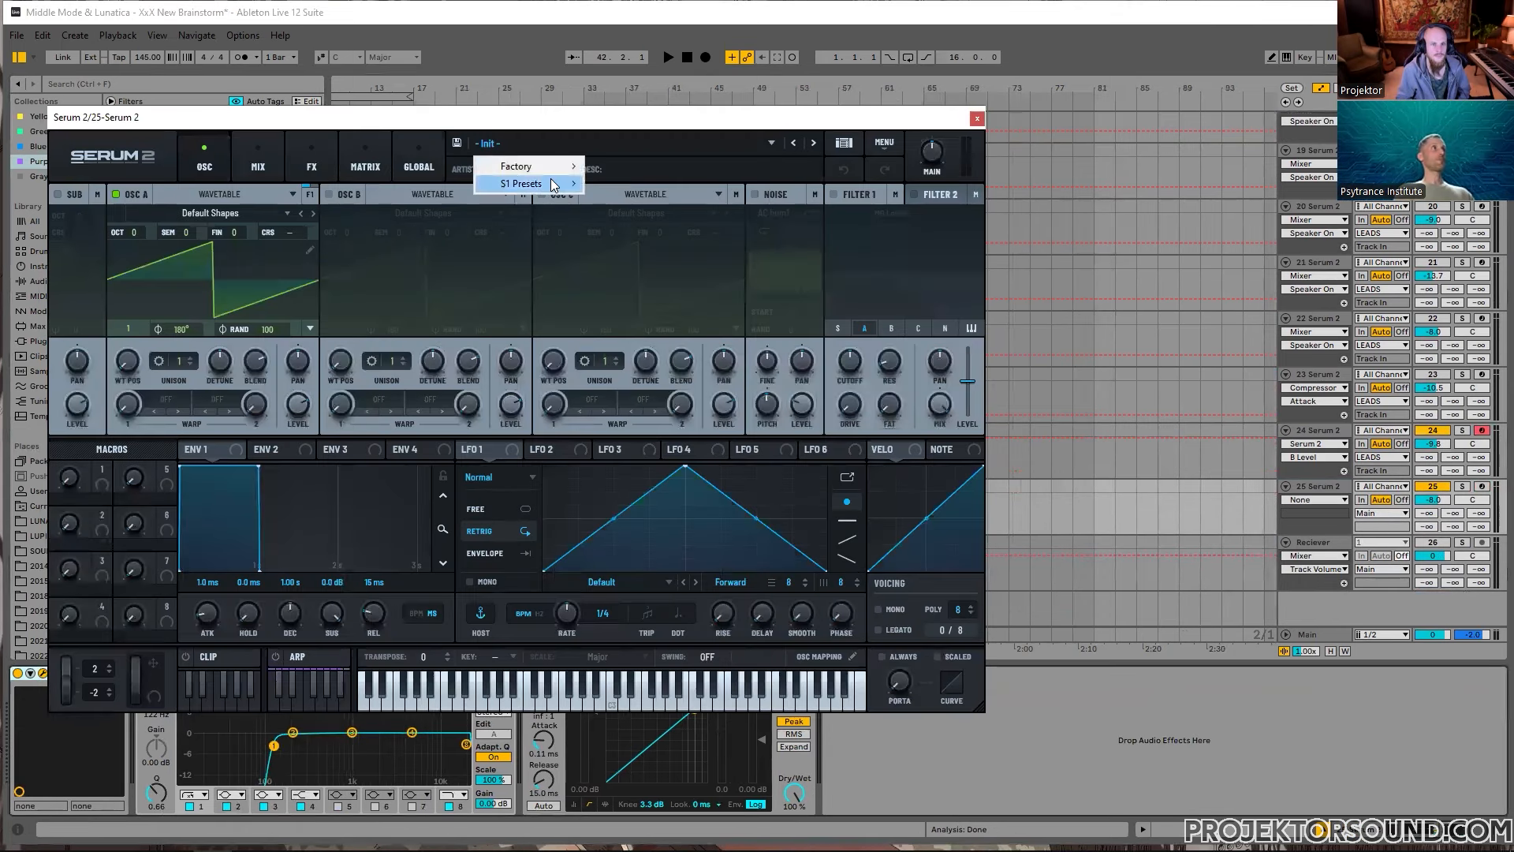
# Step: Load the 09 ARP - Abstract Hoo preset from the 2025 LUNATICA - Psytrance Flavours folder of S1 Presets into track 25's Serum 2
pyautogui.moveTo(554, 185)
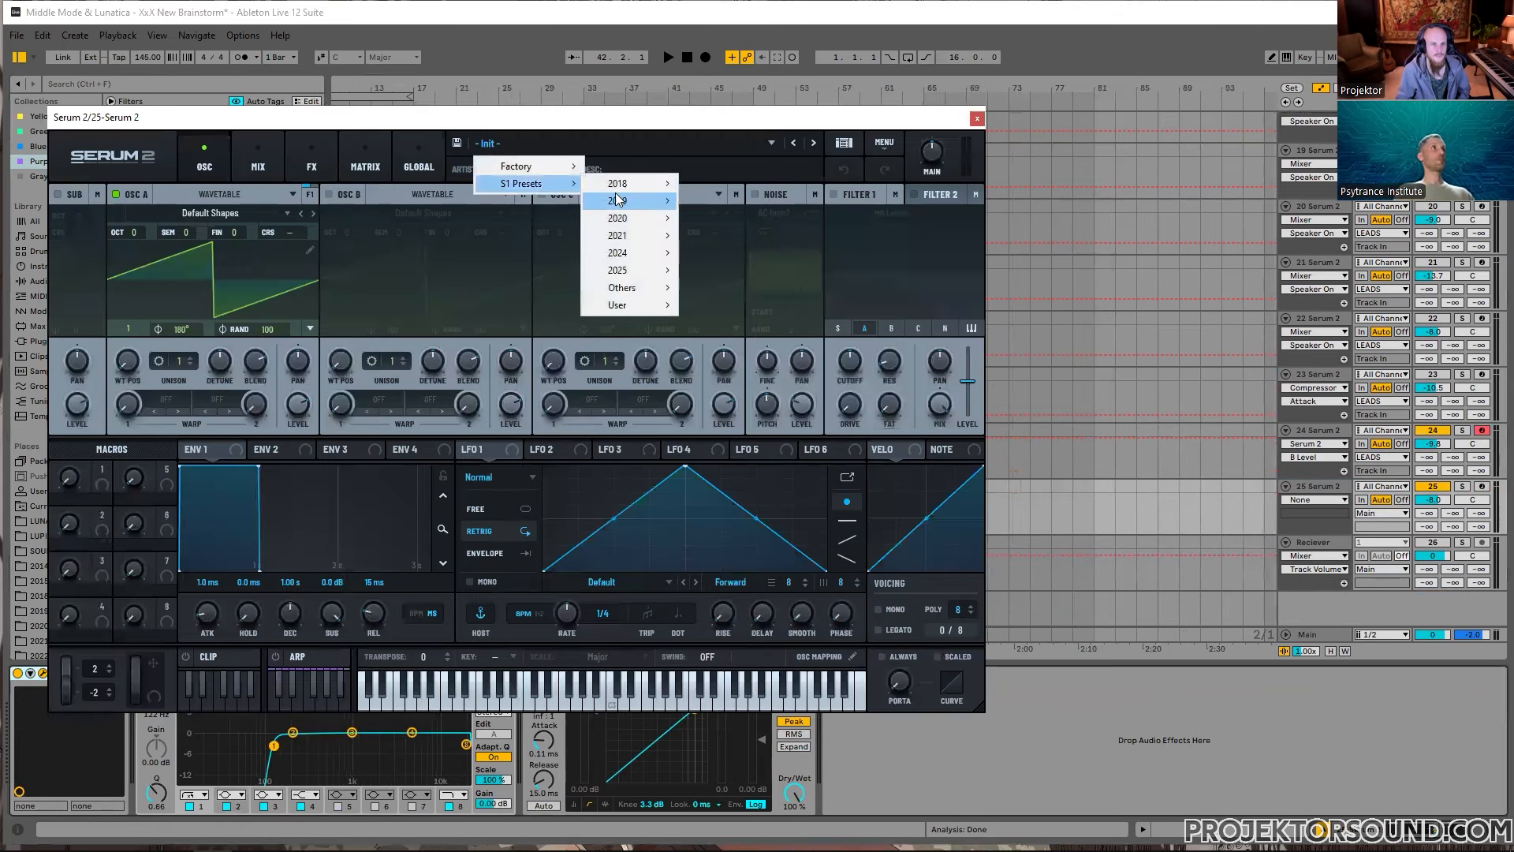
pyautogui.moveTo(665, 271)
pyautogui.moveTo(714, 274)
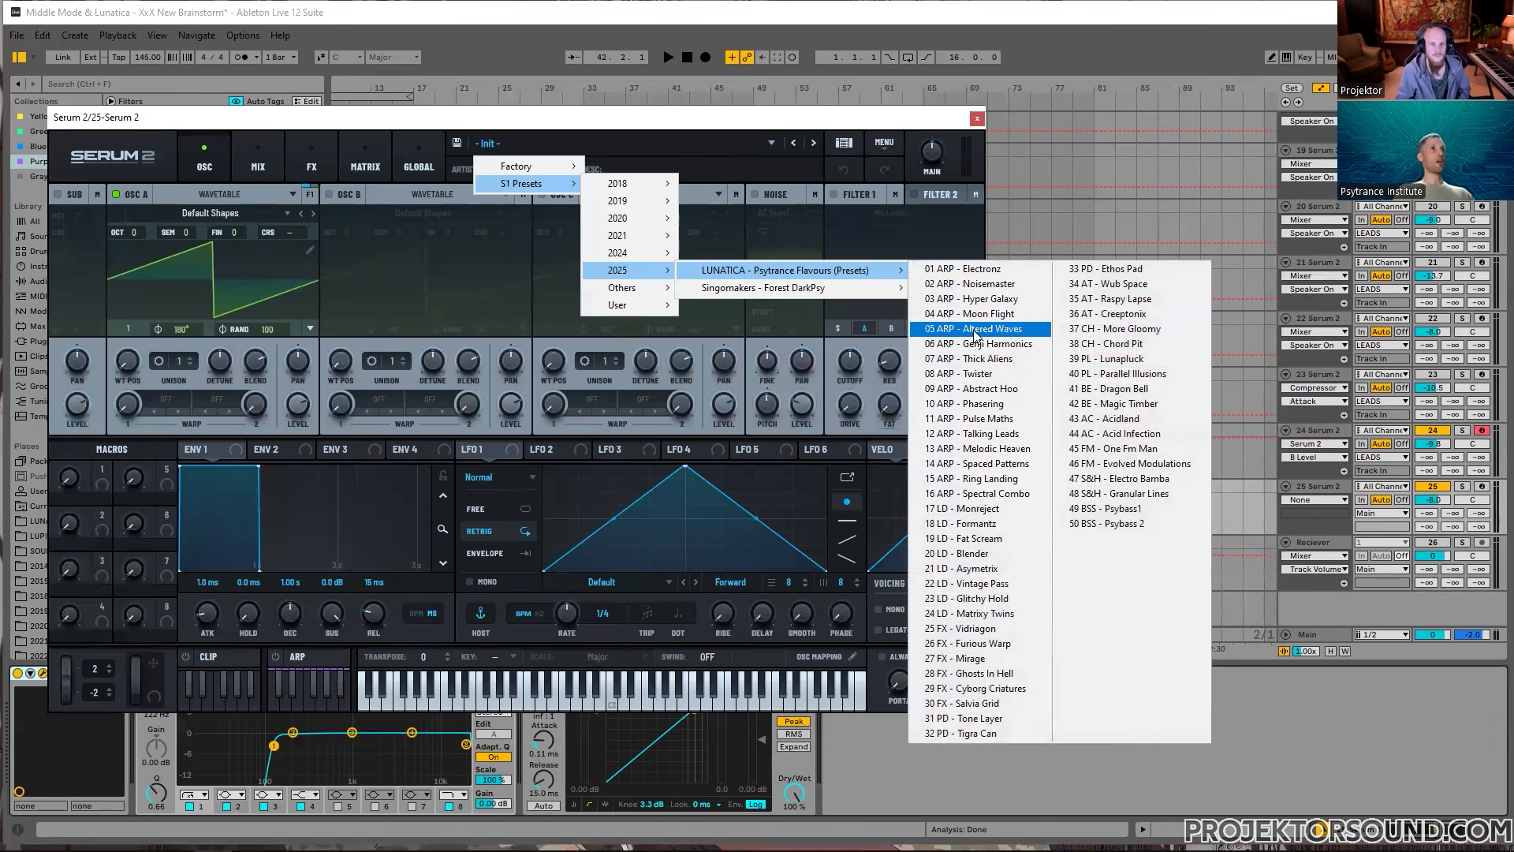
pyautogui.click(977, 389)
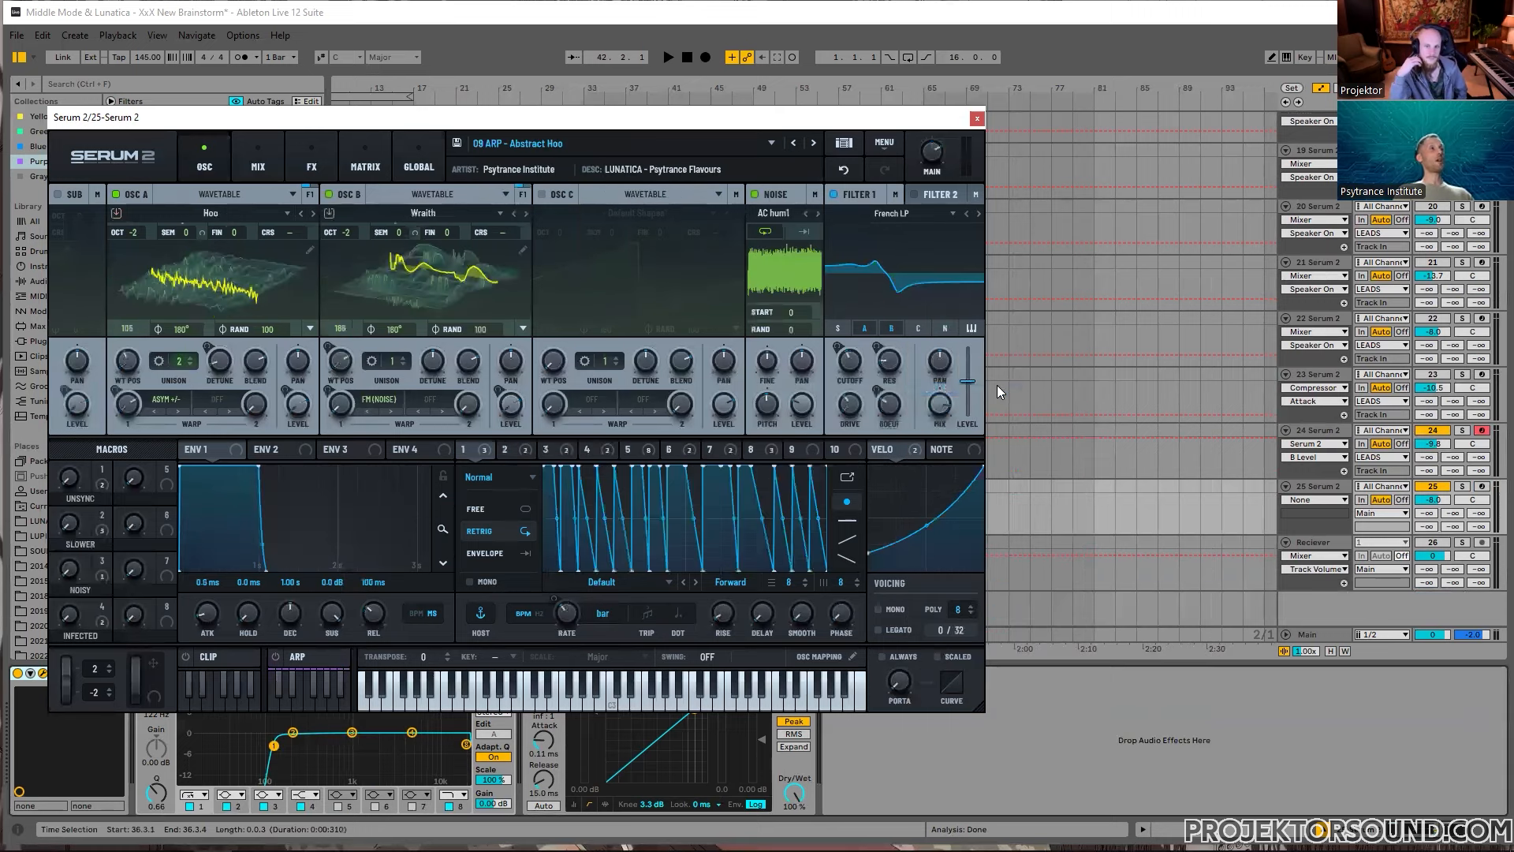
# Step: Switch record arming from track 24 to track 25, and route track 25 to LEADS with its volume at -11.5 dB
pyautogui.click(1482, 431)
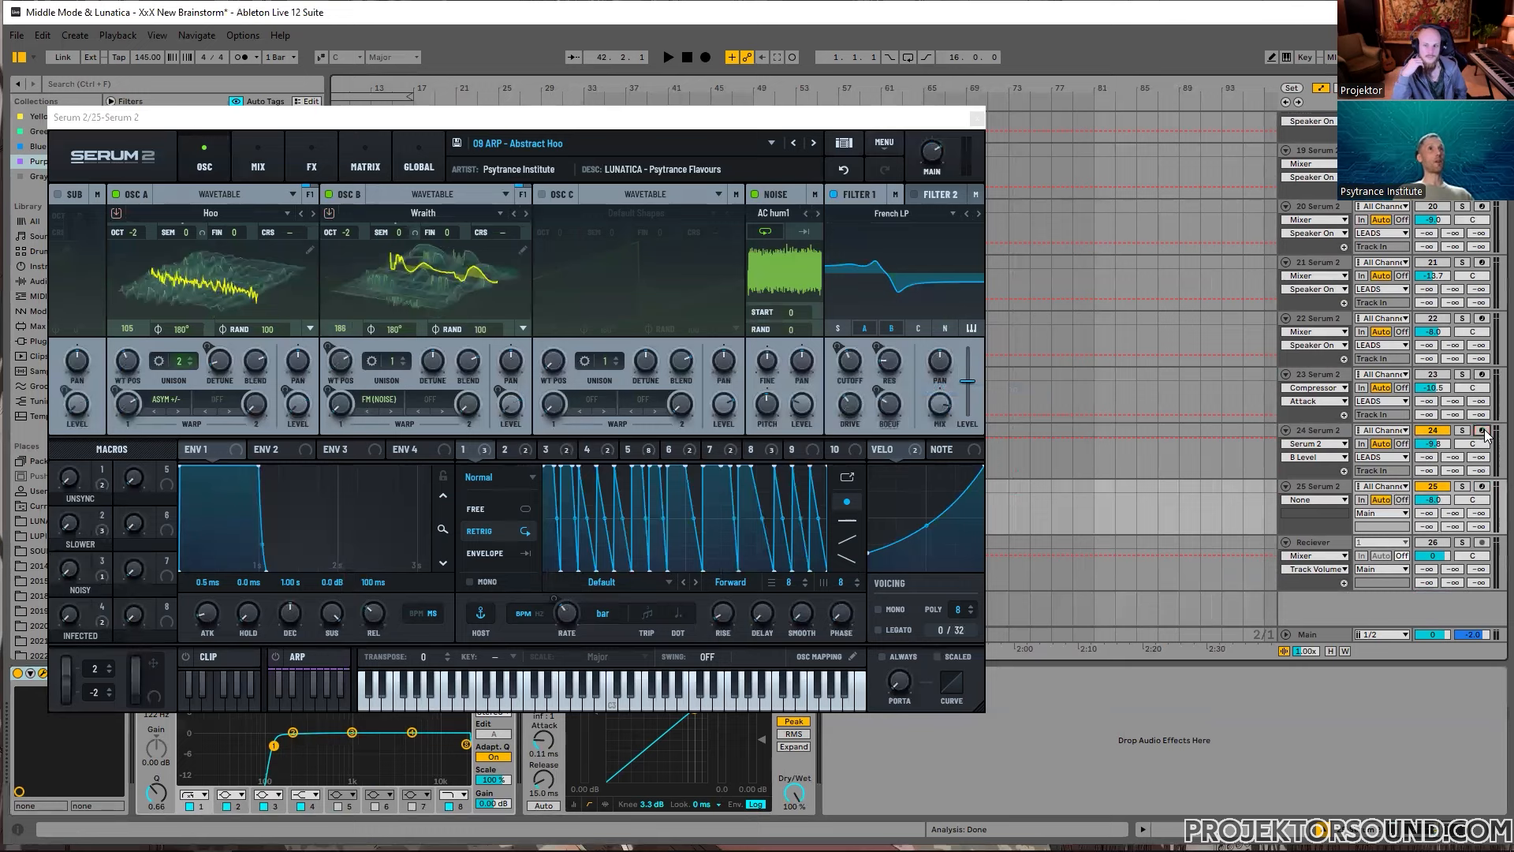
pyautogui.click(1375, 516)
pyautogui.click(1382, 590)
pyautogui.click(1331, 490)
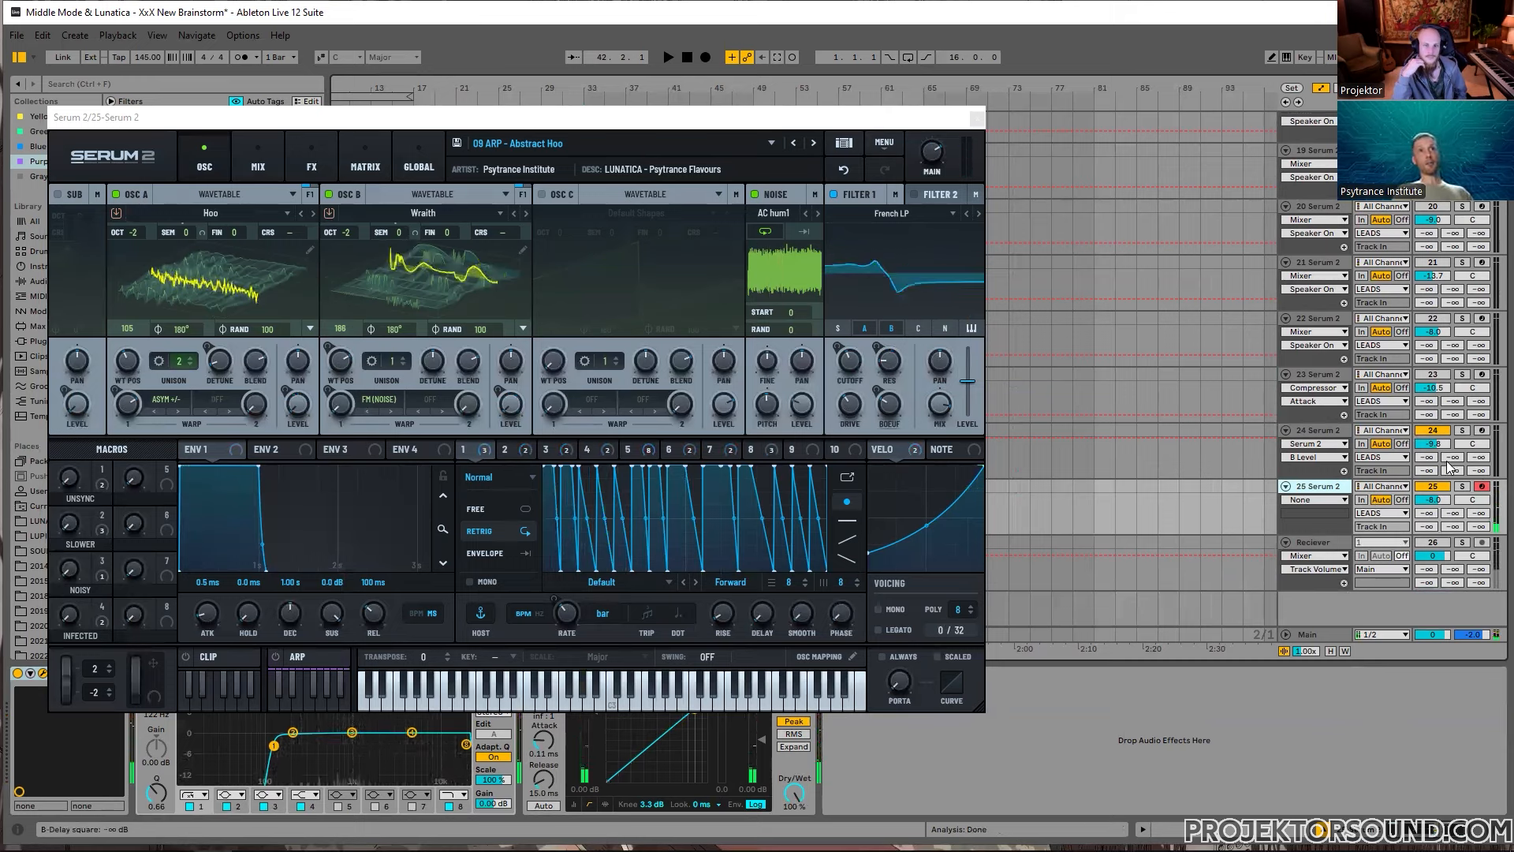
pyautogui.moveTo(1442, 500); pyautogui.dragTo(1441, 515)
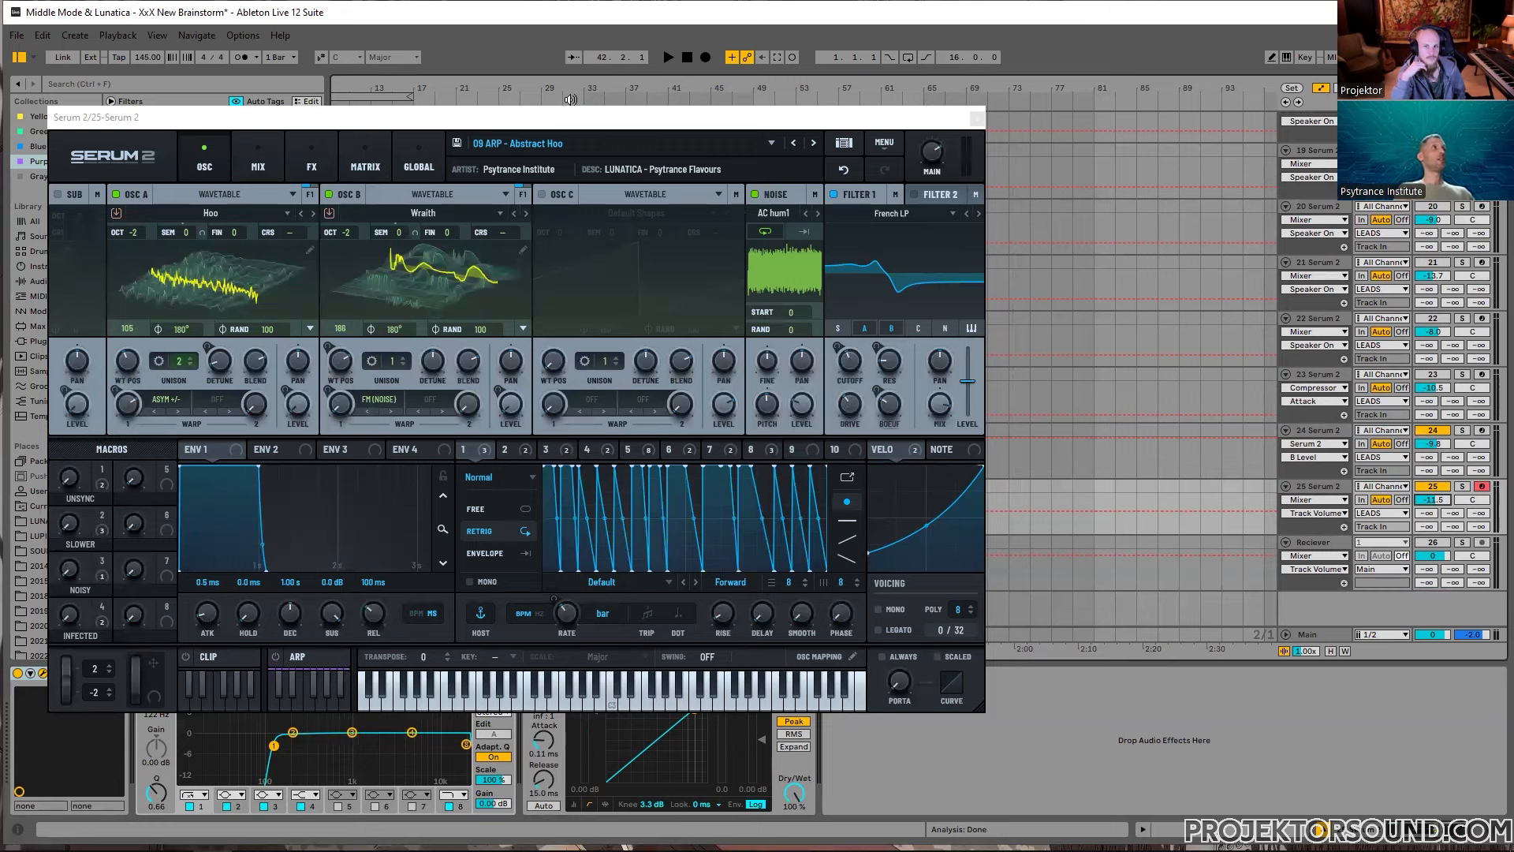
# Step: Close track 25's Serum 2 window and start playback of the arrangement from bar 33
pyautogui.click(613, 126)
pyautogui.moveTo(613, 126); pyautogui.dragTo(748, 123)
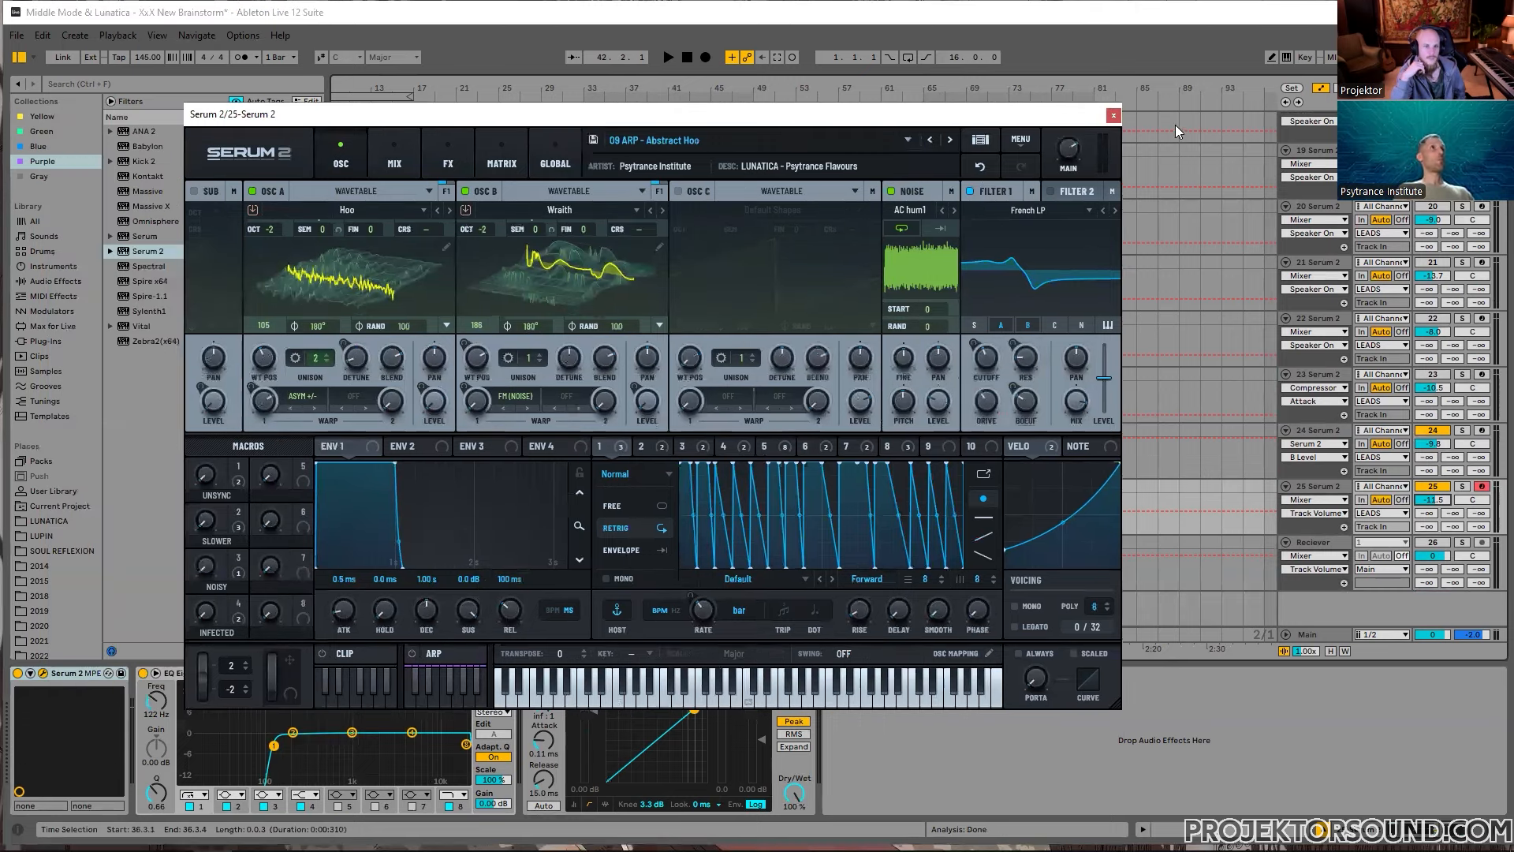
pyautogui.click(1113, 115)
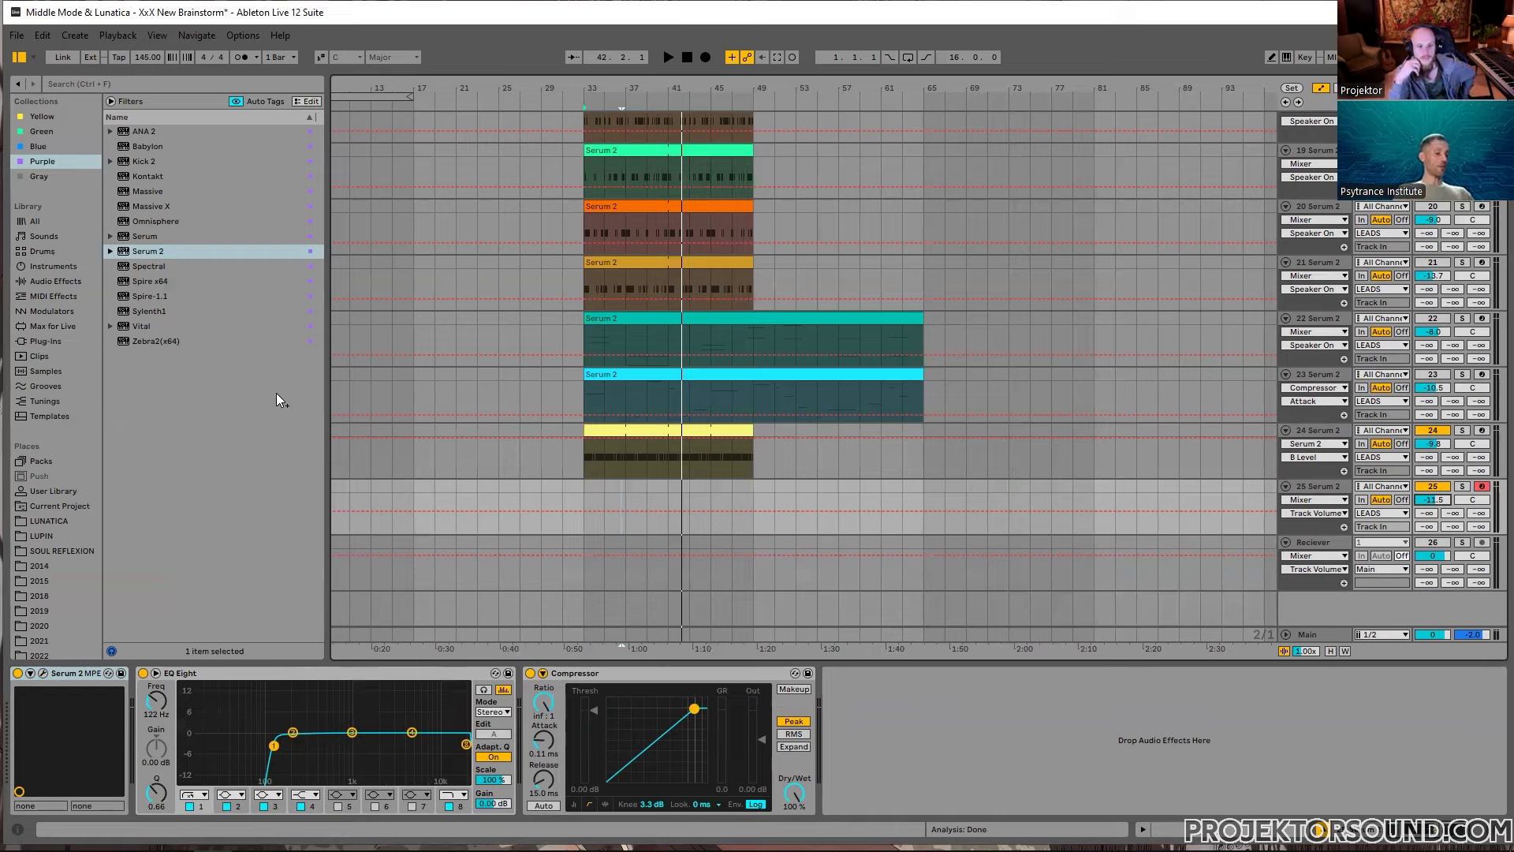
pyautogui.press('space')
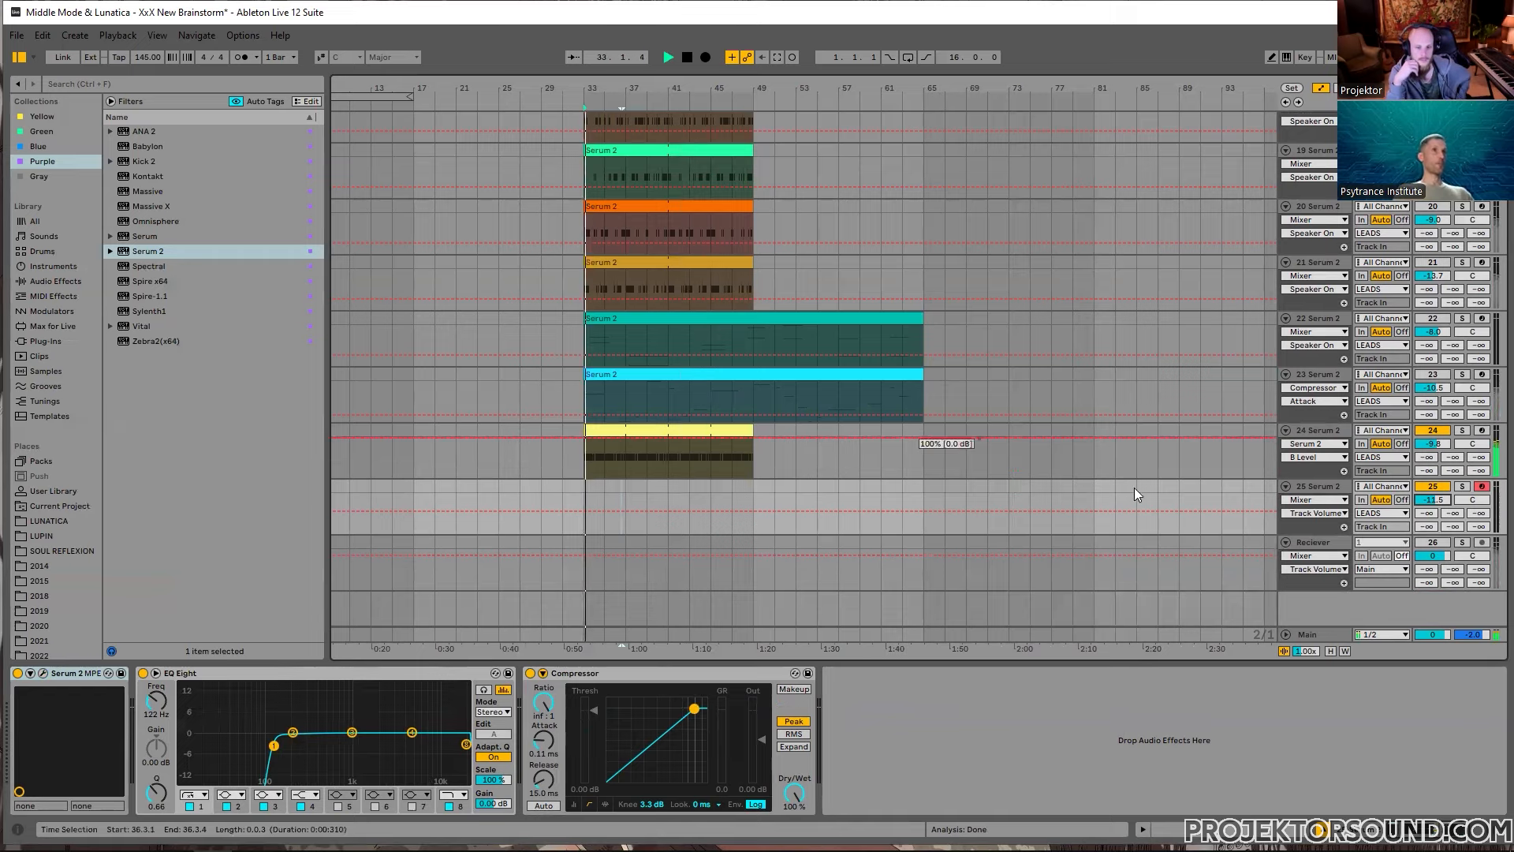
# Step: Deactivate the Serum 2 track 24 and audition the arrangement from bar 33
pyautogui.click(1435, 431)
pyautogui.press('space')
pyautogui.press('space')
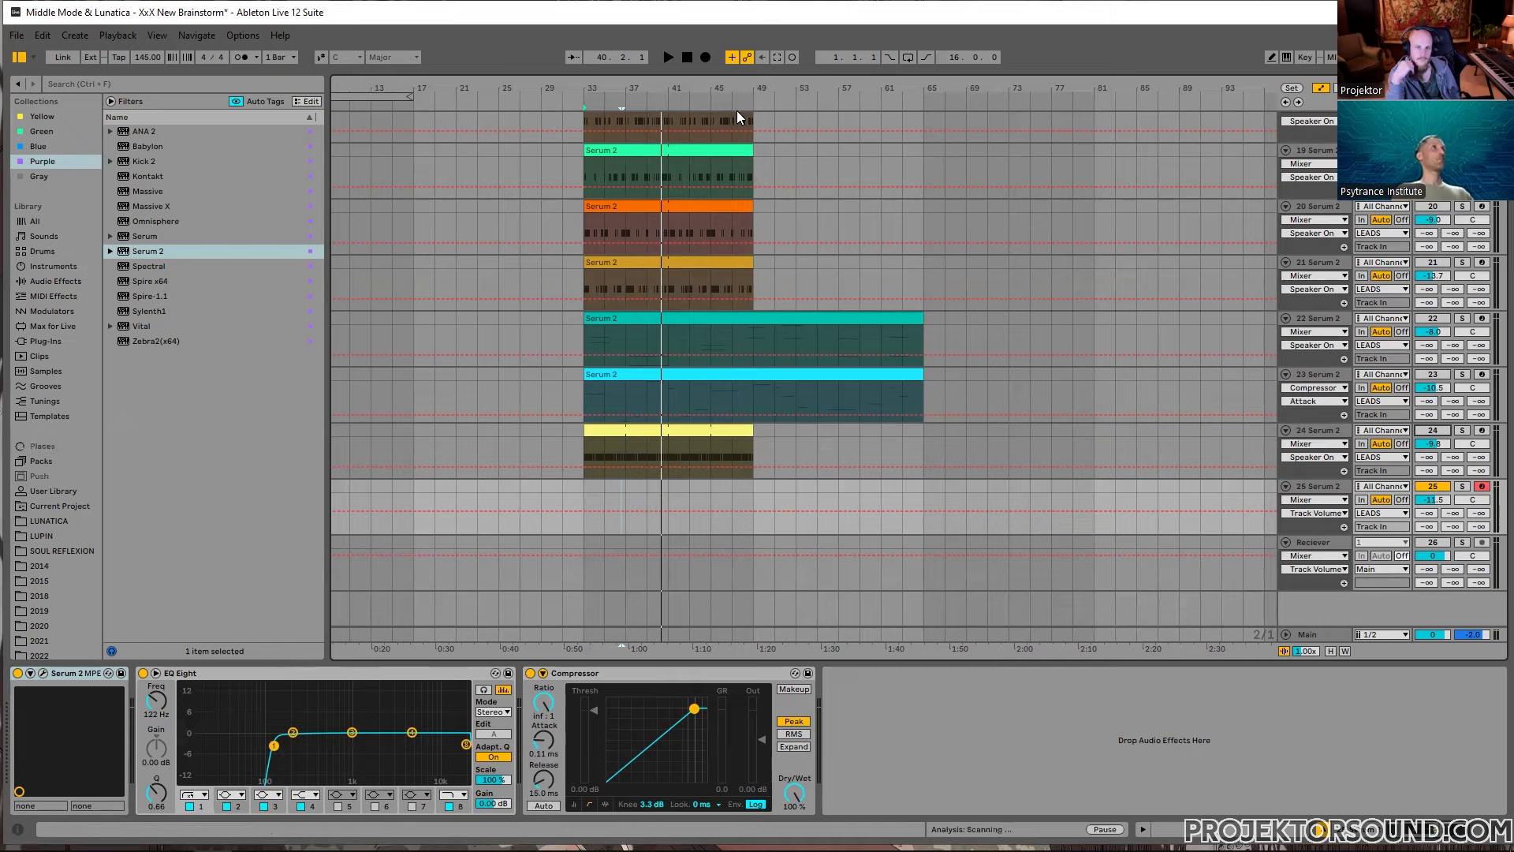
# Step: Try to record a MIDI take on Serum 2 track 25 from bar 33 and discard the attempts
pyautogui.click(706, 60)
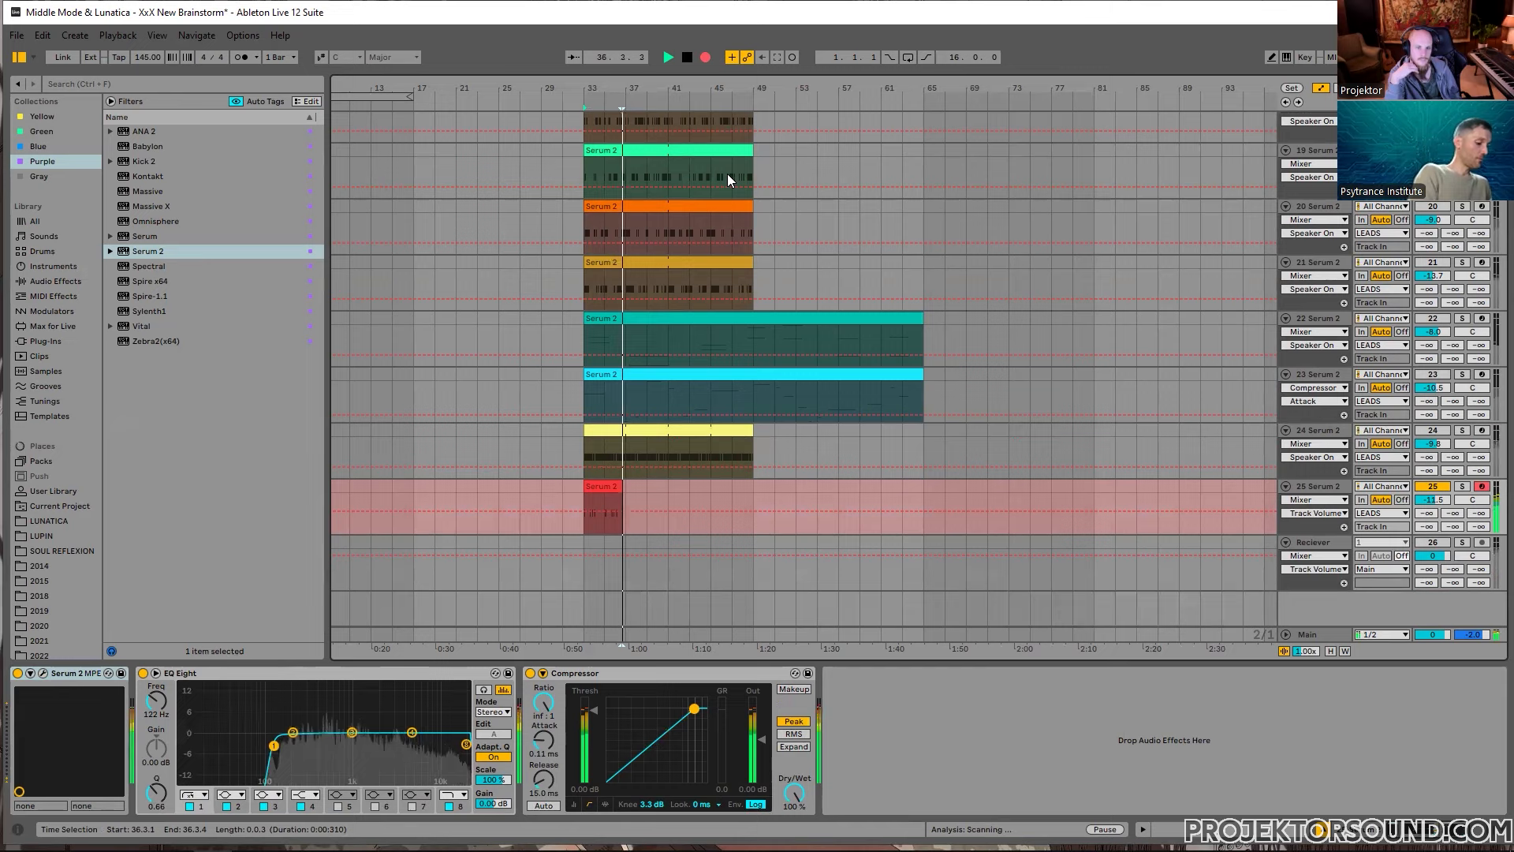
pyautogui.press('space')
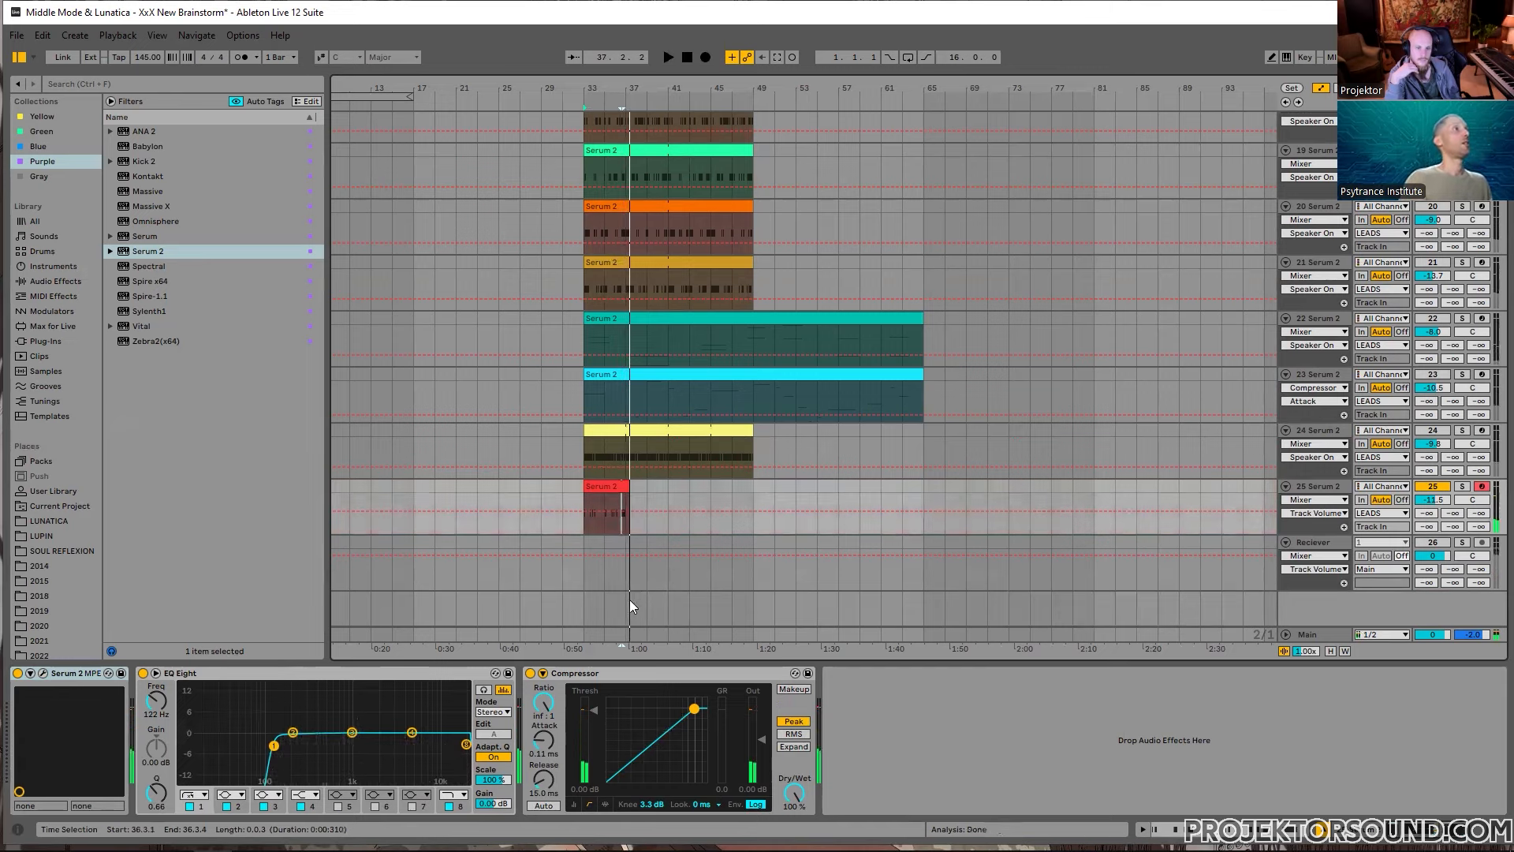
pyautogui.click(628, 486)
pyautogui.press('Delete')
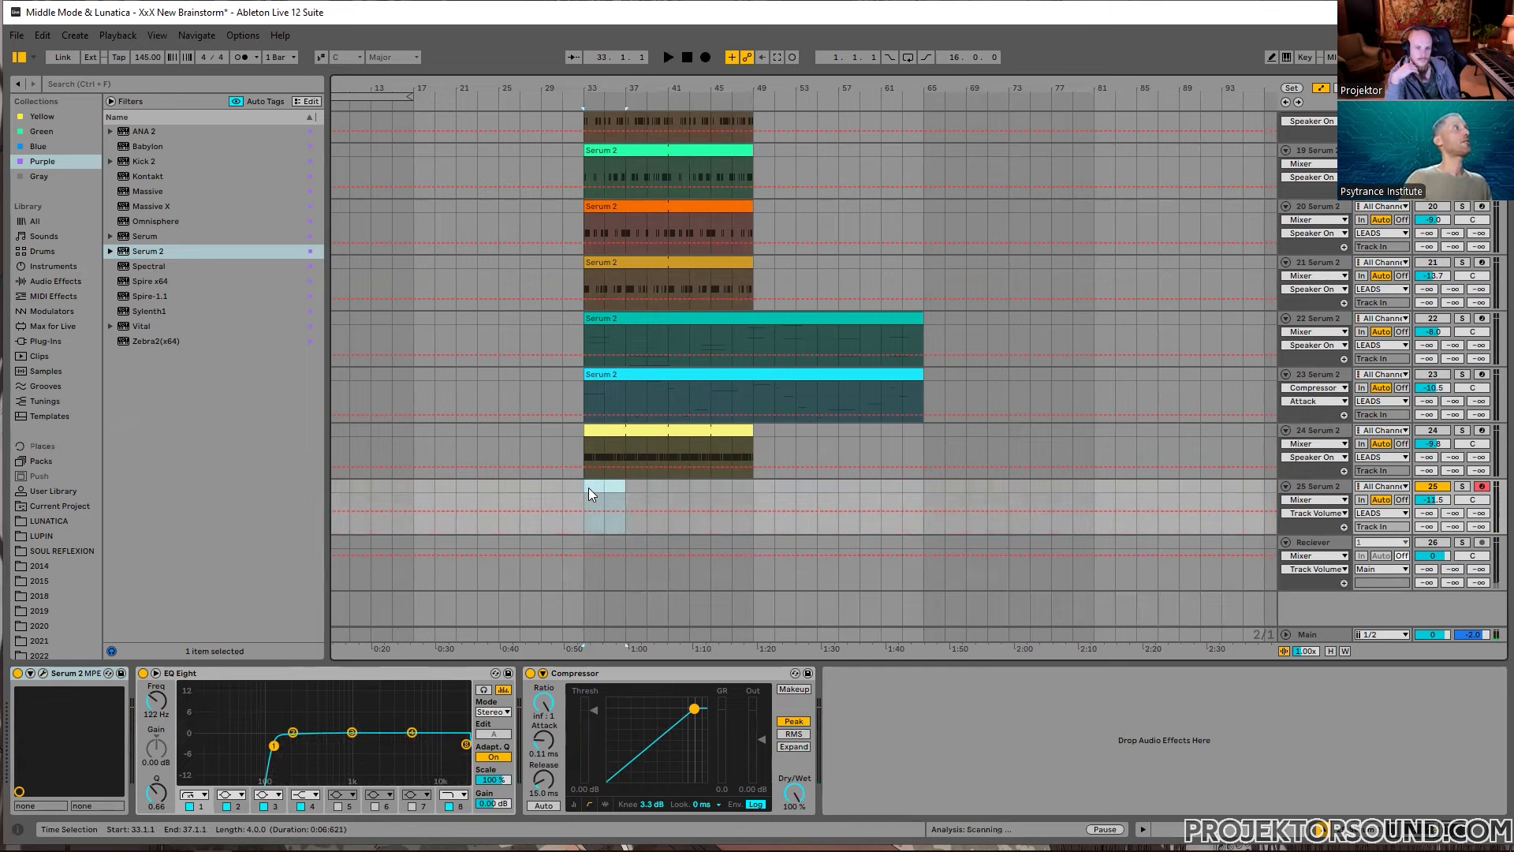
pyautogui.hotkey('ctrl', 'z')
pyautogui.doubleClick(589, 486)
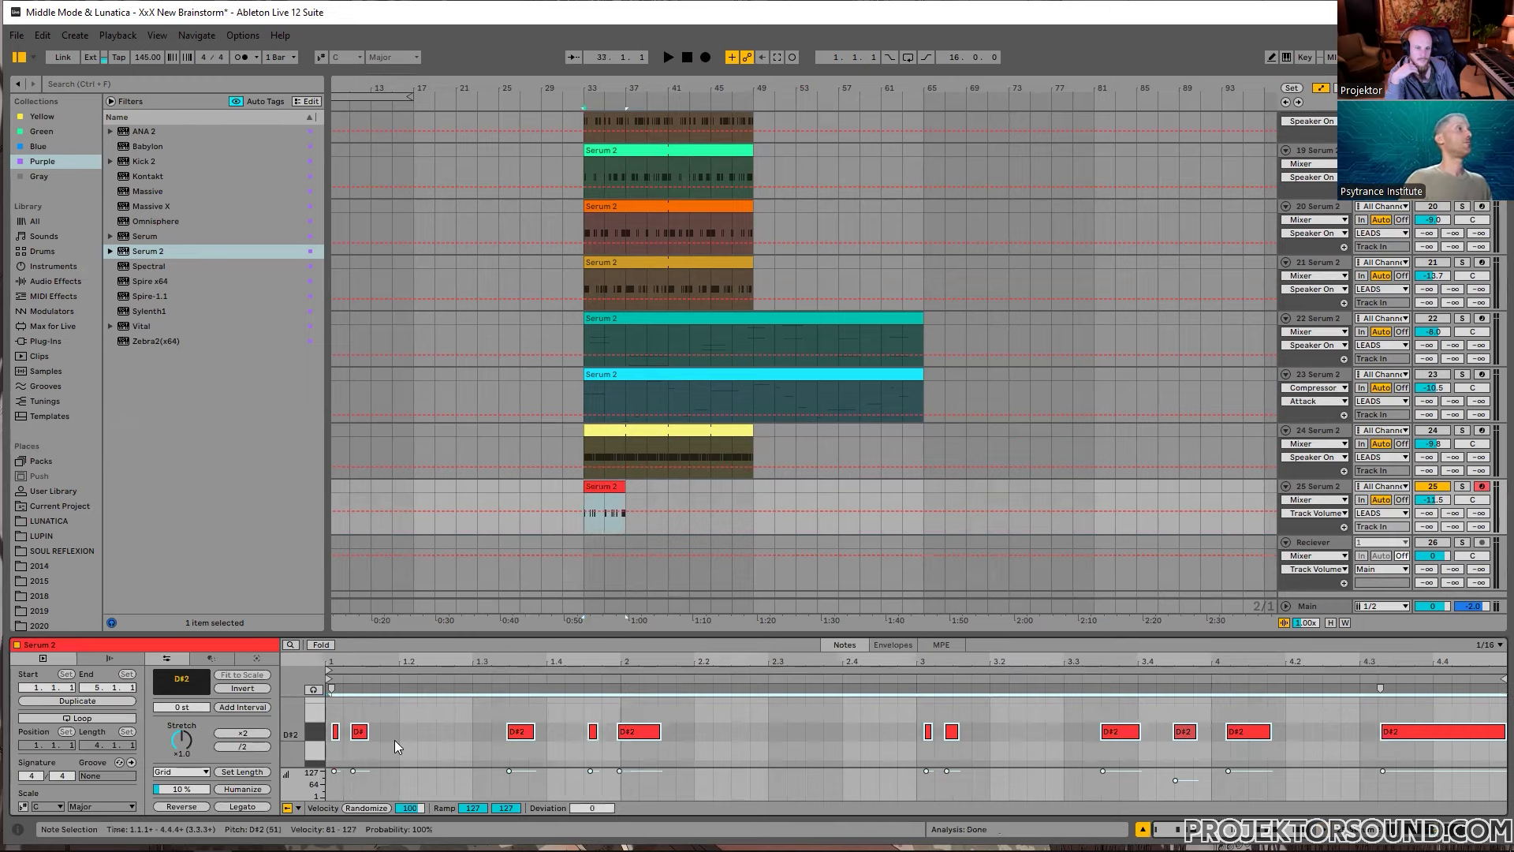
pyautogui.hotkey('ctrl', 'z')
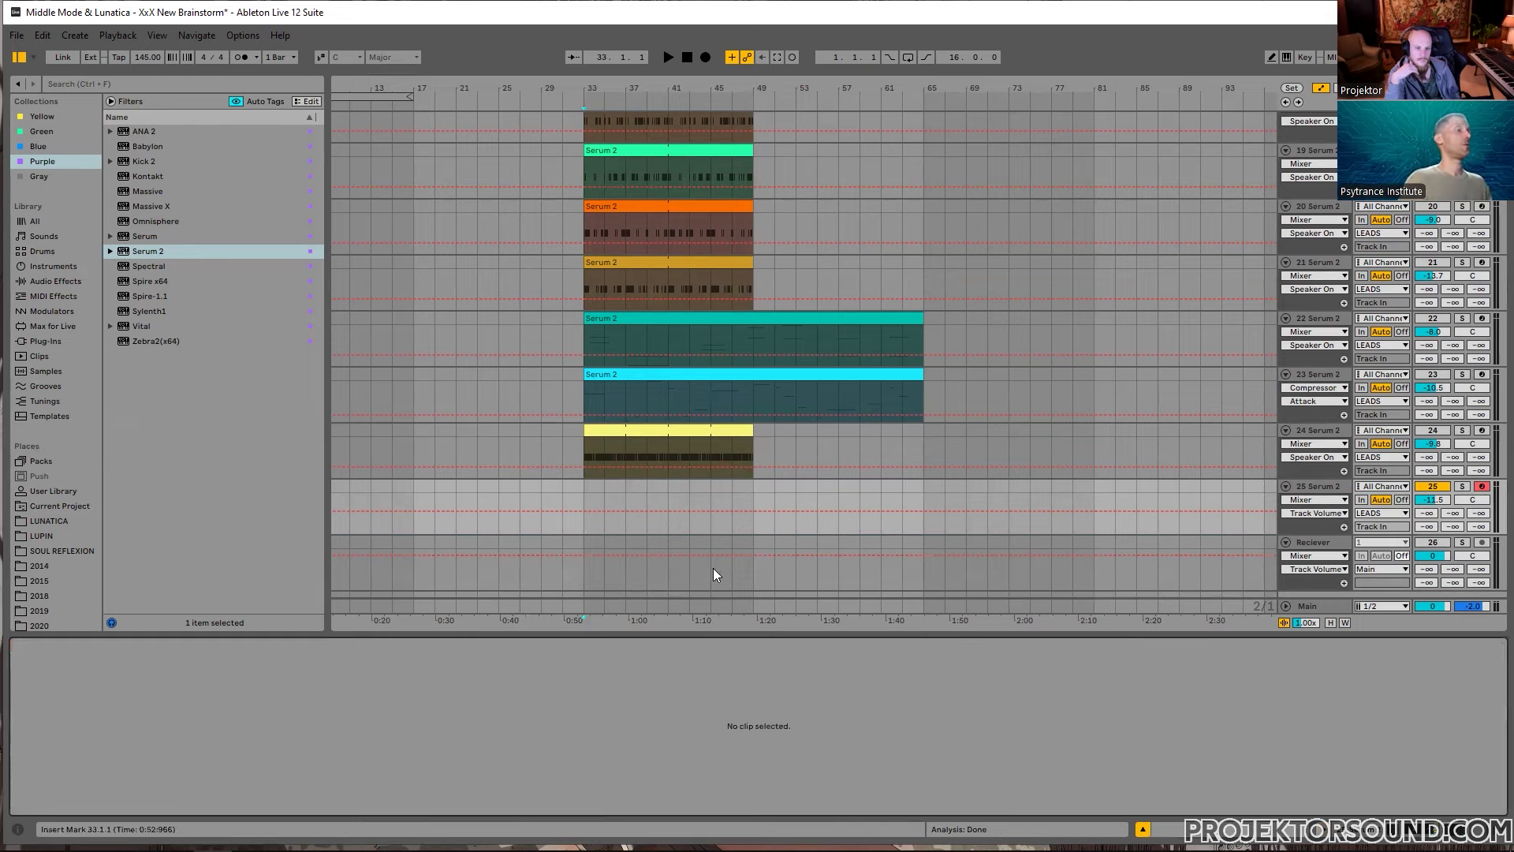
pyautogui.hotkey('ctrl', 'y')
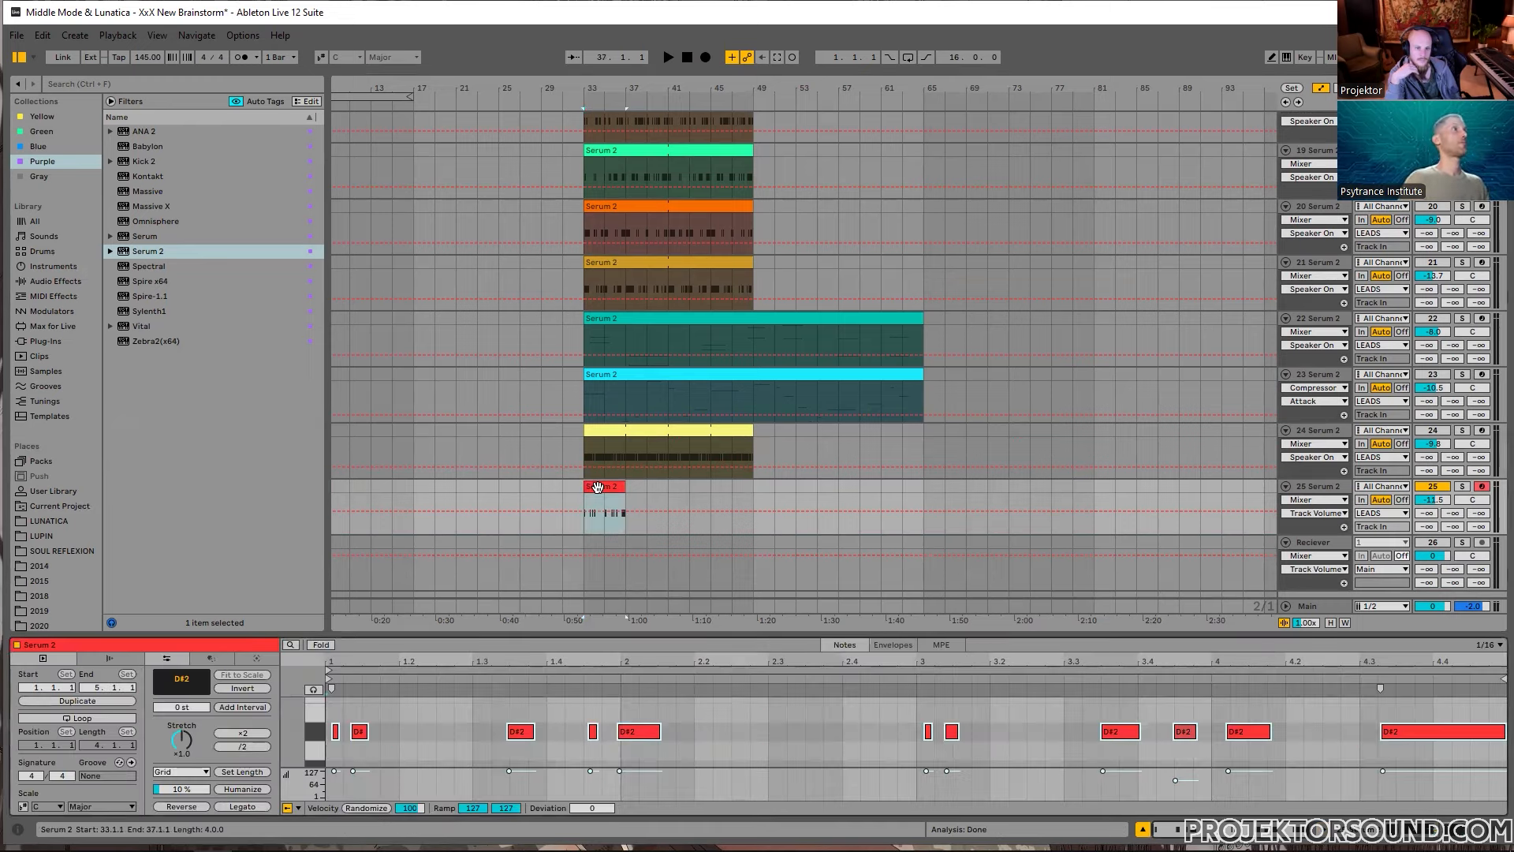
pyautogui.hotkey('ctrl', 'z')
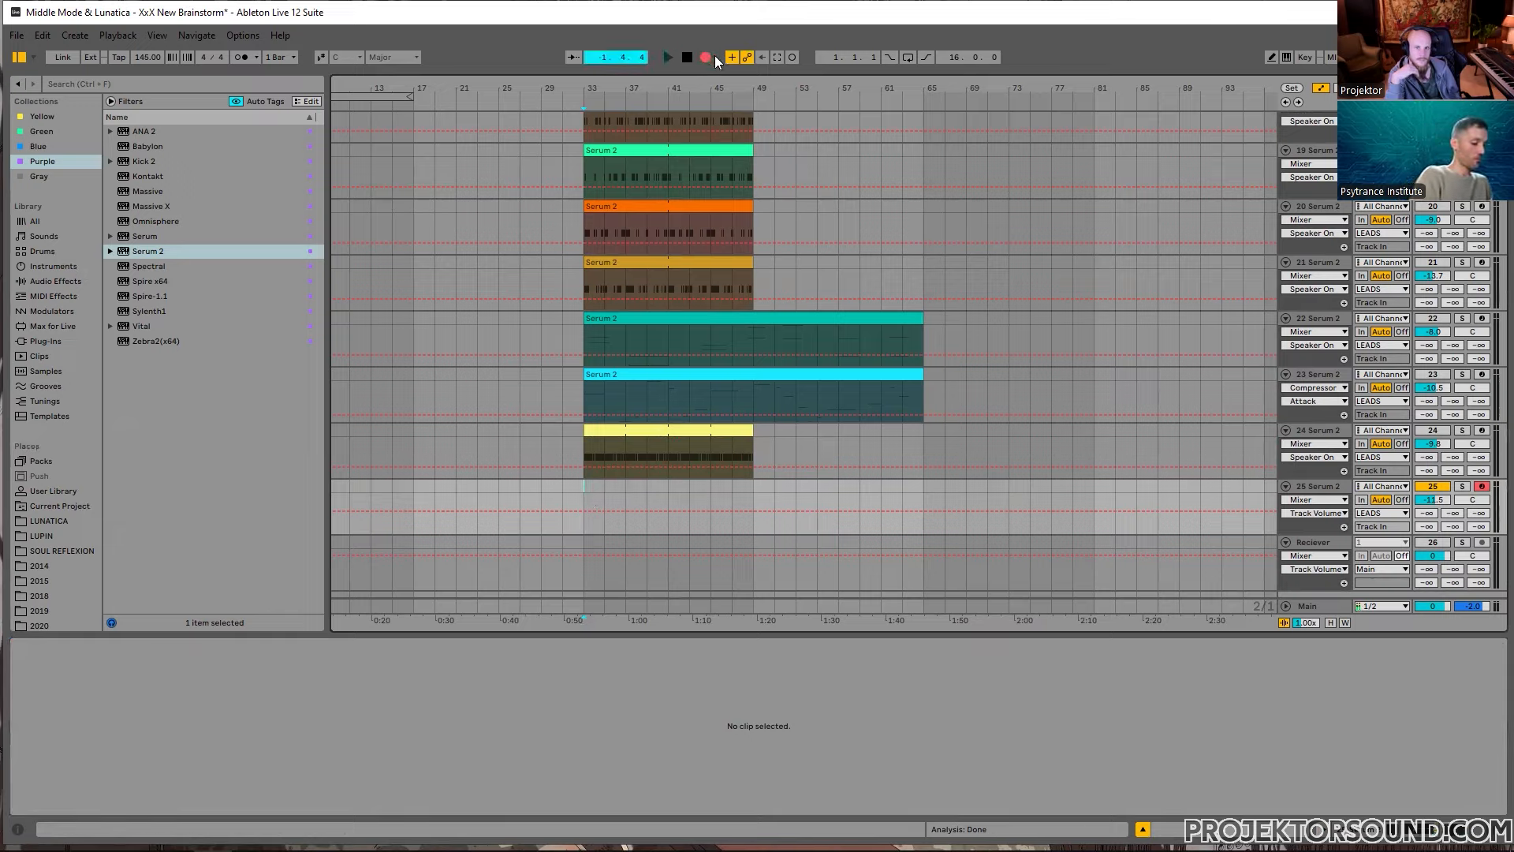
pyautogui.press('space')
pyautogui.hotkey('ctrl', 'z')
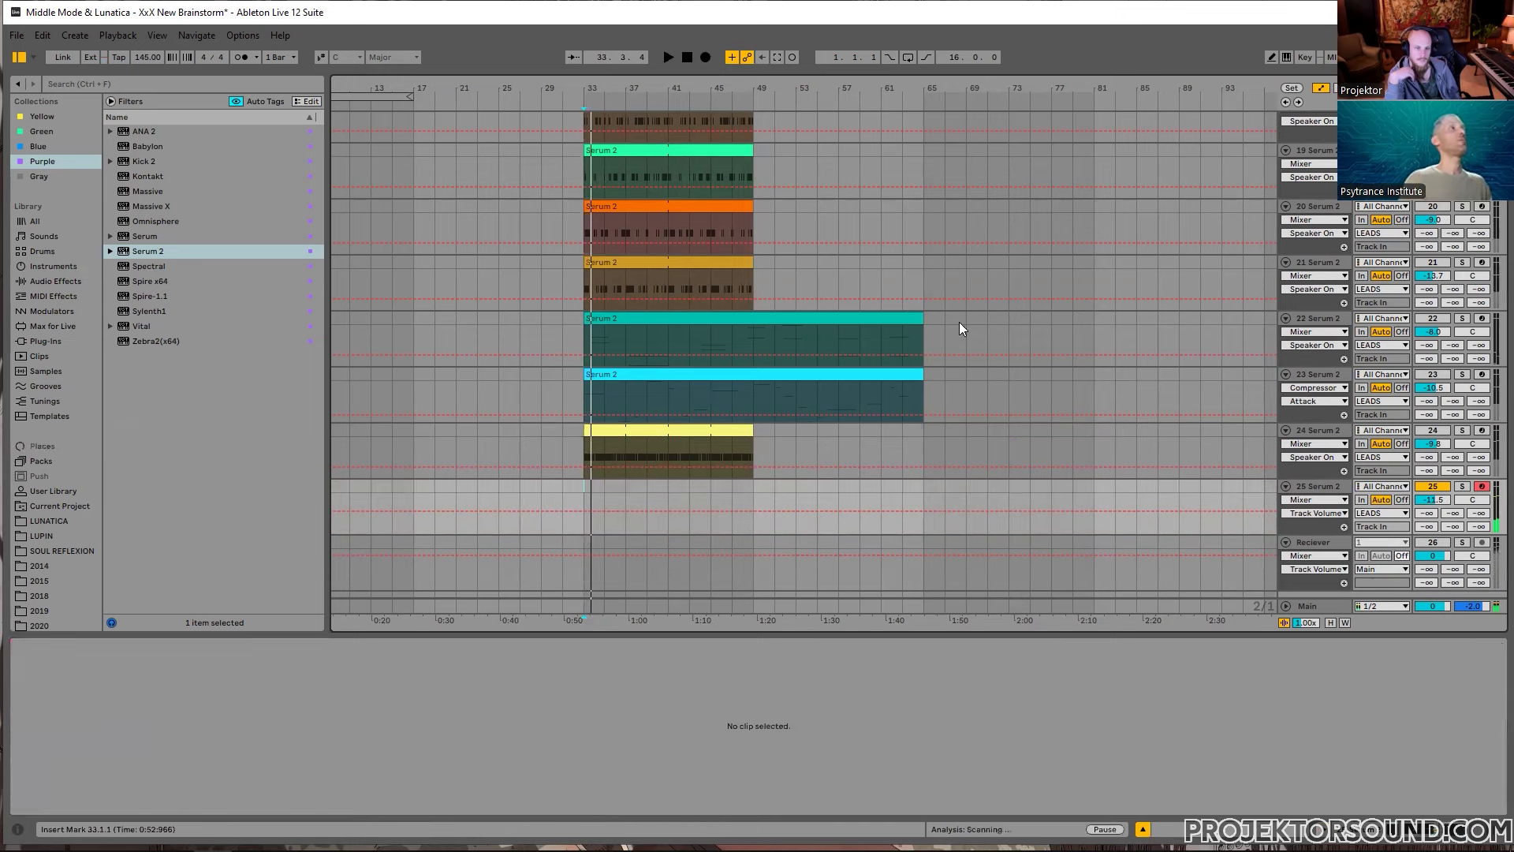
# Step: Adjust the levels of oscillators A and B in track 25's Serum 2 patch "09 ARP - Abstract Hoo"
pyautogui.doubleClick(1313, 488)
pyautogui.scroll(-5, 604, 500)
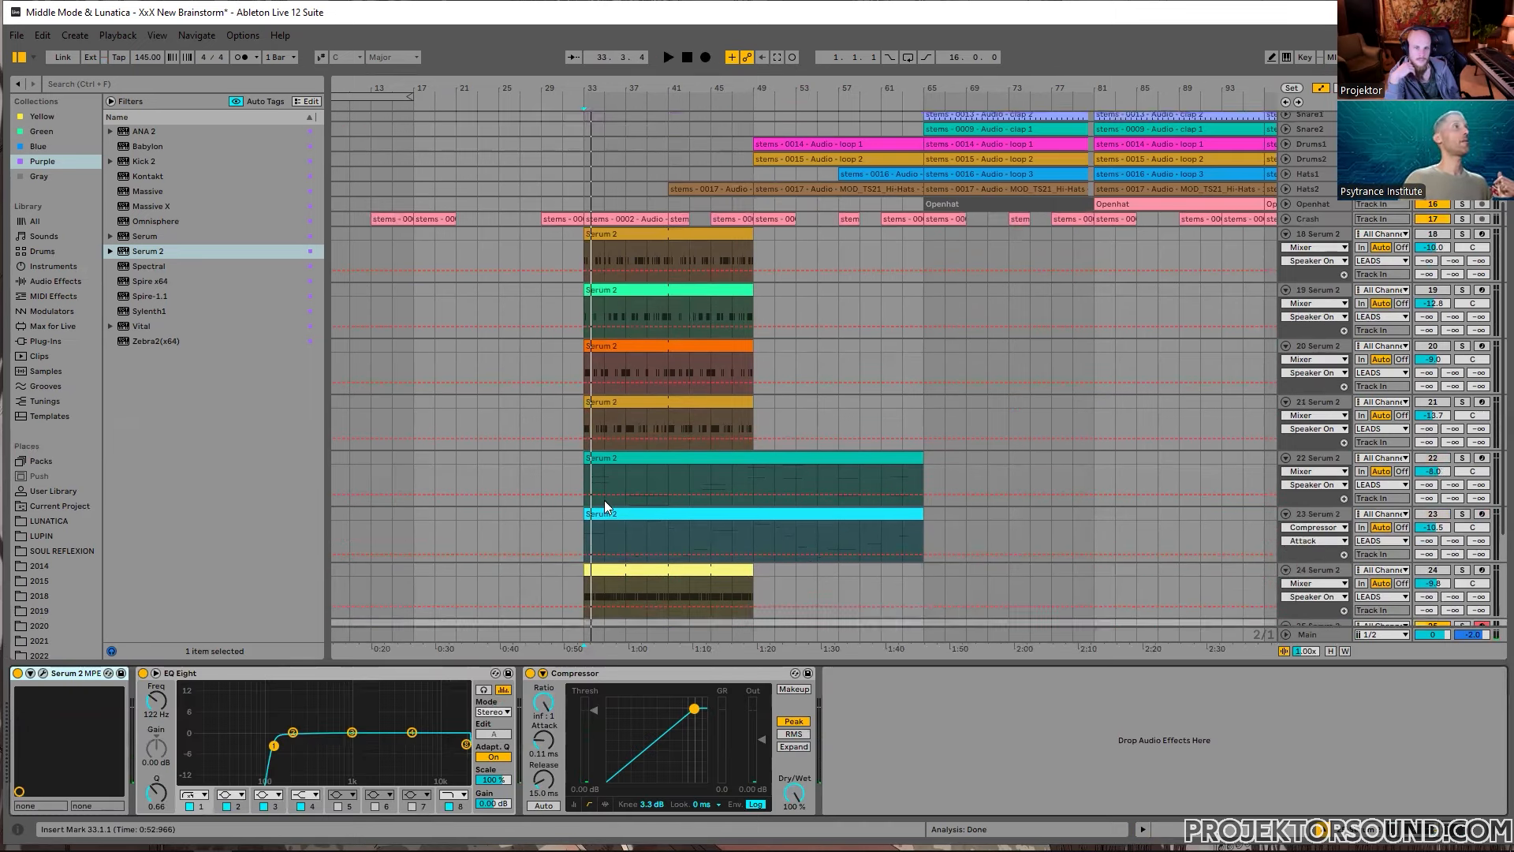
pyautogui.click(576, 488)
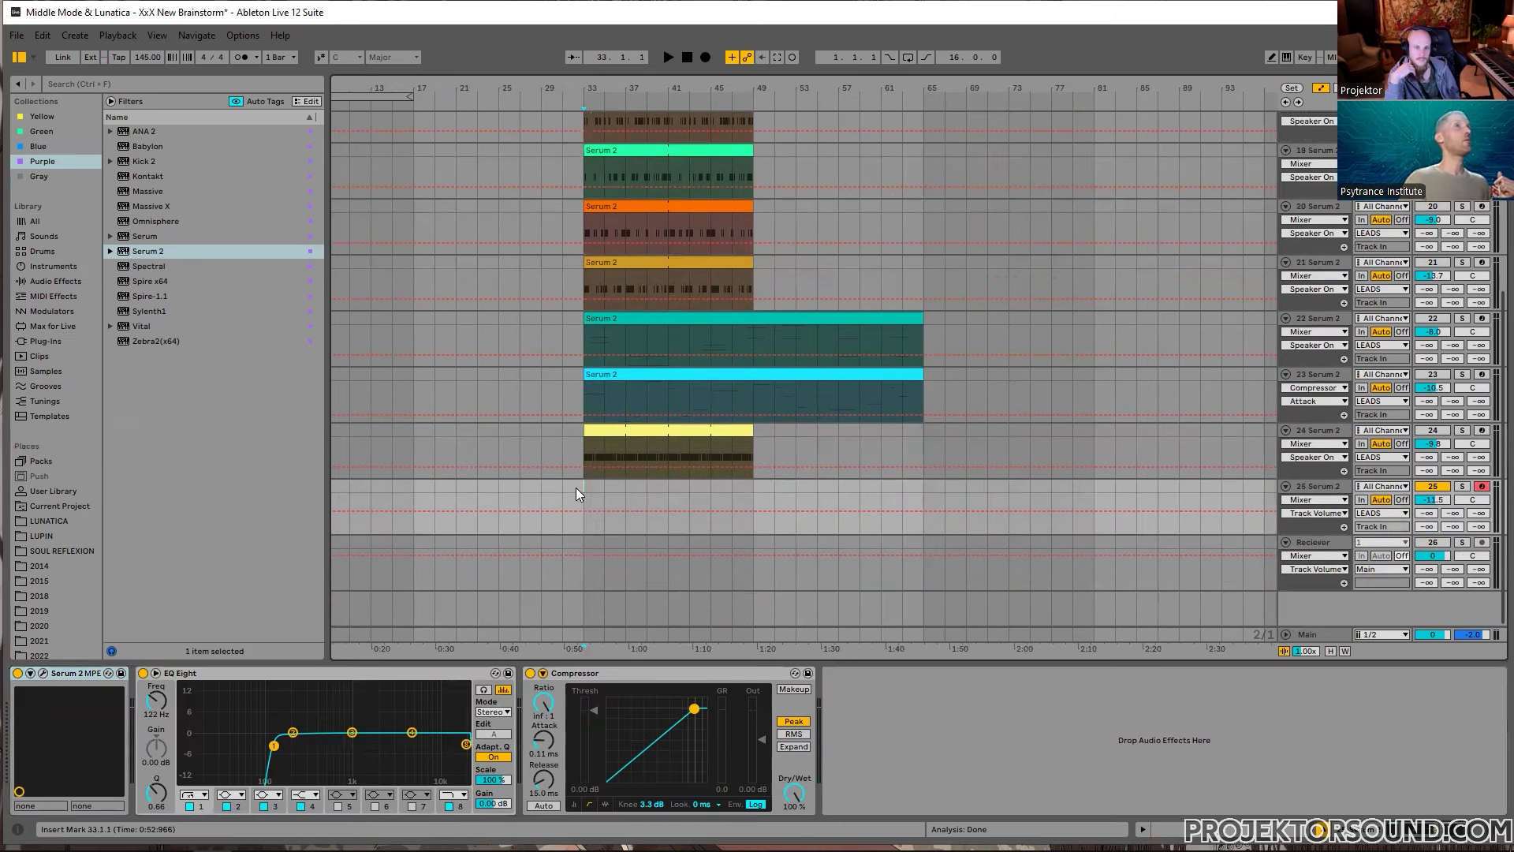
pyautogui.click(45, 674)
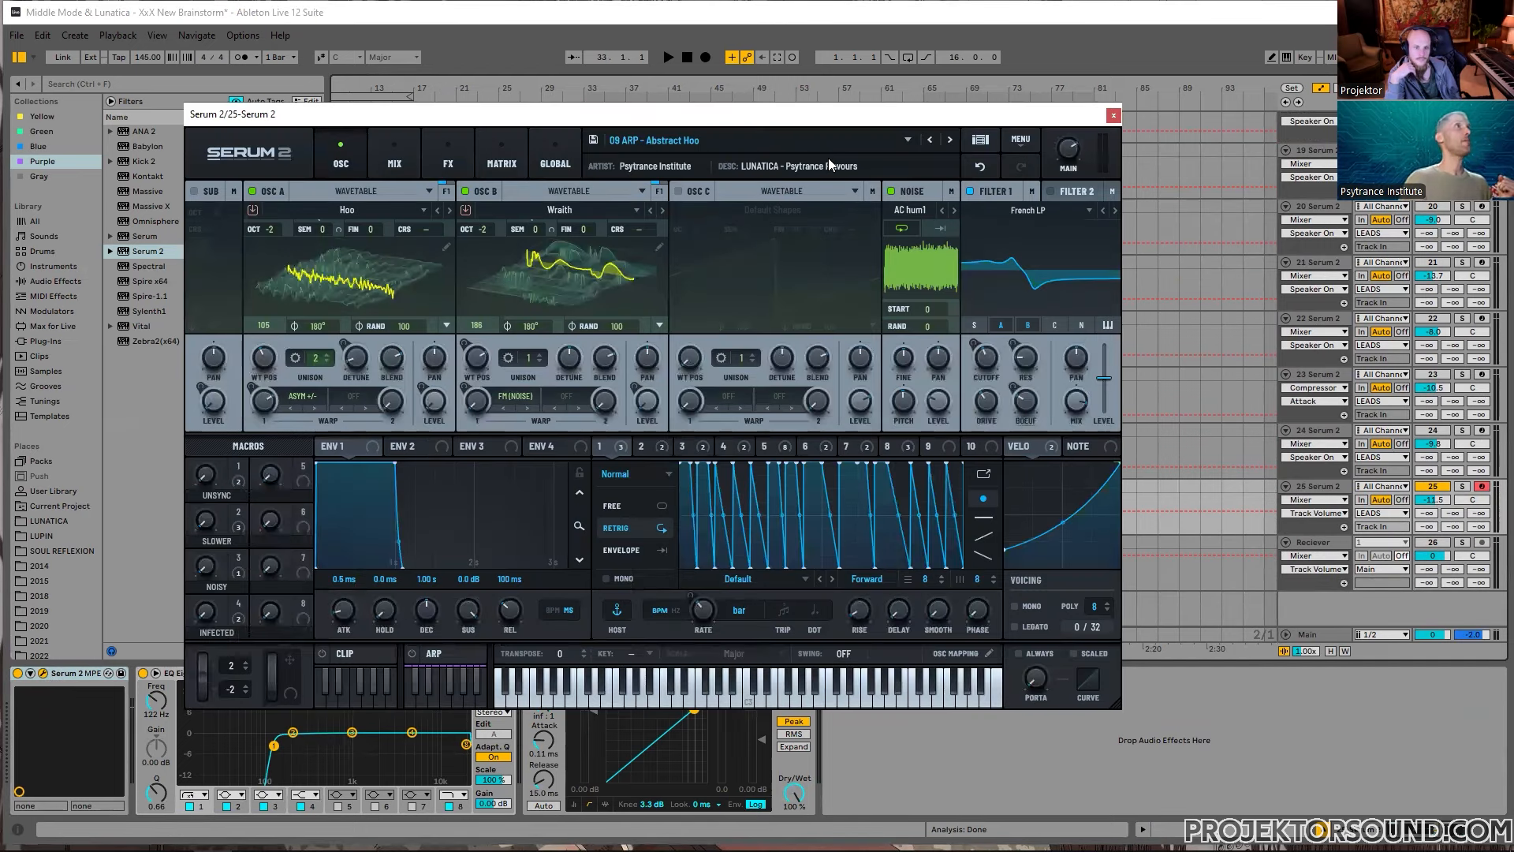
pyautogui.click(433, 401)
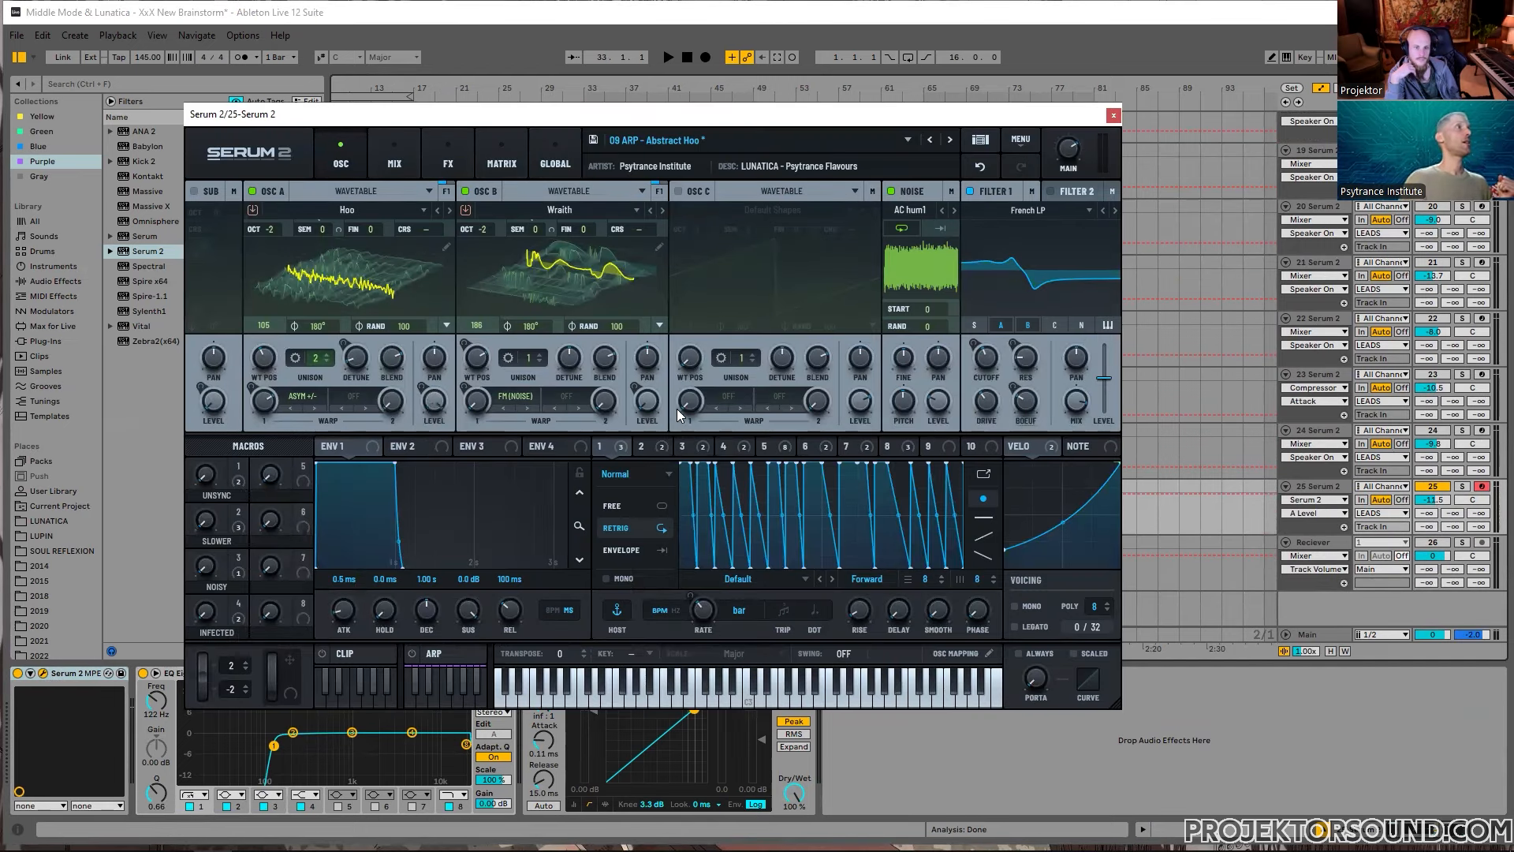
pyautogui.click(1113, 116)
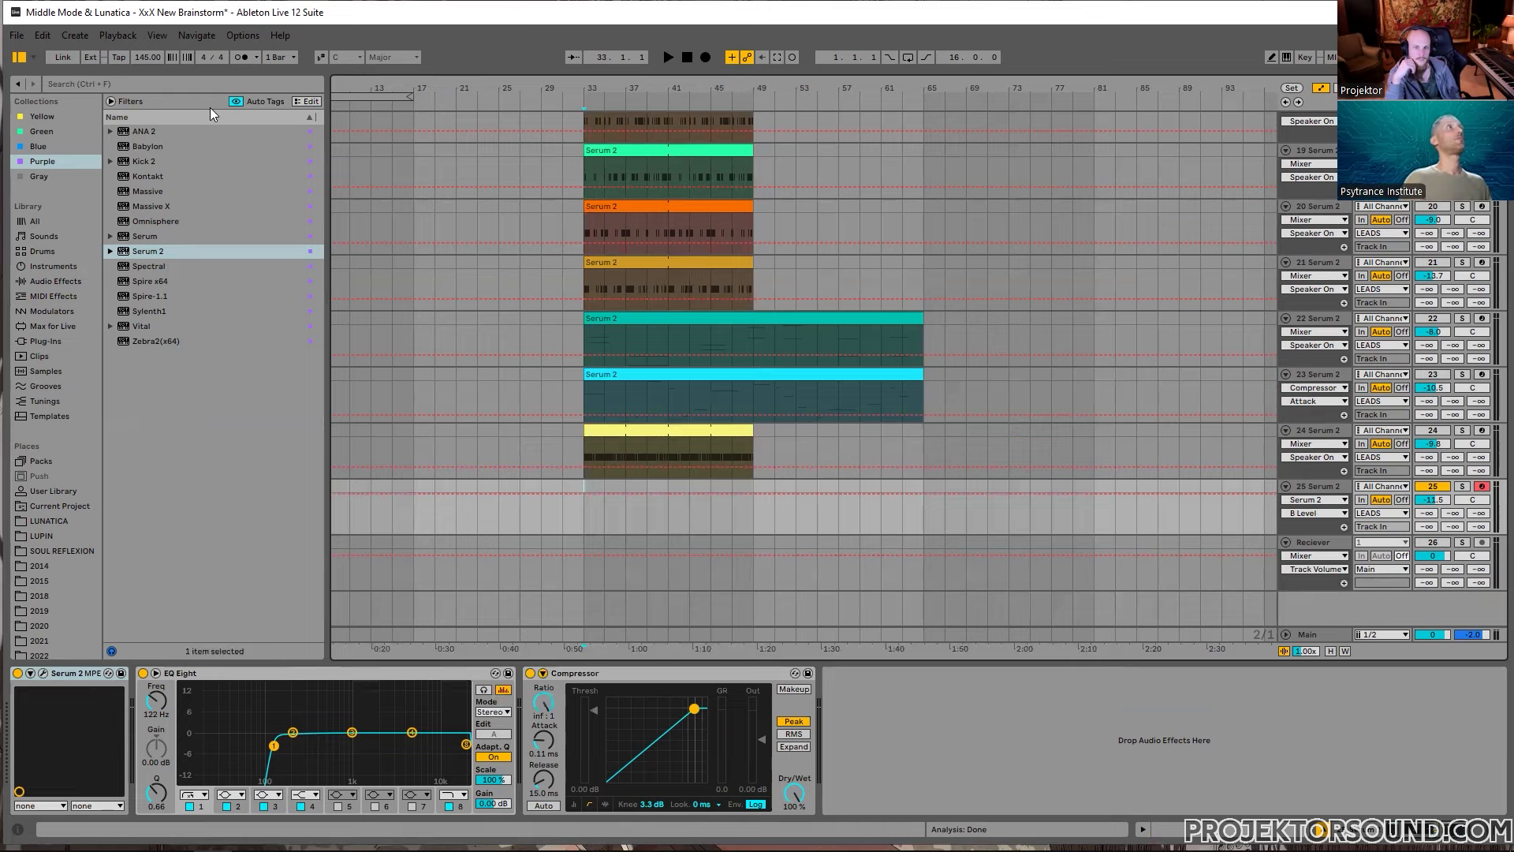
# Step: Record an eight-bar MIDI clip on Serum 2 track 25 from bar 33 to bar 41
pyautogui.click(706, 57)
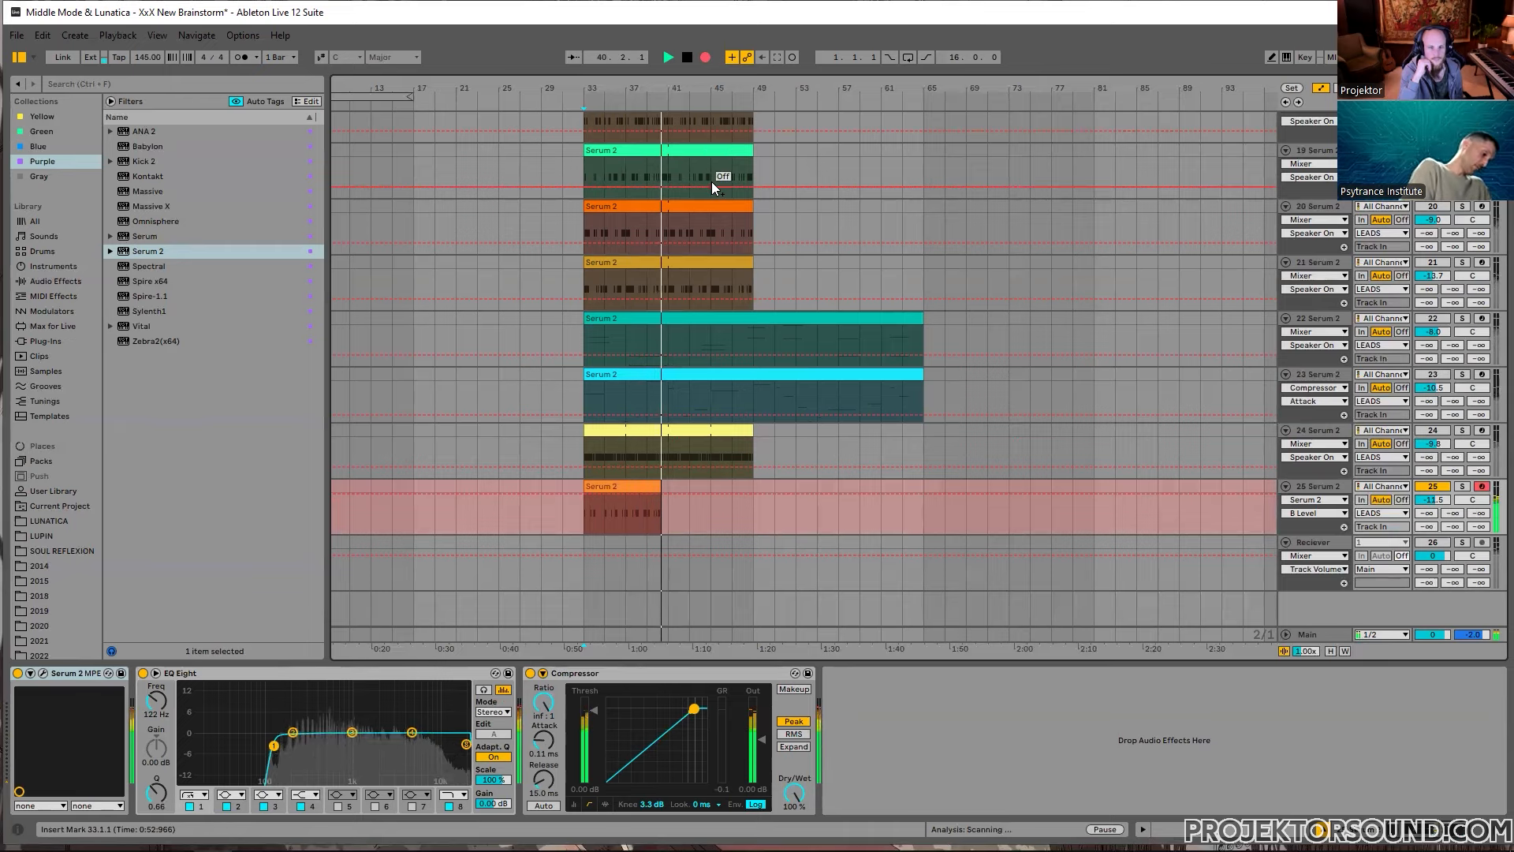
pyautogui.press('space')
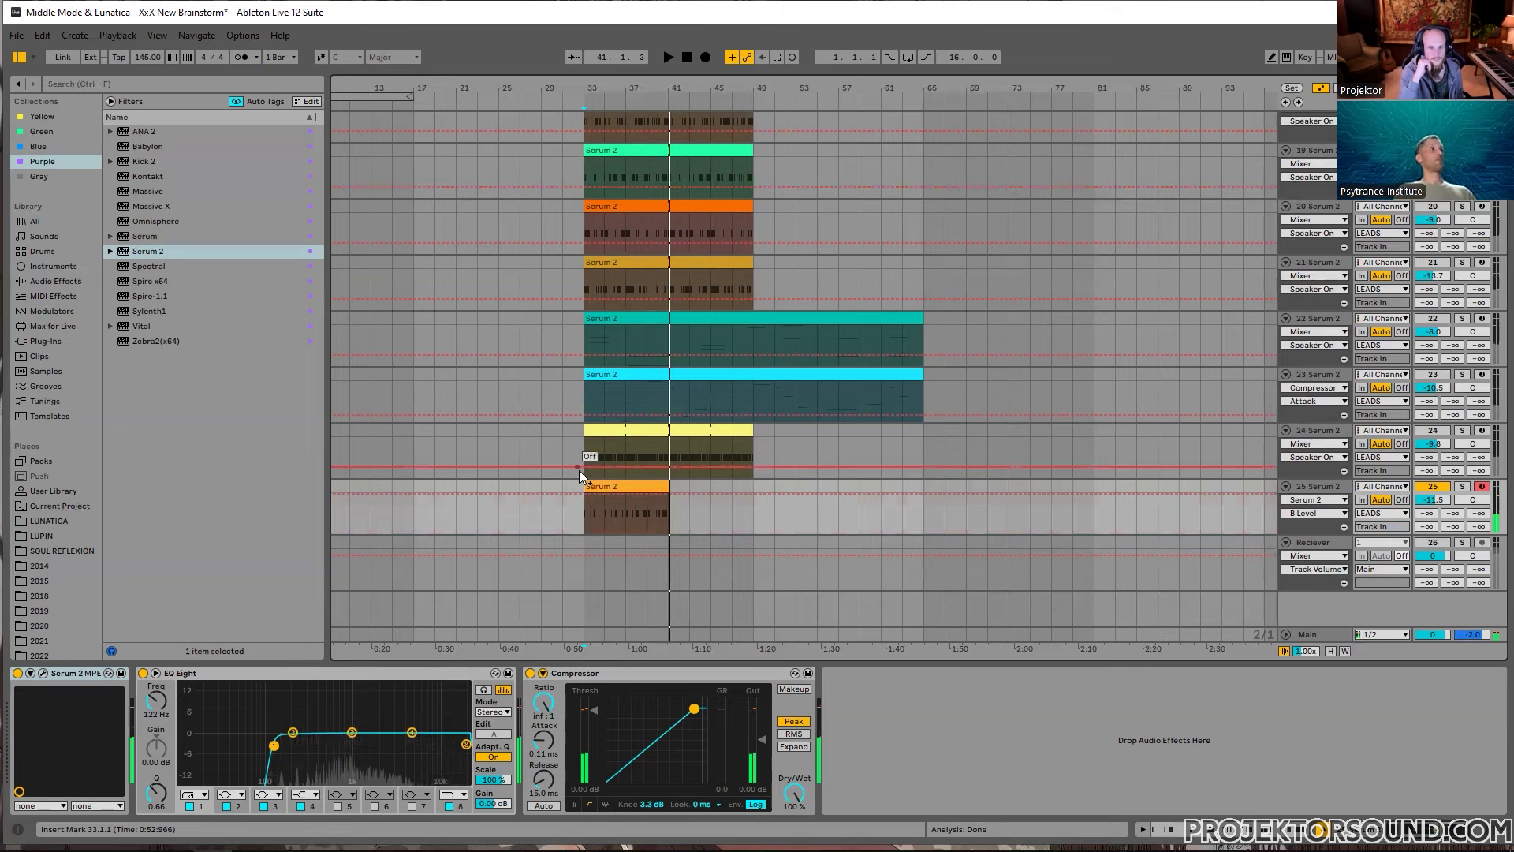
pyautogui.click(646, 485)
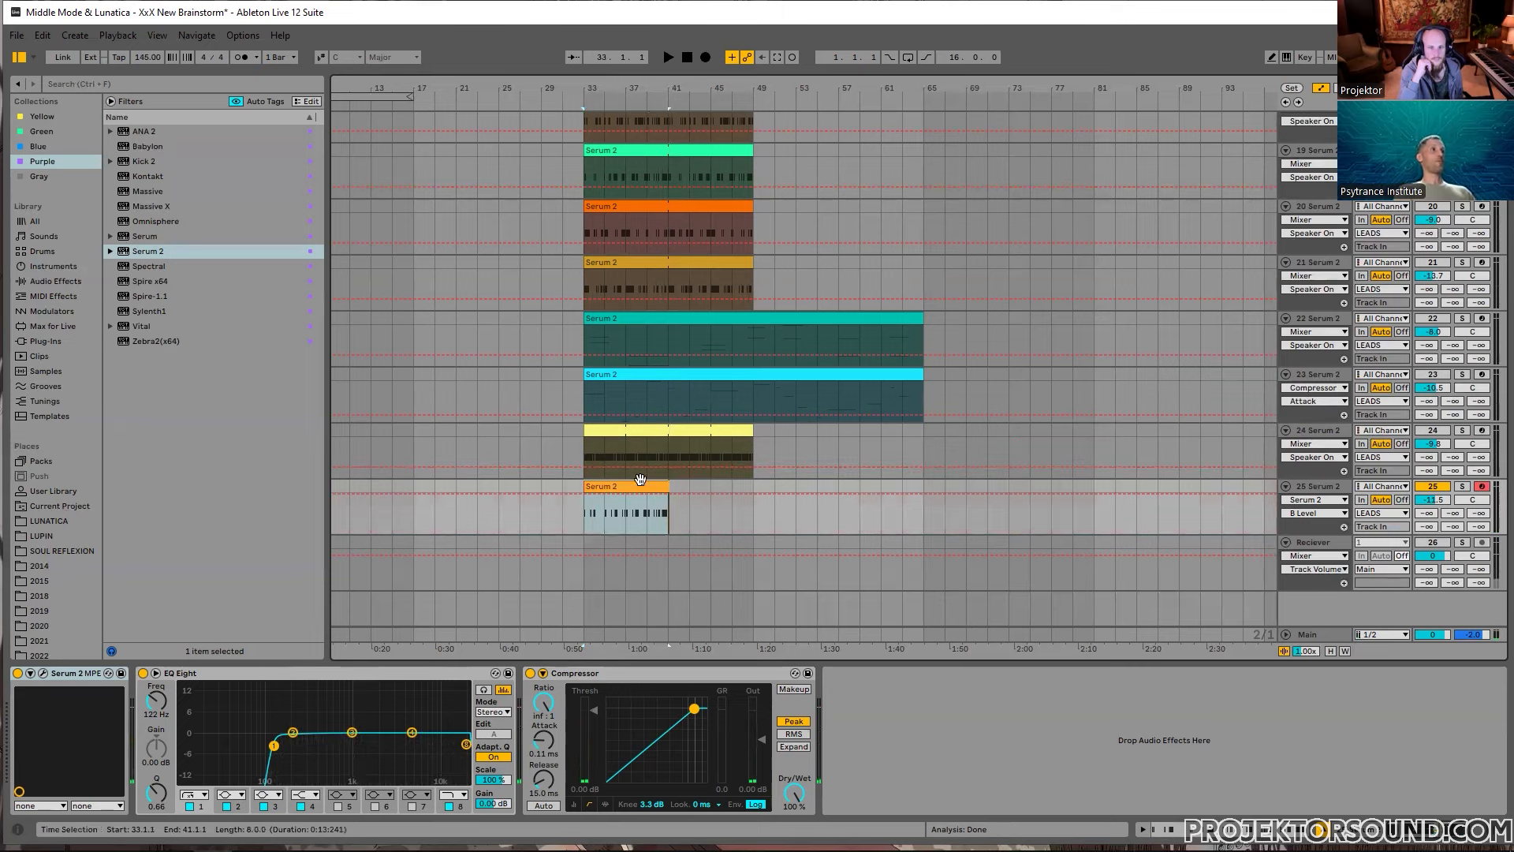
pyautogui.press('Delete')
pyautogui.hotkey('ctrl', 'v')
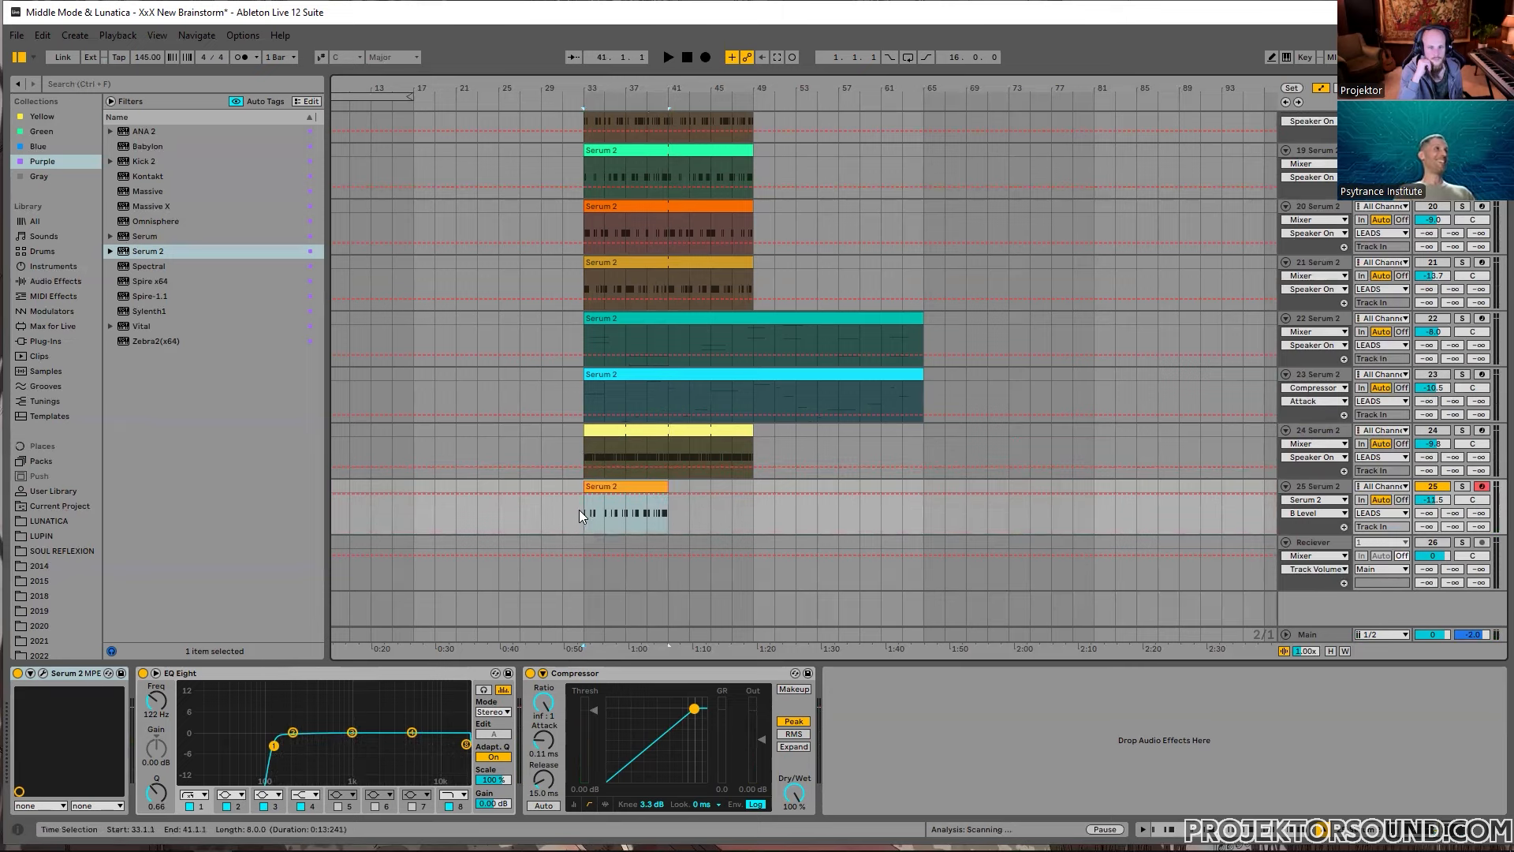
# Step: Shift all notes of track 25's recorded clip slightly earlier toward the clip start and play the result
pyautogui.doubleClick(653, 497)
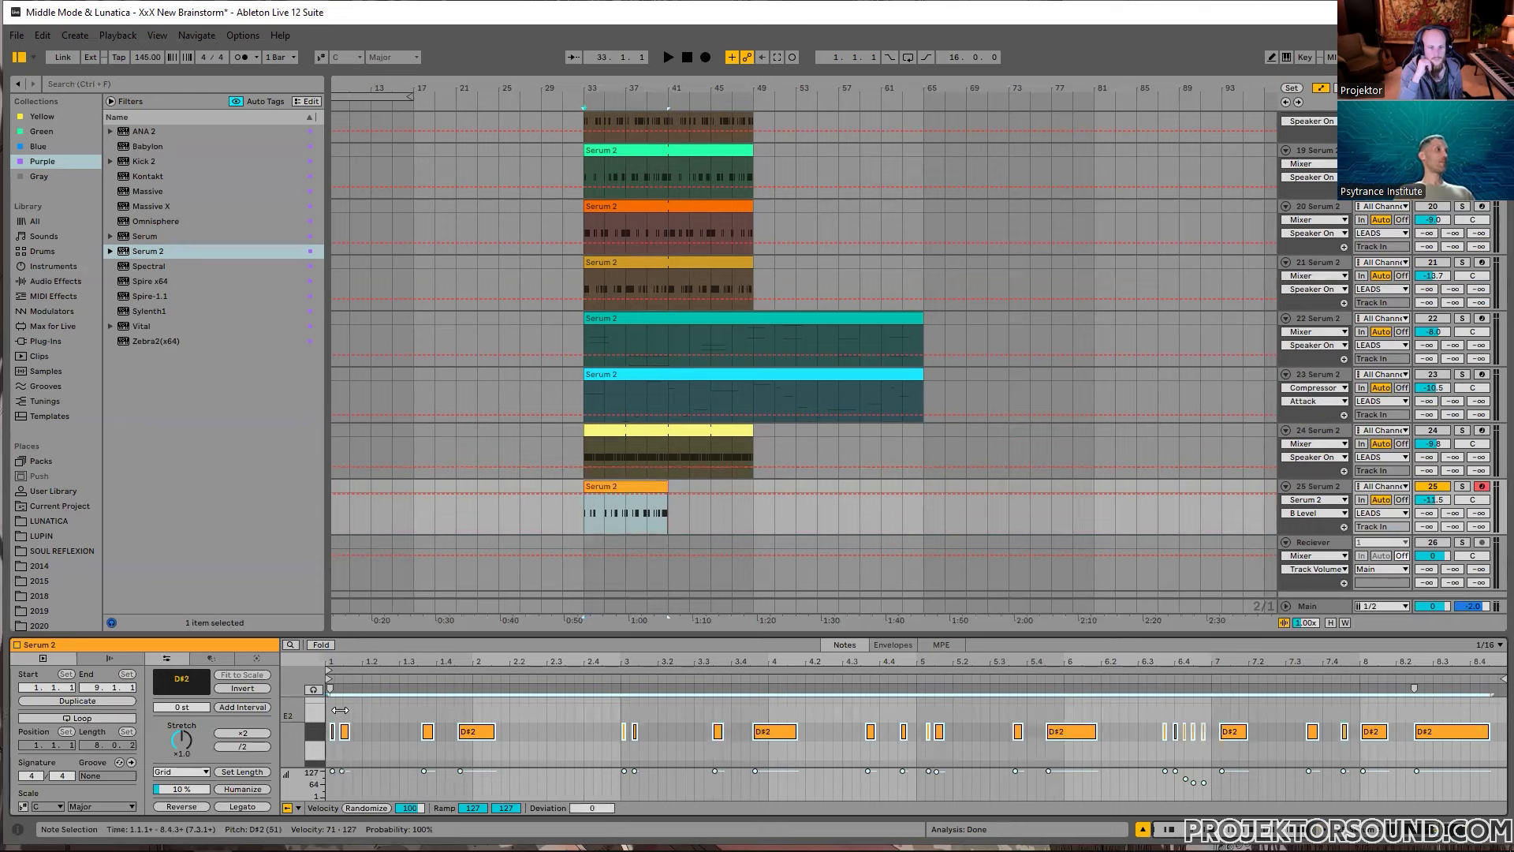
pyautogui.scroll(5, 340, 710)
pyautogui.press('alt')
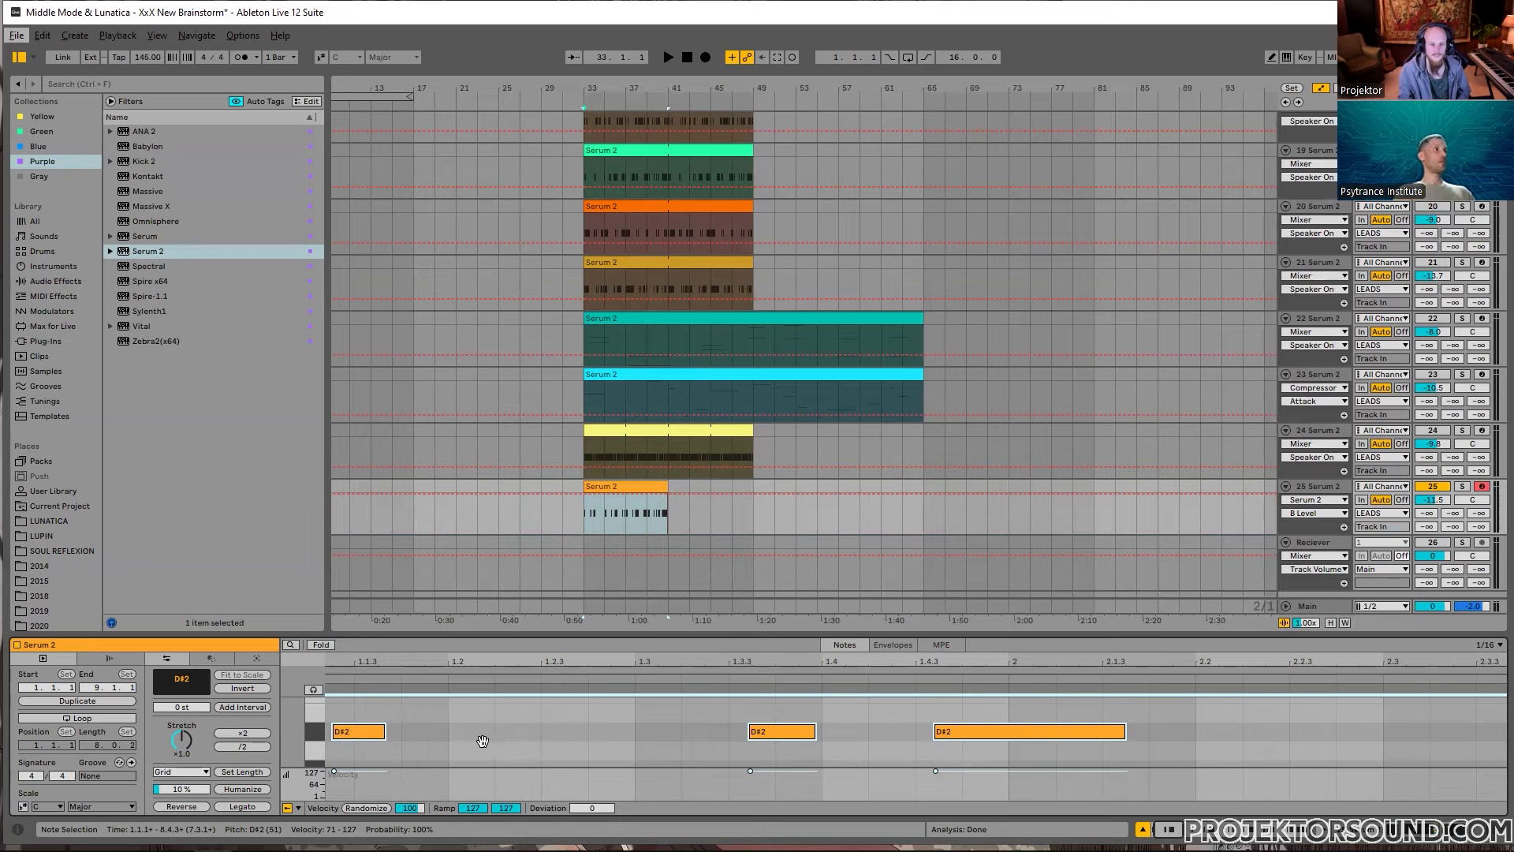
pyautogui.scroll(-5, 345, 733)
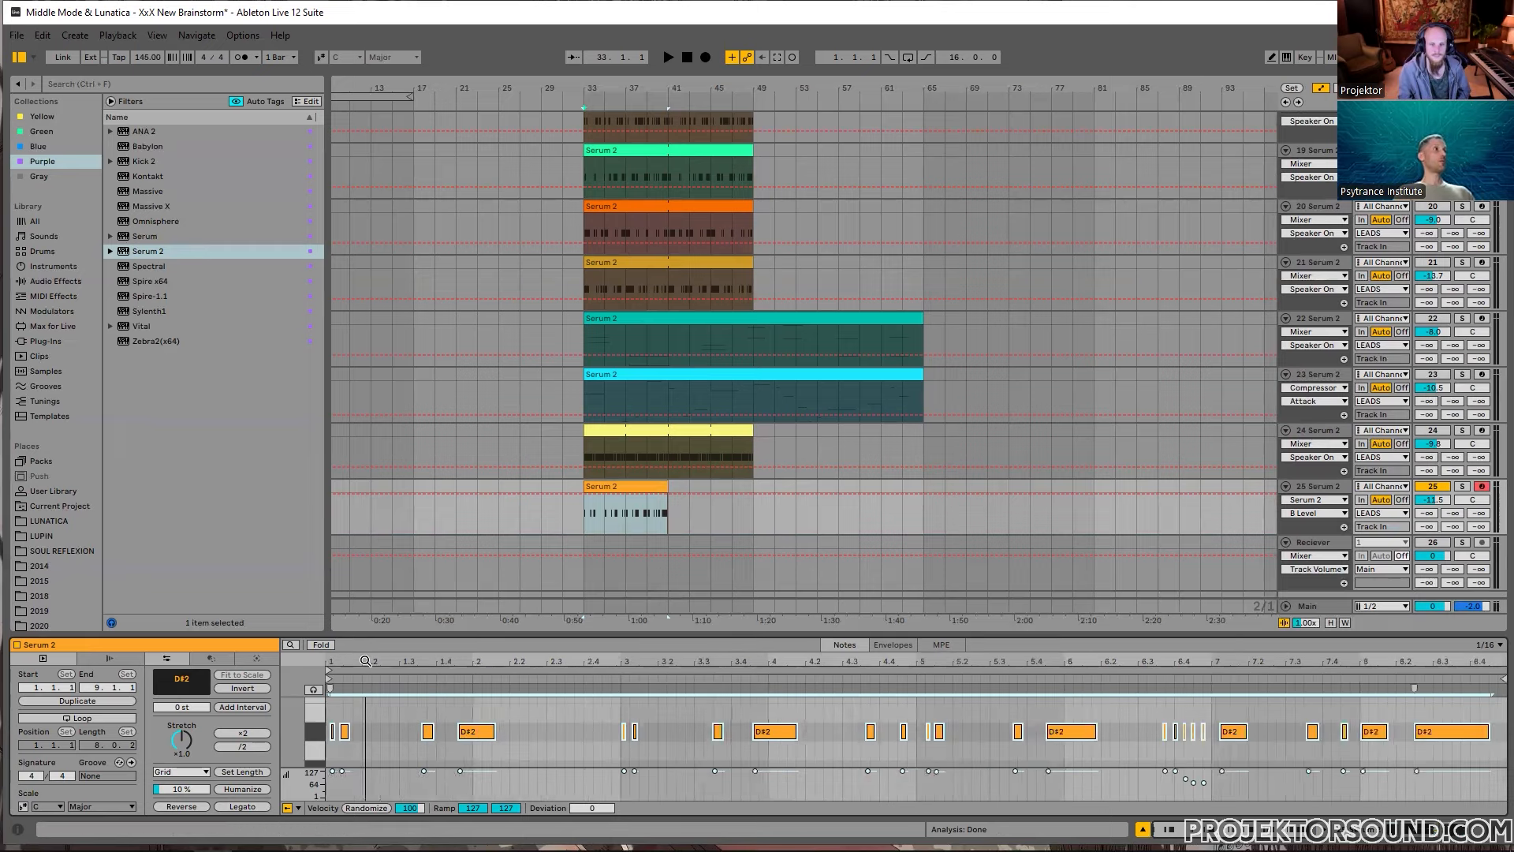
pyautogui.scroll(5, 331, 735)
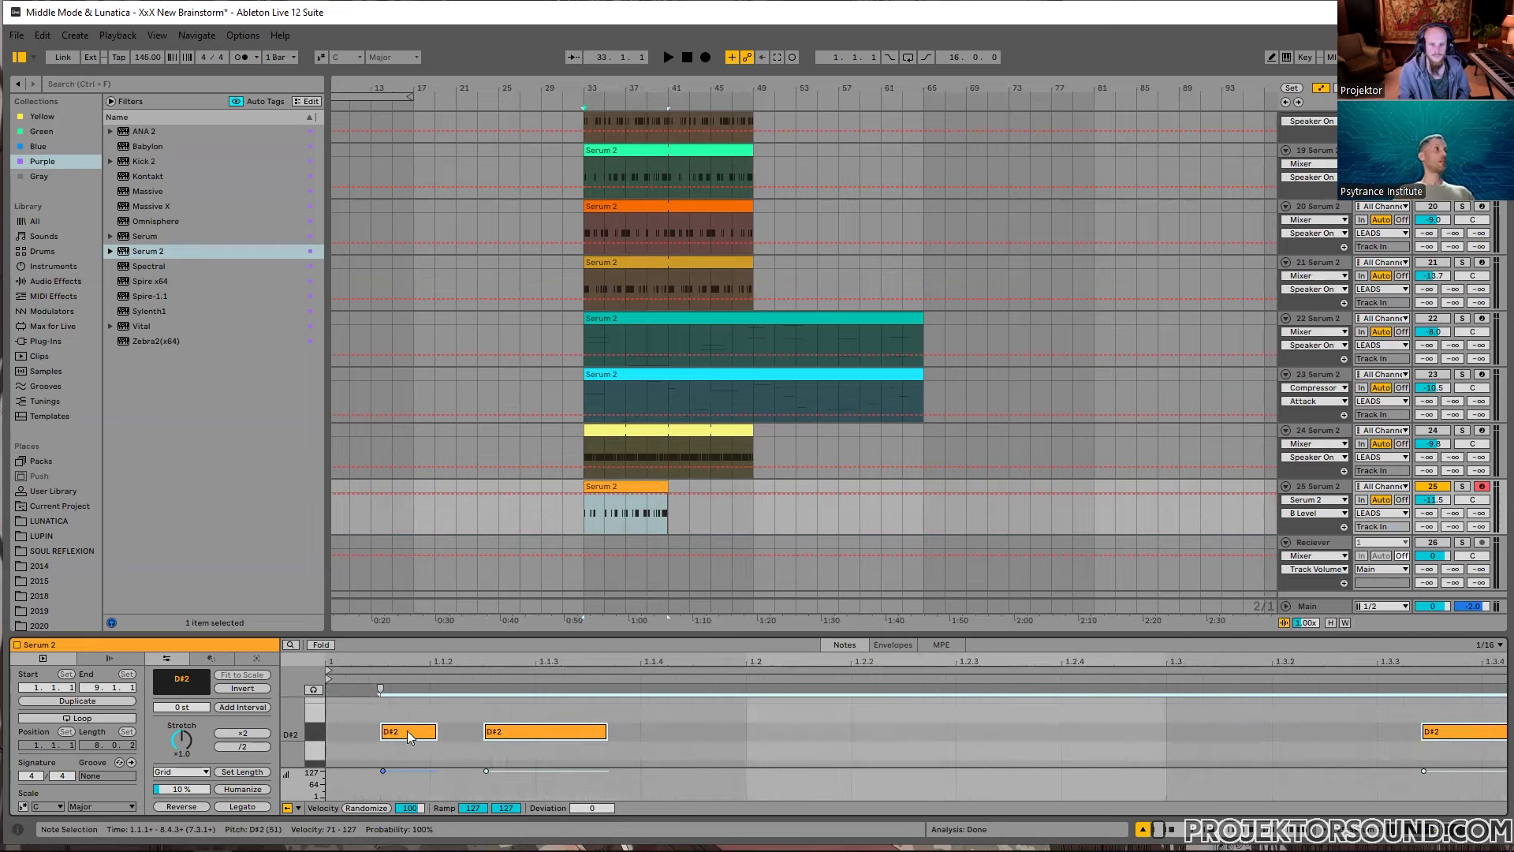
pyautogui.moveTo(407, 730); pyautogui.dragTo(368, 733)
pyautogui.press('space')
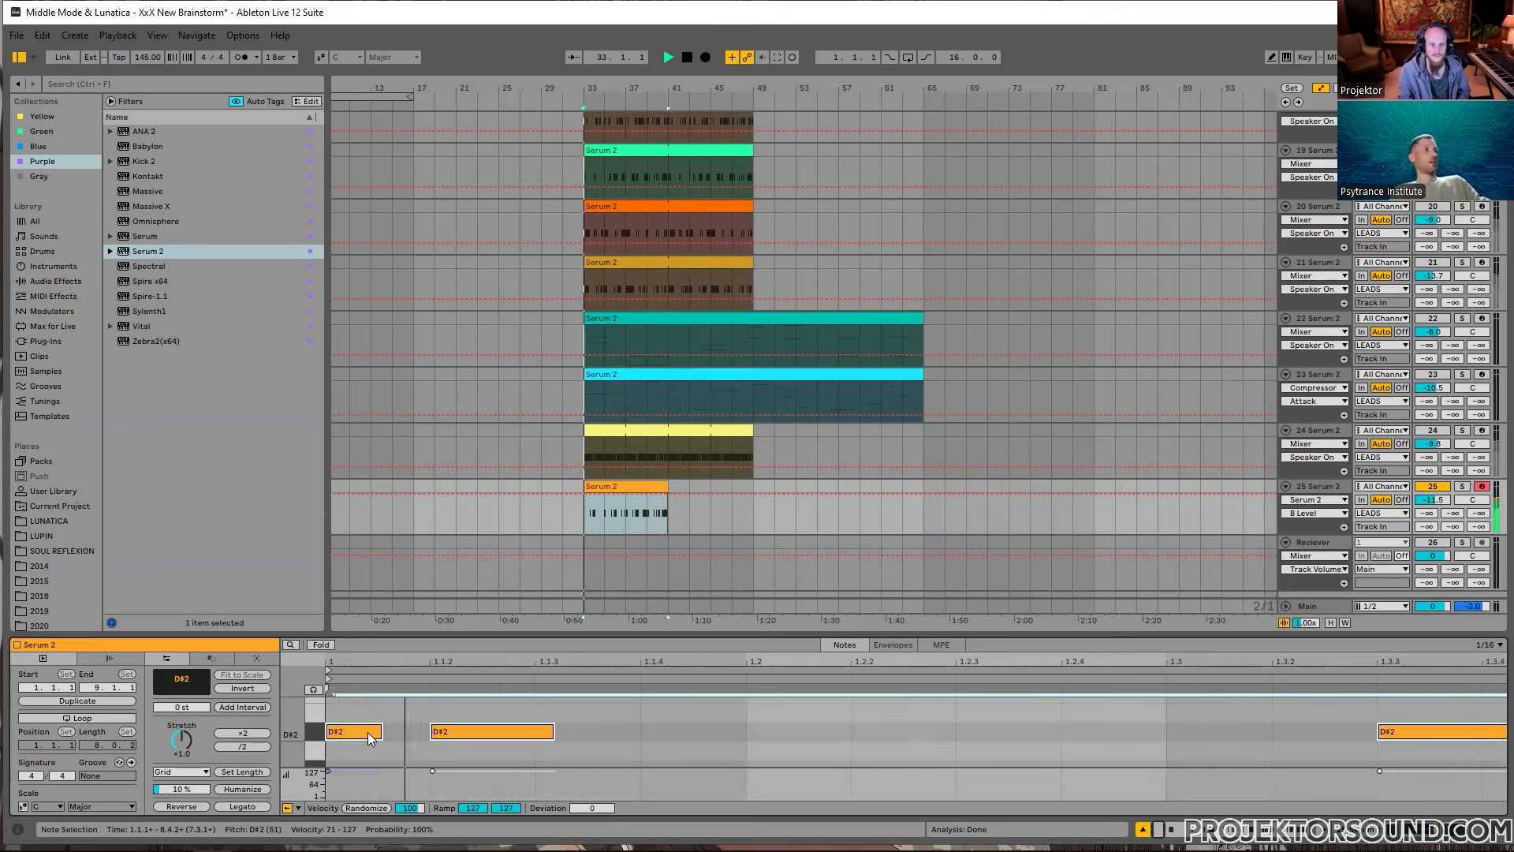
pyautogui.scroll(-5, 367, 733)
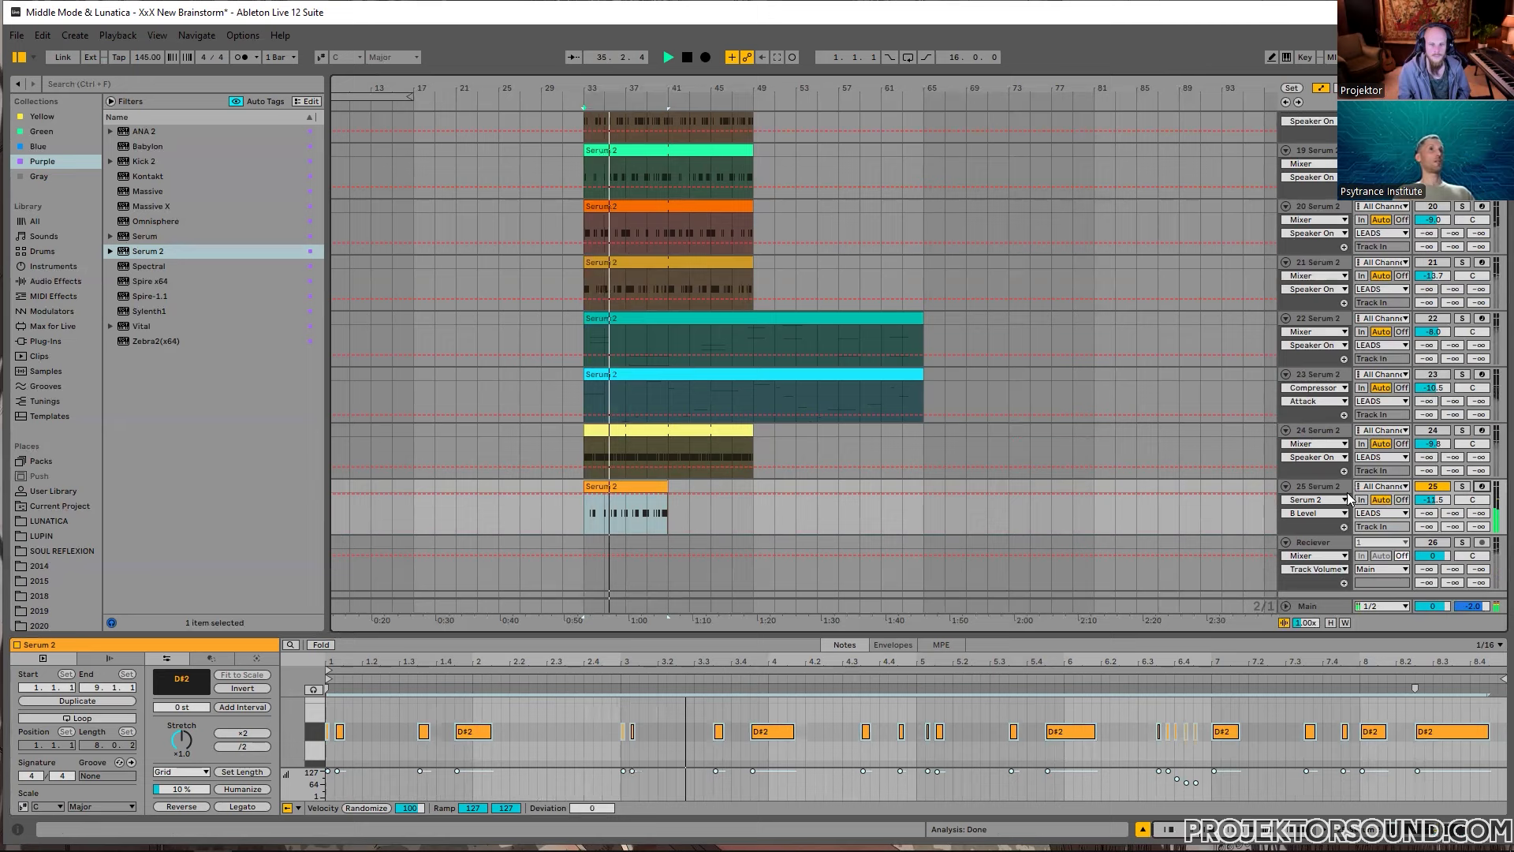
# Step: Lower track 25's compressor threshold to about -4.20 dB and extend its clip to bar 49 with an eight-bar loop
pyautogui.doubleClick(1337, 488)
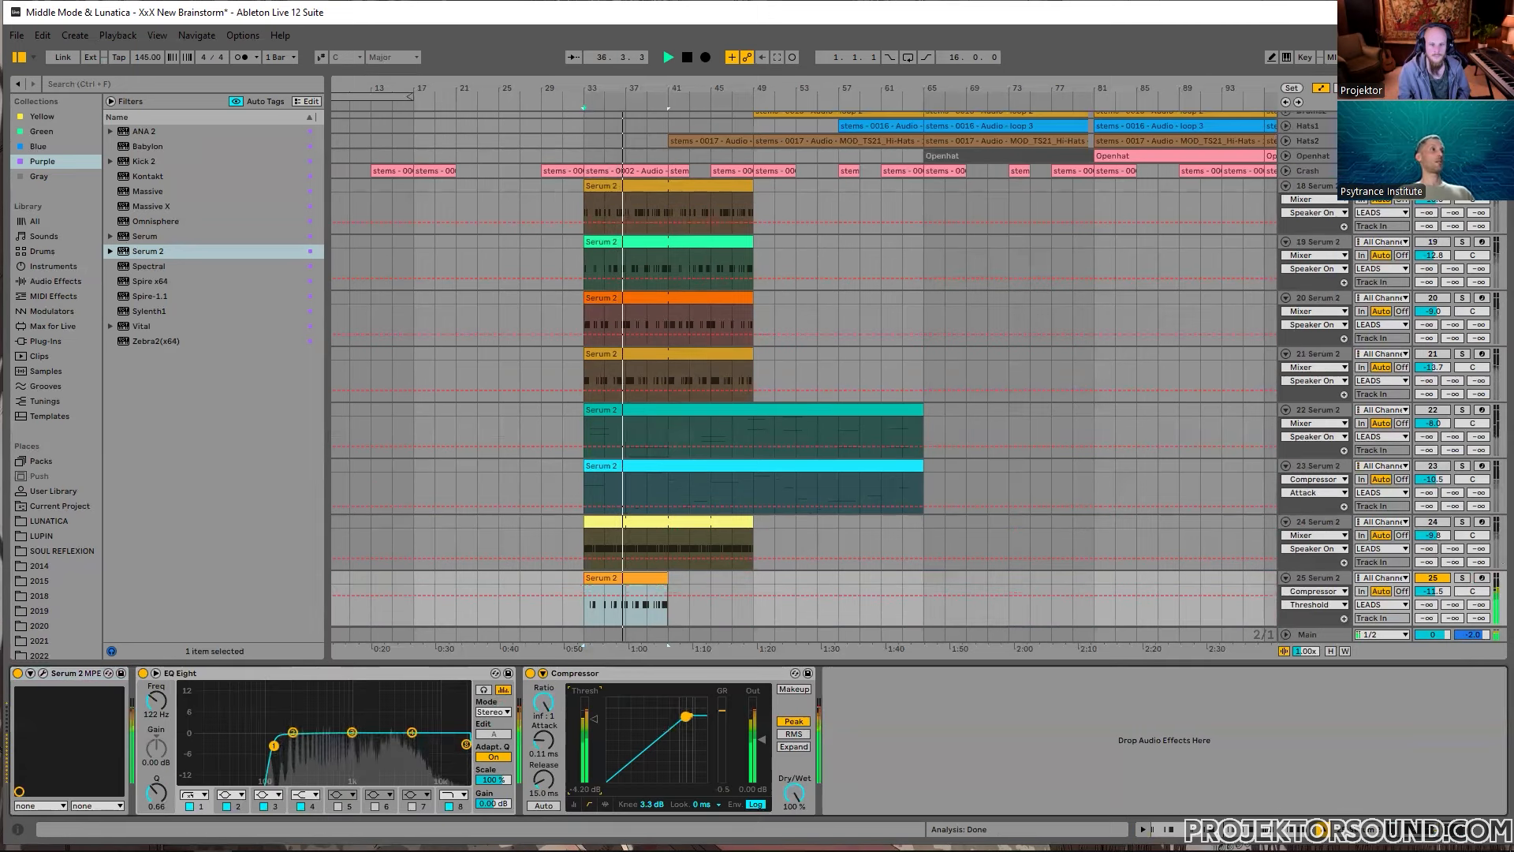
pyautogui.click(664, 608)
pyautogui.moveTo(666, 581); pyautogui.dragTo(753, 581)
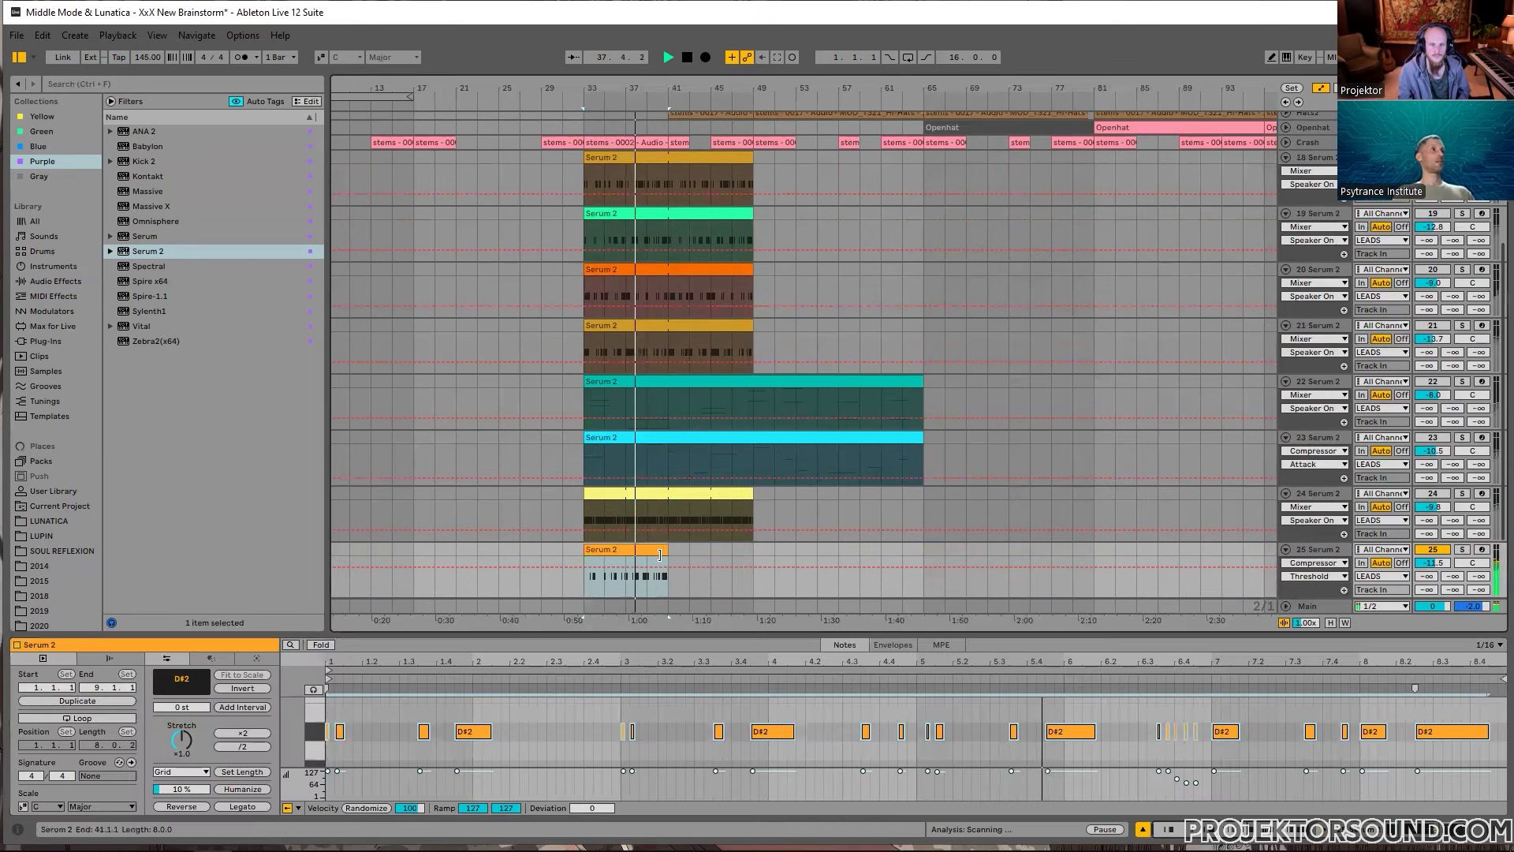
pyautogui.click(129, 717)
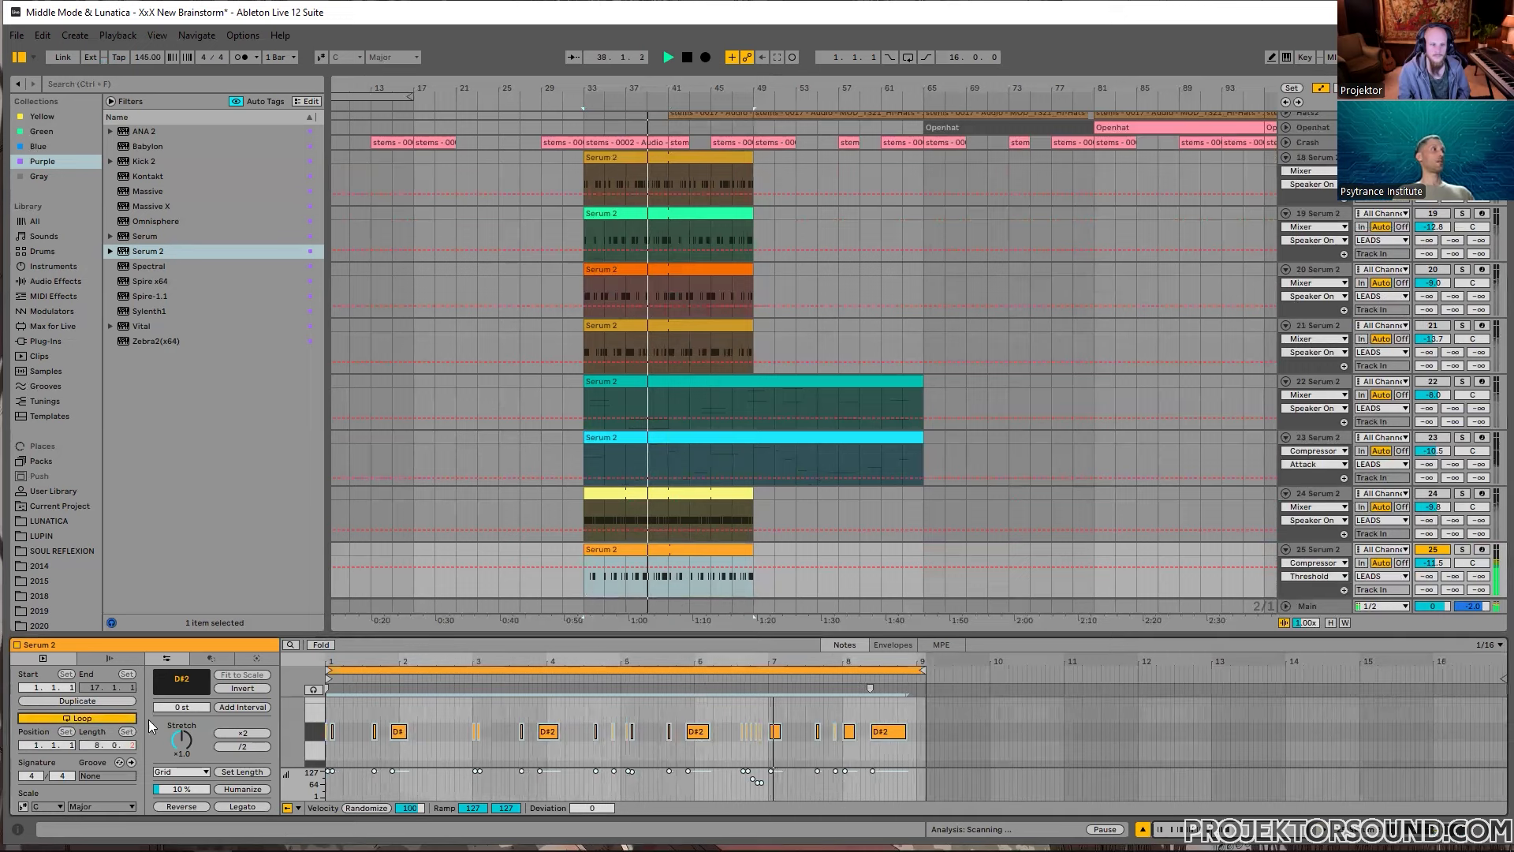
pyautogui.moveTo(922, 671); pyautogui.dragTo(912, 672)
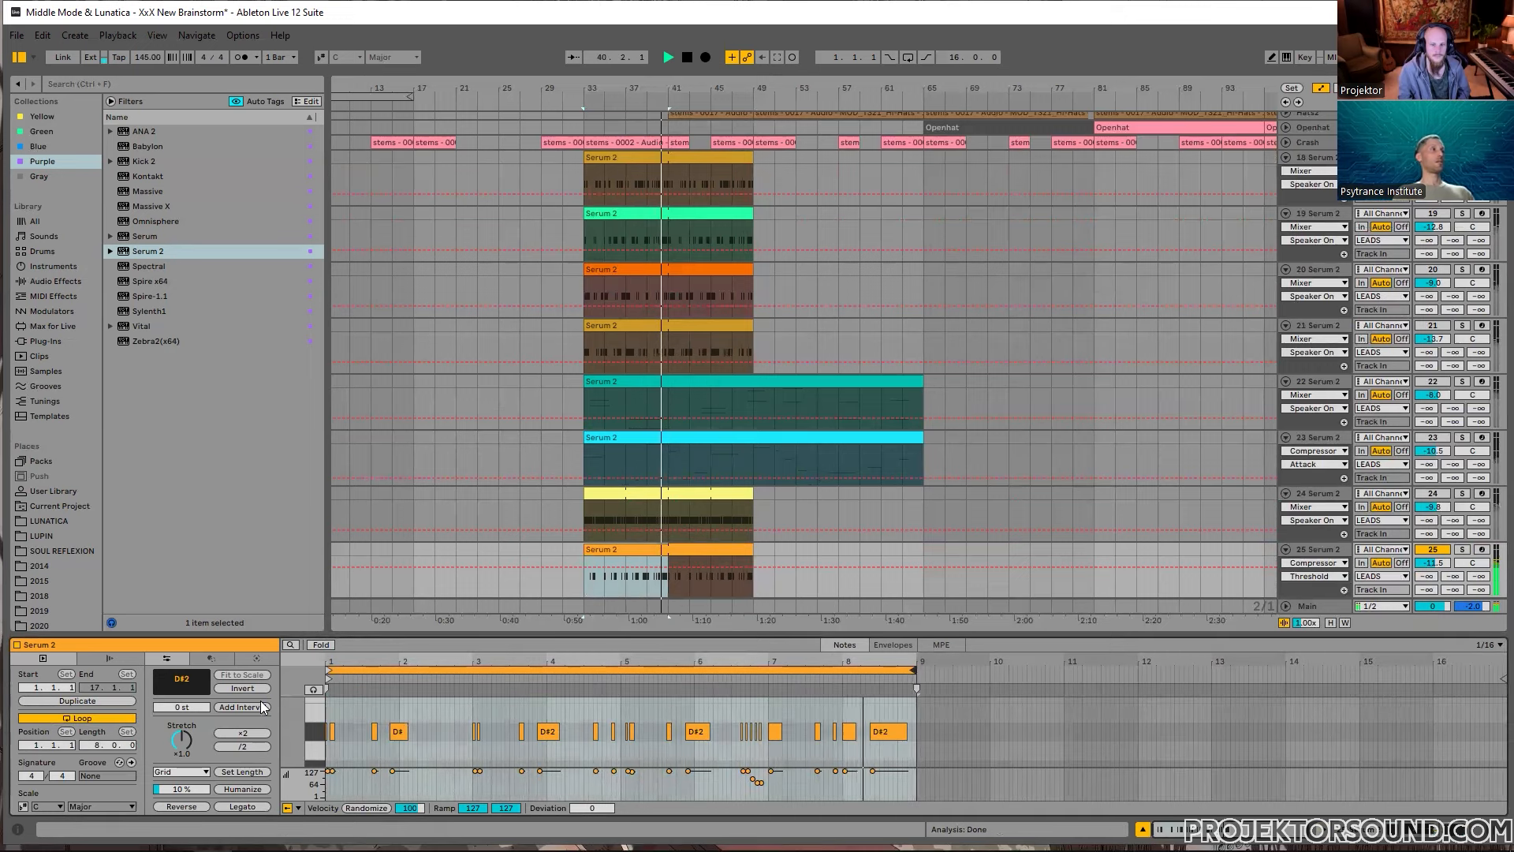
# Step: Extend track 25's looped clip to bar 65 and recolour it olive green
pyautogui.moveTo(314, 734); pyautogui.dragTo(297, 733)
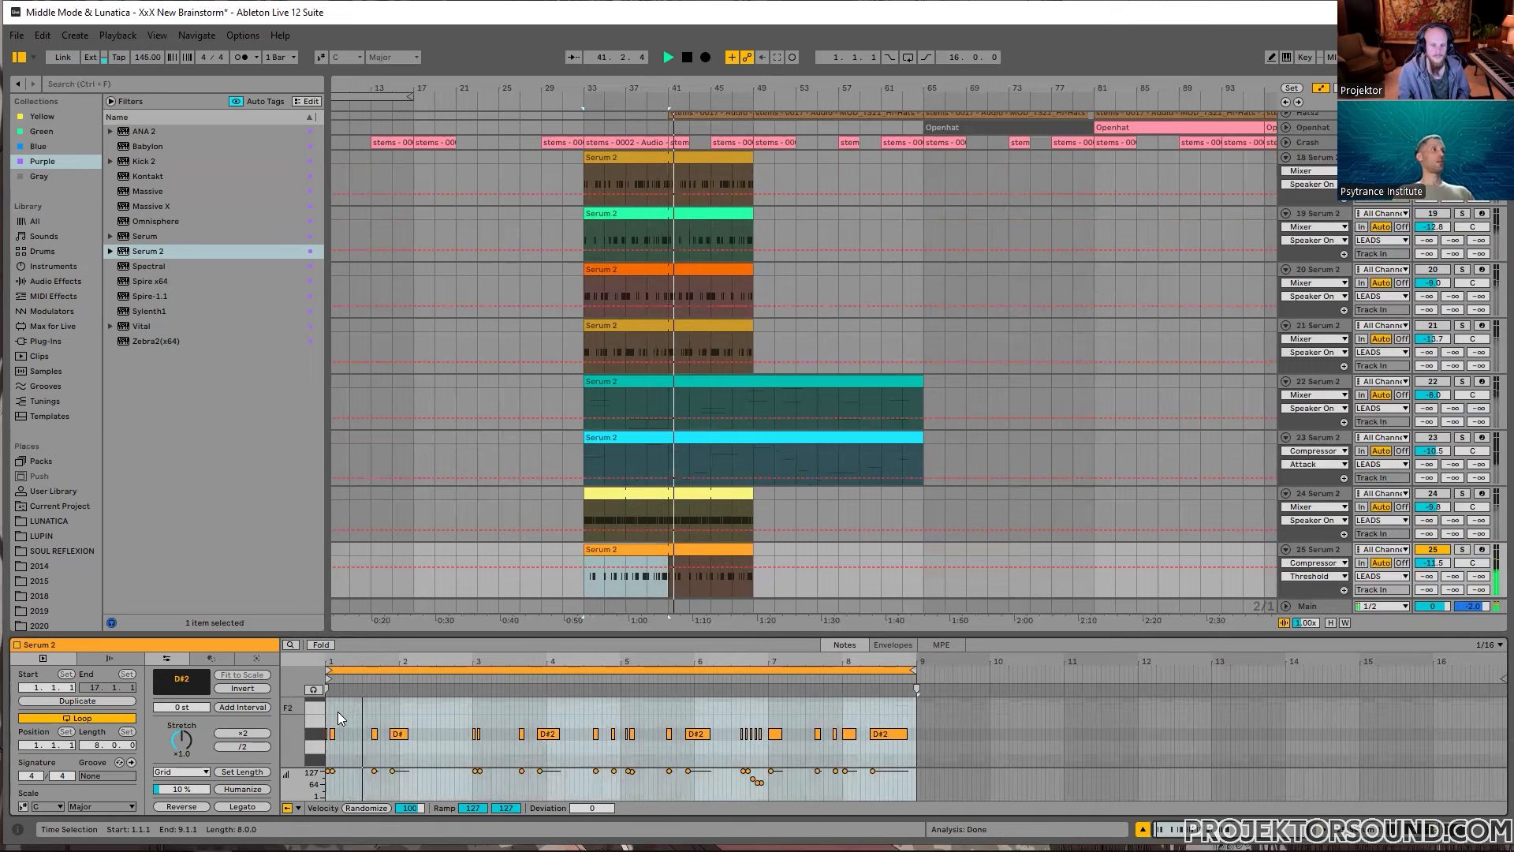
pyautogui.click(338, 708)
pyautogui.press('z')
pyautogui.click(325, 711)
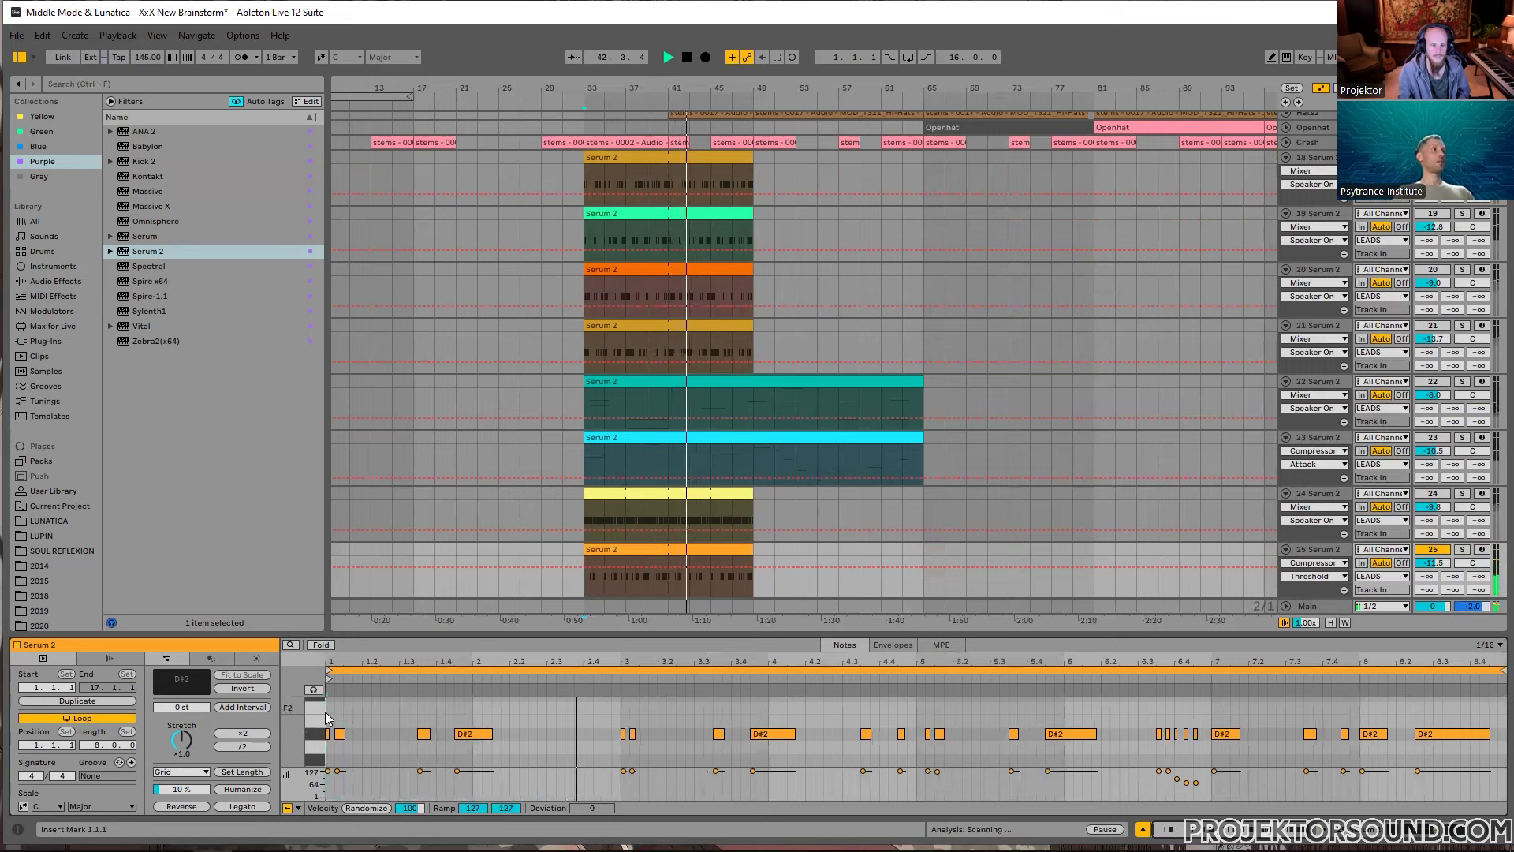
pyautogui.moveTo(752, 546); pyautogui.dragTo(924, 546)
pyautogui.rightClick(893, 549)
pyautogui.click(955, 519)
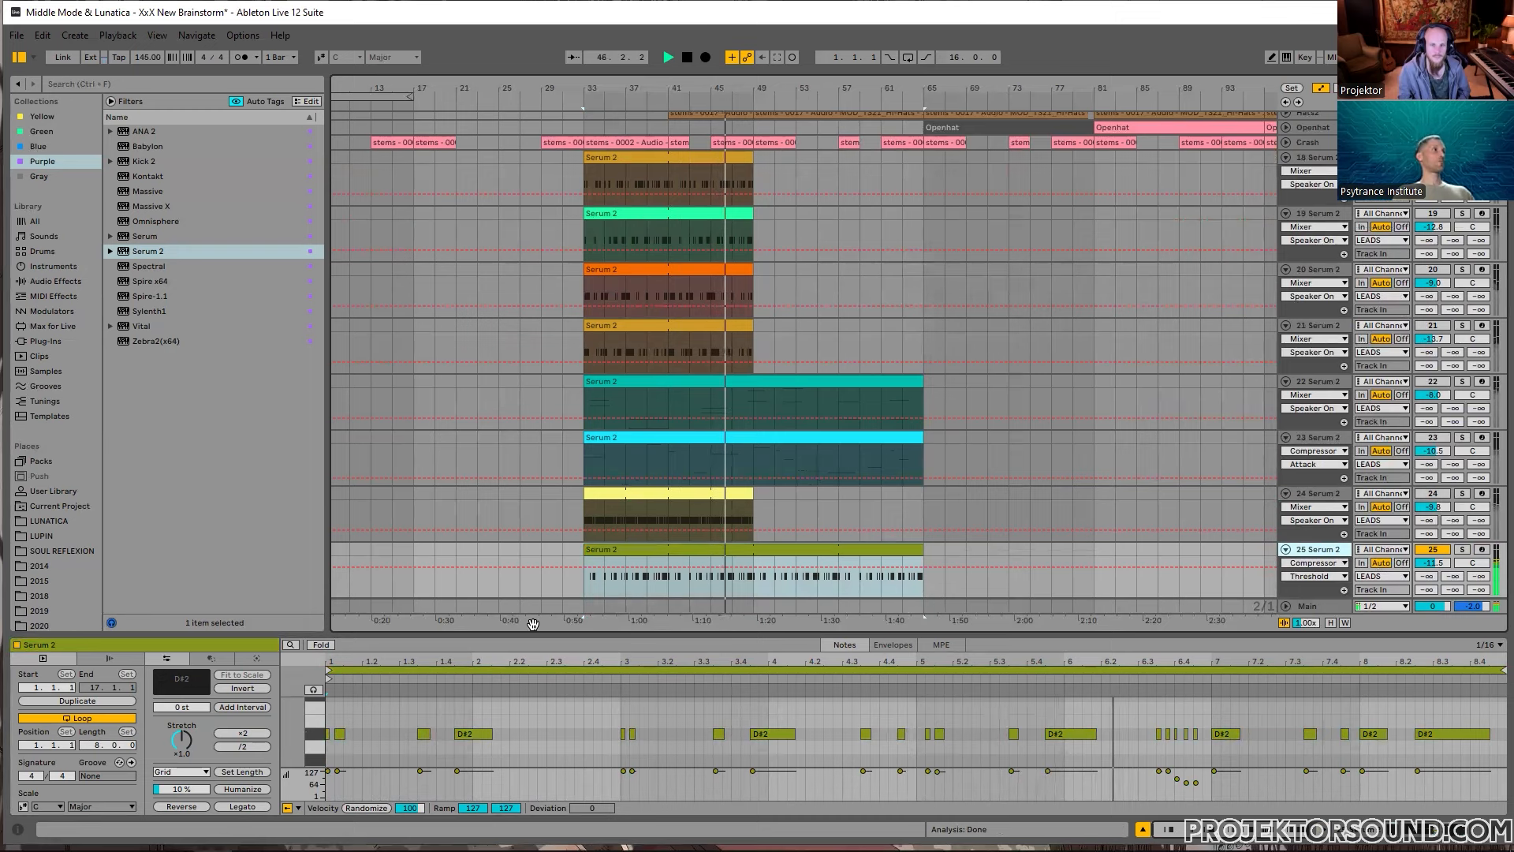
# Step: Set track 25's EQ Eight low-cut frequency to 143 Hz and its compressor to 0.03 ms attack and -5.55 dB threshold
pyautogui.click(468, 590)
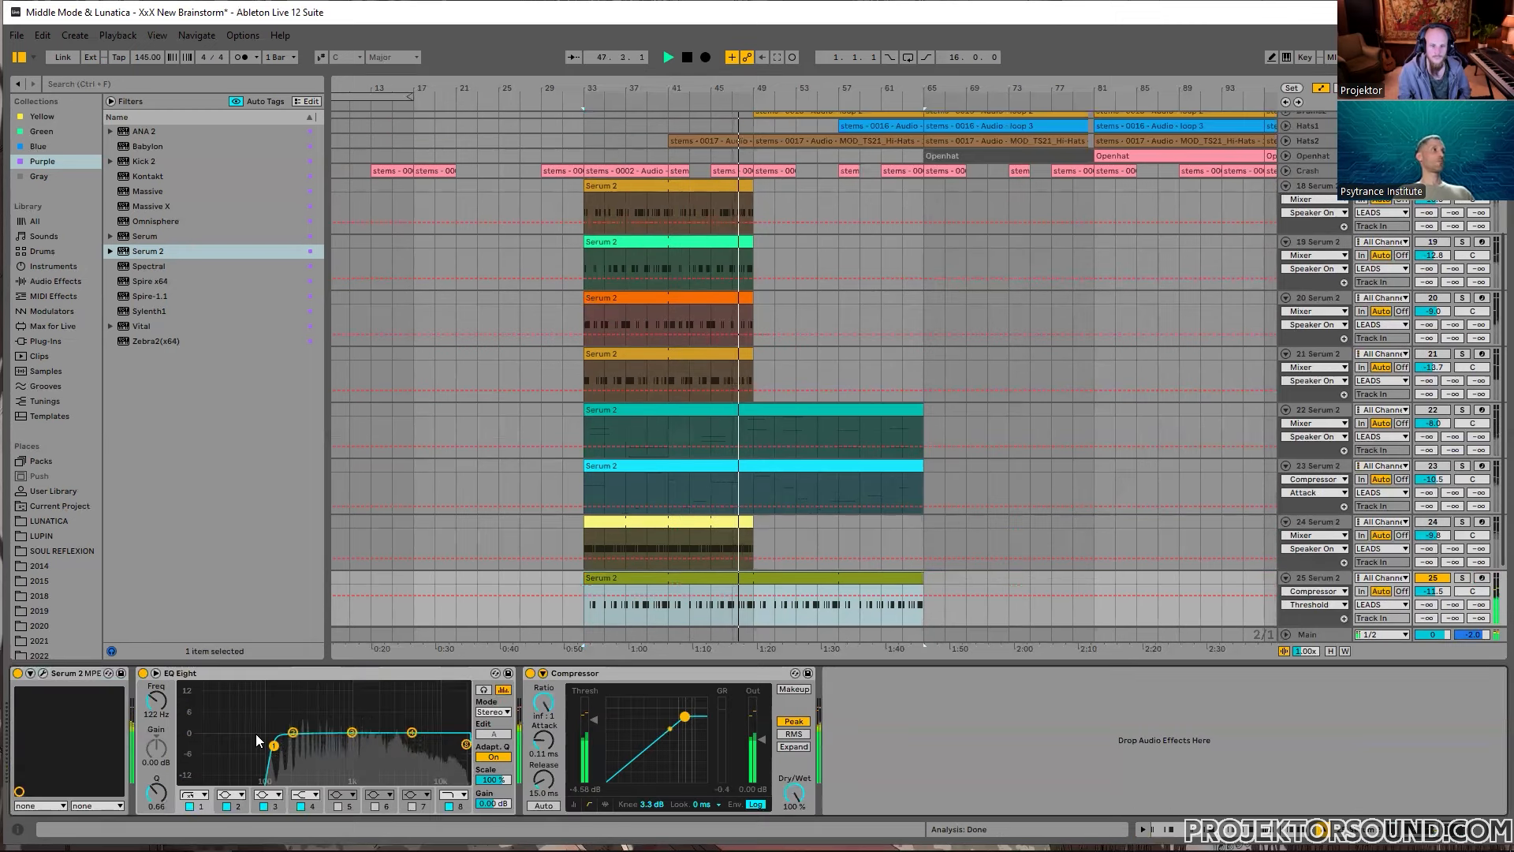
pyautogui.moveTo(156, 700); pyautogui.dragTo(156, 696)
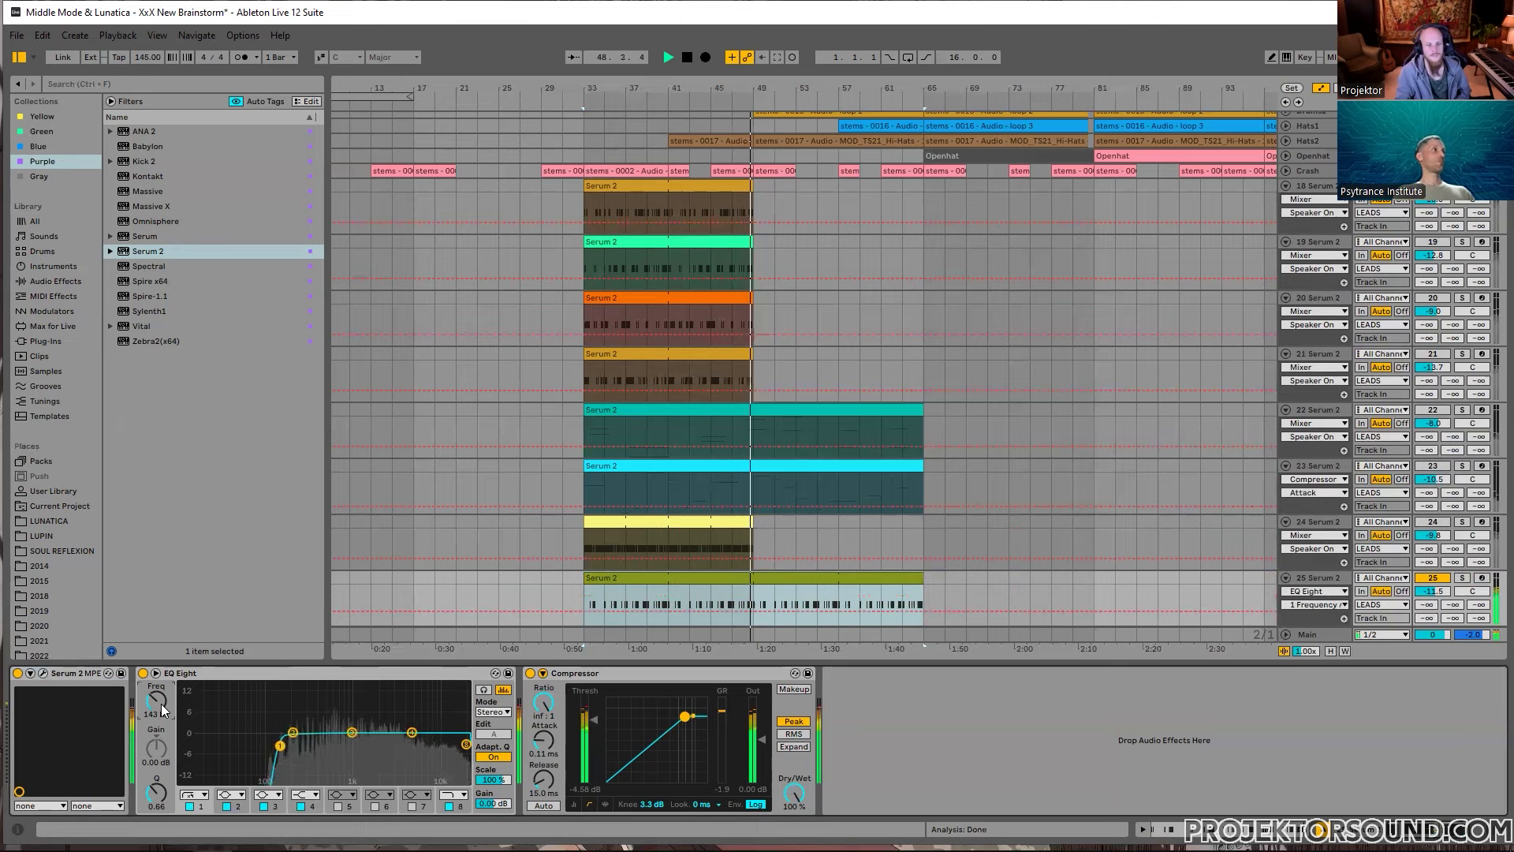
pyautogui.moveTo(543, 740); pyautogui.dragTo(600, 775)
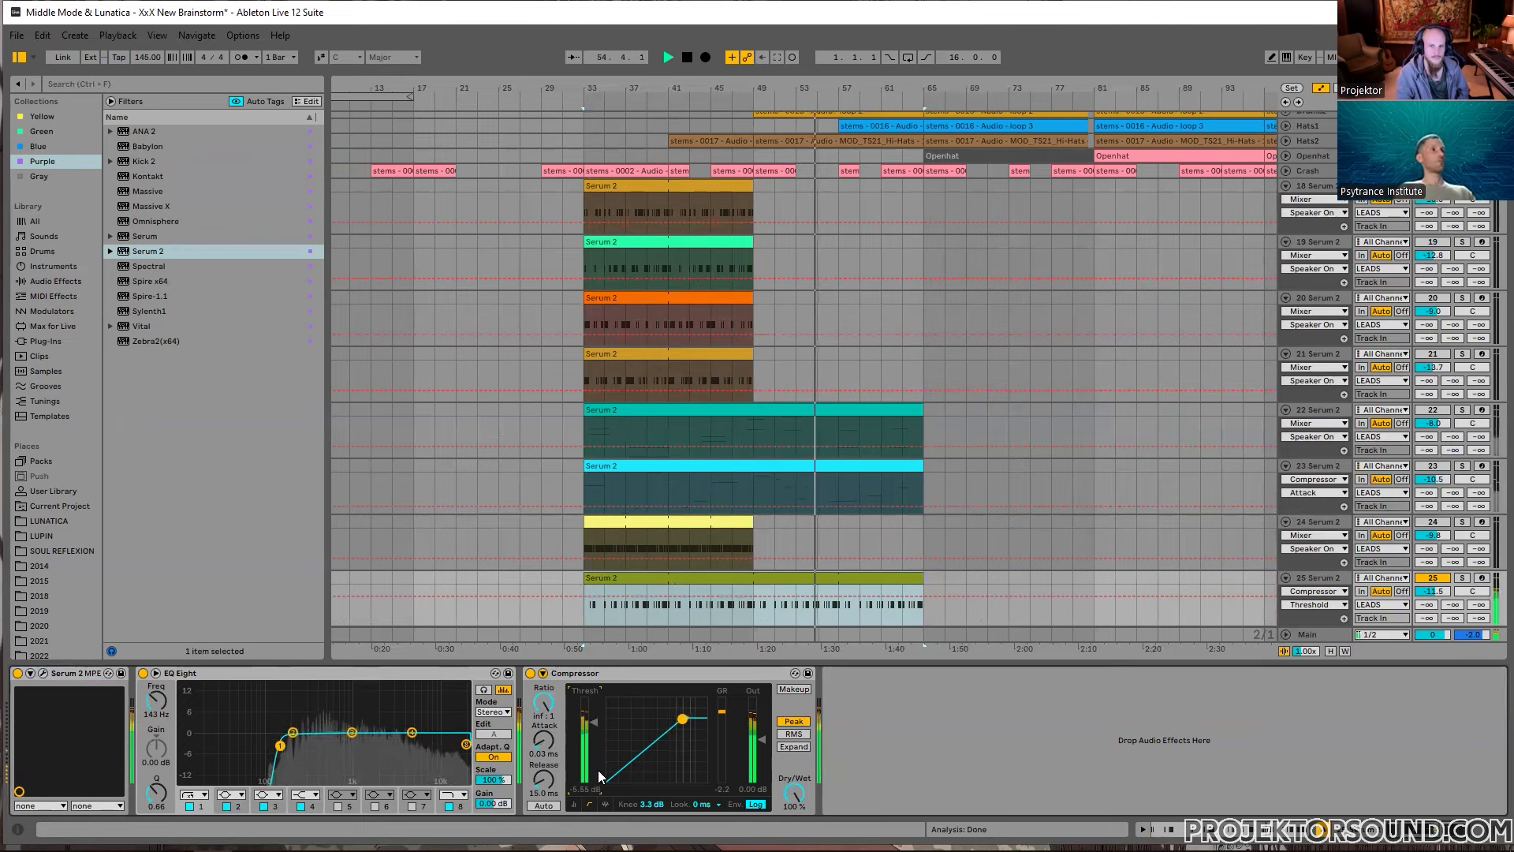
pyautogui.moveTo(766, 470); pyautogui.dragTo(691, 415)
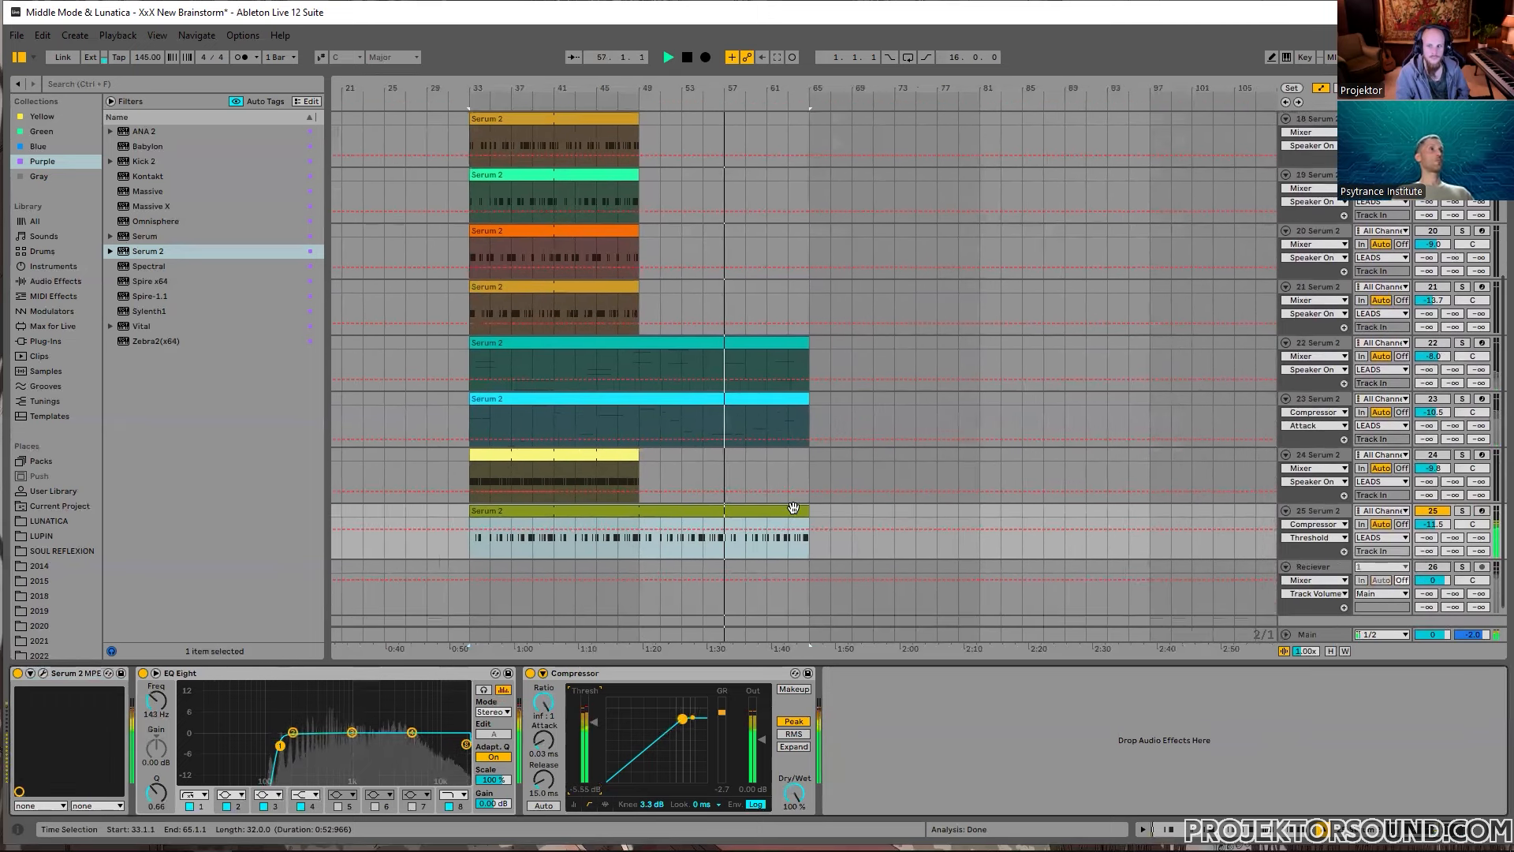
# Step: Open track 25's clip, move the short note just after bar 5 onto 5.1.1, and extend the clip to bar 93
pyautogui.scroll(-4, 790, 502)
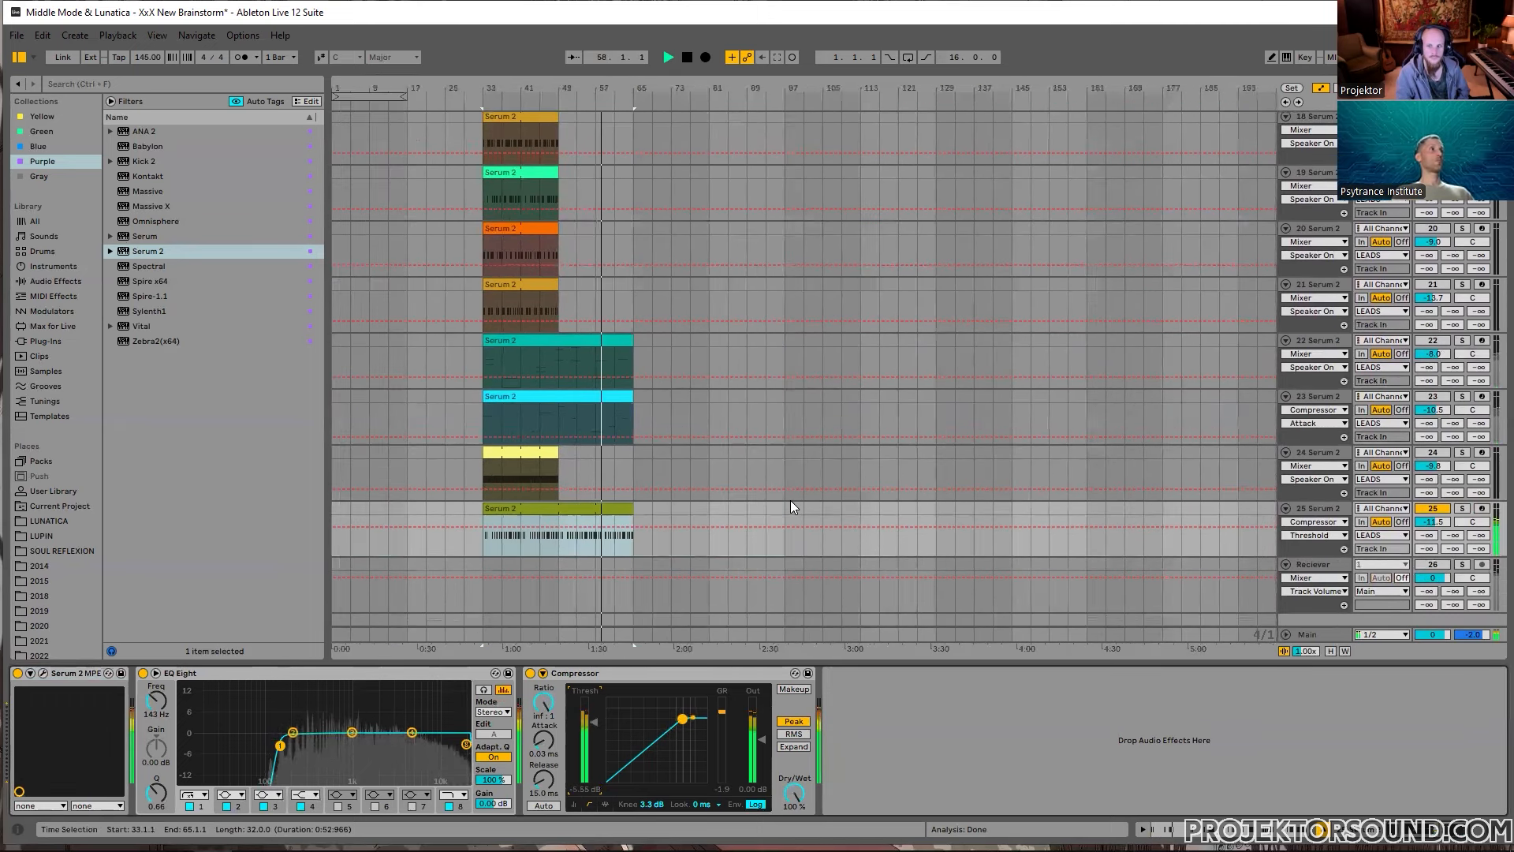
pyautogui.doubleClick(510, 509)
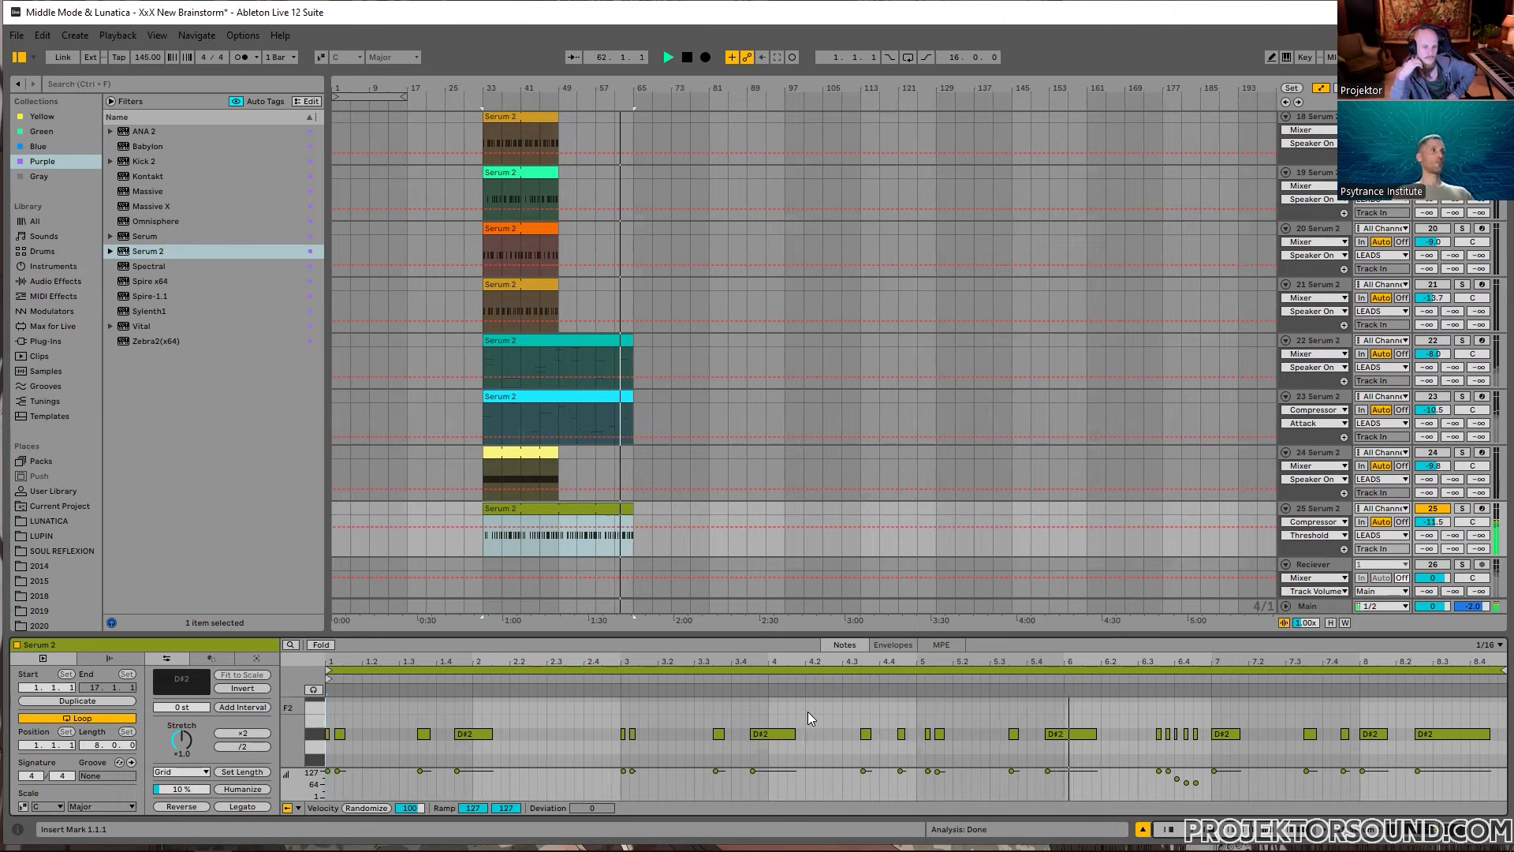
pyautogui.doubleClick(928, 733)
pyautogui.moveTo(929, 734); pyautogui.dragTo(918, 735)
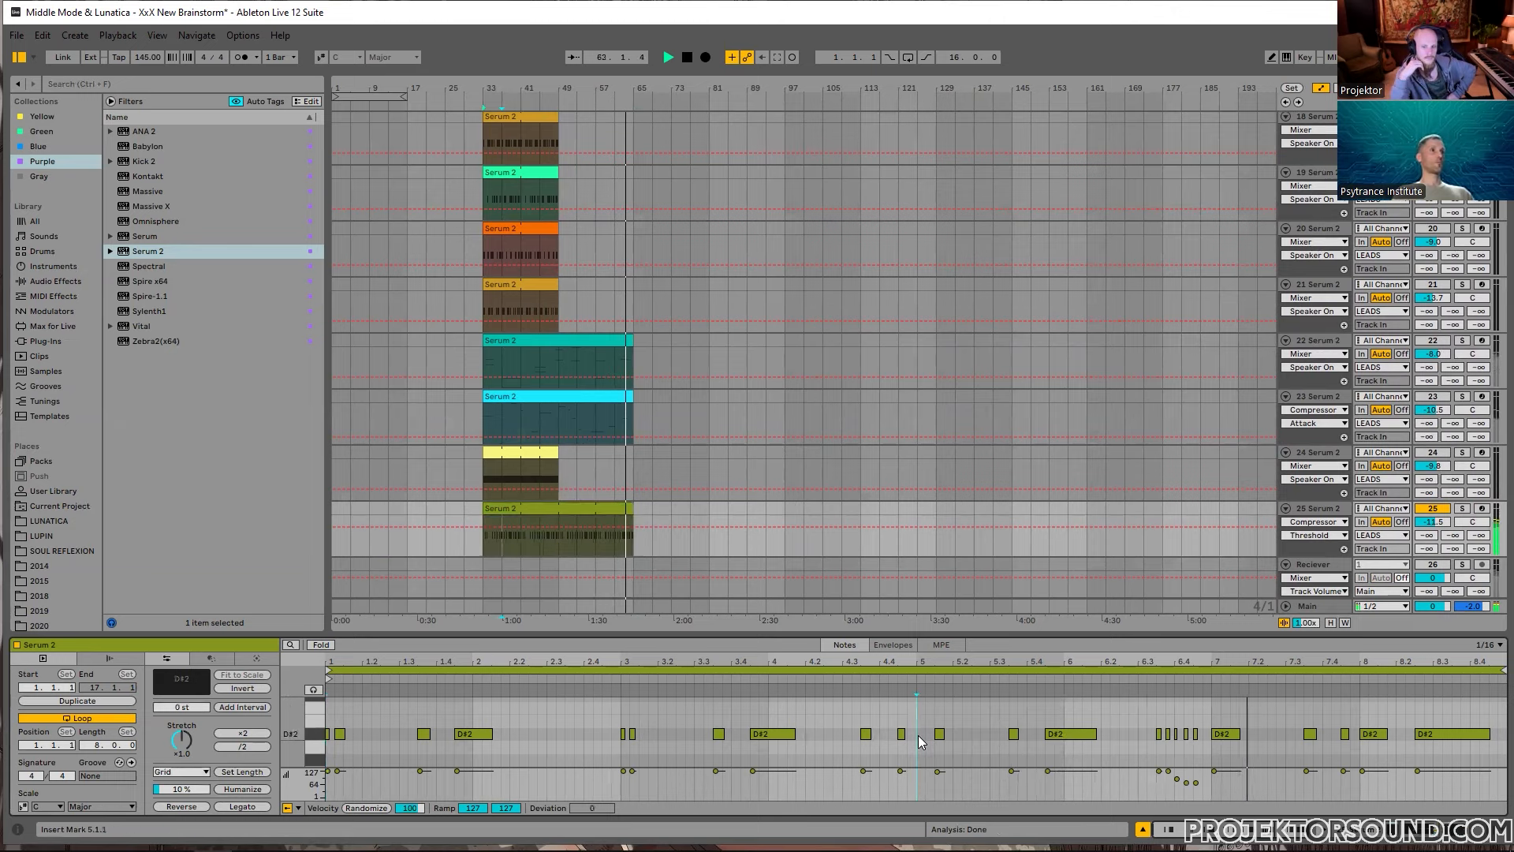
pyautogui.click(627, 506)
pyautogui.moveTo(627, 506); pyautogui.dragTo(765, 505)
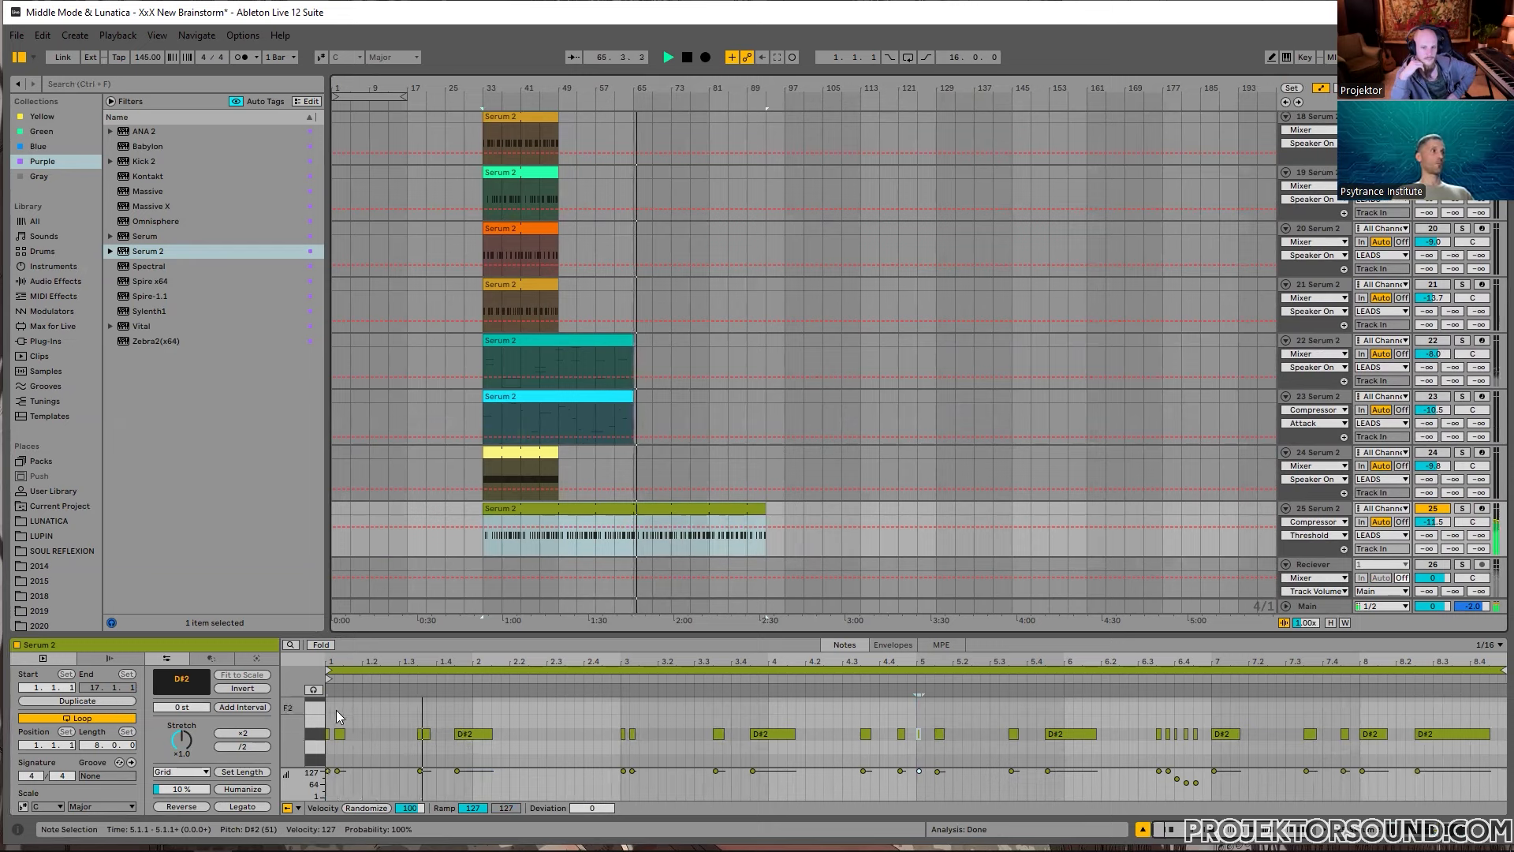
# Step: Replace the two short notes at bar 5 with a copy of the two D#2 notes at bar 1 and stop playback
pyautogui.moveTo(329, 713); pyautogui.dragTo(345, 746)
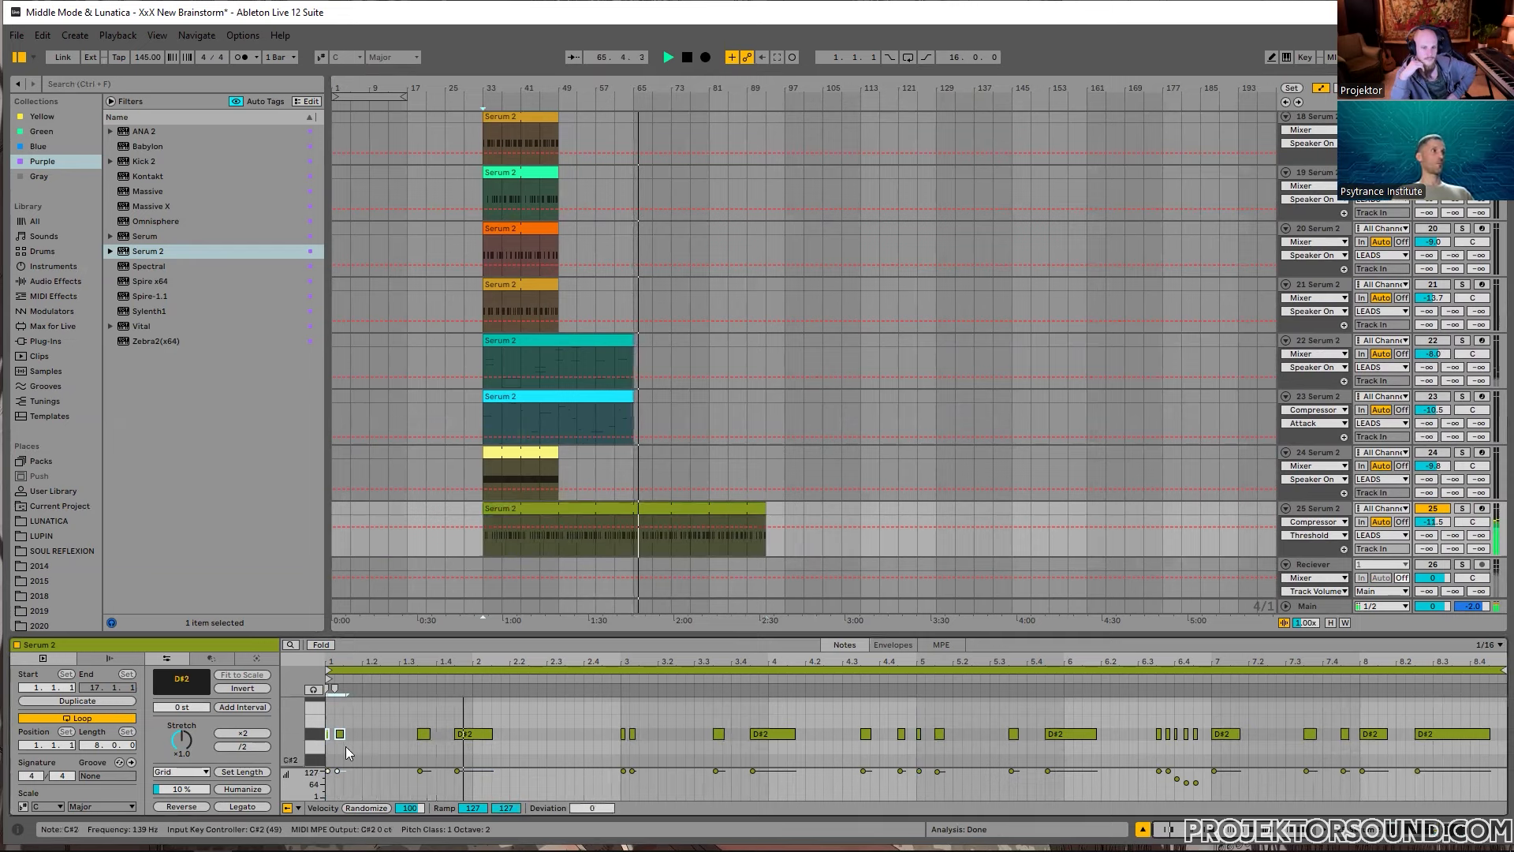
pyautogui.doubleClick(916, 719)
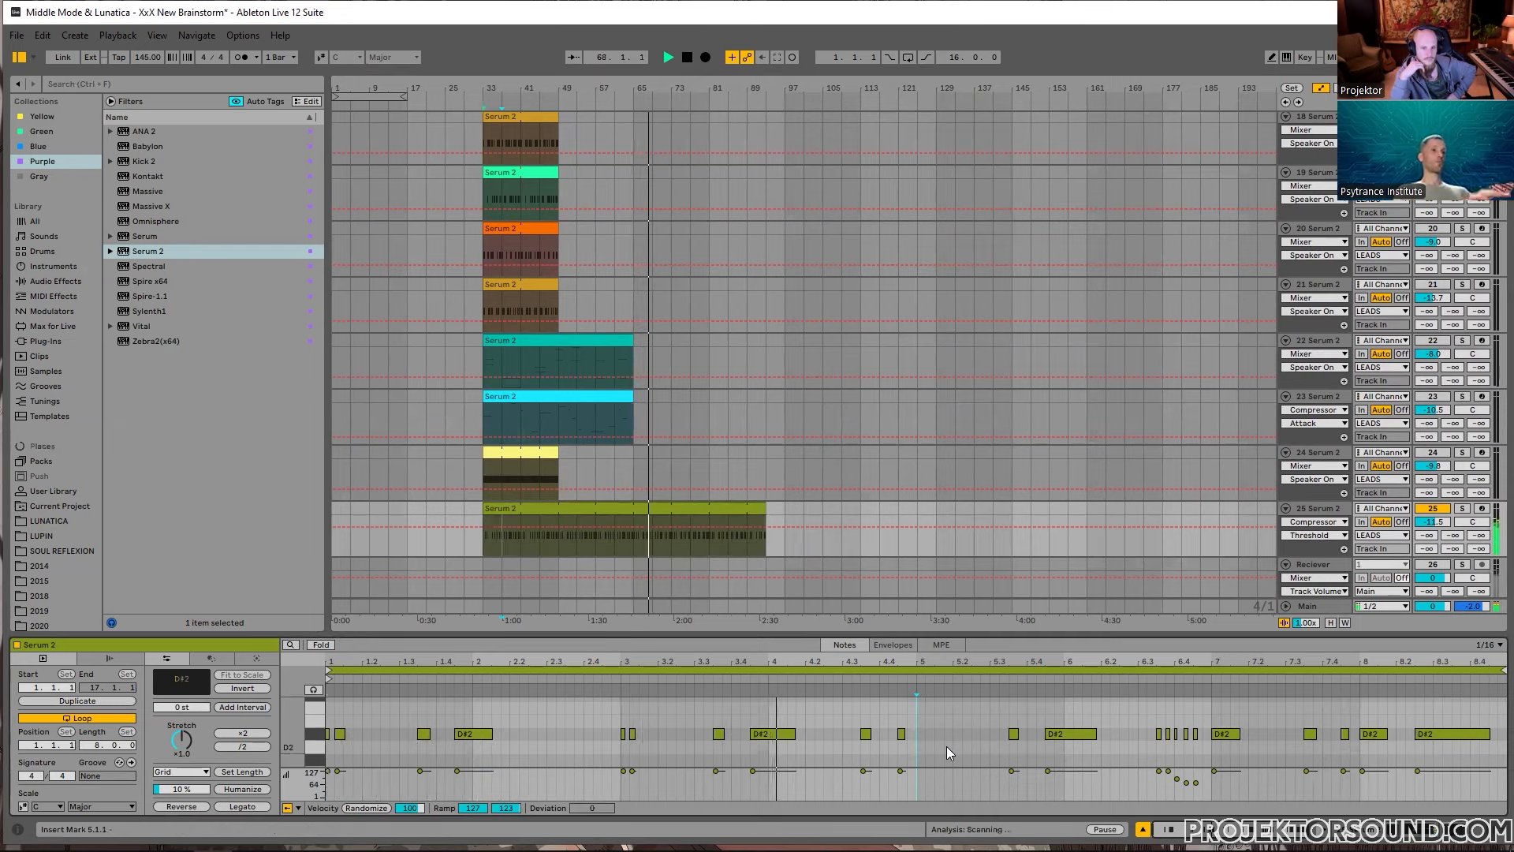
pyautogui.hotkey('ctrl', 'v')
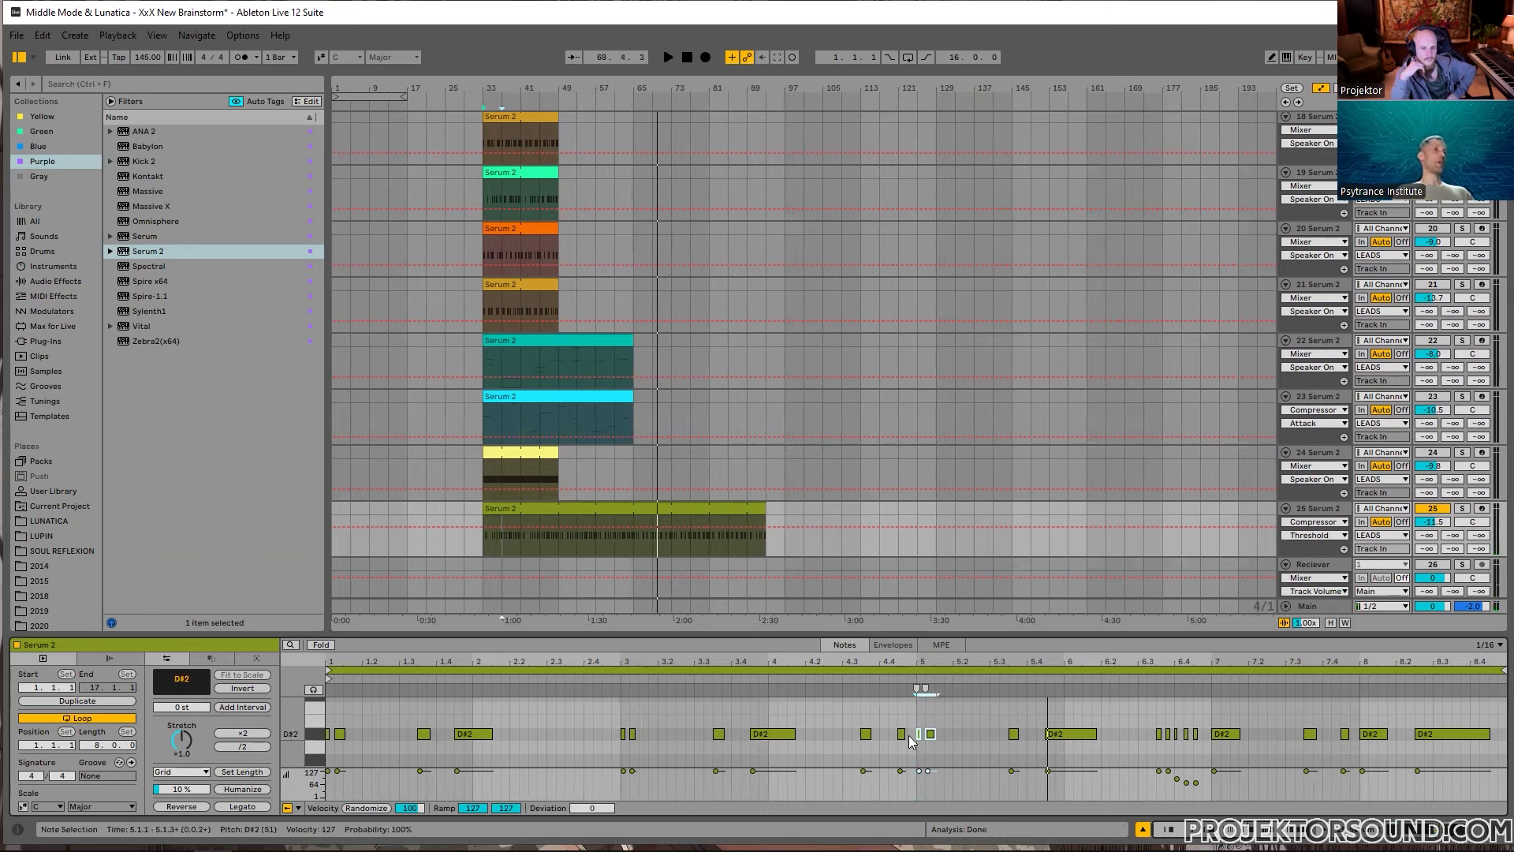
pyautogui.press('space')
# Step: Undo the bar 5 note replacement and restore it to compare both versions
pyautogui.hotkey('ctrl', 'z')
pyautogui.hotkey('ctrl', 'z')
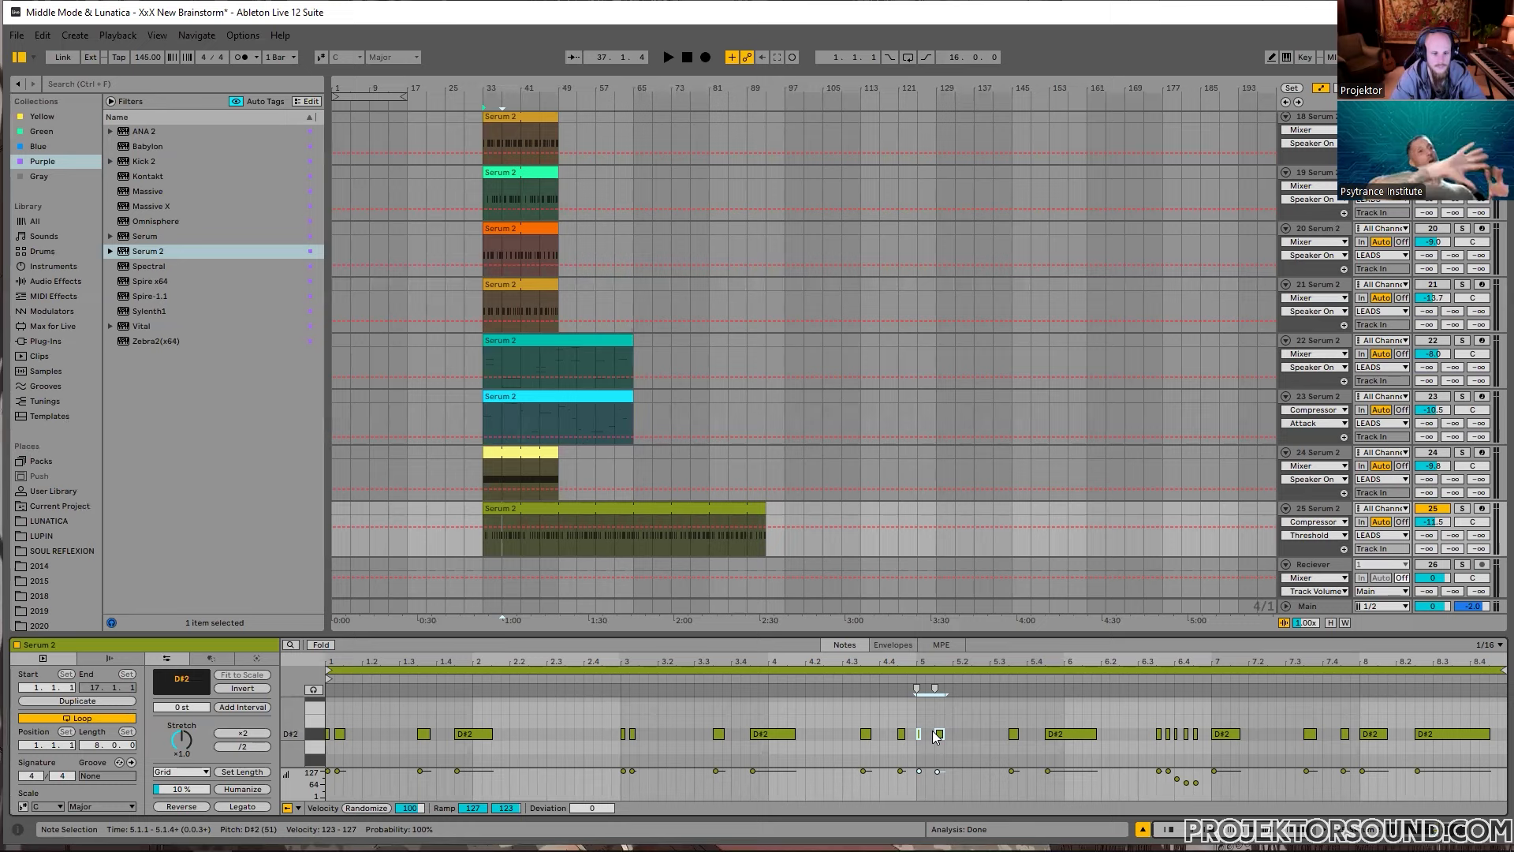
pyautogui.hotkey('ctrl', 'z')
pyautogui.hotkey('ctrl', 'z')
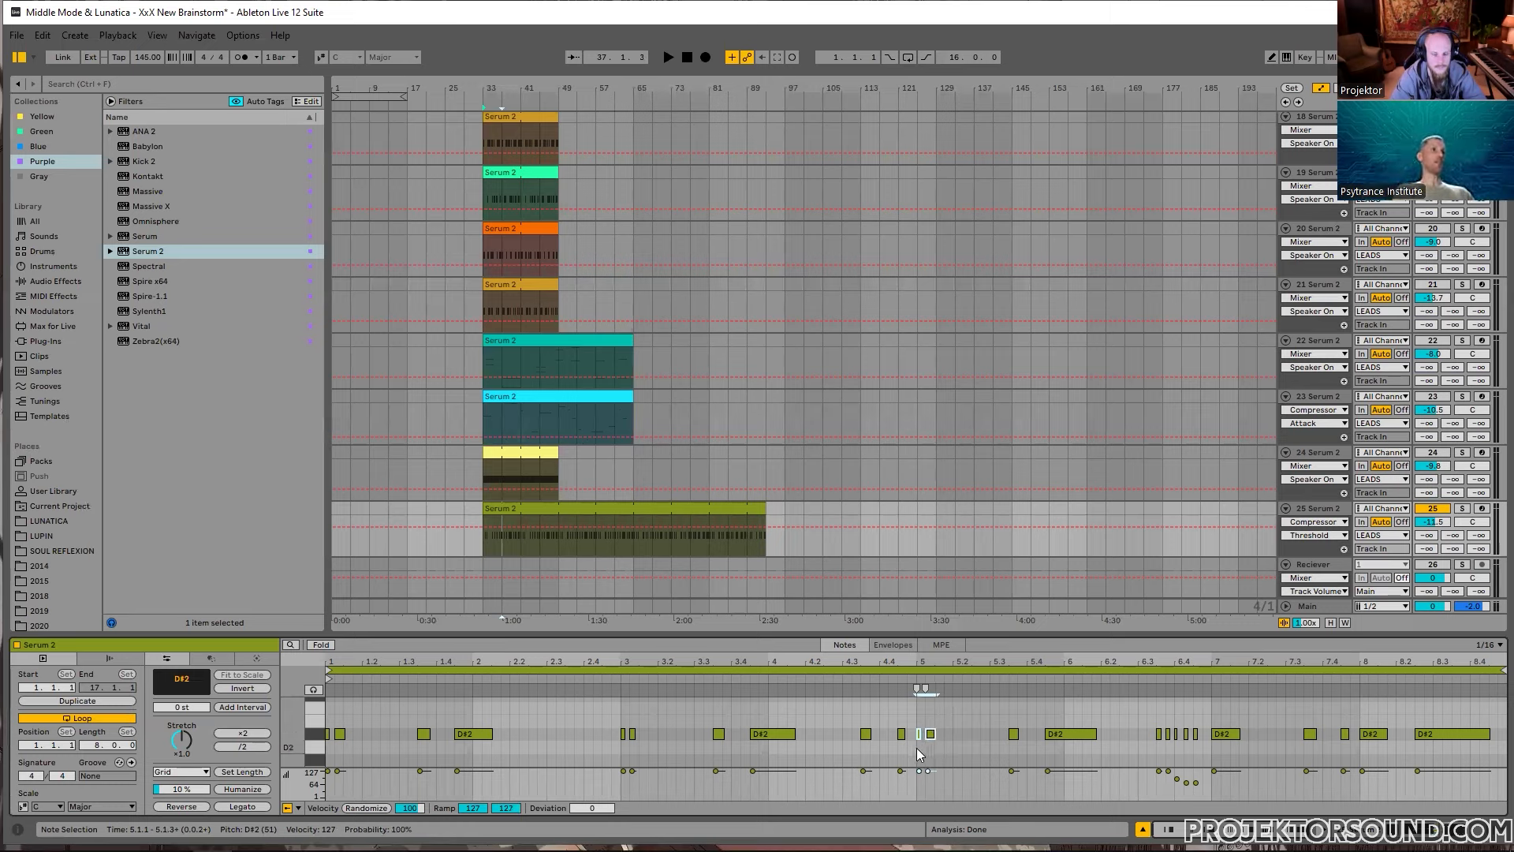
# Step: Shorten track 25's looped clip so it ends at bar 49
pyautogui.click(340, 734)
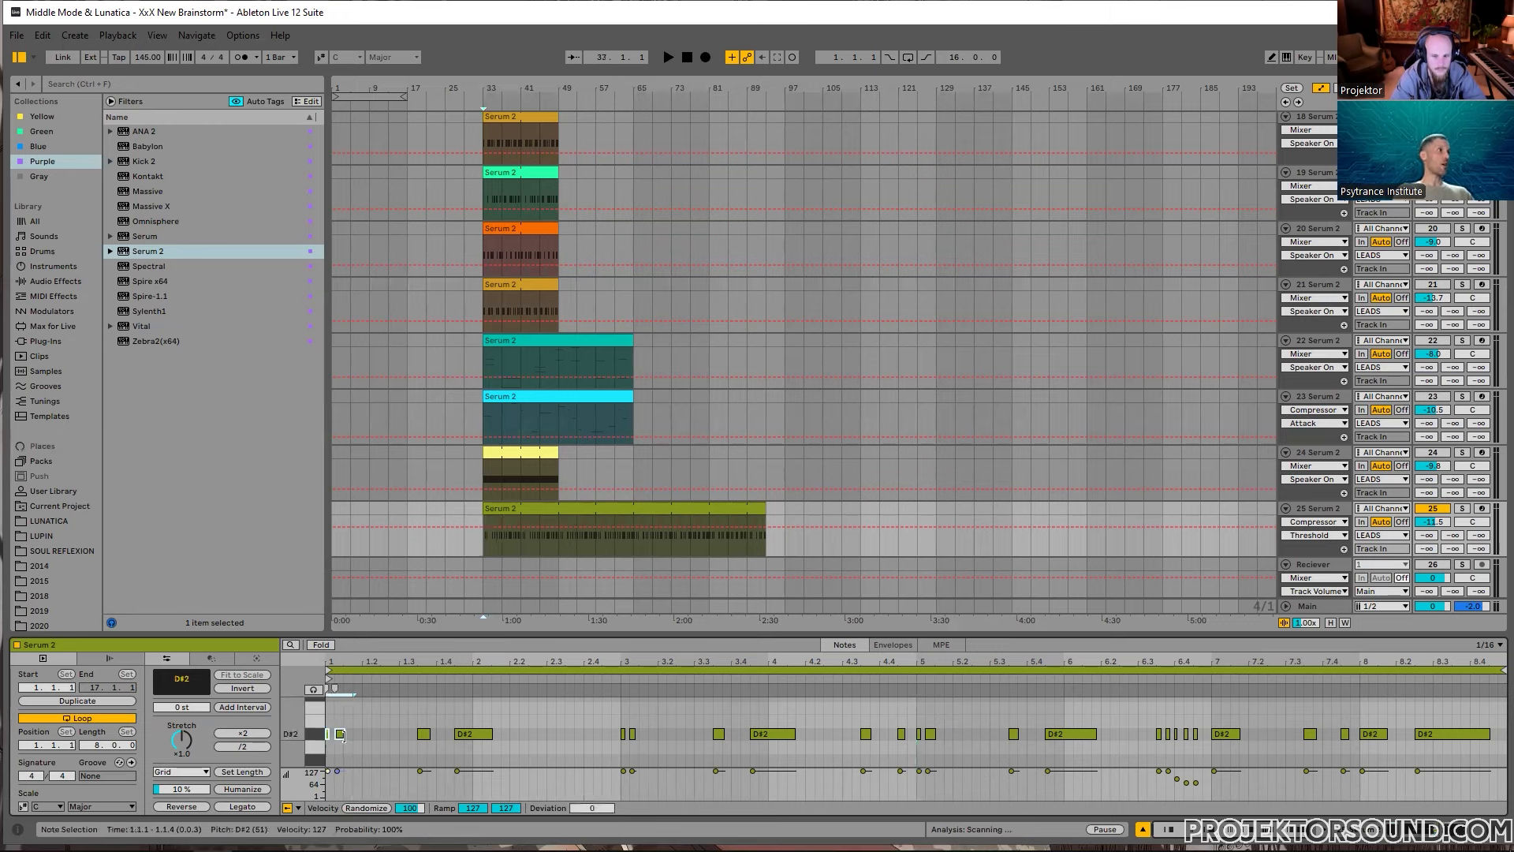
pyautogui.click(346, 755)
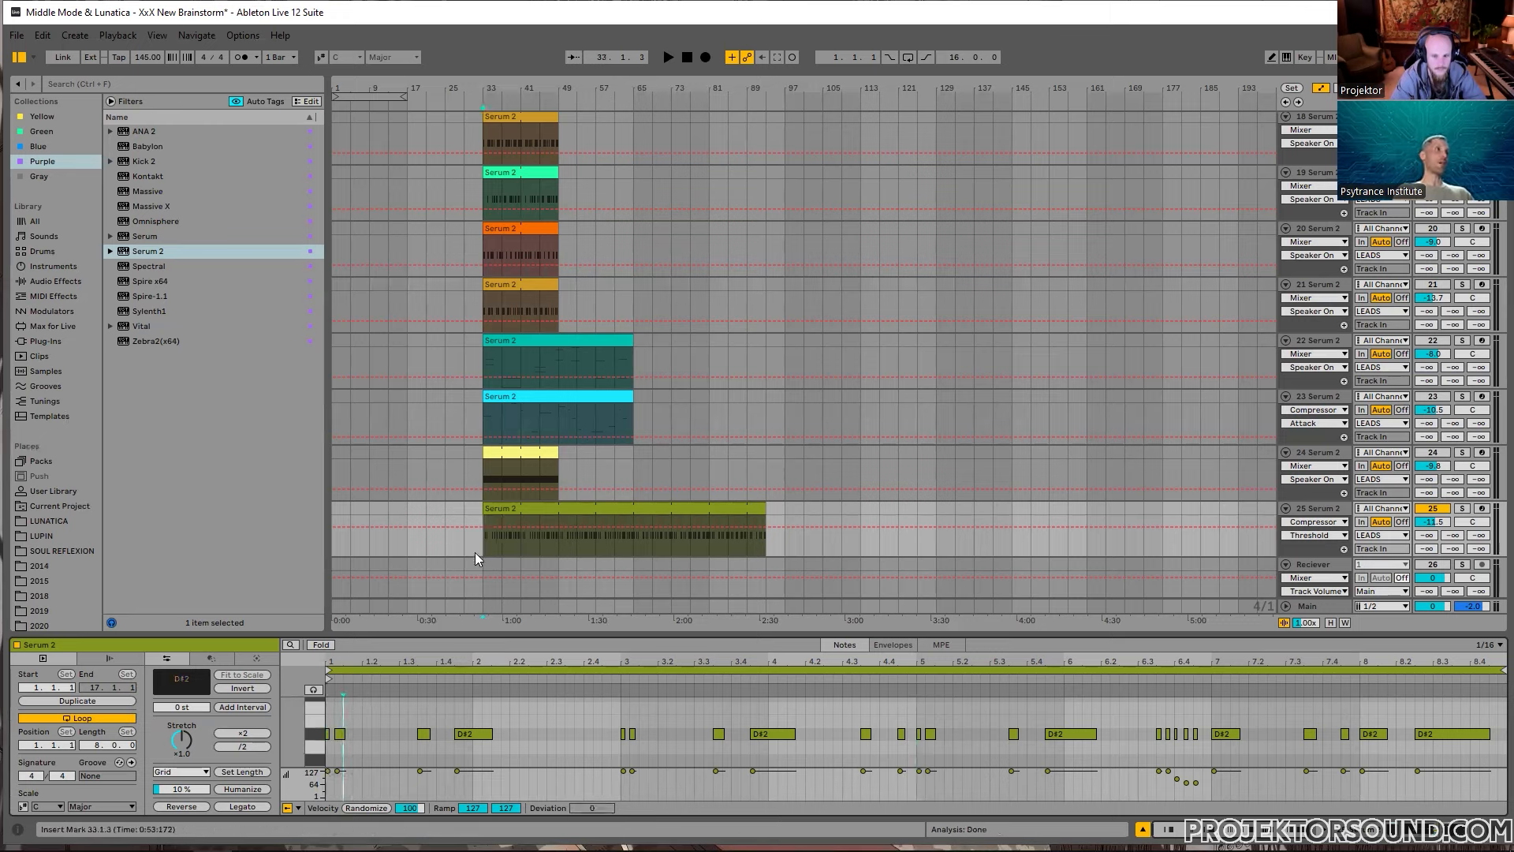
pyautogui.click(739, 508)
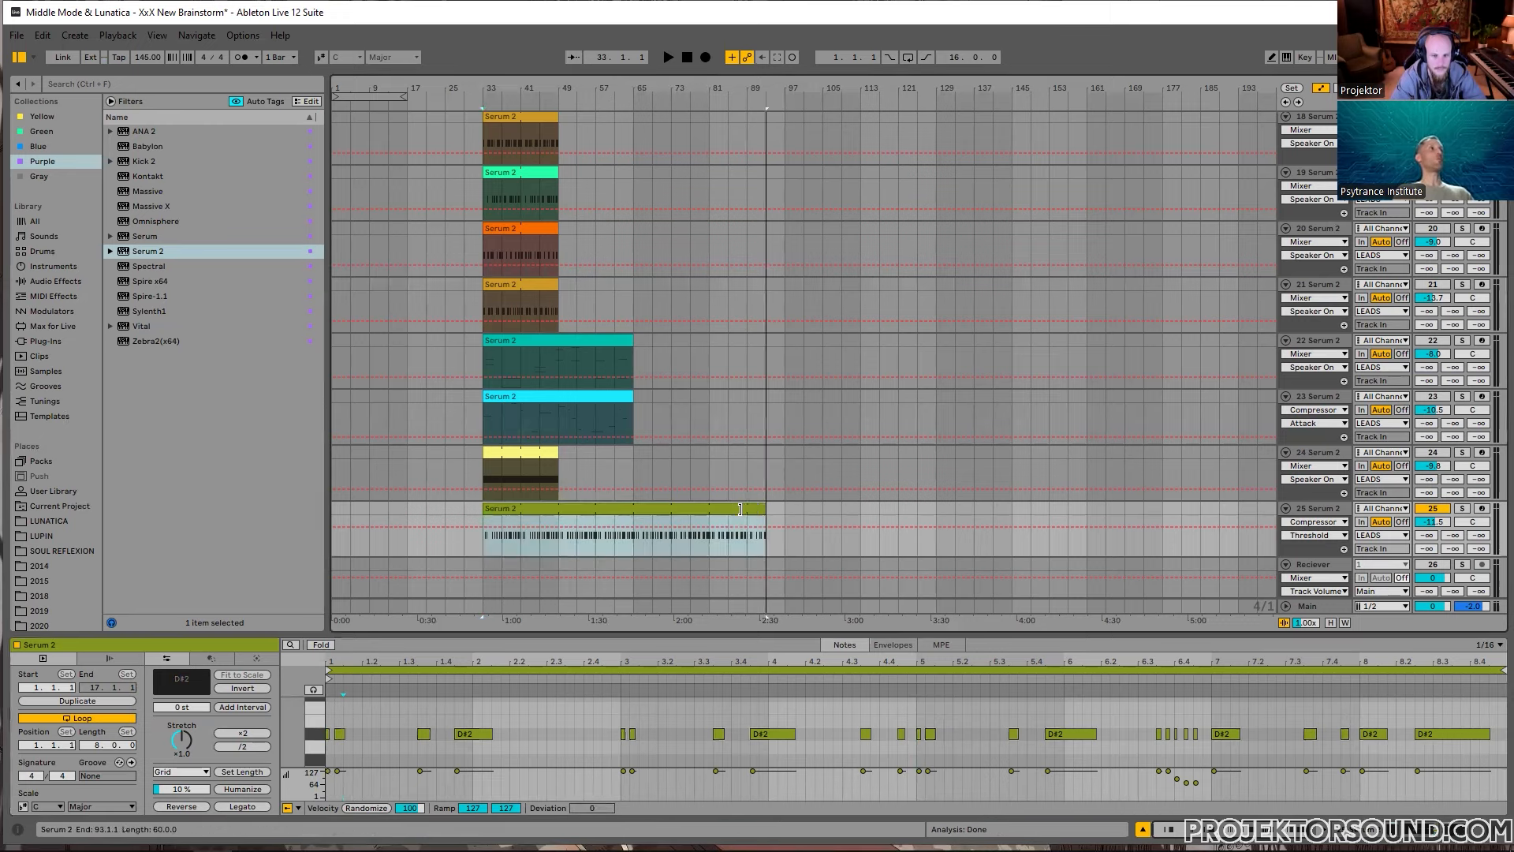
pyautogui.moveTo(740, 509); pyautogui.dragTo(558, 511)
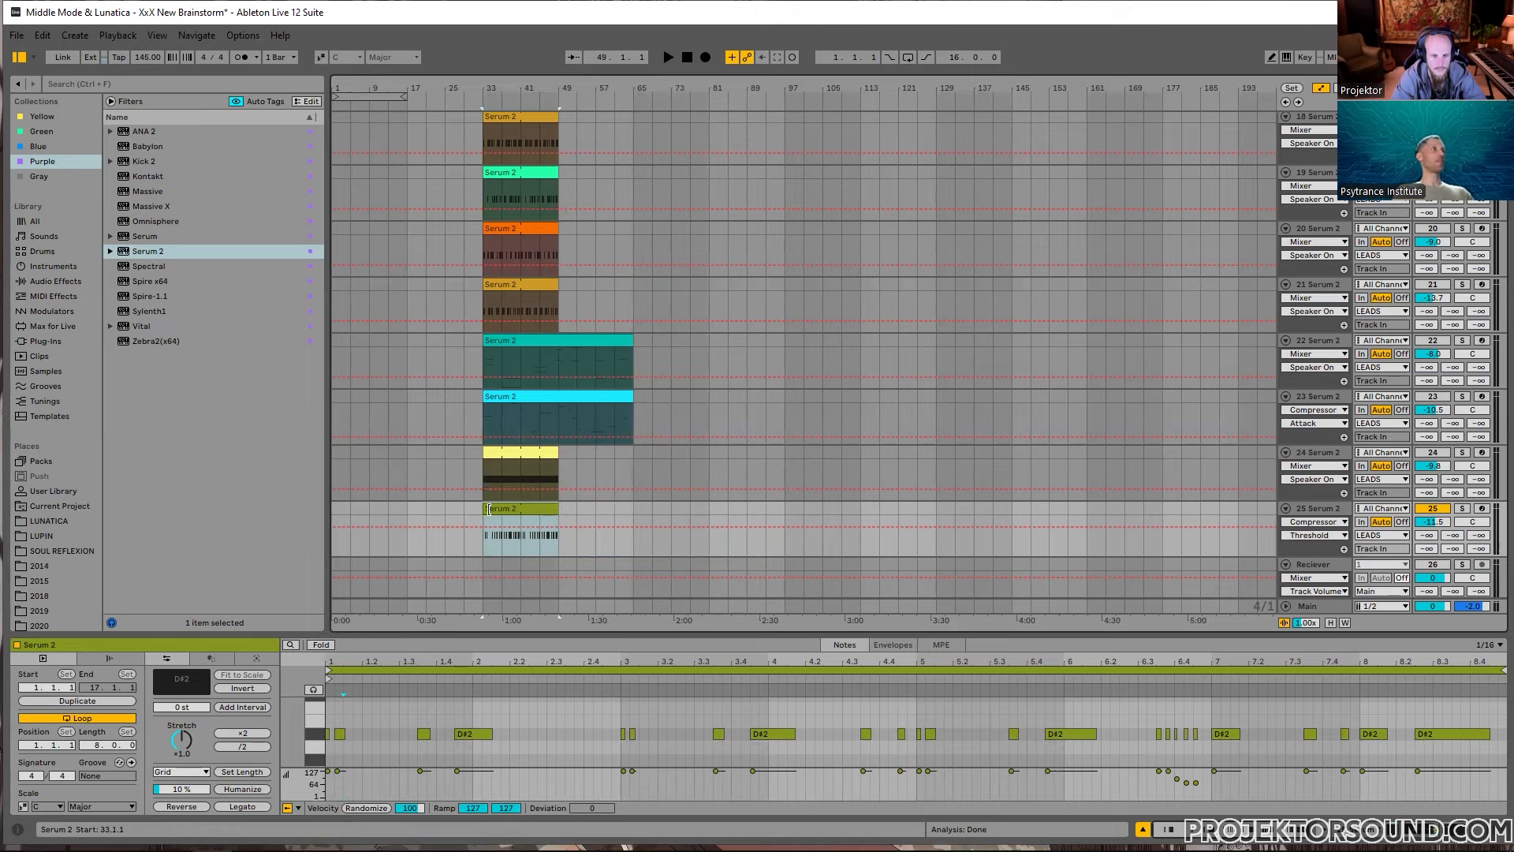
# Step: Insert a new MIDI track below track 25 and load Serum 2 on it
pyautogui.click(1329, 512)
pyautogui.hotkey('ctrl', 'shift', 't')
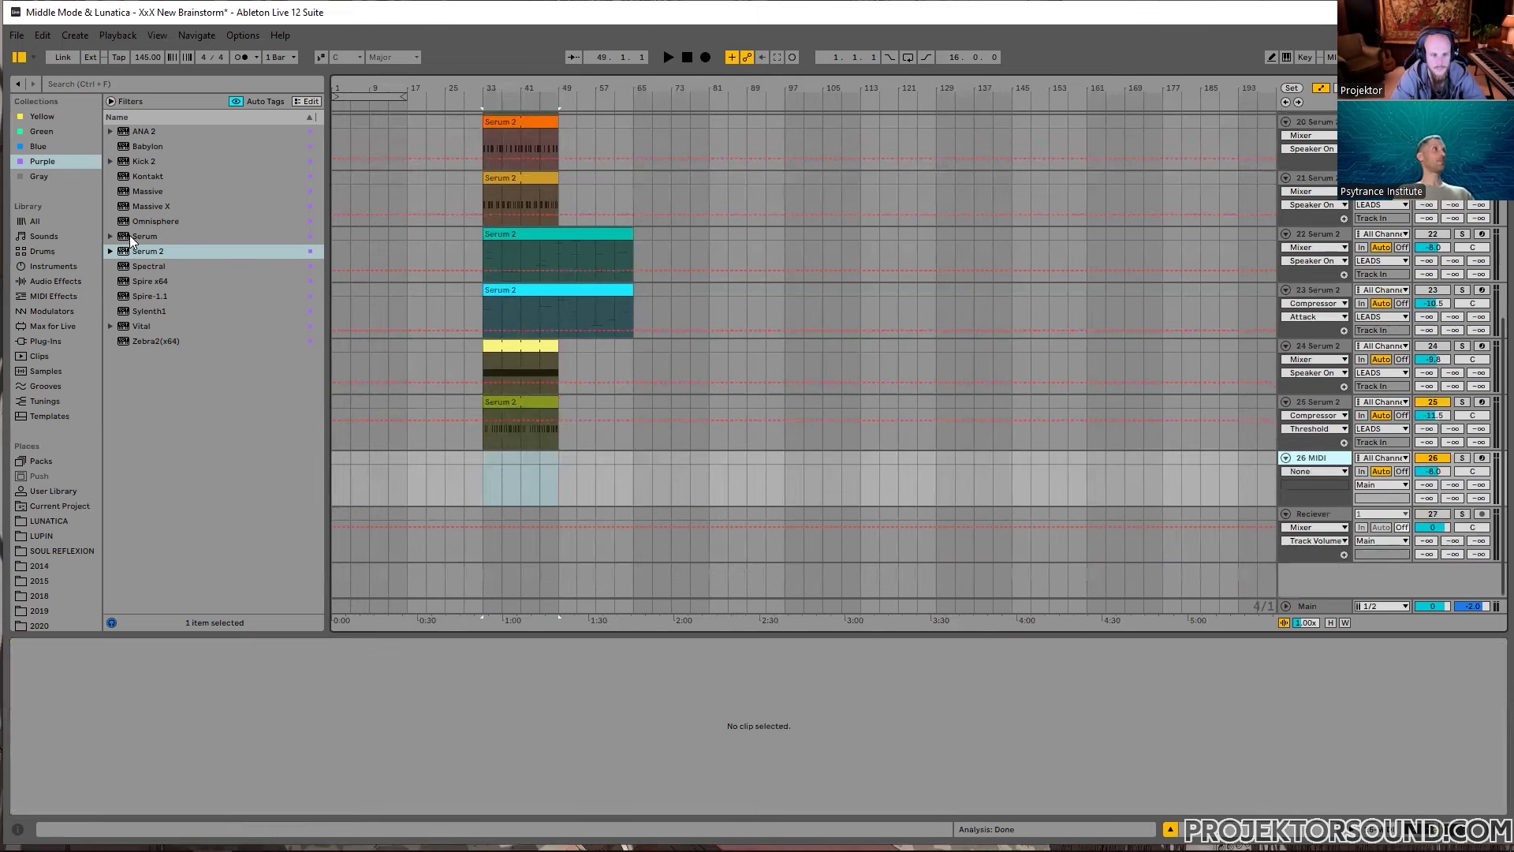
pyautogui.moveTo(146, 260); pyautogui.dragTo(536, 475)
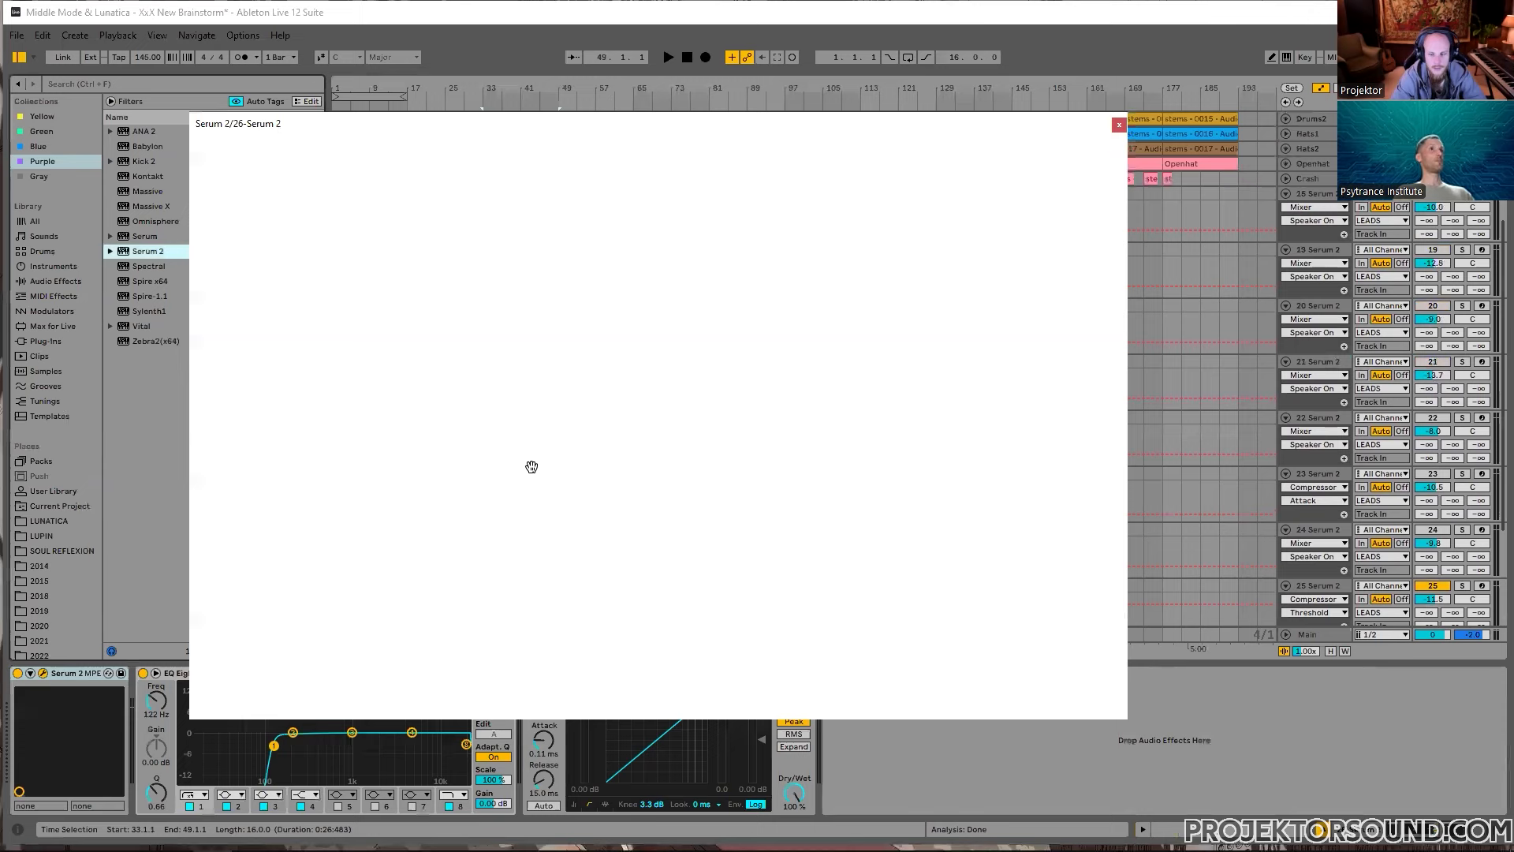
# Step: Browse the 2025 folder of S1 presets in track 26's Serum 2 and close the plug-in window
pyautogui.click(630, 153)
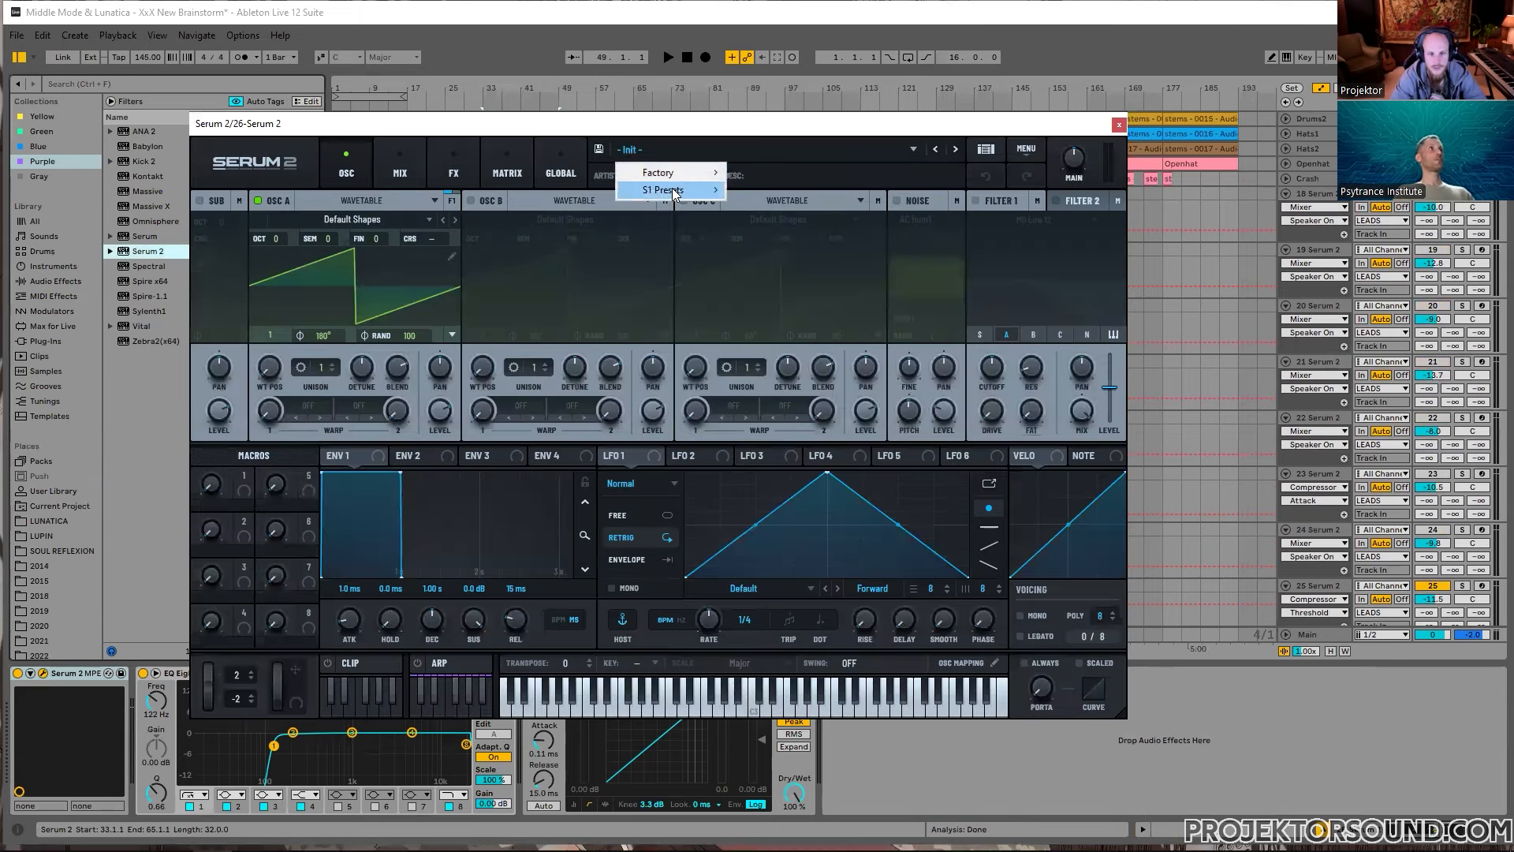
pyautogui.moveTo(666, 190)
pyautogui.moveTo(761, 276)
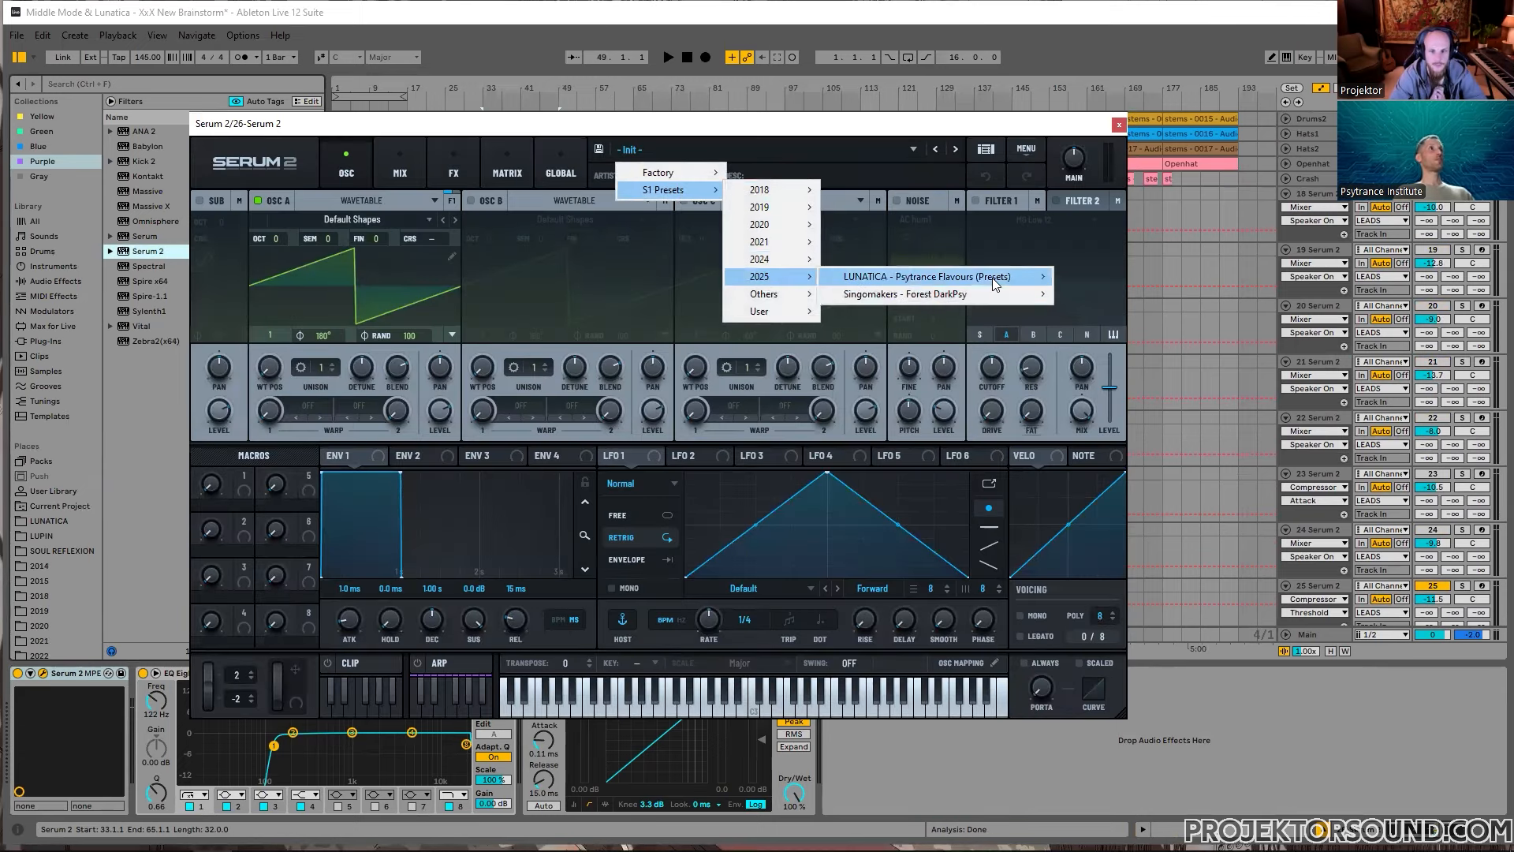
pyautogui.click(1035, 118)
pyautogui.click(1118, 124)
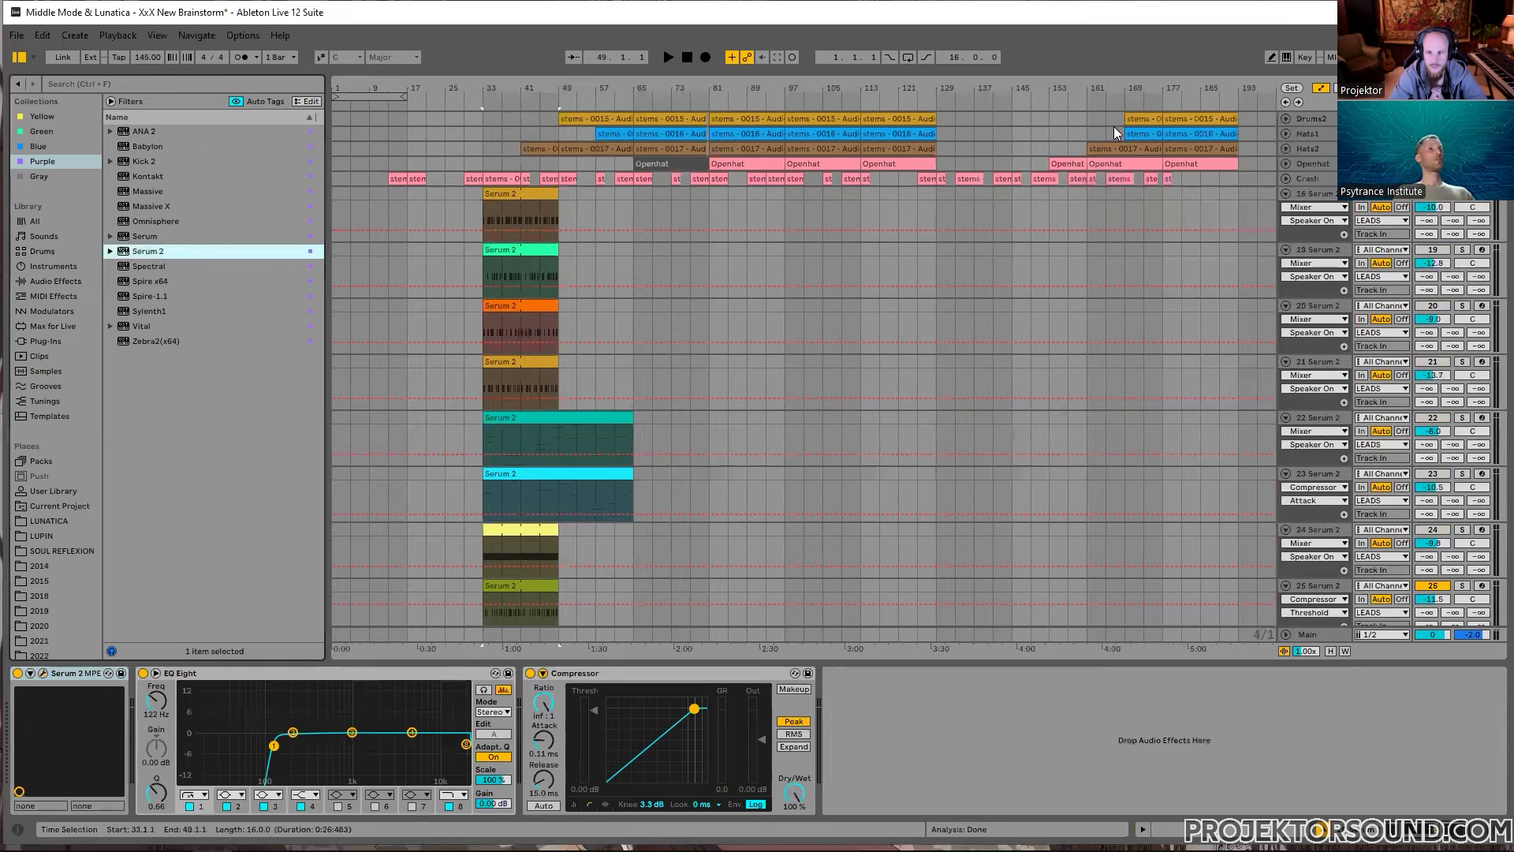
# Step: Inspect the EQ Eight and Compressor on the LEADS group track
pyautogui.scroll(-3, 1153, 531)
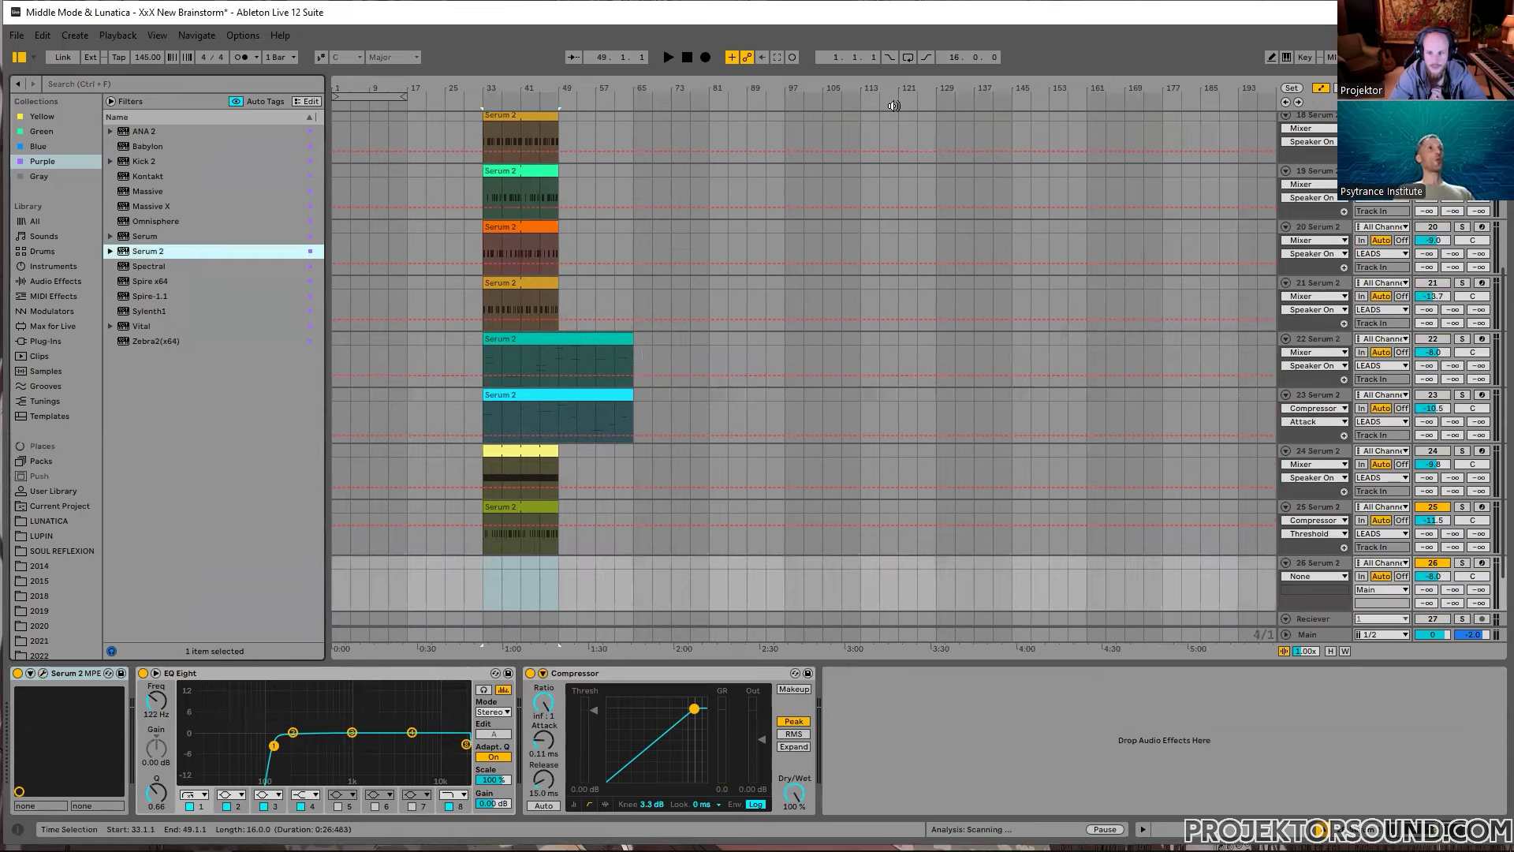
pyautogui.scroll(8, 1004, 247)
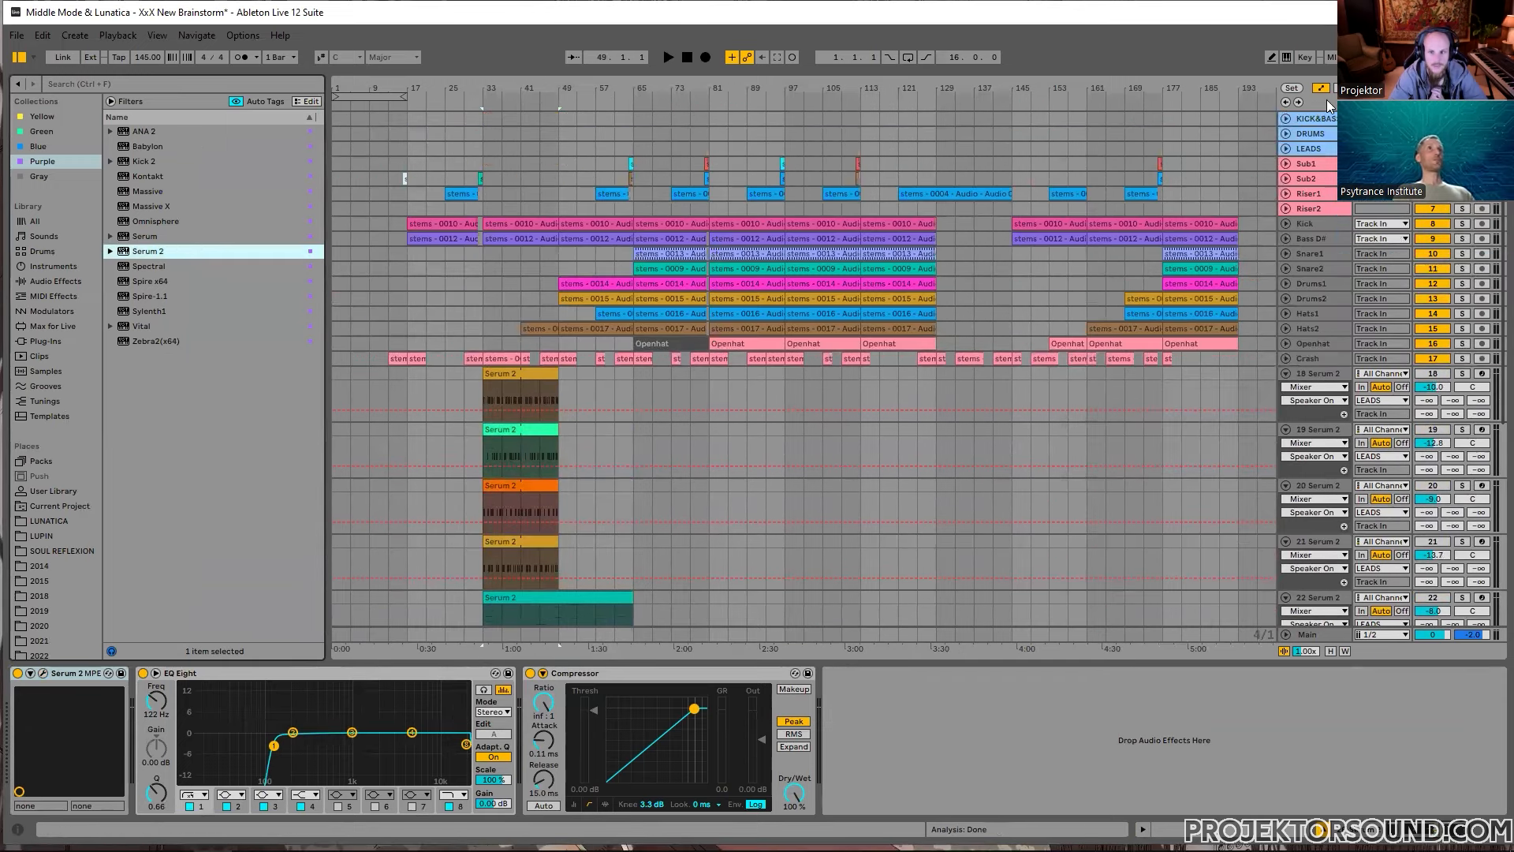
pyautogui.click(1323, 136)
pyautogui.click(1324, 151)
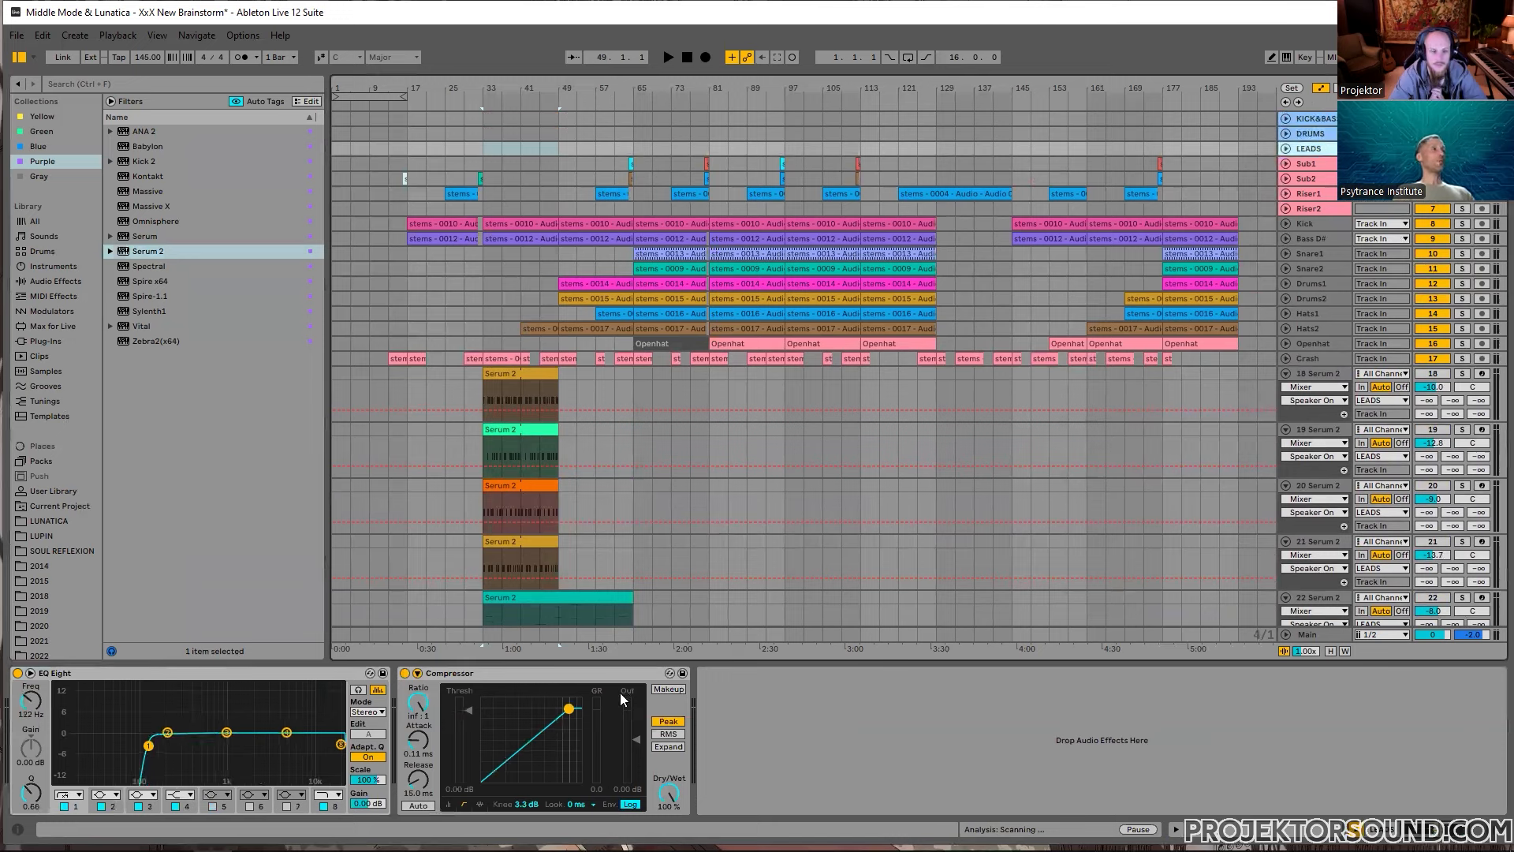
pyautogui.click(267, 675)
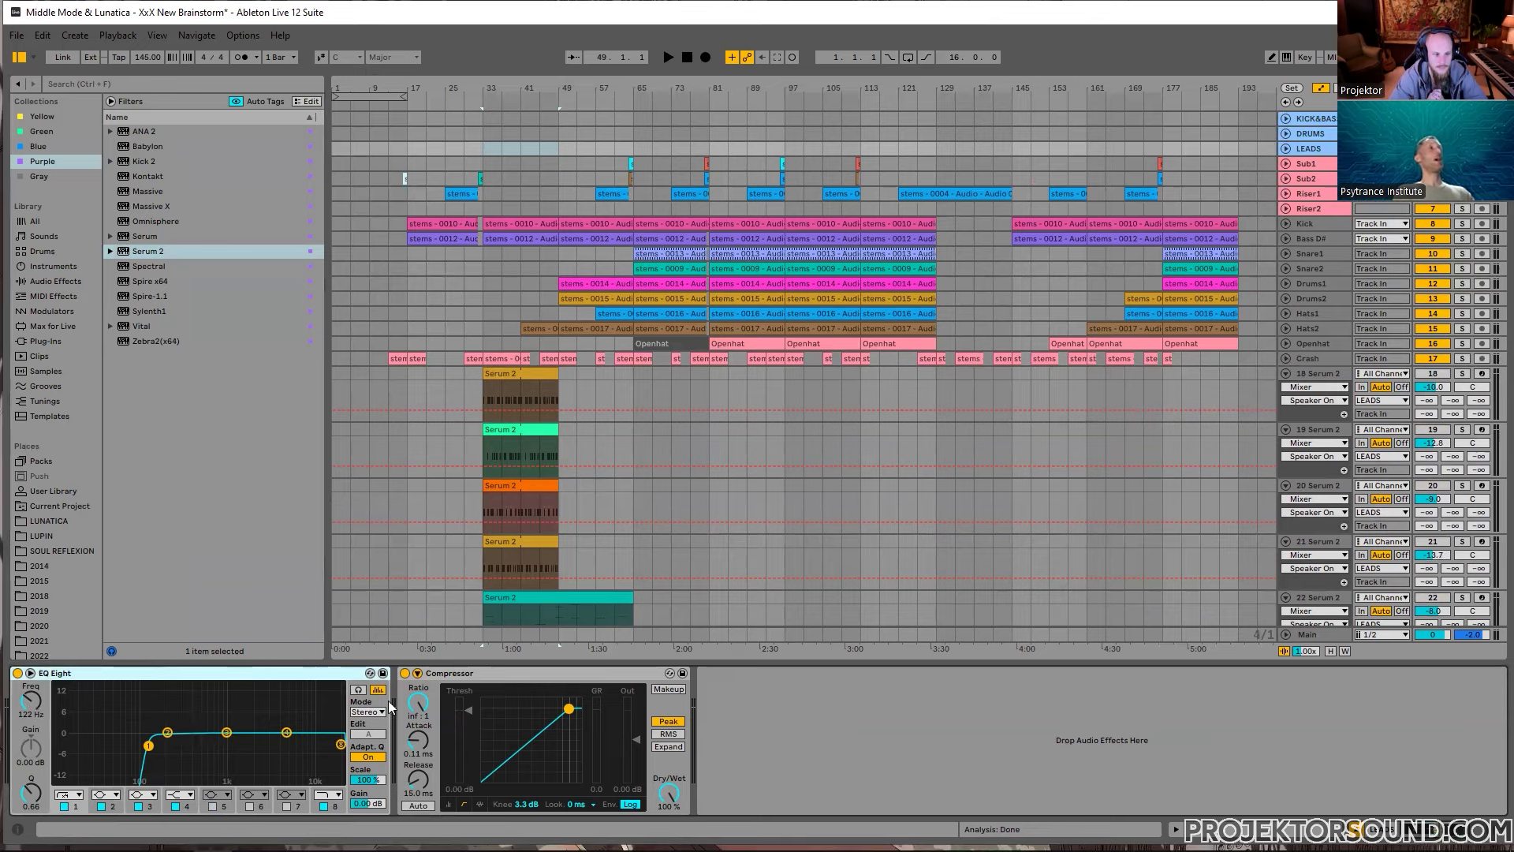
pyautogui.click(477, 675)
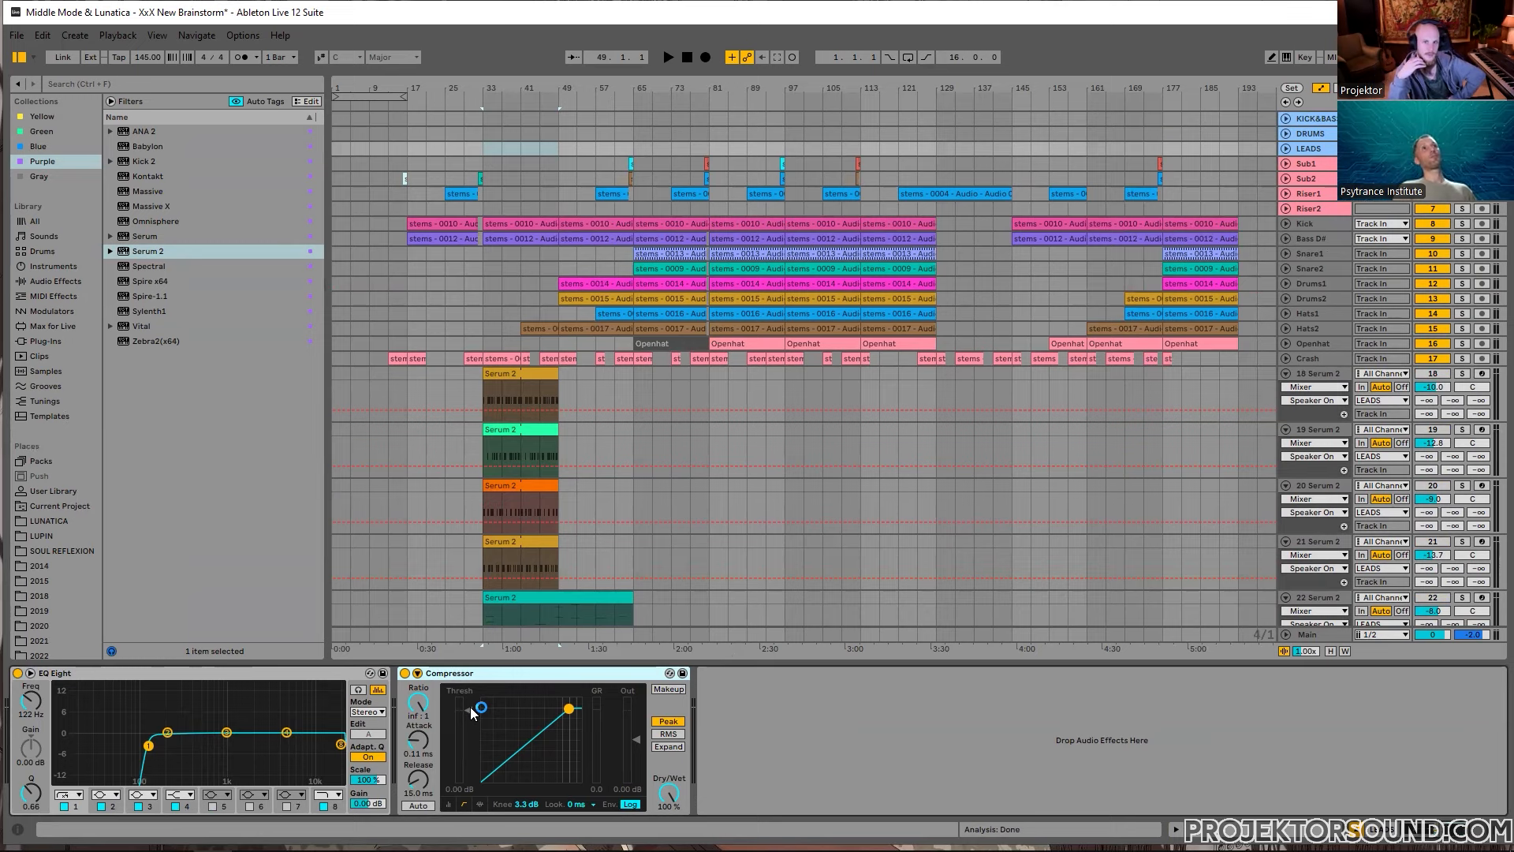
# Step: Look over the arrangement of lead tracks 18 to 25 and show the devices on track 26
pyautogui.scroll(-4, 620, 405)
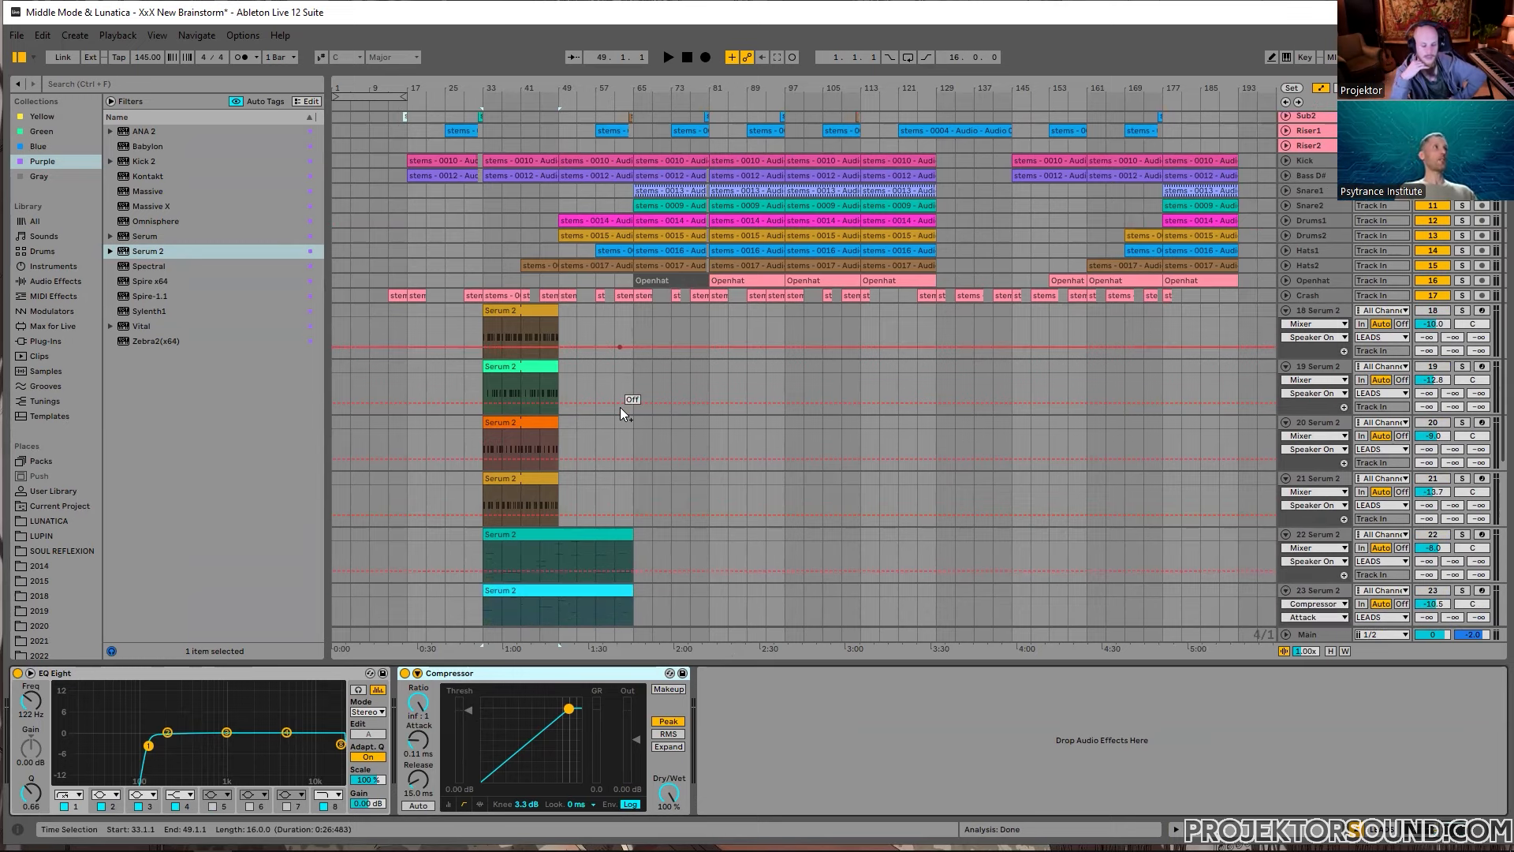
pyautogui.scroll(2, 620, 409)
pyautogui.scroll(-2, 560, 362)
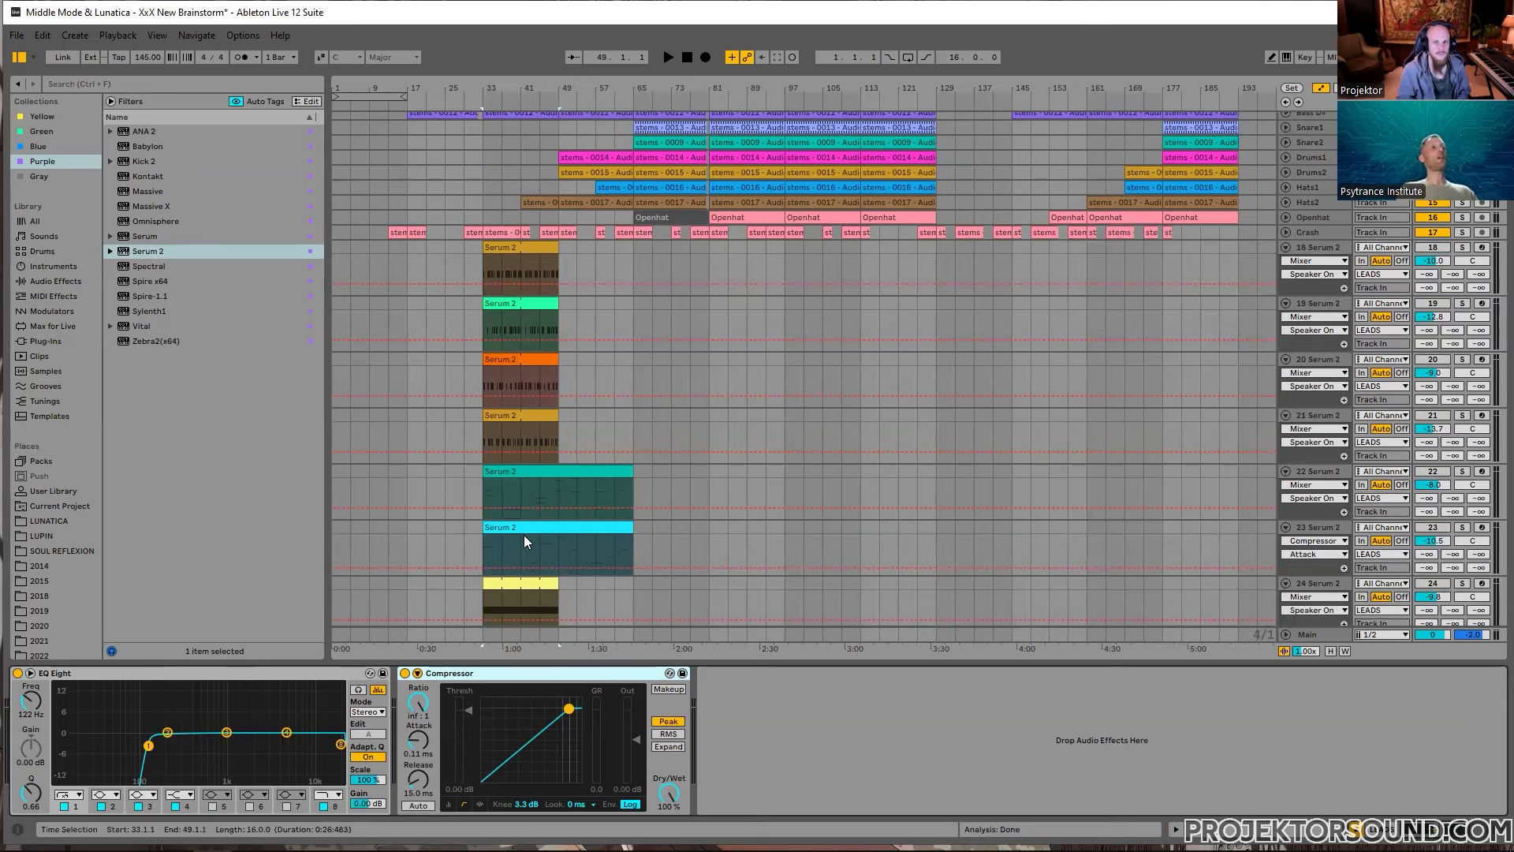
pyautogui.scroll(-2, 577, 364)
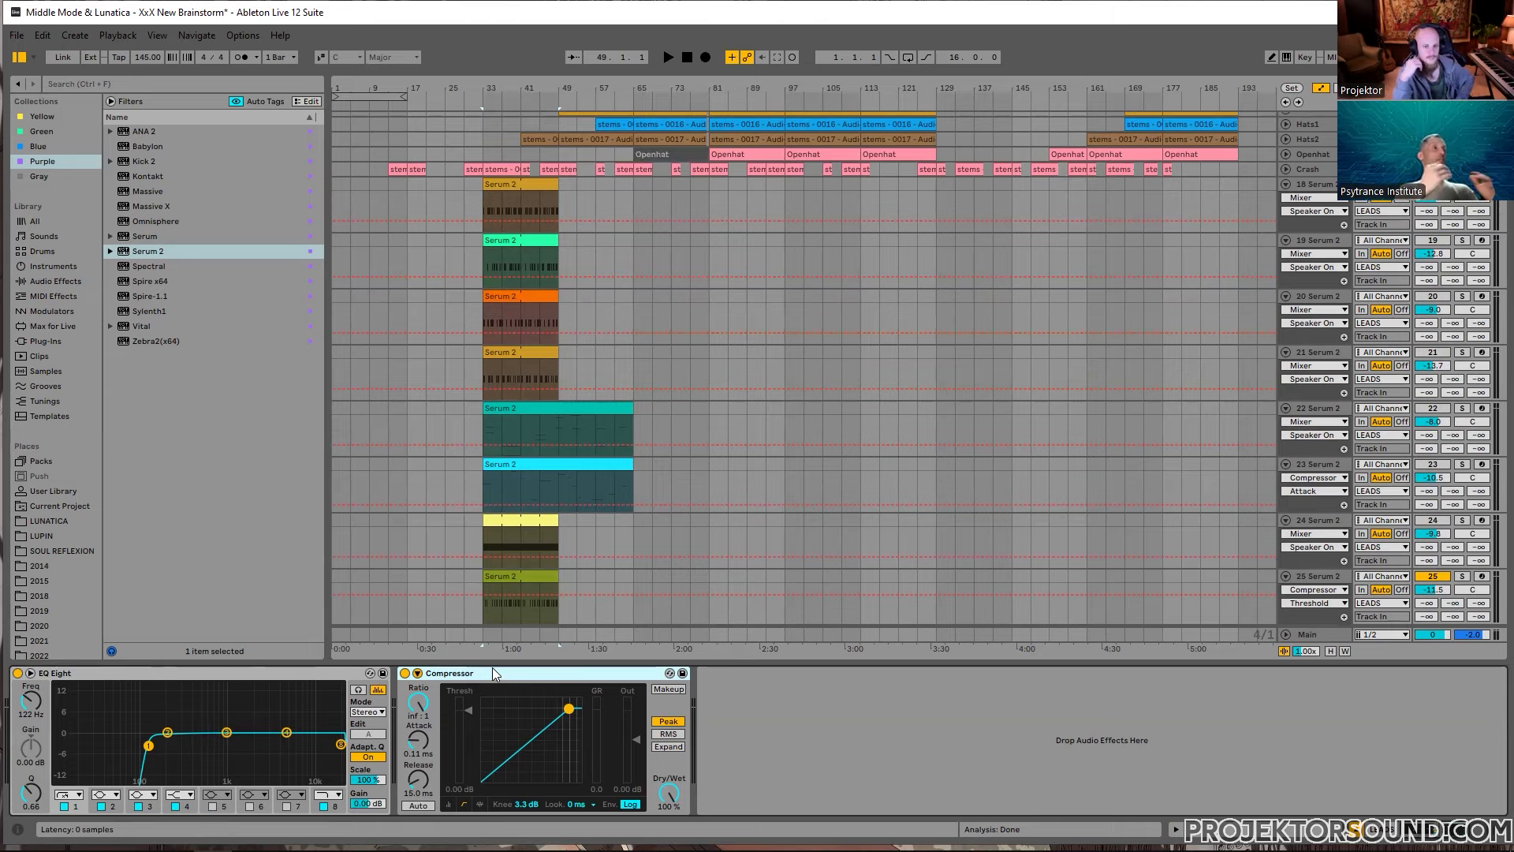
pyautogui.press('Tab')
pyautogui.press('Tab')
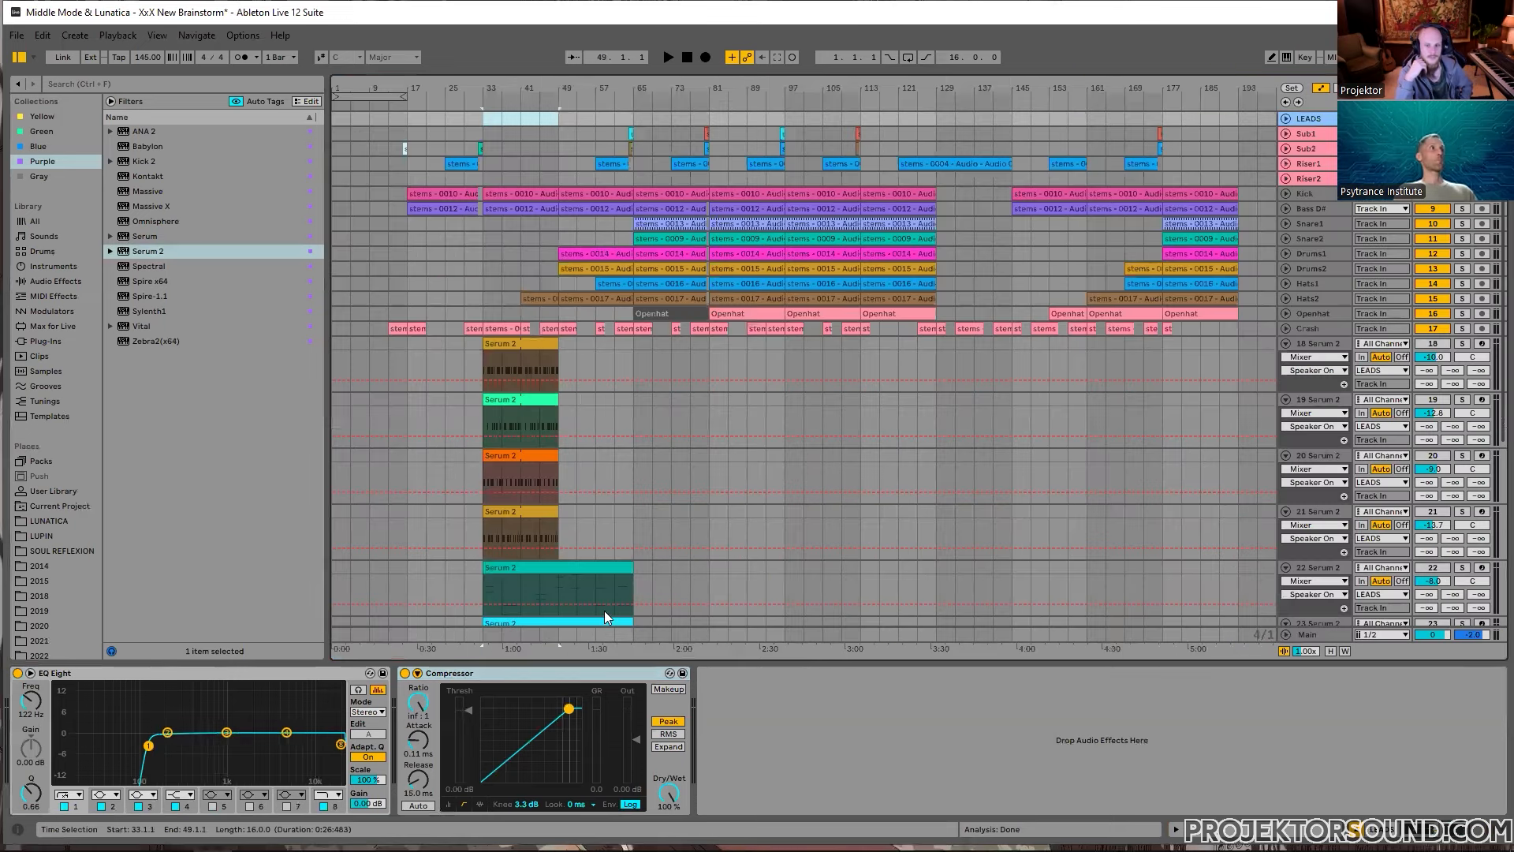
pyautogui.scroll(-4, 710, 473)
pyautogui.scroll(-2, 707, 359)
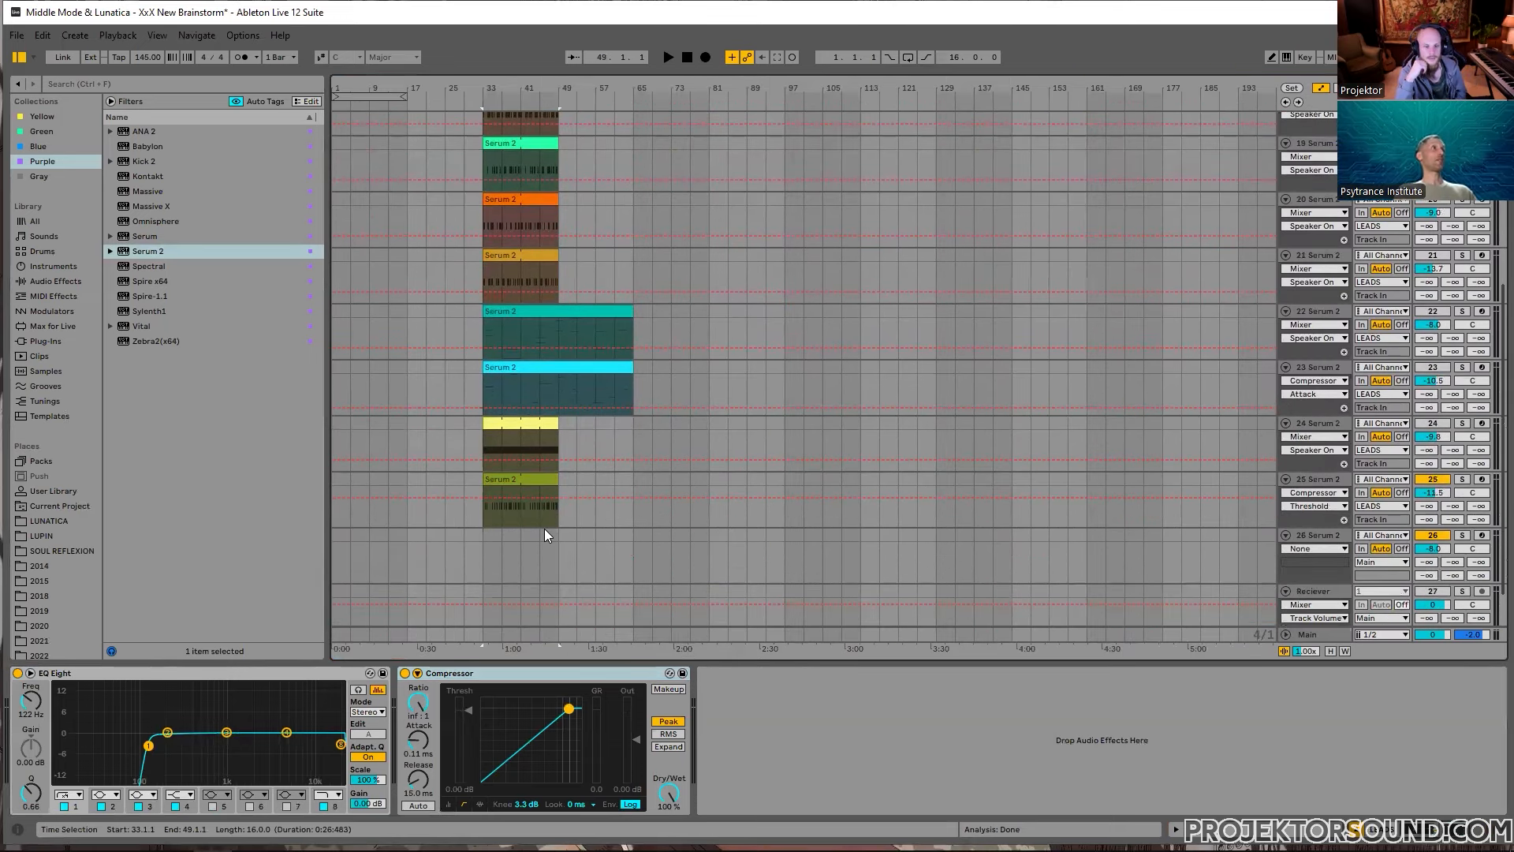
pyautogui.click(480, 532)
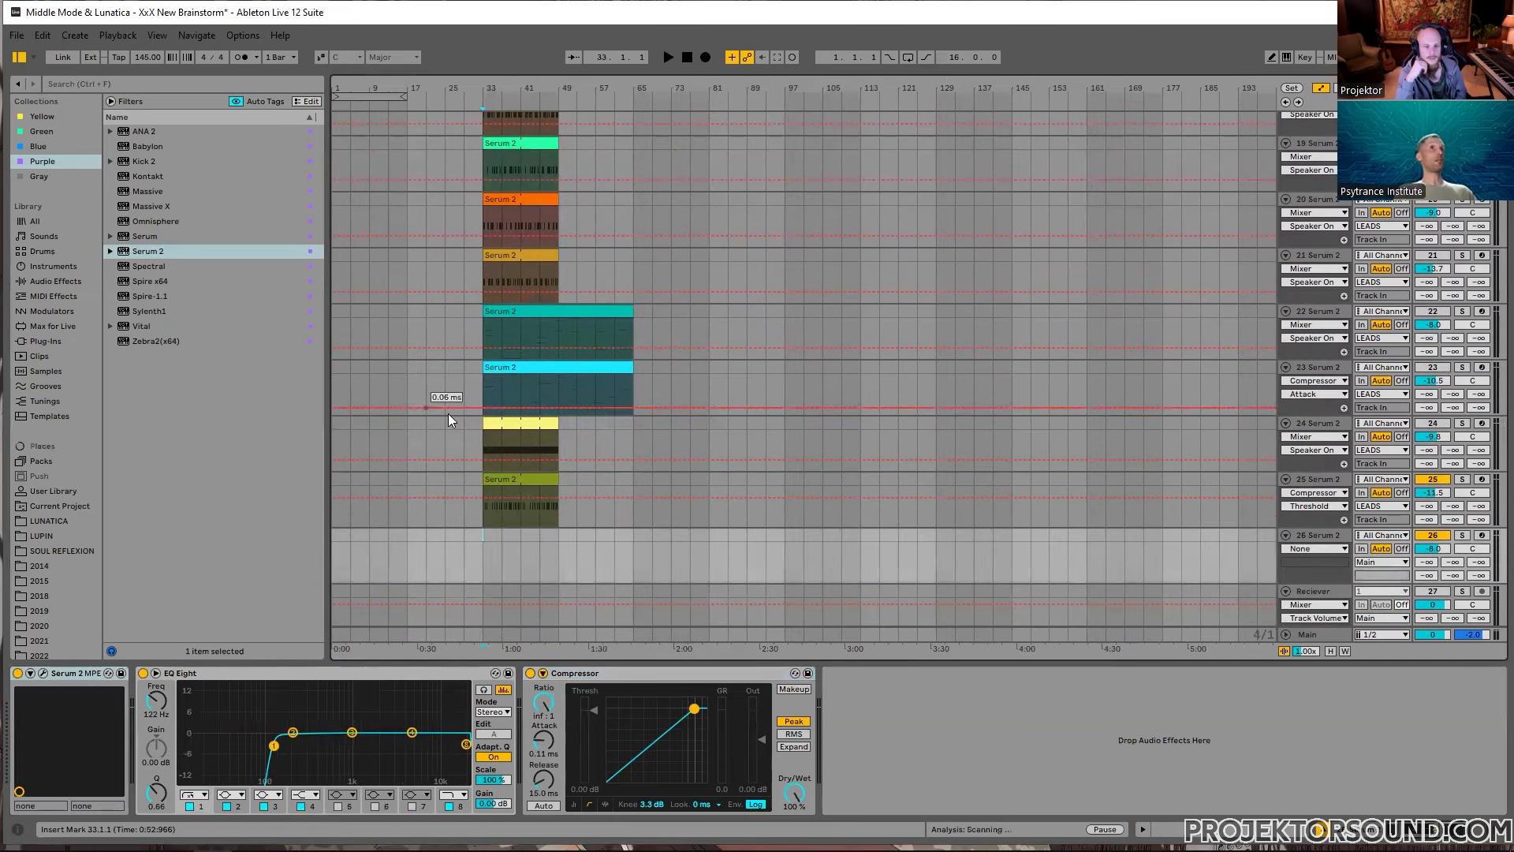
pyautogui.scroll(4, 552, 378)
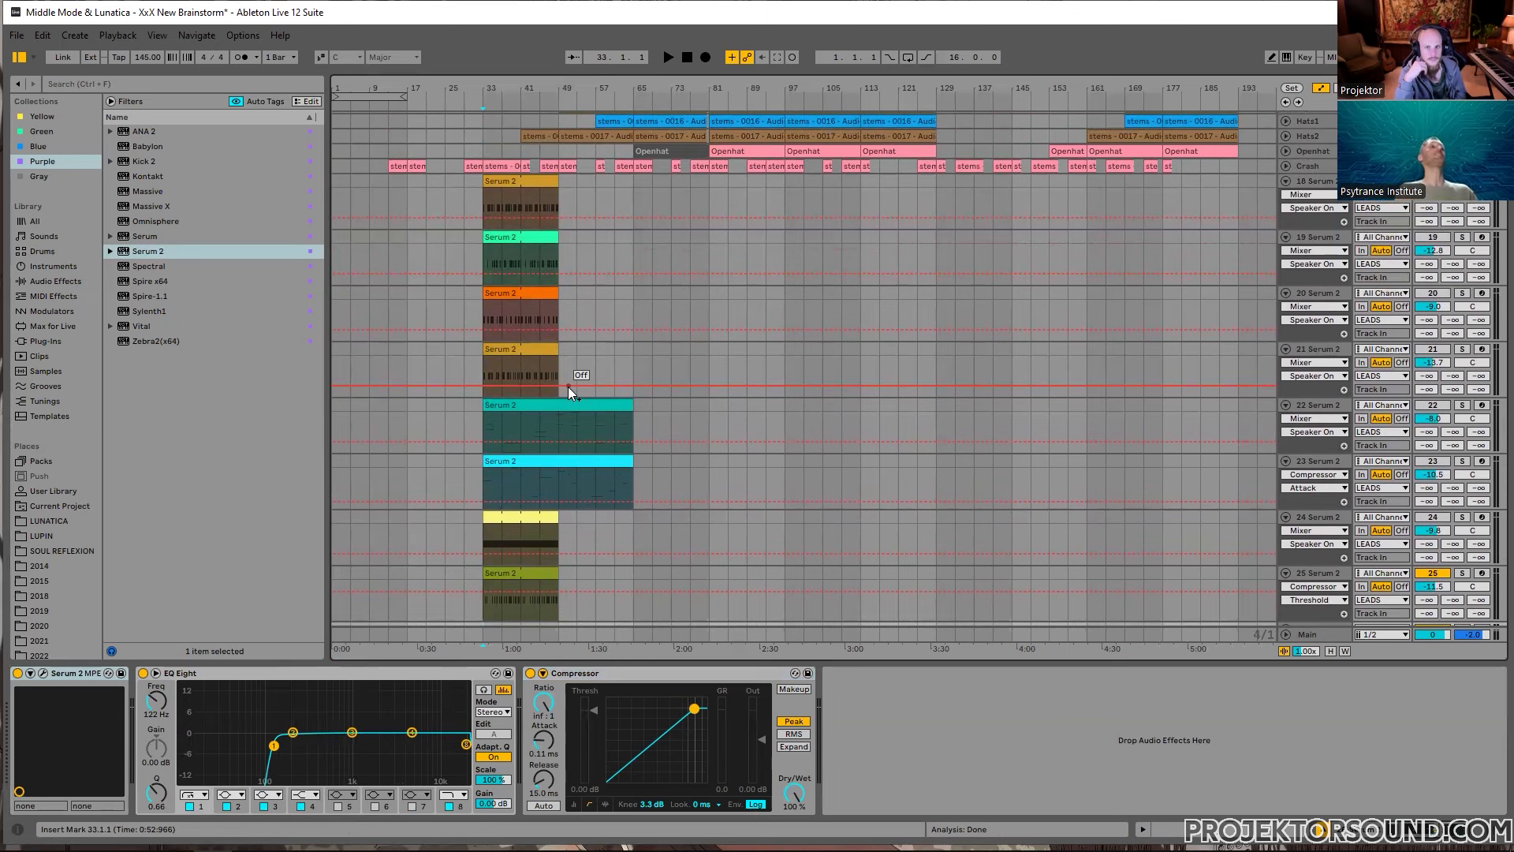
pyautogui.scroll(-2, 614, 457)
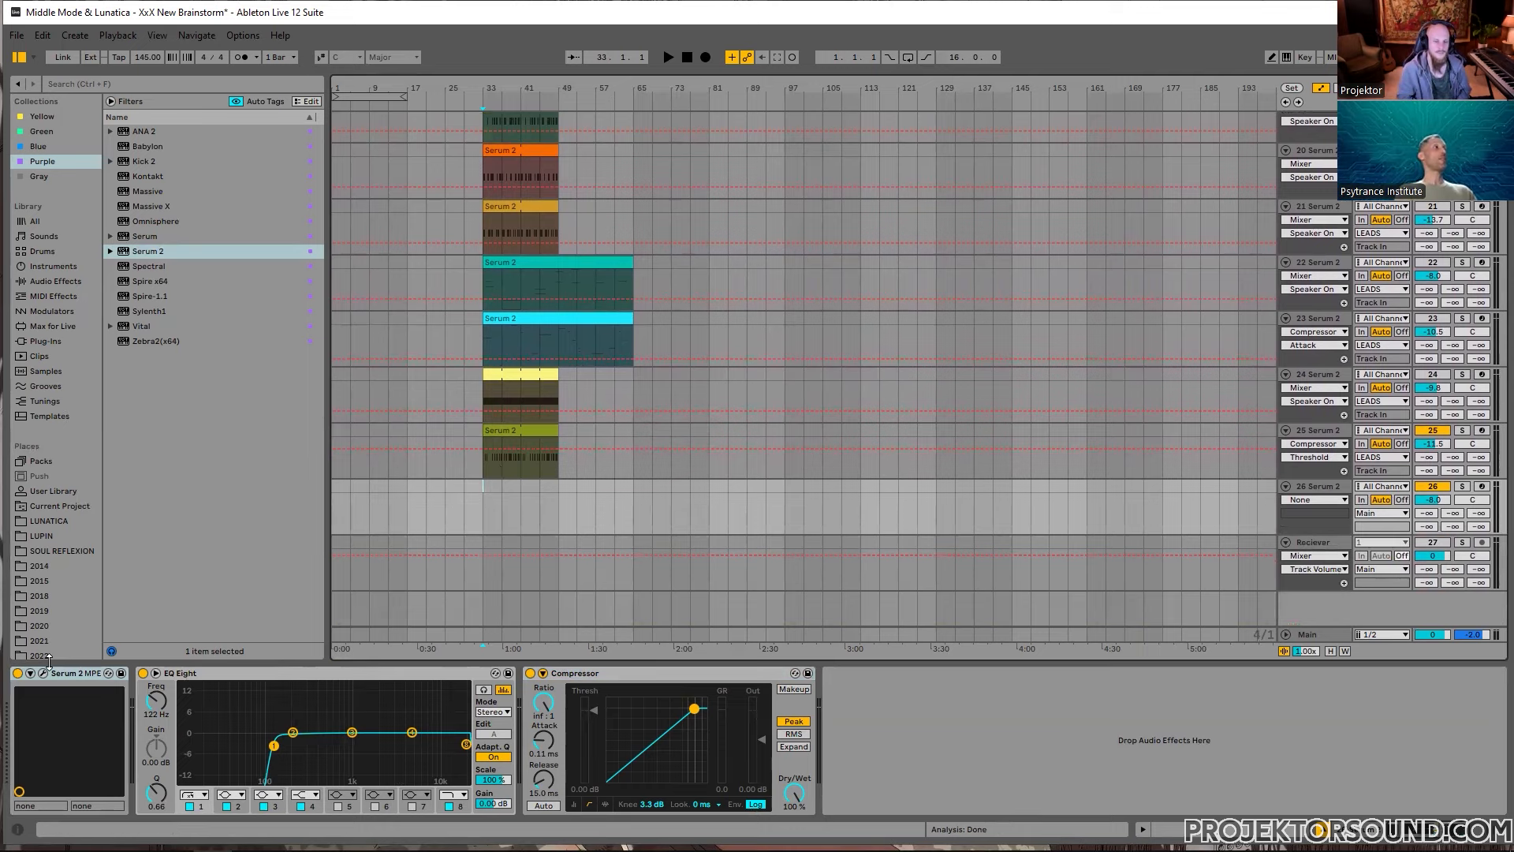
# Step: Open track 25's Serum 2 and examine the effects on its FX page
pyautogui.click(478, 438)
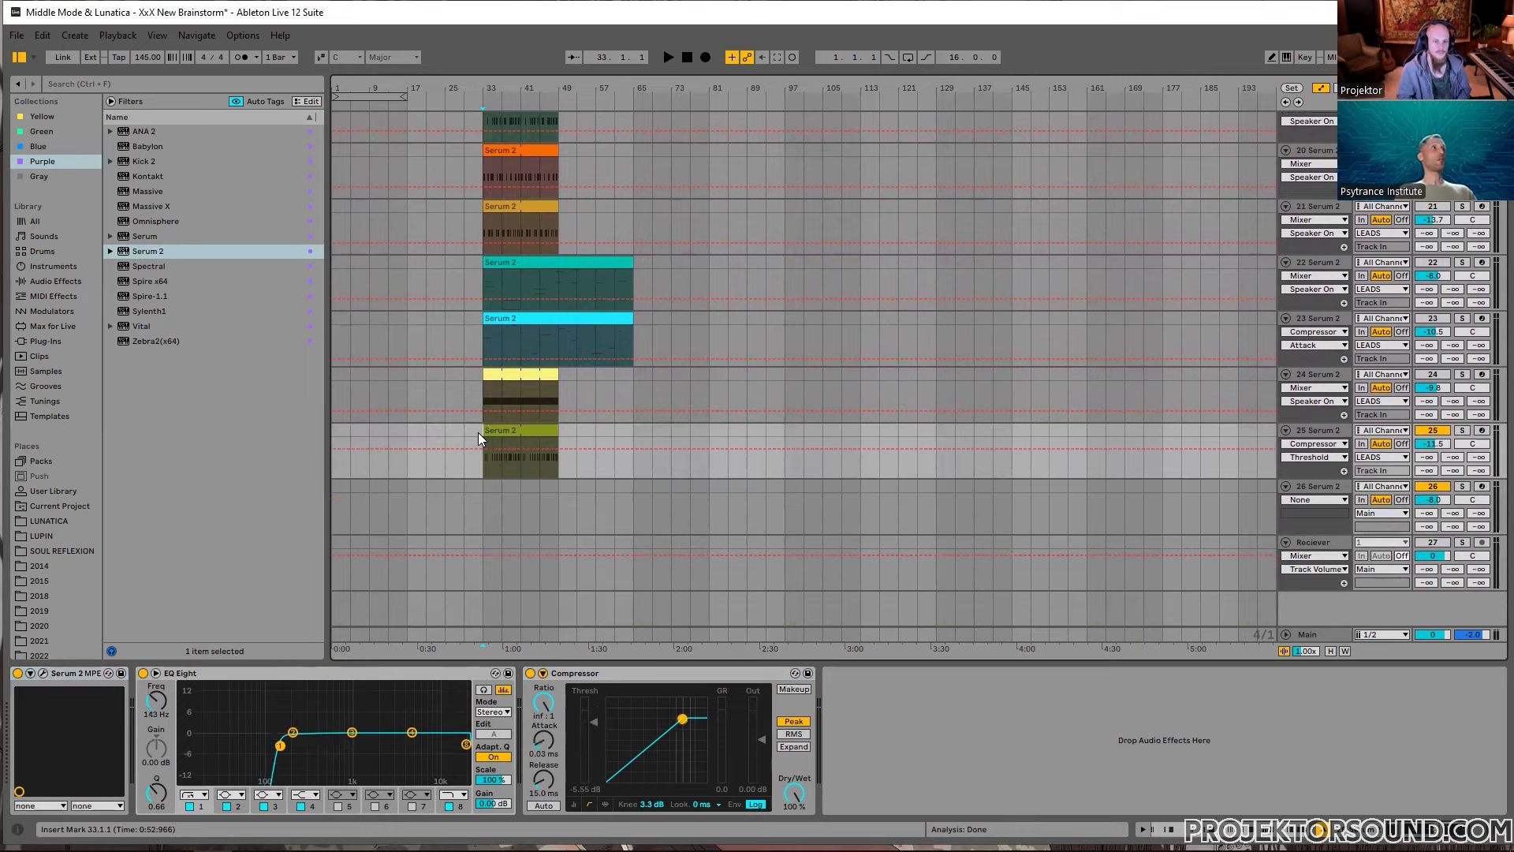
pyautogui.click(44, 673)
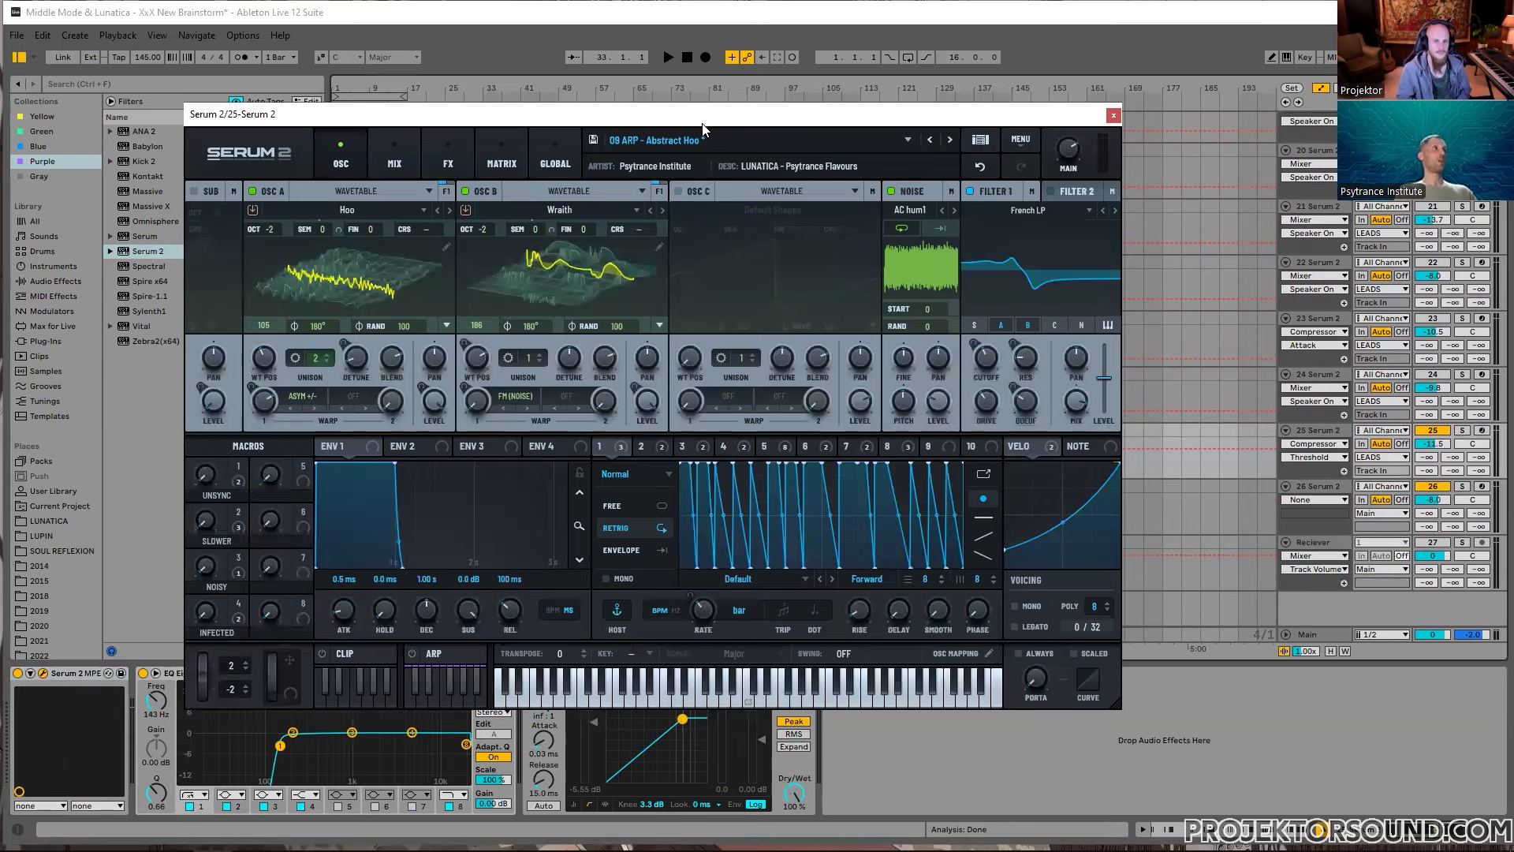
pyautogui.moveTo(702, 124); pyautogui.dragTo(650, 105)
pyautogui.click(397, 142)
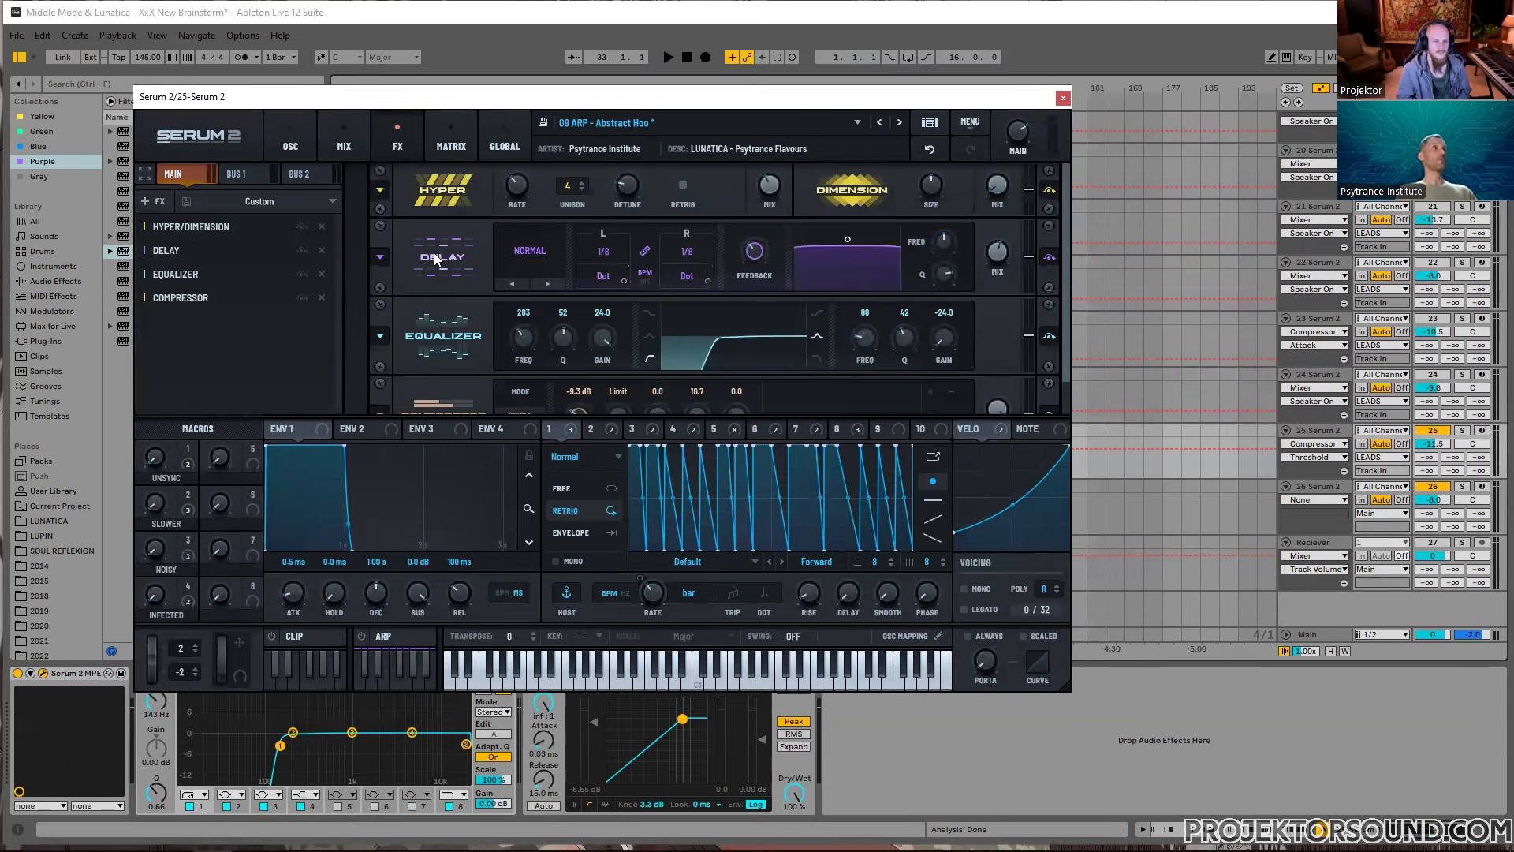
pyautogui.scroll(-1, 443, 261)
pyautogui.scroll(1, 441, 263)
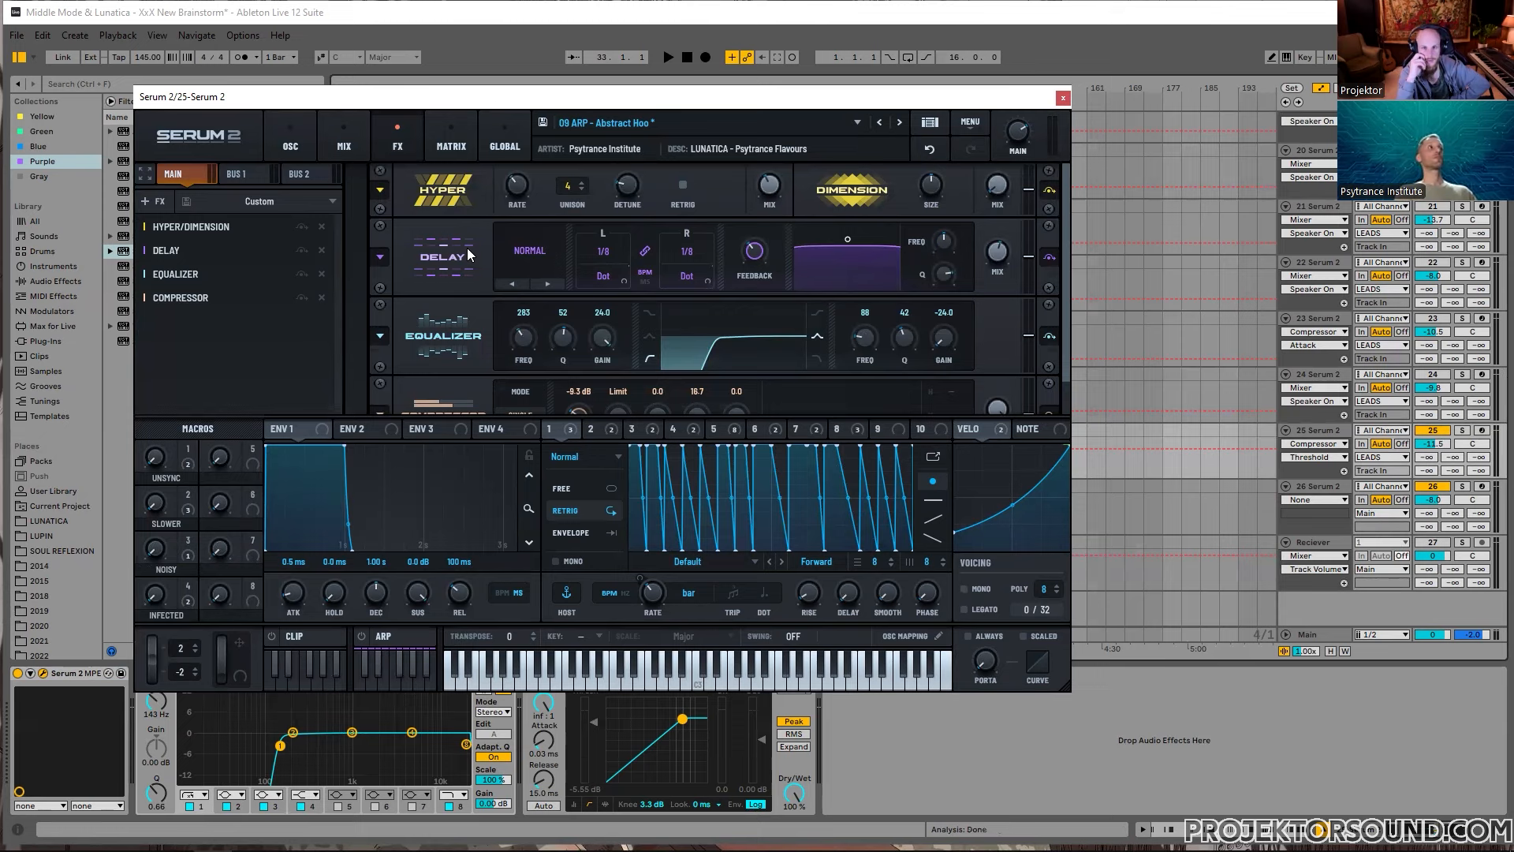
# Step: Close track 25's Serum 2 window and look over the lead clips and mixer sends on tracks 19 to 25
pyautogui.click(1063, 98)
pyautogui.moveTo(1425, 457); pyautogui.dragTo(1426, 458)
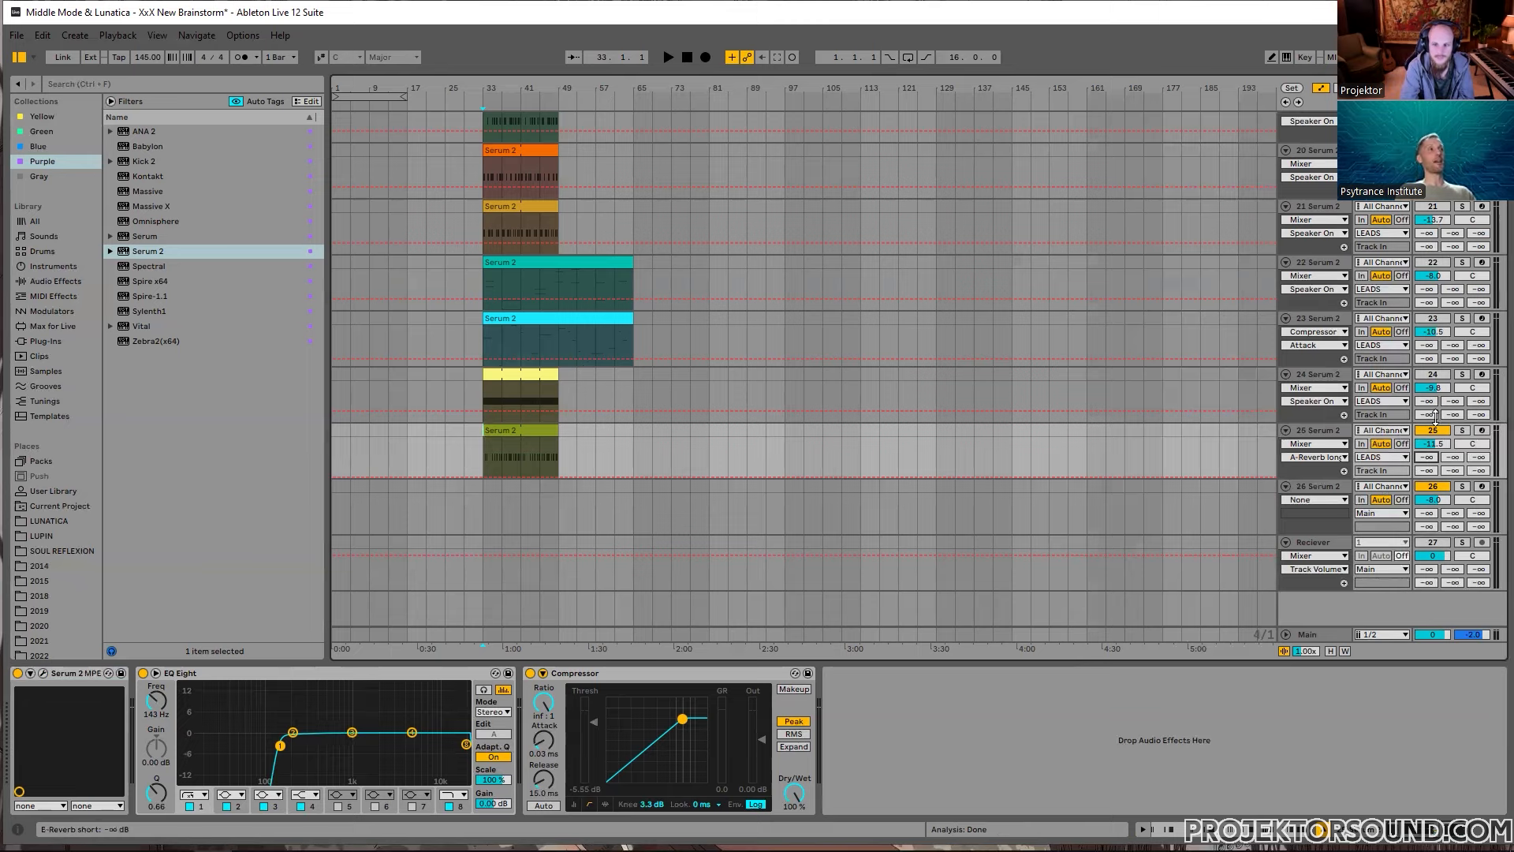
pyautogui.scroll(1, 544, 466)
pyautogui.scroll(-1, 568, 442)
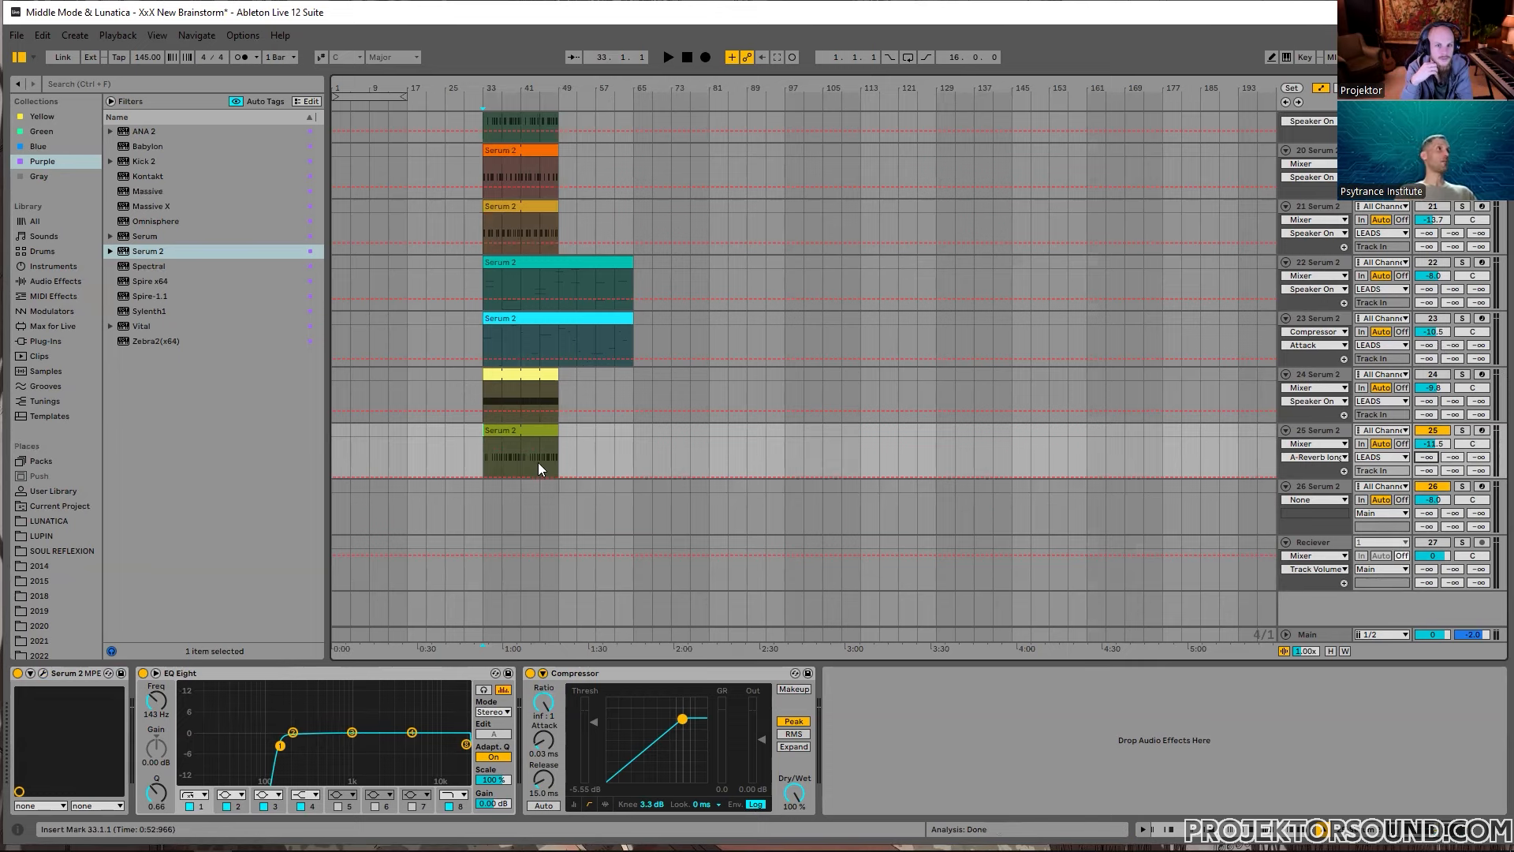
pyautogui.scroll(3, 530, 461)
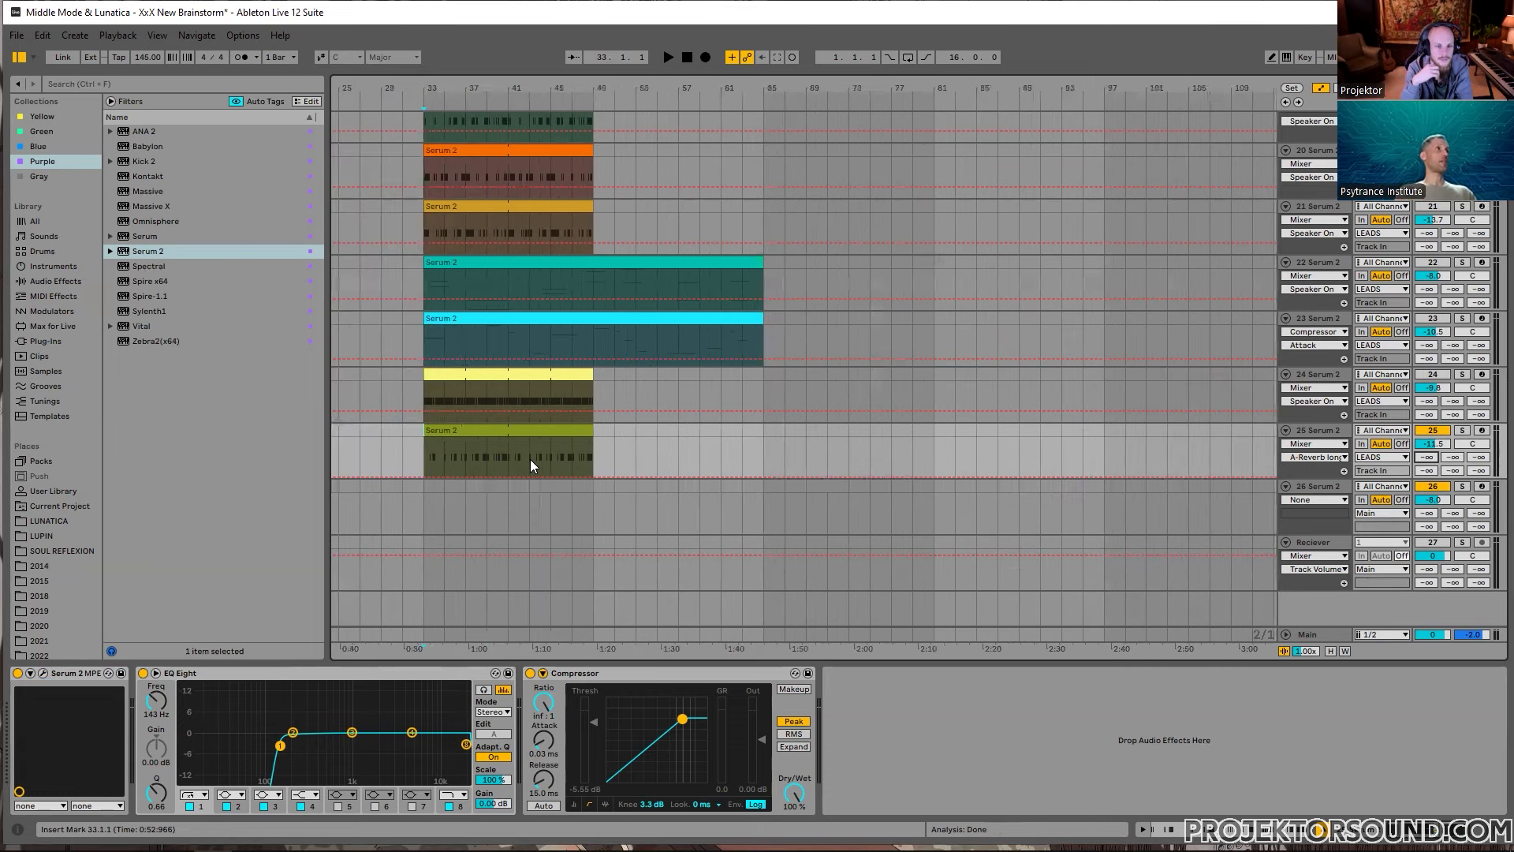
pyautogui.scroll(5, 521, 445)
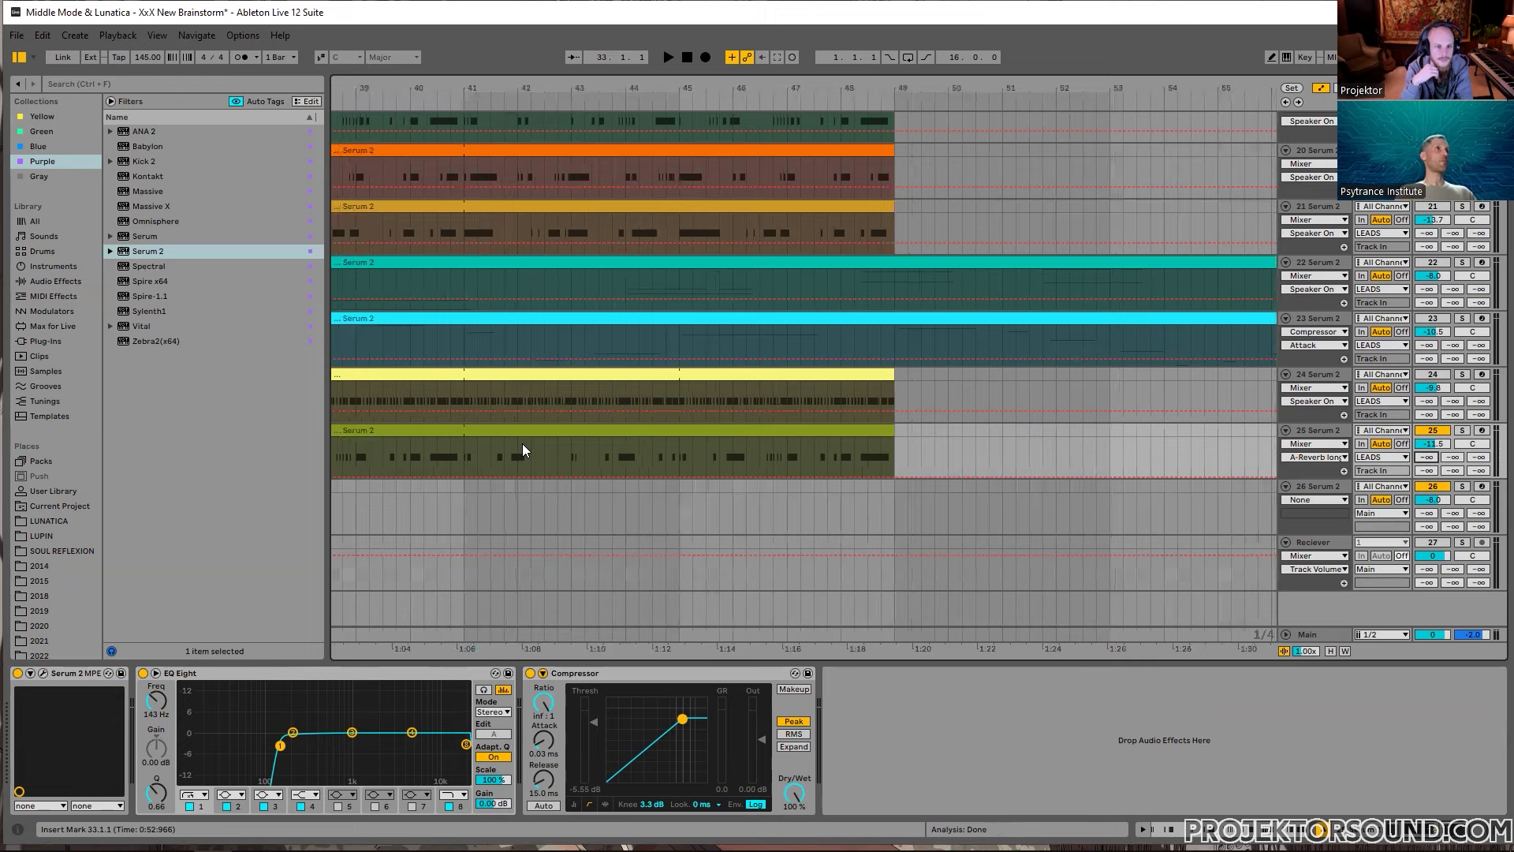
pyautogui.scroll(-5, 522, 443)
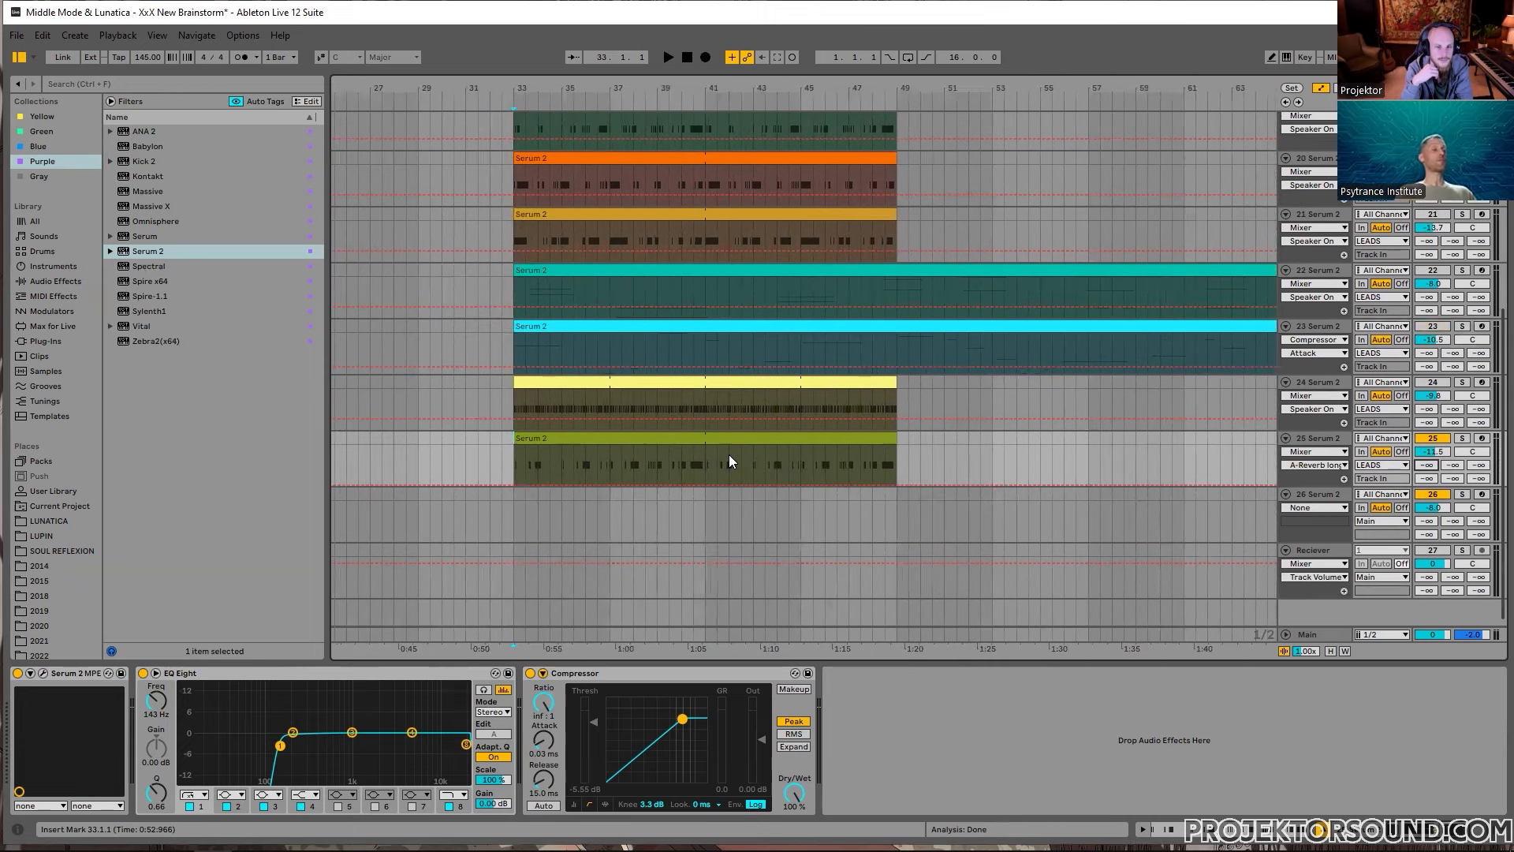
pyautogui.scroll(-8, 729, 454)
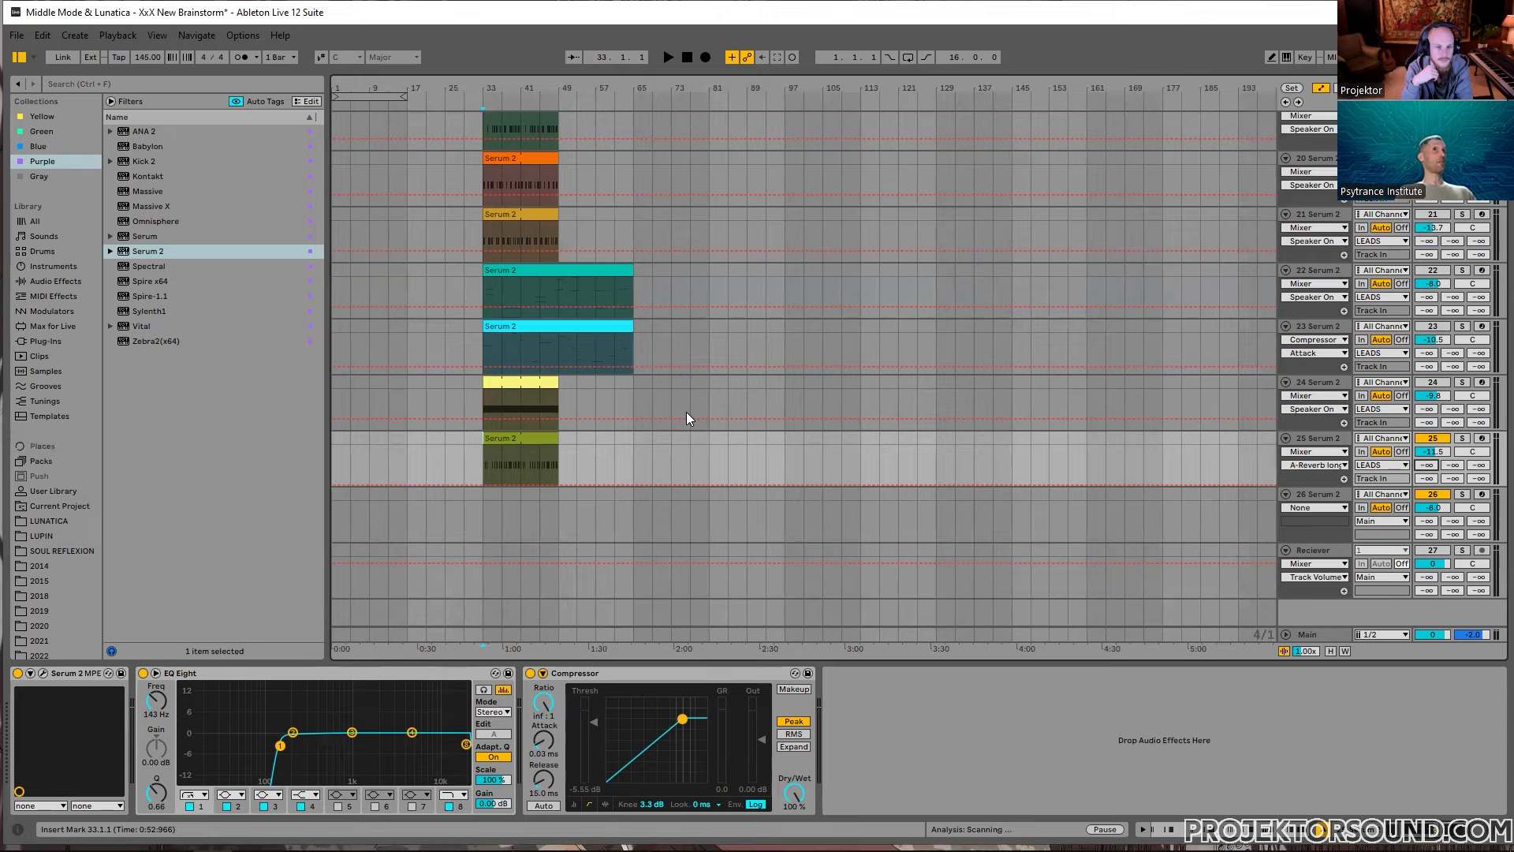
pyautogui.scroll(-1, 631, 428)
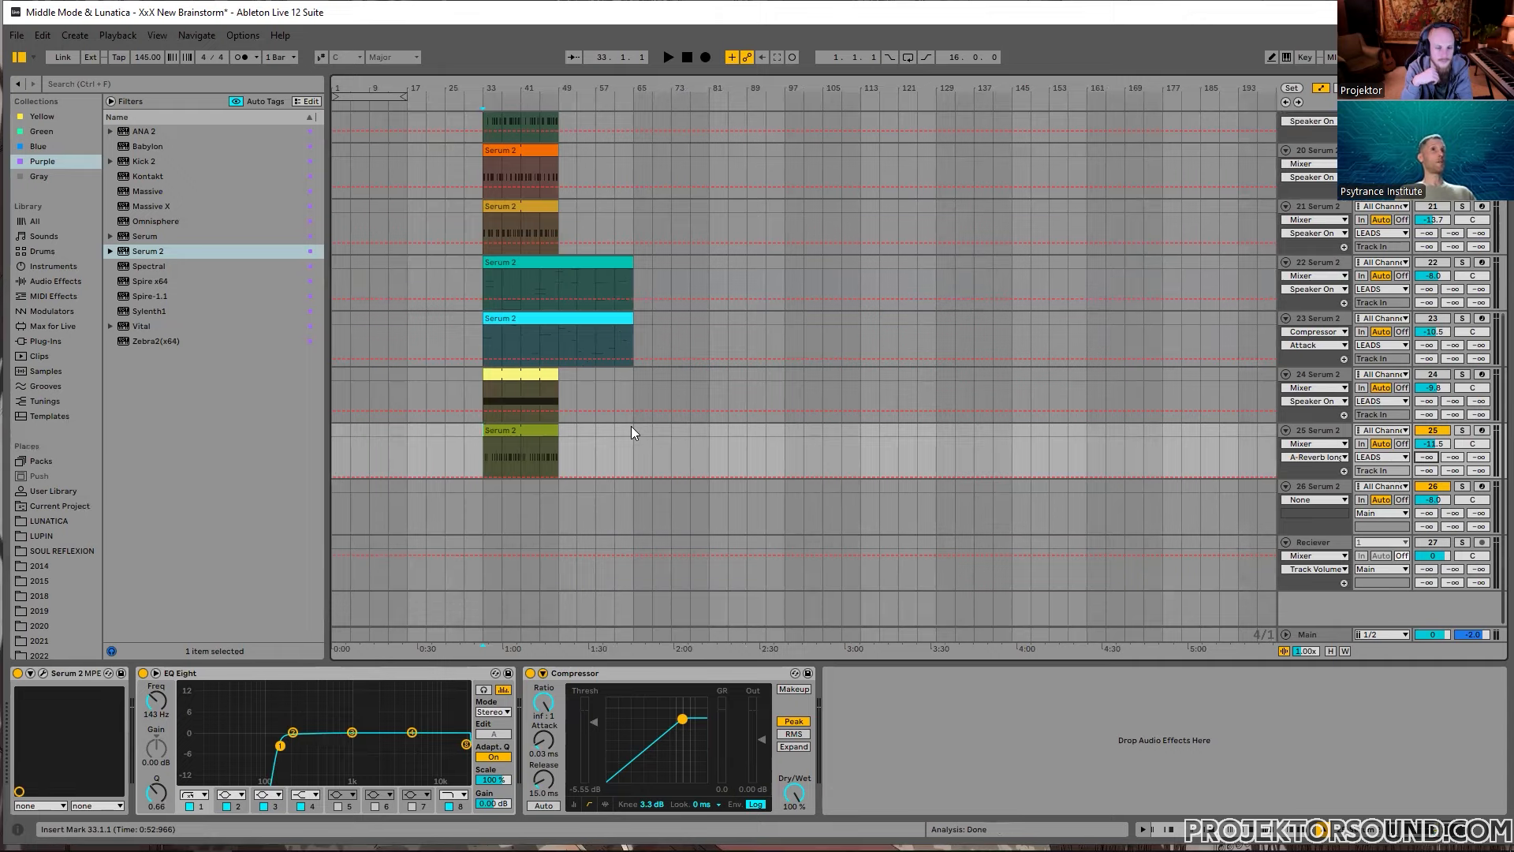
pyautogui.scroll(1, 630, 432)
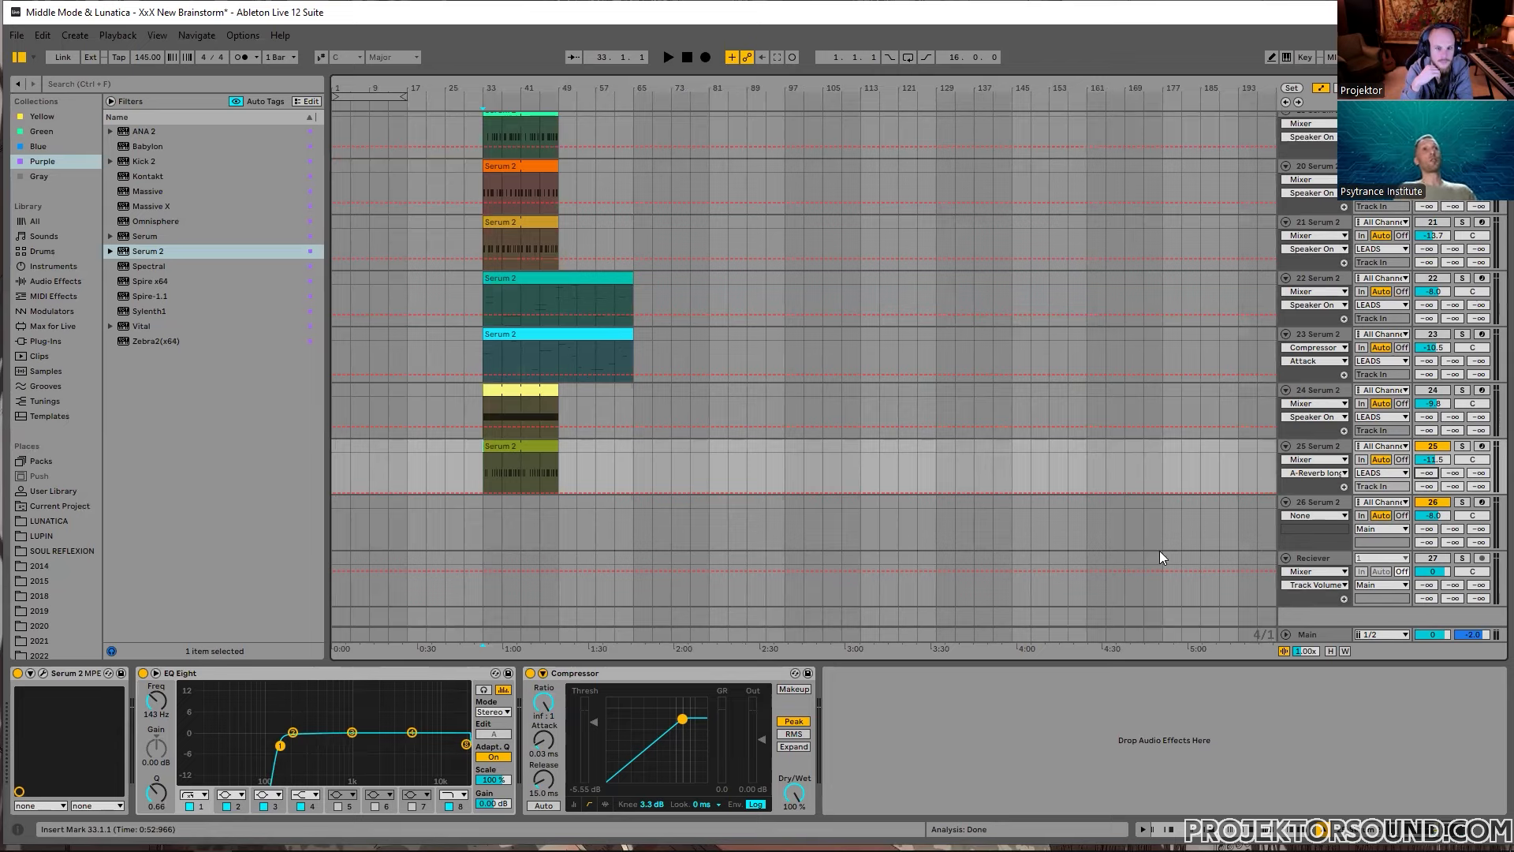
# Step: Try a very low C-Pingpong send on track 25 and bring it back down to minus infinity
pyautogui.moveTo(1485, 470); pyautogui.dragTo(1485, 475)
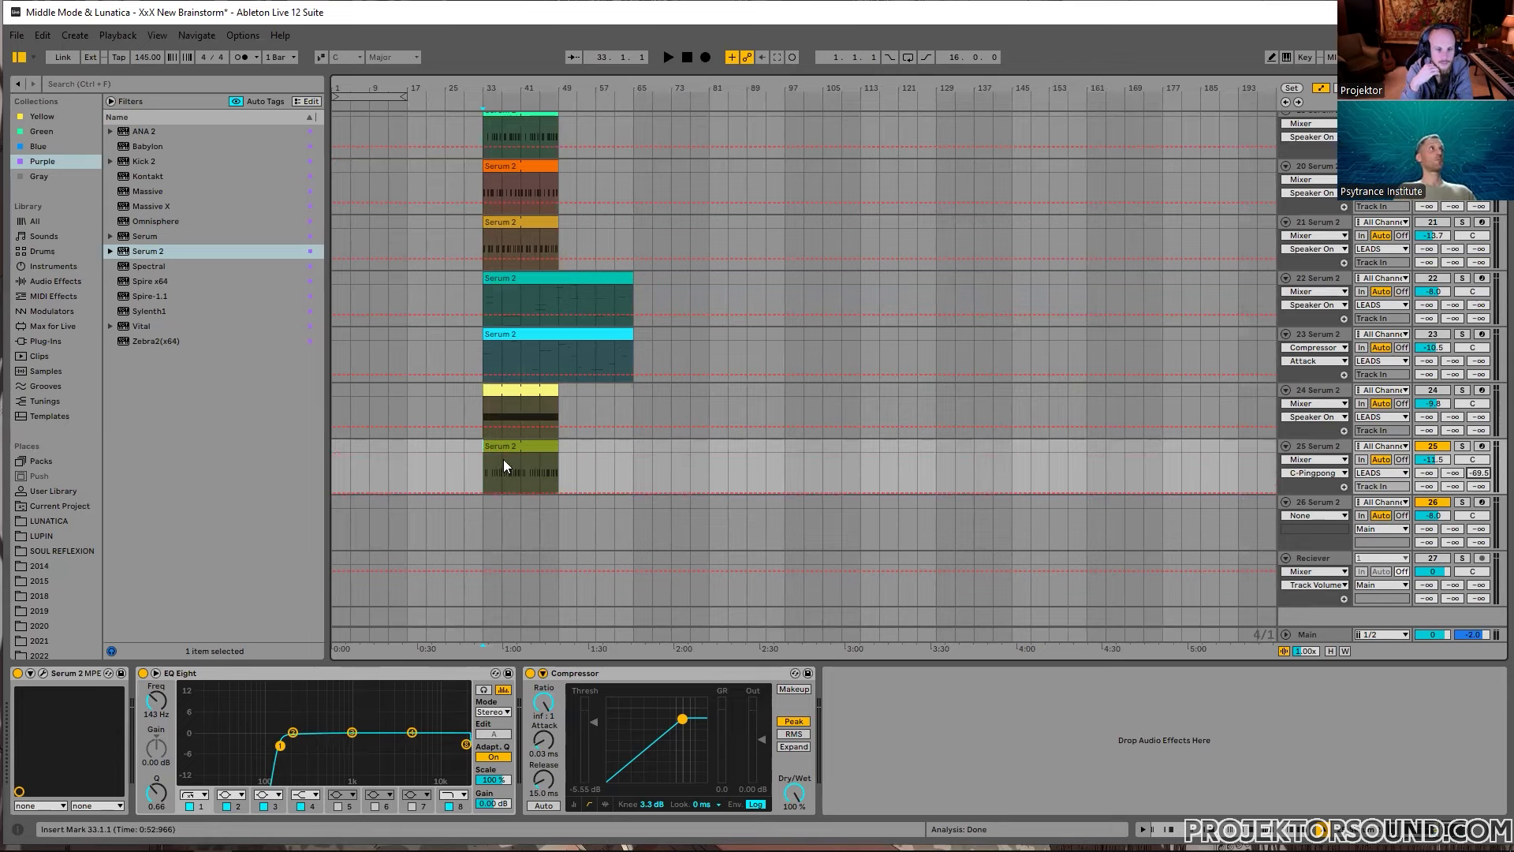
pyautogui.scroll(5, 492, 462)
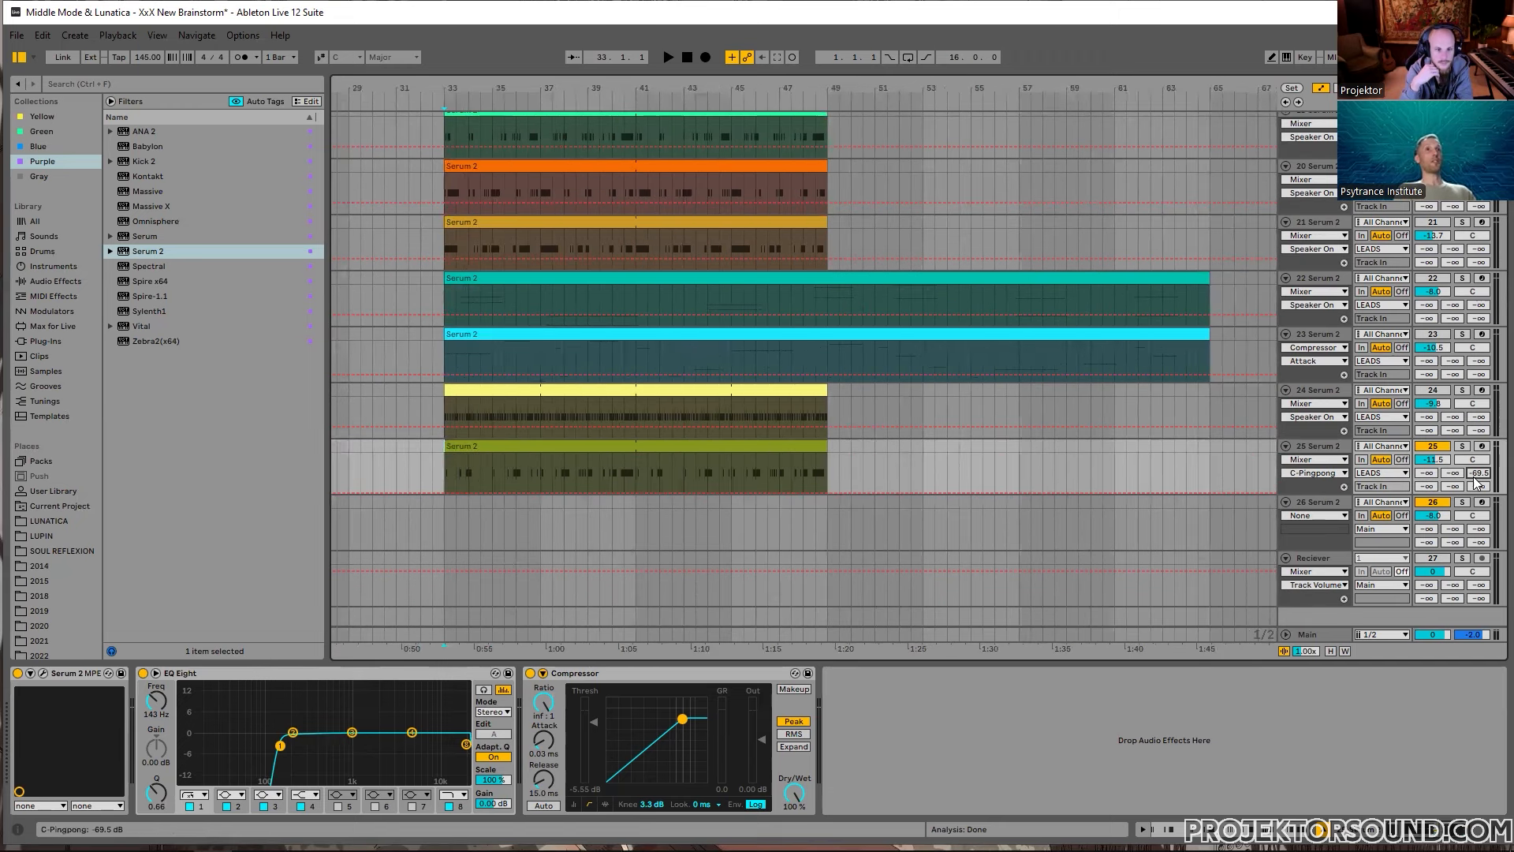
pyautogui.moveTo(1479, 474); pyautogui.dragTo(1479, 483)
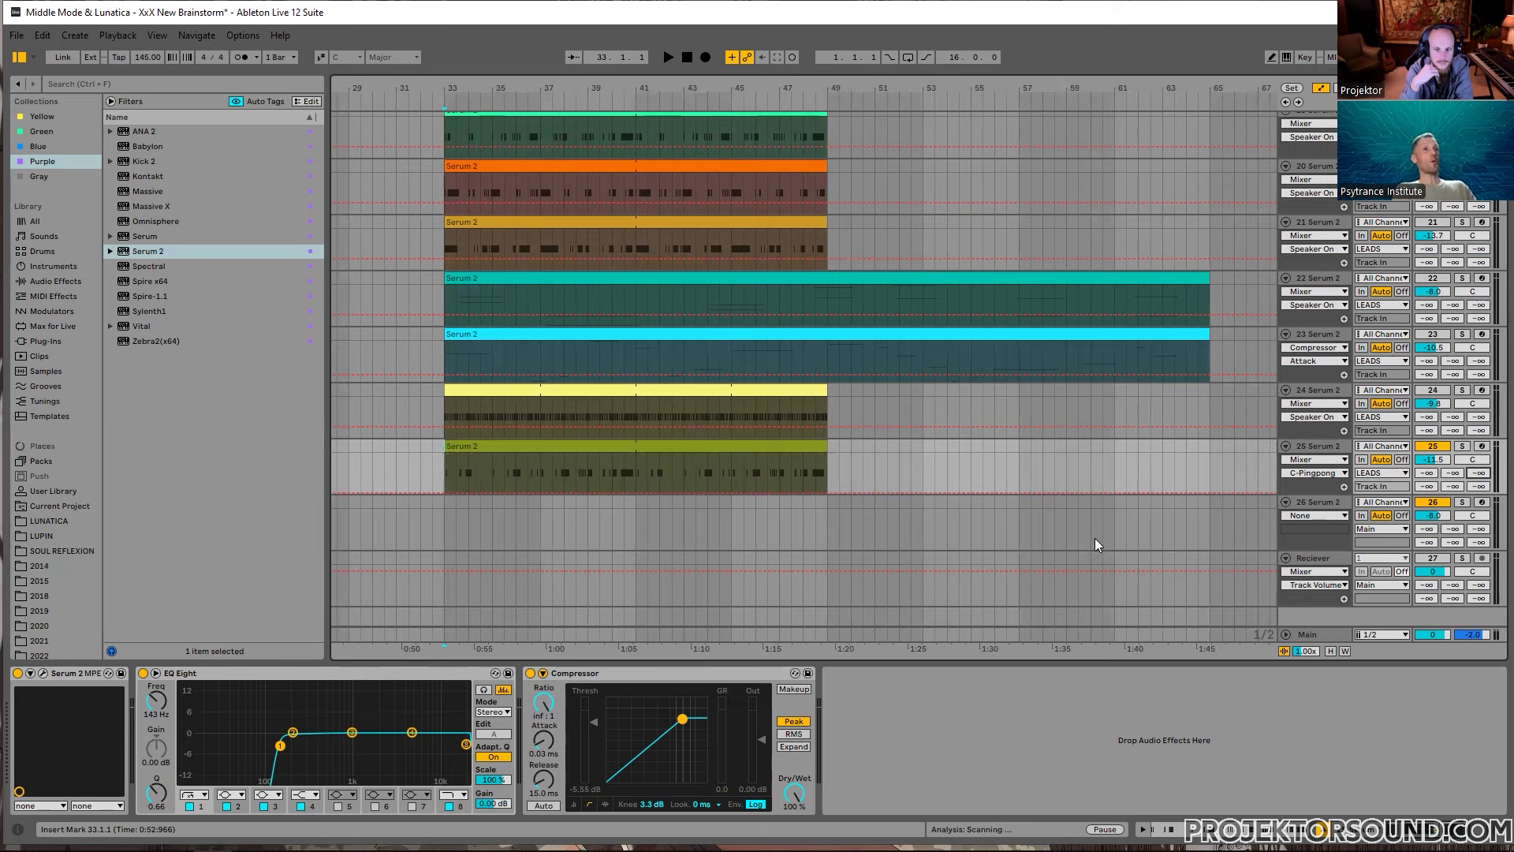
# Step: Show the return tracks, inspect the delay and Compressor on the C Pingpong return, and hide the returns again
pyautogui.hotkey('ctrl', 'alt', 'r')
pyautogui.click(1324, 576)
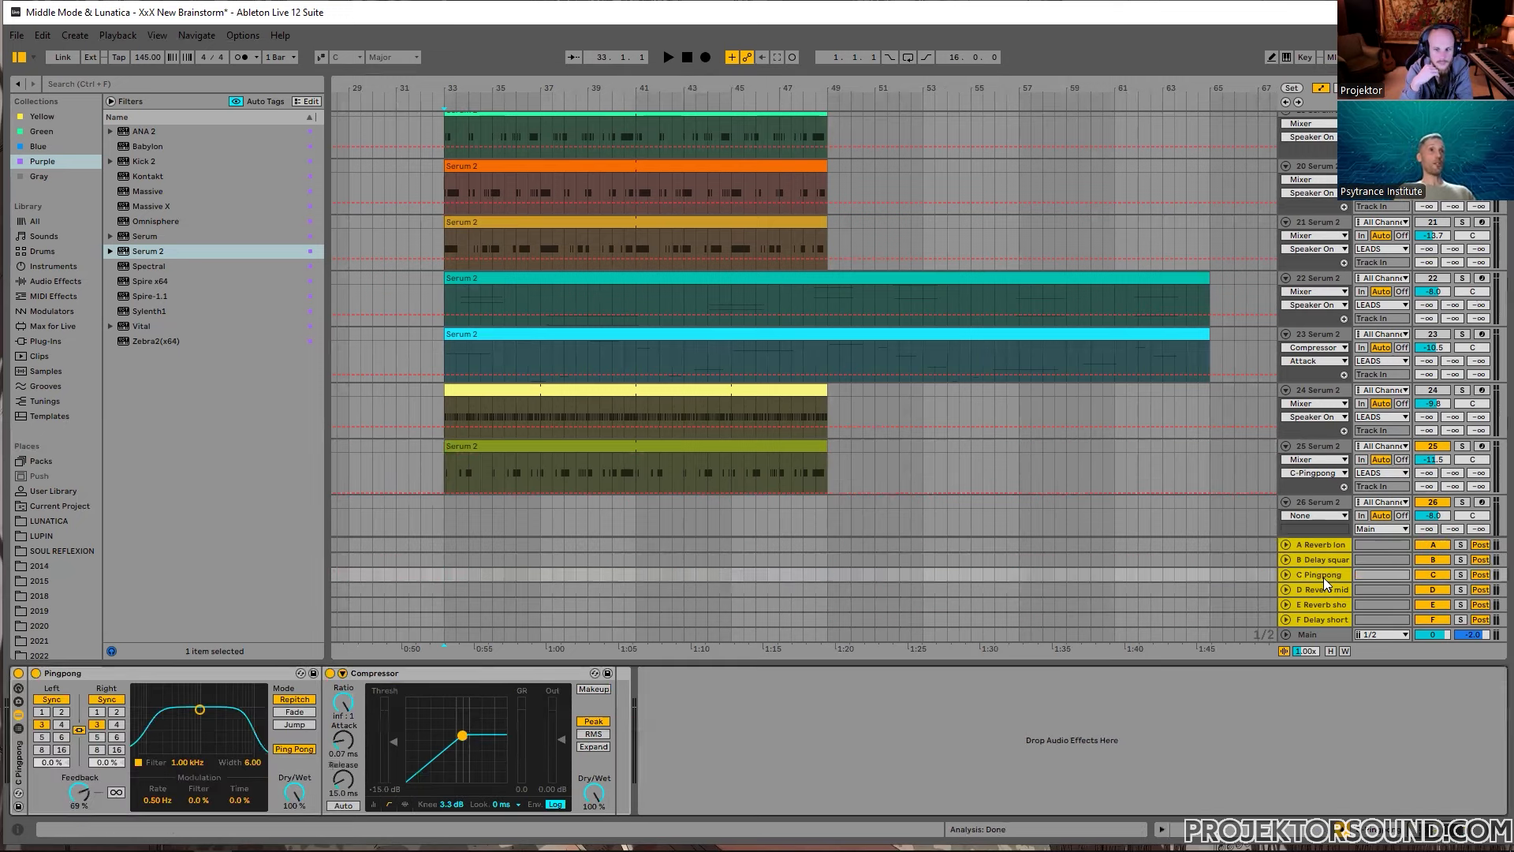
pyautogui.click(181, 674)
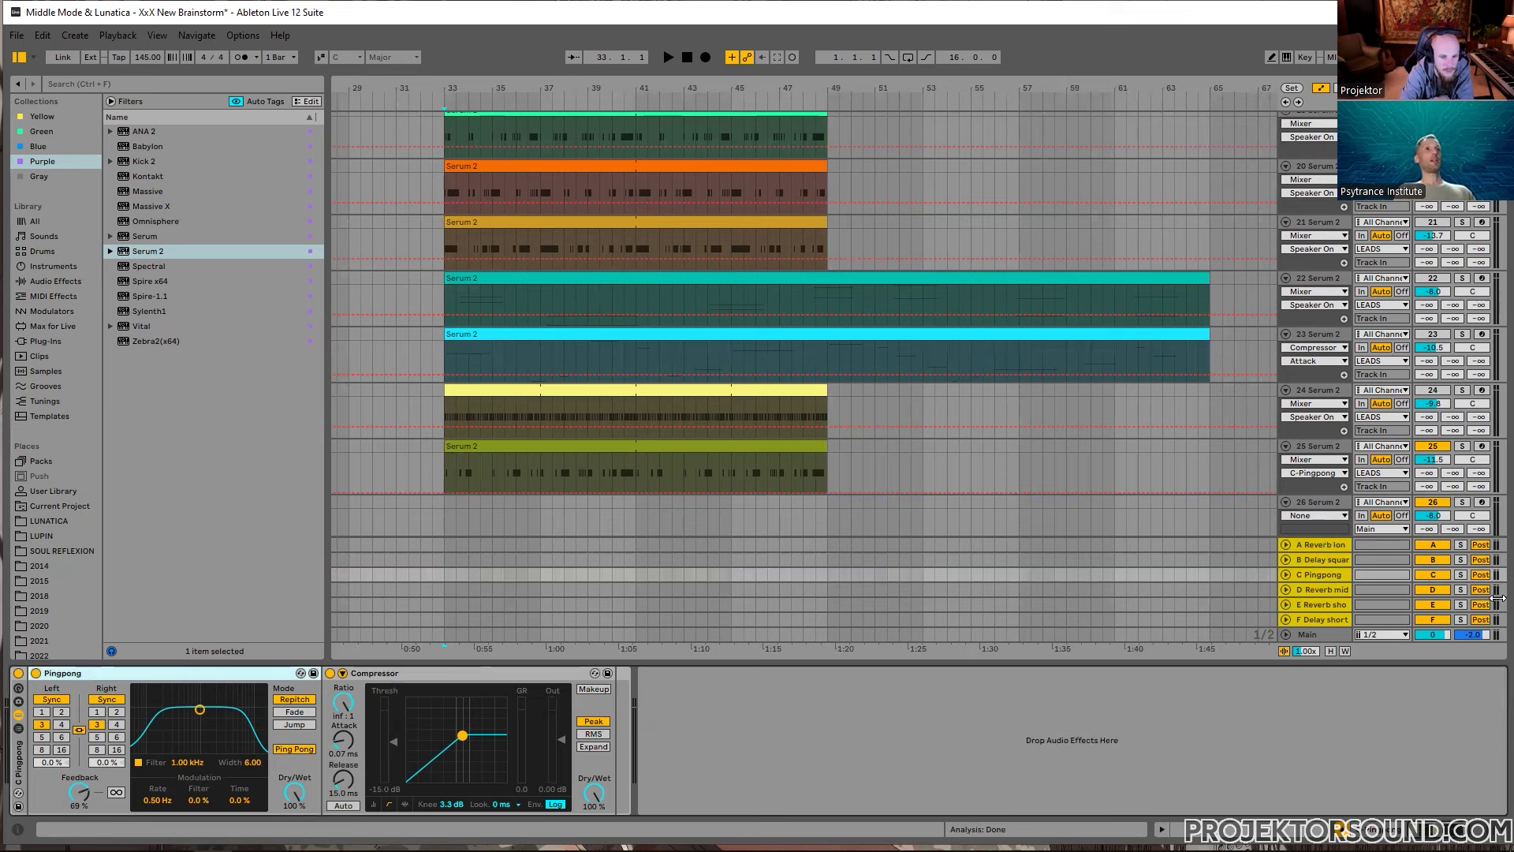
pyautogui.hotkey('ctrl', 'alt', 'r')
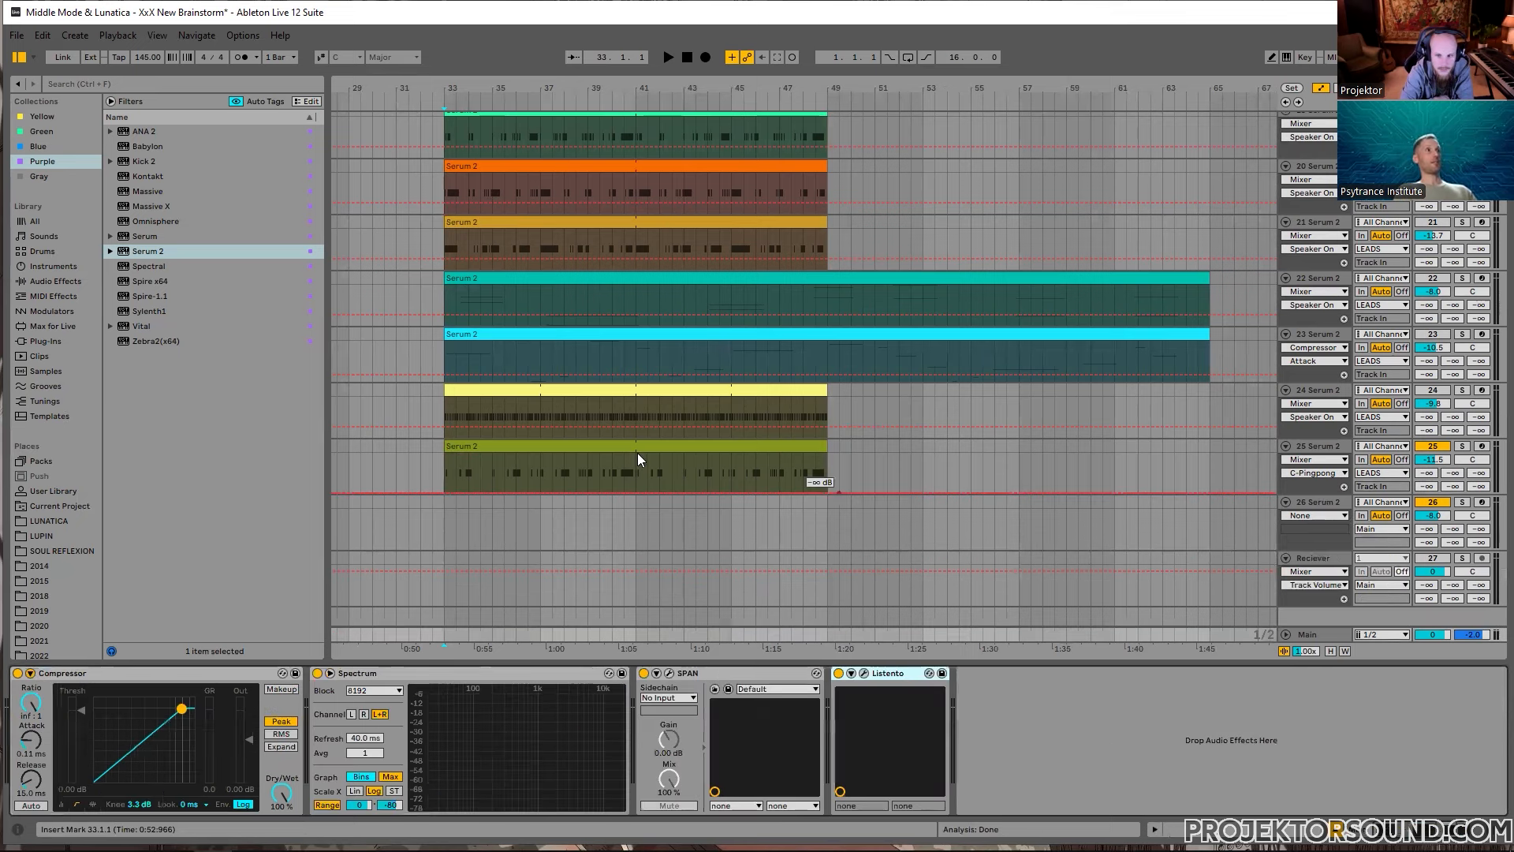
# Step: Set track 25's C-Pingpong send to 0 dB and audition the lead from bar 33
pyautogui.click(441, 475)
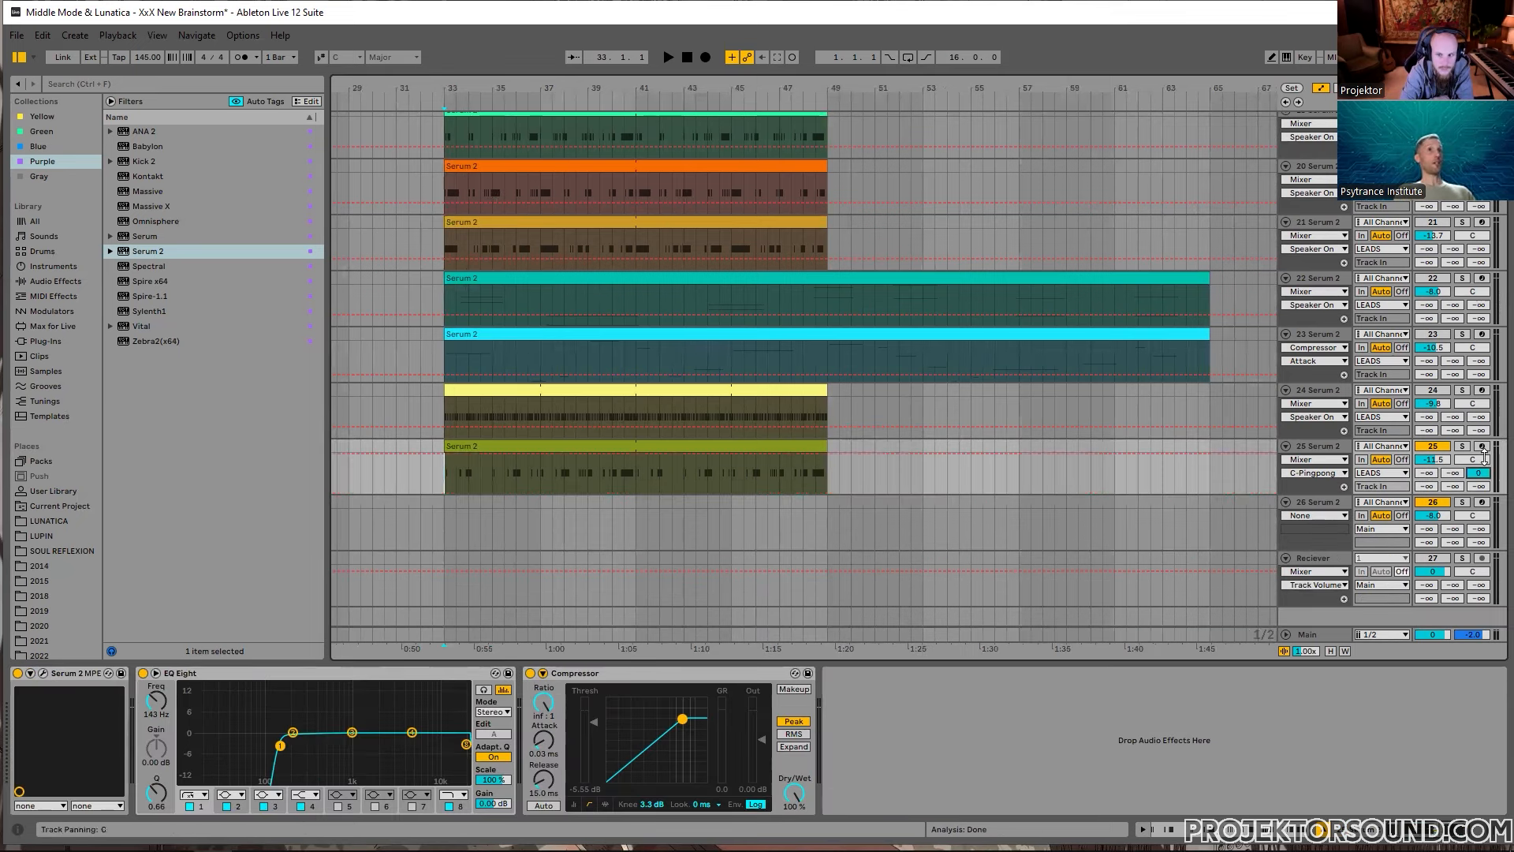
pyautogui.press('space')
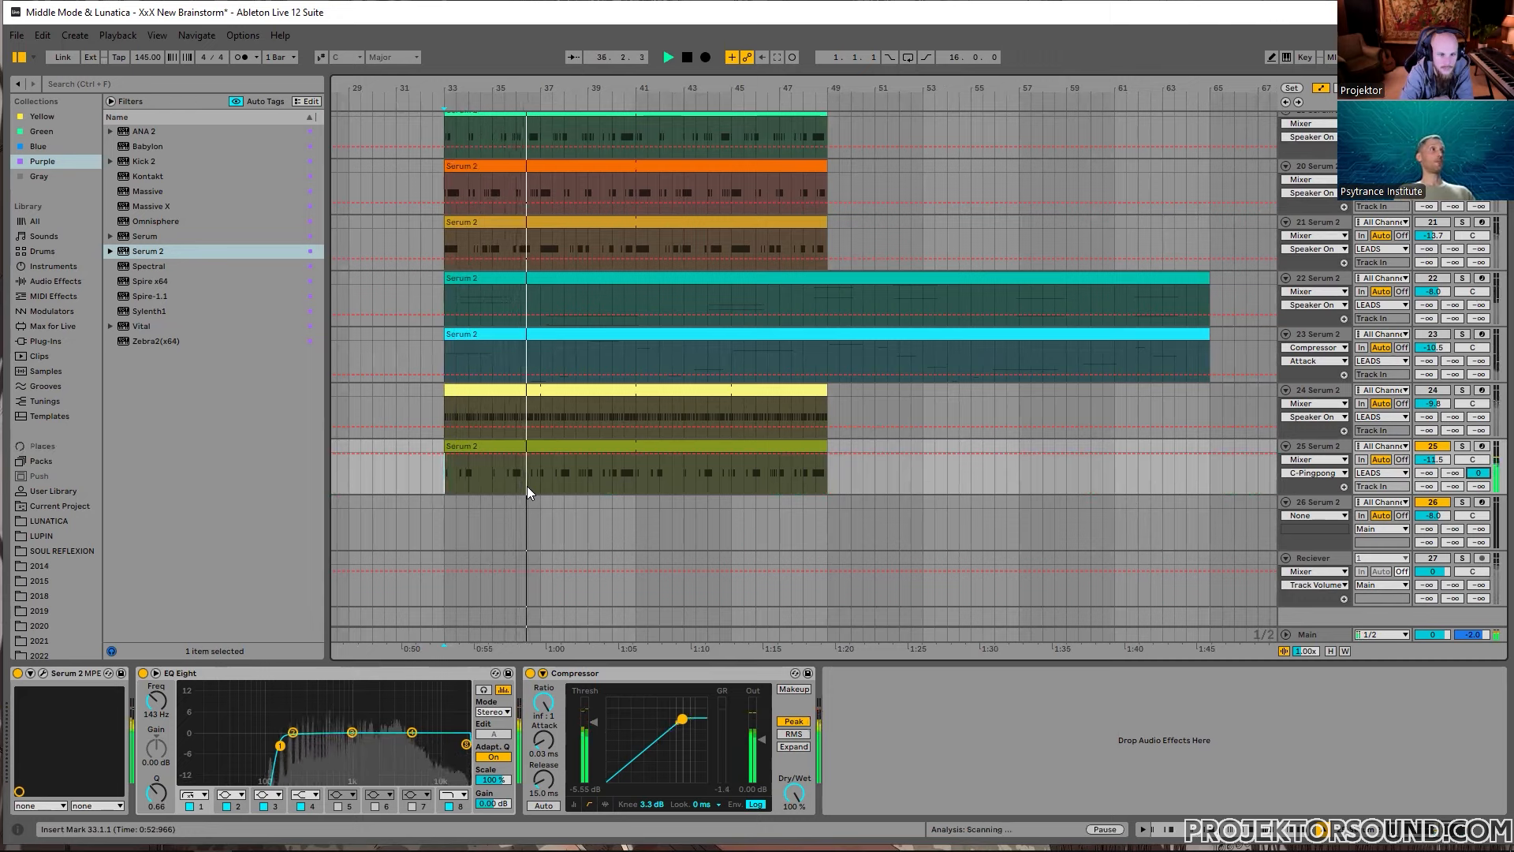
pyautogui.press('space')
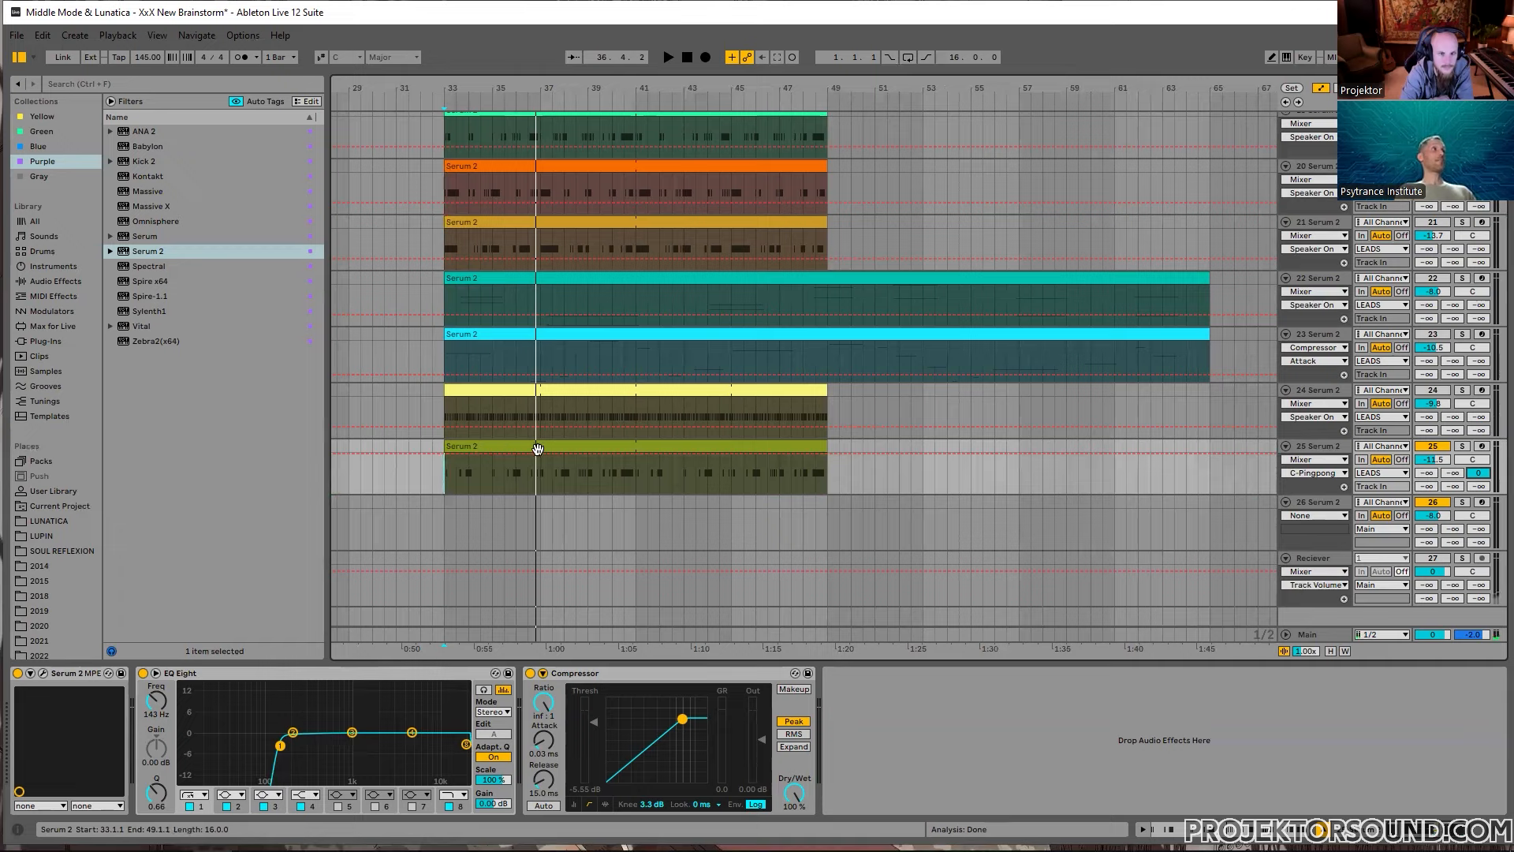
# Step: Split track 25's clip at bar 37 and duplicate its first four bars three times up to bar 49
pyautogui.moveTo(539, 465); pyautogui.dragTo(443, 451)
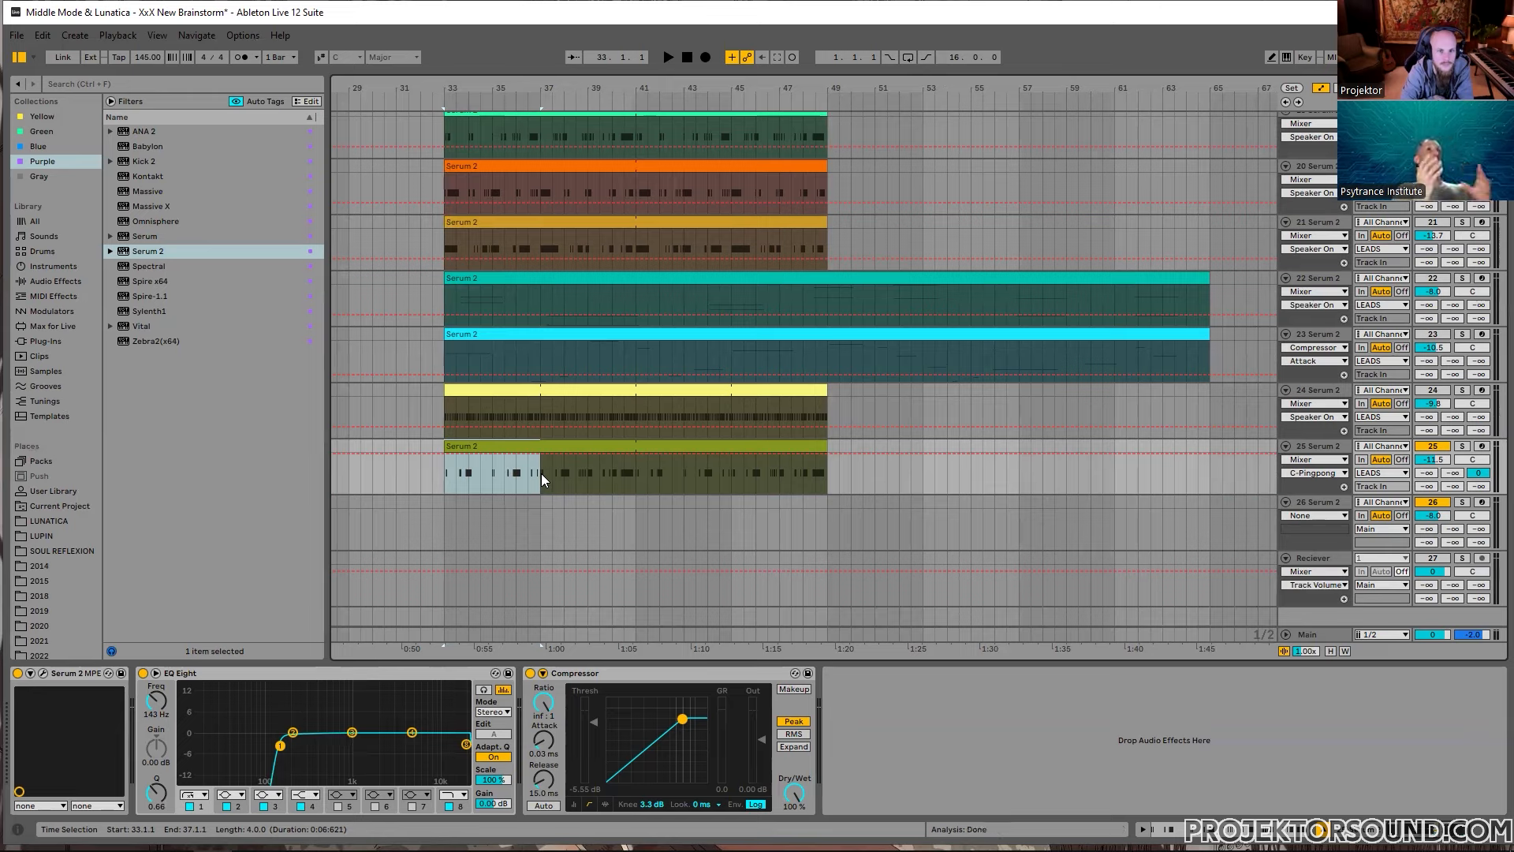
pyautogui.hotkey('ctrl', 'e')
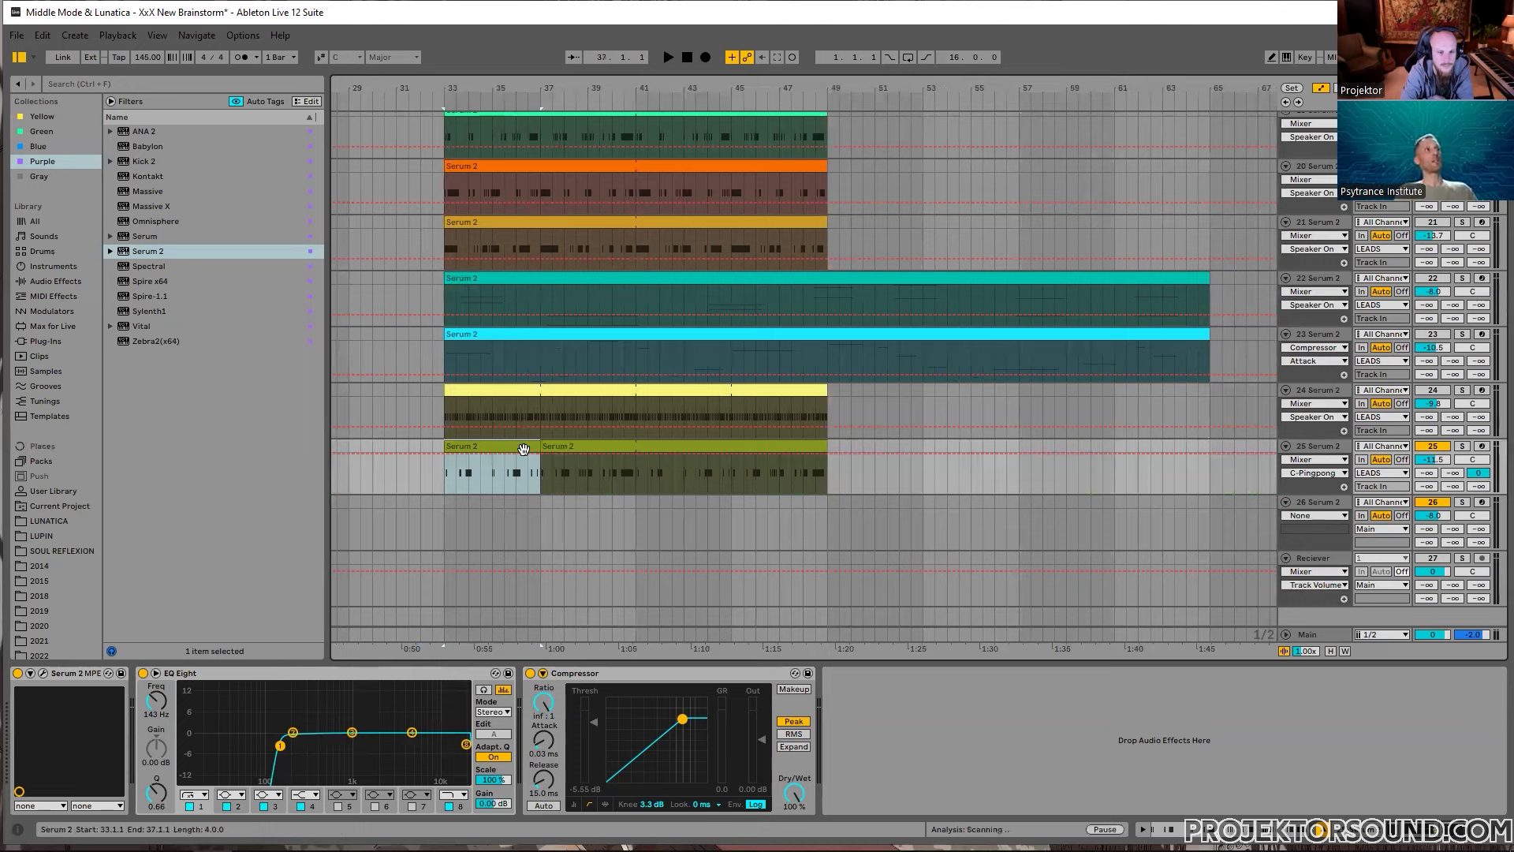
pyautogui.hotkey('ctrl', 'd')
pyautogui.hotkey('ctrl', 'd')
pyautogui.hotkey('ctrl', 'd')
# Step: Play the repeated lead from bar 33 and lower track 25's volume to about -14.8 dB
pyautogui.click(513, 447)
pyautogui.press('space')
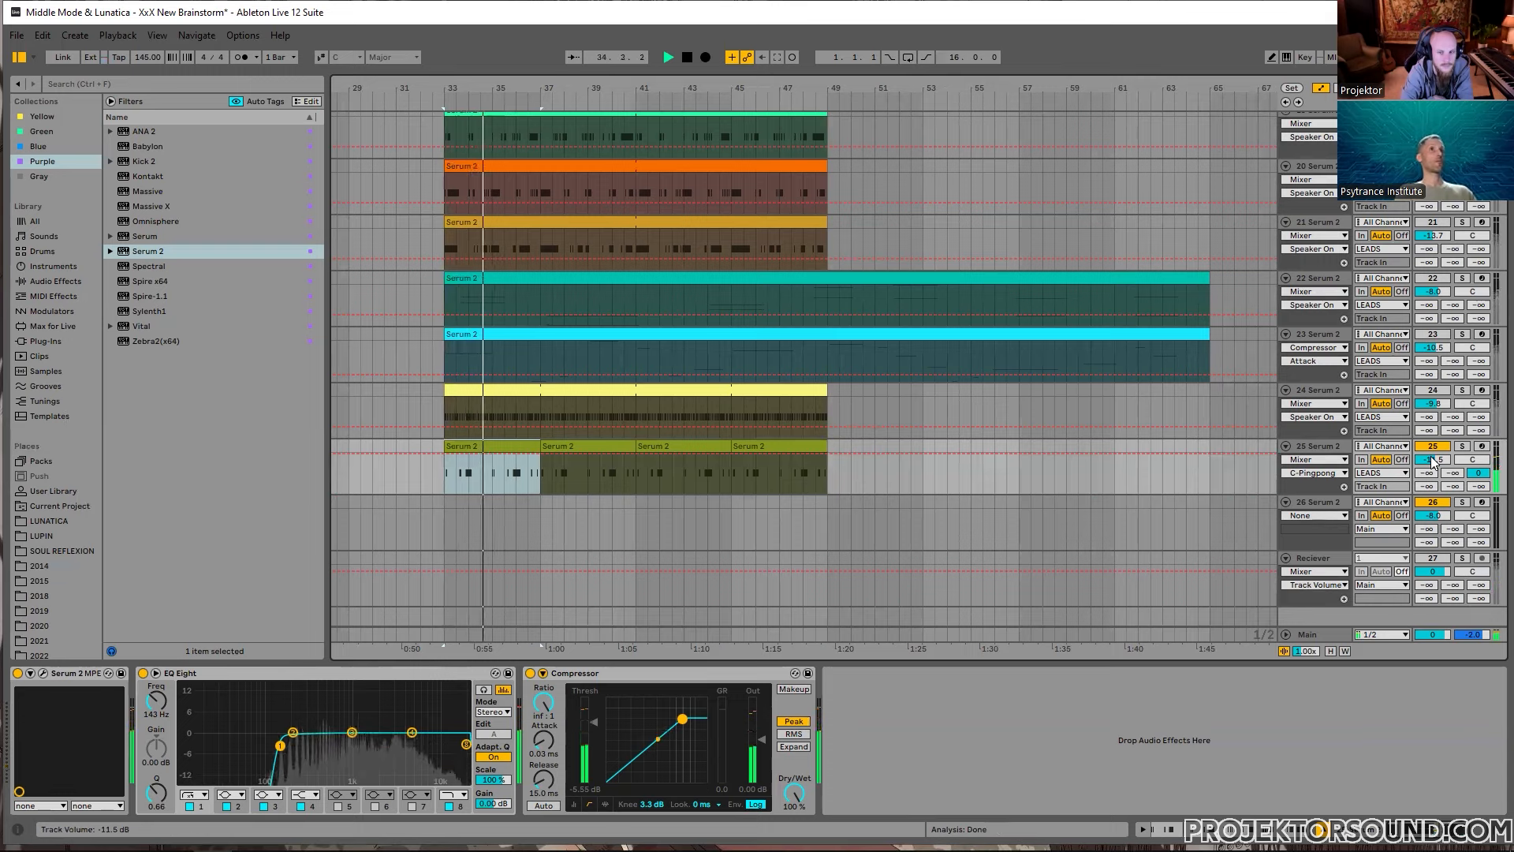
pyautogui.moveTo(1433, 464); pyautogui.dragTo(1433, 488)
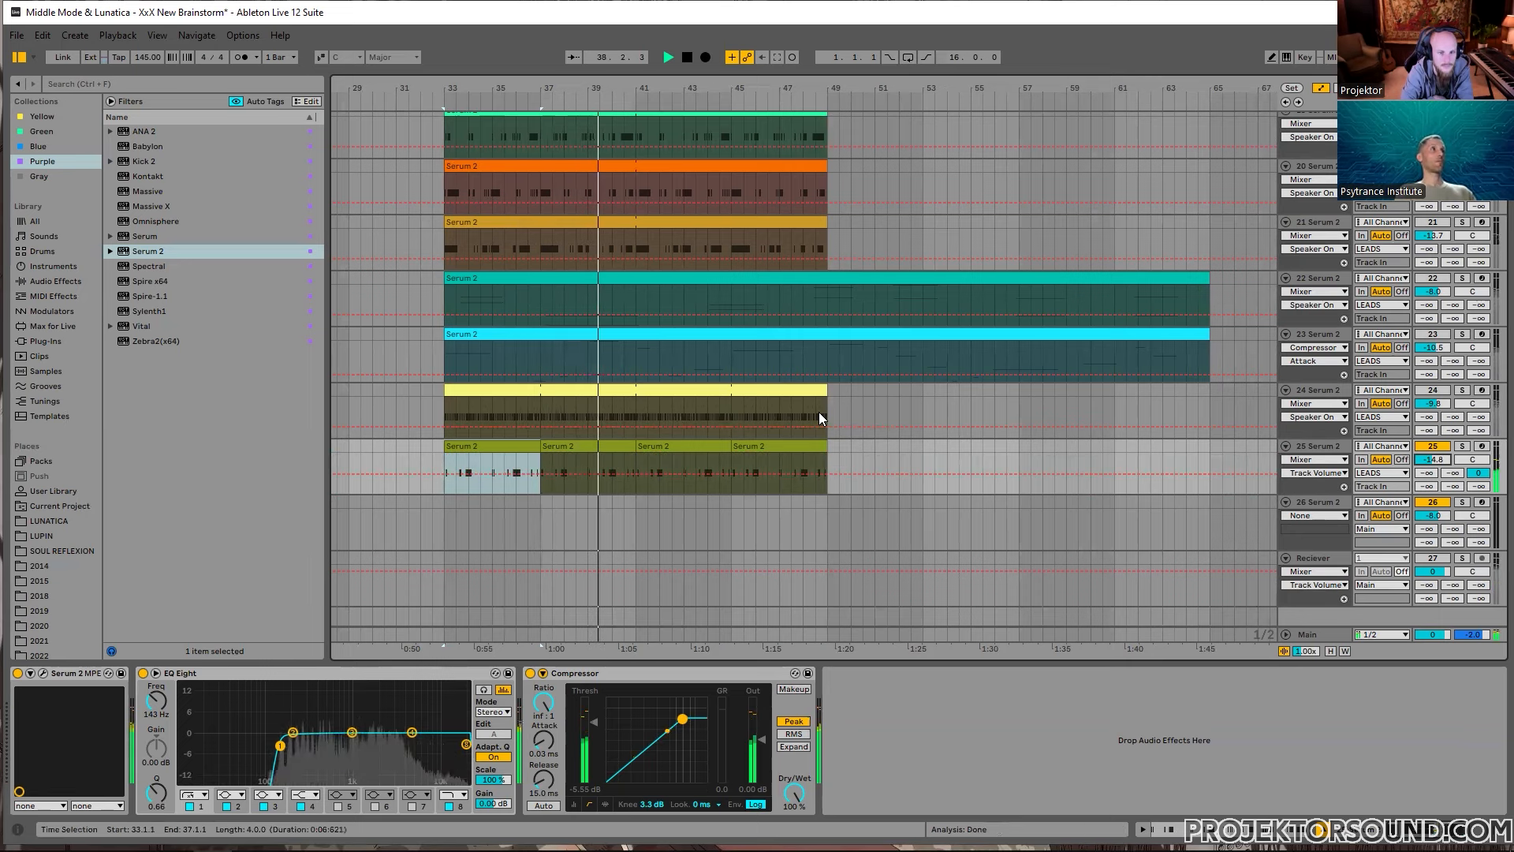
# Step: Copy the Drums1 and Drums2 clips near bar 49 and paste them at bar 37 on Drums2 and Hats1
pyautogui.scroll(-4, 757, 436)
pyautogui.scroll(6, 690, 451)
pyautogui.click(576, 284)
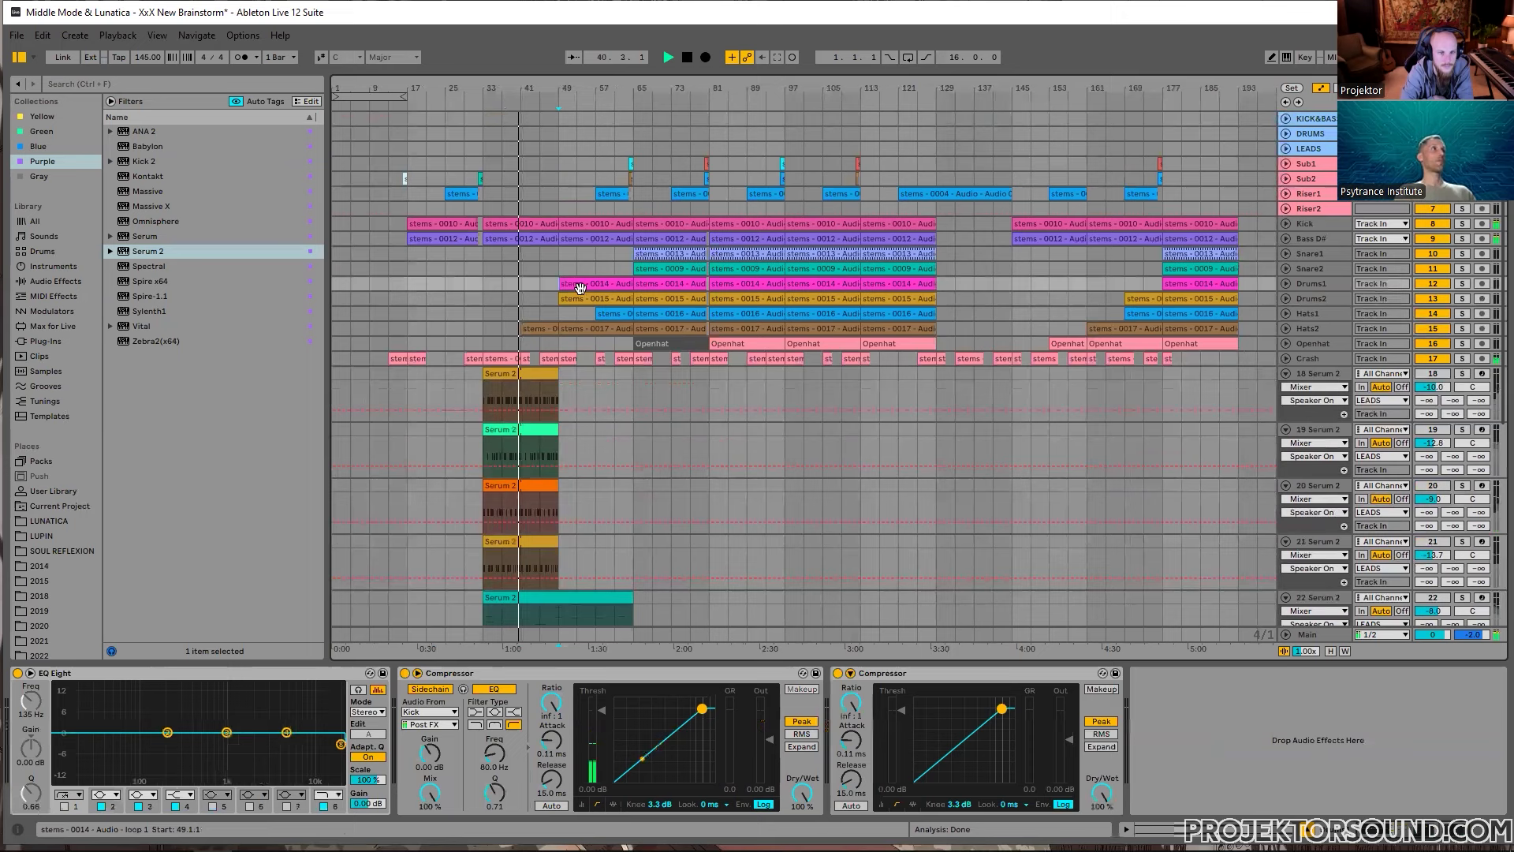
pyautogui.keyDown('shift'); pyautogui.click(577, 299); pyautogui.keyUp('shift')
pyautogui.hotkey('ctrl', 'c')
pyautogui.click(506, 298)
pyautogui.hotkey('ctrl', 'v')
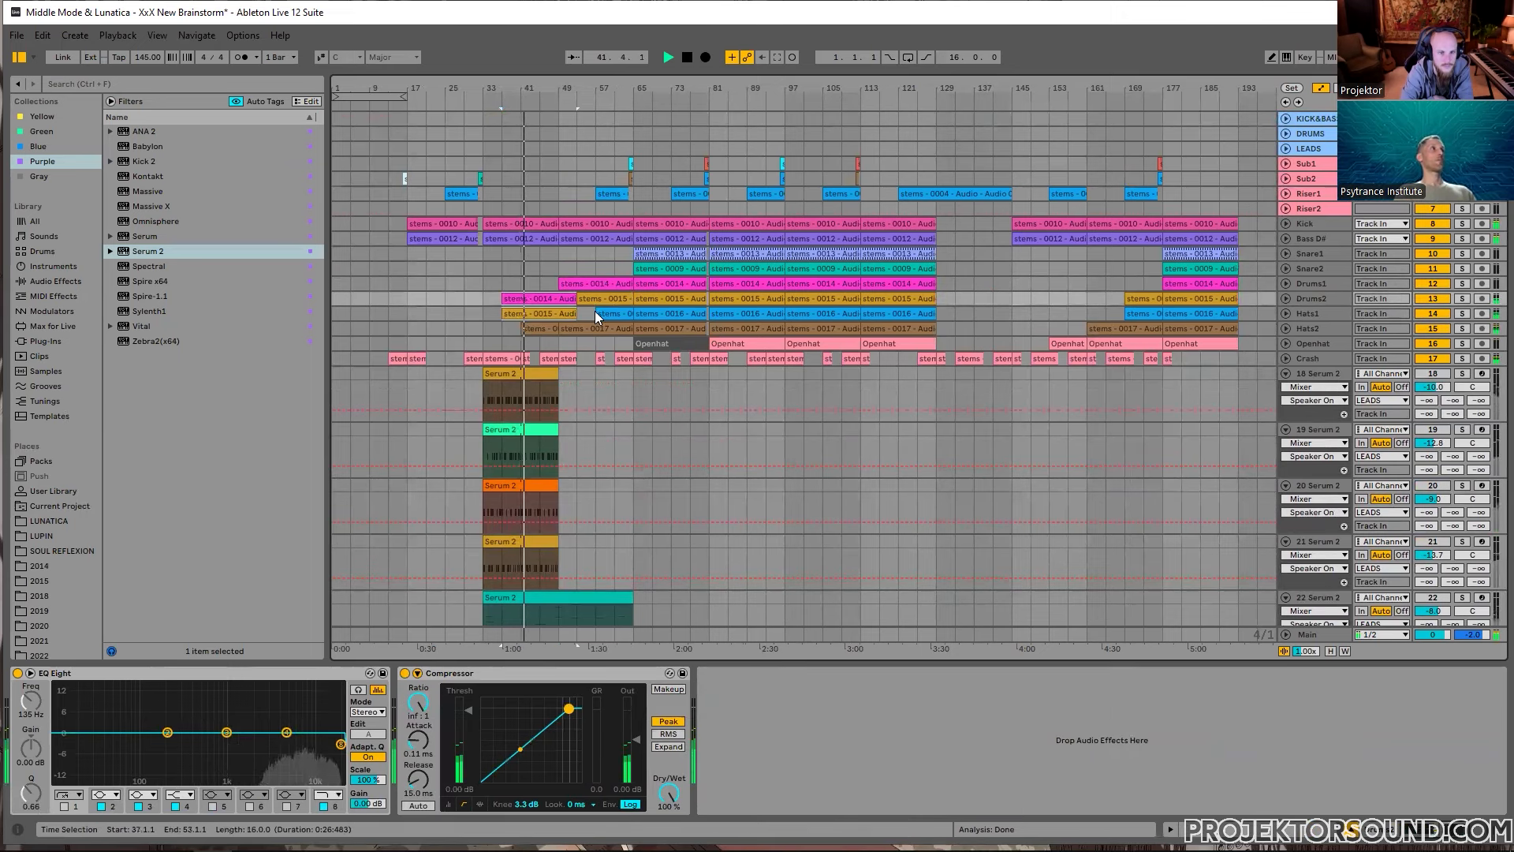
# Step: Undo the pasted drum clips and the recent volume, send and clip edits on track 25
pyautogui.scroll(-3, 709, 536)
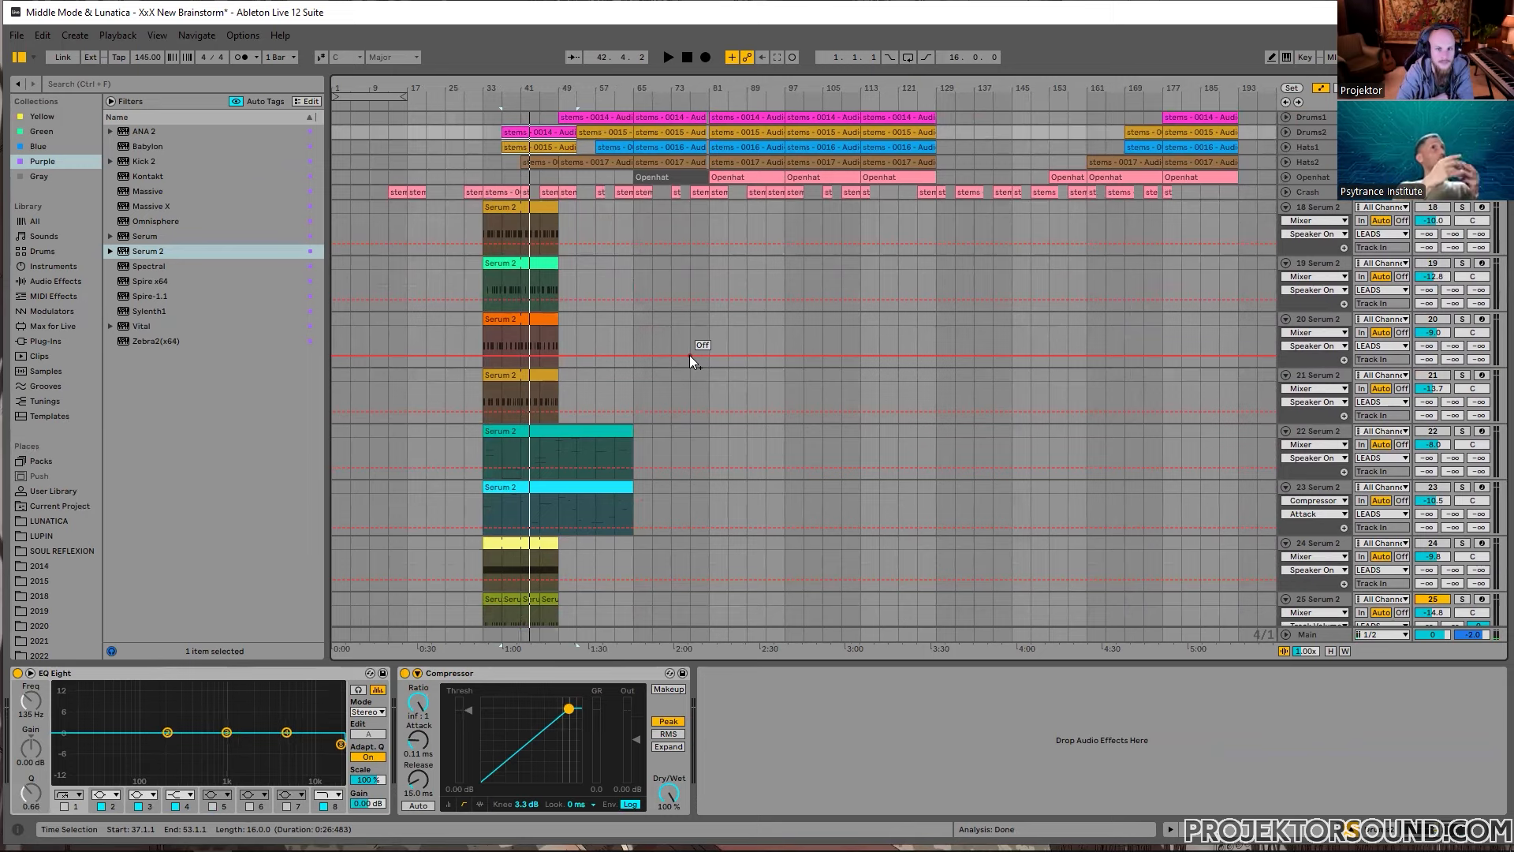
pyautogui.scroll(-5, 678, 394)
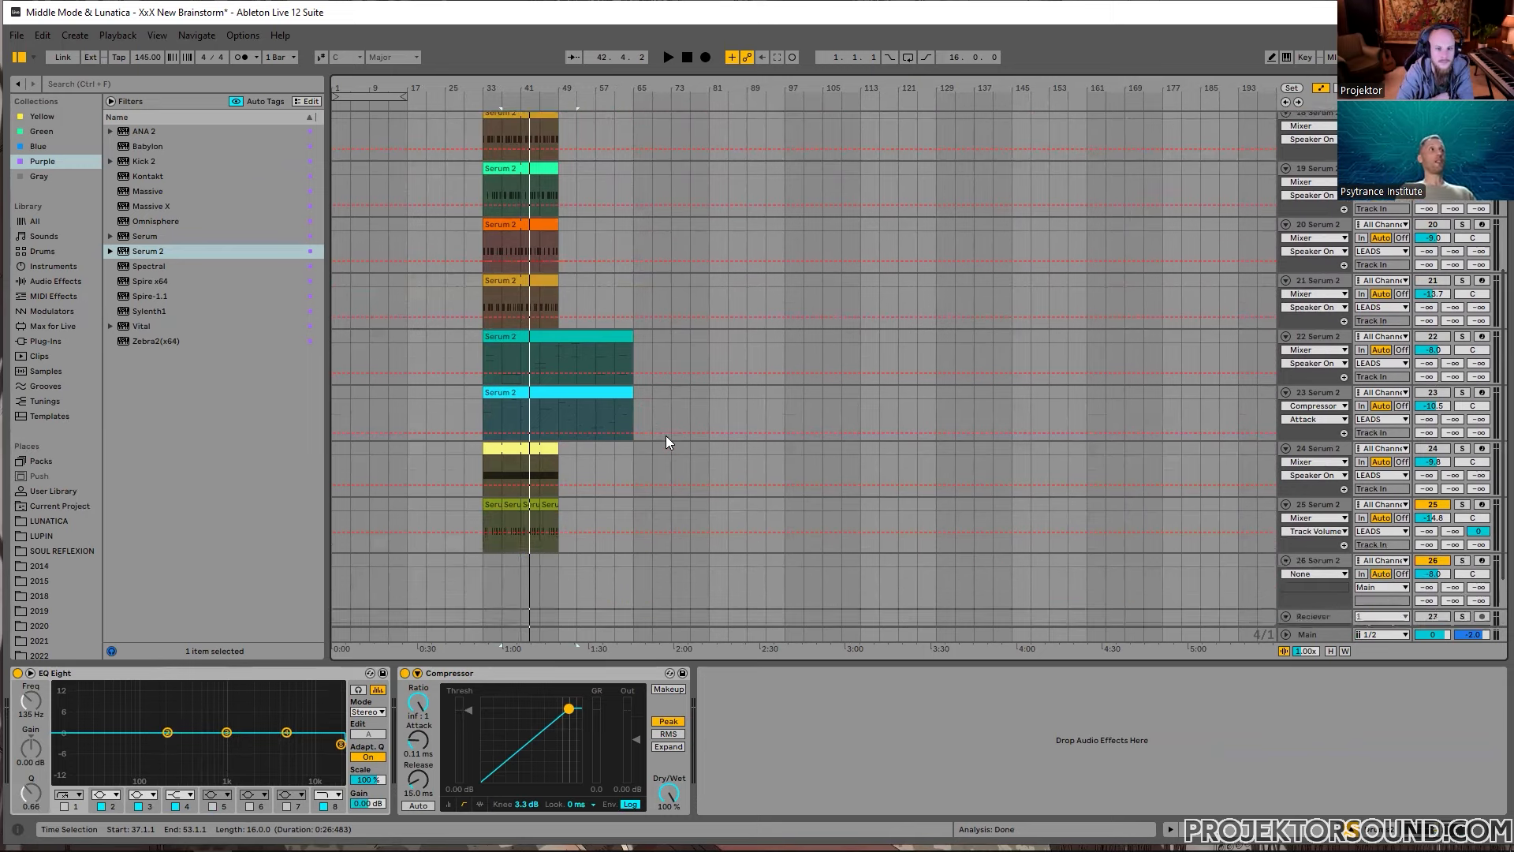
pyautogui.scroll(4, 504, 434)
pyautogui.hotkey('ctrl', 'z')
pyautogui.hotkey('ctrl', 'z')
pyautogui.hotkey('ctrl', 'z')
pyautogui.hotkey('ctrl', 'z')
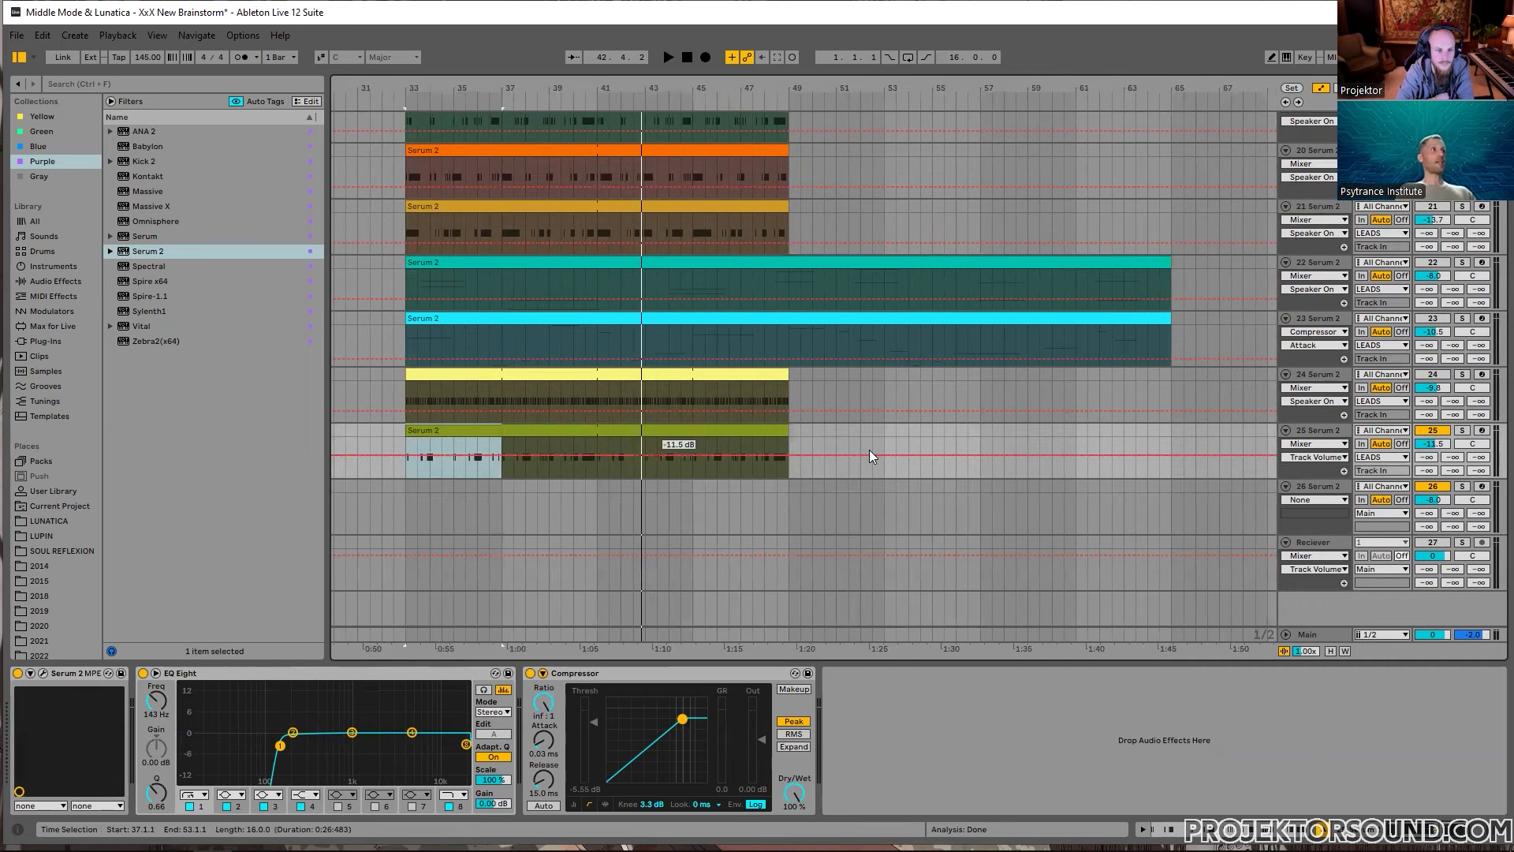
# Step: Open the Serum 2 instrument on track 26 and move its window slightly up and to the left
pyautogui.click(1327, 485)
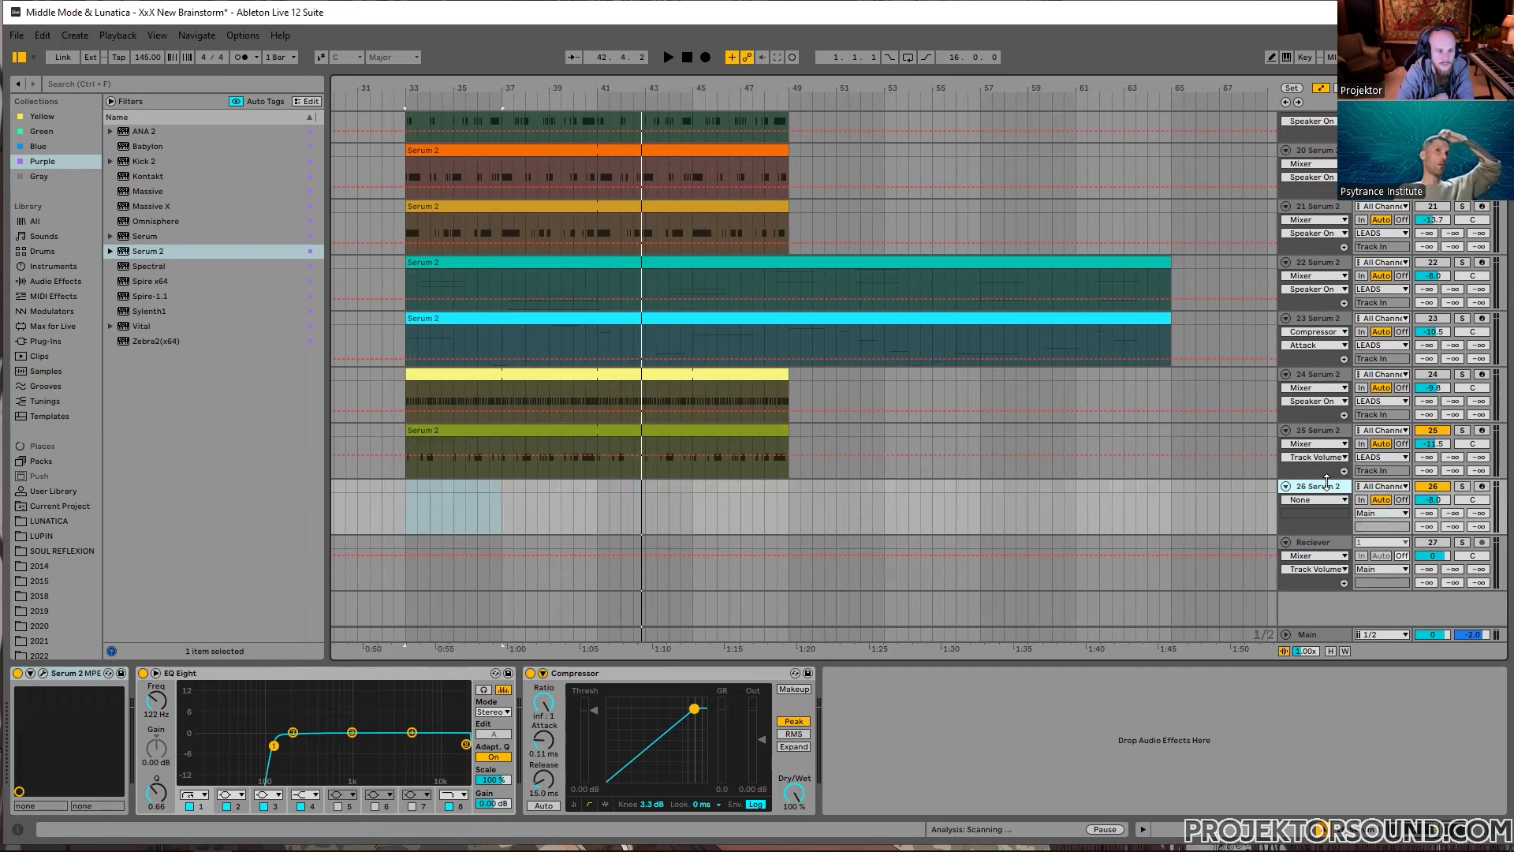
pyautogui.click(41, 672)
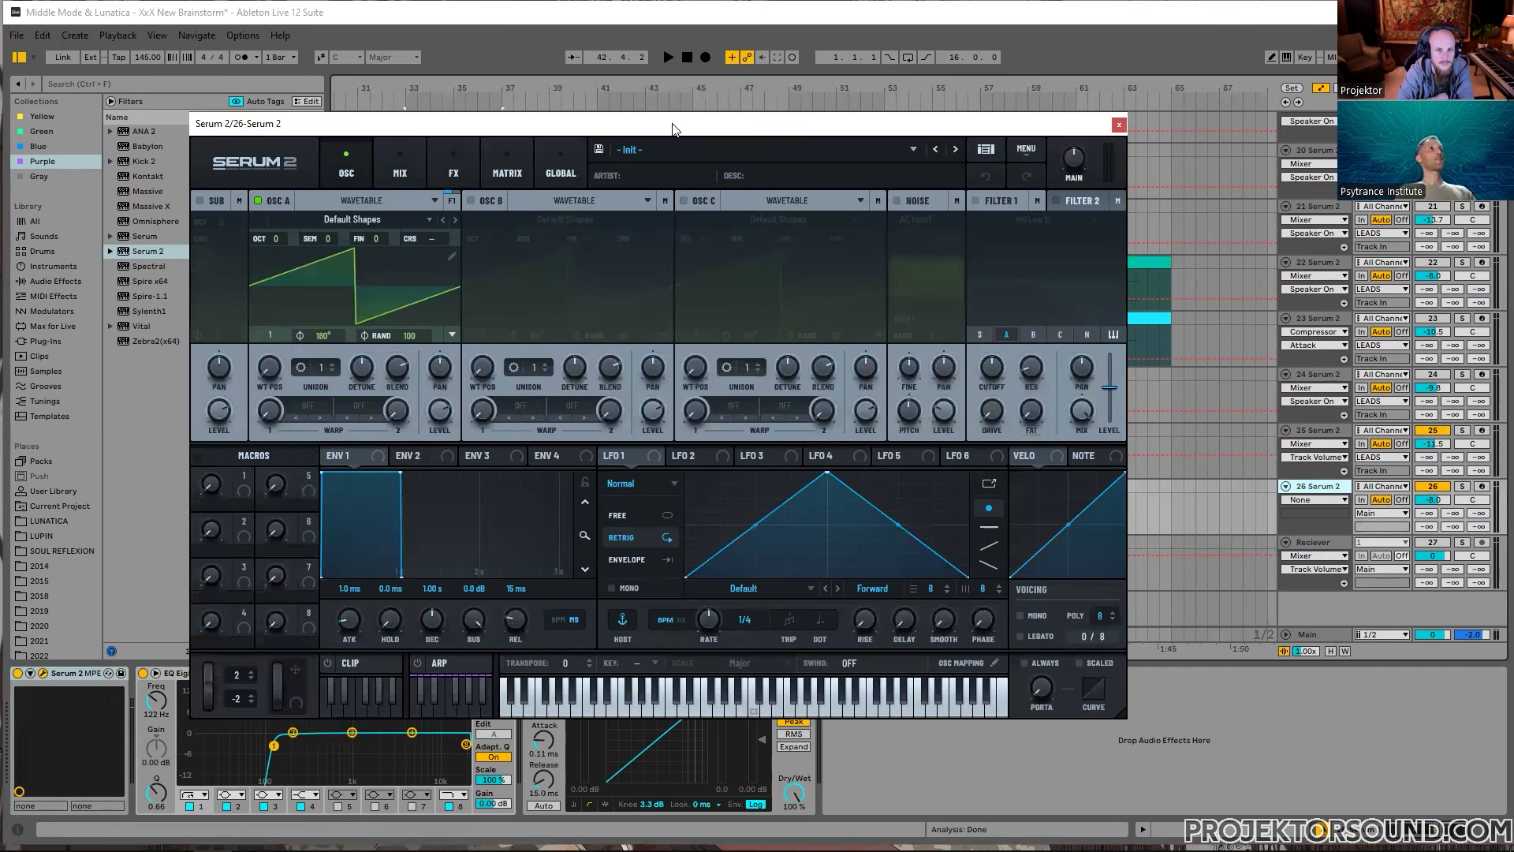
pyautogui.moveTo(673, 128); pyautogui.dragTo(645, 101)
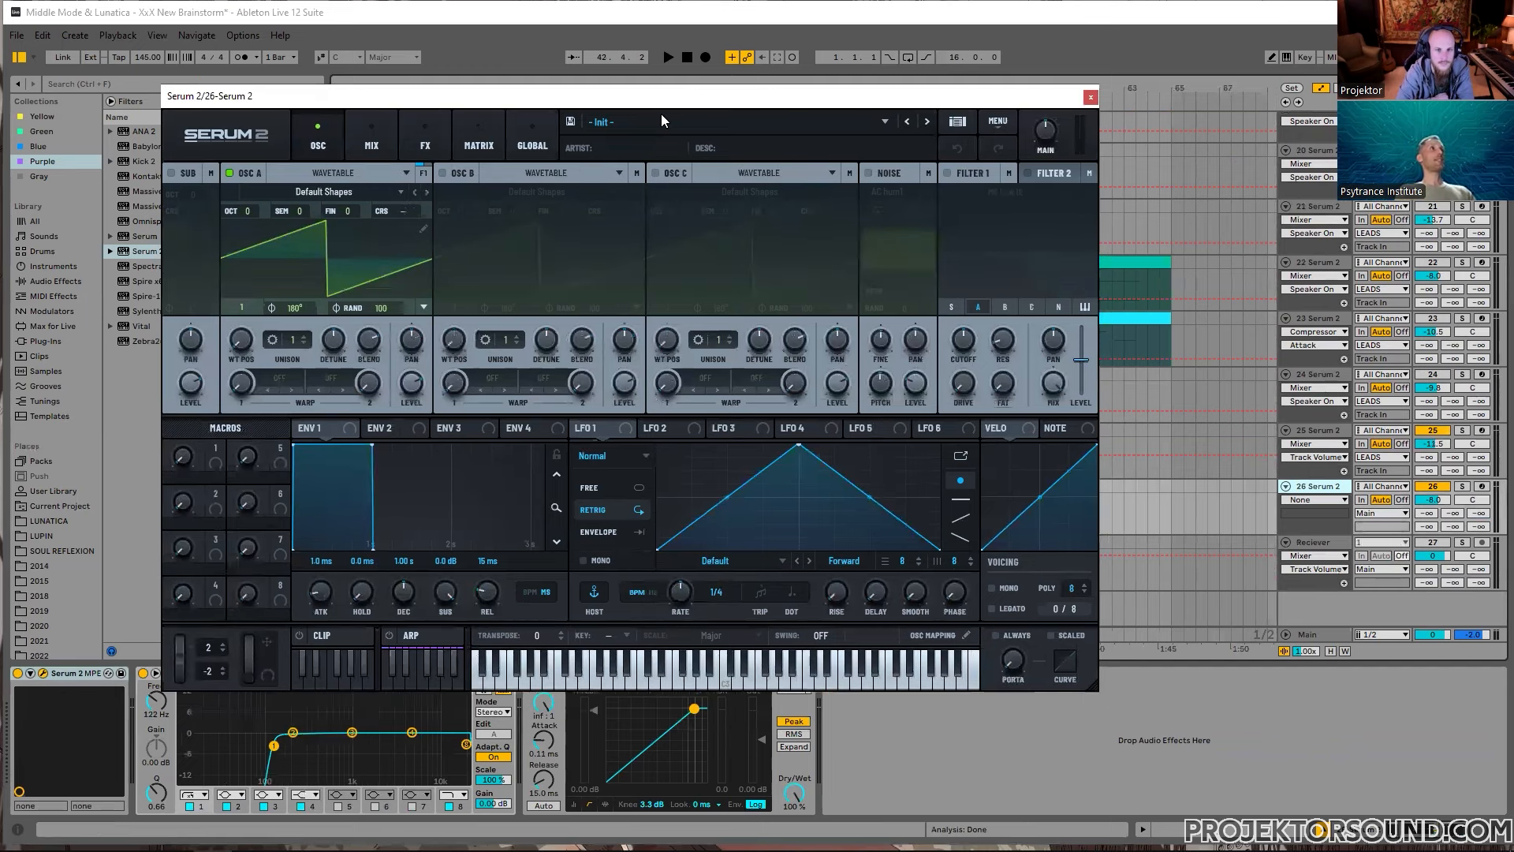
pyautogui.click(662, 122)
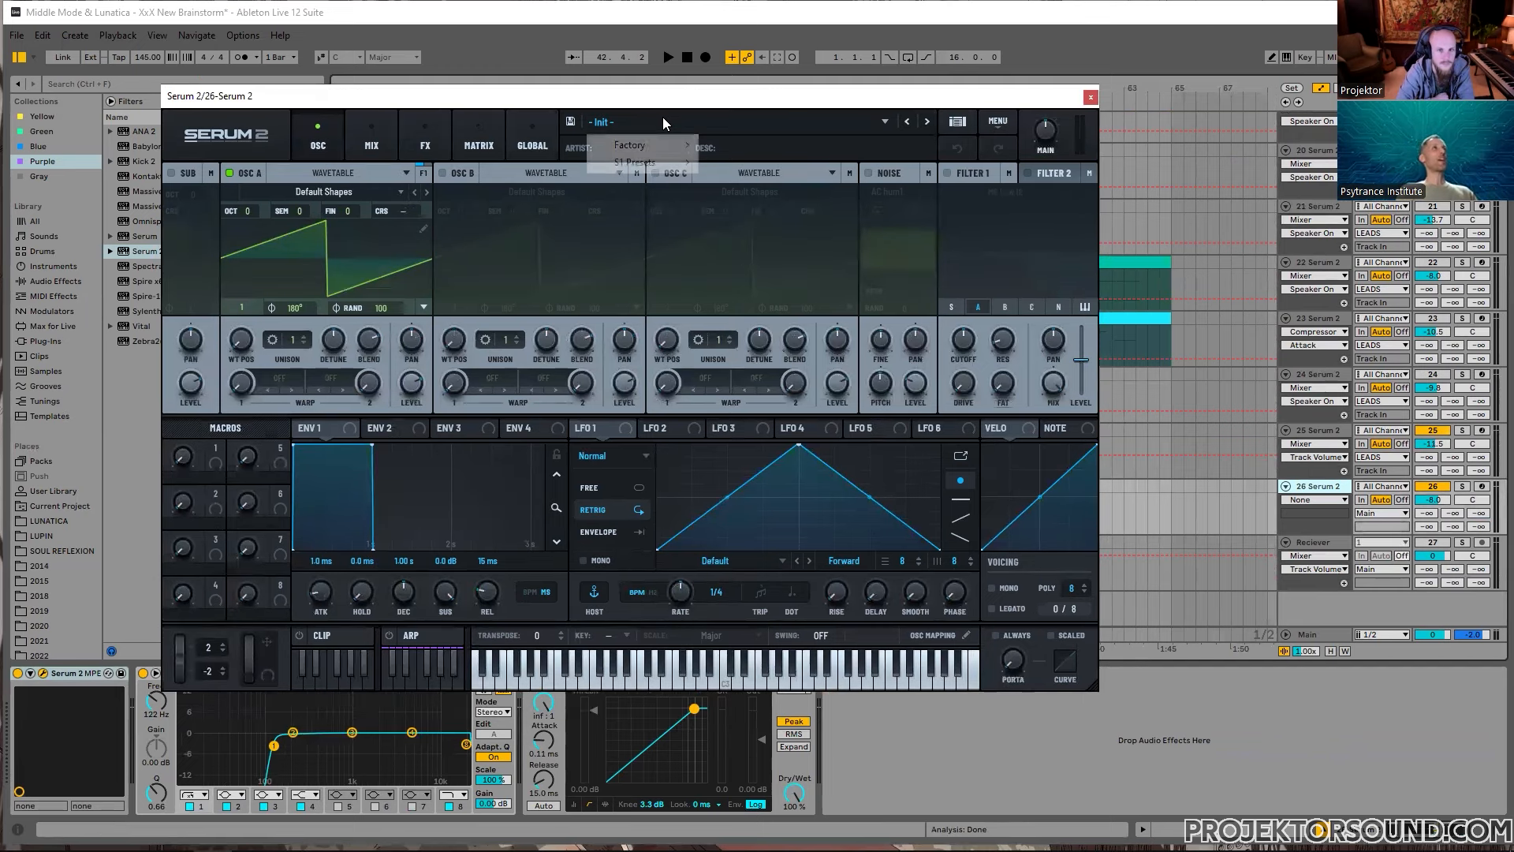
pyautogui.moveTo(670, 154)
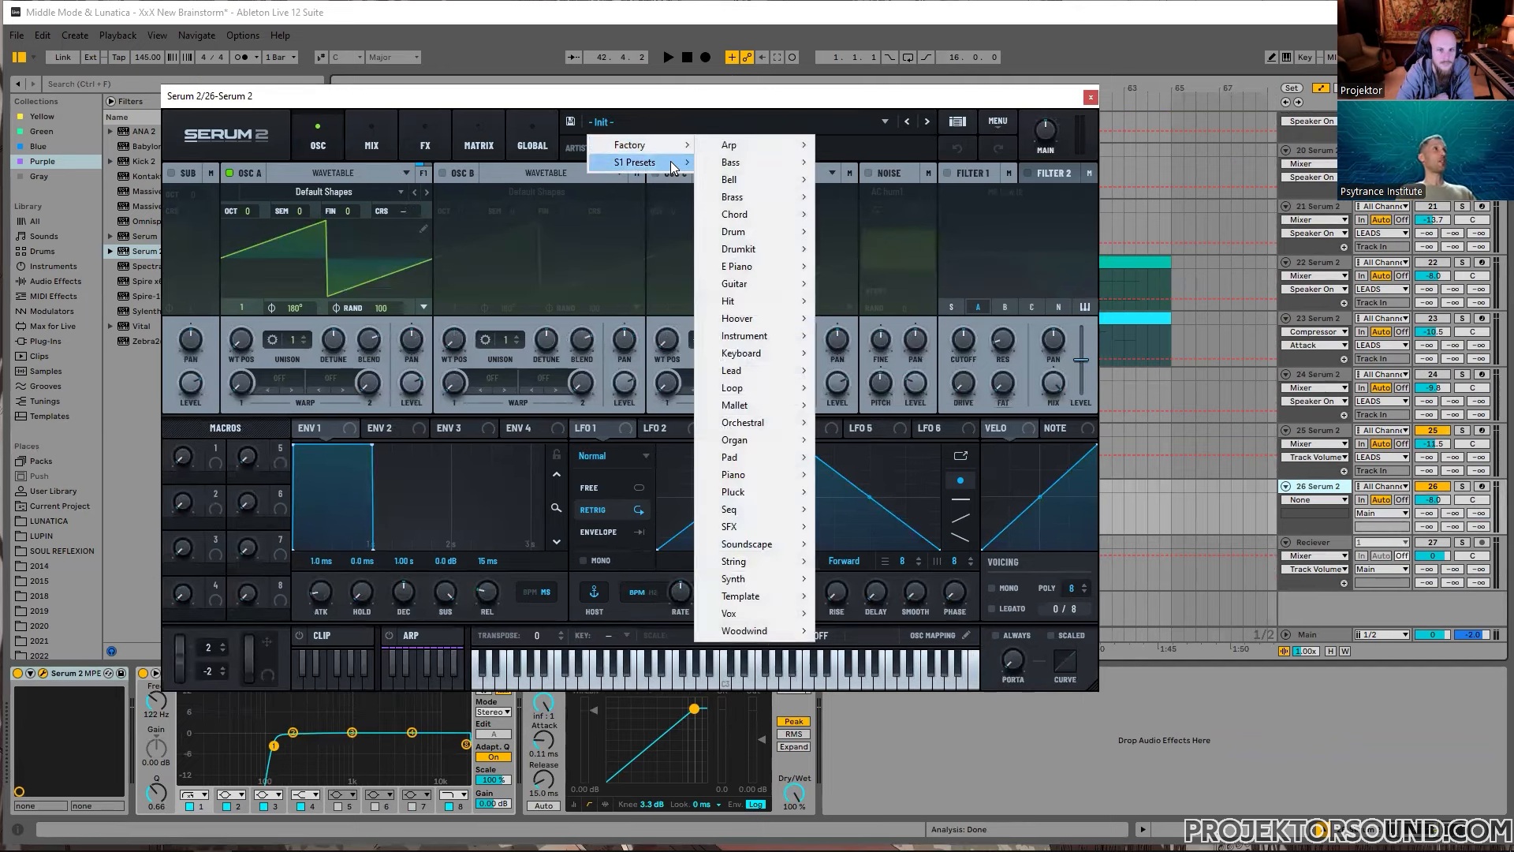
pyautogui.moveTo(764, 291)
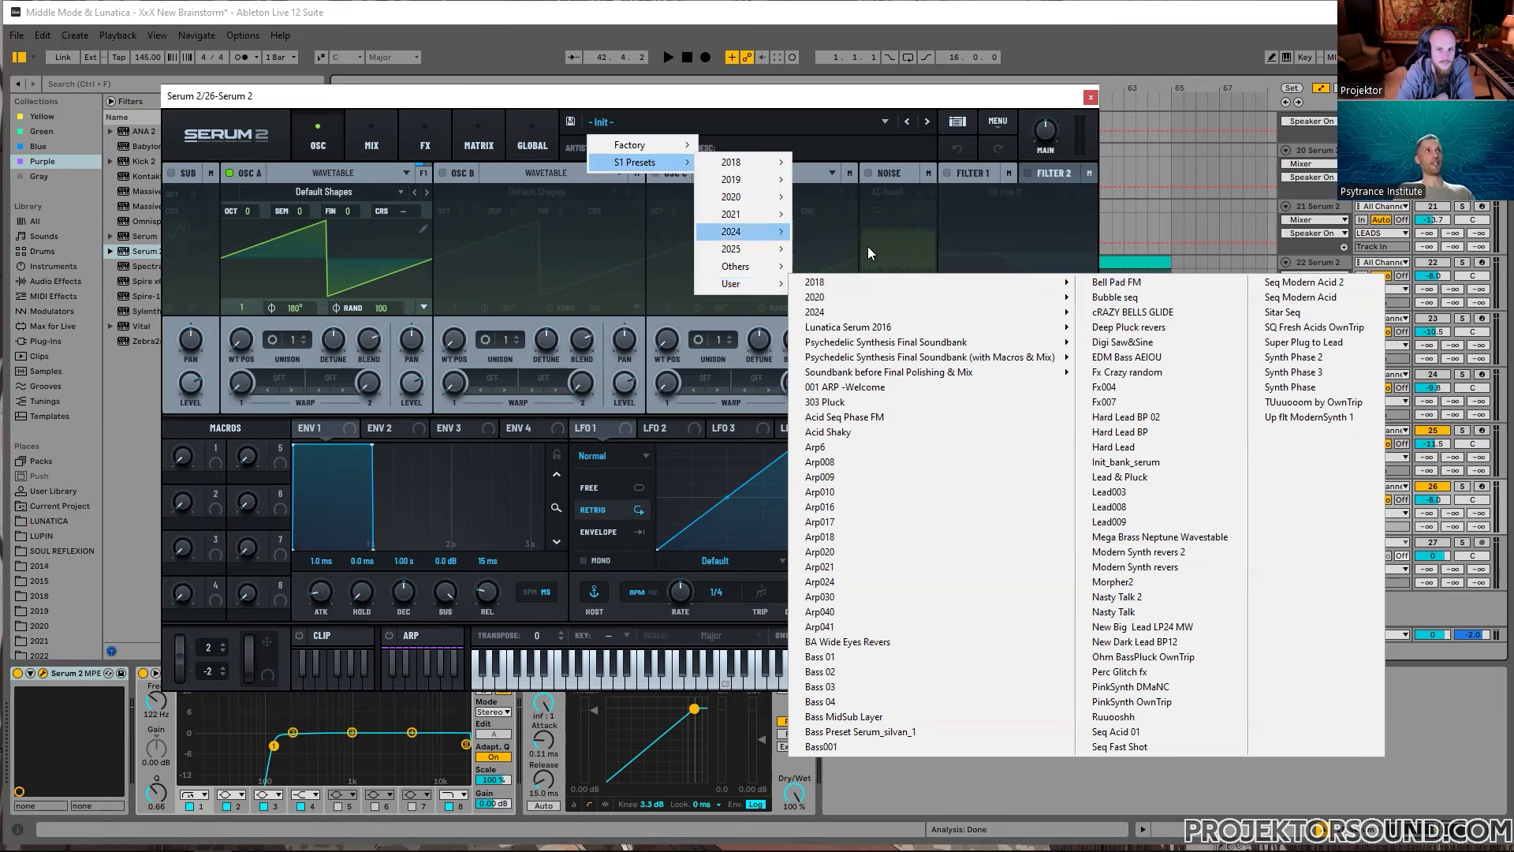
pyautogui.click(834, 93)
# Step: Load the preset 06 ARP - Genji Harmonics from the 2025 LUNATICA - Psytrance Flavours folder of the S1 Presets
pyautogui.click(607, 120)
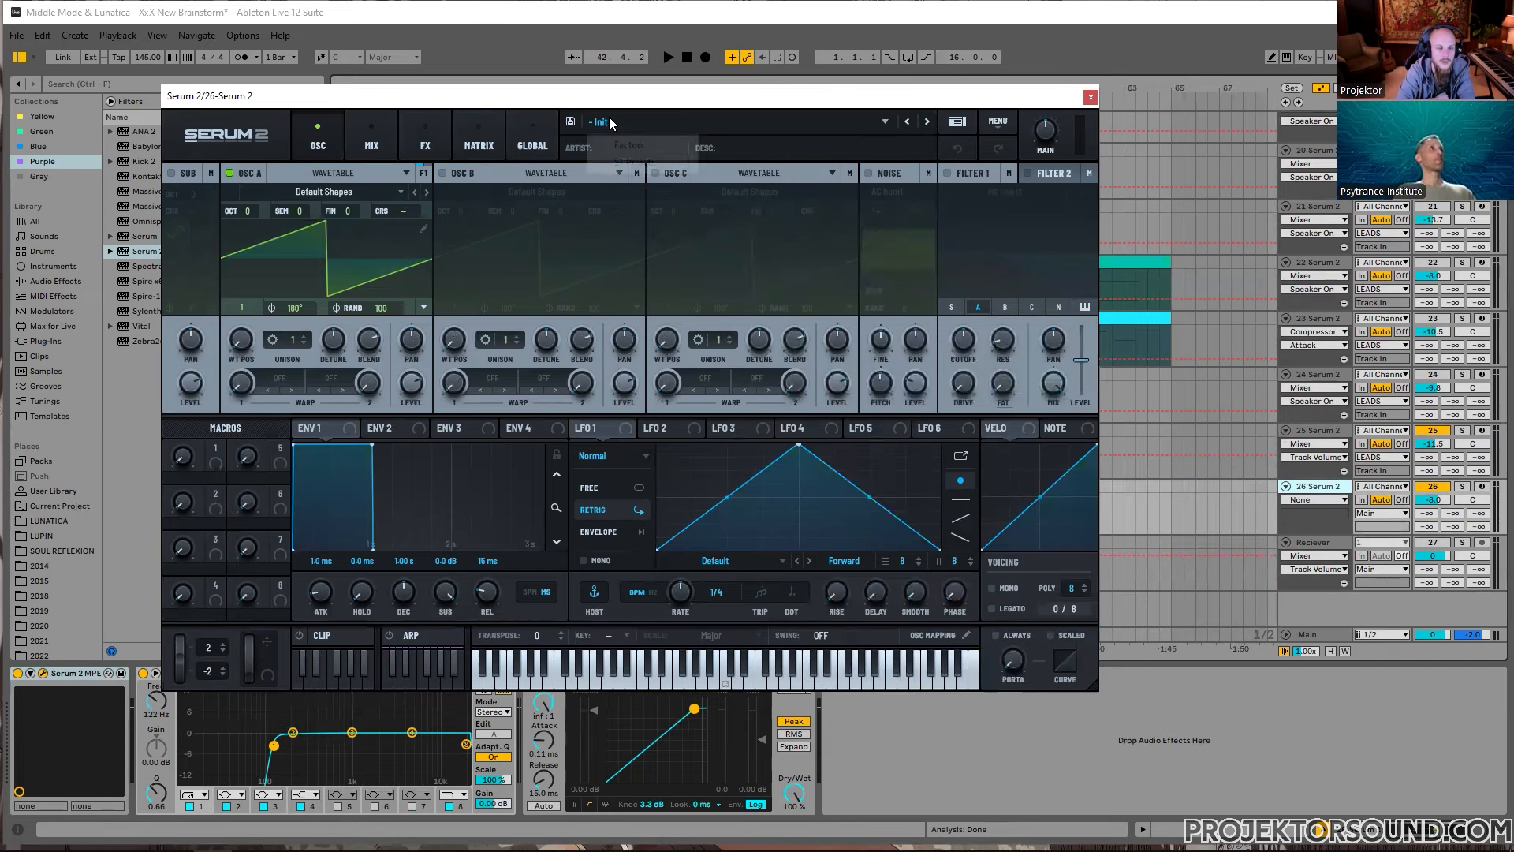
pyautogui.moveTo(766, 250)
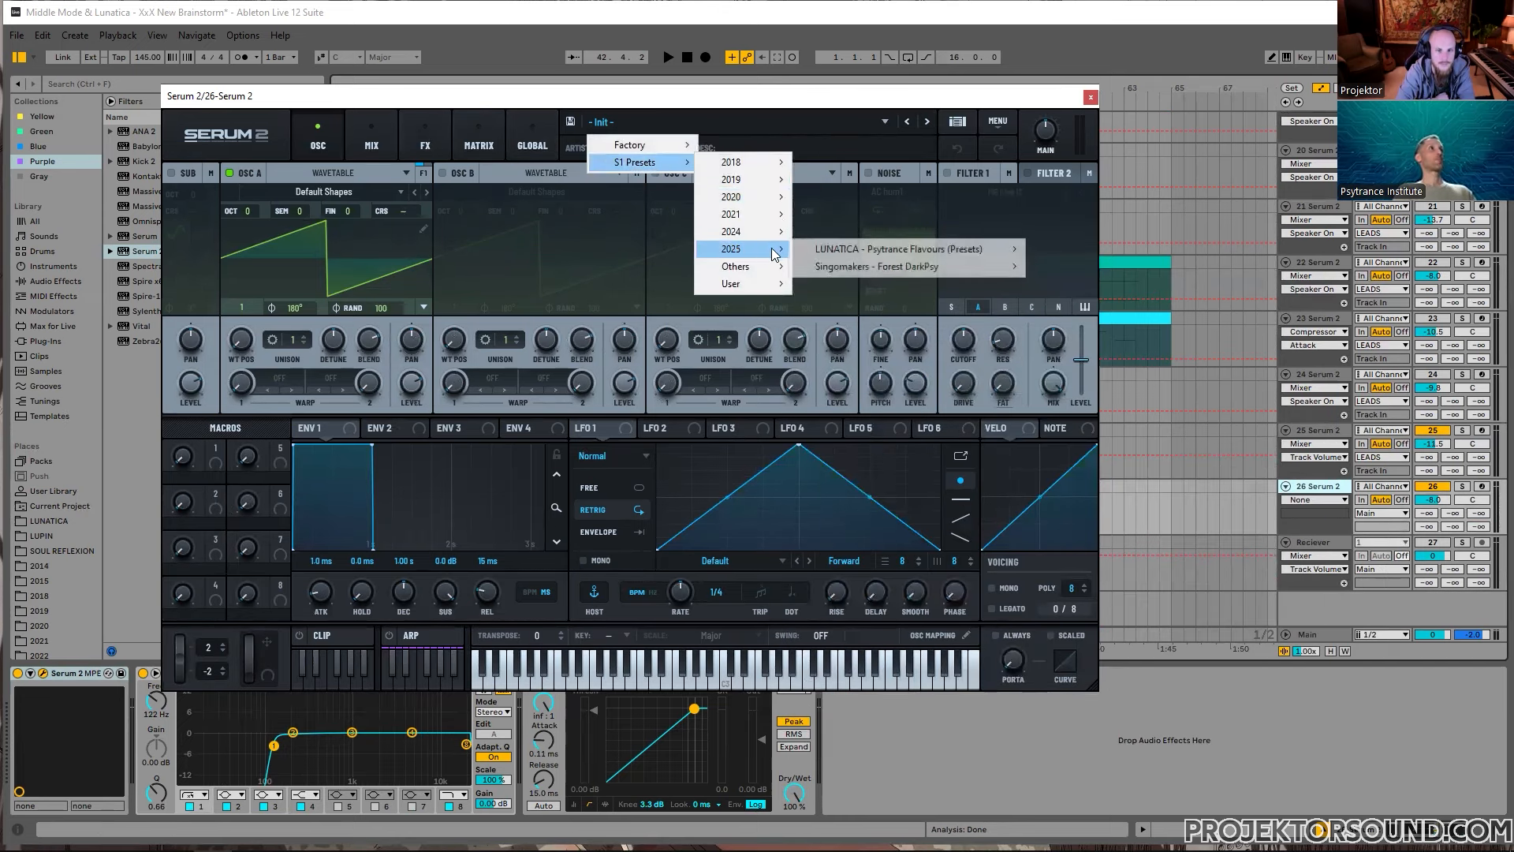
pyautogui.moveTo(839, 253)
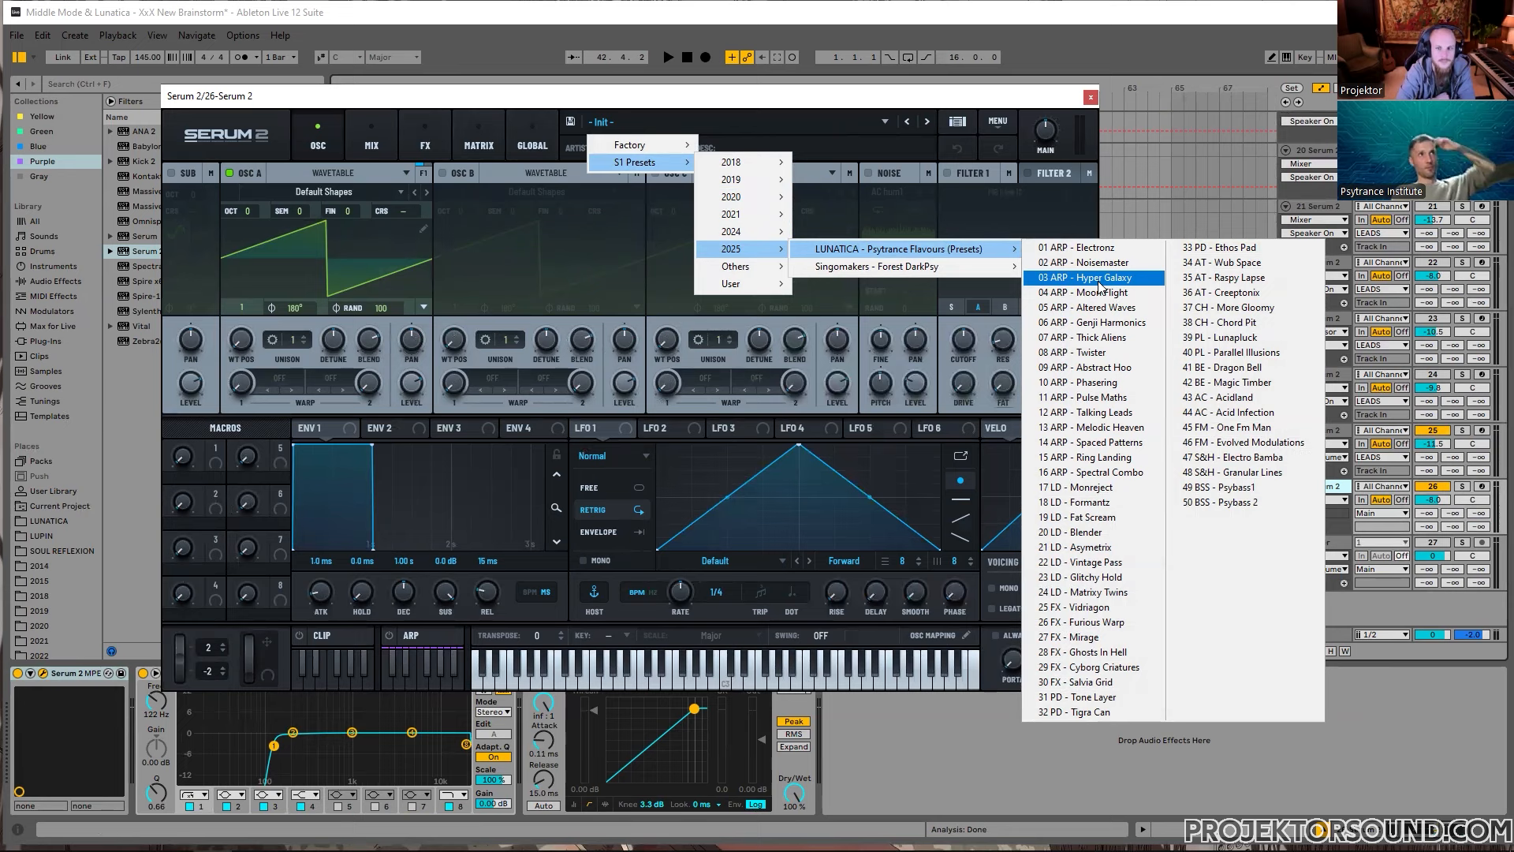
pyautogui.click(1112, 322)
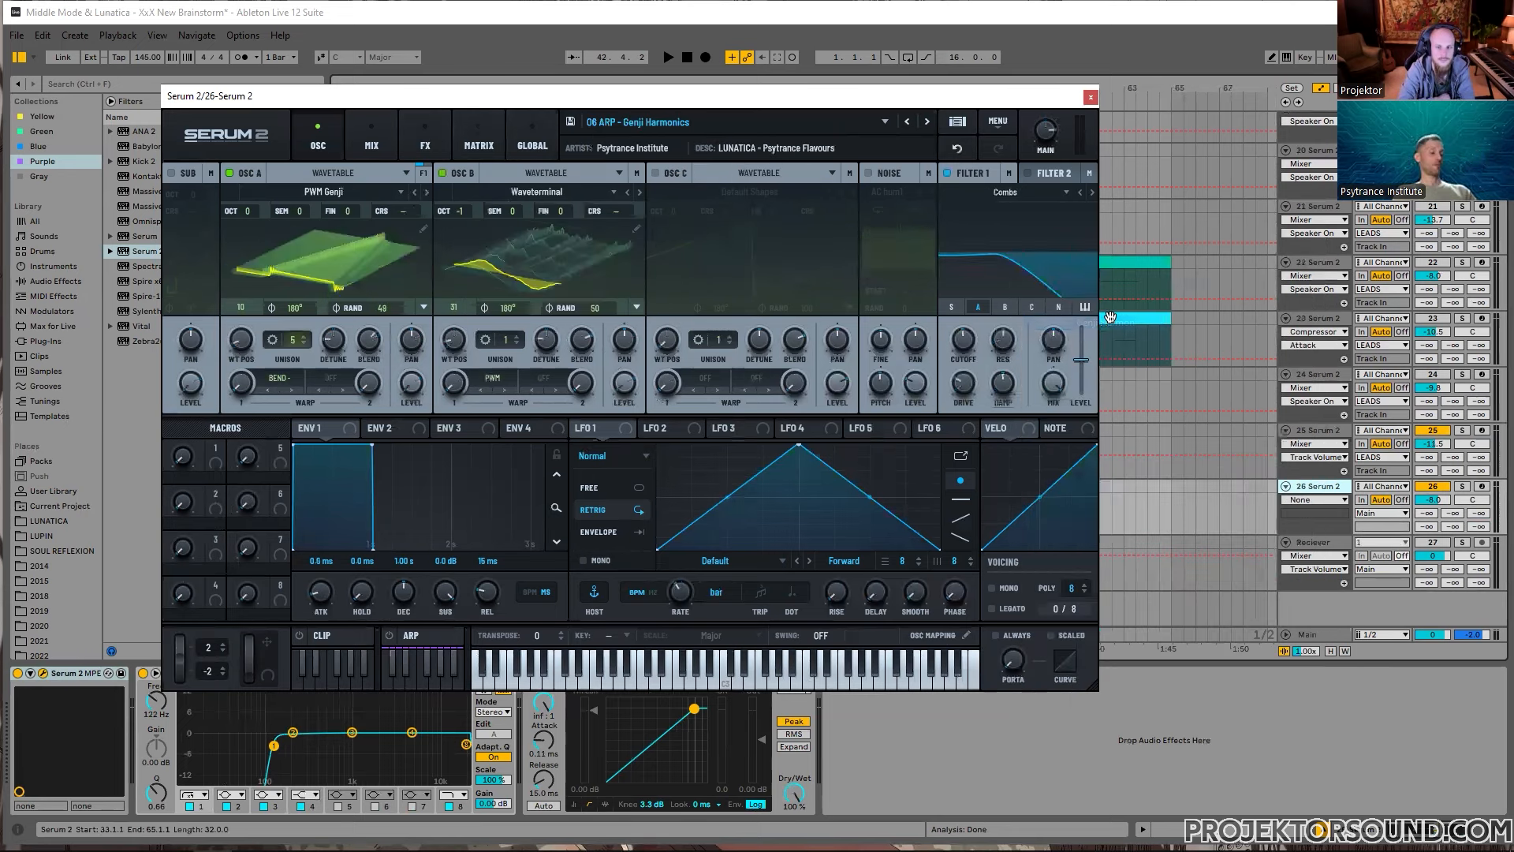
# Step: Arm track 26 with track 25 deactivated, and audition the following arp presets one by one up to 13 ARP - Melodic Heaven
pyautogui.click(1482, 487)
pyautogui.click(1432, 431)
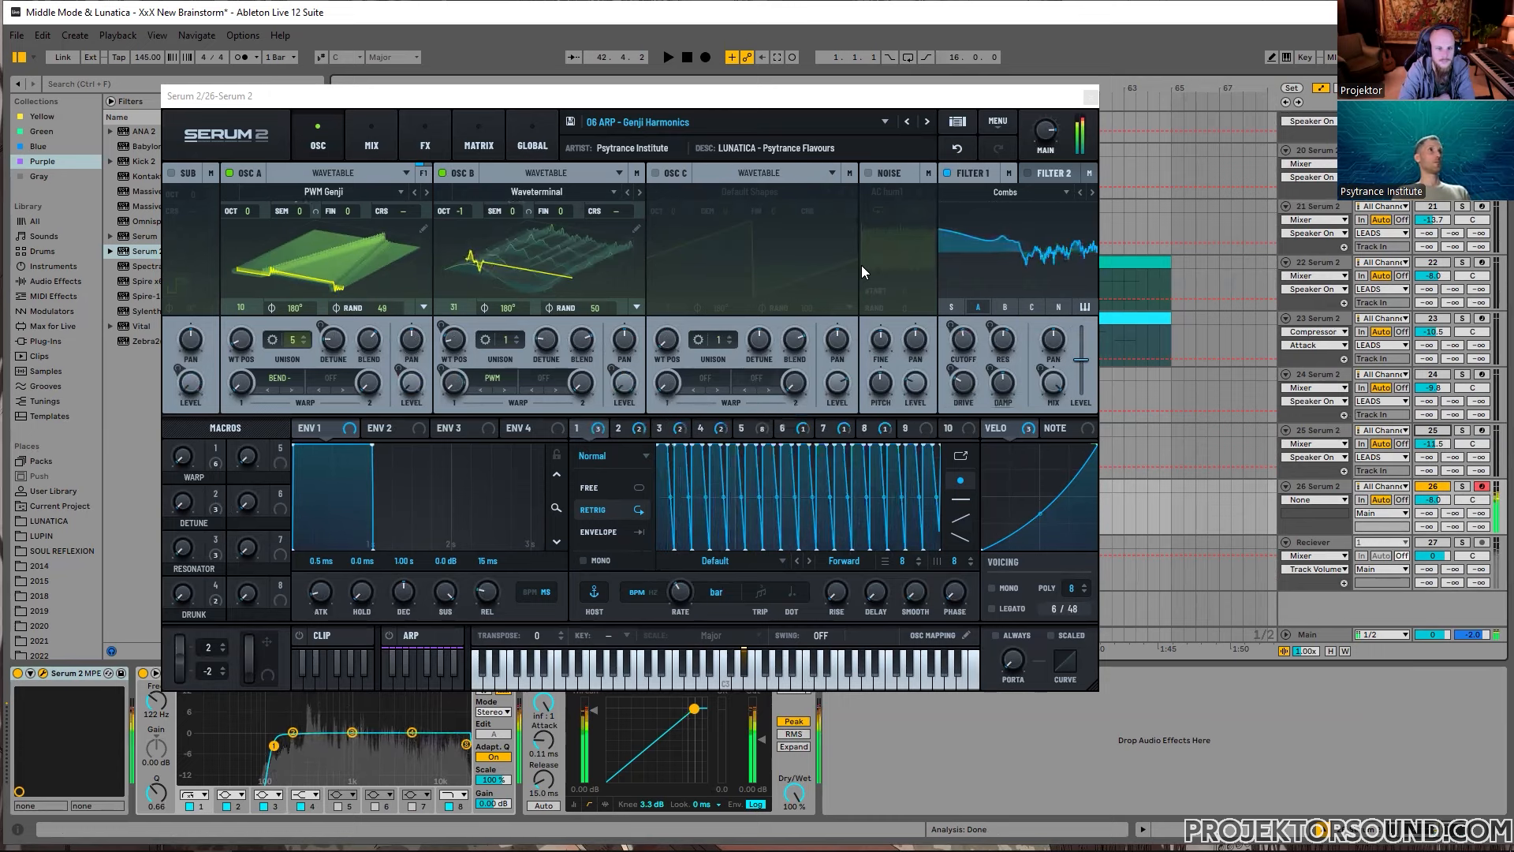
pyautogui.click(927, 122)
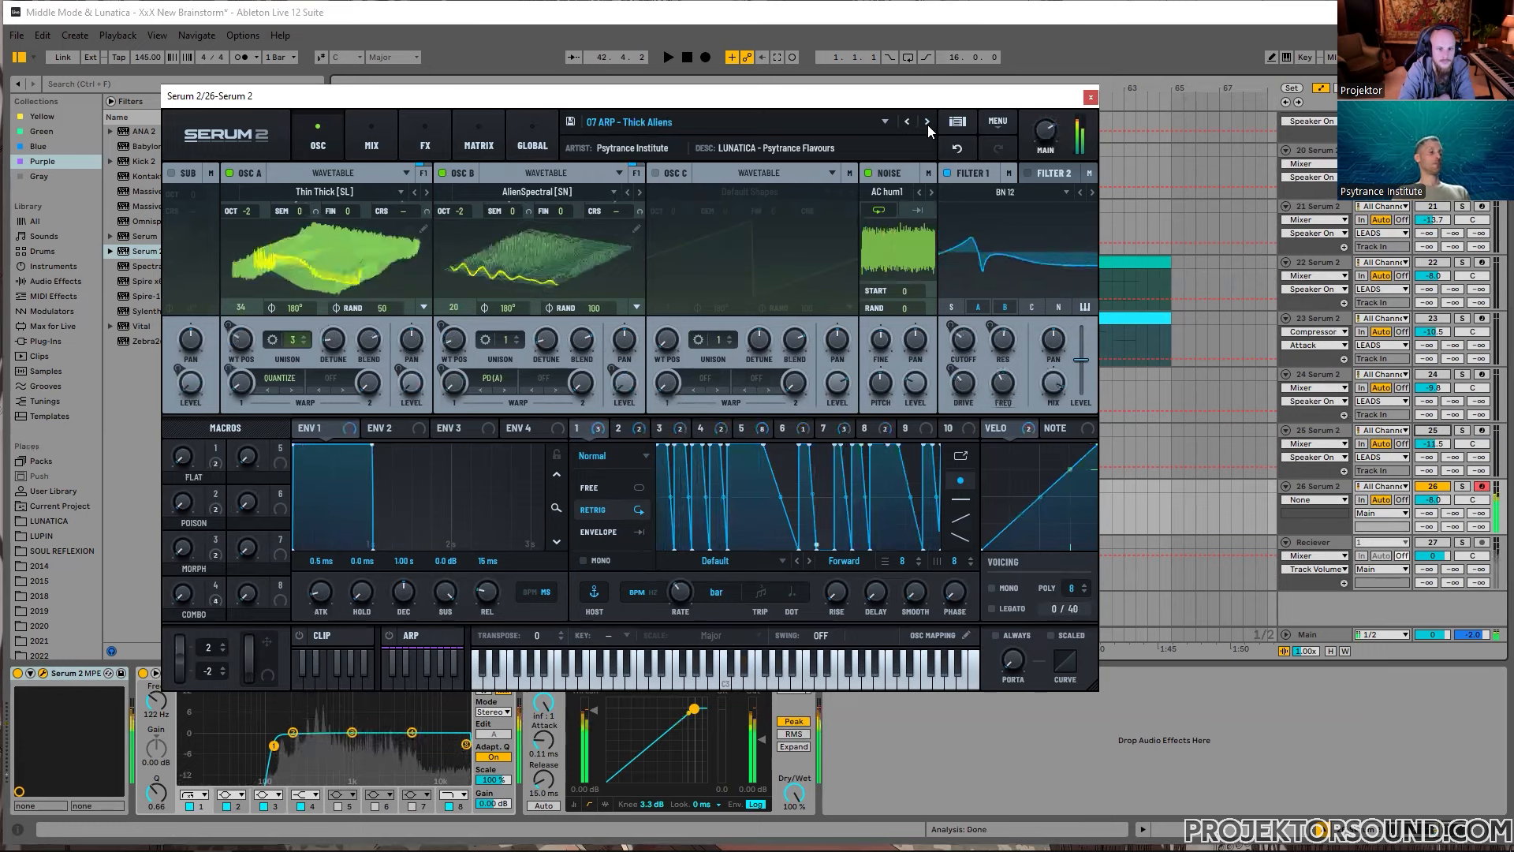
pyautogui.click(928, 124)
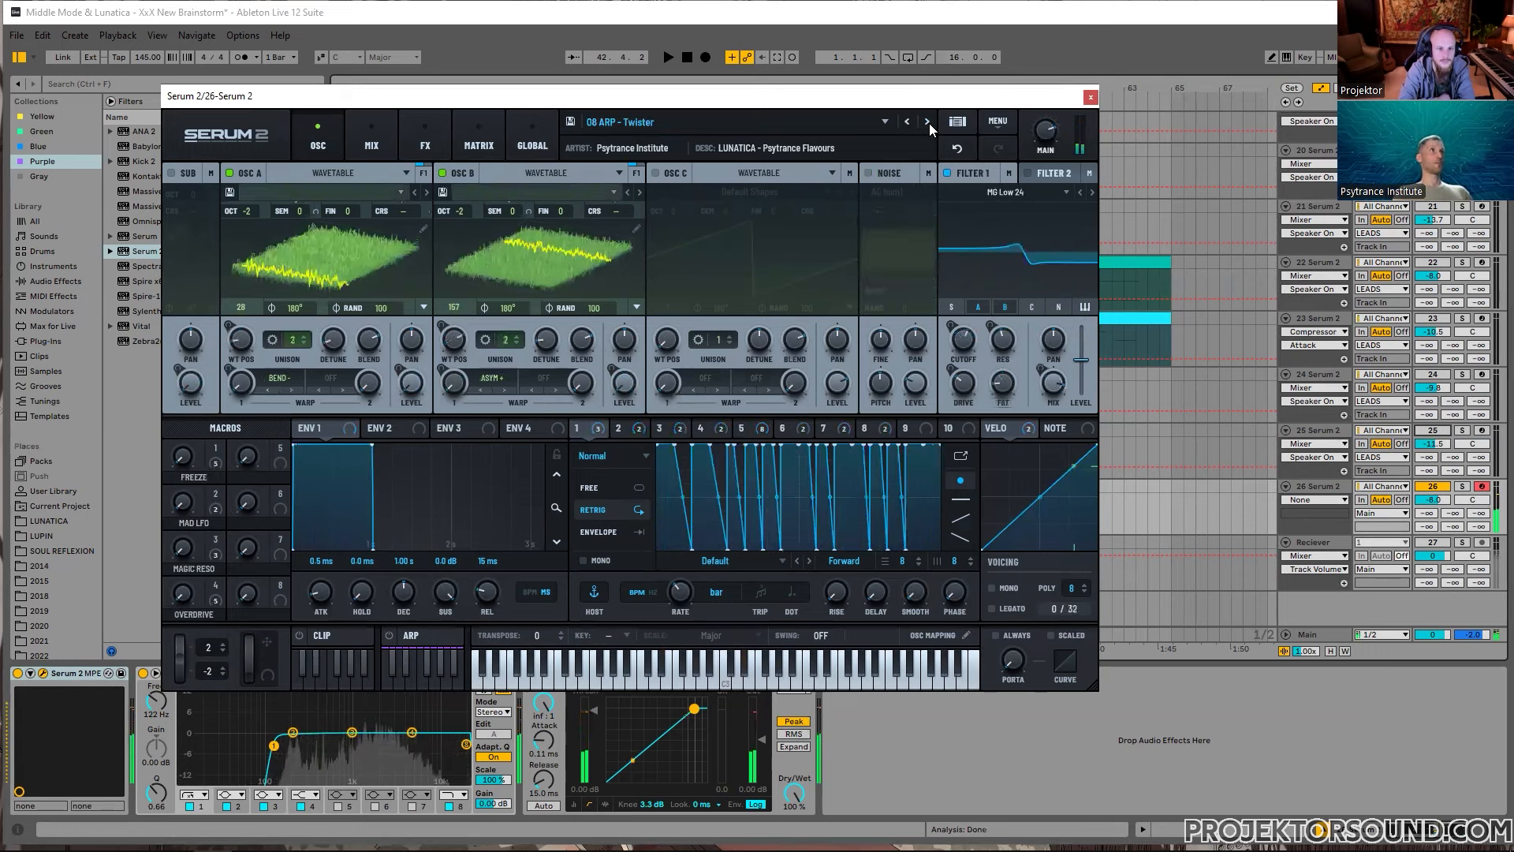
pyautogui.click(927, 123)
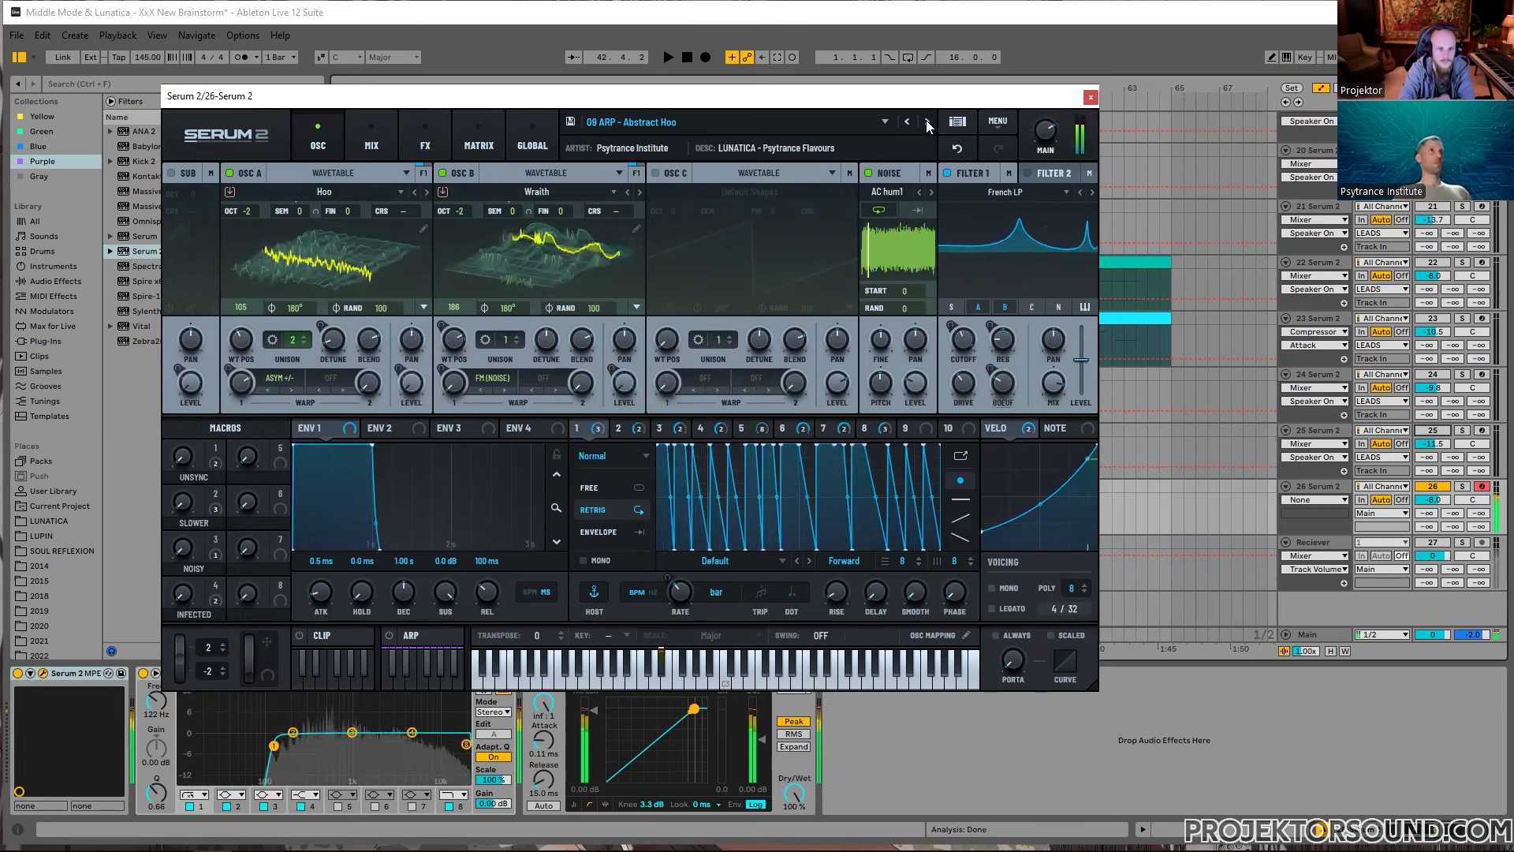
pyautogui.click(928, 123)
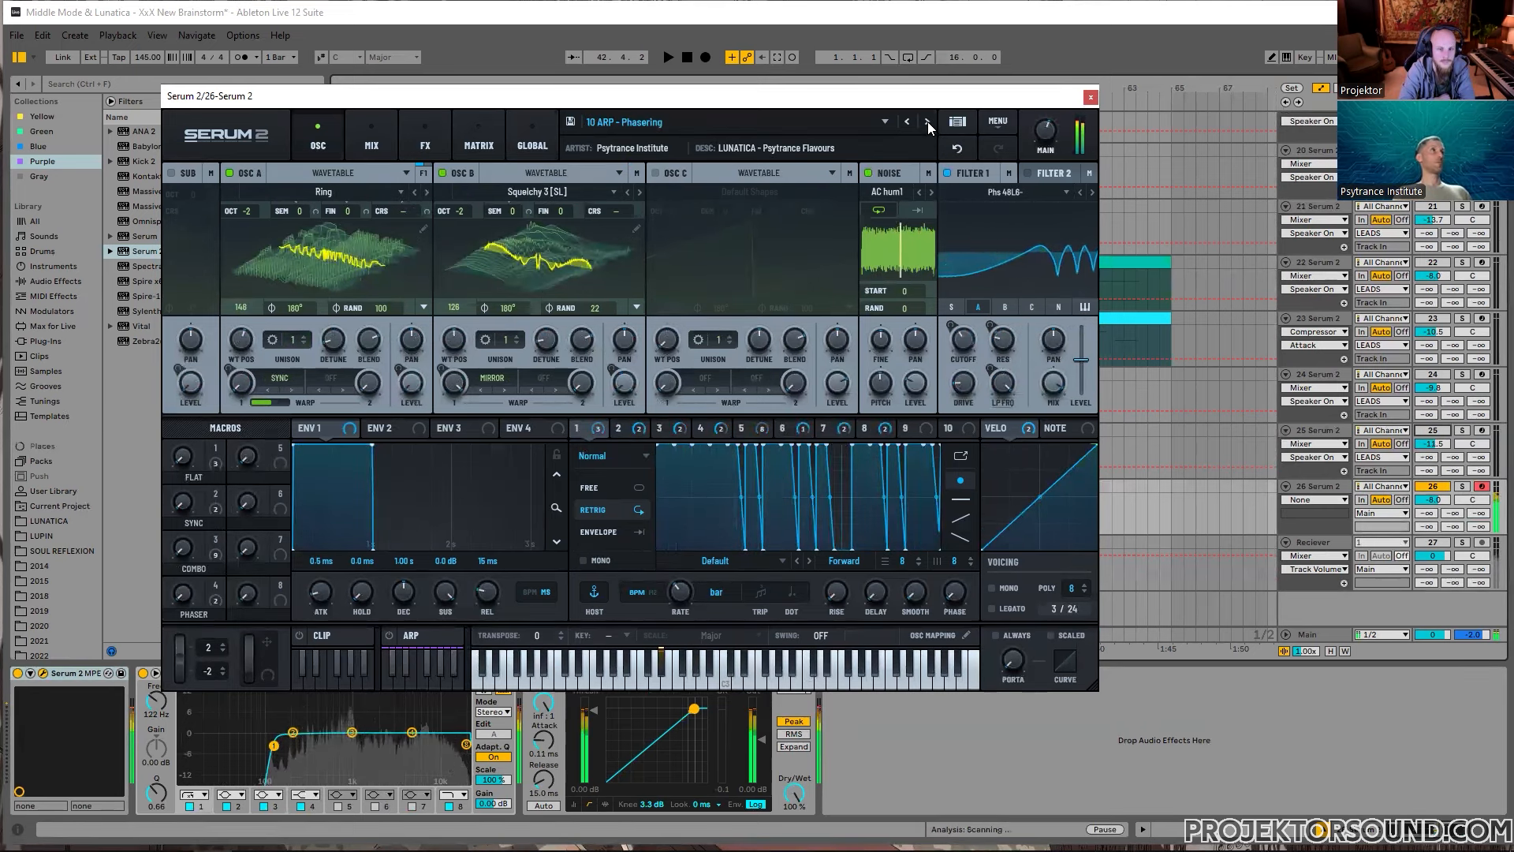
pyautogui.click(927, 122)
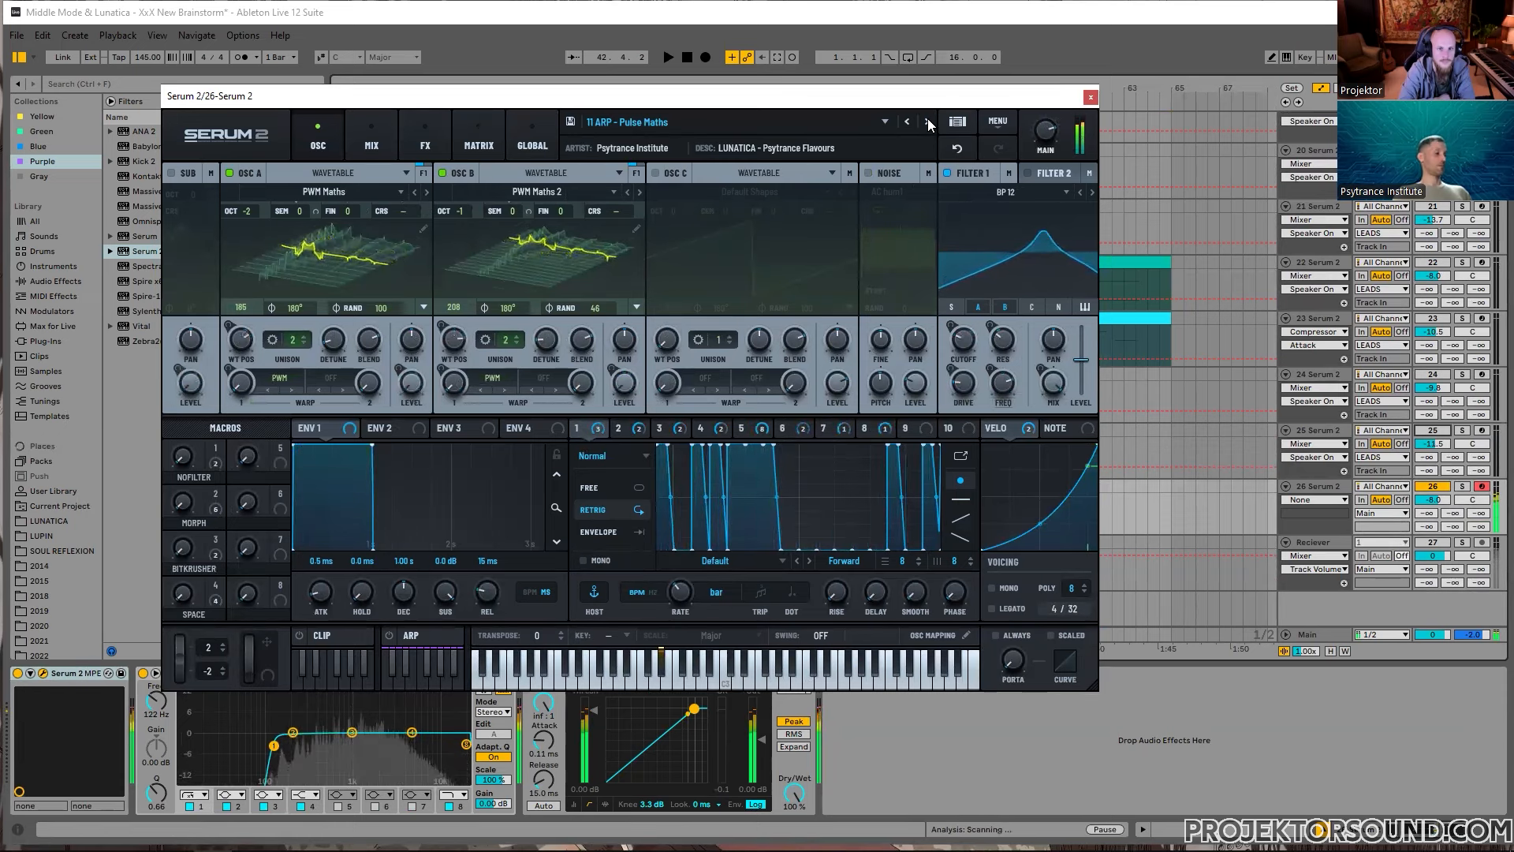
pyautogui.click(927, 121)
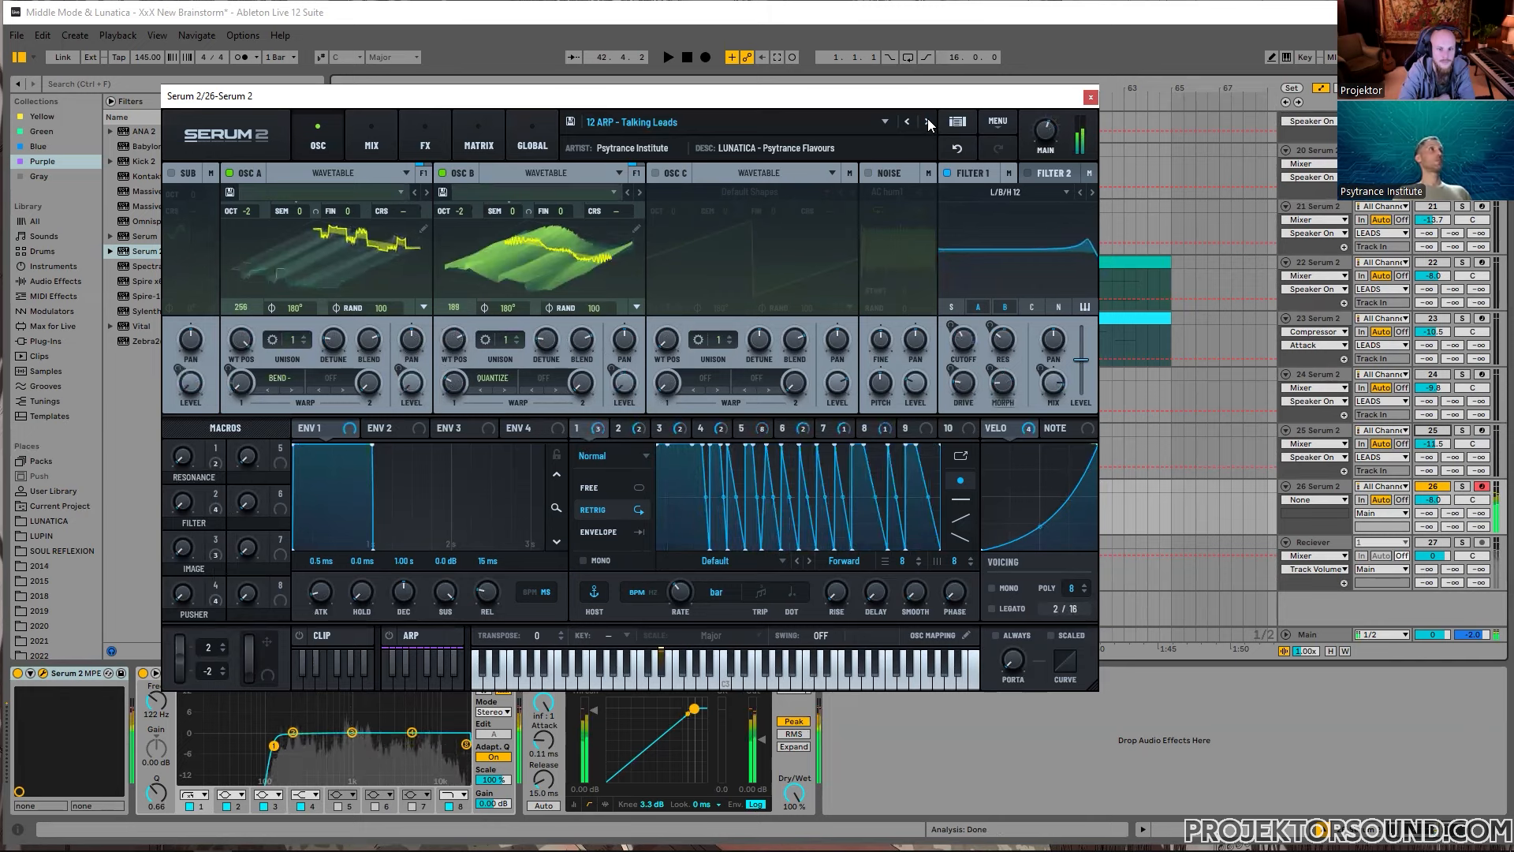
pyautogui.click(928, 122)
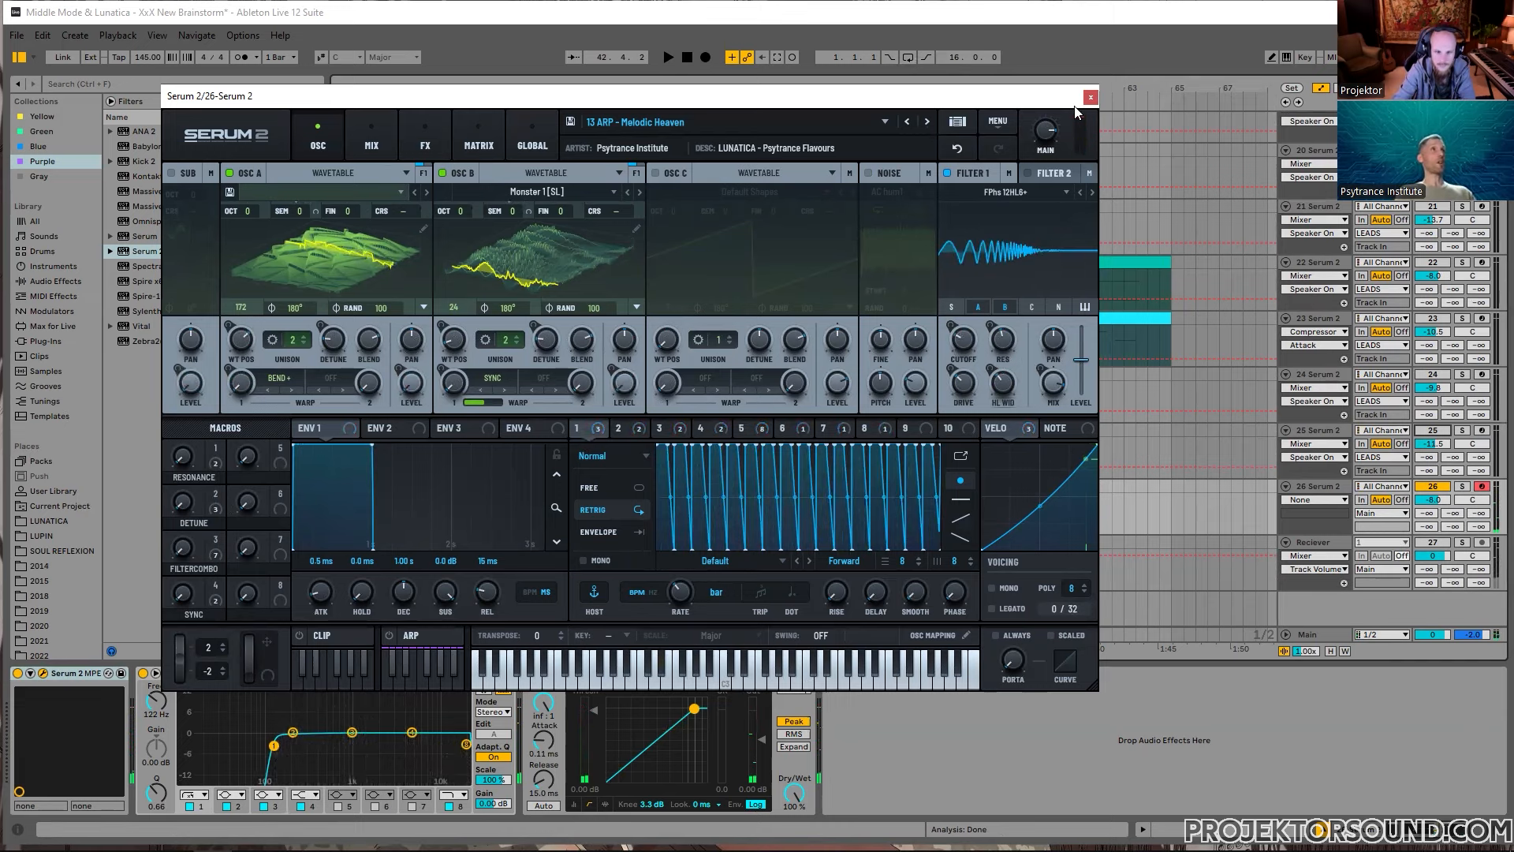
# Step: Look through the preset's LFOs, then set LFO 3's grid to 24 by 16 and flatten its stepped shape to the centre line
pyautogui.click(721, 424)
pyautogui.click(669, 426)
pyautogui.click(647, 428)
pyautogui.click(675, 430)
pyautogui.click(694, 429)
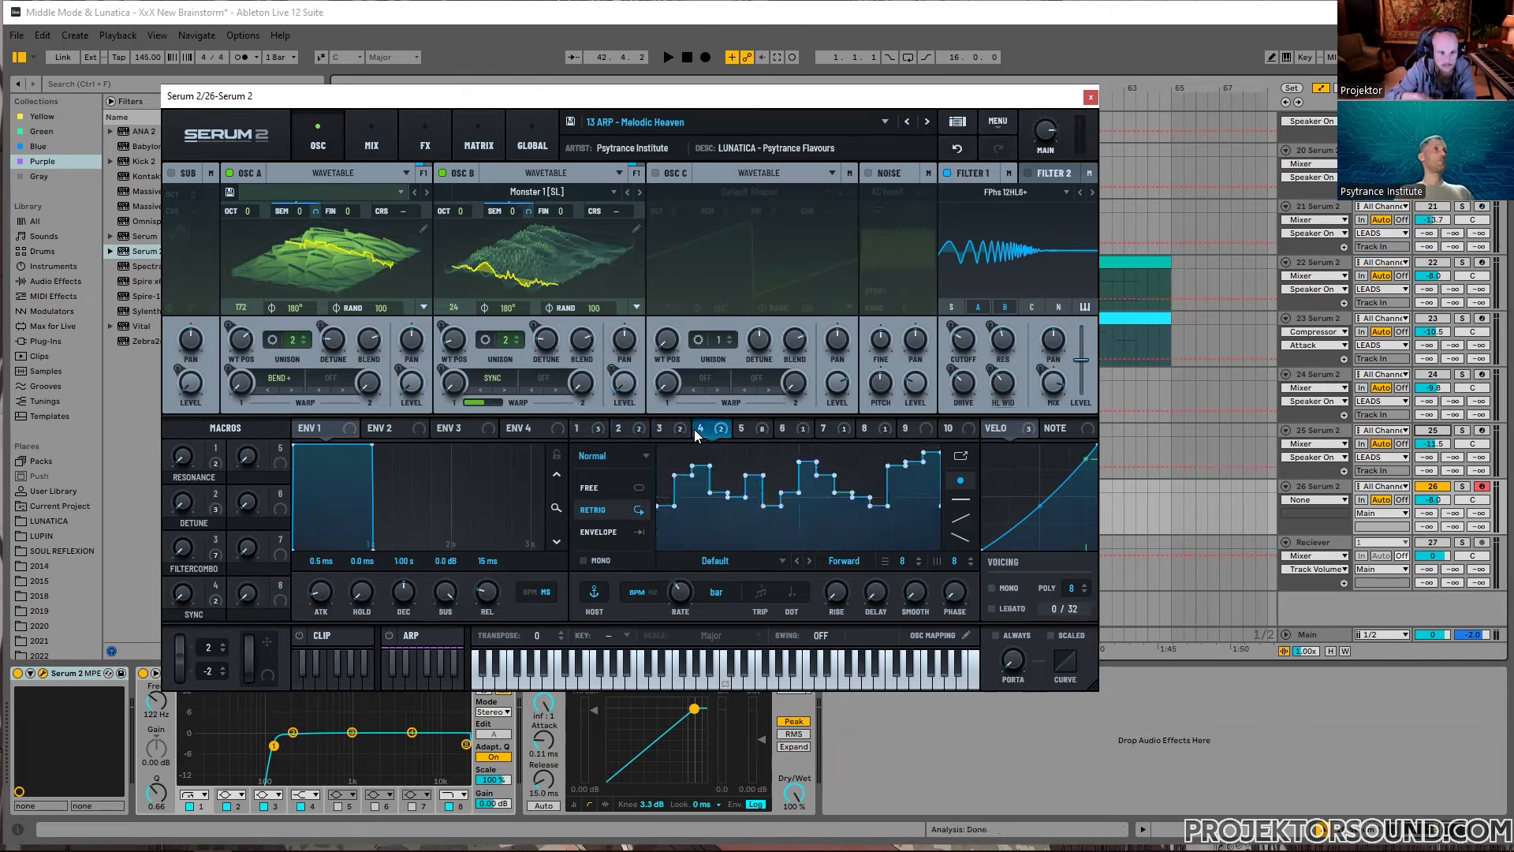
pyautogui.click(640, 429)
pyautogui.click(672, 433)
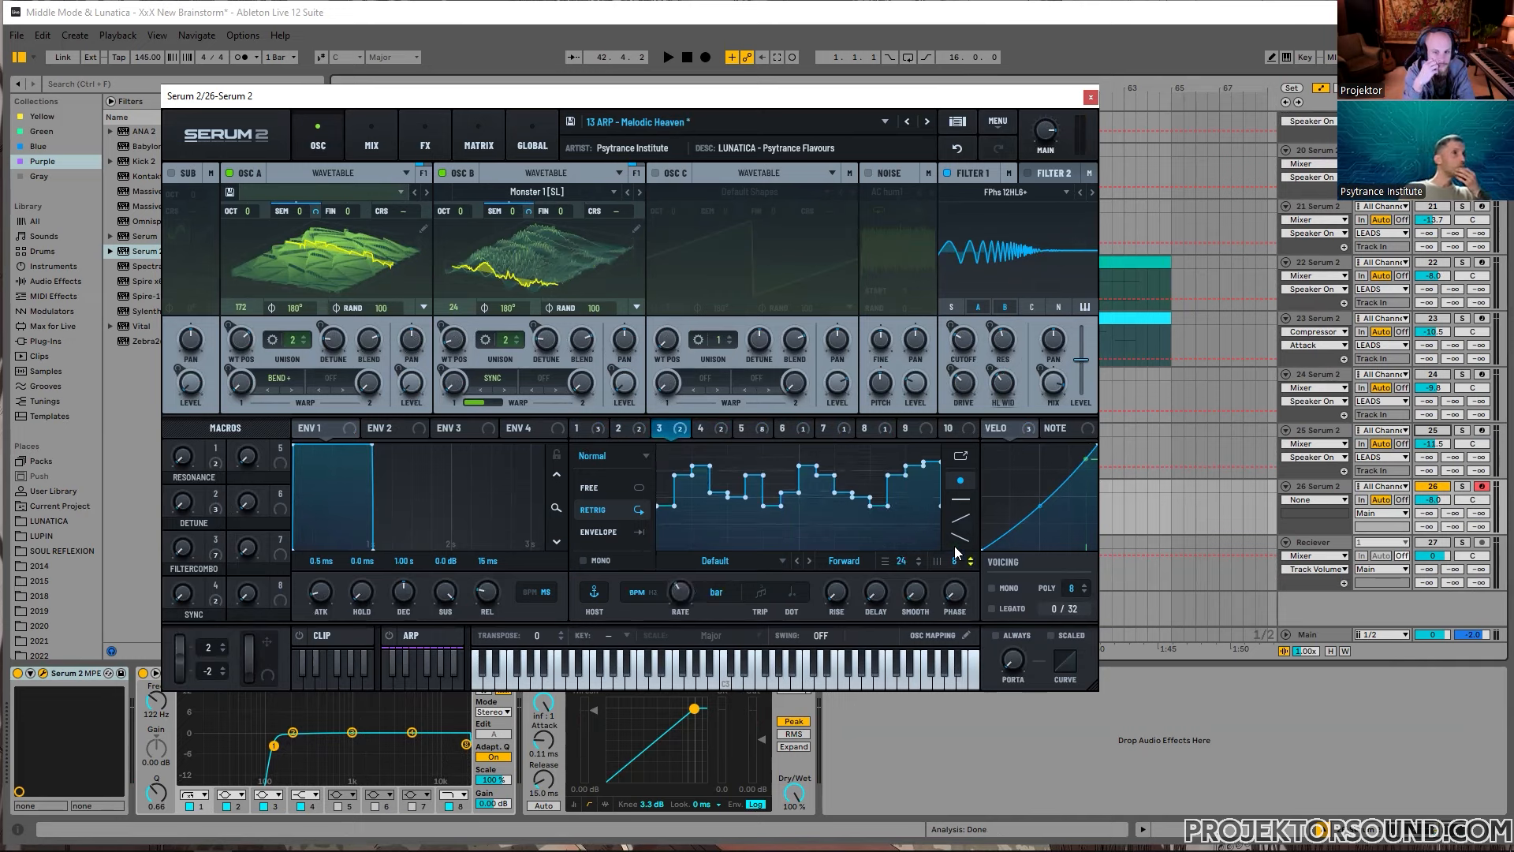
pyautogui.moveTo(956, 562); pyautogui.dragTo(961, 520)
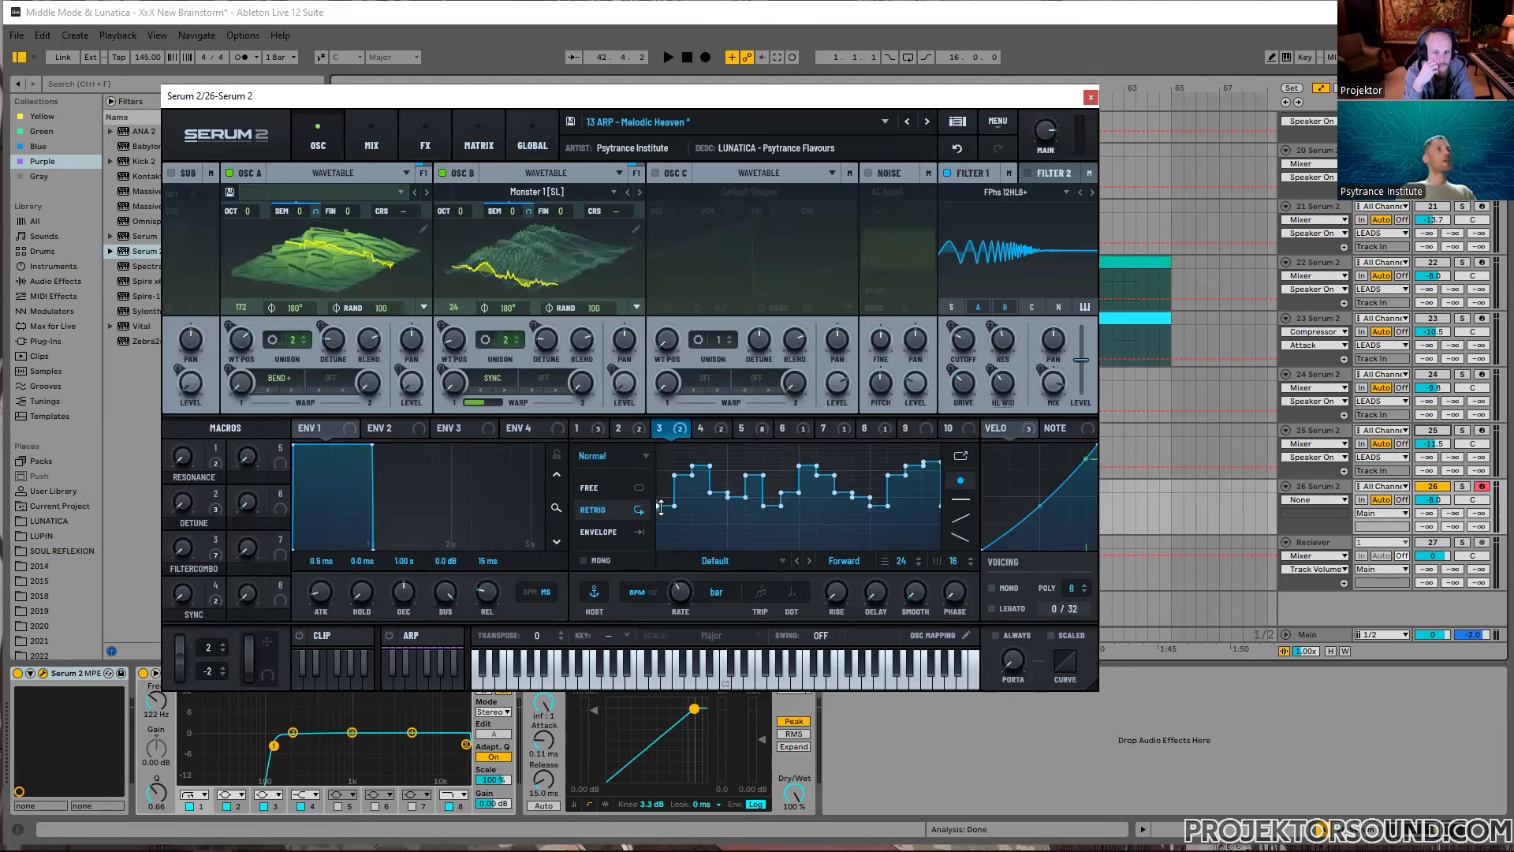
pyautogui.moveTo(662, 504); pyautogui.dragTo(780, 497)
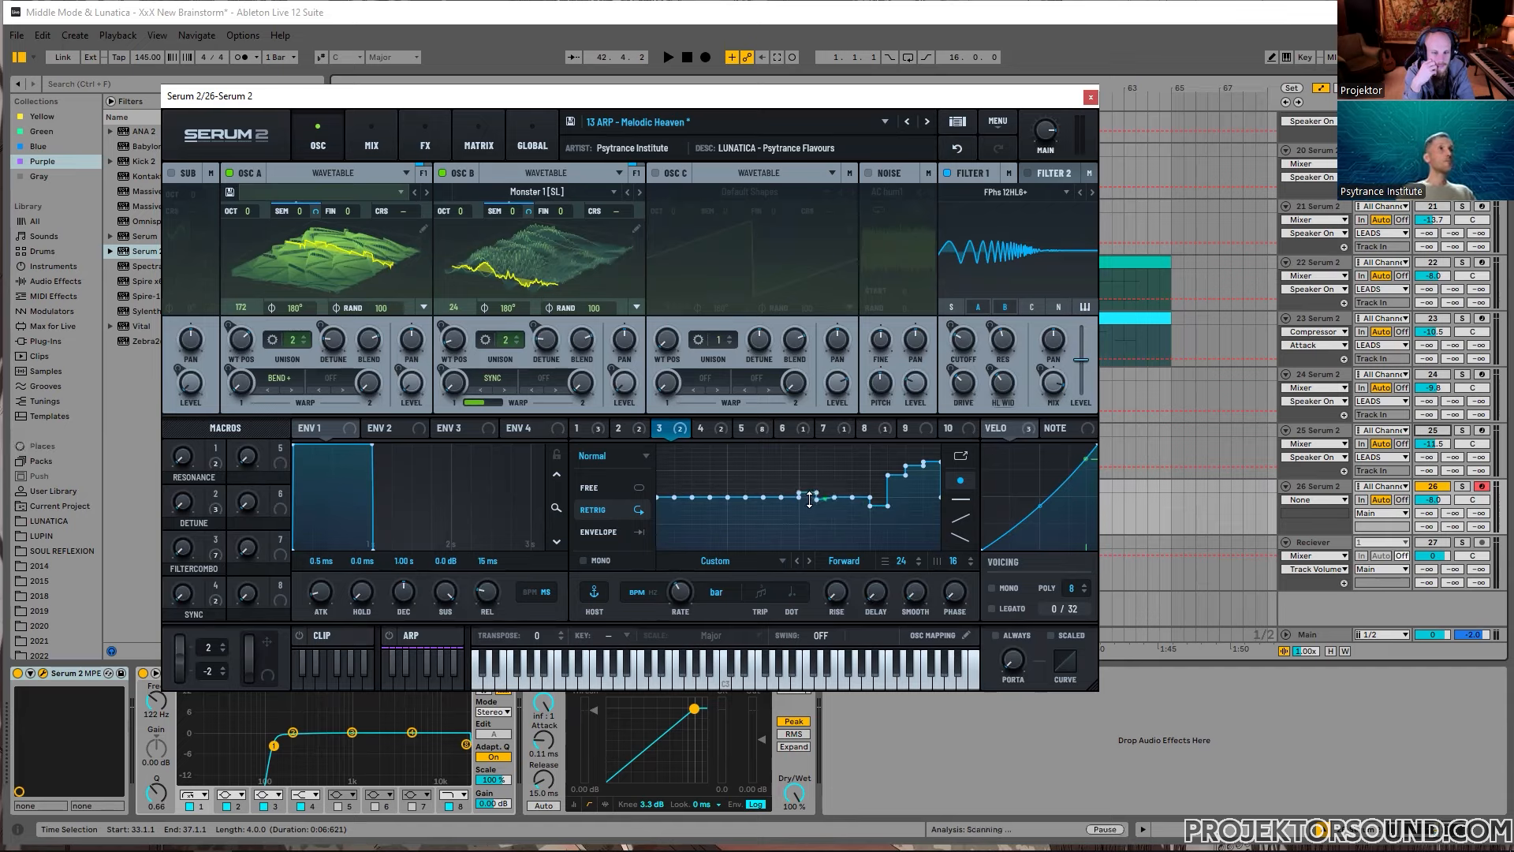
pyautogui.keyDown('shift'); pyautogui.click(807, 497); pyautogui.keyUp('shift')
# Step: Flatten LFO 4's stepped shape to the centre line and set its grid to 24 by 16
pyautogui.click(722, 431)
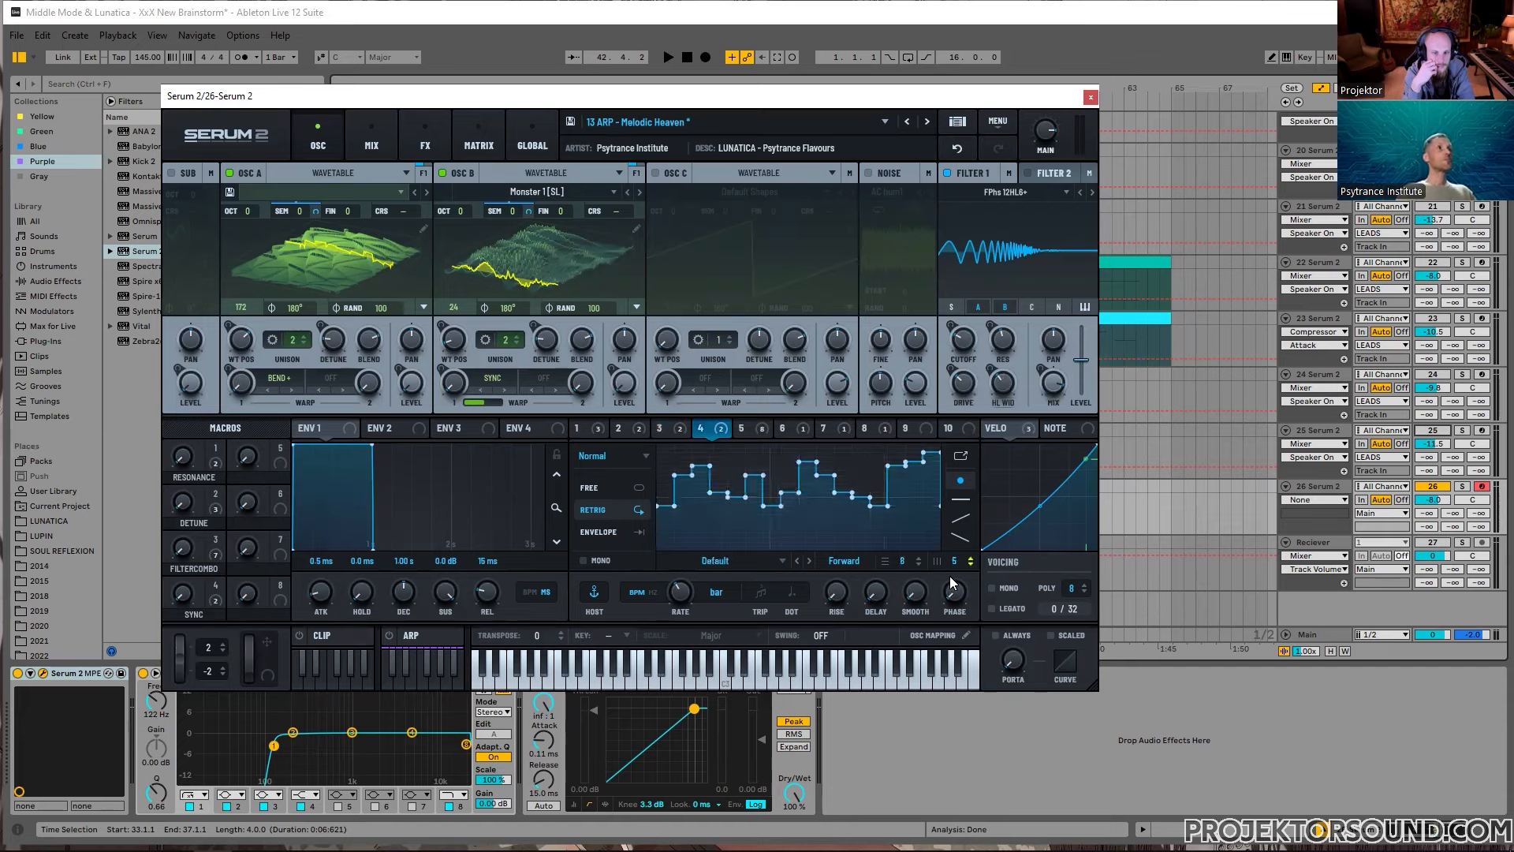
pyautogui.moveTo(953, 564); pyautogui.dragTo(952, 615)
pyautogui.moveTo(691, 495); pyautogui.dragTo(804, 498)
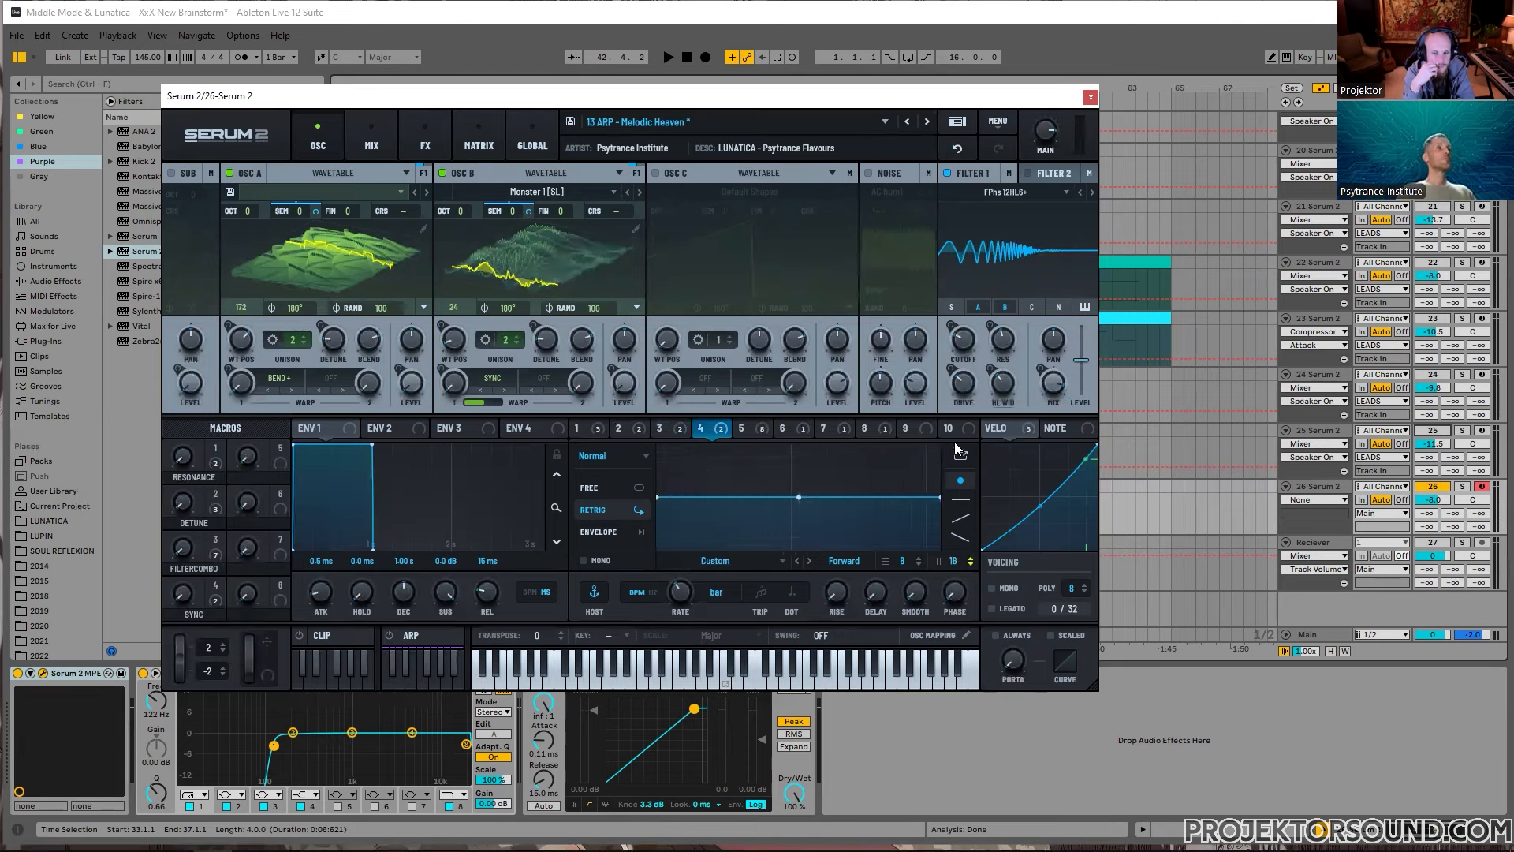
pyautogui.moveTo(954, 442); pyautogui.dragTo(968, 478)
pyautogui.moveTo(914, 522); pyautogui.dragTo(921, 472)
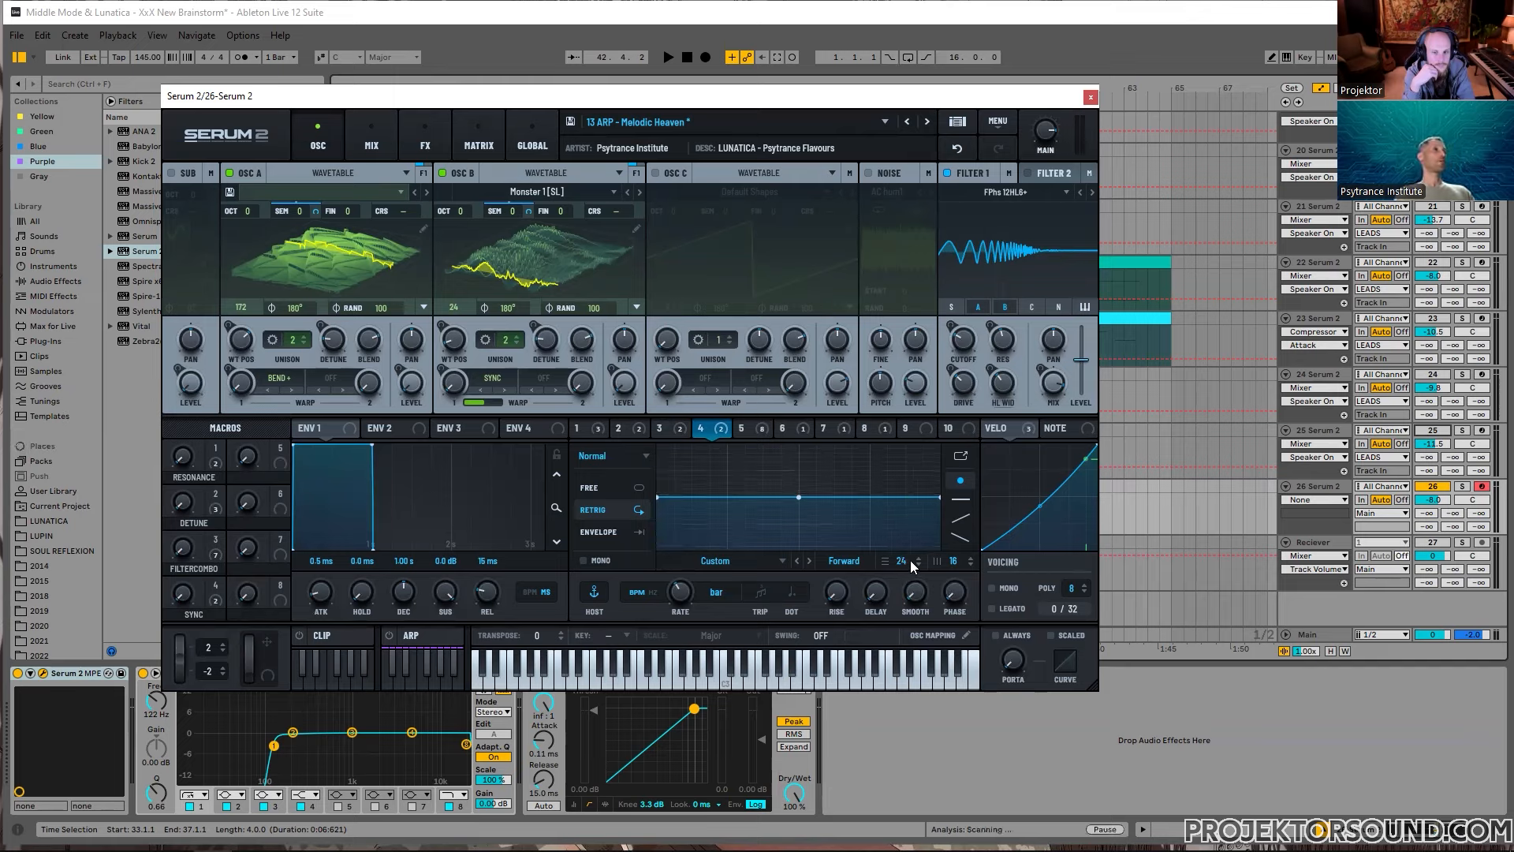
# Step: Review LFO 3, the modulation matrix and the oscillator level controls, and close the Serum 2 window
pyautogui.click(669, 430)
pyautogui.click(669, 429)
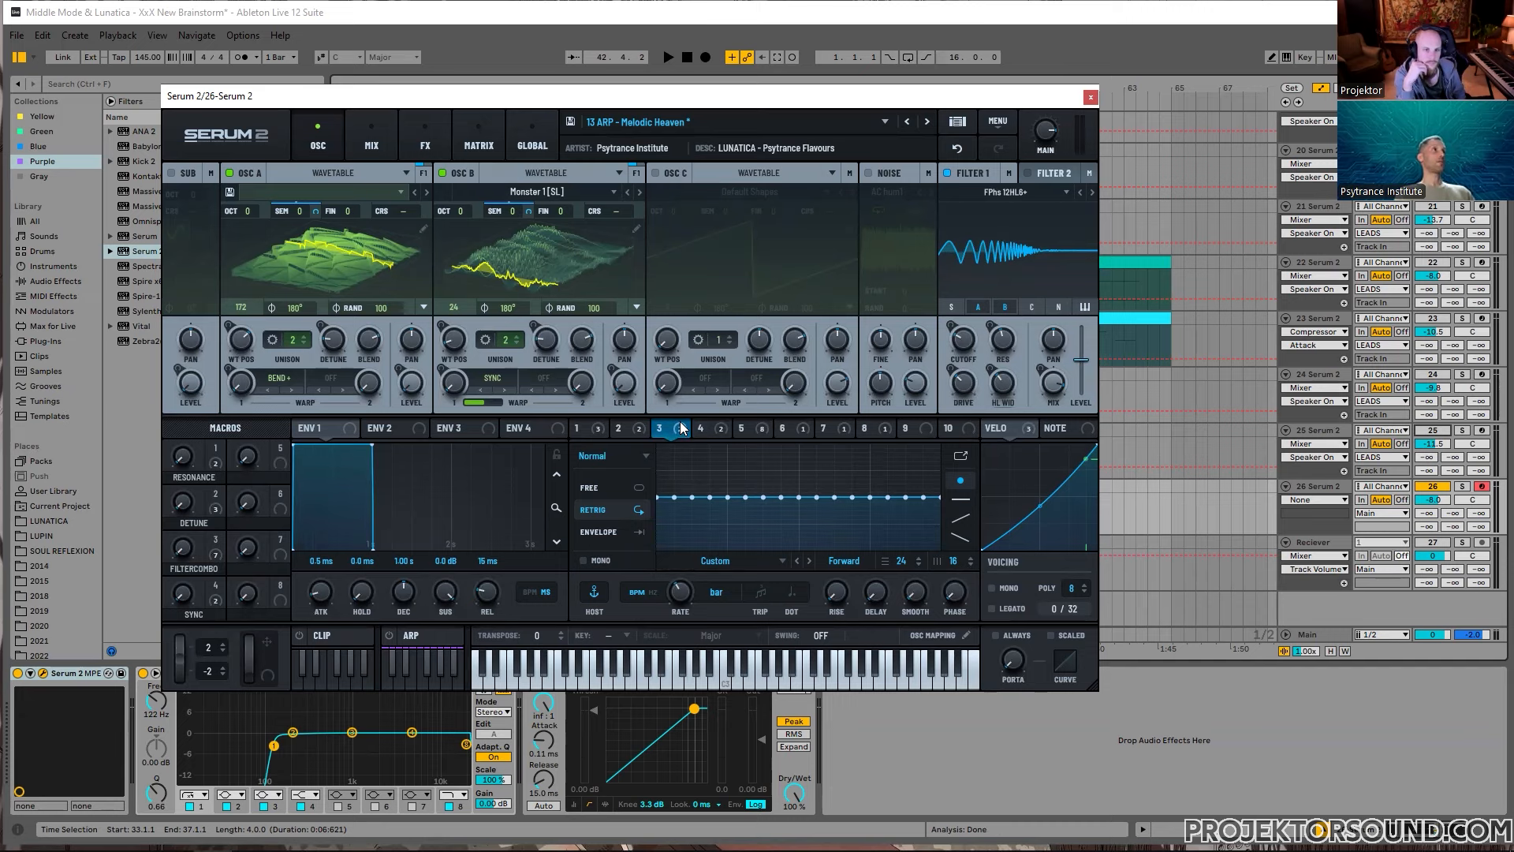
pyautogui.click(497, 143)
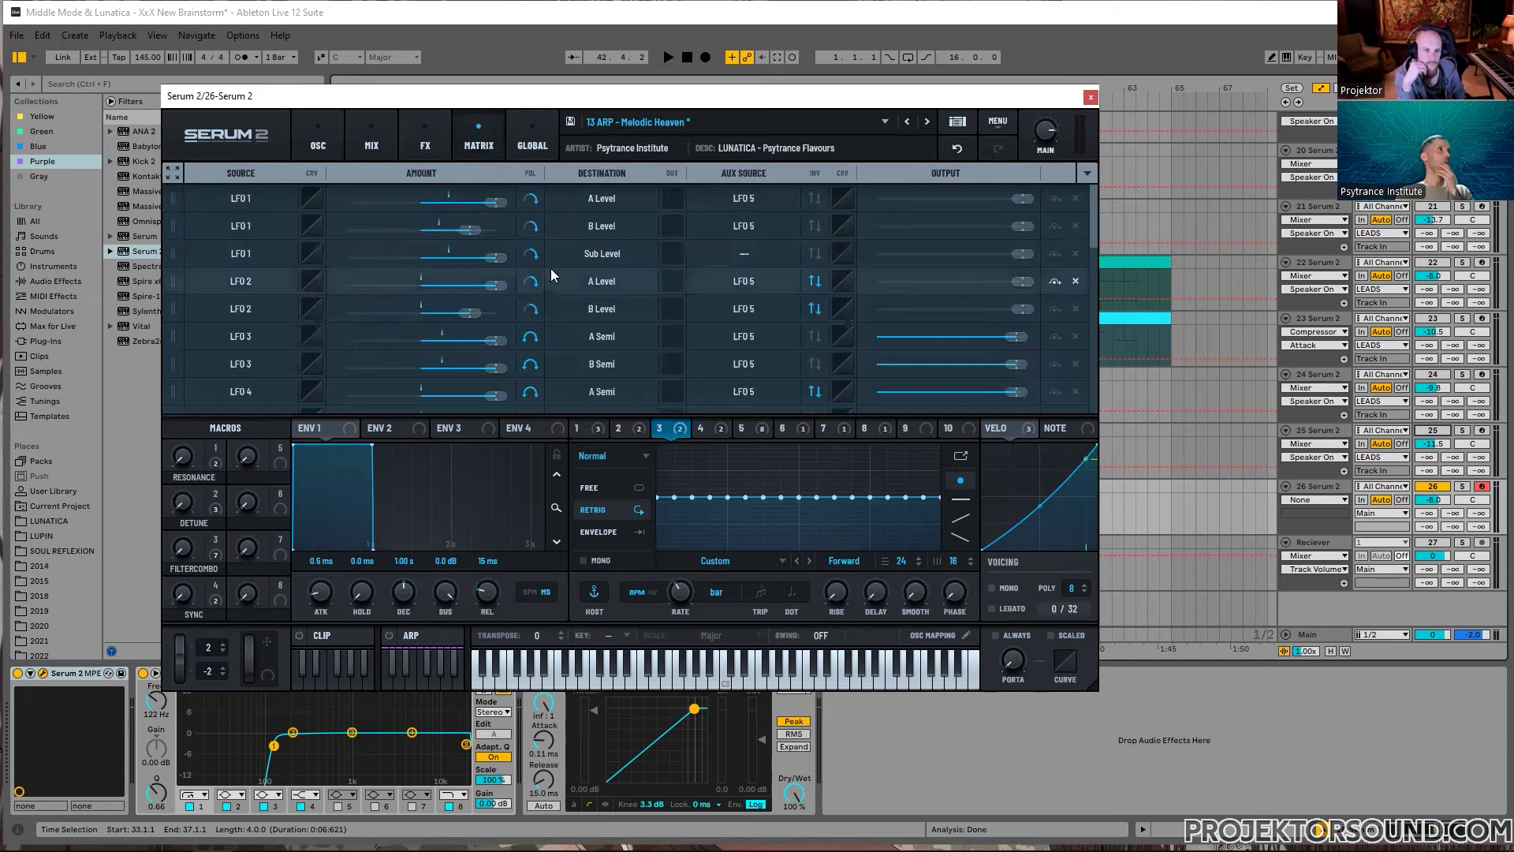
pyautogui.click(335, 139)
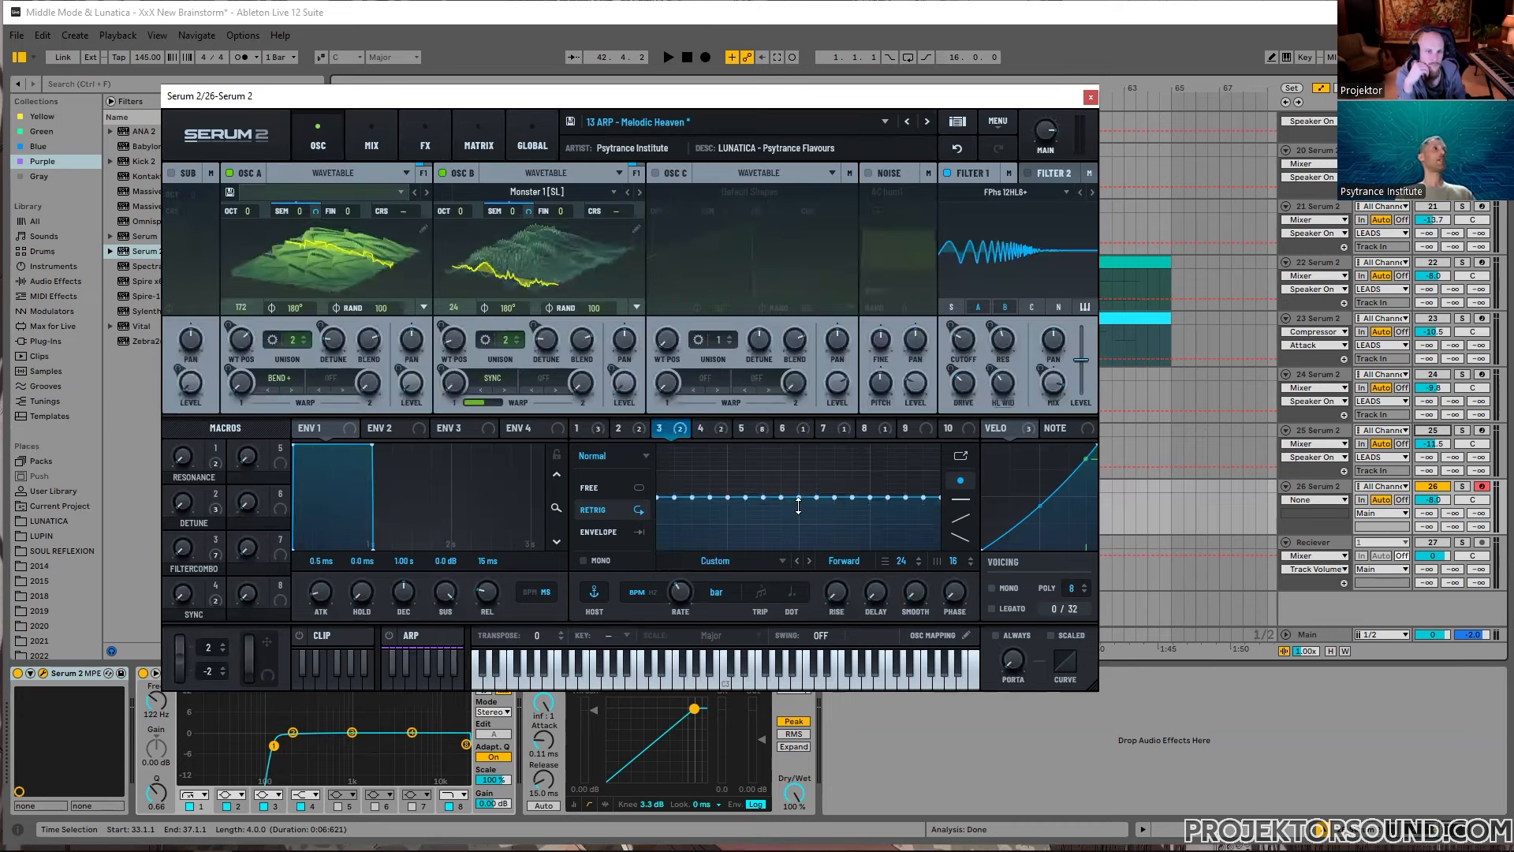
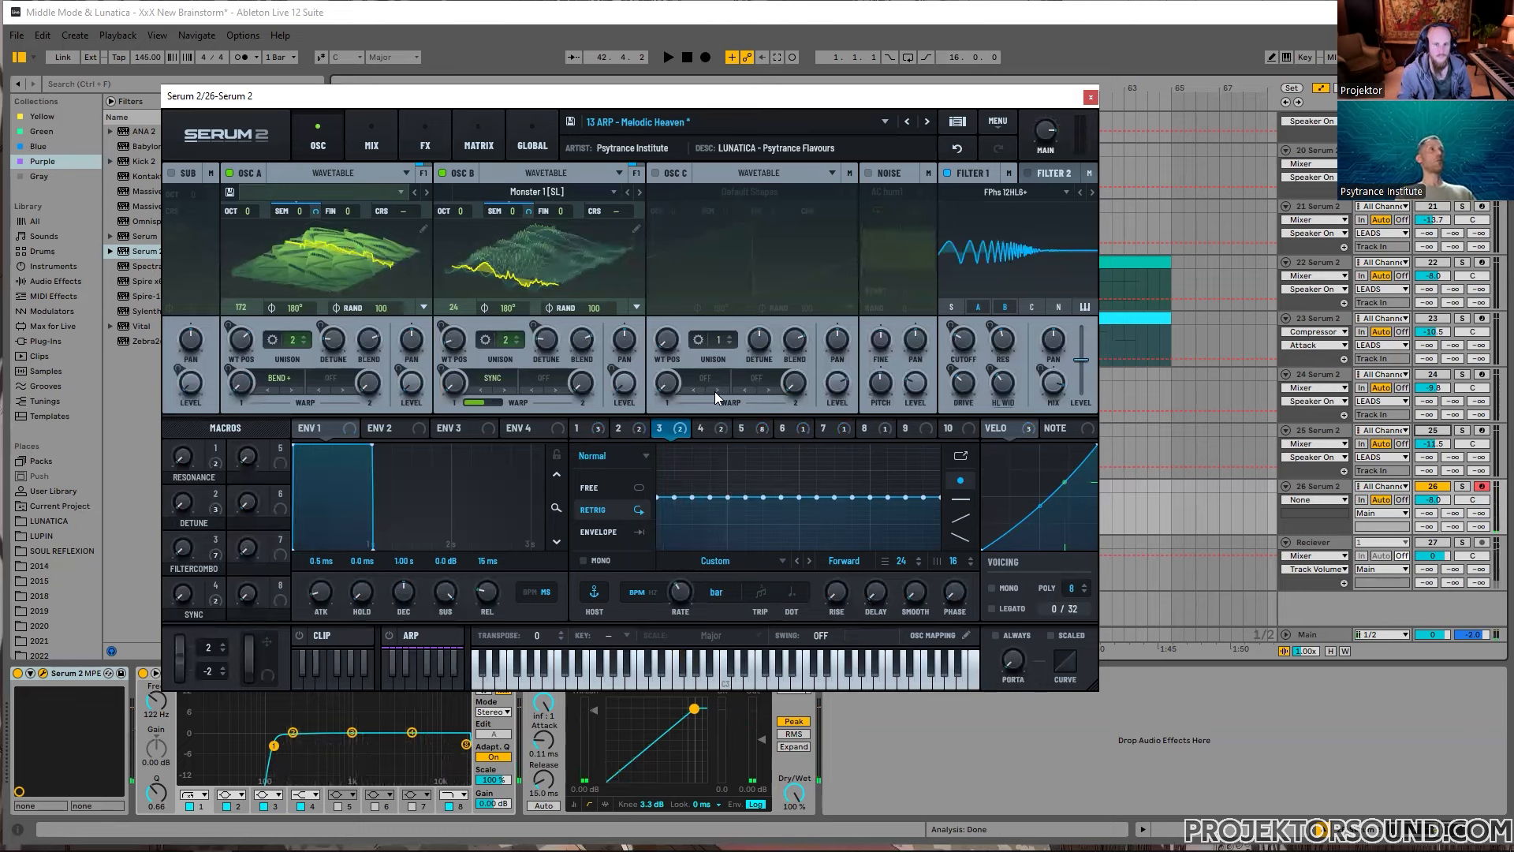
pyautogui.click(624, 384)
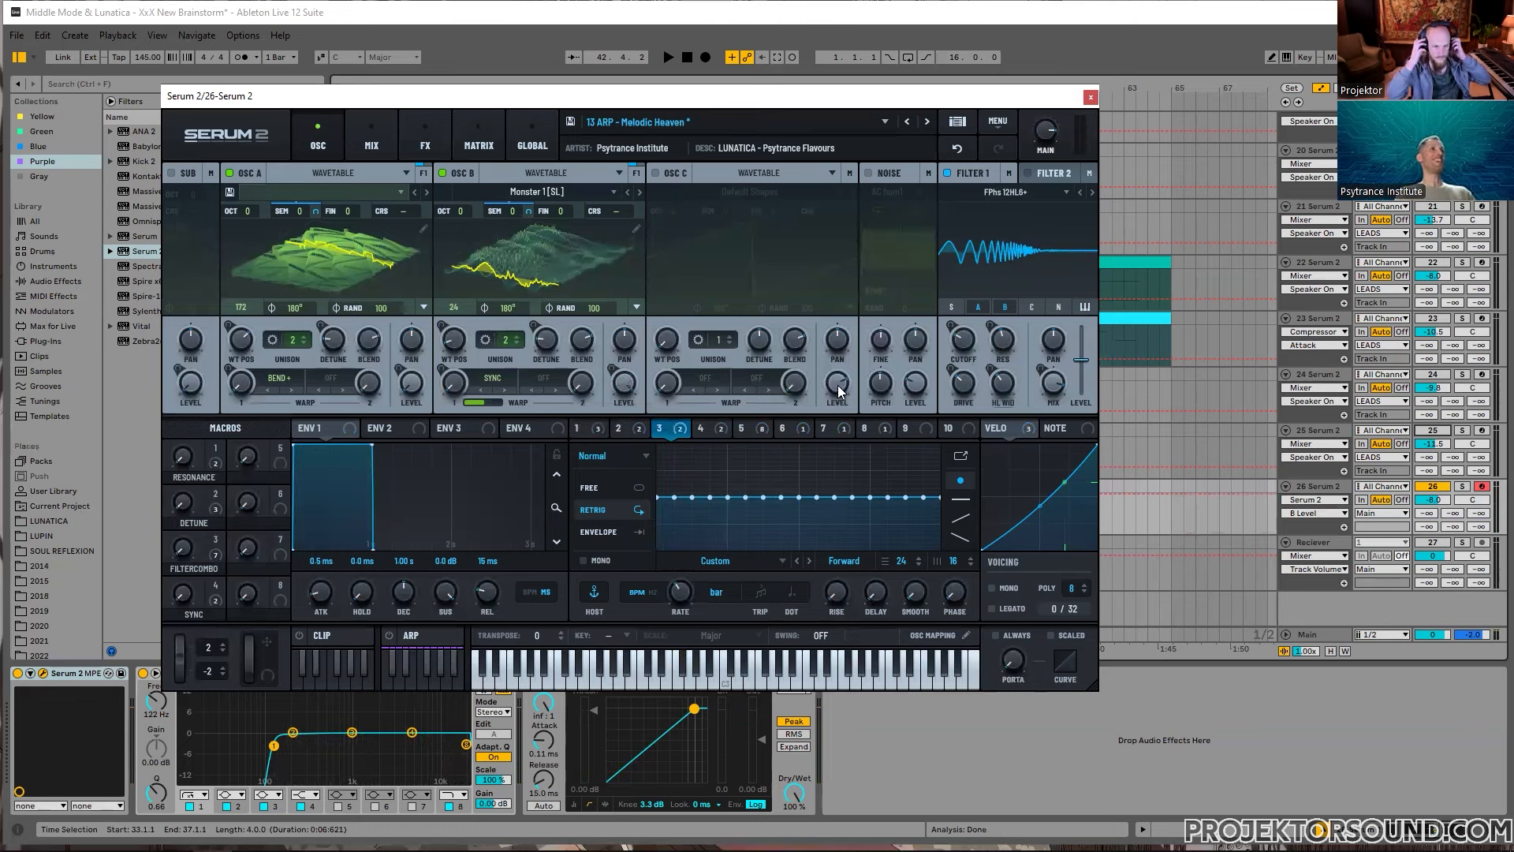
pyautogui.moveTo(840, 391)
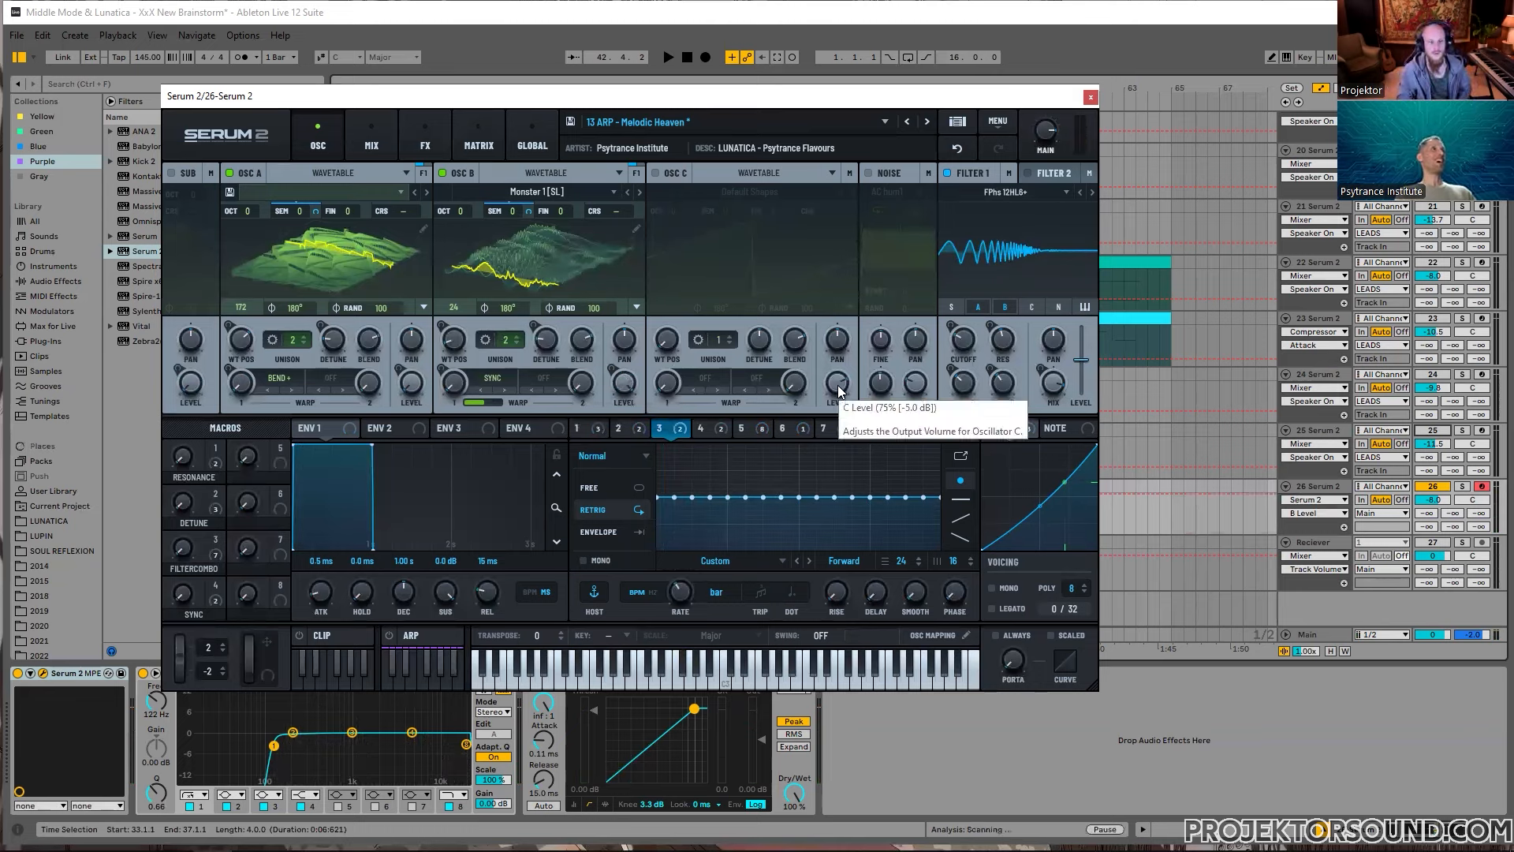
pyautogui.click(419, 384)
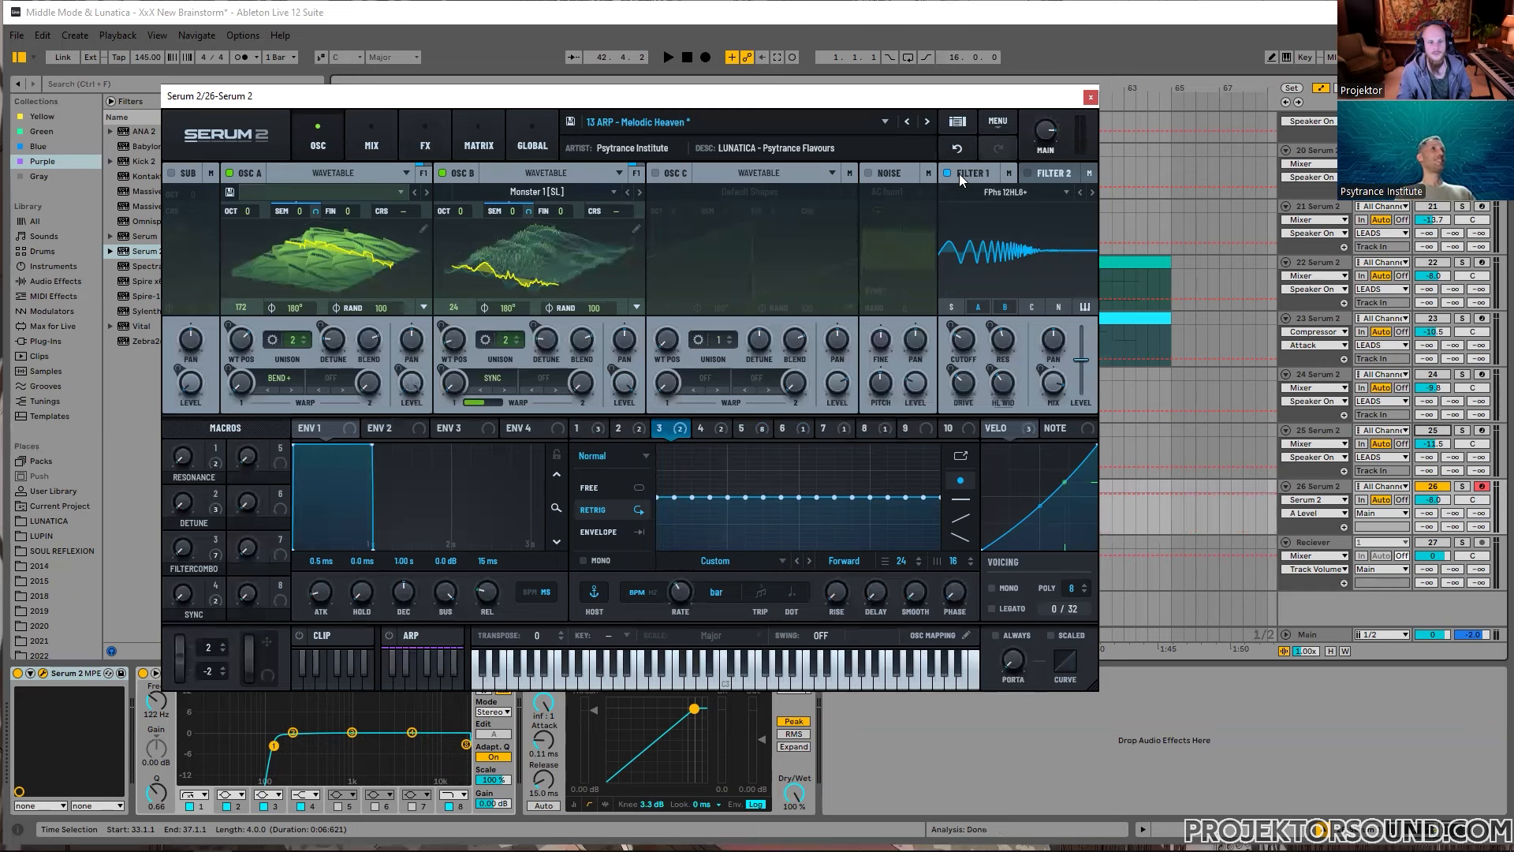
pyautogui.click(1088, 97)
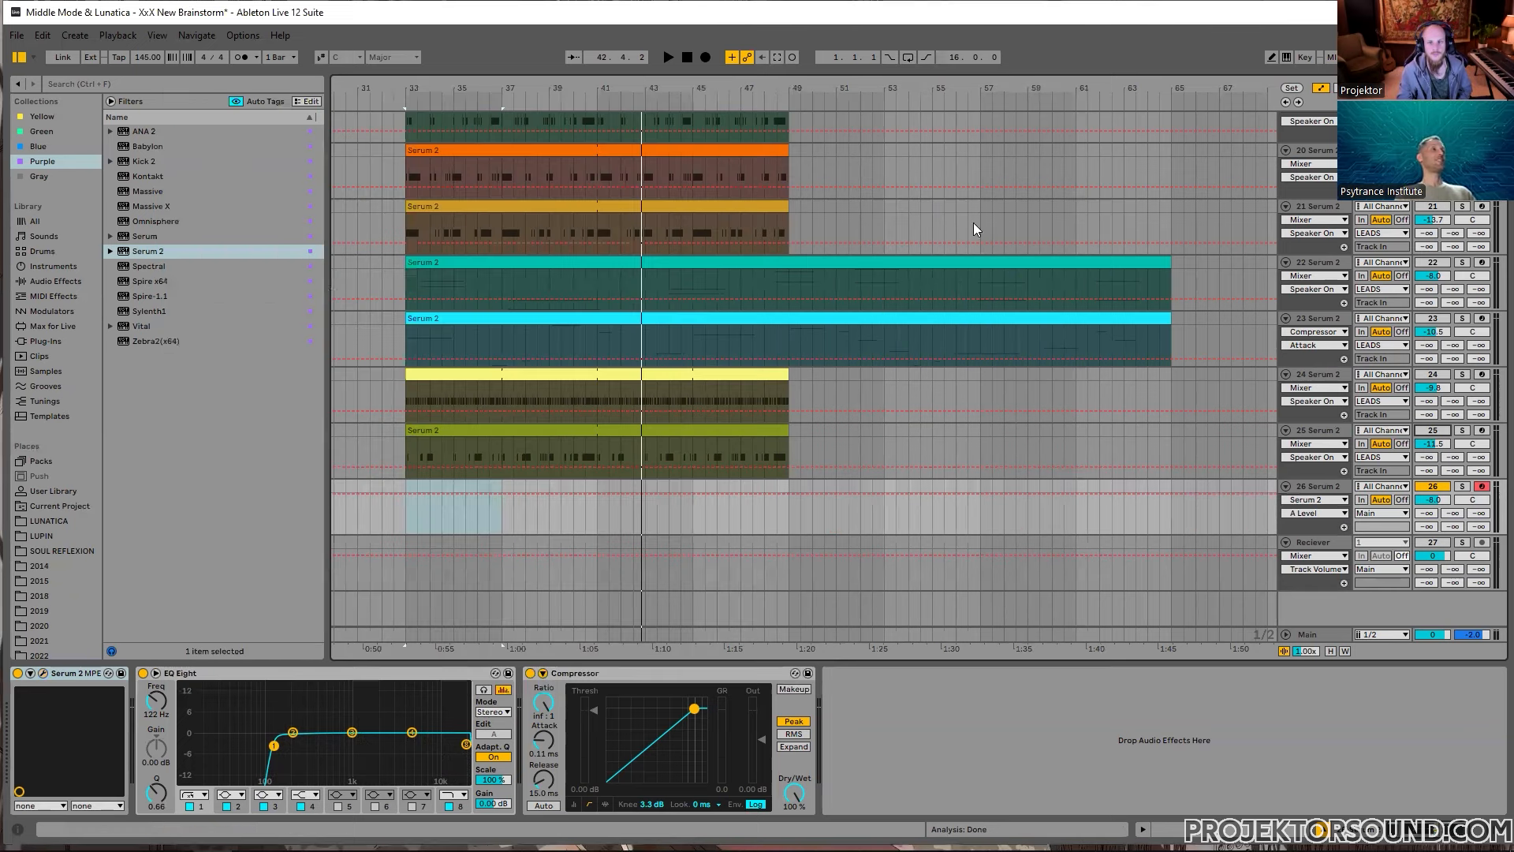
# Step: Insert a one-bar MIDI clip at bar 33 on track 26 and extend it as a loop to bar 49
pyautogui.click(404, 487)
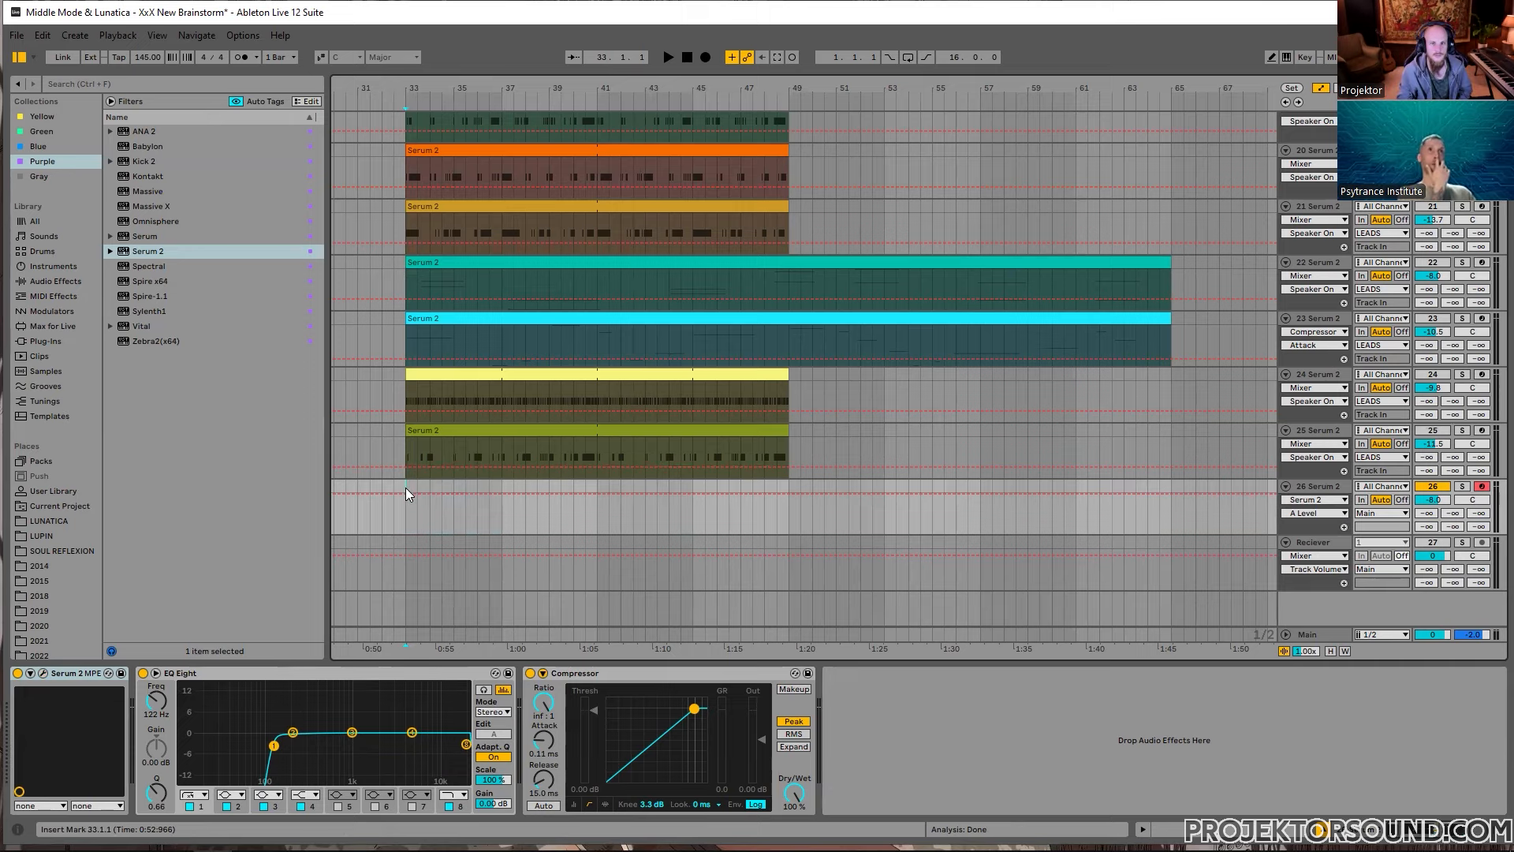
pyautogui.scroll(4, 403, 479)
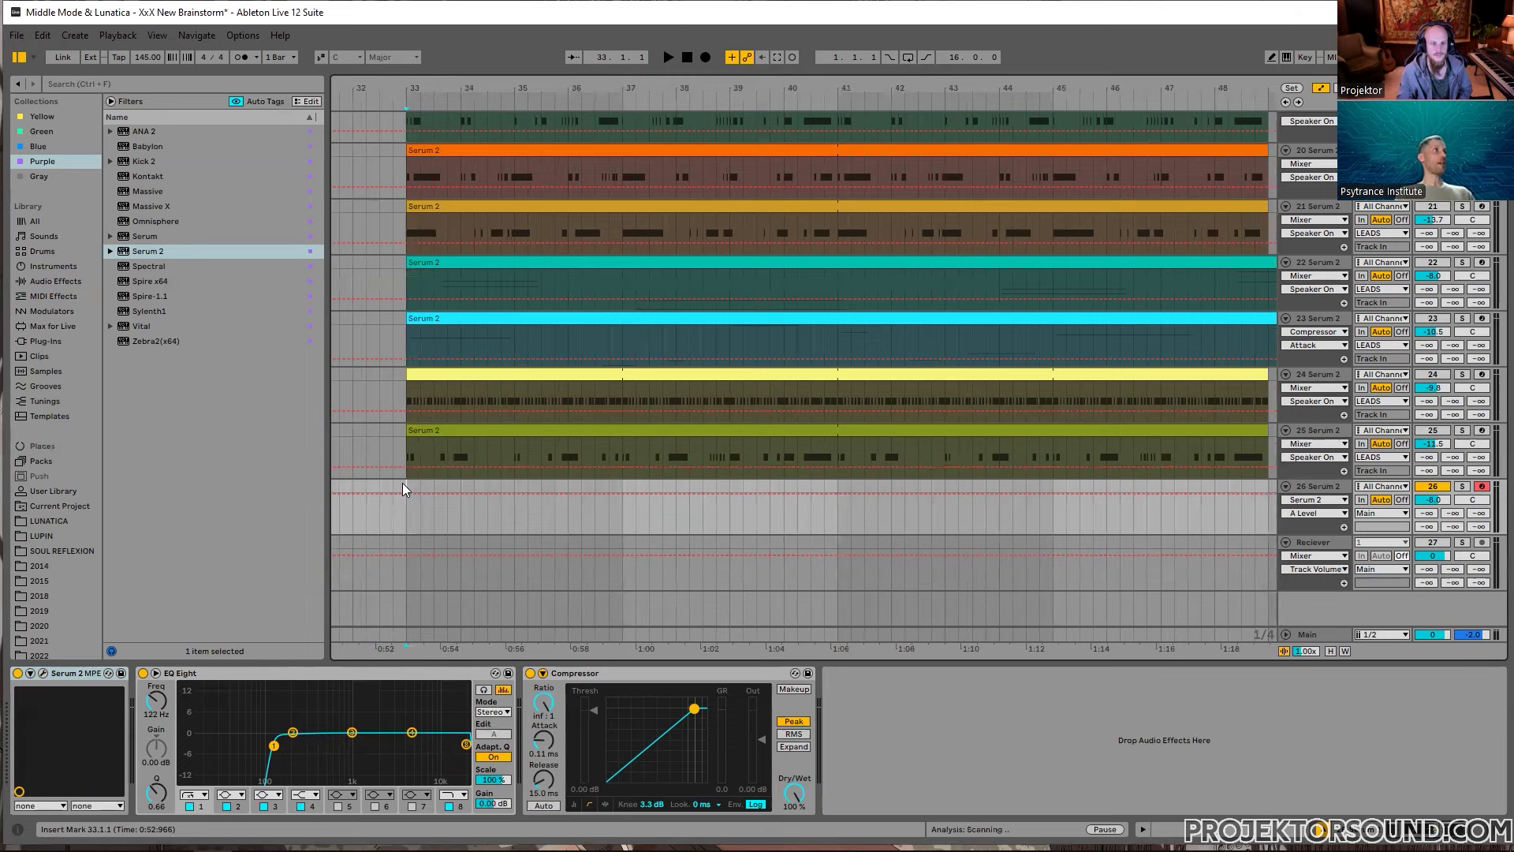
pyautogui.moveTo(406, 483); pyautogui.dragTo(454, 483)
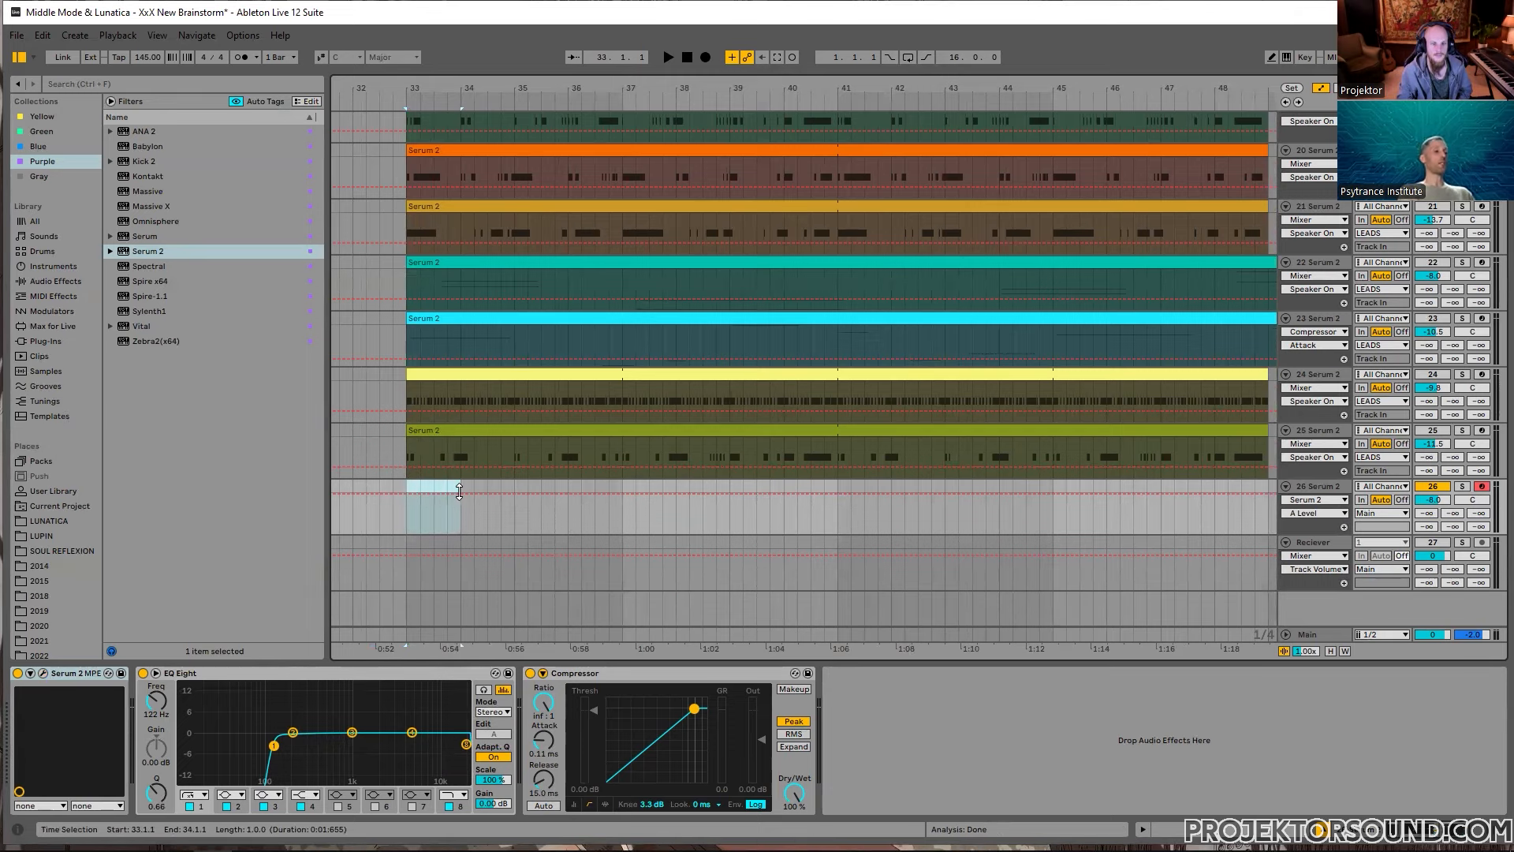
pyautogui.hotkey('ctrl', 'shift', 'm')
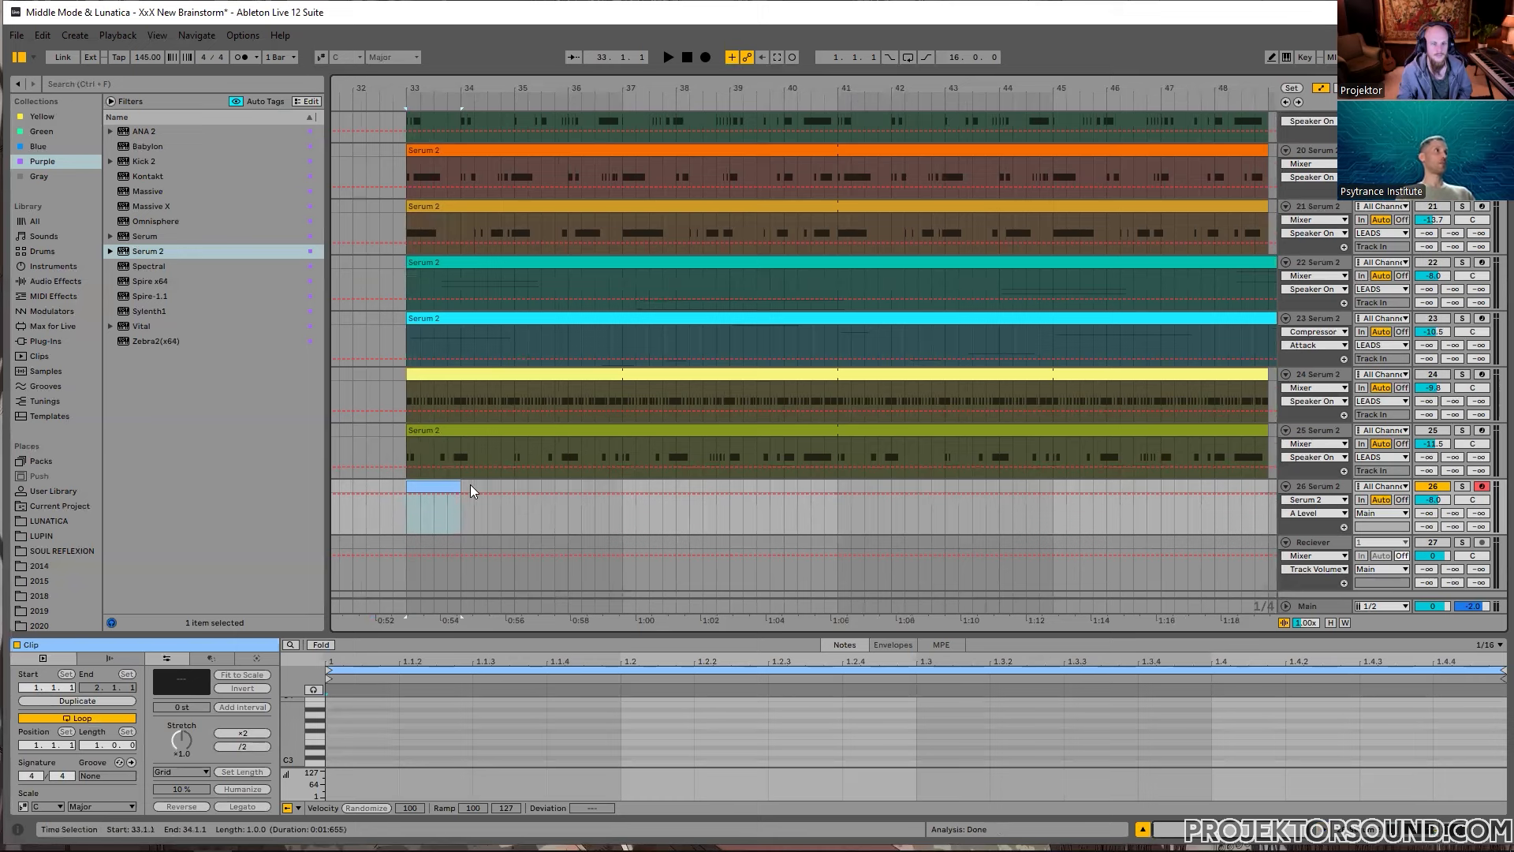
pyautogui.scroll(-3, 461, 484)
pyautogui.scroll(-3, 461, 485)
pyautogui.moveTo(461, 485); pyautogui.dragTo(613, 495)
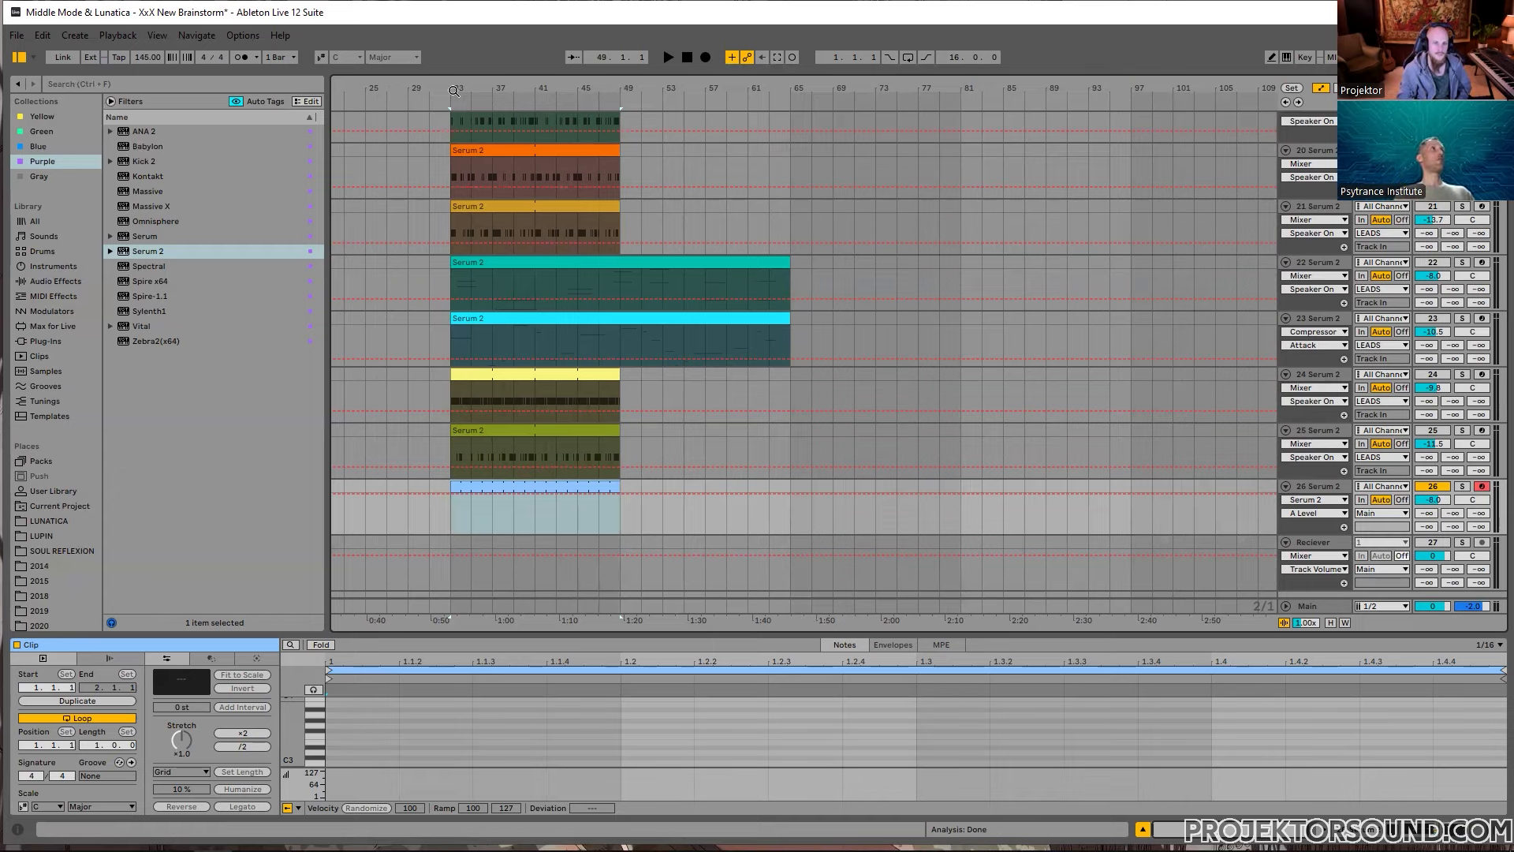
# Step: Set the arrangement loop to cover 32 bars, from bar 33 to bar 65, and turn it on
pyautogui.moveTo(452, 94); pyautogui.dragTo(714, 95)
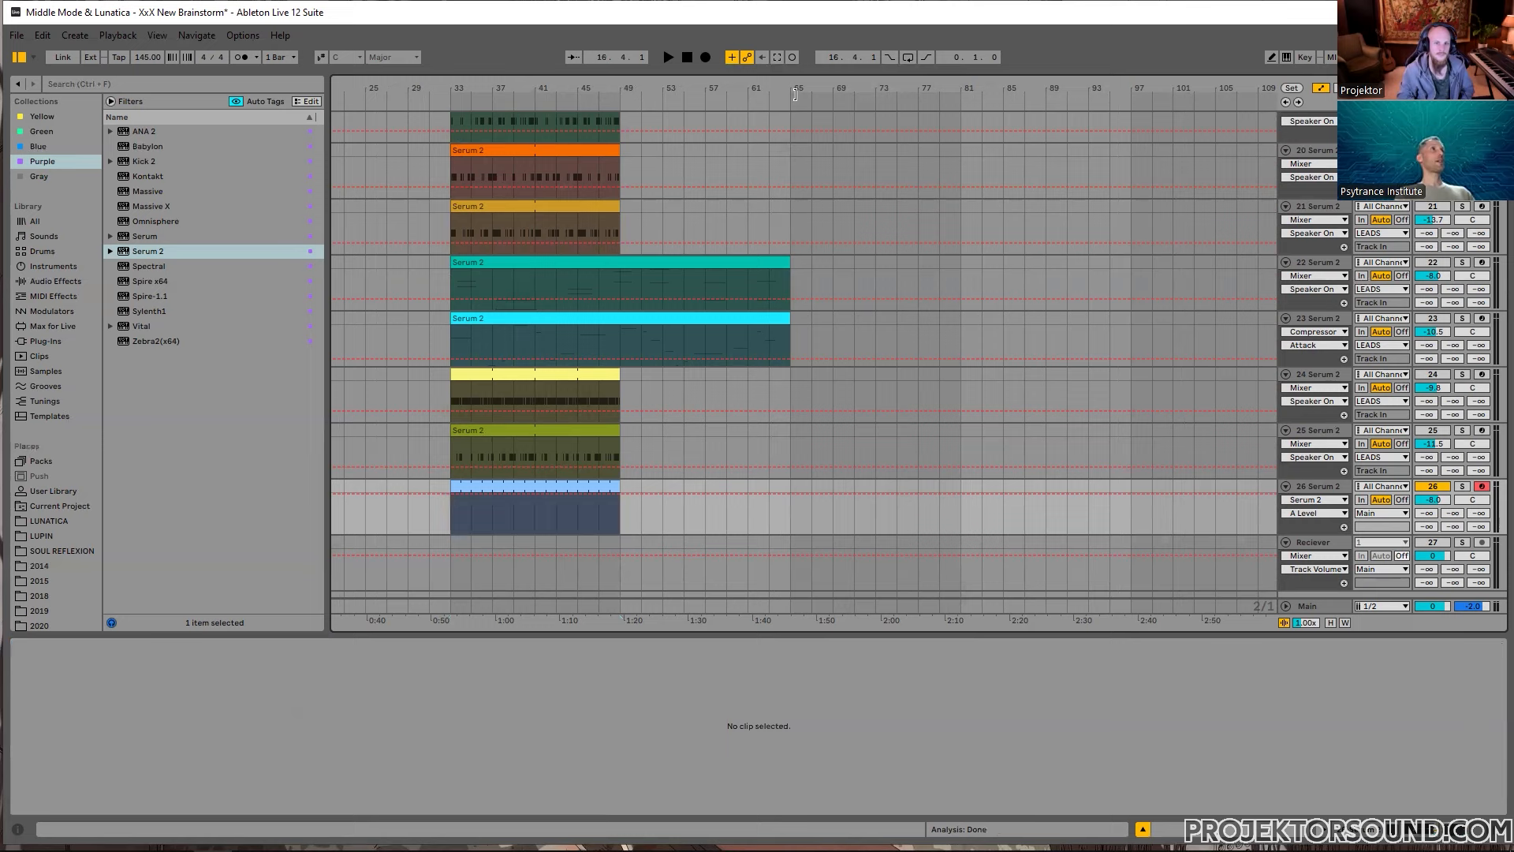
pyautogui.click(791, 97)
pyautogui.click(453, 97)
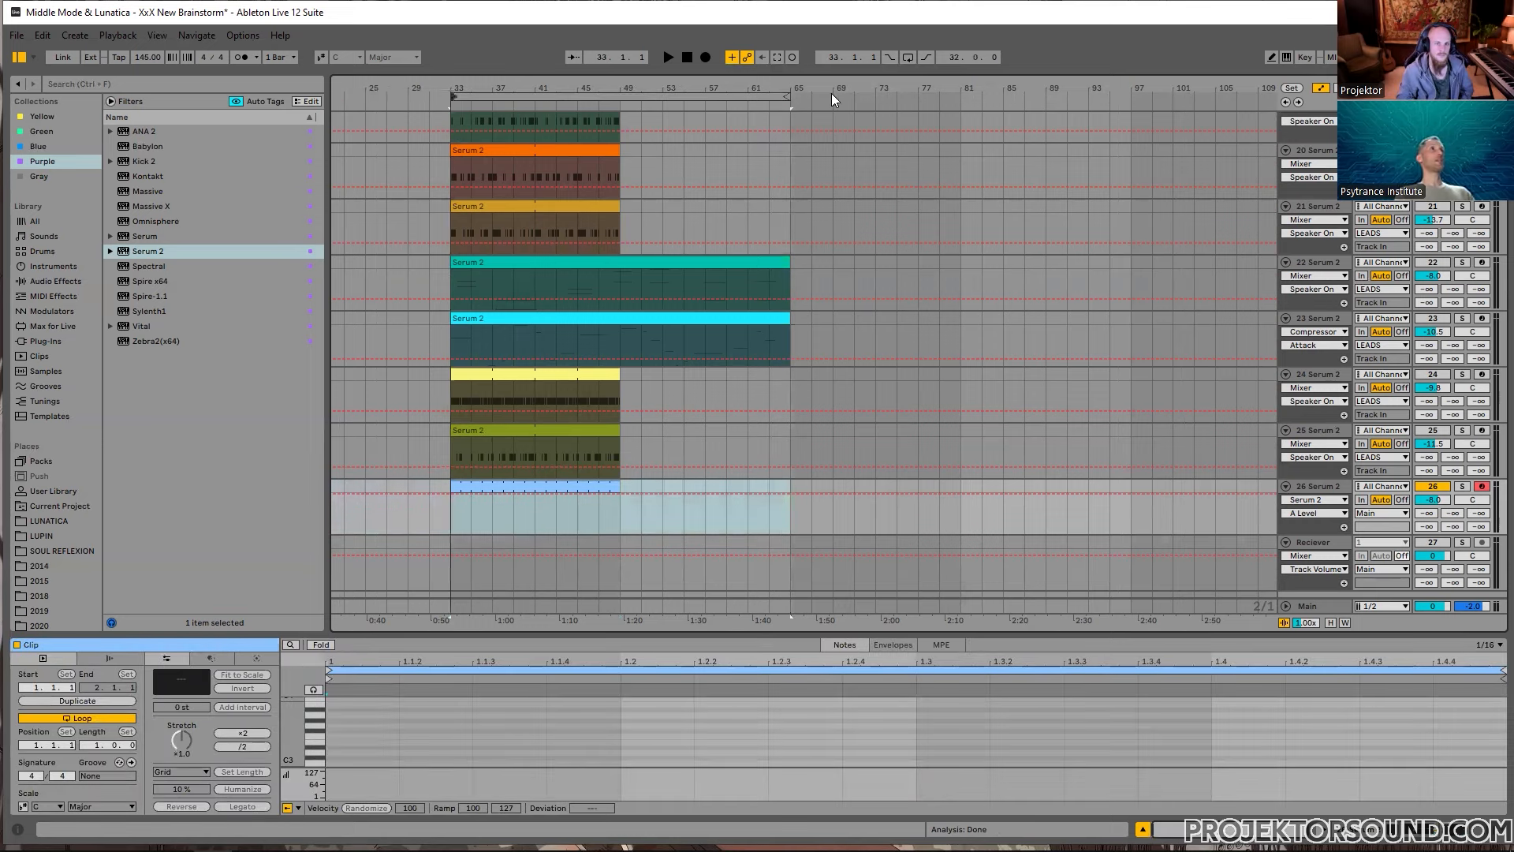
pyautogui.hotkey('ctrl', 'l')
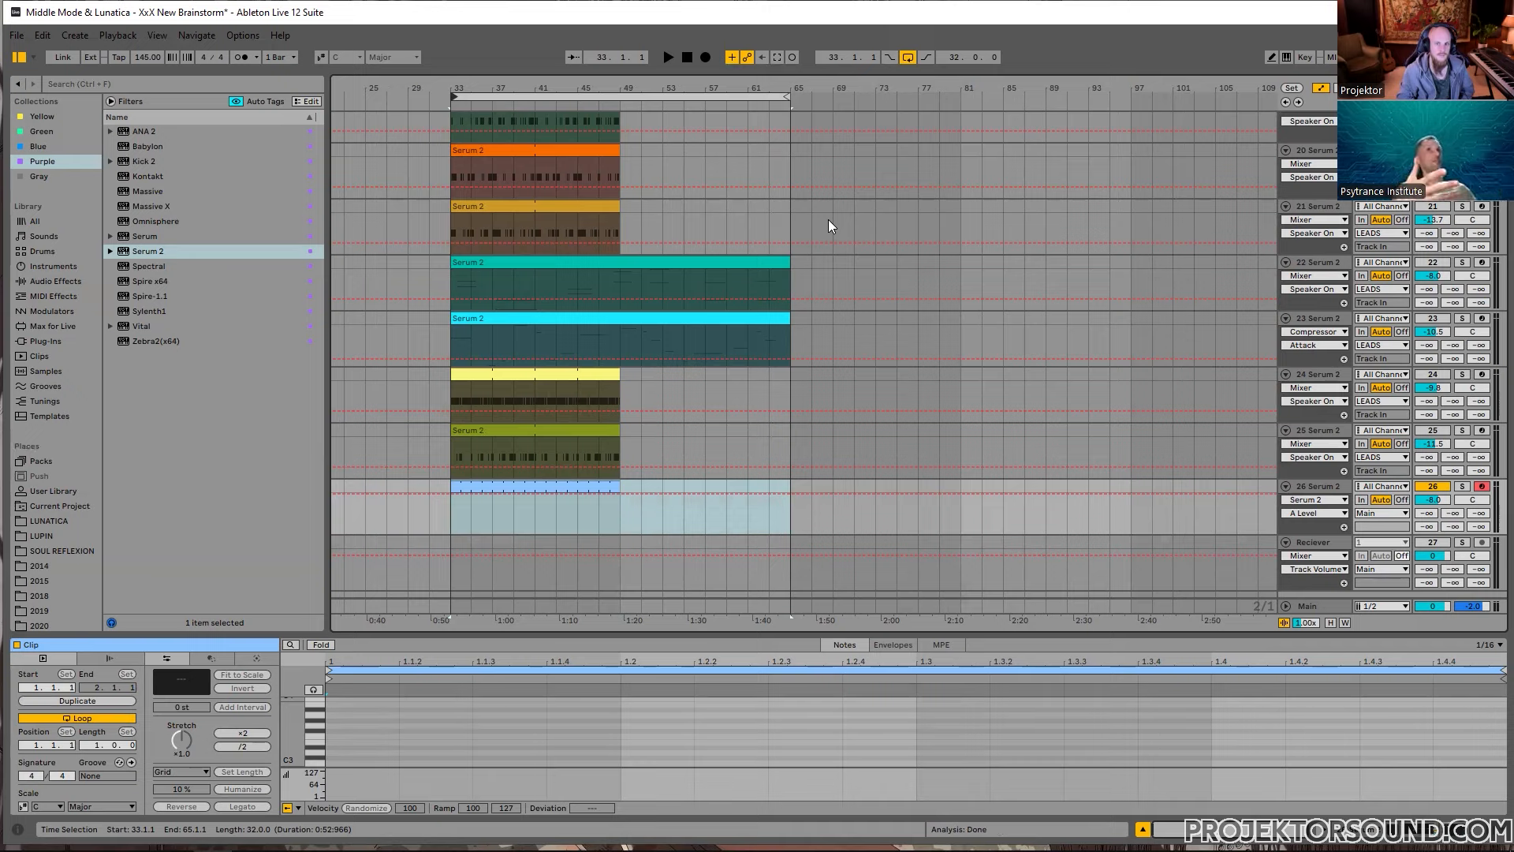
# Step: Start playback from bar 33 and extend the looping clip on track 26 to bar 65
pyautogui.click(451, 528)
pyautogui.press('space')
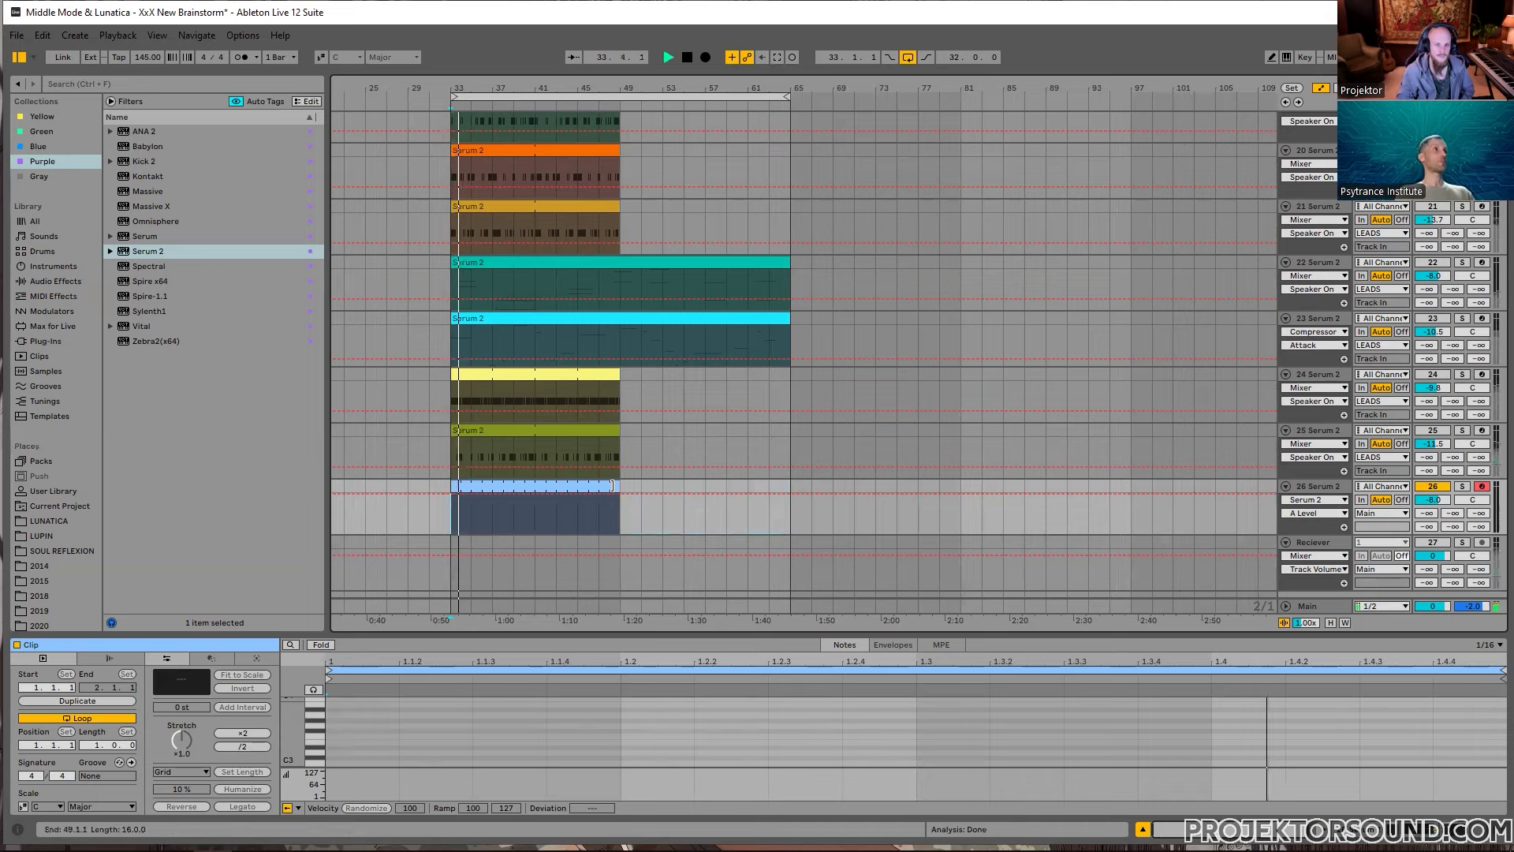
pyautogui.moveTo(612, 485); pyautogui.dragTo(779, 483)
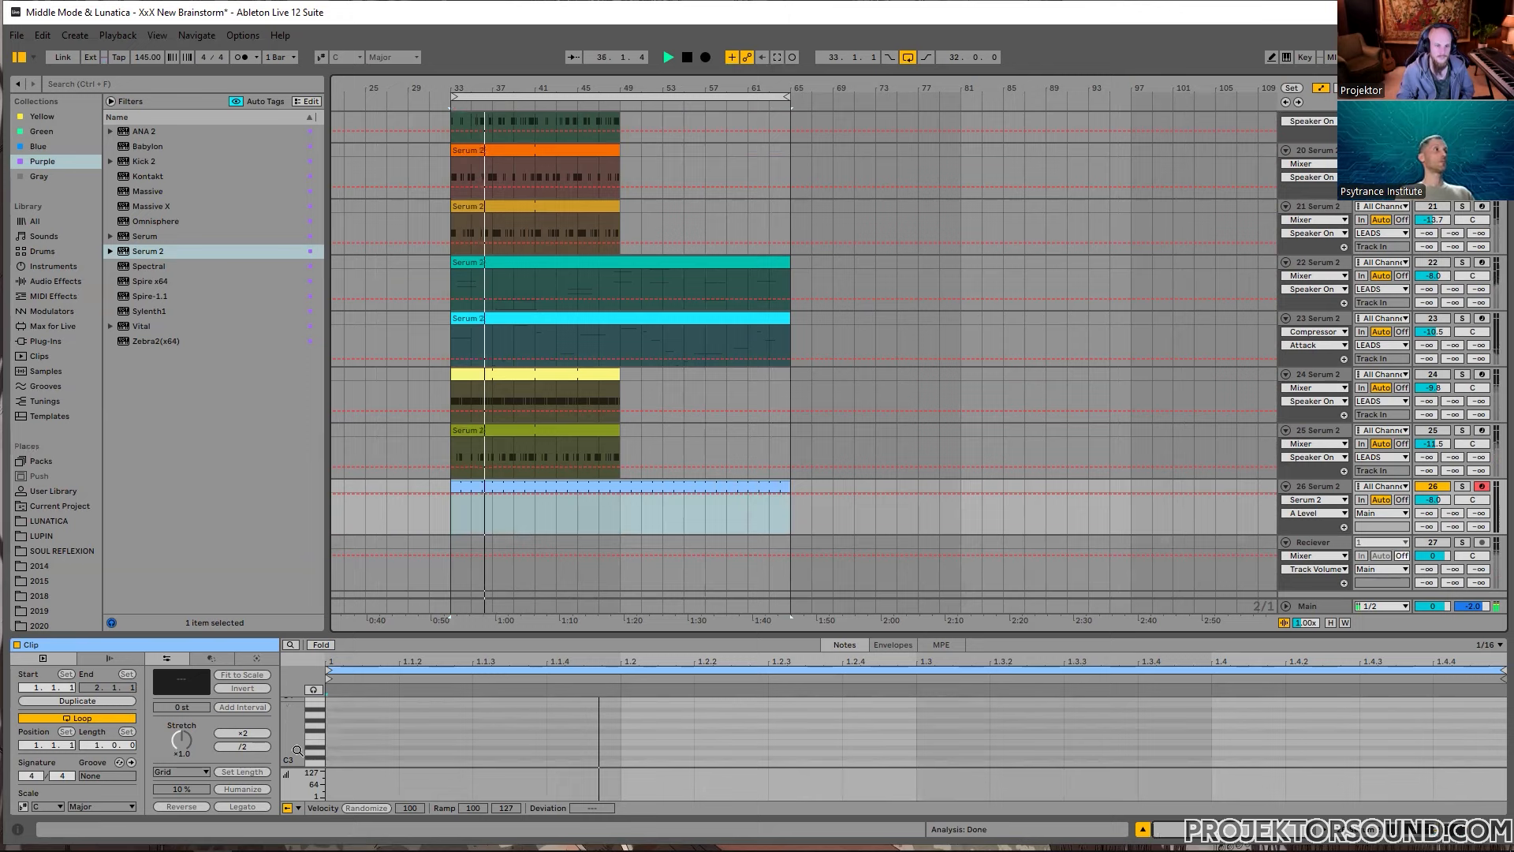
# Step: Insert a sixteenth note on G#2 at the clip's start and lower track 26's volume to -12.4
pyautogui.moveTo(298, 751); pyautogui.dragTo(298, 670)
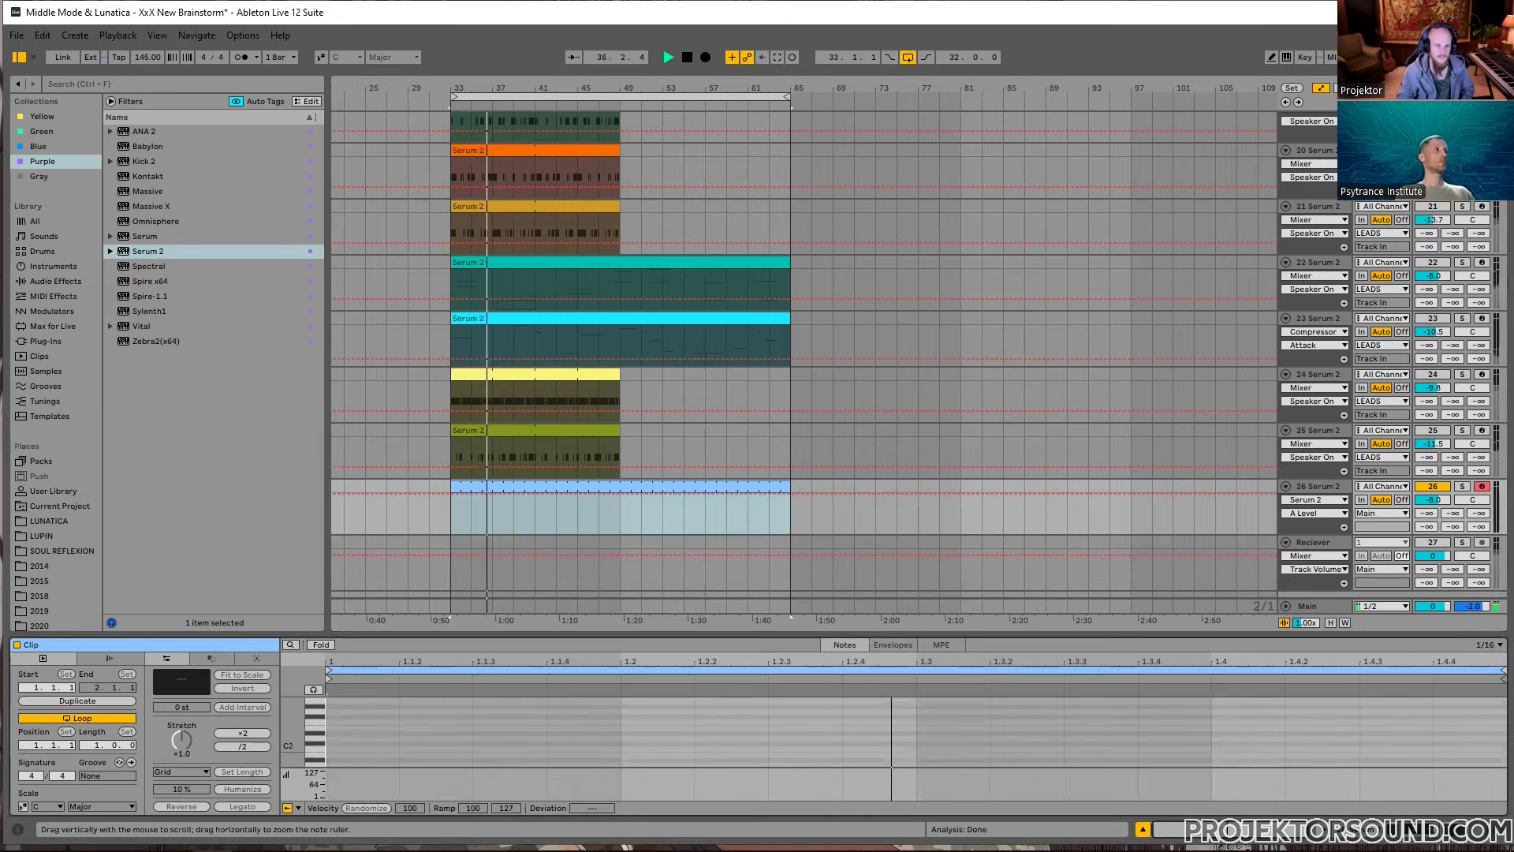
pyautogui.doubleClick(368, 705)
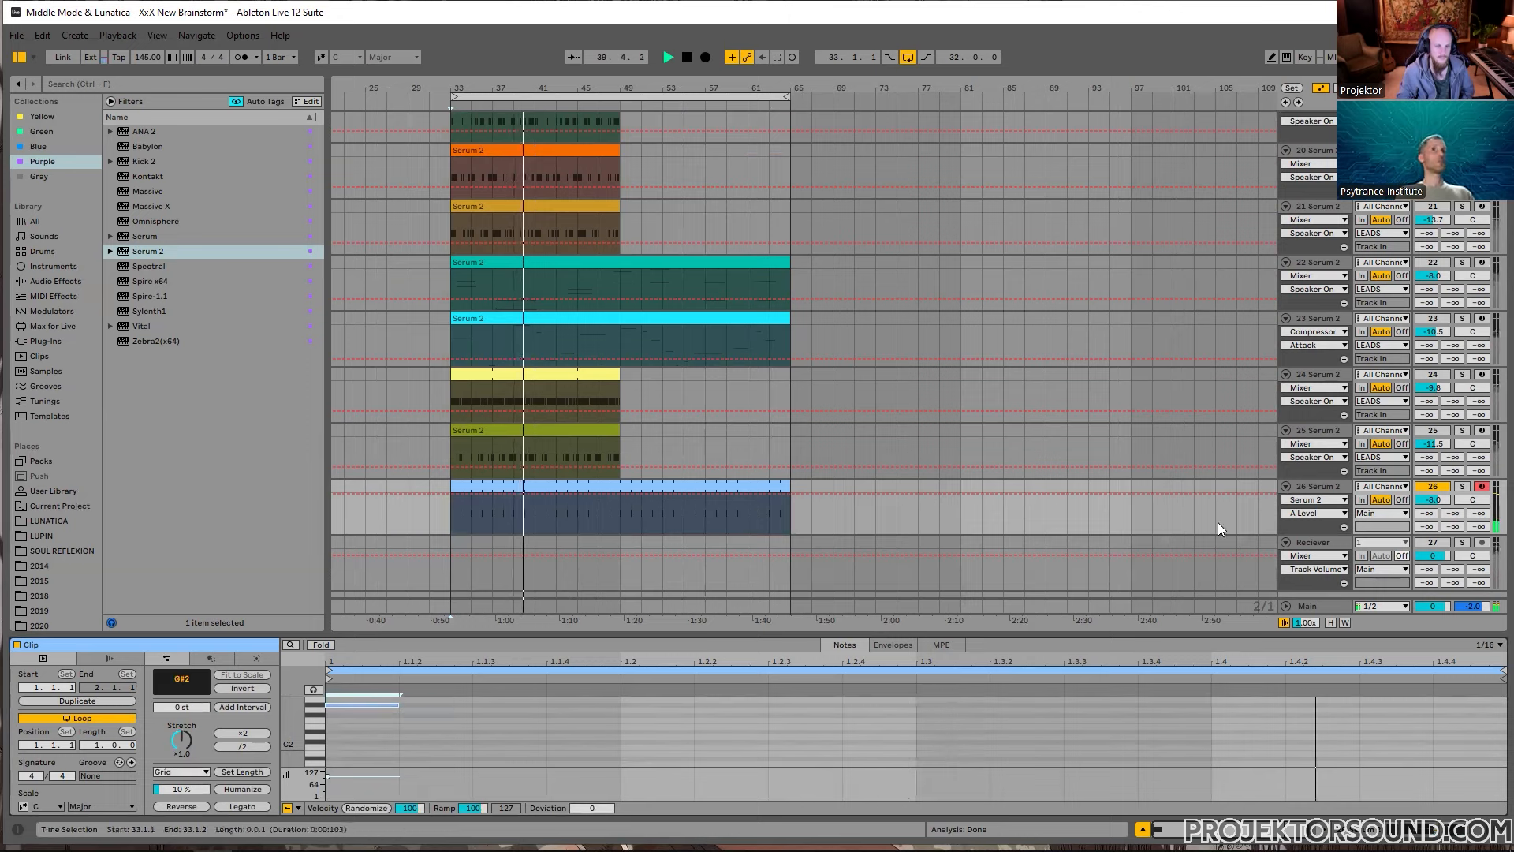
pyautogui.moveTo(1434, 500); pyautogui.dragTo(1434, 513)
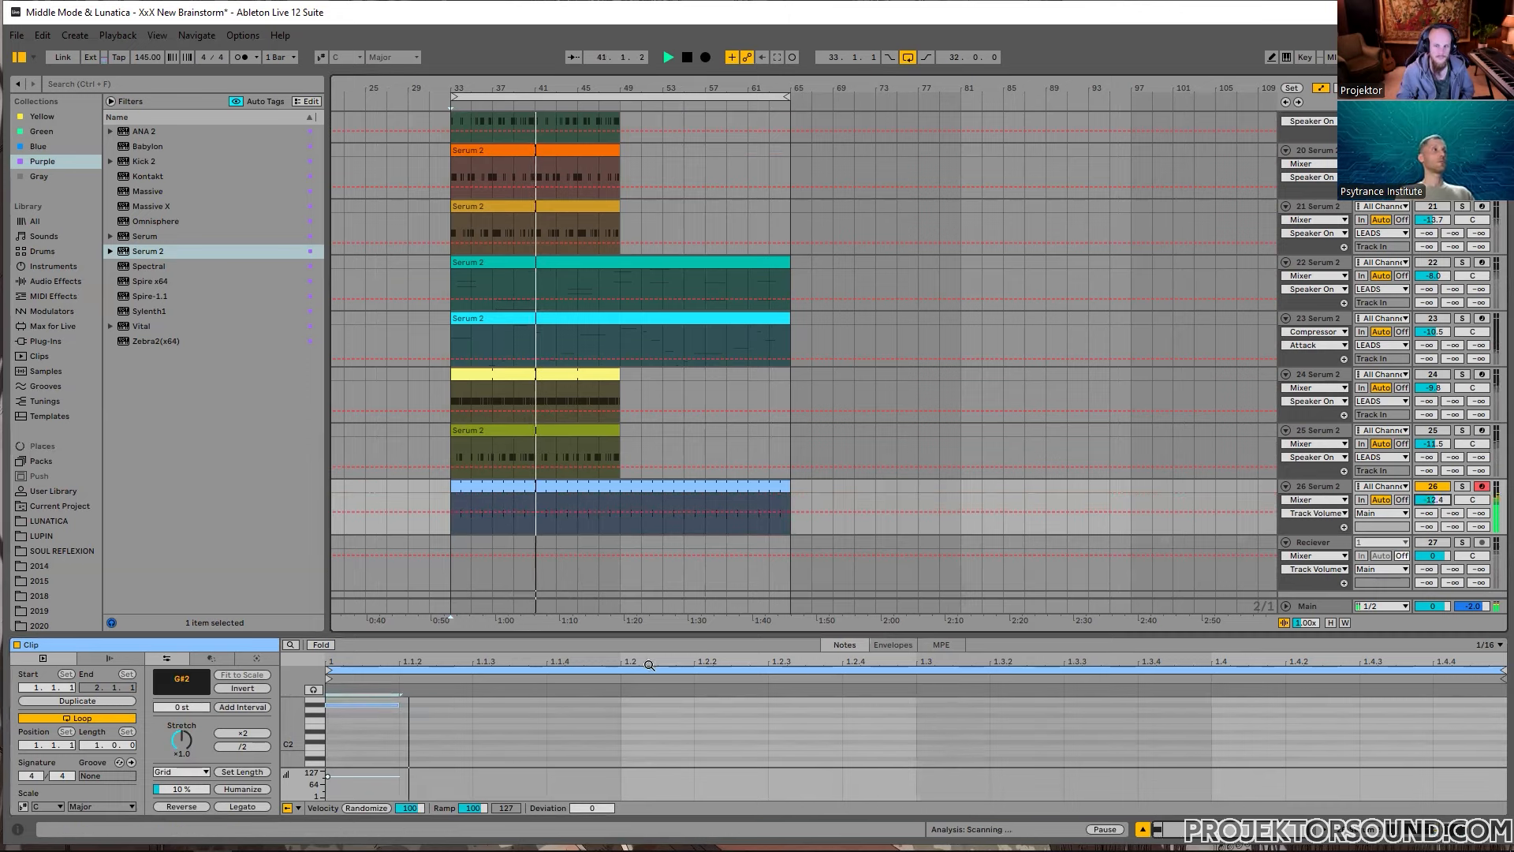
# Step: Raise the clip's first note by semitones to B2, auditioning each pitch from bar 33
pyautogui.press('space')
pyautogui.click(393, 705)
pyautogui.press('Up')
pyautogui.press('space')
pyautogui.press('space')
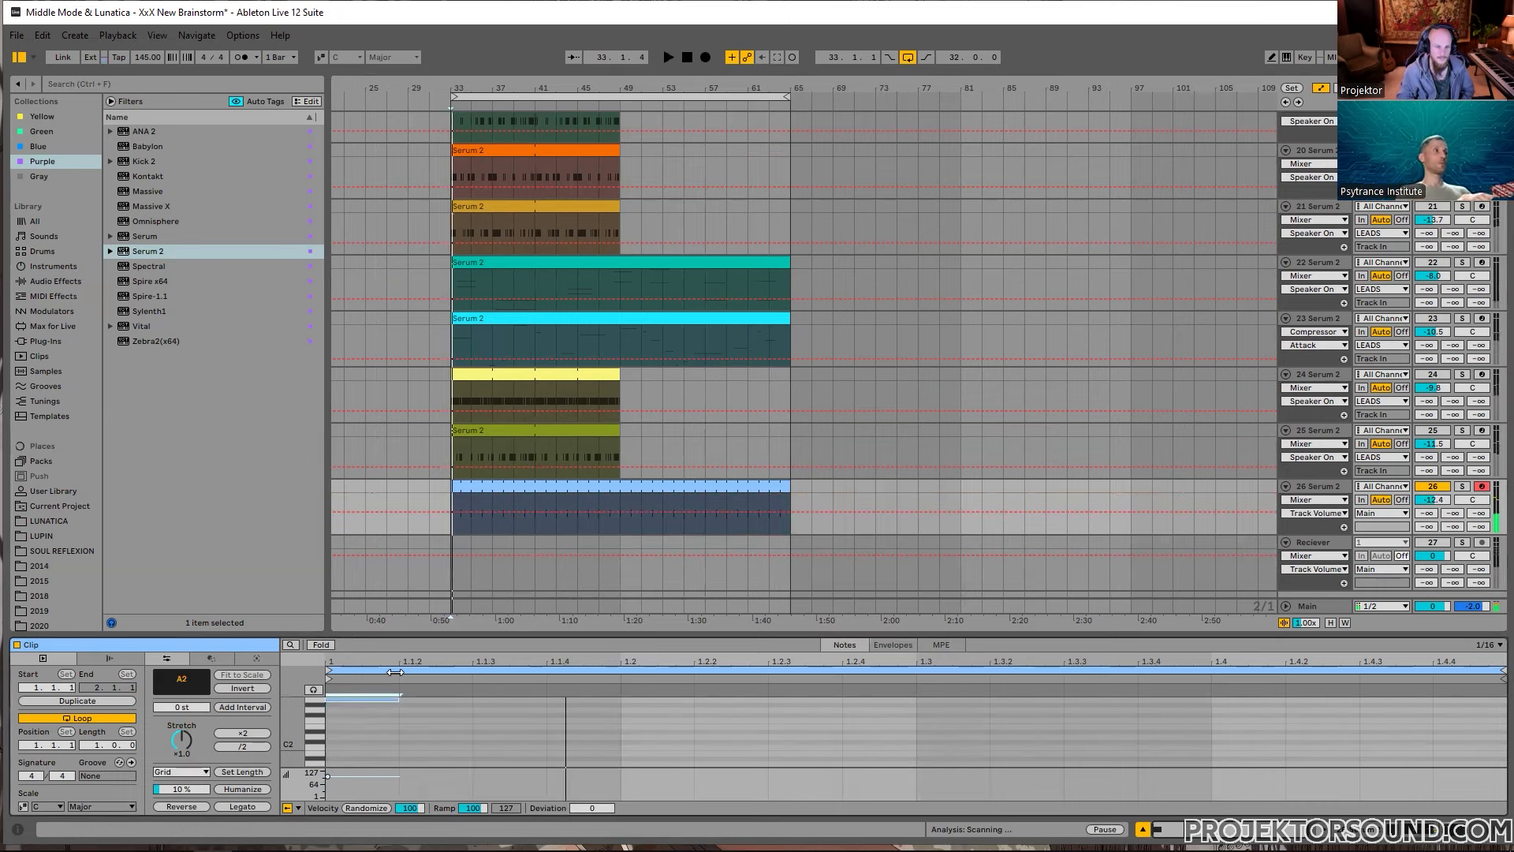
pyautogui.press('Up')
pyautogui.press('space')
pyautogui.press('space')
pyautogui.press('Up')
pyautogui.press('space')
pyautogui.press('space')
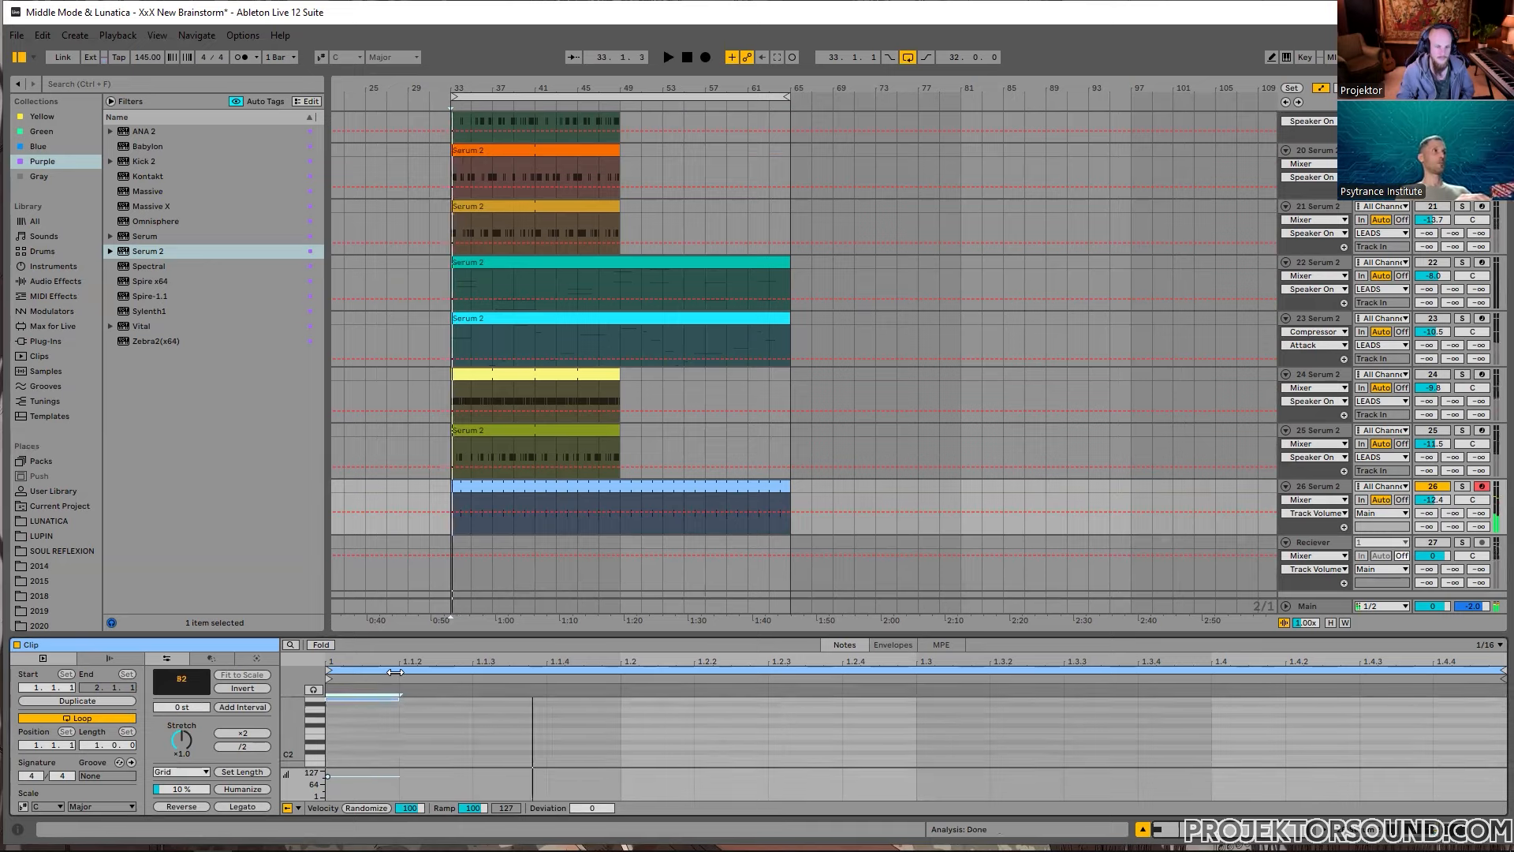
pyautogui.press('space')
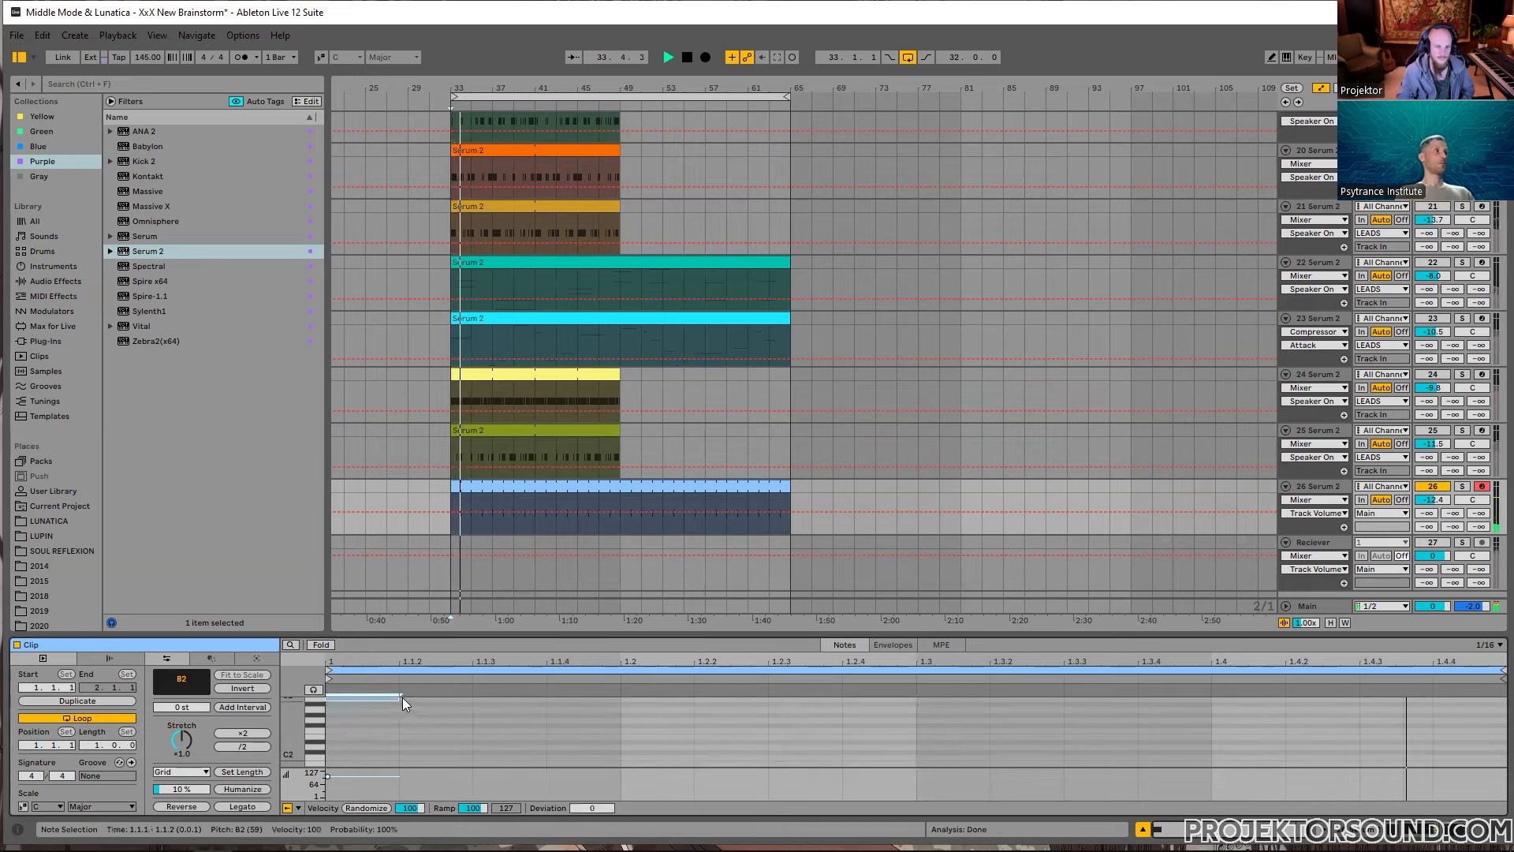
# Step: Add sixteenth notes on A#2 at 1.1.2 and on G#2 at 1.1.3
pyautogui.click(401, 708)
pyautogui.doubleClick(400, 708)
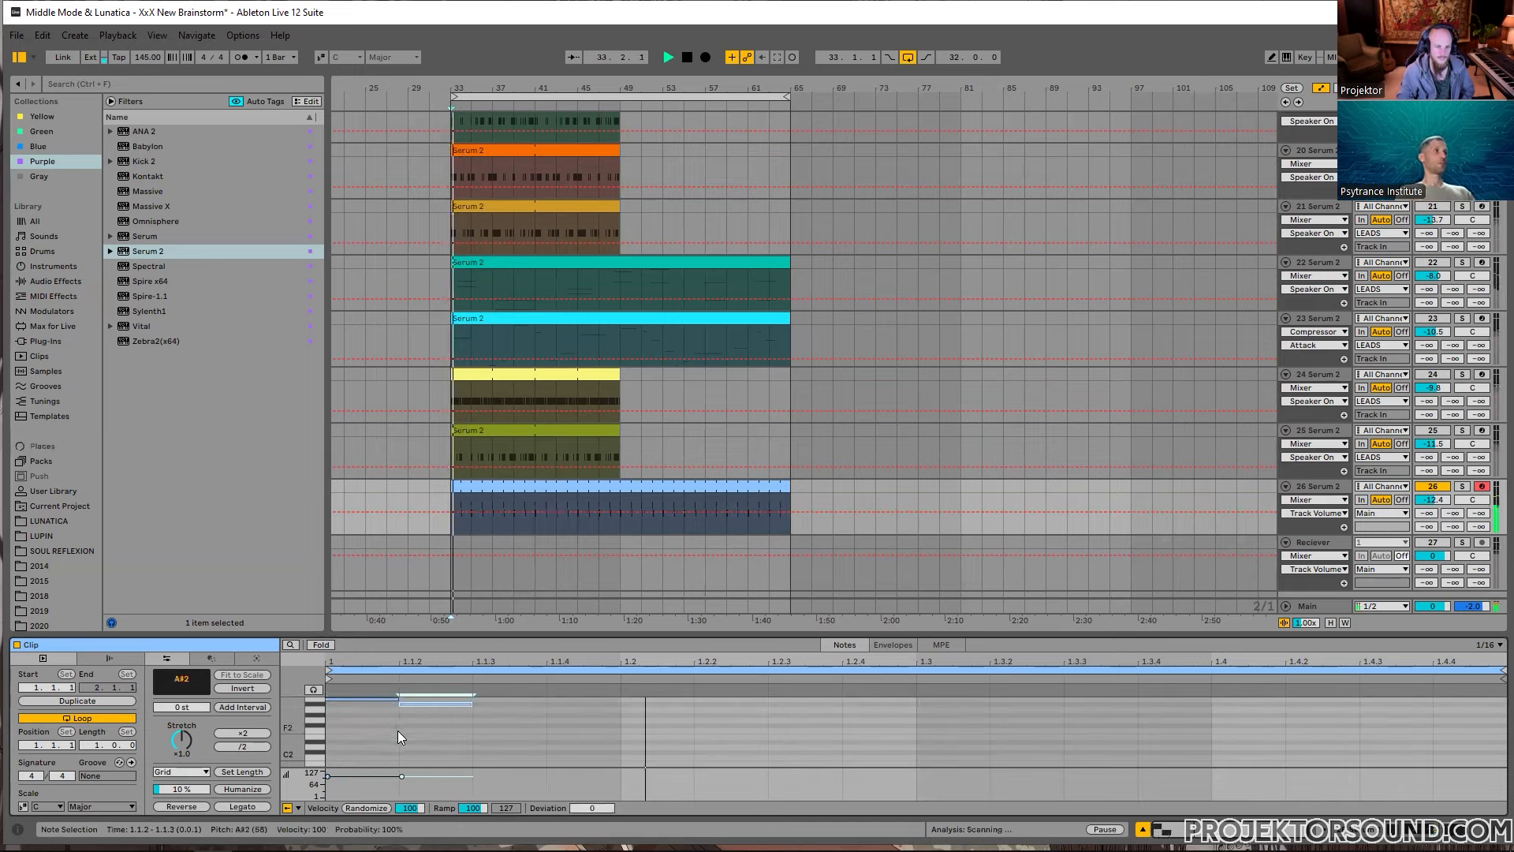
pyautogui.click(476, 718)
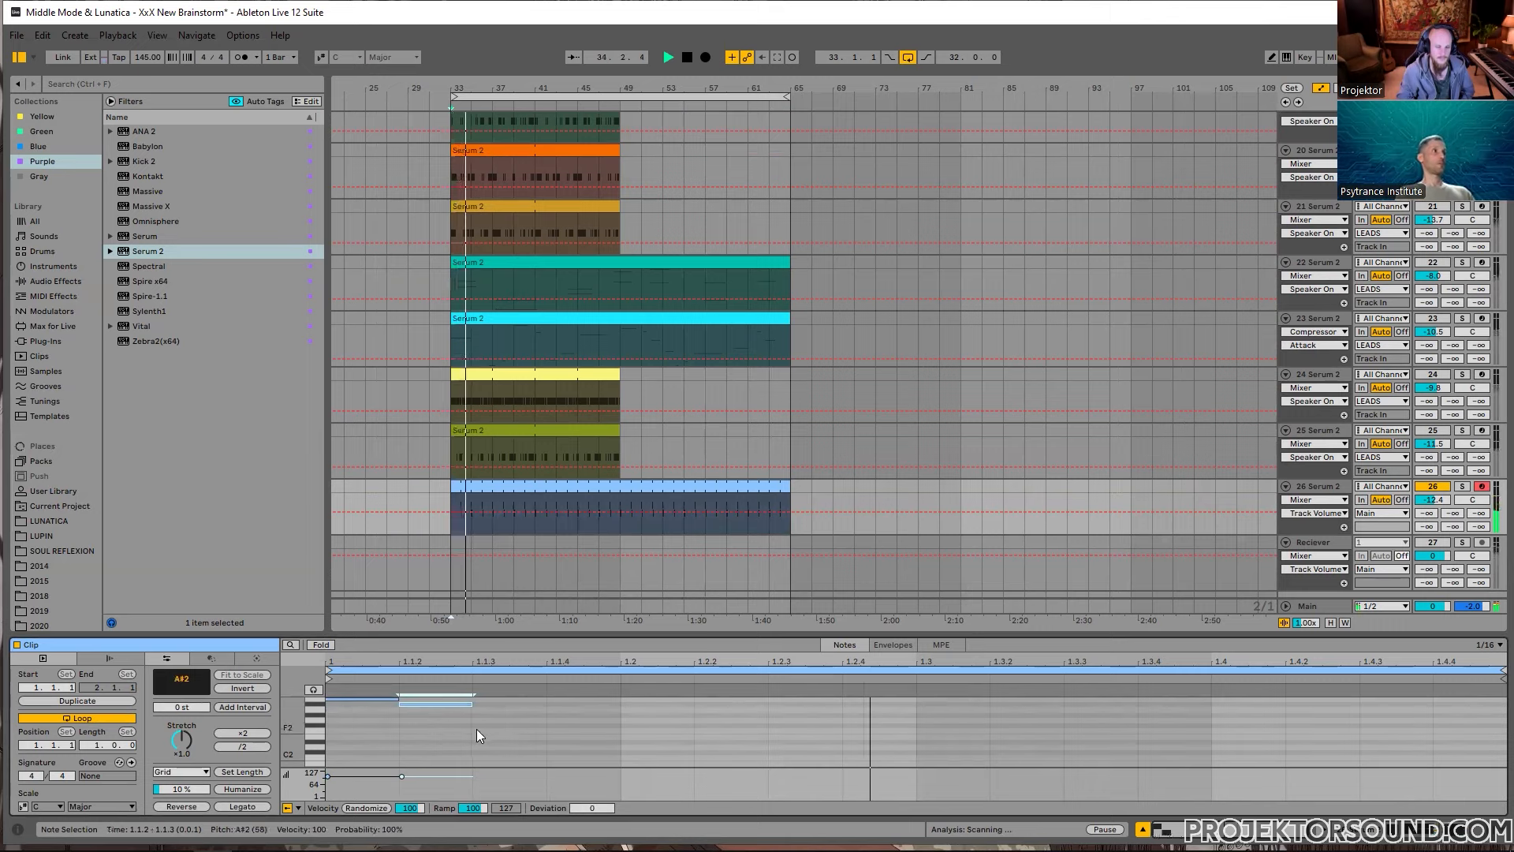
pyautogui.doubleClick(540, 726)
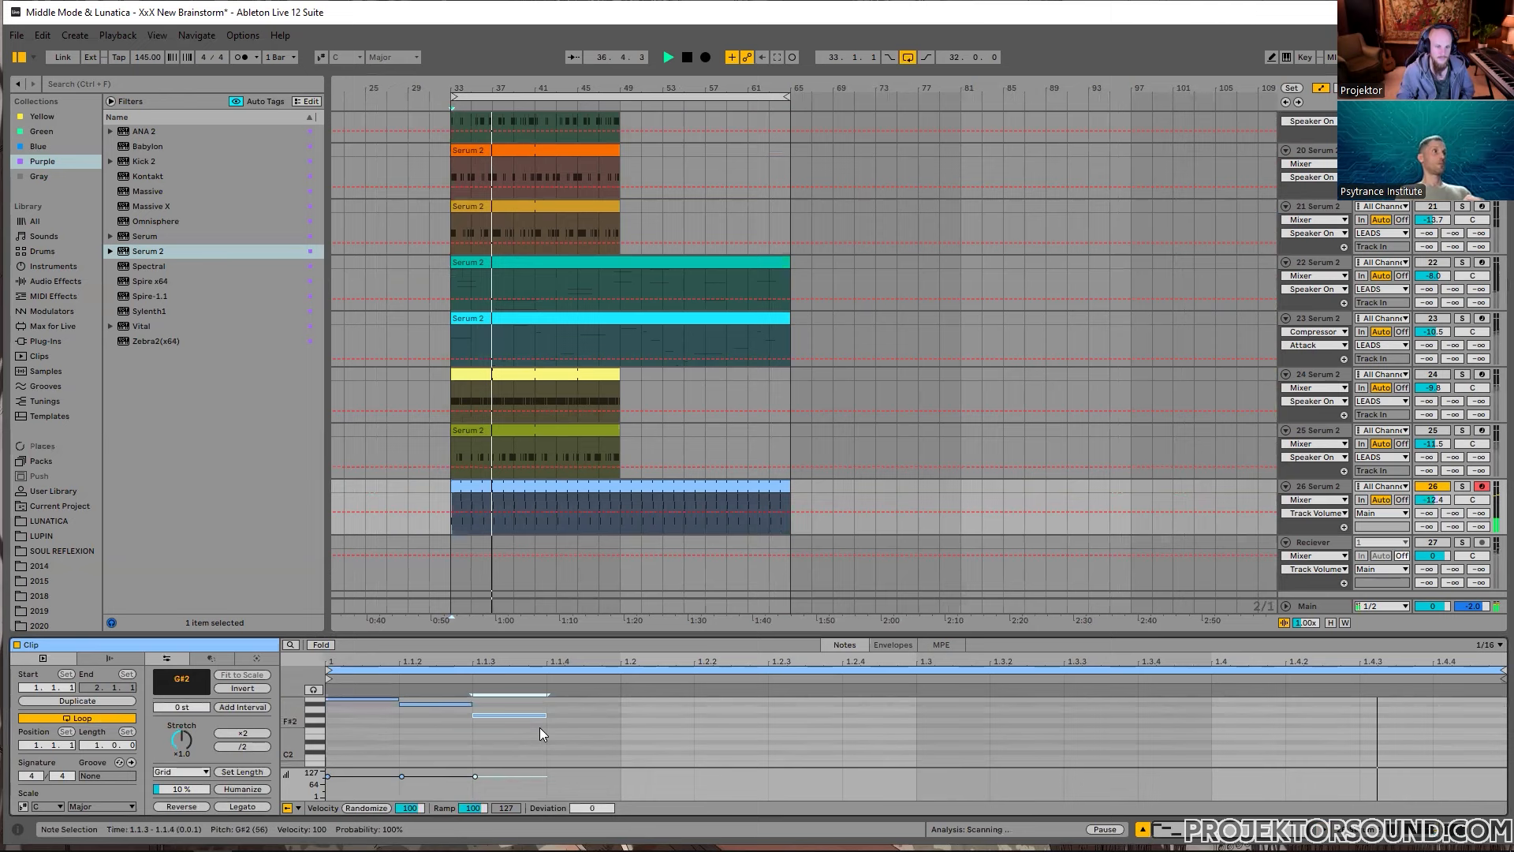
# Step: Lower the note at 1.1.3 gradually to D#2, auditioning the phrase at each pitch
pyautogui.press('Down')
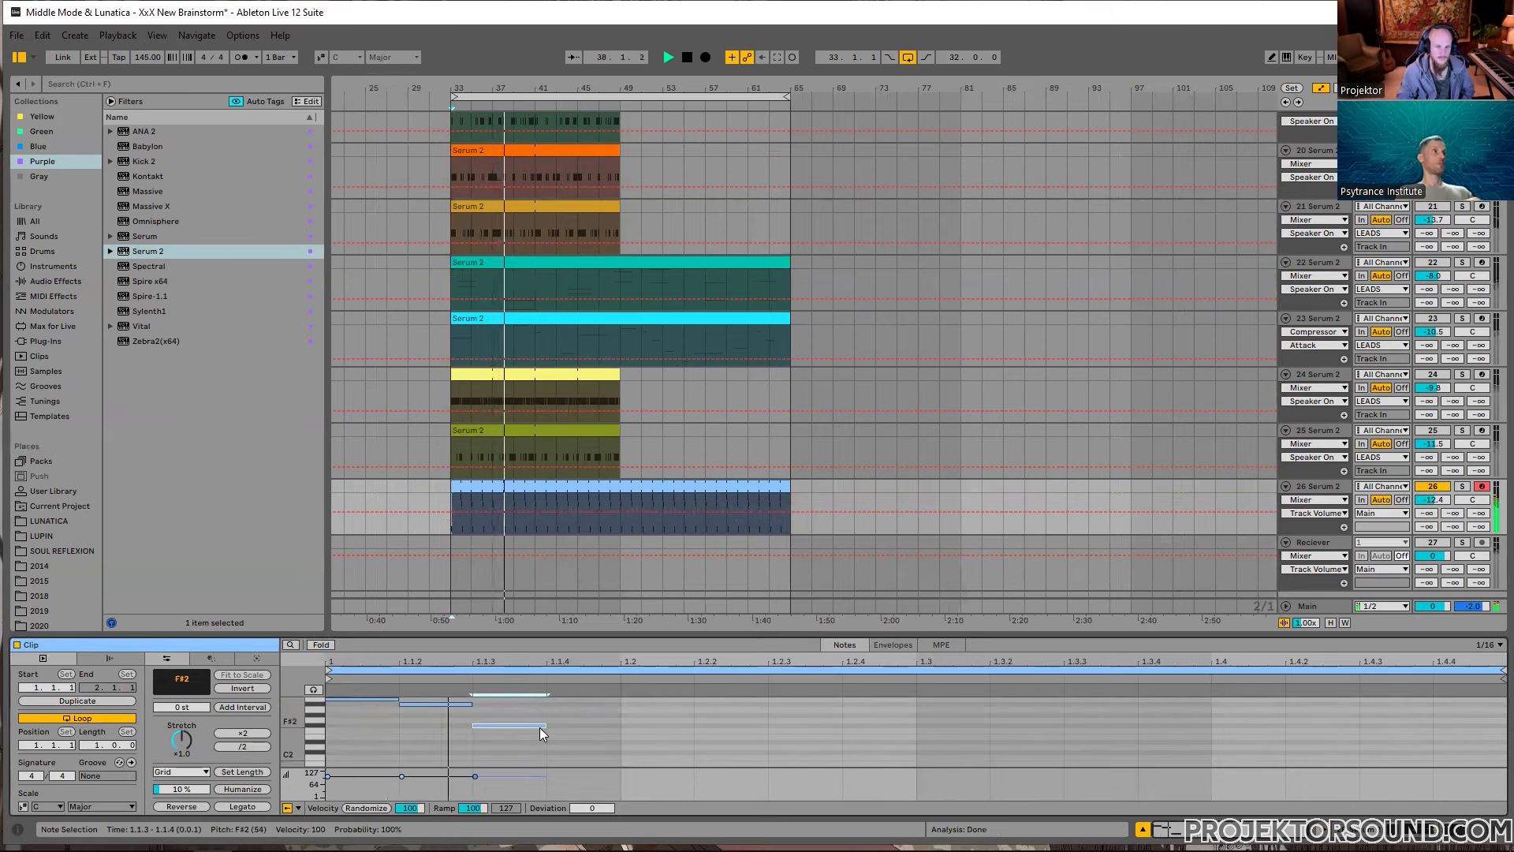
pyautogui.press('Down')
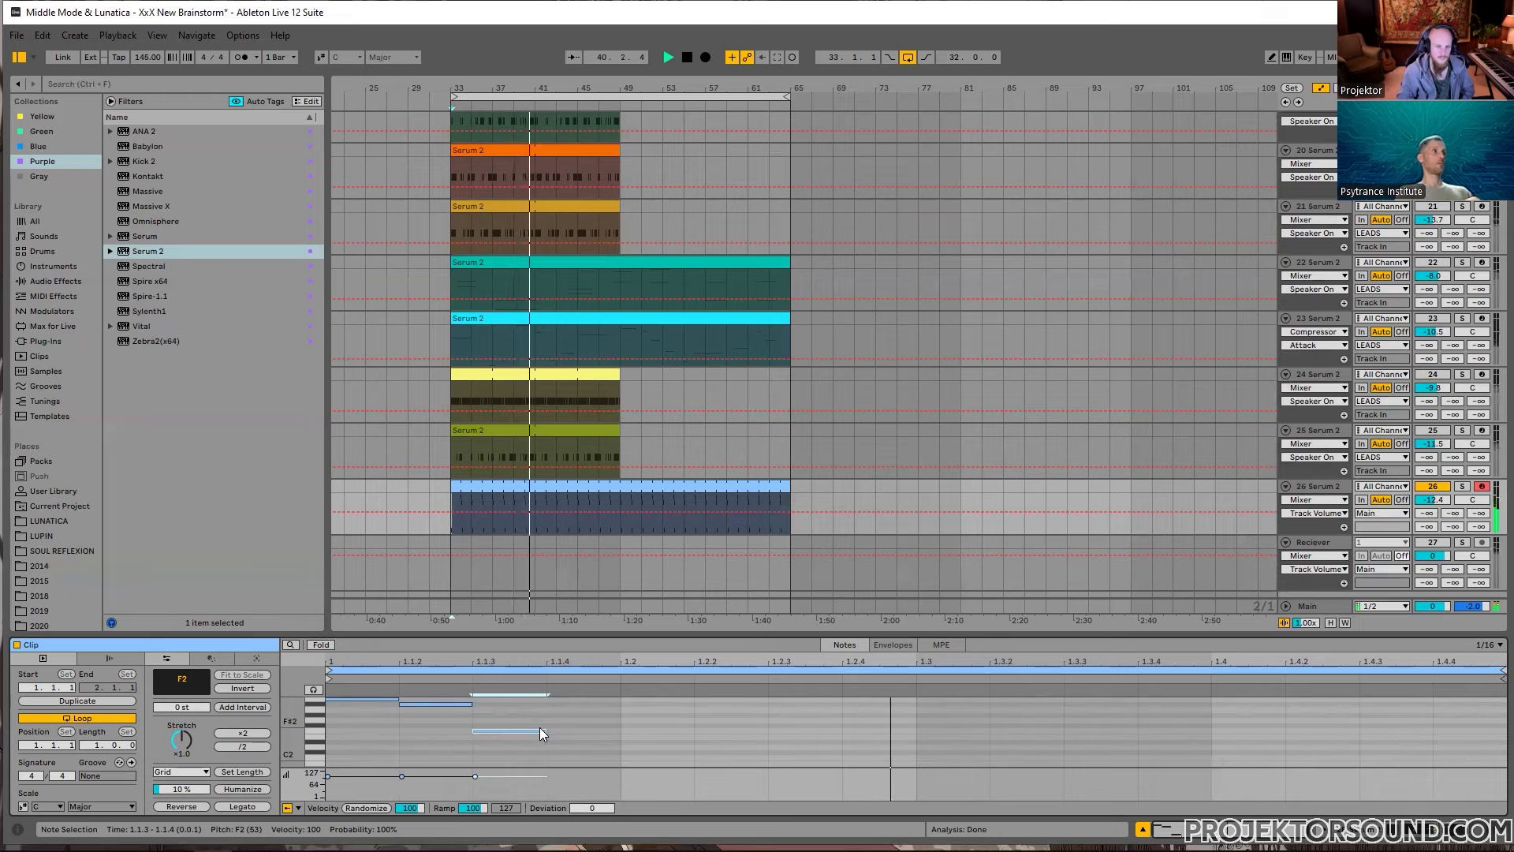
pyautogui.press('space')
pyautogui.press('space')
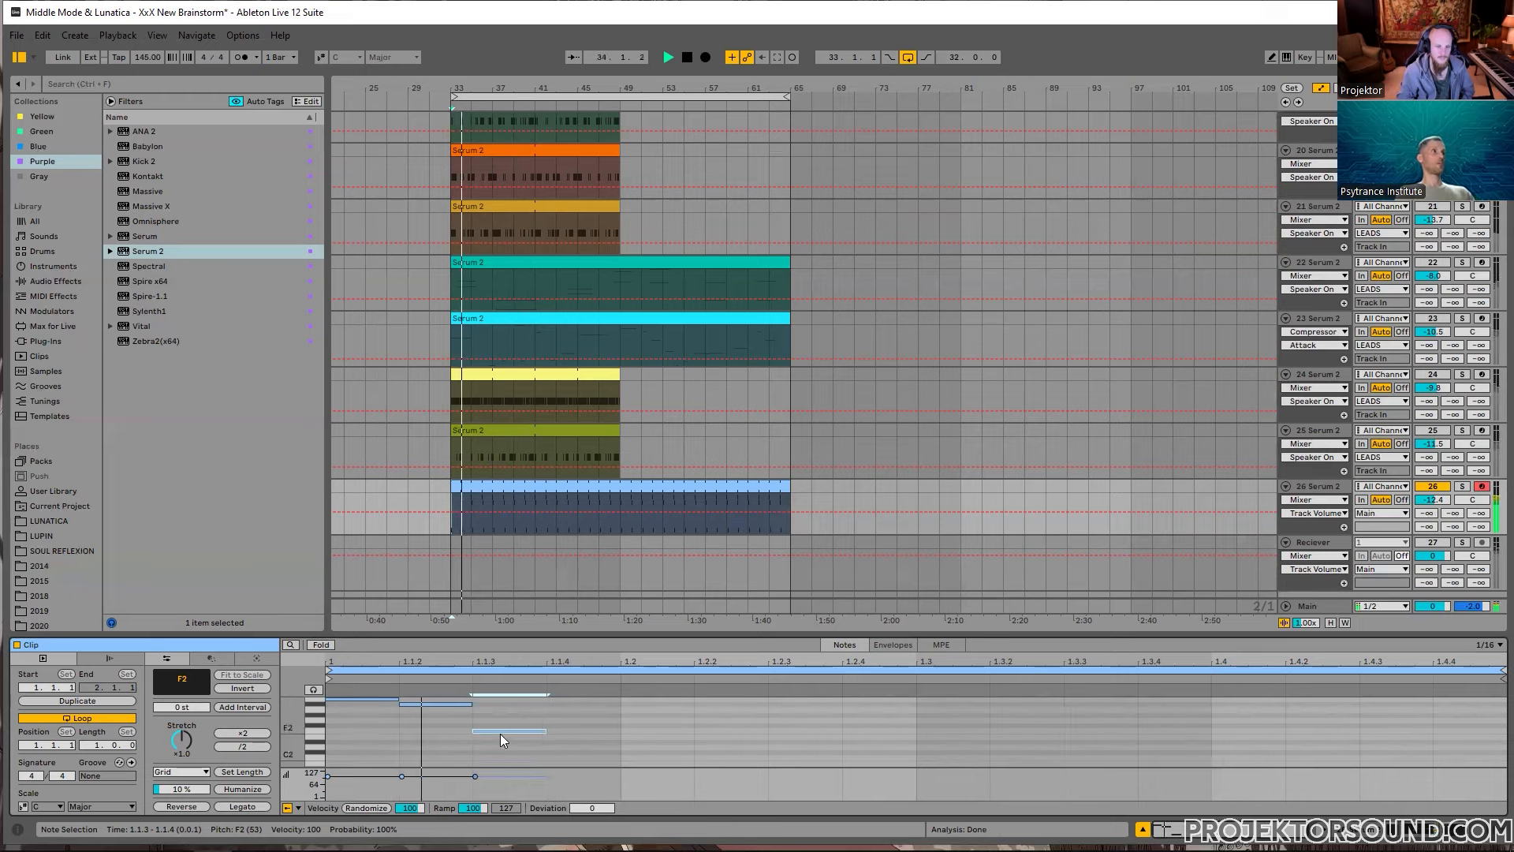
pyautogui.press('Down')
pyautogui.press('space')
pyautogui.press('space')
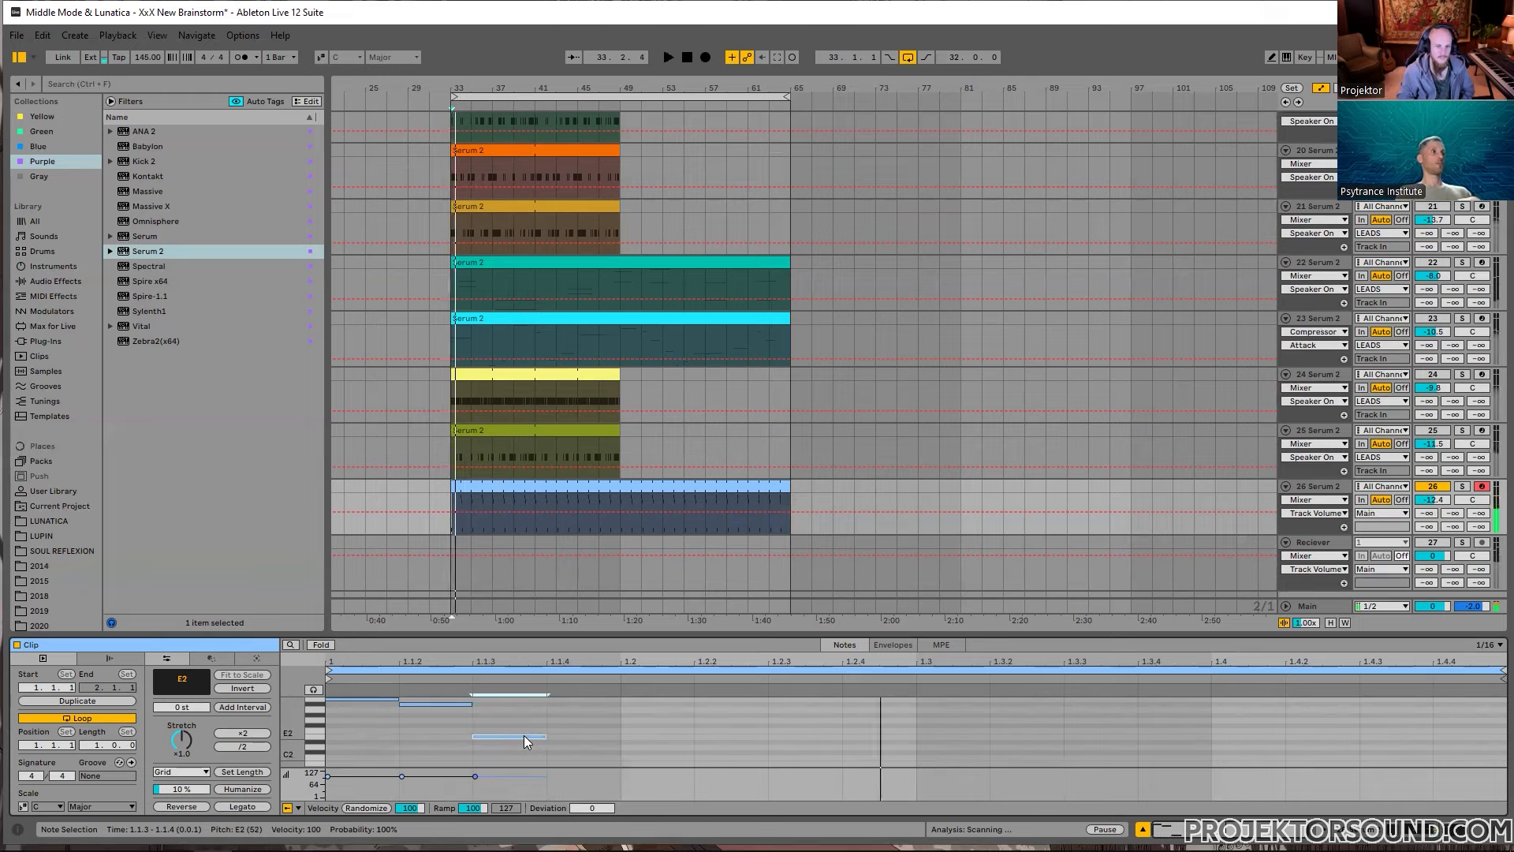
pyautogui.press('Down')
pyautogui.press('space')
pyautogui.press('space')
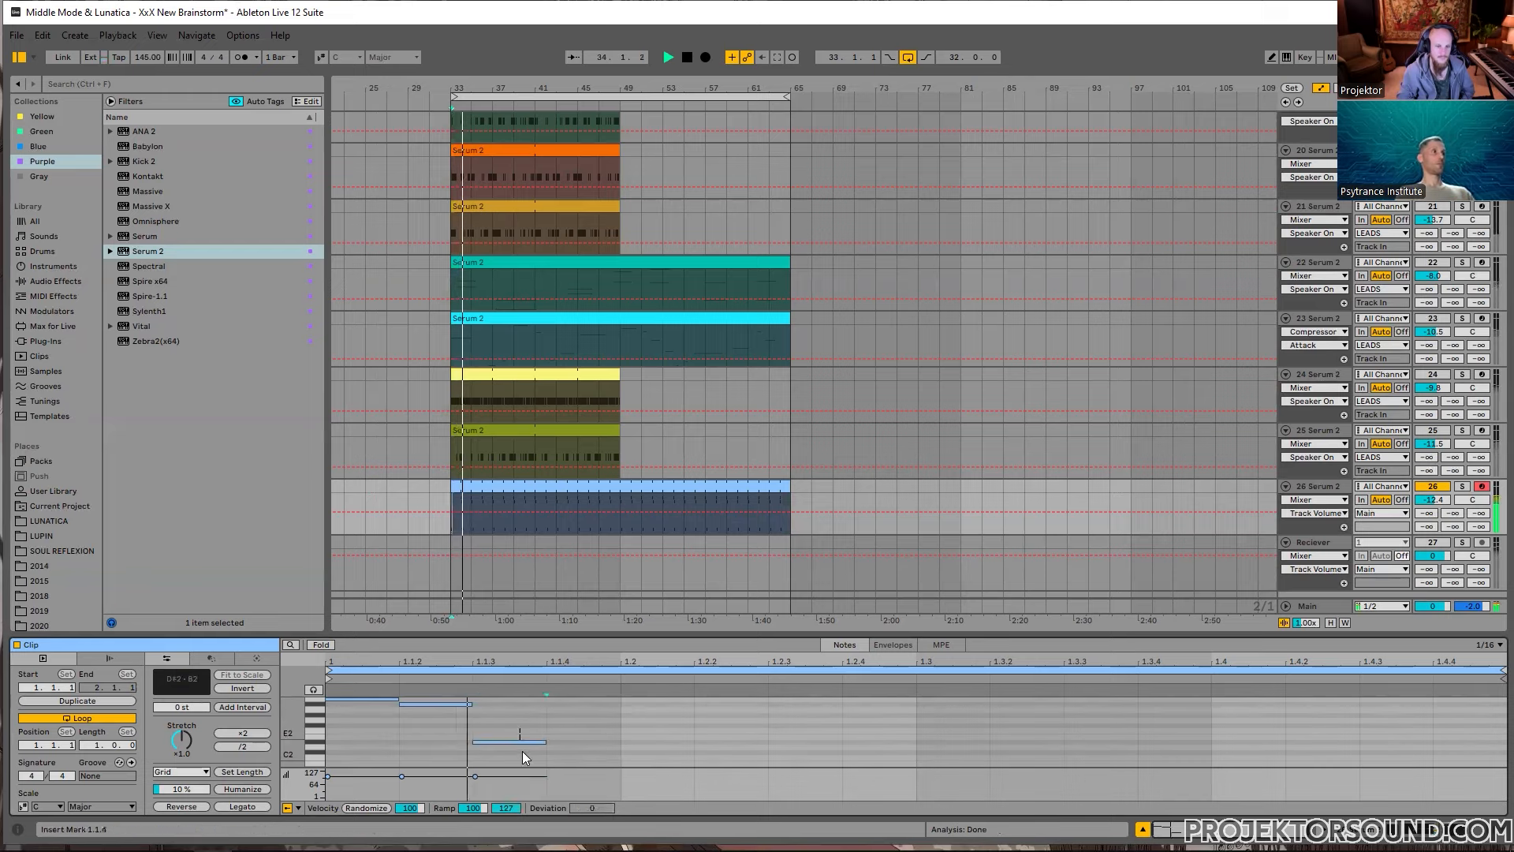
# Step: Duplicate the D#2 note to 1.1.4 and transpose the copy down an octave to D#1
pyautogui.hotkey('ctrl', 'd')
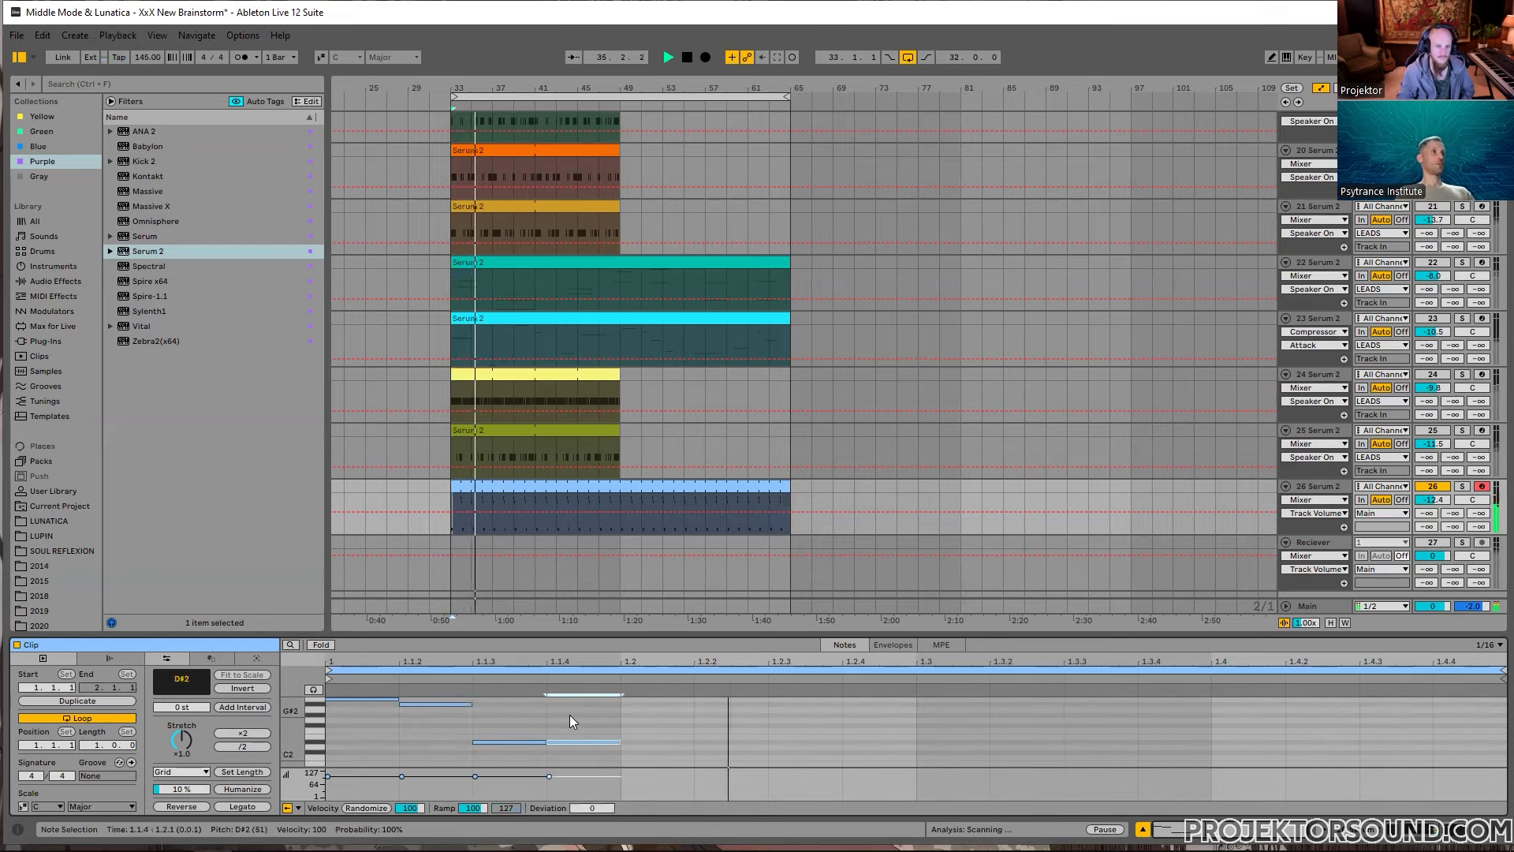
pyautogui.hotkey('shift', 'Down')
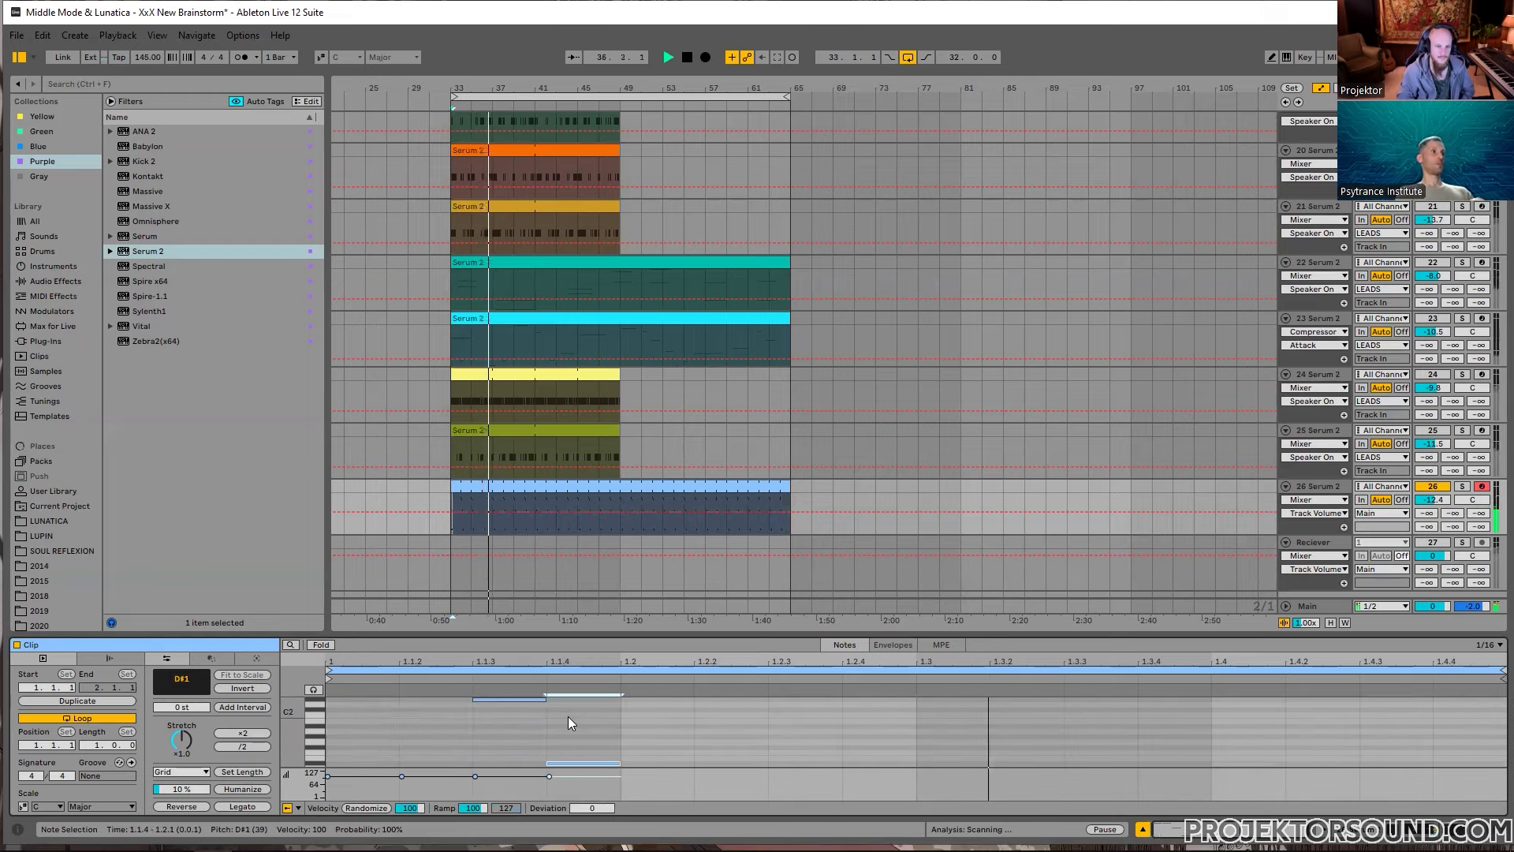
pyautogui.scroll(3, 478, 738)
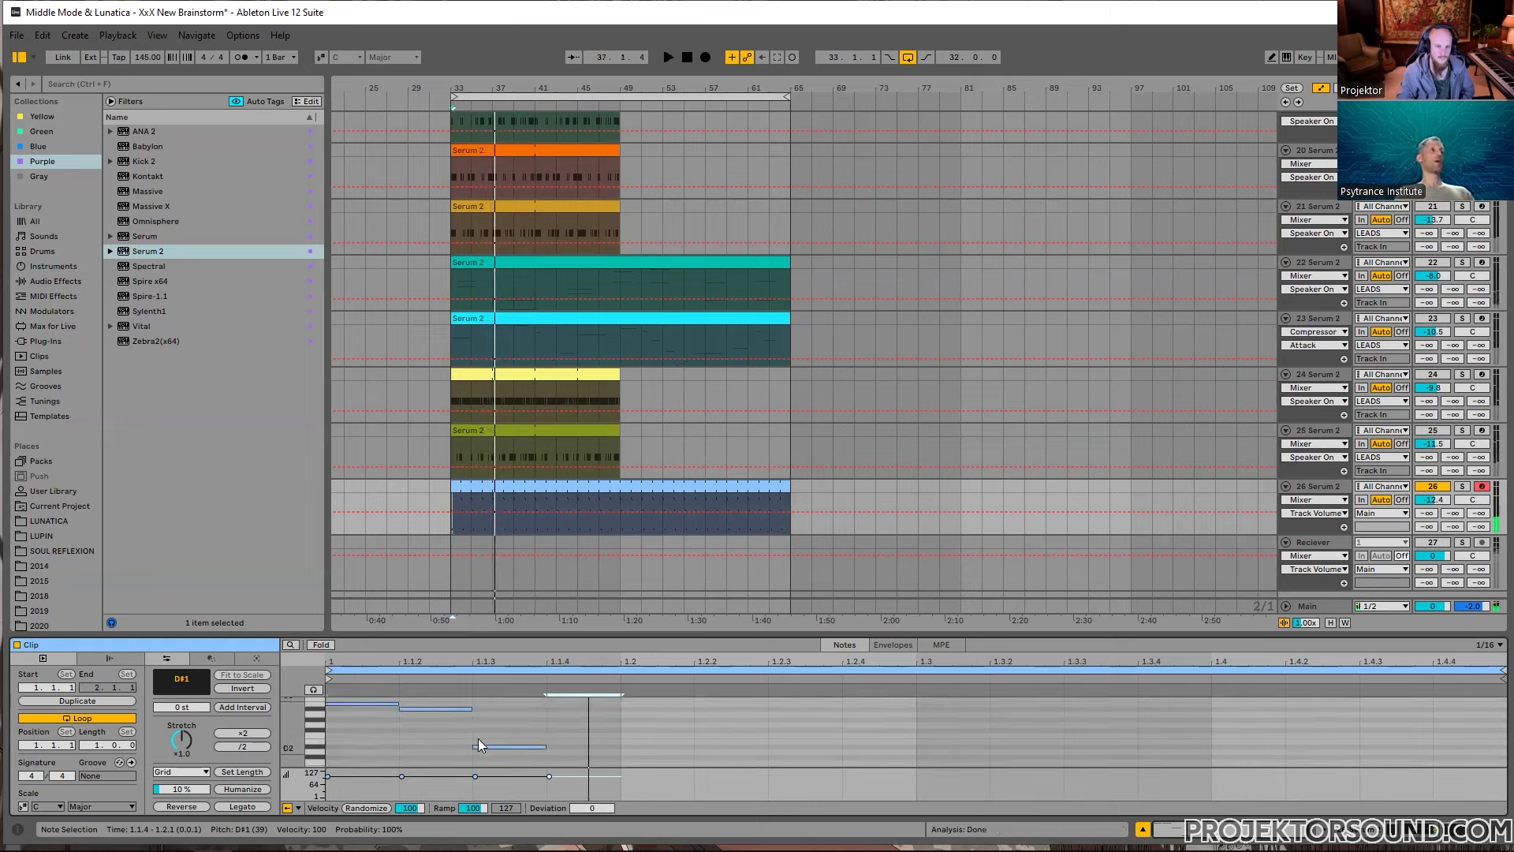
pyautogui.moveTo(293, 732); pyautogui.dragTo(276, 732)
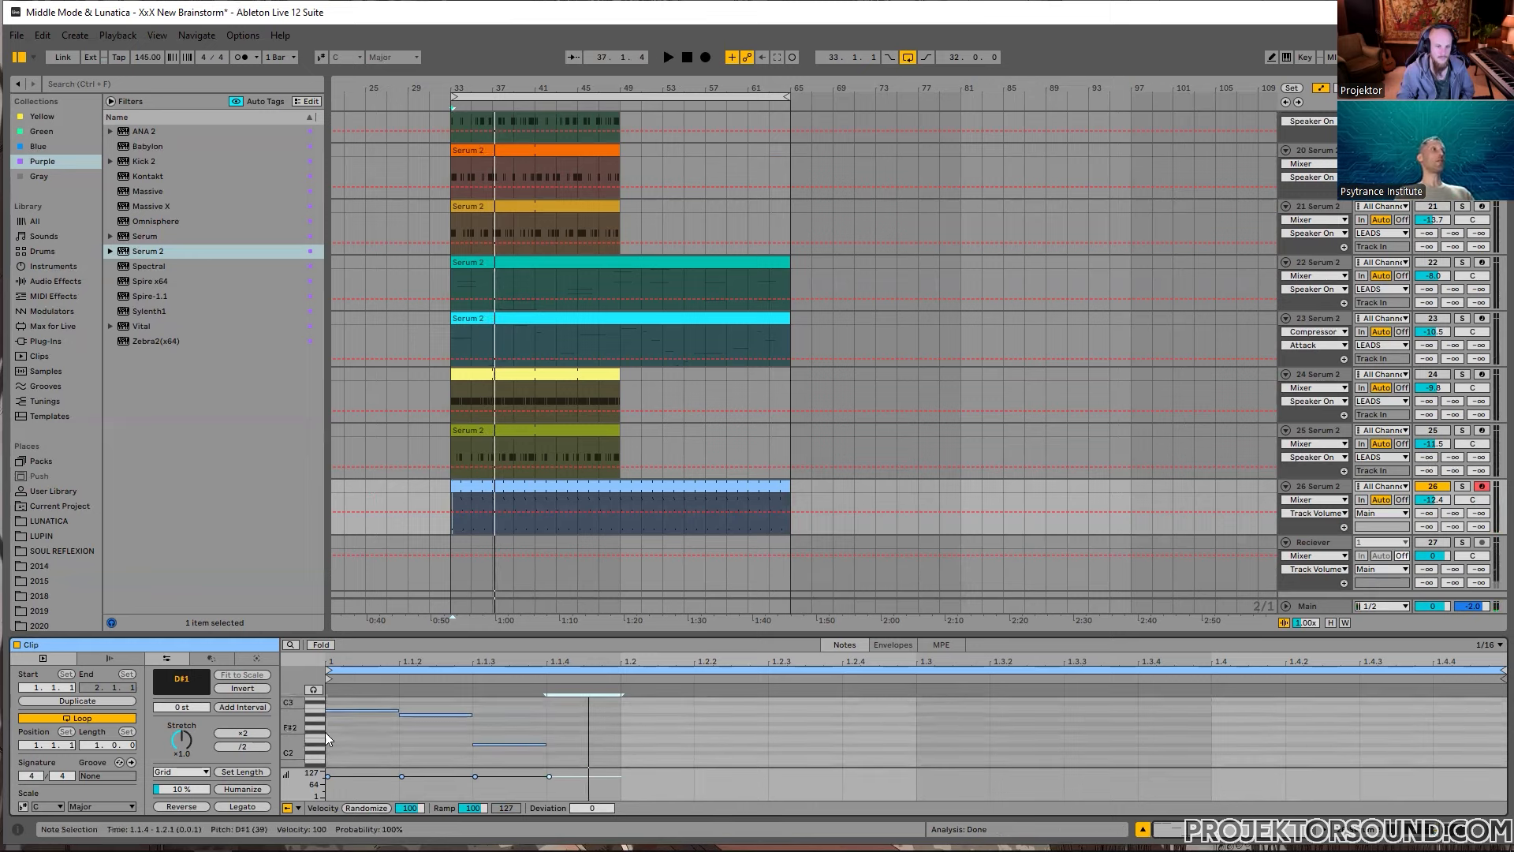
# Step: Play the four-note phrase repeatedly from bar 33 and examine the empty space from beat 1.2 onward
pyautogui.click(510, 743)
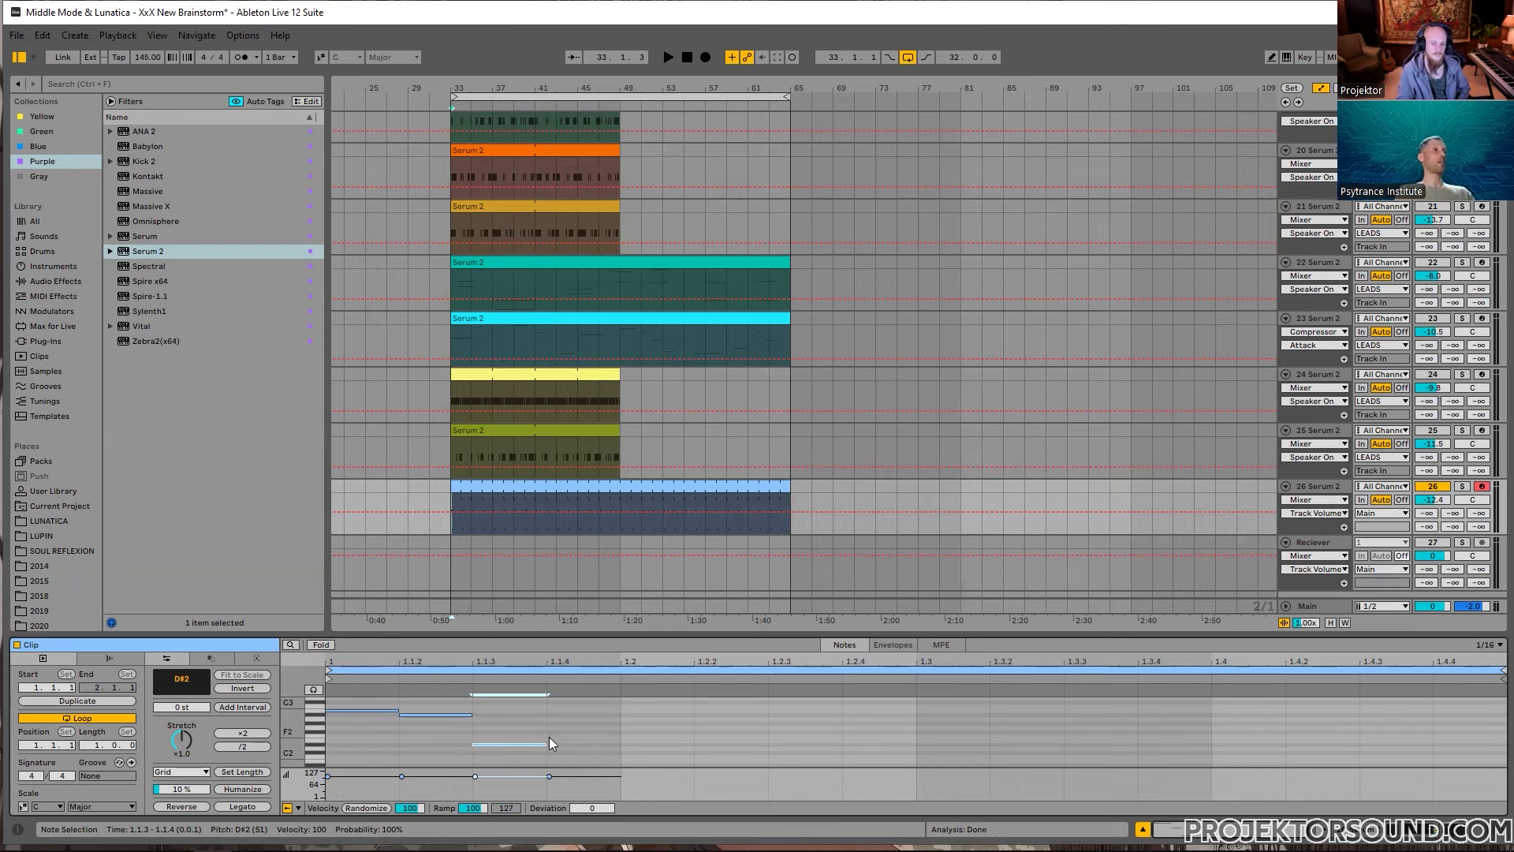
pyautogui.scroll(-1, 549, 737)
pyautogui.click(329, 730)
pyautogui.press('space')
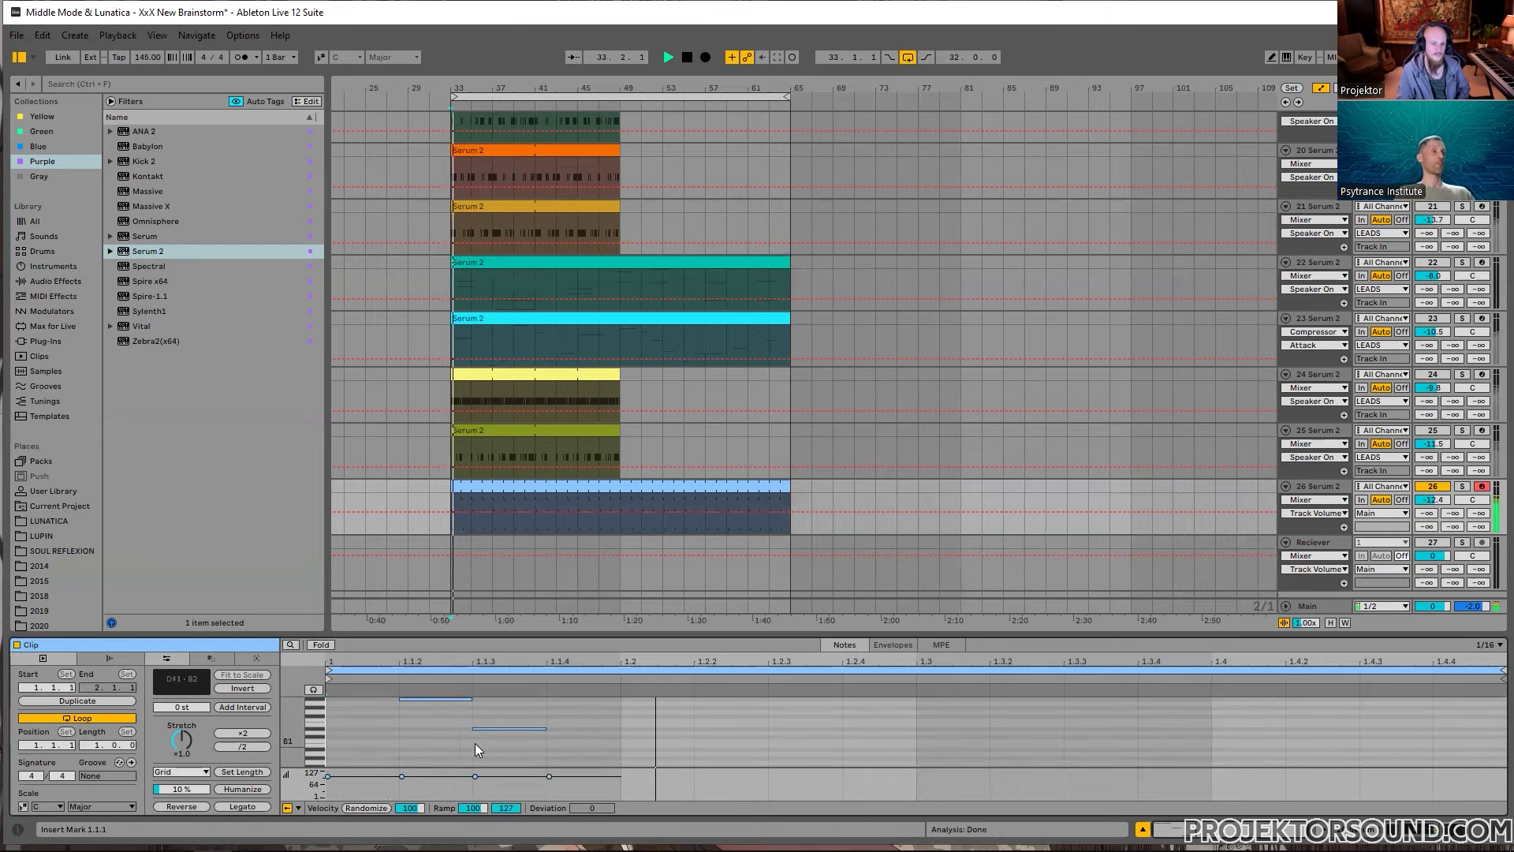
pyautogui.moveTo(289, 735); pyautogui.dragTo(289, 742)
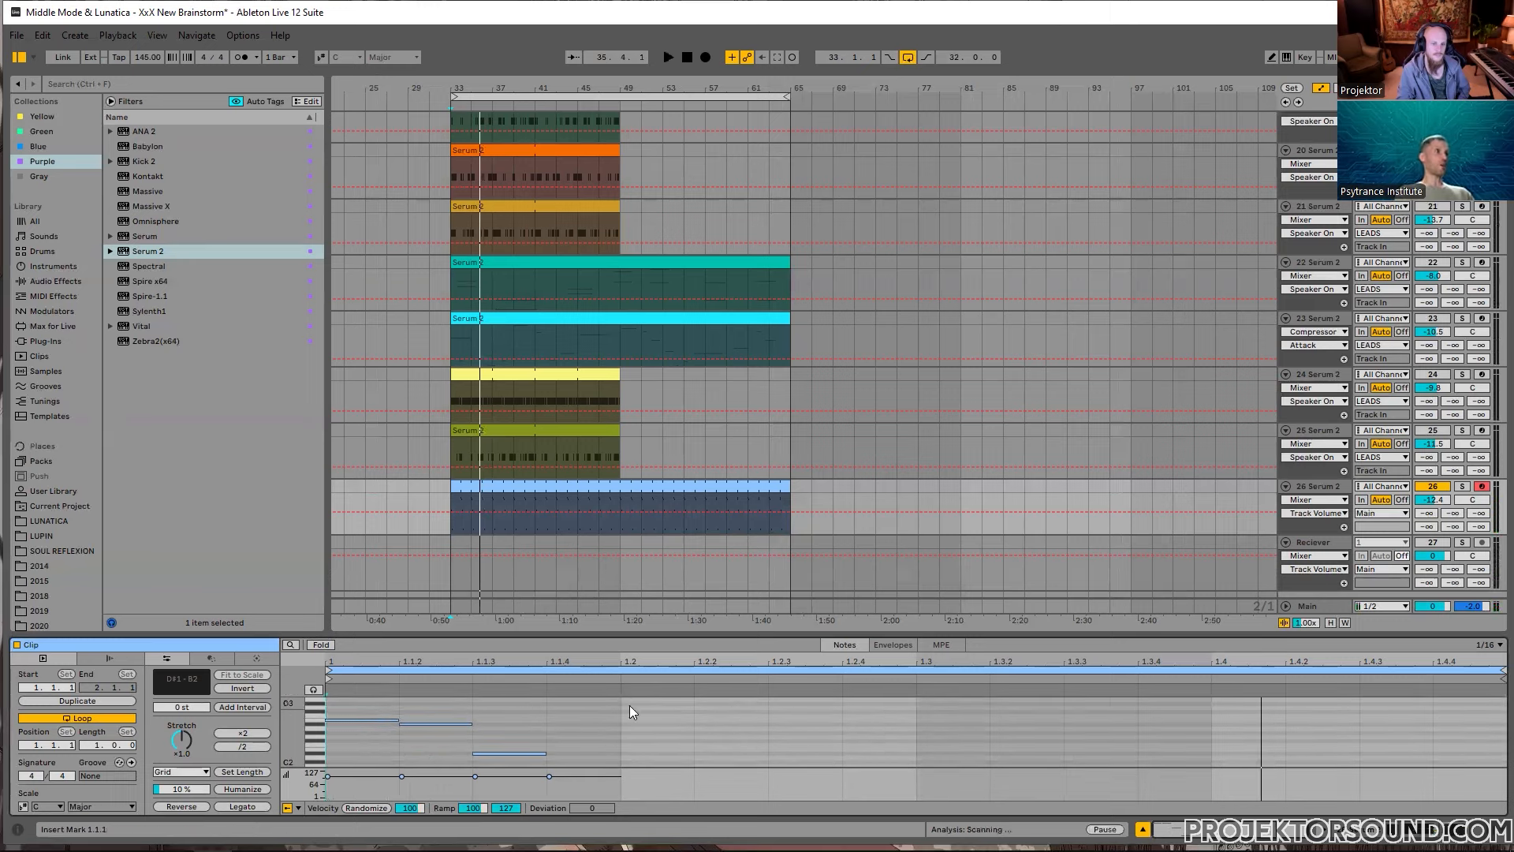
pyautogui.press('space')
pyautogui.moveTo(635, 713); pyautogui.dragTo(805, 757)
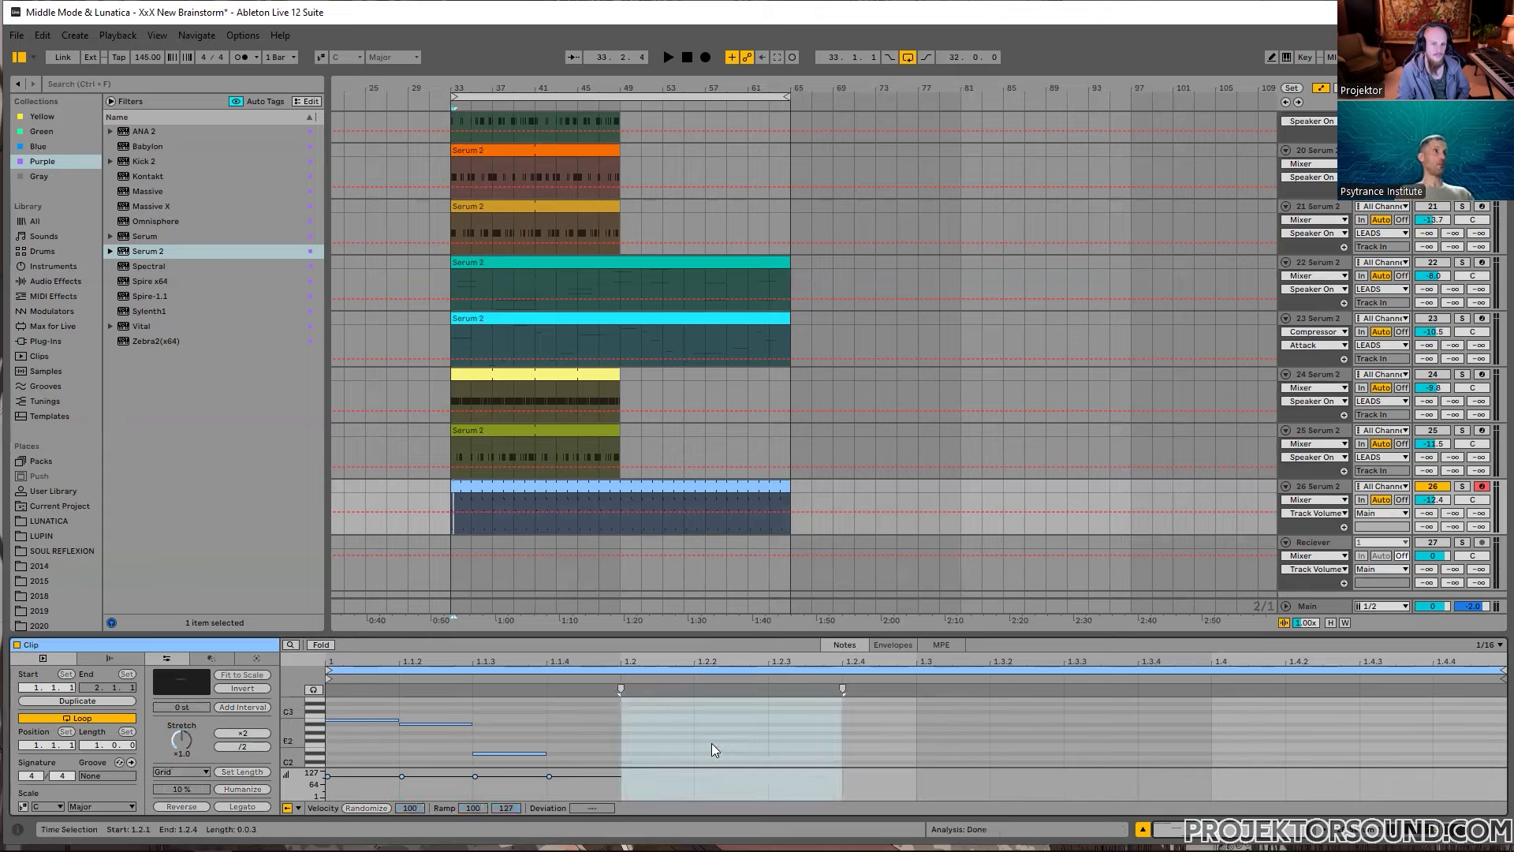
pyautogui.press('space')
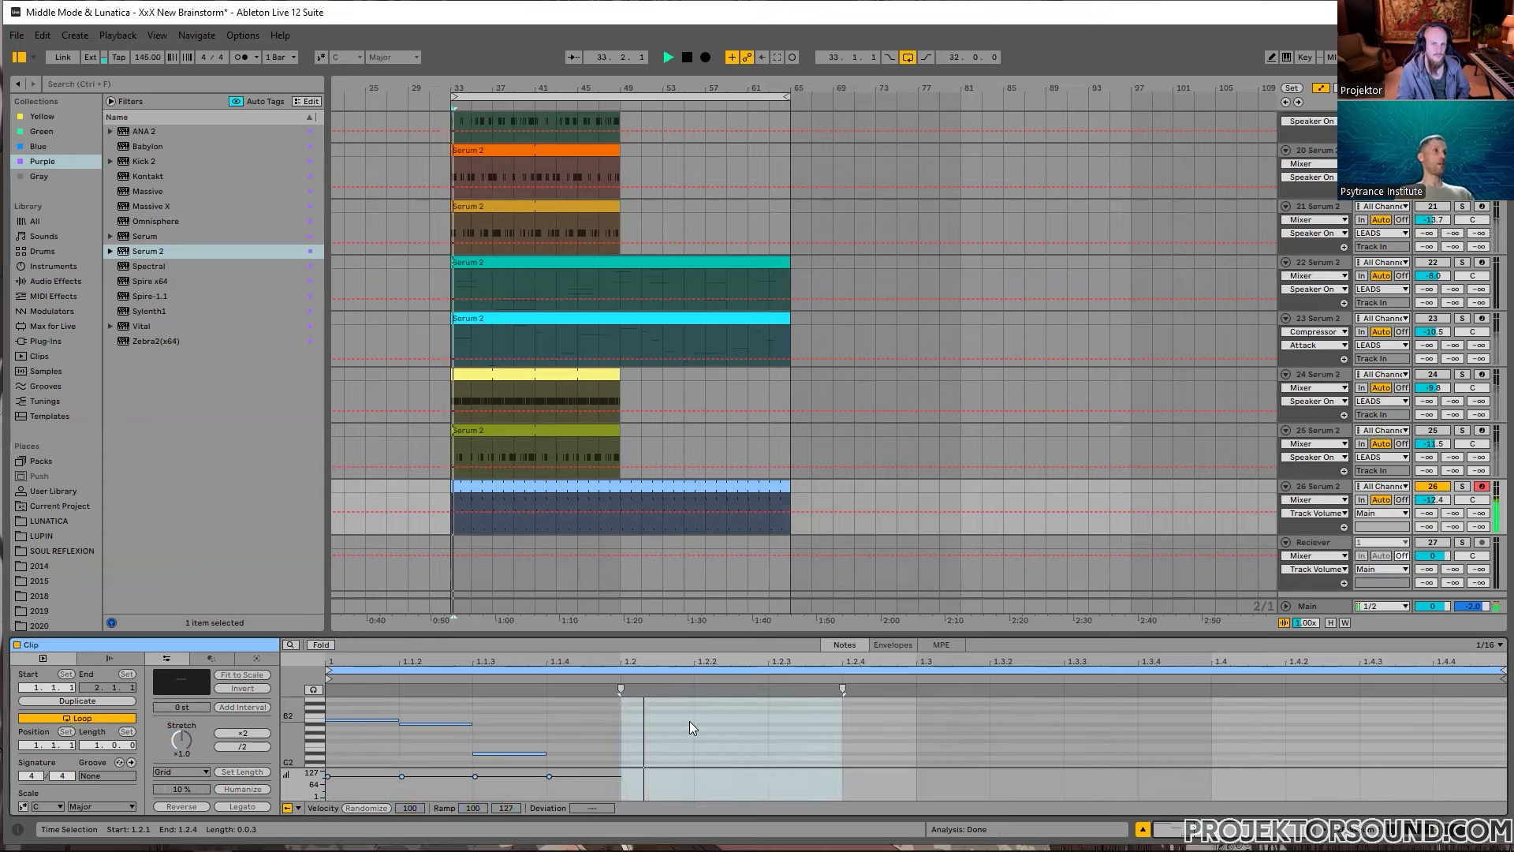
pyautogui.moveTo(1201, 746); pyautogui.dragTo(1505, 697)
pyautogui.click(635, 731)
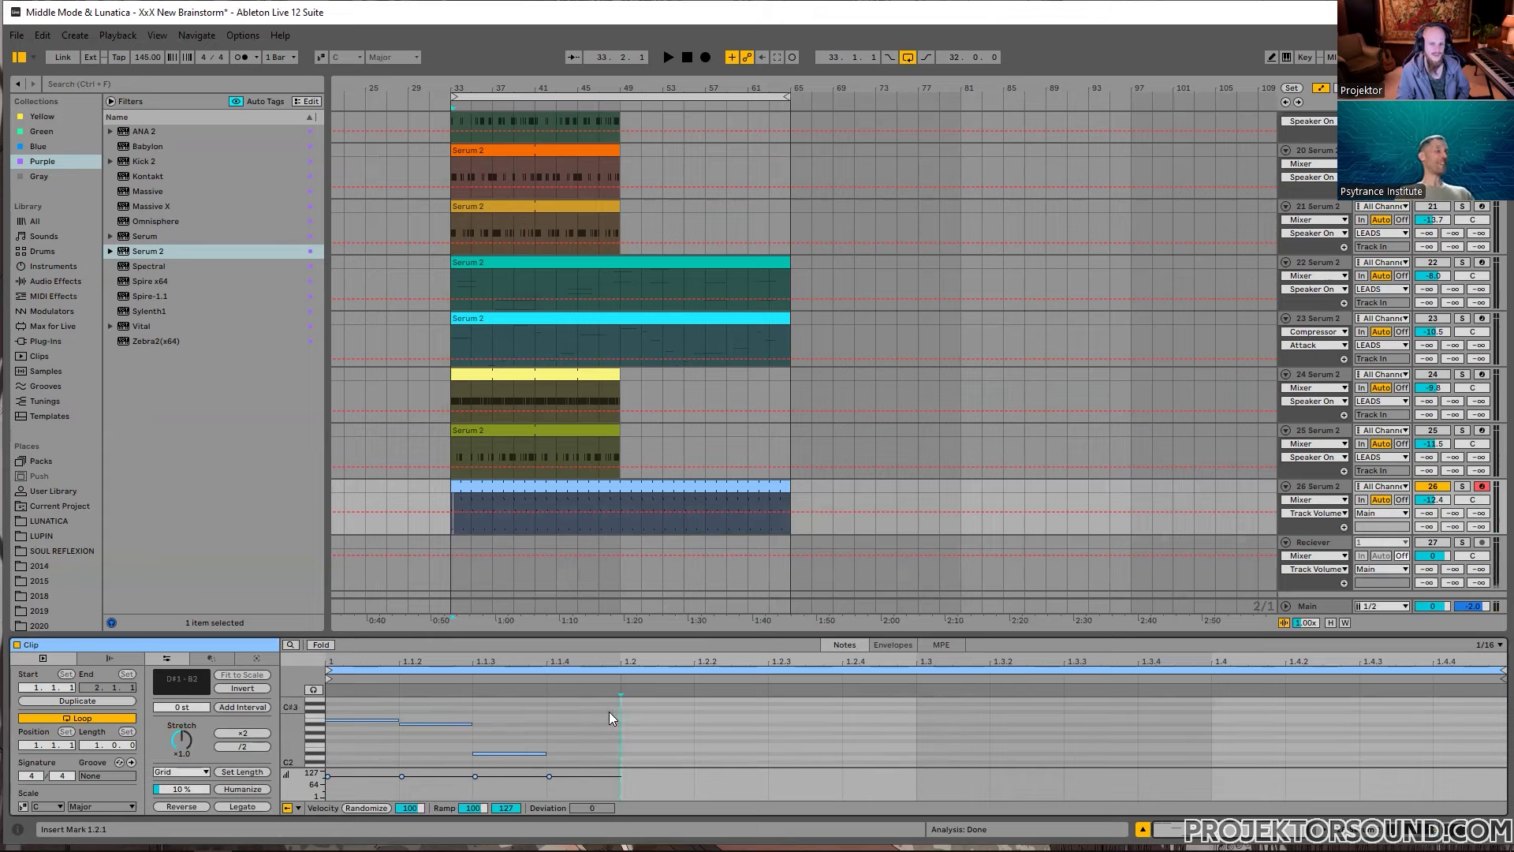
pyautogui.press('space')
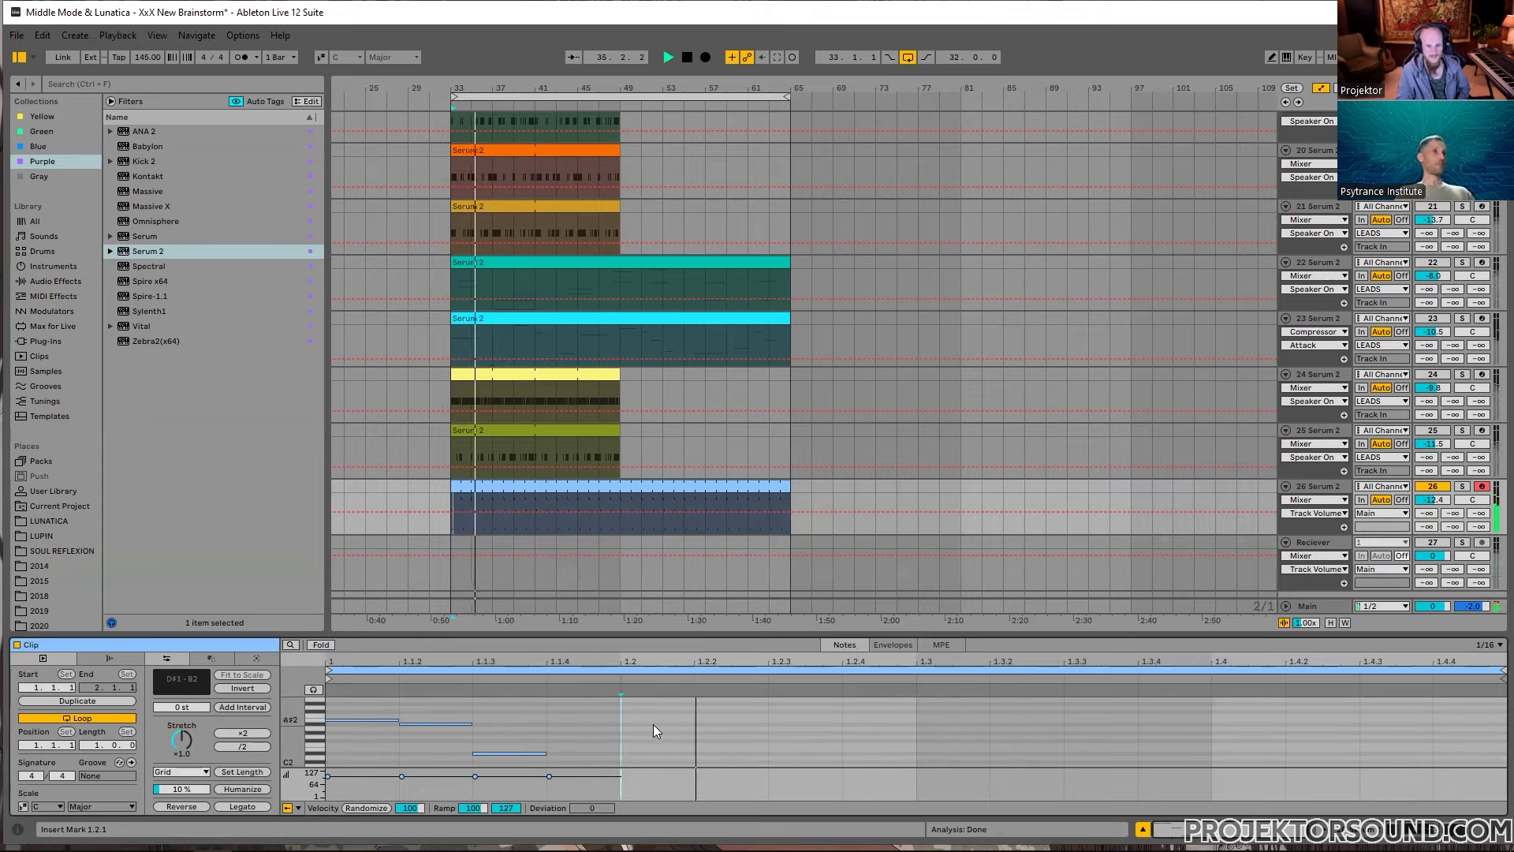
# Step: Add sixteenth notes on A#2 at 1.2.2 and on B2 at 1.2.3
pyautogui.click(443, 723)
pyautogui.doubleClick(697, 724)
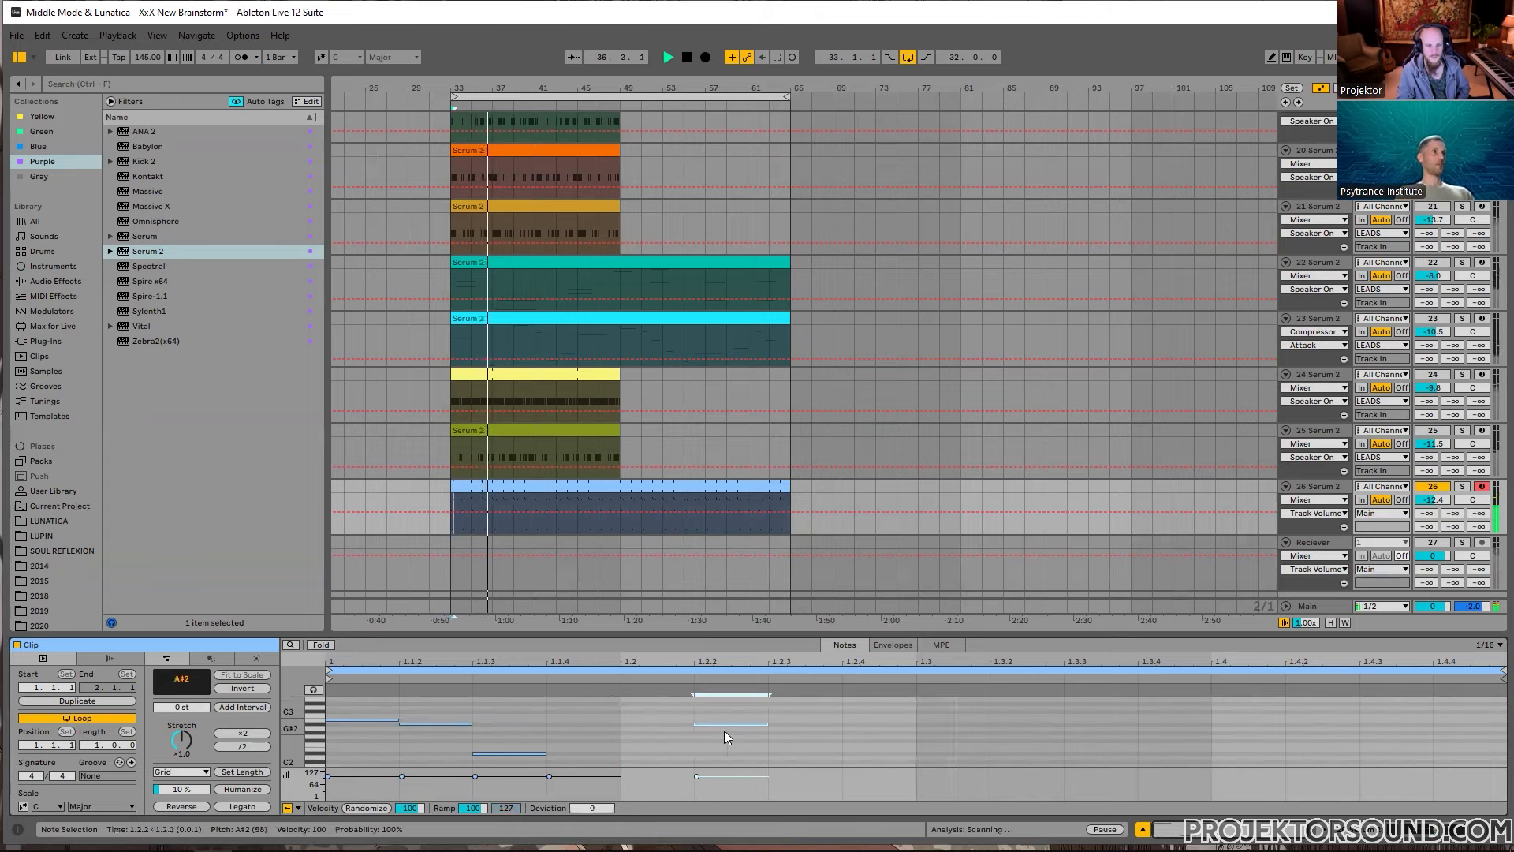
pyautogui.click(767, 713)
pyautogui.doubleClick(798, 721)
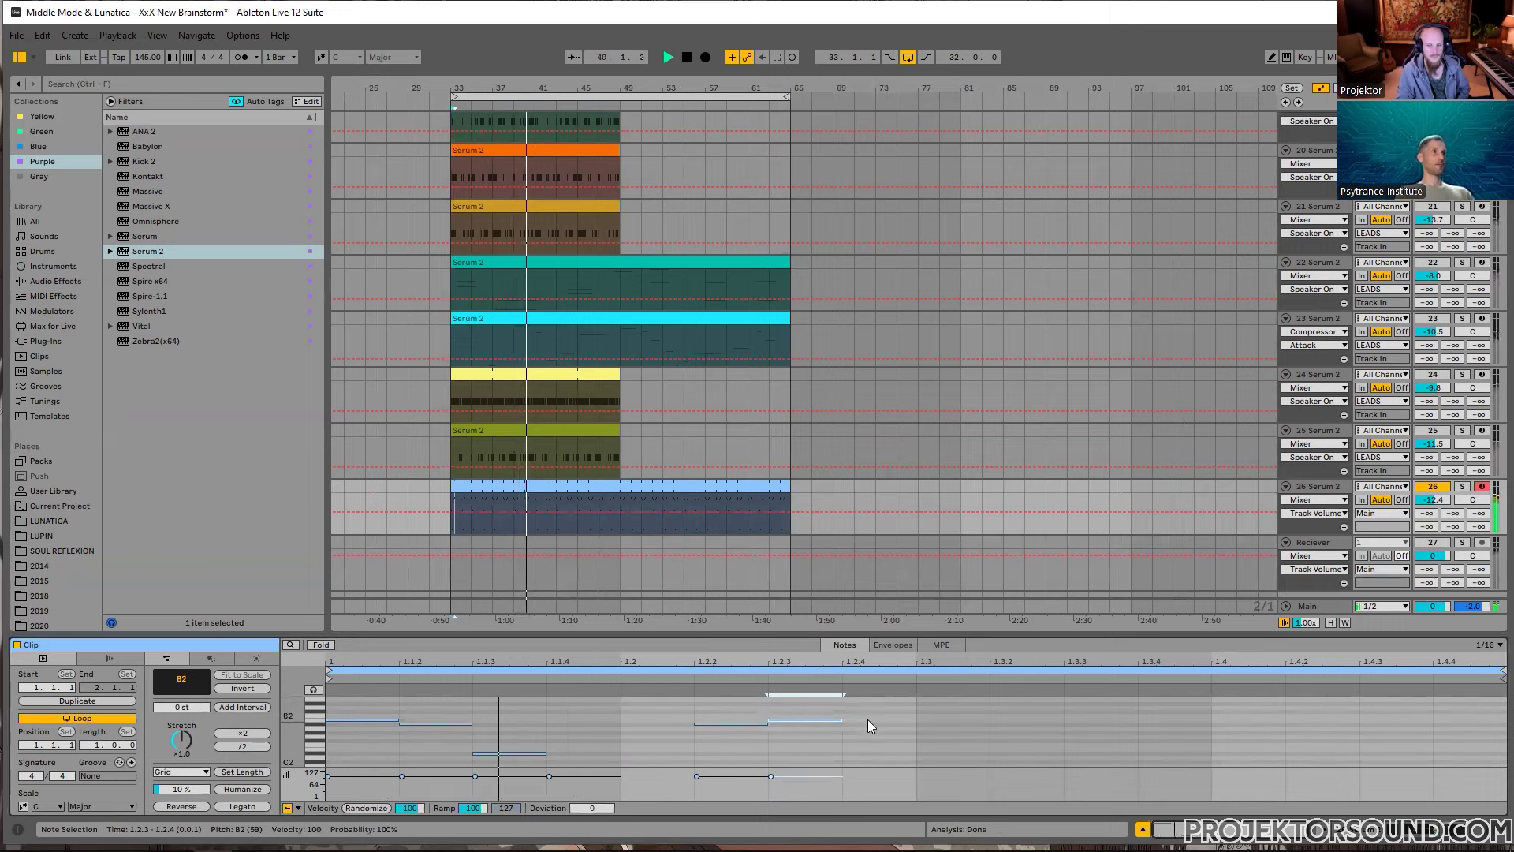
# Step: Add a sixteenth note at 1.2.4 and adjust its pitch by ear to G2
pyautogui.doubleClick(891, 741)
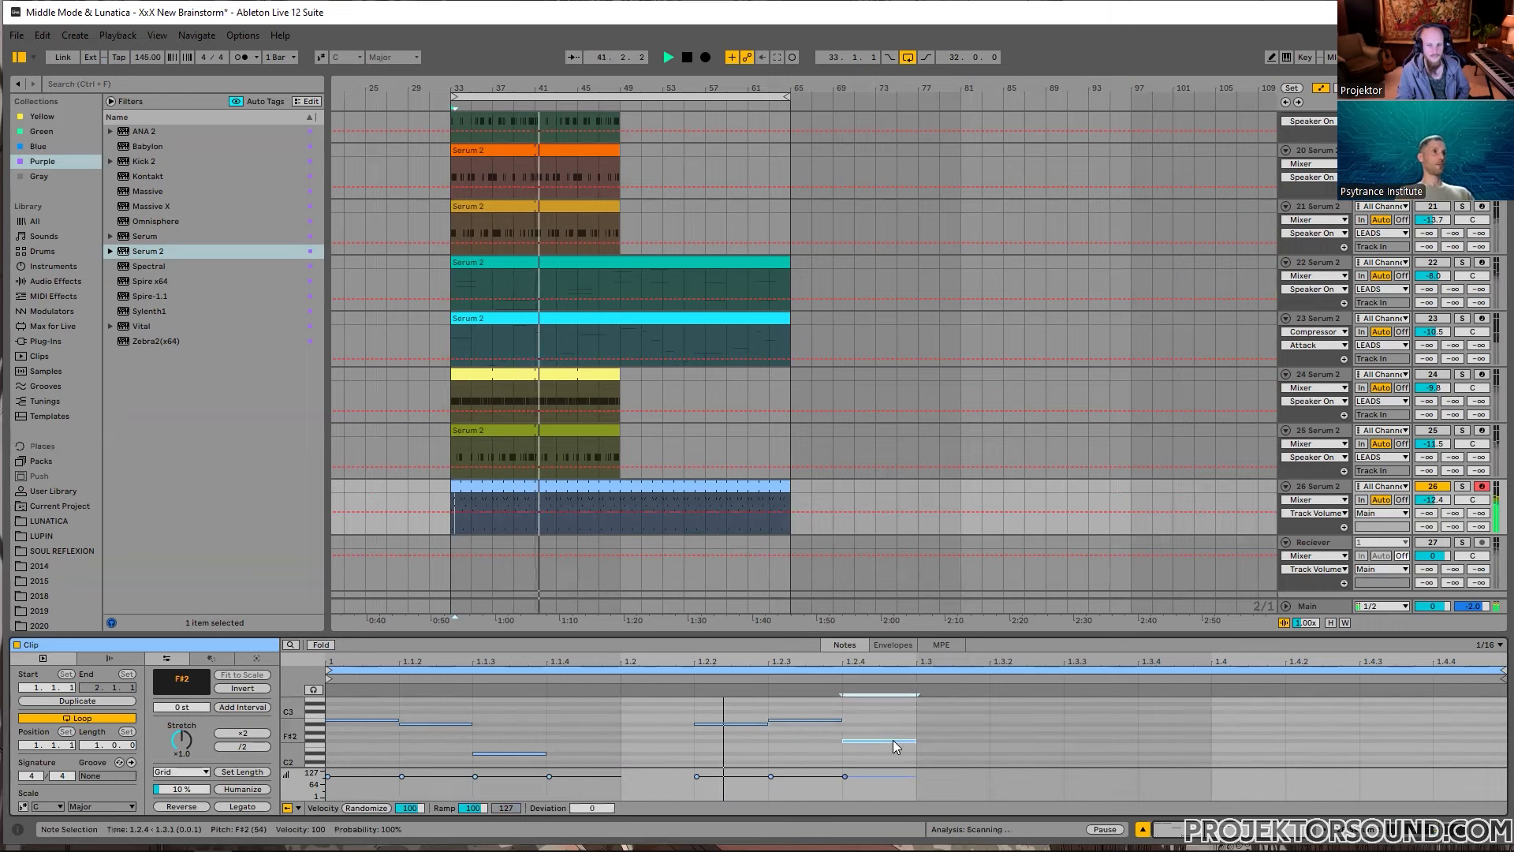
pyautogui.press('Up')
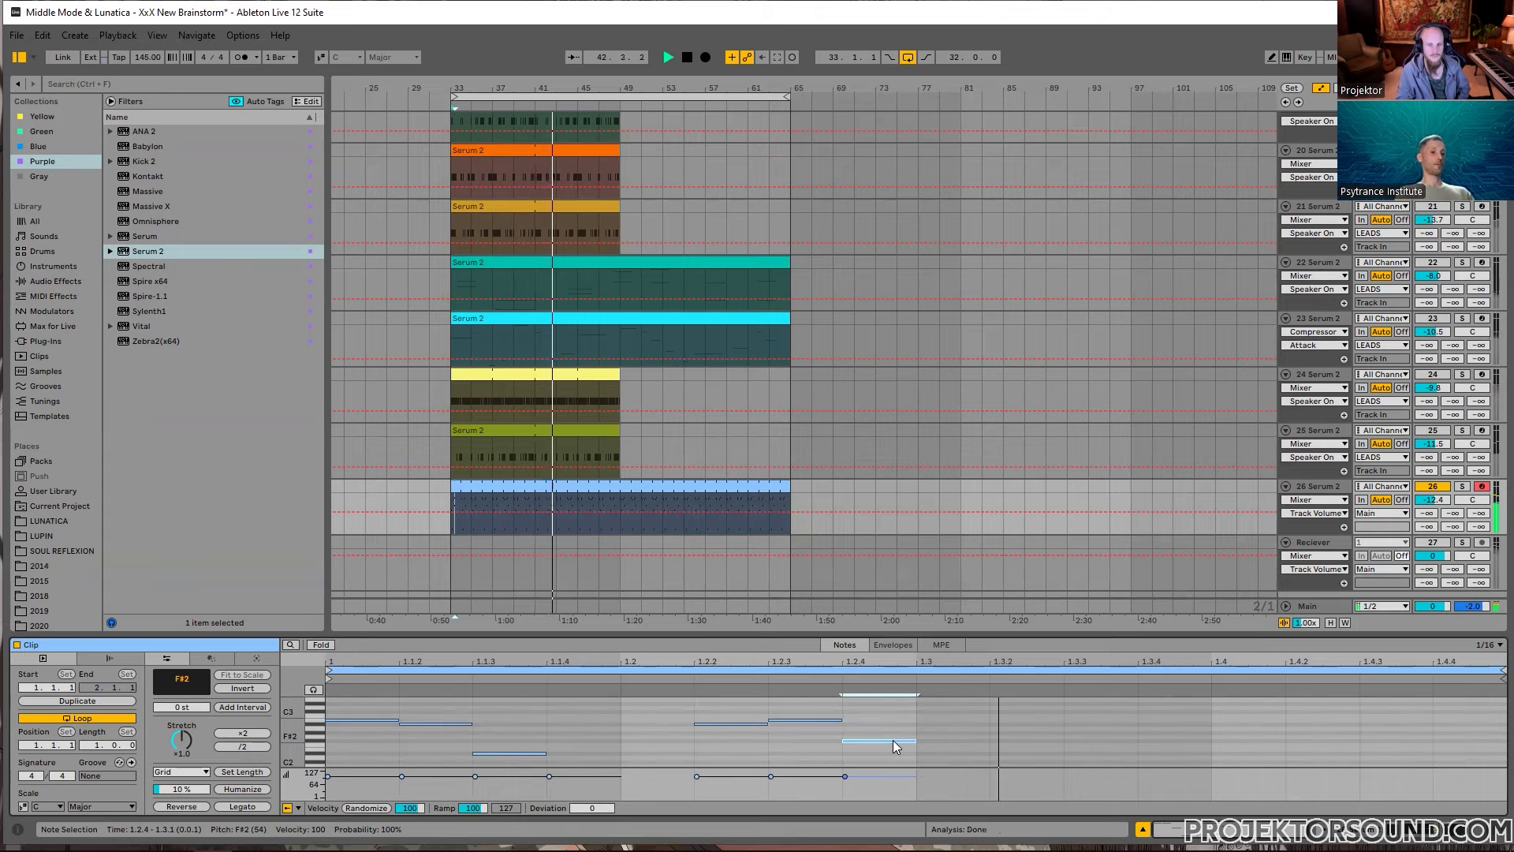
pyautogui.press('Down')
pyautogui.press('Down')
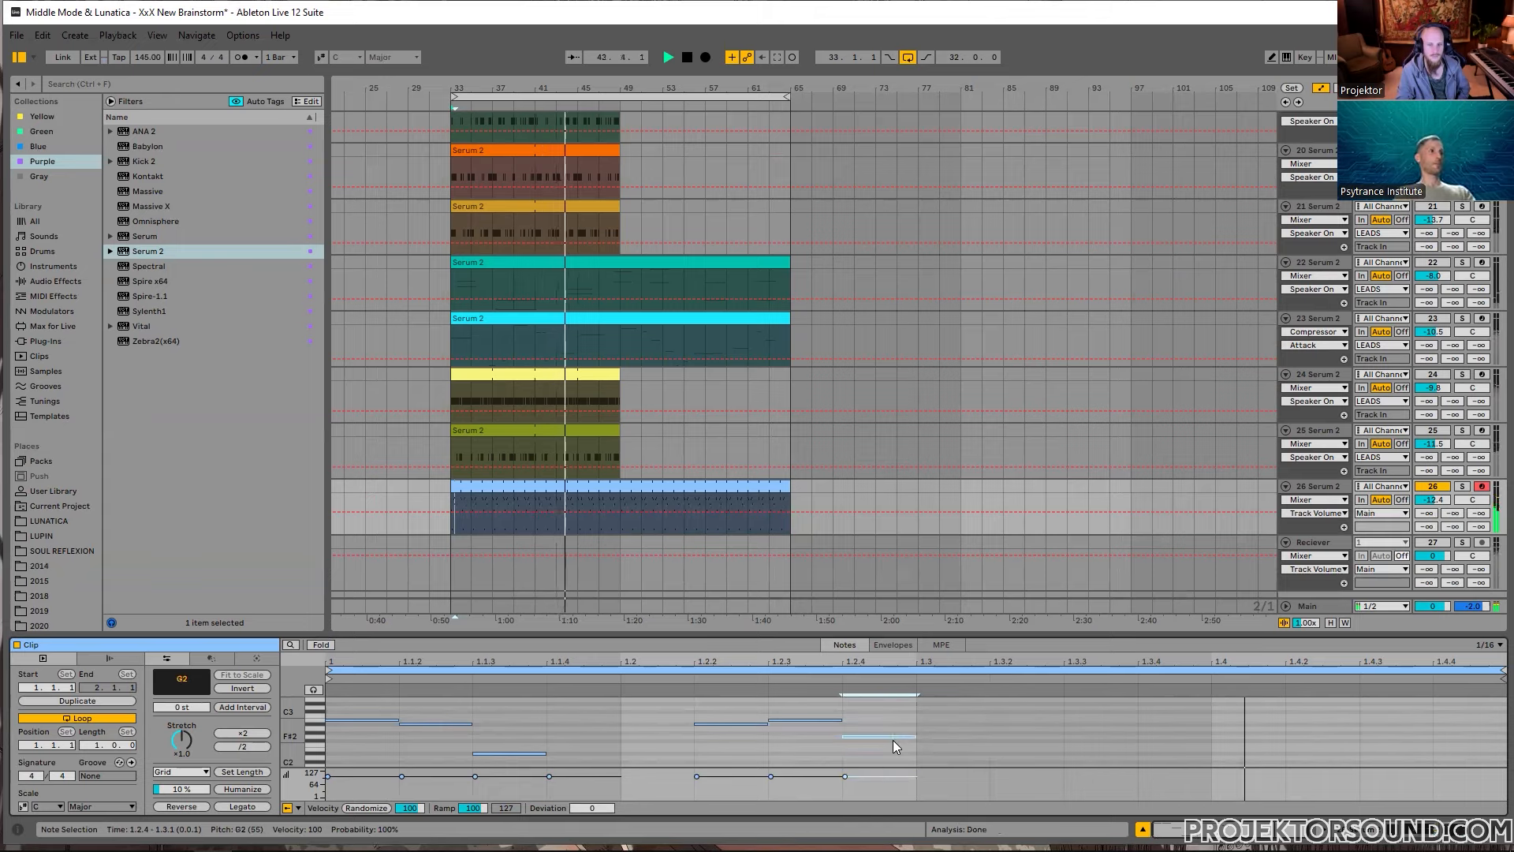
# Step: Adjust the pitch of the sixteenth note at 1.2.4 by ear to A#2 during playback
pyautogui.press('Up')
pyautogui.press('Up')
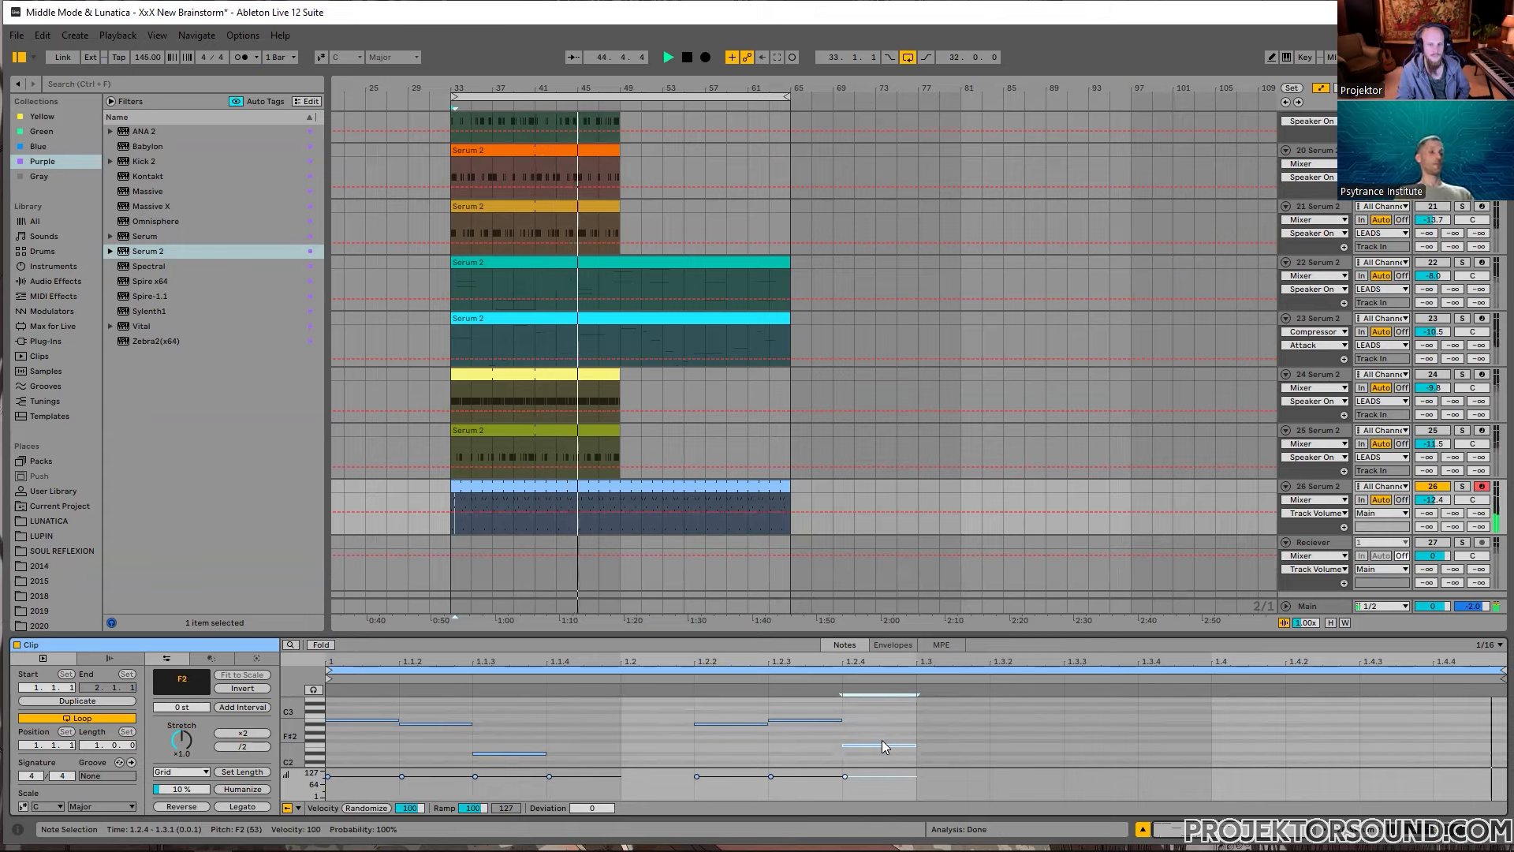
pyautogui.press('Up')
pyautogui.press('Up')
pyautogui.press('Up')
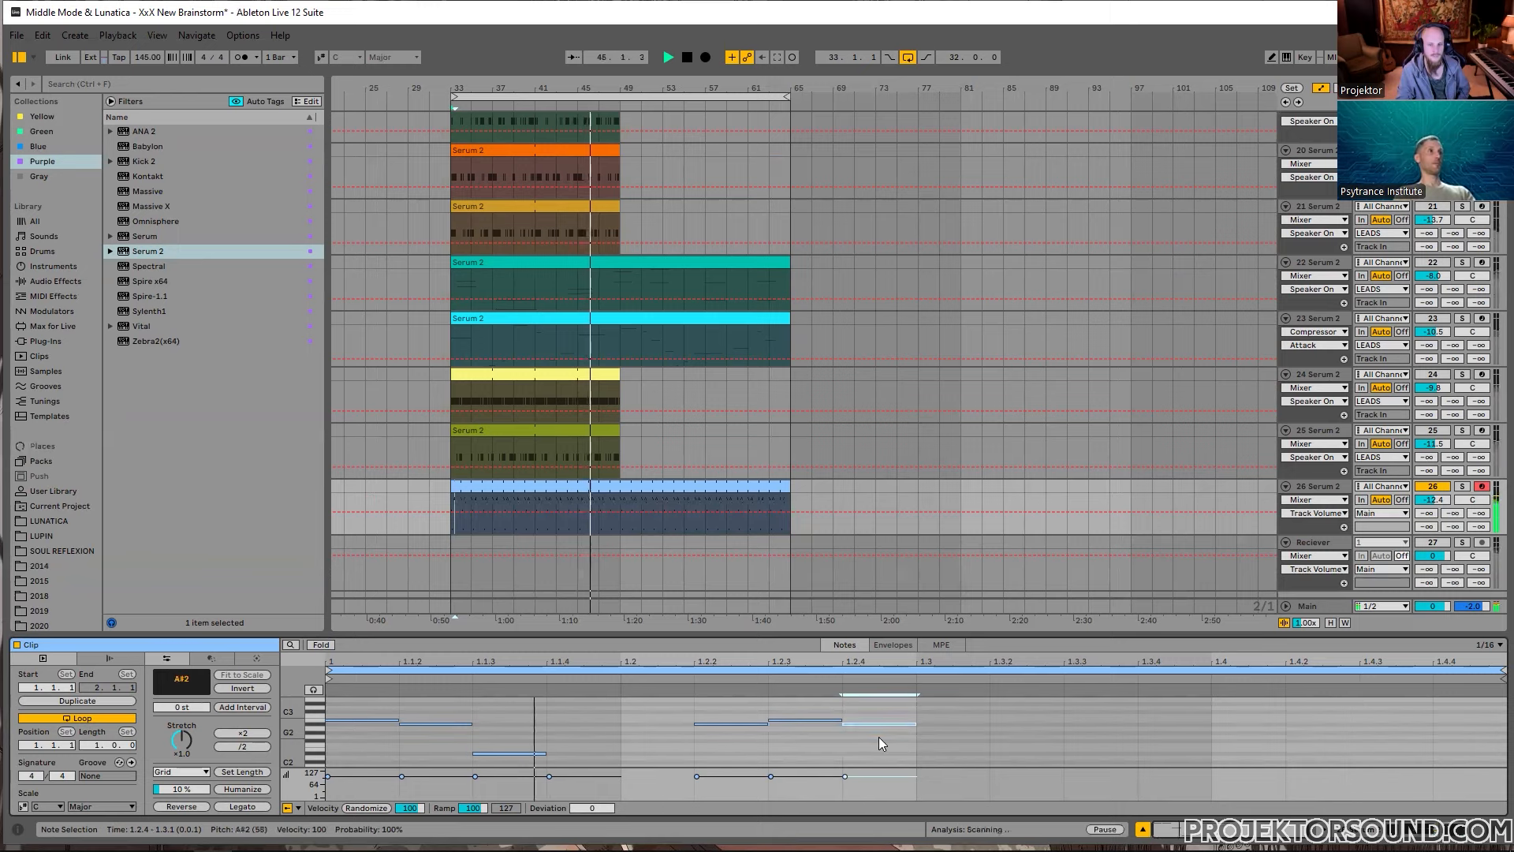
pyautogui.hotkey('shift', 'Down')
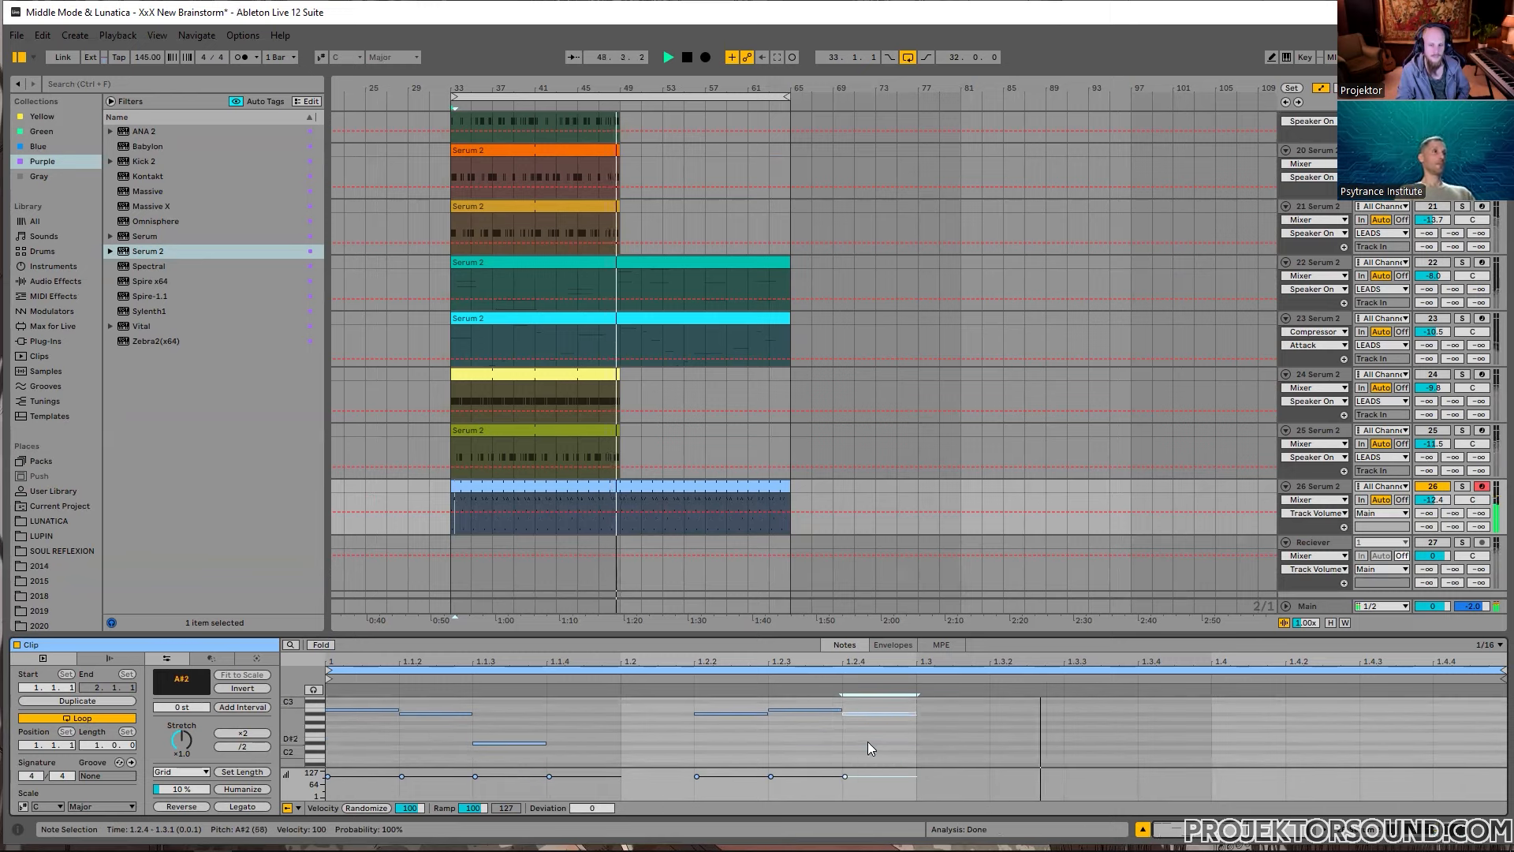
pyautogui.hotkey('shift', 'Up')
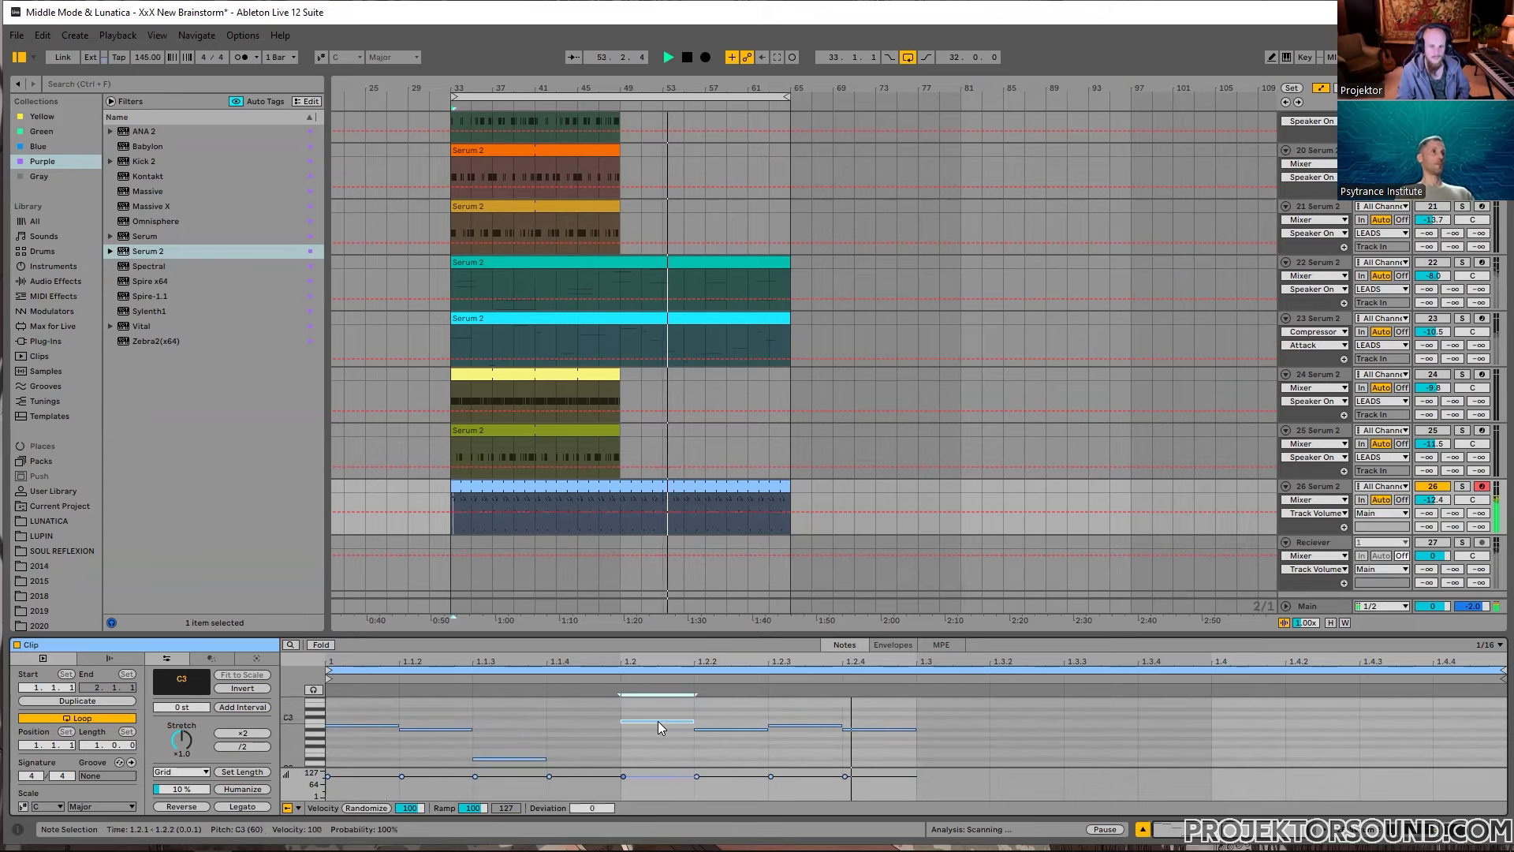
# Step: Add a sixteenth note at 1.2.1, raise it by ear to D#3, and replay the phrase from bar 33
pyautogui.doubleClick(659, 716)
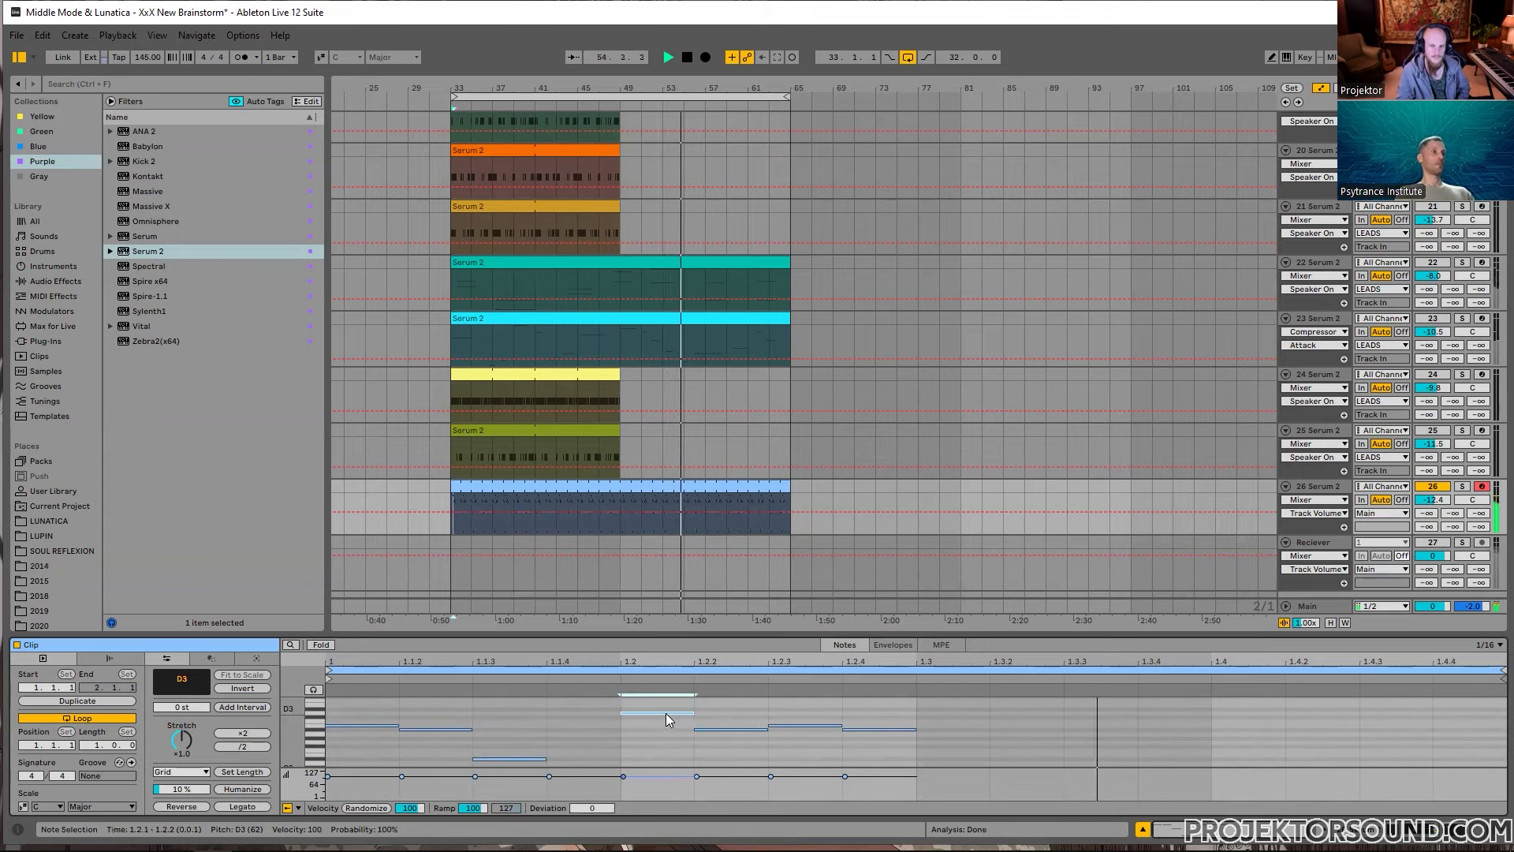
pyautogui.doubleClick(670, 716)
pyautogui.doubleClick(671, 709)
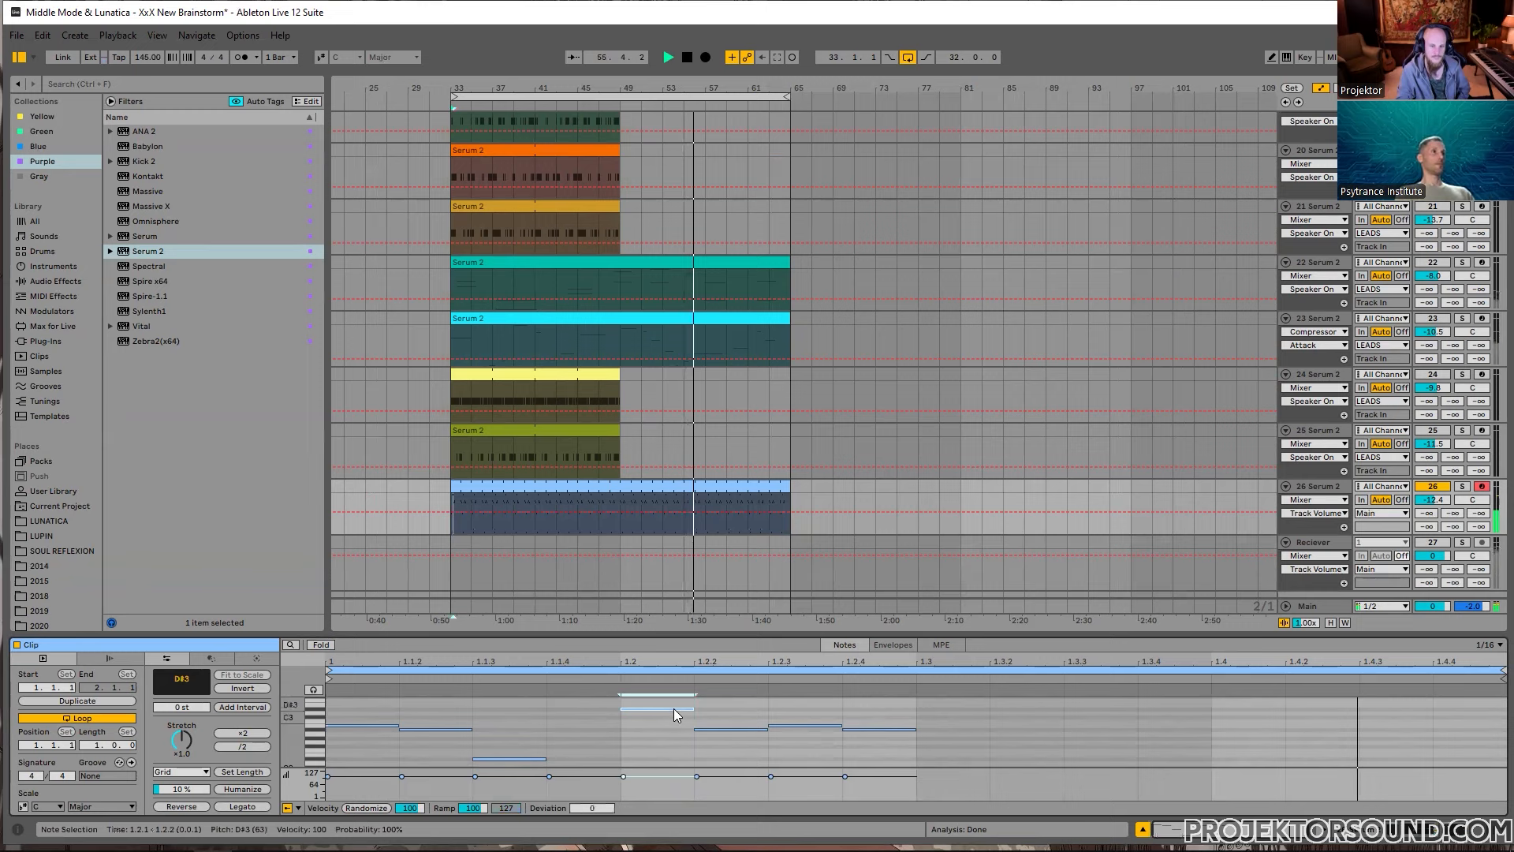
pyautogui.press('space')
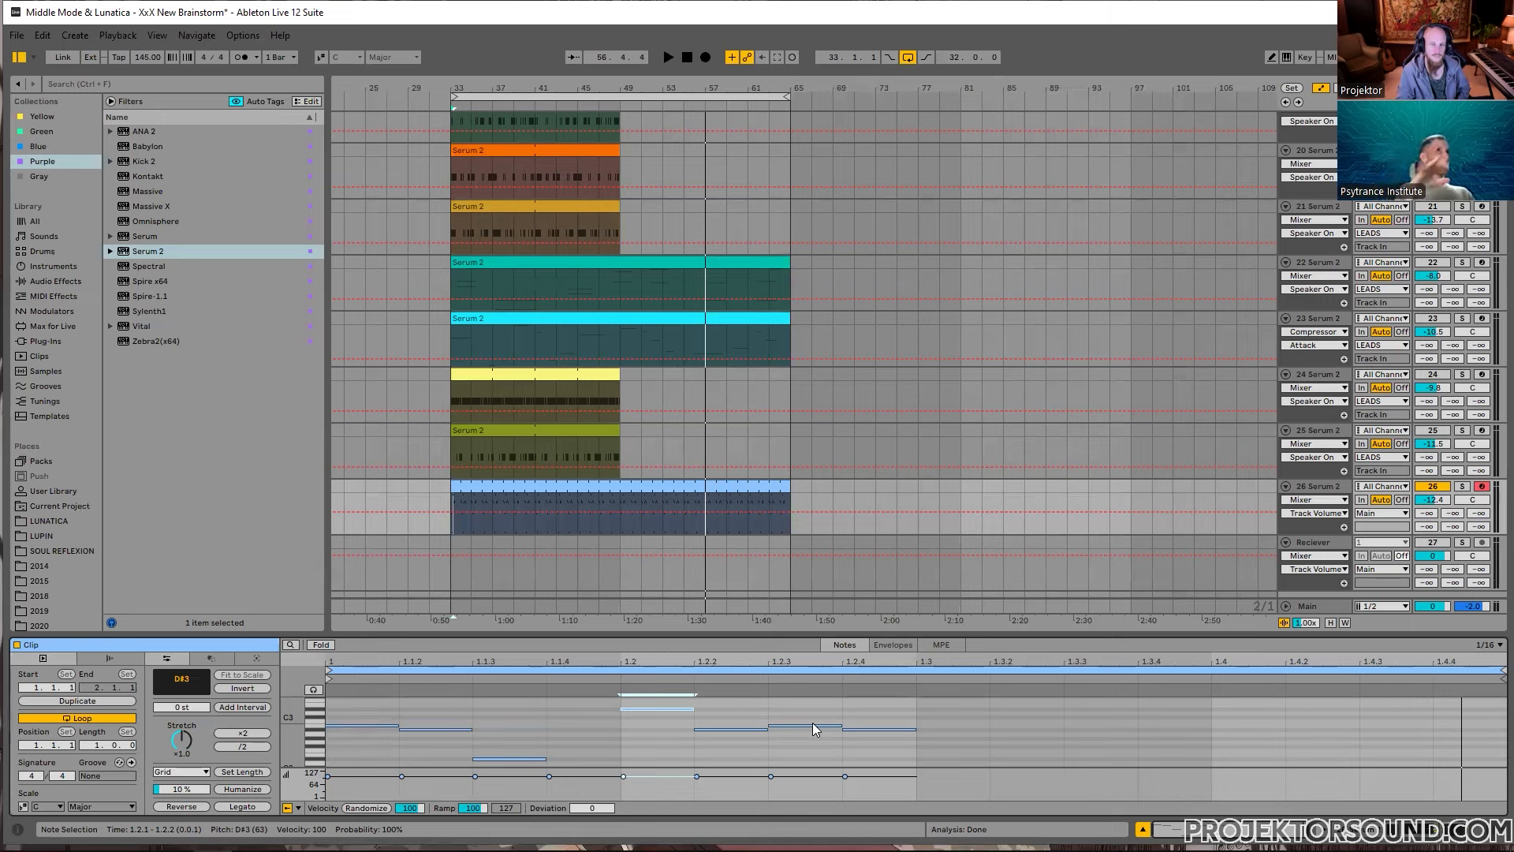
pyautogui.press('space')
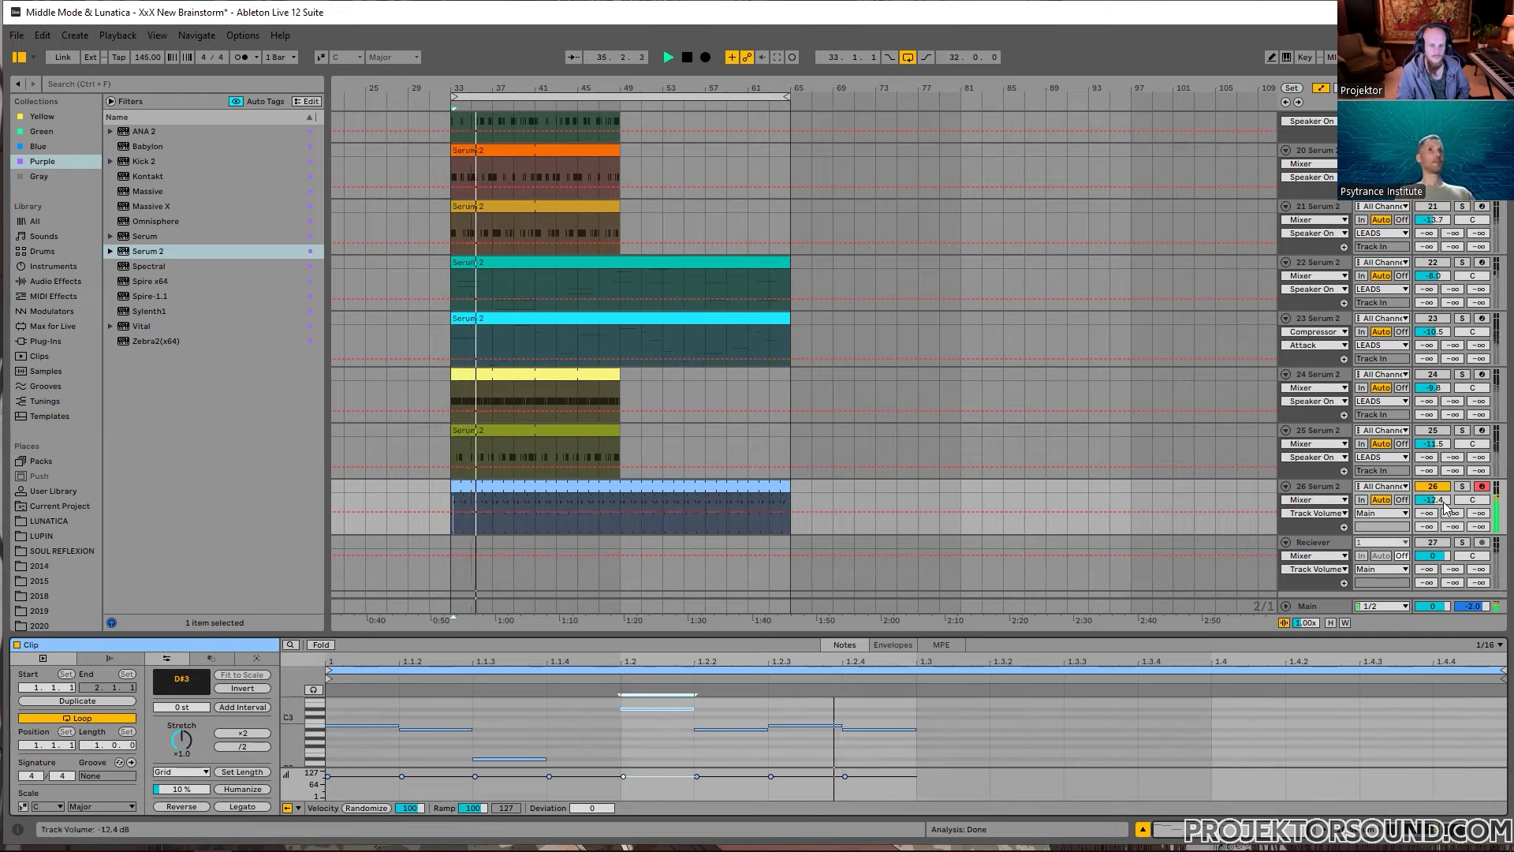
# Step: Route the output of track 26 to the LEADS group
pyautogui.click(1385, 513)
pyautogui.click(1380, 588)
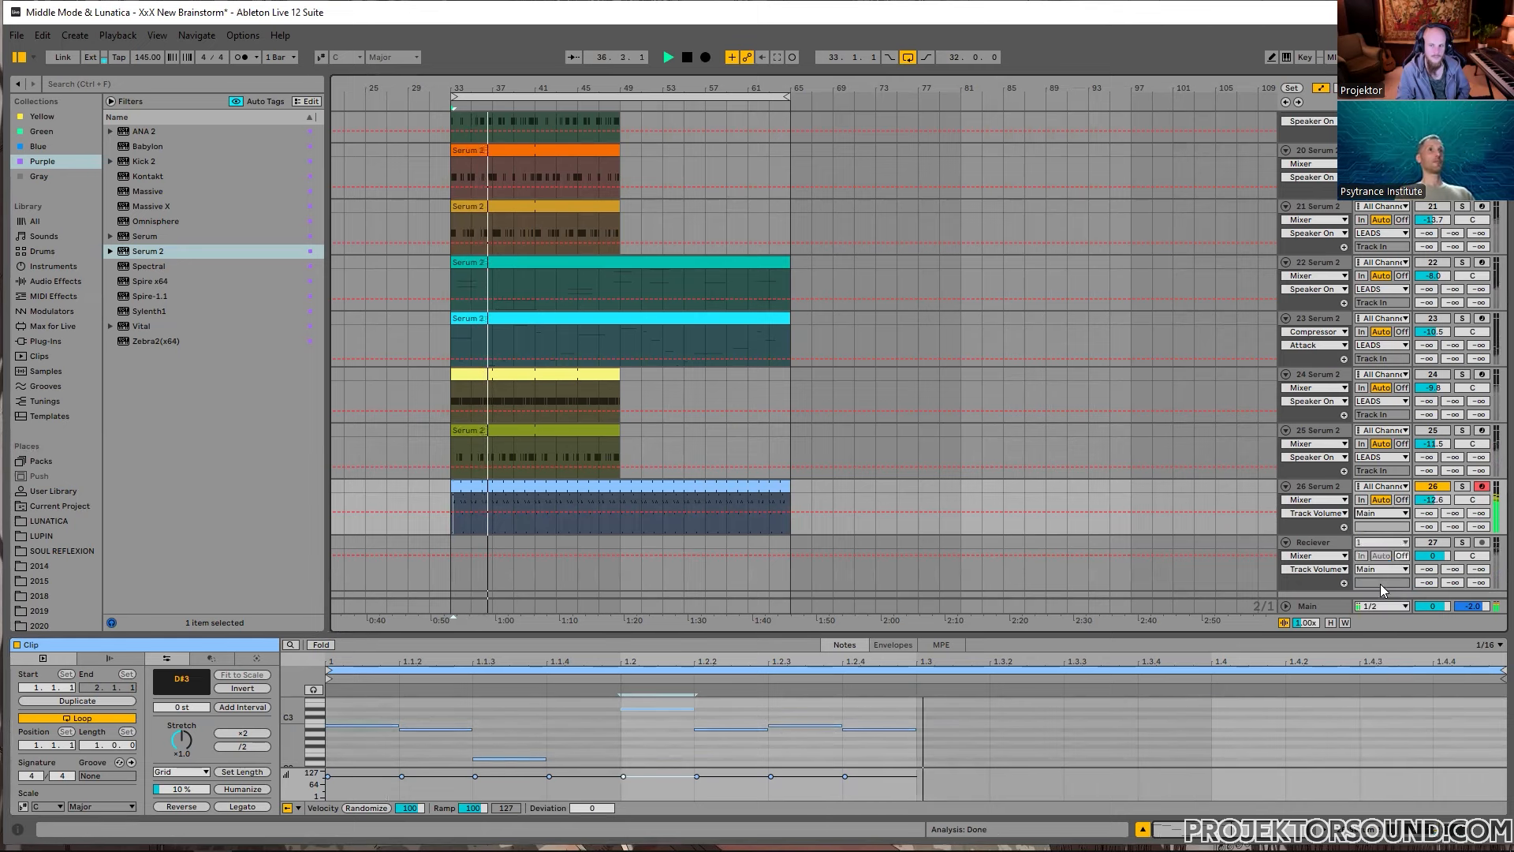
pyautogui.click(1313, 488)
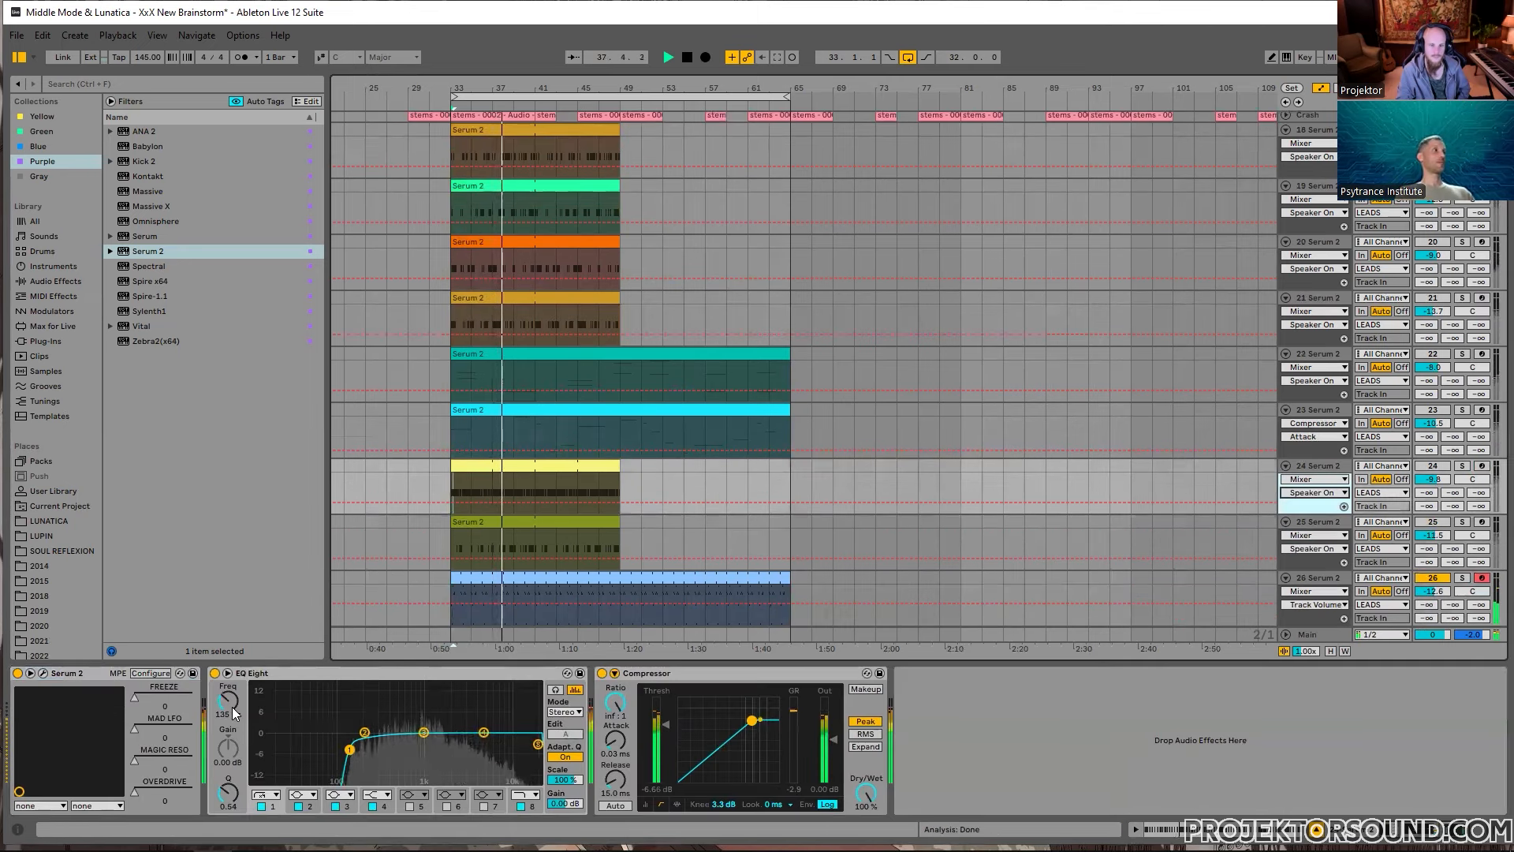
# Step: In track 26's EQ Eight, set the first band's frequency to 156 Hz and its Q to 0.55
pyautogui.click(451, 590)
pyautogui.scroll(-1, 400, 615)
pyautogui.moveTo(162, 703); pyautogui.dragTo(163, 697)
pyautogui.moveTo(158, 792); pyautogui.dragTo(158, 797)
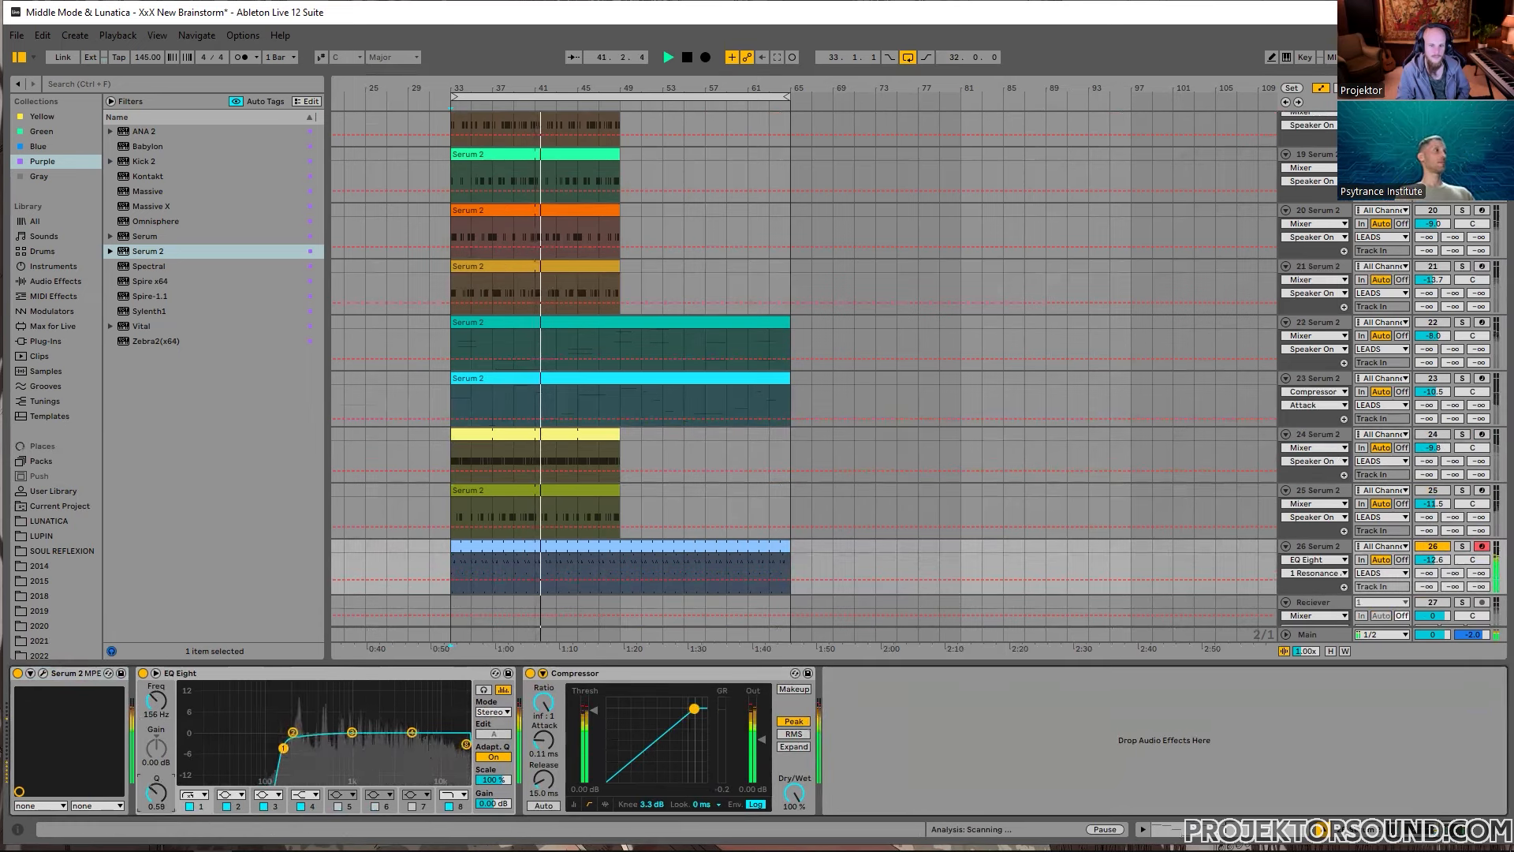
pyautogui.moveTo(283, 747); pyautogui.dragTo(283, 748)
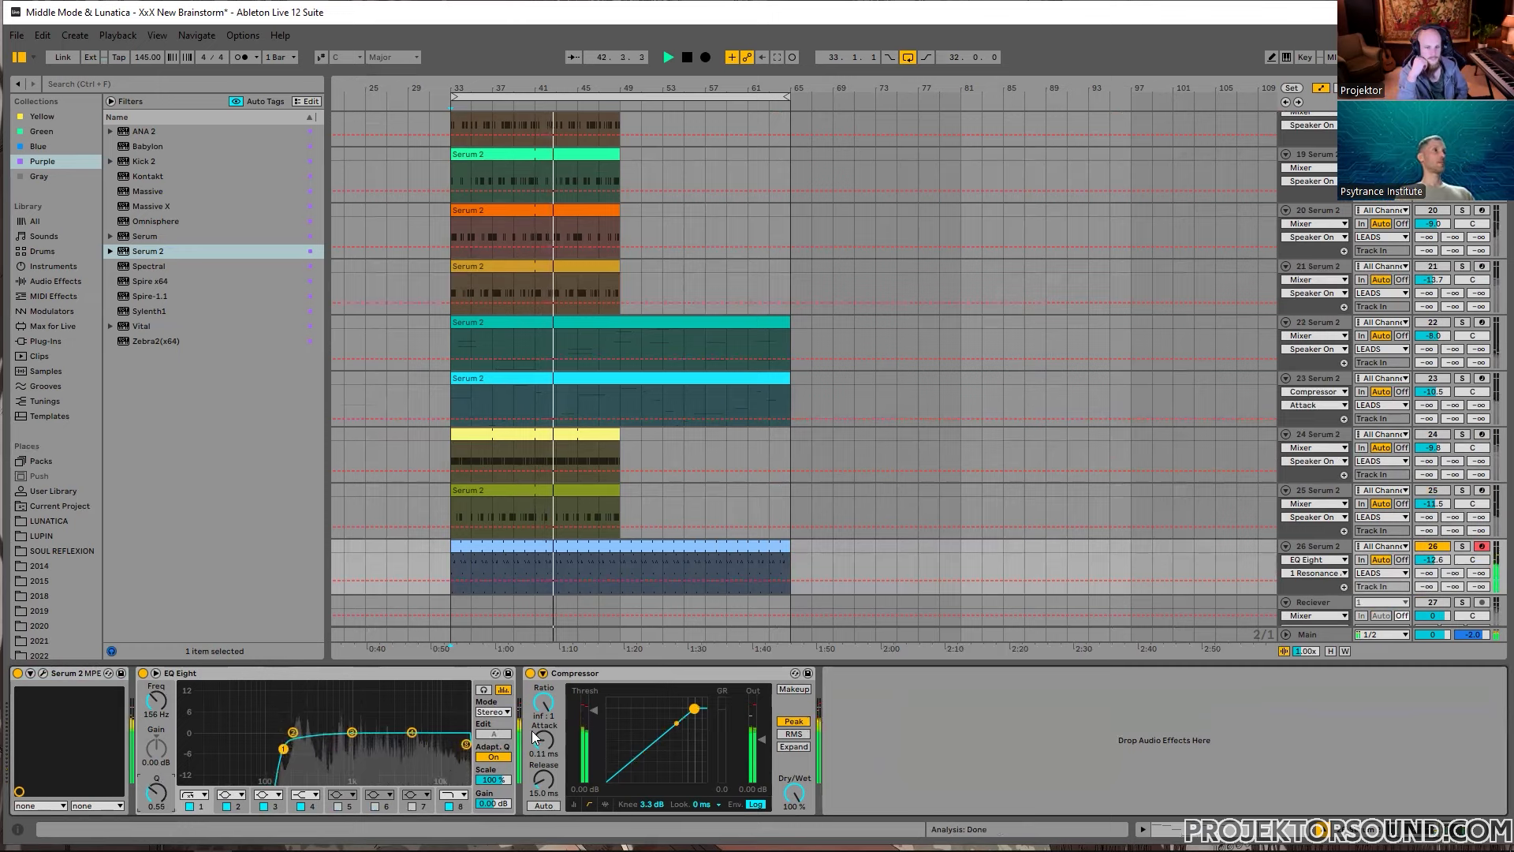
# Step: Set the Compressor threshold on track 26 to -5 dB and reopen the track's MIDI clip for note editing
pyautogui.moveTo(591, 712); pyautogui.dragTo(593, 792)
pyautogui.write('-5')
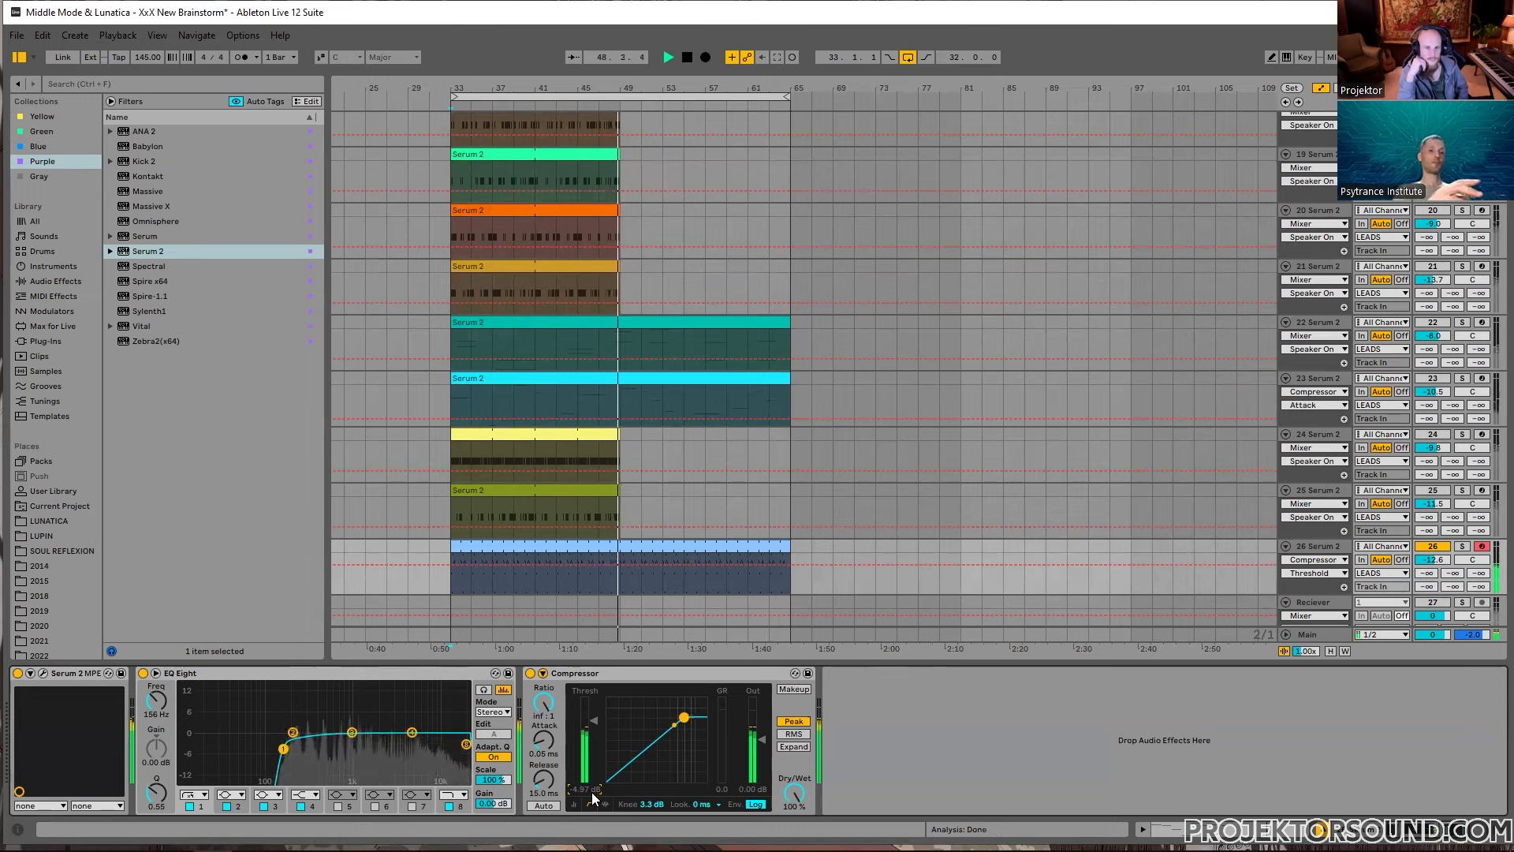
pyautogui.press('Return')
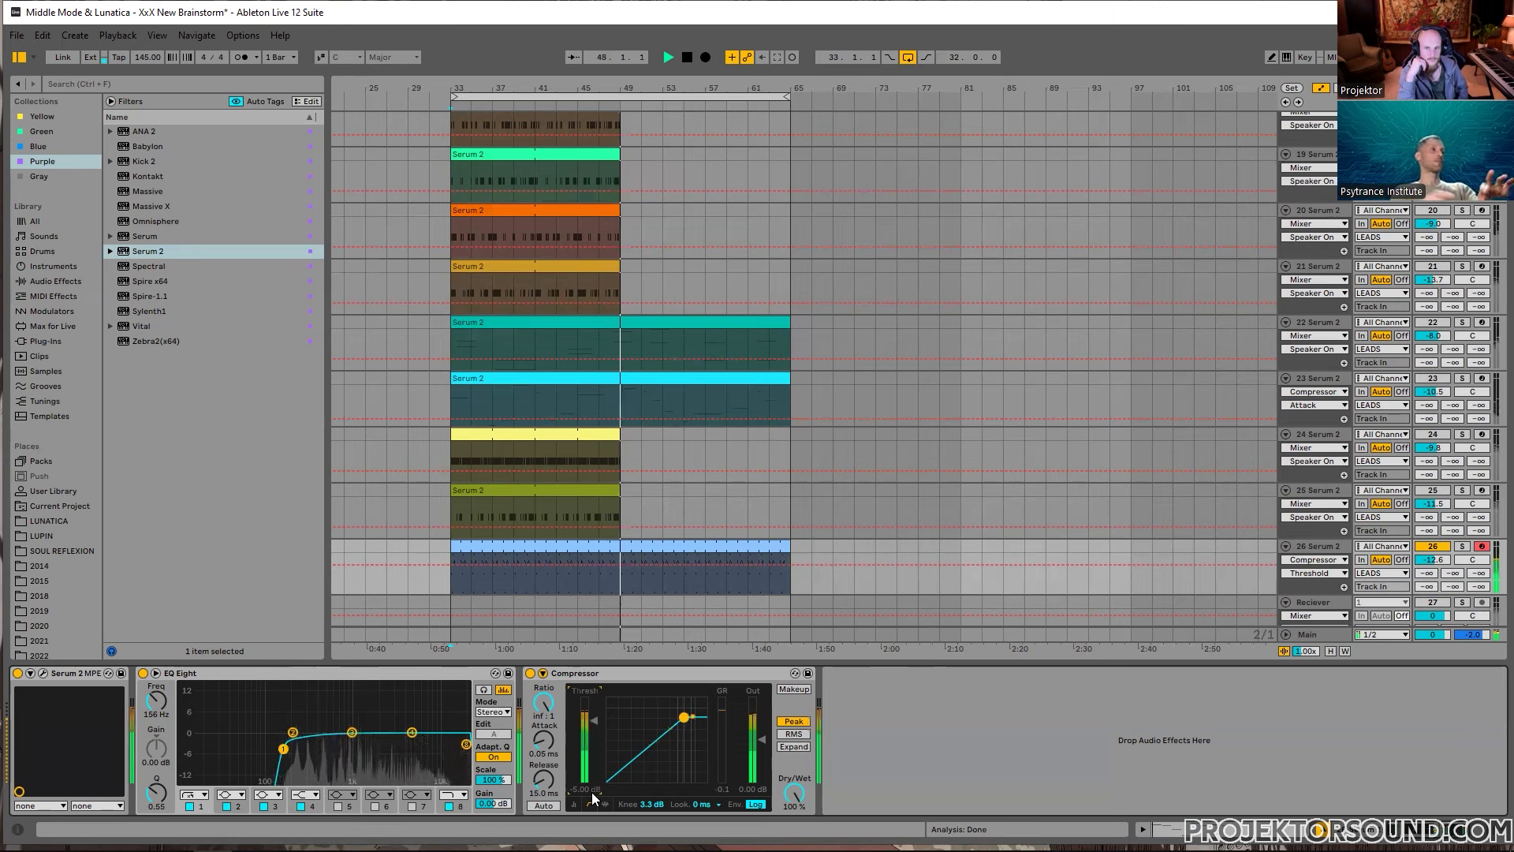
pyautogui.doubleClick(524, 547)
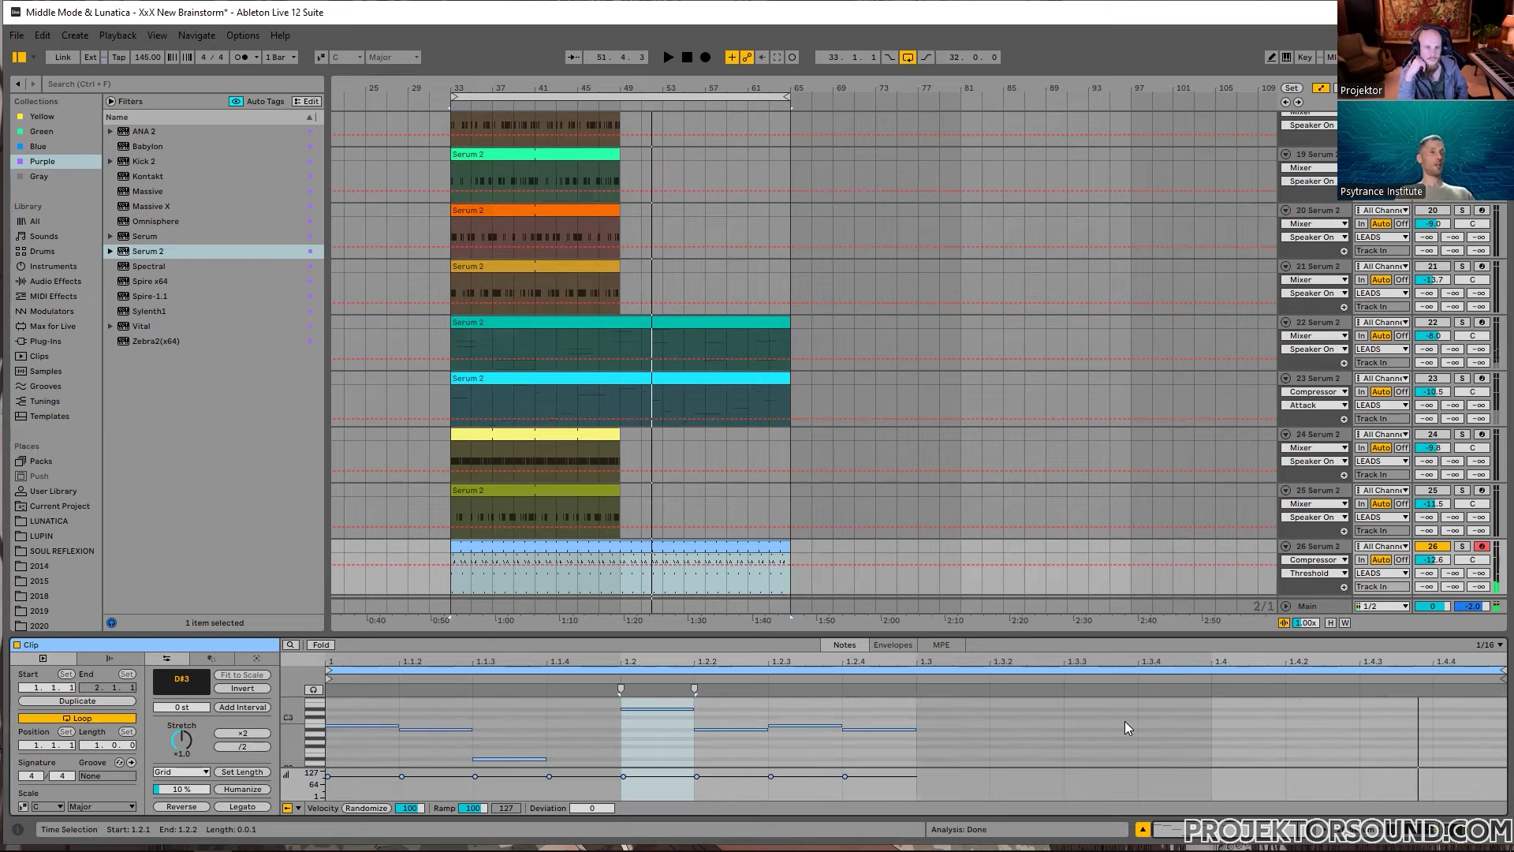
pyautogui.press('space')
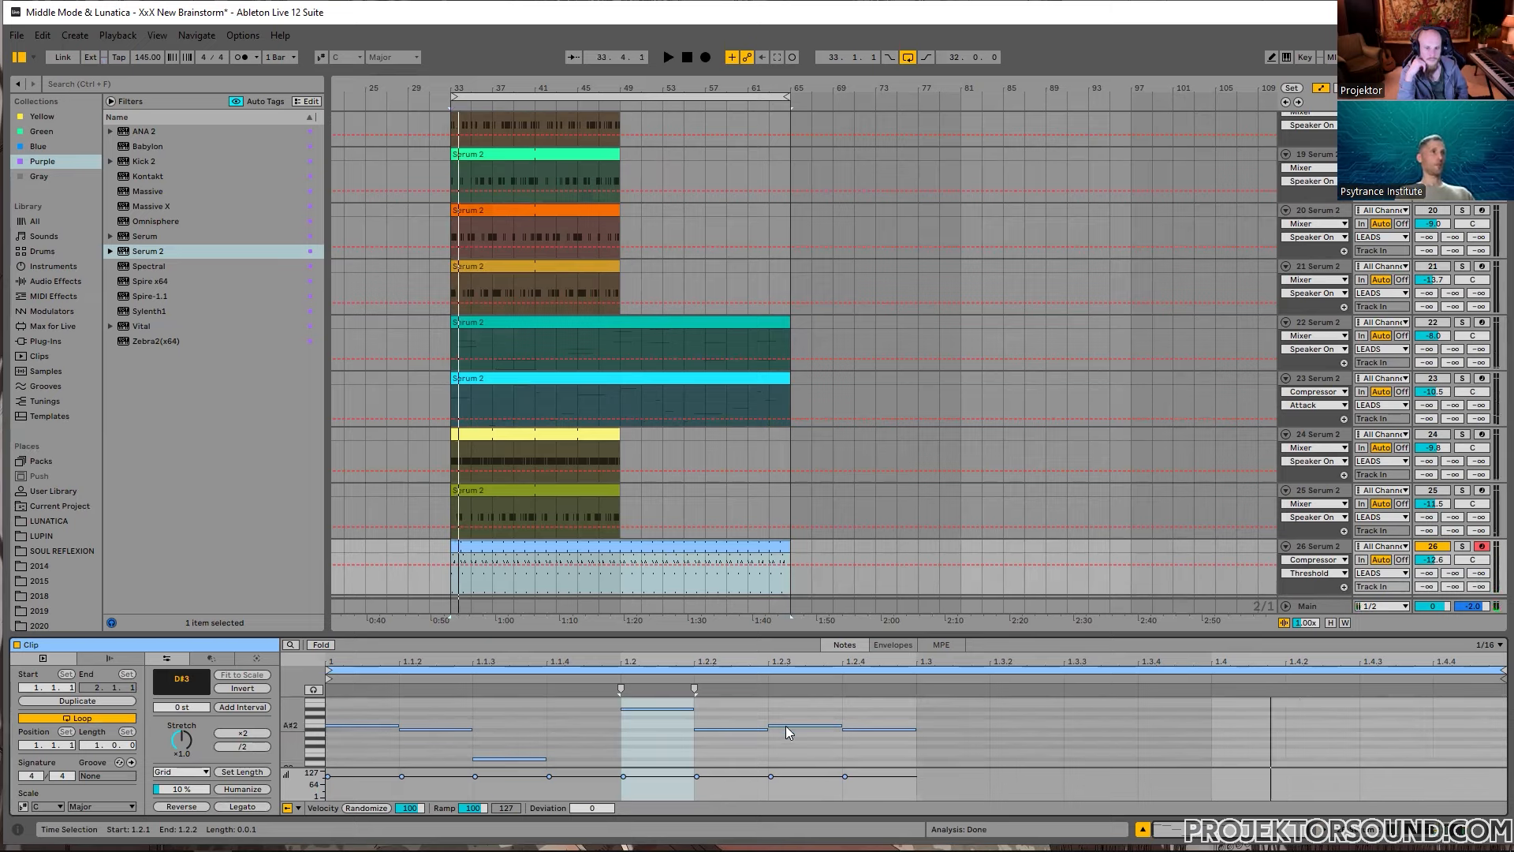
pyautogui.doubleClick(1174, 730)
pyautogui.press('space')
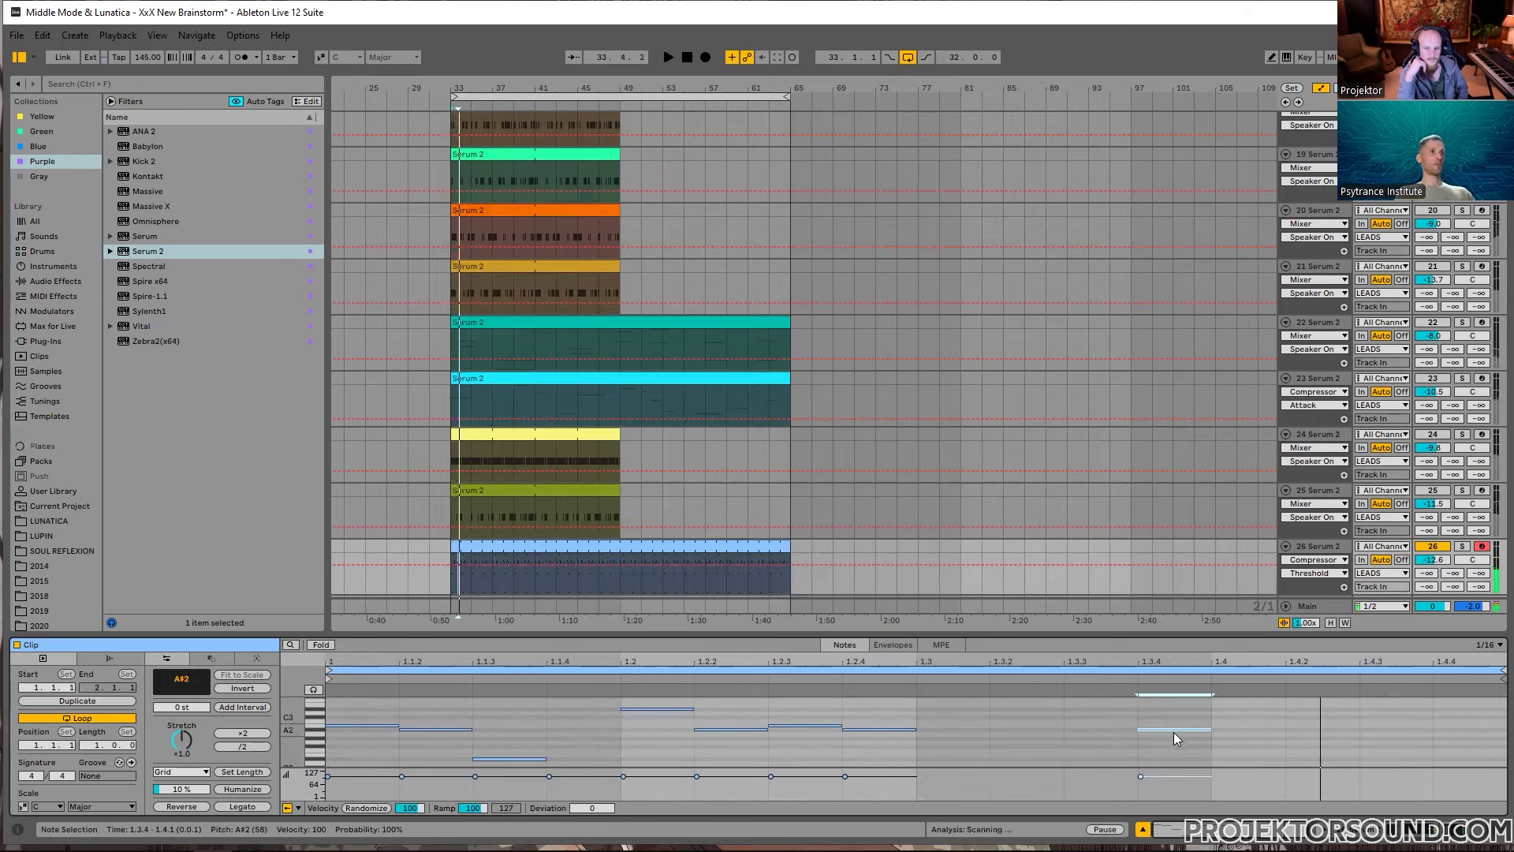
pyautogui.press('Delete')
# Step: Try a rising line of sixteenth notes on F#2 at 1.3.2, G#2 at 1.3.3 and A#2 at 1.3.4
pyautogui.doubleClick(1017, 746)
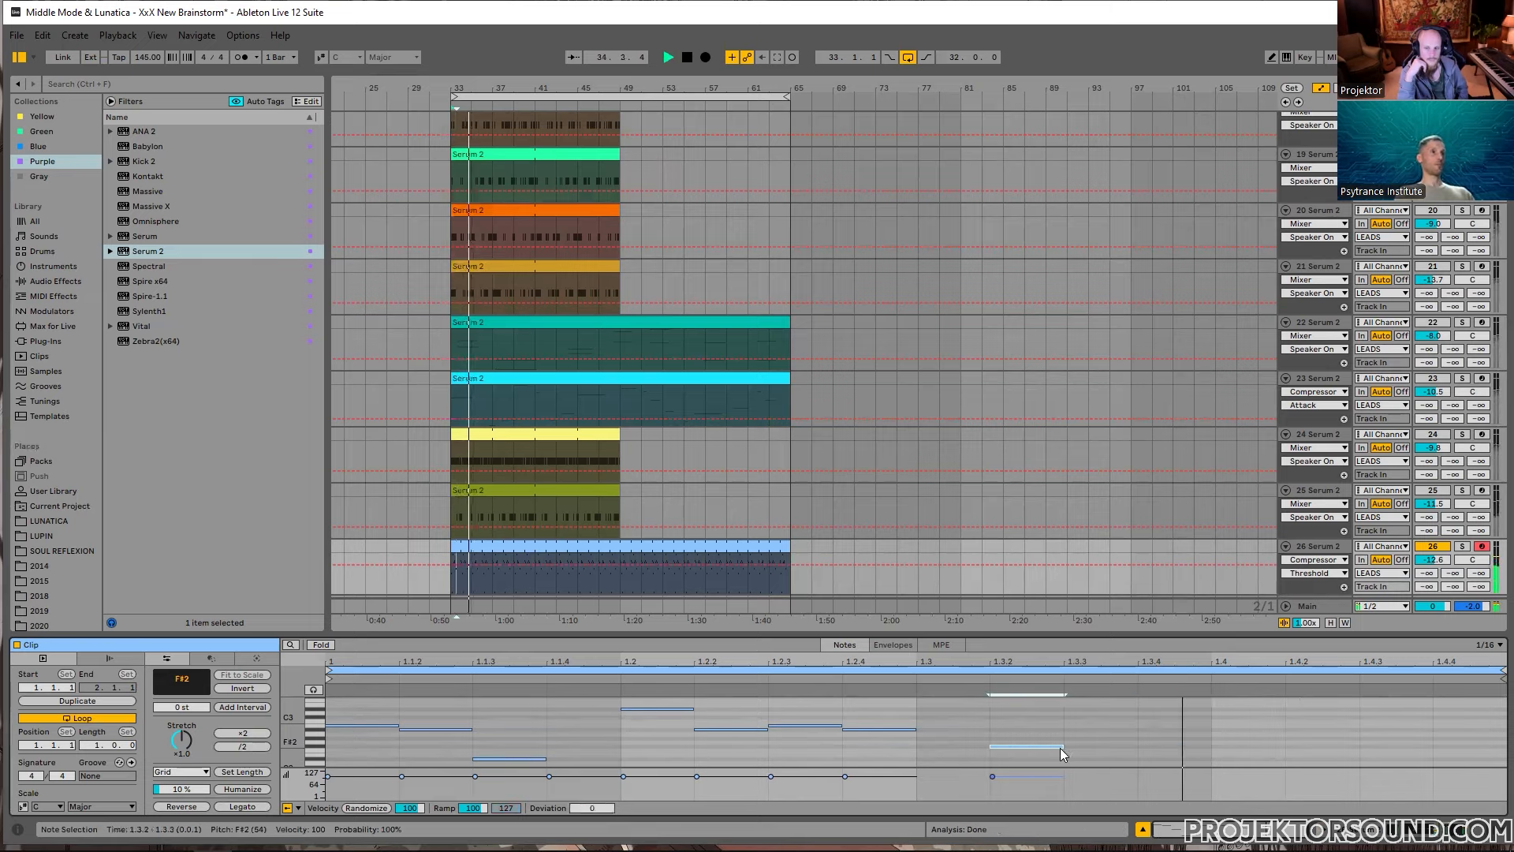
pyautogui.doubleClick(1101, 734)
pyautogui.doubleClick(1167, 725)
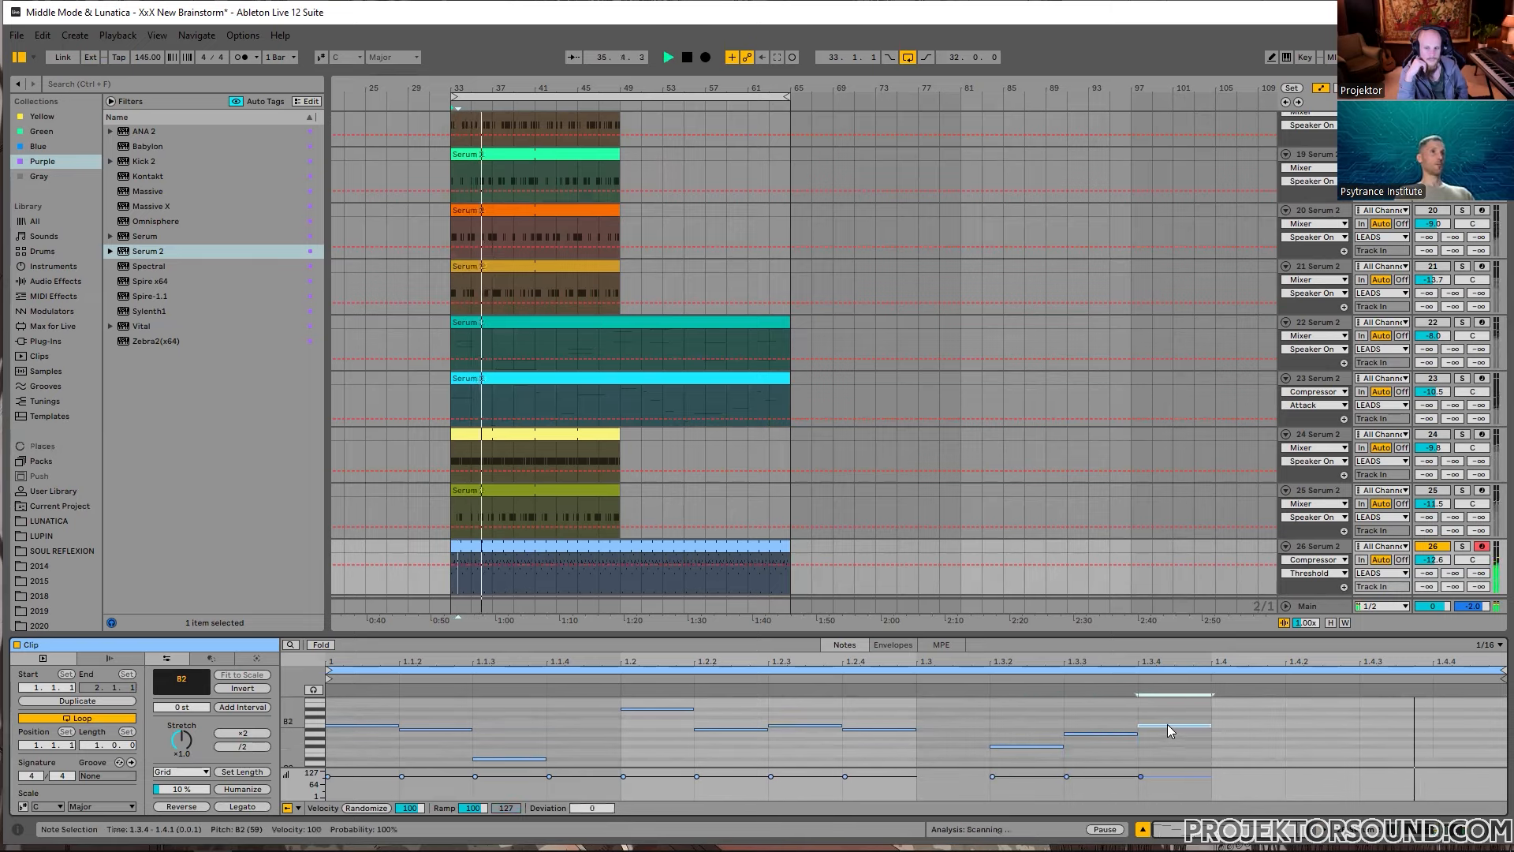
pyautogui.press('Down')
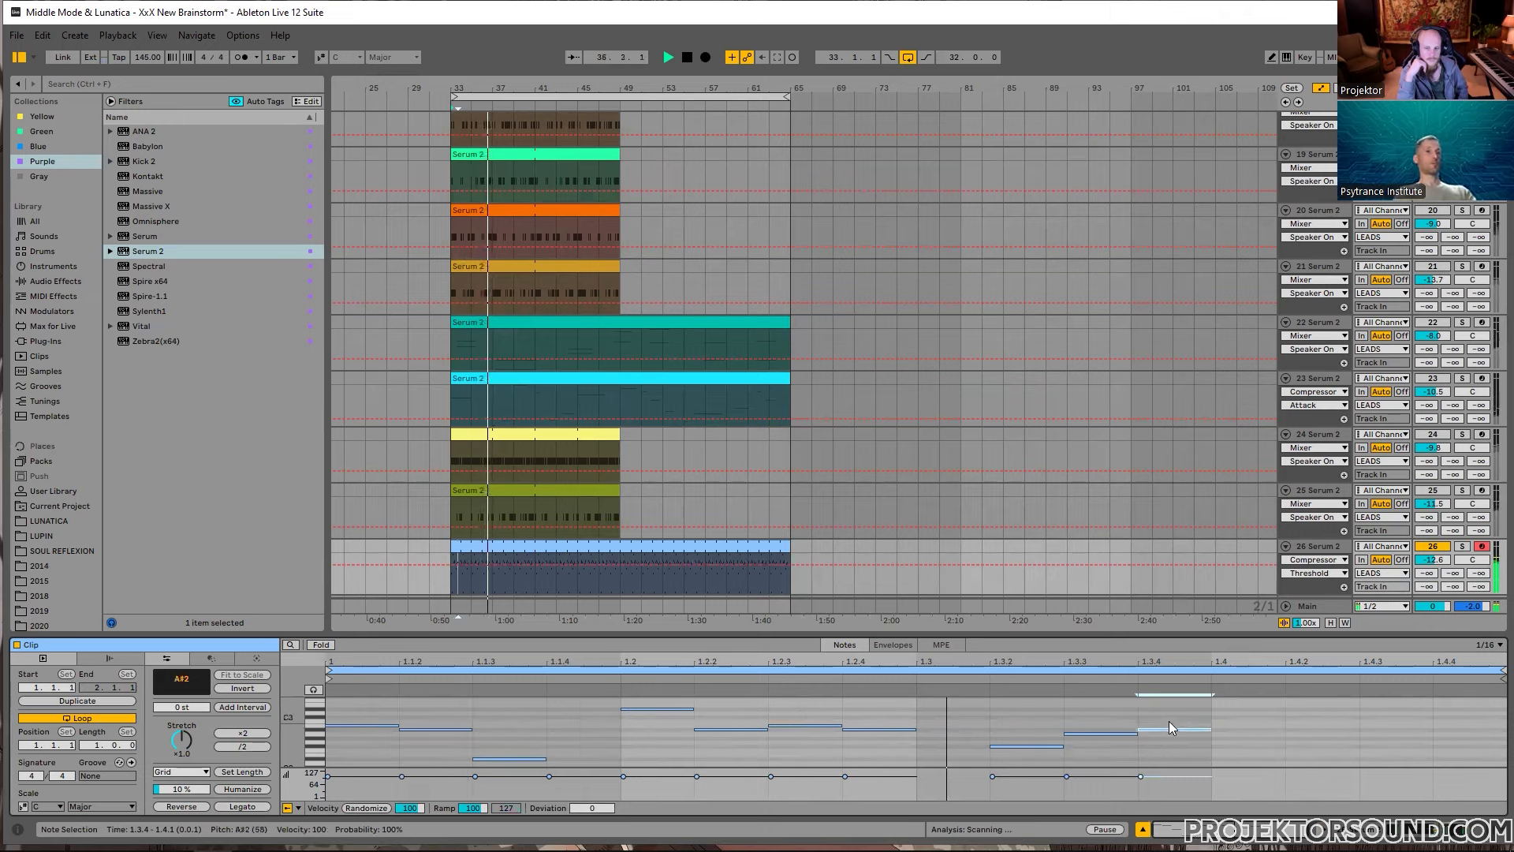
pyautogui.click(1101, 733)
pyautogui.press('Down')
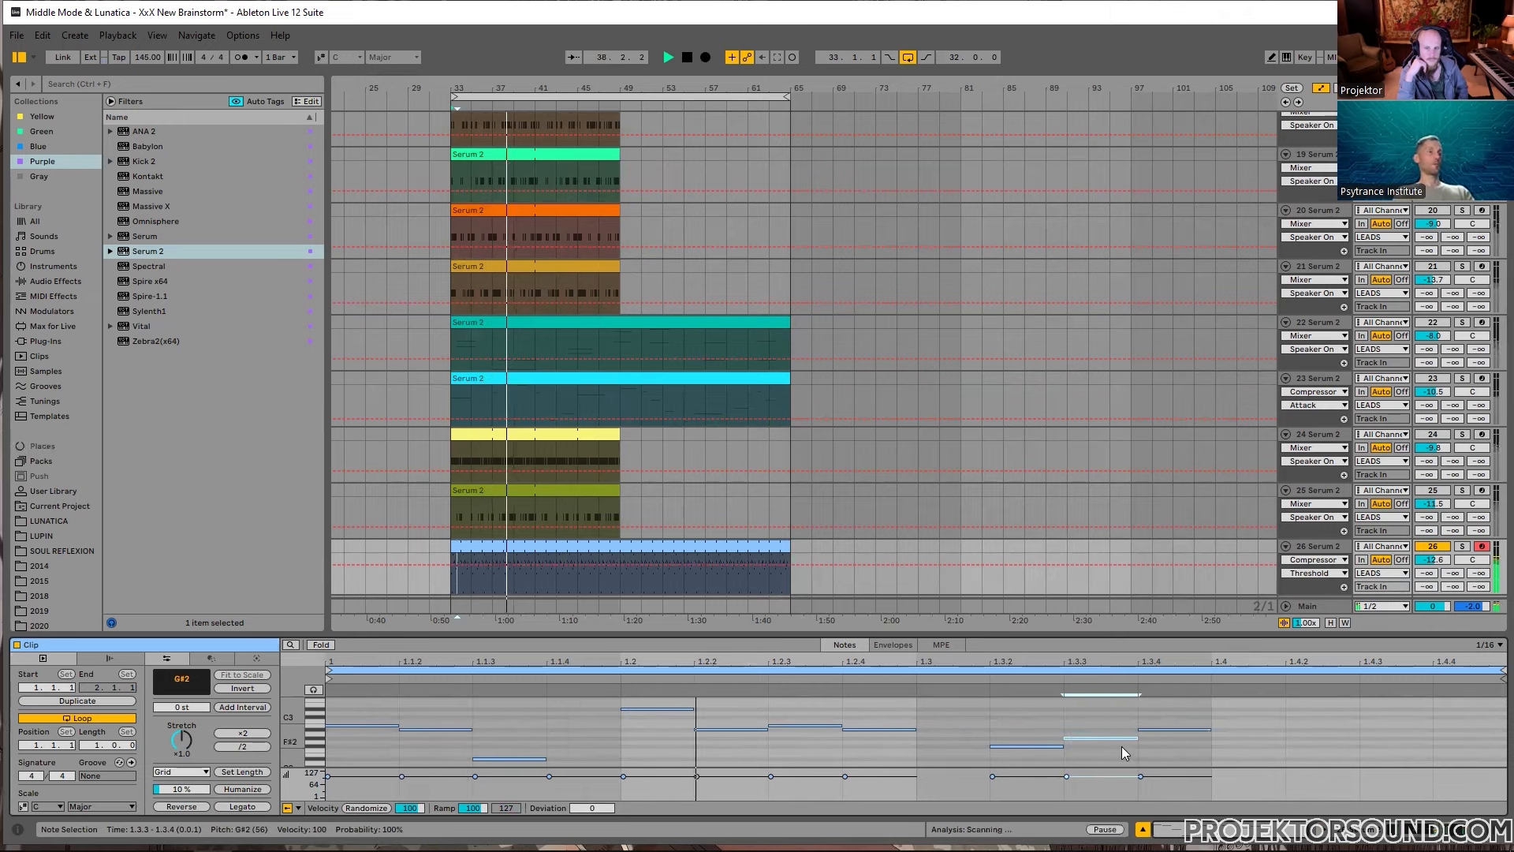
# Step: Replay the phrase from bar 33 and delete the three notes from 1.3.2 to 1.3.4
pyautogui.click(1020, 742)
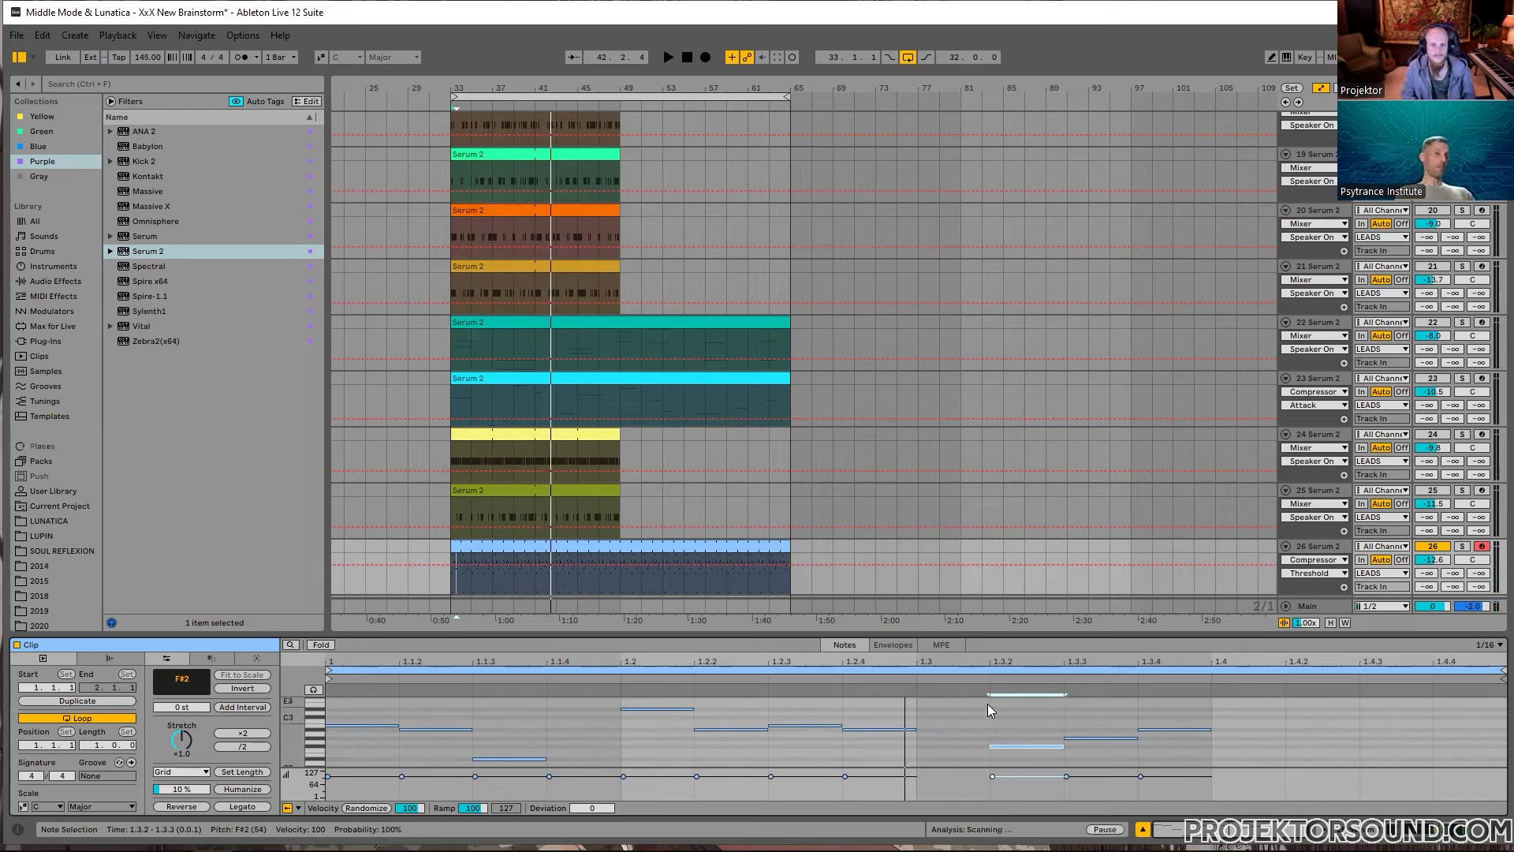
pyautogui.click(923, 707)
pyautogui.press('space')
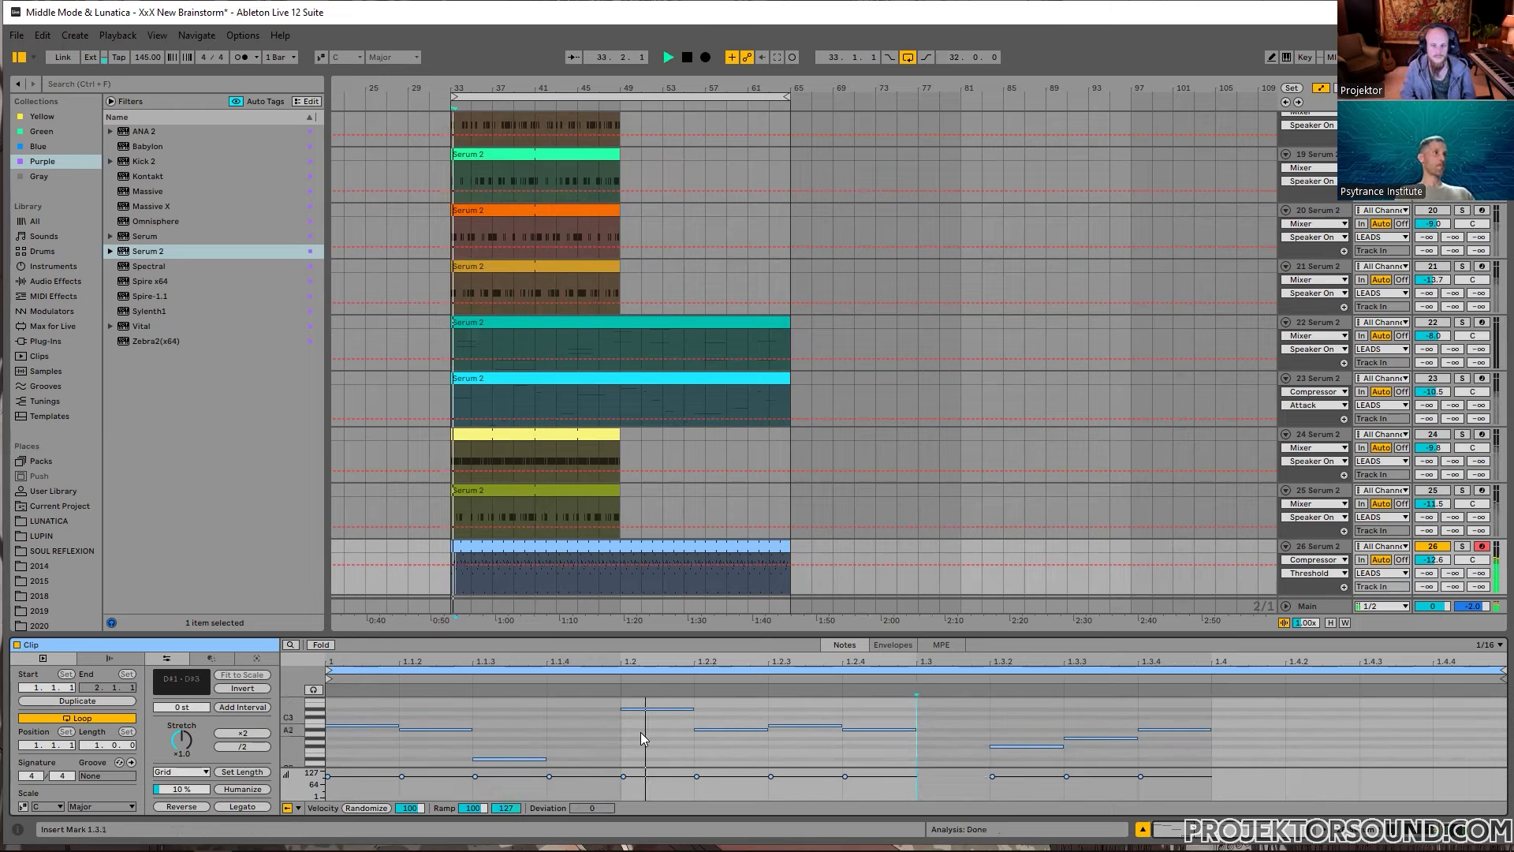
pyautogui.moveTo(1024, 719); pyautogui.dragTo(1274, 755)
pyautogui.press('Delete')
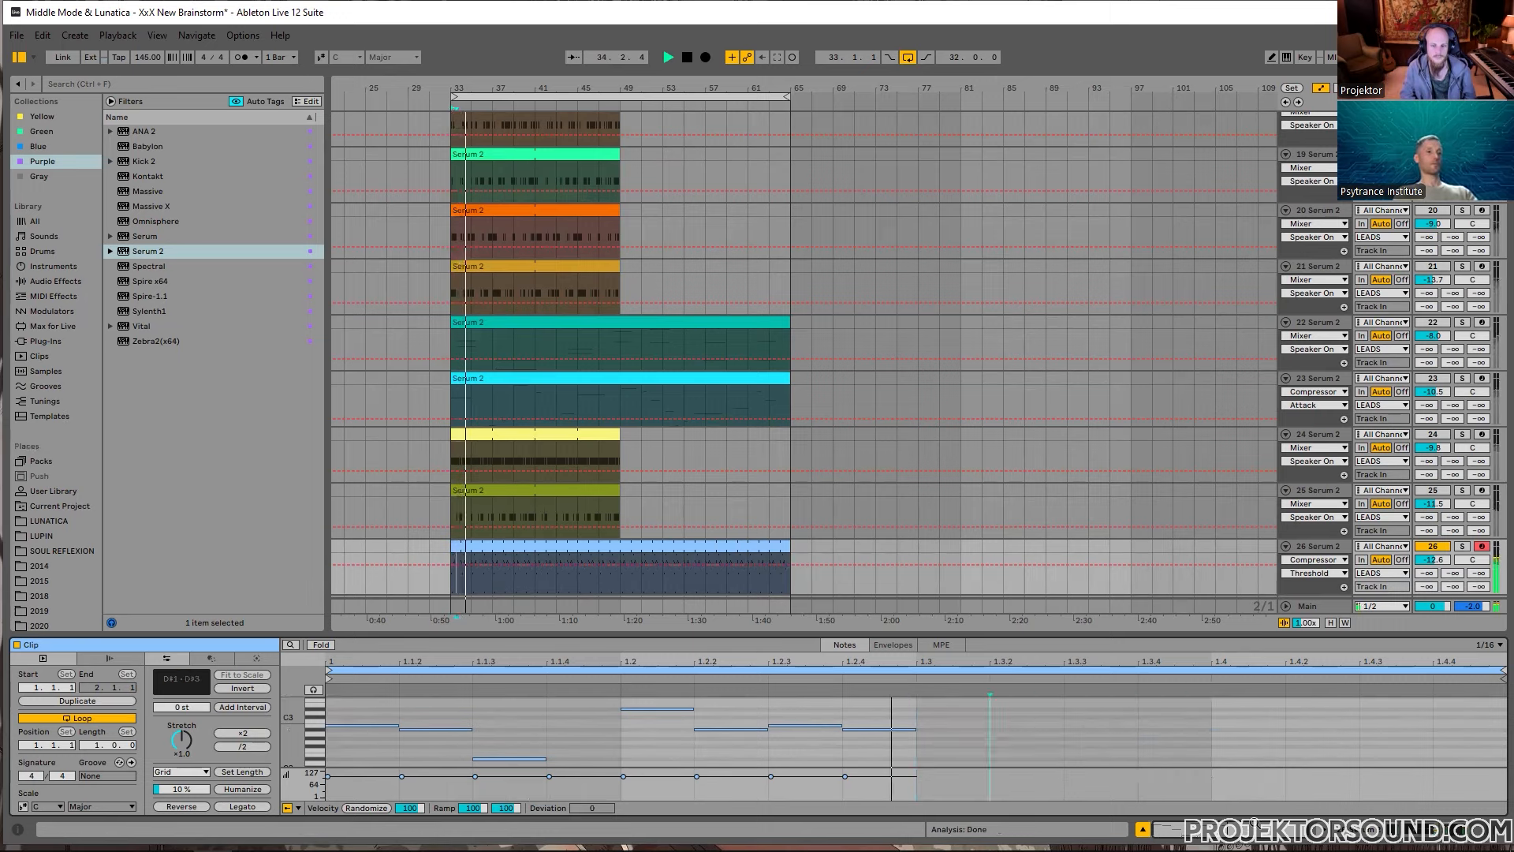
# Step: Add a sixteenth note at 1.3.3 and lower it to D#2
pyautogui.click(917, 703)
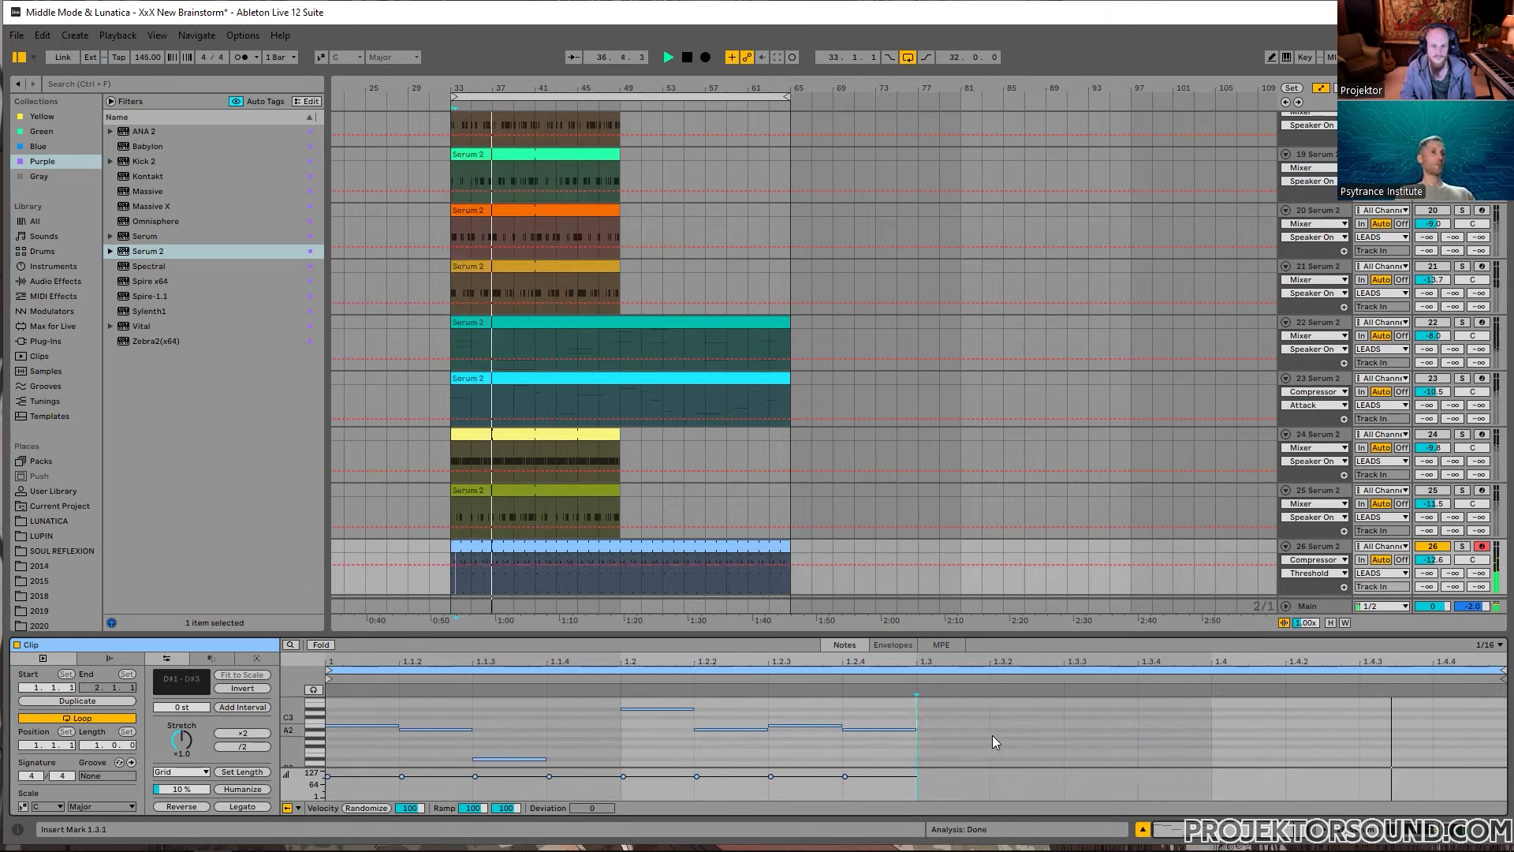
pyautogui.doubleClick(1072, 739)
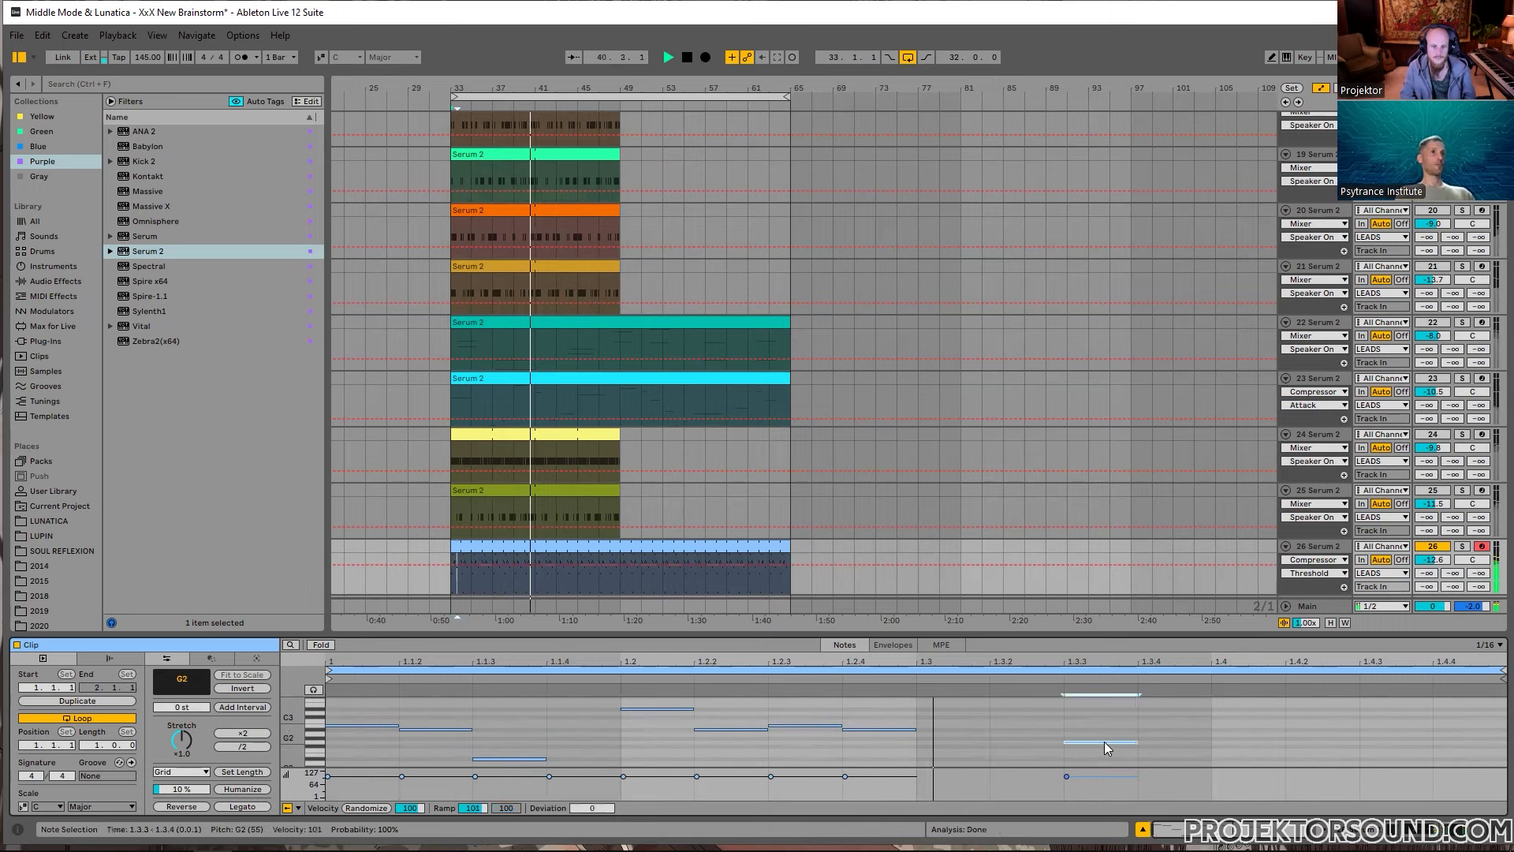
pyautogui.moveTo(1104, 741); pyautogui.dragTo(1114, 757)
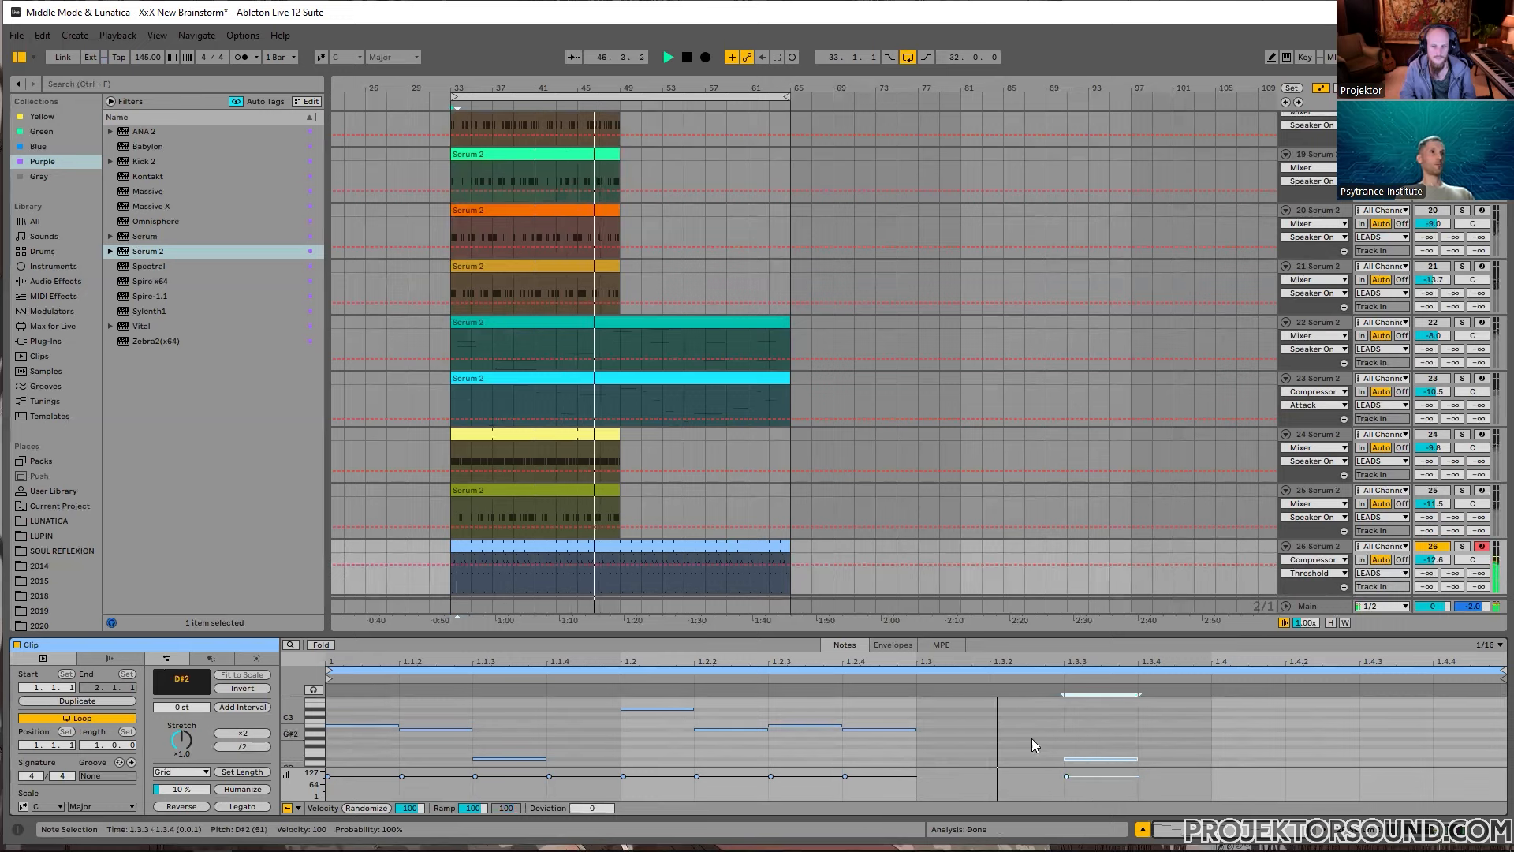
# Step: Copy the B2 and A#2 notes from 1.2.3 to 1.3.2, and shift the pasted A#2 to 1.3.4
pyautogui.moveTo(780, 715); pyautogui.dragTo(947, 743)
pyautogui.hotkey('ctrl', 'c')
pyautogui.click(994, 724)
pyautogui.hotkey('ctrl', 'v')
pyautogui.click(1097, 726)
pyautogui.moveTo(1096, 725); pyautogui.dragTo(1148, 726)
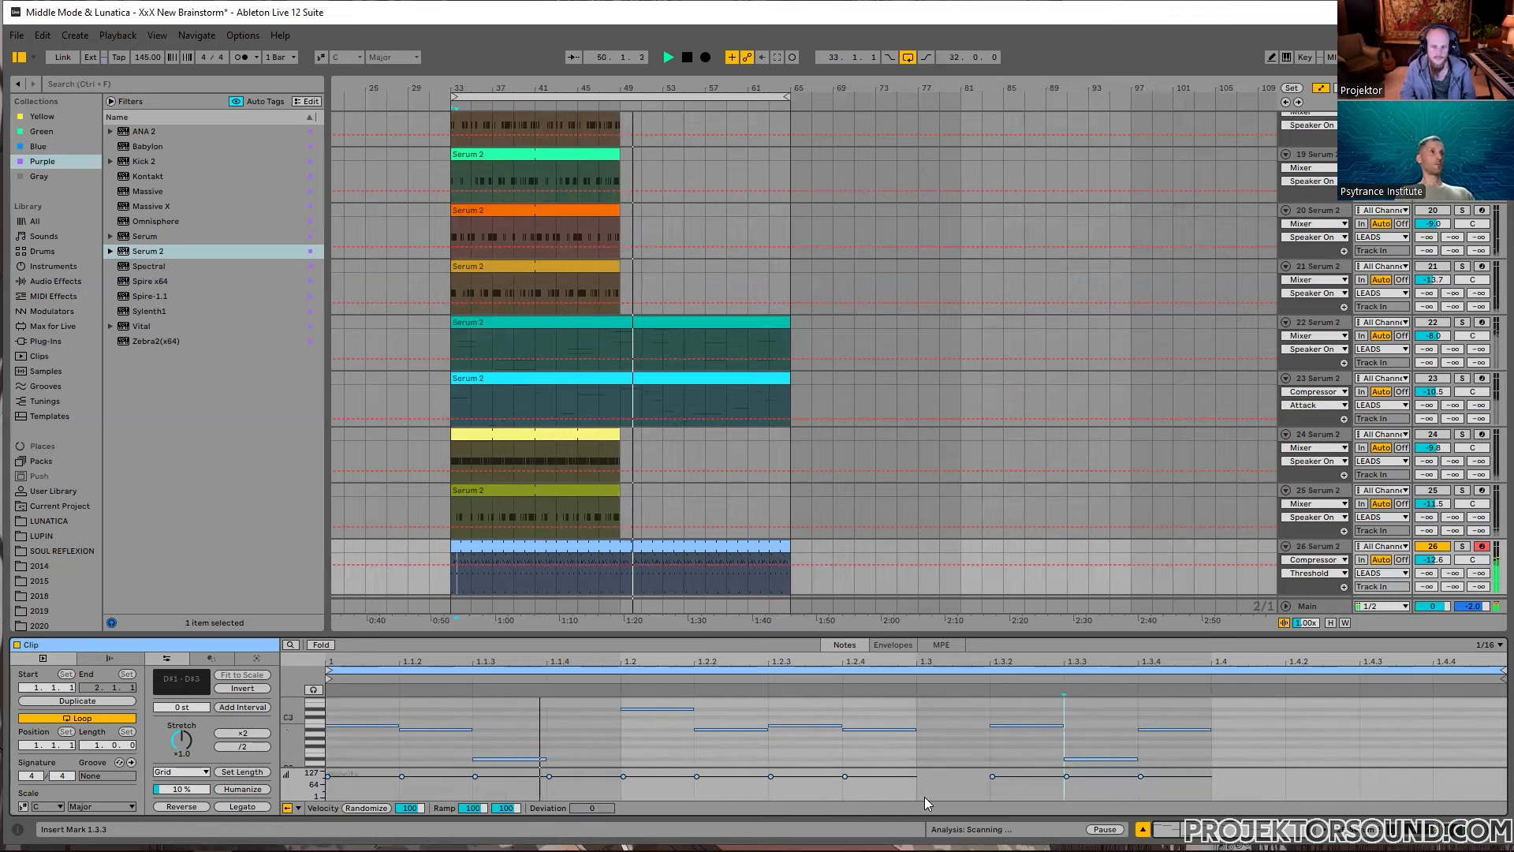
# Step: Add a sixteenth note on D3 at 1.3.1 and duplicate the four notes of beat 1.3 into beat 1.4
pyautogui.doubleClick(955, 713)
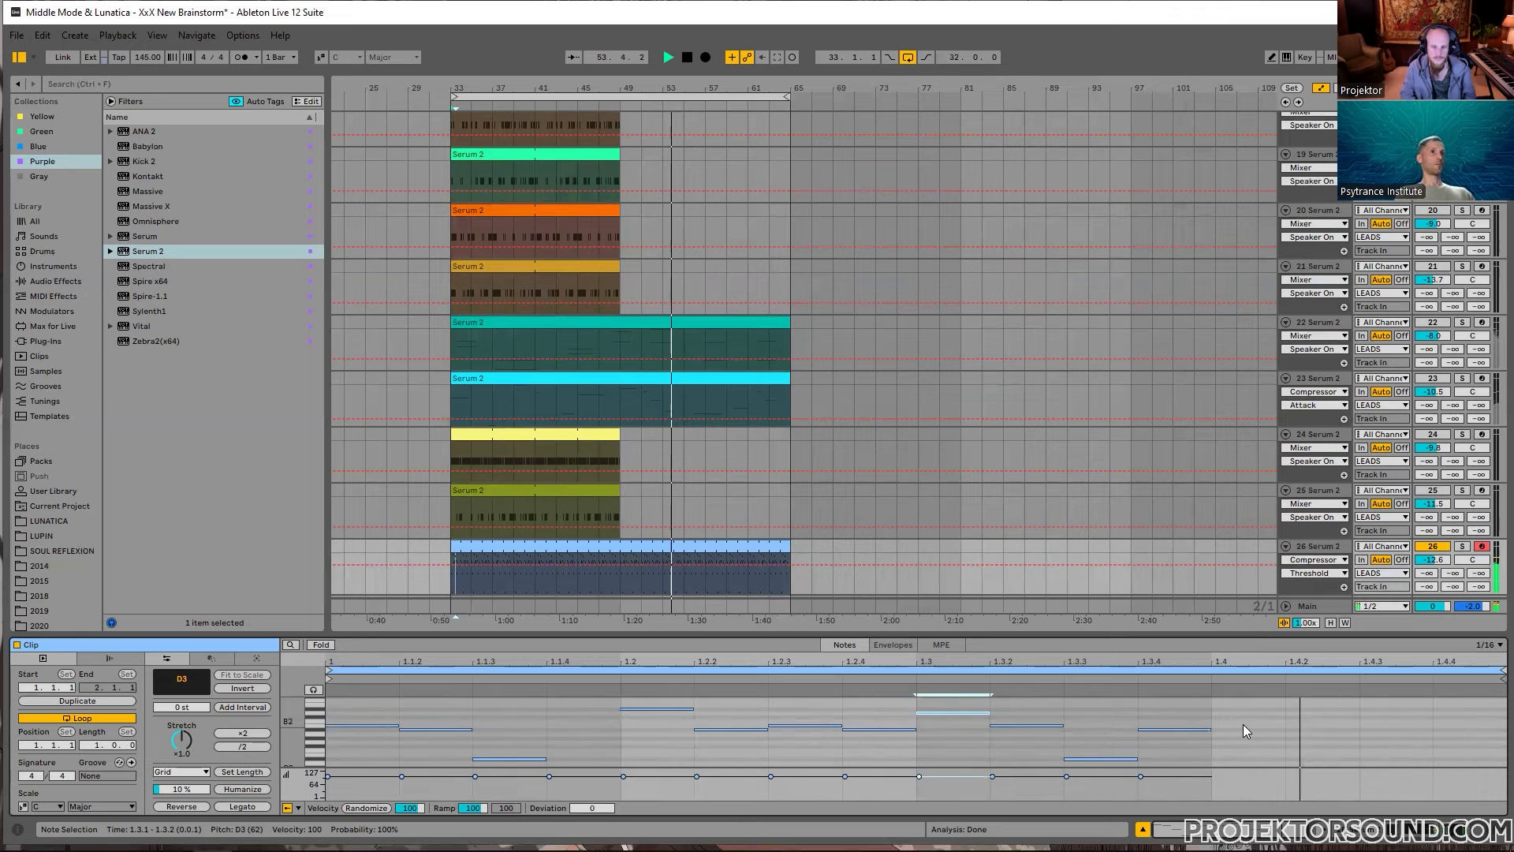
pyautogui.moveTo(1193, 703); pyautogui.dragTo(936, 764)
pyautogui.hotkey('ctrl', 'd')
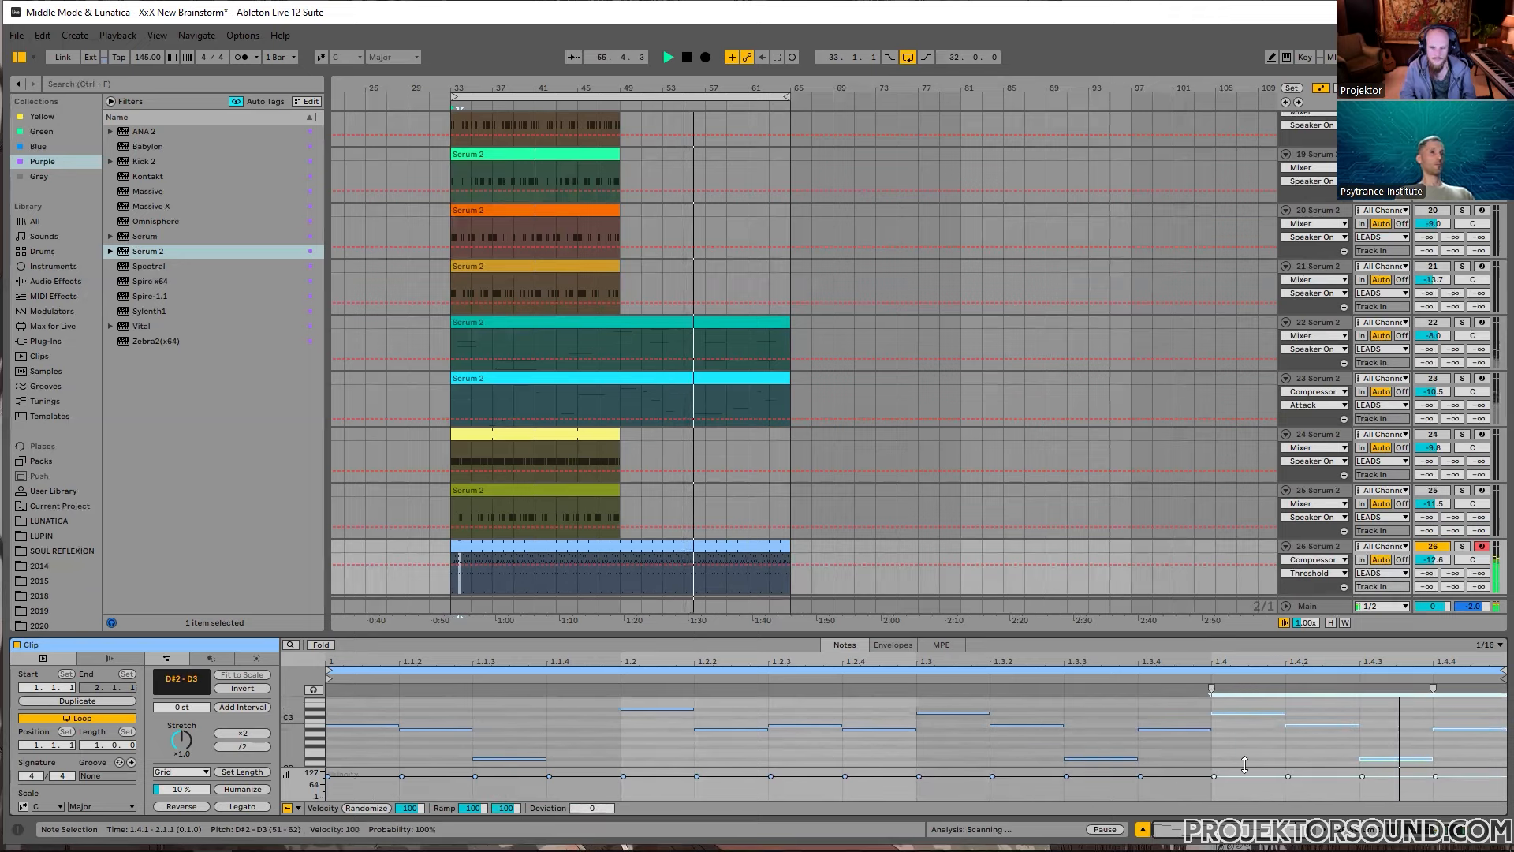
# Step: Lower the note at 1.4.1 to G#2 and play the full one-bar melody from bar 33
pyautogui.click(1283, 708)
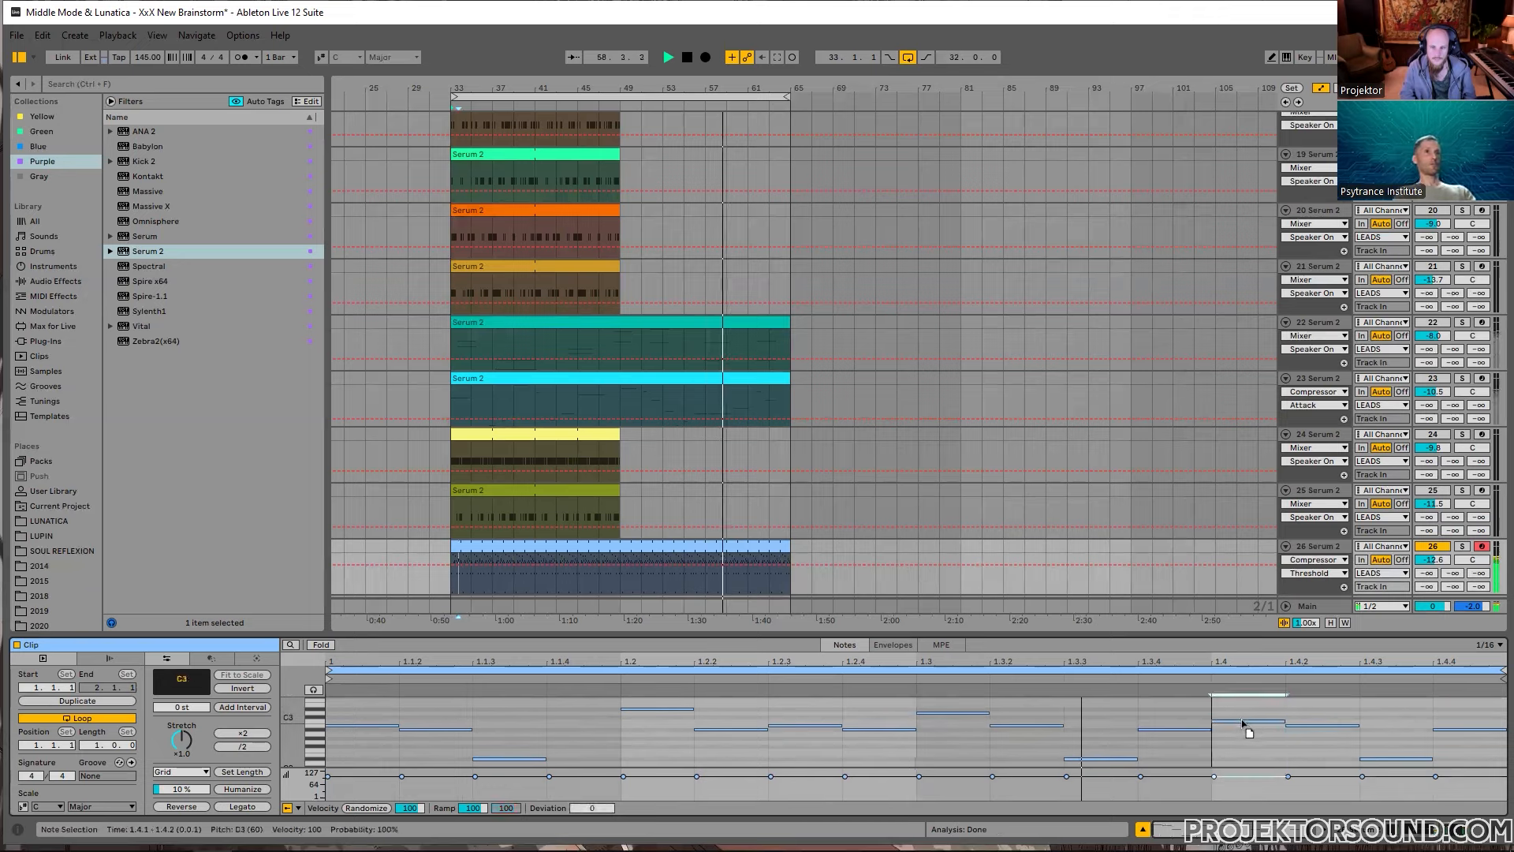
pyautogui.moveTo(1244, 715); pyautogui.dragTo(1248, 739)
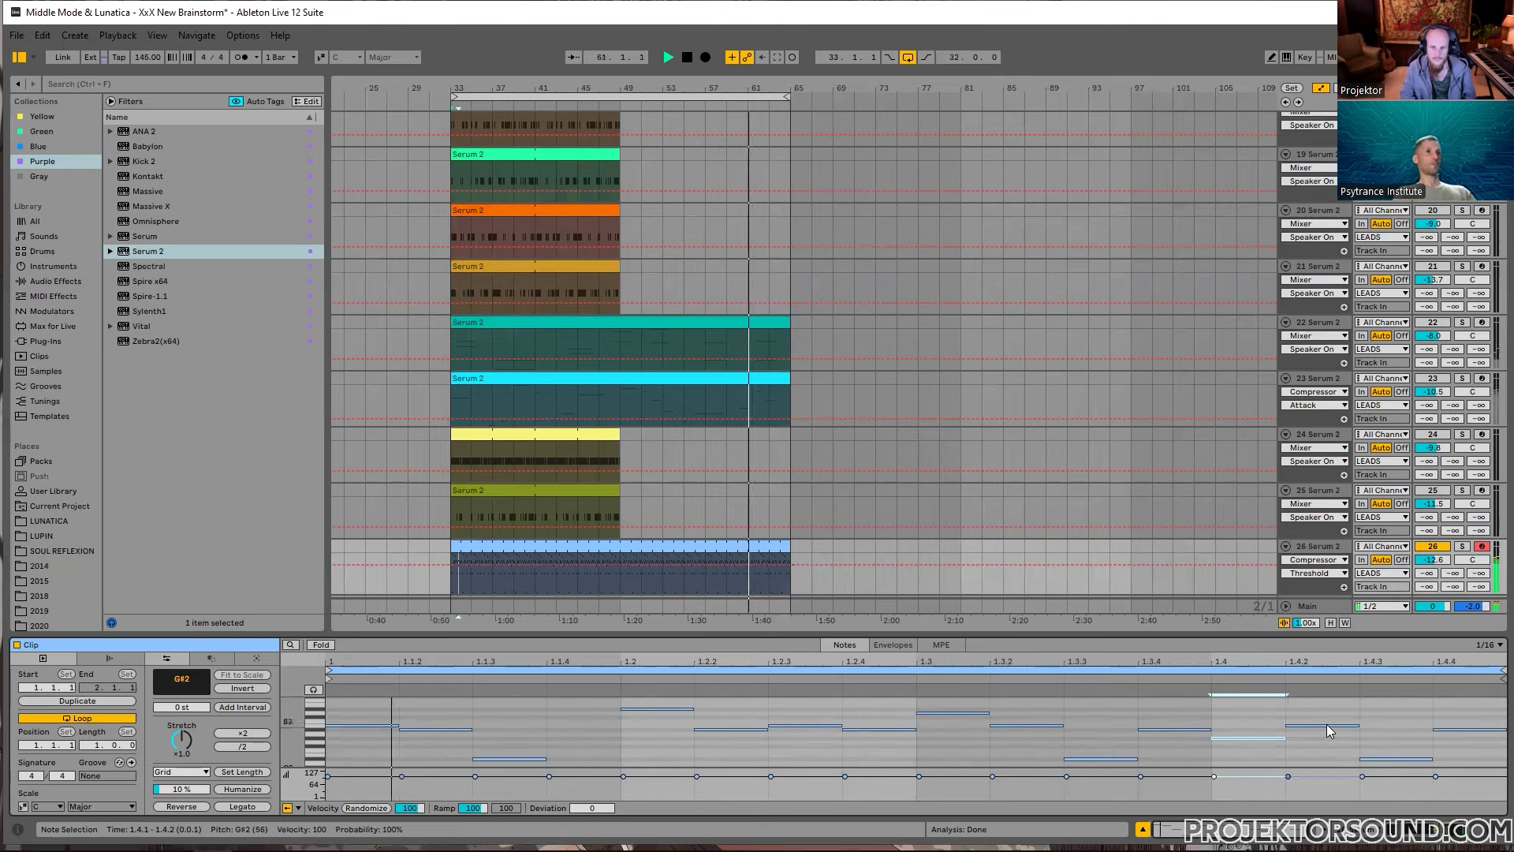
pyautogui.press('space')
pyautogui.press('space')
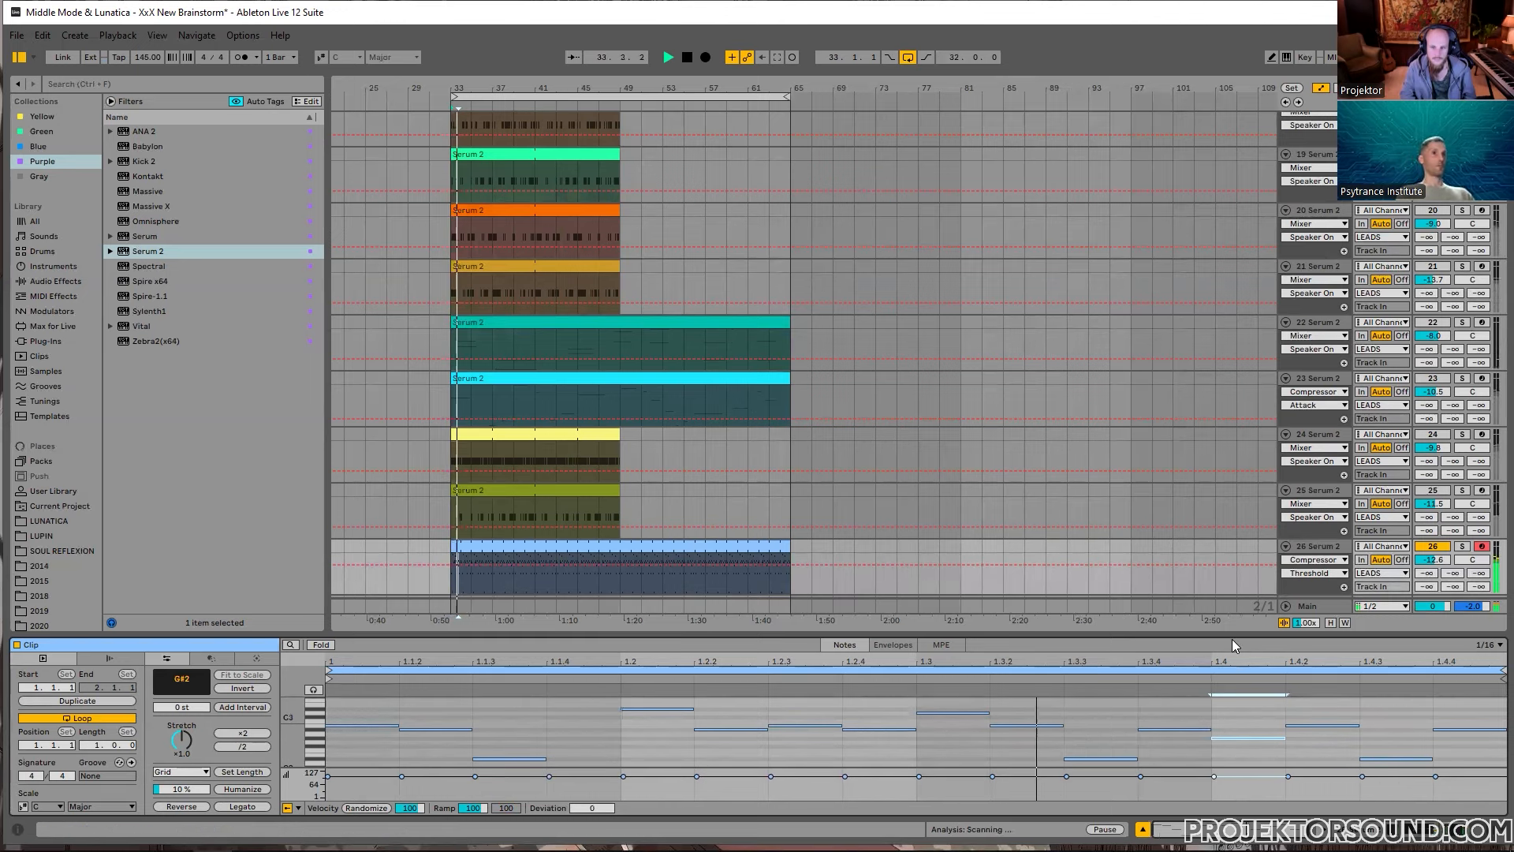
pyautogui.press('space')
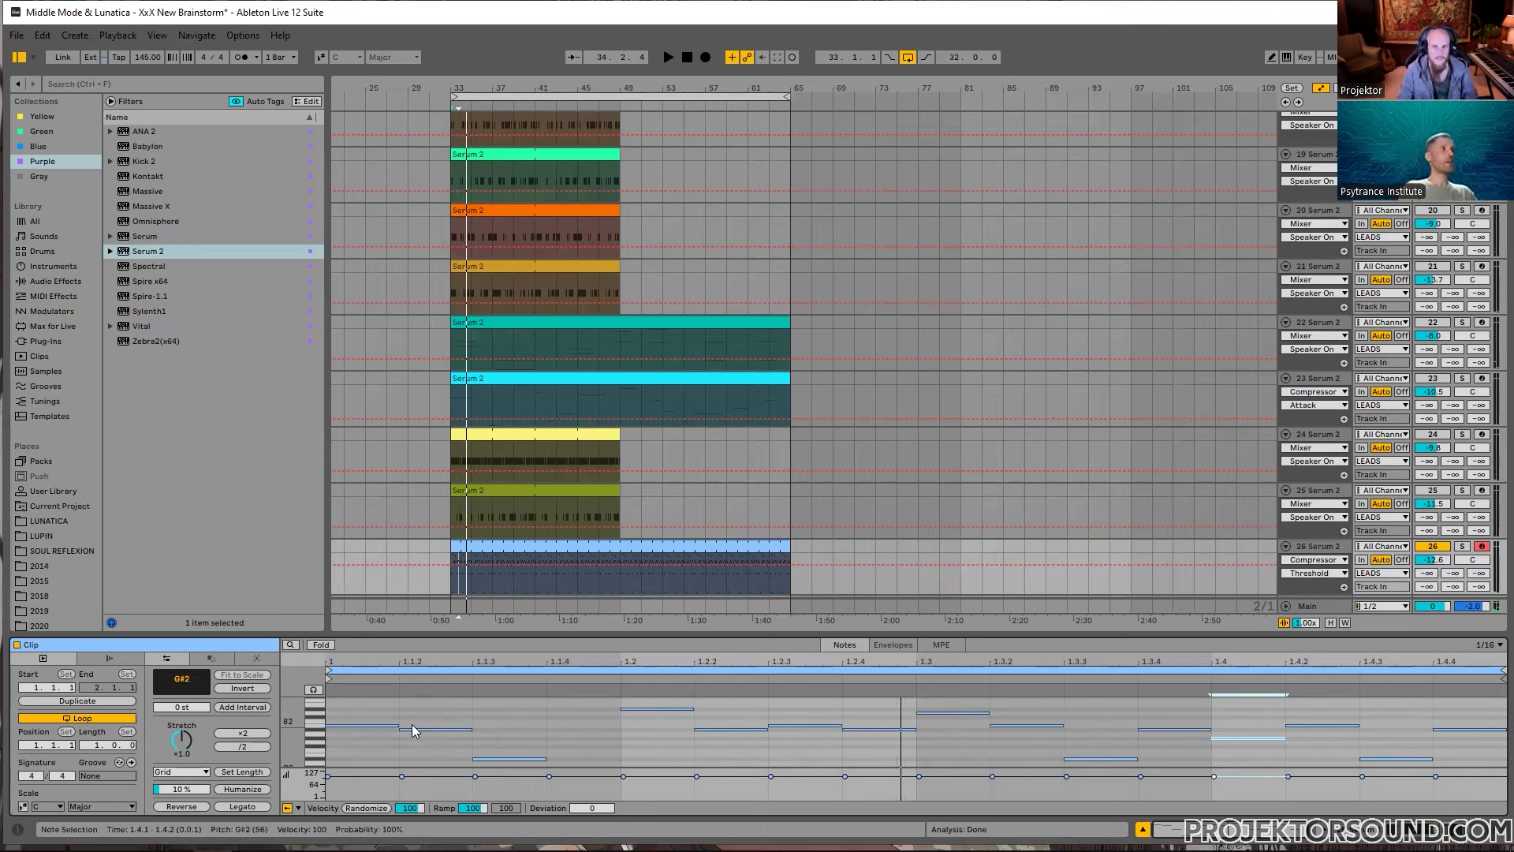
# Step: Shorten all notes of the one-bar melody to slightly less than a sixteenth and play the loop from bar 33
pyautogui.hotkey('ctrl', 'a')
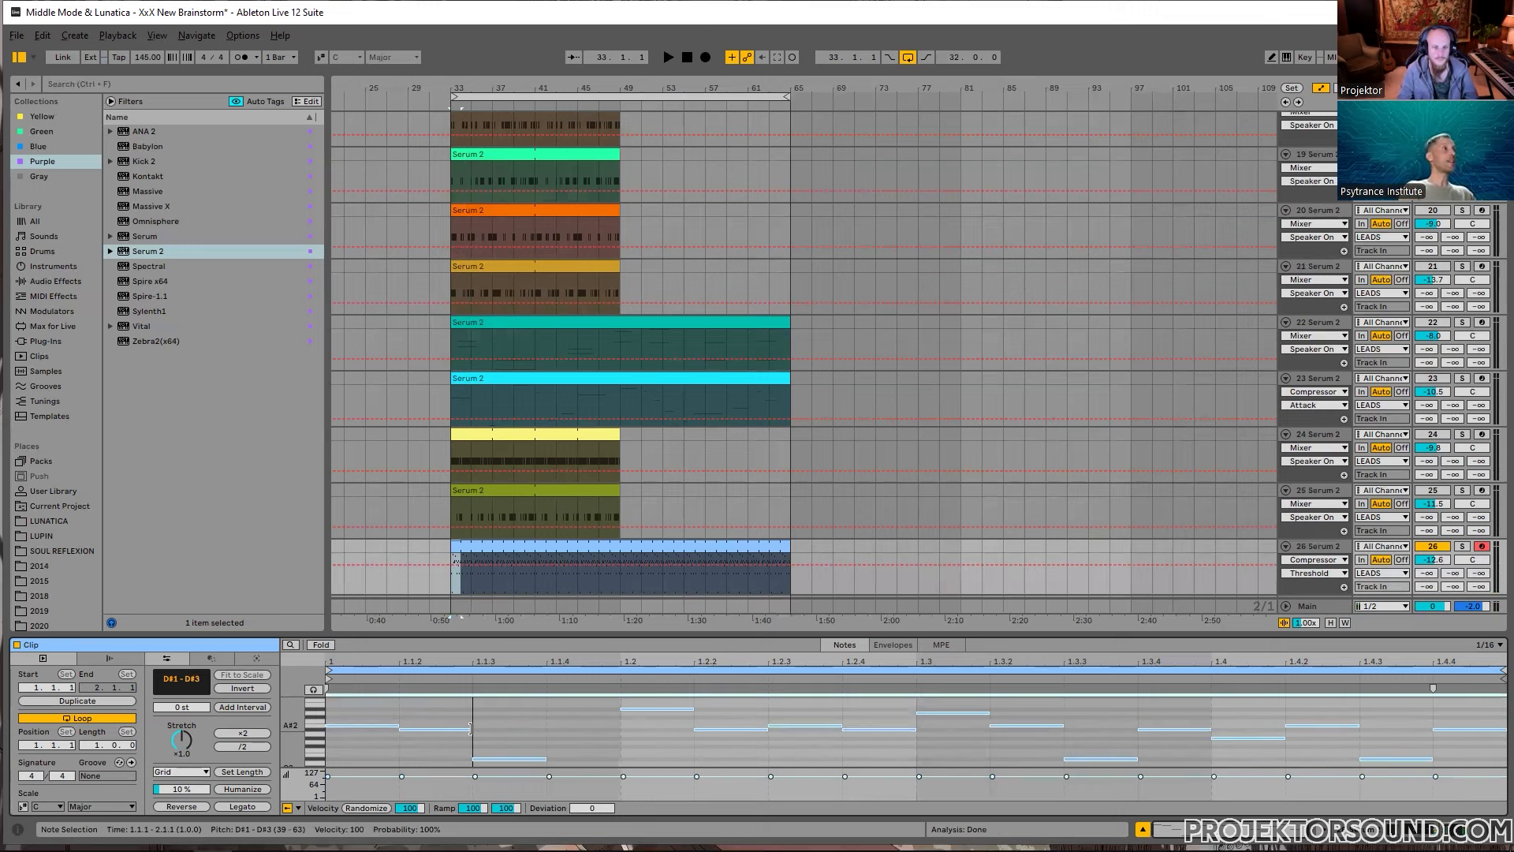
pyautogui.moveTo(470, 727); pyautogui.dragTo(467, 727)
pyautogui.press('space')
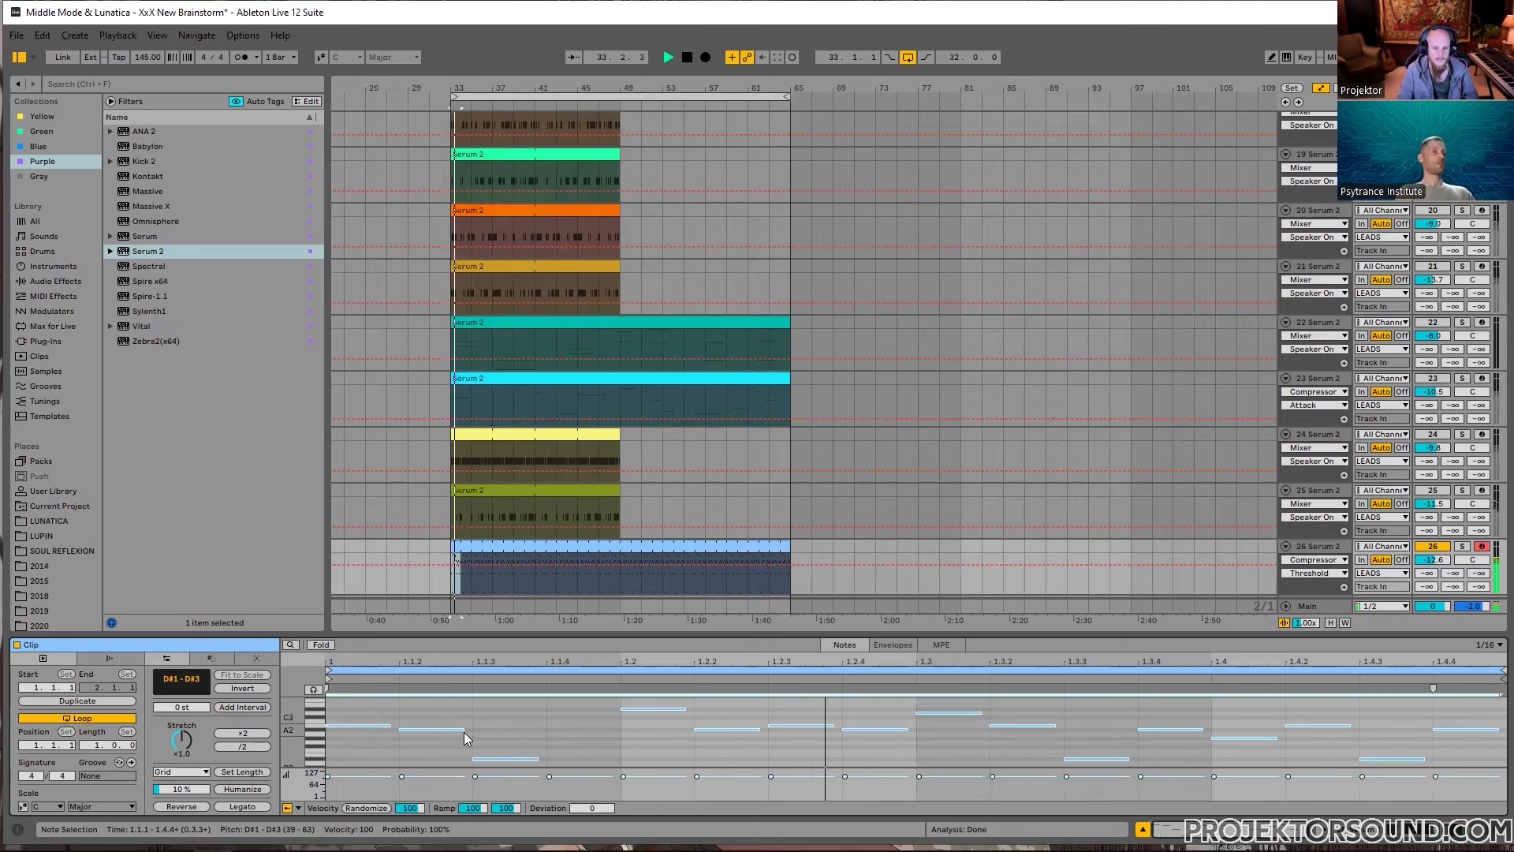
pyautogui.moveTo(464, 727)
pyautogui.mouseDown()
pyautogui.moveTo(416, 714)
pyautogui.moveTo(470, 733)
pyautogui.moveTo(458, 730)
pyautogui.mouseUp()
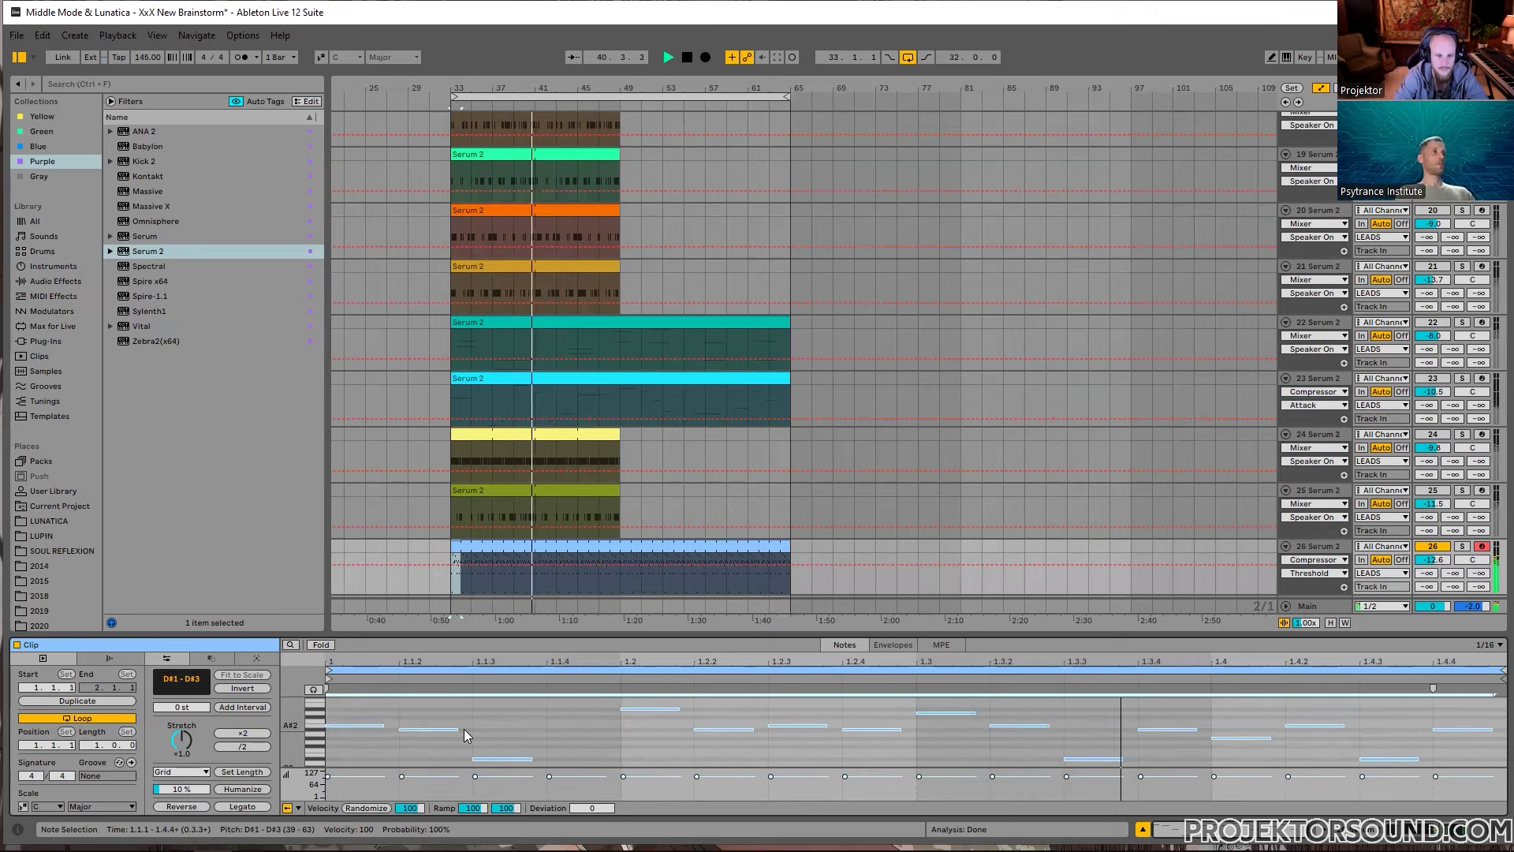
pyautogui.click(331, 754)
pyautogui.press('space')
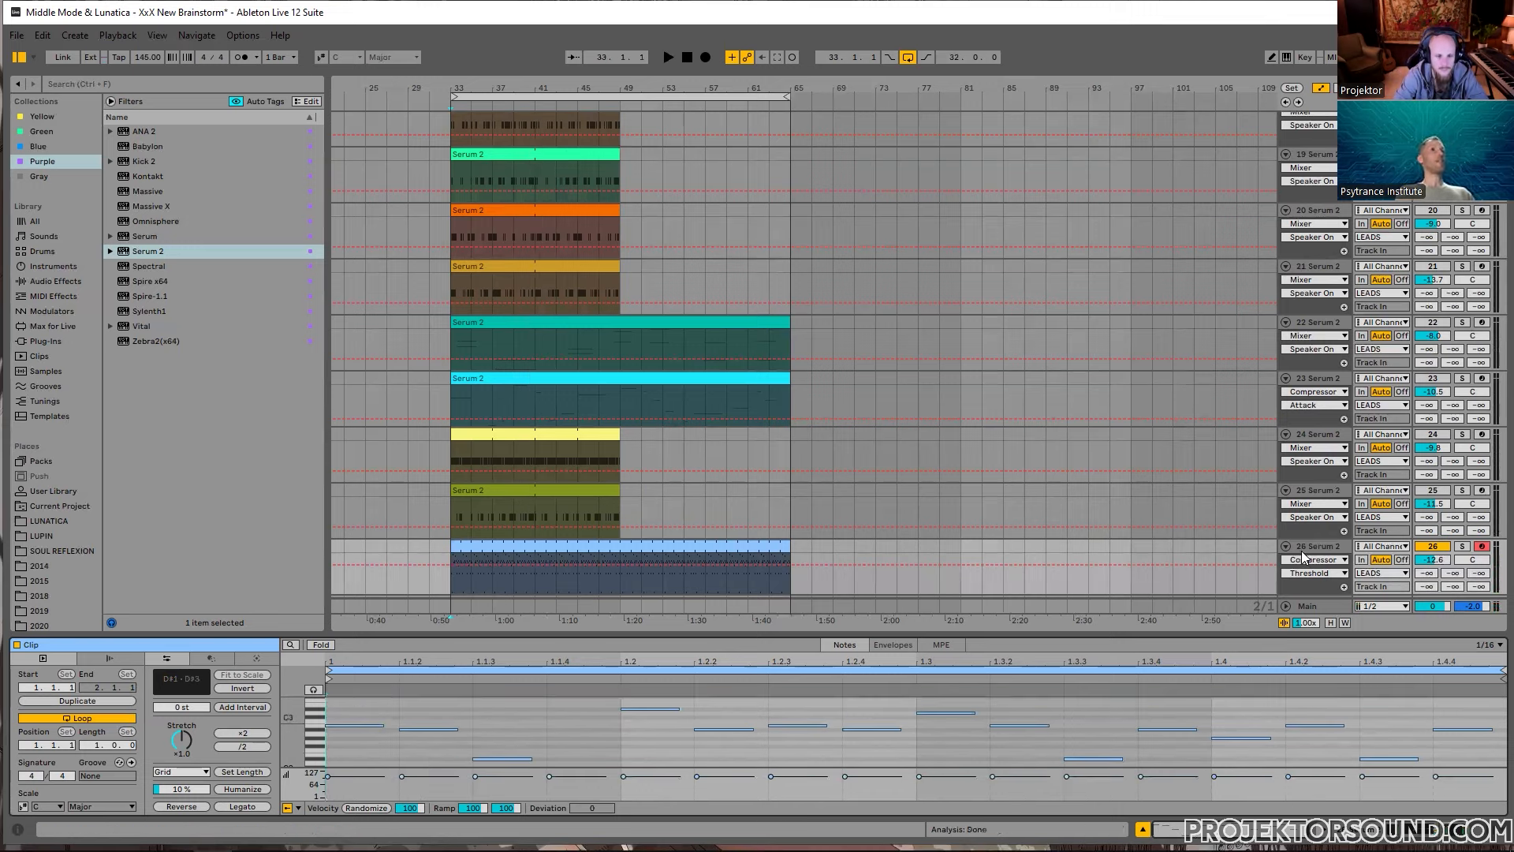
# Step: Show track 26's device chain and insert an LFO from the Green collection between Serum 2 and EQ Eight
pyautogui.click(1328, 552)
pyautogui.hotkey('shift', 'Tab')
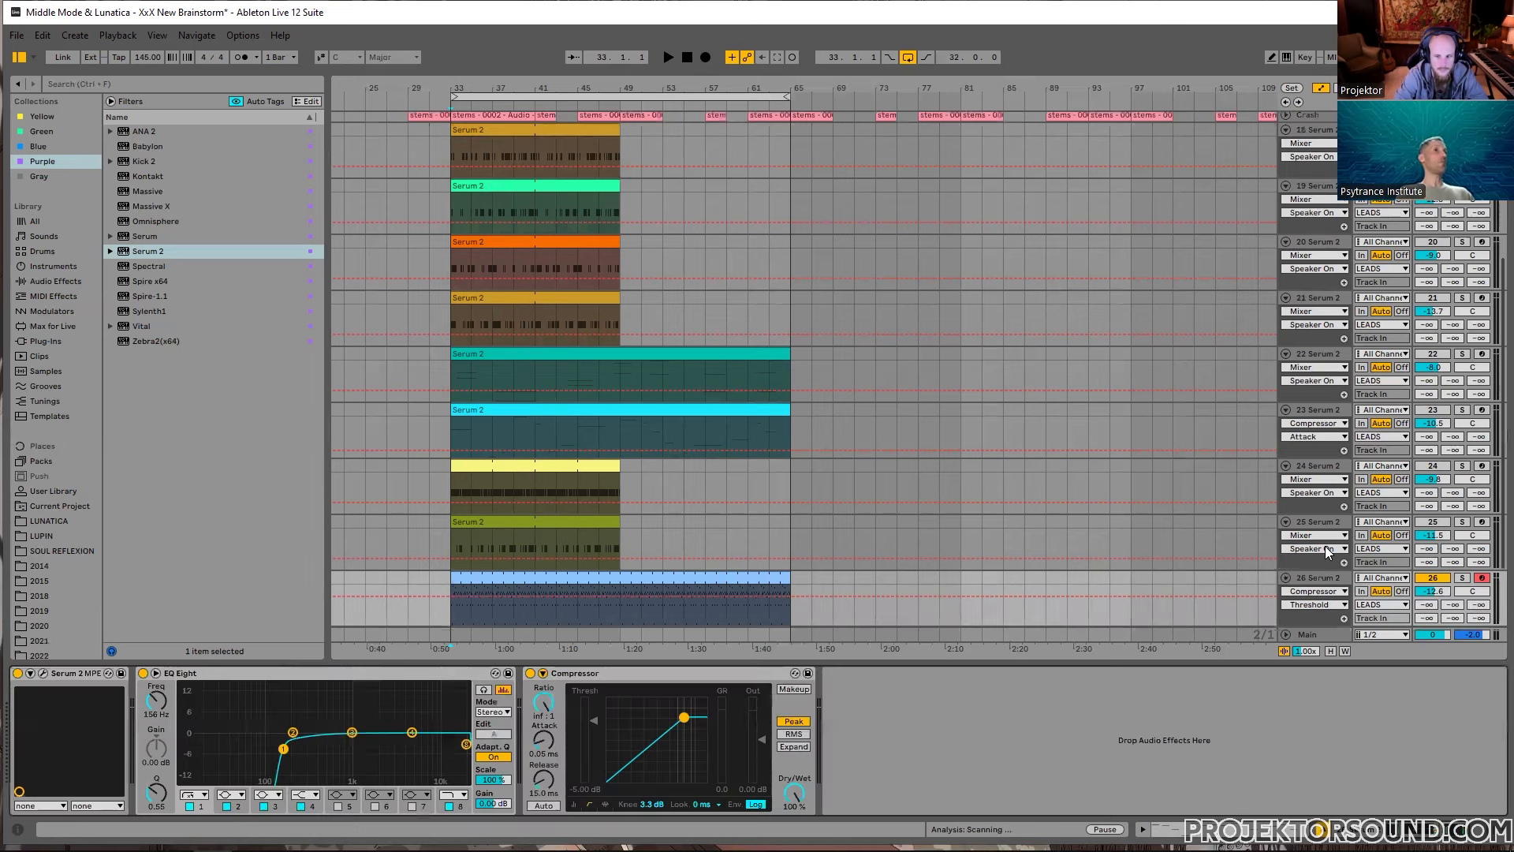
pyautogui.click(1316, 575)
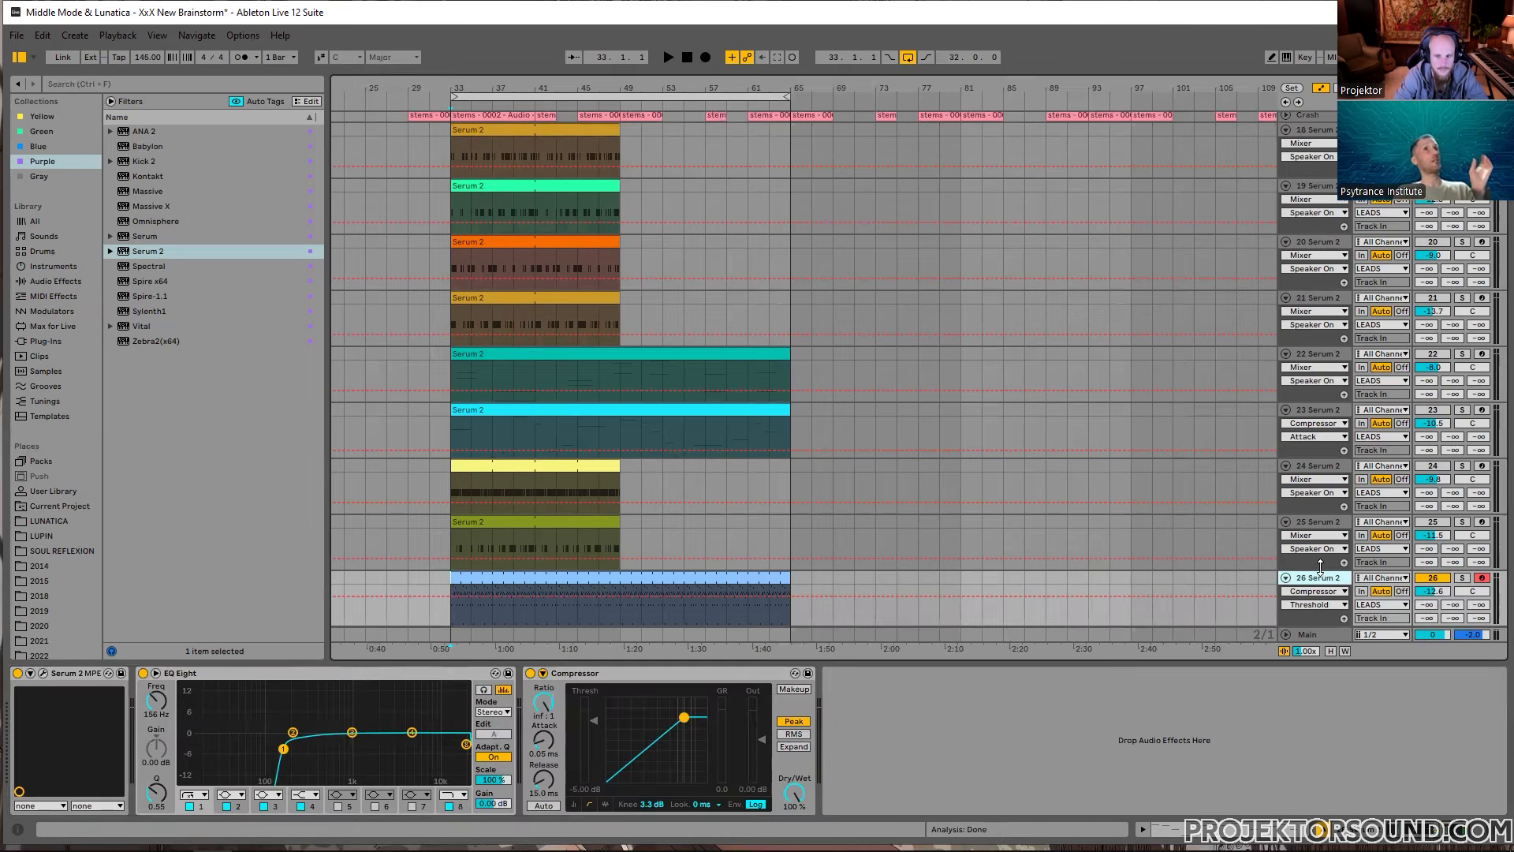
pyautogui.scroll(-2, 538, 588)
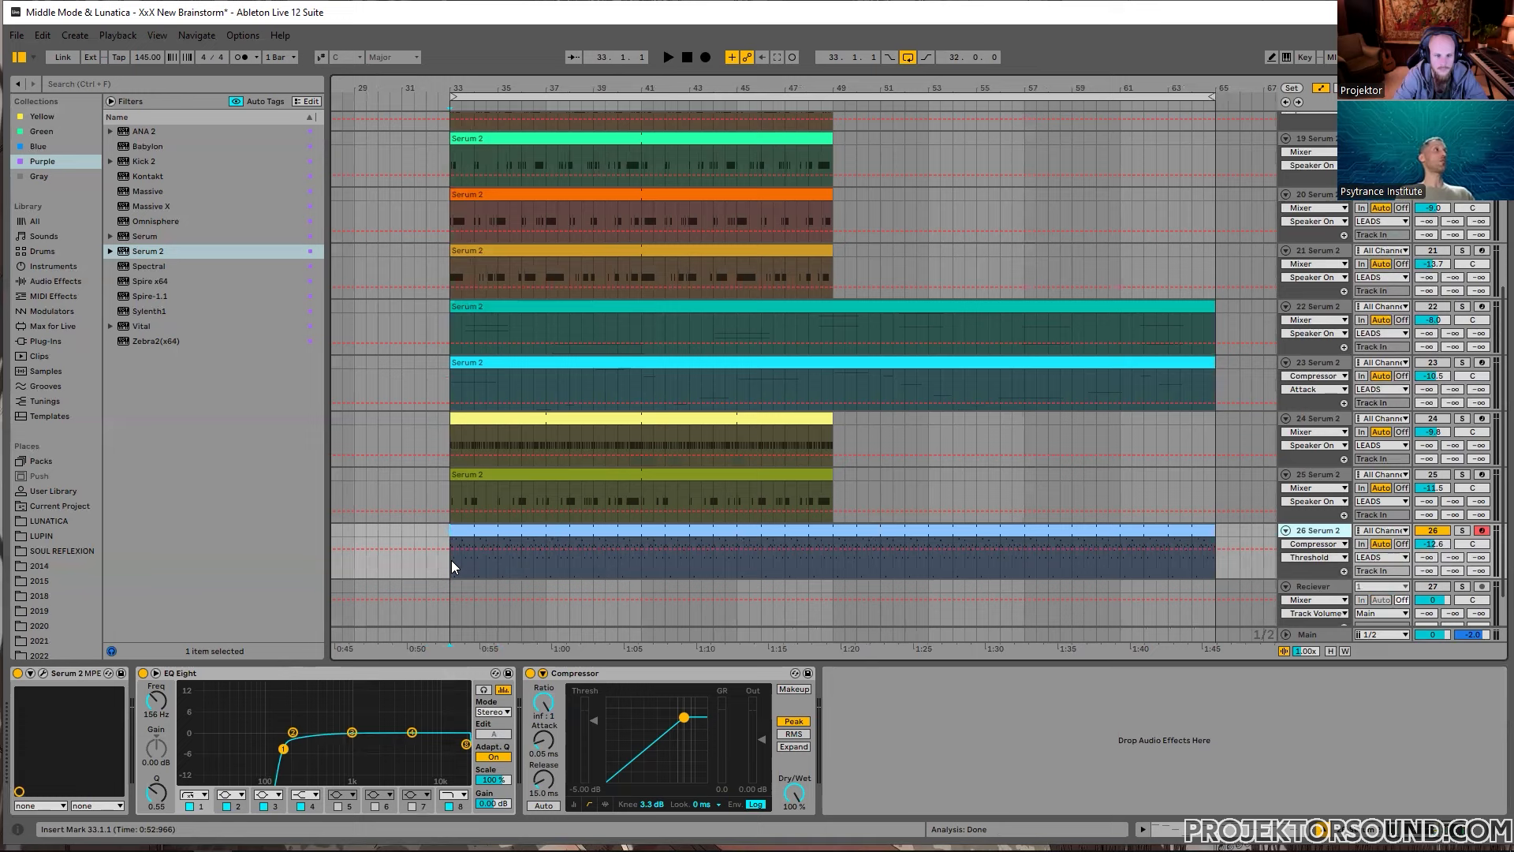
pyautogui.click(40, 673)
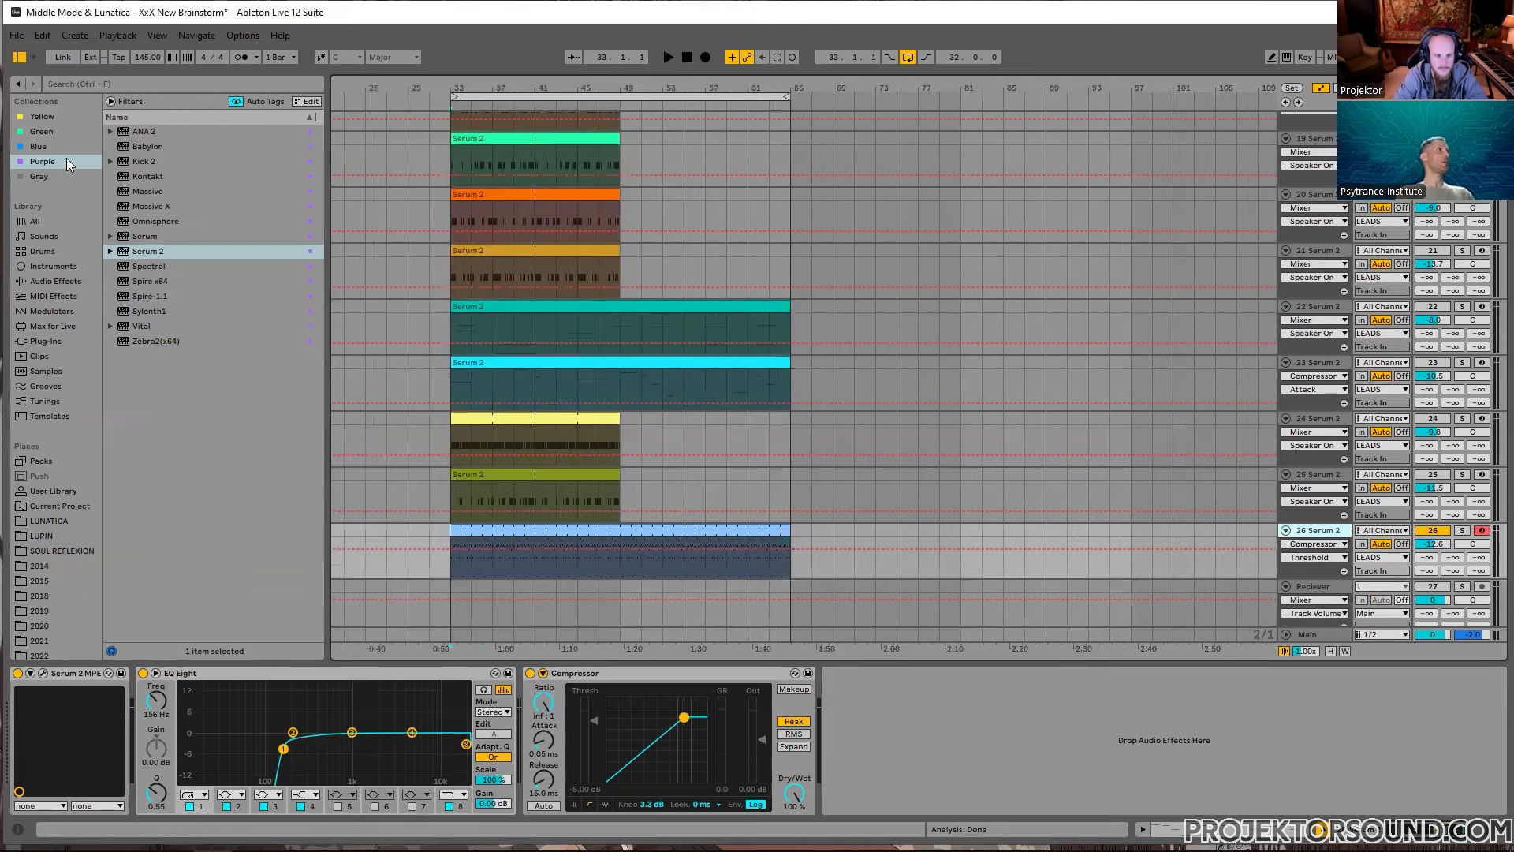
pyautogui.click(57, 130)
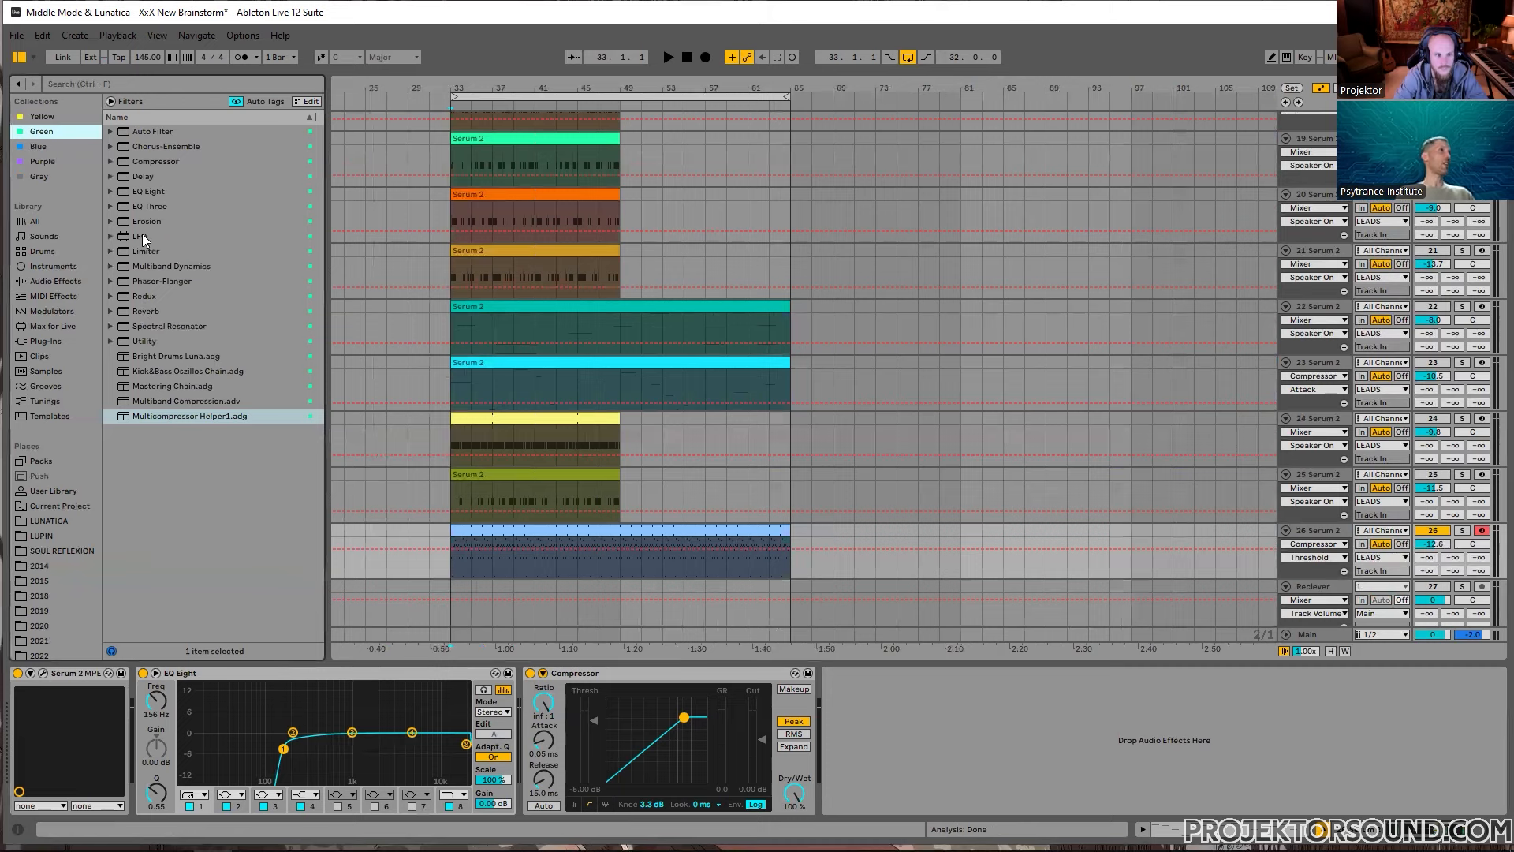
pyautogui.moveTo(142, 234); pyautogui.dragTo(162, 264)
pyautogui.moveTo(160, 623); pyautogui.dragTo(146, 691)
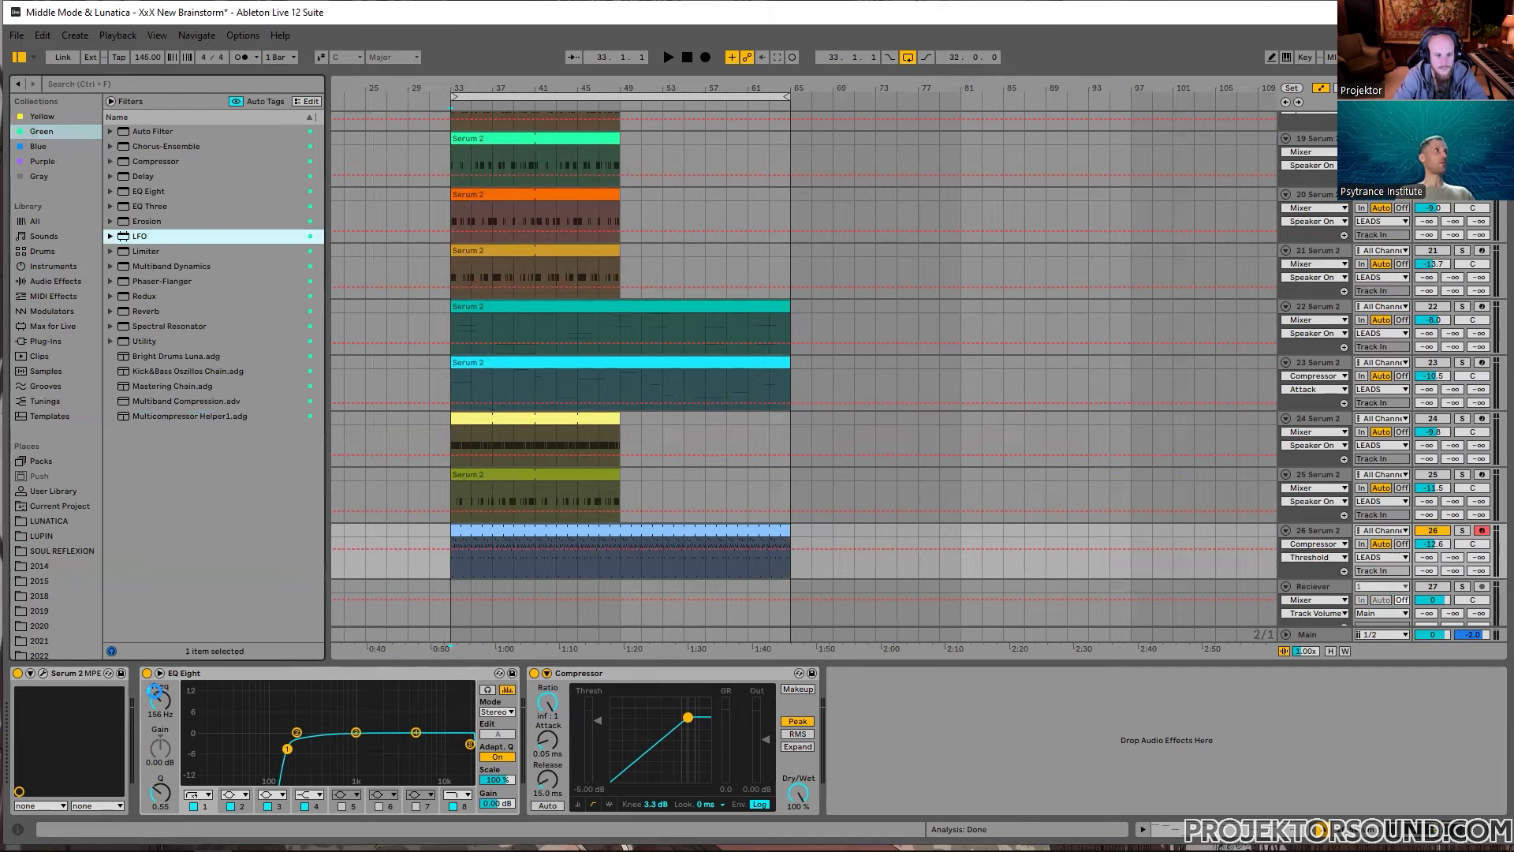
pyautogui.click(168, 691)
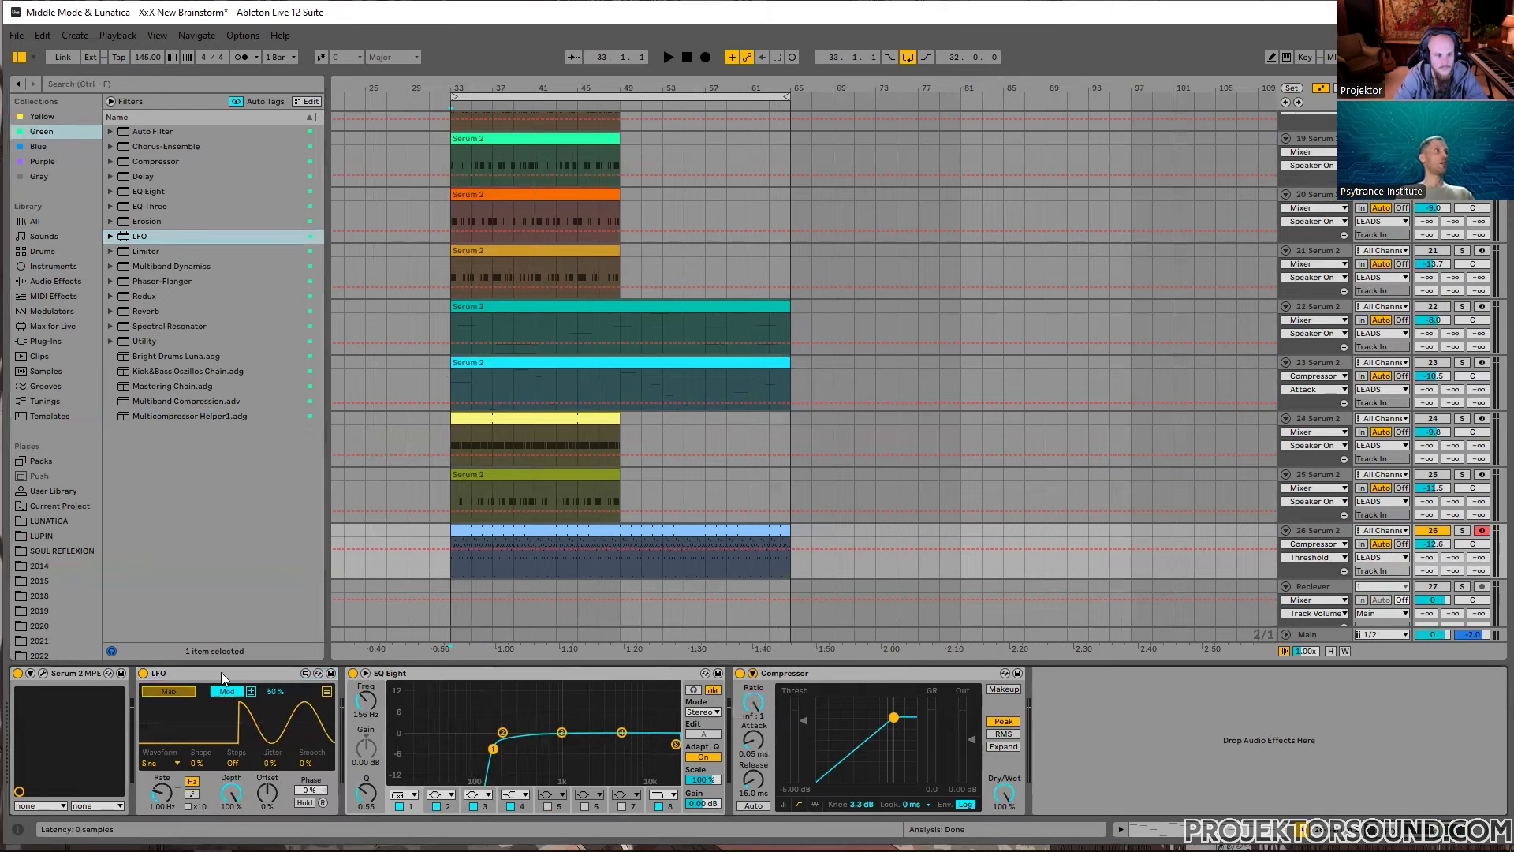
# Step: Expose Serum 2's Env 1 Release as a configured device parameter and close the plug-in window
pyautogui.click(31, 673)
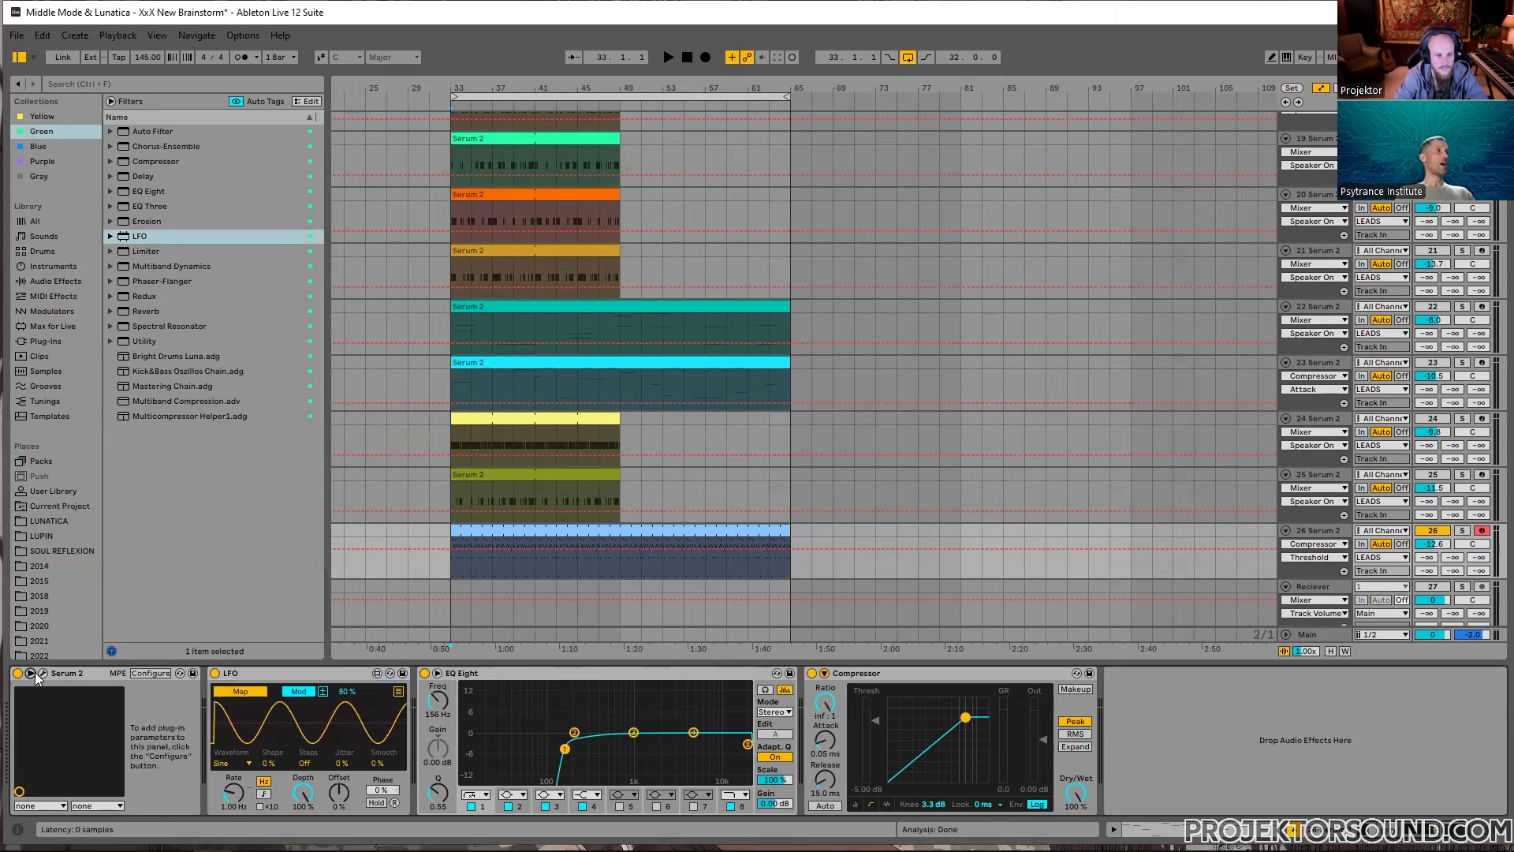
pyautogui.click(246, 687)
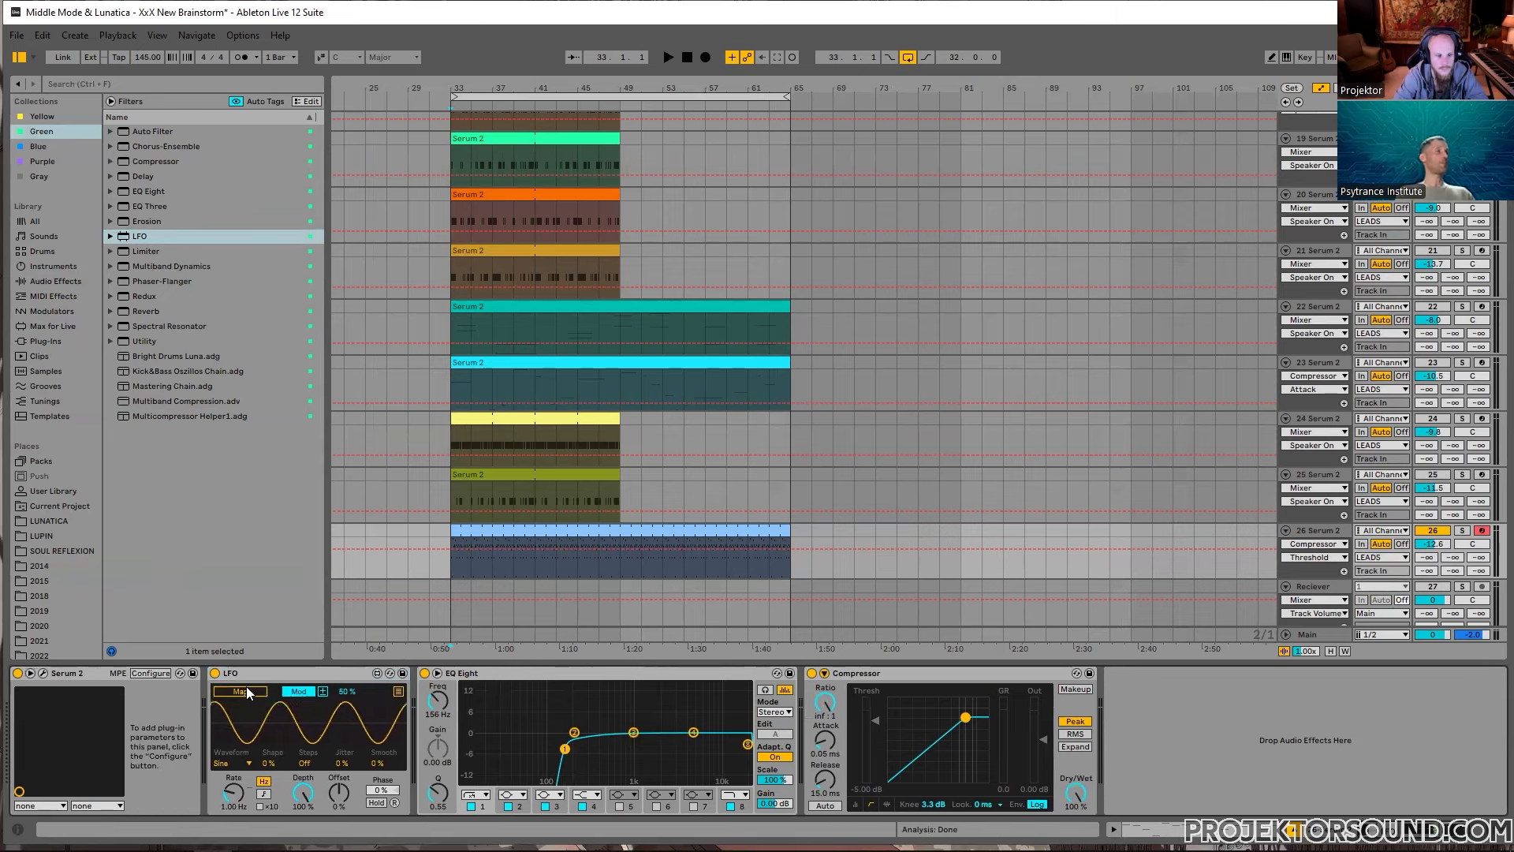
pyautogui.click(145, 673)
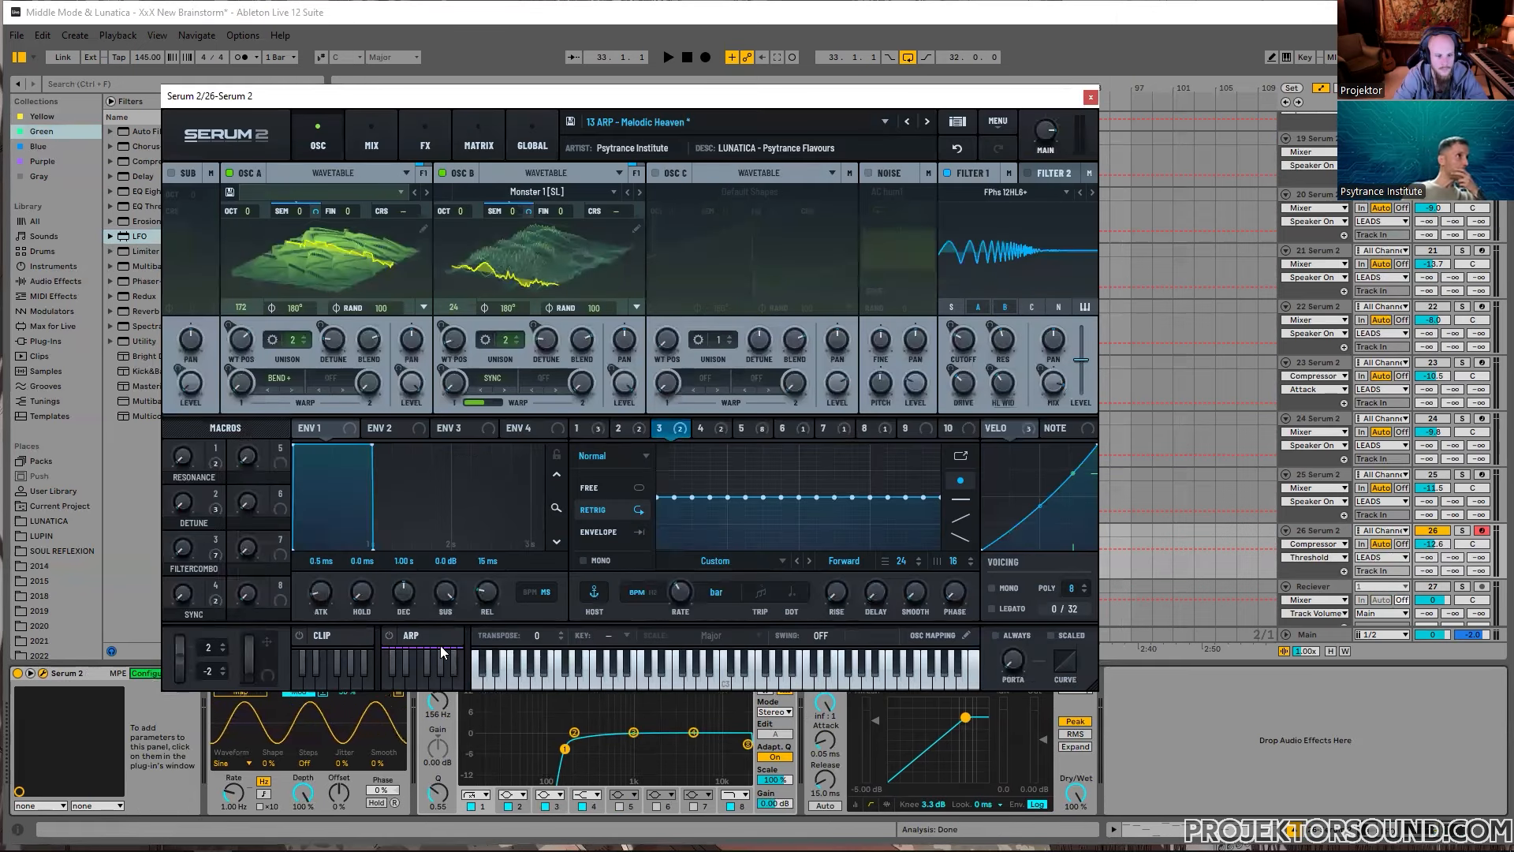
pyautogui.click(494, 588)
pyautogui.press('space')
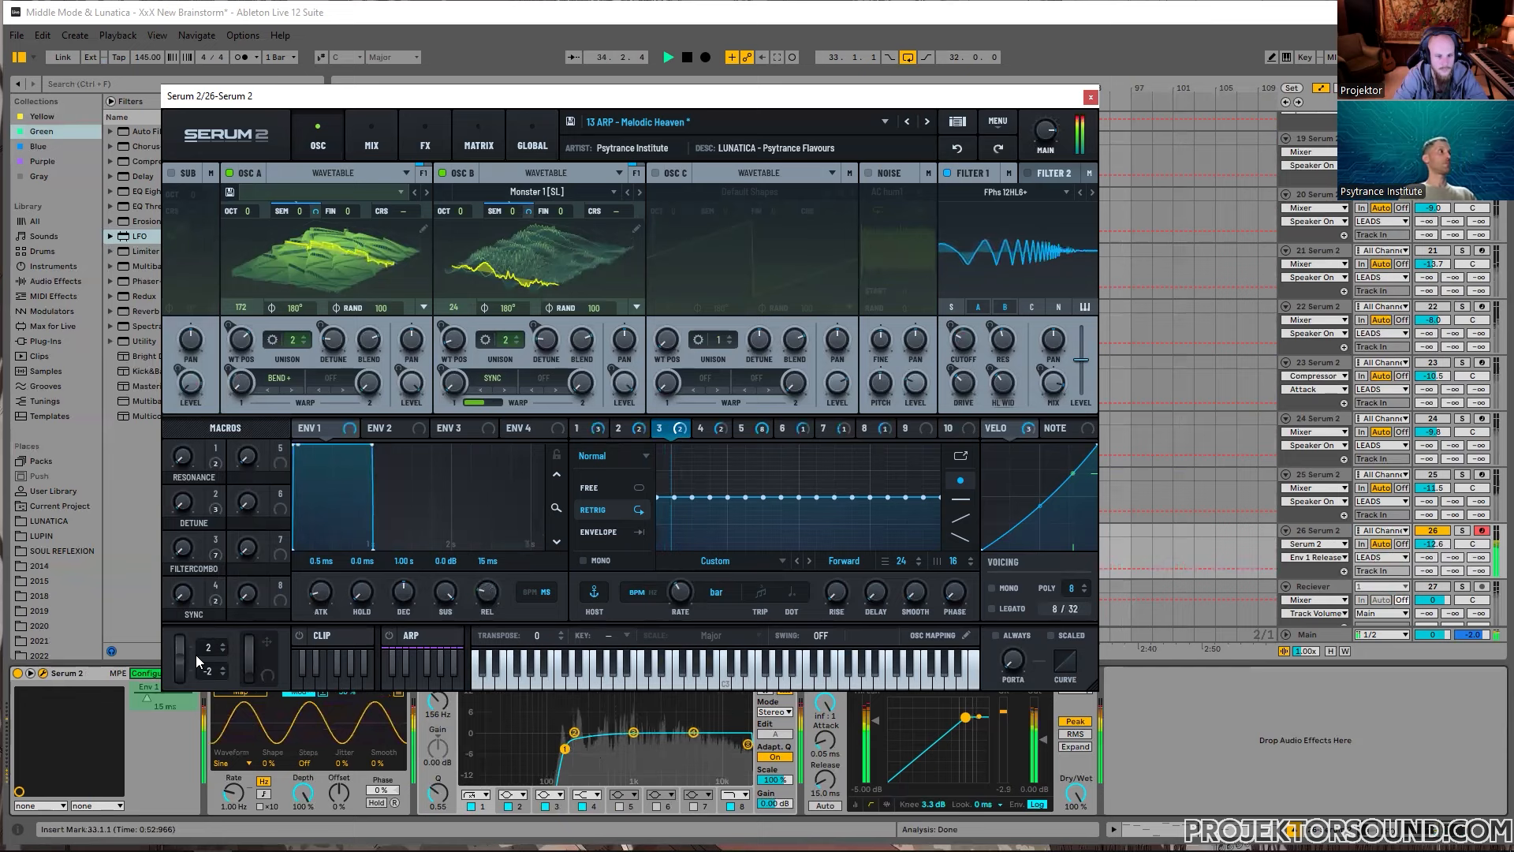
pyautogui.moveTo(505, 96); pyautogui.dragTo(573, 56)
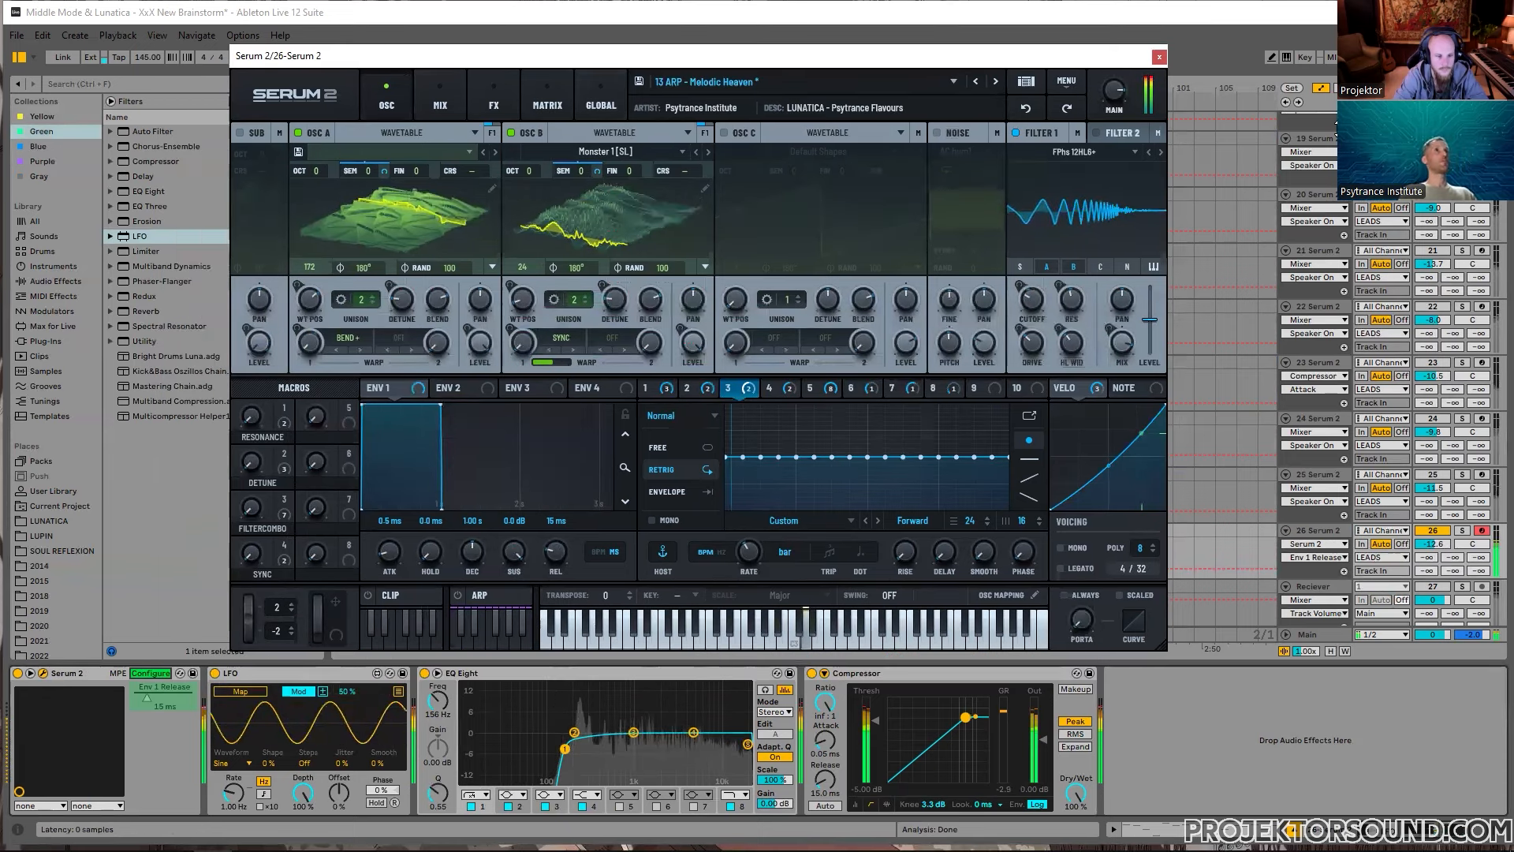
pyautogui.click(1159, 56)
pyautogui.click(153, 675)
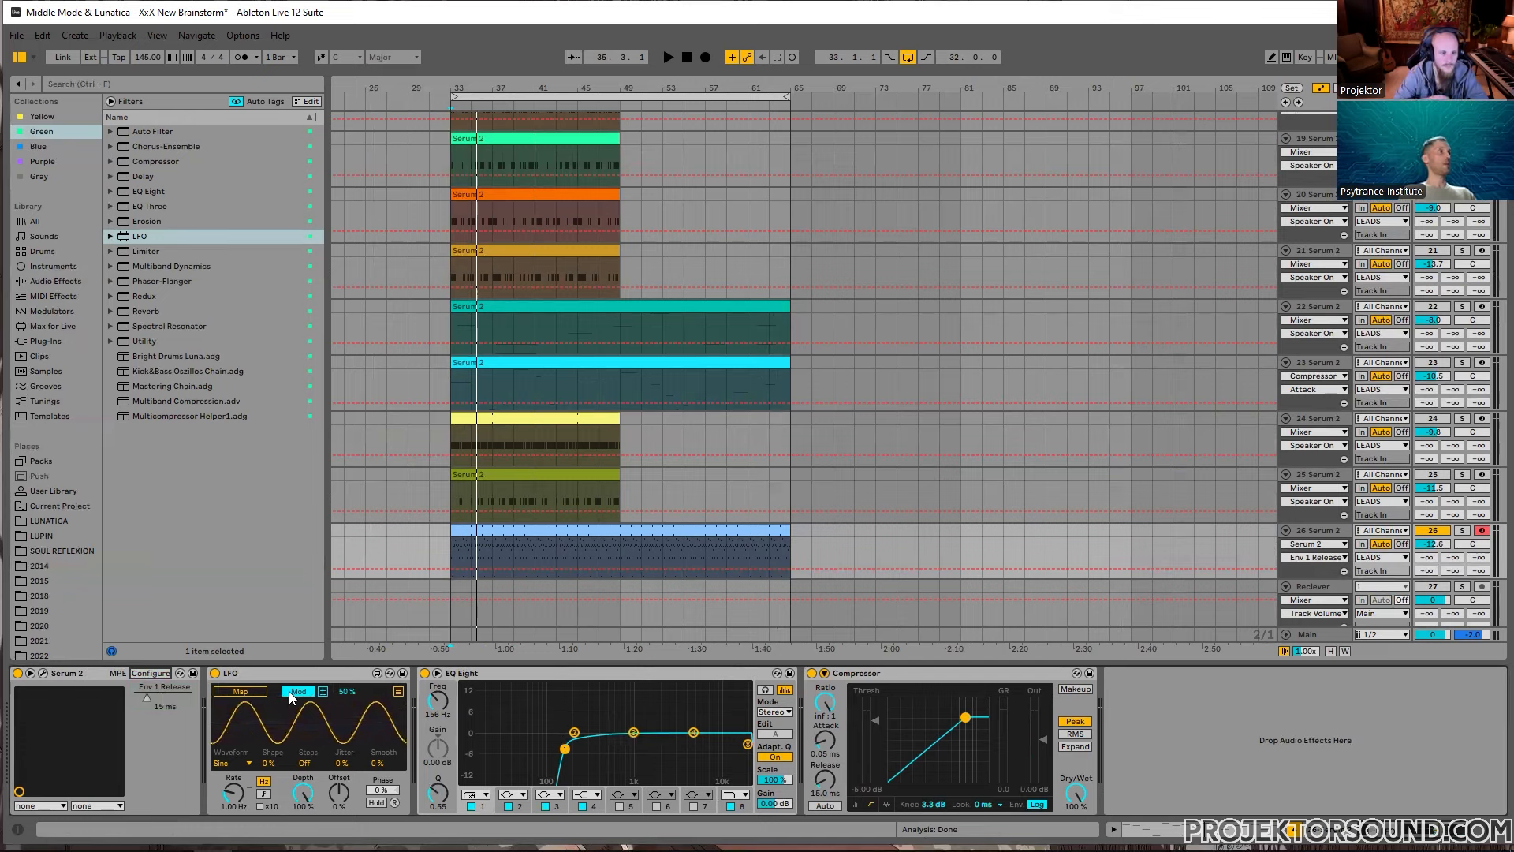
# Step: Map the LFO to Serum 2's Env 1 Release and set its waveform to Glider
pyautogui.click(254, 691)
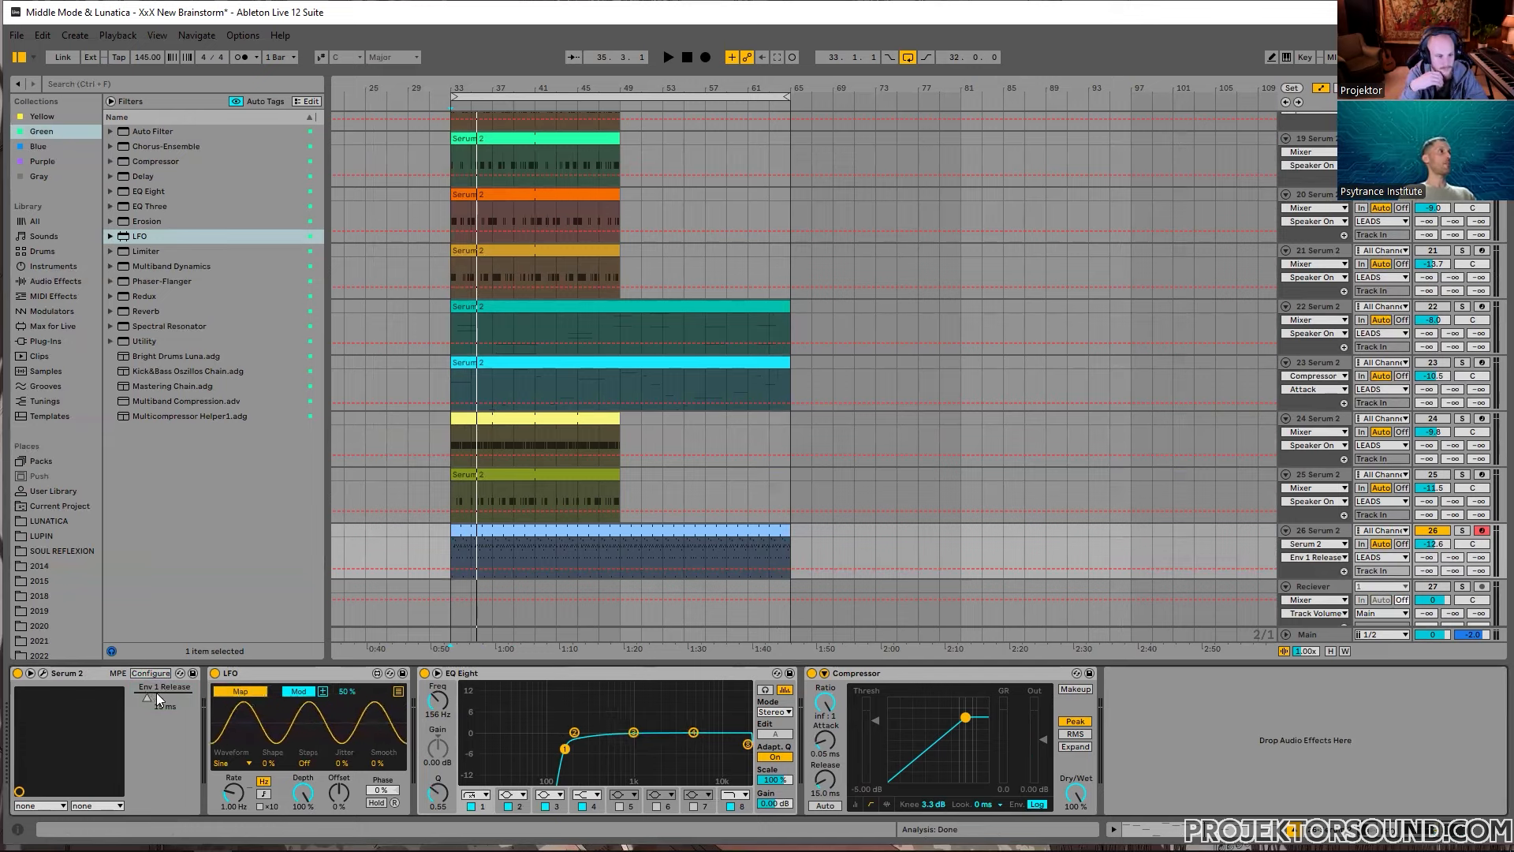
pyautogui.click(146, 695)
pyautogui.click(233, 763)
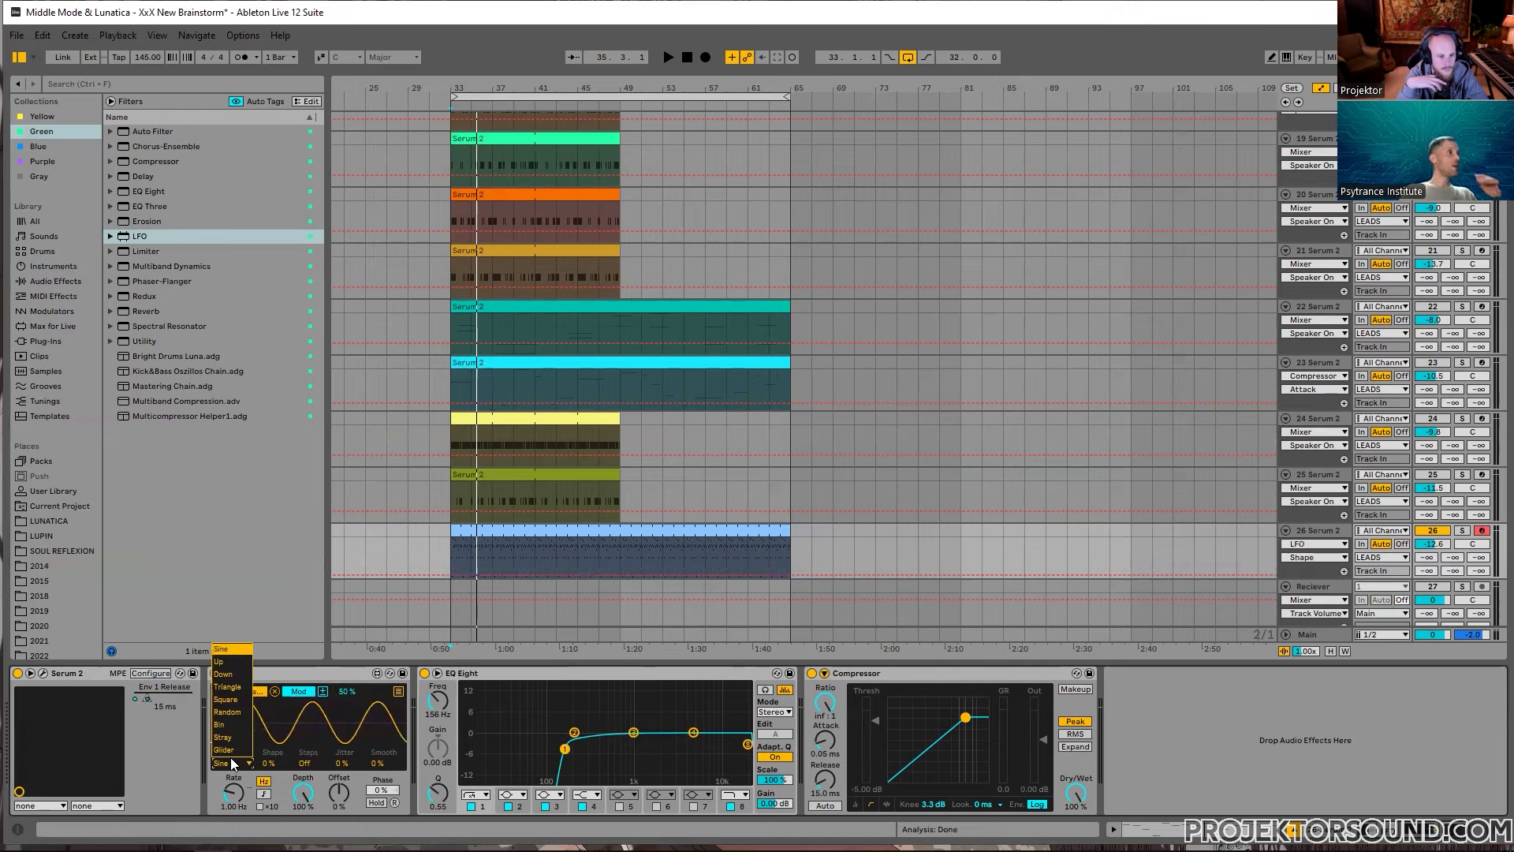
pyautogui.click(235, 664)
# Step: Set the LFO's rate to 1.61 Hz and its depth to 48% while the melody plays
pyautogui.click(234, 801)
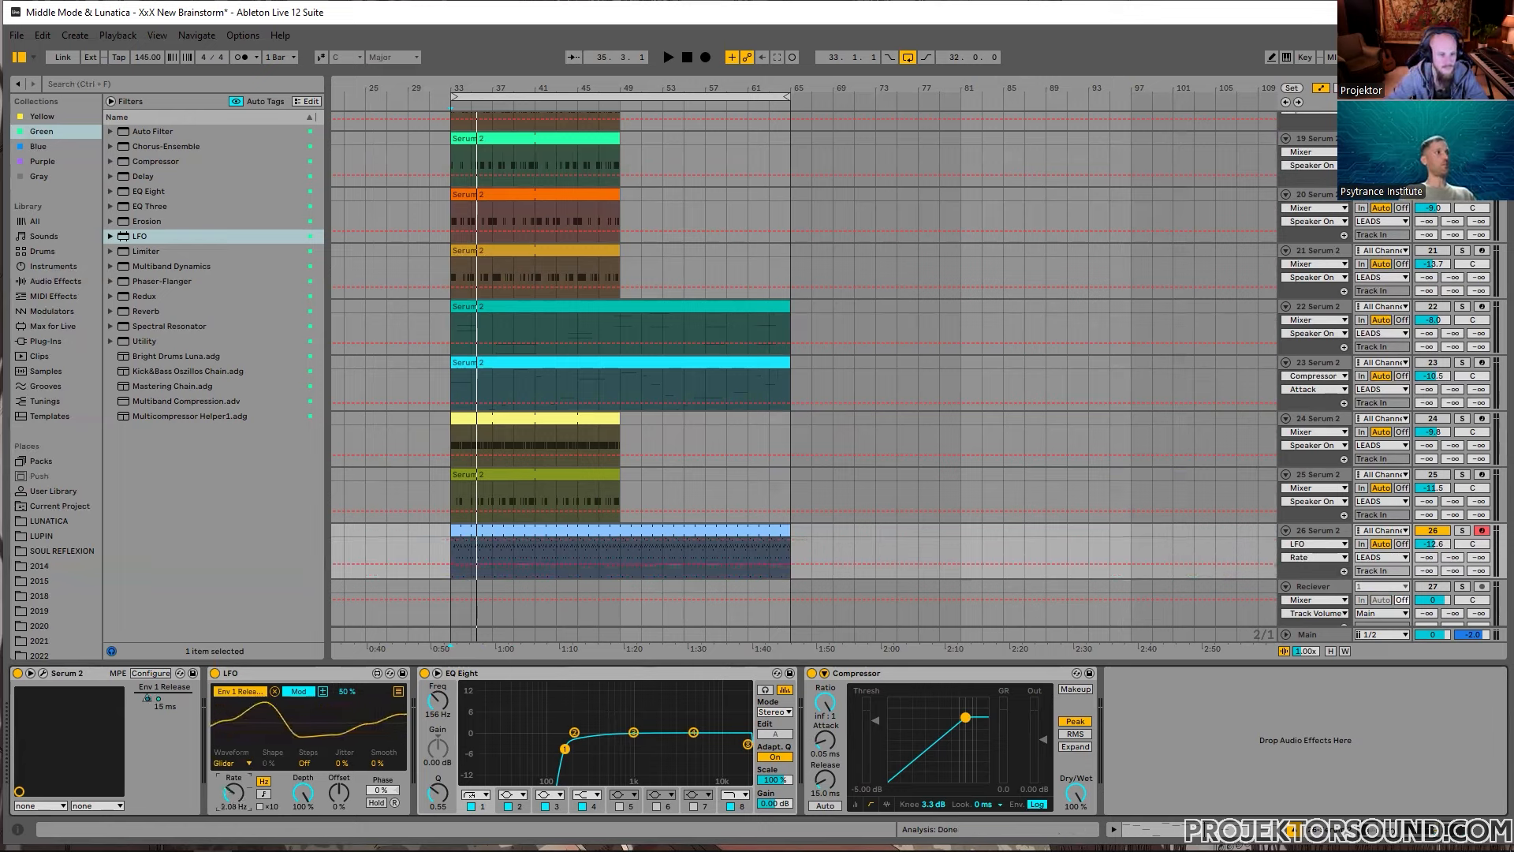
pyautogui.press('space')
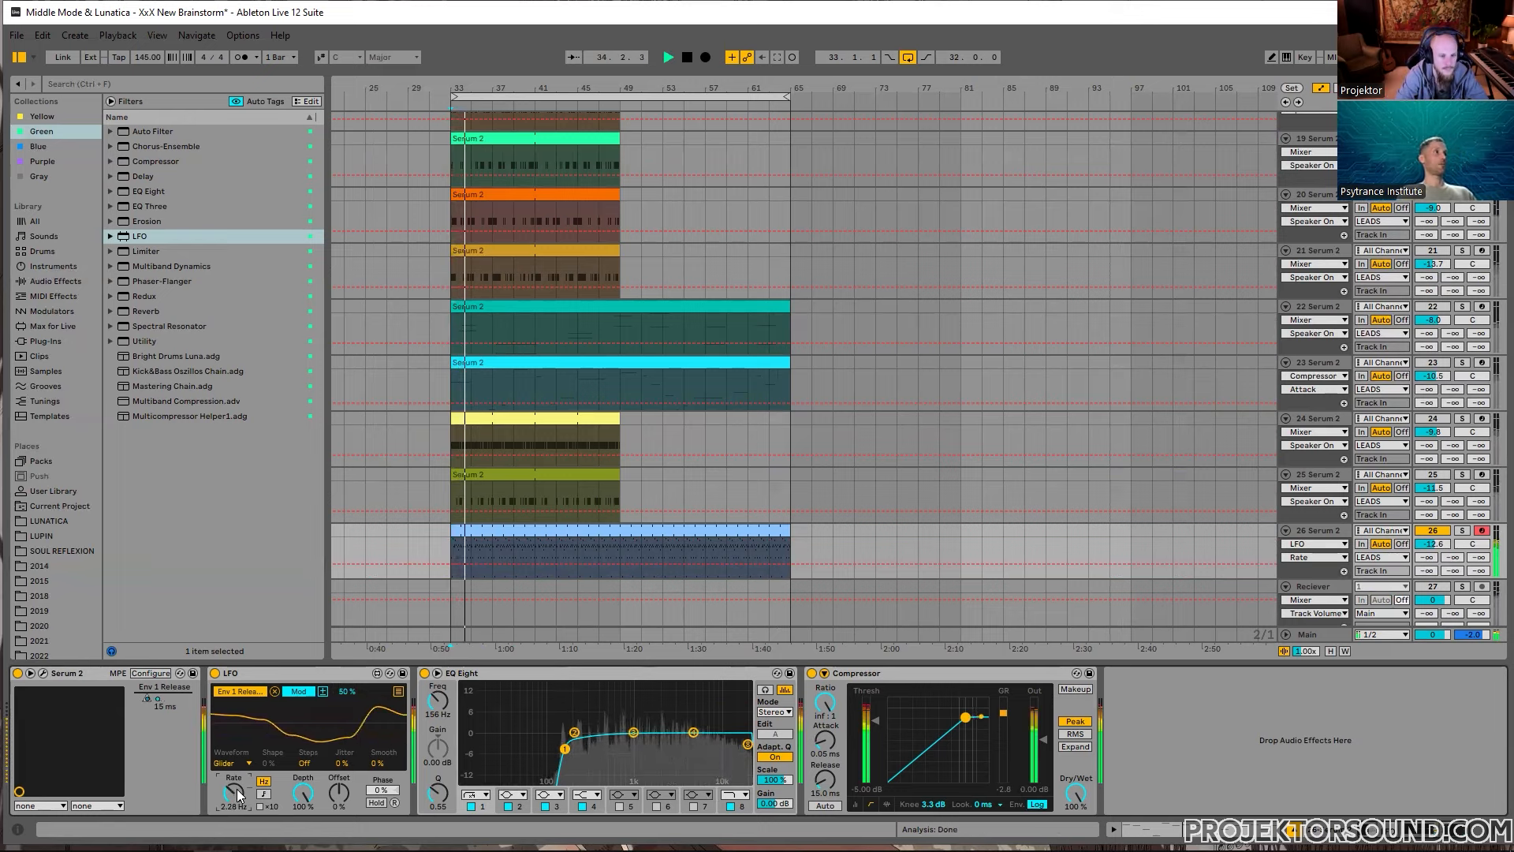
pyautogui.moveTo(237, 786); pyautogui.dragTo(303, 833)
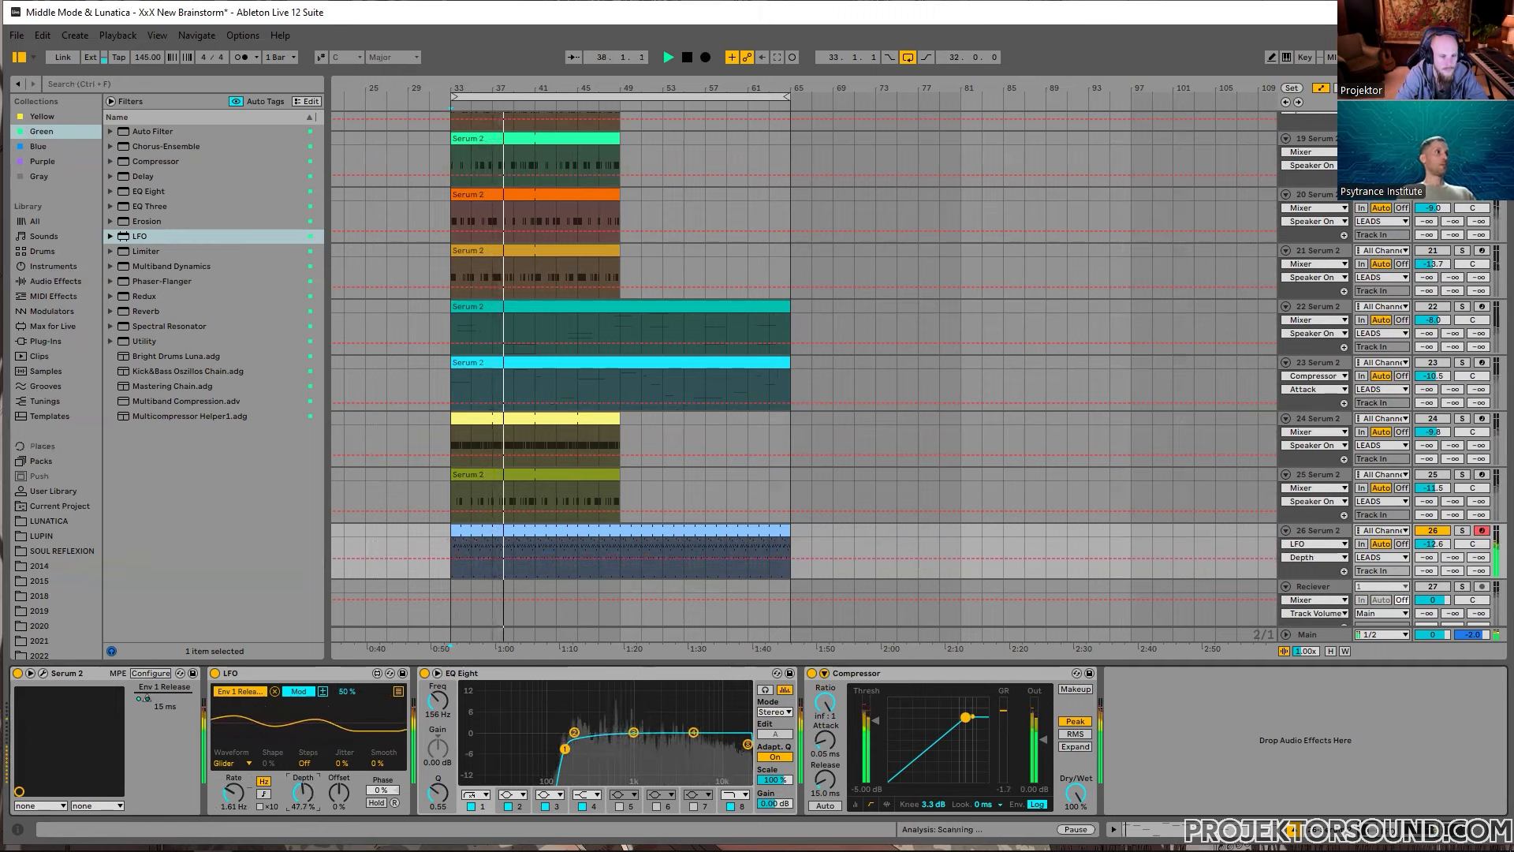
pyautogui.moveTo(311, 791); pyautogui.dragTo(311, 789)
# Step: Try the Stray waveform on the LFO with a 0.25 Hz rate and a 10% offset during playback
pyautogui.click(231, 763)
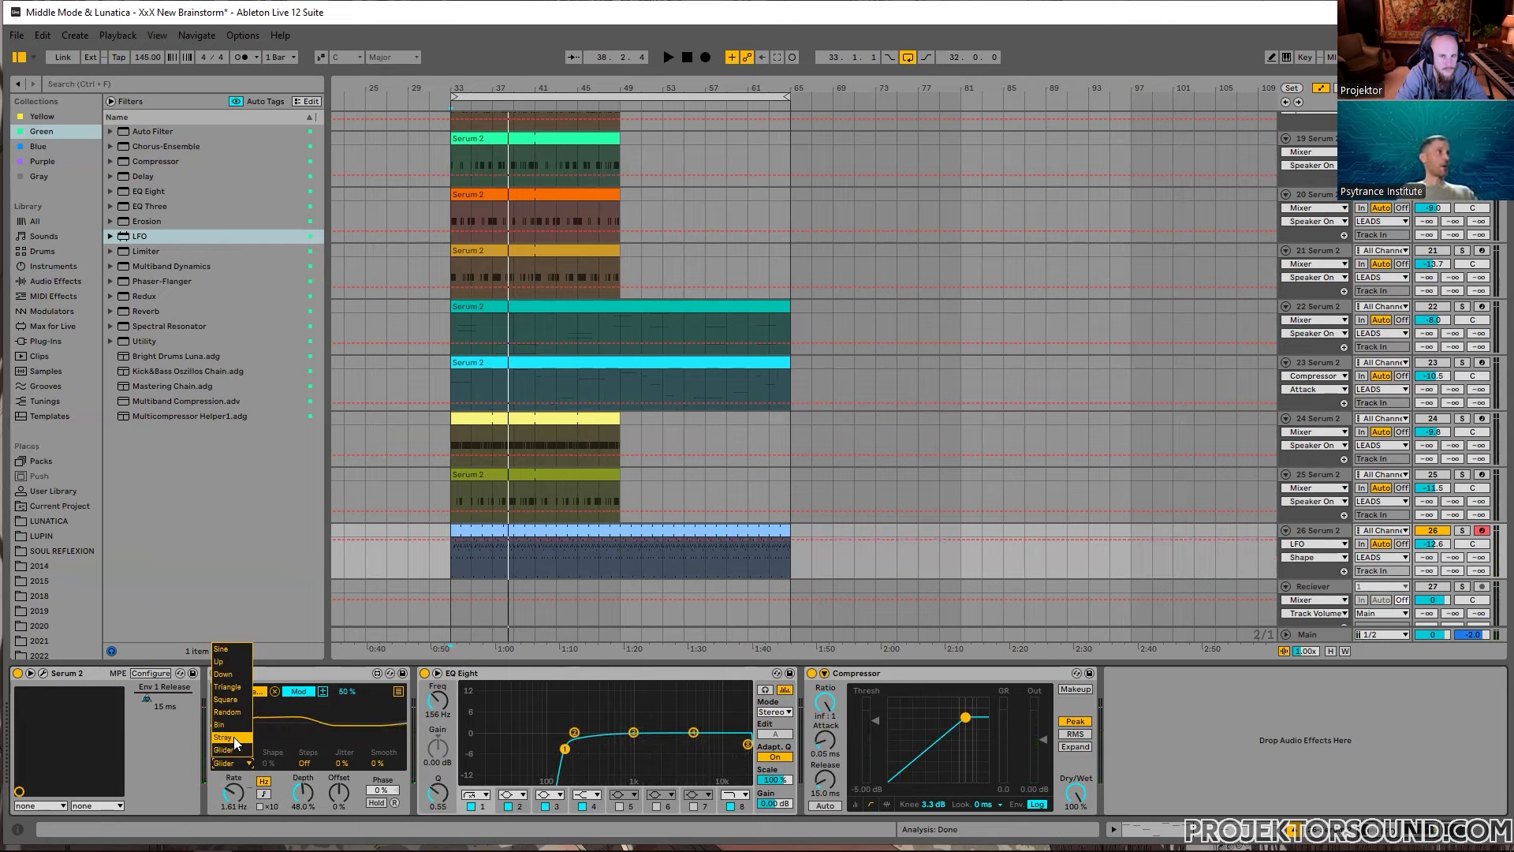
pyautogui.click(232, 738)
pyautogui.press('space')
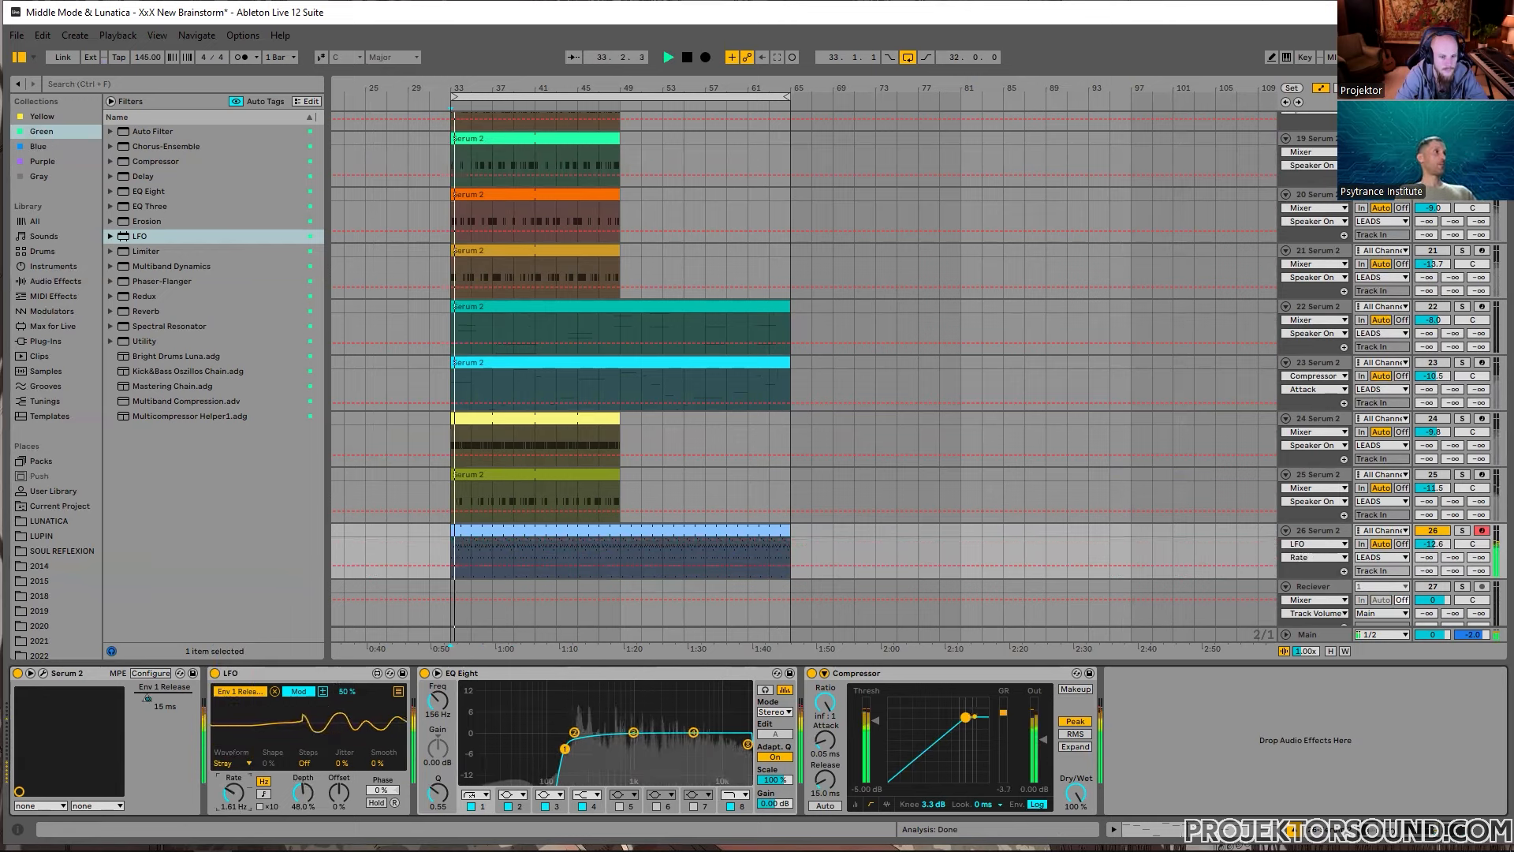
pyautogui.moveTo(234, 792)
pyautogui.mouseDown()
pyautogui.moveTo(233, 836)
pyautogui.moveTo(234, 821)
pyautogui.mouseUp()
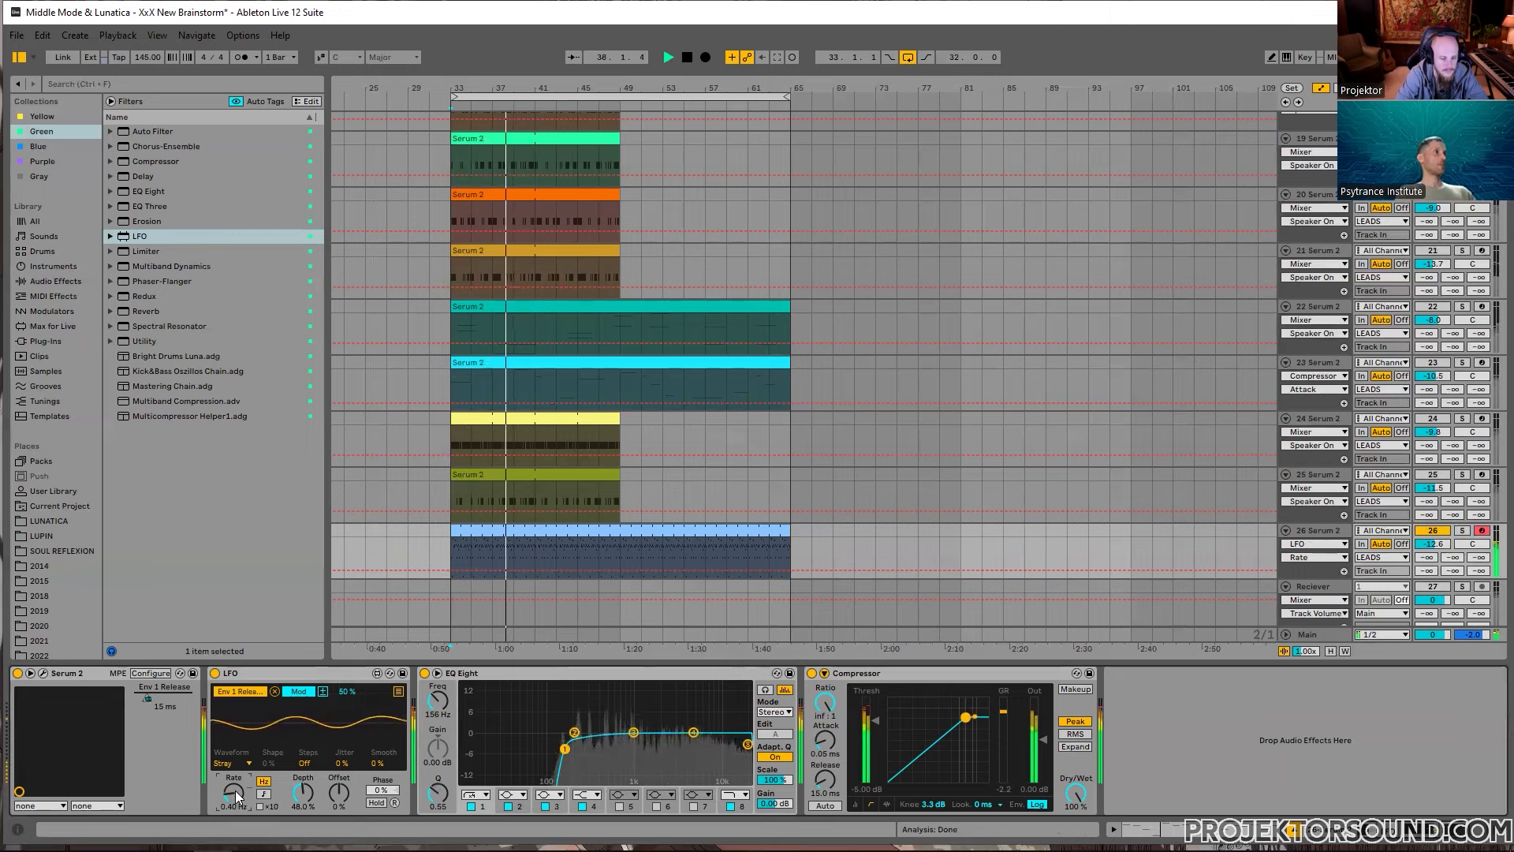
pyautogui.moveTo(235, 791); pyautogui.dragTo(235, 791)
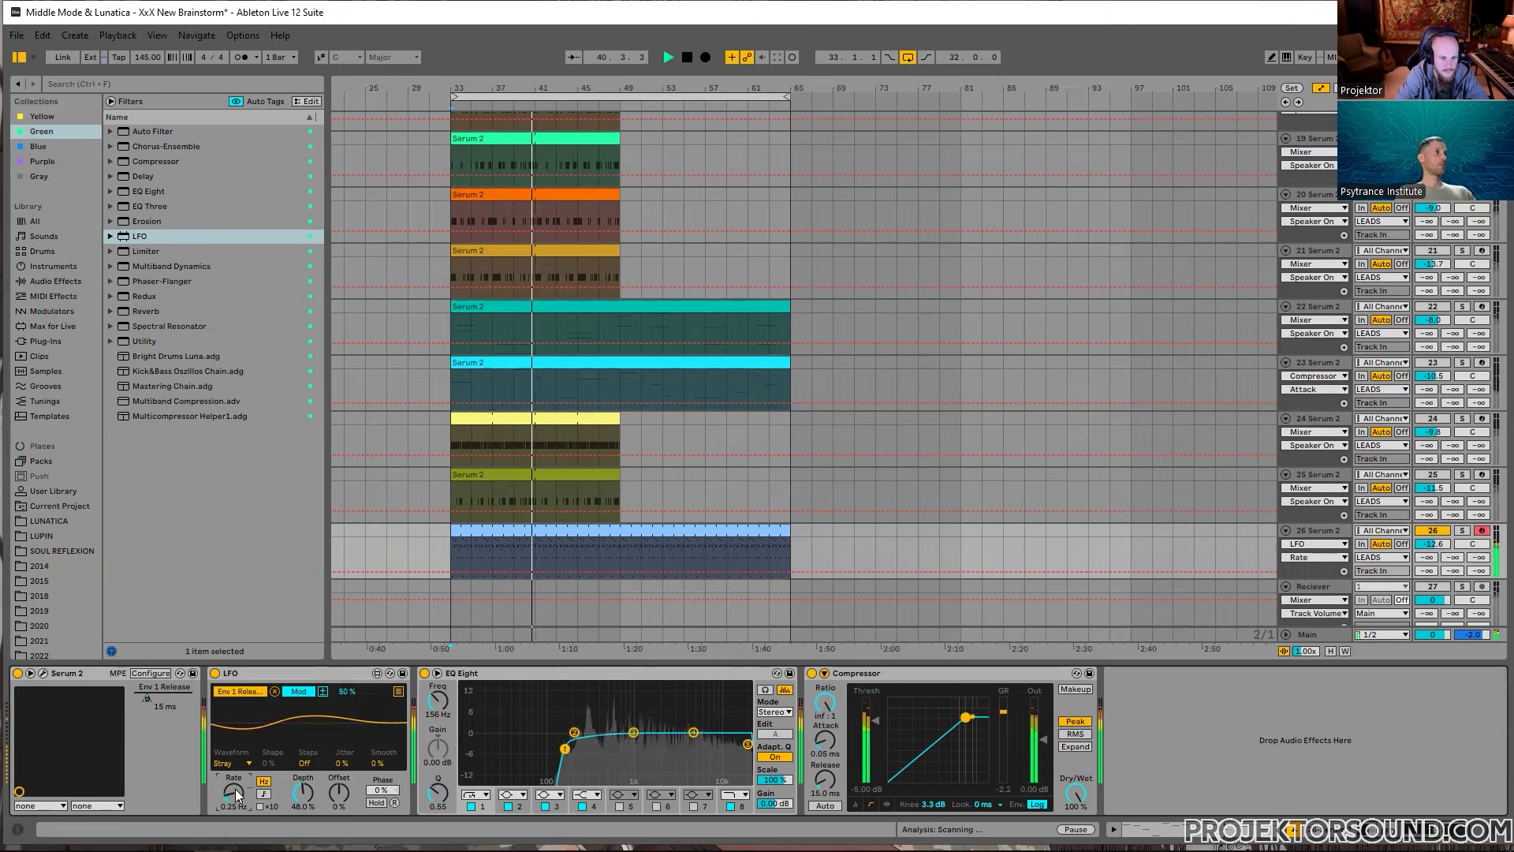
pyautogui.moveTo(347, 794); pyautogui.dragTo(347, 785)
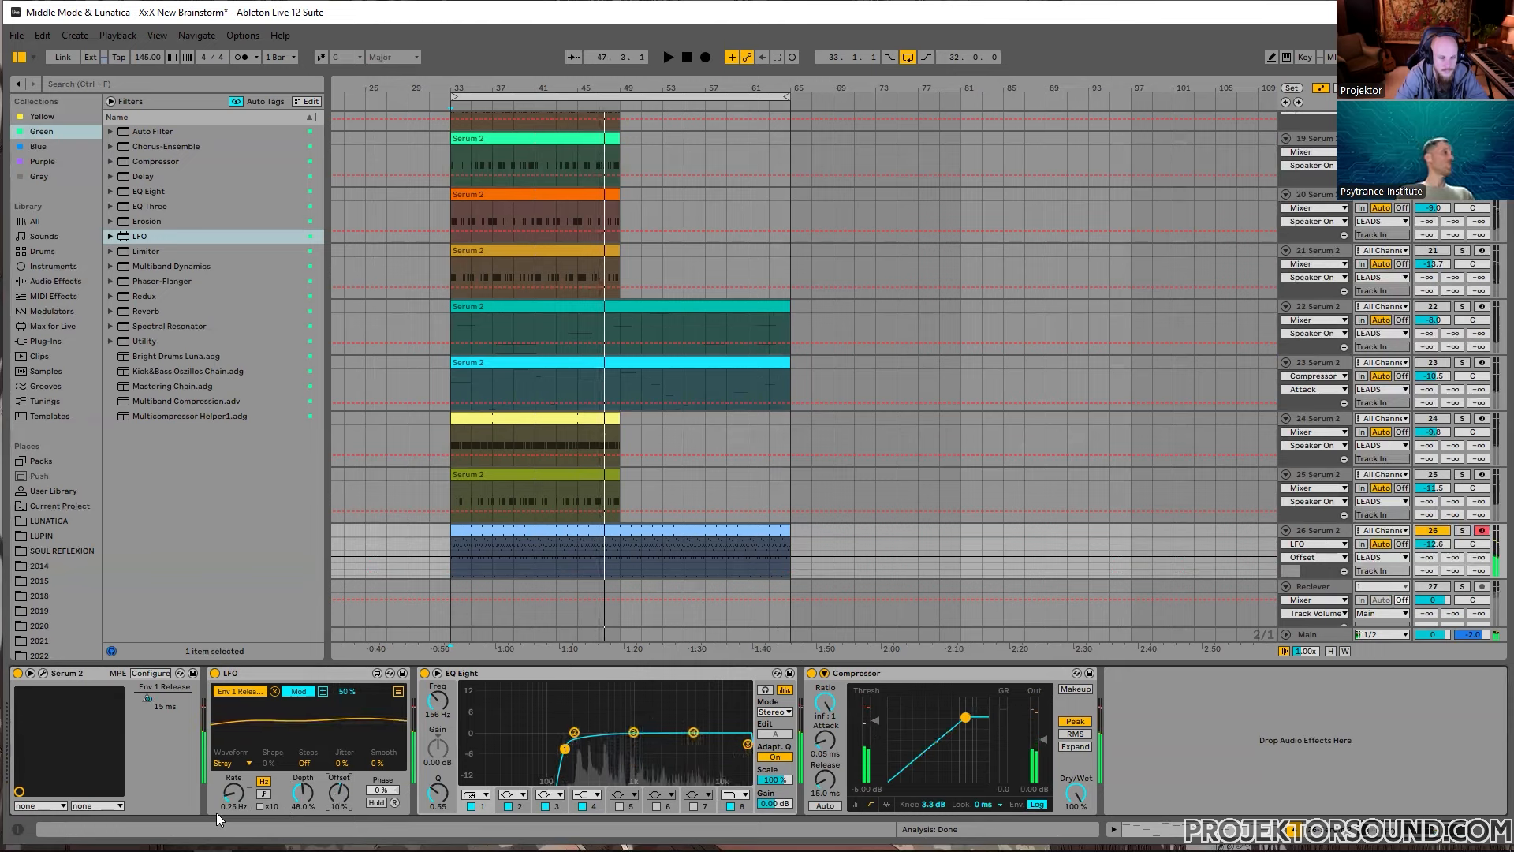
# Step: Switch the LFO waveform back to Glider, set its rate to 1.09 Hz and audition the modulation
pyautogui.click(233, 763)
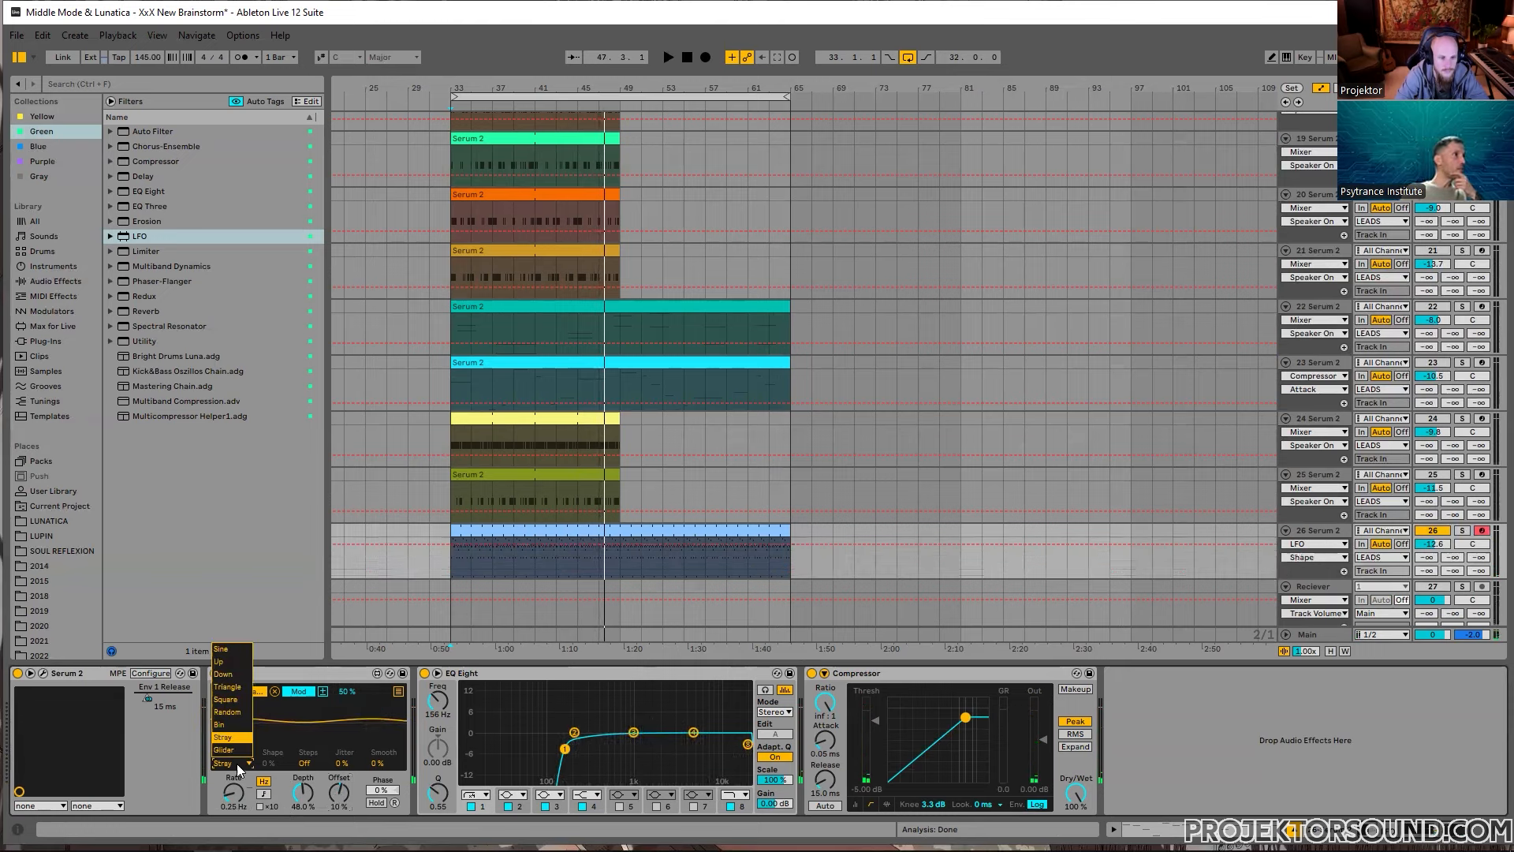
pyautogui.click(236, 754)
pyautogui.moveTo(233, 794); pyautogui.dragTo(234, 773)
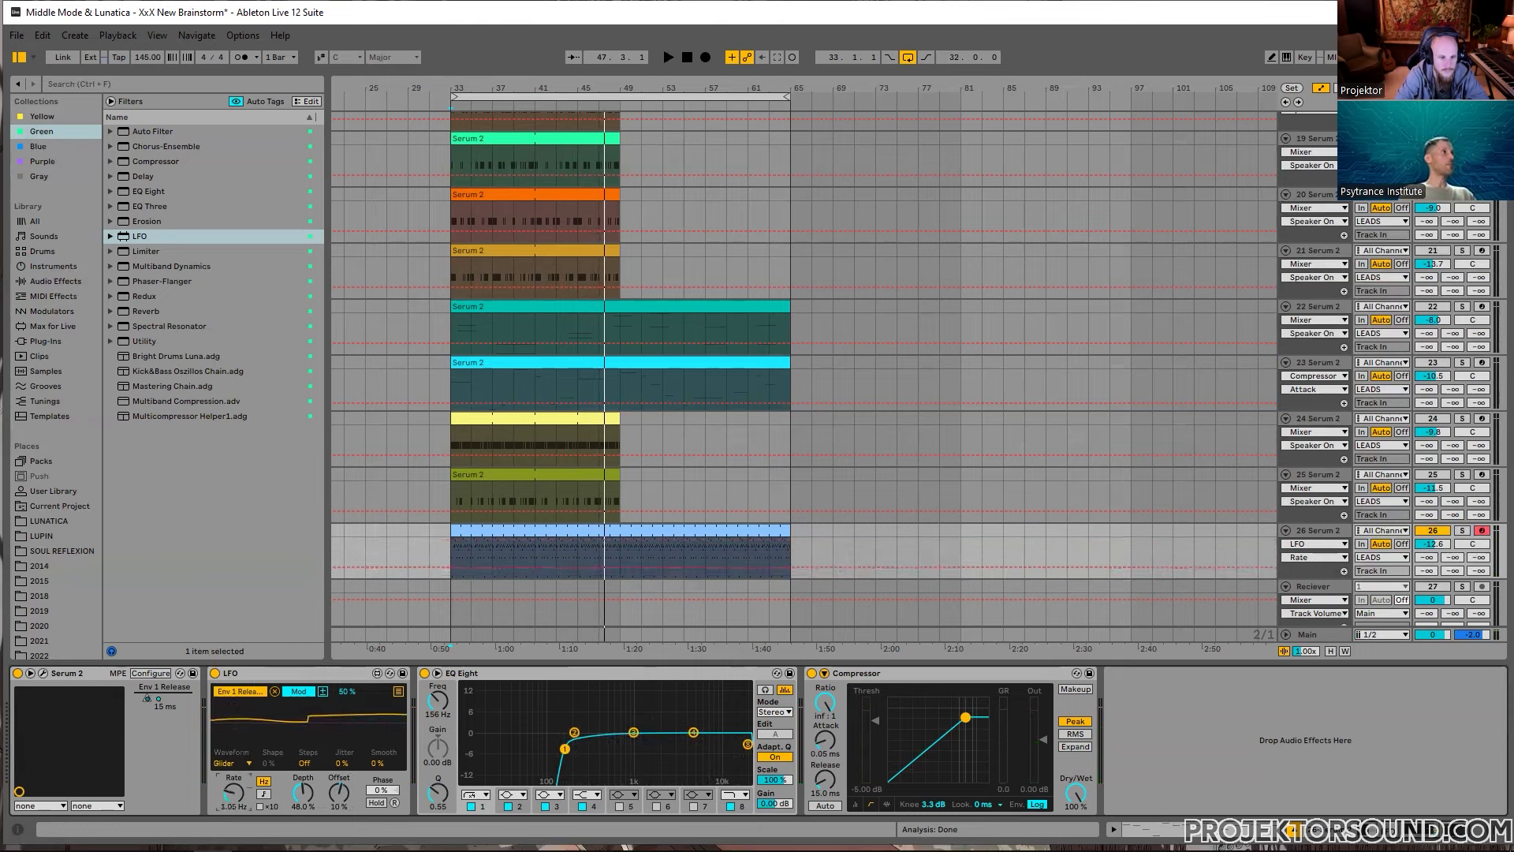
pyautogui.press('space')
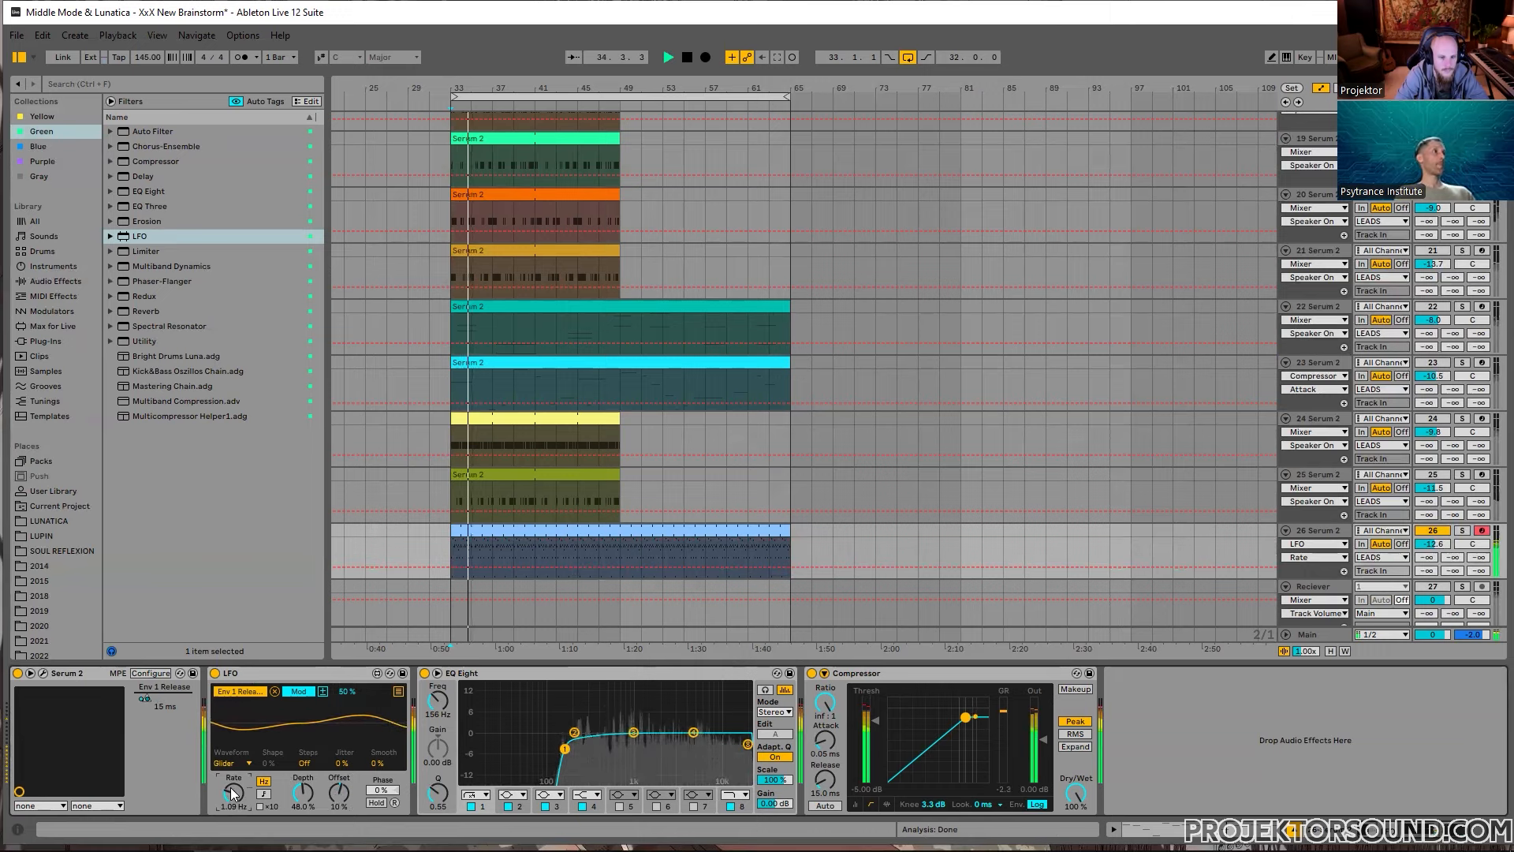
pyautogui.press('space')
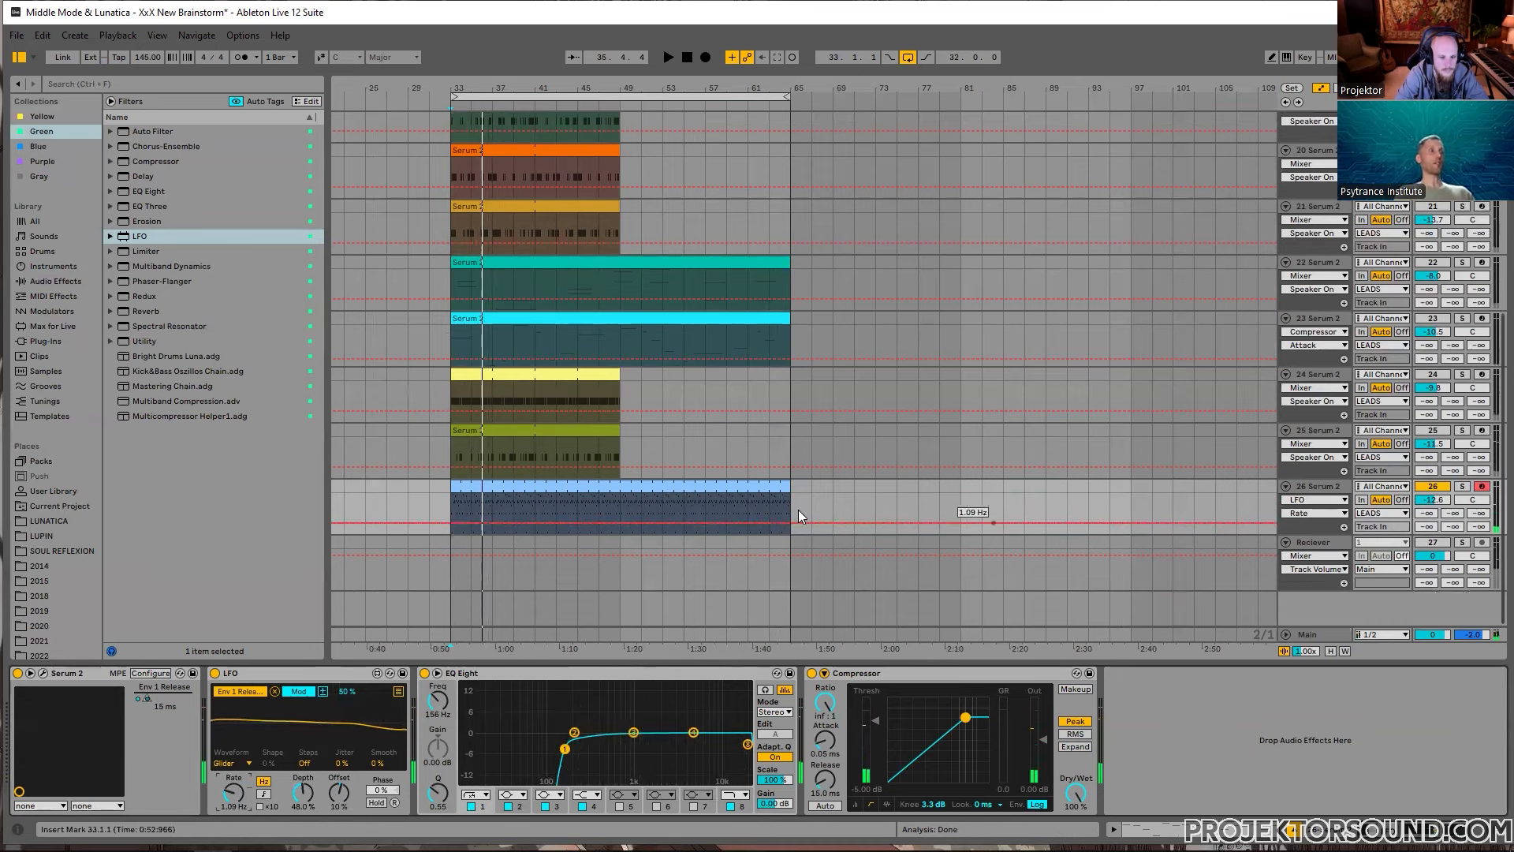
# Step: Shorten the melody part on track 26 so it ends at bar 49, like the leads on tracks 24 and 25
pyautogui.scroll(-1, 962, 513)
pyautogui.press('space')
pyautogui.moveTo(790, 496); pyautogui.dragTo(620, 489)
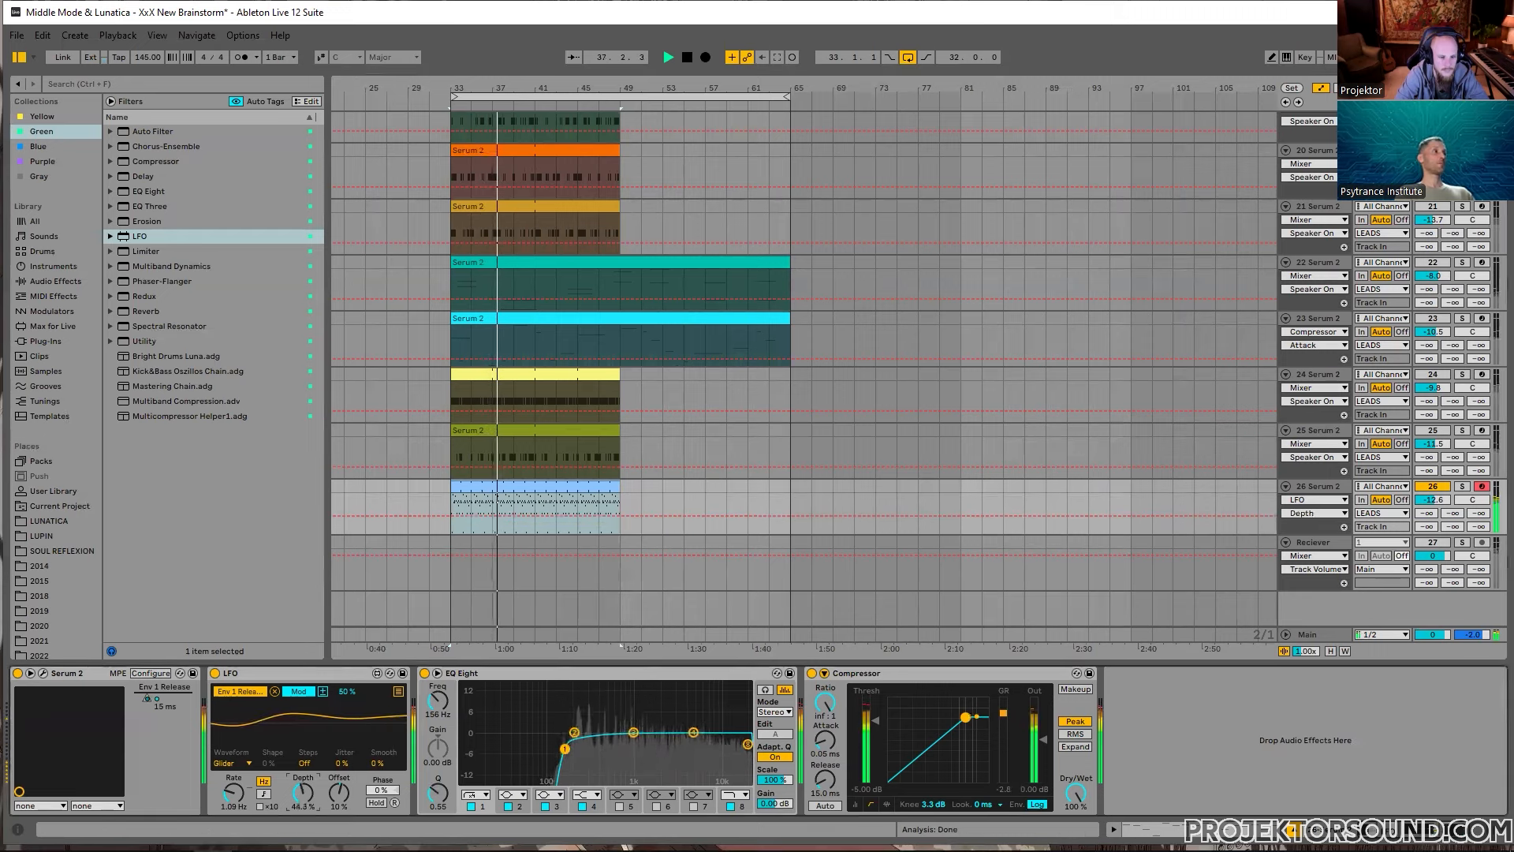
# Step: Set the LFO's depth to 40% and offset to 4%, and replay track 26 from bar 33
pyautogui.moveTo(303, 797); pyautogui.dragTo(343, 791)
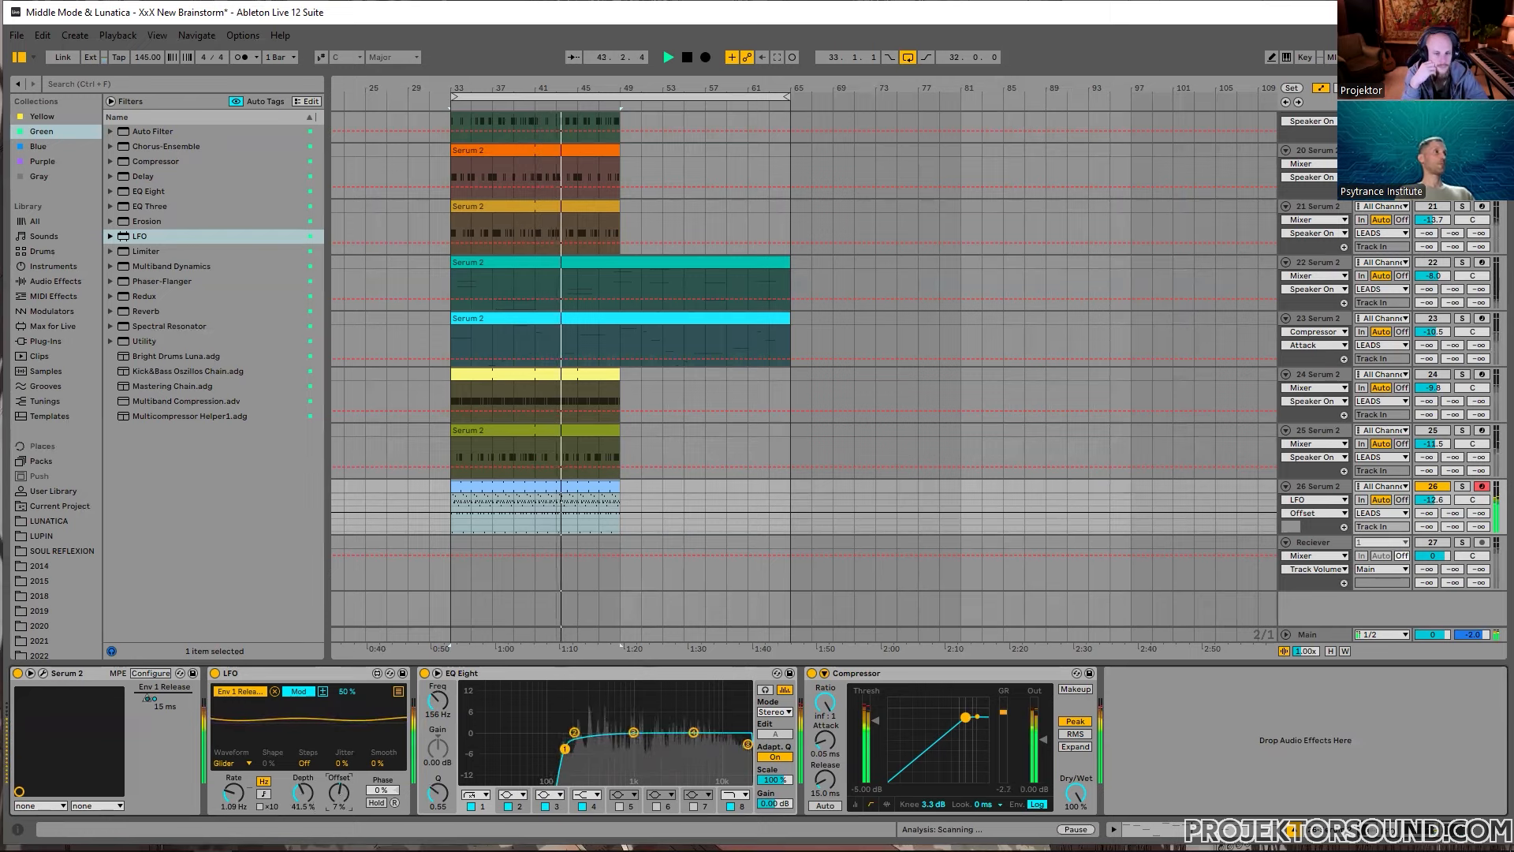
pyautogui.moveTo(305, 792); pyautogui.dragTo(304, 795)
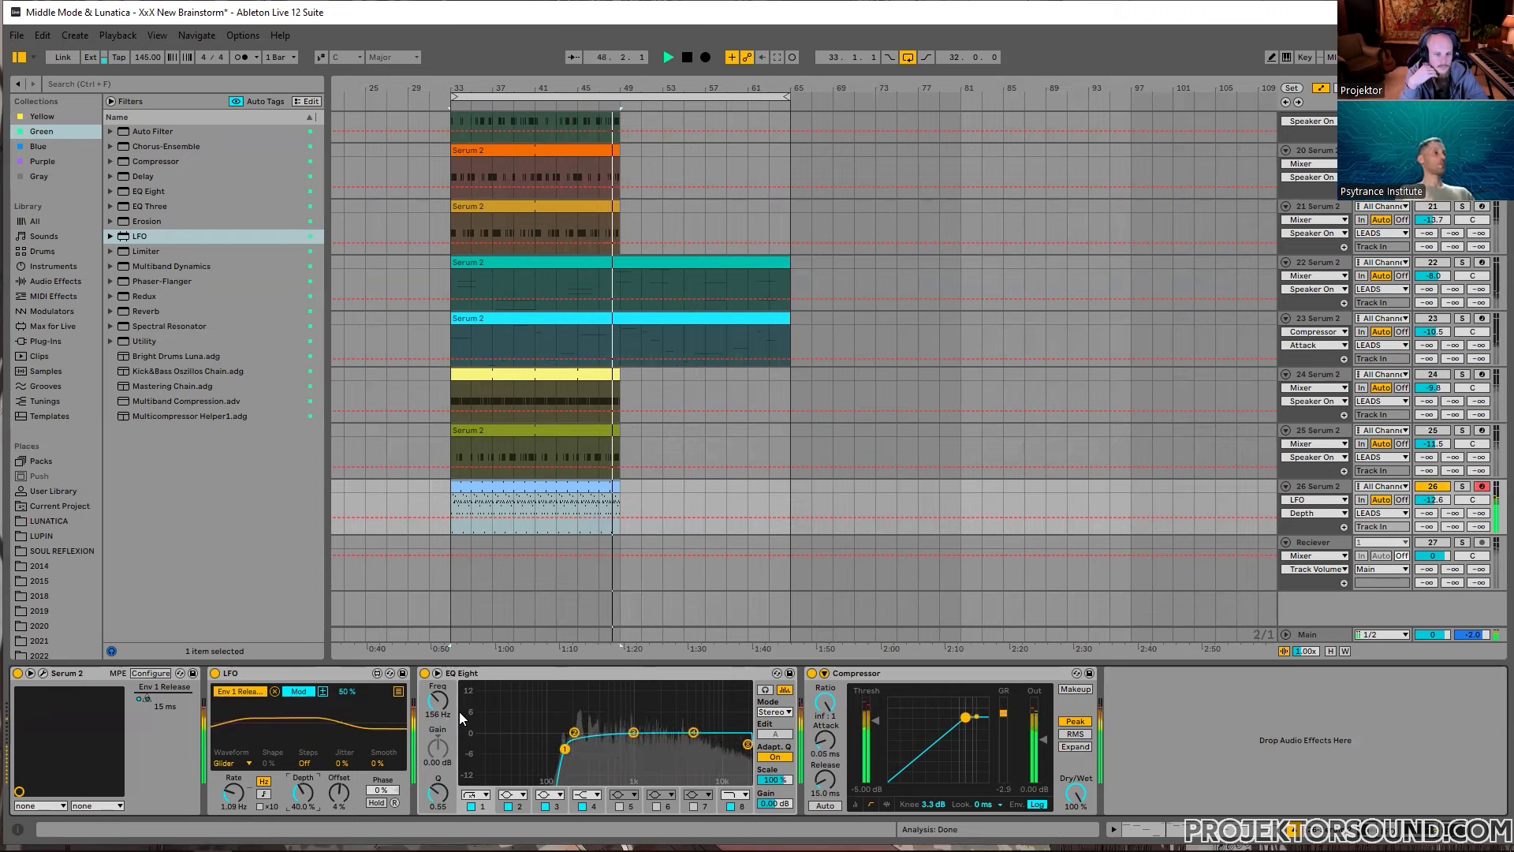
pyautogui.click(451, 498)
pyautogui.press('space')
pyautogui.press('space')
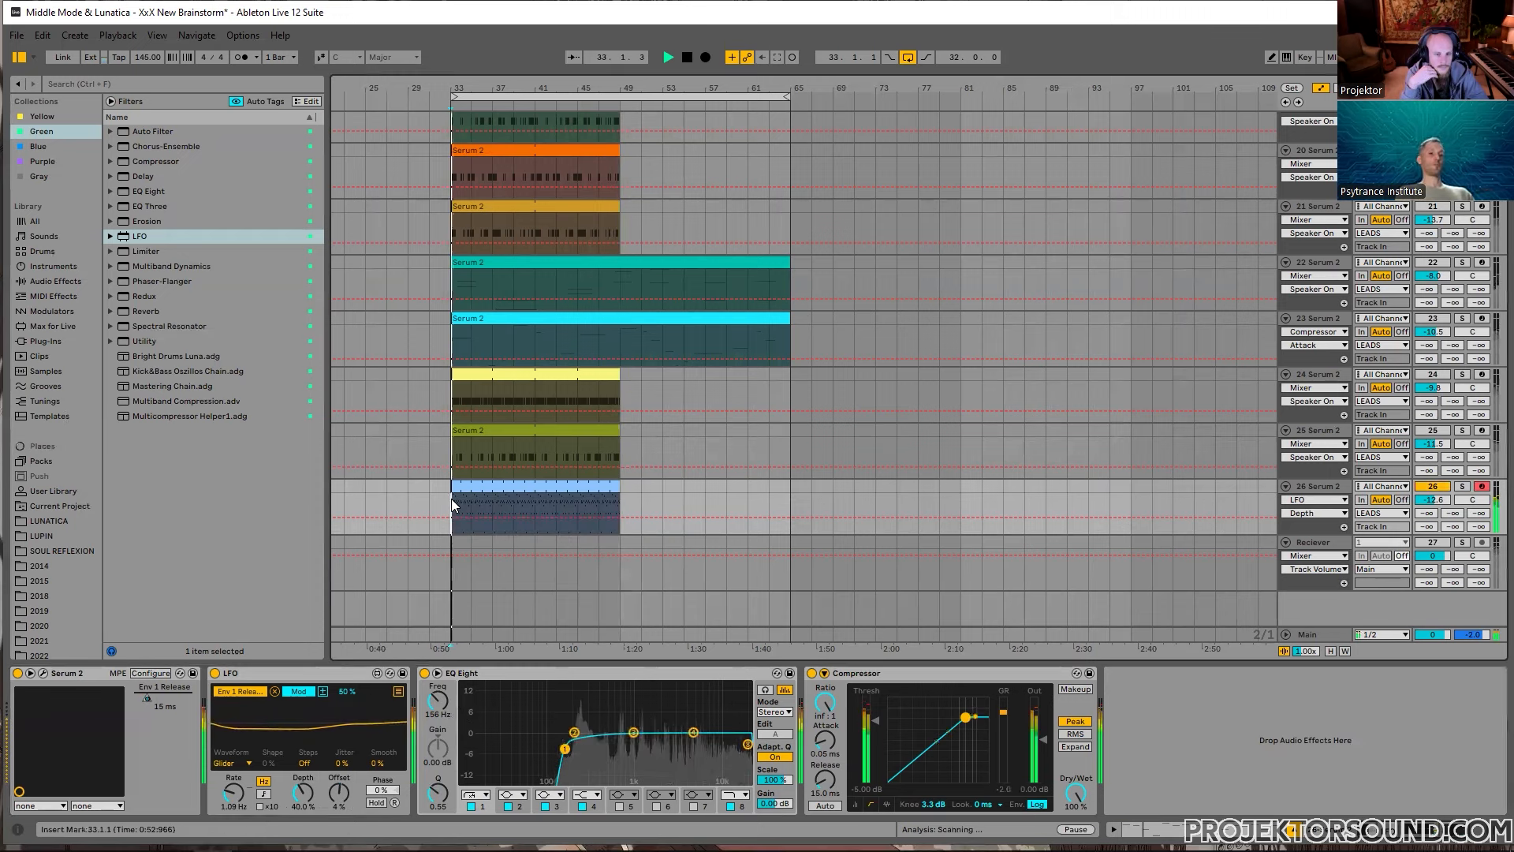
# Step: Check the mix on the main track's SPAN analyser while track 26 plays, stop playback and close the analyser
pyautogui.hotkey('ctrl', 'alt', 'p')
pyautogui.press('s')
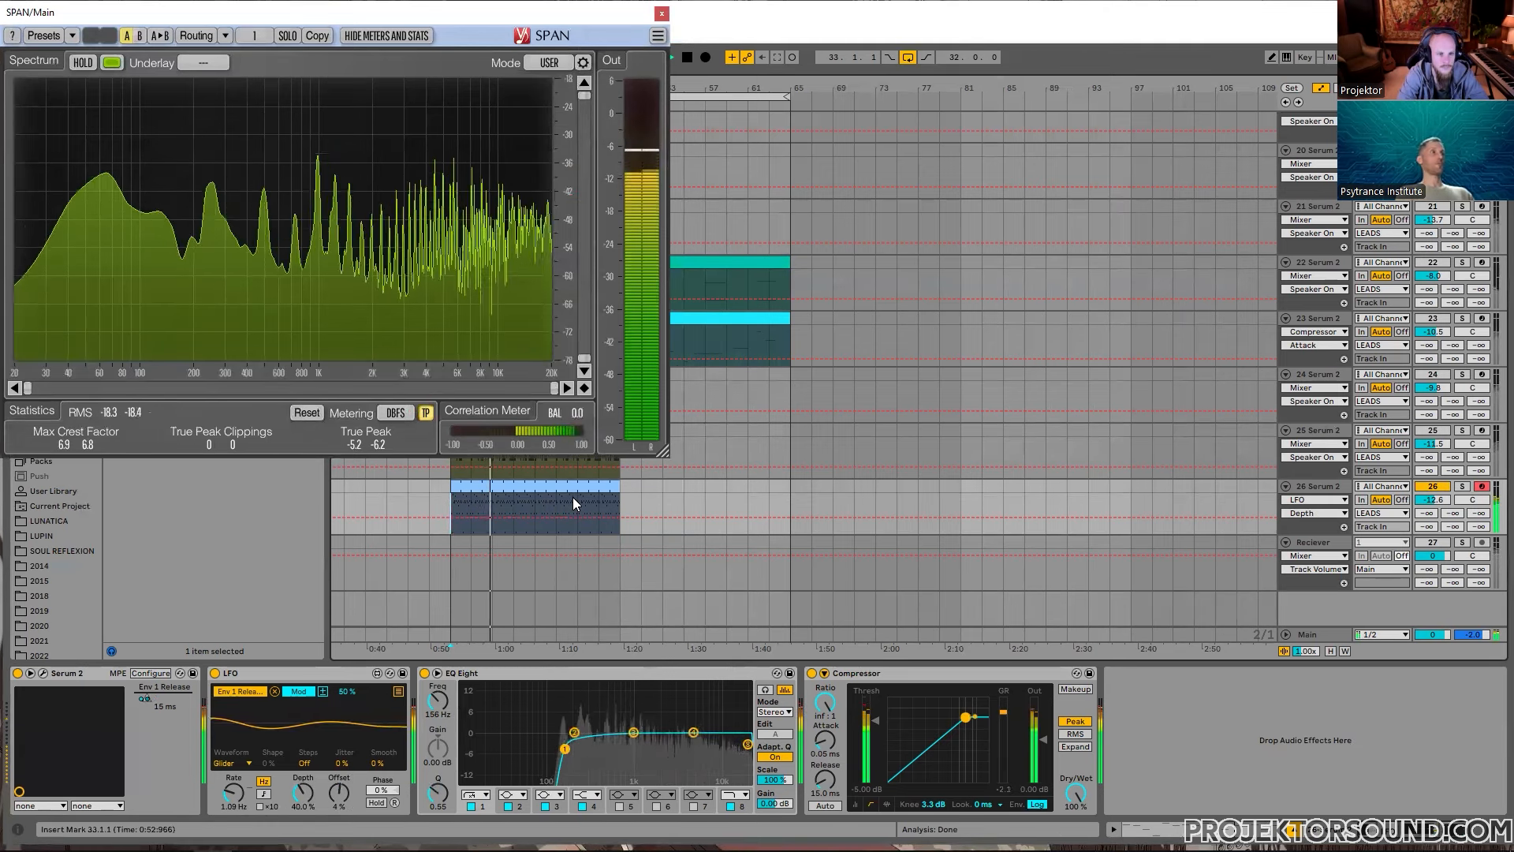
pyautogui.press('space')
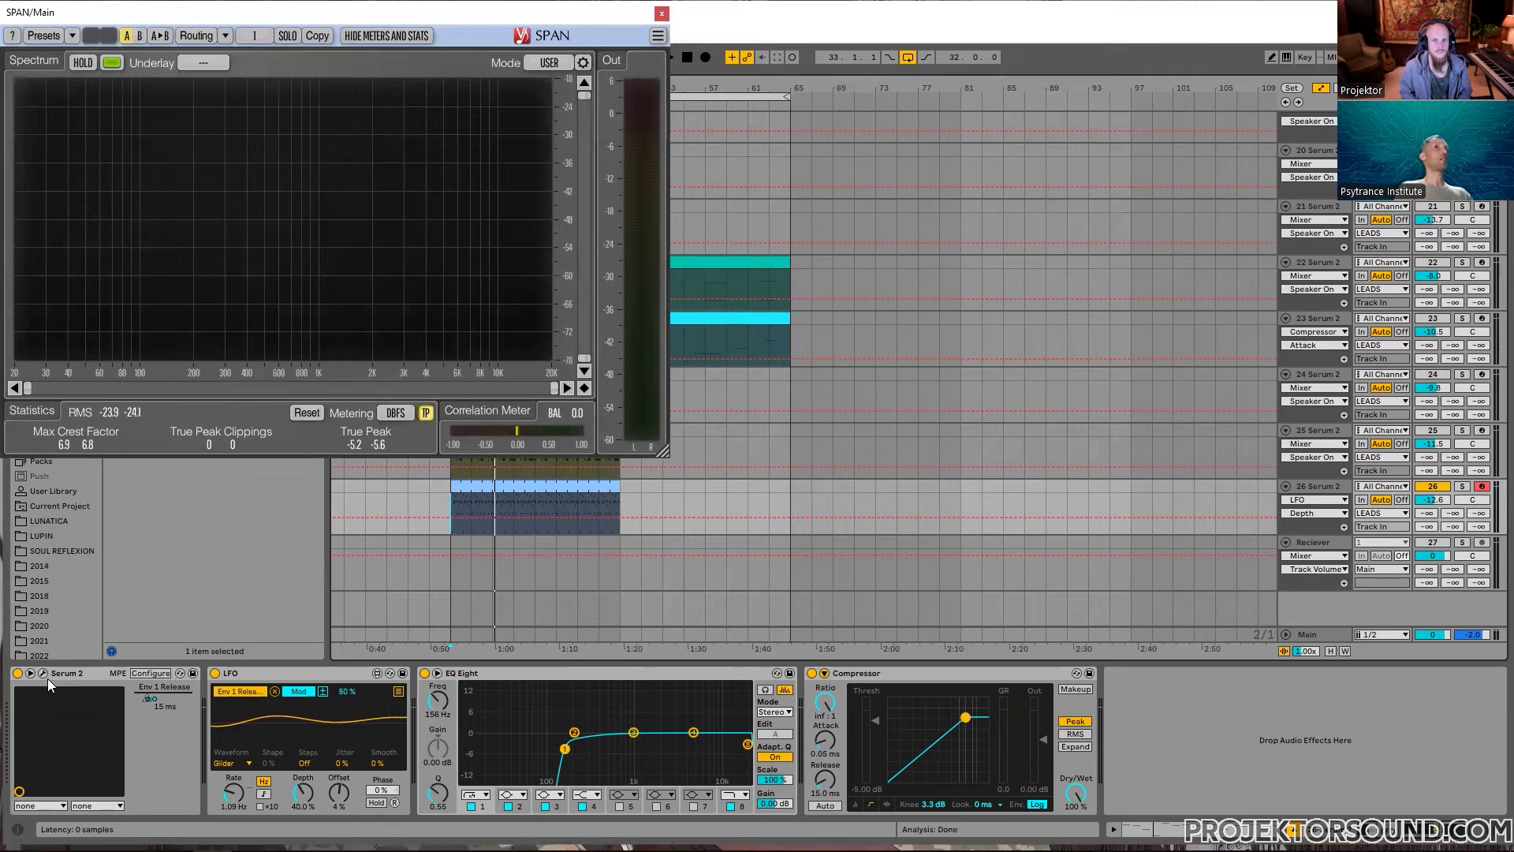
pyautogui.click(1330, 487)
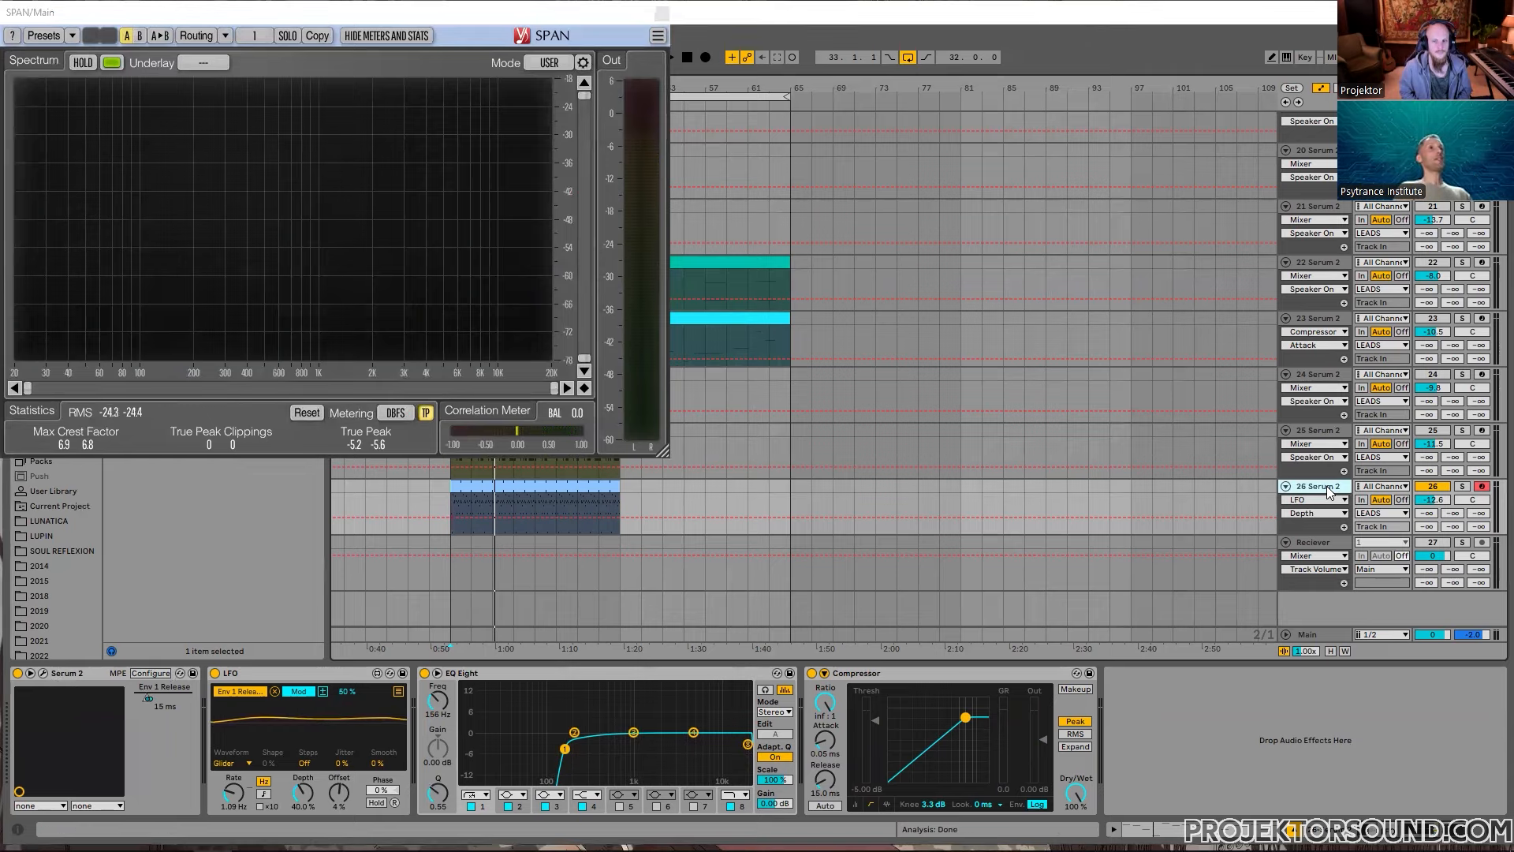
pyautogui.click(314, 19)
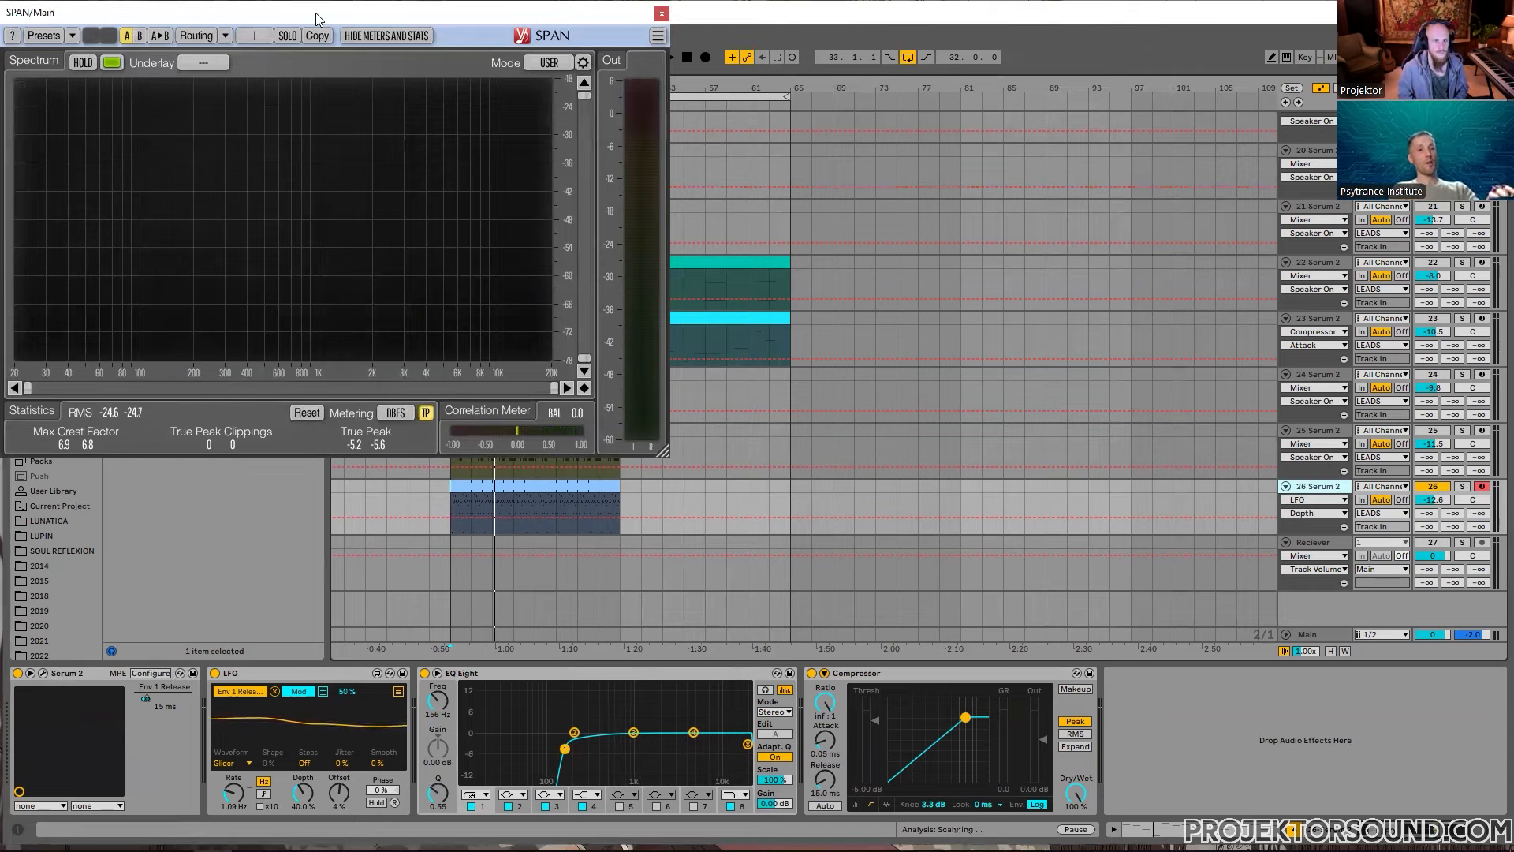
pyautogui.hotkey('alt', 'F4')
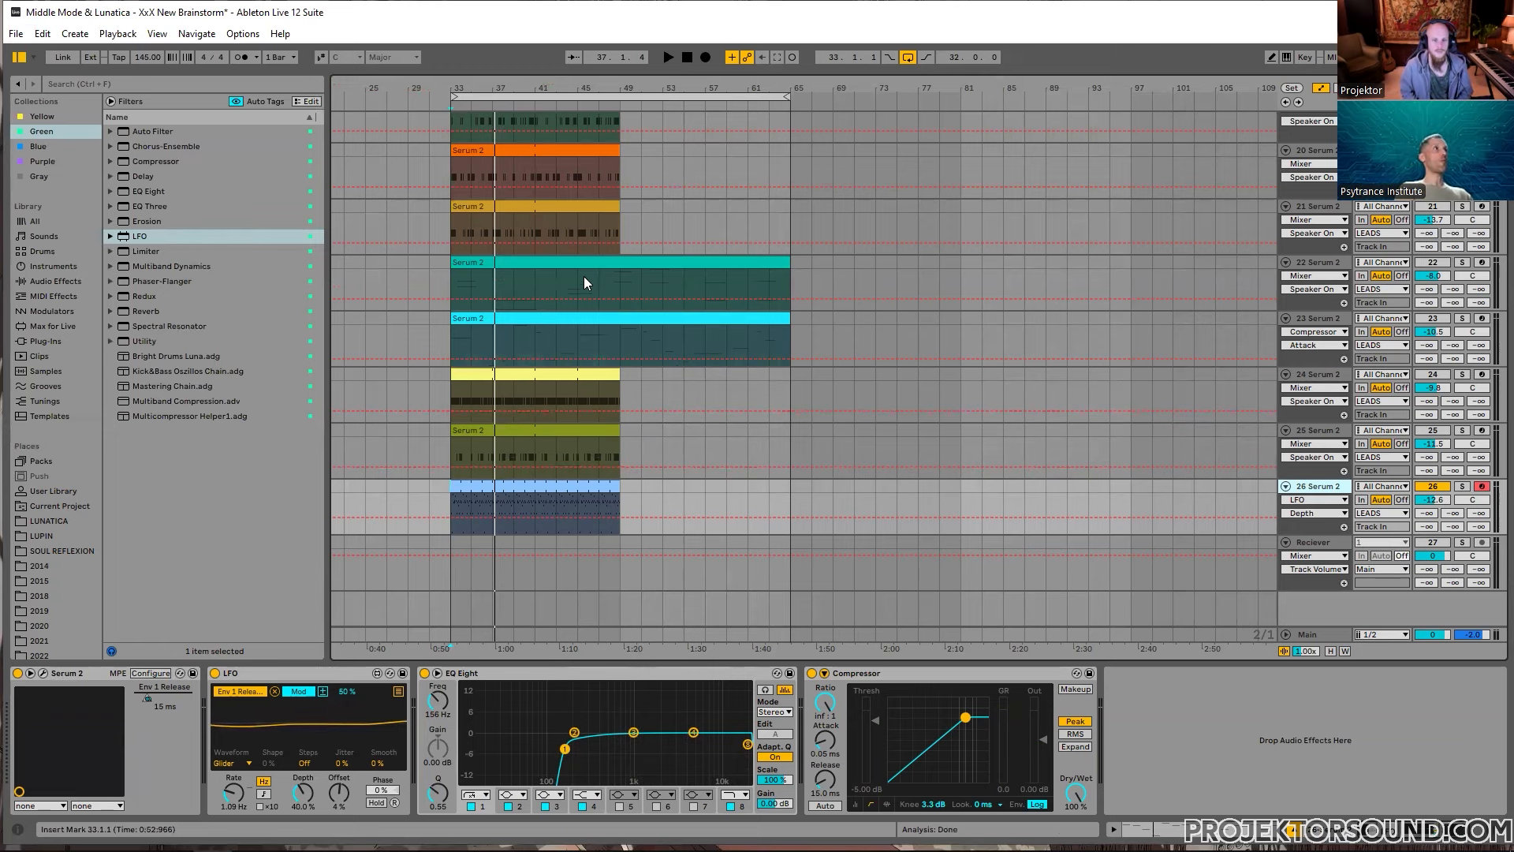
# Step: Insert a new MIDI track directly below track 26
pyautogui.scroll(5, 584, 181)
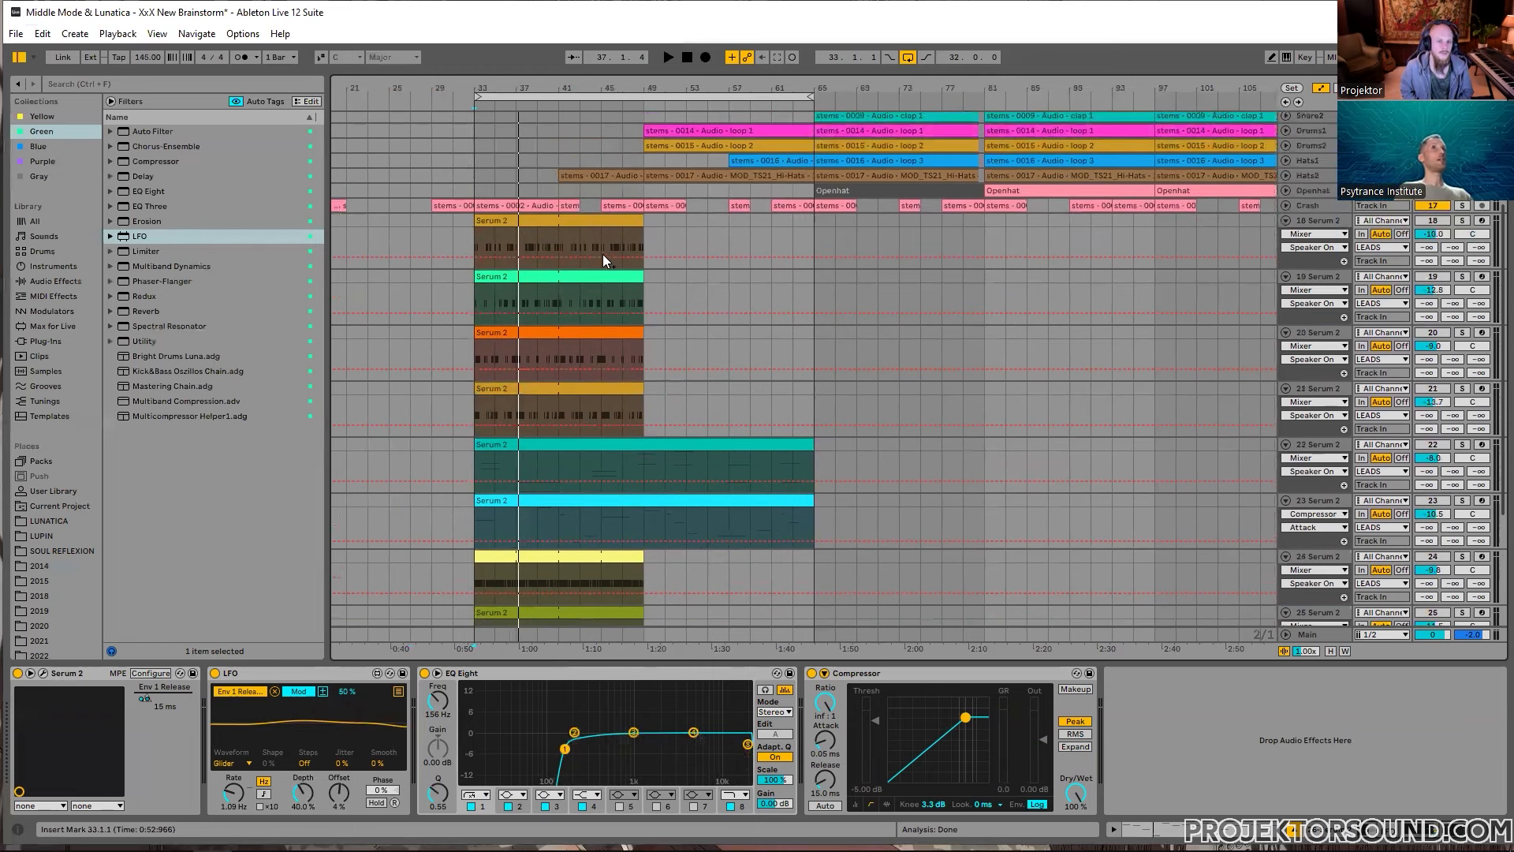
pyautogui.moveTo(590, 417); pyautogui.dragTo(568, 327)
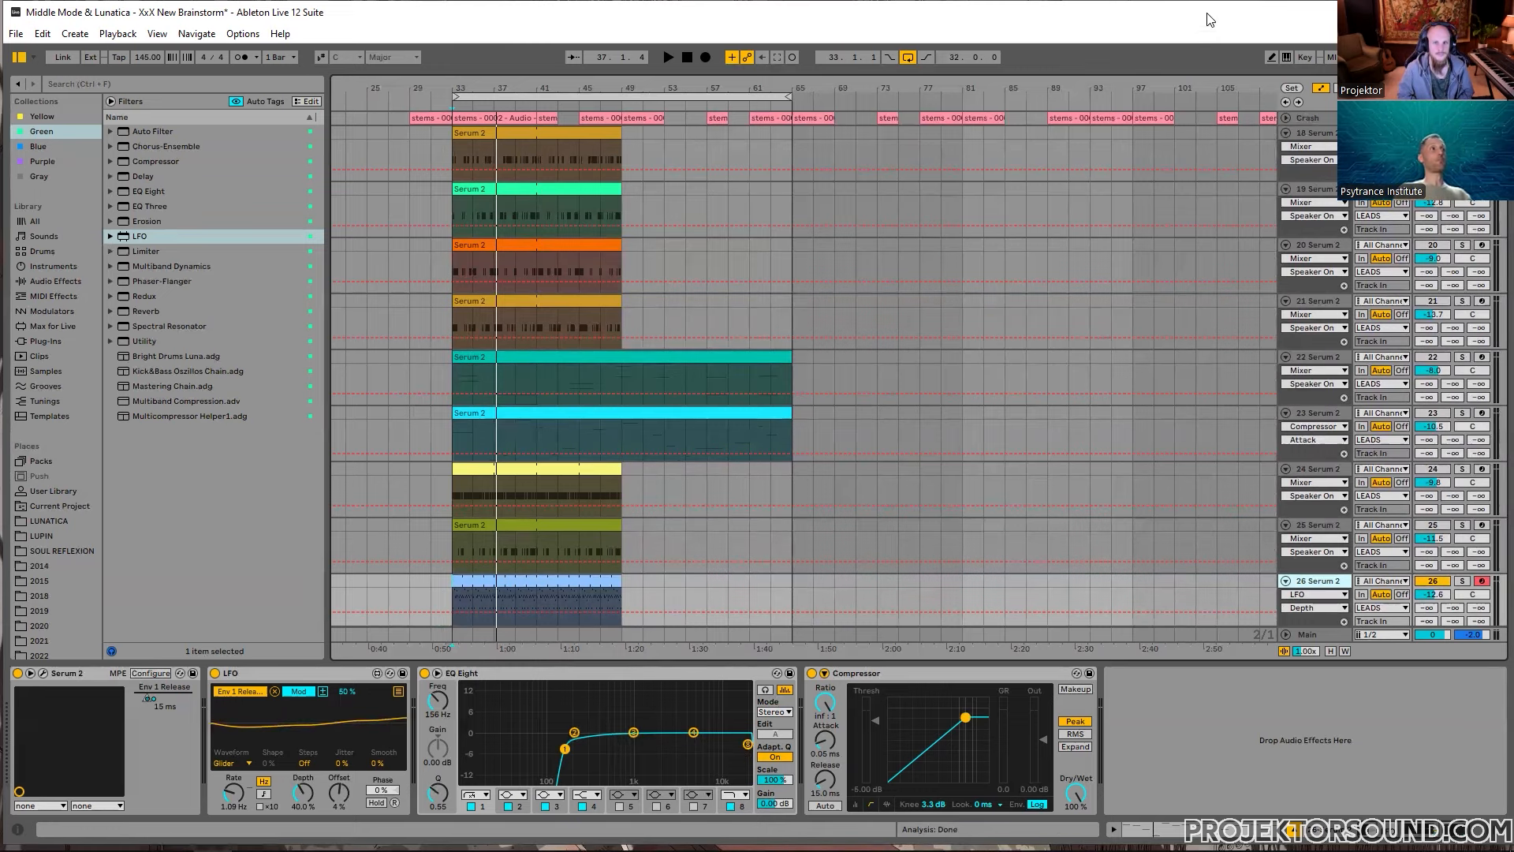
pyautogui.scroll(-3, 718, 569)
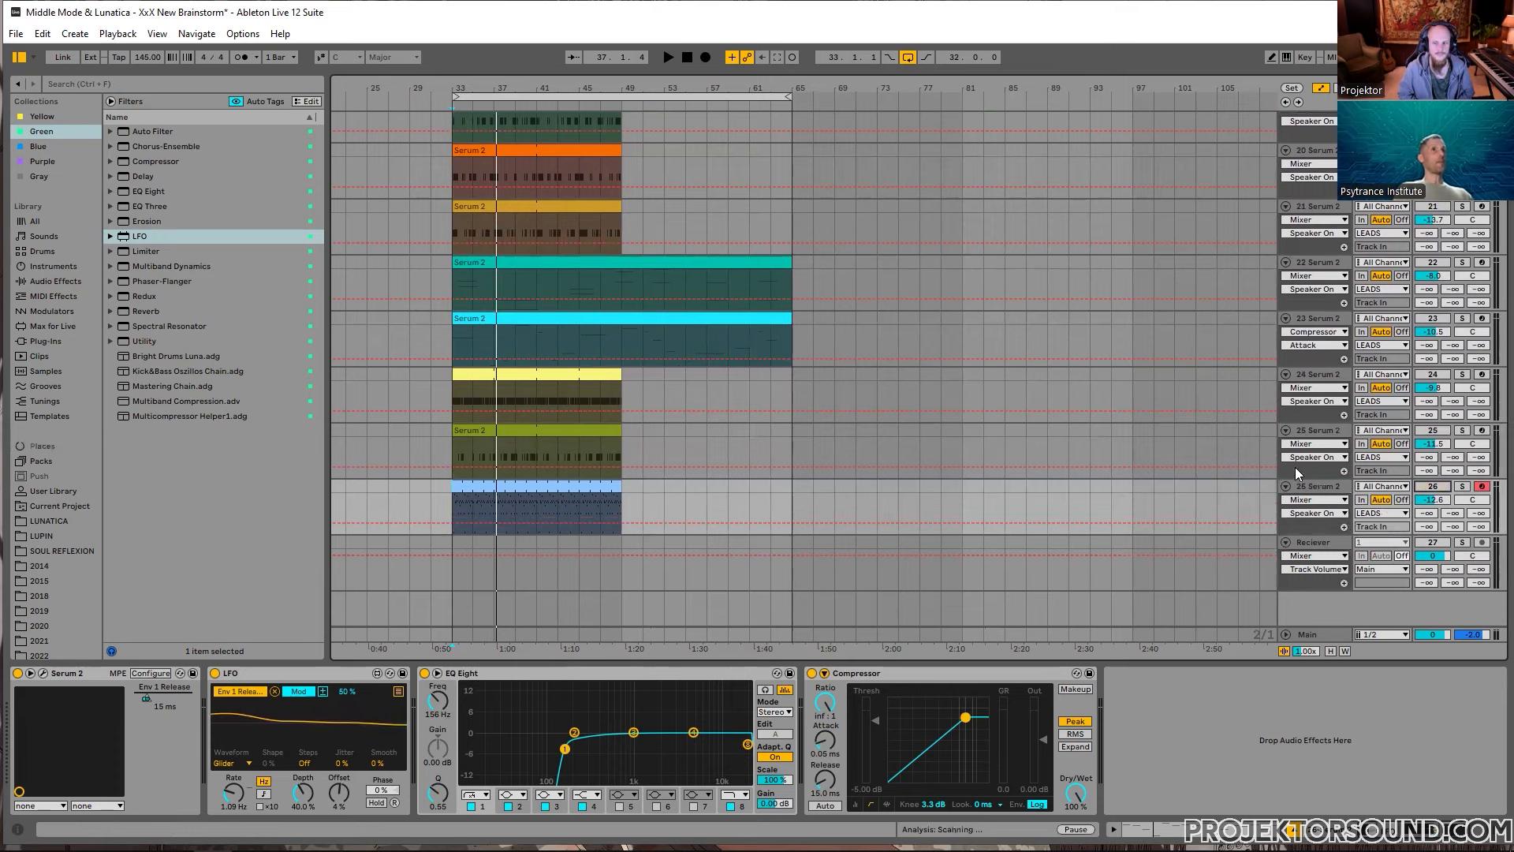
pyautogui.click(1321, 542)
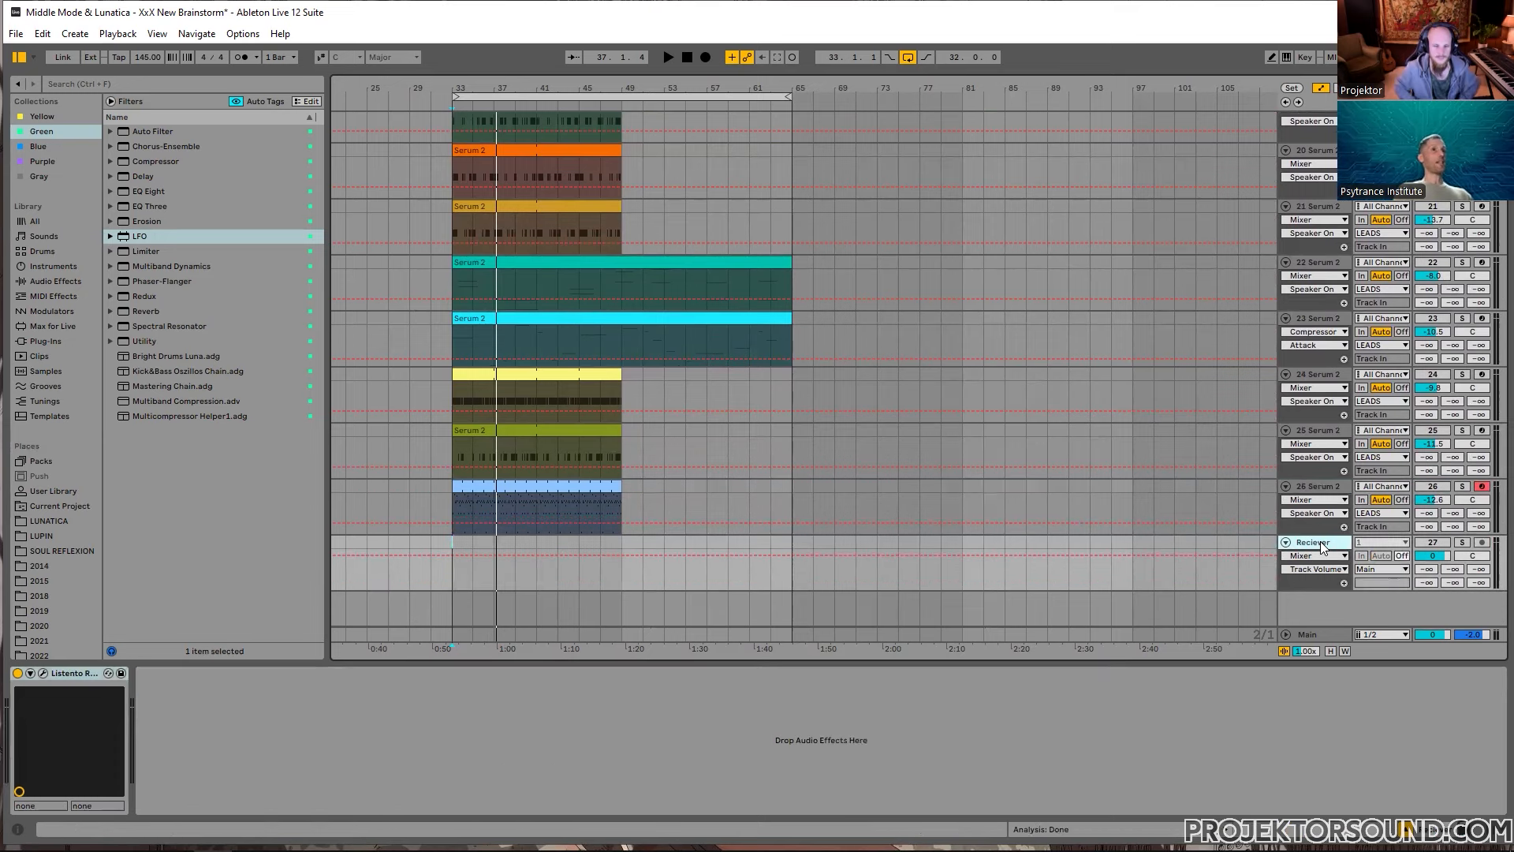
pyautogui.click(1329, 487)
pyautogui.hotkey('ctrl', 'shift', 't')
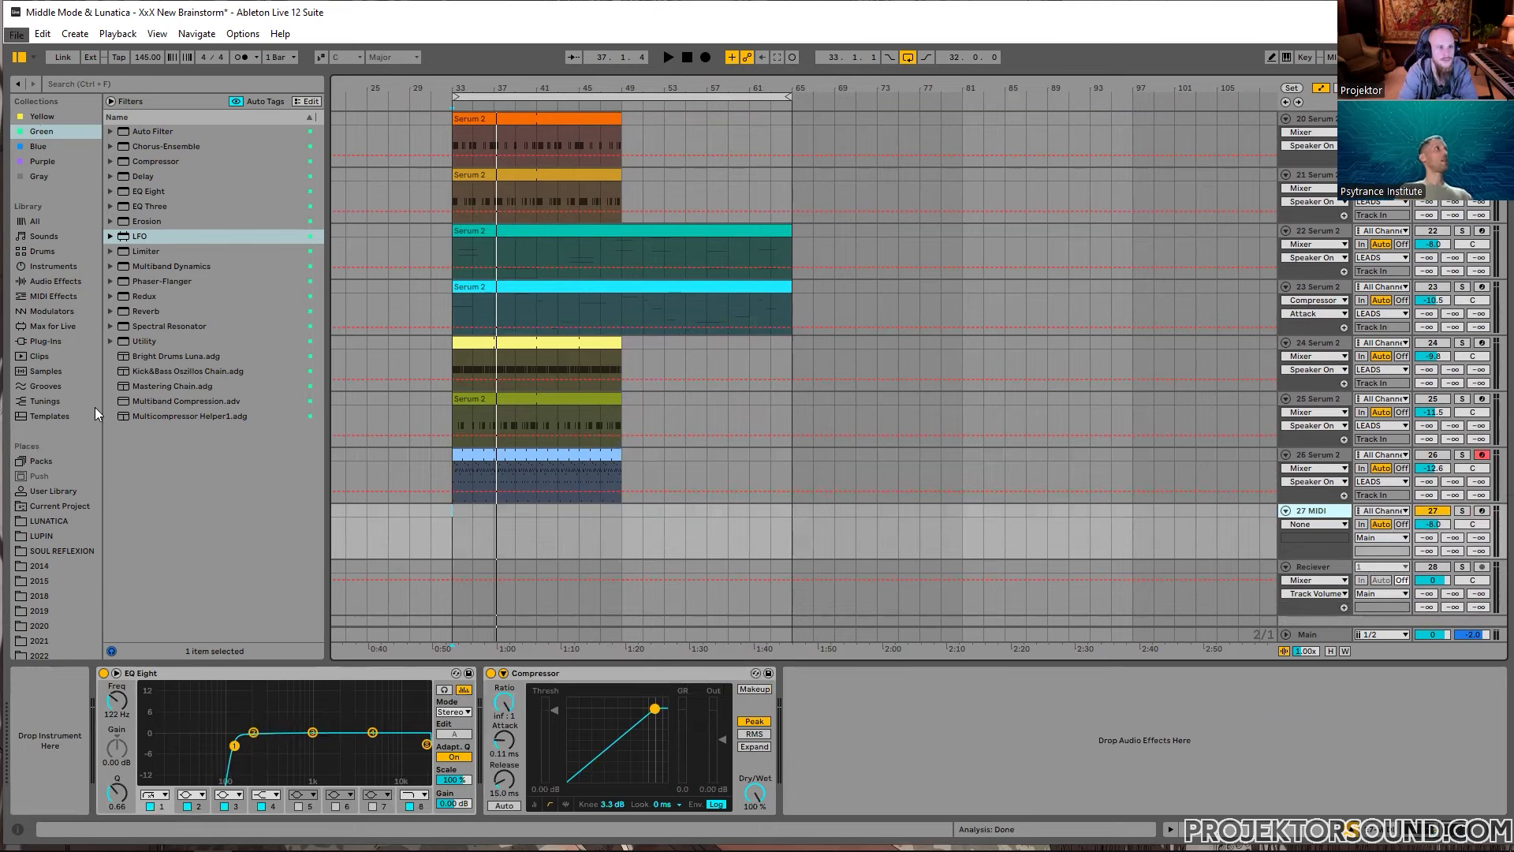
# Step: Load a Serum 2 instrument from the purple collection onto the empty MIDI track 27
pyautogui.click(51, 162)
pyautogui.click(158, 254)
pyautogui.moveTo(150, 252); pyautogui.dragTo(44, 797)
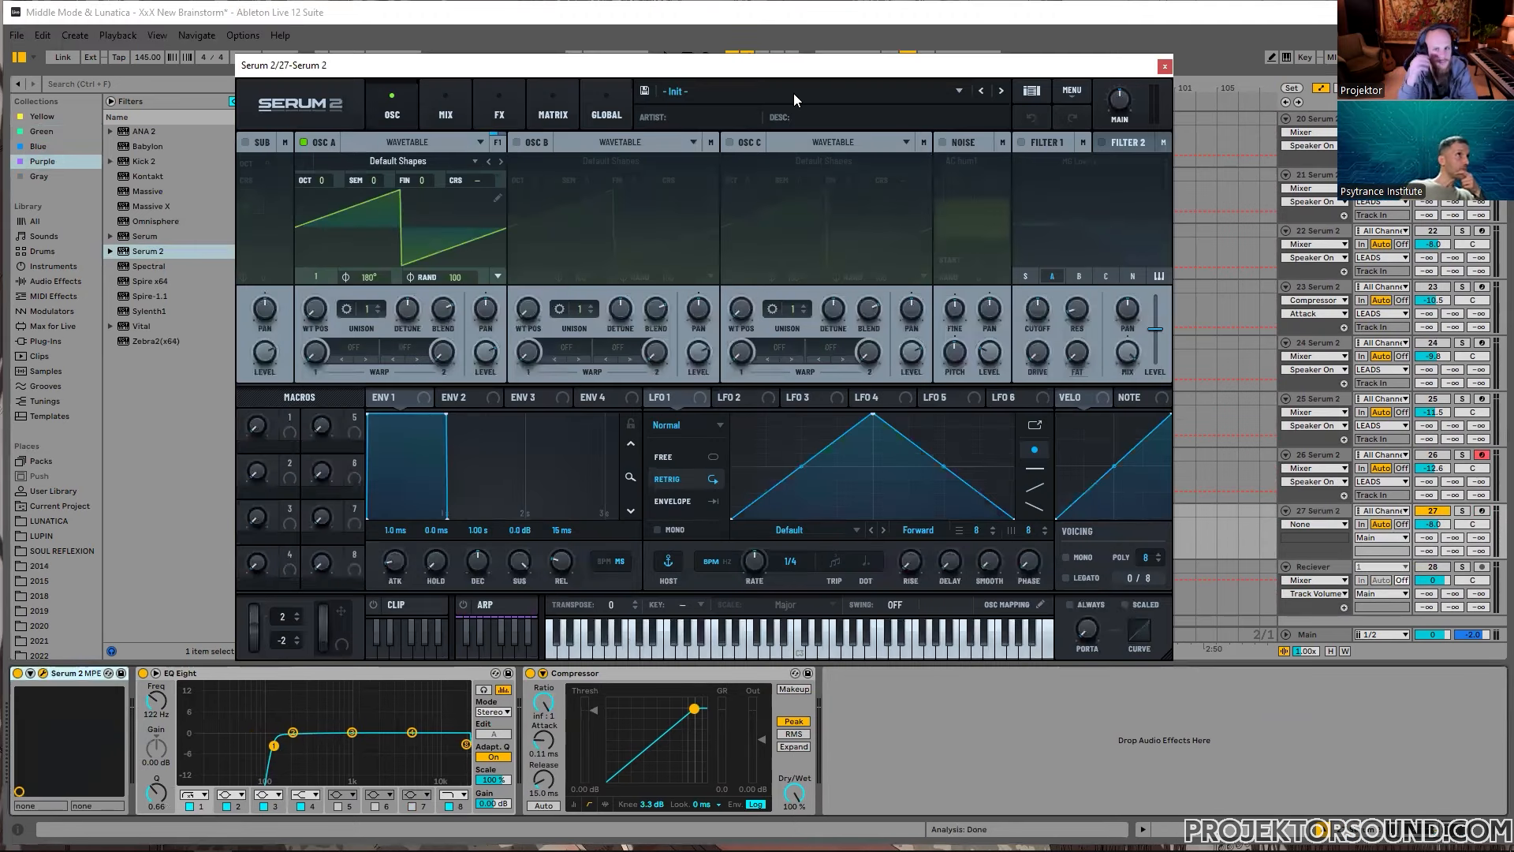
# Step: Load the preset 34 AT - Wub Space from the 2025 LUNATICA - Psytrance Flavours bank into Serum 2
pyautogui.click(665, 93)
pyautogui.moveTo(746, 131)
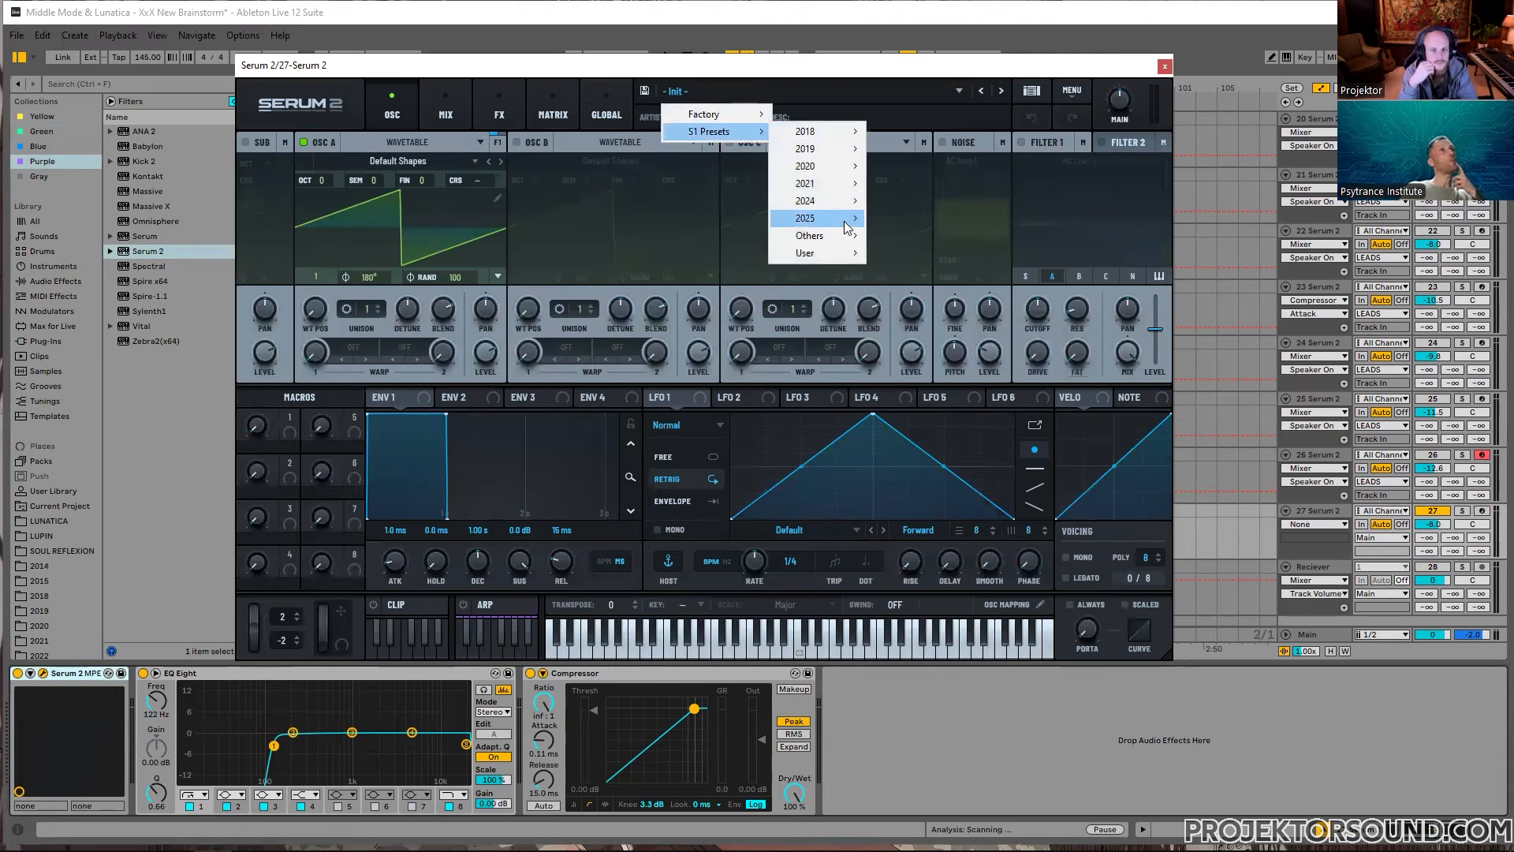
pyautogui.moveTo(848, 224)
pyautogui.moveTo(1057, 218)
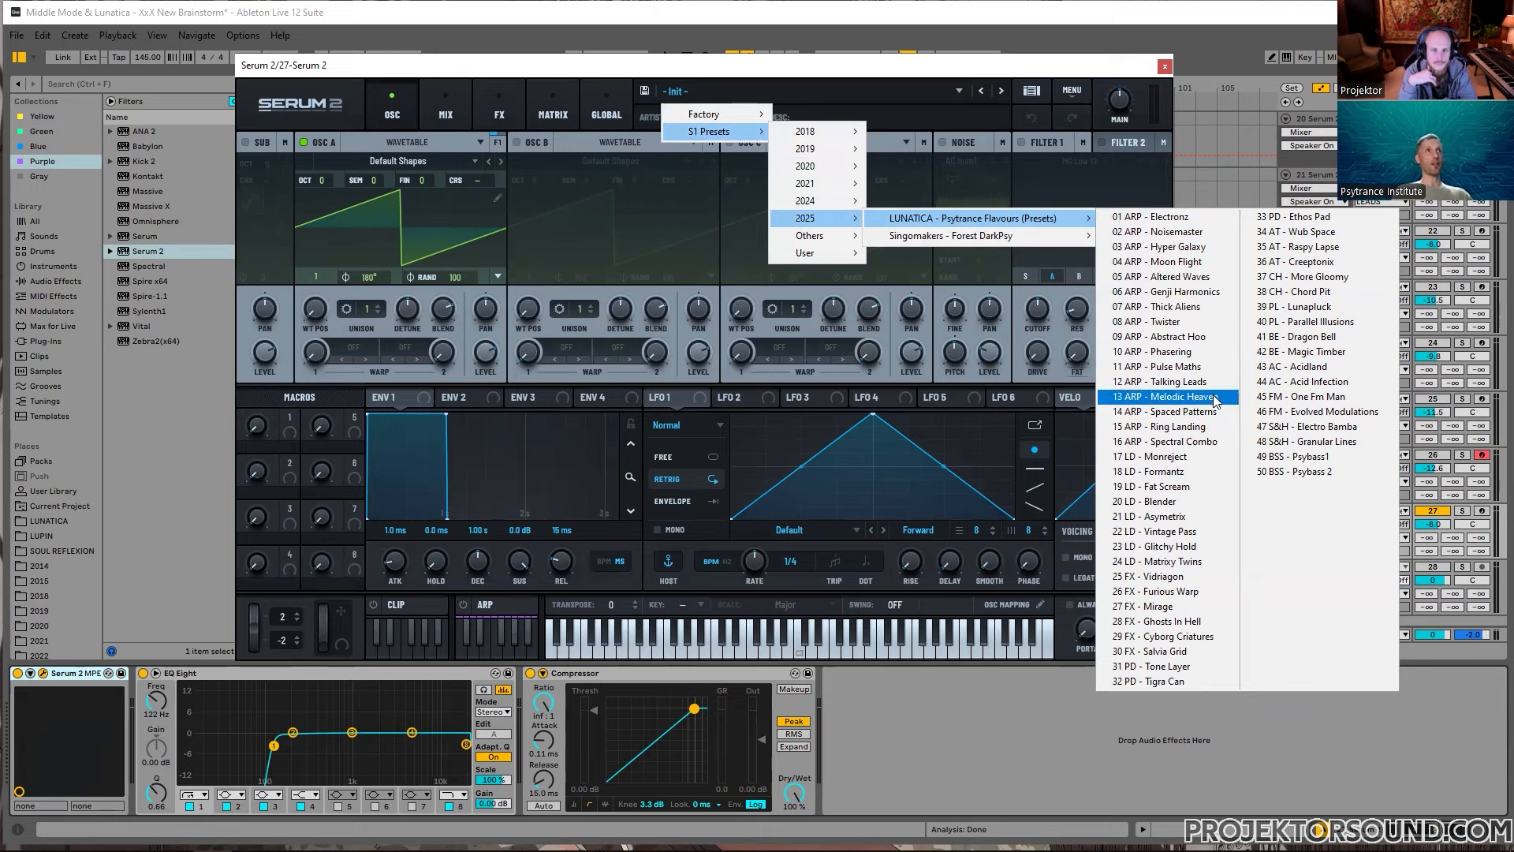
pyautogui.click(1310, 232)
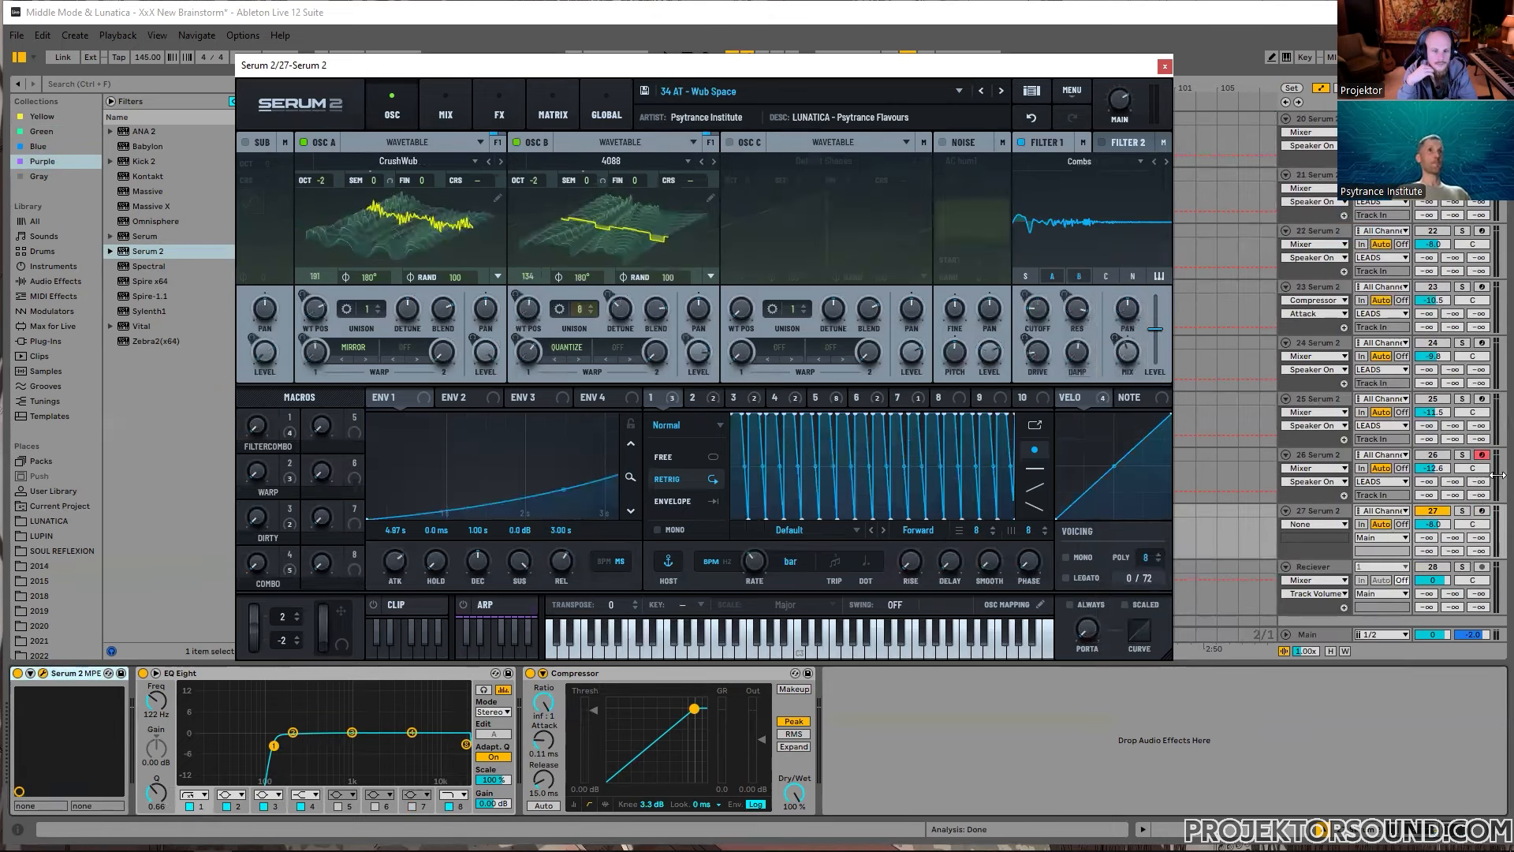
# Step: Arm track 27 for recording in place of track 26 and route its output to the LEADS group
pyautogui.click(1481, 456)
pyautogui.click(1381, 537)
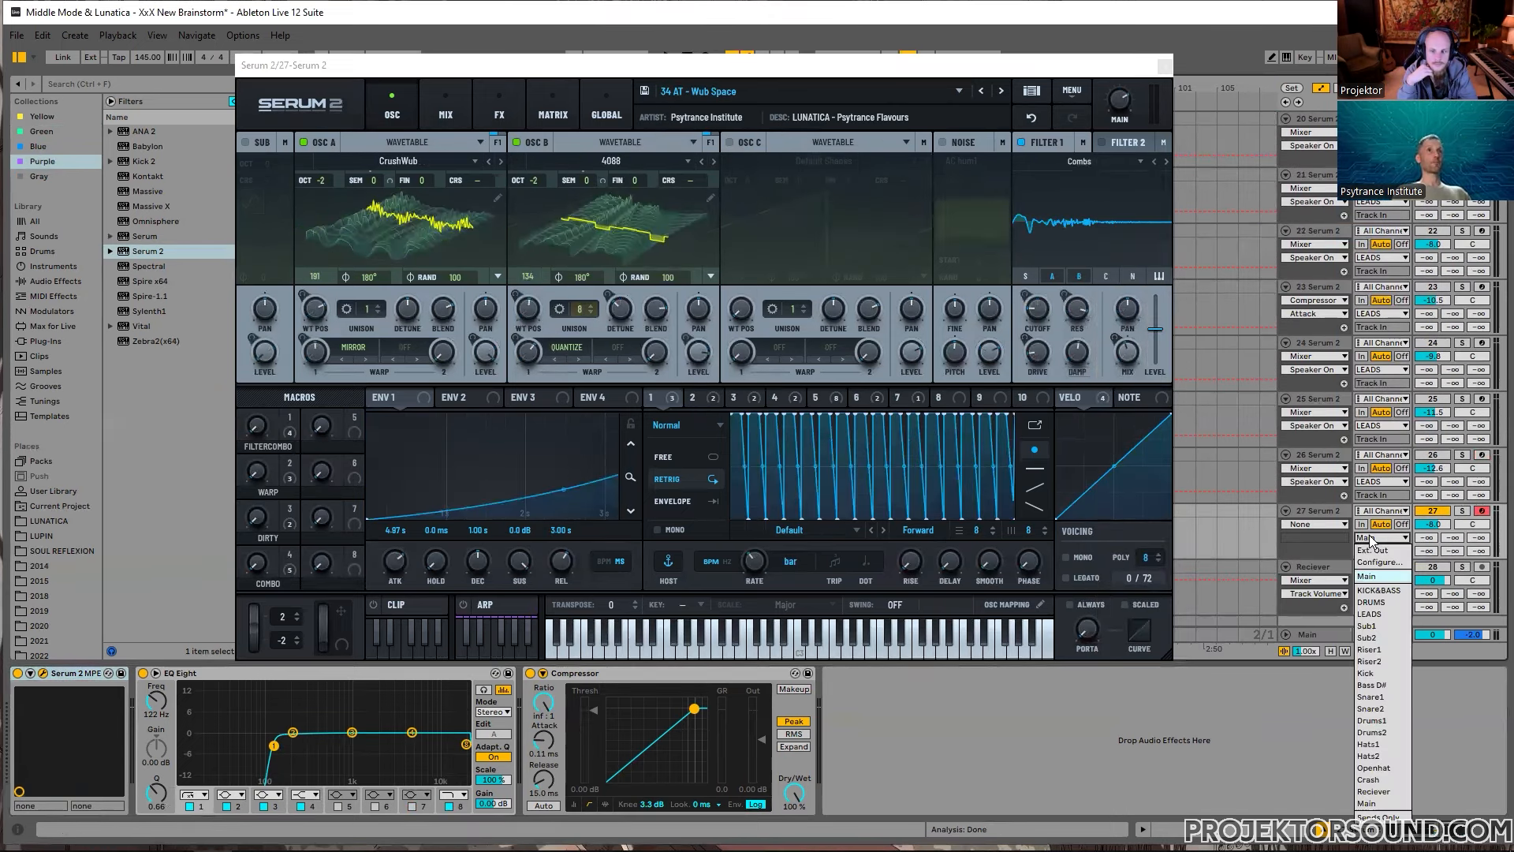
pyautogui.click(1364, 544)
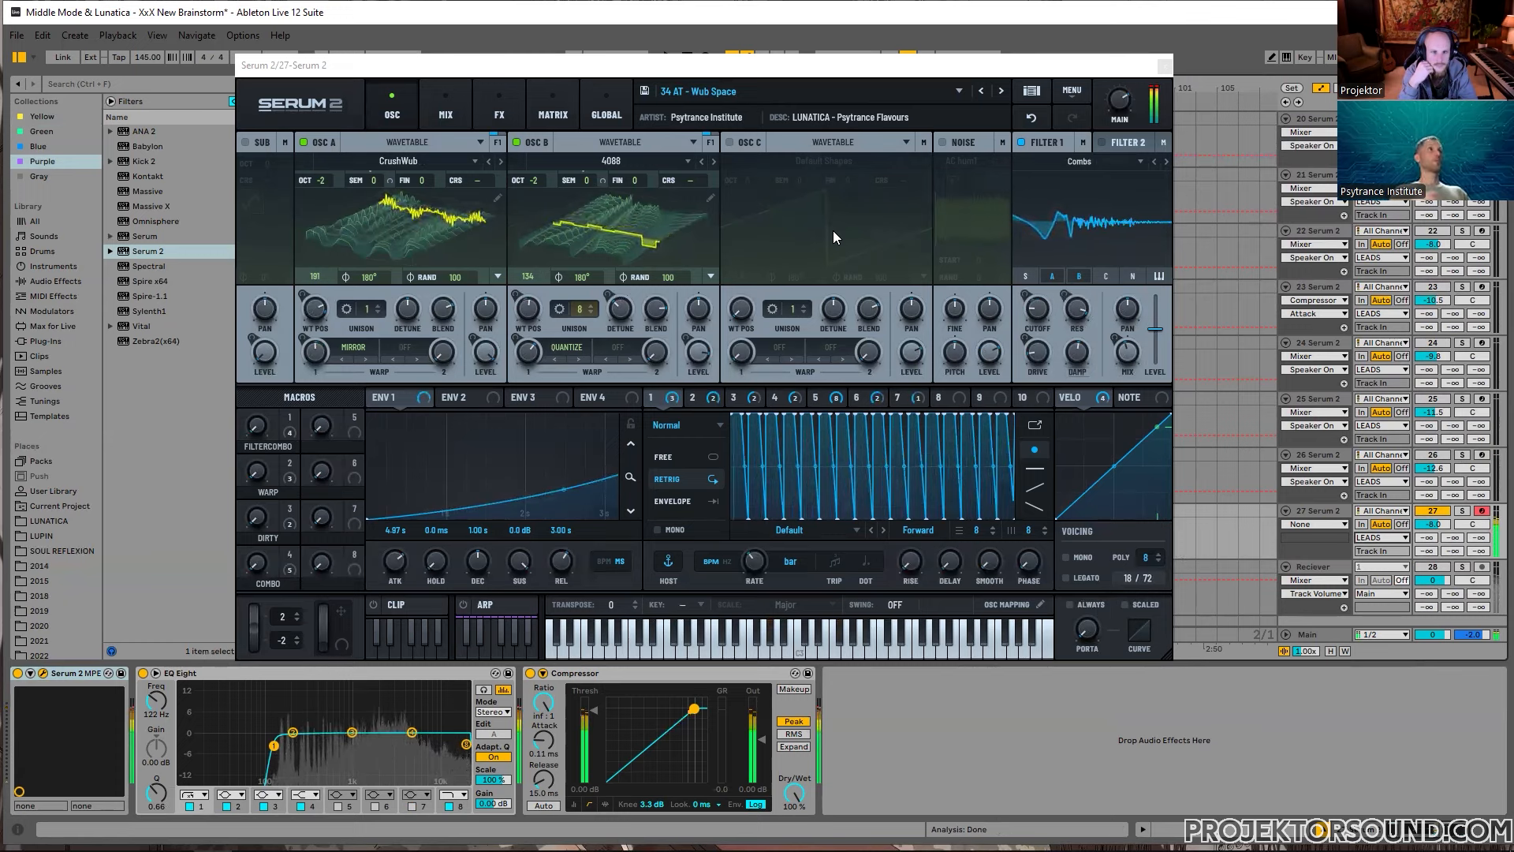
# Step: Audition the presets Raspy Lapse, Creeptonix and More Gloomy, and return to Wub Space
pyautogui.click(1001, 91)
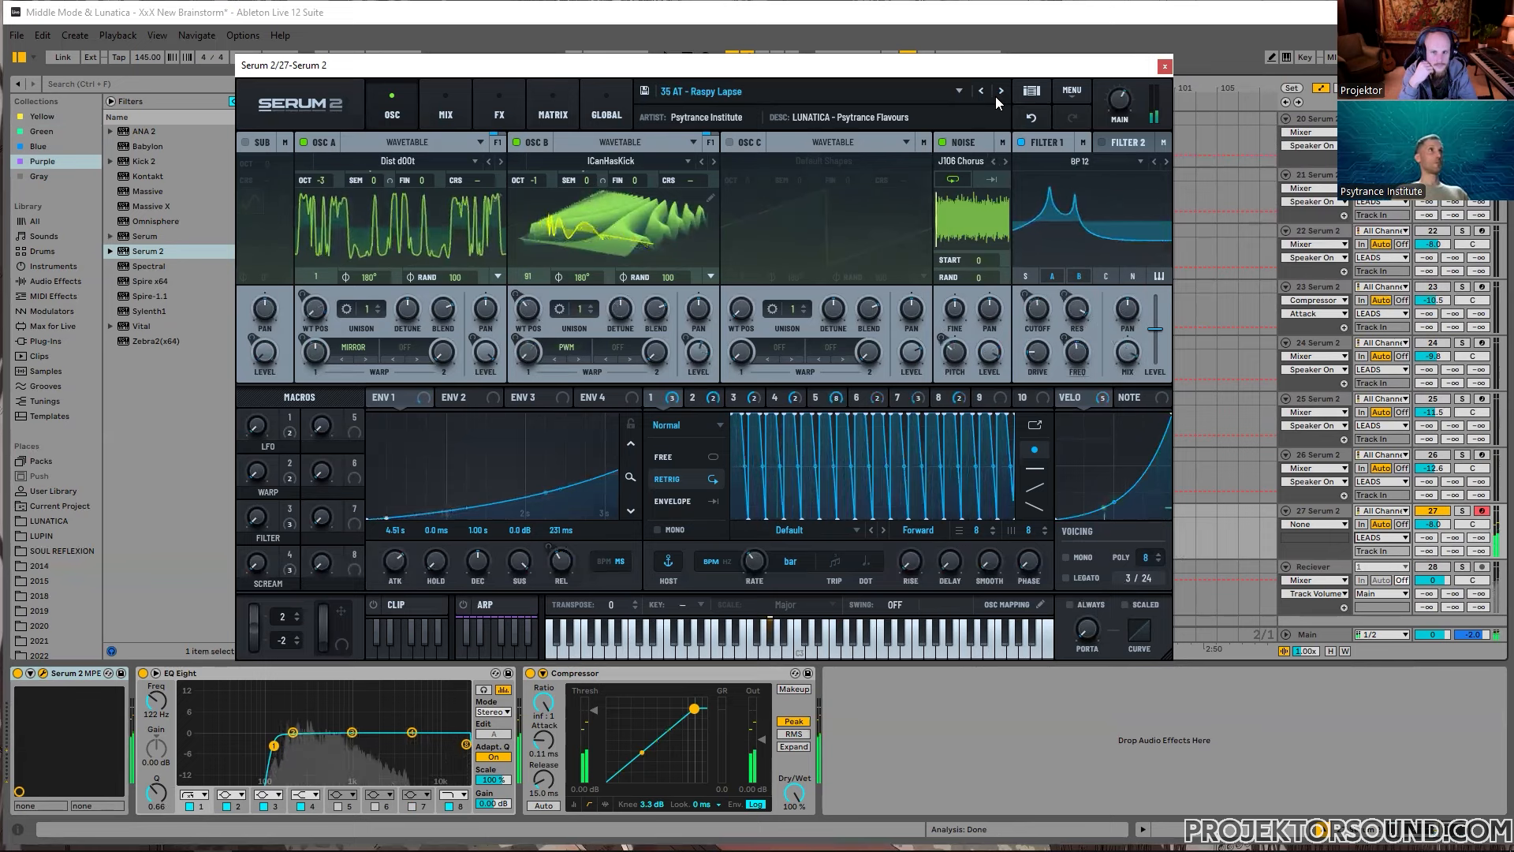
pyautogui.click(1001, 90)
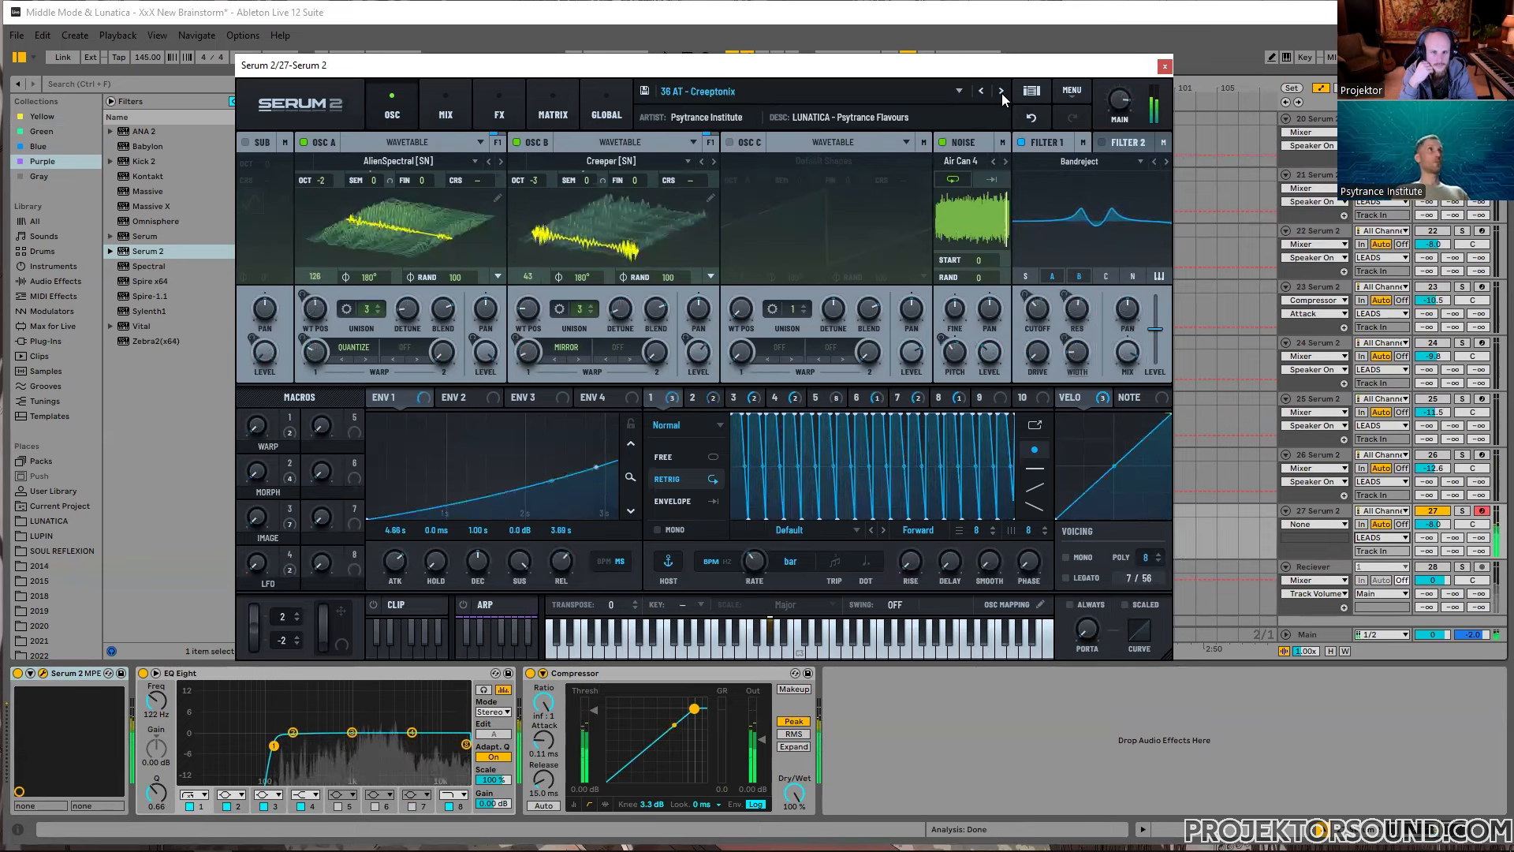
pyautogui.click(1002, 91)
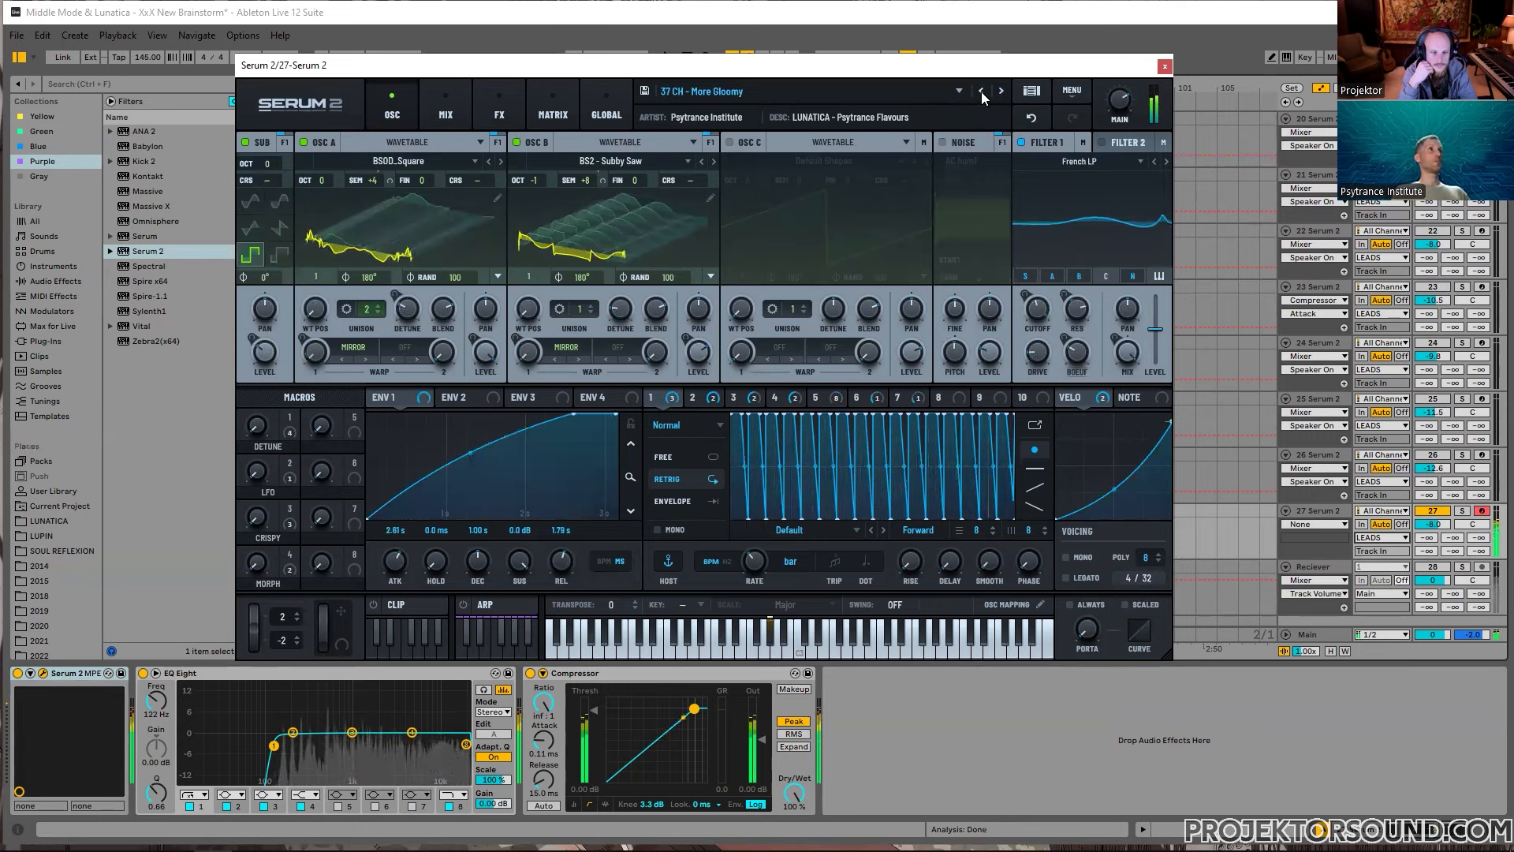
pyautogui.click(981, 92)
pyautogui.click(981, 92)
pyautogui.click(981, 92)
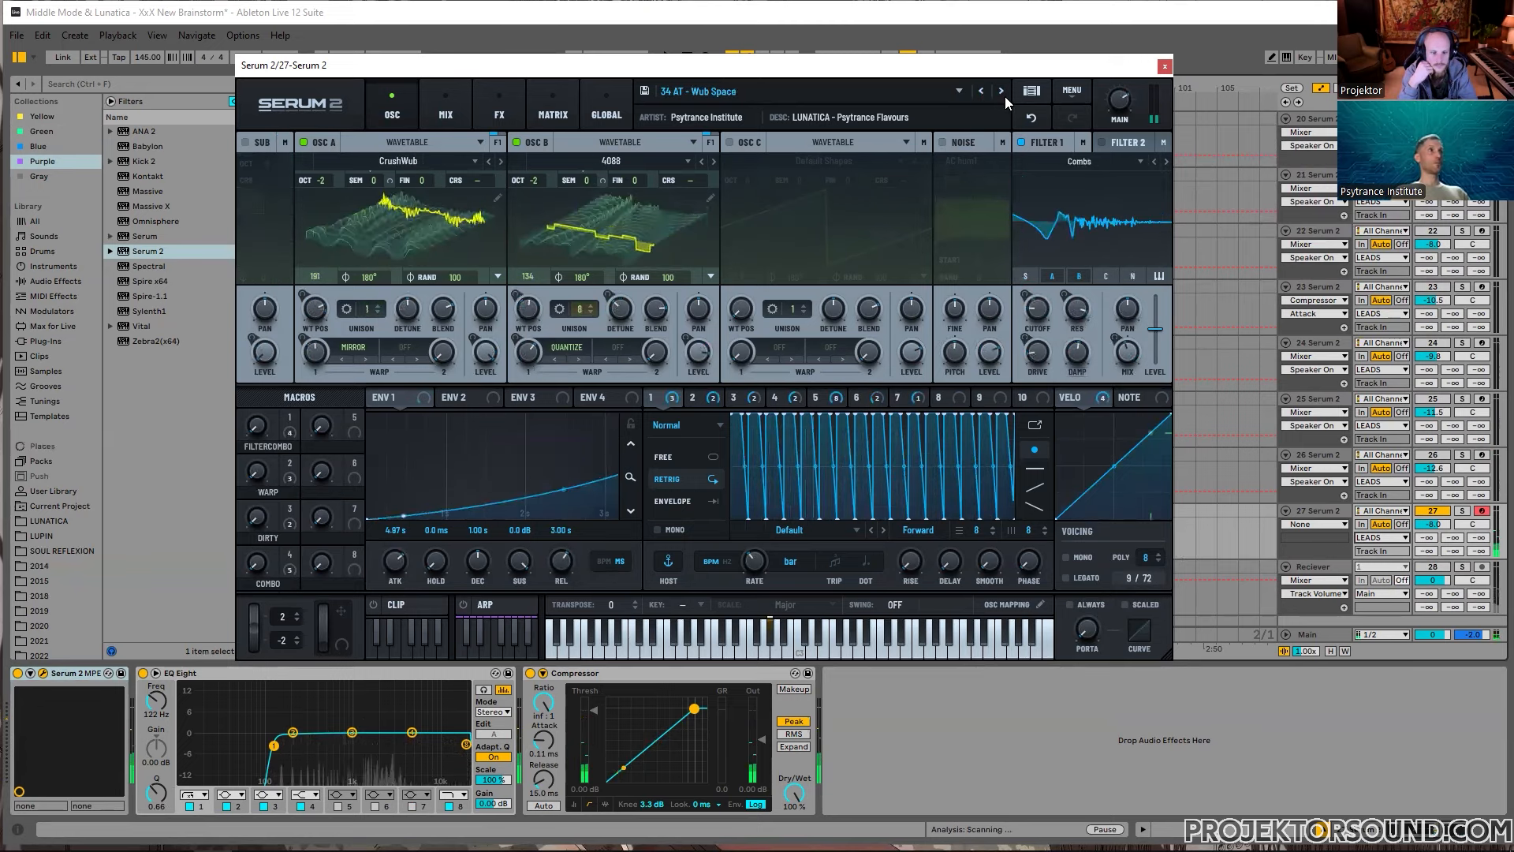
# Step: Close the Serum 2 window and record a MIDI part on track 27 from bar 33 to the end of bar 63
pyautogui.click(1164, 65)
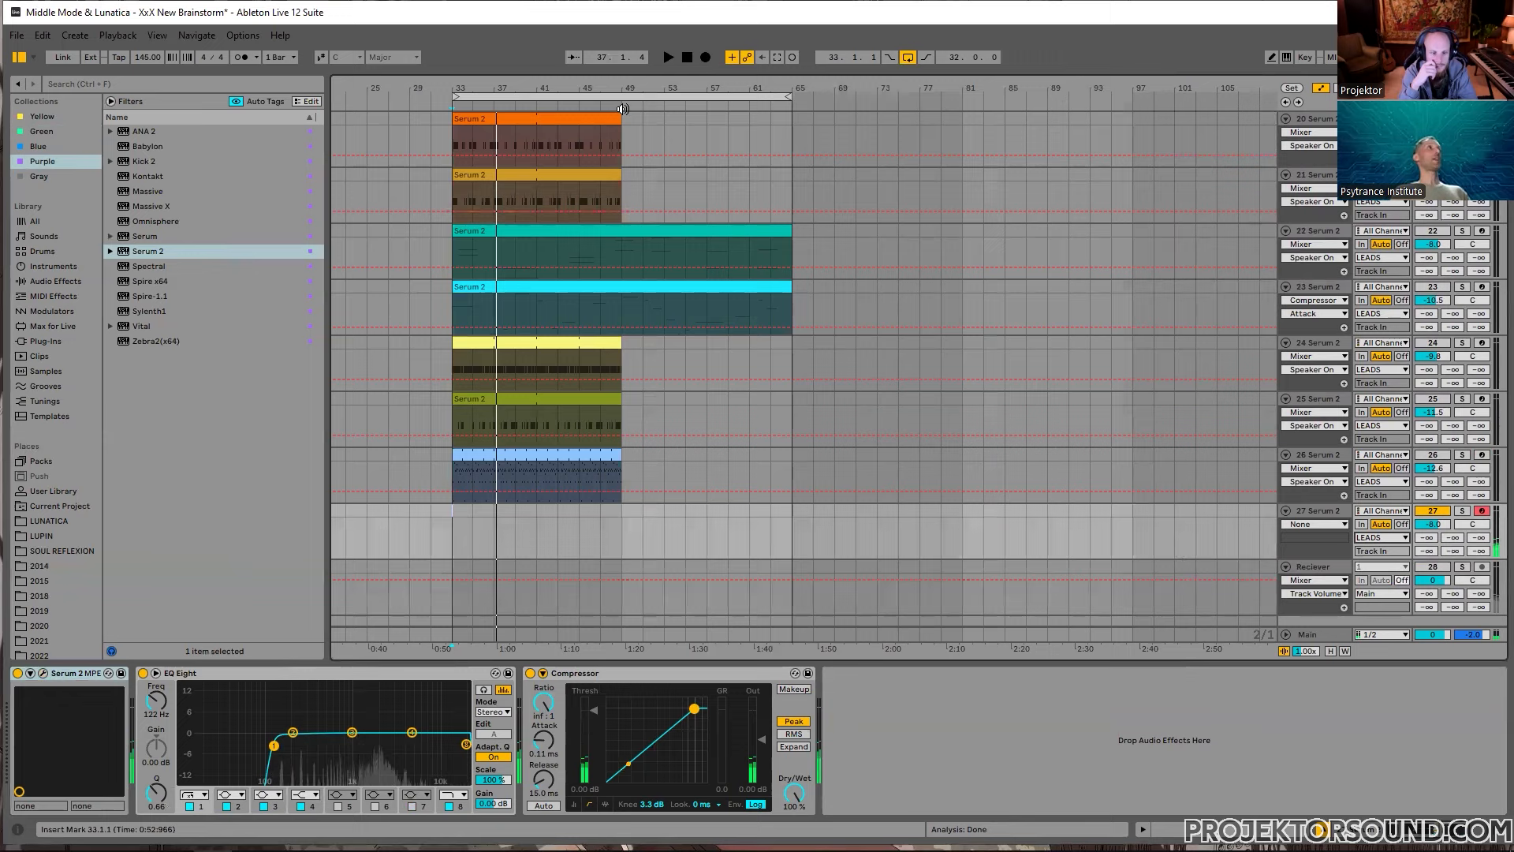
pyautogui.click(705, 57)
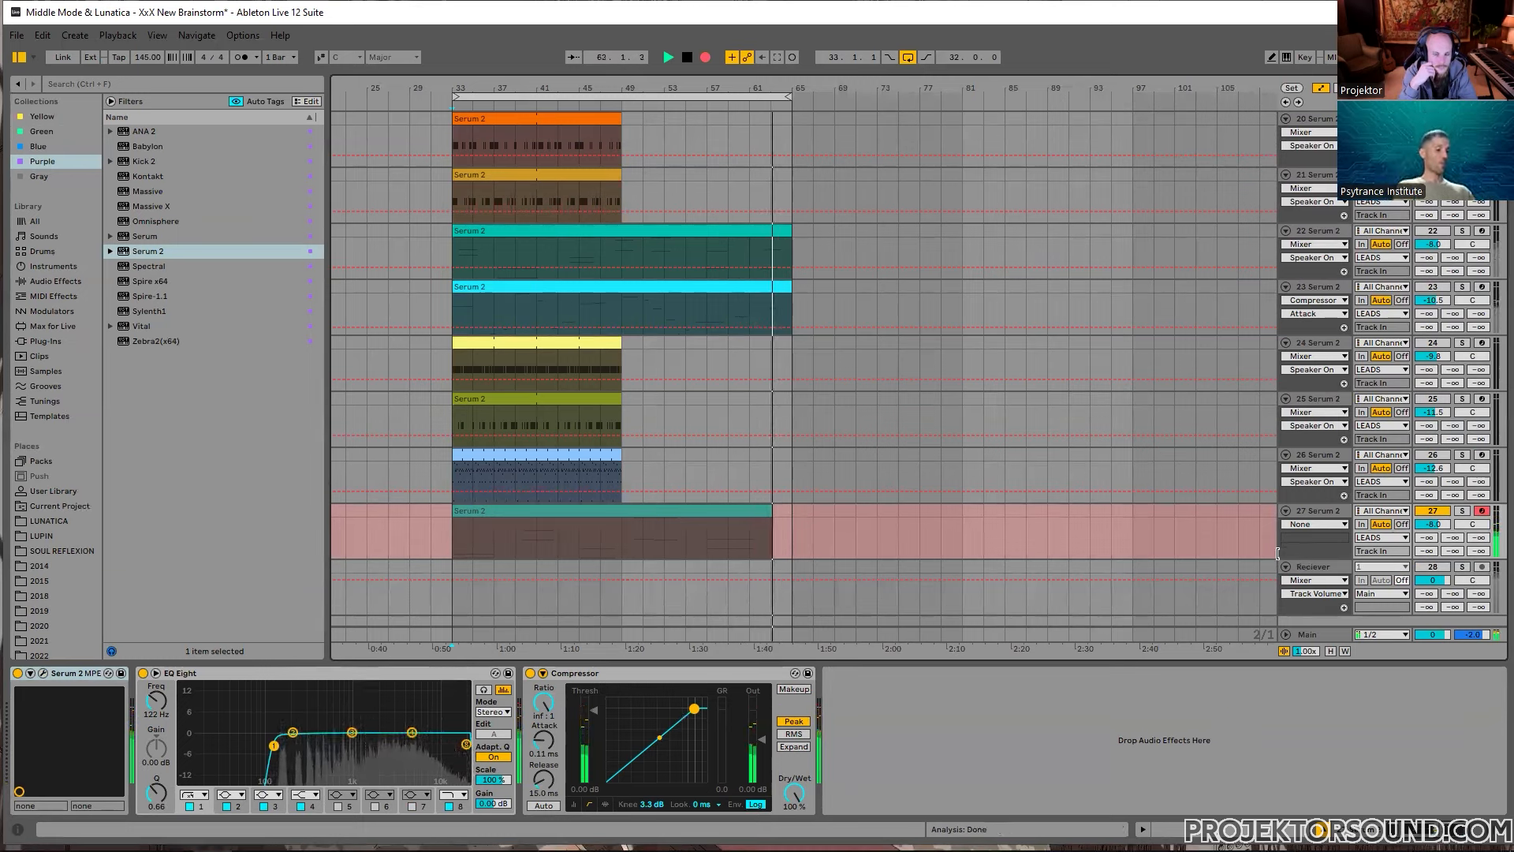
pyautogui.press('space')
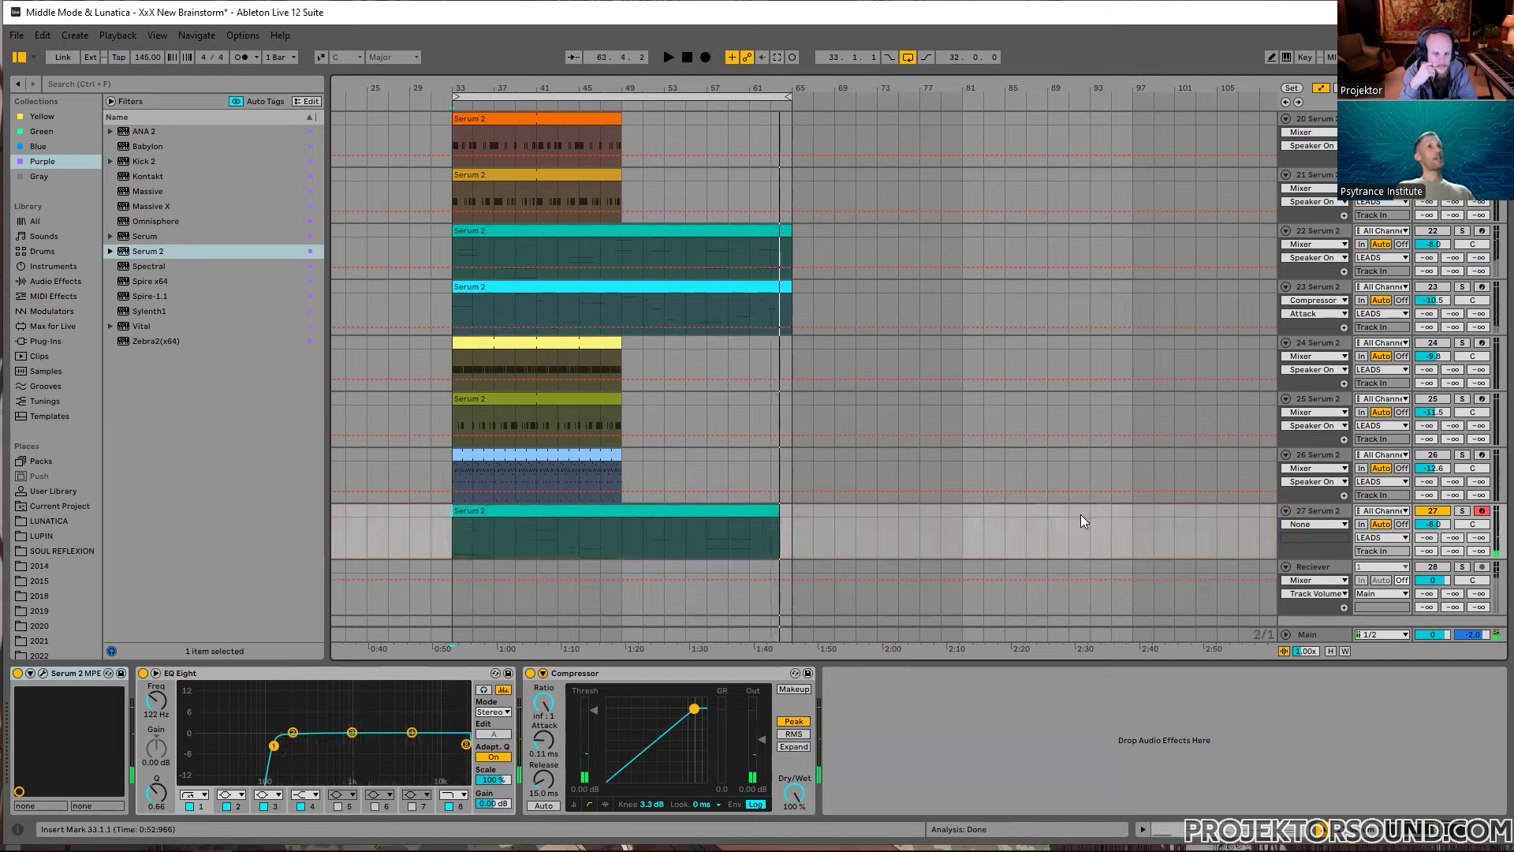
pyautogui.click(430, 536)
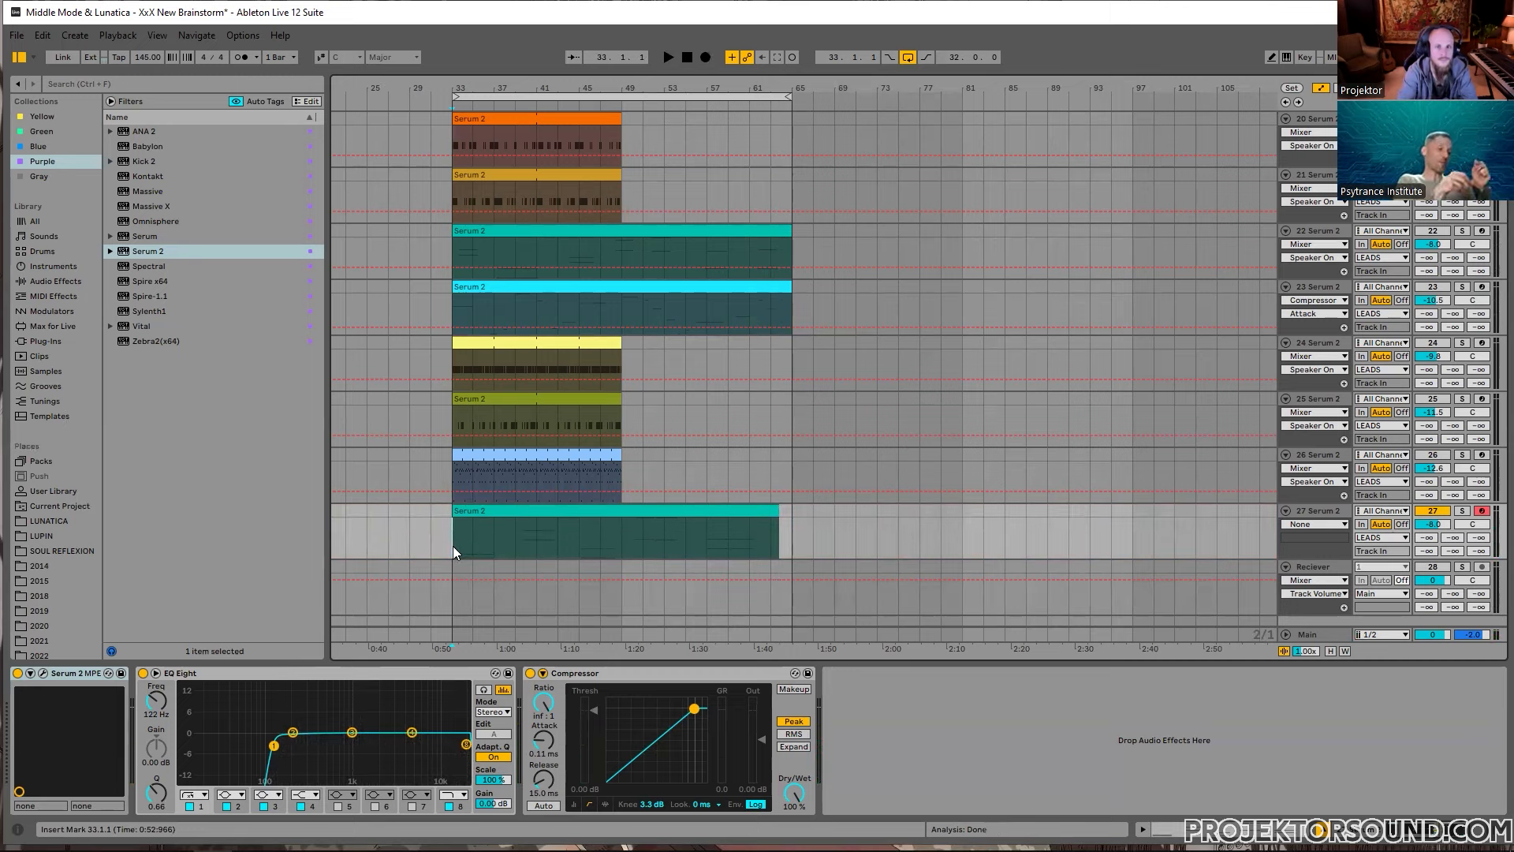
# Step: Set track 27's volume to -10.1 dB and its EQ Eight low cut to 146 Hz with a Q of 0.55 during playback
pyautogui.moveTo(1433, 523); pyautogui.dragTo(1433, 526)
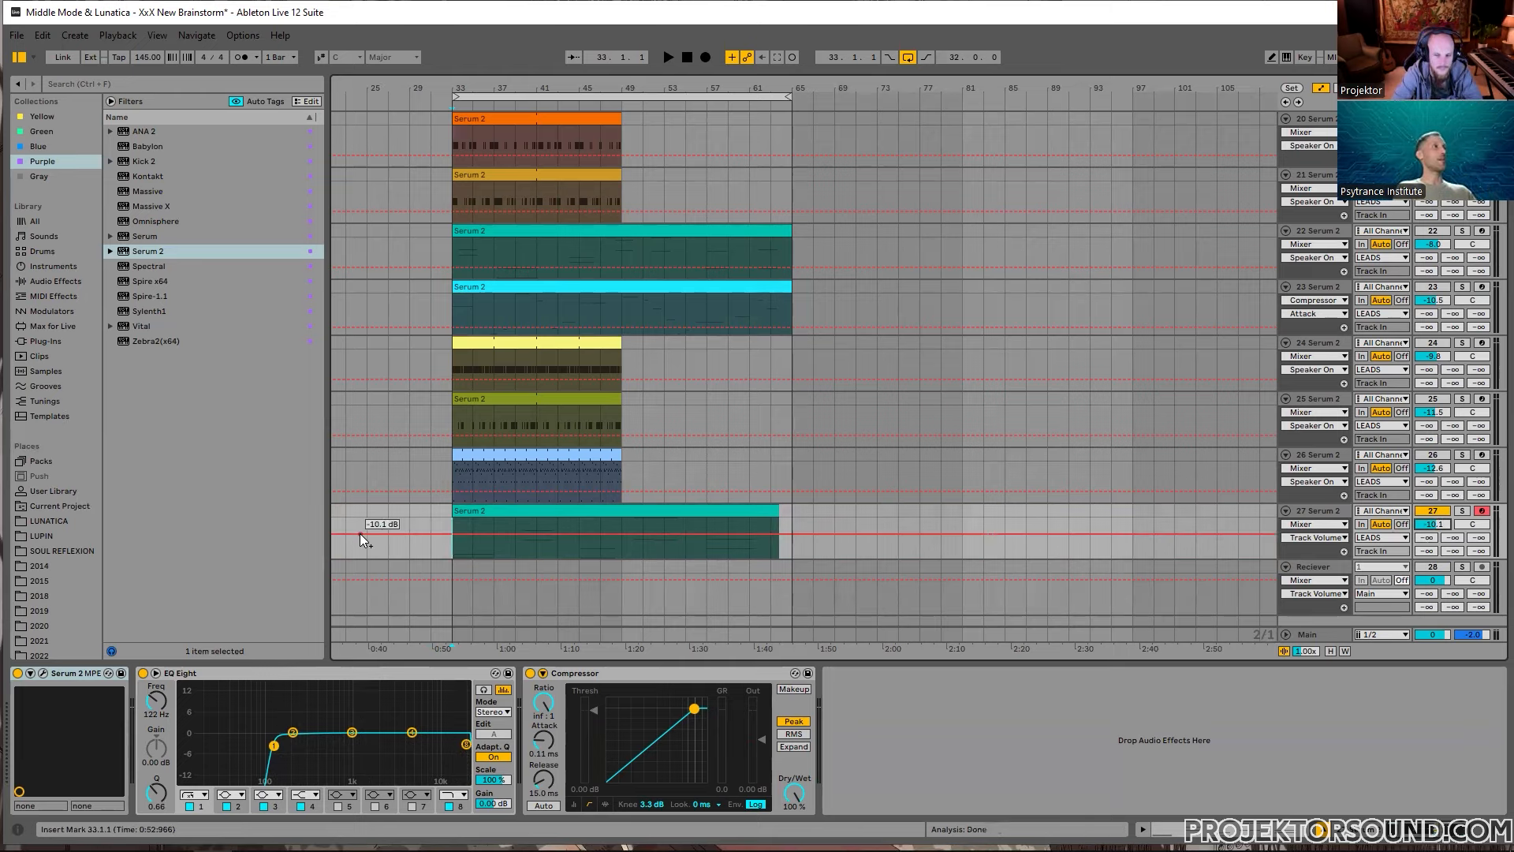
pyautogui.press('space')
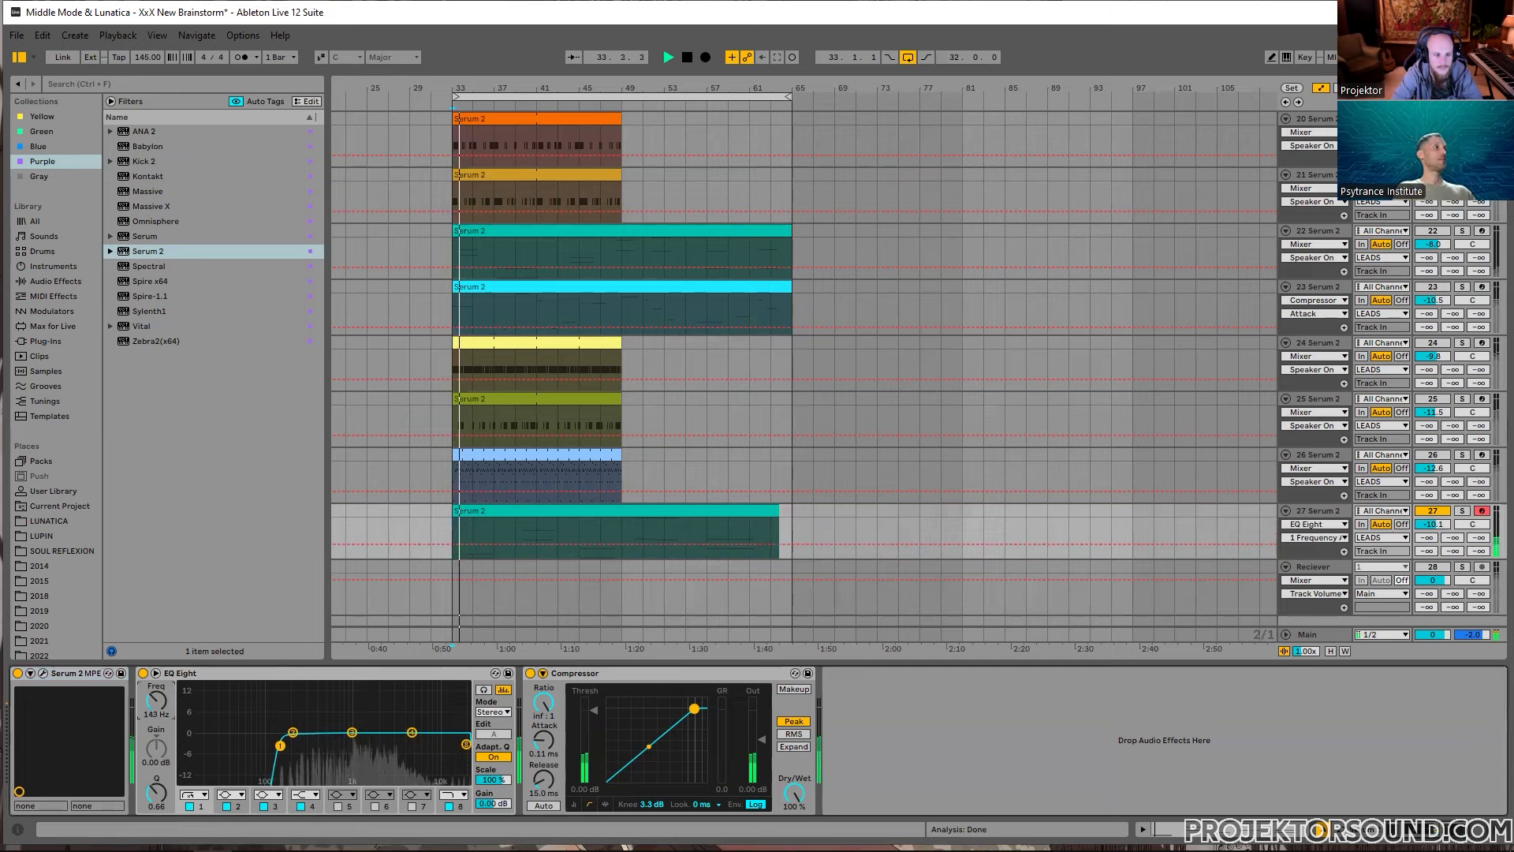
pyautogui.moveTo(162, 706); pyautogui.dragTo(165, 703)
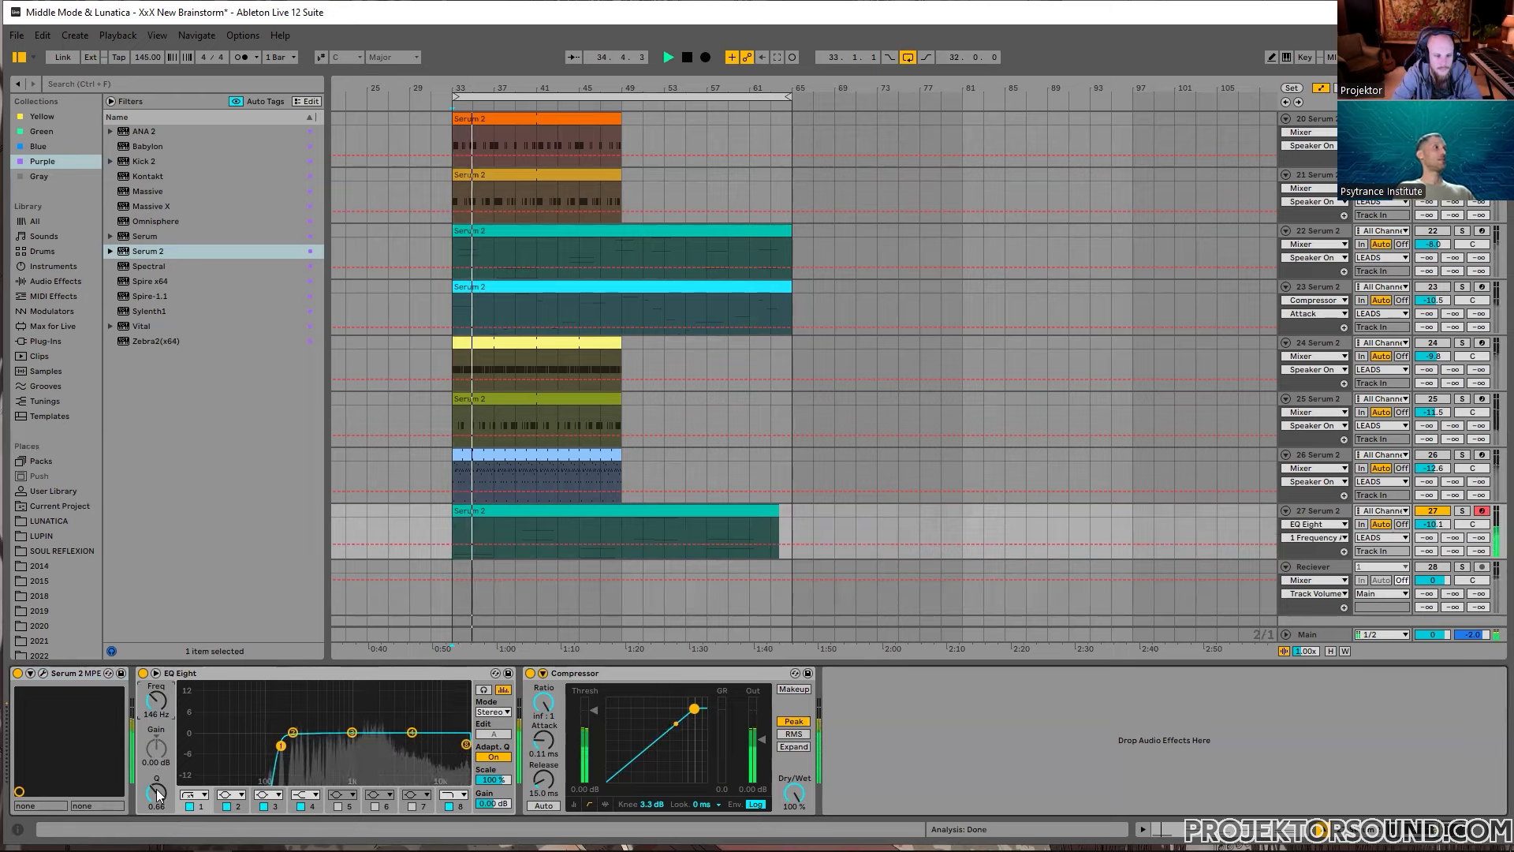
pyautogui.moveTo(158, 792); pyautogui.dragTo(158, 799)
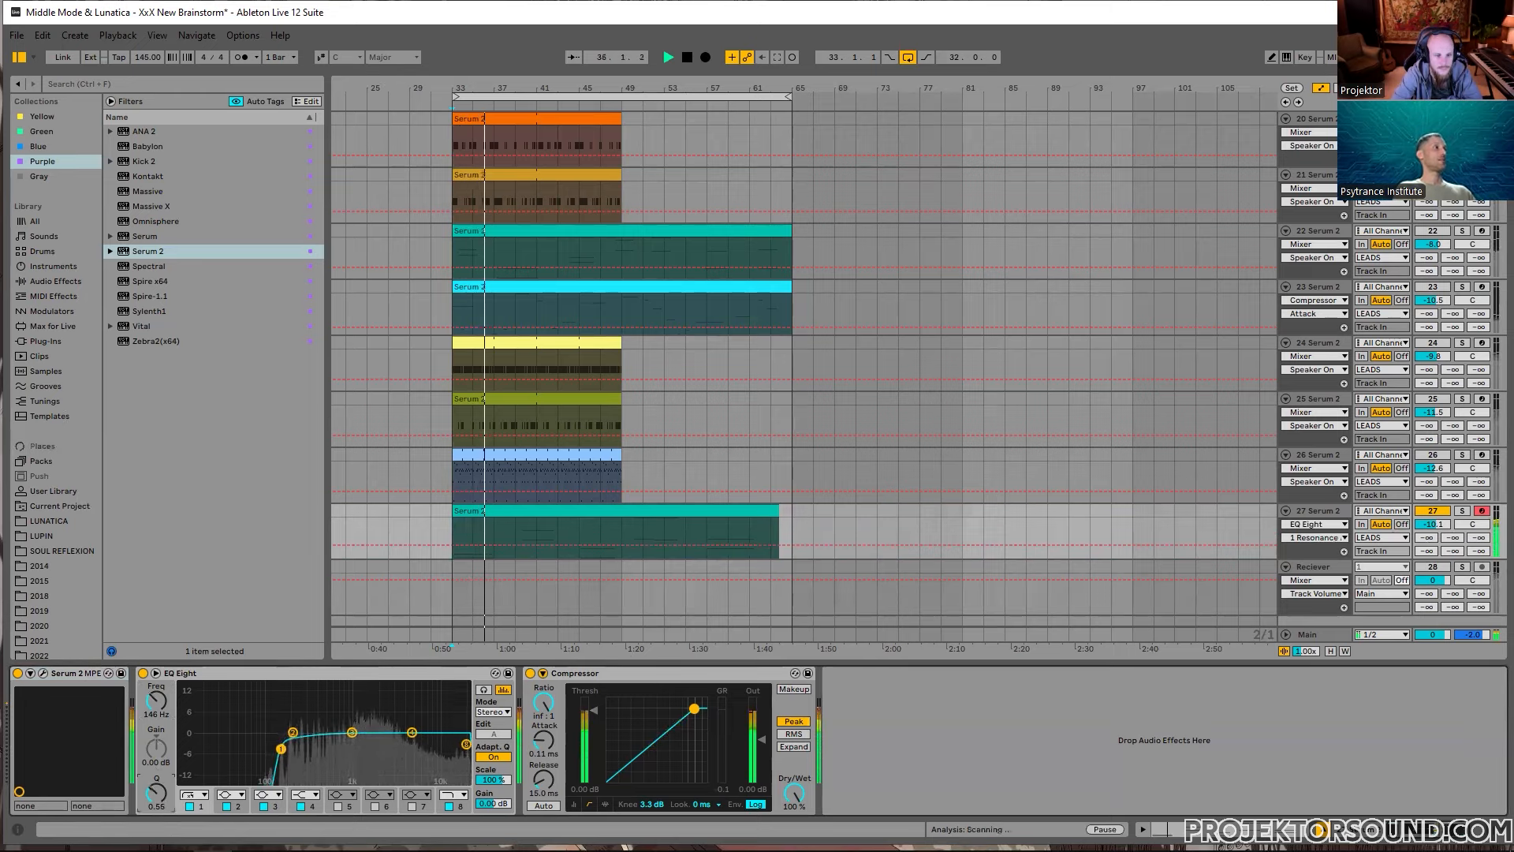
# Step: Set track 27's compressor to 0.43 ms attack and 75.6 ms release, lower its threshold, and set the track volume to -10.0 dB
pyautogui.moveTo(590, 716); pyautogui.dragTo(544, 727)
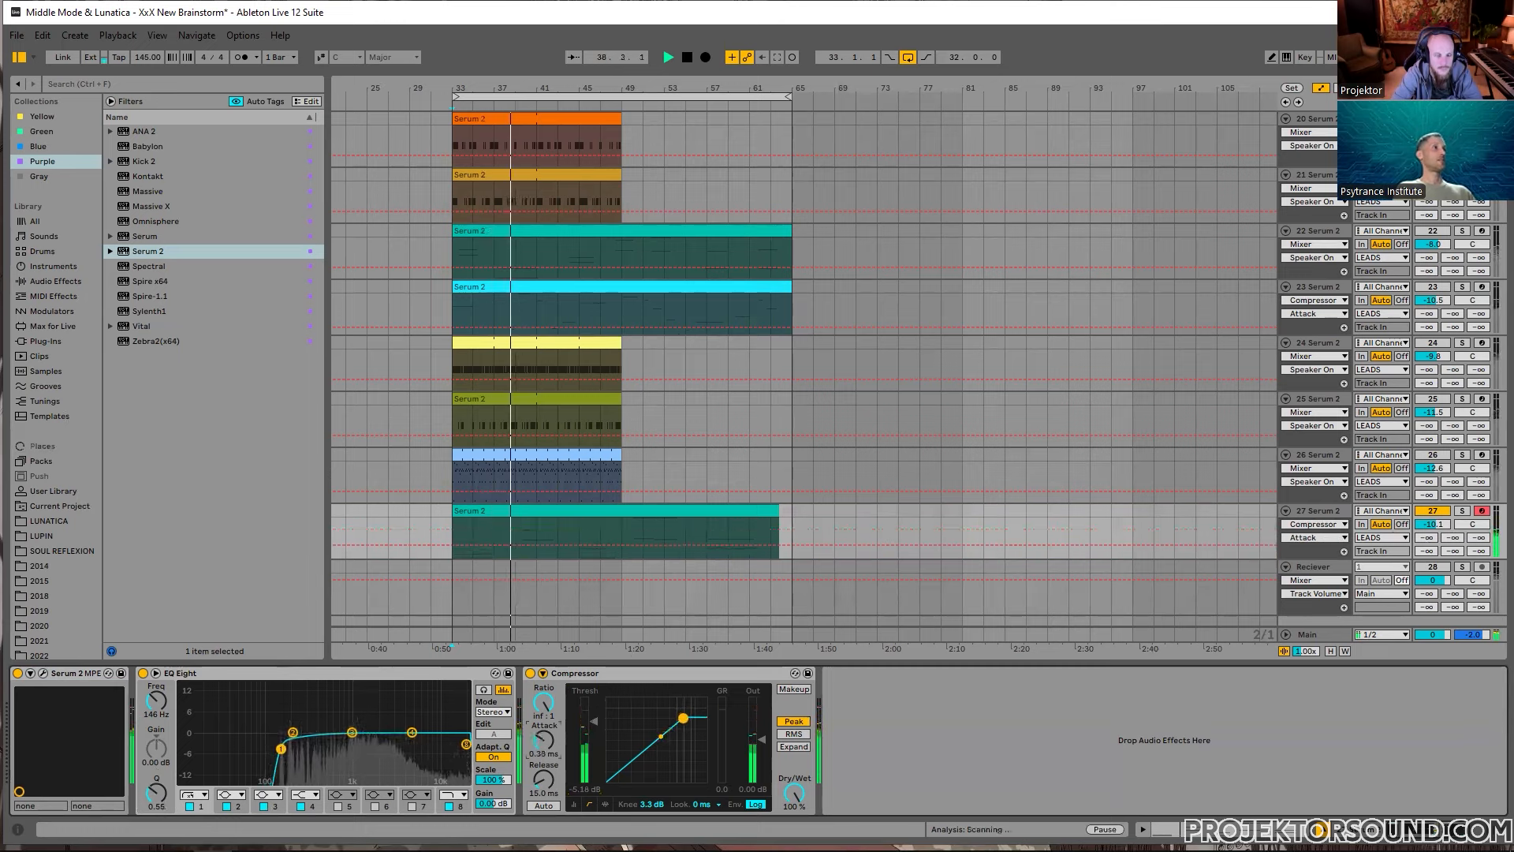
pyautogui.click(544, 779)
pyautogui.moveTo(544, 779); pyautogui.dragTo(591, 728)
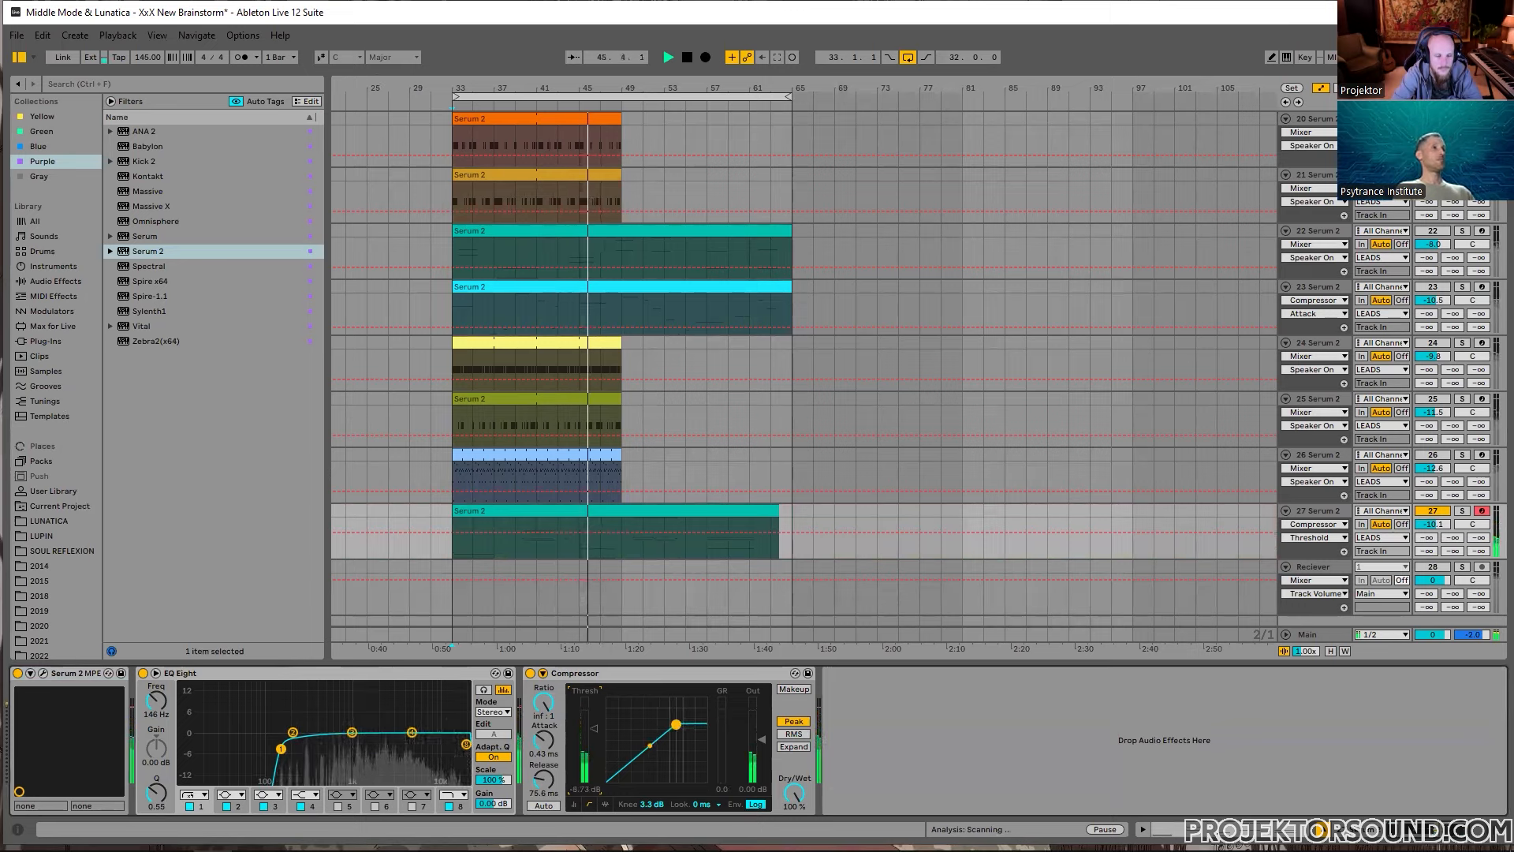
pyautogui.moveTo(1432, 525); pyautogui.dragTo(1432, 523)
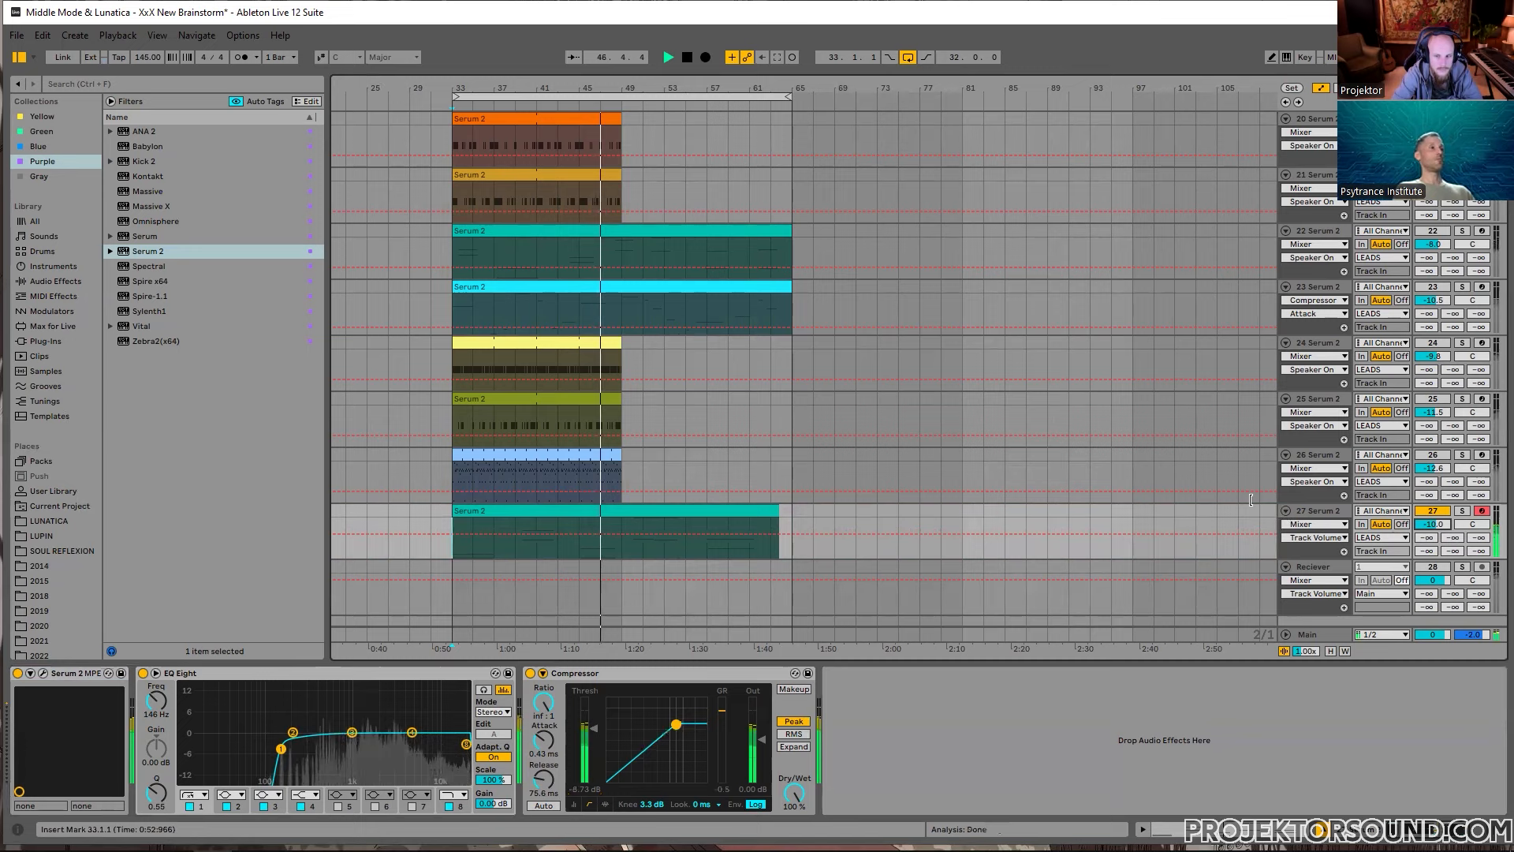
pyautogui.hotkey('ctrl', 'alt', 'p')
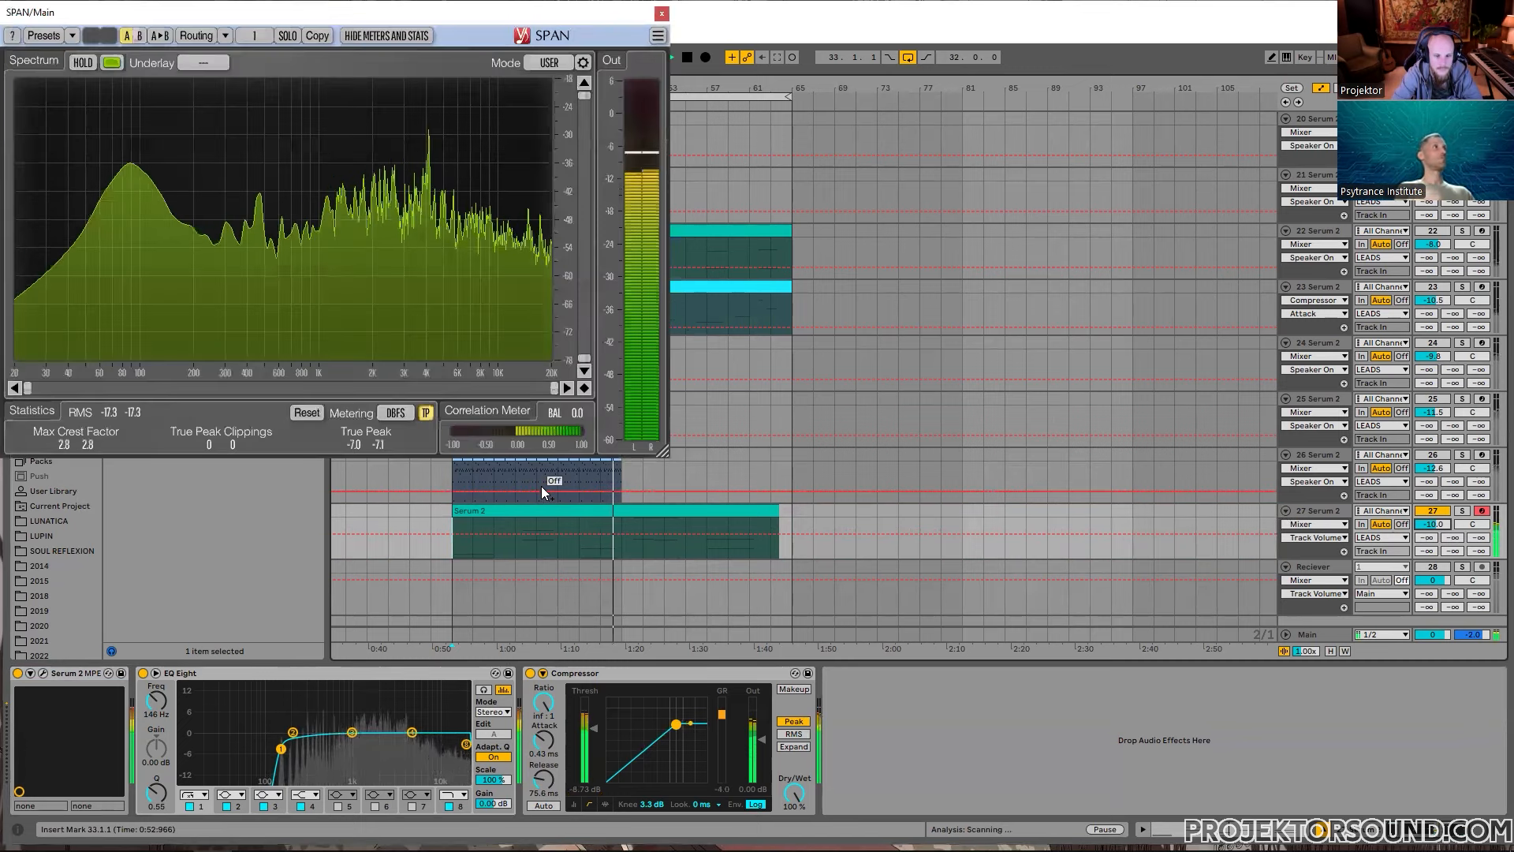
pyautogui.hotkey('ctrl', 'alt', 'p')
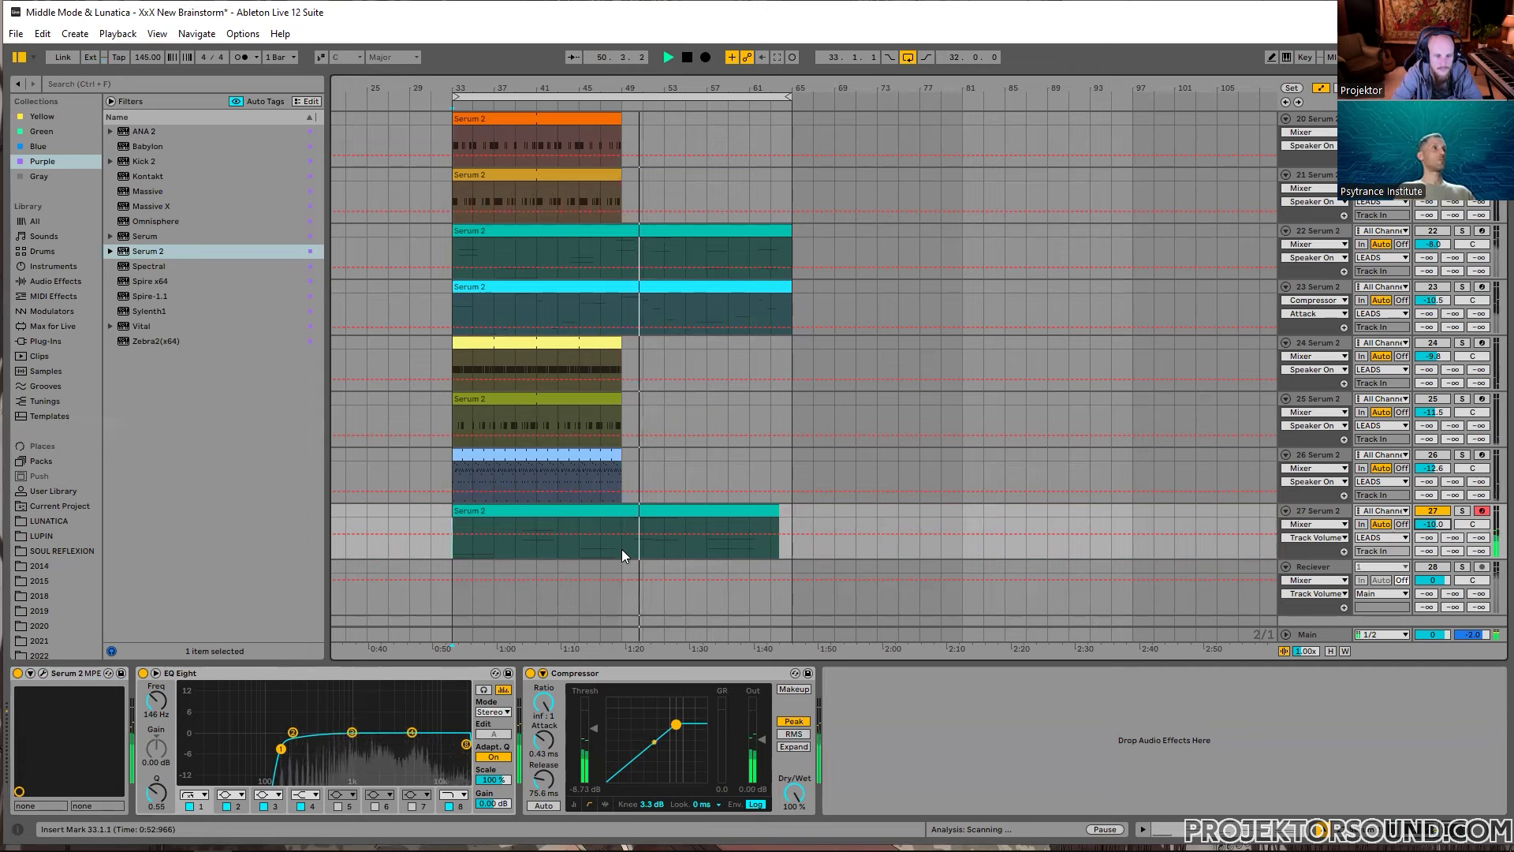
# Step: Open track 27's MIDI clip and nudge the final chord's notes near bar 25 slightly earlier
pyautogui.doubleClick(626, 511)
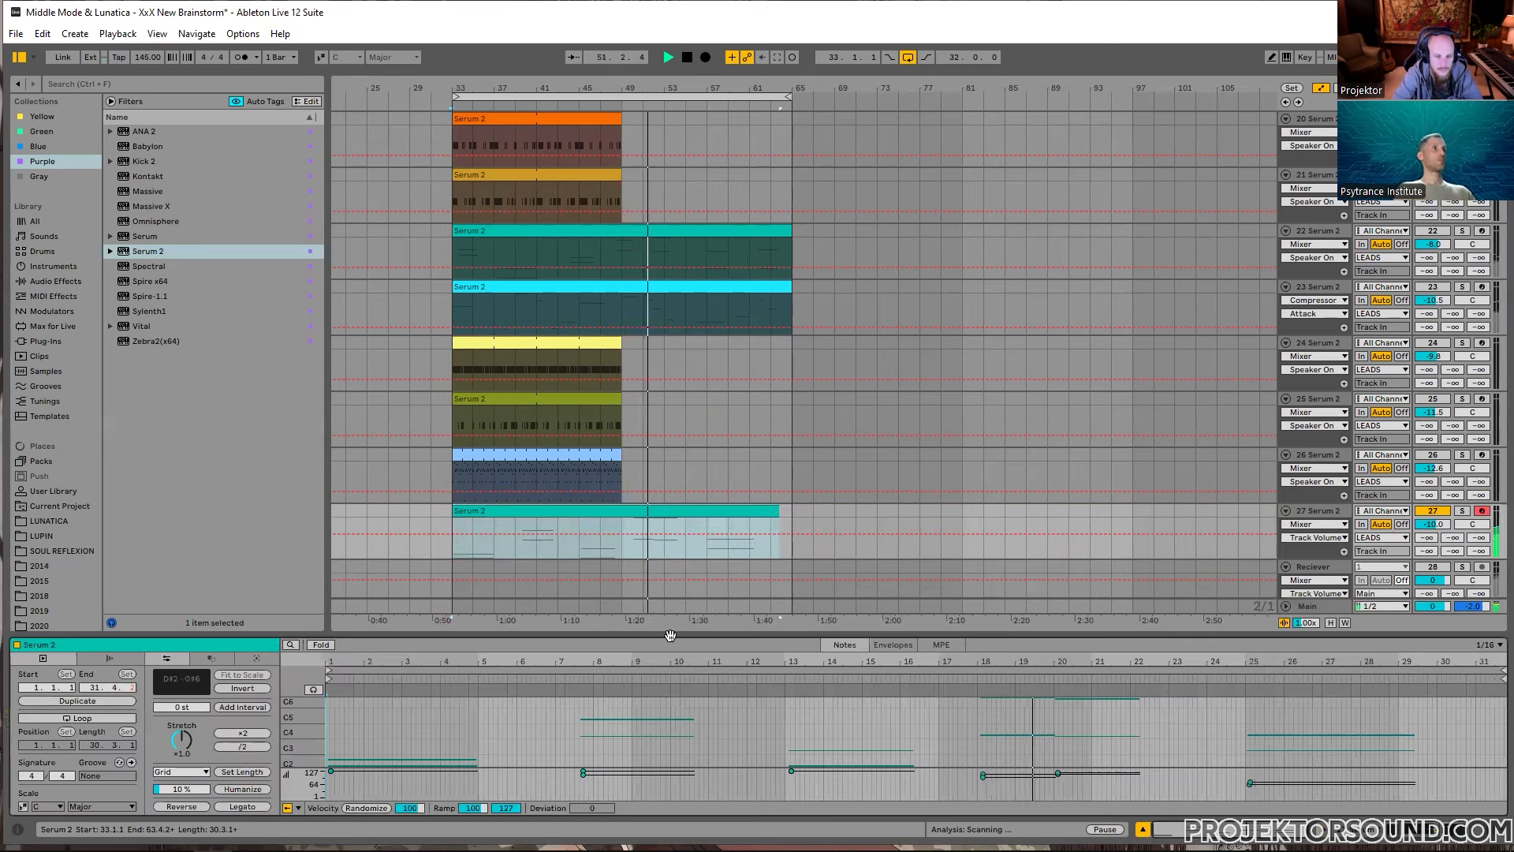
pyautogui.click(770, 717)
pyautogui.click(330, 723)
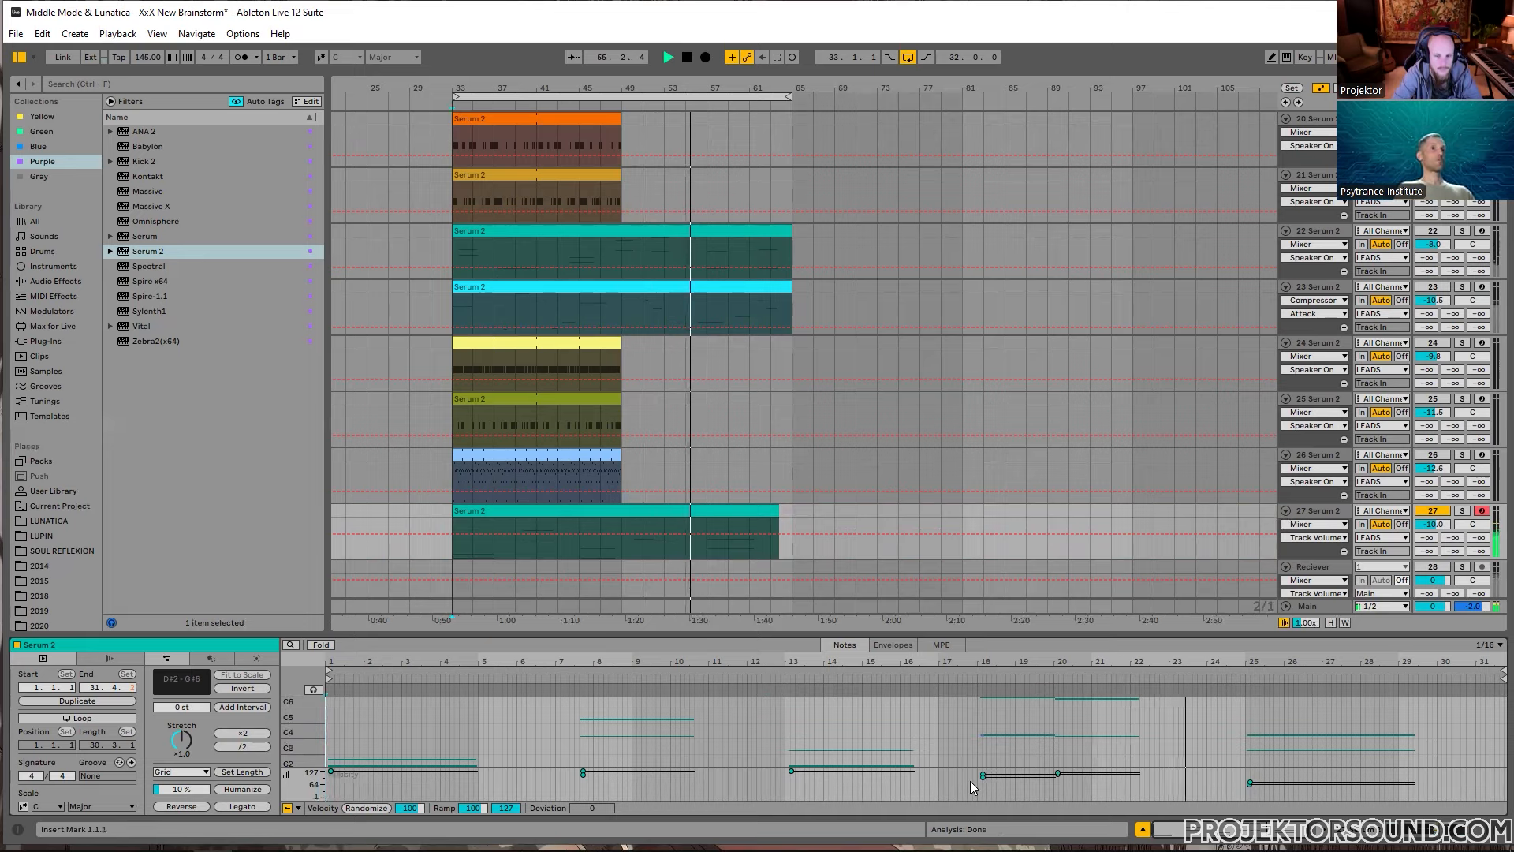
pyautogui.moveTo(1299, 714); pyautogui.dragTo(1317, 764)
pyautogui.press('Left')
pyautogui.press('Left')
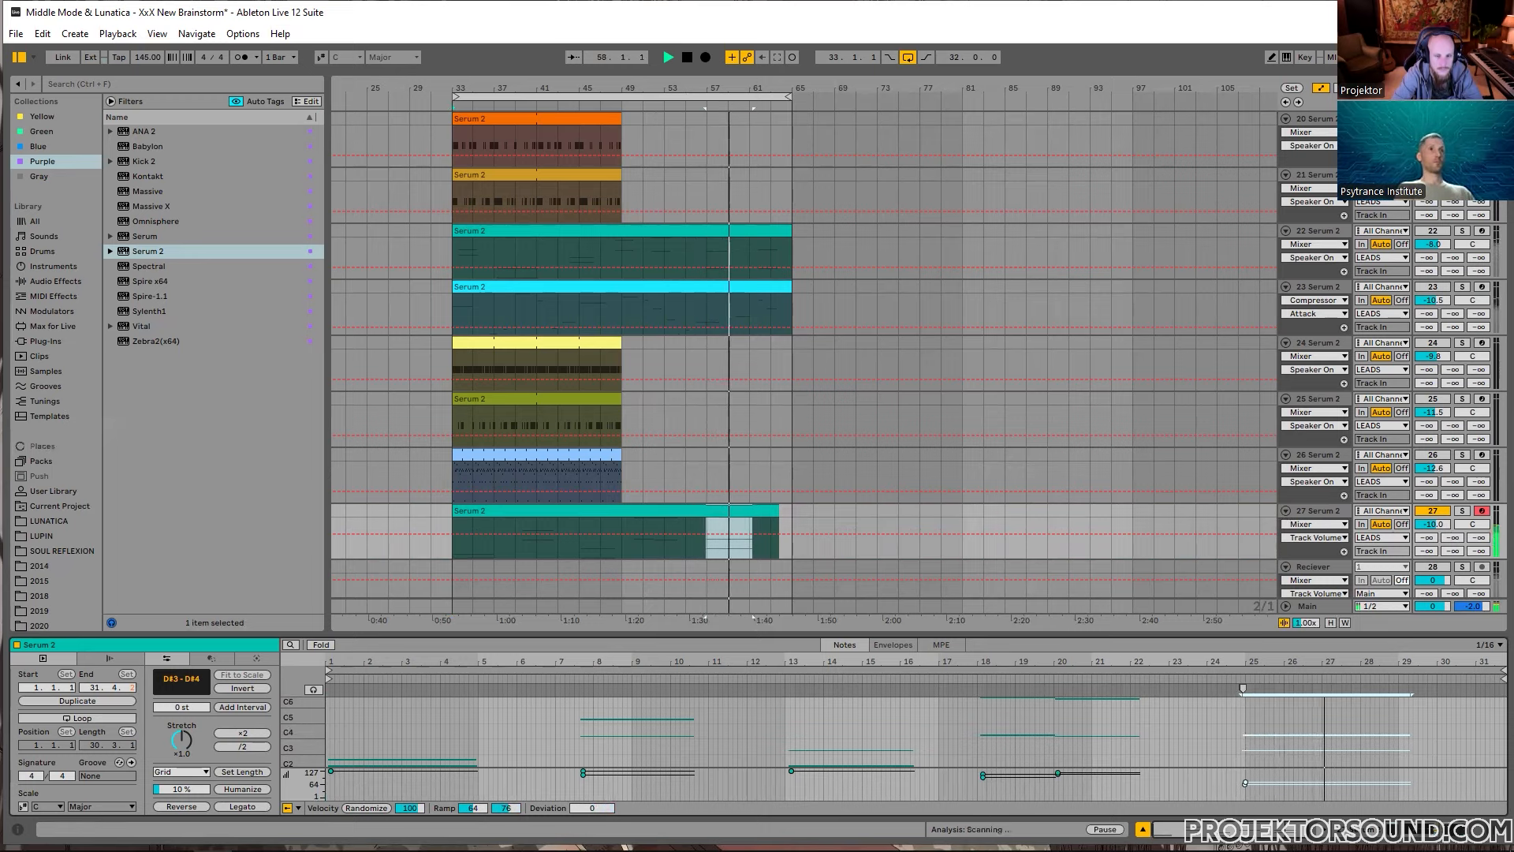
pyautogui.press('Right')
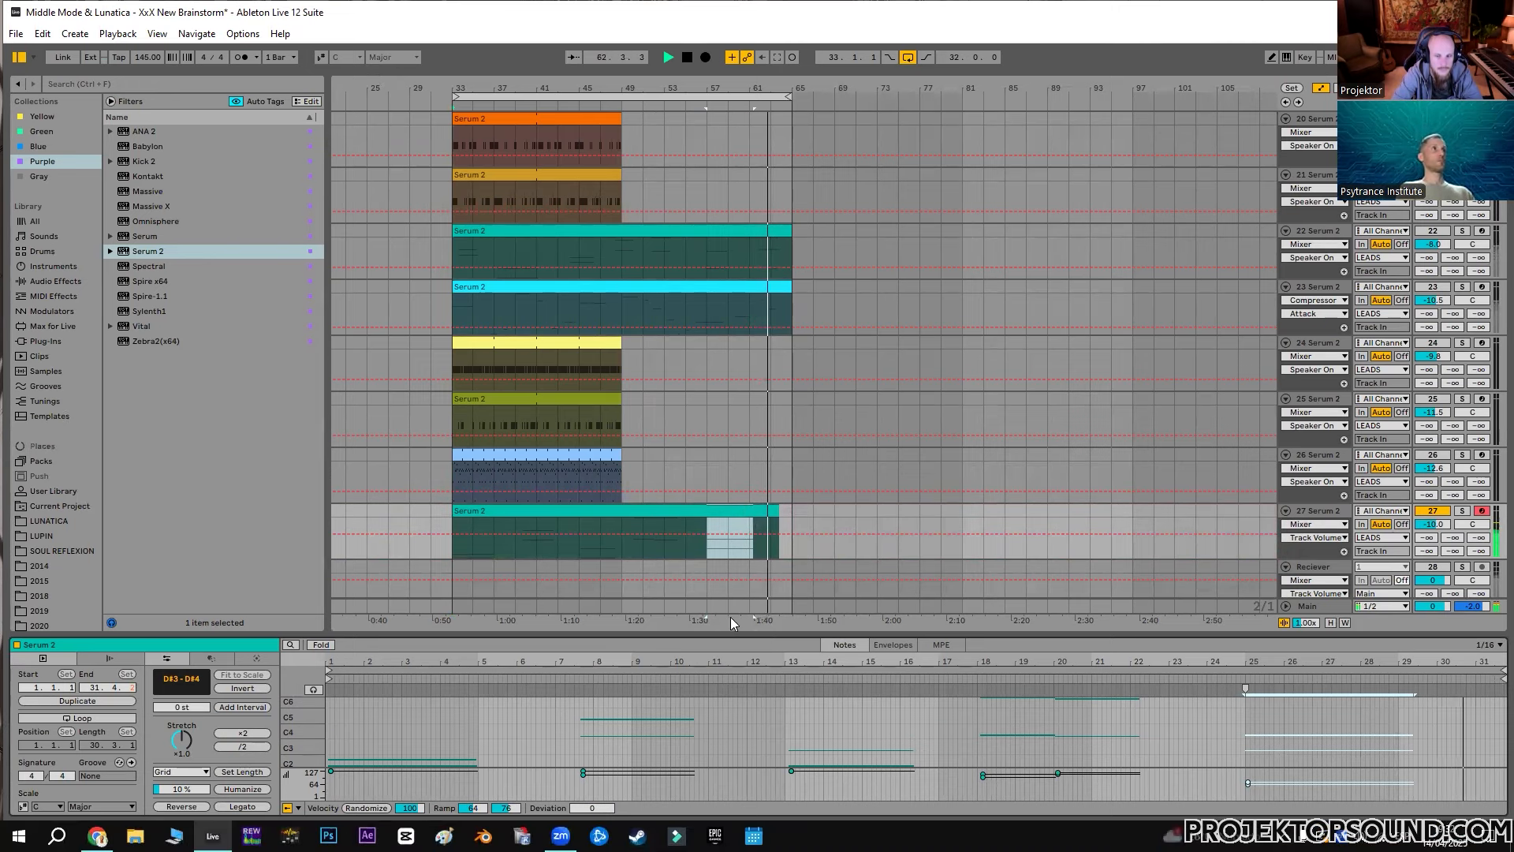
# Step: Colour track 27's clip purple and consolidate it into one 32-bar clip from bar 33 to bar 65
pyautogui.rightClick(542, 513)
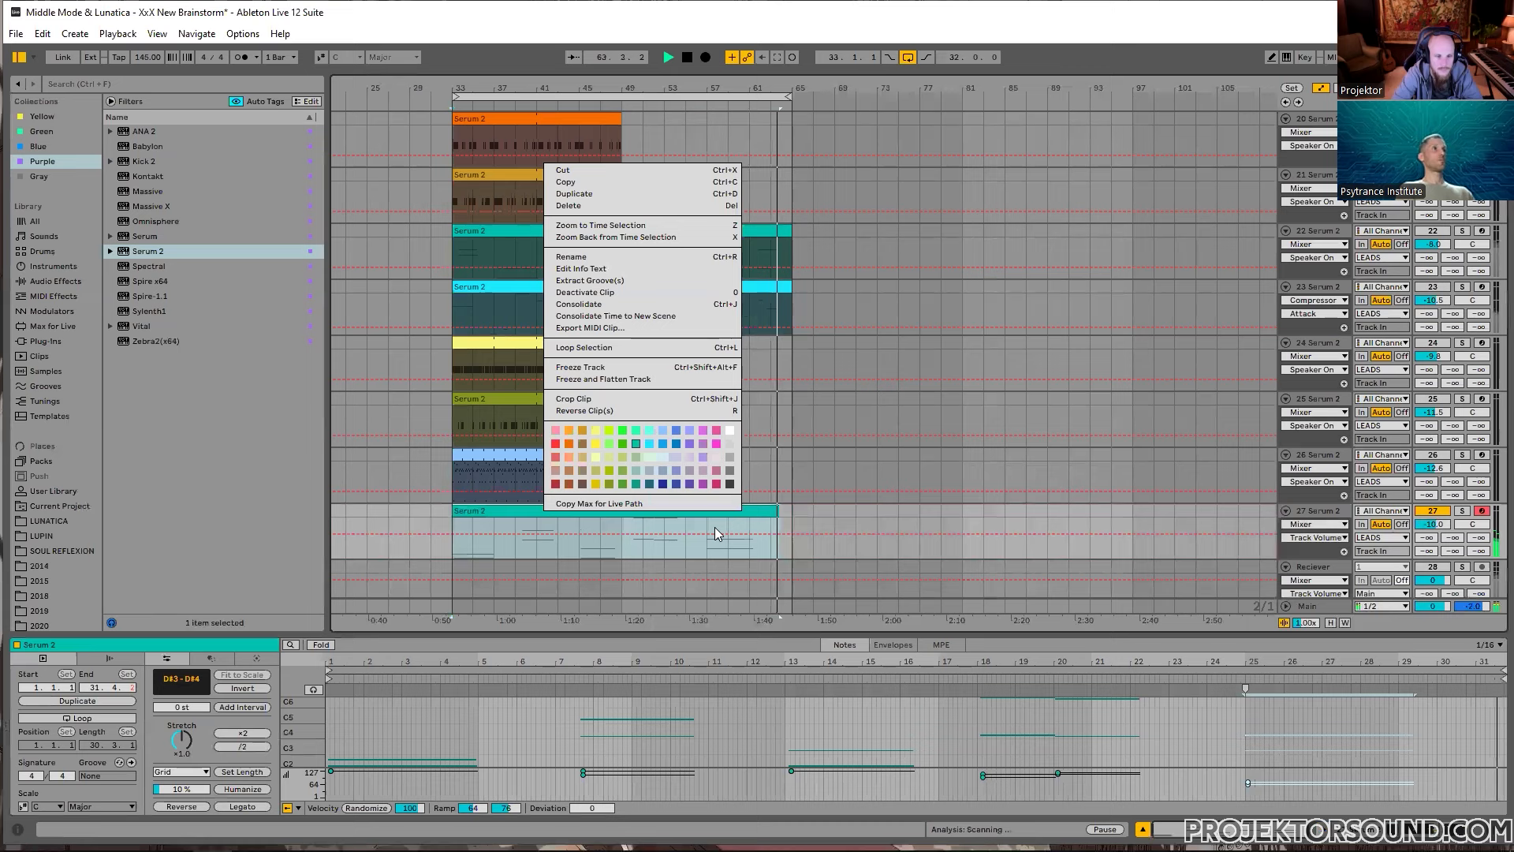
pyautogui.click(704, 455)
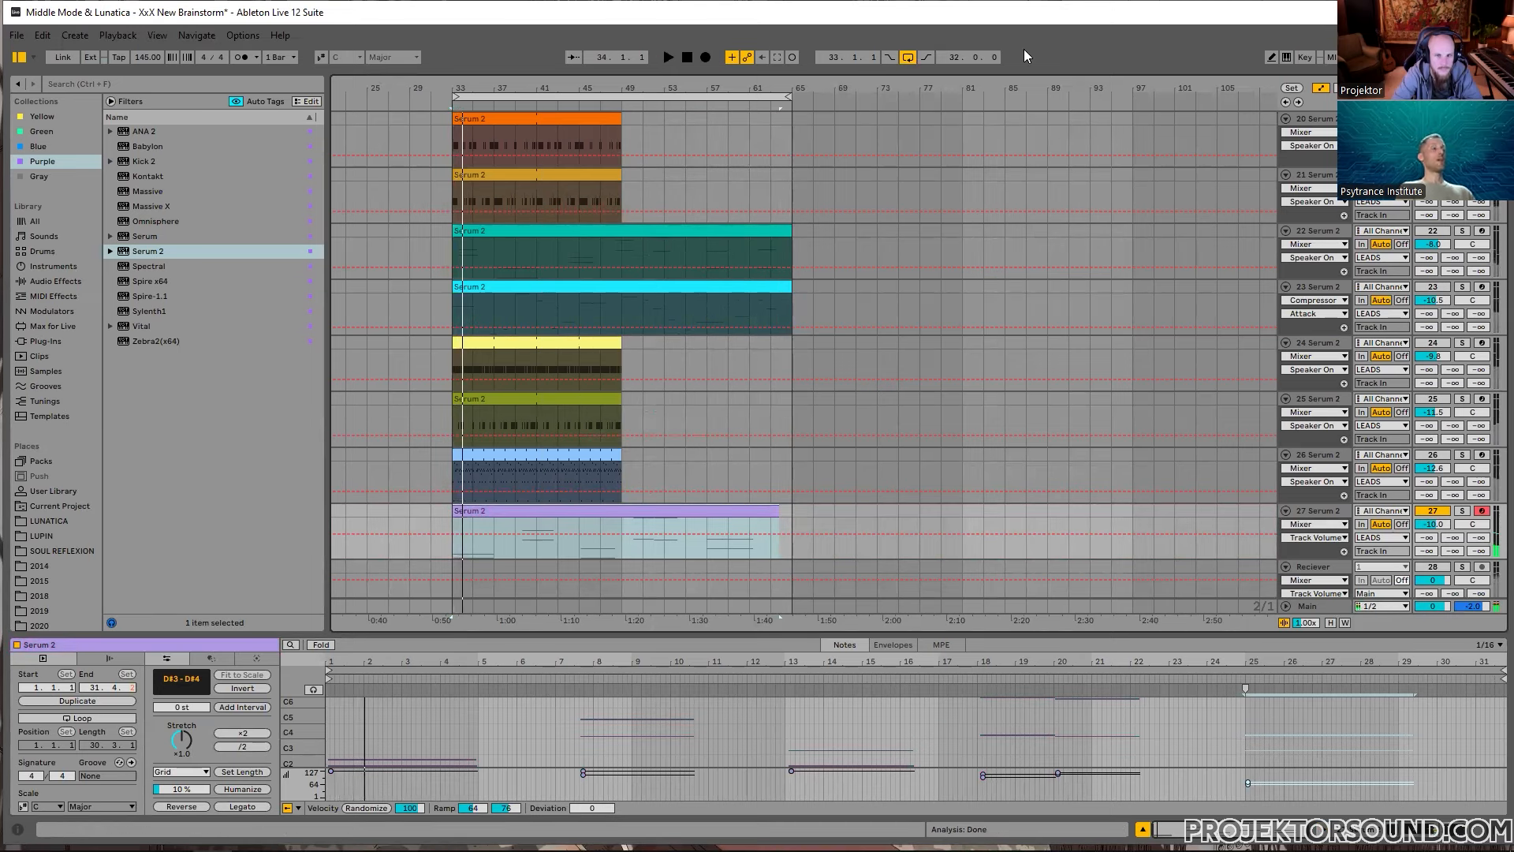
pyautogui.scroll(-1, 547, 520)
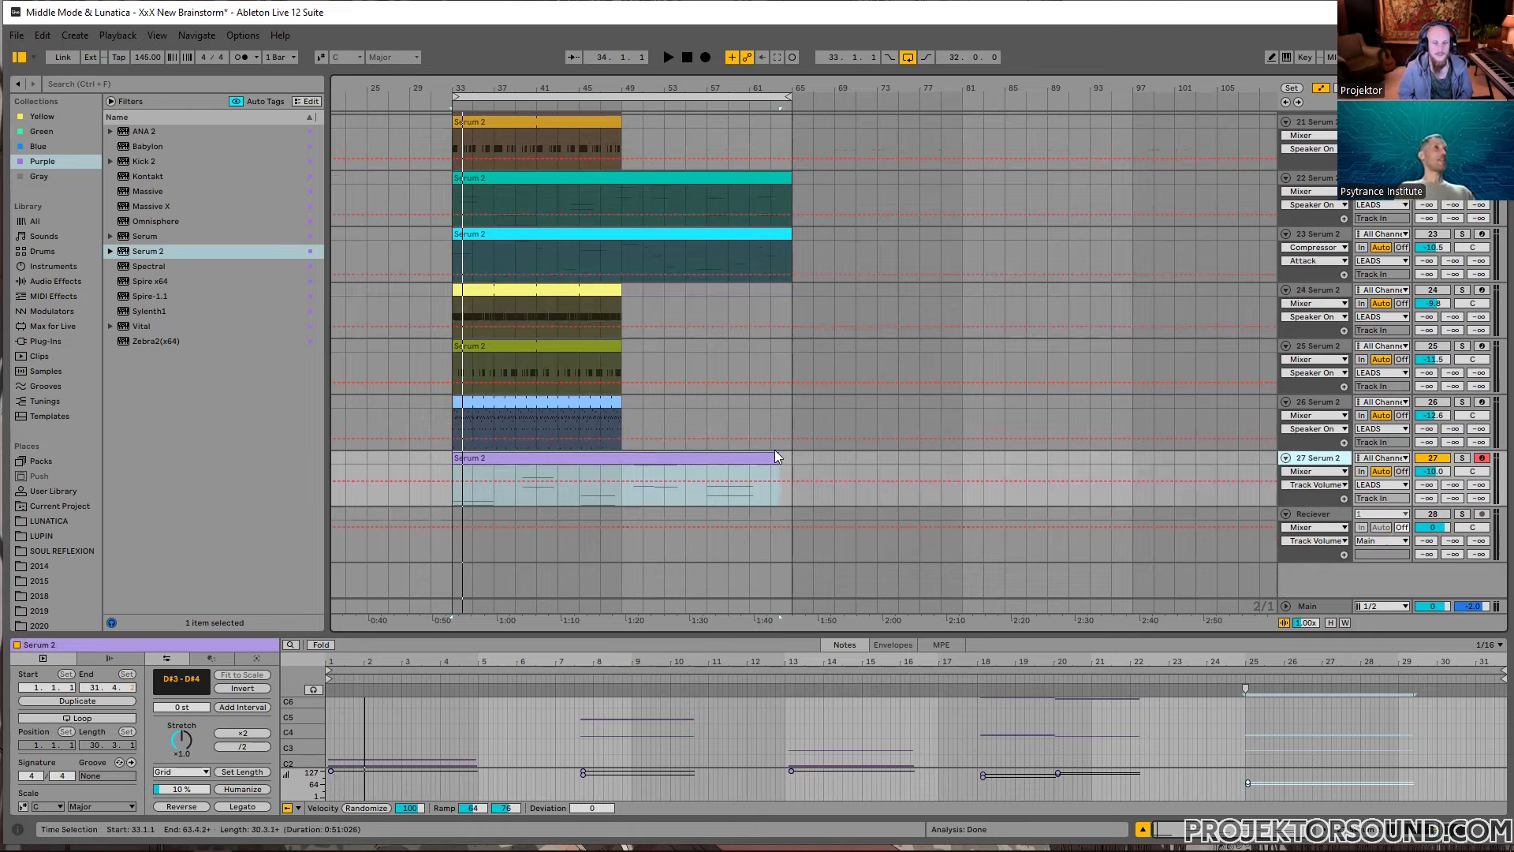
pyautogui.moveTo(798, 465); pyautogui.dragTo(583, 461)
pyautogui.click(457, 456)
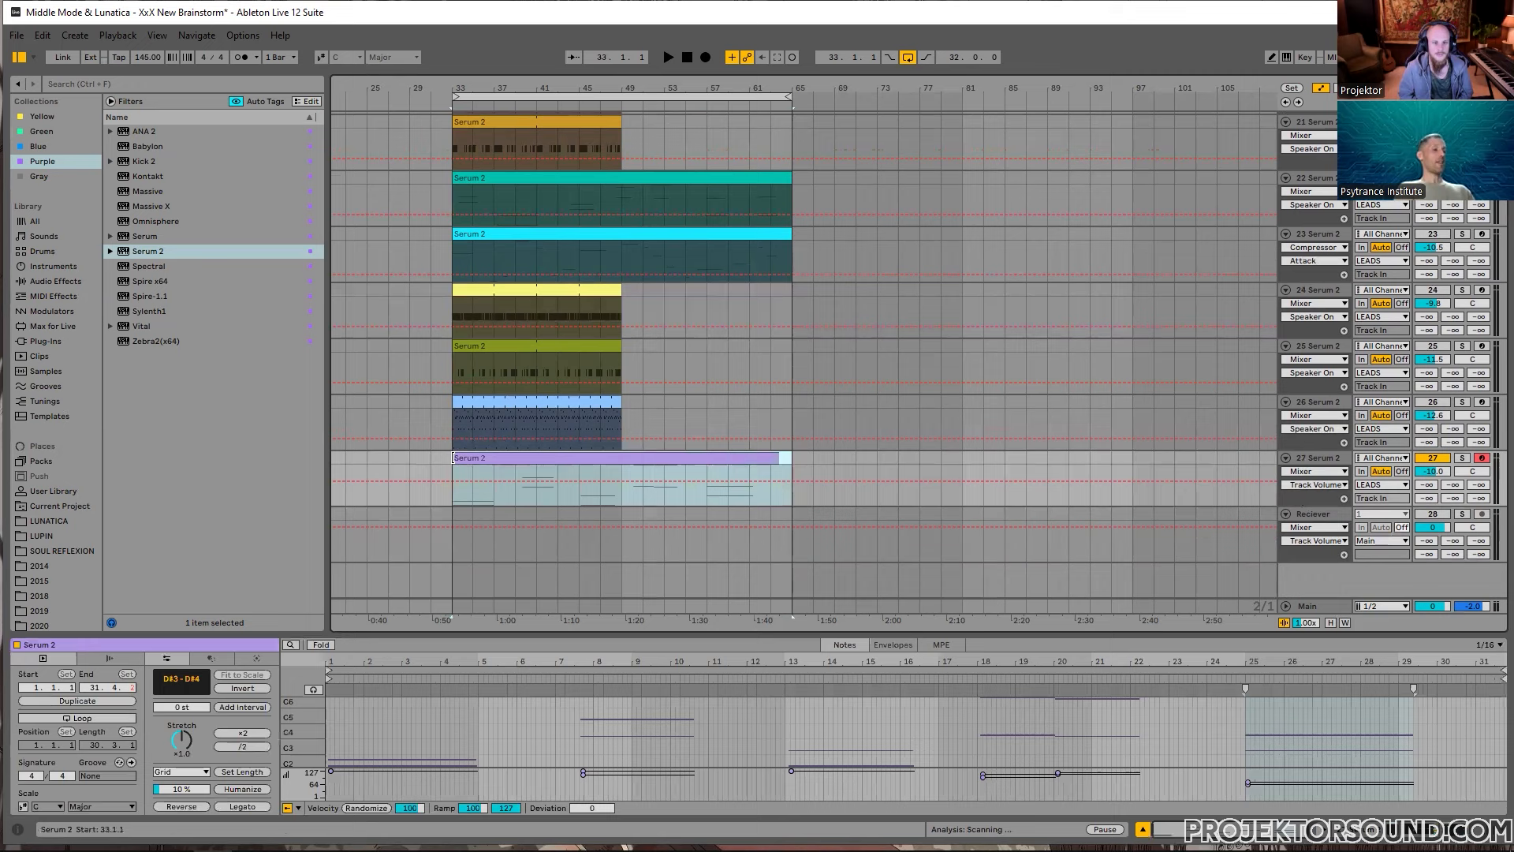
pyautogui.scroll(-2, 508, 492)
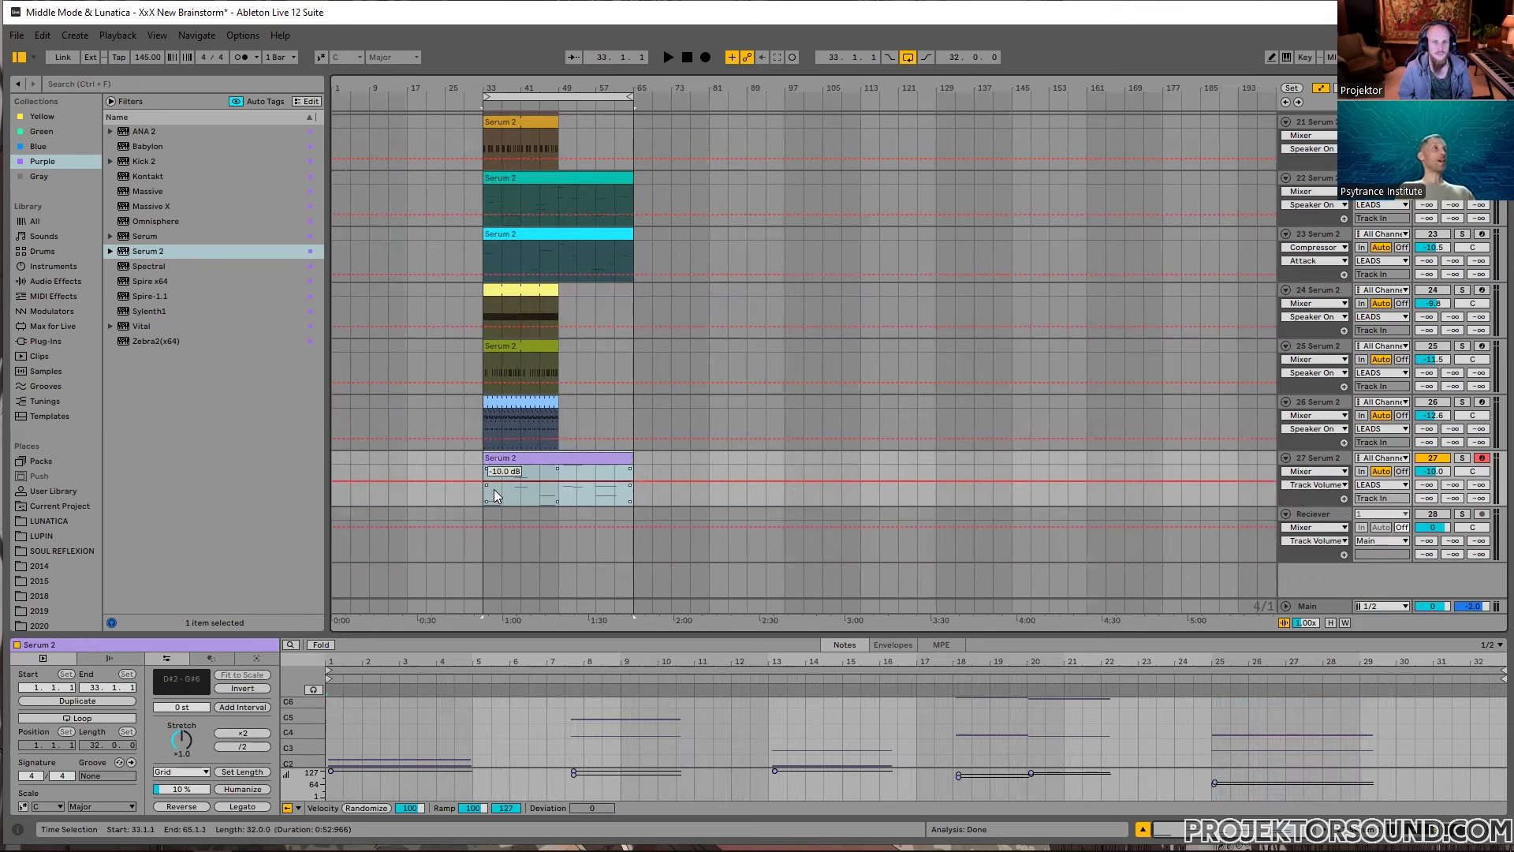
# Step: Try moving track 27's purple clip from bar 33 to bar 81, and undo the move
pyautogui.hotkey('ctrl', 'v')
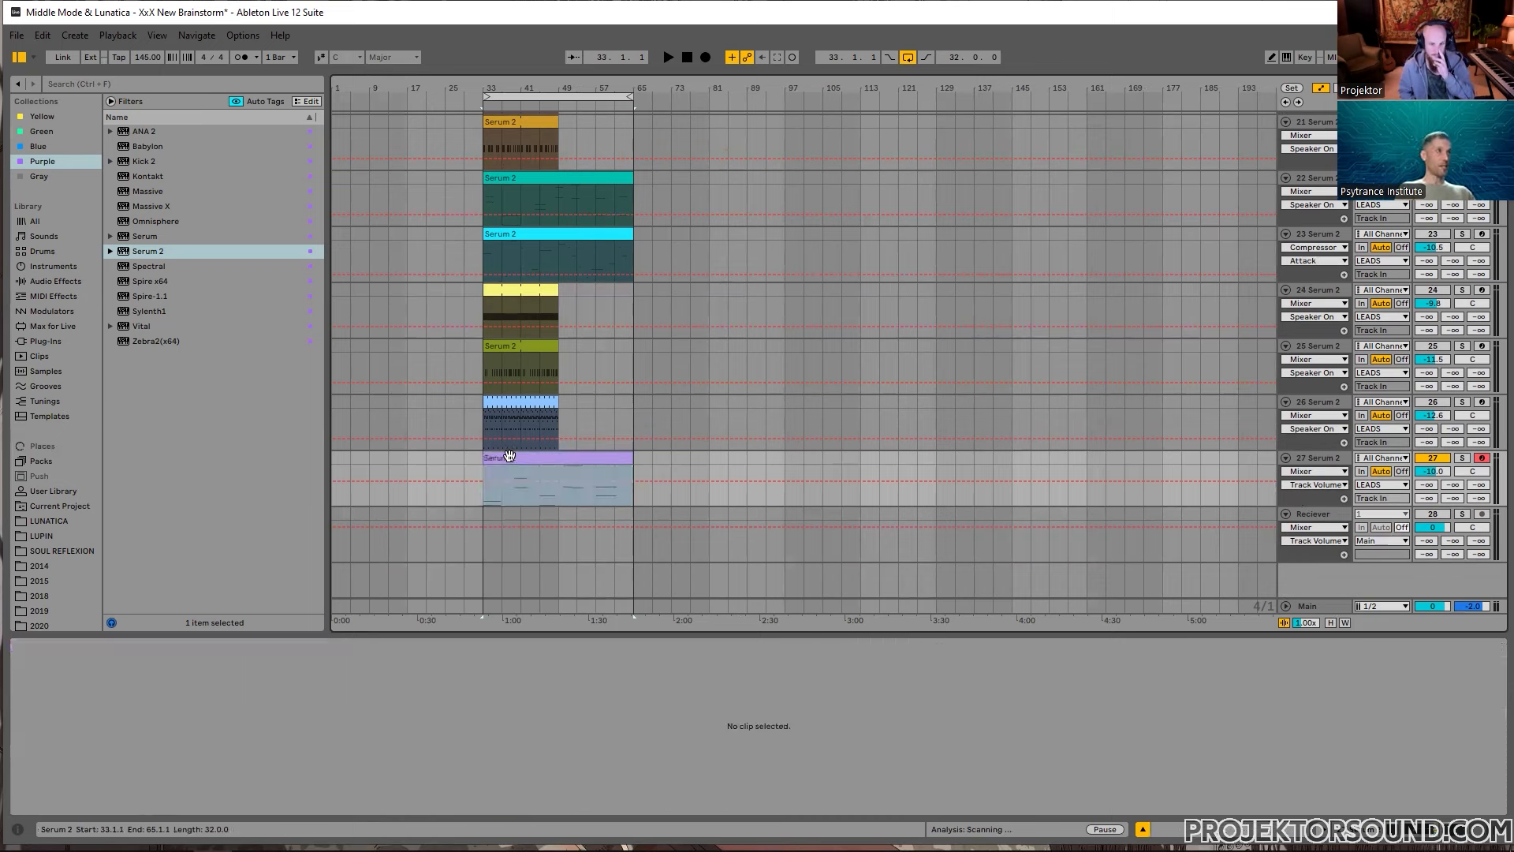
pyautogui.hotkey('ctrl', 'z')
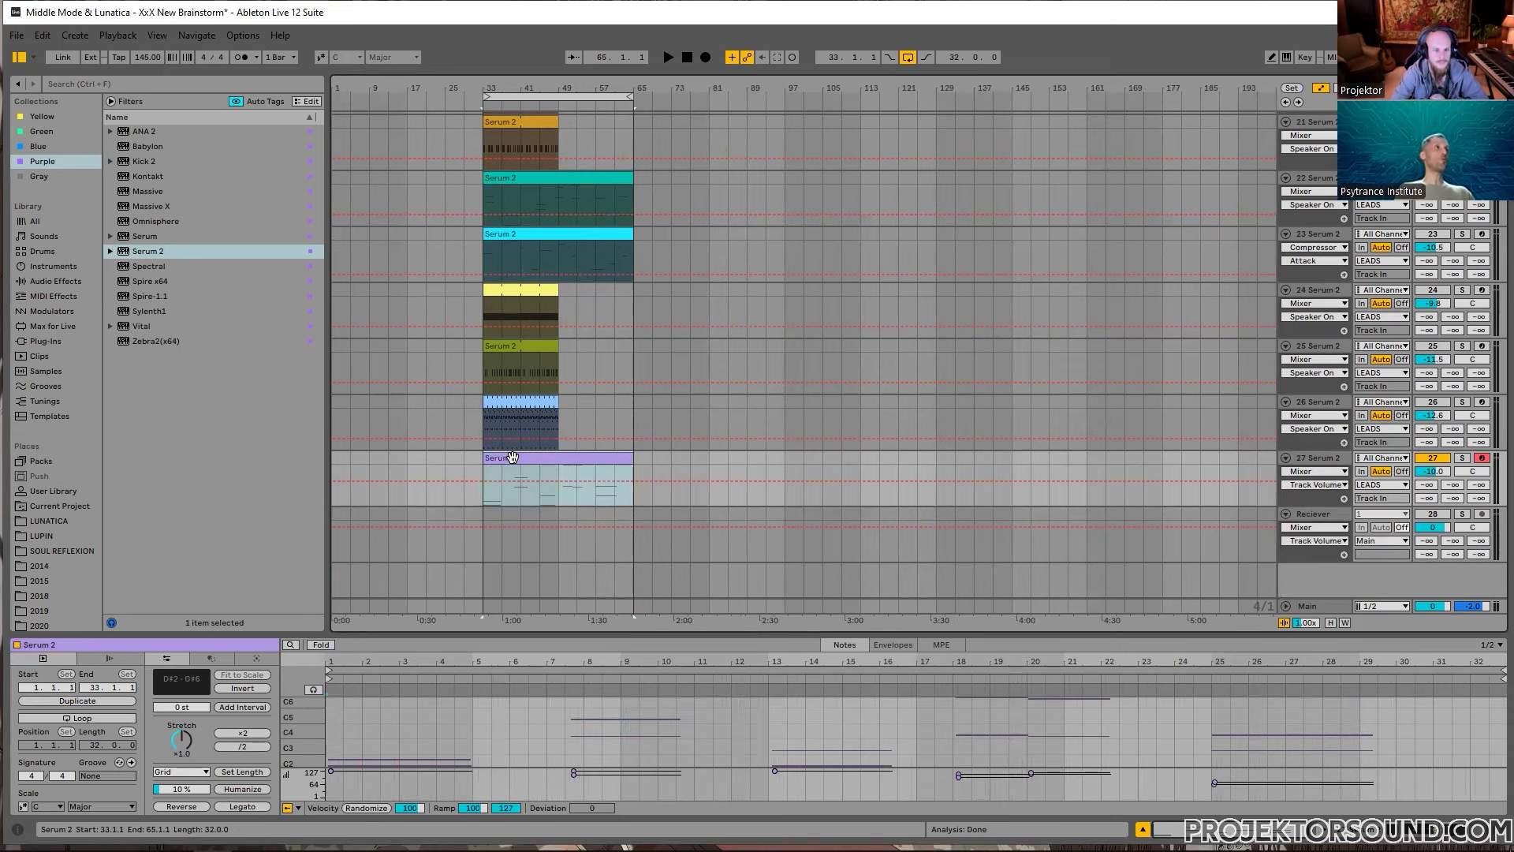
pyautogui.moveTo(512, 456); pyautogui.dragTo(737, 463)
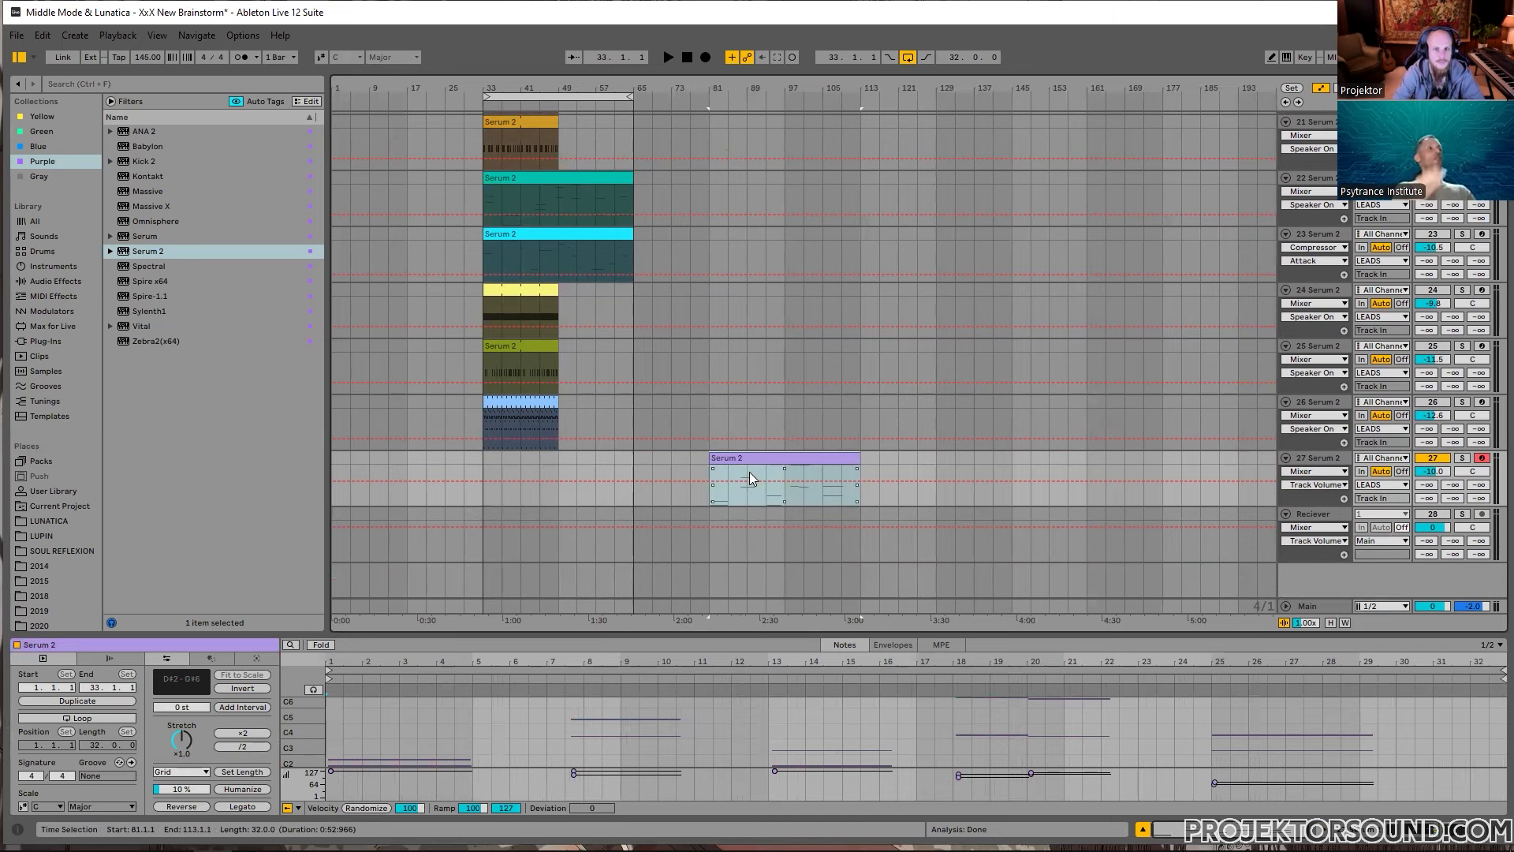
pyautogui.hotkey('ctrl', 'z')
# Step: Select the clips on tracks 22 and 23 from bar 33 to bar 65 to examine their notes
pyautogui.scroll(3, 603, 307)
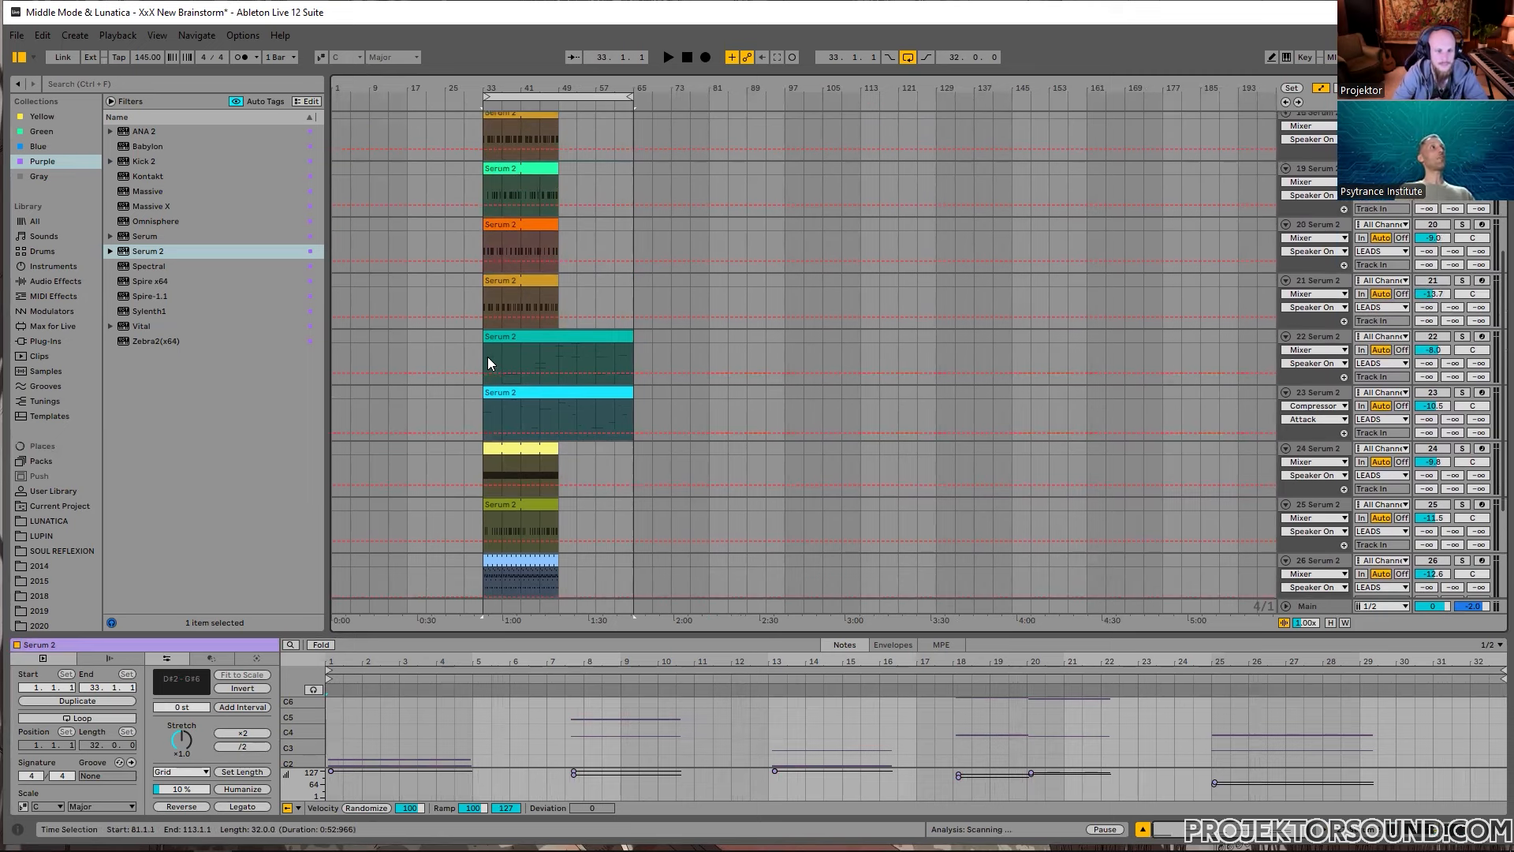
pyautogui.moveTo(487, 355); pyautogui.dragTo(633, 410)
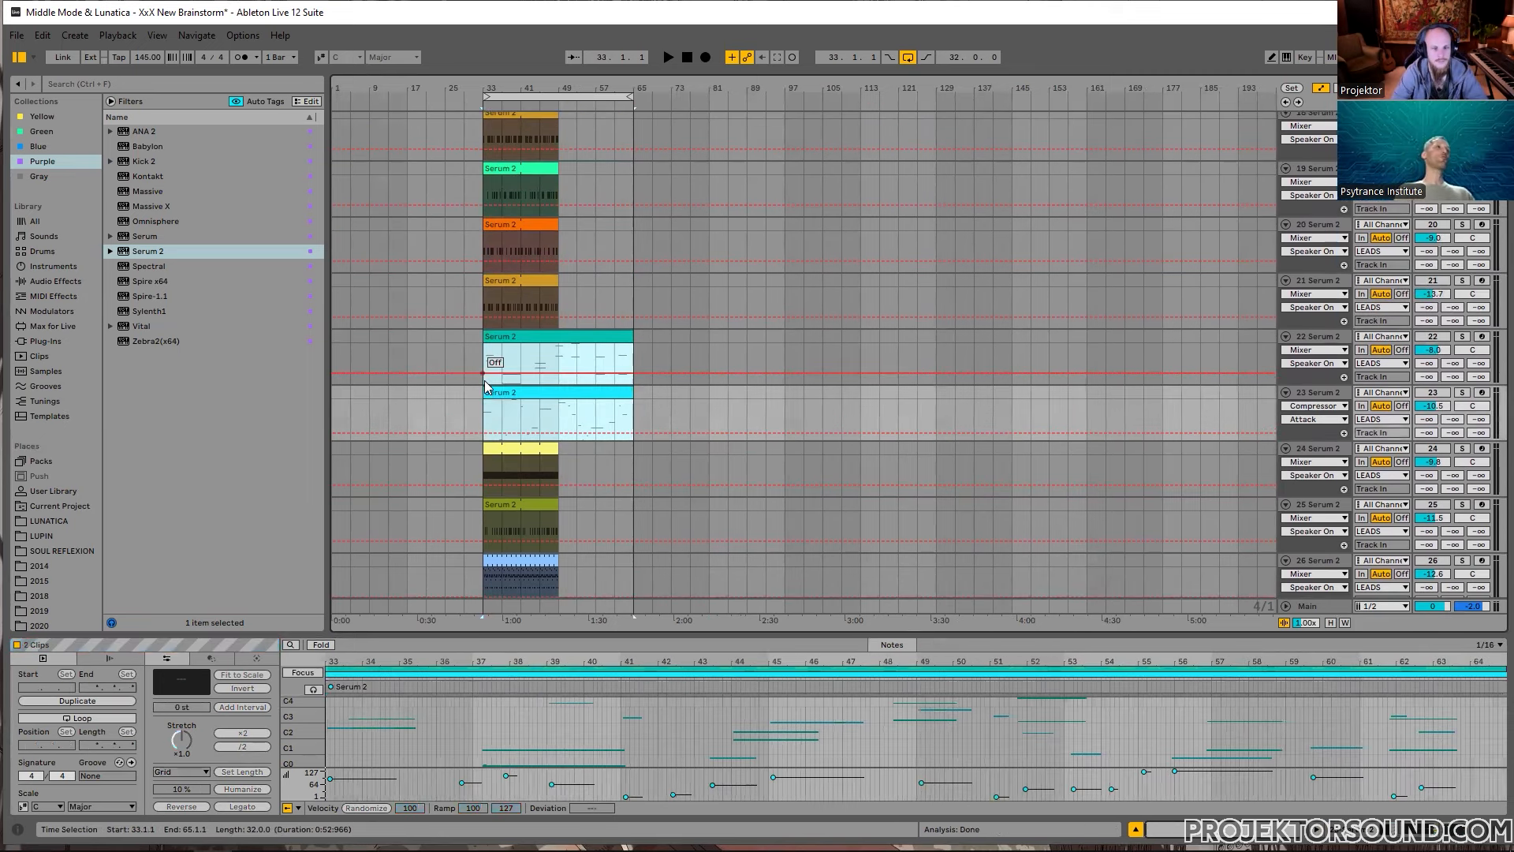
pyautogui.scroll(2, 549, 408)
pyautogui.scroll(-5, 552, 426)
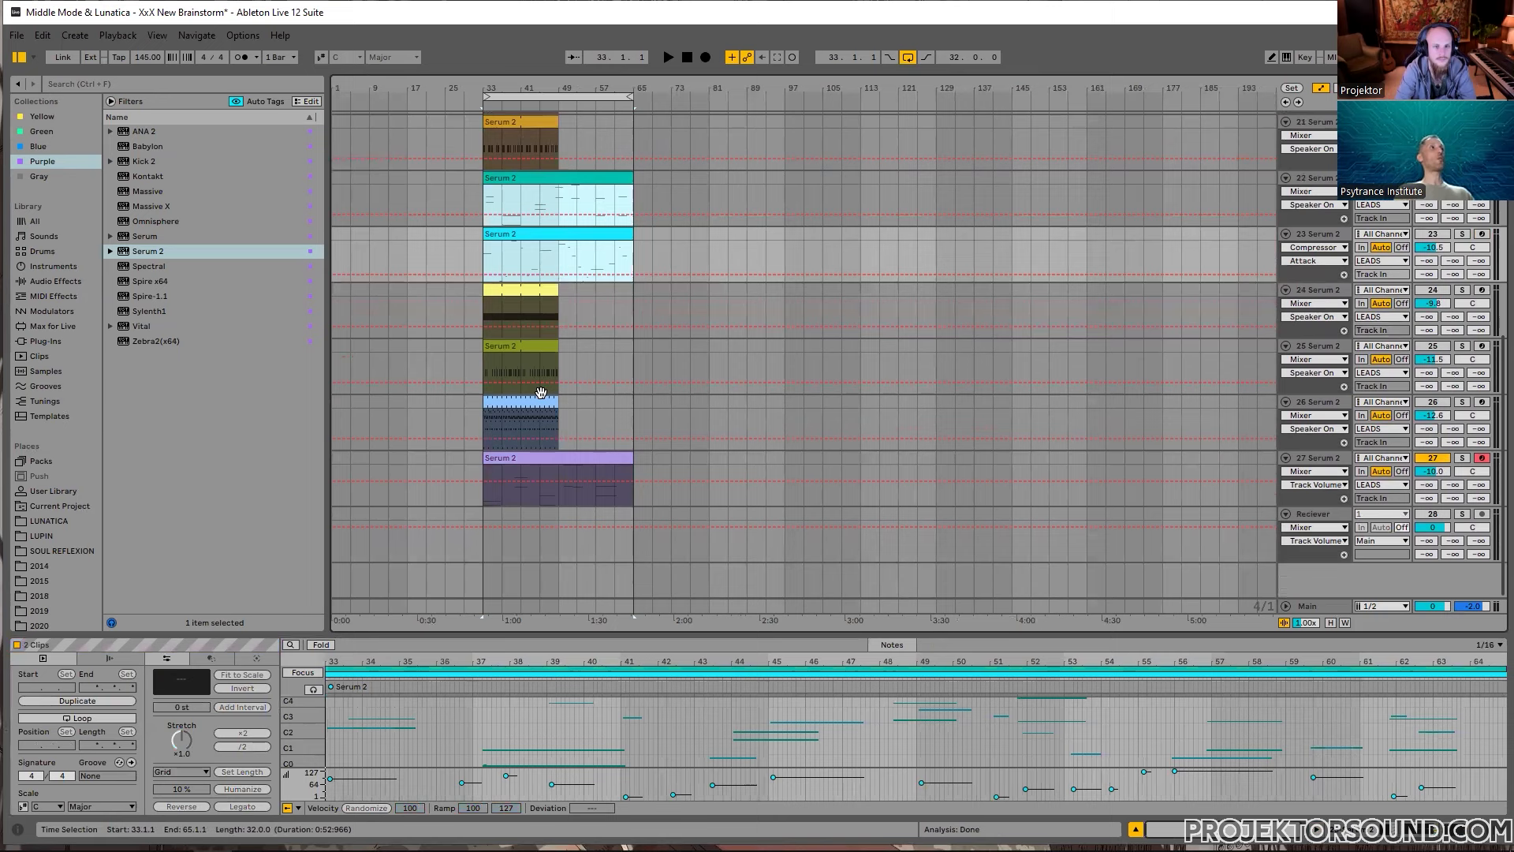
# Step: Move track 27's clip aside to bar 81, review the remaining layers, and return the clip to bar 33
pyautogui.click(555, 455)
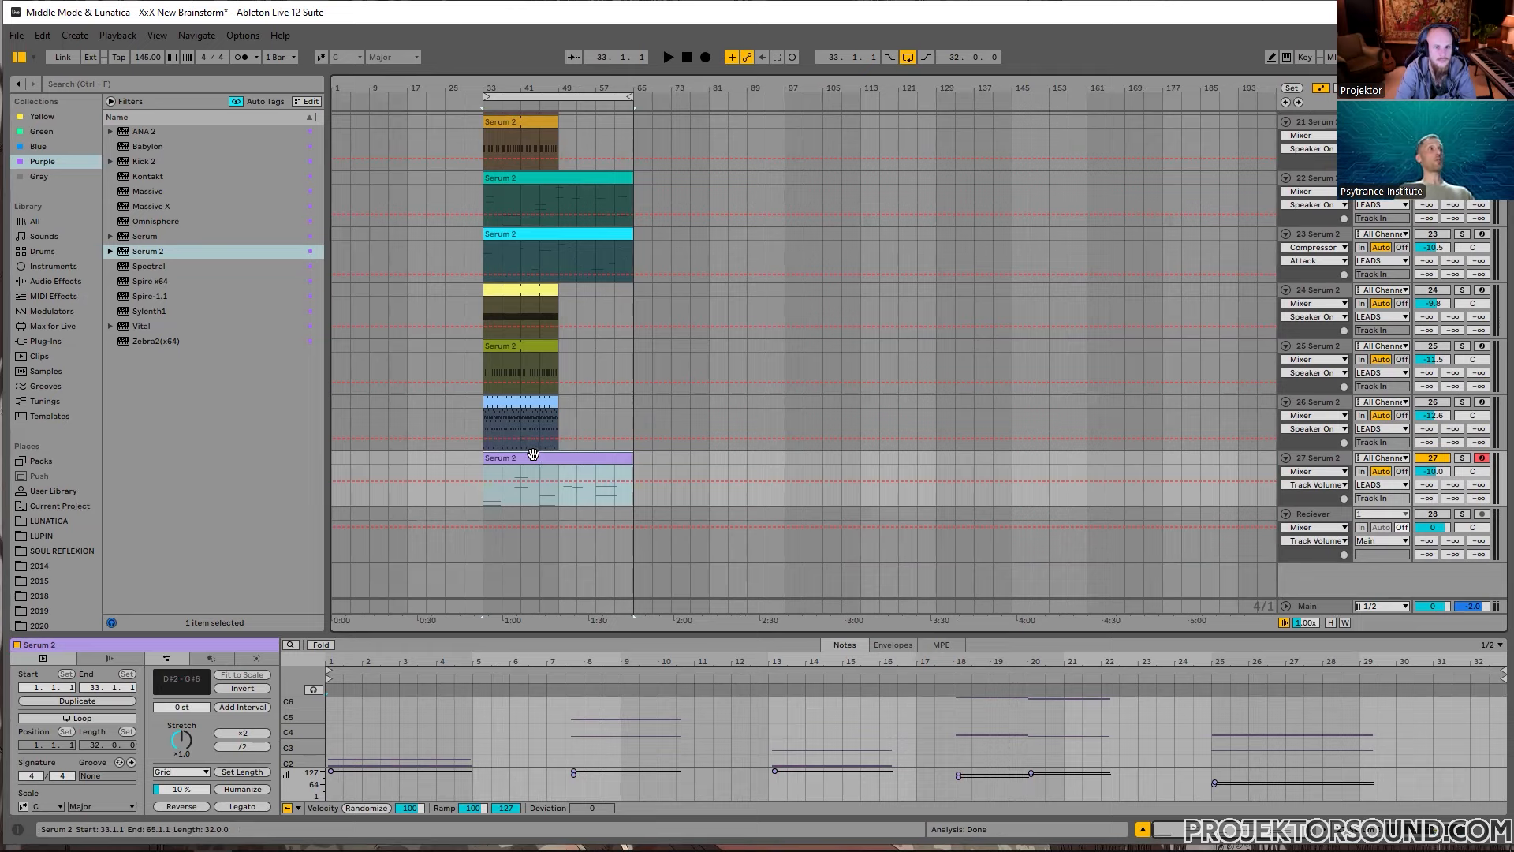
pyautogui.moveTo(533, 454); pyautogui.dragTo(757, 463)
pyautogui.scroll(3, 757, 489)
pyautogui.scroll(-8, 676, 209)
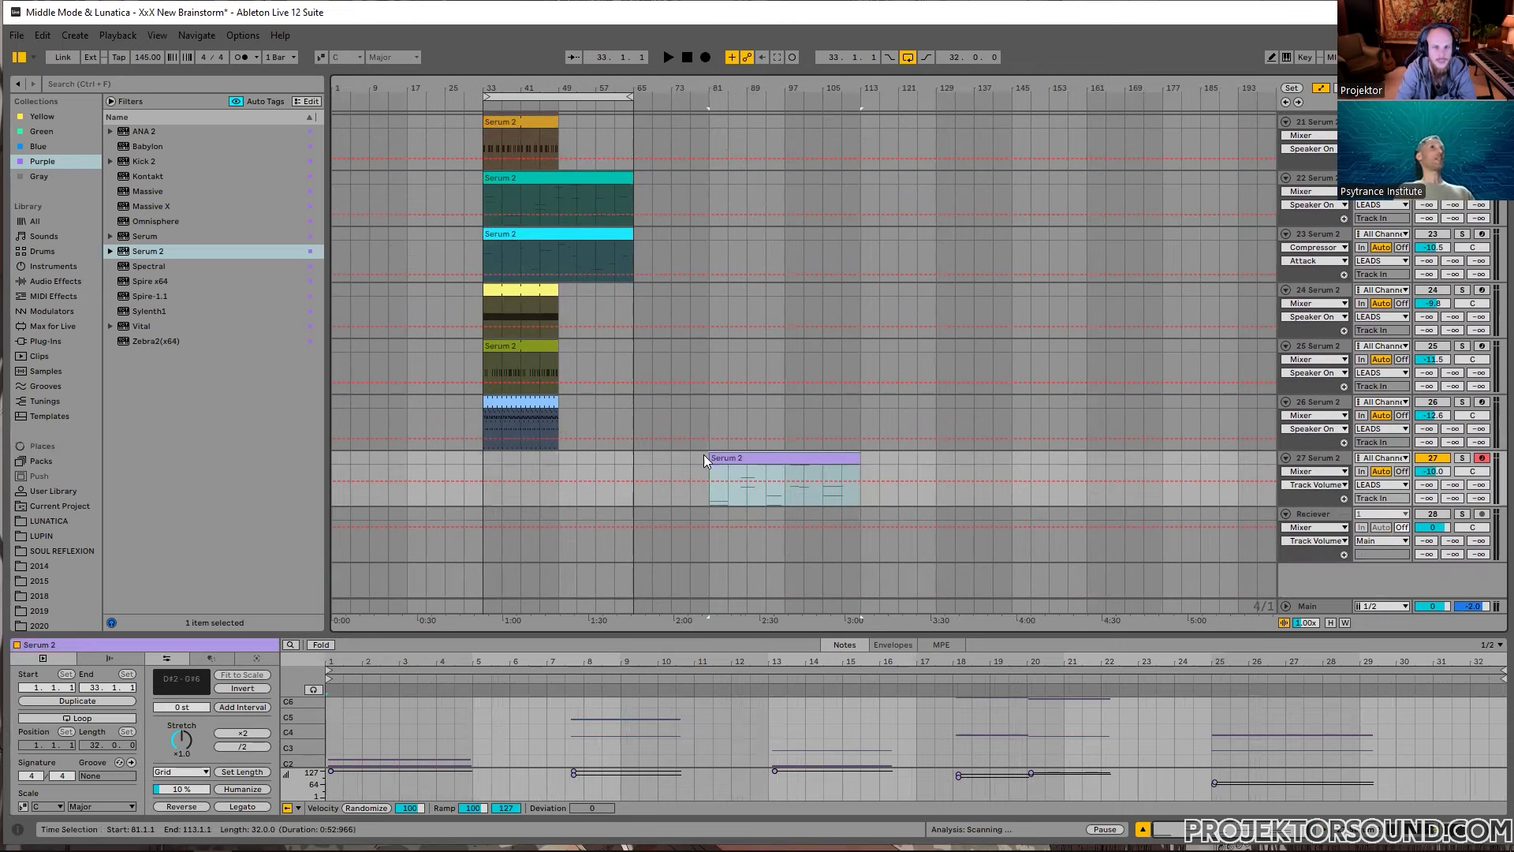
pyautogui.scroll(3, 687, 339)
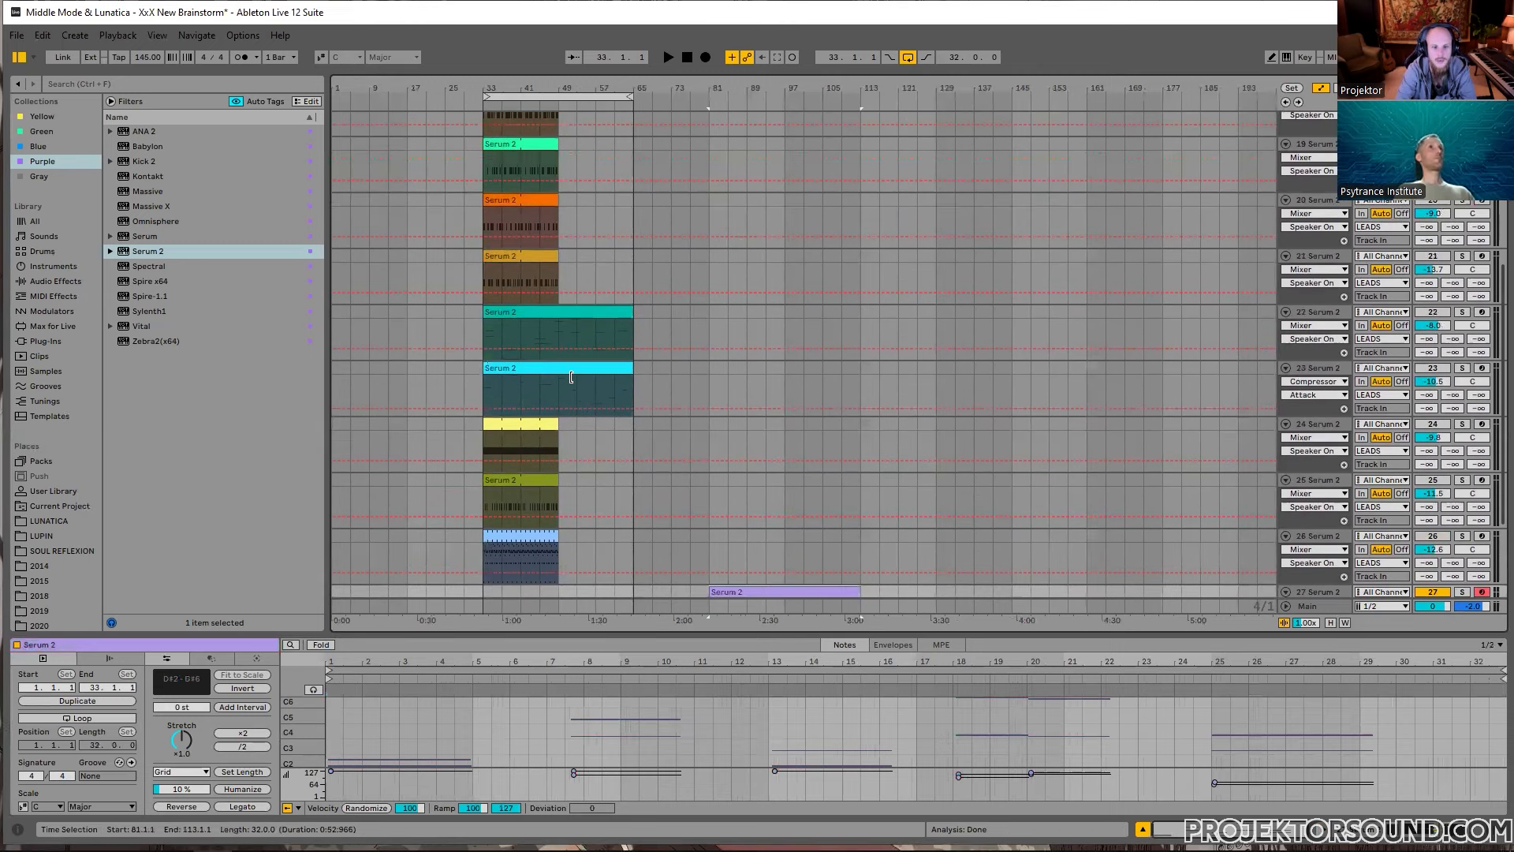
pyautogui.scroll(-4, 869, 465)
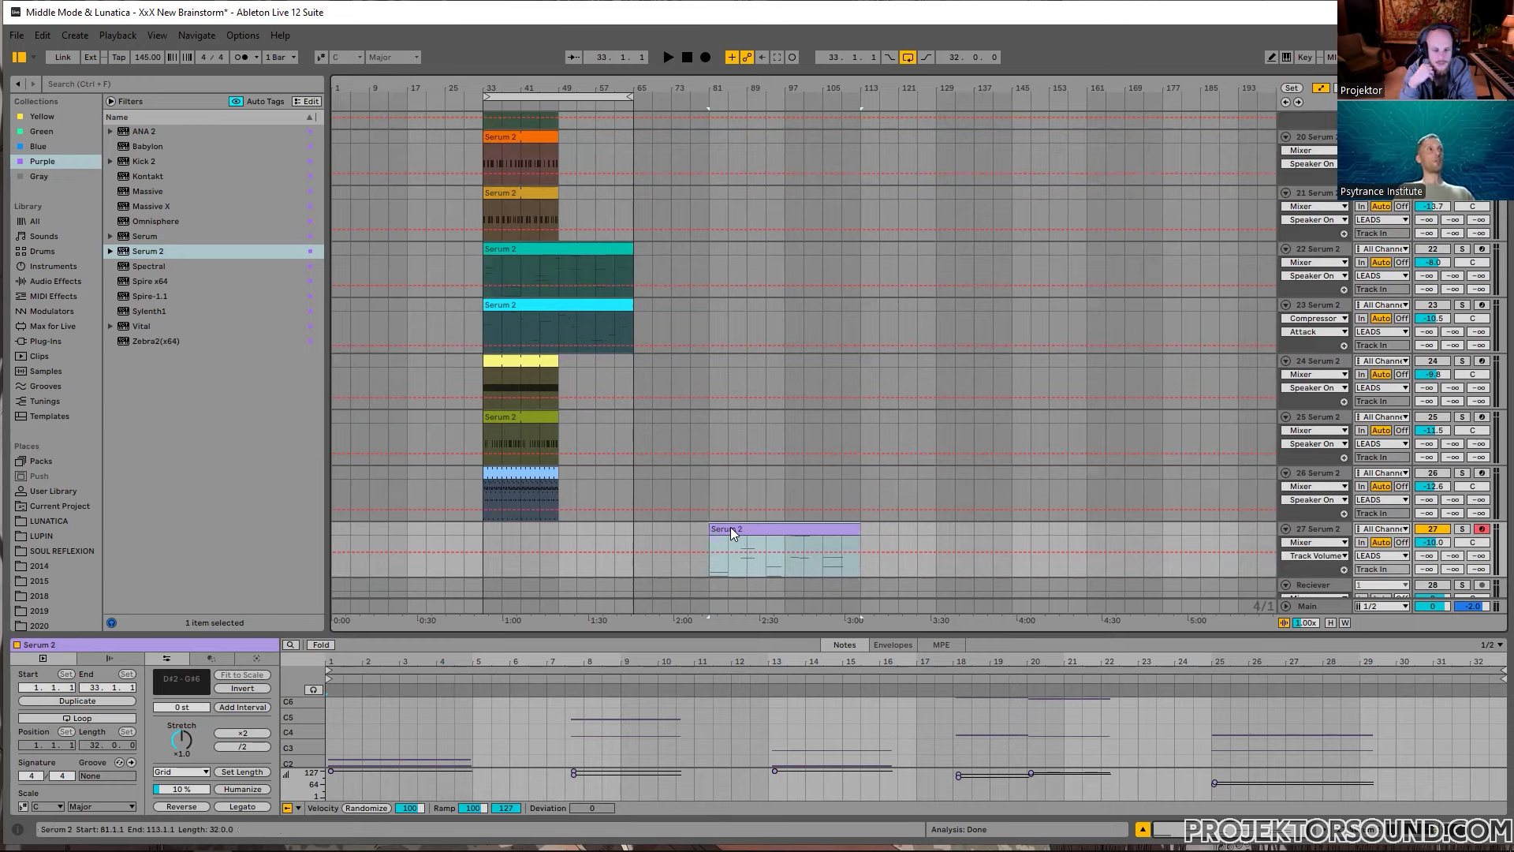
pyautogui.moveTo(730, 527); pyautogui.dragTo(504, 527)
# Step: Move the clips on tracks 22 and 23 together from bar 33 to bar 145
pyautogui.click(473, 250)
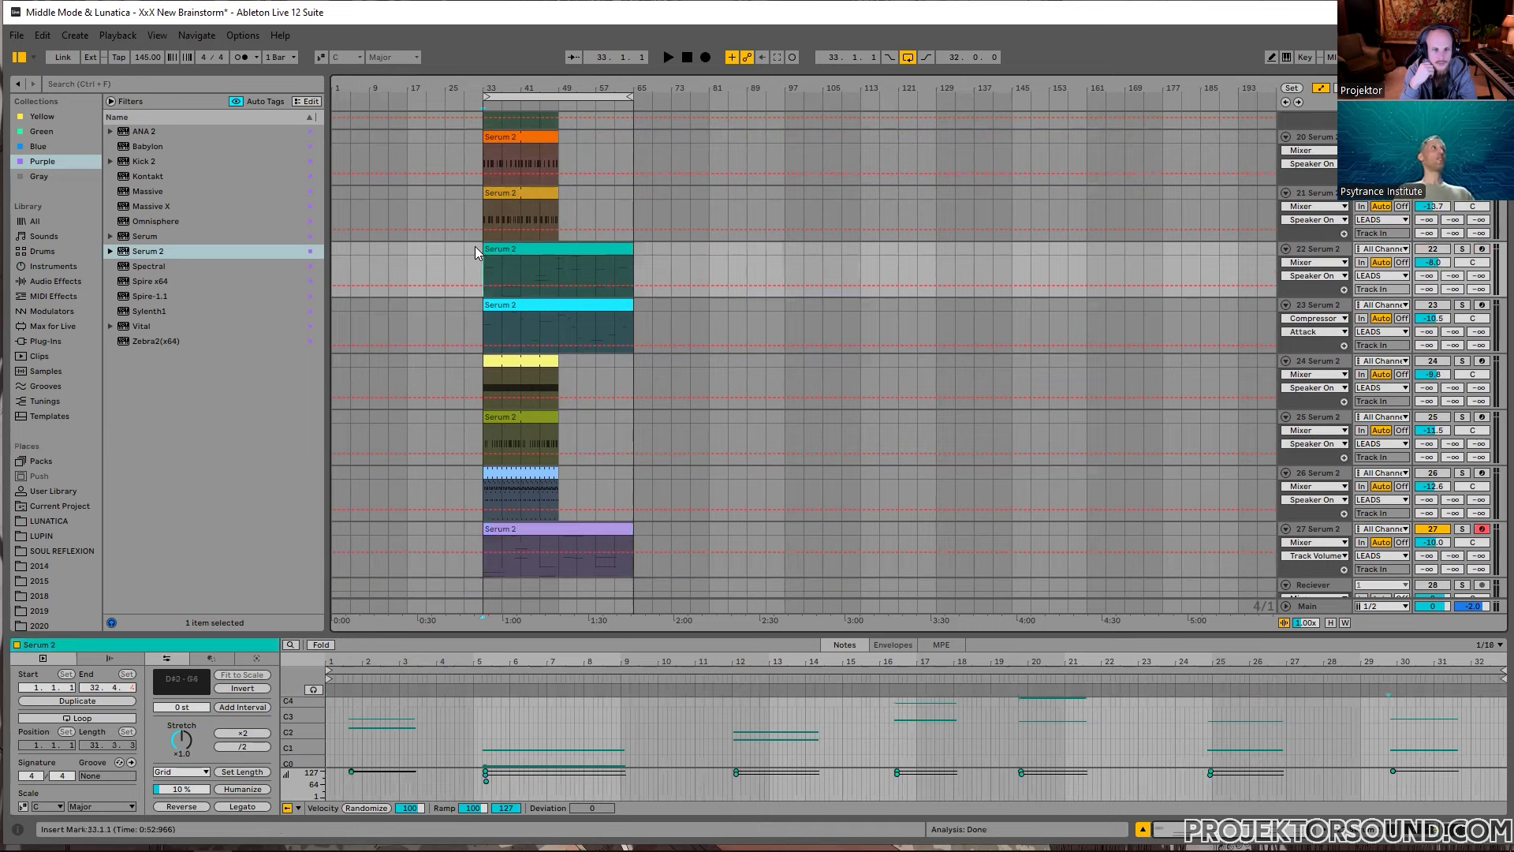
pyautogui.moveTo(495, 279); pyautogui.dragTo(502, 304)
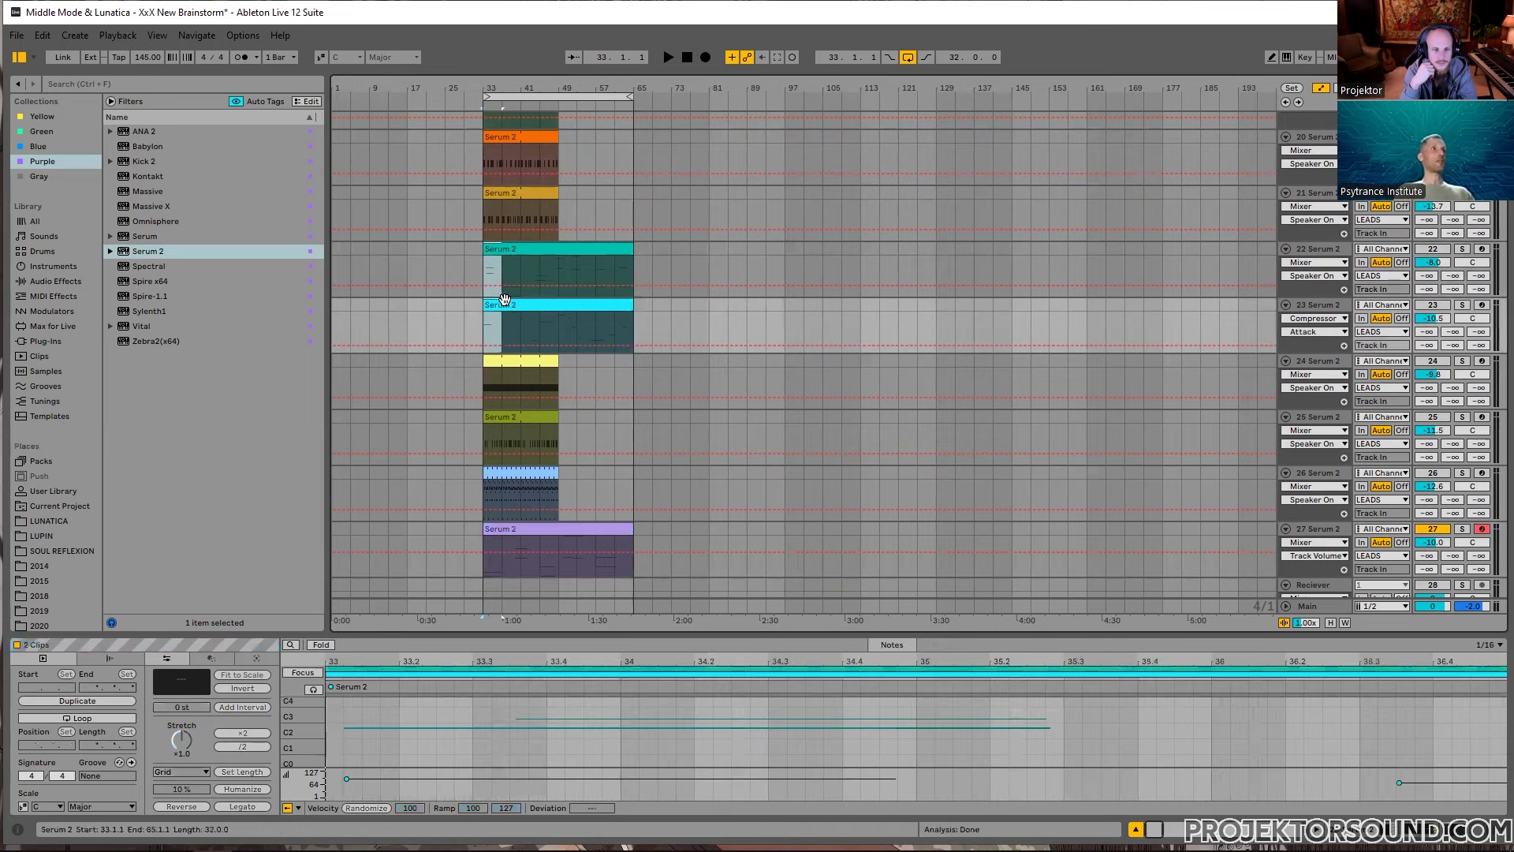
pyautogui.click(490, 248)
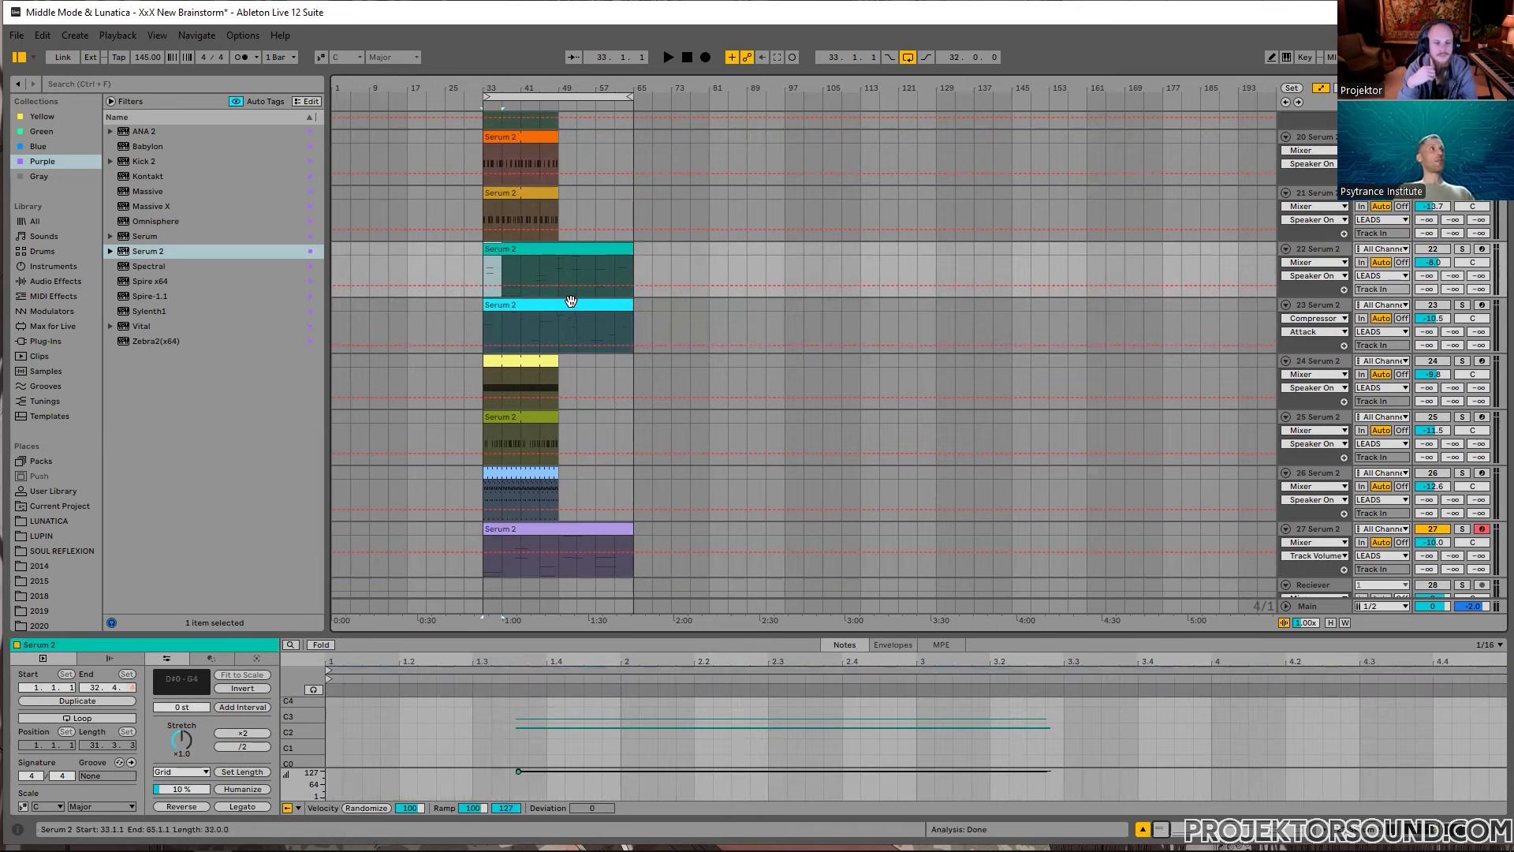
pyautogui.moveTo(571, 301); pyautogui.dragTo(1065, 270)
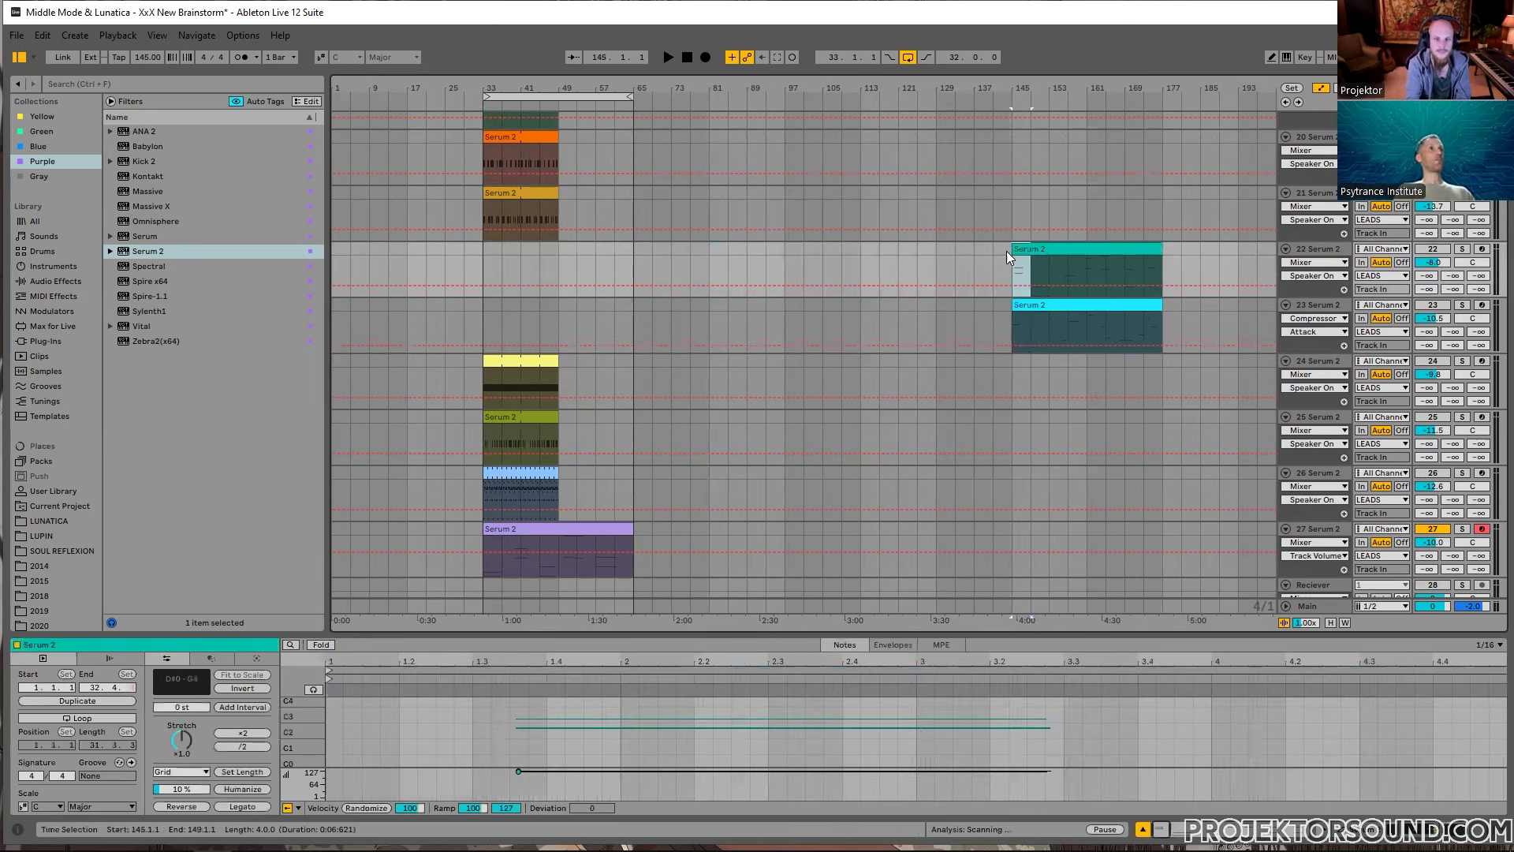
# Step: Place four-bar excerpts of track 22's clip at bars 33 and 39, and an eight-bar excerpt of track 23's clip near bar 34
pyautogui.click(491, 245)
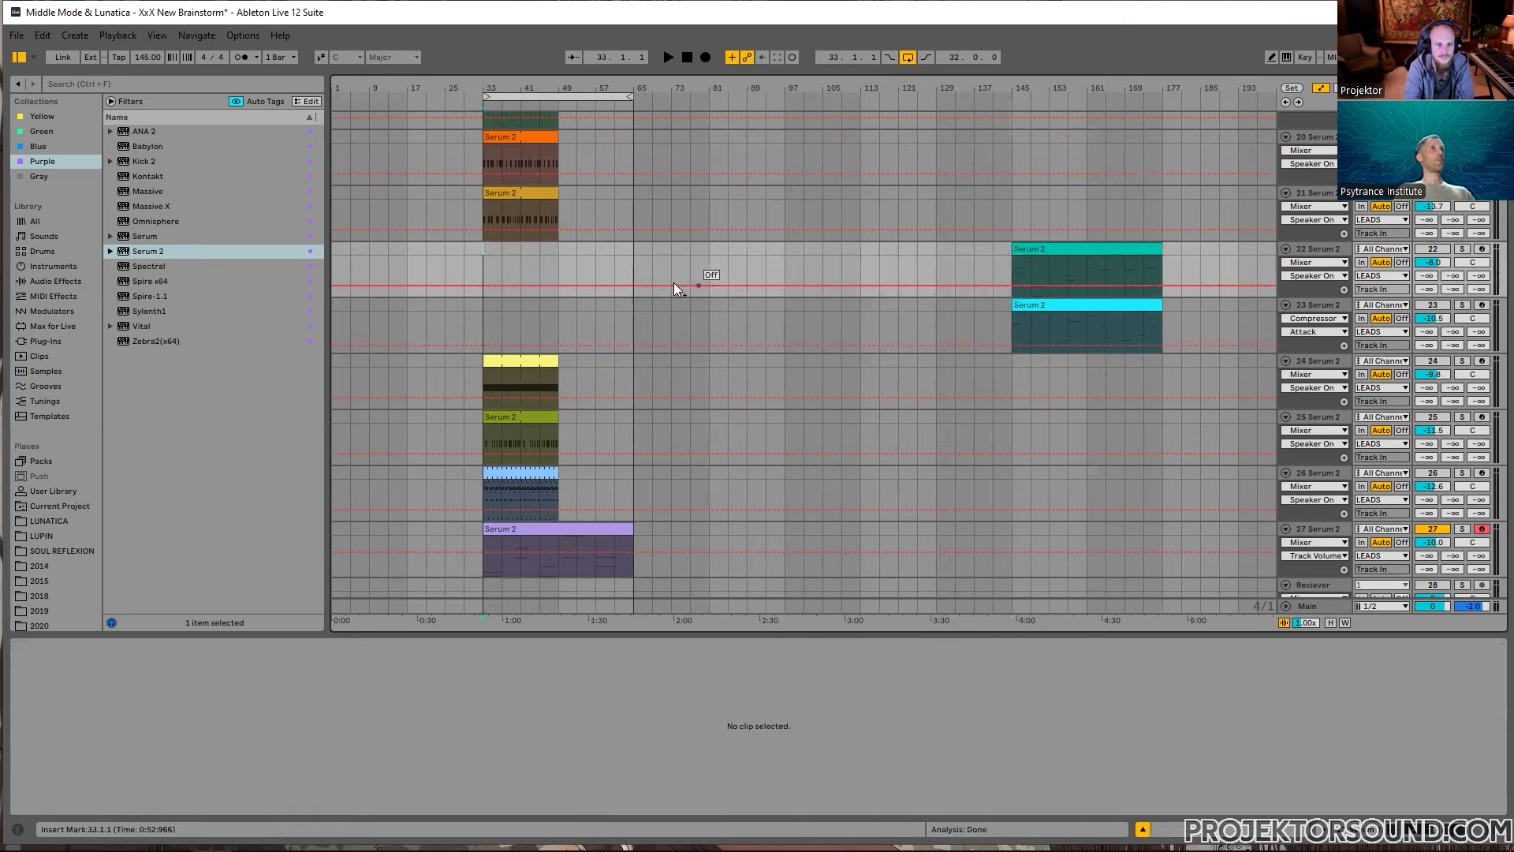
pyautogui.hotkey('ctrl', 'v')
pyautogui.moveTo(1013, 324); pyautogui.dragTo(500, 309)
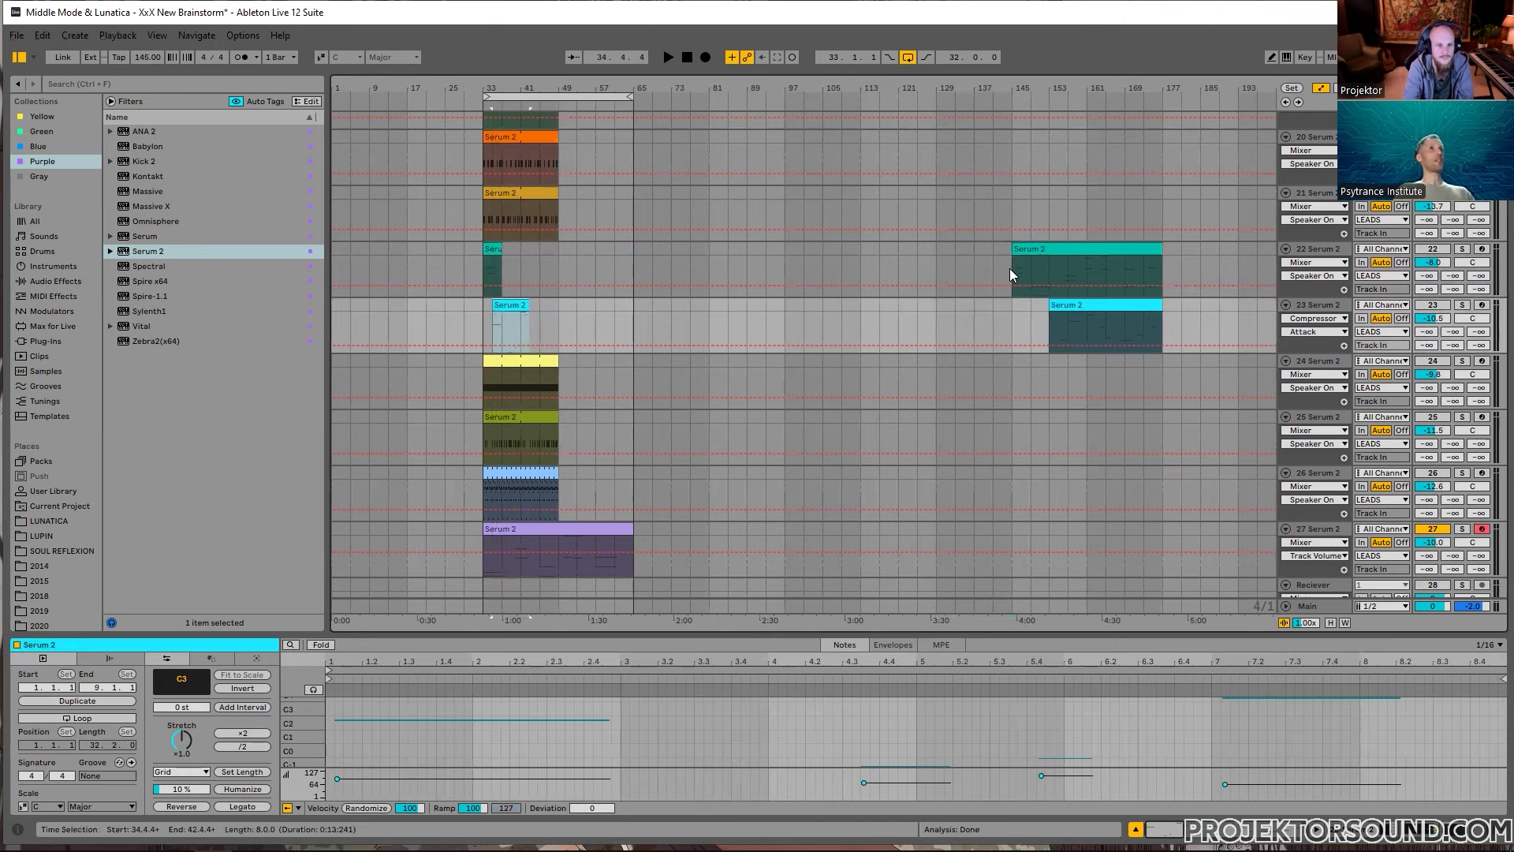
pyautogui.moveTo(1031, 265); pyautogui.dragTo(1049, 252)
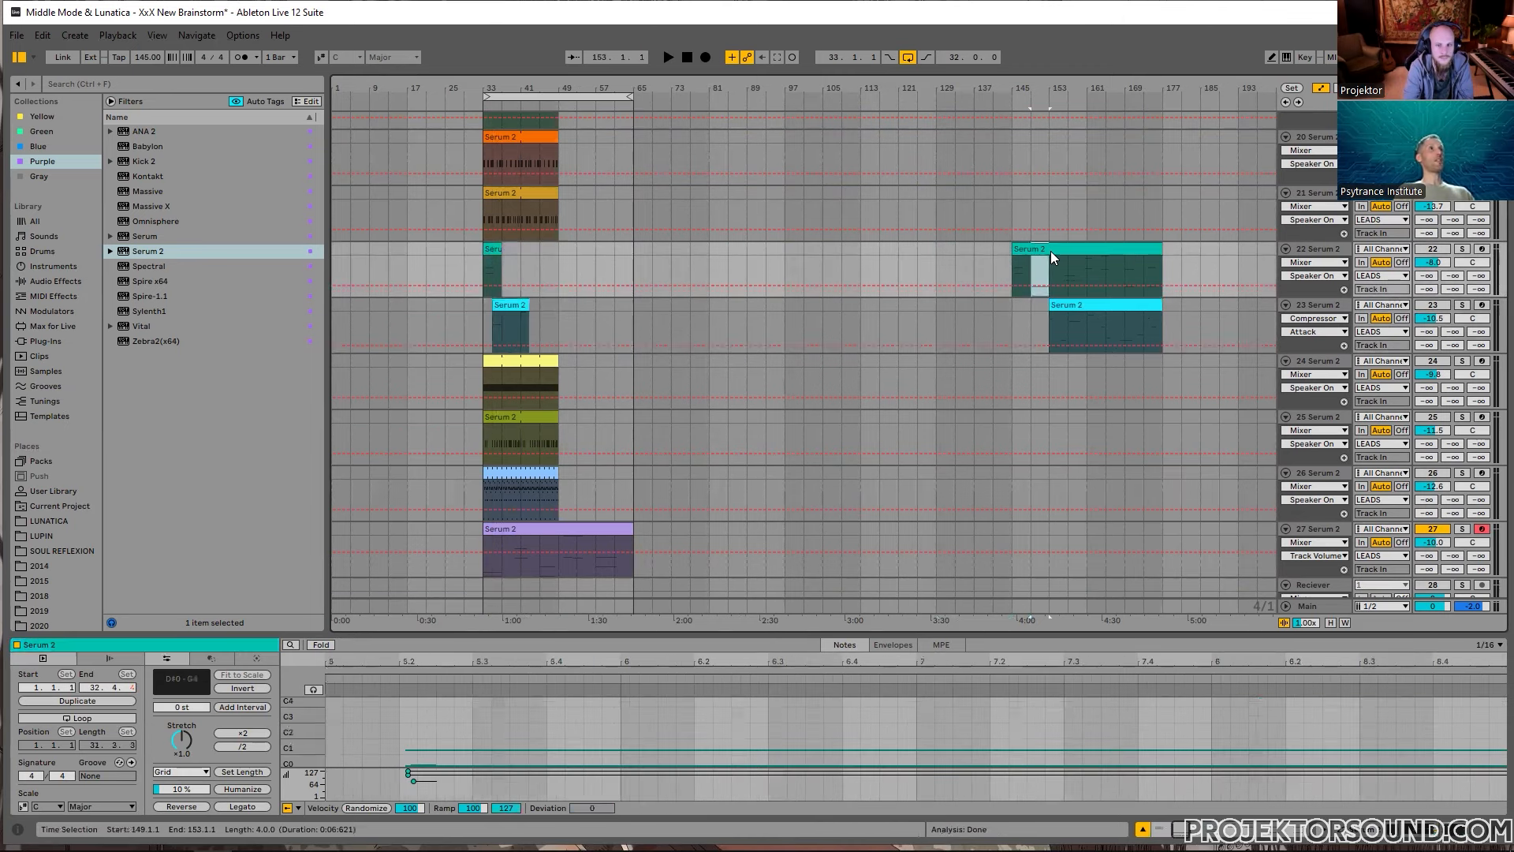
pyautogui.click(514, 256)
pyautogui.hotkey('ctrl', 'v')
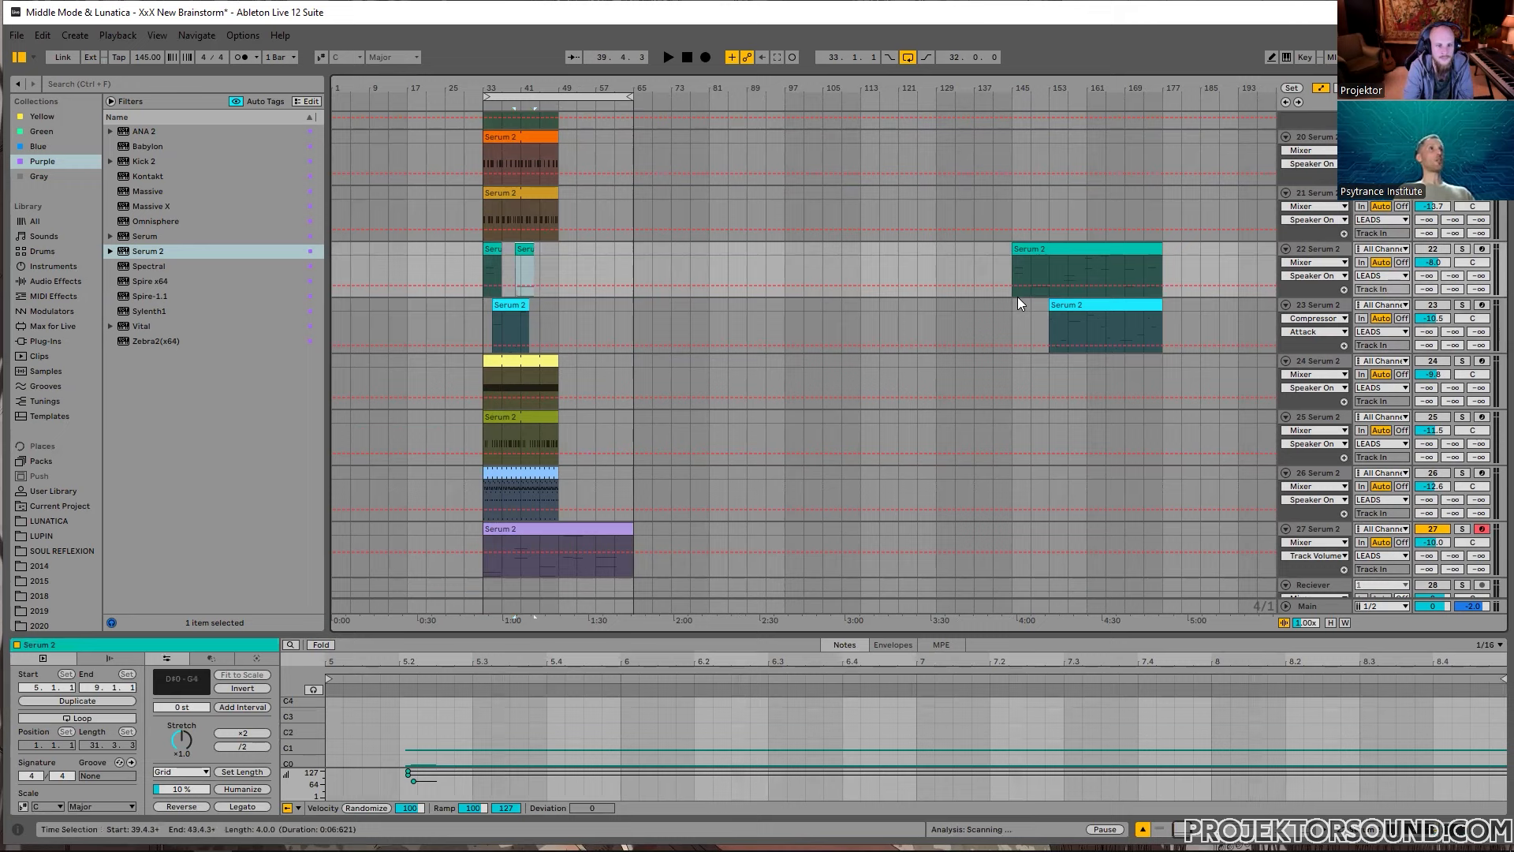
# Step: Copy track 23's bars 157 to 165 to bar 43 and track 22's bars 161 to 165 to bar 45
pyautogui.moveTo(1071, 326); pyautogui.dragTo(1106, 328)
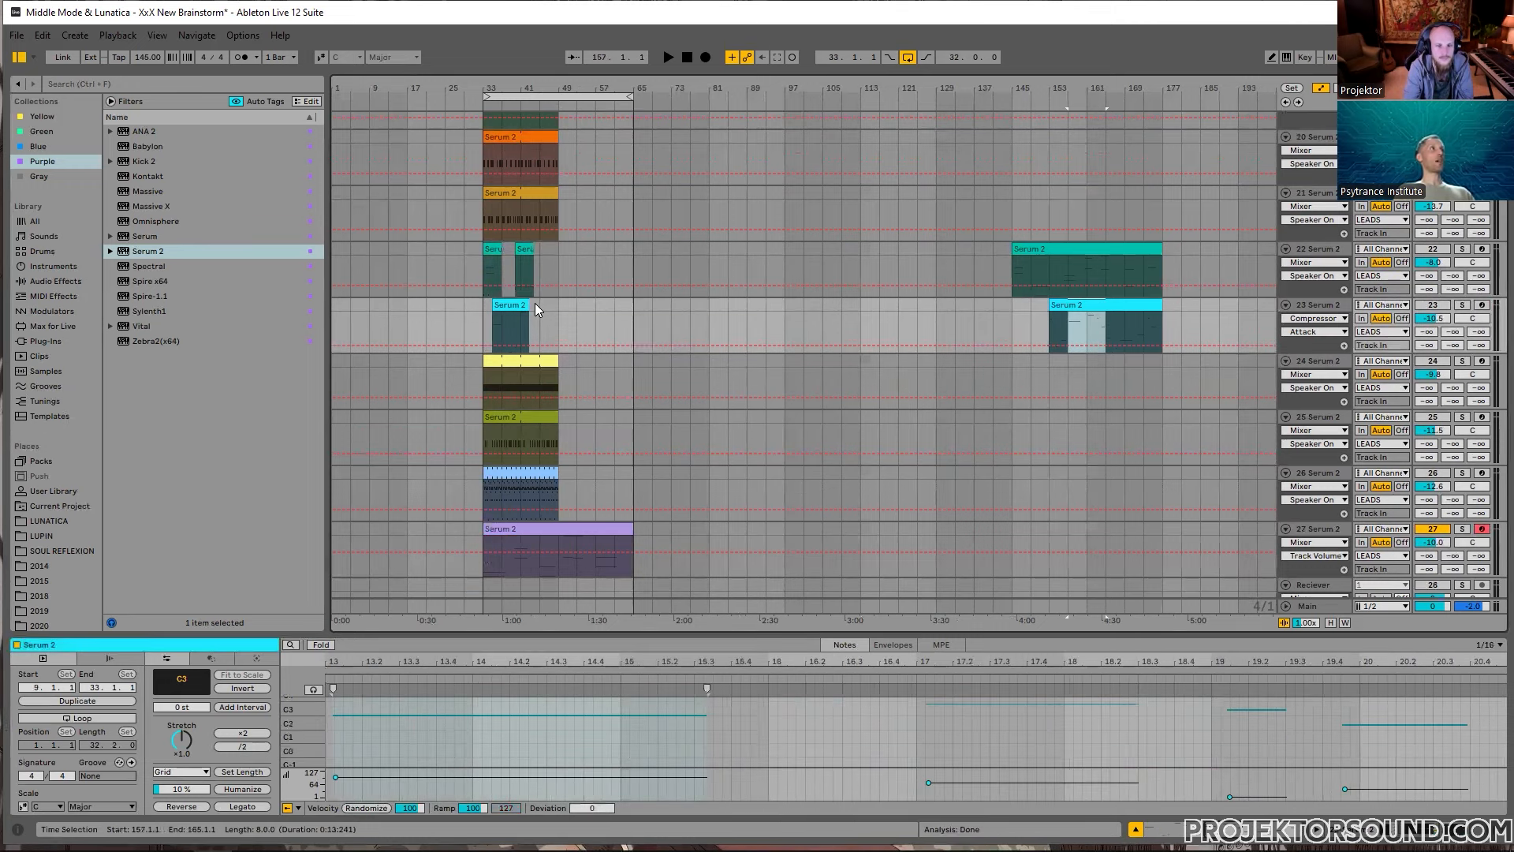
pyautogui.click(527, 319)
pyautogui.scroll(3, 527, 319)
pyautogui.hotkey('ctrl', 'v')
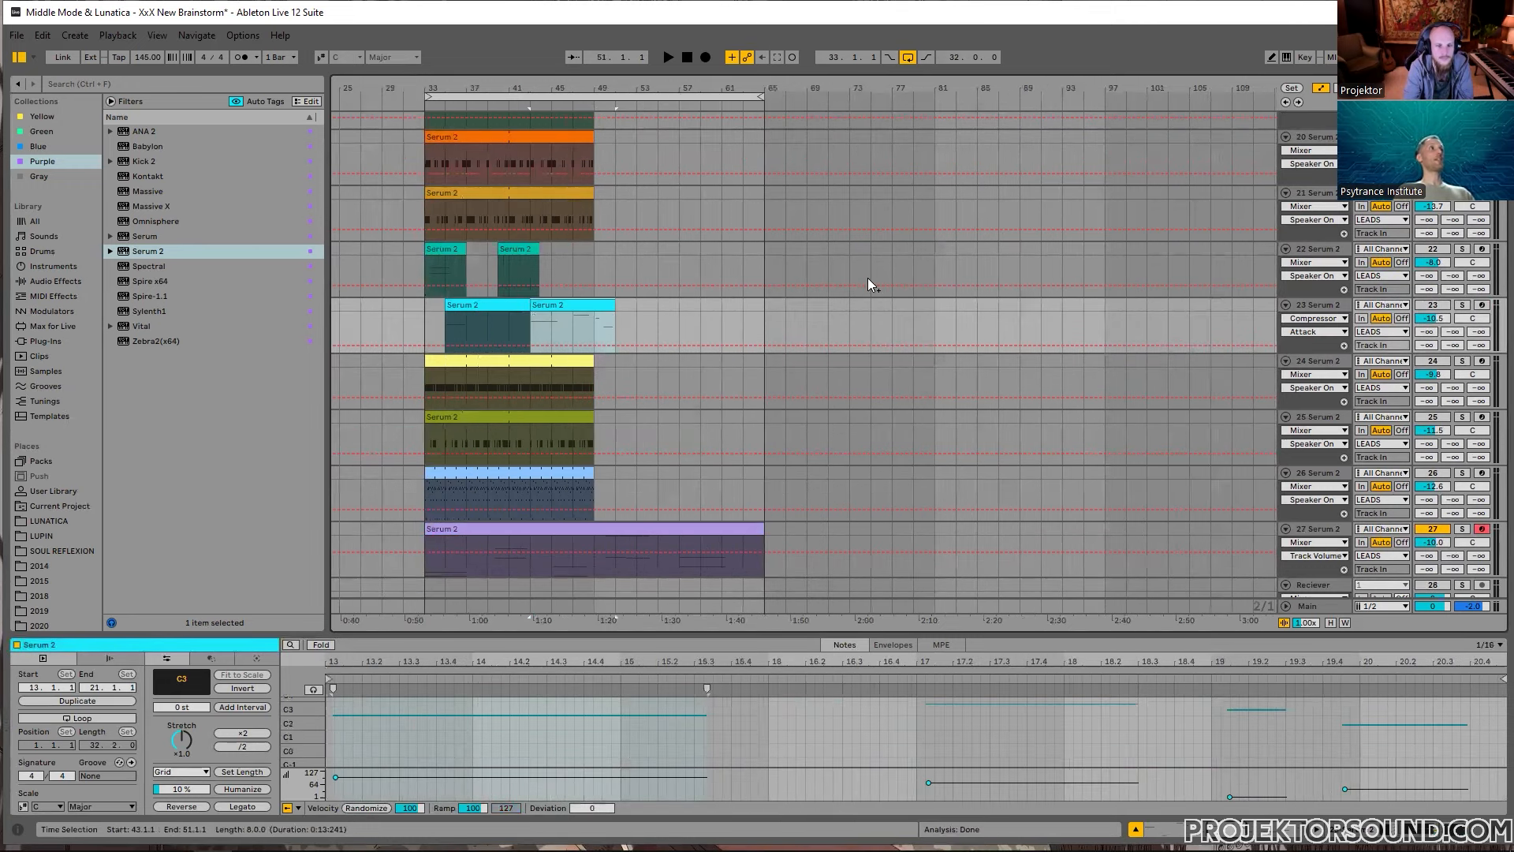
pyautogui.press('-')
pyautogui.click(1104, 268)
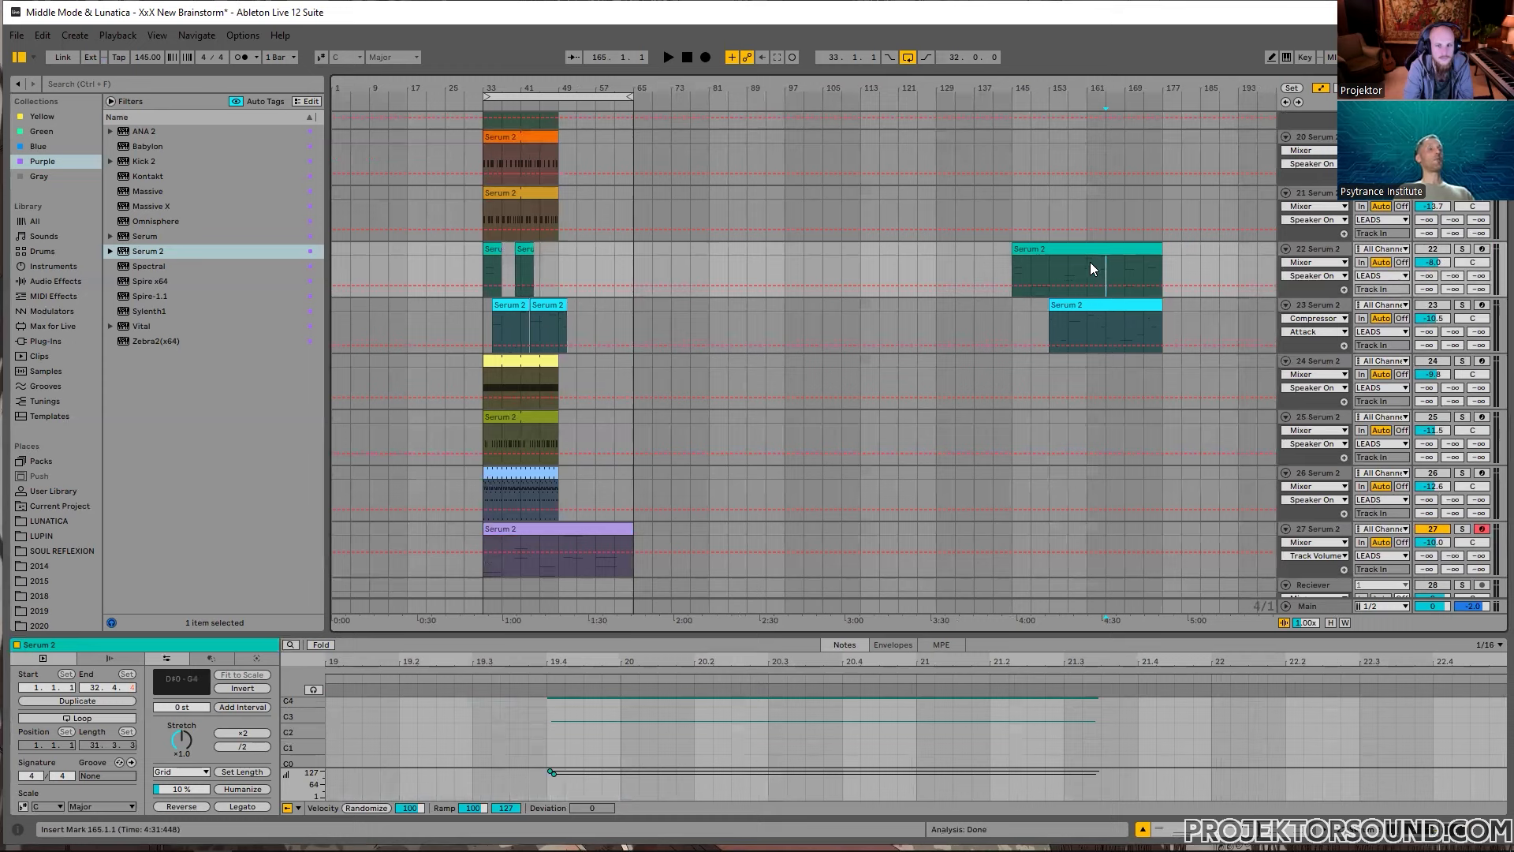
pyautogui.moveTo(1080, 267); pyautogui.dragTo(1096, 256)
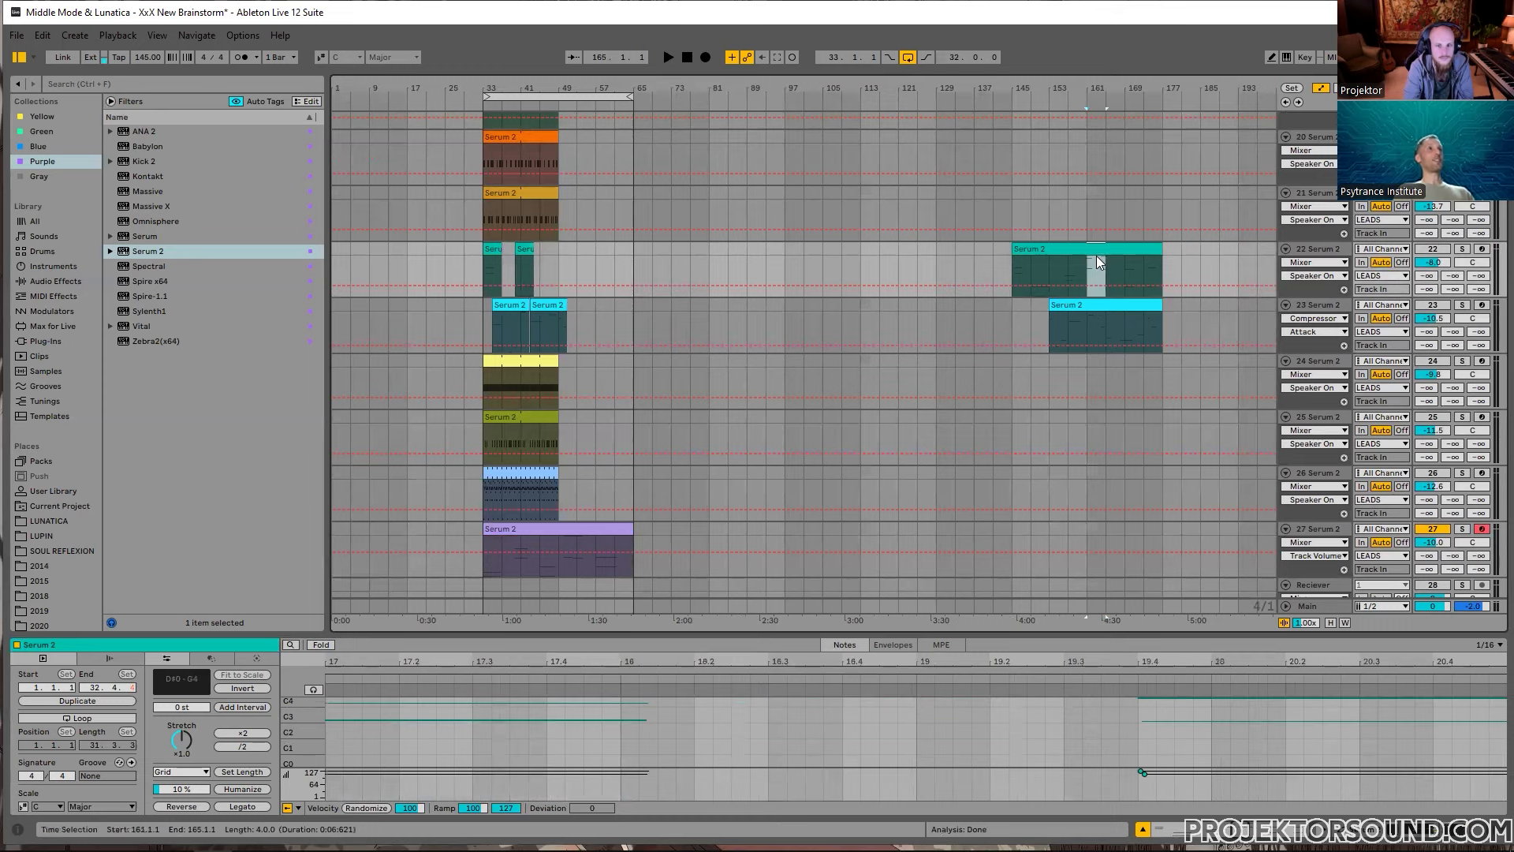
pyautogui.click(539, 248)
pyautogui.hotkey('ctrl', 'v')
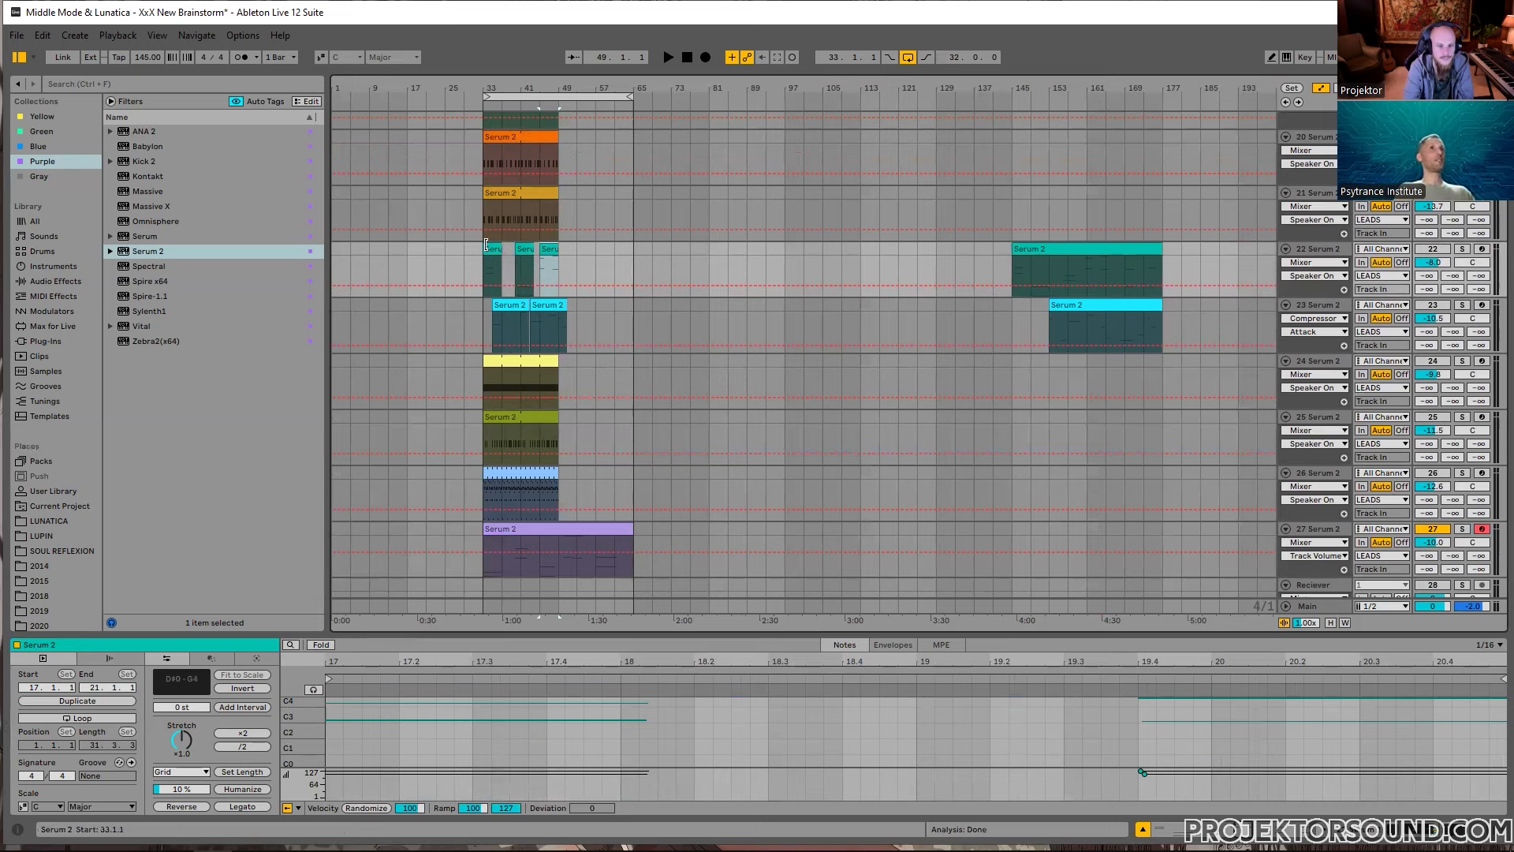
# Step: Undo the rearrangement on tracks 22 and 23, restoring their full clips at bar 33
pyautogui.hotkey('ctrl', 'z')
pyautogui.hotkey('ctrl', 'z')
pyautogui.hotkey('ctrl', 'z')
pyautogui.hotkey('ctrl', 'z')
pyautogui.hotkey('ctrl', 'z')
pyautogui.hotkey('ctrl', 'z')
pyautogui.hotkey('ctrl', 'z')
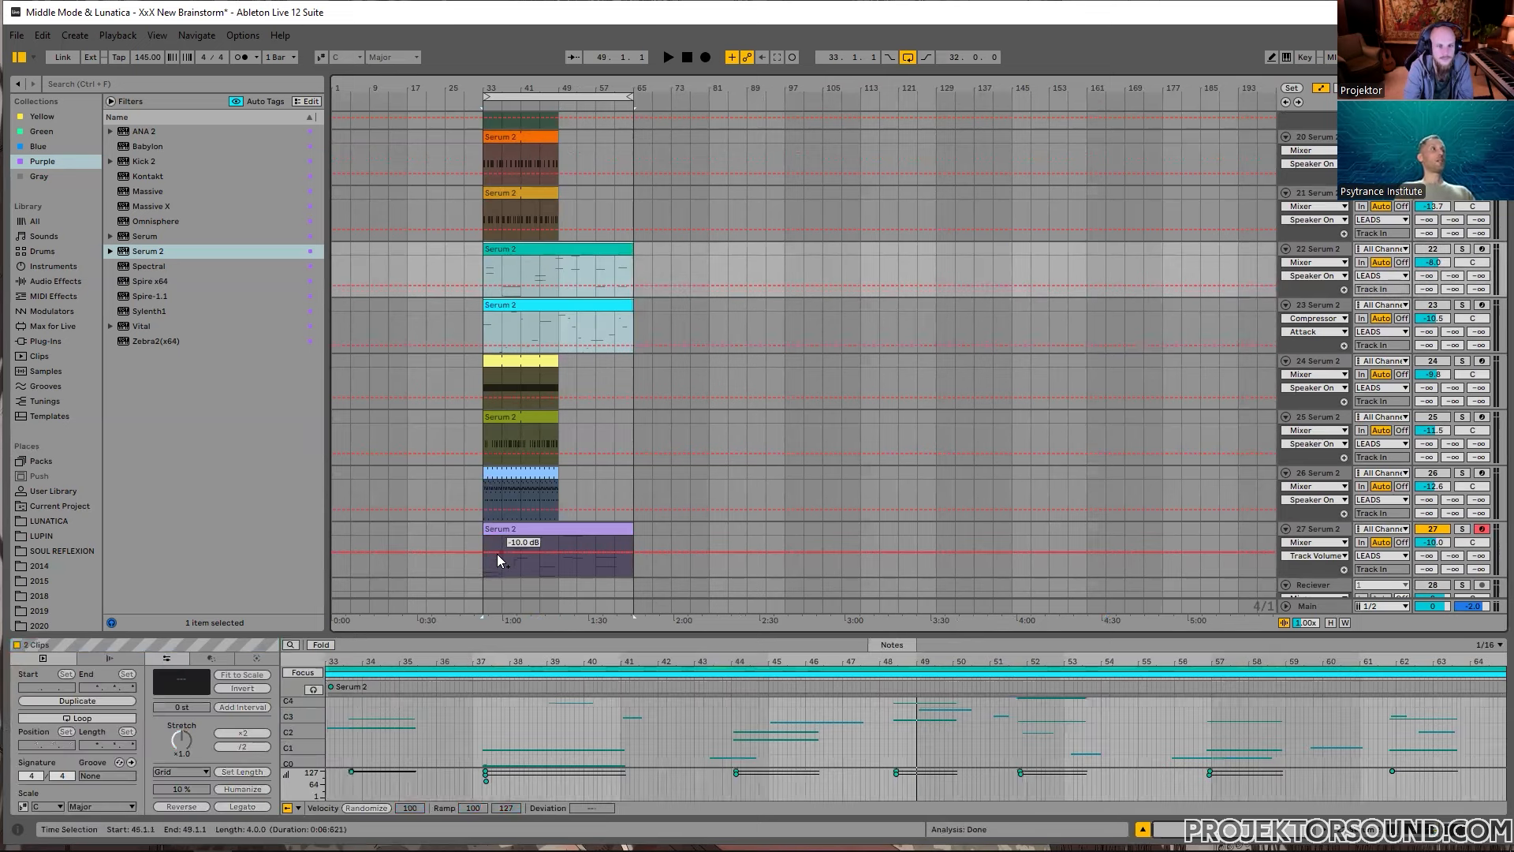
# Step: Select the purple clip on track 27, along with the track itself
pyautogui.scroll(-2, 552, 504)
pyautogui.click(500, 474)
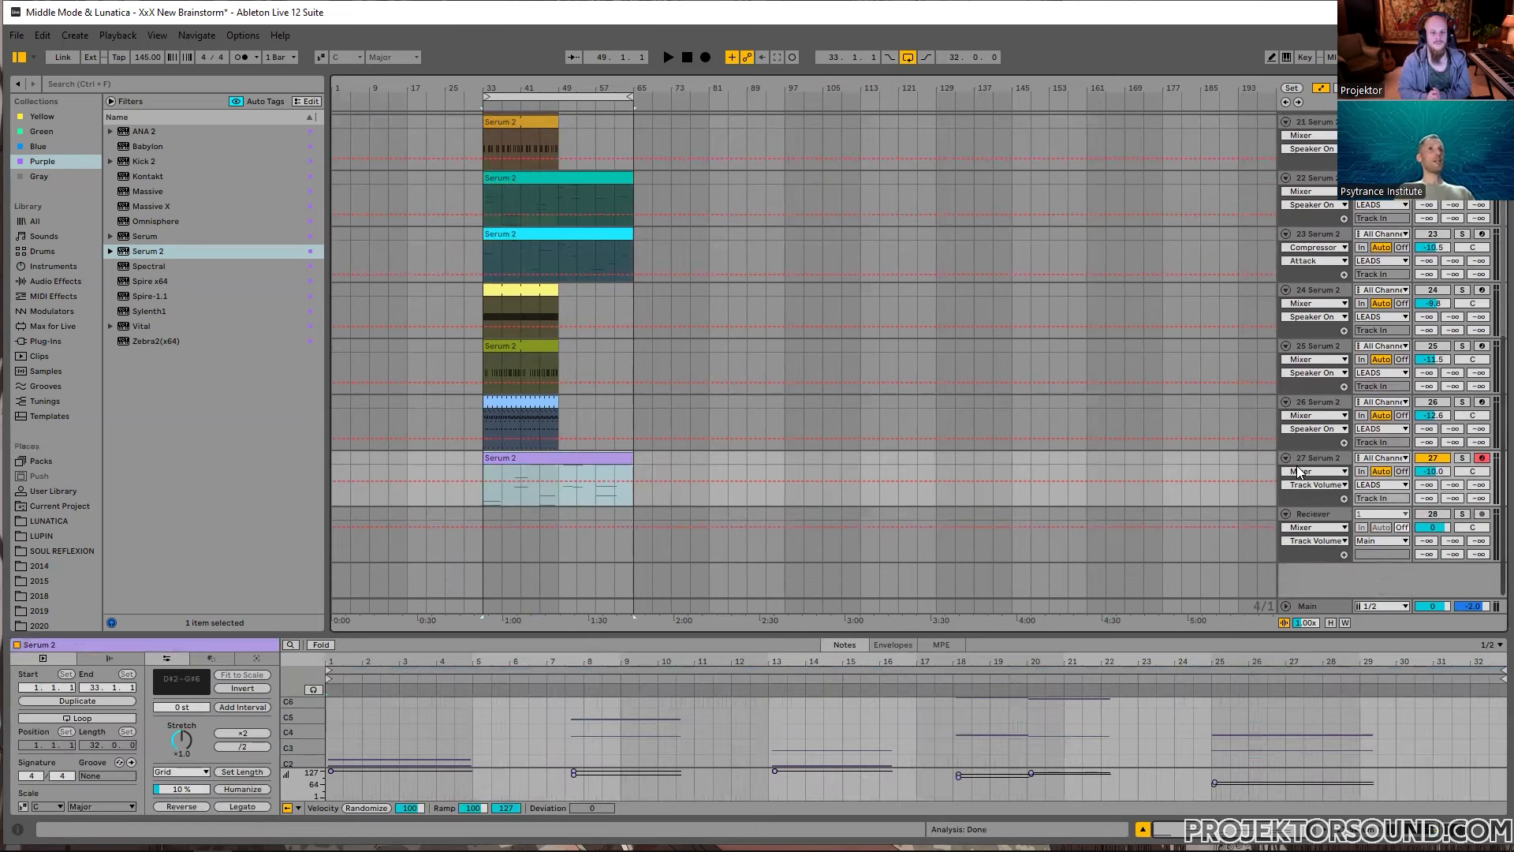
pyautogui.click(1329, 458)
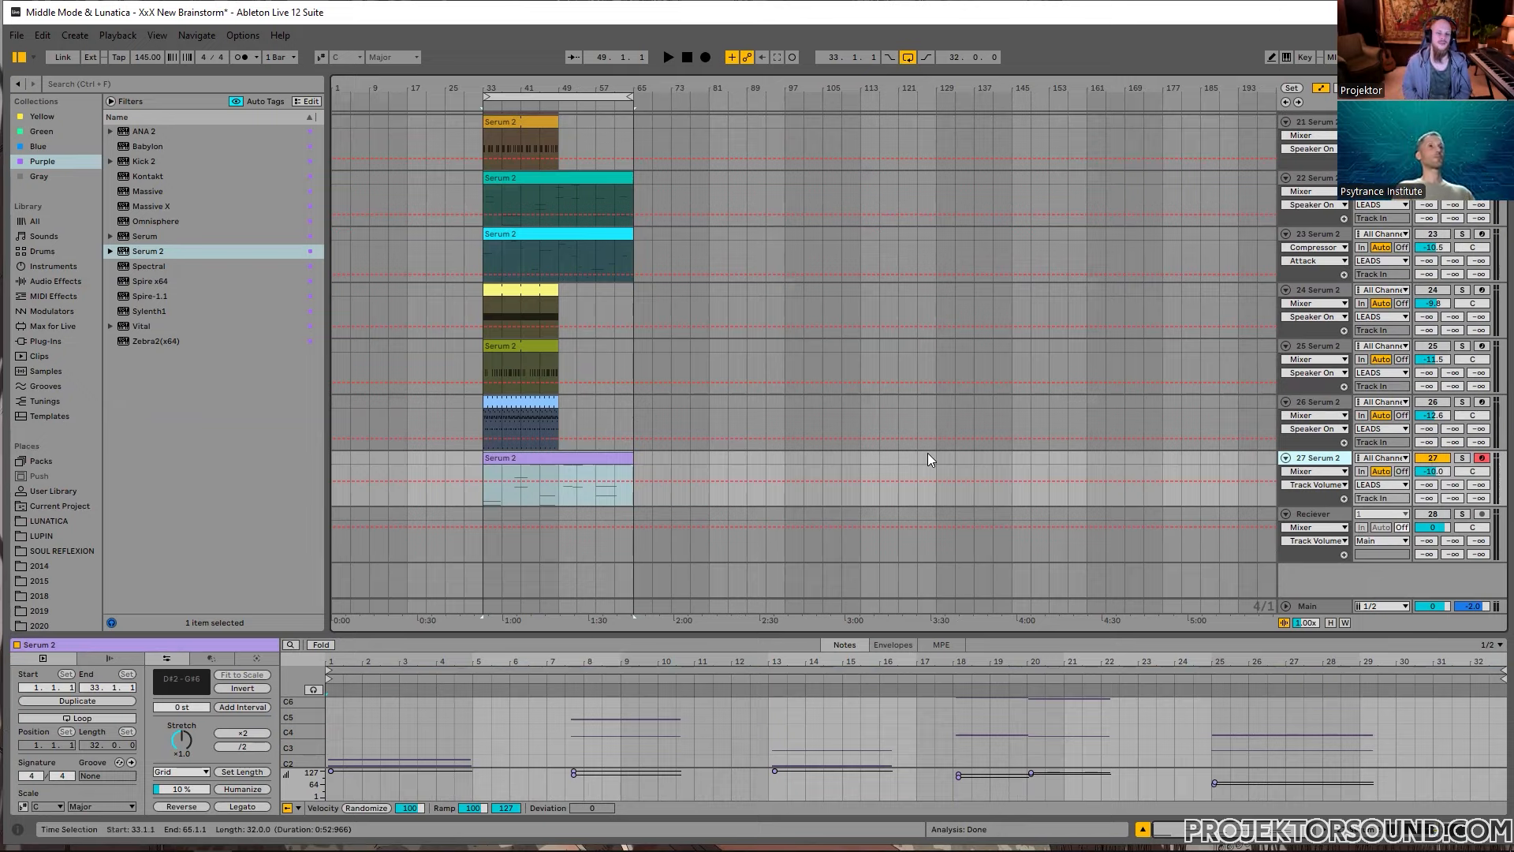
pyautogui.scroll(2, 836, 407)
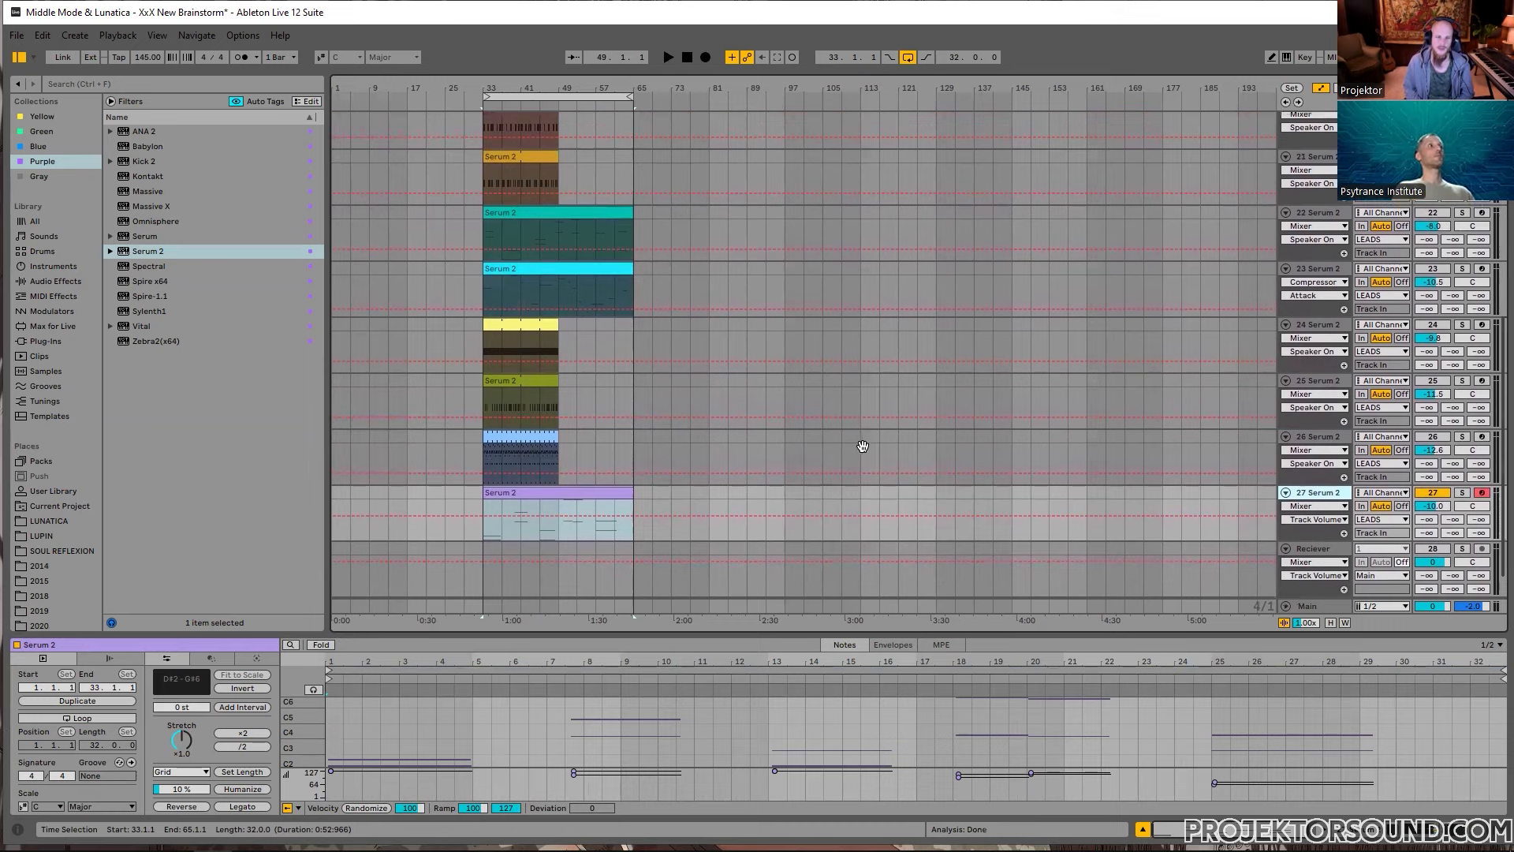
pyautogui.moveTo(869, 453); pyautogui.dragTo(913, 439)
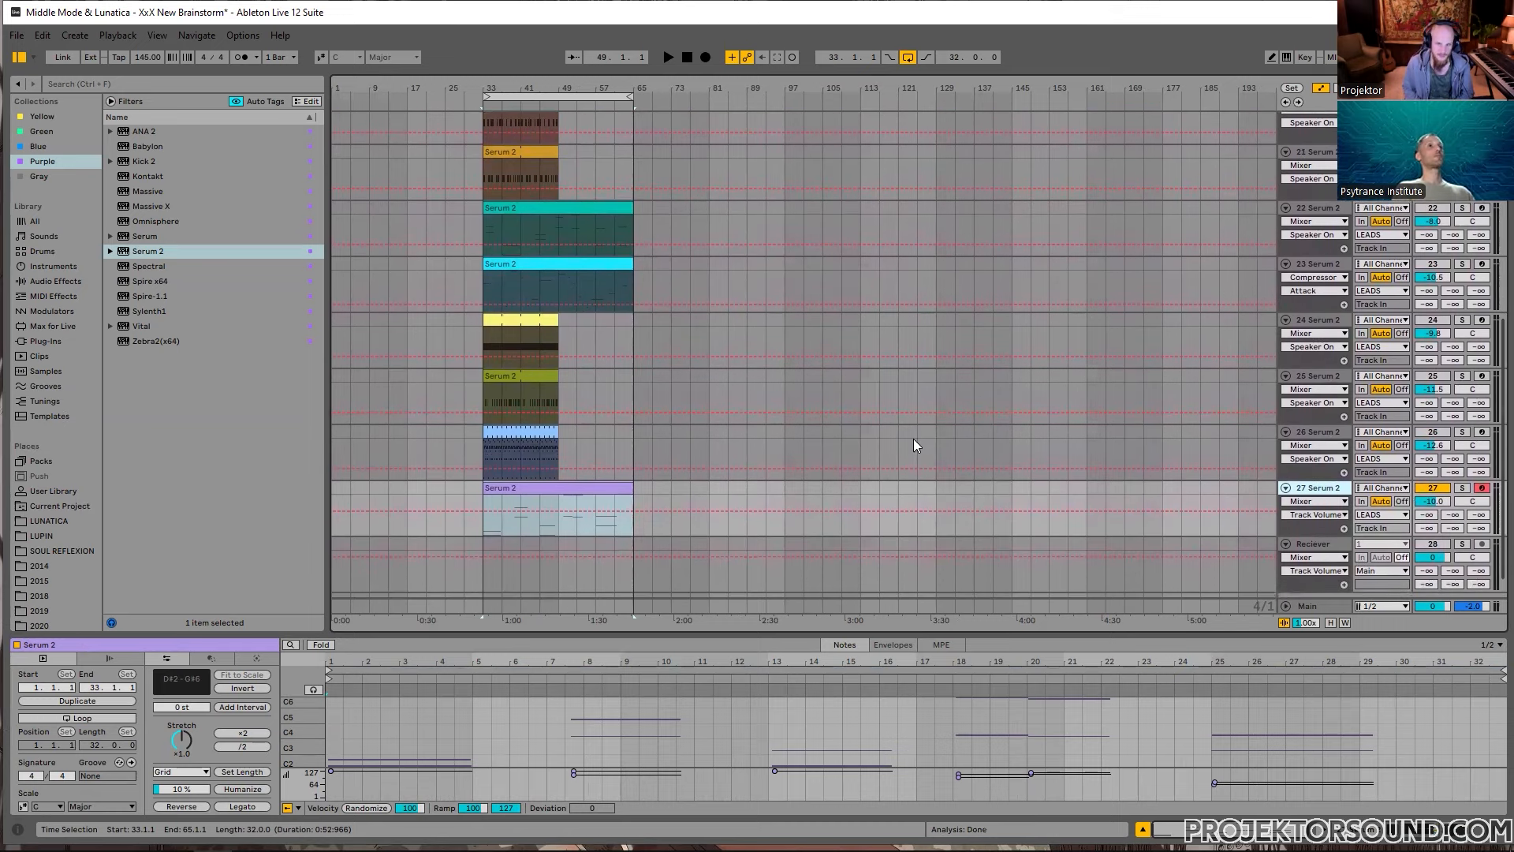